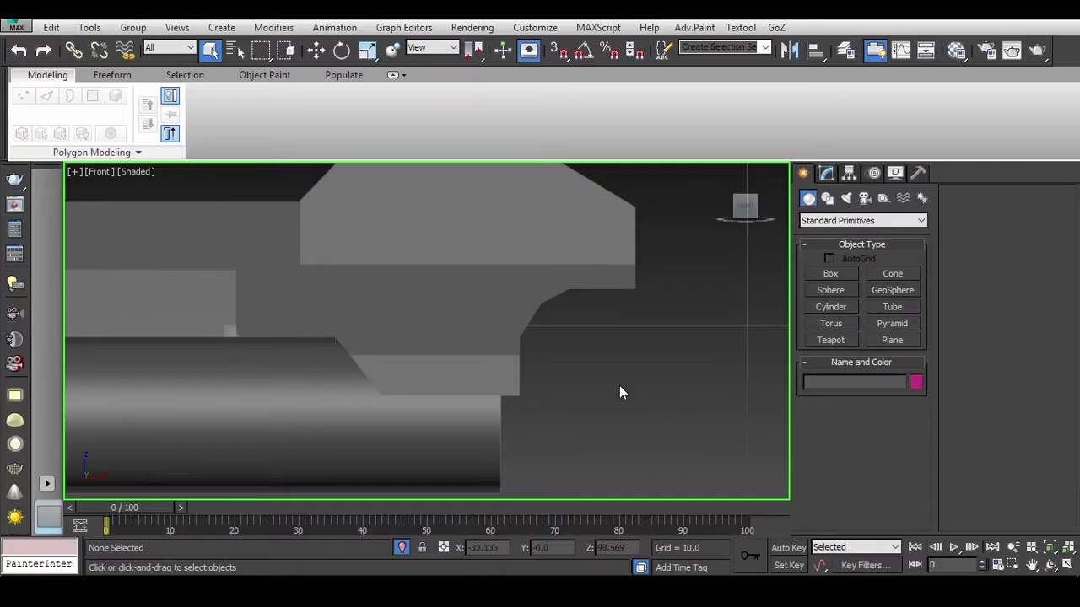
# Unhide all the hidden reference planes, select the barrel object and switch to Perspective view.
pyautogui.scroll(-3, 619, 388)
pyautogui.rightClick(644, 332)
pyautogui.click(666, 249)
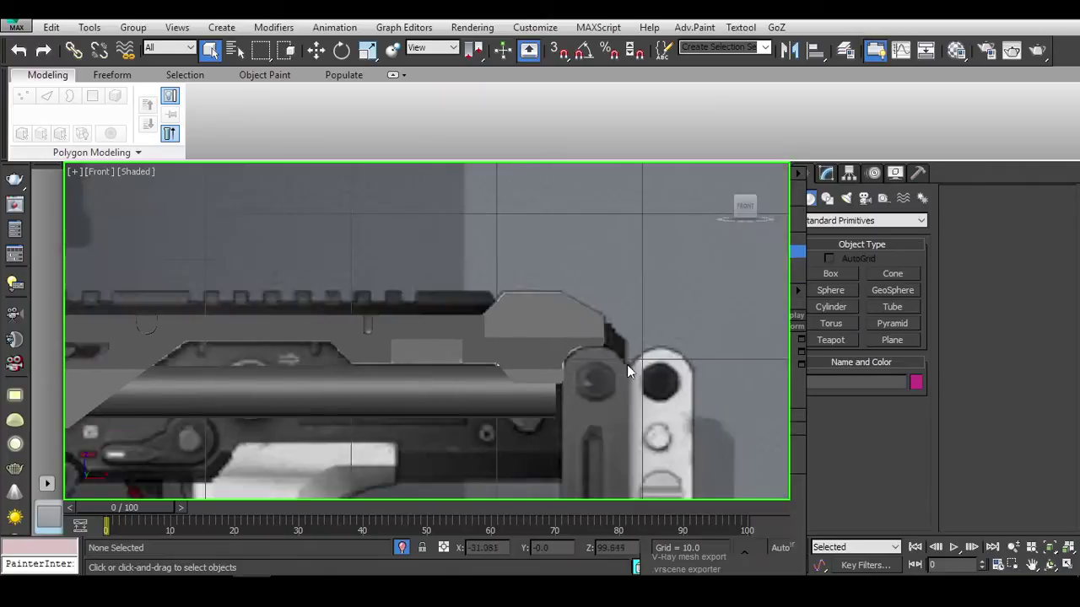
pyautogui.scroll(-2, 627, 365)
pyautogui.moveTo(627, 365); pyautogui.dragTo(544, 309, button='middle')
pyautogui.click(552, 236)
pyautogui.scroll(4, 470, 357)
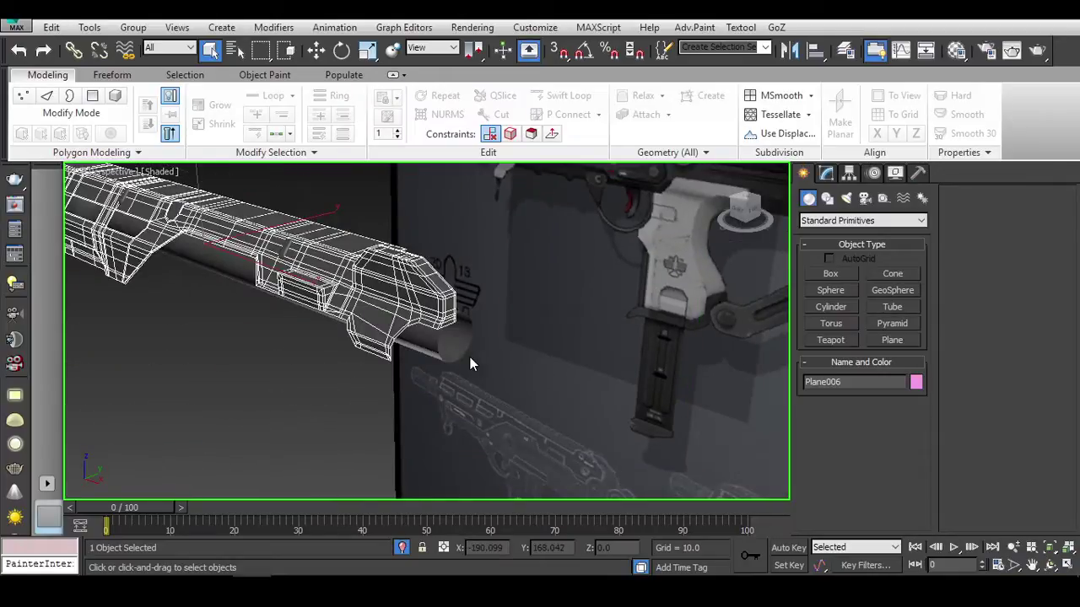
pyautogui.press('p')
pyautogui.hotkey('alt', 'Tab')
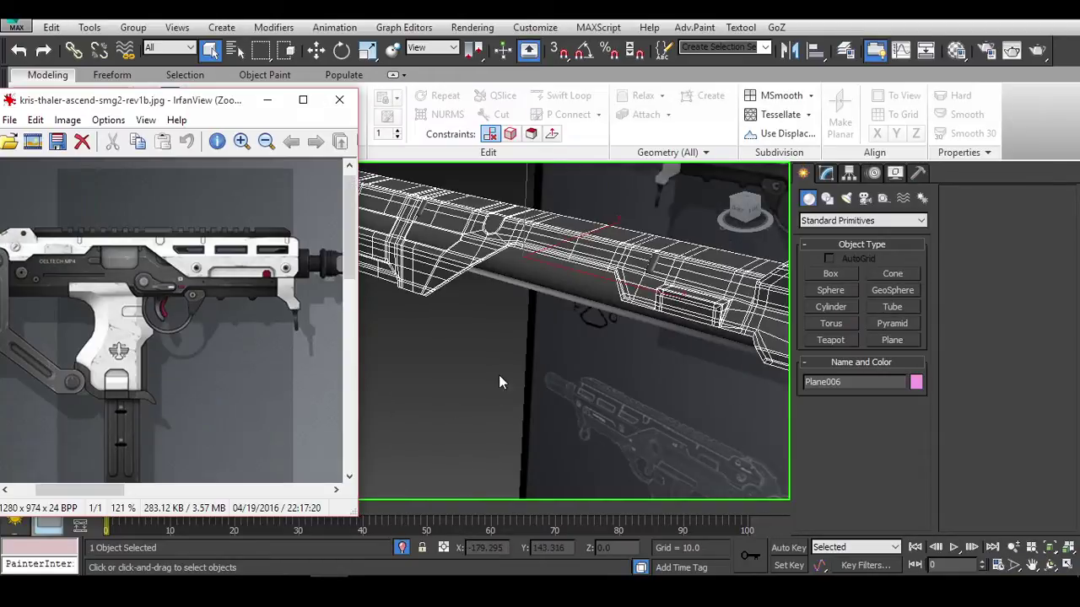
pyautogui.keyDown('alt'); pyautogui.moveTo(498, 375); pyautogui.dragTo(622, 362, button='middle'); pyautogui.keyUp('alt')
pyautogui.scroll(5, 601, 379)
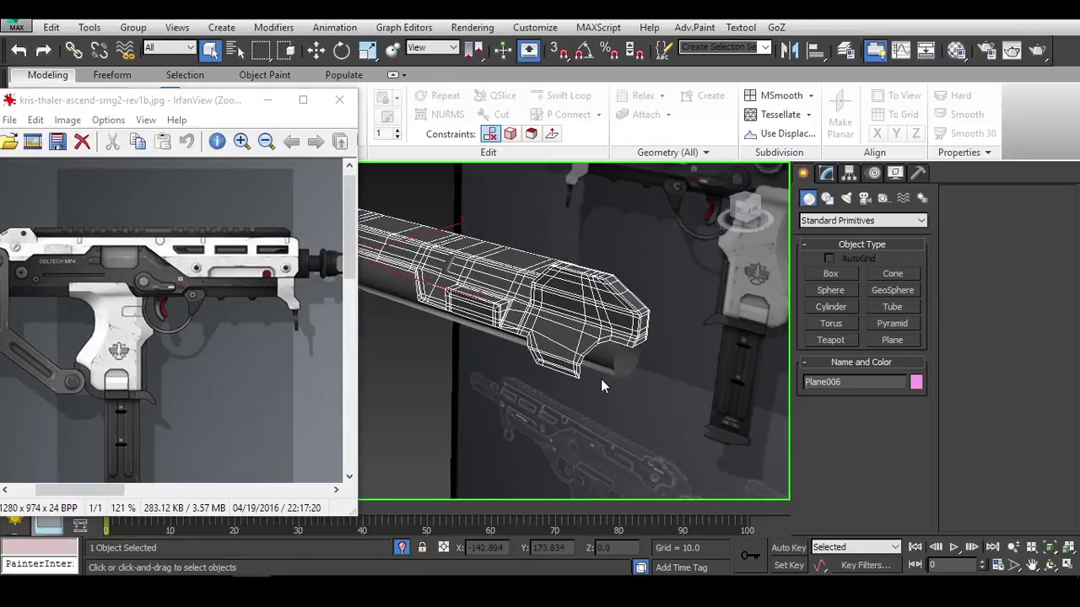
pyautogui.moveTo(173, 397); pyautogui.dragTo(205, 256)
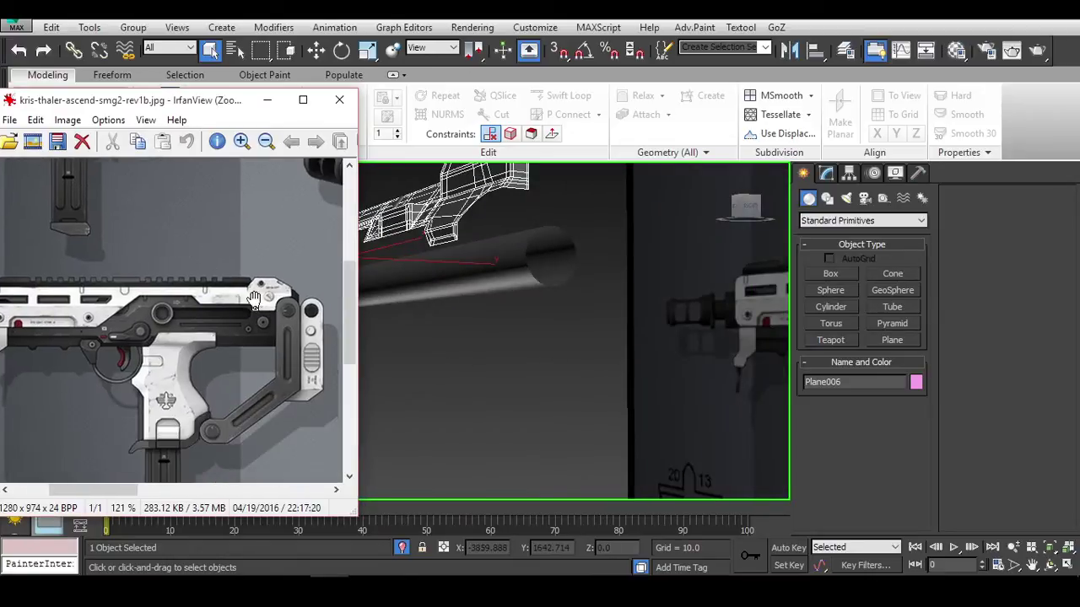
pyautogui.moveTo(253, 300); pyautogui.dragTo(143, 286)
pyautogui.scroll(-5, 651, 353)
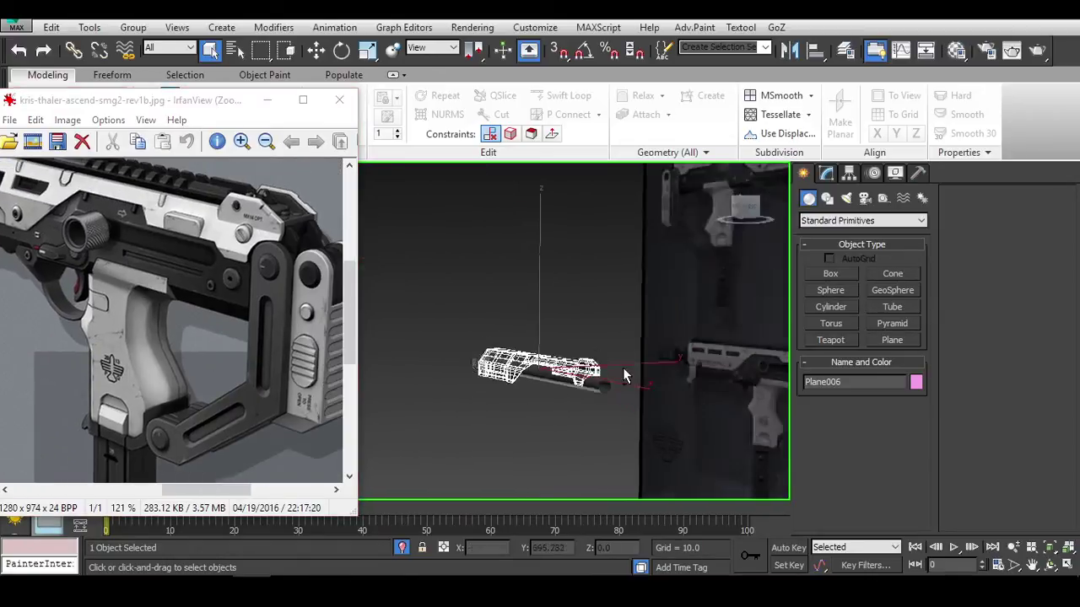
pyautogui.keyDown('alt'); pyautogui.moveTo(622, 366); pyautogui.dragTo(692, 397, button='middle'); pyautogui.keyUp('alt')
pyautogui.scroll(3, 550, 386)
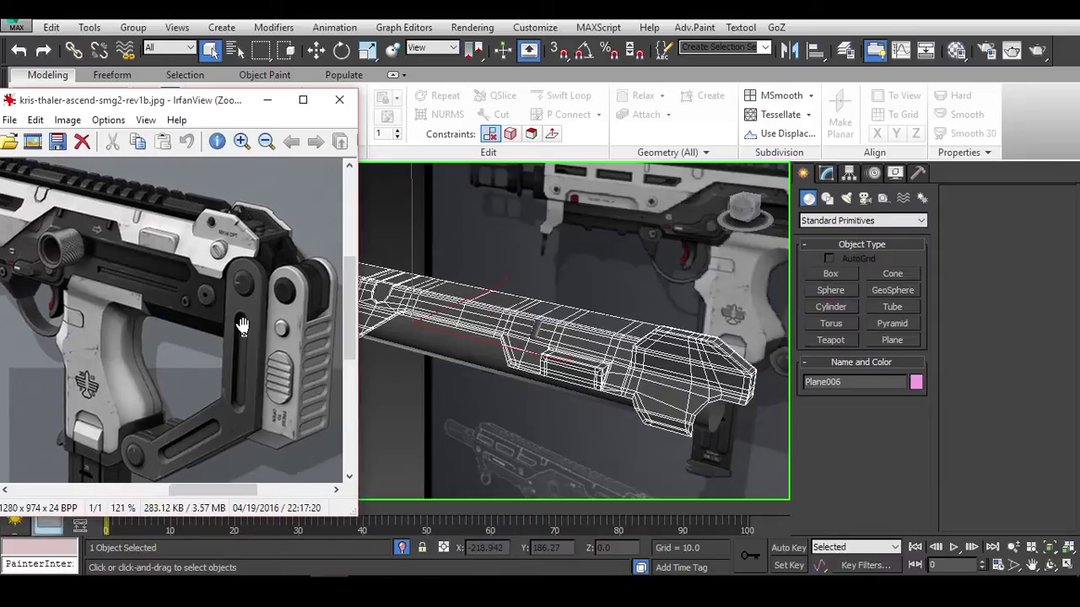
pyautogui.moveTo(275, 313); pyautogui.dragTo(258, 337, button='right')
pyautogui.moveTo(642, 363)
pyautogui.keyDown('alt'); pyautogui.mouseDown(button='middle')
pyautogui.moveTo(685, 362)
pyautogui.moveTo(651, 364)
pyautogui.mouseUp(button='middle'); pyautogui.keyUp('alt')
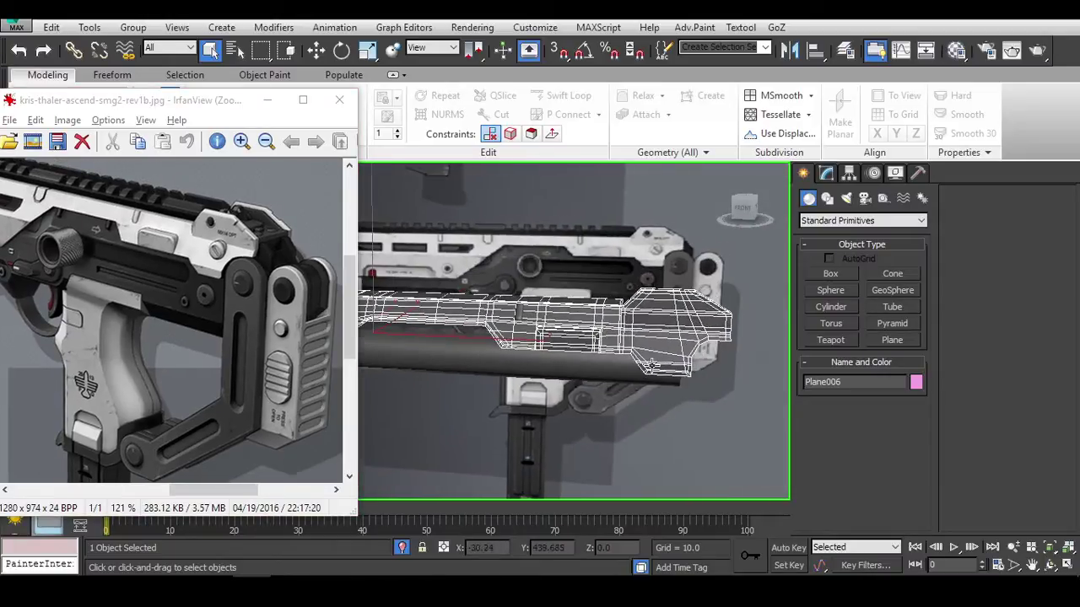
pyautogui.scroll(5, 661, 361)
pyautogui.scroll(-5, 660, 362)
pyautogui.scroll(6, 487, 337)
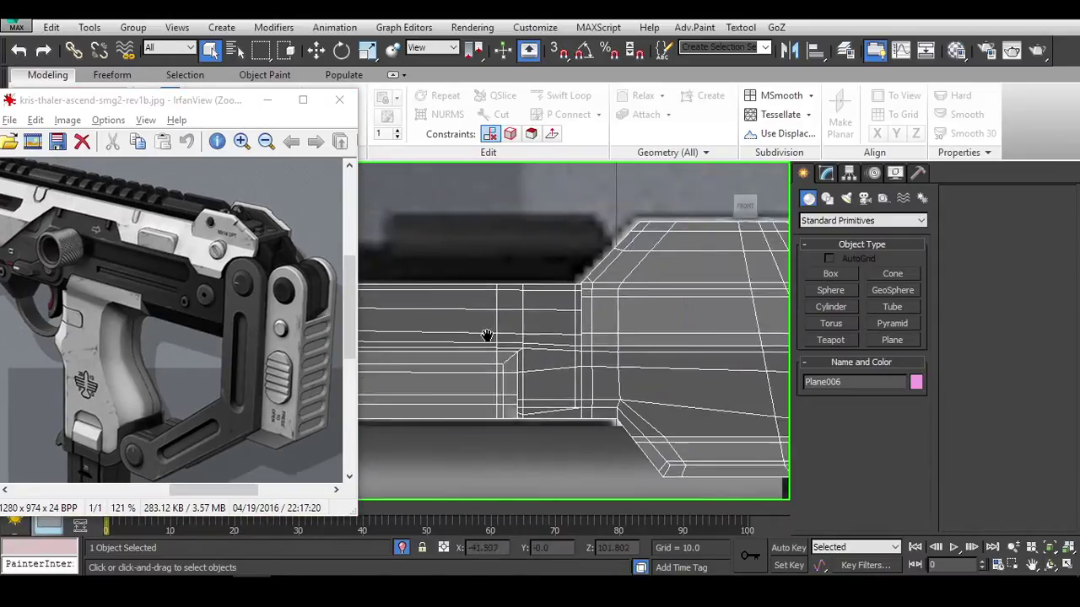
pyautogui.keyDown('alt'); pyautogui.moveTo(611, 298); pyautogui.dragTo(623, 330, button='middle'); pyautogui.keyUp('alt')
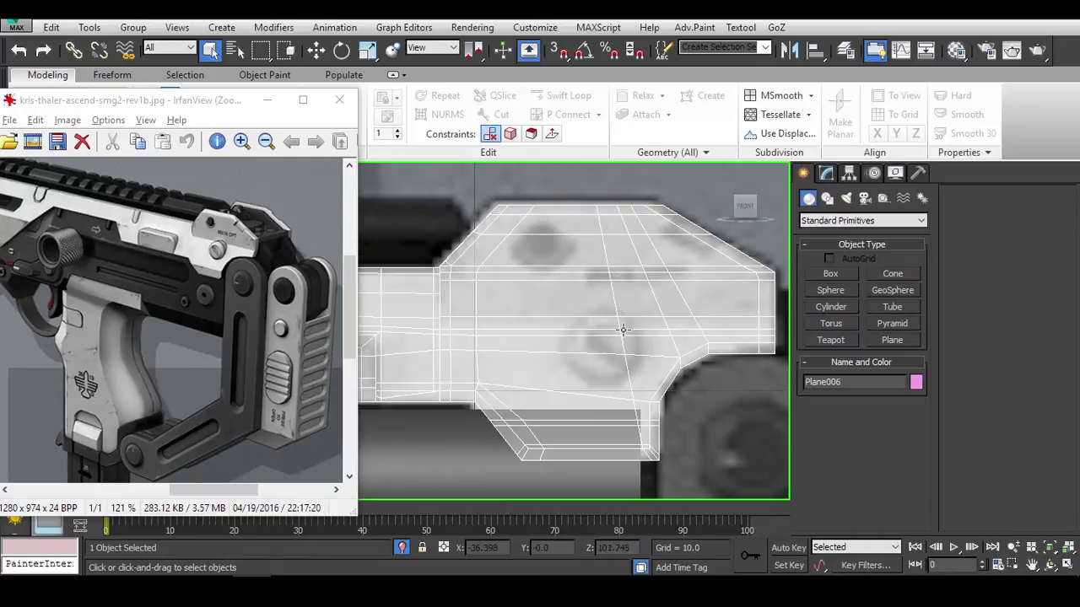
# Select the front block's slanted edges and scale them horizontally toward vertical.
pyautogui.hotkey('ctrl', 'm')
pyautogui.press('2')
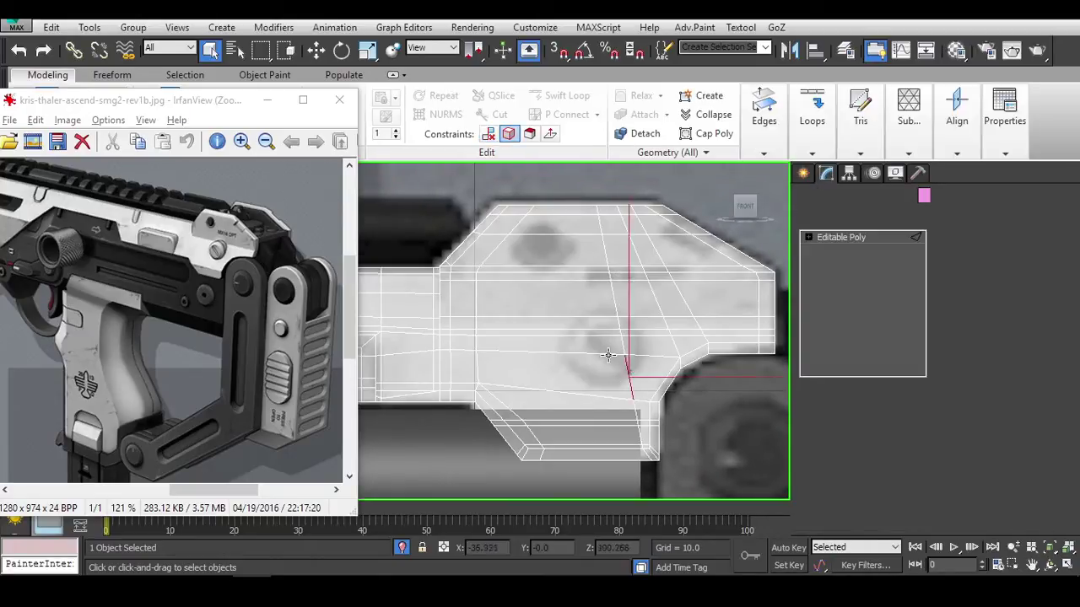
pyautogui.keyDown('alt'); pyautogui.moveTo(665, 386); pyautogui.dragTo(667, 373, button='middle'); pyautogui.keyUp('alt')
pyautogui.press('e')
pyautogui.press('r')
pyautogui.moveTo(725, 304); pyautogui.dragTo(598, 306)
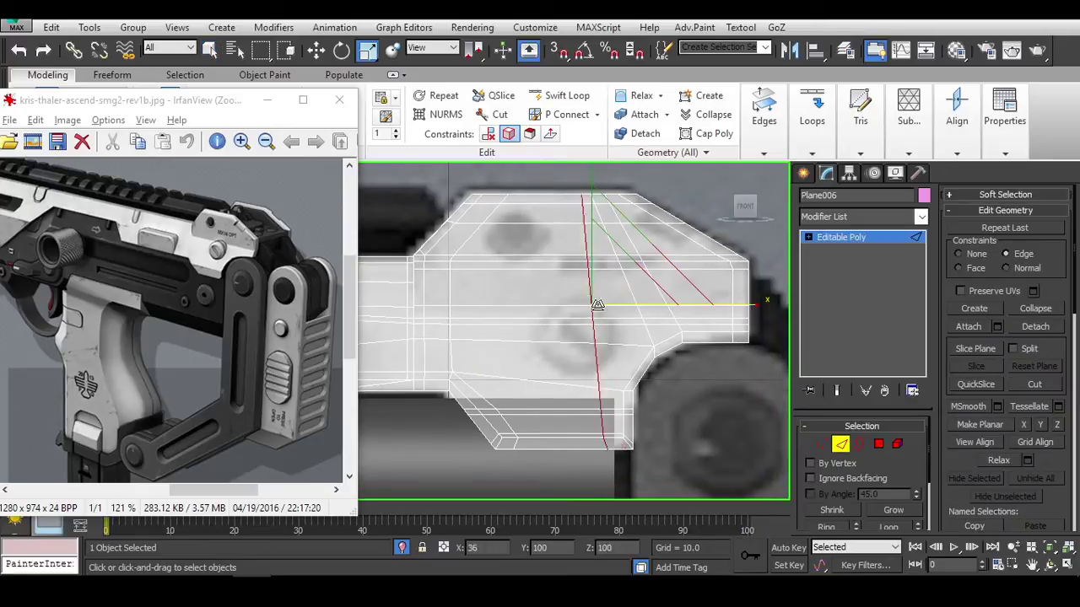
# Flatten the slanted edges into a vertical line and shift it left into place.
pyautogui.press('w')
pyautogui.moveTo(723, 301); pyautogui.dragTo(608, 306)
pyautogui.press('r')
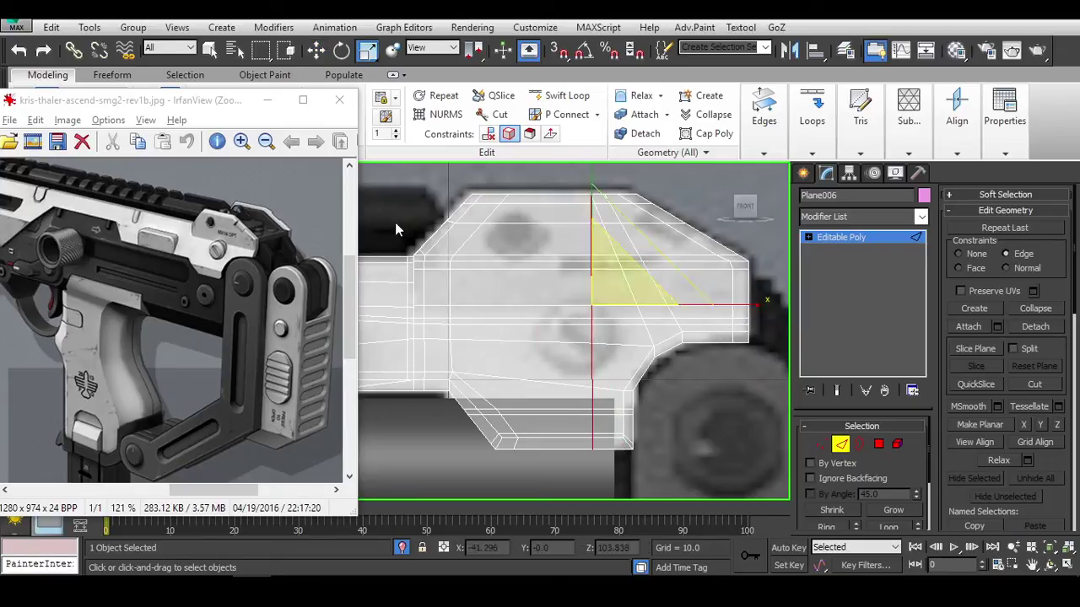
pyautogui.press('w')
pyautogui.moveTo(733, 305); pyautogui.dragTo(698, 304)
pyautogui.press('r')
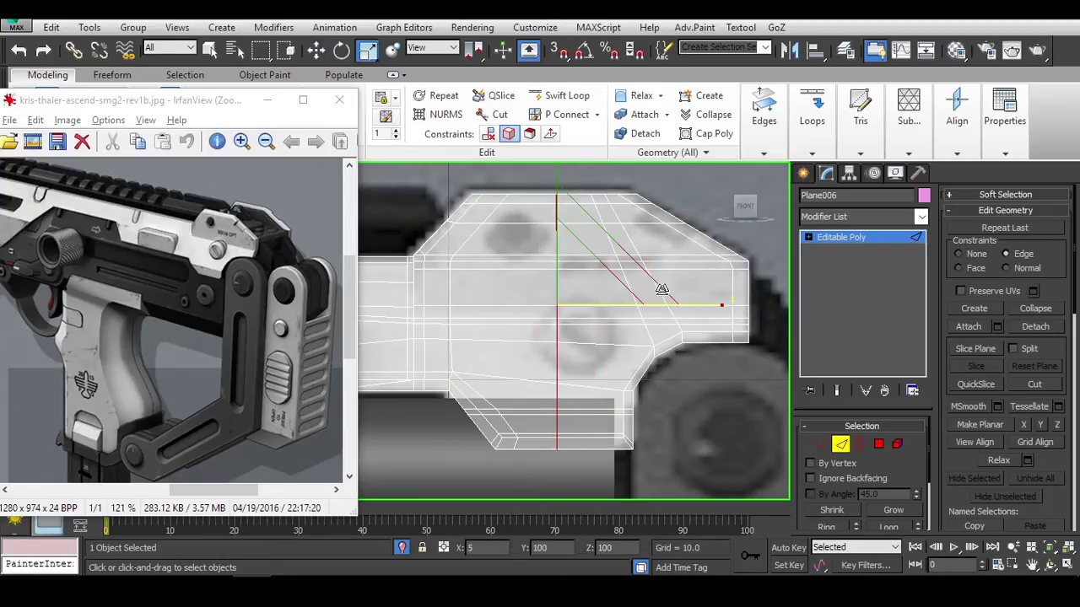
pyautogui.press('w')
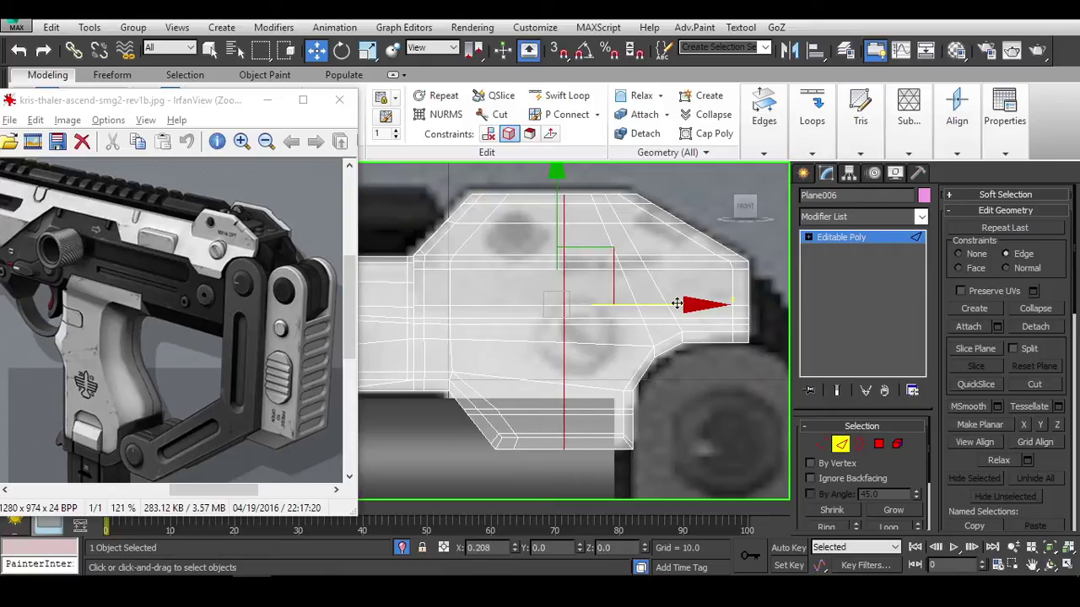
pyautogui.moveTo(692, 305); pyautogui.dragTo(694, 304)
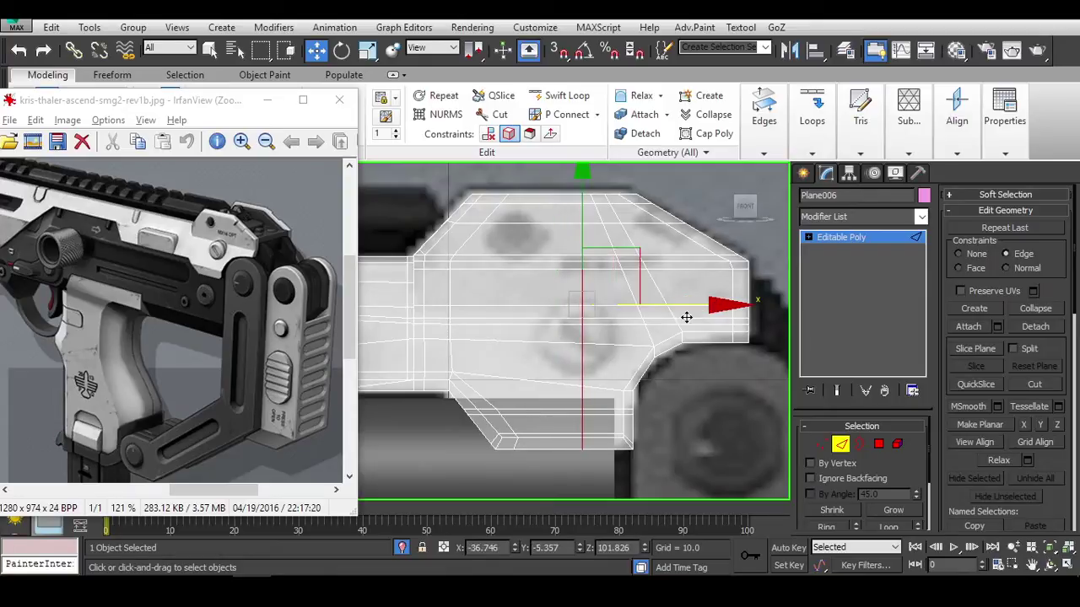
# Cut a vertical edge down from the top corner using vertex snapping.
pyautogui.scroll(5, 648, 489)
pyautogui.moveTo(643, 357); pyautogui.dragTo(600, 310, button='middle')
pyautogui.press('1')
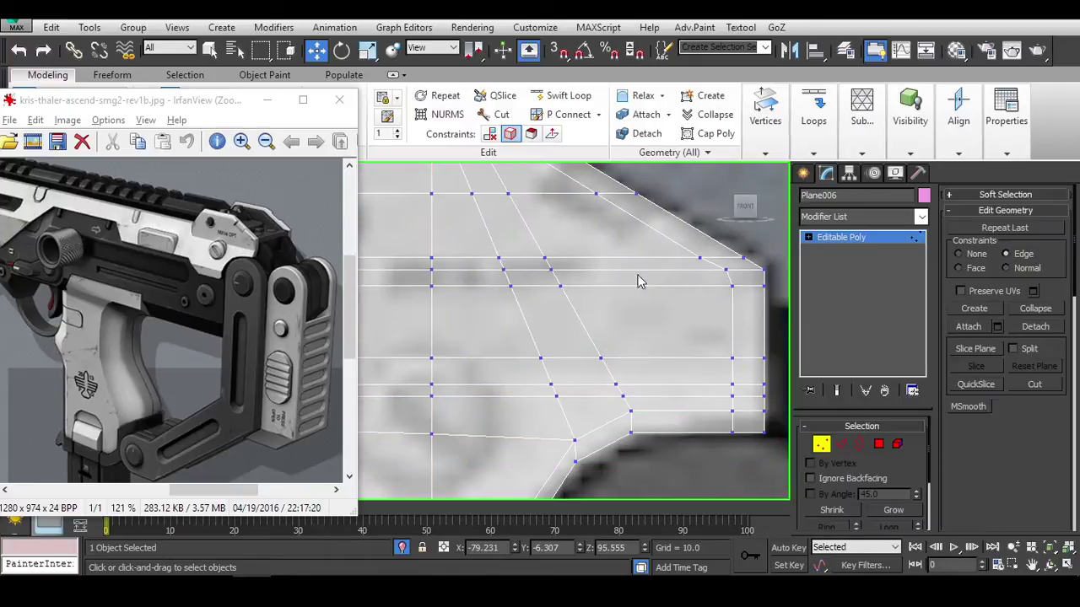
pyautogui.hotkey('alt', 'c')
pyautogui.press('s')
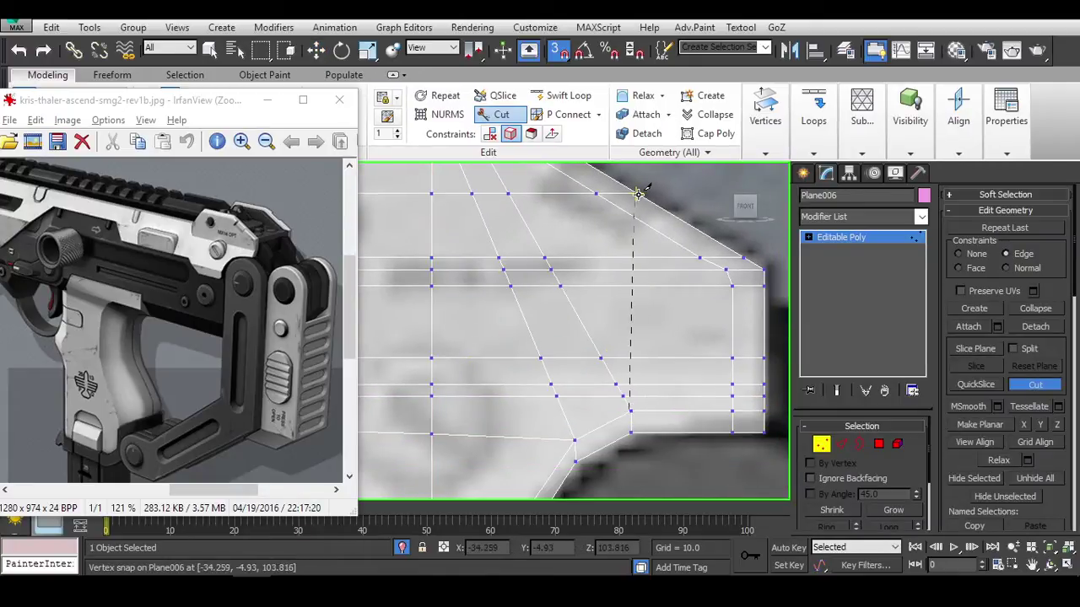
pyautogui.rightClick(675, 291)
pyautogui.press('2')
pyautogui.press('s')
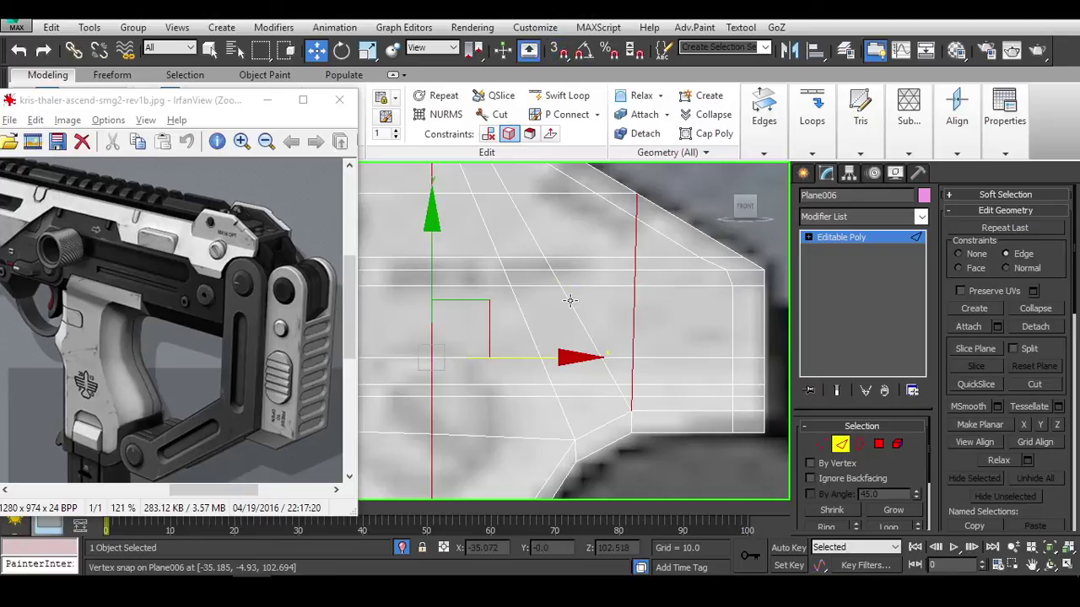
pyautogui.keyDown('alt'); pyautogui.moveTo(569, 299); pyautogui.dragTo(641, 384, button='middle'); pyautogui.keyUp('alt')
pyautogui.hotkey('ctrl', 'd')
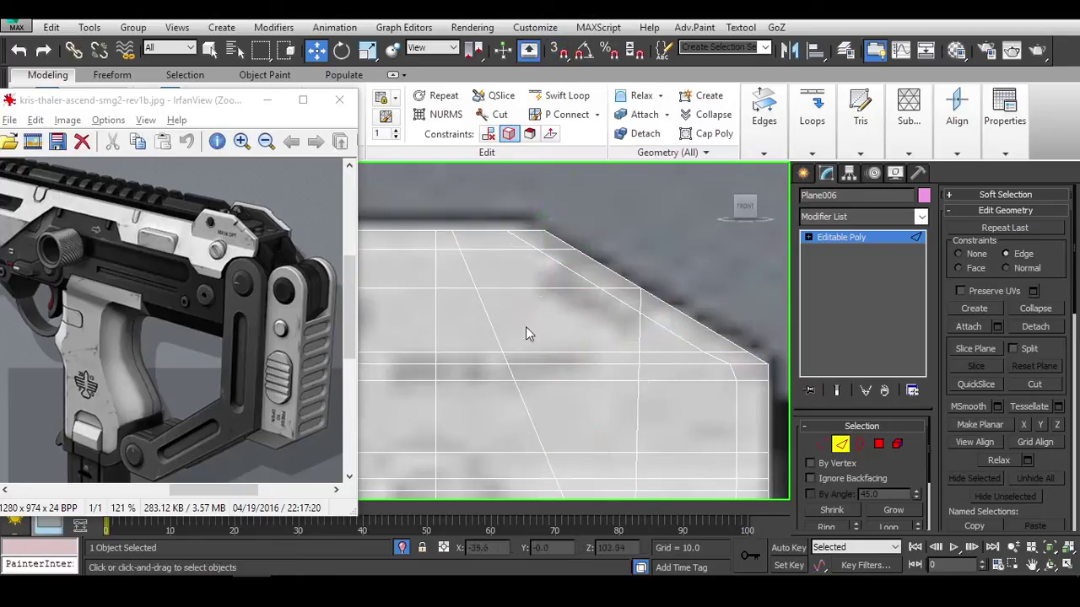
pyautogui.scroll(-3, 526, 334)
# Cut another snapped edge, select the long diagonal edge, then return to object level.
pyautogui.hotkey('alt', 'c')
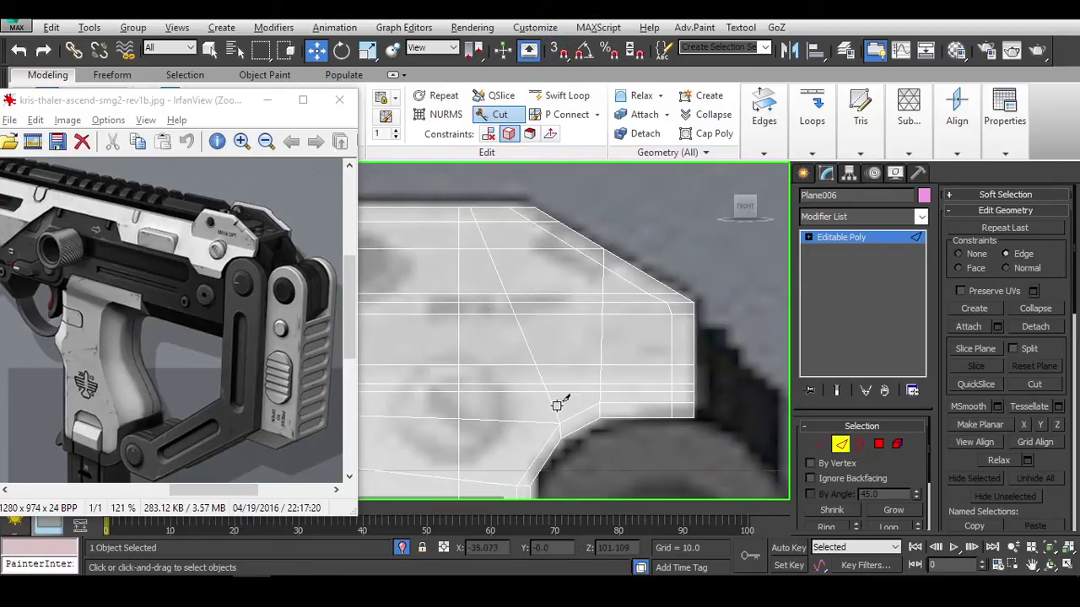
pyautogui.press('s')
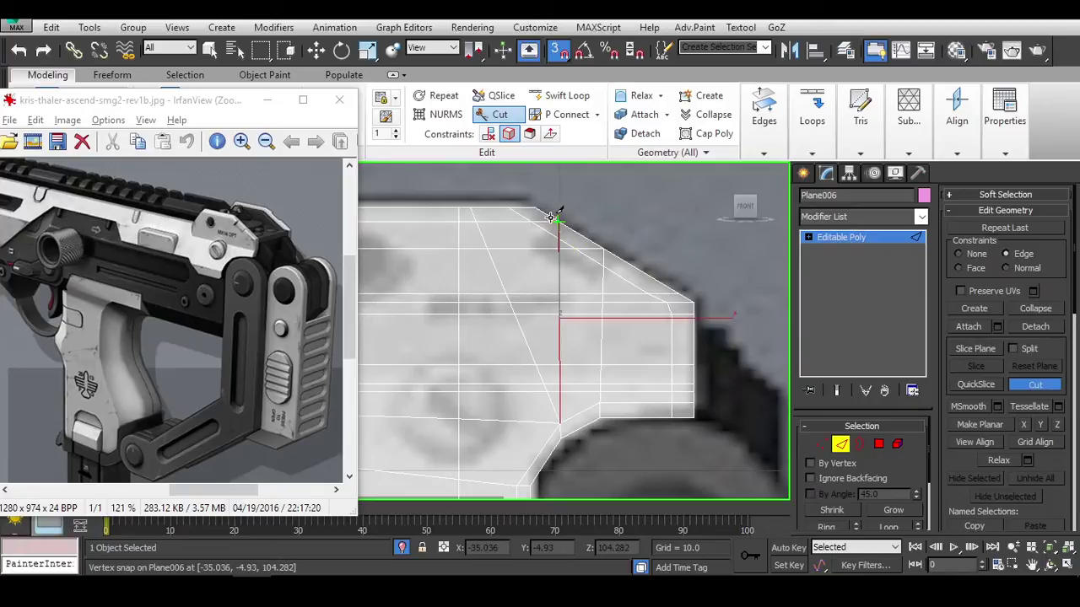
pyautogui.press('w')
pyautogui.click(518, 329)
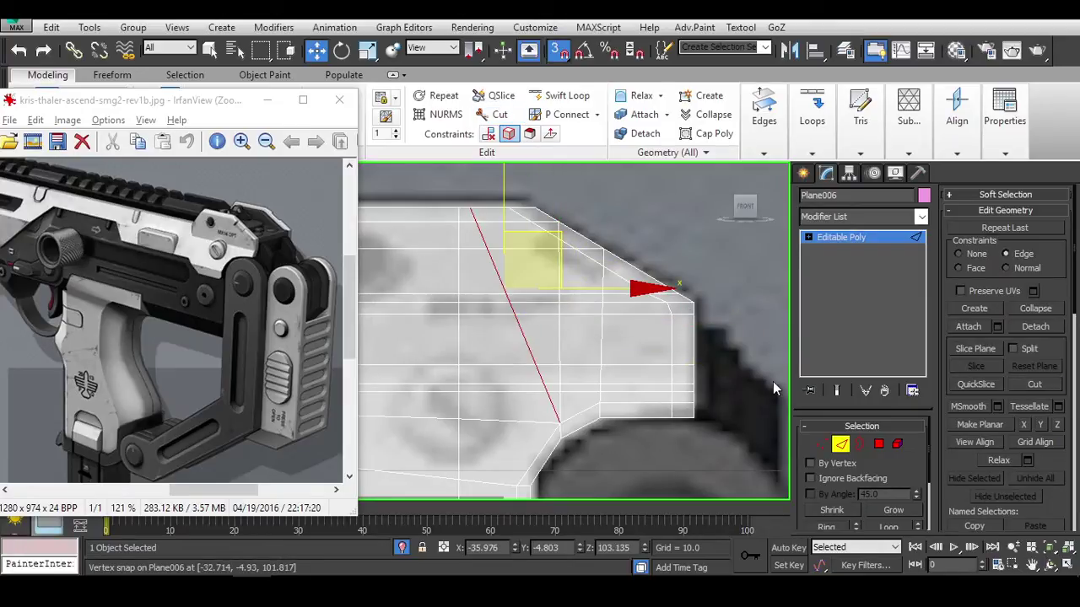
pyautogui.scroll(3, 773, 381)
pyautogui.moveTo(773, 381)
pyautogui.keyDown('alt'); pyautogui.mouseDown(button='middle')
pyautogui.moveTo(571, 326)
pyautogui.moveTo(551, 279)
pyautogui.moveTo(667, 309)
pyautogui.moveTo(670, 321)
pyautogui.moveTo(698, 315)
pyautogui.moveTo(616, 308)
pyautogui.mouseUp(button='middle'); pyautogui.keyUp('alt')
pyautogui.scroll(2, 698, 315)
pyautogui.scroll(-3, 698, 316)
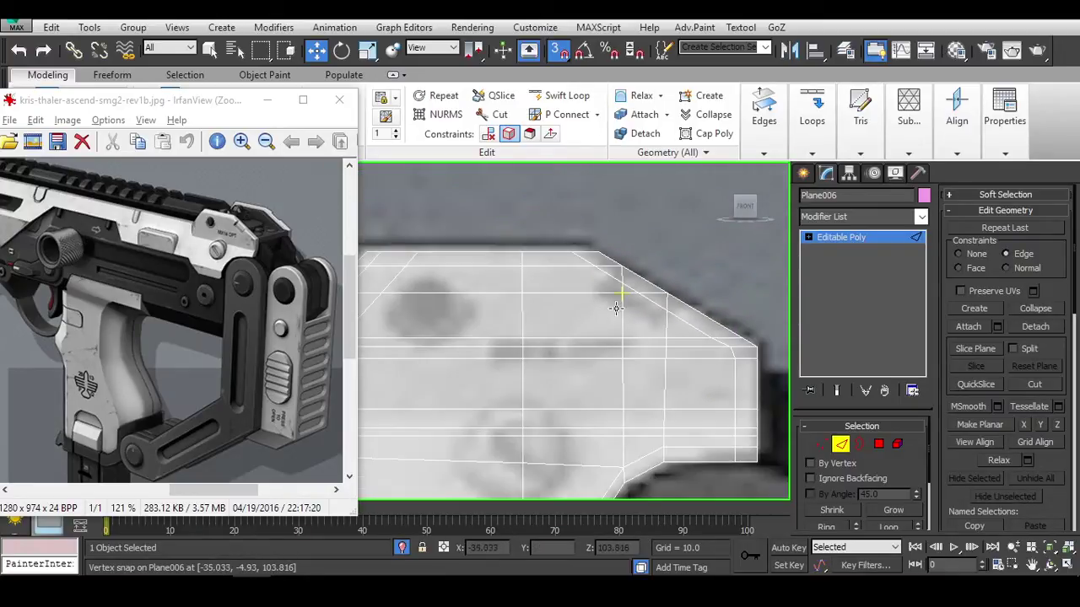
pyautogui.click(840, 445)
# Select the front block's vertical edge loop and move it right toward the notch.
pyautogui.keyDown('alt'); pyautogui.moveTo(633, 244); pyautogui.dragTo(635, 259, button='middle'); pyautogui.keyUp('alt')
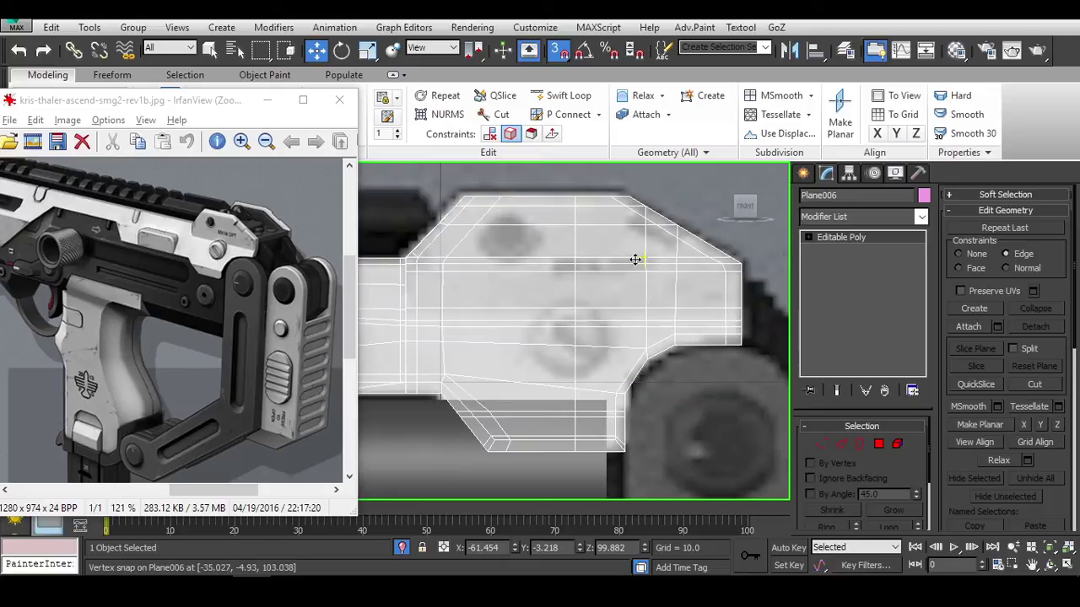
pyautogui.scroll(2, 647, 318)
pyautogui.moveTo(647, 318); pyautogui.dragTo(682, 237, button='middle')
pyautogui.scroll(-1, 623, 362)
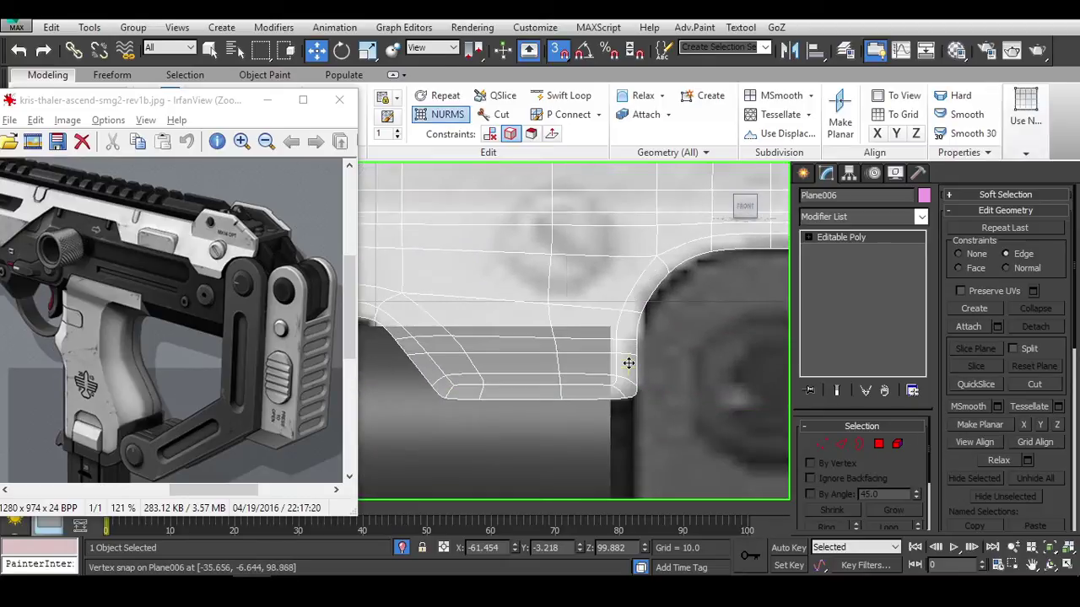
pyautogui.press('1')
pyautogui.press('2')
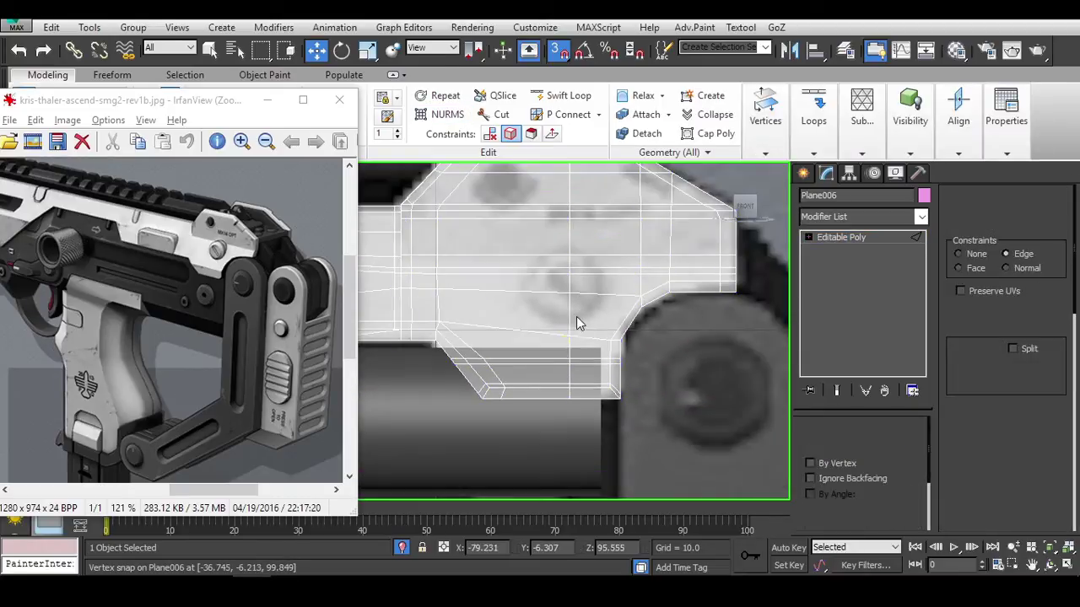
pyautogui.doubleClick(575, 314)
pyautogui.moveTo(689, 253); pyautogui.dragTo(718, 256)
# Move the bottom corner vertex up and to the left.
pyautogui.moveTo(718, 256); pyautogui.dragTo(571, 380, button='middle')
pyautogui.press('1')
pyautogui.click(574, 389)
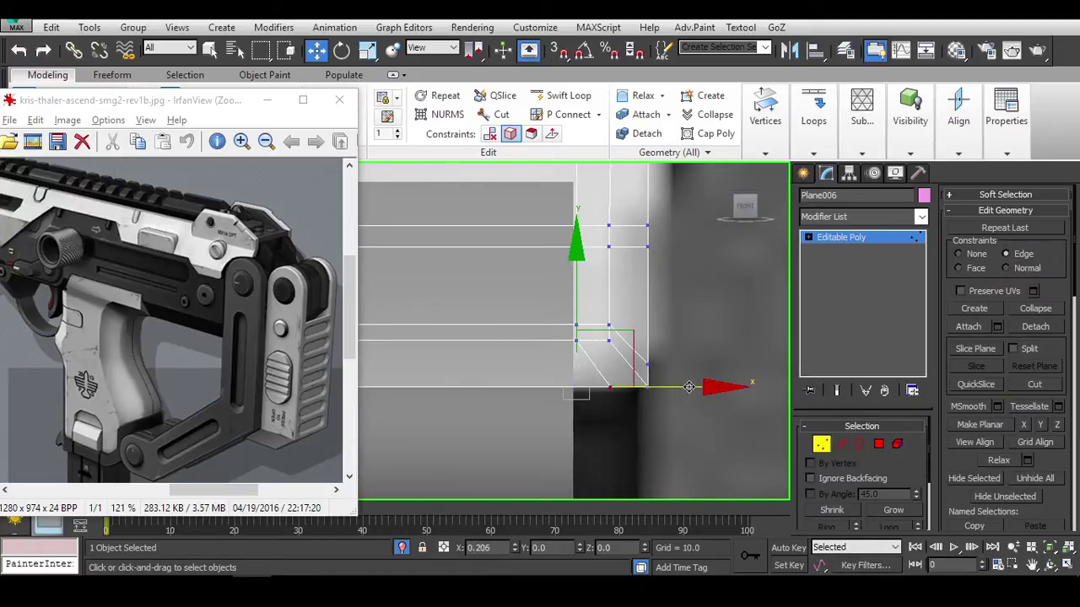
pyautogui.moveTo(691, 387); pyautogui.dragTo(662, 368)
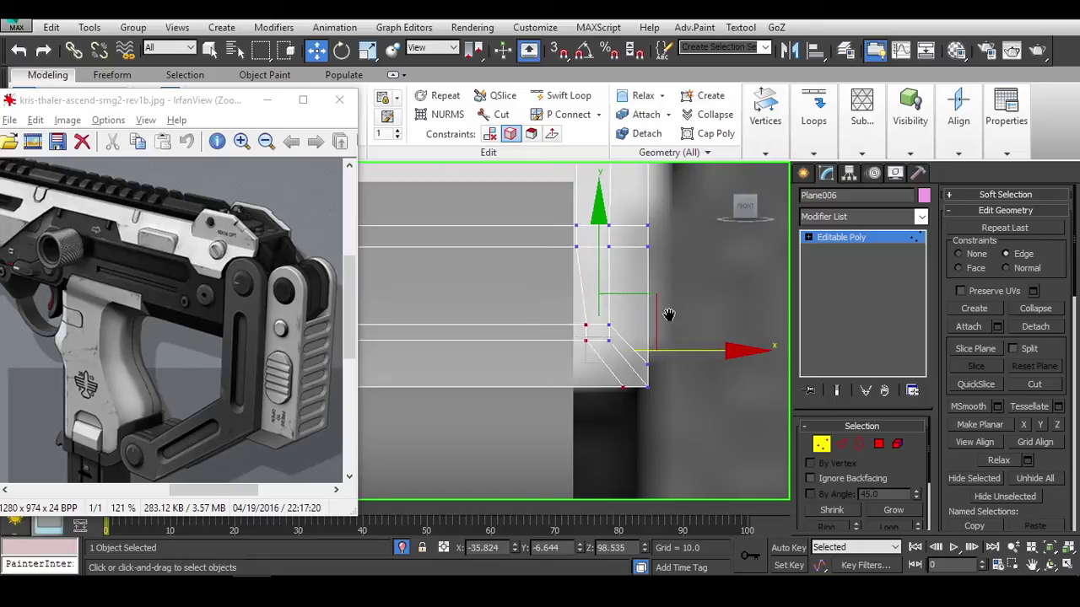
pyautogui.scroll(-3, 697, 414)
pyautogui.press('6')
pyautogui.scroll(-4, 709, 429)
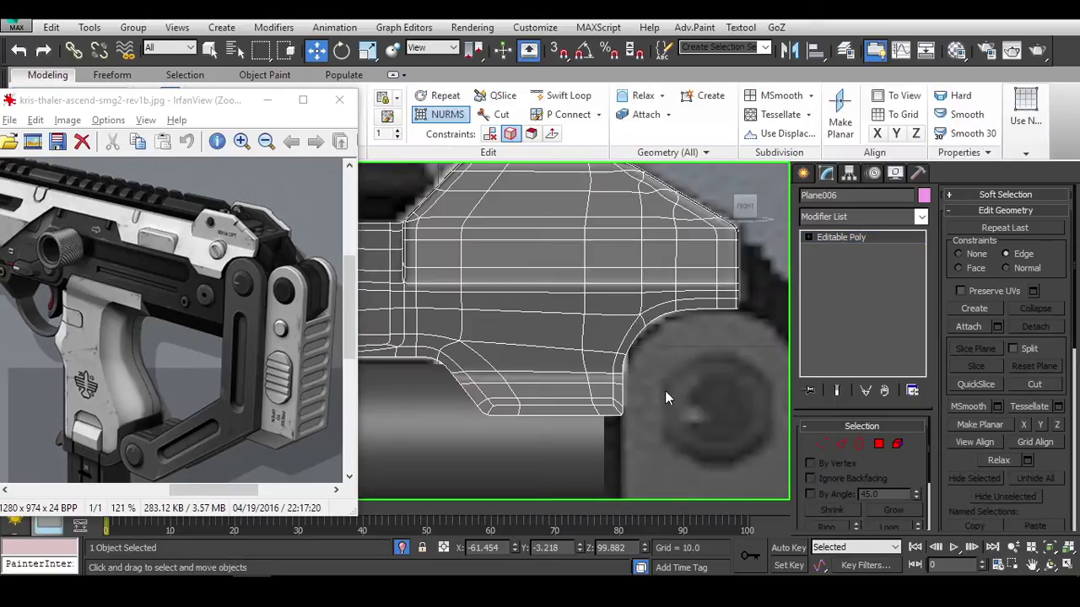
pyautogui.keyDown('alt'); pyautogui.moveTo(637, 364); pyautogui.dragTo(569, 361, button='middle'); pyautogui.keyUp('alt')
pyautogui.scroll(5, 614, 245)
pyautogui.scroll(-4, 569, 361)
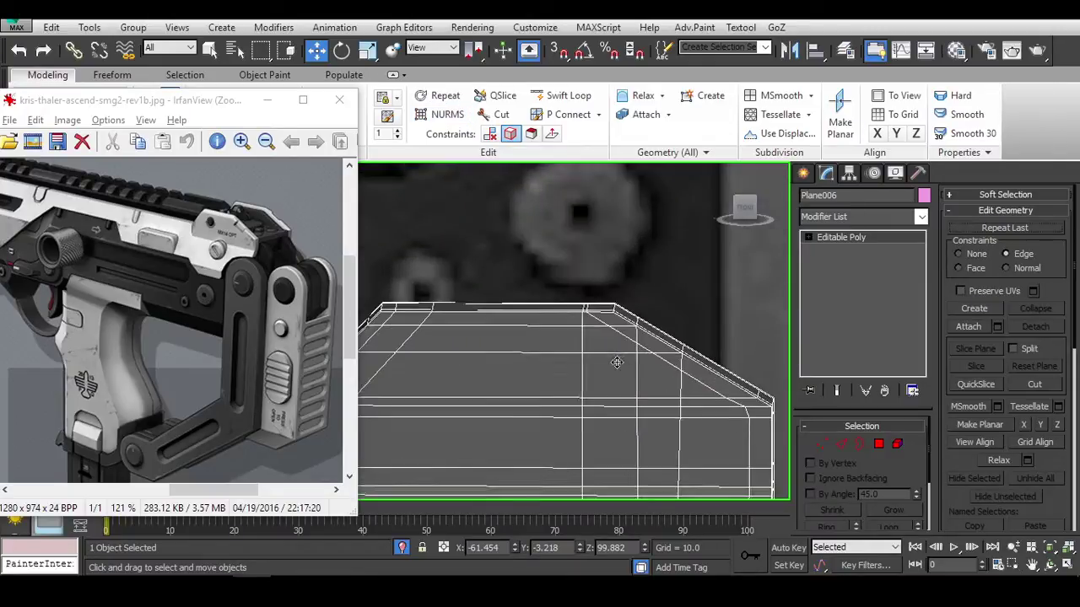
pyautogui.scroll(2, 615, 339)
pyautogui.scroll(-3, 607, 347)
pyautogui.scroll(3, 513, 357)
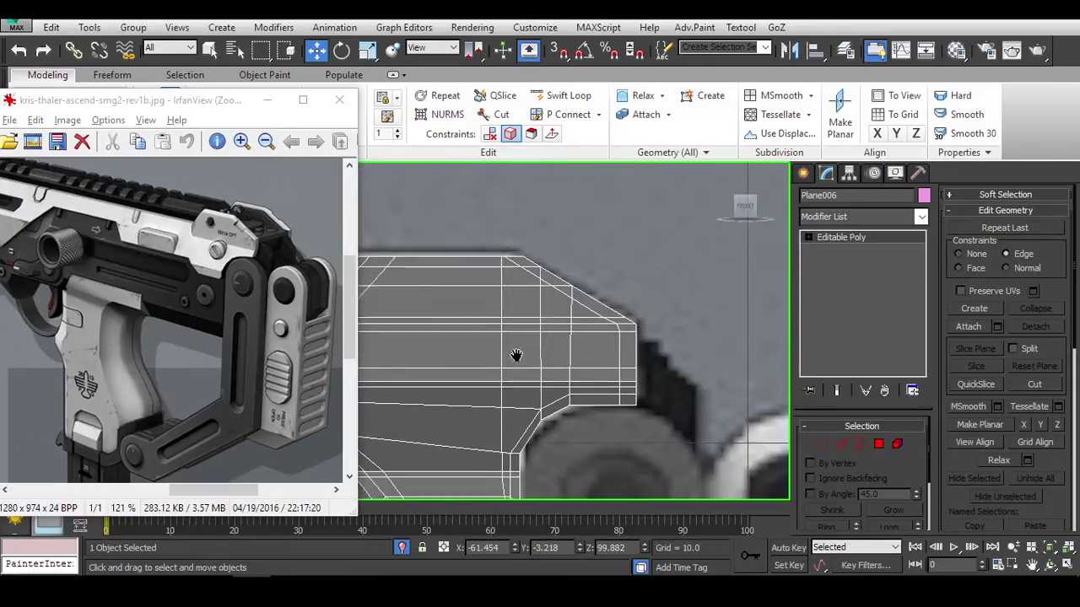
# Insert a Swift Loop across the front section and scale it flat into a vertical line.
pyautogui.rightClick(580, 297)
pyautogui.moveTo(625, 266)
pyautogui.scroll(3, 394, 226)
pyautogui.scroll(-3, 489, 245)
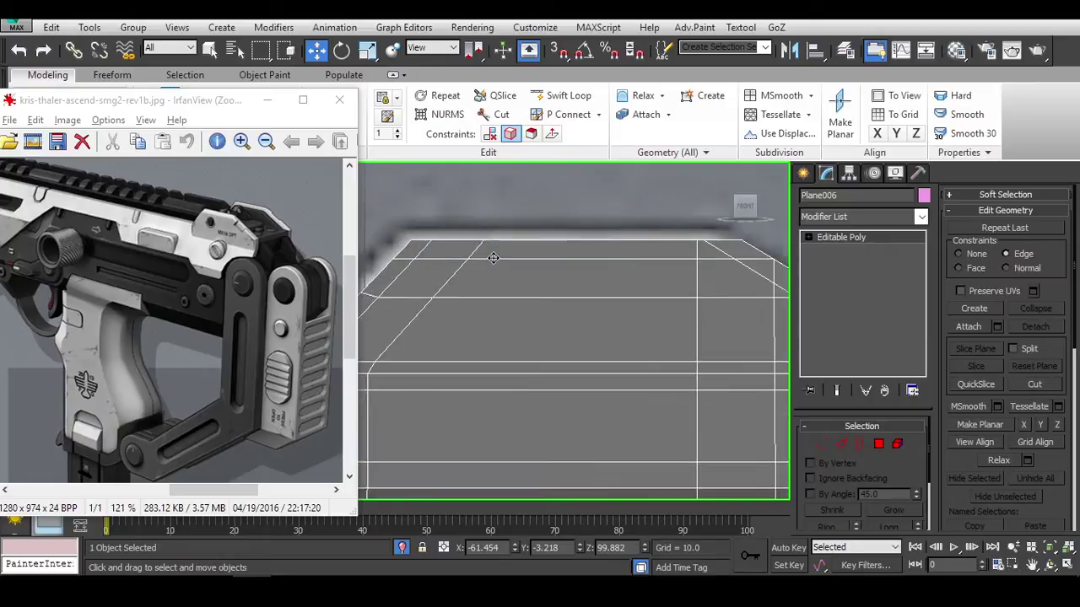
pyautogui.scroll(2, 590, 262)
pyautogui.moveTo(599, 266); pyautogui.dragTo(631, 281, button='middle')
pyautogui.scroll(-2, 591, 295)
pyautogui.hotkey('alt', 'shift', 'l')
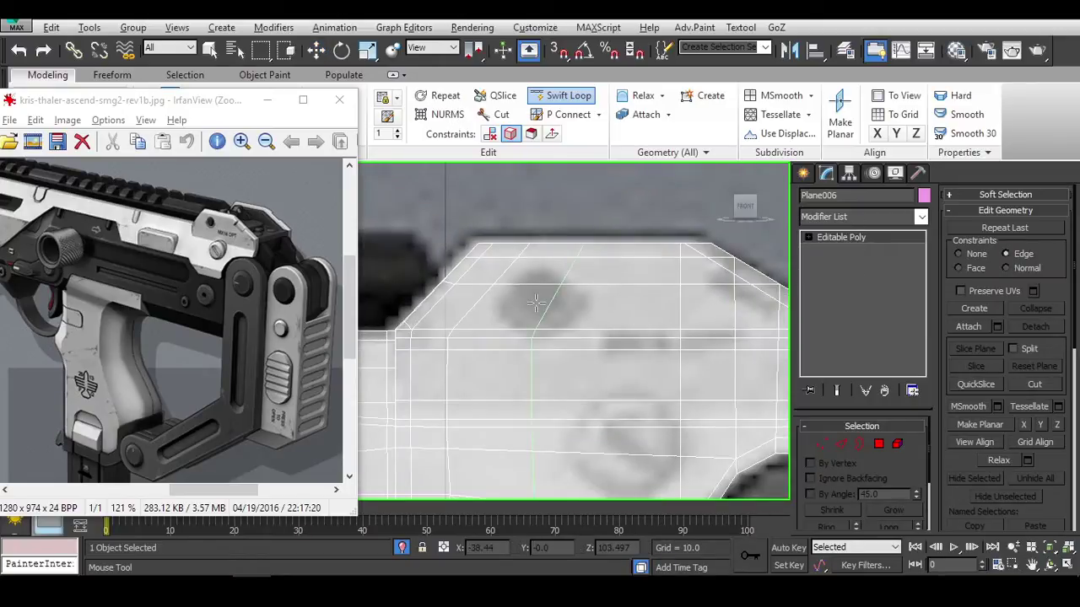
pyautogui.scroll(-2, 561, 306)
pyautogui.rightClick(571, 265)
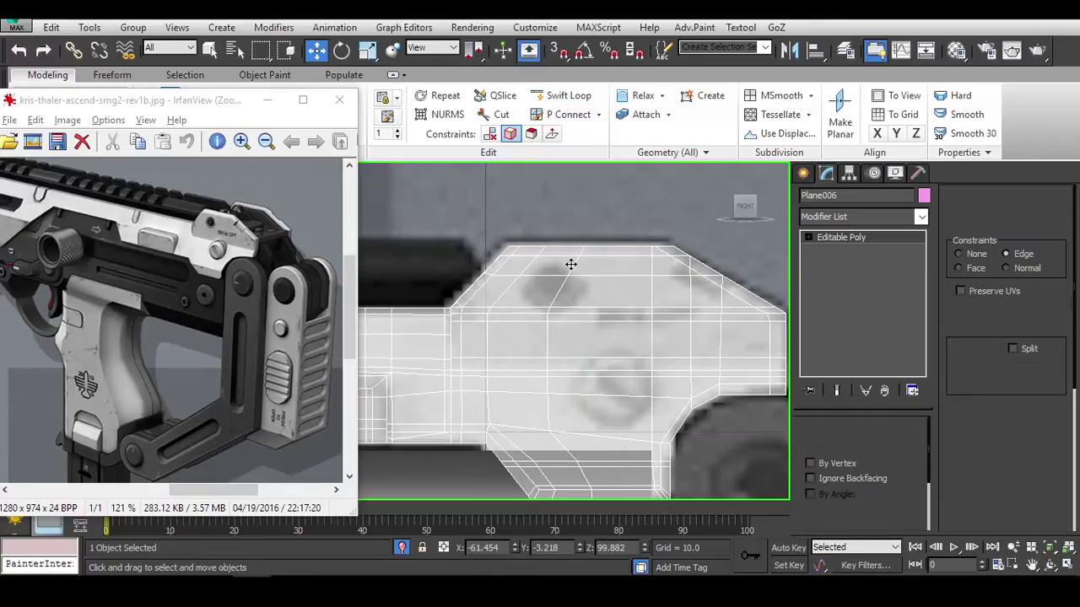
pyautogui.press('2')
pyautogui.press('r')
pyautogui.moveTo(612, 275); pyautogui.dragTo(674, 317)
# Select the lower chamfer-corner vertices and slide them left along X.
pyautogui.press('w')
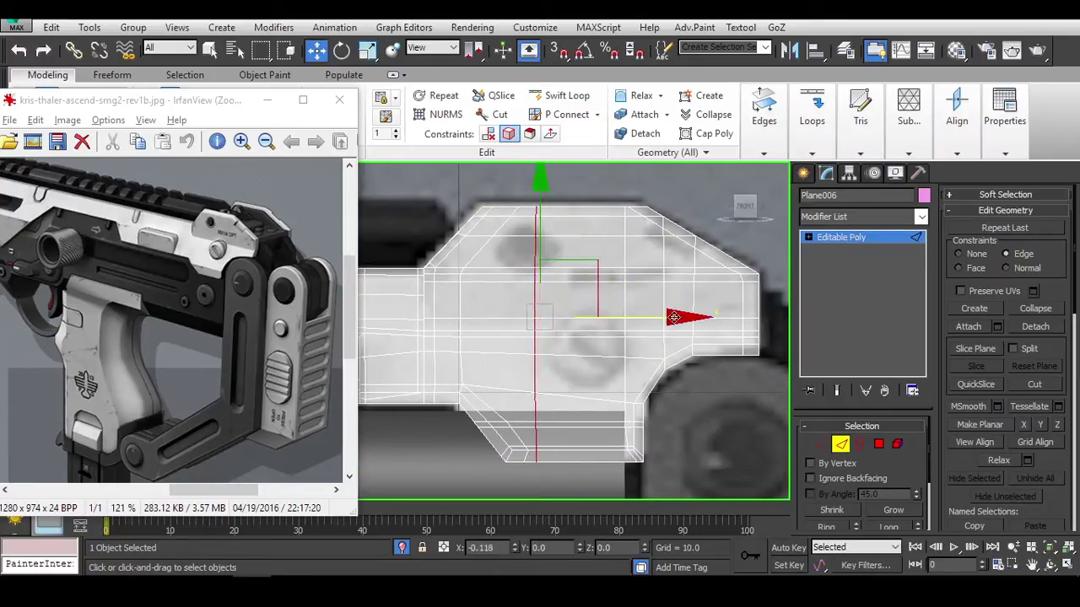
pyautogui.scroll(5, 540, 455)
pyautogui.press('1')
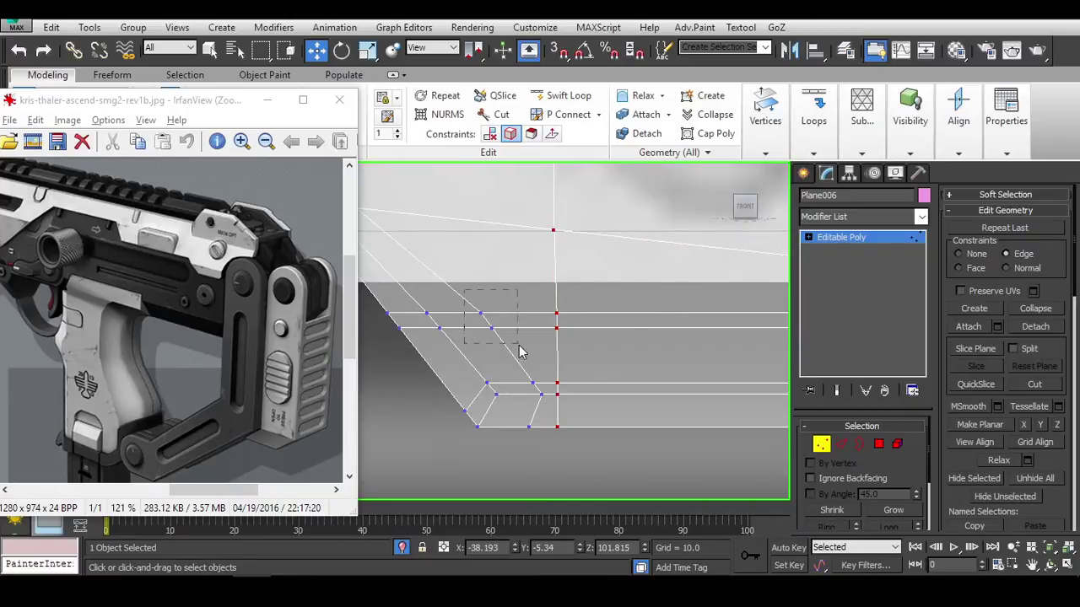
pyautogui.keyDown('ctrl'); pyautogui.moveTo(518, 425); pyautogui.dragTo(545, 455); pyautogui.keyUp('ctrl')
pyautogui.keyDown('alt'); pyautogui.moveTo(550, 371); pyautogui.dragTo(599, 450); pyautogui.keyUp('alt')
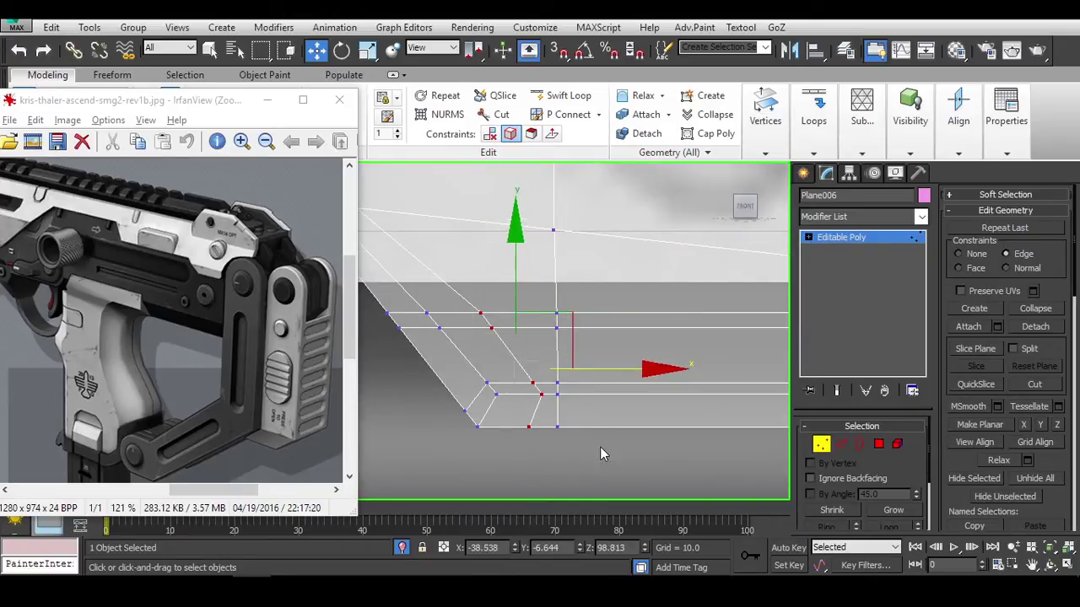
pyautogui.moveTo(610, 371); pyautogui.dragTo(597, 368)
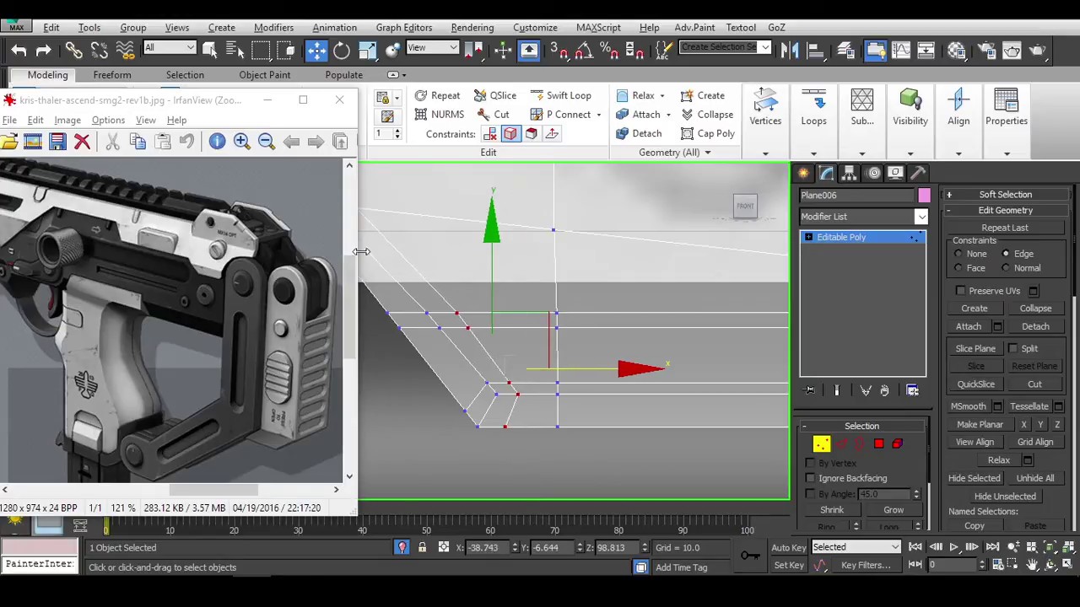
pyautogui.keyDown('alt'); pyautogui.moveTo(430, 291); pyautogui.dragTo(540, 367); pyautogui.keyUp('alt')
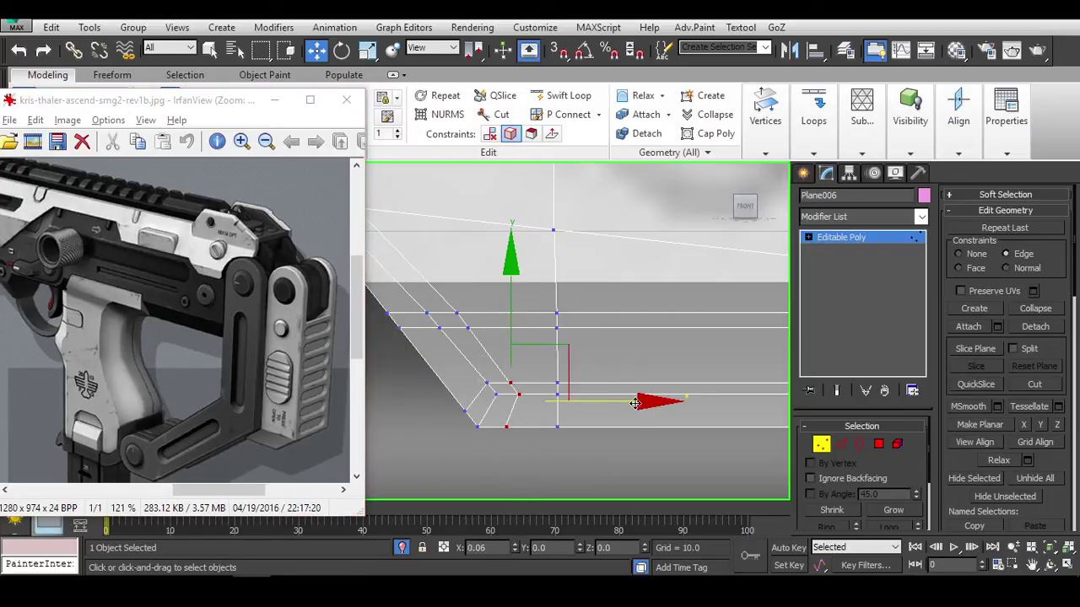
# Select the vertex column along the upper diagonal and nudge it slightly left.
pyautogui.scroll(5, 627, 436)
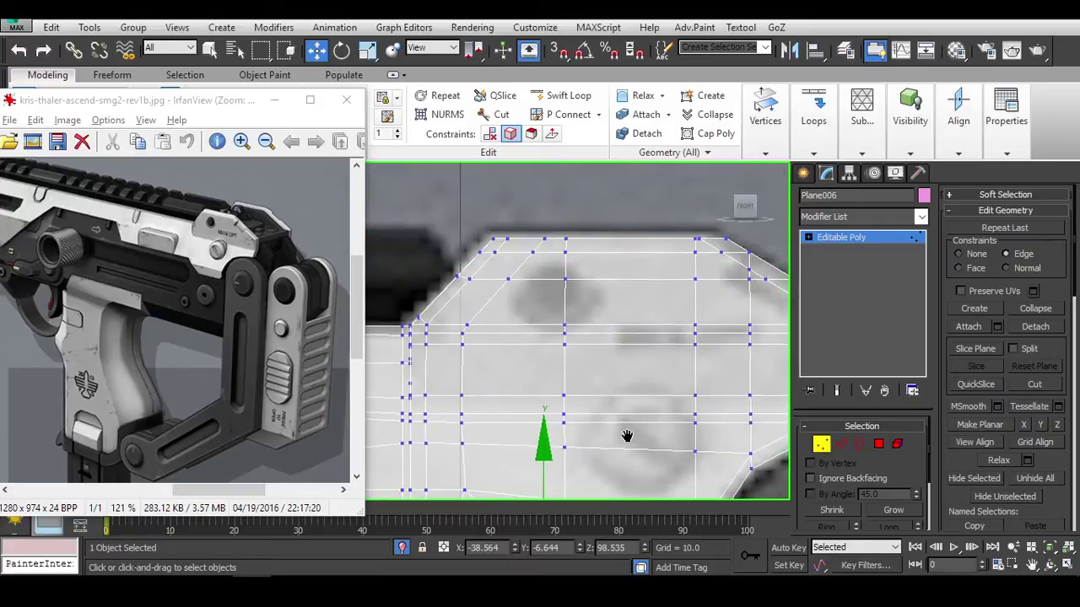
pyautogui.moveTo(590, 313); pyautogui.dragTo(640, 225, button='middle')
pyautogui.scroll(-2, 628, 218)
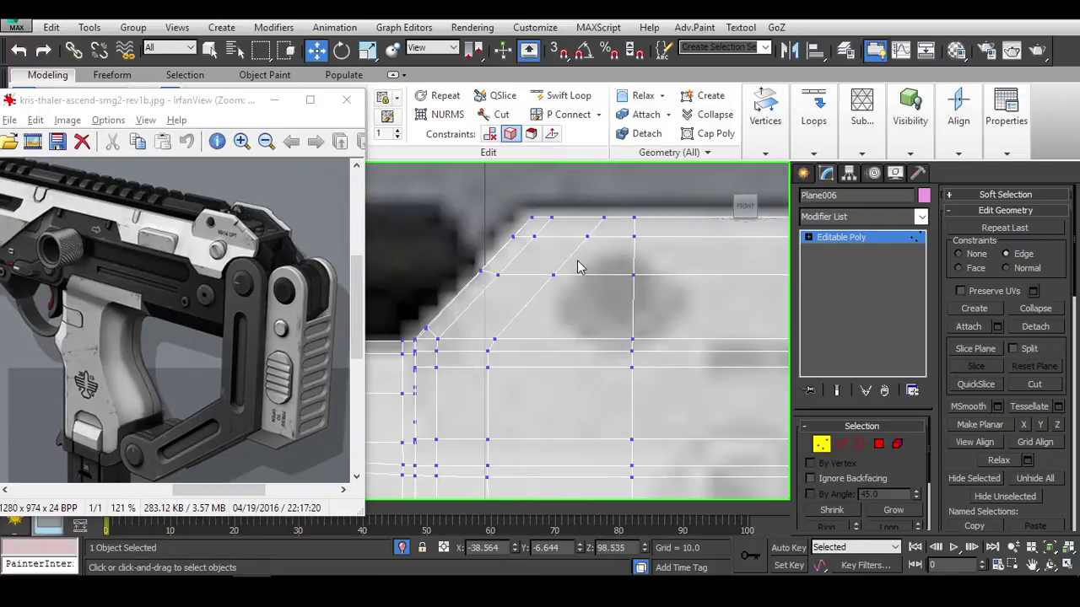
pyautogui.scroll(-2, 579, 268)
pyautogui.moveTo(590, 279); pyautogui.dragTo(607, 338, button='middle')
pyautogui.scroll(2, 607, 337)
pyautogui.moveTo(613, 199); pyautogui.dragTo(553, 285)
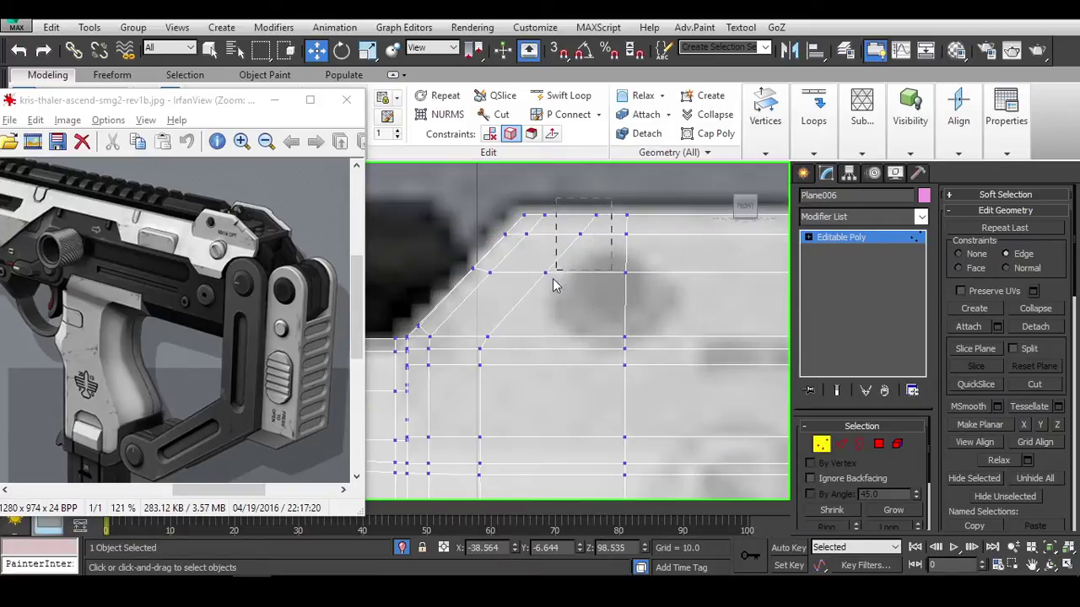
pyautogui.keyDown('ctrl'); pyautogui.moveTo(473, 329); pyautogui.dragTo(520, 412); pyautogui.keyUp('ctrl')
pyautogui.moveTo(453, 407); pyautogui.dragTo(469, 268, button='middle')
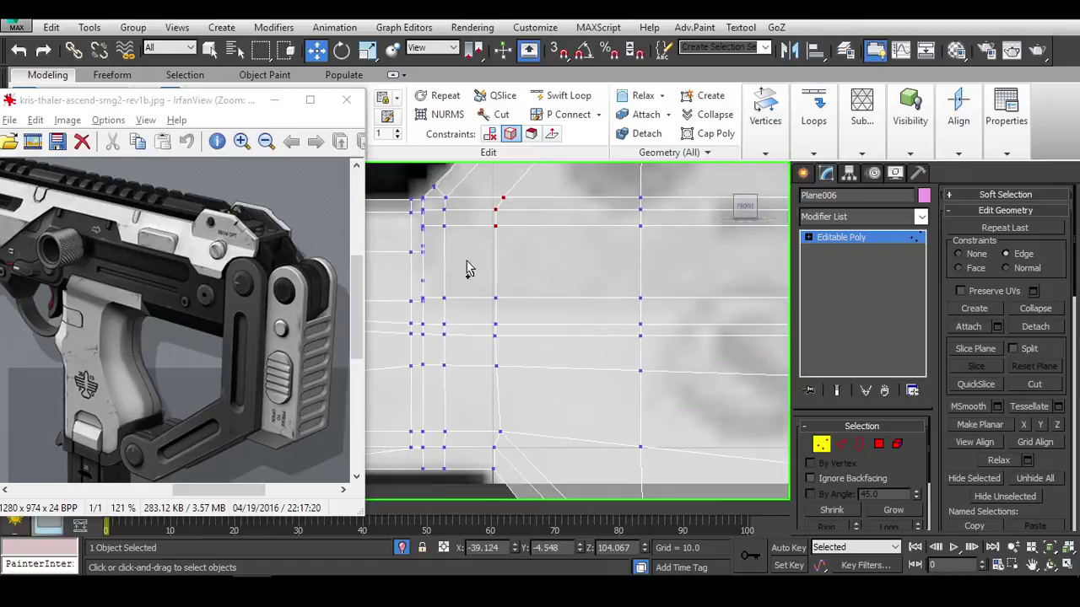
pyautogui.keyDown('ctrl'); pyautogui.moveTo(545, 416); pyautogui.dragTo(545, 416); pyautogui.keyUp('ctrl')
pyautogui.keyDown('alt'); pyautogui.moveTo(545, 416); pyautogui.dragTo(638, 331, button='middle'); pyautogui.keyUp('alt')
pyautogui.moveTo(694, 244); pyautogui.dragTo(684, 245)
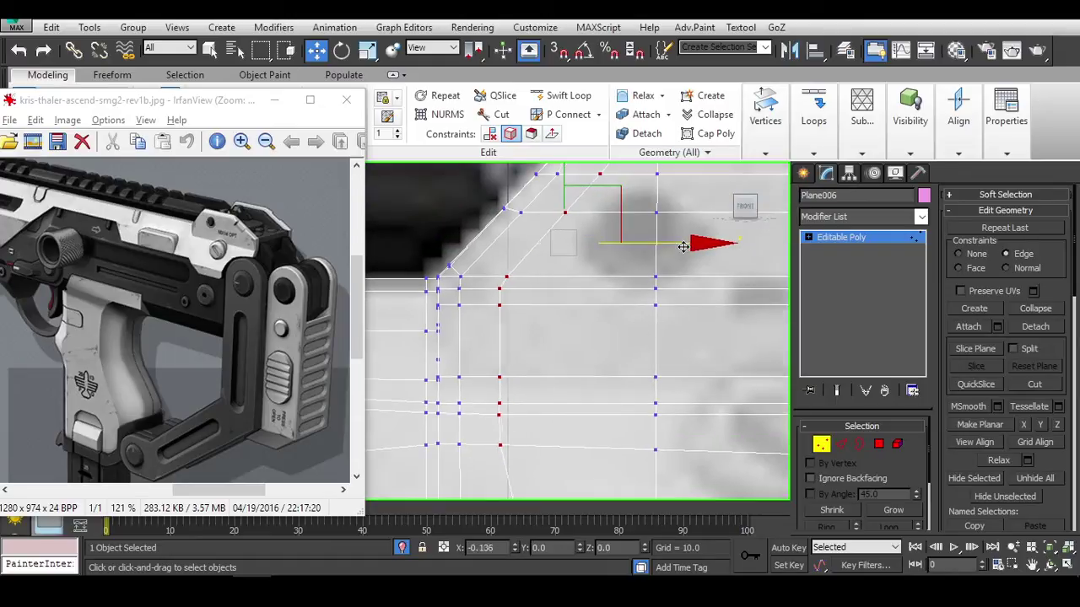
# Orbit and pan out to inspect the whole receiver part.
pyautogui.keyDown('alt'); pyautogui.moveTo(678, 247); pyautogui.dragTo(686, 359, button='middle'); pyautogui.keyUp('alt')
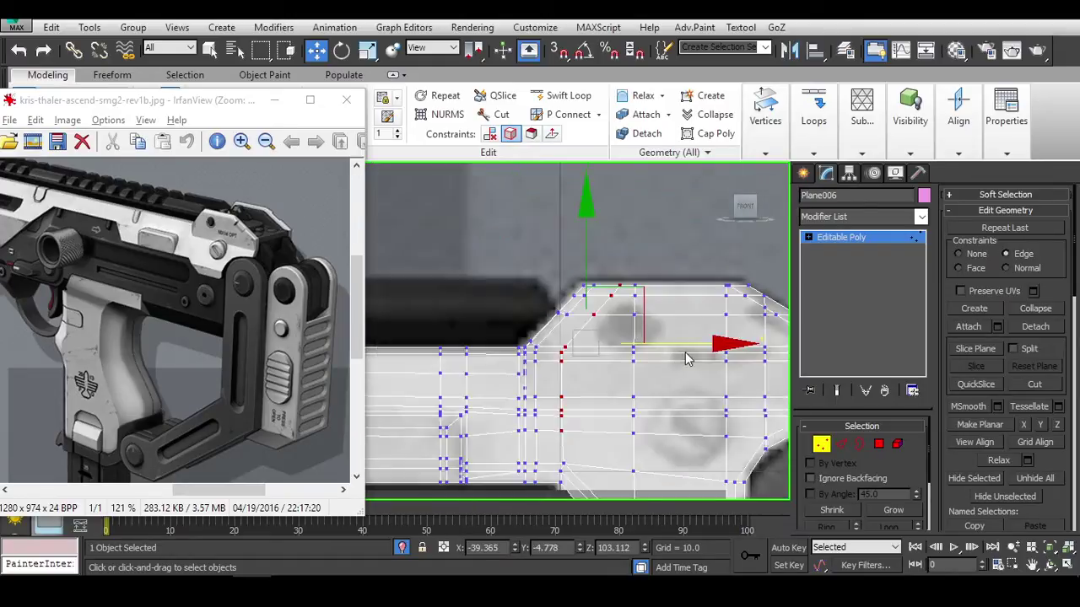
pyautogui.scroll(8, 691, 341)
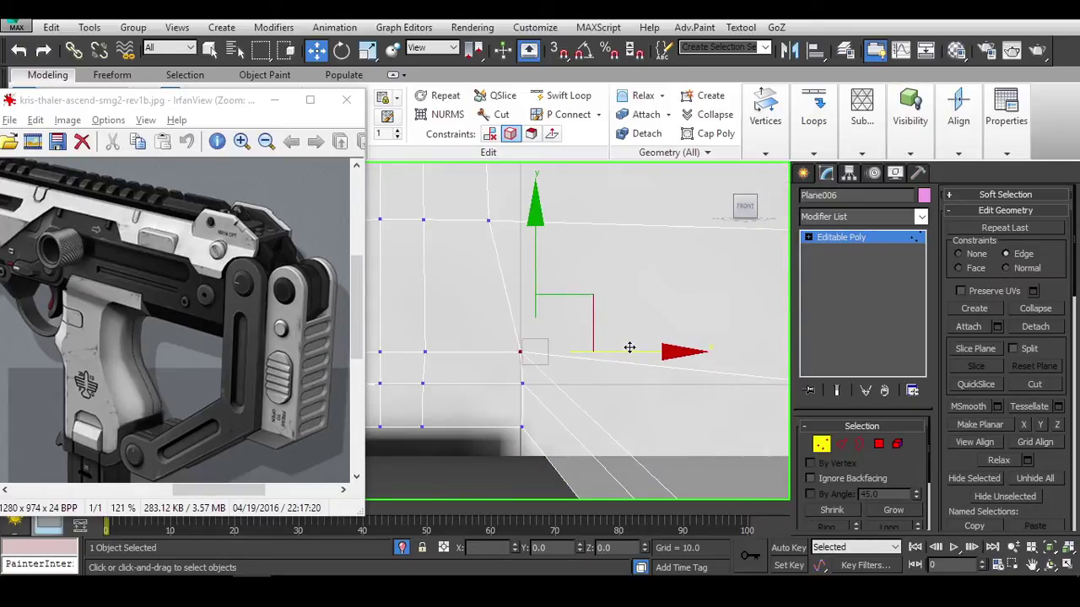
pyautogui.moveTo(630, 347); pyautogui.dragTo(565, 313, button='middle')
pyautogui.scroll(-4, 559, 367)
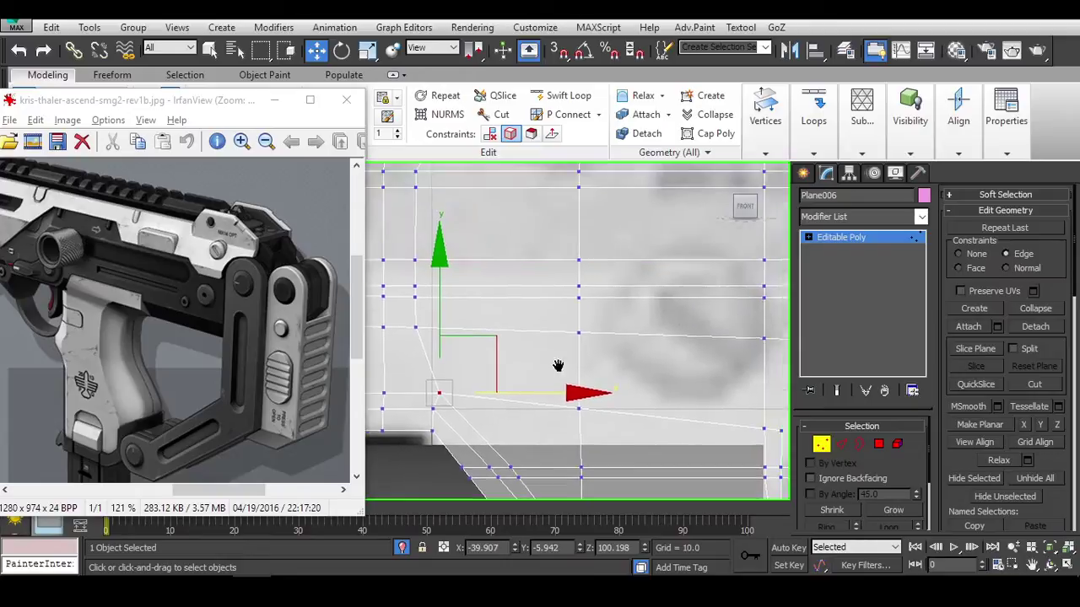
pyautogui.scroll(3, 559, 321)
pyautogui.scroll(-3, 577, 318)
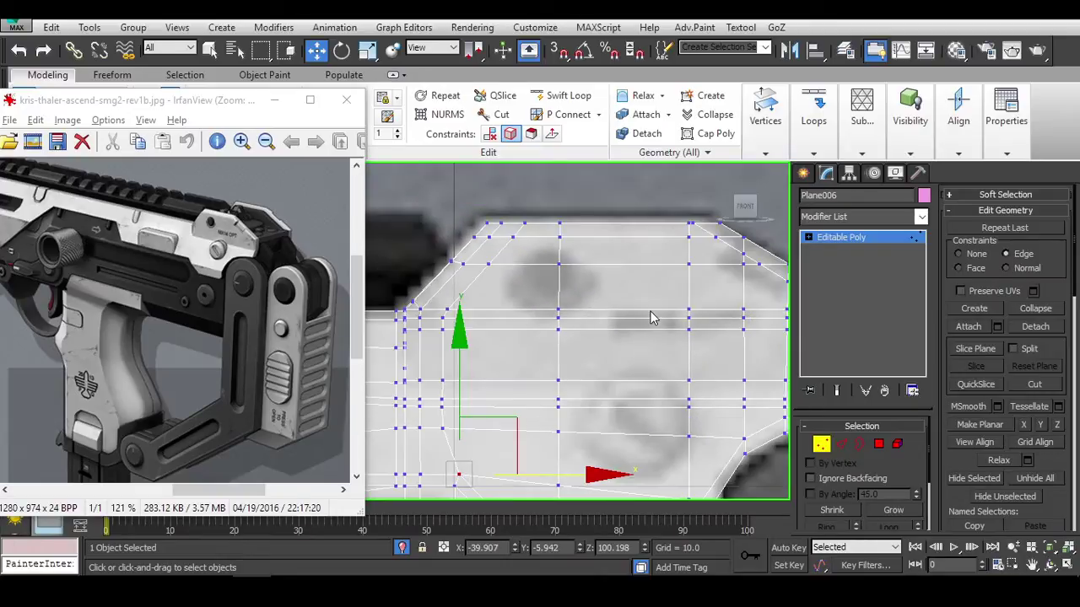
pyautogui.moveTo(650, 318); pyautogui.dragTo(523, 304, button='middle')
# In Polygon mode, try a cut and undo an accidental polygon move.
pyautogui.click(879, 443)
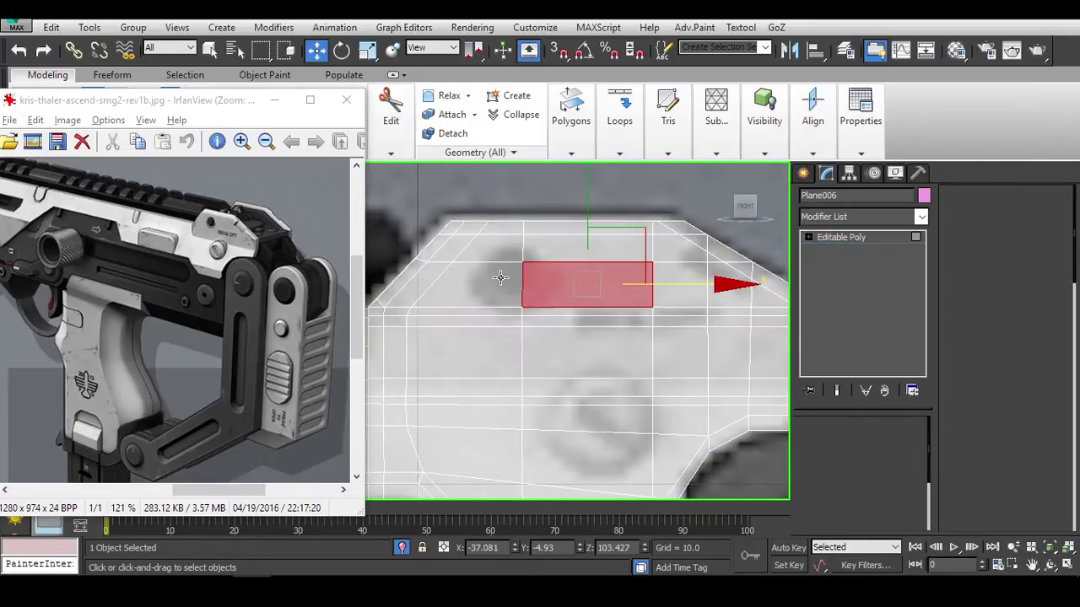
pyautogui.scroll(-3, 598, 286)
pyautogui.hotkey('alt', 'c')
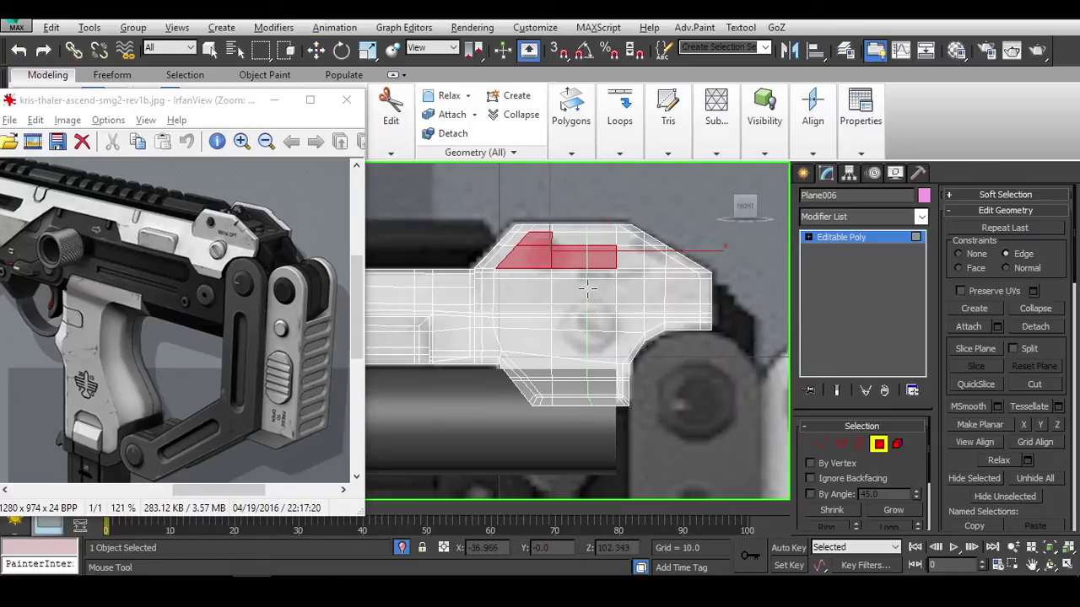
pyautogui.press('w')
pyautogui.scroll(4, 624, 253)
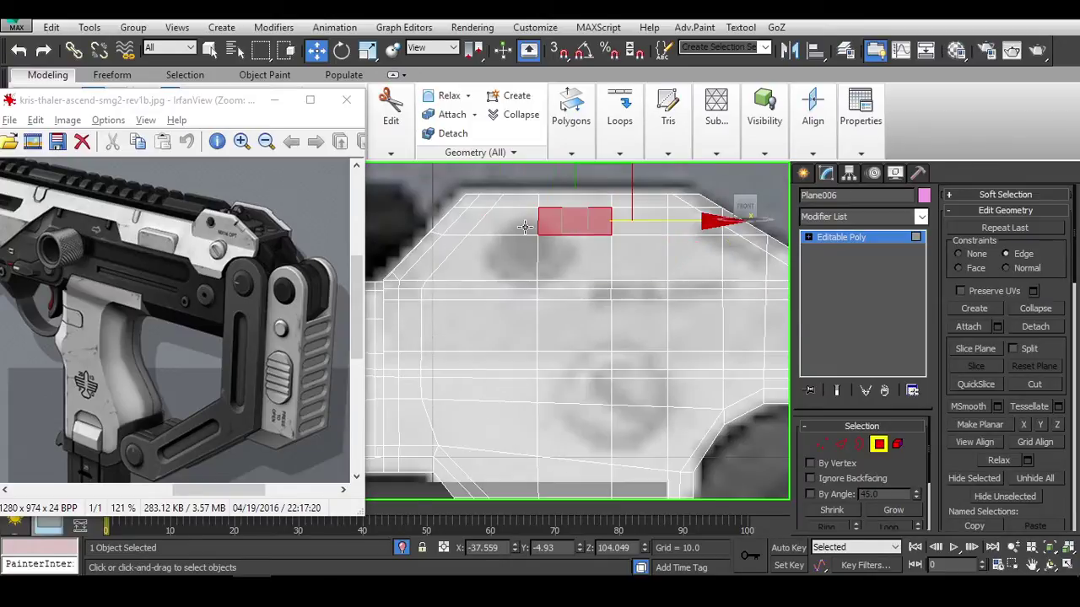
pyautogui.moveTo(550, 283); pyautogui.dragTo(556, 294)
pyautogui.hotkey('ctrl', 'z')
pyautogui.scroll(-2, 552, 304)
pyautogui.moveTo(557, 308); pyautogui.dragTo(577, 329, button='middle')
# Cut new vertical edges upward from the lower chamfer with vertex snapping.
pyautogui.hotkey('alt', 'c')
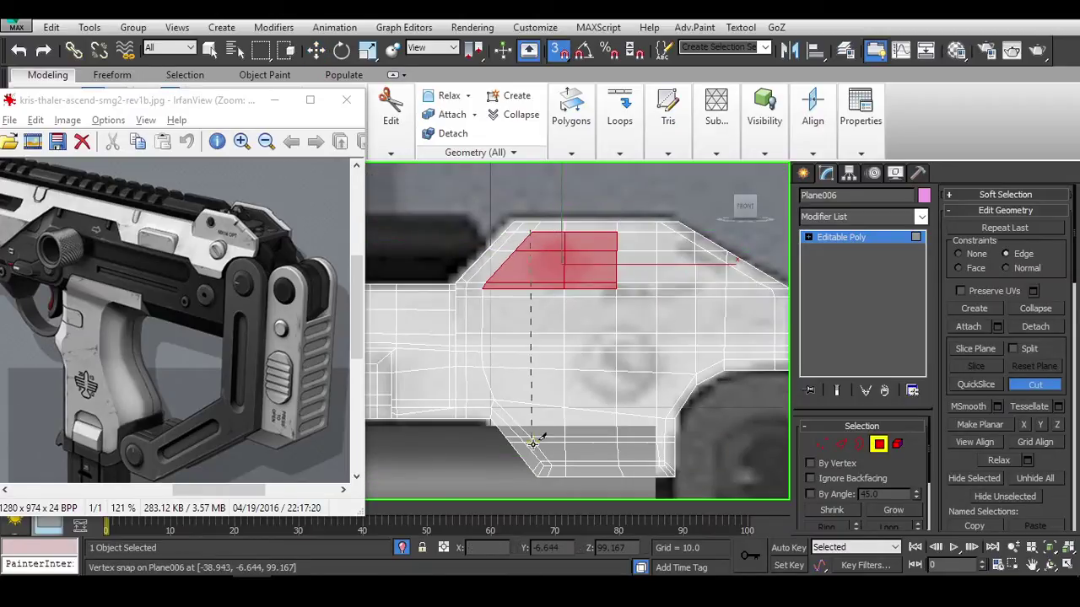
pyautogui.press('w')
pyautogui.press('1')
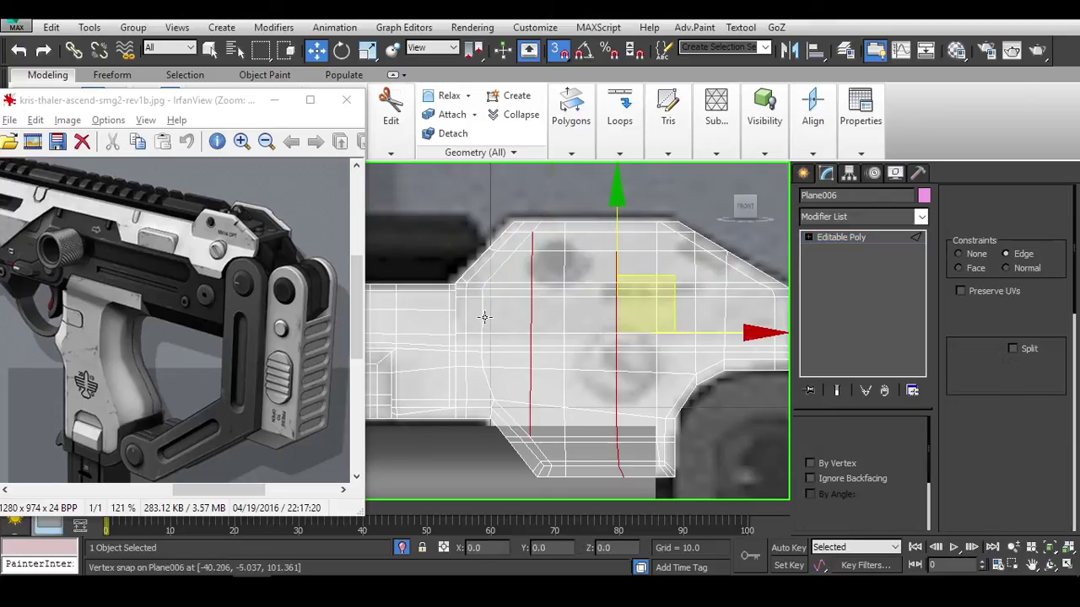
pyautogui.click(482, 315)
pyautogui.click(763, 361)
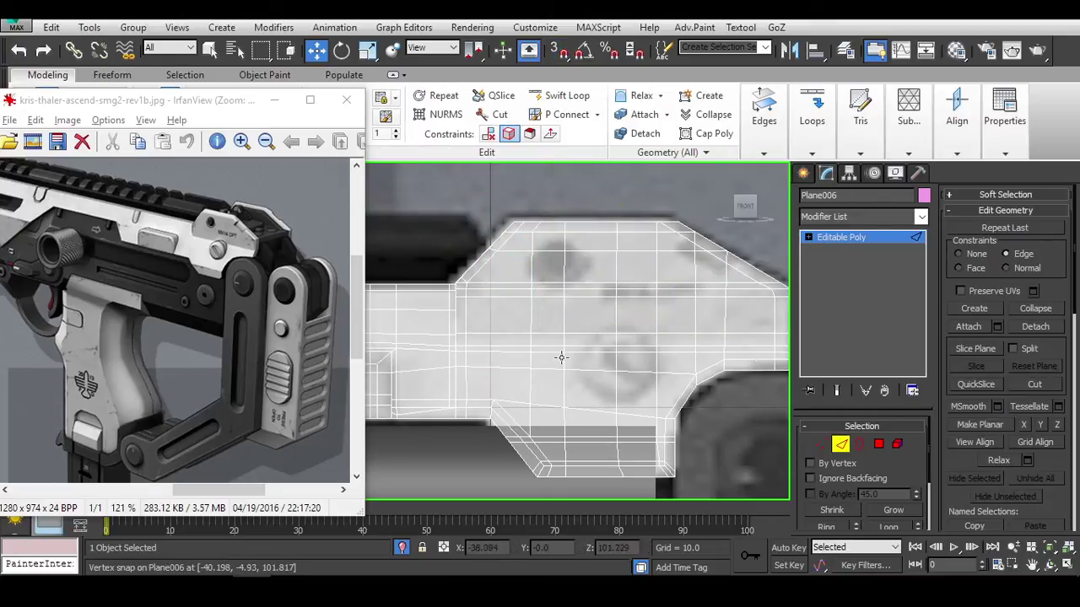
pyautogui.moveTo(561, 358); pyautogui.dragTo(567, 321, button='middle')
# Add a Swift Loop across the raised section, slide it, and scale it to 25% on X.
pyautogui.hotkey('shift', 'alt', 's')
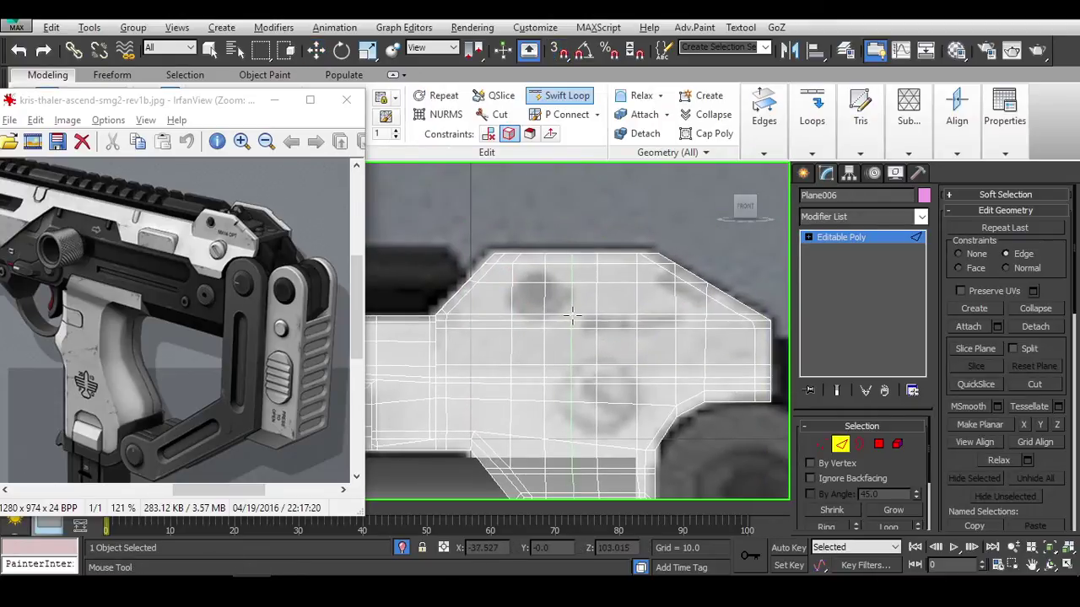
pyautogui.click(572, 316)
pyautogui.press('w')
pyautogui.moveTo(675, 338); pyautogui.dragTo(667, 405, button='middle')
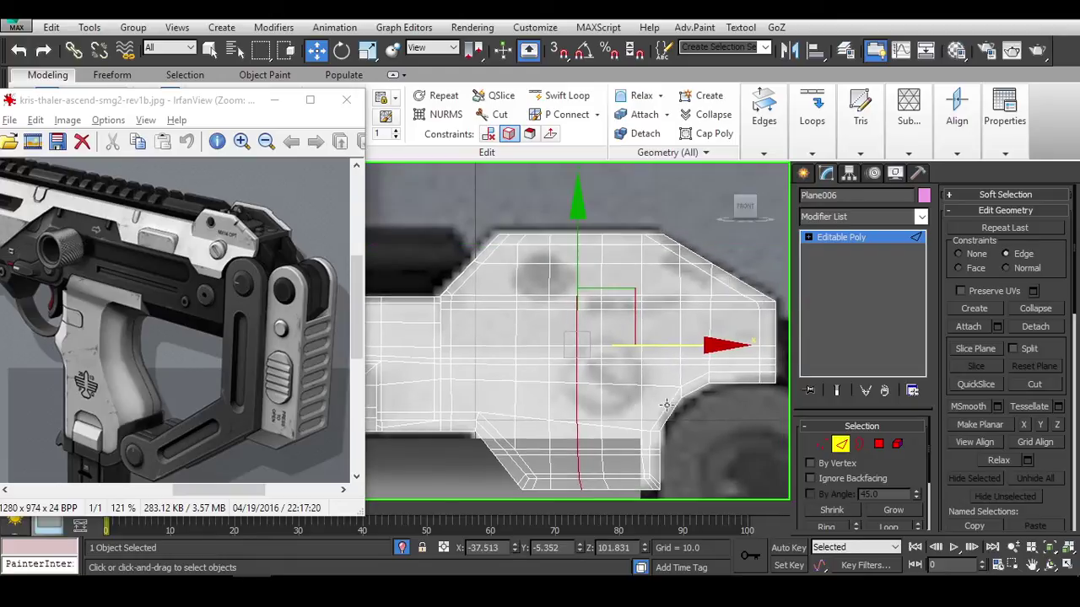
pyautogui.press('r')
pyautogui.moveTo(607, 321); pyautogui.dragTo(485, 353)
pyautogui.scroll(3, 660, 374)
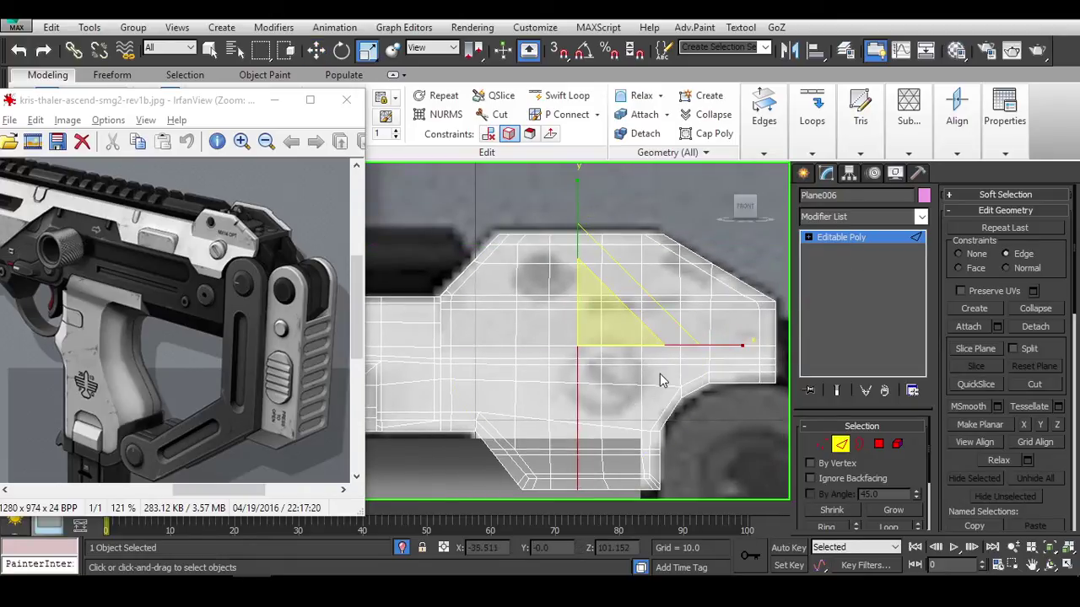
pyautogui.click(658, 373)
pyautogui.scroll(2, 559, 300)
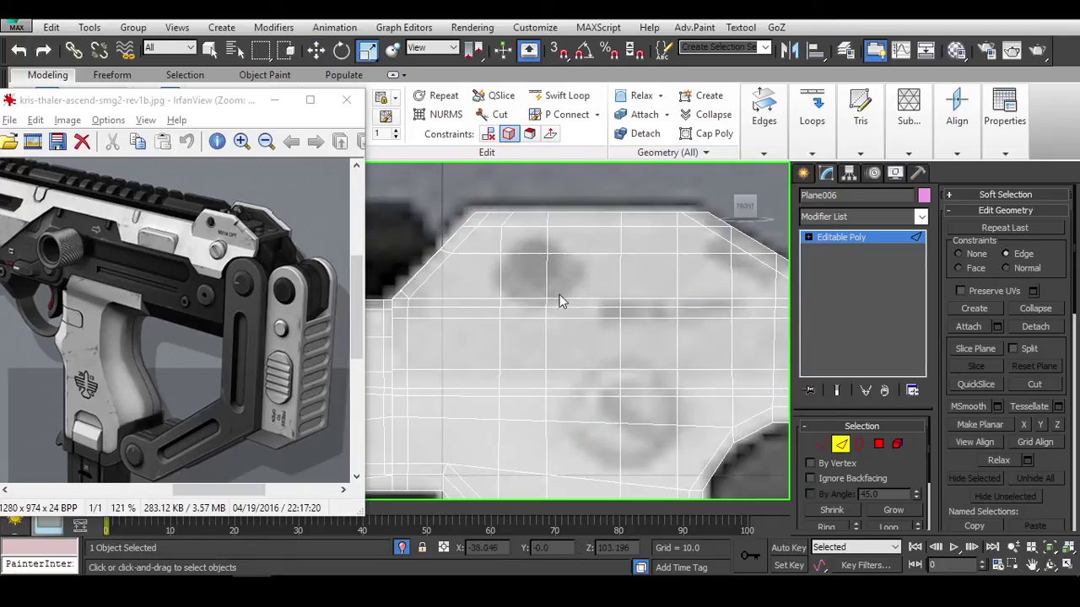
pyautogui.click(878, 444)
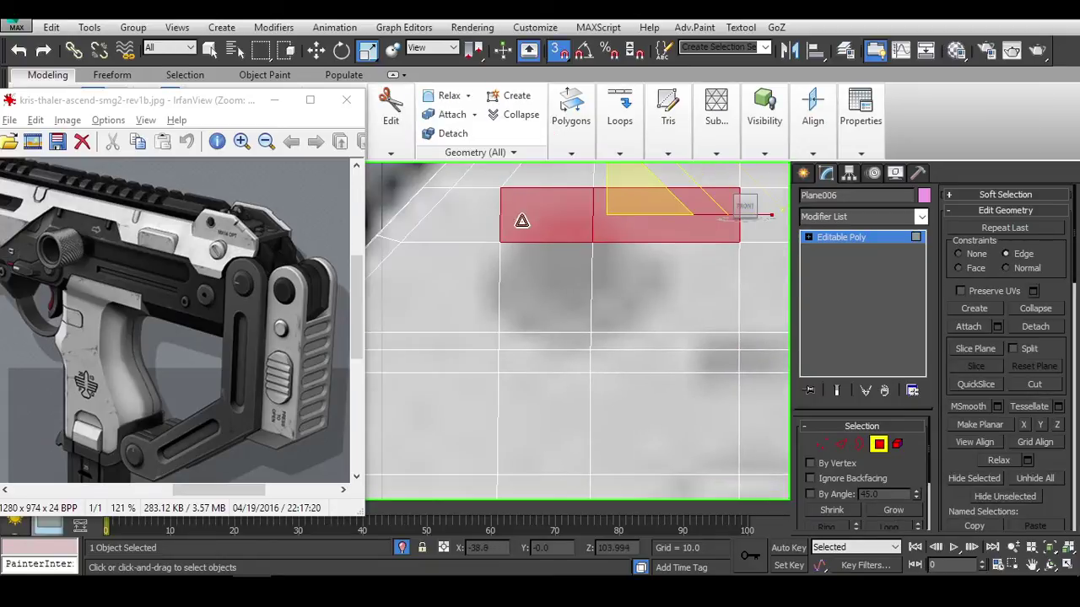
# Rescale the selected top polygons, inset them and flip their normals.
pyautogui.moveTo(518, 220); pyautogui.dragTo(624, 288)
pyautogui.scroll(-2, 624, 288)
pyautogui.scroll(-2, 564, 294)
pyautogui.rightClick(563, 285)
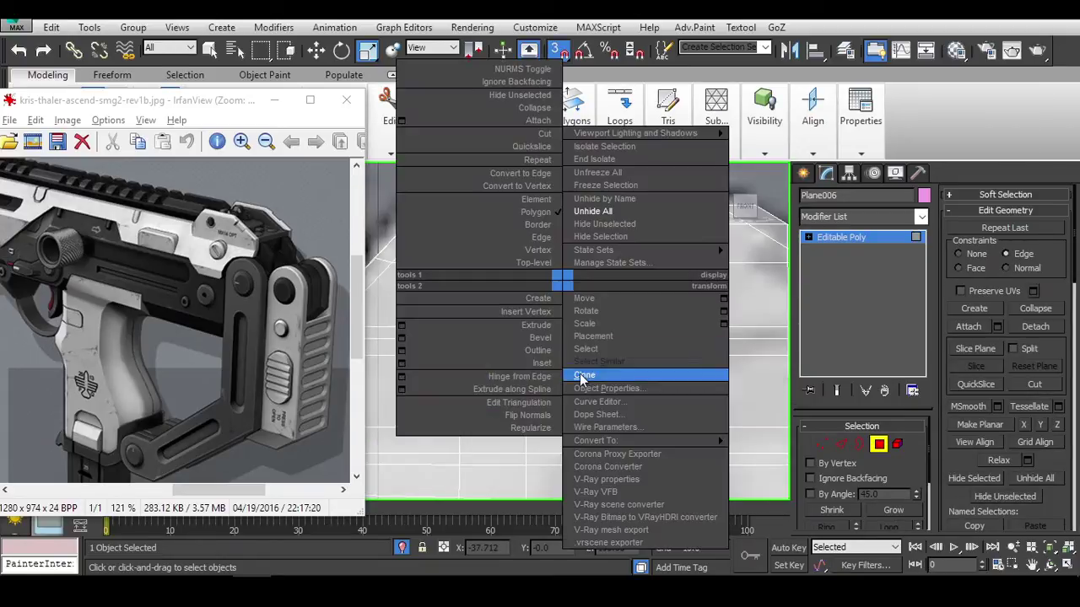
pyautogui.click(540, 363)
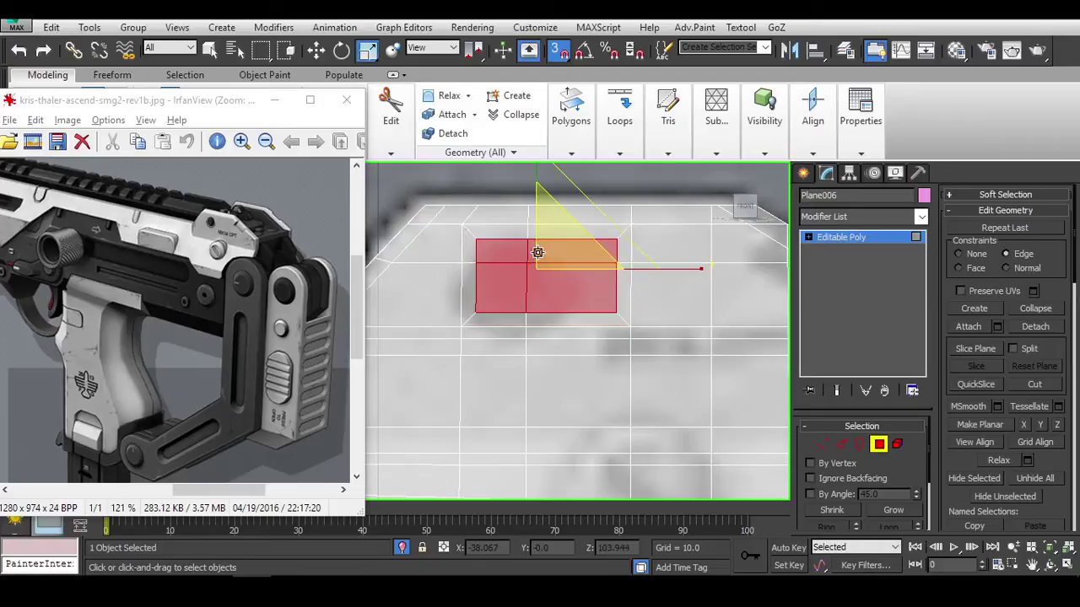
pyautogui.rightClick(535, 250)
pyautogui.click(512, 385)
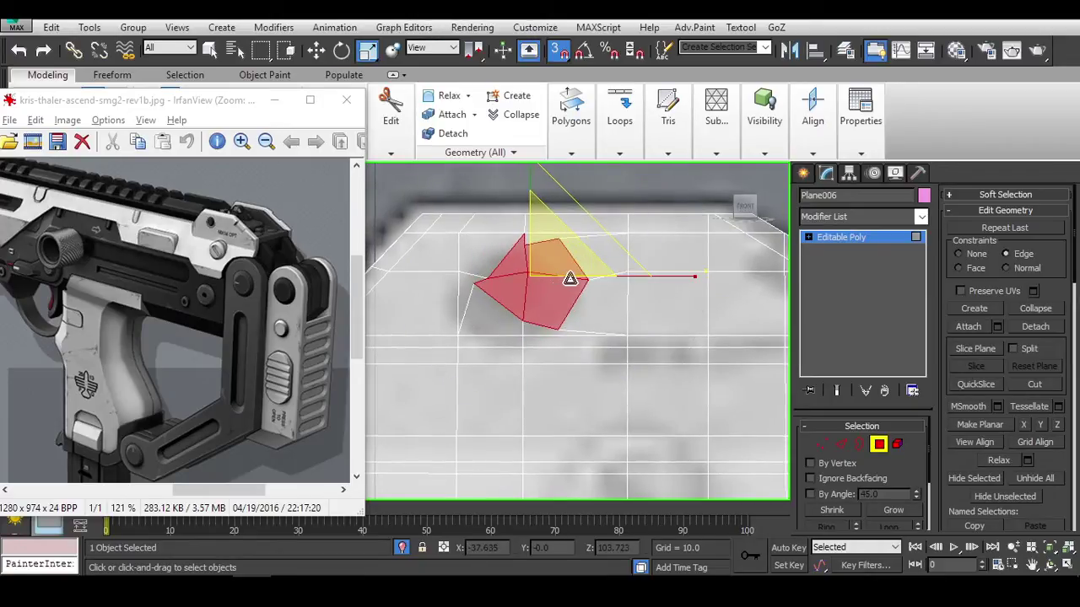
# Edit the octagon polygon's triangulation and rotate it about 9° so its sides sit square.
pyautogui.rightClick(550, 365)
pyautogui.click(468, 376)
pyautogui.scroll(3, 553, 307)
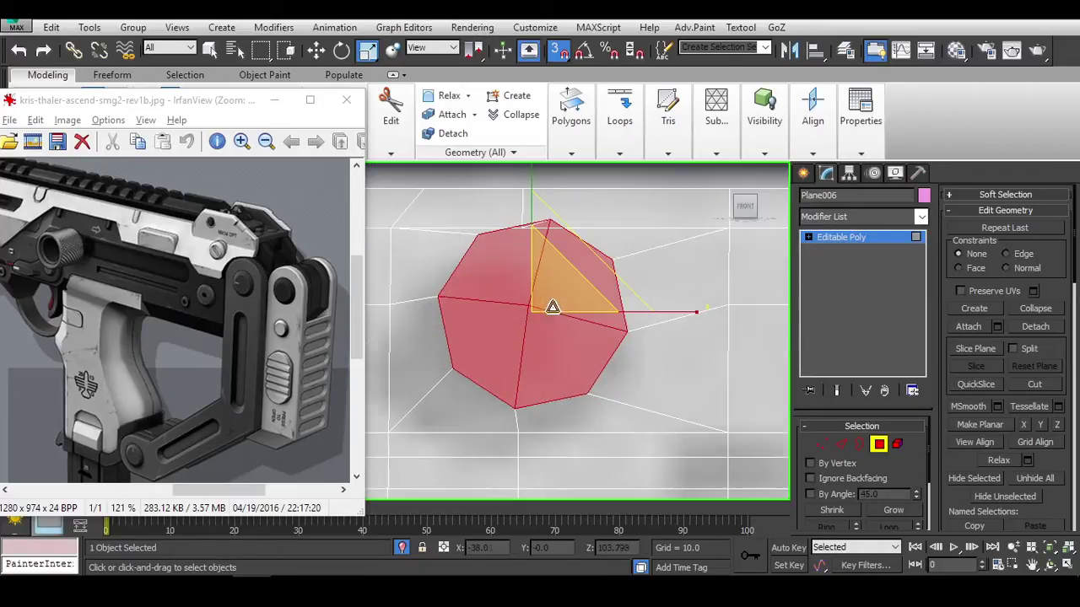
pyautogui.scroll(-3, 620, 261)
pyautogui.press('e')
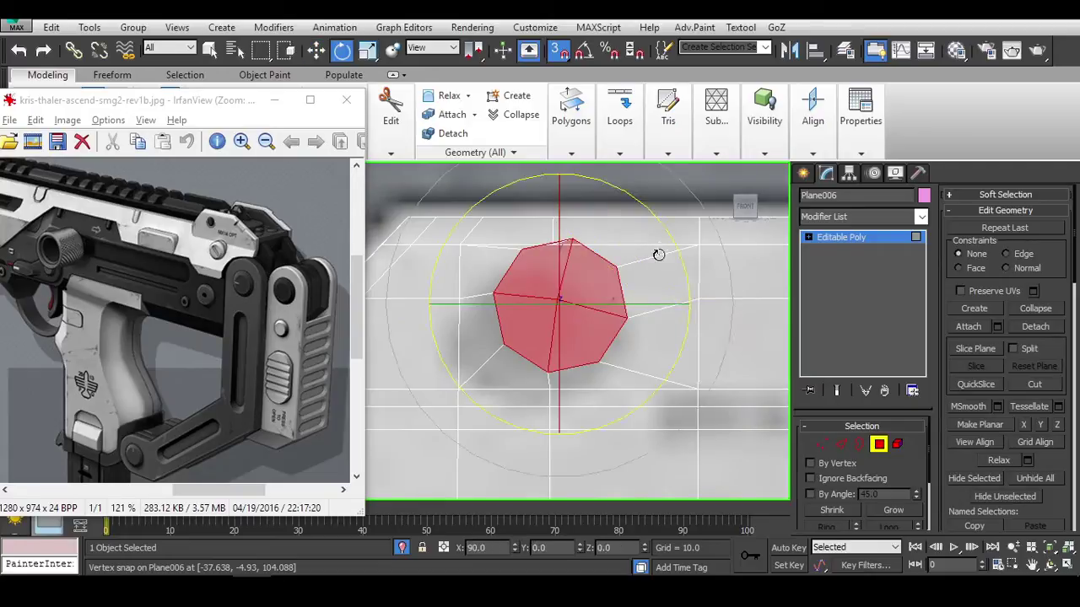
pyautogui.moveTo(679, 251); pyautogui.dragTo(684, 232)
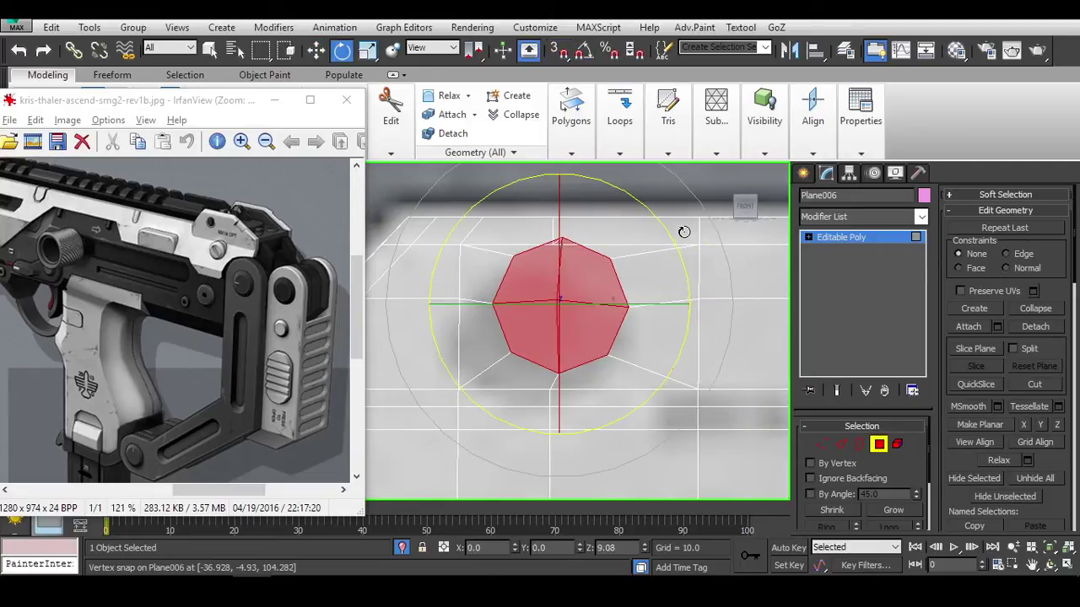
# Nudge the octagon slightly left and down, then scale it up.
pyautogui.press('w')
pyautogui.scroll(-2, 618, 290)
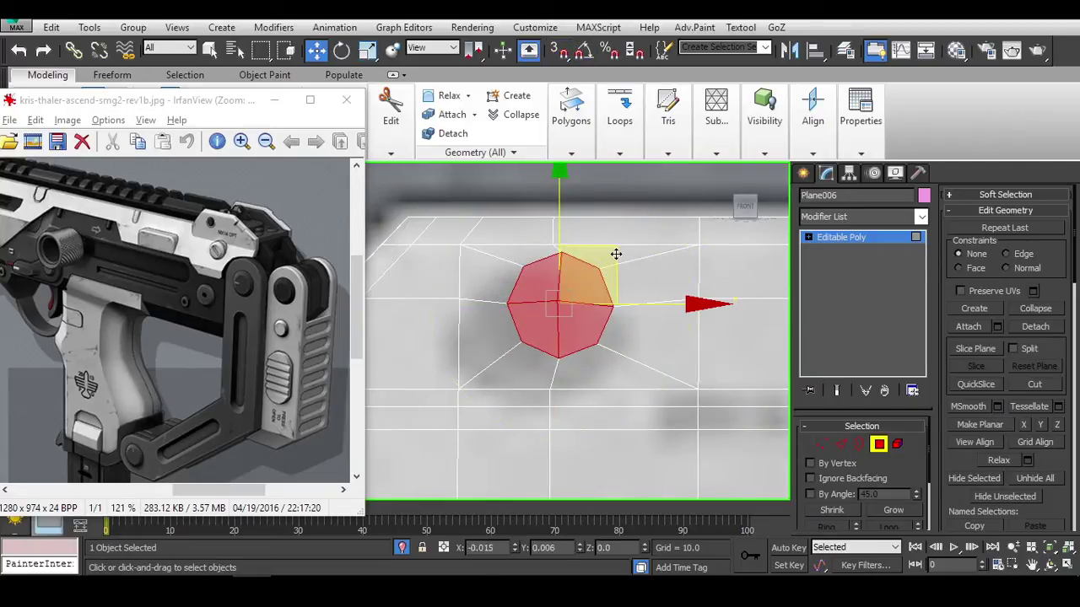
pyautogui.moveTo(616, 254); pyautogui.dragTo(613, 256)
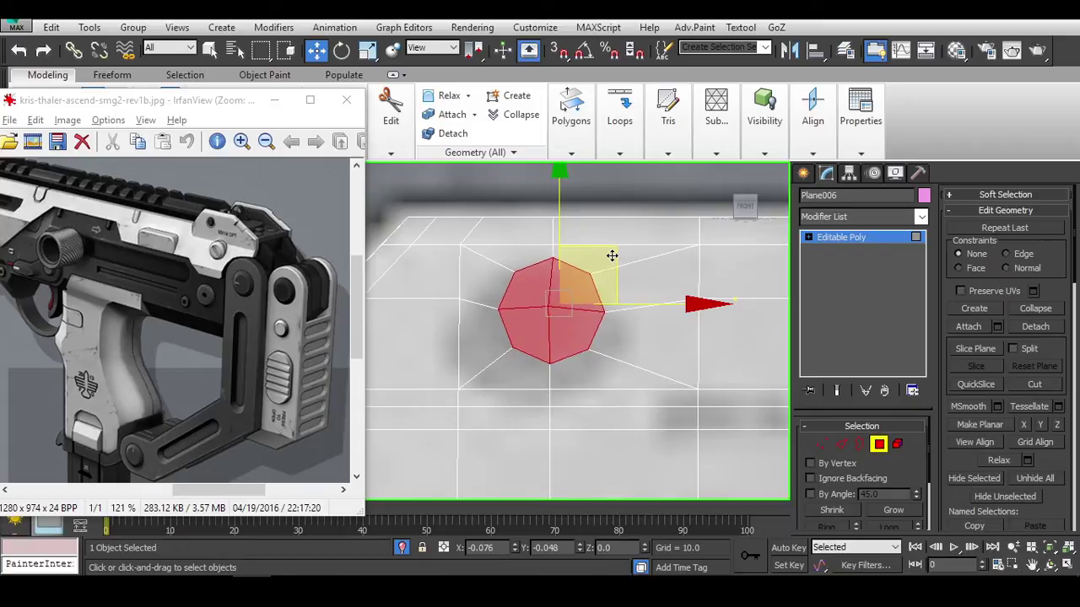
pyautogui.press('e')
pyautogui.moveTo(612, 255); pyautogui.dragTo(603, 263, button='middle')
pyautogui.press('r')
pyautogui.moveTo(597, 287); pyautogui.dragTo(550, 257)
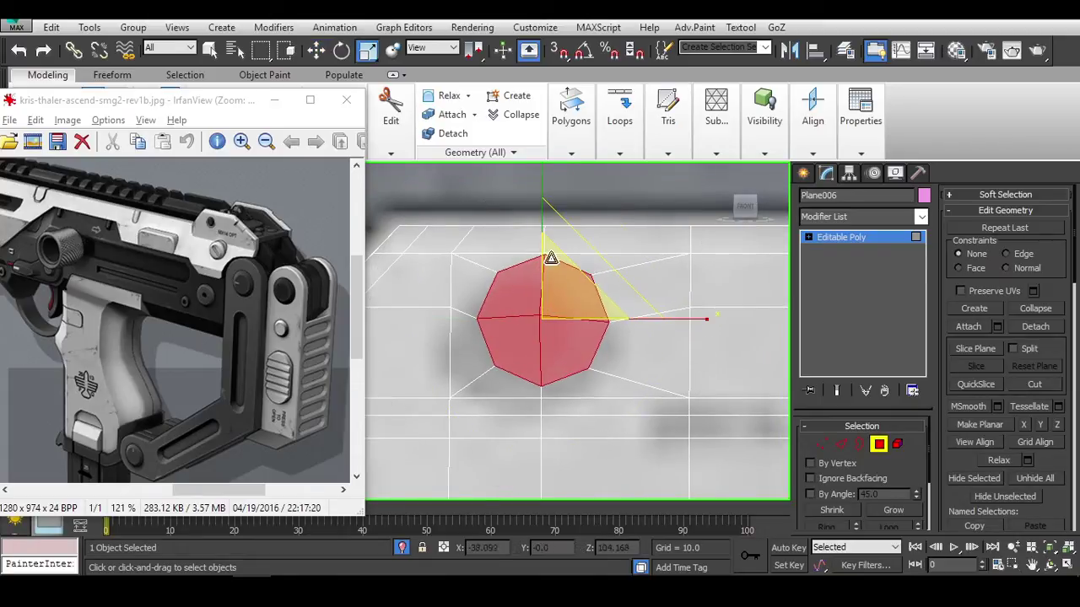
pyautogui.press('w')
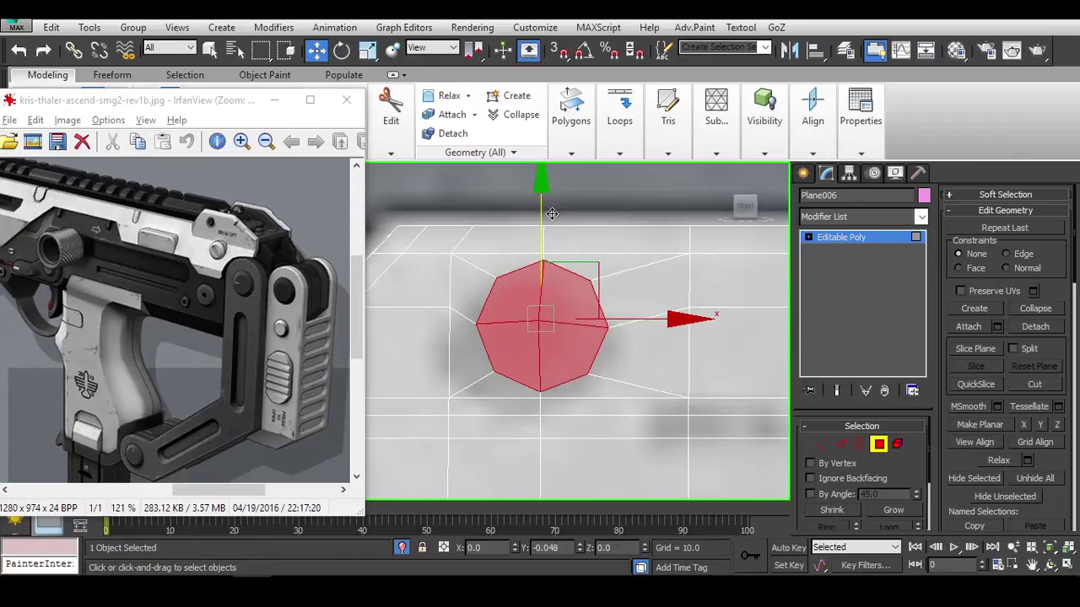
pyautogui.keyDown('alt'); pyautogui.moveTo(607, 282); pyautogui.dragTo(561, 278, button='middle'); pyautogui.keyUp('alt')
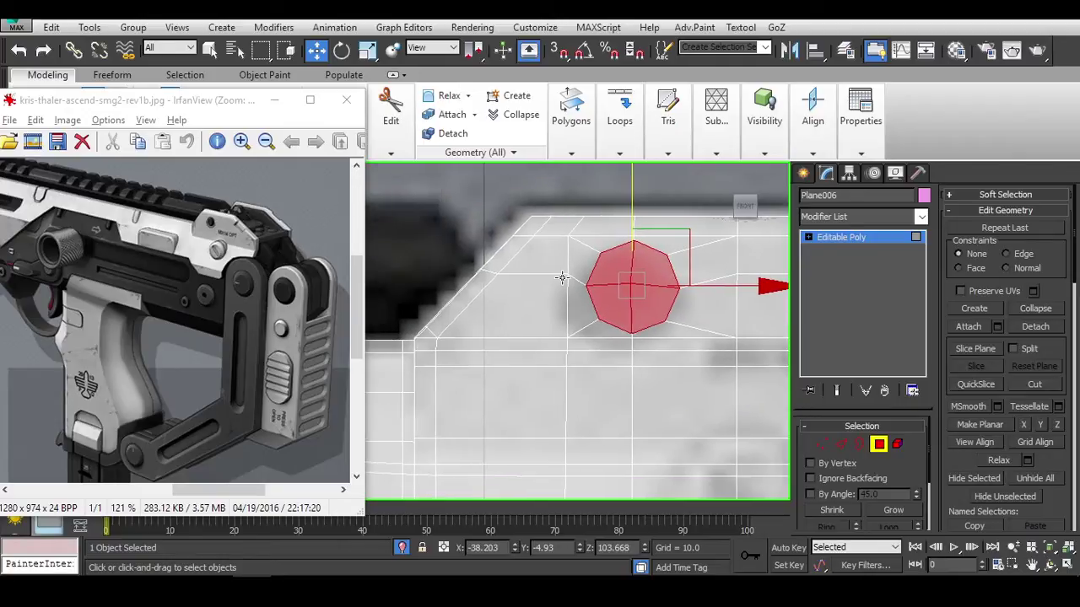
# At Edge level, select an edge beside the octagon and zoom in on the diagonal.
pyautogui.press('2')
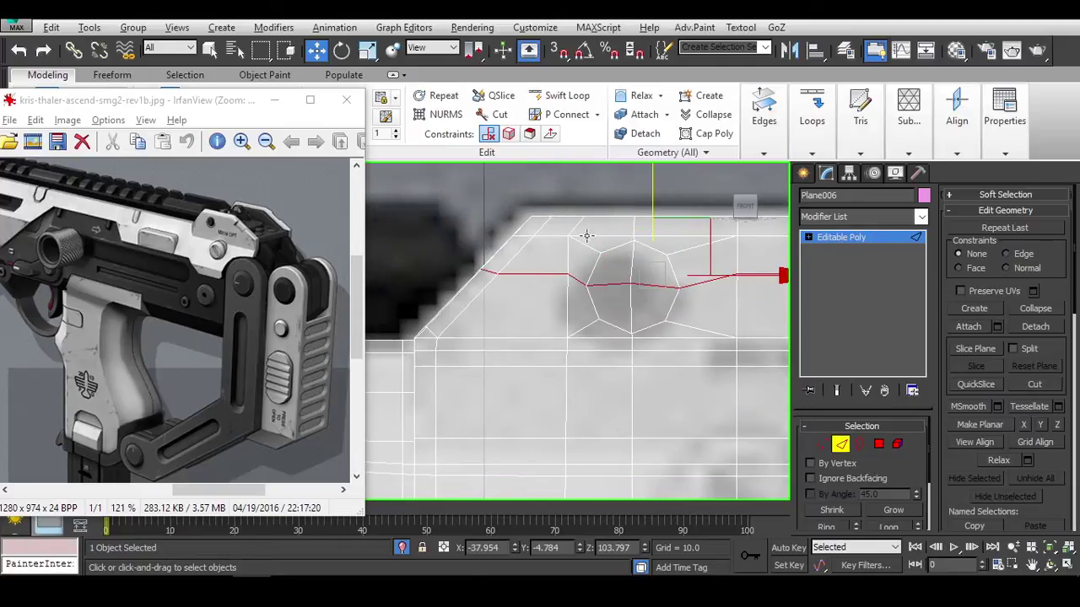
pyautogui.click(642, 362)
pyautogui.keyDown('alt'); pyautogui.moveTo(642, 362); pyautogui.dragTo(578, 289, button='middle'); pyautogui.keyUp('alt')
pyautogui.scroll(5, 586, 299)
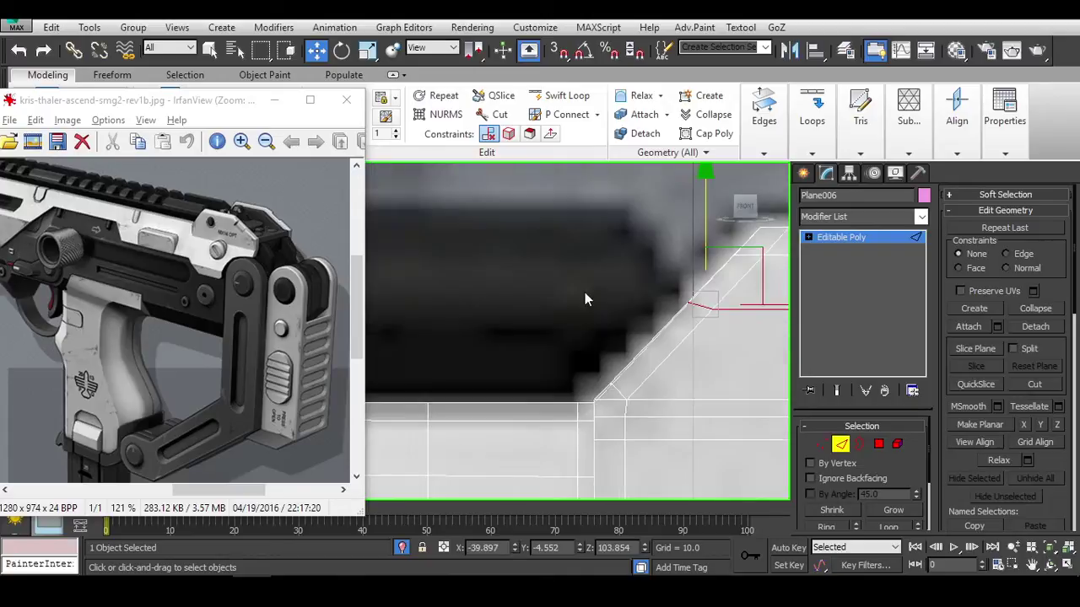
pyautogui.scroll(-2, 518, 253)
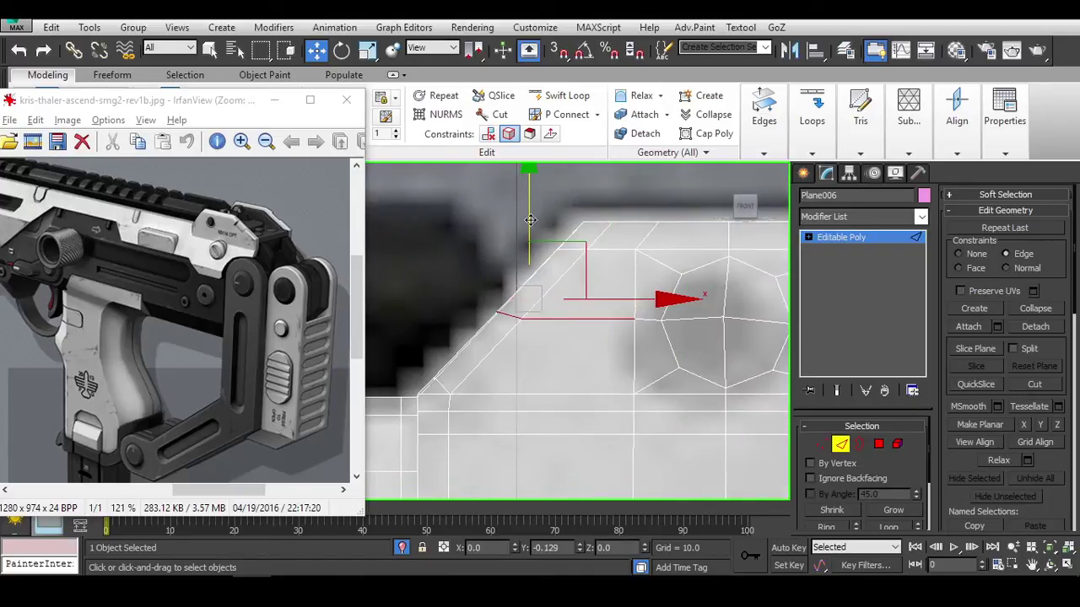
pyautogui.scroll(3, 531, 222)
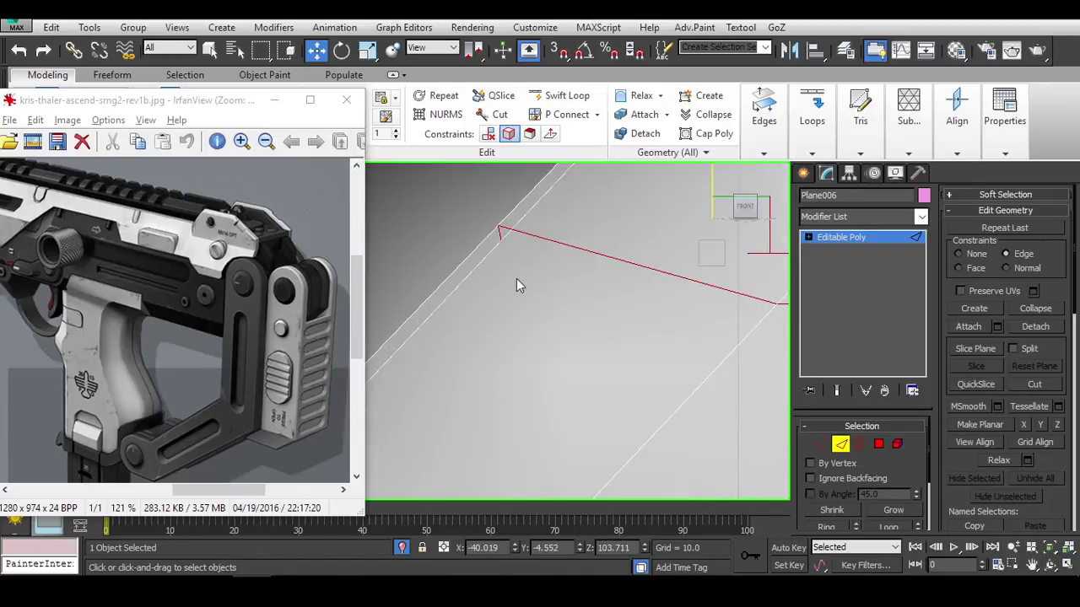
pyautogui.scroll(-2, 555, 294)
pyautogui.scroll(-2, 631, 306)
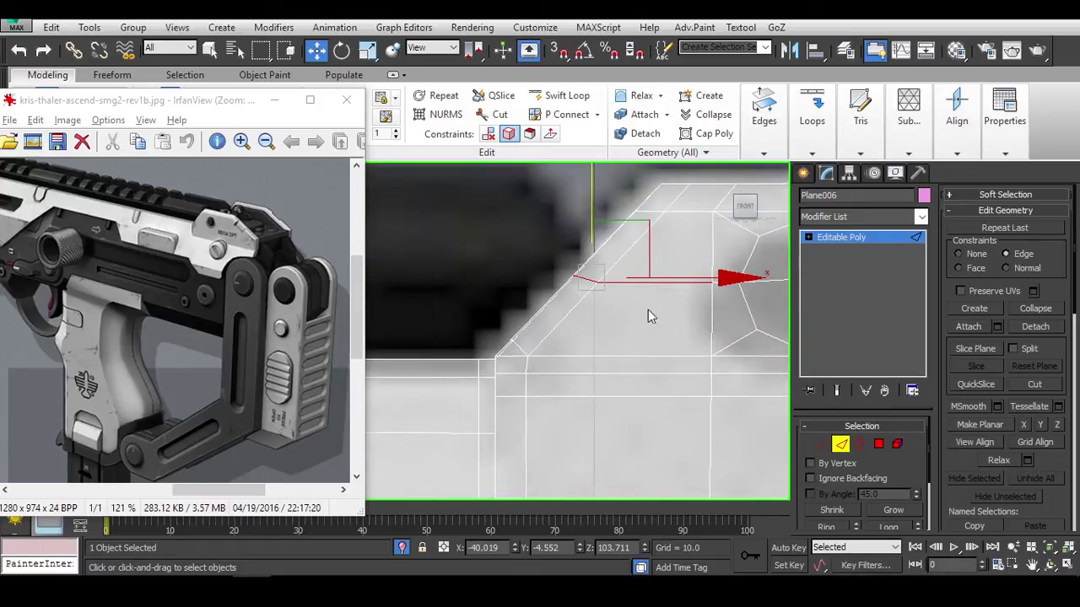
pyautogui.scroll(-2, 648, 309)
pyautogui.moveTo(251, 106)
pyautogui.mouseDown()
pyautogui.moveTo(234, 224)
pyautogui.moveTo(233, 192)
pyautogui.mouseUp()
# Check the diagonal in wireframe, switch to Vertex level, then return to shaded view.
pyautogui.scroll(3, 540, 342)
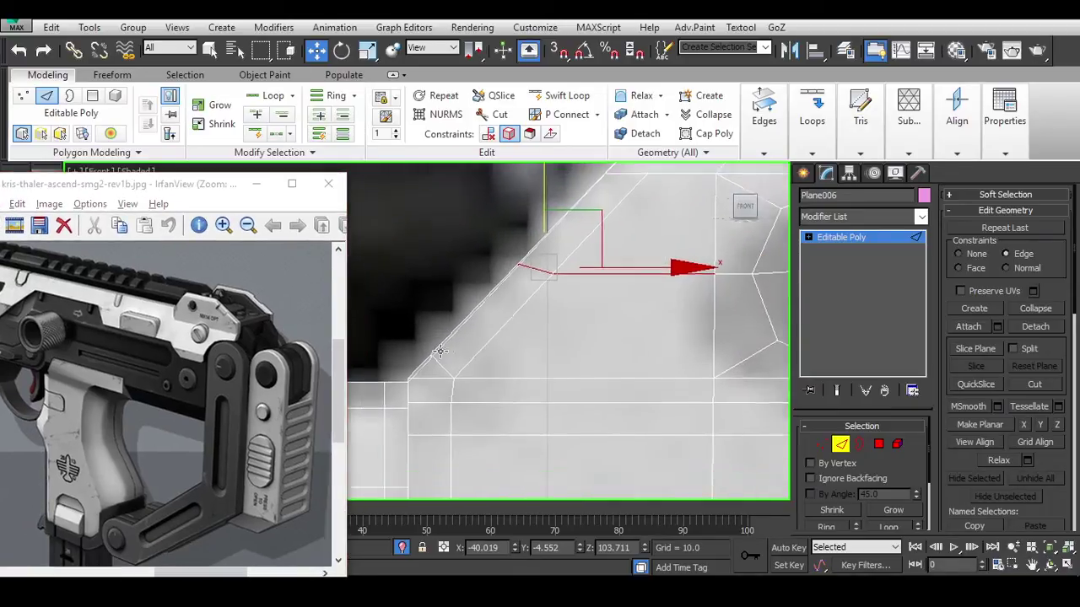
pyautogui.scroll(-3, 475, 361)
pyautogui.press('F3')
pyautogui.scroll(-3, 575, 346)
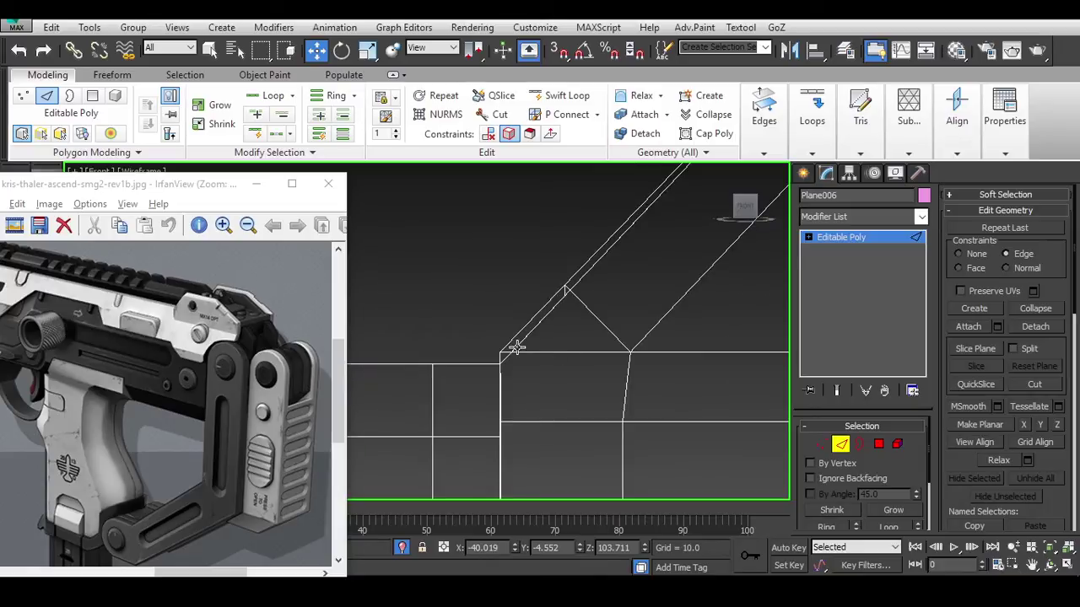
pyautogui.press('1')
pyautogui.scroll(-2, 506, 356)
pyautogui.press('F3')
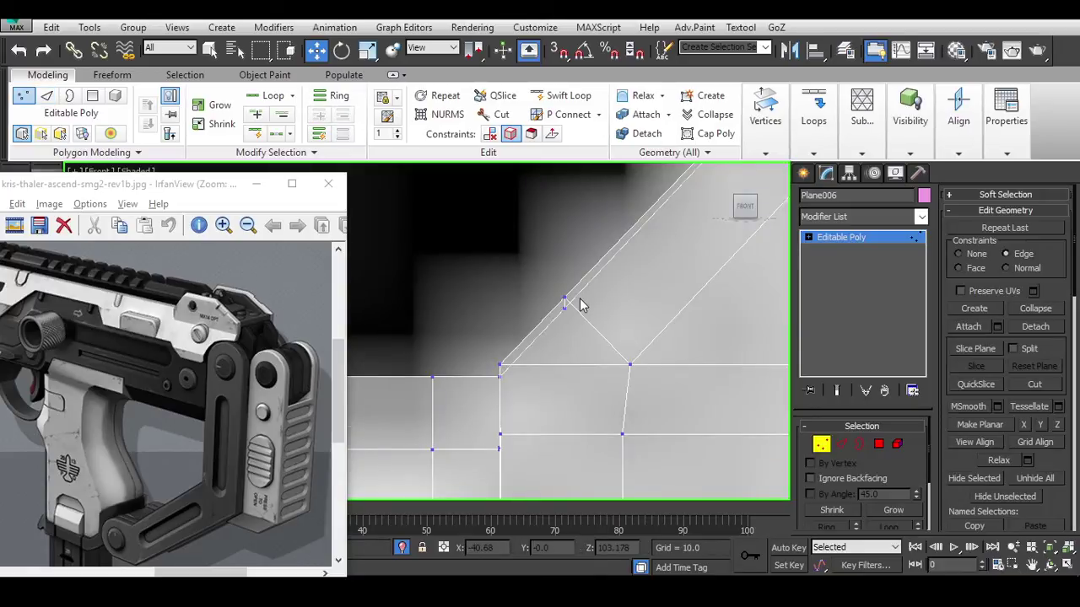
# Select the diagonal-edge vertex and orbit around it, toggling wireframe to inspect it.
pyautogui.click(565, 302)
pyautogui.keyDown('alt'); pyautogui.moveTo(565, 302); pyautogui.dragTo(616, 289, button='middle'); pyautogui.keyUp('alt')
pyautogui.moveTo(744, 206)
pyautogui.keyDown('alt'); pyautogui.mouseDown(button='middle')
pyautogui.moveTo(698, 253)
pyautogui.moveTo(549, 299)
pyautogui.moveTo(578, 326)
pyautogui.moveTo(572, 391)
pyautogui.mouseUp(button='middle'); pyautogui.keyUp('alt')
pyautogui.press('F3')
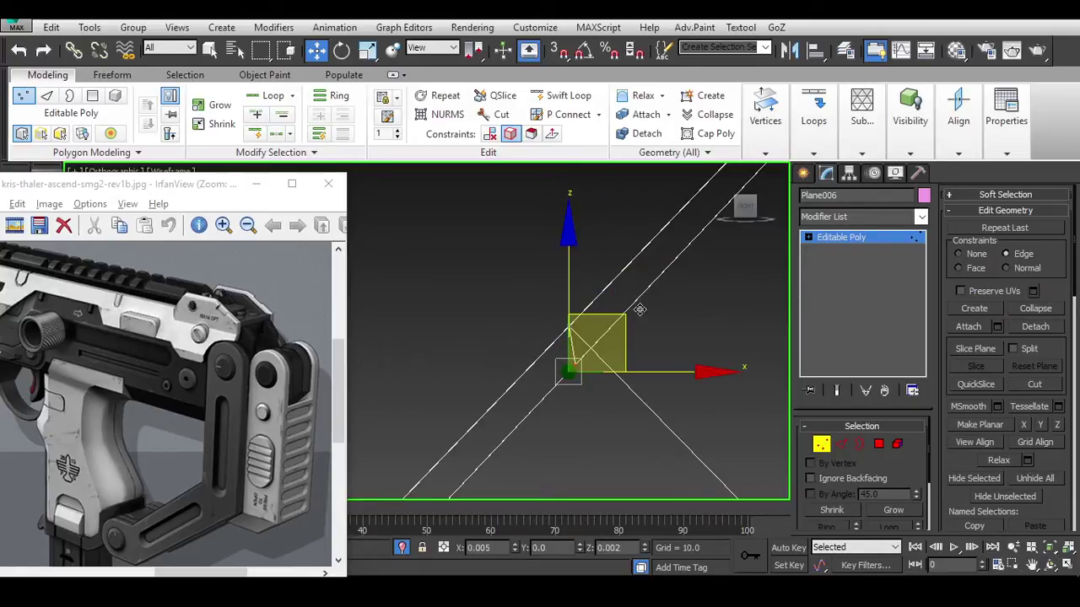
pyautogui.keyDown('alt'); pyautogui.moveTo(653, 296); pyautogui.dragTo(462, 394, button='middle'); pyautogui.keyUp('alt')
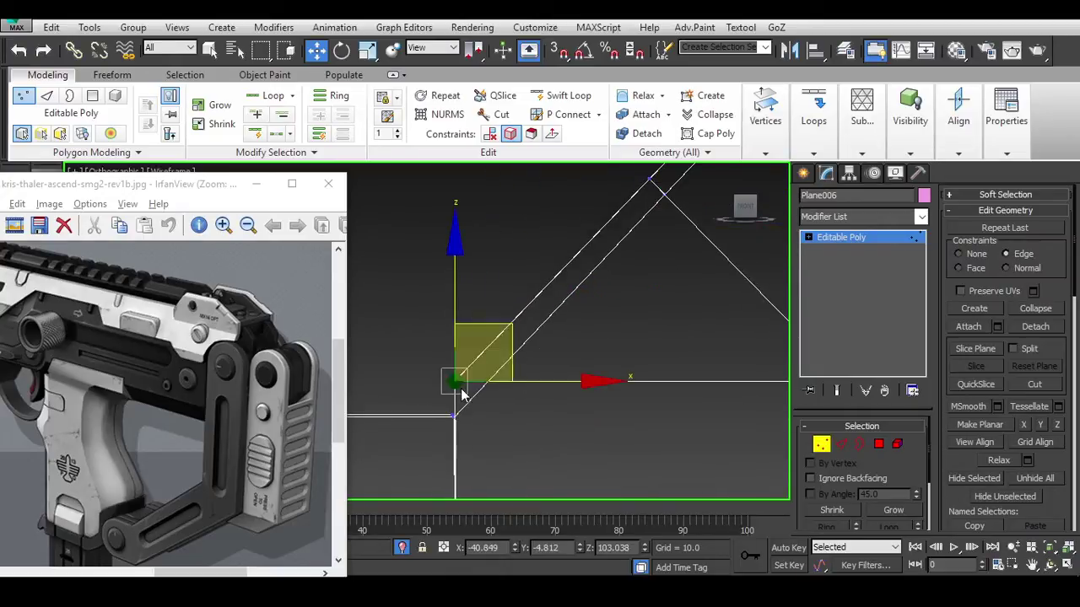
pyautogui.keyDown('alt'); pyautogui.moveTo(469, 326); pyautogui.dragTo(383, 359, button='middle'); pyautogui.keyUp('alt')
pyautogui.press('F3')
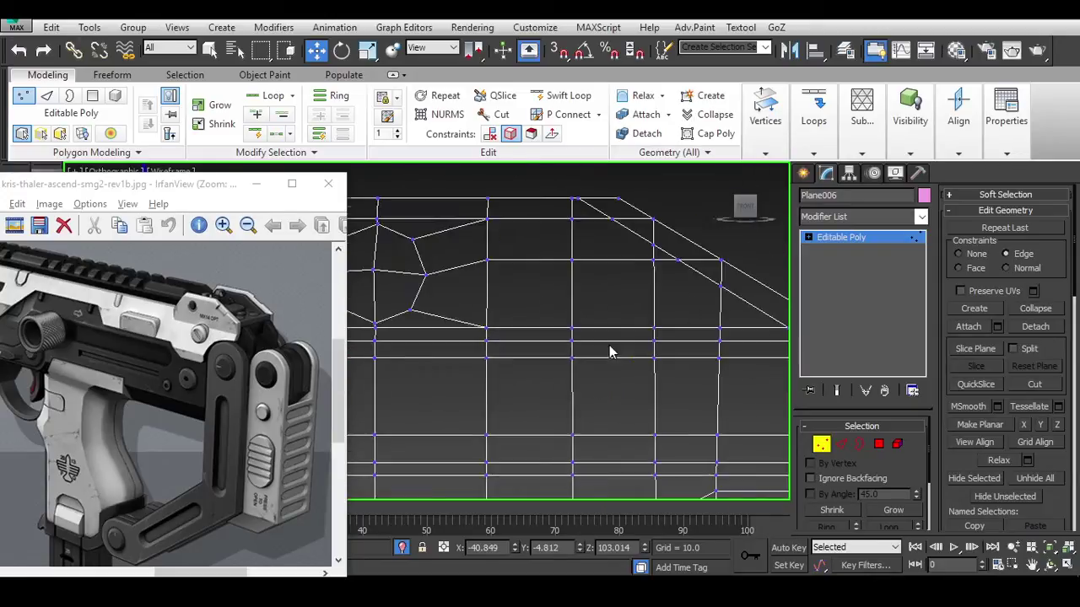
pyautogui.moveTo(610, 352)
pyautogui.keyDown('alt'); pyautogui.mouseDown(button='middle')
pyautogui.moveTo(591, 337)
pyautogui.moveTo(646, 330)
pyautogui.moveTo(639, 354)
pyautogui.moveTo(483, 407)
pyautogui.mouseUp(button='middle'); pyautogui.keyUp('alt')
pyautogui.keyDown('alt'); pyautogui.moveTo(626, 344); pyautogui.dragTo(593, 330, button='middle'); pyautogui.keyUp('alt')
# Switch to Polygon level and return to the Front view.
pyautogui.click(878, 444)
pyautogui.press('f')
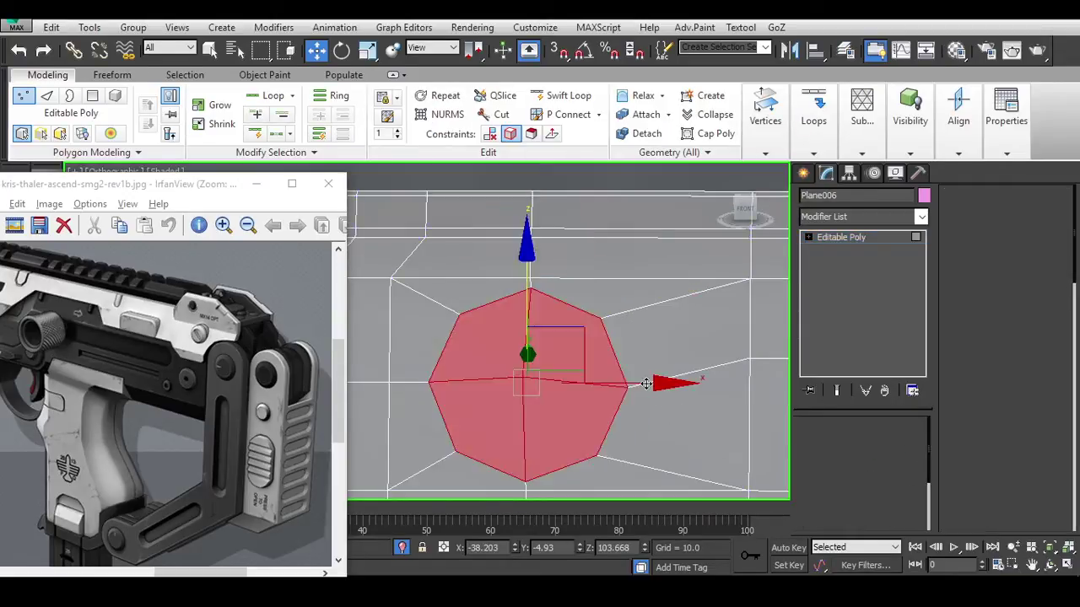
pyautogui.scroll(3, 669, 373)
pyautogui.scroll(-3, 647, 338)
# Select the octagon's top vertex, then go to Polygon level in a perspective view.
pyautogui.scroll(3, 634, 322)
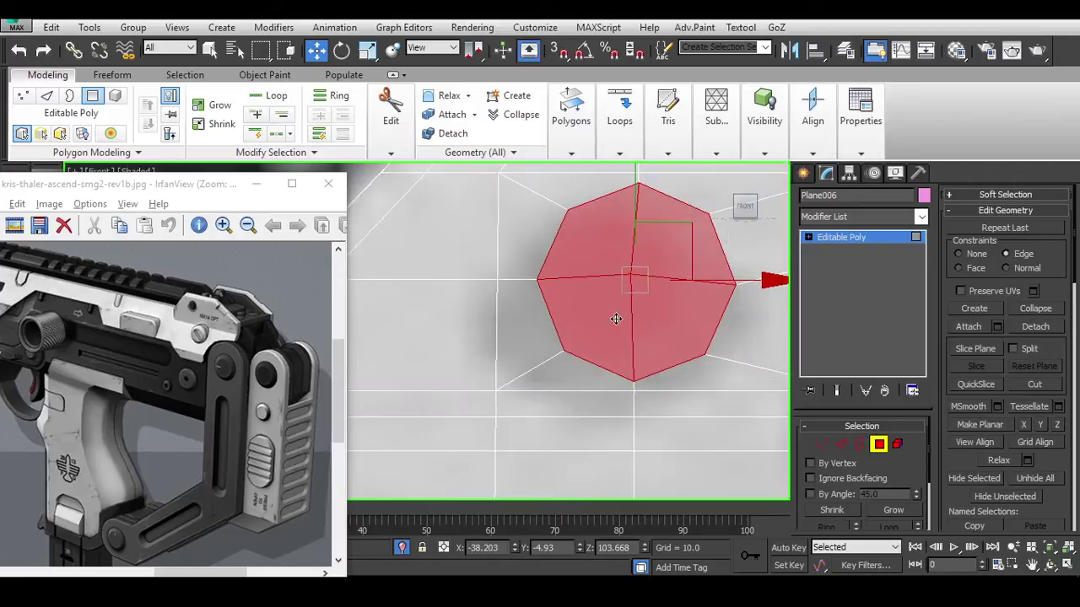
pyautogui.scroll(3, 599, 333)
pyautogui.press('2')
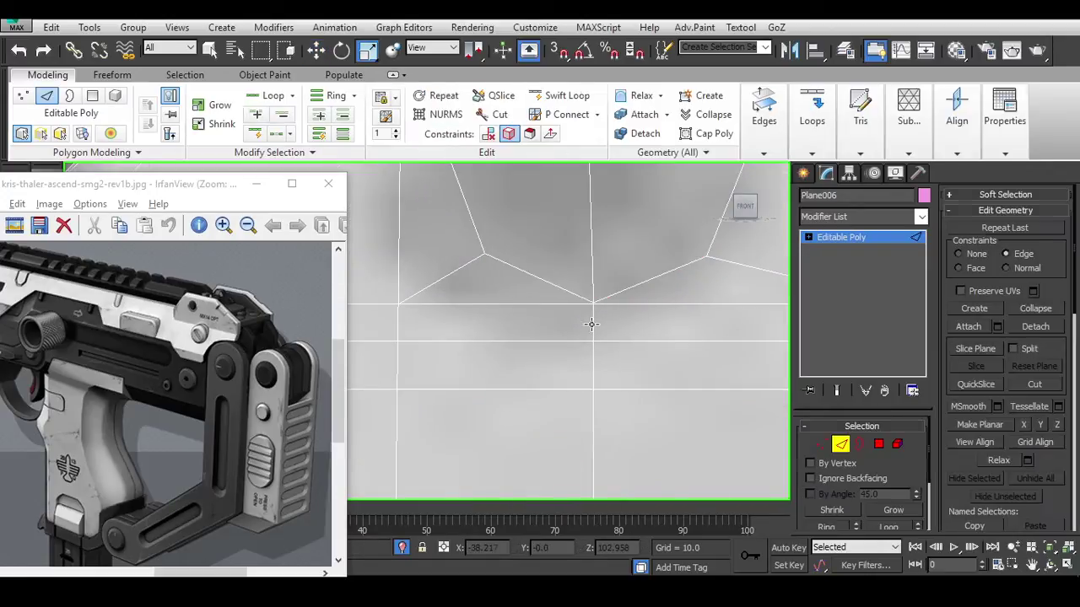
pyautogui.scroll(-3, 573, 270)
pyautogui.press('w')
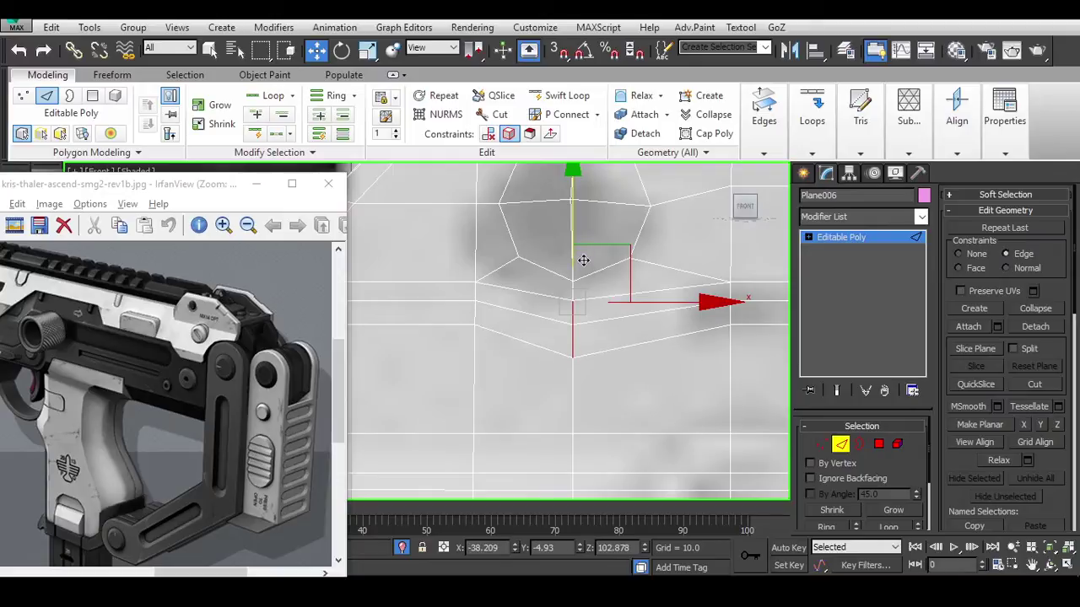
pyautogui.scroll(3, 591, 264)
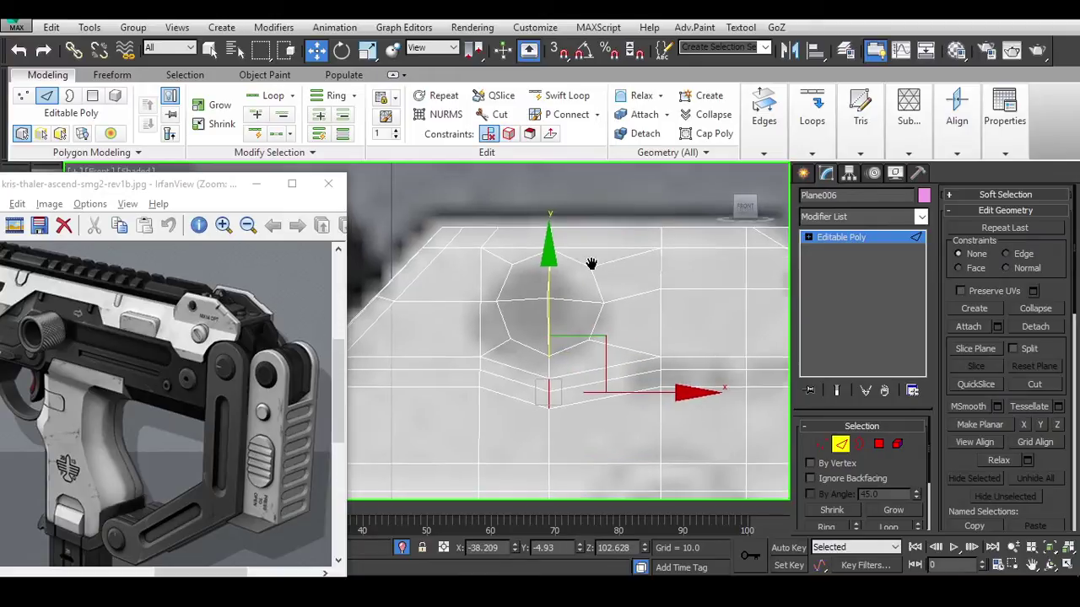
pyautogui.press('1')
pyautogui.click(537, 240)
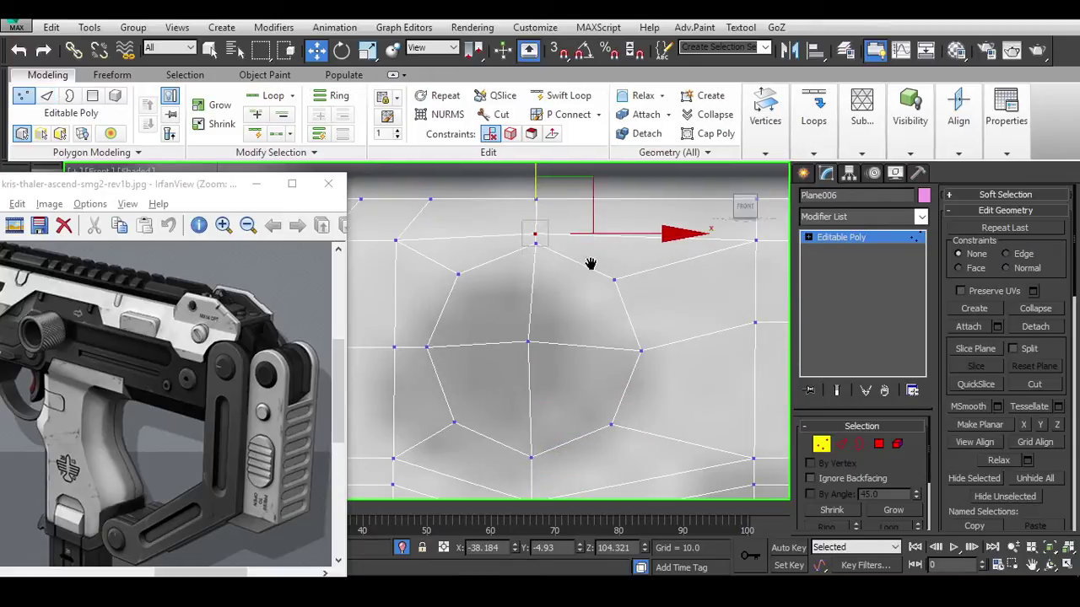
pyautogui.scroll(-3, 590, 264)
pyautogui.press('4')
pyautogui.keyDown('alt'); pyautogui.moveTo(590, 264); pyautogui.dragTo(549, 193, button='middle'); pyautogui.keyUp('alt')
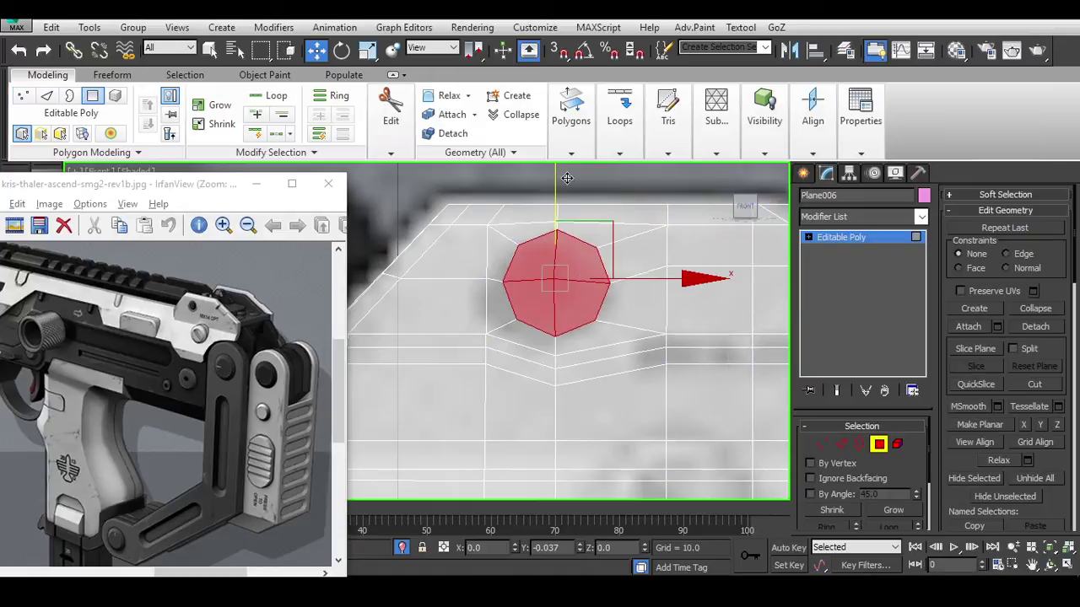
# Inset the octagon, push its opening's border back along Y, and exit sub-object level.
pyautogui.rightClick(554, 280)
pyautogui.click(529, 351)
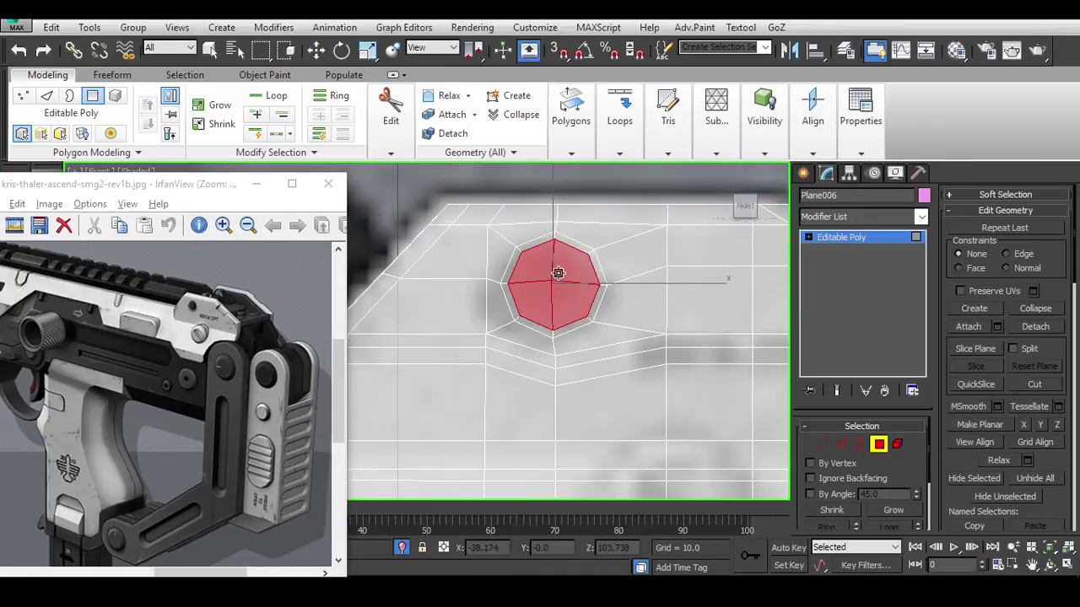
pyautogui.press('w')
pyautogui.keyDown('alt'); pyautogui.moveTo(558, 273); pyautogui.dragTo(607, 341, button='middle'); pyautogui.keyUp('alt')
pyautogui.keyDown('alt'); pyautogui.moveTo(563, 313); pyautogui.dragTo(850, 467, button='middle'); pyautogui.keyUp('alt')
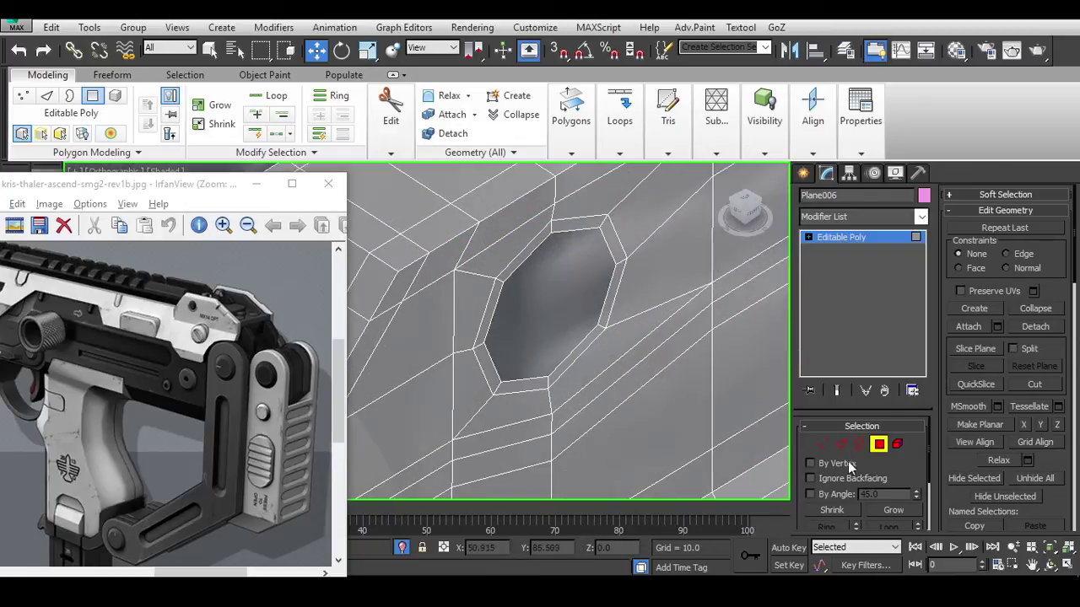
pyautogui.click(858, 445)
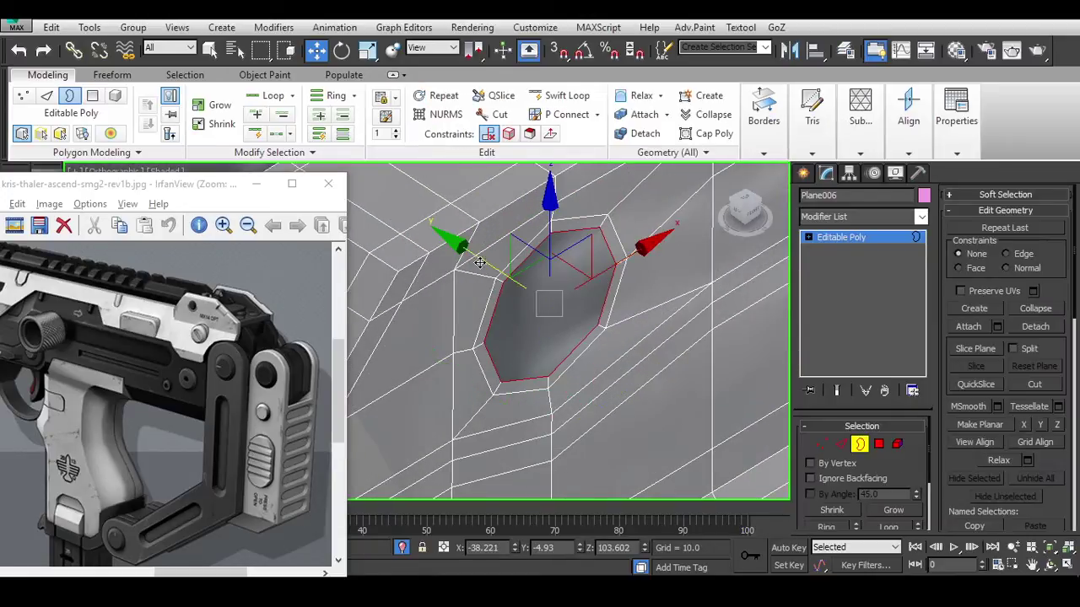
pyautogui.moveTo(469, 251); pyautogui.dragTo(436, 228)
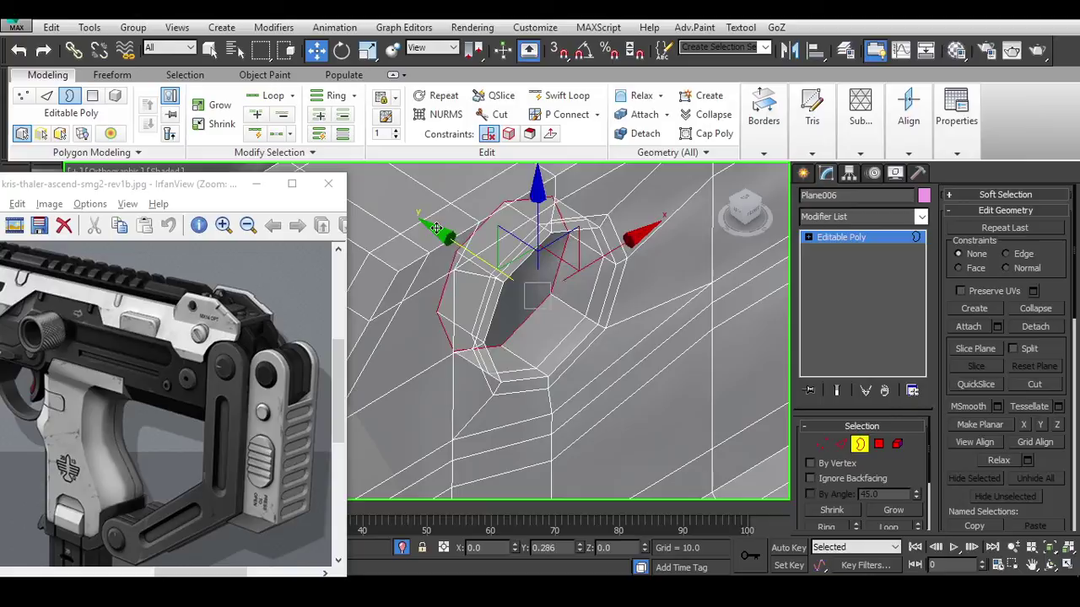
pyautogui.click(859, 444)
pyautogui.scroll(5, 589, 359)
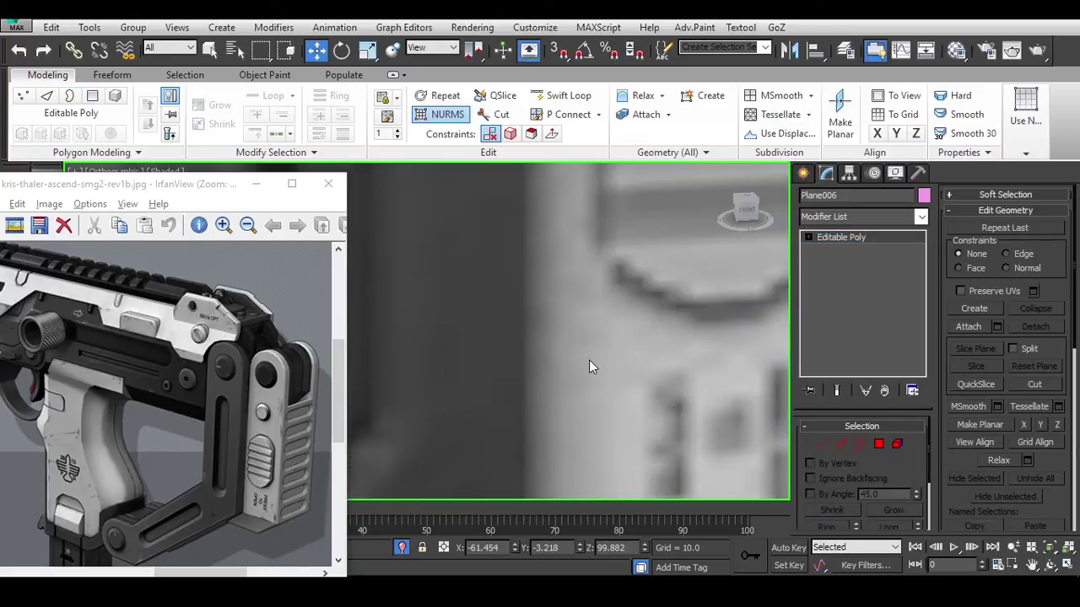
# Select the rail mesh Editable Poly and orbit around it, panning the reference image to the rear grip.
pyautogui.scroll(-10, 589, 359)
pyautogui.click(589, 359)
pyautogui.scroll(8, 685, 373)
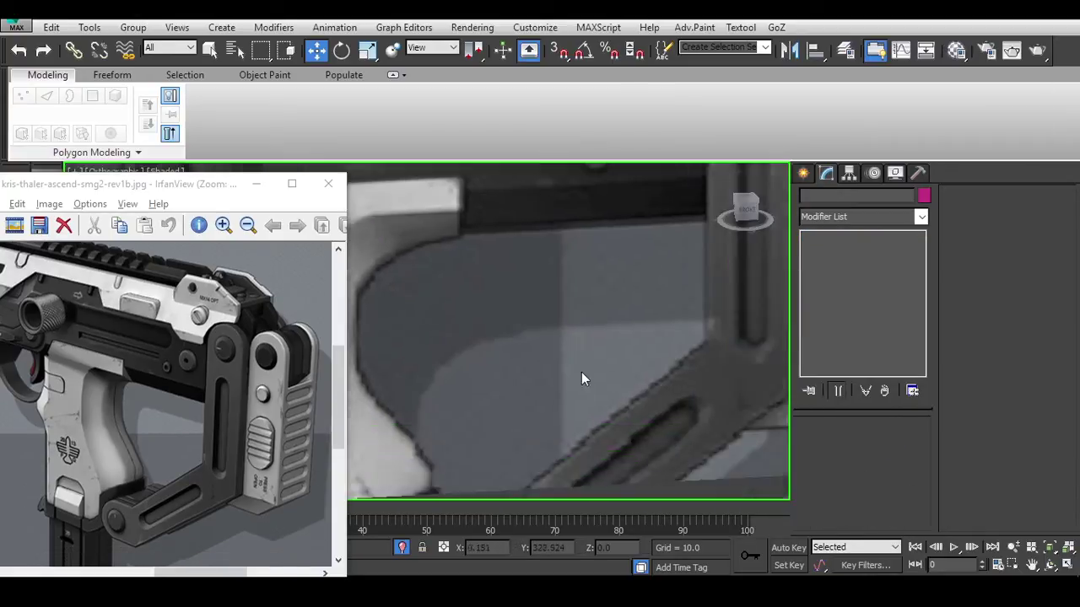
pyautogui.scroll(-5, 581, 379)
pyautogui.scroll(5, 660, 272)
pyautogui.click(704, 341)
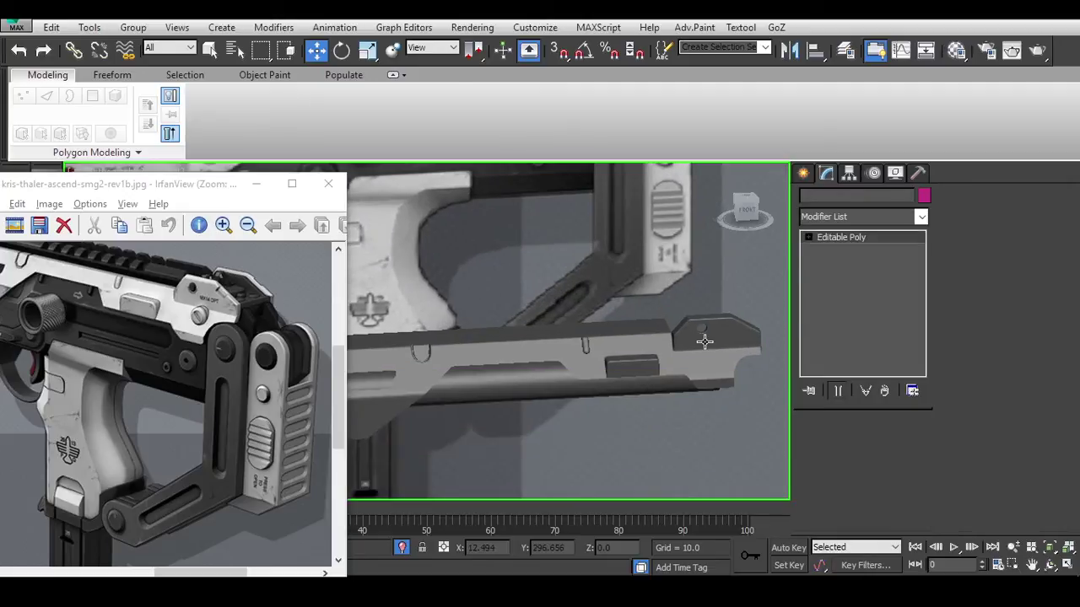
pyautogui.keyDown('alt'); pyautogui.moveTo(704, 341); pyautogui.dragTo(667, 375, button='middle'); pyautogui.keyUp('alt')
pyautogui.moveTo(186, 313); pyautogui.dragTo(207, 328)
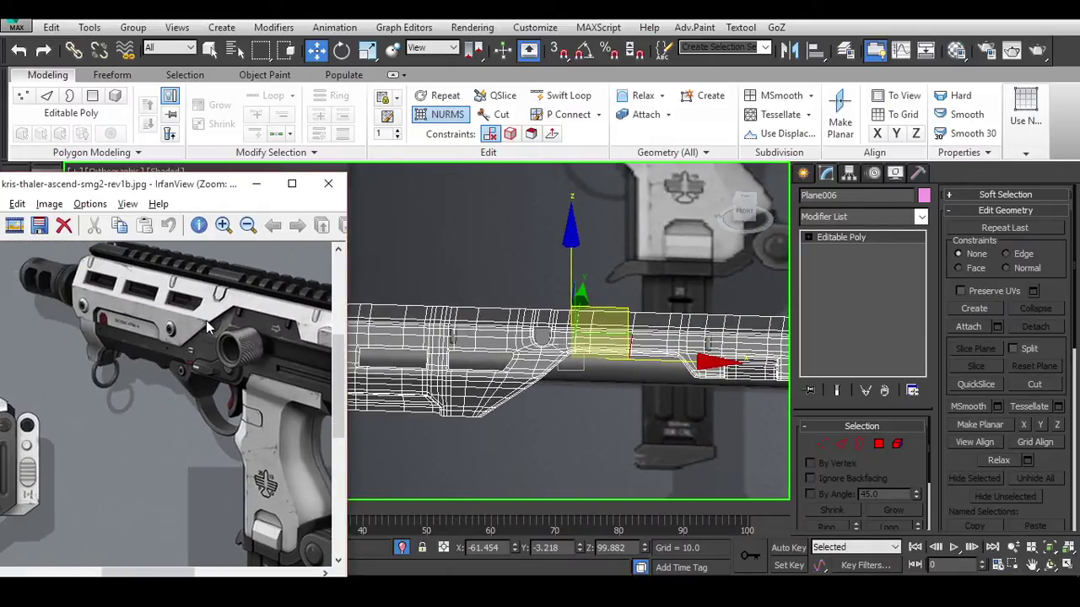
pyautogui.moveTo(531, 371)
pyautogui.keyDown('alt'); pyautogui.mouseDown(button='middle')
pyautogui.moveTo(625, 391)
pyautogui.moveTo(554, 347)
pyautogui.moveTo(515, 363)
pyautogui.mouseUp(button='middle'); pyautogui.keyUp('alt')
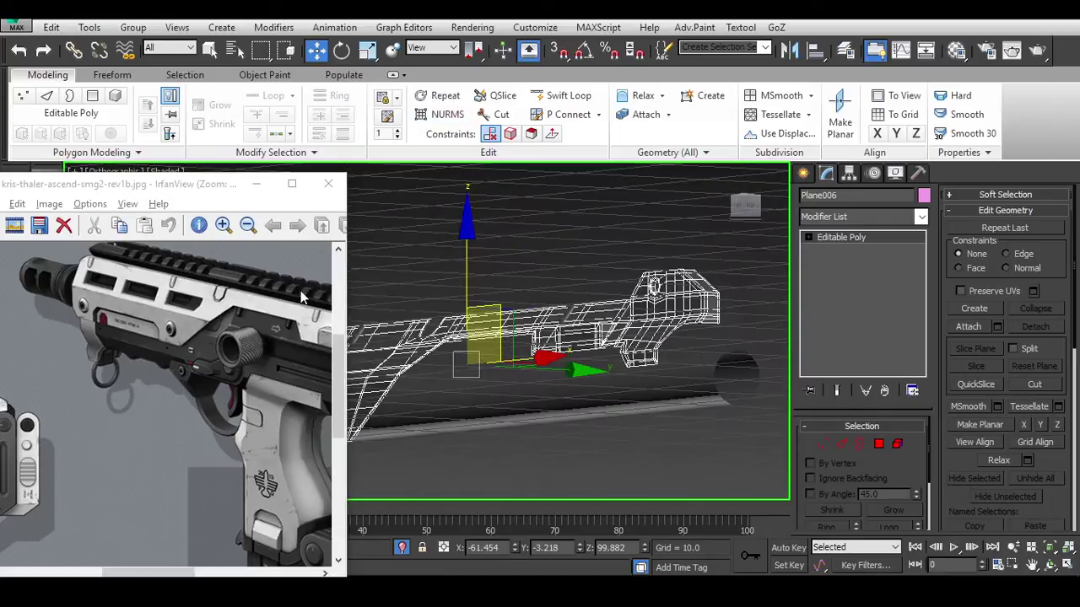
pyautogui.moveTo(303, 346); pyautogui.dragTo(147, 332)
pyautogui.scroll(8, 734, 371)
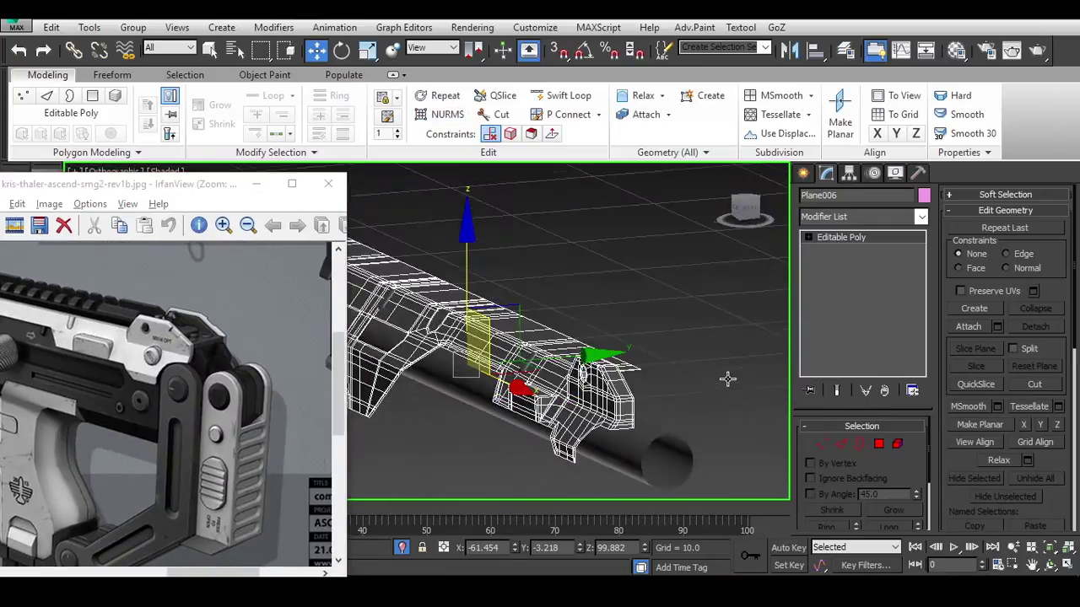
# At Edge level, pick the rail's bottom border edge and select its whole loop with Alt+L.
pyautogui.press('2')
pyautogui.scroll(4, 669, 399)
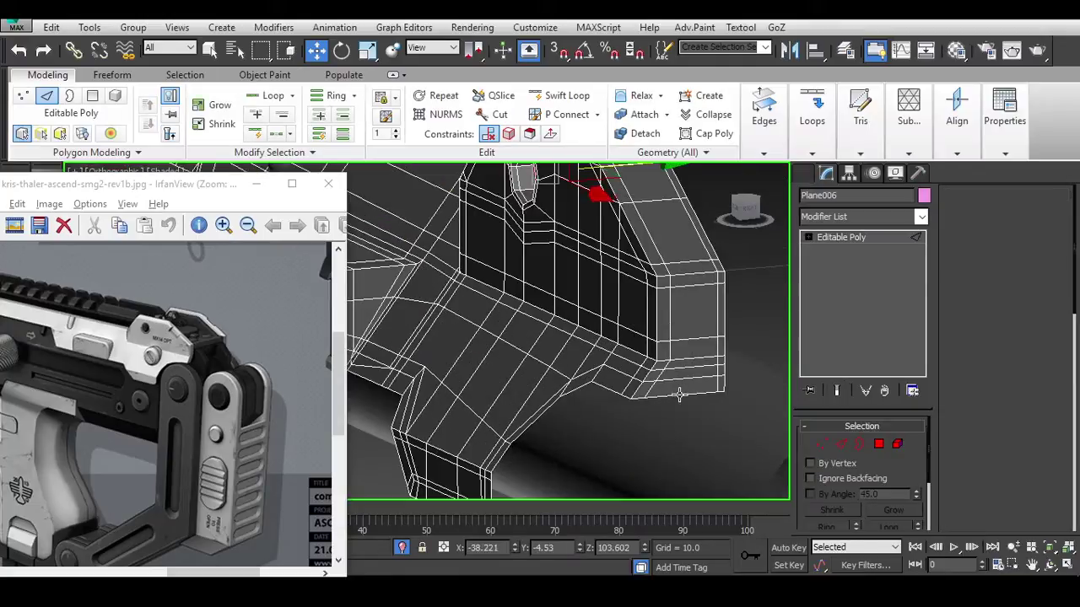
pyautogui.click(608, 386)
pyautogui.hotkey('alt', 'l')
pyautogui.scroll(2, 635, 405)
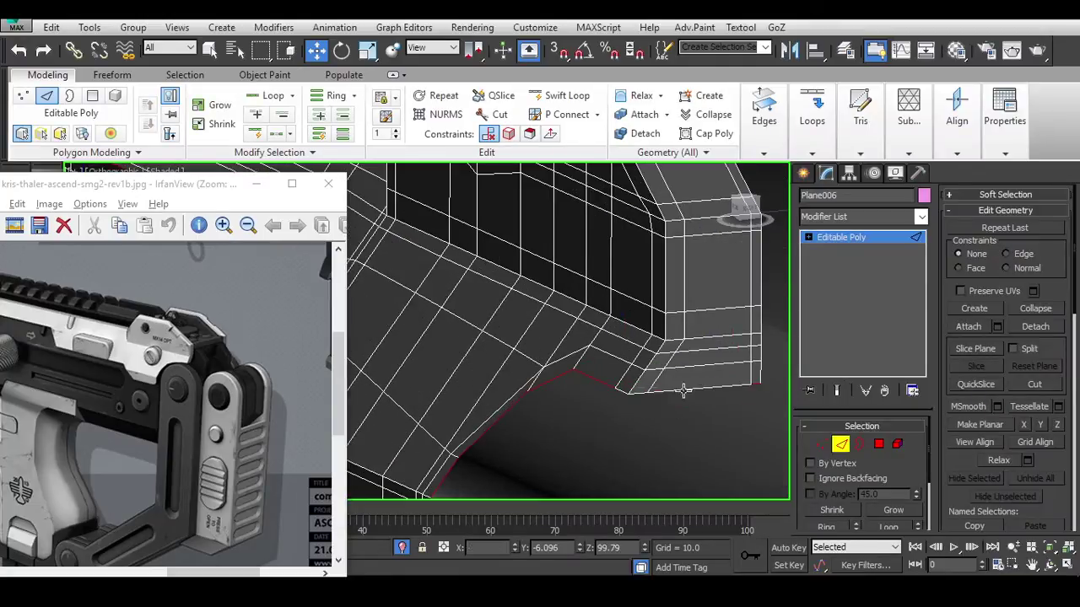
pyautogui.scroll(-3, 684, 390)
# Orbit around the rail to inspect the selected bottom loop from low side and corner views.
pyautogui.keyDown('alt'); pyautogui.moveTo(723, 402); pyautogui.dragTo(711, 347, button='middle'); pyautogui.keyUp('alt')
pyautogui.scroll(-3, 691, 308)
pyautogui.scroll(3, 664, 357)
pyautogui.moveTo(617, 393)
pyautogui.keyDown('alt'); pyautogui.mouseDown(button='middle')
pyautogui.moveTo(554, 357)
pyautogui.moveTo(574, 354)
pyautogui.moveTo(565, 350)
pyautogui.moveTo(558, 390)
pyautogui.moveTo(607, 391)
pyautogui.mouseUp(button='middle'); pyautogui.keyUp('alt')
pyautogui.scroll(-5, 566, 350)
pyautogui.scroll(4, 628, 338)
pyautogui.moveTo(628, 338)
pyautogui.keyDown('alt'); pyautogui.mouseDown(button='middle')
pyautogui.moveTo(631, 288)
pyautogui.moveTo(609, 252)
pyautogui.moveTo(595, 308)
pyautogui.moveTo(632, 337)
pyautogui.mouseUp(button='middle'); pyautogui.keyUp('alt')
pyautogui.scroll(-3, 672, 366)
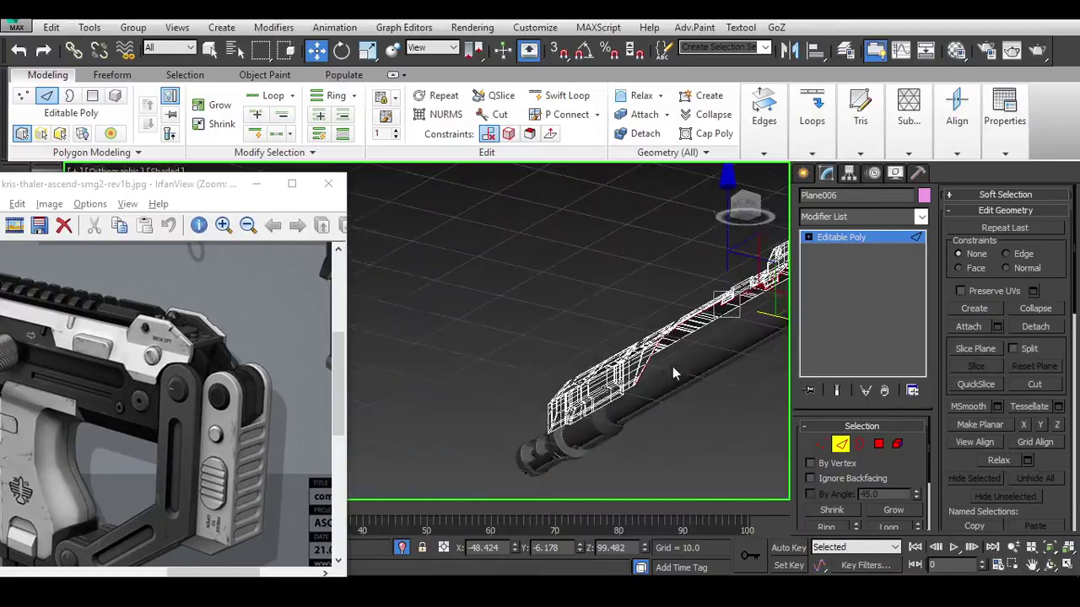
pyautogui.scroll(-3, 571, 366)
pyautogui.scroll(5, 549, 359)
pyautogui.scroll(4, 549, 360)
# Shift-drag the bottom border edges along Y into a new strip of faces, then stretch it further.
pyautogui.keyDown('alt'); pyautogui.moveTo(550, 359); pyautogui.dragTo(568, 423, button='middle'); pyautogui.keyUp('alt')
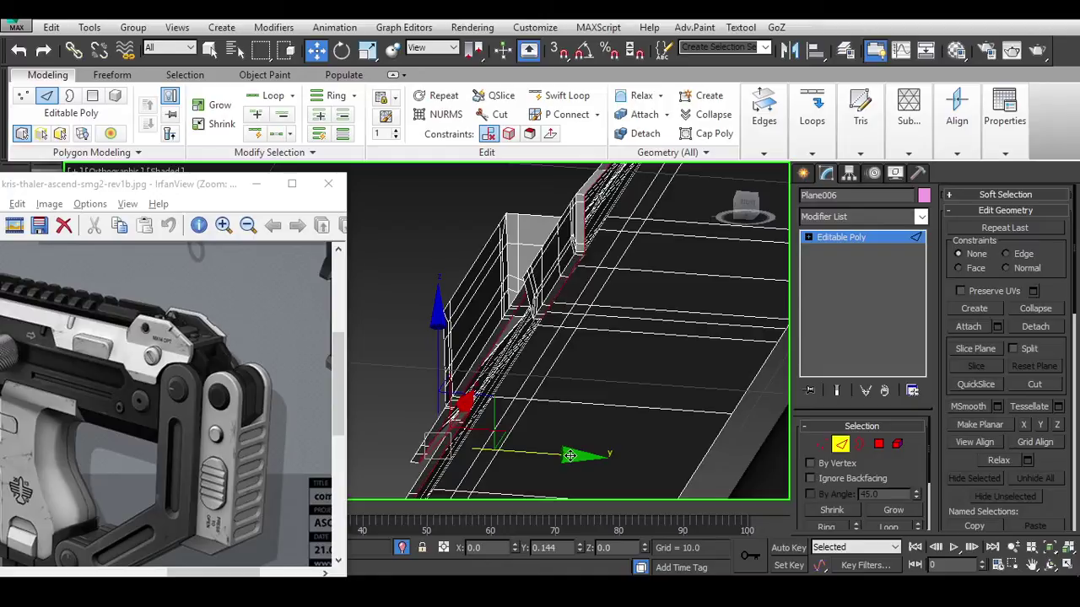
pyautogui.keyDown('alt'); pyautogui.moveTo(600, 459); pyautogui.dragTo(609, 427, button='middle'); pyautogui.keyUp('alt')
pyautogui.scroll(5, 633, 333)
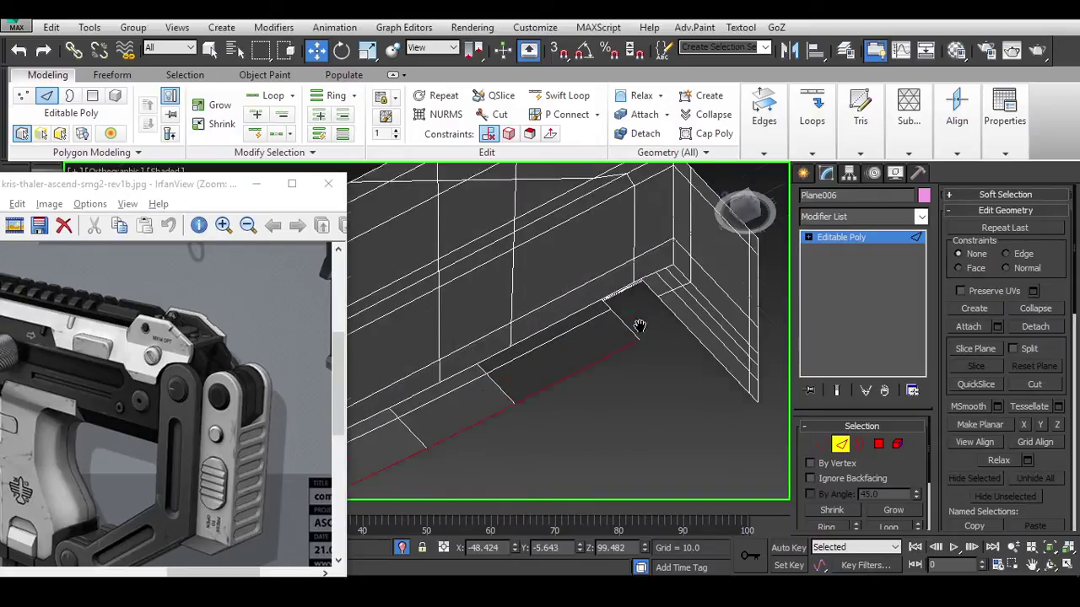
pyautogui.keyDown('alt'); pyautogui.moveTo(637, 287); pyautogui.dragTo(667, 253, button='middle'); pyautogui.keyUp('alt')
pyautogui.scroll(-5, 675, 445)
pyautogui.keyDown('alt'); pyautogui.moveTo(675, 445); pyautogui.dragTo(708, 363, button='middle'); pyautogui.keyUp('alt')
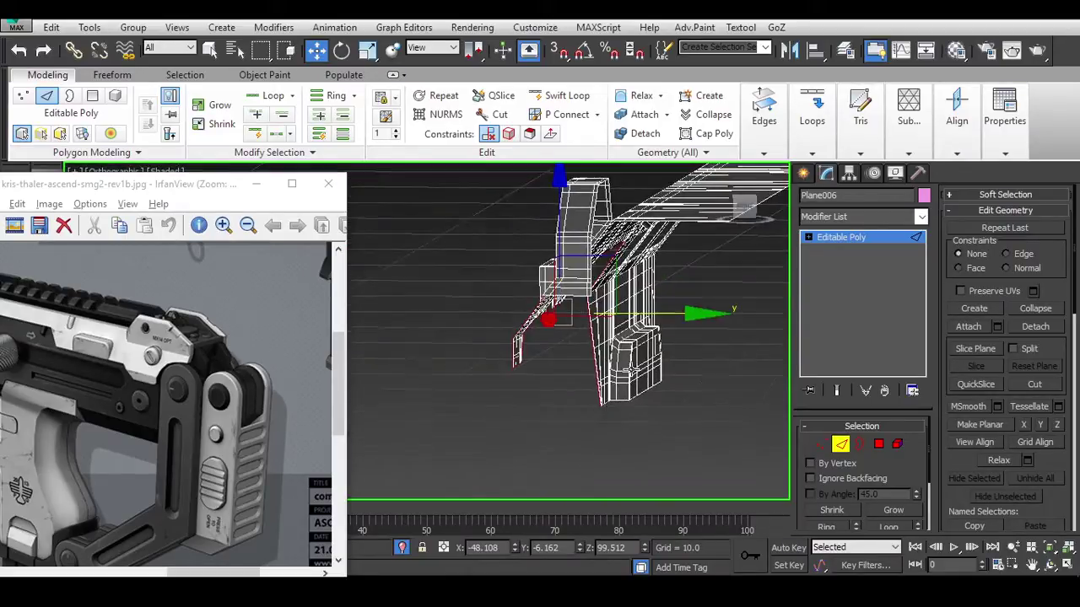
pyautogui.keyDown('alt'); pyautogui.moveTo(631, 369); pyautogui.dragTo(544, 422, button='middle'); pyautogui.keyUp('alt')
pyautogui.keyDown('shift'); pyautogui.moveTo(385, 375); pyautogui.dragTo(395, 374); pyautogui.keyUp('shift')
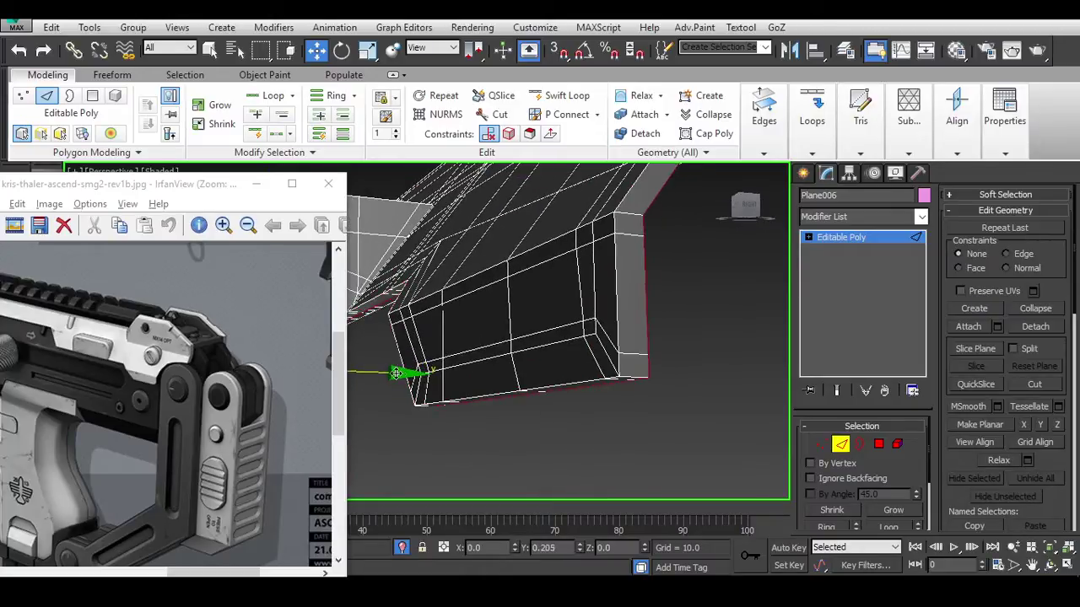
pyautogui.scroll(-3, 391, 372)
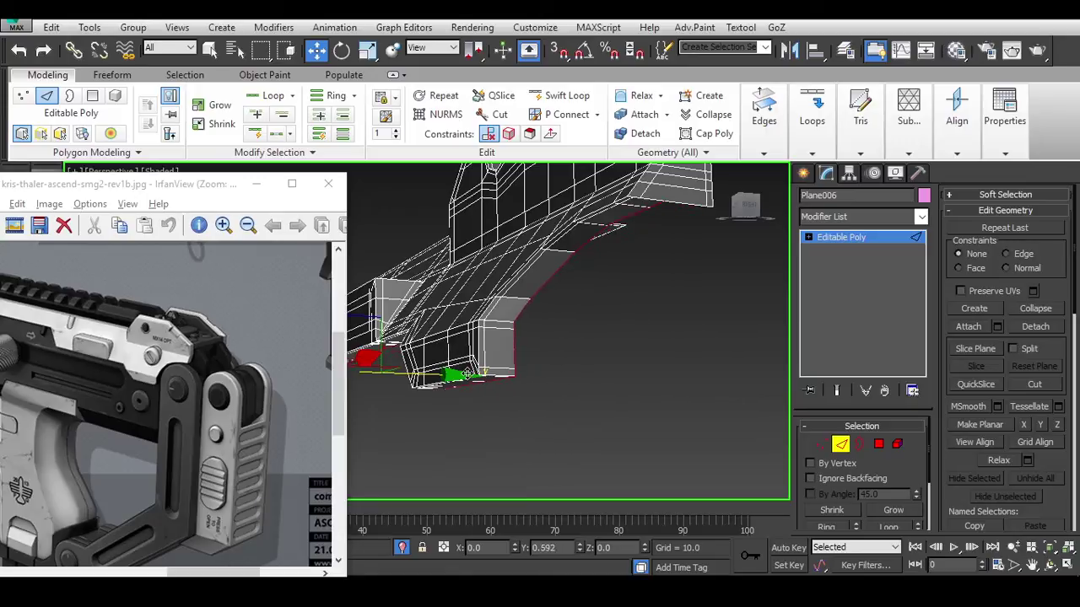
pyautogui.keyDown('shift'); pyautogui.moveTo(466, 373); pyautogui.dragTo(491, 378); pyautogui.keyUp('shift')
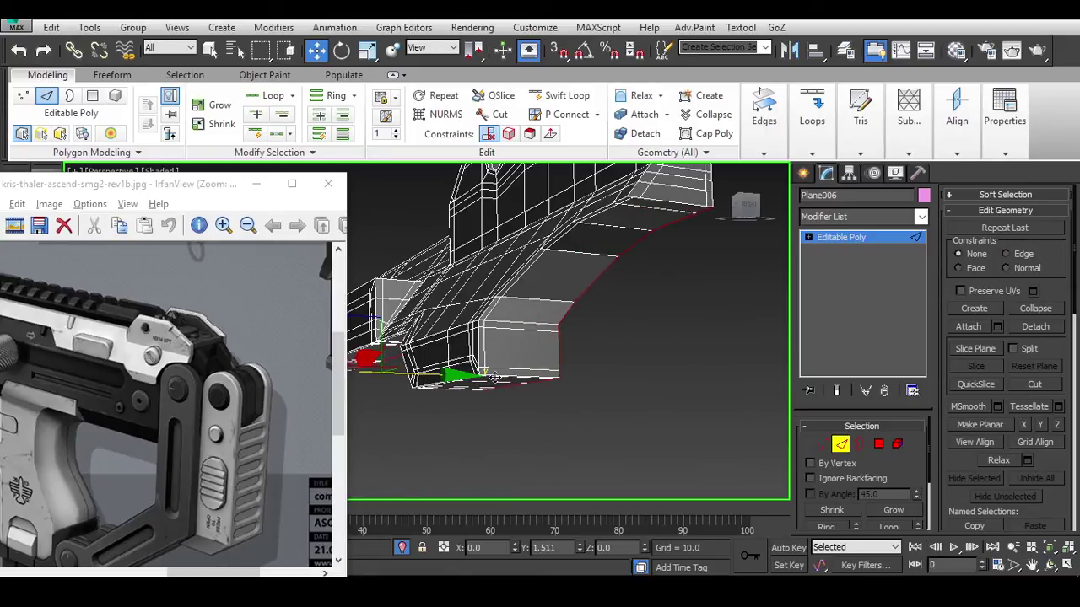
pyautogui.scroll(-3, 495, 377)
# Orbit around the gun to review the new faces, then deselect the receiver.
pyautogui.keyDown('alt'); pyautogui.moveTo(553, 397); pyautogui.dragTo(705, 401, button='middle'); pyautogui.keyUp('alt')
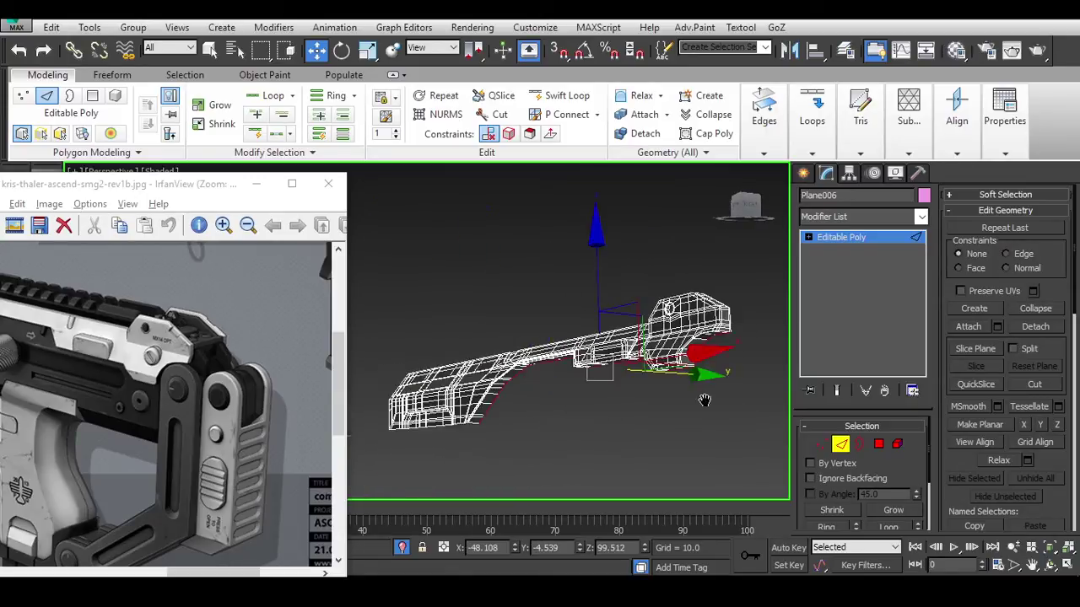
pyautogui.moveTo(304, 397); pyautogui.dragTo(185, 355)
pyautogui.moveTo(51, 354); pyautogui.dragTo(186, 325)
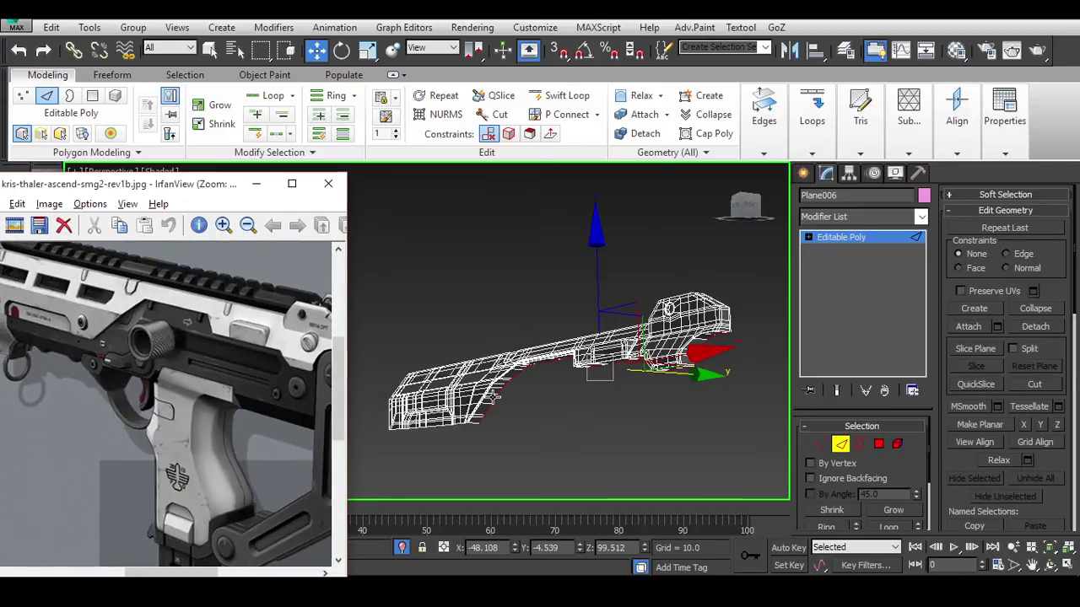
pyautogui.moveTo(549, 443)
pyautogui.keyDown('alt'); pyautogui.mouseDown(button='middle')
pyautogui.moveTo(507, 440)
pyautogui.moveTo(496, 524)
pyautogui.moveTo(575, 487)
pyautogui.moveTo(661, 477)
pyautogui.moveTo(543, 461)
pyautogui.mouseUp(button='middle'); pyautogui.keyUp('alt')
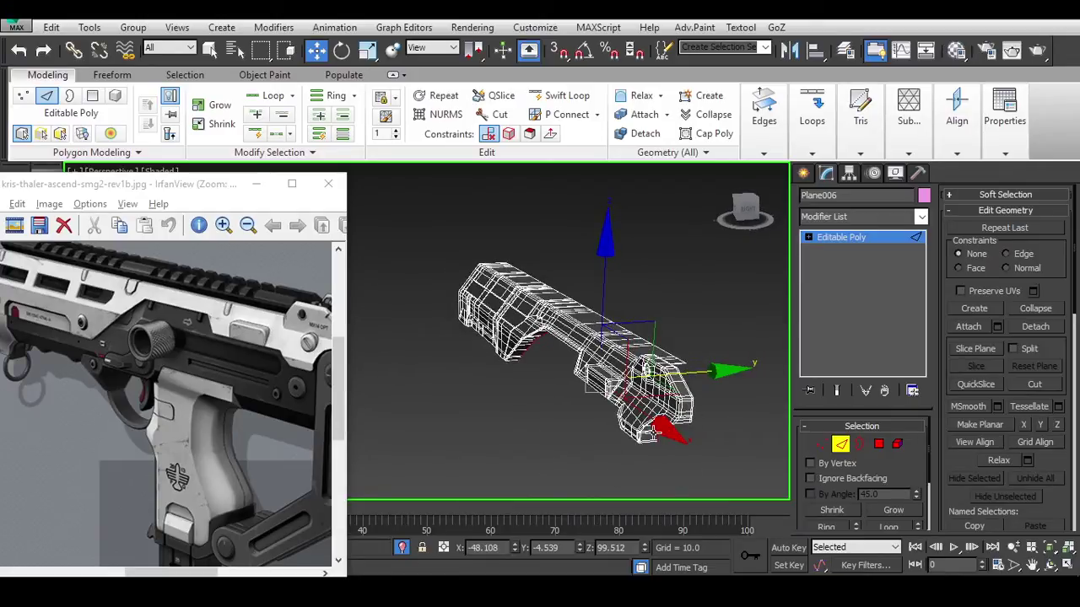
pyautogui.keyDown('alt'); pyautogui.moveTo(703, 421); pyautogui.dragTo(614, 429, button='middle'); pyautogui.keyUp('alt')
pyautogui.moveTo(553, 338); pyautogui.dragTo(556, 338)
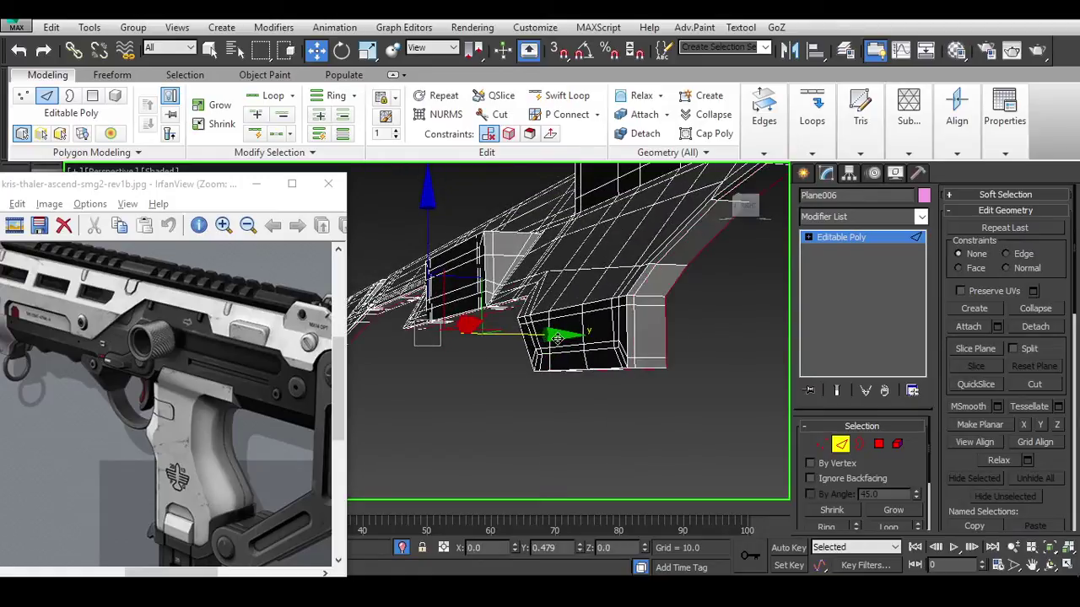
pyautogui.keyDown('alt'); pyautogui.moveTo(553, 338); pyautogui.dragTo(610, 392, button='middle'); pyautogui.keyUp('alt')
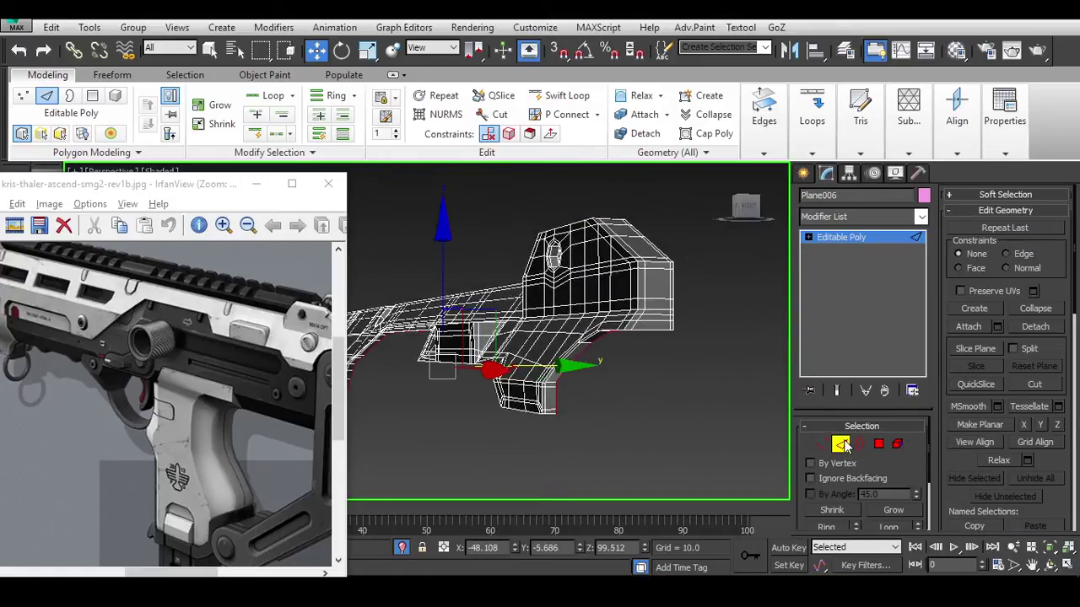
pyautogui.click(717, 333)
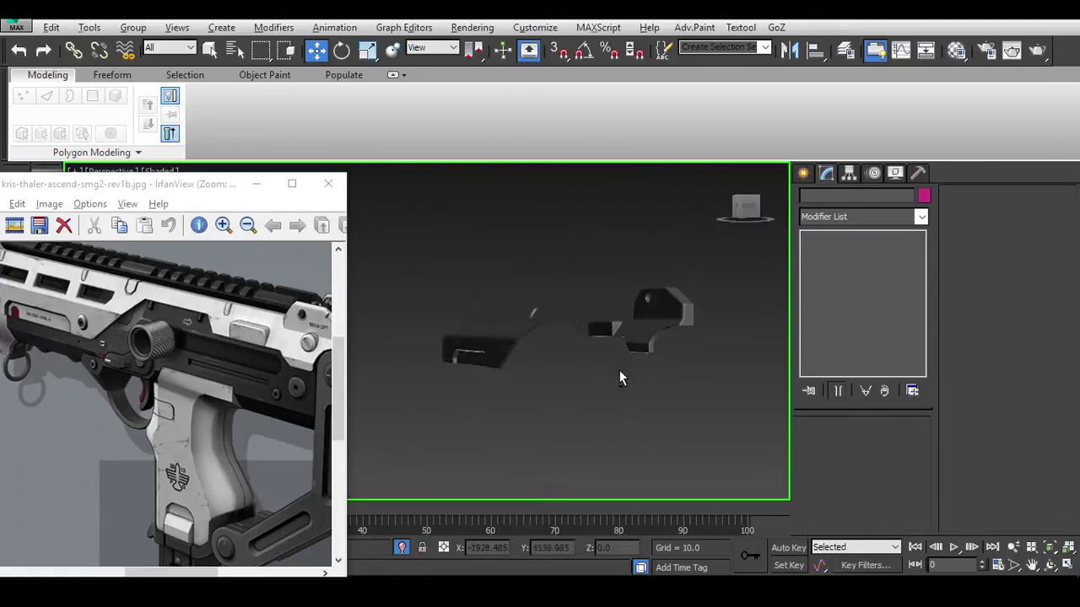
# Select the gun body mesh, orbit to its lower body and switch to Edge level.
pyautogui.keyDown('alt'); pyautogui.moveTo(619, 379); pyautogui.dragTo(725, 364, button='middle'); pyautogui.keyUp('alt')
pyautogui.scroll(5, 723, 350)
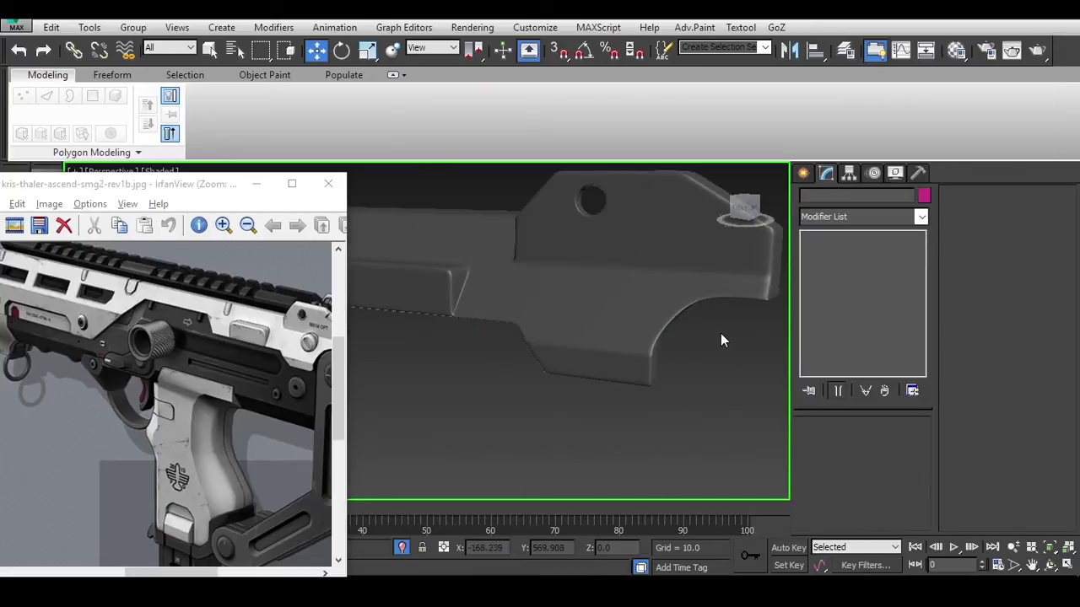
pyautogui.click(721, 339)
pyautogui.scroll(-4, 687, 371)
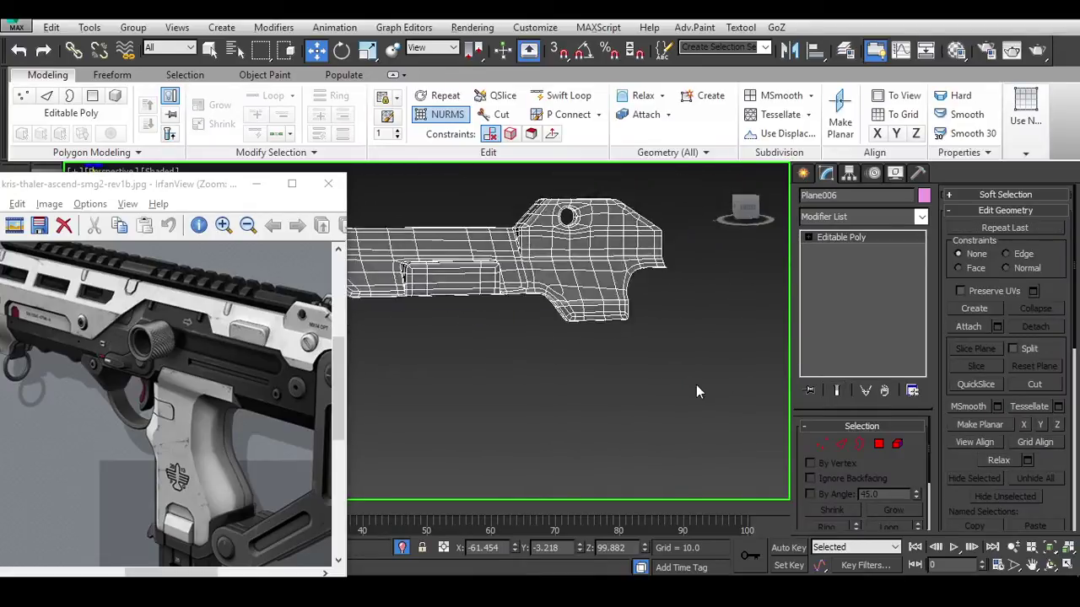
pyautogui.keyDown('alt'); pyautogui.moveTo(696, 391); pyautogui.dragTo(475, 367, button='middle'); pyautogui.keyUp('alt')
pyautogui.scroll(8, 540, 363)
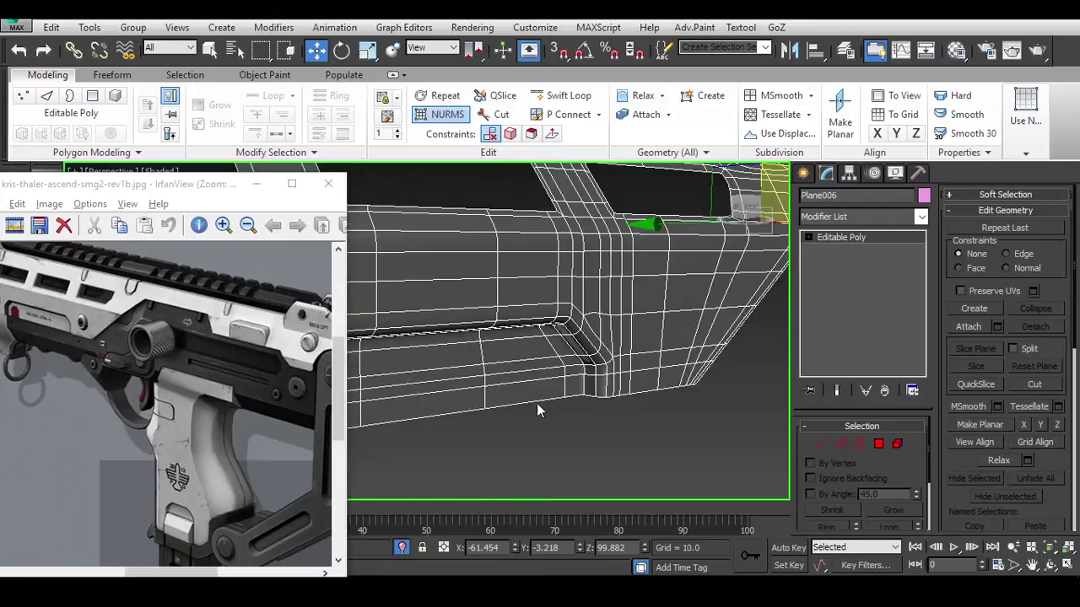
pyautogui.scroll(4, 537, 403)
pyautogui.press('2')
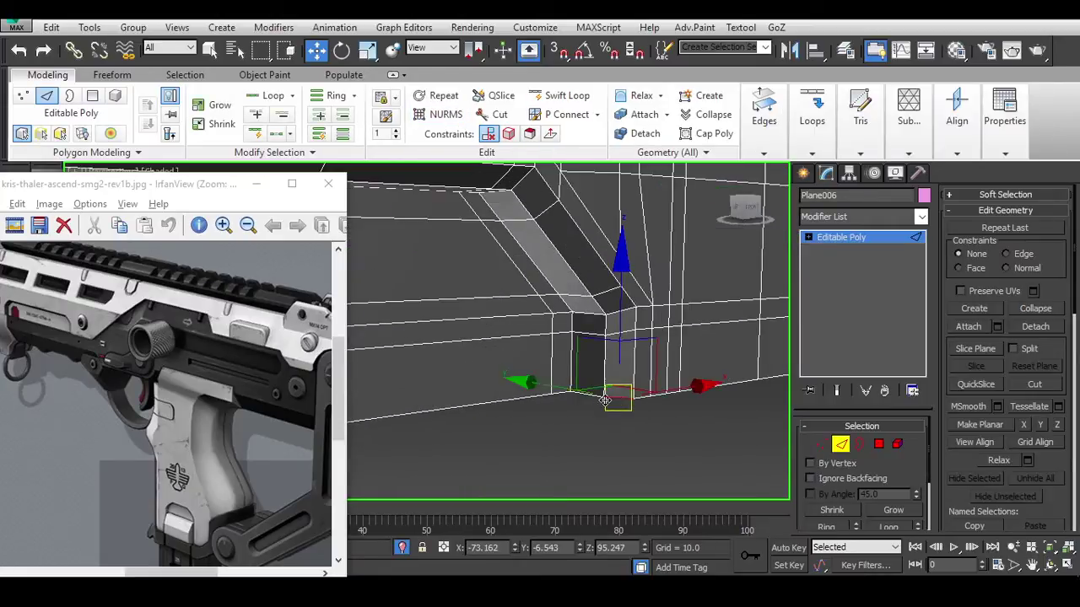
pyautogui.scroll(-10, 549, 373)
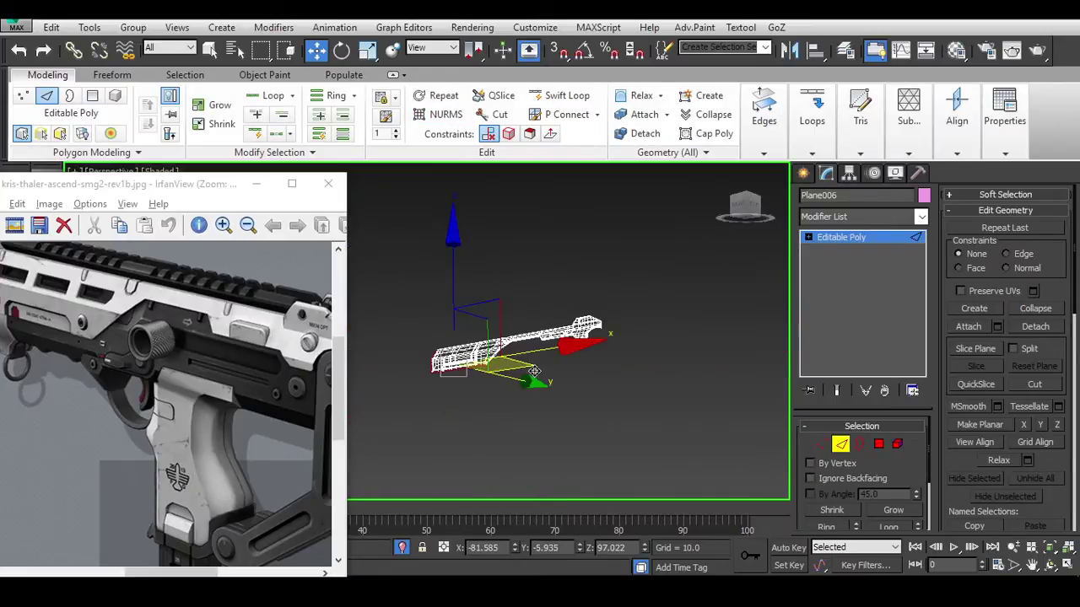
pyautogui.moveTo(379, 412); pyautogui.dragTo(241, 207, button='middle')
# Minimize the reference viewer and zoom in close on the receiver's bottom notch.
pyautogui.click(253, 186)
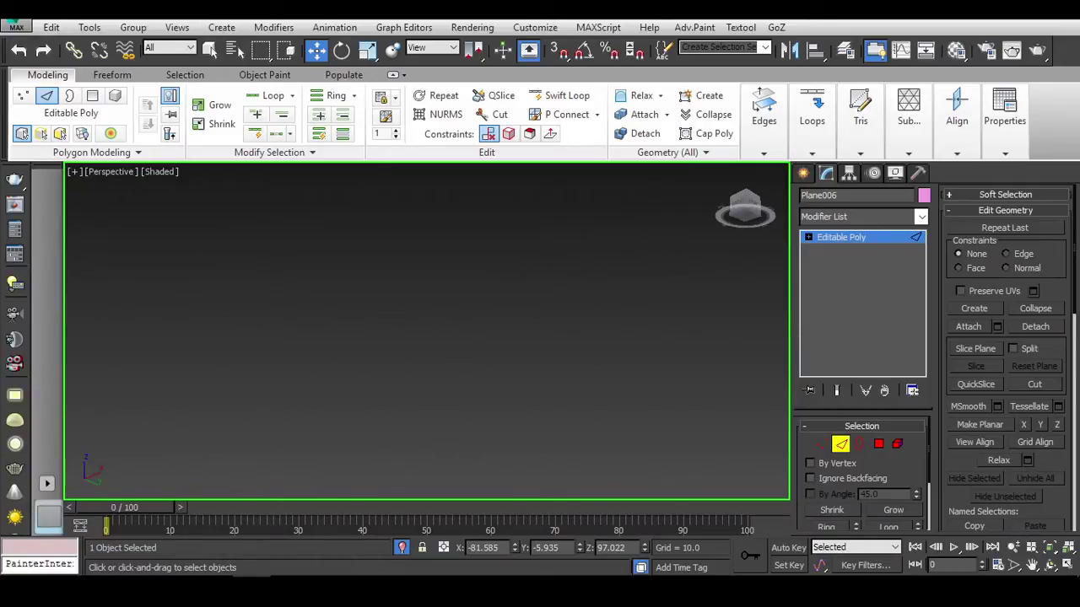
pyautogui.press('z')
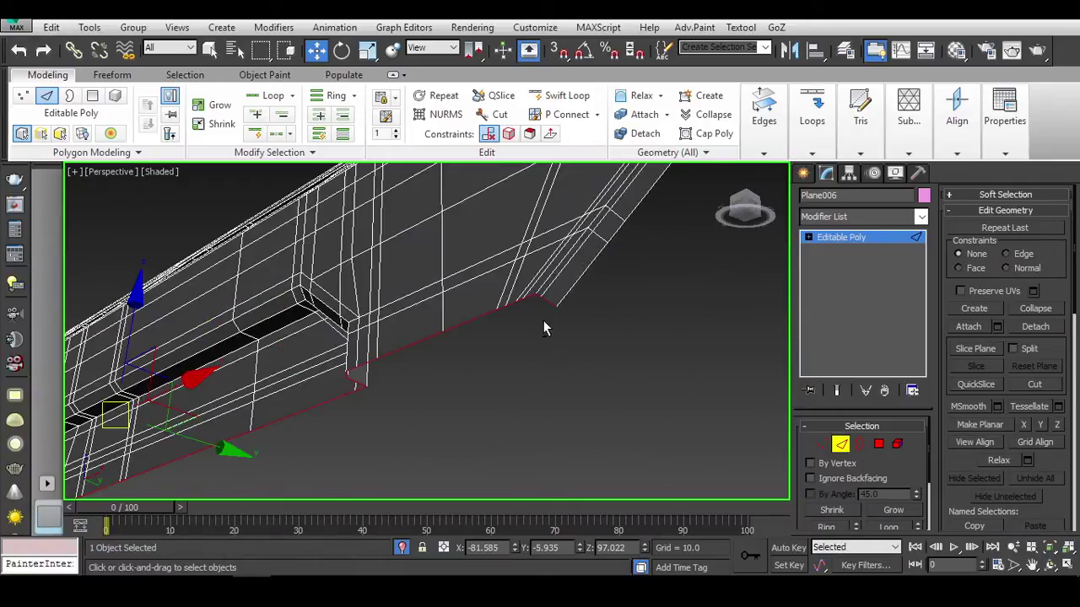
pyautogui.scroll(-3, 535, 321)
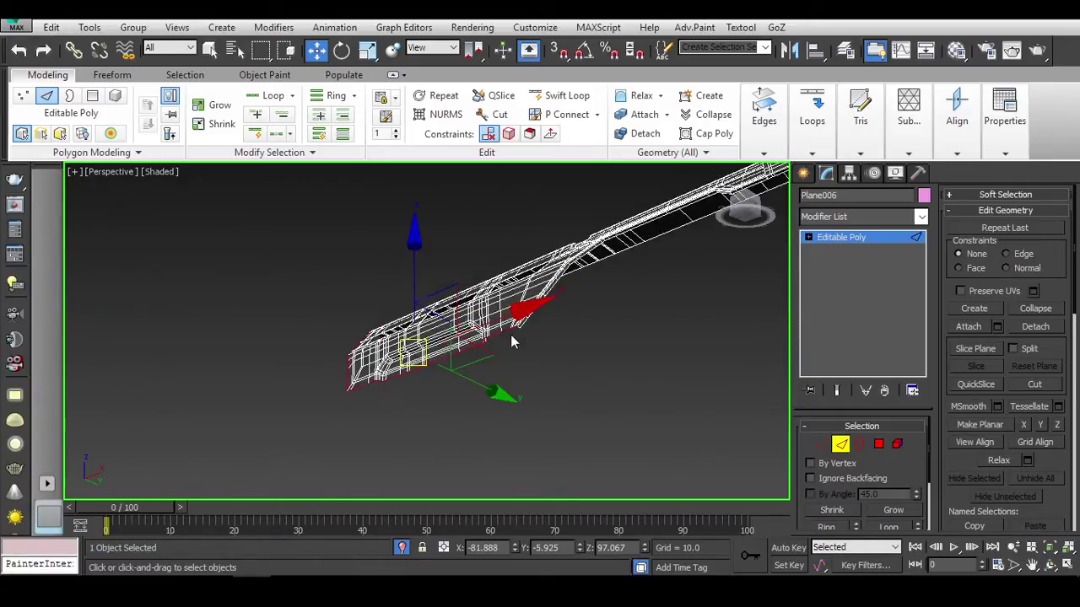
pyautogui.scroll(3, 510, 334)
pyautogui.scroll(4, 540, 306)
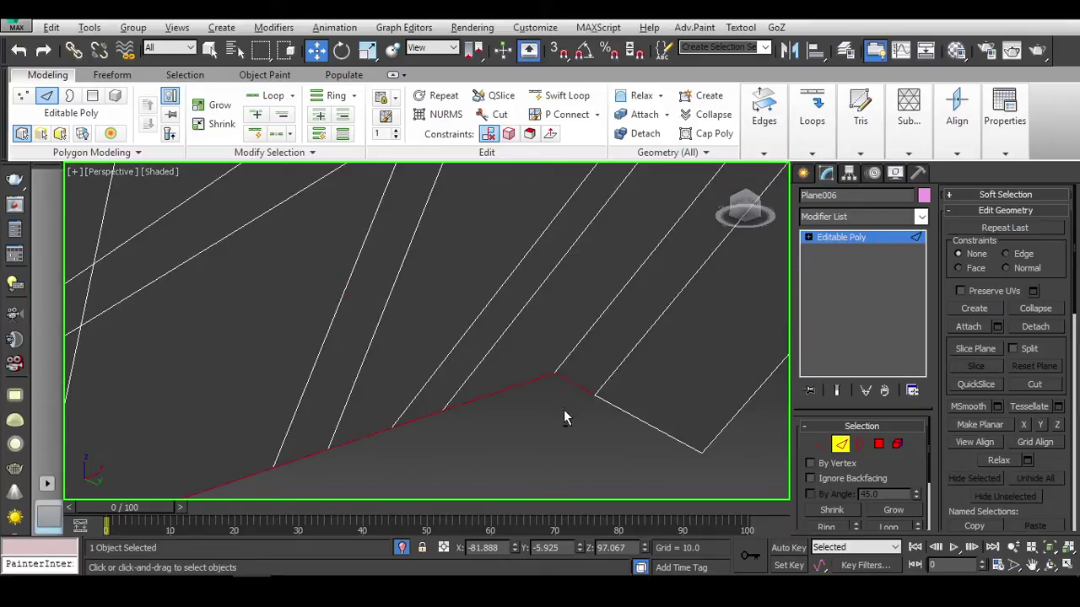
pyautogui.scroll(-5, 590, 422)
pyautogui.keyDown('alt'); pyautogui.moveTo(581, 433); pyautogui.dragTo(579, 448, button='middle'); pyautogui.keyUp('alt')
pyautogui.scroll(6, 506, 405)
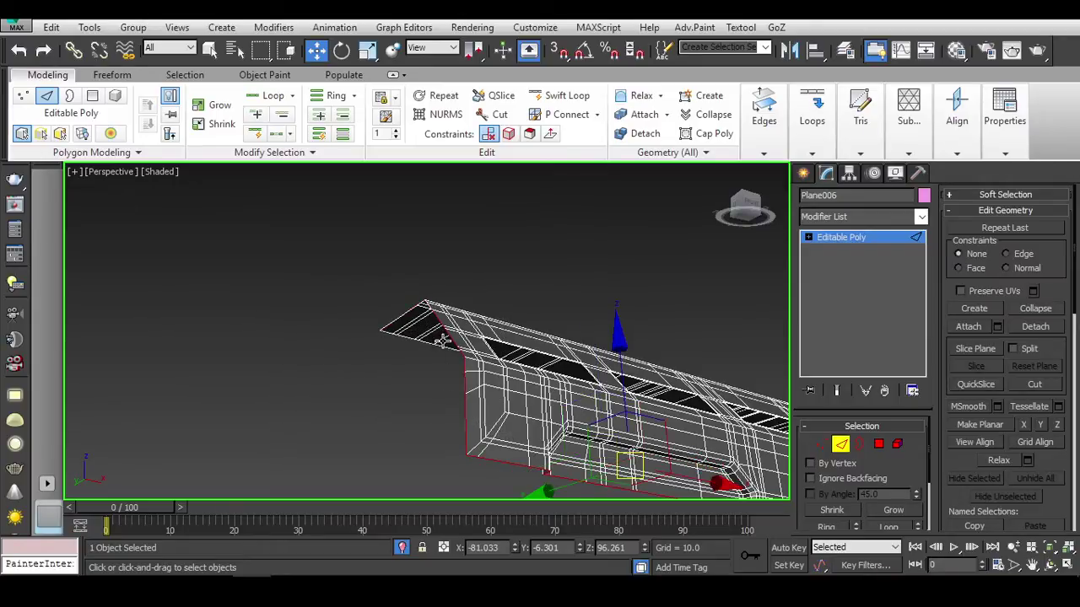
pyautogui.keyDown('alt'); pyautogui.moveTo(442, 340); pyautogui.dragTo(557, 400, button='middle'); pyautogui.keyUp('alt')
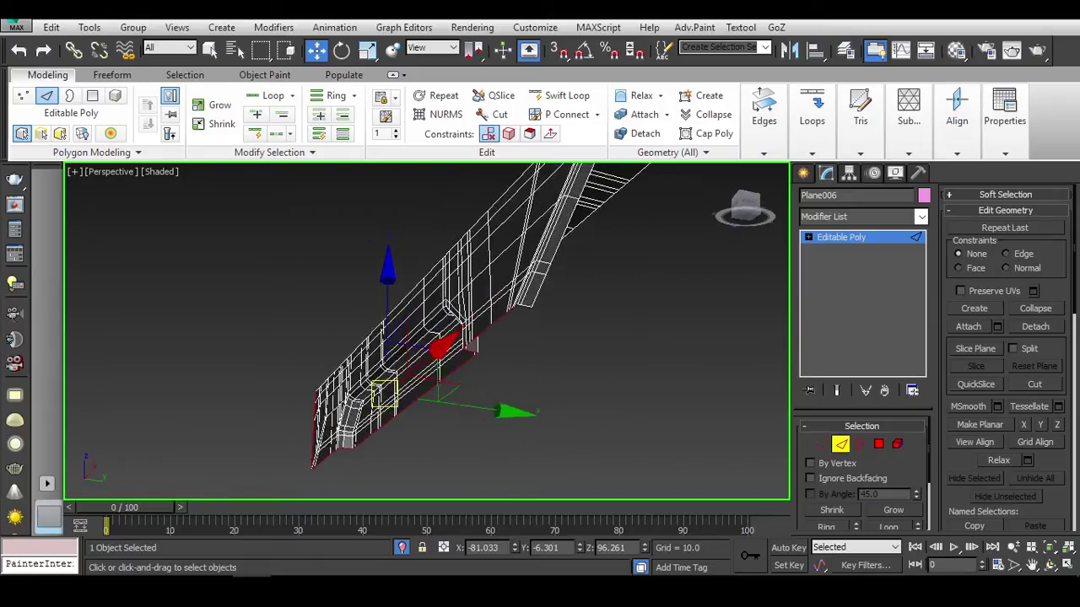
pyautogui.scroll(3, 533, 381)
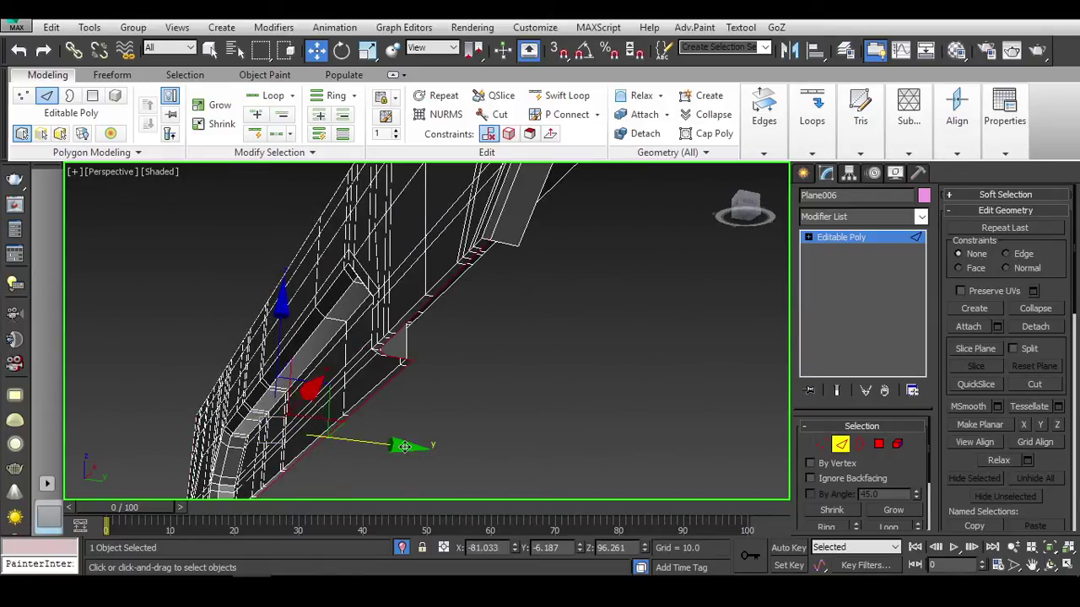
pyautogui.scroll(2, 420, 449)
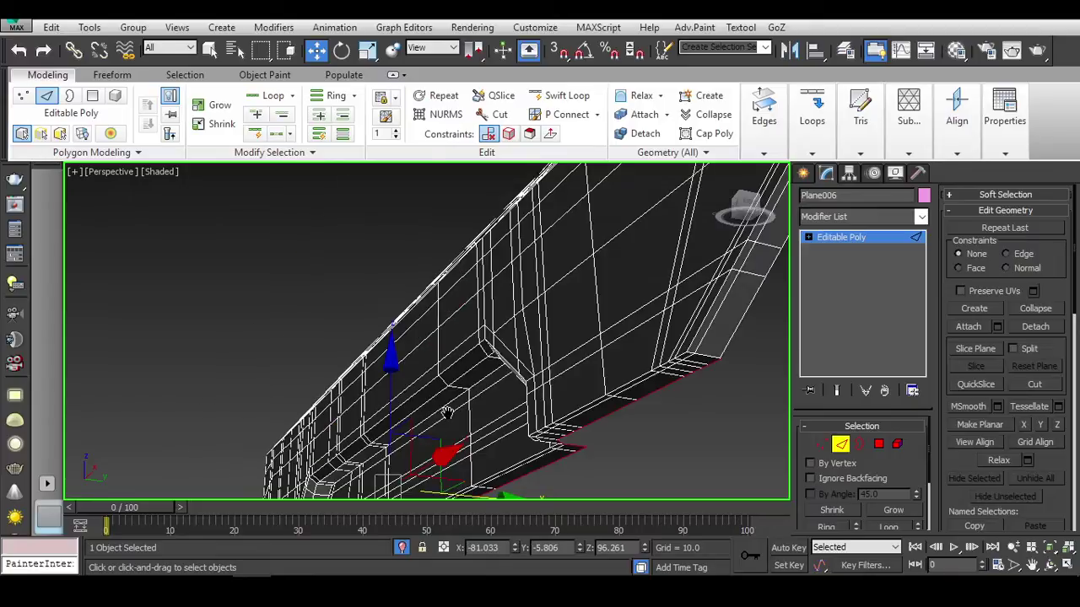
pyautogui.scroll(3, 580, 419)
# Delete the small stray face at the notch's inner lower corner.
pyautogui.press('1')
pyautogui.scroll(5, 573, 426)
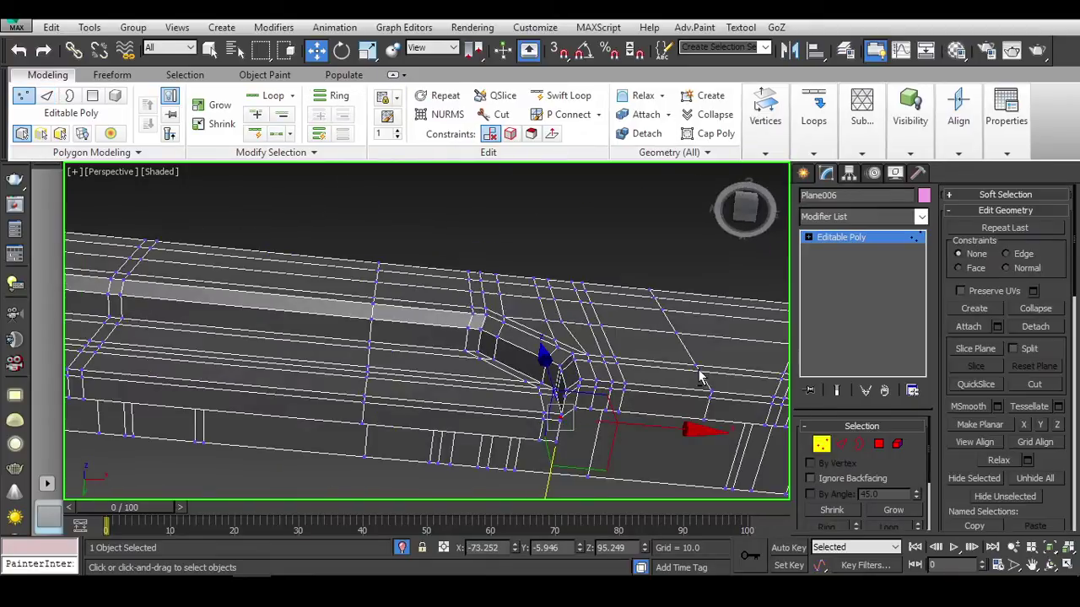
pyautogui.moveTo(574, 429)
pyautogui.keyDown('alt'); pyautogui.mouseDown(button='middle')
pyautogui.moveTo(615, 443)
pyautogui.moveTo(570, 418)
pyautogui.mouseUp(button='middle'); pyautogui.keyUp('alt')
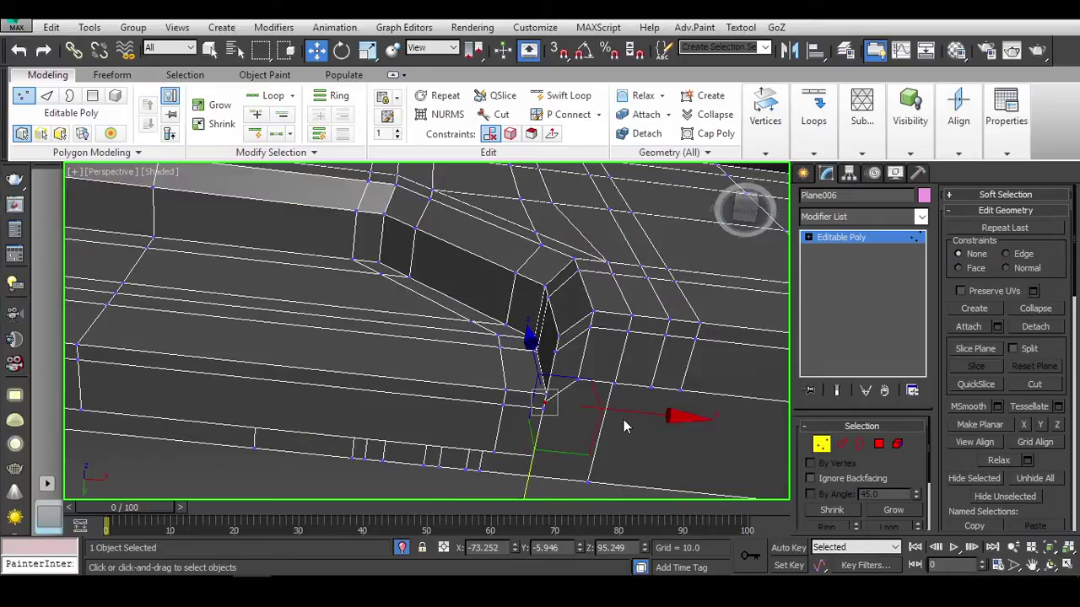
pyautogui.keyDown('alt'); pyautogui.moveTo(652, 416); pyautogui.dragTo(591, 329, button='middle'); pyautogui.keyUp('alt')
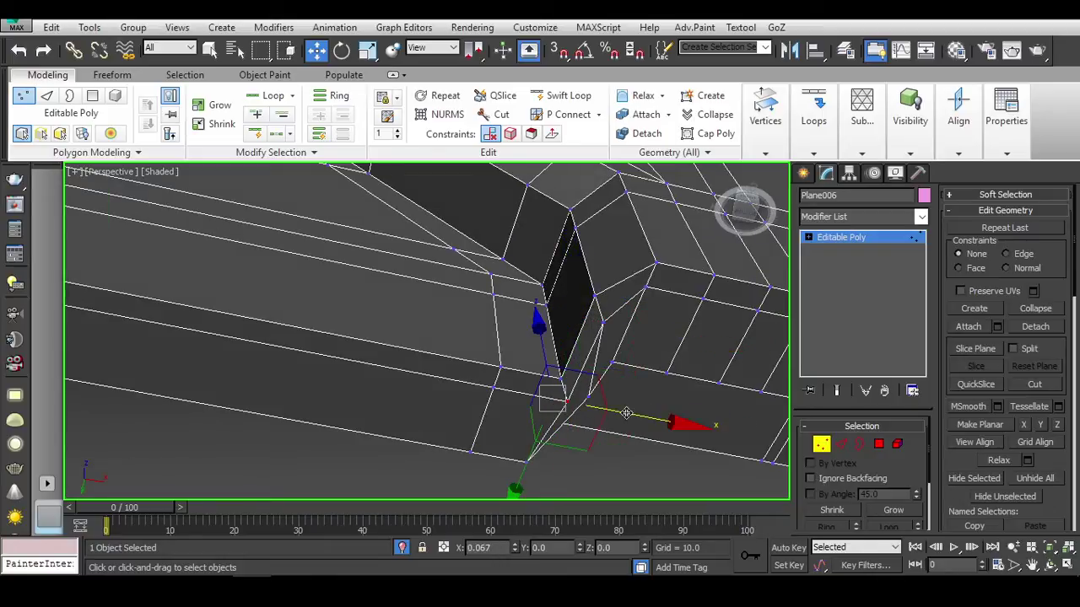
pyautogui.click(878, 443)
pyautogui.click(606, 348)
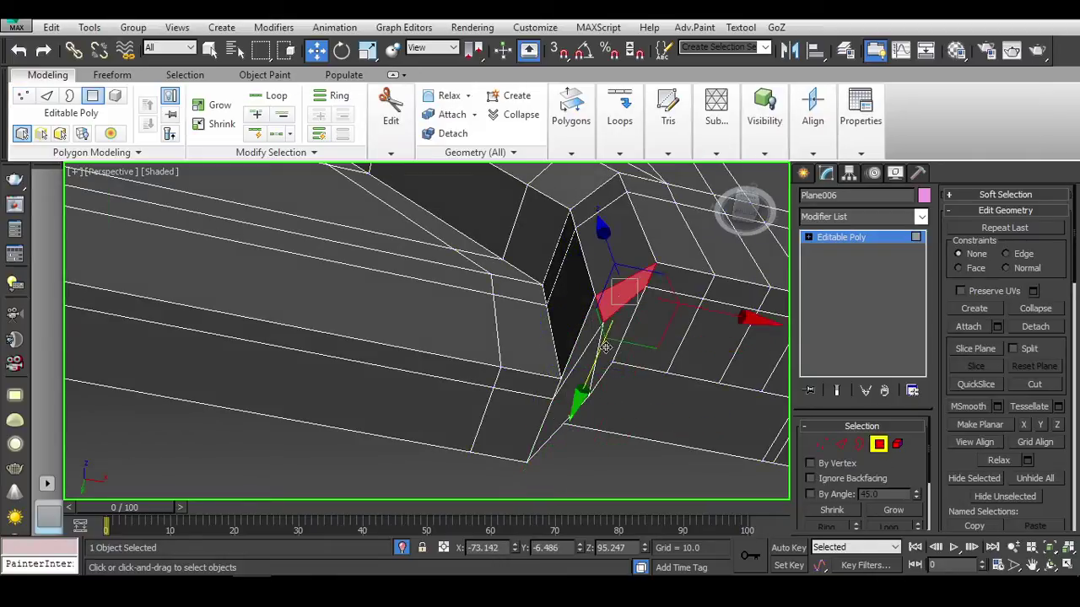
pyautogui.press('Delete')
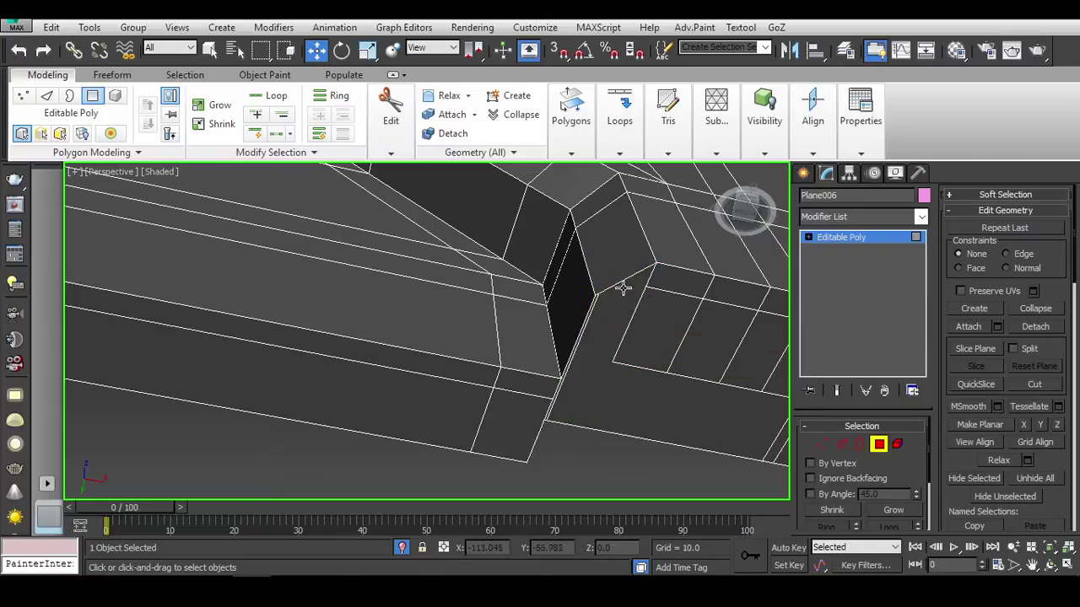
# Slide the vertical edge beside the notch corner slightly along X.
pyautogui.press('2')
pyautogui.click(561, 375)
pyautogui.keyDown('alt'); pyautogui.moveTo(561, 376); pyautogui.dragTo(541, 454, button='middle'); pyautogui.keyUp('alt')
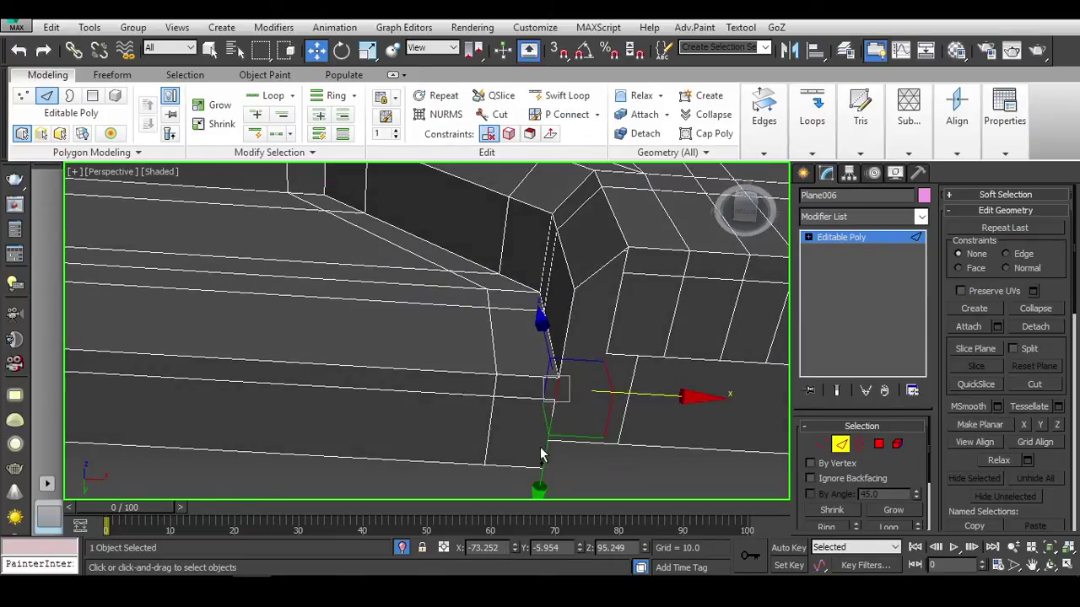
pyautogui.keyDown('alt'); pyautogui.moveTo(612, 365); pyautogui.dragTo(667, 388, button='middle'); pyautogui.keyUp('alt')
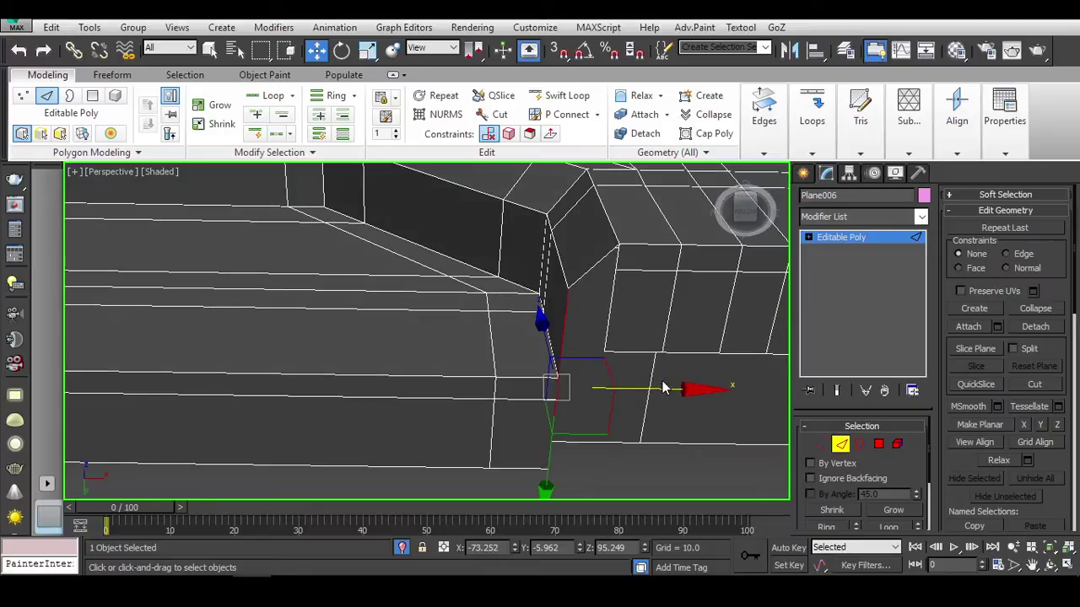
pyautogui.moveTo(674, 390); pyautogui.dragTo(675, 392)
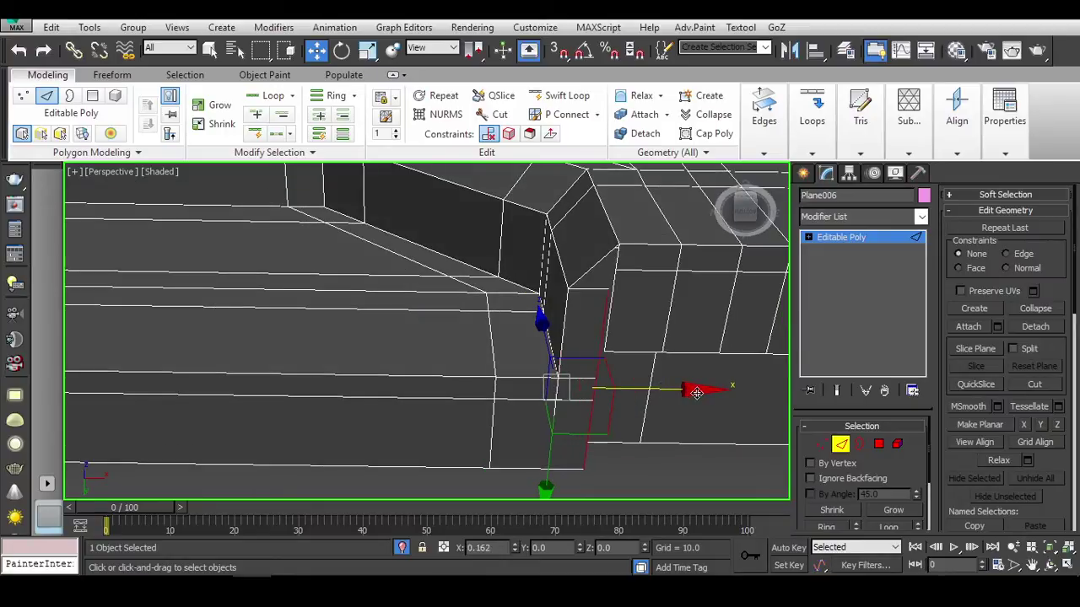
pyautogui.keyDown('alt'); pyautogui.moveTo(696, 393); pyautogui.dragTo(602, 333, button='middle'); pyautogui.keyUp('alt')
# Insert a Swift Loop edge loop across the notch faces, then zoom back out.
pyautogui.press('1')
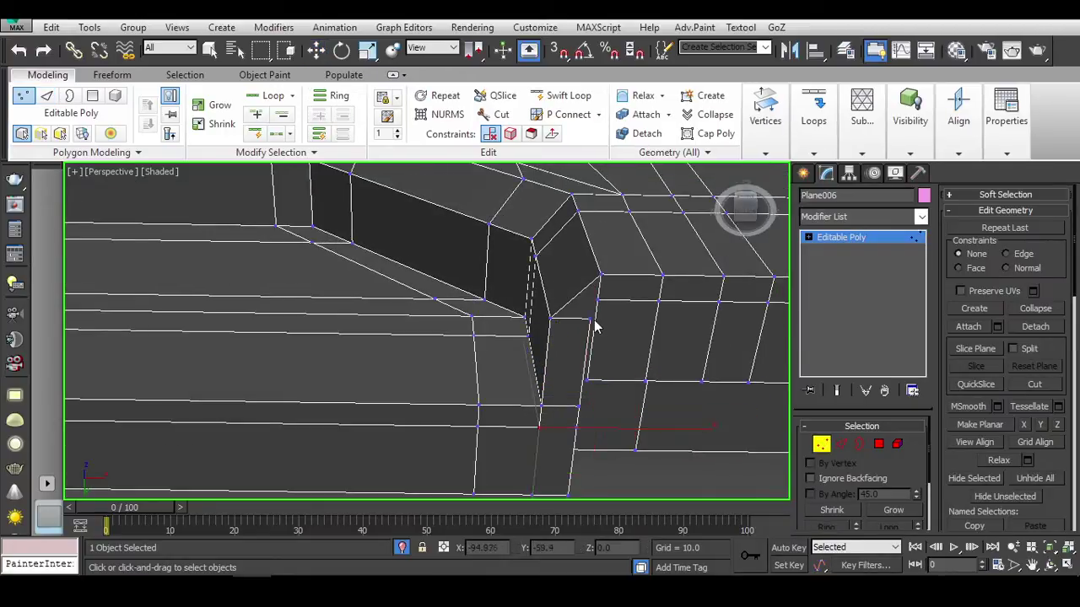
pyautogui.keyDown('alt'); pyautogui.moveTo(599, 276); pyautogui.dragTo(603, 319, button='middle'); pyautogui.keyUp('alt')
pyautogui.hotkey('shift', 'alt', 'w')
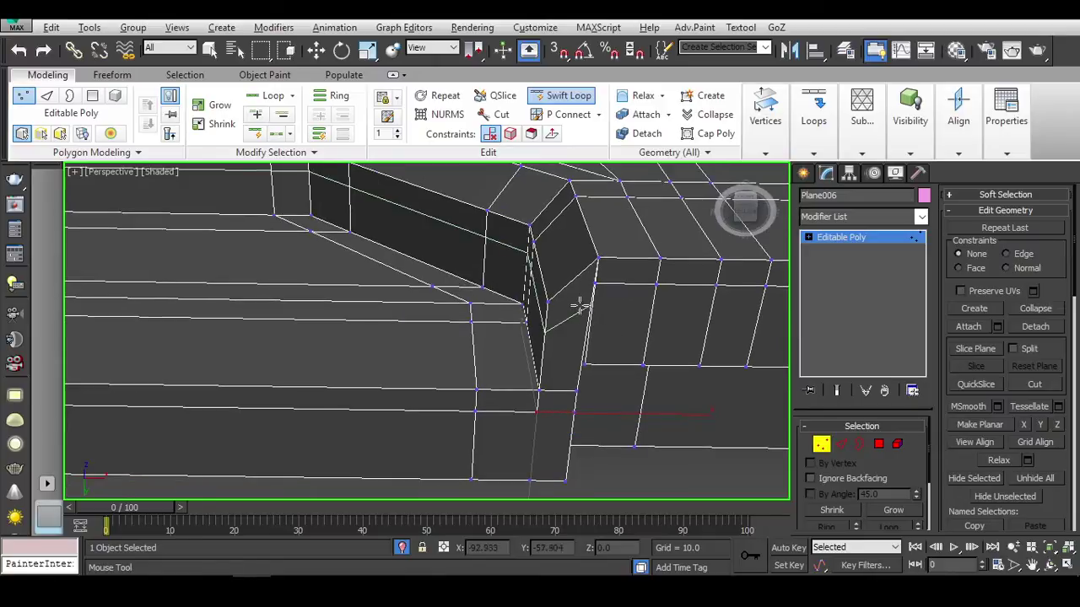
pyautogui.click(584, 288)
pyautogui.rightClick(635, 300)
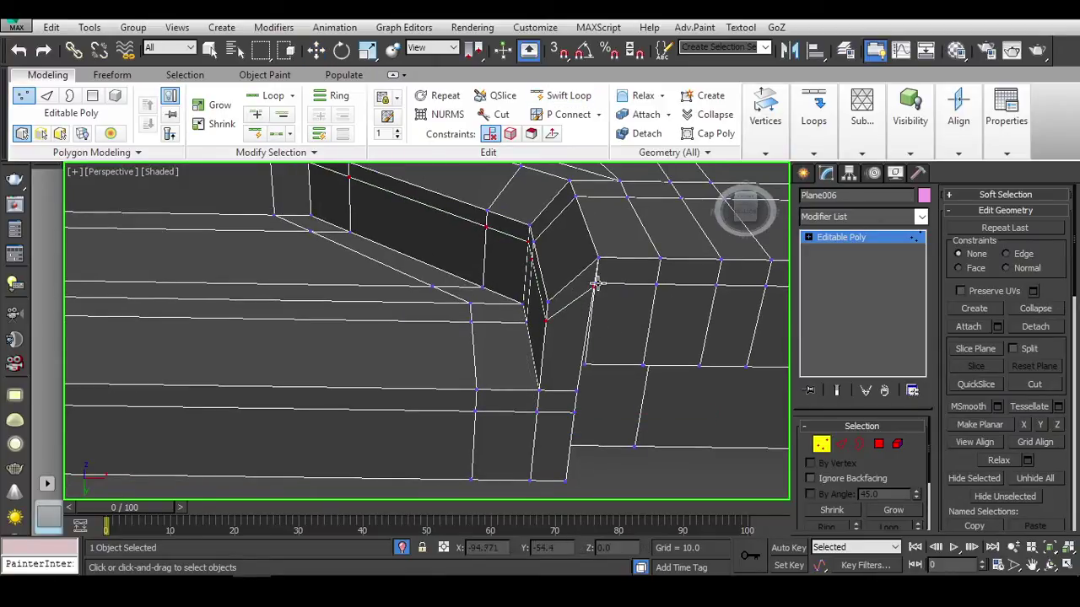
pyautogui.press('w')
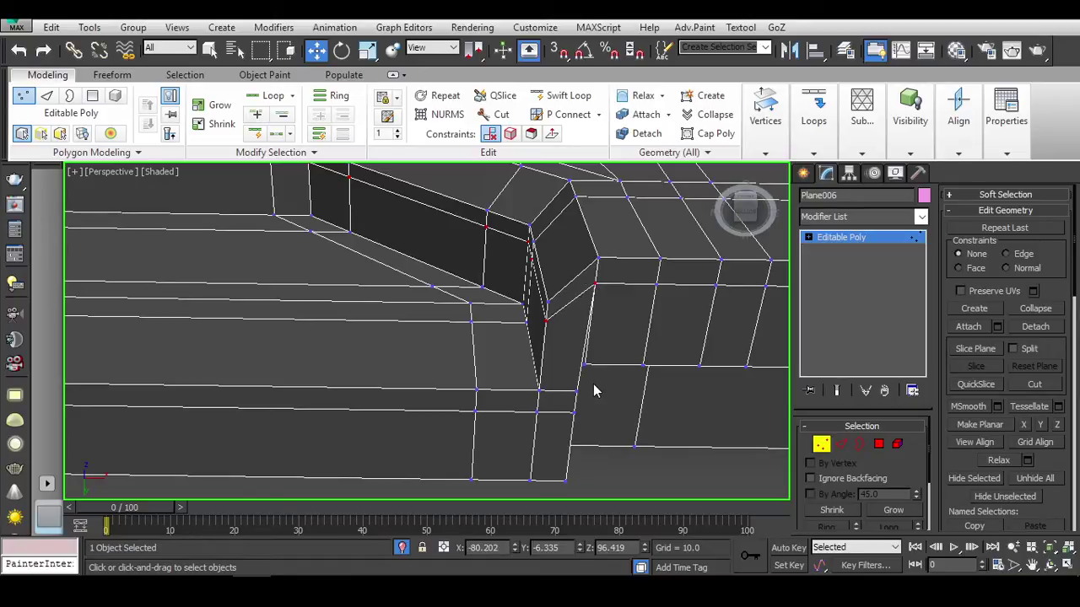
pyautogui.moveTo(592, 385); pyautogui.dragTo(588, 378, button='middle')
pyautogui.scroll(-3, 601, 369)
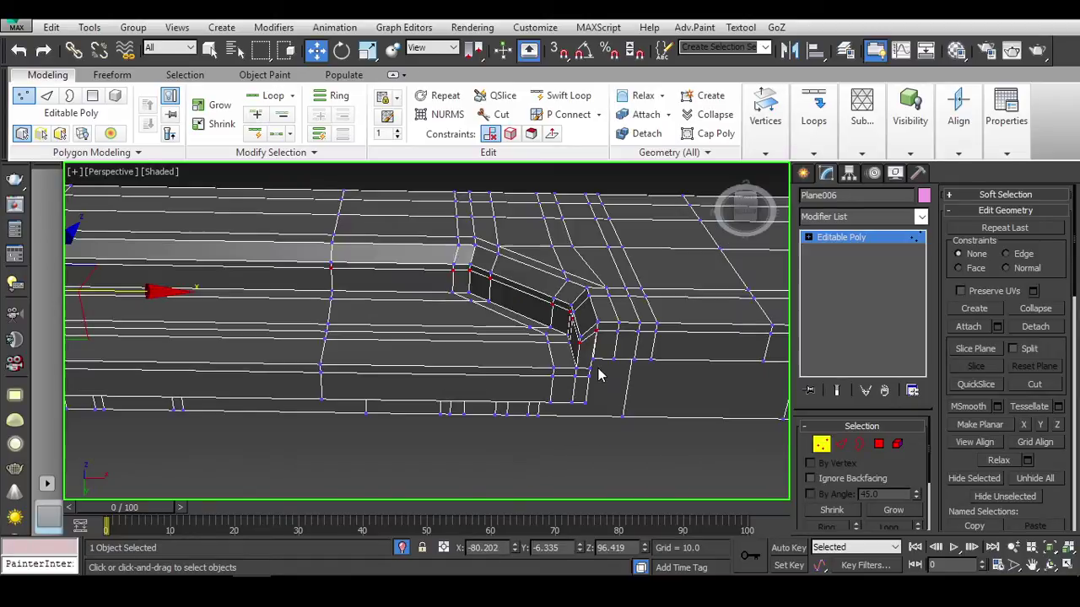
pyautogui.scroll(4, 591, 379)
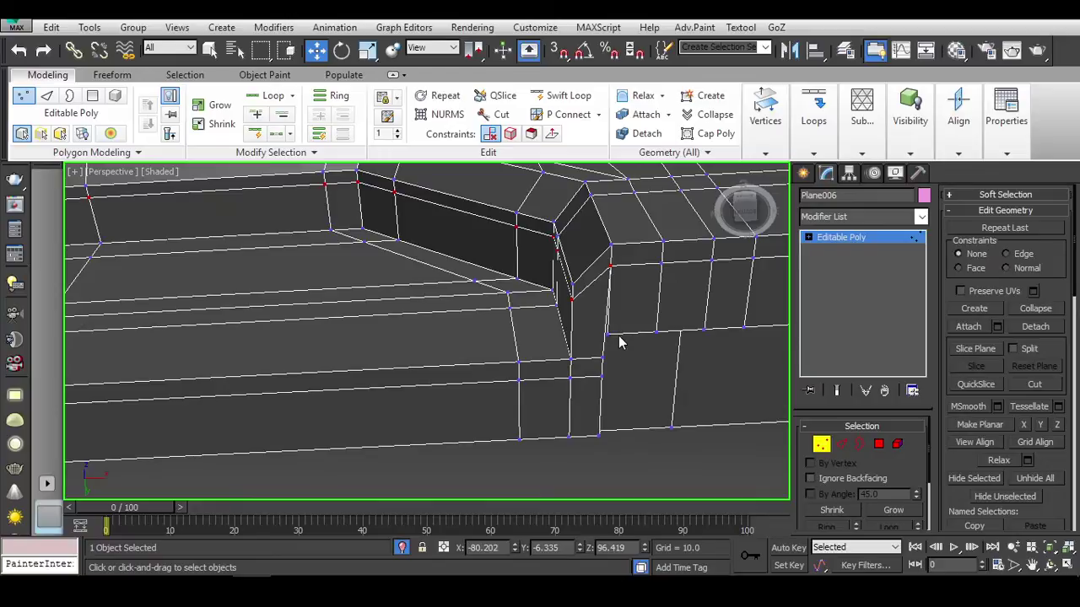
pyautogui.press('q')
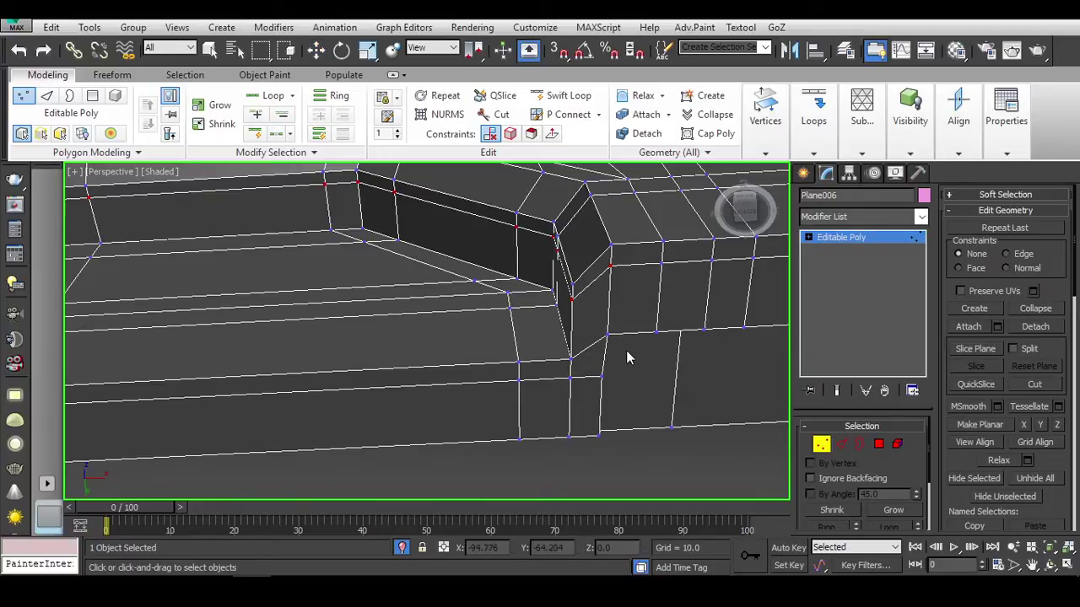
pyautogui.scroll(-3, 626, 358)
# Select the long front face strip and its end face, then nudge the chosen edge slightly.
pyautogui.press('w')
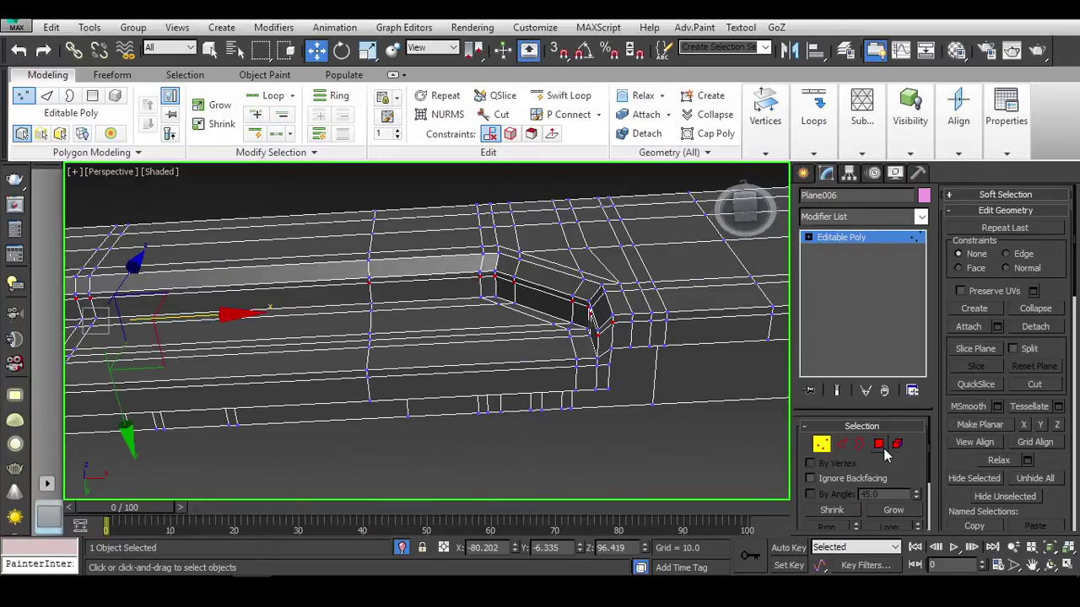
pyautogui.click(881, 446)
pyautogui.click(597, 382)
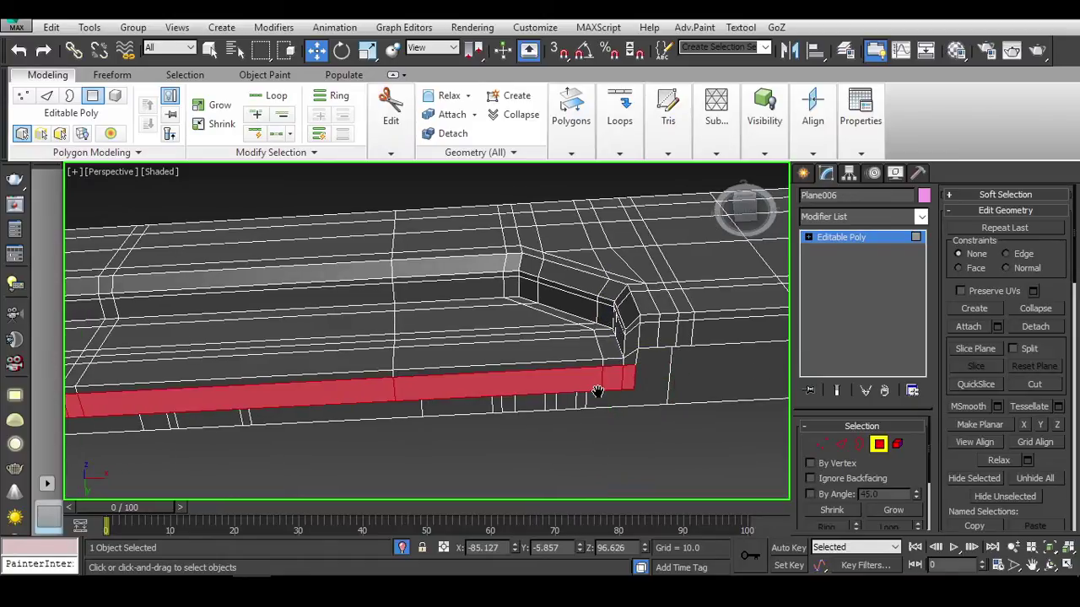
pyautogui.keyDown('alt'); pyautogui.moveTo(596, 392); pyautogui.dragTo(466, 356, button='middle'); pyautogui.keyUp('alt')
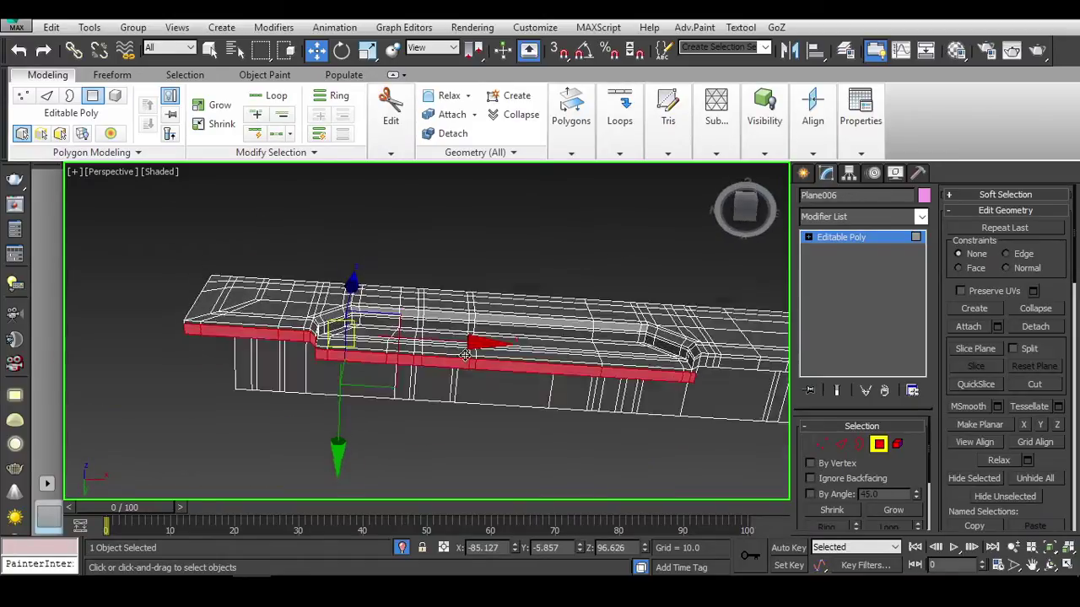
pyautogui.scroll(3, 294, 337)
pyautogui.keyDown('alt'); pyautogui.moveTo(294, 338); pyautogui.dragTo(385, 357, button='middle'); pyautogui.keyUp('alt')
pyautogui.scroll(3, 377, 348)
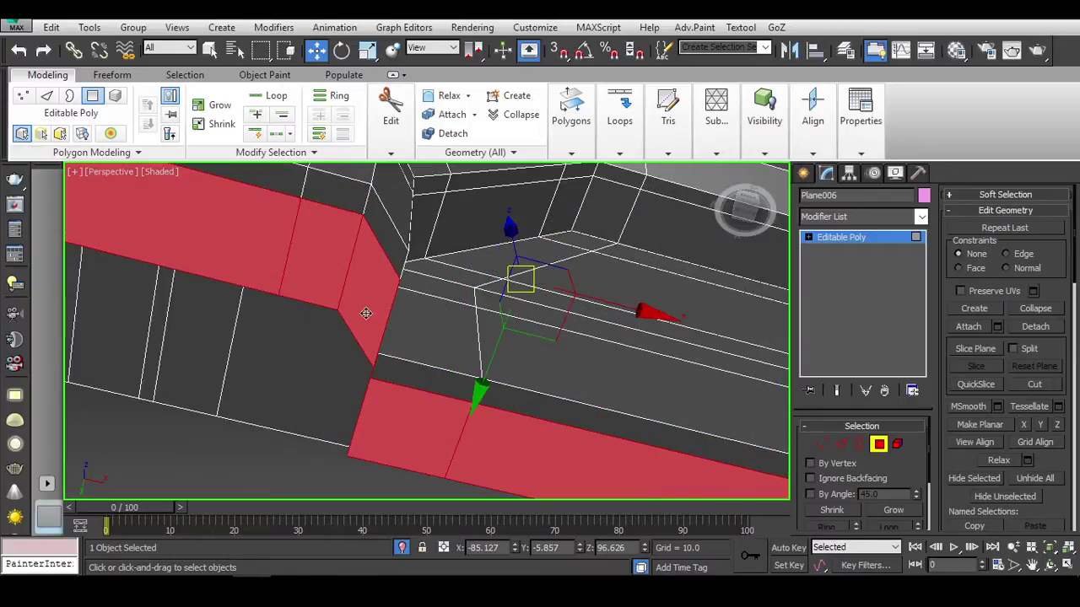
pyautogui.click(363, 310)
pyautogui.press('2')
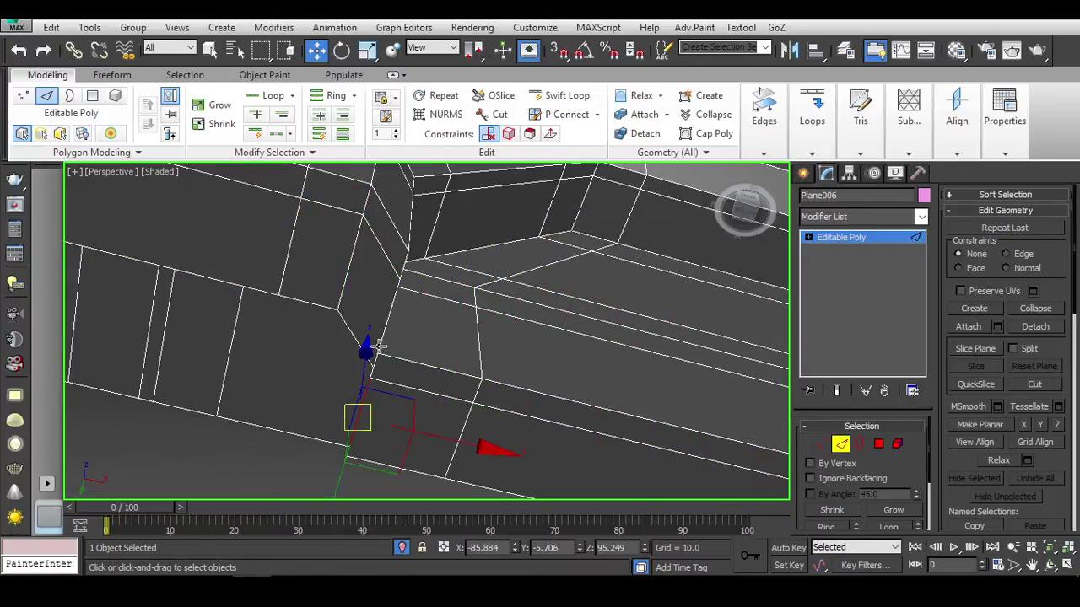
pyautogui.moveTo(379, 346); pyautogui.dragTo(371, 329)
pyautogui.click(879, 445)
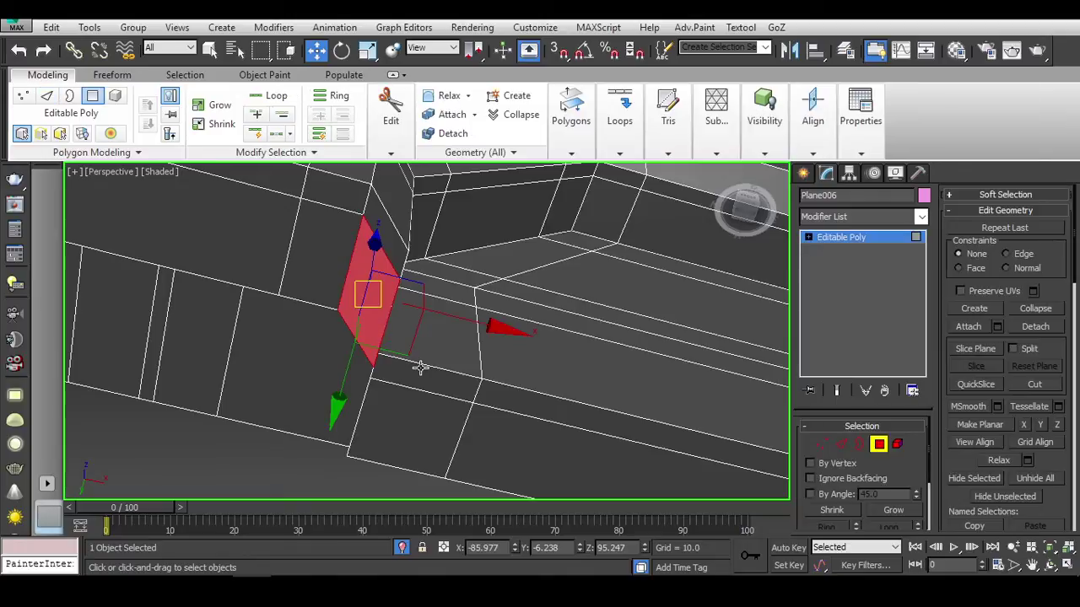
# Try moving the notch corner's vertical edge down and across, then undo it.
pyautogui.click(377, 386)
pyautogui.press('2')
pyautogui.keyDown('alt'); pyautogui.moveTo(363, 397); pyautogui.dragTo(376, 442, button='middle'); pyautogui.keyUp('alt')
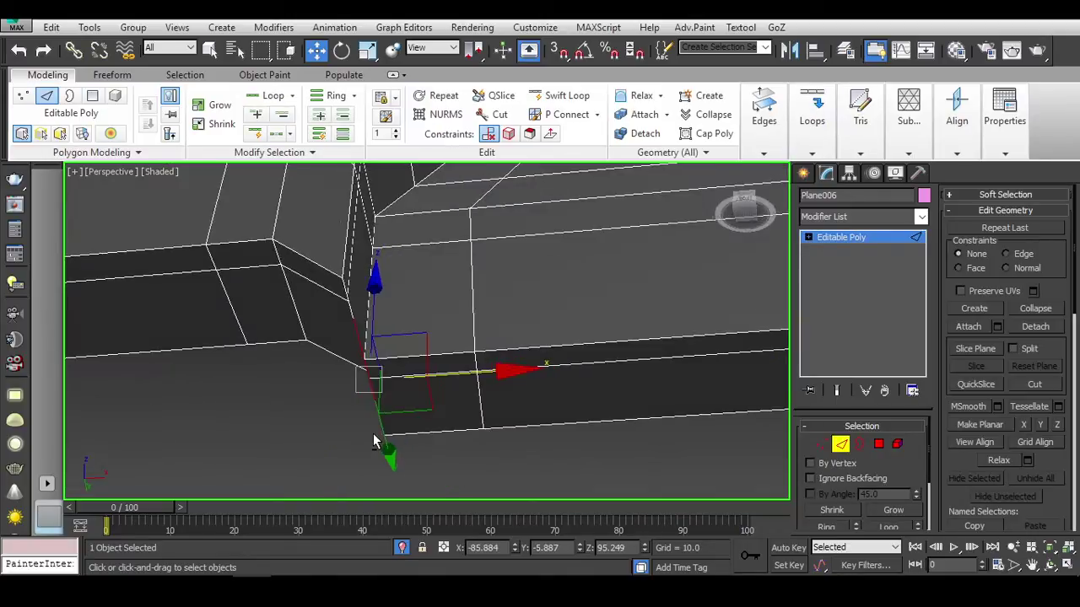
pyautogui.keyDown('alt'); pyautogui.moveTo(416, 370); pyautogui.dragTo(620, 416, button='middle'); pyautogui.keyUp('alt')
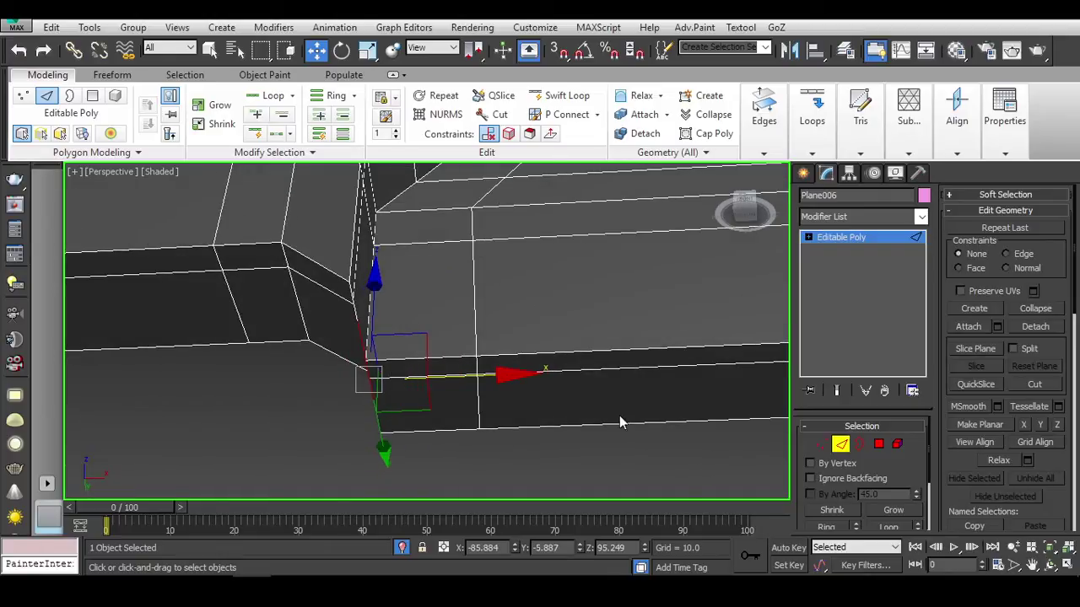
pyautogui.click(880, 446)
pyautogui.click(345, 312)
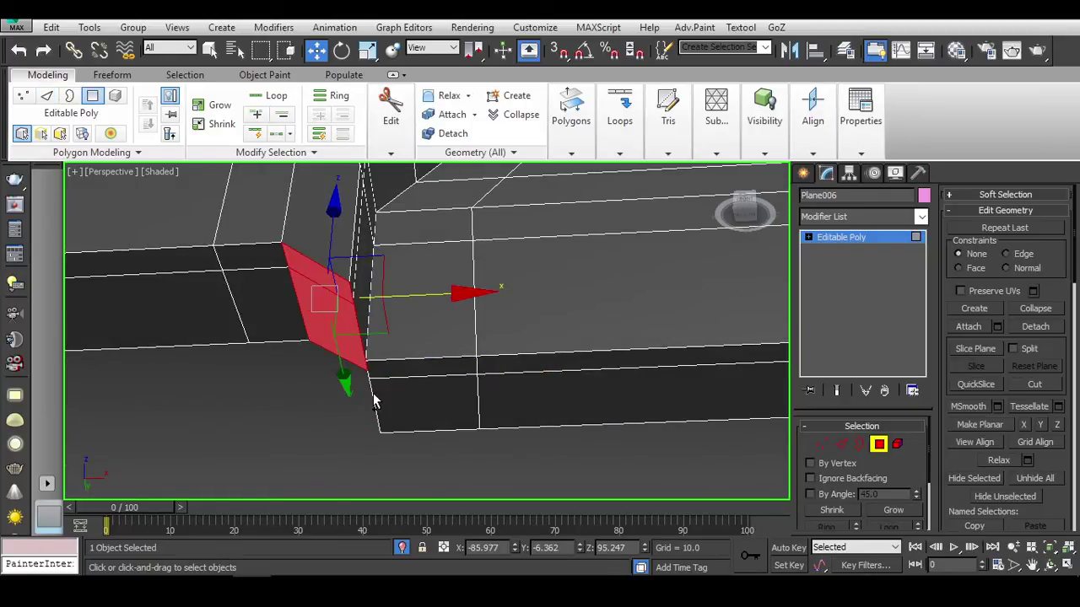
pyautogui.click(428, 402)
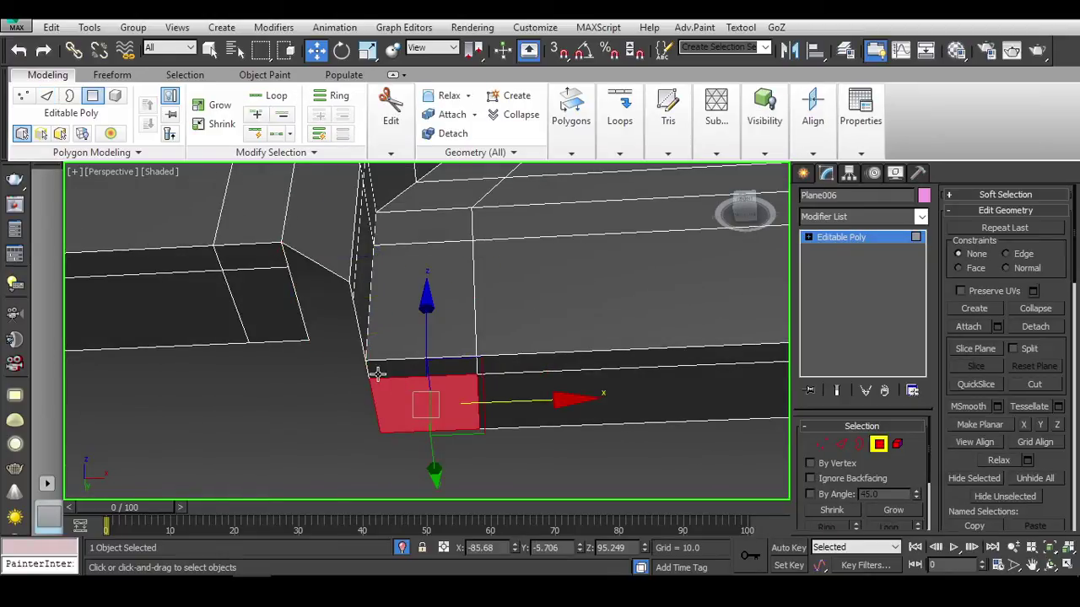
pyautogui.keyDown('alt'); pyautogui.moveTo(427, 402); pyautogui.dragTo(366, 389, button='middle'); pyautogui.keyUp('alt')
pyautogui.press('2')
pyautogui.click(352, 282)
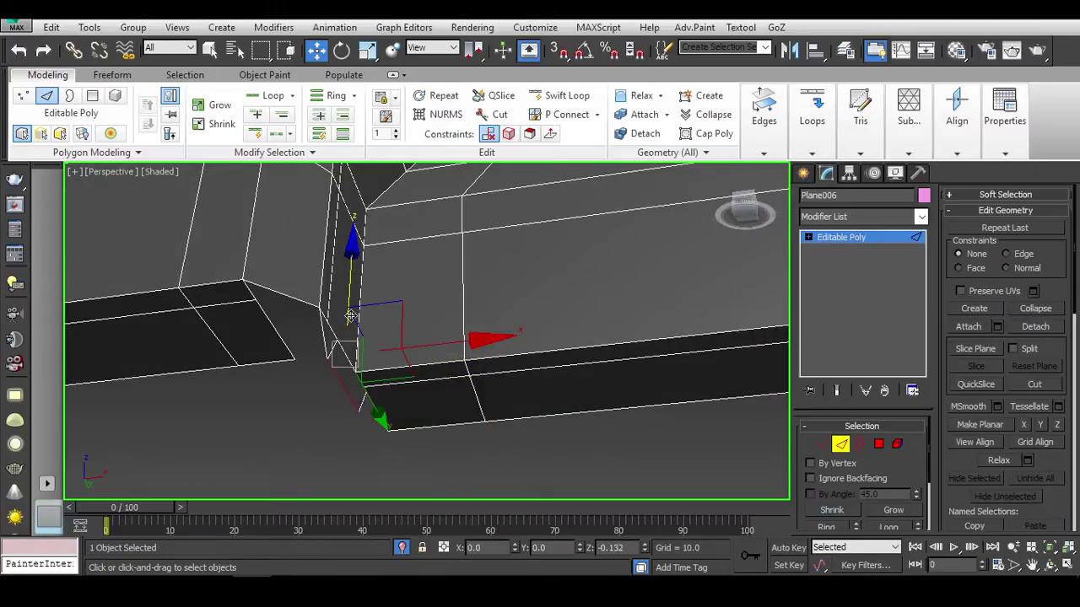
pyautogui.moveTo(350, 315); pyautogui.dragTo(418, 380)
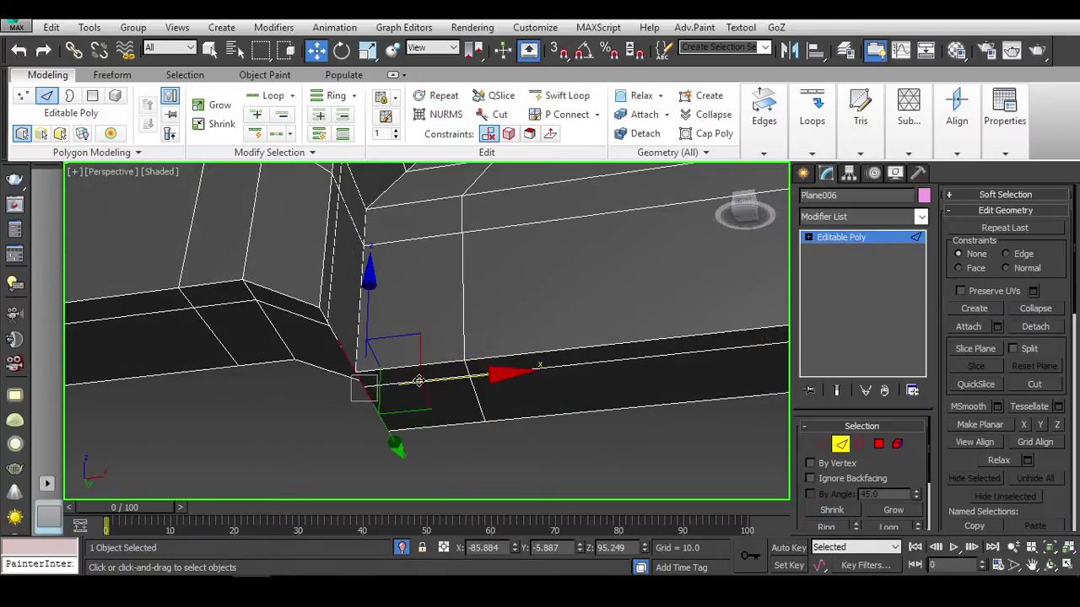
pyautogui.hotkey('ctrl', 'z')
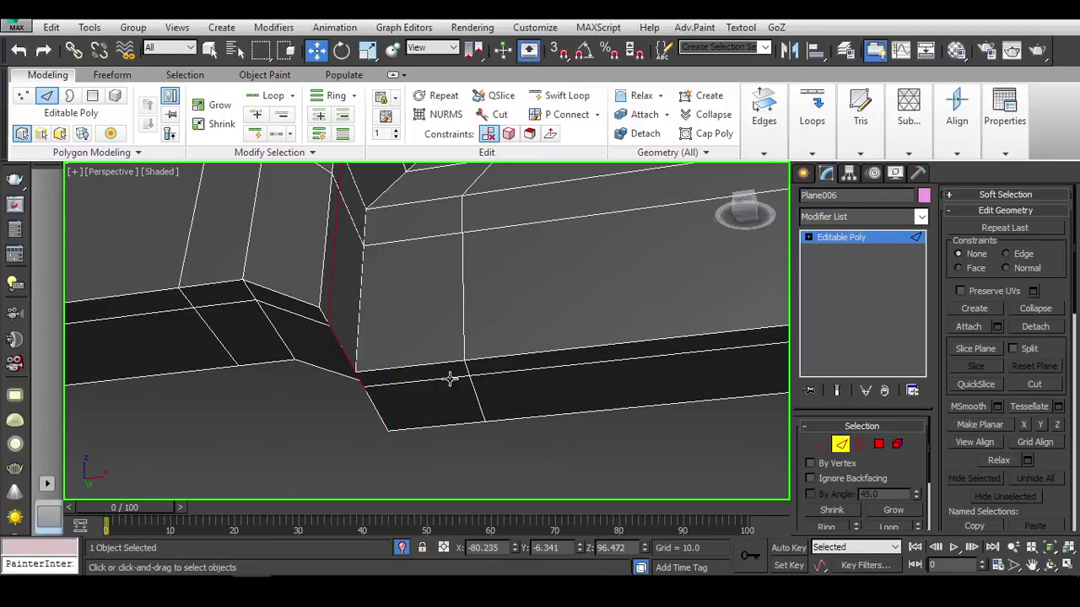
# Select the bottom lip faces along the notch, undoing the extra slanted corner face.
pyautogui.click(878, 444)
pyautogui.click(402, 386)
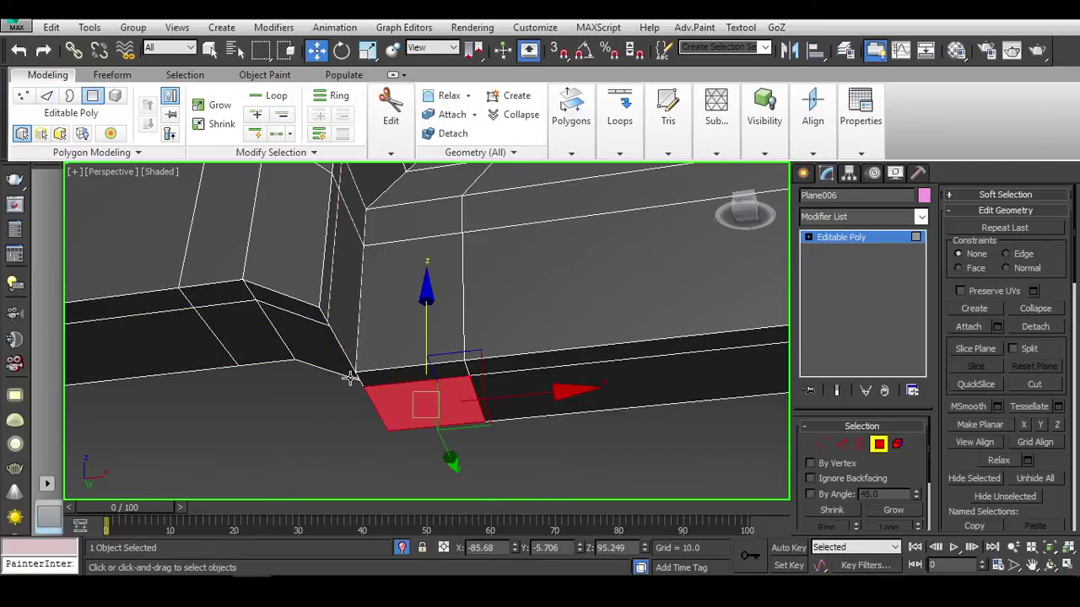
pyautogui.keyDown('shift'); pyautogui.click(326, 360); pyautogui.keyUp('shift')
pyautogui.keyDown('ctrl'); pyautogui.click(388, 376); pyautogui.keyUp('ctrl')
pyautogui.keyDown('ctrl'); pyautogui.click(330, 349); pyautogui.keyUp('ctrl')
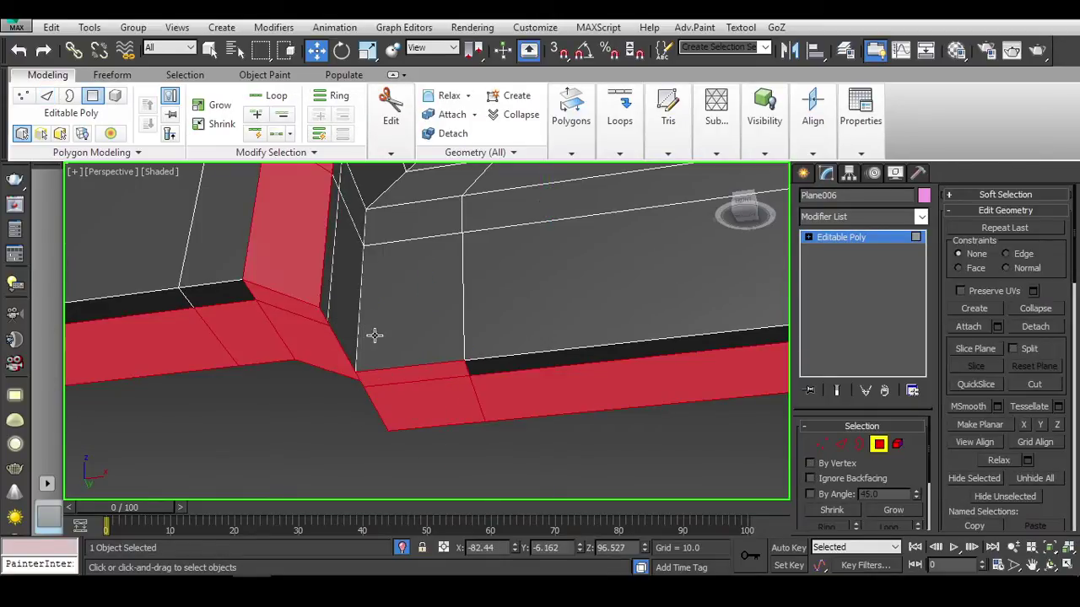
pyautogui.keyDown('alt'); pyautogui.click(307, 313); pyautogui.keyUp('alt')
pyautogui.keyDown('ctrl'); pyautogui.click(307, 312); pyautogui.keyUp('ctrl')
pyautogui.keyDown('ctrl'); pyautogui.click(234, 291); pyautogui.keyUp('ctrl')
pyautogui.hotkey('ctrl', 'z')
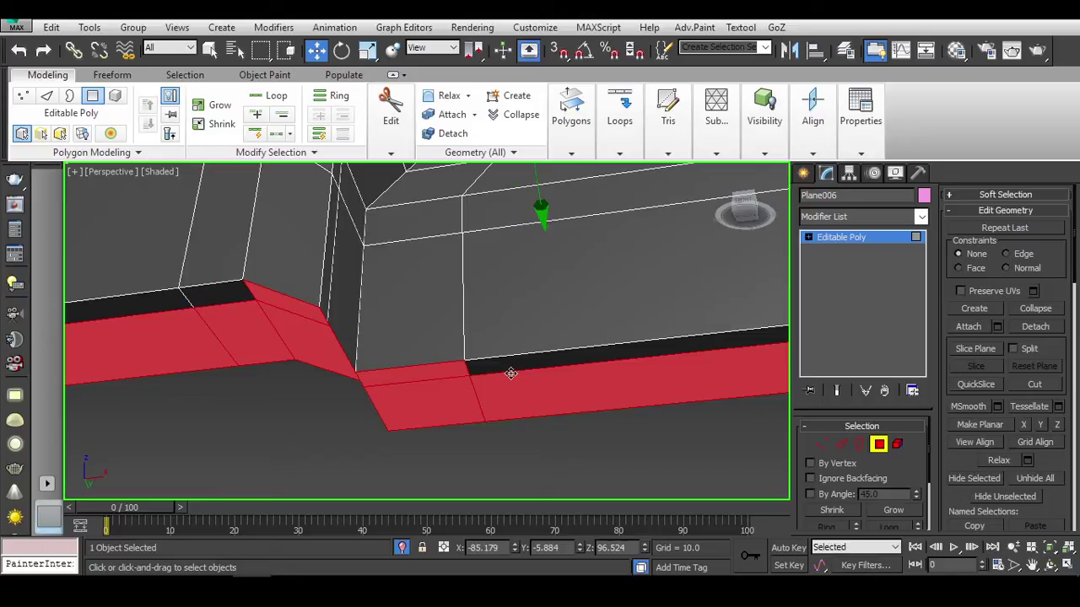
pyautogui.keyDown('alt'); pyautogui.moveTo(510, 374); pyautogui.dragTo(390, 369, button='middle'); pyautogui.keyUp('alt')
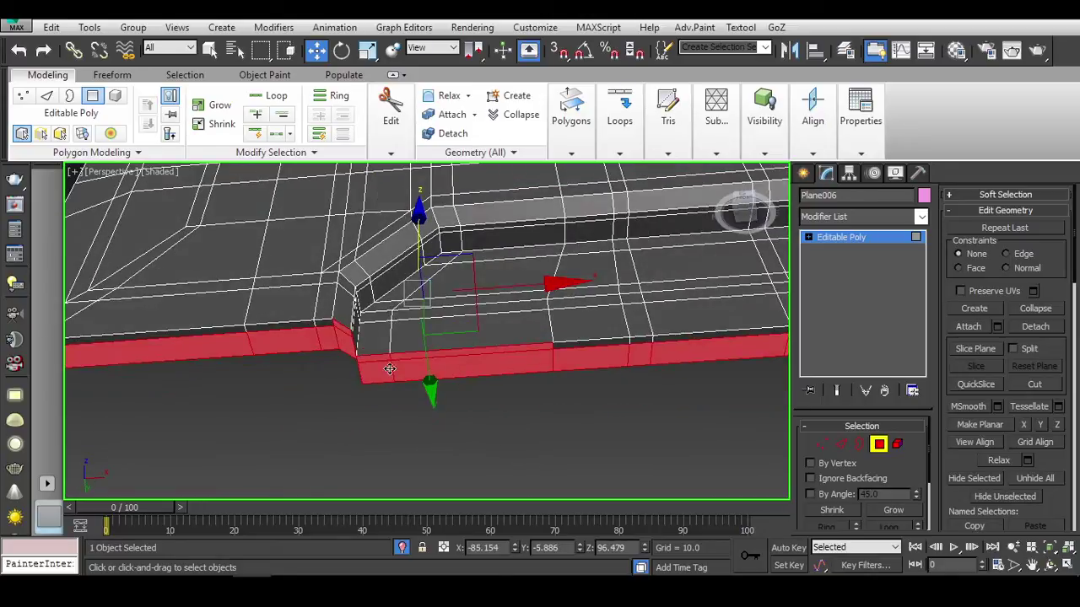
# Slide the left lower-edge polygon block along X into the notch corner.
pyautogui.moveTo(125, 507); pyautogui.dragTo(547, 507)
pyautogui.keyDown('alt'); pyautogui.moveTo(423, 400); pyautogui.dragTo(416, 386, button='middle'); pyautogui.keyUp('alt')
pyautogui.click(231, 259)
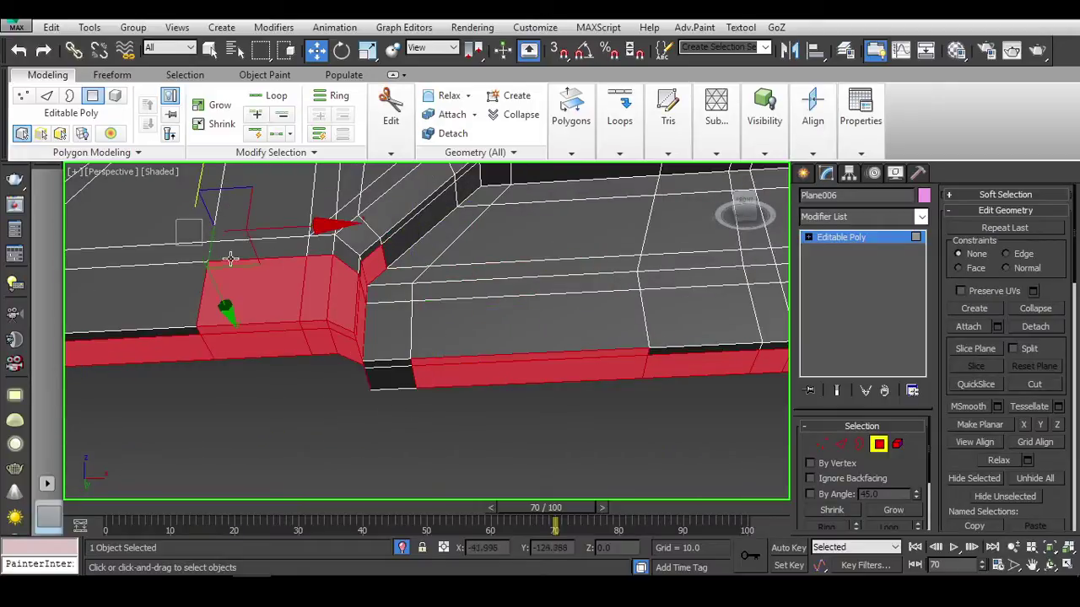
pyautogui.moveTo(341, 224); pyautogui.dragTo(482, 241)
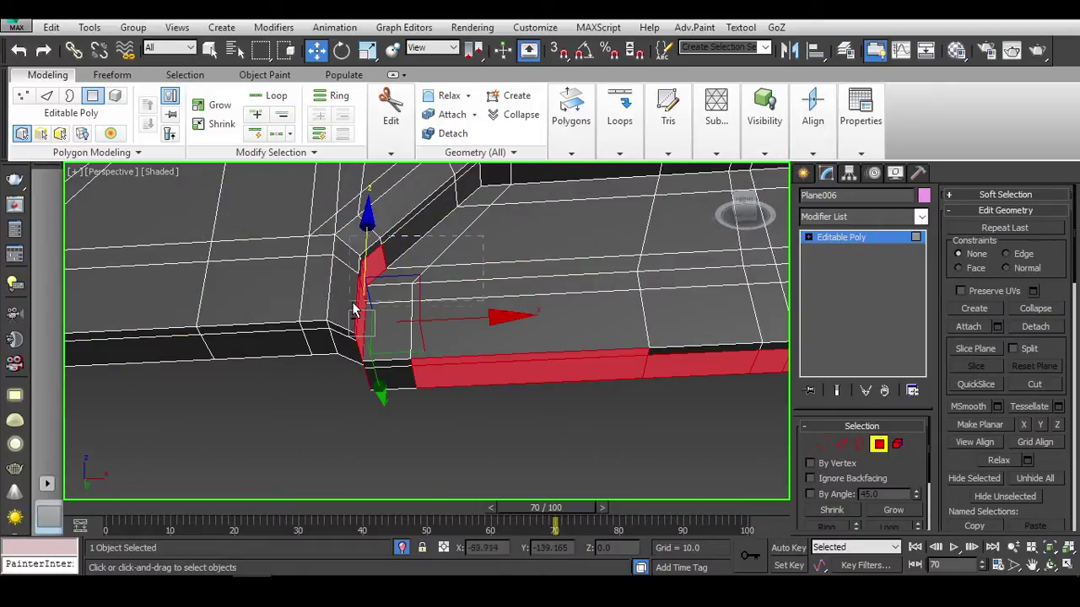
pyautogui.keyDown('alt'); pyautogui.moveTo(355, 310); pyautogui.dragTo(473, 346, button='middle'); pyautogui.keyUp('alt')
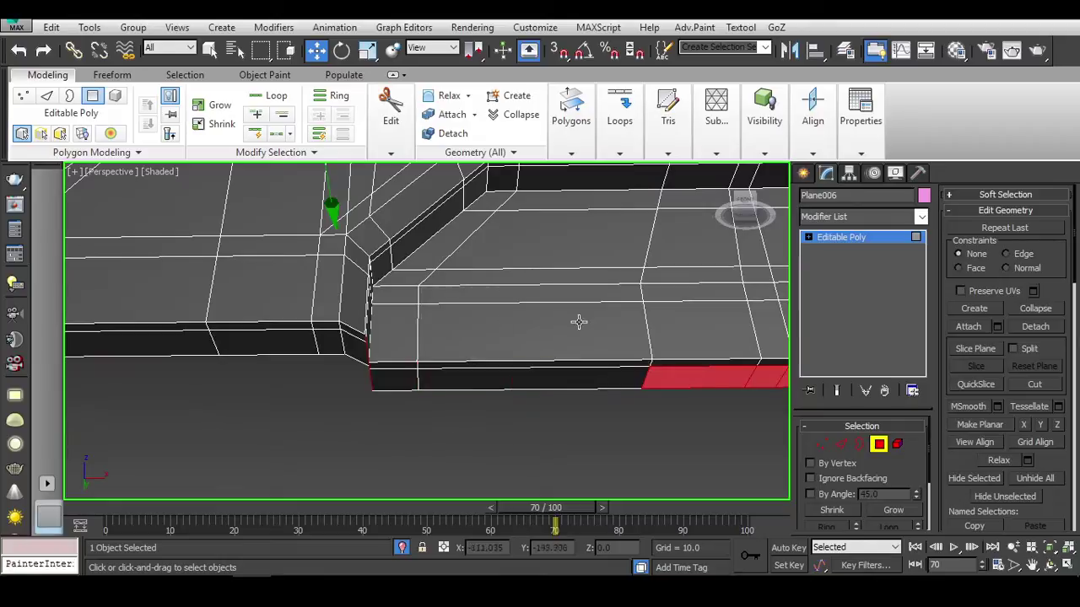
pyautogui.keyDown('alt'); pyautogui.moveTo(578, 322); pyautogui.dragTo(503, 406, button='middle'); pyautogui.keyUp('alt')
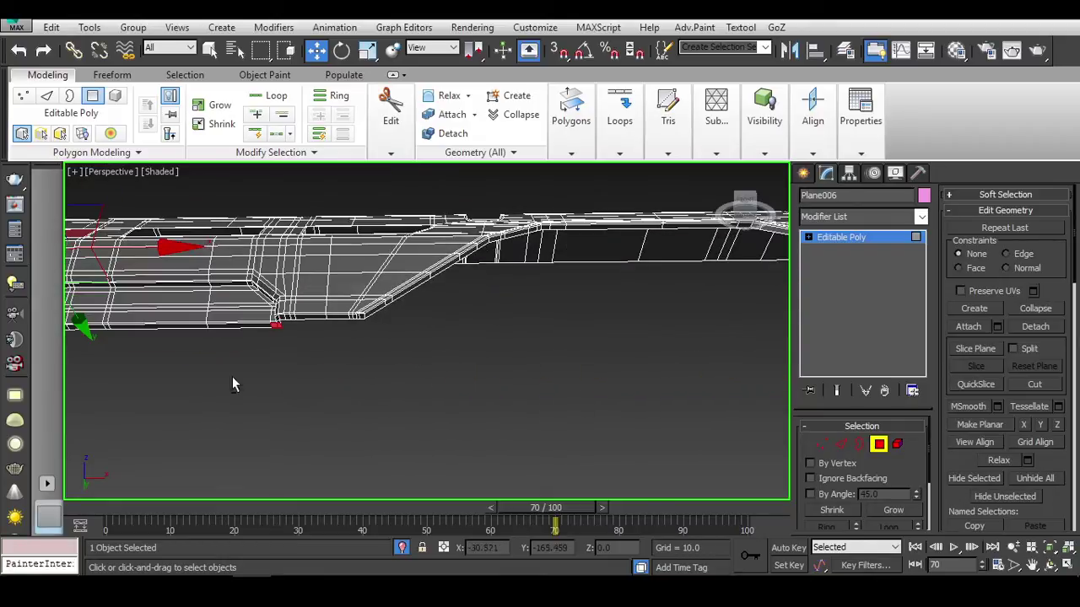
pyautogui.keyDown('alt'); pyautogui.moveTo(234, 385); pyautogui.dragTo(375, 240, button='middle'); pyautogui.keyUp('alt')
pyautogui.keyDown('alt'); pyautogui.moveTo(445, 340); pyautogui.dragTo(399, 282, button='middle'); pyautogui.keyUp('alt')
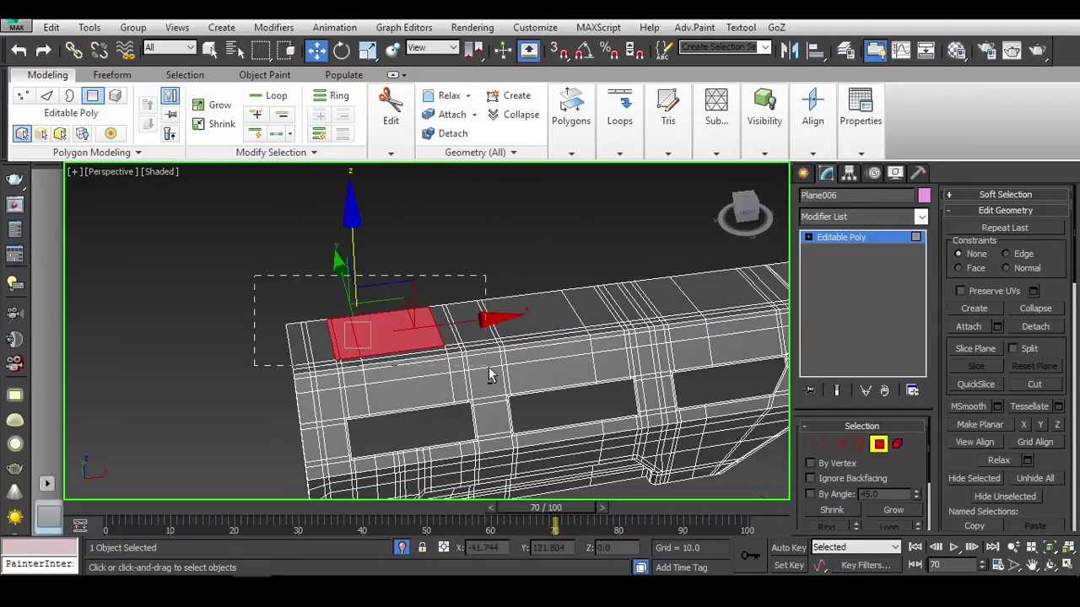
pyautogui.keyDown('alt'); pyautogui.moveTo(488, 368); pyautogui.dragTo(472, 320, button='middle'); pyautogui.keyUp('alt')
pyautogui.scroll(5, 460, 329)
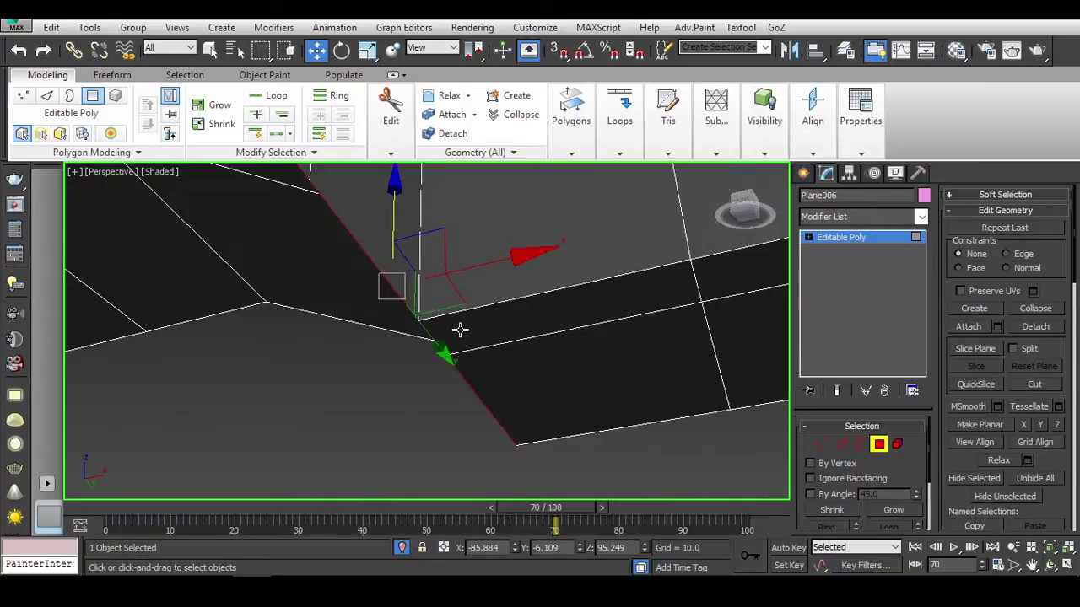
# Clear the selection and check the bottom notch edges from below.
pyautogui.keyDown('alt'); pyautogui.click(487, 315); pyautogui.keyUp('alt')
pyautogui.scroll(2, 489, 319)
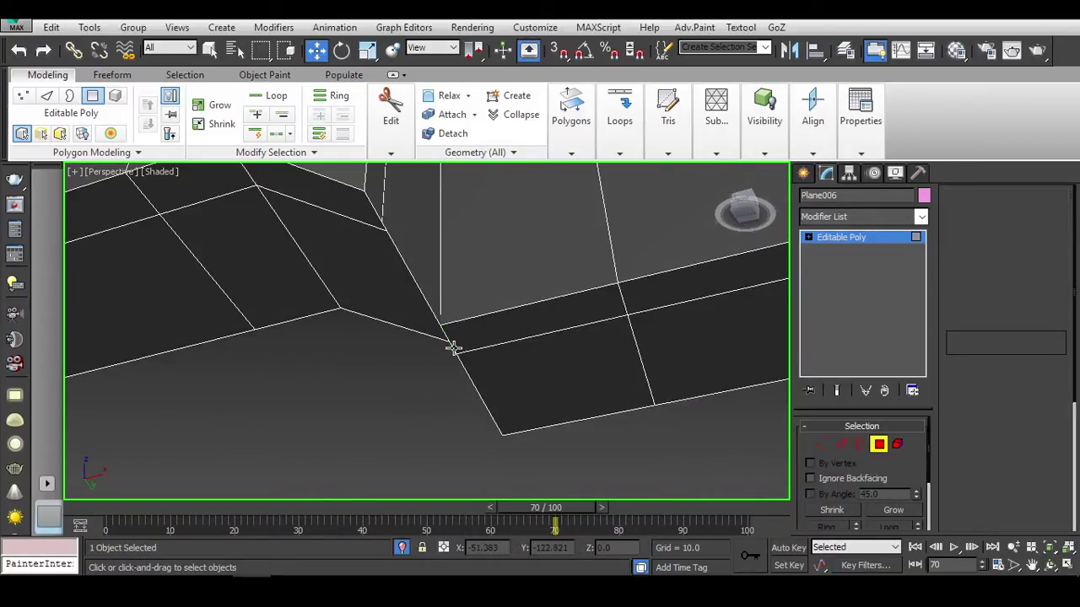
pyautogui.press('1')
pyautogui.press('q')
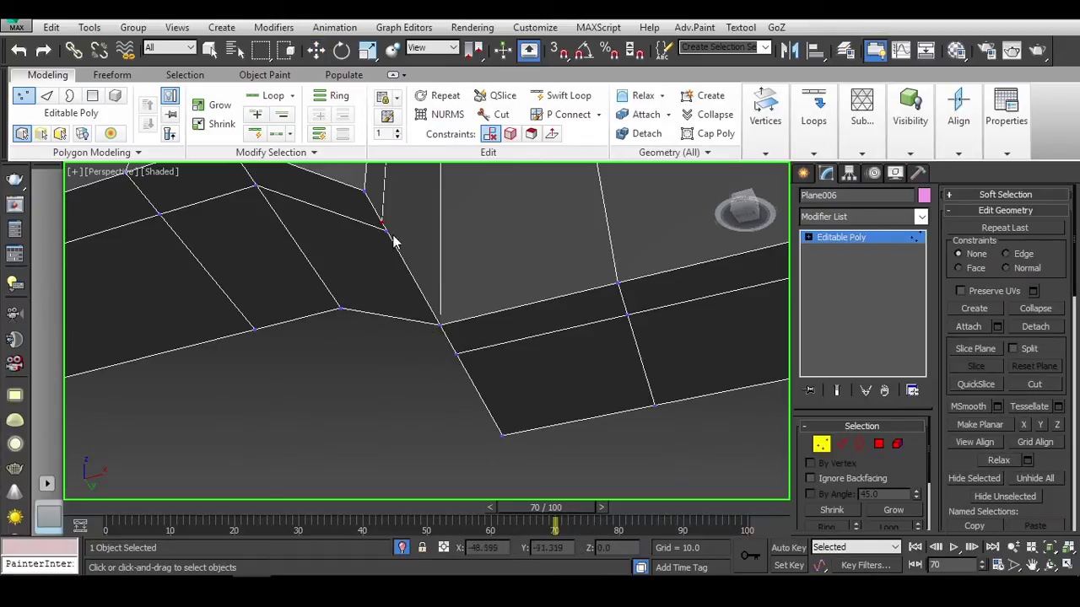
pyautogui.moveTo(438, 320)
pyautogui.keyDown('alt'); pyautogui.mouseDown(button='middle')
pyautogui.moveTo(446, 311)
pyautogui.moveTo(431, 310)
pyautogui.mouseUp(button='middle'); pyautogui.keyUp('alt')
pyautogui.scroll(-3, 453, 314)
pyautogui.press('w')
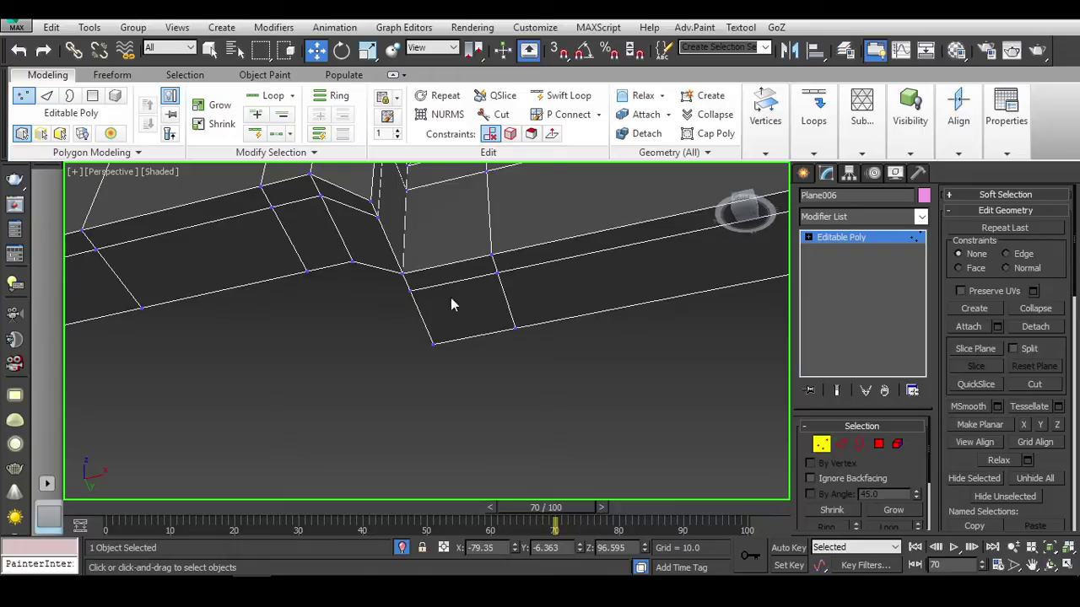
pyautogui.press('2')
pyautogui.click(378, 267)
pyautogui.scroll(-3, 377, 267)
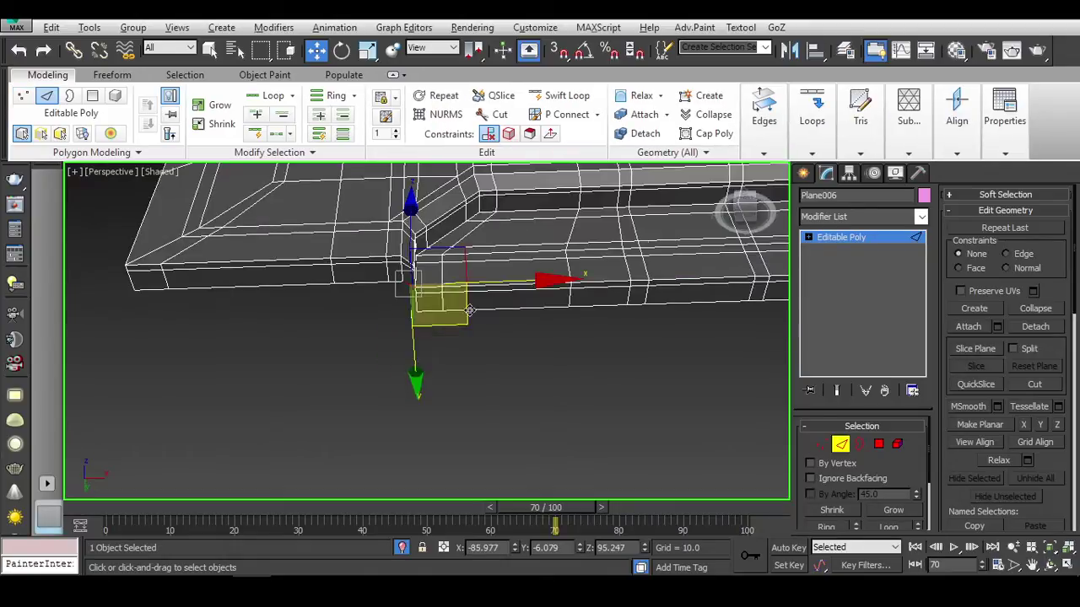
pyautogui.keyDown('alt'); pyautogui.moveTo(378, 266); pyautogui.dragTo(384, 309, button='middle'); pyautogui.keyUp('alt')
pyautogui.click(384, 309)
pyautogui.scroll(4, 383, 310)
pyautogui.scroll(-3, 383, 310)
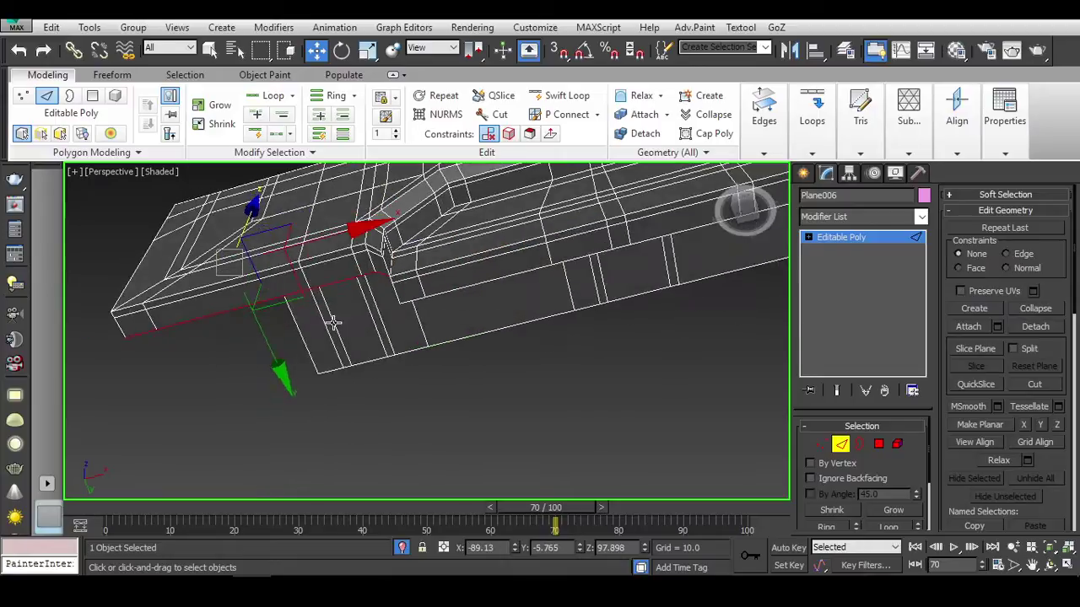
pyautogui.scroll(3, 365, 283)
pyautogui.keyDown('alt'); pyautogui.moveTo(365, 282); pyautogui.dragTo(441, 284, button='middle'); pyautogui.keyUp('alt')
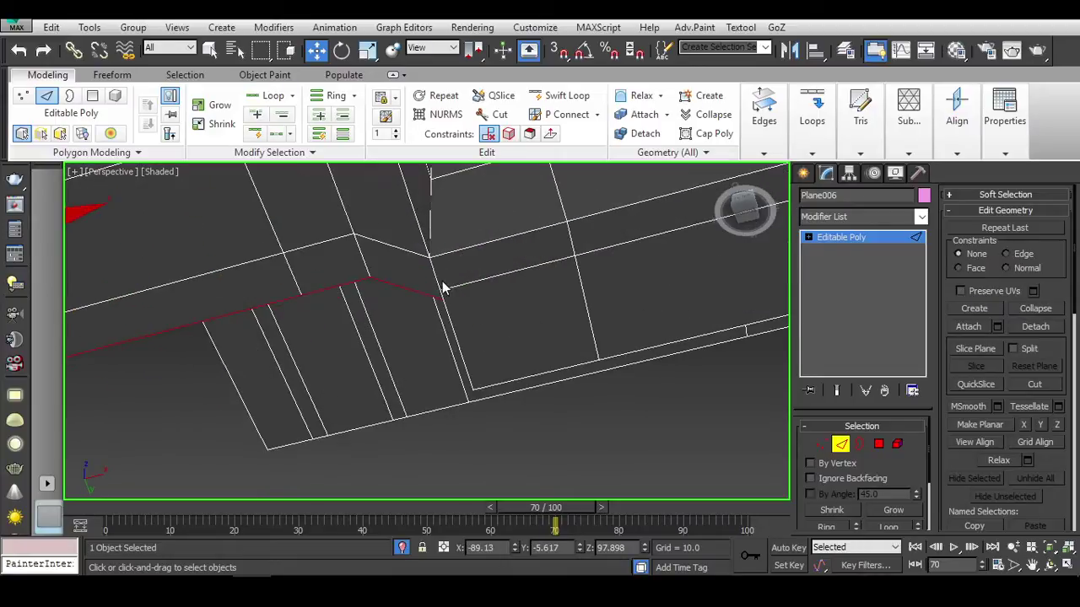
# Turn on NURMS smoothing to preview the rounded notch corner.
pyautogui.press('1')
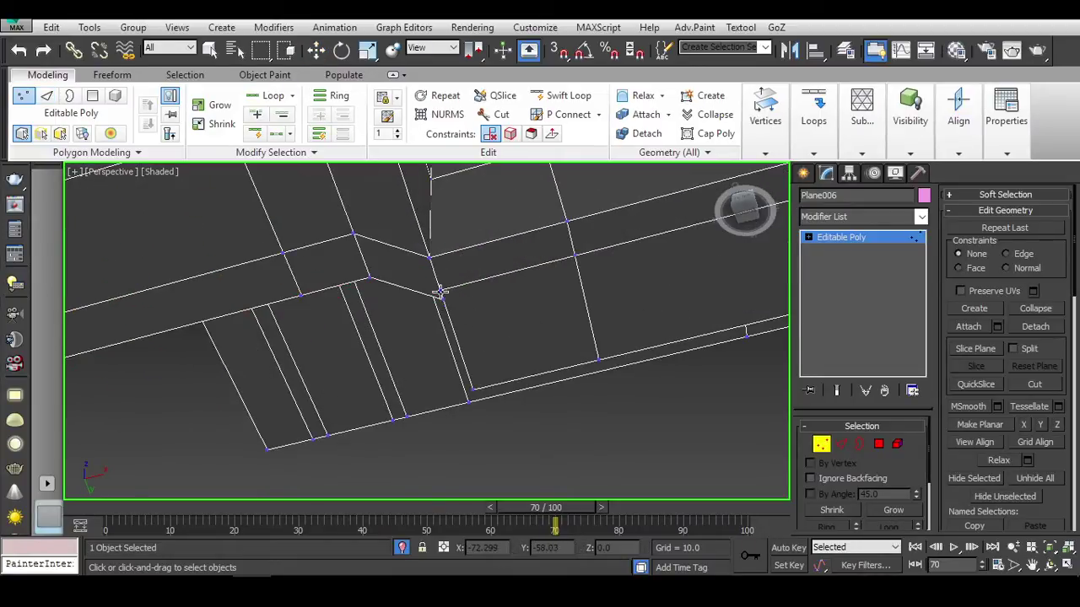
pyautogui.keyDown('alt'); pyautogui.moveTo(492, 313); pyautogui.dragTo(521, 330, button='middle'); pyautogui.keyUp('alt')
pyautogui.press('w')
pyautogui.click(821, 444)
pyautogui.hotkey('ctrl', 'q')
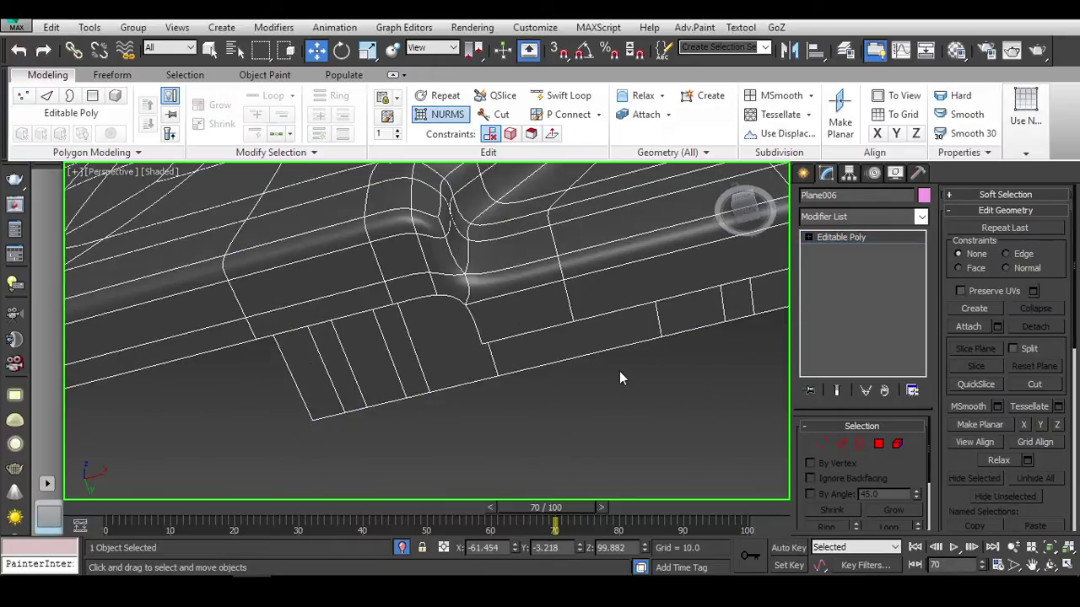
pyautogui.scroll(-5, 619, 371)
pyautogui.scroll(4, 361, 331)
pyautogui.scroll(4, 342, 321)
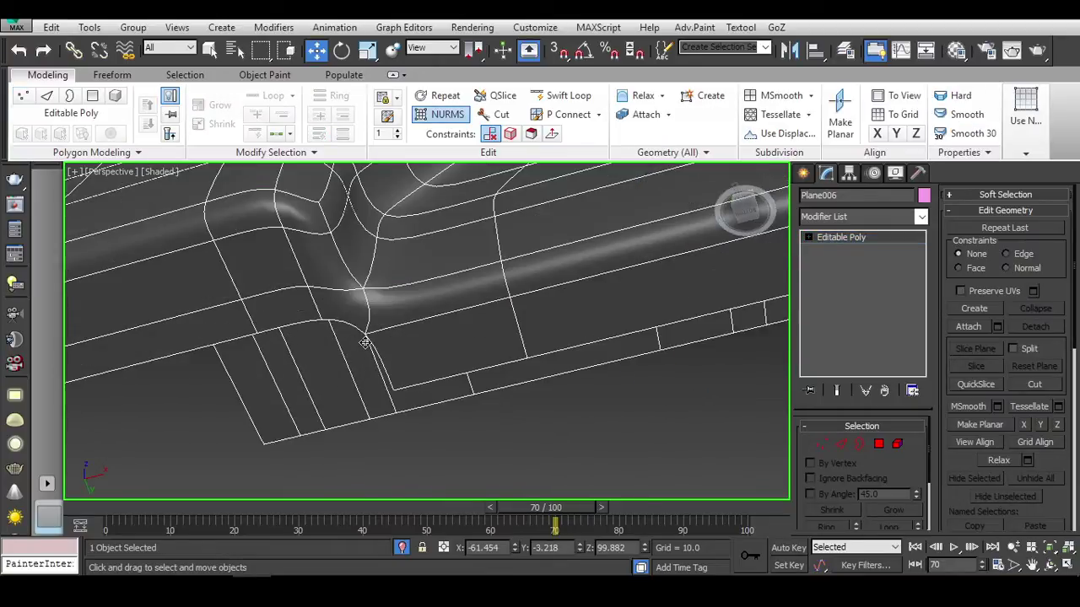
pyautogui.scroll(-3, 536, 365)
pyautogui.keyDown('alt'); pyautogui.moveTo(536, 365); pyautogui.dragTo(490, 366, button='middle'); pyautogui.keyUp('alt')
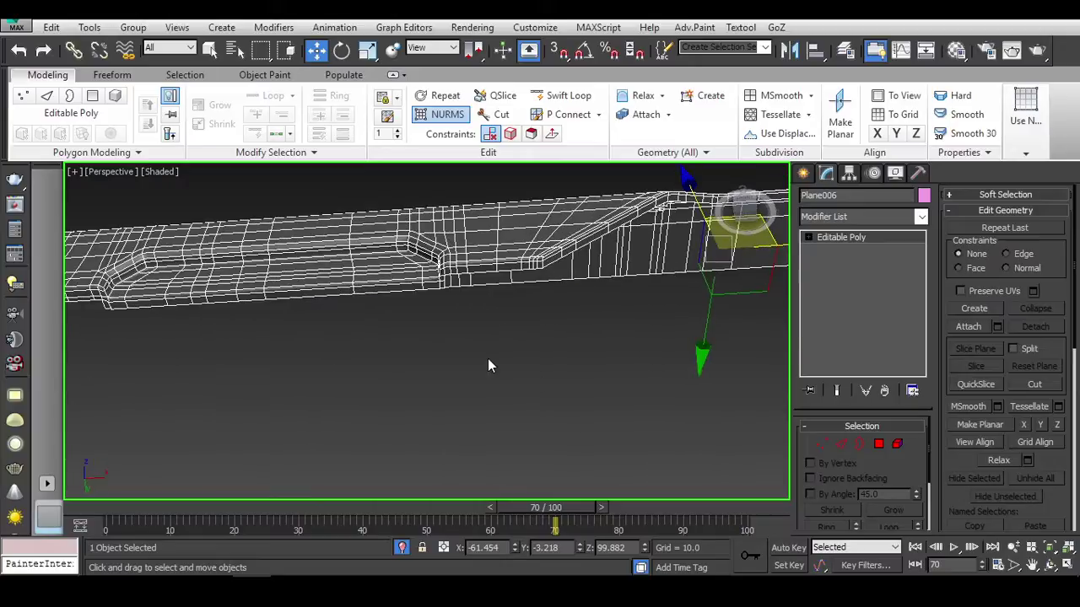
pyautogui.click(489, 366)
pyautogui.click(494, 313)
pyautogui.scroll(-1, 502, 312)
# Frame the receiver, reselect Plane006 and switch to Edge level.
pyautogui.press('z')
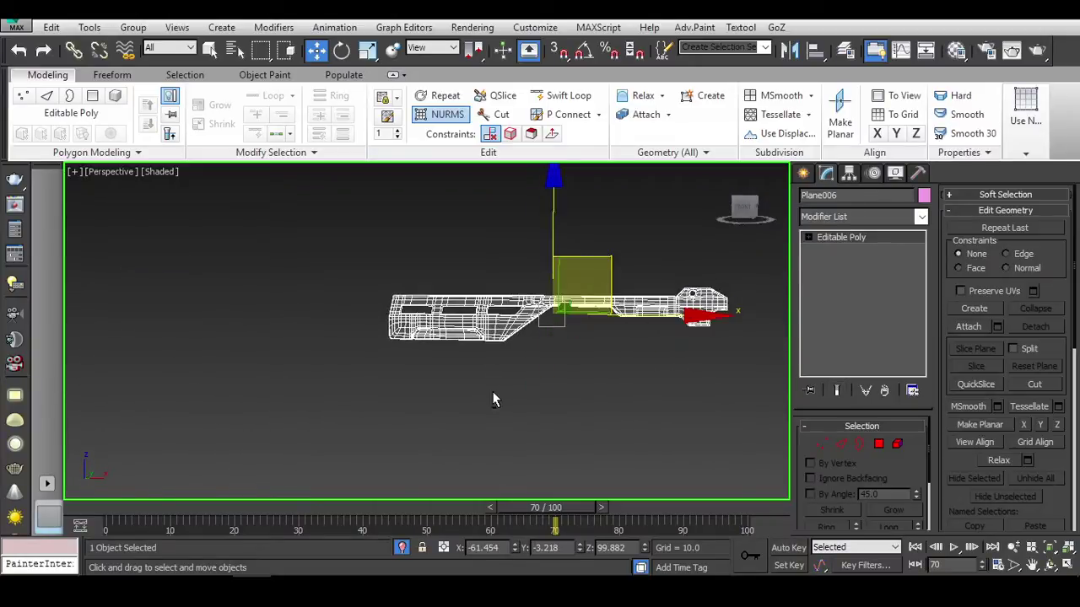
pyautogui.click(495, 398)
pyautogui.scroll(4, 482, 331)
pyautogui.keyDown('alt'); pyautogui.moveTo(483, 331); pyautogui.dragTo(297, 295, button='middle'); pyautogui.keyUp('alt')
pyautogui.click(296, 294)
pyautogui.scroll(5, 292, 296)
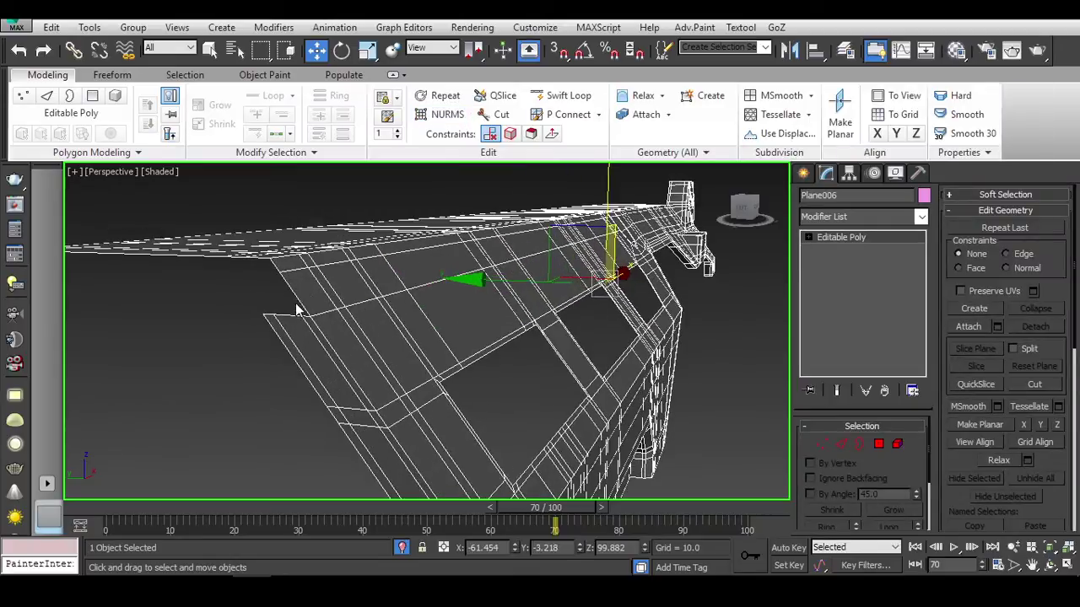
pyautogui.press('2')
pyautogui.keyDown('alt'); pyautogui.moveTo(290, 295); pyautogui.dragTo(450, 317, button='middle'); pyautogui.keyUp('alt')
pyautogui.scroll(-4, 574, 461)
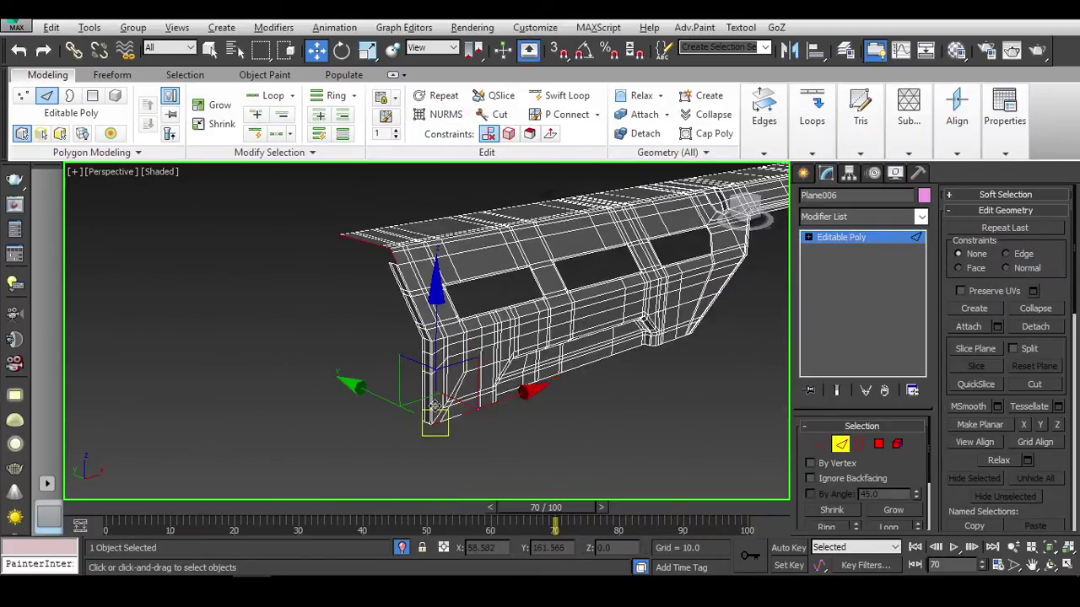
# Select the top-left border edge and nudge it slightly down along Z.
pyautogui.click(439, 237)
pyautogui.keyDown('alt'); pyautogui.moveTo(622, 423); pyautogui.dragTo(597, 399, button='middle'); pyautogui.keyUp('alt')
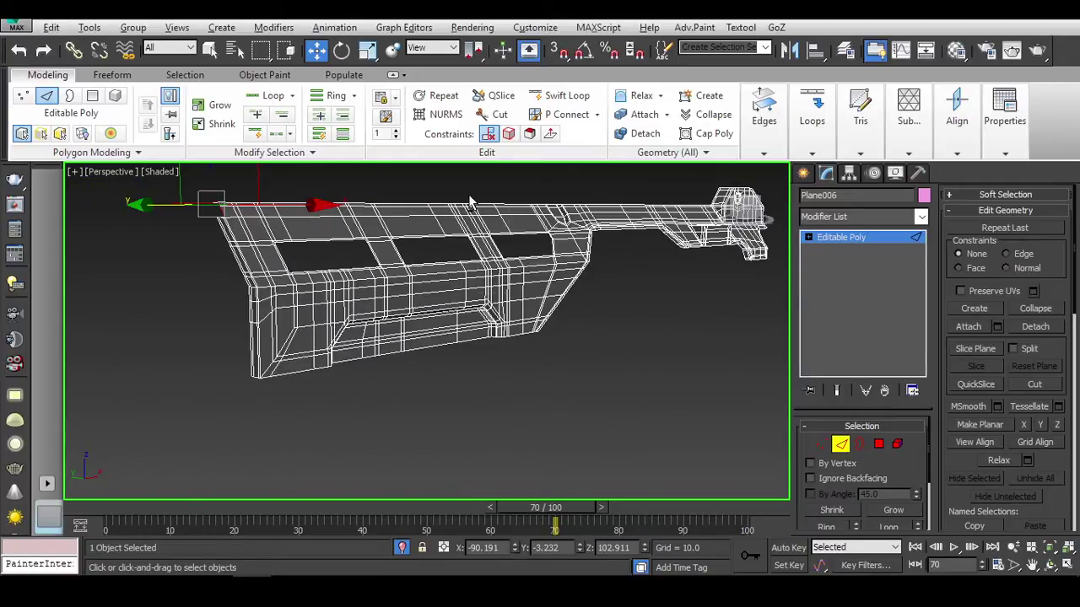
pyautogui.keyDown('alt'); pyautogui.moveTo(468, 194); pyautogui.dragTo(355, 218, button='middle'); pyautogui.keyUp('alt')
pyautogui.scroll(3, 258, 241)
pyautogui.scroll(-2, 258, 241)
pyautogui.keyDown('alt'); pyautogui.moveTo(259, 241); pyautogui.dragTo(287, 296, button='middle'); pyautogui.keyUp('alt')
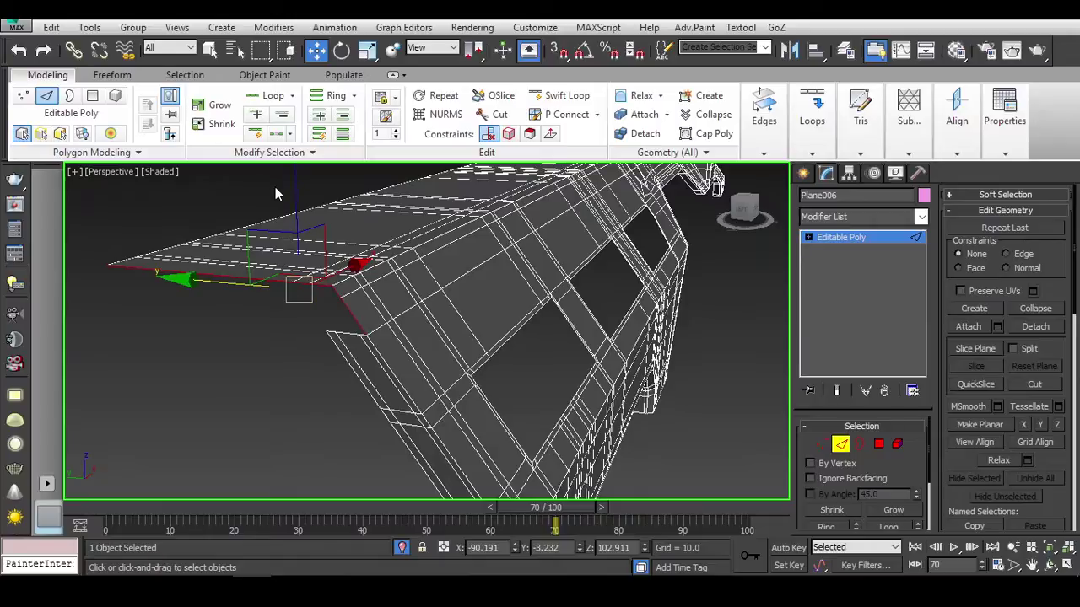
pyautogui.click(297, 232)
pyautogui.keyDown('alt'); pyautogui.moveTo(313, 241); pyautogui.dragTo(329, 211, button='middle'); pyautogui.keyUp('alt')
pyautogui.moveTo(323, 182); pyautogui.dragTo(325, 233)
pyautogui.keyDown('alt'); pyautogui.moveTo(325, 233); pyautogui.dragTo(474, 356, button='middle'); pyautogui.keyUp('alt')
# In Vertex mode, select the vertex at the diagonal's corner and ready it for moving.
pyautogui.press('1')
pyautogui.press('q')
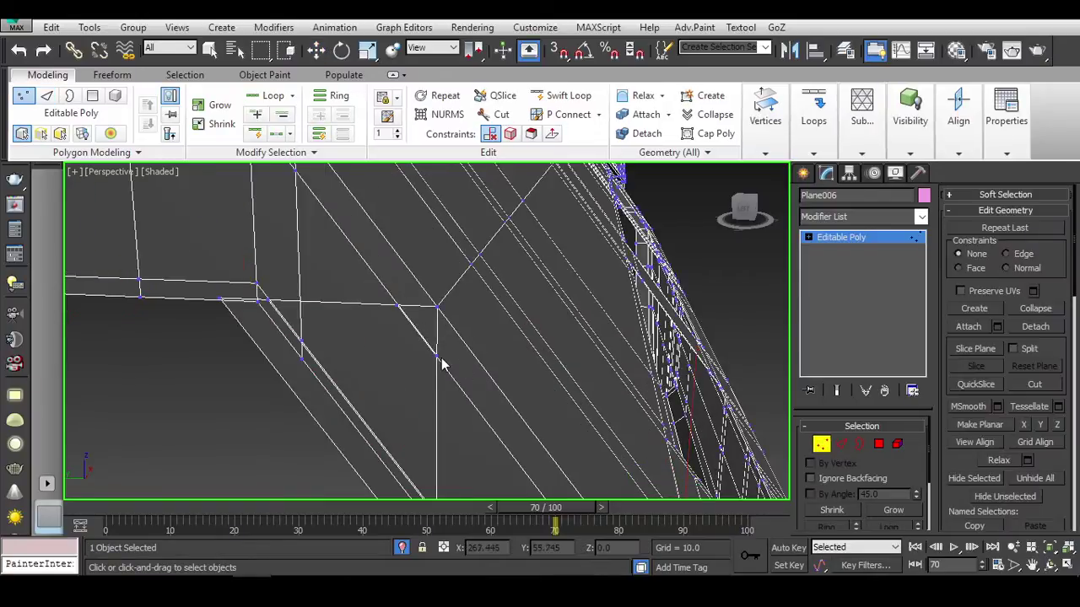
pyautogui.click(398, 304)
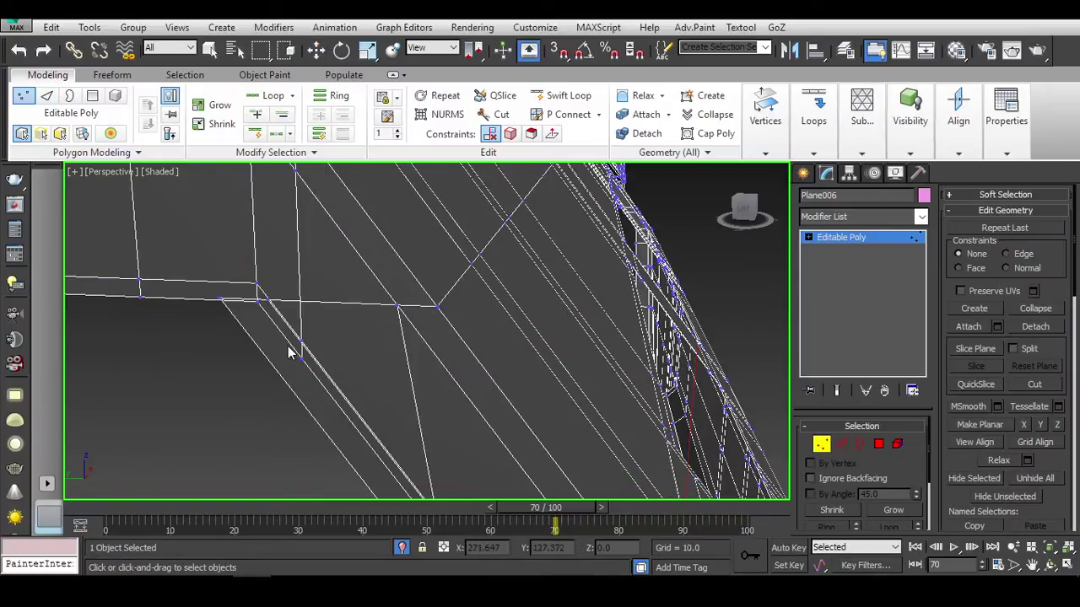
pyautogui.keyDown('alt'); pyautogui.moveTo(288, 352); pyautogui.dragTo(380, 381, button='middle'); pyautogui.keyUp('alt')
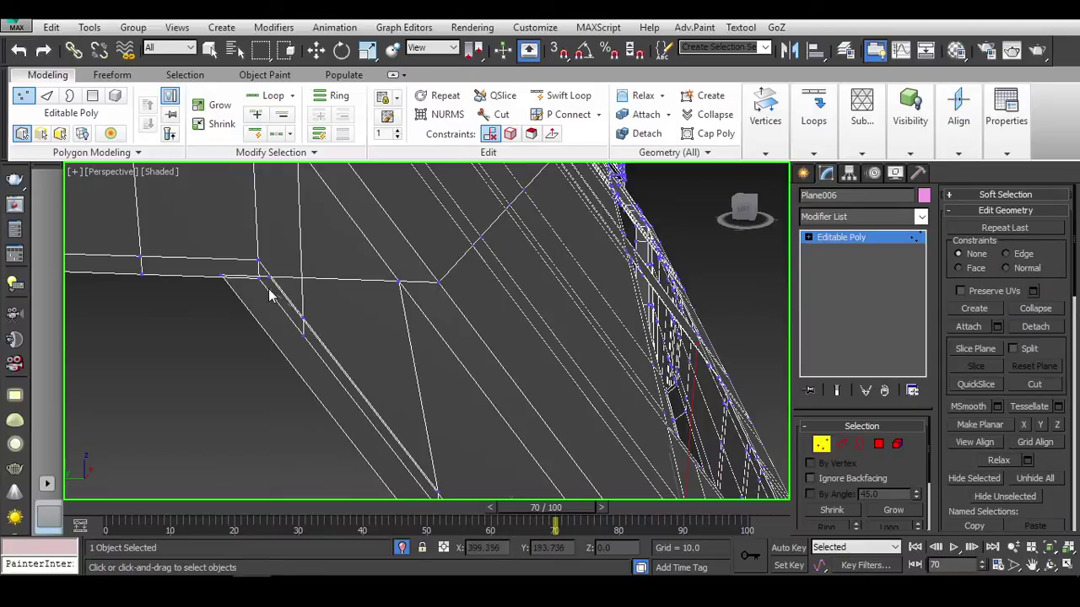
pyautogui.press('w')
# Select the lower notch polygons and hide the slanted strip to expose the triangular polygon.
pyautogui.click(878, 443)
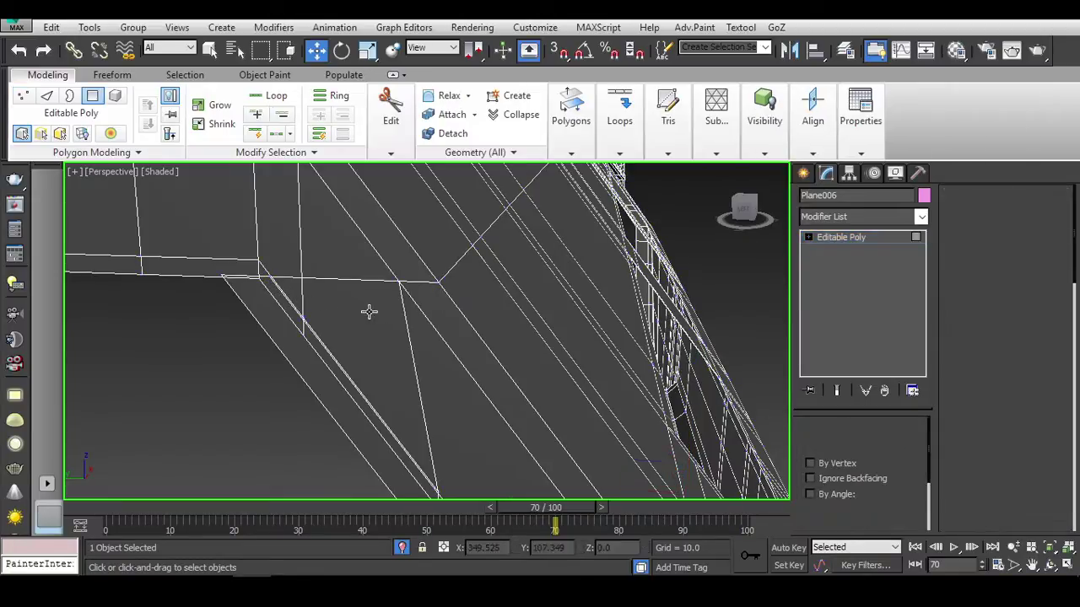
pyautogui.click(368, 309)
pyautogui.click(311, 339)
pyautogui.click(291, 301)
pyautogui.keyDown('alt'); pyautogui.moveTo(291, 301); pyautogui.dragTo(326, 316, button='middle'); pyautogui.keyUp('alt')
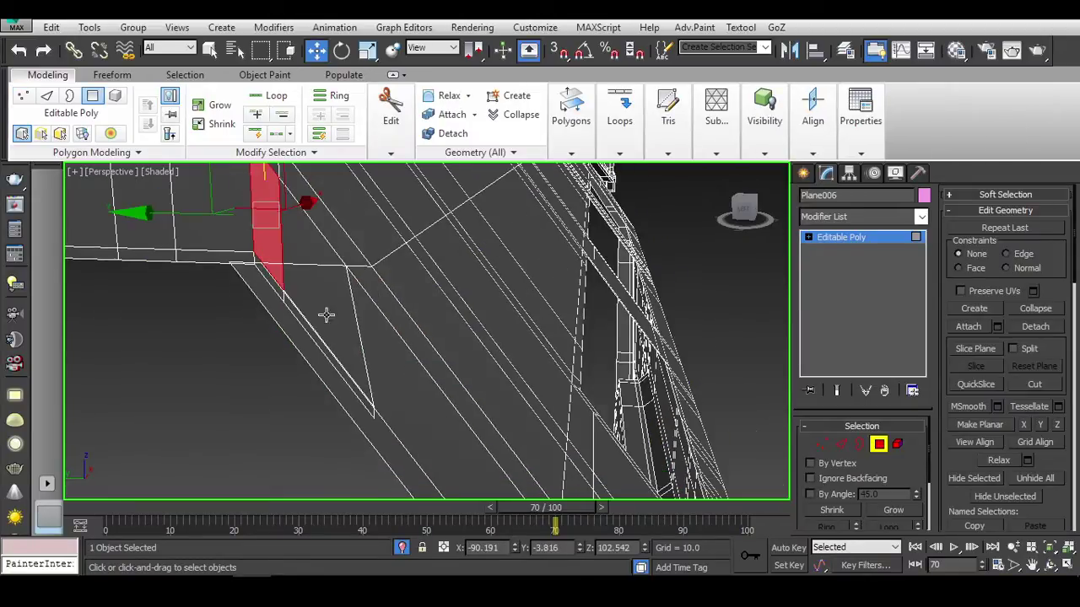
pyautogui.click(470, 445)
pyautogui.scroll(-1, 970, 422)
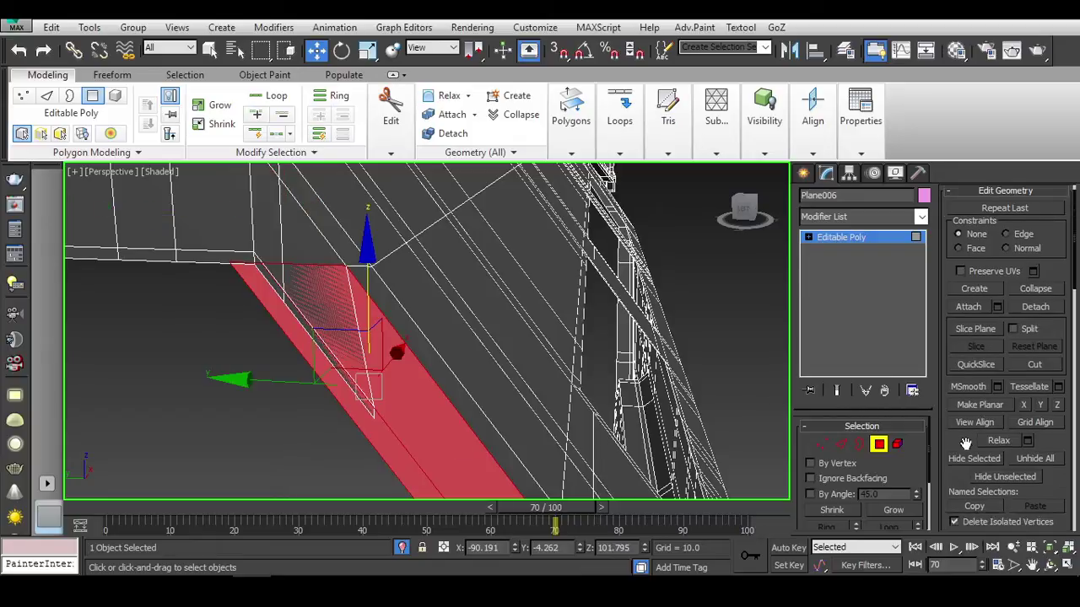
pyautogui.click(974, 458)
pyautogui.click(369, 379)
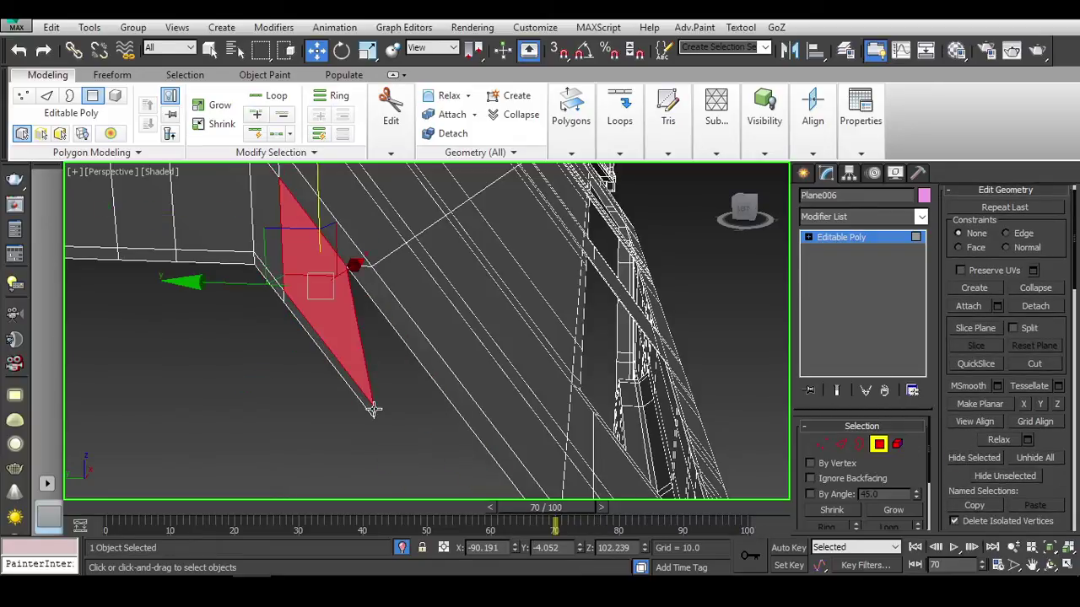
# Briefly try a vertex-snapped Cut, delete the triangular polygon, then undo.
pyautogui.press('2')
pyautogui.hotkey('alt', 'c')
pyautogui.press('s')
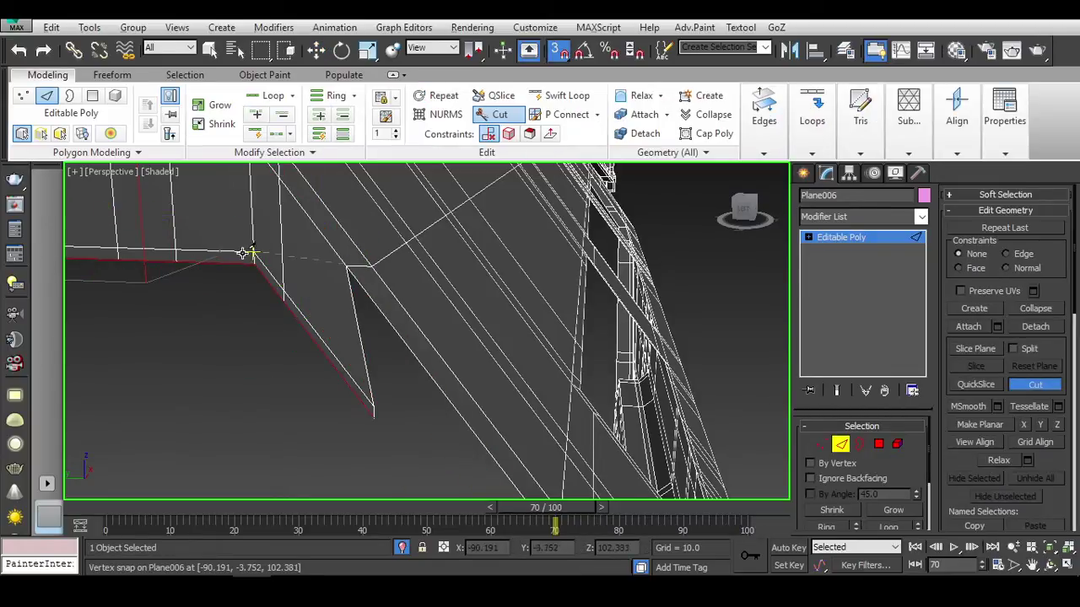
pyautogui.click(878, 444)
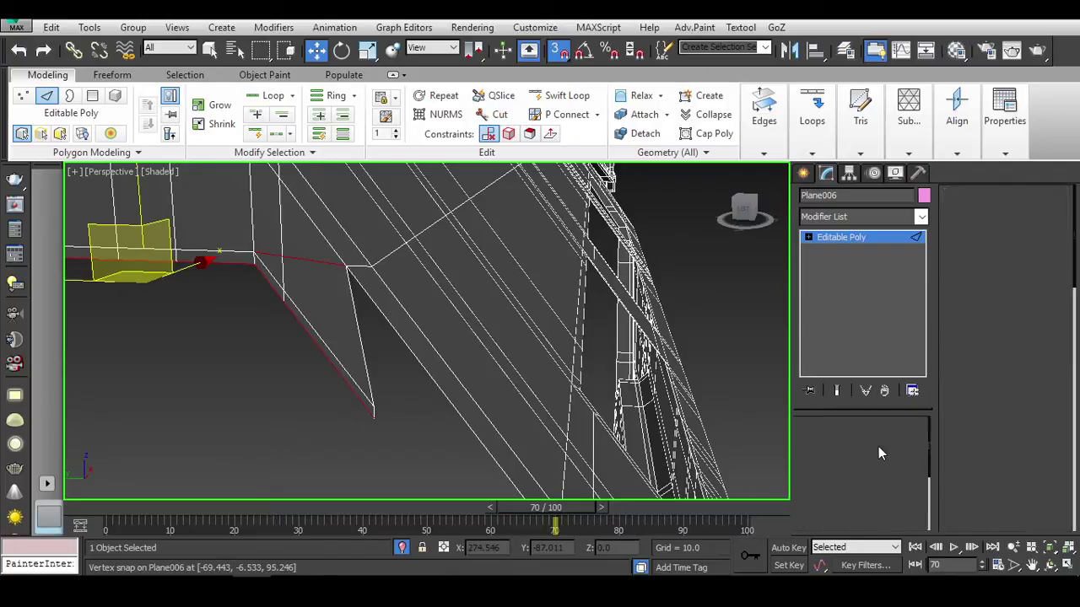
pyautogui.press('s')
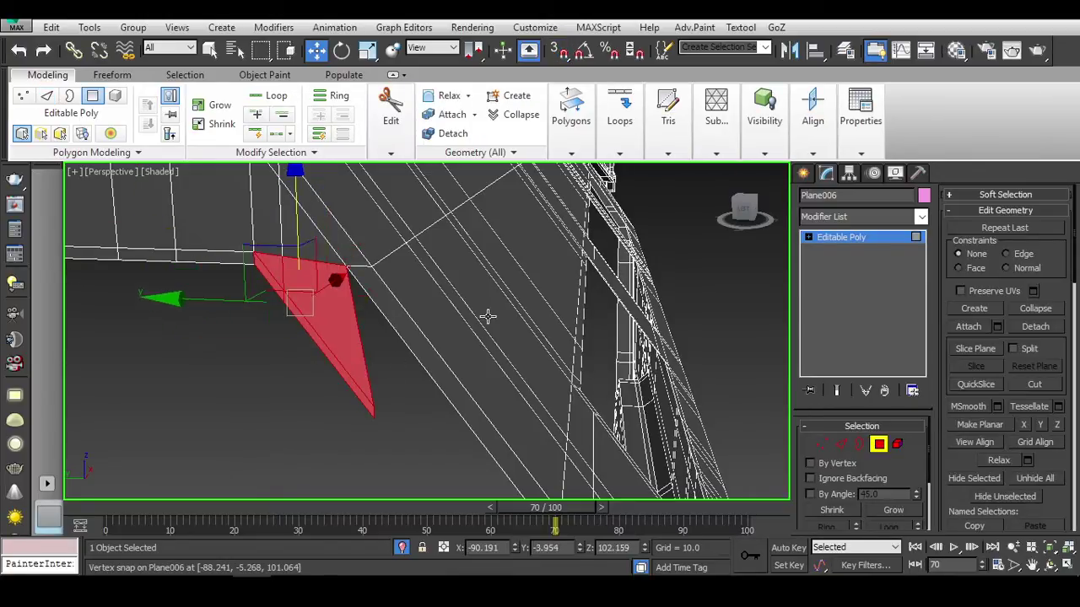
pyautogui.press('Delete')
pyautogui.click(896, 444)
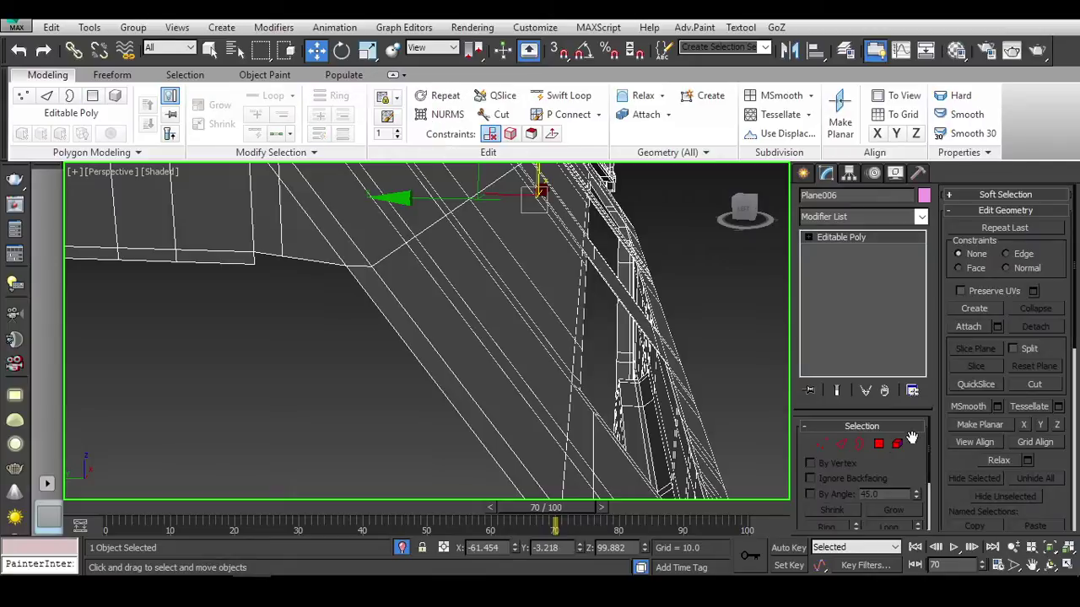
pyautogui.hotkey('ctrl', 'z')
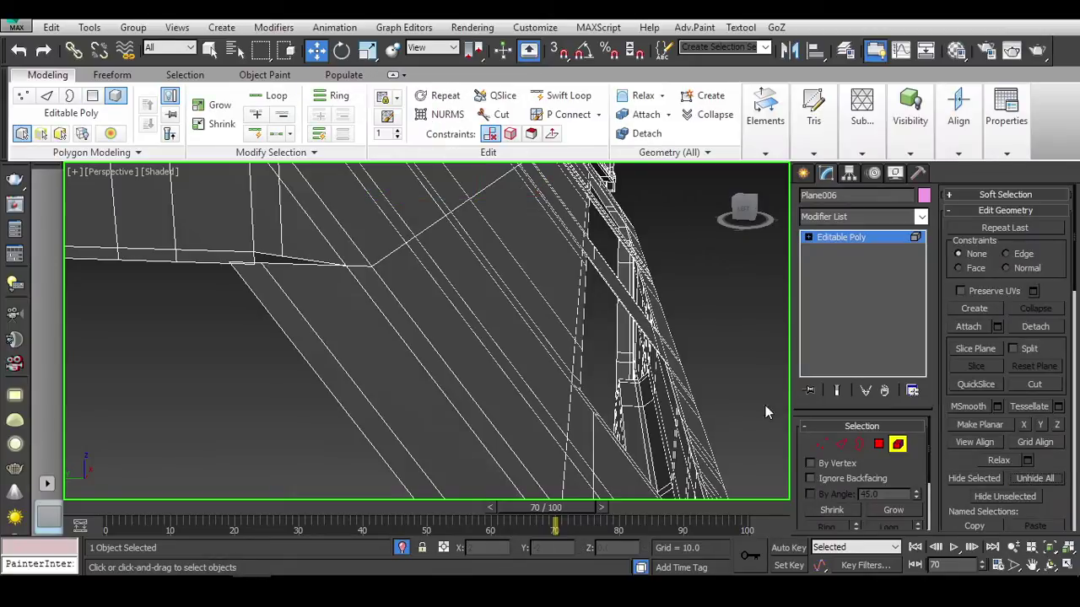
# Rejoin the diagonal edges at a single corner vertex and return to Edge mode.
pyautogui.press('1')
pyautogui.click(267, 273)
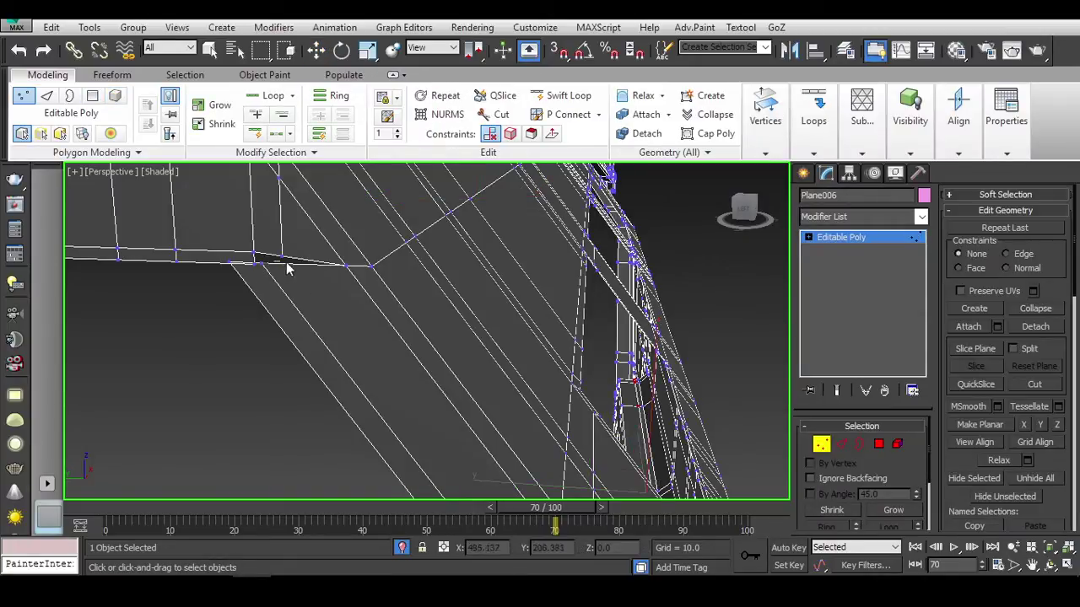
pyautogui.hotkey('ctrl', 'z')
pyautogui.hotkey('ctrl', 'z')
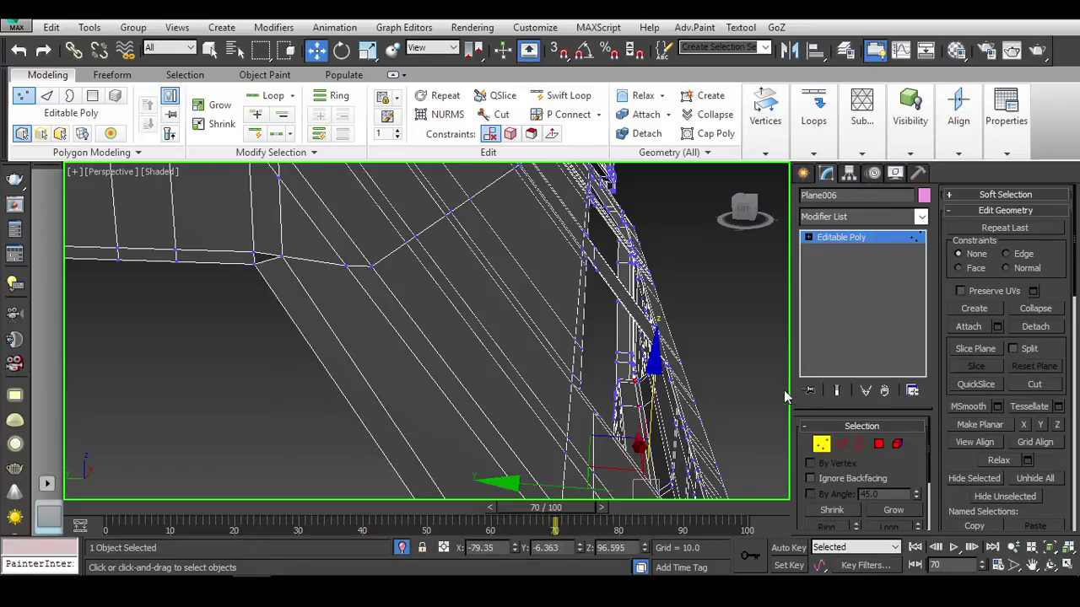
pyautogui.click(859, 444)
pyautogui.click(264, 271)
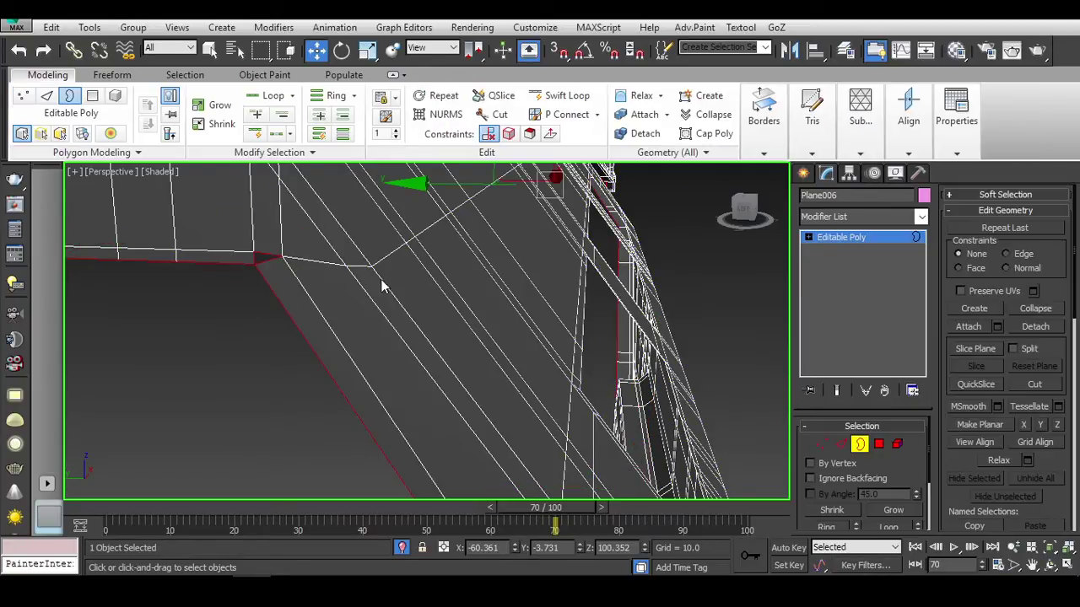
pyautogui.press('1')
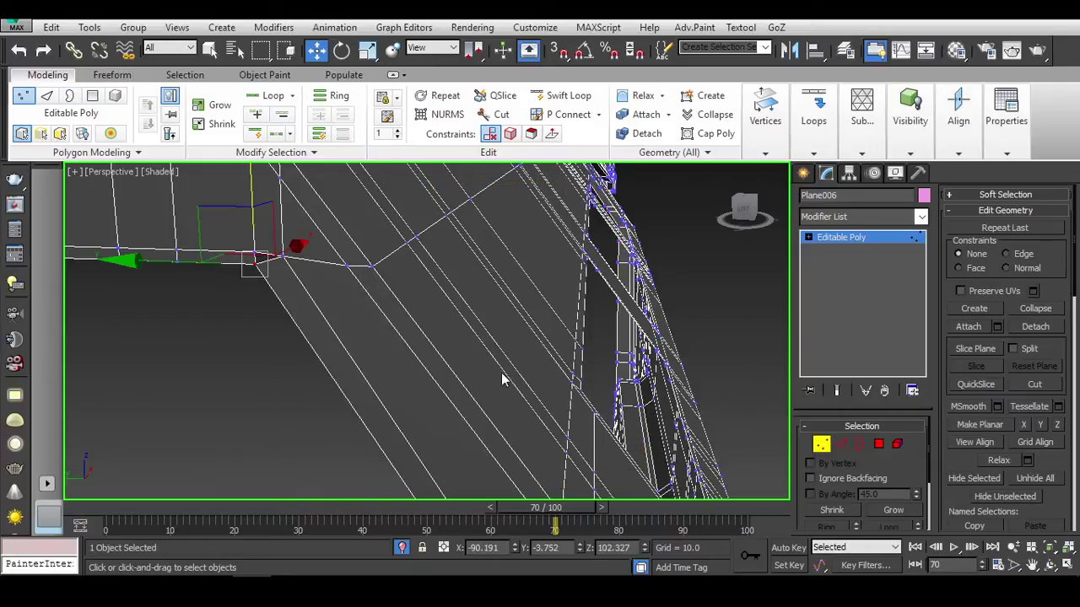
pyautogui.press('q')
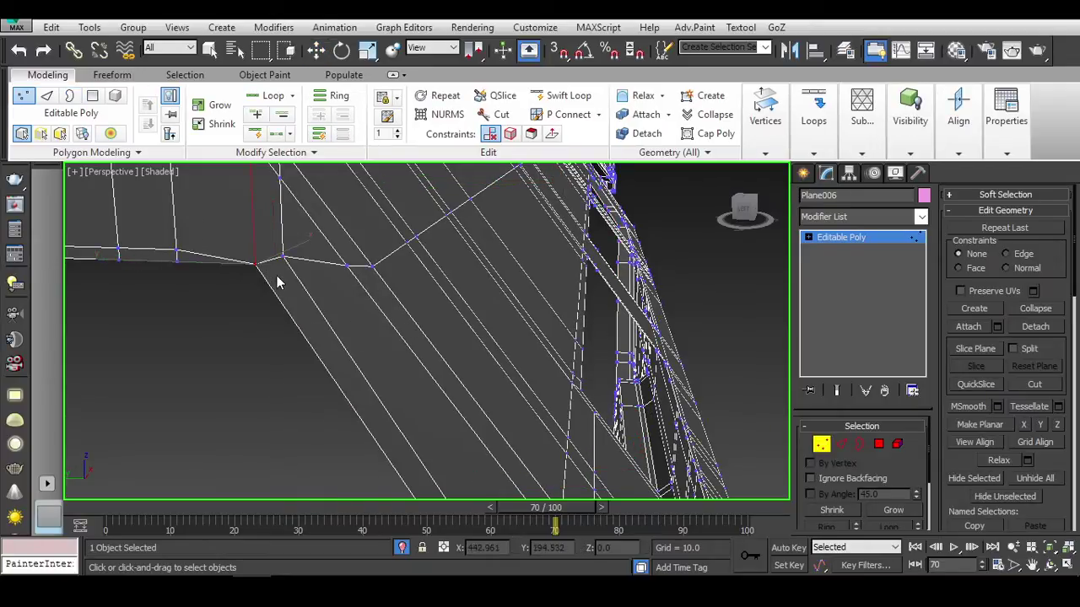
pyautogui.press('w')
pyautogui.press('2')
pyautogui.keyDown('alt'); pyautogui.moveTo(304, 287); pyautogui.dragTo(320, 291, button='middle'); pyautogui.keyUp('alt')
# Make a vertex-snapped cut at the notch corner, finish it, and turn snapping off.
pyautogui.press('s')
pyautogui.hotkey('alt', 'c')
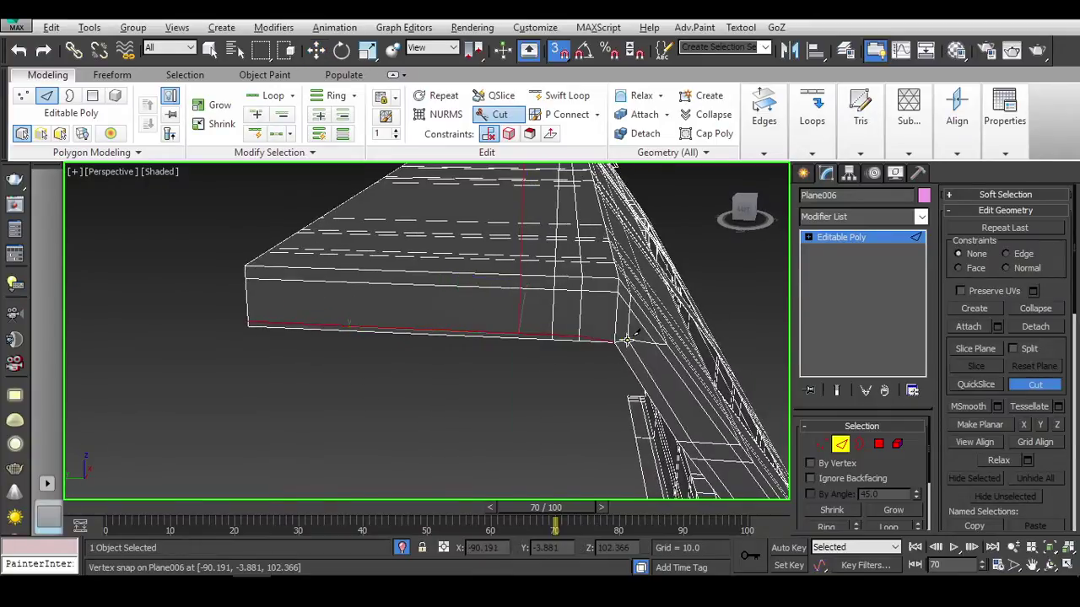
pyautogui.rightClick(656, 338)
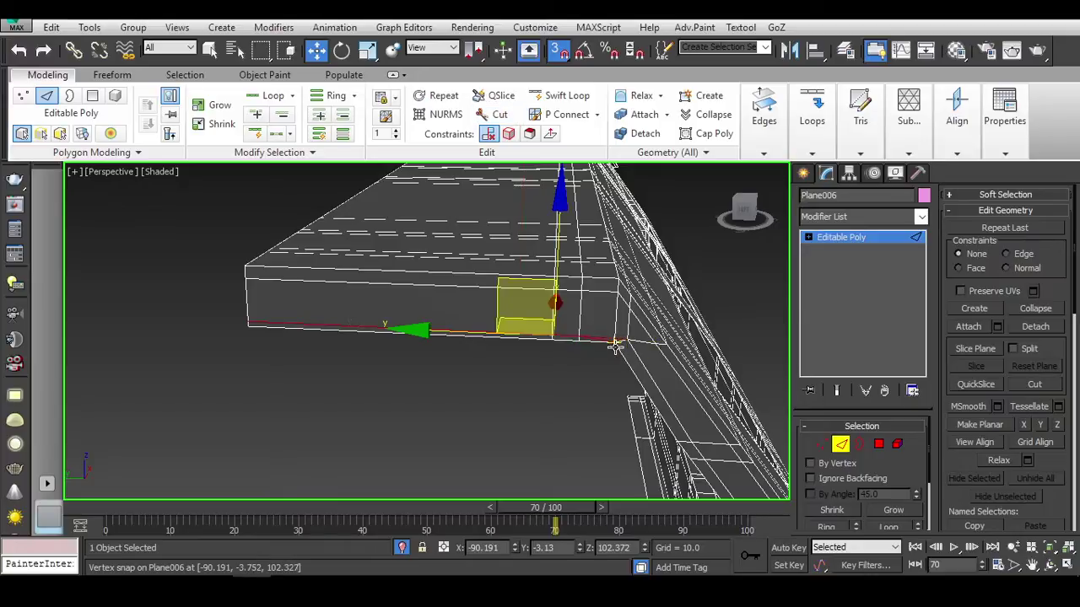
pyautogui.keyDown('alt'); pyautogui.moveTo(611, 348); pyautogui.dragTo(558, 364, button='middle'); pyautogui.keyUp('alt')
pyautogui.moveTo(582, 446)
pyautogui.keyDown('alt'); pyautogui.mouseDown(button='middle')
pyautogui.moveTo(613, 431)
pyautogui.moveTo(593, 437)
pyautogui.moveTo(626, 438)
pyautogui.mouseUp(button='middle'); pyautogui.keyUp('alt')
pyautogui.press('s')
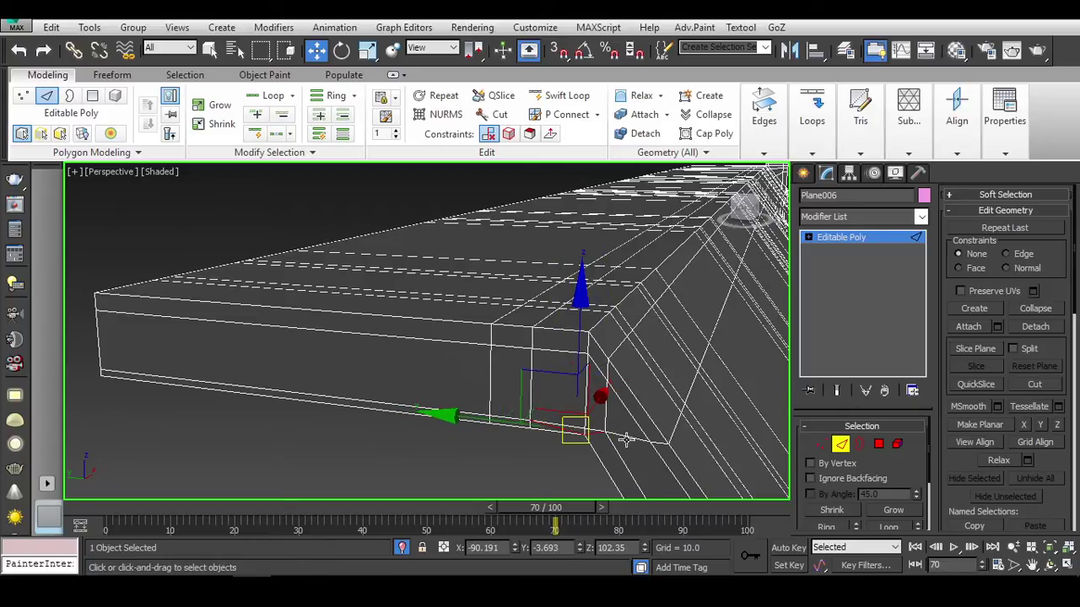
# Select the bottom corner vertex on Plane006 and check it under the smoothed preview.
pyautogui.click(683, 446)
pyautogui.click(841, 447)
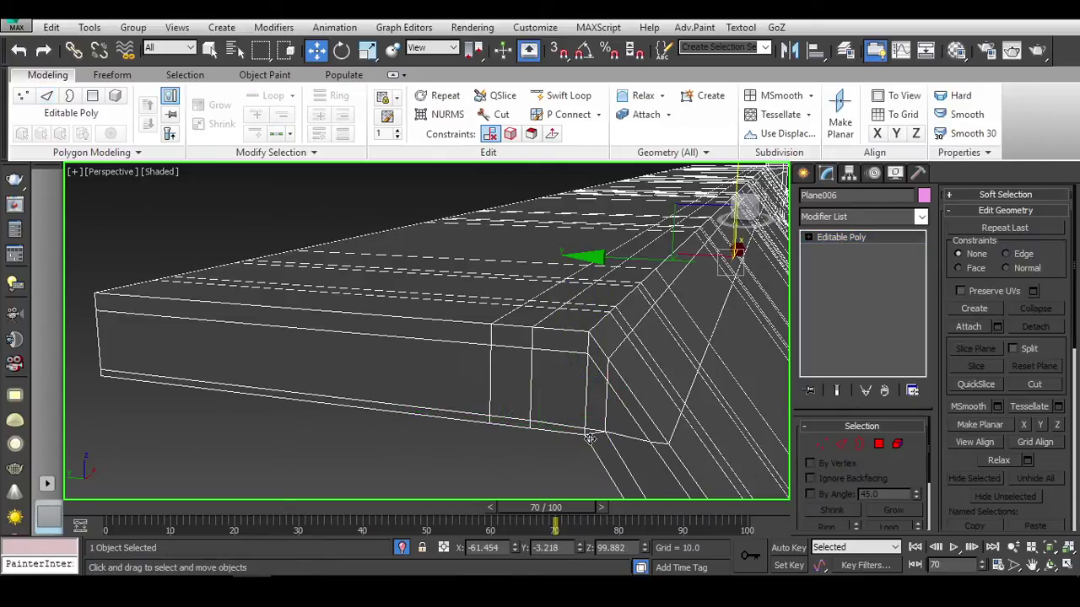
pyautogui.hotkey('ctrl', 'q')
pyautogui.click(549, 457)
pyautogui.click(639, 427)
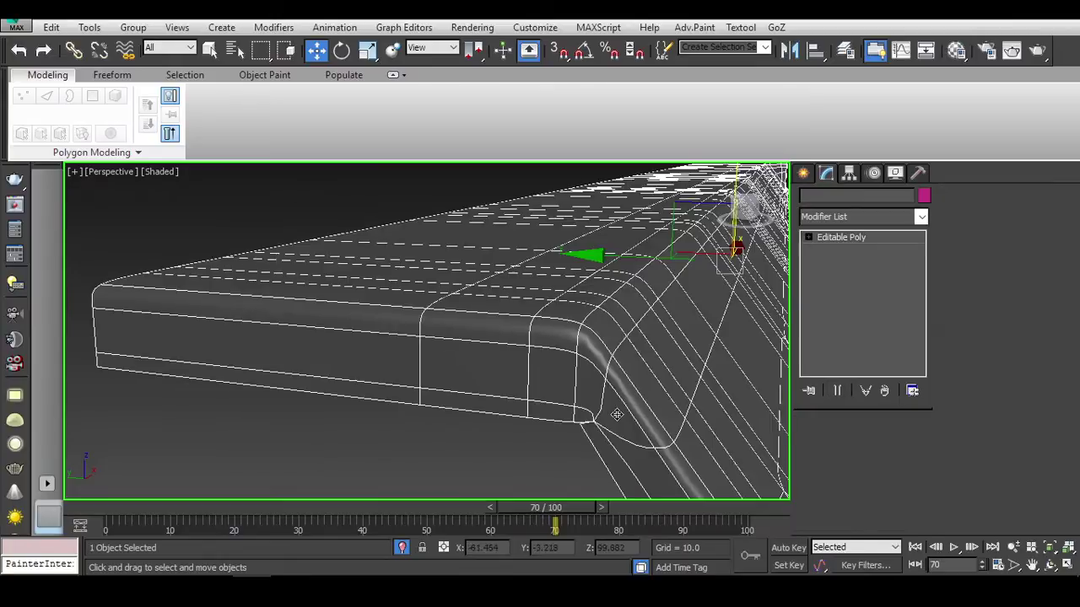
pyautogui.click(591, 430)
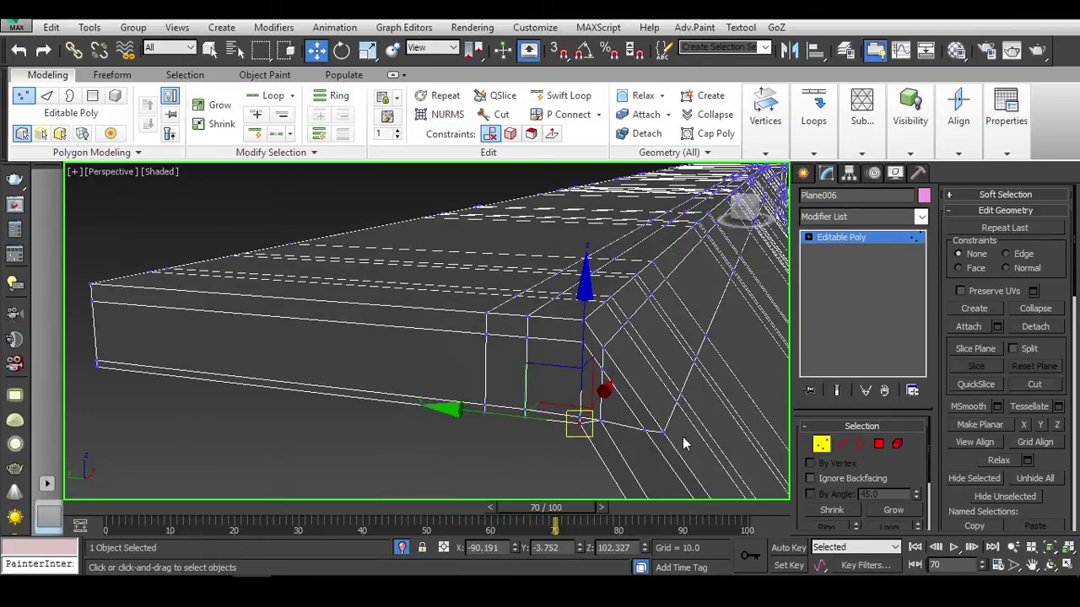
pyautogui.scroll(-5, 963, 460)
pyautogui.scroll(-10, 1022, 344)
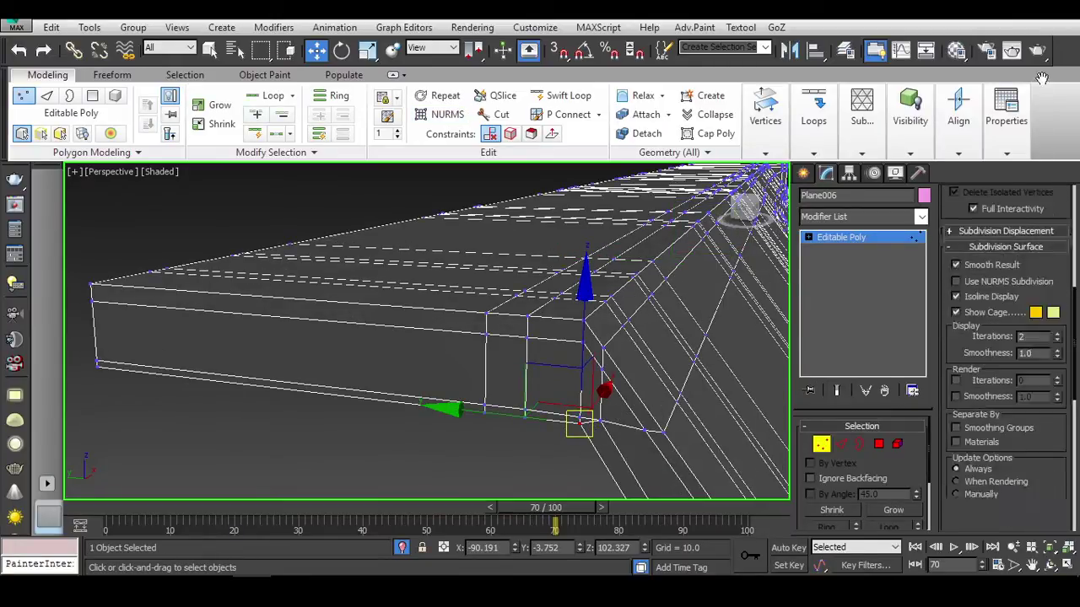
pyautogui.press('1')
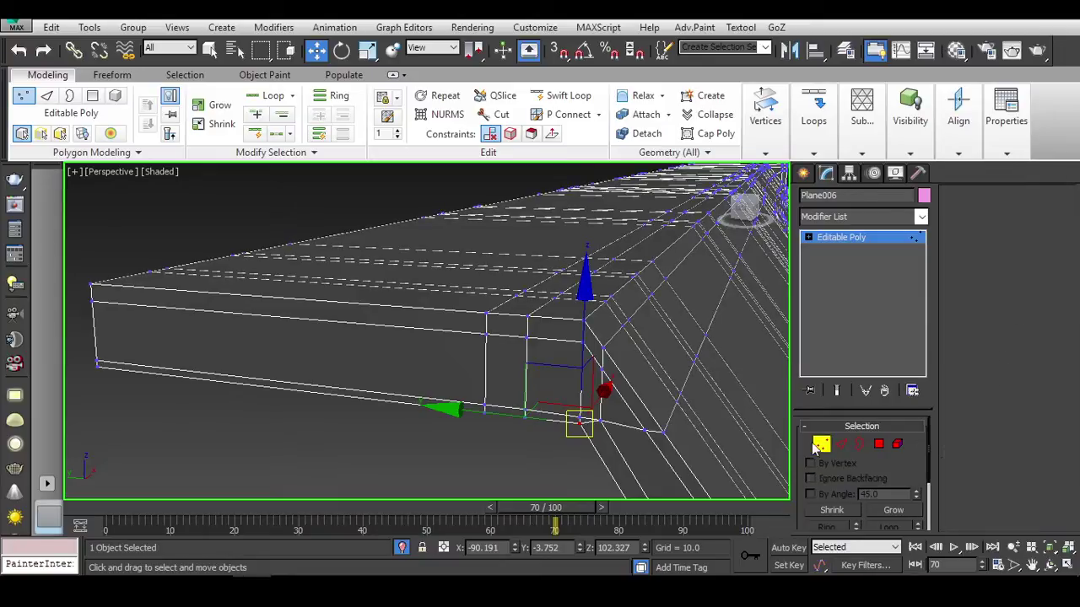
pyautogui.press('1')
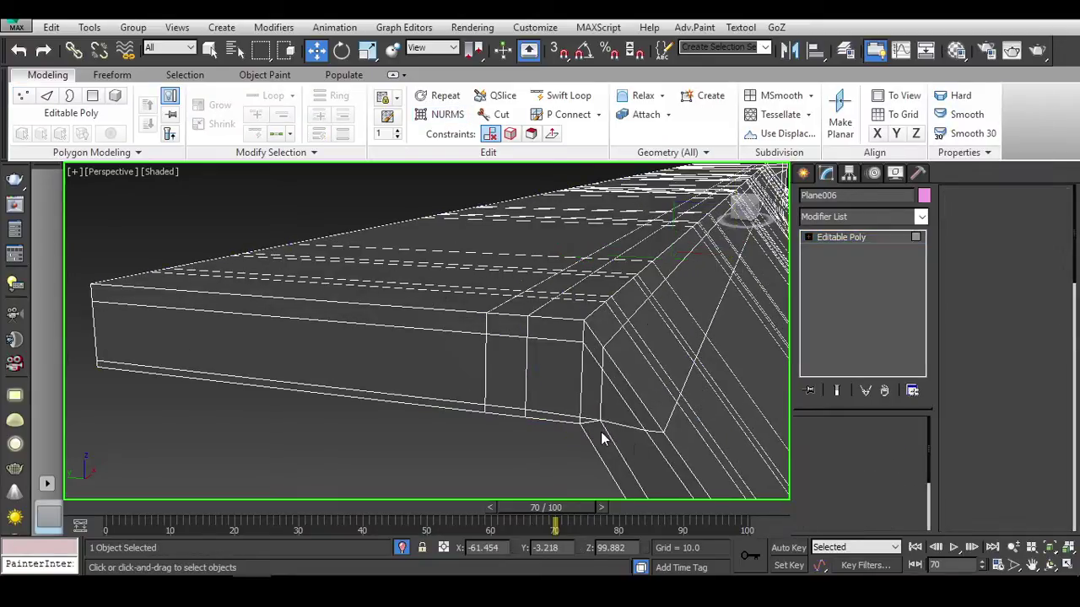
pyautogui.click(588, 420)
# Select the edge along the bottom notch and slide it to the left.
pyautogui.moveTo(659, 436); pyautogui.dragTo(659, 411, button='middle')
pyautogui.press('2')
pyautogui.click(613, 443)
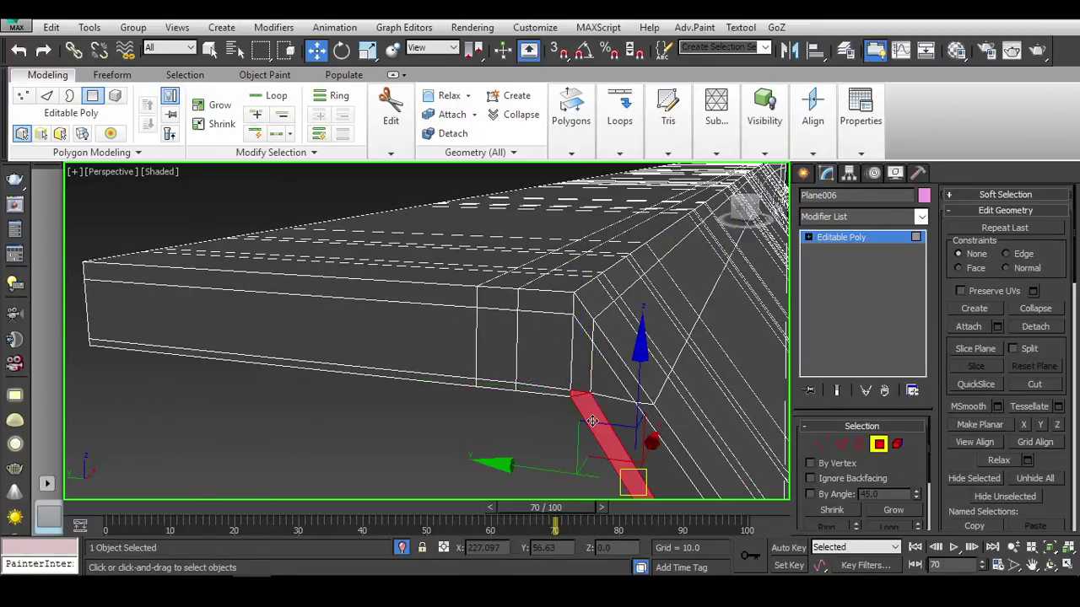
pyautogui.click(582, 413)
pyautogui.moveTo(591, 409); pyautogui.dragTo(610, 320, button='middle')
pyautogui.press('2')
pyautogui.click(642, 332)
pyautogui.moveTo(541, 346); pyautogui.dragTo(499, 341)
# Target Weld the stray vertex near the lower corner onto the corner vertex.
pyautogui.press('1')
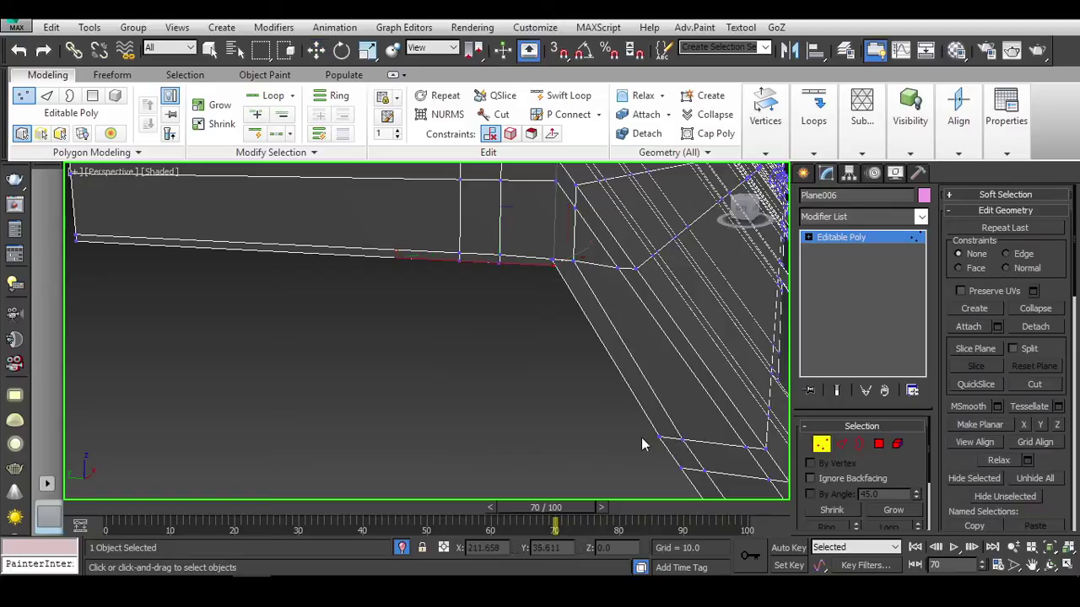
pyautogui.scroll(3, 662, 441)
pyautogui.click(664, 436)
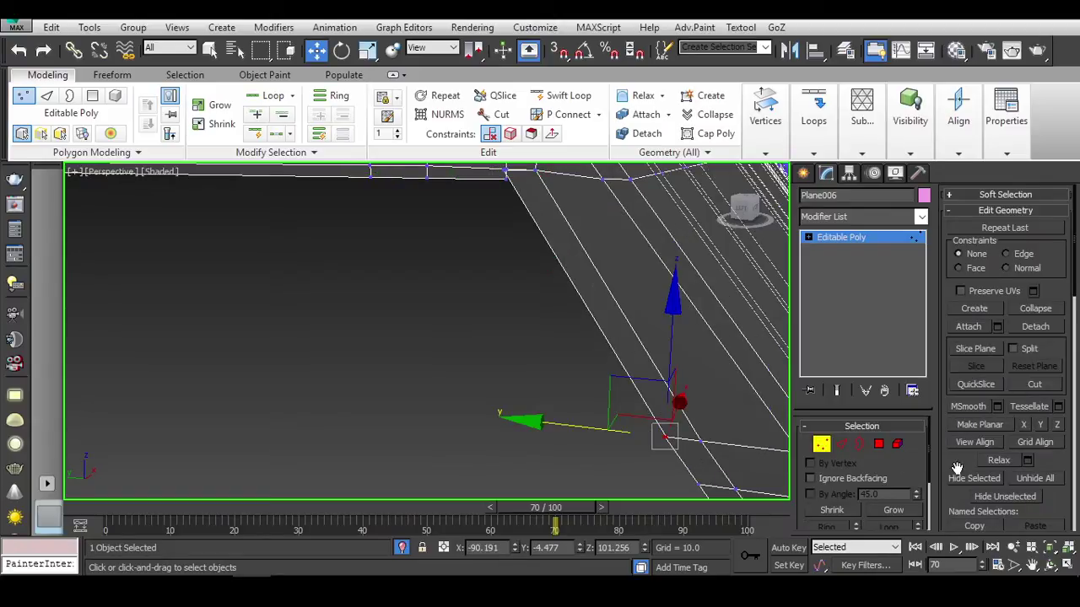
pyautogui.scroll(-6, 957, 468)
pyautogui.click(1031, 487)
pyautogui.scroll(1, 549, 362)
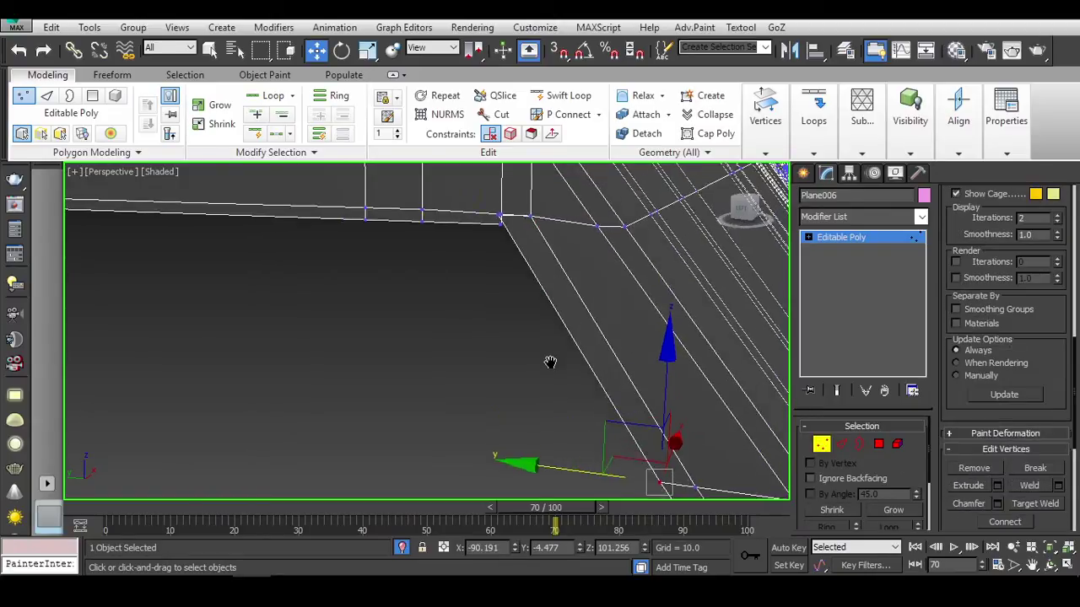
pyautogui.scroll(3, 514, 238)
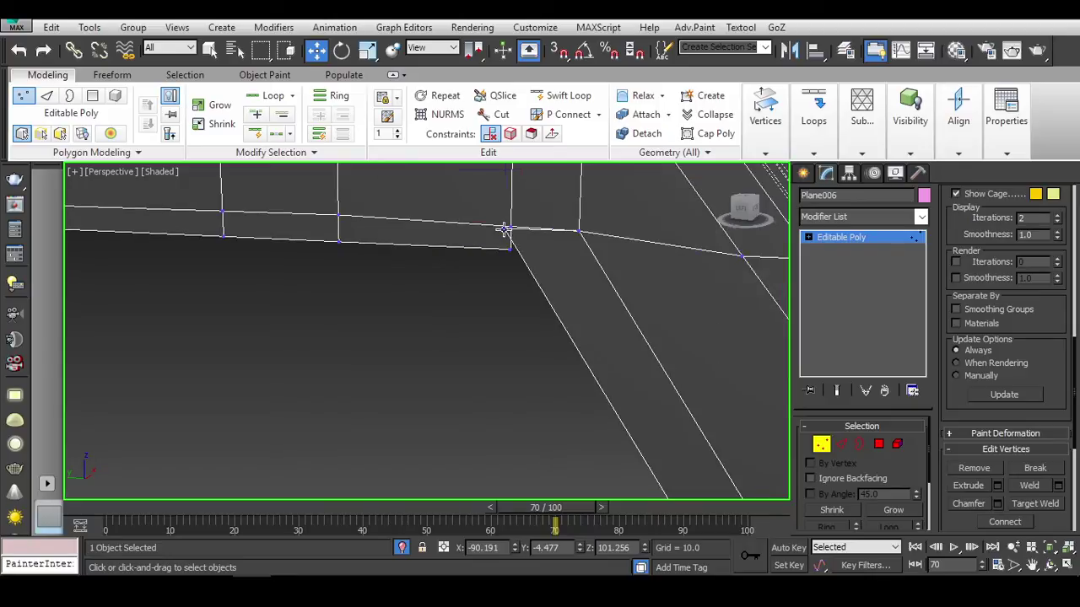
pyautogui.hotkey('ctrl', 'shift', 'w')
pyautogui.scroll(2, 508, 228)
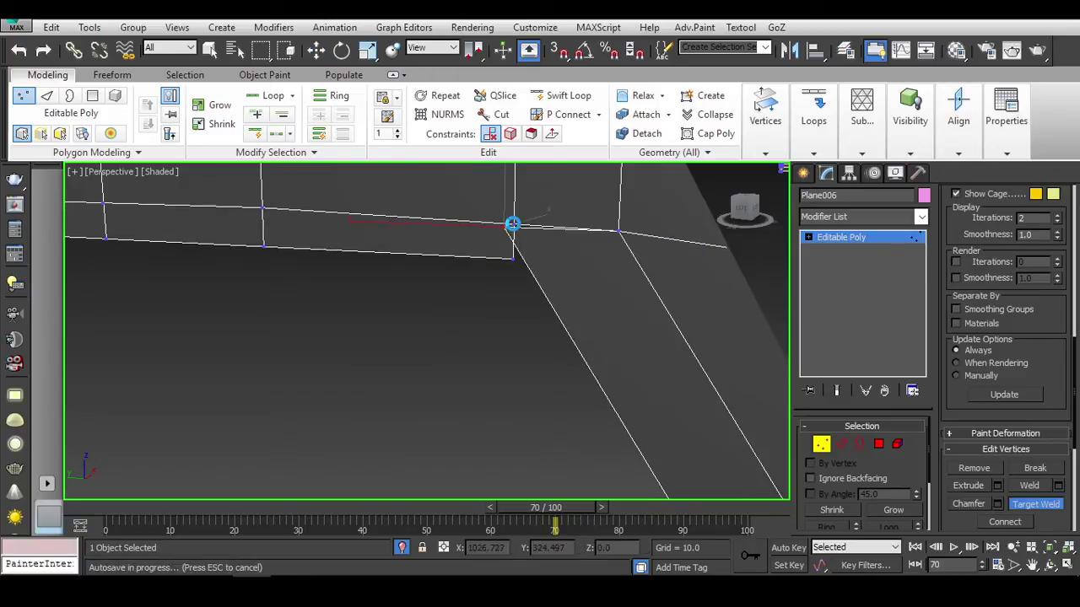
pyautogui.click(878, 444)
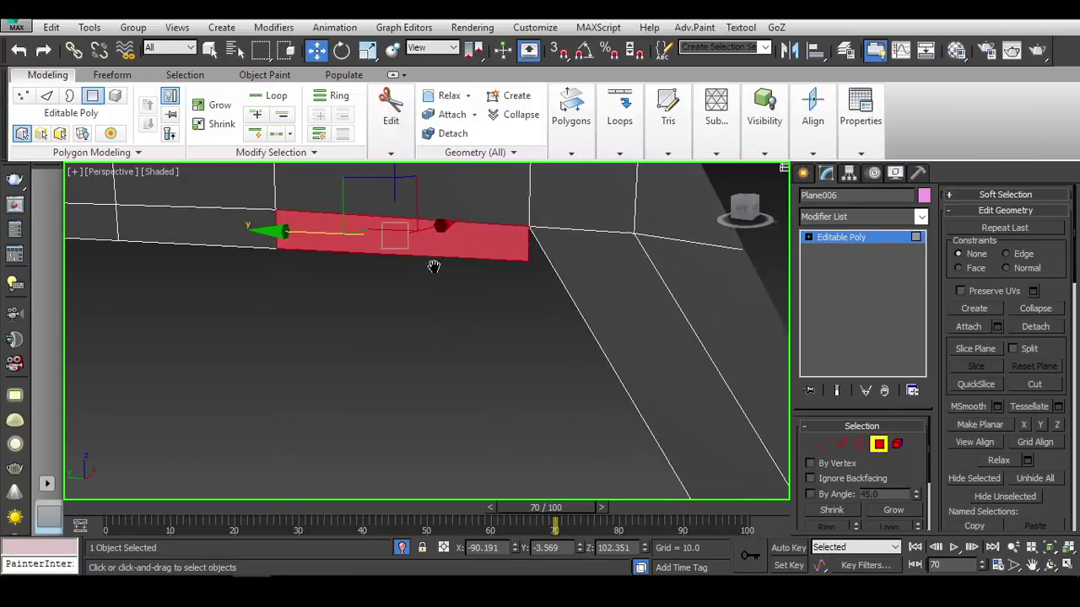
# Toggle the NURMS smoothed preview and frame the whole receiver.
pyautogui.keyDown('alt'); pyautogui.moveTo(237, 231); pyautogui.dragTo(433, 302, button='middle'); pyautogui.keyUp('alt')
pyautogui.scroll(-3, 437, 303)
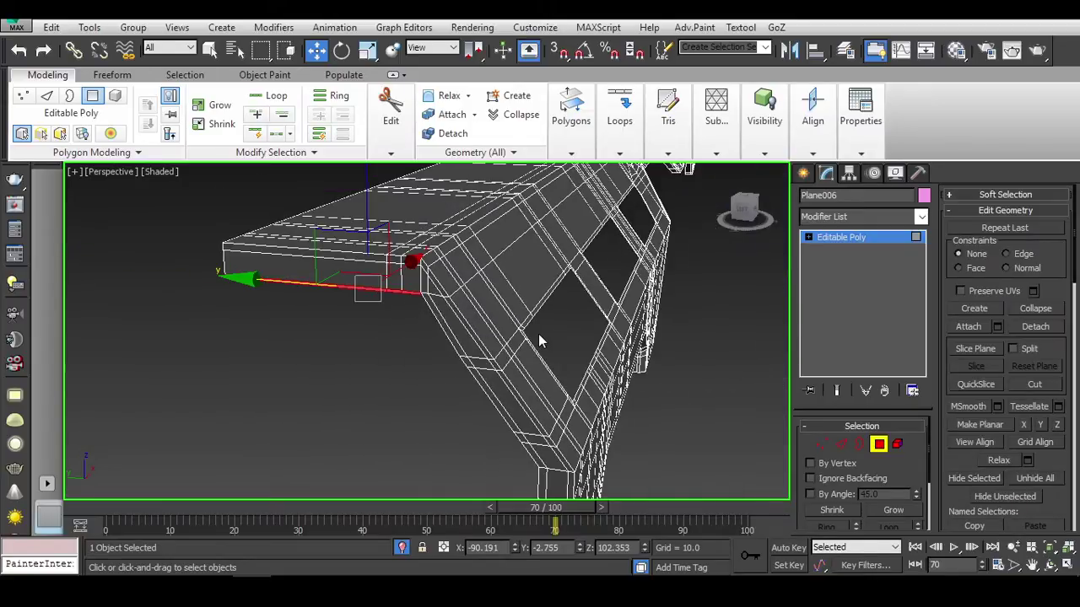
pyautogui.keyDown('alt'); pyautogui.moveTo(539, 334); pyautogui.dragTo(427, 292, button='middle'); pyautogui.keyUp('alt')
pyautogui.press('4')
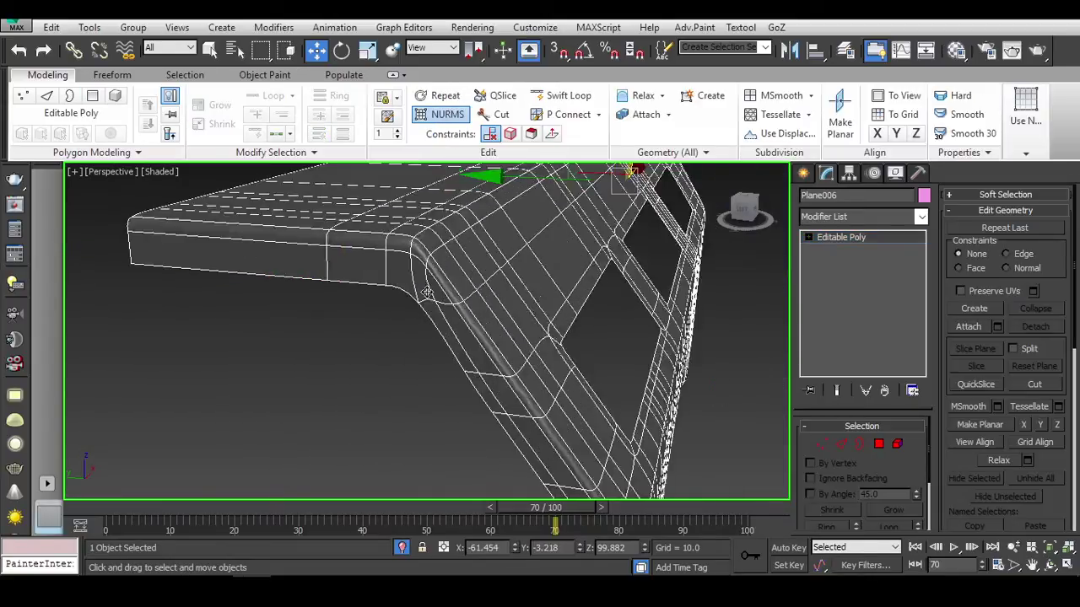
pyautogui.hotkey('ctrl', 'BackSpace')
pyautogui.scroll(-5, 552, 295)
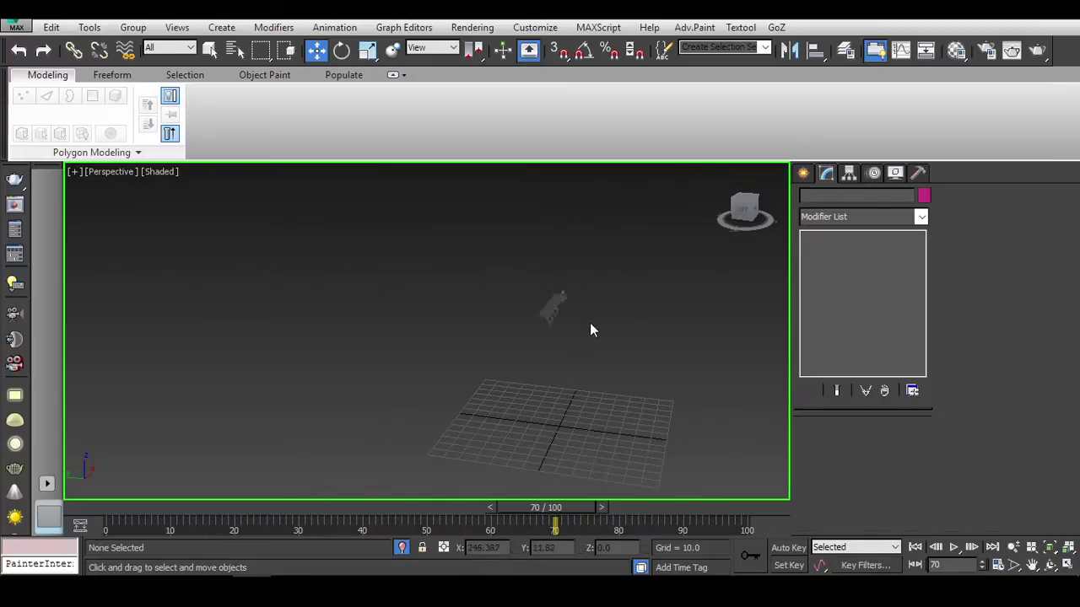
pyautogui.keyDown('alt'); pyautogui.moveTo(590, 328); pyautogui.dragTo(380, 265, button='middle'); pyautogui.keyUp('alt')
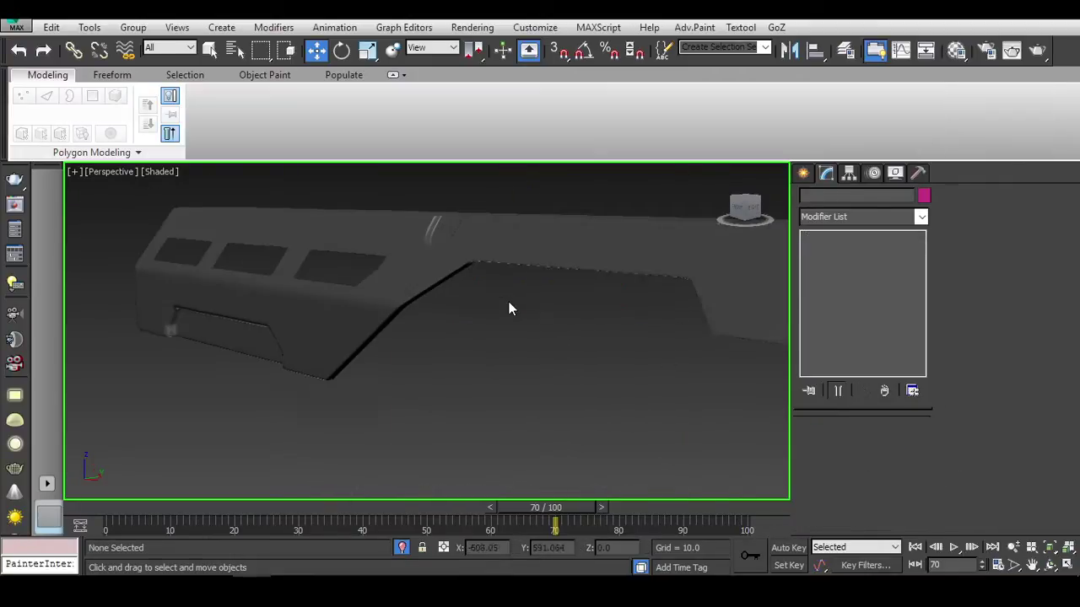
pyautogui.scroll(6, 506, 321)
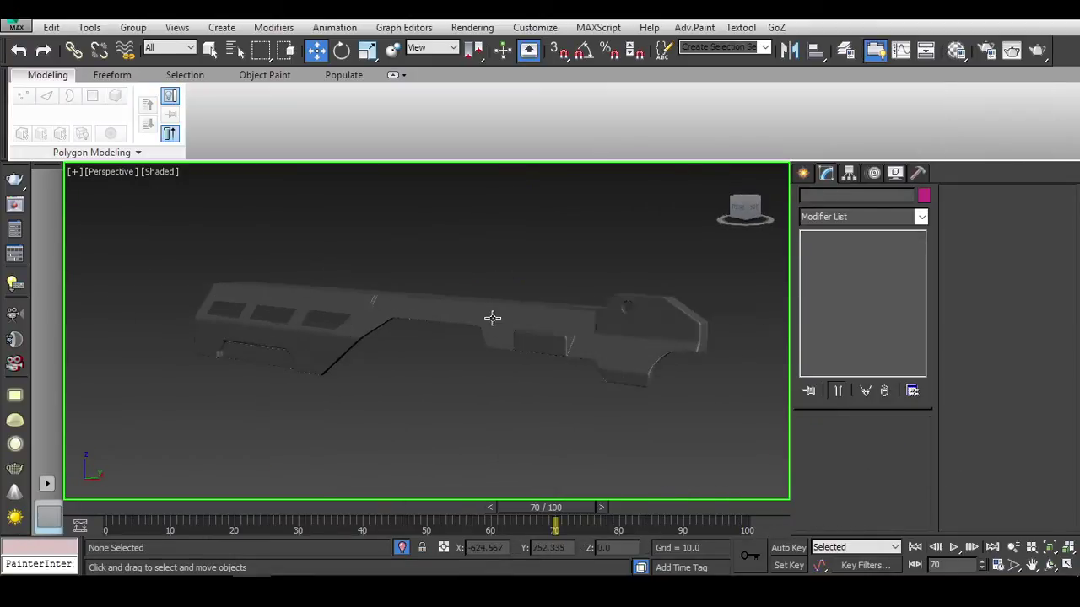
# Select Plane006 at Edge level and orbit to inspect its underside.
pyautogui.click(492, 315)
pyautogui.keyDown('alt'); pyautogui.moveTo(492, 316); pyautogui.dragTo(517, 295, button='middle'); pyautogui.keyUp('alt')
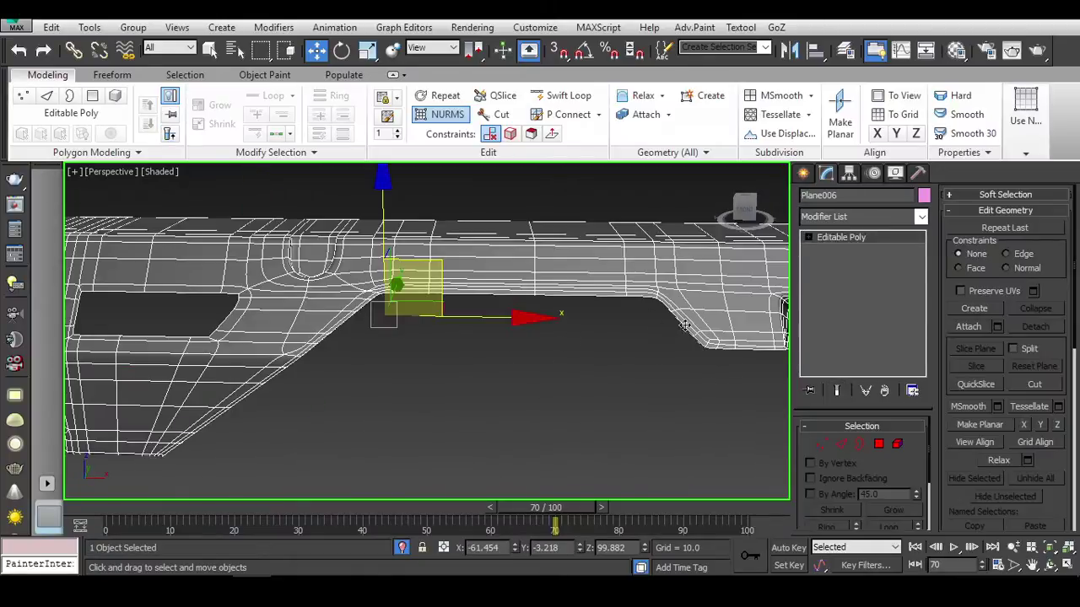
pyautogui.press('2')
pyautogui.keyDown('alt'); pyautogui.moveTo(557, 344); pyautogui.dragTo(523, 253, button='middle'); pyautogui.keyUp('alt')
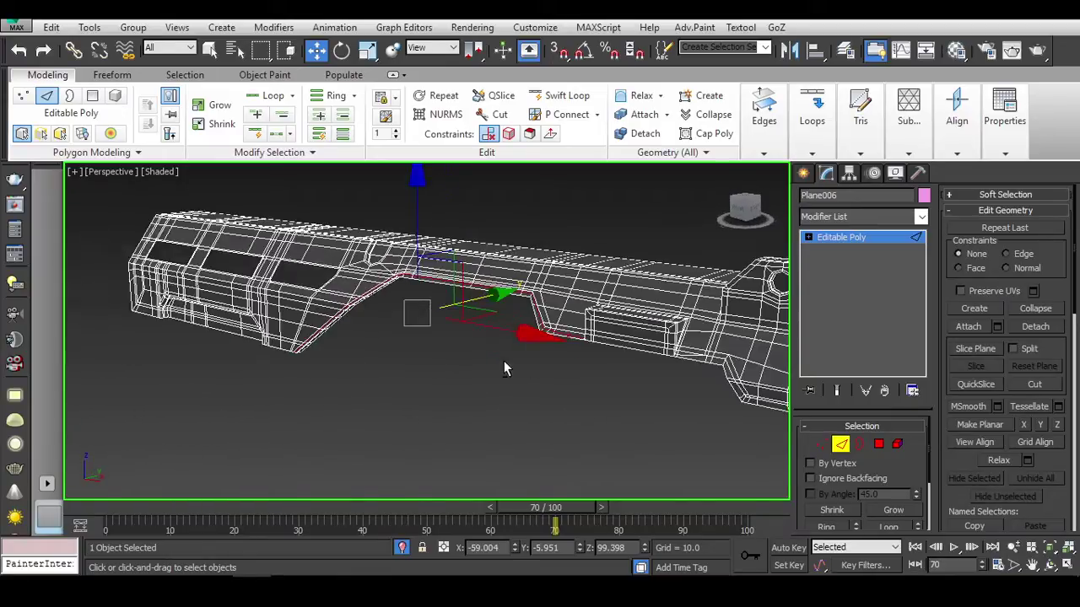
pyautogui.keyDown('alt'); pyautogui.moveTo(506, 366); pyautogui.dragTo(638, 387, button='middle'); pyautogui.keyUp('alt')
pyautogui.scroll(8, 394, 365)
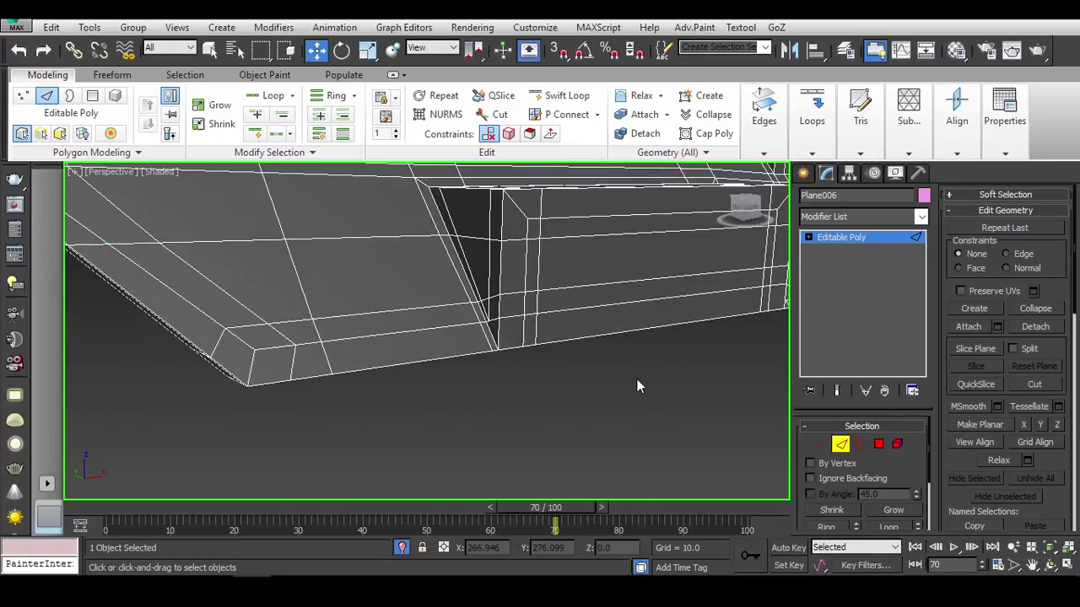
# Toggle NURMS on and back off, returning to Edge level with the whole model in view.
pyautogui.press('1')
pyautogui.hotkey('ctrl', 'BackSpace')
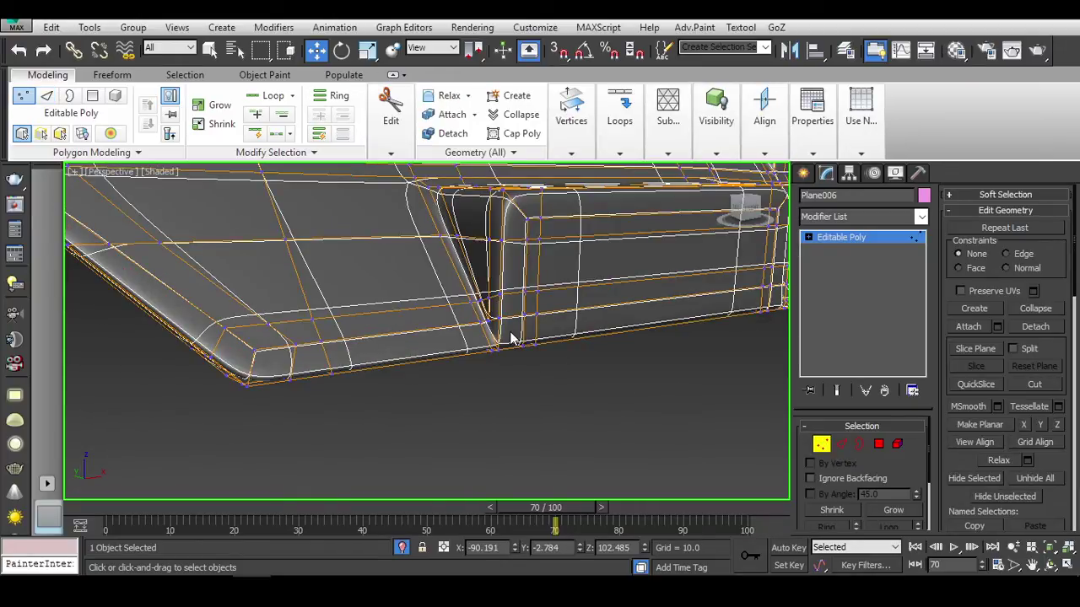
pyautogui.press('6')
pyautogui.keyDown('alt'); pyautogui.moveTo(619, 410); pyautogui.dragTo(655, 329, button='middle'); pyautogui.keyUp('alt')
pyautogui.scroll(-3, 407, 369)
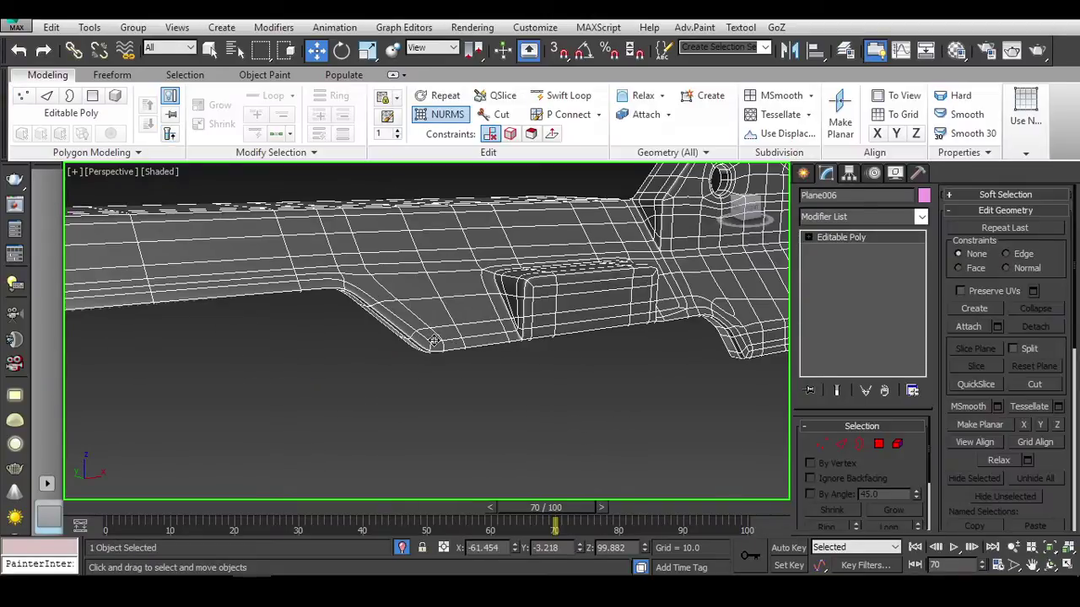
pyautogui.keyDown('alt'); pyautogui.moveTo(402, 321); pyautogui.dragTo(391, 304, button='middle'); pyautogui.keyUp('alt')
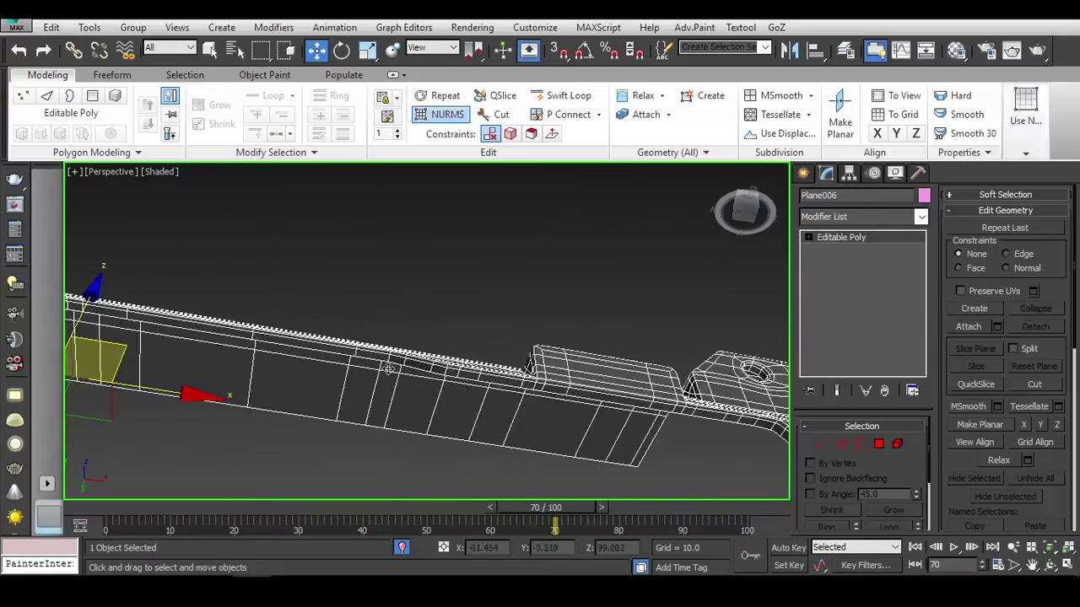
pyautogui.hotkey('ctrl', 'BackSpace')
pyautogui.press('2')
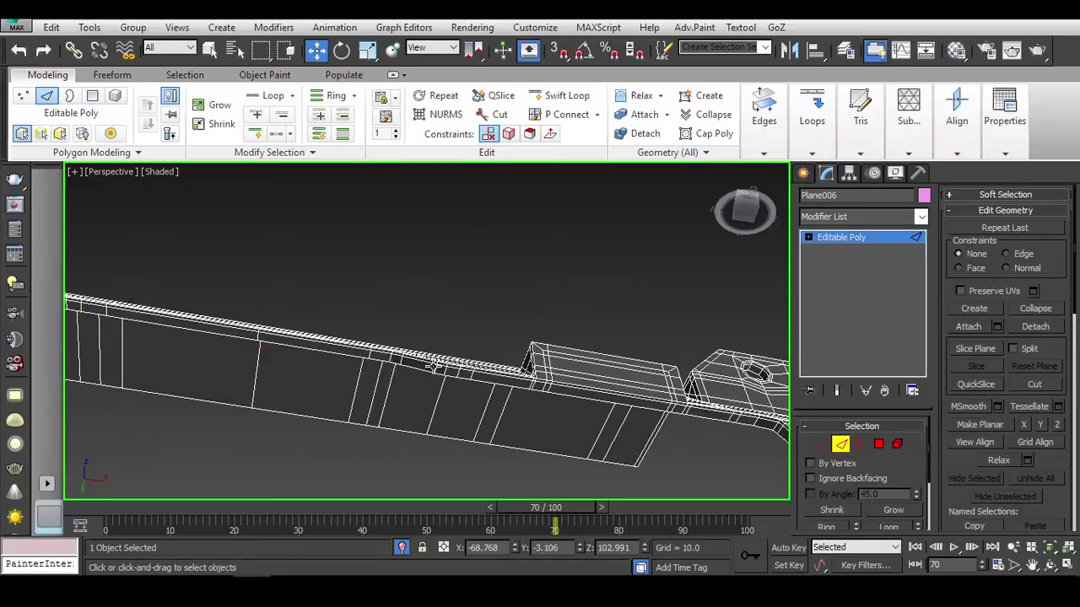
pyautogui.scroll(2, 475, 365)
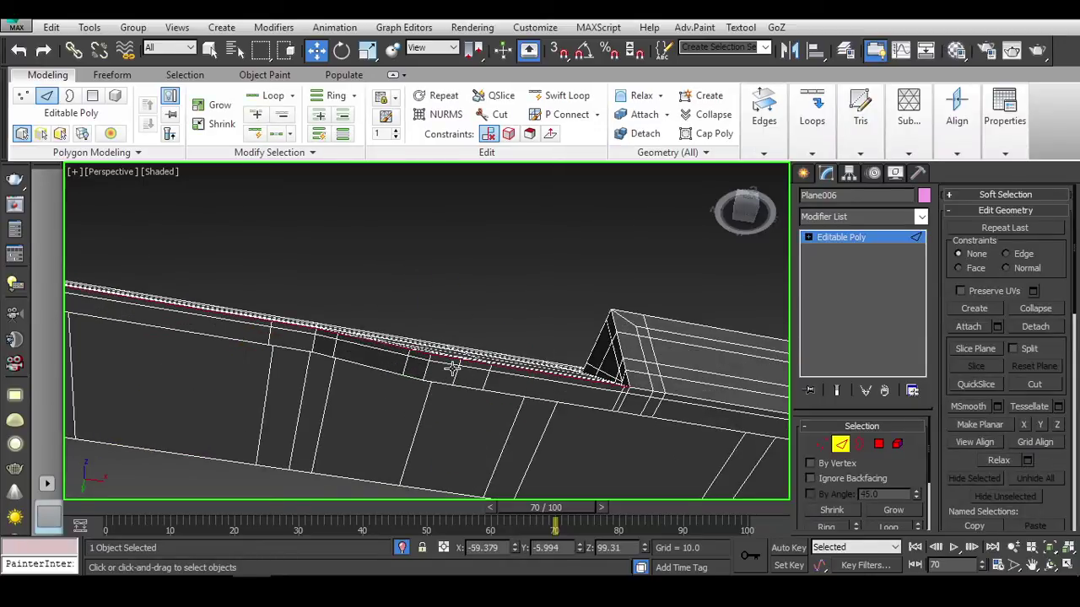
pyautogui.keyDown('alt'); pyautogui.moveTo(450, 368); pyautogui.dragTo(299, 72, button='middle'); pyautogui.keyUp('alt')
pyautogui.scroll(5, 506, 396)
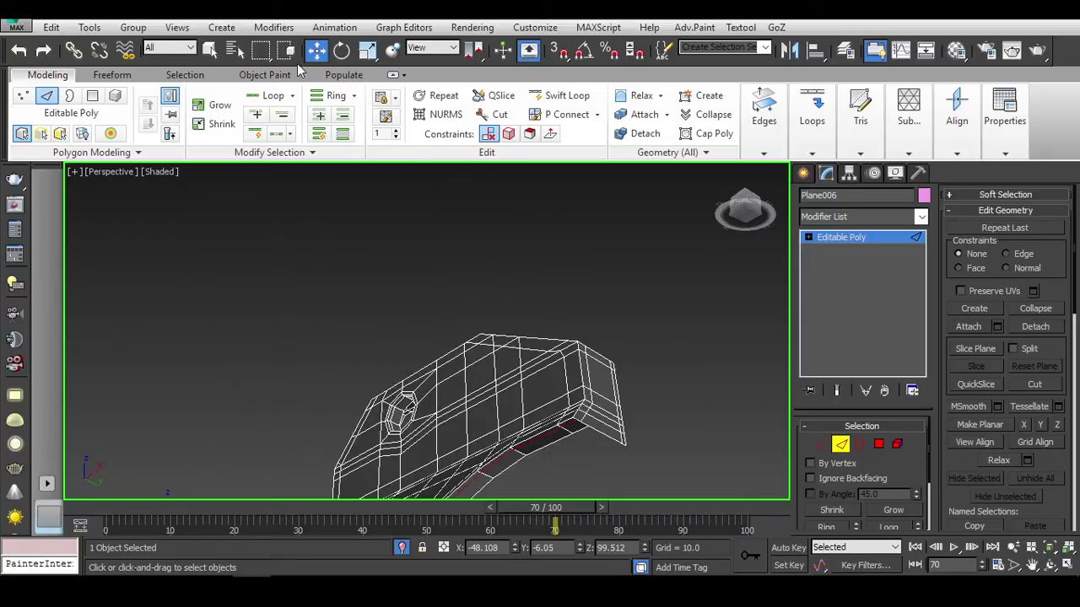
# Collapse the ribbon to one row and frame the receiver's rear section.
pyautogui.click(393, 75)
pyautogui.keyDown('alt'); pyautogui.moveTo(472, 279); pyautogui.dragTo(602, 286, button='middle'); pyautogui.keyUp('alt')
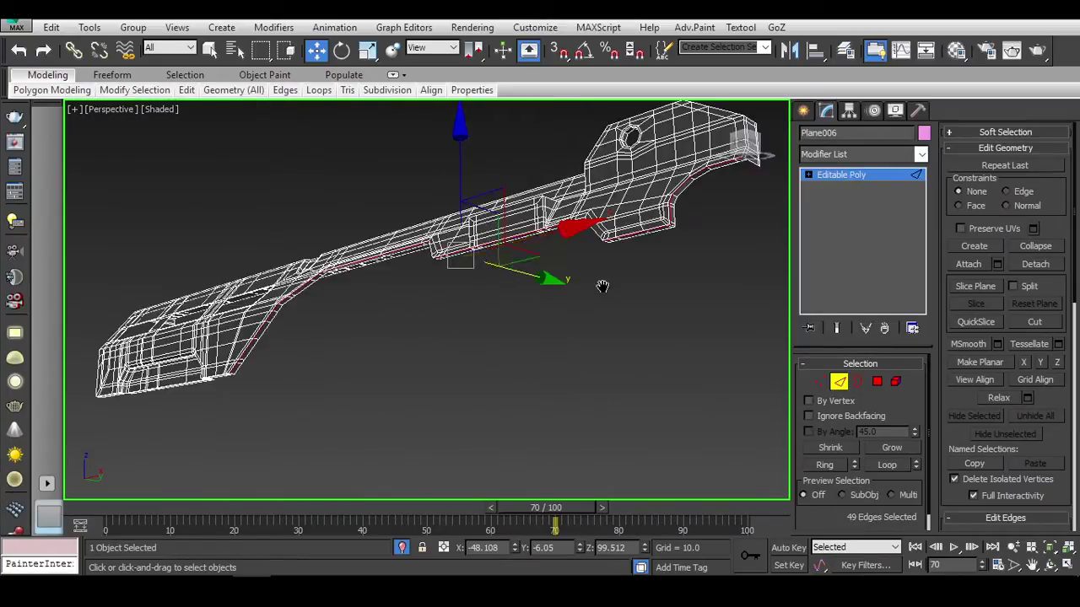
pyautogui.scroll(8, 602, 287)
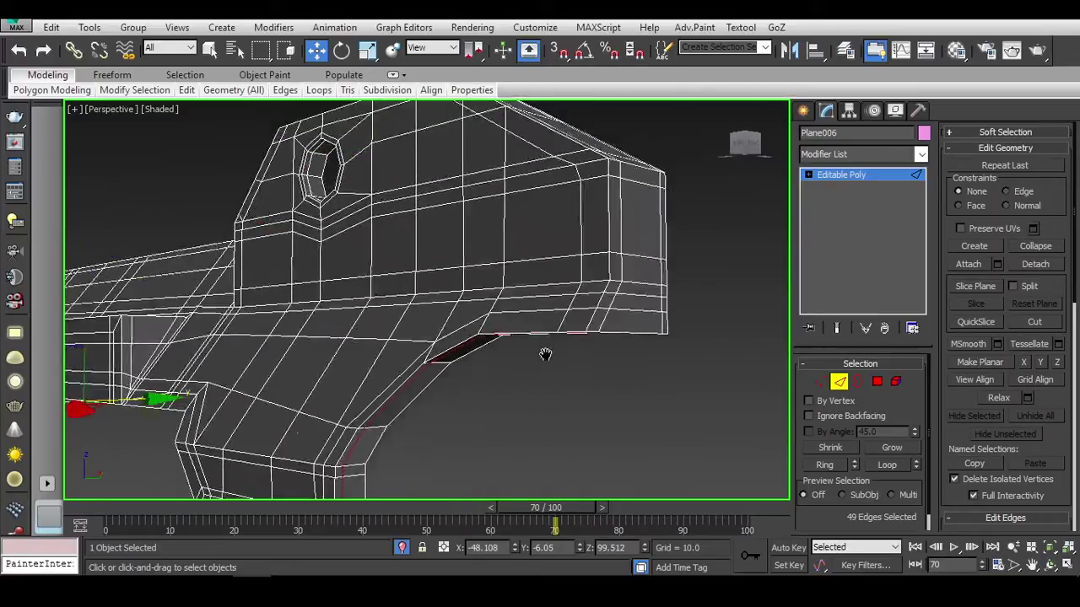
pyautogui.moveTo(545, 354); pyautogui.dragTo(589, 273, button='middle')
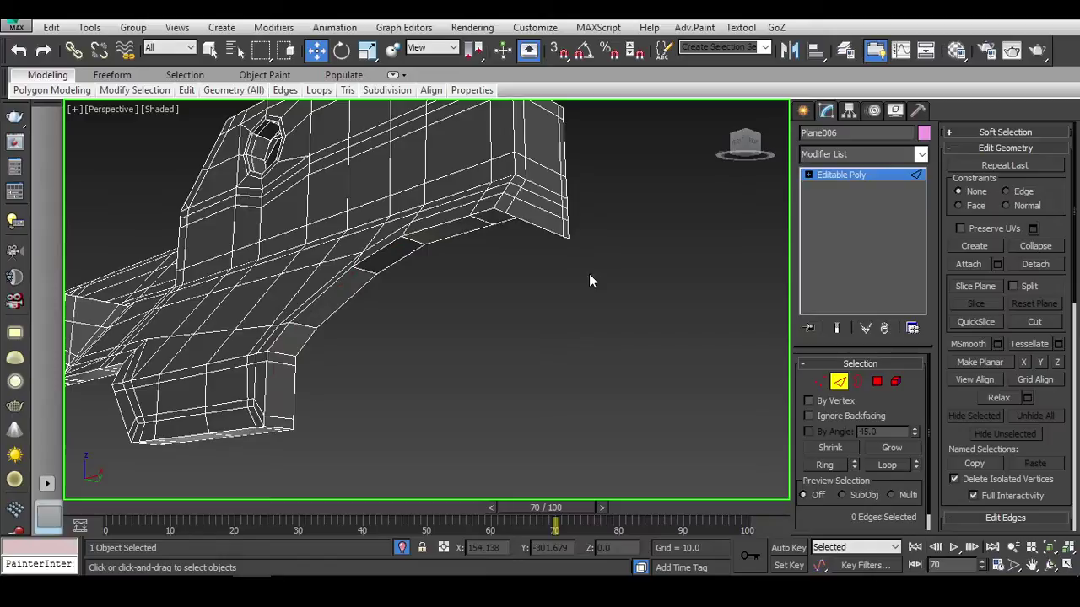
# In Vertex mode, set the Edge constraint and slide the underside vertex along its edge.
pyautogui.press('1')
pyautogui.keyDown('alt'); pyautogui.moveTo(531, 254); pyautogui.dragTo(509, 216, button='middle'); pyautogui.keyUp('alt')
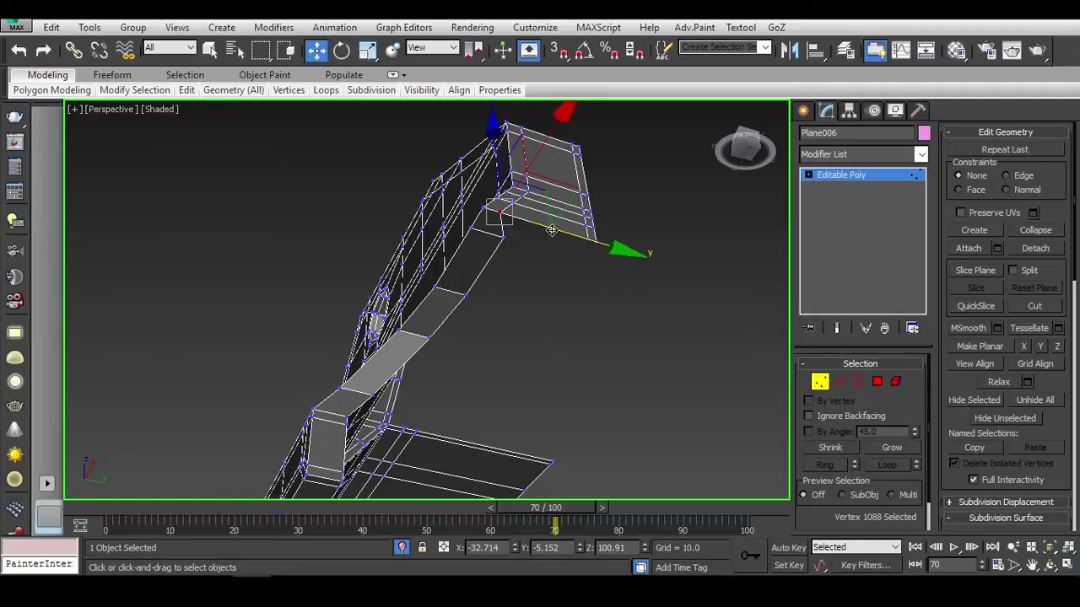
pyautogui.press('z')
pyautogui.keyDown('alt'); pyautogui.moveTo(566, 235); pyautogui.dragTo(560, 316, button='middle'); pyautogui.keyUp('alt')
pyautogui.press('z')
pyautogui.hotkey('shift', 'x')
pyautogui.moveTo(560, 316); pyautogui.dragTo(575, 318)
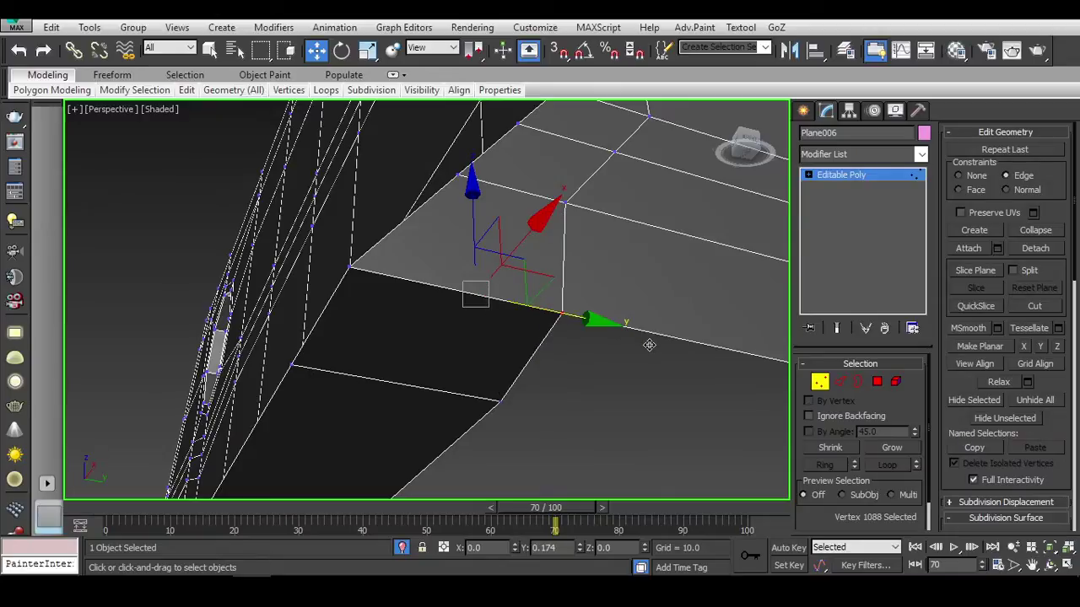
pyautogui.moveTo(648, 345); pyautogui.dragTo(654, 348)
pyautogui.scroll(-5, 712, 379)
# Exit vertex editing and deselect to check the shaded underside, then reselect the receiver.
pyautogui.click(821, 386)
pyautogui.keyDown('alt'); pyautogui.moveTo(708, 388); pyautogui.dragTo(624, 329, button='middle'); pyautogui.keyUp('alt')
pyautogui.scroll(3, 597, 312)
pyautogui.scroll(2, 596, 312)
pyautogui.click(538, 334)
pyautogui.scroll(3, 538, 335)
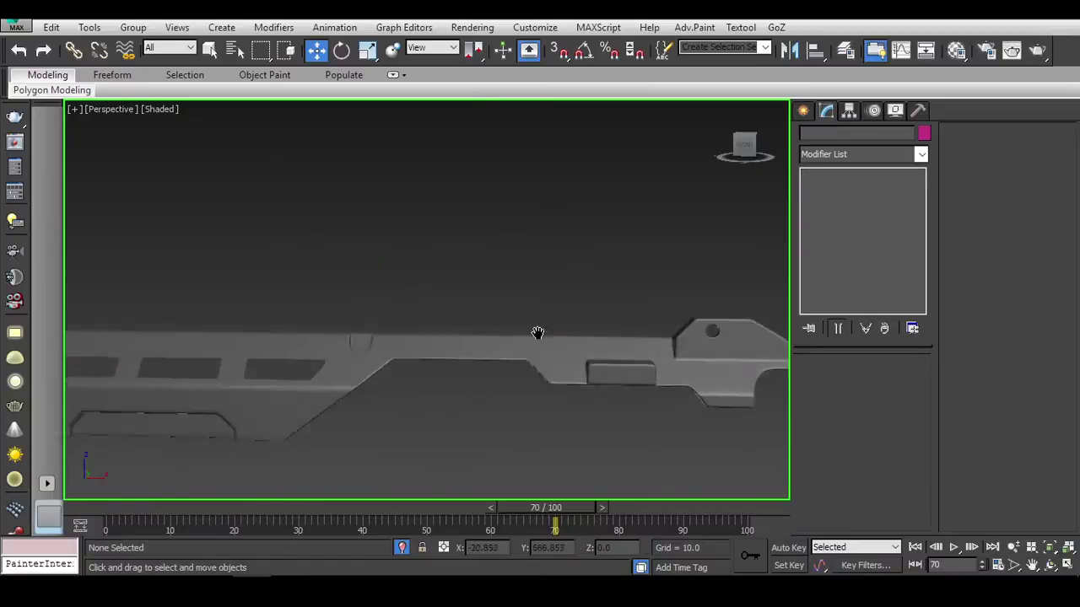
pyautogui.moveTo(537, 335)
pyautogui.keyDown('alt'); pyautogui.mouseDown(button='middle')
pyautogui.moveTo(423, 367)
pyautogui.moveTo(472, 366)
pyautogui.moveTo(386, 350)
pyautogui.moveTo(405, 347)
pyautogui.mouseUp(button='middle'); pyautogui.keyUp('alt')
pyautogui.scroll(-3, 414, 350)
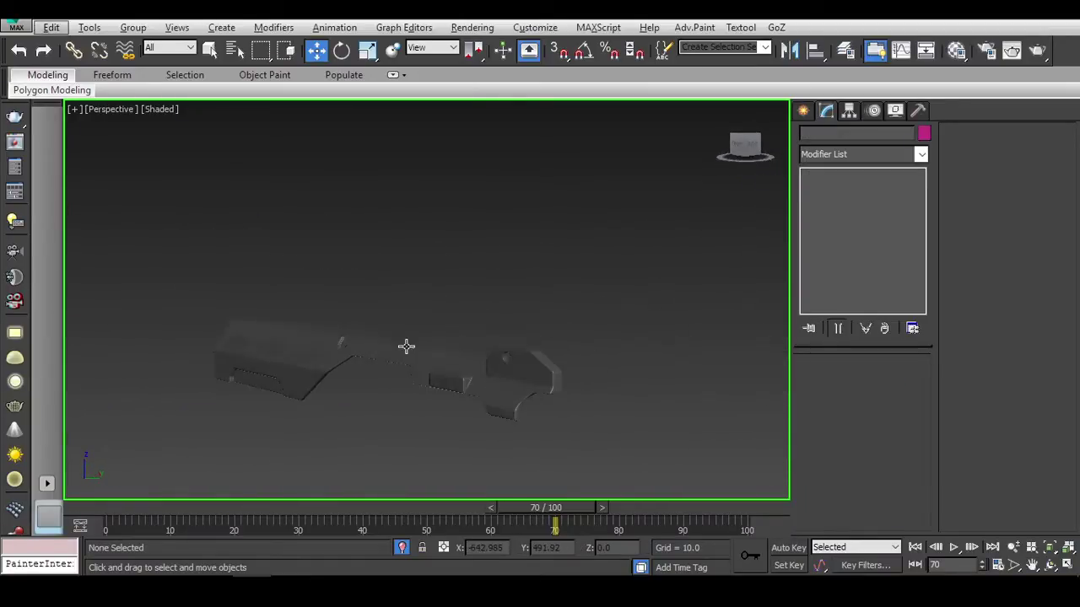
pyautogui.scroll(4, 405, 347)
pyautogui.click(405, 369)
# Switch between Edge and Vertex levels while orbiting along Plane006's lower edge.
pyautogui.scroll(2, 417, 383)
pyautogui.keyDown('alt'); pyautogui.moveTo(417, 383); pyautogui.dragTo(281, 356, button='middle'); pyautogui.keyUp('alt')
pyautogui.press('2')
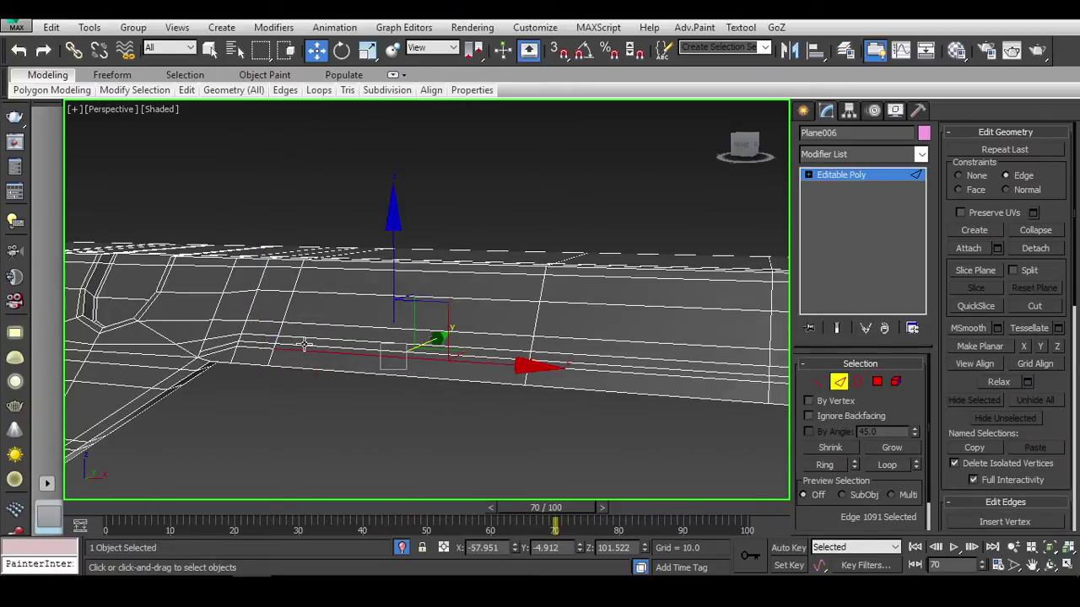
pyautogui.moveTo(462, 351); pyautogui.dragTo(555, 330, button='middle')
pyautogui.scroll(2, 556, 330)
pyautogui.press('1')
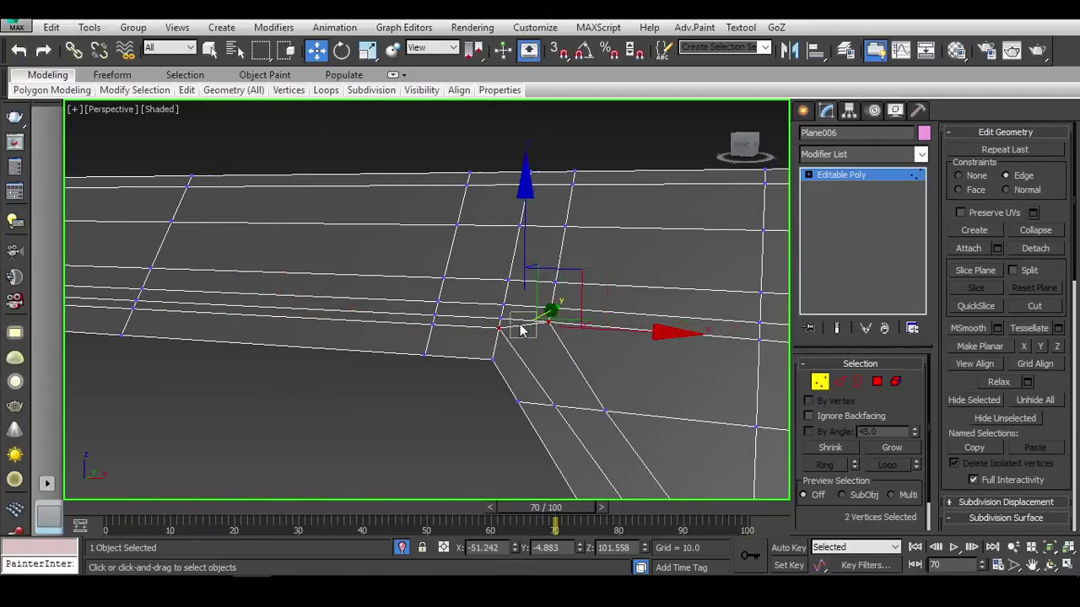
pyautogui.press('2')
pyautogui.keyDown('alt'); pyautogui.moveTo(521, 331); pyautogui.dragTo(496, 355, button='middle'); pyautogui.keyUp('alt')
pyautogui.click(495, 353)
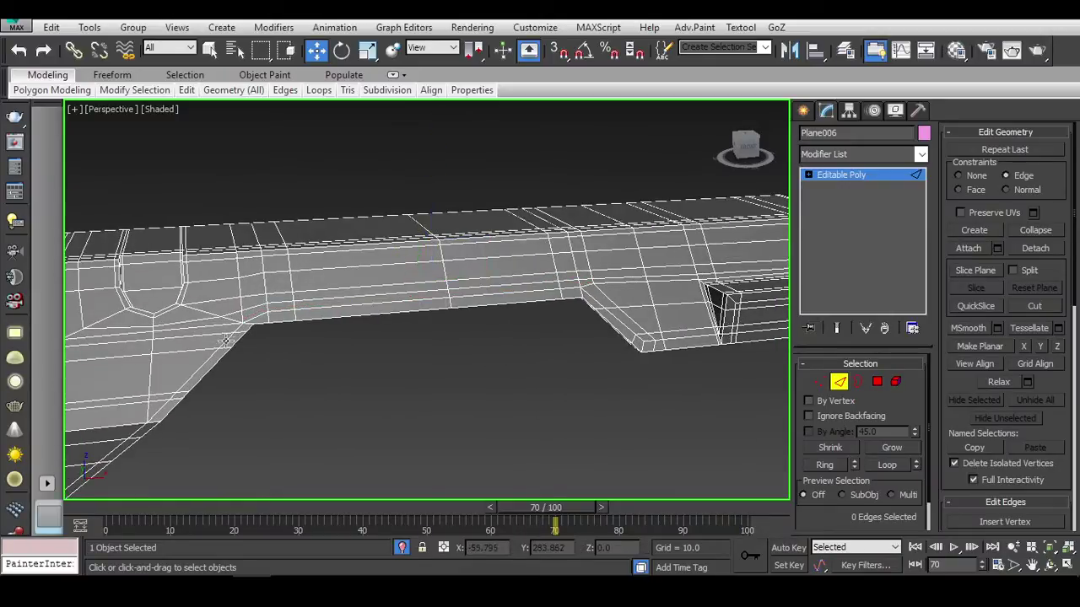
pyautogui.keyDown('alt'); pyautogui.moveTo(245, 329); pyautogui.dragTo(572, 264, button='middle'); pyautogui.keyUp('alt')
pyautogui.press('1')
pyautogui.press('2')
pyautogui.scroll(3, 422, 366)
# Select the bottom-notch corner vertex, then select the edge loop along the lower edge.
pyautogui.press('1')
pyautogui.click(570, 343)
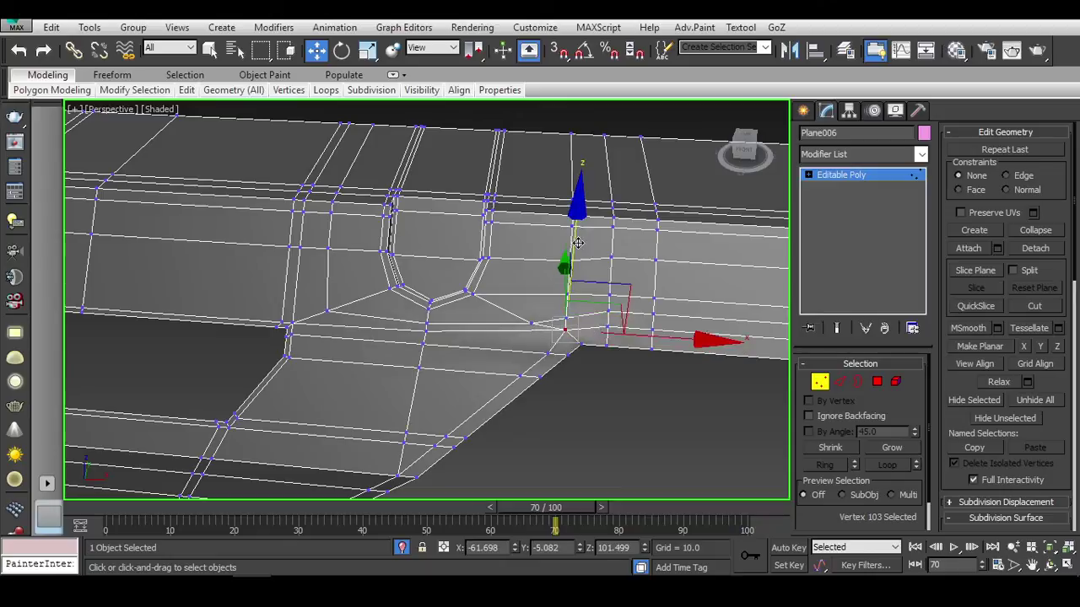
pyautogui.keyDown('alt'); pyautogui.moveTo(637, 331); pyautogui.dragTo(553, 242, button='middle'); pyautogui.keyUp('alt')
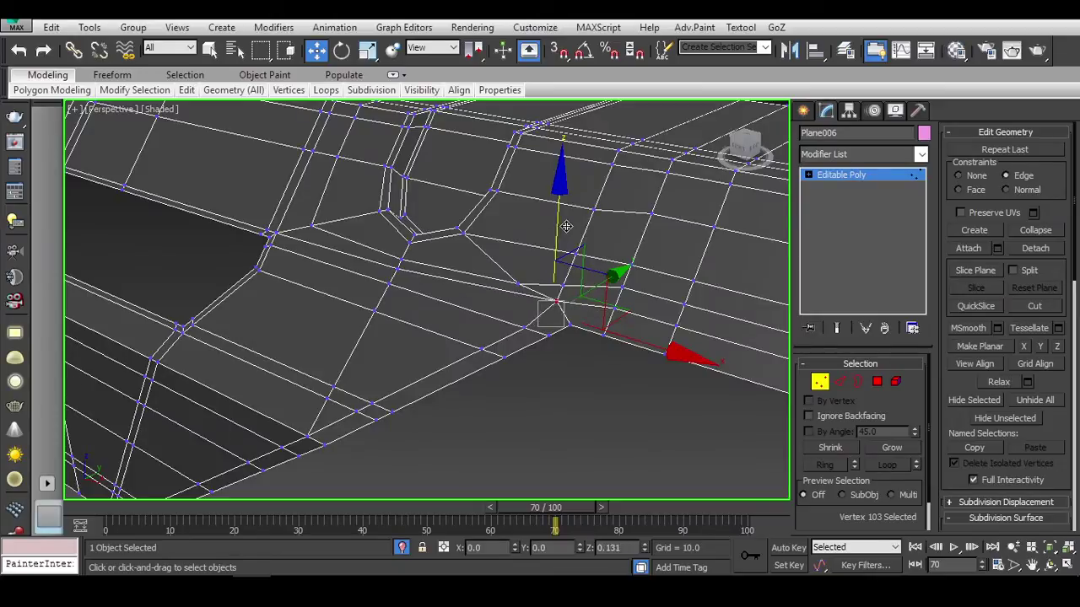
pyautogui.press('2')
pyautogui.doubleClick(515, 336)
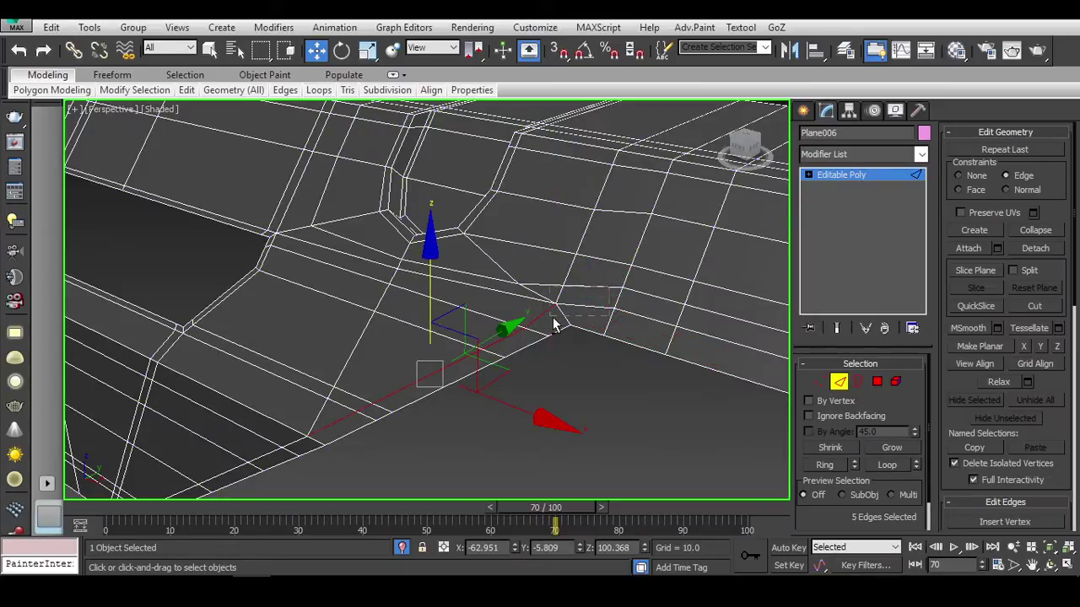
# Remove one edge from the loop selection and inspect the receiver's underside from a new angle.
pyautogui.keyDown('alt'); pyautogui.click(554, 325); pyautogui.keyUp('alt')
pyautogui.keyDown('alt'); pyautogui.moveTo(554, 325); pyautogui.dragTo(534, 388, button='middle'); pyautogui.keyUp('alt')
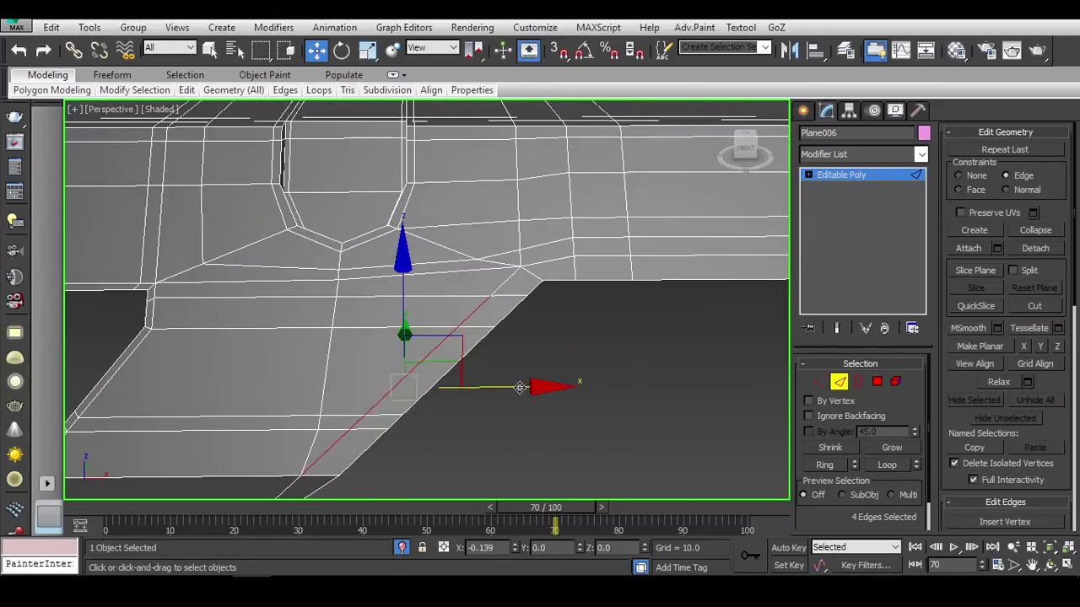
pyautogui.scroll(5, 473, 397)
pyautogui.scroll(-8, 478, 376)
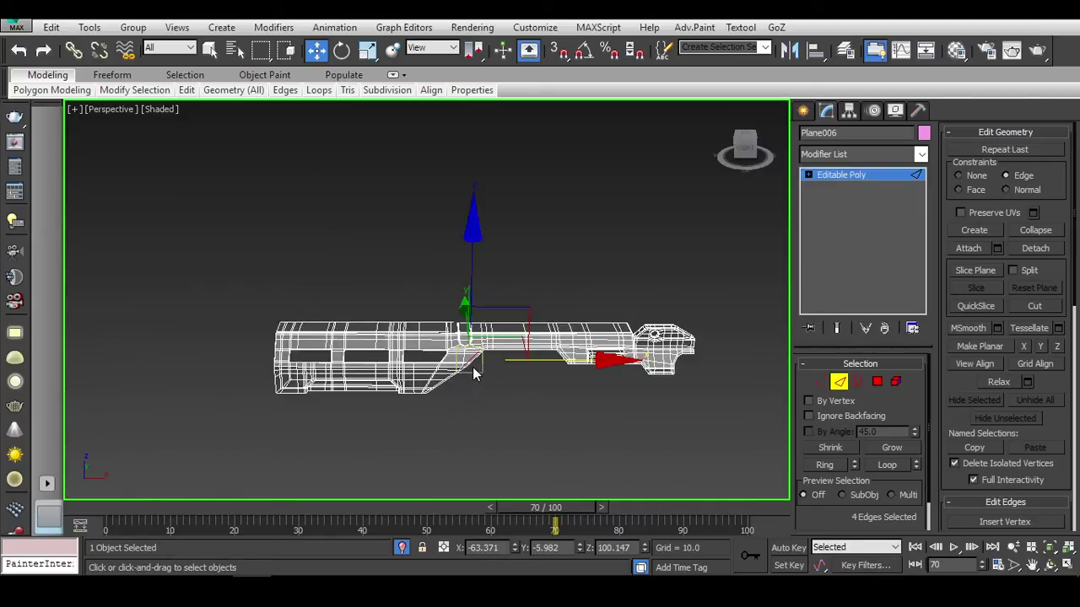
pyautogui.scroll(8, 475, 368)
pyautogui.scroll(-4, 479, 375)
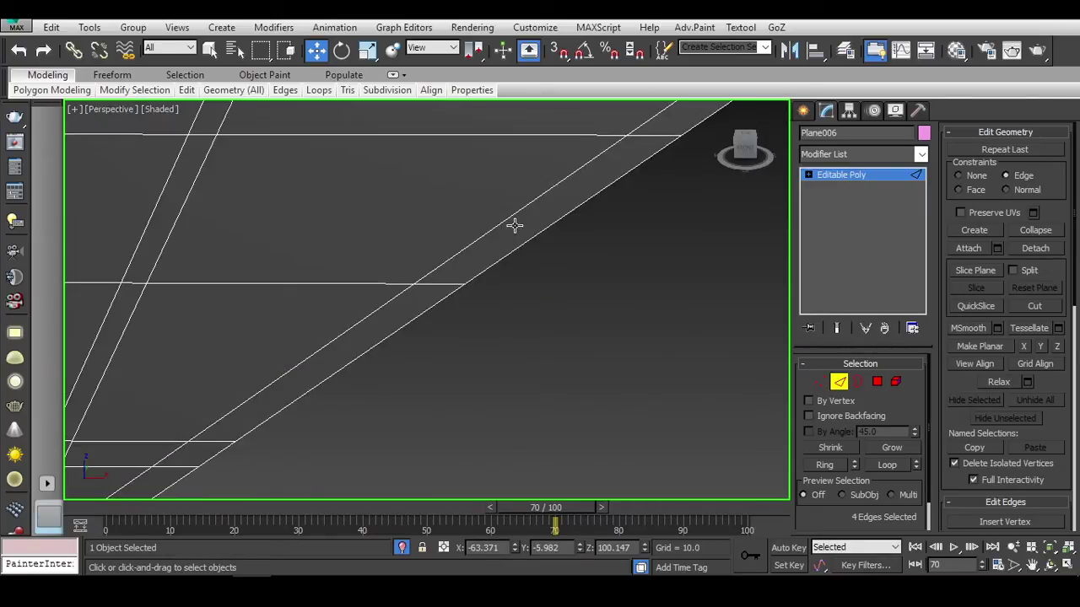
pyautogui.scroll(-5, 546, 251)
pyautogui.scroll(5, 548, 262)
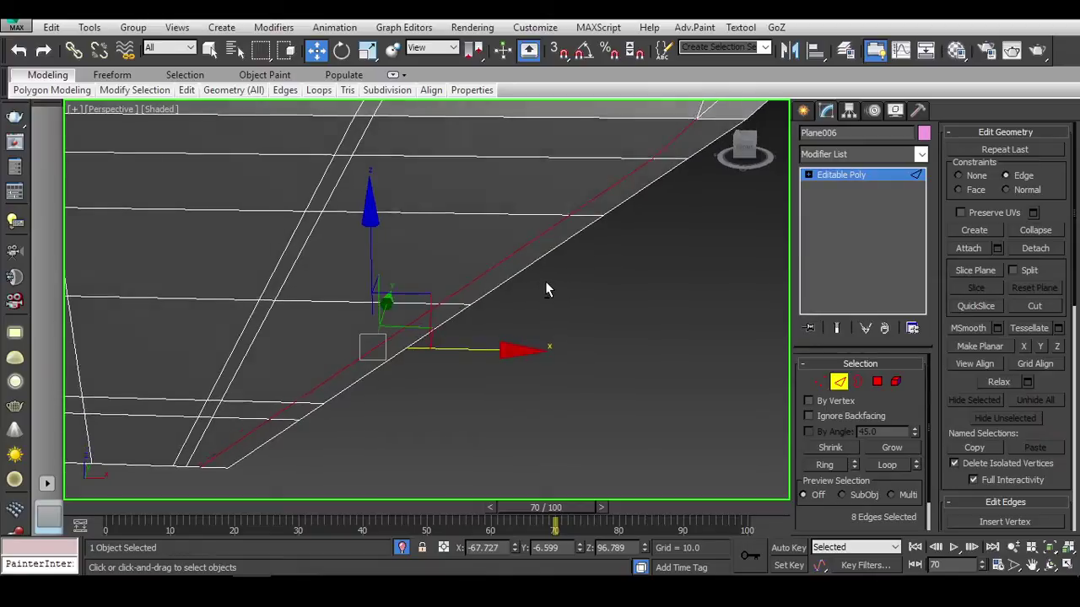
pyautogui.moveTo(535, 337); pyautogui.dragTo(536, 345, button='middle')
pyautogui.scroll(-3, 460, 363)
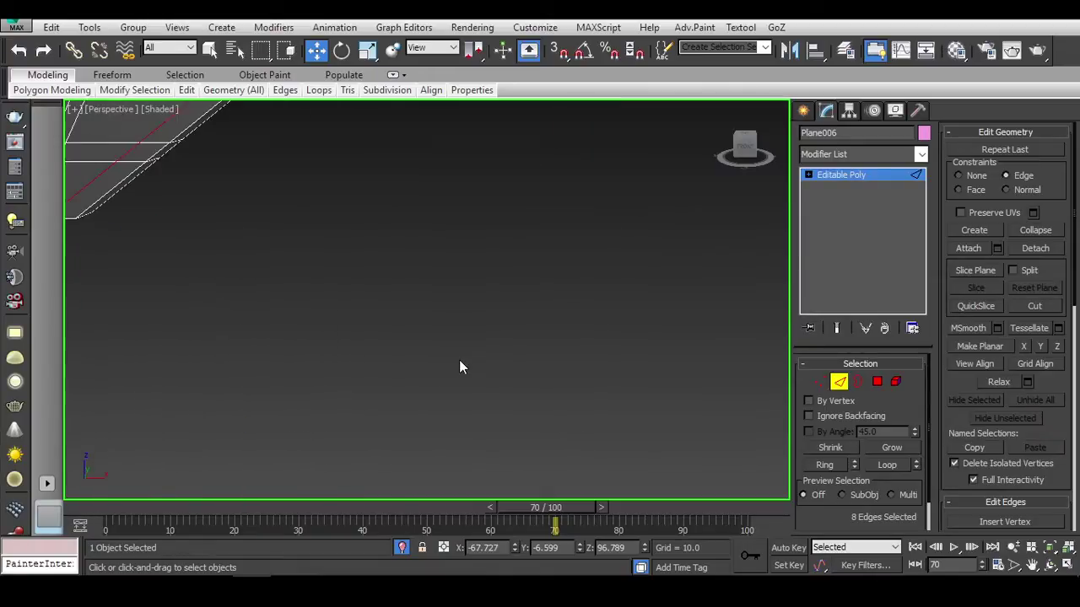
pyautogui.scroll(5, 461, 364)
# Switch to the Front view and bring the receiver's lower diagonal into view.
pyautogui.press('f')
pyautogui.scroll(-5, 590, 310)
pyautogui.moveTo(526, 342); pyautogui.dragTo(498, 363, button='middle')
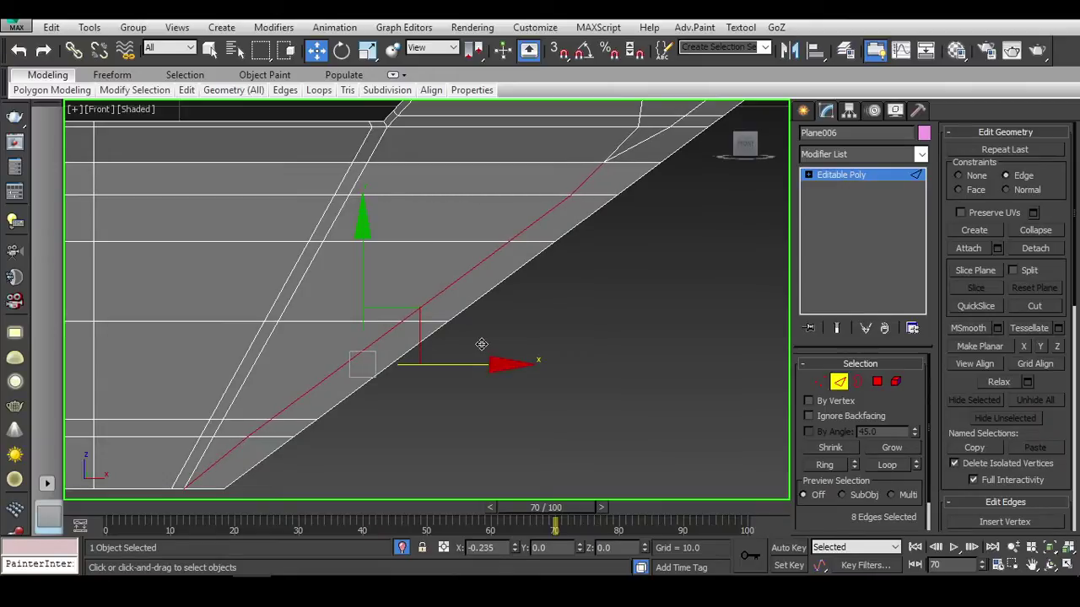
pyautogui.moveTo(481, 344); pyautogui.dragTo(548, 239, button='middle')
# Check the mesh's lower corner at Vertex level, then select the edges along the lower diagonal at Edge level.
pyautogui.press('1')
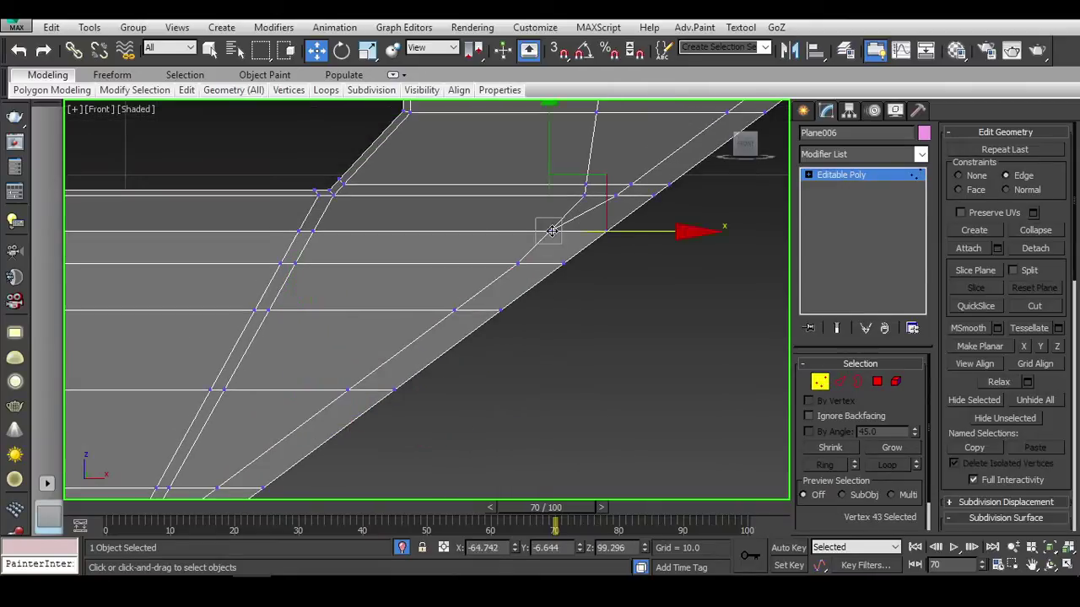
pyautogui.moveTo(639, 236); pyautogui.dragTo(610, 292, button='middle')
pyautogui.scroll(3, 610, 292)
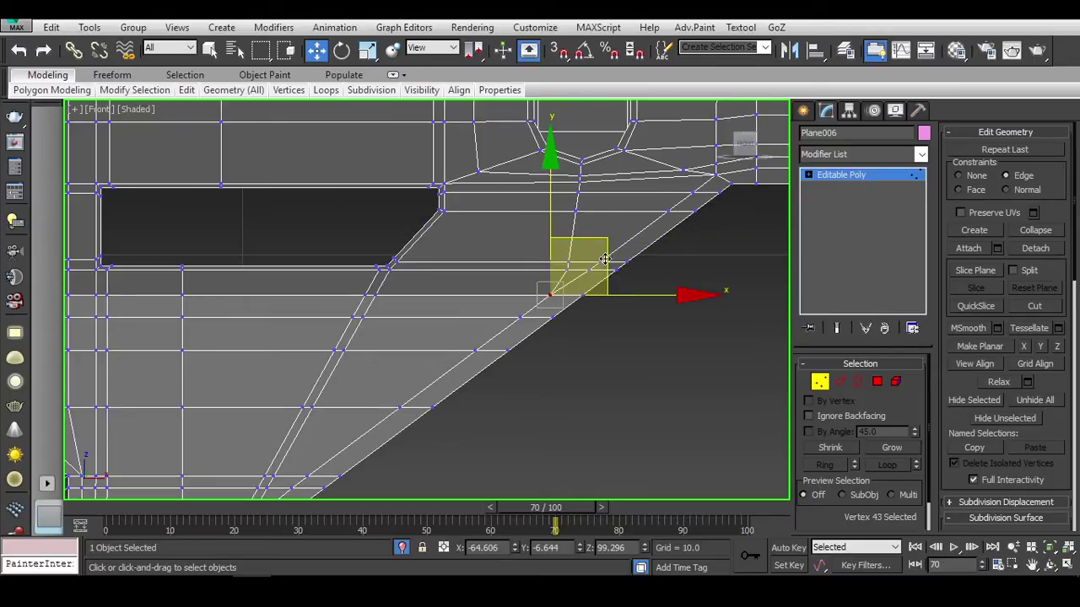
pyautogui.scroll(-3, 511, 301)
pyautogui.scroll(3, 359, 358)
pyautogui.press('2')
pyautogui.moveTo(359, 358); pyautogui.dragTo(439, 334, button='middle')
pyautogui.moveTo(463, 291); pyautogui.dragTo(513, 214, button='middle')
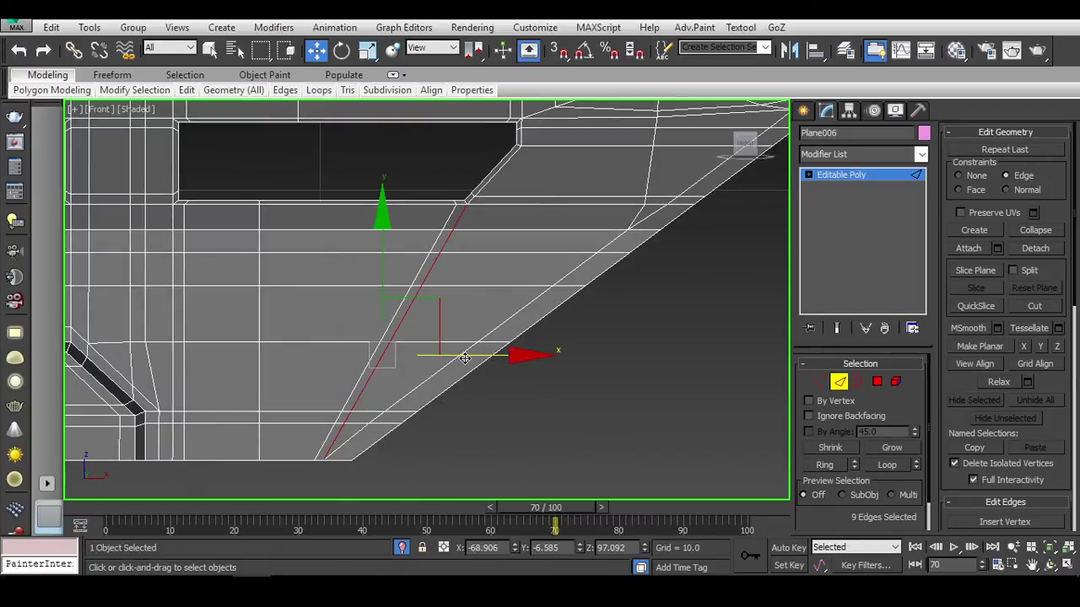
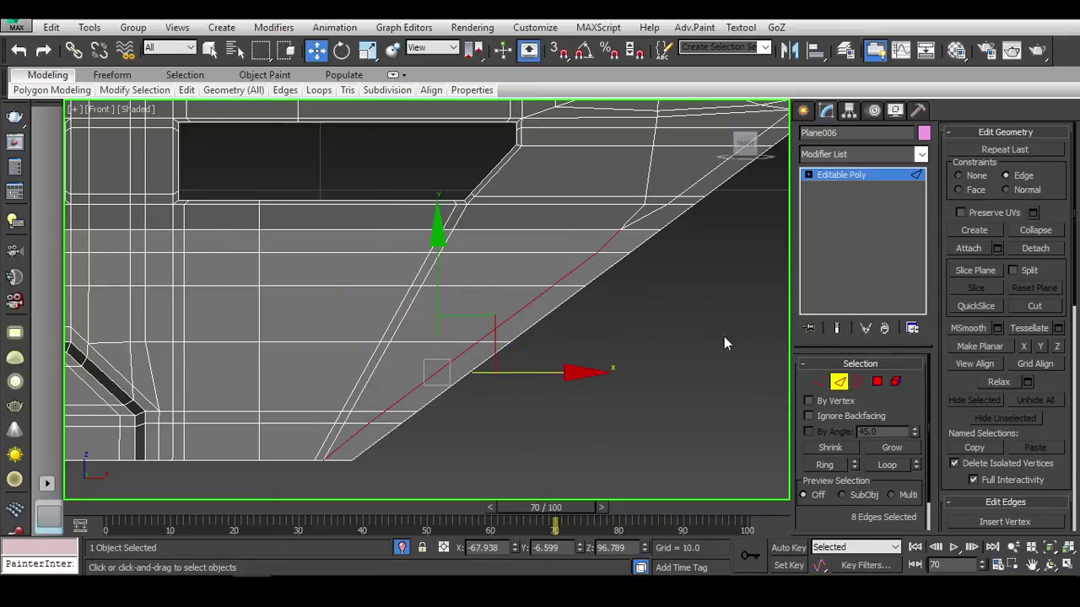
# Select the two edges at the slope's bottom corner and view them at an angle.
pyautogui.press('1')
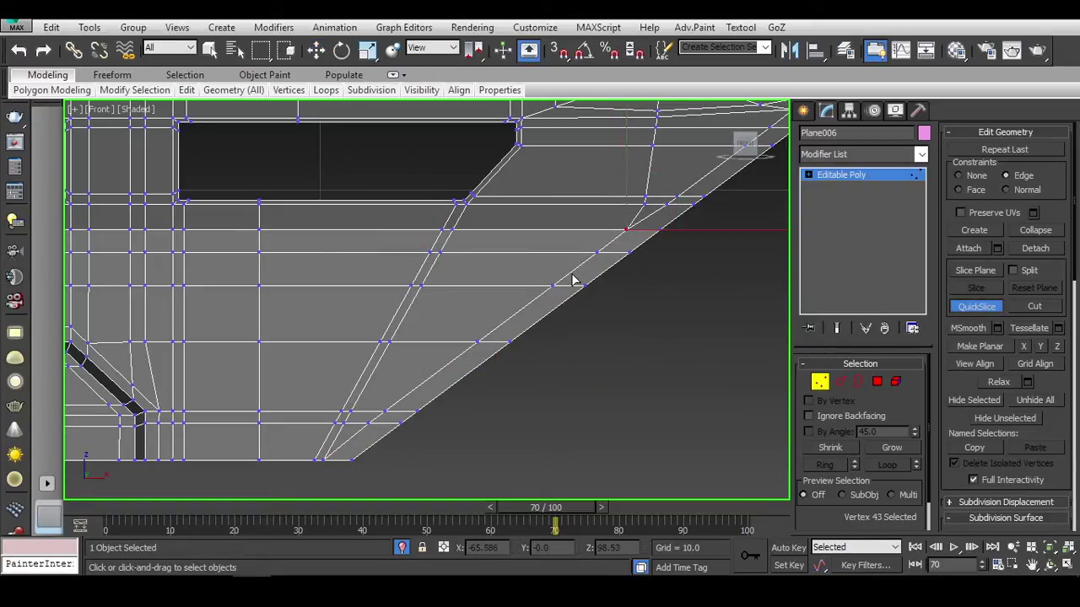
pyautogui.press('2')
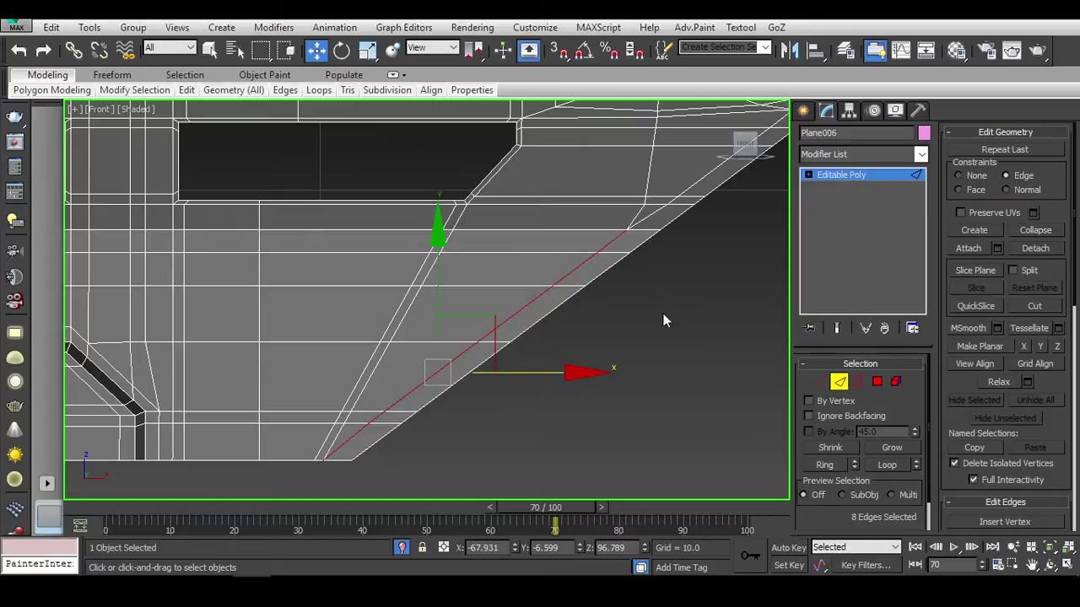
pyautogui.moveTo(399, 363); pyautogui.dragTo(346, 426)
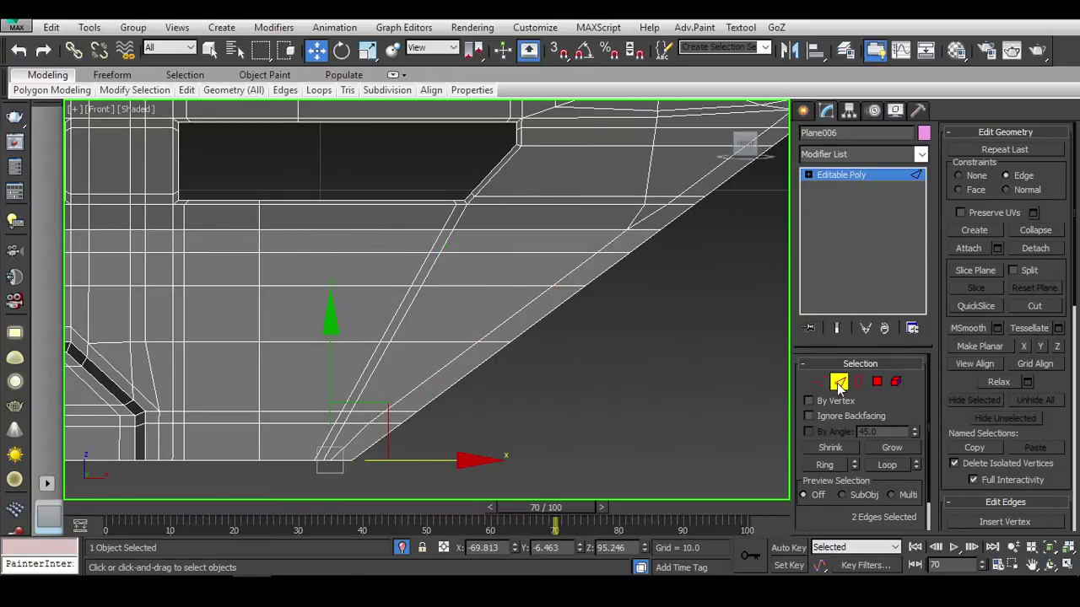
pyautogui.press('1')
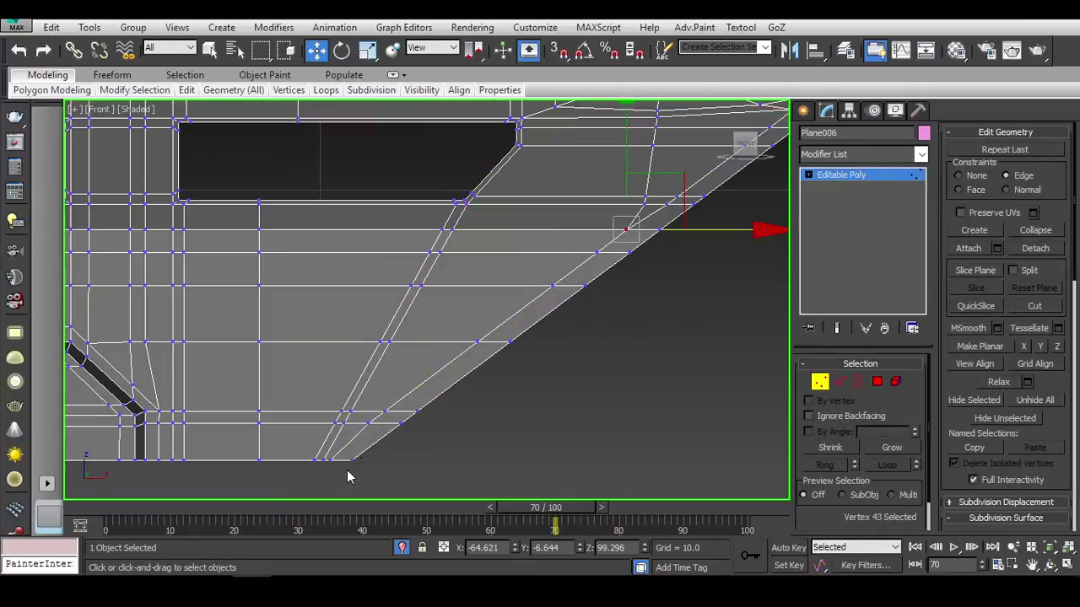
pyautogui.keyDown('alt'); pyautogui.moveTo(376, 460); pyautogui.dragTo(254, 386, button='middle'); pyautogui.keyUp('alt')
pyautogui.press('2')
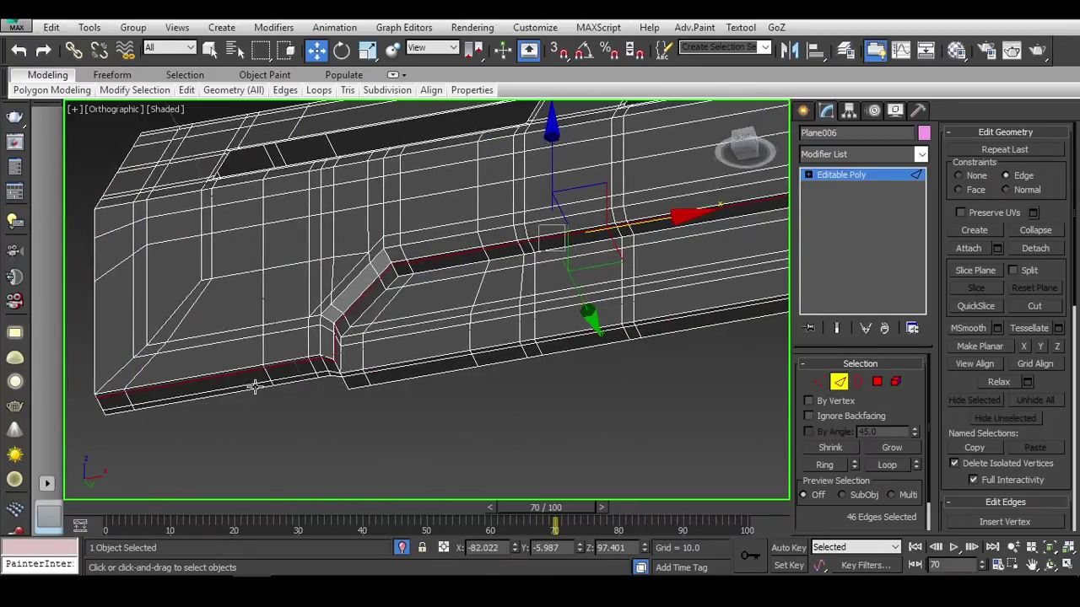
# Preview the NURMS-smoothed body, then reselect it to inspect the corner vertices.
pyautogui.hotkey('ctrl', 'BackSpace')
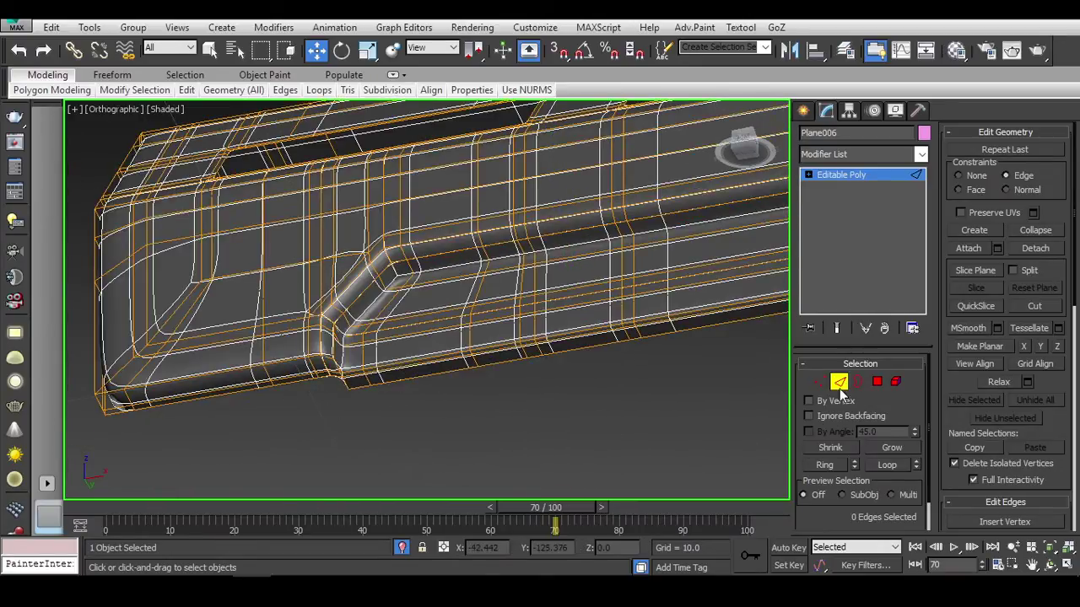
pyautogui.click(640, 412)
pyautogui.keyDown('alt'); pyautogui.moveTo(640, 413); pyautogui.dragTo(591, 383, button='middle'); pyautogui.keyUp('alt')
pyautogui.click(622, 291)
pyautogui.press('1')
pyautogui.moveTo(548, 312); pyautogui.dragTo(590, 391)
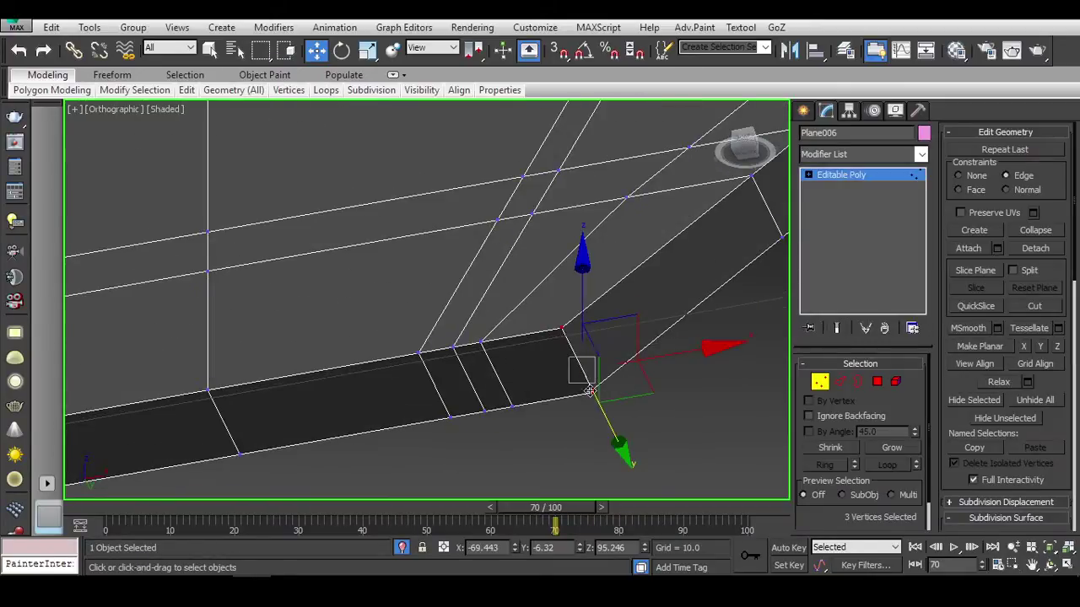
pyautogui.scroll(-5, 968, 422)
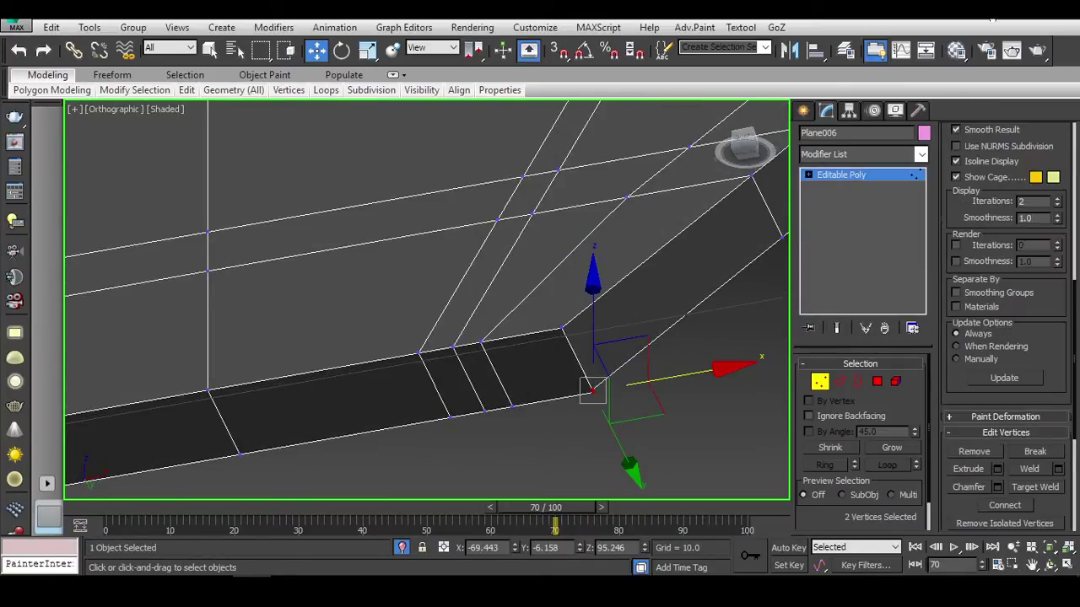
# Re-check the smoothed slope corner's shading from several angles.
pyautogui.press('1')
pyautogui.hotkey('ctrl', 'BackSpace')
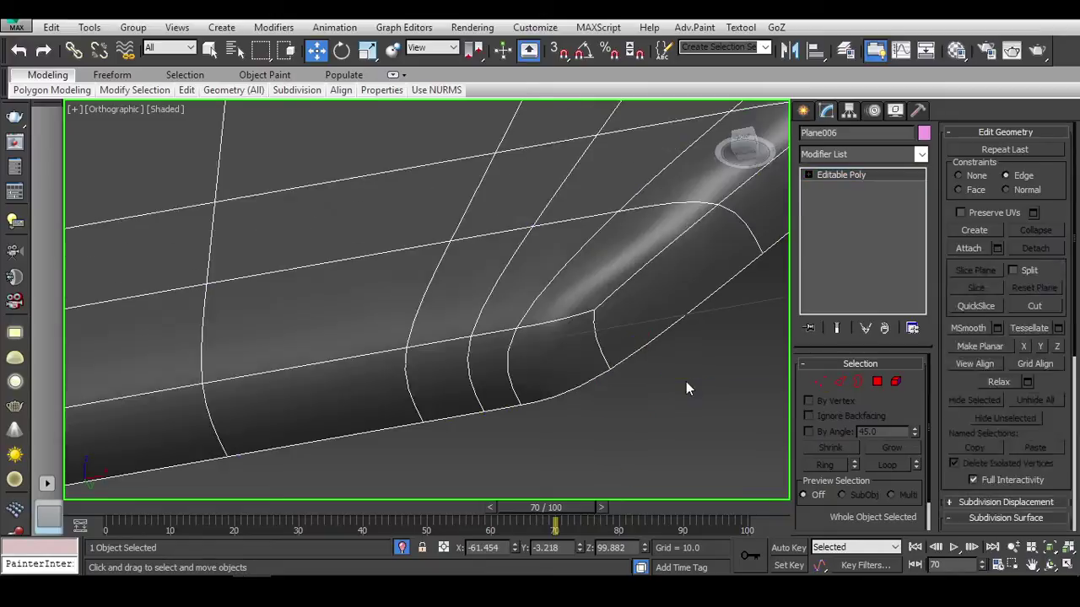
pyautogui.click(686, 381)
pyautogui.keyDown('alt'); pyautogui.moveTo(686, 382); pyautogui.dragTo(506, 405, button='middle'); pyautogui.keyUp('alt')
pyautogui.click(633, 351)
pyautogui.click(506, 405)
pyautogui.scroll(2, 439, 394)
pyautogui.keyDown('alt'); pyautogui.moveTo(440, 390); pyautogui.dragTo(554, 317, button='middle'); pyautogui.keyUp('alt')
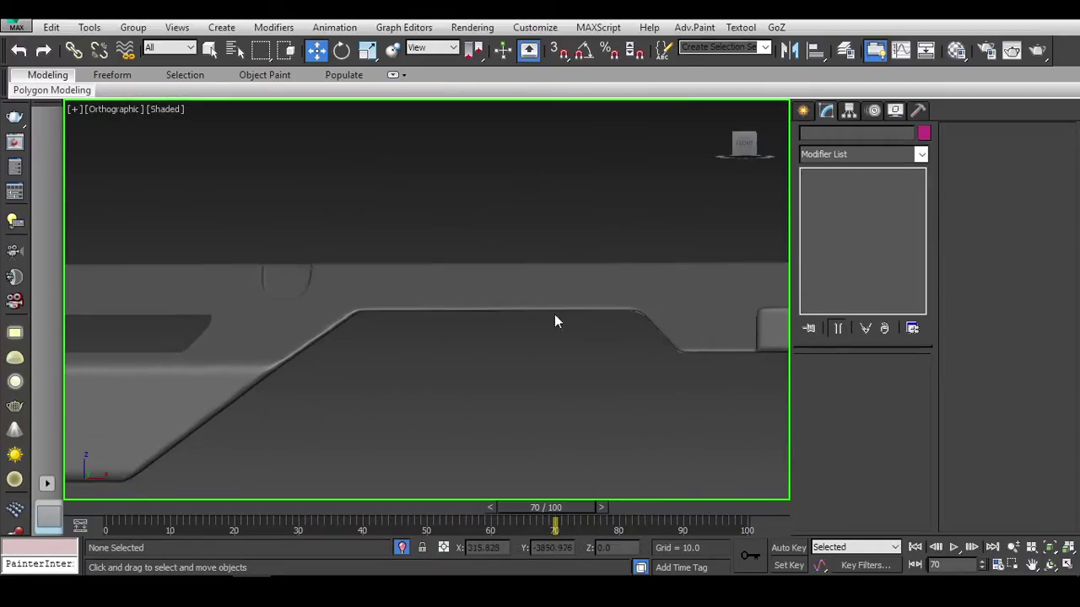
# Reselect the rifle body and bring its long side into view.
pyautogui.click(688, 319)
pyautogui.scroll(-2, 687, 319)
pyautogui.moveTo(523, 388); pyautogui.dragTo(644, 320, button='middle')
pyautogui.scroll(3, 446, 343)
pyautogui.scroll(2, 325, 398)
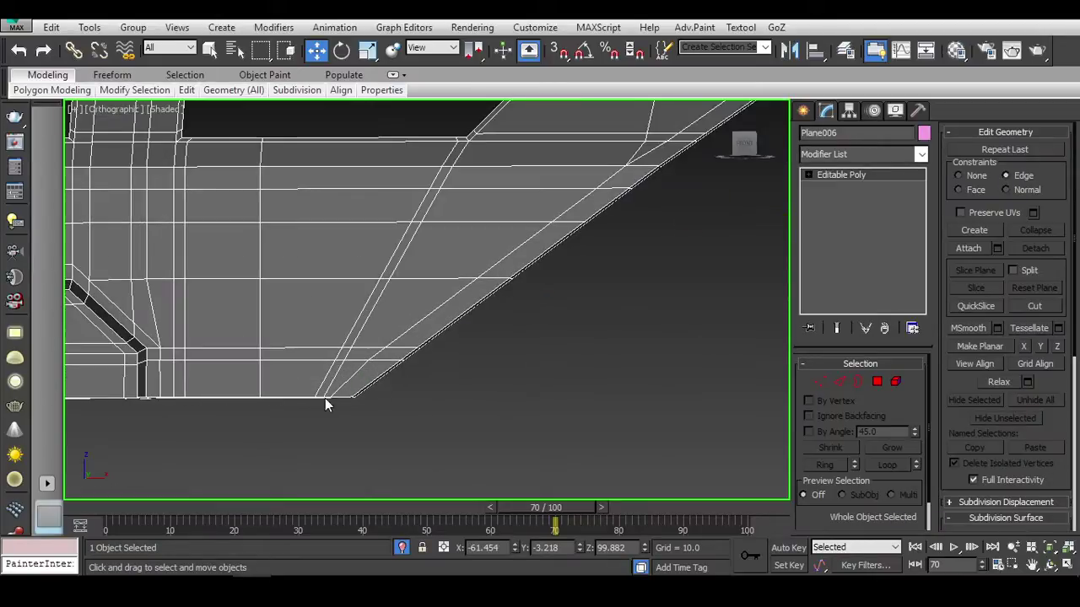
pyautogui.scroll(-2, 325, 403)
pyautogui.scroll(3, 333, 395)
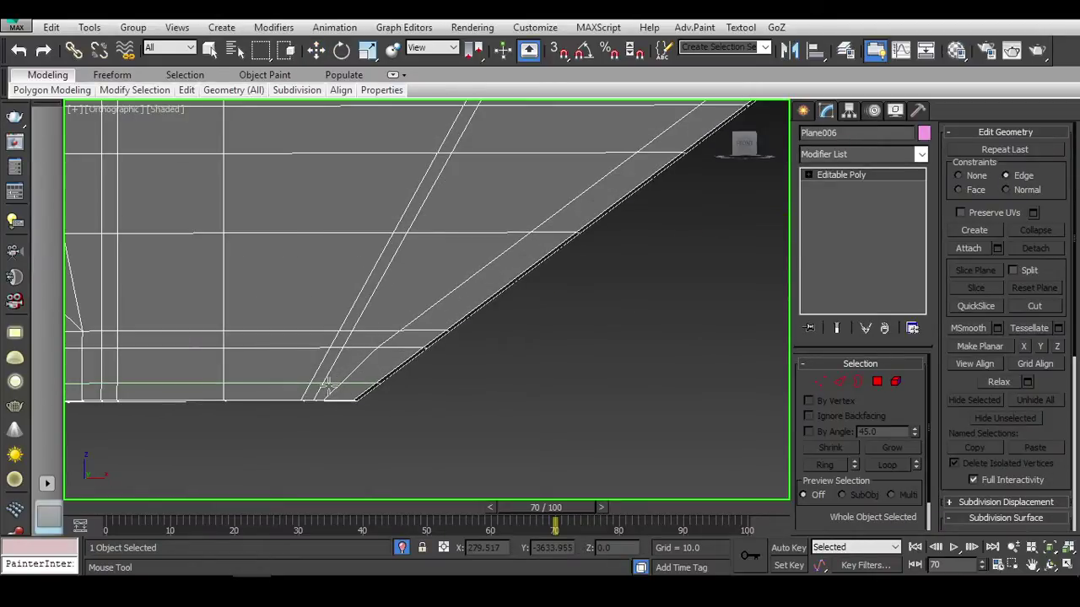
pyautogui.scroll(-2, 396, 403)
pyautogui.keyDown('alt'); pyautogui.moveTo(410, 414); pyautogui.dragTo(352, 407, button='middle'); pyautogui.keyUp('alt')
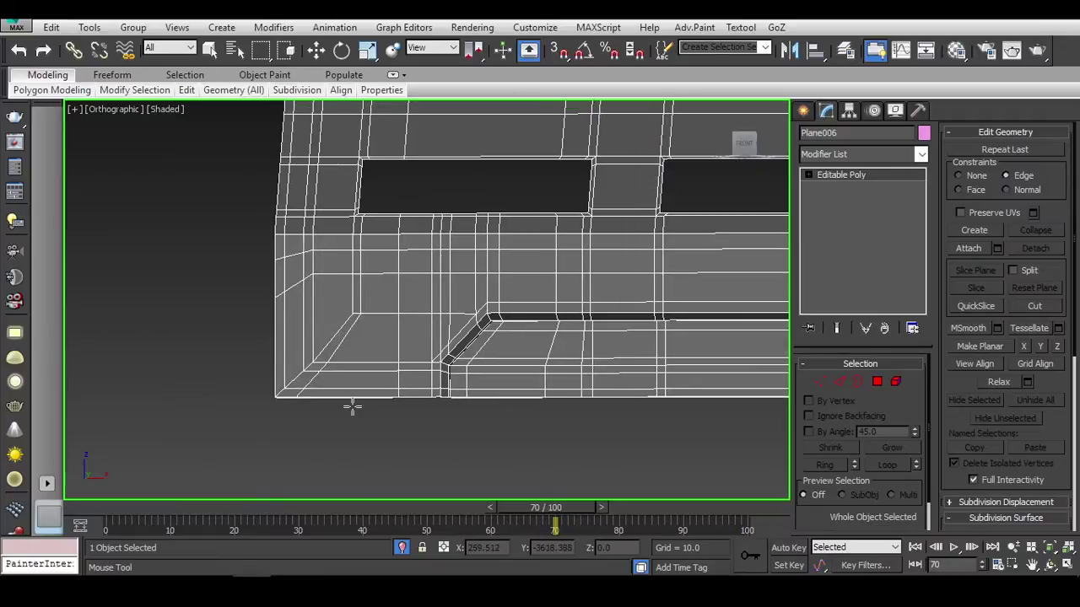
# Toggle the smoothing preview and frame the whole model in Front view.
pyautogui.press('w')
pyautogui.hotkey('ctrl', 'q')
pyautogui.scroll(-2, 397, 418)
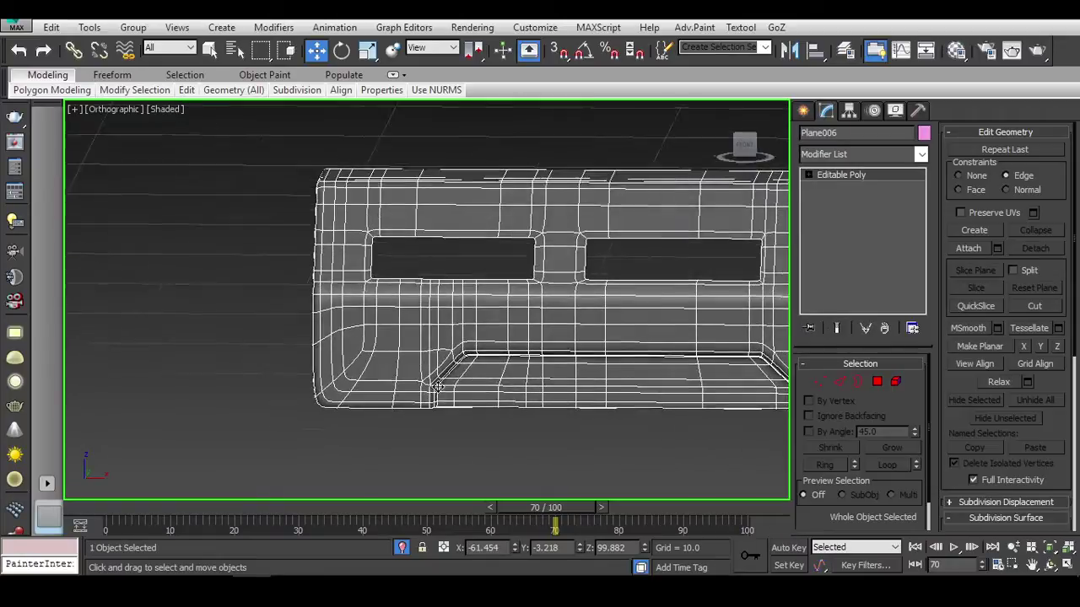
pyautogui.press('z')
pyautogui.press('f')
pyautogui.click(369, 312)
pyautogui.scroll(5, 369, 312)
# Unhide all objects, then hide Plane006 and undo the hide with Ctrl+Z.
pyautogui.rightClick(411, 221)
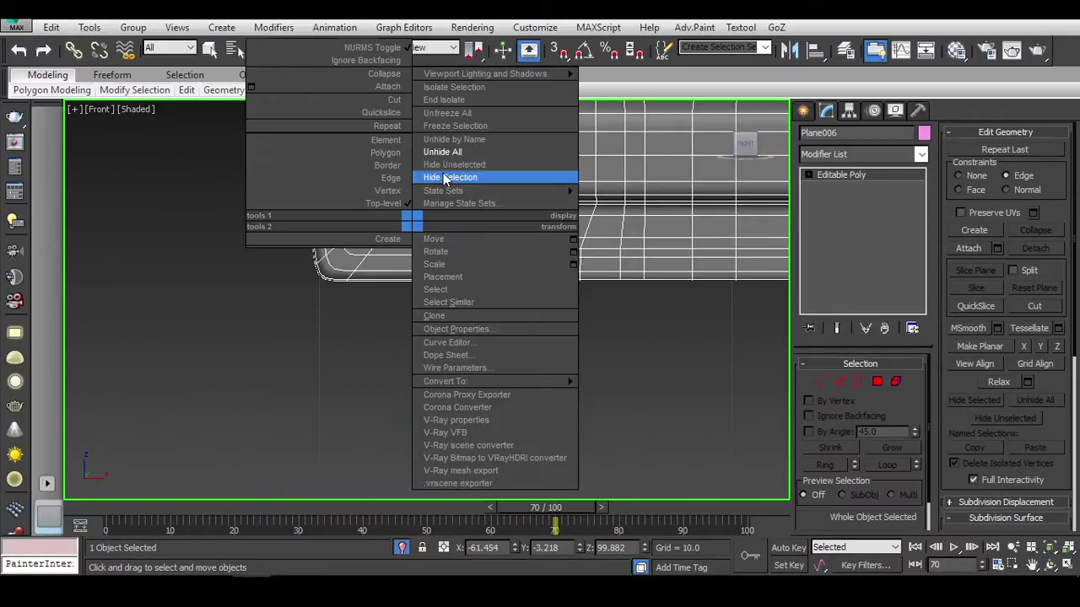
pyautogui.click(443, 152)
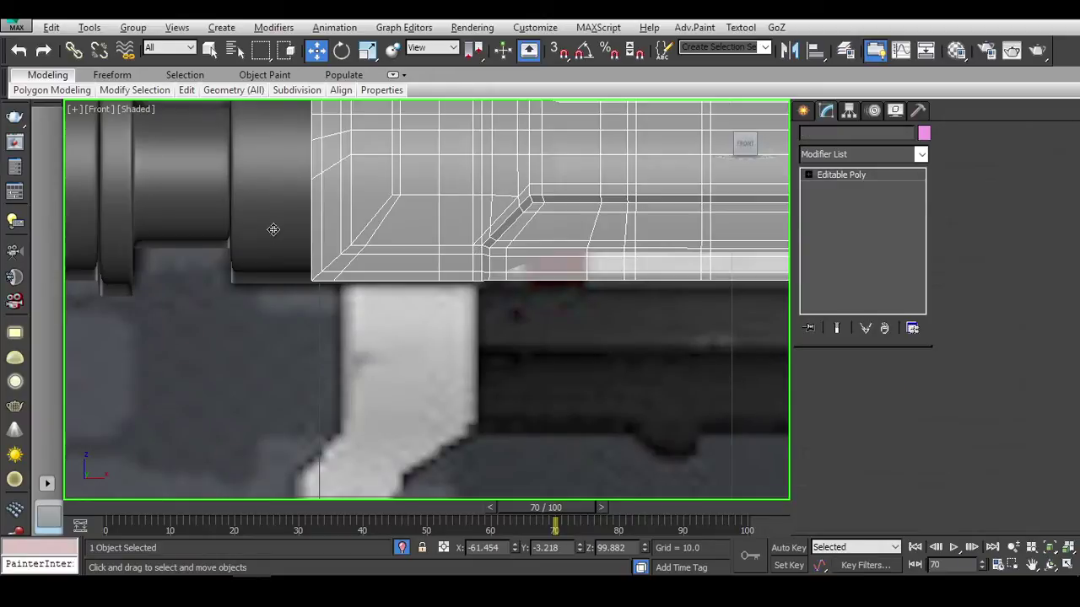
pyautogui.rightClick(279, 215)
pyautogui.click(329, 176)
pyautogui.hotkey('ctrl', 'z')
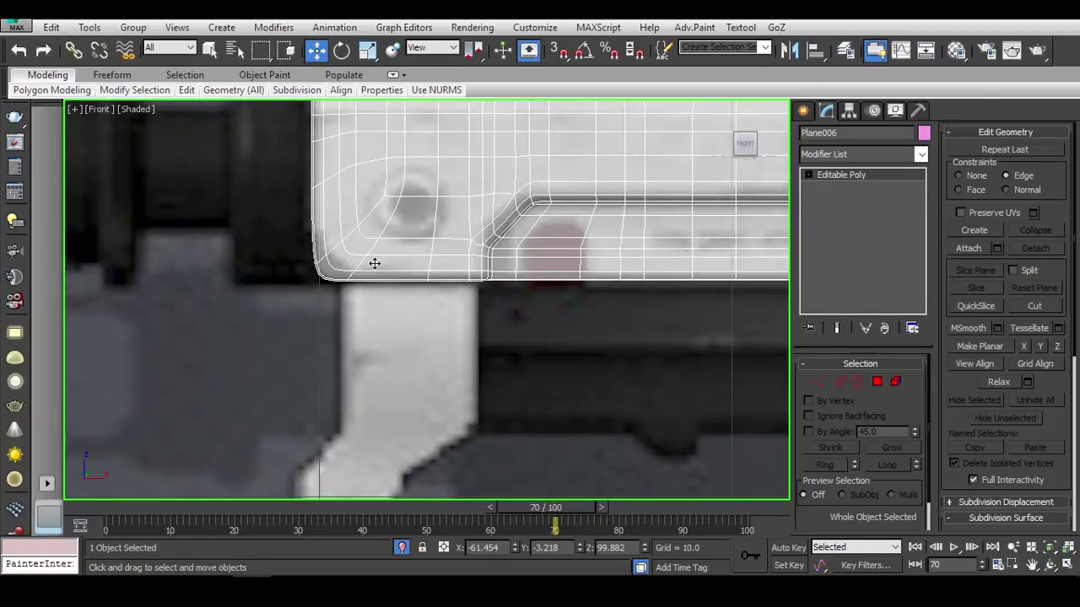
pyautogui.scroll(-3, 498, 203)
pyautogui.keyDown('alt'); pyautogui.moveTo(497, 202); pyautogui.dragTo(516, 302, button='middle'); pyautogui.keyUp('alt')
pyautogui.scroll(5, 500, 284)
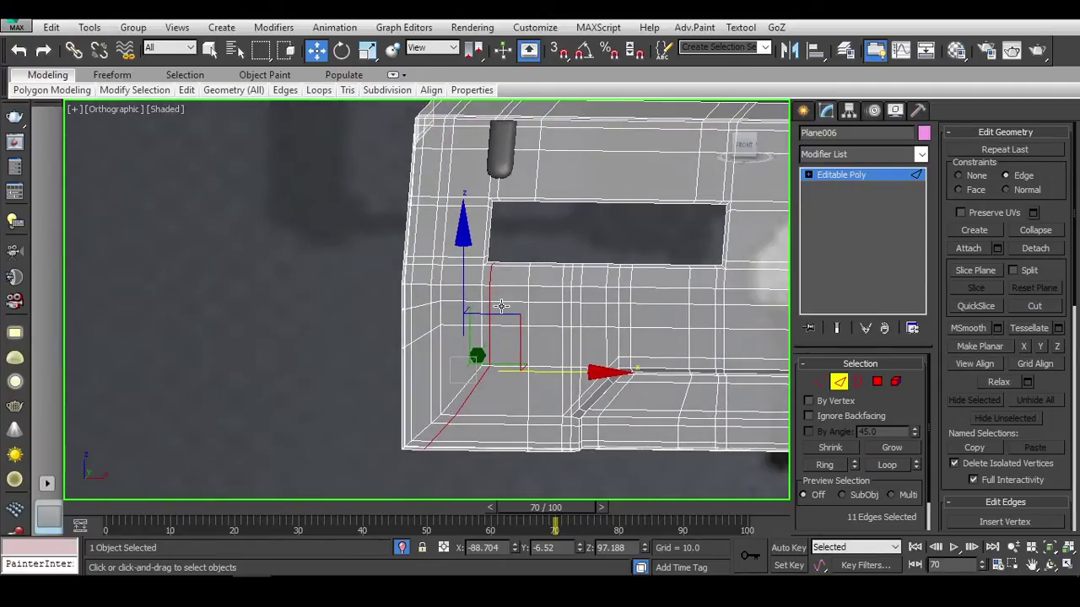
# Cut a new edge across the rifle body's front lower corner.
pyautogui.press('1')
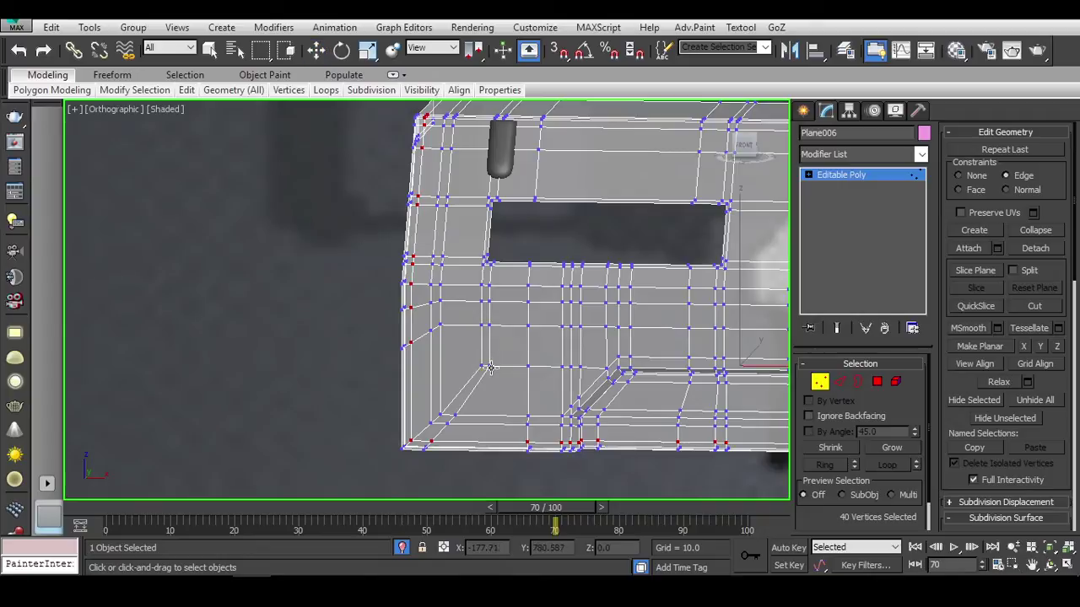
pyautogui.press('w')
pyautogui.press('2')
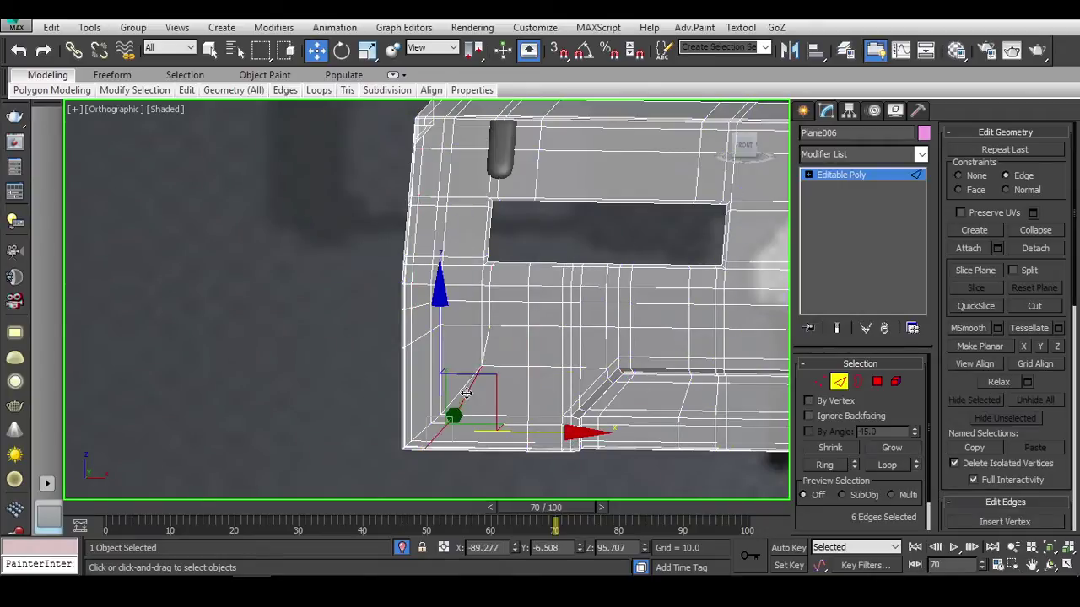
pyautogui.hotkey('ctrl', 'q')
pyautogui.hotkey('ctrl', 'q')
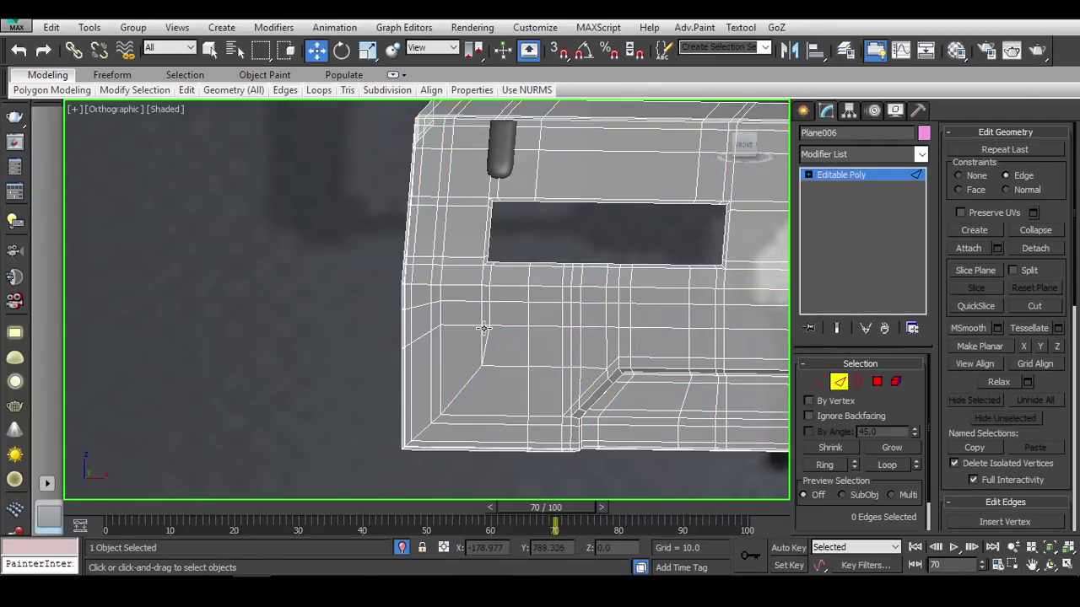
pyautogui.scroll(3, 480, 343)
pyautogui.moveTo(480, 342); pyautogui.dragTo(453, 360, button='middle')
pyautogui.scroll(2, 485, 357)
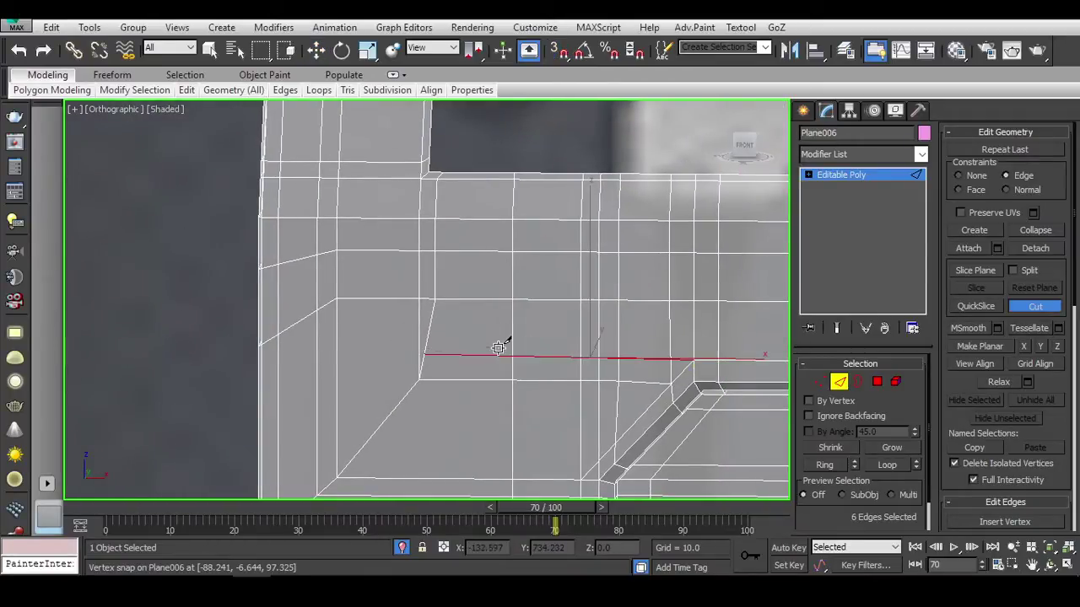
pyautogui.press('w')
# Select the newly cut edge and the vertical edge loop beside it.
pyautogui.click(426, 354)
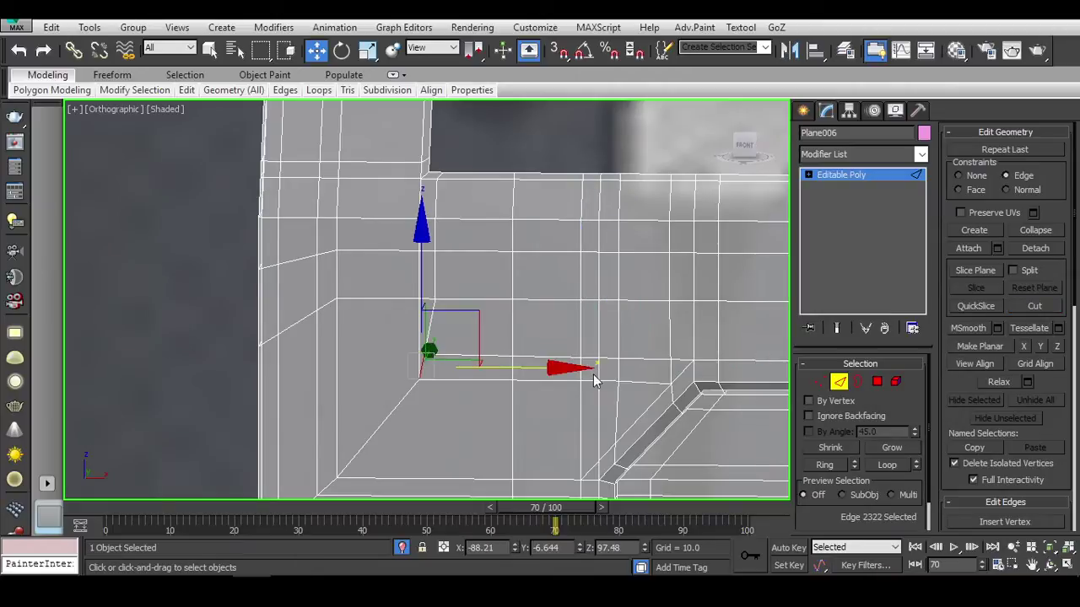
pyautogui.press('1')
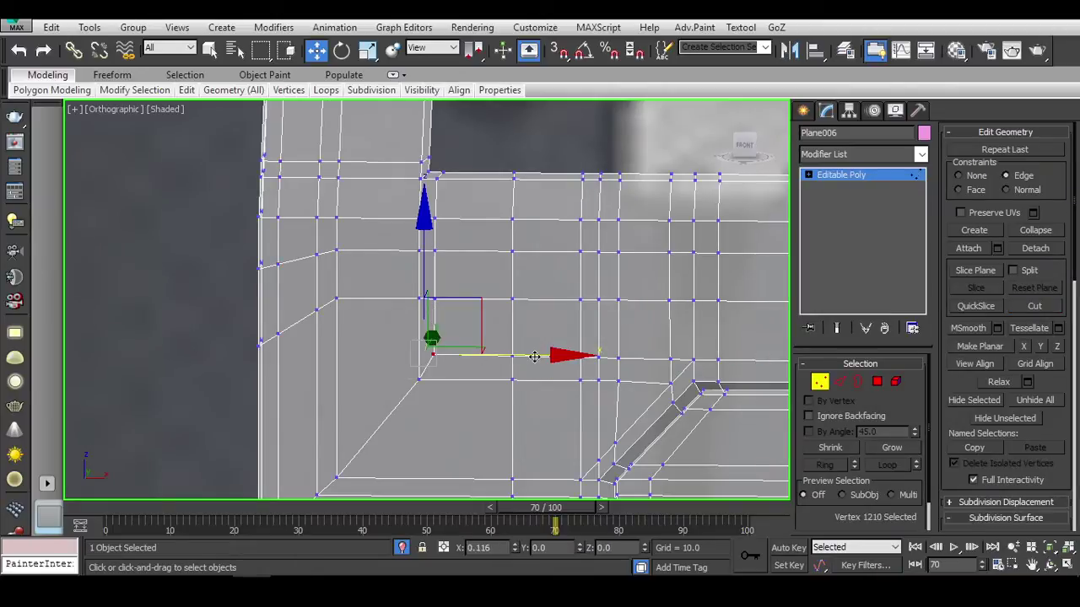
pyautogui.press('2')
pyautogui.doubleClick(668, 309)
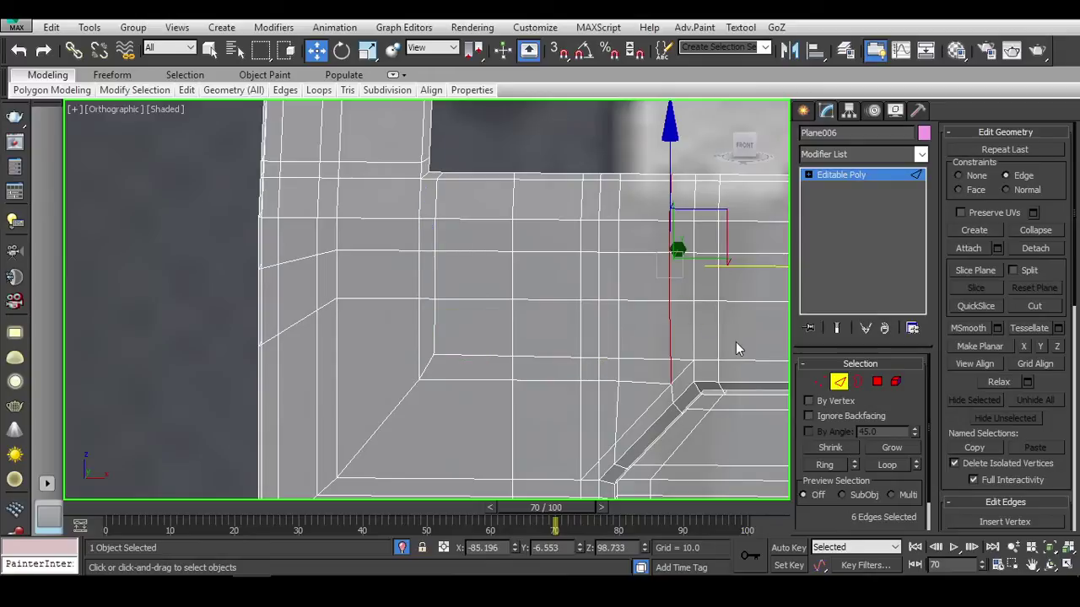
pyautogui.click(736, 341)
pyautogui.moveTo(735, 342); pyautogui.dragTo(714, 326, button='middle')
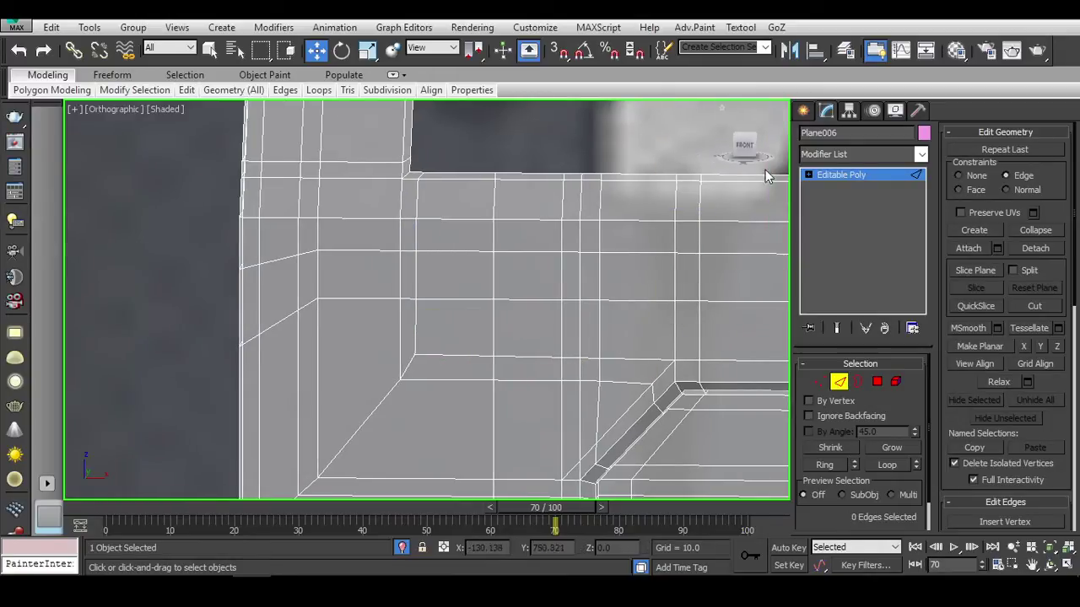
# In Front view, select the vertical and corner edge loops to check flow.
pyautogui.click(742, 150)
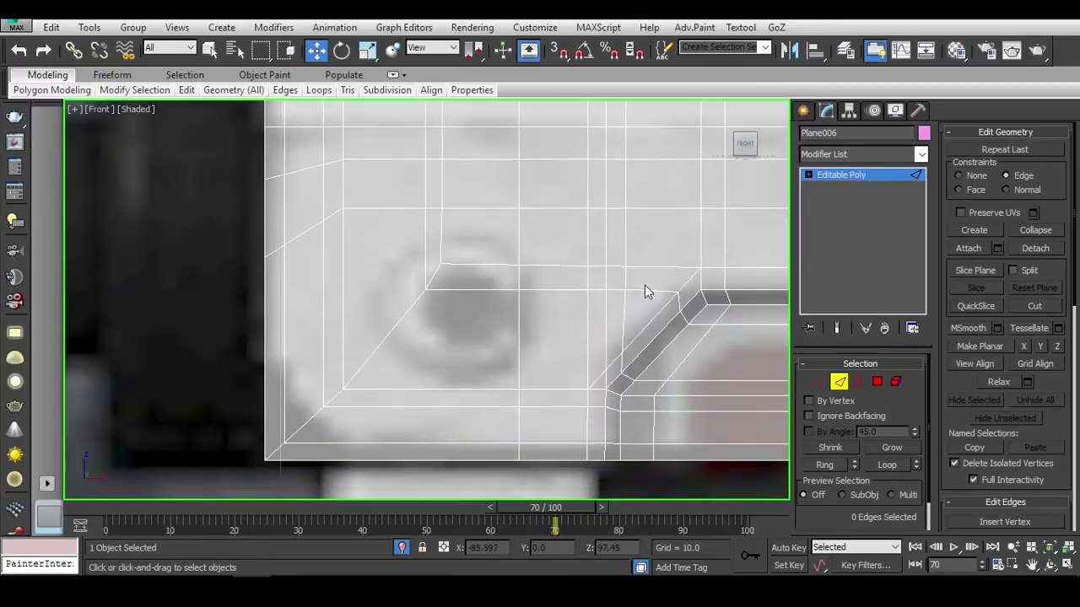
pyautogui.click(602, 380)
pyautogui.click(586, 353)
pyautogui.doubleClick(590, 343)
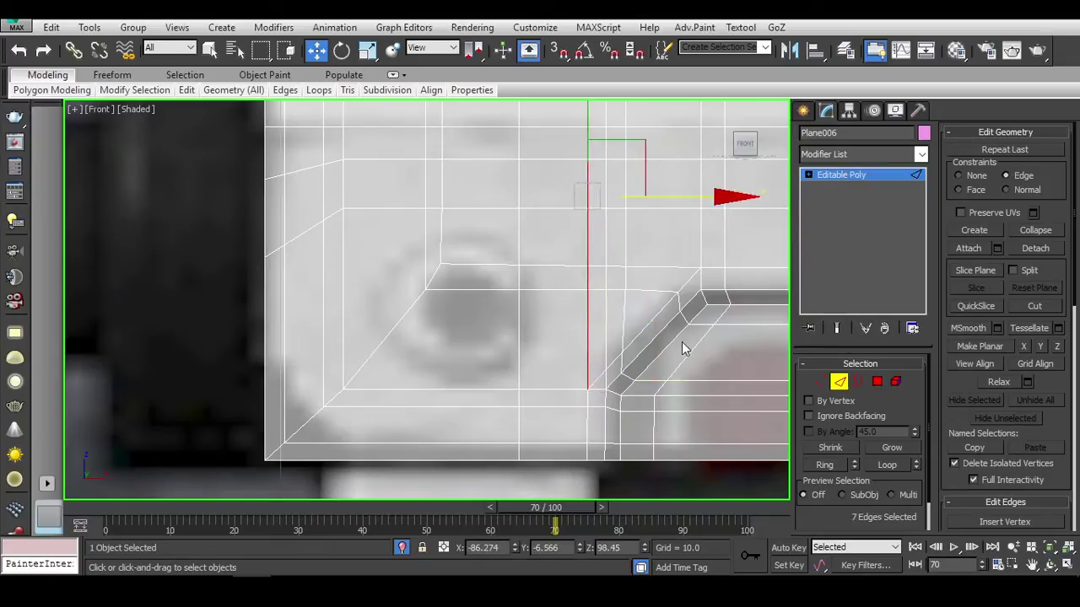
pyautogui.scroll(4, 569, 342)
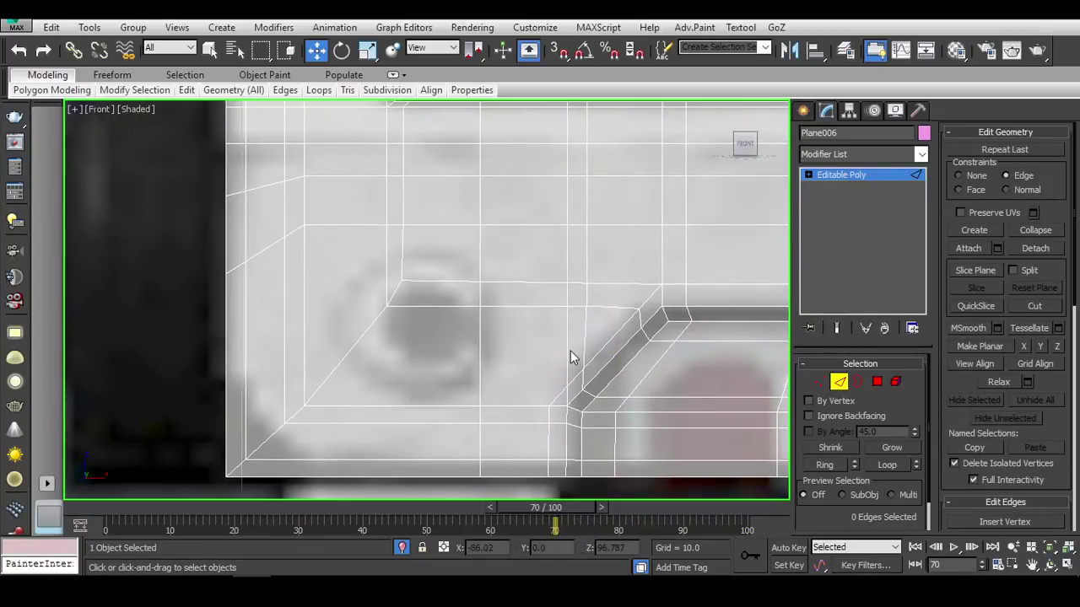
pyautogui.doubleClick(616, 358)
pyautogui.moveTo(616, 359); pyautogui.dragTo(579, 374, button='middle')
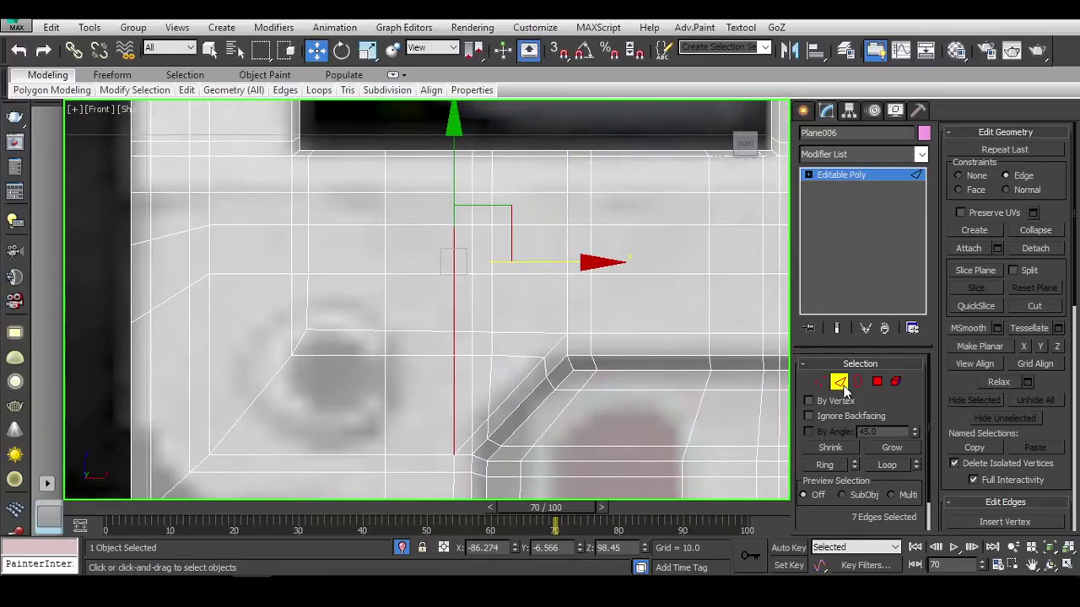
pyautogui.scroll(-5, 402, 161)
# Compare Plane006 with the reference using wireframe and edged-faces display.
pyautogui.click(484, 246)
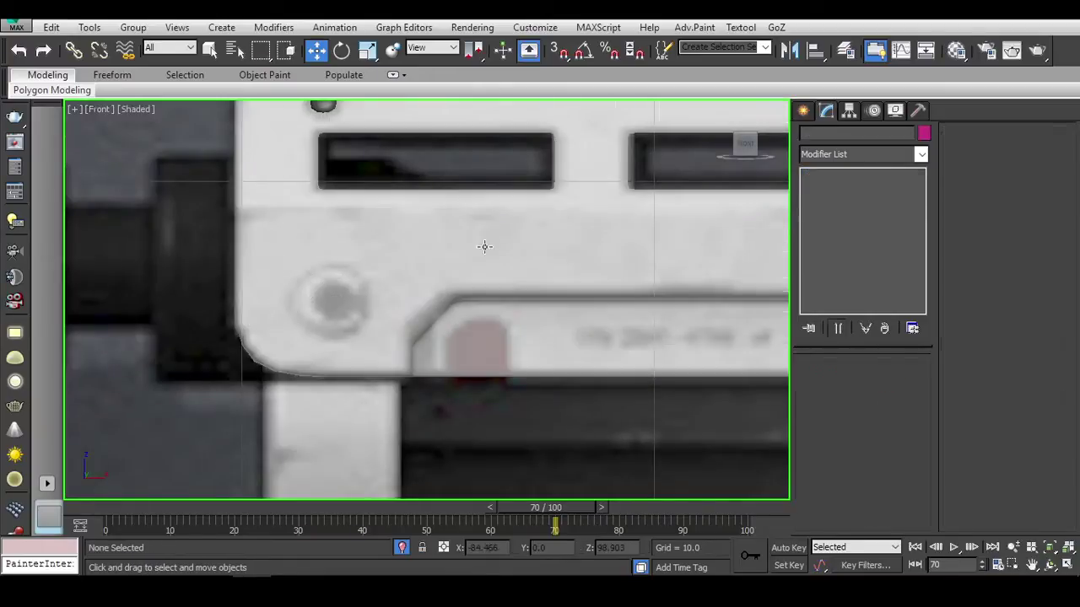
pyautogui.press('F3')
pyautogui.press('F3')
pyautogui.press('F4')
pyautogui.click(496, 265)
pyautogui.scroll(2, 474, 313)
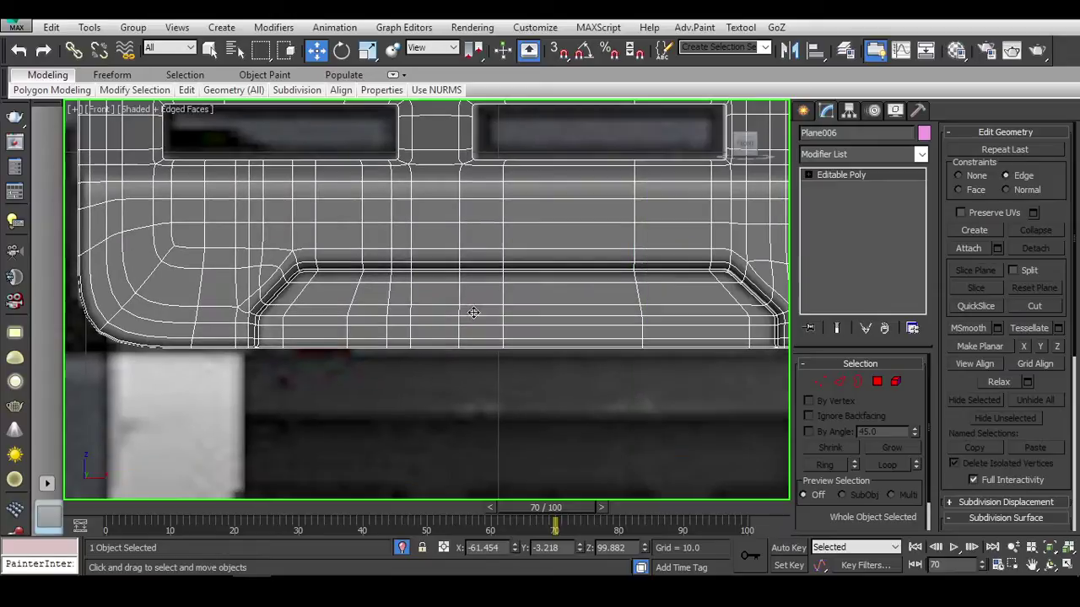
pyautogui.click(602, 410)
pyautogui.press('F4')
pyautogui.scroll(-2, 535, 380)
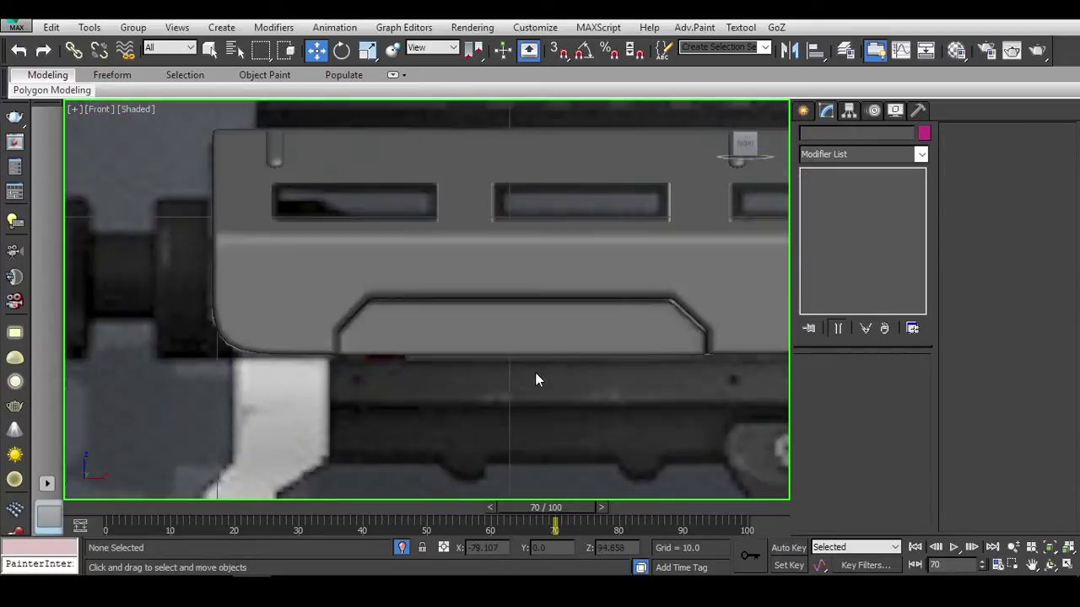
pyautogui.scroll(-3, 535, 379)
pyautogui.scroll(5, 486, 331)
pyautogui.scroll(-2, 555, 323)
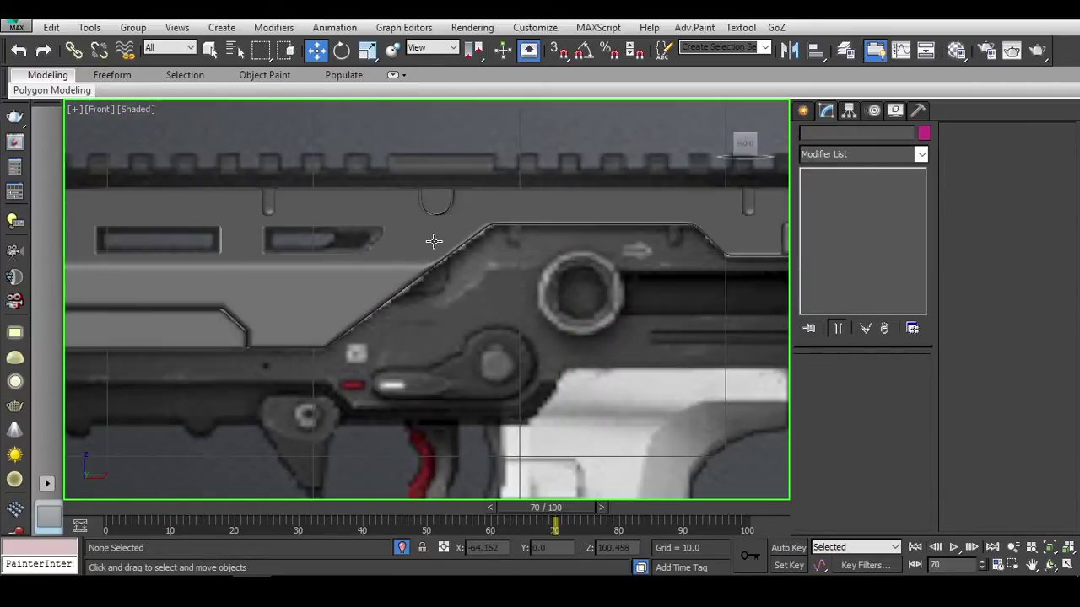
# Toggle Plane006's selection to compare it against the reference from an angle.
pyautogui.click(555, 323)
pyautogui.keyDown('alt'); pyautogui.moveTo(555, 323); pyautogui.dragTo(516, 328, button='middle'); pyautogui.keyUp('alt')
pyautogui.click(616, 328)
pyautogui.scroll(1, 616, 328)
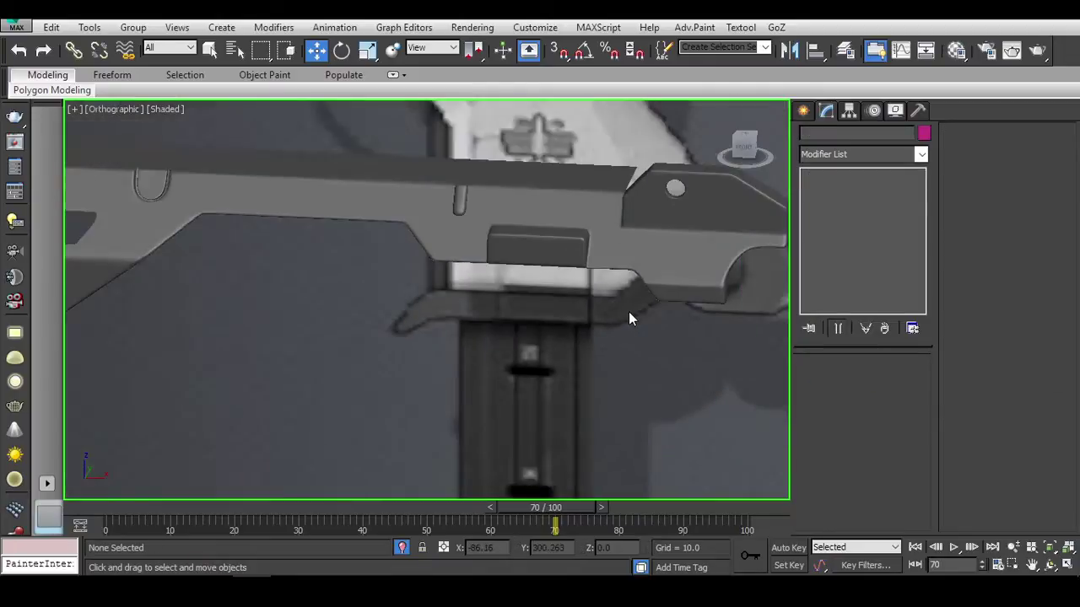
pyautogui.click(628, 312)
pyautogui.scroll(-2, 555, 345)
pyautogui.scroll(5, 548, 341)
pyautogui.click(555, 288)
pyautogui.click(555, 289)
pyautogui.scroll(-3, 582, 297)
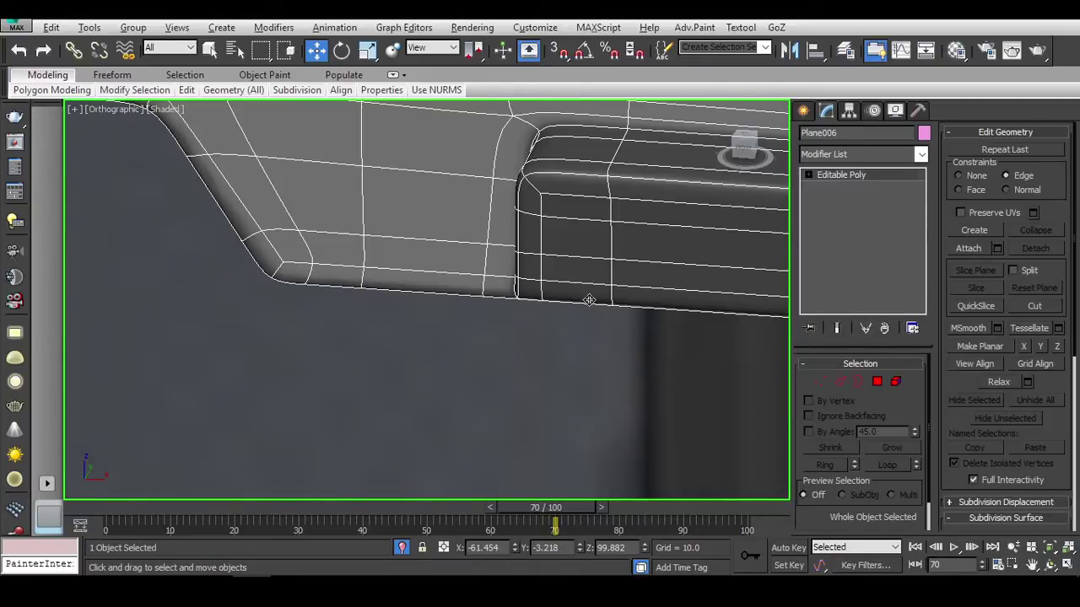
pyautogui.scroll(4, 604, 373)
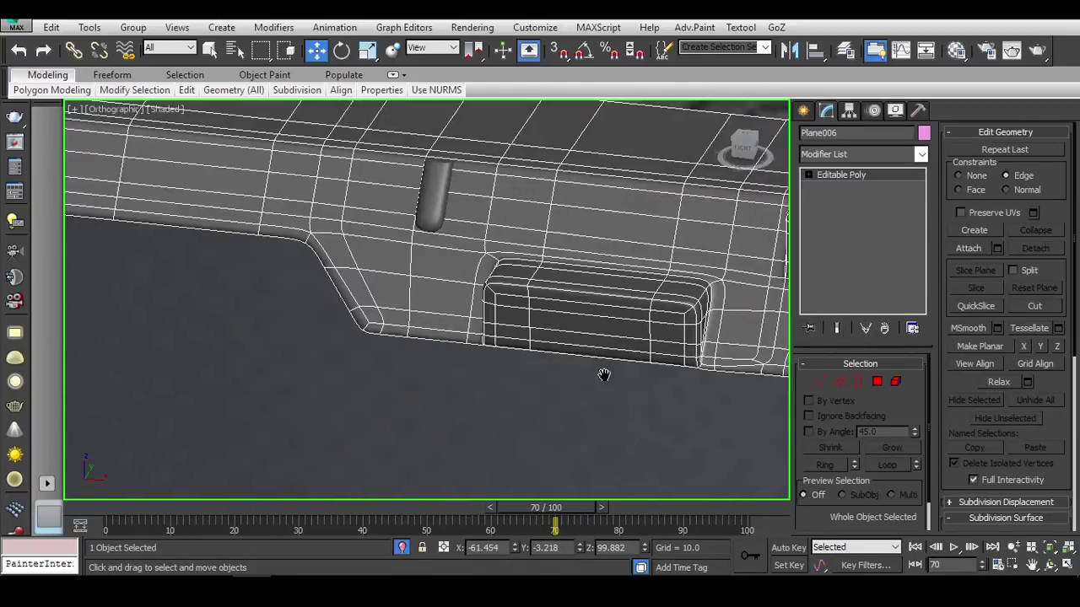
pyautogui.keyDown('alt'); pyautogui.moveTo(605, 374); pyautogui.dragTo(544, 341, button='middle'); pyautogui.keyUp('alt')
# Select the recess block's edge loop and inspect it with NURMS smoothing.
pyautogui.press('2')
pyautogui.click(567, 390)
pyautogui.doubleClick(523, 359)
pyautogui.click(666, 341)
pyautogui.hotkey('ctrl', 'BackSpace')
pyautogui.keyDown('alt'); pyautogui.moveTo(666, 342); pyautogui.dragTo(628, 354, button='middle'); pyautogui.keyUp('alt')
pyautogui.press('2')
pyautogui.keyDown('alt'); pyautogui.moveTo(787, 413); pyautogui.dragTo(547, 405, button='middle'); pyautogui.keyUp('alt')
pyautogui.scroll(-3, 627, 378)
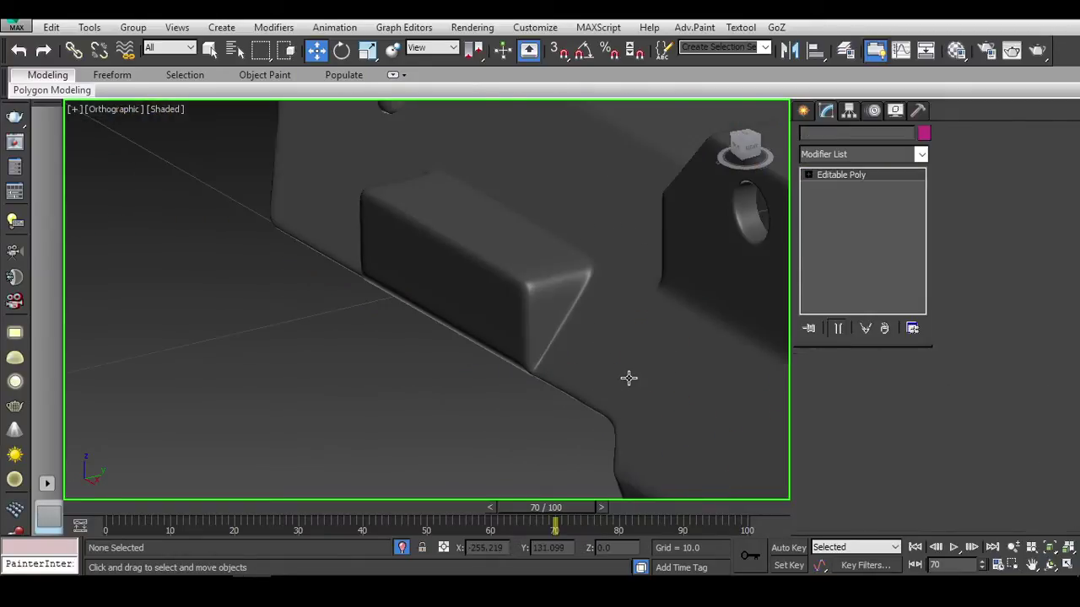
pyautogui.keyDown('alt'); pyautogui.moveTo(627, 379); pyautogui.dragTo(633, 397, button='middle'); pyautogui.keyUp('alt')
pyautogui.scroll(5, 641, 420)
pyautogui.scroll(-5, 641, 419)
# Select the edge loop running along the lower strip.
pyautogui.press('2')
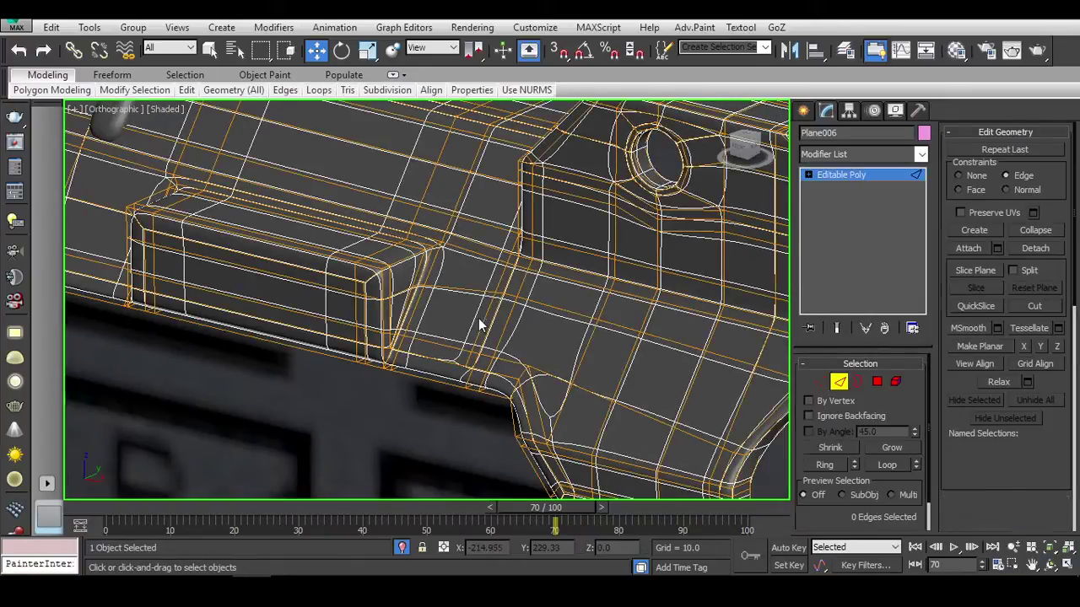
pyautogui.hotkey('ctrl', 'BackSpace')
pyautogui.doubleClick(488, 316)
pyautogui.keyDown('alt'); pyautogui.moveTo(536, 342); pyautogui.dragTo(519, 287, button='middle'); pyautogui.keyUp('alt')
pyautogui.scroll(5, 503, 247)
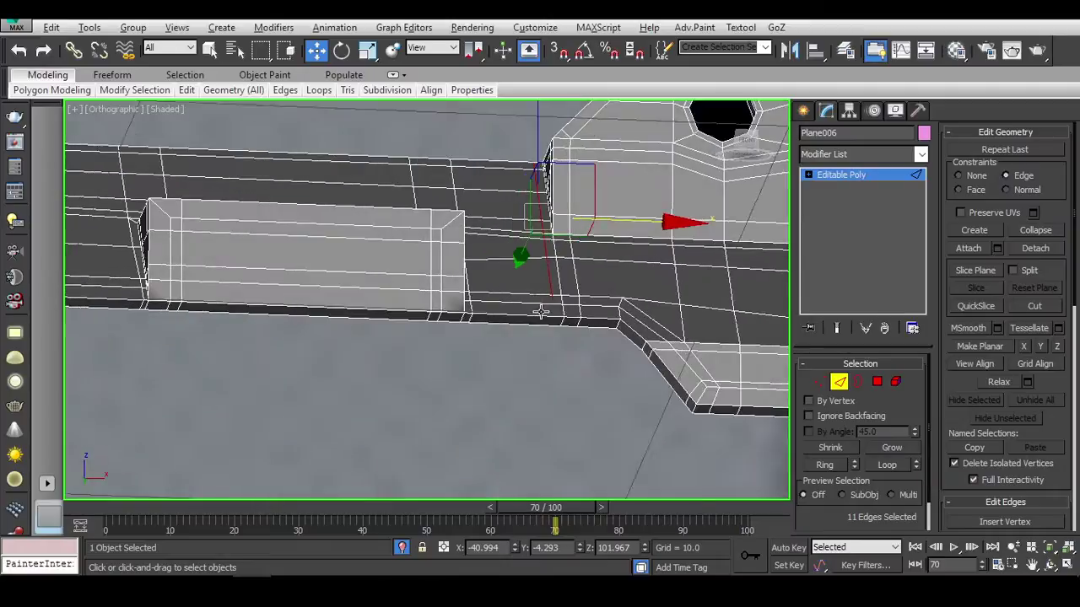
pyautogui.moveTo(504, 247); pyautogui.dragTo(494, 272, button='middle')
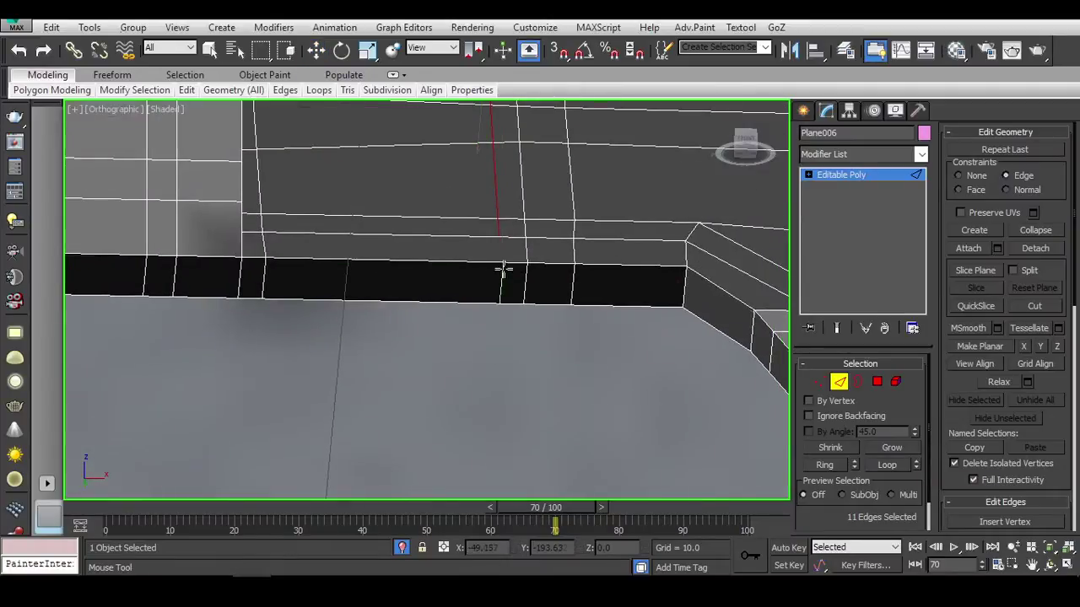
# Select three vertices on the lower recess edge in Front wireframe view.
pyautogui.press('1')
pyautogui.press('w')
pyautogui.click(499, 240)
pyautogui.keyDown('ctrl'); pyautogui.click(501, 264); pyautogui.keyUp('ctrl')
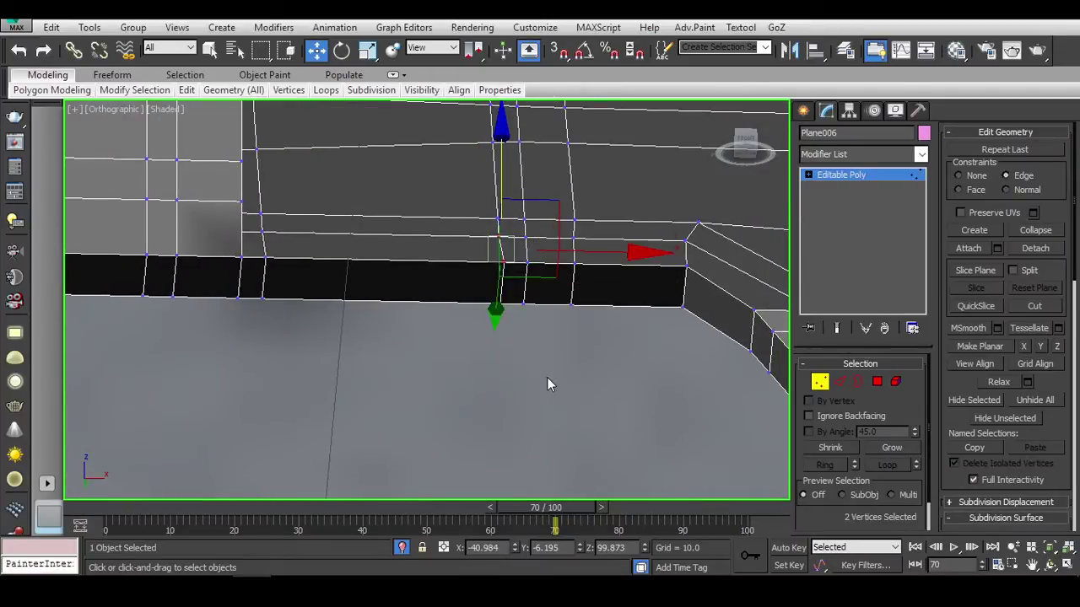
pyautogui.keyDown('alt'); pyautogui.moveTo(547, 377); pyautogui.dragTo(806, 175, button='middle'); pyautogui.keyUp('alt')
pyautogui.keyDown('alt'); pyautogui.moveTo(749, 150); pyautogui.dragTo(555, 217, button='middle'); pyautogui.keyUp('alt')
pyautogui.press('f')
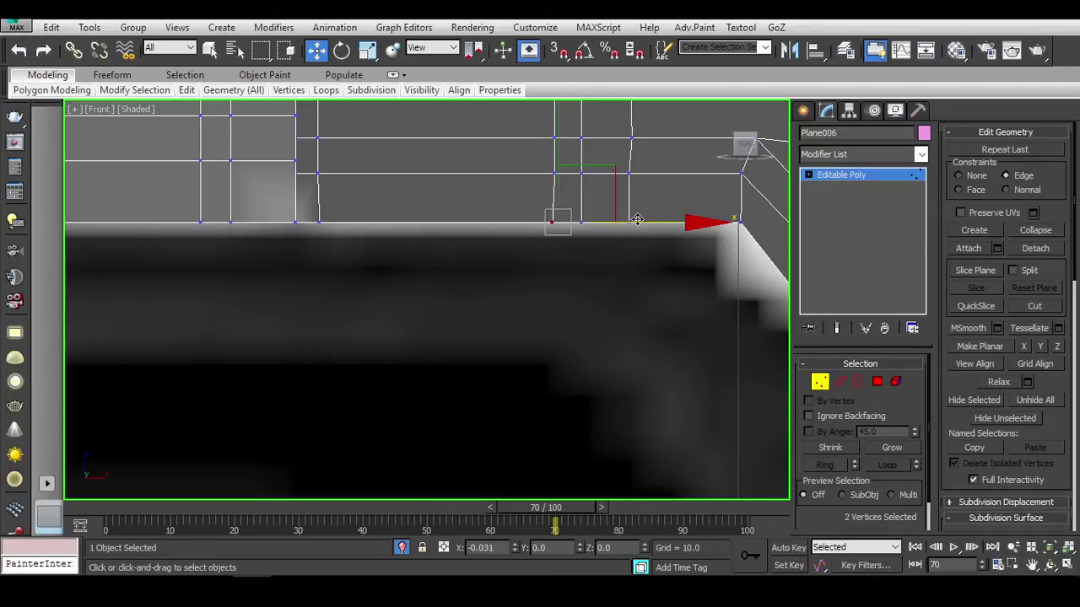
pyautogui.press('F3')
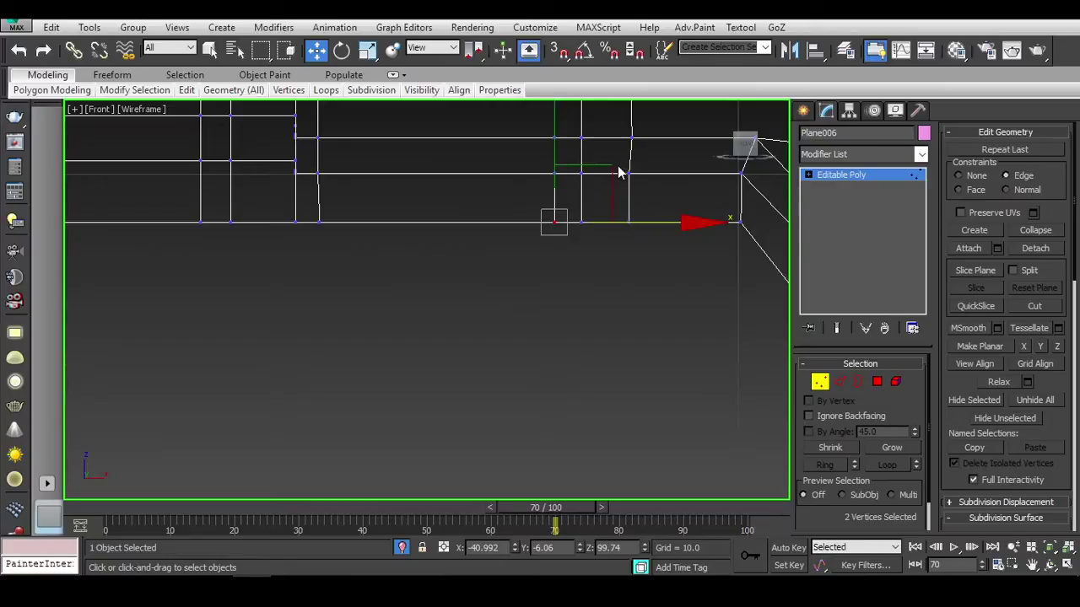
pyautogui.keyDown('ctrl'); pyautogui.click(628, 173); pyautogui.keyUp('ctrl')
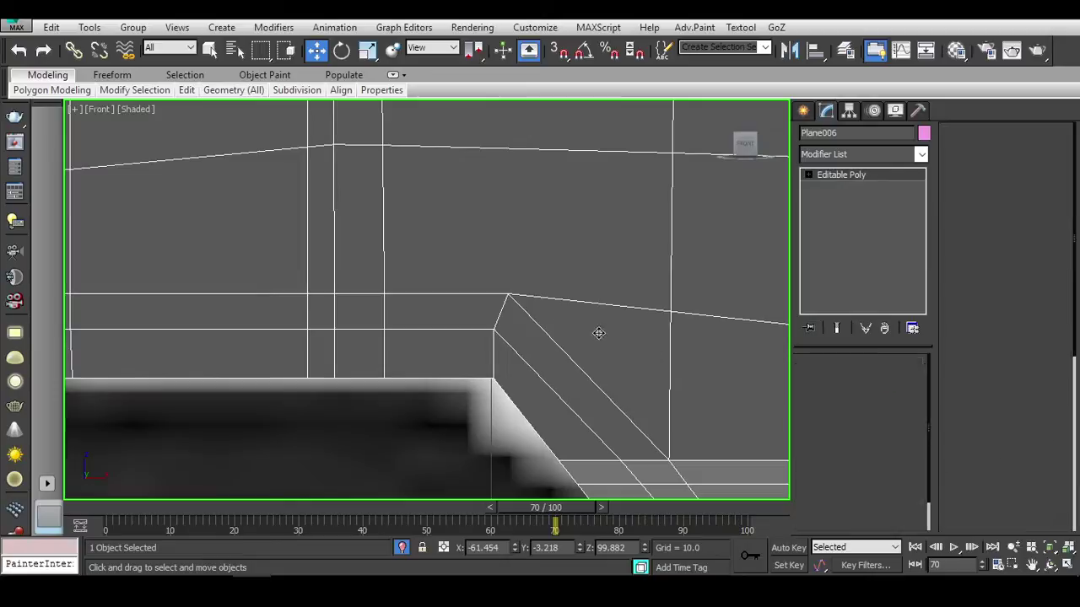
# Select the vertical loop of vertices along the recess and move it into place.
pyautogui.press('1')
pyautogui.press('F3')
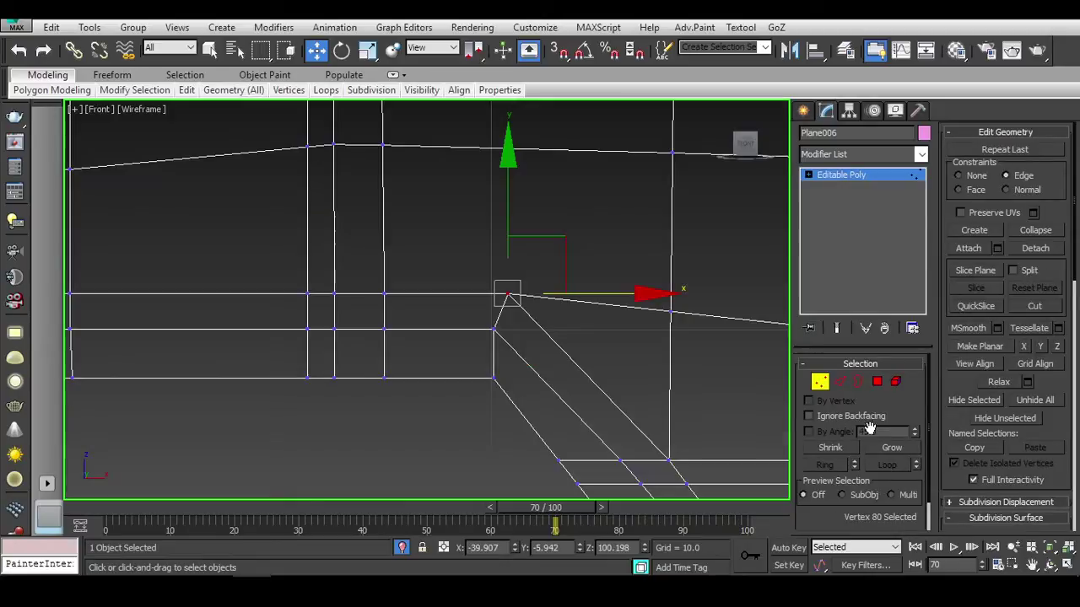
pyautogui.press('F3')
pyautogui.scroll(-10, 1013, 486)
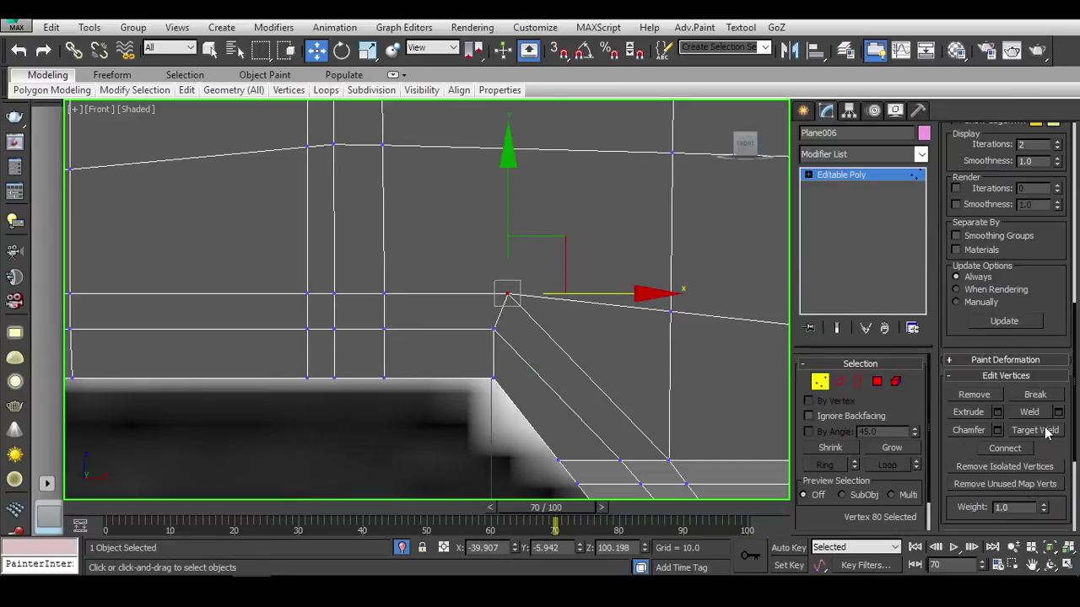
pyautogui.scroll(-3, 582, 318)
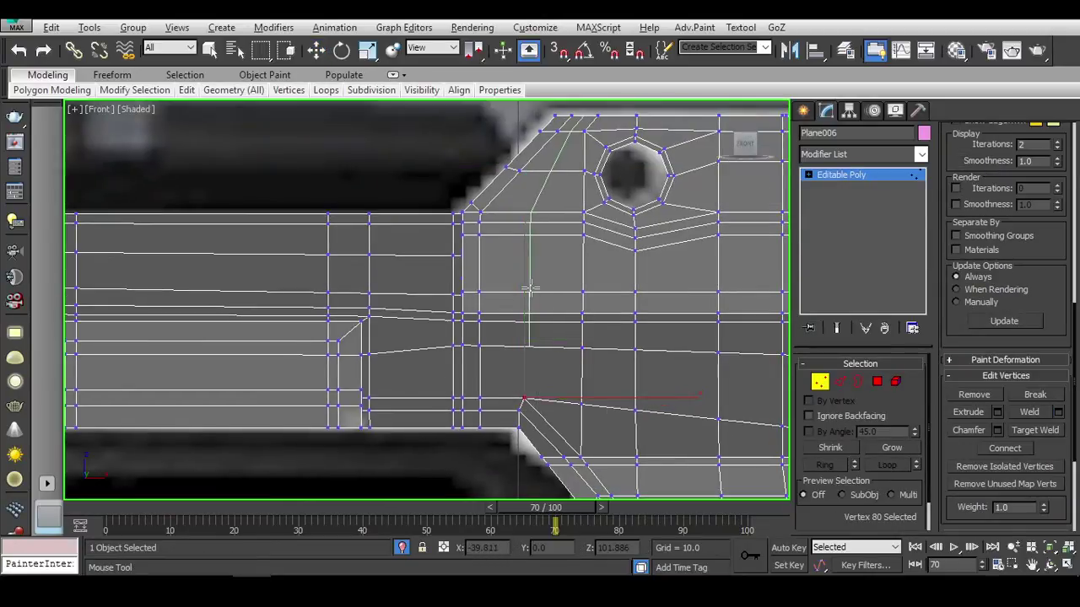
pyautogui.keyDown('shift'); pyautogui.click(525, 288); pyautogui.keyUp('shift')
pyautogui.press('w')
pyautogui.scroll(3, 544, 379)
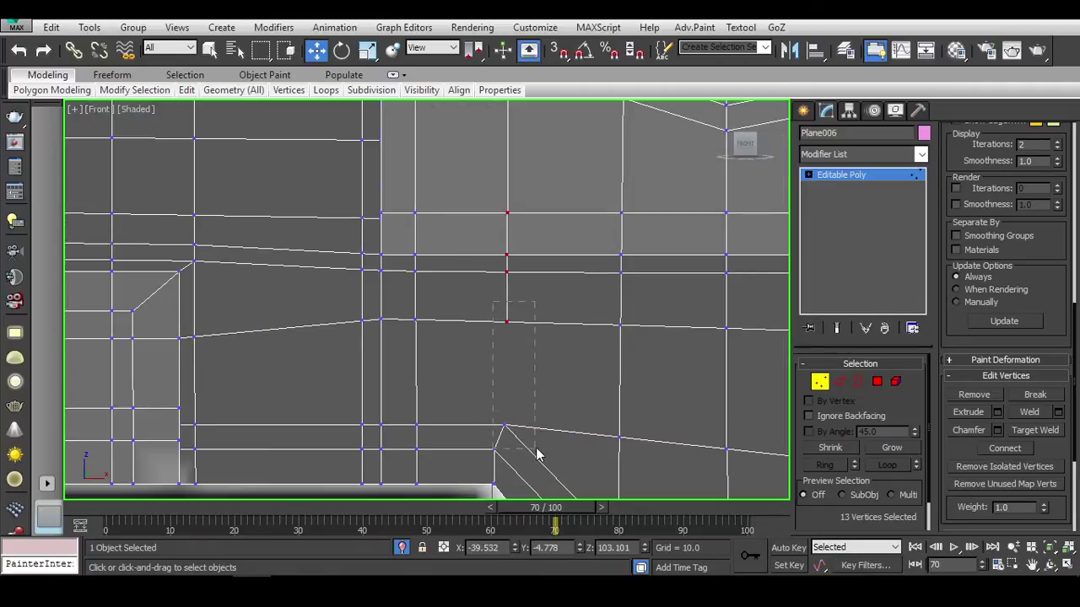
pyautogui.scroll(-2, 595, 447)
pyautogui.click(819, 381)
# Weld the two overlapping vertices at the recess's angled corner into one.
pyautogui.scroll(4, 557, 460)
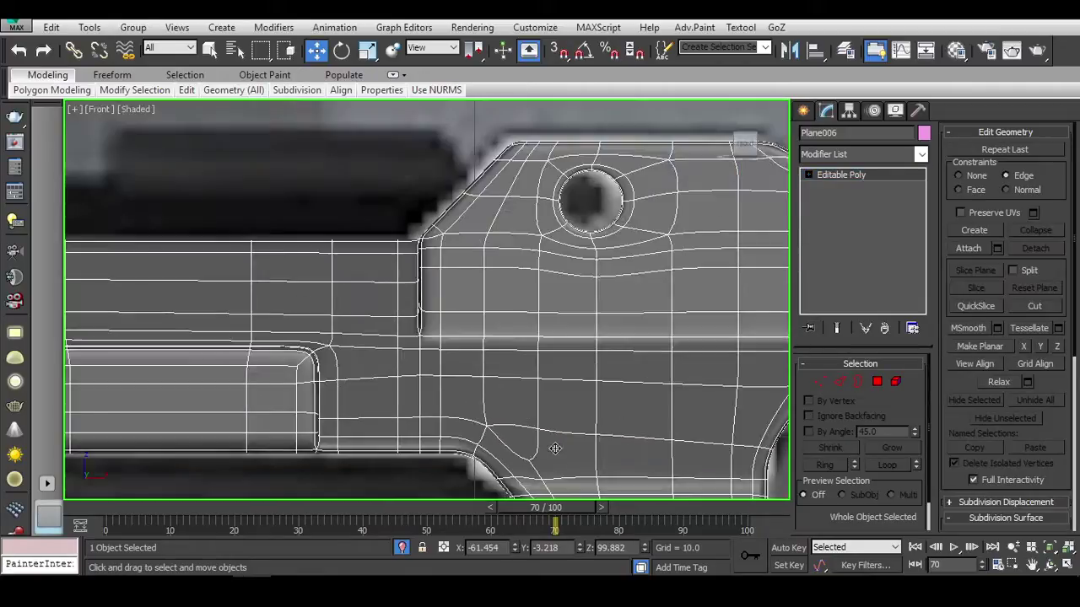
pyautogui.scroll(5, 520, 362)
pyautogui.press('1')
pyautogui.press('F3')
pyautogui.moveTo(518, 348); pyautogui.dragTo(506, 358)
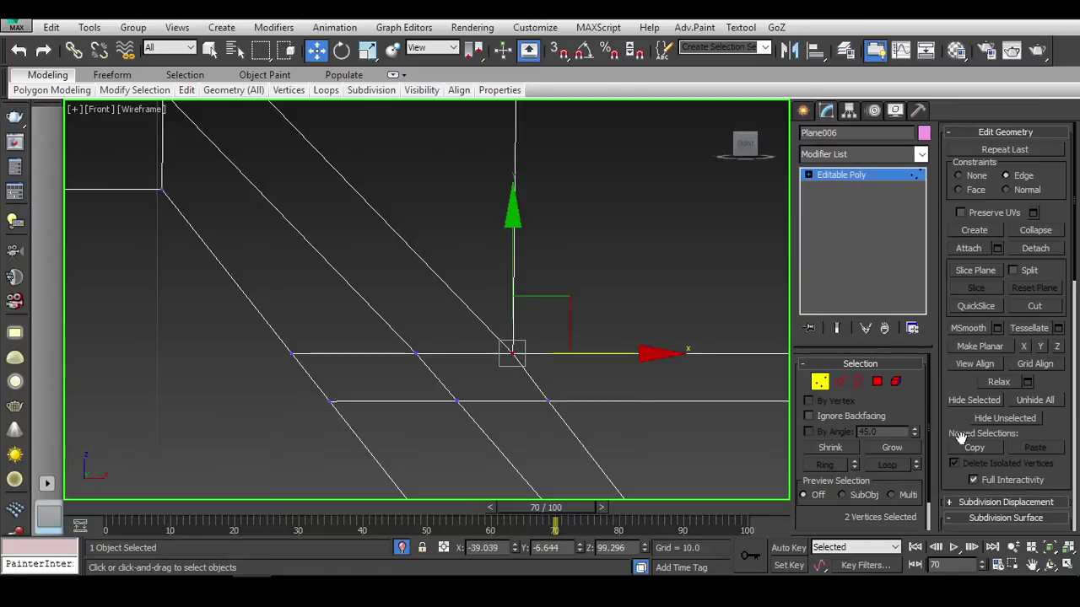
pyautogui.press('F3')
pyautogui.scroll(-5, 951, 479)
pyautogui.click(1029, 465)
# Check the welded corner and bolt-hole area with NURMS smoothing, then deselect the body.
pyautogui.scroll(-2, 596, 349)
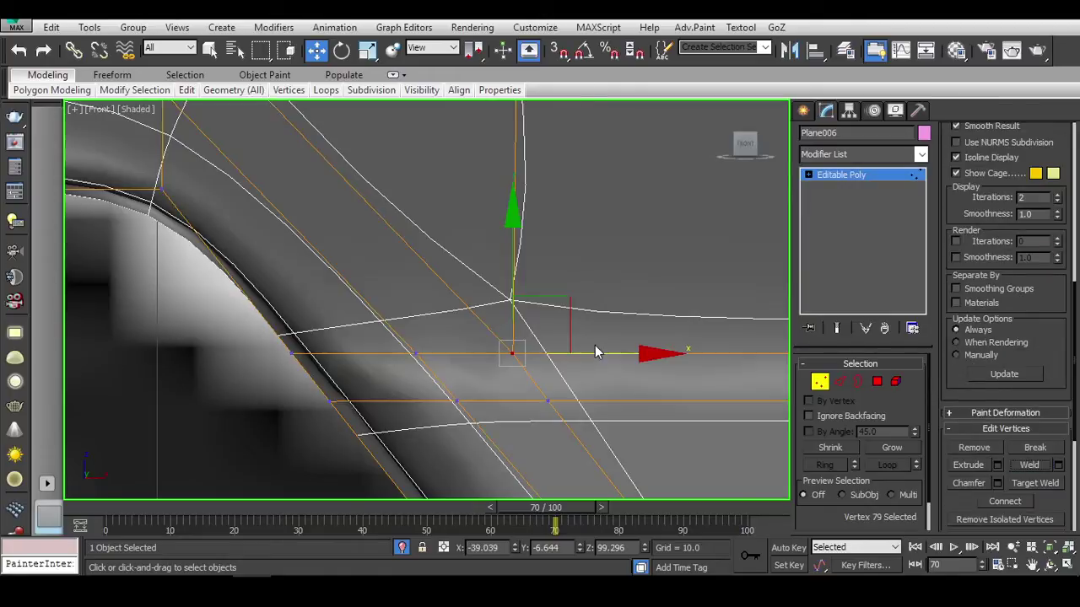
pyautogui.hotkey('ctrl', 'BackSpace')
pyautogui.hotkey('ctrl', 'BackSpace')
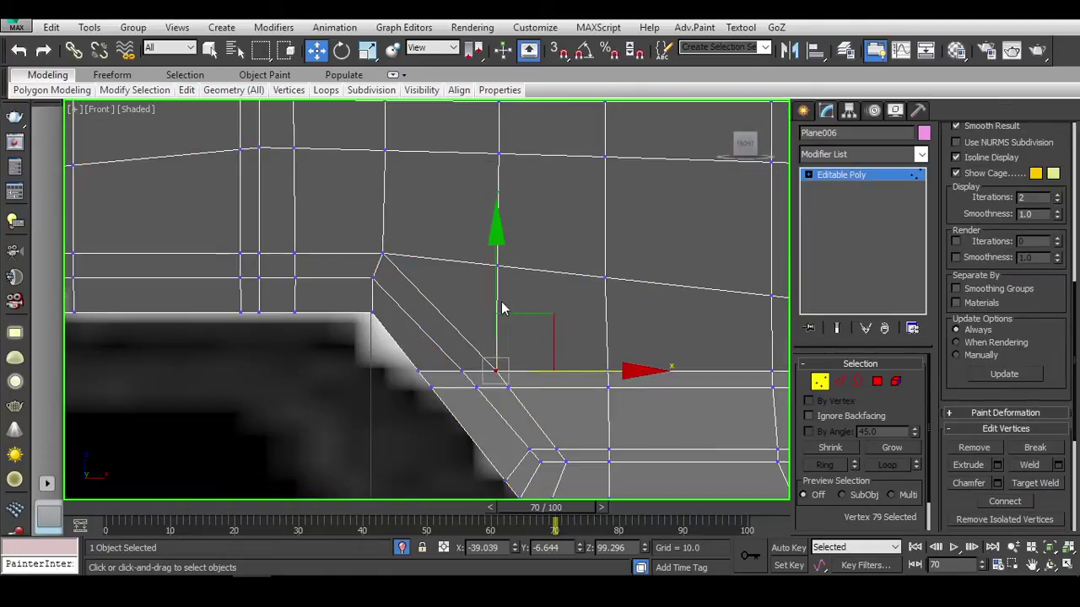
pyautogui.press('2')
pyautogui.scroll(-2, 562, 234)
pyautogui.moveTo(562, 234); pyautogui.dragTo(519, 287, button='middle')
pyautogui.scroll(2, 505, 225)
pyautogui.scroll(-2, 505, 225)
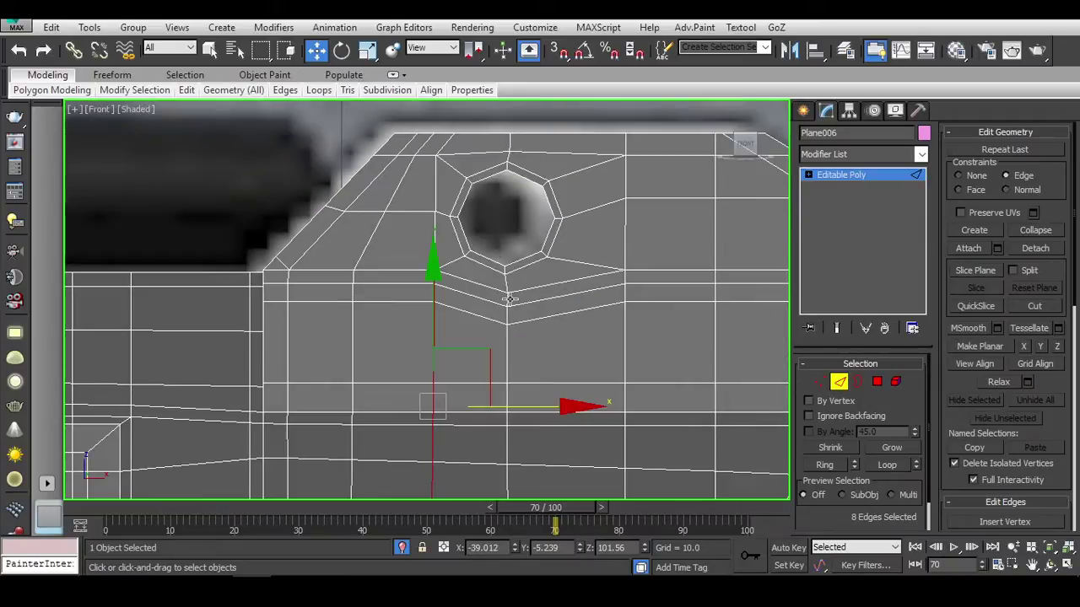
pyautogui.moveTo(505, 225); pyautogui.dragTo(469, 342, button='middle')
pyautogui.hotkey('ctrl', 'BackSpace')
pyautogui.hotkey('ctrl', 'BackSpace')
pyautogui.hotkey('ctrl', 'BackSpace')
pyautogui.hotkey('ctrl', 'BackSpace')
pyautogui.hotkey('ctrl', 'BackSpace')
pyautogui.hotkey('ctrl', 'BackSpace')
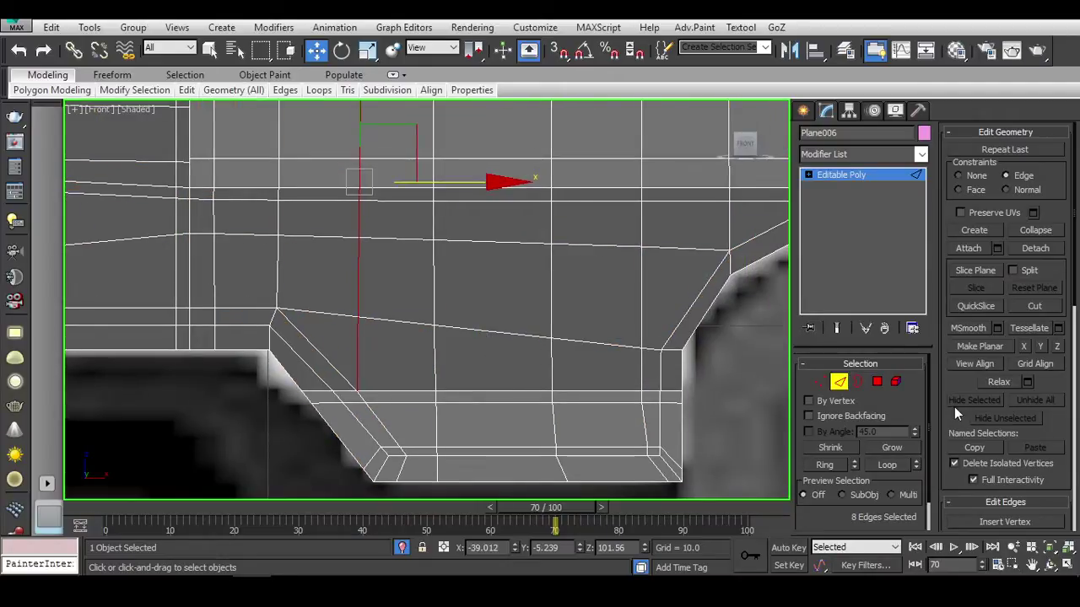
pyautogui.hotkey('ctrl', 'BackSpace')
pyautogui.click(846, 384)
pyautogui.click(709, 387)
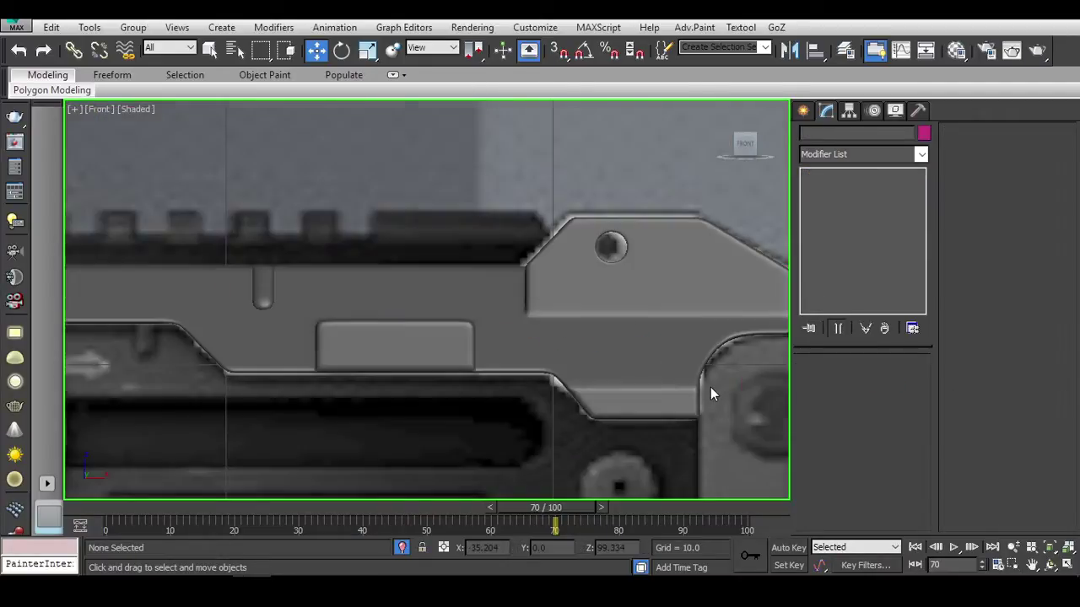
pyautogui.scroll(-2, 591, 393)
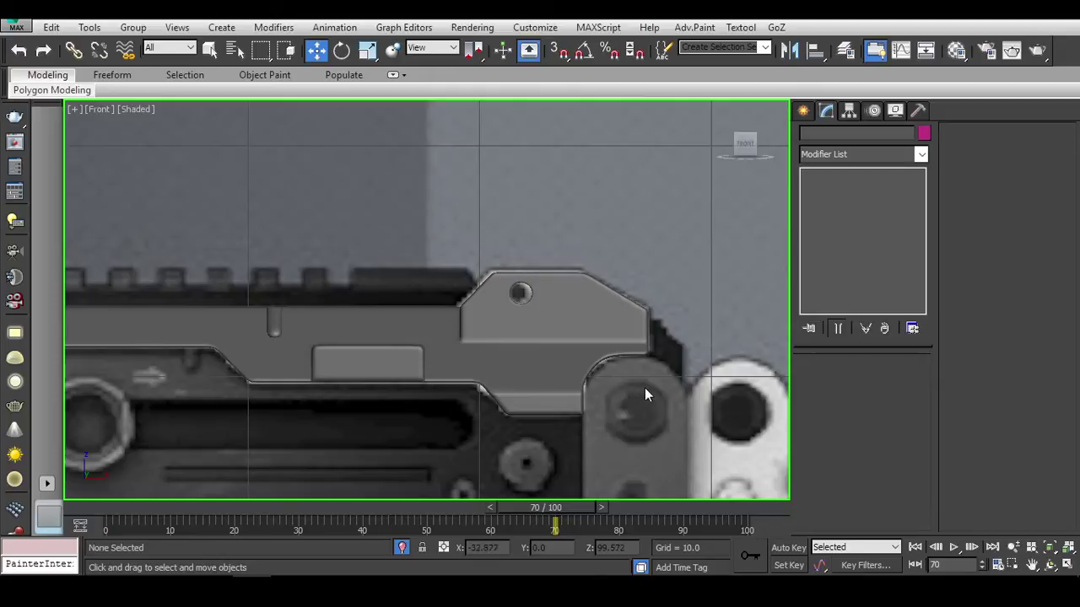
# Select Plane006 with smoothing off and enter Vertex mode near the rounded corner.
pyautogui.scroll(5, 633, 385)
pyautogui.click(592, 306)
pyautogui.moveTo(579, 350); pyautogui.dragTo(610, 334, button='middle')
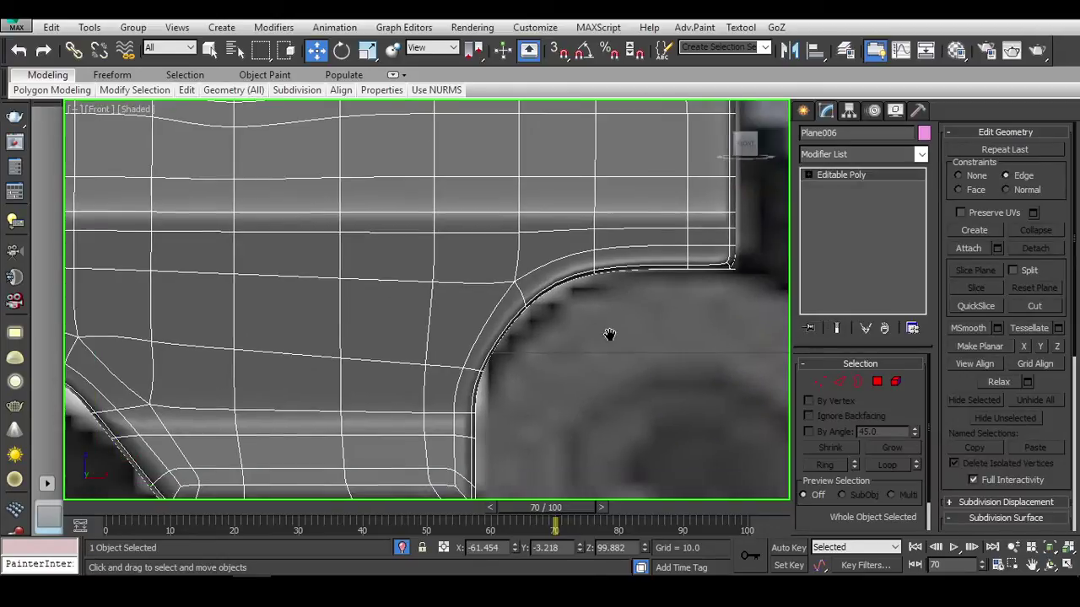
pyautogui.scroll(-1, 549, 349)
pyautogui.hotkey('ctrl', 'BackSpace')
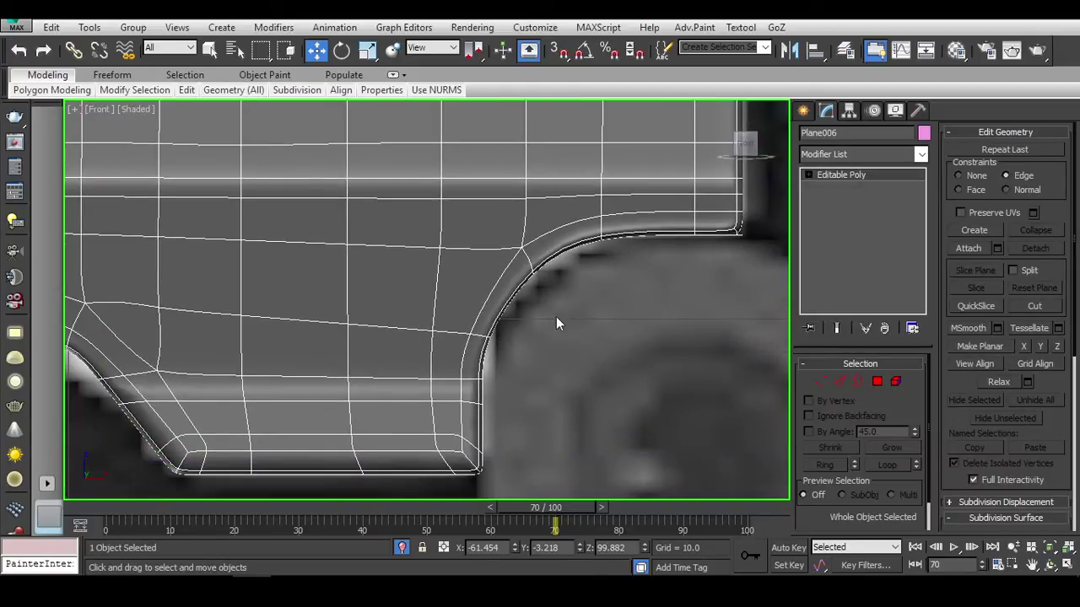
pyautogui.scroll(-1, 544, 312)
pyautogui.press('F3')
pyautogui.press('F3')
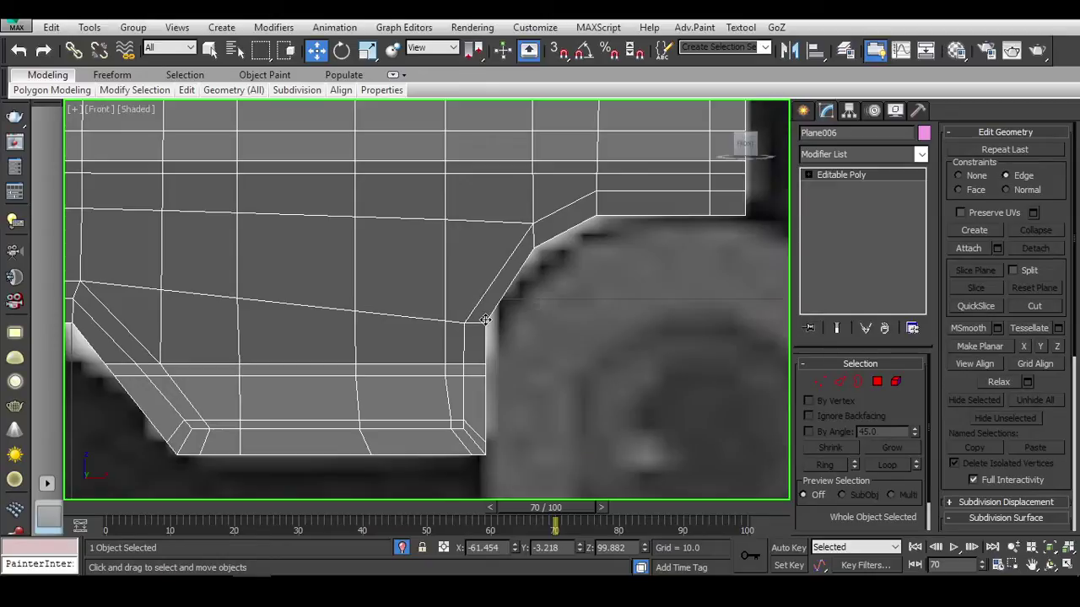
pyautogui.press('1')
# Select the five chamfer-corner vertices and raise them slightly along Z.
pyautogui.moveTo(509, 334); pyautogui.dragTo(462, 314)
pyautogui.keyDown('alt'); pyautogui.moveTo(462, 314); pyautogui.dragTo(502, 341, button='middle'); pyautogui.keyUp('alt')
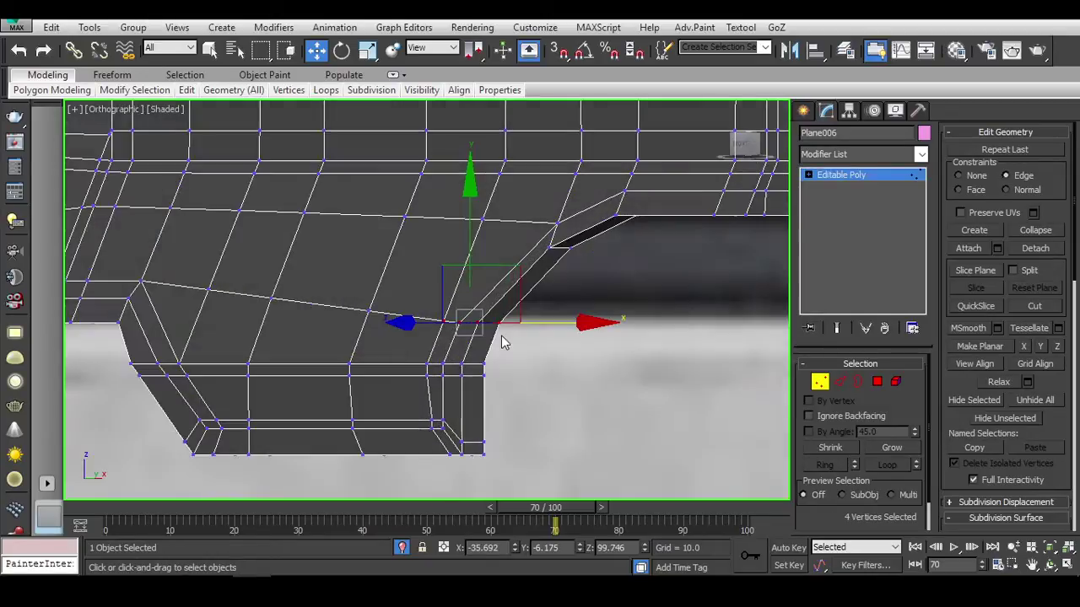
pyautogui.keyDown('ctrl'); pyautogui.click(369, 311); pyautogui.keyUp('ctrl')
pyautogui.keyDown('alt'); pyautogui.moveTo(369, 312); pyautogui.dragTo(425, 348, button='middle'); pyautogui.keyUp('alt')
pyautogui.moveTo(448, 234); pyautogui.dragTo(460, 199)
pyautogui.keyDown('alt'); pyautogui.moveTo(459, 199); pyautogui.dragTo(585, 236, button='middle'); pyautogui.keyUp('alt')
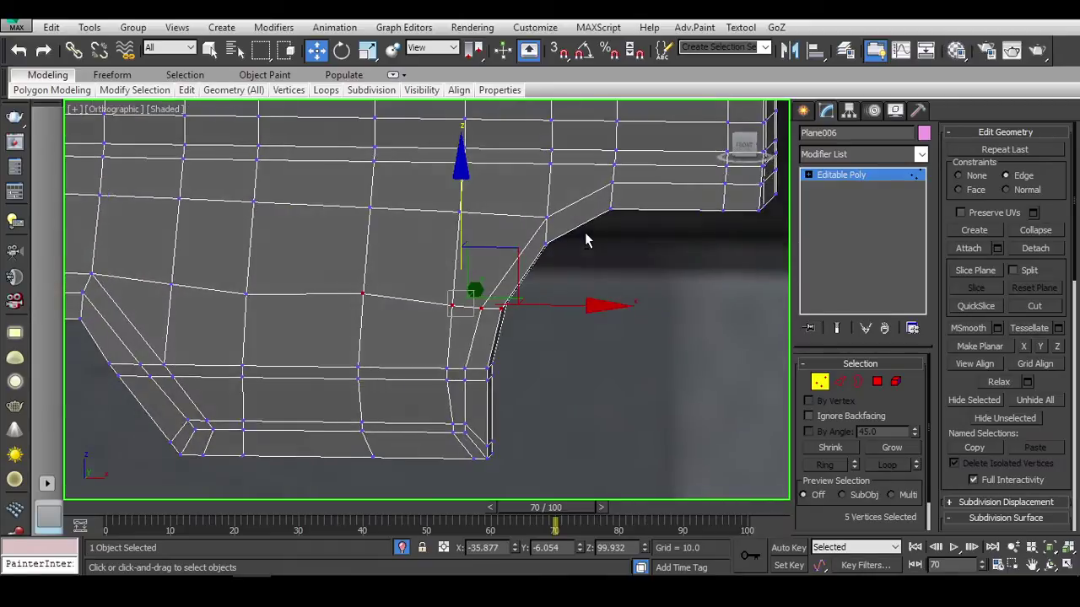
pyautogui.scroll(3, 627, 284)
pyautogui.keyDown('alt'); pyautogui.moveTo(627, 285); pyautogui.dragTo(599, 201, button='middle'); pyautogui.keyUp('alt')
pyautogui.moveTo(599, 200); pyautogui.dragTo(599, 192)
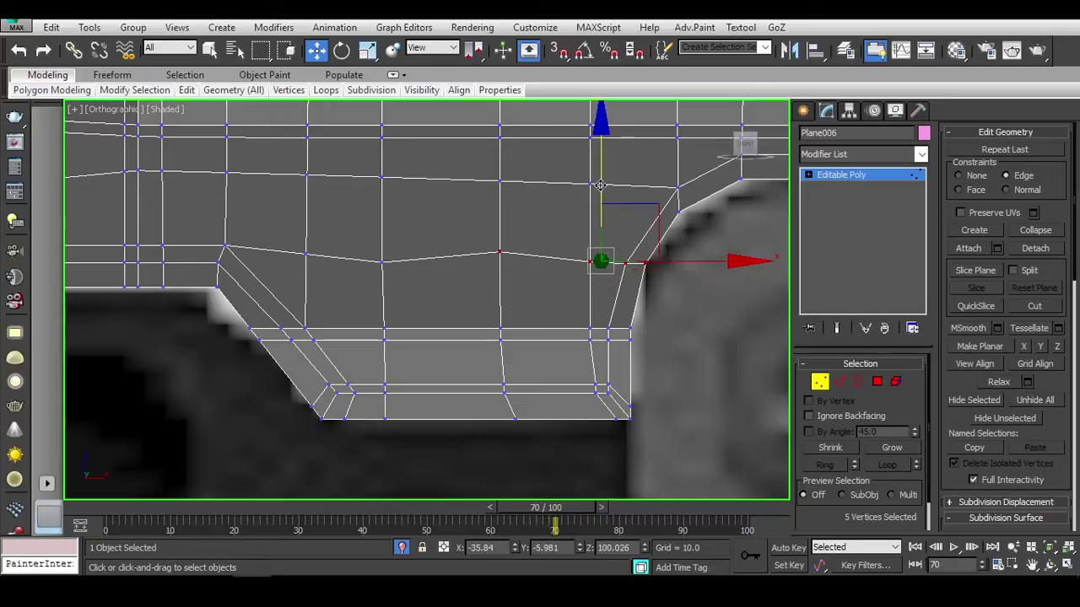
# Cut a new edge across the recess corner with vertex snapping on.
pyautogui.press('s')
pyautogui.hotkey('alt', 'c')
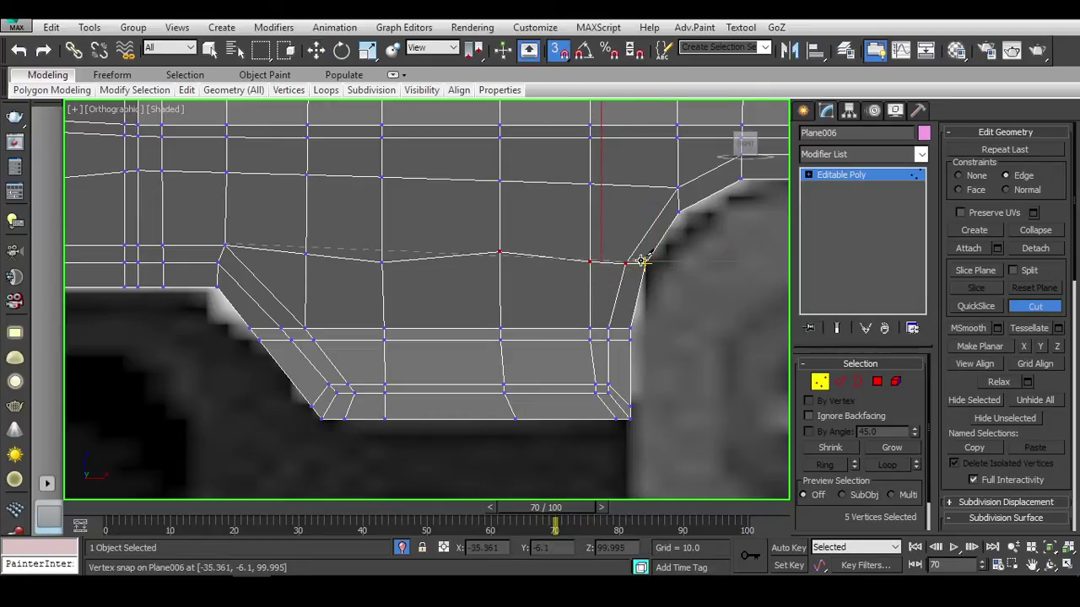
pyautogui.press('w')
pyautogui.press('2')
pyautogui.doubleClick(595, 263)
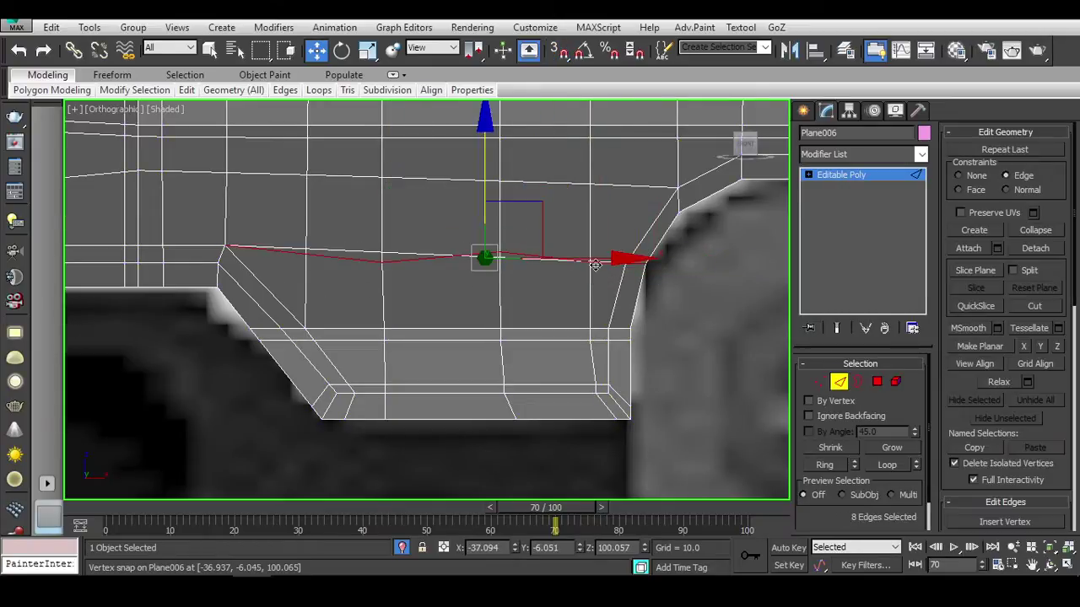
pyautogui.click(617, 287)
pyautogui.click(835, 384)
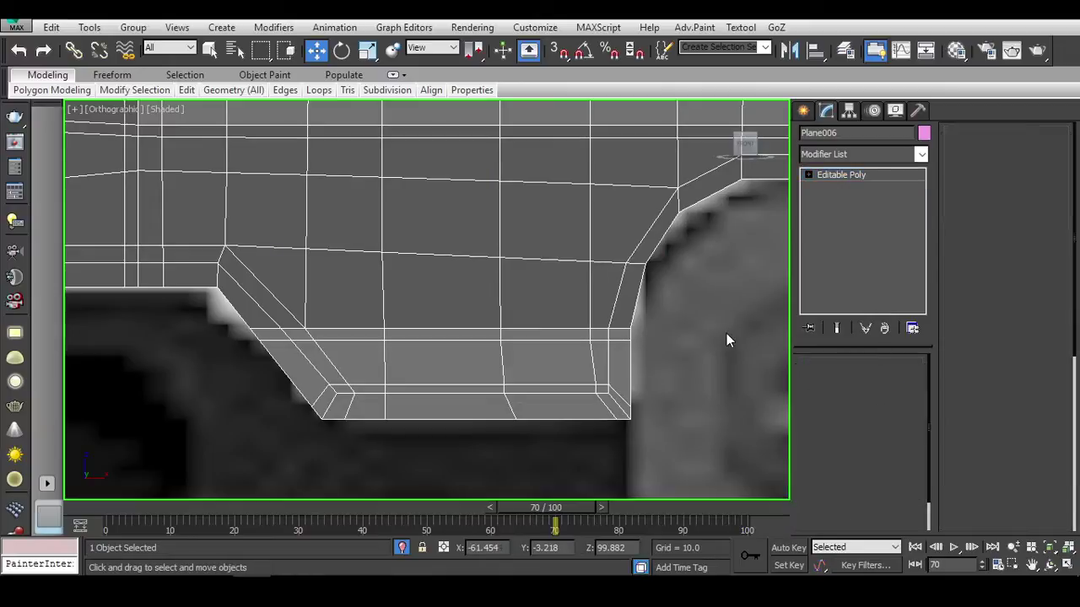
# Preview the smoothed corner with NURMS, then reselect Plane006 with smoothing off.
pyautogui.hotkey('ctrl', 'q')
pyautogui.scroll(-2, 709, 312)
pyautogui.click(666, 319)
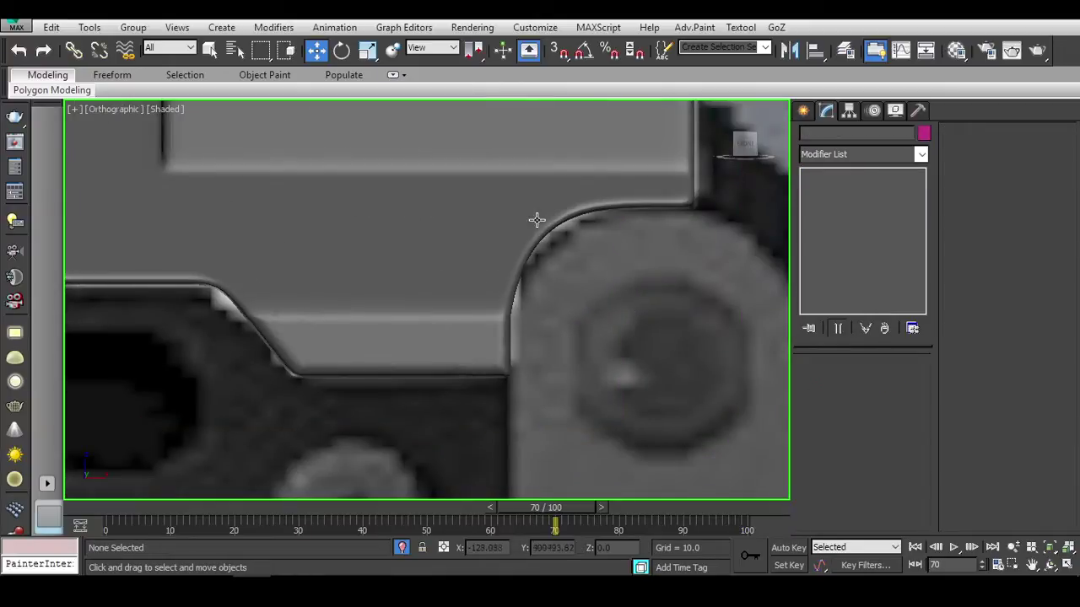
pyautogui.click(529, 269)
pyautogui.hotkey('ctrl', 'q')
pyautogui.press('F3')
# Adjust the three vertices at the notch corner and recheck the smoothed result.
pyautogui.press('1')
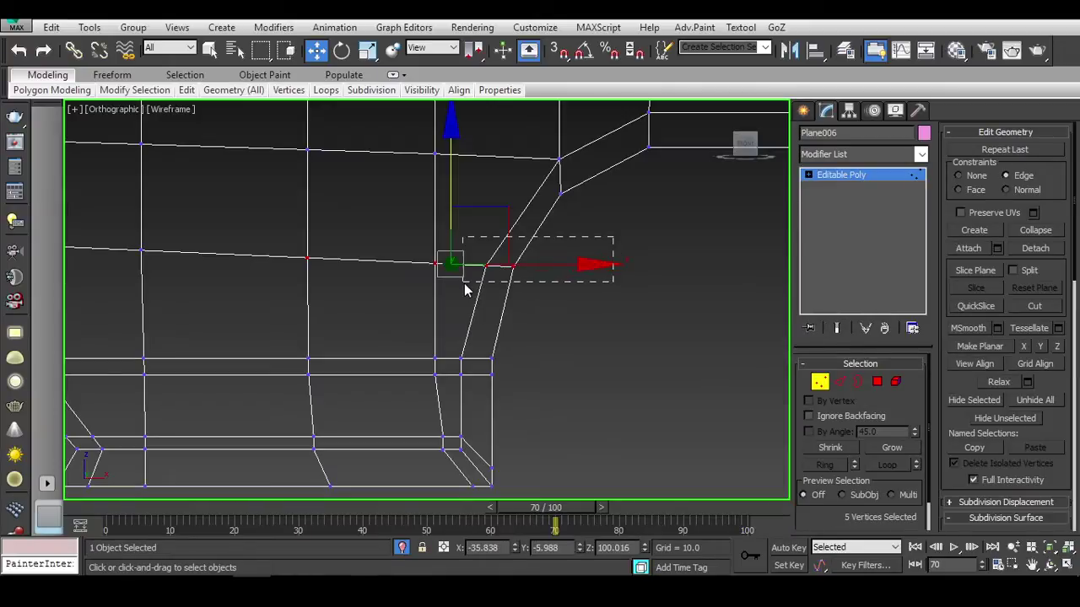
pyautogui.moveTo(465, 290); pyautogui.dragTo(464, 284)
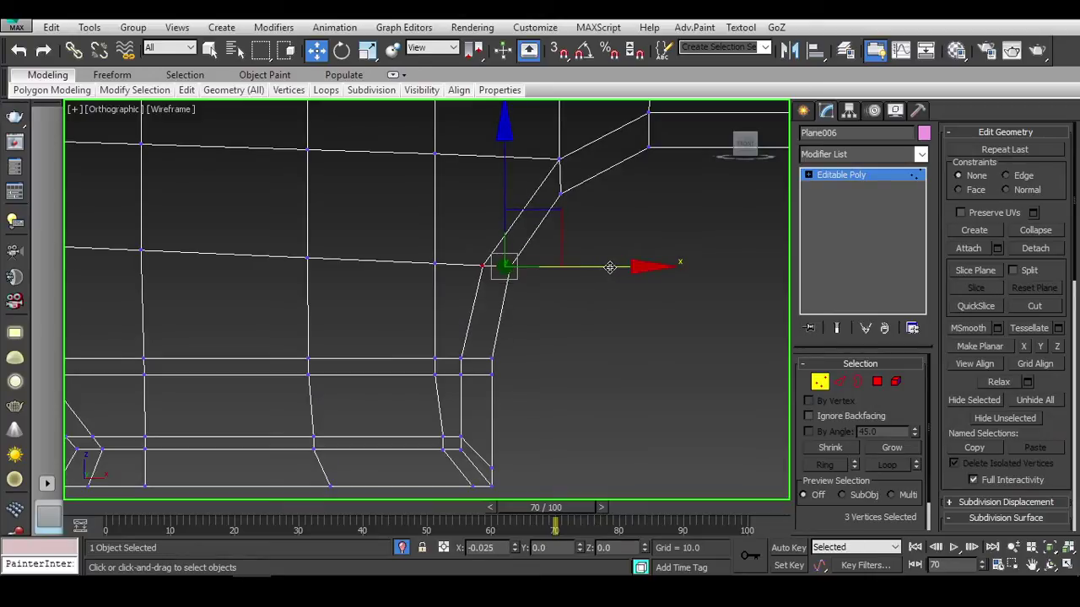
pyautogui.press('F3')
pyautogui.hotkey('ctrl', 'q')
pyautogui.click(664, 342)
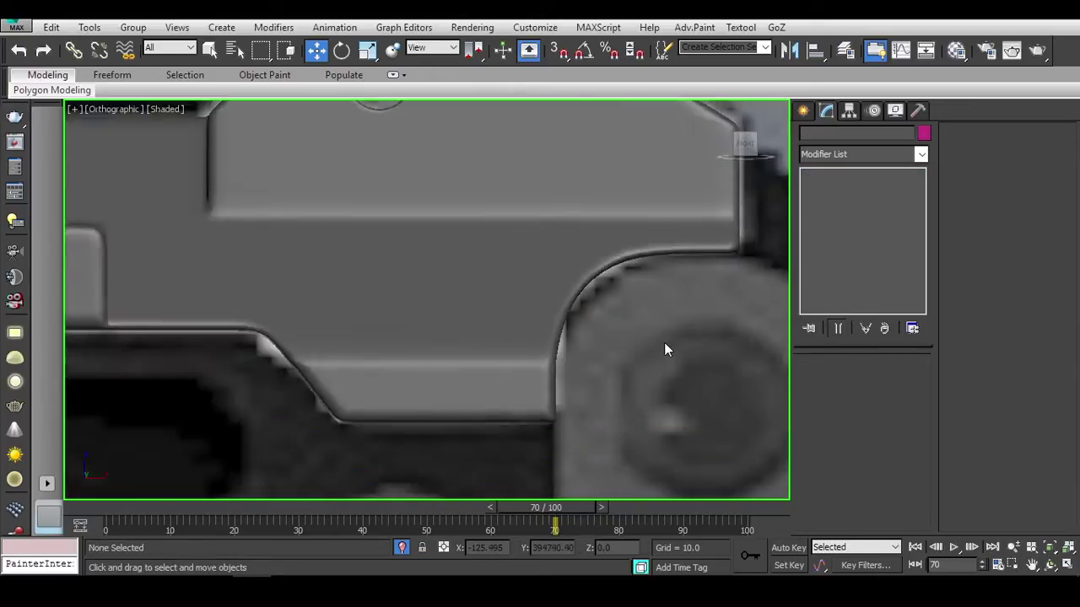
pyautogui.scroll(-4, 530, 345)
pyautogui.scroll(2, 528, 342)
pyautogui.scroll(-2, 527, 351)
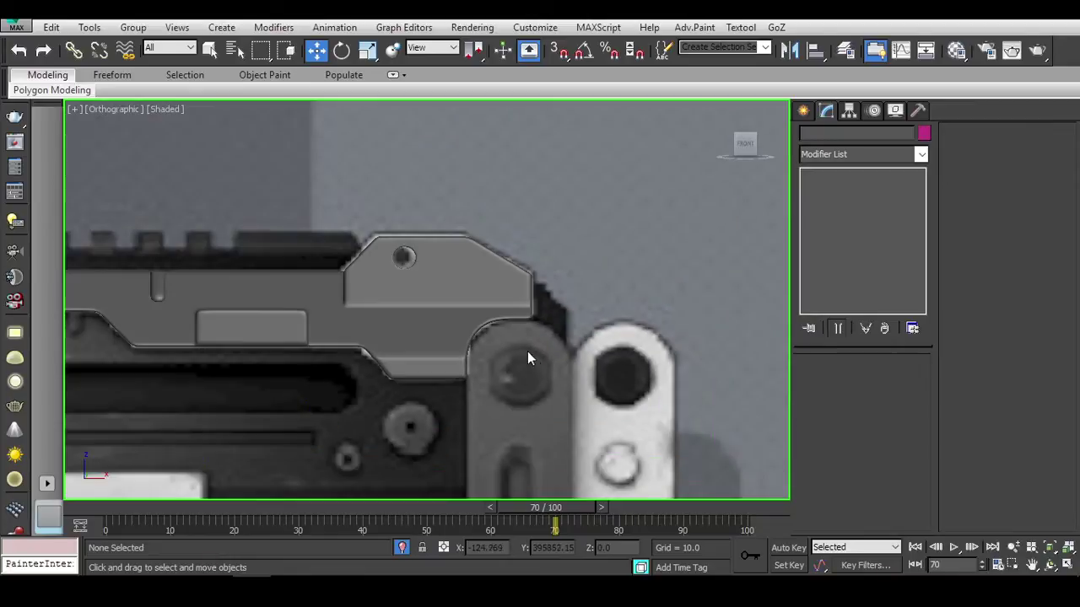
pyautogui.scroll(3, 527, 351)
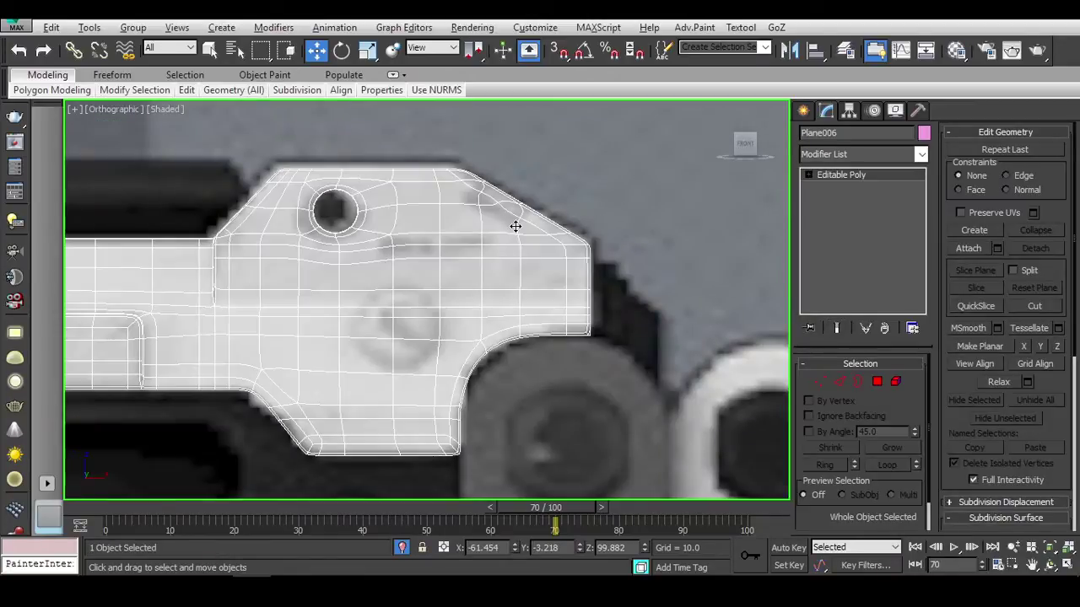
pyautogui.scroll(3, 514, 225)
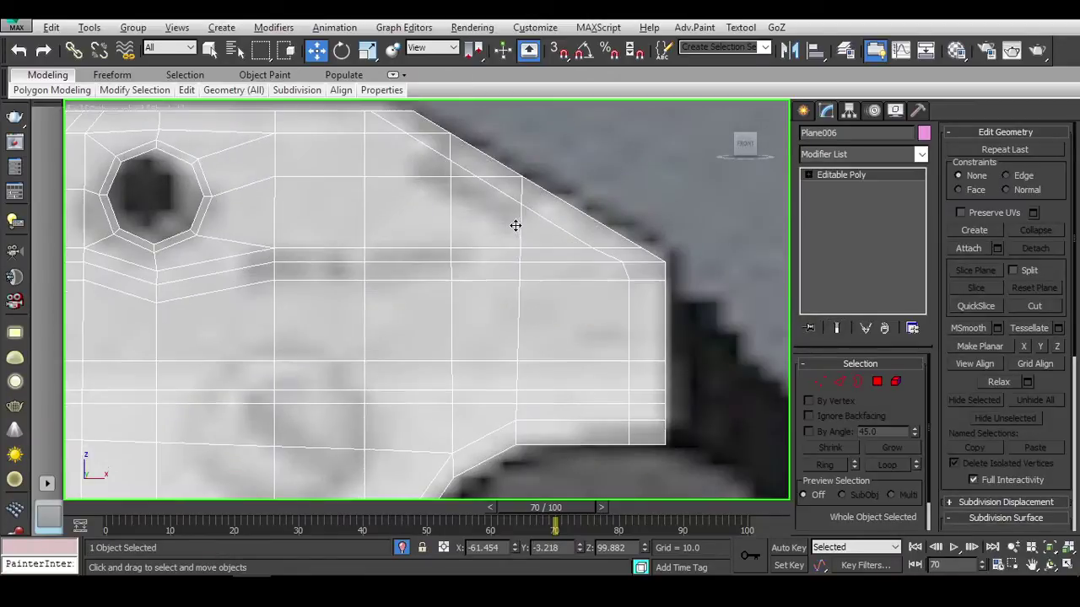
pyautogui.scroll(3, 475, 221)
# Draw a new box primitive above the rifle body in the Front view.
pyautogui.click(804, 111)
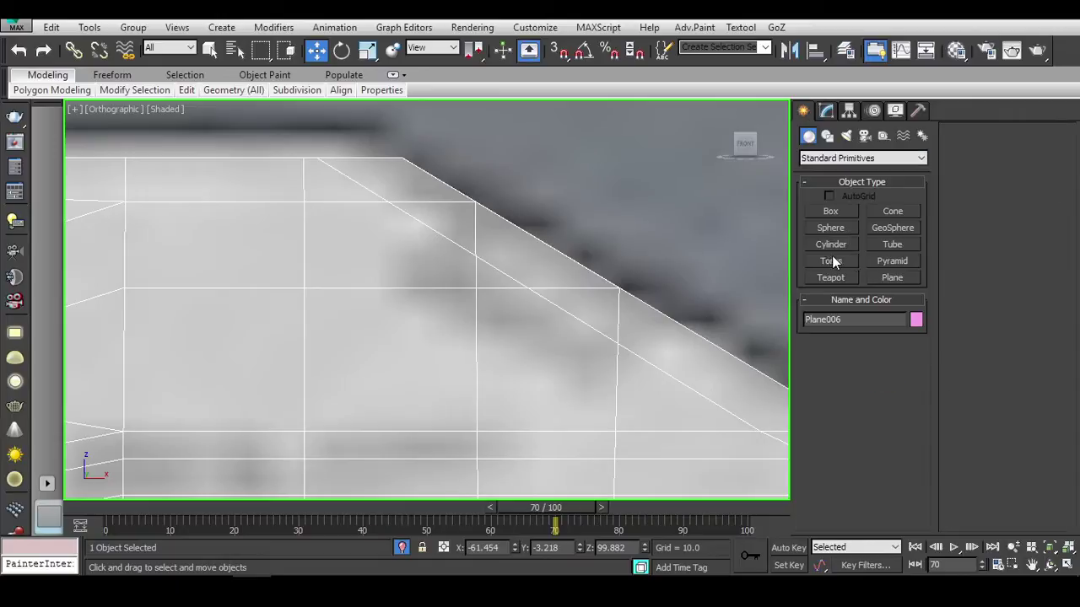
pyautogui.click(839, 213)
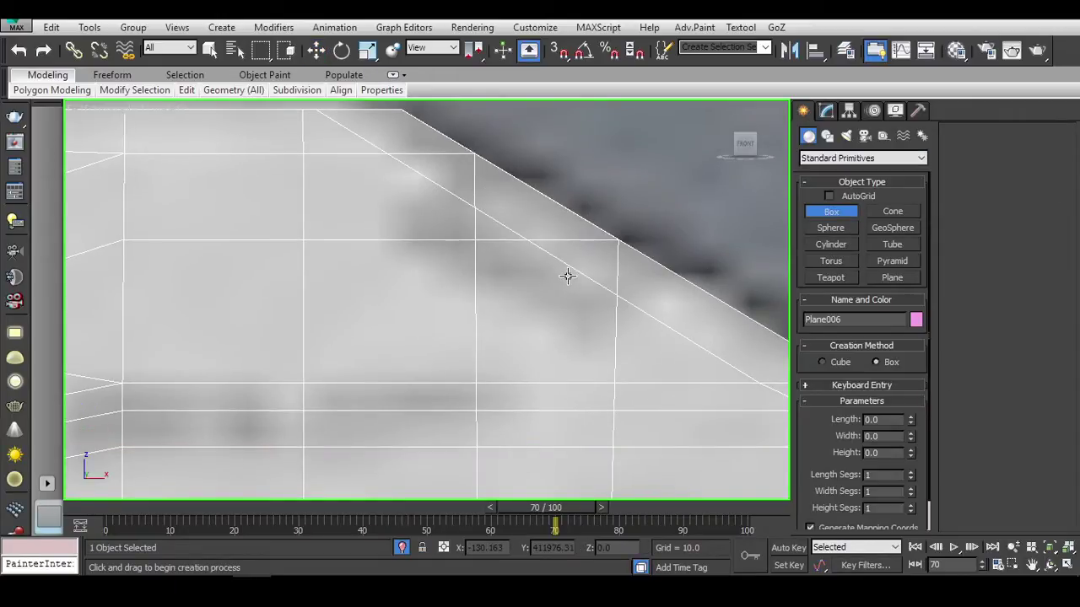
pyautogui.scroll(-8, 602, 272)
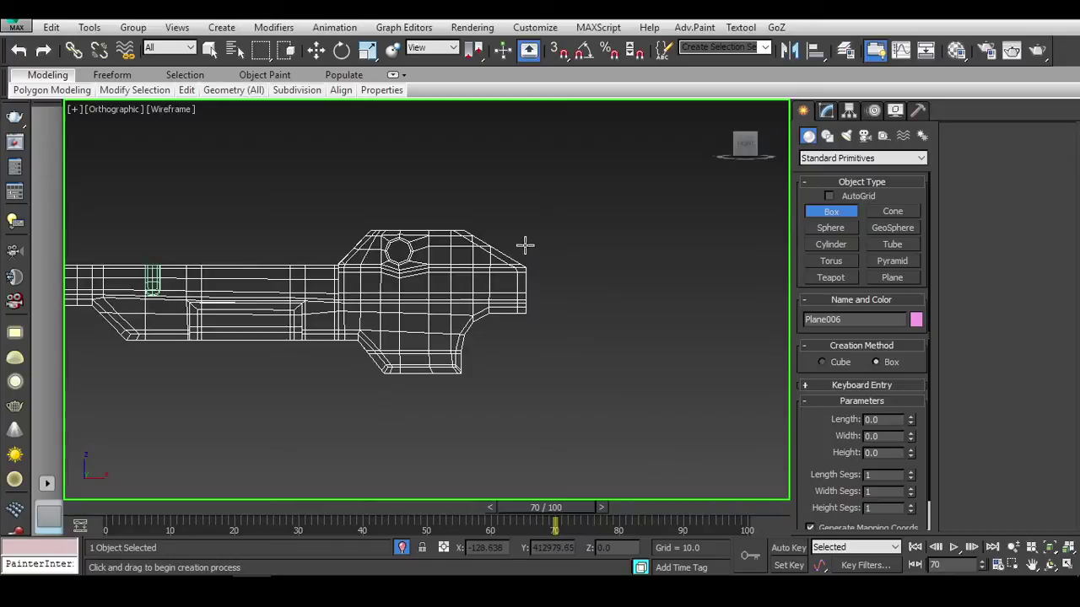
pyautogui.press('f')
pyautogui.scroll(-5, 556, 263)
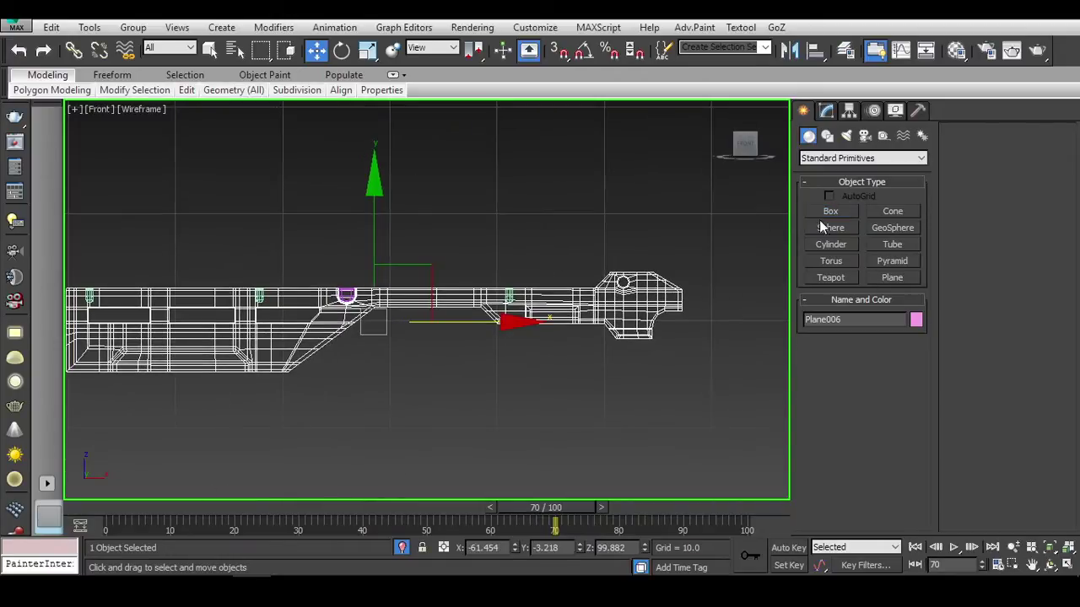
pyautogui.moveTo(576, 194); pyautogui.dragTo(639, 228)
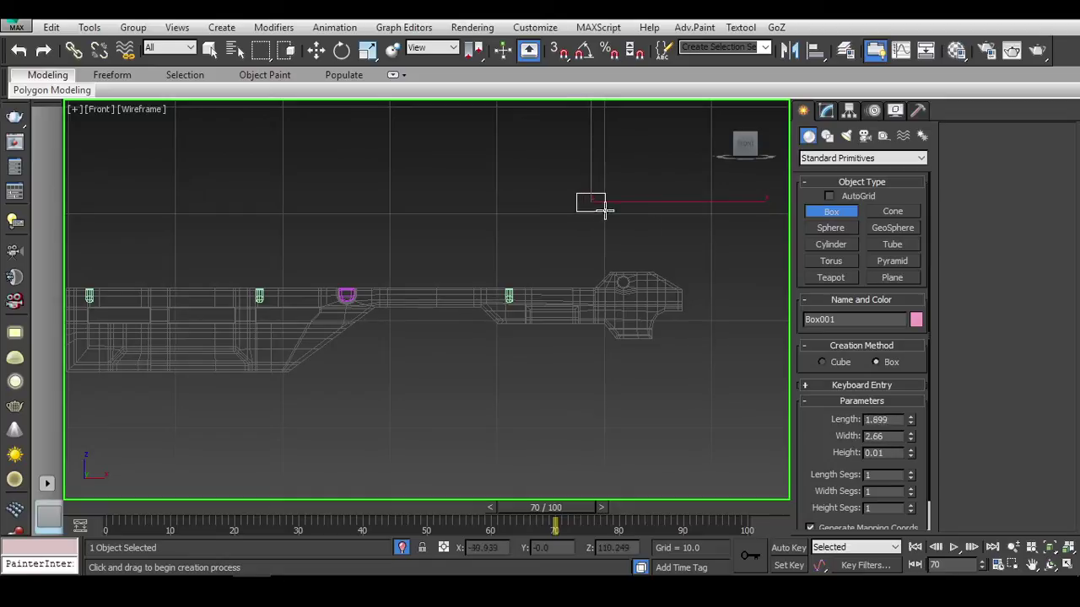
pyautogui.press('w')
# Move the box onto the slanted edge and rotate it about 35° with angle snap.
pyautogui.press('F3')
pyautogui.moveTo(431, 178)
pyautogui.mouseDown()
pyautogui.moveTo(544, 291)
pyautogui.moveTo(545, 350)
pyautogui.mouseUp()
pyautogui.press('z')
pyautogui.press('e')
pyautogui.press('a')
pyautogui.moveTo(579, 157); pyautogui.dragTo(612, 168)
pyautogui.press('F3')
pyautogui.scroll(3, 559, 212)
pyautogui.press('F3')
pyautogui.press('w')
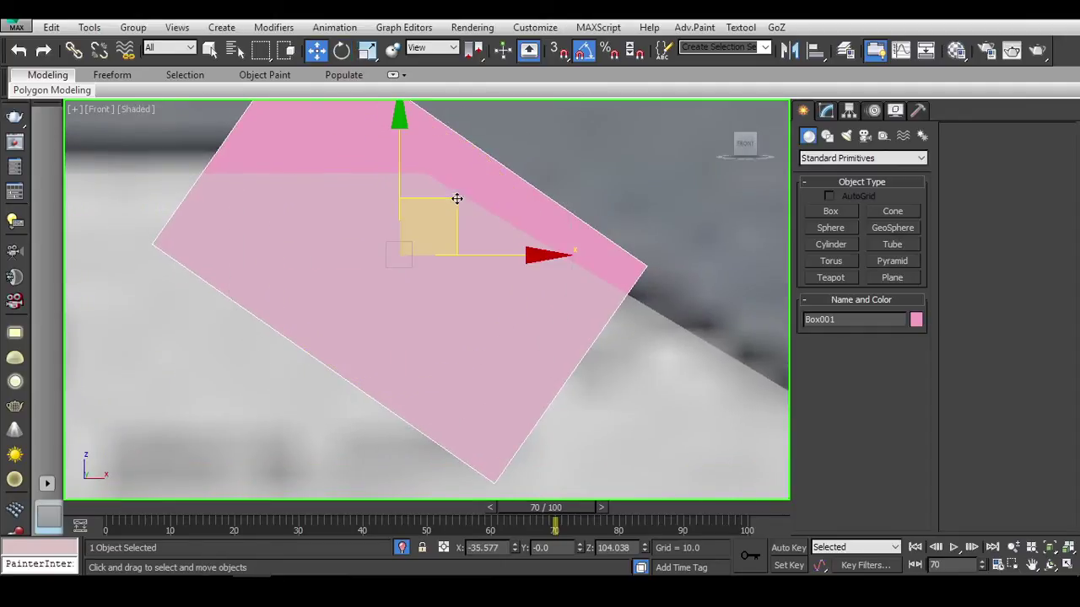
# Reselect Box001 and slide it right along the slanted edge.
pyautogui.click(699, 227)
pyautogui.click(387, 154)
pyautogui.scroll(-5, 481, 181)
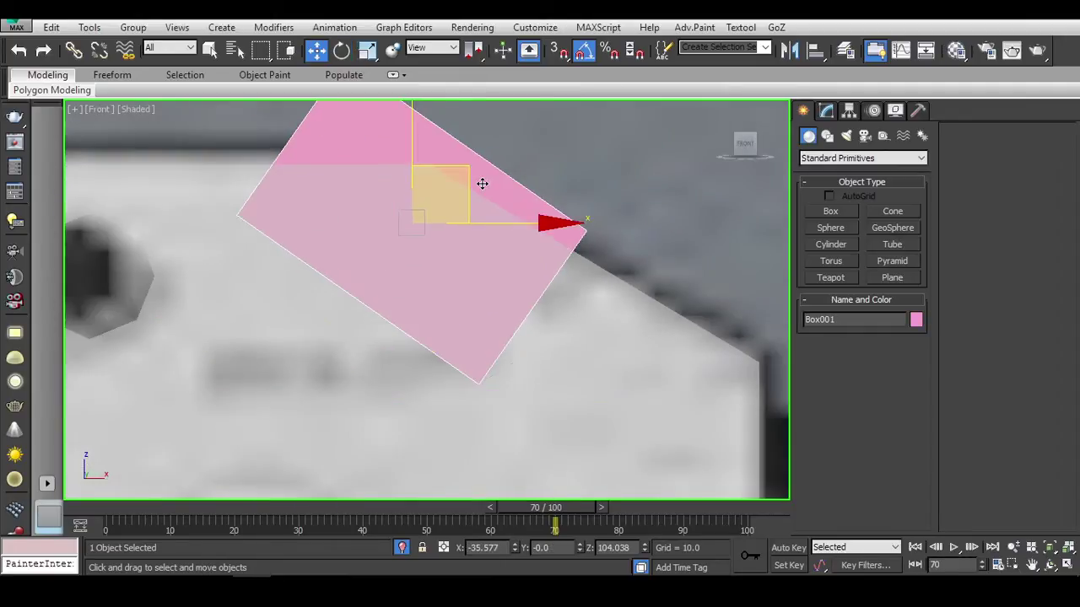
pyautogui.moveTo(491, 186); pyautogui.dragTo(548, 205)
pyautogui.press('e')
pyautogui.press('r')
pyautogui.press('w')
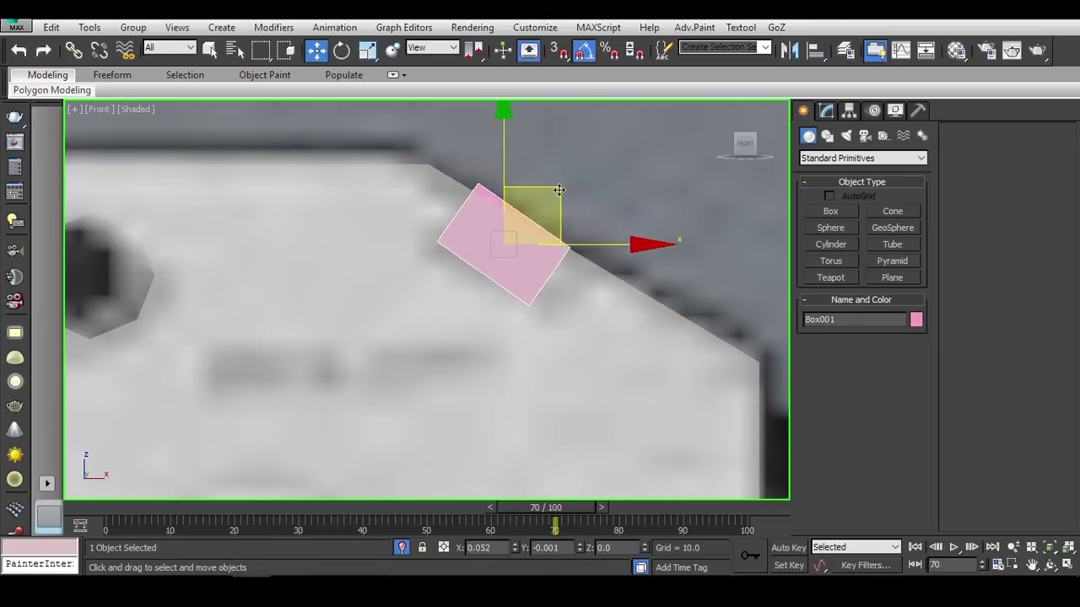
pyautogui.moveTo(500, 240); pyautogui.dragTo(552, 226)
# Tilt the box a few degrees more and slide it right to overlap the edge.
pyautogui.press('r')
pyautogui.press('e')
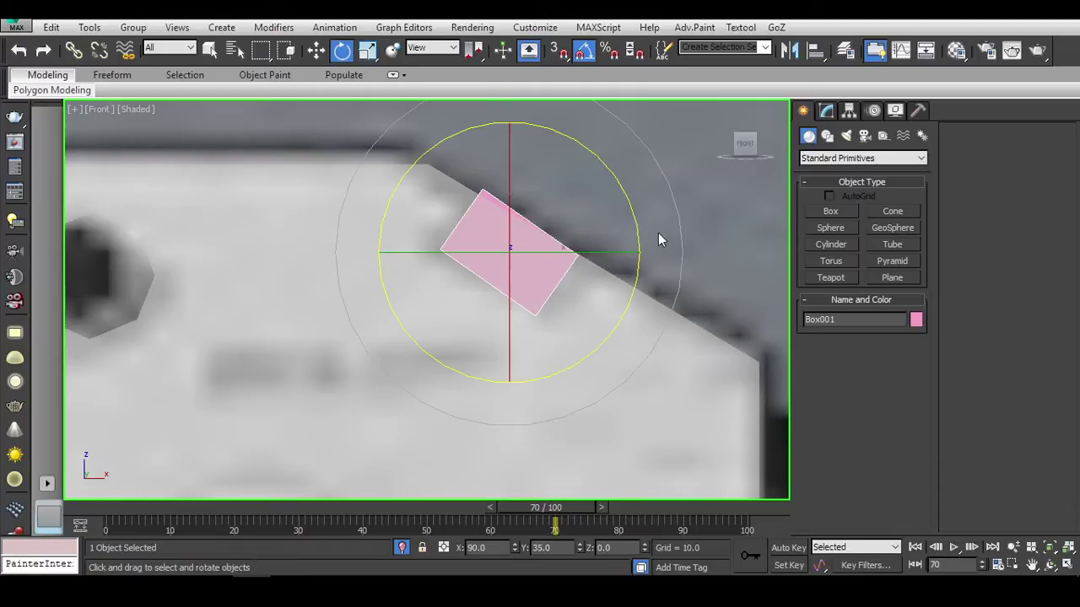
pyautogui.moveTo(633, 220); pyautogui.dragTo(638, 215)
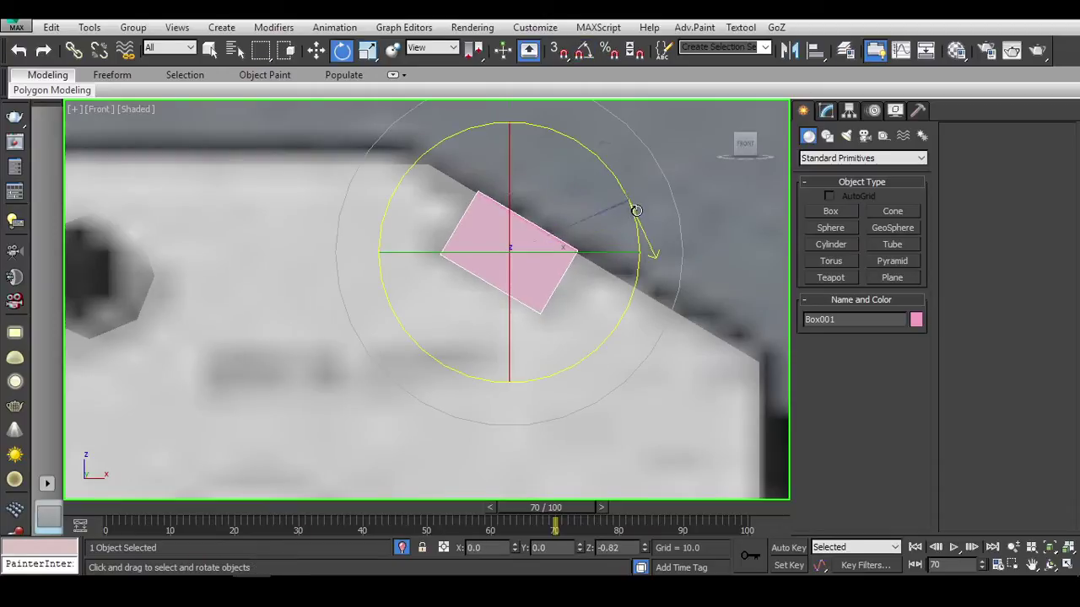
pyautogui.press('w')
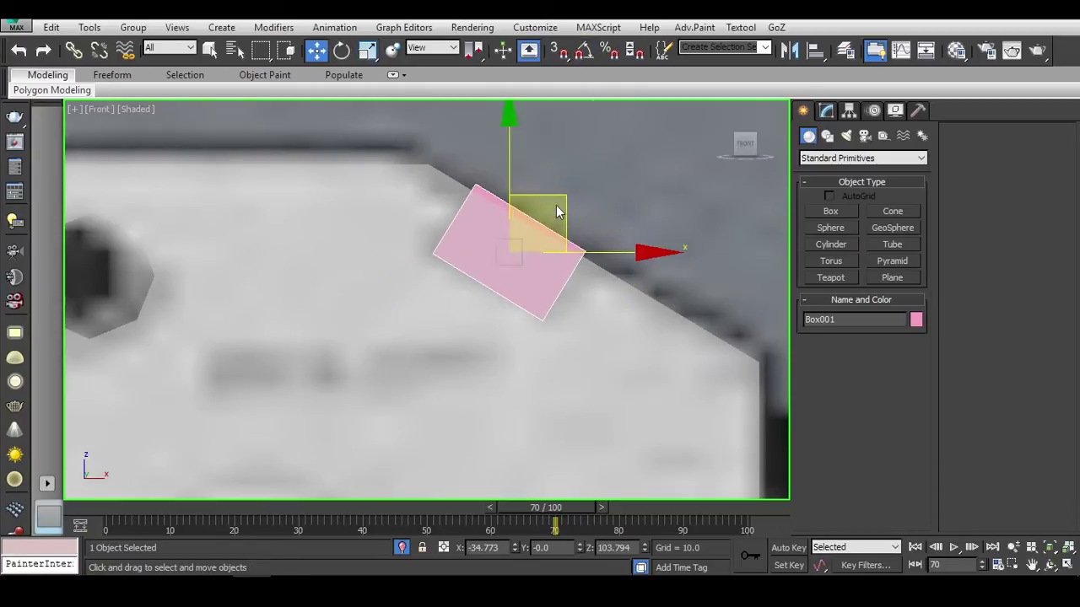
pyautogui.moveTo(563, 199); pyautogui.dragTo(576, 199)
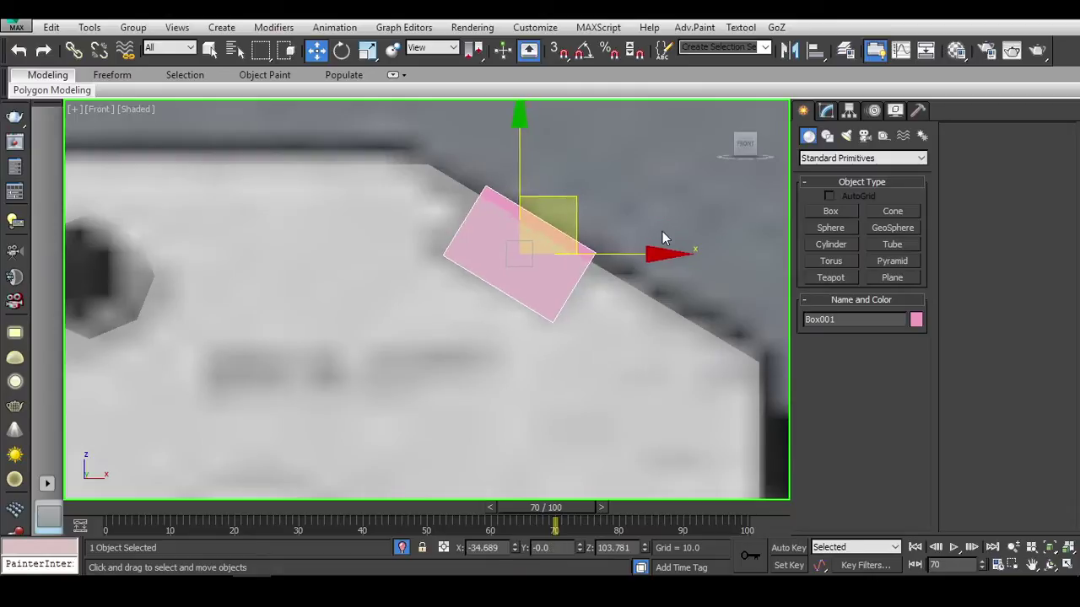
pyautogui.press('F3')
pyautogui.press('F4')
pyautogui.click(577, 268)
# Cut the box's rectangular outline into Plane006 using 3D vertex snapping.
pyautogui.scroll(2, 572, 278)
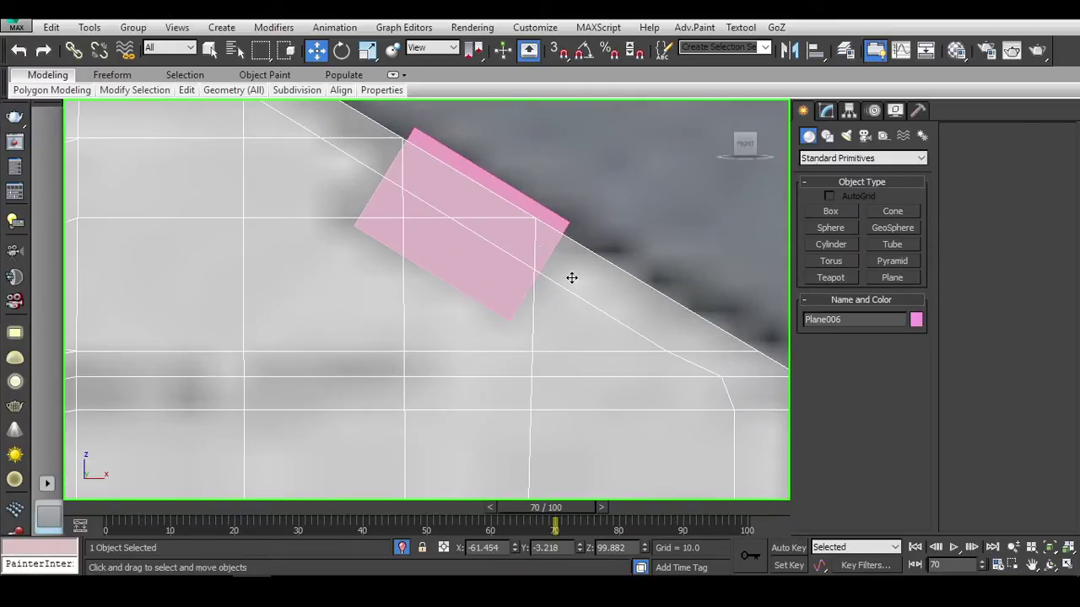
pyautogui.hotkey('alt', 'c')
pyautogui.press('s')
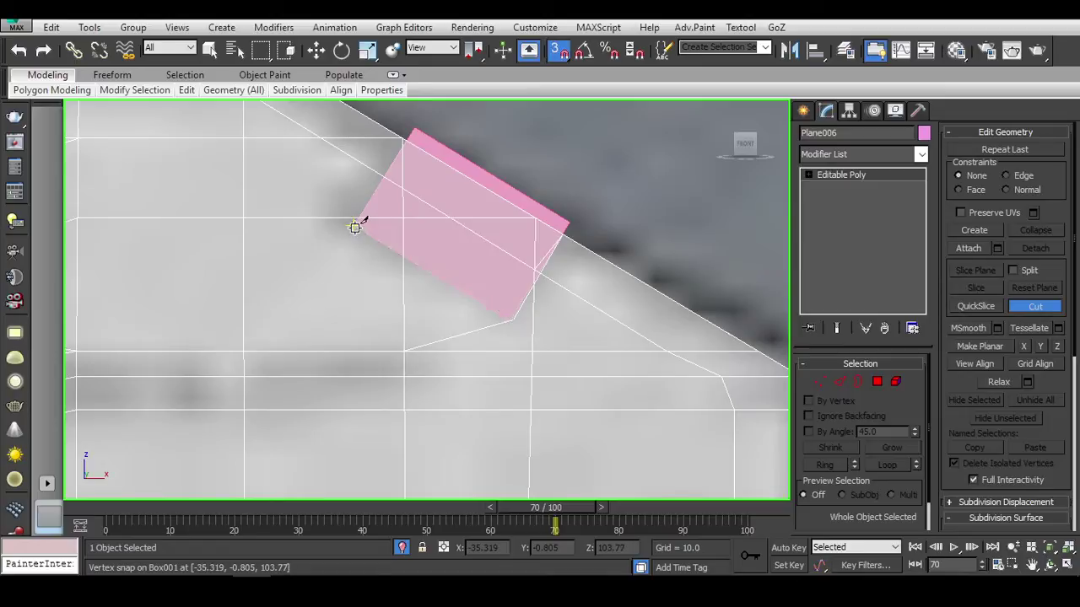
pyautogui.rightClick(497, 219)
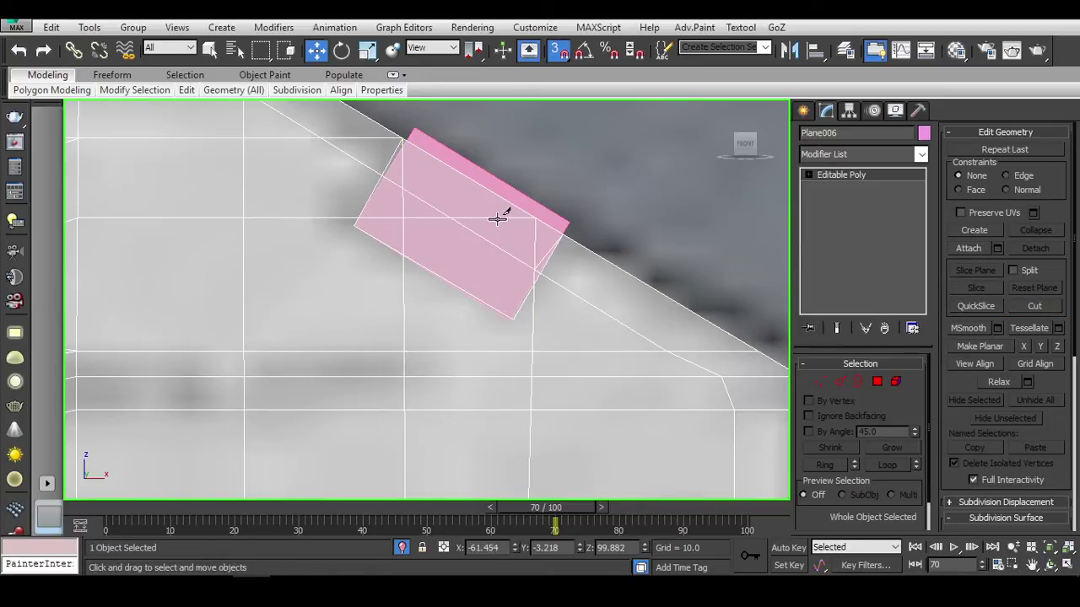
# Select the four polygons enclosed by the cut outline.
pyautogui.click(877, 382)
pyautogui.scroll(2, 542, 270)
pyautogui.moveTo(548, 279); pyautogui.dragTo(535, 258)
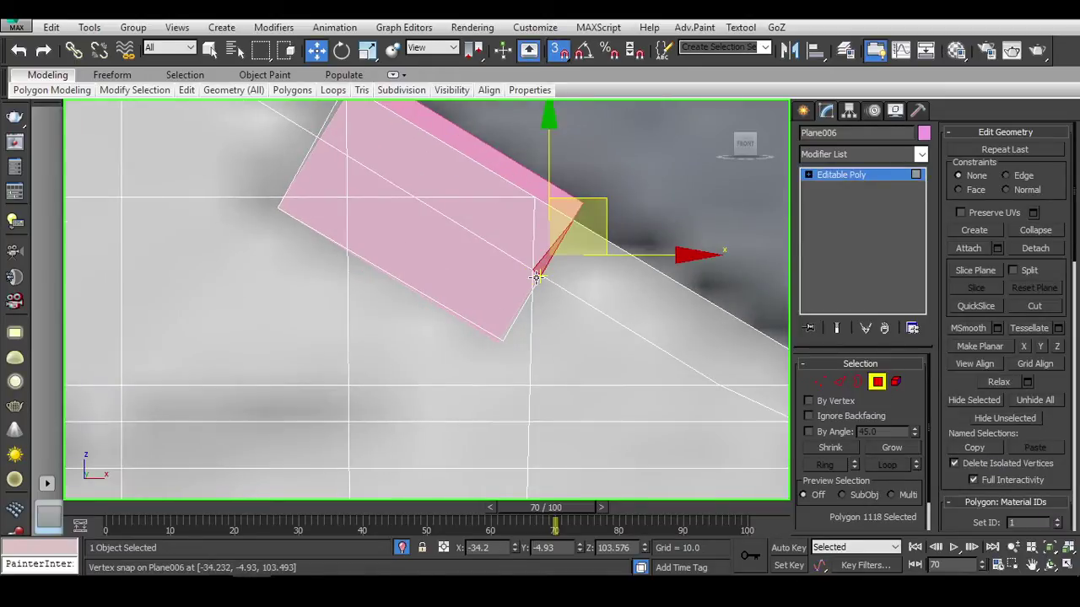
pyautogui.keyDown('ctrl'); pyautogui.click(449, 199); pyautogui.keyUp('ctrl')
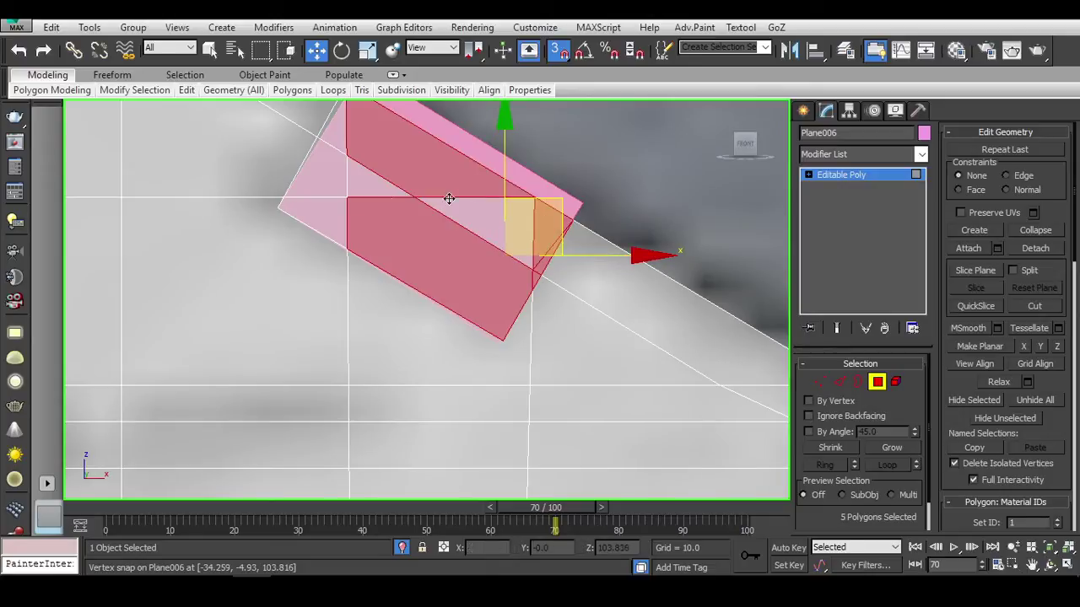
pyautogui.keyDown('ctrl'); pyautogui.click(374, 191); pyautogui.keyUp('ctrl')
pyautogui.moveTo(374, 192); pyautogui.dragTo(378, 236, button='middle')
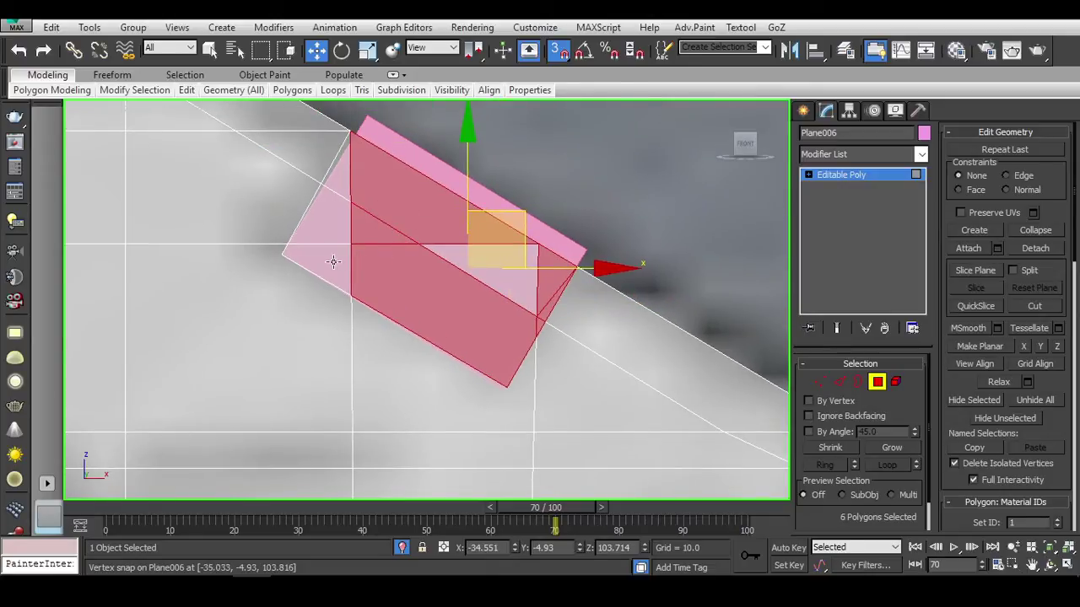
pyautogui.keyDown('ctrl'); pyautogui.click(324, 231); pyautogui.keyUp('ctrl')
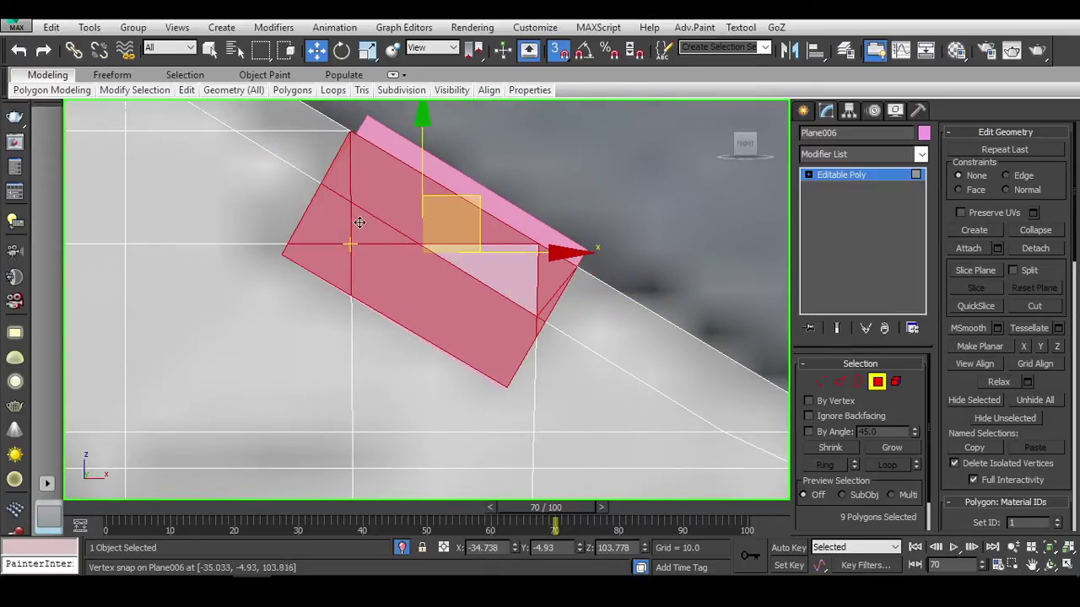
pyautogui.scroll(3, 408, 183)
# With edge constraint on, slide a corner vertex along its edge and select the recess-corner vertex.
pyautogui.press('1')
pyautogui.press('f')
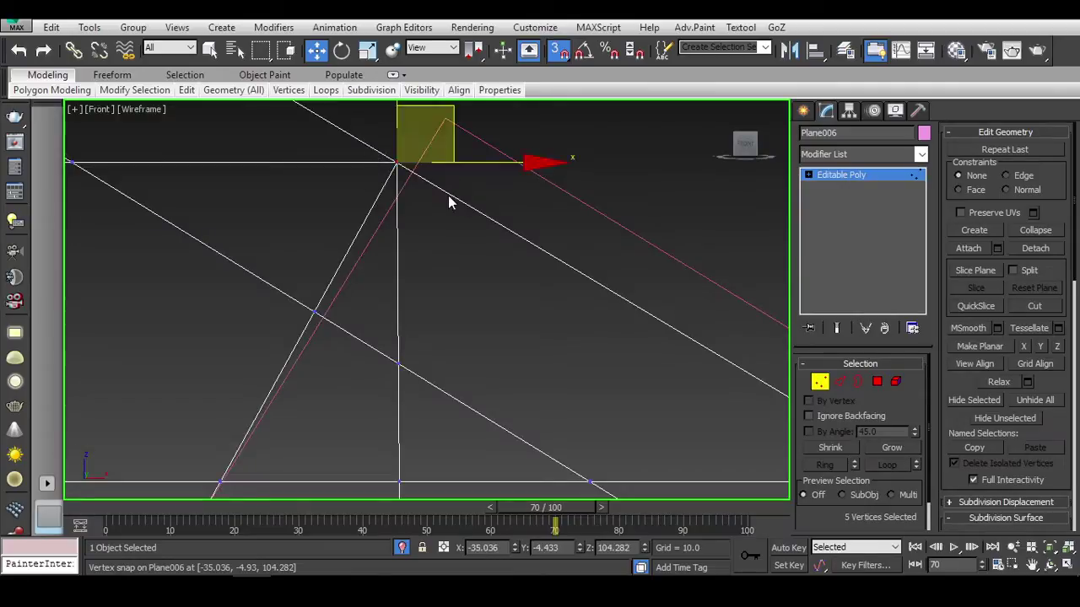
pyautogui.hotkey('shift', 'x')
pyautogui.moveTo(480, 124); pyautogui.dragTo(484, 132)
pyautogui.click(368, 288)
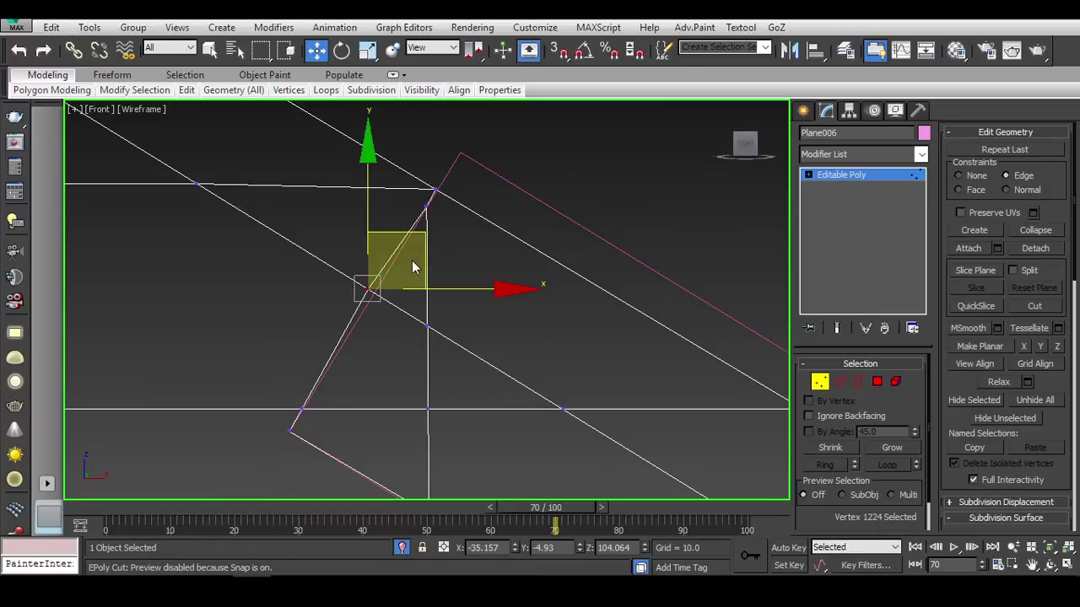
# Cut a new edge at the recess corner to tidy the edge flow.
pyautogui.scroll(3, 475, 248)
pyautogui.press('F3')
pyautogui.moveTo(441, 240); pyautogui.dragTo(442, 264, button='middle')
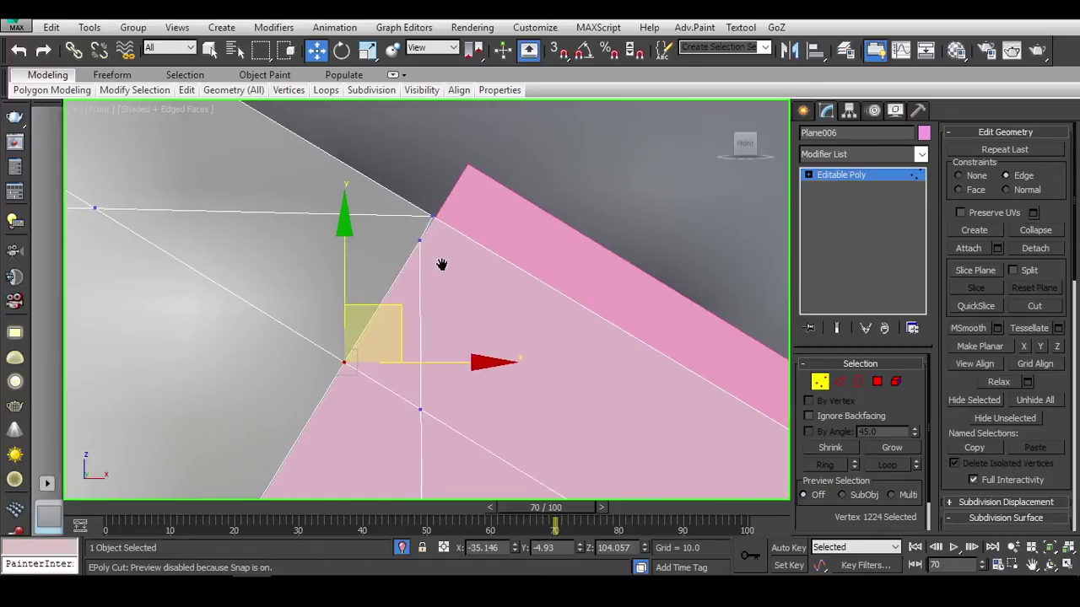
pyautogui.hotkey('alt', 'c')
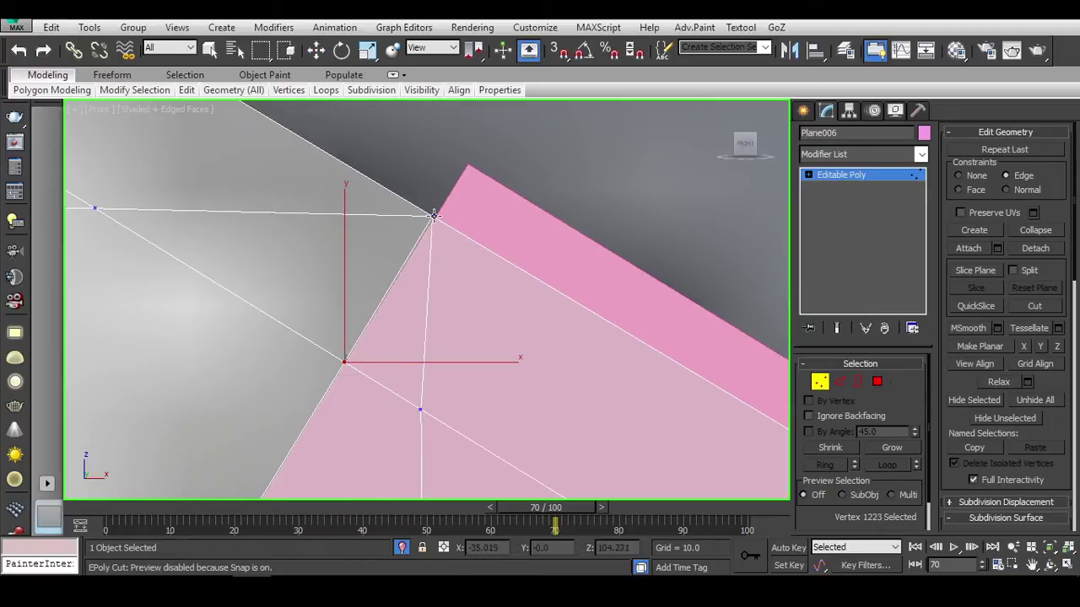
pyautogui.press('w')
pyautogui.moveTo(489, 292); pyautogui.dragTo(492, 272, button='middle')
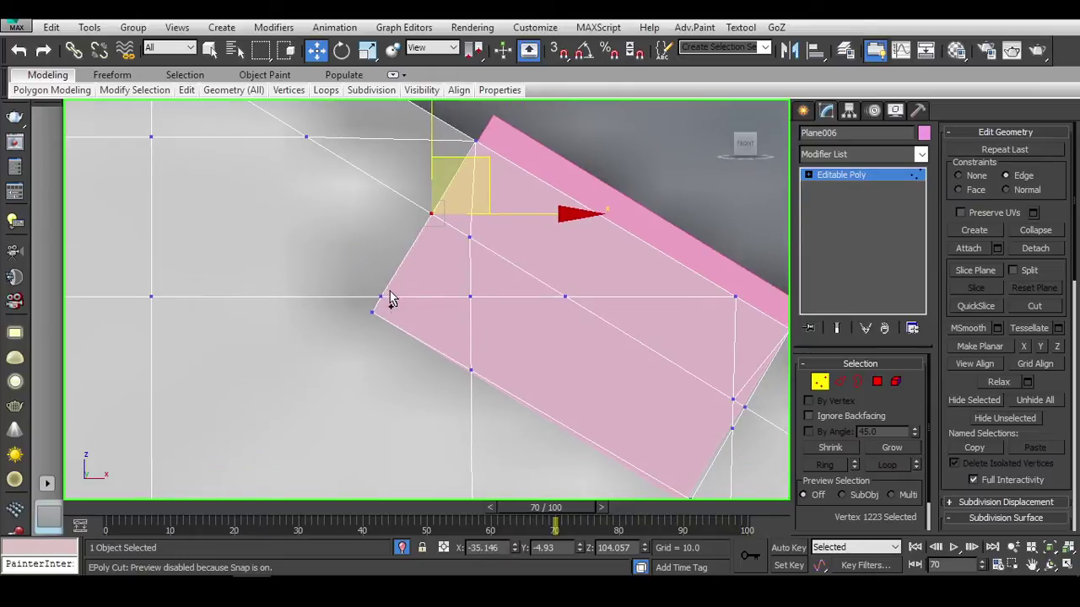
pyautogui.hotkey('alt', 'c')
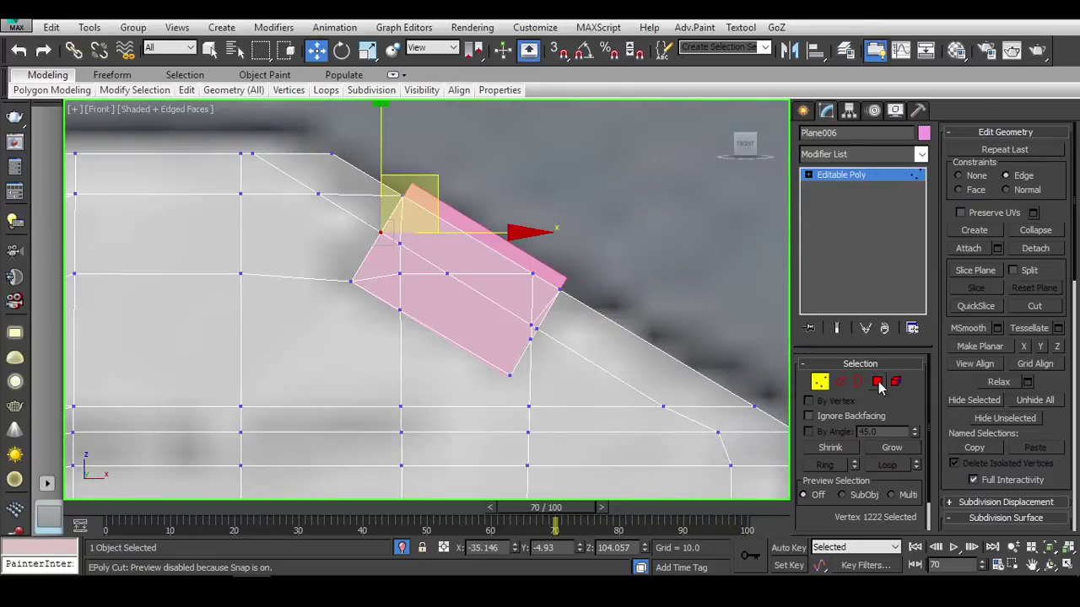
# Inspect the recess faces and select the two vertices beside the recess.
pyautogui.click(878, 382)
pyautogui.keyDown('alt'); pyautogui.moveTo(523, 295); pyautogui.dragTo(528, 318, button='middle'); pyautogui.keyUp('alt')
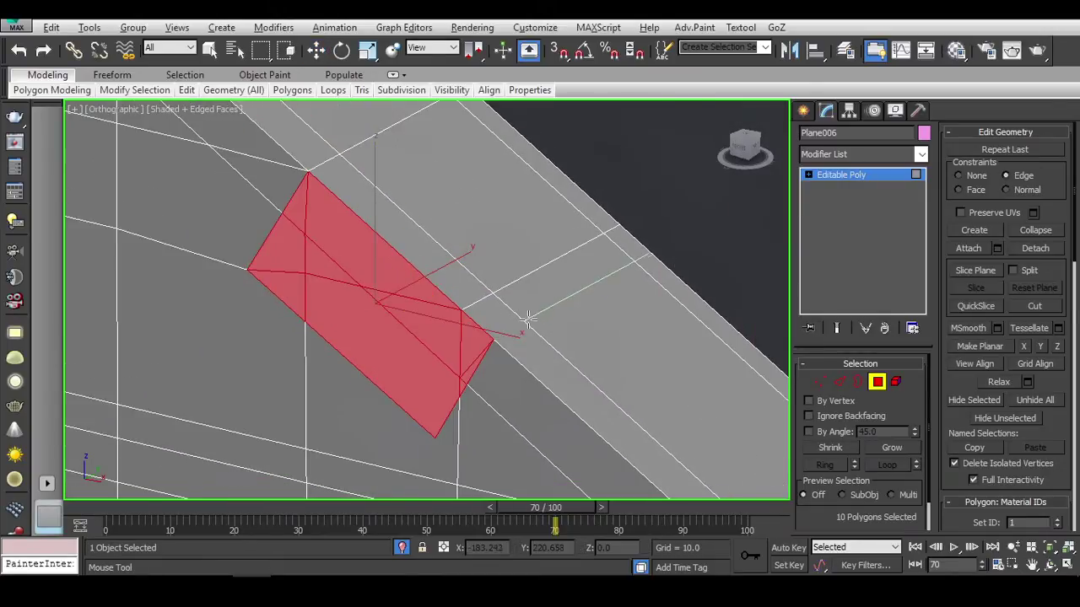
pyautogui.press('1')
pyautogui.press('w')
pyautogui.click(518, 316)
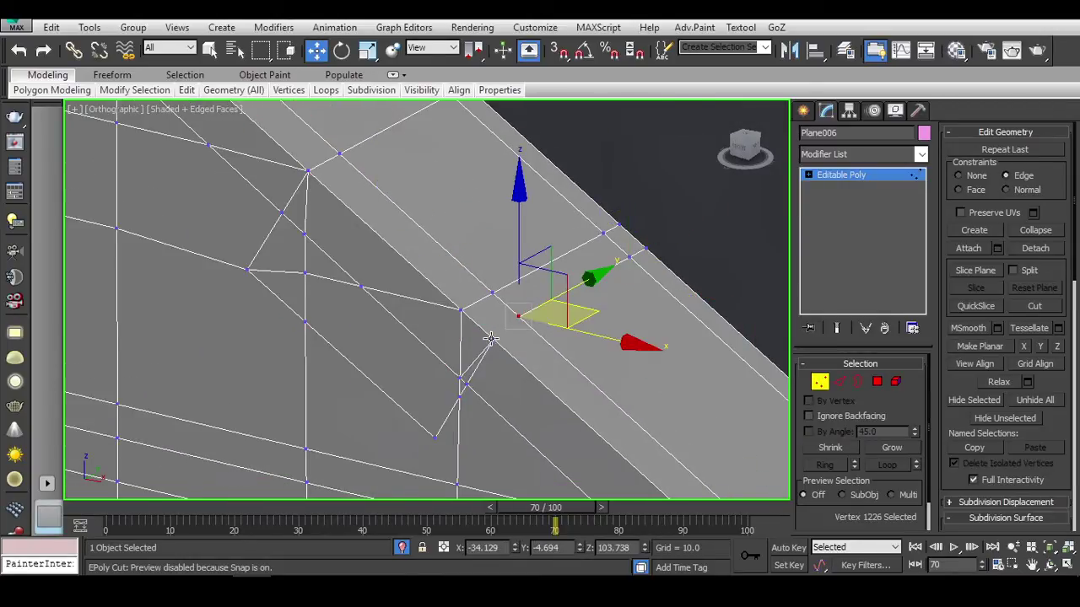
pyautogui.keyDown('ctrl'); pyautogui.click(493, 340); pyautogui.keyUp('ctrl')
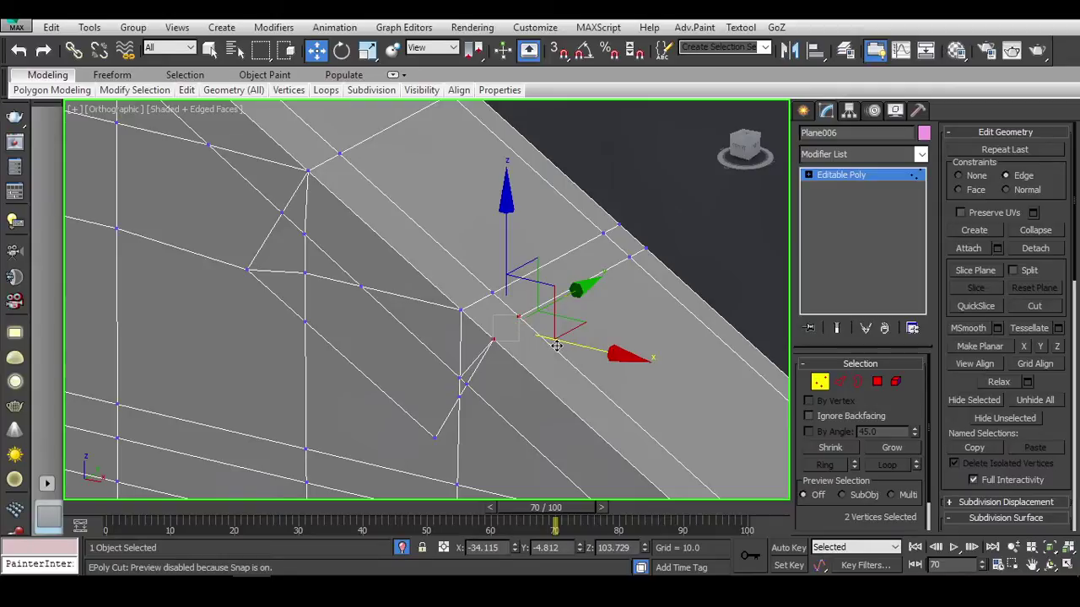
pyautogui.keyDown('alt'); pyautogui.moveTo(557, 346); pyautogui.dragTo(574, 295, button='middle'); pyautogui.keyUp('alt')
# Refine the edge selection and inspect the recess edges from the front in wireframe.
pyautogui.press('2')
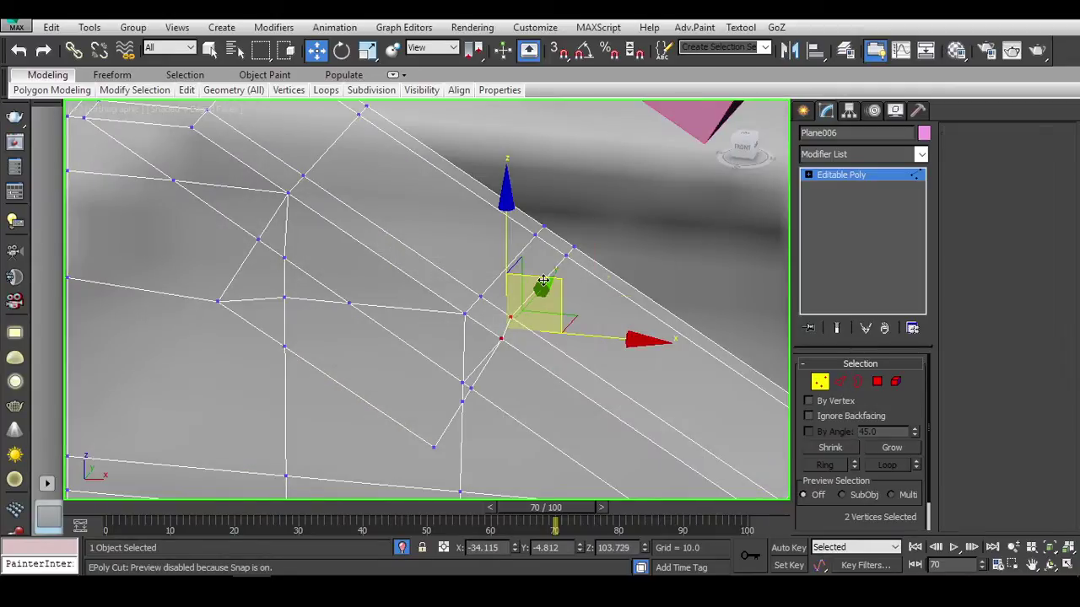
pyautogui.keyDown('alt'); pyautogui.click(509, 331); pyautogui.keyUp('alt')
pyautogui.click(742, 159)
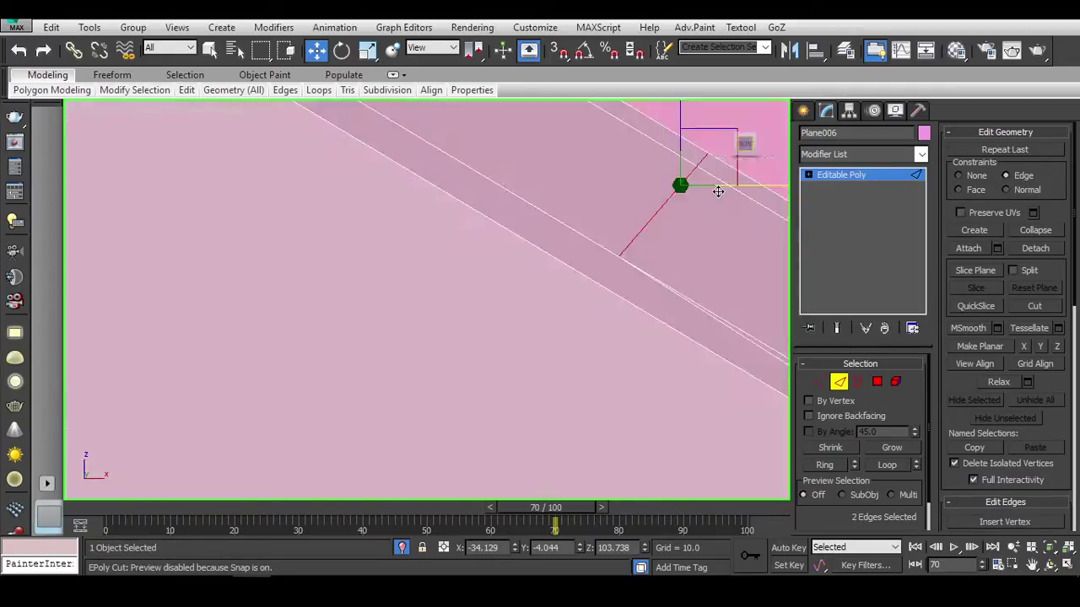
pyautogui.press('F3')
pyautogui.scroll(3, 587, 221)
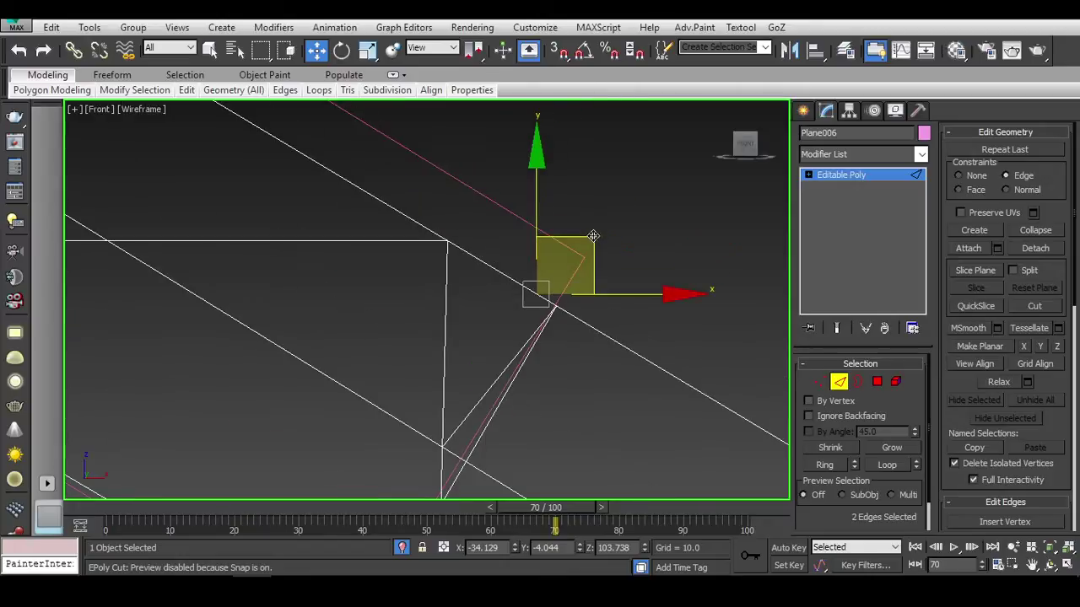
pyautogui.keyDown('alt'); pyautogui.moveTo(601, 243); pyautogui.dragTo(599, 320, button='middle'); pyautogui.keyUp('alt')
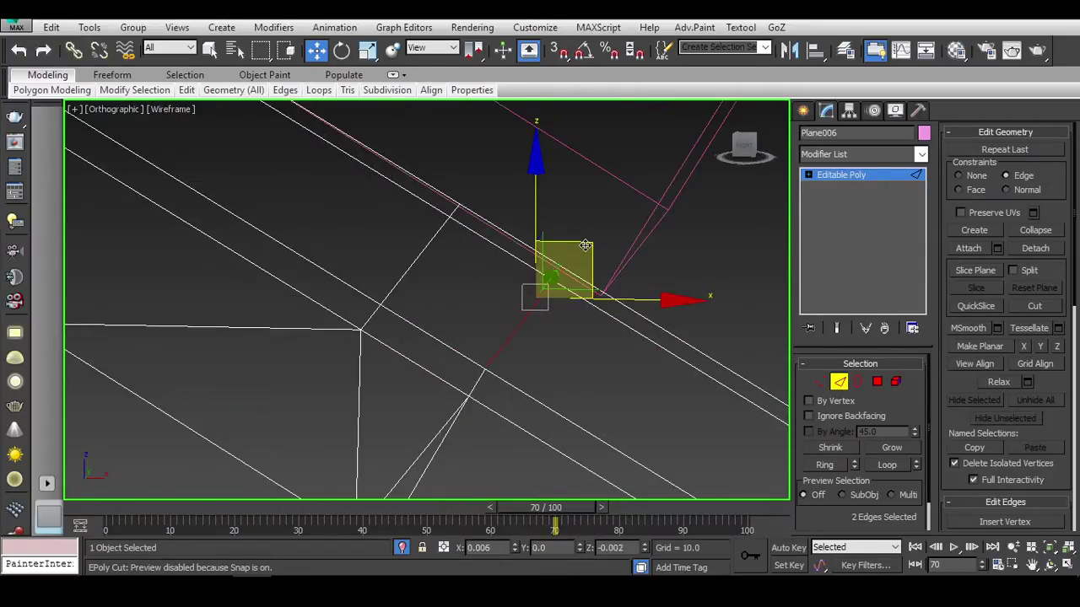
pyautogui.press('f')
pyautogui.scroll(6, 502, 324)
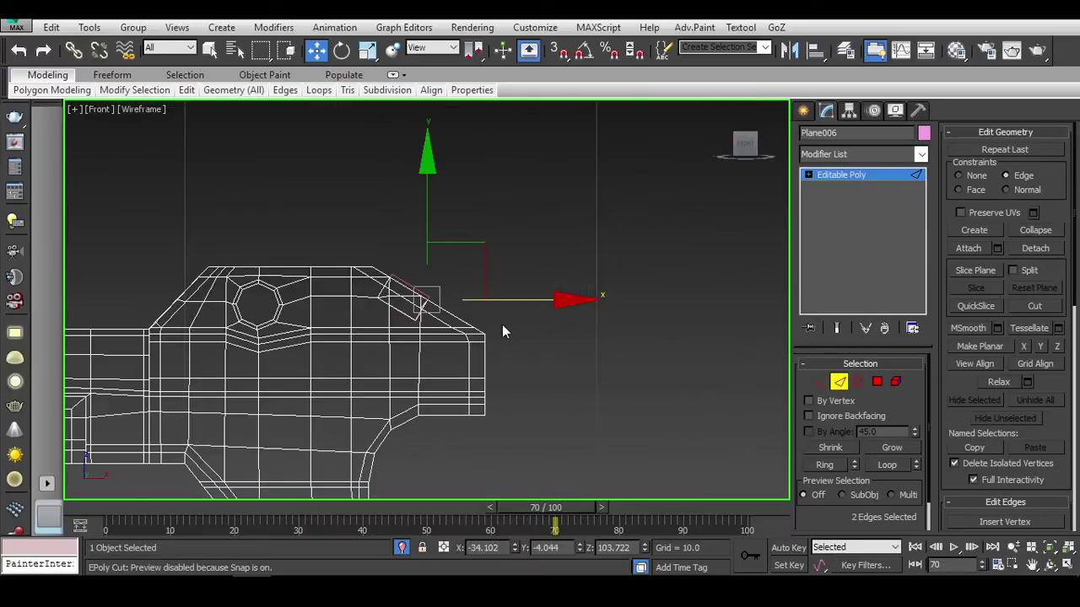
pyautogui.keyDown('alt'); pyautogui.moveTo(452, 289); pyautogui.dragTo(582, 329, button='middle'); pyautogui.keyUp('alt')
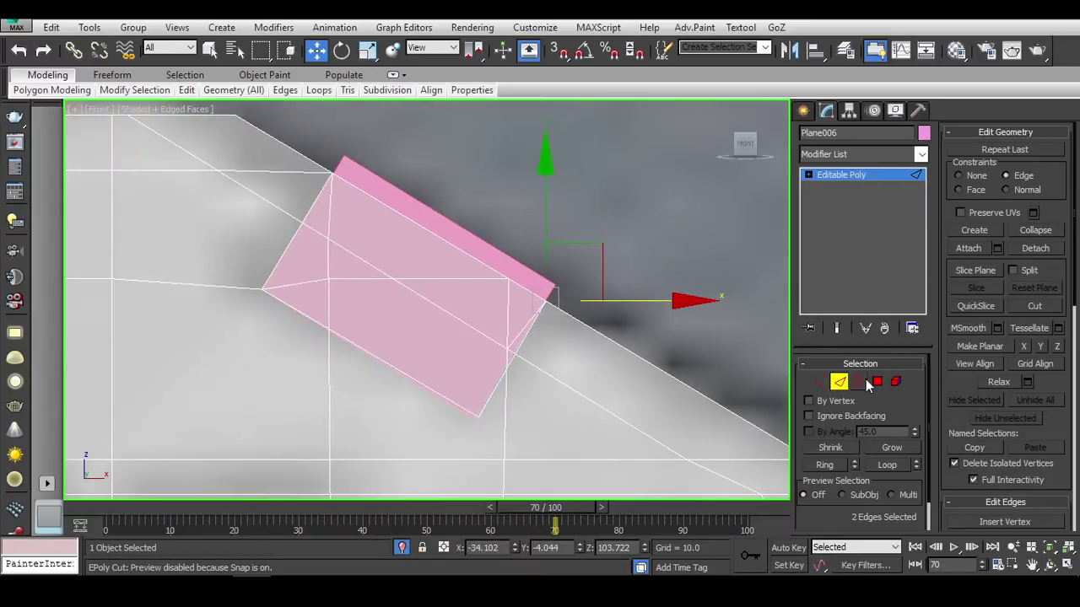
# Select the thin strip polygons along the angled rectangular recess in Polygon mode.
pyautogui.click(878, 381)
pyautogui.keyDown('alt'); pyautogui.moveTo(488, 313); pyautogui.dragTo(540, 307, button='middle'); pyautogui.keyUp('alt')
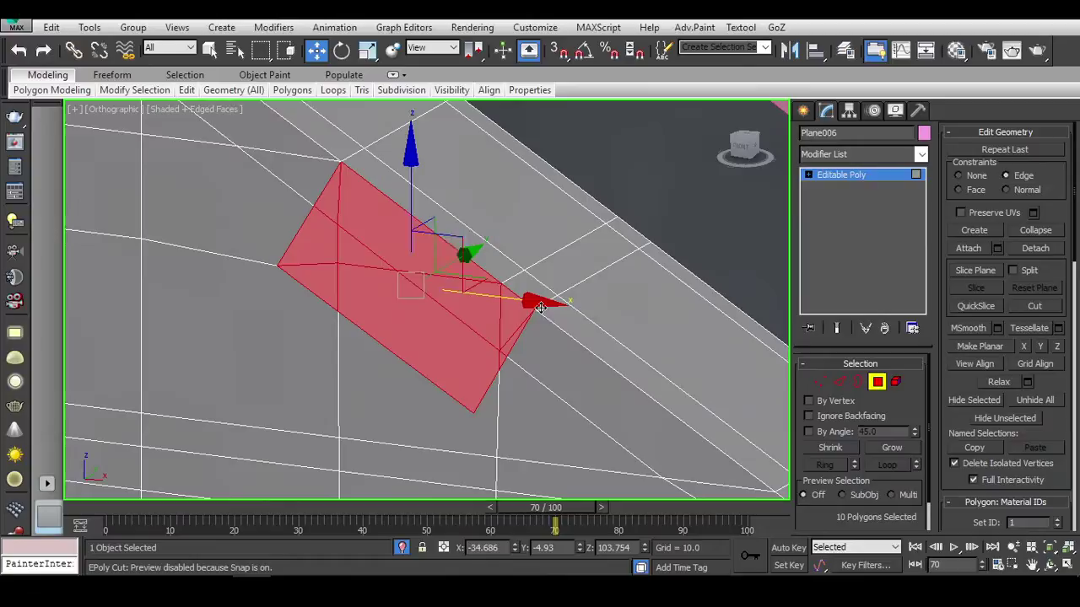
pyautogui.click(597, 314)
pyautogui.click(485, 264)
pyautogui.moveTo(441, 239); pyautogui.dragTo(428, 267, button='middle')
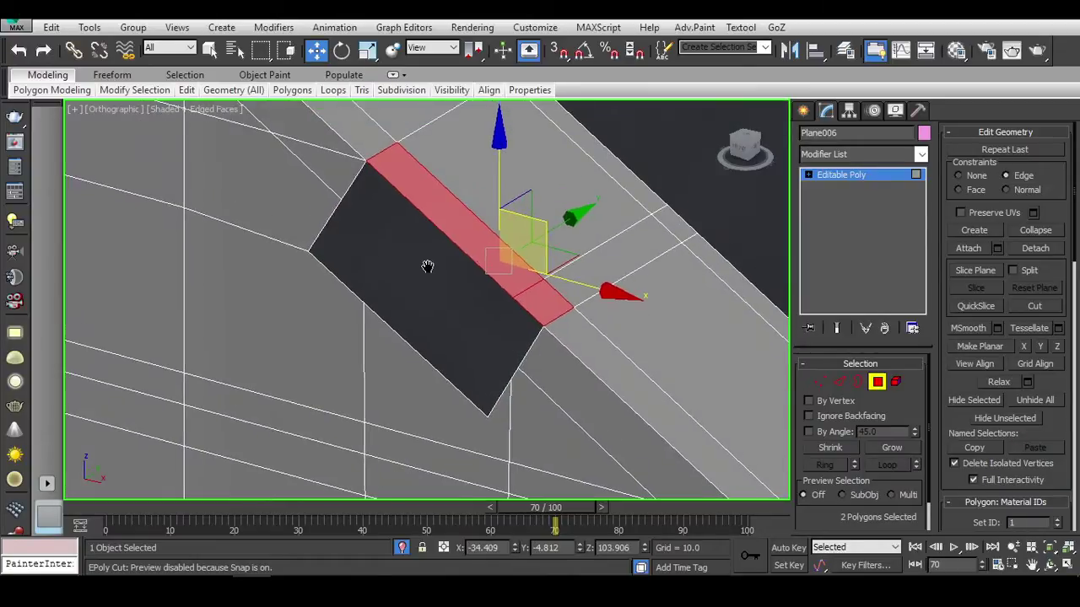
pyautogui.scroll(-3, 446, 270)
pyautogui.click(335, 225)
pyautogui.scroll(3, 384, 219)
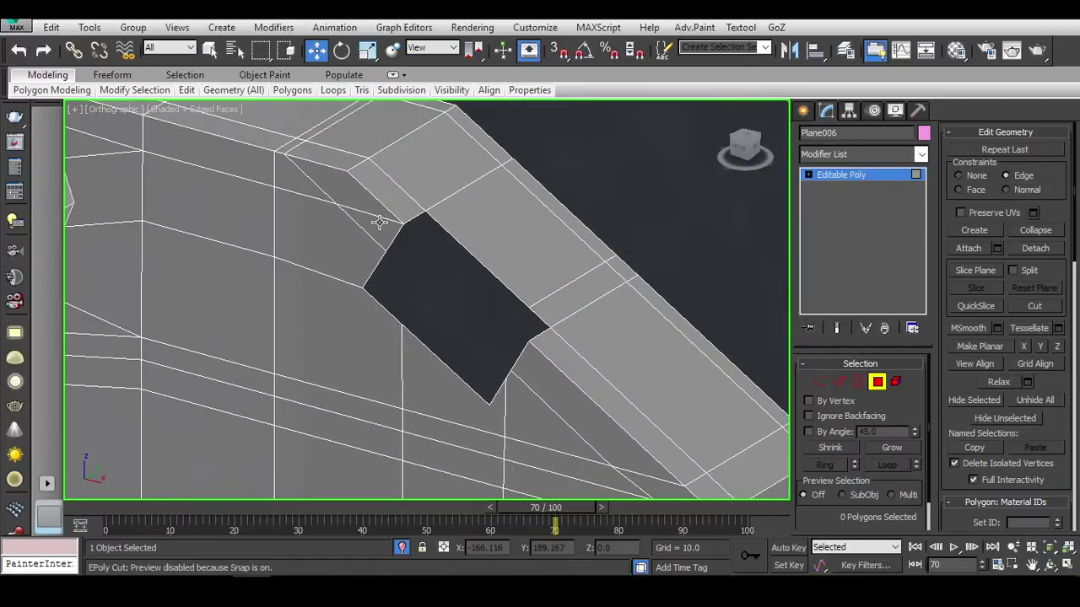
pyautogui.click(582, 249)
# Select four rim edges around the recess hole.
pyautogui.press('2')
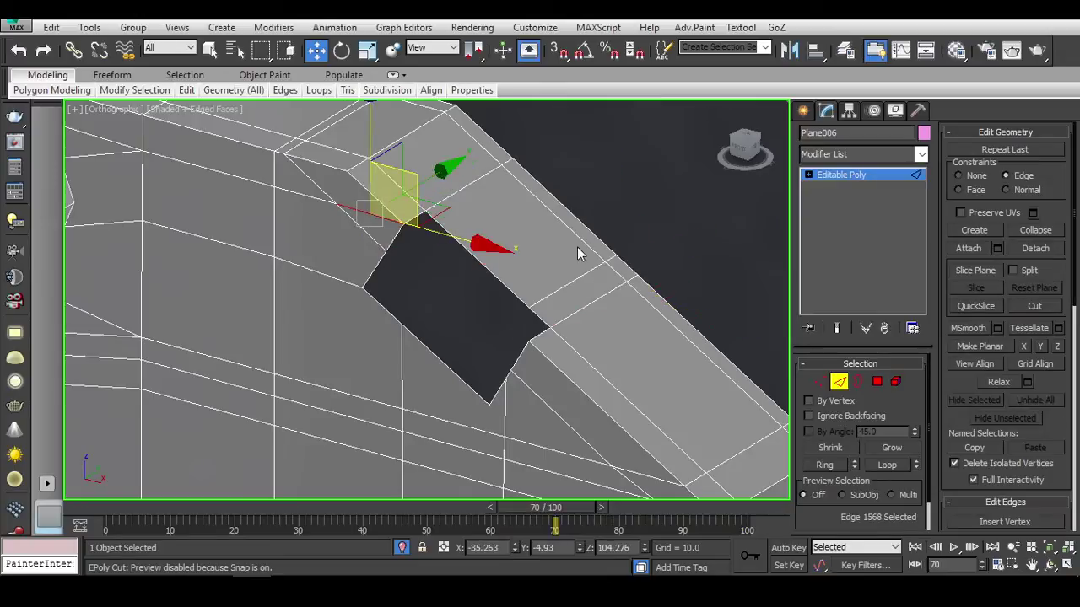
pyautogui.click(577, 247)
pyautogui.moveTo(469, 253)
pyautogui.mouseDown(button='middle')
pyautogui.moveTo(446, 289)
pyautogui.moveTo(471, 253)
pyautogui.mouseUp(button='middle')
pyautogui.click(491, 206)
pyautogui.keyDown('ctrl'); pyautogui.click(475, 266); pyautogui.keyUp('ctrl')
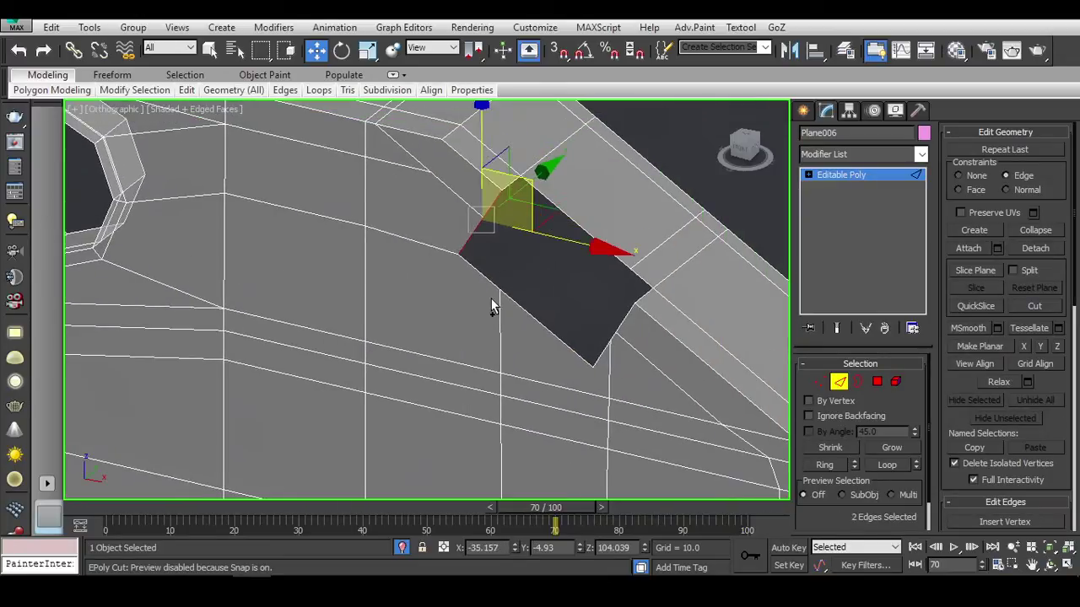
pyautogui.keyDown('ctrl'); pyautogui.click(519, 304); pyautogui.keyUp('ctrl')
pyautogui.keyDown('ctrl'); pyautogui.click(582, 354); pyautogui.keyUp('ctrl')
# Select the hole's whole border and convert it to its rim edges for chamfering.
pyautogui.press('1')
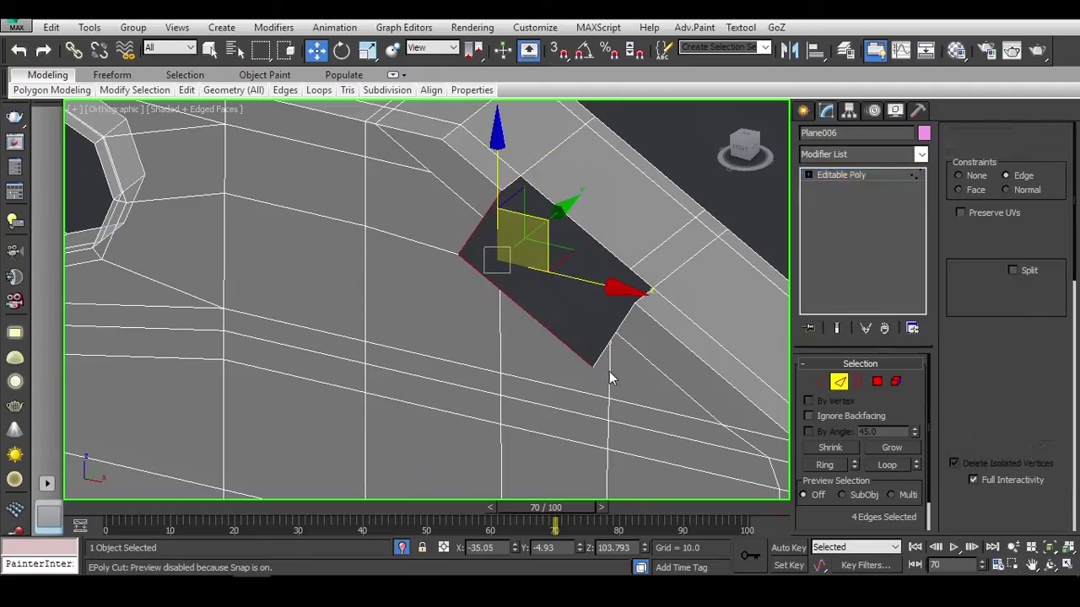
pyautogui.hotkey('alt', 'c')
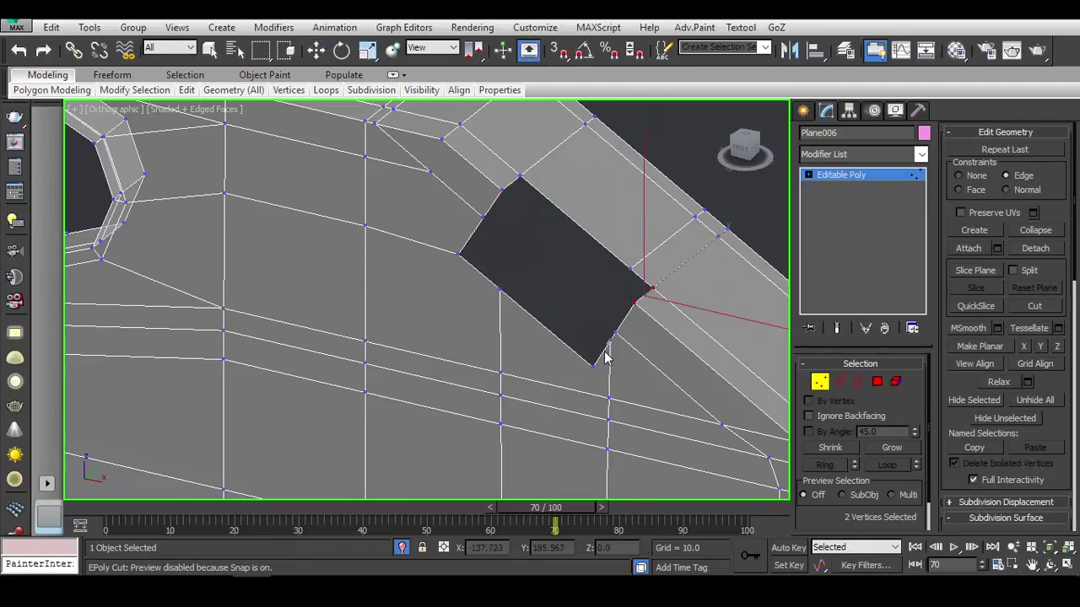
pyautogui.press('w')
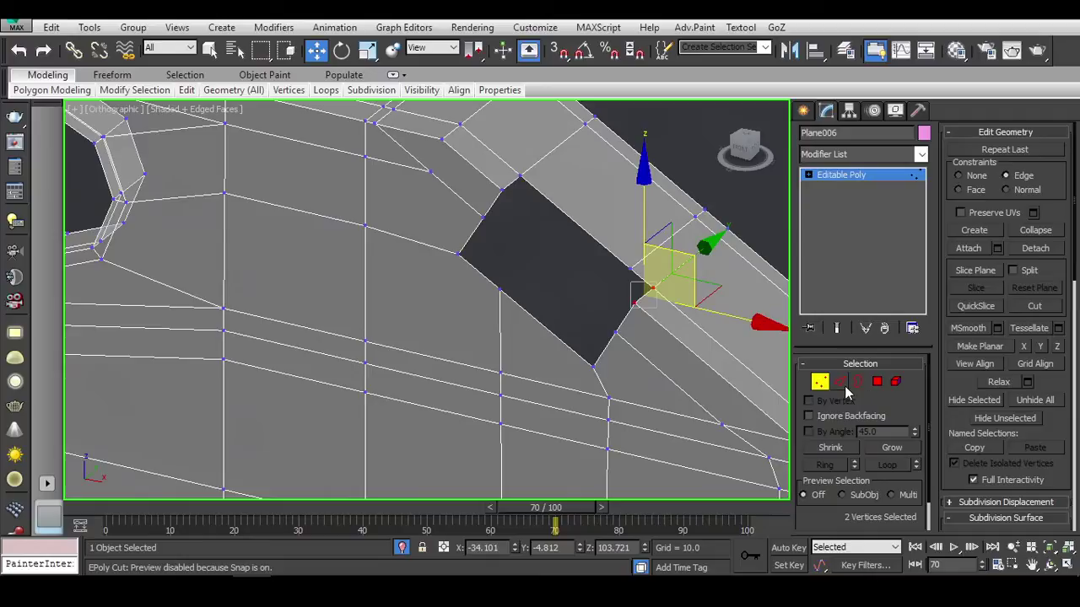
pyautogui.click(858, 382)
pyautogui.click(656, 286)
pyautogui.click(838, 381)
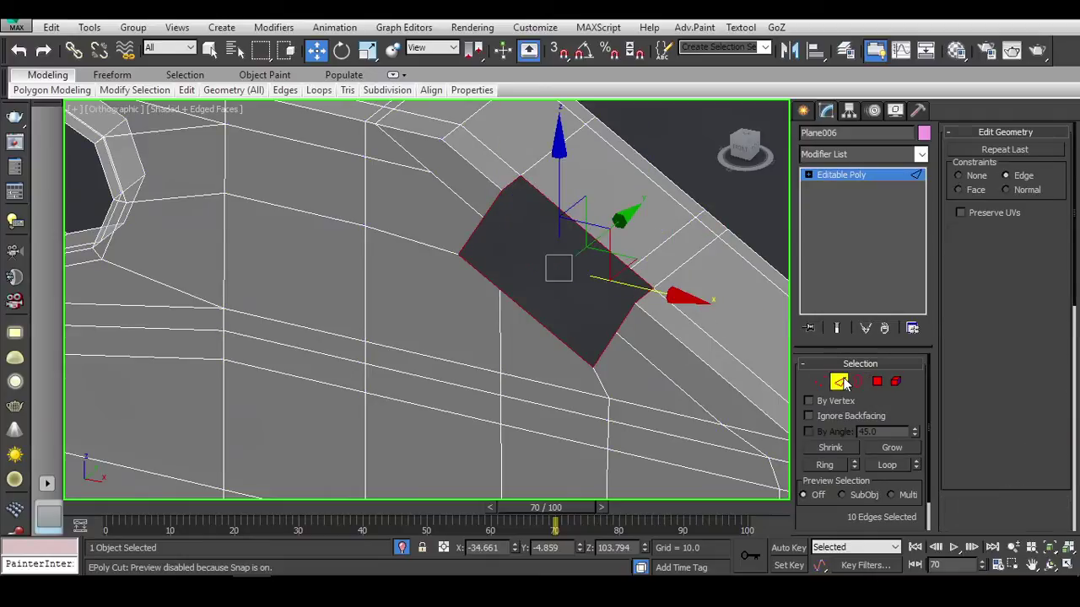
pyautogui.scroll(-3, 989, 300)
# Chamfer the hole's rim edges with a tiny amount and commit it.
pyautogui.click(997, 371)
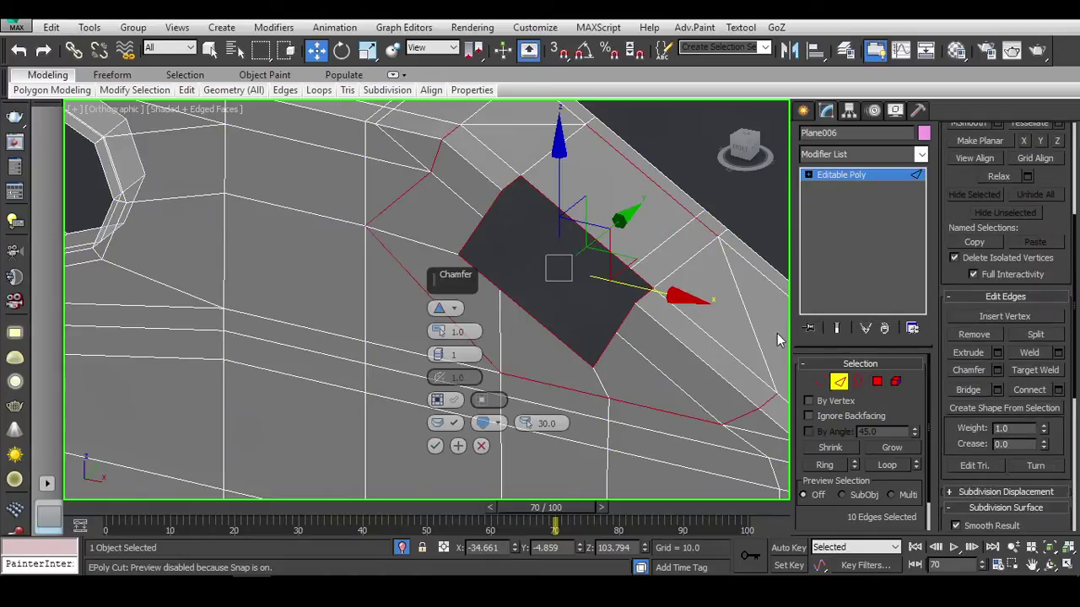
pyautogui.rightClick(440, 332)
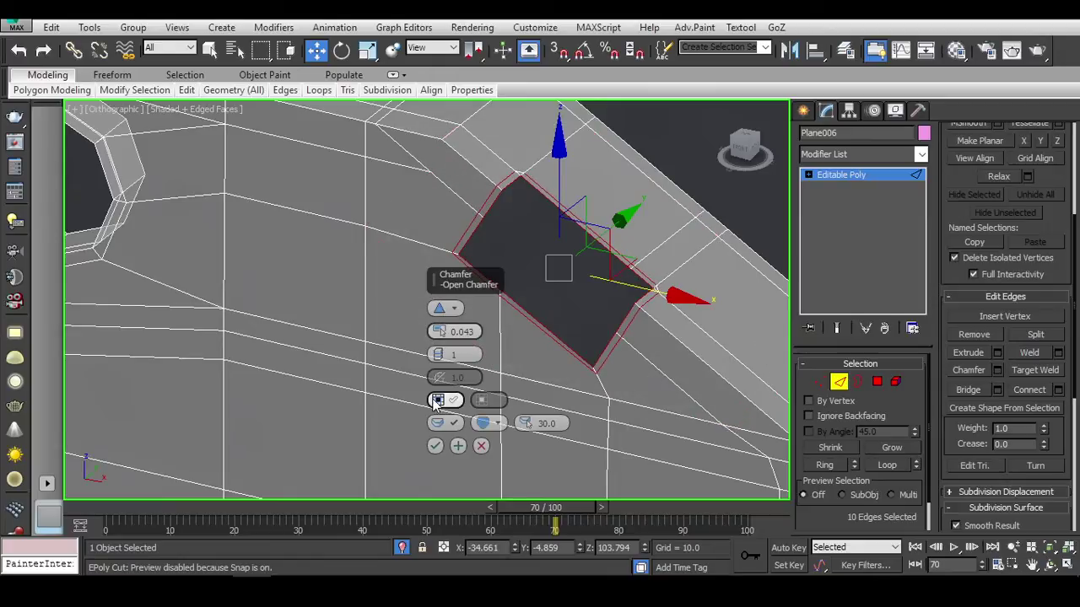
pyautogui.click(435, 445)
pyautogui.keyDown('alt'); pyautogui.moveTo(439, 448); pyautogui.dragTo(666, 278, button='middle'); pyautogui.keyUp('alt')
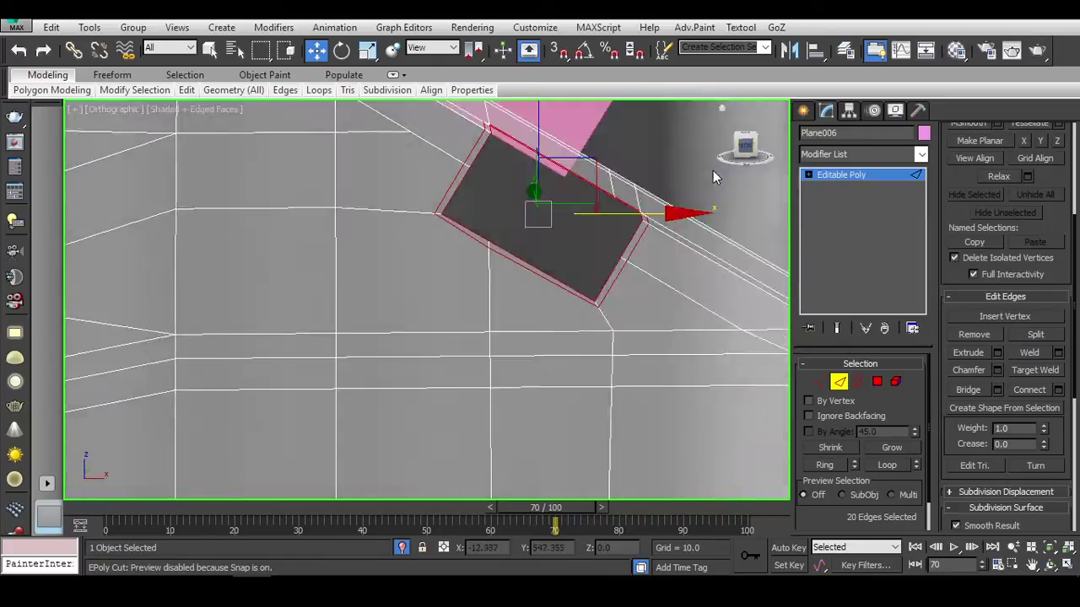
pyautogui.press('f')
pyautogui.scroll(3, 571, 239)
# Inspect the vertices at the chamfered hole corners from the front view.
pyautogui.press('1')
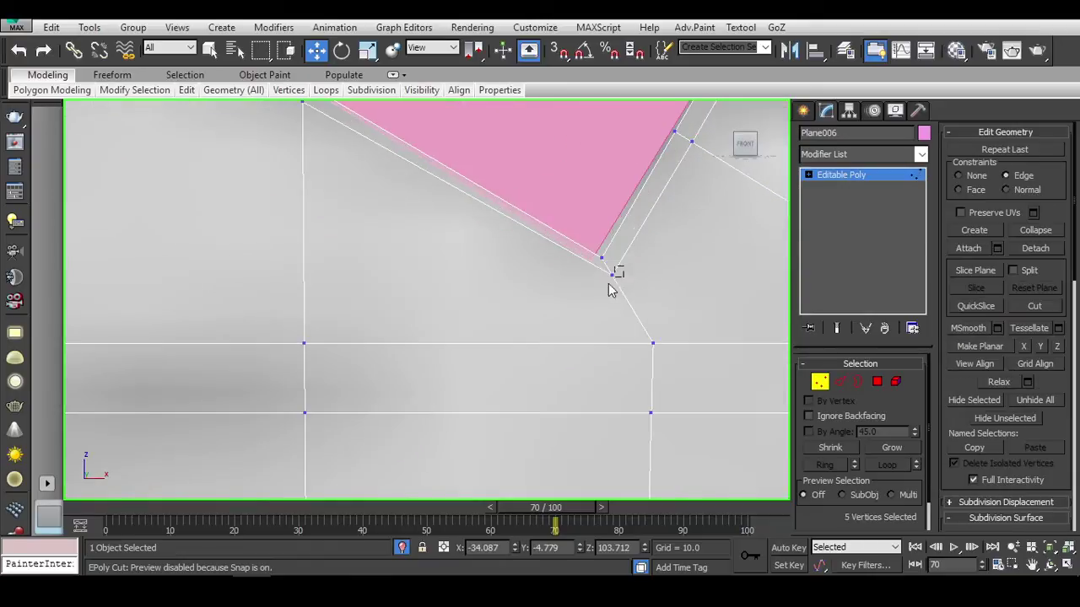
pyautogui.click(611, 277)
pyautogui.scroll(-2, 666, 256)
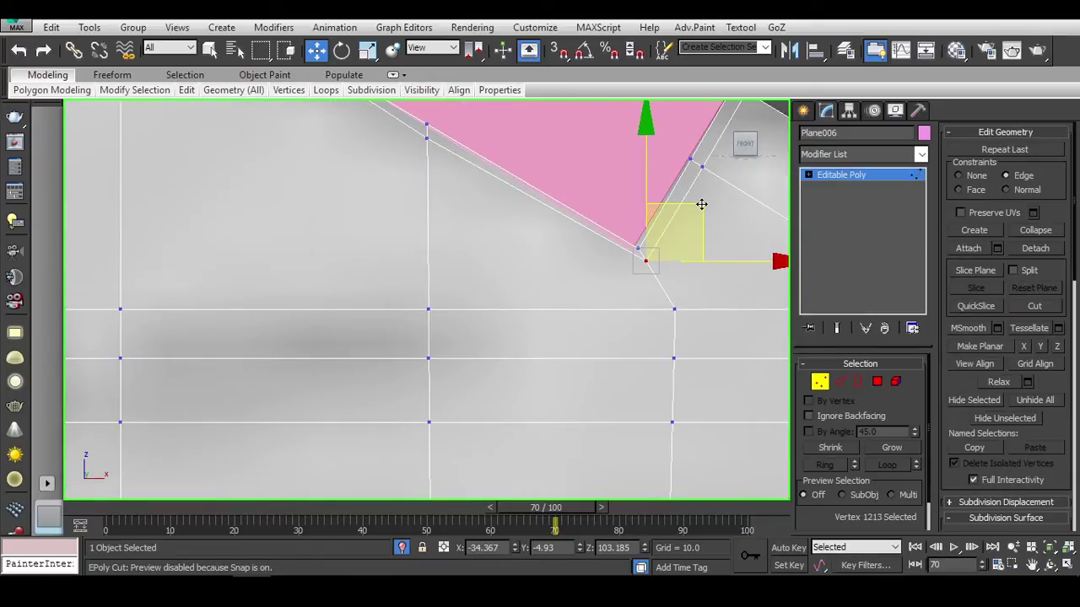
pyautogui.moveTo(470, 191); pyautogui.dragTo(523, 265, button='middle')
pyautogui.moveTo(352, 174); pyautogui.dragTo(393, 224, button='middle')
pyautogui.click(407, 211)
pyautogui.keyDown('alt'); pyautogui.moveTo(457, 160); pyautogui.dragTo(604, 289, button='middle'); pyautogui.keyUp('alt')
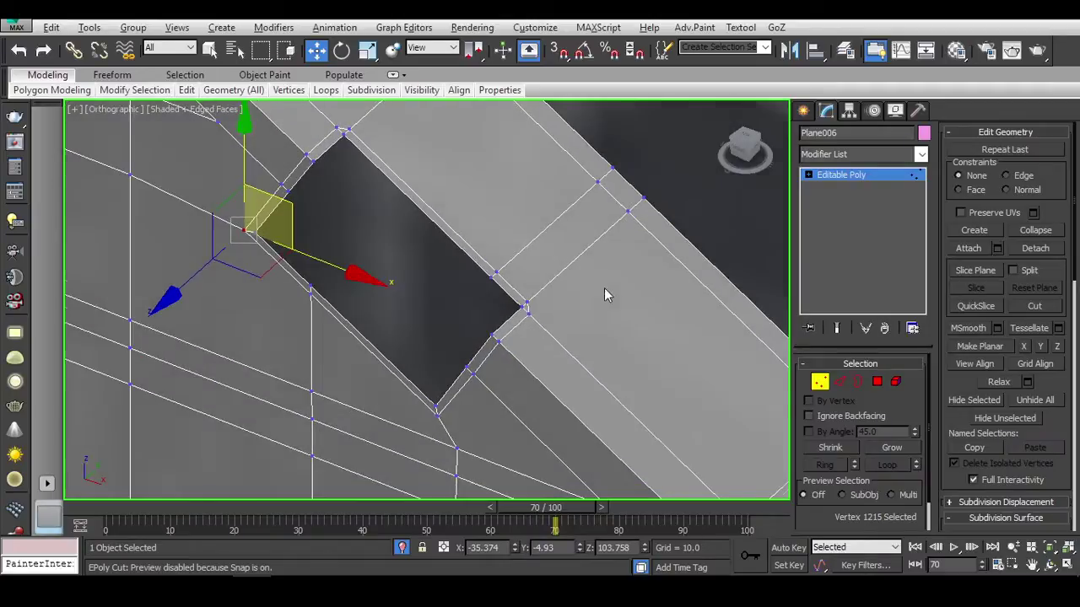
# Select the opening's rim edges and slide them slightly along the Y axis.
pyautogui.click(858, 381)
pyautogui.click(441, 366)
pyautogui.press('2')
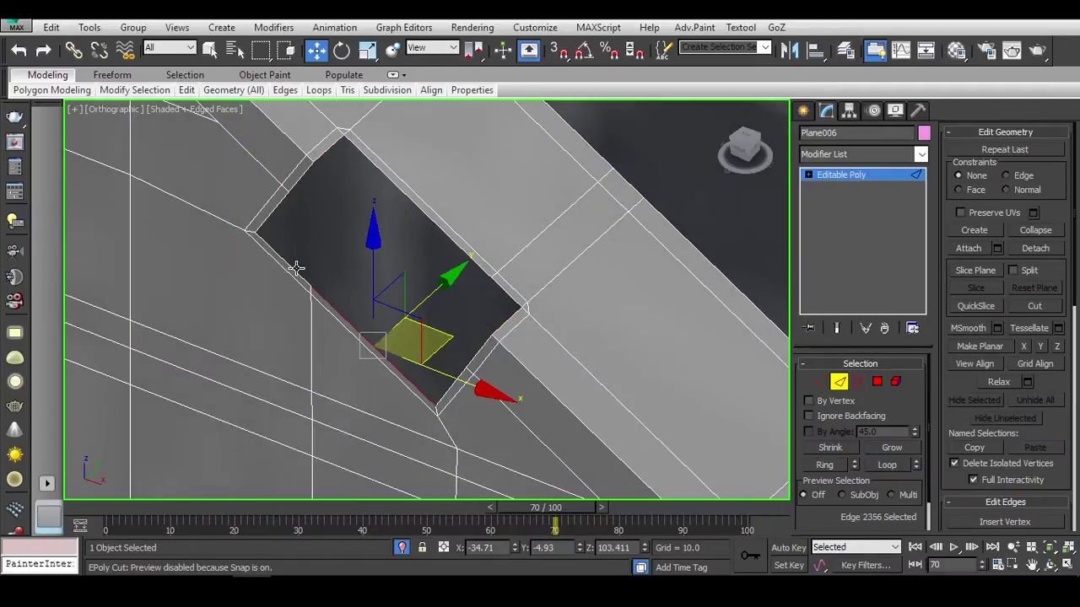
pyautogui.click(297, 270)
pyautogui.keyDown('alt'); pyautogui.moveTo(297, 270); pyautogui.dragTo(340, 256, button='middle'); pyautogui.keyUp('alt')
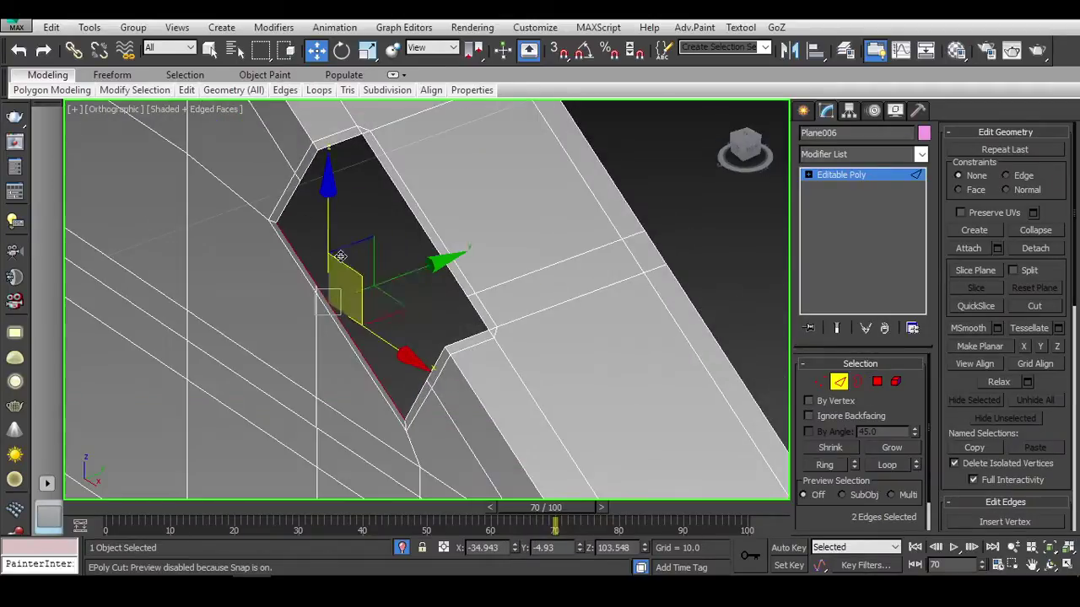
pyautogui.keyDown('ctrl'); pyautogui.click(297, 193); pyautogui.keyUp('ctrl')
pyautogui.keyDown('ctrl'); pyautogui.click(415, 397); pyautogui.keyUp('ctrl')
pyautogui.keyDown('ctrl'); pyautogui.click(431, 380); pyautogui.keyUp('ctrl')
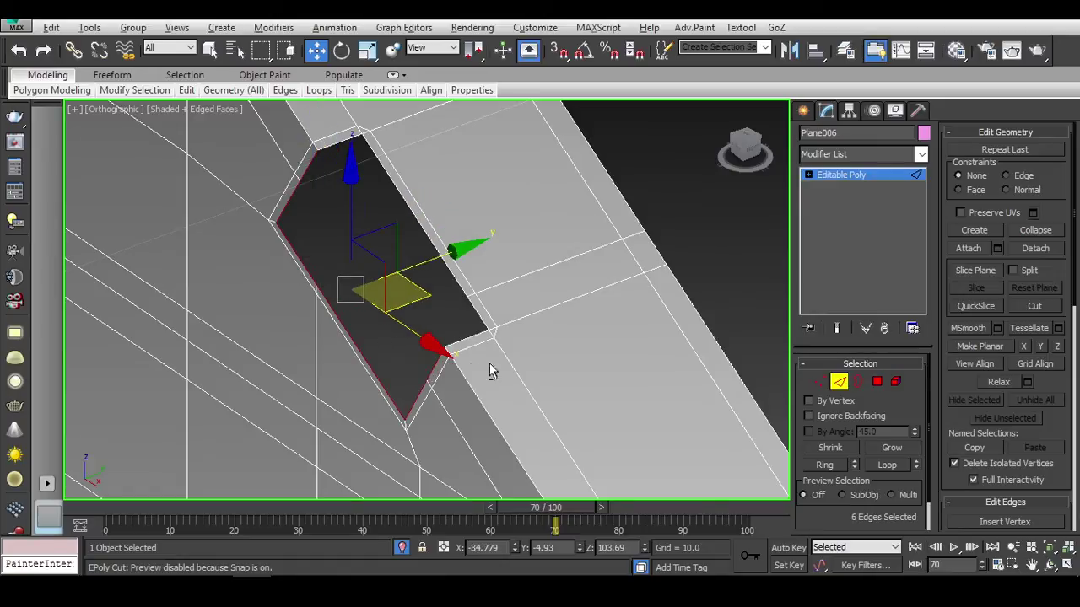
pyautogui.keyDown('alt'); pyautogui.moveTo(494, 369); pyautogui.dragTo(453, 258, button='middle'); pyautogui.keyUp('alt')
pyautogui.moveTo(470, 264); pyautogui.dragTo(490, 265)
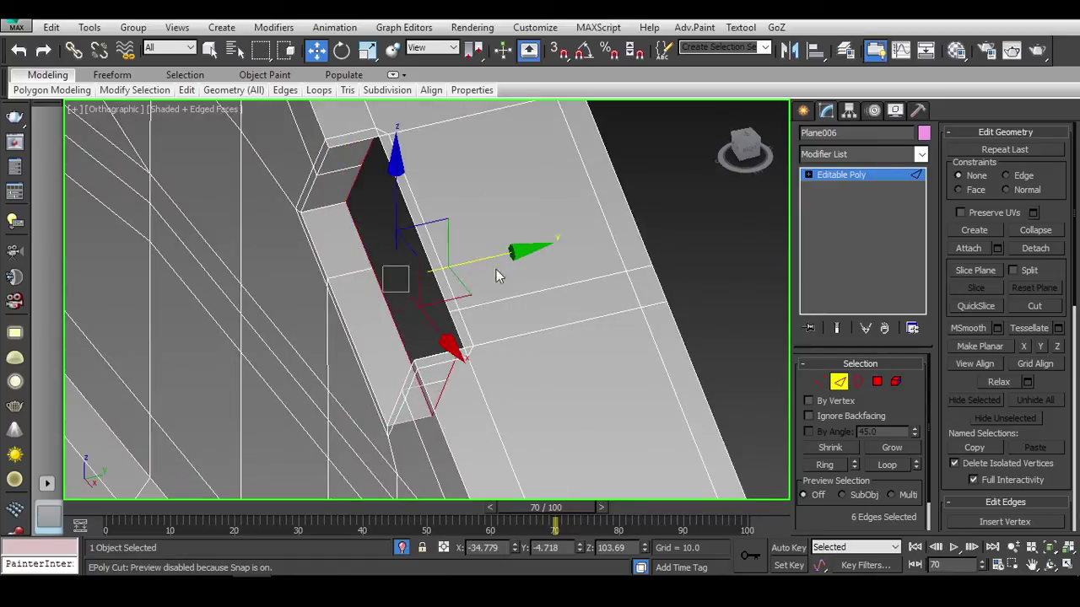
pyautogui.keyDown('alt'); pyautogui.moveTo(496, 276); pyautogui.dragTo(506, 277, button='middle'); pyautogui.keyUp('alt')
pyautogui.moveTo(752, 148)
pyautogui.mouseDown()
pyautogui.moveTo(484, 313)
pyautogui.moveTo(427, 272)
pyautogui.mouseUp()
# Check the mesh in wireframe and cut new edges from the opening's tip vertex.
pyautogui.press('F3')
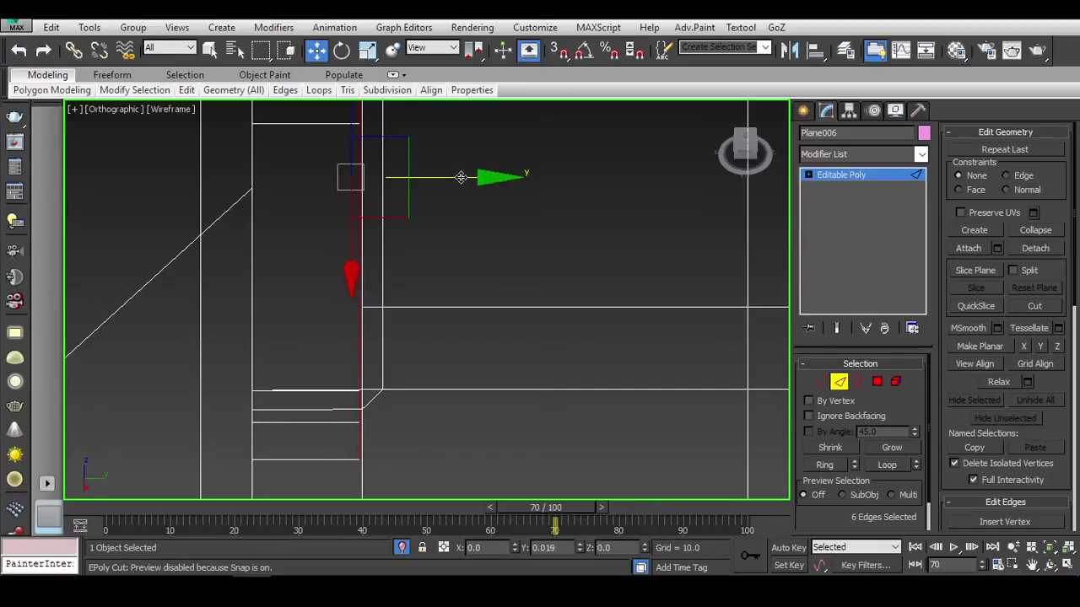
pyautogui.press('F3')
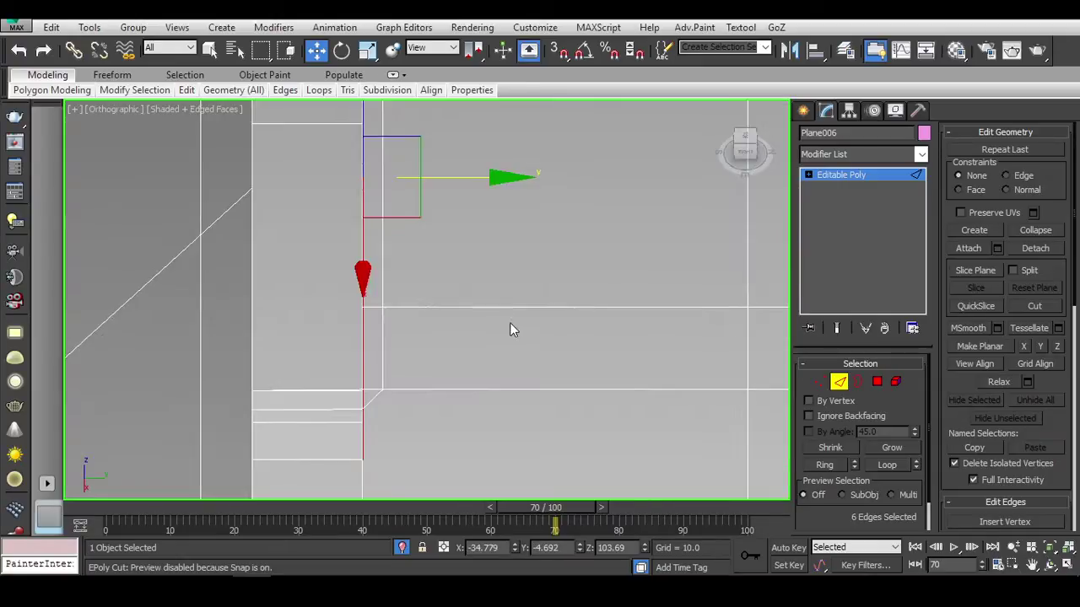
pyautogui.keyDown('alt'); pyautogui.moveTo(510, 322); pyautogui.dragTo(588, 317, button='middle'); pyautogui.keyUp('alt')
pyautogui.scroll(5, 591, 308)
pyautogui.press('1')
pyautogui.hotkey('alt', 'c')
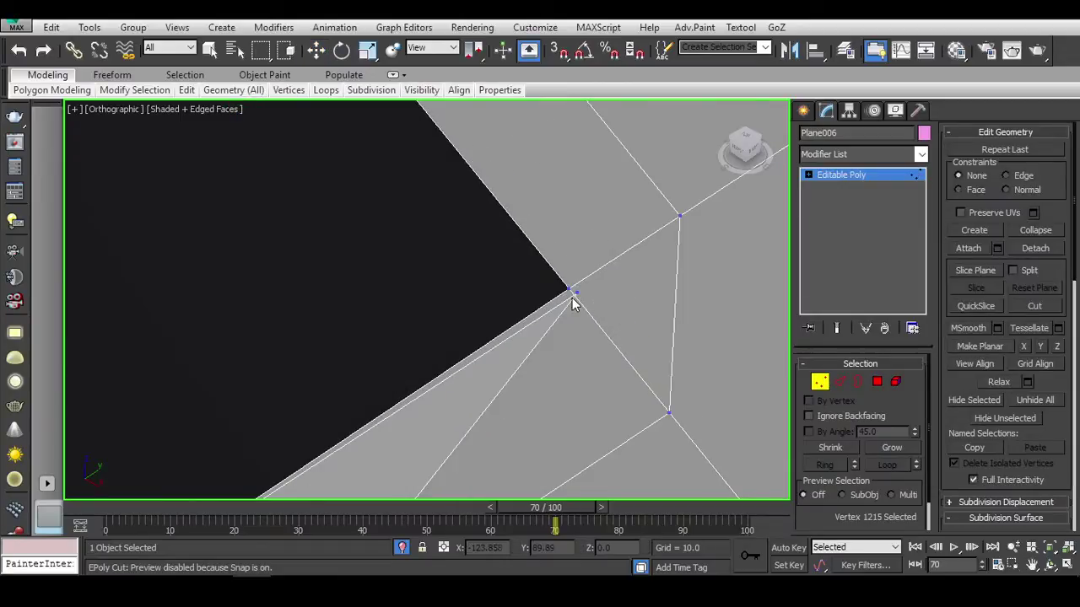
pyautogui.keyDown('alt'); pyautogui.moveTo(567, 288); pyautogui.dragTo(739, 360, button='middle'); pyautogui.keyUp('alt')
pyautogui.press('w')
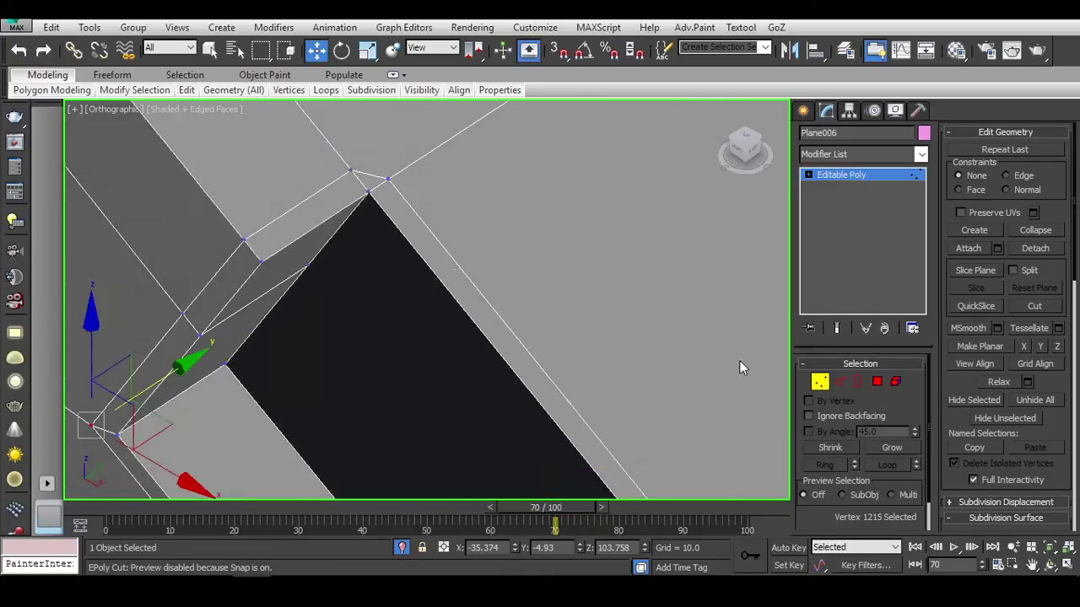
# Cap the open border with a grey face and select two vertices at the recess end.
pyautogui.press('3')
pyautogui.keyDown('alt'); pyautogui.moveTo(556, 340); pyautogui.dragTo(441, 272, button='middle'); pyautogui.keyUp('alt')
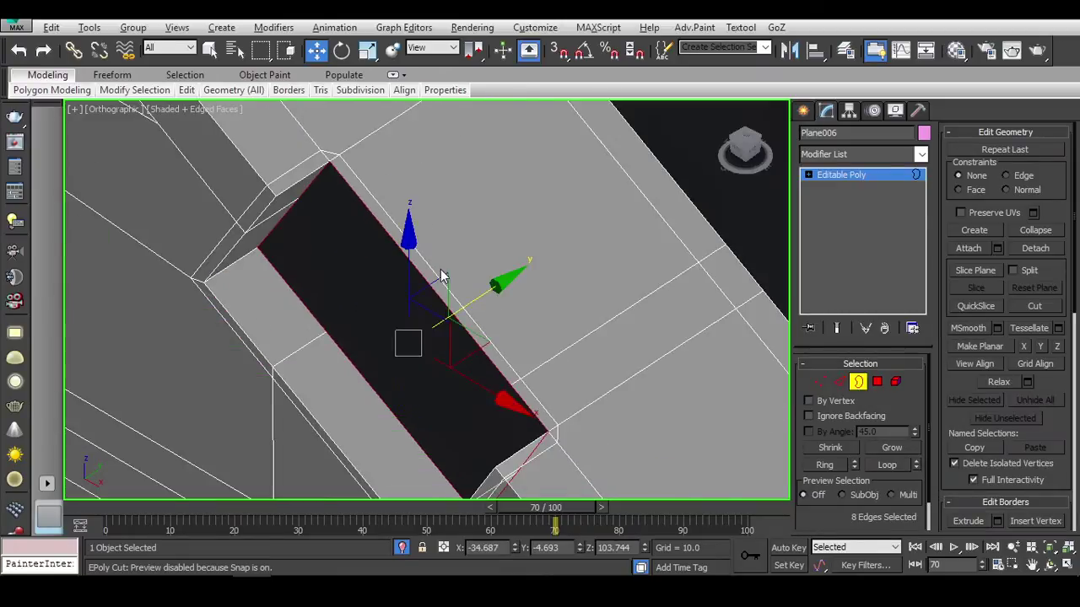
pyautogui.hotkey('alt', 'p')
pyautogui.moveTo(477, 250); pyautogui.dragTo(563, 302)
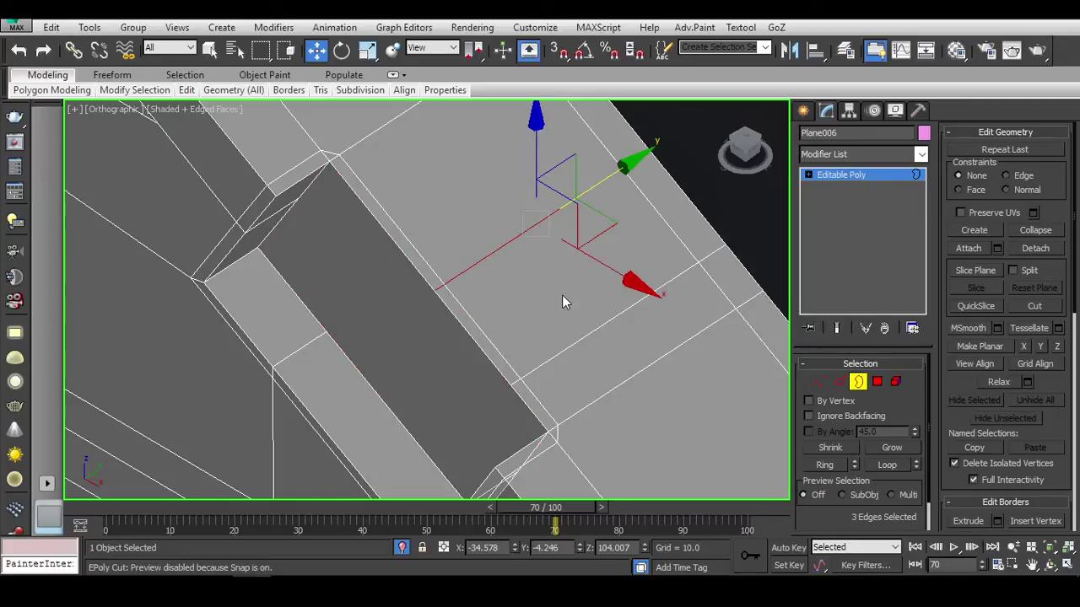
pyautogui.keyDown('alt'); pyautogui.moveTo(564, 302); pyautogui.dragTo(540, 337, button='middle'); pyautogui.keyUp('alt')
pyautogui.press('1')
pyautogui.click(441, 342)
# In the wireframe front view, move the recess corner vertices up and to the left.
pyautogui.press('f')
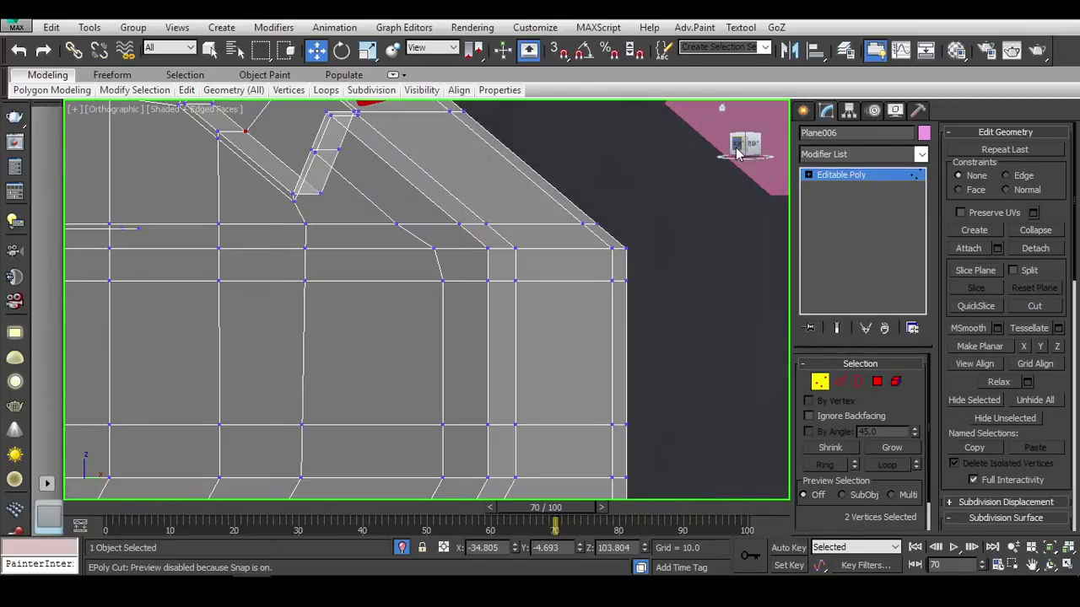
pyautogui.scroll(-3, 639, 212)
pyautogui.press('F3')
pyautogui.moveTo(534, 212); pyautogui.dragTo(573, 281)
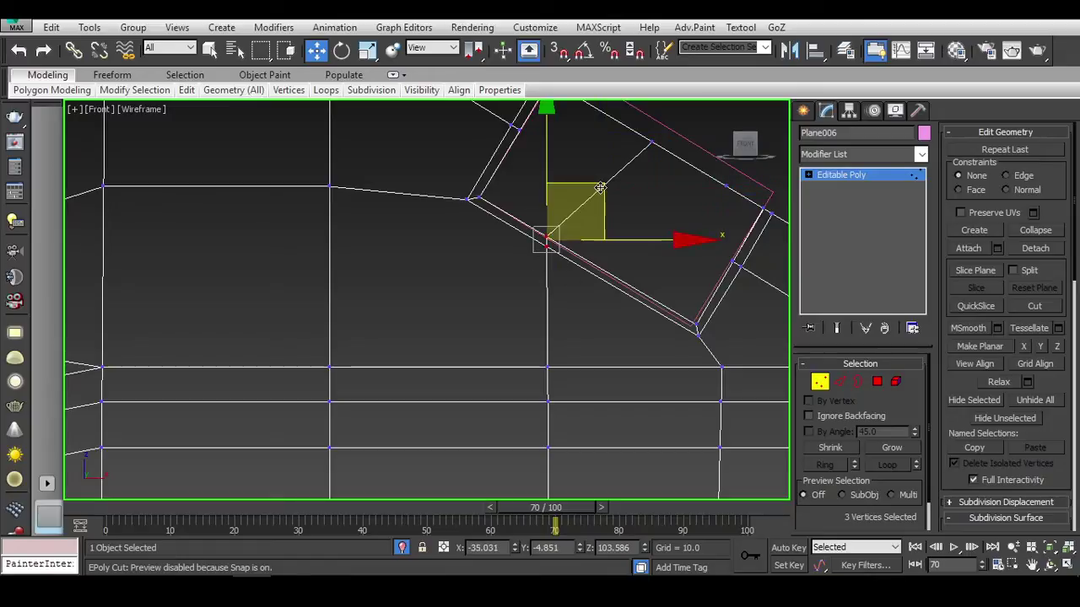
pyautogui.moveTo(629, 221); pyautogui.dragTo(608, 195)
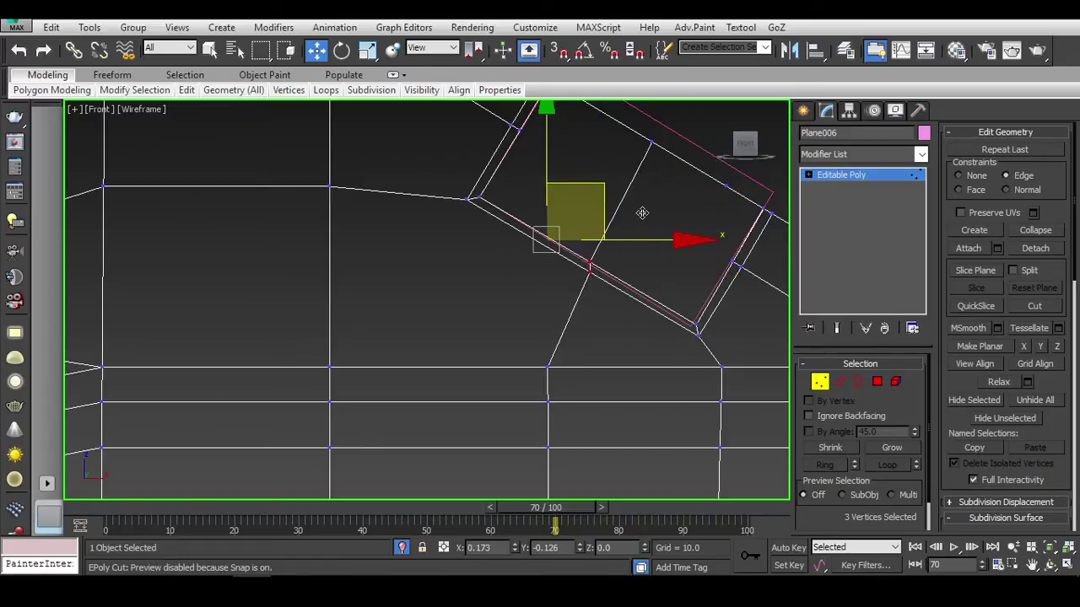
pyautogui.moveTo(637, 210); pyautogui.dragTo(607, 244, button='middle')
pyautogui.keyDown('ctrl'); pyautogui.moveTo(646, 145); pyautogui.dragTo(574, 227); pyautogui.keyUp('ctrl')
# Delete the pink Box001 helper and reselect the rifle body mesh.
pyautogui.press('F3')
pyautogui.keyDown('alt'); pyautogui.moveTo(685, 216); pyautogui.dragTo(554, 241, button='middle'); pyautogui.keyUp('alt')
pyautogui.press('2')
pyautogui.click(617, 215)
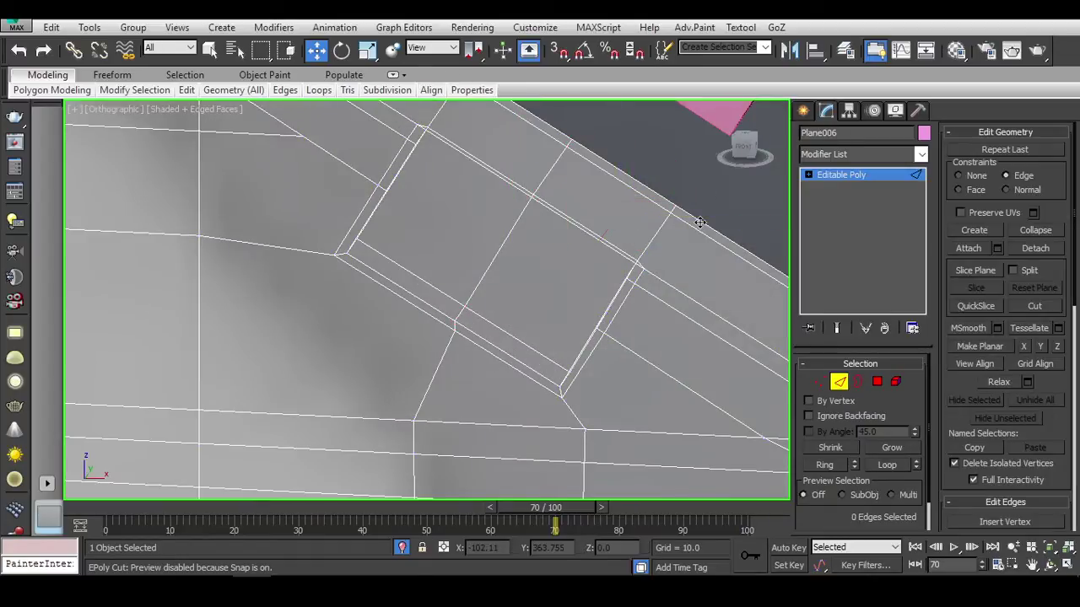
pyautogui.scroll(-10, 600, 214)
pyautogui.keyDown('alt'); pyautogui.moveTo(532, 234); pyautogui.dragTo(502, 358, button='middle'); pyautogui.keyUp('alt')
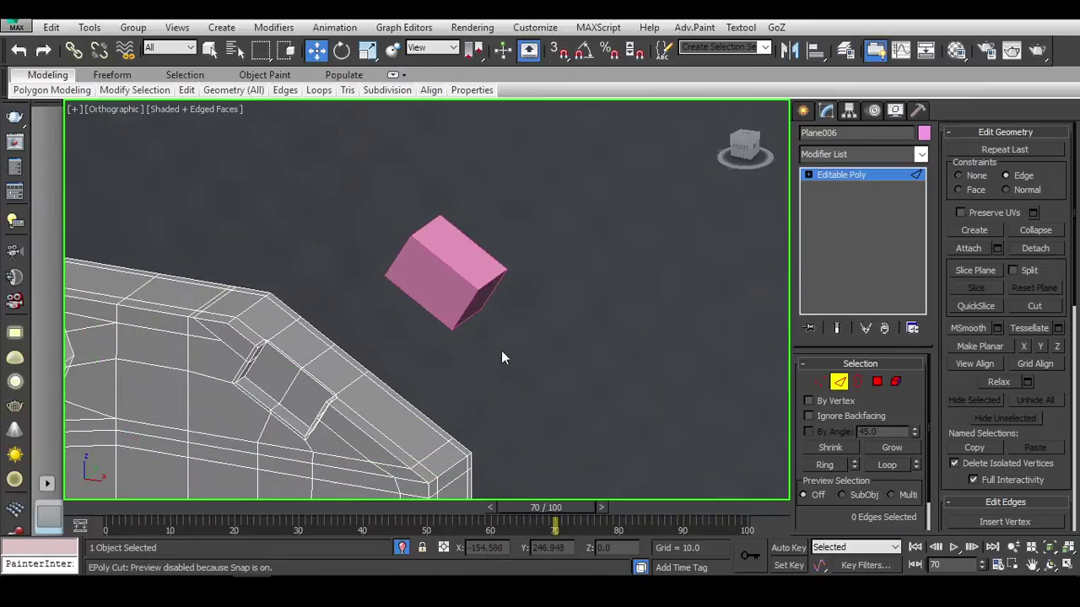
pyautogui.press('2')
pyautogui.click(430, 268)
pyautogui.press('Delete')
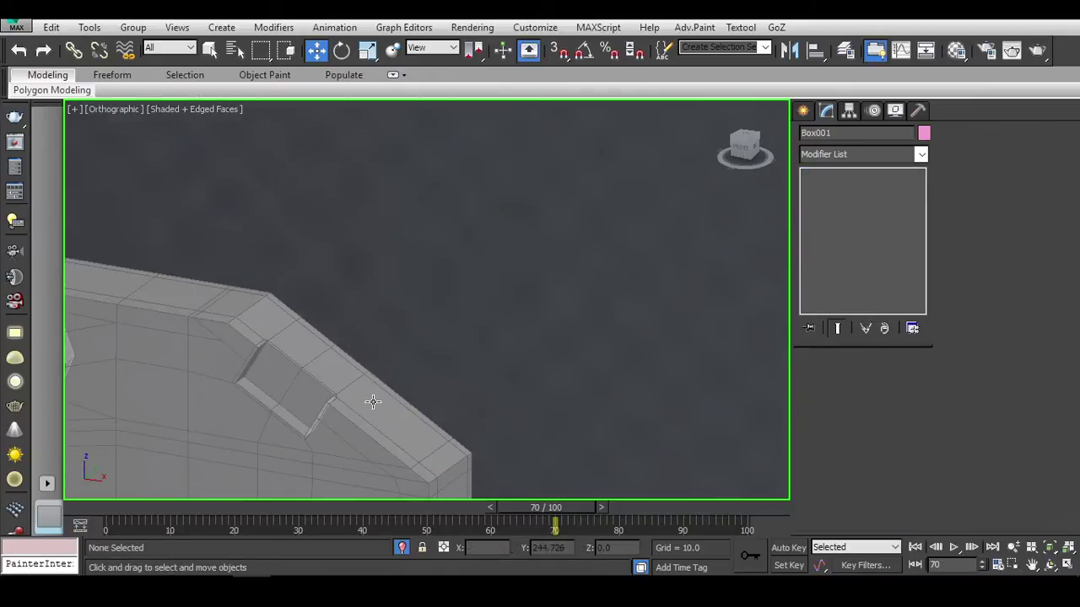
pyautogui.click(368, 399)
pyautogui.scroll(6, 441, 369)
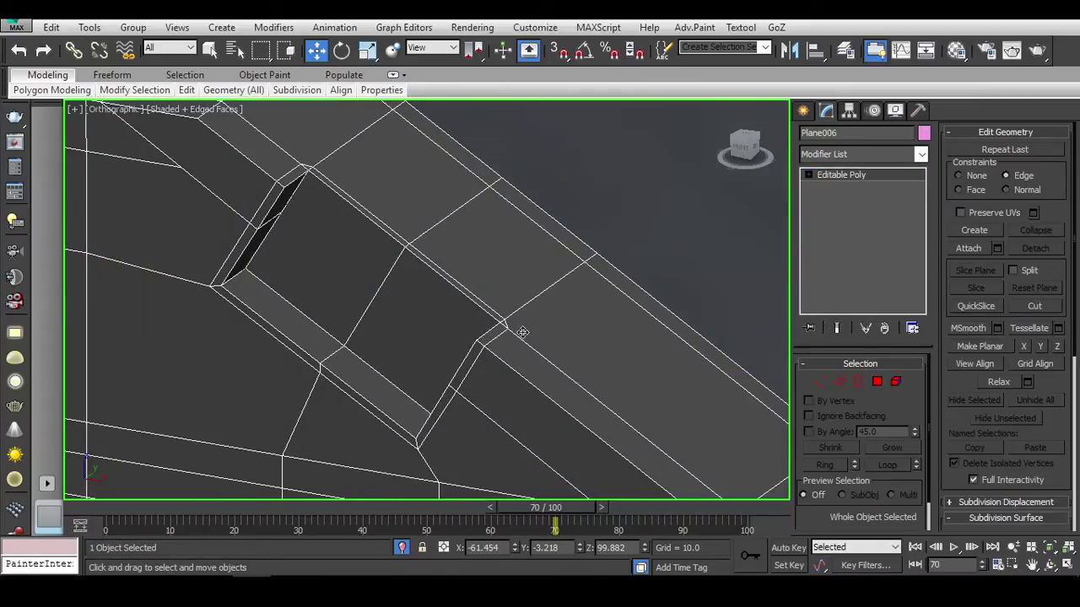
# Cut new edges across the side faces around the recess with vertex snapping on.
pyautogui.keyDown('alt'); pyautogui.moveTo(579, 305); pyautogui.dragTo(605, 394, button='middle'); pyautogui.keyUp('alt')
pyautogui.press('1')
pyautogui.hotkey('alt', 'c')
pyautogui.press('w')
pyautogui.hotkey('alt', 'c')
pyautogui.press('s')
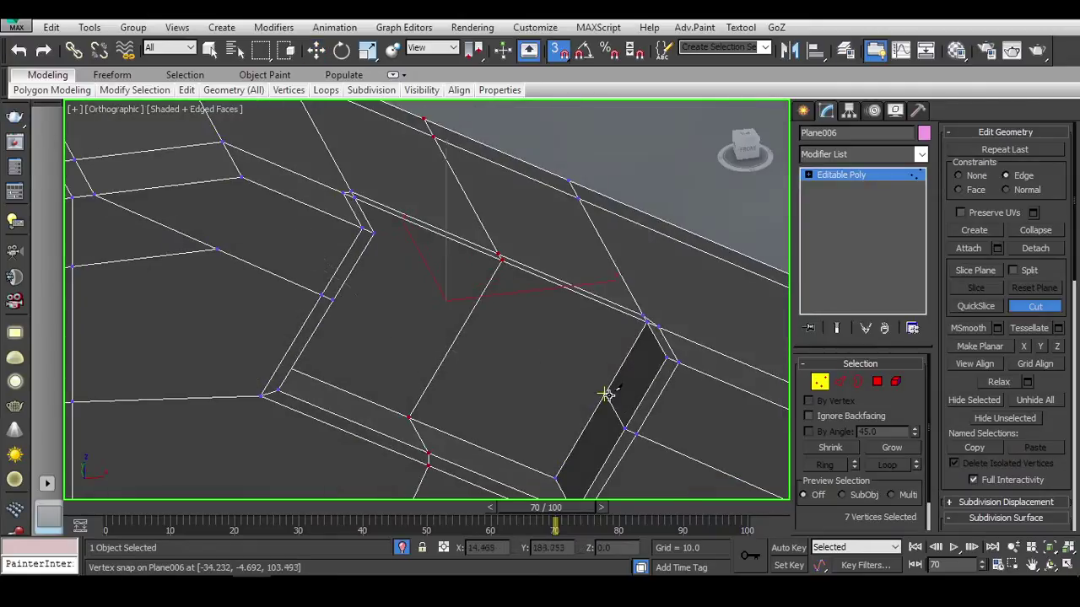
pyautogui.press('w')
pyautogui.hotkey('alt', 'c')
pyautogui.press('s')
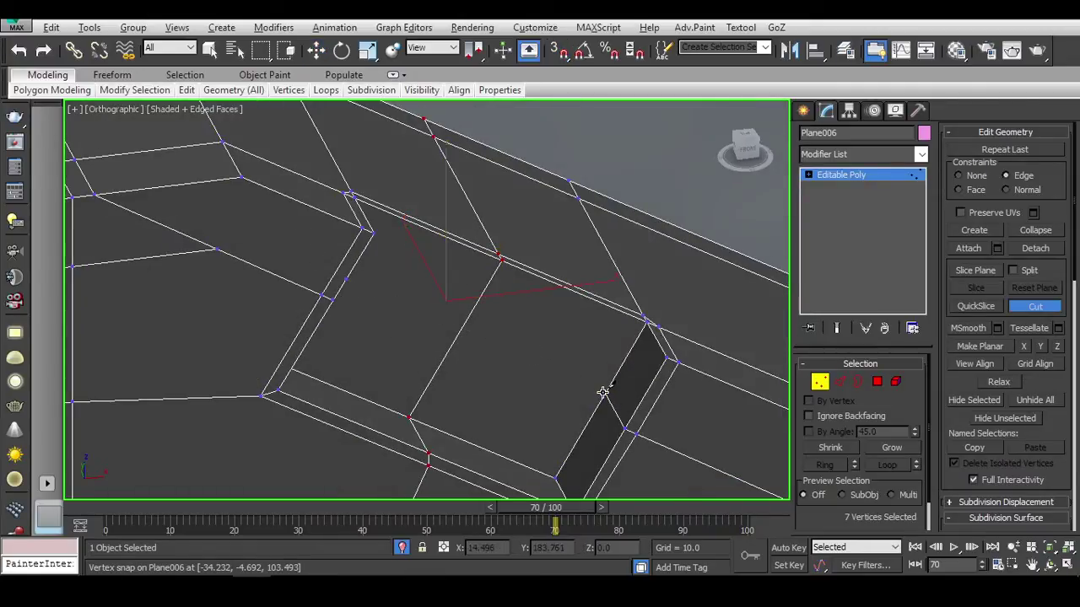
pyautogui.keyDown('alt'); pyautogui.moveTo(541, 380); pyautogui.dragTo(337, 266, button='middle'); pyautogui.keyUp('alt')
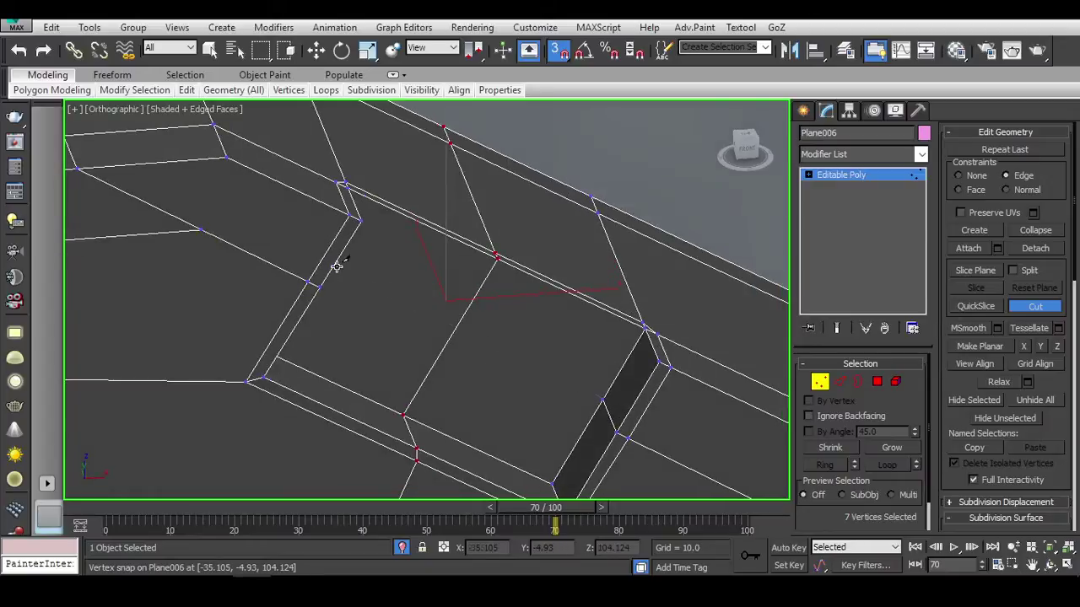
pyautogui.keyDown('alt'); pyautogui.moveTo(477, 308); pyautogui.dragTo(414, 287, button='middle'); pyautogui.keyUp('alt')
pyautogui.press('2')
# Select vertices near the slit and at the recess corner and nudge them into place.
pyautogui.click(278, 210)
pyautogui.press('w')
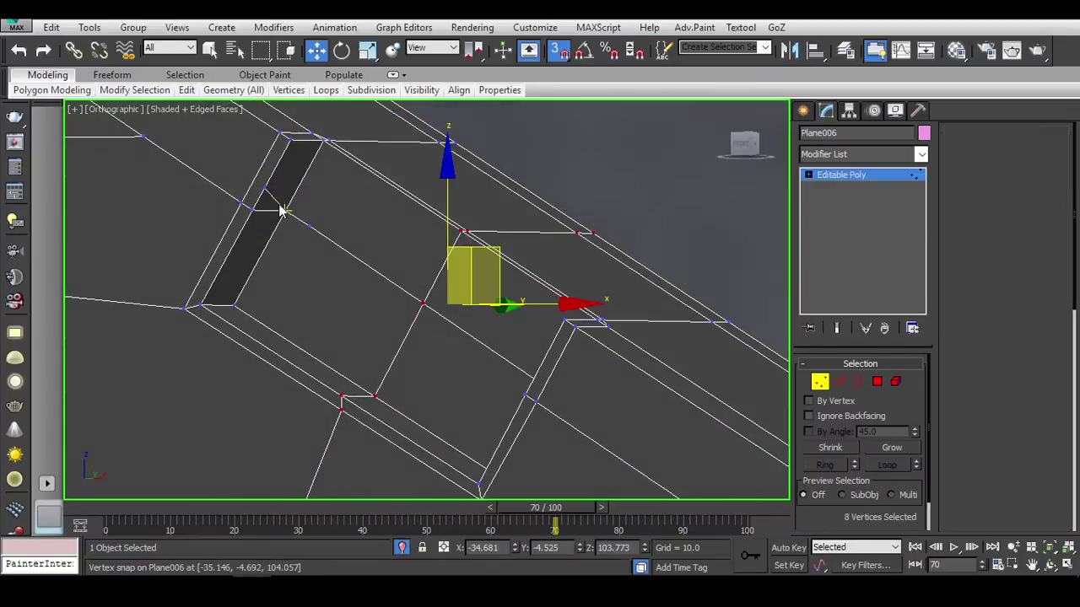
pyautogui.press('1')
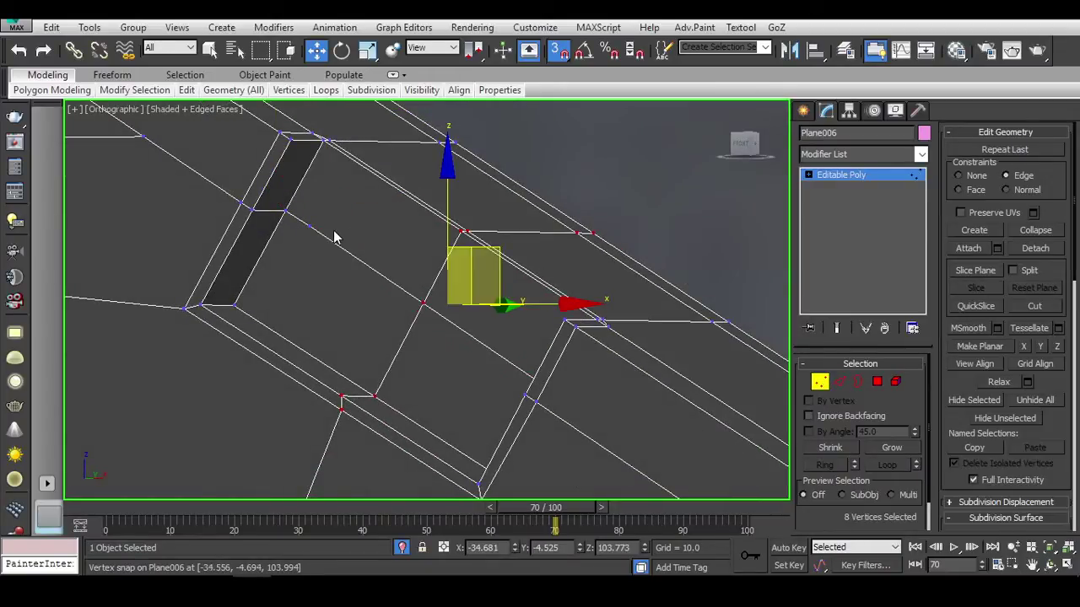
pyautogui.click(309, 228)
pyautogui.click(607, 277)
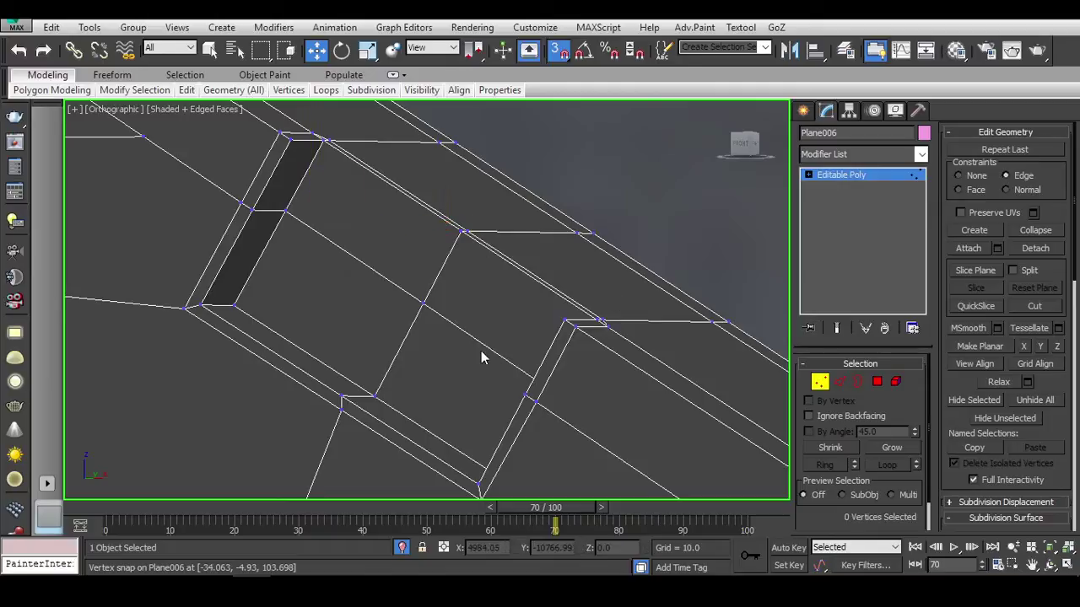
pyautogui.keyDown('alt'); pyautogui.moveTo(481, 351); pyautogui.dragTo(585, 332, button='middle'); pyautogui.keyUp('alt')
pyautogui.click(572, 329)
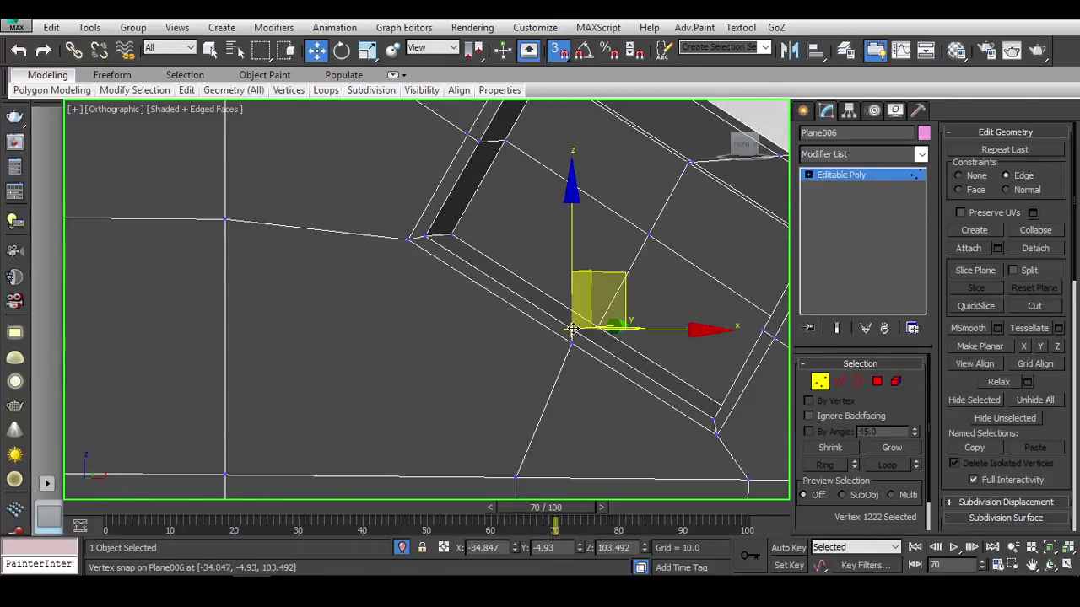
pyautogui.keyDown('alt'); pyautogui.moveTo(639, 359); pyautogui.dragTo(547, 157, button='middle'); pyautogui.keyUp('alt')
pyautogui.hotkey('alt', 'c')
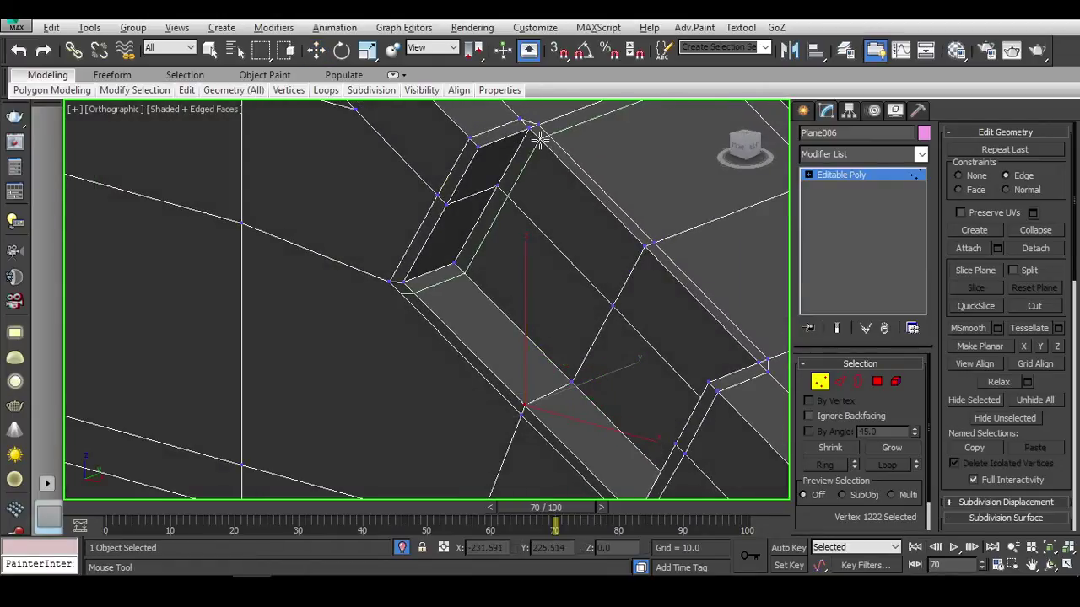
# Orbit to the beam junction, hide edged faces, and reselect the rifle body mesh.
pyautogui.scroll(5, 531, 270)
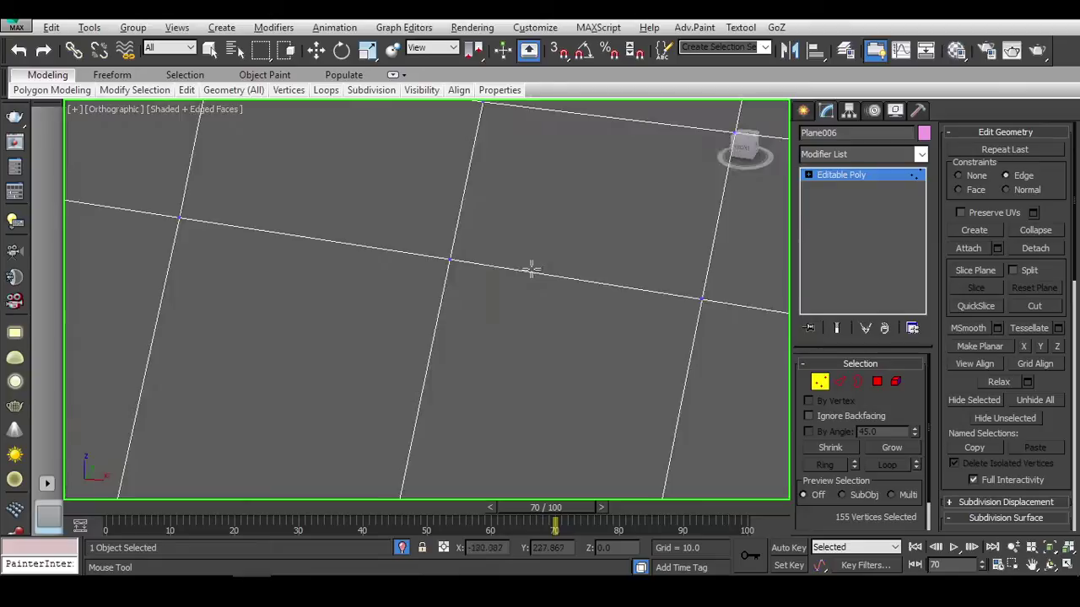
pyautogui.scroll(-8, 650, 258)
pyautogui.scroll(6, 567, 184)
pyautogui.scroll(3, 565, 184)
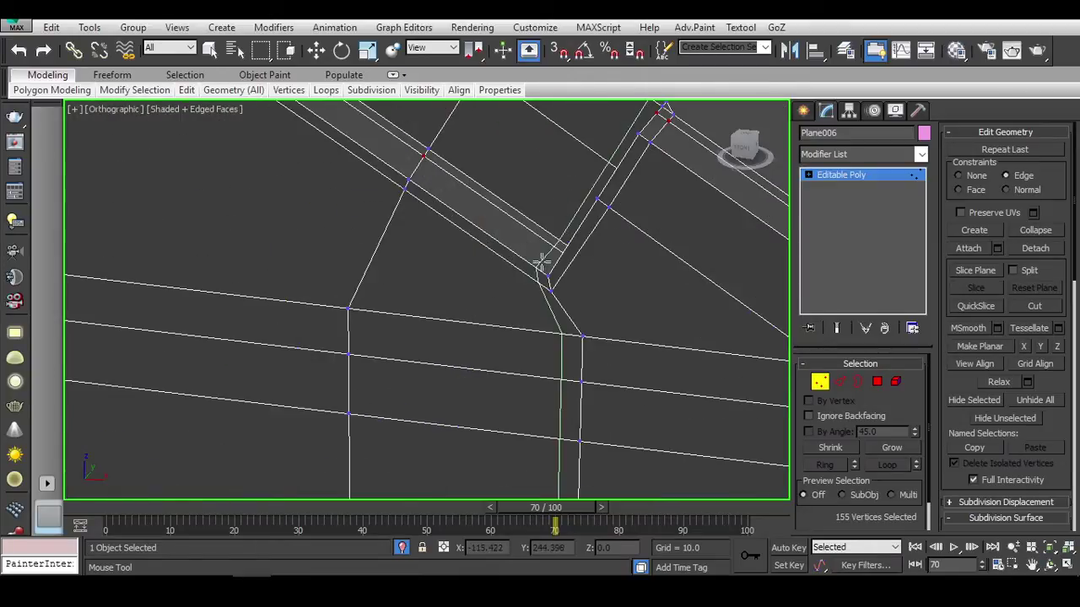
pyautogui.scroll(-3, 539, 266)
pyautogui.keyDown('alt'); pyautogui.moveTo(540, 267); pyautogui.dragTo(489, 230, button='middle'); pyautogui.keyUp('alt')
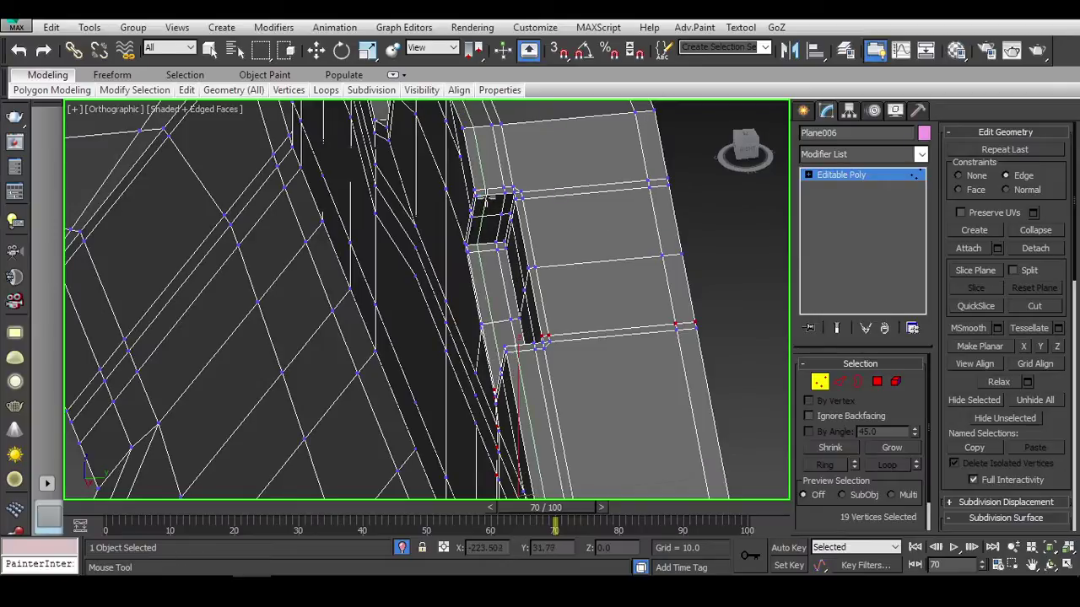
pyautogui.keyDown('alt'); pyautogui.moveTo(594, 236); pyautogui.dragTo(487, 312, button='middle'); pyautogui.keyUp('alt')
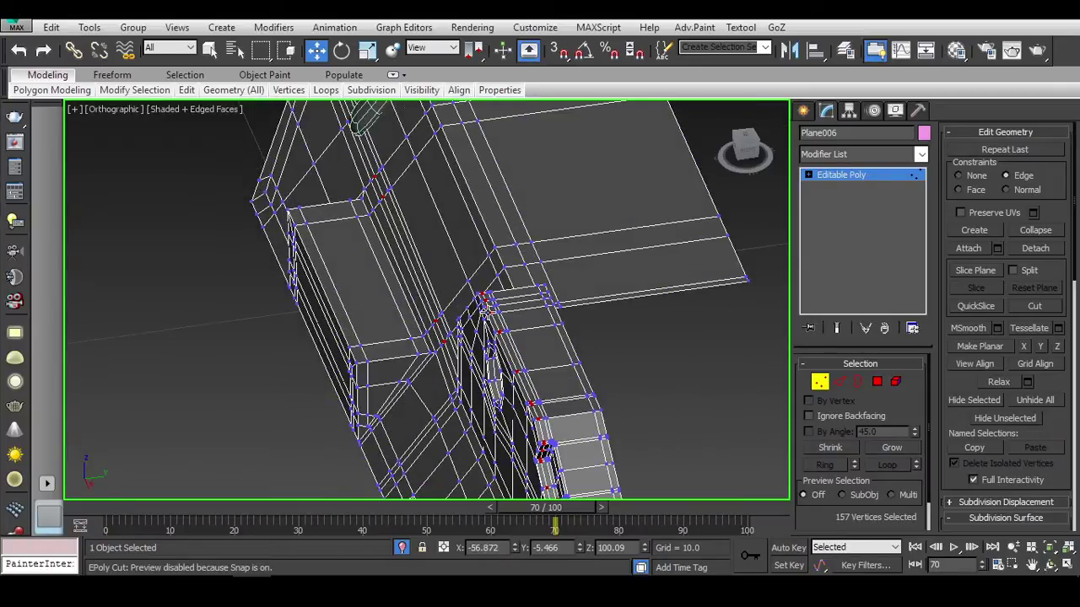
pyautogui.scroll(2, 482, 286)
pyautogui.keyDown('alt'); pyautogui.moveTo(823, 386); pyautogui.dragTo(447, 316, button='middle'); pyautogui.keyUp('alt')
pyautogui.click(673, 389)
pyautogui.press('F4')
pyautogui.click(568, 275)
pyautogui.click(458, 306)
pyautogui.scroll(2, 469, 342)
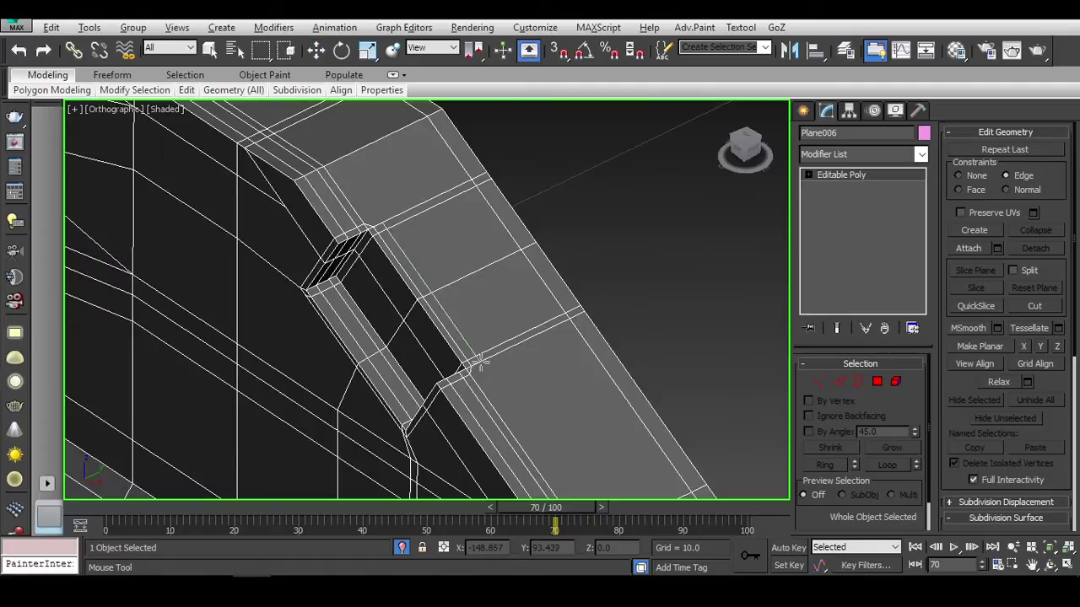
# Pick the corner vertices around the recess and the slit's edge.
pyautogui.press('1')
pyautogui.click(466, 368)
pyautogui.moveTo(567, 396); pyautogui.dragTo(521, 269, button='middle')
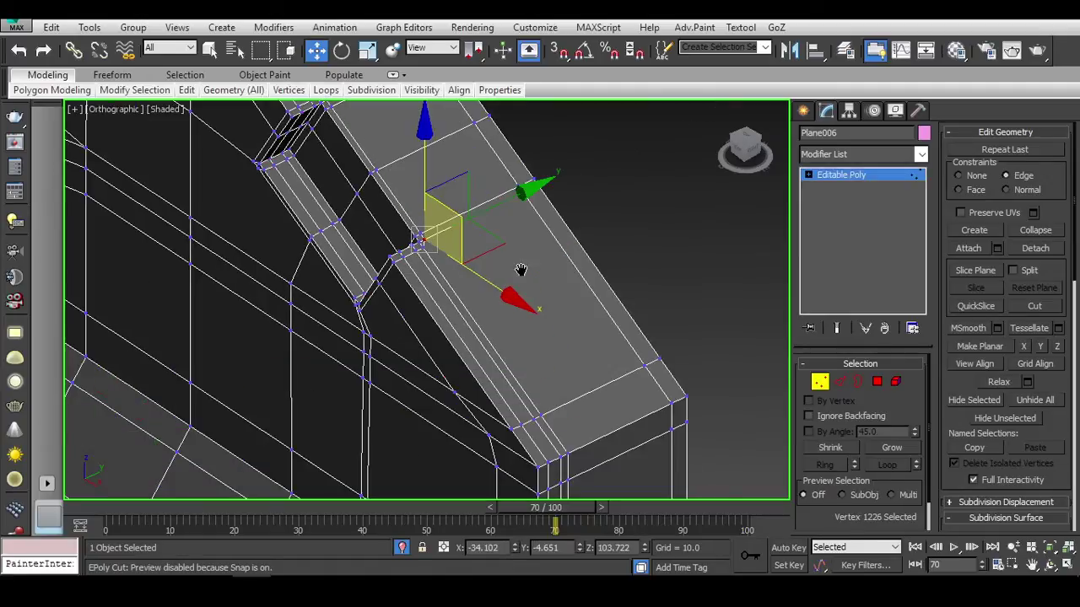
pyautogui.click(470, 326)
pyautogui.moveTo(471, 326); pyautogui.dragTo(472, 364, button='middle')
pyautogui.scroll(2, 388, 320)
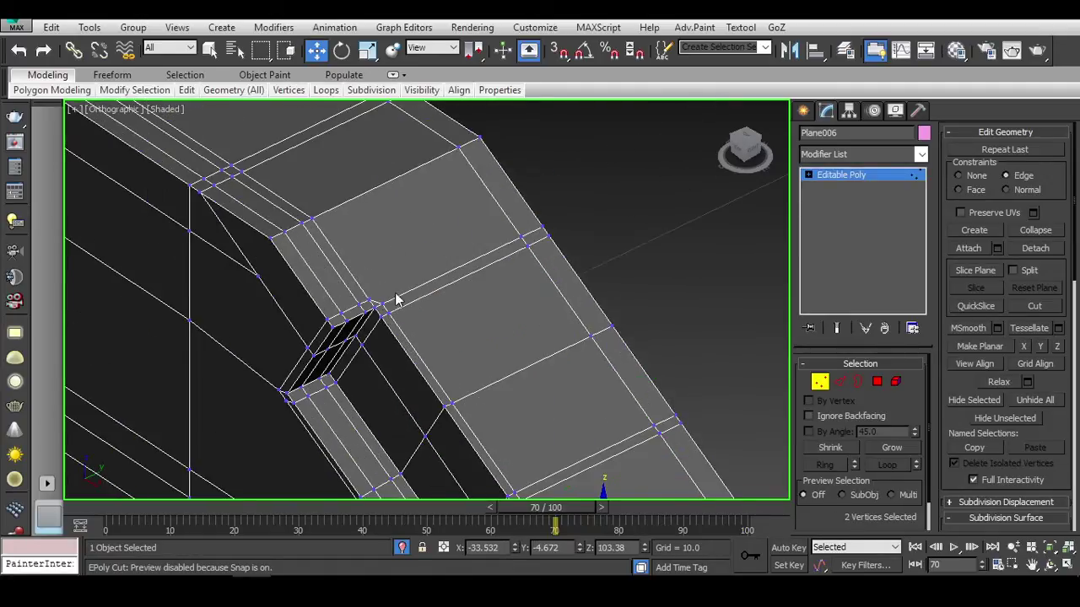
pyautogui.click(381, 304)
pyautogui.scroll(4, 313, 218)
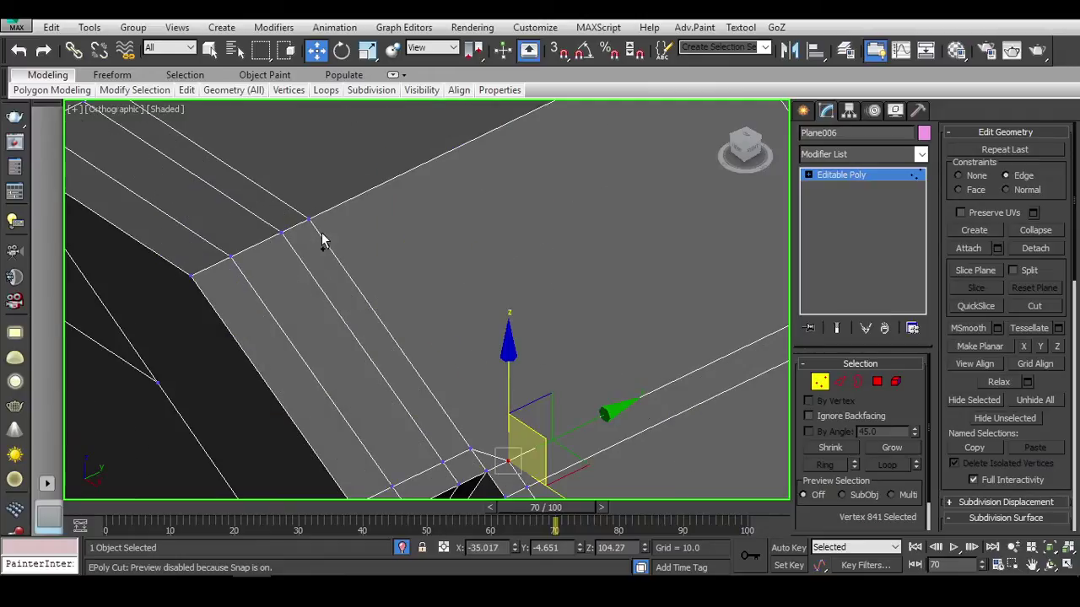
pyautogui.scroll(-2, 323, 240)
pyautogui.moveTo(323, 241); pyautogui.dragTo(383, 240, button='middle')
# Cut a new edge at the recess corner and adjust its corner vertex.
pyautogui.press('1')
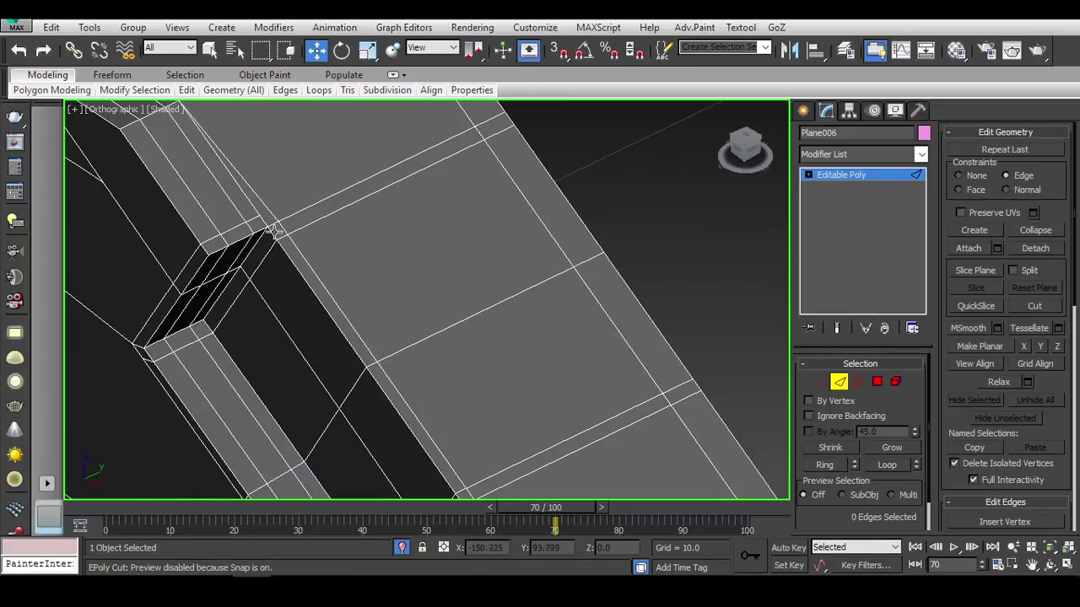
pyautogui.click(275, 229)
pyautogui.rightClick(313, 242)
pyautogui.press('1')
pyautogui.press('w')
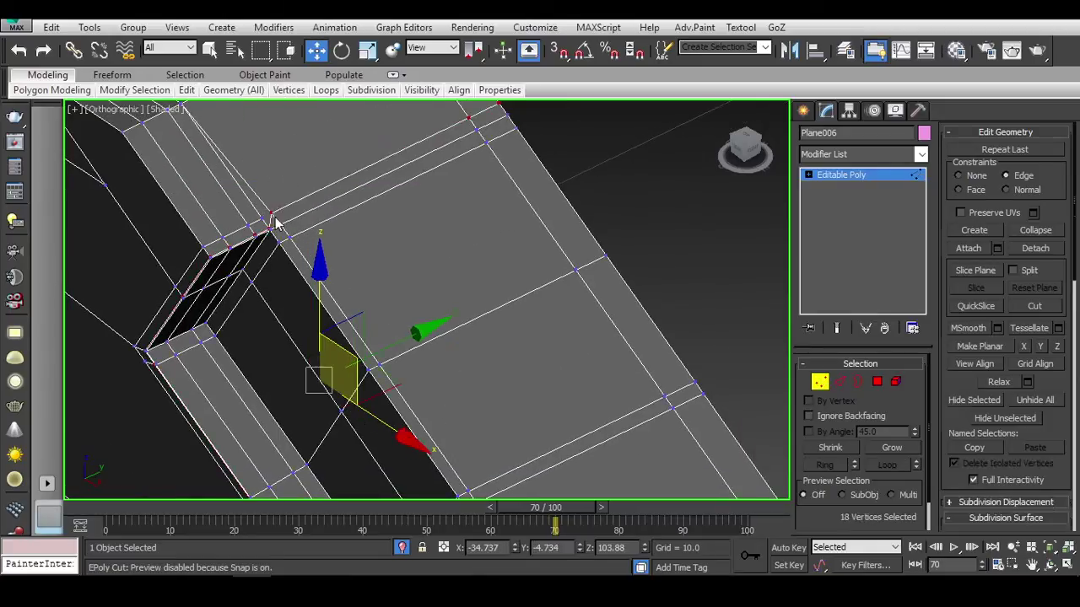
pyautogui.click(265, 216)
pyautogui.keyDown('alt'); pyautogui.moveTo(270, 230); pyautogui.dragTo(481, 344, button='middle'); pyautogui.keyUp('alt')
pyautogui.press('2')
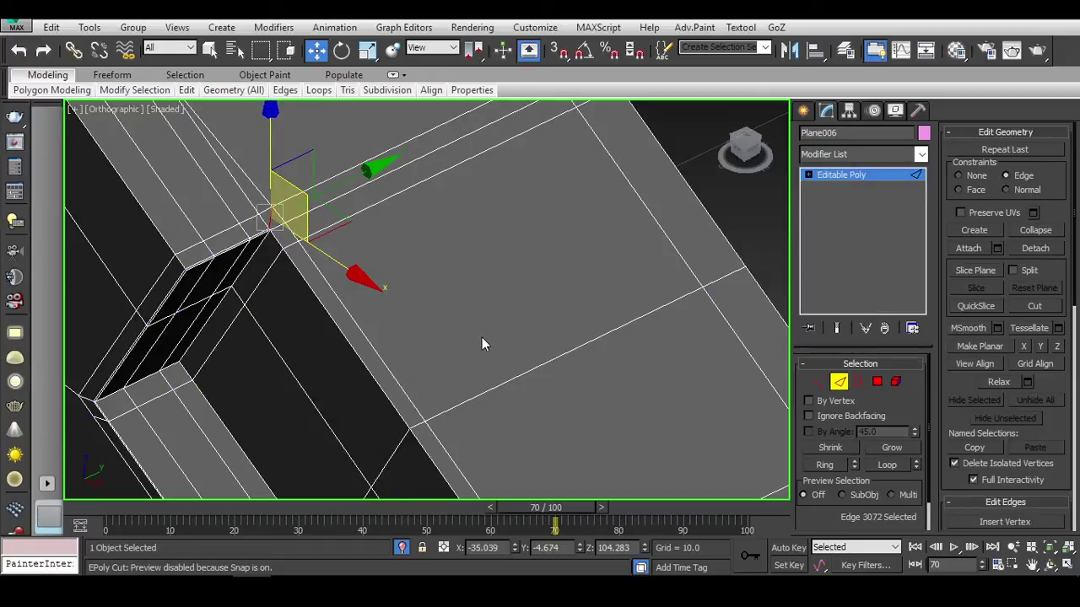
pyautogui.click(895, 468)
pyautogui.hotkey('ctrl', 'd')
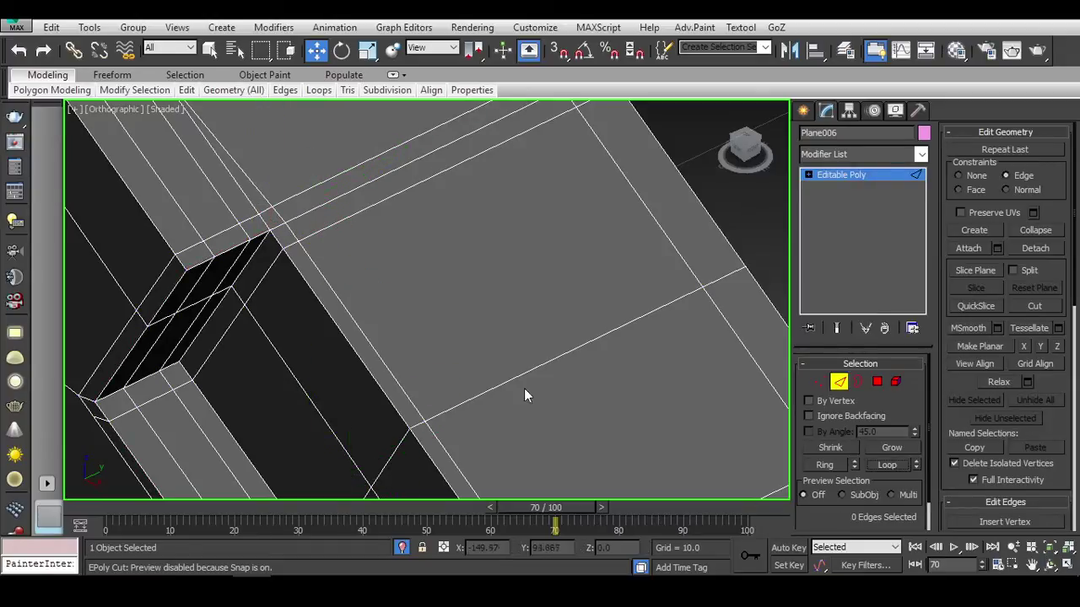
pyautogui.moveTo(524, 388); pyautogui.dragTo(484, 166, button='middle')
pyautogui.scroll(2, 443, 323)
# Cut another edge across the face at the next recess corner and check its vertices.
pyautogui.click(413, 306)
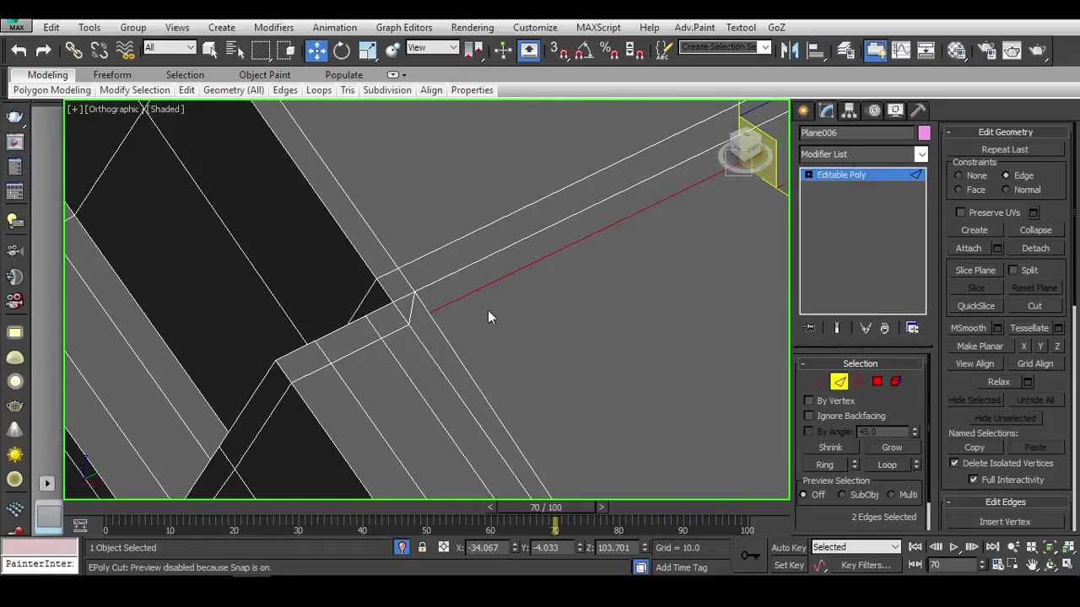
pyautogui.press('1')
pyautogui.press('w')
pyautogui.press('2')
pyautogui.click(410, 314)
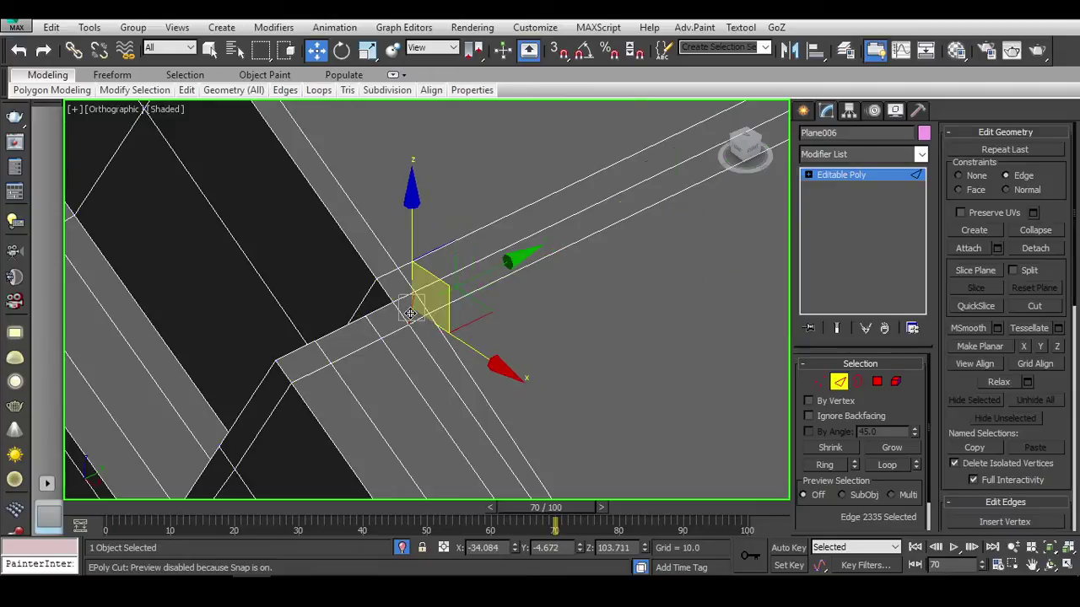
pyautogui.hotkey('ctrl', 'd')
pyautogui.moveTo(415, 316); pyautogui.dragTo(489, 291, button='middle')
pyautogui.press('1')
pyautogui.press('2')
pyautogui.click(396, 211)
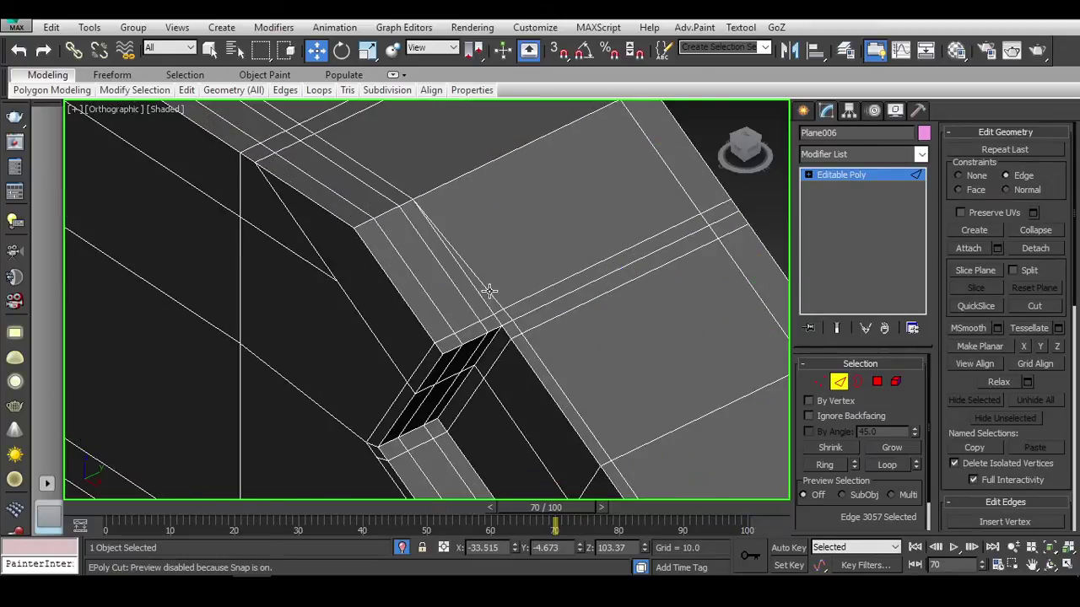
pyautogui.hotkey('ctrl', 'd')
# Inspect a single edge on the bevel, then deselect it.
pyautogui.scroll(-4, 750, 323)
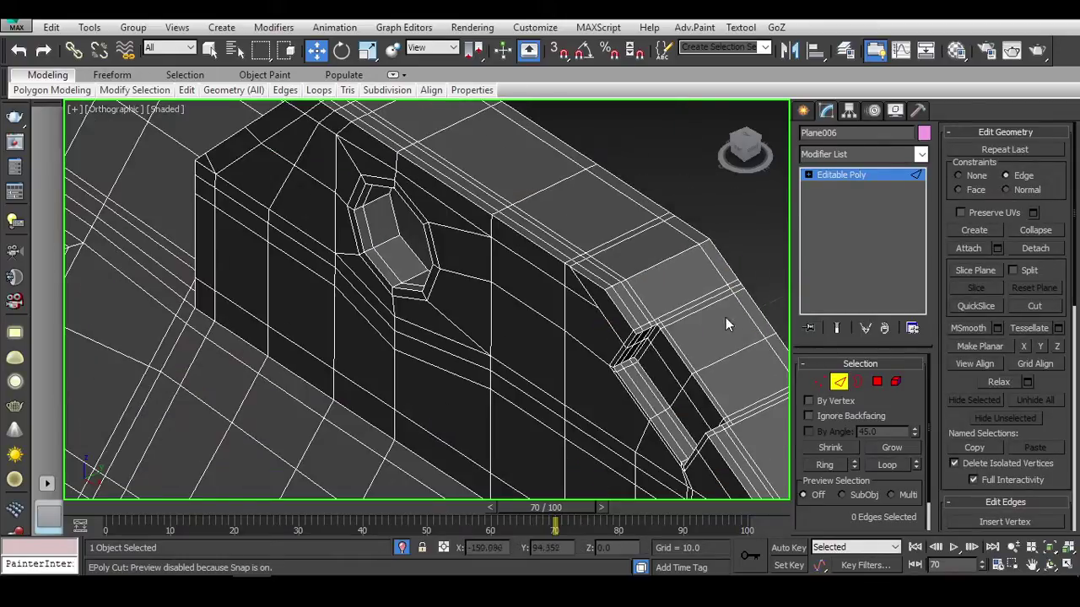
pyautogui.click(839, 381)
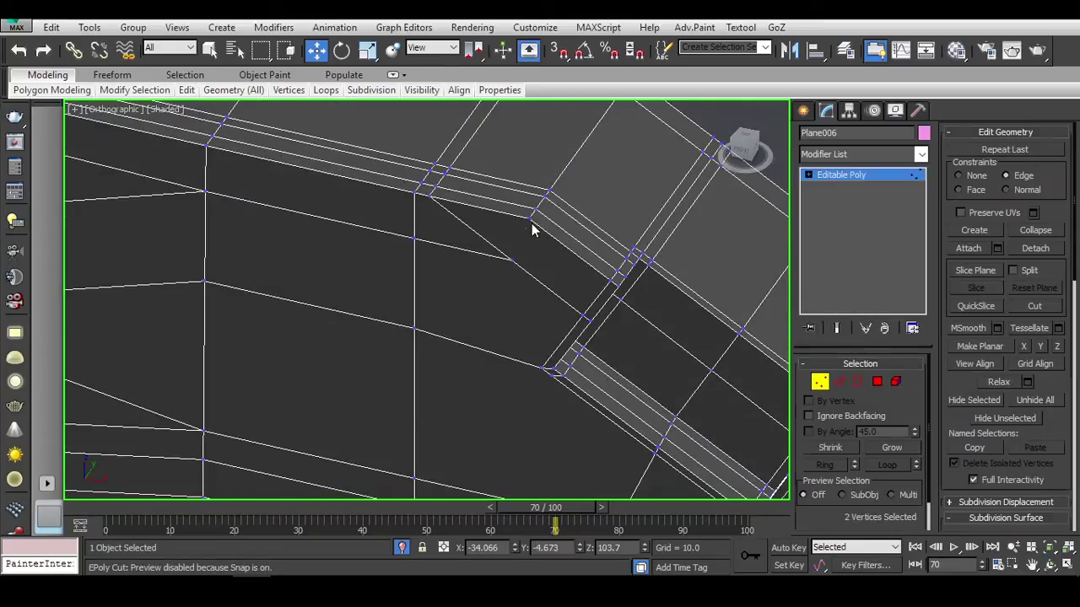
pyautogui.press('2')
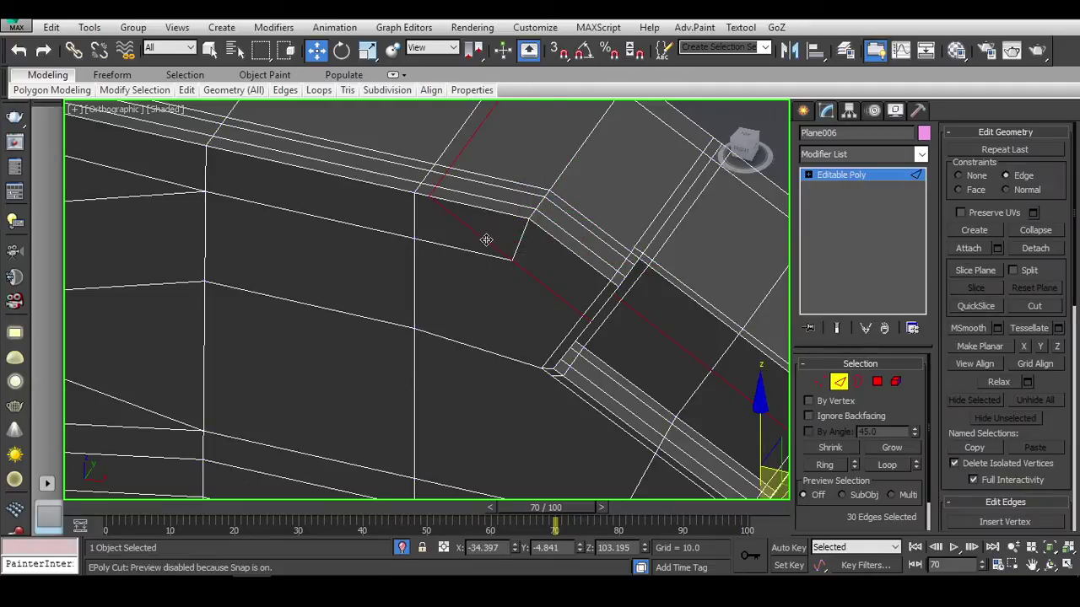
pyautogui.click(486, 240)
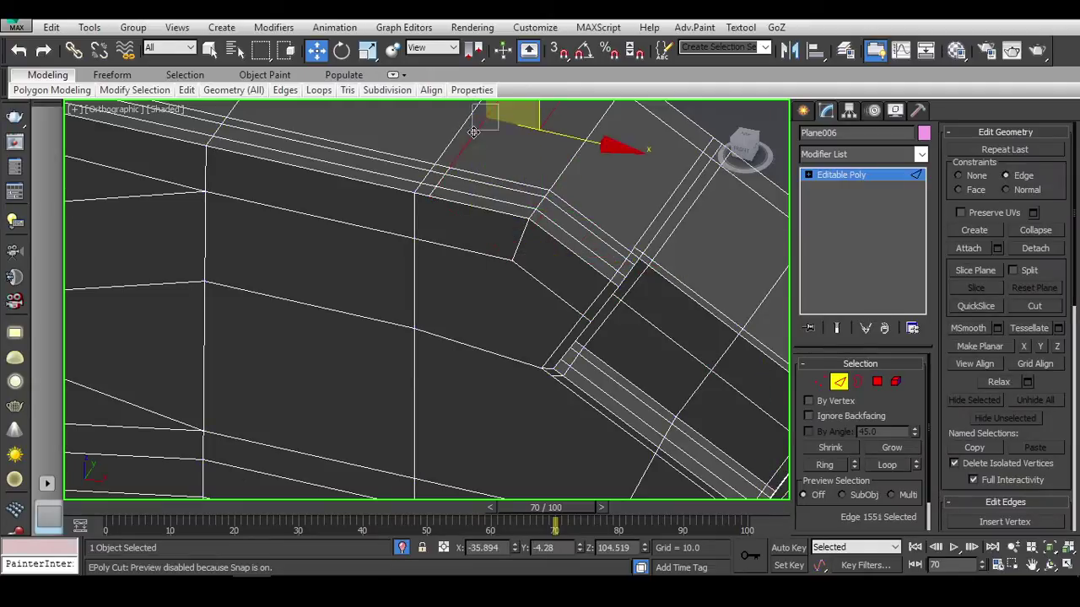
pyautogui.click(475, 132)
pyautogui.moveTo(476, 132); pyautogui.dragTo(529, 228, button='middle')
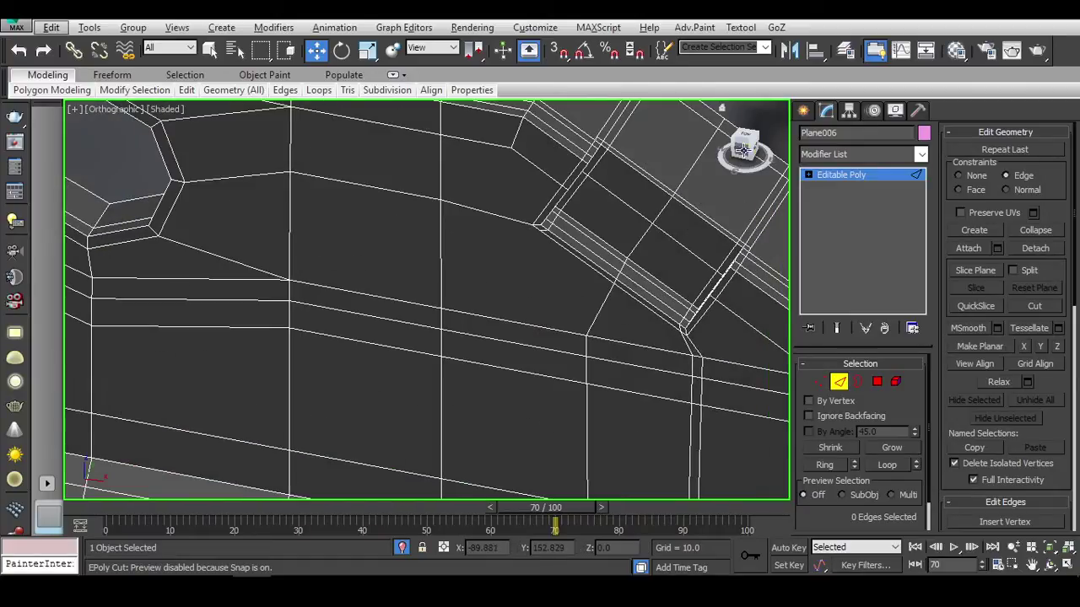
# In Front view, cut a vertex-snapped edge from the recess corner down to the lower loop.
pyautogui.press('f')
pyautogui.press('z')
pyautogui.scroll(10, 413, 222)
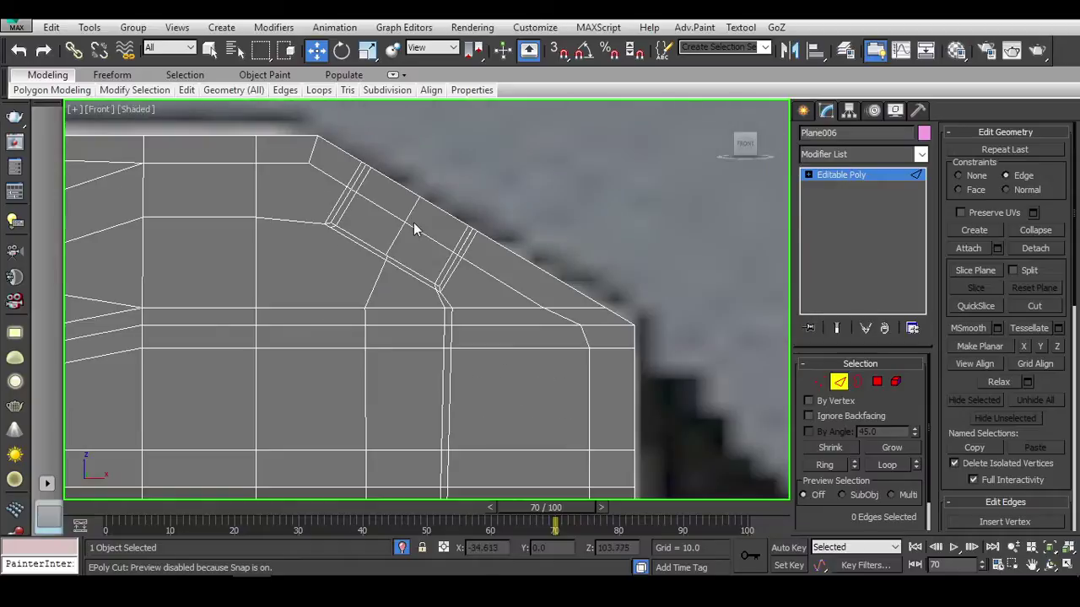
pyautogui.hotkey('alt', 'c')
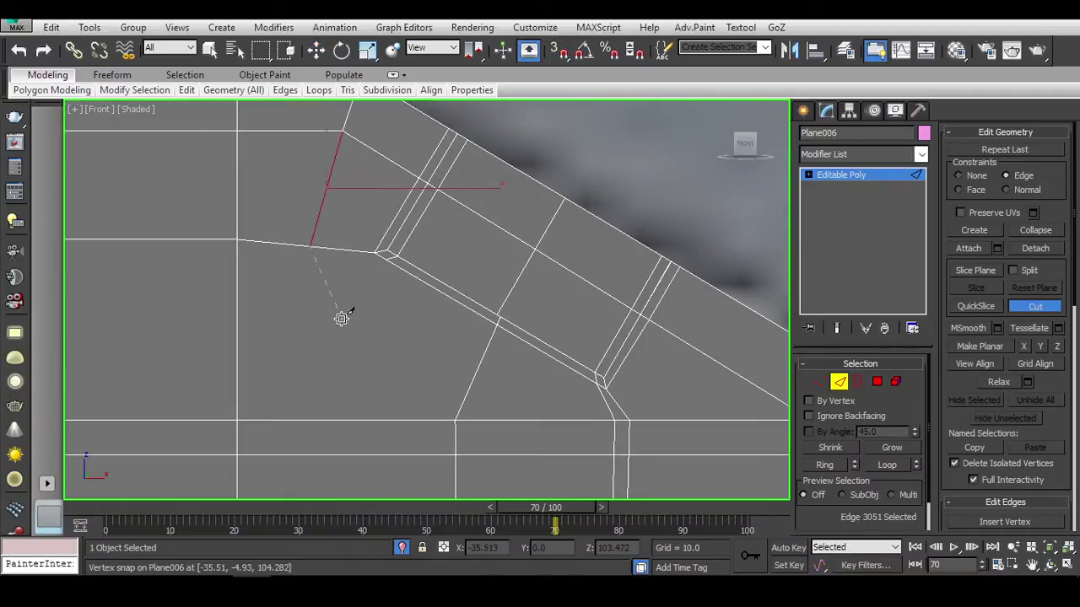
pyautogui.click(567, 403)
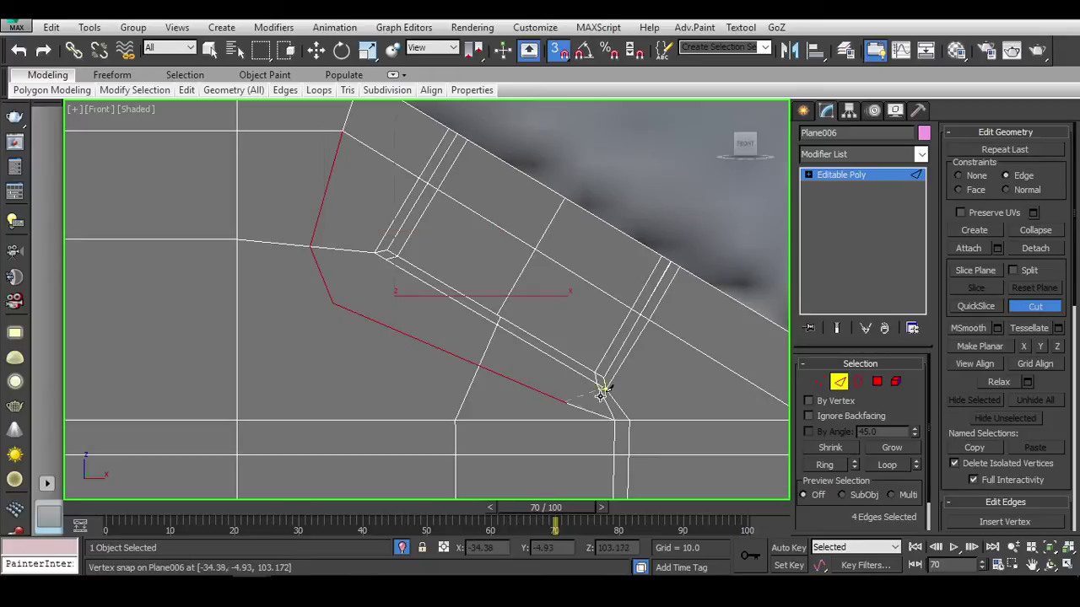
pyautogui.press('w')
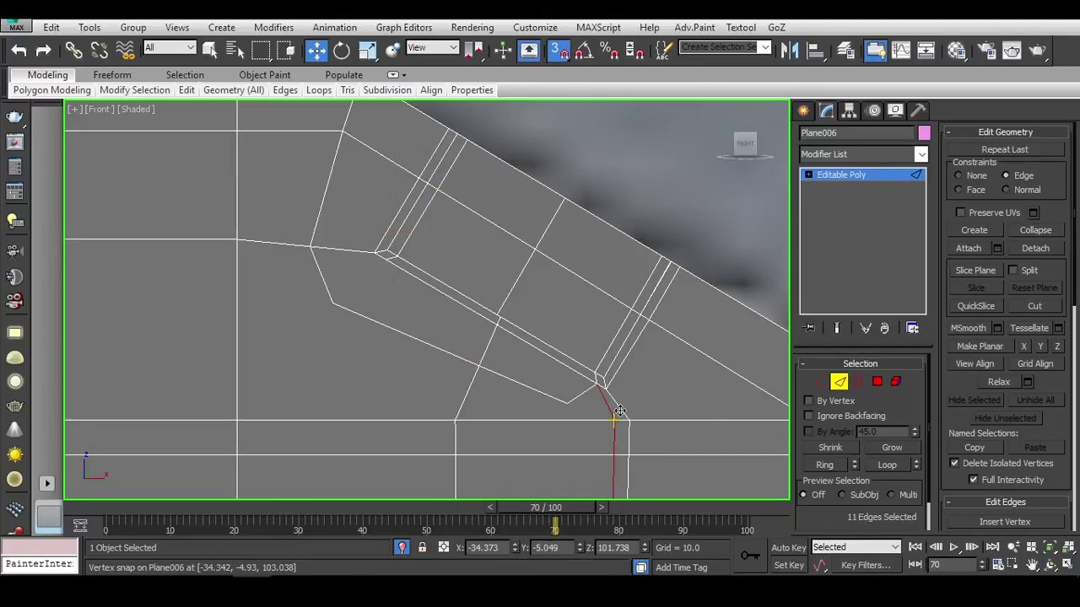
pyautogui.scroll(-5, 621, 276)
pyautogui.scroll(8, 497, 207)
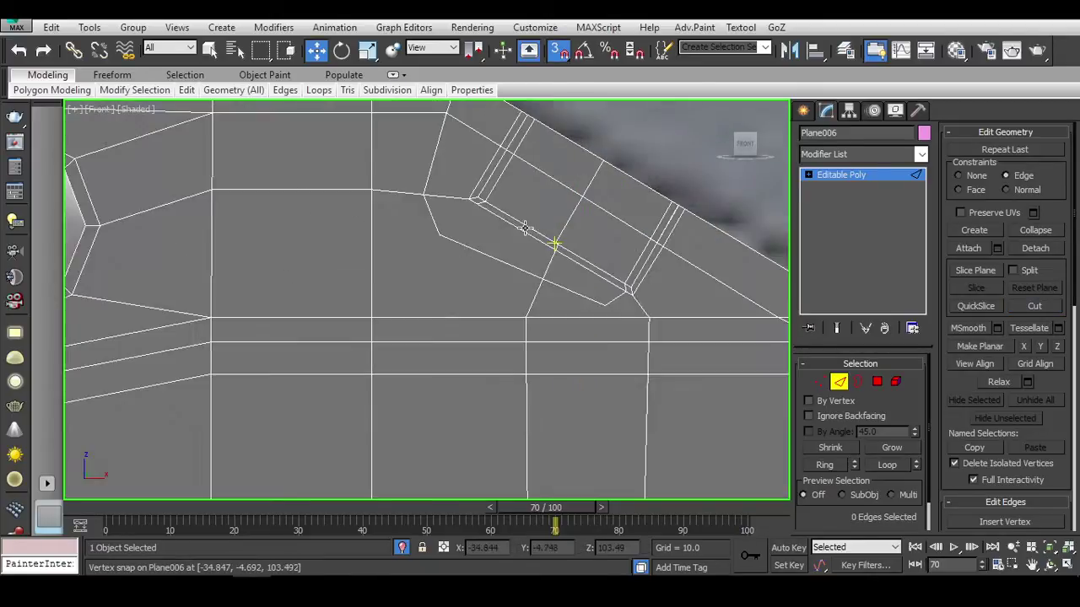
# Slide a lower-loop vertex sideways along X for smoother edge flow.
pyautogui.press('1')
pyautogui.click(485, 185)
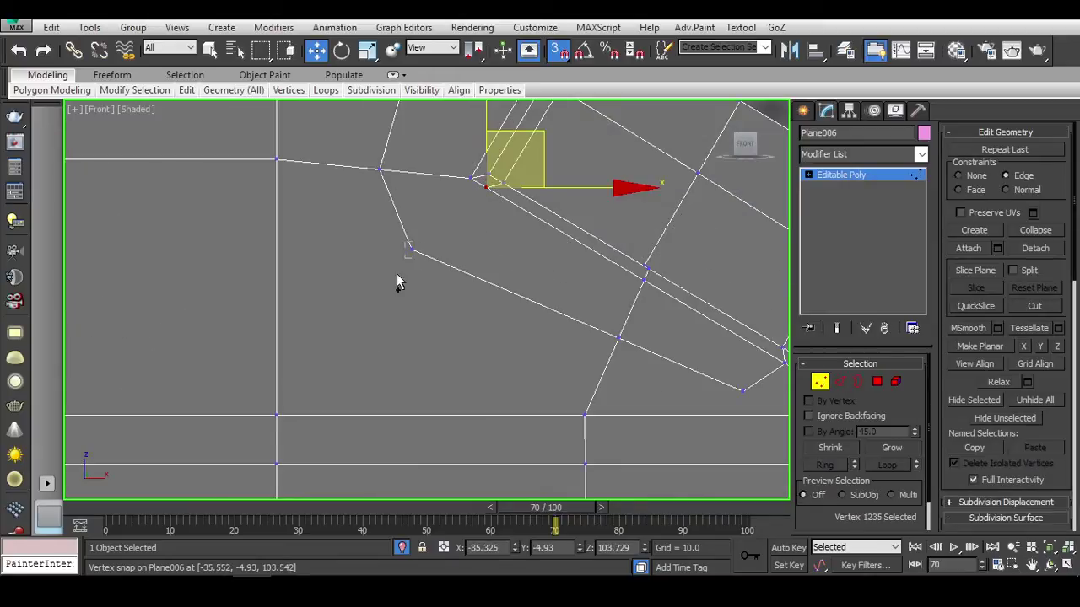
pyautogui.keyDown('ctrl'); pyautogui.click(408, 249); pyautogui.keyUp('ctrl')
pyautogui.keyDown('ctrl'); pyautogui.click(277, 415); pyautogui.keyUp('ctrl')
pyautogui.scroll(-3, 453, 355)
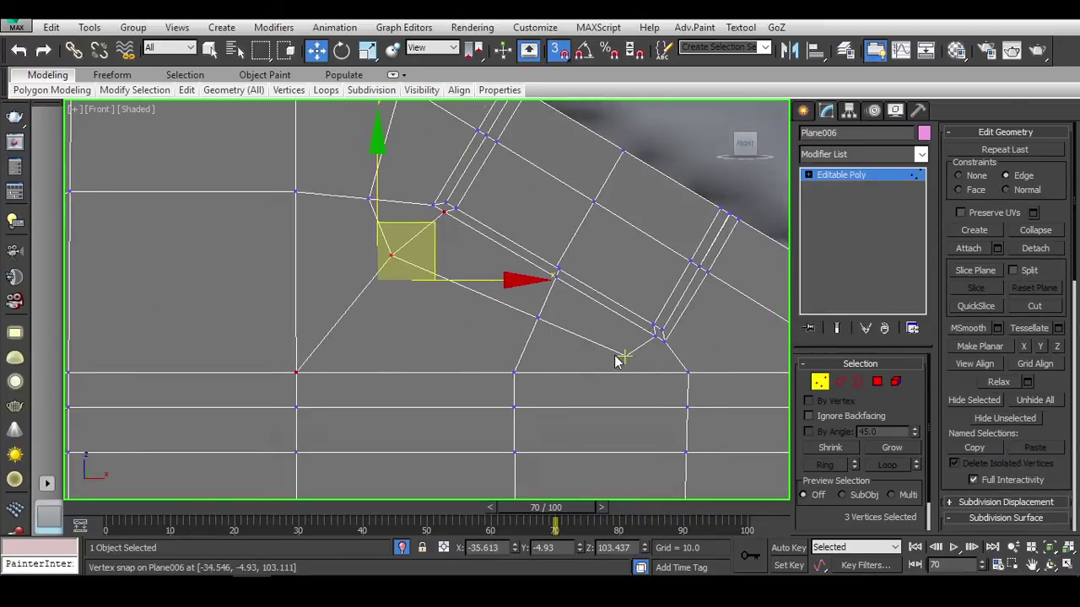
pyautogui.keyDown('alt'); pyautogui.moveTo(616, 361); pyautogui.dragTo(712, 257, button='middle'); pyautogui.keyUp('alt')
pyautogui.click(690, 382)
pyautogui.press('f')
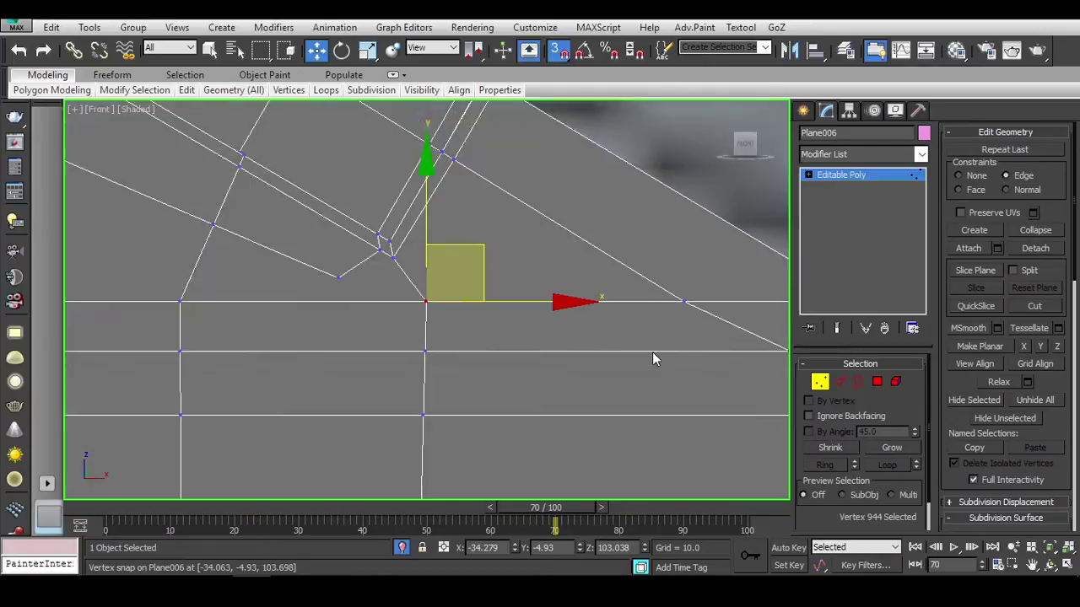
pyautogui.moveTo(653, 352); pyautogui.dragTo(641, 298, button='middle')
pyautogui.moveTo(502, 247); pyautogui.dragTo(566, 261)
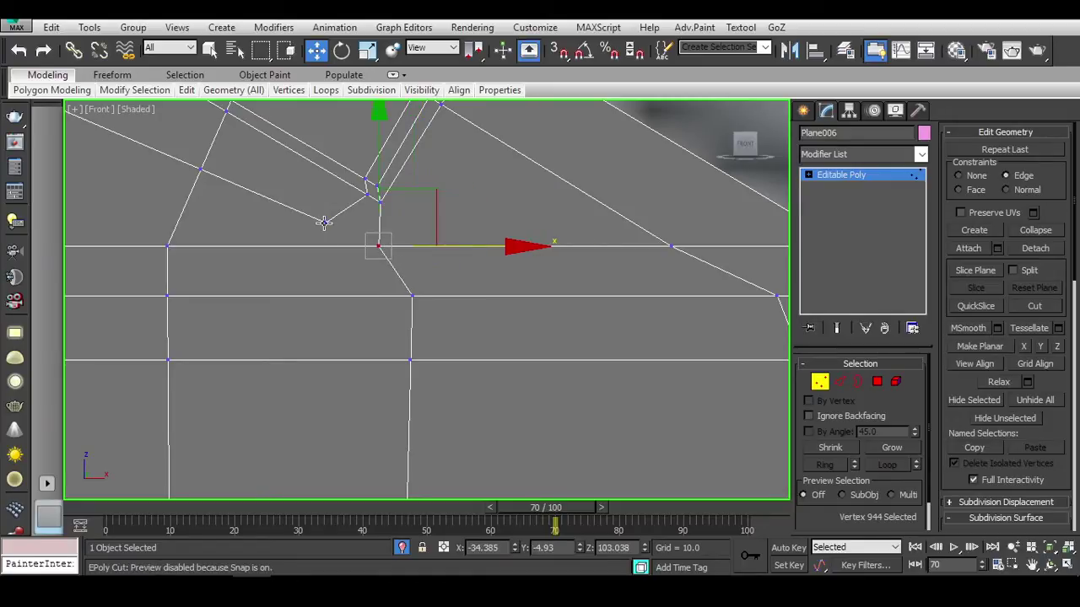
pyautogui.click(467, 288)
pyautogui.scroll(-2, 471, 285)
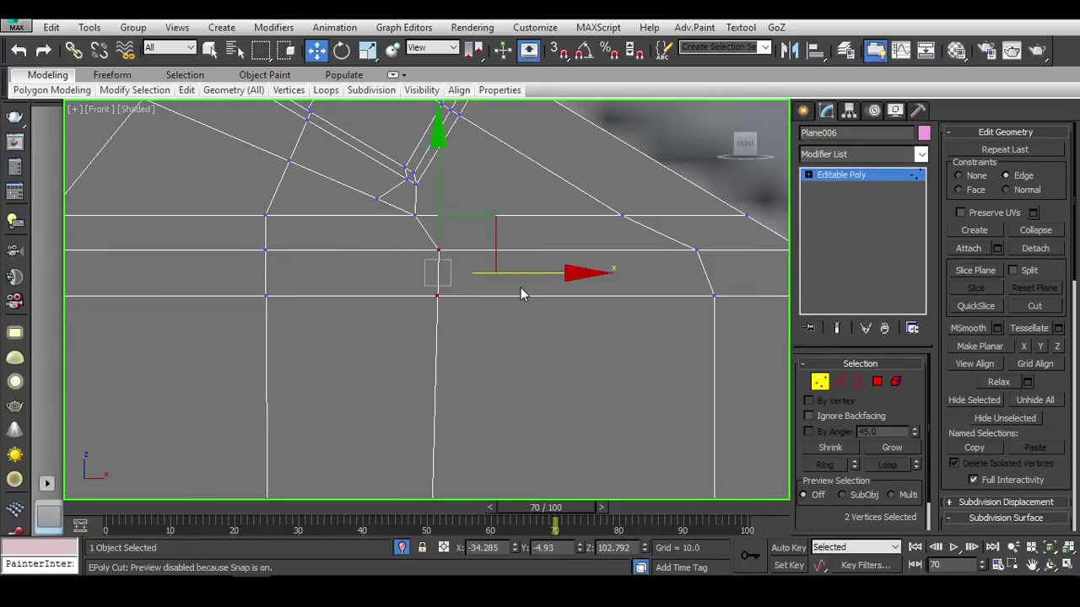
pyautogui.moveTo(504, 275); pyautogui.dragTo(655, 320, button='middle')
# Return to object level, show edged faces, preview the smoothed mesh, and select a corner edge.
pyautogui.hotkey('ctrl', 'b')
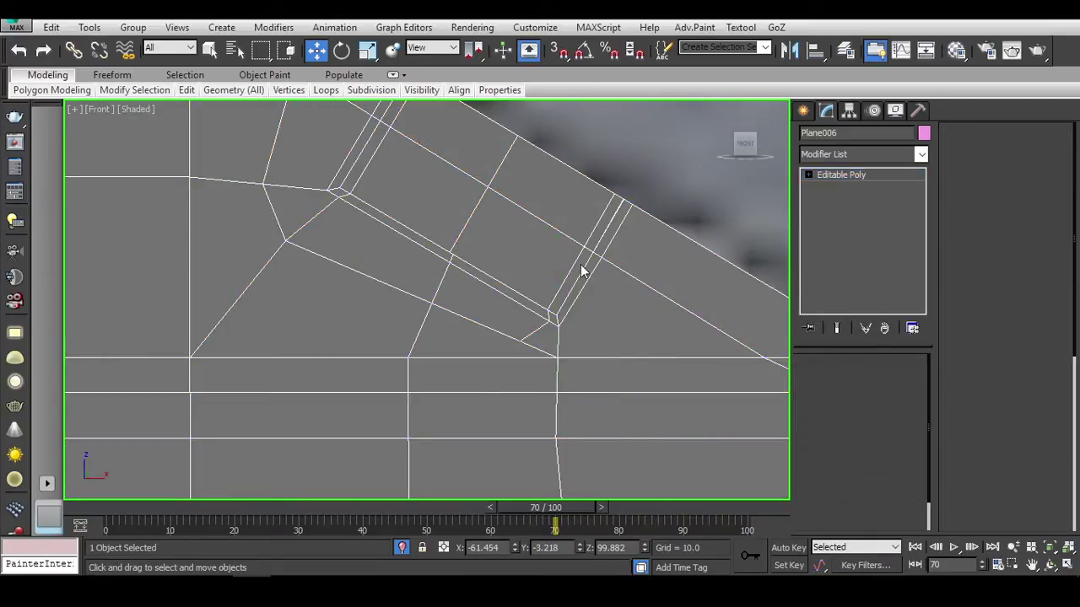
pyautogui.scroll(-3, 550, 194)
pyautogui.press('F4')
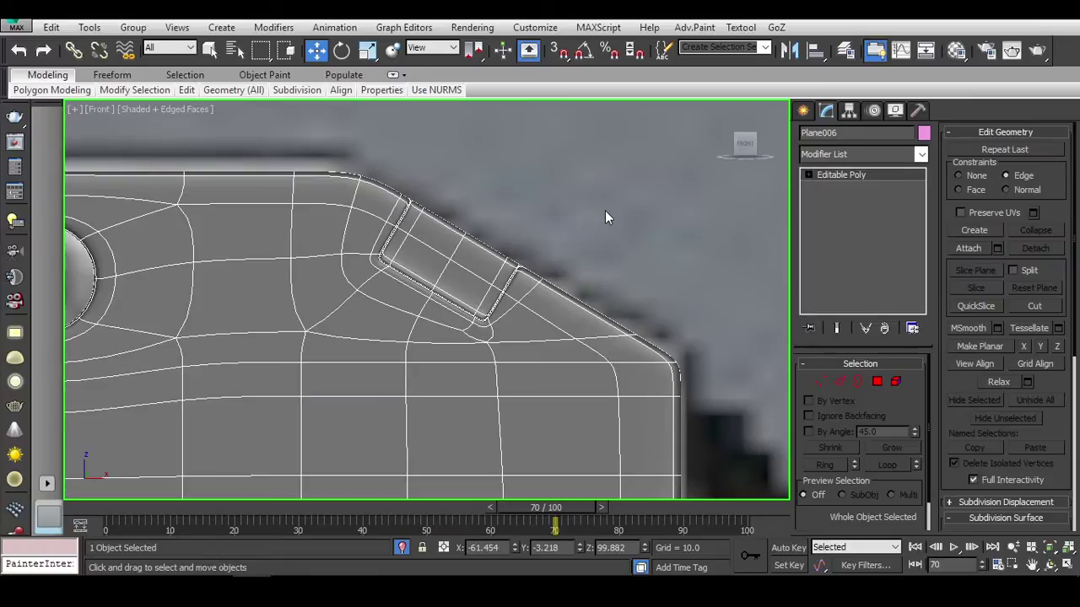
pyautogui.click(605, 215)
pyautogui.scroll(-4, 580, 337)
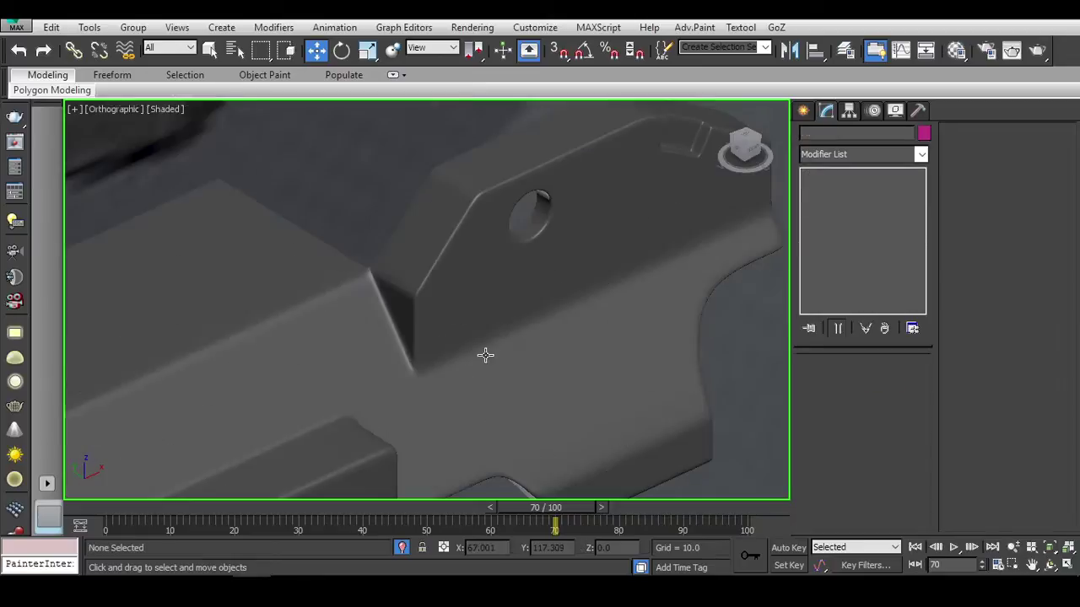
pyautogui.scroll(2, 484, 354)
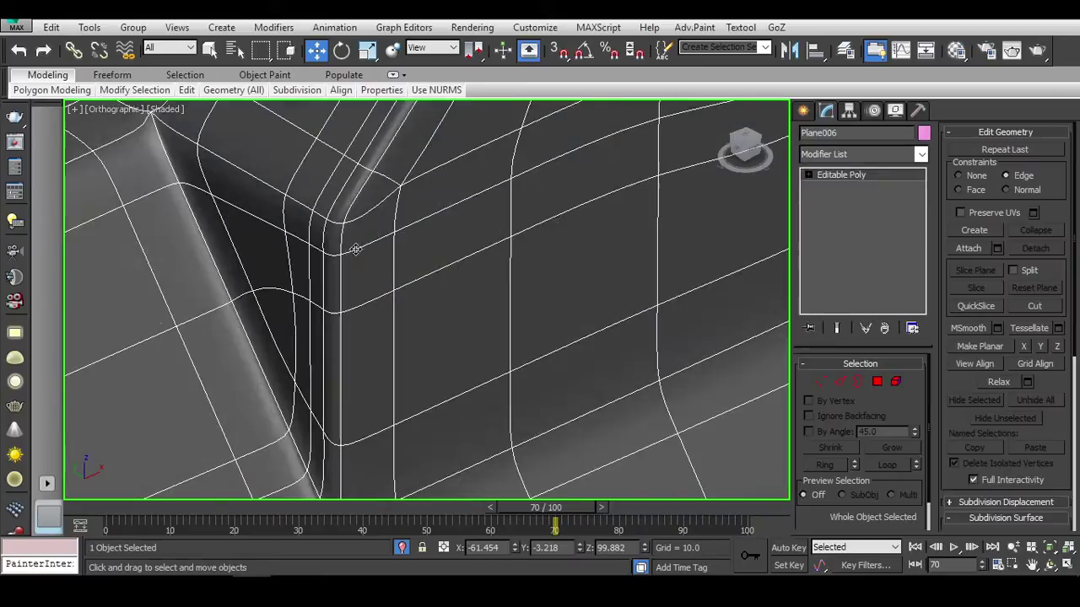
pyautogui.press('2')
pyautogui.click(331, 200)
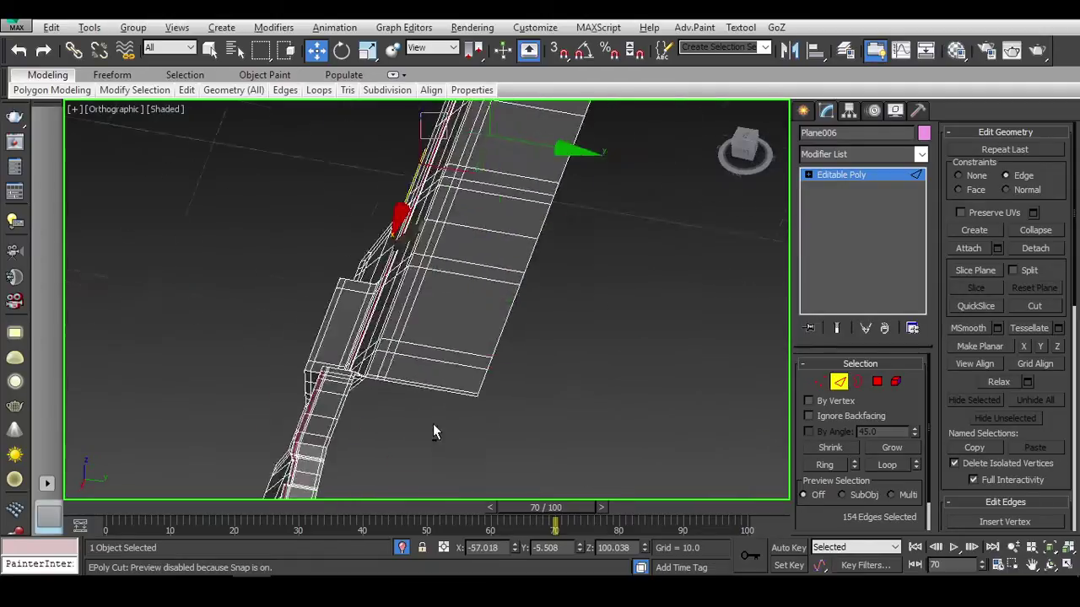
# Orbit and zoom around the rifle body corner to inspect the recess flow.
pyautogui.scroll(10, 492, 353)
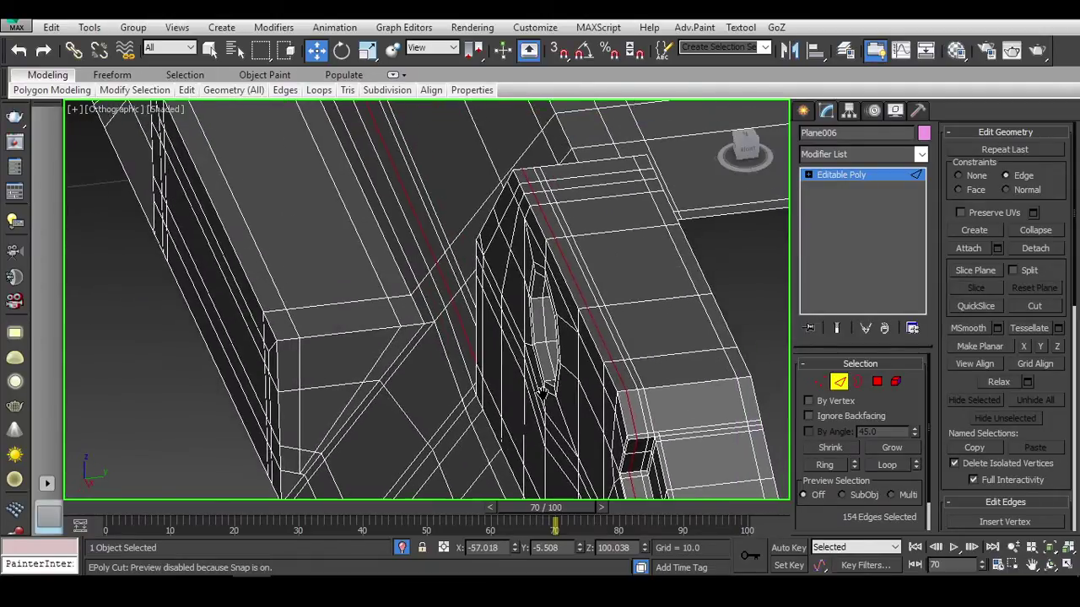
pyautogui.keyDown('alt'); pyautogui.moveTo(542, 390); pyautogui.dragTo(549, 174, button='middle'); pyautogui.keyUp('alt')
pyautogui.scroll(-5, 549, 174)
pyautogui.scroll(8, 243, 354)
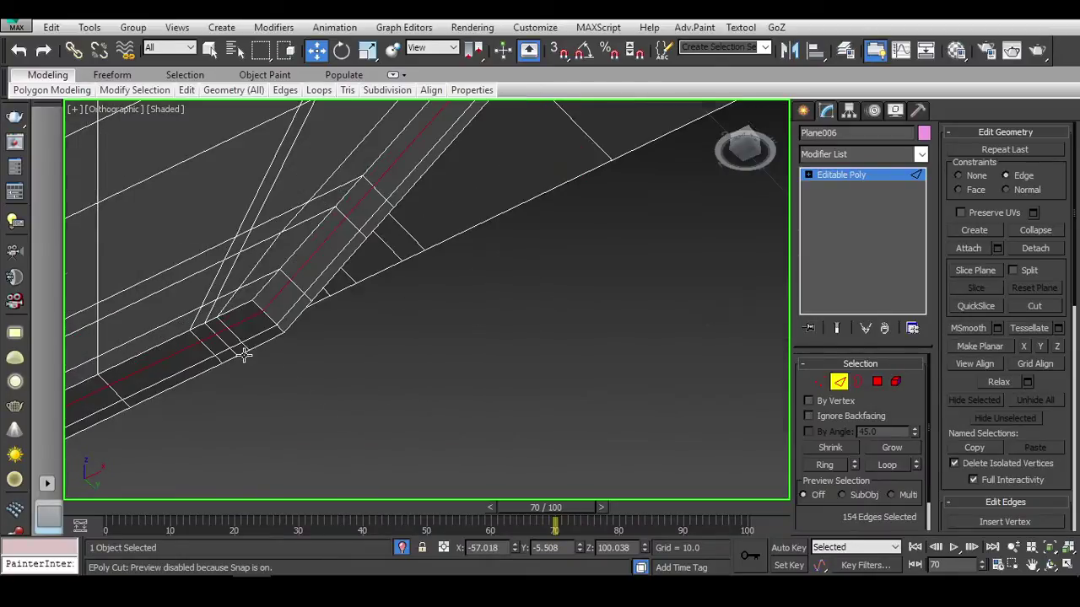
pyautogui.keyDown('alt'); pyautogui.moveTo(244, 354); pyautogui.dragTo(526, 203, button='middle'); pyautogui.keyUp('alt')
pyautogui.scroll(3, 525, 201)
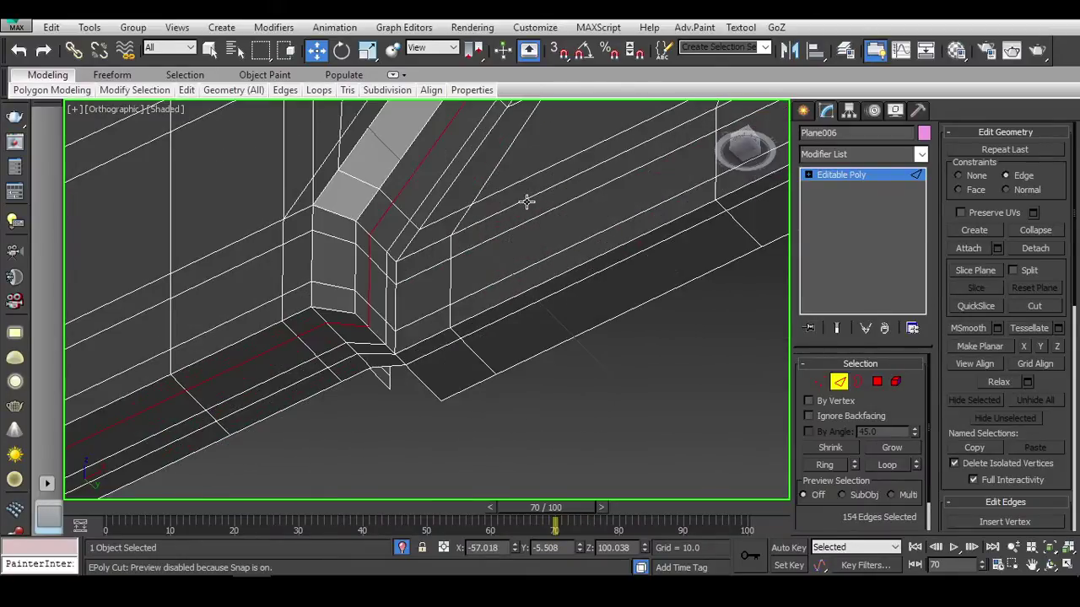
pyautogui.scroll(-8, 526, 201)
pyautogui.scroll(10, 556, 237)
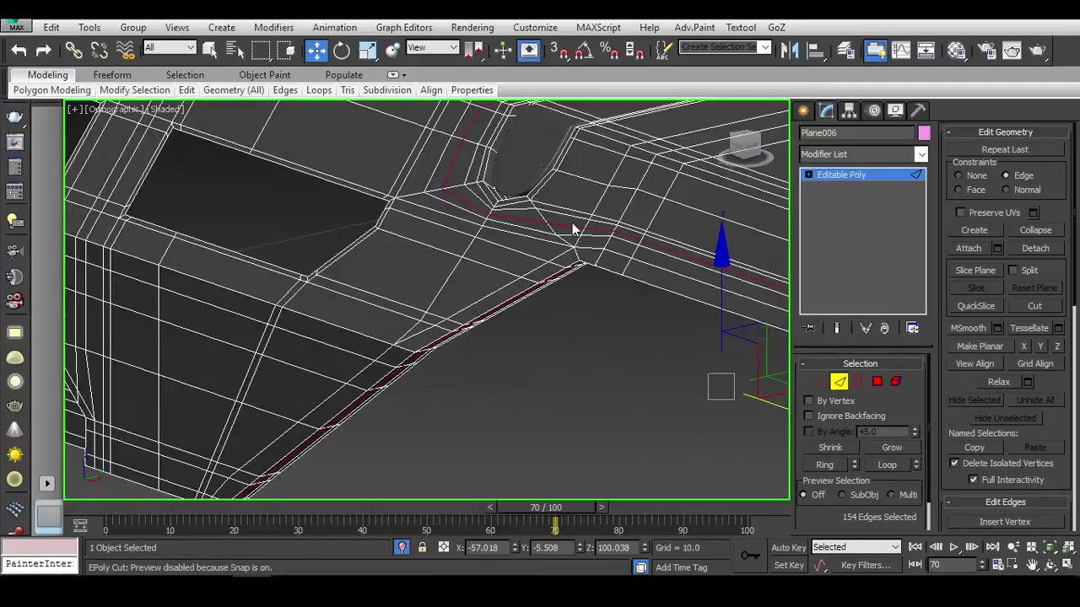
pyautogui.keyDown('alt'); pyautogui.moveTo(572, 229); pyautogui.dragTo(473, 320, button='middle'); pyautogui.keyUp('alt')
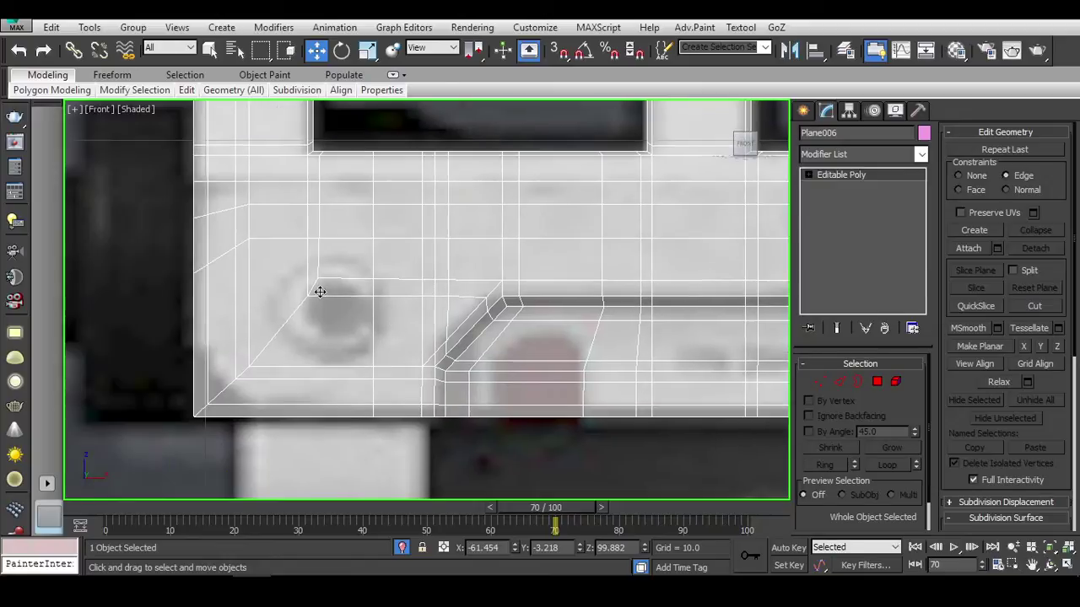
# Select the polygons surrounding the round bolt mark.
pyautogui.moveTo(320, 292); pyautogui.dragTo(321, 288, button='middle')
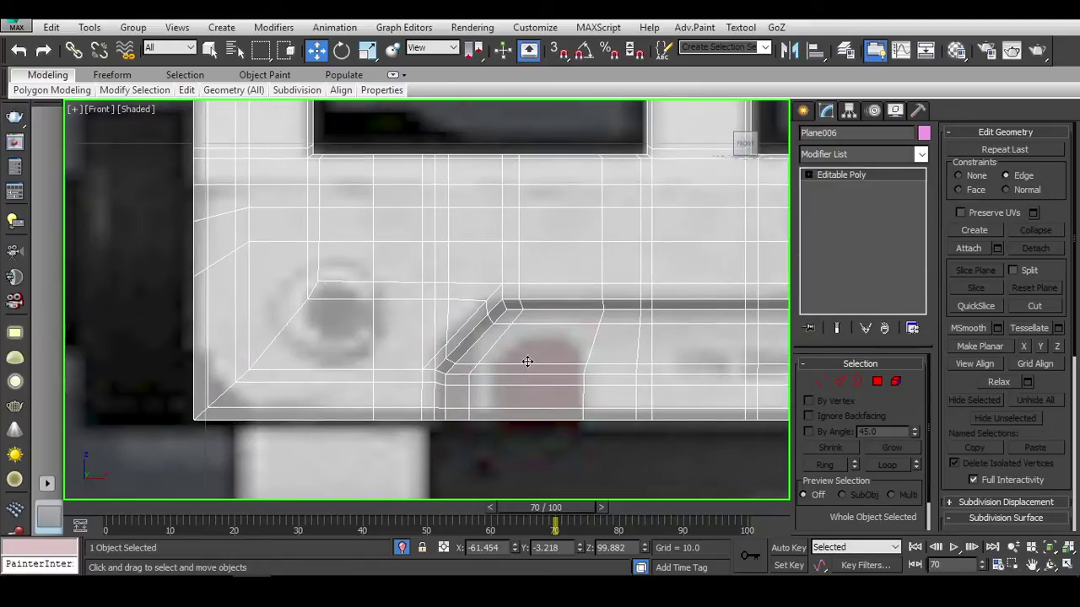
pyautogui.press('4')
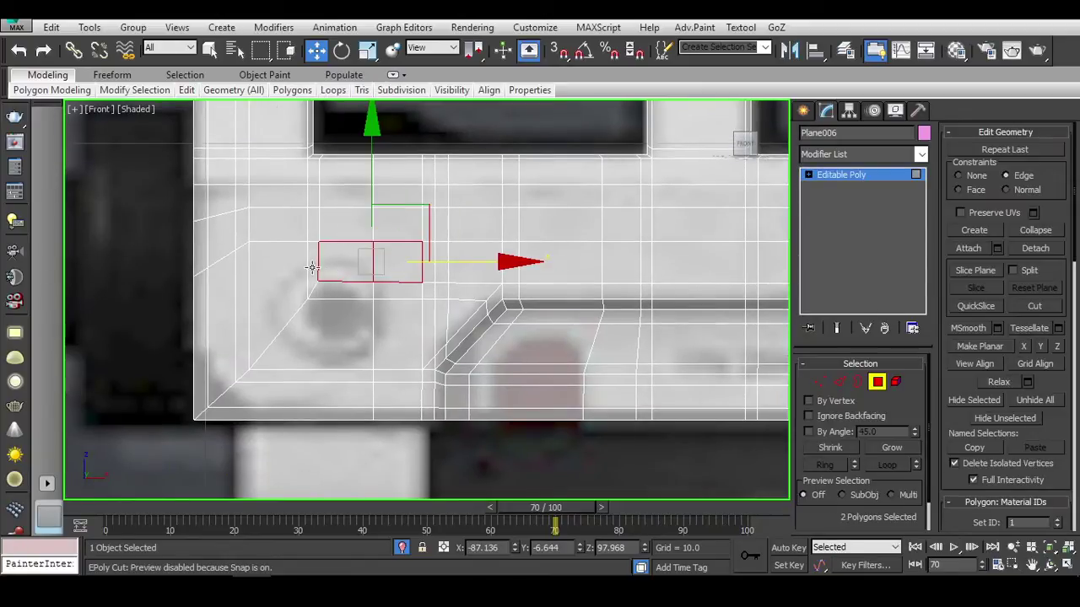
pyautogui.keyDown('ctrl'); pyautogui.click(313, 286); pyautogui.keyUp('ctrl')
pyautogui.keyDown('ctrl'); pyautogui.click(384, 312); pyautogui.keyUp('ctrl')
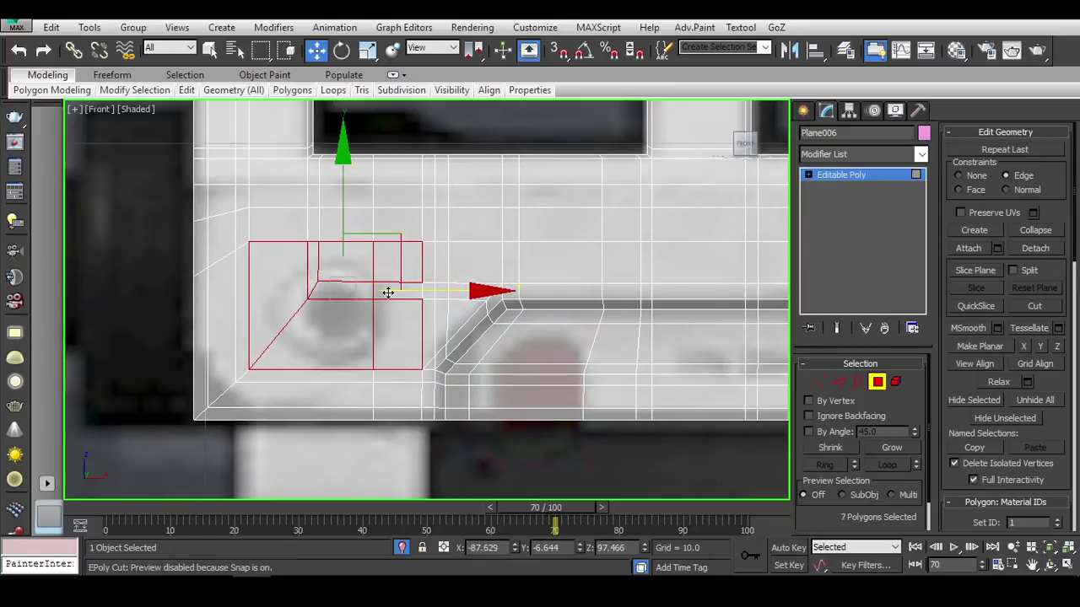
pyautogui.scroll(-5, 410, 325)
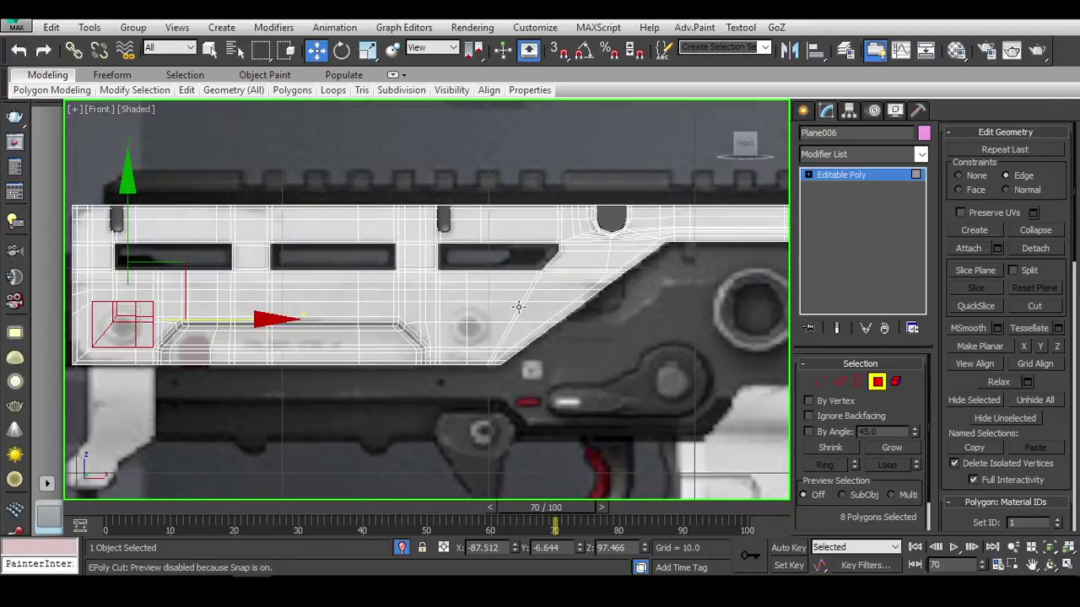
pyautogui.scroll(8, 518, 306)
pyautogui.keyDown('ctrl'); pyautogui.click(475, 282); pyautogui.keyUp('ctrl')
pyautogui.keyDown('ctrl'); pyautogui.click(413, 339); pyautogui.keyUp('ctrl')
pyautogui.keyDown('ctrl'); pyautogui.click(486, 344); pyautogui.keyUp('ctrl')
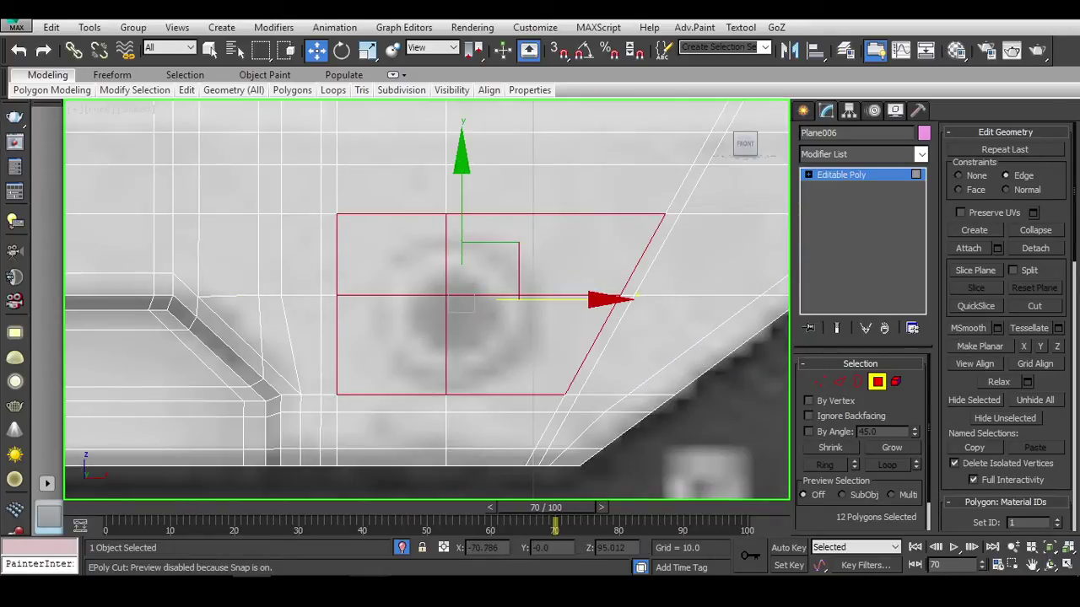
# Compare against the IrfanView rifle reference photo and scale the selected faces down.
pyautogui.hotkey('alt', 'Tab')
pyautogui.moveTo(187, 365); pyautogui.dragTo(257, 367)
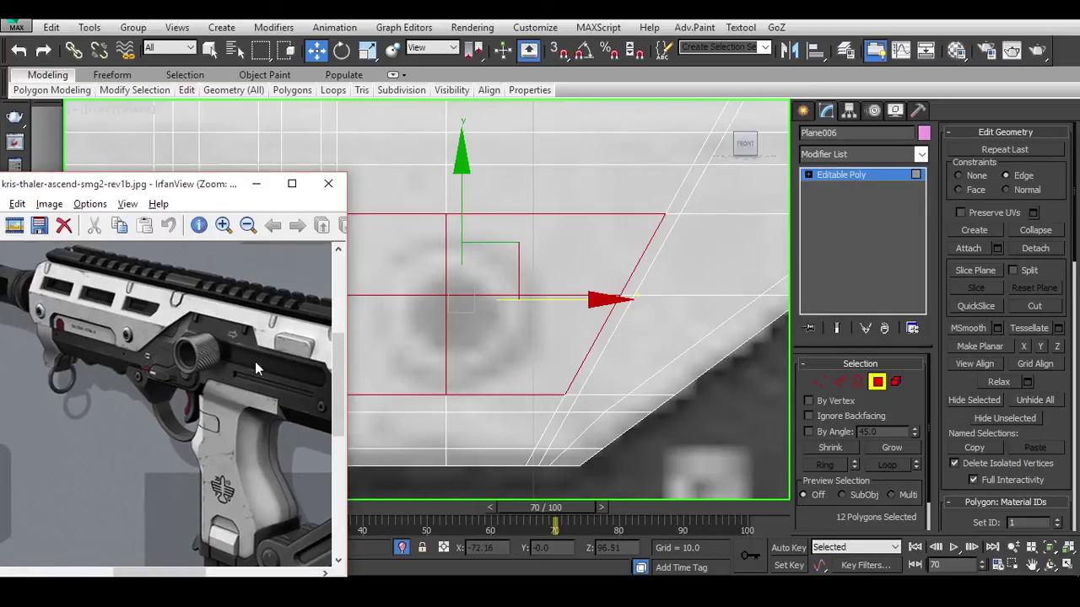
pyautogui.moveTo(636, 355); pyautogui.dragTo(663, 352, button='middle')
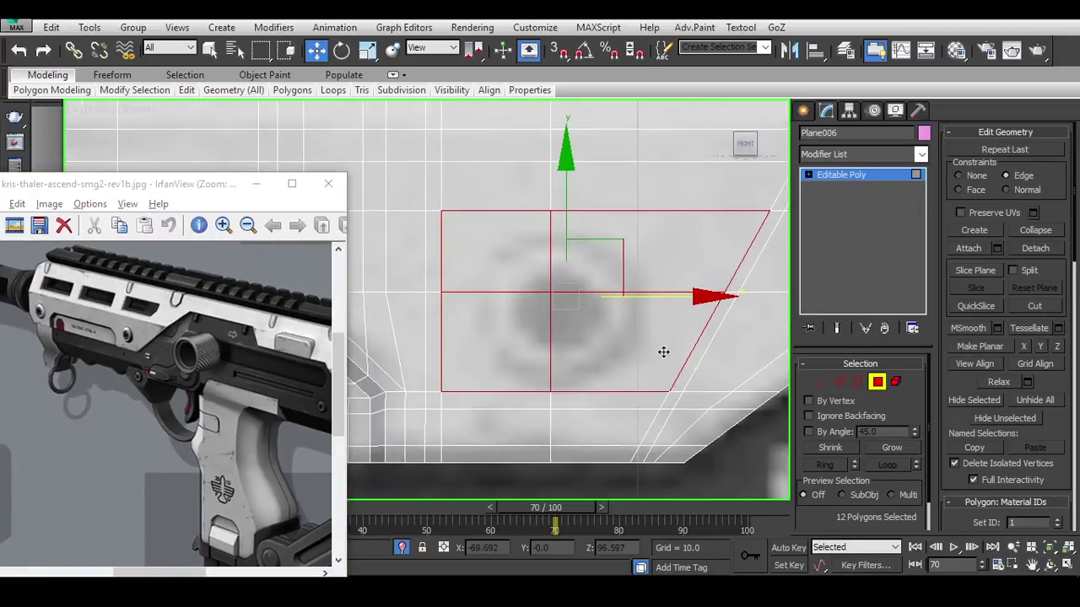
pyautogui.rightClick(578, 306)
pyautogui.click(549, 379)
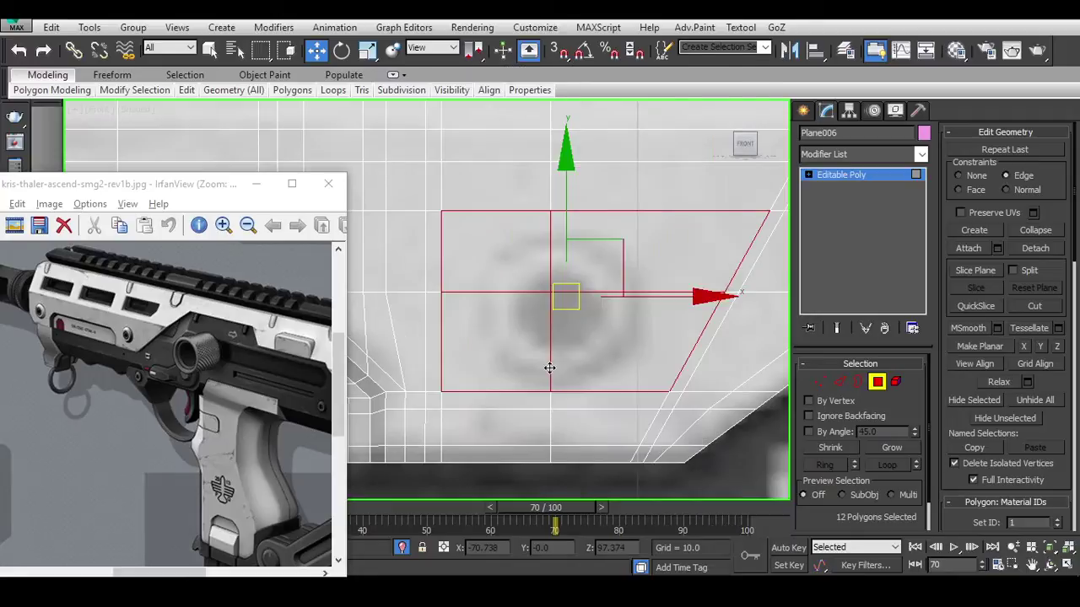
pyautogui.moveTo(549, 368); pyautogui.dragTo(572, 262)
pyautogui.rightClick(572, 263)
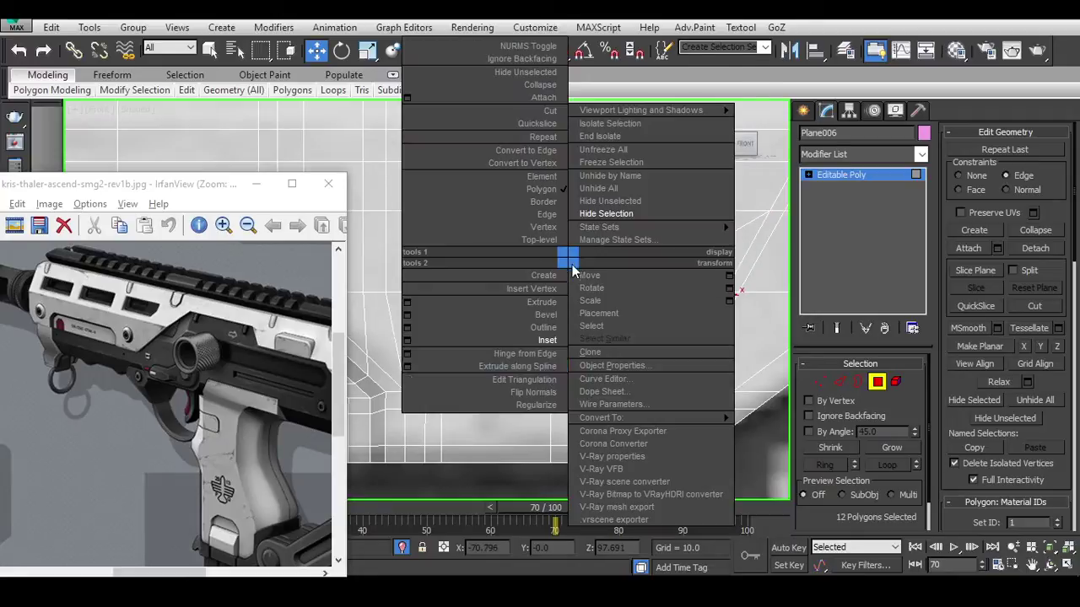
# Regularize the selected bolt-mark faces into an octagon and scale it to about half size.
pyautogui.click(544, 396)
pyautogui.rightClick(508, 305)
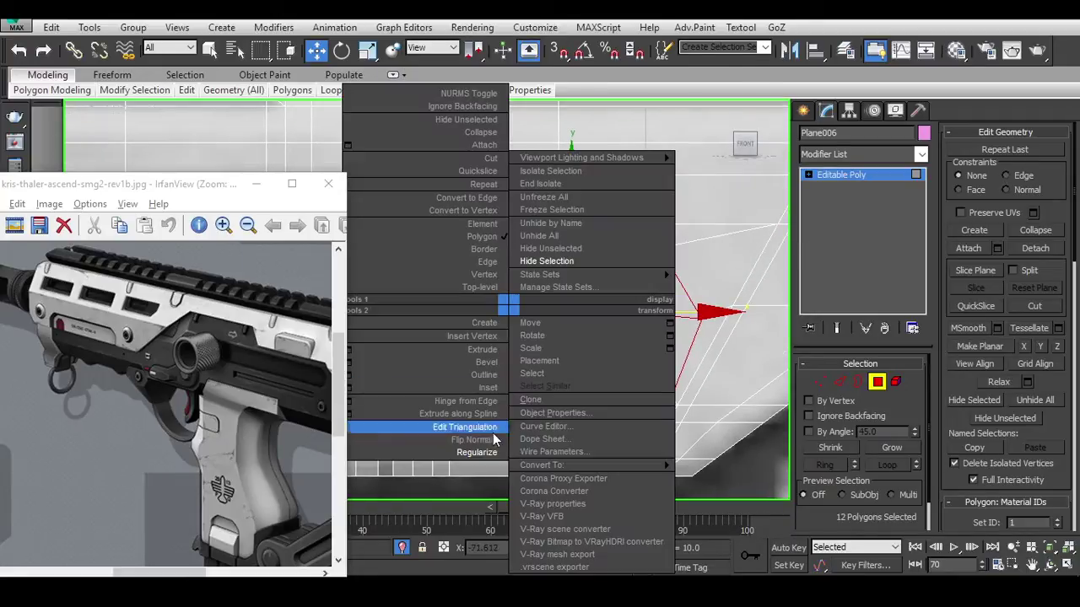
pyautogui.click(447, 425)
pyautogui.press('r')
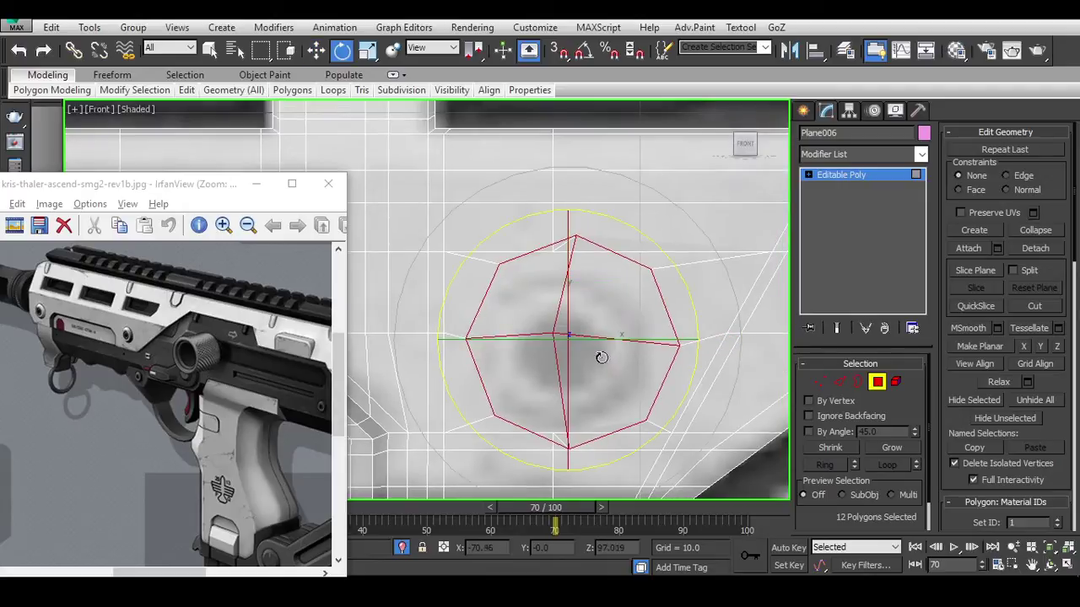
pyautogui.moveTo(603, 357)
pyautogui.mouseDown()
pyautogui.moveTo(595, 388)
pyautogui.moveTo(619, 355)
pyautogui.mouseUp()
# Switch the reference coordinate system to Local, then back to View.
pyautogui.press('w')
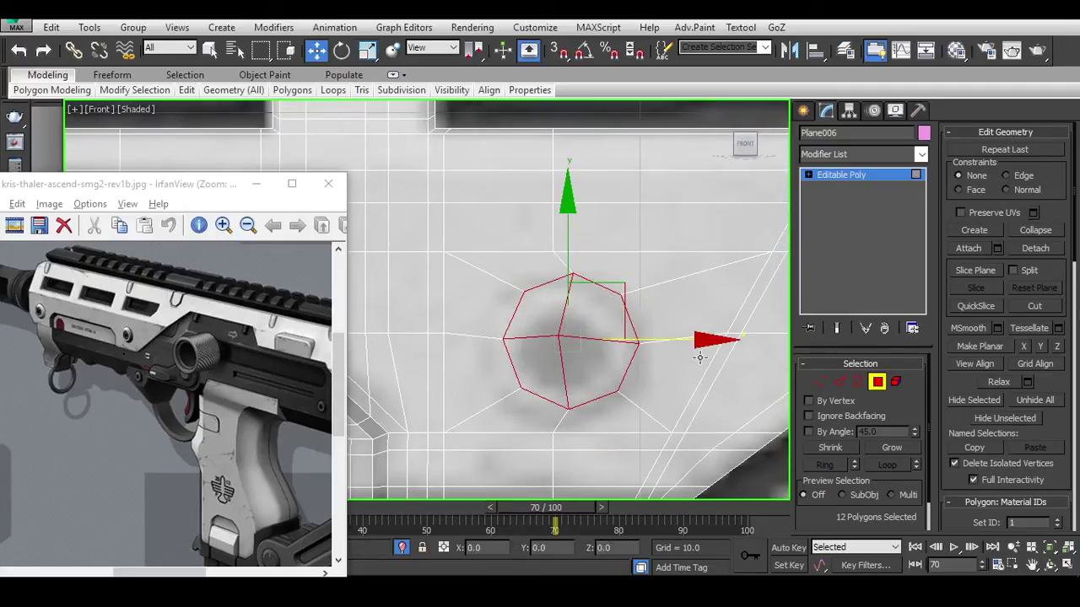
pyautogui.scroll(-5, 683, 341)
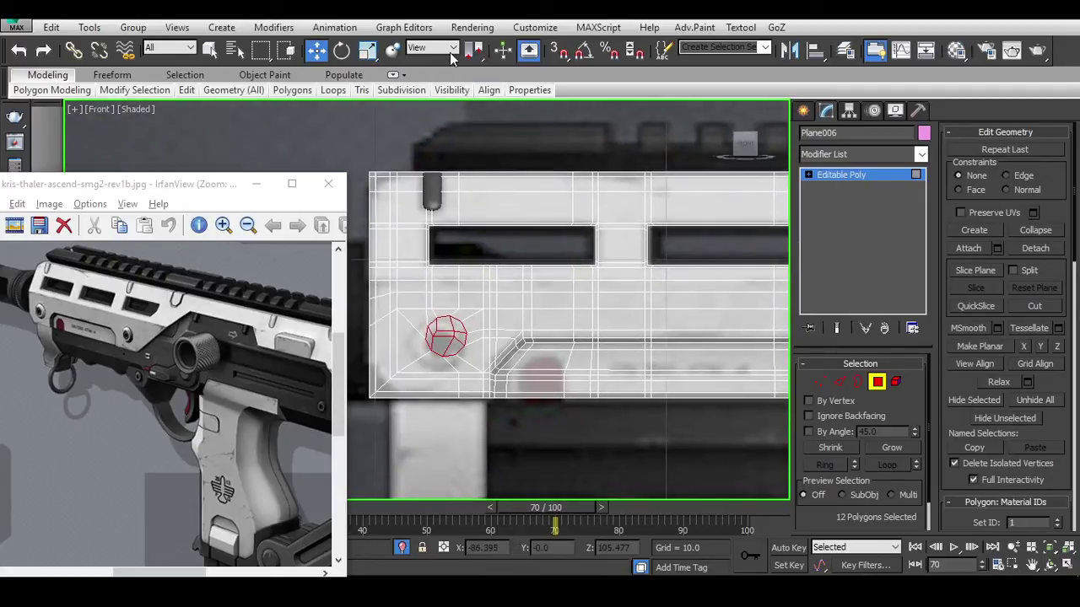
pyautogui.click(451, 51)
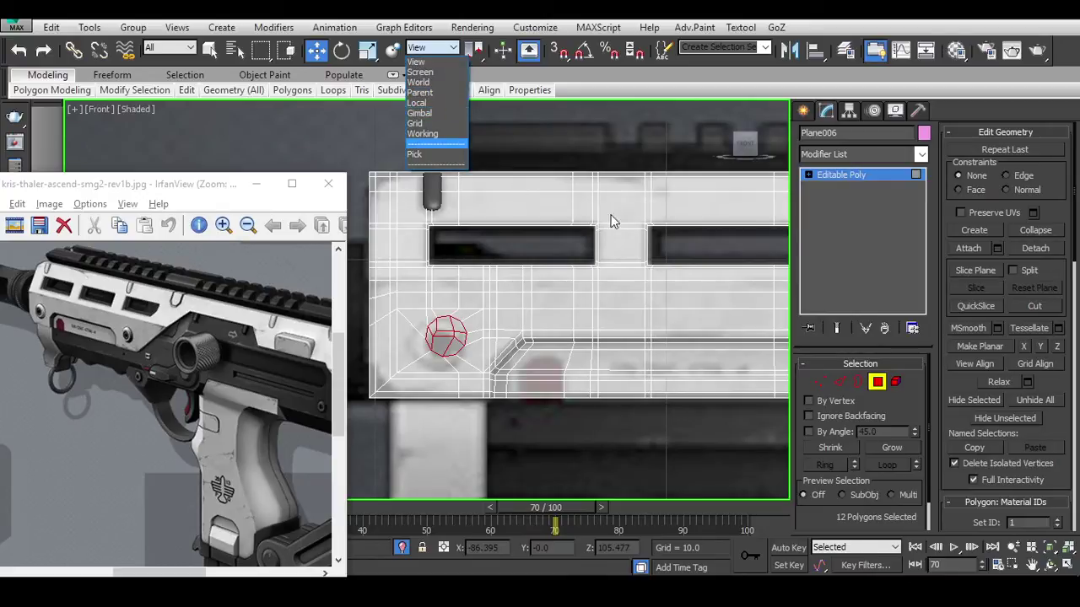
pyautogui.click(417, 103)
pyautogui.scroll(-4, 718, 267)
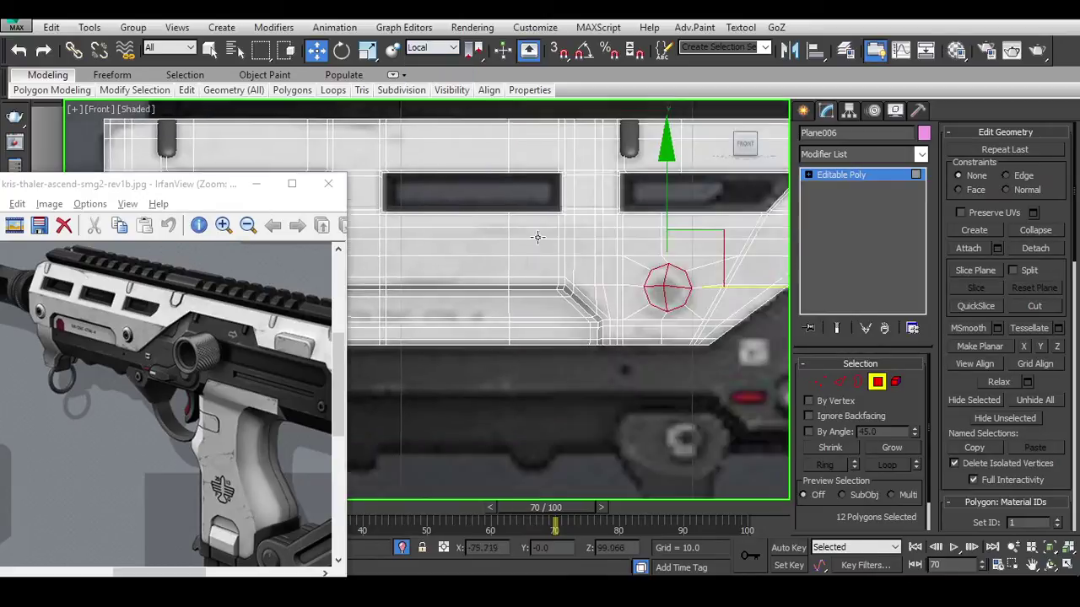
pyautogui.click(413, 53)
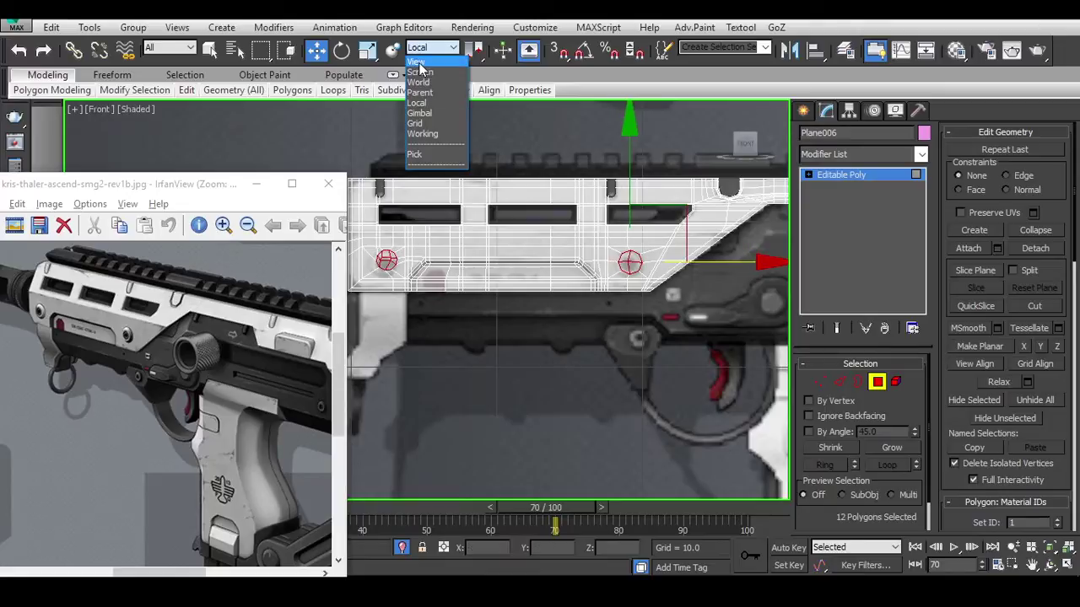
pyautogui.click(417, 65)
pyautogui.scroll(6, 628, 262)
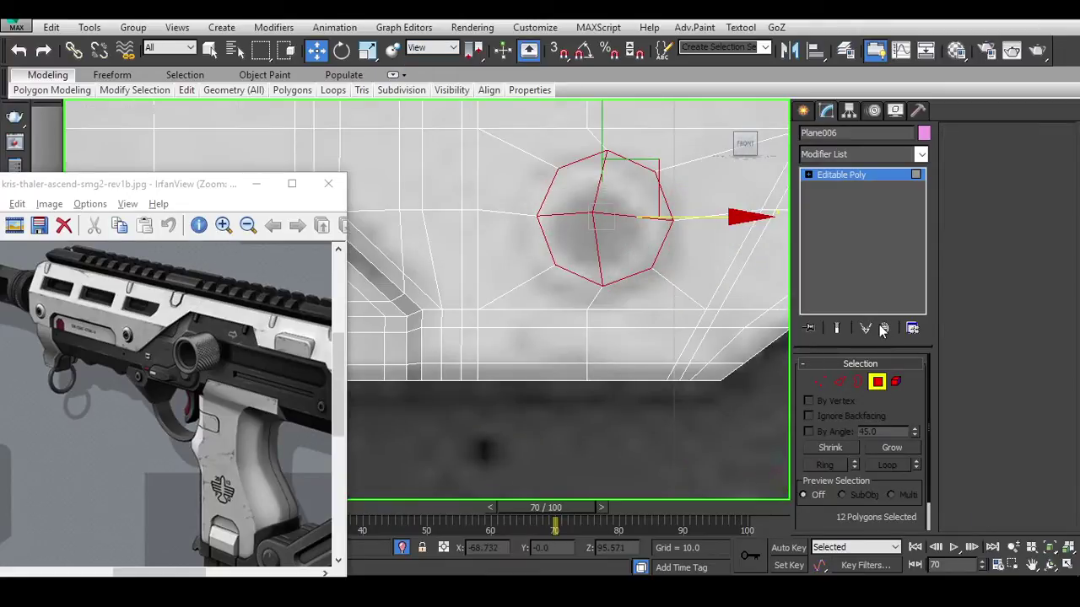
# Draw a Standard Primitives cylinder disc over the bolt mark.
pyautogui.click(803, 110)
pyautogui.click(831, 245)
pyautogui.moveTo(595, 233); pyautogui.dragTo(653, 277)
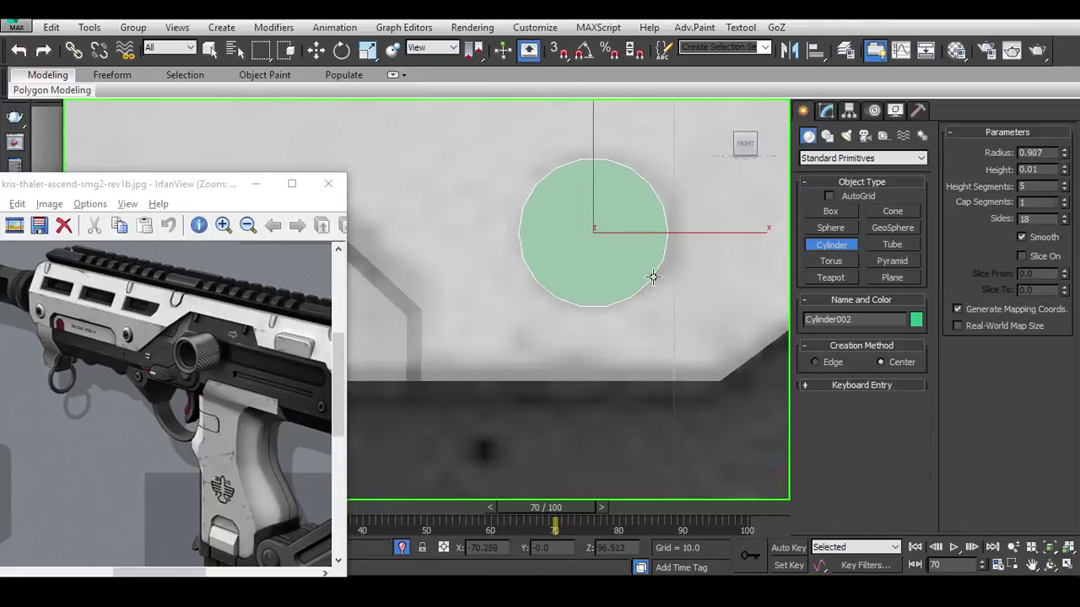
pyautogui.click(662, 236)
pyautogui.press('w')
# Reselect the rifle body and scale the octagon faces up to match the cylinder disc.
pyautogui.click(663, 232)
pyautogui.click(828, 112)
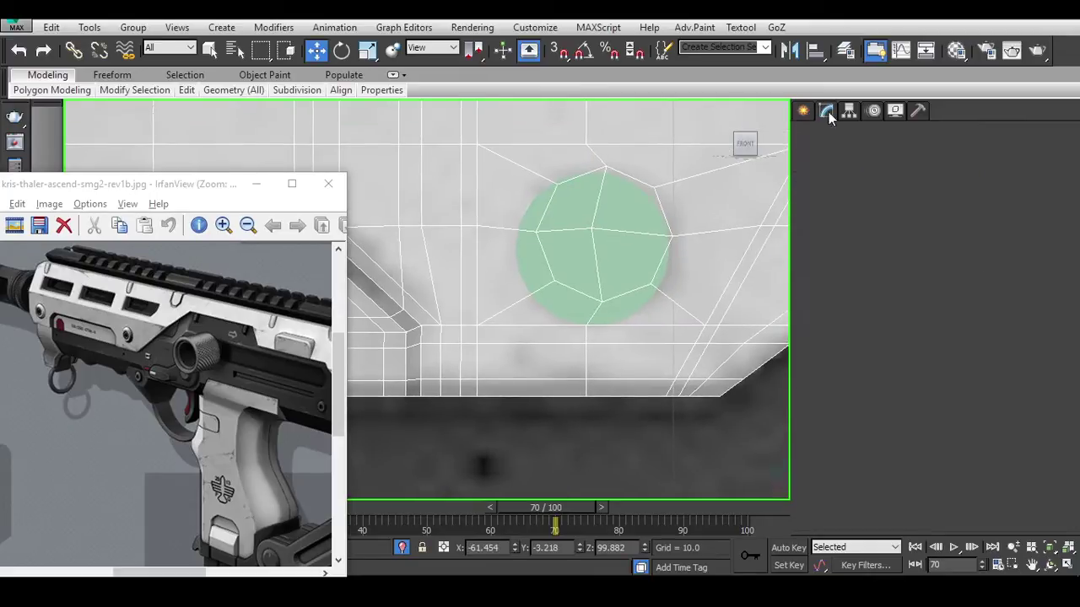
pyautogui.click(883, 384)
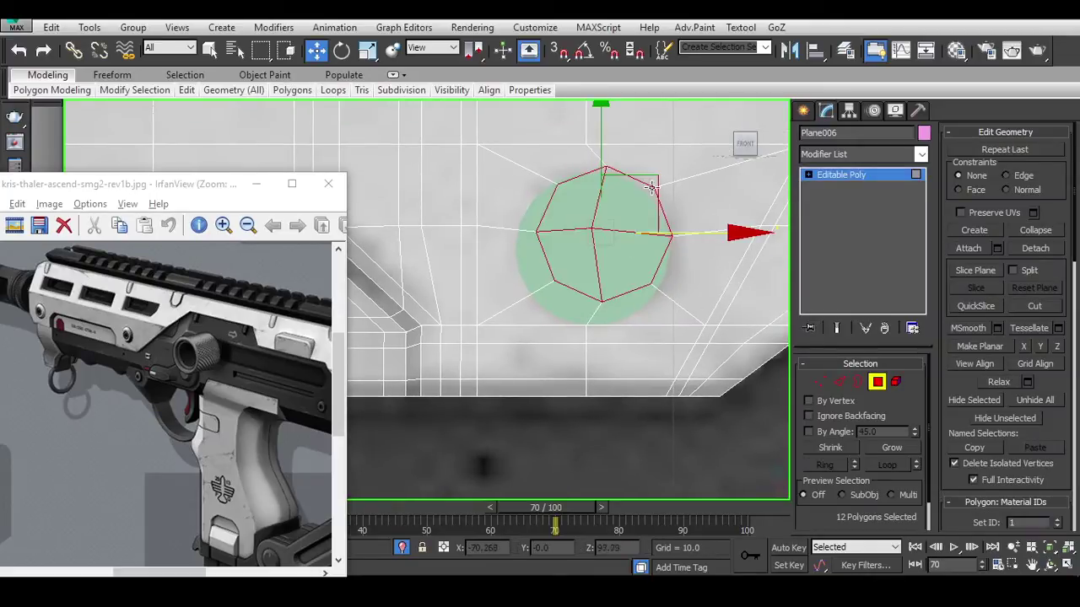
pyautogui.press('e')
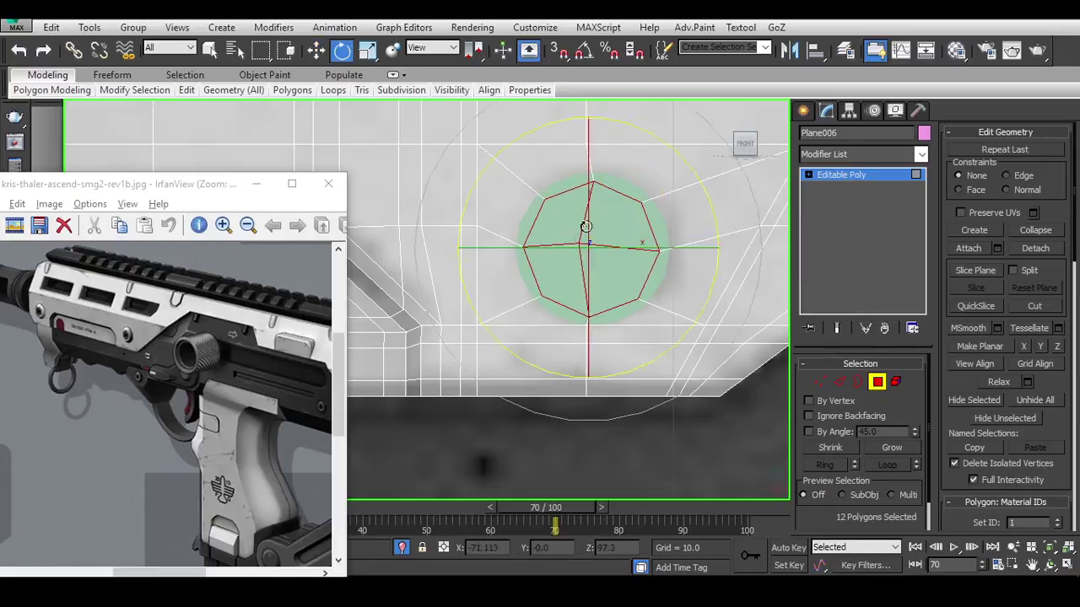
pyautogui.press('r')
pyautogui.moveTo(625, 204); pyautogui.dragTo(634, 197)
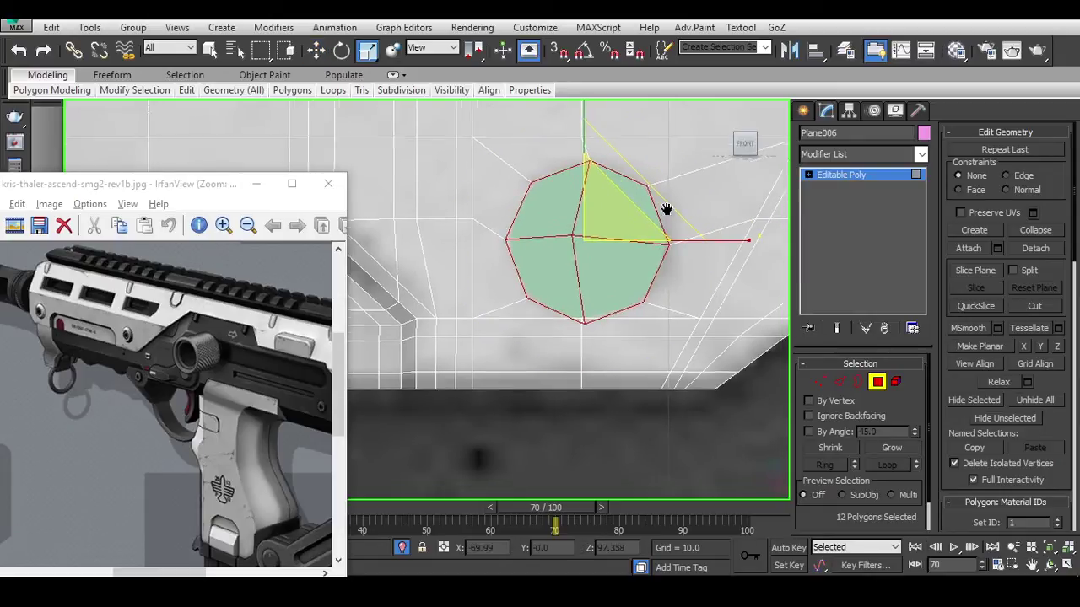
# Move the edge below the octagon down to even out the edge flow.
pyautogui.scroll(6, 663, 212)
pyautogui.press('2')
pyautogui.click(584, 284)
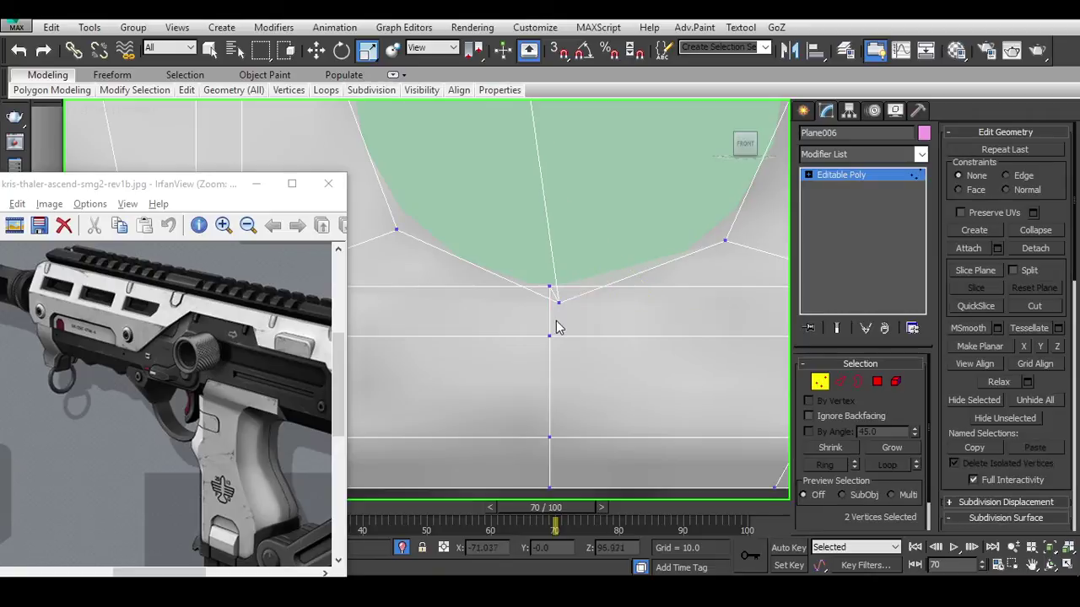
pyautogui.press('w')
pyautogui.moveTo(559, 218); pyautogui.dragTo(603, 229)
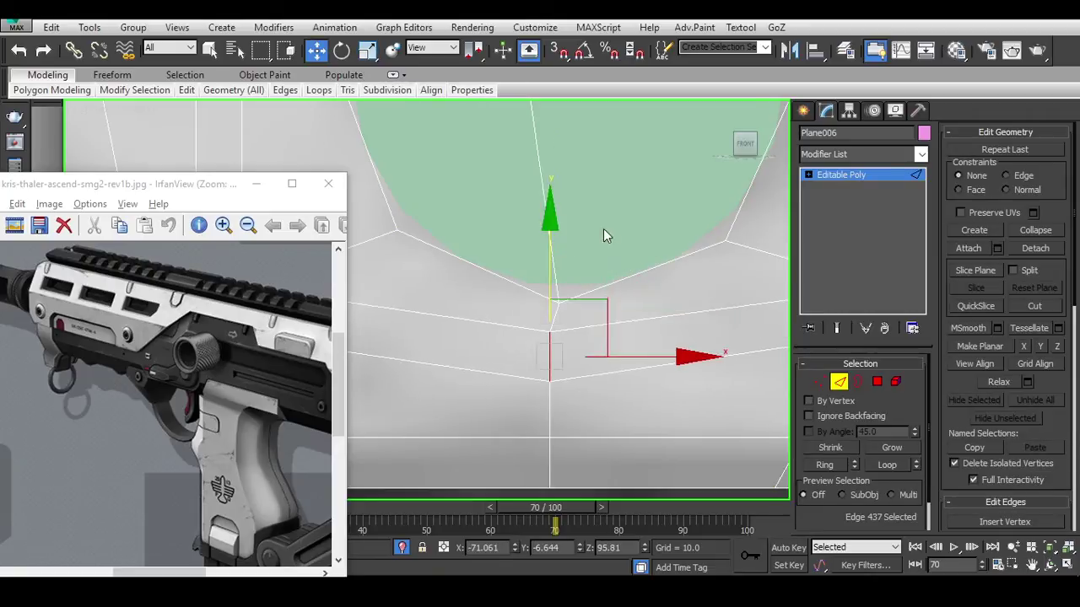
pyautogui.scroll(-4, 576, 247)
pyautogui.scroll(-2, 655, 248)
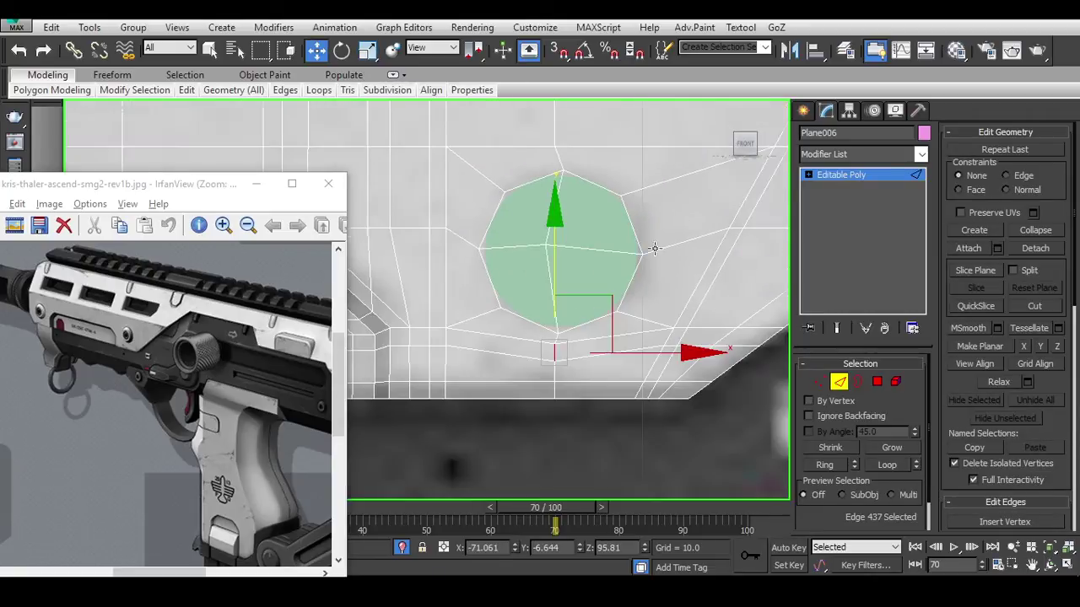
# Select all four octagon polygons.
pyautogui.click(879, 383)
pyautogui.click(556, 234)
pyautogui.moveTo(544, 238); pyautogui.dragTo(593, 283)
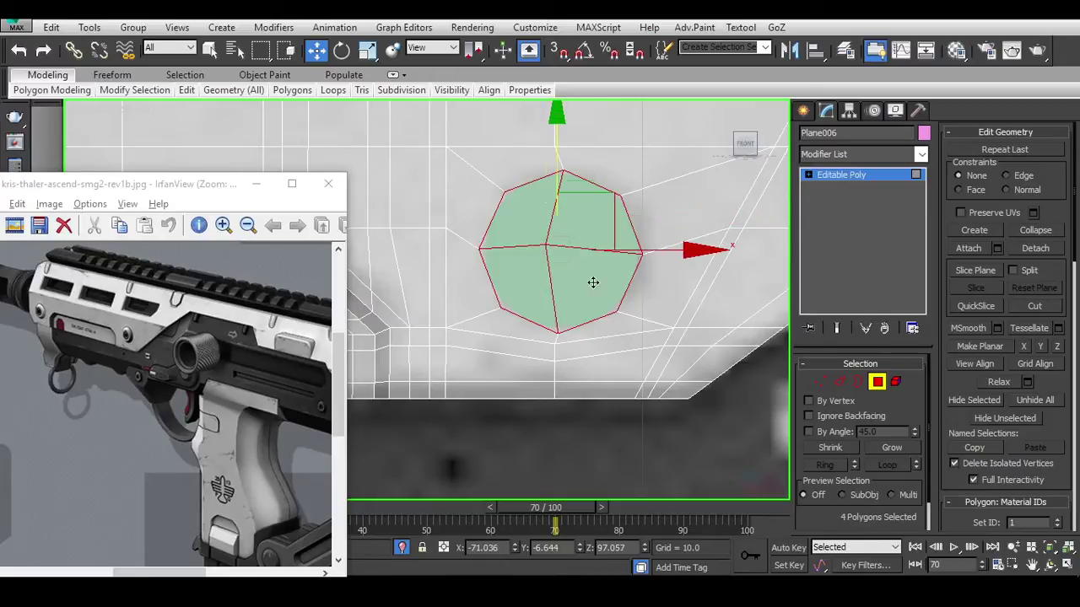
# Shift-clone the green cylinder as a copy and move it into place.
pyautogui.click(610, 259)
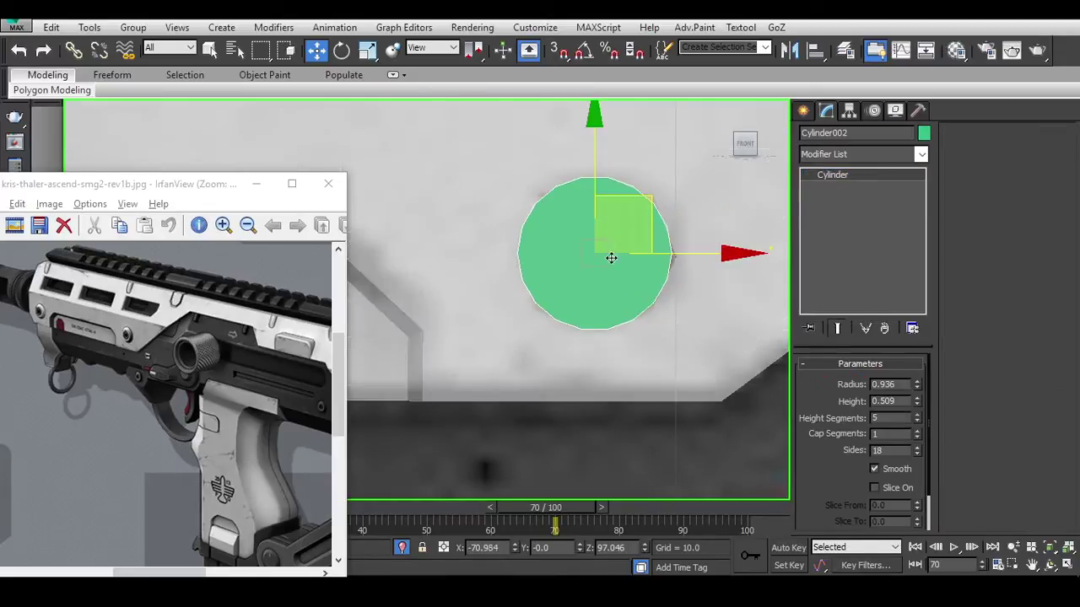
pyautogui.moveTo(665, 280); pyautogui.dragTo(739, 278, button='middle')
pyautogui.keyDown('shift'); pyautogui.moveTo(719, 248); pyautogui.dragTo(447, 246); pyautogui.keyUp('shift')
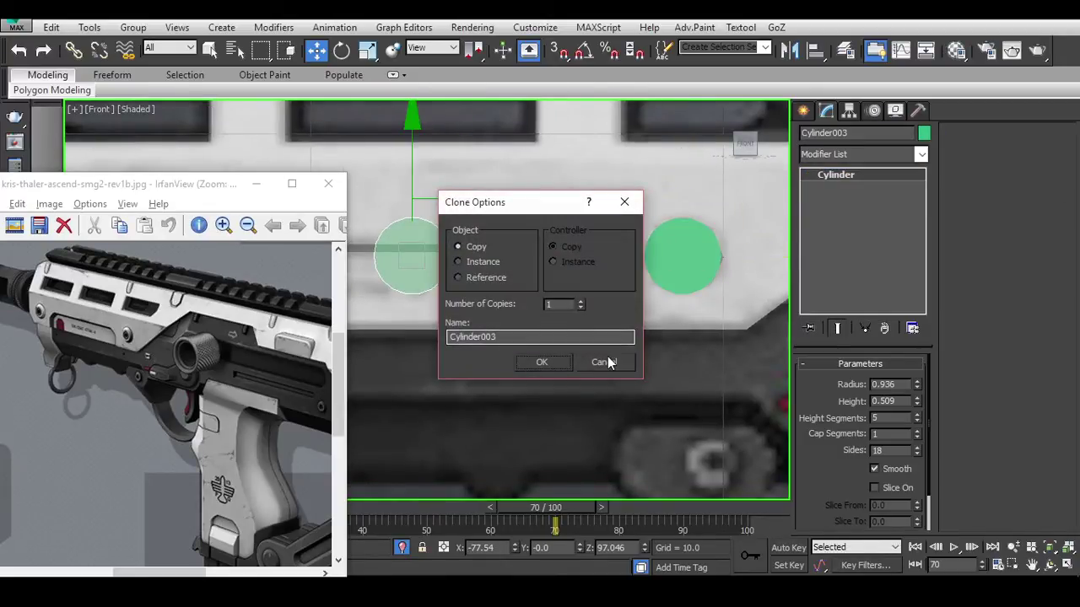
pyautogui.click(607, 362)
pyautogui.moveTo(755, 255)
pyautogui.mouseDown(button='middle')
pyautogui.moveTo(405, 255)
pyautogui.moveTo(580, 255)
pyautogui.mouseUp(button='middle')
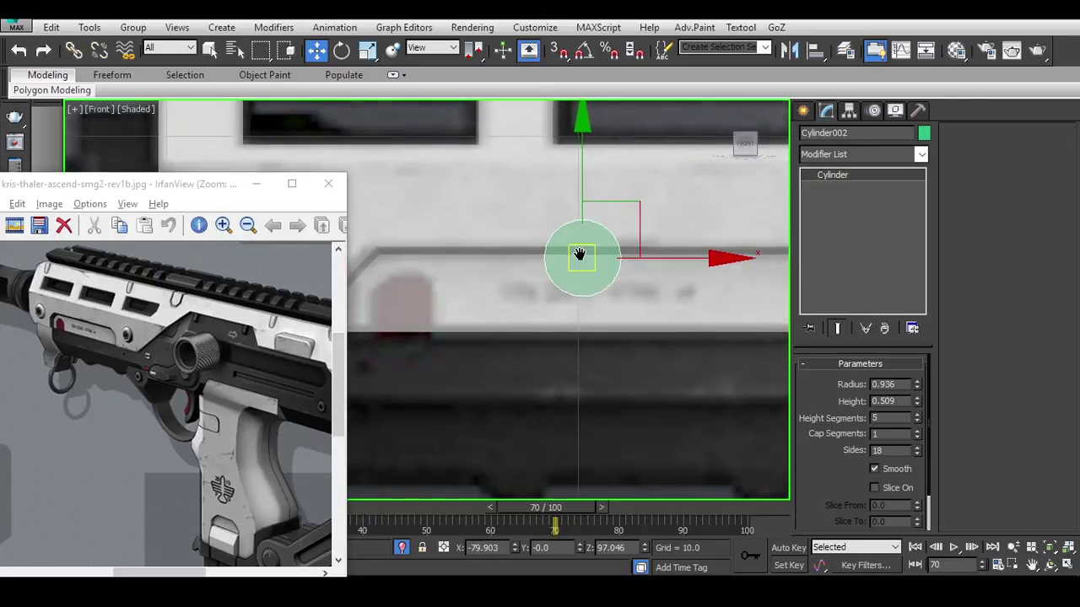
pyautogui.scroll(-4, 629, 239)
pyautogui.moveTo(699, 226)
pyautogui.keyDown('shift'); pyautogui.mouseDown()
pyautogui.moveTo(502, 227)
pyautogui.moveTo(525, 224)
pyautogui.mouseUp(); pyautogui.keyUp('shift')
pyautogui.click(540, 361)
pyautogui.scroll(6, 595, 260)
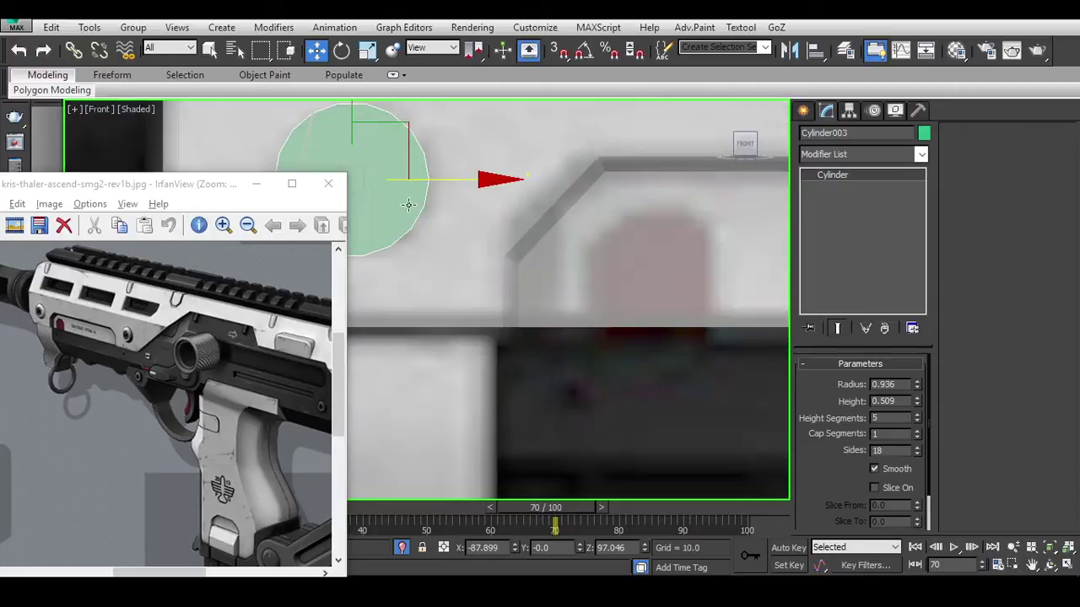
pyautogui.moveTo(607, 257); pyautogui.dragTo(641, 260)
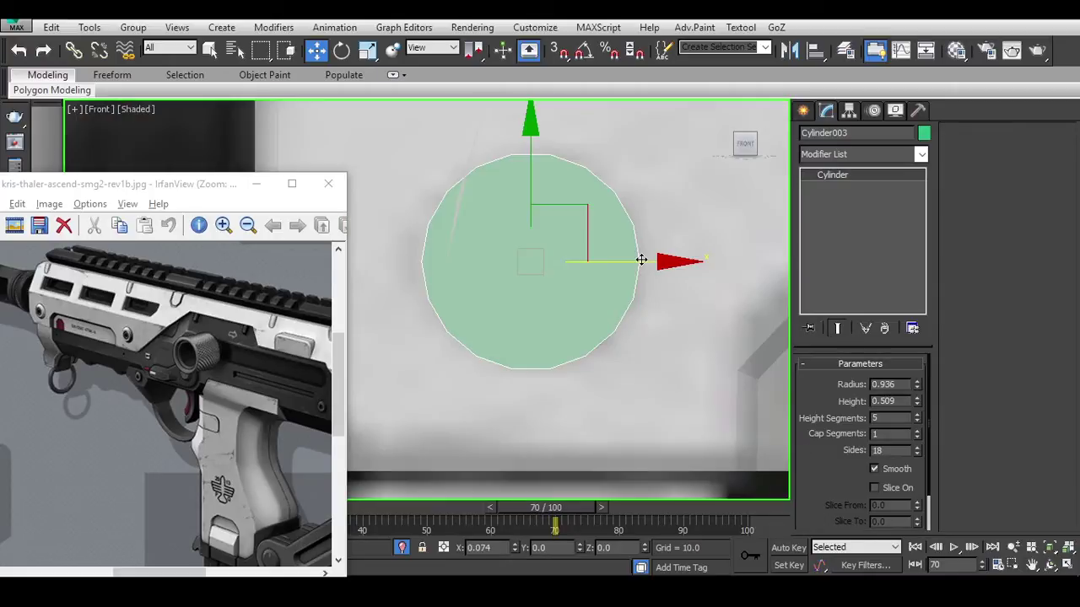
# On Plane006, grow the polygon selection and shift it onto the cylinder.
pyautogui.click(647, 203)
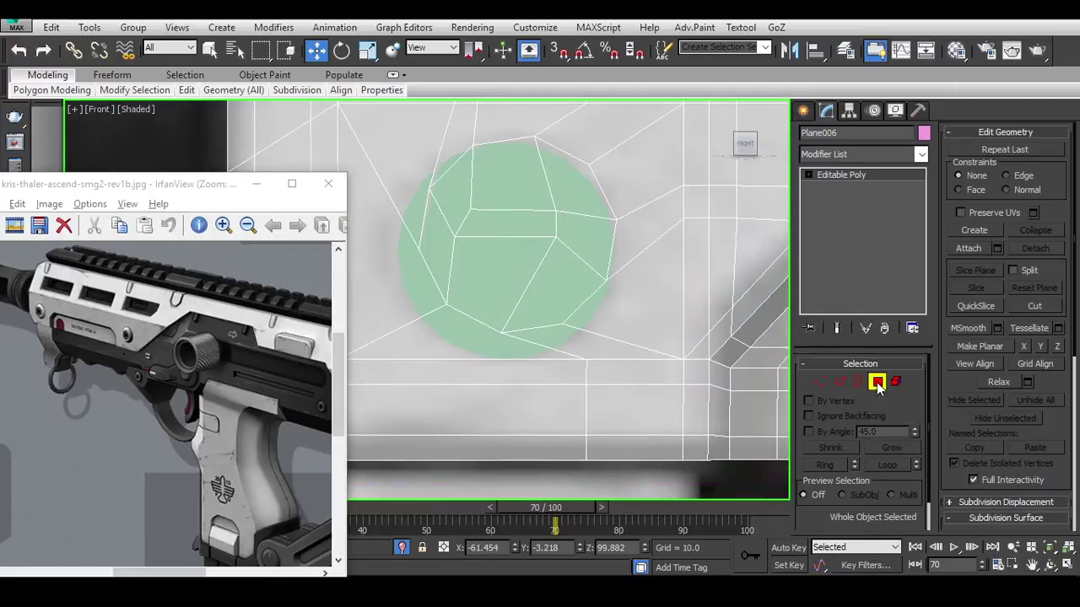
pyautogui.click(877, 383)
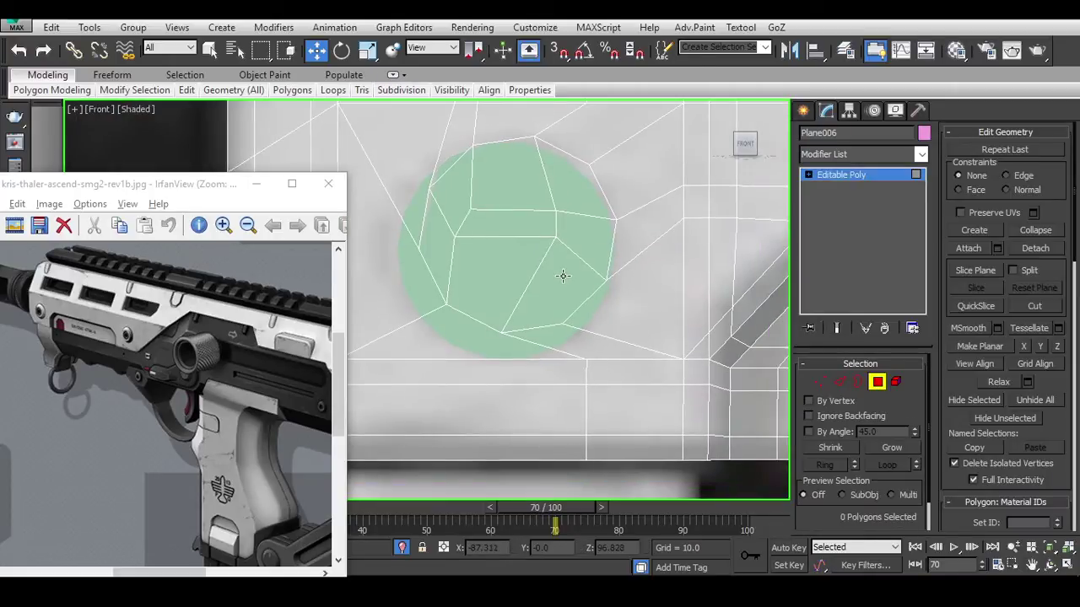
pyautogui.click(894, 447)
pyautogui.scroll(-2, 711, 315)
pyautogui.scroll(-2, 595, 286)
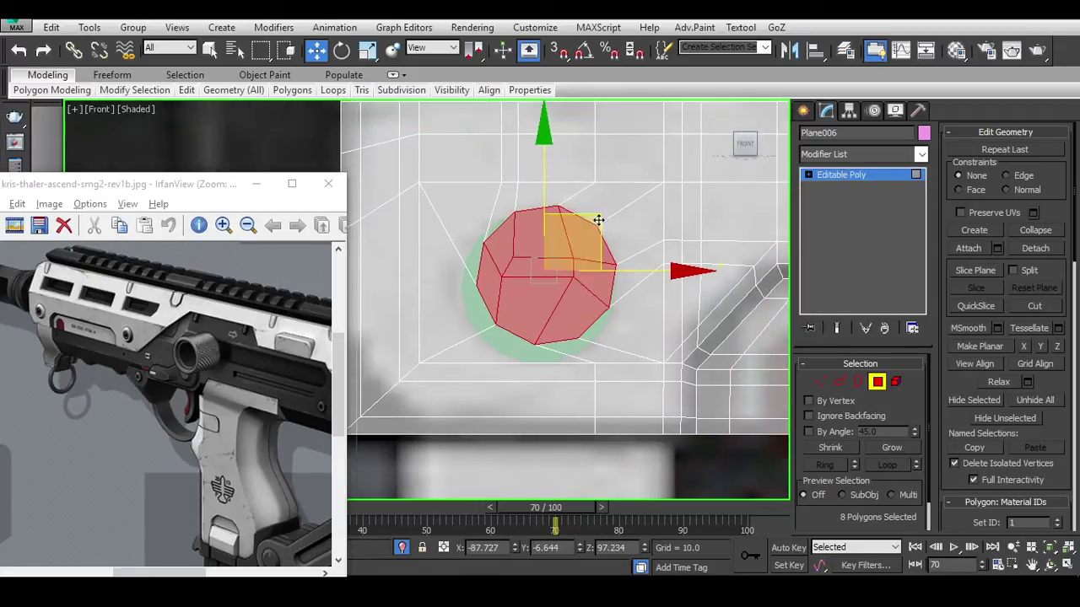
pyautogui.moveTo(598, 221); pyautogui.dragTo(575, 230)
pyautogui.press('r')
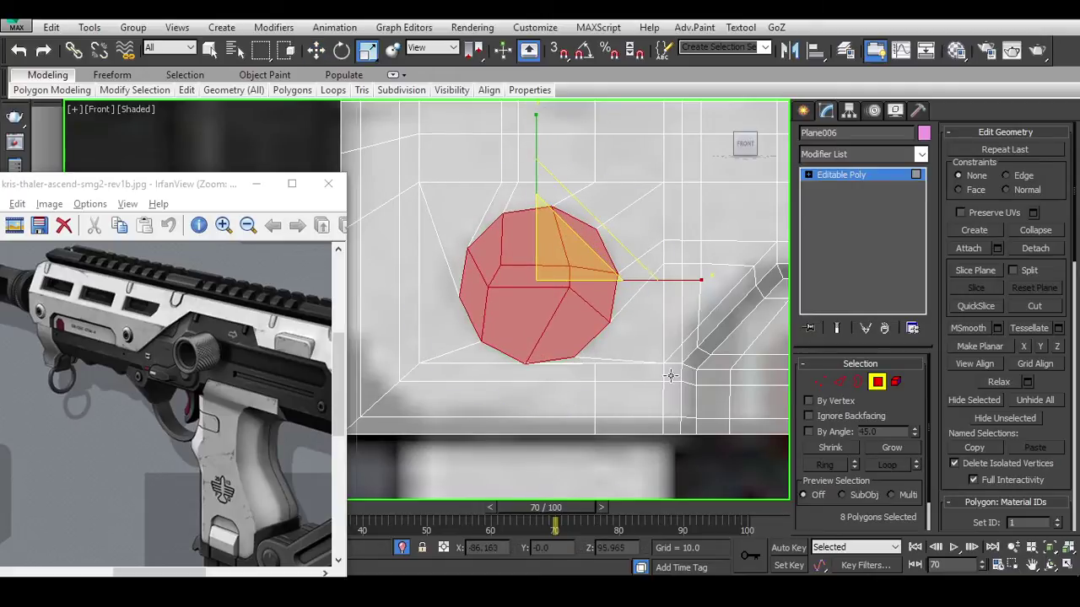
# Select the edge loop through the polygons, trim it to seven edges, and pick an edge below the circle.
pyautogui.press('2')
pyautogui.scroll(2, 587, 351)
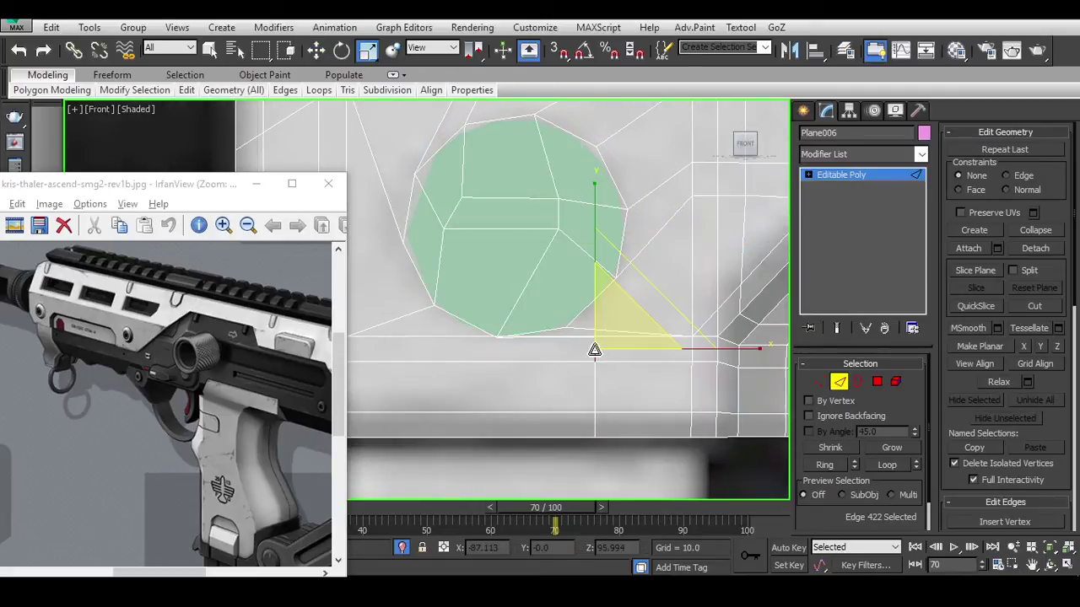
pyautogui.doubleClick(594, 350)
pyautogui.scroll(-2, 577, 169)
pyautogui.moveTo(687, 348); pyautogui.dragTo(650, 405)
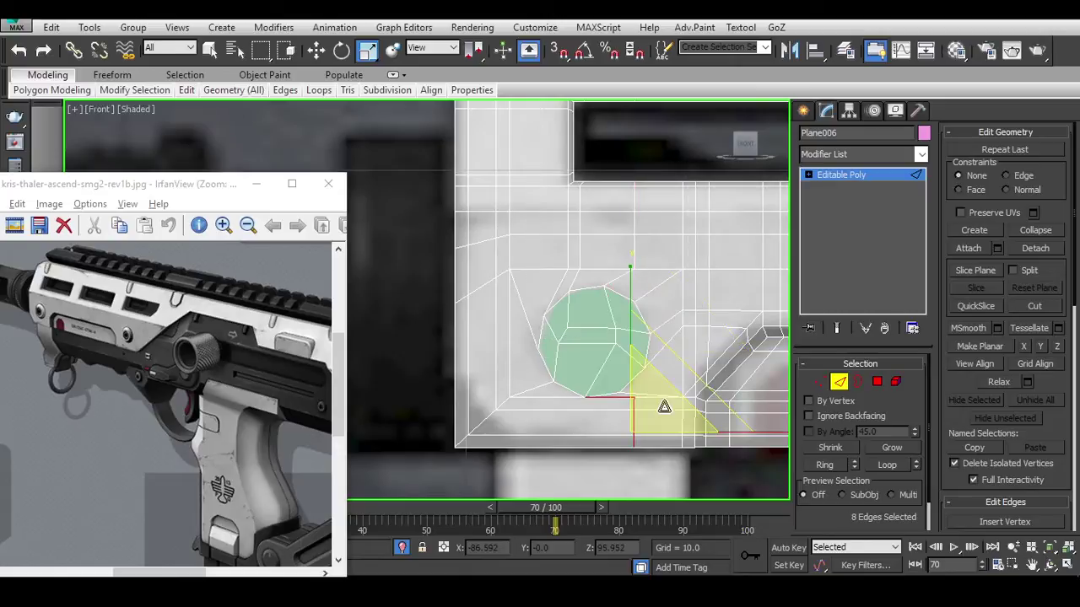
pyautogui.scroll(3, 520, 279)
pyautogui.press('w')
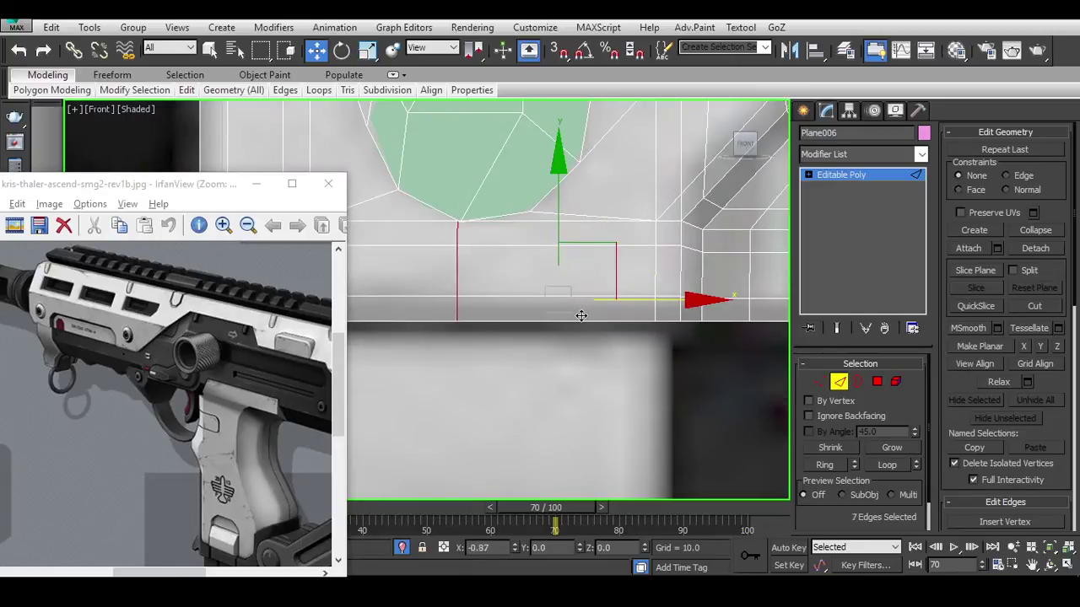
pyautogui.scroll(2, 584, 315)
pyautogui.click(477, 209)
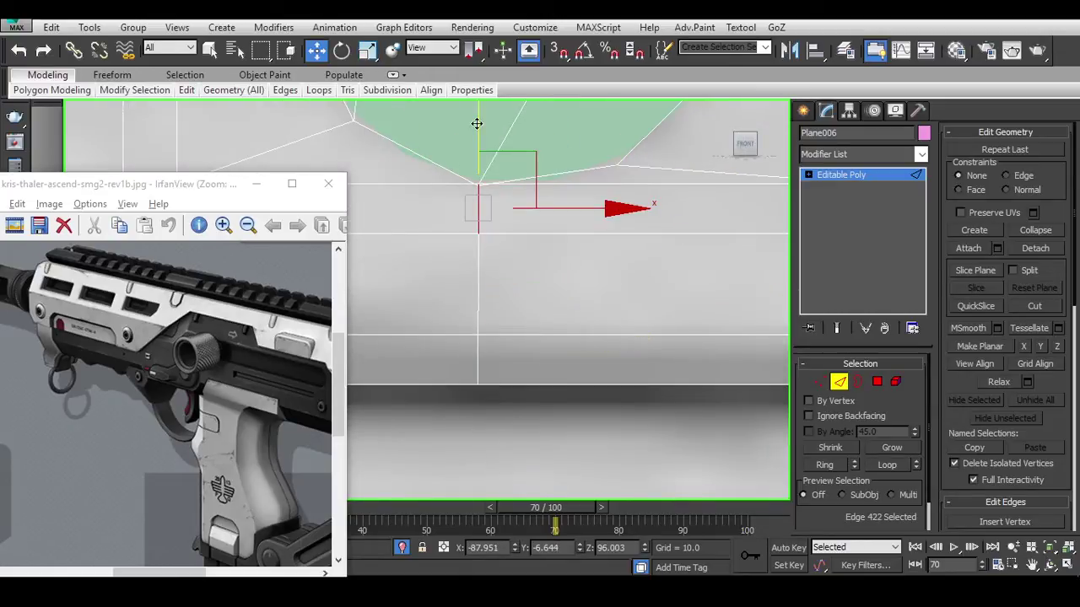
pyautogui.scroll(-2, 544, 253)
pyautogui.moveTo(549, 225); pyautogui.dragTo(576, 292, button='middle')
pyautogui.scroll(-1, 558, 272)
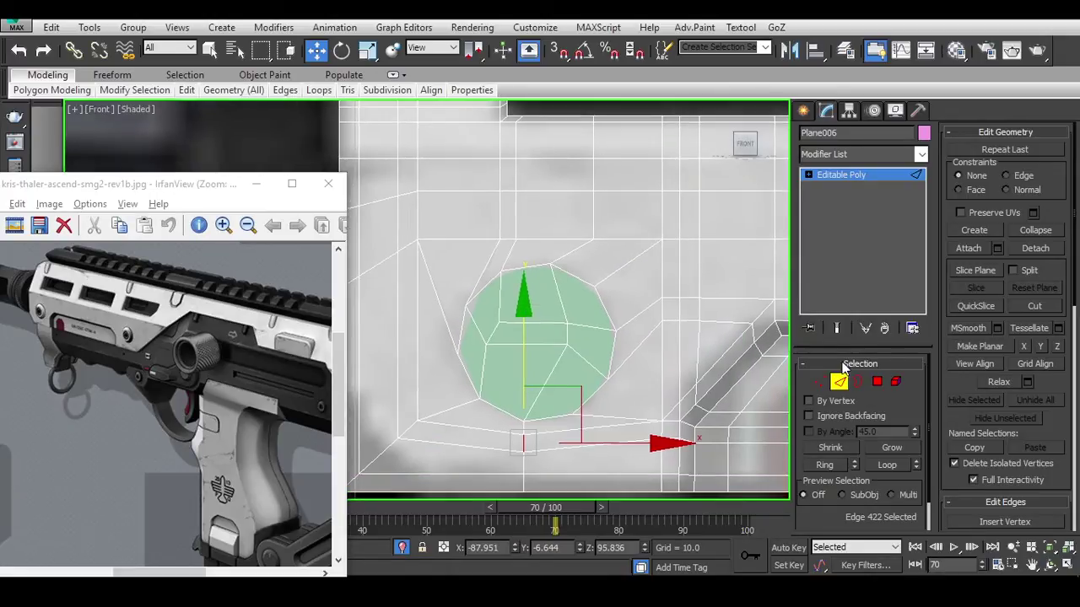
# Delete the polygons covering the circle and select the new hole's border.
pyautogui.click(877, 382)
pyautogui.press('Delete')
pyautogui.scroll(2, 565, 326)
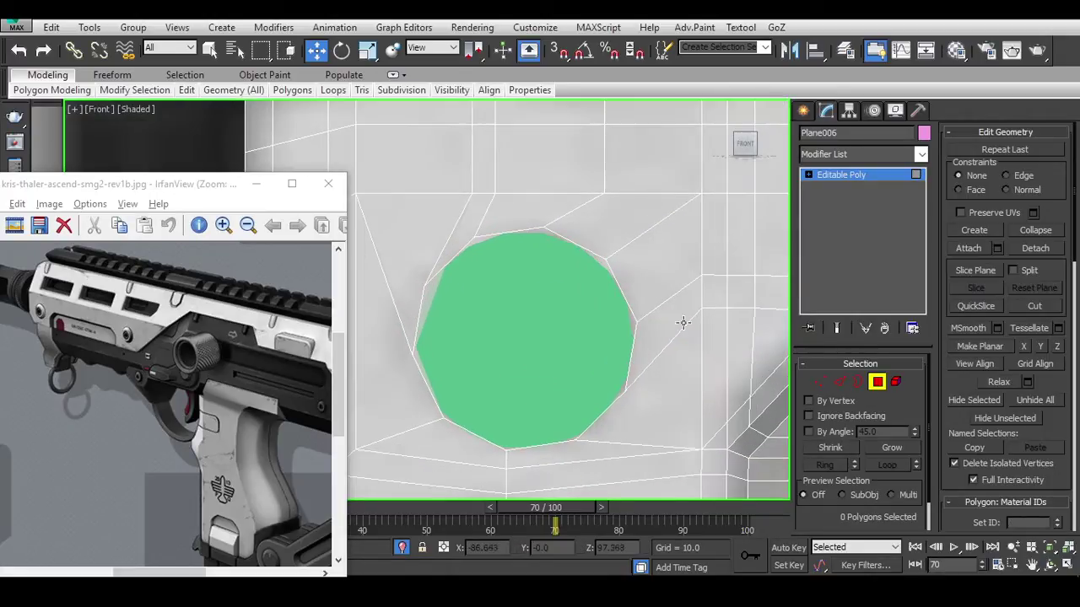
pyautogui.click(859, 382)
pyautogui.click(608, 276)
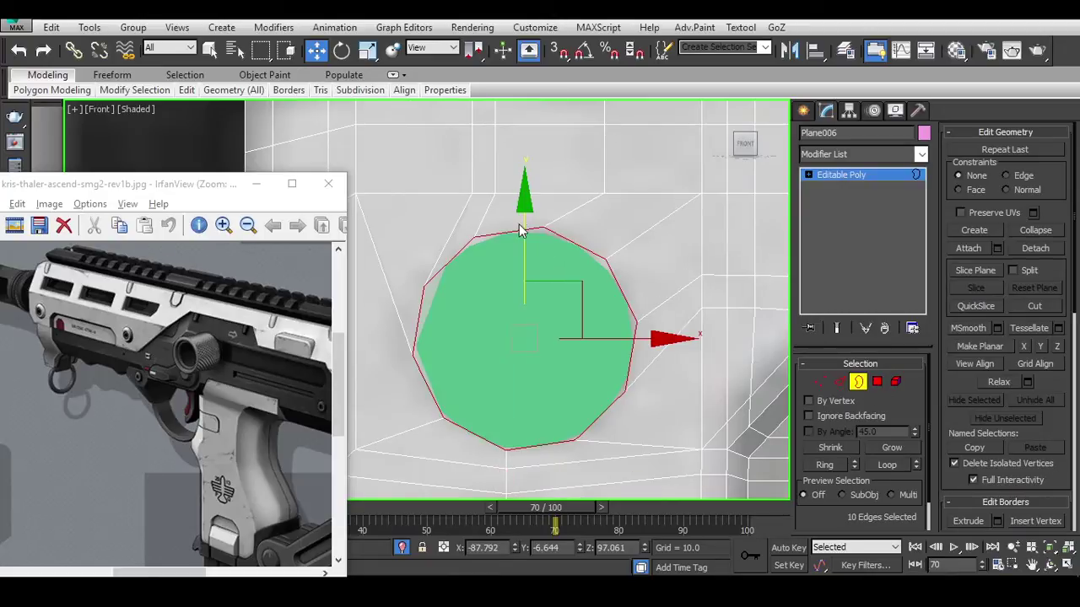
# Rotate the hole's border and select an edge to the left of the hole.
pyautogui.press('e')
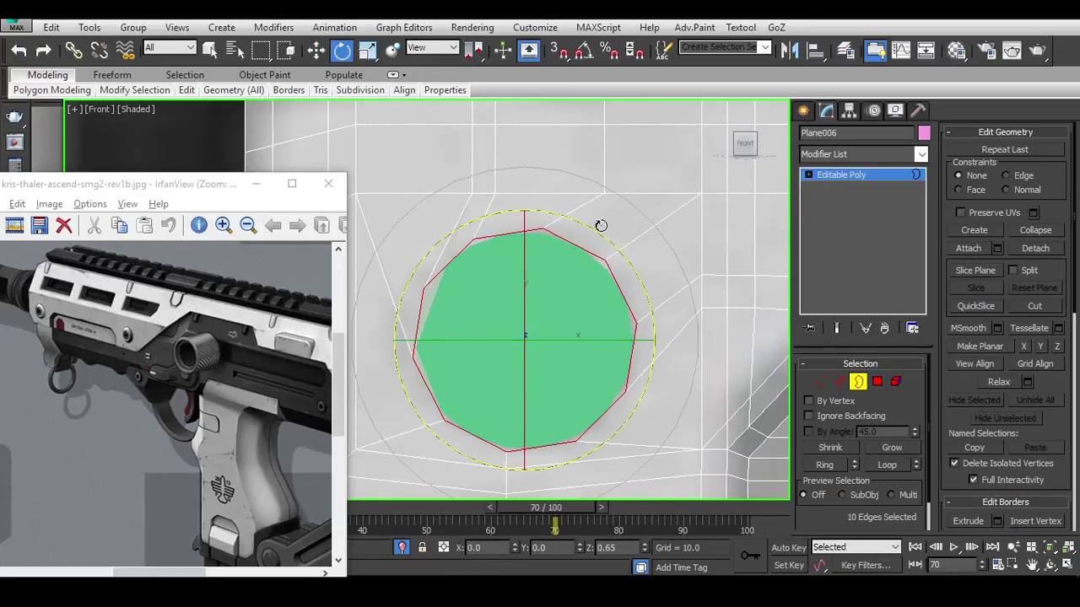
pyautogui.moveTo(737, 297); pyautogui.dragTo(537, 300, button='middle')
pyautogui.press('q')
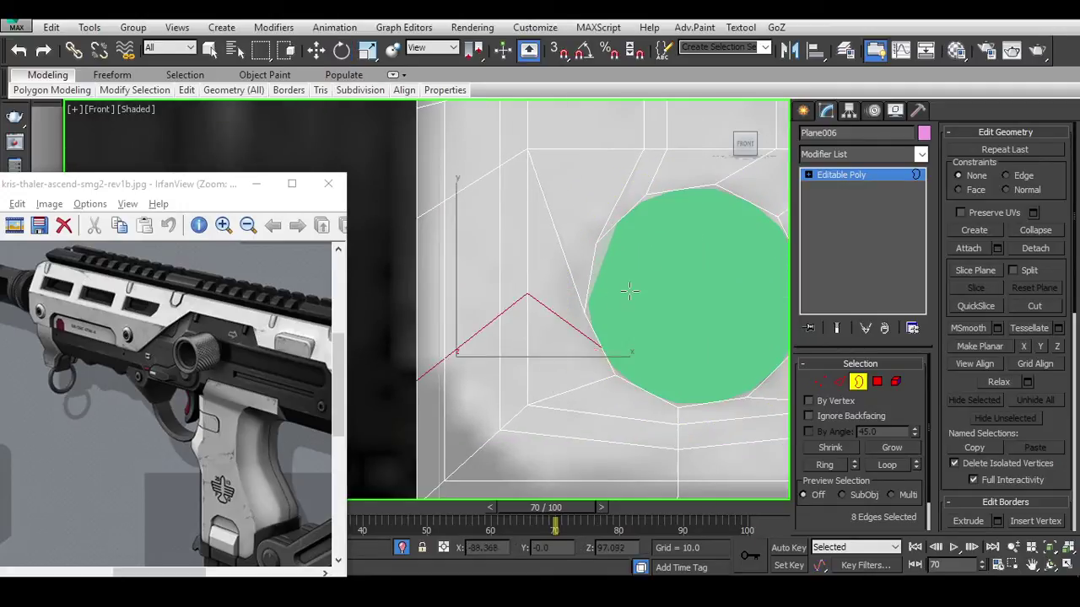
pyautogui.press('1')
pyautogui.press('w')
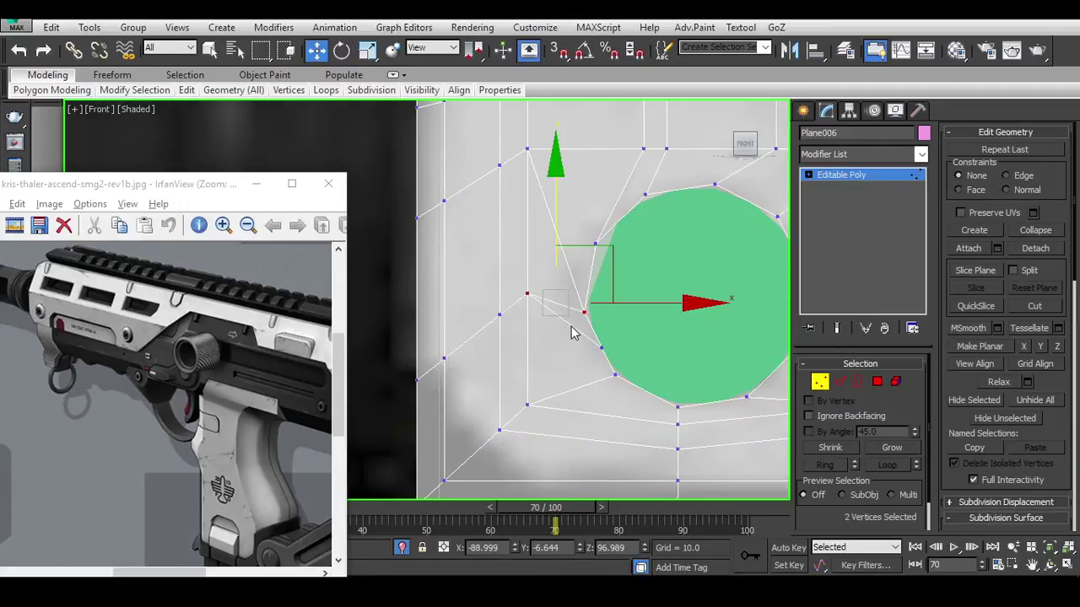
pyautogui.press('2')
pyautogui.click(580, 330)
pyautogui.click(590, 329)
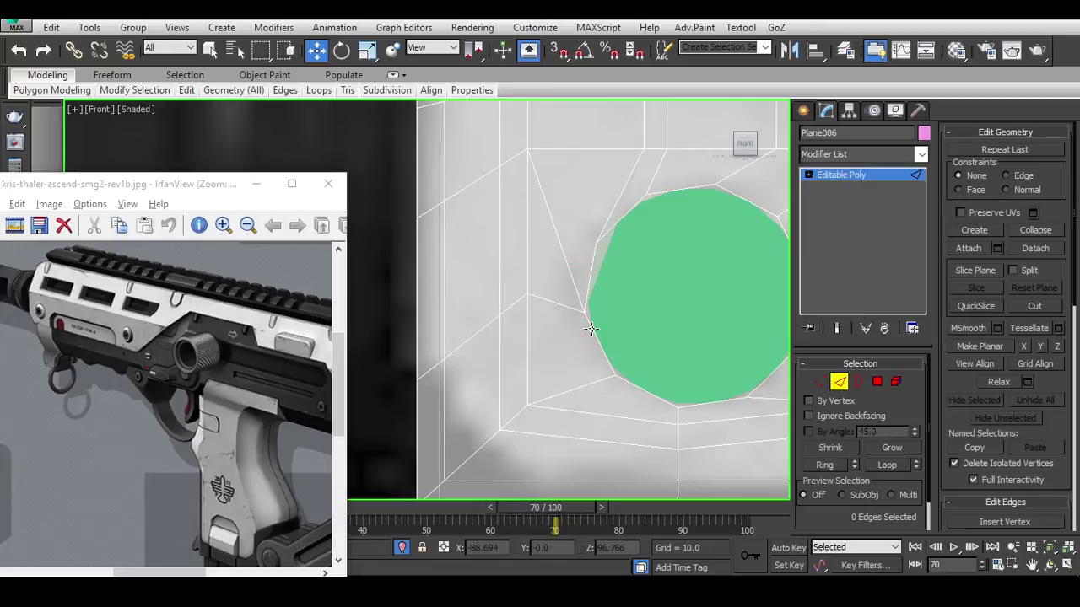
pyautogui.click(558, 230)
# Select two vertices left of the hole and try the edge loop running up from it.
pyautogui.press('1')
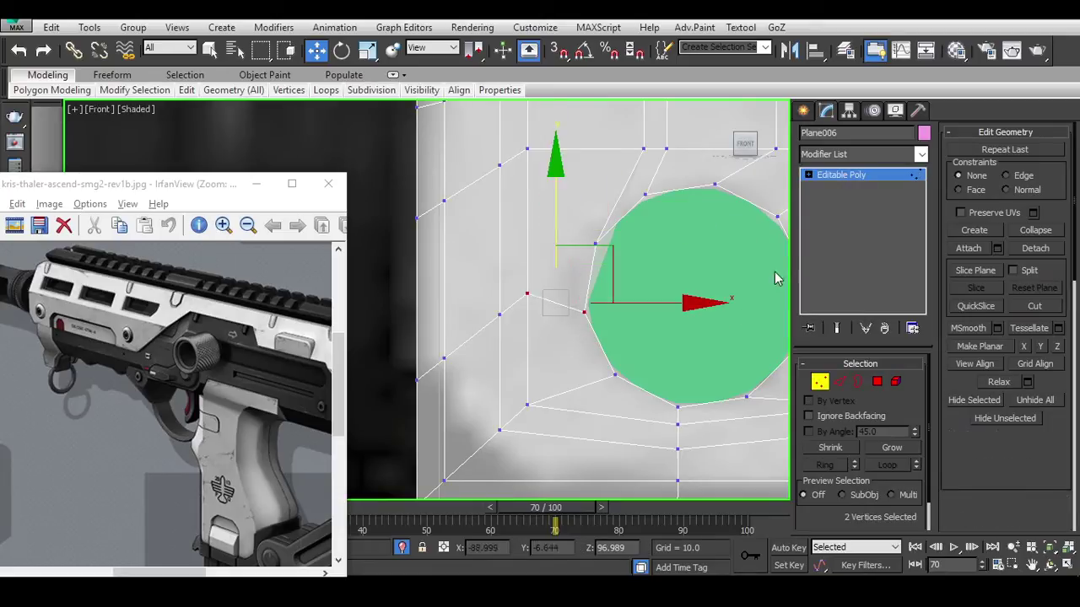
pyautogui.click(595, 244)
pyautogui.keyDown('ctrl'); pyautogui.click(526, 149); pyautogui.keyUp('ctrl')
pyautogui.moveTo(684, 258); pyautogui.dragTo(618, 450, button='middle')
pyautogui.press('2')
pyautogui.doubleClick(576, 202)
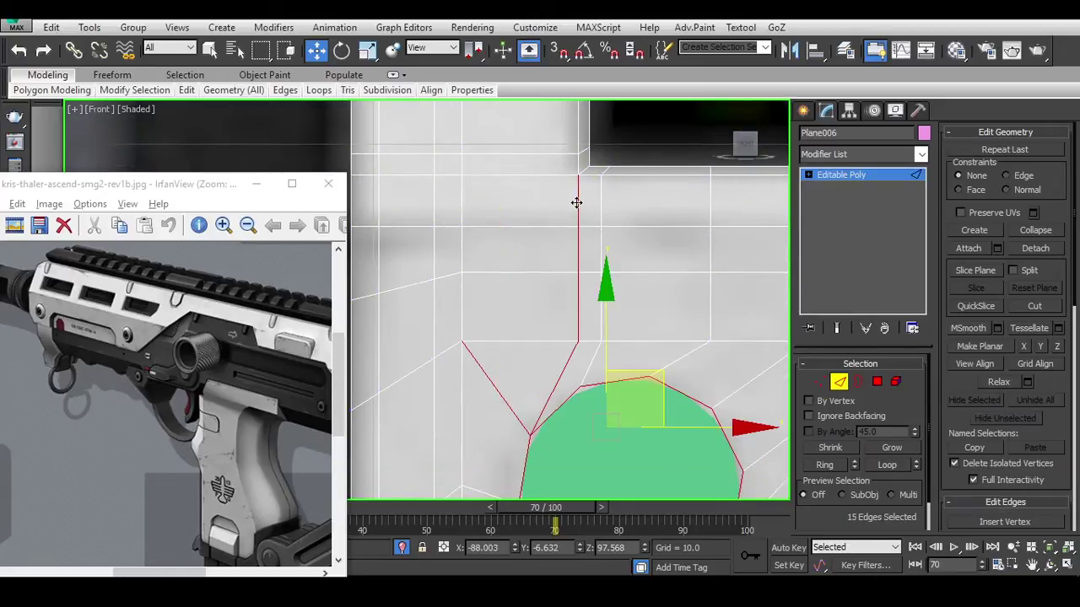
pyautogui.click(567, 360)
pyautogui.click(571, 357)
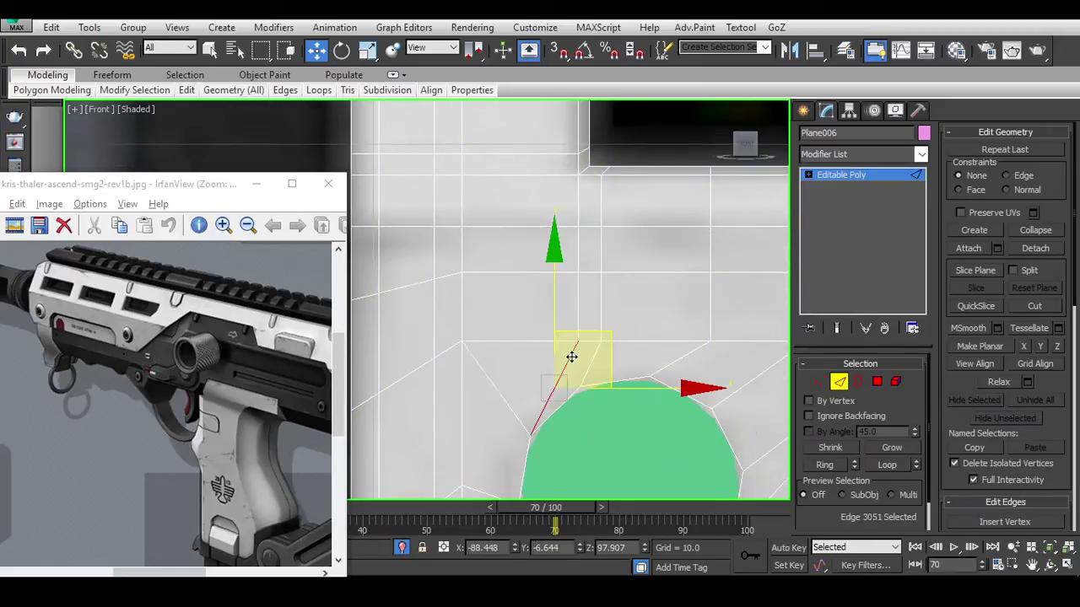
pyautogui.click(571, 356)
# Select the vertical edge above the hole and start Cut to reroute edges toward the panel's top.
pyautogui.press('1')
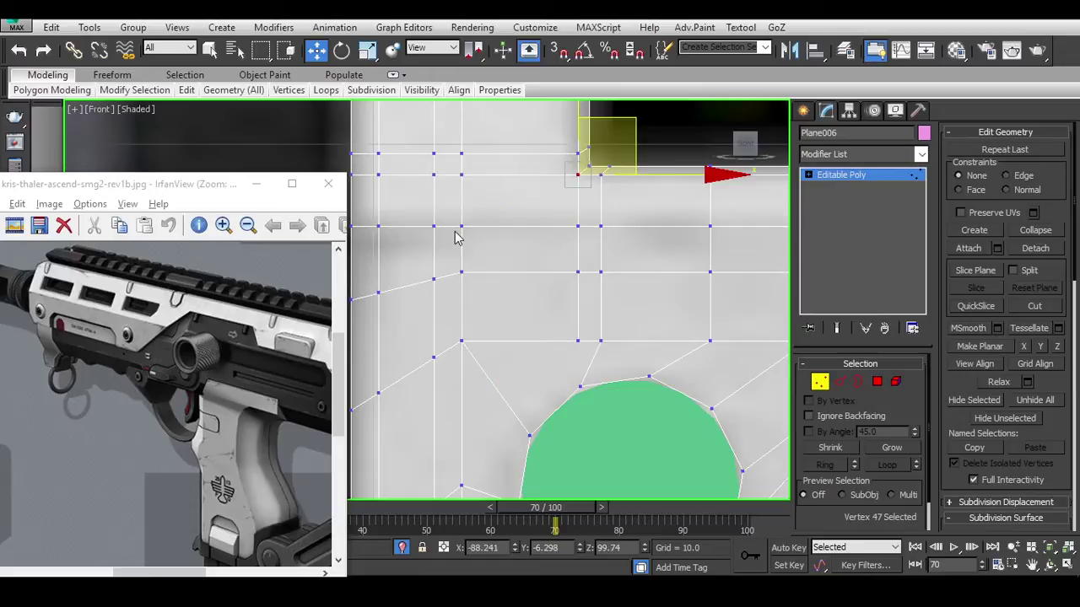
pyautogui.press('2')
pyautogui.click(578, 248)
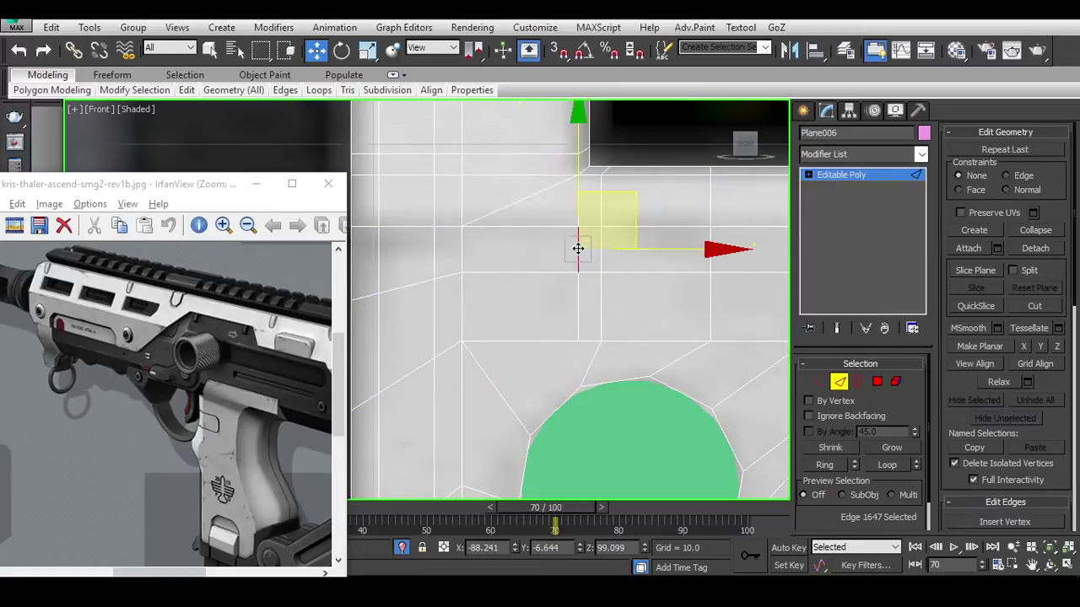
pyautogui.press('1')
pyautogui.click(578, 154)
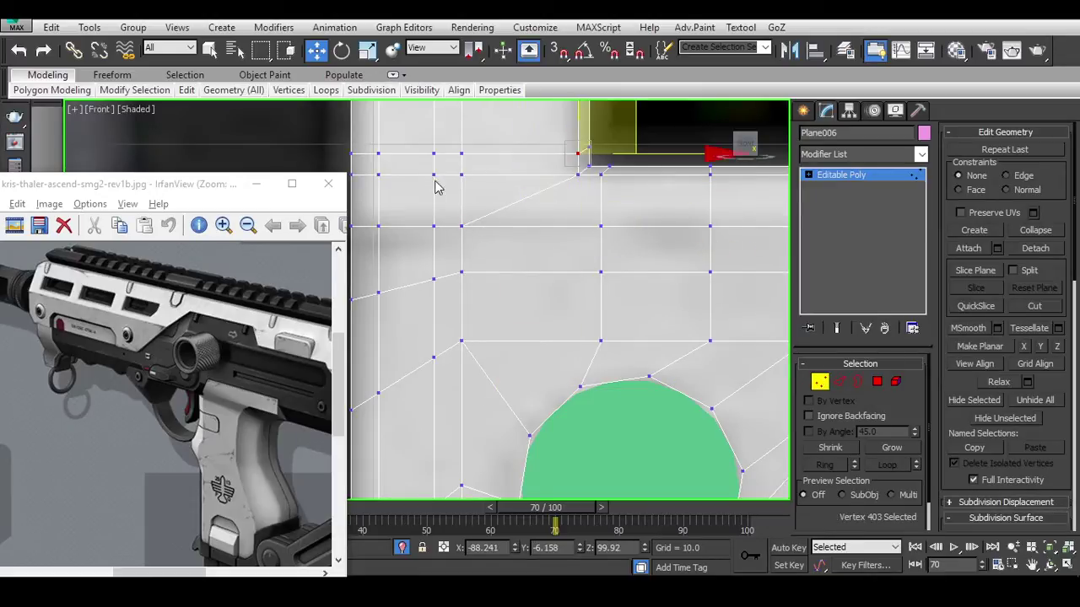
pyautogui.click(506, 174)
pyautogui.press('2')
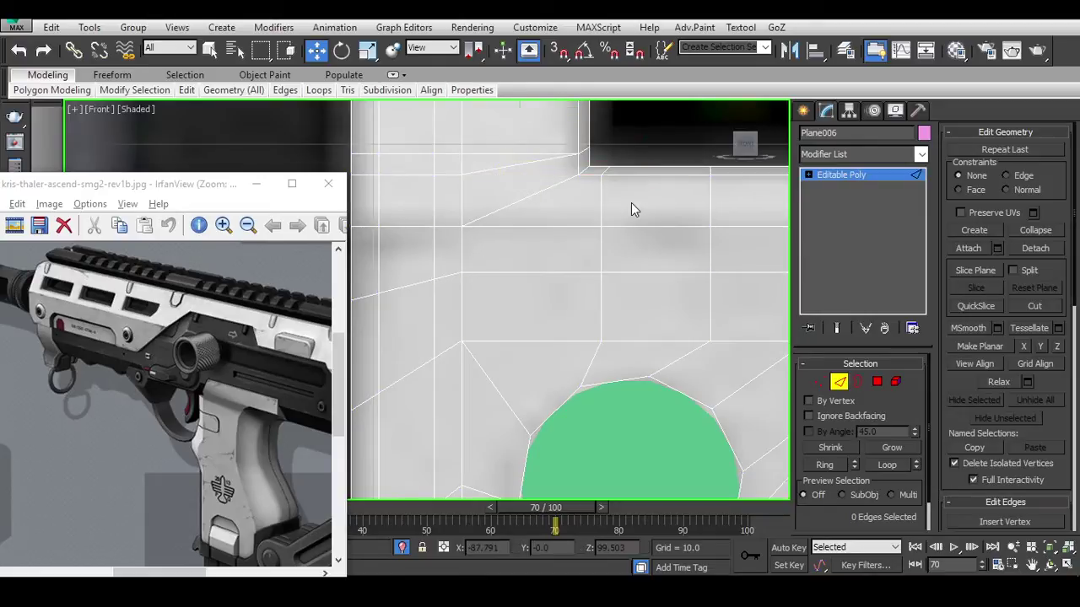
pyautogui.hotkey('alt', 'c')
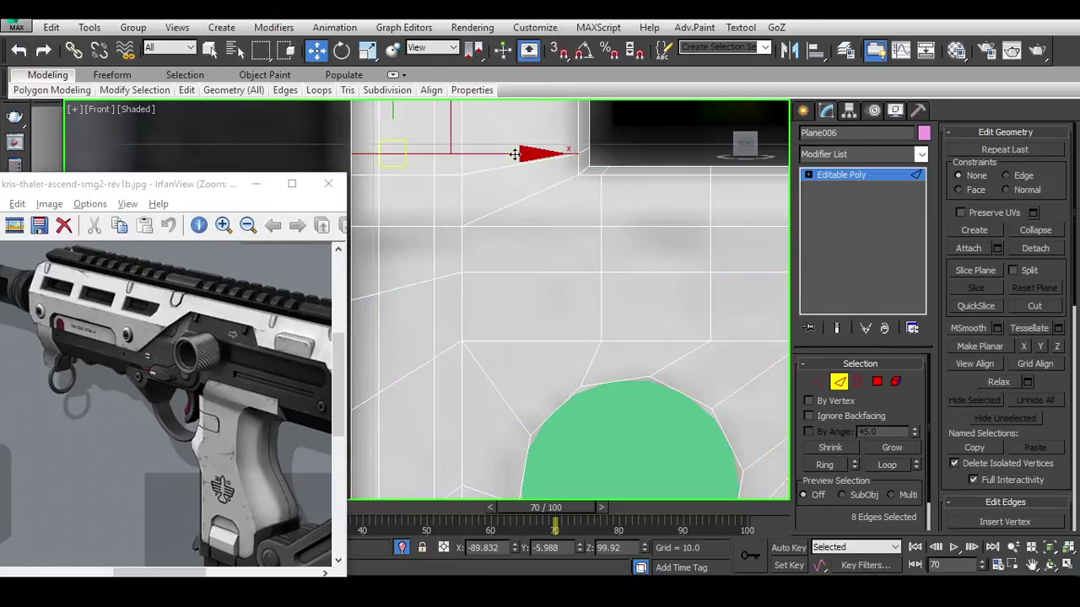
pyautogui.scroll(-2, 521, 180)
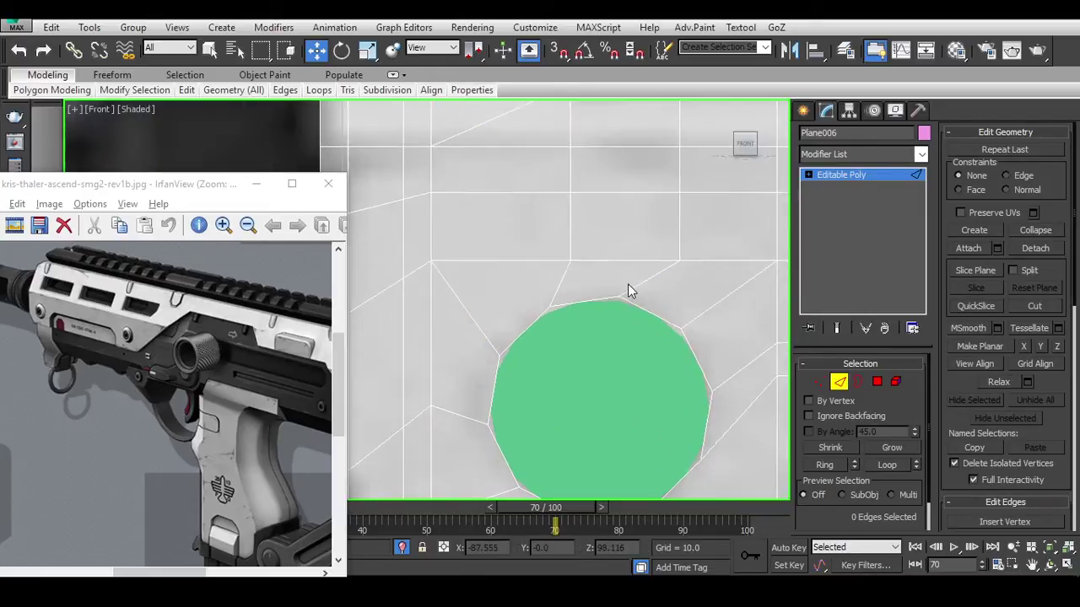
pyautogui.scroll(-1, 633, 284)
pyautogui.press('1')
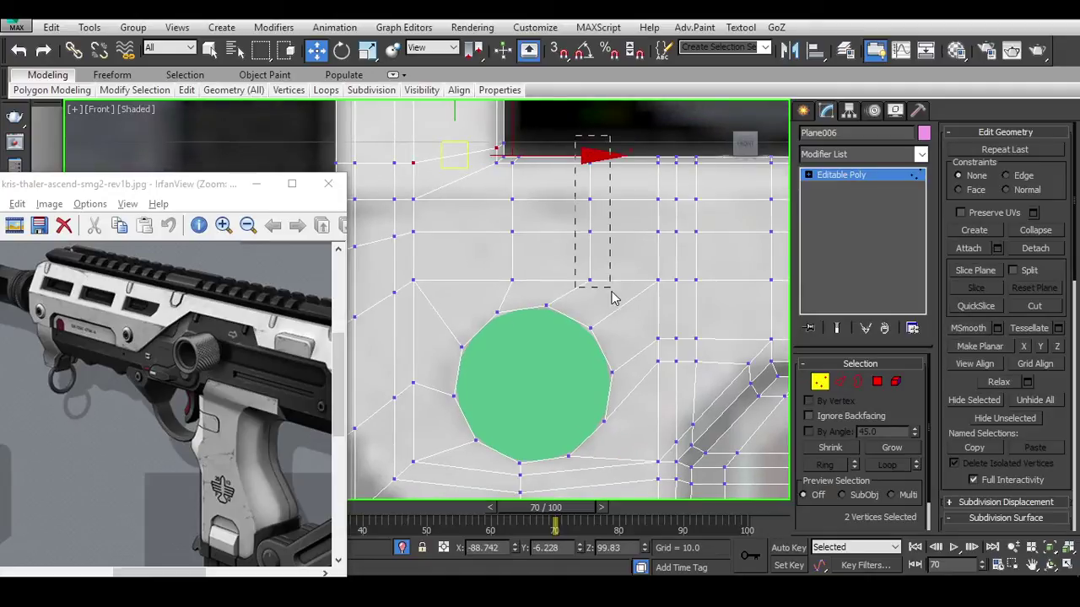
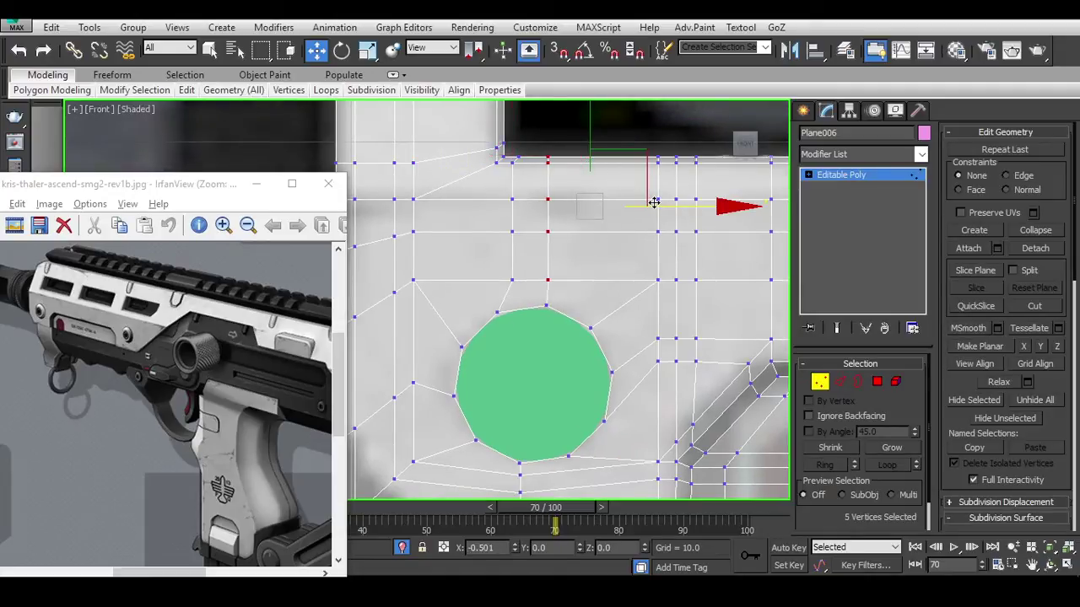
# Centre the view on the round hole, clear the edge selection and preview NURMS smoothing.
pyautogui.moveTo(654, 203); pyautogui.dragTo(629, 81, button='middle')
pyautogui.scroll(2, 618, 301)
pyautogui.moveTo(645, 296); pyautogui.dragTo(621, 306, button='middle')
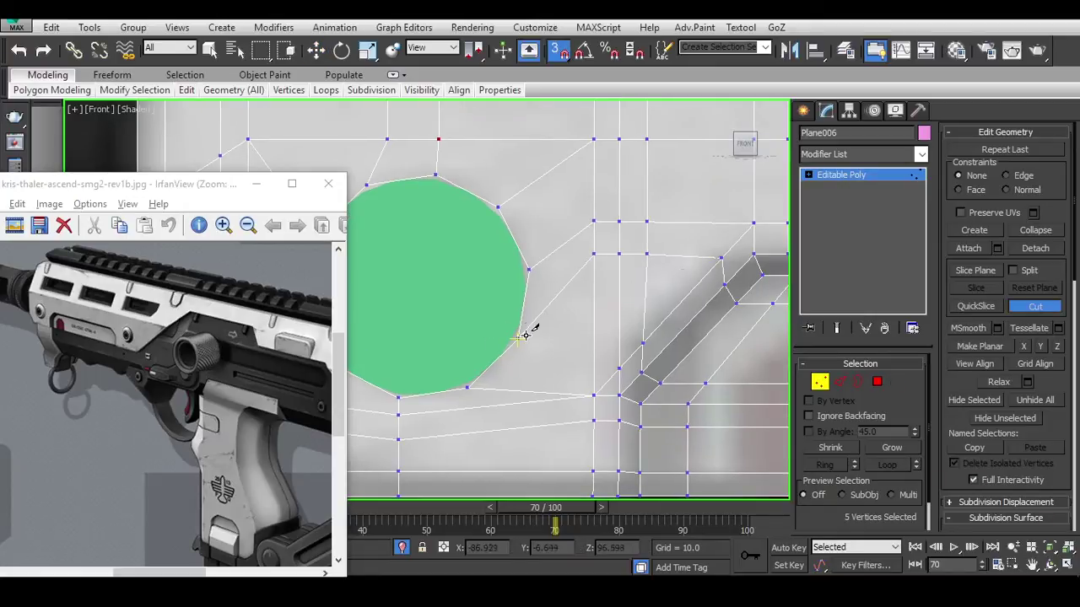
pyautogui.press('2')
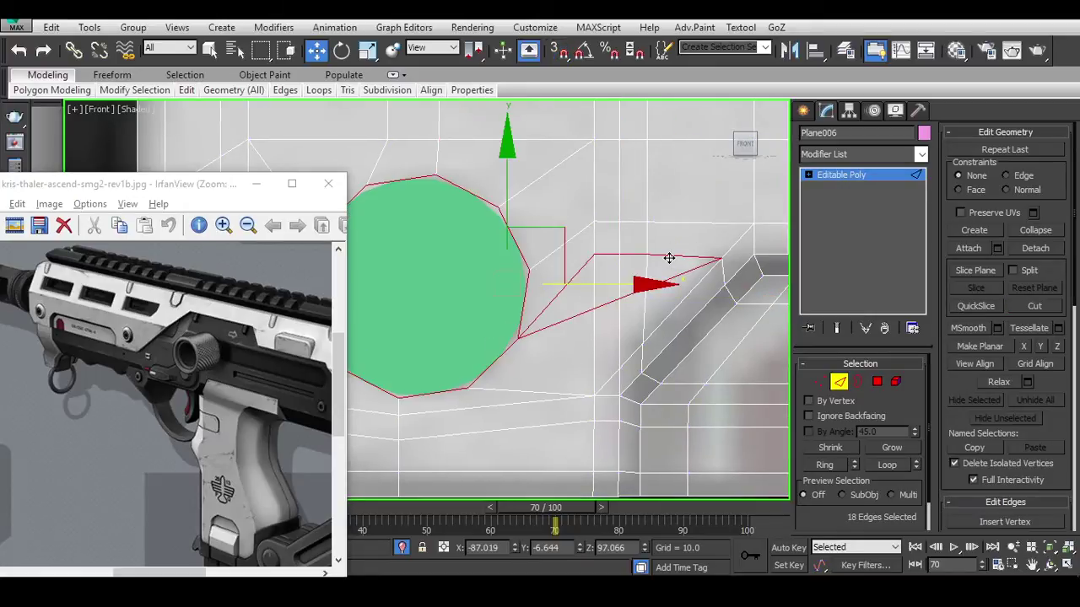
pyautogui.click(720, 257)
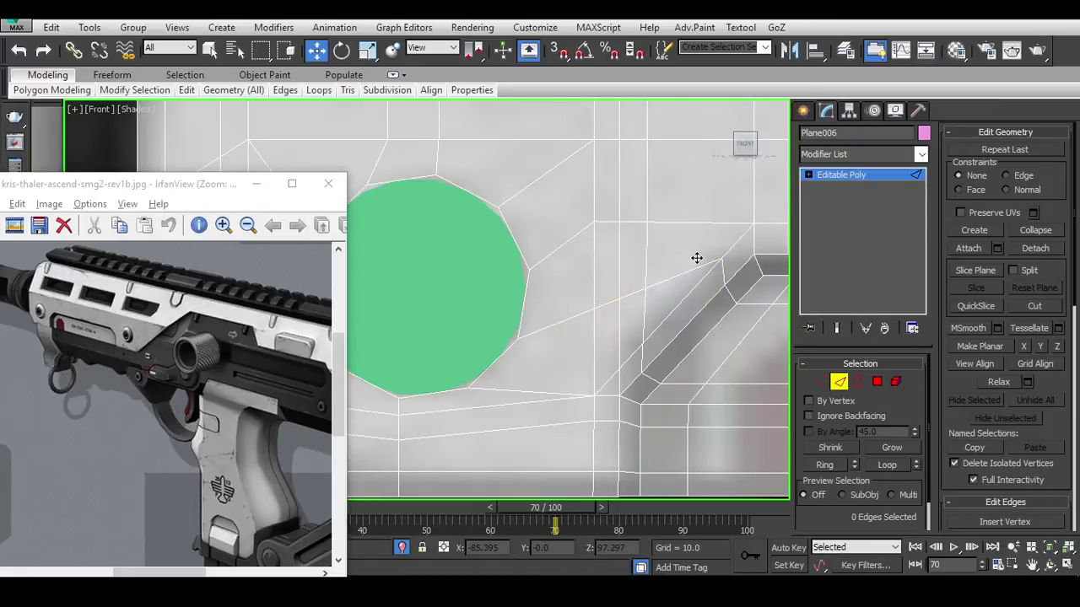
pyautogui.scroll(-4, 697, 259)
pyautogui.hotkey('ctrl', 'BackSpace')
pyautogui.scroll(2, 613, 337)
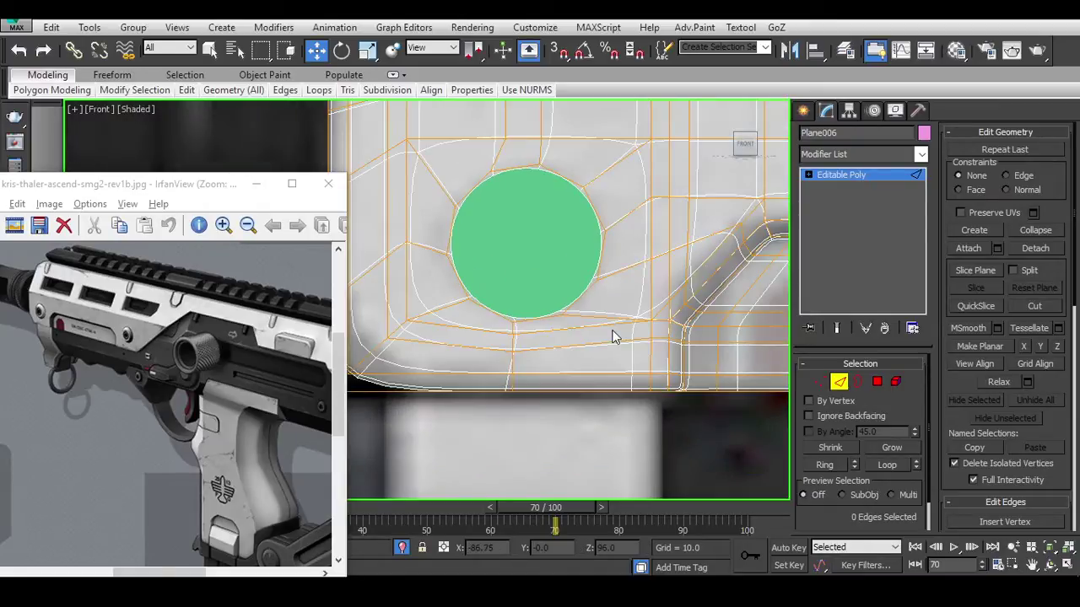
pyautogui.scroll(-2, 613, 333)
pyautogui.hotkey('ctrl', 'BackSpace')
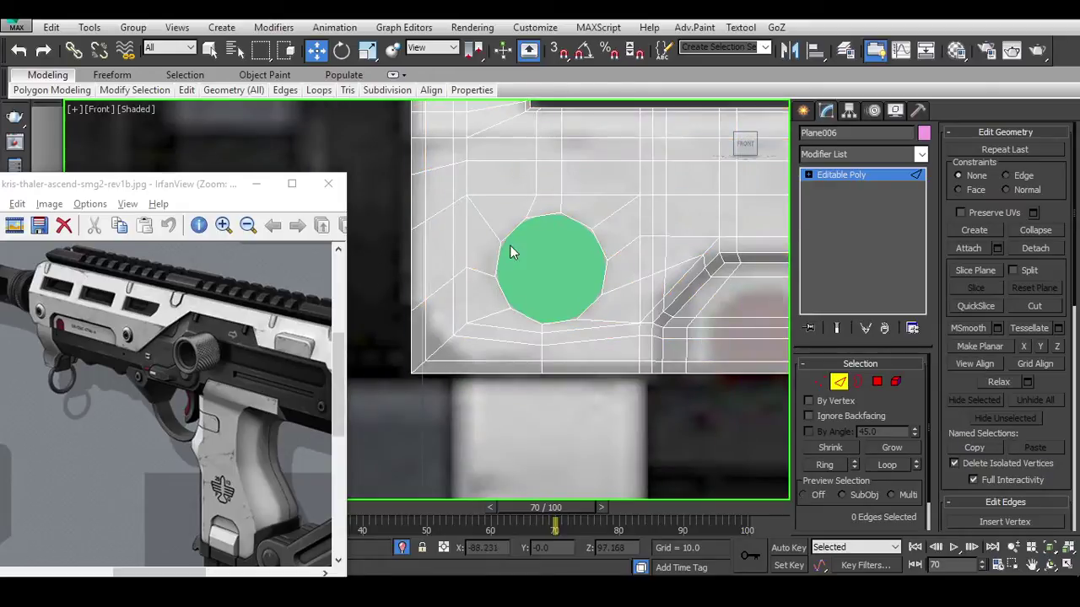
# At vertex level, preview the smoothed mesh once more, then turn smoothing off.
pyautogui.press('1')
pyautogui.scroll(1, 610, 194)
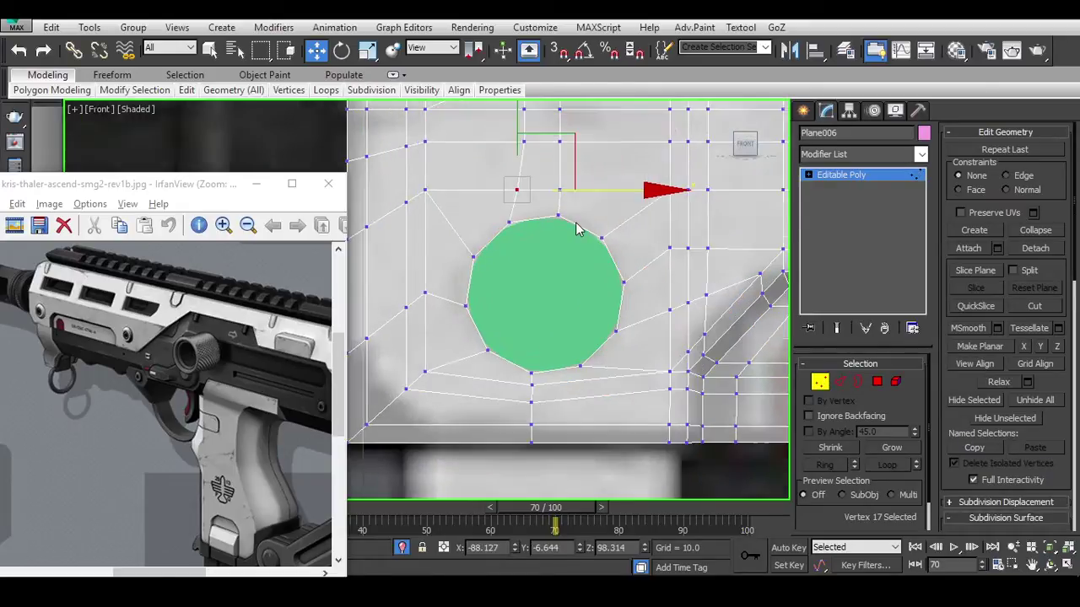
pyautogui.hotkey('ctrl', 'BackSpace')
pyautogui.scroll(2, 616, 306)
pyautogui.hotkey('ctrl', 'BackSpace')
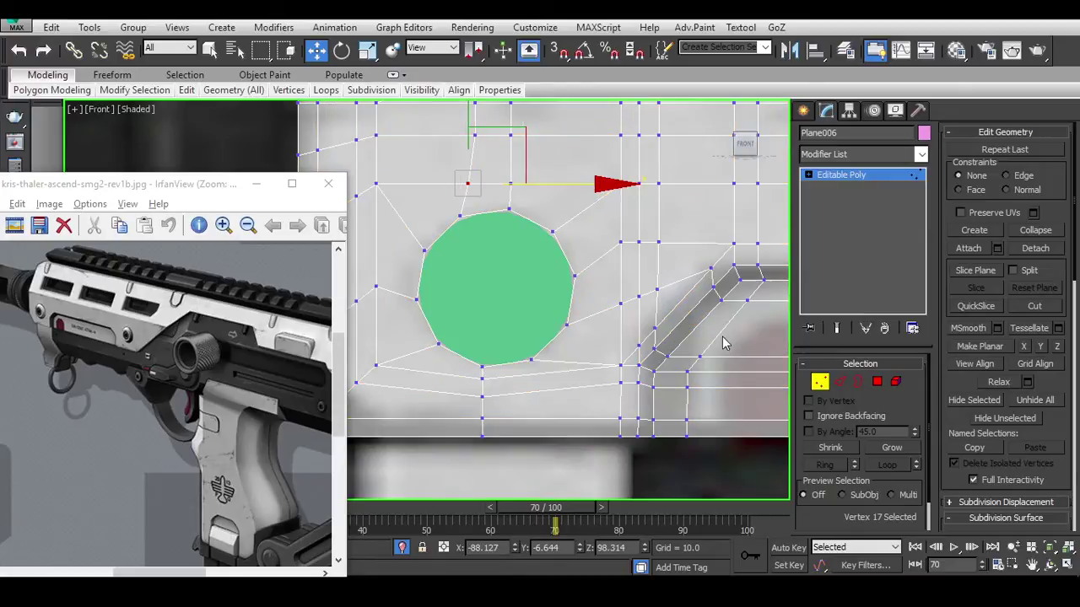
pyautogui.moveTo(615, 306); pyautogui.dragTo(548, 264, button='middle')
pyautogui.scroll(-1, 549, 264)
# Select the round hole's border loop and frame both holes beside the reference image.
pyautogui.press('3')
pyautogui.click(536, 250)
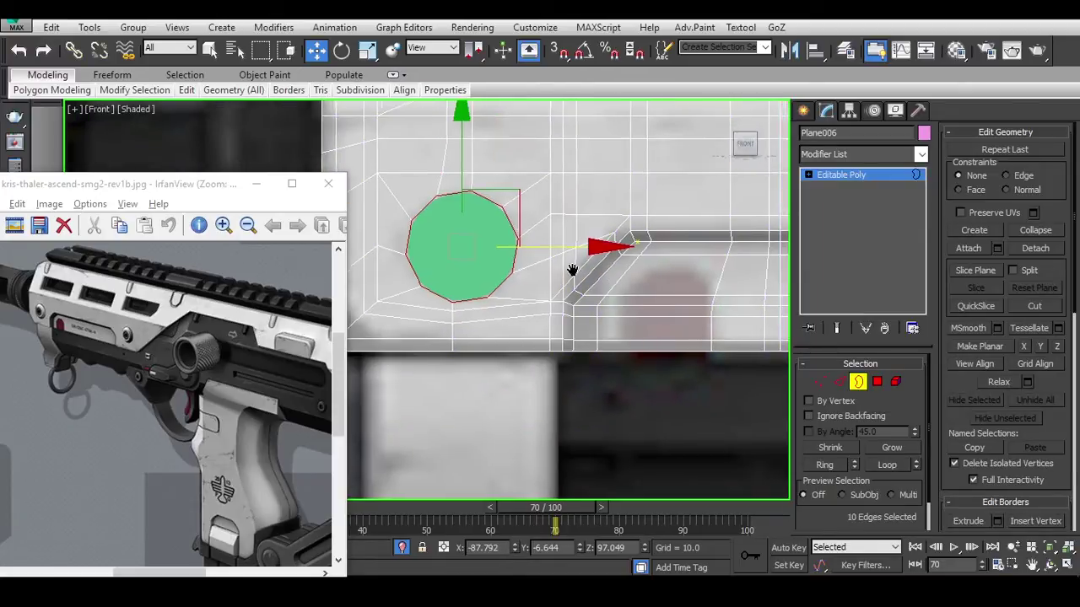
pyautogui.scroll(-1, 571, 270)
pyautogui.scroll(2, 523, 232)
pyautogui.scroll(-1, 518, 228)
pyautogui.moveTo(518, 229); pyautogui.dragTo(692, 251, button='middle')
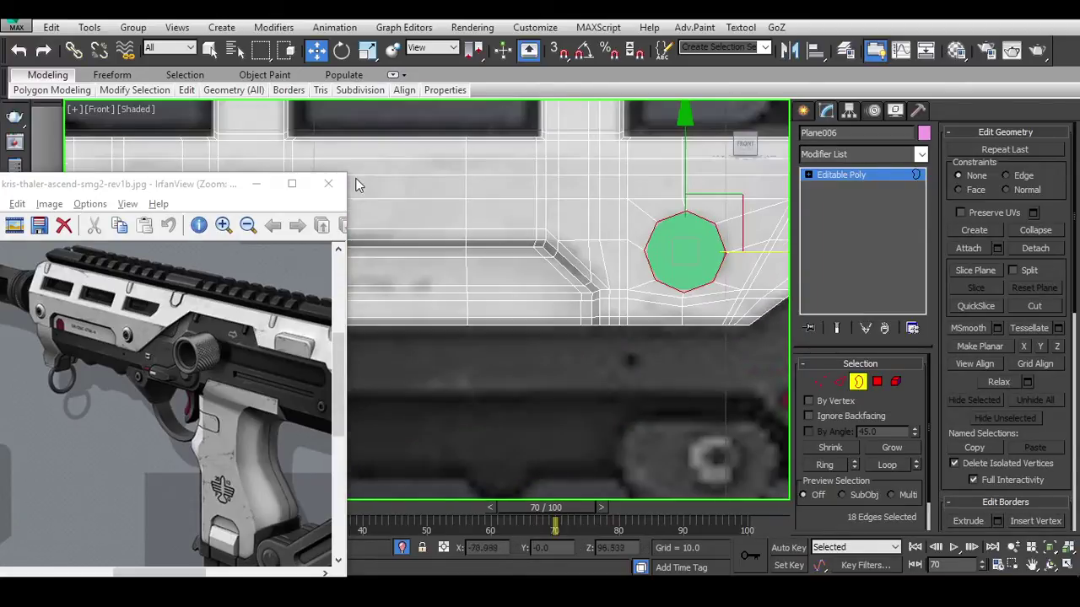
pyautogui.click(257, 187)
pyautogui.scroll(-2, 537, 250)
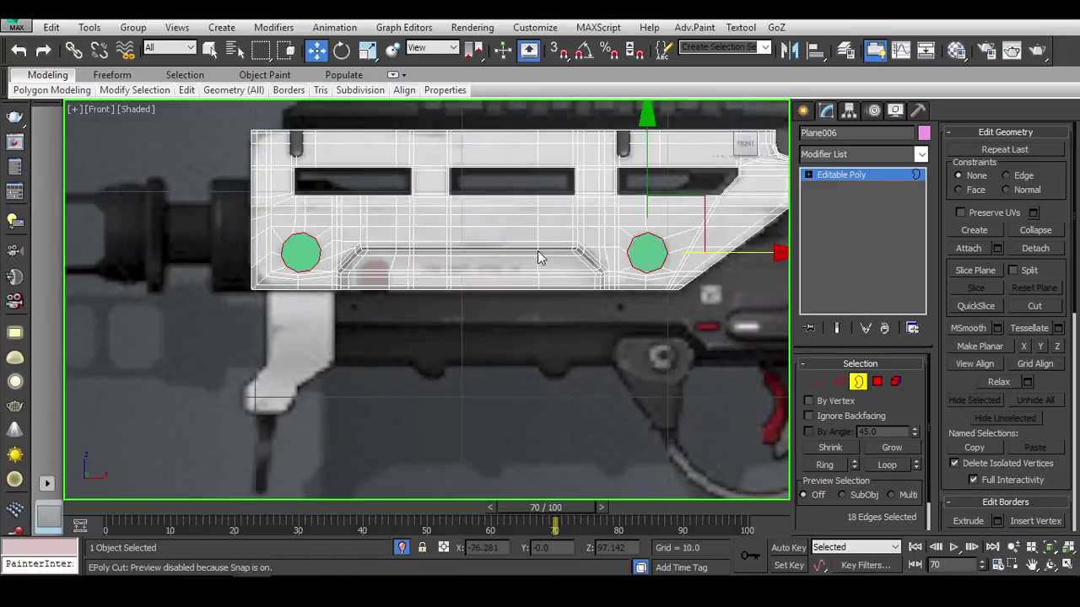
pyautogui.moveTo(537, 251); pyautogui.dragTo(558, 271, button='middle')
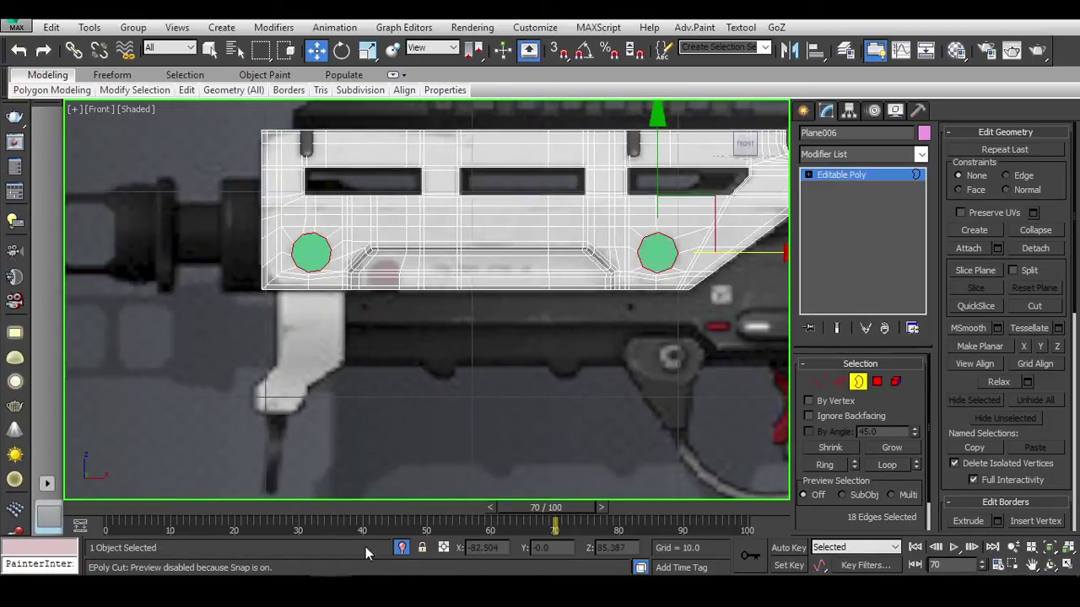
pyautogui.hotkey('alt', 'Tab')
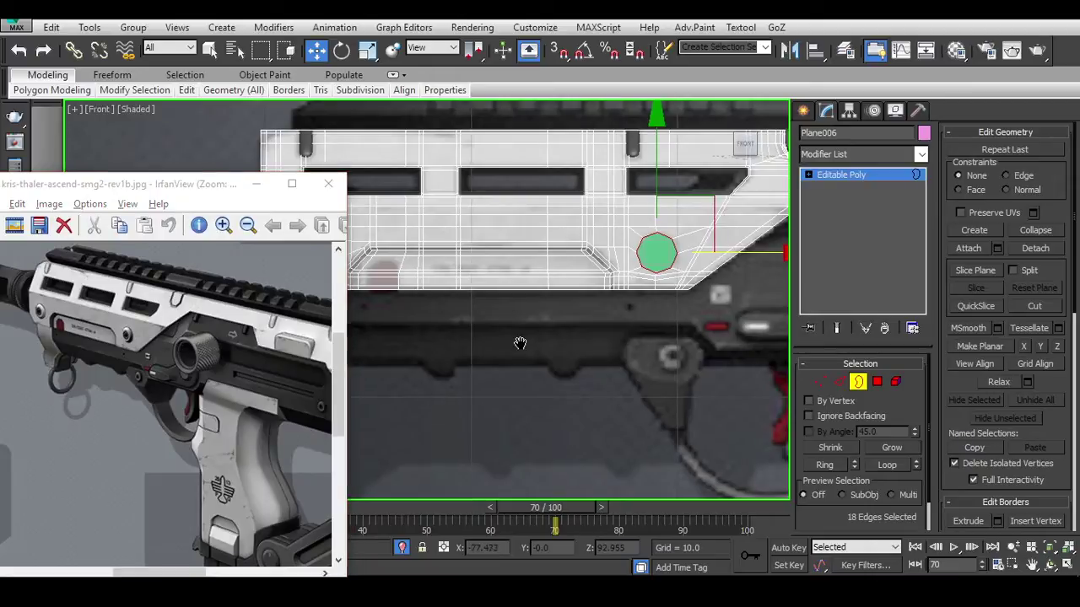
# Shift-scale the hole border to 92% for a rim and push it along Y into the receiver.
pyautogui.press('z')
pyautogui.press('r')
pyautogui.keyDown('shift'); pyautogui.moveTo(581, 302); pyautogui.dragTo(589, 304); pyautogui.keyUp('shift')
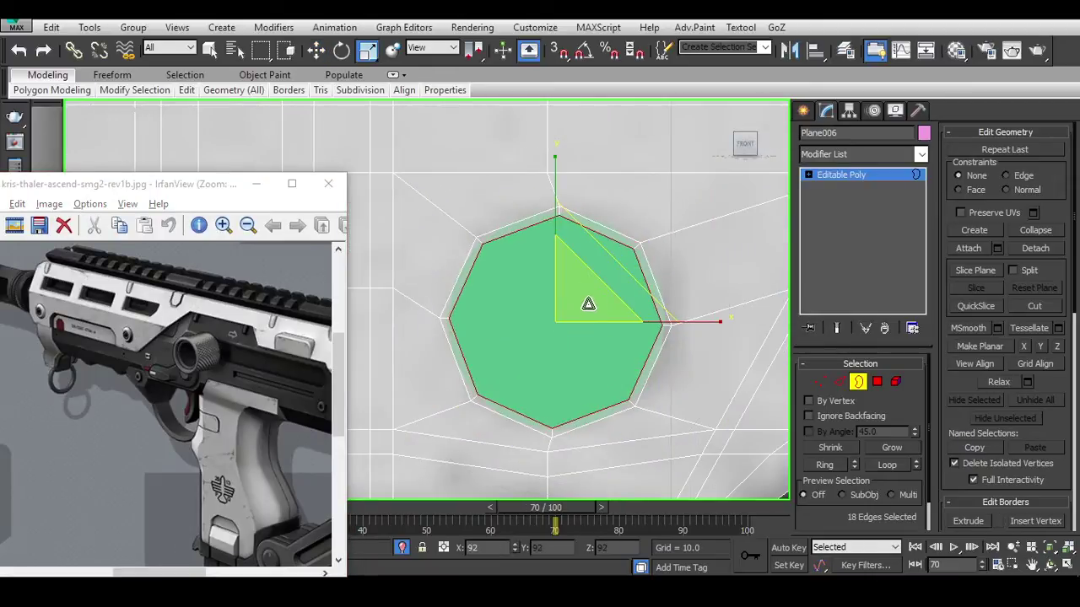
pyautogui.keyDown('alt'); pyautogui.moveTo(594, 413); pyautogui.dragTo(506, 346, button='middle'); pyautogui.keyUp('alt')
pyautogui.press('w')
pyautogui.press('r')
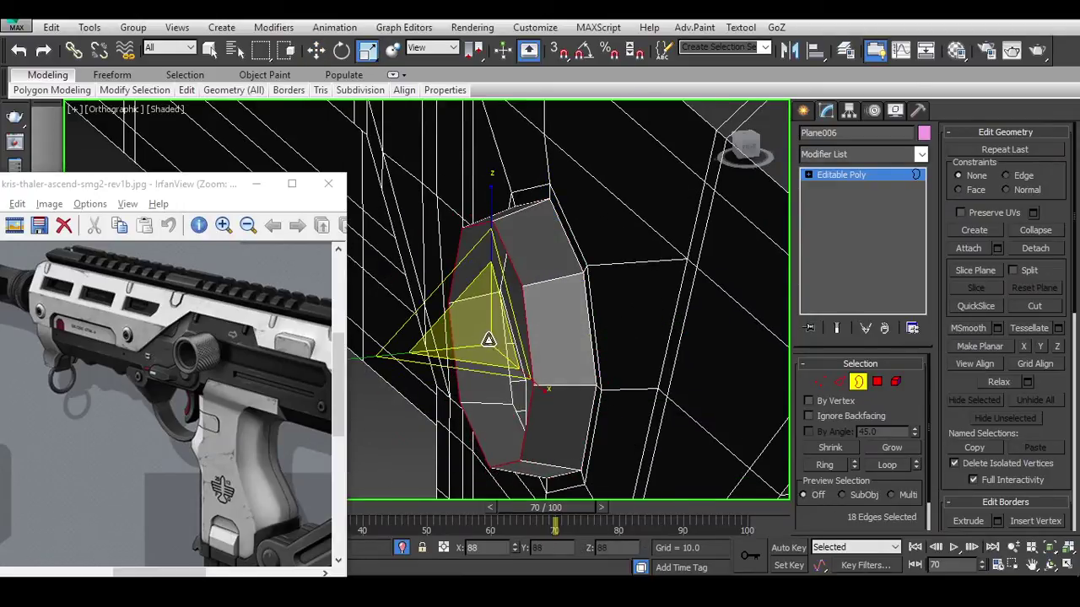
pyautogui.press('w')
pyautogui.moveTo(577, 335); pyautogui.dragTo(597, 335)
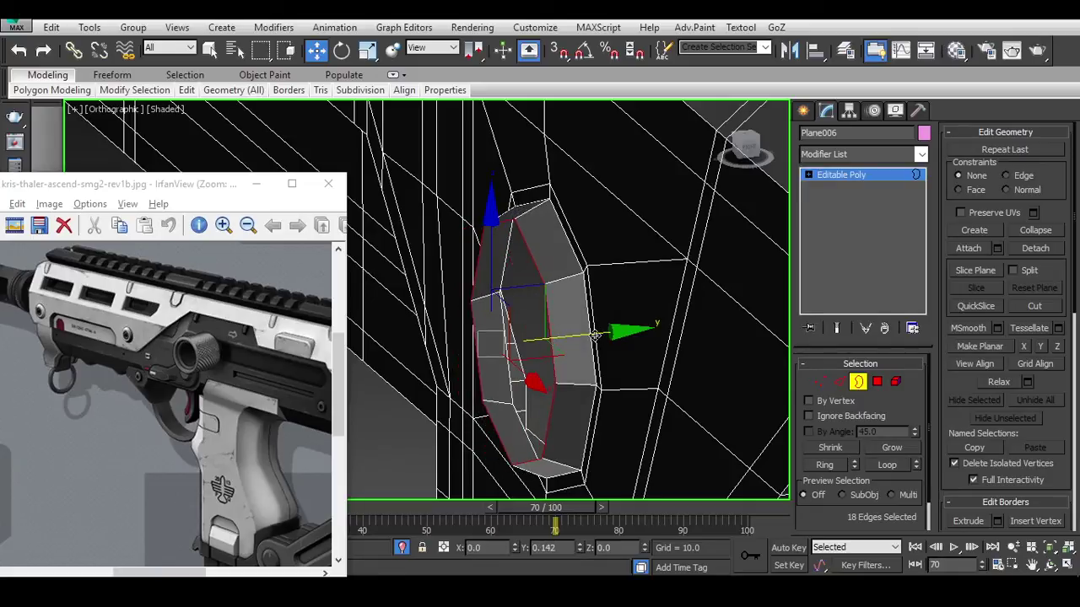
# Inspect the recessed ring from front and angled views, then return to object level.
pyautogui.press('e')
pyautogui.press('r')
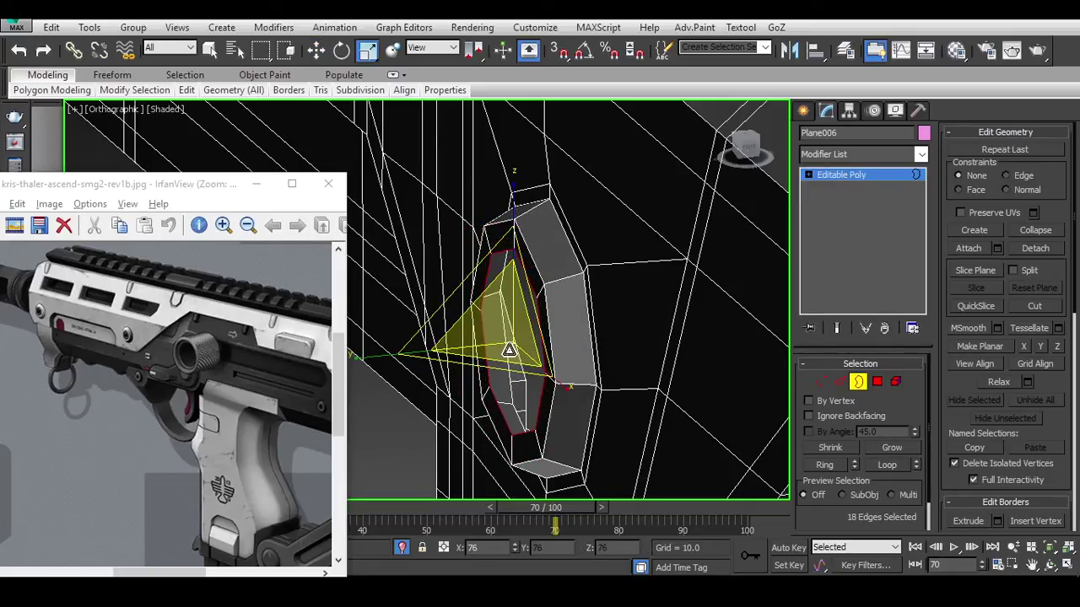
pyautogui.press('f')
pyautogui.press('z')
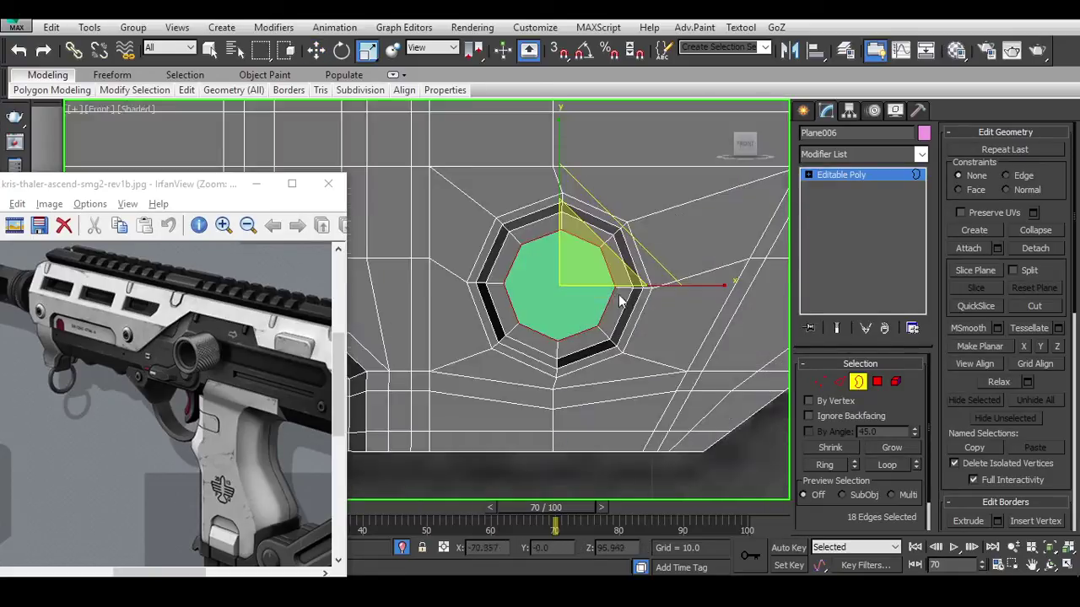
pyautogui.click(856, 382)
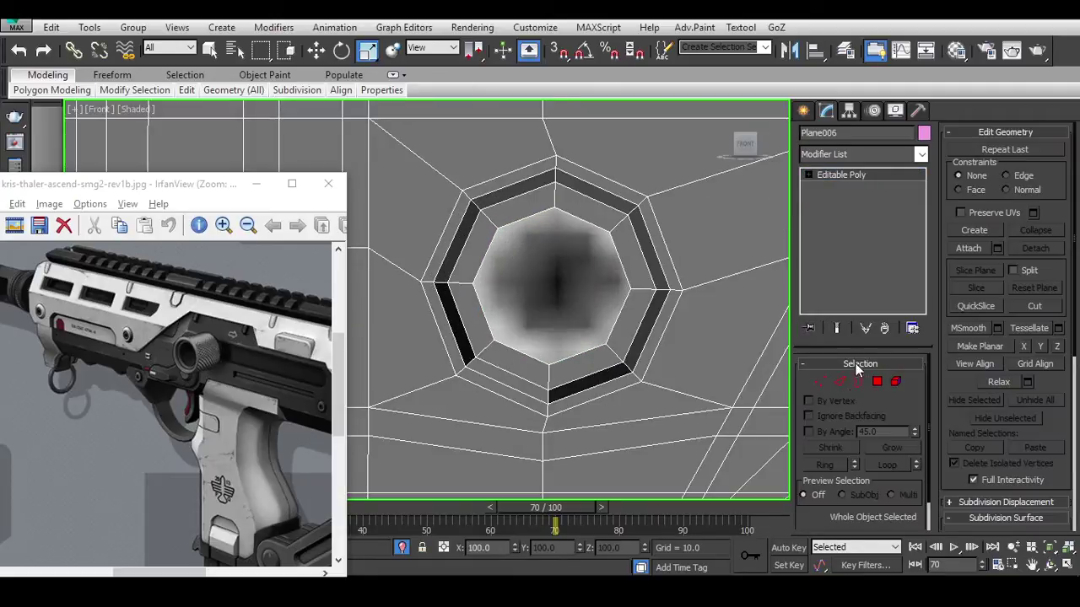
pyautogui.click(857, 381)
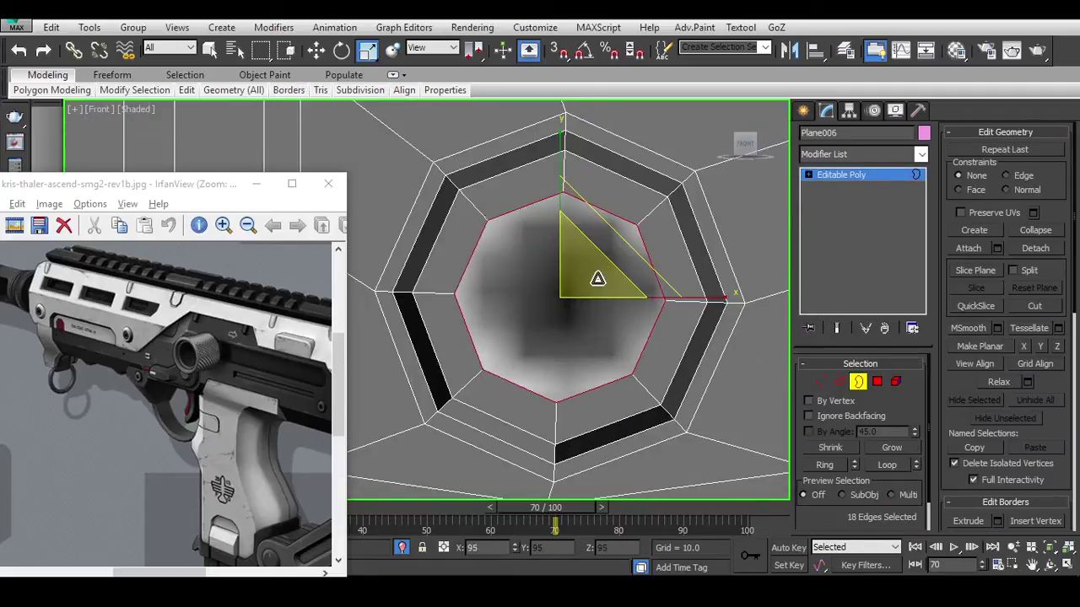
pyautogui.keyDown('alt'); pyautogui.moveTo(657, 316); pyautogui.dragTo(482, 337, button='middle'); pyautogui.keyUp('alt')
pyautogui.press('w')
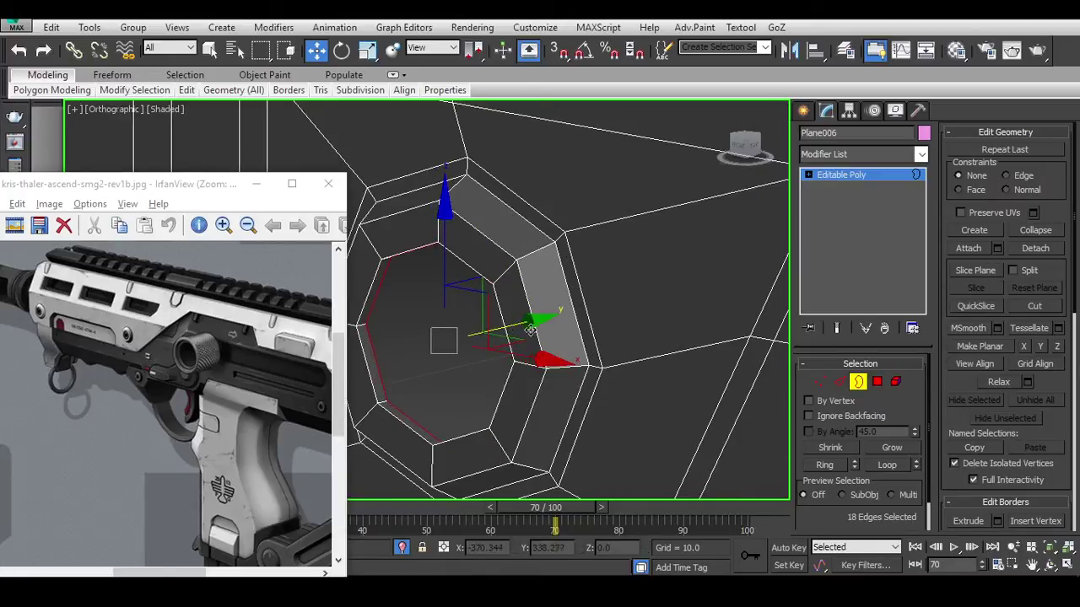
pyautogui.keyDown('alt'); pyautogui.moveTo(560, 318); pyautogui.dragTo(546, 300, button='middle'); pyautogui.keyUp('alt')
pyautogui.scroll(-5, 536, 287)
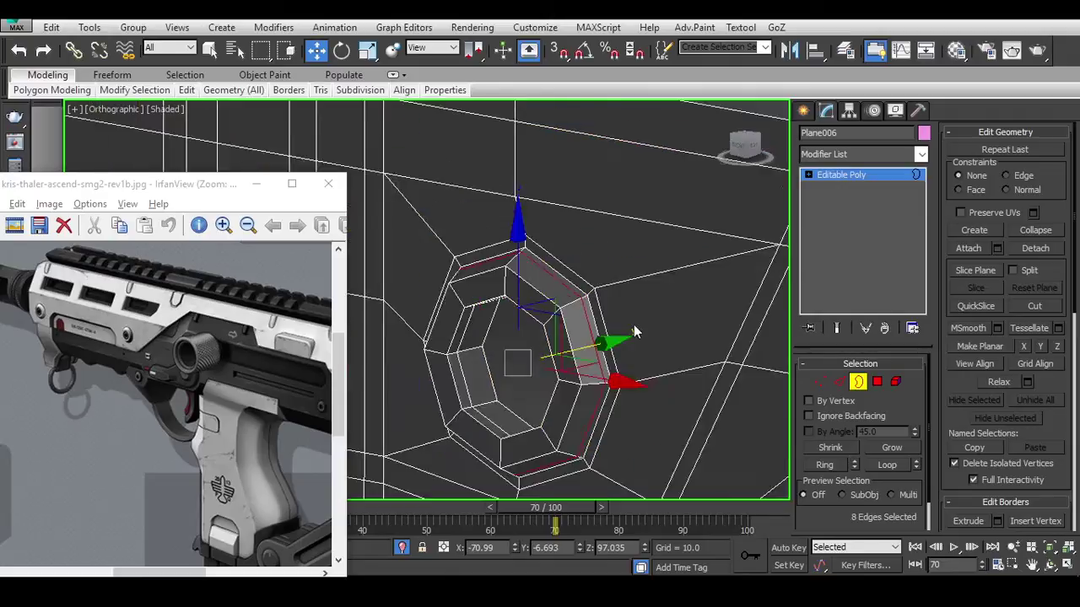
pyautogui.keyDown('alt'); pyautogui.moveTo(634, 324); pyautogui.dragTo(643, 332, button='middle'); pyautogui.keyUp('alt')
pyautogui.scroll(4, 643, 332)
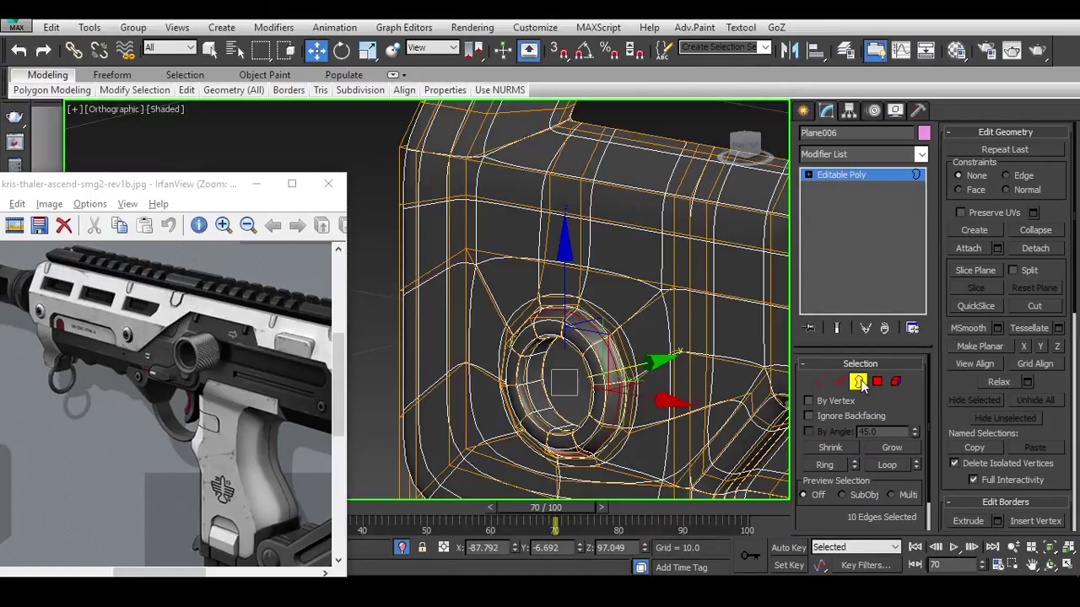
pyautogui.click(857, 382)
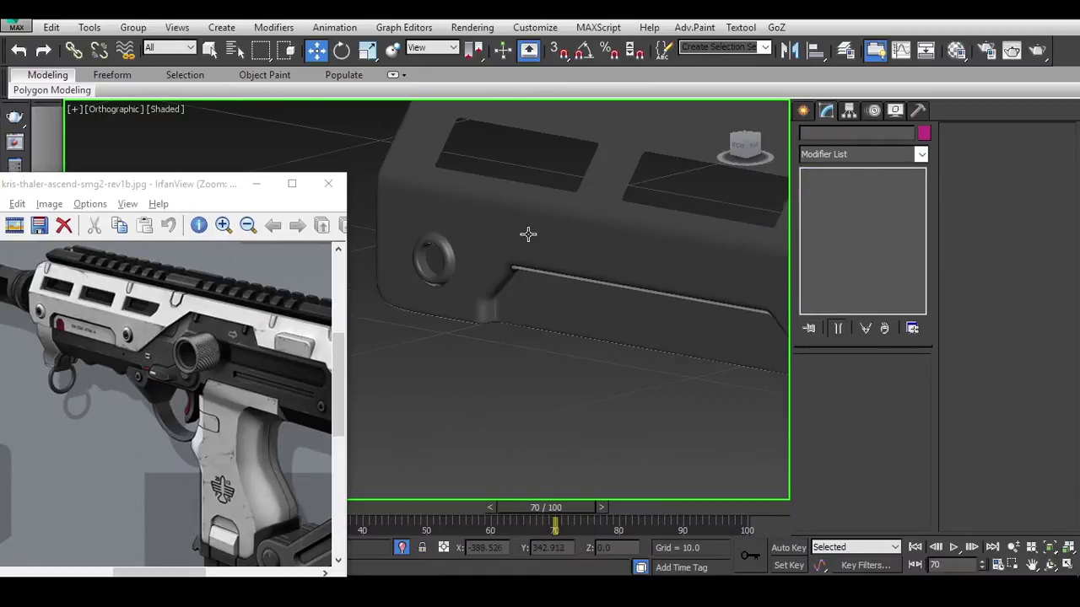
# Delete the green cylinder guide from around the receiver's hole.
pyautogui.click(528, 234)
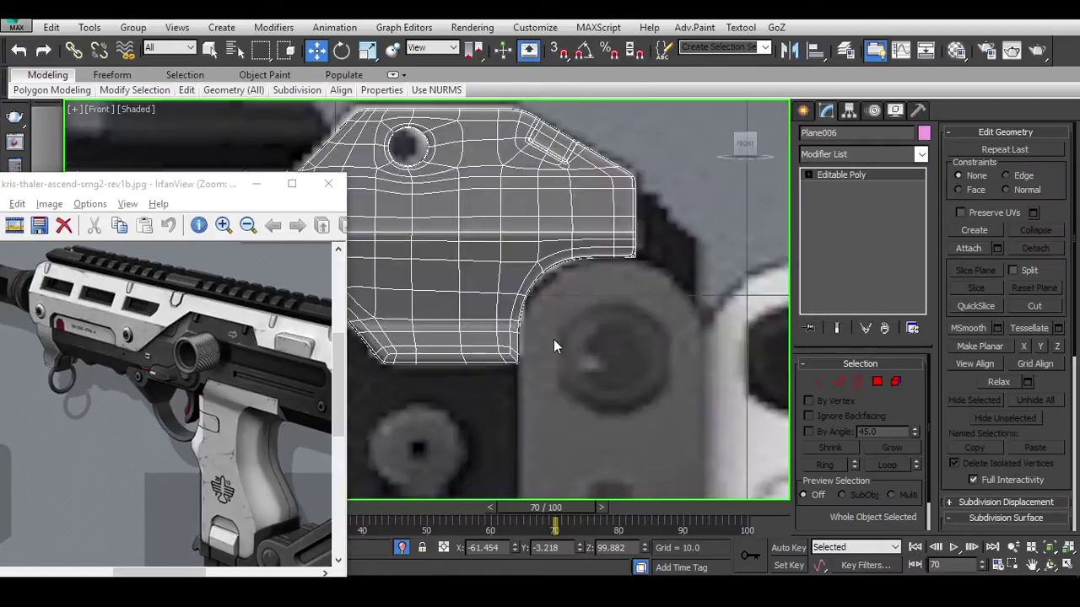
pyautogui.scroll(-3, 557, 346)
pyautogui.click(569, 408)
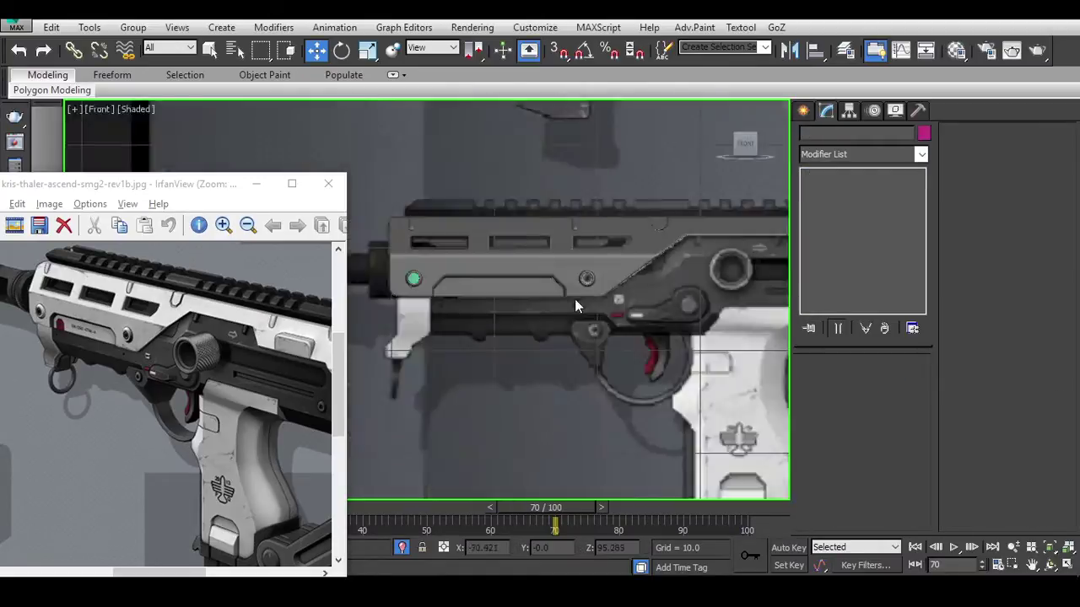
pyautogui.scroll(6, 660, 210)
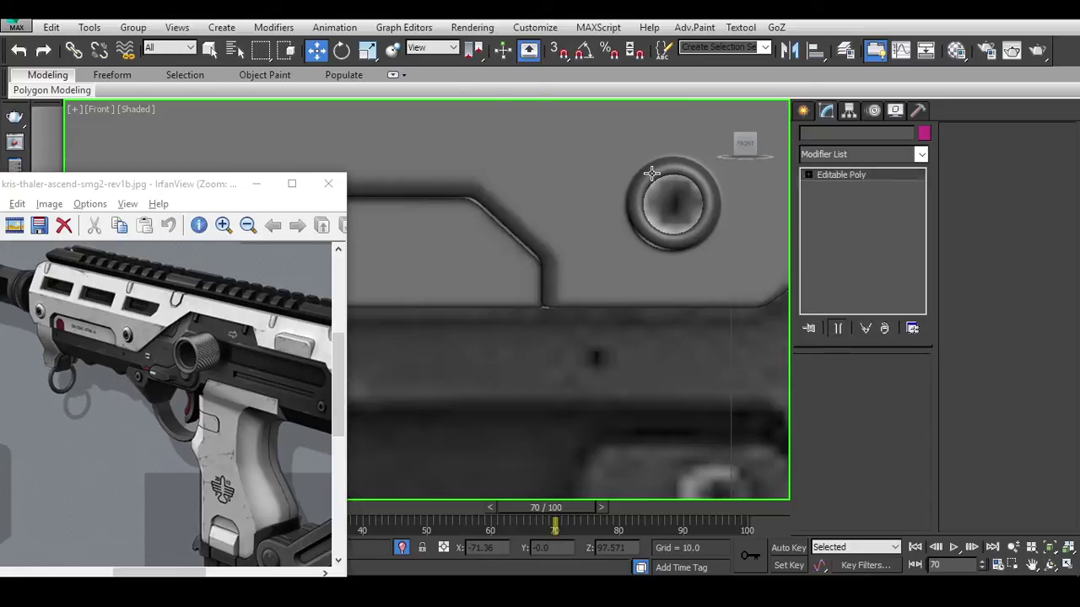
pyautogui.click(652, 173)
pyautogui.scroll(3, 654, 178)
pyautogui.scroll(-3, 660, 239)
pyautogui.moveTo(660, 238); pyautogui.dragTo(460, 164, button='middle')
pyautogui.scroll(2, 466, 157)
pyautogui.press('w')
pyautogui.scroll(-4, 591, 211)
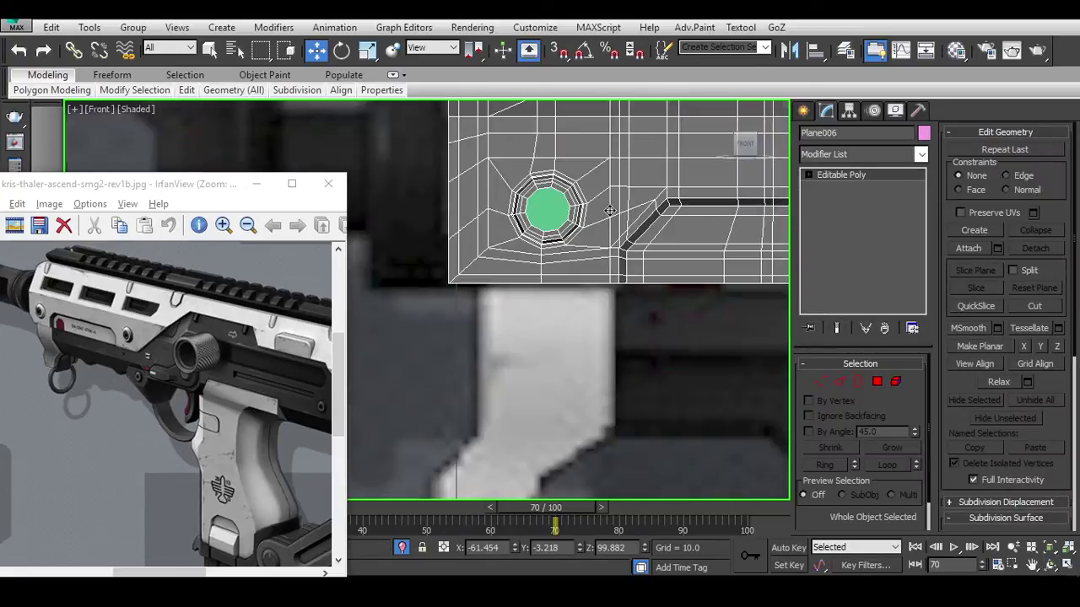
pyautogui.click(670, 313)
pyautogui.scroll(2, 662, 312)
pyautogui.click(525, 210)
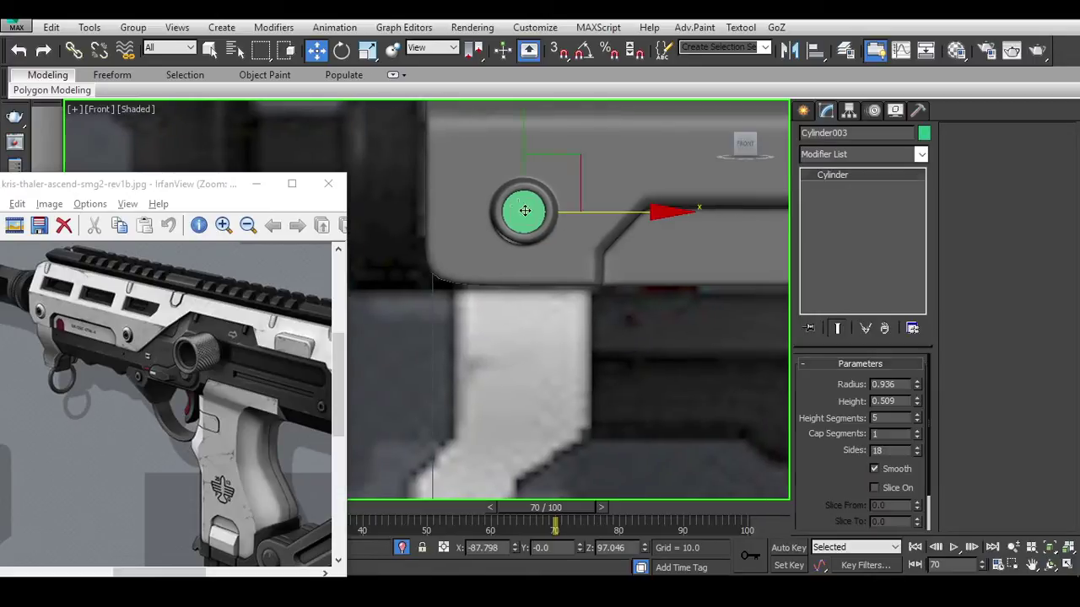
pyautogui.press('Delete')
# Detach the hole's wall polygon loop from the receiver as a separate round object.
pyautogui.click(574, 208)
pyautogui.scroll(3, 548, 253)
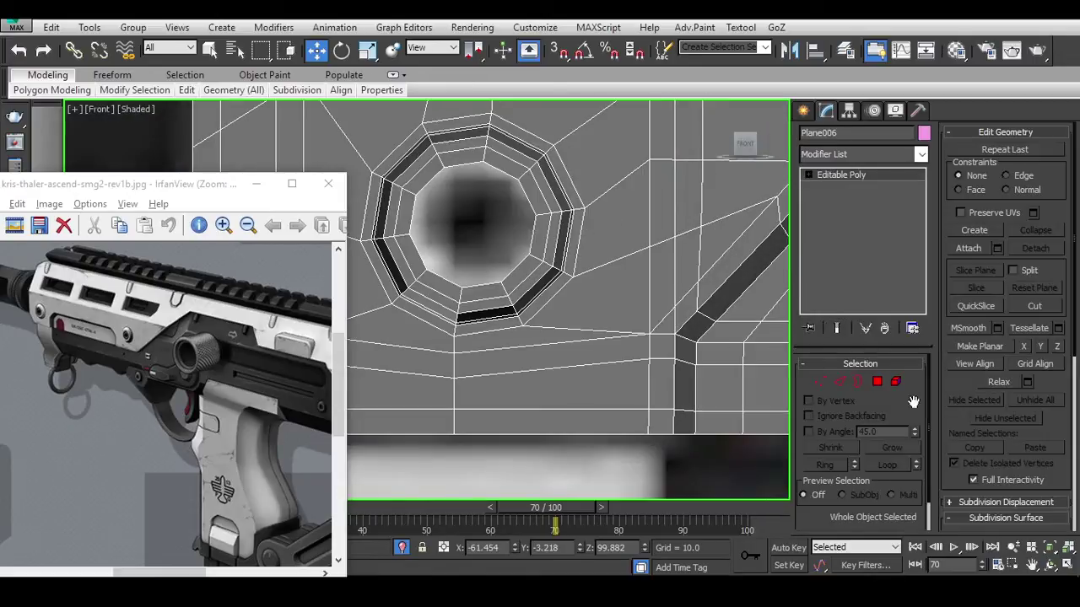
pyautogui.press('4')
pyautogui.keyDown('alt'); pyautogui.moveTo(589, 281); pyautogui.dragTo(549, 270, button='middle'); pyautogui.keyUp('alt')
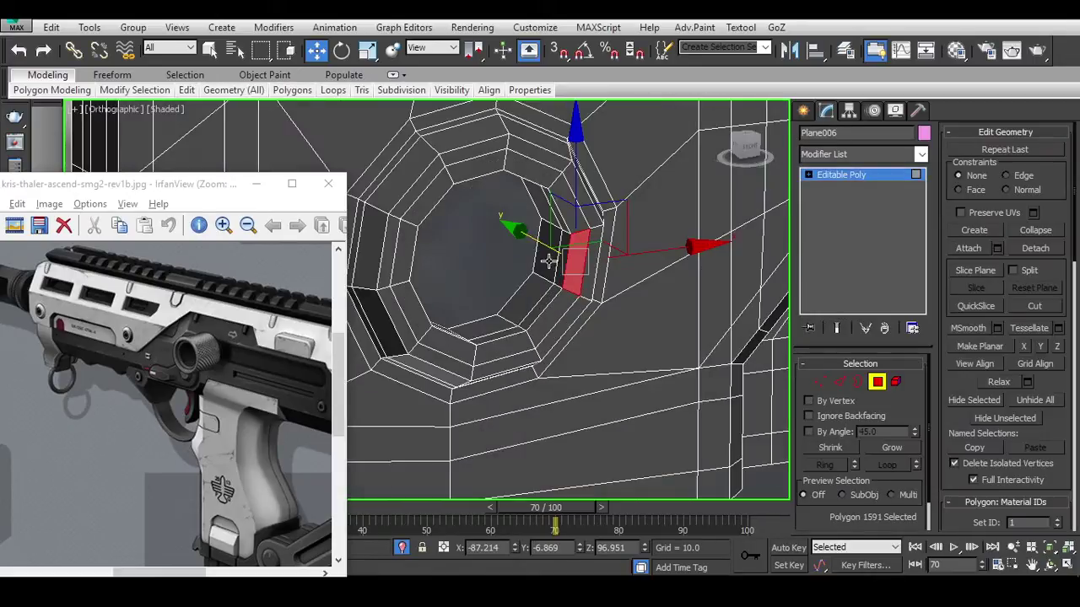
pyautogui.keyDown('shift'); pyautogui.click(573, 221); pyautogui.keyUp('shift')
pyautogui.keyDown('alt'); pyautogui.moveTo(574, 221); pyautogui.dragTo(507, 253, button='middle'); pyautogui.keyUp('alt')
pyautogui.press('r')
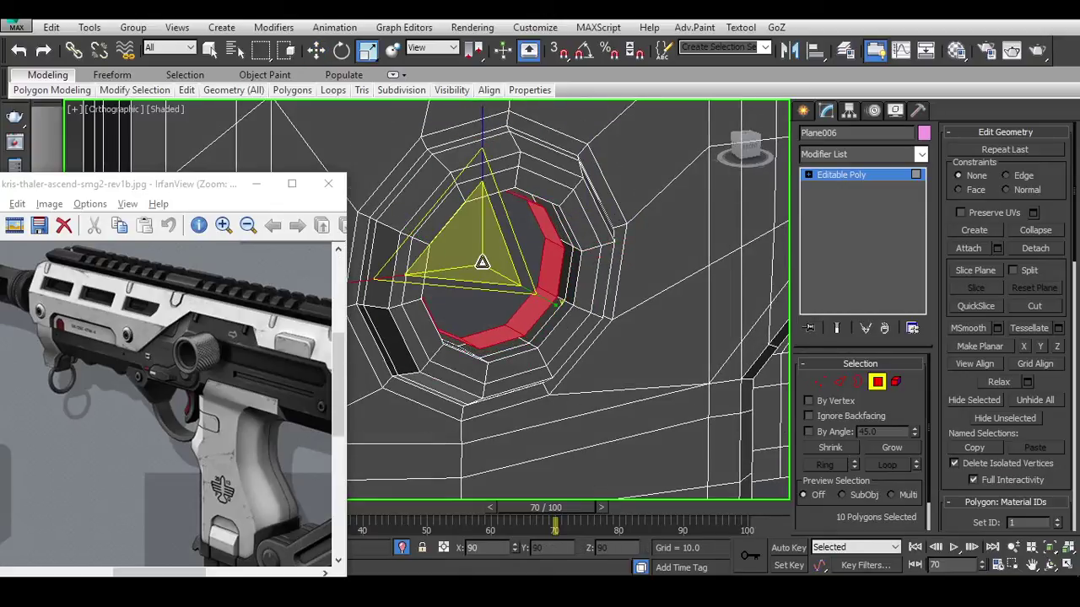
pyautogui.click(1035, 248)
pyautogui.click(608, 309)
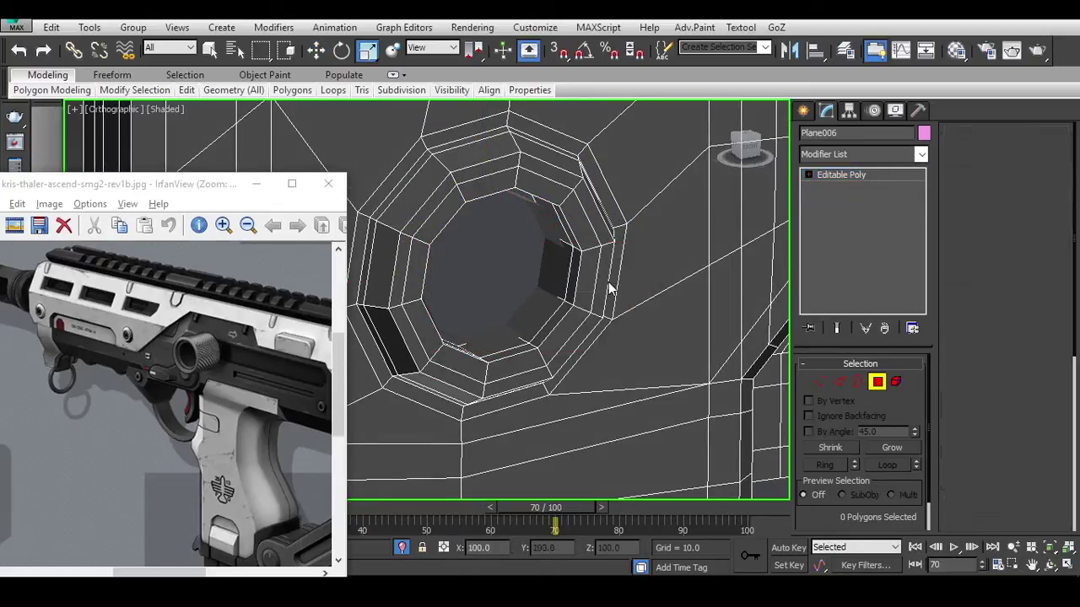
pyautogui.press('4')
# Shift-scale the round piece's open border inward into a ring and push it back along Y.
pyautogui.click(557, 258)
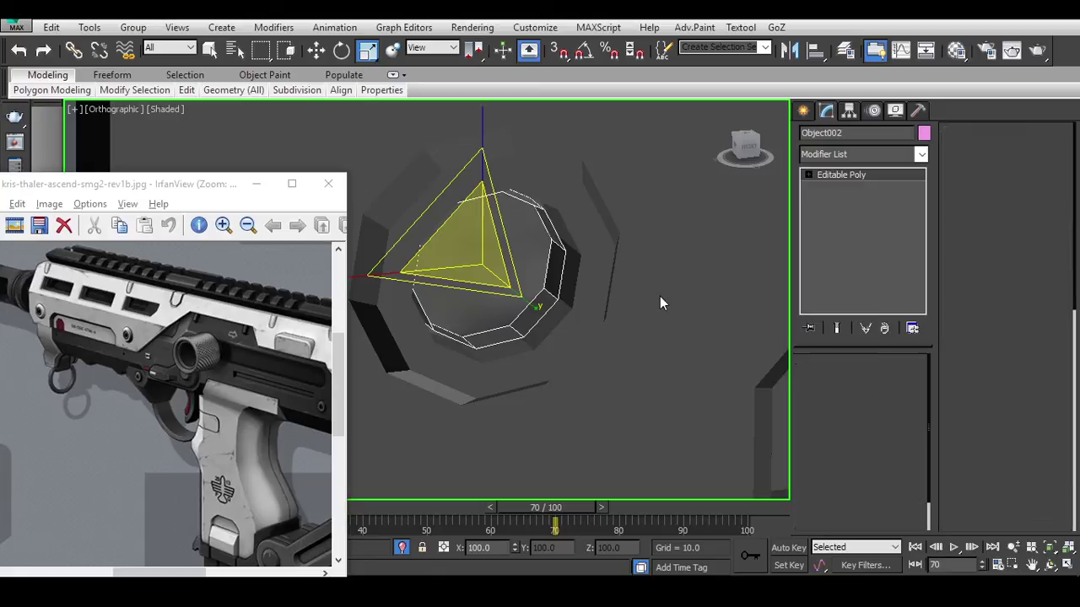
pyautogui.press('4')
pyautogui.press('f')
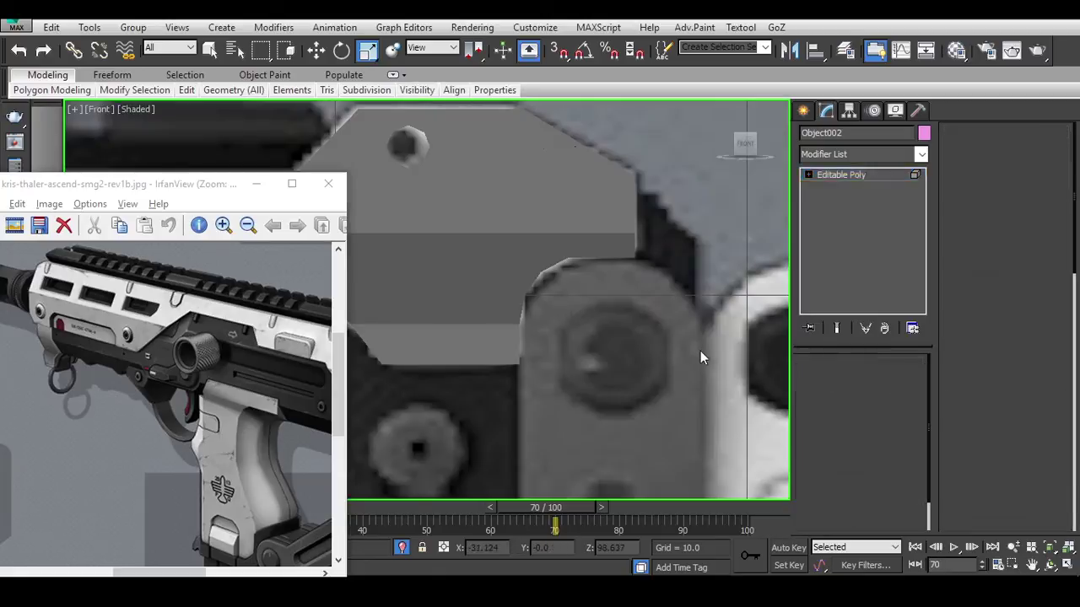
pyautogui.press('4')
pyautogui.press('z')
pyautogui.press('e')
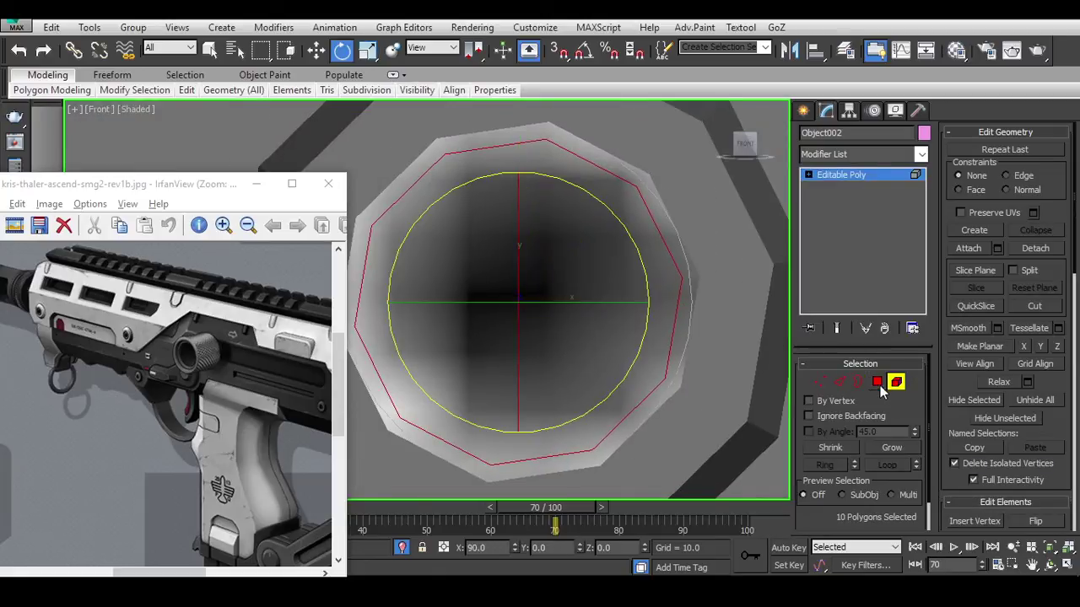
pyautogui.press('r')
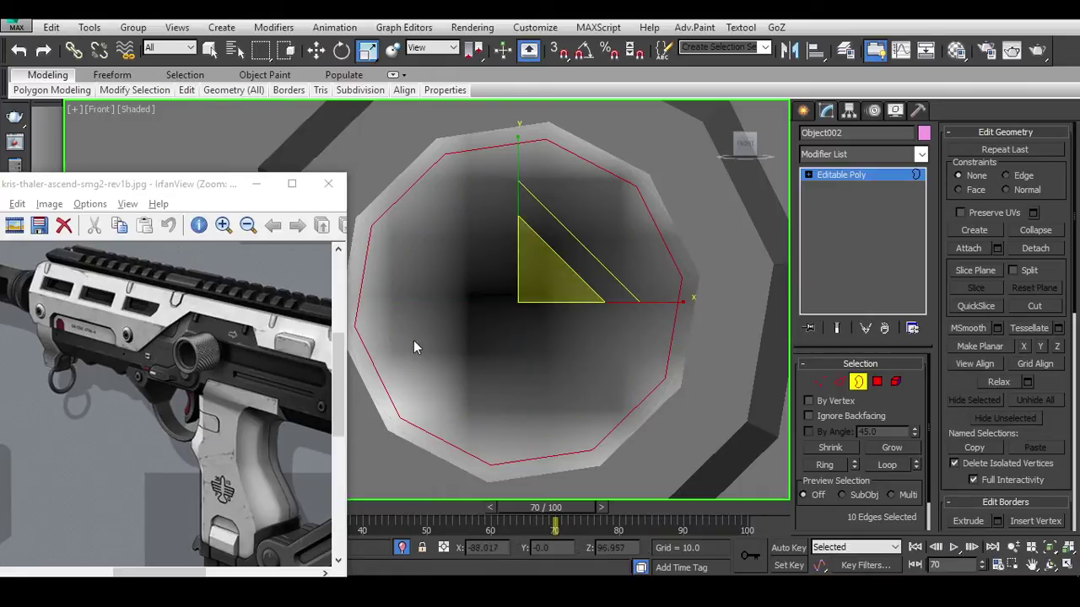
pyautogui.scroll(-5, 187, 374)
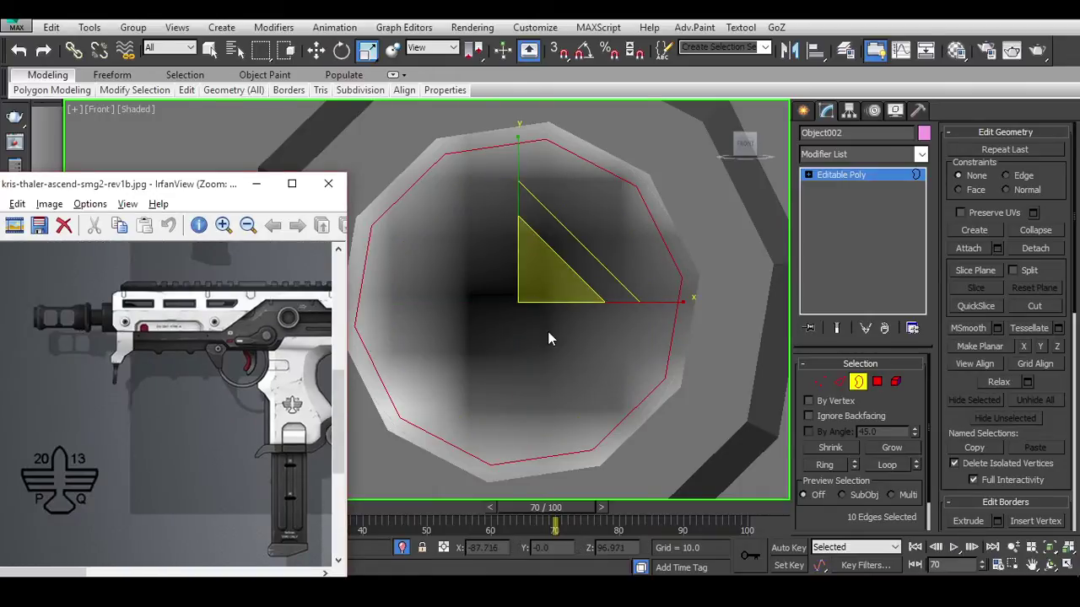
pyautogui.keyDown('shift'); pyautogui.moveTo(554, 281); pyautogui.dragTo(546, 316); pyautogui.keyUp('shift')
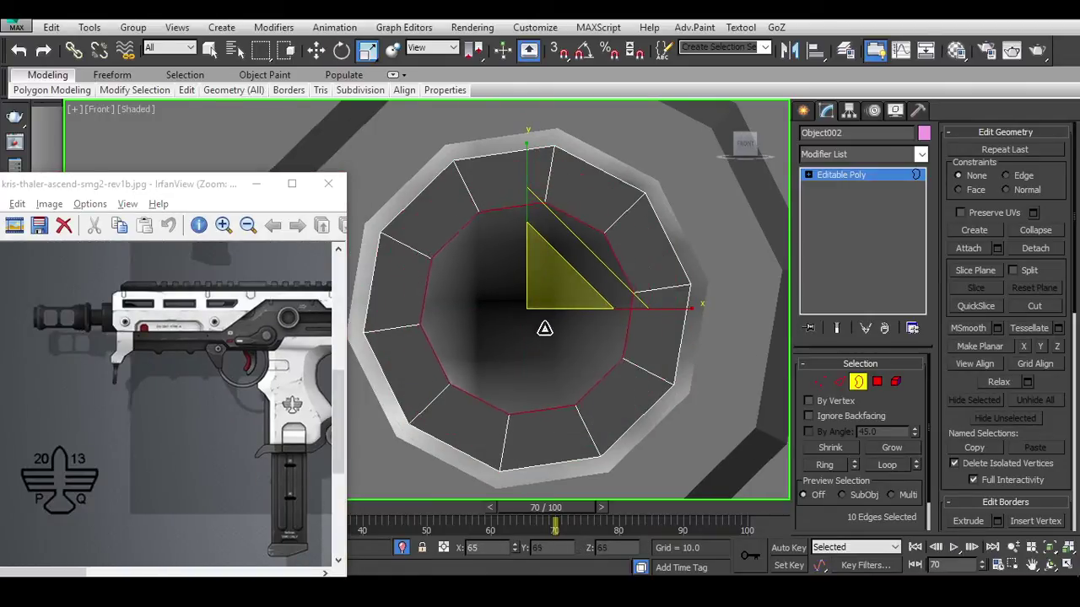
pyautogui.keyDown('alt'); pyautogui.moveTo(545, 333); pyautogui.dragTo(567, 356, button='middle'); pyautogui.keyUp('alt')
pyautogui.press('w')
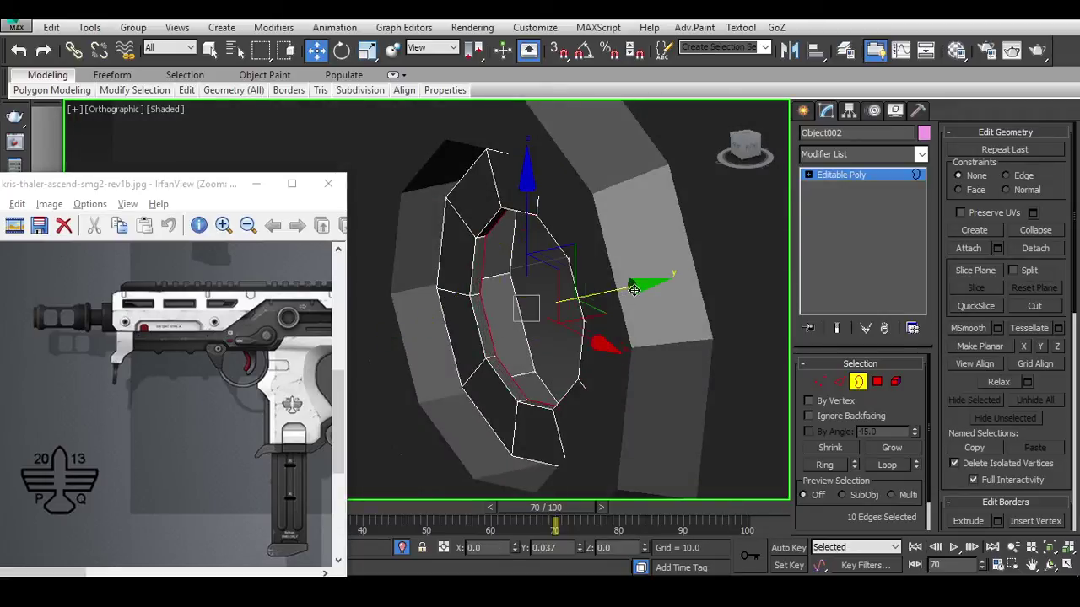
pyautogui.moveTo(634, 289); pyautogui.dragTo(679, 285)
# Shrink the inner border toward the centre and weld the centre vertices into a cap.
pyautogui.keyDown('alt'); pyautogui.moveTo(597, 309); pyautogui.dragTo(571, 328, button='middle'); pyautogui.keyUp('alt')
pyautogui.press('e')
pyautogui.press('r')
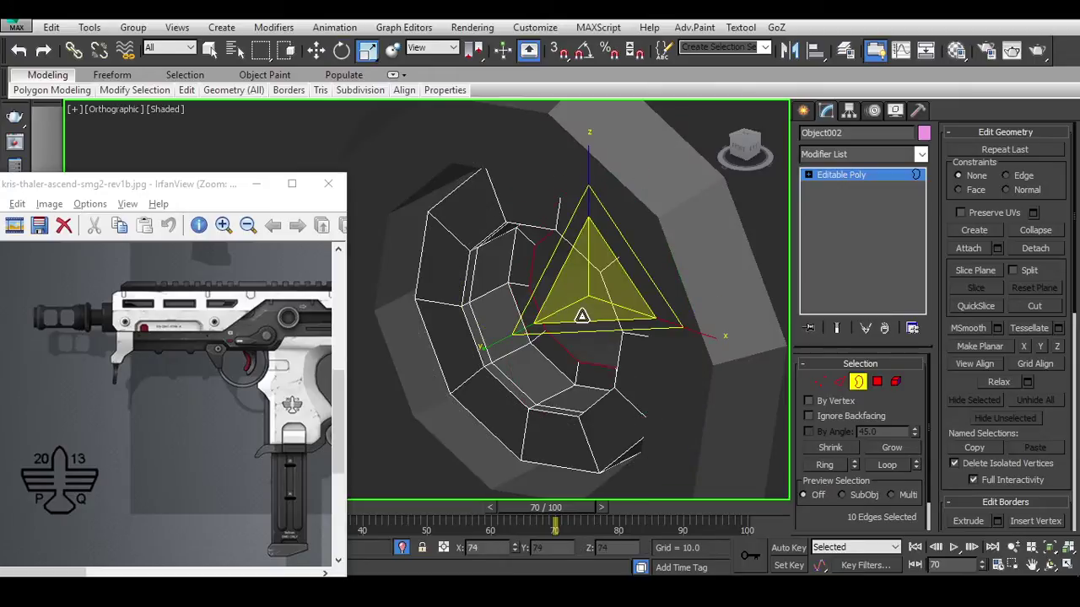
pyautogui.keyDown('alt'); pyautogui.moveTo(569, 405); pyautogui.dragTo(582, 354, button='middle'); pyautogui.keyUp('alt')
pyautogui.press('1')
pyautogui.scroll(-3, 591, 321)
pyautogui.press('w')
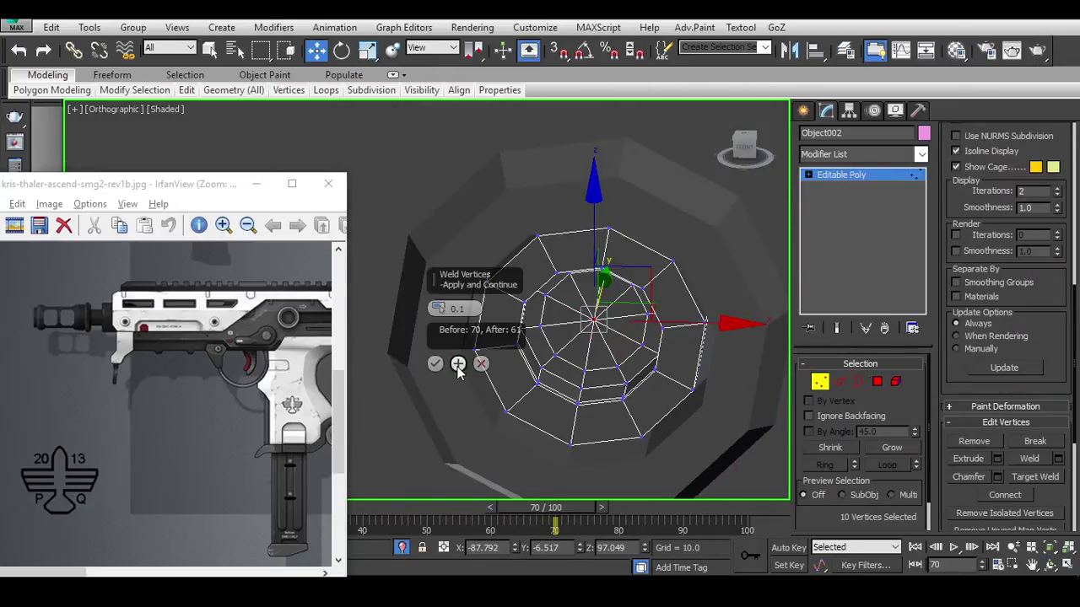
pyautogui.click(458, 364)
pyautogui.keyDown('alt'); pyautogui.moveTo(472, 376); pyautogui.dragTo(522, 396, button='middle'); pyautogui.keyUp('alt')
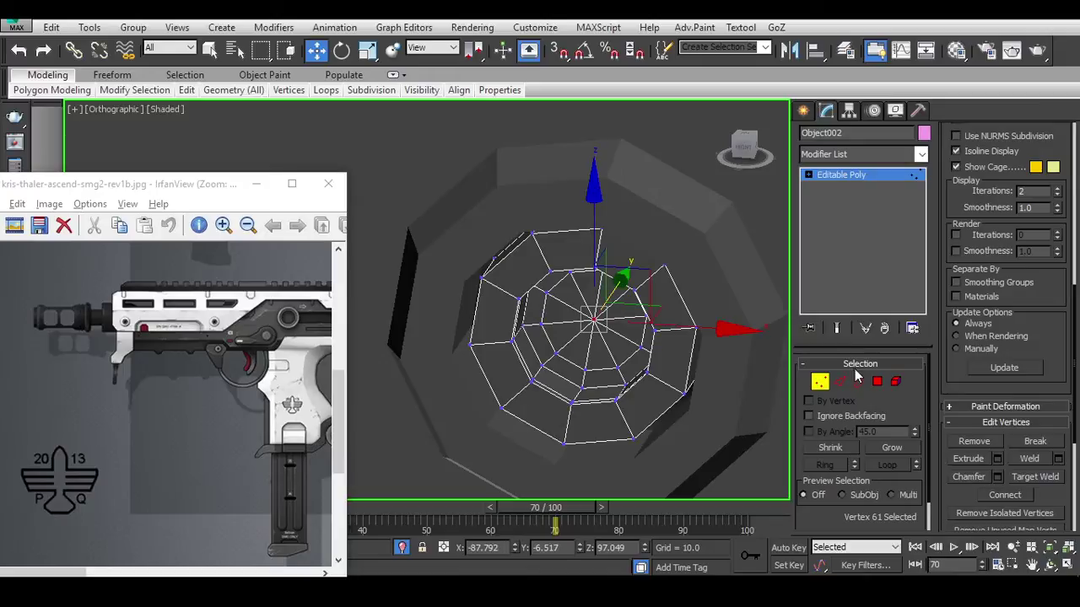
# Select the whole round element and flip its normals to face outward.
pyautogui.click(896, 382)
pyautogui.click(677, 356)
pyautogui.keyDown('alt'); pyautogui.moveTo(677, 356); pyautogui.dragTo(663, 289, button='middle'); pyautogui.keyUp('alt')
pyautogui.rightClick(664, 290)
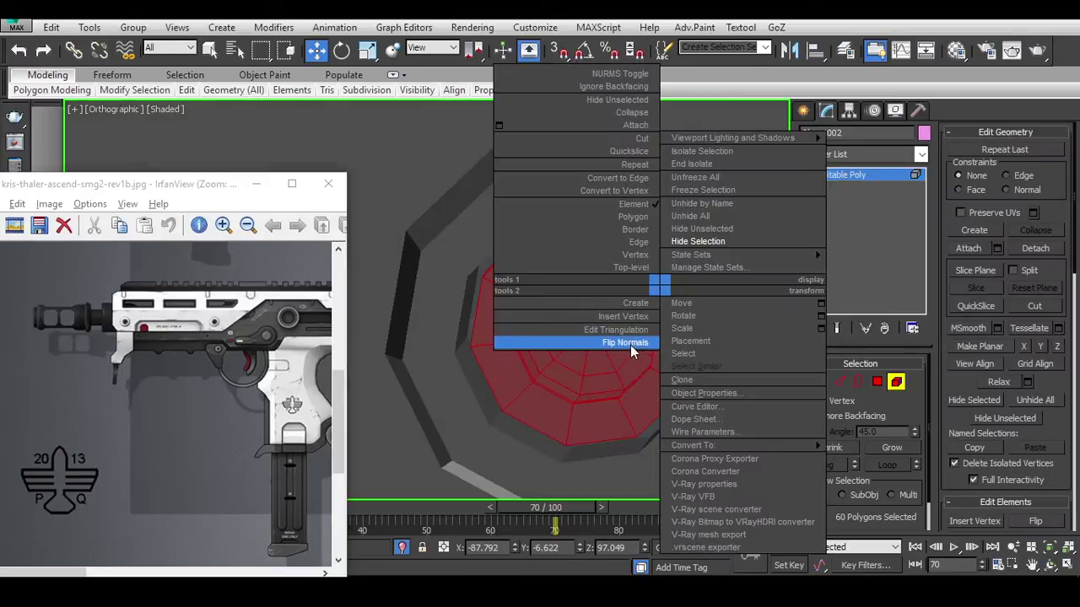
pyautogui.click(630, 345)
pyautogui.keyDown('alt'); pyautogui.moveTo(528, 395); pyautogui.dragTo(529, 315, button='middle'); pyautogui.keyUp('alt')
pyautogui.press('w')
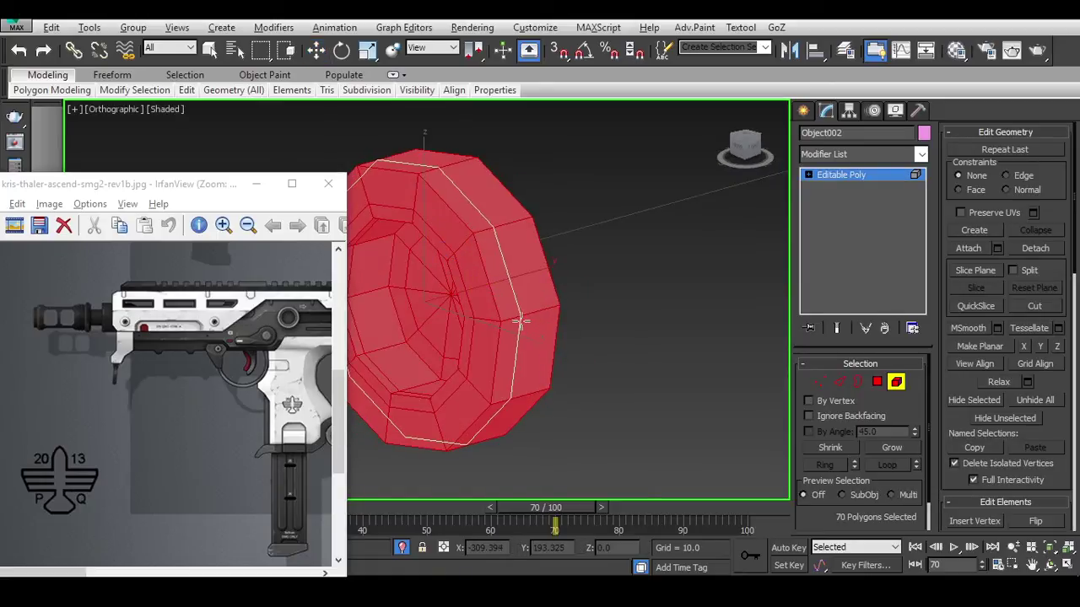
pyautogui.click(895, 381)
# Reselect the round object and unhide the rest of the scene.
pyautogui.click(642, 297)
pyautogui.click(648, 266)
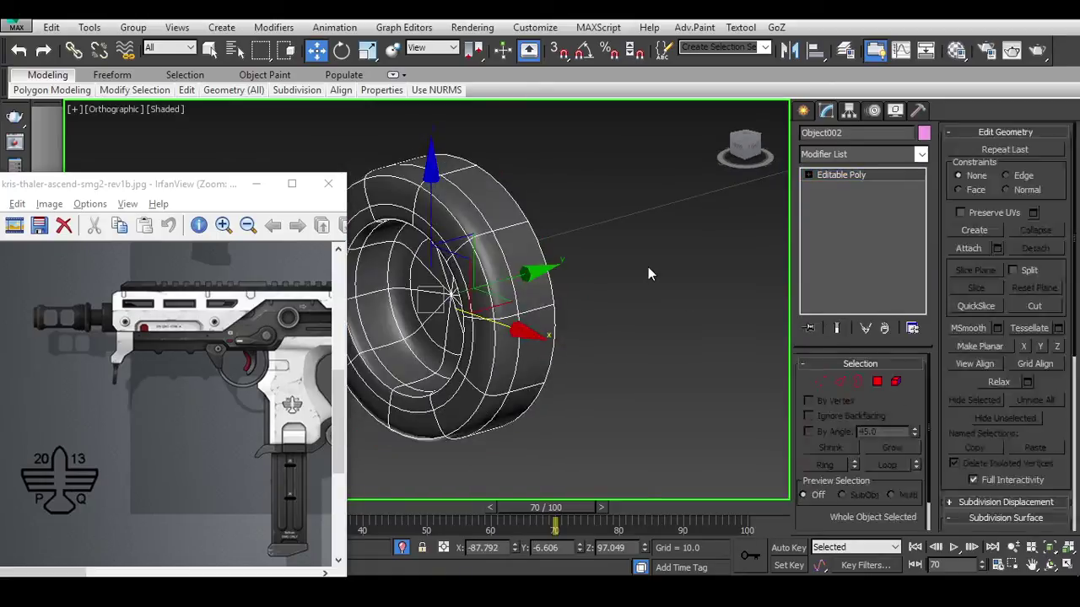
pyautogui.scroll(-3, 648, 267)
pyautogui.moveTo(627, 265); pyautogui.dragTo(472, 371)
pyautogui.click(651, 395)
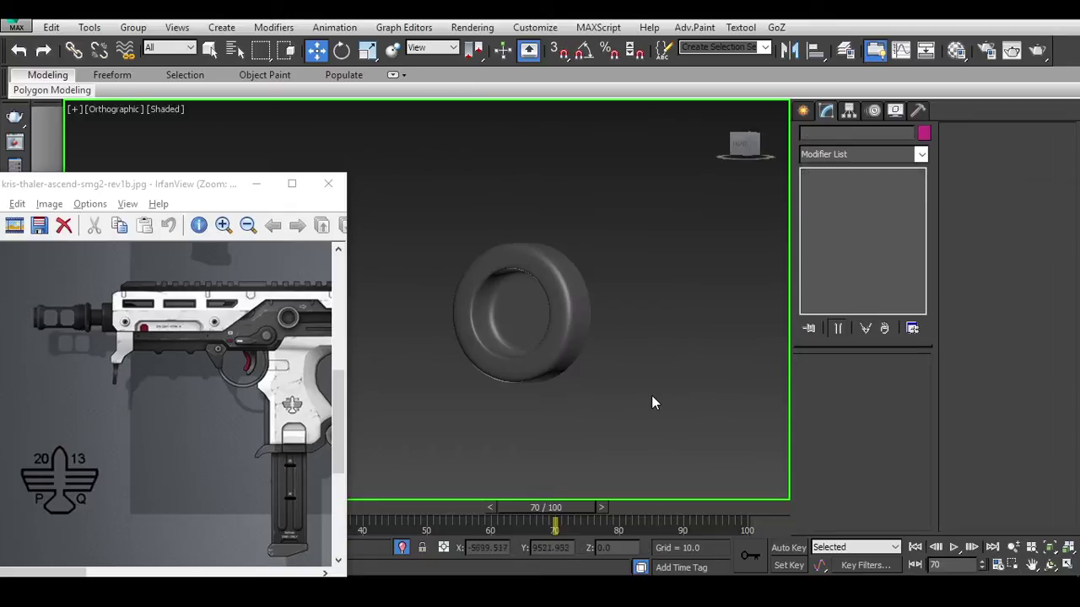
pyautogui.hotkey('ctrl', 'z')
pyautogui.rightClick(707, 309)
pyautogui.click(742, 222)
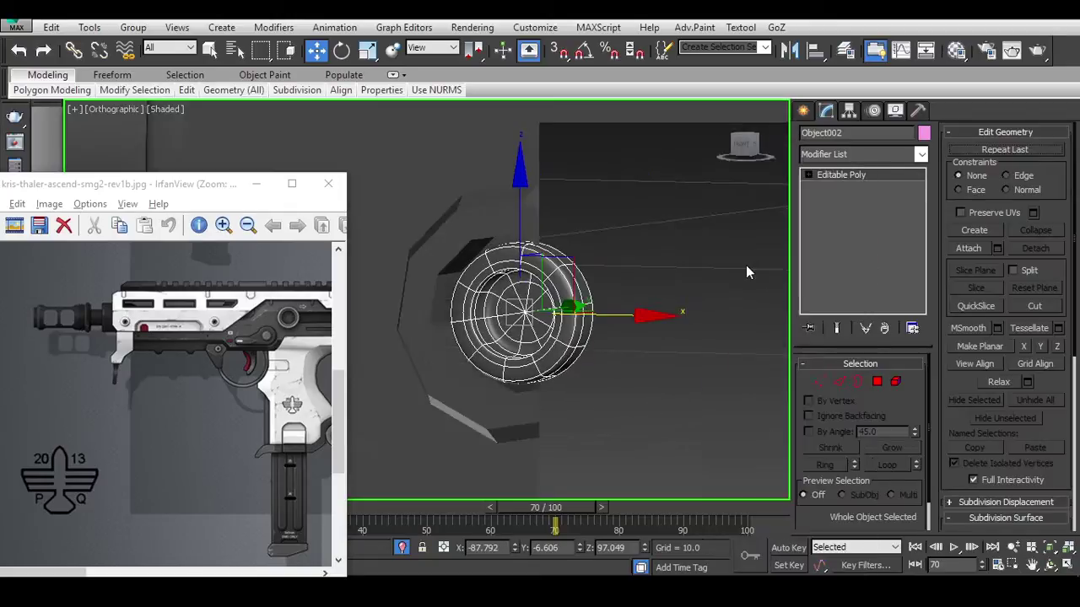
# Clone the bolt on the receiver's side as a copy.
pyautogui.click(631, 297)
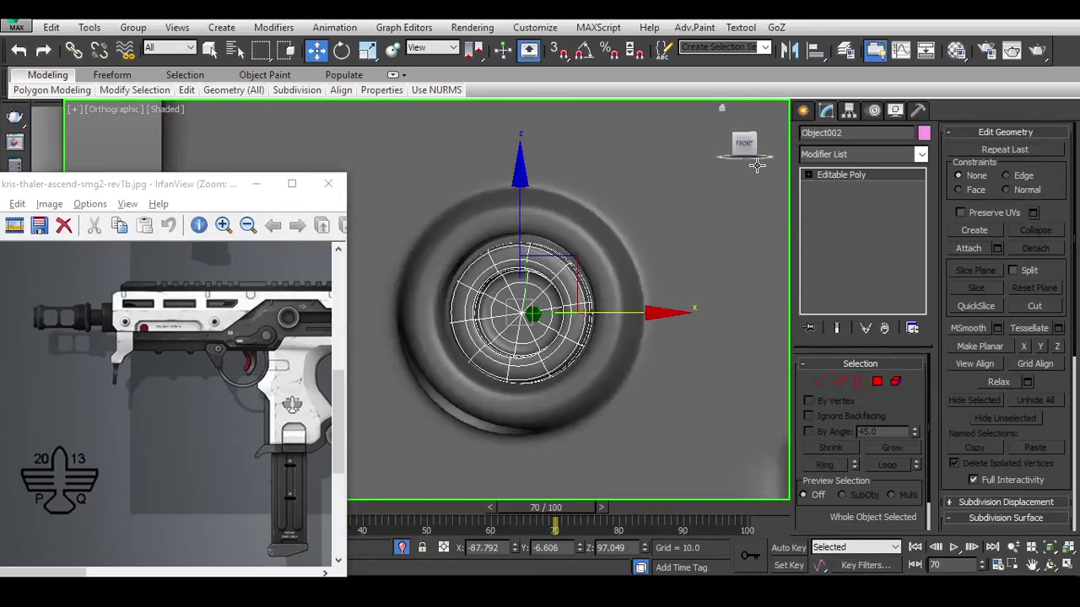
pyautogui.press('f')
pyautogui.press('r')
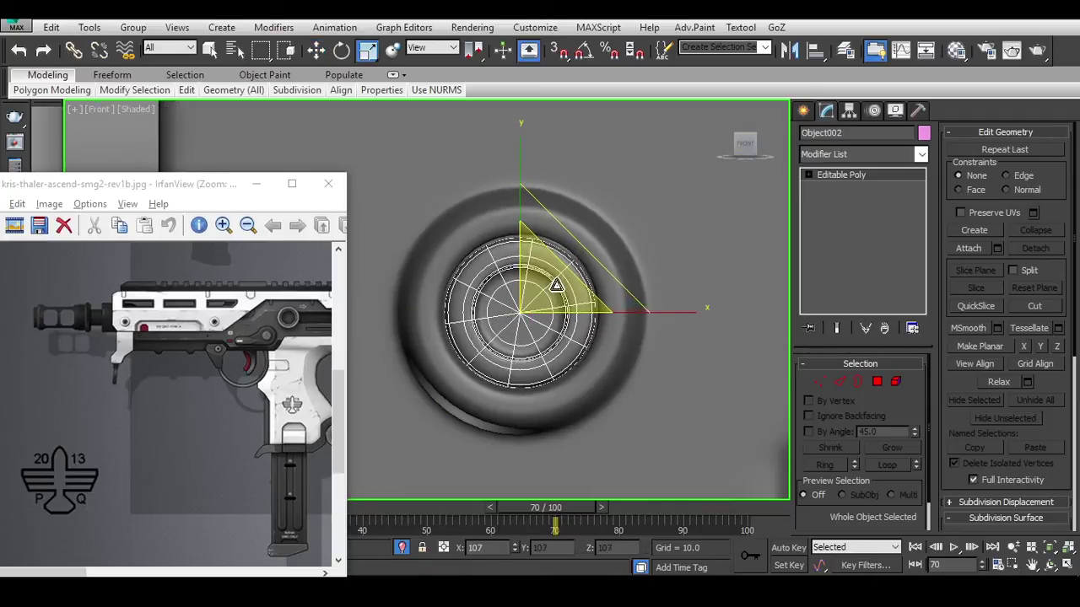
pyautogui.moveTo(557, 285); pyautogui.dragTo(613, 290, button='middle')
pyautogui.scroll(-5, 614, 290)
pyautogui.click(742, 296)
pyautogui.press('w')
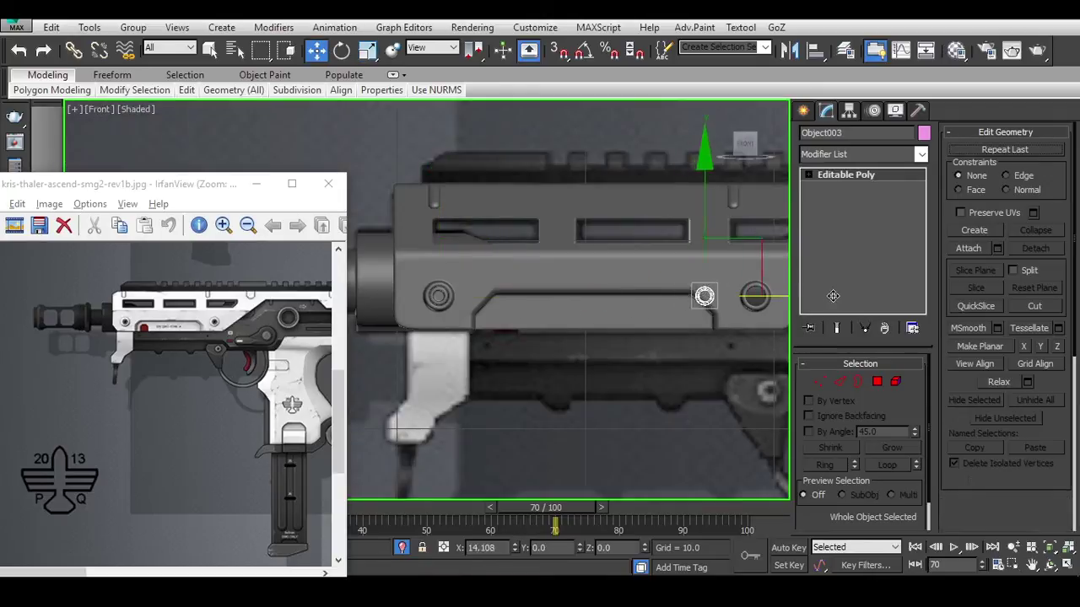
pyautogui.hotkey('ctrl', 'v')
pyautogui.click(546, 361)
pyautogui.press('z')
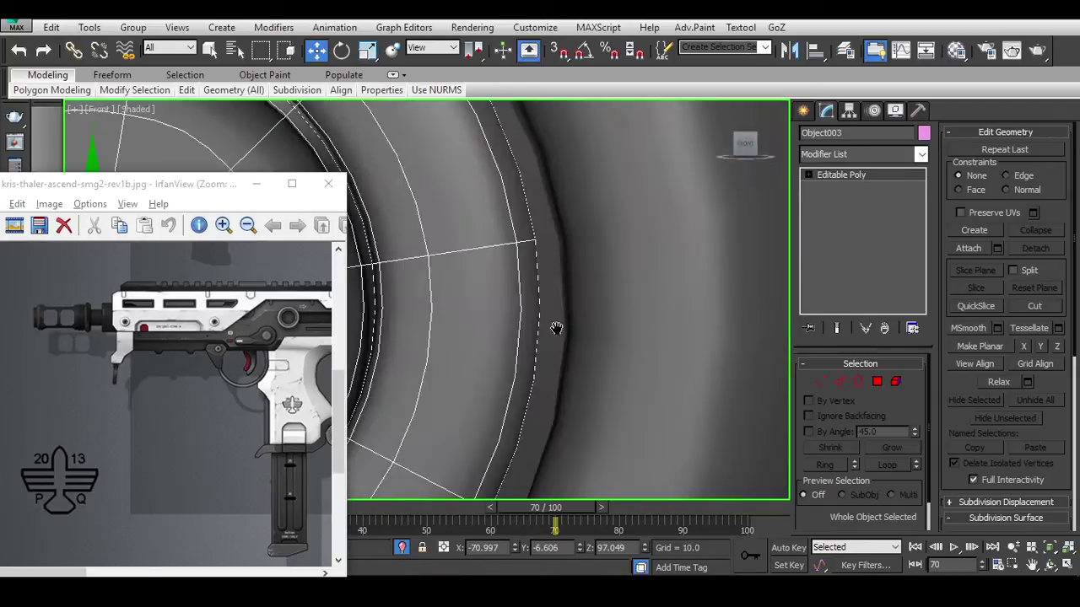
# Nudge the bolt copy slightly along X into the second hole, cancelling a started Attach.
pyautogui.click(258, 188)
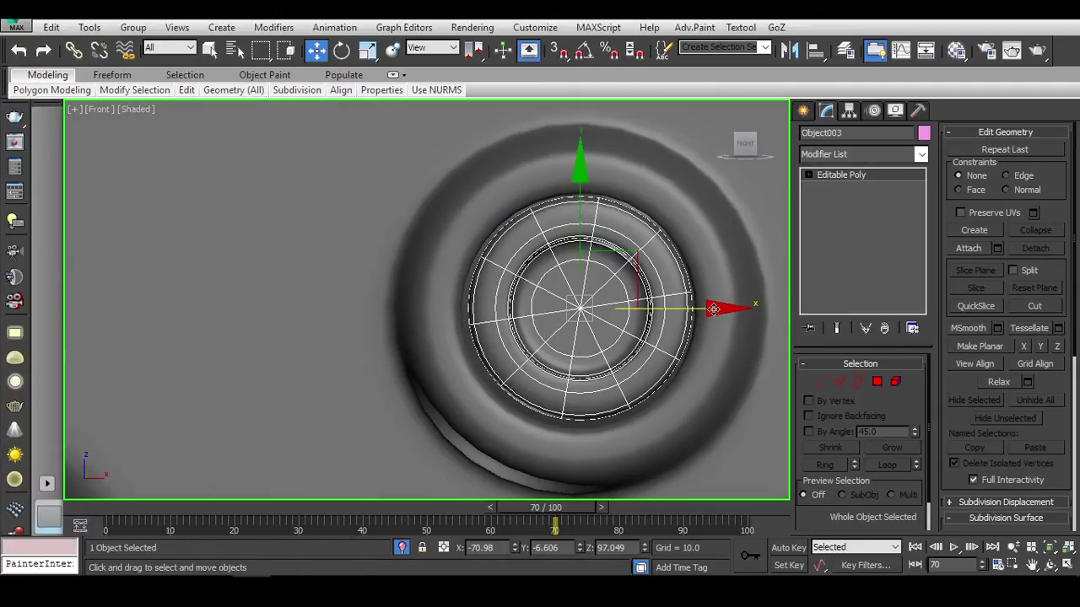
pyautogui.moveTo(713, 309); pyautogui.dragTo(712, 309)
pyautogui.scroll(-1, 974, 237)
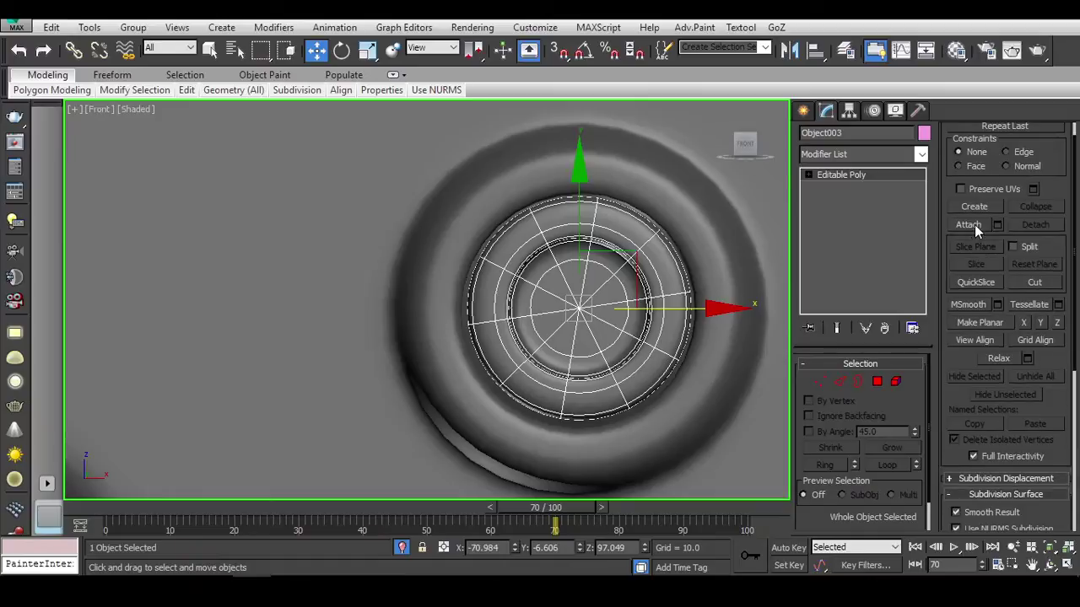
pyautogui.click(969, 225)
pyautogui.scroll(-6, 475, 320)
pyautogui.scroll(4, 435, 321)
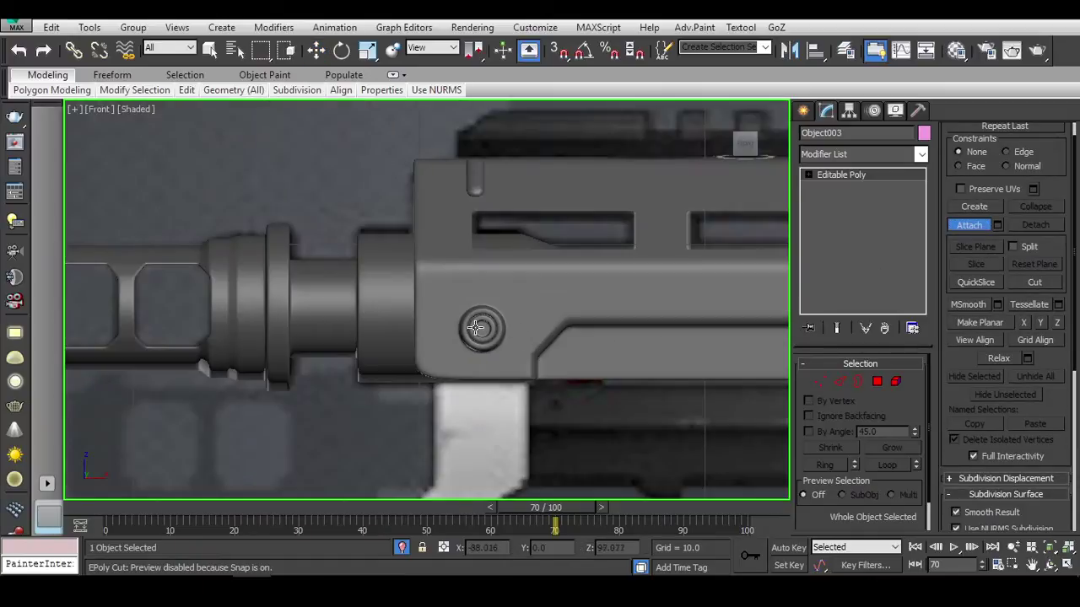
pyautogui.scroll(-4, 578, 327)
pyautogui.rightClick(528, 352)
pyautogui.scroll(-5, 576, 430)
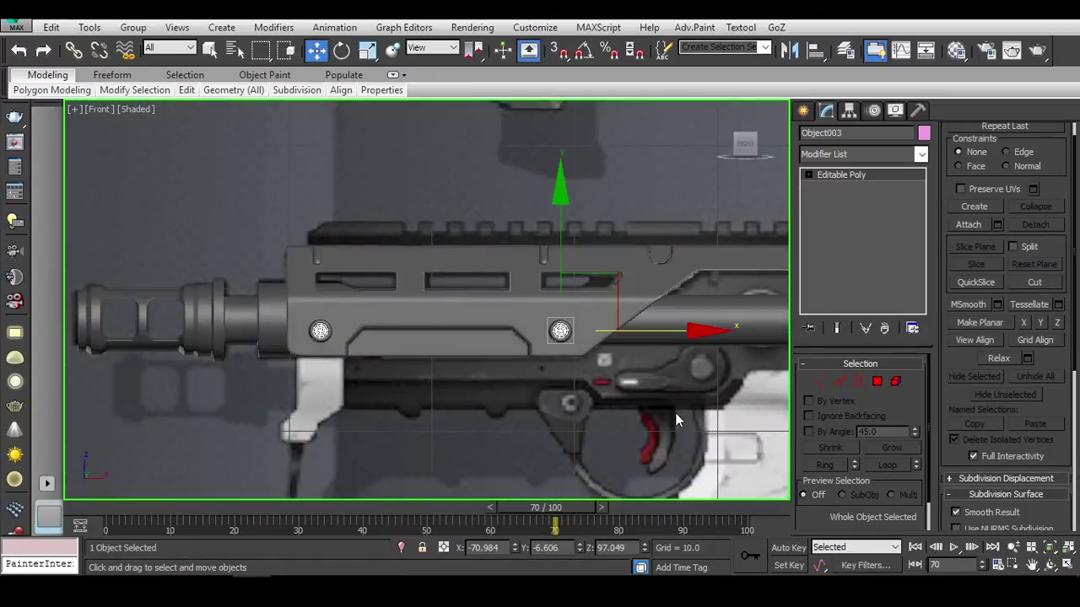
pyautogui.keyDown('alt'); pyautogui.moveTo(531, 394); pyautogui.dragTo(529, 438, button='middle'); pyautogui.keyUp('alt')
pyautogui.scroll(5, 528, 438)
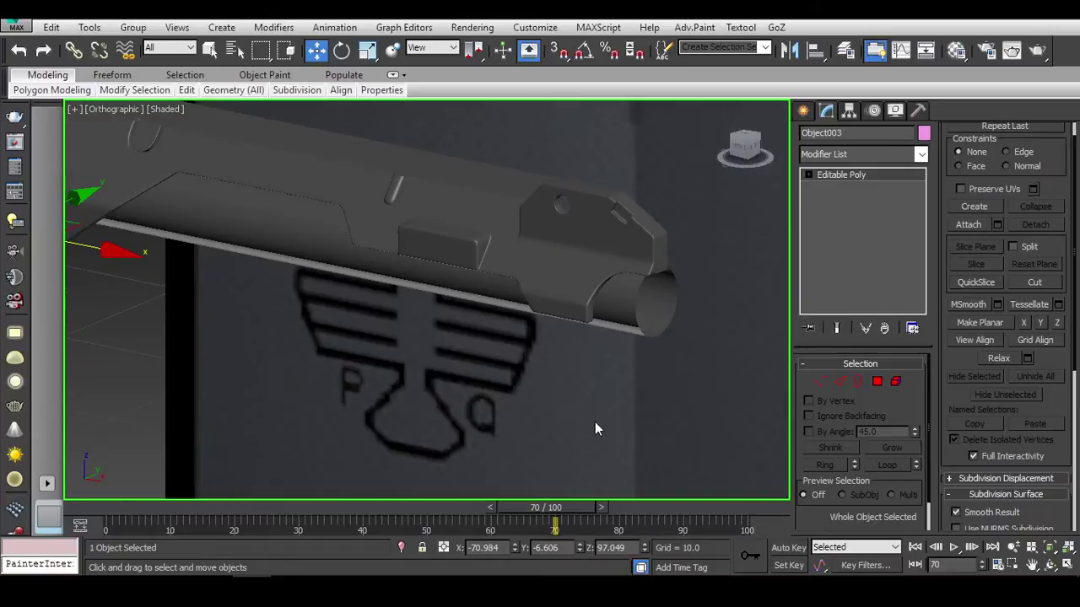
# Select the receiver body, enter Vertex mode and switch to the Move tool.
pyautogui.click(625, 251)
pyautogui.keyDown('alt'); pyautogui.moveTo(625, 250); pyautogui.dragTo(278, 320, button='middle'); pyautogui.keyUp('alt')
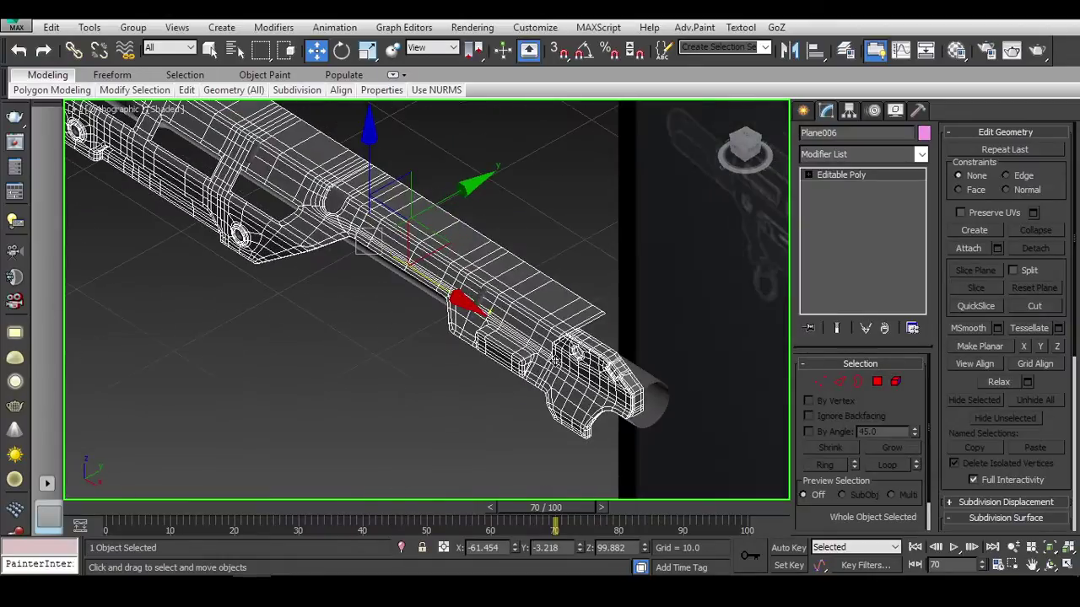
pyautogui.scroll(2, 624, 307)
pyautogui.press('1')
pyautogui.hotkey('alt', 'c')
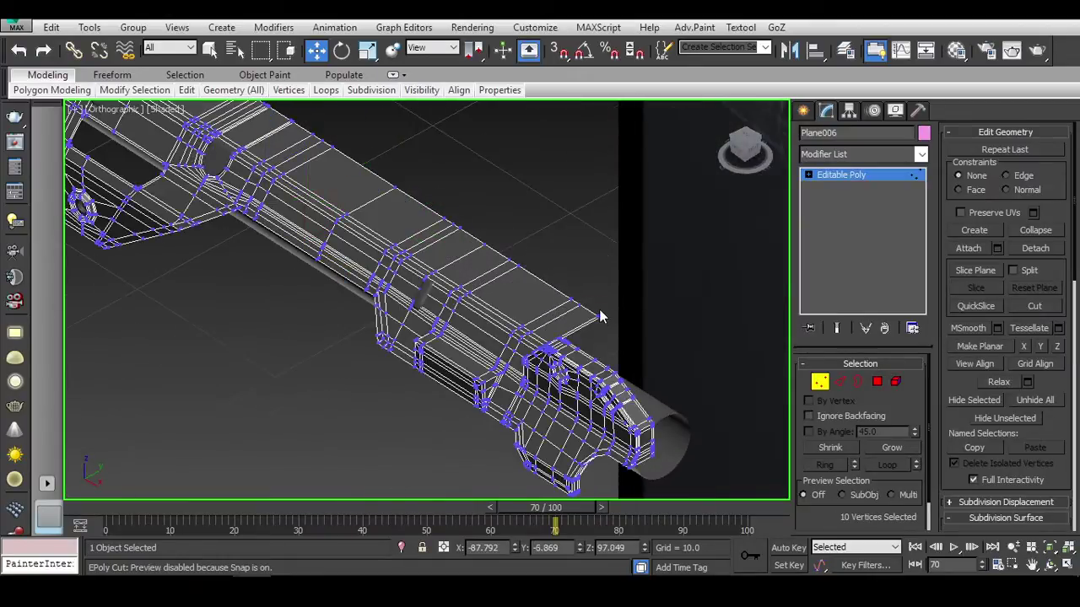
pyautogui.click(969, 249)
pyautogui.keyDown('alt'); pyautogui.moveTo(506, 296); pyautogui.dragTo(453, 266, button='middle'); pyautogui.keyUp('alt')
pyautogui.keyDown('alt'); pyautogui.moveTo(282, 276); pyautogui.dragTo(358, 552, button='middle'); pyautogui.keyUp('alt')
pyautogui.press('w')
# Bring the reference image back, select the side-slot borders, then leave Border mode.
pyautogui.hotkey('alt', 'Tab')
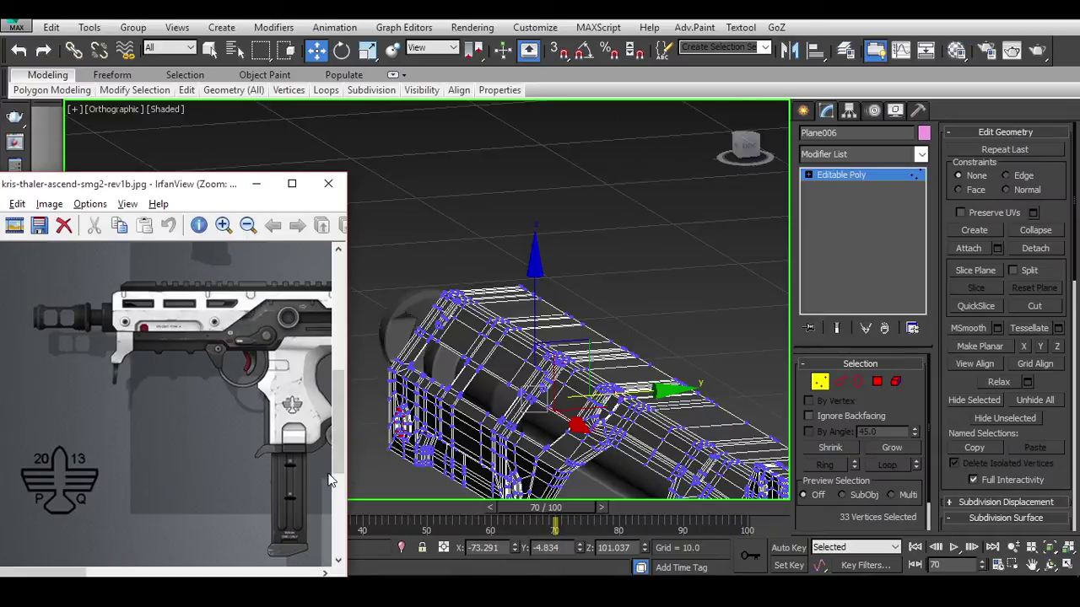
pyautogui.keyDown('alt'); pyautogui.moveTo(367, 498); pyautogui.dragTo(571, 335, button='middle'); pyautogui.keyUp('alt')
pyautogui.press('3')
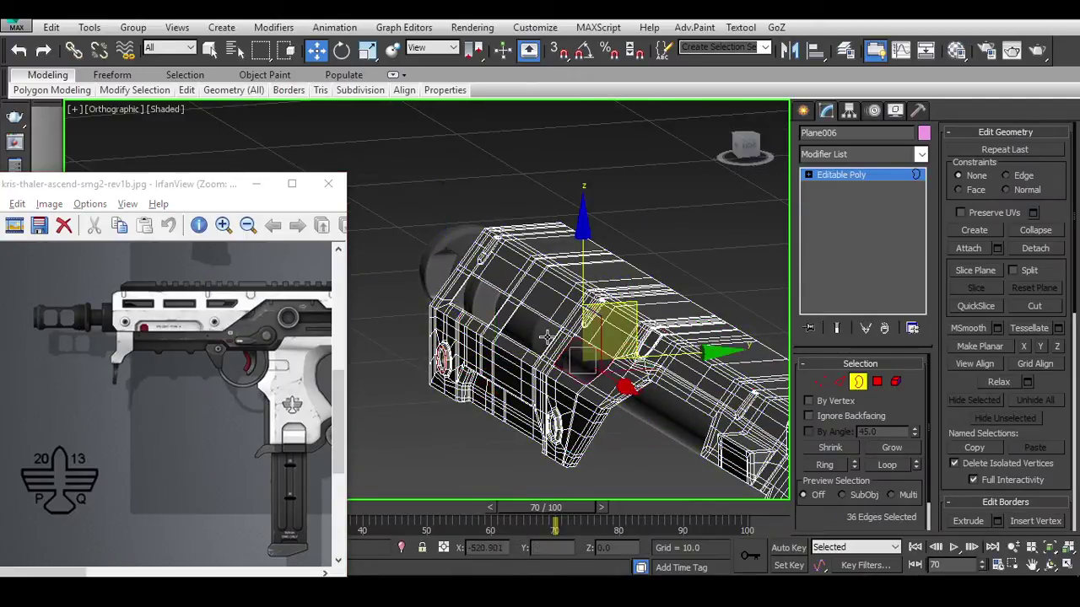
pyautogui.keyDown('alt'); pyautogui.moveTo(588, 365); pyautogui.dragTo(691, 346, button='middle'); pyautogui.keyUp('alt')
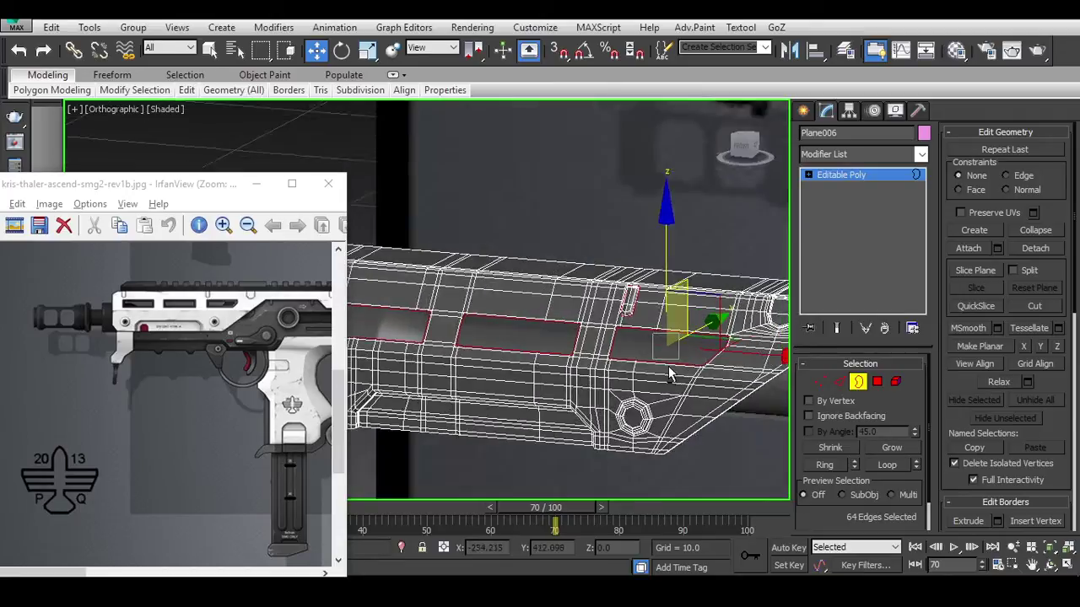
pyautogui.keyDown('alt'); pyautogui.click(722, 336); pyautogui.keyUp('alt')
pyautogui.scroll(-2, 574, 306)
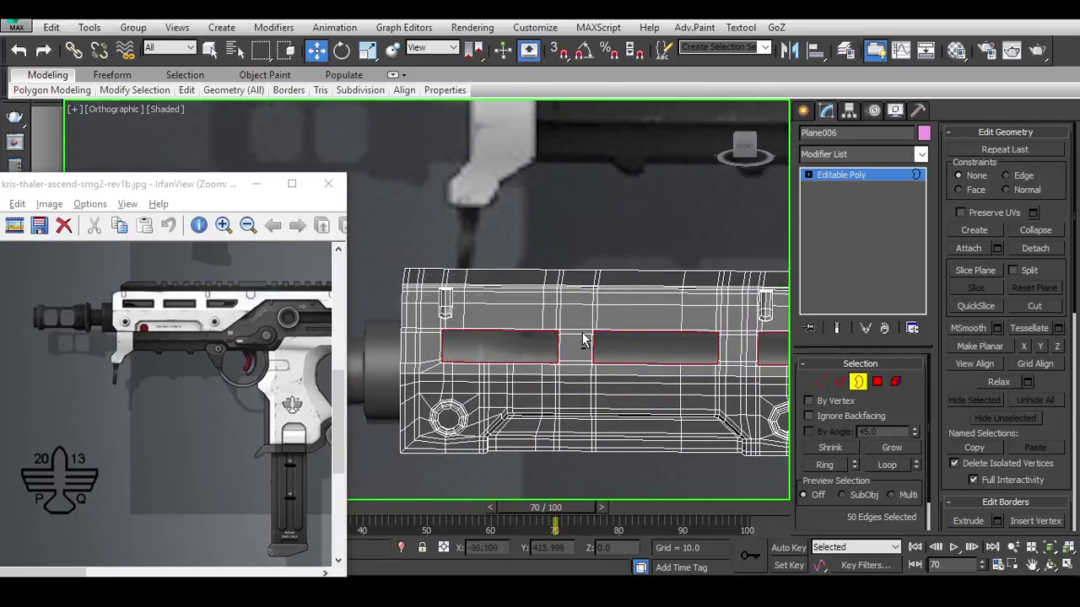
pyautogui.keyDown('alt'); pyautogui.moveTo(583, 337); pyautogui.dragTo(513, 340, button='middle'); pyautogui.keyUp('alt')
pyautogui.scroll(3, 687, 403)
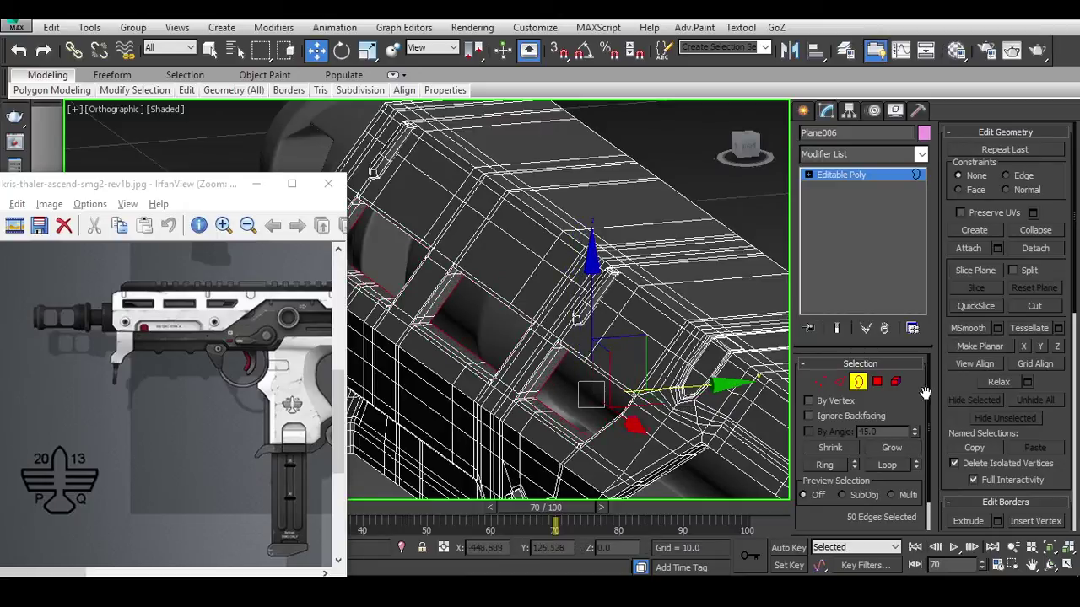
pyautogui.click(858, 386)
pyautogui.scroll(-2, 678, 163)
# Reselect the receiver, pan the reference to the grip area, and pick a vertex.
pyautogui.click(679, 162)
pyautogui.keyDown('alt'); pyautogui.moveTo(650, 203); pyautogui.dragTo(549, 388, button='middle'); pyautogui.keyUp('alt')
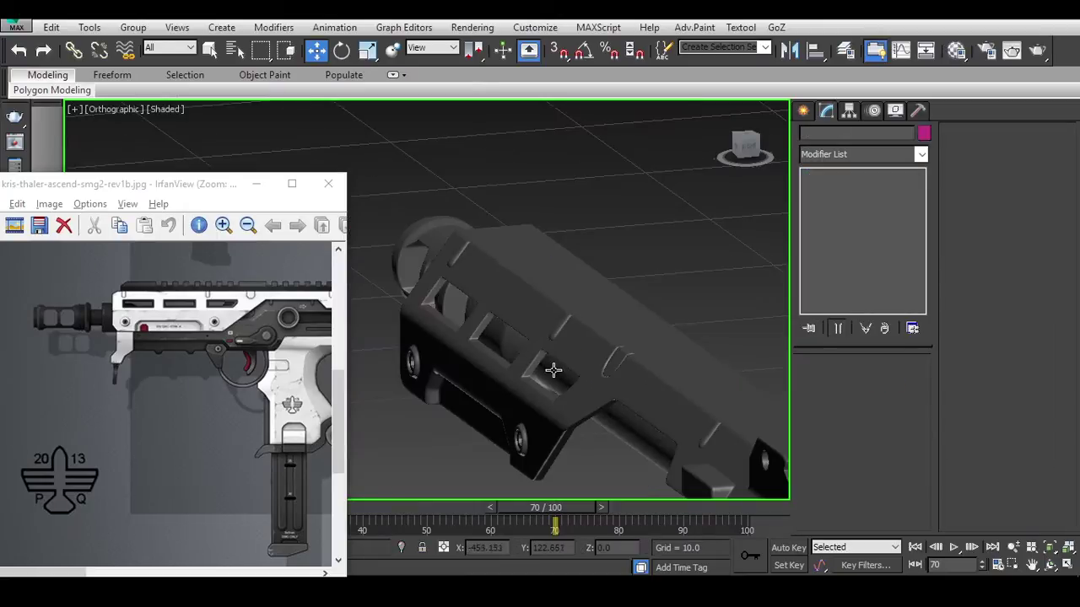
pyautogui.click(552, 413)
pyautogui.moveTo(211, 379); pyautogui.dragTo(106, 295)
pyautogui.scroll(-3, 550, 469)
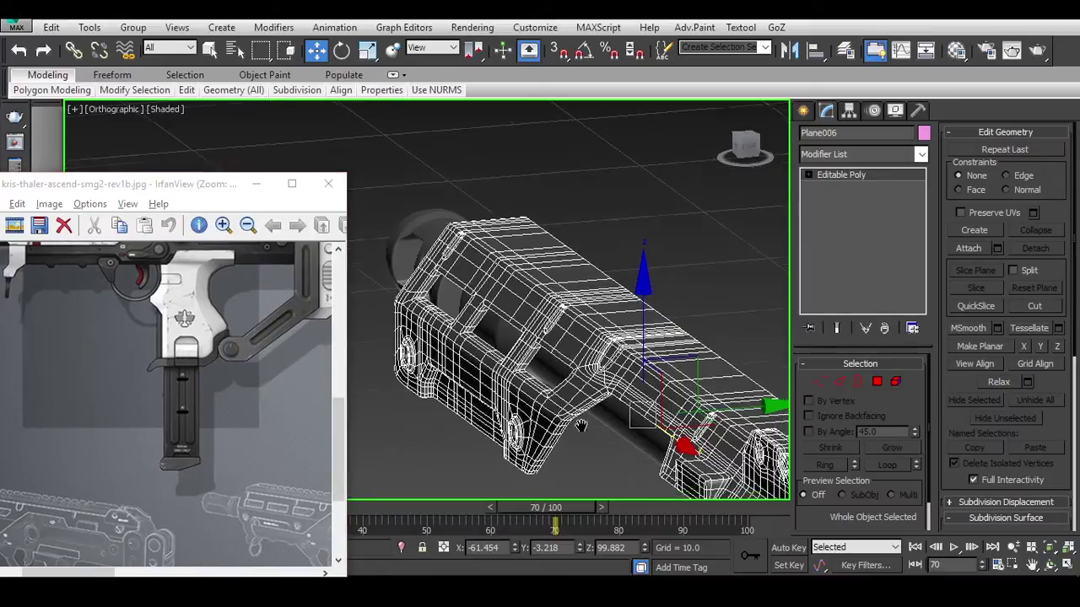
pyautogui.scroll(5, 550, 475)
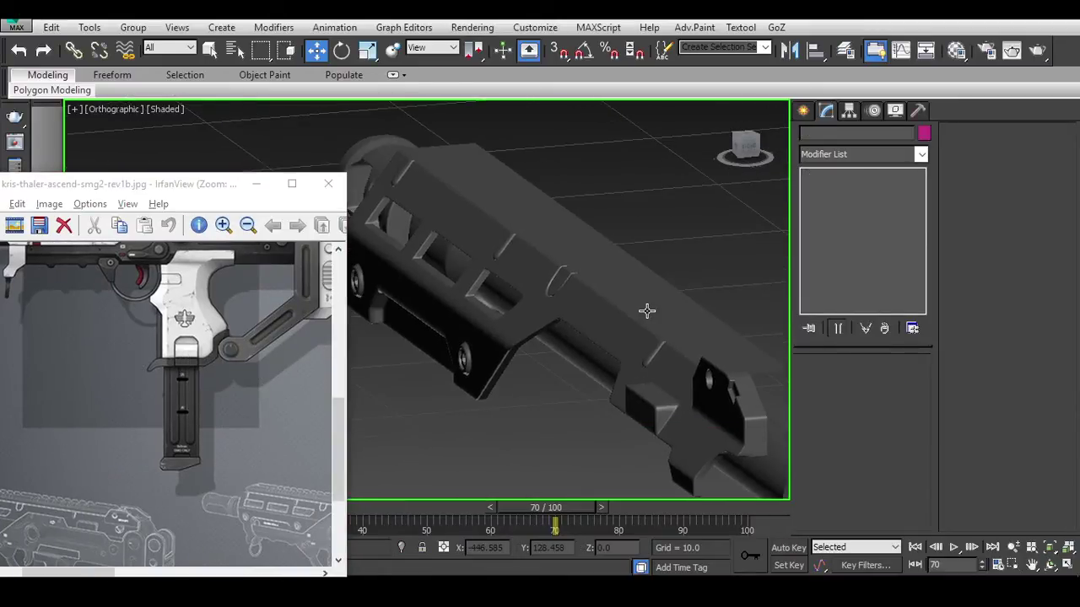
pyautogui.press('1')
pyautogui.click(673, 281)
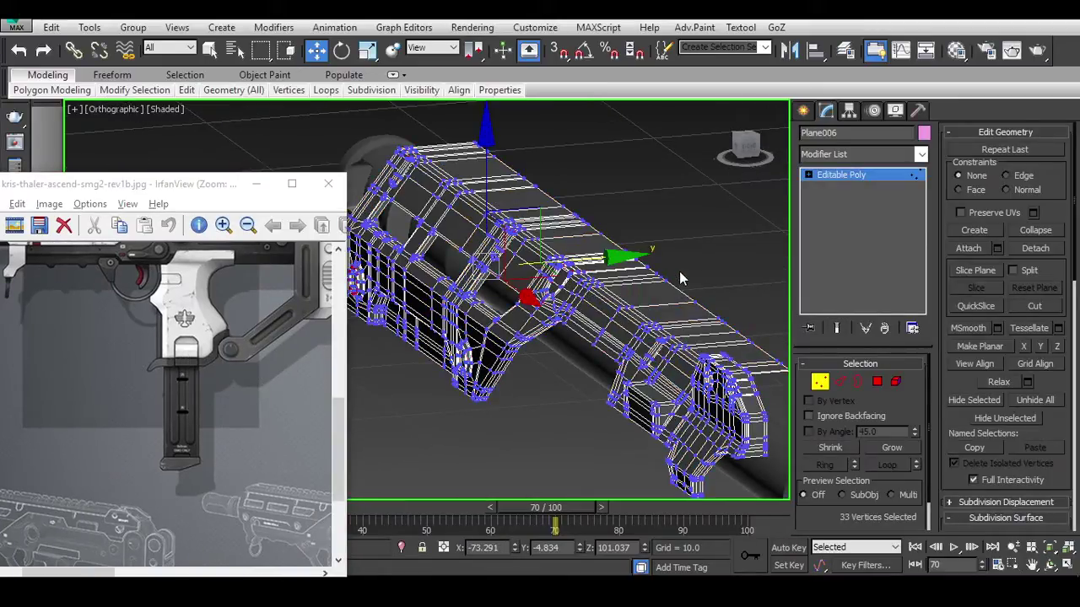
# Apply a Symmetry modifier to the receiver with Mirror Axis set to Z.
pyautogui.click(866, 154)
pyautogui.write('sym')
pyautogui.press('Return')
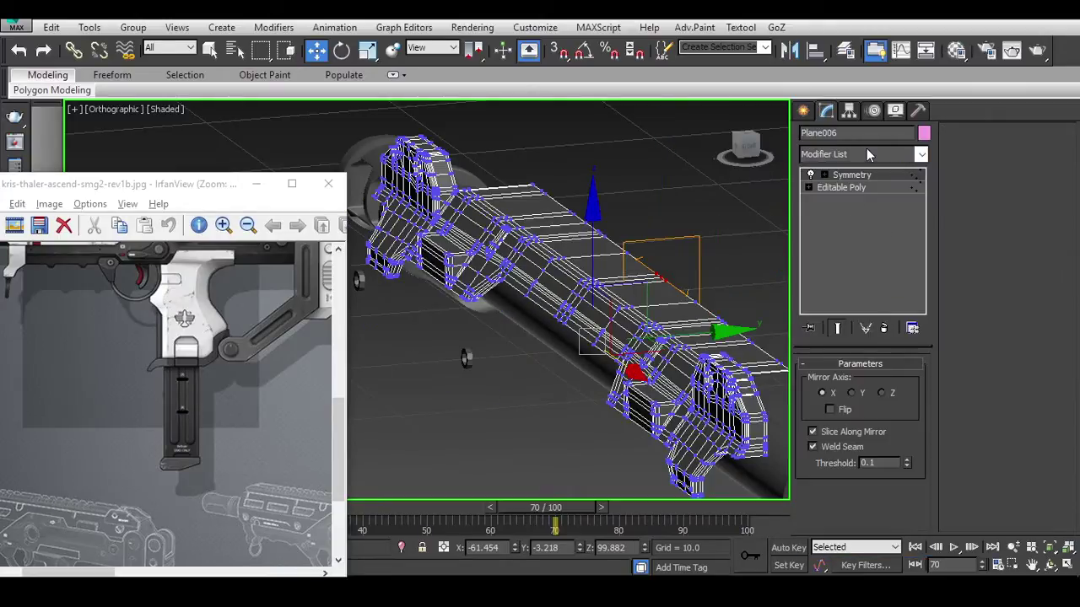
pyautogui.click(853, 393)
pyautogui.click(882, 393)
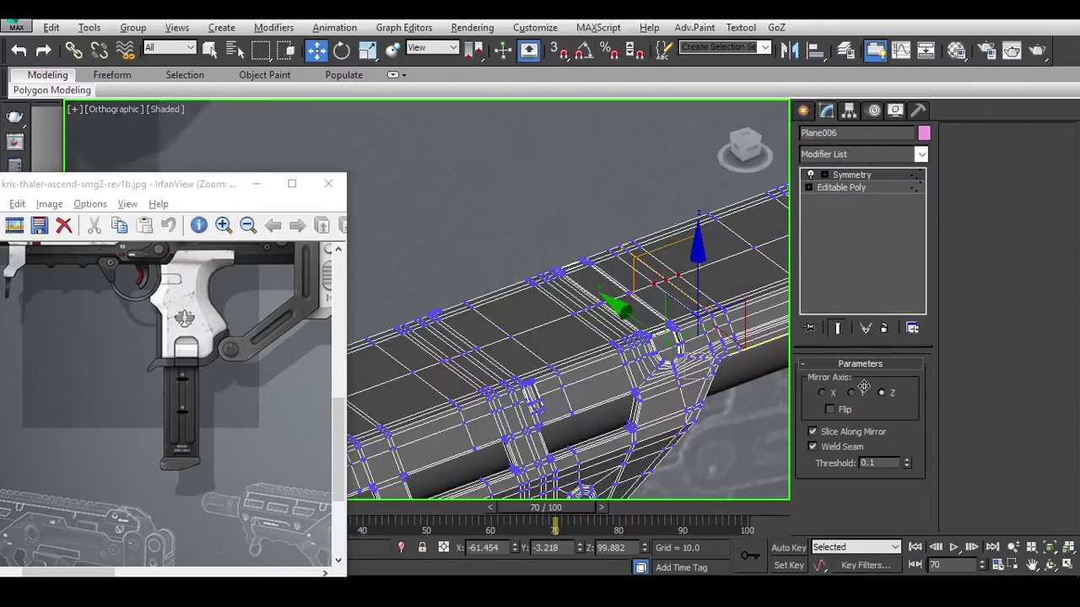
pyautogui.keyDown('alt'); pyautogui.moveTo(759, 375); pyautogui.dragTo(447, 340, button='middle'); pyautogui.keyUp('alt')
pyautogui.moveTo(194, 349); pyautogui.dragTo(236, 429)
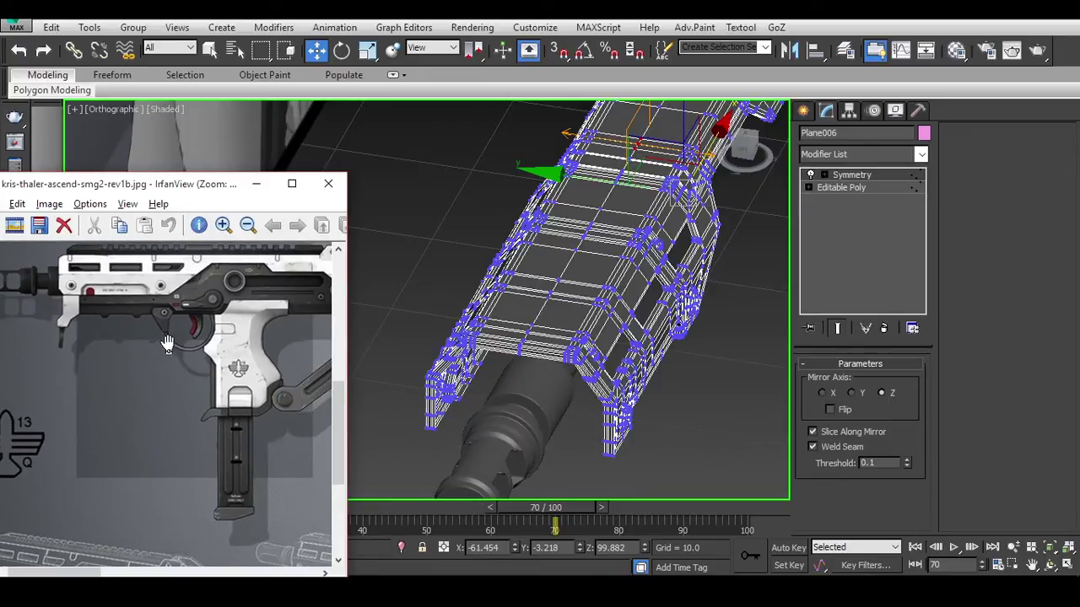
pyautogui.moveTo(168, 343); pyautogui.dragTo(199, 470)
pyautogui.moveTo(211, 312); pyautogui.dragTo(213, 390)
pyautogui.keyDown('alt'); pyautogui.moveTo(644, 338); pyautogui.dragTo(713, 359, button='middle'); pyautogui.keyUp('alt')
pyautogui.scroll(-2, 707, 368)
pyautogui.press('p')
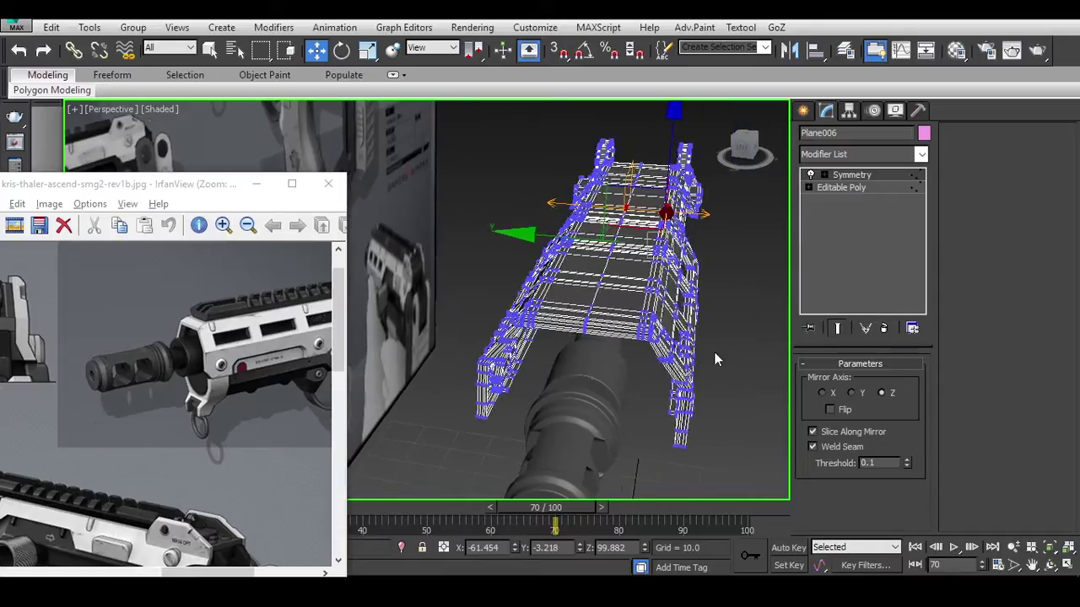
pyautogui.scroll(-3, 713, 352)
# Select the Symmetry Mirror sub-object and shift the mirror plane along X in Left view.
pyautogui.click(824, 175)
pyautogui.click(851, 187)
pyautogui.scroll(5, 644, 300)
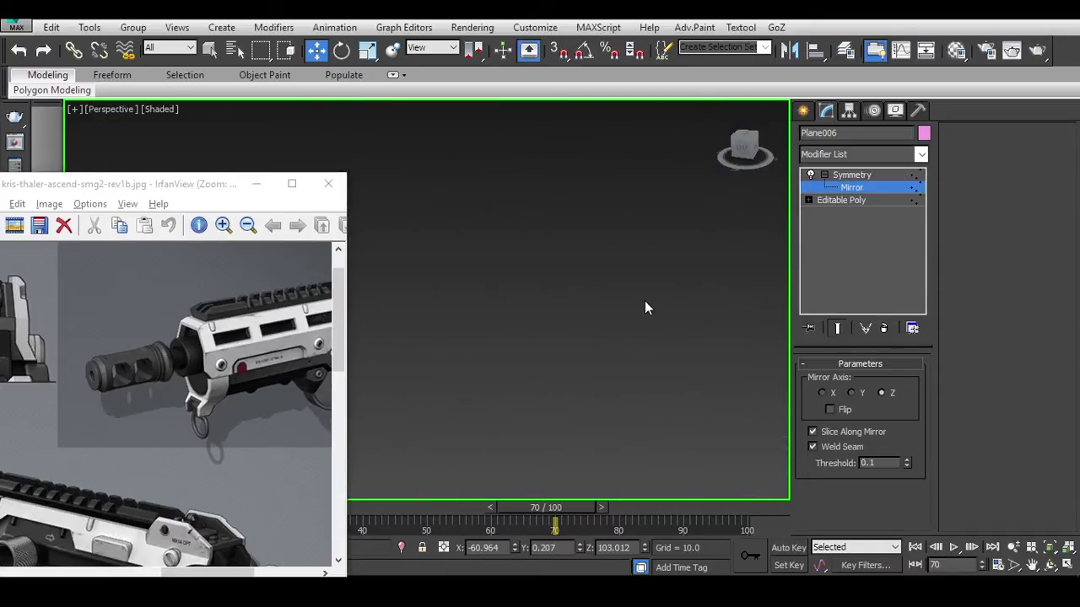
pyautogui.press('l')
pyautogui.scroll(3, 645, 301)
pyautogui.scroll(-3, 645, 300)
pyautogui.moveTo(636, 305); pyautogui.dragTo(692, 287, button='middle')
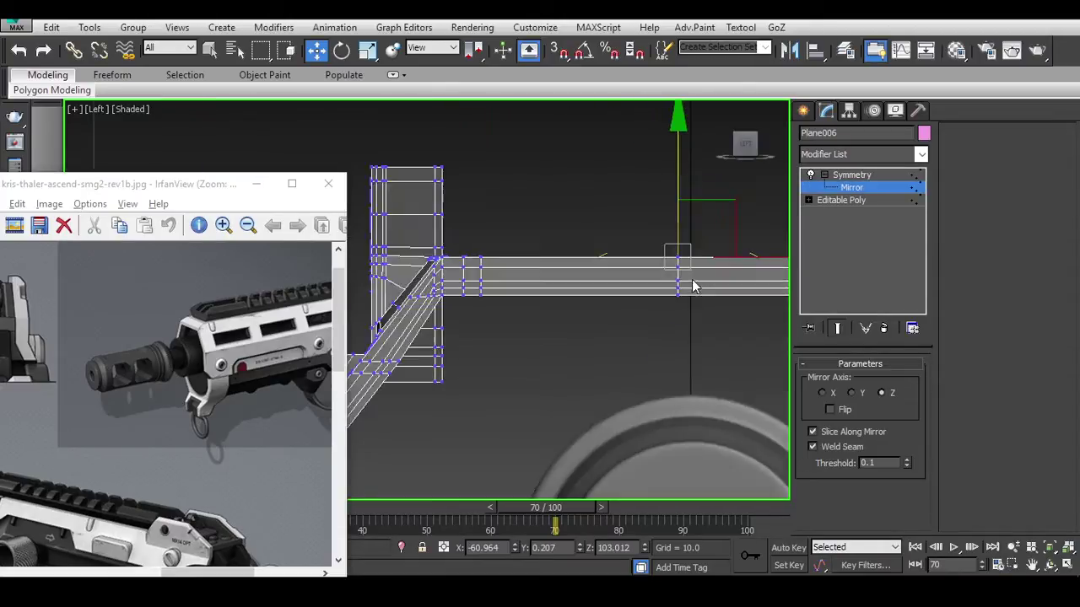
pyautogui.scroll(-6, 622, 247)
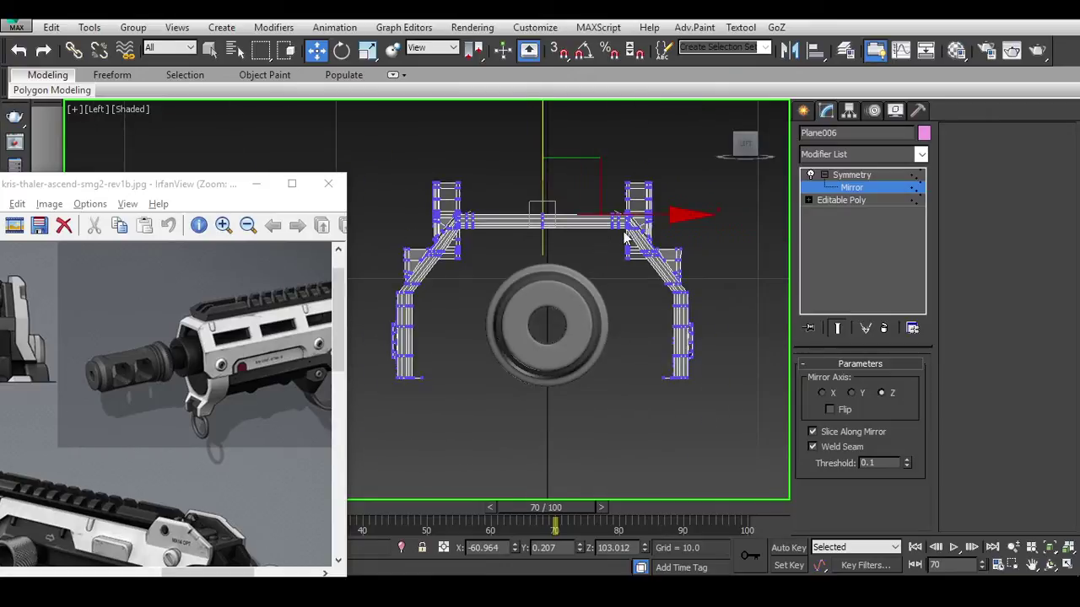
pyautogui.moveTo(647, 216); pyautogui.dragTo(667, 216)
pyautogui.scroll(-10, 168, 464)
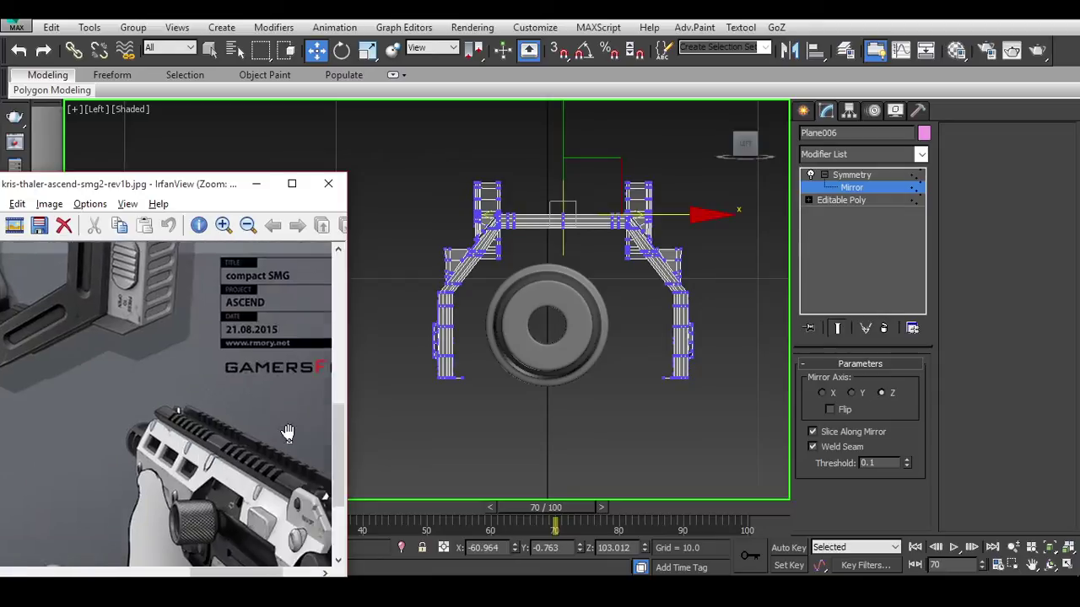
pyautogui.keyDown('alt'); pyautogui.moveTo(405, 396); pyautogui.dragTo(492, 394, button='middle'); pyautogui.keyUp('alt')
pyautogui.press('p')
pyautogui.scroll(-6, 506, 372)
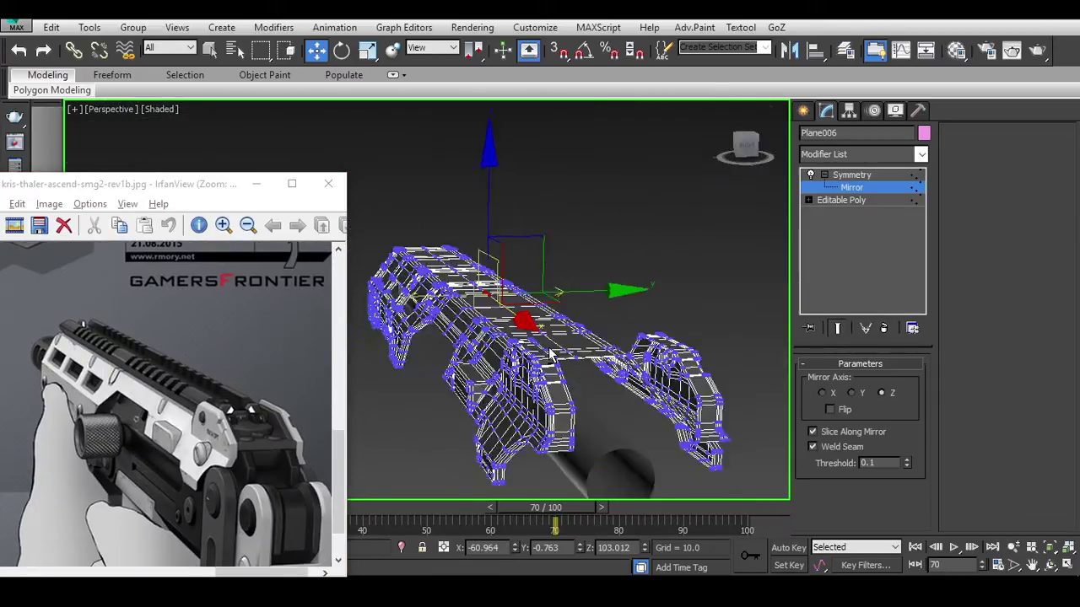
pyautogui.keyDown('alt'); pyautogui.moveTo(520, 334); pyautogui.dragTo(581, 312, button='middle'); pyautogui.keyUp('alt')
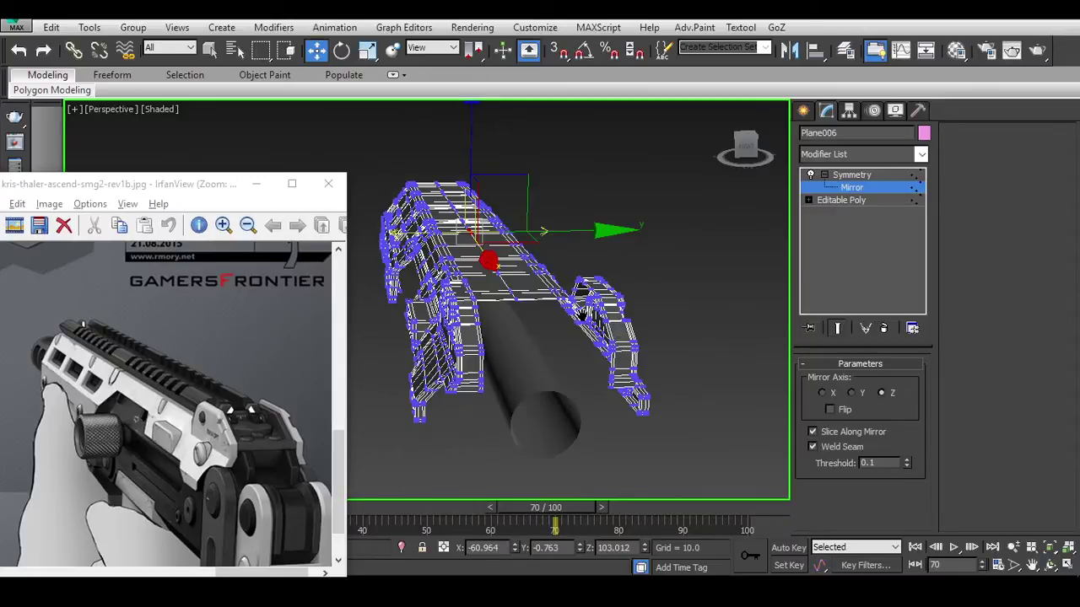
# Check the base Editable Poly level, return to Symmetry, and reselect the receiver.
pyautogui.click(854, 201)
pyautogui.click(851, 174)
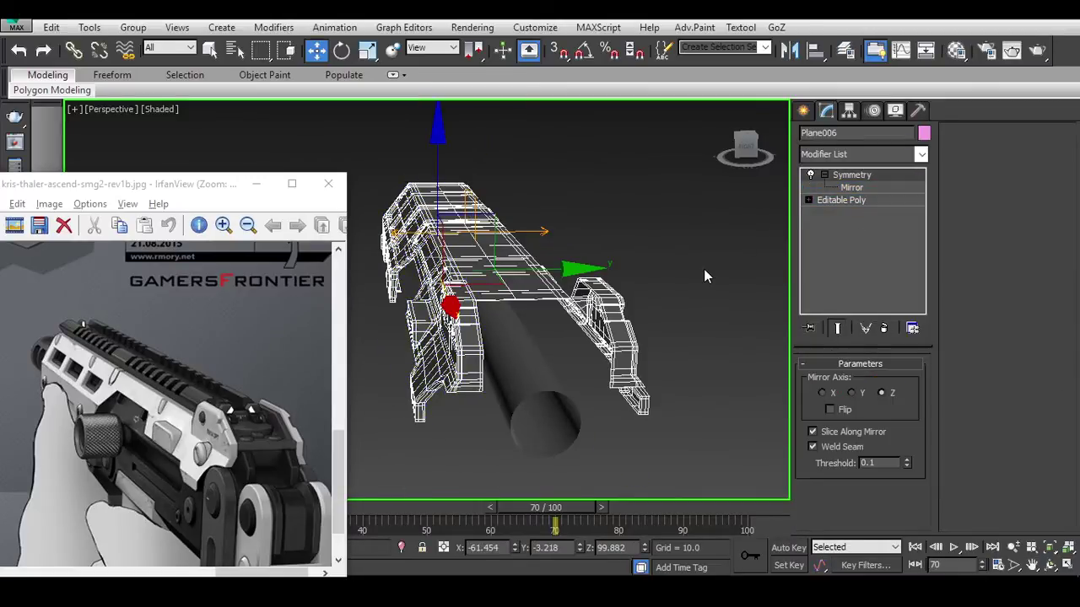
pyautogui.click(704, 269)
pyautogui.click(532, 271)
pyautogui.keyDown('alt'); pyautogui.moveTo(606, 334); pyautogui.dragTo(597, 317, button='middle'); pyautogui.keyUp('alt')
pyautogui.click(110, 109)
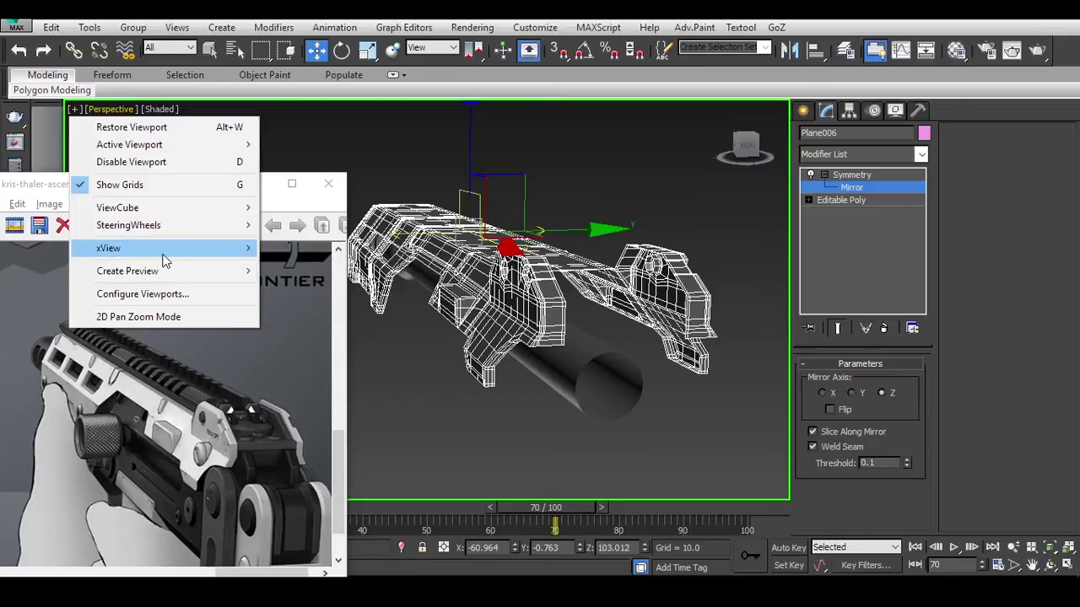
# Turn off Display Selected With Edged Faces in the Shaded viewport menu.
pyautogui.moveTo(164, 258)
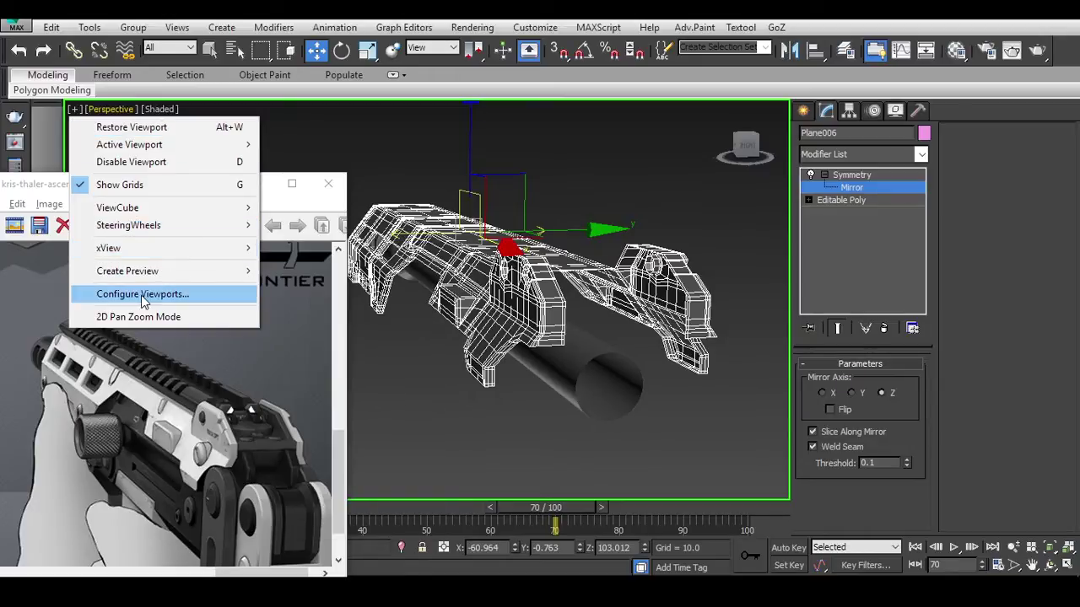
pyautogui.moveTo(148, 278)
pyautogui.click(160, 108)
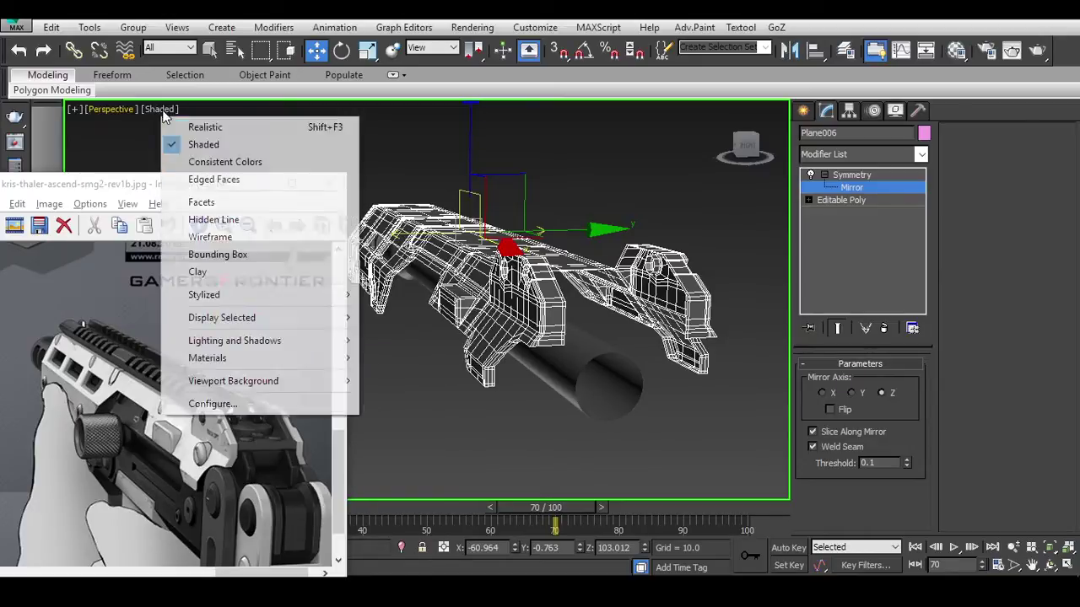
pyautogui.moveTo(222, 317)
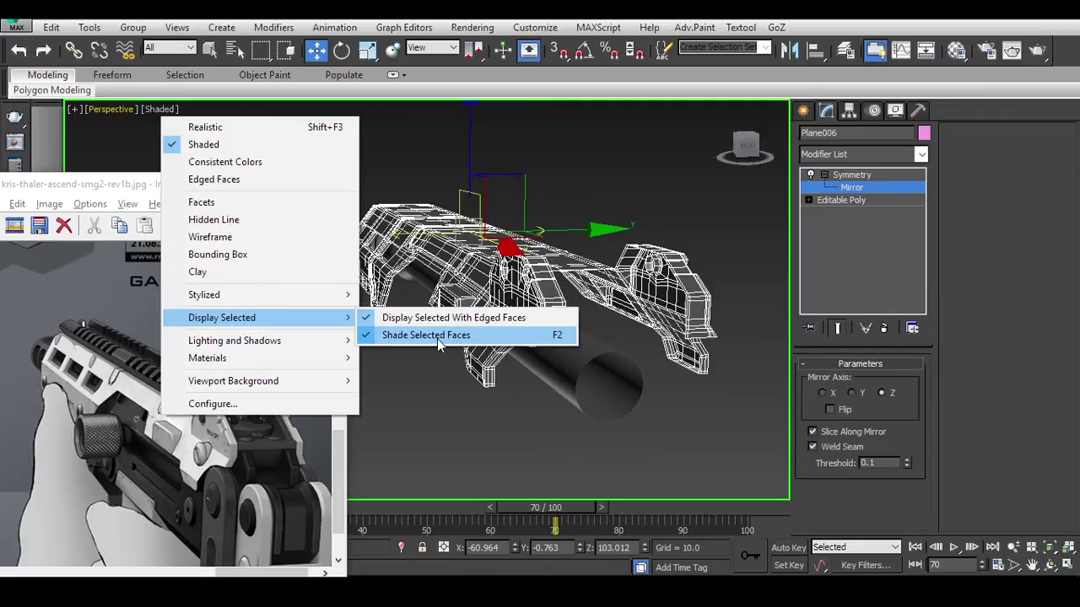
pyautogui.click(448, 321)
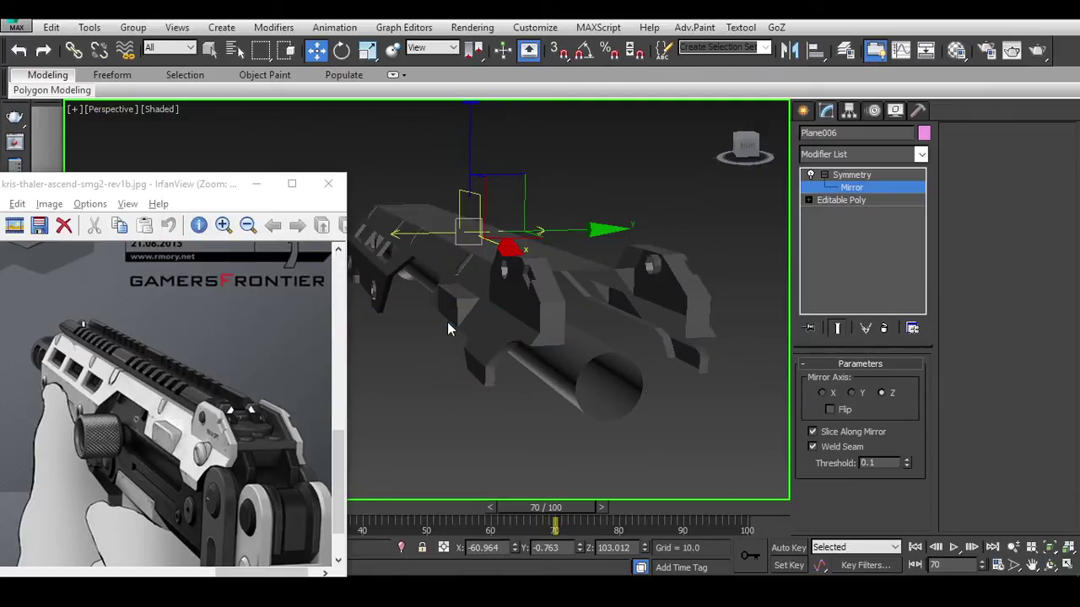
# Nudge the Symmetry mirror plane slightly along Y.
pyautogui.keyDown('alt'); pyautogui.moveTo(447, 316); pyautogui.dragTo(599, 251, button='middle'); pyautogui.keyUp('alt')
pyautogui.moveTo(584, 241); pyautogui.dragTo(581, 241)
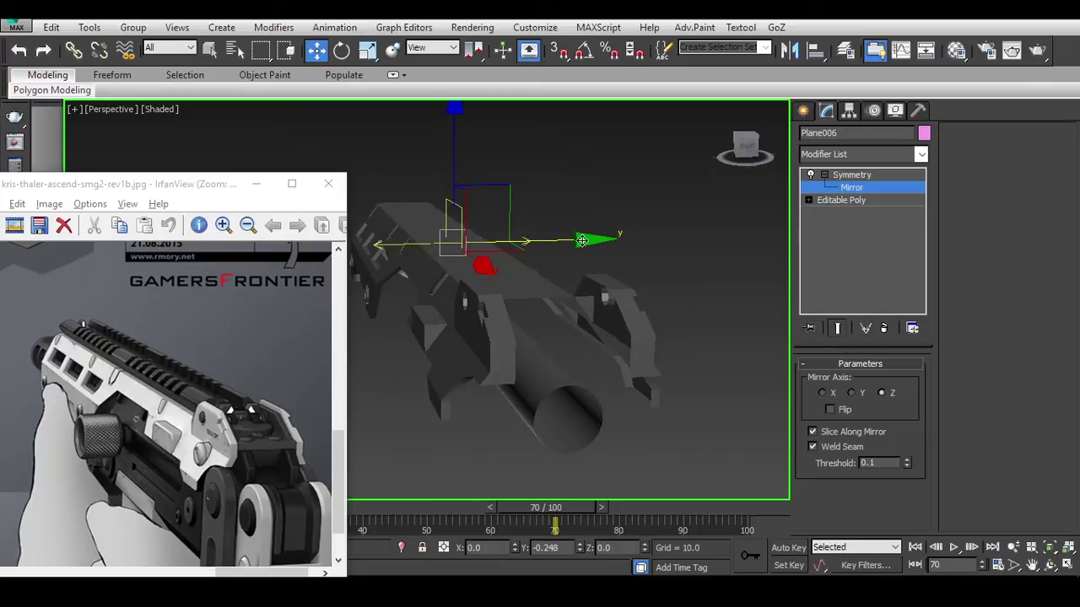
pyautogui.keyDown('alt'); pyautogui.moveTo(615, 295); pyautogui.dragTo(763, 266, button='middle'); pyautogui.keyUp('alt')
# Drop to the Editable Poly level and show edged faces with F4.
pyautogui.click(899, 200)
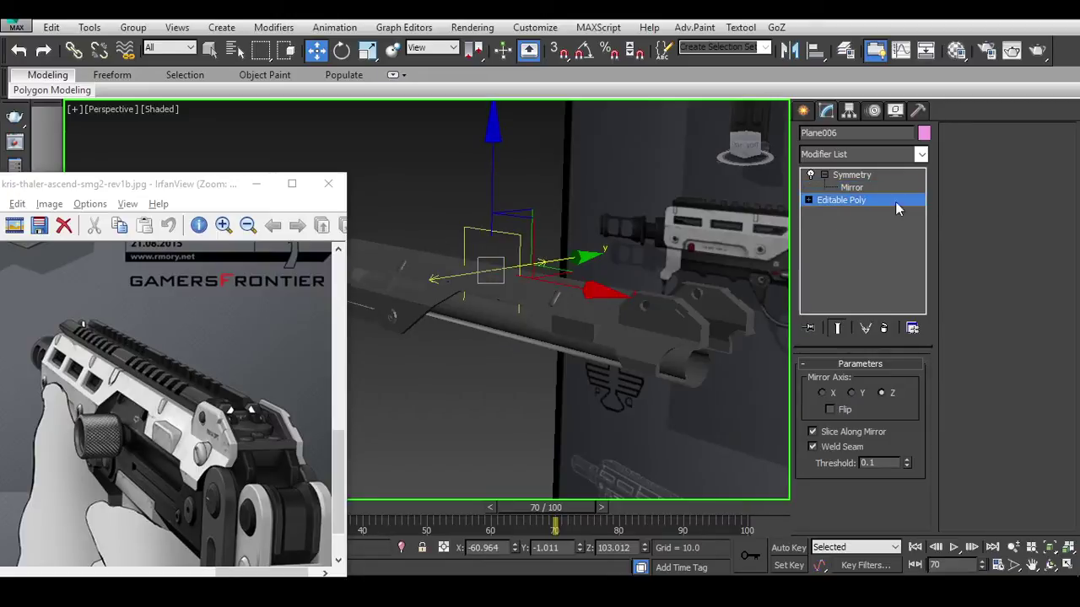
pyautogui.keyDown('alt'); pyautogui.moveTo(641, 278); pyautogui.dragTo(539, 287, button='middle'); pyautogui.keyUp('alt')
pyautogui.scroll(5, 486, 269)
pyautogui.scroll(-5, 486, 269)
pyautogui.press('F4')
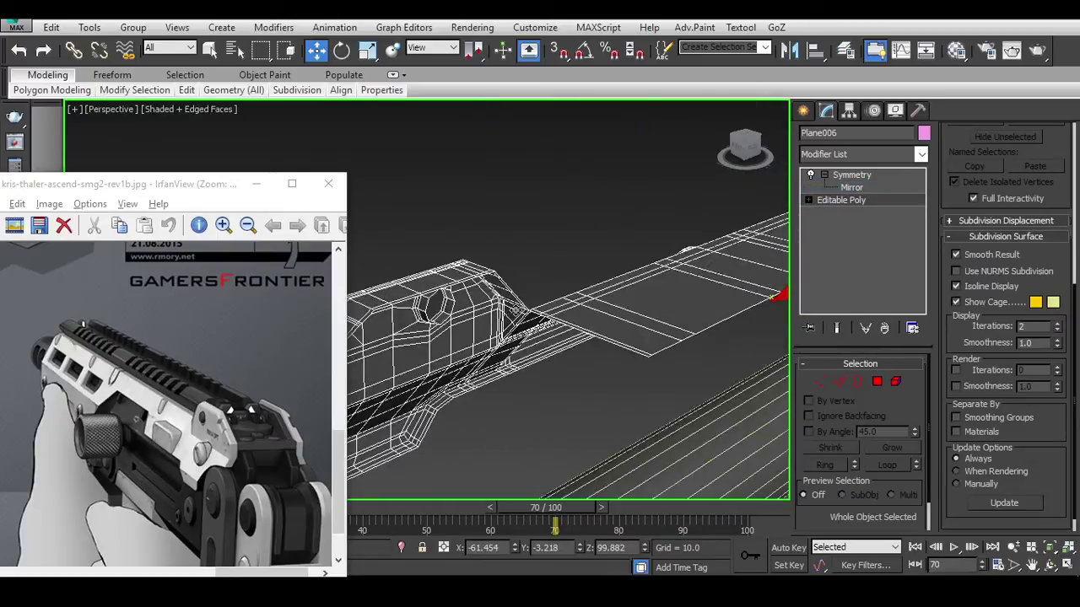
pyautogui.press('3')
pyautogui.keyDown('alt'); pyautogui.moveTo(554, 286); pyautogui.dragTo(466, 228, button='middle'); pyautogui.keyUp('alt')
# In Edge mode, select the edge loop along the receiver's top ridge.
pyautogui.press('2')
pyautogui.keyDown('alt'); pyautogui.moveTo(516, 267); pyautogui.dragTo(548, 312, button='middle'); pyautogui.keyUp('alt')
pyautogui.scroll(-5, 538, 298)
pyautogui.scroll(5, 675, 255)
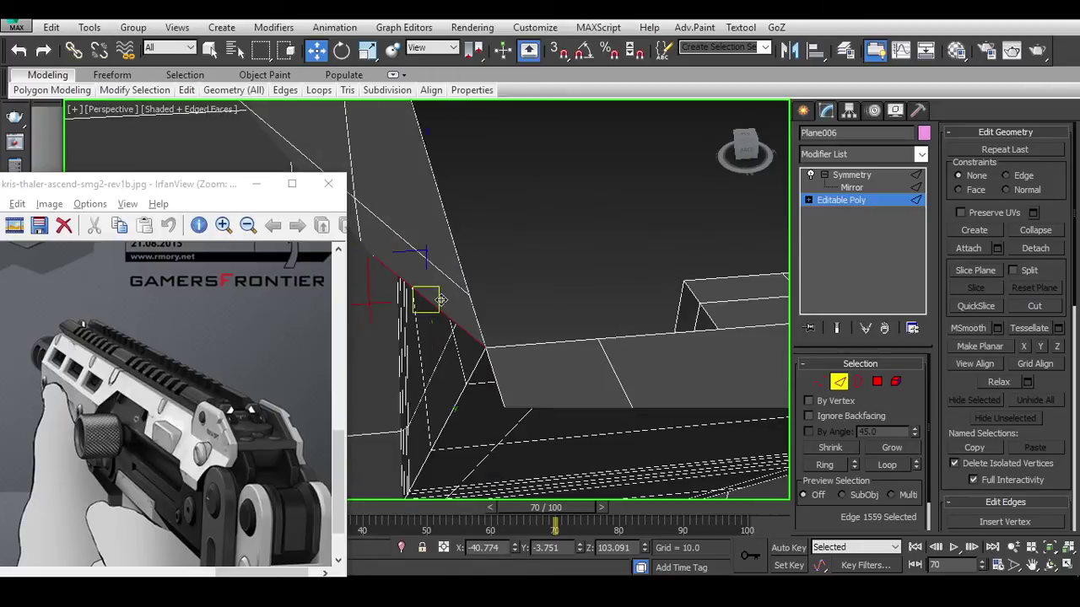
pyautogui.moveTo(489, 333); pyautogui.dragTo(675, 289, button='middle')
pyautogui.scroll(-3, 604, 339)
pyautogui.doubleClick(606, 302)
pyautogui.scroll(5, 606, 302)
pyautogui.scroll(-5, 571, 284)
pyautogui.scroll(5, 718, 308)
pyautogui.scroll(-4, 666, 308)
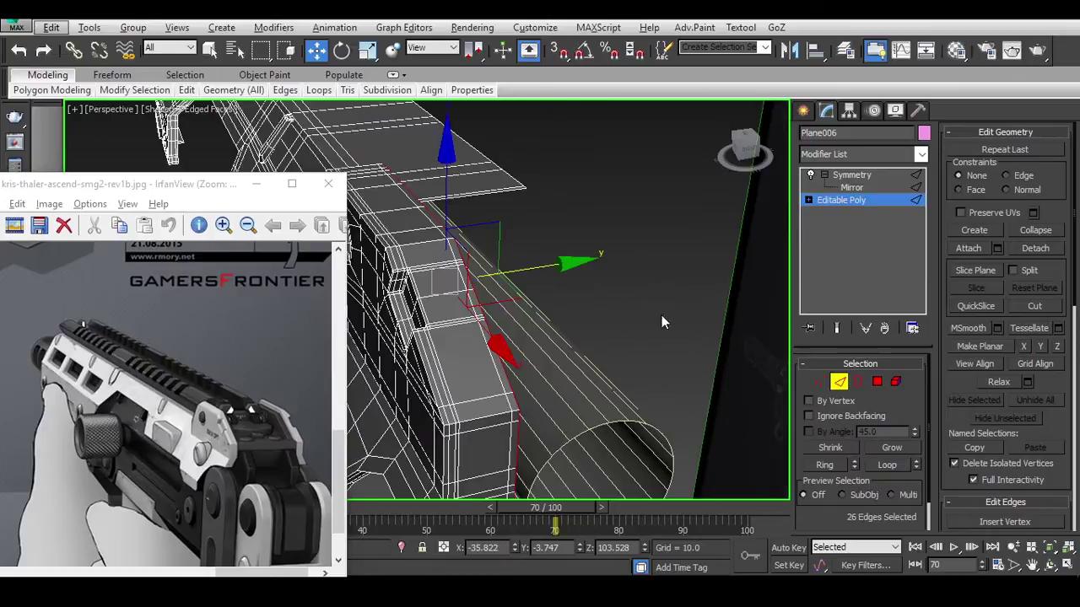
# Minimize the reference image window and orbit around the receiver's rear corner.
pyautogui.click(255, 183)
pyautogui.scroll(4, 592, 342)
pyautogui.scroll(-4, 592, 342)
pyautogui.scroll(4, 581, 342)
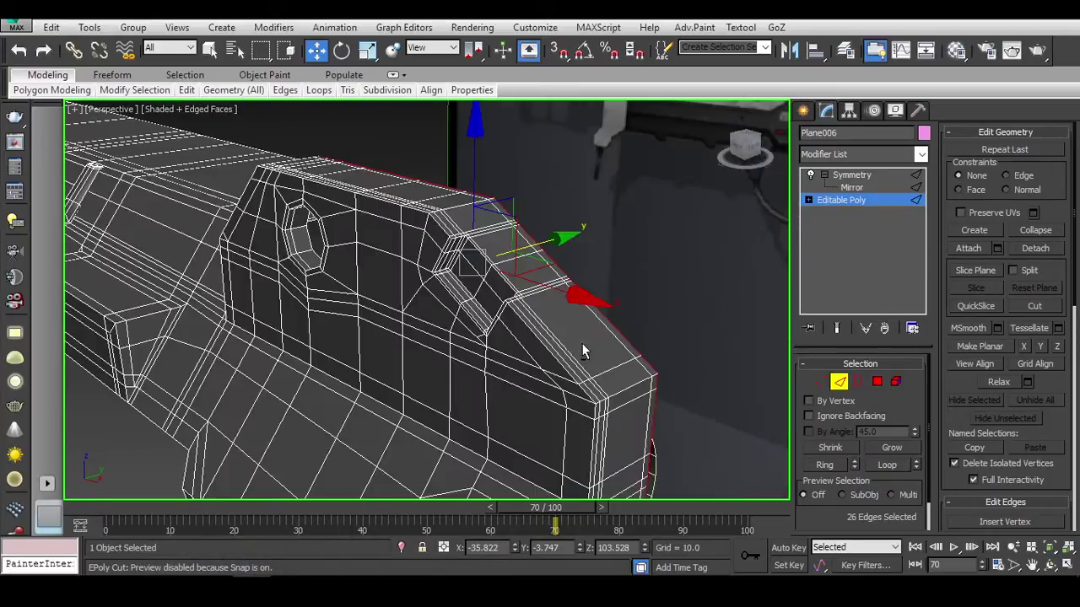
pyautogui.moveTo(581, 343); pyautogui.dragTo(582, 301, button='middle')
pyautogui.scroll(3, 628, 390)
pyautogui.scroll(-3, 628, 343)
pyautogui.scroll(3, 628, 342)
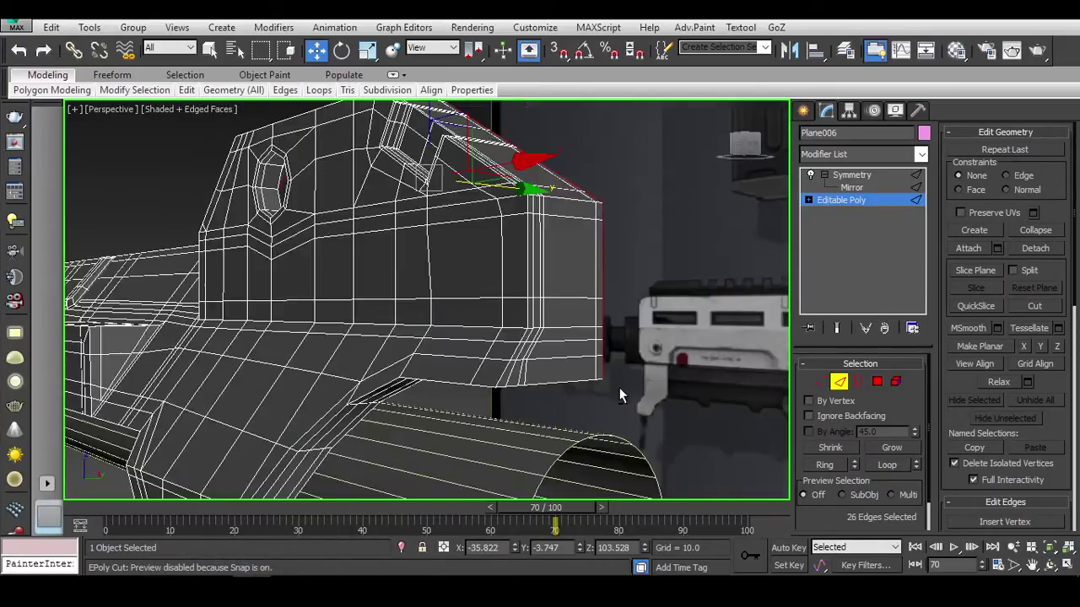
pyautogui.keyDown('alt'); pyautogui.moveTo(638, 292); pyautogui.dragTo(413, 231, button='middle'); pyautogui.keyUp('alt')
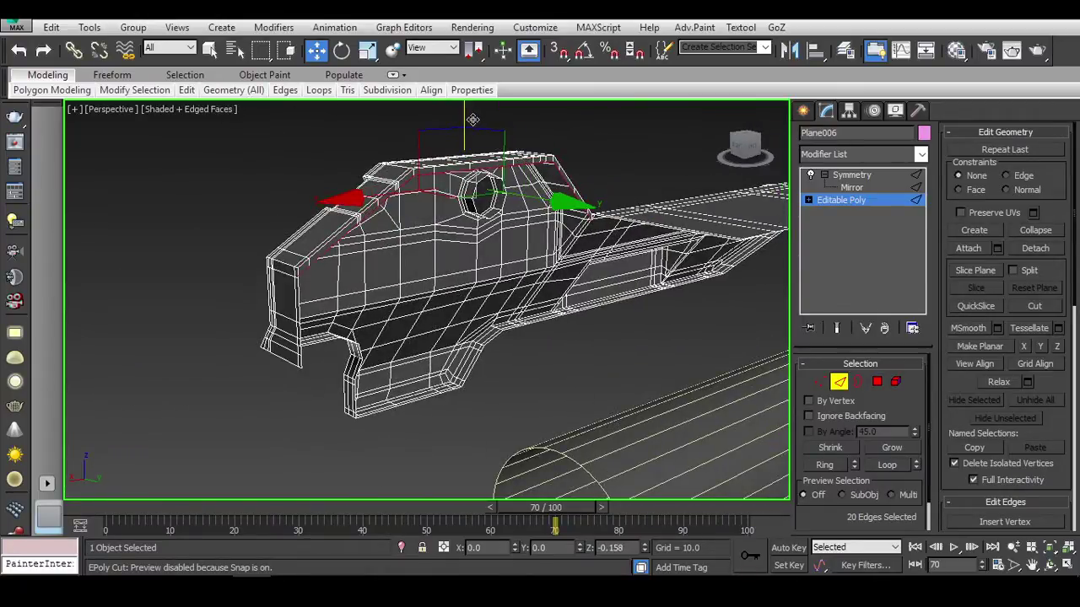
pyautogui.keyDown('alt'); pyautogui.moveTo(500, 179); pyautogui.dragTo(588, 256, button='middle'); pyautogui.keyUp('alt')
pyautogui.scroll(6, 587, 295)
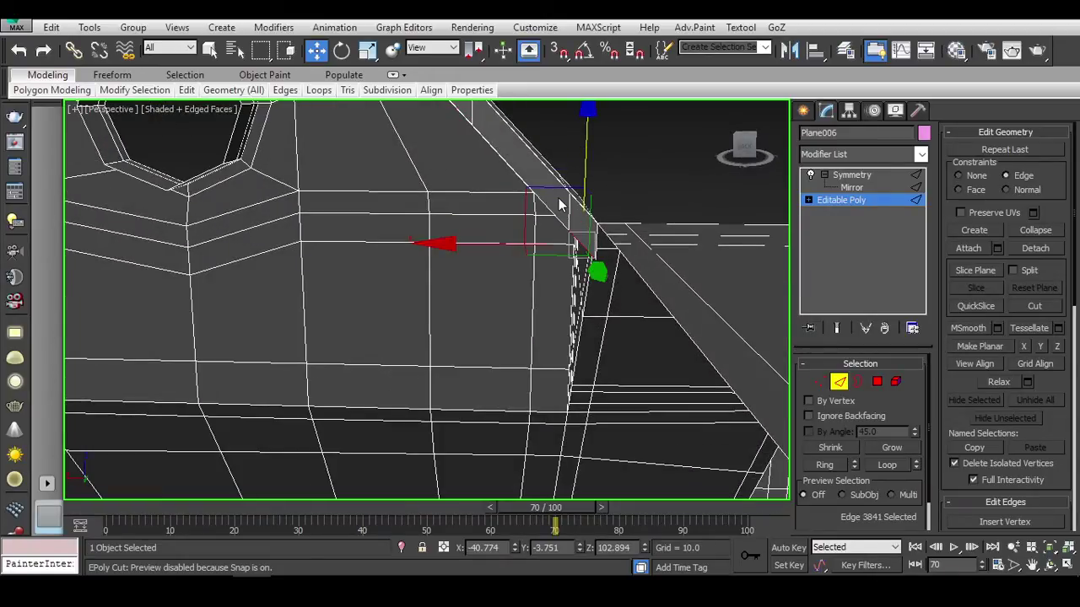
pyautogui.scroll(-5, 528, 168)
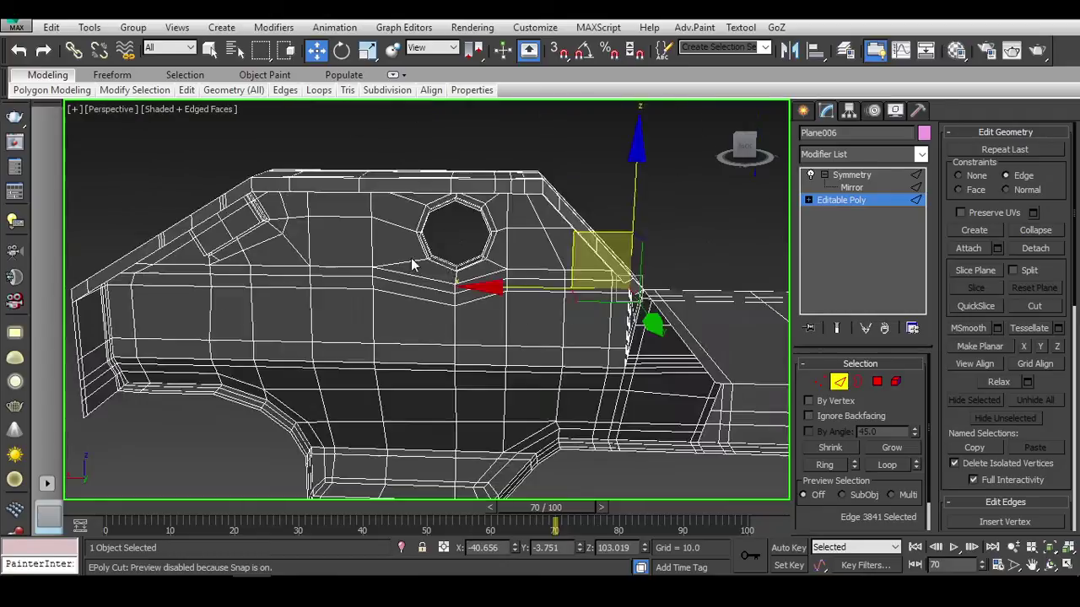
pyautogui.keyDown('alt'); pyautogui.moveTo(528, 168); pyautogui.dragTo(337, 253, button='middle'); pyautogui.keyUp('alt')
pyautogui.scroll(5, 266, 295)
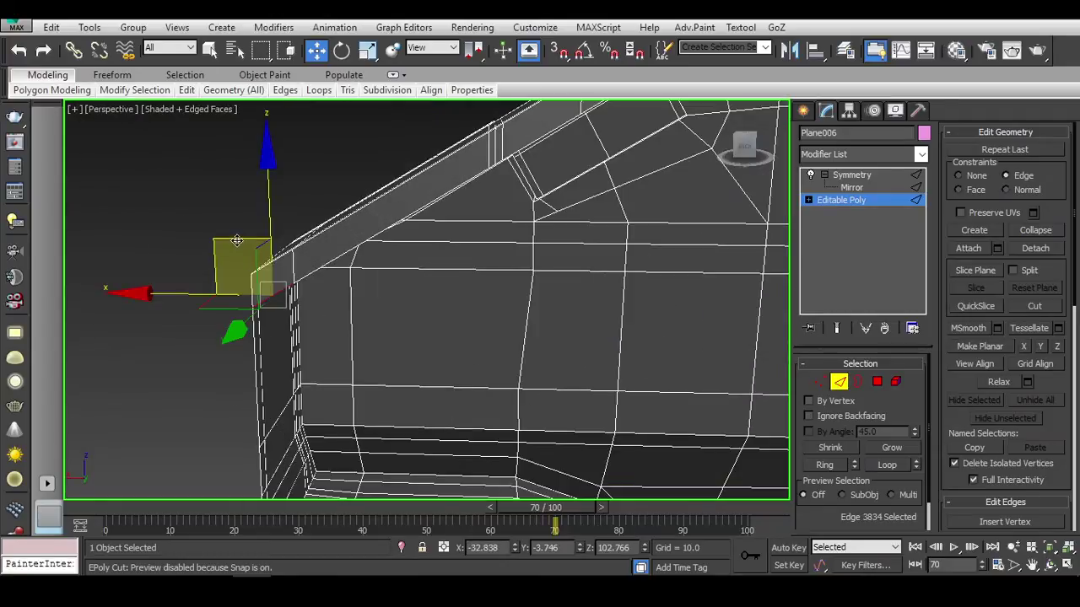
pyautogui.keyDown('alt'); pyautogui.moveTo(264, 226); pyautogui.dragTo(355, 299, button='middle'); pyautogui.keyUp('alt')
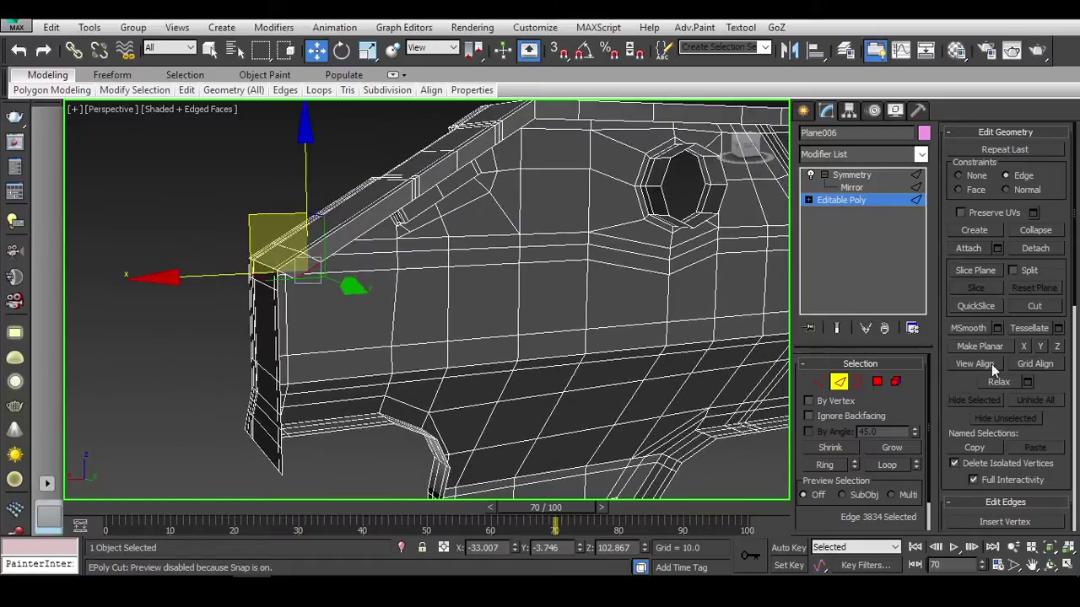
# Move the 20-edge loop down, scale it flat on Z, then lower it further.
pyautogui.press('2')
pyautogui.keyDown('alt'); pyautogui.moveTo(447, 179); pyautogui.dragTo(554, 216, button='middle'); pyautogui.keyUp('alt')
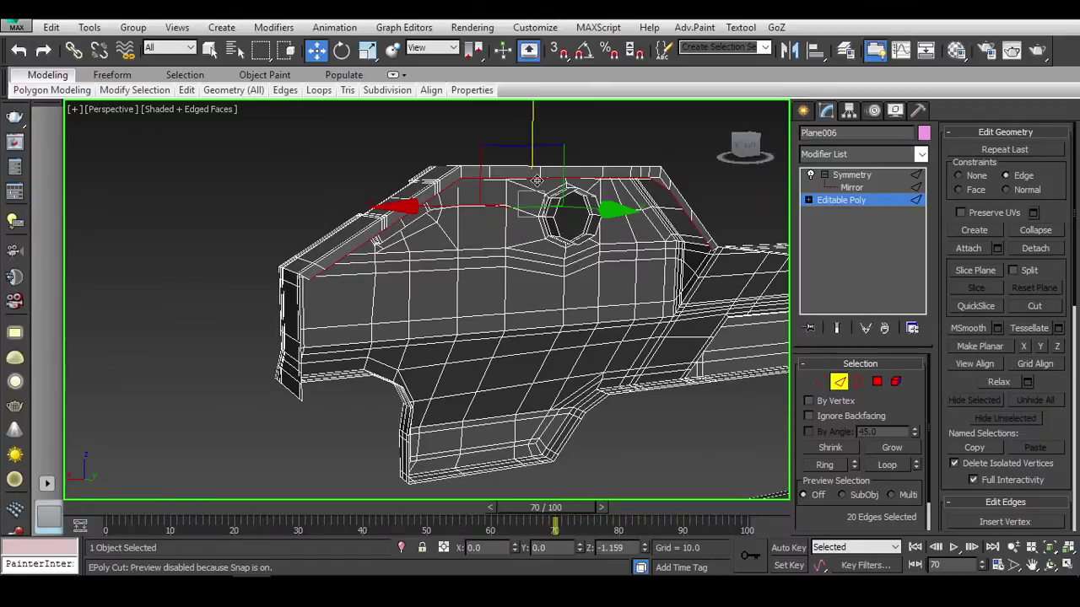
pyautogui.moveTo(537, 127); pyautogui.dragTo(546, 220)
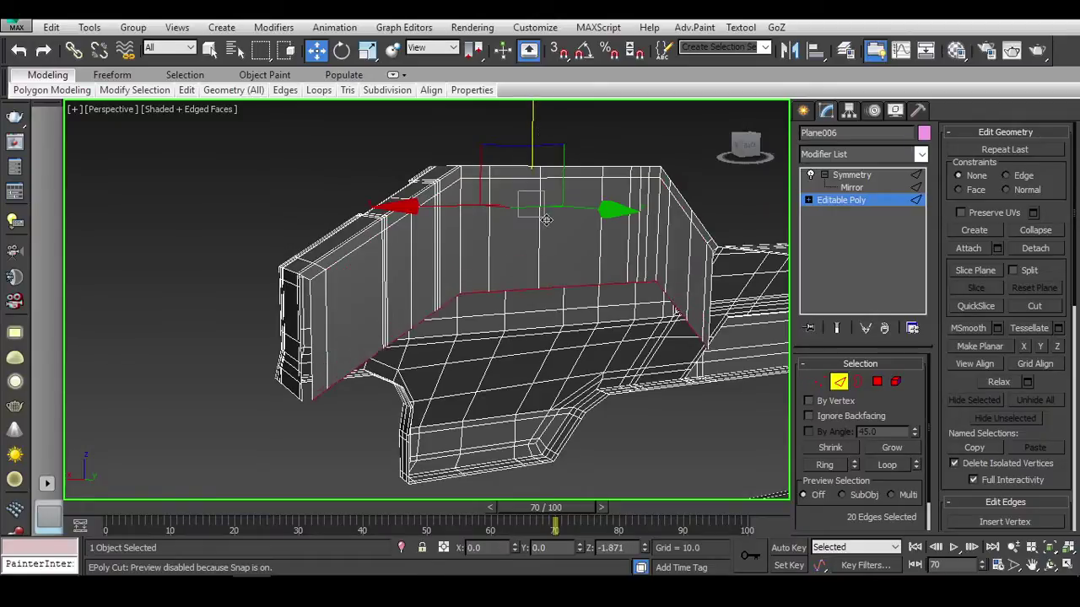
pyautogui.press('e')
pyautogui.press('r')
pyautogui.moveTo(579, 547); pyautogui.dragTo(571, 557)
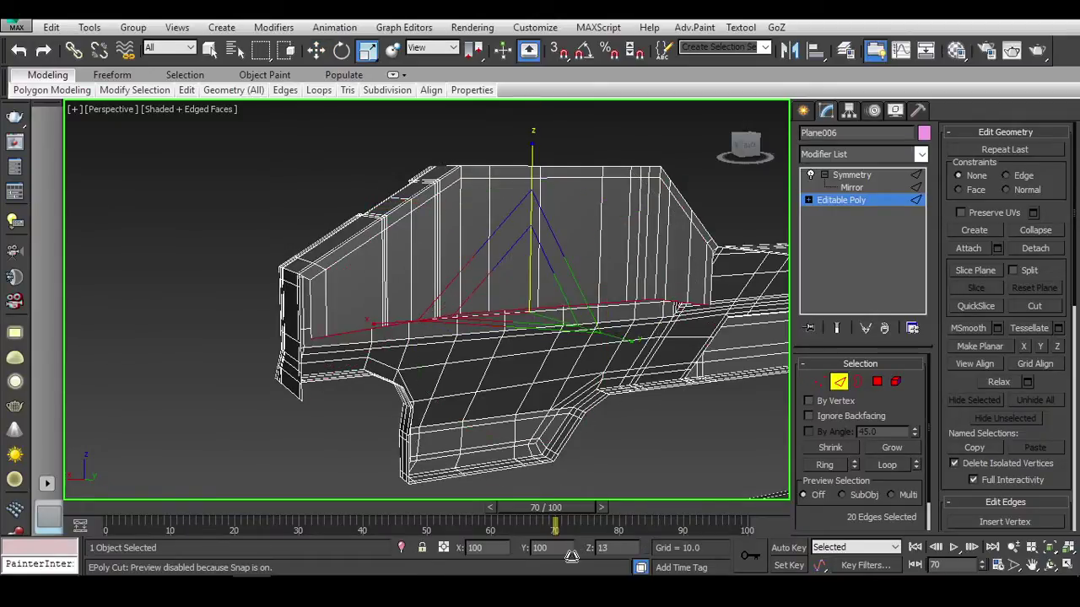
pyautogui.press('w')
pyautogui.moveTo(541, 196); pyautogui.dragTo(550, 236)
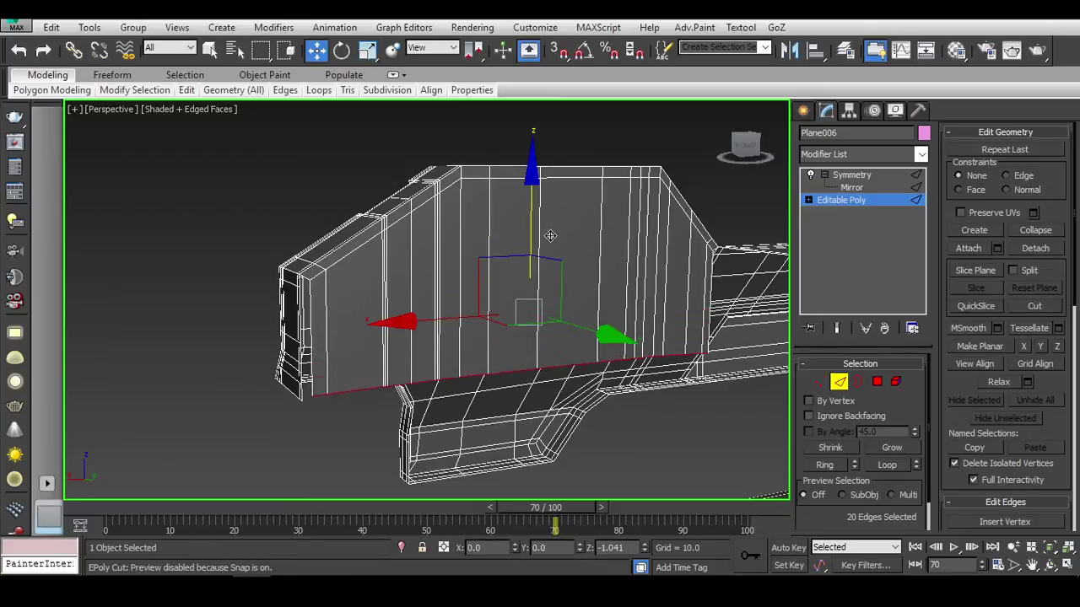
# Inspect the left end, undoing a stray single-edge pick to restore the 20-edge loop.
pyautogui.keyDown('alt'); pyautogui.moveTo(550, 241); pyautogui.dragTo(470, 244, button='middle'); pyautogui.keyUp('alt')
pyautogui.scroll(3, 337, 278)
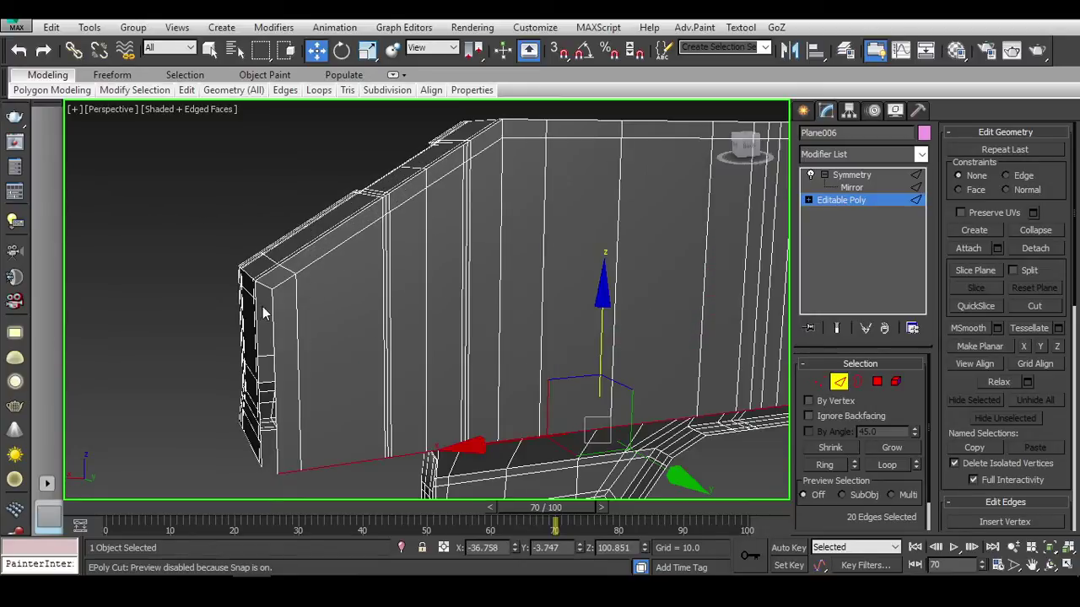
pyautogui.click(270, 311)
pyautogui.keyDown('alt'); pyautogui.moveTo(270, 310); pyautogui.dragTo(329, 320, button='middle'); pyautogui.keyUp('alt')
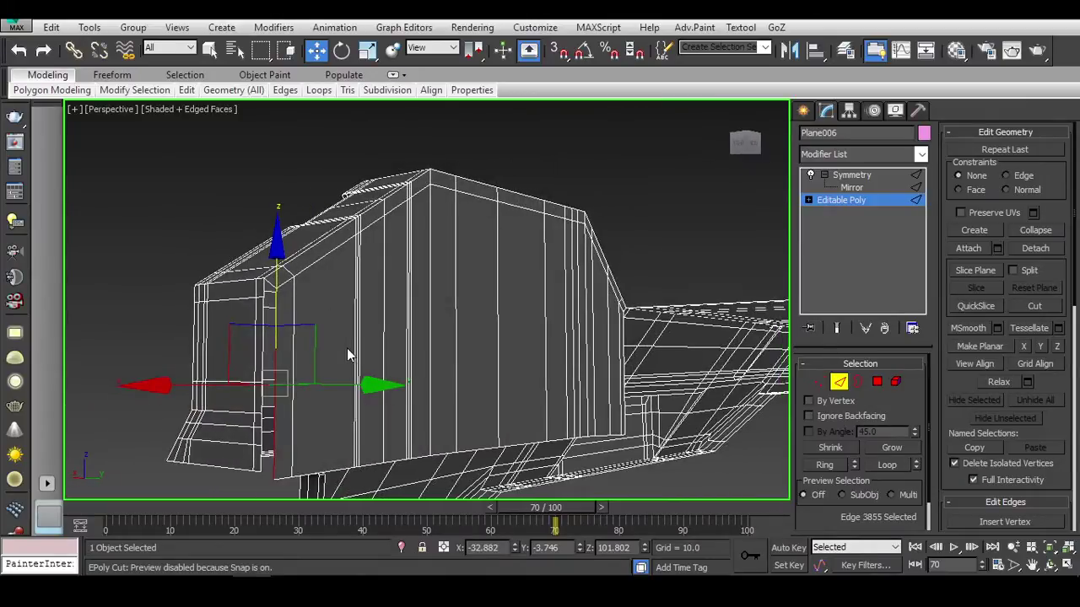
pyautogui.hotkey('ctrl', 'z')
pyautogui.keyDown('alt'); pyautogui.moveTo(325, 470); pyautogui.dragTo(432, 402, button='middle'); pyautogui.keyUp('alt')
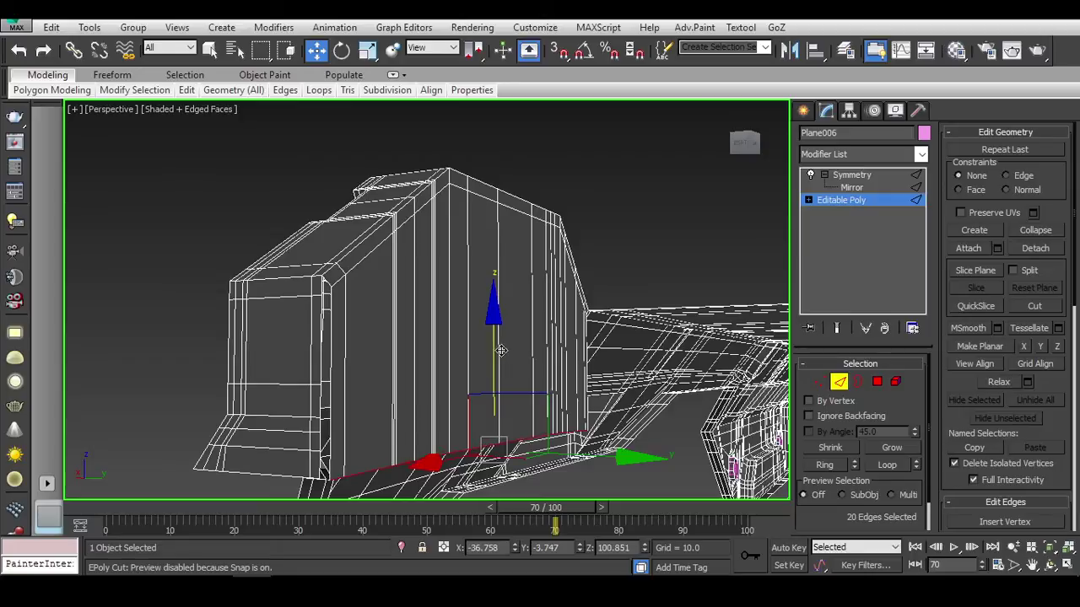
pyautogui.scroll(5, 363, 354)
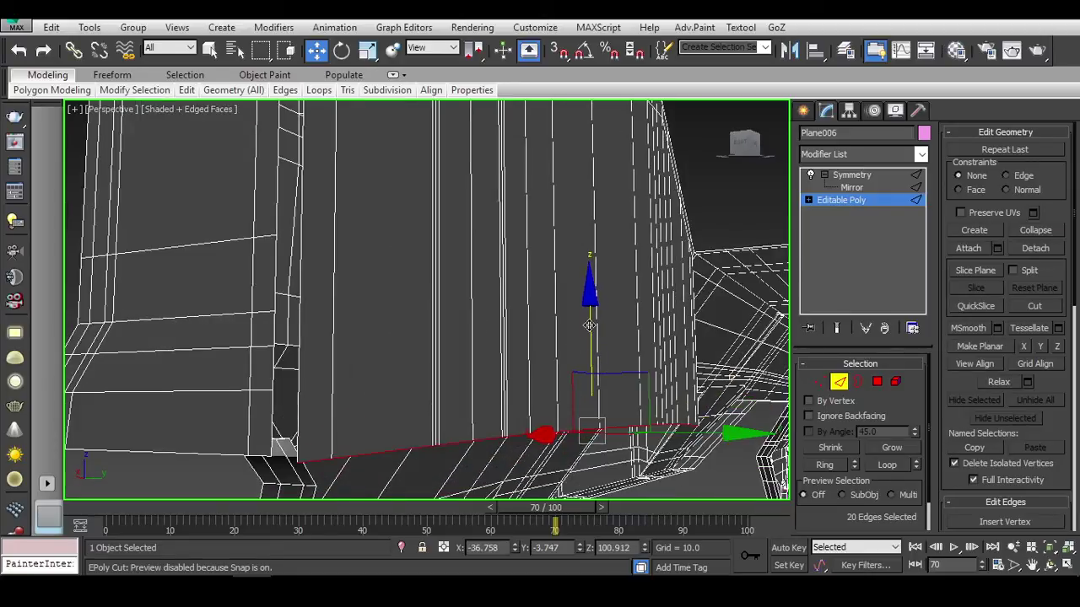
# Cut a new edge across the receiver's front face.
pyautogui.hotkey('alt', 'c')
pyautogui.click(648, 375)
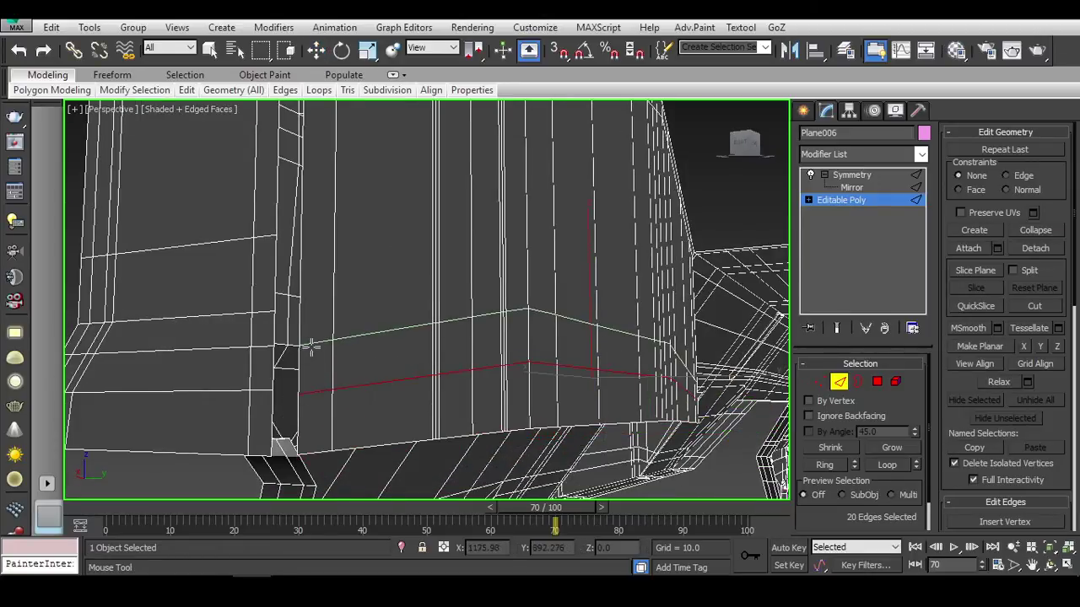
pyautogui.hotkey('alt', 'c')
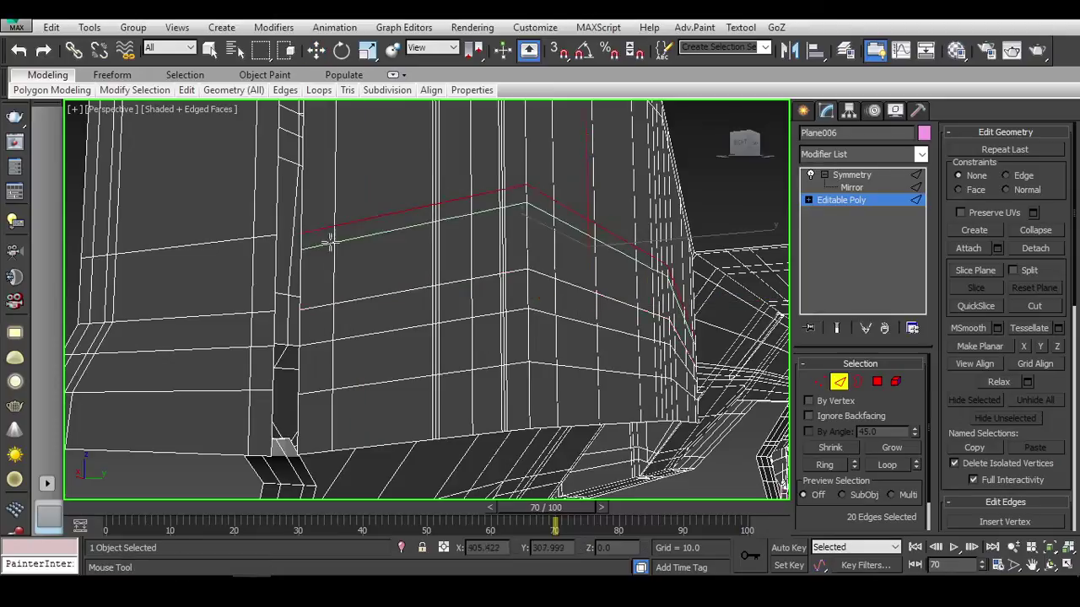
pyautogui.rightClick(330, 243)
# Select the new edge and the lower corner edge, then Bridge them into a face.
pyautogui.click(304, 262)
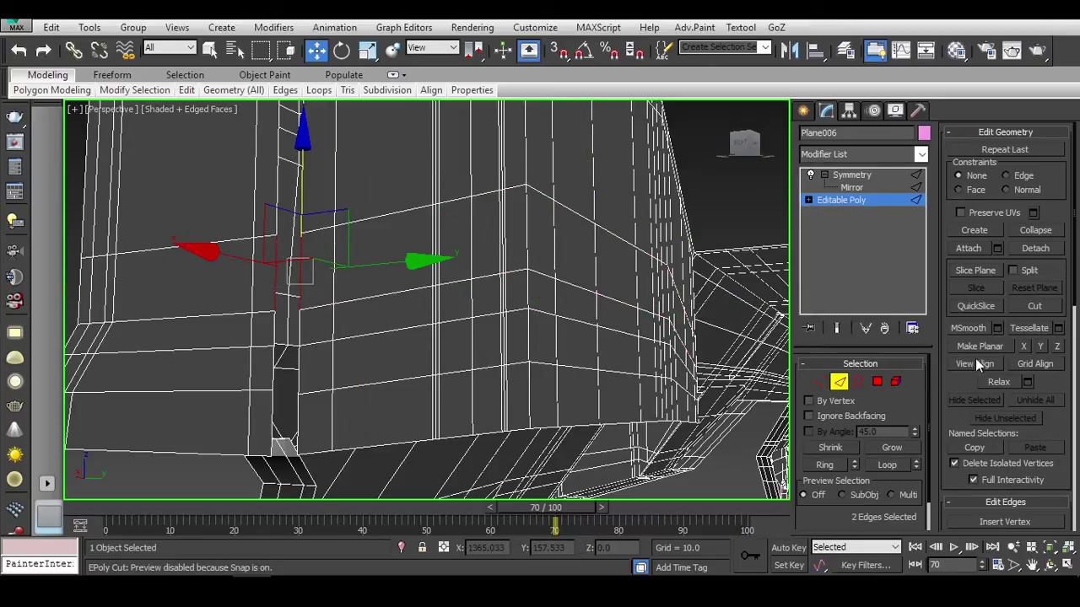
pyautogui.scroll(-5, 977, 365)
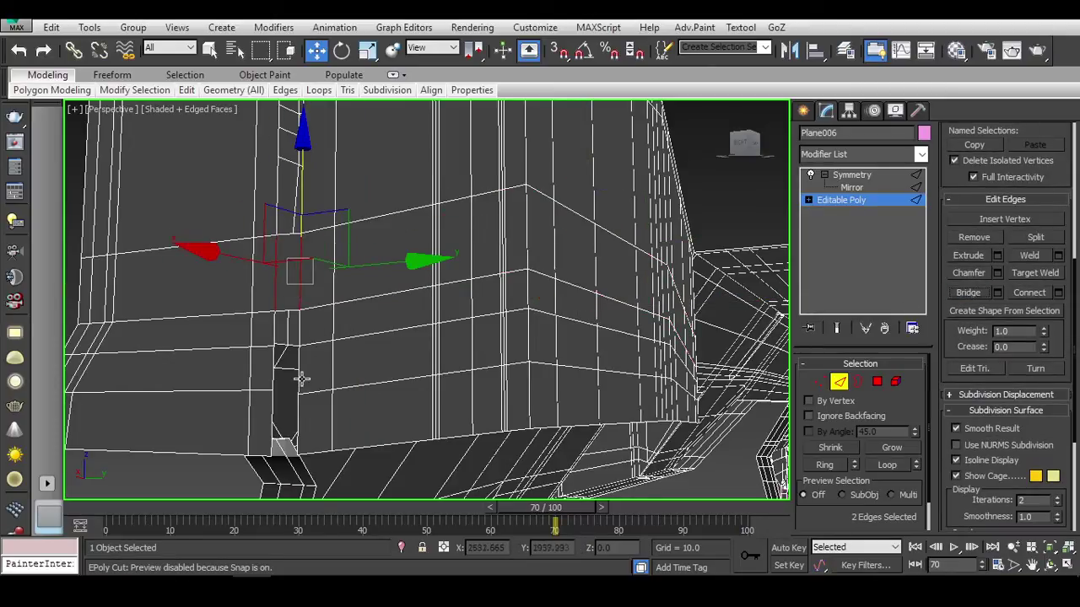
pyautogui.click(269, 369)
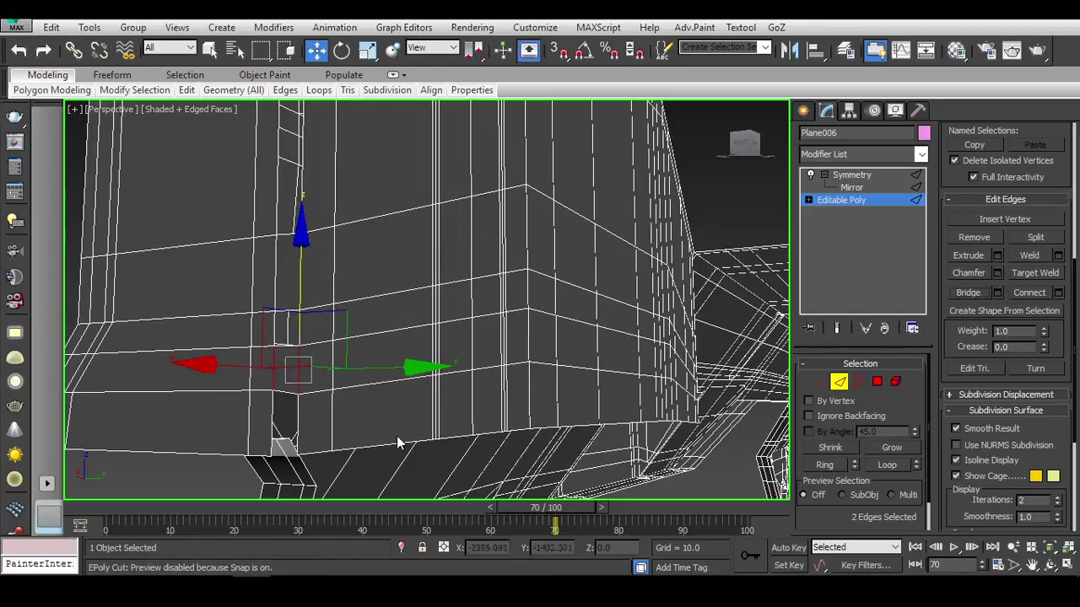
pyautogui.click(981, 293)
pyautogui.keyDown('alt'); pyautogui.moveTo(641, 316); pyautogui.dragTo(327, 330, button='middle'); pyautogui.keyUp('alt')
pyautogui.scroll(5, 540, 278)
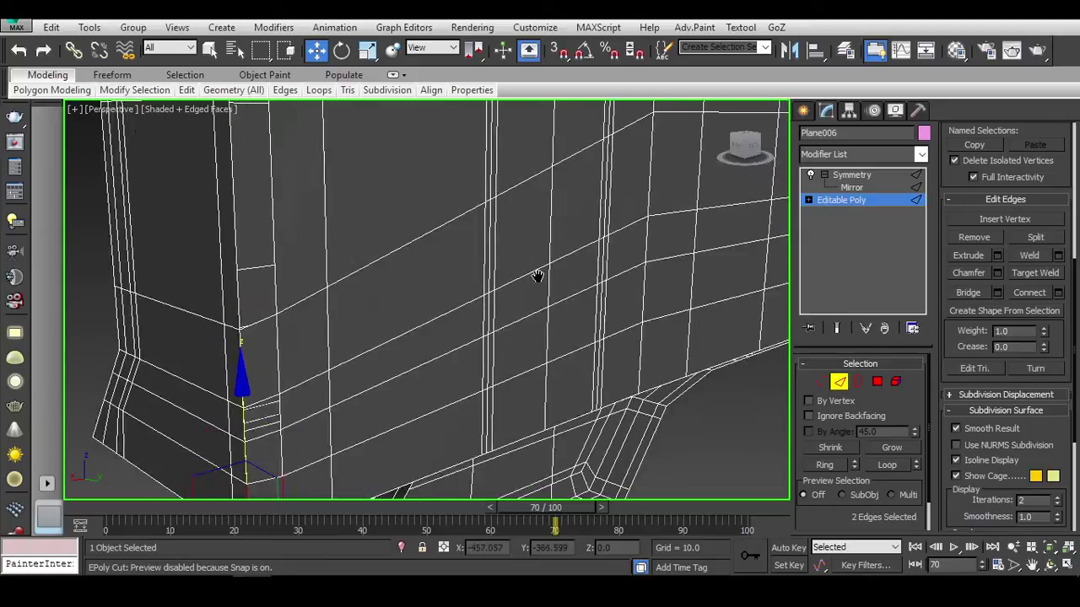
# Check the lower corner in Border and Vertex modes, then exit to the Symmetry level.
pyautogui.click(858, 382)
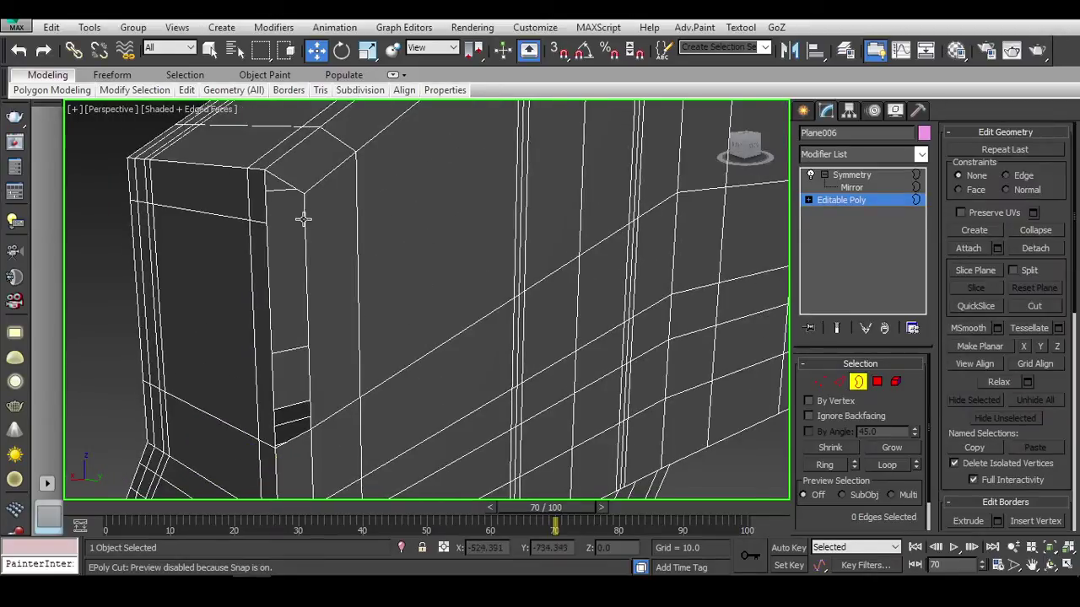
pyautogui.moveTo(303, 214); pyautogui.dragTo(317, 116, button='middle')
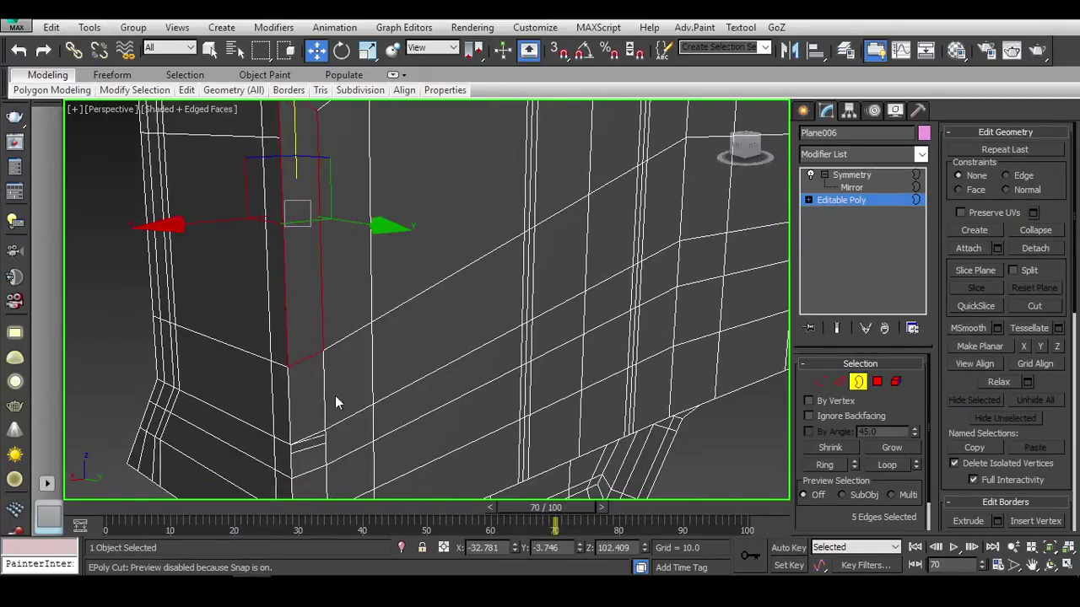
pyautogui.press('1')
pyautogui.press('3')
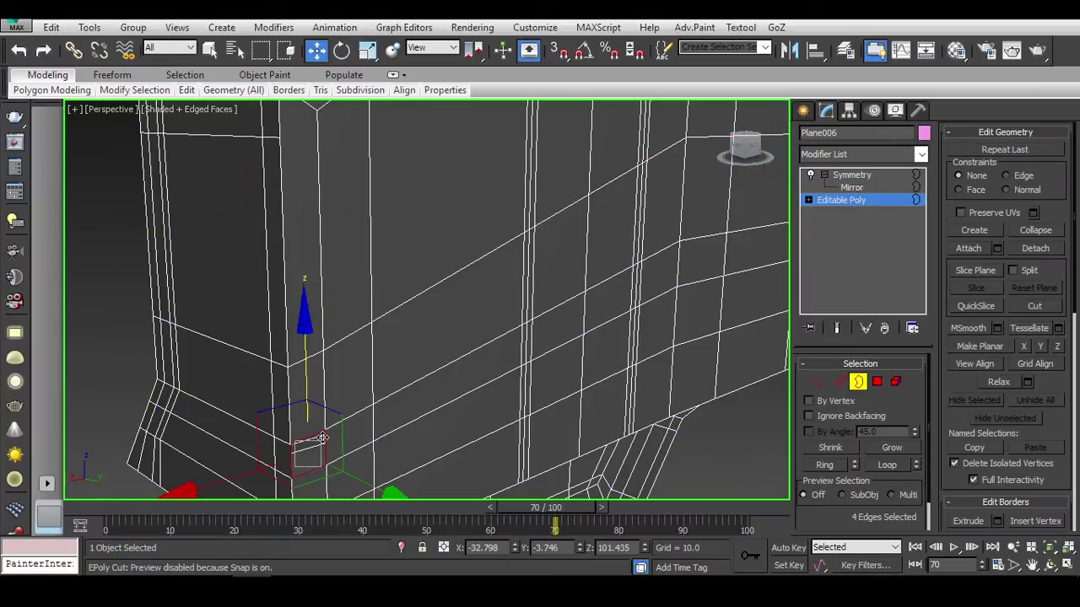
pyautogui.keyDown('alt'); pyautogui.moveTo(363, 211); pyautogui.dragTo(346, 179, button='middle'); pyautogui.keyUp('alt')
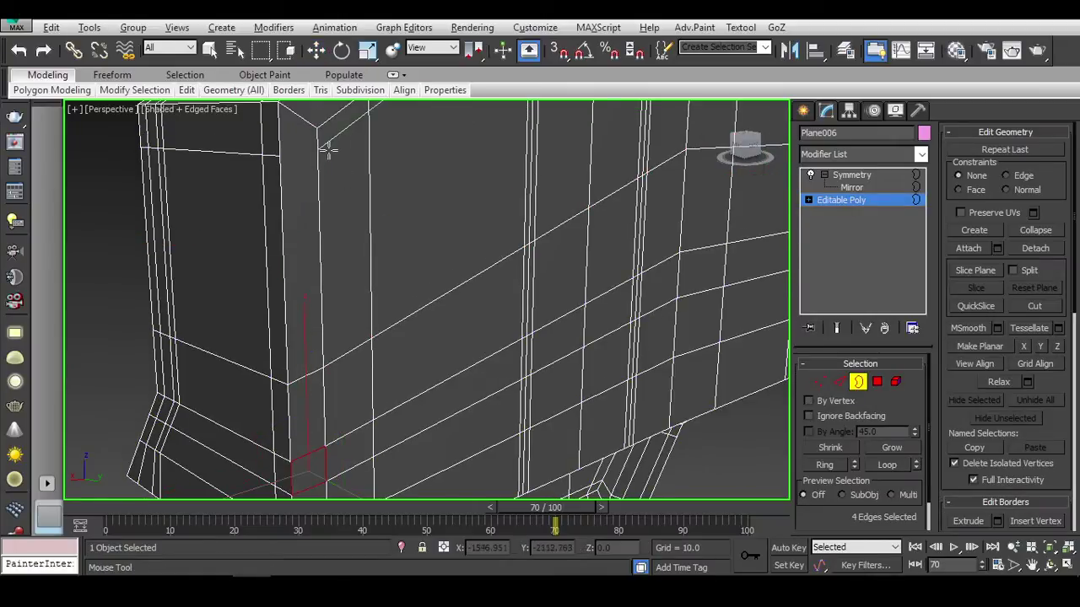
pyautogui.press('1')
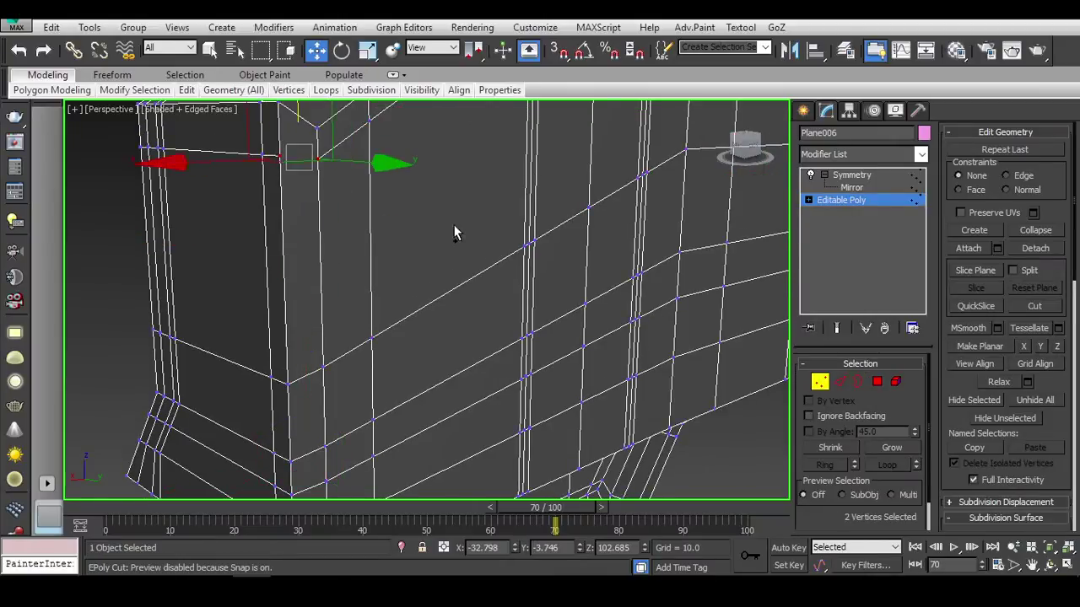
pyautogui.scroll(-5, 472, 253)
pyautogui.click(818, 384)
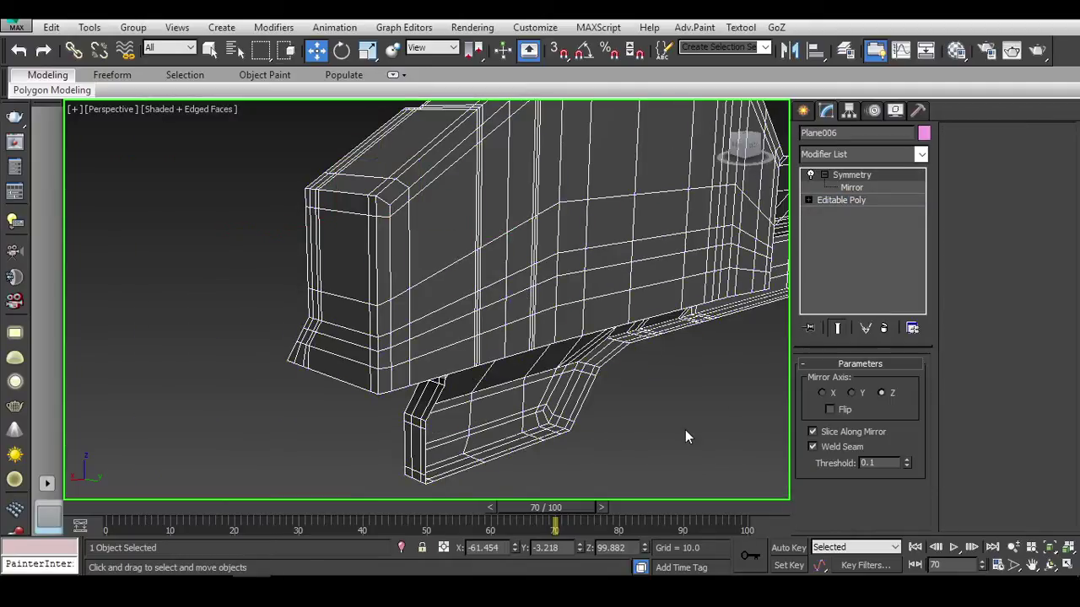
# Add a TurboSmooth modifier above Symmetry on the receiver and set Iterations to 3.
pyautogui.click(824, 175)
pyautogui.keyDown('alt'); pyautogui.moveTo(507, 354); pyautogui.dragTo(494, 434, button='middle'); pyautogui.keyUp('alt')
pyautogui.click(496, 410)
pyautogui.click(637, 286)
pyautogui.scroll(8, 523, 312)
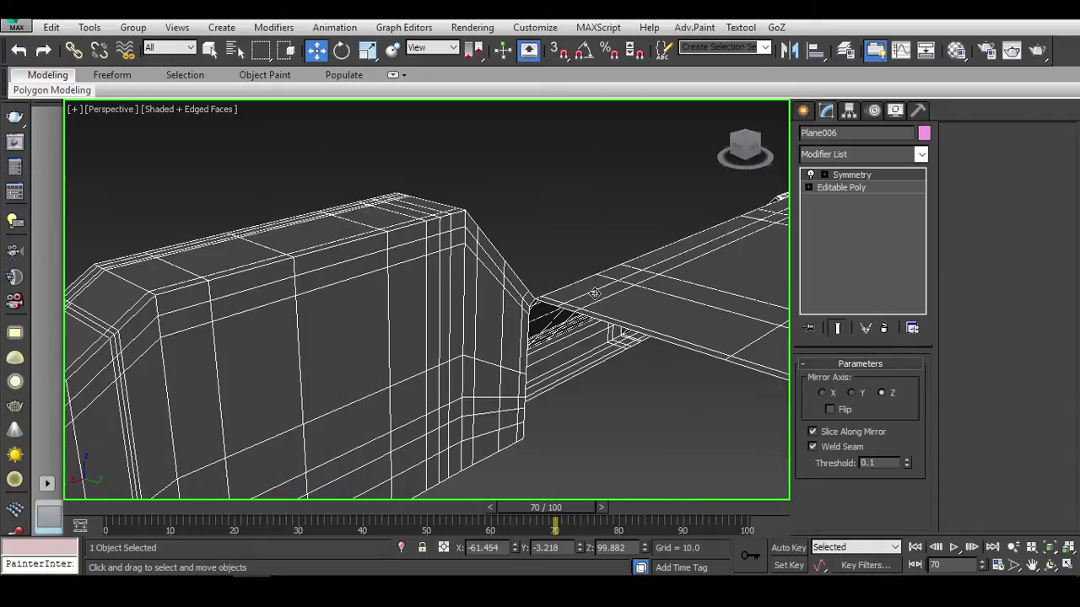
pyautogui.click(903, 154)
pyautogui.write('tu')
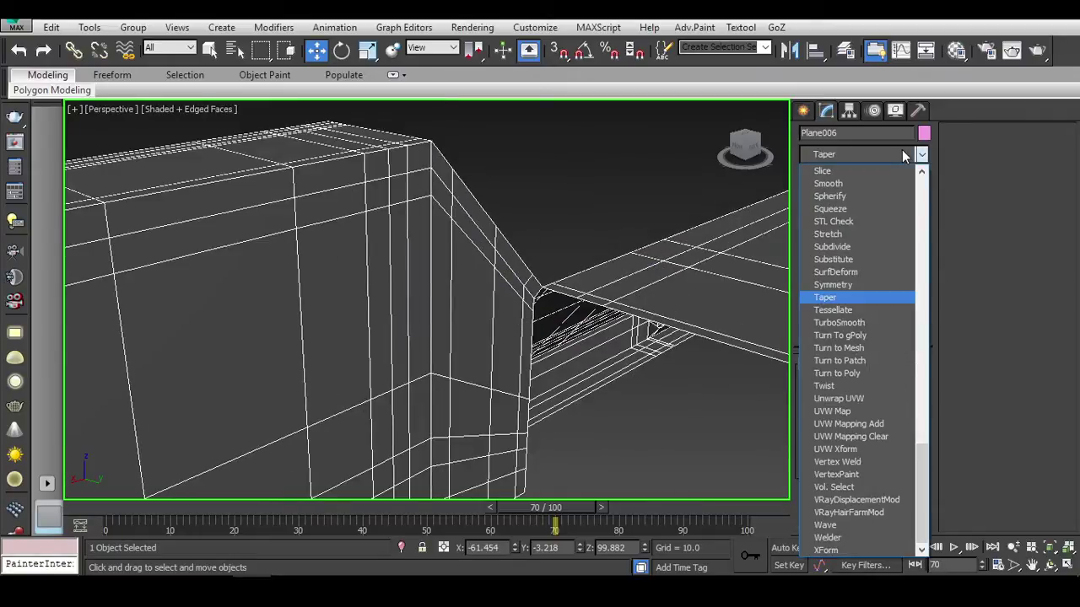
pyautogui.press('Return')
pyautogui.click(852, 428)
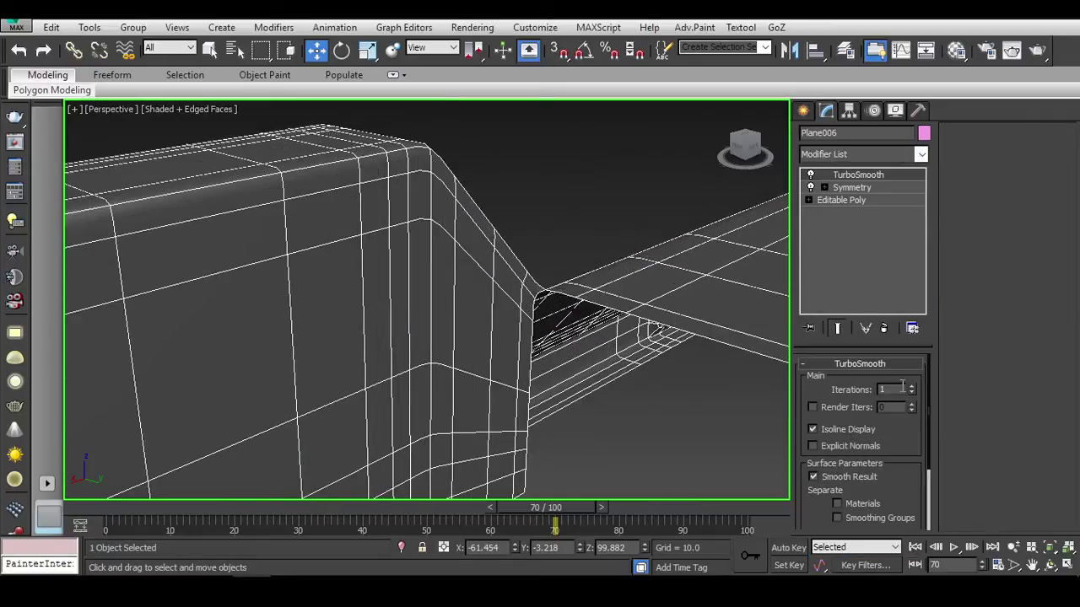
pyautogui.click(911, 387)
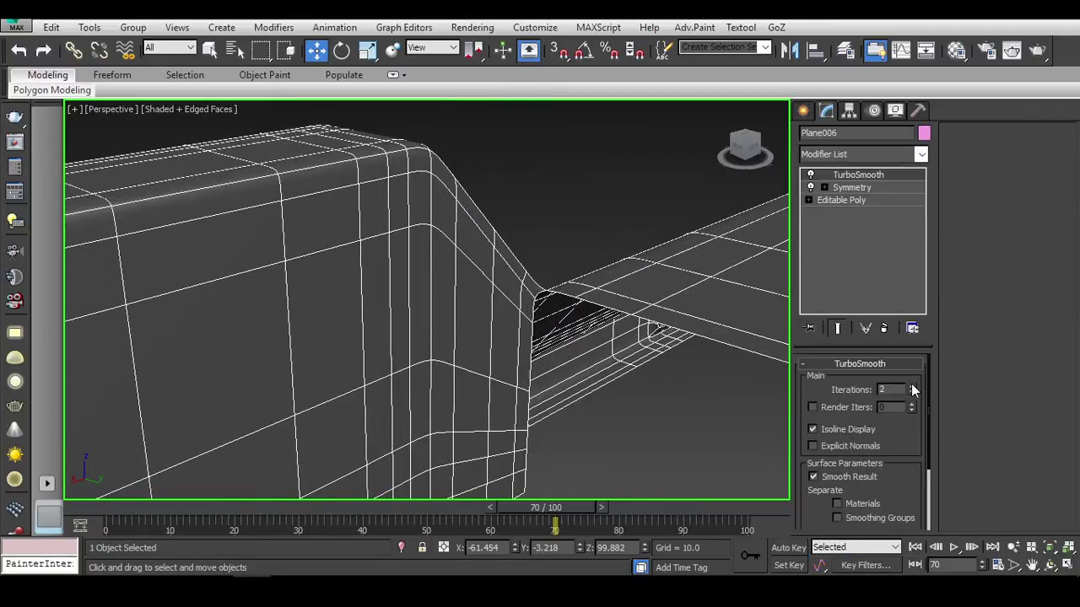
# Switch the viewport to shaded display and orbit to inspect the smoothed receiver Plane006.
pyautogui.click(609, 198)
pyautogui.scroll(-5, 625, 253)
pyautogui.scroll(3, 625, 278)
pyautogui.press('F3')
pyautogui.press('F3')
pyautogui.moveTo(607, 315)
pyautogui.keyDown('alt'); pyautogui.mouseDown(button='middle')
pyautogui.moveTo(525, 301)
pyautogui.moveTo(626, 304)
pyautogui.moveTo(646, 292)
pyautogui.moveTo(641, 302)
pyautogui.moveTo(560, 282)
pyautogui.moveTo(467, 313)
pyautogui.moveTo(535, 281)
pyautogui.moveTo(427, 281)
pyautogui.moveTo(517, 319)
pyautogui.moveTo(619, 295)
pyautogui.moveTo(450, 309)
pyautogui.moveTo(553, 295)
pyautogui.moveTo(625, 308)
pyautogui.mouseUp(button='middle'); pyautogui.keyUp('alt')
pyautogui.click(426, 282)
# In Front view, compare the receiver's editable poly cage with its TurboSmooth result using edged faces.
pyautogui.press('f')
pyautogui.scroll(10, 339, 395)
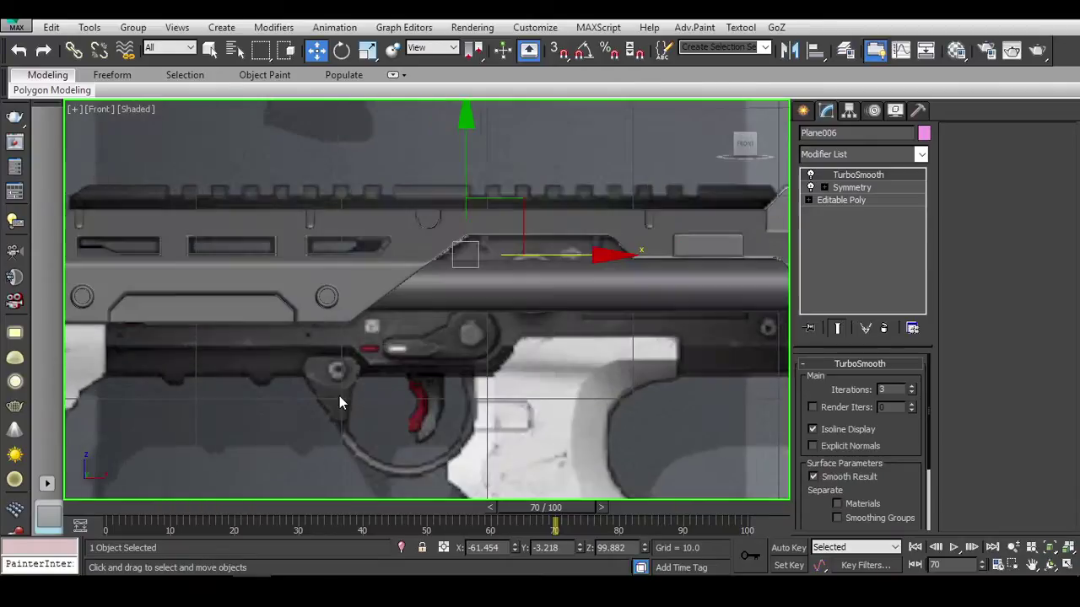
pyautogui.click(444, 279)
pyautogui.scroll(-2, 444, 279)
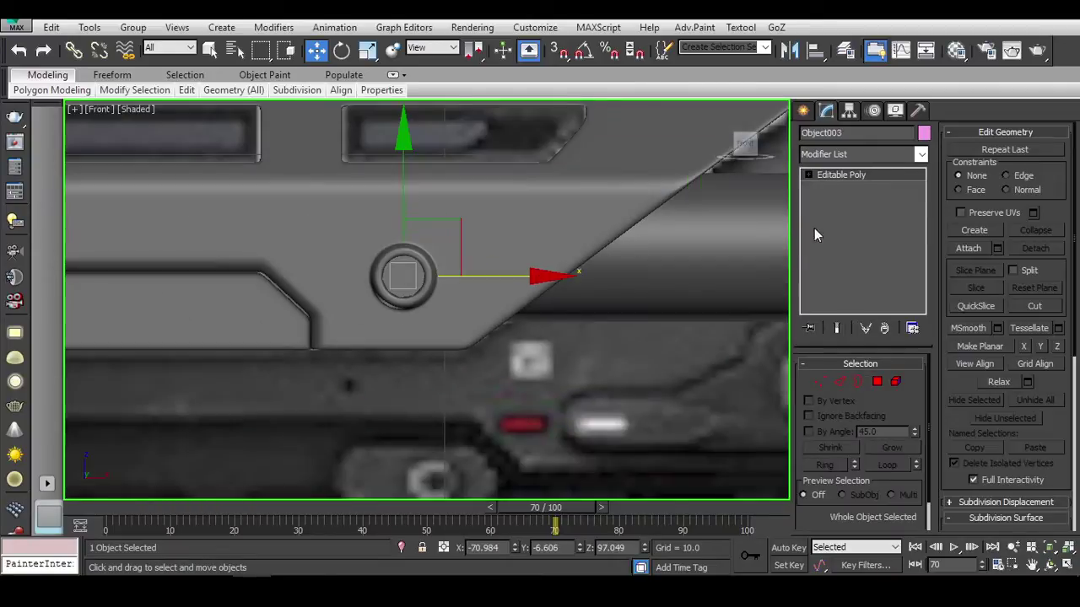
pyautogui.press('F4')
pyautogui.click(572, 264)
pyautogui.click(860, 200)
pyautogui.scroll(-5, 974, 277)
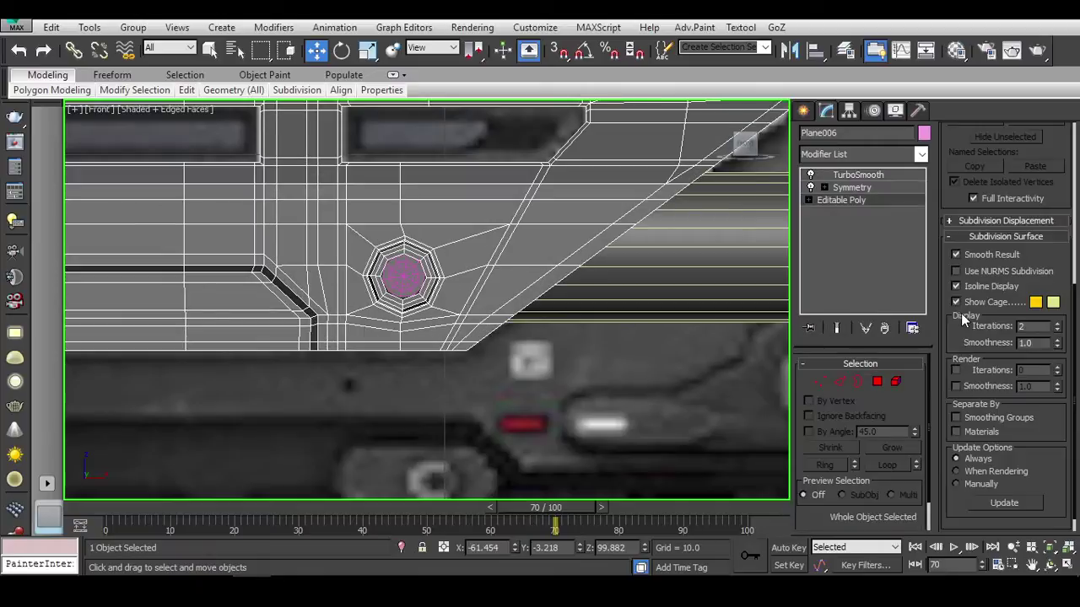
pyautogui.scroll(5, 964, 319)
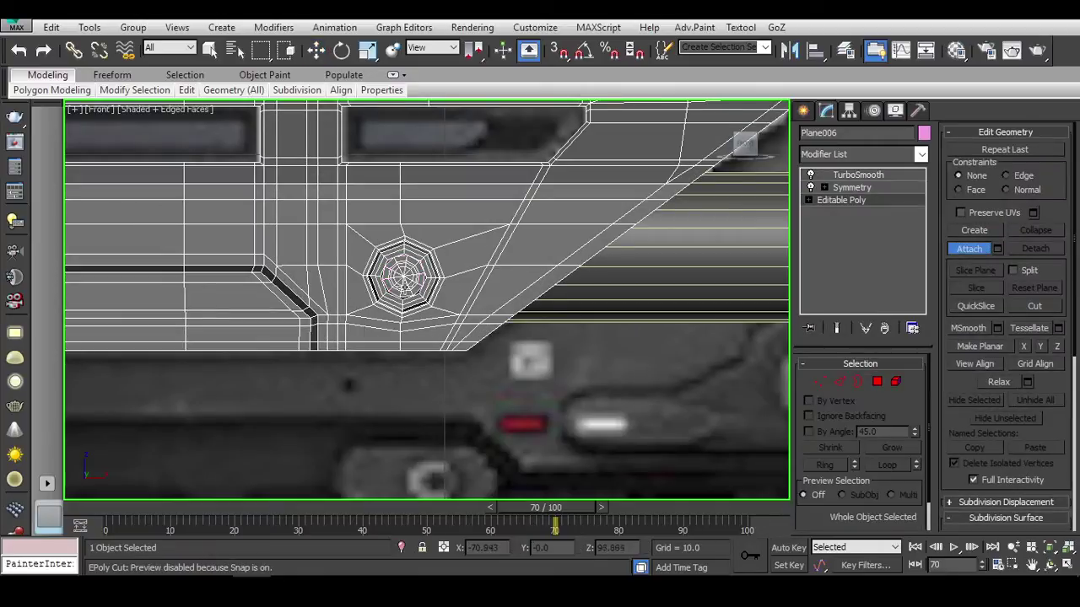
pyautogui.scroll(-2, 404, 275)
pyautogui.scroll(3, 453, 287)
pyautogui.click(869, 176)
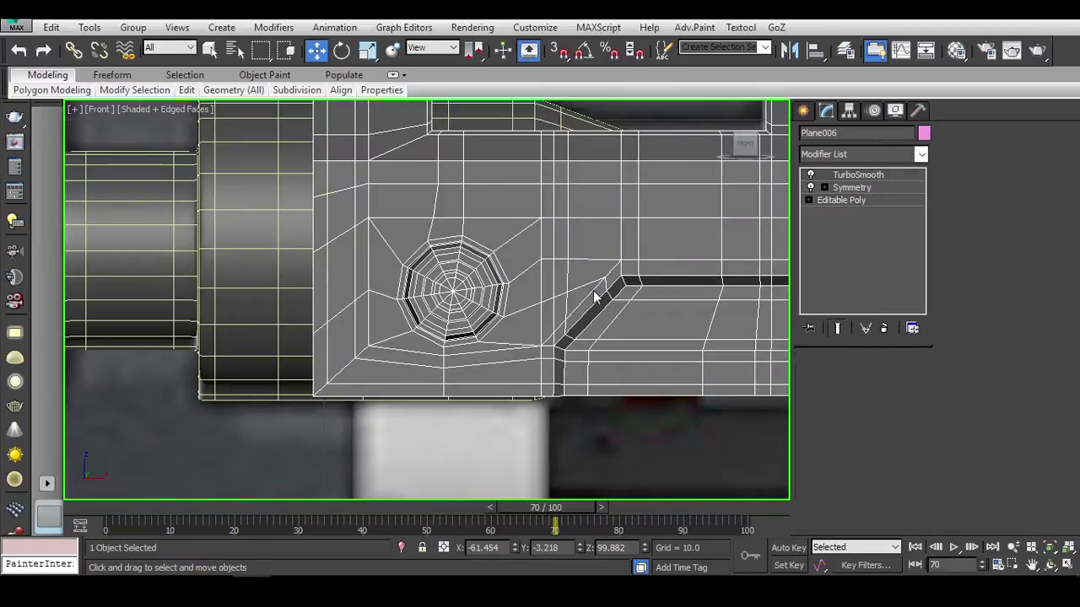
pyautogui.scroll(-3, 368, 415)
pyautogui.click(394, 428)
pyautogui.press('F4')
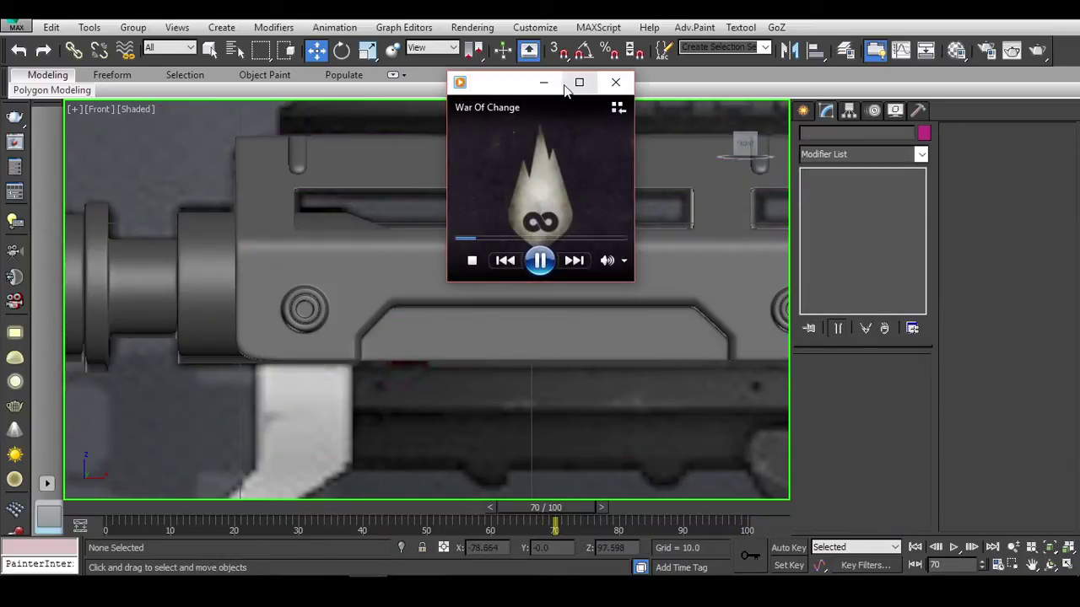
# Orbit around the whole gun in Perspective, then reframe the Front view over the barrel and handguard.
pyautogui.keyDown('alt'); pyautogui.moveTo(550, 320); pyautogui.dragTo(388, 343, button='middle'); pyautogui.keyUp('alt')
pyautogui.scroll(-3, 473, 295)
pyautogui.press('p')
pyautogui.click(354, 313)
pyautogui.scroll(4, 363, 324)
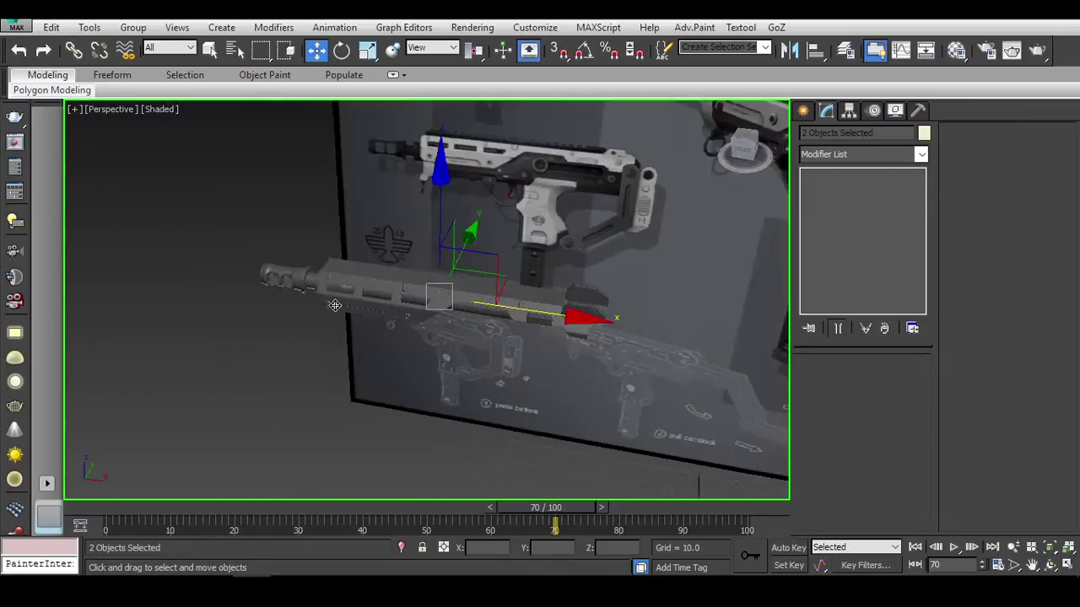
pyautogui.keyDown('alt'); pyautogui.moveTo(335, 306); pyautogui.dragTo(475, 345, button='middle'); pyautogui.keyUp('alt')
pyautogui.scroll(5, 477, 345)
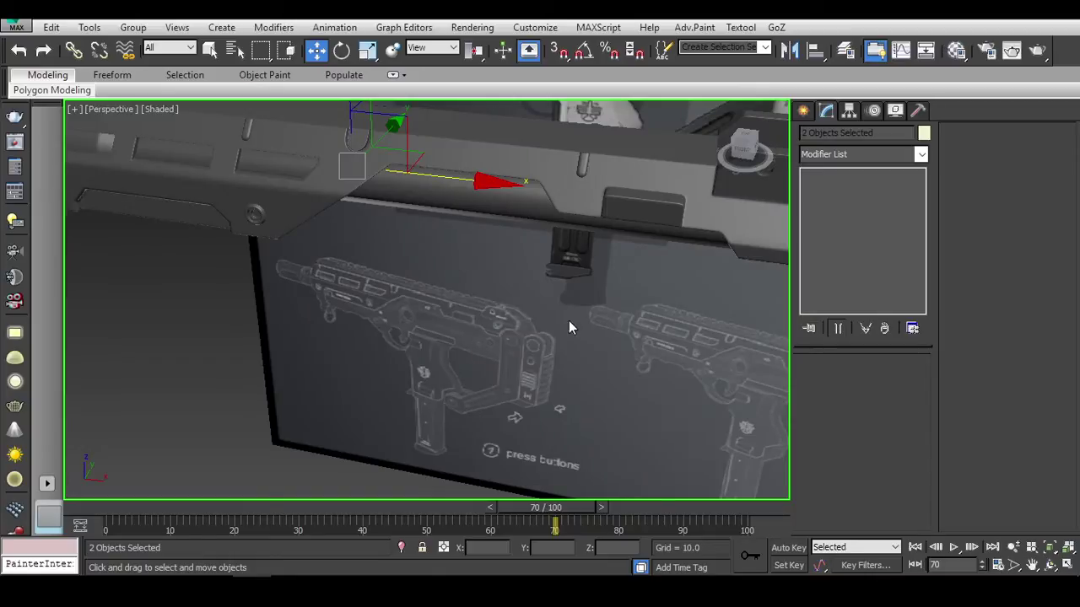
pyautogui.keyDown('alt'); pyautogui.moveTo(569, 328); pyautogui.dragTo(636, 363, button='middle'); pyautogui.keyUp('alt')
pyautogui.press('f')
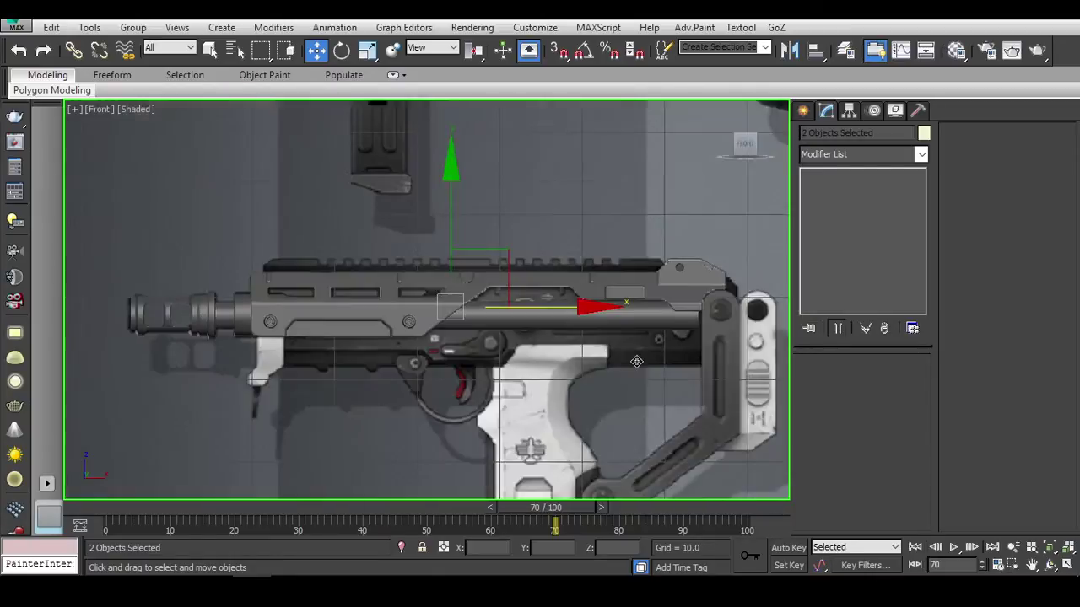
pyautogui.scroll(5, 636, 361)
pyautogui.moveTo(566, 187); pyautogui.dragTo(785, 225, button='middle')
pyautogui.moveTo(328, 591)
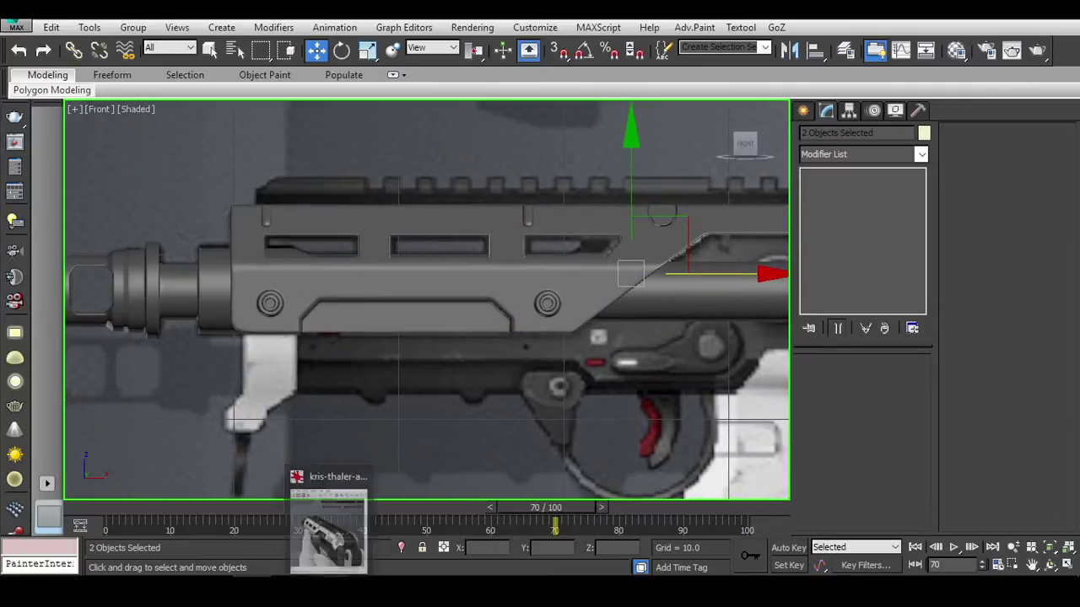
pyautogui.moveTo(471, 272); pyautogui.dragTo(453, 301, button='middle')
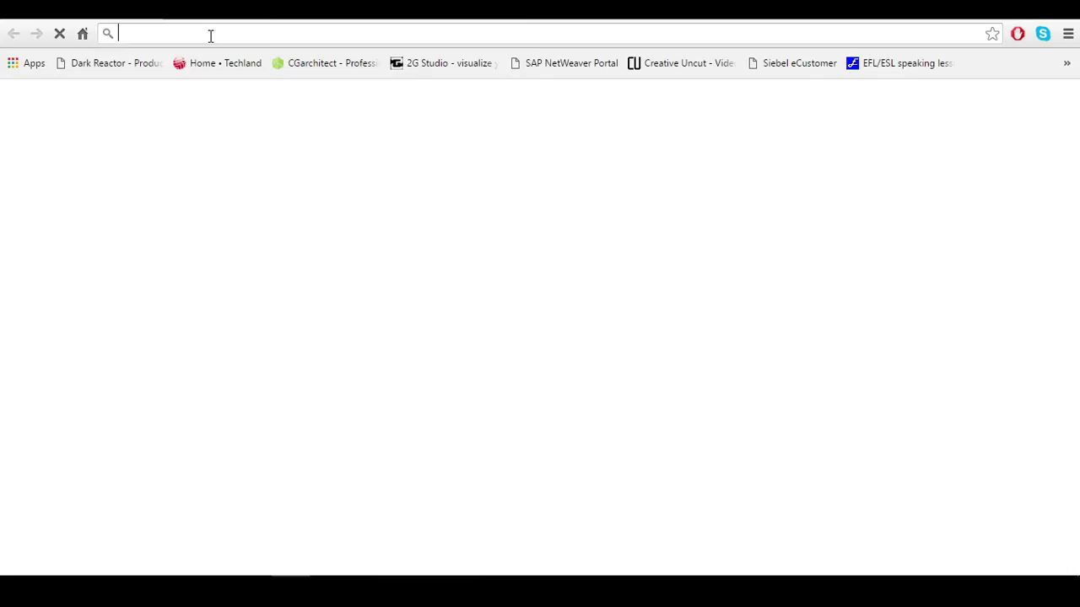
# Search Google Images for 'picatinny rail'.
pyautogui.write('pi')
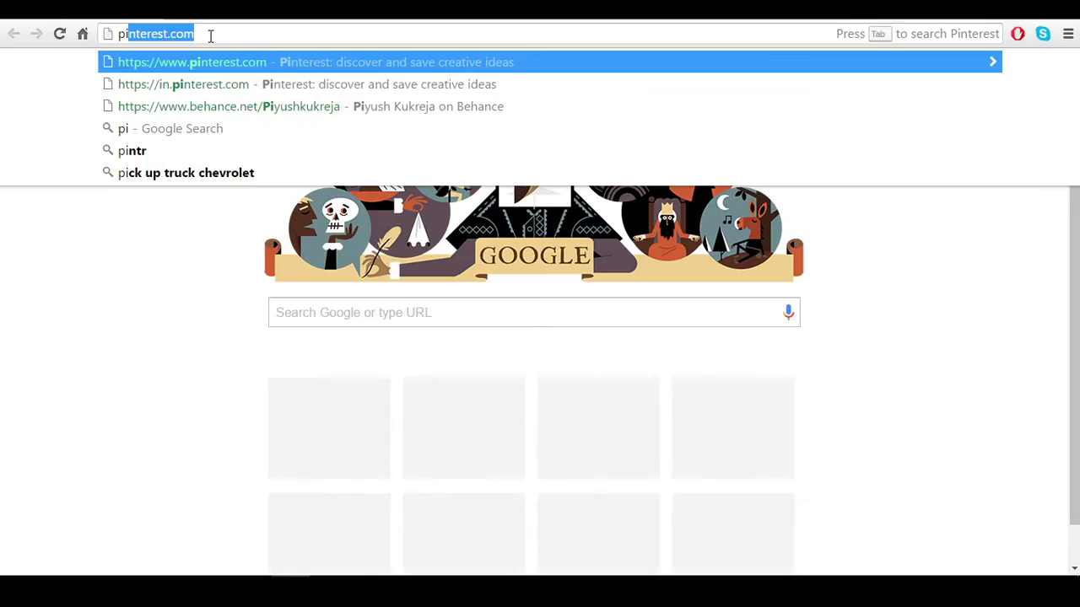
pyautogui.write('c')
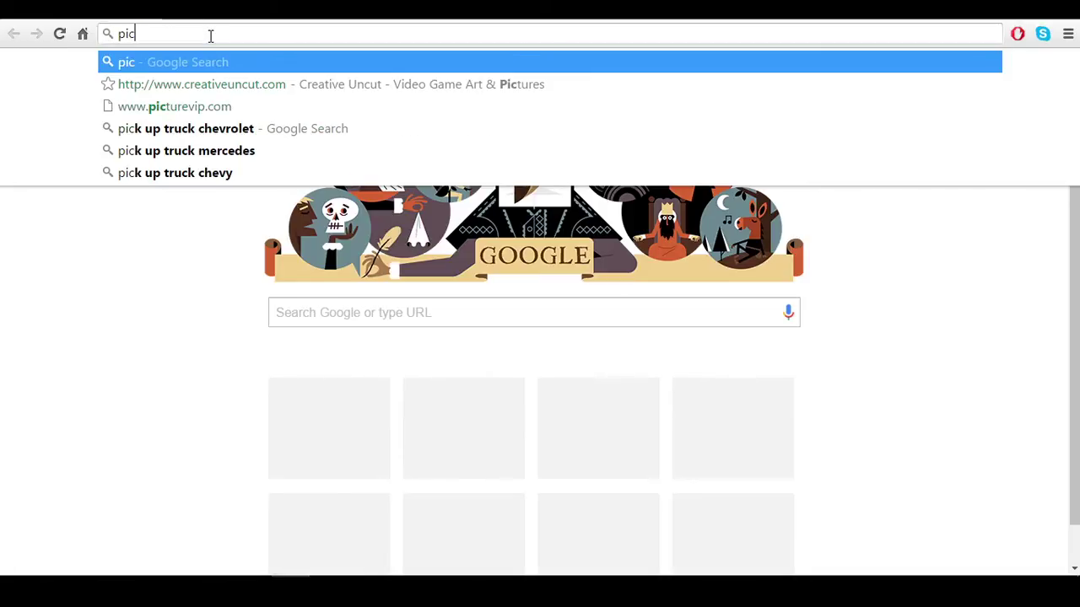
pyautogui.press('BackSpace')
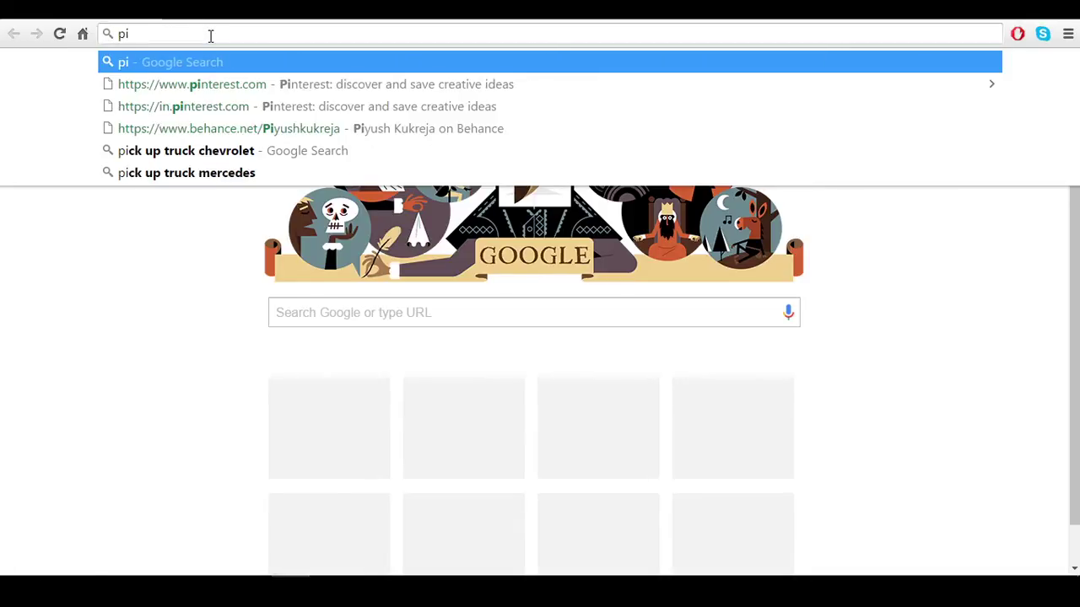
pyautogui.write('cn')
pyautogui.press('BackSpace')
pyautogui.press('BackSpace')
pyautogui.press('BackSpace')
pyautogui.press('BackSpace')
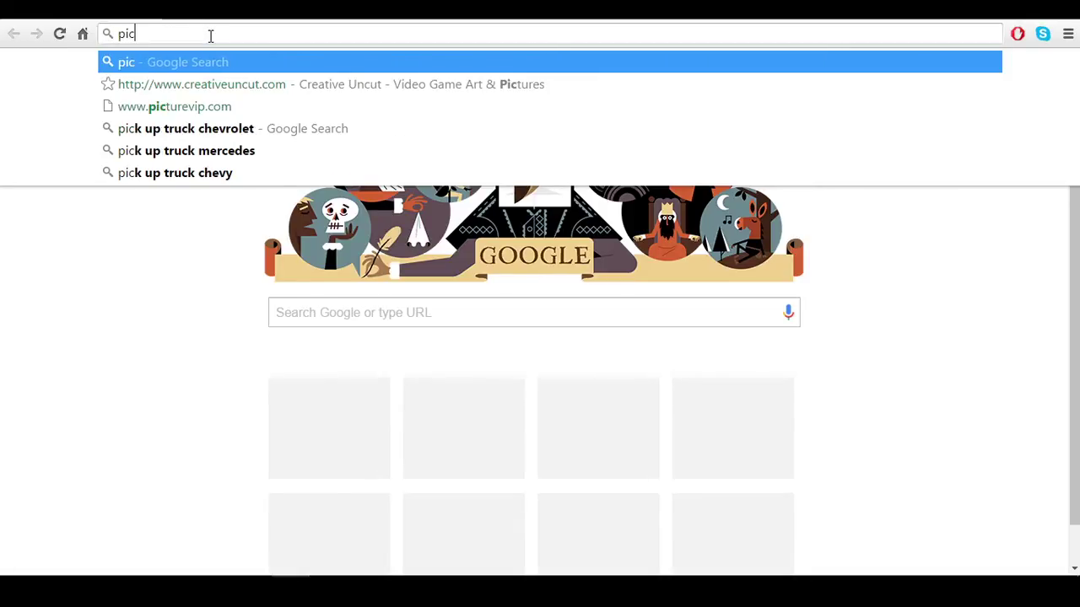
pyautogui.write('pi')
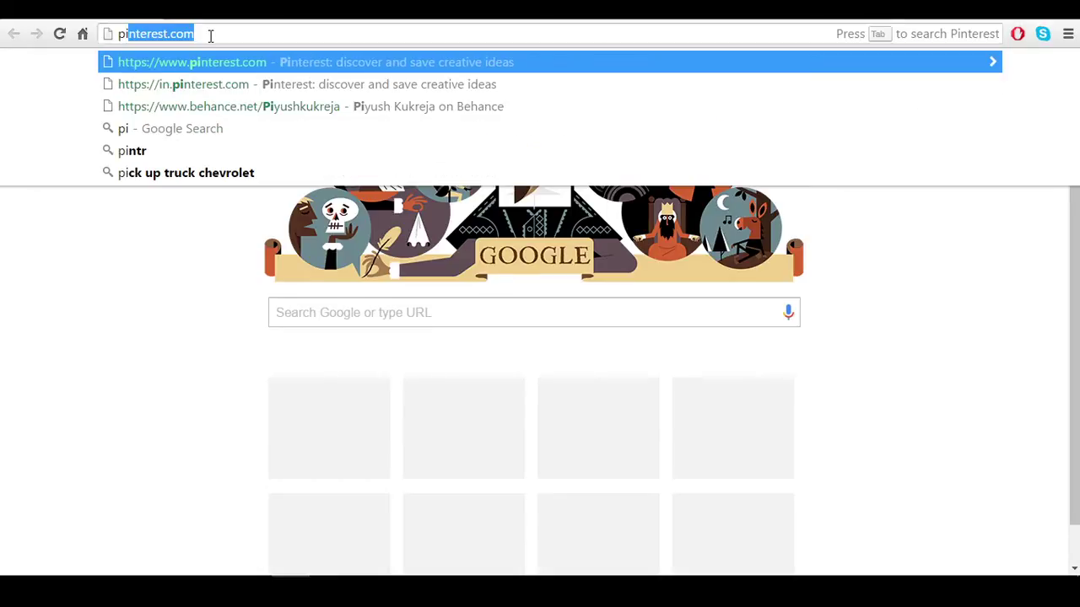
pyautogui.write('citanny')
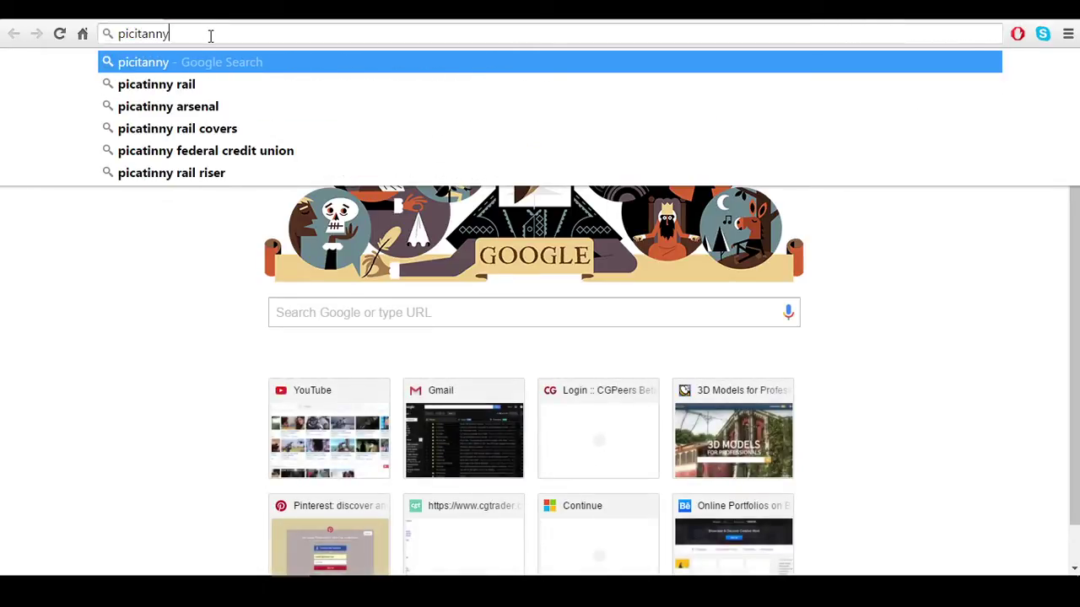
pyautogui.press('Down')
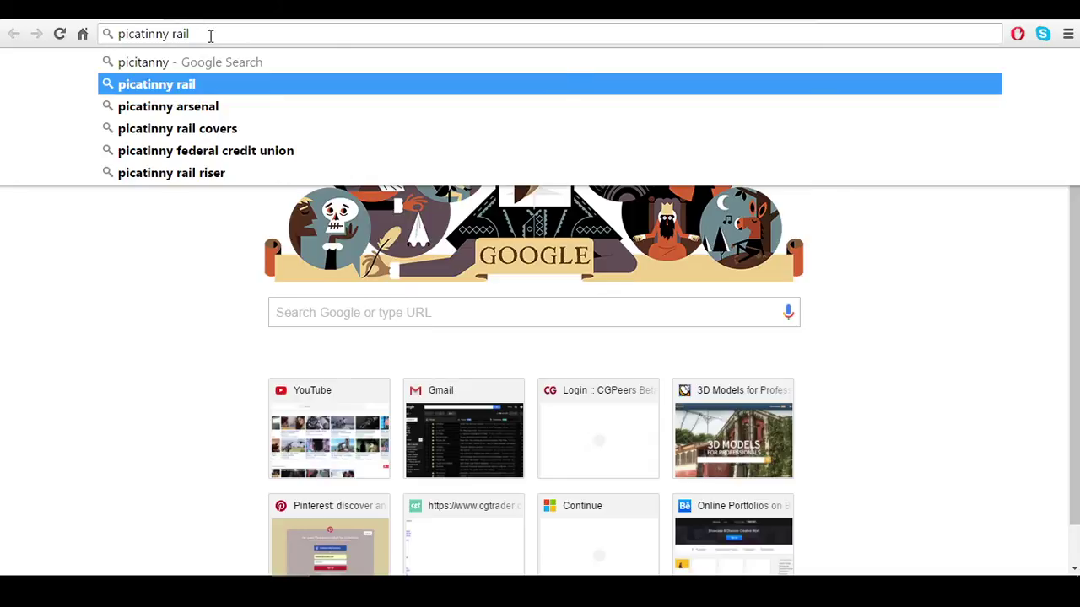
pyautogui.press('Return')
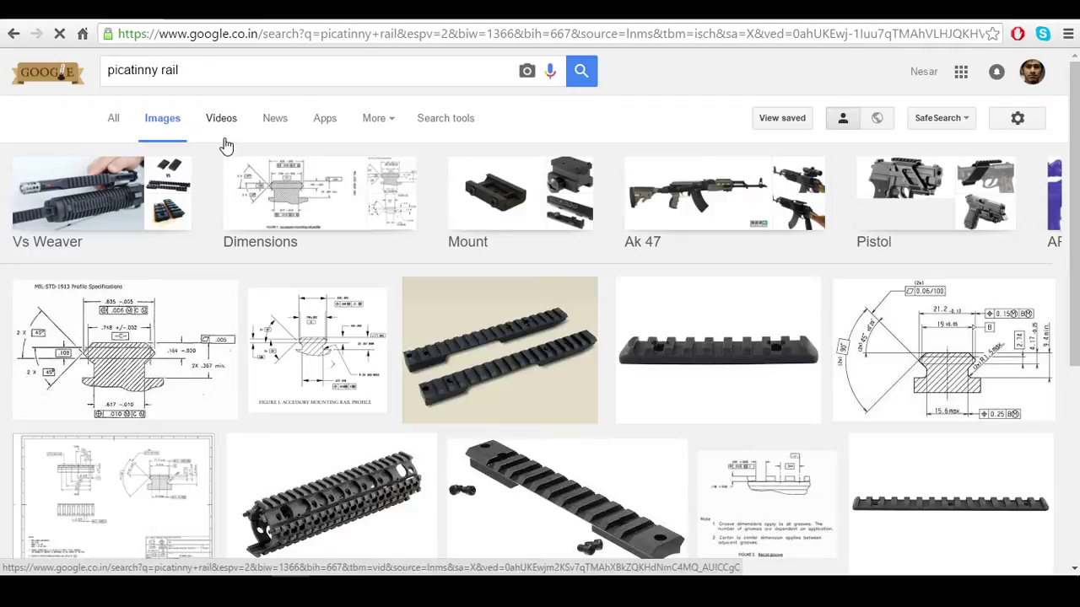
# Browse the rail results and open the Rem 7615 Picatinny Base image on its own page.
pyautogui.scroll(-3, 540, 190)
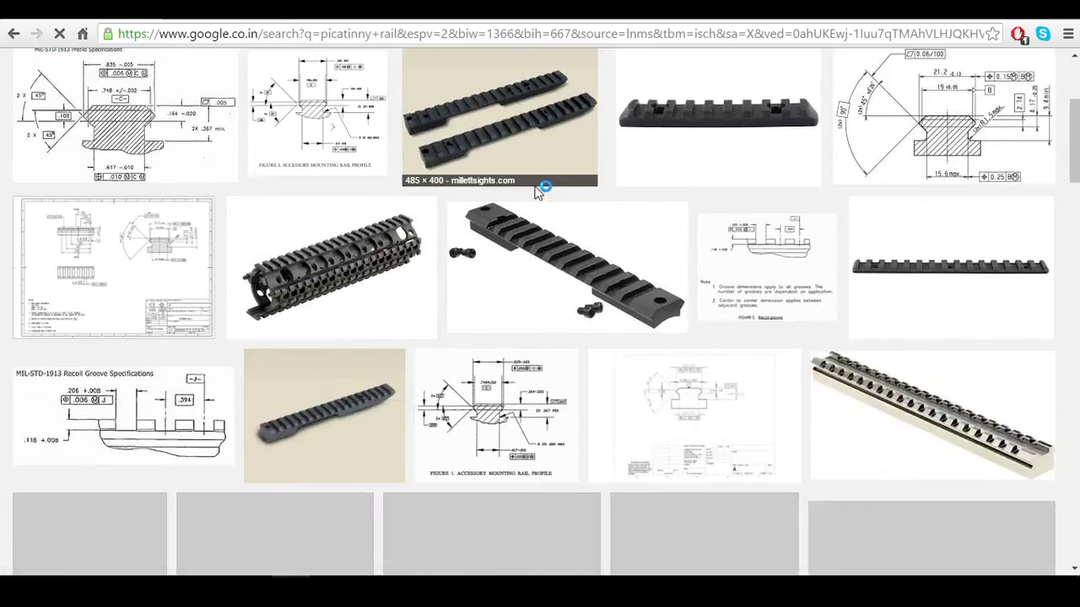
pyautogui.scroll(1, 537, 193)
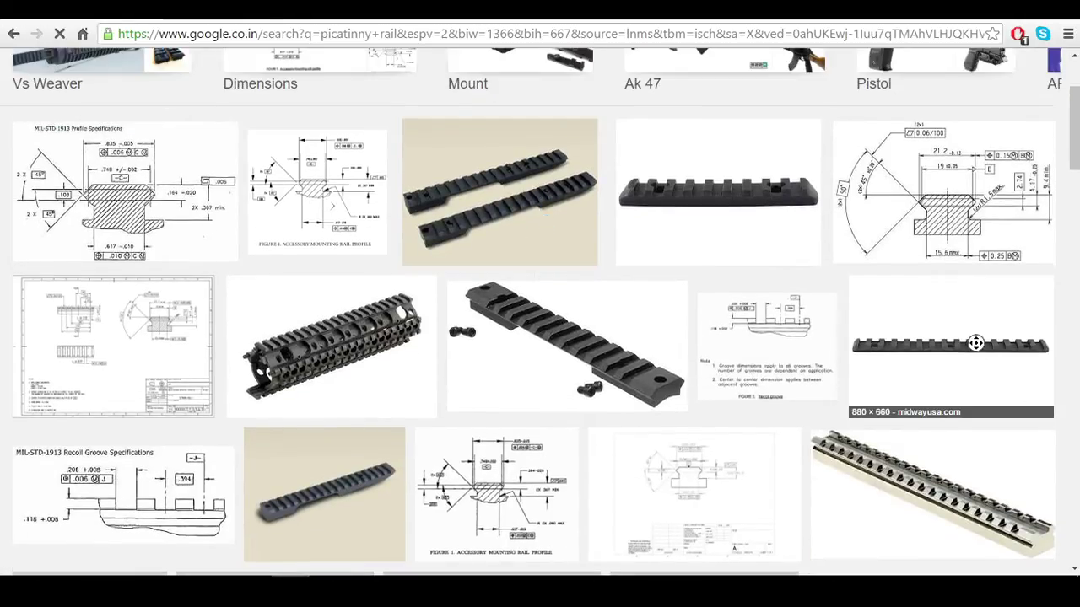
pyautogui.scroll(1, 975, 342)
pyautogui.scroll(1, 971, 407)
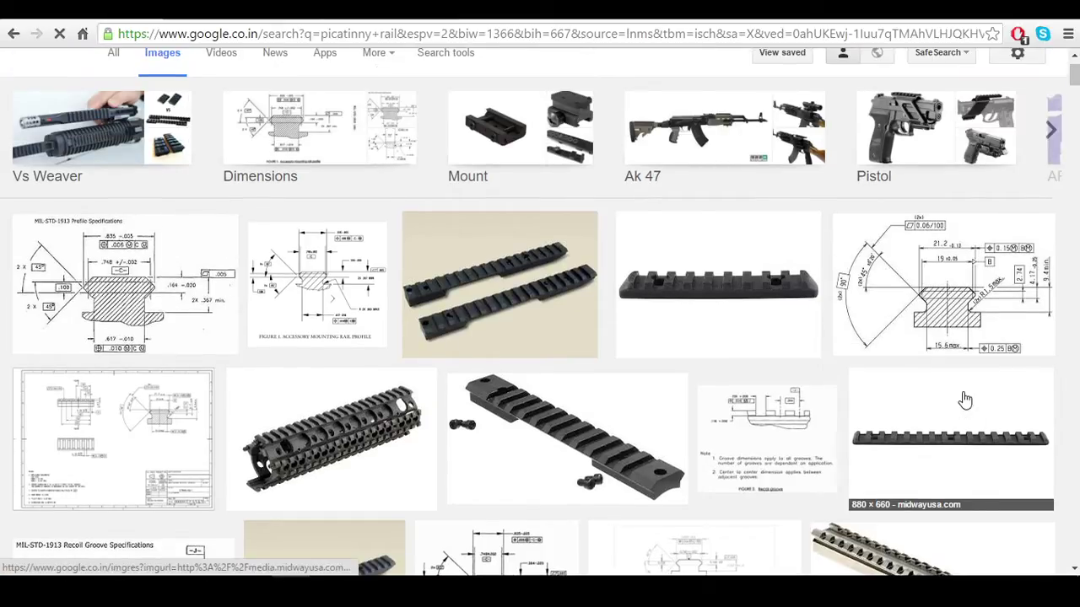
pyautogui.click(506, 244)
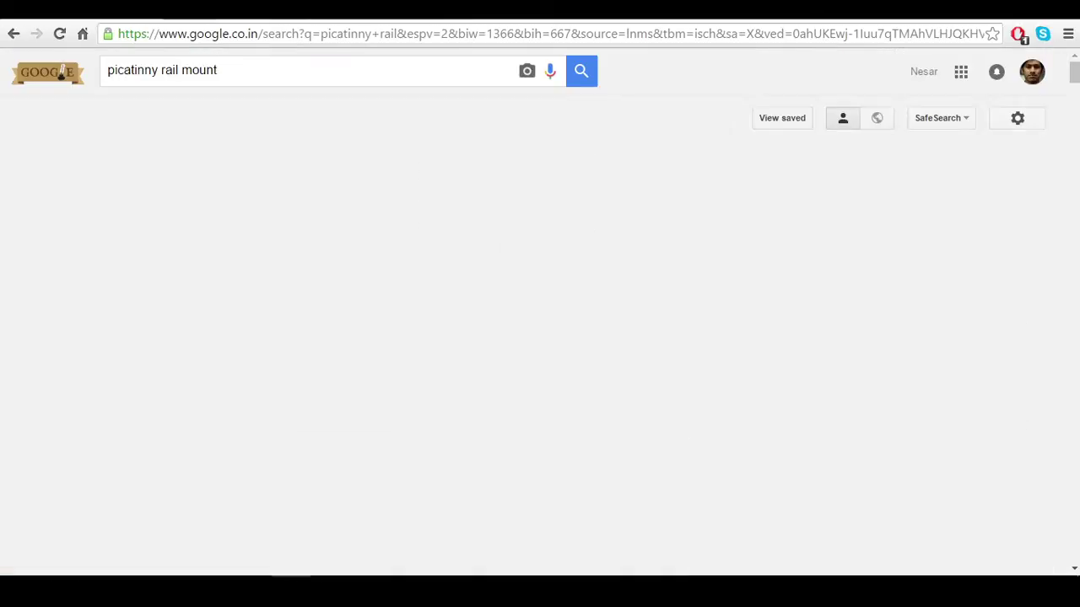
pyautogui.click(13, 36)
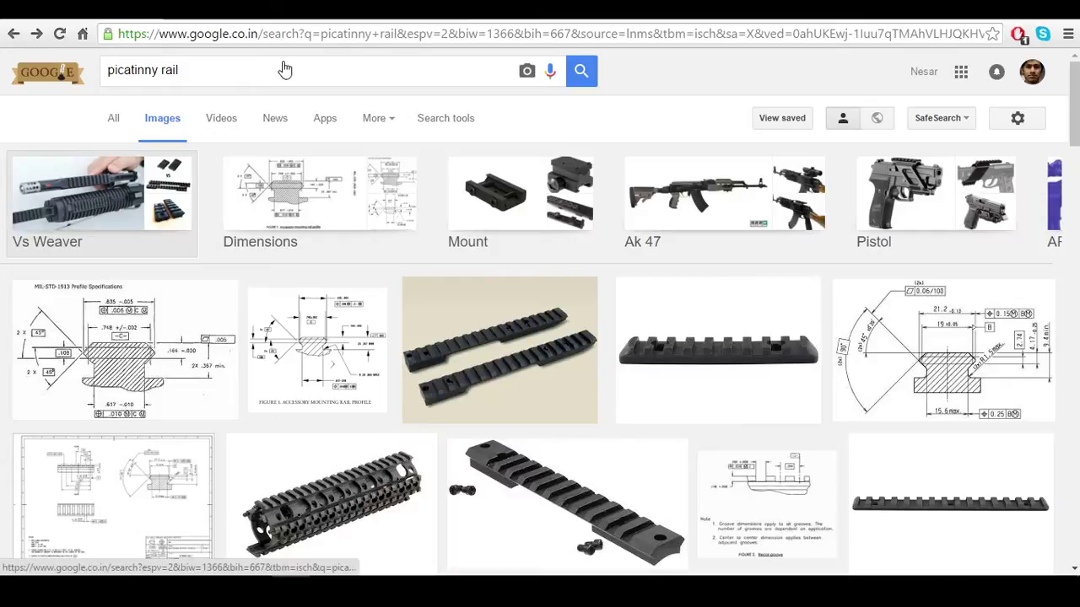
pyautogui.click(13, 35)
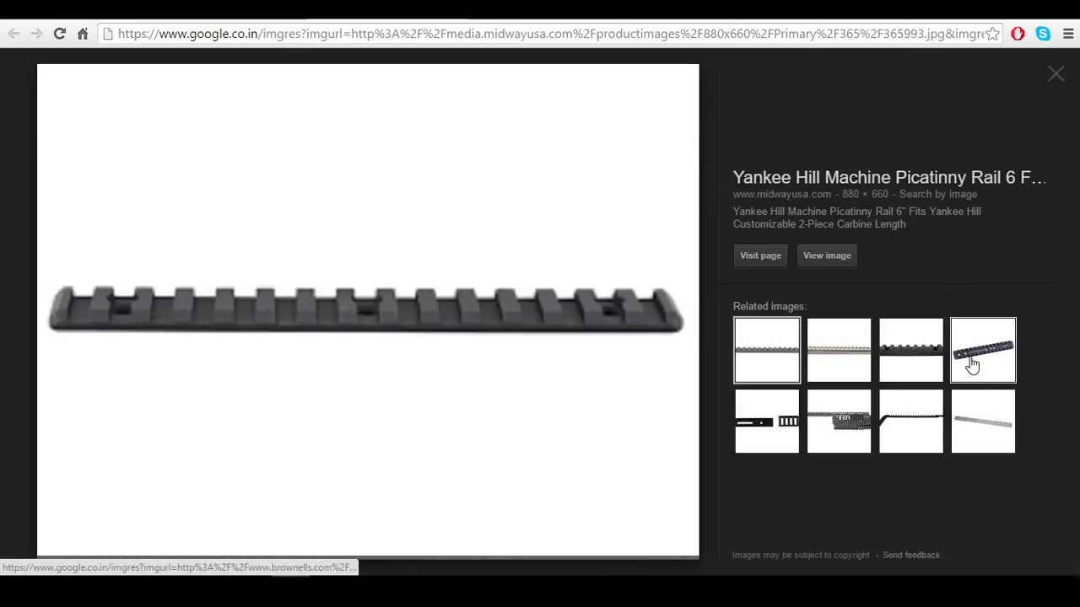
pyautogui.click(972, 364)
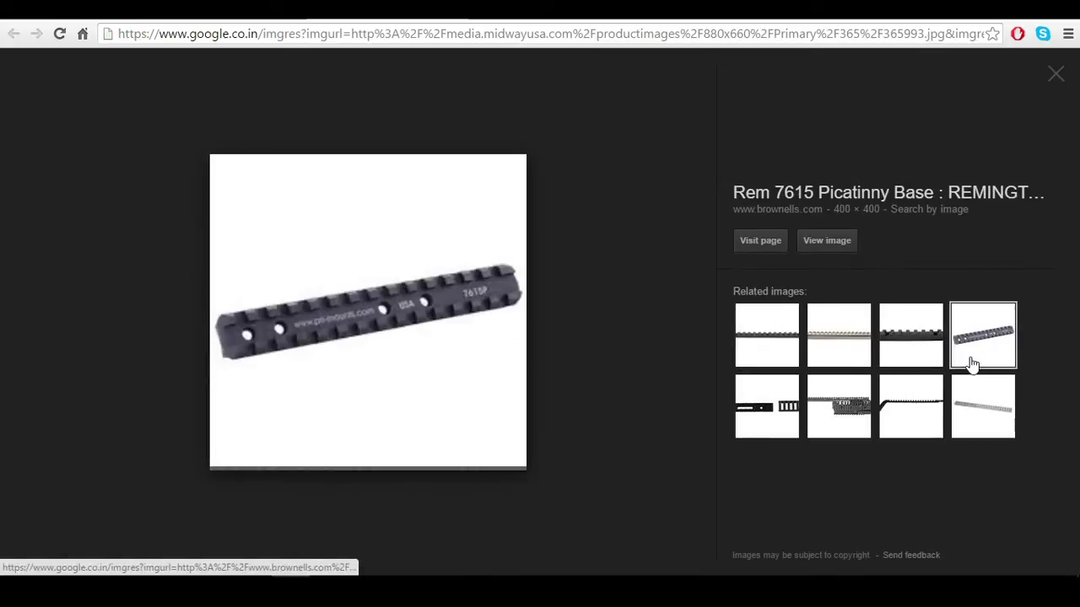
pyautogui.click(826, 241)
# Choose Save image as for the rail photo and browse to iMedia (E:) > Jobs.
pyautogui.rightClick(128, 200)
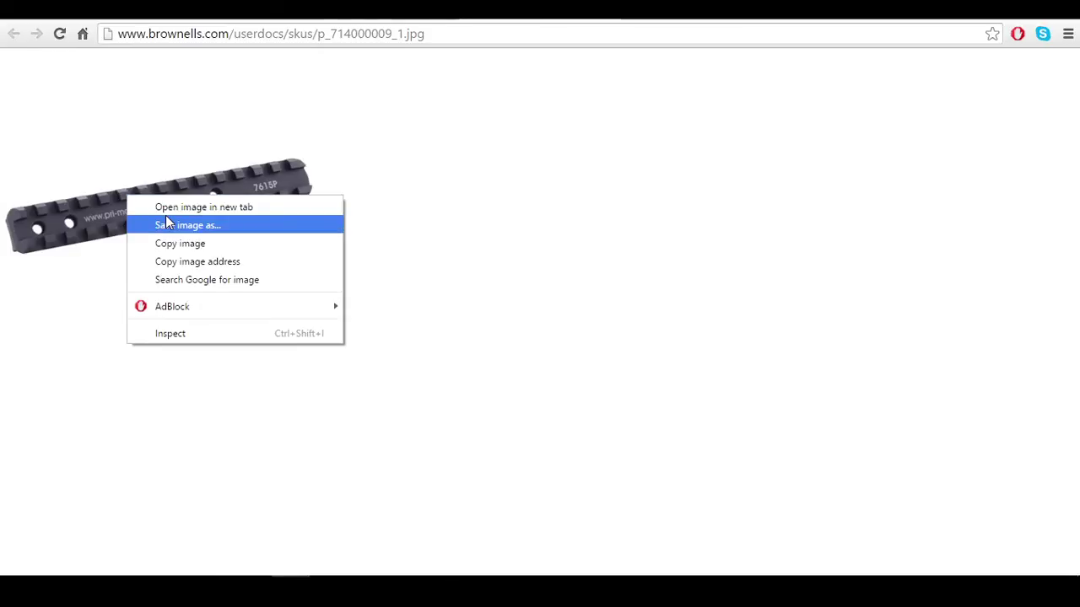
pyautogui.click(176, 224)
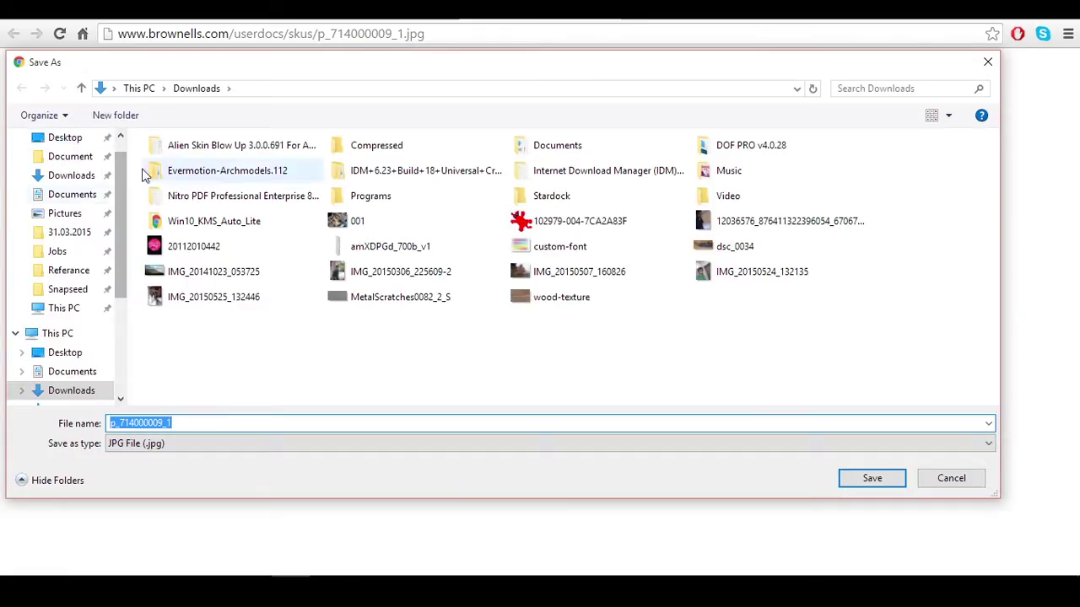
pyautogui.moveTo(121, 279); pyautogui.dragTo(124, 371)
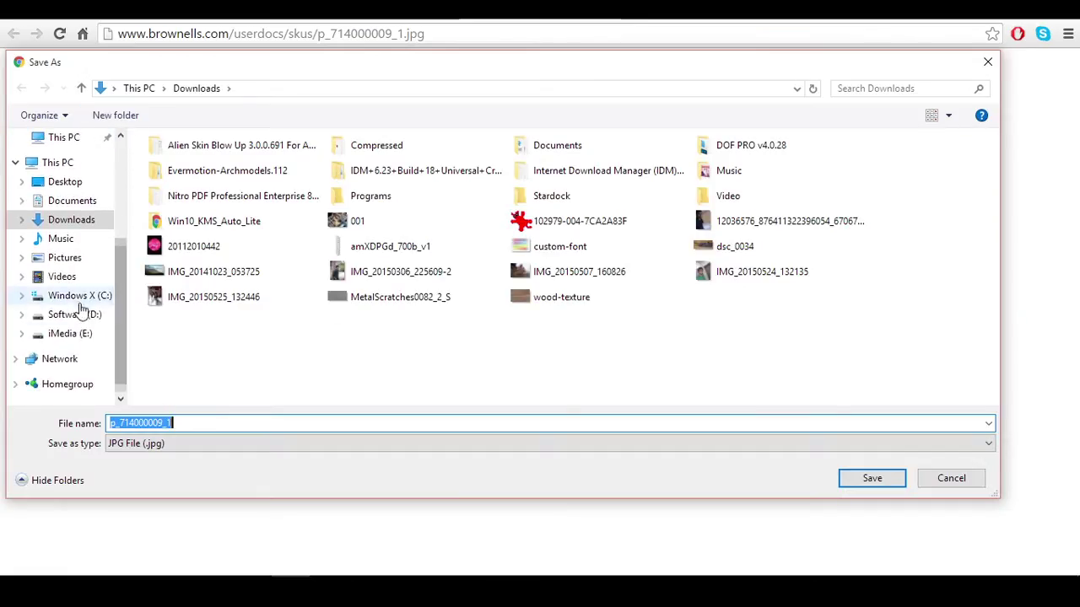
pyautogui.click(76, 313)
pyautogui.scroll(-1, 178, 296)
pyautogui.click(70, 333)
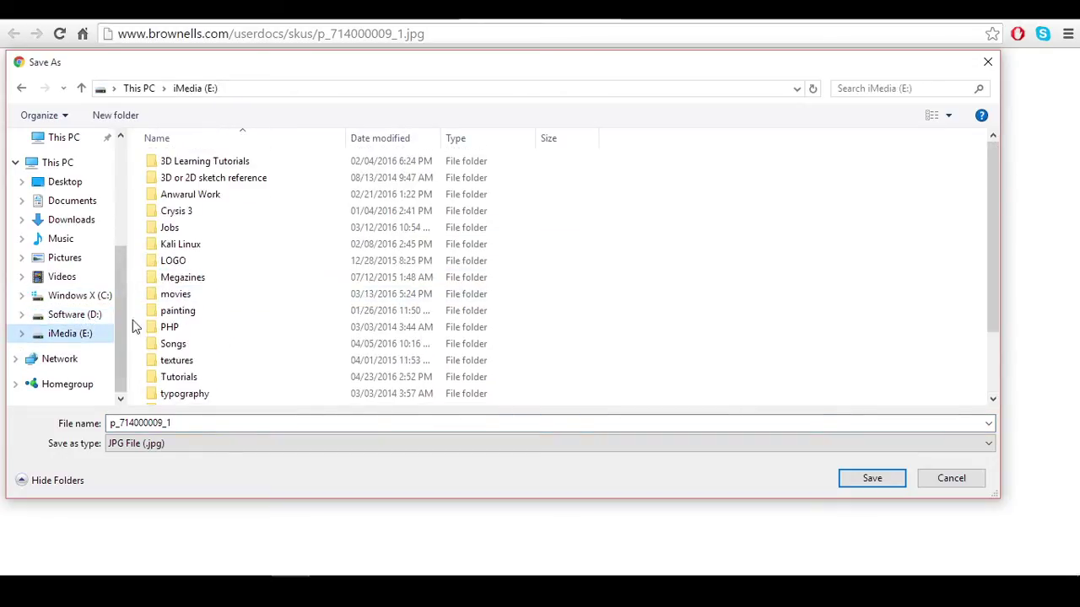
pyautogui.doubleClick(179, 226)
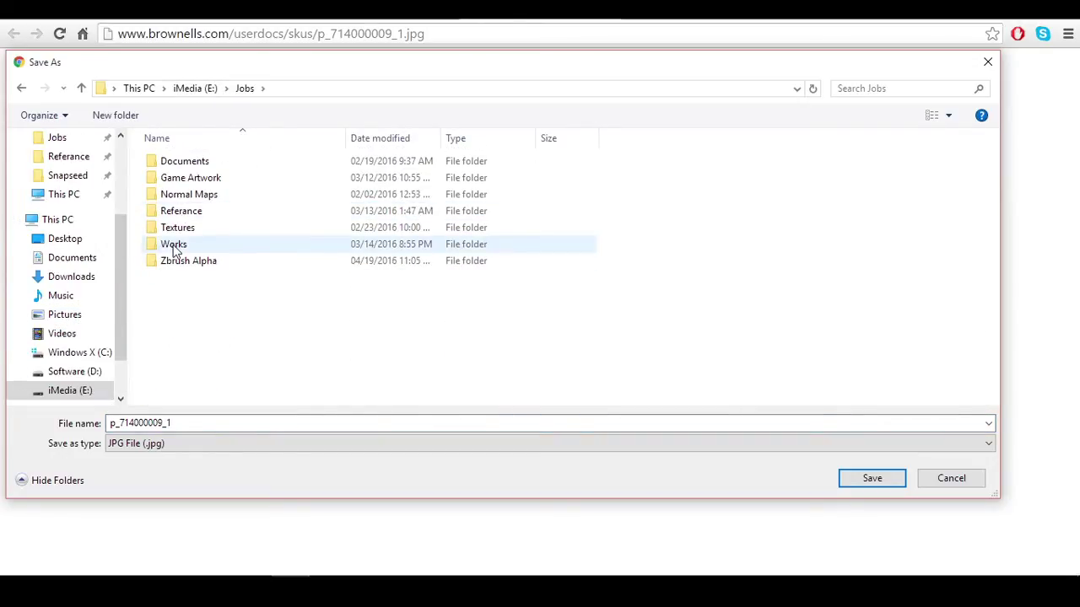
pyautogui.doubleClick(177, 228)
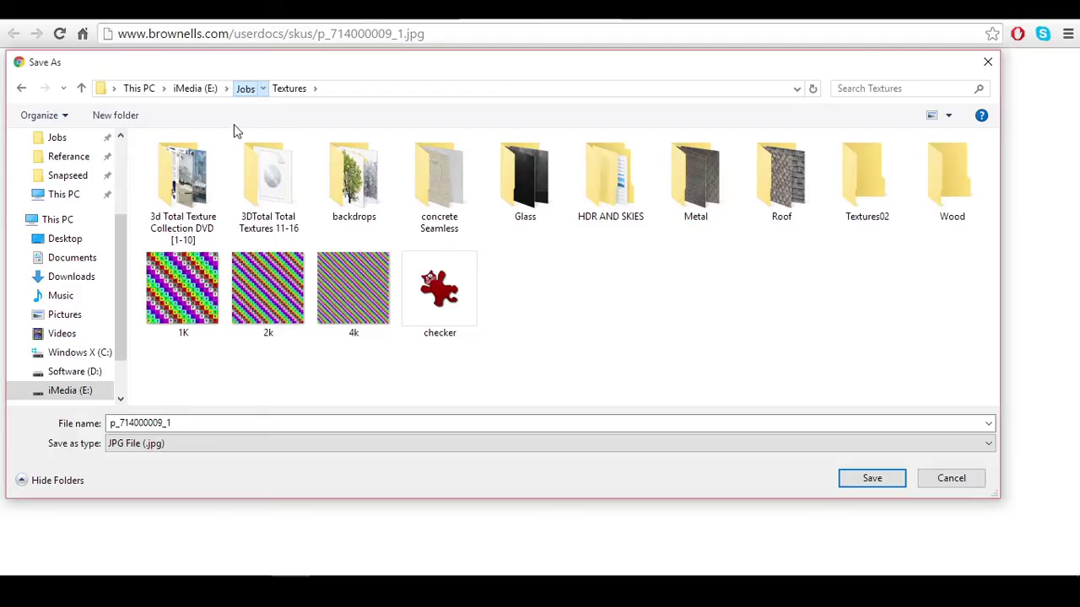
pyautogui.click(245, 88)
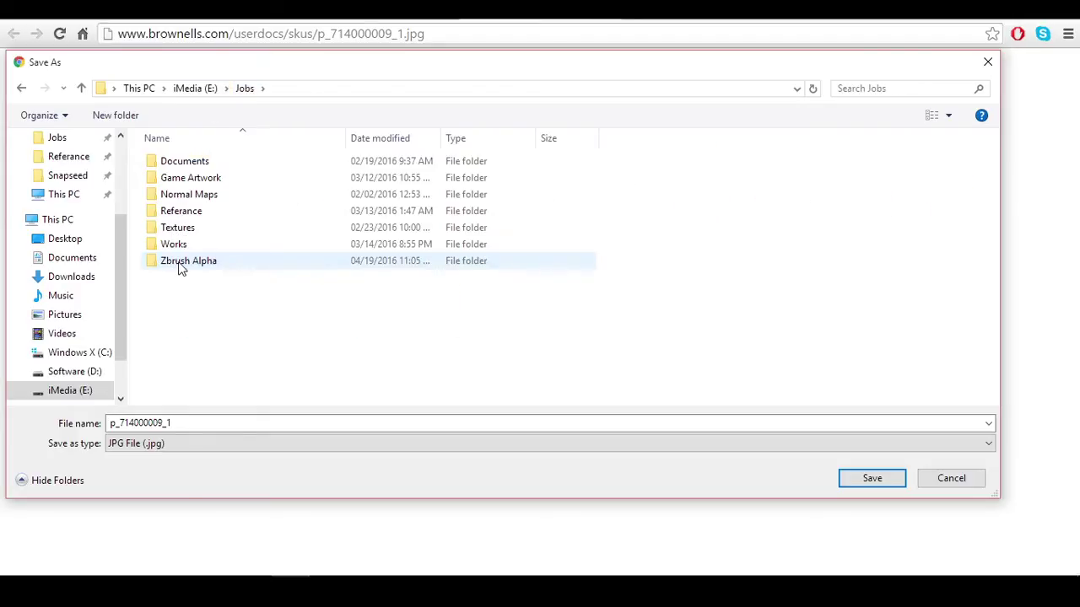
# Save p_714000009_1.jpg into Referance > Bullets & Firearms Pack 1 and return to the results.
pyautogui.doubleClick(180, 212)
pyautogui.doubleClick(781, 179)
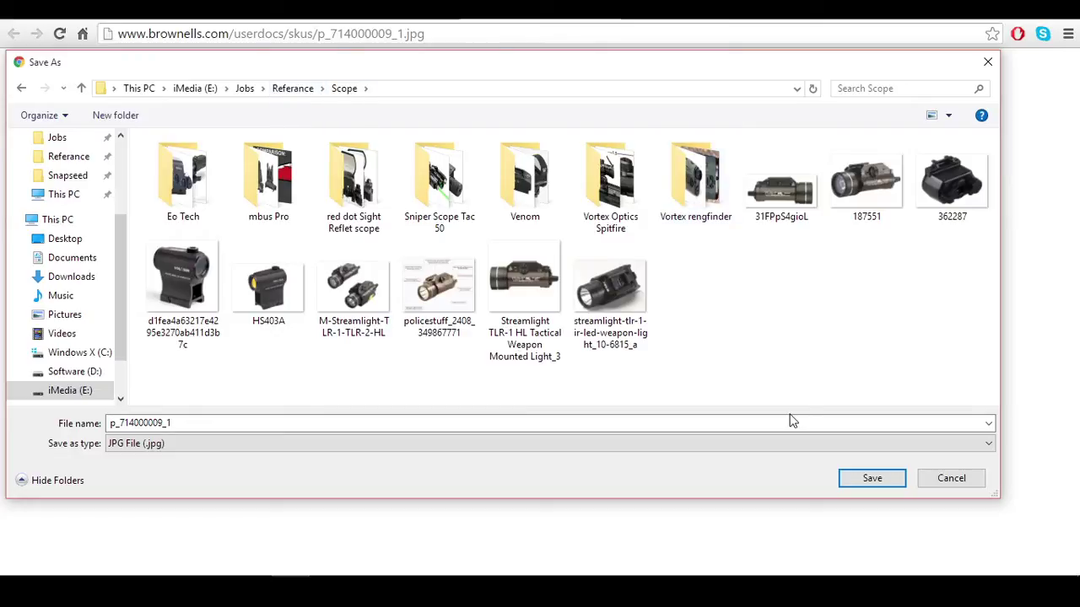
pyautogui.click(287, 89)
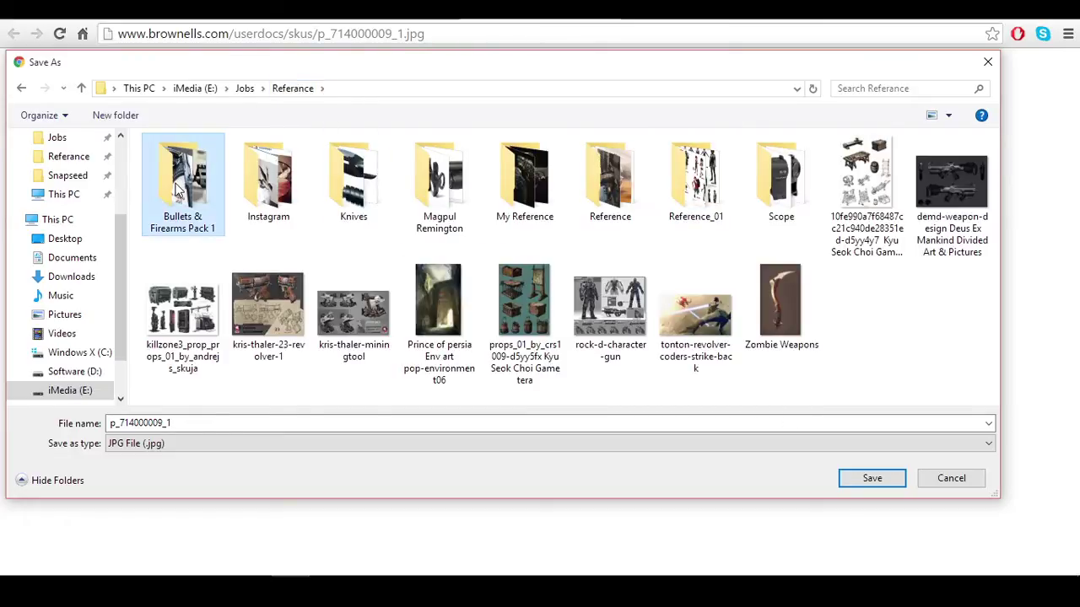
pyautogui.doubleClick(178, 192)
pyautogui.click(869, 478)
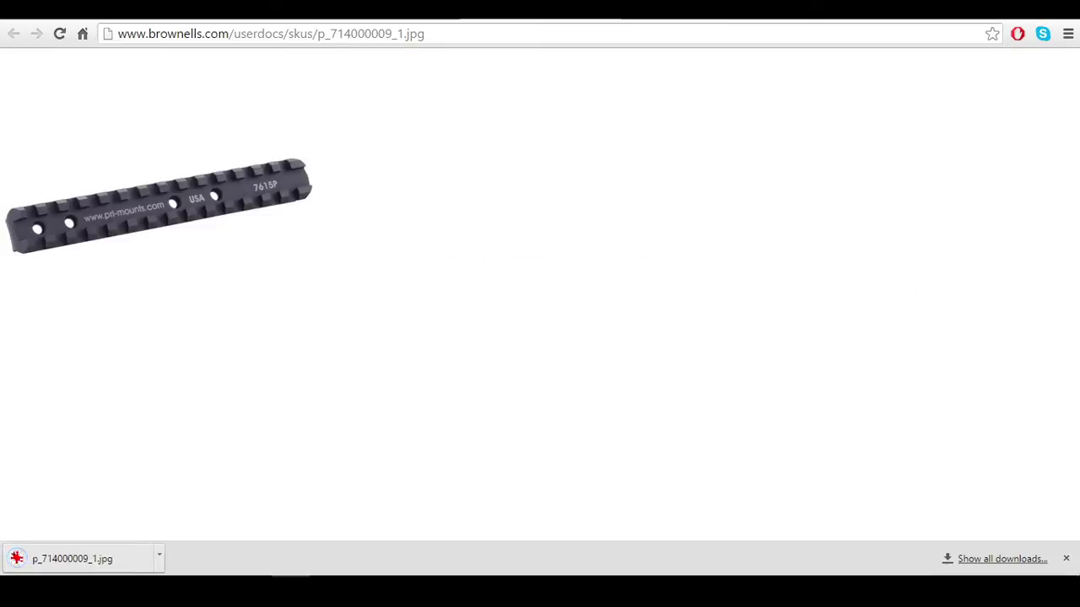
pyautogui.hotkey('alt', 'Left')
pyautogui.hotkey('alt', 'Left')
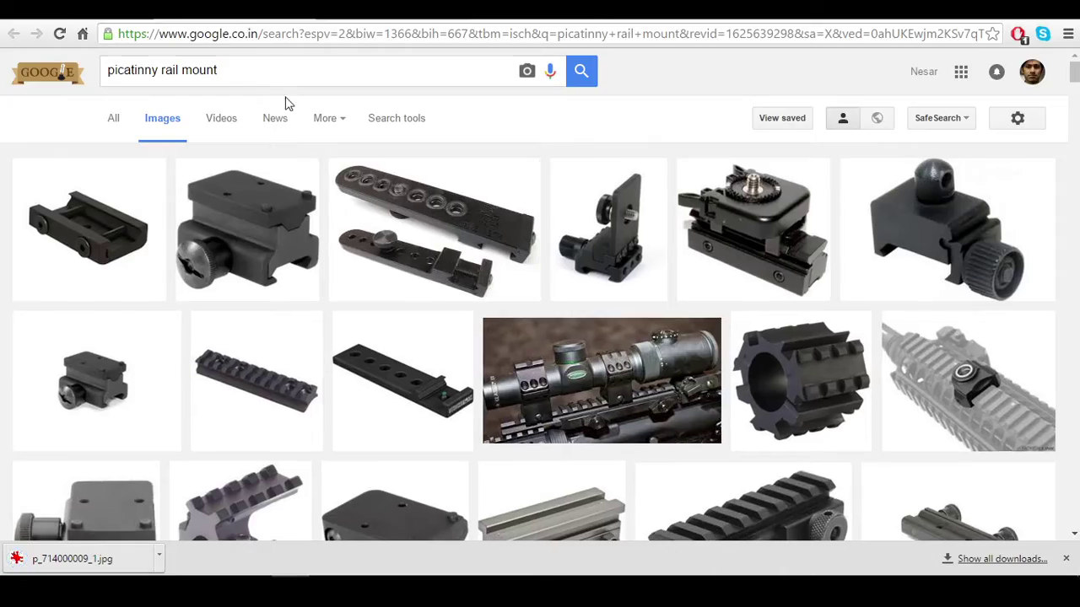
# Open the crossed rails image and save 381524130_725.jpg into the same Bullets & Firearms Pack 1 folder.
pyautogui.scroll(-4, 285, 102)
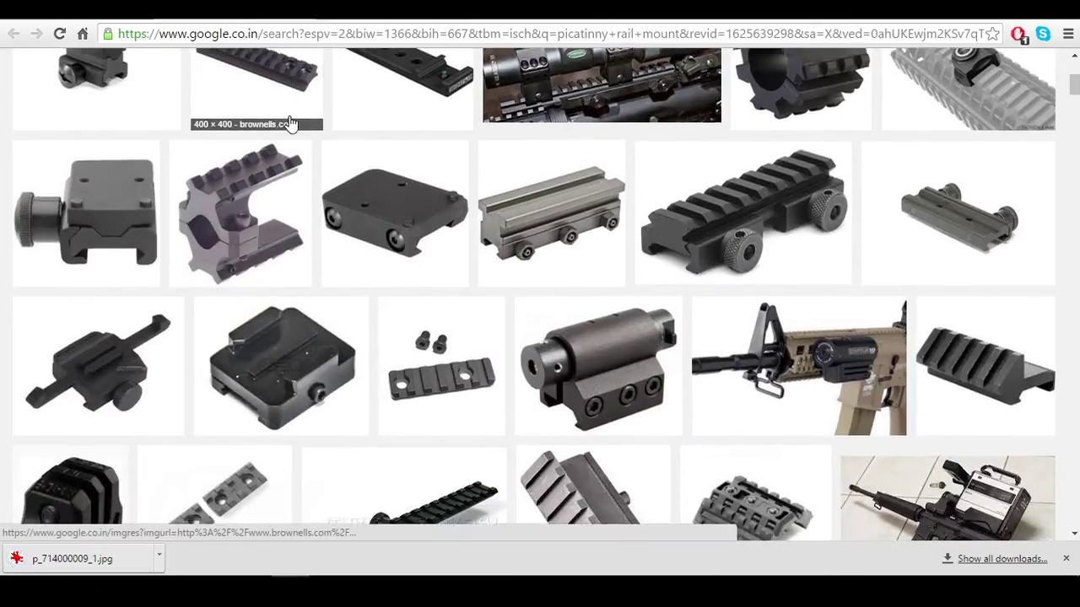
pyautogui.scroll(-4, 290, 124)
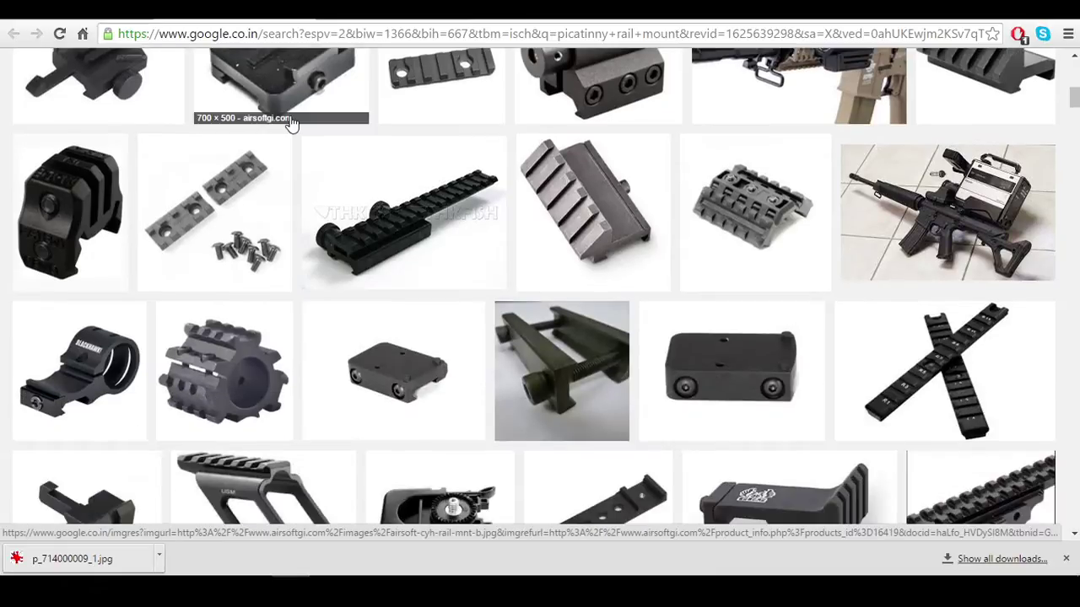
pyautogui.scroll(-1, 289, 124)
pyautogui.scroll(-5, 924, 276)
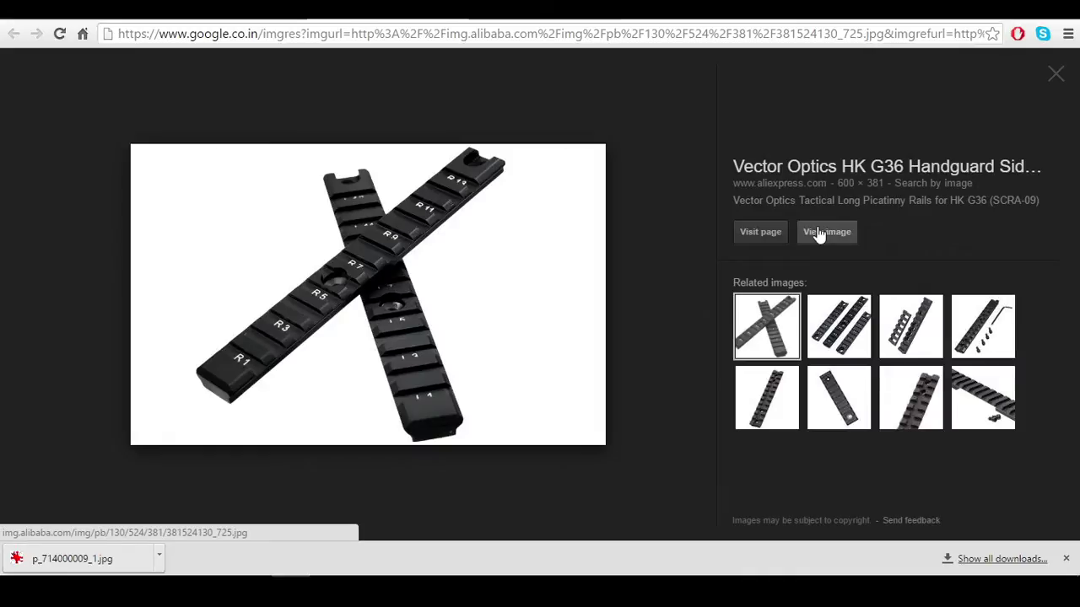
pyautogui.click(818, 233)
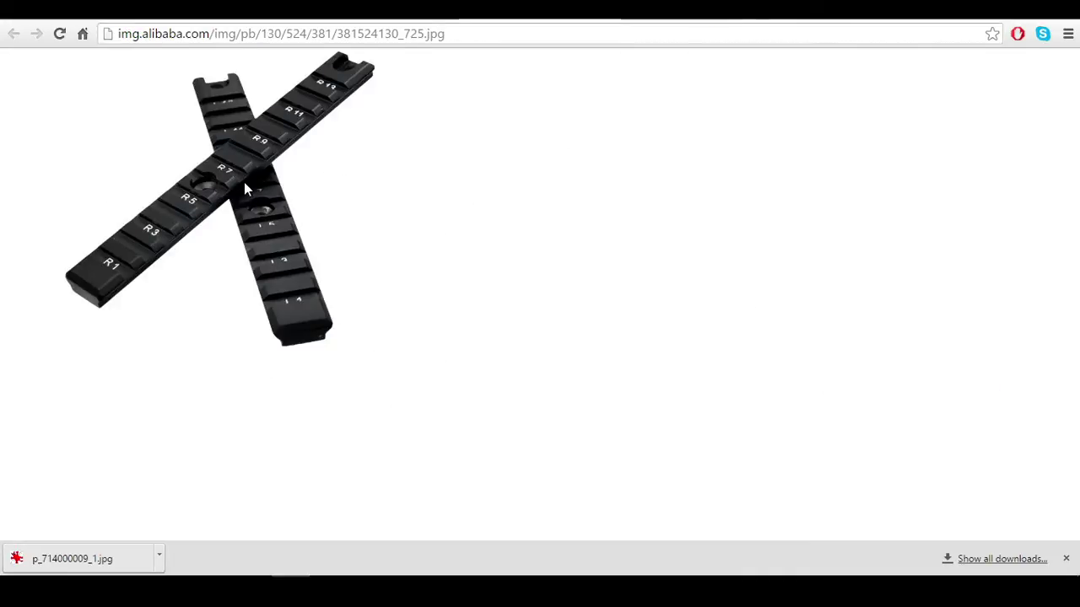
pyautogui.rightClick(243, 183)
pyautogui.click(341, 210)
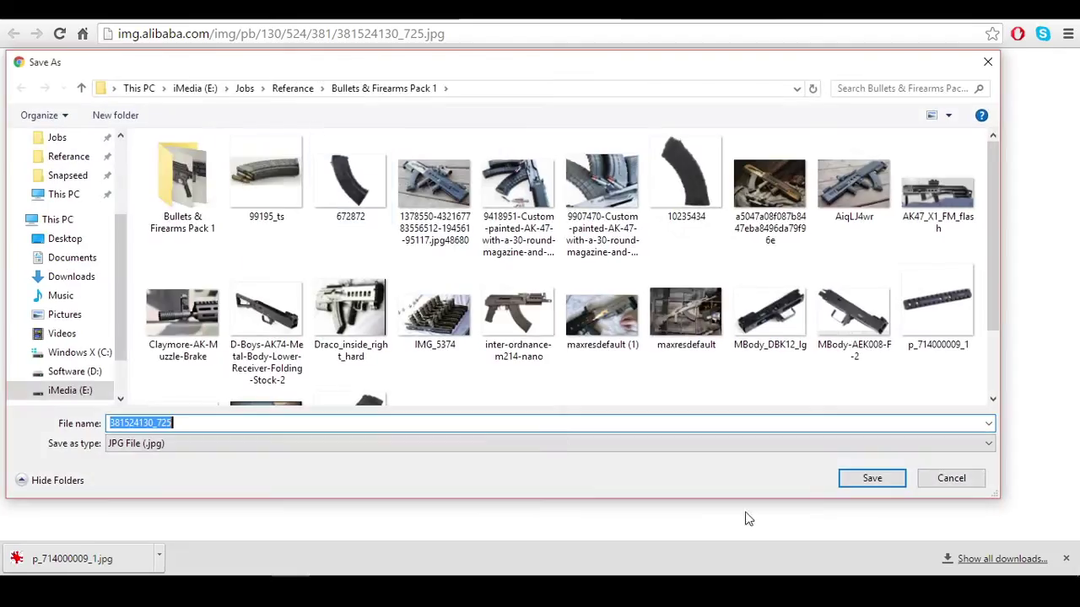
pyautogui.click(869, 479)
pyautogui.hotkey('alt', 'Left')
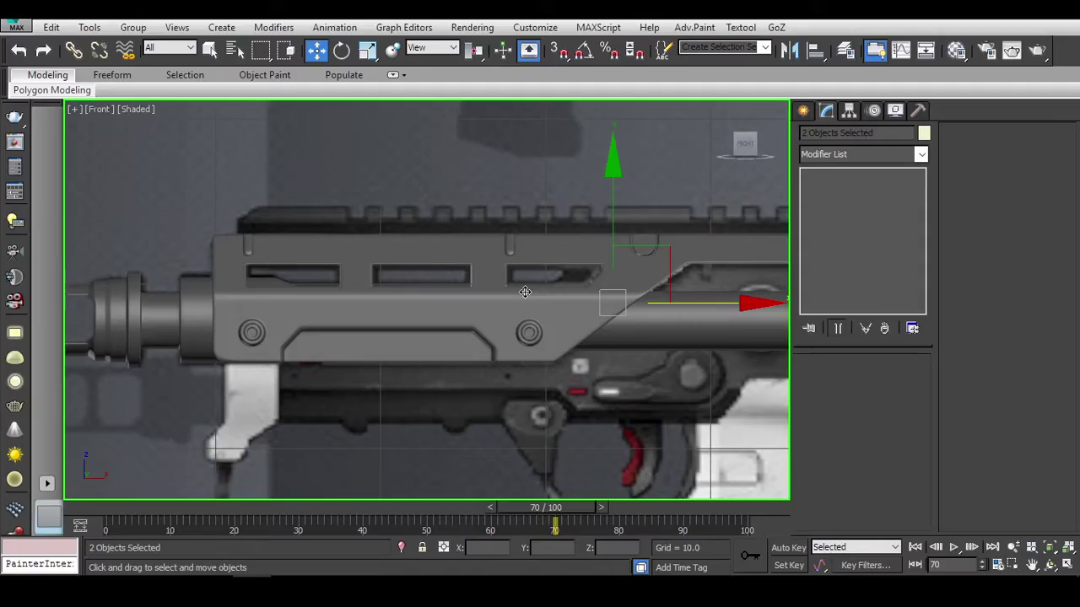
# Reframe the gun in the Front view and bring up the Reference folder window in File Explorer.
pyautogui.scroll(-5, 403, 301)
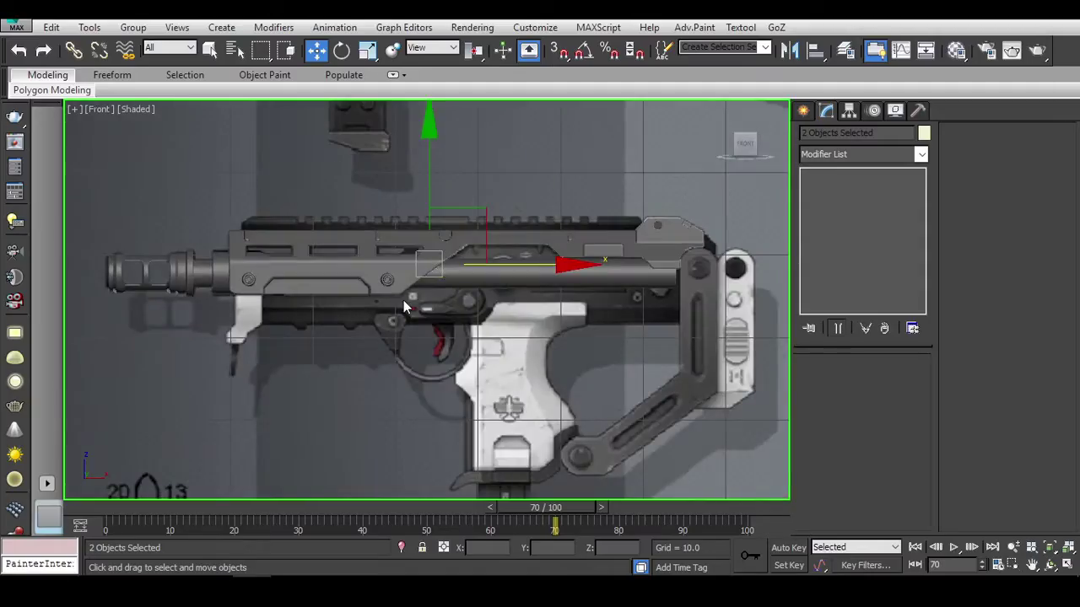
pyautogui.scroll(5, 469, 342)
pyautogui.moveTo(469, 342); pyautogui.dragTo(562, 357, button='middle')
pyautogui.hotkey('alt', 'Tab')
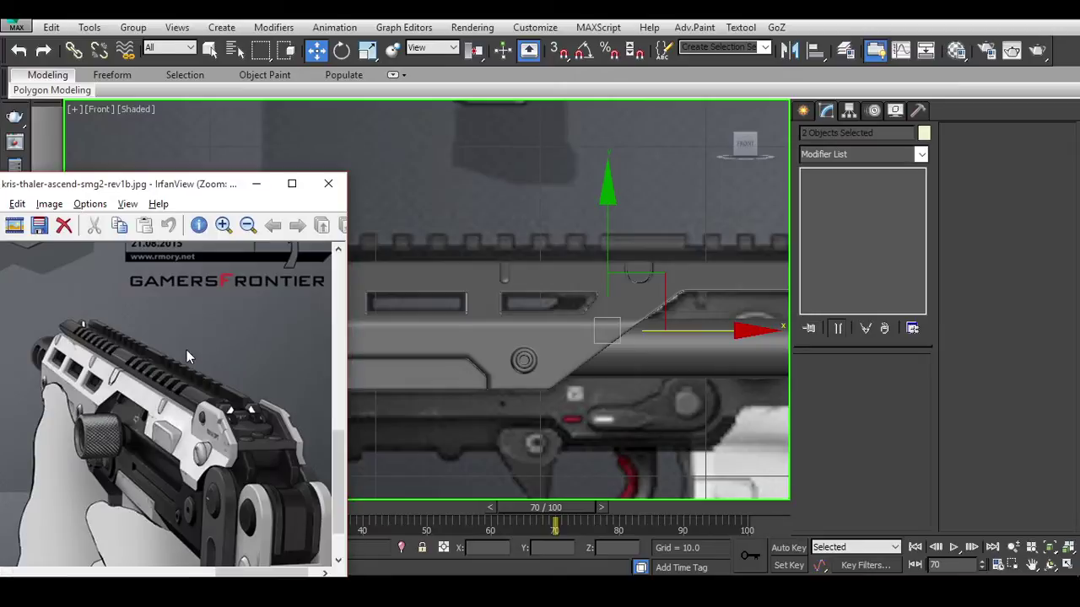
pyautogui.click(252, 187)
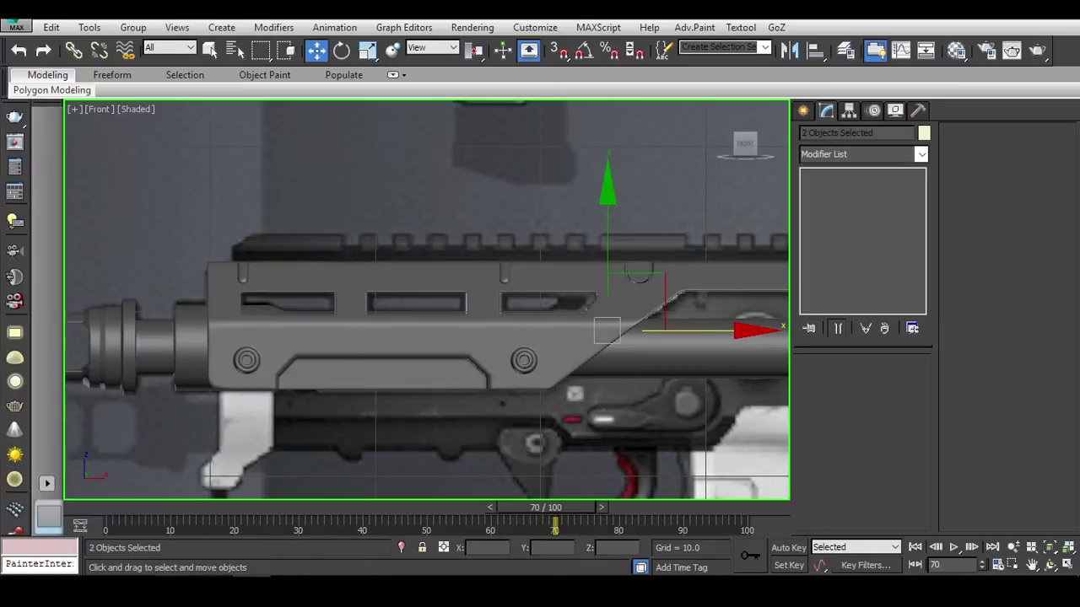
pyautogui.click(106, 513)
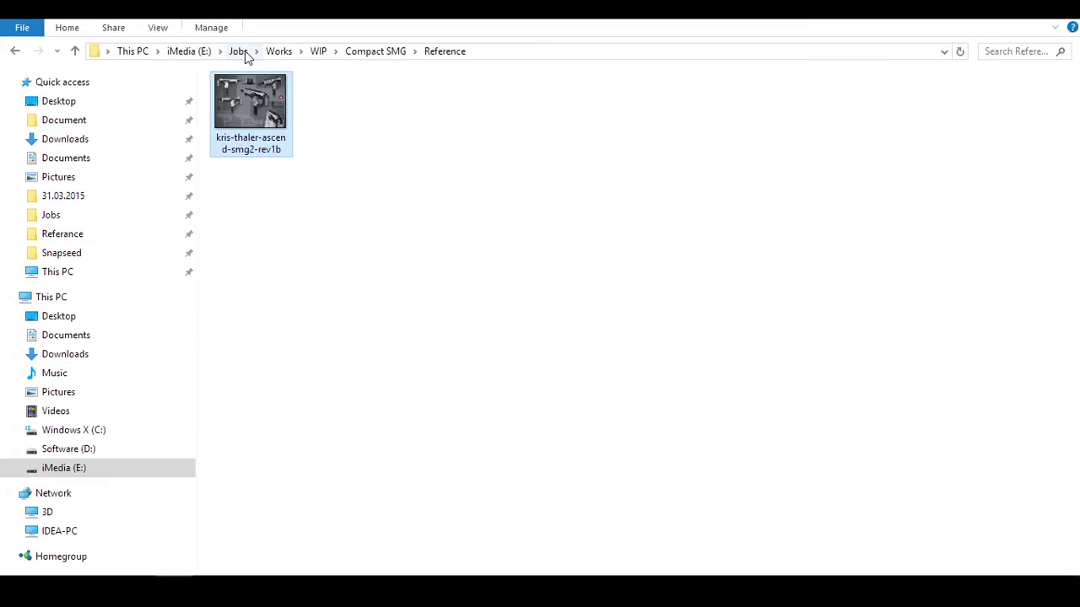
# Browse Jobs > Refeance > Bullets & Firearms Pack 1 and open p_714000009_1 in the image viewer.
pyautogui.click(279, 51)
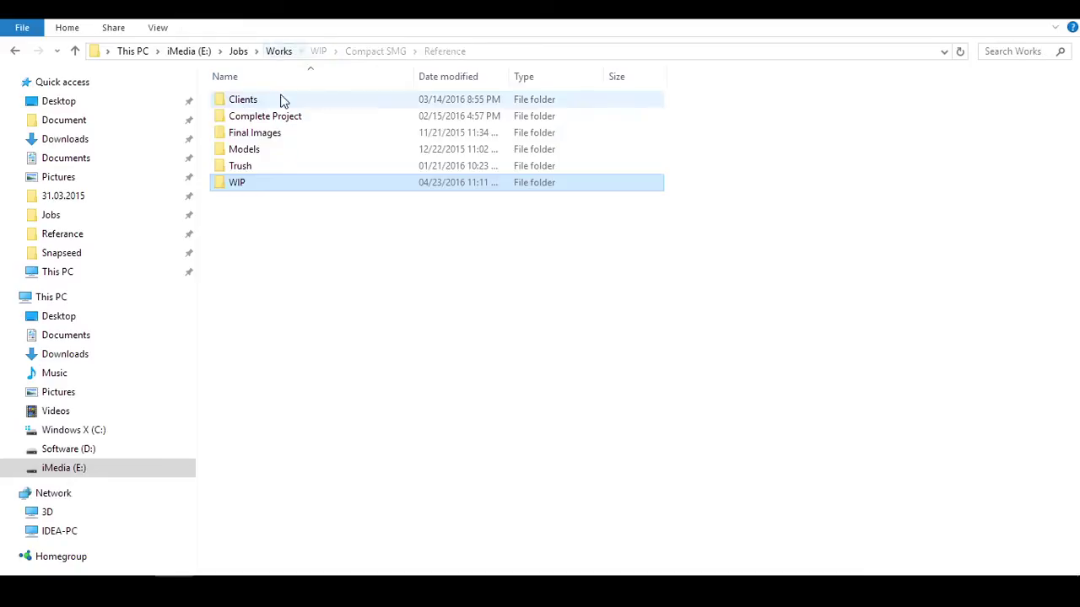
pyautogui.click(239, 52)
pyautogui.doubleClick(249, 149)
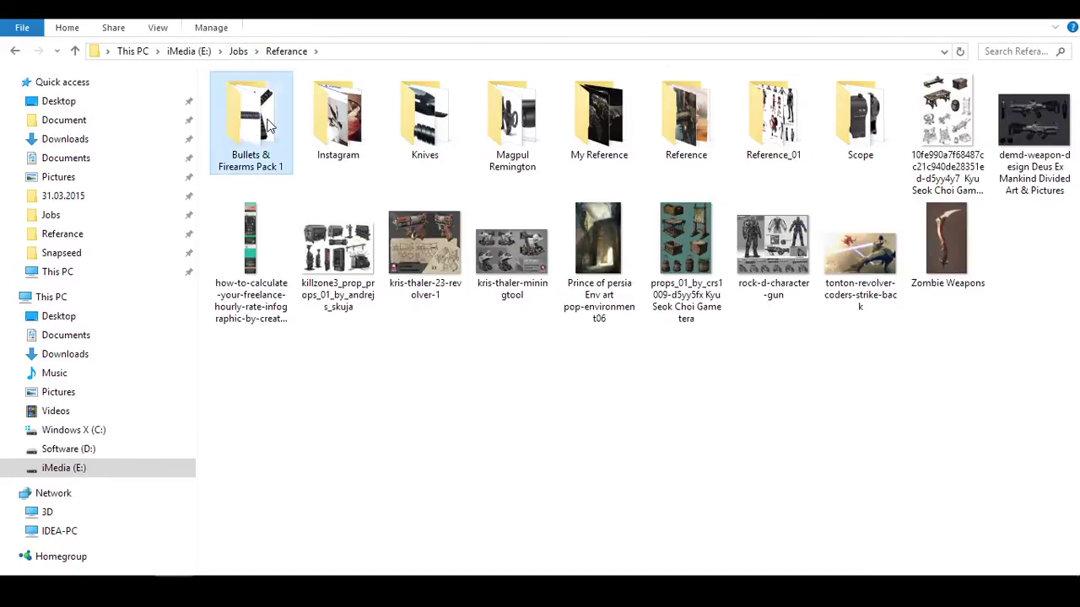
pyautogui.doubleClick(251, 126)
pyautogui.doubleClick(251, 358)
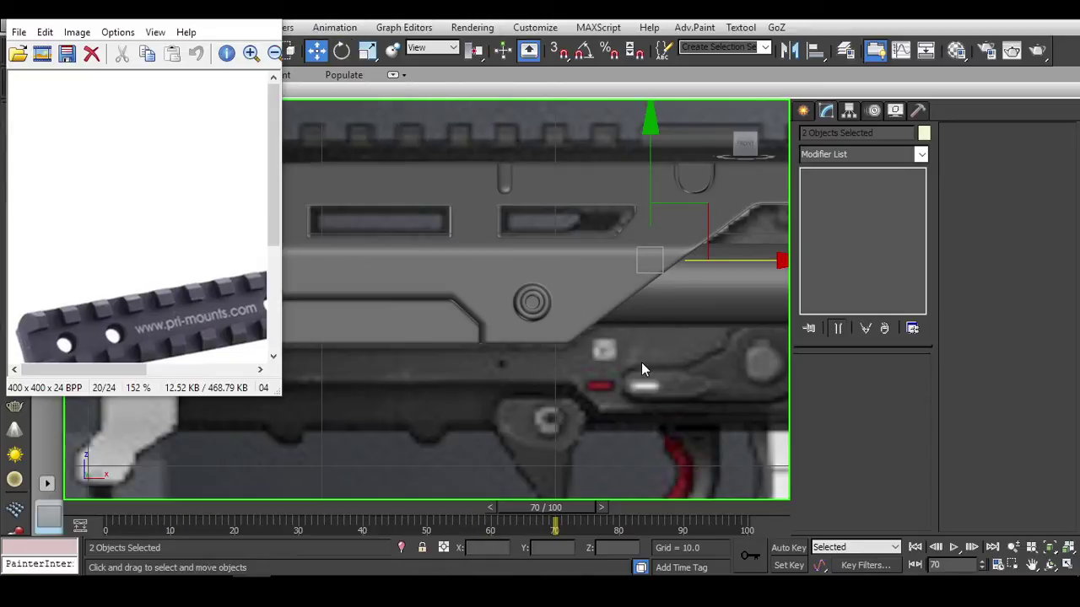
# Shrink the image viewer beside the viewport and pan the Front view and reference onto the rail.
pyautogui.moveTo(26, 152); pyautogui.dragTo(17, 84)
pyautogui.scroll(3, 663, 336)
pyautogui.moveTo(542, 287); pyautogui.dragTo(577, 322, button='middle')
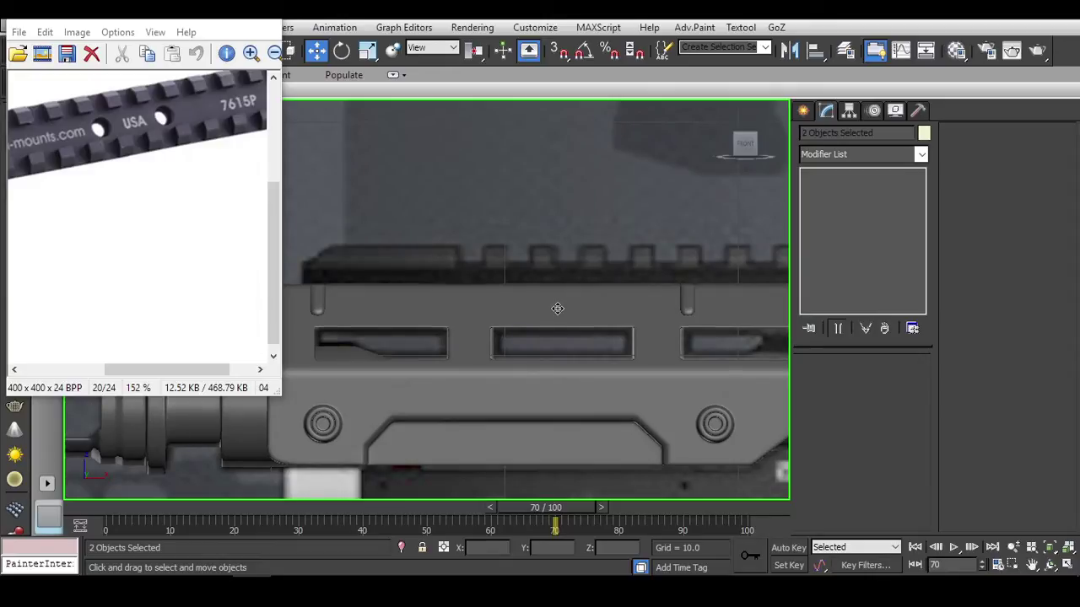
pyautogui.moveTo(89, 161); pyautogui.dragTo(170, 190)
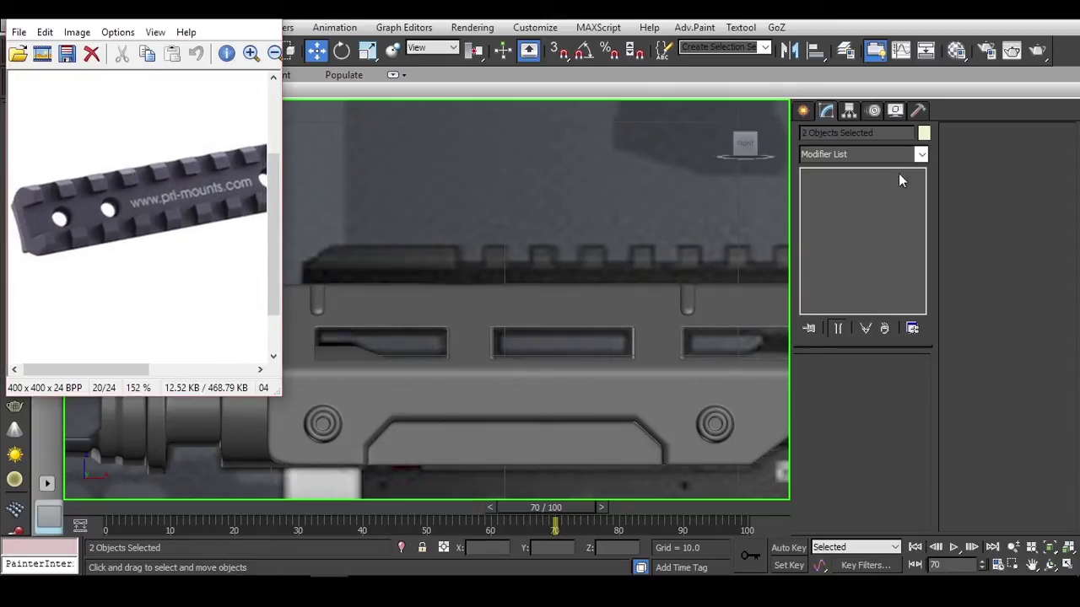
pyautogui.moveTo(730, 207); pyautogui.dragTo(717, 213, button='middle')
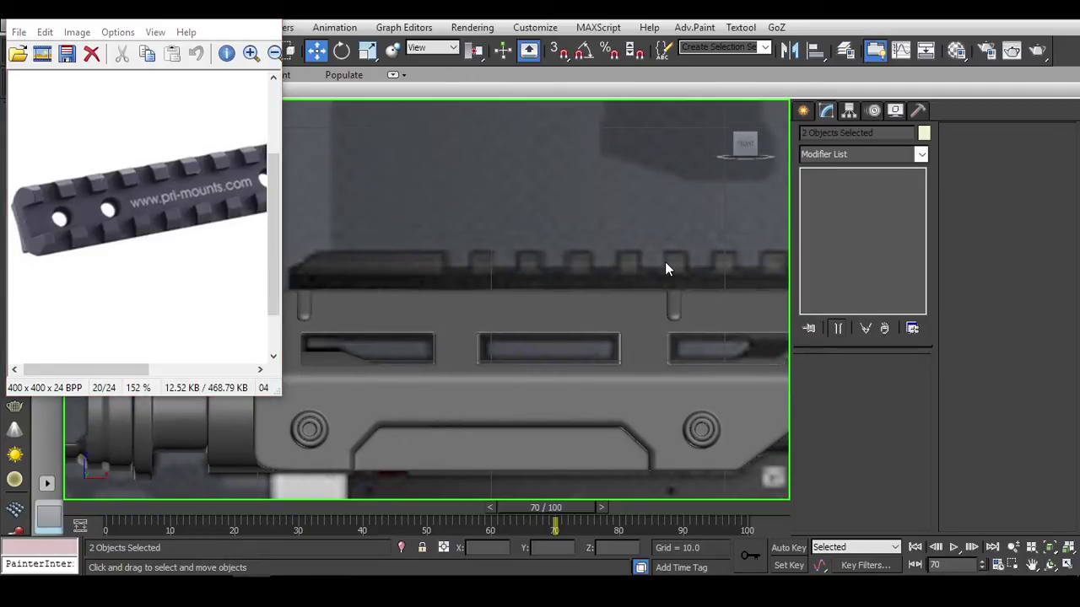
# Start creating a Plane standard primitive over the rail in the Front view.
pyautogui.click(803, 111)
pyautogui.click(892, 277)
pyautogui.moveTo(422, 259); pyautogui.dragTo(467, 235, button='middle')
pyautogui.scroll(3, 454, 243)
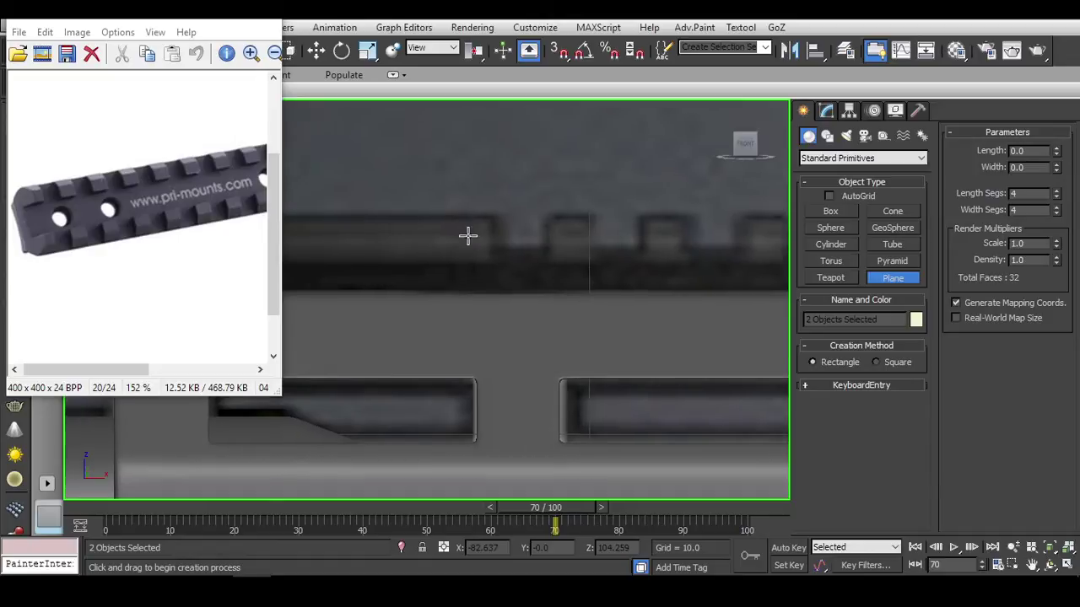
pyautogui.moveTo(459, 243); pyautogui.dragTo(488, 257)
pyautogui.rightClick(485, 253)
pyautogui.rightClick(470, 225)
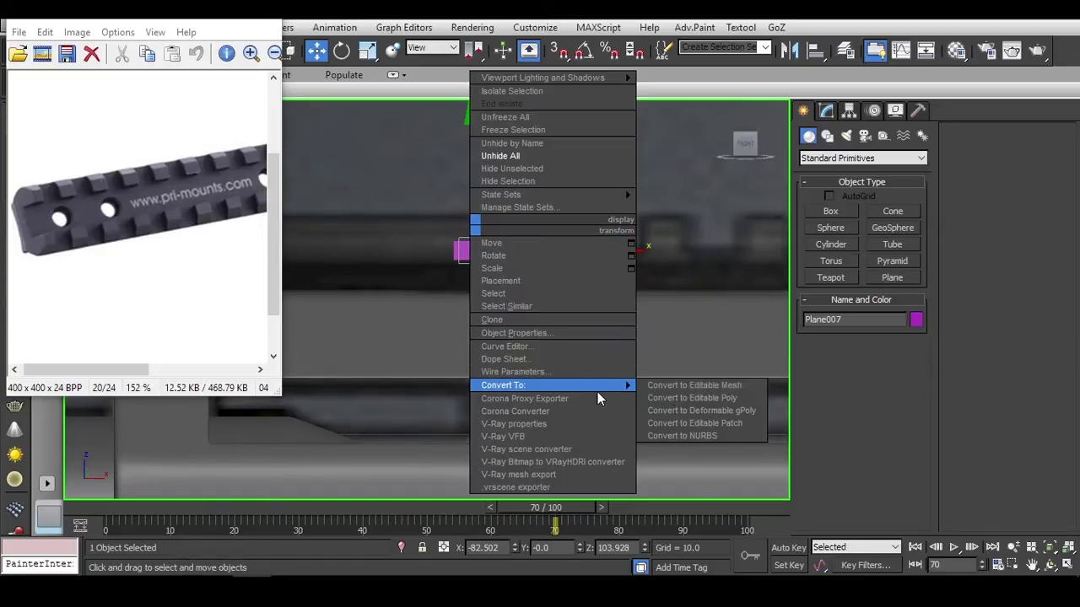
pyautogui.click(712, 407)
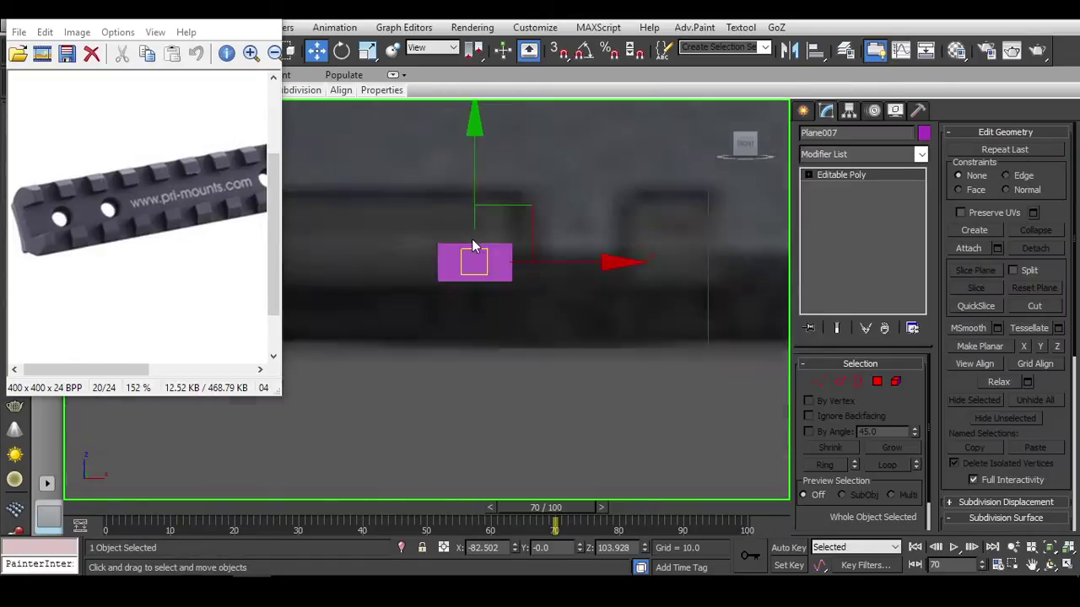
pyautogui.press('2')
pyautogui.hotkey('alt', 'c')
pyautogui.press('F3')
pyautogui.hotkey('ctrl', 'a')
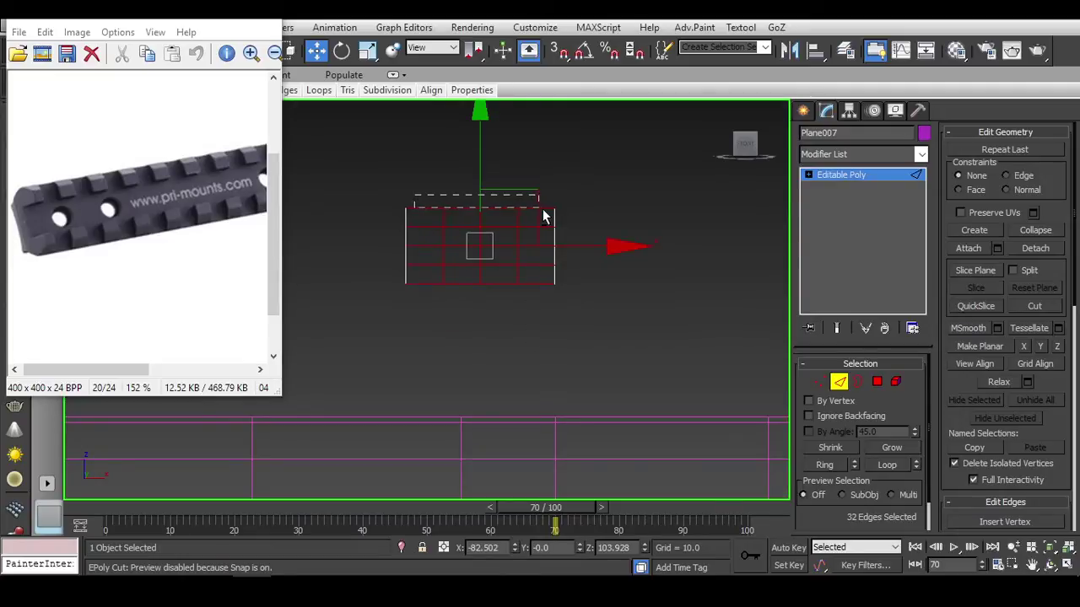
pyautogui.moveTo(540, 215); pyautogui.dragTo(426, 274)
pyautogui.press('BackSpace')
pyautogui.scroll(-2, 440, 299)
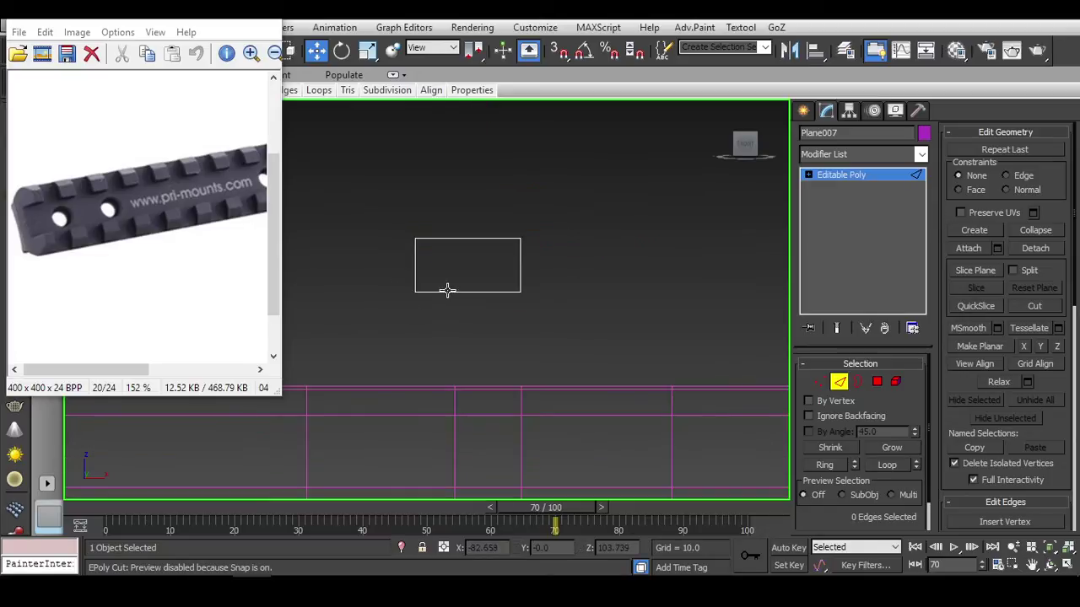
pyautogui.press('F3')
pyautogui.scroll(-3, 494, 260)
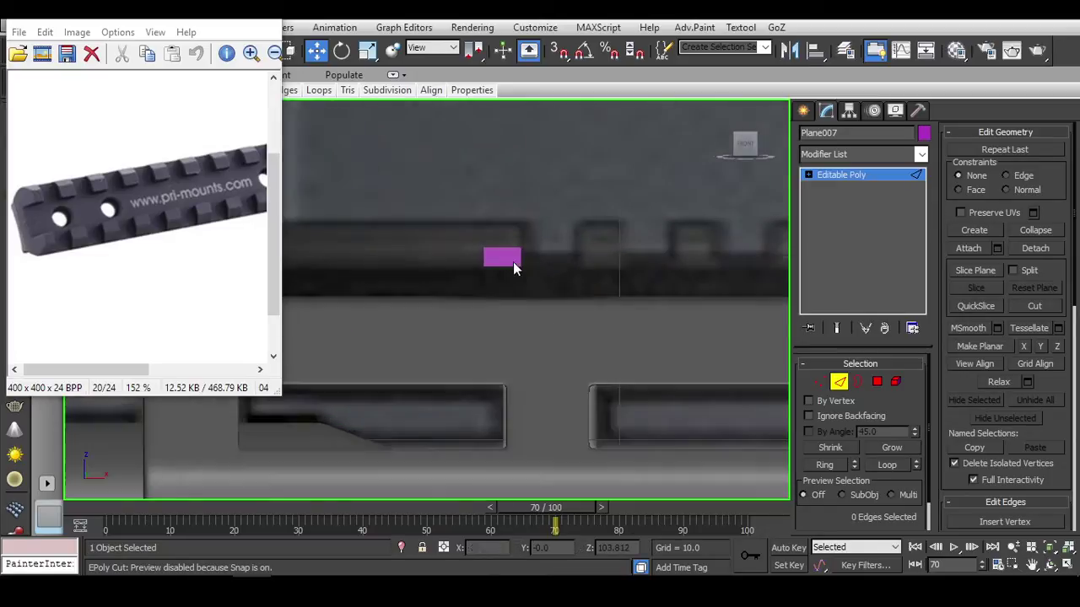
pyautogui.click(507, 242)
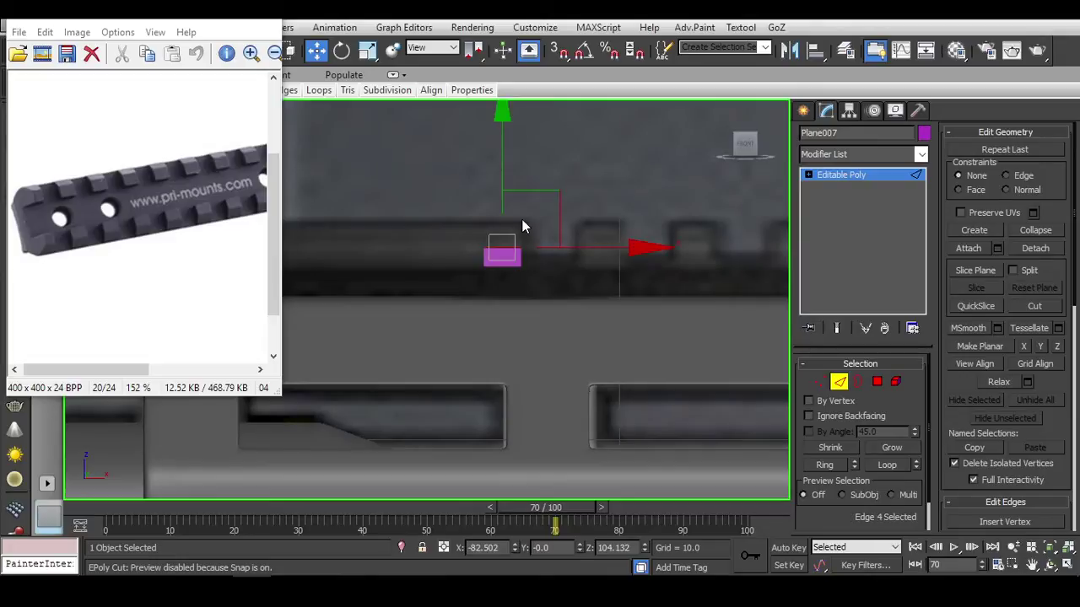
pyautogui.keyDown('alt'); pyautogui.moveTo(570, 236); pyautogui.dragTo(564, 256, button='middle'); pyautogui.keyUp('alt')
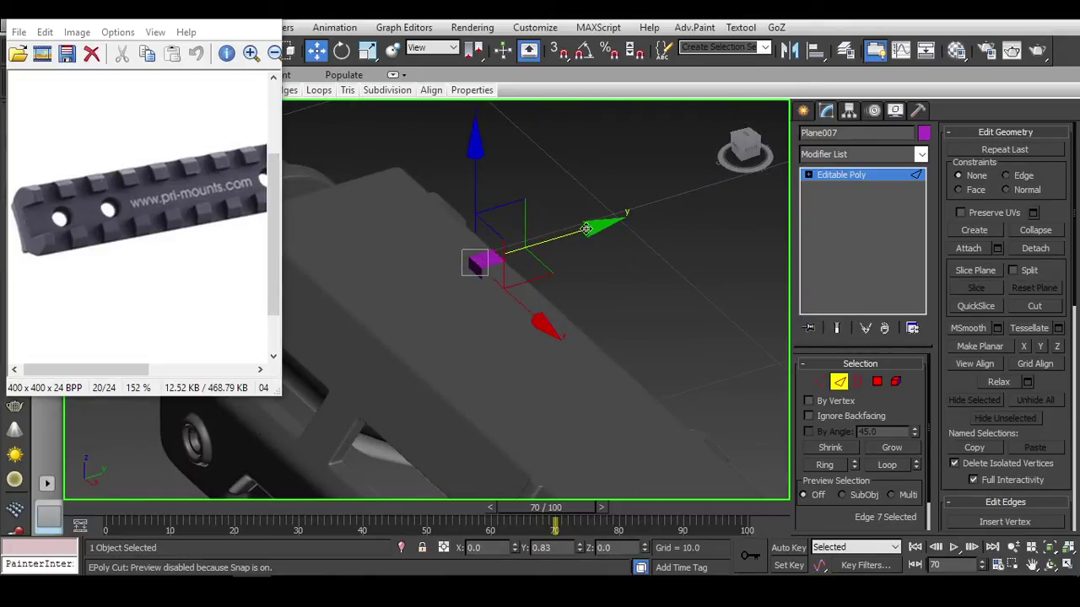
pyautogui.keyDown('alt'); pyautogui.moveTo(588, 228); pyautogui.dragTo(495, 265, button='middle'); pyautogui.keyUp('alt')
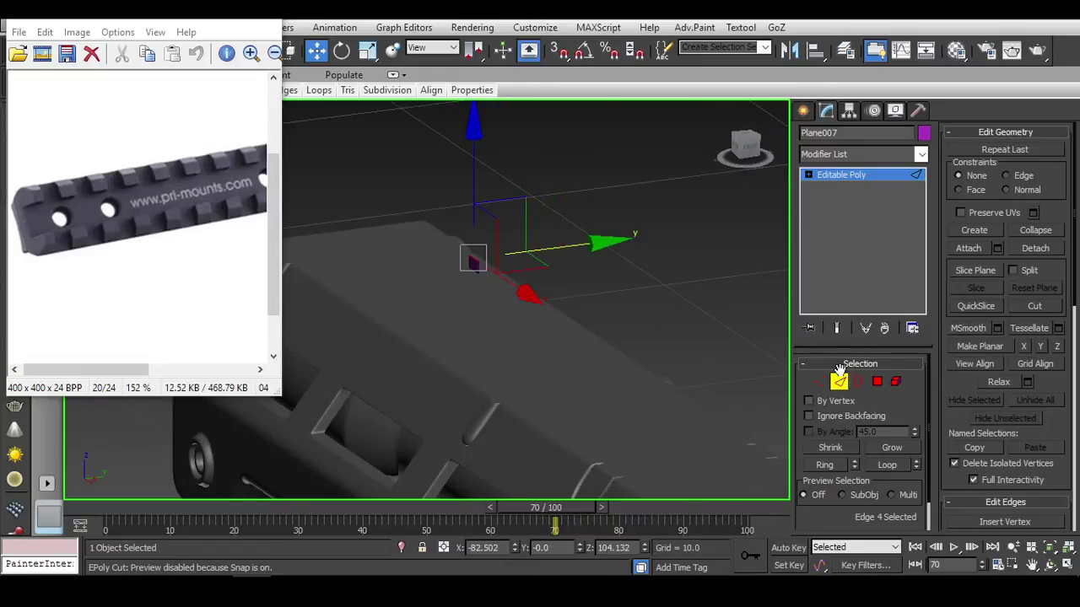
pyautogui.press('2')
pyautogui.press('Delete')
# In Front view, draw a long thin plane, Plane007, along the top of the rail.
pyautogui.press('f')
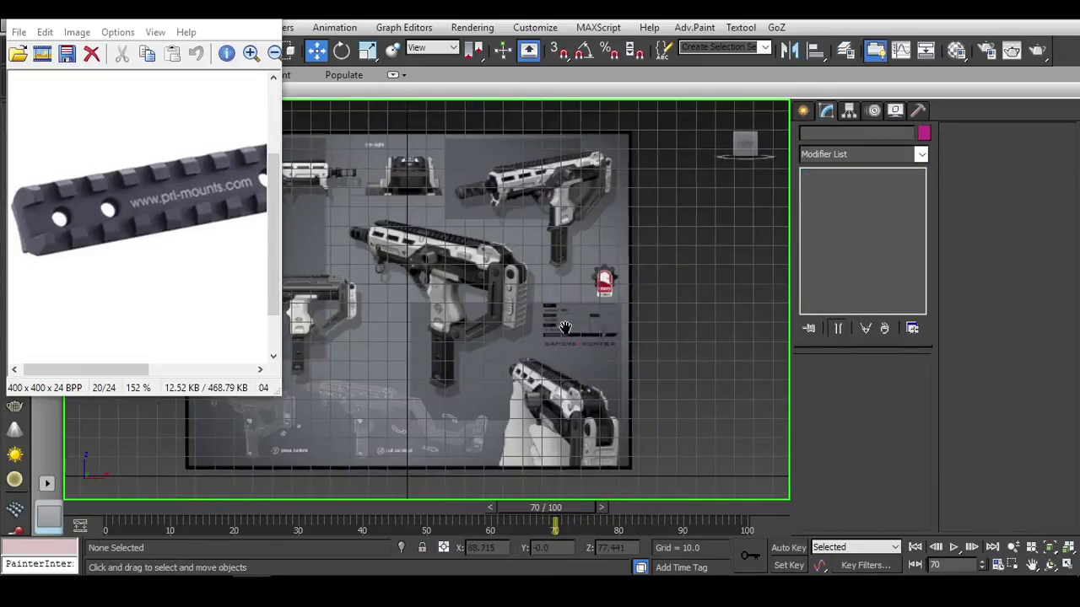
pyautogui.scroll(10, 620, 304)
pyautogui.moveTo(620, 304); pyautogui.dragTo(864, 267, button='middle')
pyautogui.click(804, 111)
pyautogui.click(893, 277)
pyautogui.scroll(4, 441, 240)
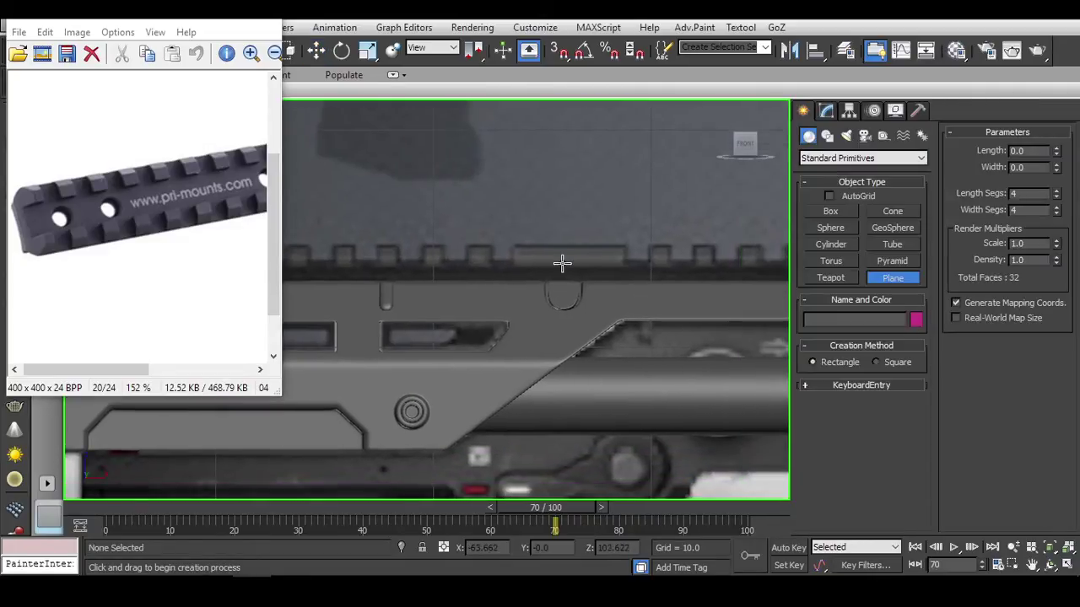
pyautogui.moveTo(428, 238); pyautogui.dragTo(655, 255)
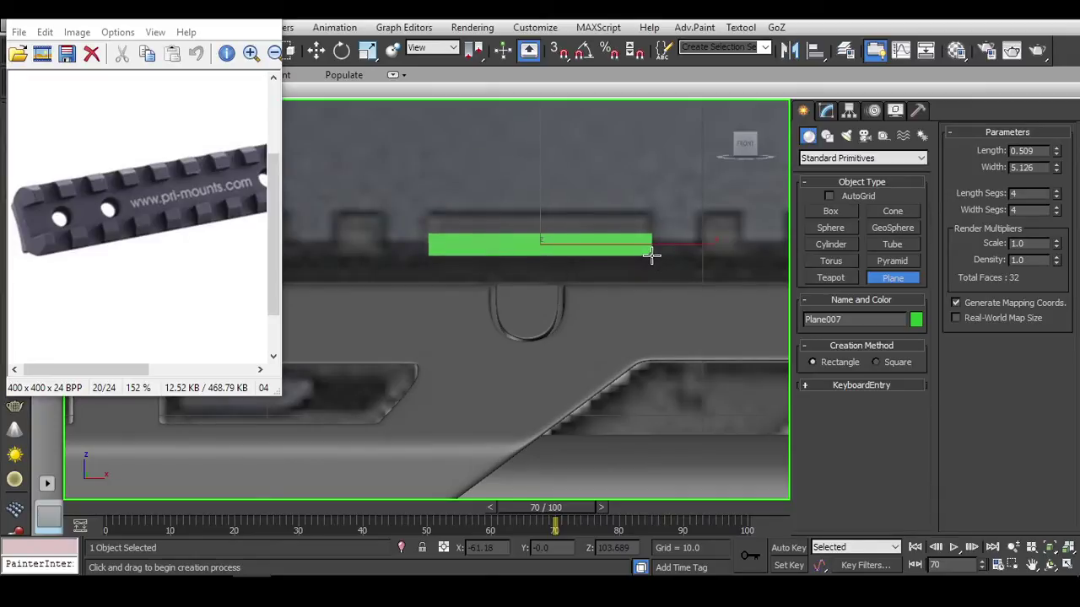
# Convert Plane007 to an editable poly, enter Edge mode and orbit to check it.
pyautogui.press('w')
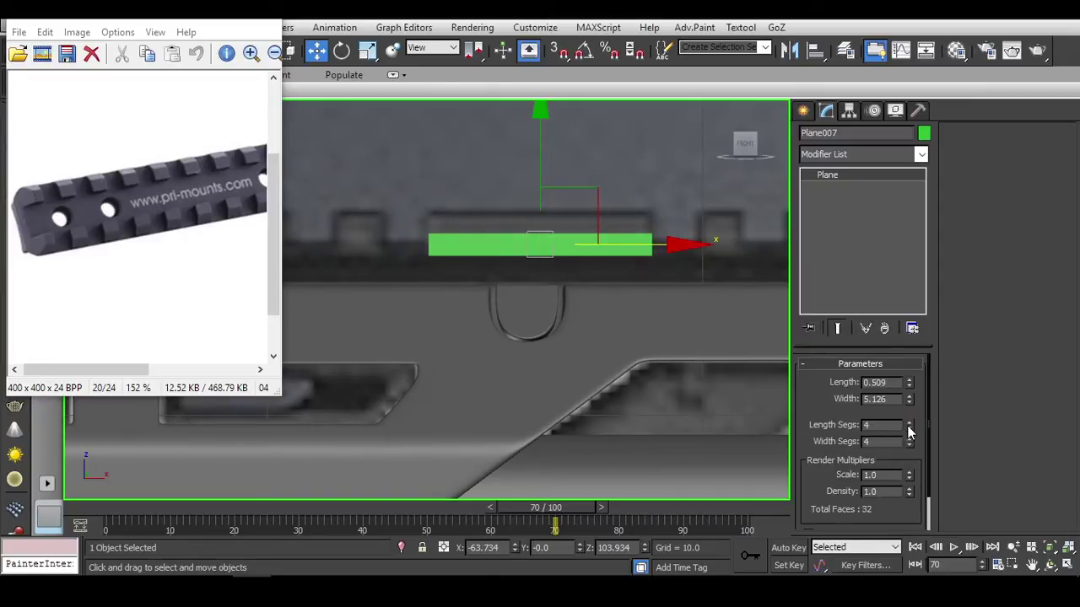
pyautogui.rightClick(602, 253)
pyautogui.click(822, 413)
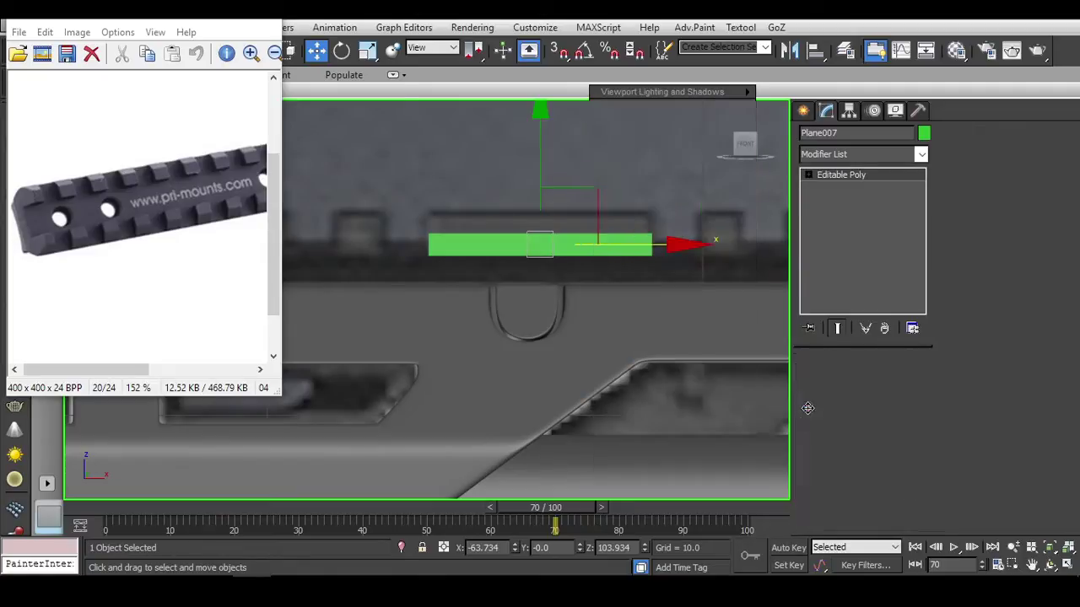
pyautogui.press('2')
pyautogui.scroll(2, 598, 234)
pyautogui.hotkey('alt', 'c')
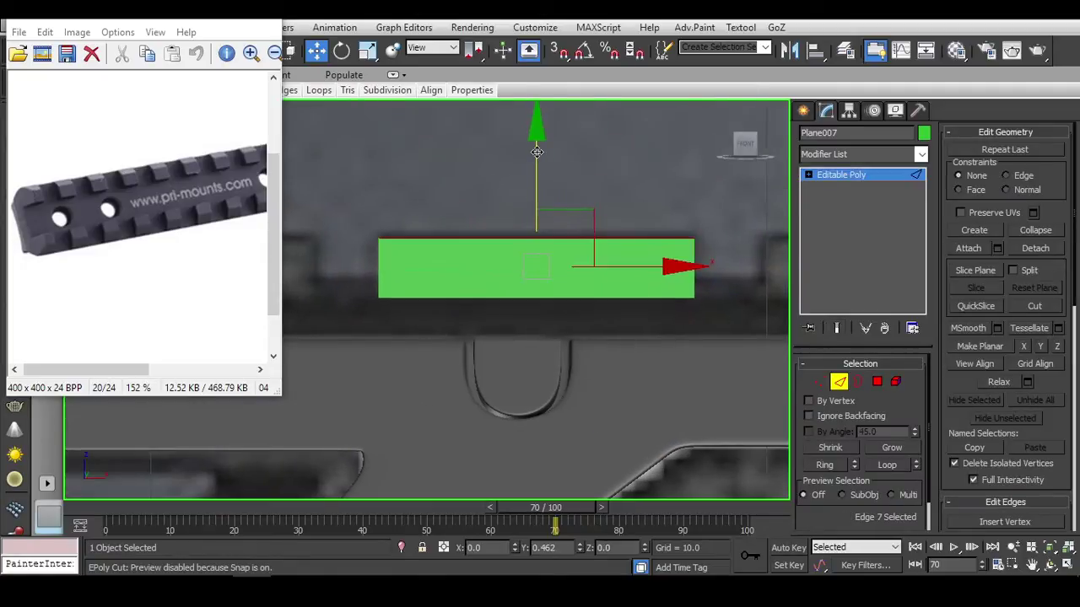
pyautogui.keyDown('alt'); pyautogui.moveTo(590, 253); pyautogui.dragTo(522, 260, button='middle'); pyautogui.keyUp('alt')
pyautogui.keyDown('alt'); pyautogui.moveTo(606, 221); pyautogui.dragTo(706, 257, button='middle'); pyautogui.keyUp('alt')
pyautogui.click(748, 149)
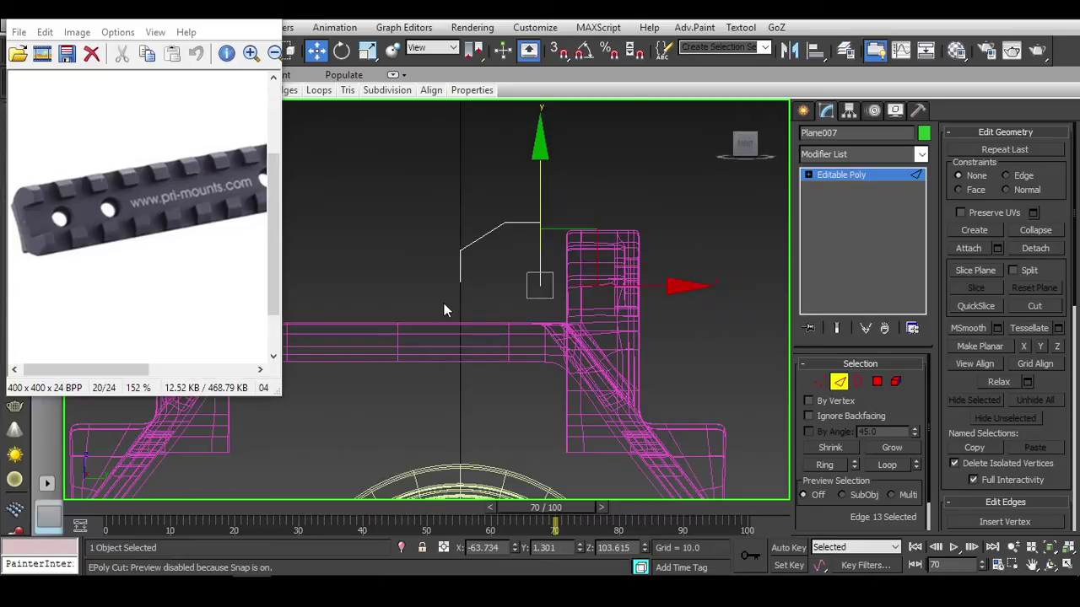
# Flatten the profile's vertices, then slide the rail profile plane left along X.
pyautogui.moveTo(444, 303); pyautogui.dragTo(475, 243)
pyautogui.scroll(-5, 958, 400)
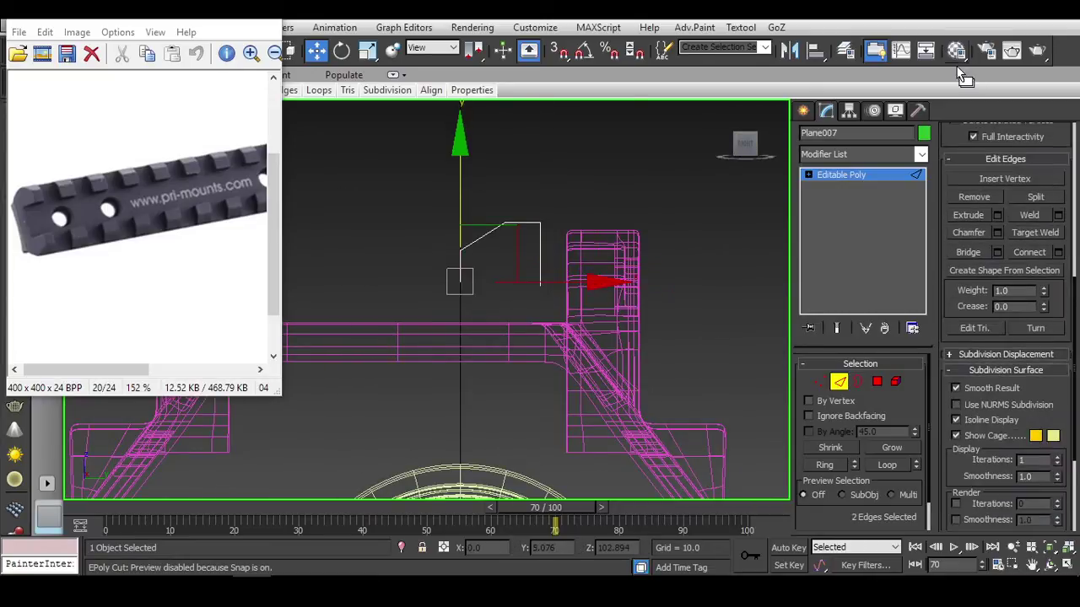
pyautogui.press('1')
pyautogui.moveTo(416, 267); pyautogui.dragTo(561, 299)
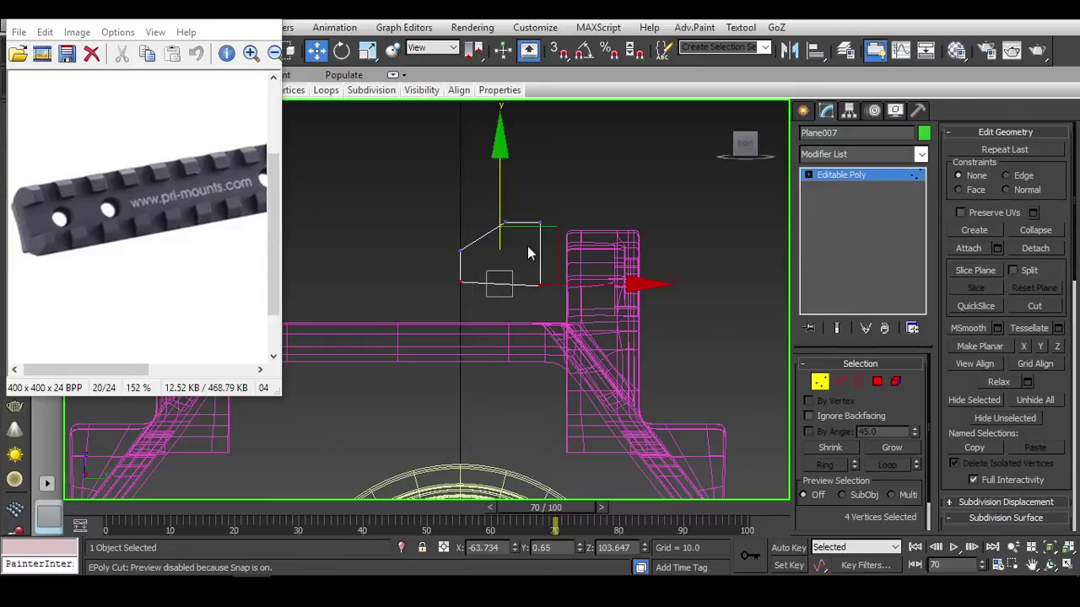
pyautogui.moveTo(506, 141); pyautogui.dragTo(613, 315)
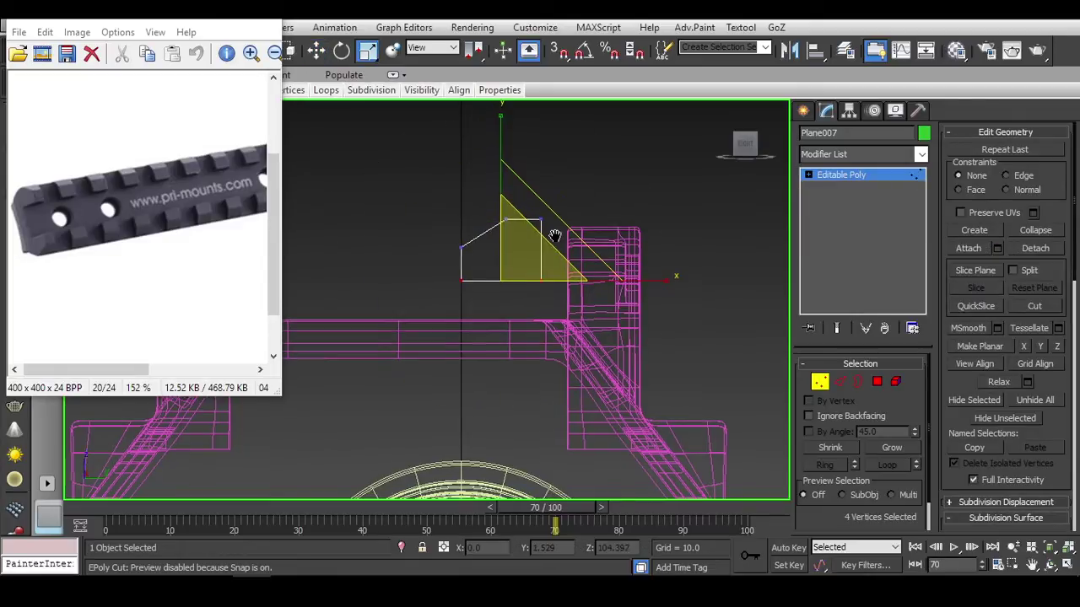
pyautogui.click(474, 184)
pyautogui.click(504, 224)
pyautogui.press('w')
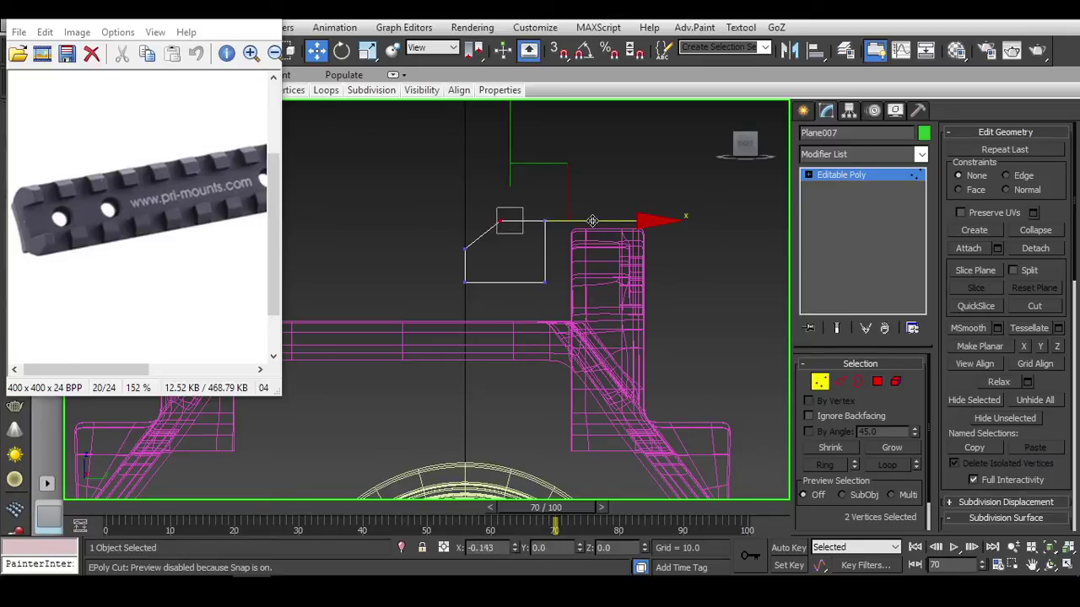
pyautogui.moveTo(580, 323); pyautogui.dragTo(582, 324)
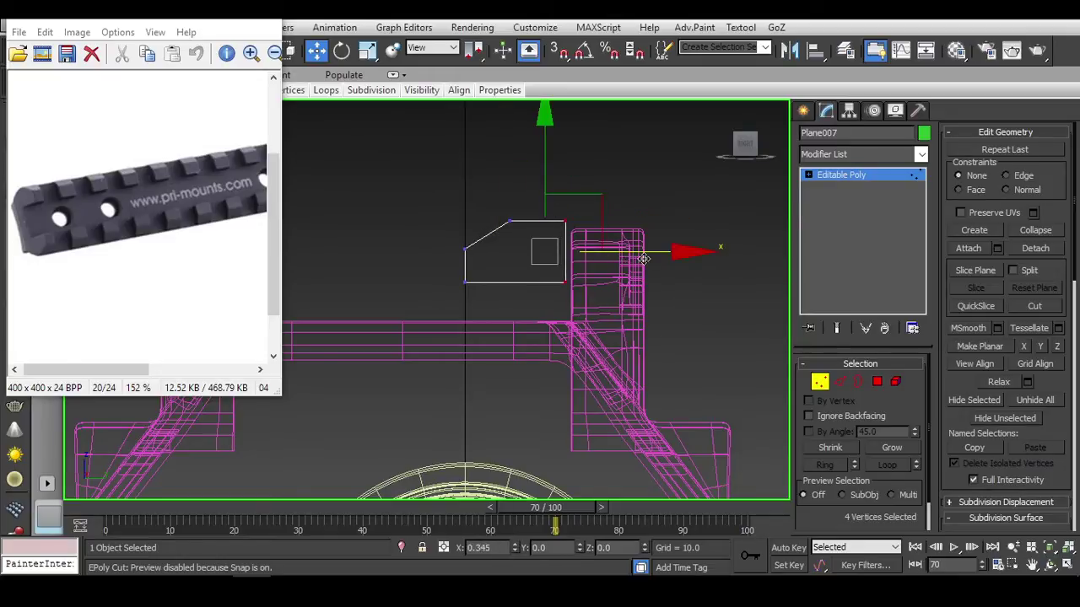
pyautogui.press('1')
pyautogui.scroll(-2, 643, 258)
pyautogui.moveTo(680, 280); pyautogui.dragTo(525, 276)
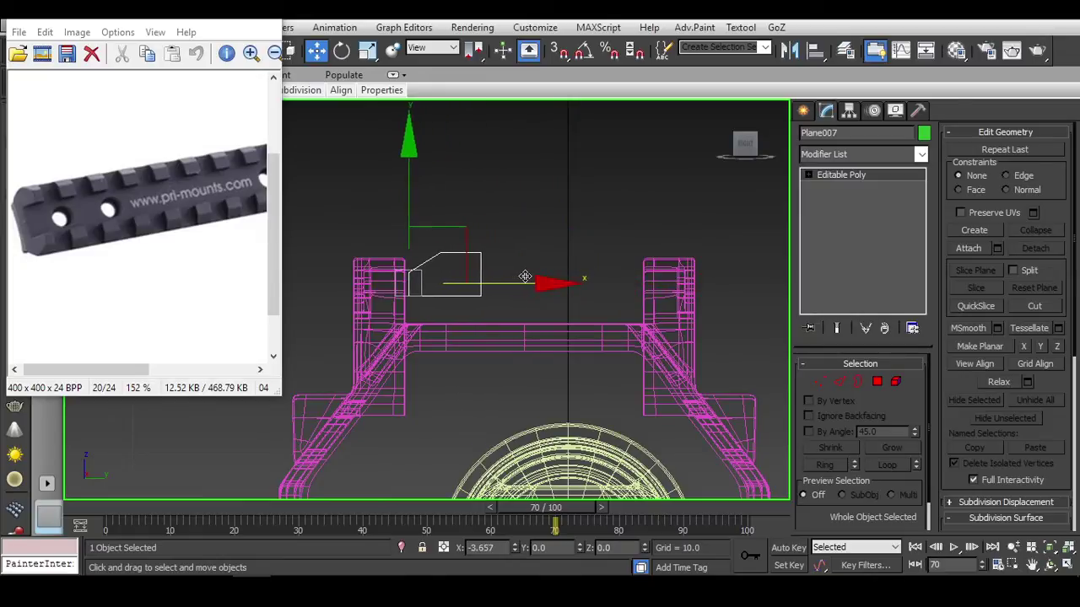
pyautogui.scroll(2, 452, 279)
pyautogui.moveTo(456, 319); pyautogui.dragTo(461, 305, button='middle')
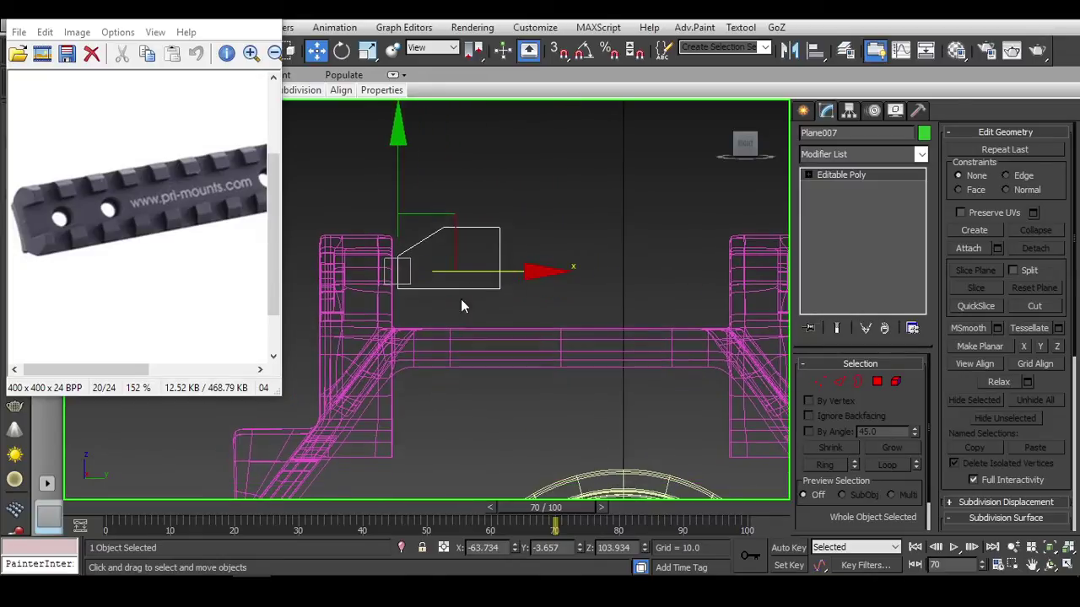
# Extrude the plane's polygon with a height of 0.141.
pyautogui.click(878, 384)
pyautogui.moveTo(615, 188); pyautogui.dragTo(332, 268)
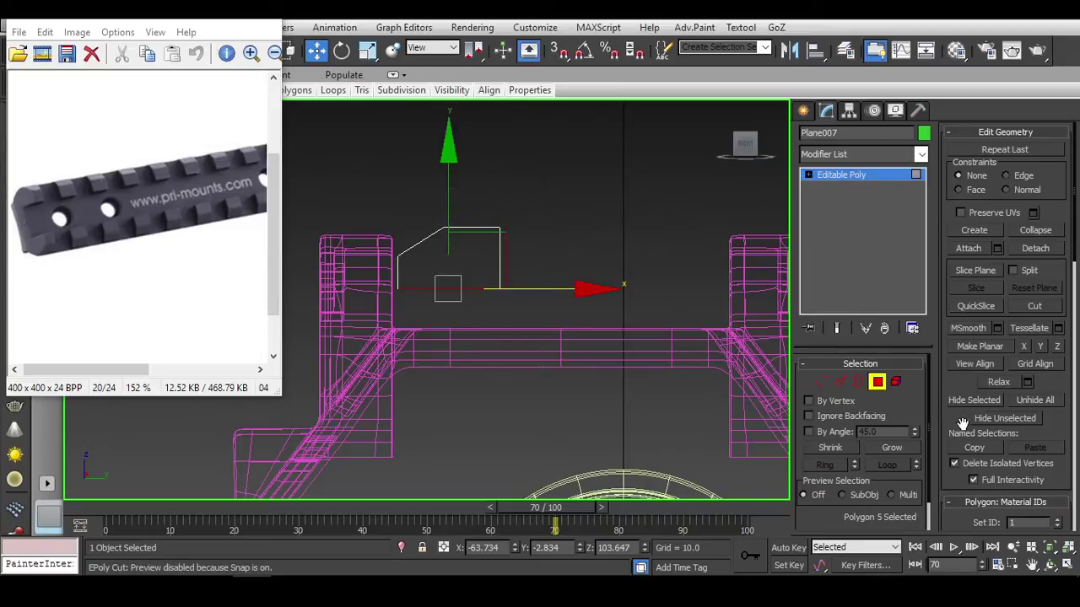
pyautogui.scroll(-5, 963, 422)
pyautogui.click(996, 416)
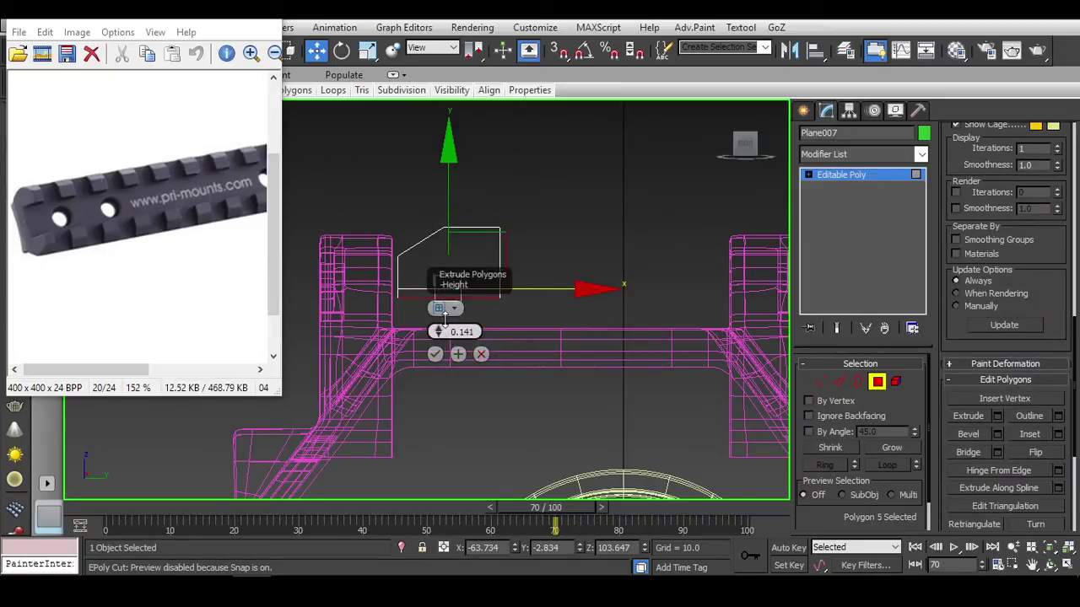
pyautogui.click(435, 354)
pyautogui.scroll(3, 402, 294)
# Move the bottom vertices down and the lower-left vertex right to angle the corner inward.
pyautogui.press('1')
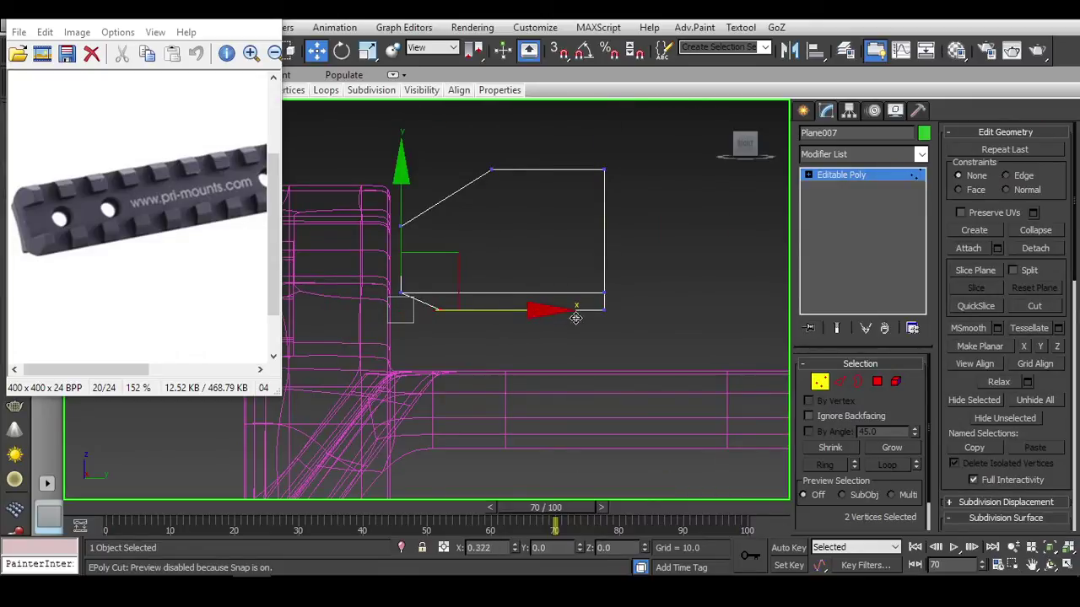
pyautogui.moveTo(645, 306); pyautogui.dragTo(463, 351)
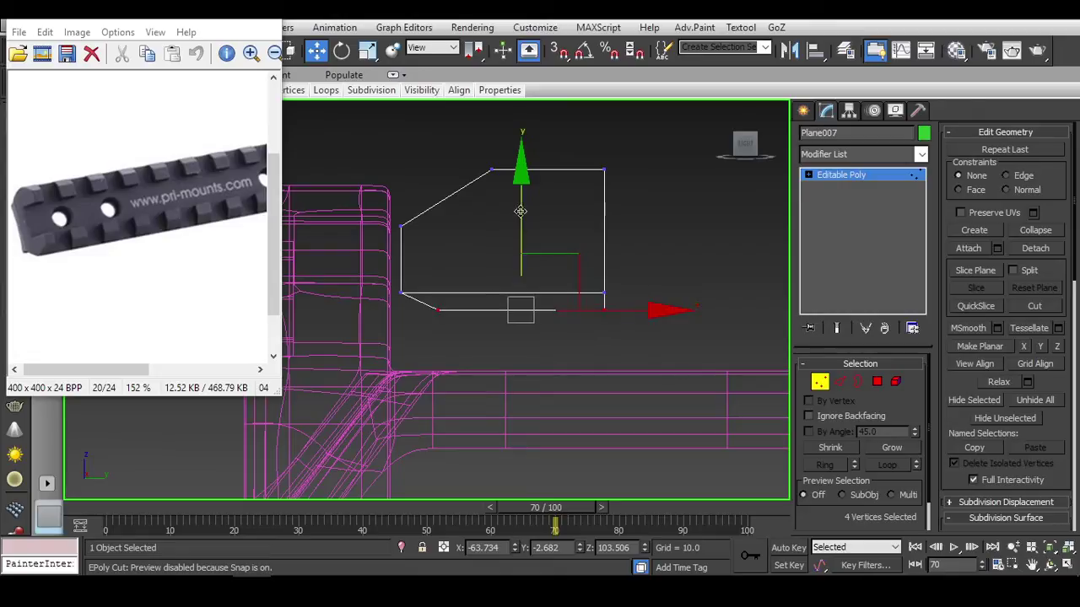
pyautogui.moveTo(521, 210); pyautogui.dragTo(521, 234)
pyautogui.moveTo(458, 347); pyautogui.dragTo(426, 317)
pyautogui.moveTo(541, 334); pyautogui.dragTo(580, 338)
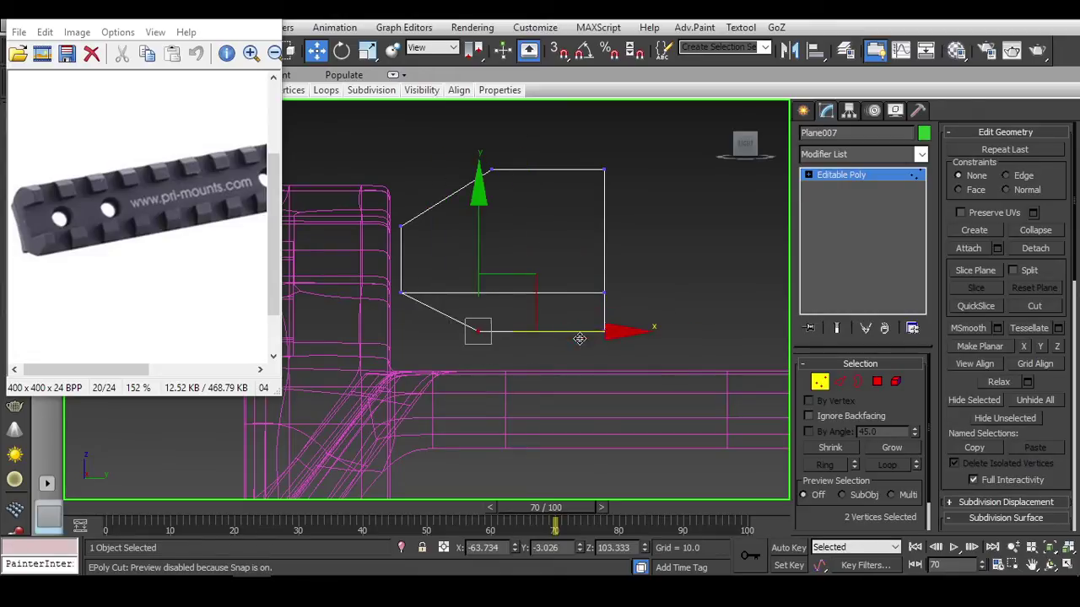
pyautogui.moveTo(580, 338); pyautogui.dragTo(571, 317, button='middle')
pyautogui.press('4')
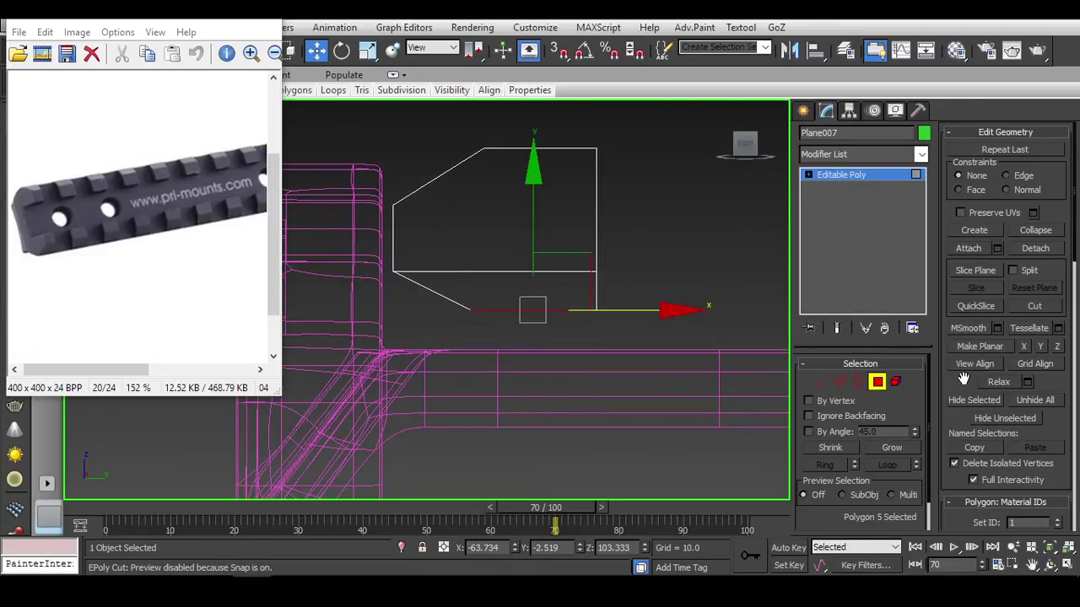
pyautogui.hotkey('ctrl', 'd')
pyautogui.click(857, 383)
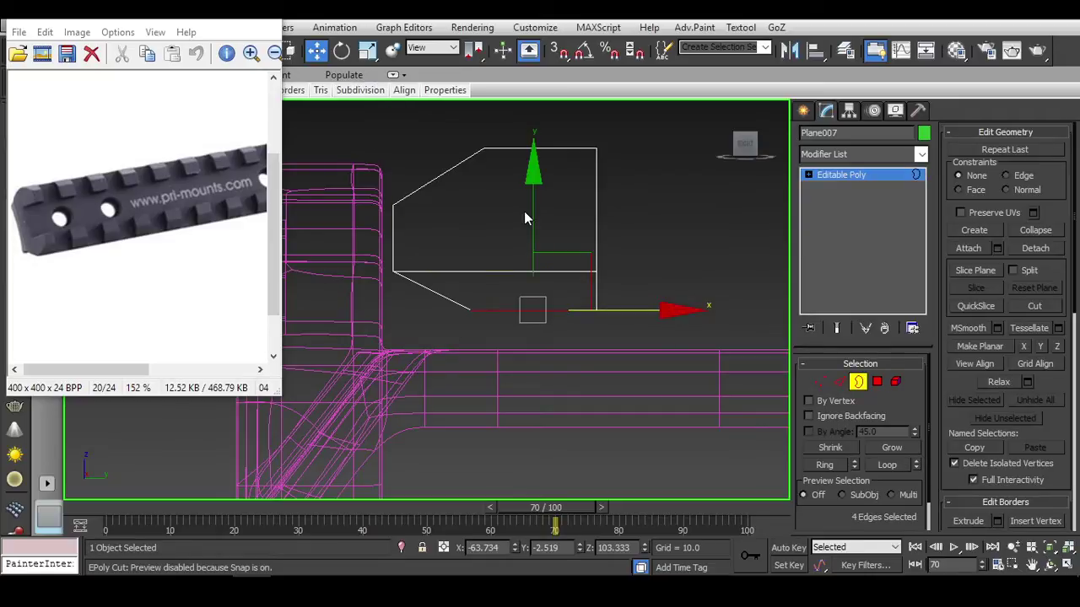
pyautogui.scroll(-2, 593, 282)
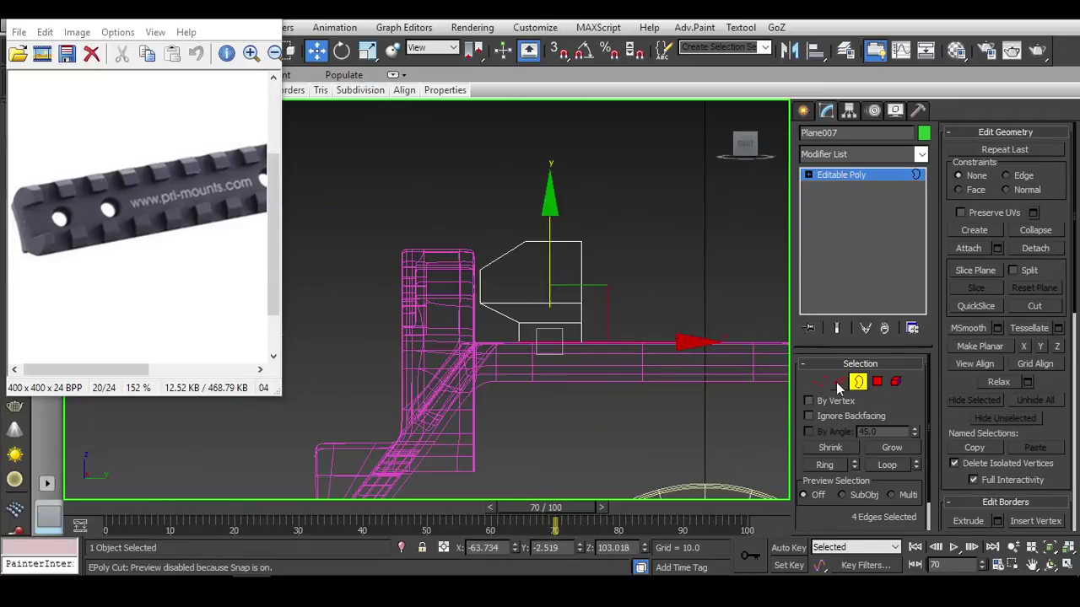
pyautogui.click(858, 382)
# Raise the profile's lower band vertices on Y to match the reference.
pyautogui.press('1')
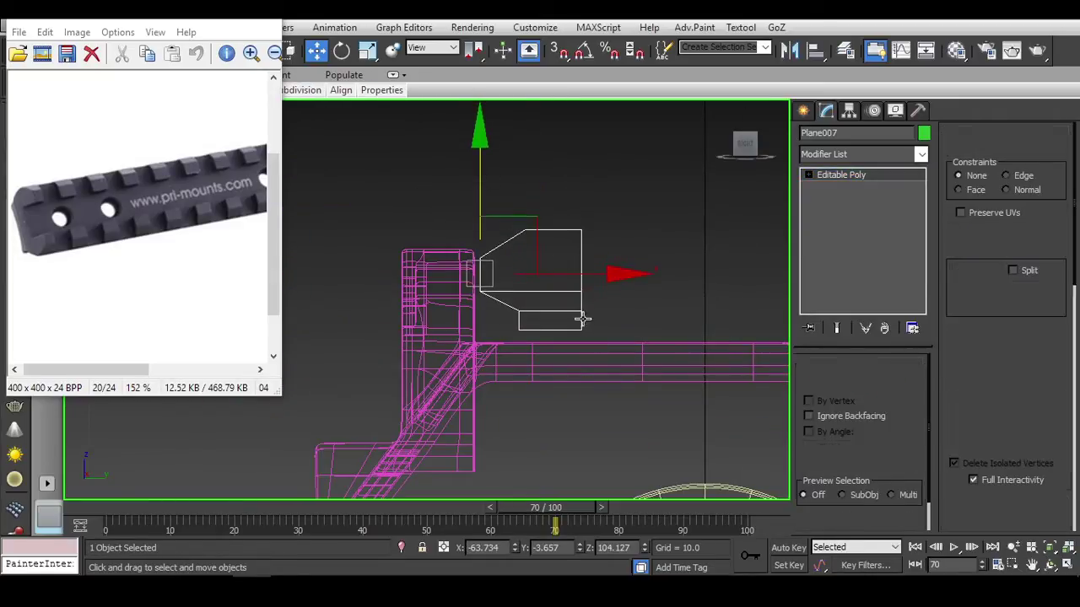
pyautogui.press('z')
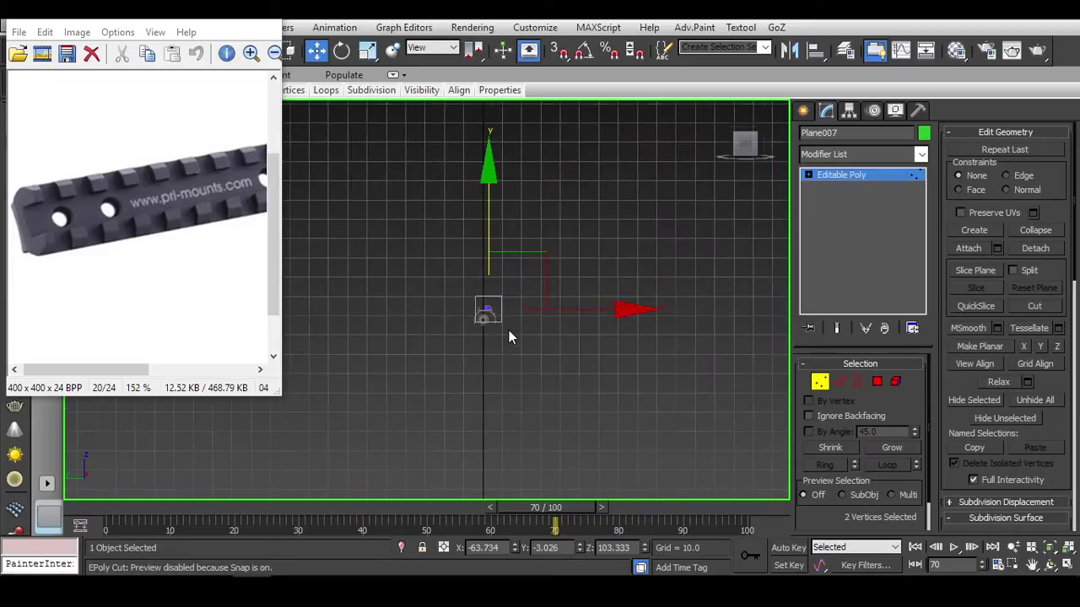
pyautogui.scroll(-5, 508, 336)
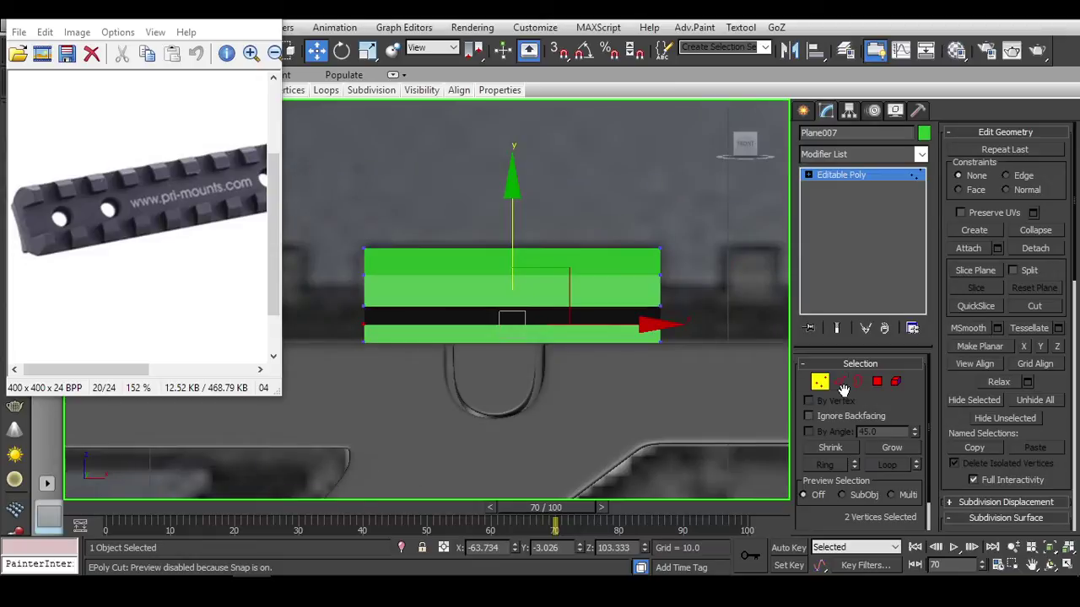
pyautogui.press('1')
pyautogui.scroll(-2, 642, 338)
pyautogui.scroll(2, 673, 325)
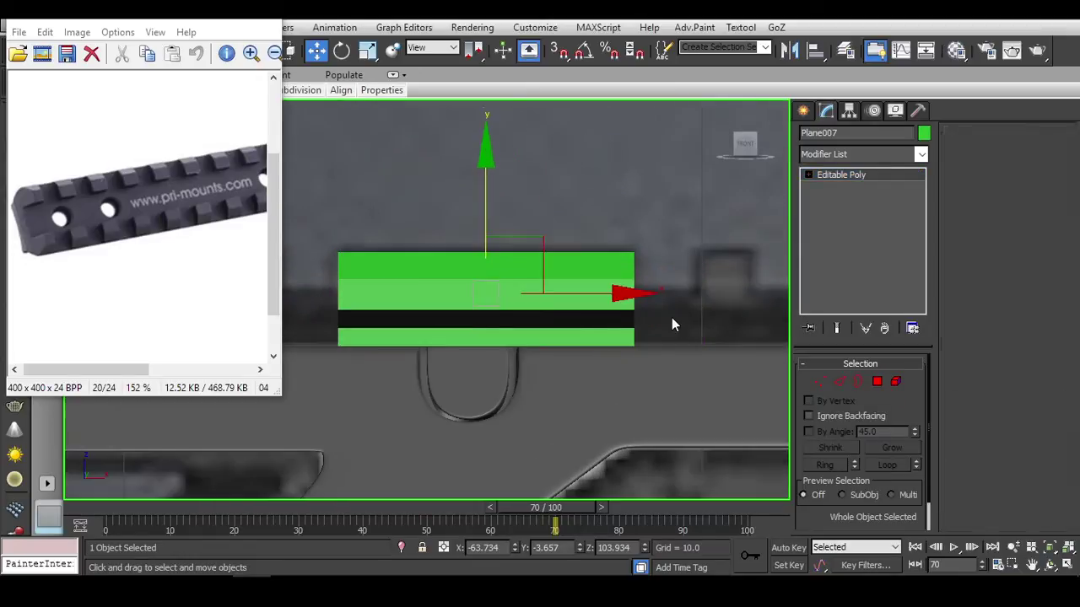
pyautogui.press('1')
pyautogui.hotkey('alt', 'c')
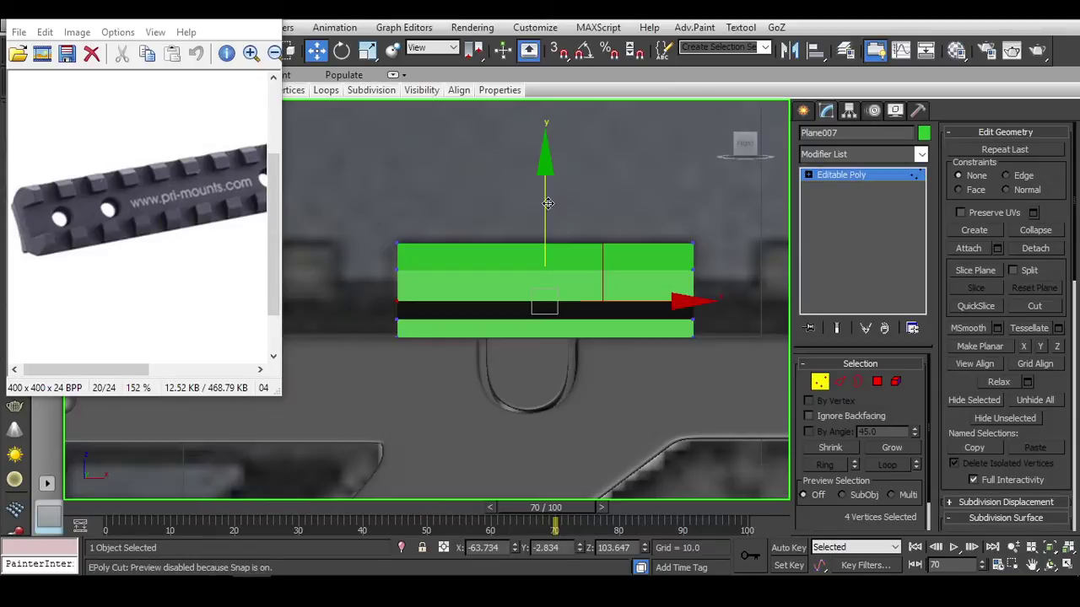
pyautogui.moveTo(548, 204); pyautogui.dragTo(547, 194)
pyautogui.scroll(-2, 552, 195)
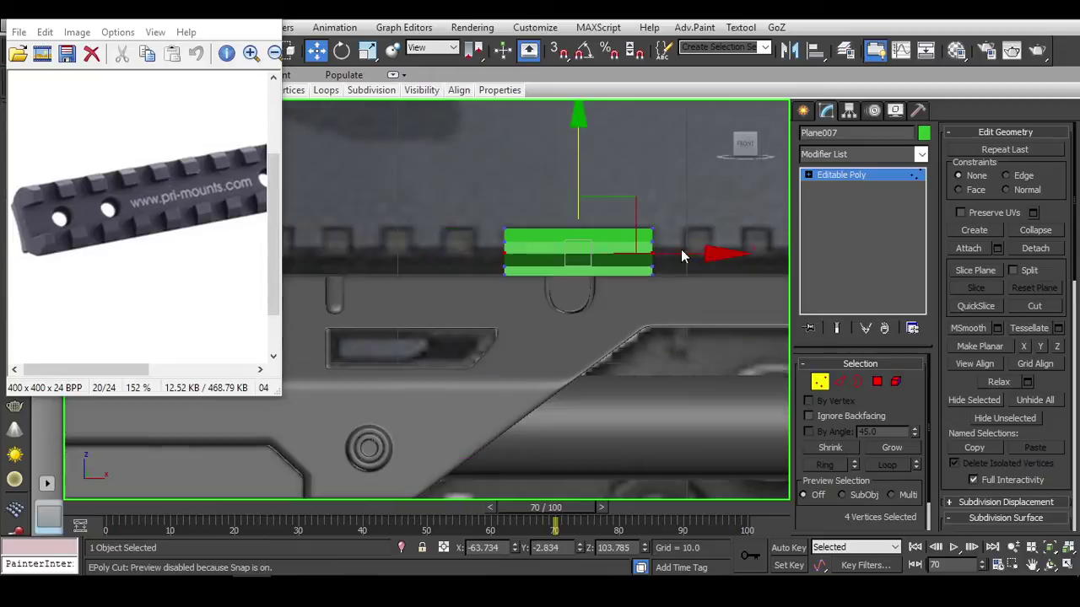
pyautogui.keyDown('alt'); pyautogui.moveTo(552, 195); pyautogui.dragTo(573, 382, button='middle'); pyautogui.keyUp('alt')
pyautogui.scroll(3, 660, 280)
pyautogui.scroll(-2, 659, 273)
# Shift-drag the bottom edges along Y to extend a new flat face along the receiver top.
pyautogui.click(652, 281)
pyautogui.scroll(2, 663, 318)
pyautogui.keyDown('ctrl'); pyautogui.click(877, 383); pyautogui.keyUp('ctrl')
pyautogui.click(583, 379)
pyautogui.press('2')
pyautogui.keyDown('shift'); pyautogui.moveTo(623, 368); pyautogui.dragTo(639, 374); pyautogui.keyUp('shift')
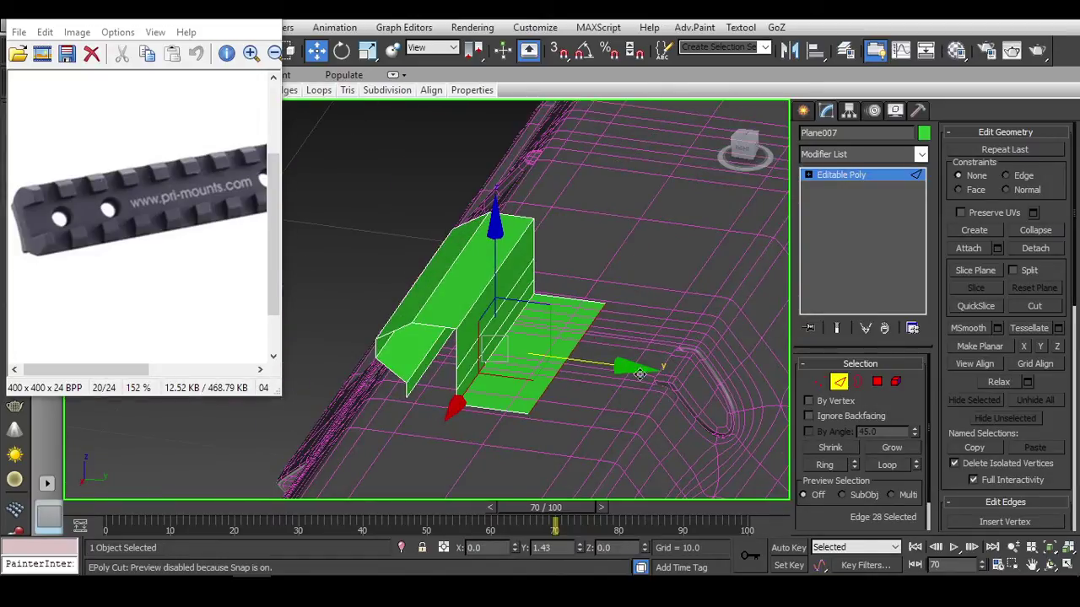
pyautogui.keyDown('alt'); pyautogui.moveTo(639, 373); pyautogui.dragTo(616, 292, button='middle'); pyautogui.keyUp('alt')
# Add a Symmetry modifier (typed 'sym') to mirror the rail profile.
pyautogui.press('1')
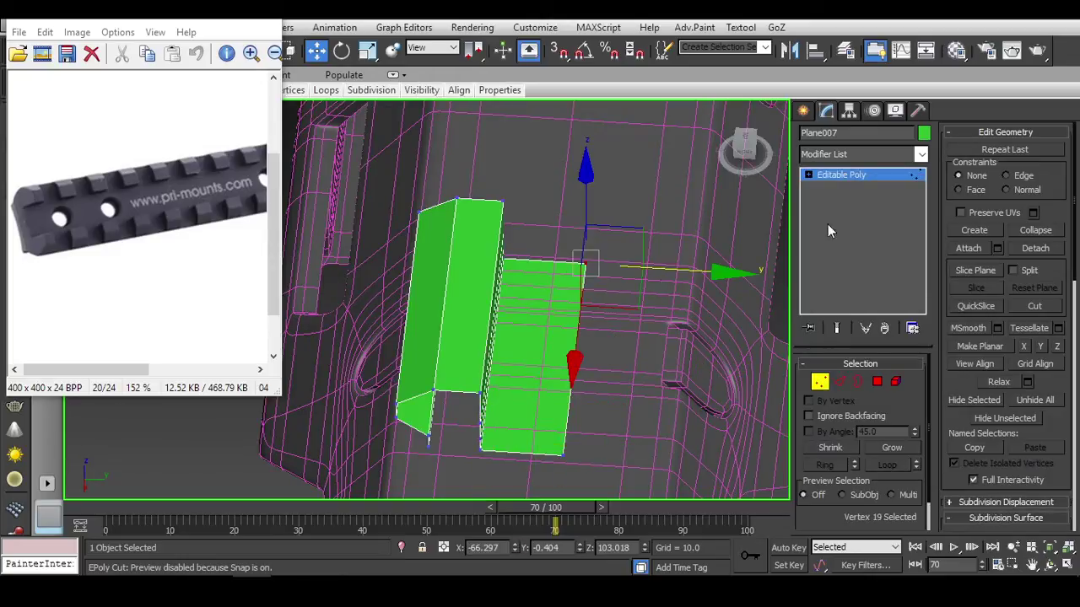
pyautogui.click(821, 153)
pyautogui.write('sym')
pyautogui.press('Return')
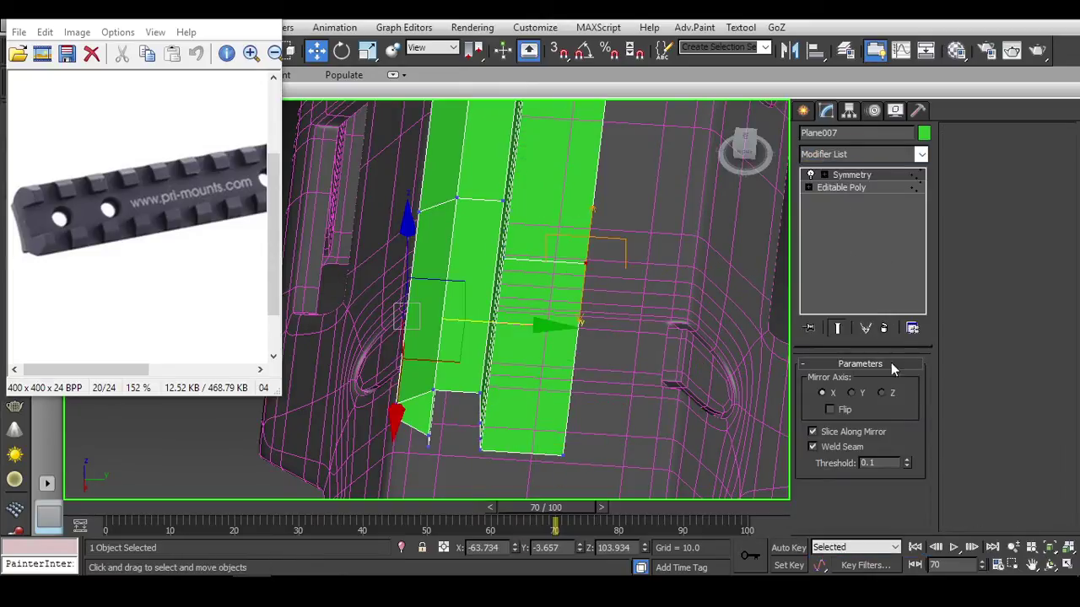
pyautogui.scroll(-4, 407, 258)
pyautogui.keyDown('alt'); pyautogui.moveTo(407, 258); pyautogui.dragTo(502, 281, button='middle'); pyautogui.keyUp('alt')
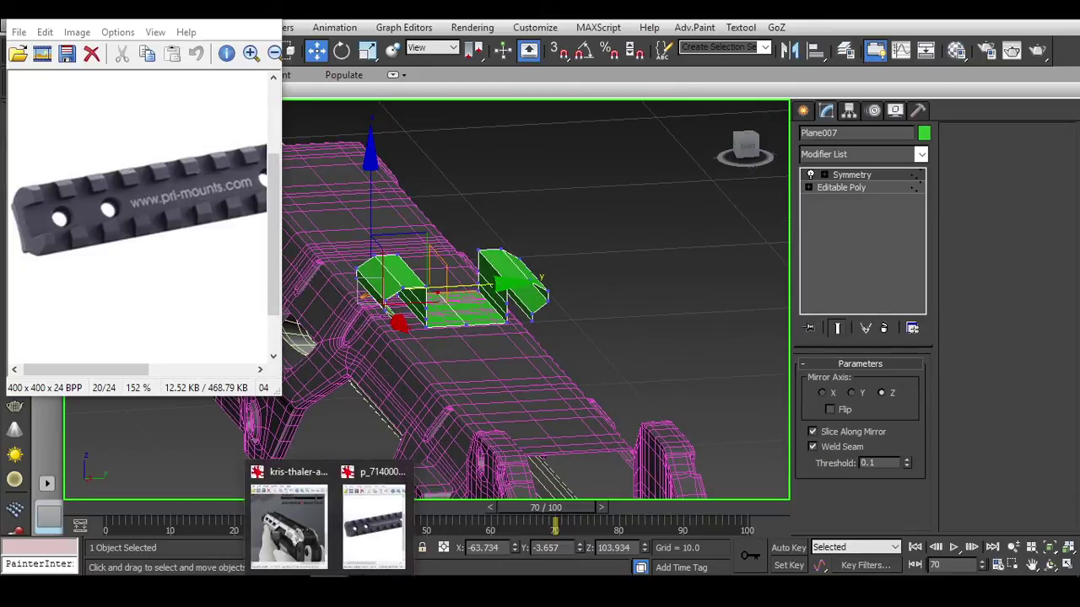
pyautogui.click(291, 519)
pyautogui.moveTo(187, 179); pyautogui.dragTo(226, 234)
pyautogui.scroll(-3, 203, 362)
pyautogui.keyDown('alt'); pyautogui.moveTo(591, 346); pyautogui.dragTo(618, 340, button='middle'); pyautogui.keyUp('alt')
pyautogui.keyDown('alt'); pyautogui.moveTo(763, 165); pyautogui.dragTo(412, 233, button='middle'); pyautogui.keyUp('alt')
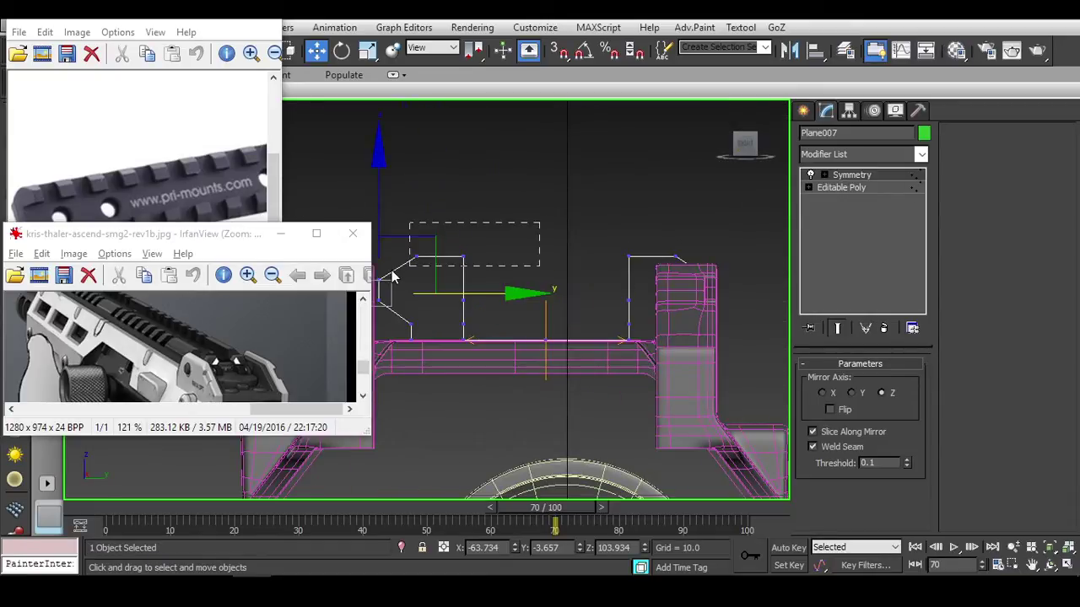
# In the base poly's front view, scale the selected vertices flat and lower their bottom edge.
pyautogui.click(838, 189)
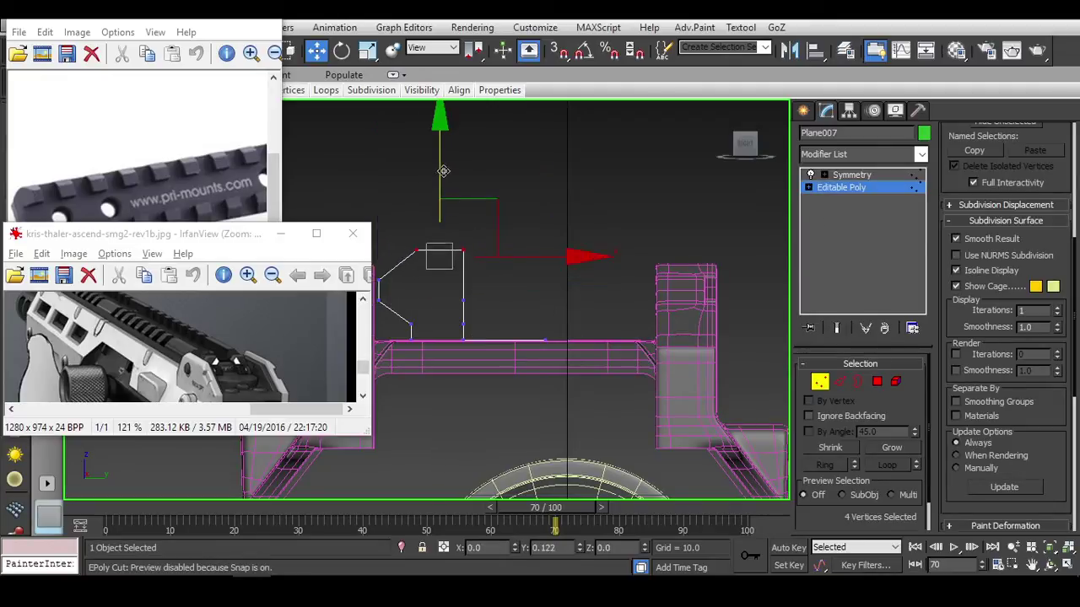
pyautogui.keyDown('alt'); pyautogui.moveTo(661, 297); pyautogui.dragTo(648, 310, button='middle'); pyautogui.keyUp('alt')
pyautogui.press('2')
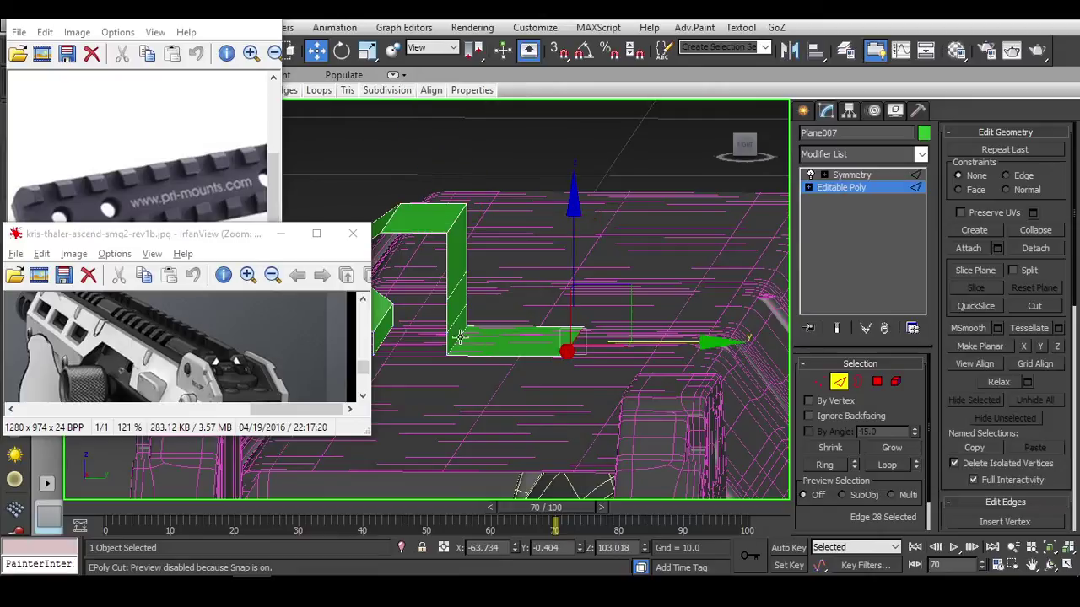
pyautogui.click(457, 323)
pyautogui.hotkey('ctrl', 'z')
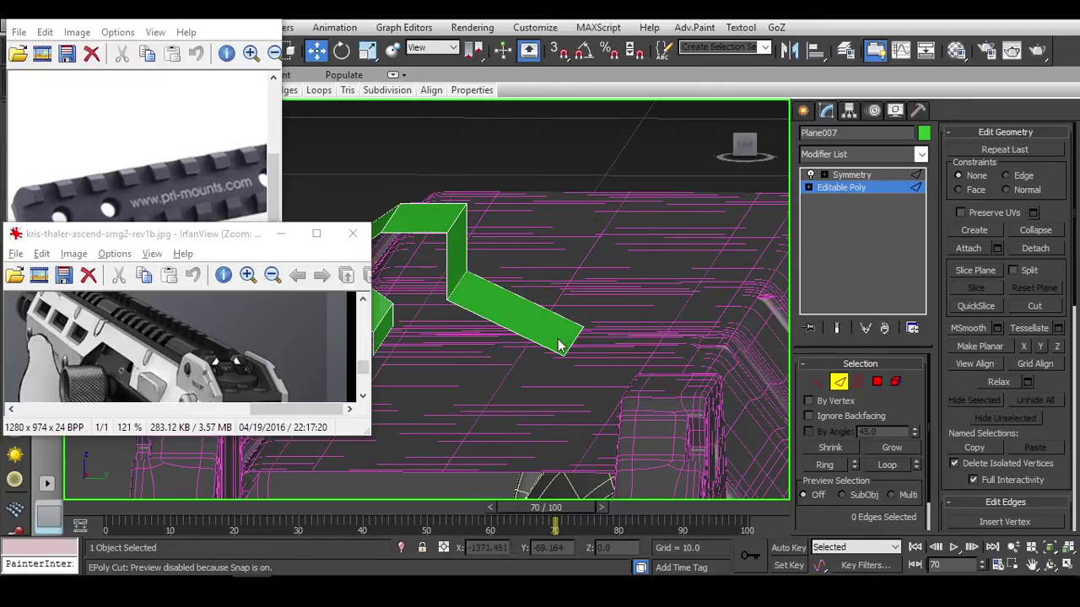
pyautogui.keyDown('alt'); pyautogui.moveTo(564, 228); pyautogui.dragTo(544, 257, button='middle'); pyautogui.keyUp('alt')
pyautogui.press('f')
pyautogui.press('1')
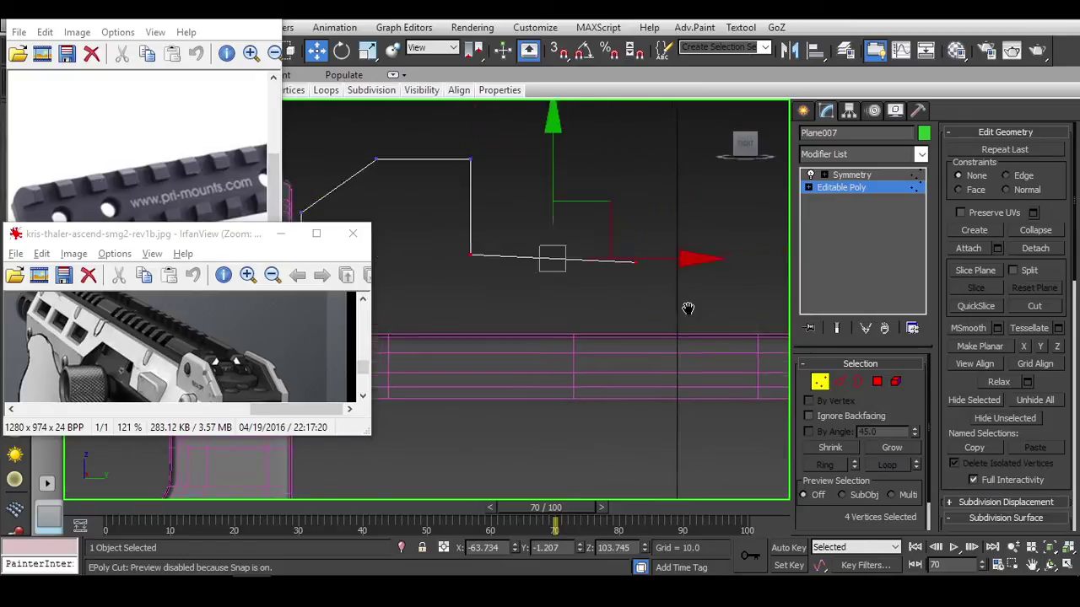
pyautogui.moveTo(550, 120); pyautogui.dragTo(582, 165, button='middle')
pyautogui.press('r')
pyautogui.moveTo(567, 232); pyautogui.dragTo(594, 214, button='middle')
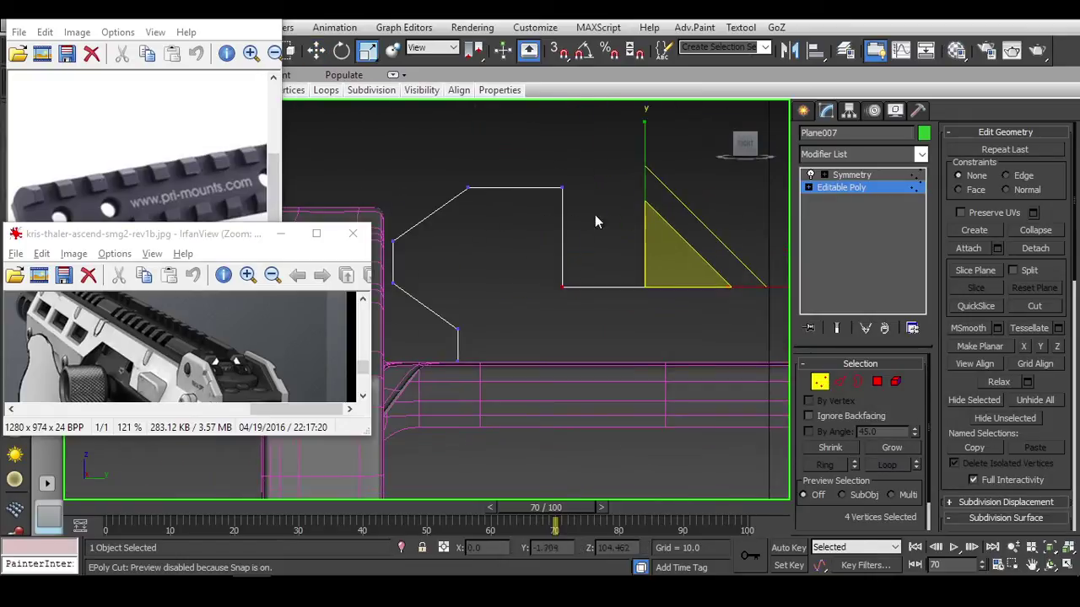
pyautogui.press('w')
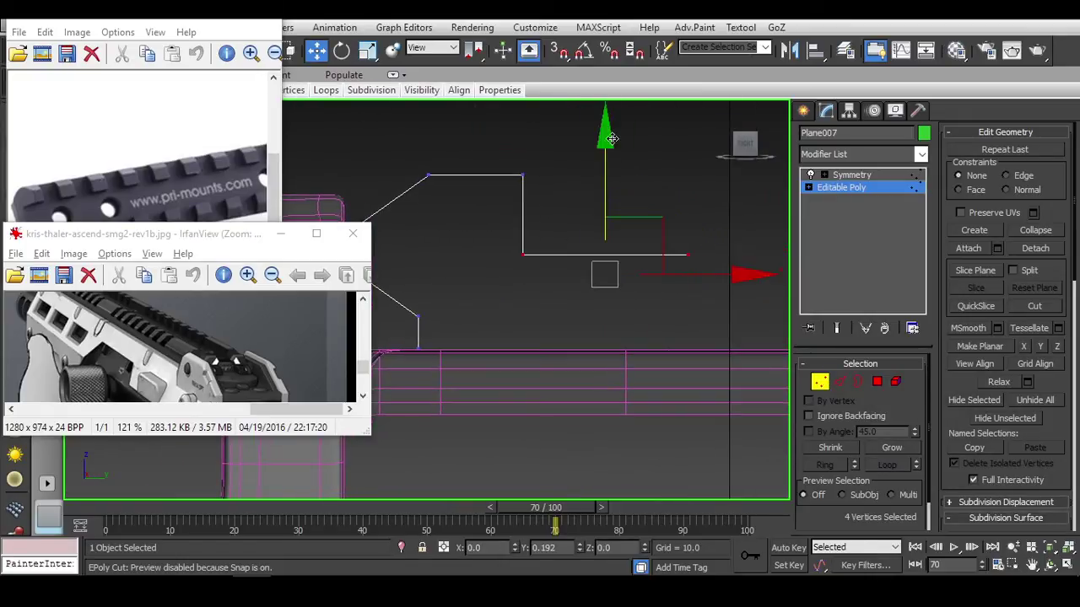
pyautogui.scroll(-2, 620, 126)
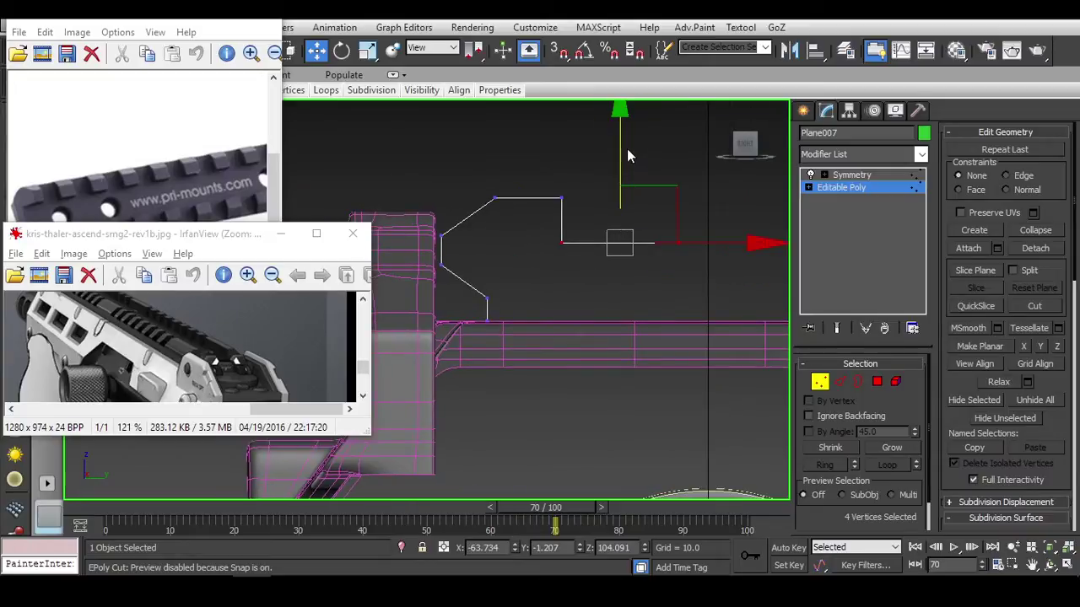
pyautogui.moveTo(622, 130); pyautogui.dragTo(627, 138)
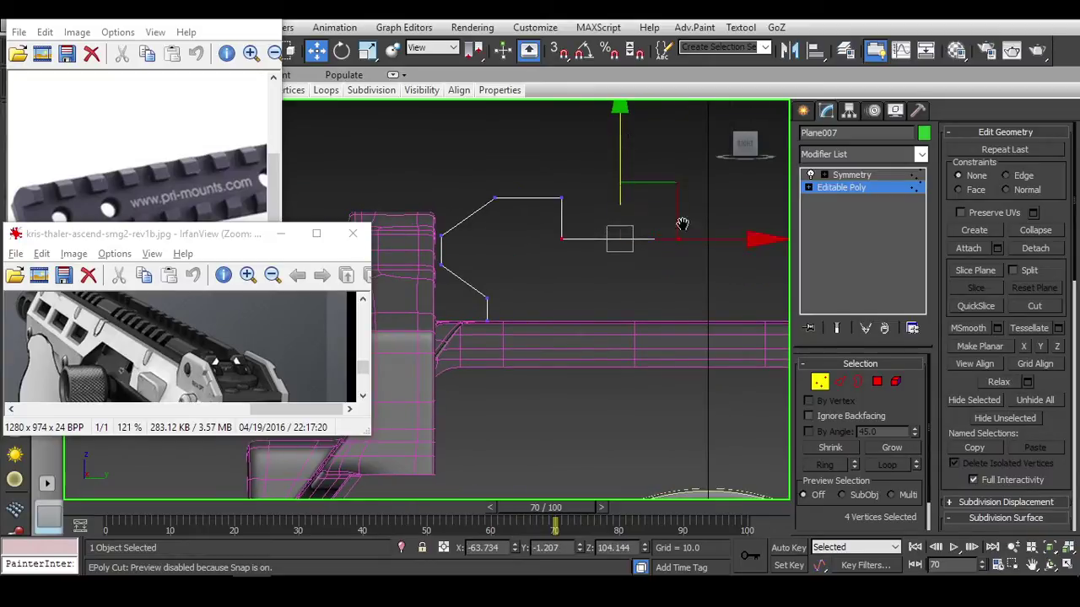
pyautogui.moveTo(682, 224); pyautogui.dragTo(624, 226, button='middle')
# Move the Symmetry mirror plane left along X and check the profile in perspective.
pyautogui.press('1')
pyautogui.moveTo(602, 292); pyautogui.dragTo(573, 299, button='middle')
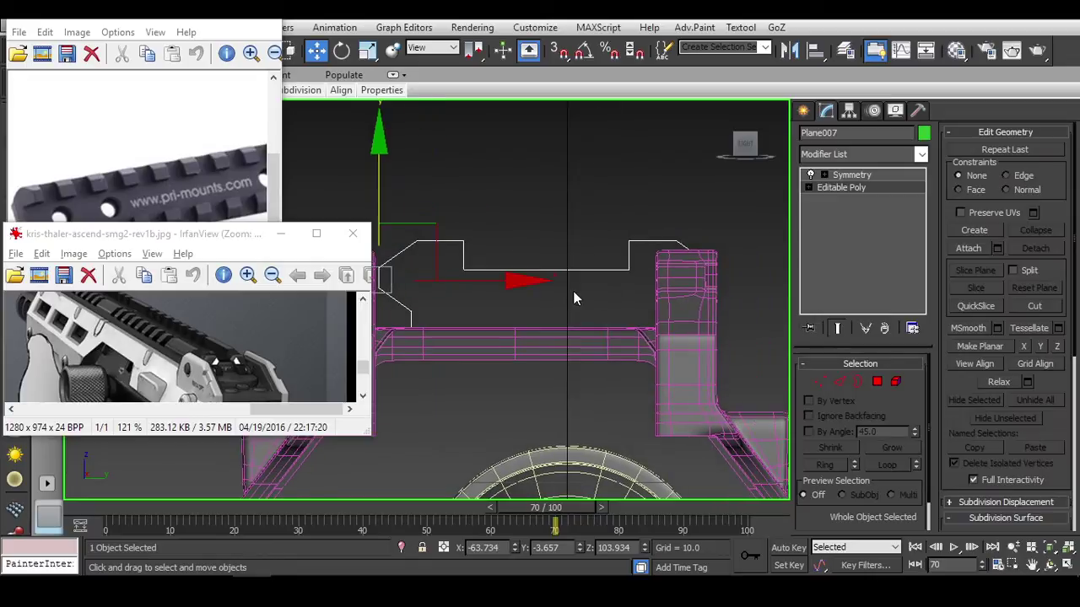
pyautogui.moveTo(238, 234); pyautogui.dragTo(140, 218)
pyautogui.moveTo(573, 290); pyautogui.dragTo(559, 299, button='middle')
pyautogui.press('1')
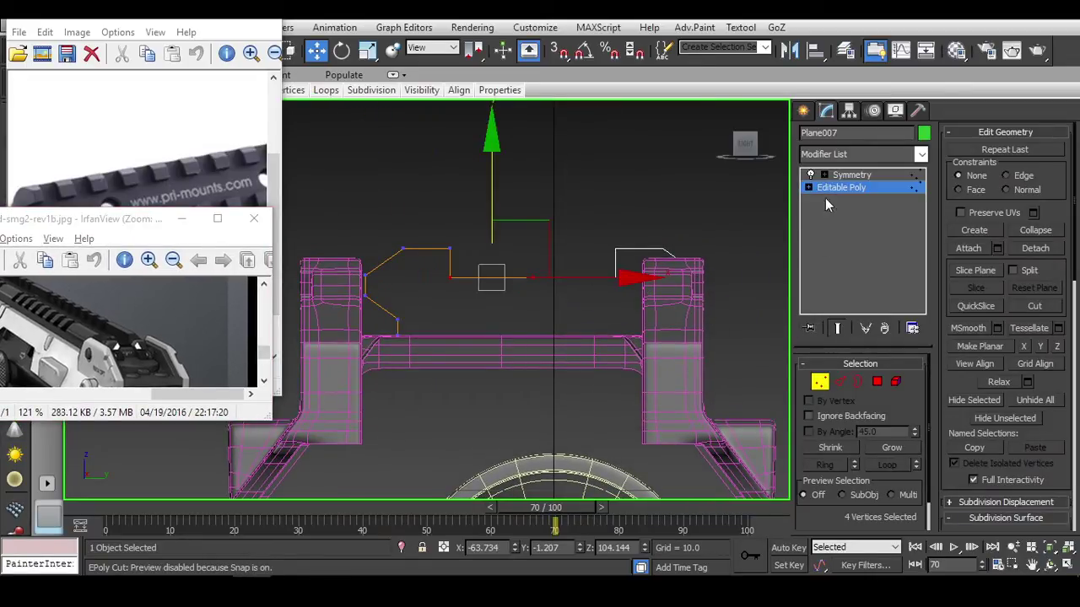
pyautogui.click(886, 187)
pyautogui.moveTo(665, 336); pyautogui.dragTo(644, 334)
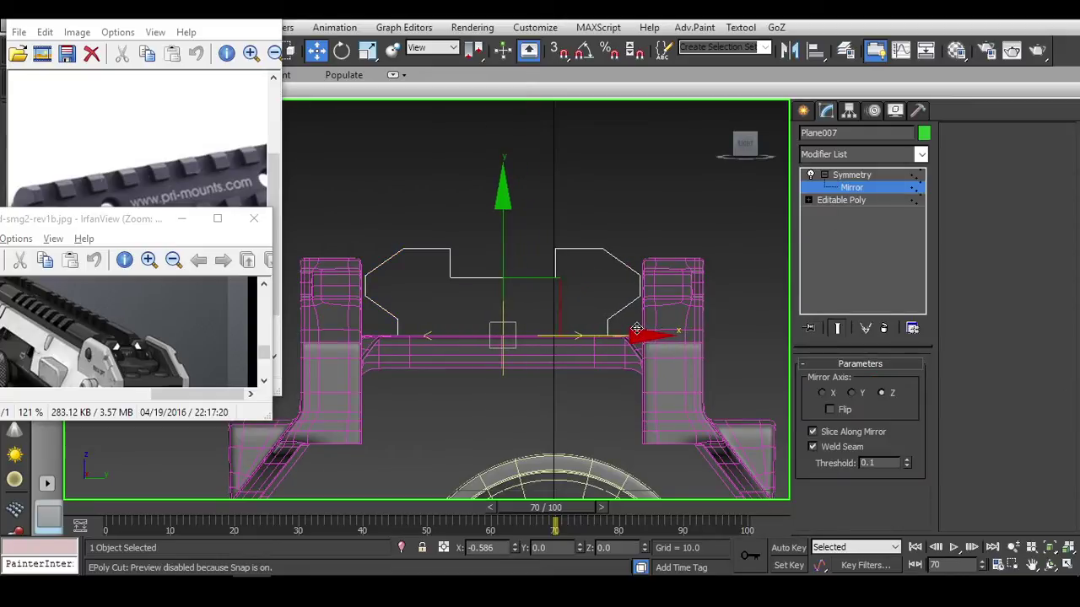
pyautogui.moveTo(636, 329); pyautogui.dragTo(664, 330, button='middle')
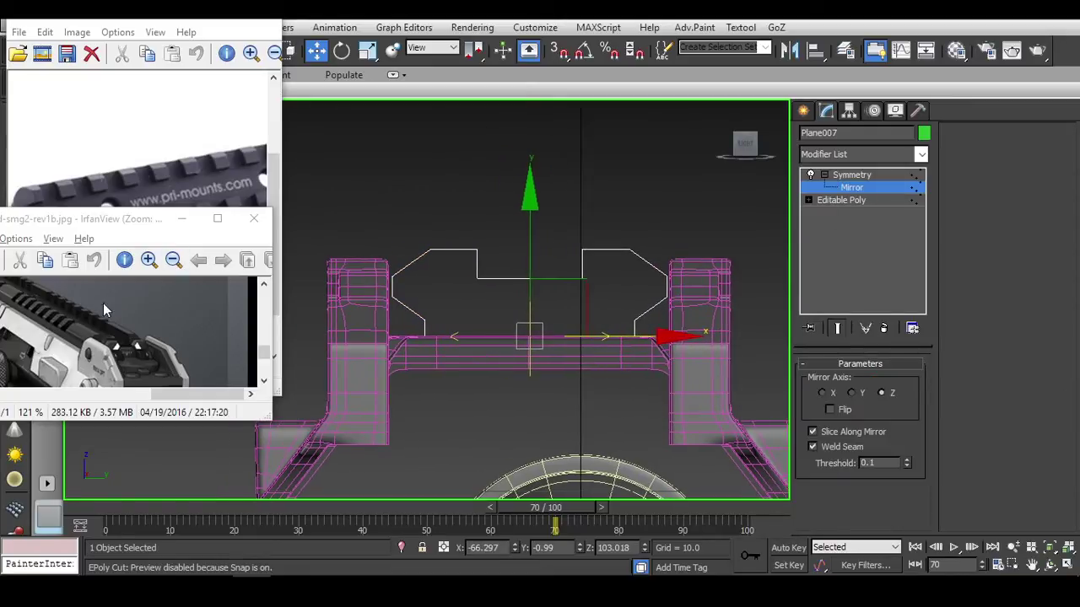
pyautogui.moveTo(548, 371)
pyautogui.keyDown('alt'); pyautogui.mouseDown(button='middle')
pyautogui.moveTo(528, 369)
pyautogui.moveTo(540, 361)
pyautogui.mouseUp(button='middle'); pyautogui.keyUp('alt')
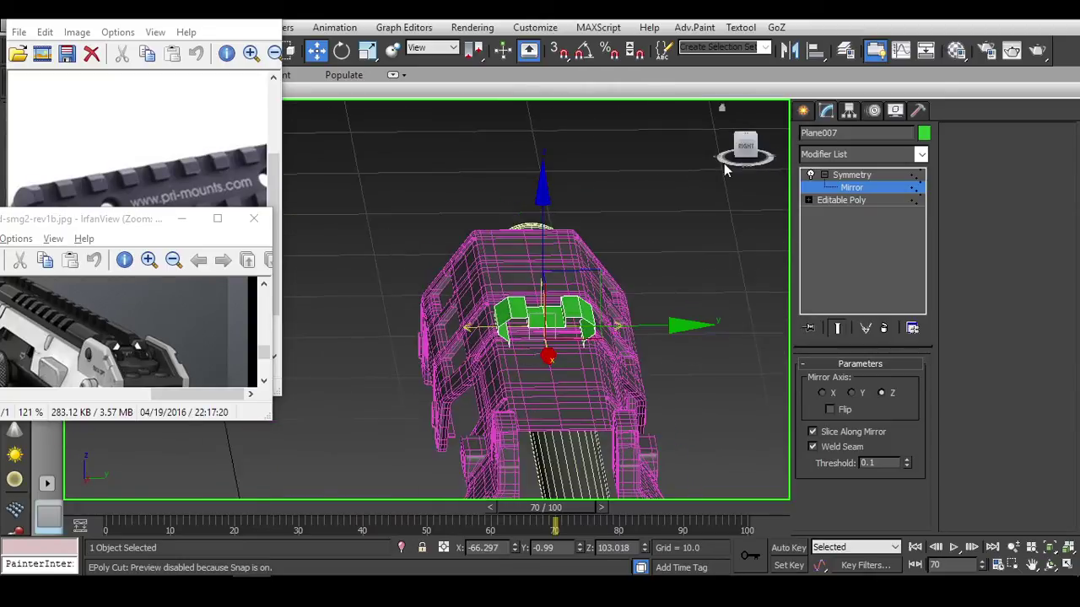
pyautogui.click(744, 150)
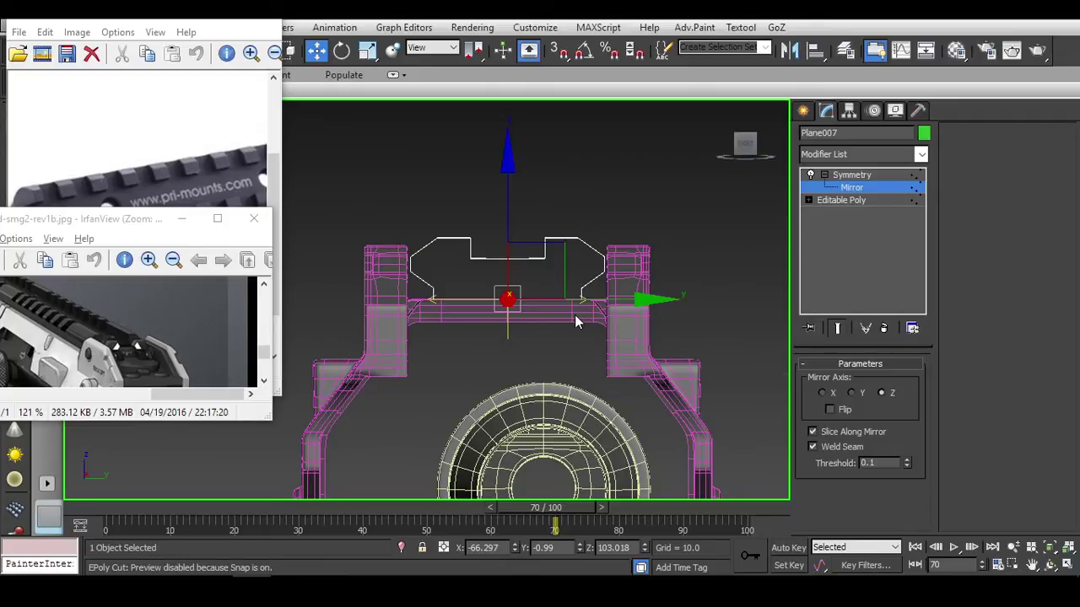
pyautogui.scroll(3, 541, 261)
pyautogui.keyDown('alt'); pyautogui.moveTo(541, 262); pyautogui.dragTo(581, 315, button='middle'); pyautogui.keyUp('alt')
# Collapse the mirrored profile into an Editable Poly.
pyautogui.rightClick(590, 288)
pyautogui.moveTo(755, 451)
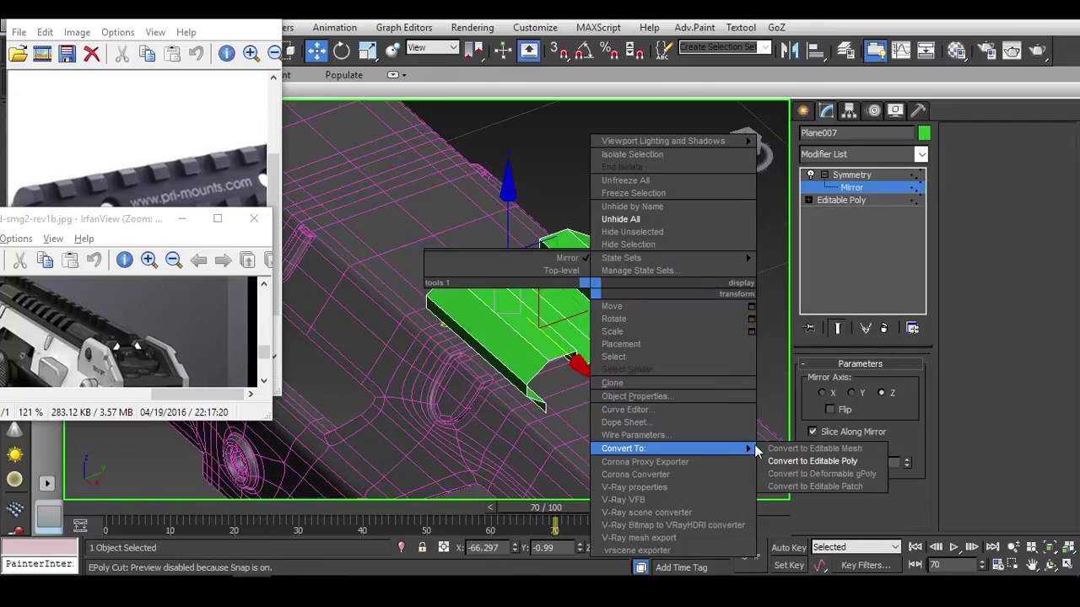
pyautogui.click(811, 462)
pyautogui.keyDown('alt'); pyautogui.moveTo(811, 461); pyautogui.dragTo(701, 349, button='middle'); pyautogui.keyUp('alt')
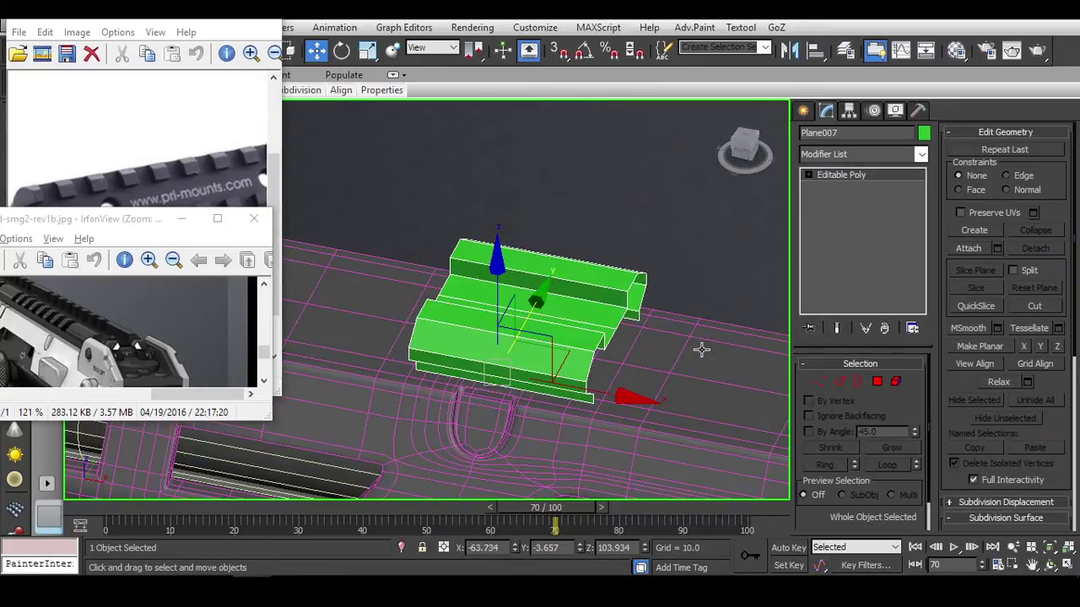
pyautogui.click(747, 154)
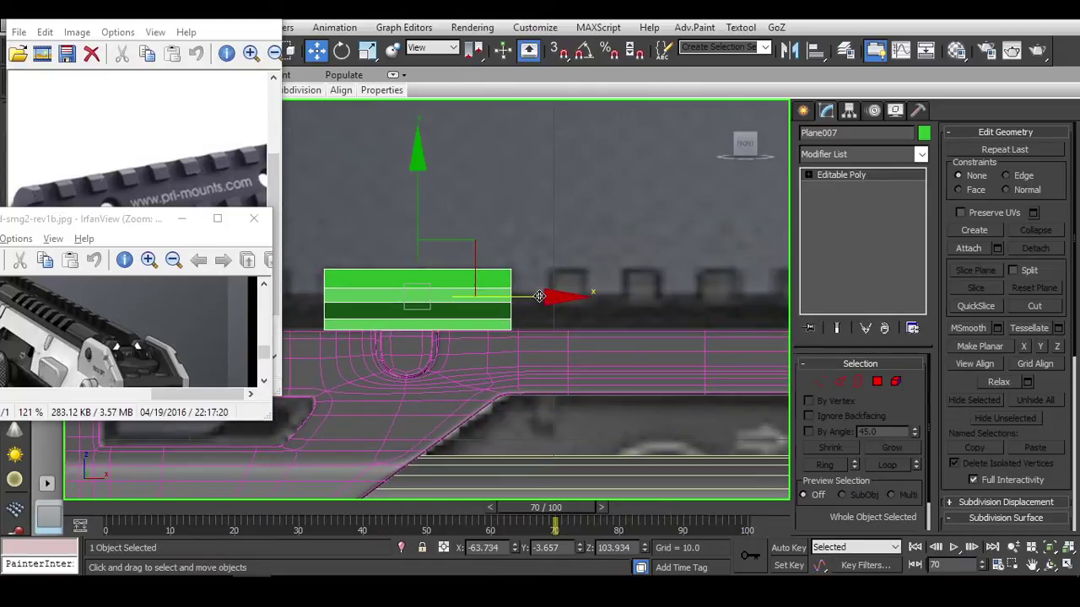
# Shift-drag along X to clone the profile as Plane008, then narrow it by sliding its right vertices left.
pyautogui.moveTo(539, 297)
pyautogui.keyDown('shift'); pyautogui.mouseDown()
pyautogui.moveTo(778, 302)
pyautogui.moveTo(764, 302)
pyautogui.mouseUp(); pyautogui.keyUp('shift')
pyautogui.press('Return')
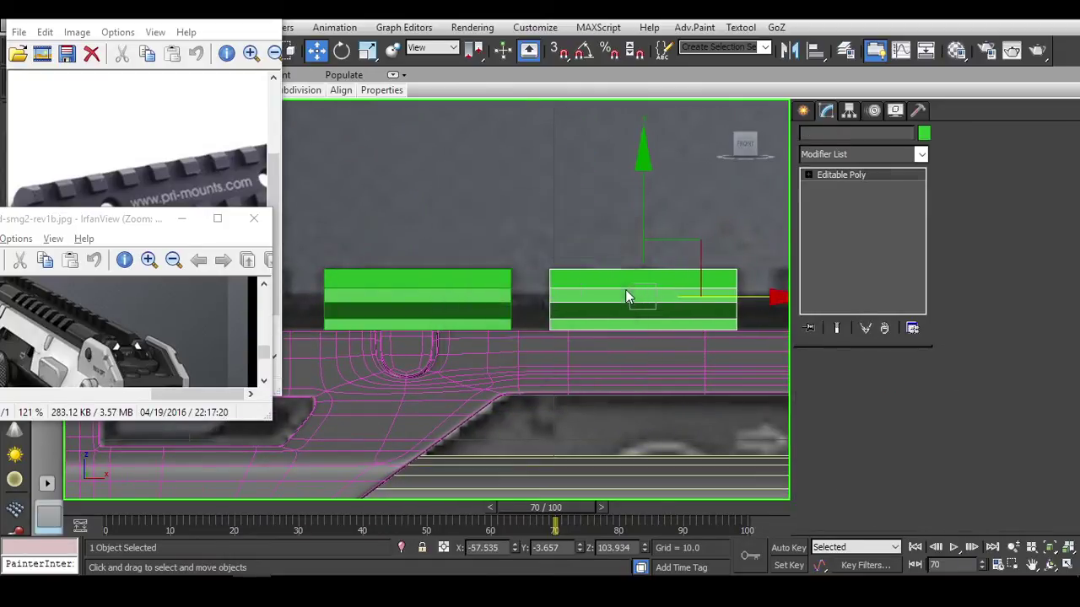
pyautogui.press('1')
pyautogui.press('F3')
pyautogui.hotkey('alt', 'c')
pyautogui.rightClick(736, 321)
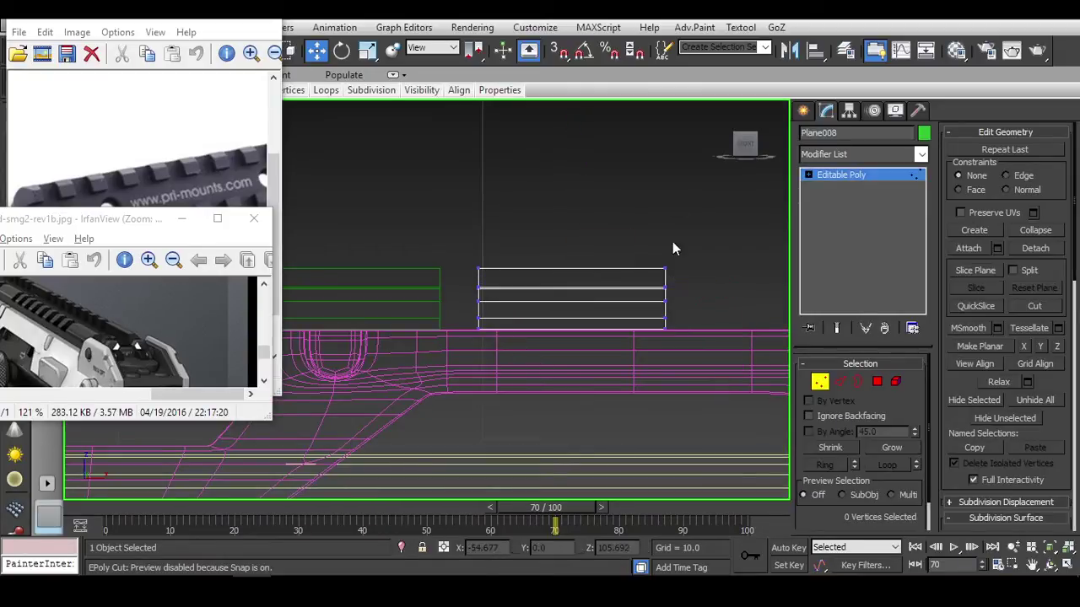
pyautogui.moveTo(691, 337); pyautogui.dragTo(643, 229)
pyautogui.press('F3')
pyautogui.moveTo(760, 296); pyautogui.dragTo(605, 301)
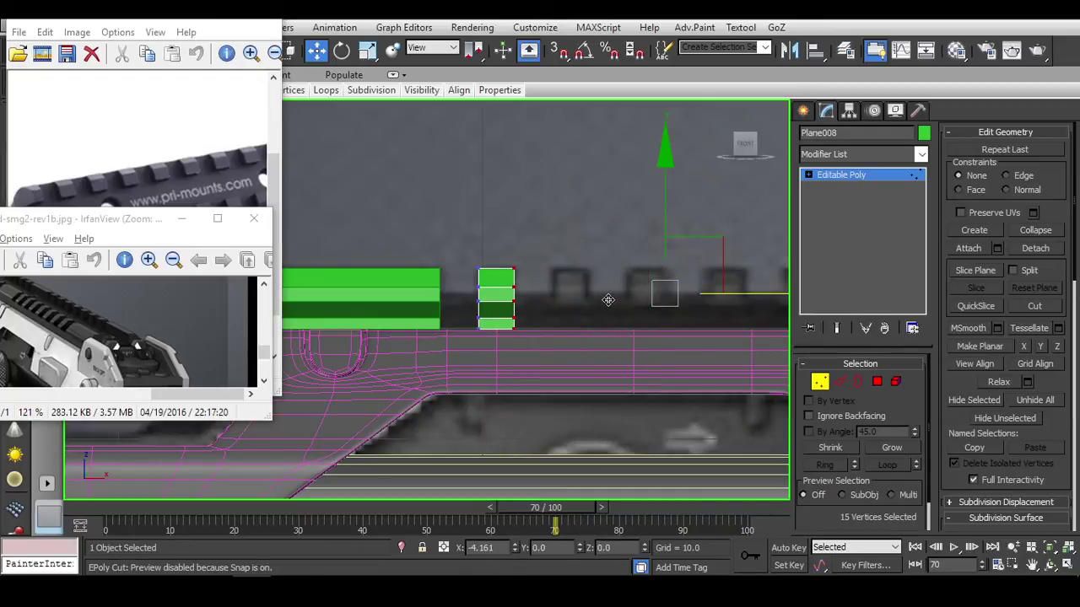
pyautogui.keyDown('alt'); pyautogui.moveTo(547, 287); pyautogui.dragTo(484, 306, button='middle'); pyautogui.keyUp('alt')
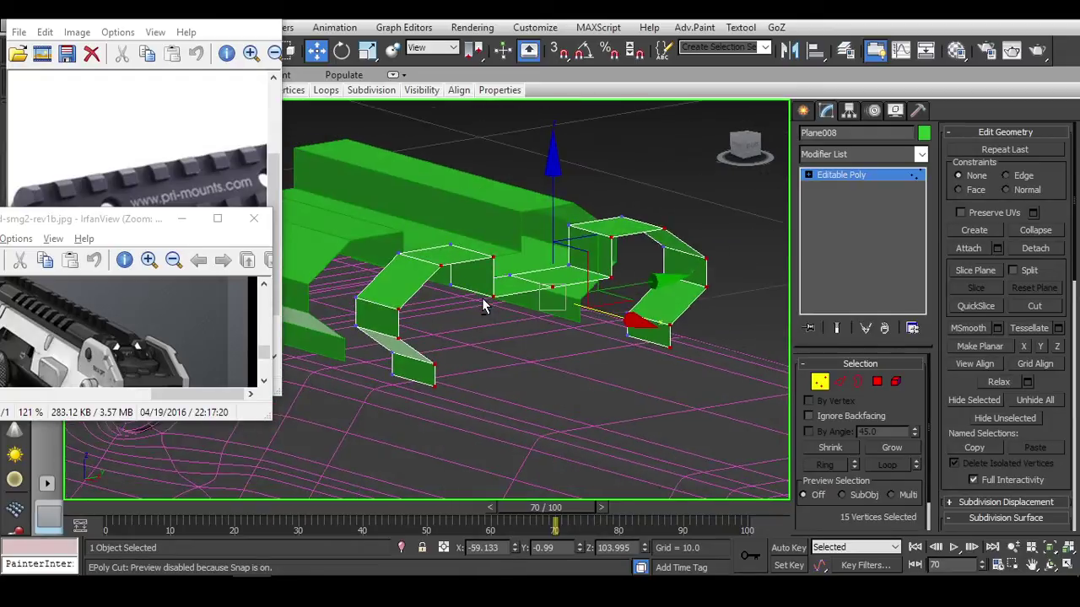
# Delete the clone's right-side polygons.
pyautogui.press('2')
pyautogui.click(489, 271)
pyautogui.keyDown('ctrl'); pyautogui.click(421, 281); pyautogui.keyUp('ctrl')
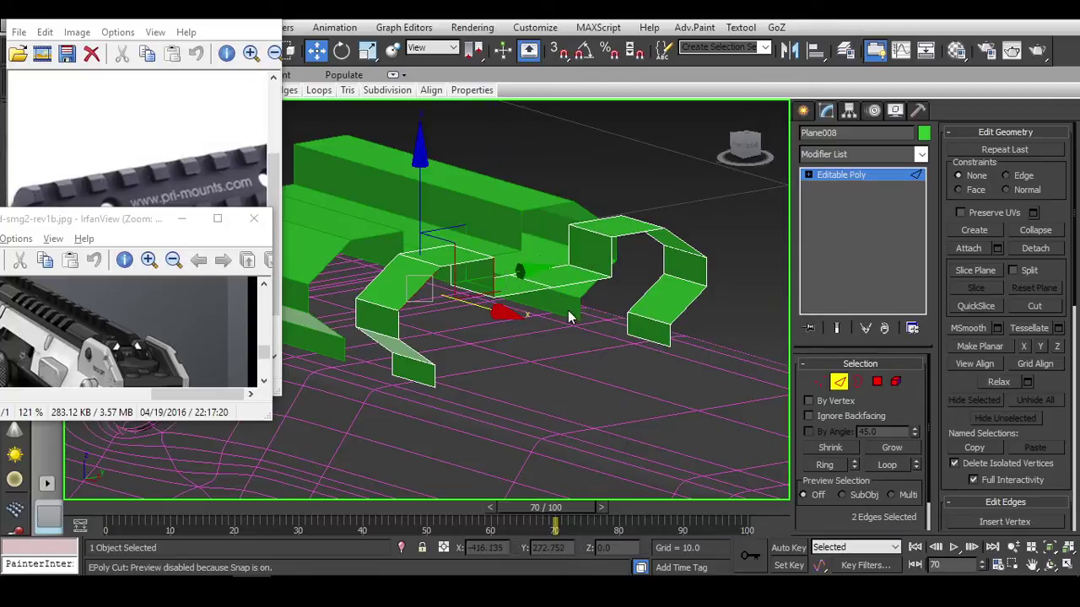
pyautogui.keyDown('alt'); pyautogui.moveTo(422, 281); pyautogui.dragTo(639, 347, button='middle'); pyautogui.keyUp('alt')
pyautogui.scroll(-6, 953, 398)
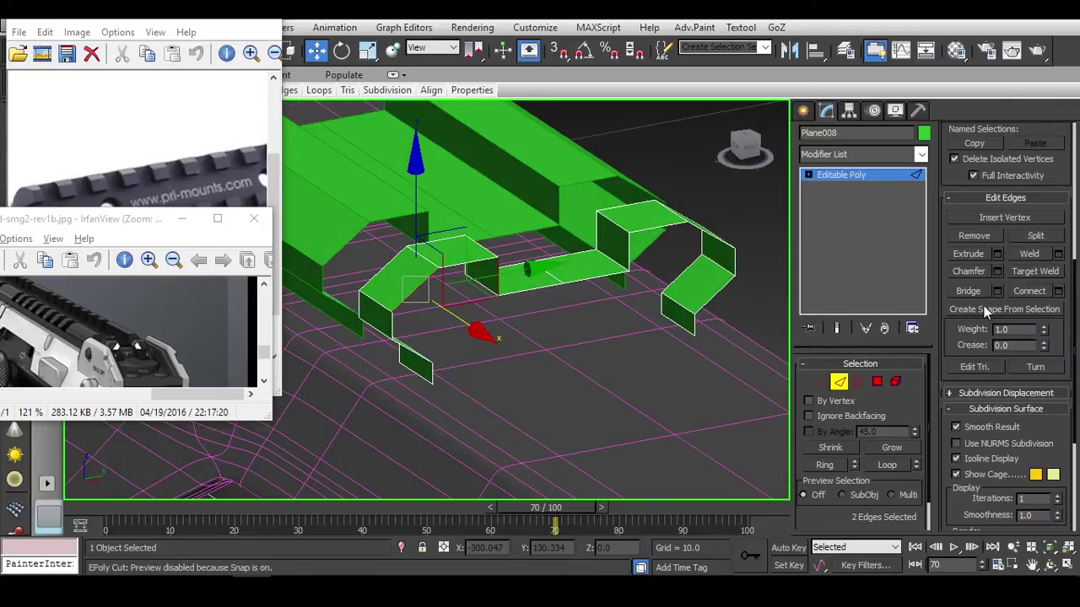
pyautogui.keyDown('alt'); pyautogui.moveTo(646, 295); pyautogui.dragTo(792, 302, button='middle'); pyautogui.keyUp('alt')
pyautogui.click(877, 384)
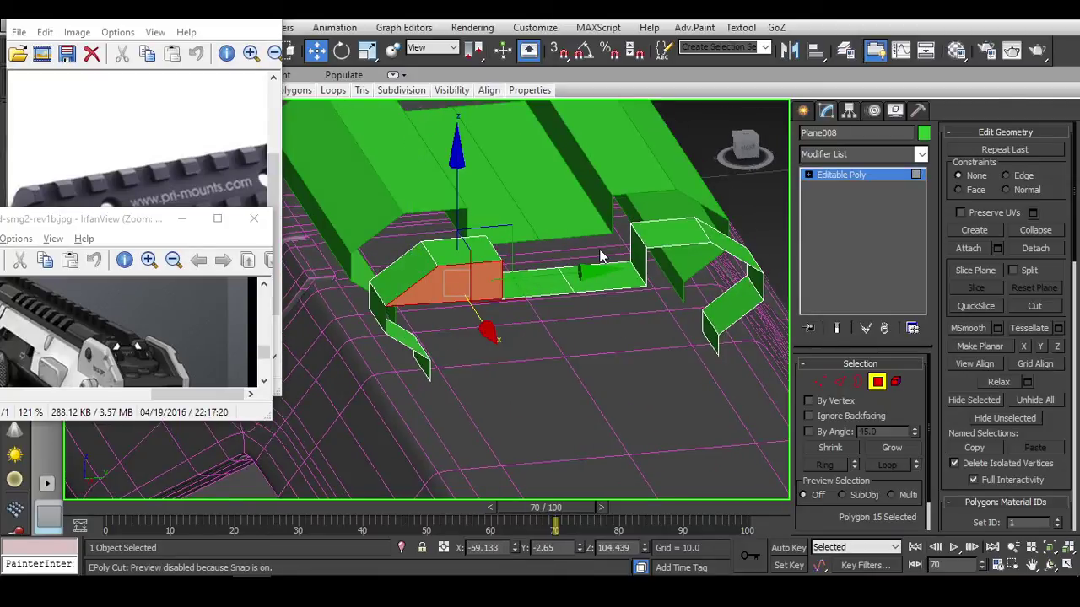
pyautogui.click(707, 336)
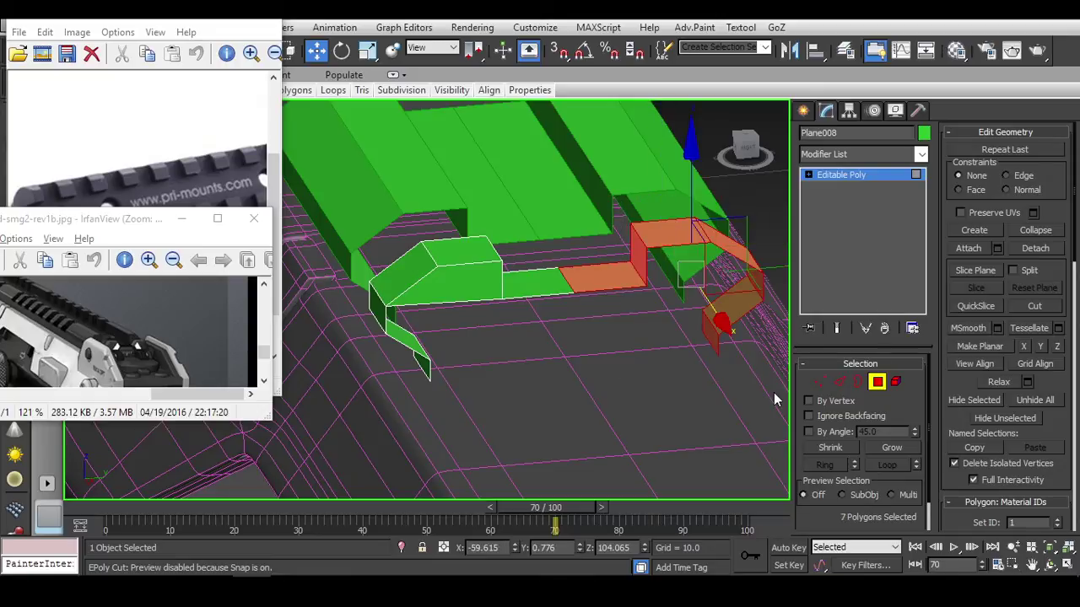
pyautogui.press('Delete')
pyautogui.keyDown('alt'); pyautogui.moveTo(469, 313); pyautogui.dragTo(559, 342, button='middle'); pyautogui.keyUp('alt')
# Select the trimmed block's bottom edges and begin cutting new edges across it.
pyautogui.press('2')
pyautogui.click(582, 300)
pyautogui.scroll(3, 556, 278)
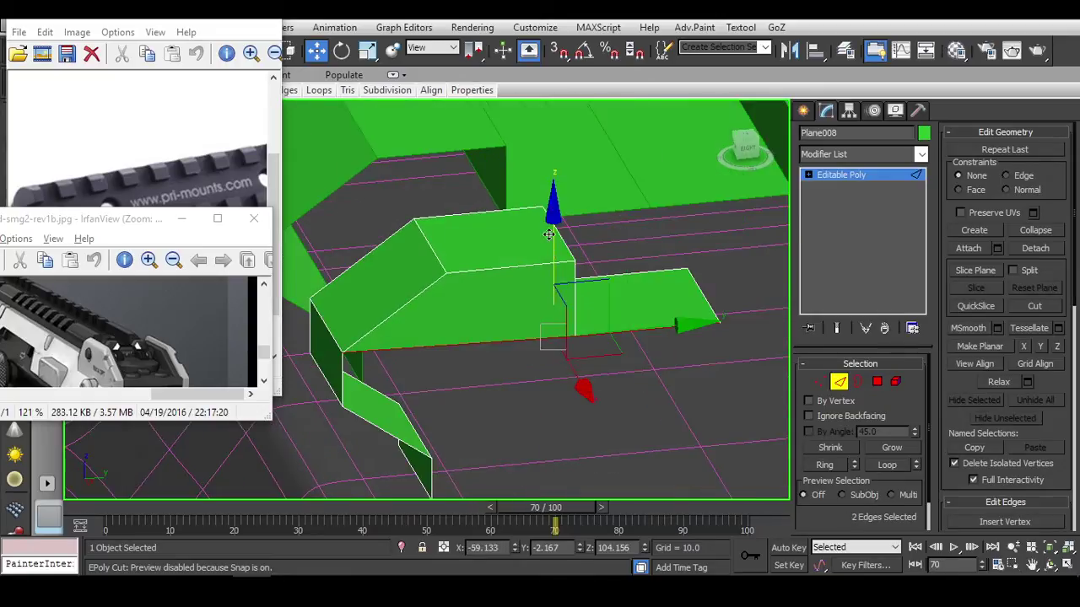
pyautogui.keyDown('alt'); pyautogui.moveTo(558, 286); pyautogui.dragTo(513, 345, button='middle'); pyautogui.keyUp('alt')
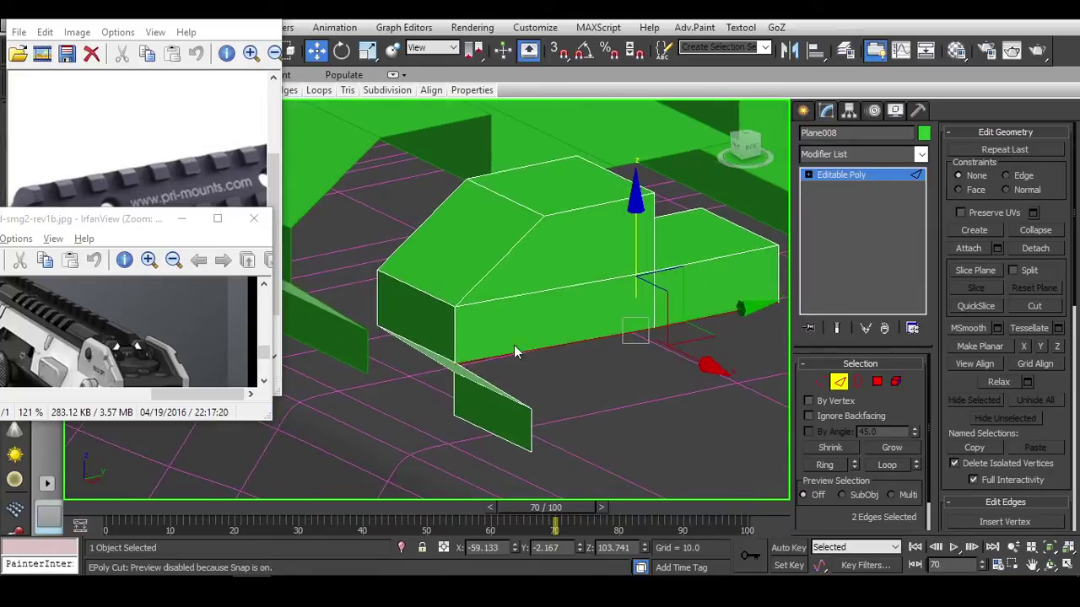
pyautogui.scroll(4, 447, 365)
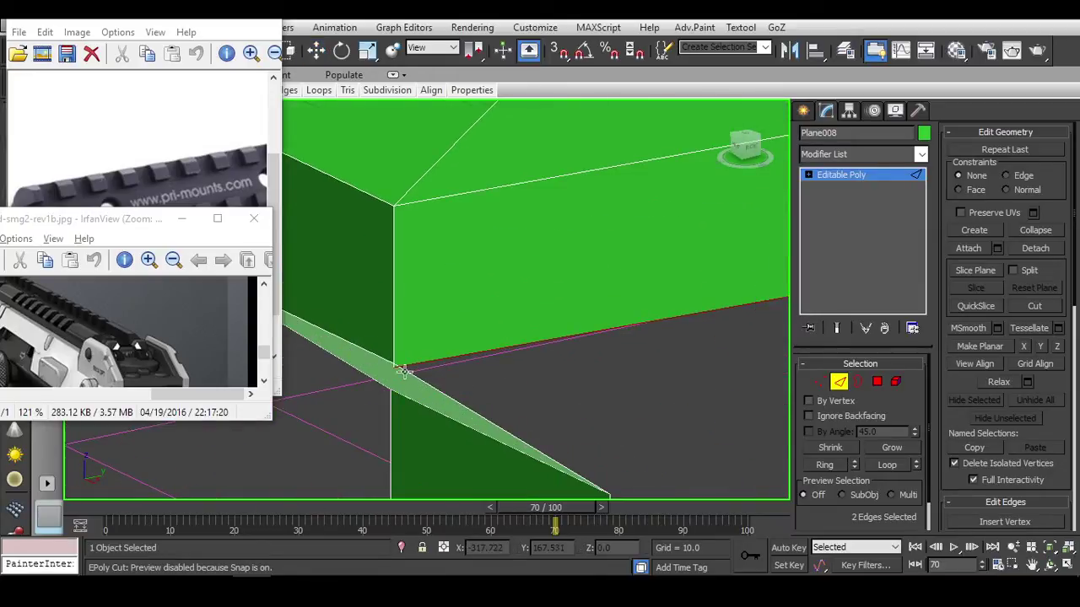
pyautogui.press('1')
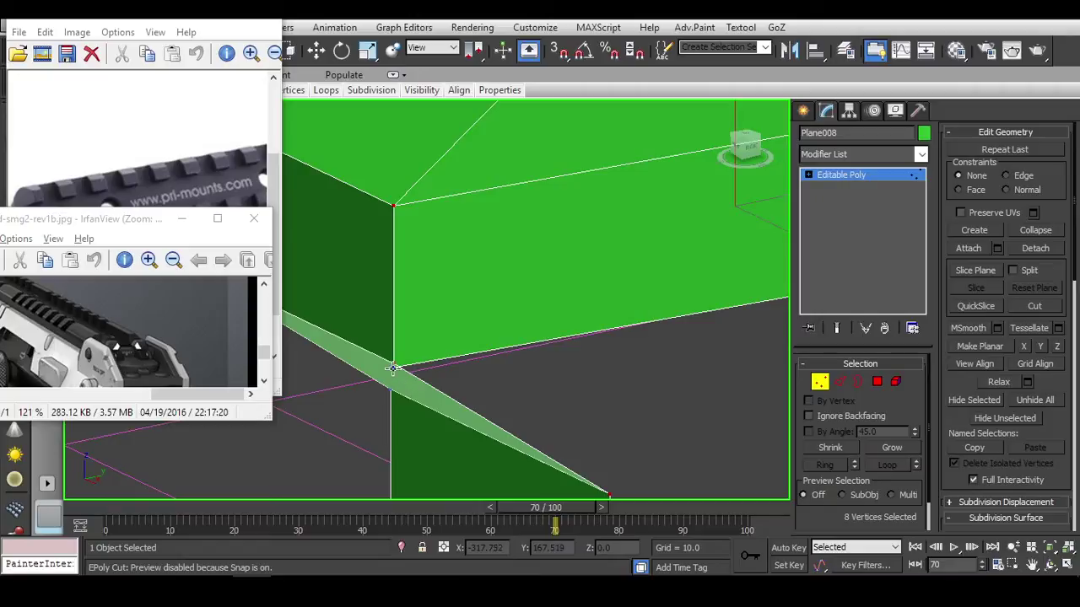
pyautogui.scroll(-4, 514, 352)
pyautogui.press('2')
pyautogui.press('w')
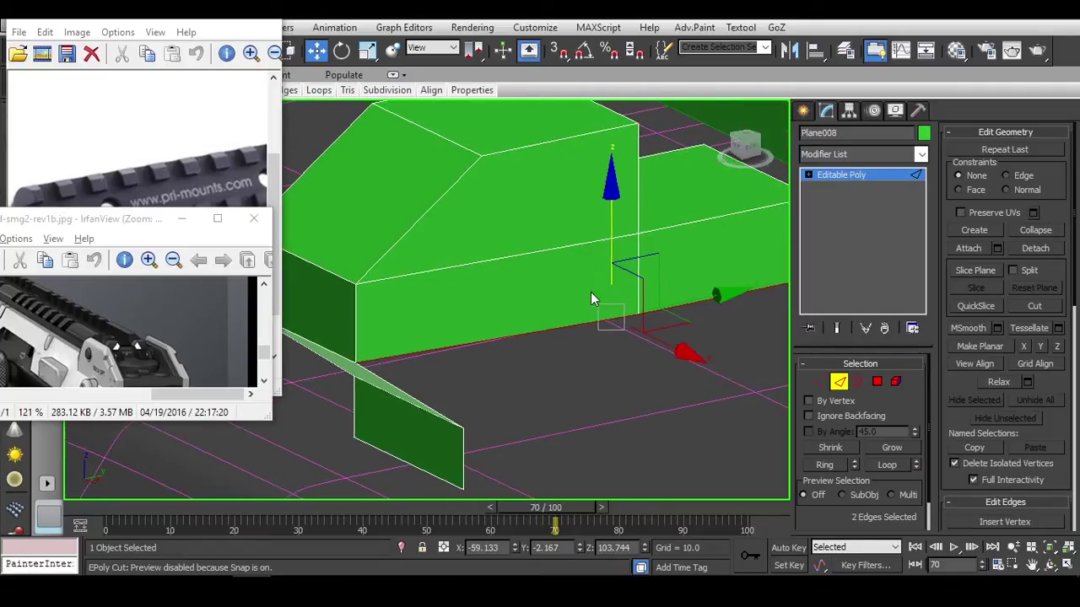
pyautogui.keyDown('alt'); pyautogui.moveTo(626, 270); pyautogui.dragTo(530, 369, button='middle'); pyautogui.keyUp('alt')
pyautogui.scroll(4, 425, 391)
# Finish cutting fresh edges across Plane008 and view it from an angled top-down view.
pyautogui.press('1')
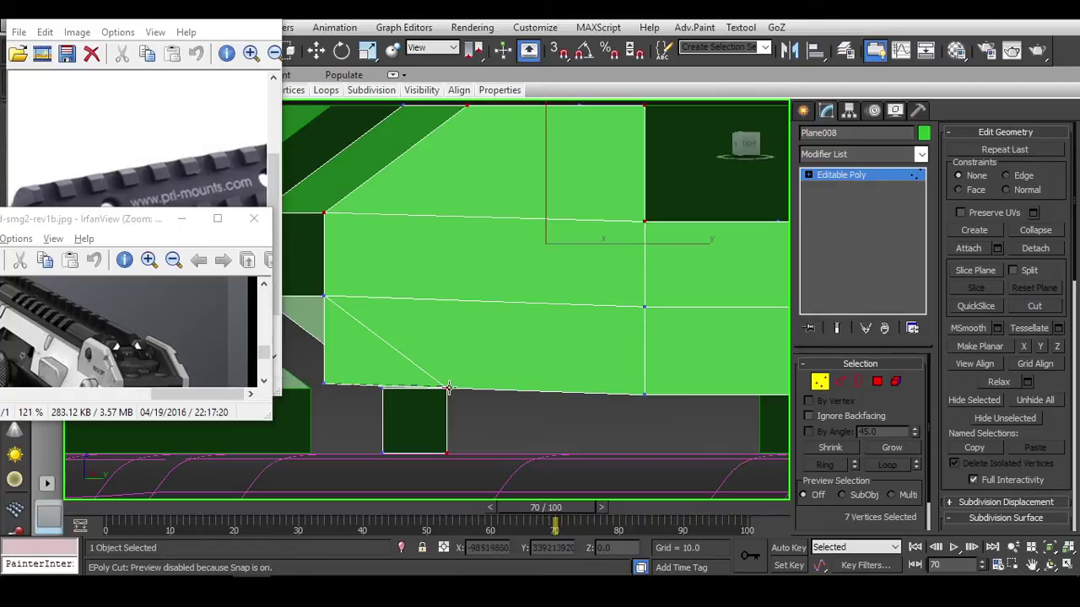
pyautogui.scroll(-4, 449, 388)
pyautogui.press('w')
pyautogui.press('2')
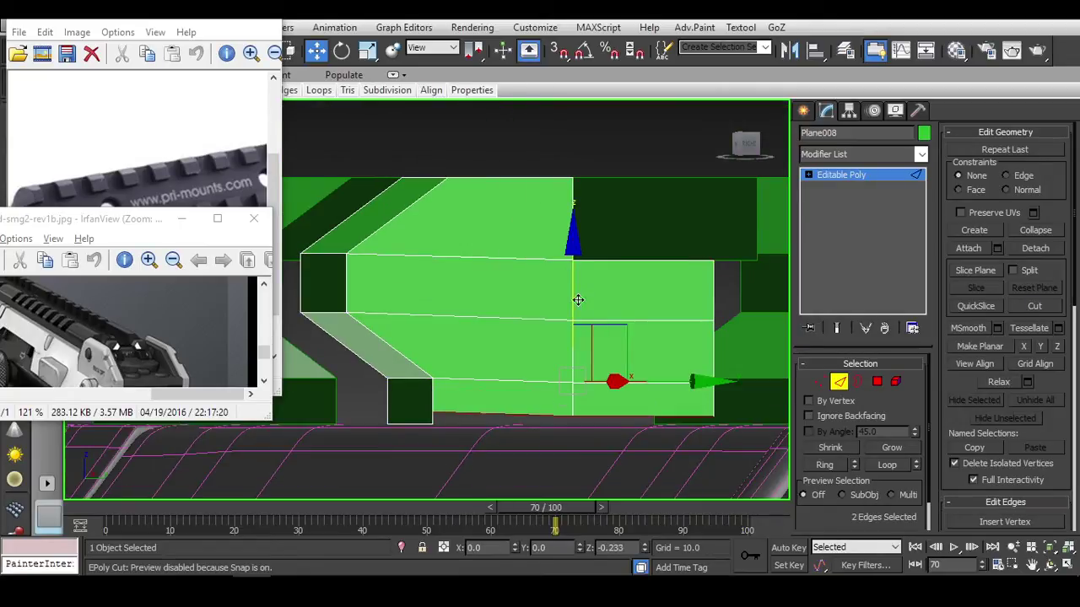
pyautogui.scroll(5, 464, 432)
pyautogui.press('1')
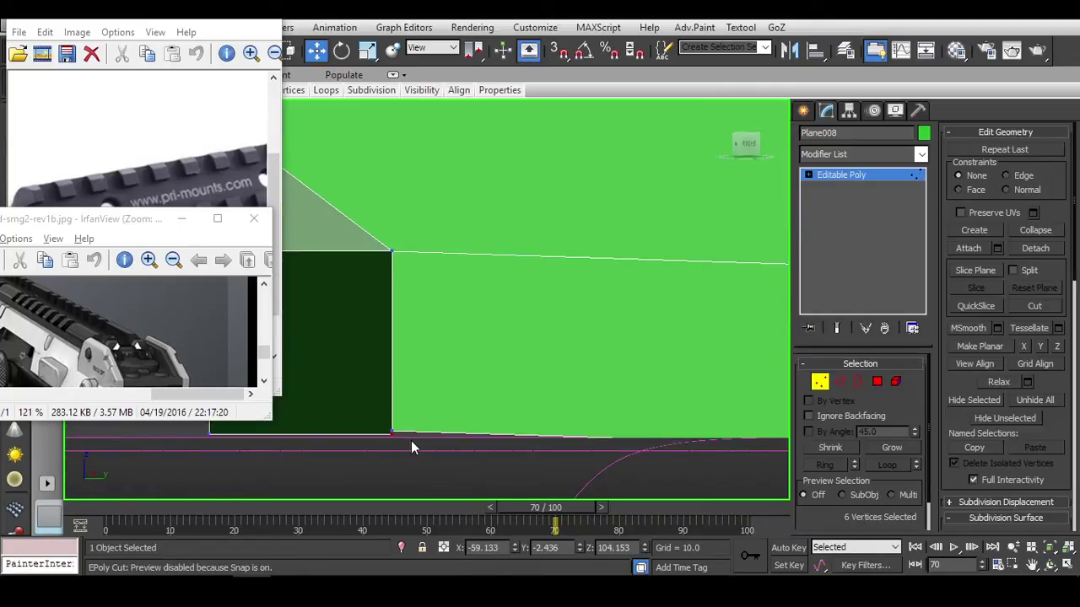
pyautogui.scroll(2, 394, 433)
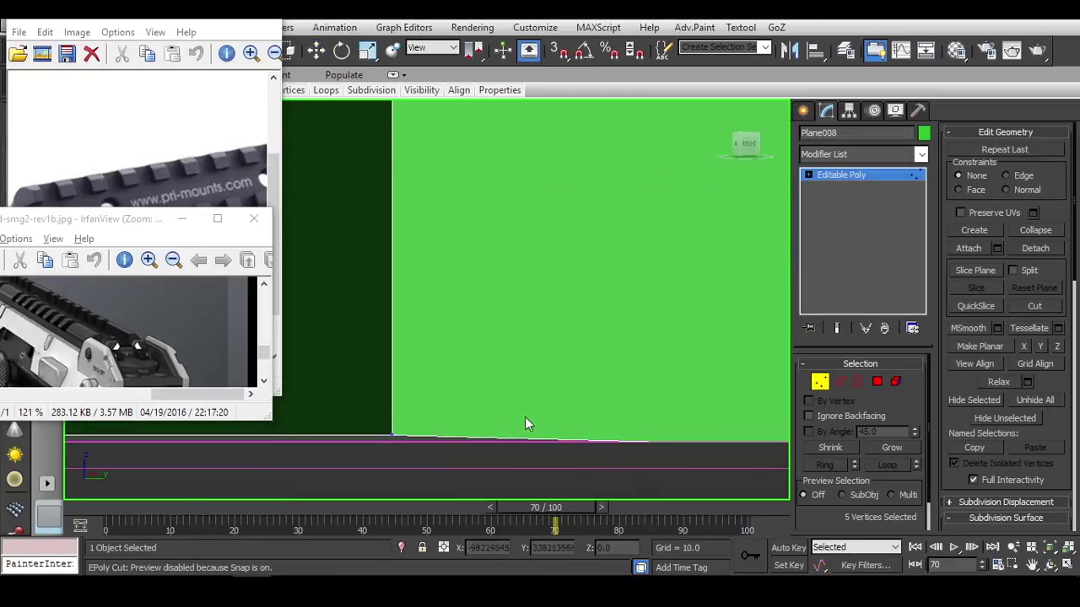
pyautogui.scroll(-6, 524, 424)
pyautogui.press('w')
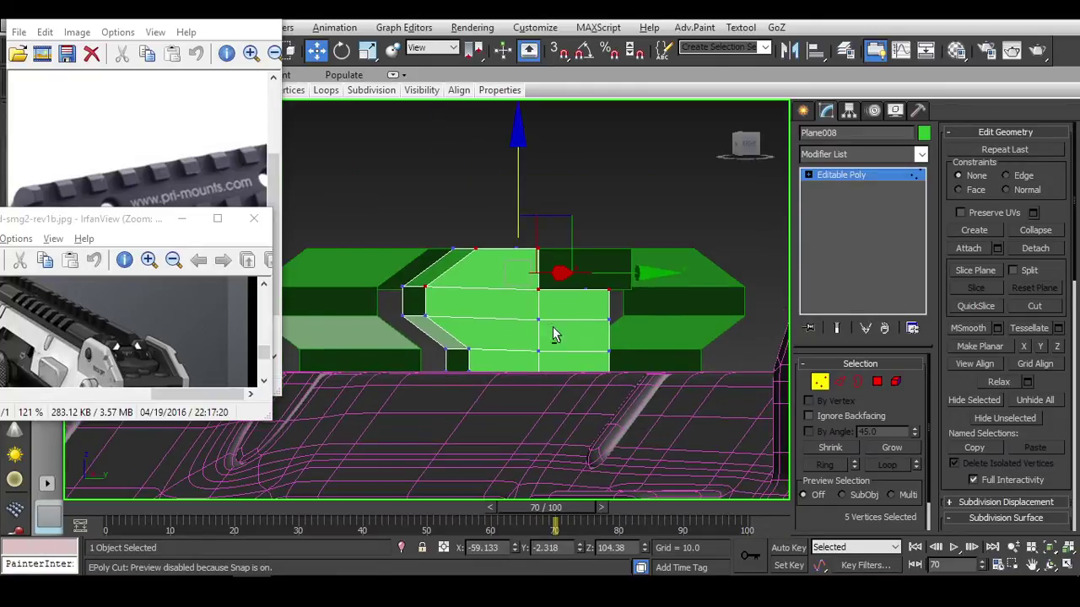
pyautogui.keyDown('alt'); pyautogui.moveTo(552, 334); pyautogui.dragTo(536, 250, button='middle'); pyautogui.keyUp('alt')
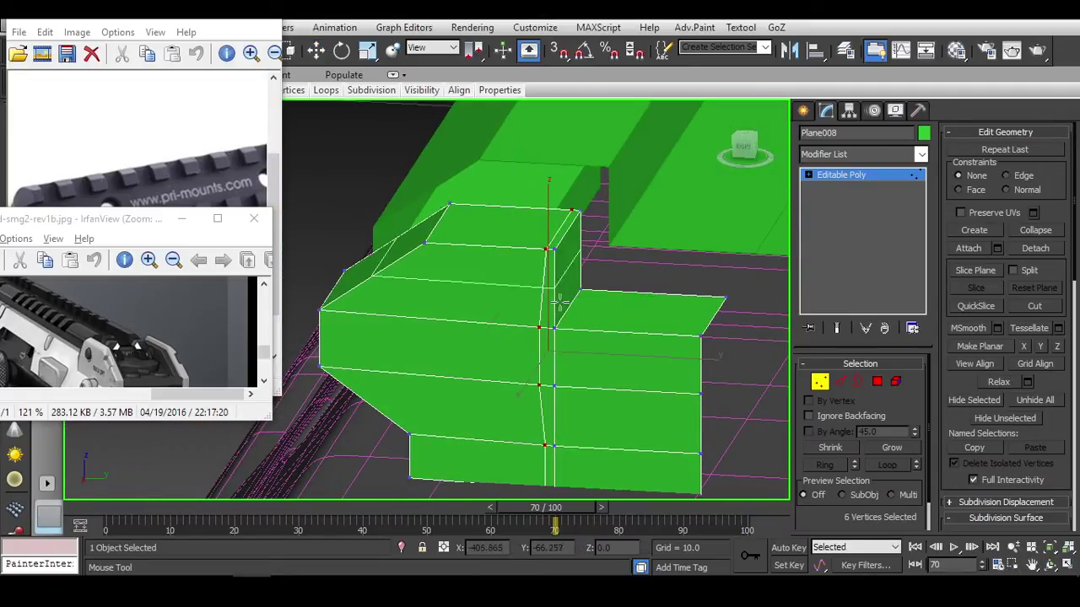
pyautogui.scroll(5, 555, 339)
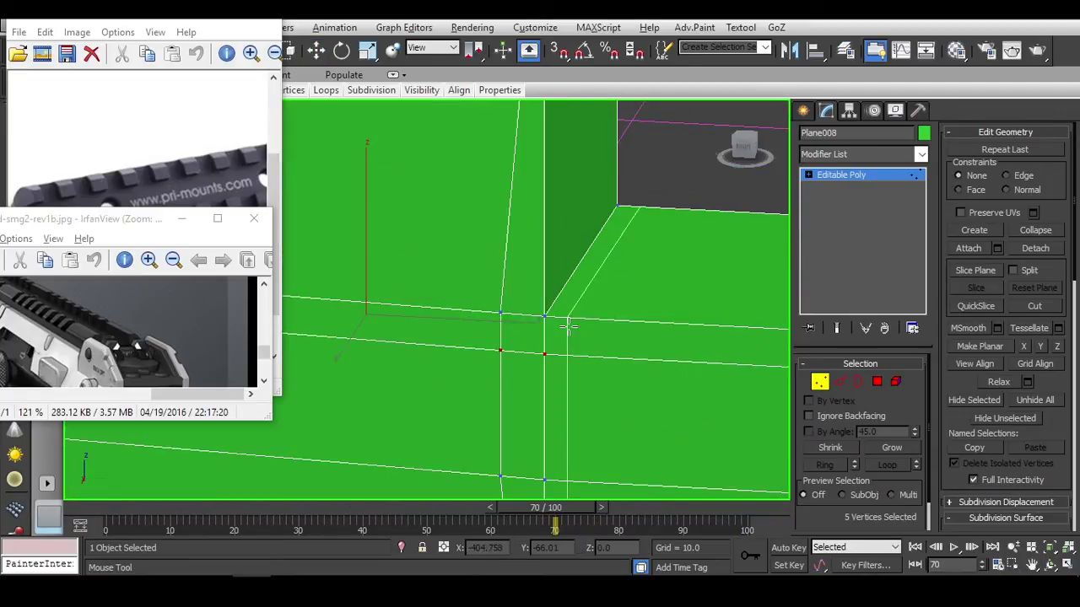
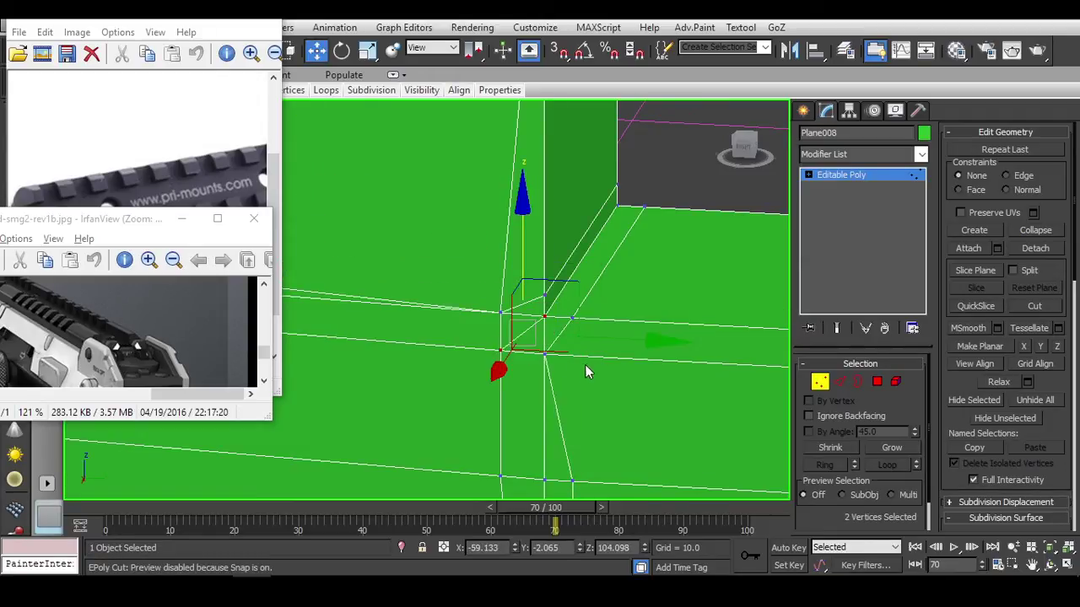
# Select an edge loop running around the green sight block.
pyautogui.press('2')
pyautogui.click(554, 388)
pyautogui.doubleClick(554, 388)
pyautogui.moveTo(454, 330); pyautogui.dragTo(551, 329, button='middle')
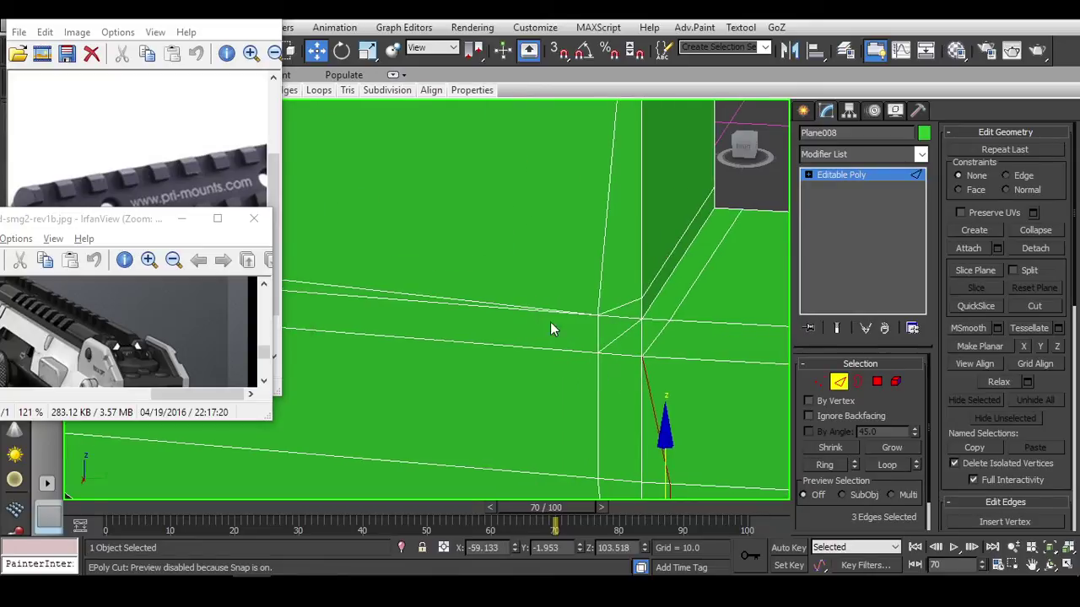
pyautogui.scroll(-5, 590, 346)
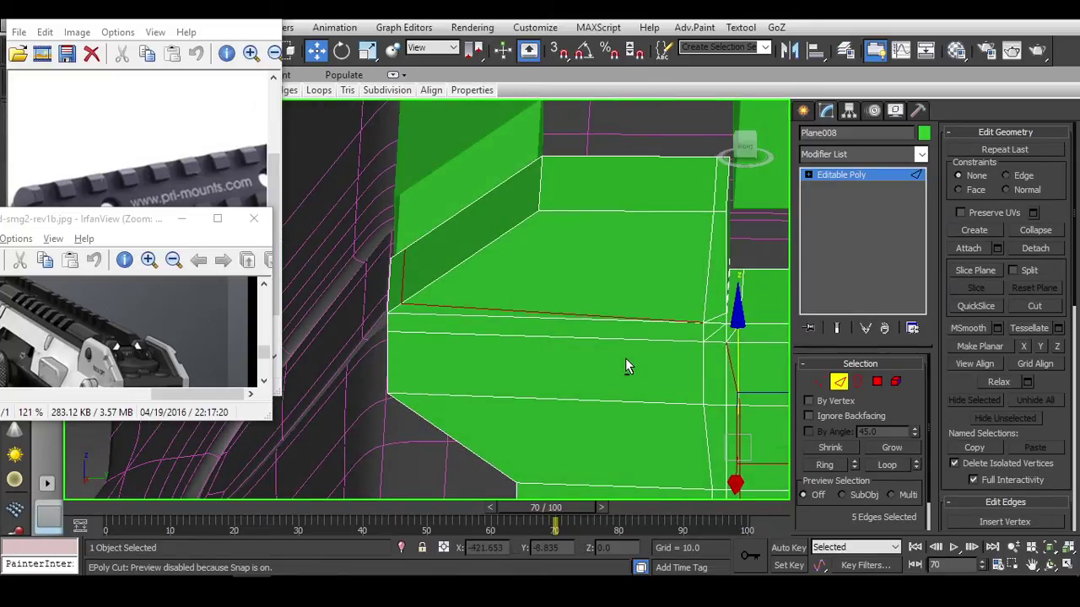
pyautogui.click(627, 361)
pyautogui.scroll(5, 627, 361)
pyautogui.moveTo(627, 361); pyautogui.dragTo(701, 327, button='middle')
pyautogui.scroll(2, 718, 323)
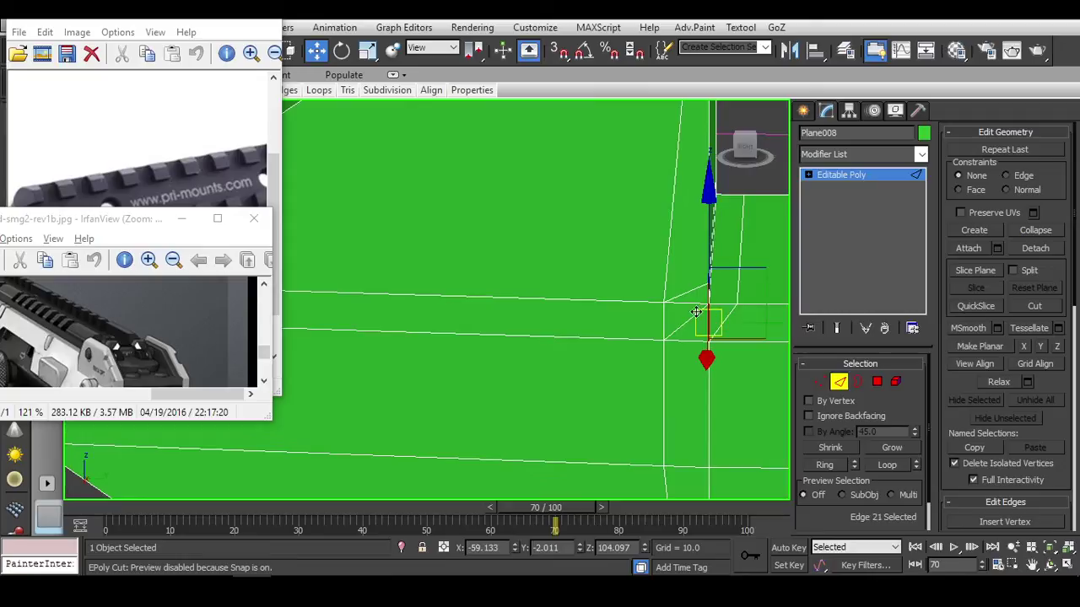
pyautogui.scroll(-3, 696, 354)
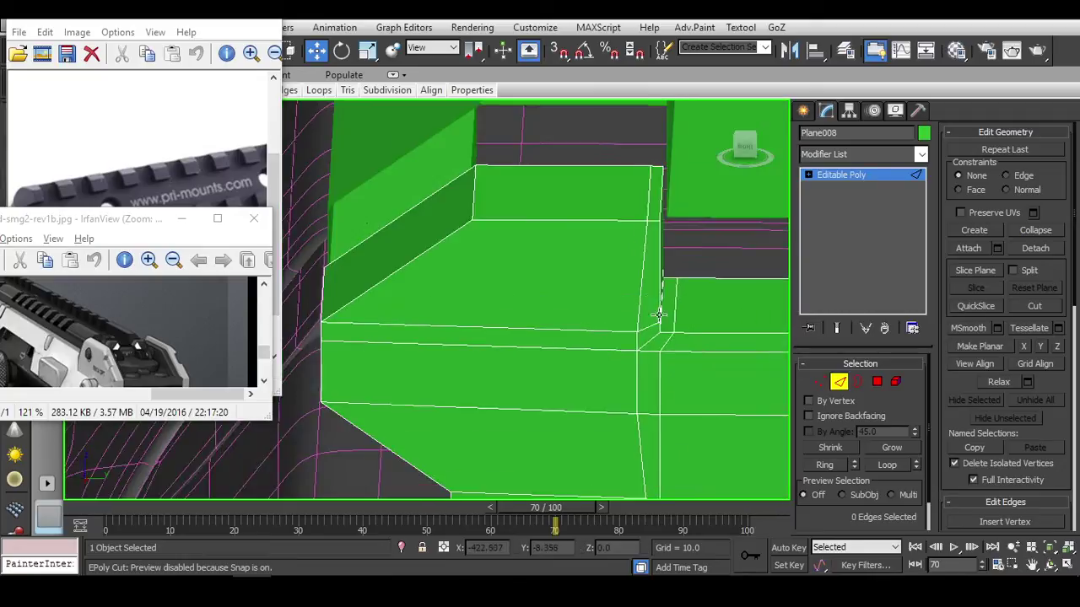
pyautogui.moveTo(696, 354); pyautogui.dragTo(688, 393, button='middle')
pyautogui.scroll(3, 688, 210)
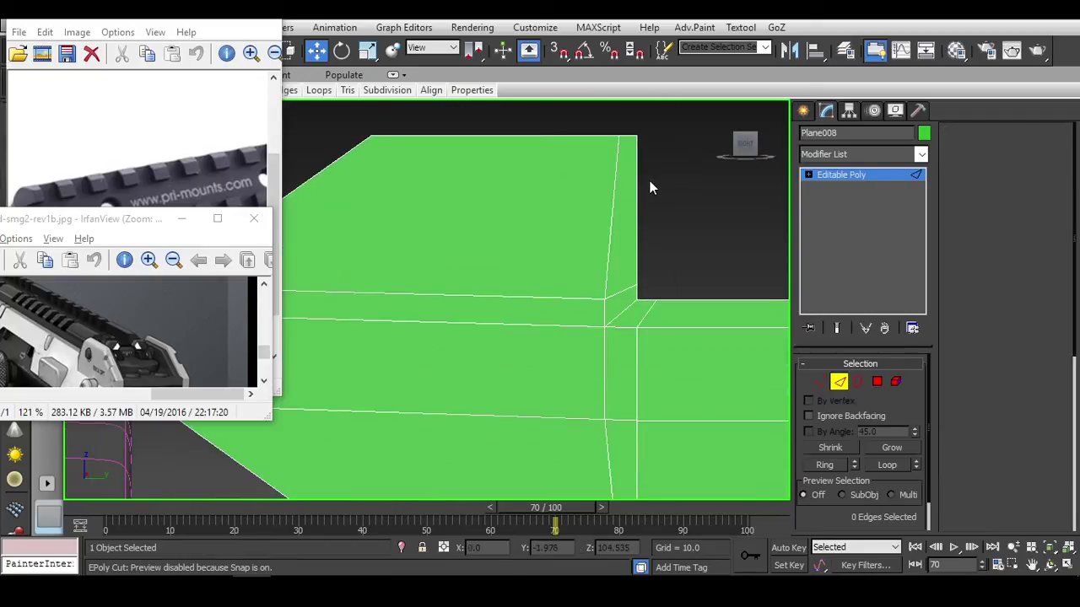
# In wireframe, select the corner edges and scale them uniformly.
pyautogui.press('1')
pyautogui.click(651, 181)
pyautogui.press('F3')
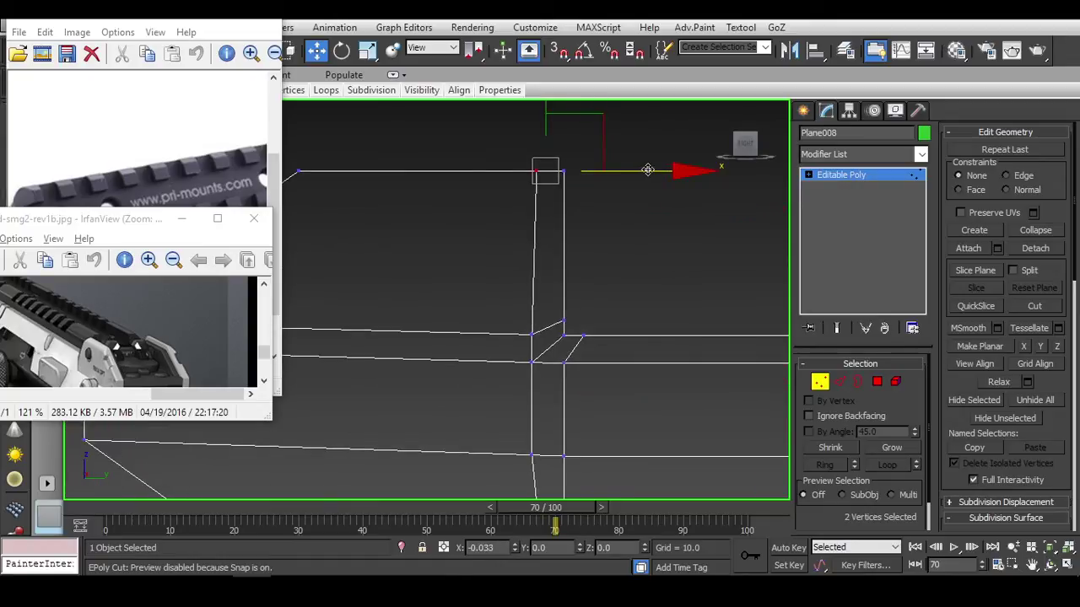
pyautogui.scroll(-2, 643, 186)
pyautogui.press('2')
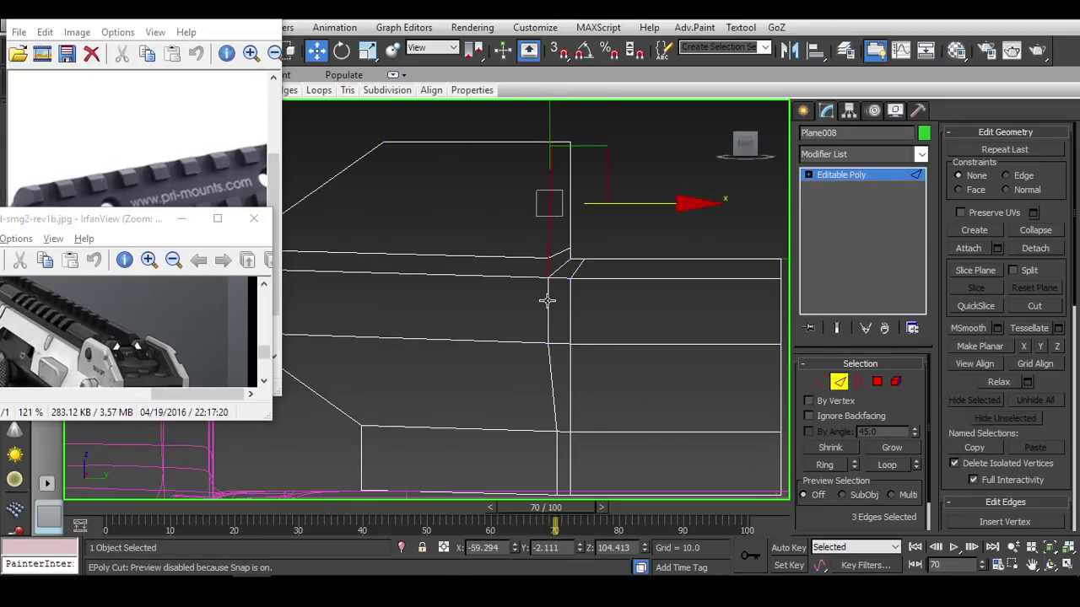
pyautogui.press('r')
pyautogui.scroll(-2, 610, 248)
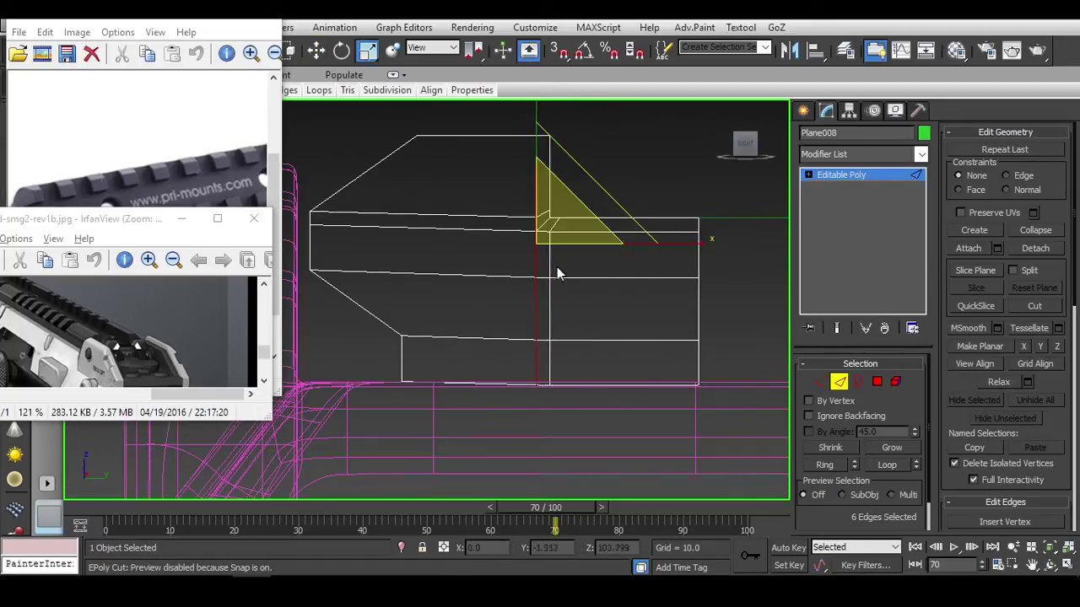
pyautogui.keyDown('alt'); pyautogui.click(494, 229); pyautogui.keyUp('alt')
pyautogui.press('e')
pyautogui.moveTo(595, 160); pyautogui.dragTo(633, 206, button='middle')
pyautogui.press('r')
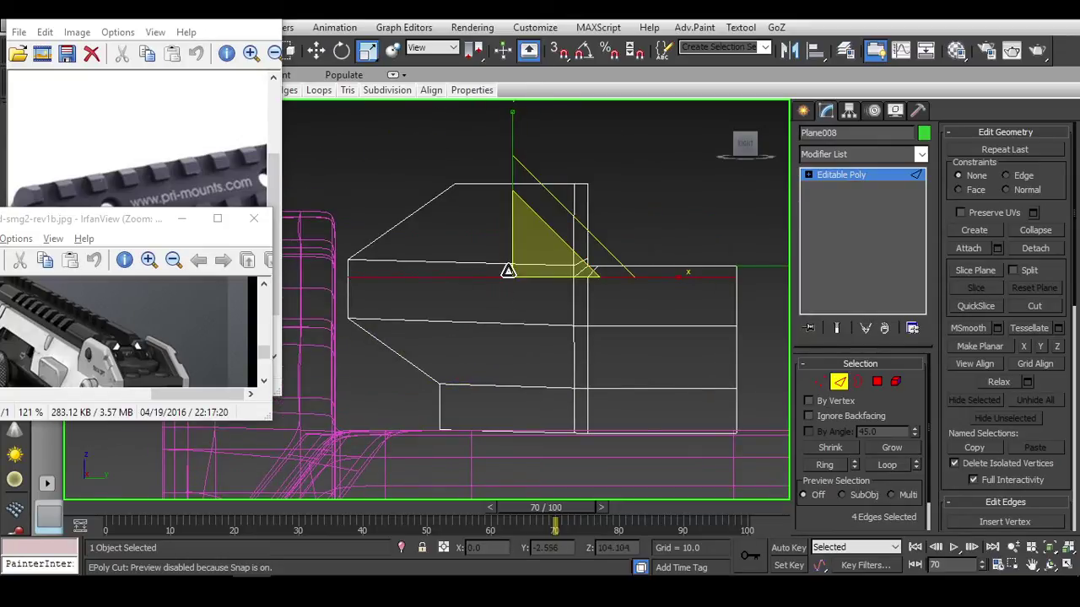
pyautogui.moveTo(506, 262); pyautogui.dragTo(548, 257, button='middle')
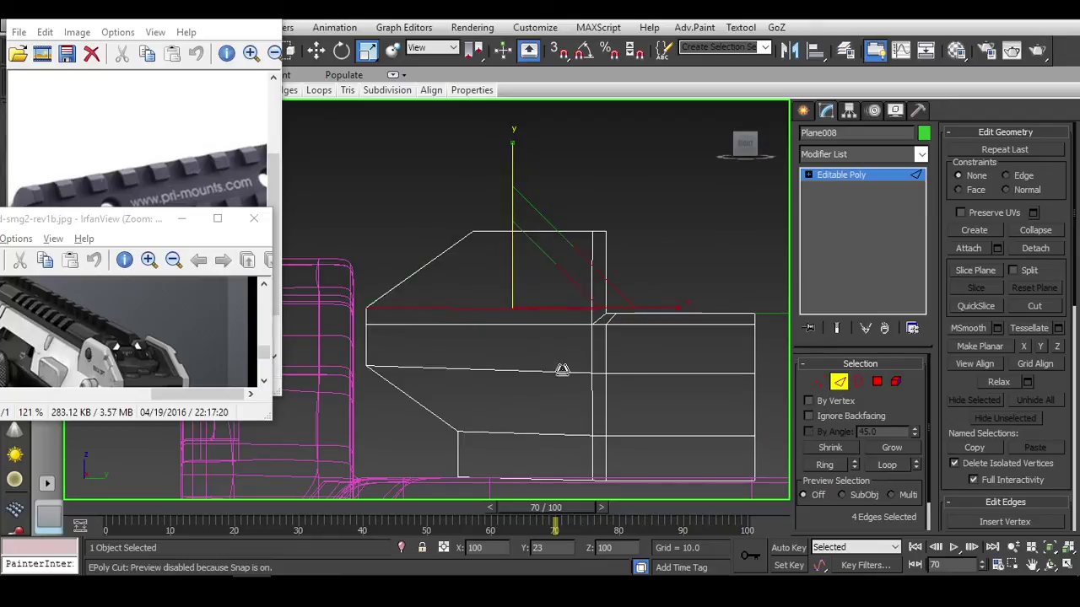
pyautogui.moveTo(622, 322)
pyautogui.keyDown('alt'); pyautogui.mouseDown(button='middle')
pyautogui.moveTo(618, 353)
pyautogui.moveTo(639, 367)
pyautogui.moveTo(650, 357)
pyautogui.moveTo(645, 377)
pyautogui.moveTo(754, 394)
pyautogui.moveTo(706, 374)
pyautogui.moveTo(734, 337)
pyautogui.mouseUp(button='middle'); pyautogui.keyUp('alt')
# Cut a new edge near the step's inner corner and check it in the Right view.
pyautogui.click(841, 384)
pyautogui.click(746, 148)
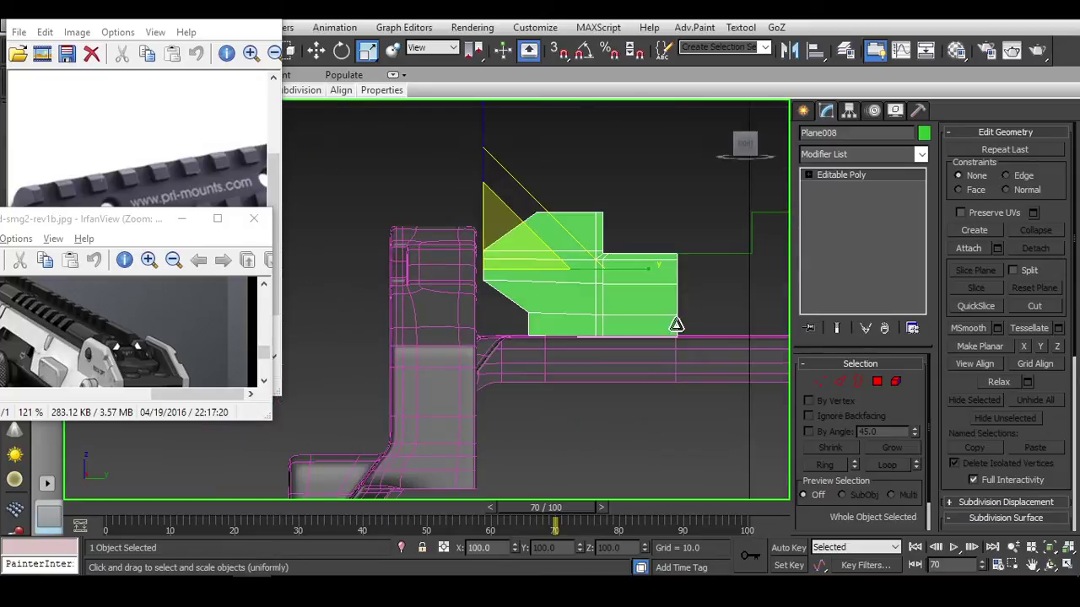
pyautogui.press('2')
pyautogui.hotkey('alt', 'c')
pyautogui.click(582, 364)
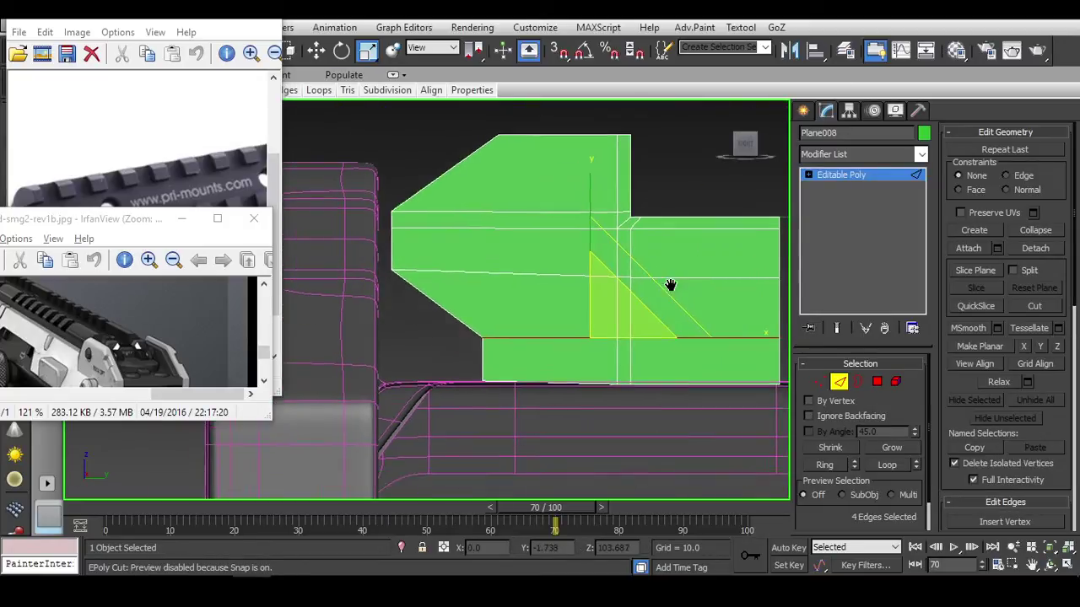
pyautogui.moveTo(534, 329); pyautogui.dragTo(778, 192, button='middle')
pyautogui.click(754, 150)
pyautogui.scroll(10, 441, 295)
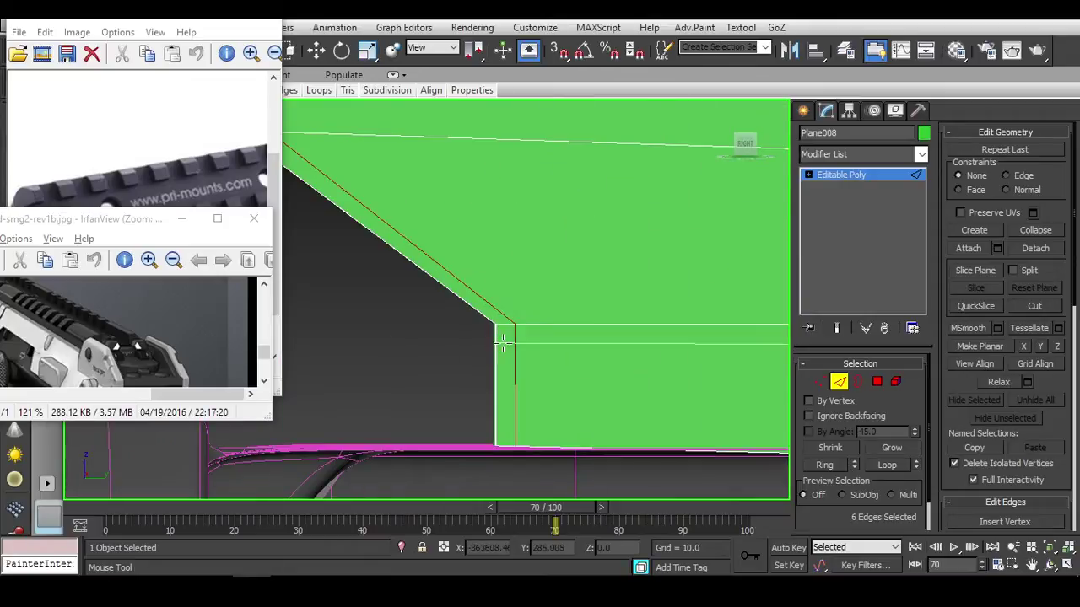
pyautogui.scroll(-10, 583, 312)
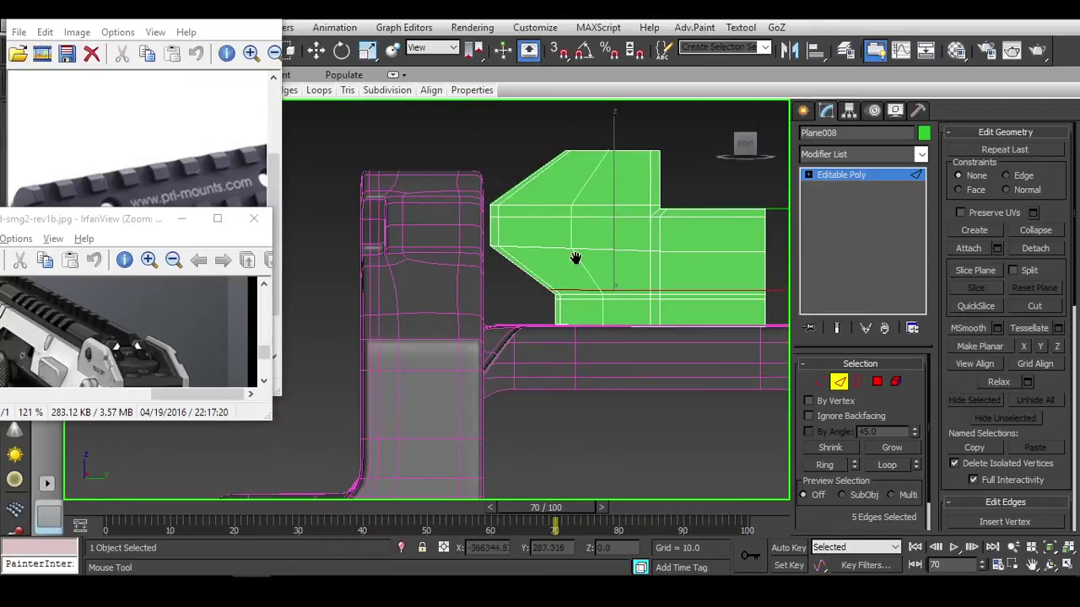
# Nudge the edges along the bevelled left side slightly along Y.
pyautogui.press('w')
pyautogui.click(502, 291)
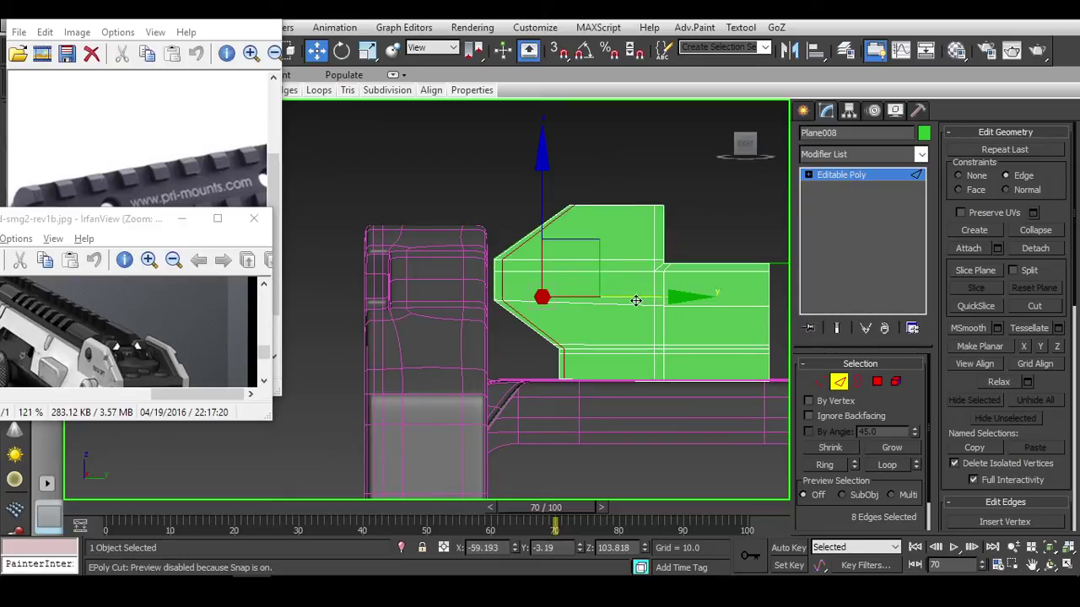
pyautogui.moveTo(635, 300)
pyautogui.mouseDown()
pyautogui.moveTo(621, 296)
pyautogui.moveTo(652, 299)
pyautogui.mouseUp()
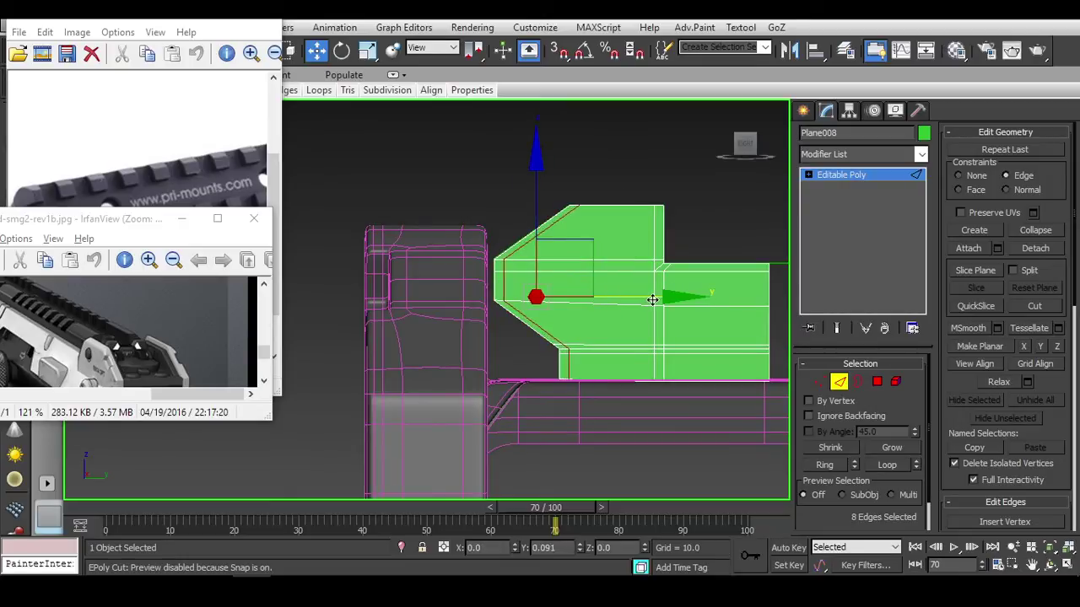
pyautogui.scroll(5, 647, 244)
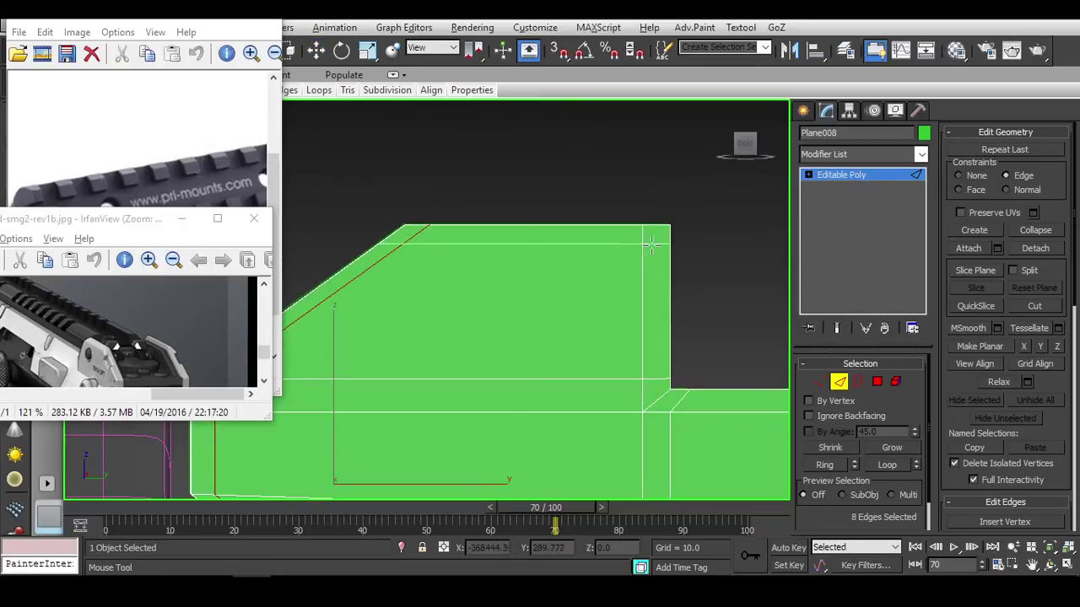
pyautogui.keyDown('alt'); pyautogui.moveTo(650, 244); pyautogui.dragTo(570, 299, button='middle'); pyautogui.keyUp('alt')
pyautogui.press('w')
pyautogui.scroll(-4, 578, 257)
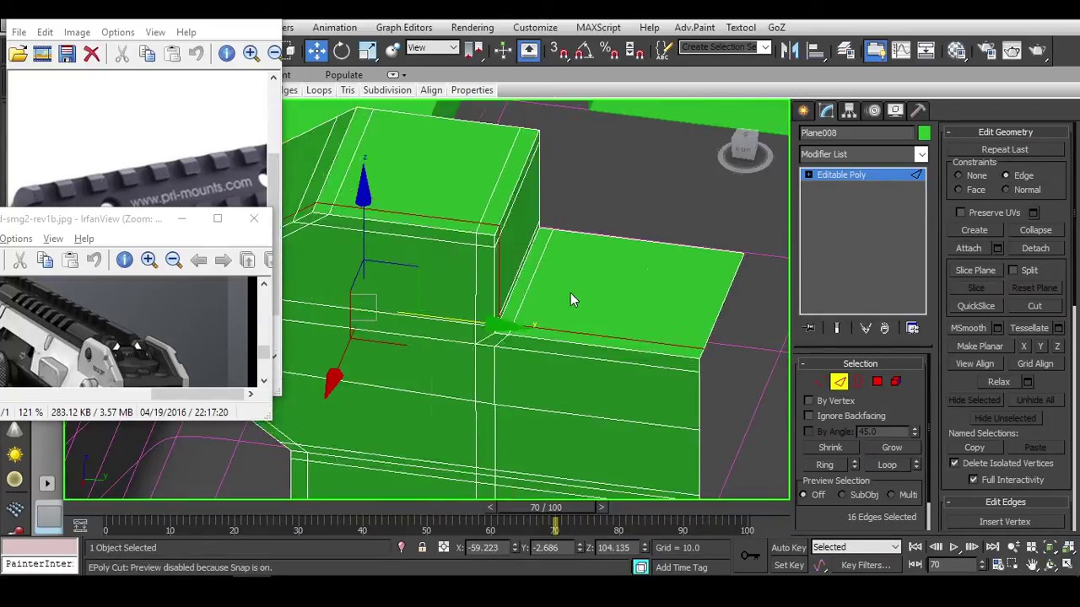
# Preview the block with NURMS smoothing, then turn the preview off.
pyautogui.hotkey('ctrl', 'BackSpace')
pyautogui.click(842, 383)
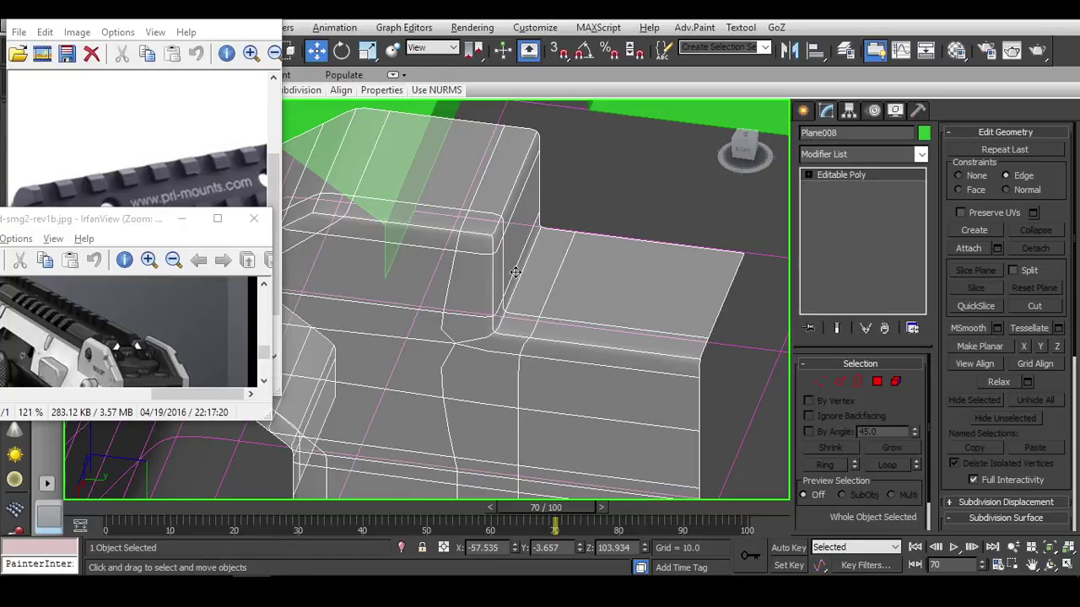
pyautogui.hotkey('ctrl', 'BackSpace')
pyautogui.keyDown('alt'); pyautogui.moveTo(534, 233); pyautogui.dragTo(486, 258, button='middle'); pyautogui.keyUp('alt')
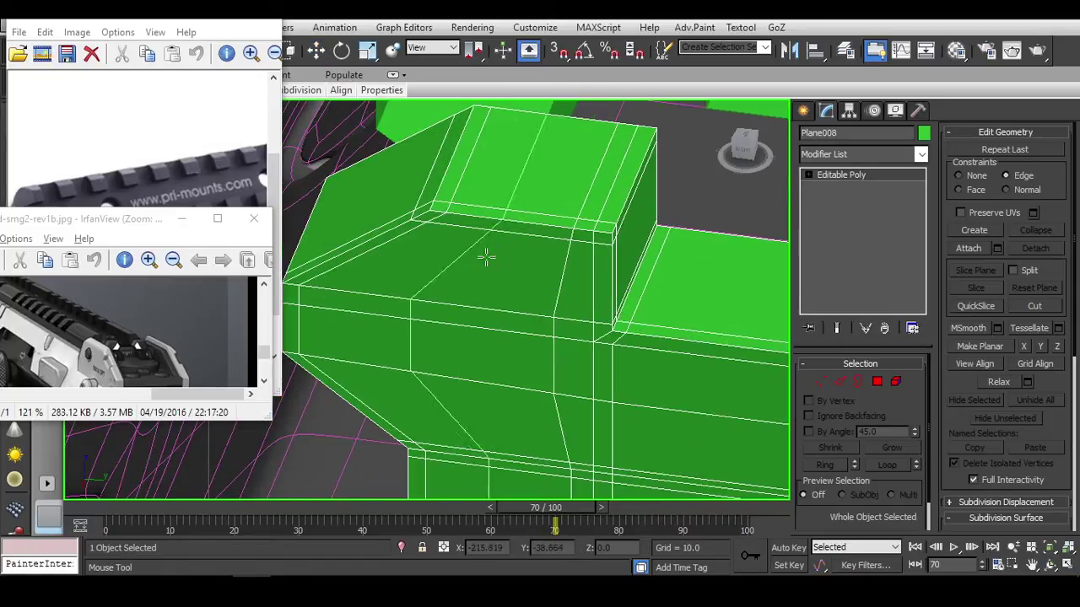
pyautogui.press('2')
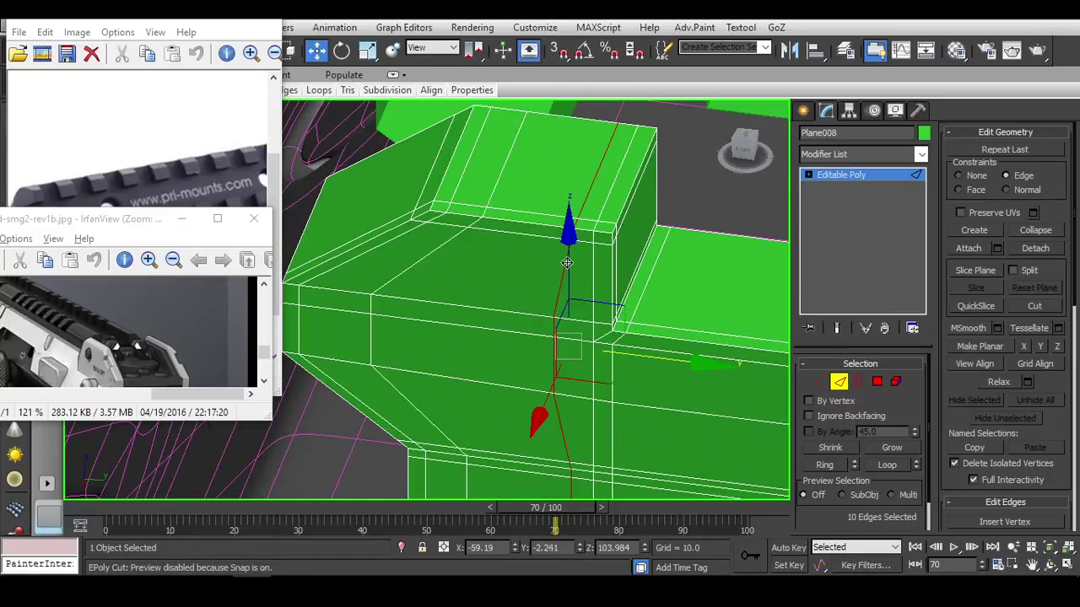
pyautogui.click(743, 151)
pyautogui.press('r')
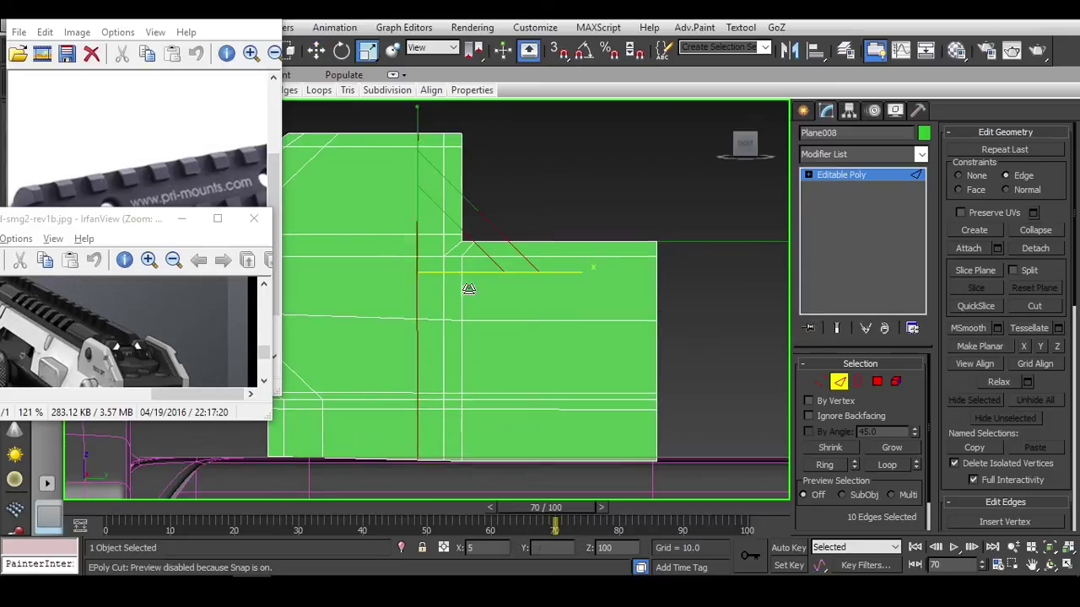
pyautogui.keyDown('alt'); pyautogui.moveTo(480, 309); pyautogui.dragTo(474, 171, button='middle'); pyautogui.keyUp('alt')
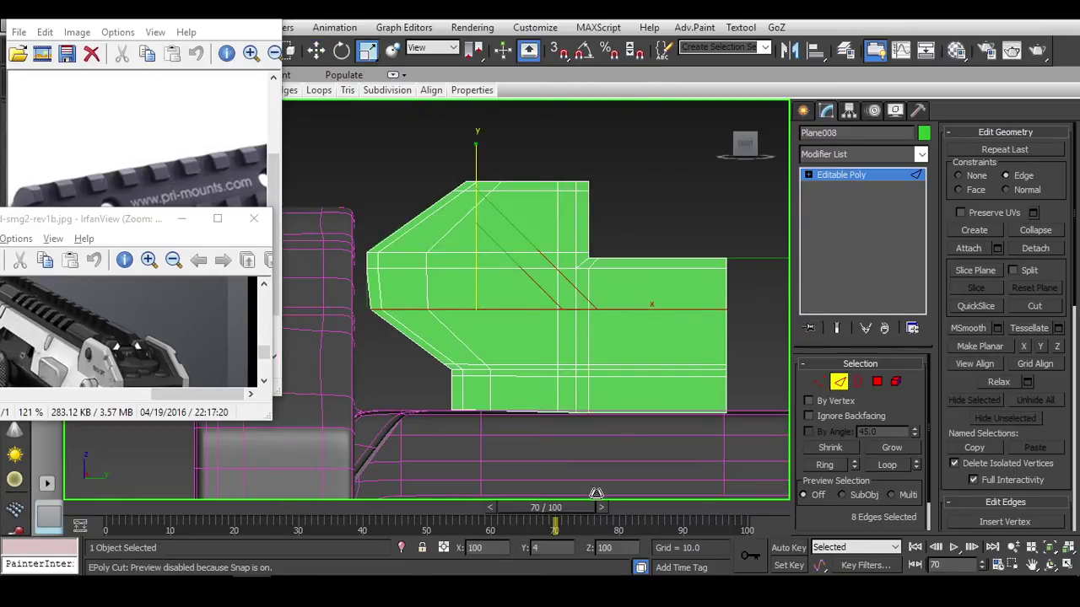
# With the edge constraint off and see-through view, nudge the selected edges slightly upward.
pyautogui.hotkey('shift', 'x')
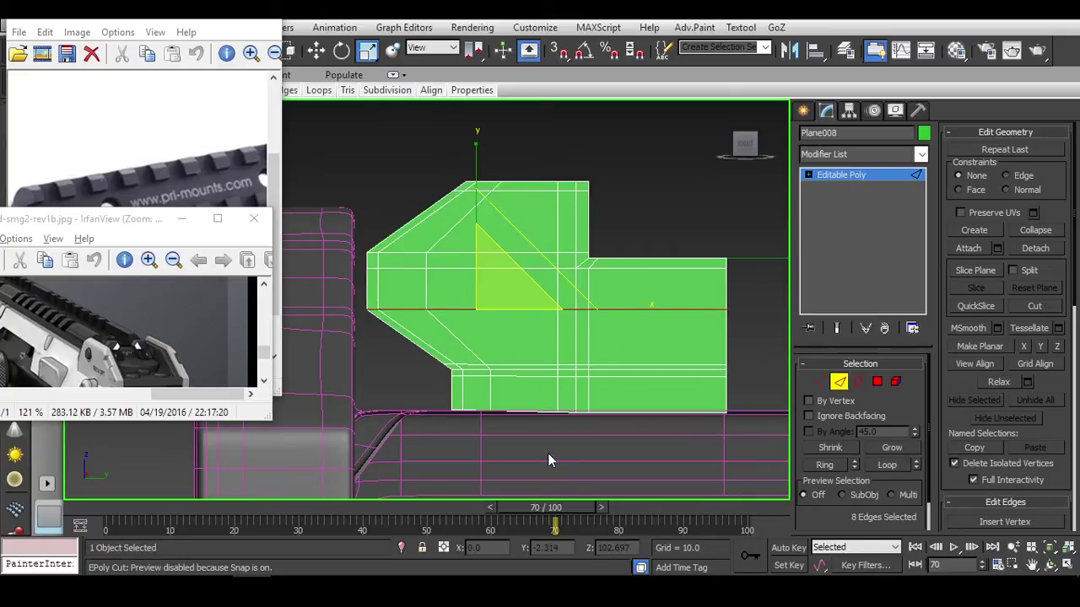
pyautogui.press('w')
pyautogui.hotkey('alt', 'x')
pyautogui.scroll(5, 507, 274)
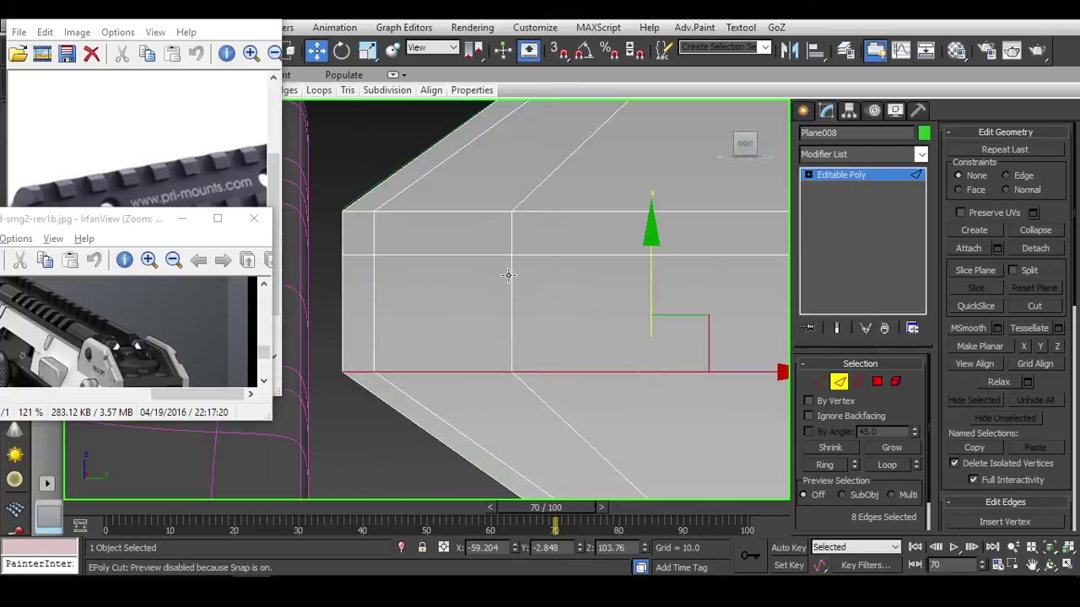
pyautogui.moveTo(650, 256); pyautogui.dragTo(651, 250)
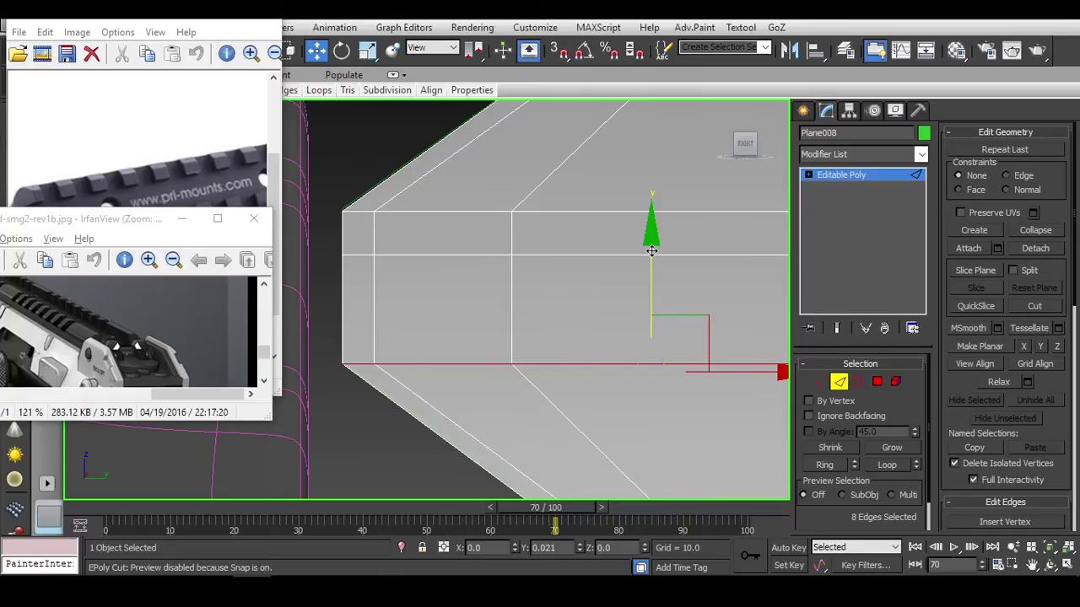
pyautogui.scroll(-3, 578, 301)
pyautogui.scroll(3, 581, 336)
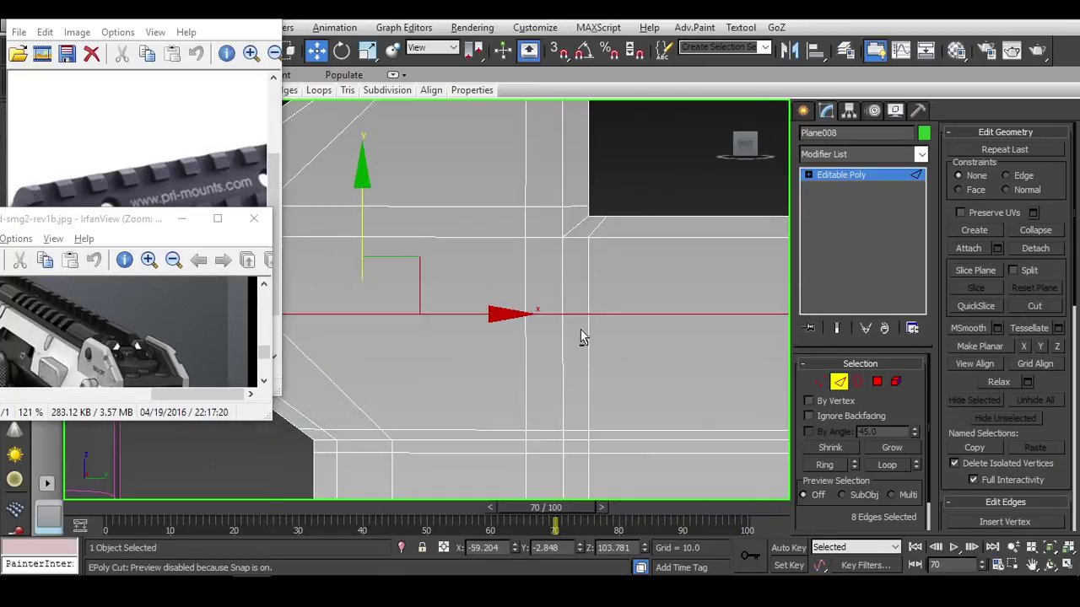
pyautogui.moveTo(586, 327); pyautogui.dragTo(578, 194, button='middle')
pyautogui.scroll(-3, 470, 346)
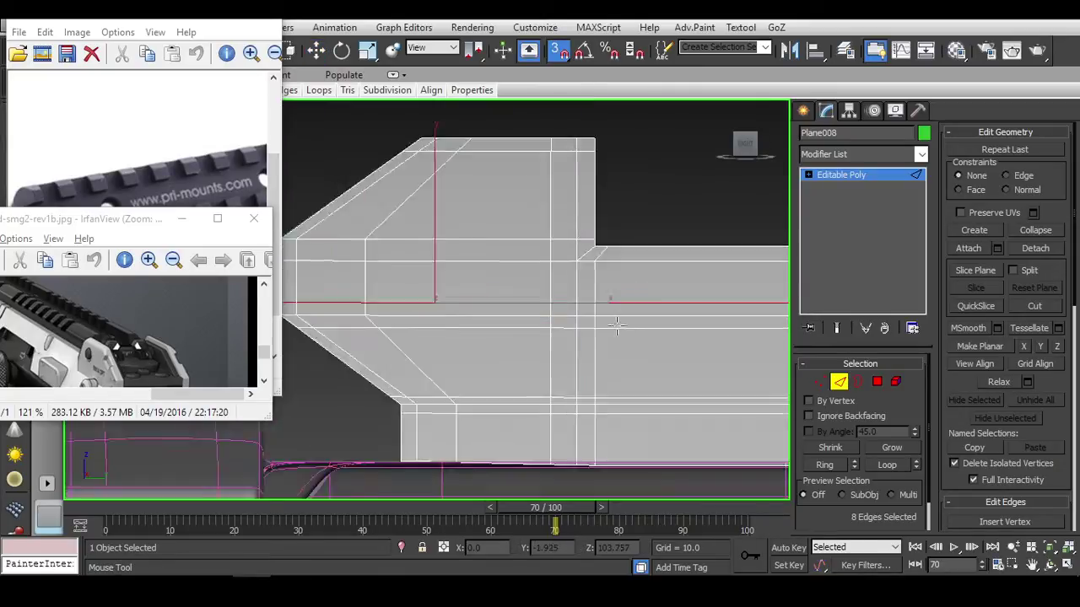
pyautogui.scroll(3, 549, 325)
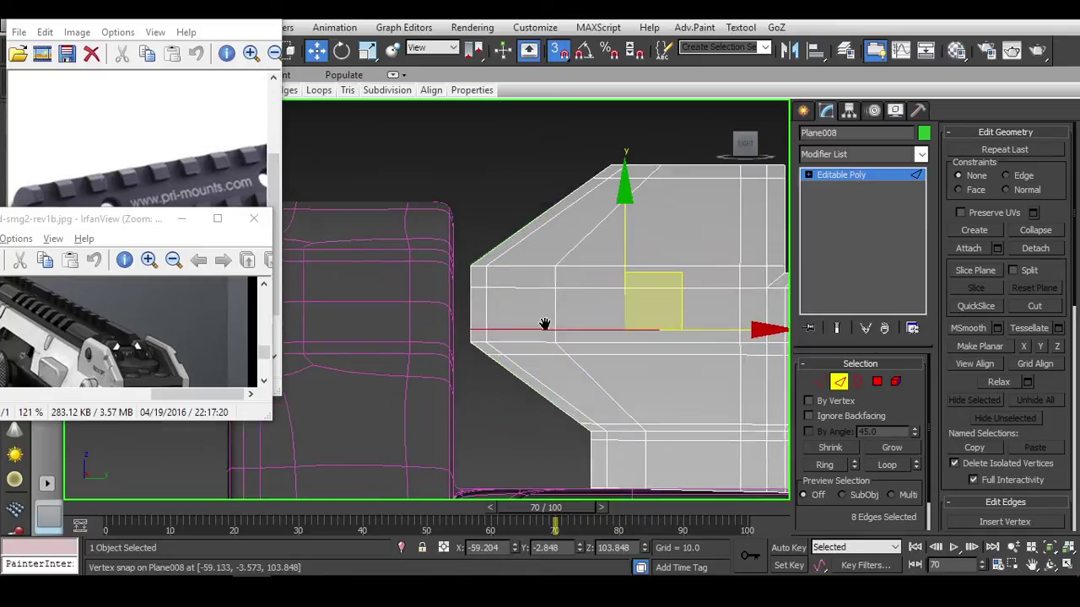
pyautogui.moveTo(629, 267); pyautogui.dragTo(517, 272, button='middle')
# Add another edge and extend the selection along the support edge loops.
pyautogui.press('q')
pyautogui.keyDown('ctrl'); pyautogui.click(406, 259); pyautogui.keyUp('ctrl')
pyautogui.press('w')
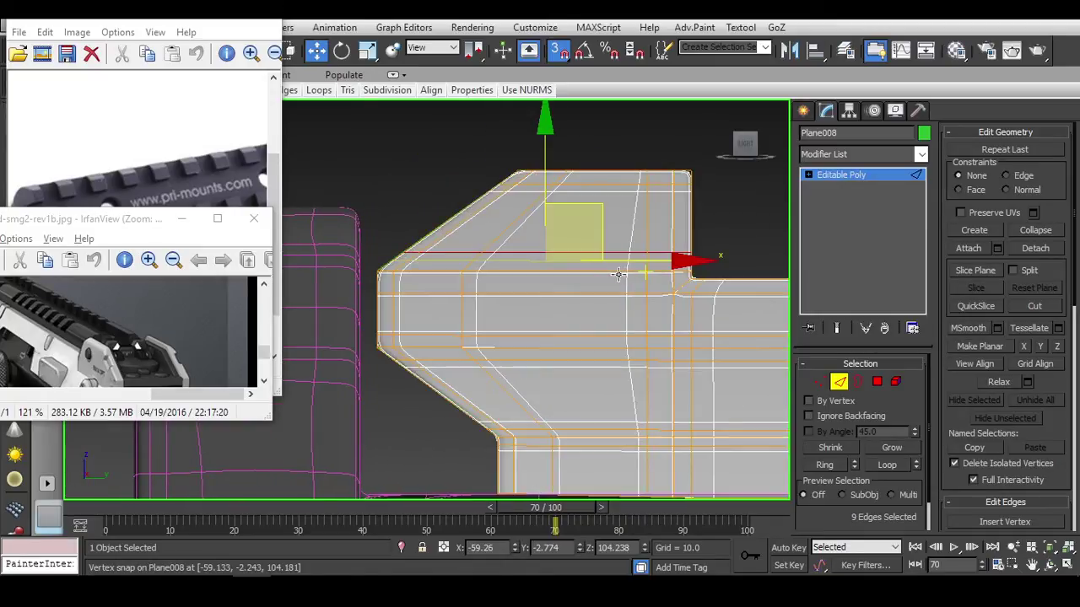
pyautogui.scroll(2, 437, 309)
pyautogui.keyDown('alt'); pyautogui.moveTo(504, 290); pyautogui.dragTo(698, 303, button='middle'); pyautogui.keyUp('alt')
pyautogui.click(698, 302)
pyautogui.hotkey('ctrl', 'z')
pyautogui.hotkey('ctrl', 'z')
pyautogui.hotkey('shift', 'z')
pyautogui.hotkey('shift', 'z')
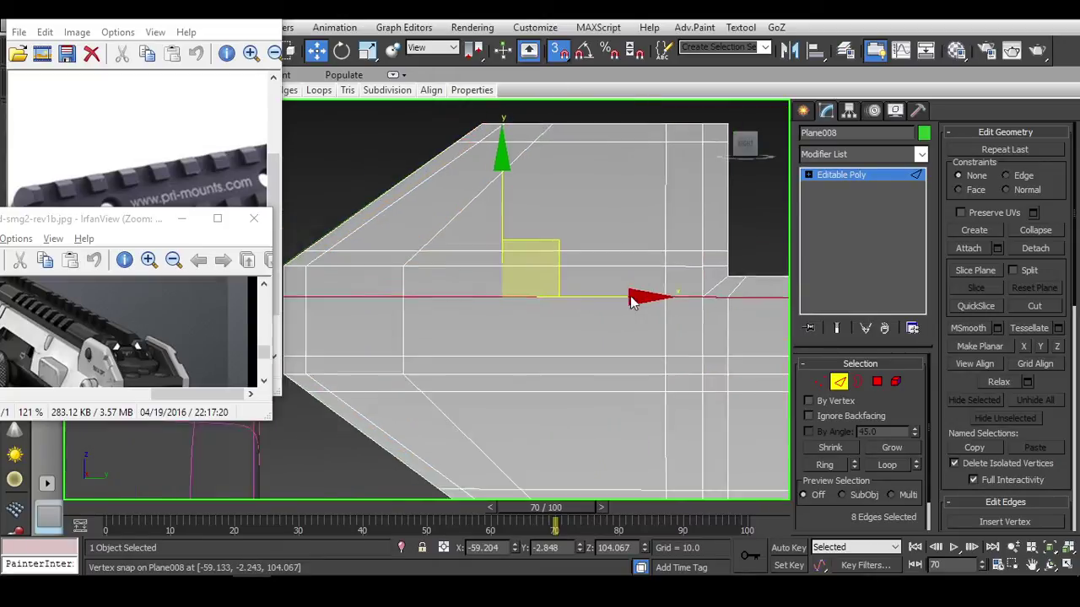
# Turn off snaps, check the NURMS preview in solid shading, and select one side's vertices.
pyautogui.press('s')
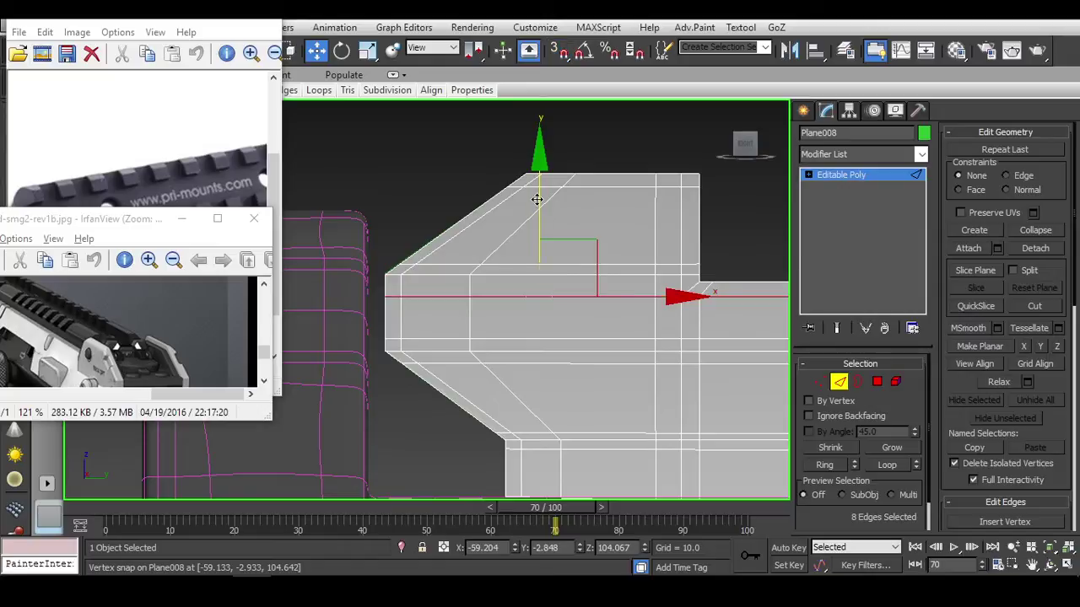
pyautogui.hotkey('ctrl', 'BackSpace')
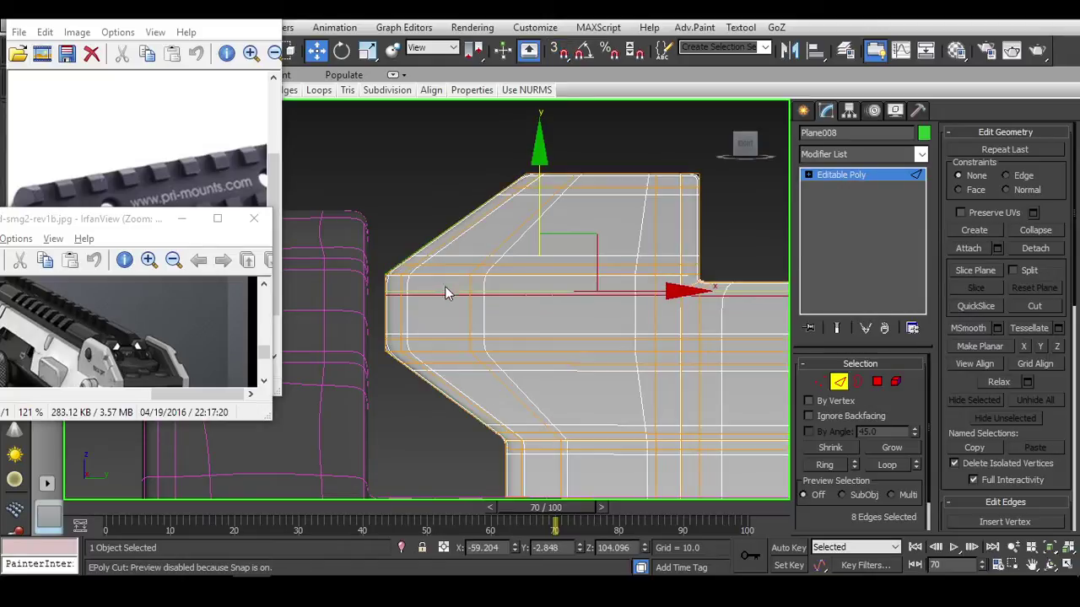
pyautogui.keyDown('alt'); pyautogui.moveTo(649, 296); pyautogui.dragTo(475, 271, button='middle'); pyautogui.keyUp('alt')
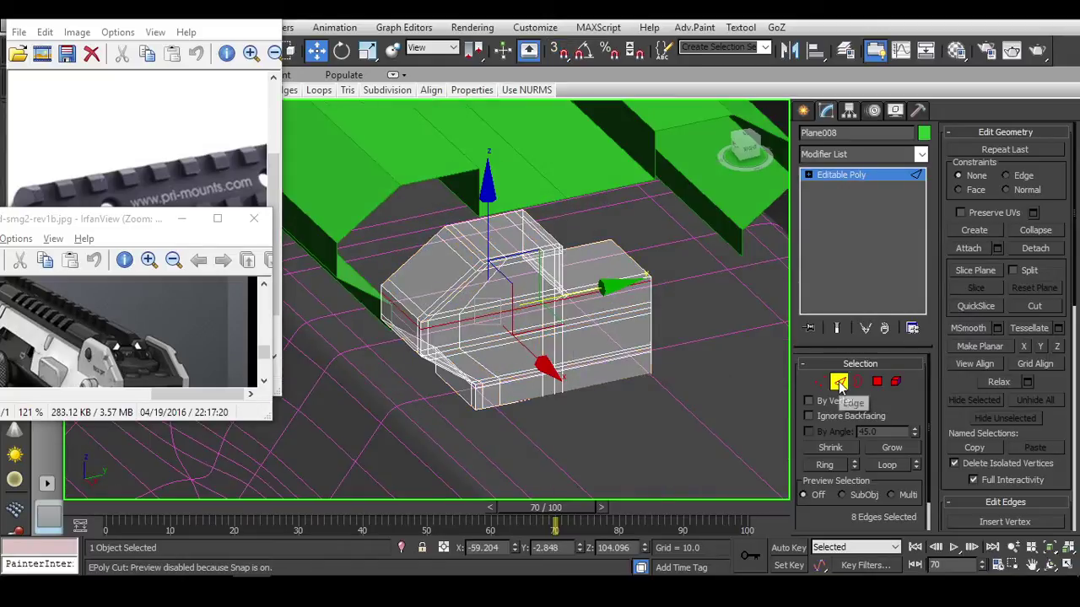
pyautogui.press('2')
pyautogui.hotkey('alt', 'x')
pyautogui.keyDown('alt'); pyautogui.moveTo(627, 320); pyautogui.dragTo(668, 317, button='middle'); pyautogui.keyUp('alt')
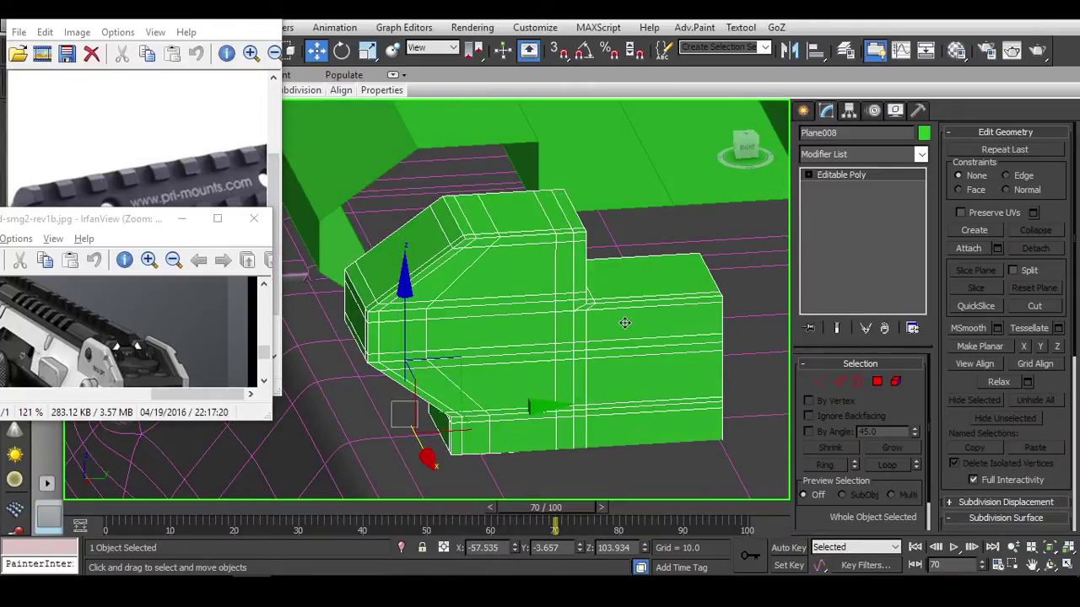
pyautogui.keyDown('alt'); pyautogui.moveTo(668, 317); pyautogui.dragTo(496, 284, button='middle'); pyautogui.keyUp('alt')
pyautogui.press('1')
pyautogui.moveTo(430, 243); pyautogui.dragTo(472, 284)
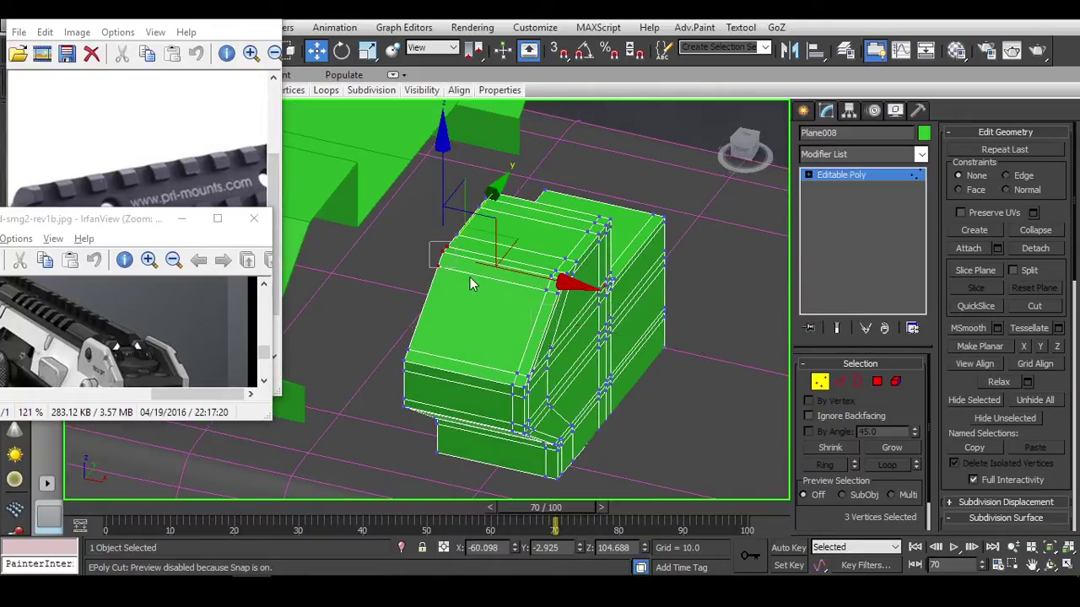
# Add a Symmetry modifier to Plane008 by typing 'sym' in the modifier list.
pyautogui.click(887, 152)
pyautogui.write('sym')
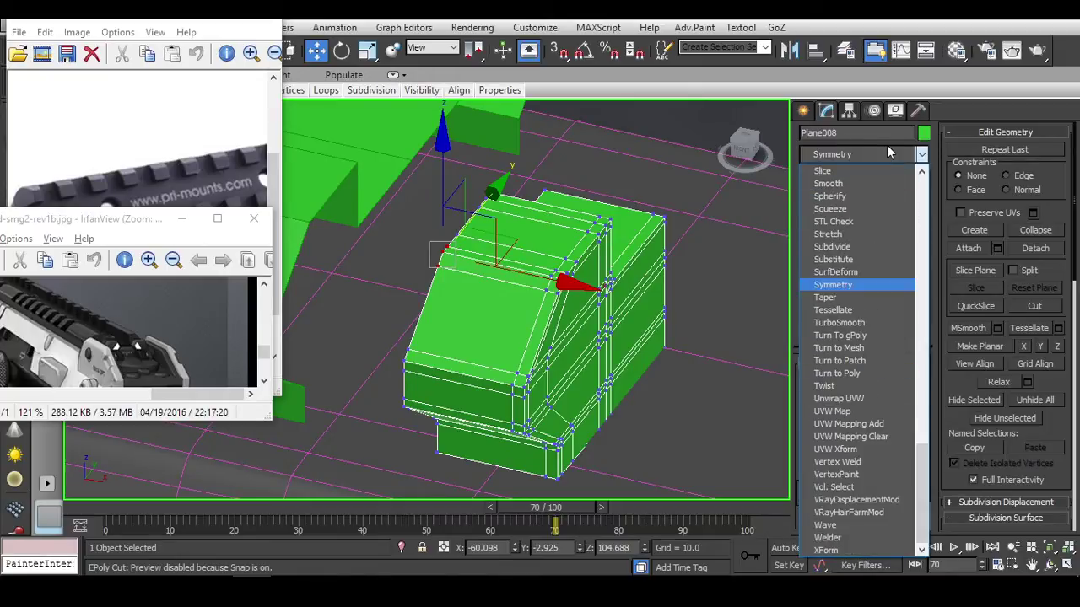
pyautogui.press('Return')
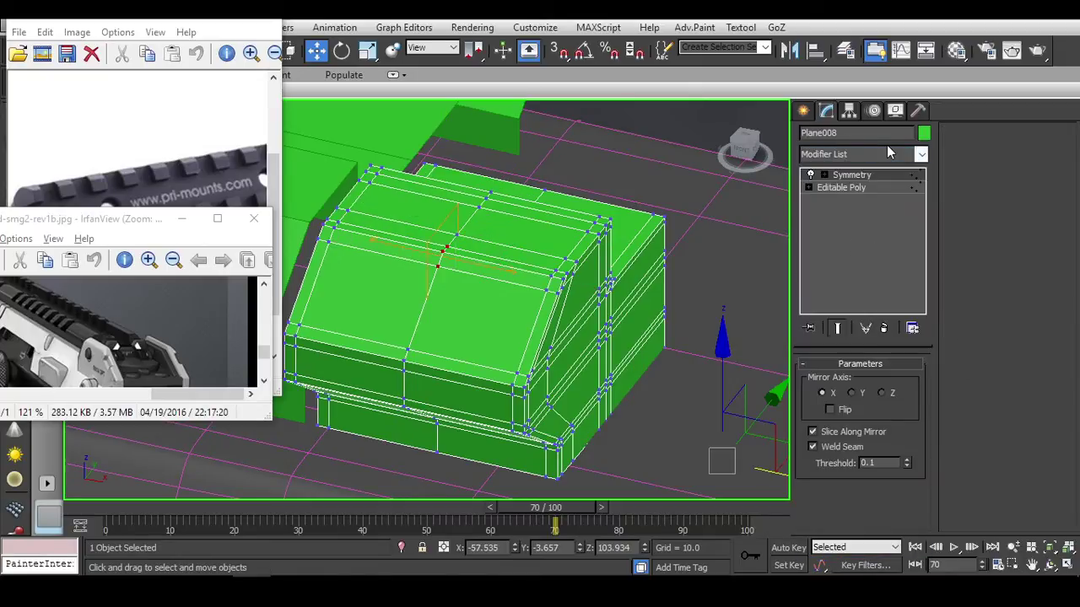
pyautogui.click(747, 150)
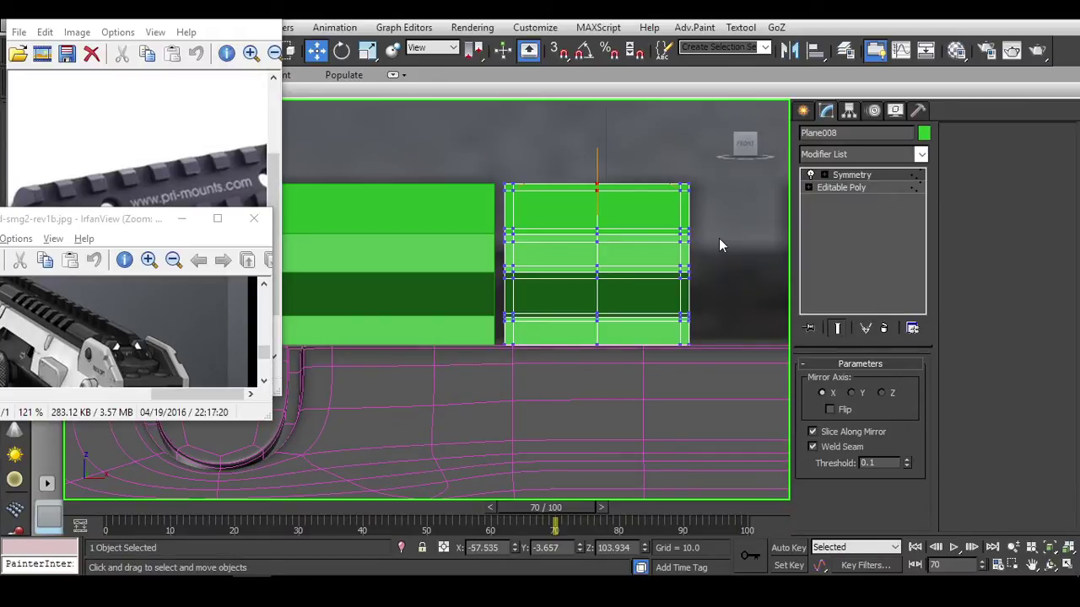
pyautogui.keyDown('alt'); pyautogui.moveTo(699, 227); pyautogui.dragTo(662, 214, button='middle'); pyautogui.keyUp('alt')
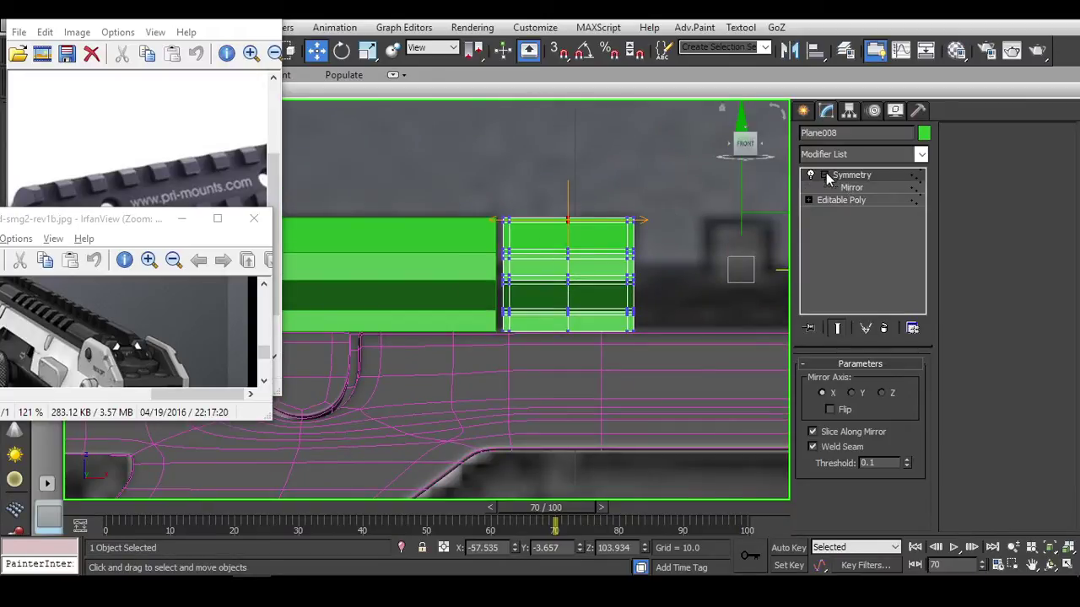
# Move the Symmetry mirror plane along X to narrow the block, welding at 0.01.
pyautogui.press('1')
pyautogui.keyDown('alt'); pyautogui.moveTo(744, 236); pyautogui.dragTo(616, 231, button='middle'); pyautogui.keyUp('alt')
pyautogui.moveTo(616, 231); pyautogui.dragTo(657, 230)
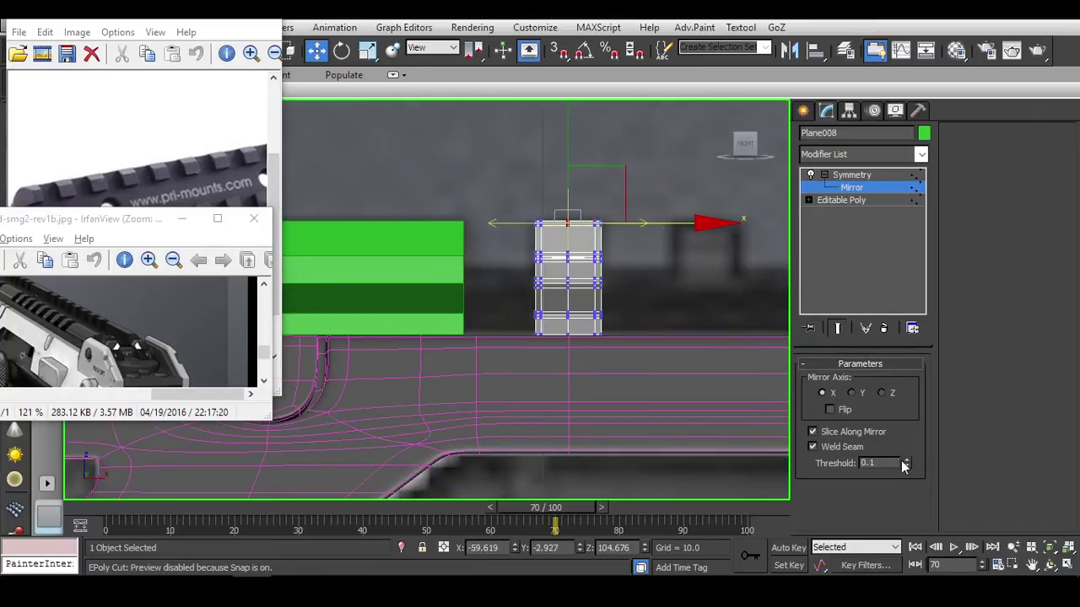
pyautogui.keyDown('alt'); pyautogui.moveTo(633, 283); pyautogui.dragTo(621, 261, button='middle'); pyautogui.keyUp('alt')
pyautogui.scroll(5, 667, 312)
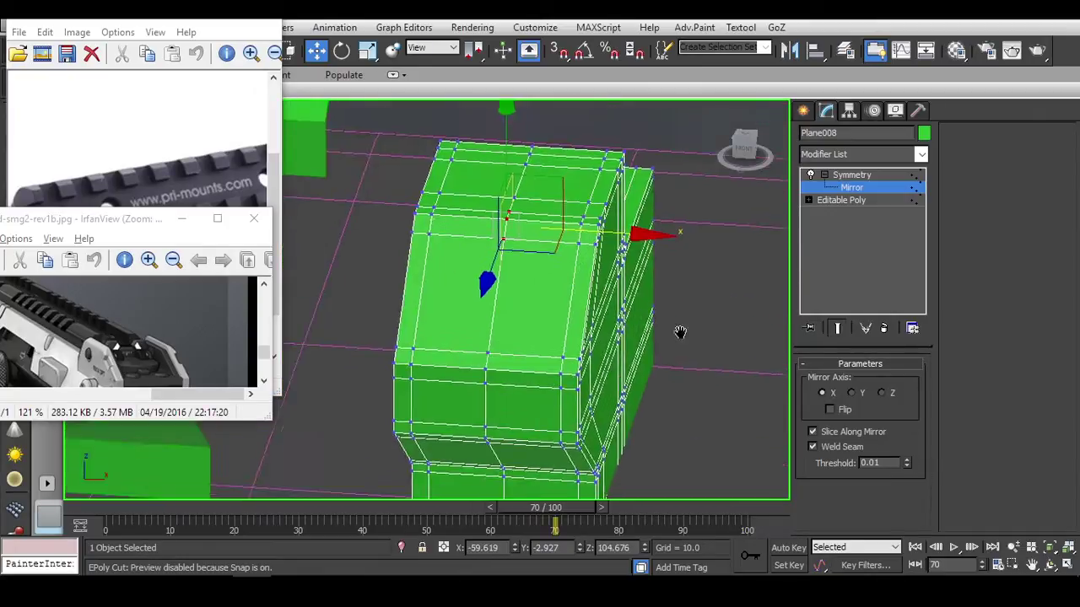
pyautogui.keyDown('alt'); pyautogui.moveTo(681, 332); pyautogui.dragTo(654, 341, button='middle'); pyautogui.keyUp('alt')
pyautogui.press('f')
pyautogui.scroll(-6, 667, 336)
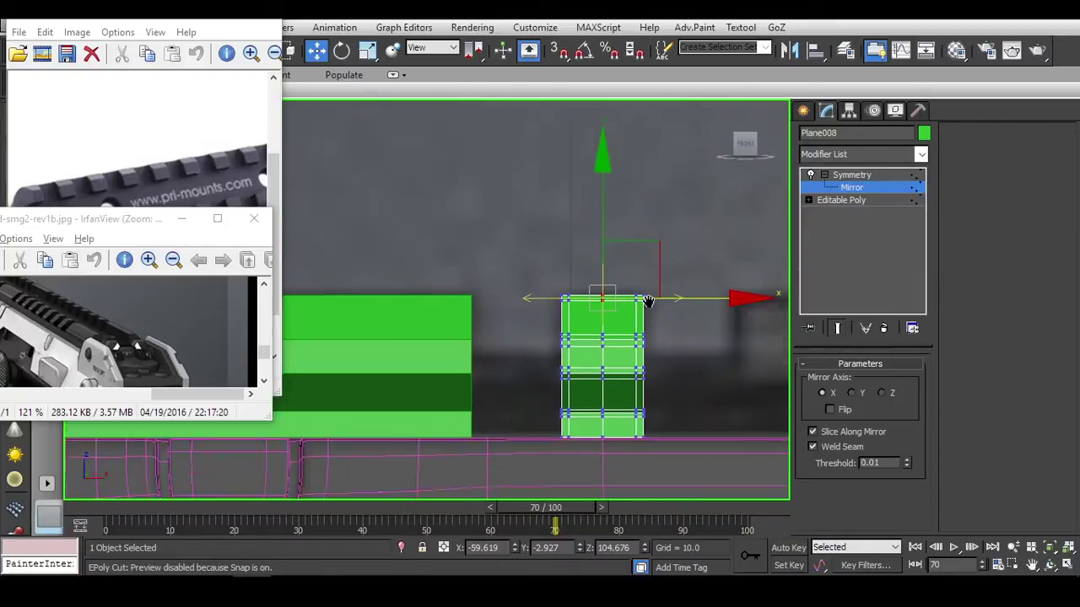
pyautogui.moveTo(670, 285); pyautogui.dragTo(477, 235, button='middle')
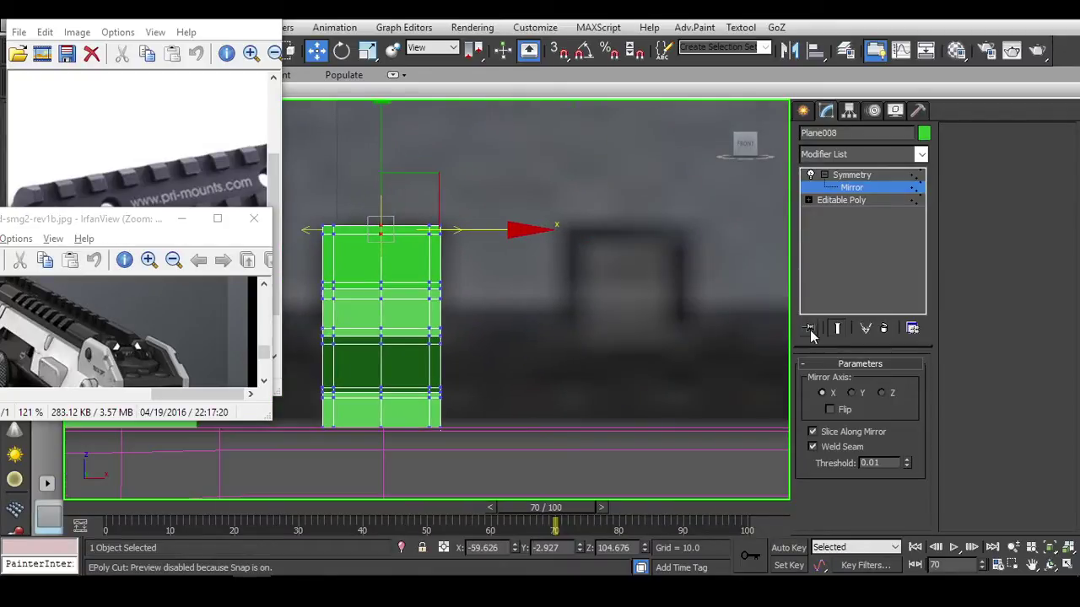
pyautogui.click(844, 200)
pyautogui.click(861, 153)
# Add an Edit Poly modifier and cut a split across the end of the side strip.
pyautogui.scroll(-10, 849, 185)
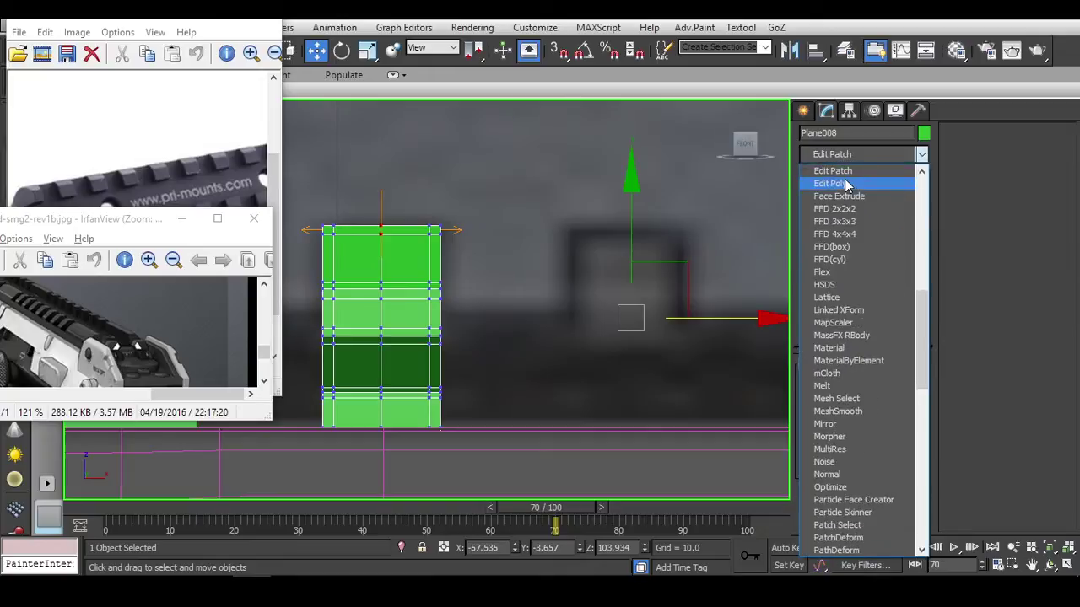
pyautogui.click(848, 180)
pyautogui.keyDown('alt'); pyautogui.moveTo(701, 265); pyautogui.dragTo(678, 280, button='middle'); pyautogui.keyUp('alt')
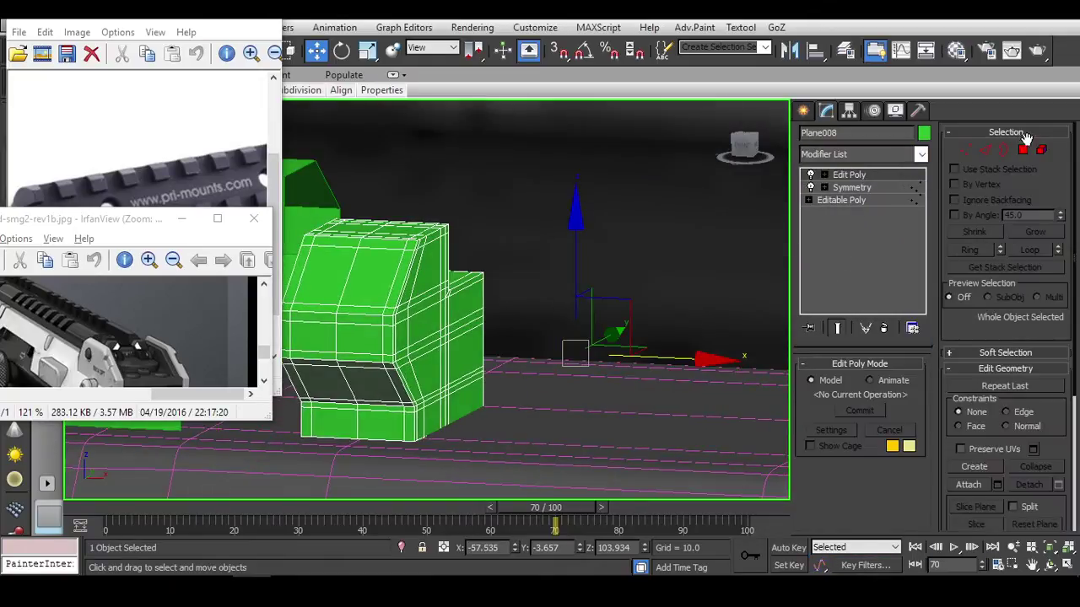
pyautogui.click(1023, 149)
pyautogui.hotkey('alt', 'c')
pyautogui.scroll(10, 545, 284)
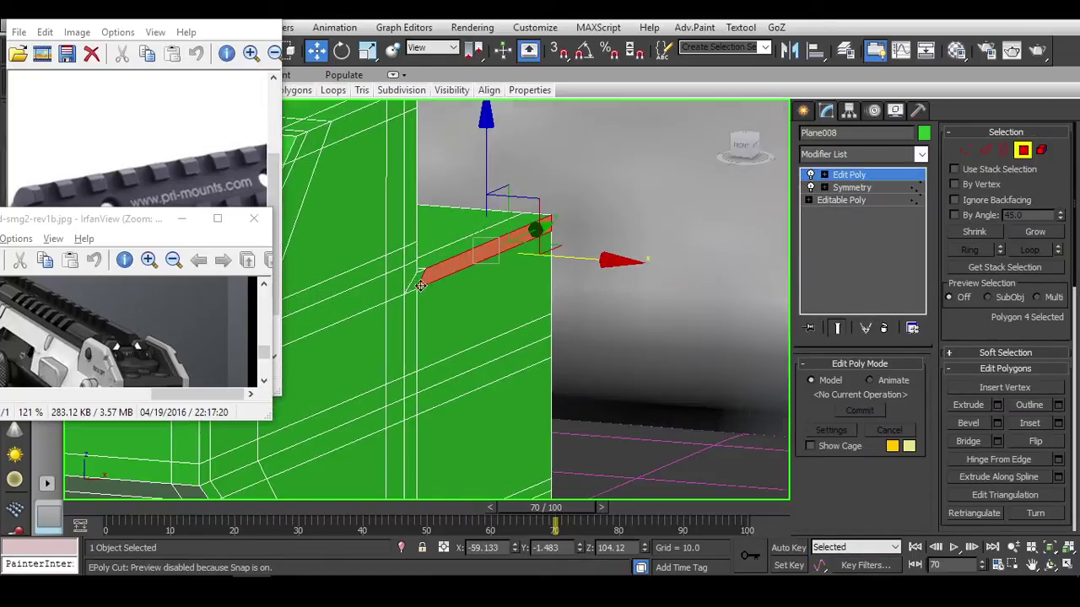
pyautogui.click(420, 285)
pyautogui.keyDown('alt'); pyautogui.moveTo(420, 285); pyautogui.dragTo(725, 263, button='middle'); pyautogui.keyUp('alt')
# Inspect the new cut in Vertex and Edge modes from a three-quarter view.
pyautogui.press('1')
pyautogui.press('2')
pyautogui.scroll(-3, 726, 263)
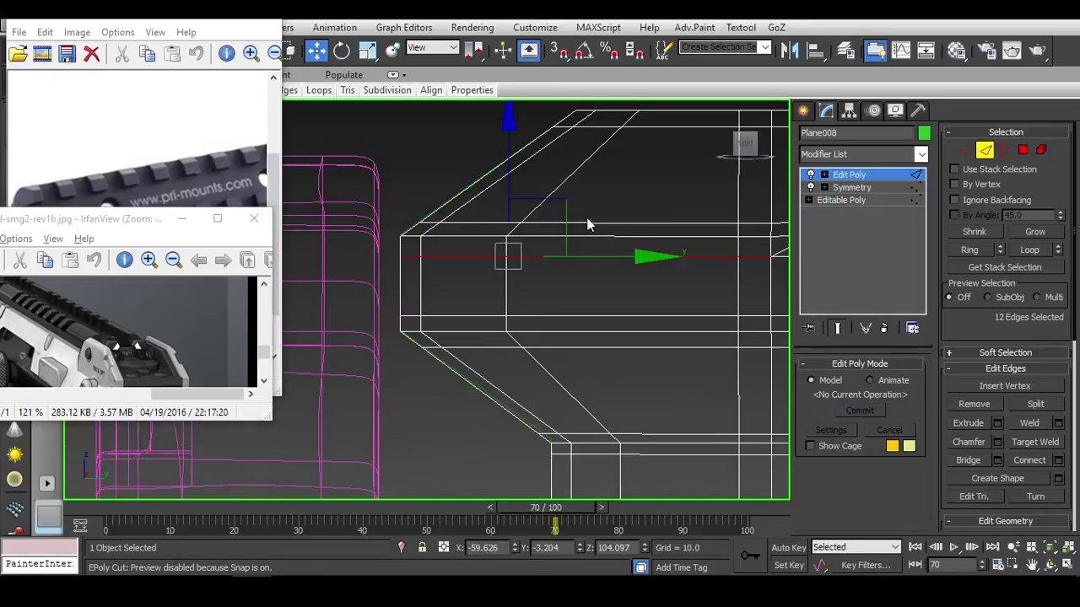
pyautogui.moveTo(591, 222); pyautogui.dragTo(478, 171, button='middle')
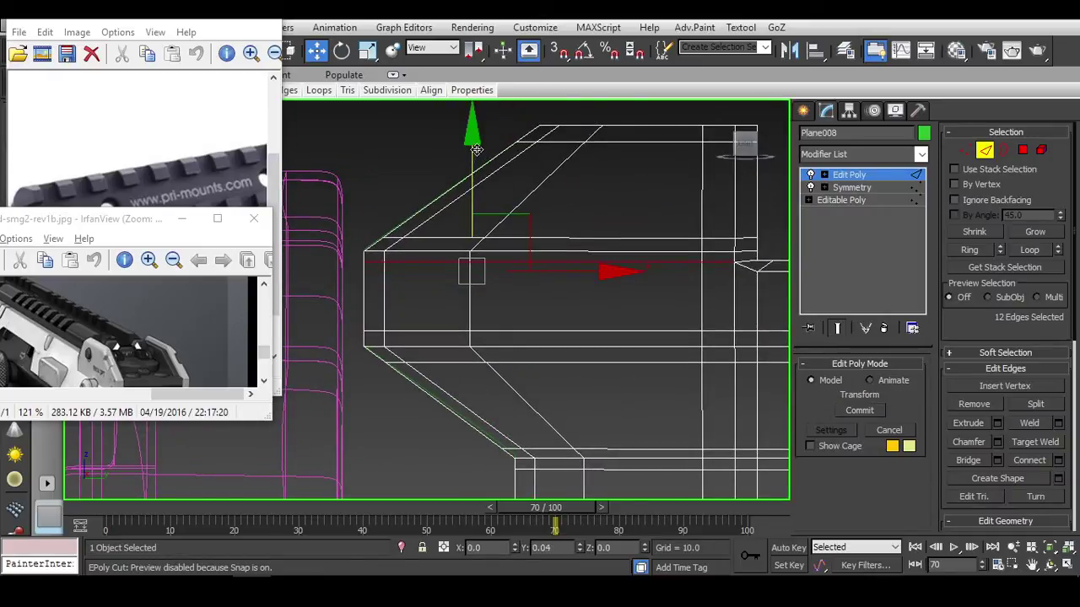
pyautogui.scroll(2, 498, 166)
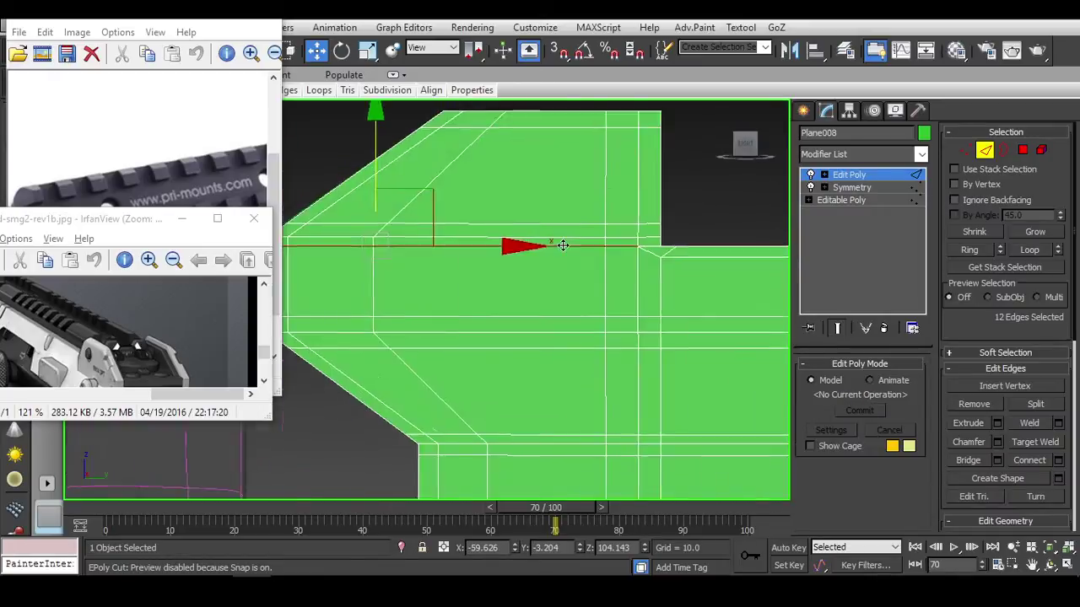
pyautogui.moveTo(559, 244)
pyautogui.keyDown('alt'); pyautogui.mouseDown(button='middle')
pyautogui.moveTo(607, 290)
pyautogui.moveTo(897, 312)
pyautogui.mouseUp(button='middle'); pyautogui.keyUp('alt')
# Select the long side strip, lower bevel strip and adjacent side polygons.
pyautogui.keyDown('ctrl'); pyautogui.click(1022, 149); pyautogui.keyUp('ctrl')
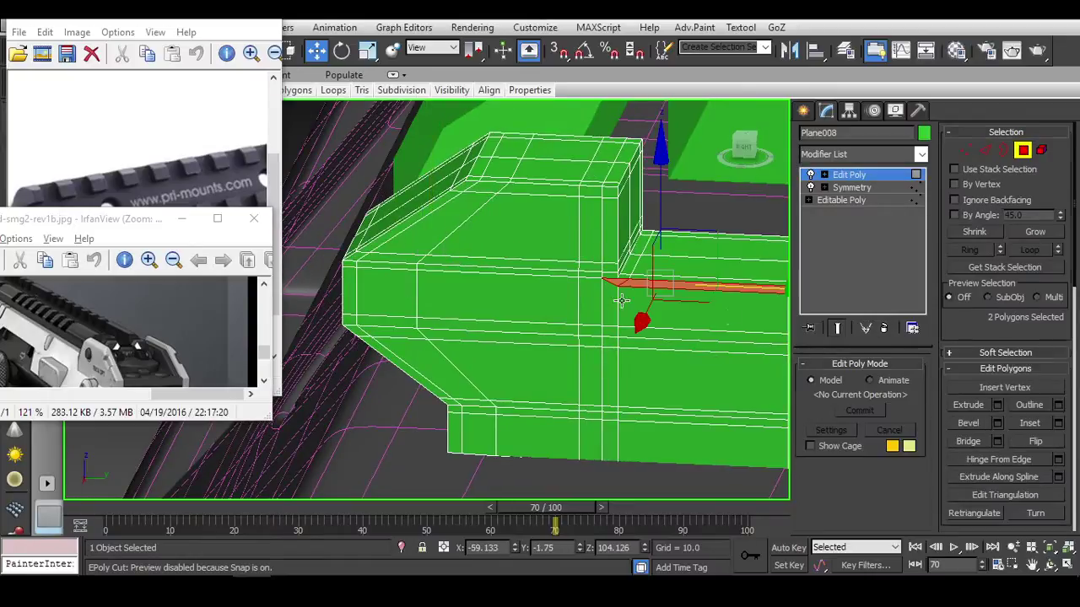
pyautogui.scroll(3, 540, 287)
pyautogui.keyDown('ctrl'); pyautogui.click(487, 296); pyautogui.keyUp('ctrl')
pyautogui.scroll(-3, 540, 348)
pyautogui.keyDown('alt'); pyautogui.moveTo(506, 337); pyautogui.dragTo(540, 348, button='middle'); pyautogui.keyUp('alt')
pyautogui.scroll(3, 414, 350)
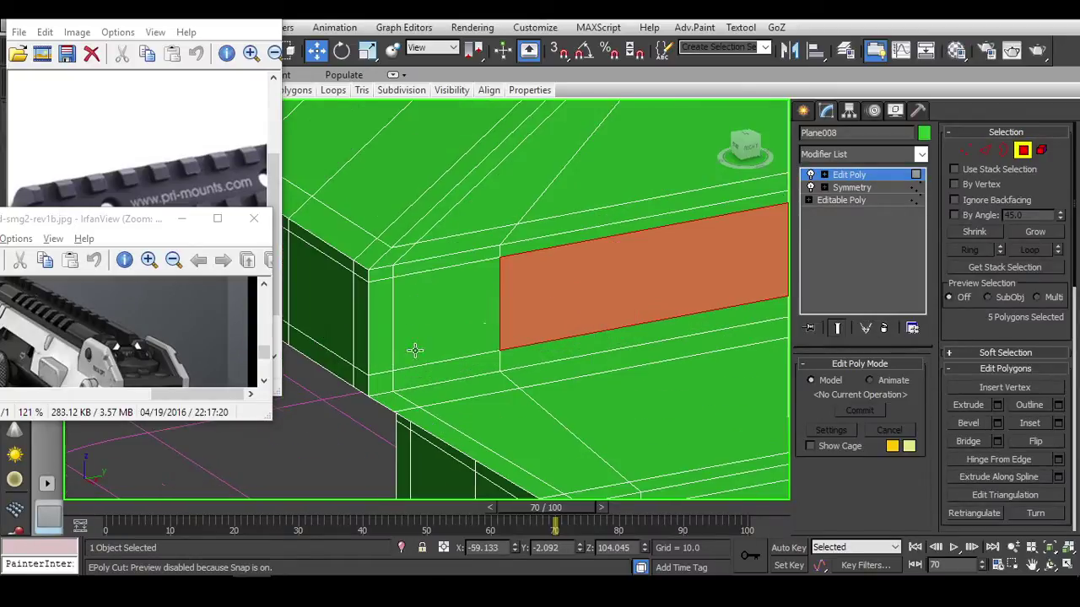
pyautogui.keyDown('ctrl'); pyautogui.click(381, 386); pyautogui.keyUp('ctrl')
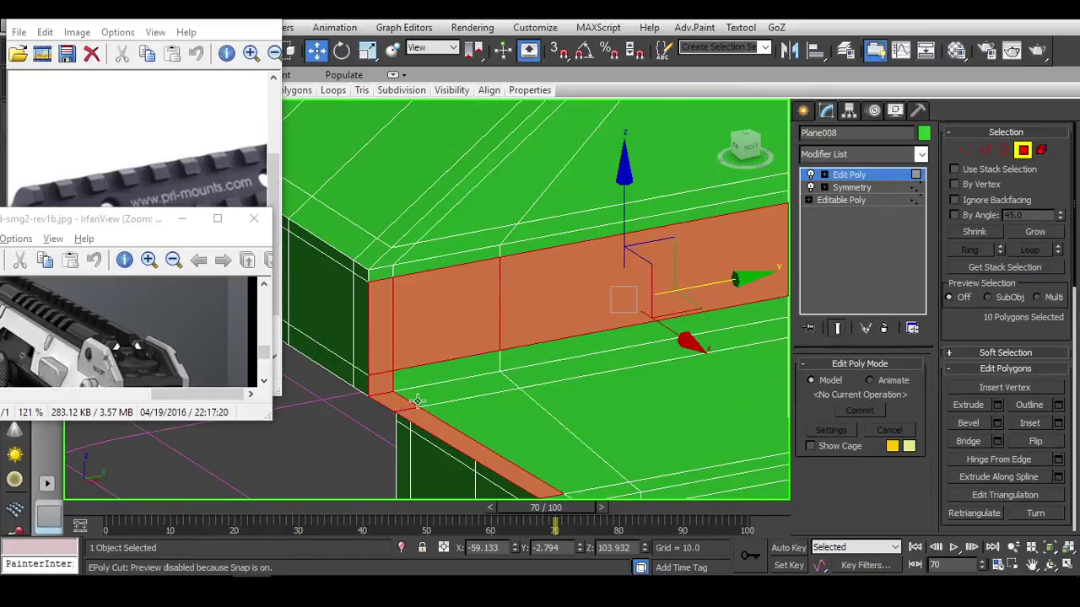
pyautogui.keyDown('alt'); pyautogui.moveTo(473, 379); pyautogui.dragTo(534, 367, button='middle'); pyautogui.keyUp('alt')
pyautogui.keyDown('ctrl'); pyautogui.click(443, 405); pyautogui.keyUp('ctrl')
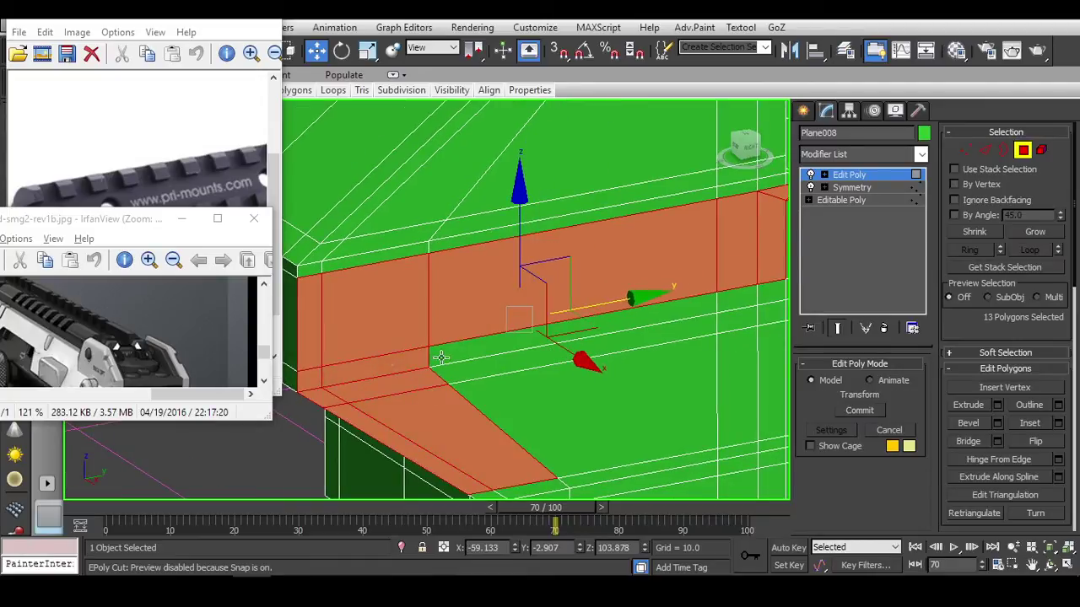
pyautogui.keyDown('ctrl'); pyautogui.click(633, 392); pyautogui.keyUp('ctrl')
pyautogui.scroll(-3, 621, 305)
pyautogui.keyDown('alt'); pyautogui.moveTo(621, 306); pyautogui.dragTo(691, 220, button='middle'); pyautogui.keyUp('alt')
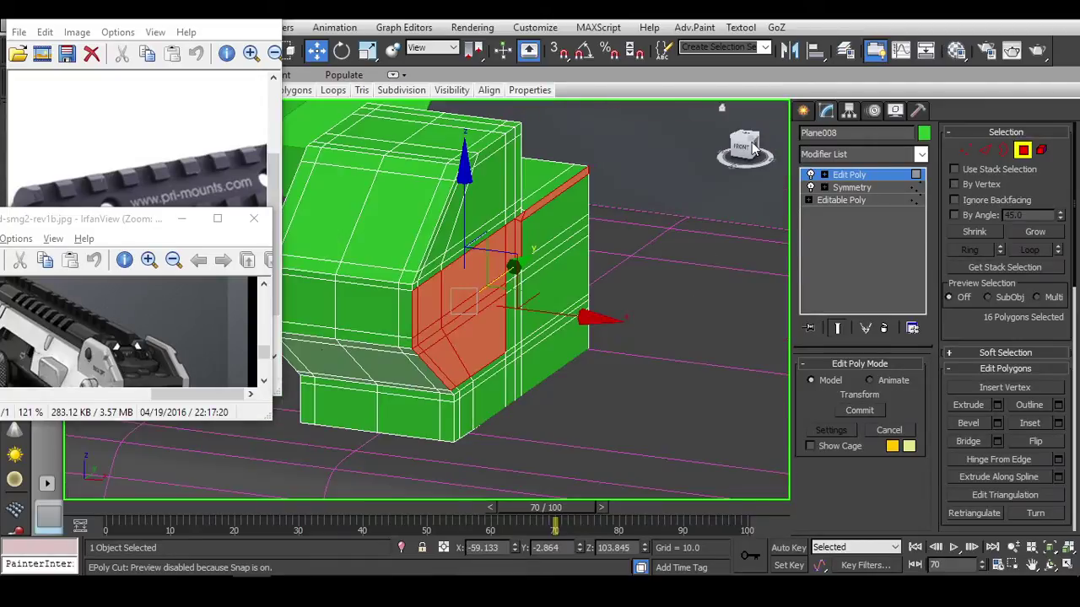
# In a flat side view, select all side polygons and remove the unwanted faces.
pyautogui.click(745, 145)
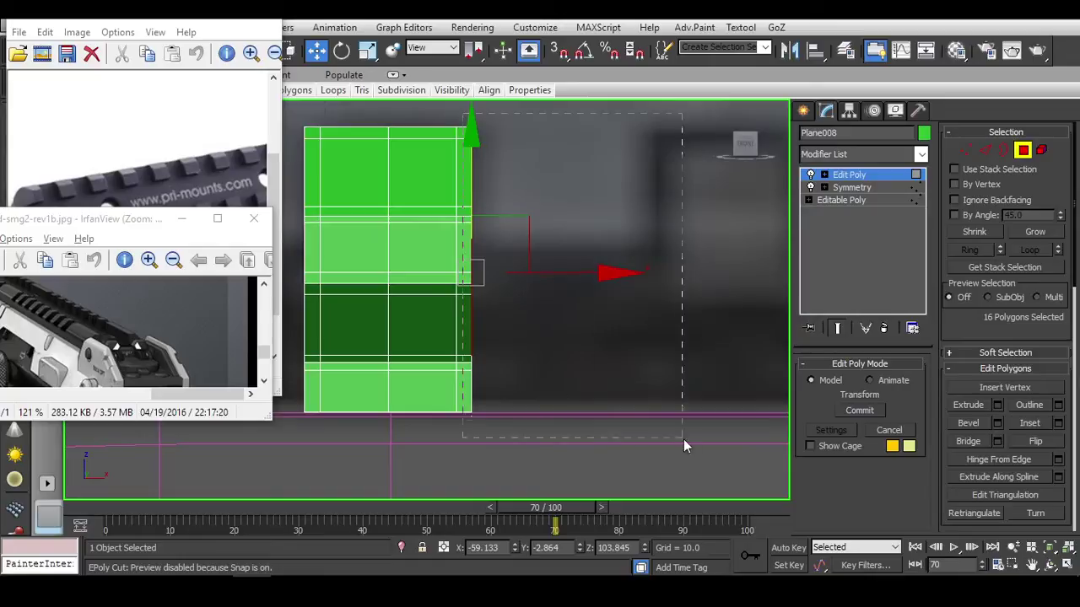
pyautogui.moveTo(683, 439); pyautogui.dragTo(683, 438)
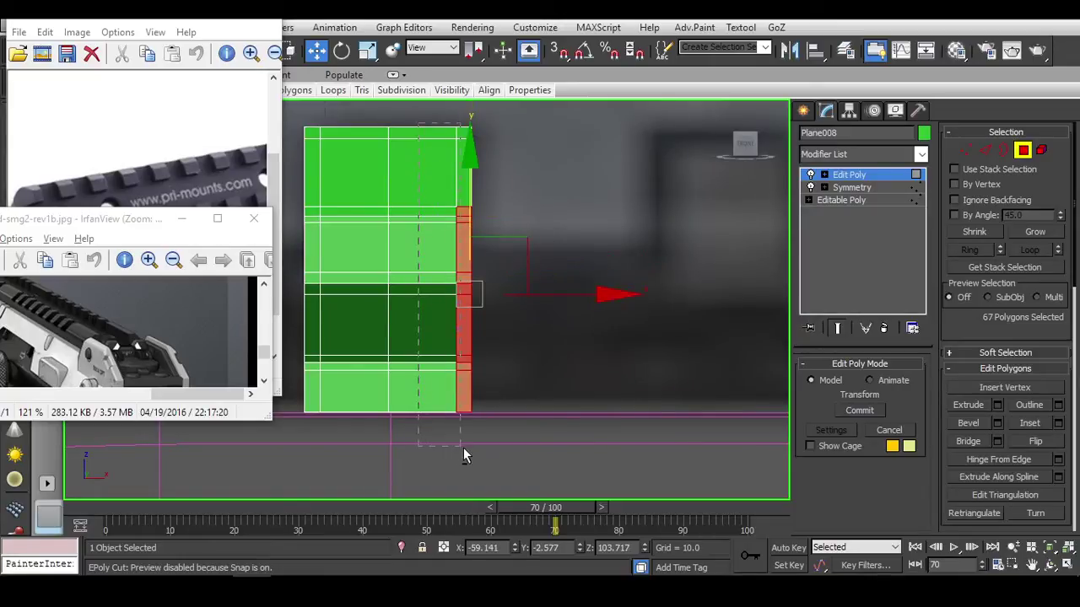
pyautogui.keyDown('alt'); pyautogui.moveTo(463, 456); pyautogui.dragTo(463, 456); pyautogui.keyUp('alt')
pyautogui.keyDown('alt'); pyautogui.moveTo(463, 455); pyautogui.dragTo(568, 332, button='middle'); pyautogui.keyUp('alt')
pyautogui.scroll(3, 555, 233)
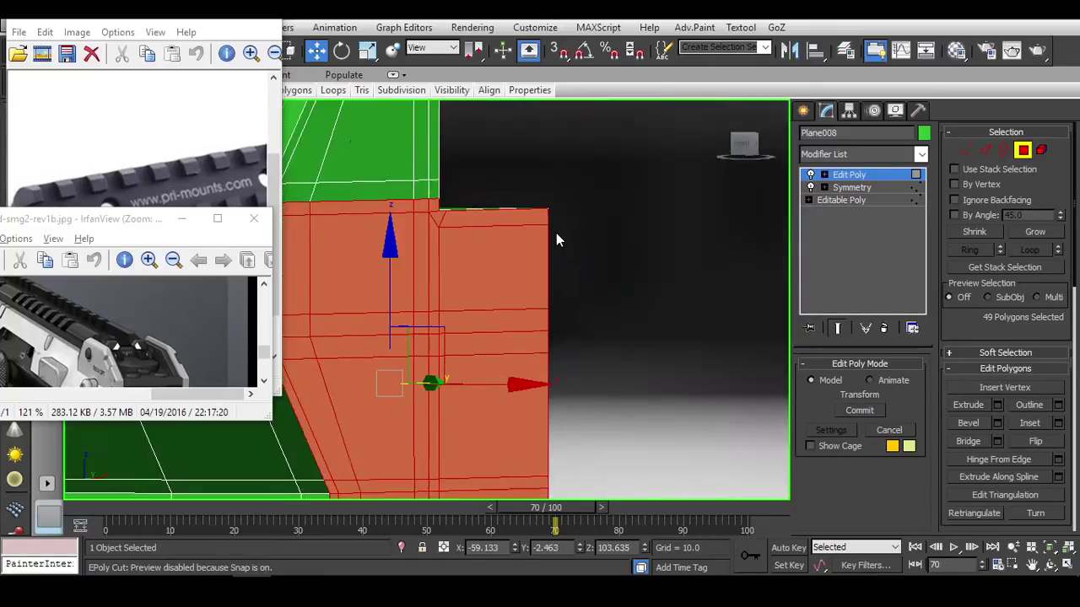
pyautogui.keyDown('alt'); pyautogui.moveTo(556, 233); pyautogui.dragTo(462, 256, button='middle'); pyautogui.keyUp('alt')
pyautogui.keyDown('alt'); pyautogui.click(607, 259); pyautogui.keyUp('alt')
pyautogui.keyDown('alt'); pyautogui.moveTo(569, 265); pyautogui.dragTo(591, 320, button='middle'); pyautogui.keyUp('alt')
pyautogui.scroll(5, 527, 352)
pyautogui.scroll(-5, 526, 352)
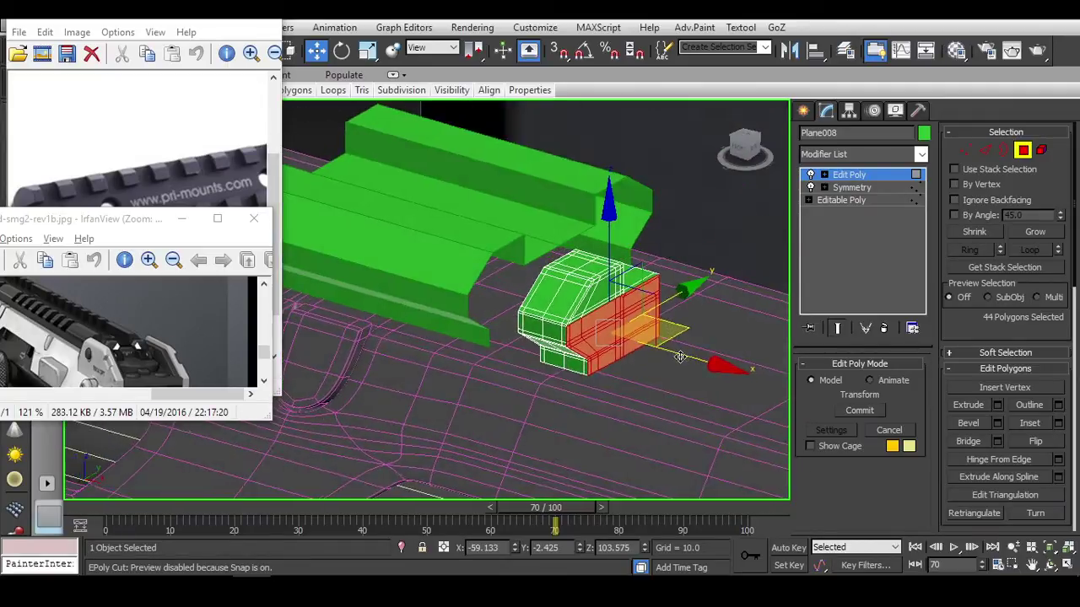
# Extrude the selected side polygons outward by a height of 0.159.
pyautogui.click(997, 405)
pyautogui.keyDown('alt'); pyautogui.moveTo(721, 397); pyautogui.dragTo(712, 390, button='middle'); pyautogui.keyUp('alt')
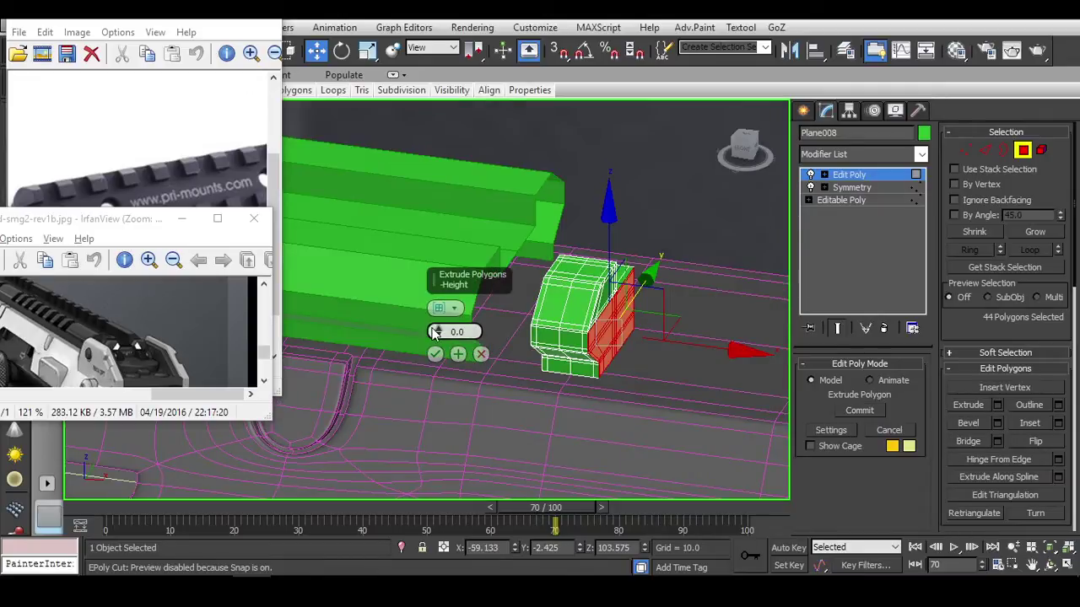
pyautogui.click(435, 355)
pyautogui.scroll(4, 616, 346)
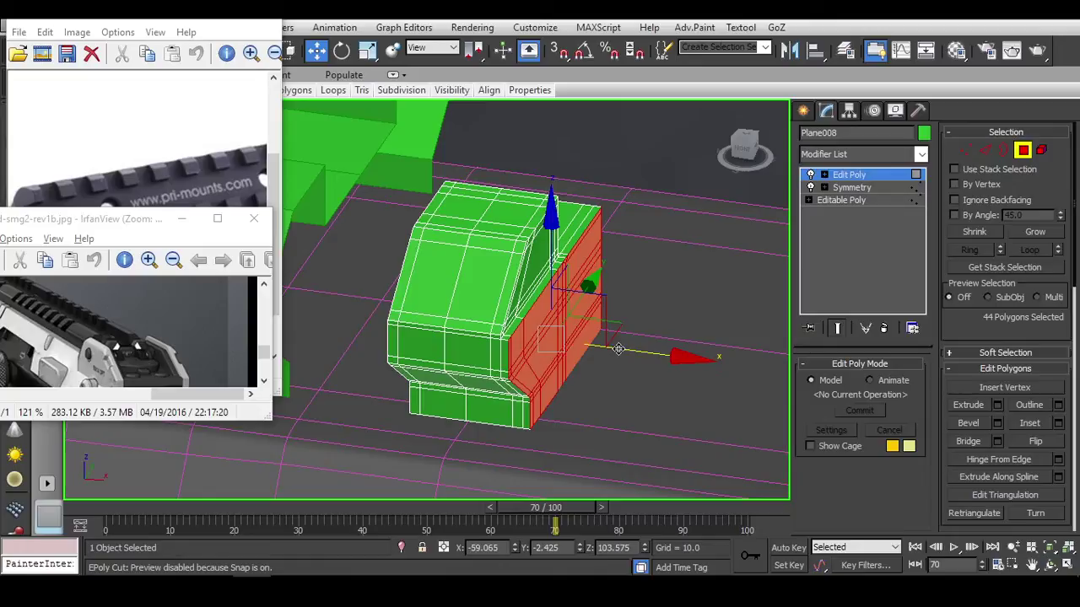
pyautogui.press('Delete')
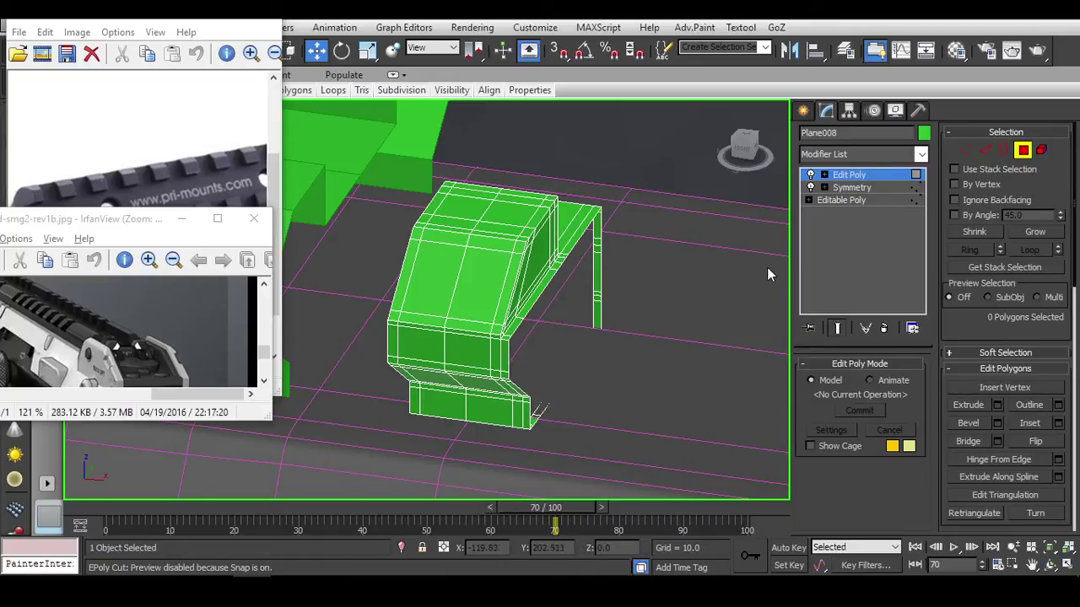
pyautogui.hotkey('ctrl', 'z')
pyautogui.click(997, 406)
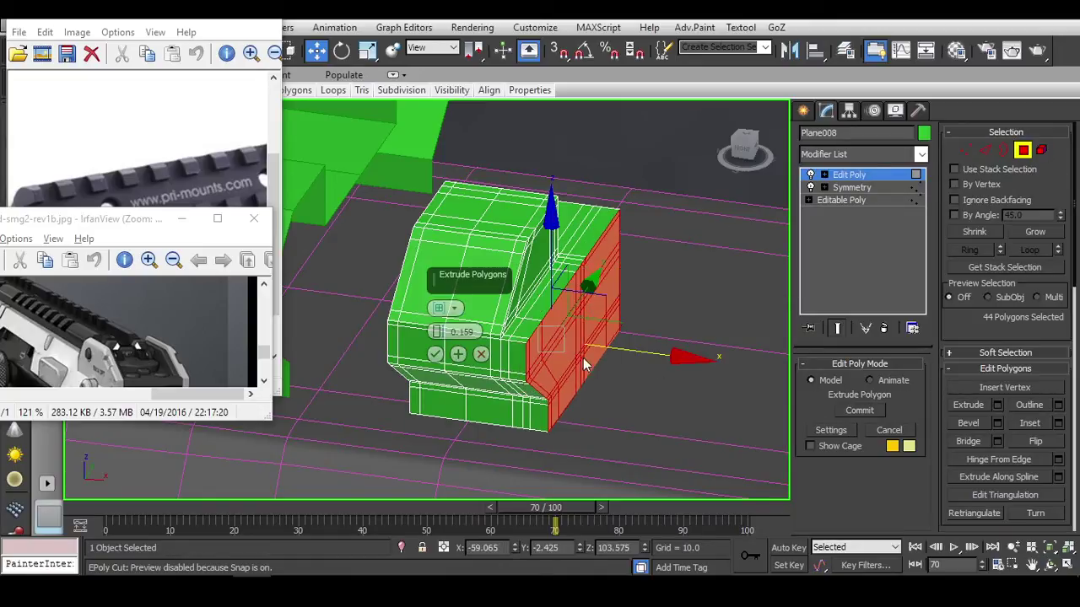
pyautogui.click(436, 354)
pyautogui.keyDown('alt'); pyautogui.moveTo(436, 354); pyautogui.dragTo(759, 309, button='middle'); pyautogui.keyUp('alt')
pyautogui.scroll(5, 544, 284)
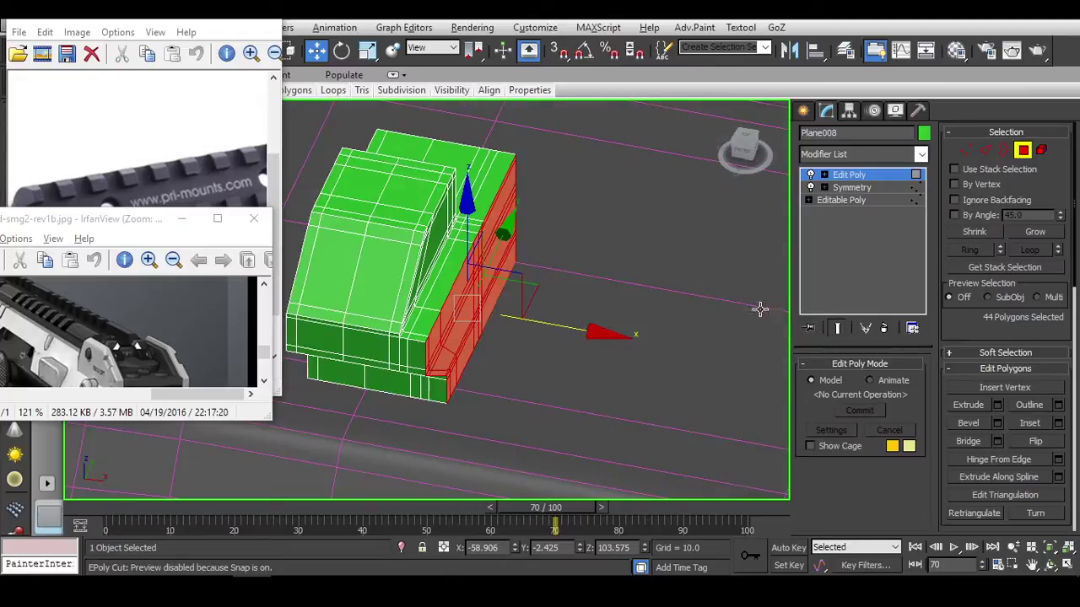
pyautogui.click(1023, 150)
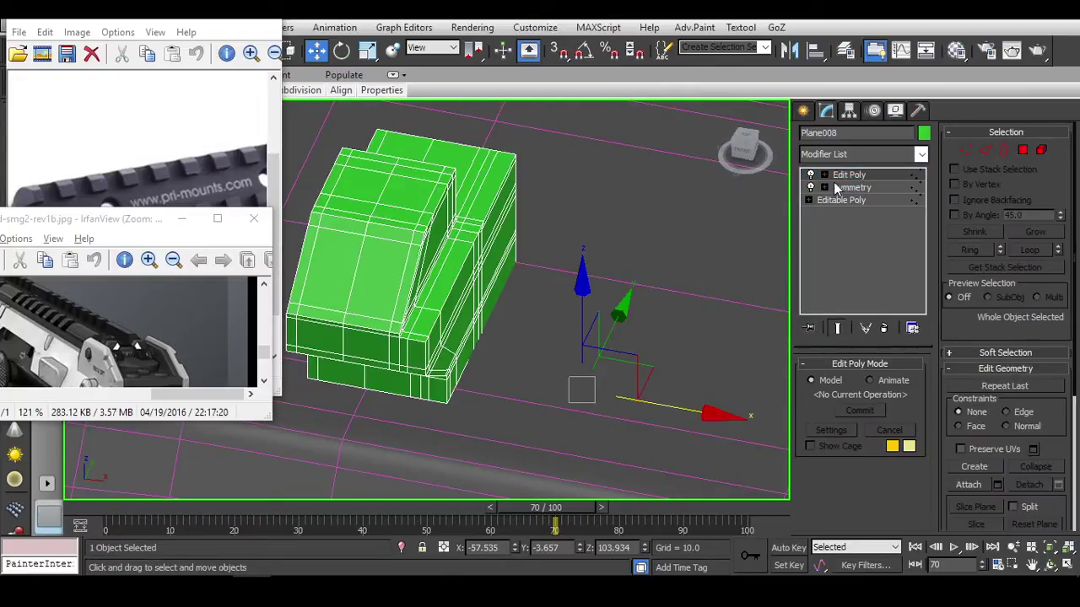
pyautogui.click(856, 156)
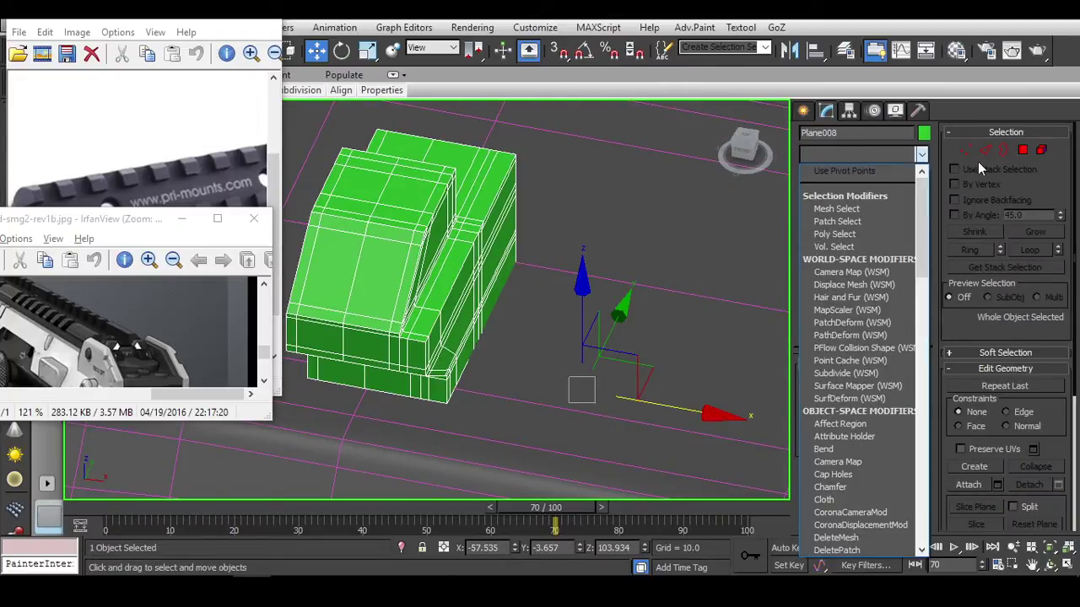
pyautogui.click(966, 150)
pyautogui.click(510, 157)
pyautogui.click(853, 155)
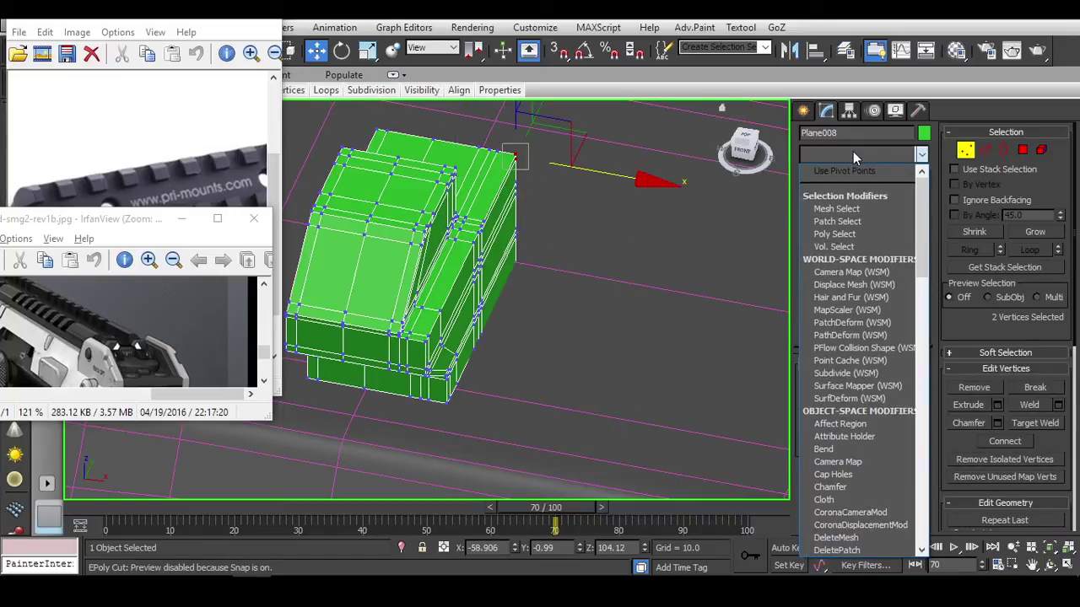
pyautogui.write('sym')
pyautogui.press('Return')
pyautogui.click(830, 409)
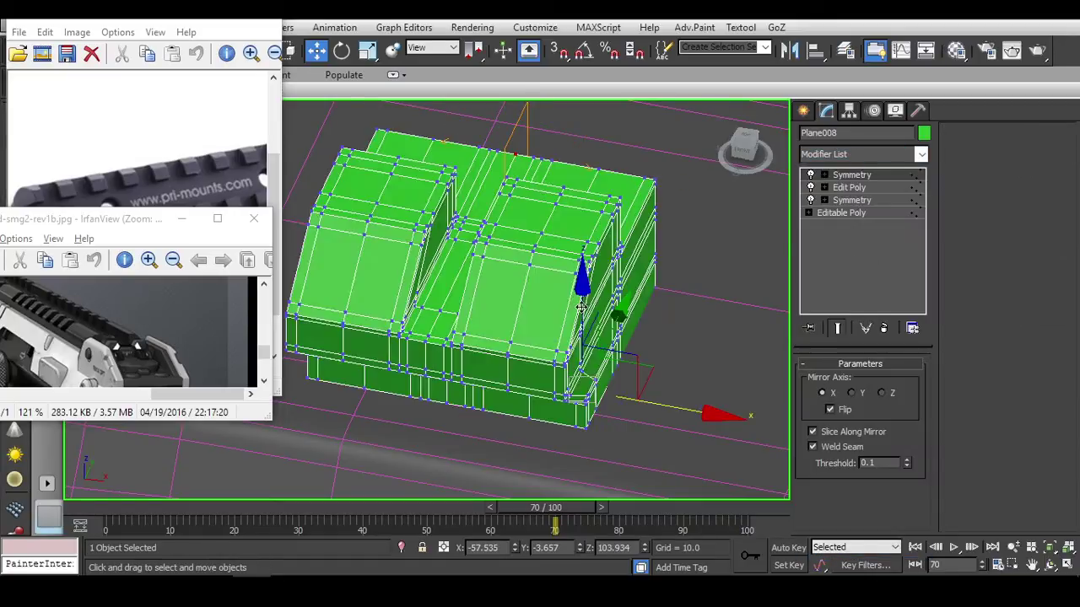
pyautogui.click(764, 166)
pyautogui.click(746, 158)
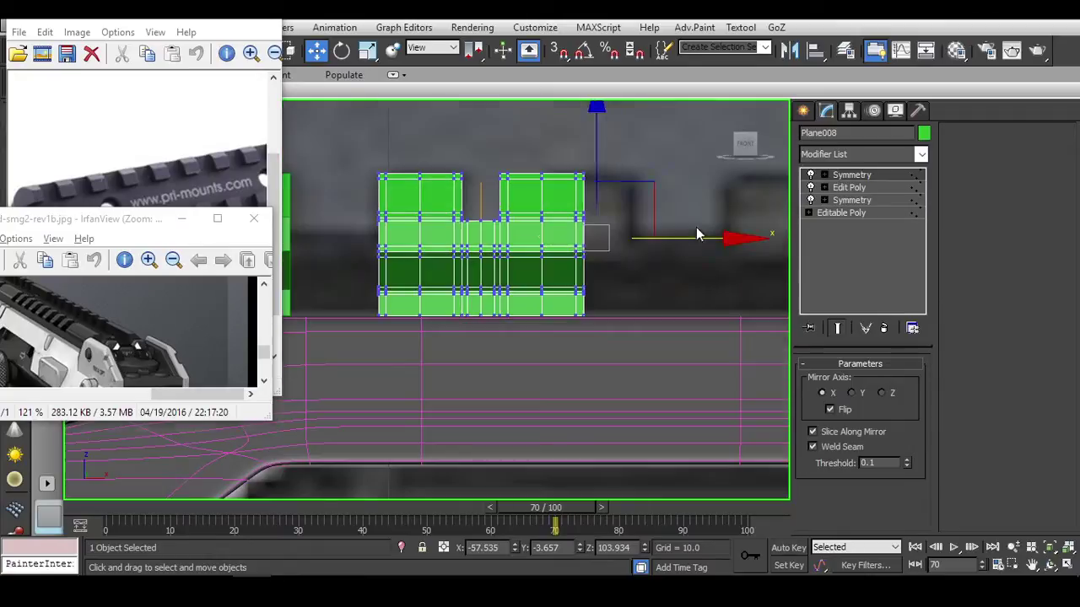
pyautogui.moveTo(510, 237); pyautogui.dragTo(543, 254, button='middle')
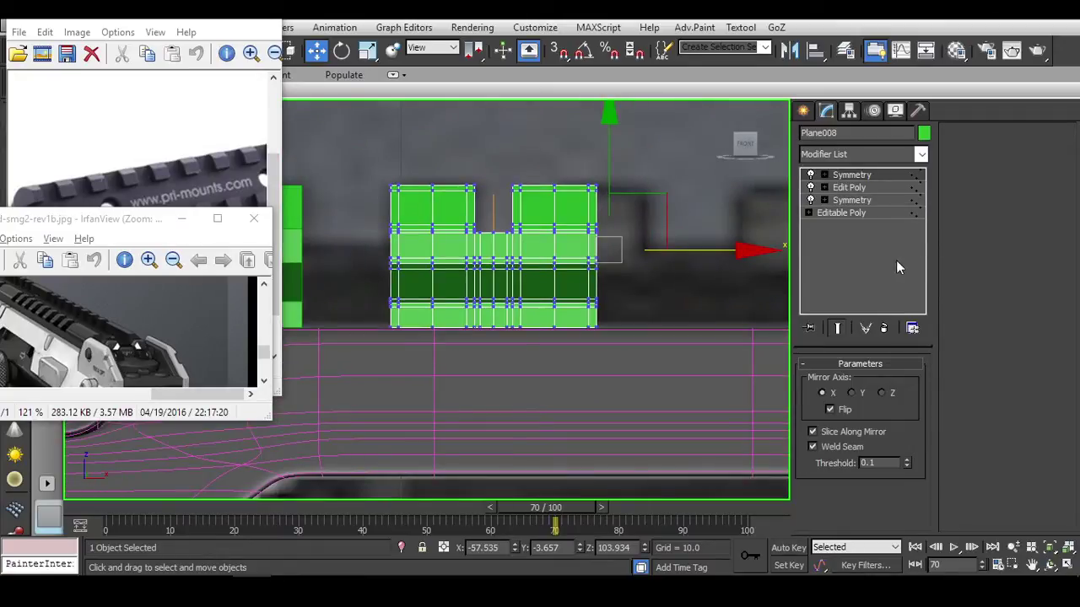
pyautogui.click(883, 328)
pyautogui.scroll(2, 717, 245)
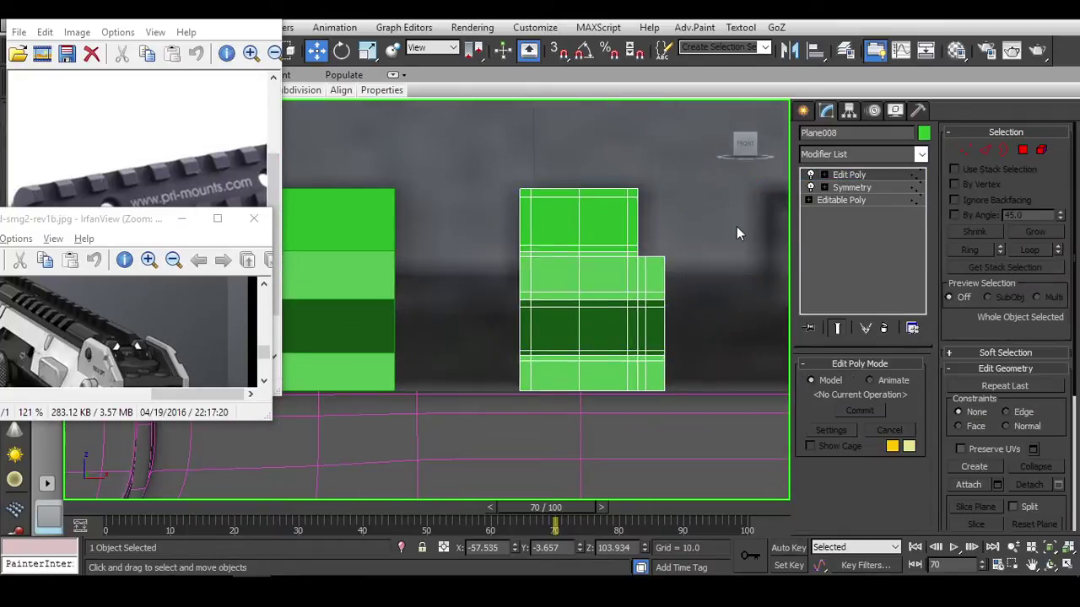
# Push the sight block's right end further along X by moving its end vertices.
pyautogui.scroll(-3, 677, 254)
pyautogui.scroll(3, 608, 257)
pyautogui.press('1')
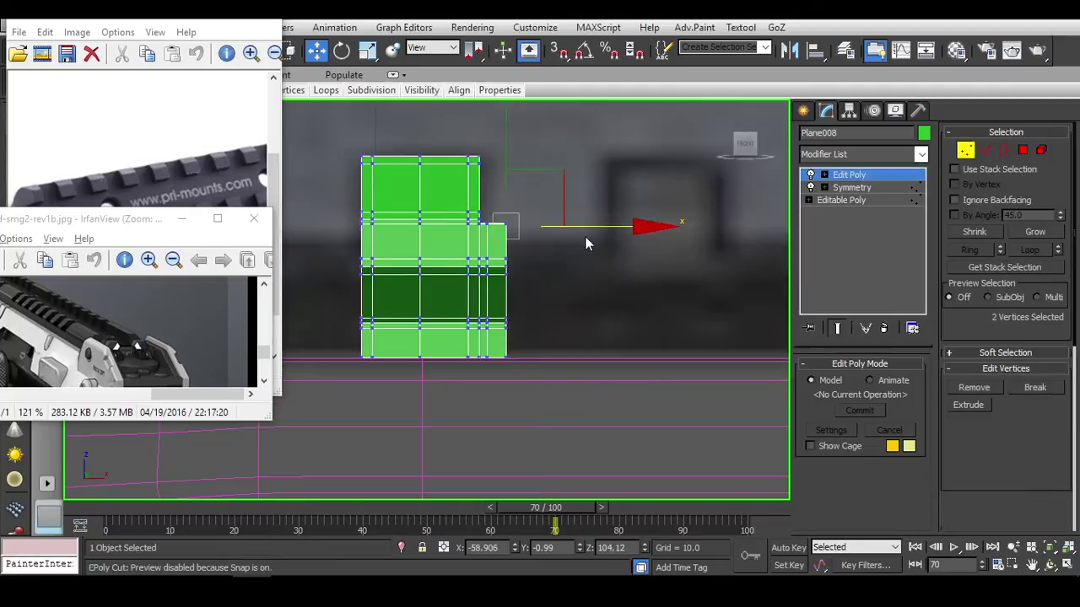
pyautogui.press('F3')
pyautogui.moveTo(630, 409); pyautogui.dragTo(630, 409)
pyautogui.press('F3')
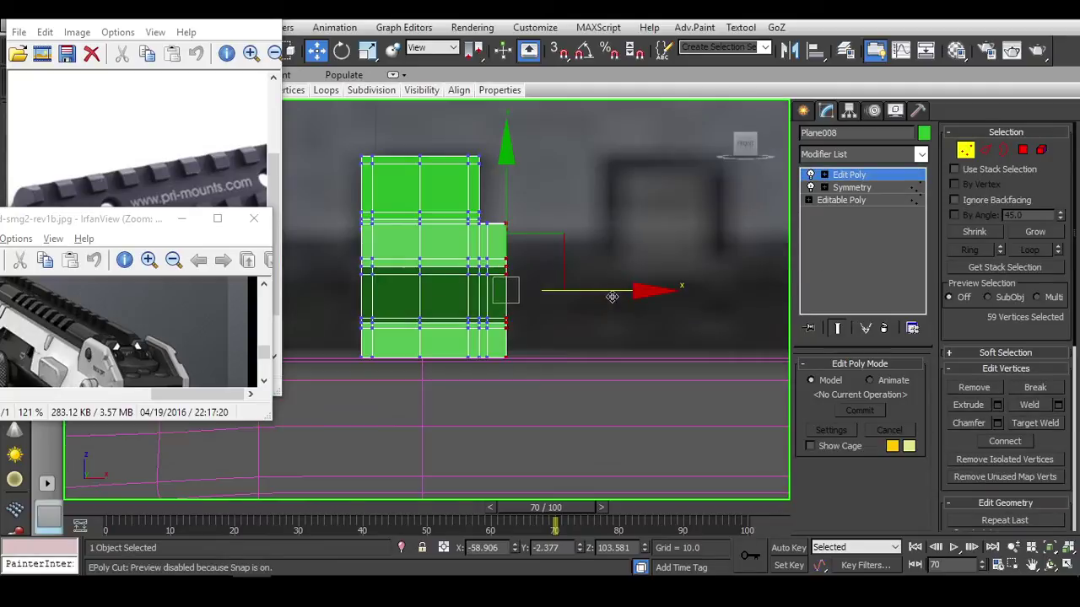
pyautogui.moveTo(611, 291); pyautogui.dragTo(675, 294)
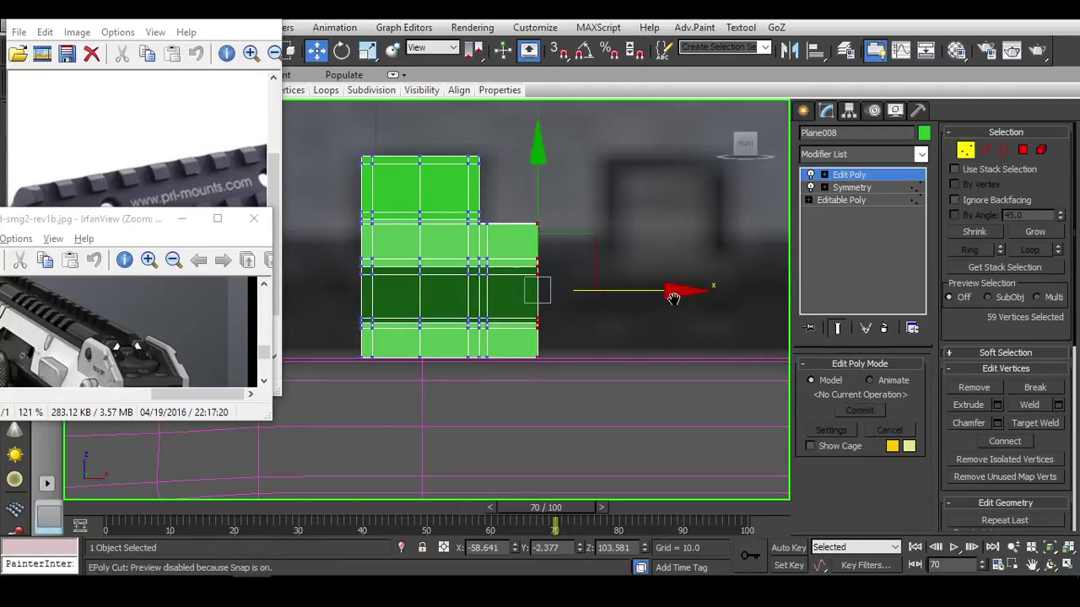
pyautogui.keyDown('alt'); pyautogui.moveTo(675, 295); pyautogui.dragTo(740, 160, button='middle'); pyautogui.keyUp('alt')
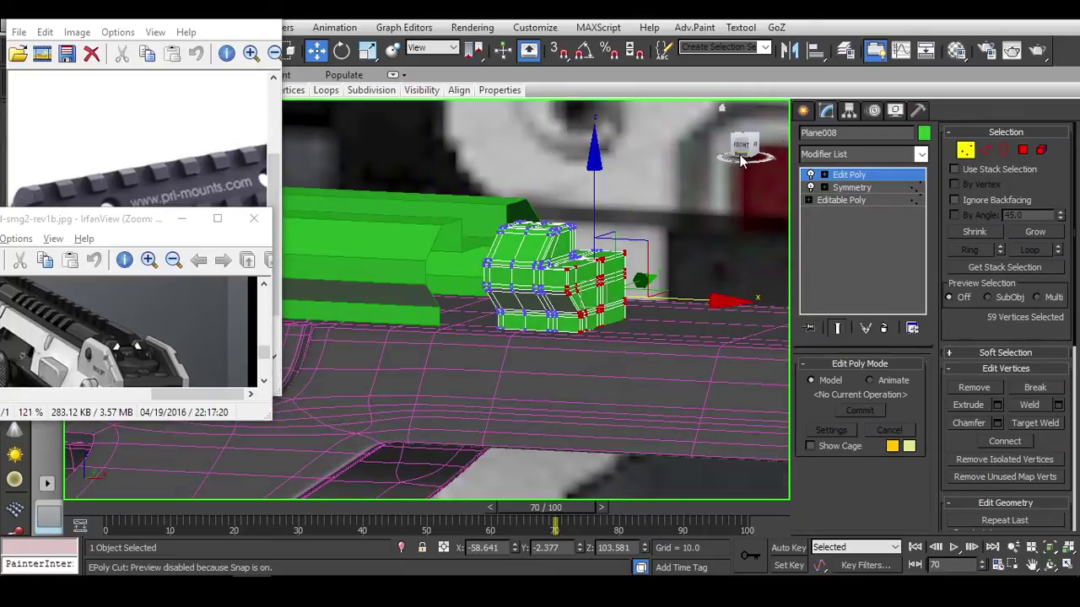
# In front view, shift the block's upper vertices slightly along Y.
pyautogui.click(741, 150)
pyautogui.press('F3')
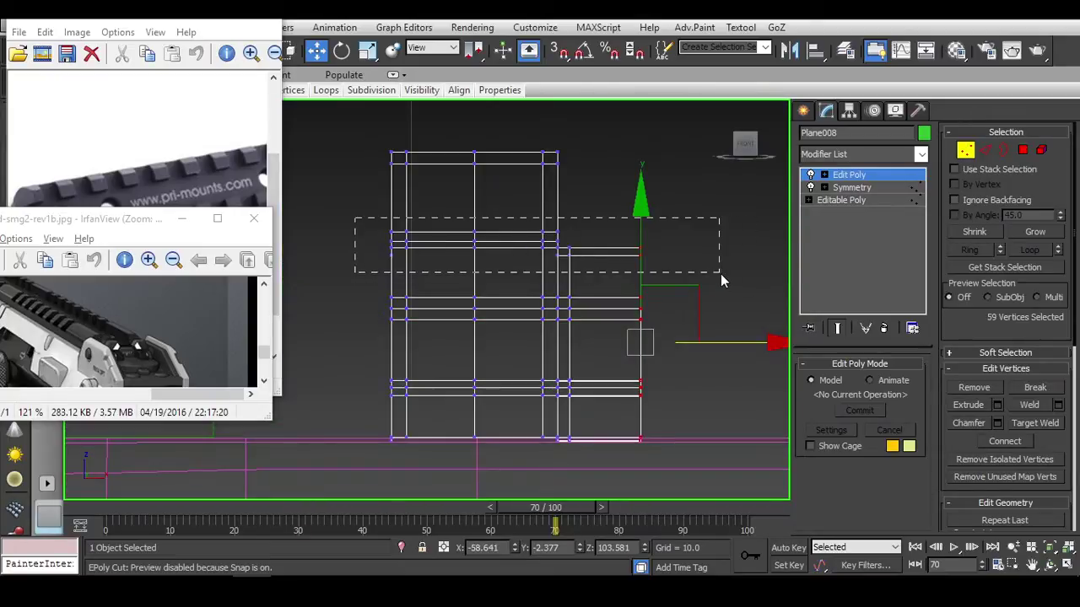
pyautogui.moveTo(721, 281); pyautogui.dragTo(721, 281)
pyautogui.press('F3')
pyautogui.moveTo(506, 173); pyautogui.dragTo(508, 165)
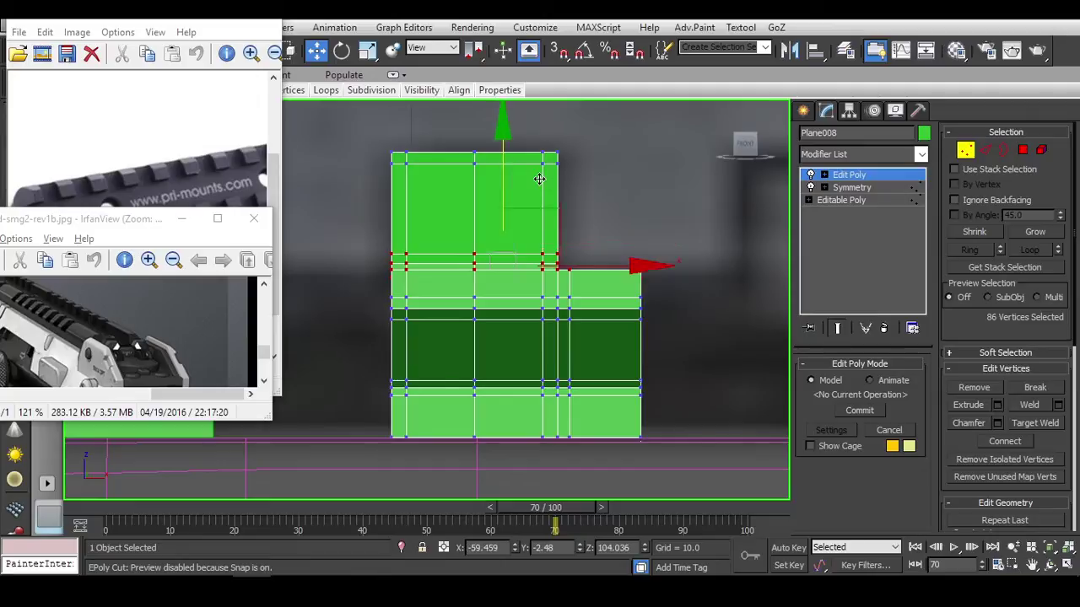
# At object level, start copying the block to the right, then cancel the copy.
pyautogui.keyDown('alt'); pyautogui.moveTo(718, 255); pyautogui.dragTo(647, 288, button='middle'); pyautogui.keyUp('alt')
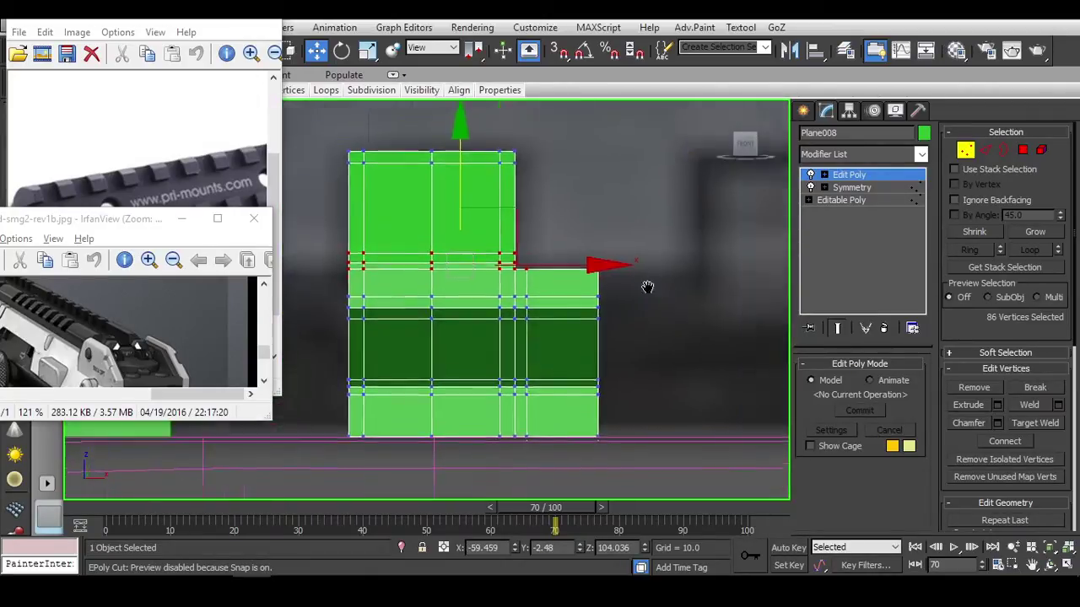
pyautogui.scroll(-5, 647, 287)
pyautogui.click(966, 156)
pyautogui.scroll(2, 668, 301)
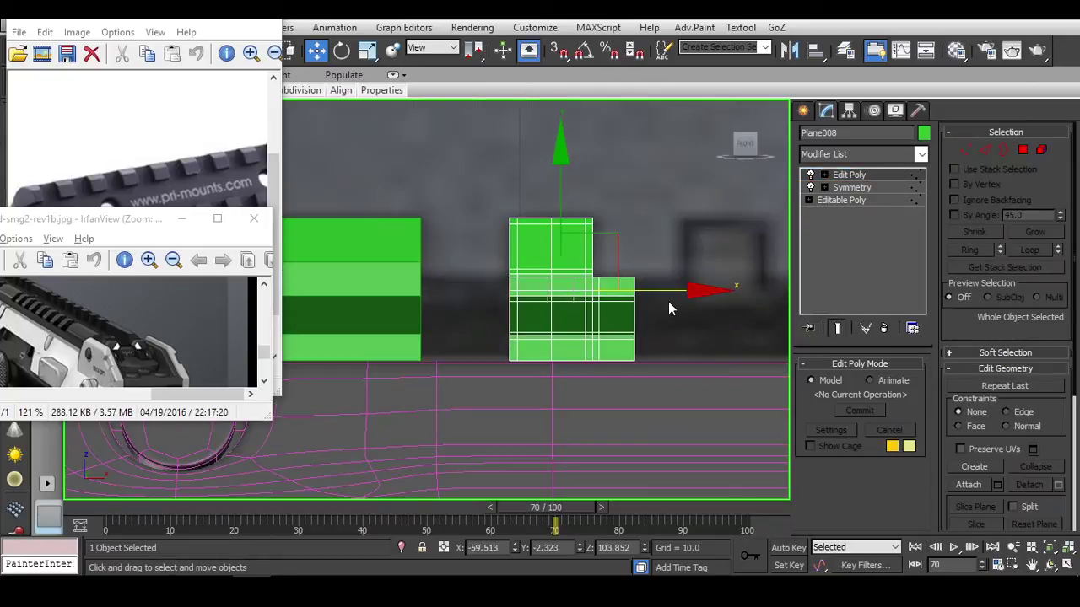
pyautogui.keyDown('shift'); pyautogui.moveTo(668, 301); pyautogui.dragTo(785, 296); pyautogui.keyUp('shift')
pyautogui.click(603, 359)
pyautogui.moveTo(692, 314); pyautogui.dragTo(664, 314, button='middle')
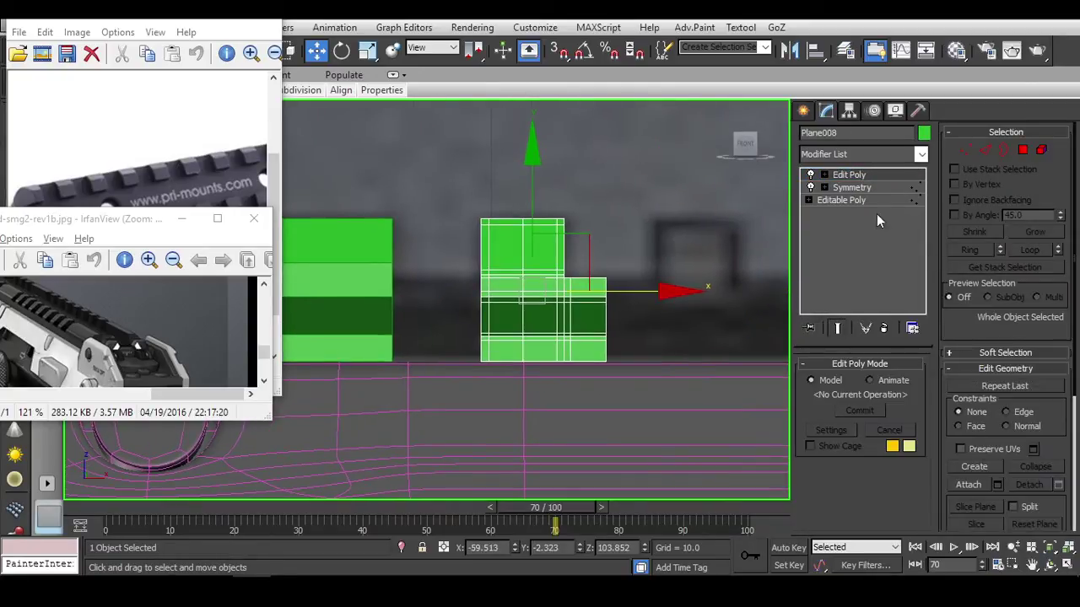
# Select a column of polygons at the block's edge, inspect it from several angles, then clear it.
pyautogui.press('4')
pyautogui.scroll(6, 482, 292)
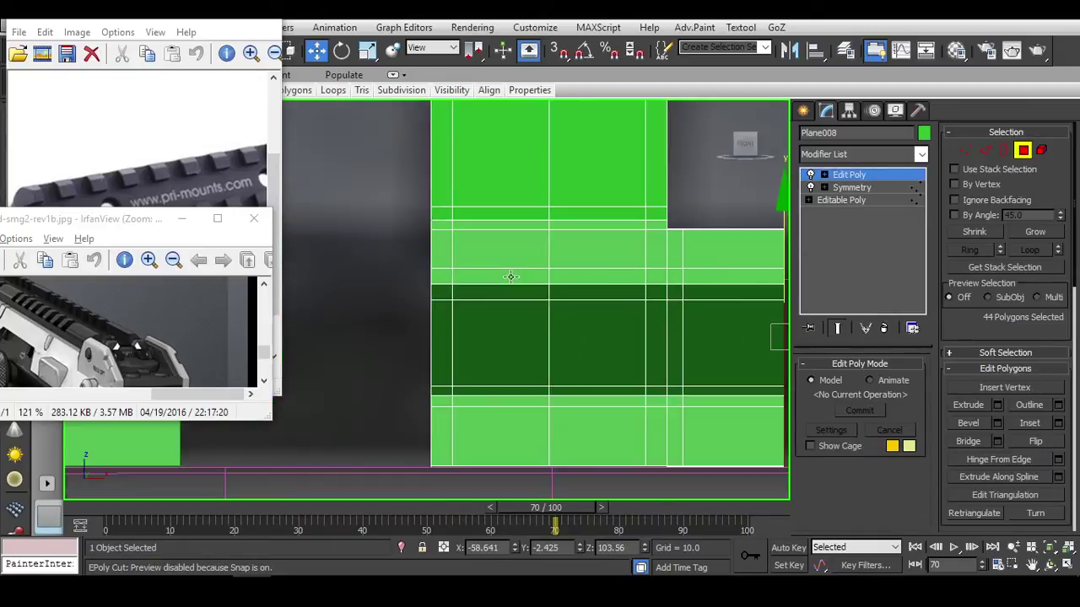
pyautogui.moveTo(509, 278); pyautogui.dragTo(485, 340, button='middle')
pyautogui.moveTo(451, 184); pyautogui.dragTo(452, 179)
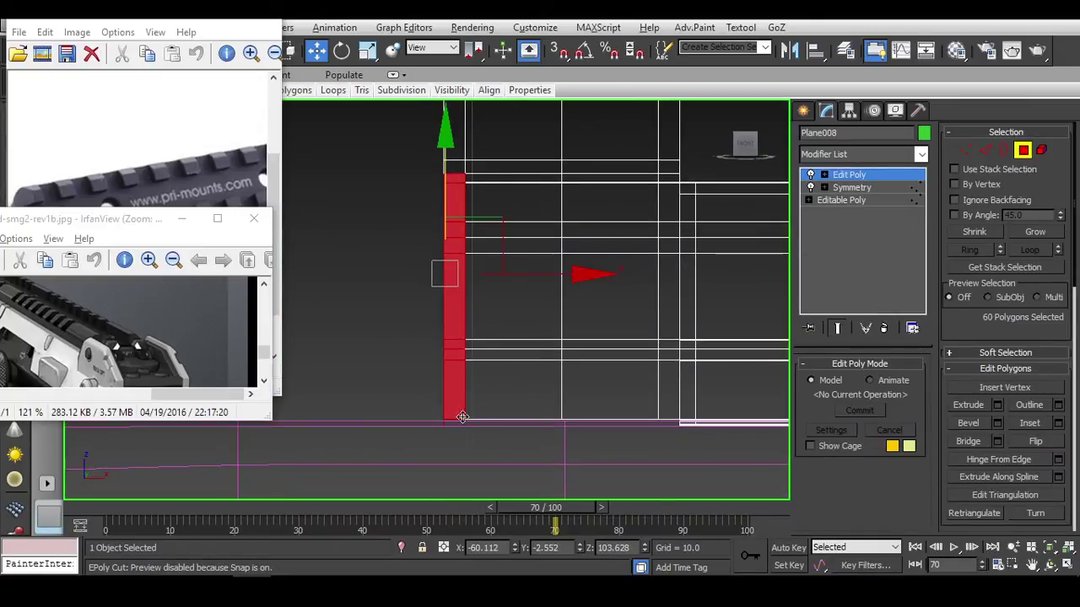
pyautogui.keyDown('alt'); pyautogui.moveTo(485, 184); pyautogui.dragTo(406, 245, button='middle'); pyautogui.keyUp('alt')
pyautogui.keyDown('alt'); pyautogui.moveTo(485, 226); pyautogui.dragTo(629, 308, button='middle'); pyautogui.keyUp('alt')
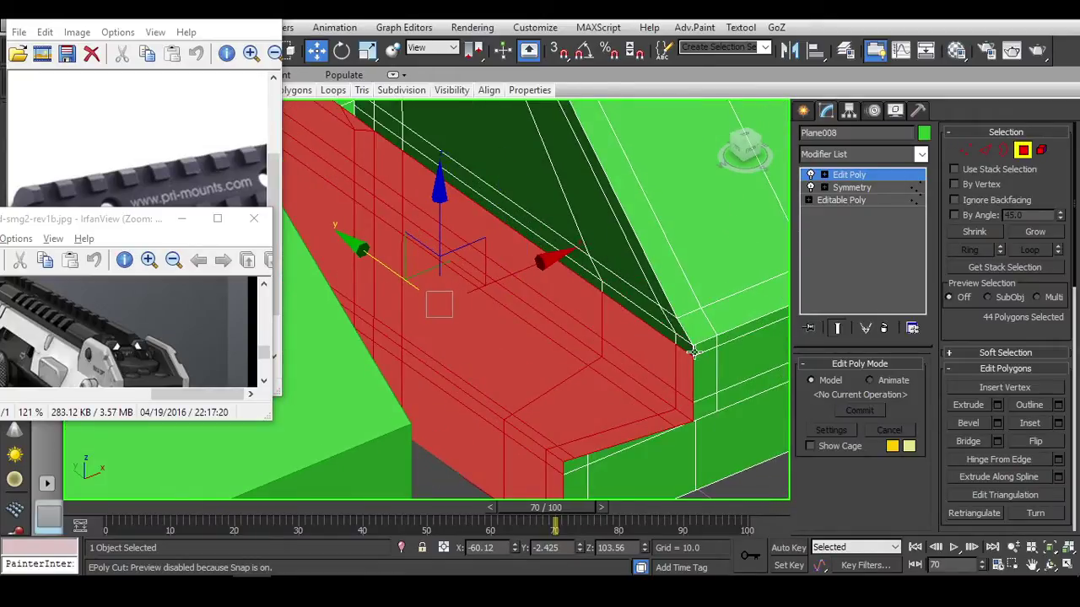
pyautogui.keyDown('alt'); pyautogui.moveTo(694, 351); pyautogui.dragTo(440, 285, button='middle'); pyautogui.keyUp('alt')
pyautogui.click(734, 291)
# Return to object level and select the whole sight block as an element.
pyautogui.click(1023, 152)
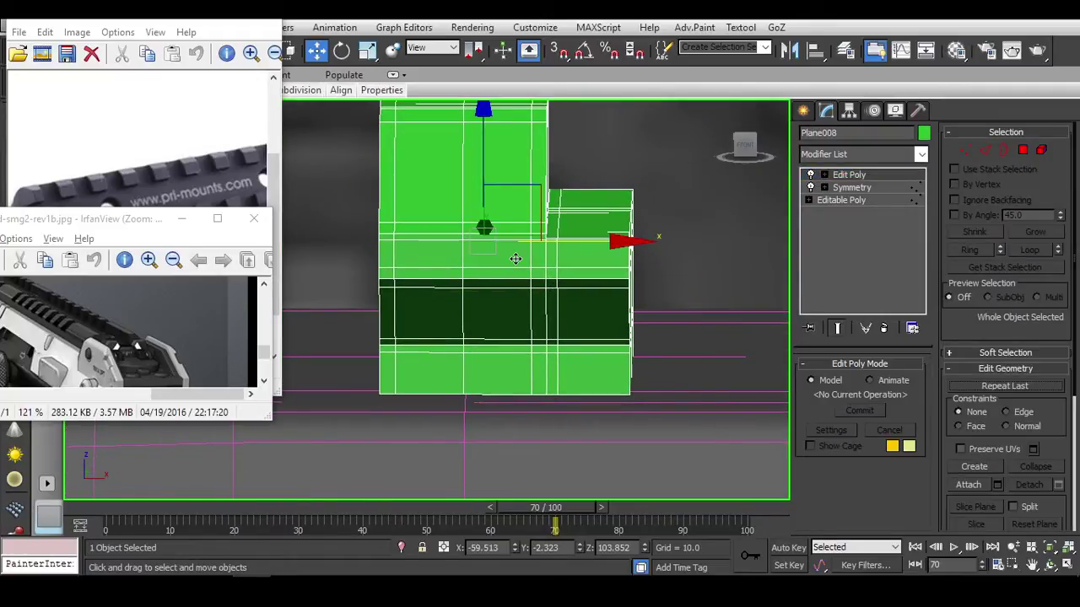
pyautogui.scroll(5, 552, 298)
pyautogui.scroll(-4, 534, 306)
pyautogui.scroll(-3, 534, 306)
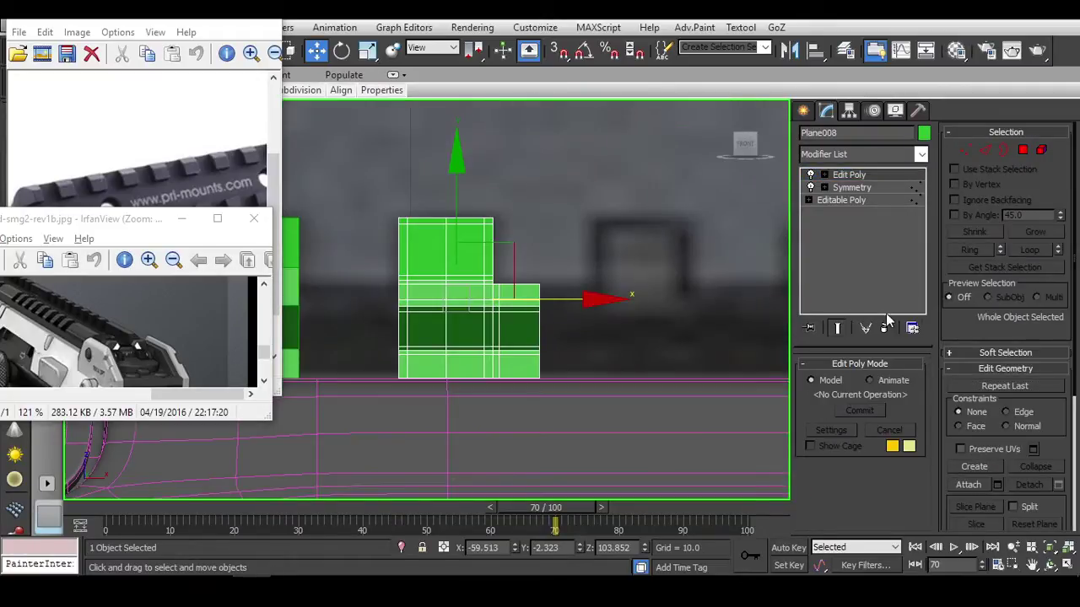
pyautogui.click(1023, 150)
# Select all and drag a copy of the block to the right, cloned to an element.
pyautogui.hotkey('ctrl', 'a')
pyautogui.keyDown('shift'); pyautogui.moveTo(591, 299); pyautogui.dragTo(725, 302); pyautogui.keyUp('shift')
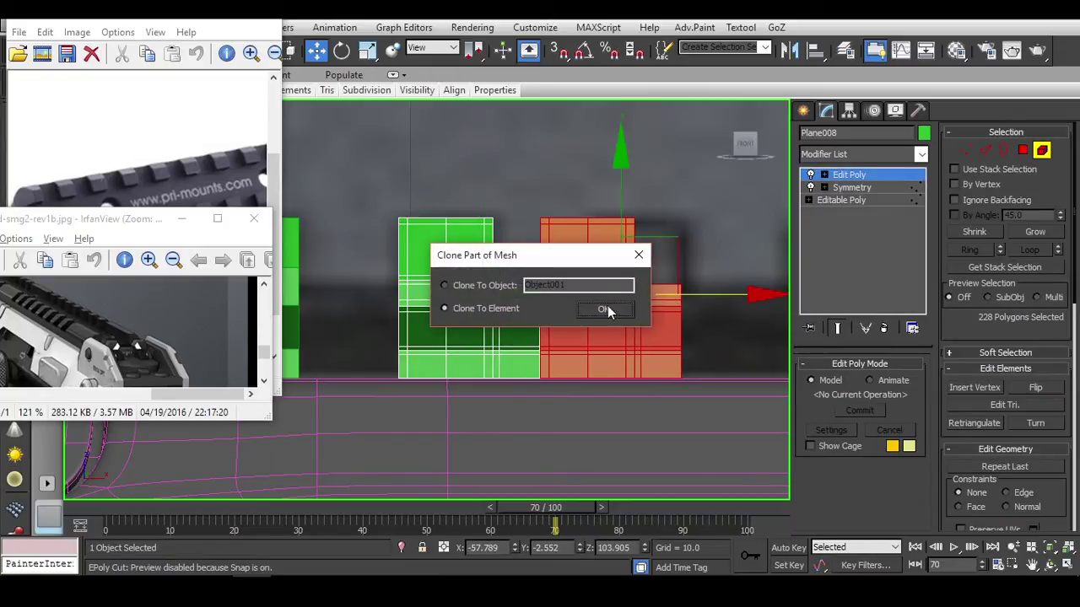
pyautogui.click(607, 310)
pyautogui.scroll(5, 553, 331)
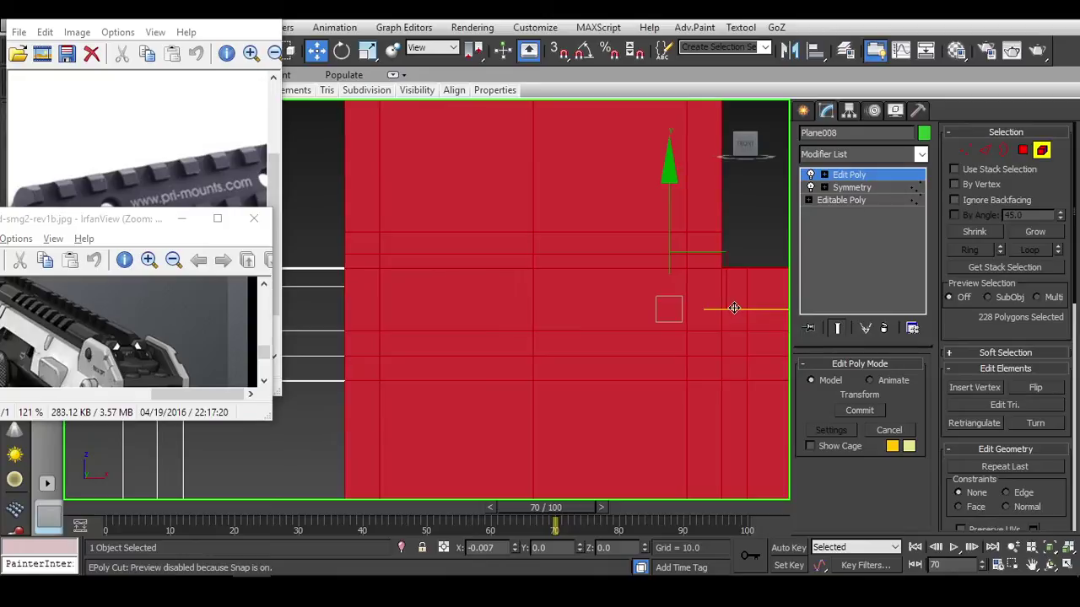
pyautogui.scroll(-5, 431, 318)
# Weld the selected vertices at a 0.01 threshold, leaving 494 vertices.
pyautogui.press('1')
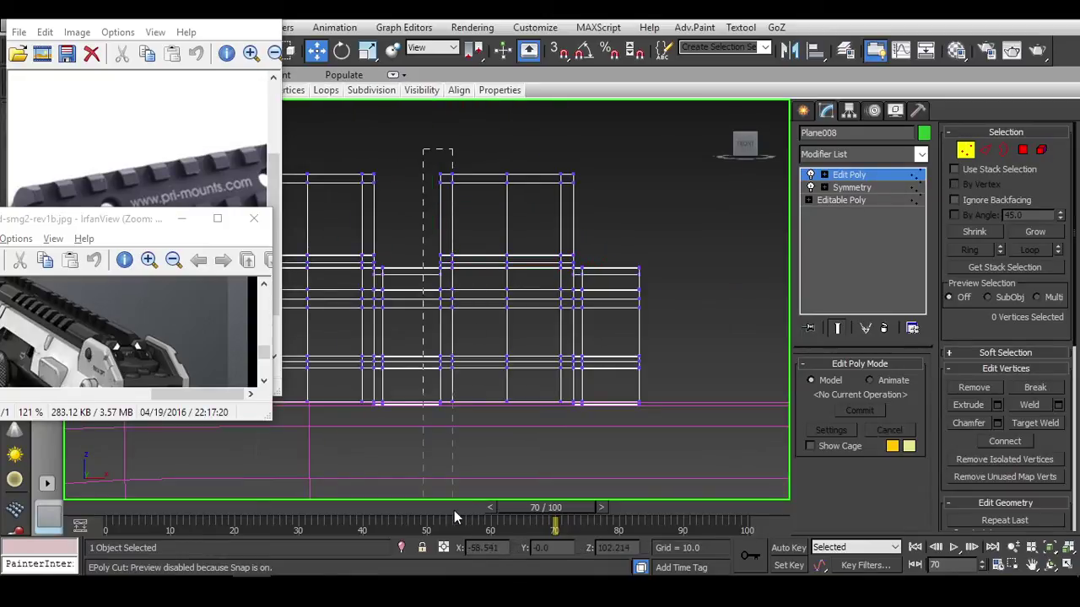
pyautogui.keyDown('alt'); pyautogui.moveTo(457, 476); pyautogui.dragTo(523, 447, button='middle'); pyautogui.keyUp('alt')
pyautogui.press('F3')
pyautogui.keyDown('alt'); pyautogui.moveTo(454, 292); pyautogui.dragTo(464, 287, button='middle'); pyautogui.keyUp('alt')
pyautogui.click(1057, 406)
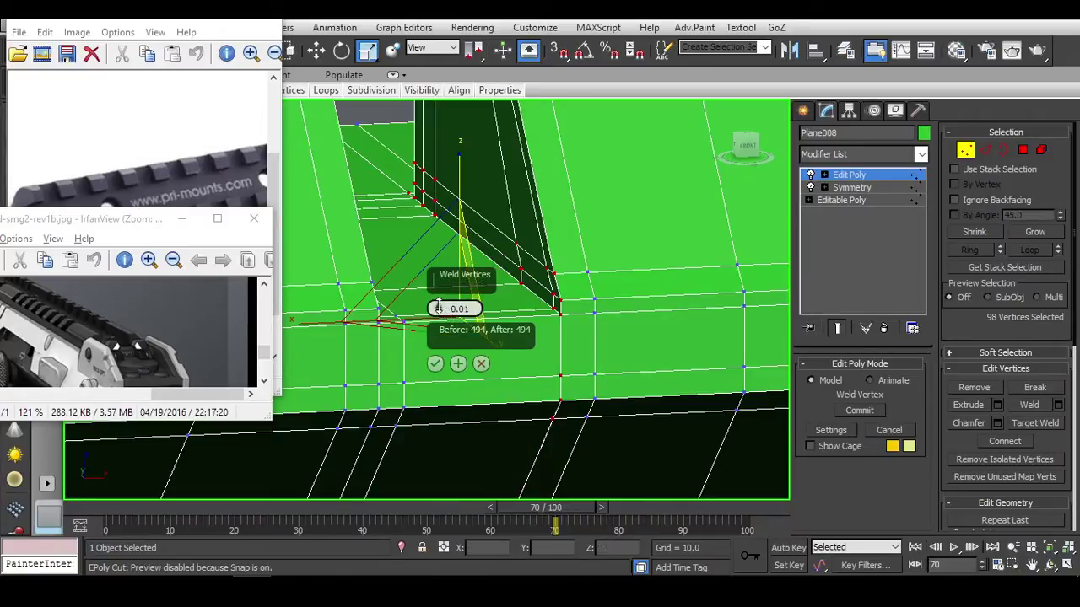
pyautogui.click(481, 364)
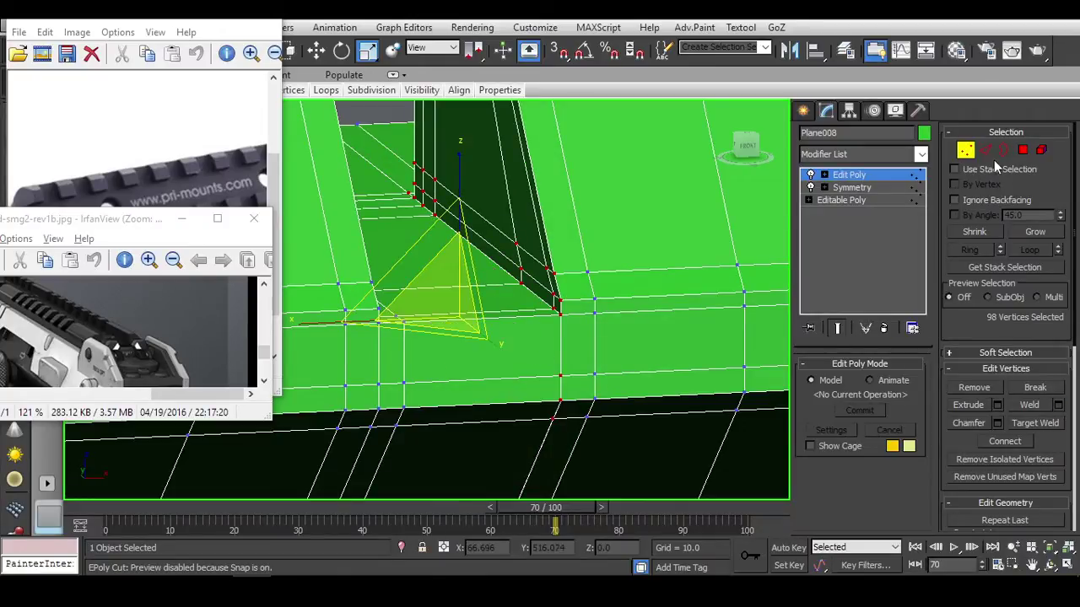
# Preview TurboSmooth on the rail, decline the topology warning, then delete the modifier.
pyautogui.click(965, 149)
pyautogui.click(870, 152)
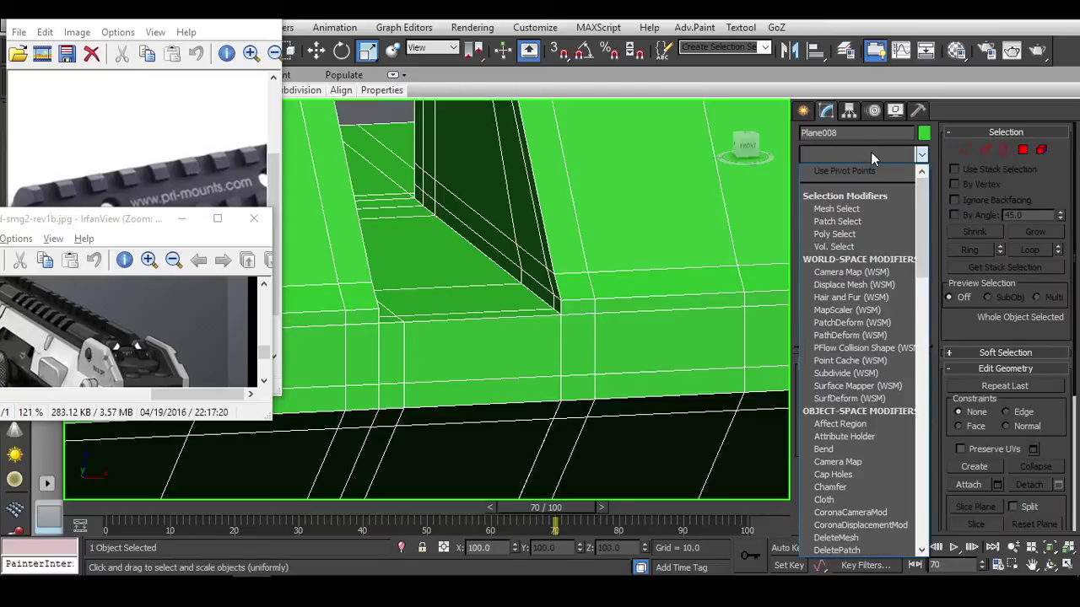
pyautogui.write('tu')
pyautogui.press('Return')
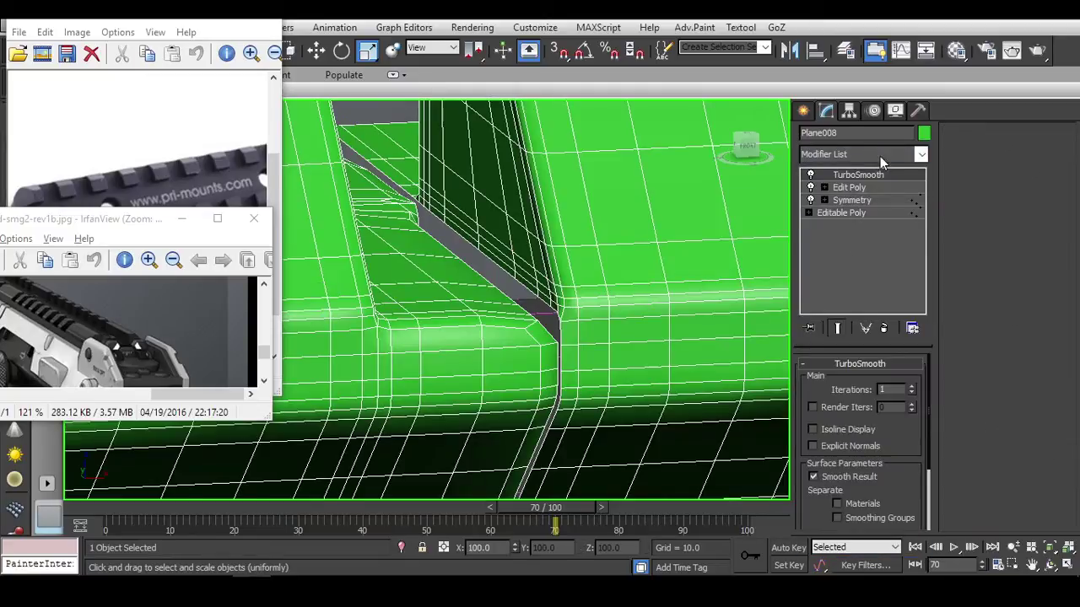
pyautogui.click(844, 213)
pyautogui.click(652, 340)
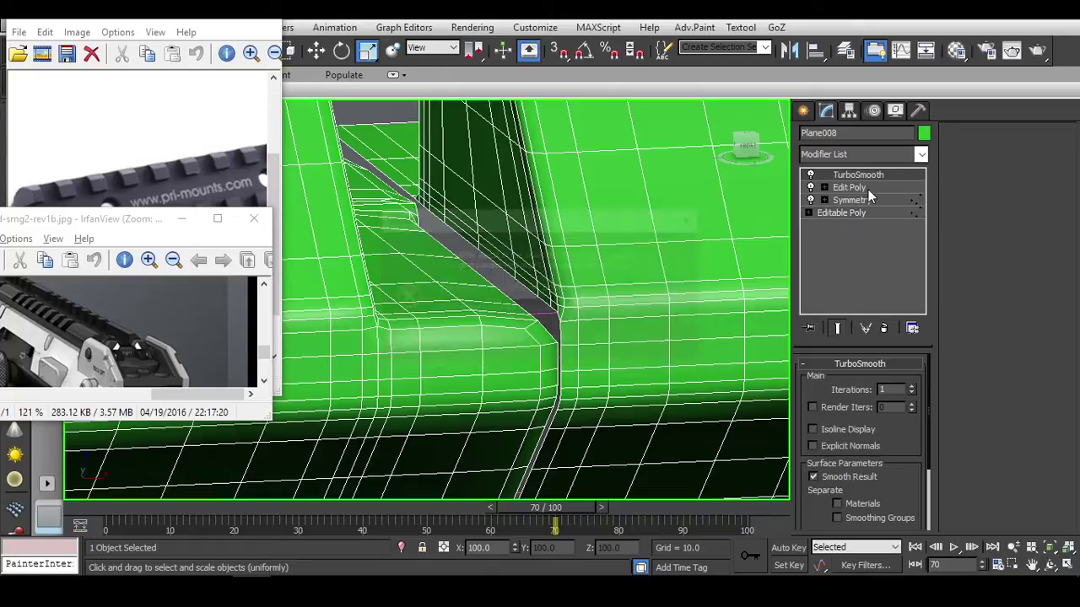
pyautogui.click(884, 328)
pyautogui.keyDown('alt'); pyautogui.moveTo(660, 302); pyautogui.dragTo(699, 352, button='middle'); pyautogui.keyUp('alt')
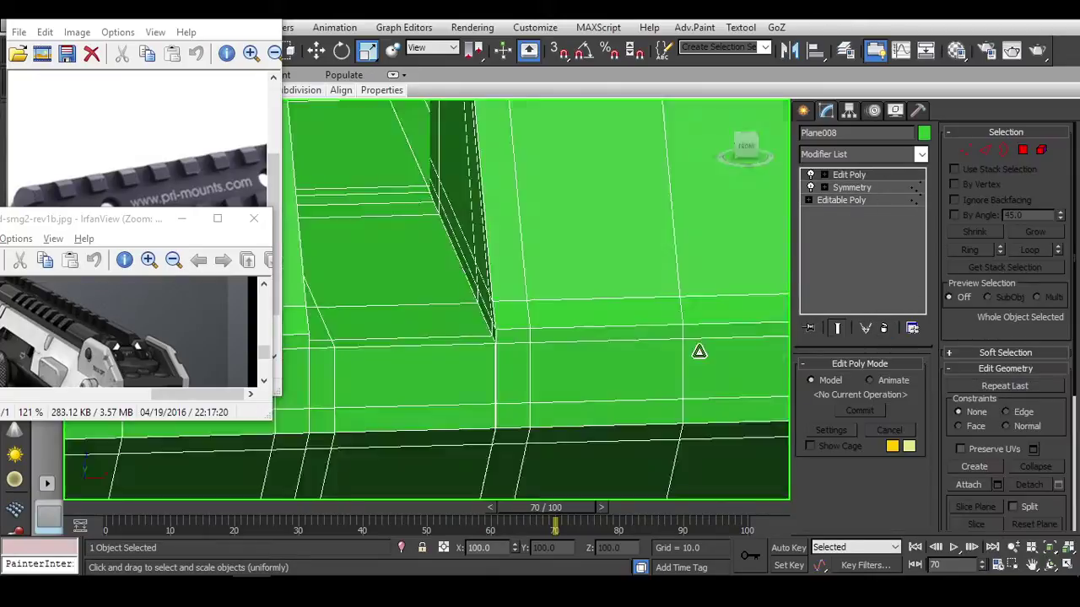
# Select the right sight block element and switch to the Move tool.
pyautogui.click(1041, 149)
pyautogui.click(728, 289)
pyautogui.hotkey('alt', 'c')
pyautogui.press('w')
pyautogui.keyDown('alt'); pyautogui.moveTo(592, 311); pyautogui.dragTo(767, 293, button='middle'); pyautogui.keyUp('alt')
# In front view, select a narrow column of polygons on the right block, then clear it.
pyautogui.click(1041, 149)
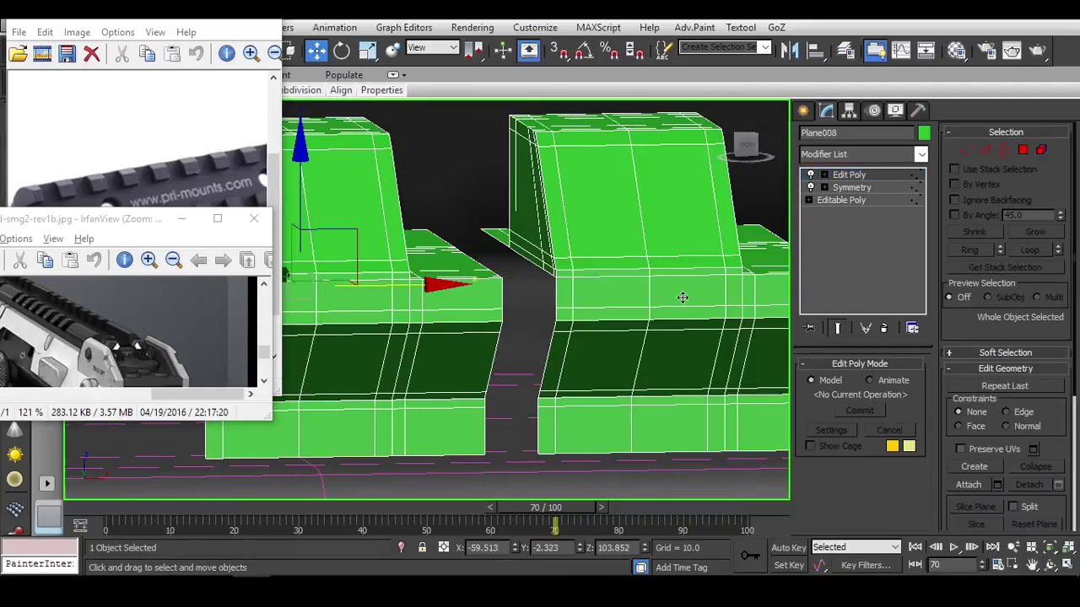
pyautogui.click(1023, 149)
pyautogui.click(764, 159)
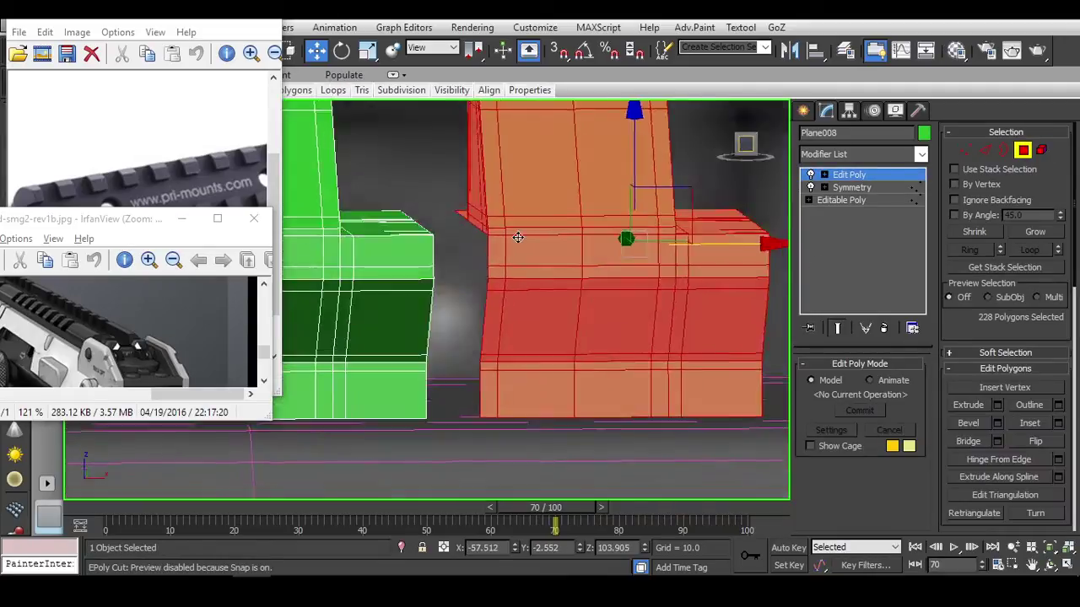
pyautogui.press('f')
pyautogui.moveTo(501, 465); pyautogui.dragTo(388, 446)
pyautogui.press('p')
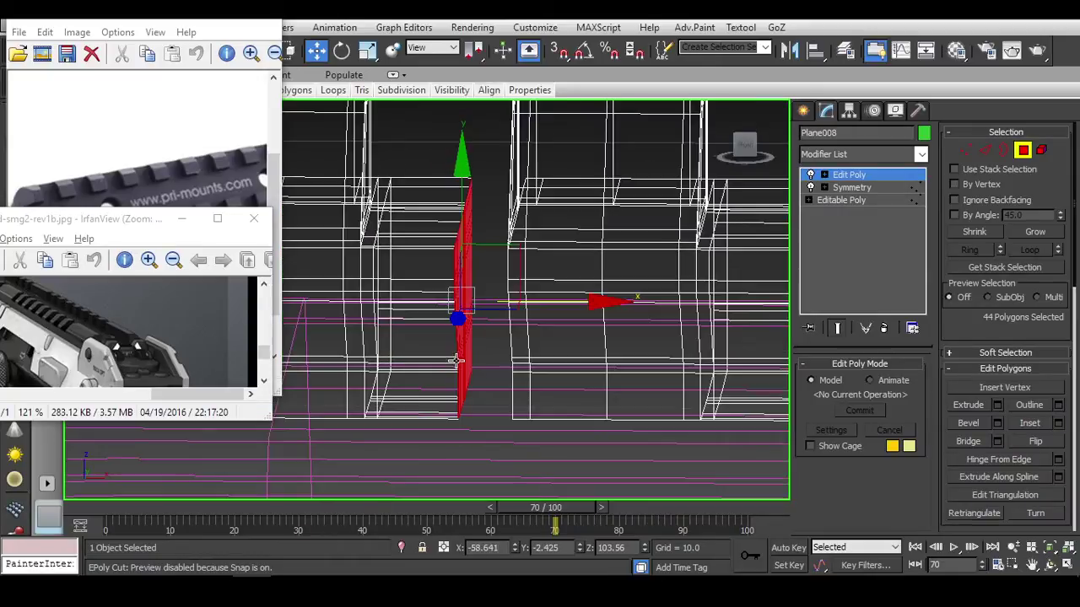
pyautogui.press('F3')
pyautogui.click(496, 360)
# Slide the right sight block left along X, shifting its vertex column right.
pyautogui.click(1041, 150)
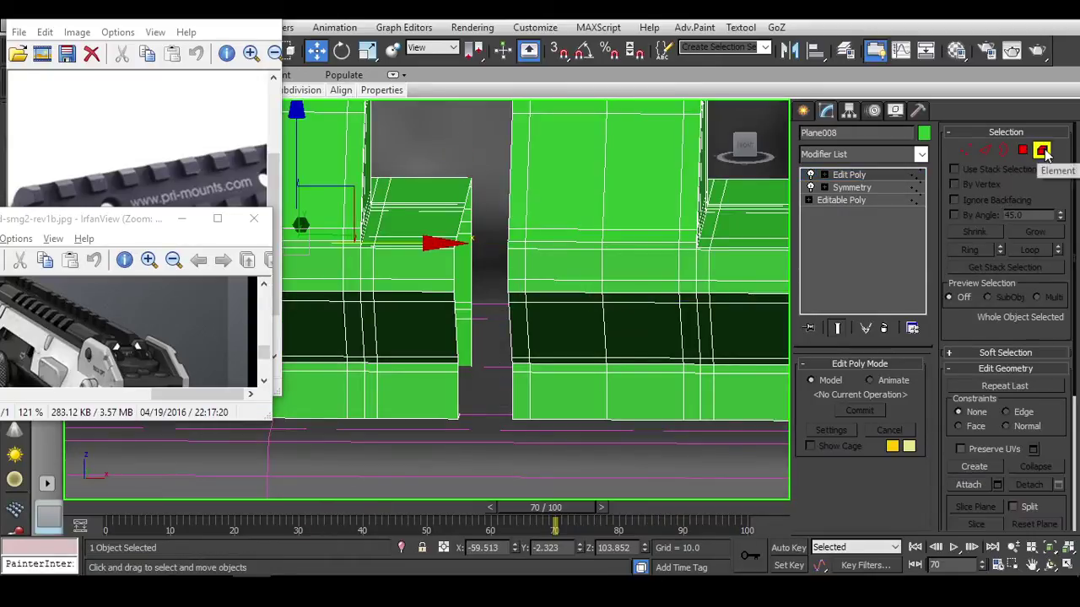
pyautogui.click(649, 219)
pyautogui.moveTo(775, 249); pyautogui.dragTo(715, 236)
pyautogui.press('1')
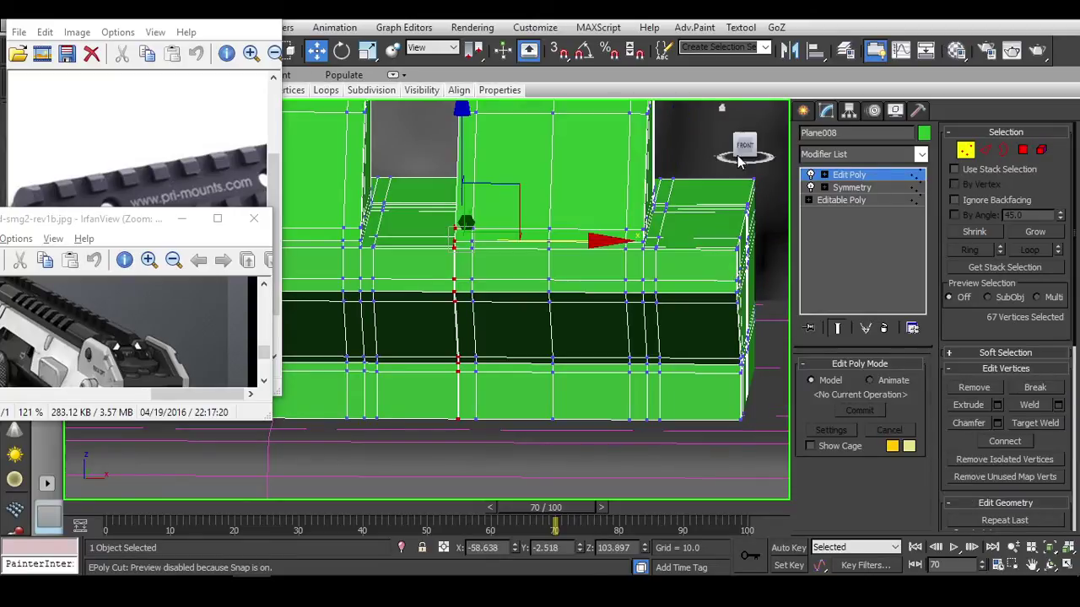
pyautogui.press('f')
pyautogui.press('F3')
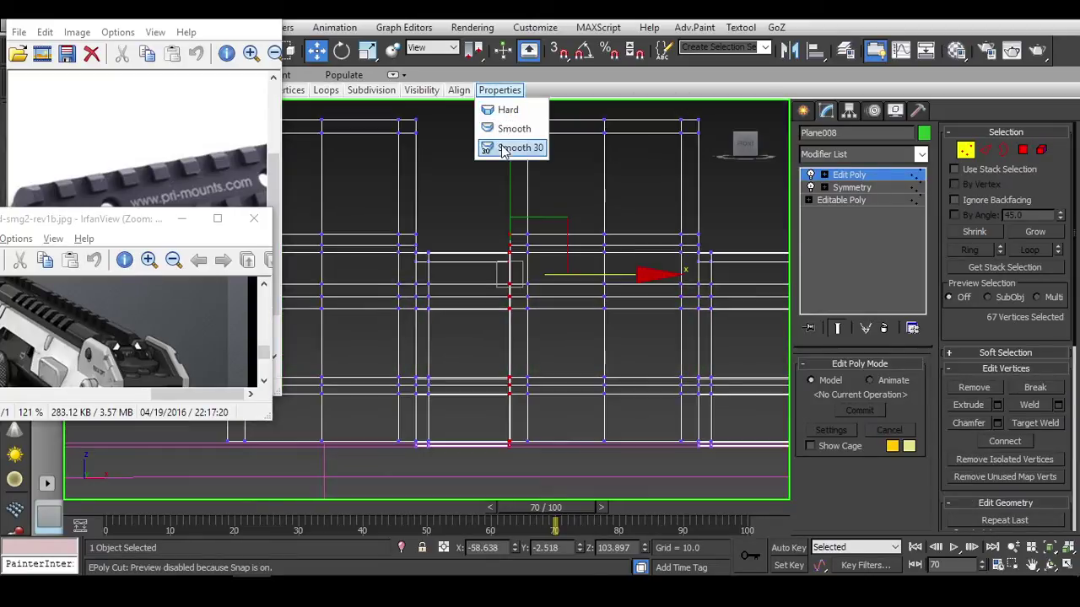
pyautogui.moveTo(566, 220); pyautogui.dragTo(605, 189)
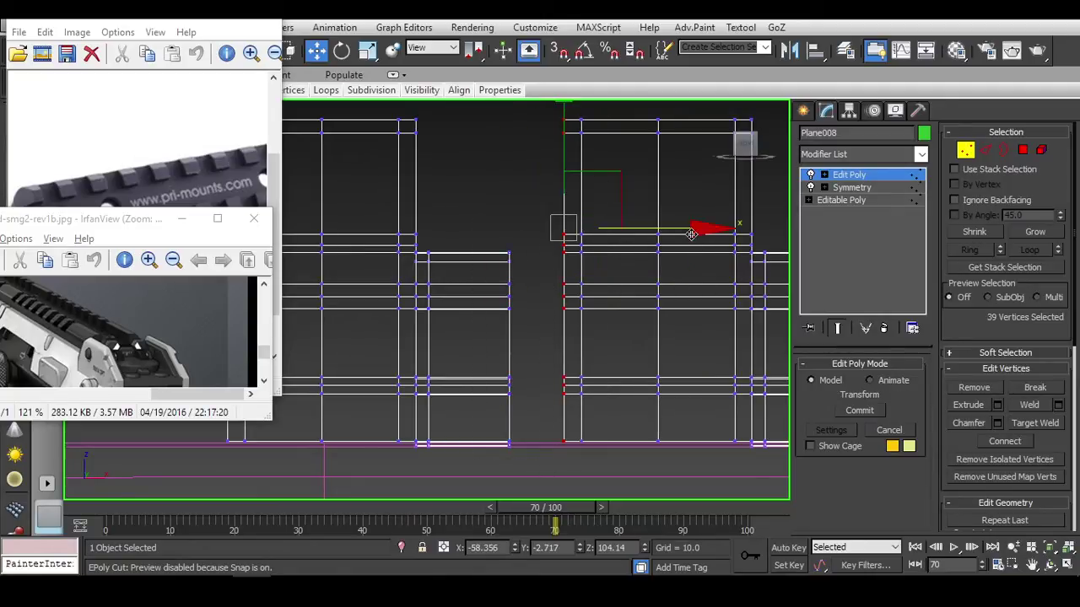
pyautogui.press('5')
pyautogui.click(746, 290)
pyautogui.moveTo(744, 267); pyautogui.dragTo(693, 266)
# Weld the selected seam vertices into the rail body.
pyautogui.press('1')
pyautogui.moveTo(389, 110); pyautogui.dragTo(393, 158, button='middle')
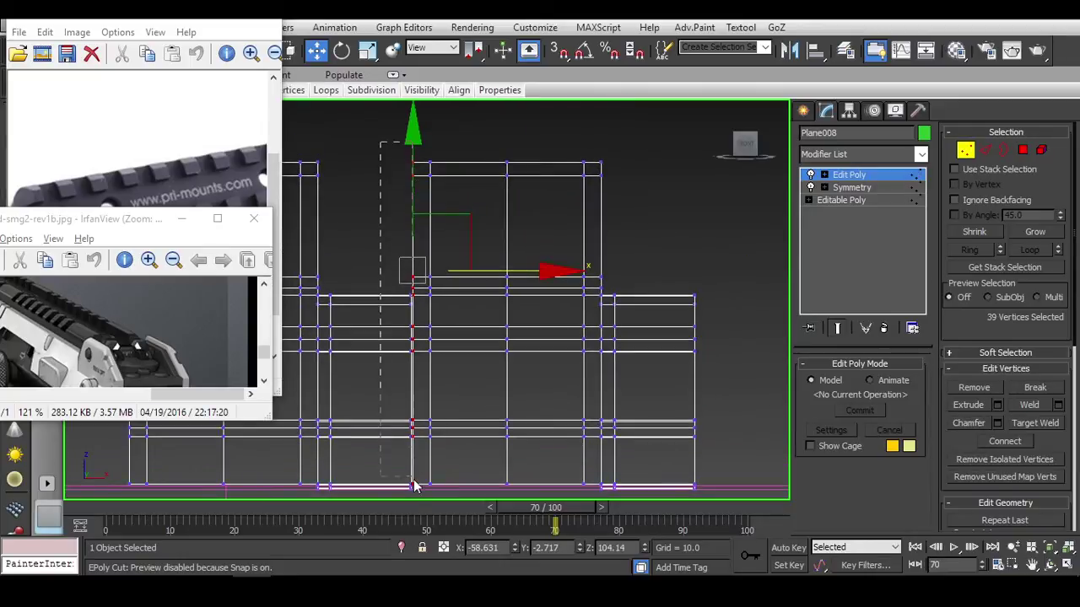
pyautogui.press('r')
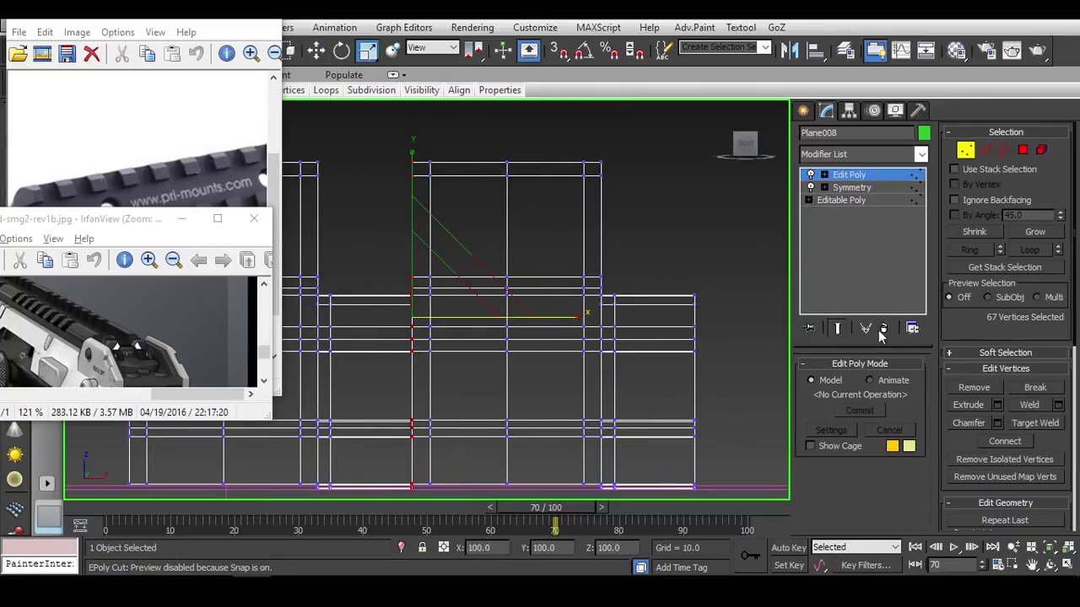
pyautogui.press('F3')
pyautogui.keyDown('alt'); pyautogui.moveTo(473, 380); pyautogui.dragTo(518, 379, button='middle'); pyautogui.keyUp('alt')
pyautogui.scroll(3, 518, 378)
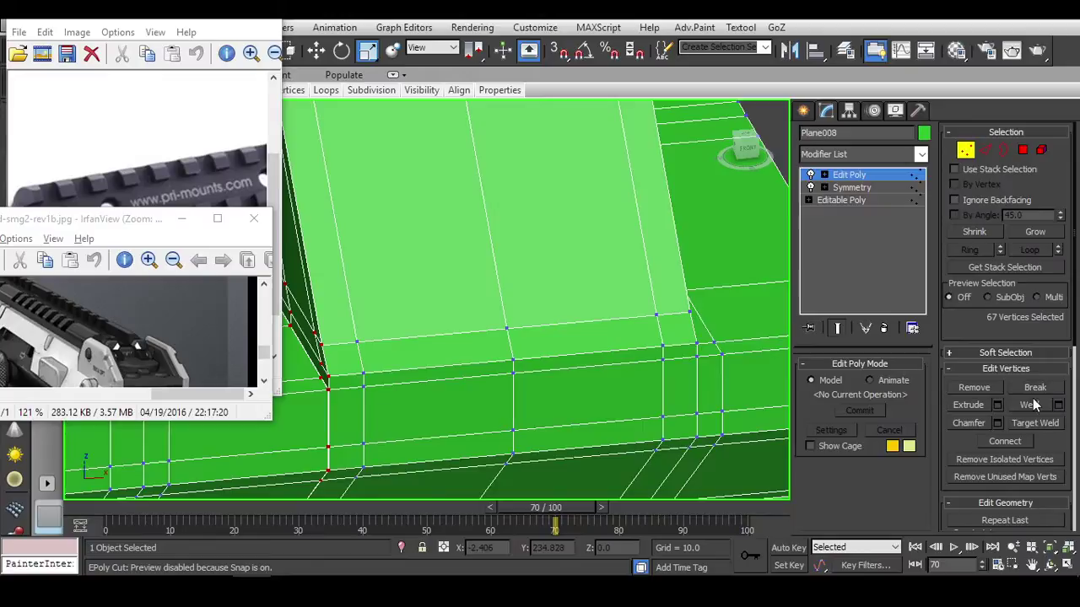
pyautogui.hotkey('ctrl', 'w')
pyautogui.keyDown('alt'); pyautogui.moveTo(744, 415); pyautogui.dragTo(560, 396, button='middle'); pyautogui.keyUp('alt')
pyautogui.click(434, 365)
pyautogui.scroll(-3, 532, 393)
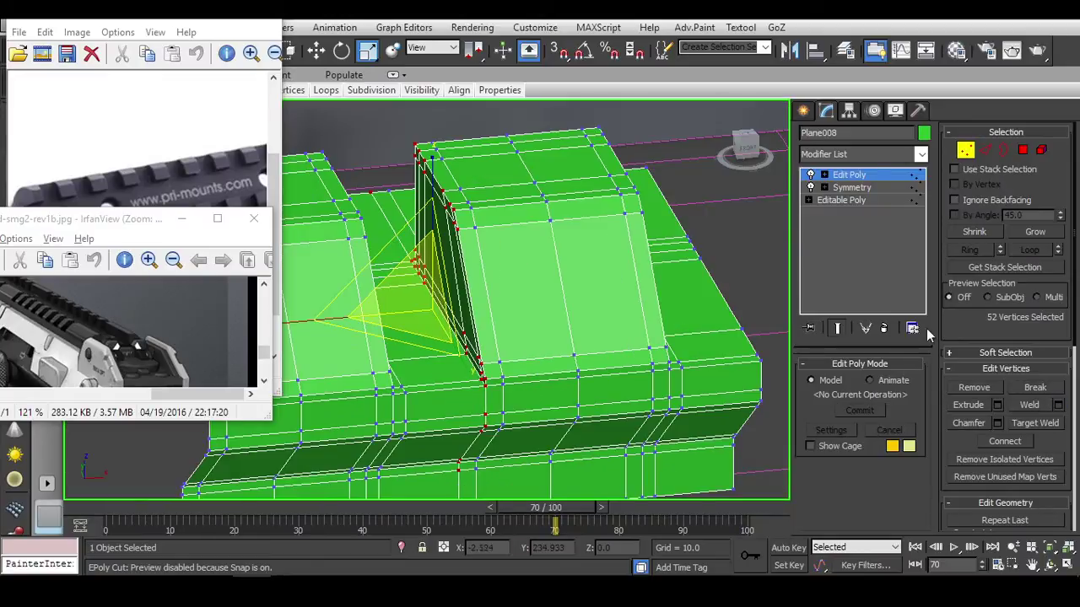
# Reframe the rail in wireframe front view at vertex level.
pyautogui.click(995, 152)
pyautogui.press('r')
pyautogui.scroll(-3, 525, 296)
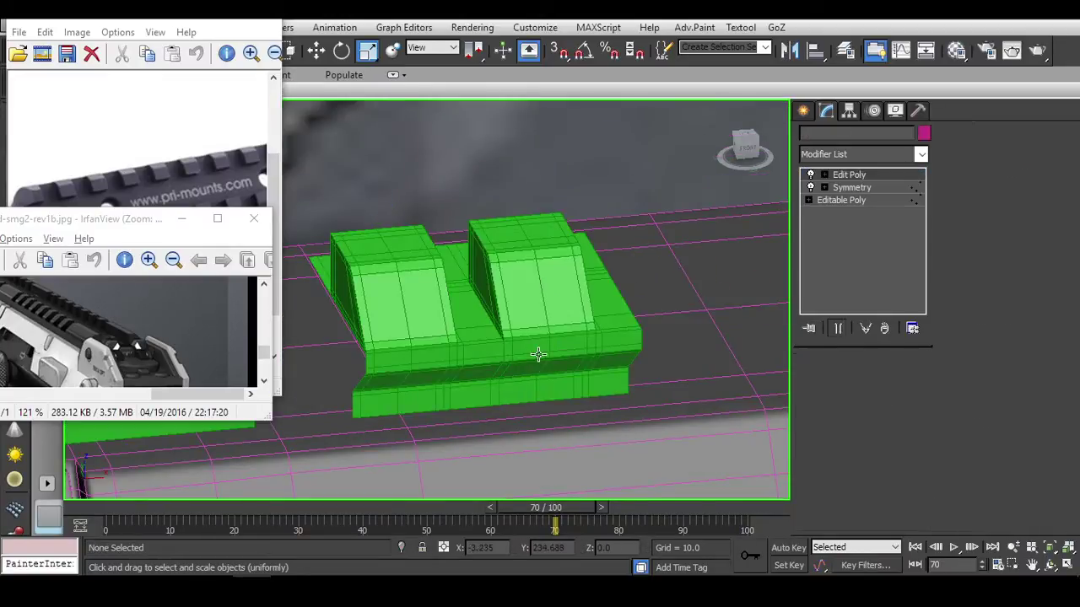
pyautogui.scroll(2, 502, 376)
pyautogui.keyDown('alt'); pyautogui.moveTo(502, 375); pyautogui.dragTo(756, 157, button='middle'); pyautogui.keyUp('alt')
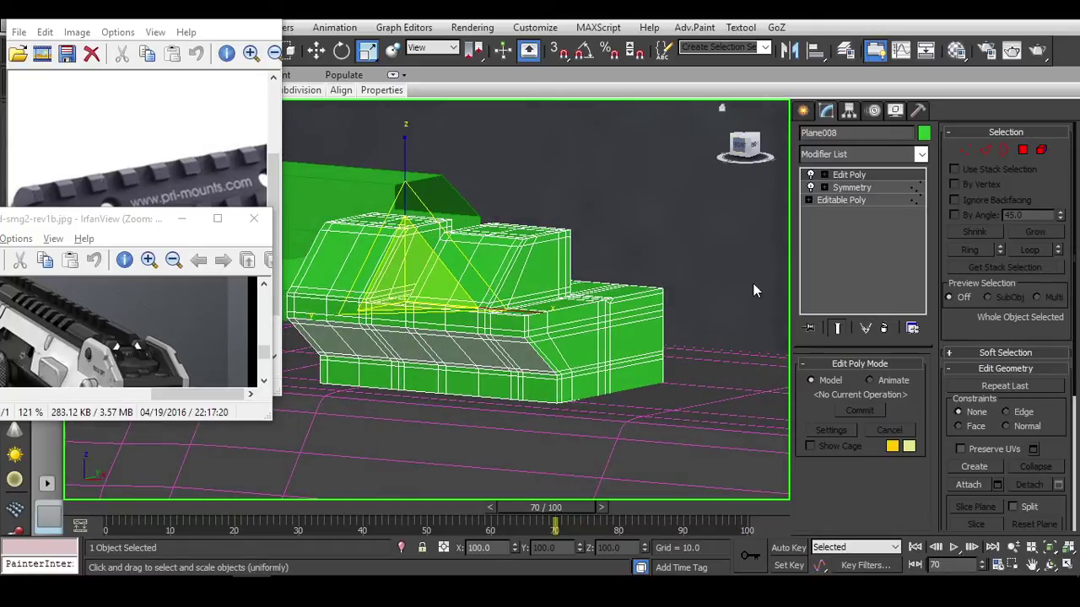
pyautogui.press('f')
pyautogui.press('4')
pyautogui.press('1')
pyautogui.press('F3')
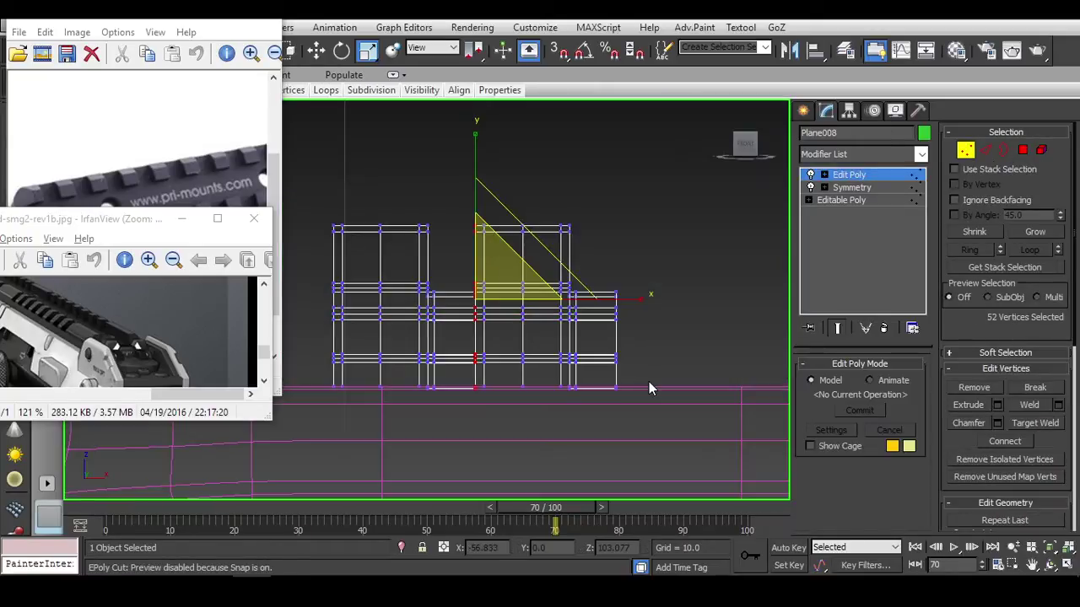
pyautogui.moveTo(323, 464); pyautogui.dragTo(395, 482, button='middle')
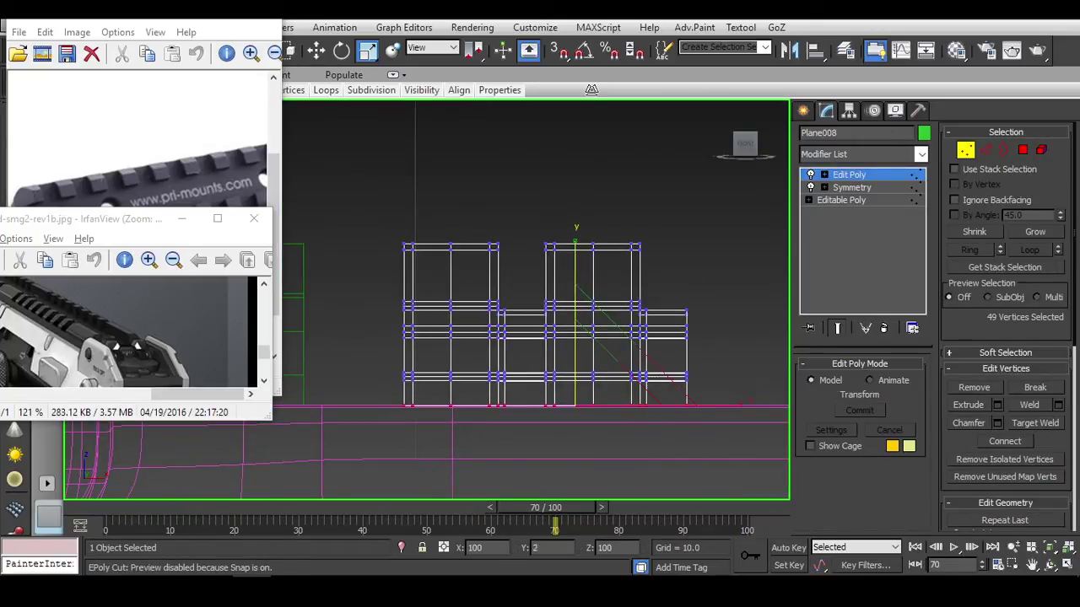
# Select all vertices of the right sight block for moving, then inspect the whole model.
pyautogui.press('p')
pyautogui.press('F3')
pyautogui.press('F3')
pyautogui.press('F3')
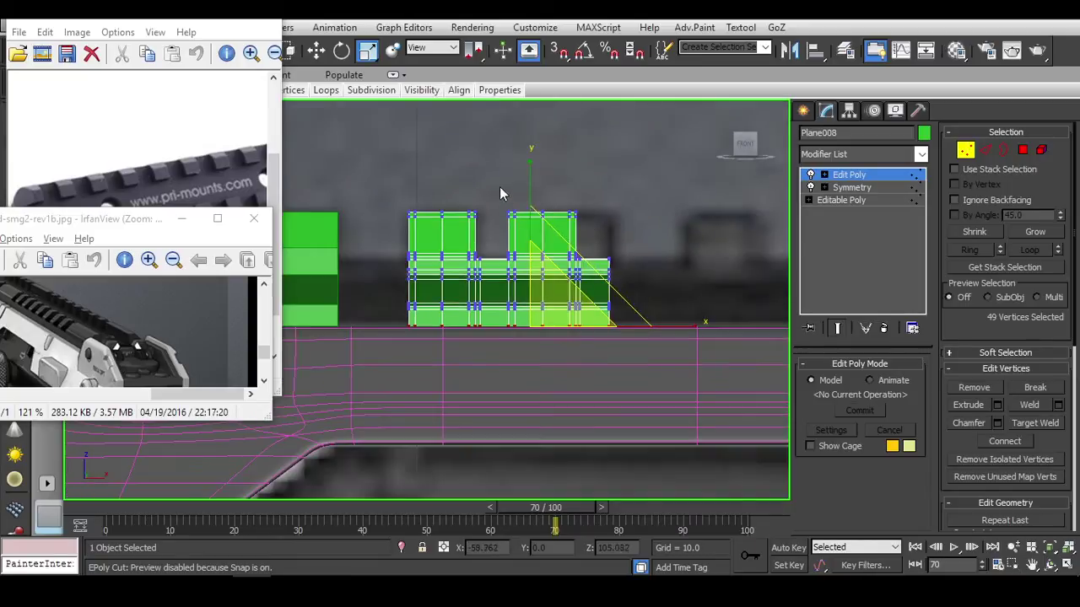
pyautogui.moveTo(500, 194); pyautogui.dragTo(692, 272)
pyautogui.press('w')
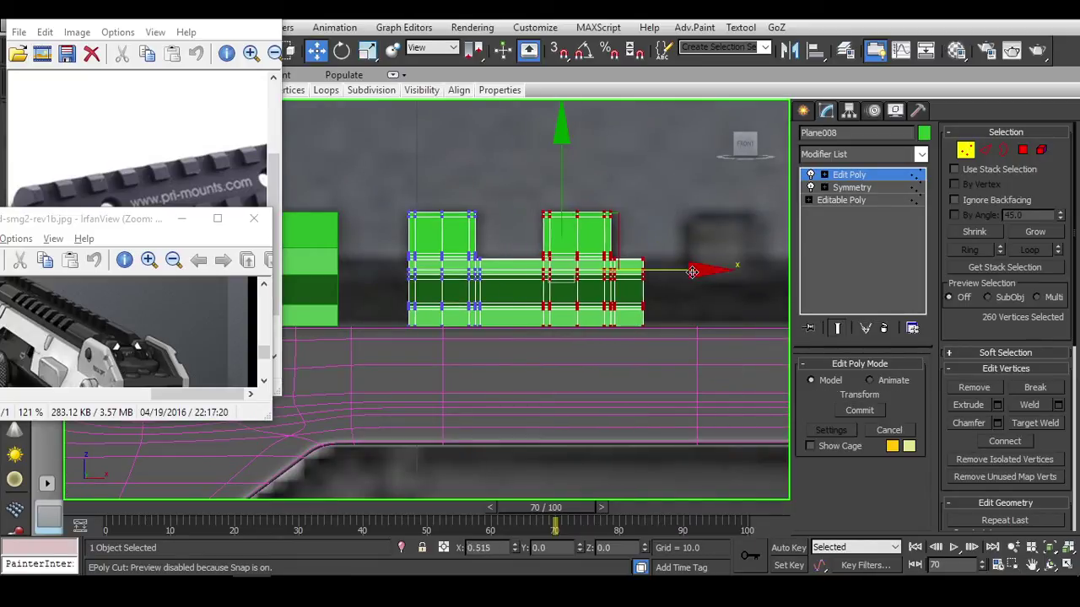
pyautogui.keyDown('alt'); pyautogui.moveTo(693, 272); pyautogui.dragTo(623, 363, button='middle'); pyautogui.keyUp('alt')
pyautogui.scroll(5, 667, 295)
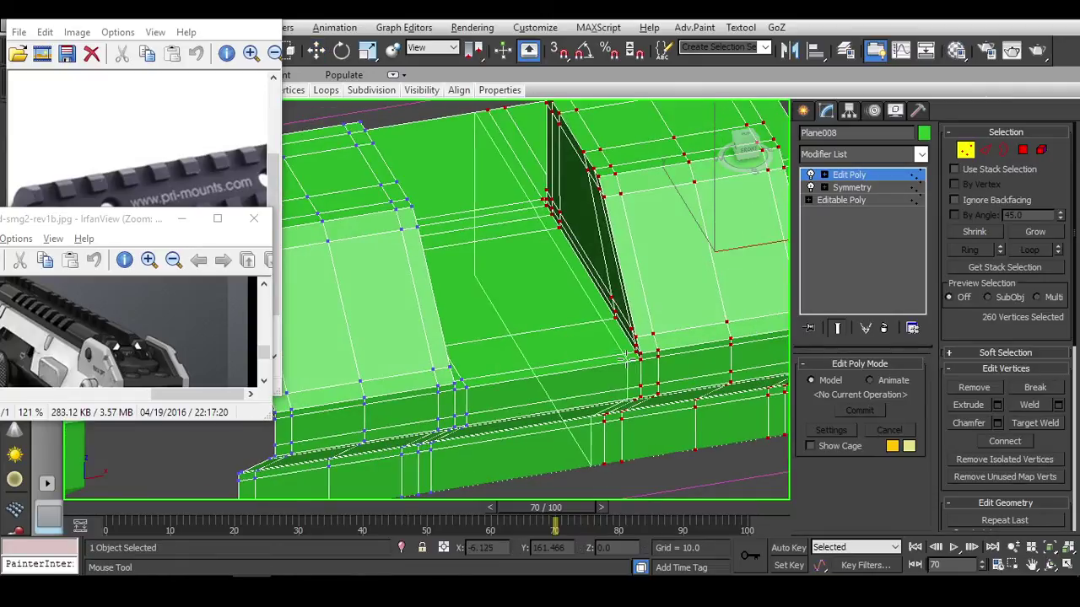
pyautogui.press('2')
pyautogui.scroll(-5, 625, 357)
pyautogui.keyDown('alt'); pyautogui.moveTo(481, 355); pyautogui.dragTo(673, 343, button='middle'); pyautogui.keyUp('alt')
pyautogui.press('w')
pyautogui.press('4')
pyautogui.moveTo(460, 203); pyautogui.dragTo(679, 291)
# Delete the polygons at the rail's right end.
pyautogui.press('f')
pyautogui.hotkey('ctrl', 'd')
pyautogui.hotkey('alt', 'c')
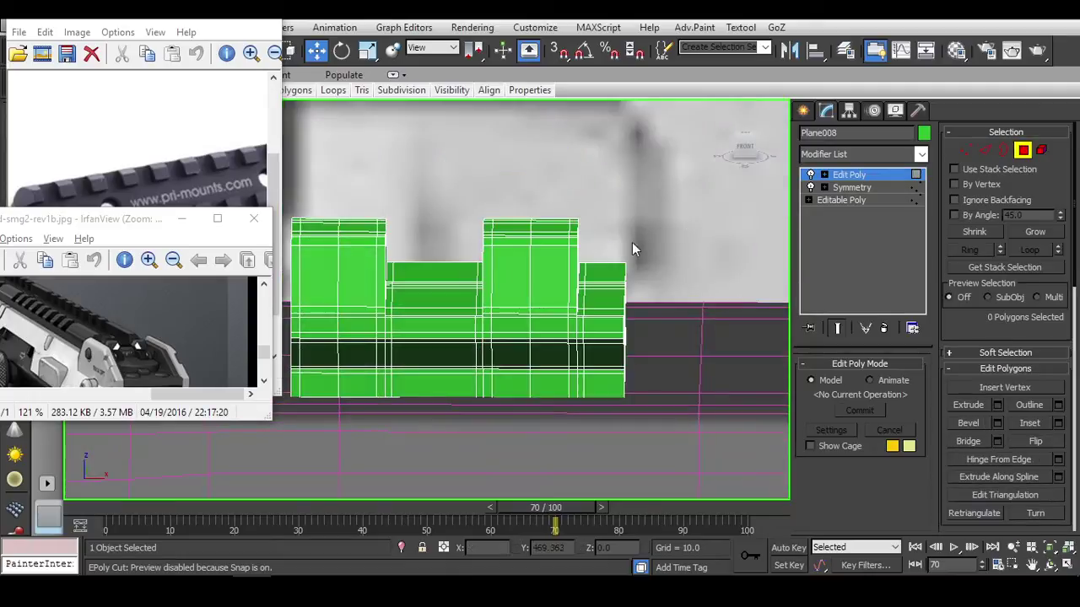
pyautogui.moveTo(632, 242); pyautogui.dragTo(734, 407)
pyautogui.keyDown('alt'); pyautogui.moveTo(591, 245); pyautogui.dragTo(509, 185, button='middle'); pyautogui.keyUp('alt')
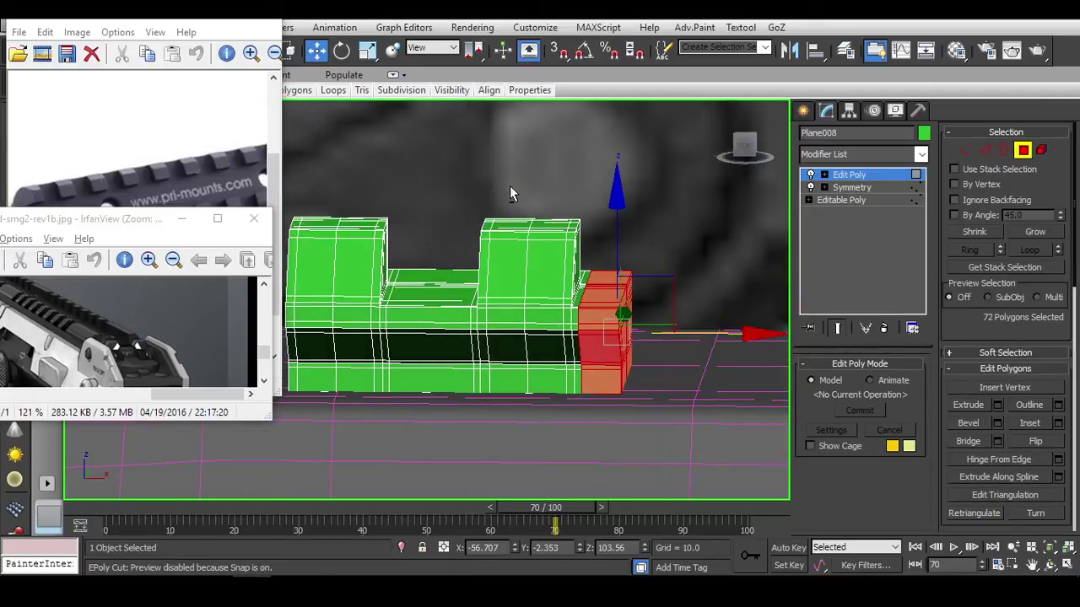
pyautogui.keyDown('alt'); pyautogui.moveTo(608, 496); pyautogui.dragTo(636, 404, button='middle'); pyautogui.keyUp('alt')
pyautogui.press('Delete')
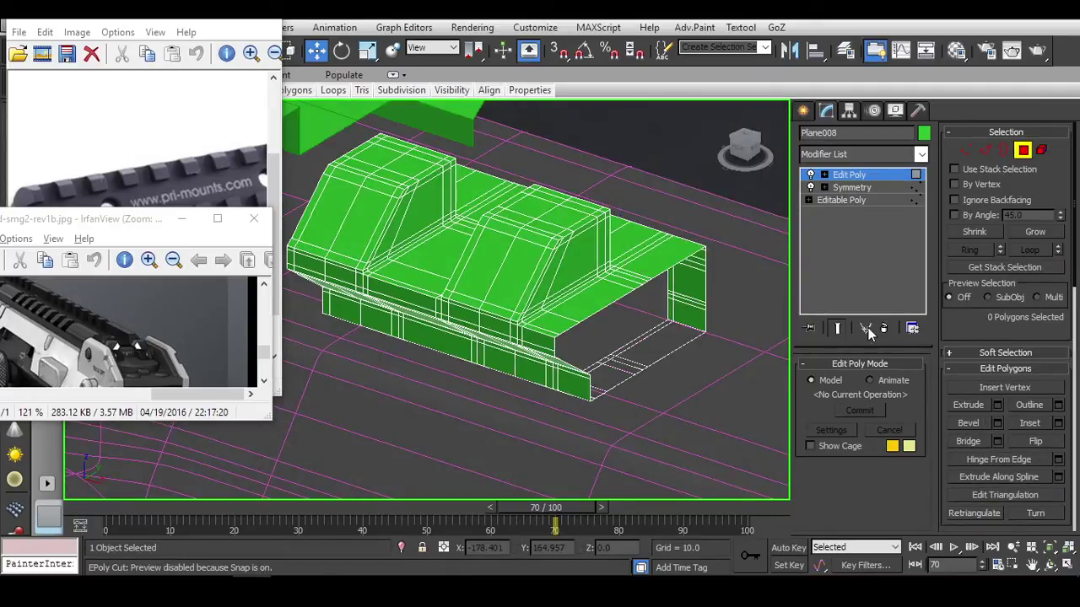
# Isolate the rail and select the 22 underside polygons between the blocks.
pyautogui.keyDown('alt'); pyautogui.moveTo(523, 354); pyautogui.dragTo(456, 315, button='middle'); pyautogui.keyUp('alt')
pyautogui.press('f')
pyautogui.hotkey('alt', 'q')
pyautogui.moveTo(520, 406); pyautogui.dragTo(552, 405)
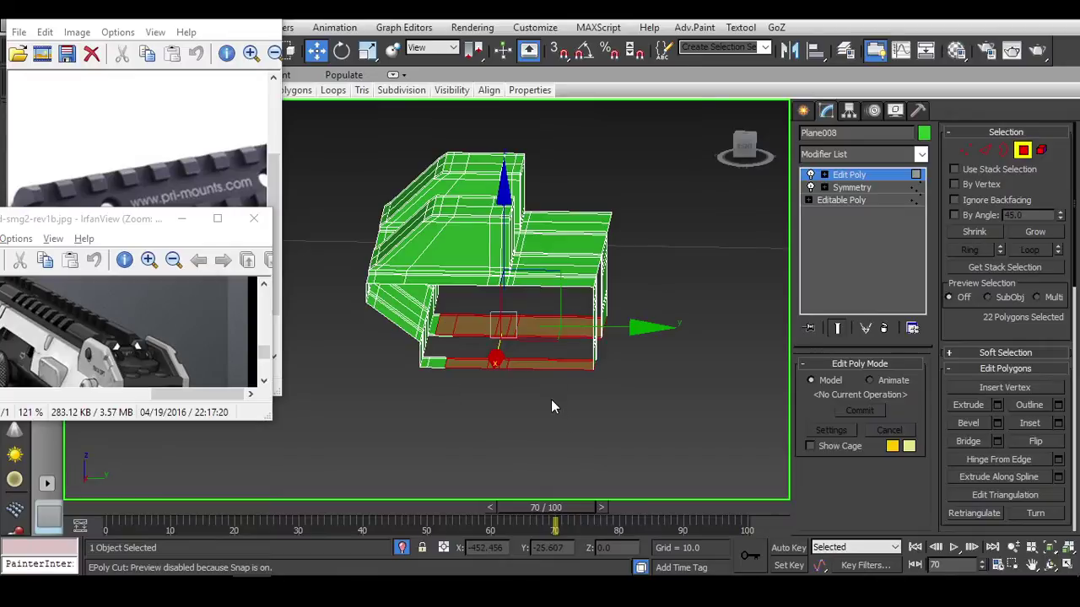
pyautogui.scroll(6, 523, 355)
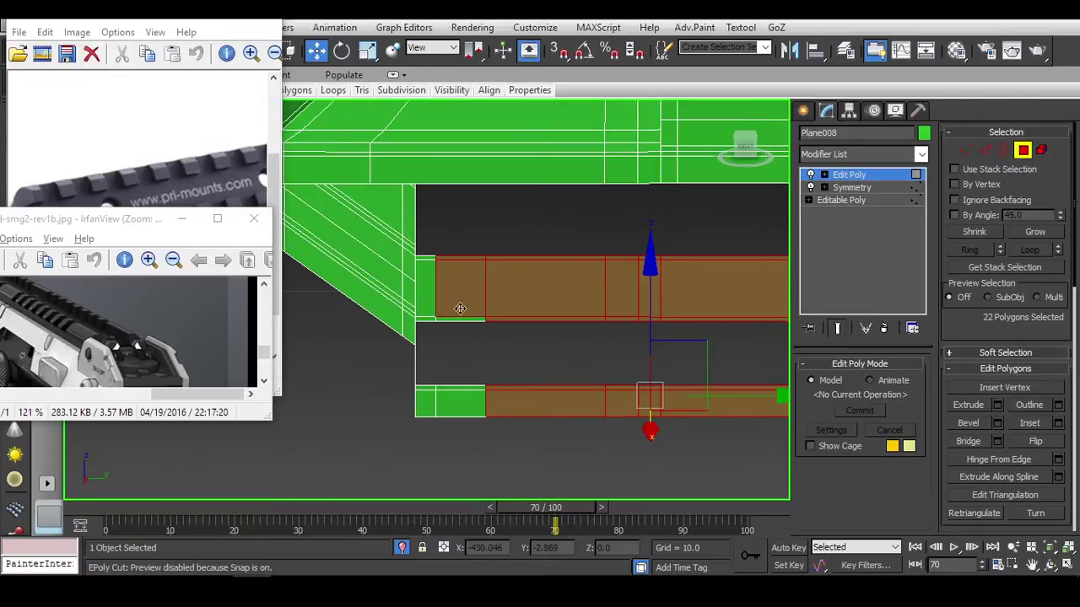
# Select the opposing edges around the frame gaps, extending the selection around the openings.
pyautogui.click(1003, 151)
pyautogui.moveTo(640, 328)
pyautogui.keyDown('alt'); pyautogui.mouseDown(button='middle')
pyautogui.moveTo(659, 344)
pyautogui.moveTo(628, 342)
pyautogui.mouseUp(button='middle'); pyautogui.keyUp('alt')
pyautogui.click(984, 150)
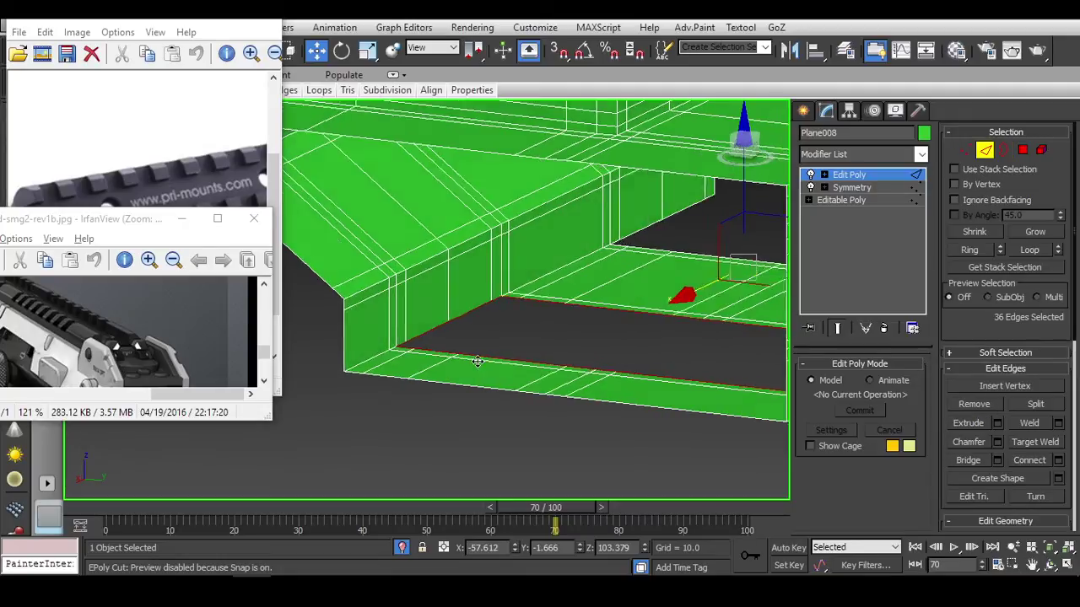
pyautogui.scroll(3, 513, 300)
pyautogui.keyDown('alt'); pyautogui.moveTo(507, 284); pyautogui.dragTo(536, 218, button='middle'); pyautogui.keyUp('alt')
pyautogui.keyDown('alt'); pyautogui.click(367, 365); pyautogui.keyUp('alt')
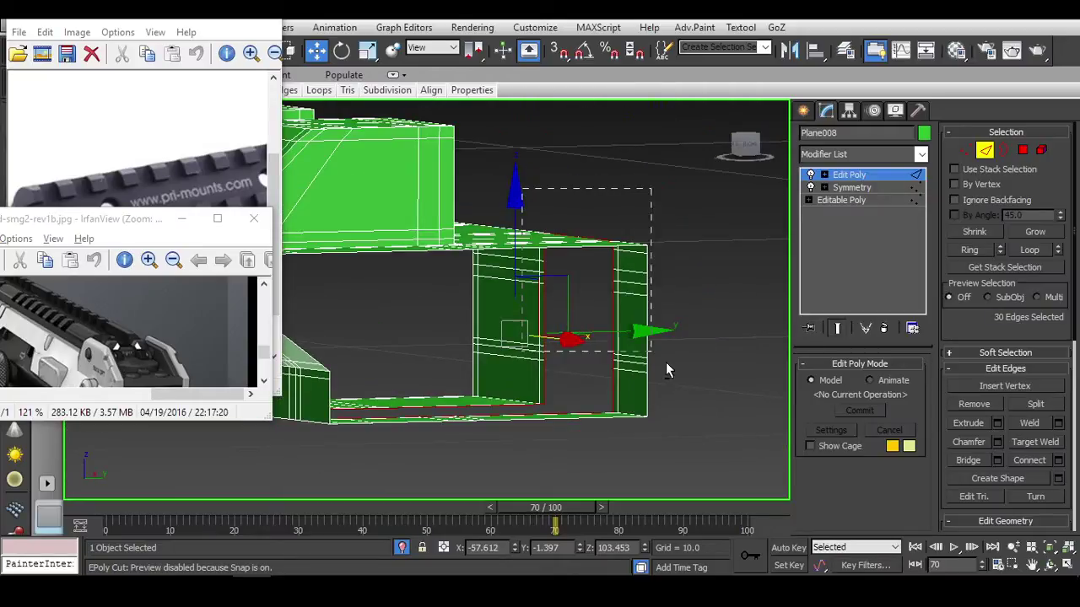
pyautogui.keyDown('alt'); pyautogui.moveTo(701, 390); pyautogui.dragTo(574, 404, button='middle'); pyautogui.keyUp('alt')
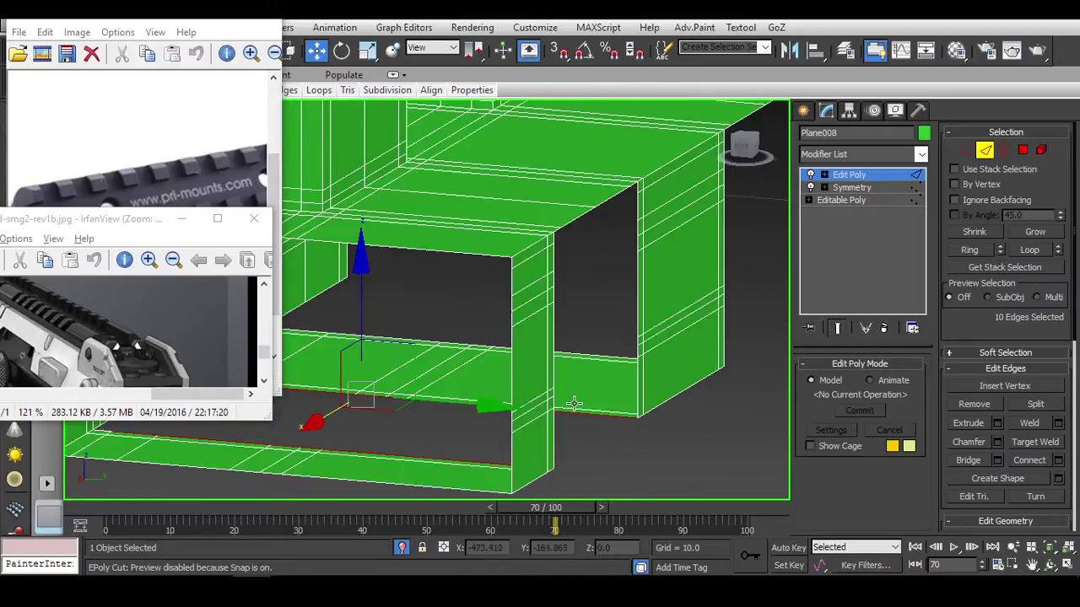
pyautogui.hotkey('ctrl', 'z')
pyautogui.keyDown('alt'); pyautogui.moveTo(651, 277); pyautogui.dragTo(680, 169, button='middle'); pyautogui.keyUp('alt')
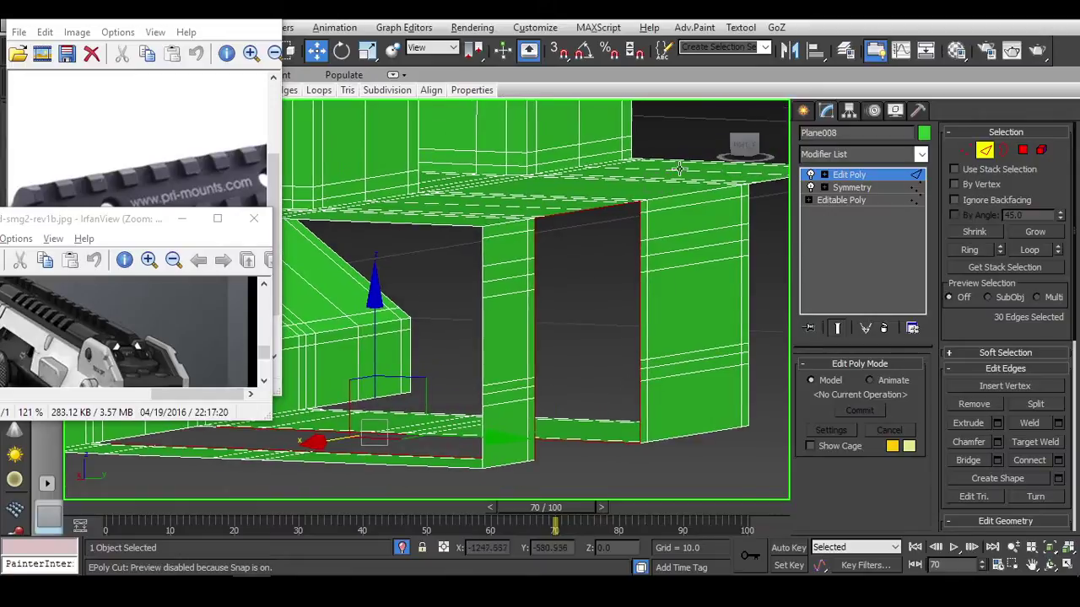
# Bridge the selected edges to fill the frame gaps with faces, then inspect the borders and vertices.
pyautogui.moveTo(588, 242); pyautogui.dragTo(586, 267, button='middle')
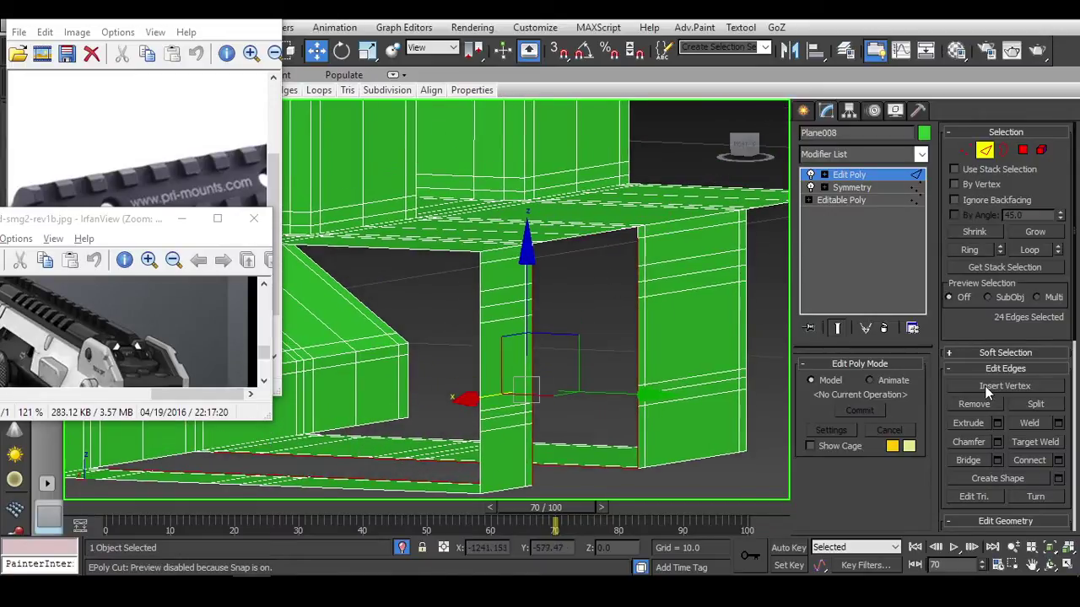
pyautogui.click(969, 461)
pyautogui.click(1003, 150)
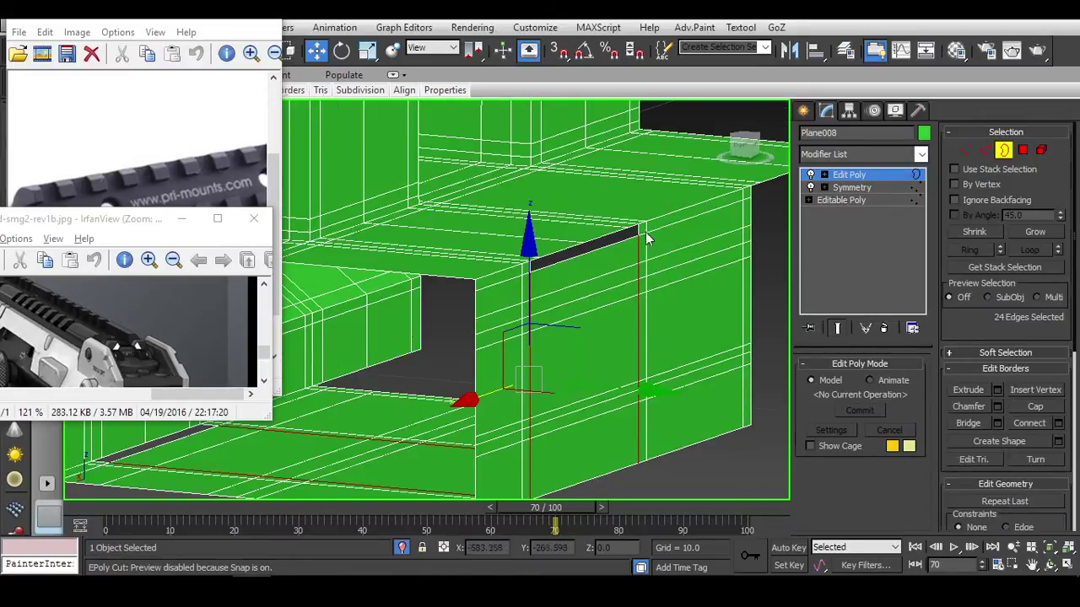
pyautogui.moveTo(499, 323); pyautogui.dragTo(457, 386, button='middle')
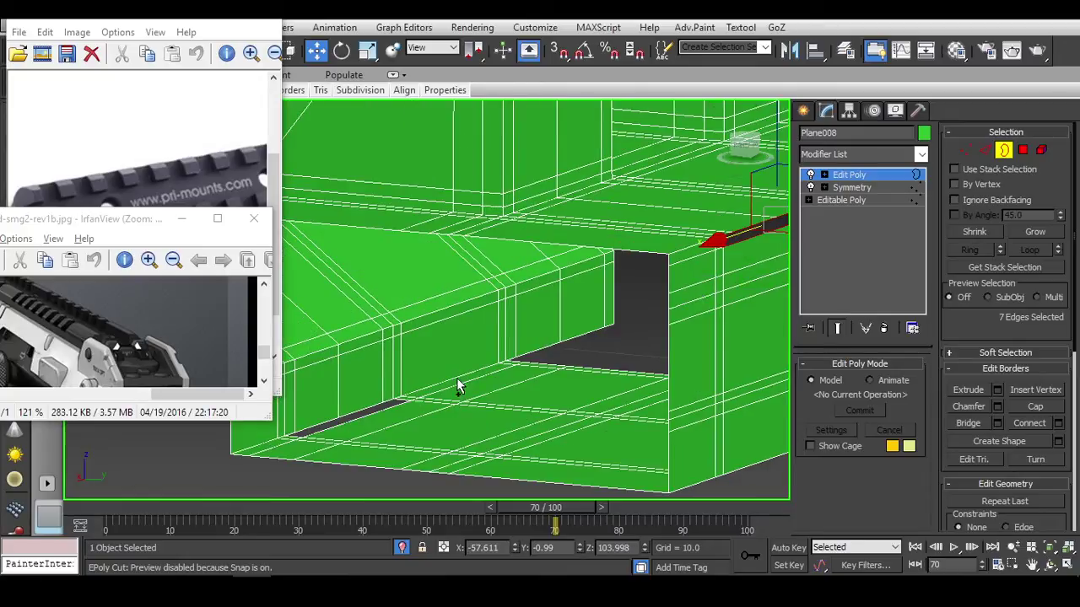
pyautogui.scroll(8, 478, 398)
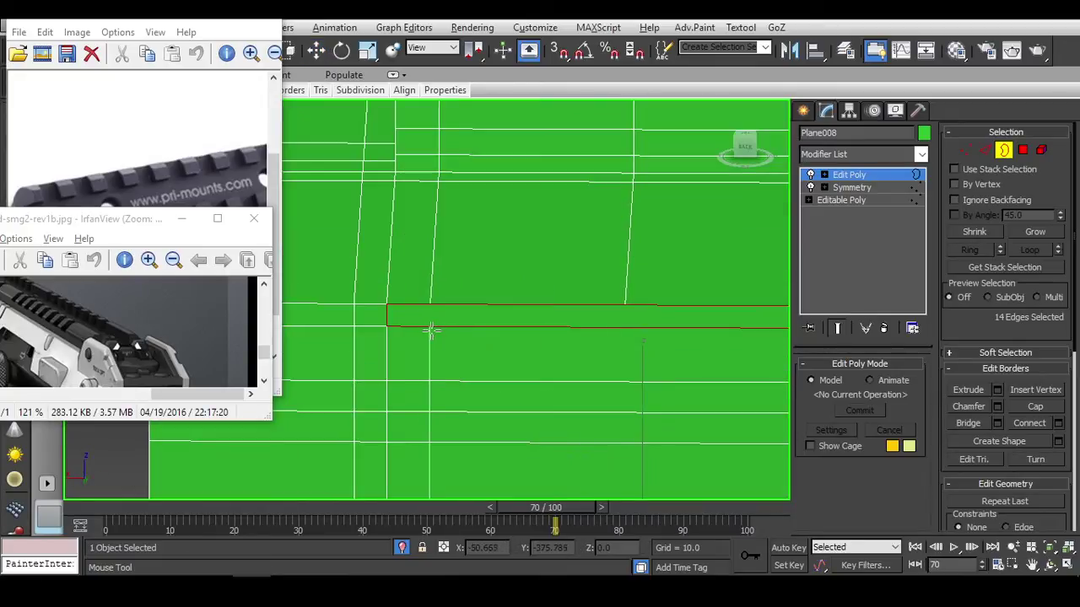
pyautogui.press('2')
pyautogui.moveTo(637, 353); pyautogui.dragTo(475, 299, button='middle')
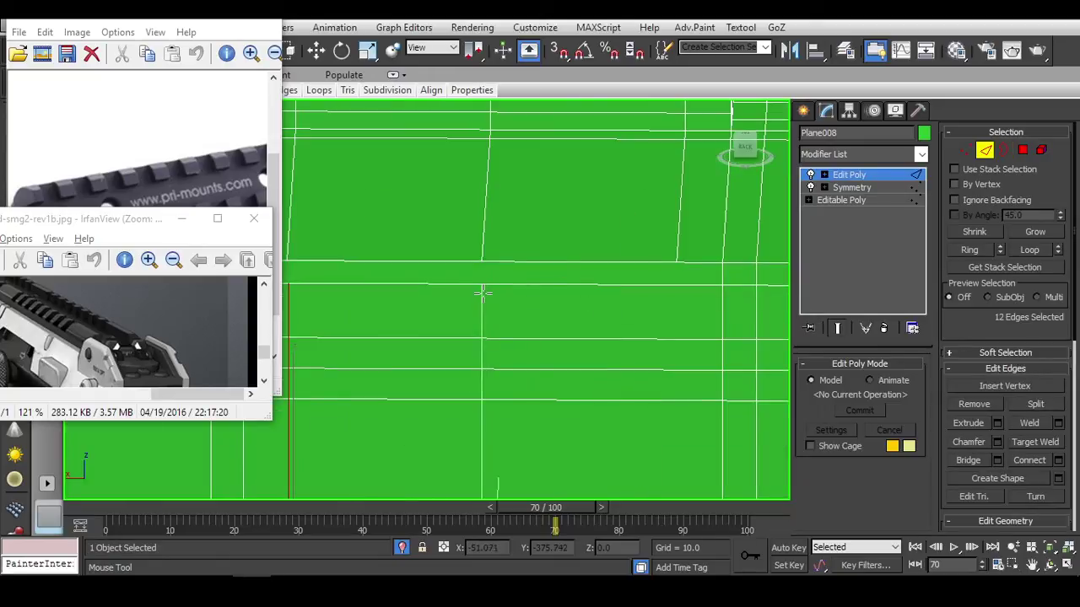
pyautogui.press('1')
pyautogui.press('w')
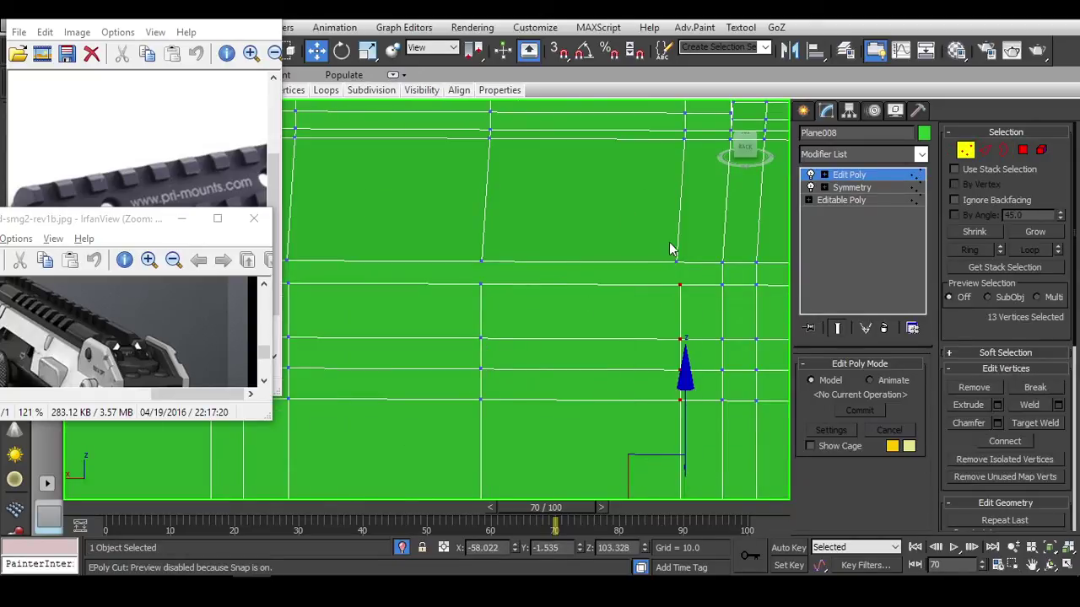
pyautogui.moveTo(502, 318); pyautogui.dragTo(569, 326, button='middle')
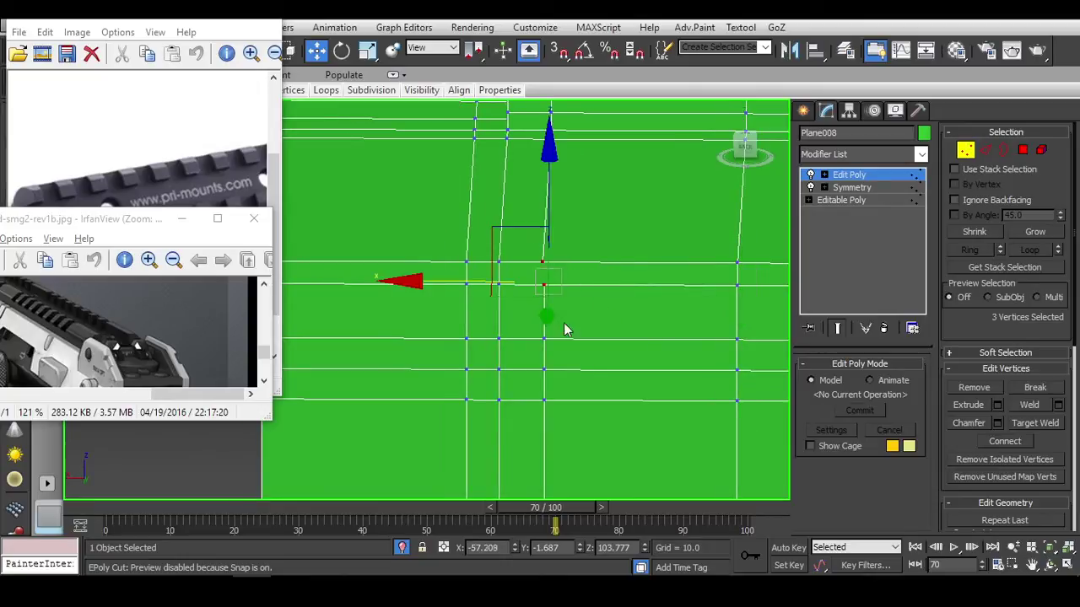
pyautogui.scroll(-2, 569, 398)
pyautogui.scroll(-5, 770, 434)
pyautogui.press('super')
pyautogui.scroll(8, 749, 425)
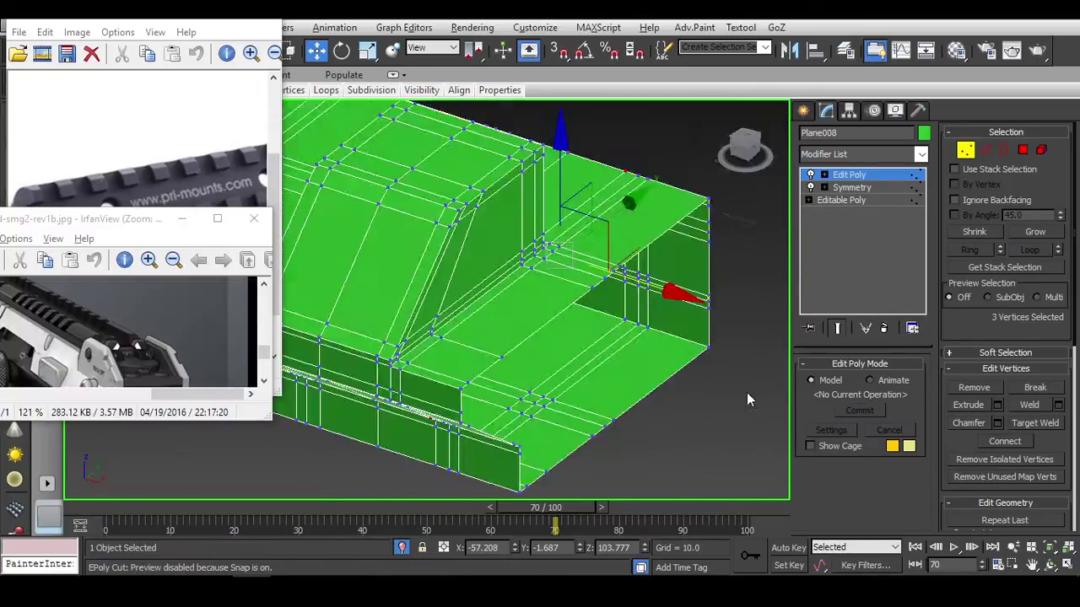
pyautogui.moveTo(603, 341); pyautogui.dragTo(669, 319, button='middle')
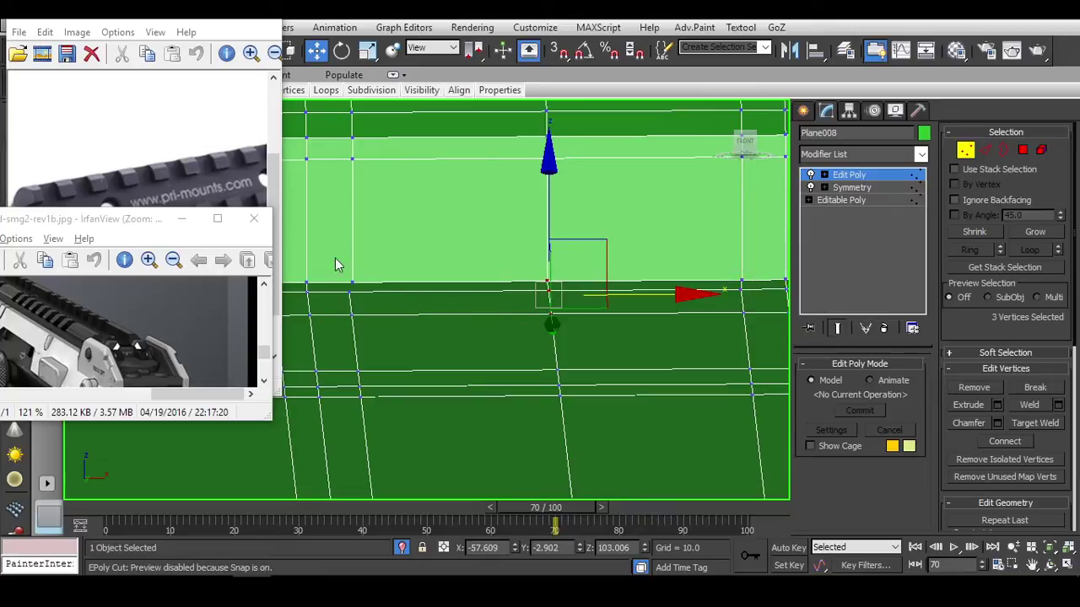
pyautogui.scroll(-5, 572, 381)
pyautogui.moveTo(571, 381)
pyautogui.keyDown('alt'); pyautogui.mouseDown(button='middle')
pyautogui.moveTo(636, 390)
pyautogui.moveTo(582, 381)
pyautogui.moveTo(557, 346)
pyautogui.moveTo(580, 369)
pyautogui.moveTo(566, 363)
pyautogui.mouseUp(button='middle'); pyautogui.keyUp('alt')
pyautogui.scroll(6, 630, 412)
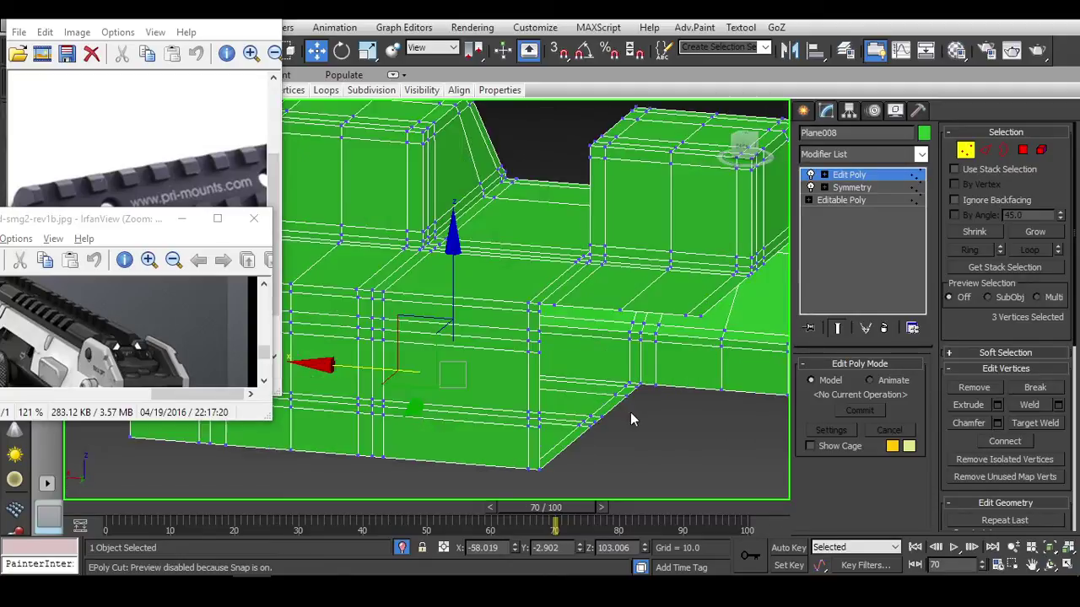
pyautogui.press('2')
pyautogui.scroll(-5, 651, 377)
pyautogui.keyDown('alt'); pyautogui.moveTo(650, 377); pyautogui.dragTo(574, 211, button='middle'); pyautogui.keyUp('alt')
pyautogui.keyDown('alt'); pyautogui.moveTo(726, 292); pyautogui.dragTo(674, 315, button='middle'); pyautogui.keyUp('alt')
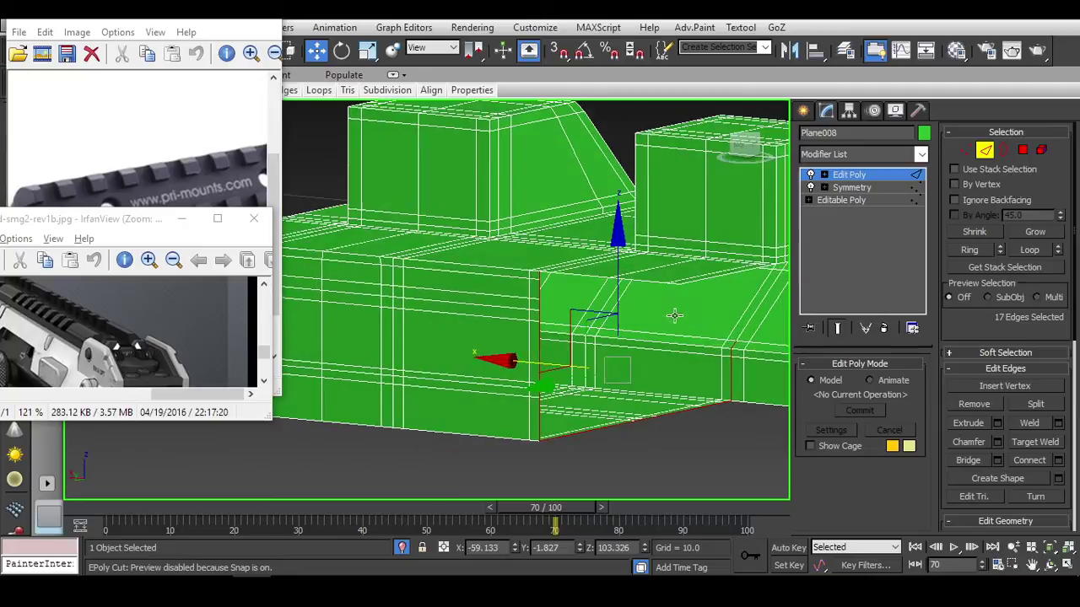
pyautogui.scroll(3, 675, 376)
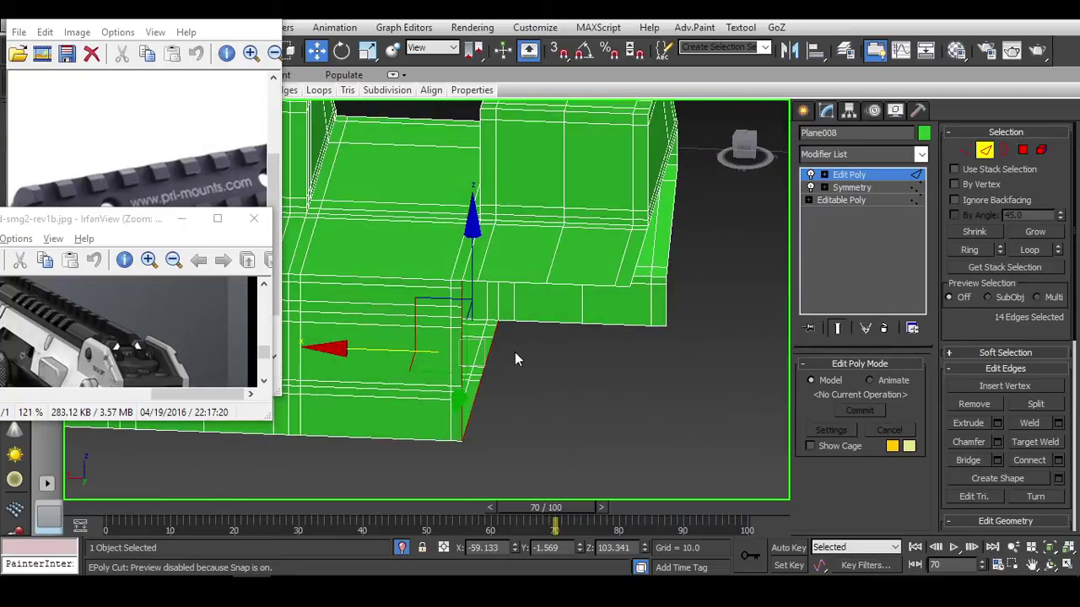
pyautogui.scroll(3, 523, 363)
# Slide the selected edge loop along X.
pyautogui.moveTo(435, 370); pyautogui.dragTo(461, 374)
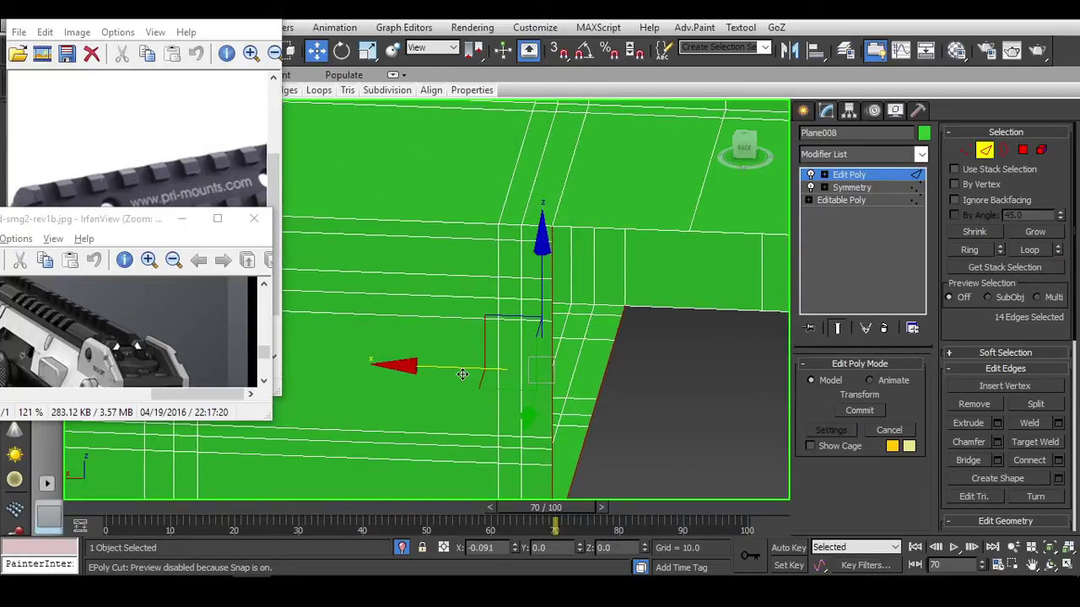
pyautogui.moveTo(462, 374); pyautogui.dragTo(428, 346, button='middle')
pyautogui.moveTo(428, 346); pyautogui.dragTo(618, 352)
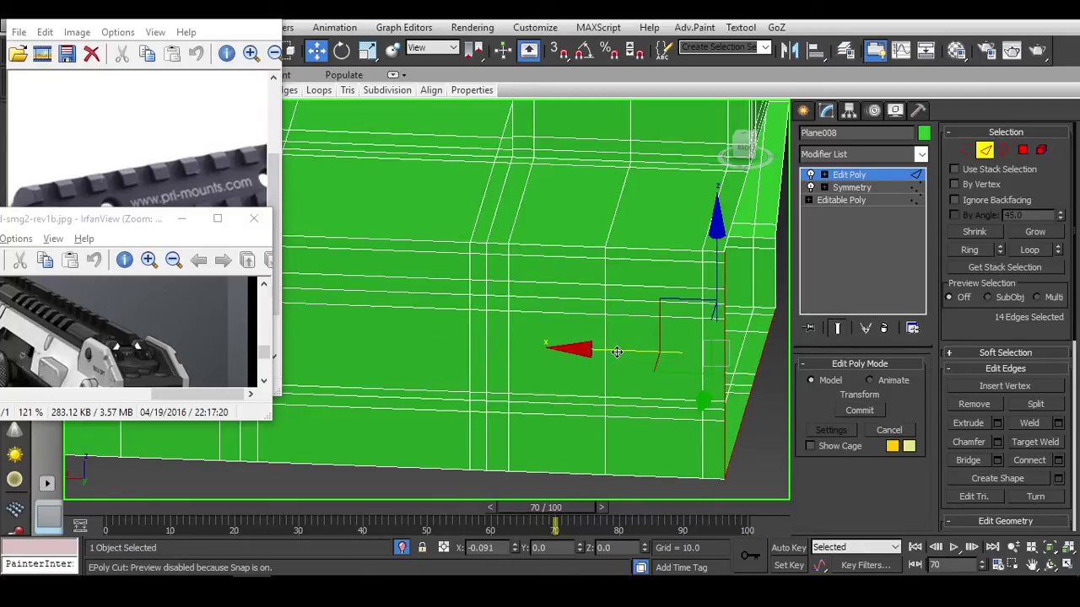
pyautogui.keyDown('alt'); pyautogui.moveTo(616, 351); pyautogui.dragTo(705, 299, button='middle'); pyautogui.keyUp('alt')
# Select the seven vertices along the seam in a see-through front view.
pyautogui.press('1')
pyautogui.hotkey('alt', 'x')
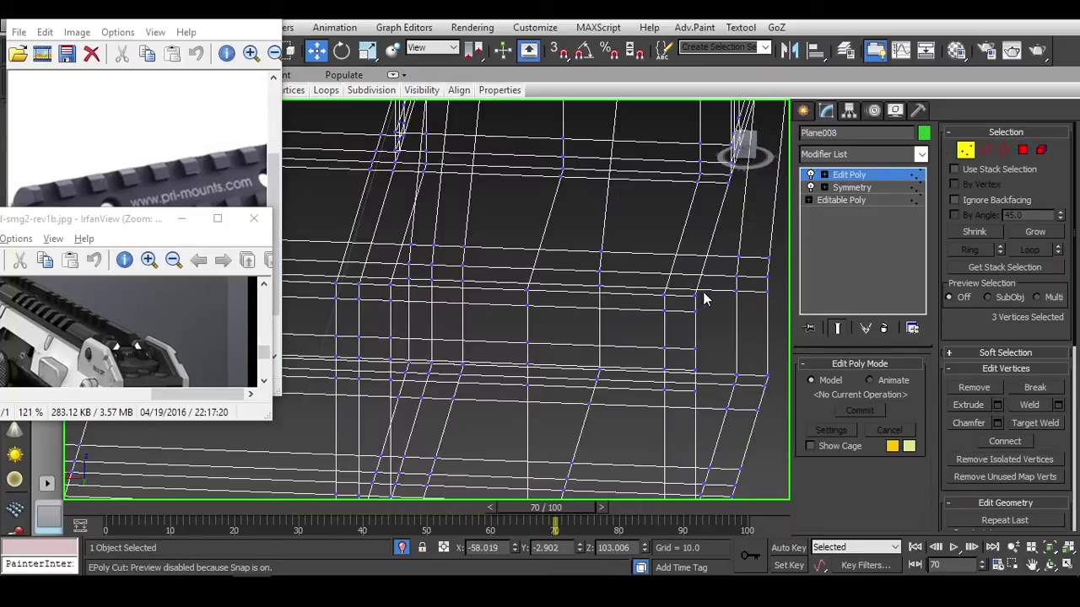
pyautogui.moveTo(617, 314); pyautogui.dragTo(617, 313)
pyautogui.press('f')
pyautogui.hotkey('alt', 'x')
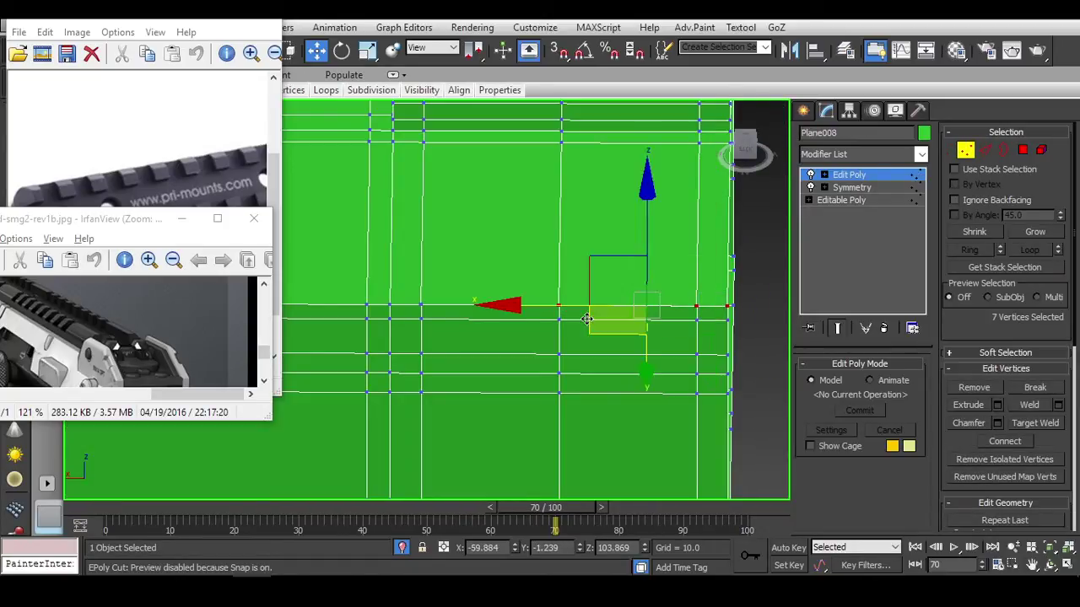
pyautogui.moveTo(565, 291); pyautogui.dragTo(493, 291, button='middle')
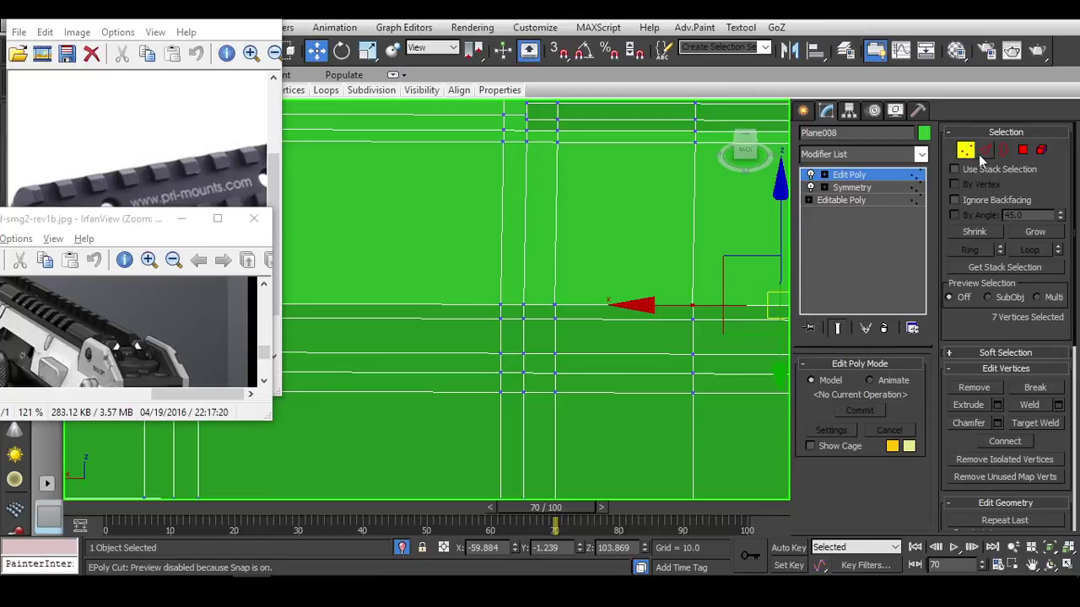
# Add a TurboSmooth modifier on top of the stack, then return to Edit Poly.
pyautogui.click(966, 150)
pyautogui.click(875, 153)
pyautogui.write('turbo')
pyautogui.press('Return')
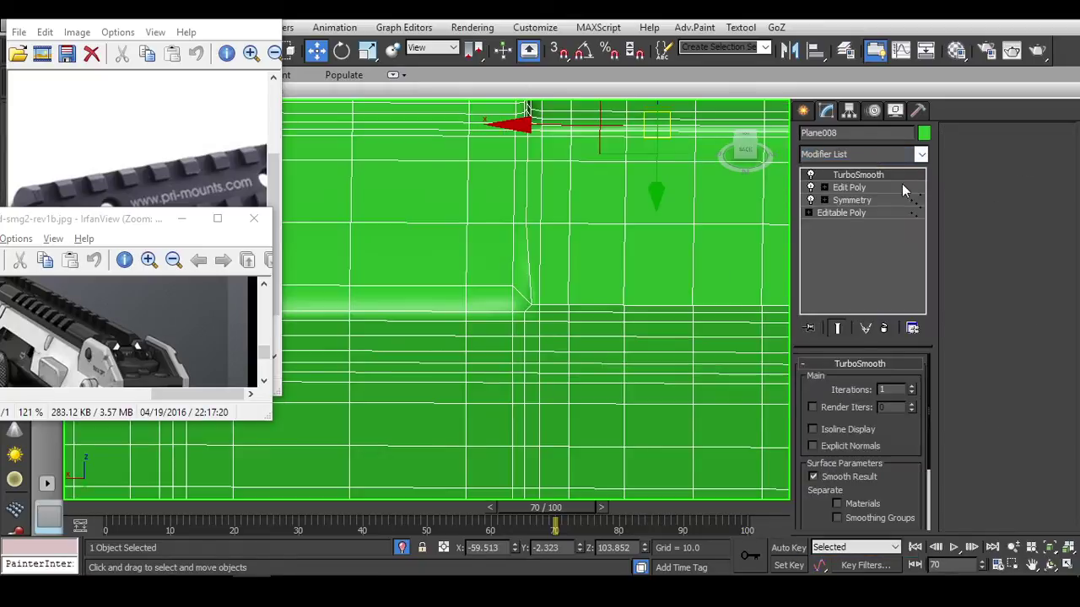
pyautogui.click(882, 216)
pyautogui.press('Return')
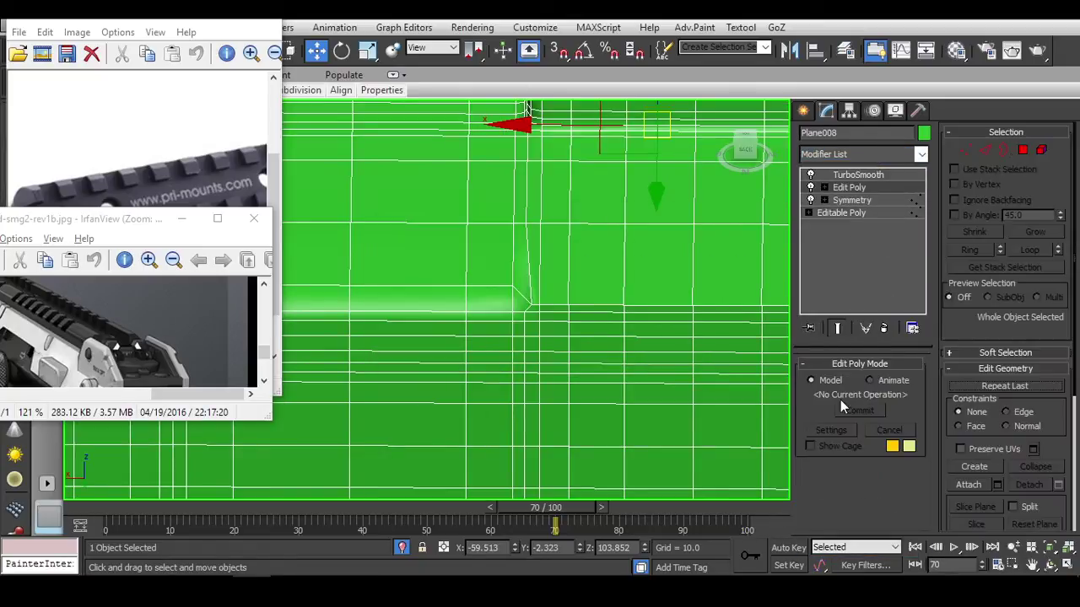
# With Show End Result on, adjust a seam vertex while viewing the smoothed rail.
pyautogui.click(966, 150)
pyautogui.scroll(6, 557, 310)
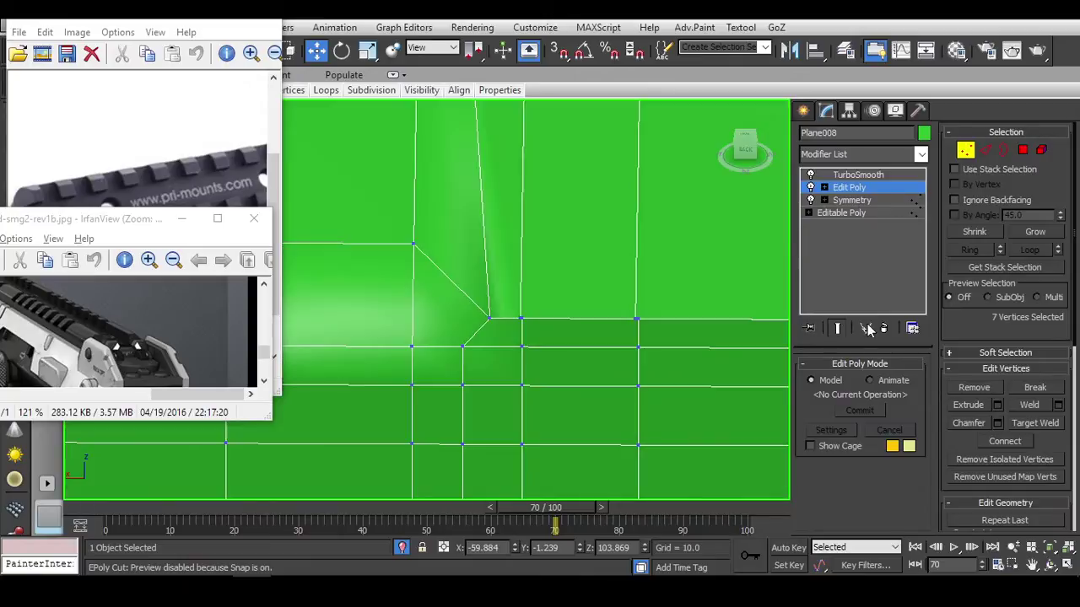
pyautogui.scroll(-5, 582, 332)
pyautogui.keyDown('alt'); pyautogui.moveTo(468, 313); pyautogui.dragTo(576, 318, button='middle'); pyautogui.keyUp('alt')
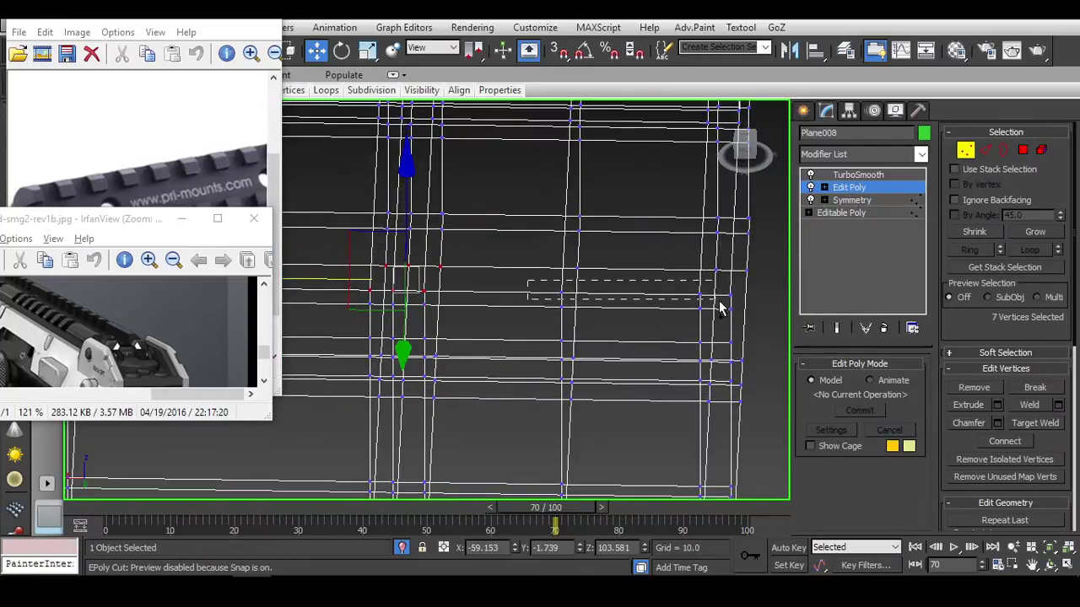
pyautogui.scroll(-2, 529, 321)
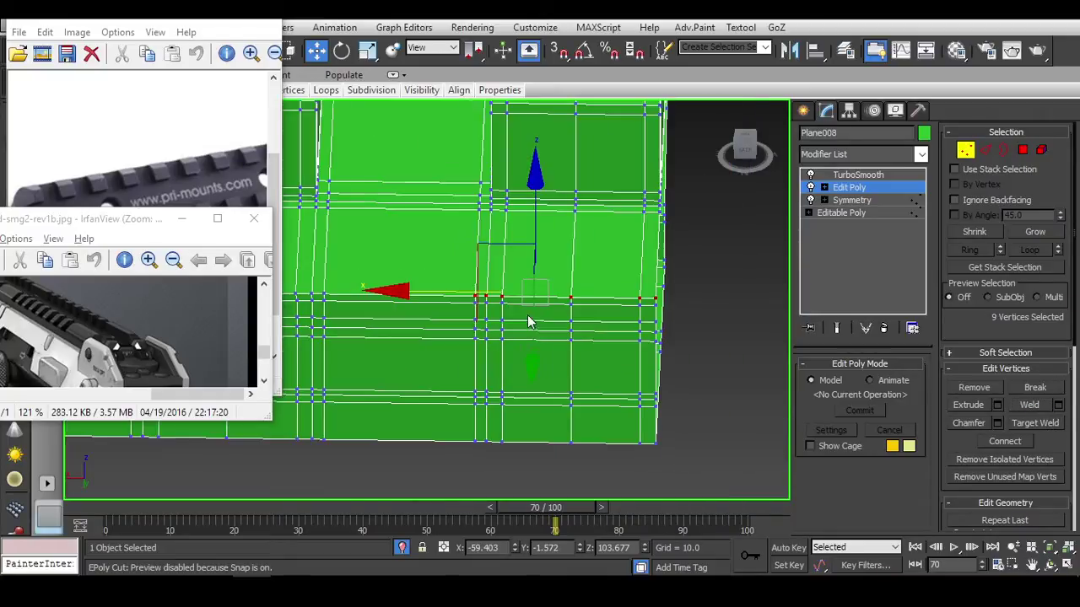
pyautogui.click(837, 328)
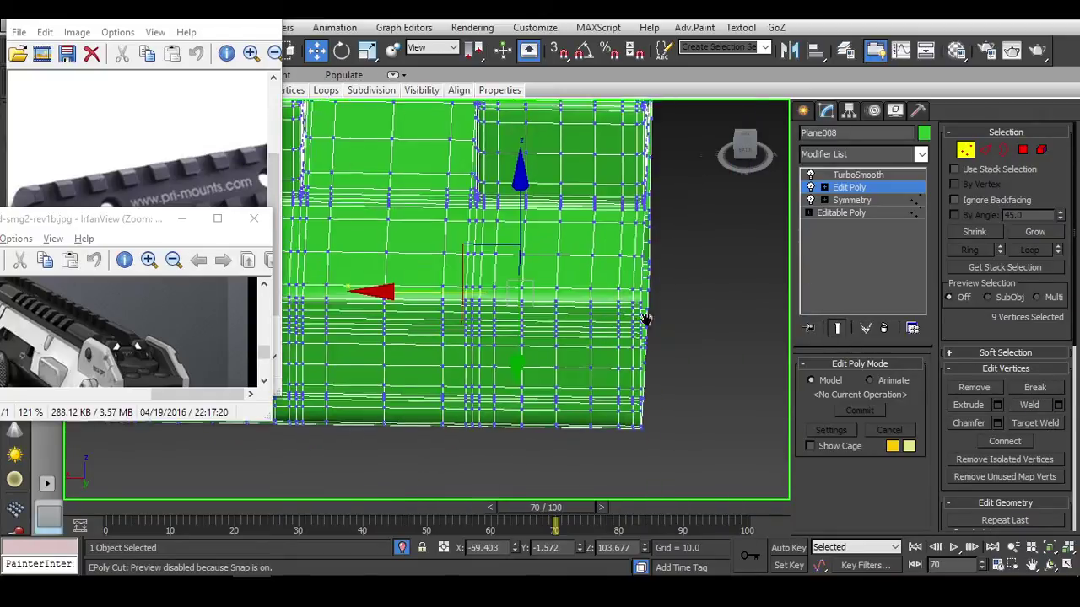
pyautogui.scroll(-3, 646, 313)
pyautogui.keyDown('alt'); pyautogui.moveTo(646, 313); pyautogui.dragTo(706, 362, button='middle'); pyautogui.keyUp('alt')
pyautogui.scroll(6, 531, 339)
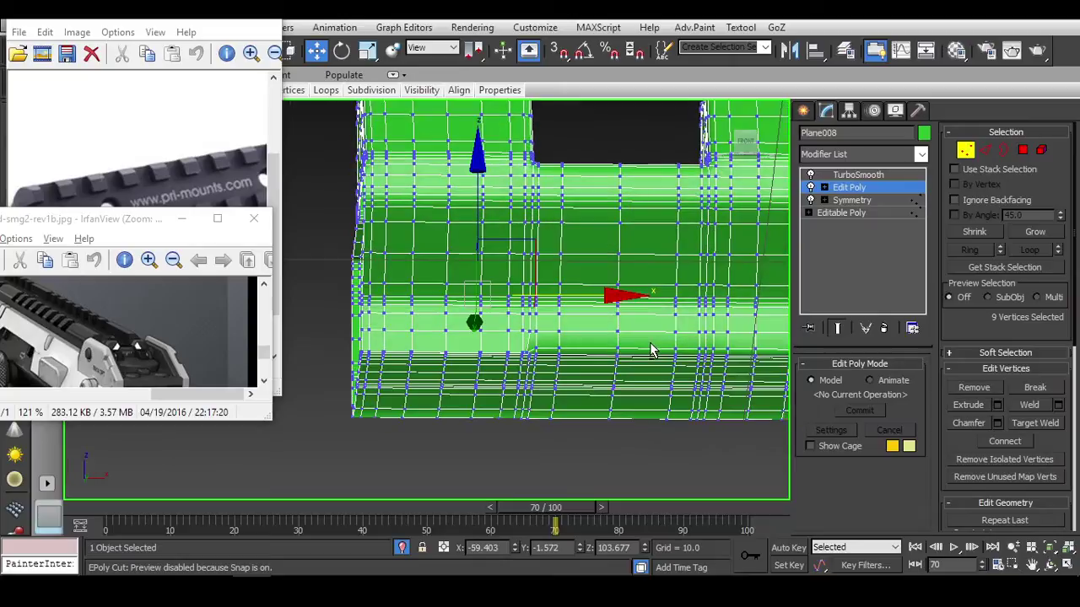
pyautogui.keyDown('alt'); pyautogui.moveTo(540, 333); pyautogui.dragTo(530, 339, button='middle'); pyautogui.keyUp('alt')
pyautogui.scroll(6, 529, 339)
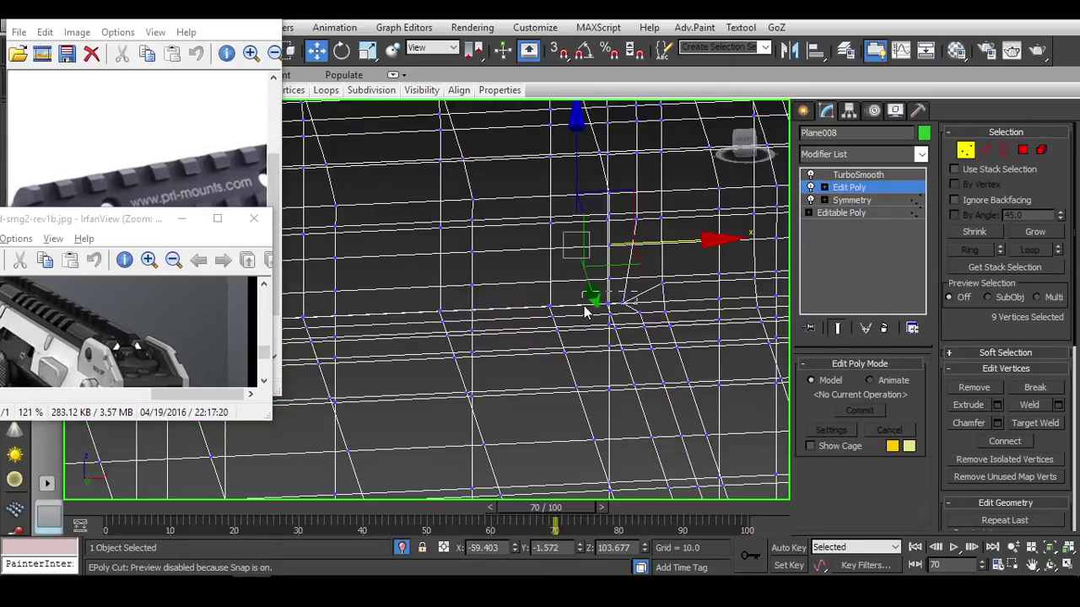
pyautogui.moveTo(587, 312)
pyautogui.keyDown('alt'); pyautogui.mouseDown(button='middle')
pyautogui.moveTo(650, 289)
pyautogui.moveTo(638, 318)
pyautogui.moveTo(631, 296)
pyautogui.moveTo(598, 290)
pyautogui.moveTo(593, 312)
pyautogui.mouseUp(button='middle'); pyautogui.keyUp('alt')
pyautogui.click(643, 303)
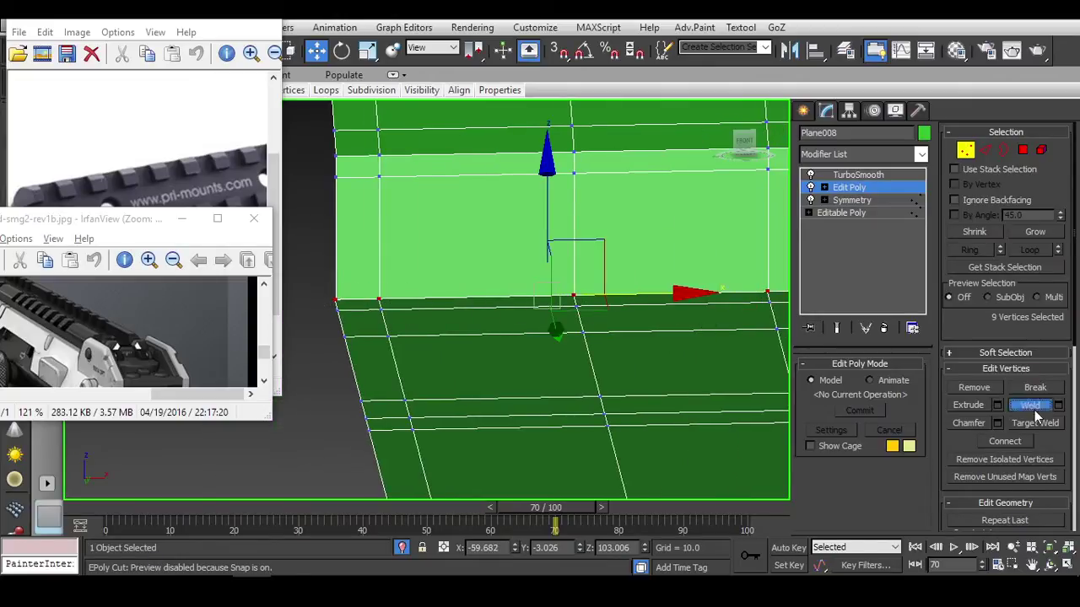
pyautogui.click(837, 327)
pyautogui.scroll(-5, 582, 422)
pyautogui.keyDown('alt'); pyautogui.moveTo(582, 422); pyautogui.dragTo(617, 404, button='middle'); pyautogui.keyUp('alt')
pyautogui.scroll(6, 663, 308)
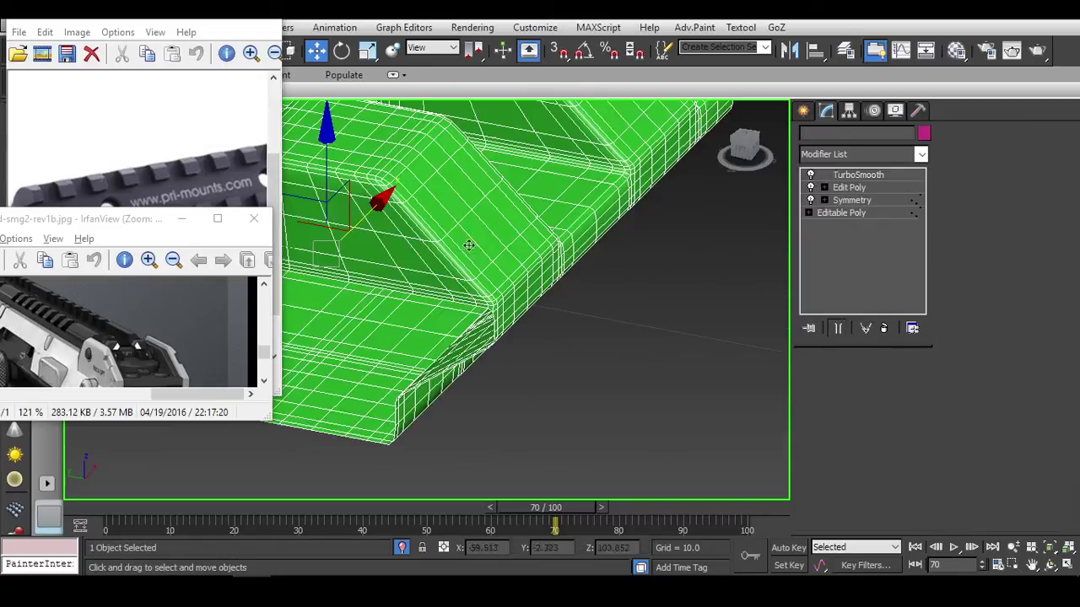
# Hide the wireframe overlay and select the rail model Plane008.
pyautogui.moveTo(663, 309)
pyautogui.mouseDown(button='middle')
pyautogui.moveTo(671, 356)
pyautogui.moveTo(654, 357)
pyautogui.mouseUp(button='middle')
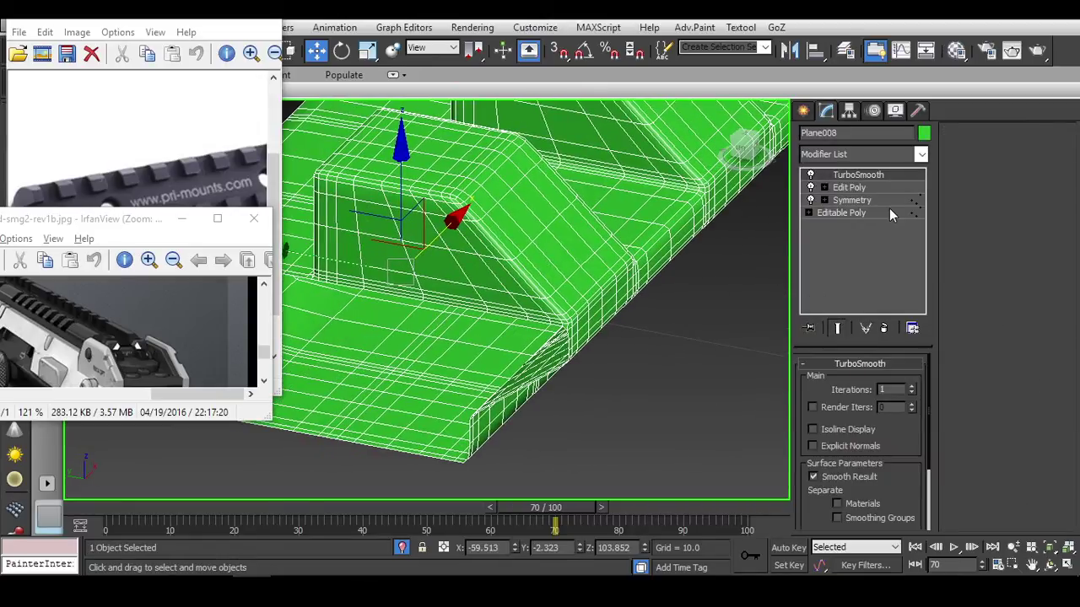
pyautogui.press('F4')
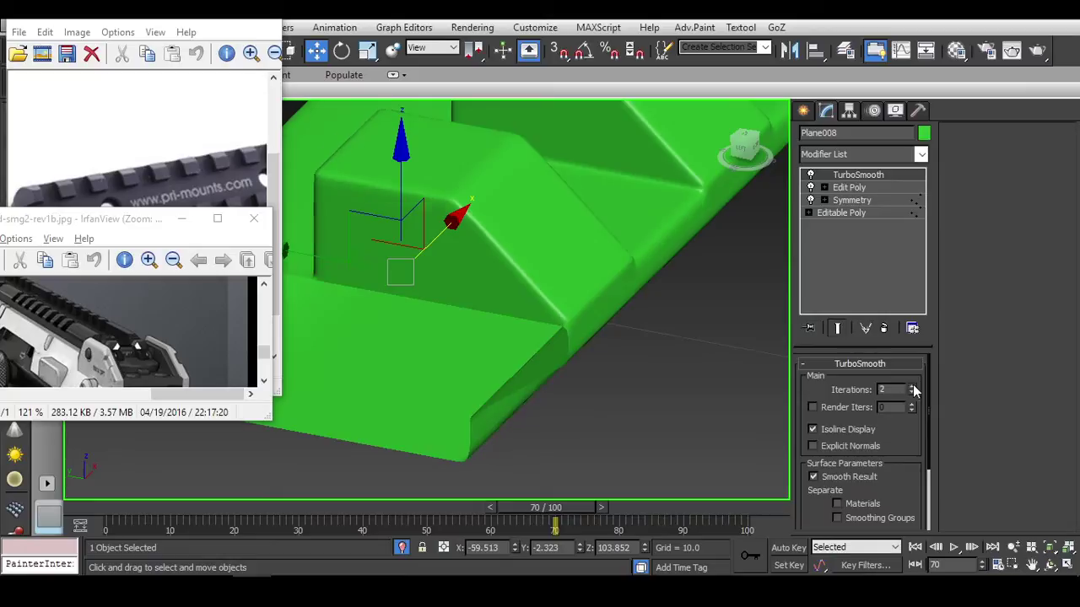
pyautogui.click(645, 354)
pyautogui.scroll(-3, 645, 354)
pyautogui.scroll(3, 596, 316)
pyautogui.click(596, 316)
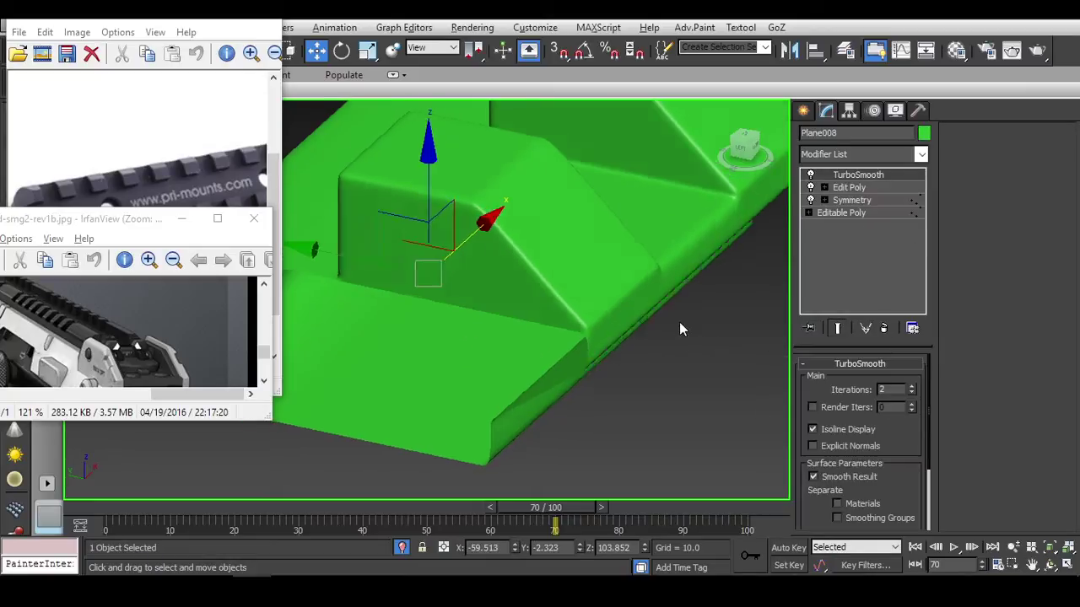
pyautogui.keyDown('alt'); pyautogui.moveTo(680, 328); pyautogui.dragTo(673, 352, button='middle'); pyautogui.keyUp('alt')
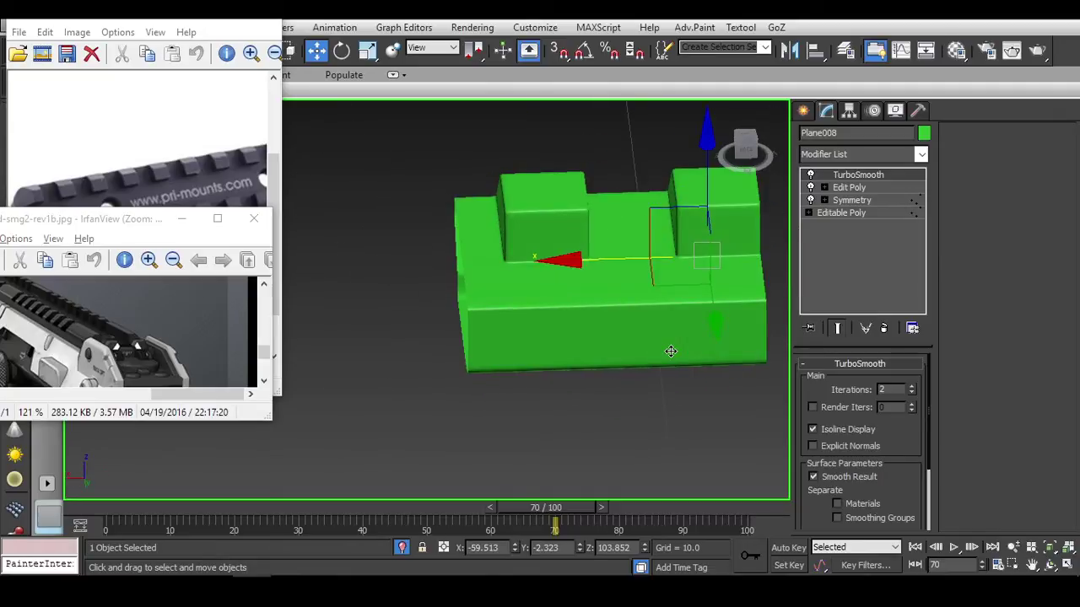
# Assign the grey default material to Plane008 in the Material Editor, then close it.
pyautogui.press('m')
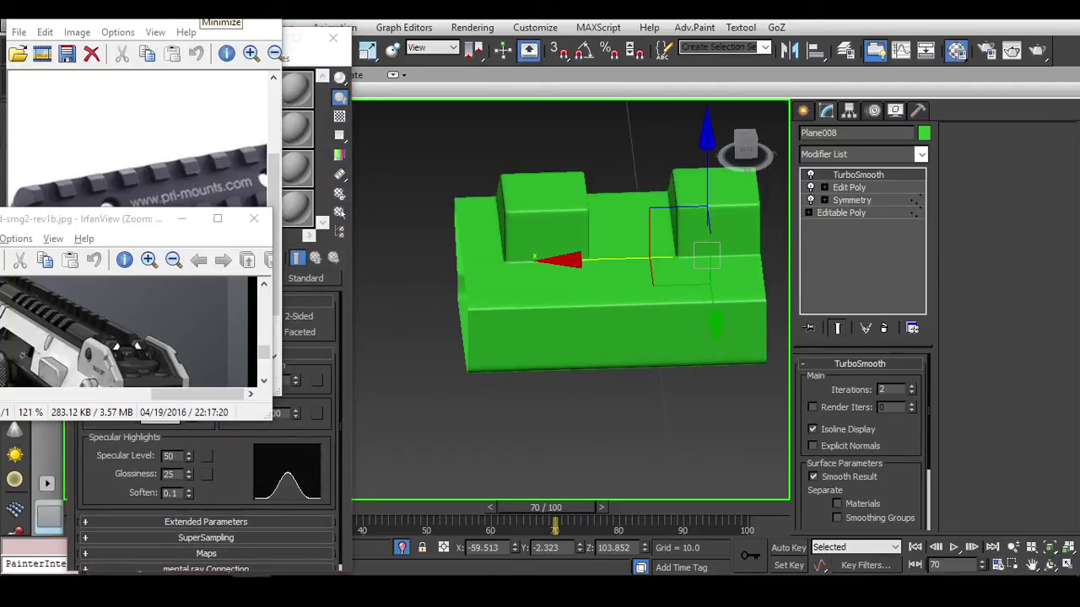
pyautogui.click(207, 7)
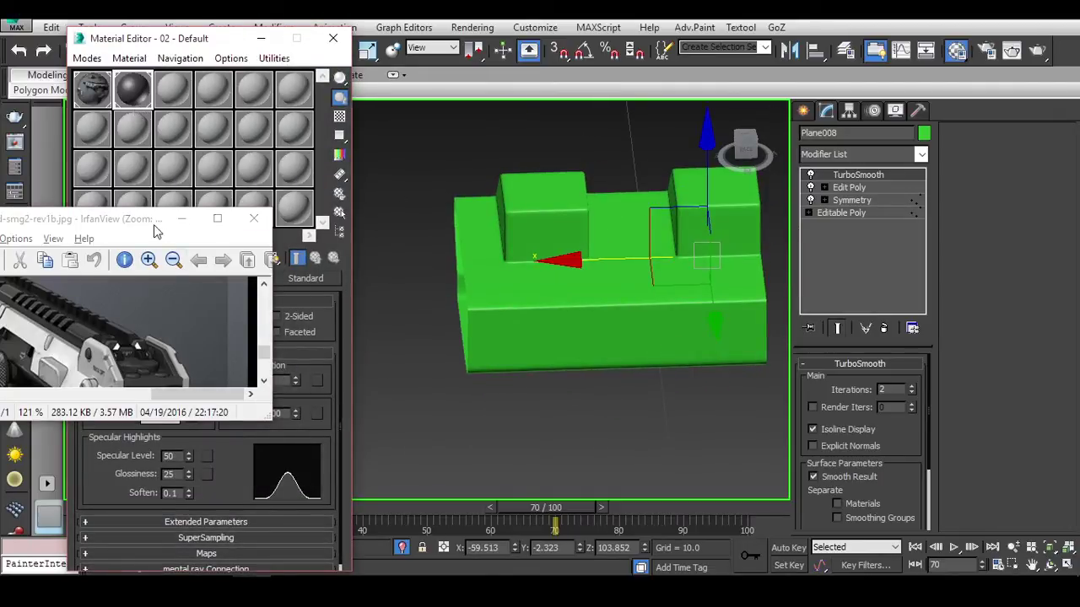
pyautogui.moveTo(156, 231); pyautogui.dragTo(167, 365)
pyautogui.click(334, 38)
pyautogui.keyDown('alt'); pyautogui.moveTo(717, 337); pyautogui.dragTo(763, 329, button='middle'); pyautogui.keyUp('alt')
# At Plane008's Edit Poly level, clear the polygon selection and switch to the Front view.
pyautogui.click(849, 187)
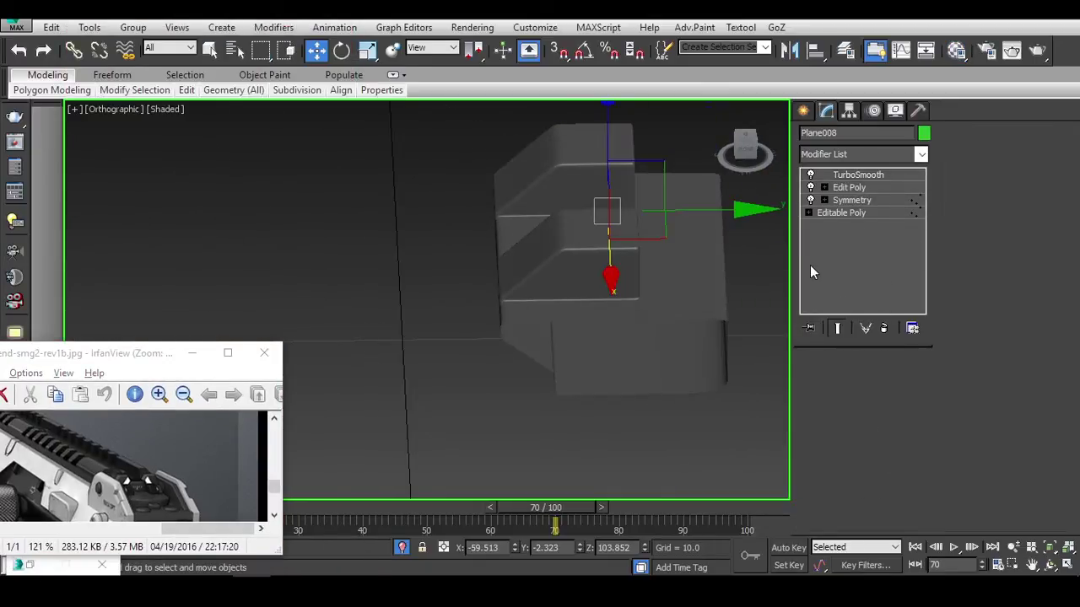
pyautogui.keyDown('alt'); pyautogui.moveTo(625, 287); pyautogui.dragTo(644, 336, button='middle'); pyautogui.keyUp('alt')
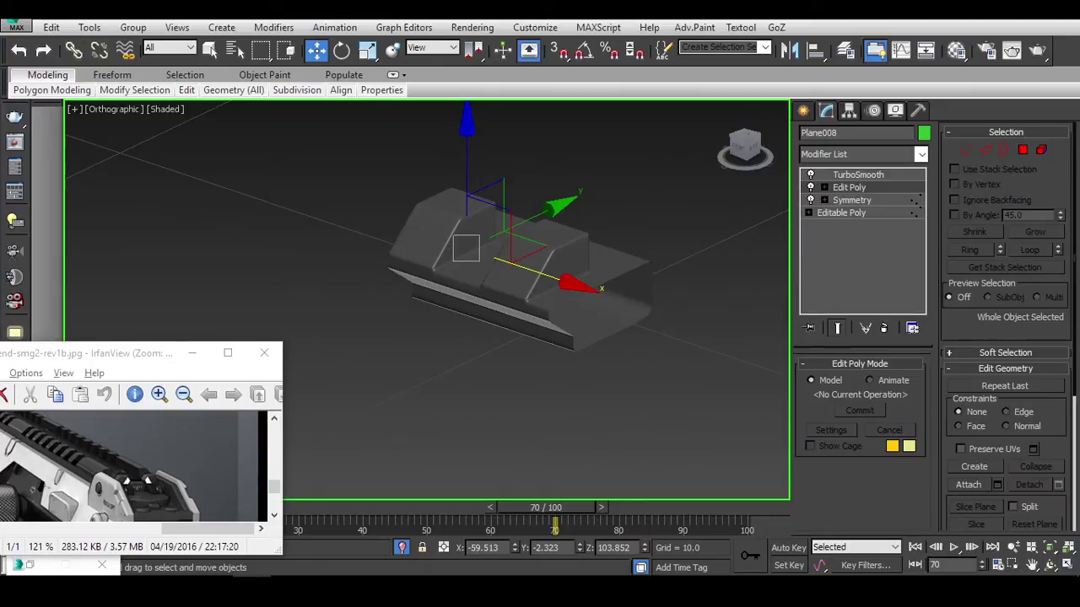
pyautogui.keyDown('alt'); pyautogui.moveTo(696, 299); pyautogui.dragTo(725, 287, button='middle'); pyautogui.keyUp('alt')
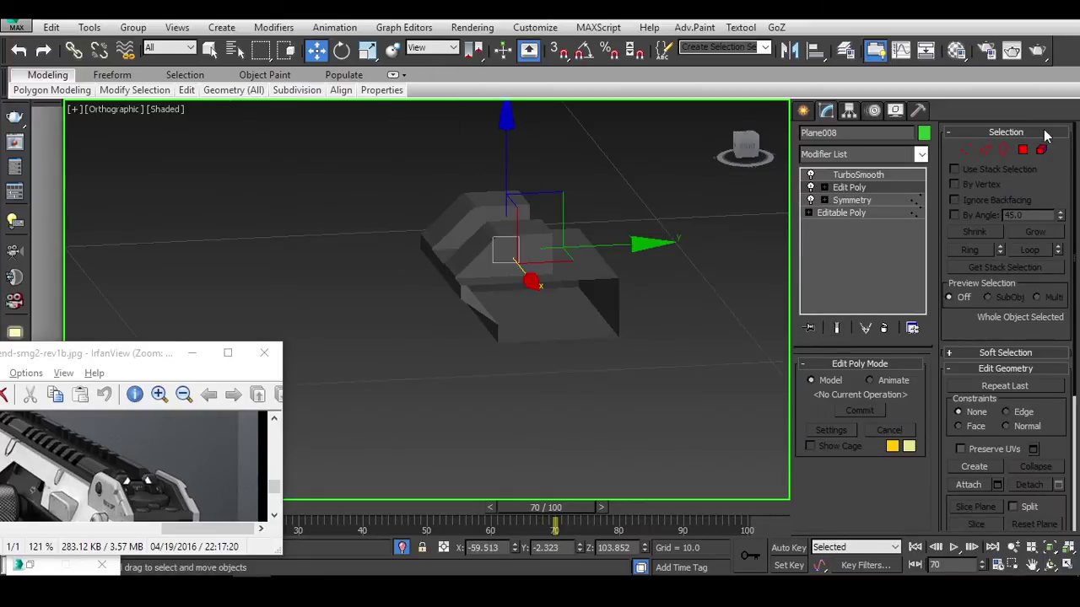
pyautogui.click(1020, 152)
pyautogui.keyDown('alt'); pyautogui.moveTo(608, 278); pyautogui.dragTo(693, 256, button='middle'); pyautogui.keyUp('alt')
pyautogui.click(675, 251)
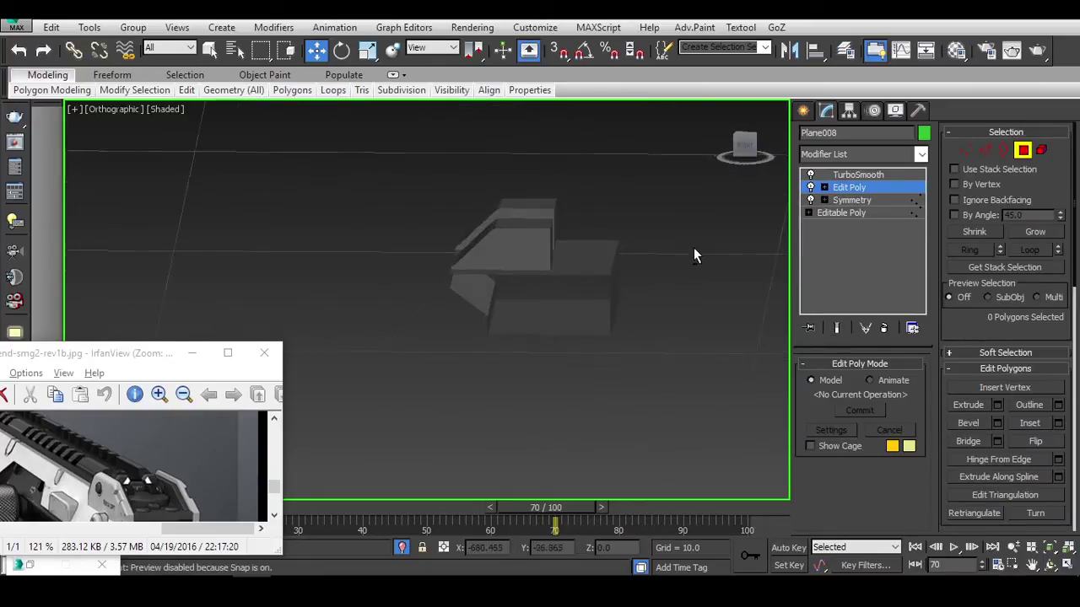
pyautogui.keyDown('alt'); pyautogui.moveTo(587, 409); pyautogui.dragTo(582, 378, button='middle'); pyautogui.keyUp('alt')
pyautogui.click(676, 363)
pyautogui.keyDown('alt'); pyautogui.moveTo(676, 363); pyautogui.dragTo(725, 337, button='middle'); pyautogui.keyUp('alt')
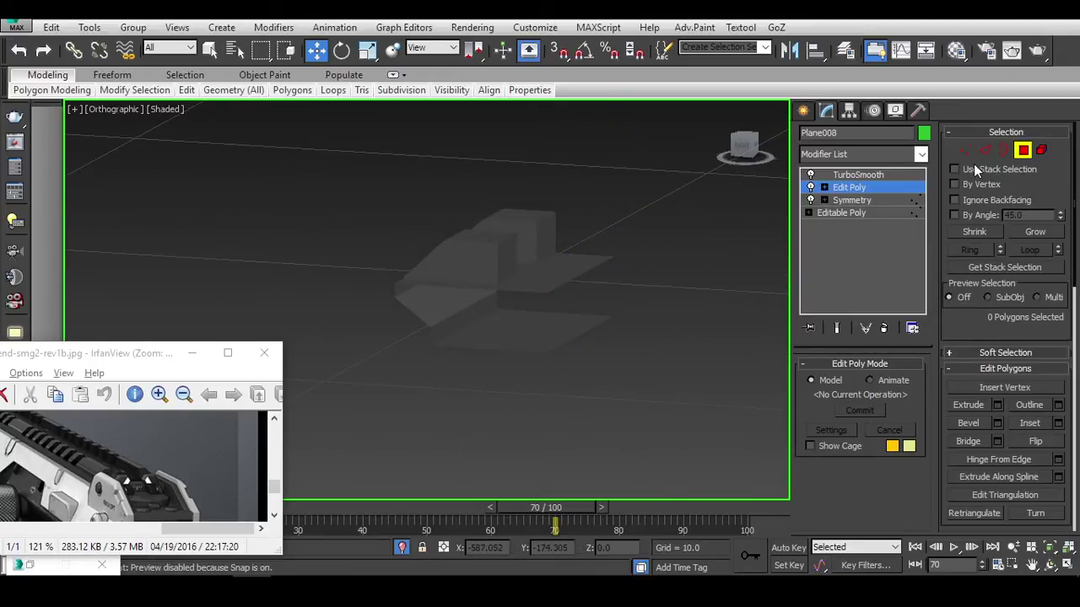
pyautogui.press('1')
pyautogui.keyDown('alt'); pyautogui.moveTo(766, 274); pyautogui.dragTo(631, 352, button='middle'); pyautogui.keyUp('alt')
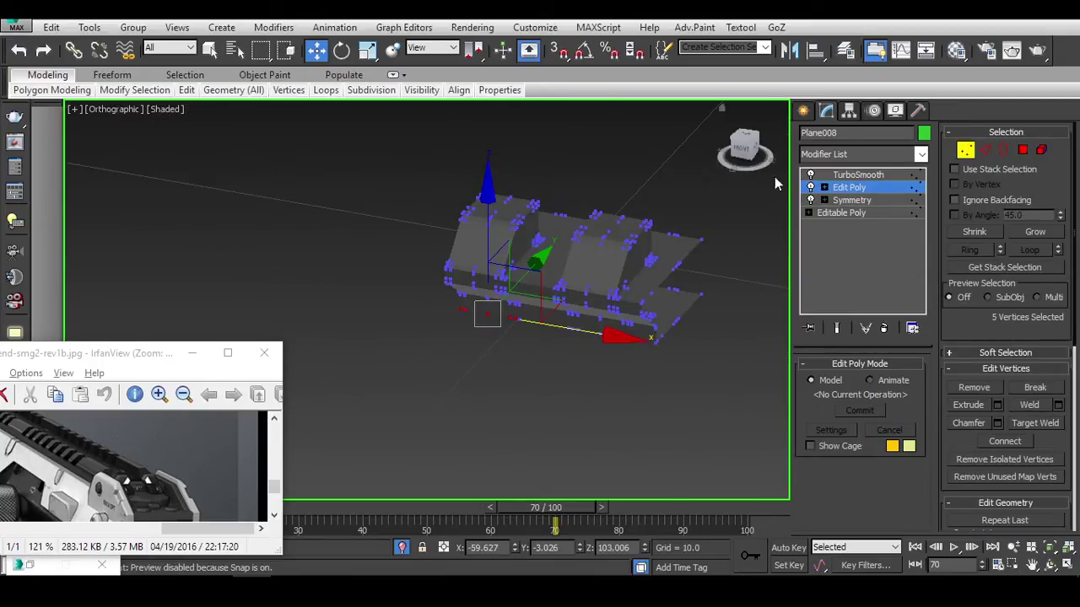
pyautogui.click(743, 148)
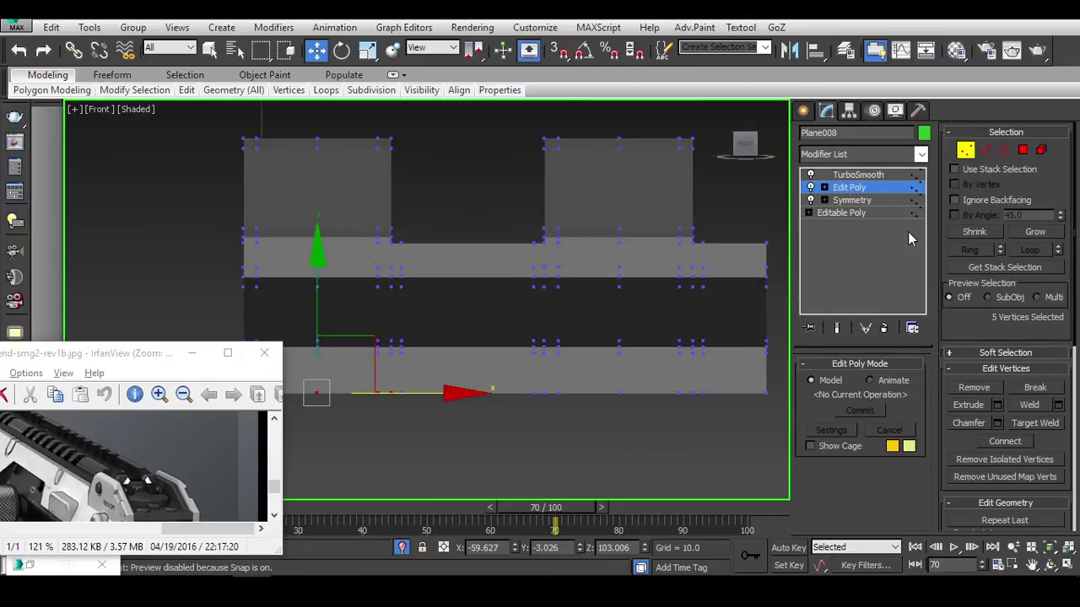
# Select the sight-block element and clone a first copy along X as part of the mesh.
pyautogui.click(1041, 151)
pyautogui.click(692, 271)
pyautogui.hotkey('alt', 'q')
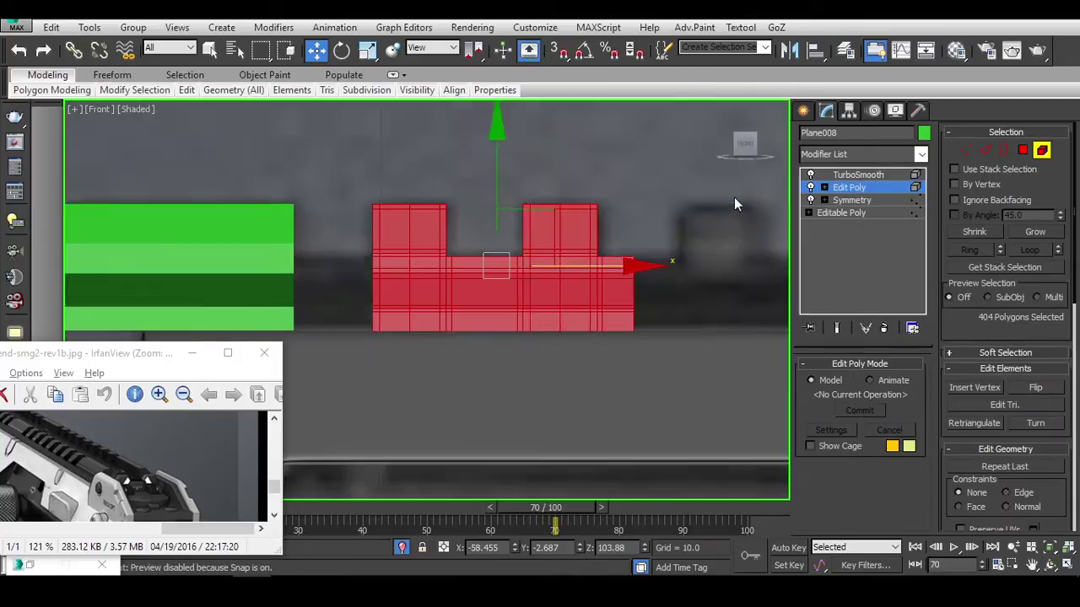
pyautogui.scroll(3, 601, 261)
pyautogui.moveTo(600, 278); pyautogui.dragTo(552, 289, button='middle')
pyautogui.moveTo(470, 253); pyautogui.dragTo(678, 276)
pyautogui.click(605, 309)
# Clone the block pair a second time further along the rail.
pyautogui.moveTo(684, 269); pyautogui.dragTo(647, 265, button='middle')
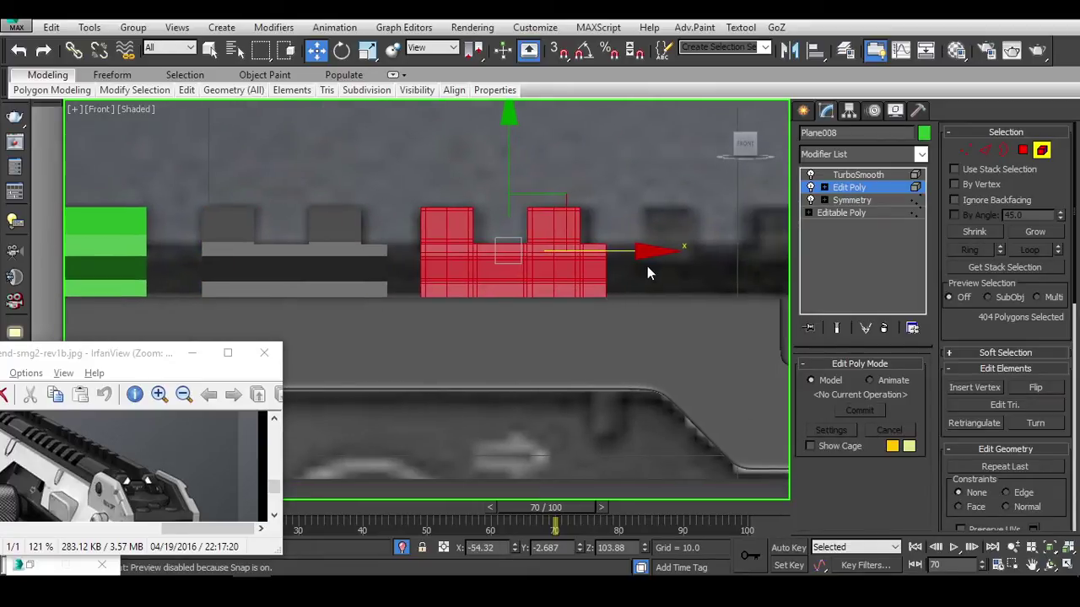
pyautogui.moveTo(639, 253); pyautogui.dragTo(645, 253)
pyautogui.scroll(-2, 606, 274)
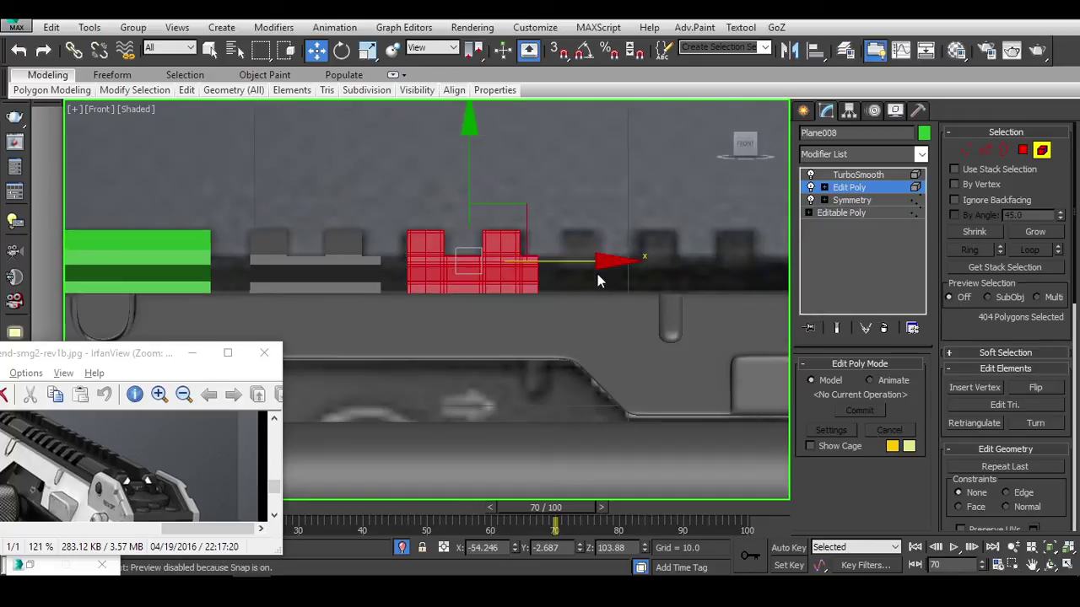
pyautogui.moveTo(595, 281); pyautogui.dragTo(507, 263, button='middle')
pyautogui.moveTo(508, 263); pyautogui.dragTo(660, 268)
pyautogui.click(602, 306)
pyautogui.moveTo(638, 299)
pyautogui.mouseDown(button='middle')
pyautogui.moveTo(520, 321)
pyautogui.moveTo(452, 316)
pyautogui.mouseUp(button='middle')
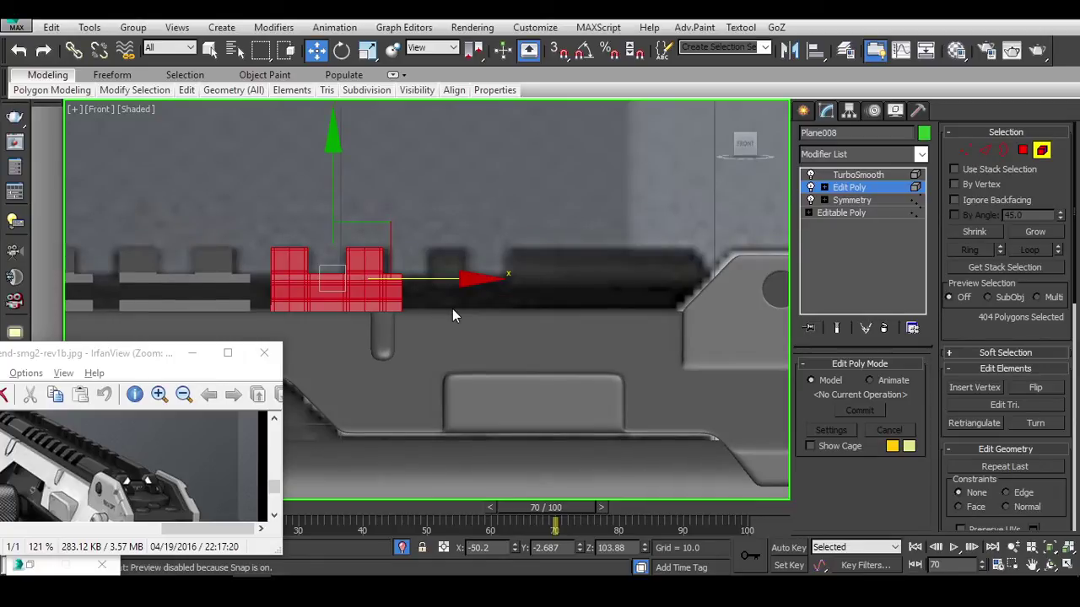
pyautogui.moveTo(452, 316); pyautogui.dragTo(856, 279, button='middle')
pyautogui.scroll(2, 506, 312)
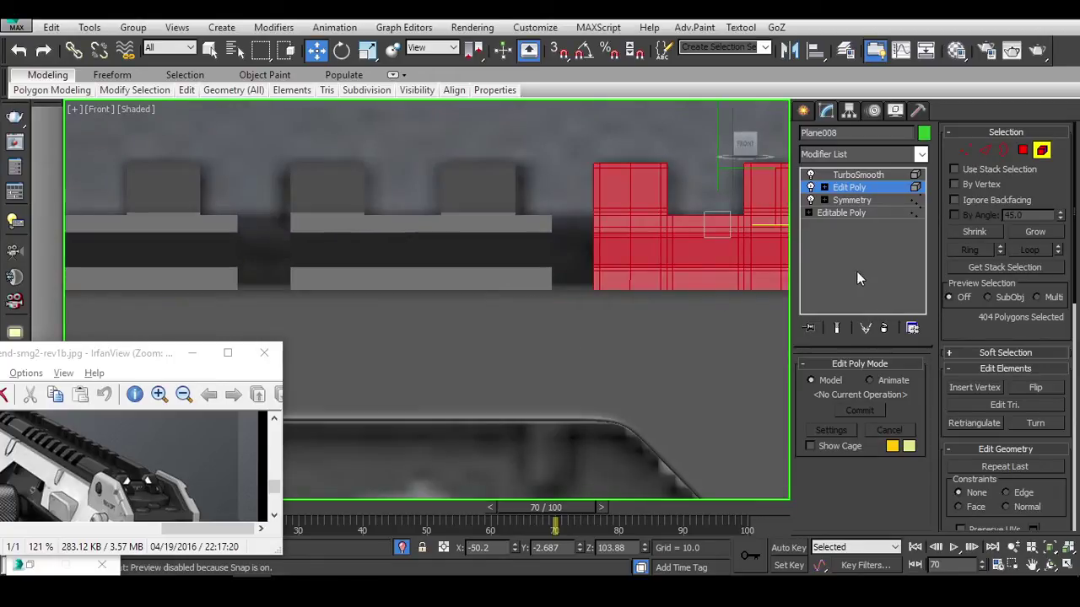
pyautogui.click(985, 153)
pyautogui.press('F3')
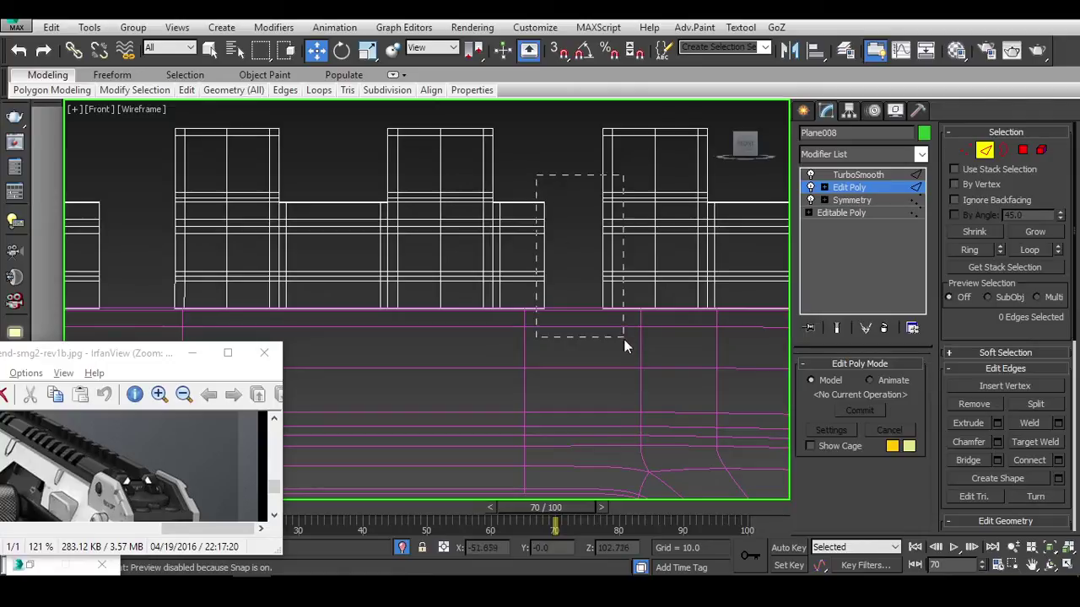
# Select the border edges at the first gap, drop the top edges, and bridge them.
pyautogui.moveTo(623, 339); pyautogui.dragTo(609, 339)
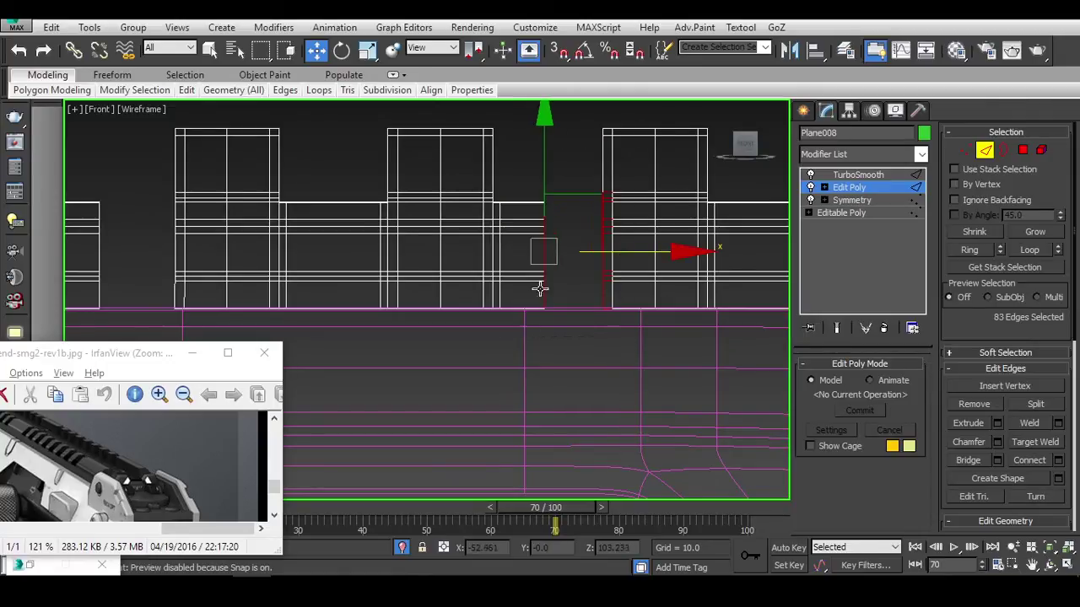
pyautogui.moveTo(540, 289)
pyautogui.keyDown('alt'); pyautogui.mouseDown(button='middle')
pyautogui.moveTo(646, 241)
pyautogui.moveTo(691, 284)
pyautogui.moveTo(691, 264)
pyautogui.mouseUp(button='middle'); pyautogui.keyUp('alt')
pyautogui.press('F3')
pyautogui.click(751, 145)
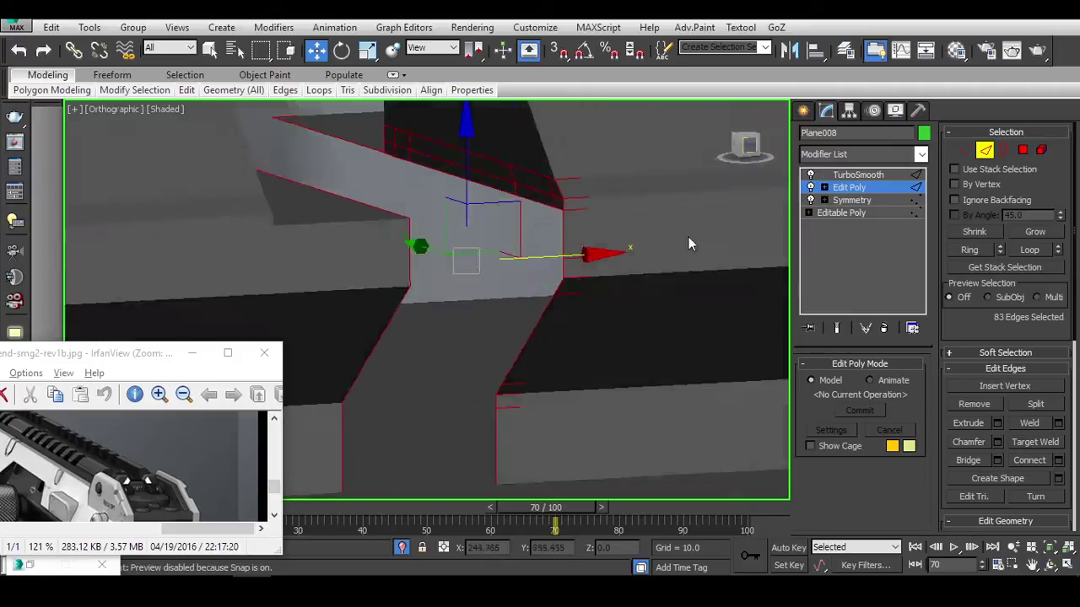
pyautogui.press('F3')
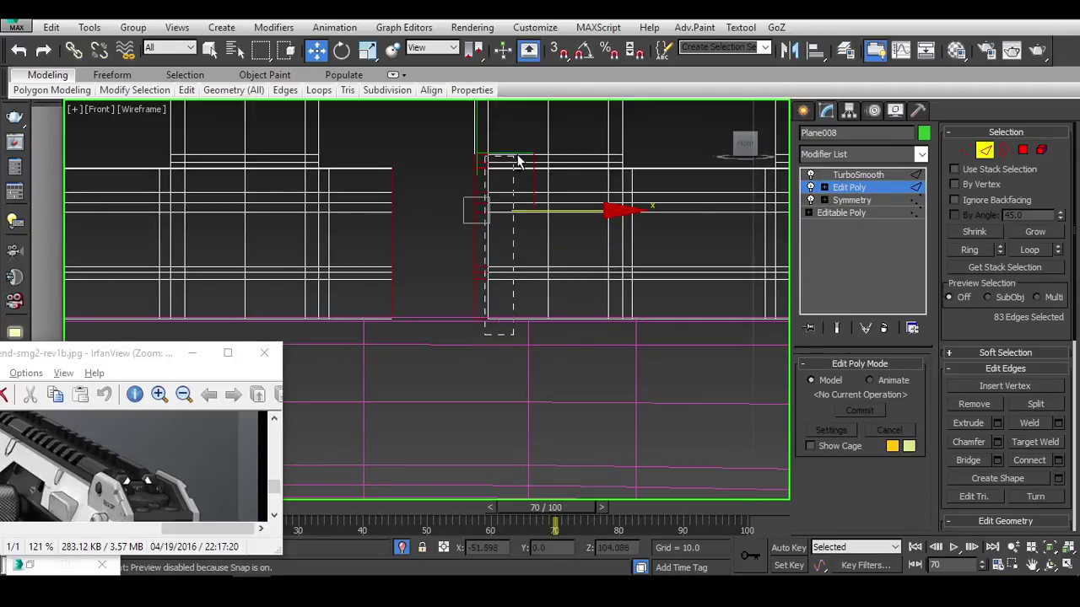
pyautogui.keyDown('alt'); pyautogui.moveTo(540, 223); pyautogui.dragTo(540, 160, button='middle'); pyautogui.keyUp('alt')
pyautogui.press('F3')
pyautogui.keyDown('alt'); pyautogui.moveTo(621, 182); pyautogui.dragTo(631, 180); pyautogui.keyUp('alt')
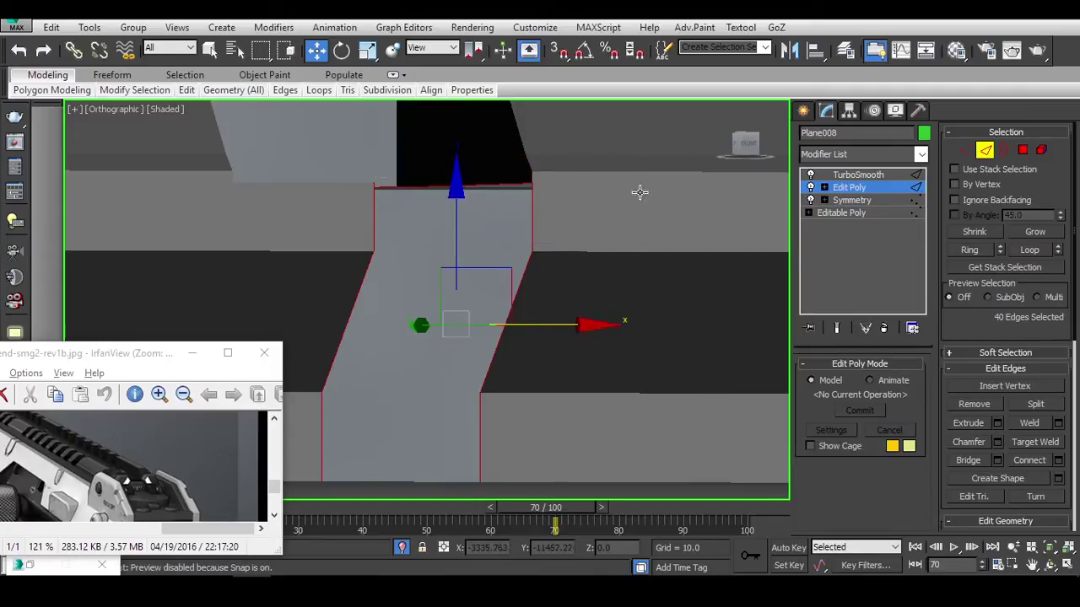
pyautogui.keyDown('alt'); pyautogui.moveTo(639, 191); pyautogui.dragTo(611, 250, button='middle'); pyautogui.keyUp('alt')
pyautogui.click(968, 460)
# Select the border edges around the next gap, trimming stray edges from the selection.
pyautogui.moveTo(571, 320)
pyautogui.keyDown('alt'); pyautogui.mouseDown(button='middle')
pyautogui.moveTo(571, 333)
pyautogui.moveTo(602, 297)
pyautogui.mouseUp(button='middle'); pyautogui.keyUp('alt')
pyautogui.press('F4')
pyautogui.scroll(5, 506, 304)
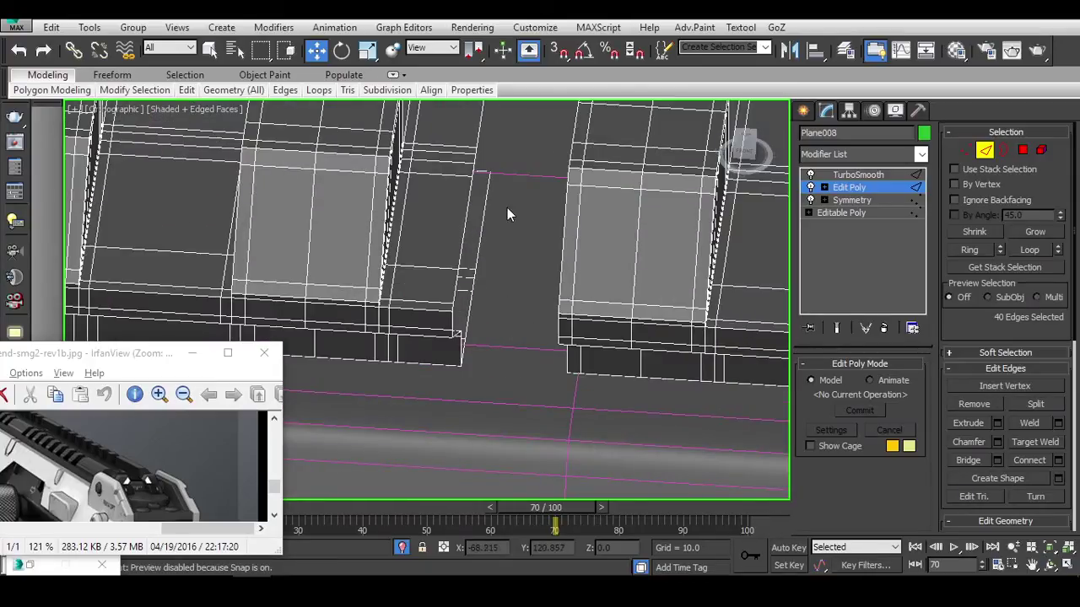
pyautogui.click(466, 185)
pyautogui.keyDown('alt'); pyautogui.moveTo(607, 258); pyautogui.dragTo(593, 323, button='middle'); pyautogui.keyUp('alt')
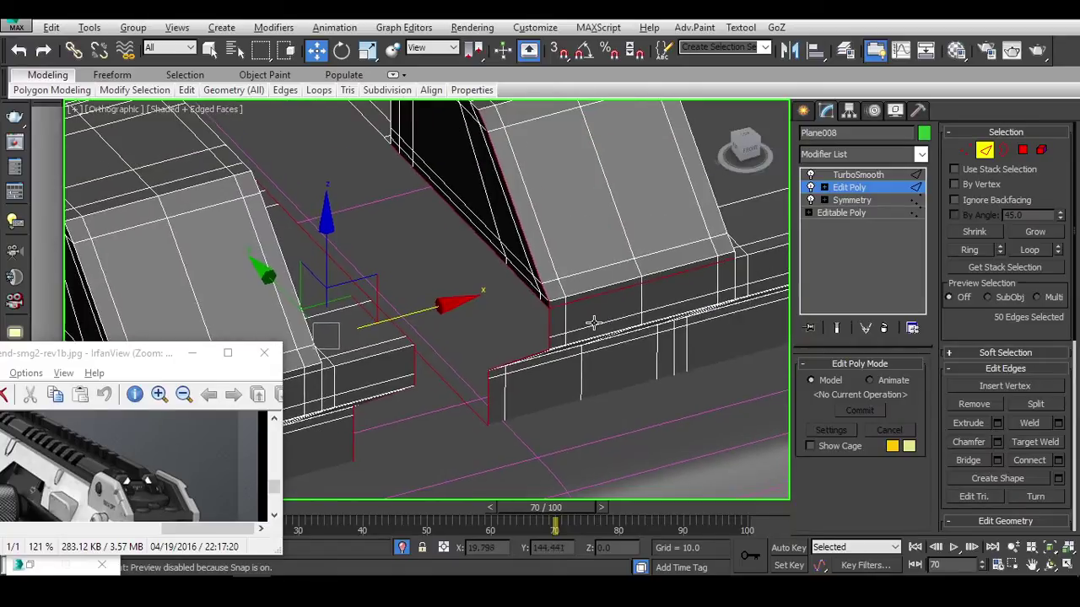
pyautogui.keyDown('alt'); pyautogui.moveTo(756, 241); pyautogui.dragTo(757, 241); pyautogui.keyUp('alt')
pyautogui.keyDown('alt'); pyautogui.moveTo(757, 241); pyautogui.dragTo(557, 237, button='middle'); pyautogui.keyUp('alt')
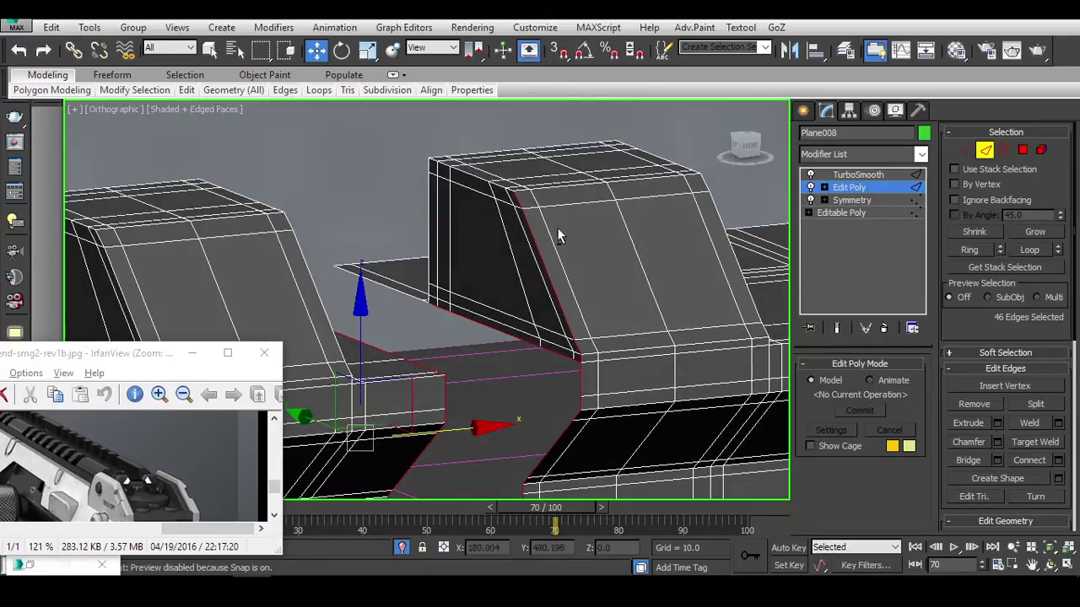
pyautogui.scroll(3, 708, 303)
pyautogui.keyDown('alt'); pyautogui.moveTo(620, 329); pyautogui.dragTo(580, 365); pyautogui.keyUp('alt')
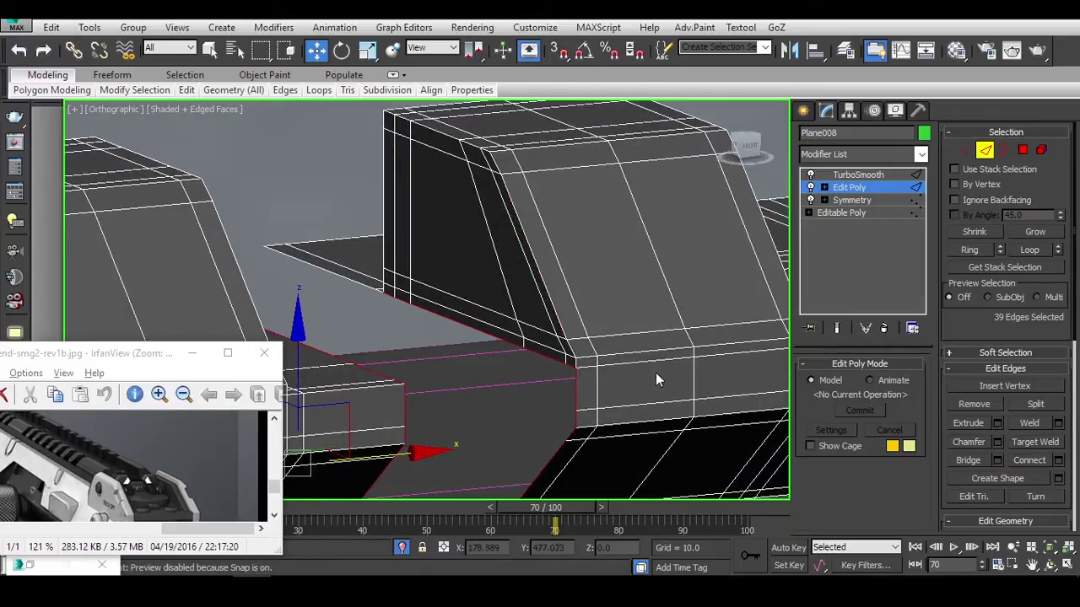
pyautogui.keyDown('alt'); pyautogui.moveTo(656, 380); pyautogui.dragTo(582, 337, button='middle'); pyautogui.keyUp('alt')
pyautogui.keyDown('alt'); pyautogui.moveTo(697, 405); pyautogui.dragTo(641, 372, button='middle'); pyautogui.keyUp('alt')
pyautogui.scroll(4, 411, 157)
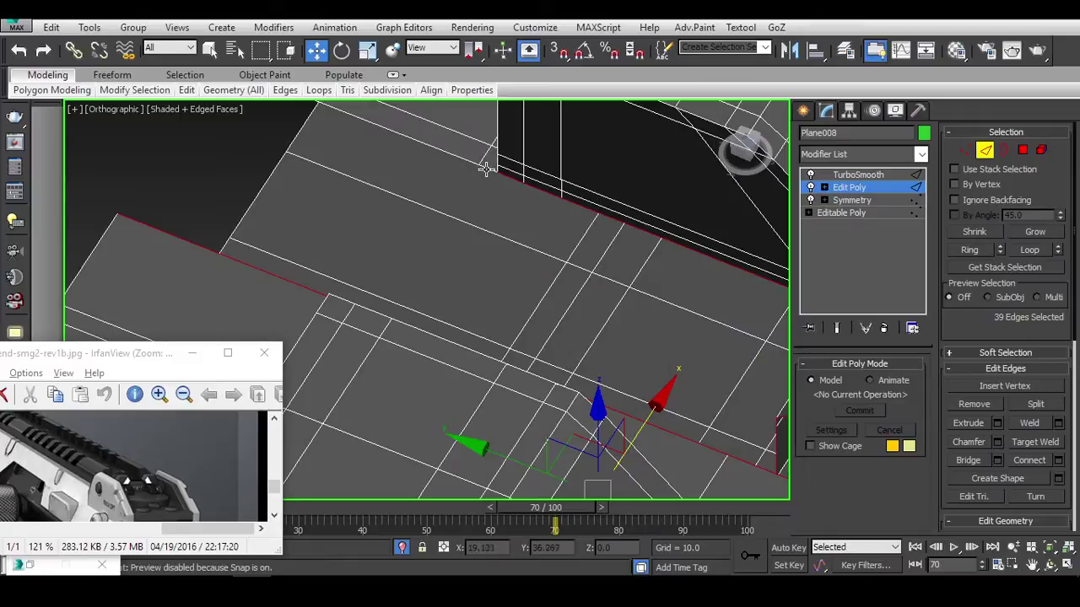
pyautogui.keyDown('alt'); pyautogui.moveTo(491, 173); pyautogui.dragTo(591, 237, button='middle'); pyautogui.keyUp('alt')
pyautogui.keyDown('alt'); pyautogui.moveTo(656, 291); pyautogui.dragTo(458, 267, button='middle'); pyautogui.keyUp('alt')
pyautogui.scroll(8, 459, 270)
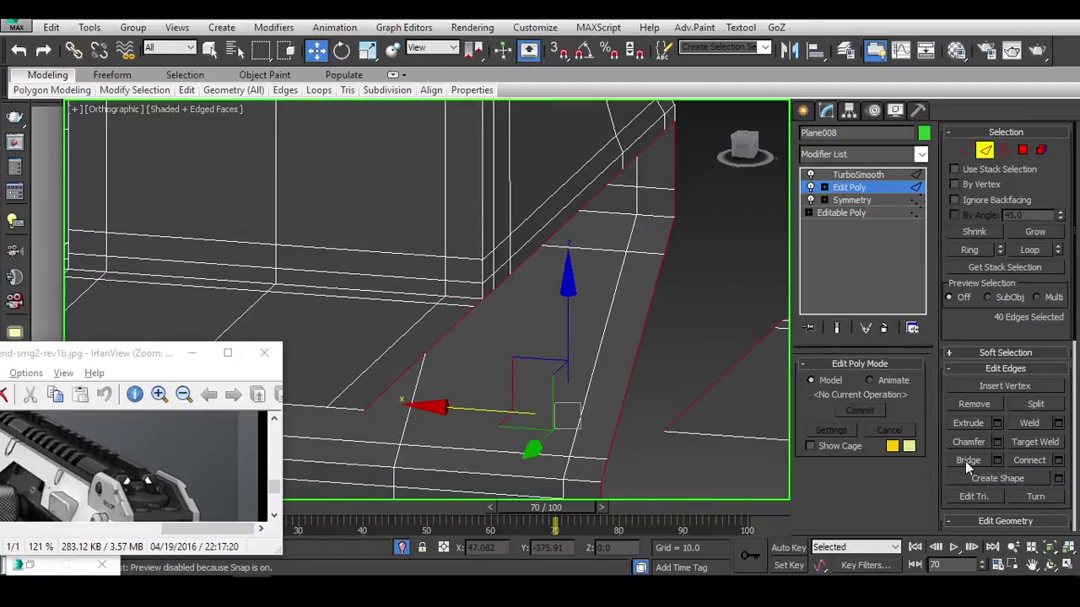
pyautogui.scroll(-10, 551, 273)
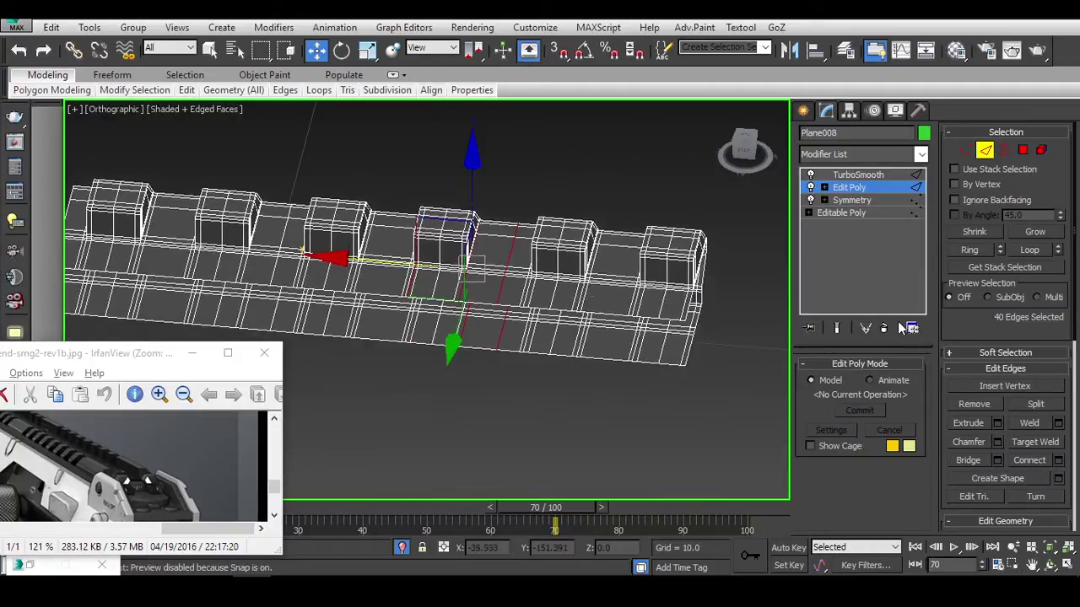
# Leave edge mode and reselect the rail to view the smoothed row of sight blocks.
pyautogui.click(984, 151)
pyautogui.scroll(-5, 582, 248)
pyautogui.moveTo(582, 248)
pyautogui.keyDown('alt'); pyautogui.mouseDown(button='middle')
pyautogui.moveTo(525, 251)
pyautogui.moveTo(489, 210)
pyautogui.mouseUp(button='middle'); pyautogui.keyUp('alt')
pyautogui.click(518, 243)
pyautogui.press('F3')
pyautogui.press('F3')
pyautogui.click(450, 273)
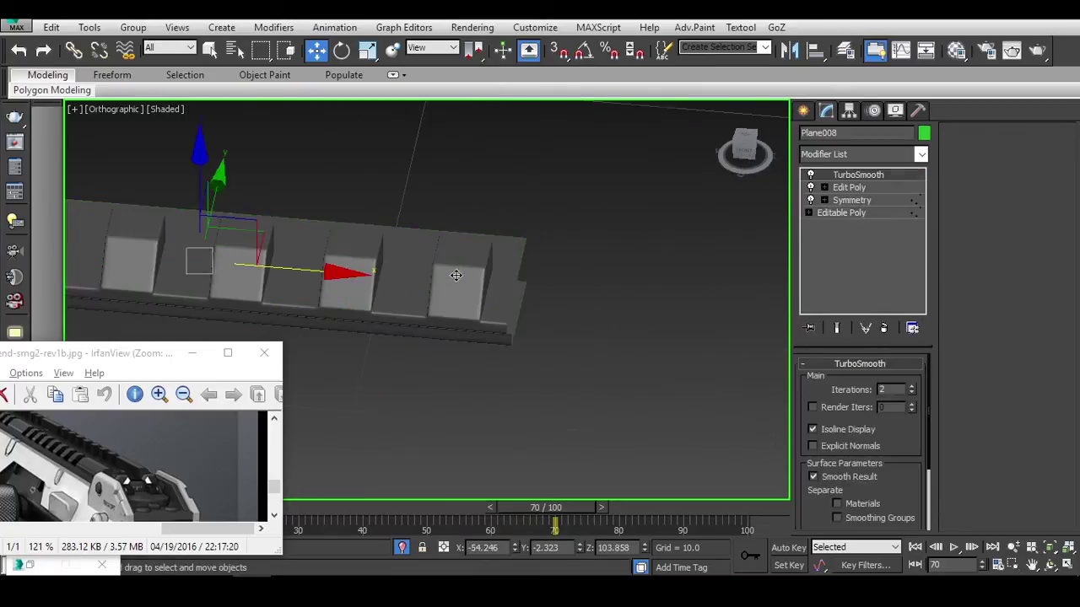
pyautogui.keyDown('alt'); pyautogui.moveTo(451, 273); pyautogui.dragTo(666, 255, button='middle'); pyautogui.keyUp('alt')
# Unhide all the hidden gun parts and switch to the Front view.
pyautogui.rightClick(573, 221)
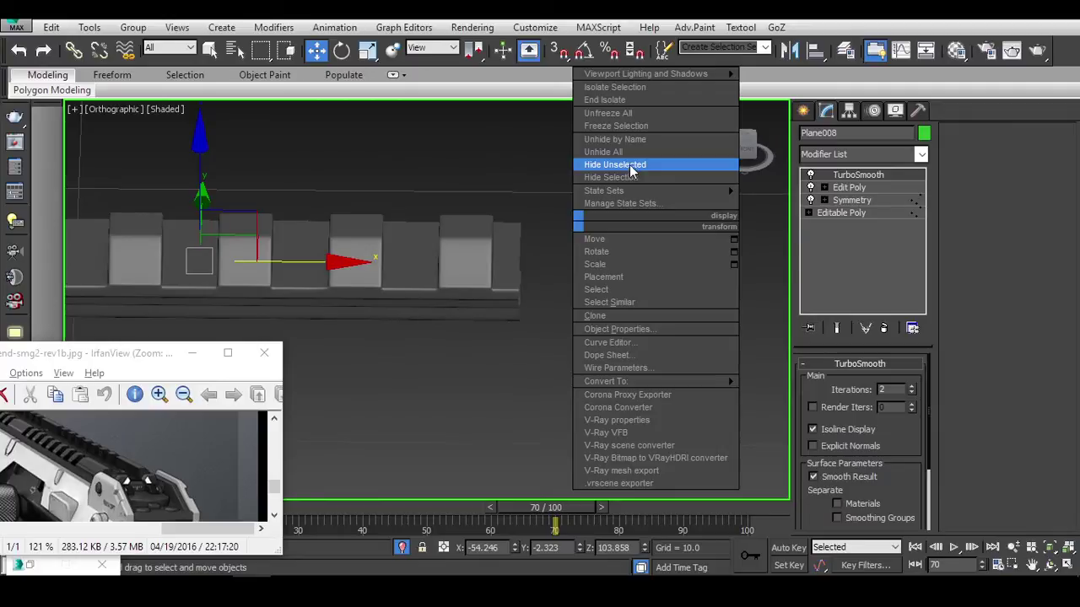
pyautogui.click(630, 152)
pyautogui.keyDown('alt'); pyautogui.moveTo(598, 212); pyautogui.dragTo(576, 253, button='middle'); pyautogui.keyUp('alt')
pyautogui.press('f')
pyautogui.scroll(3, 589, 254)
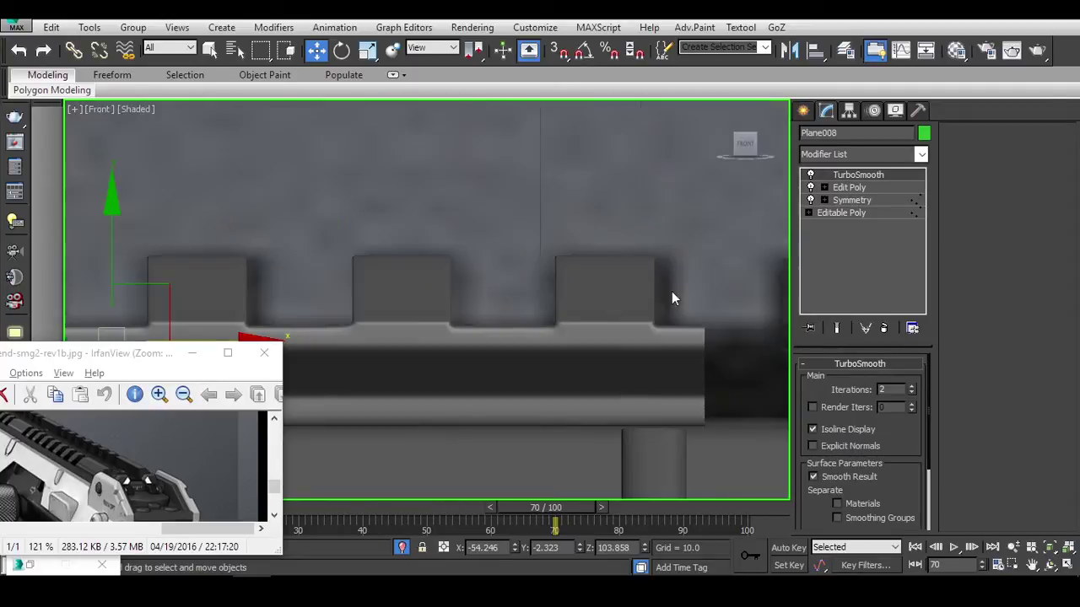
pyautogui.scroll(-4, 671, 291)
pyautogui.scroll(2, 642, 282)
pyautogui.scroll(-1, 575, 281)
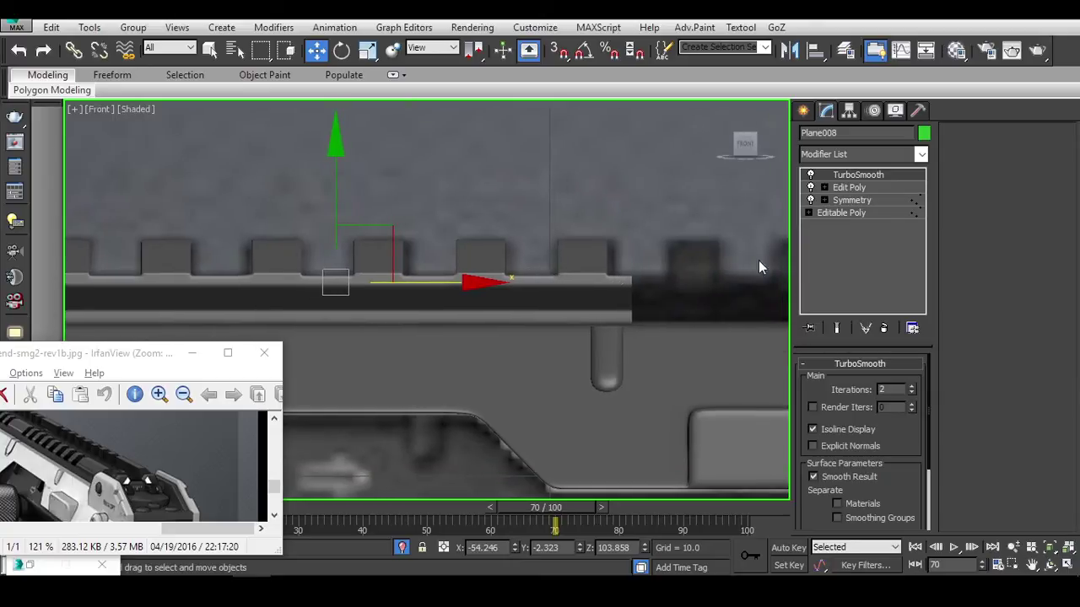
# In Edit Poly, marquee-select the rail's end vertices and move them along X.
pyautogui.click(860, 184)
pyautogui.press('1')
pyautogui.moveTo(506, 205); pyautogui.dragTo(727, 408)
pyautogui.press('F3')
pyautogui.moveTo(217, 213); pyautogui.dragTo(372, 213, button='middle')
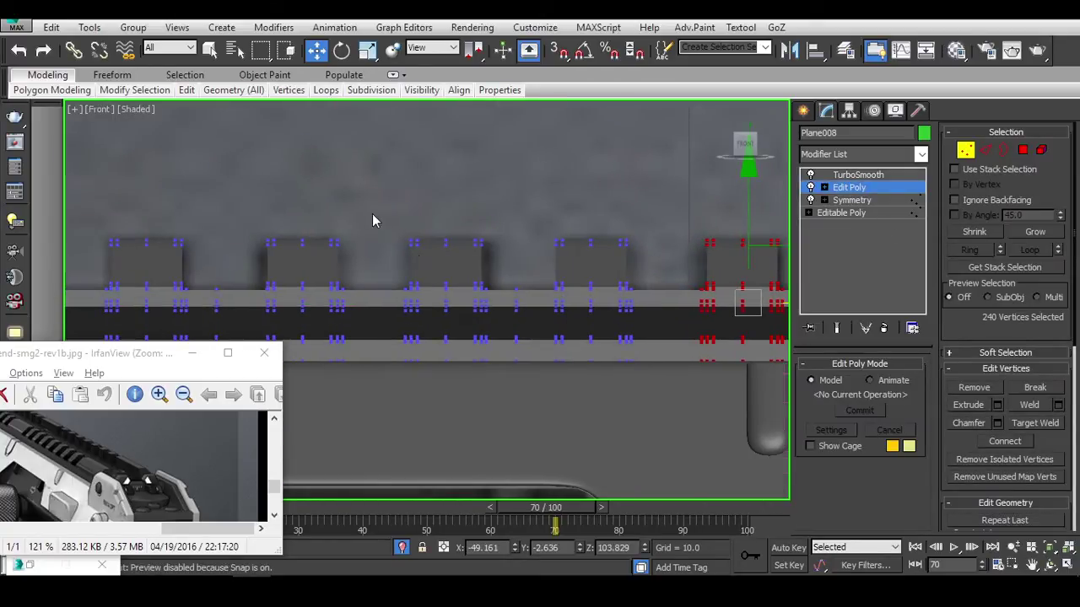
pyautogui.moveTo(360, 202); pyautogui.dragTo(517, 413)
pyautogui.scroll(-3, 510, 339)
pyautogui.press('F3')
pyautogui.hotkey('ctrl', 'a')
pyautogui.scroll(3, 582, 354)
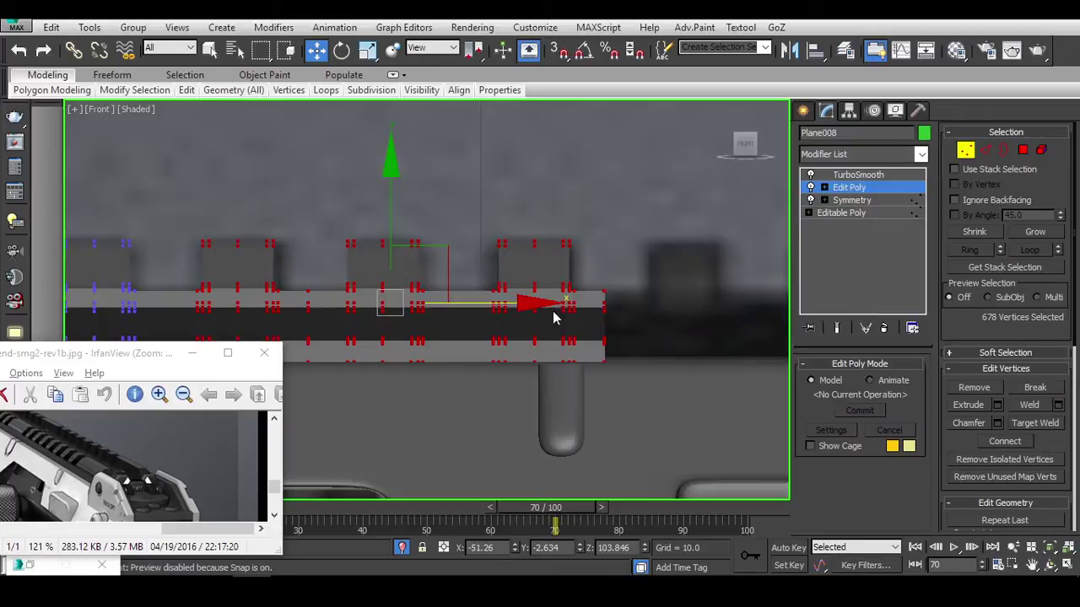
pyautogui.moveTo(552, 310); pyautogui.dragTo(544, 306)
# Select the vertices of the end block and a neighbouring sight block.
pyautogui.moveTo(544, 328); pyautogui.dragTo(633, 369, button='middle')
pyautogui.moveTo(579, 244); pyautogui.dragTo(755, 358)
pyautogui.scroll(-2, 748, 349)
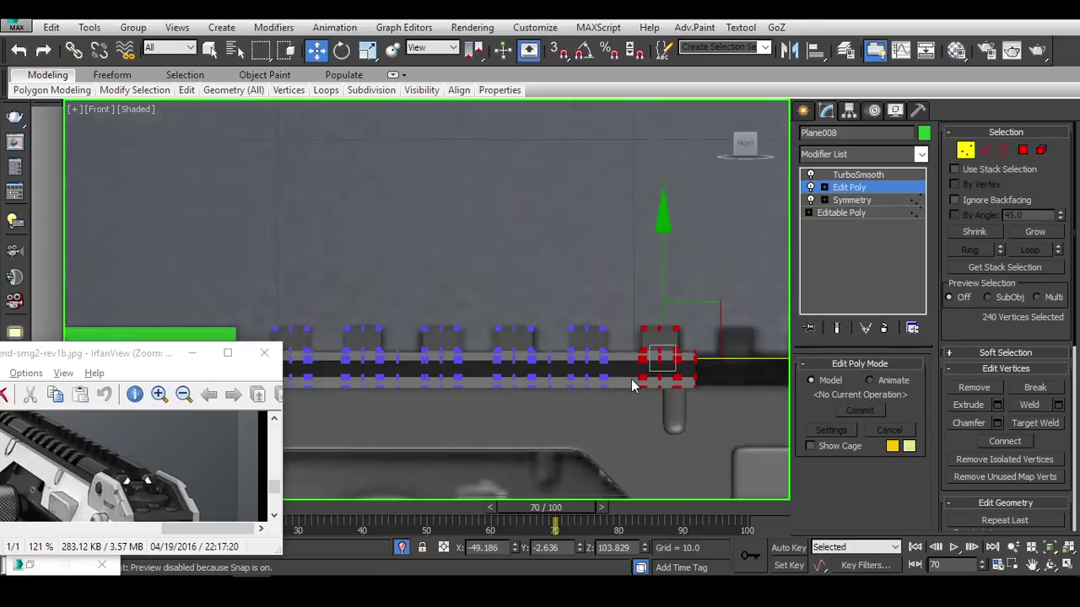
pyautogui.moveTo(747, 349); pyautogui.dragTo(474, 257, button='middle')
pyautogui.moveTo(497, 264); pyautogui.dragTo(552, 420)
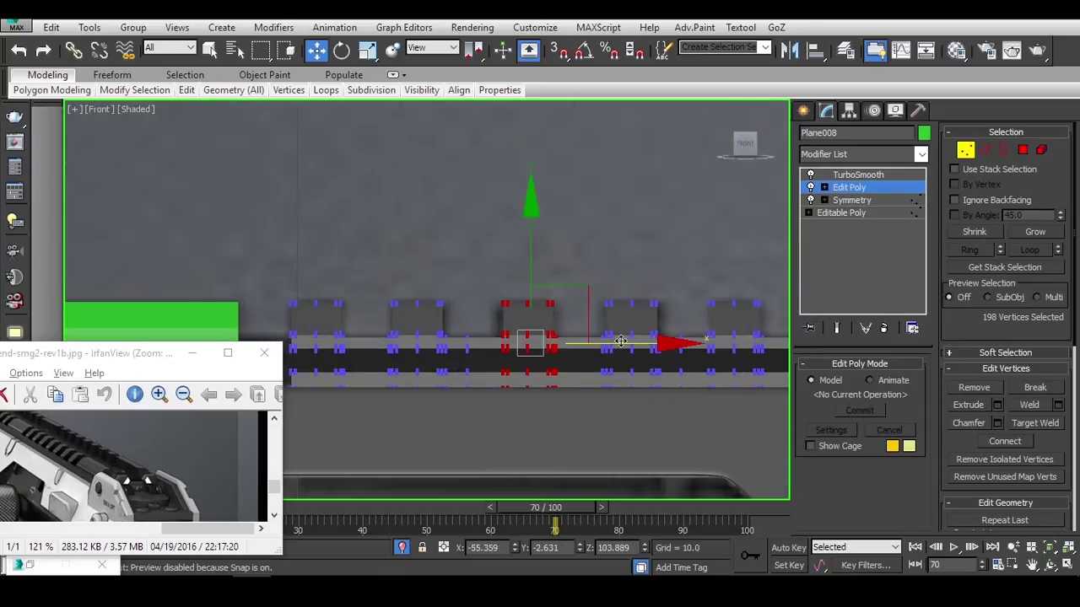
pyautogui.moveTo(691, 396); pyautogui.dragTo(594, 352, button='middle')
pyautogui.scroll(-2, 719, 352)
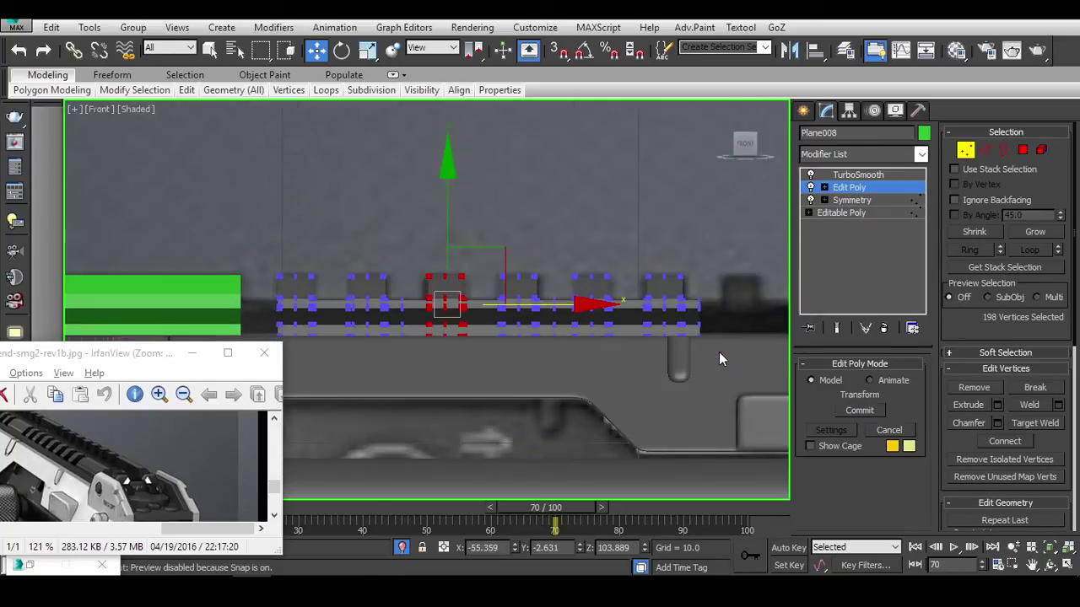
pyautogui.press('F4')
pyautogui.moveTo(730, 353); pyautogui.dragTo(678, 346, button='middle')
# Shift-drag the last two sight blocks' polygons along the rail, cloning them as part of the mesh.
pyautogui.press('4')
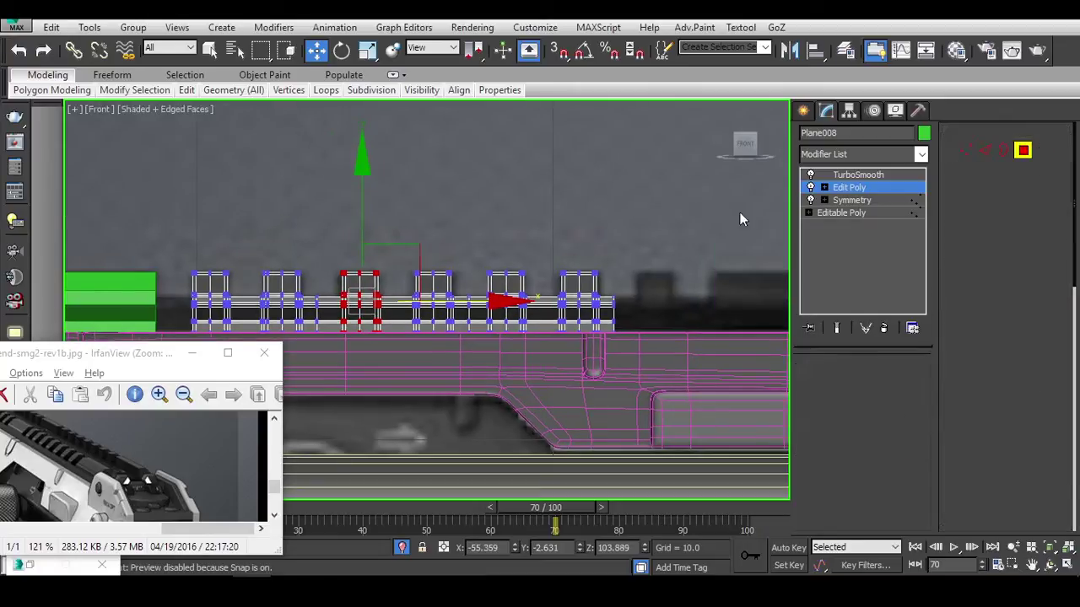
pyautogui.moveTo(599, 263); pyautogui.dragTo(573, 245, button='middle')
pyautogui.click(1043, 151)
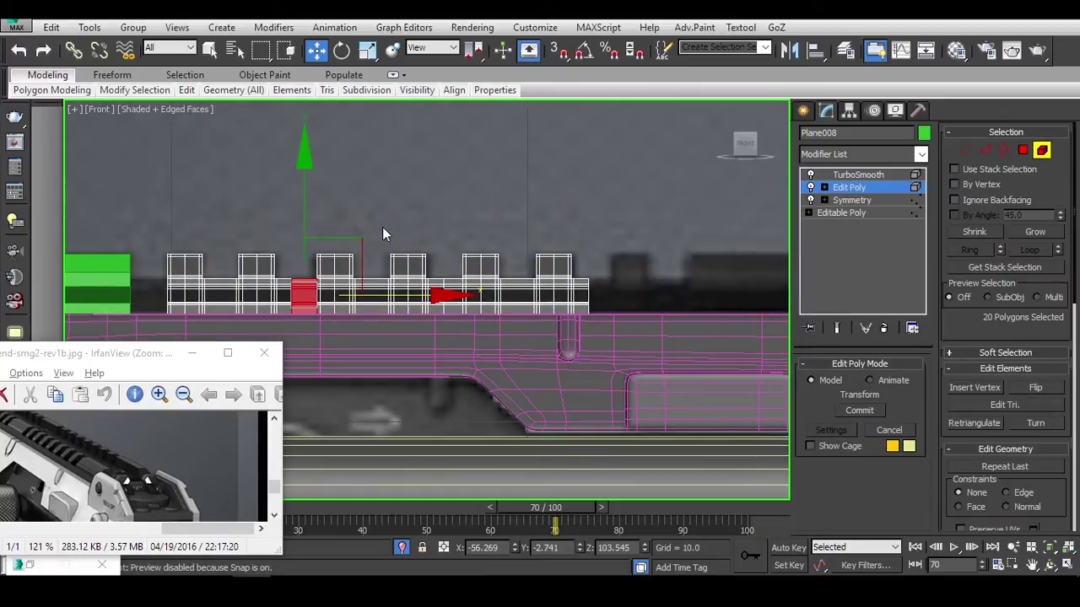
pyautogui.hotkey('ctrl', 'a')
pyautogui.moveTo(654, 348); pyautogui.dragTo(595, 340, button='middle')
pyautogui.click(1022, 150)
pyautogui.click(534, 236)
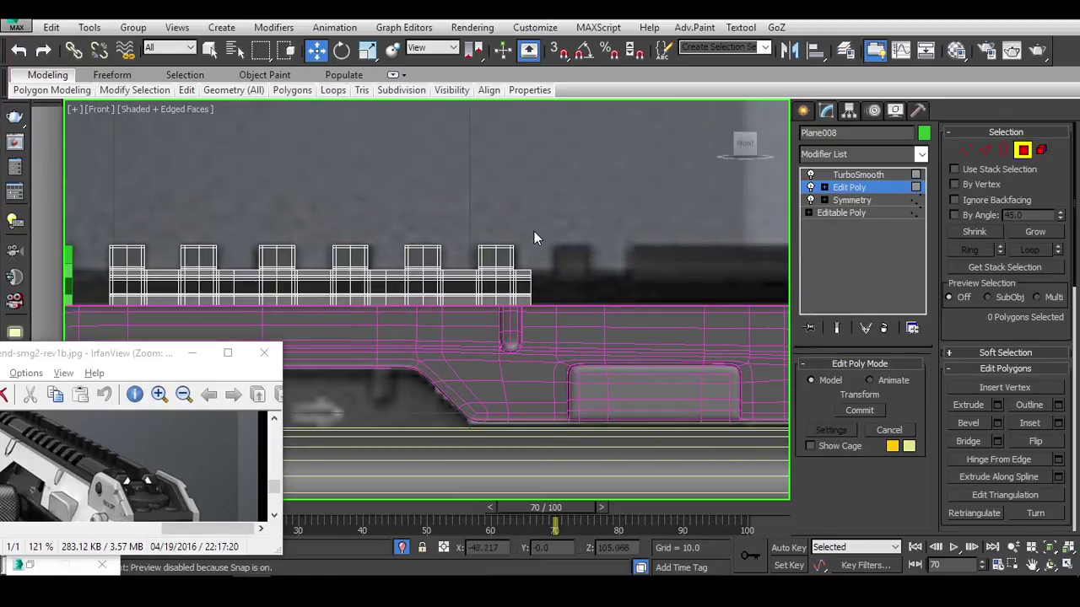
pyautogui.moveTo(456, 233); pyautogui.dragTo(625, 296)
pyautogui.scroll(3, 625, 296)
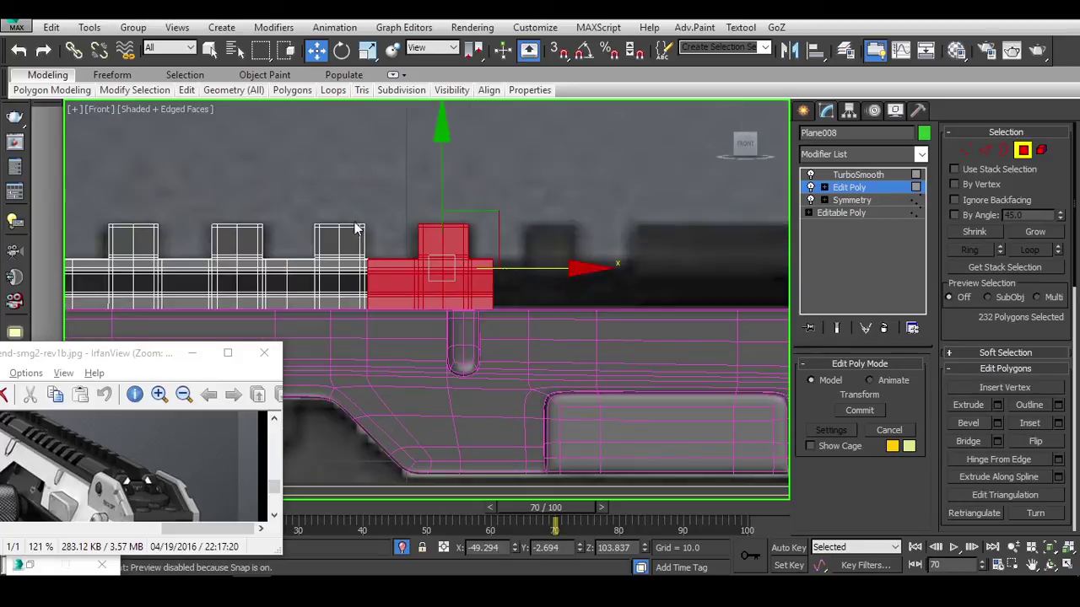
pyautogui.moveTo(654, 441); pyautogui.dragTo(649, 441)
pyautogui.keyDown('shift'); pyautogui.moveTo(502, 275); pyautogui.dragTo(718, 279); pyautogui.keyUp('shift')
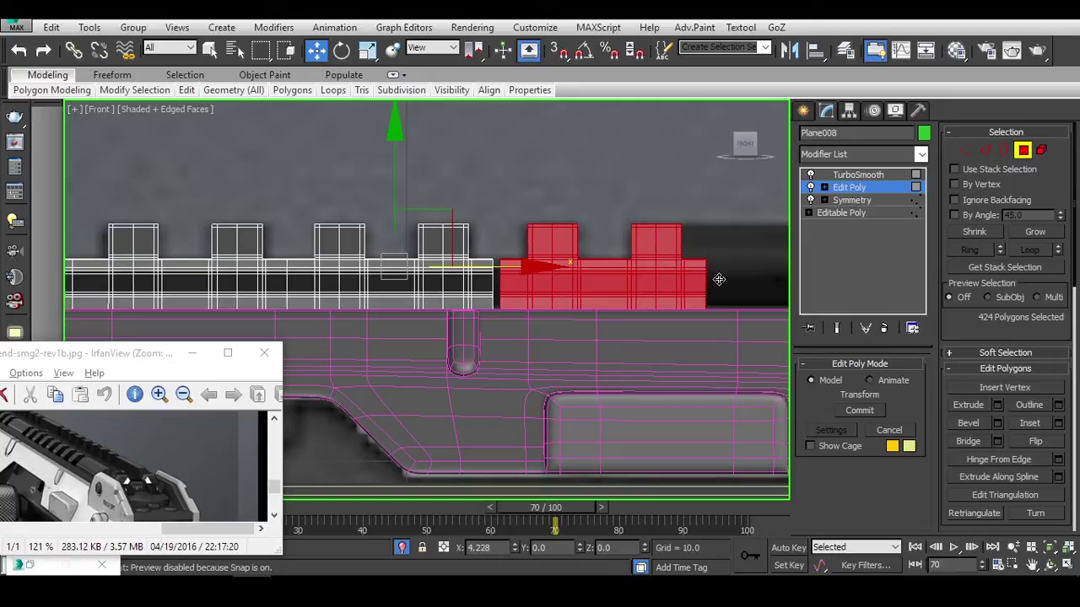
pyautogui.click(595, 309)
# Weld the seam vertices where the cloned blocks meet the rail with a 0.02 threshold.
pyautogui.press('1')
pyautogui.scroll(3, 410, 301)
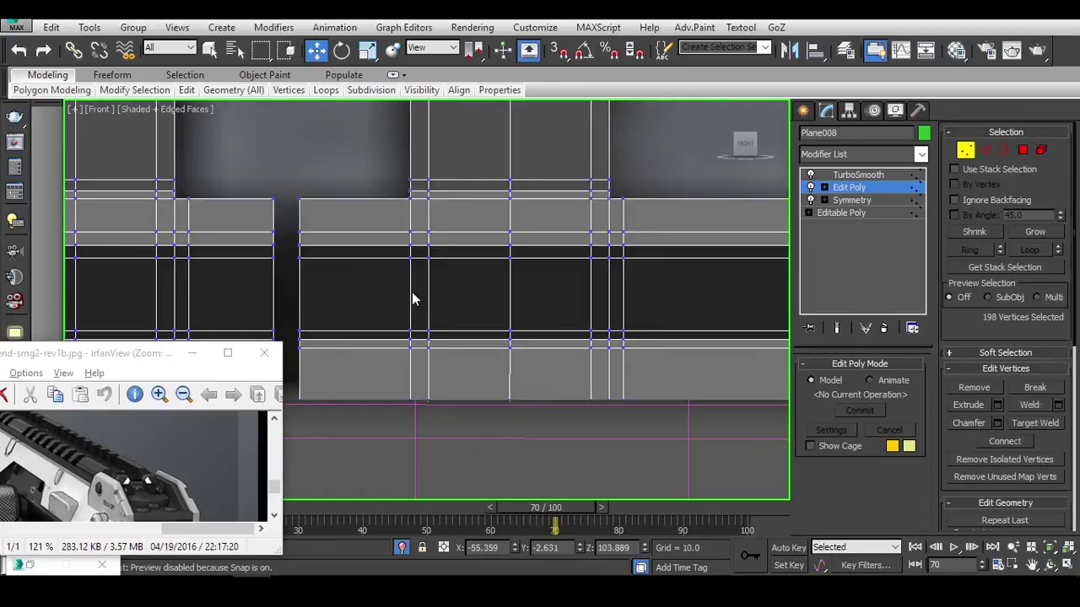
pyautogui.press('F3')
pyautogui.scroll(2, 427, 300)
pyautogui.press('e')
pyautogui.press('r')
pyautogui.press('F3')
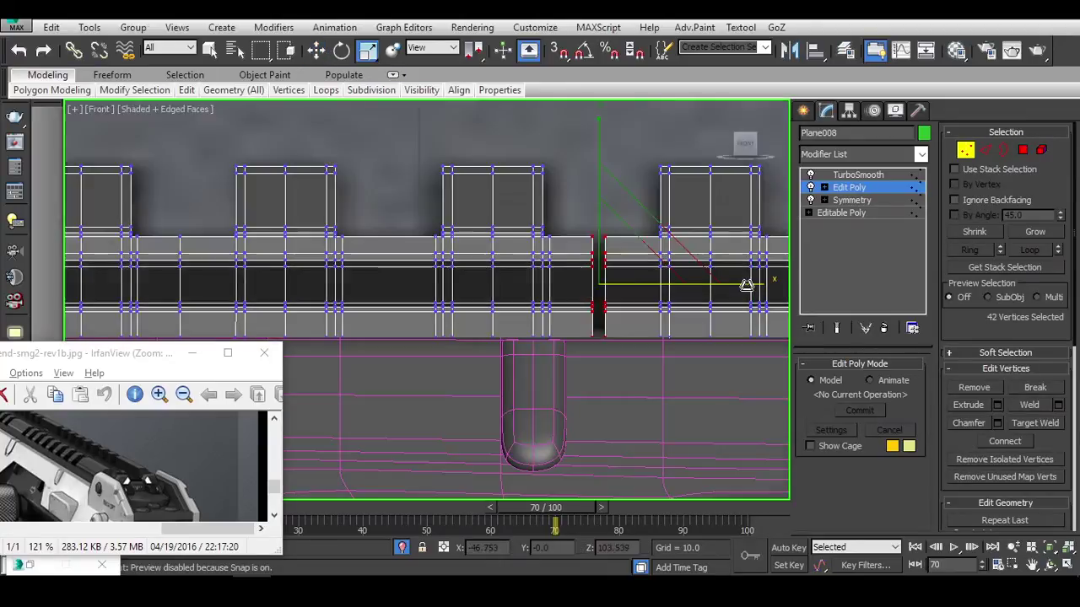
pyautogui.click(1059, 405)
pyautogui.keyDown('alt'); pyautogui.moveTo(539, 363); pyautogui.dragTo(581, 365, button='middle'); pyautogui.keyUp('alt')
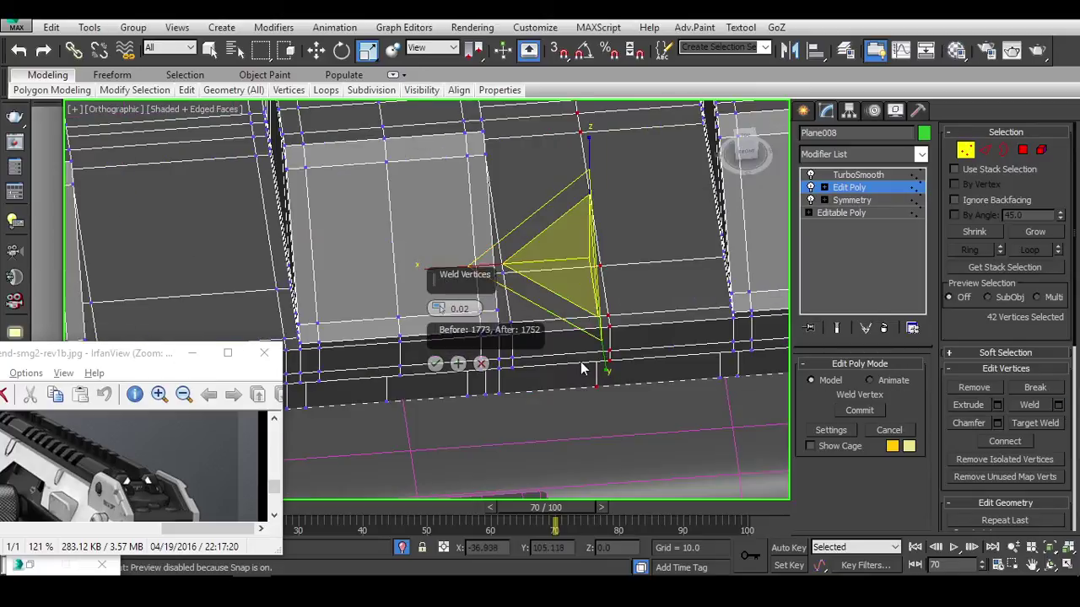
pyautogui.click(434, 363)
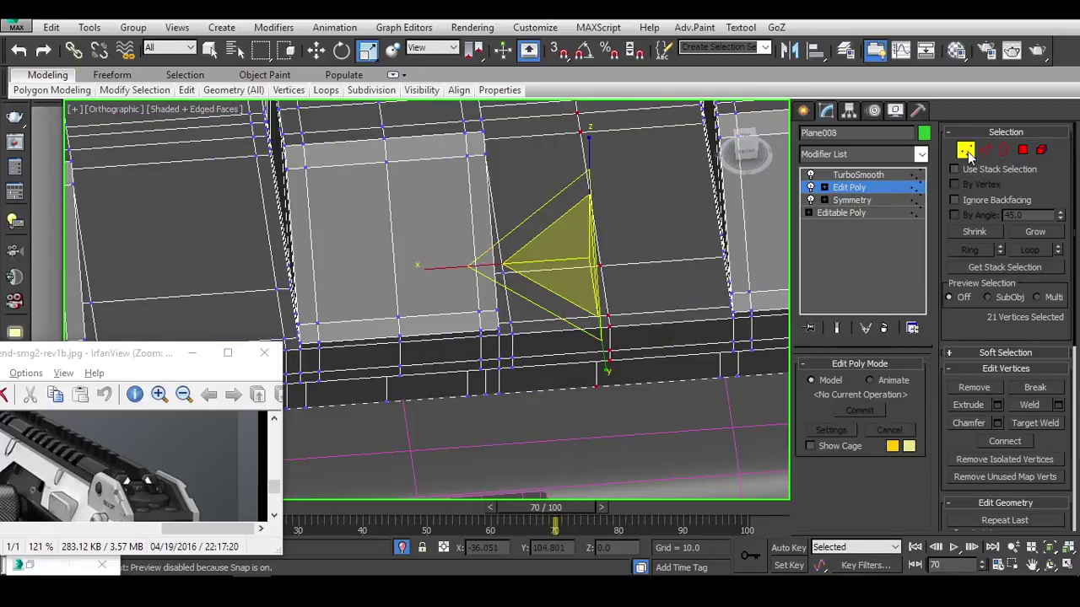
# Toggle TurboSmooth to check the closed joint on the smoothed rail.
pyautogui.click(858, 175)
pyautogui.click(849, 187)
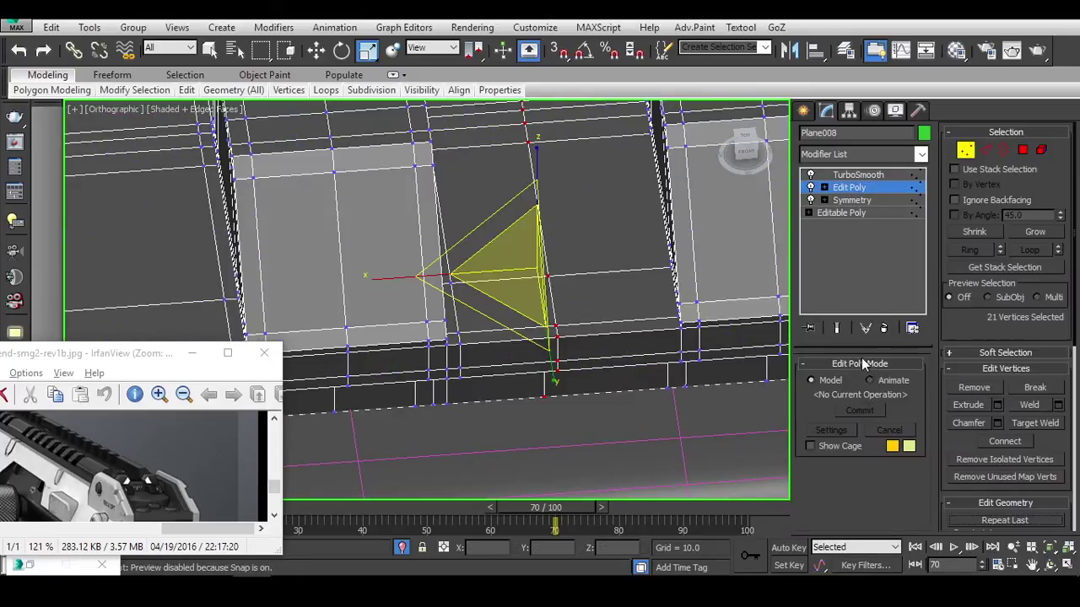
pyautogui.click(858, 175)
pyautogui.scroll(-3, 624, 374)
pyautogui.scroll(3, 625, 270)
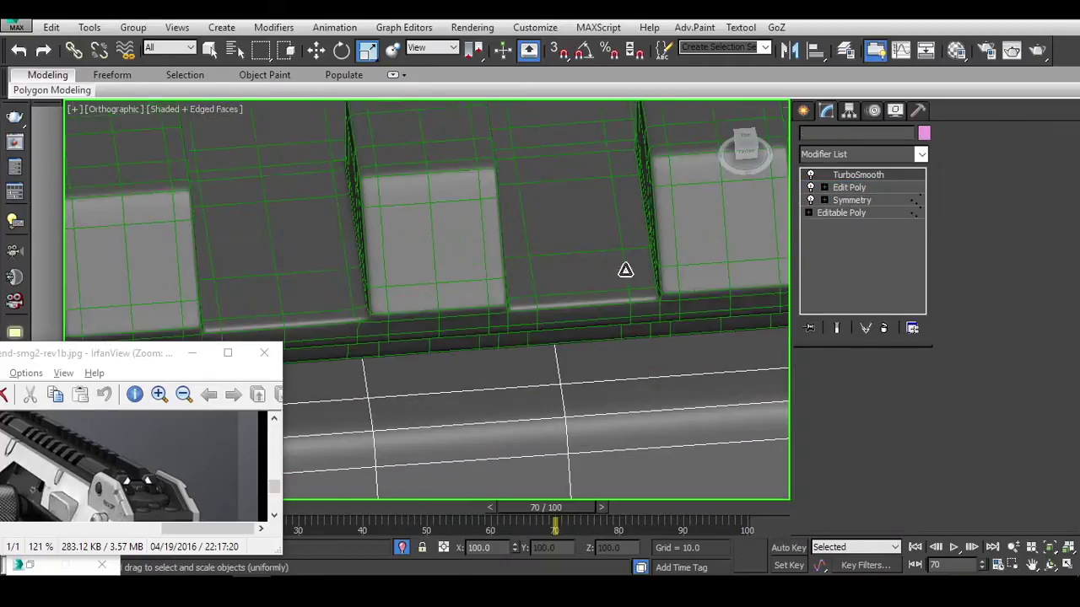
pyautogui.click(625, 270)
pyautogui.scroll(-3, 607, 329)
pyautogui.keyDown('alt'); pyautogui.moveTo(607, 330); pyautogui.dragTo(593, 301, button='middle'); pyautogui.keyUp('alt')
pyautogui.scroll(3, 593, 301)
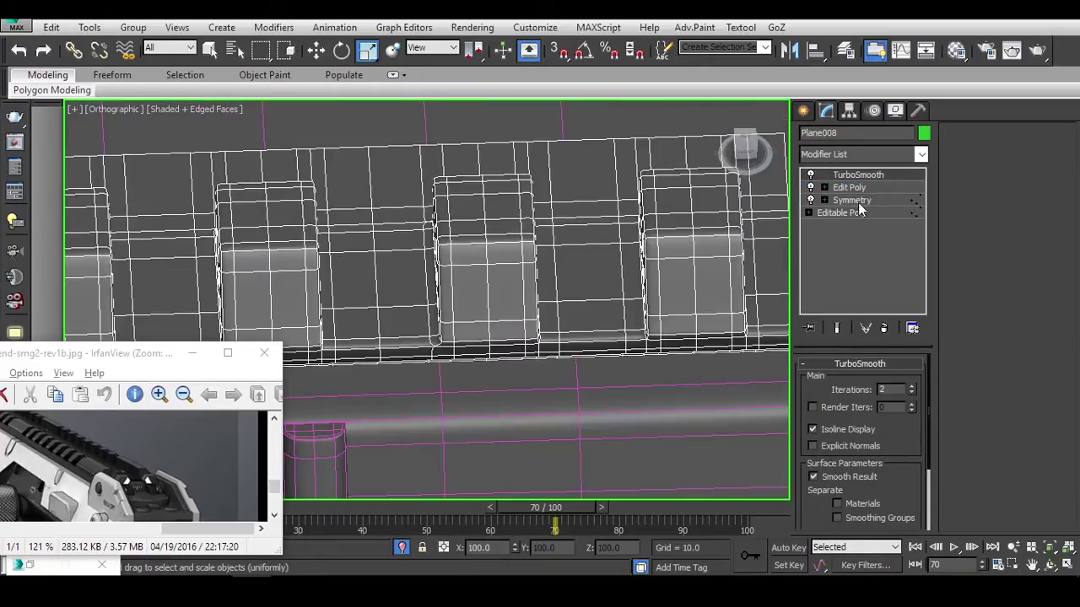
# Return to edge editing of the rail and snap back to the Front view.
pyautogui.click(849, 188)
pyautogui.scroll(2, 464, 339)
pyautogui.scroll(-2, 570, 348)
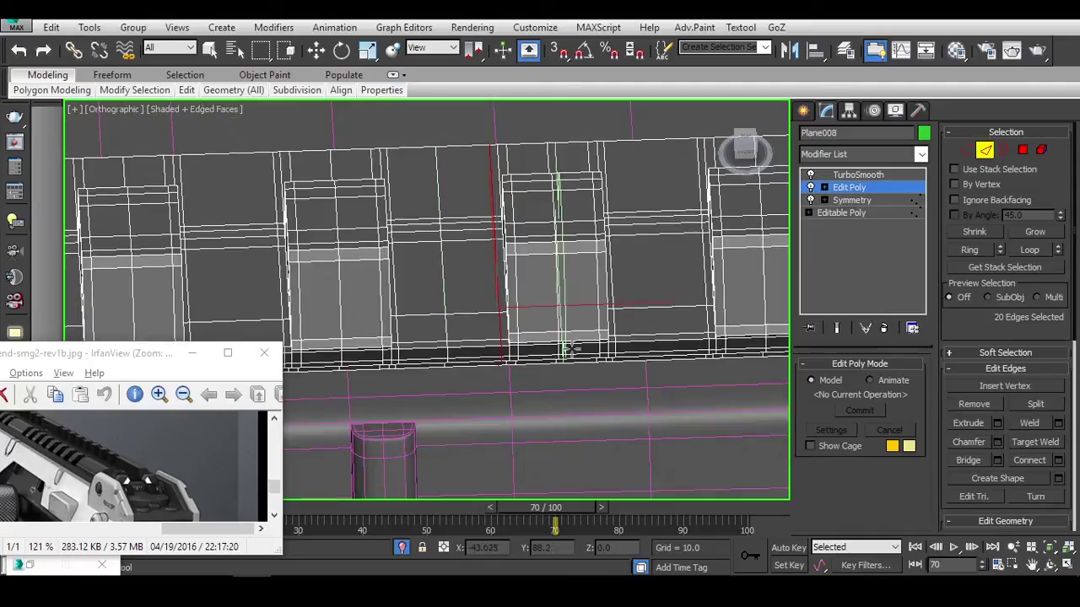
pyautogui.keyDown('alt'); pyautogui.moveTo(570, 348); pyautogui.dragTo(485, 298, button='middle'); pyautogui.keyUp('alt')
pyautogui.keyDown('alt'); pyautogui.moveTo(625, 312); pyautogui.dragTo(751, 219, button='middle'); pyautogui.keyUp('alt')
pyautogui.press('w')
pyautogui.click(748, 157)
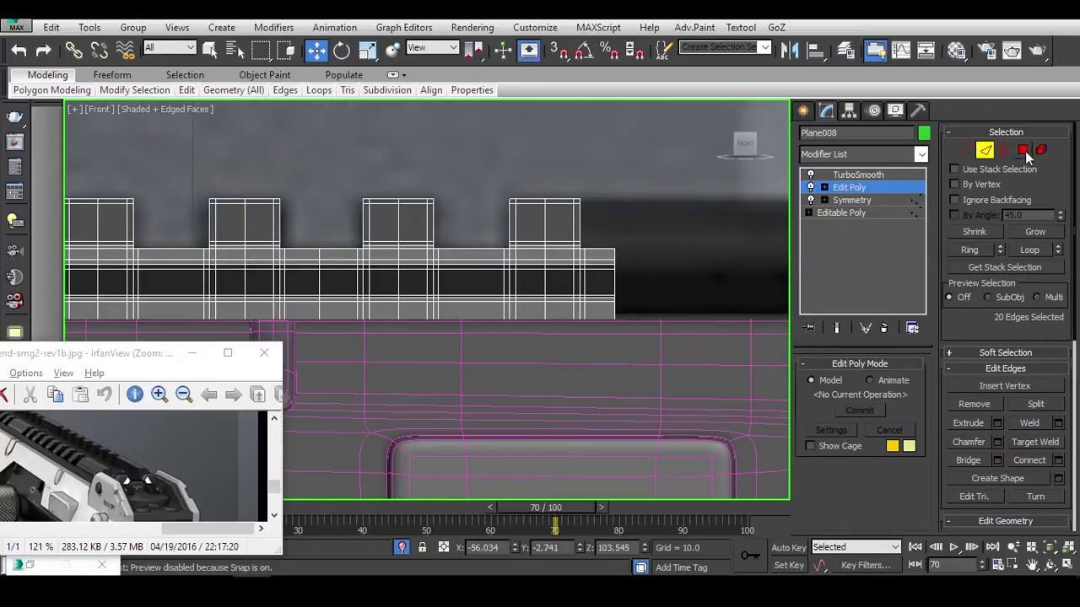
# Marquee-select the rail's end polygons and delete them.
pyautogui.click(1023, 151)
pyautogui.click(622, 222)
pyautogui.scroll(3, 563, 213)
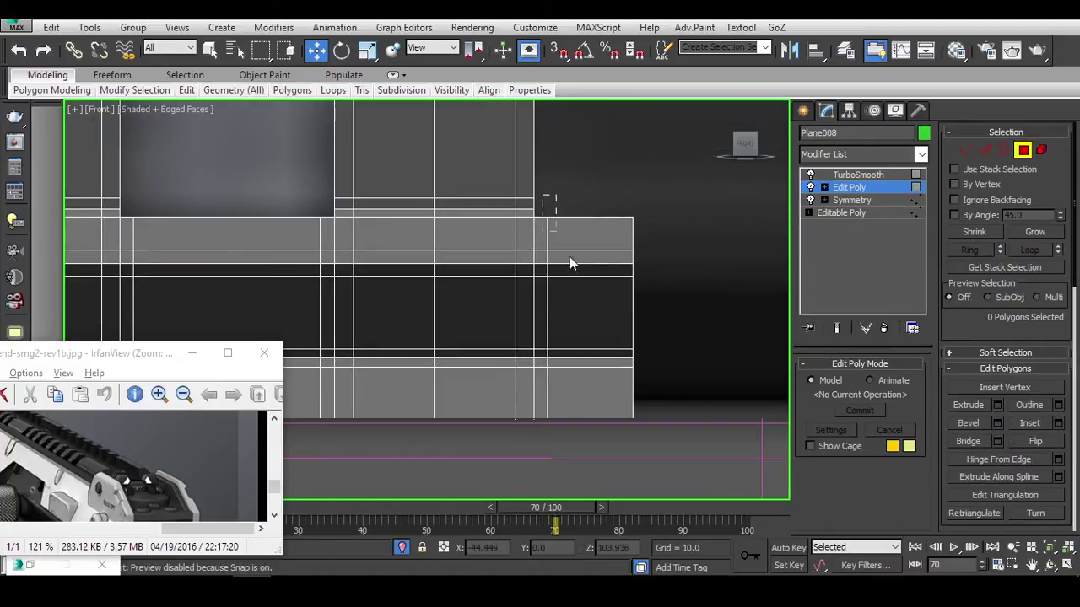
pyautogui.moveTo(569, 263); pyautogui.dragTo(694, 379)
pyautogui.moveTo(694, 378)
pyautogui.keyDown('alt'); pyautogui.mouseDown(button='middle')
pyautogui.moveTo(670, 374)
pyautogui.moveTo(652, 340)
pyautogui.moveTo(659, 380)
pyautogui.moveTo(675, 304)
pyautogui.moveTo(731, 263)
pyautogui.moveTo(674, 331)
pyautogui.moveTo(680, 394)
pyautogui.moveTo(691, 388)
pyautogui.mouseUp(button='middle'); pyautogui.keyUp('alt')
pyautogui.scroll(-2, 660, 377)
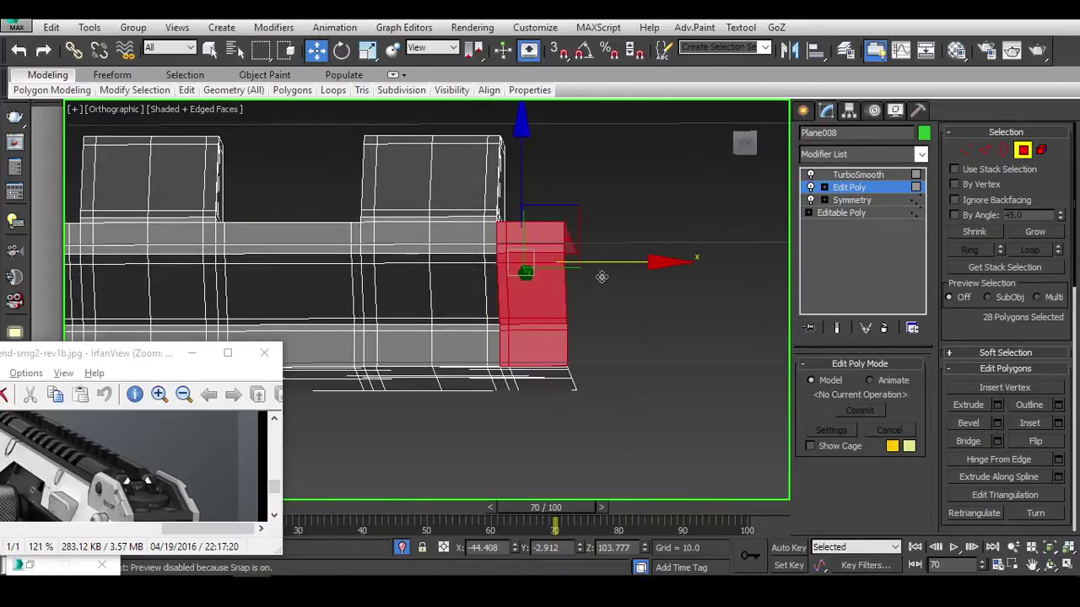
pyautogui.moveTo(602, 276); pyautogui.dragTo(636, 284, button='middle')
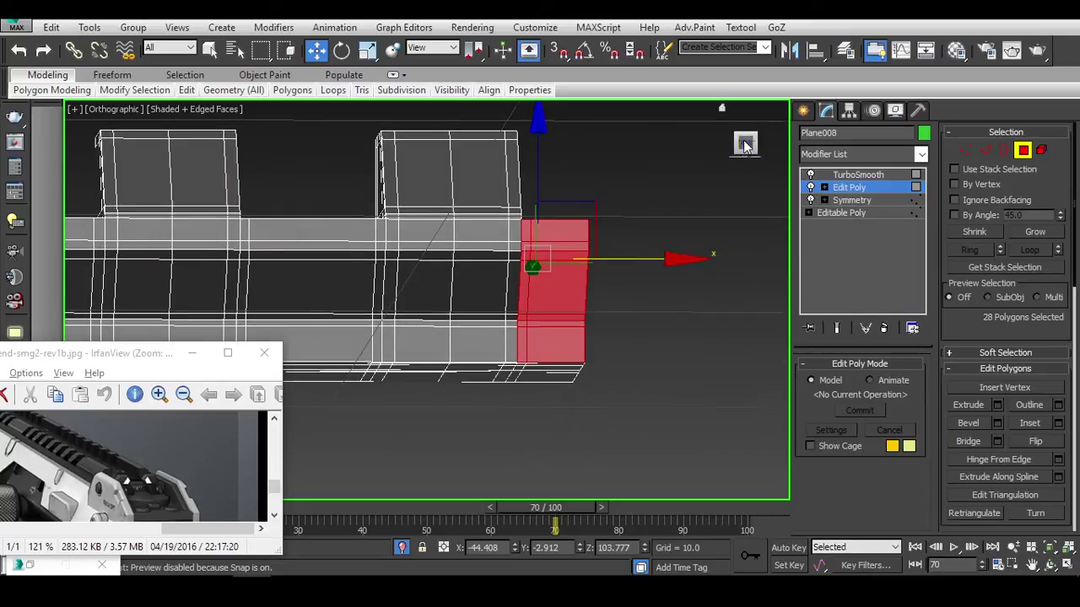
pyautogui.press('f')
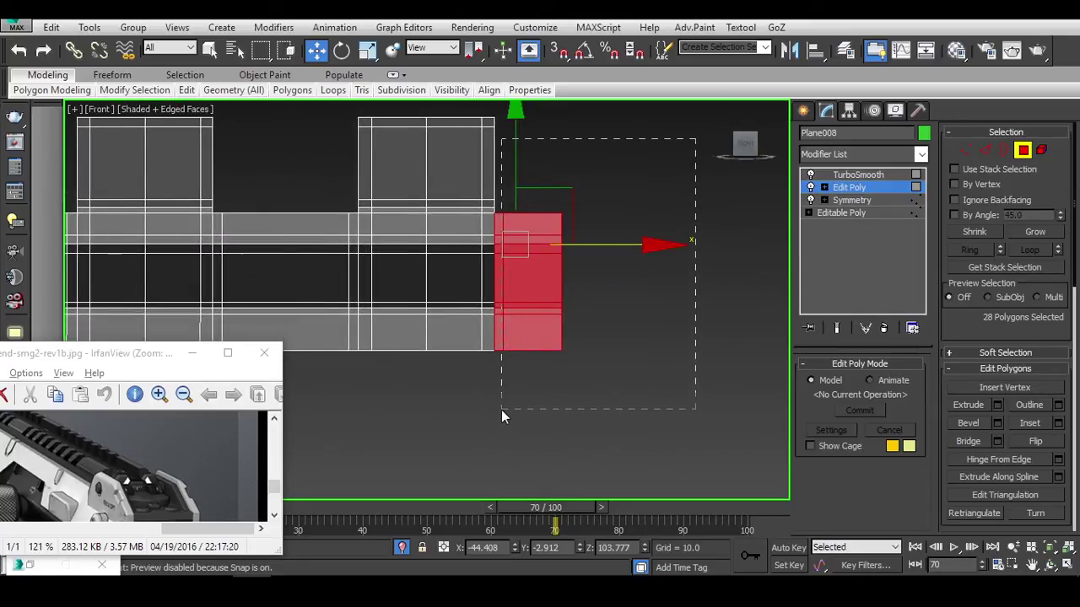
pyautogui.keyDown('alt'); pyautogui.moveTo(499, 410); pyautogui.dragTo(557, 413, button='middle'); pyautogui.keyUp('alt')
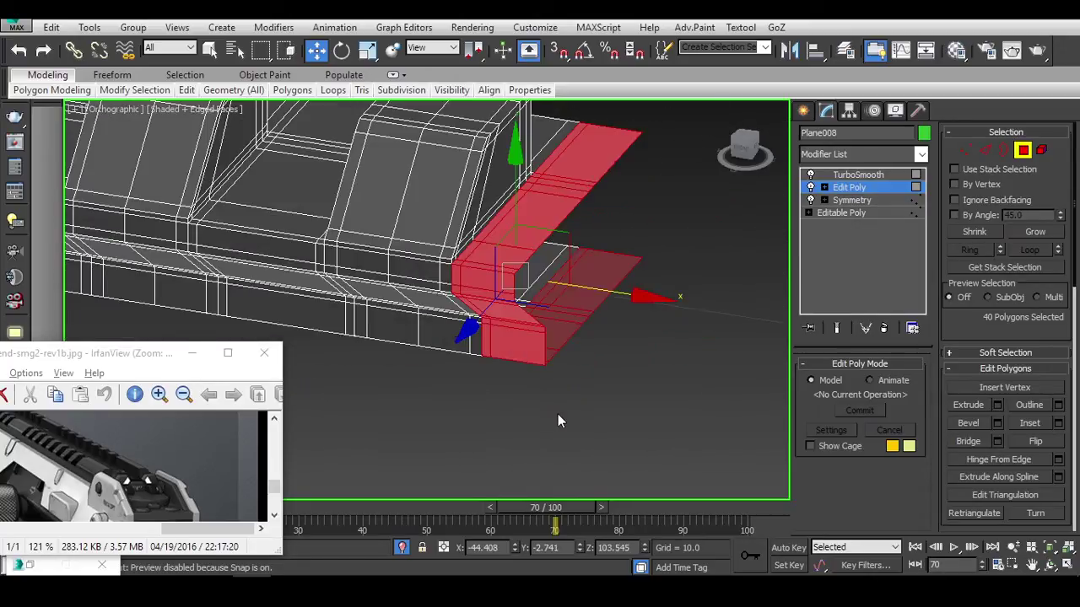
pyautogui.press('Delete')
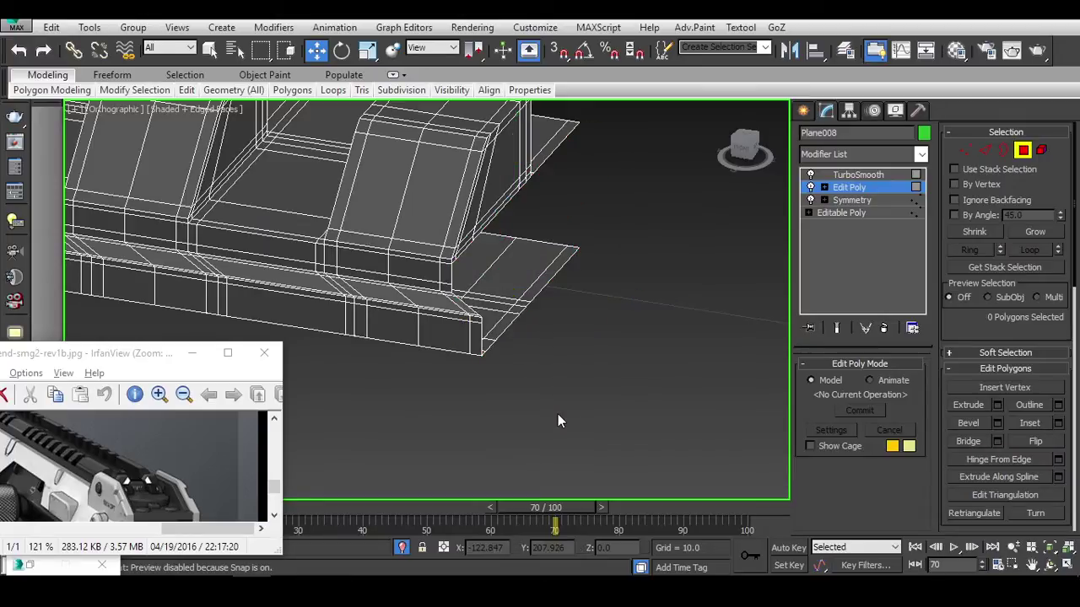
# Bridge the two open edges with a polygon and select the remaining open border.
pyautogui.press('2')
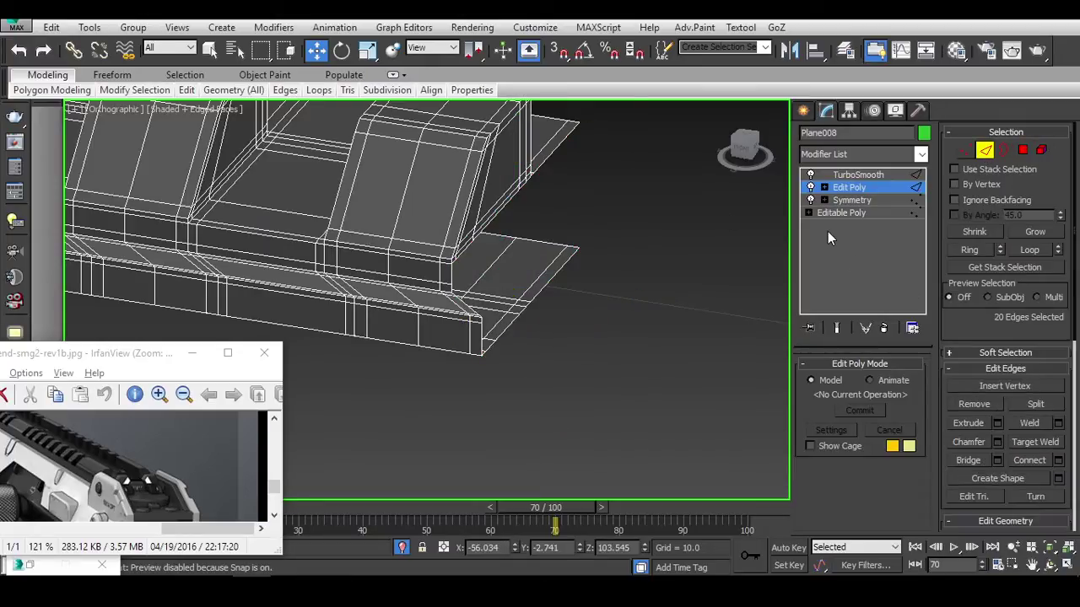
pyautogui.click(968, 460)
pyautogui.click(1005, 151)
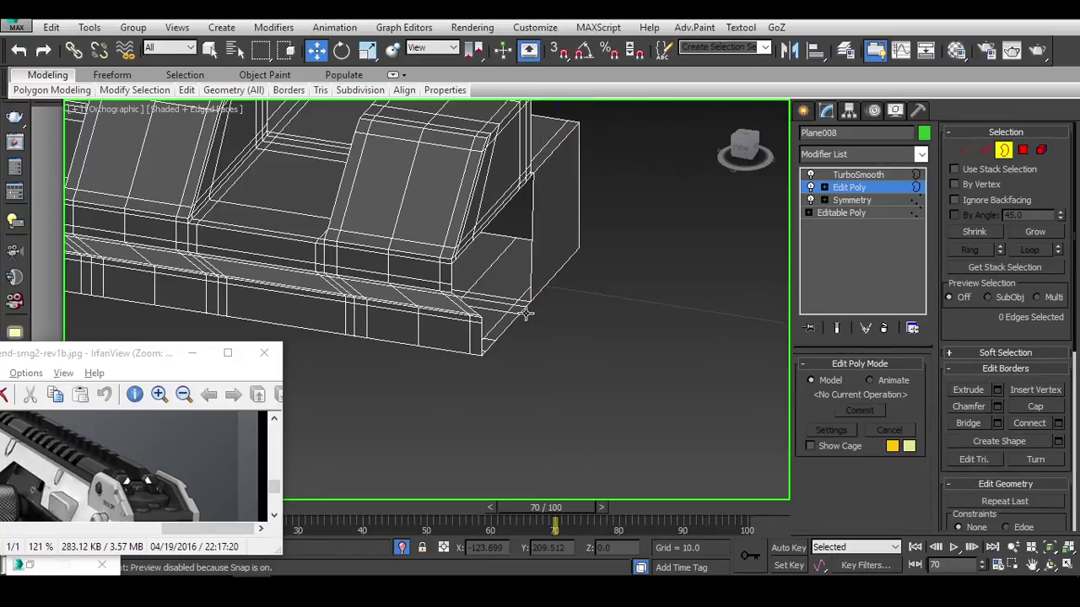
pyautogui.click(511, 319)
pyautogui.keyDown('alt'); pyautogui.moveTo(635, 319); pyautogui.dragTo(540, 221, button='middle'); pyautogui.keyUp('alt')
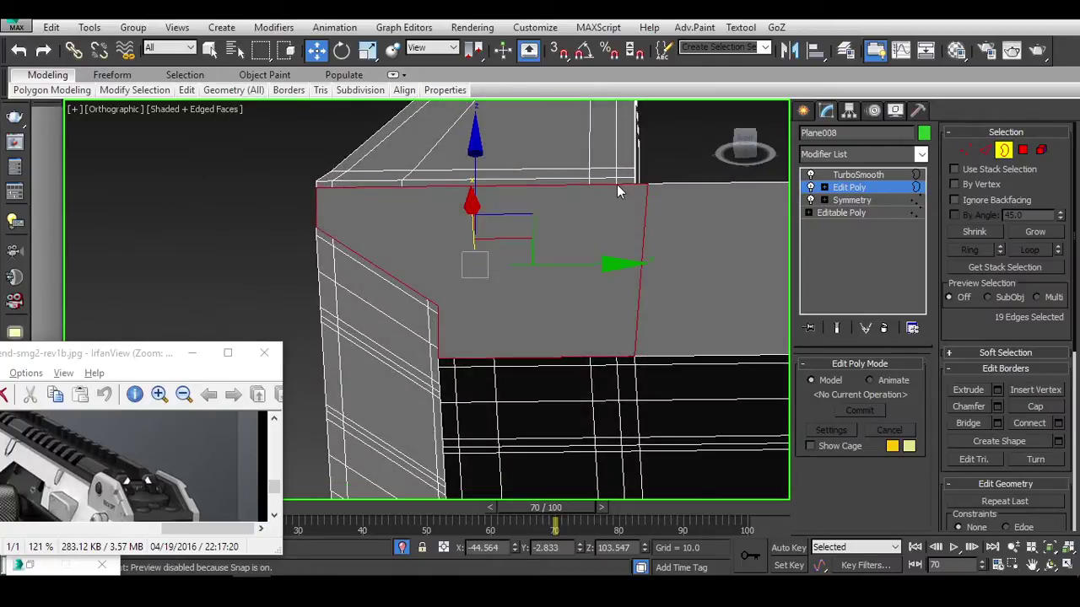
# Select the end block's corner vertices and slide the top-left pair down to realign the edge.
pyautogui.press('1')
pyautogui.click(617, 184)
pyautogui.keyDown('ctrl'); pyautogui.click(614, 358); pyautogui.keyUp('ctrl')
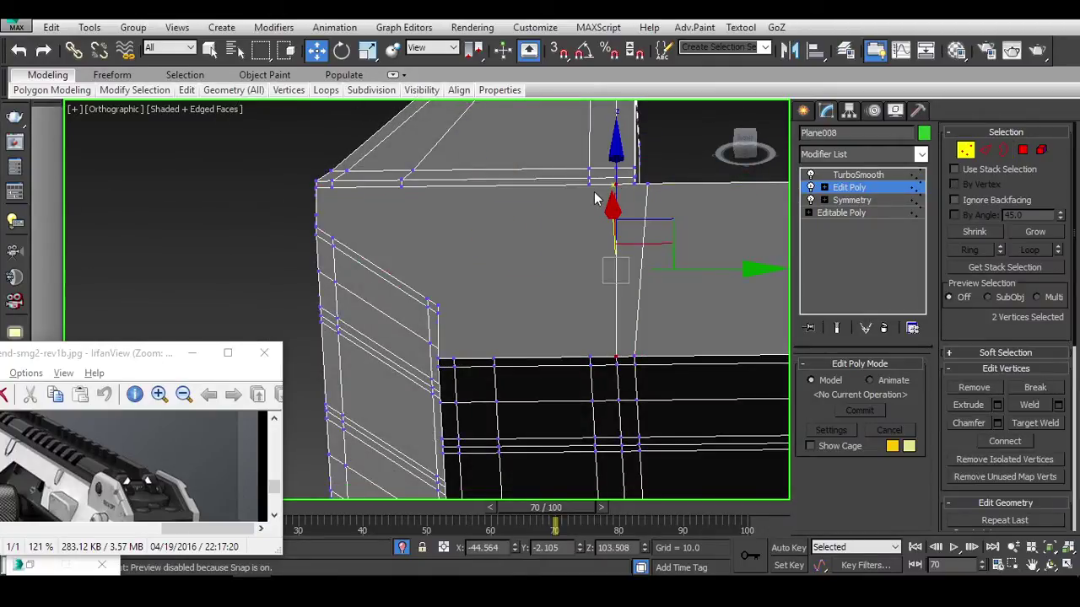
pyautogui.click(588, 182)
pyautogui.keyDown('ctrl'); pyautogui.click(591, 358); pyautogui.keyUp('ctrl')
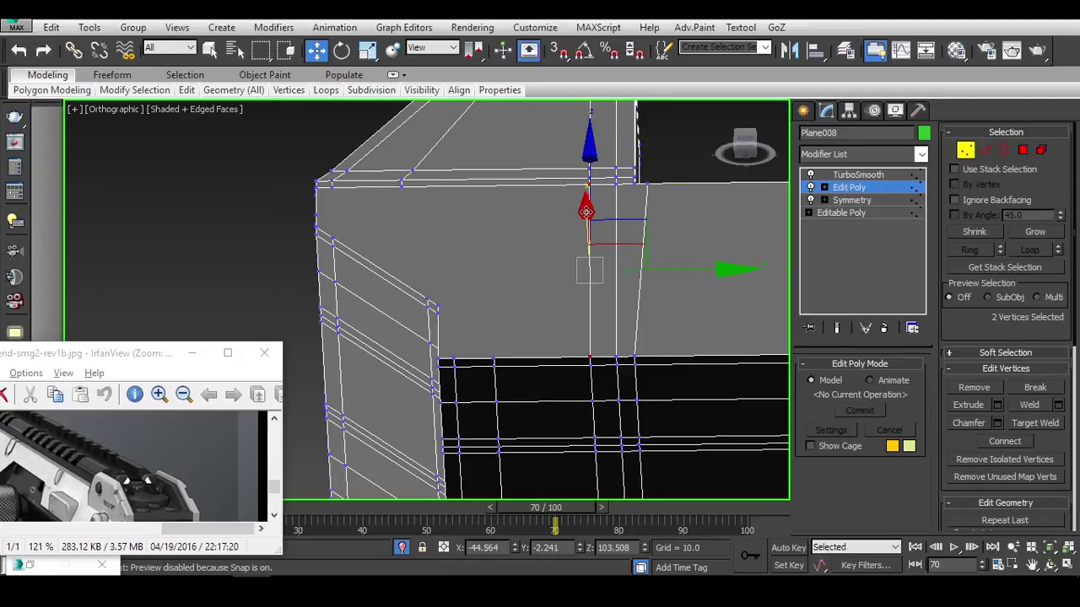
pyautogui.moveTo(585, 212); pyautogui.dragTo(625, 217, button='middle')
pyautogui.click(481, 364)
pyautogui.keyDown('alt'); pyautogui.moveTo(480, 363); pyautogui.dragTo(428, 245, button='middle'); pyautogui.keyUp('alt')
pyautogui.click(371, 172)
pyautogui.keyDown('ctrl'); pyautogui.click(372, 228); pyautogui.keyUp('ctrl')
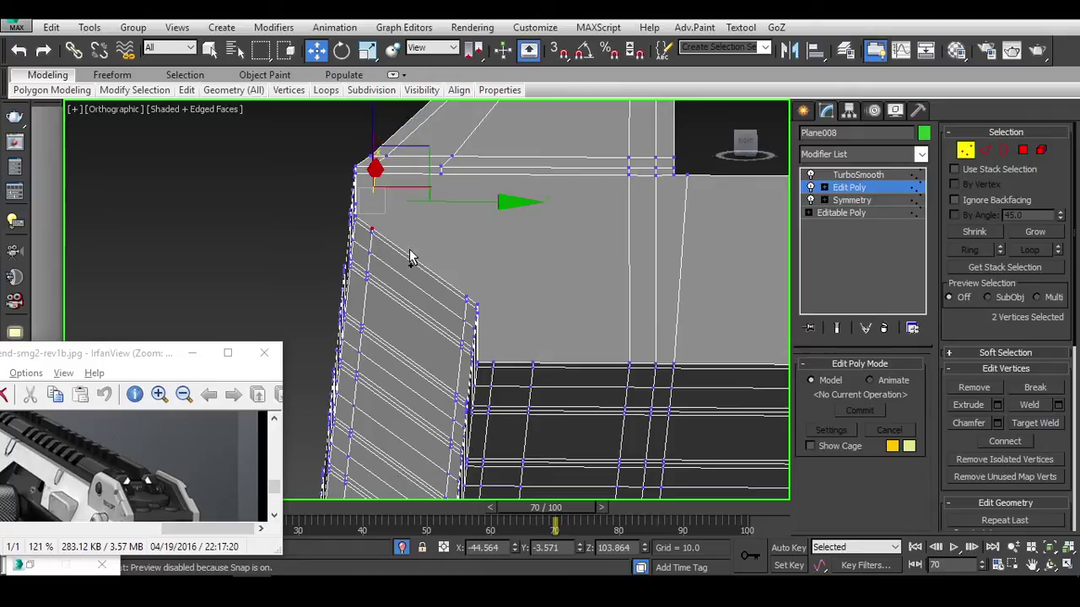
pyautogui.moveTo(460, 235); pyautogui.dragTo(466, 295)
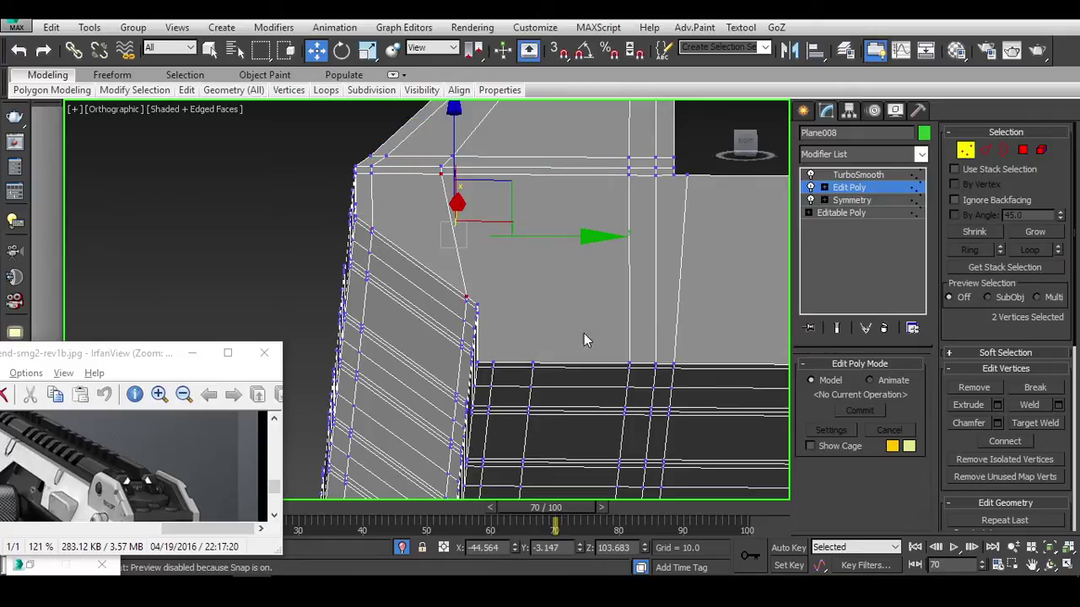
pyautogui.keyDown('alt'); pyautogui.moveTo(584, 335); pyautogui.dragTo(607, 338, button='middle'); pyautogui.keyUp('alt')
# Pick two corner vertices and inspect the panel face's vertical edge with edges shown.
pyautogui.press('2')
pyautogui.press('1')
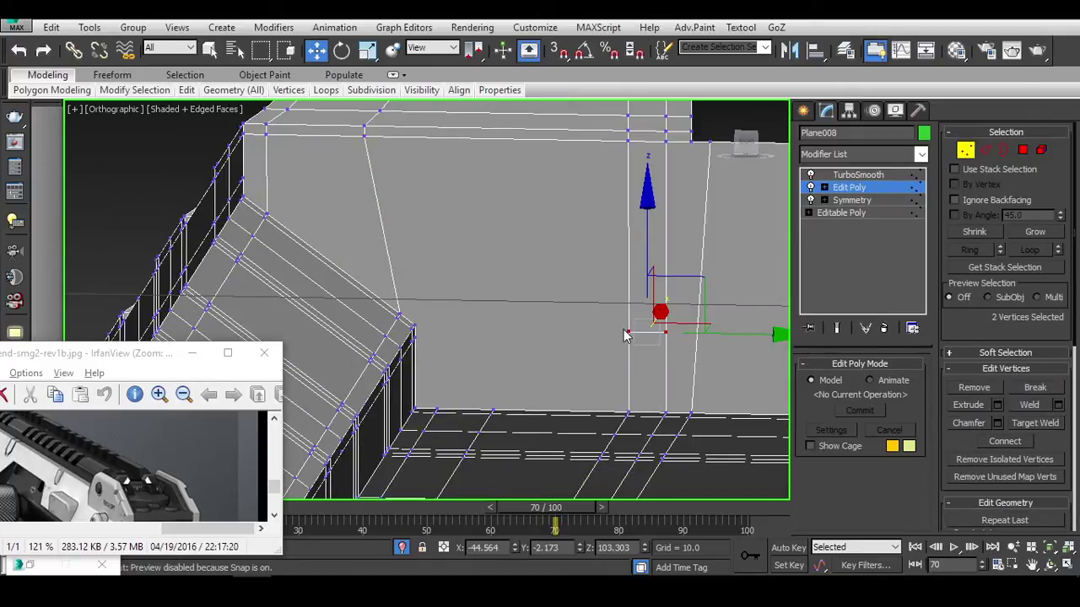
pyautogui.click(626, 332)
pyautogui.keyDown('ctrl'); pyautogui.click(415, 322); pyautogui.keyUp('ctrl')
pyautogui.keyDown('alt'); pyautogui.moveTo(704, 374); pyautogui.dragTo(440, 297, button='middle'); pyautogui.keyUp('alt')
pyautogui.keyDown('alt'); pyautogui.moveTo(443, 230); pyautogui.dragTo(510, 363, button='middle'); pyautogui.keyUp('alt')
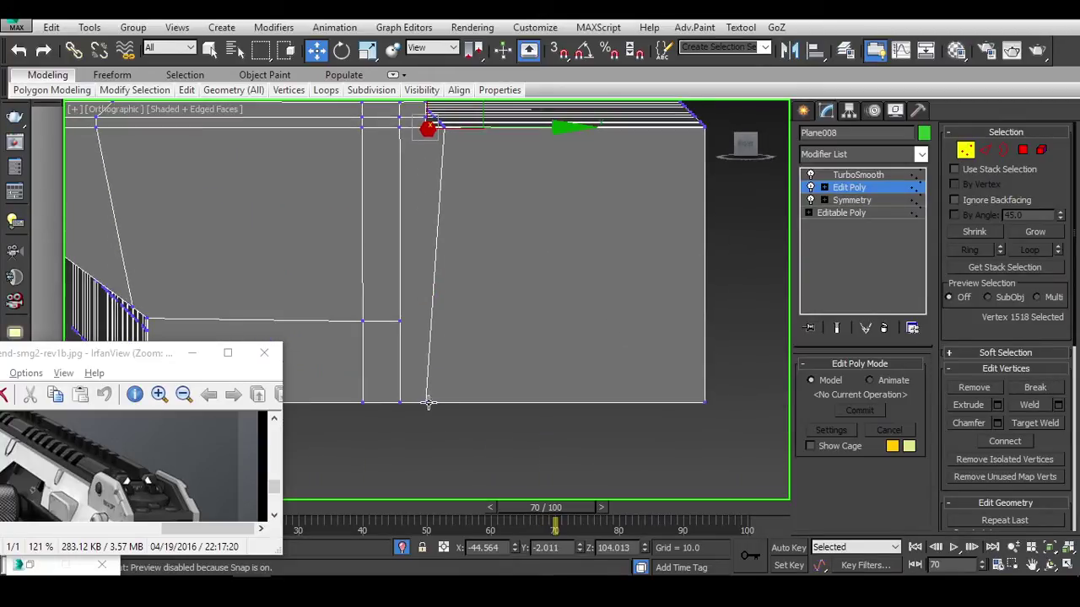
pyautogui.press('2')
pyautogui.click(441, 193)
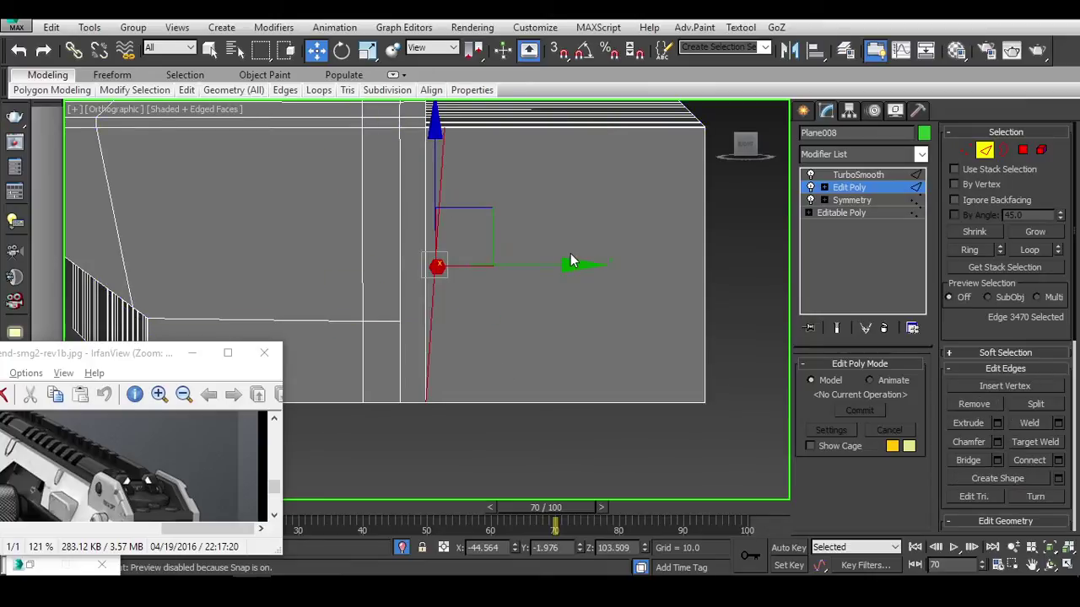
pyautogui.click(571, 261)
pyautogui.moveTo(571, 261)
pyautogui.keyDown('alt'); pyautogui.mouseDown(button='middle')
pyautogui.moveTo(513, 262)
pyautogui.moveTo(588, 371)
pyautogui.moveTo(560, 347)
pyautogui.moveTo(583, 332)
pyautogui.moveTo(499, 356)
pyautogui.moveTo(508, 386)
pyautogui.mouseUp(button='middle'); pyautogui.keyUp('alt')
pyautogui.press('F4')
pyautogui.press('F4')
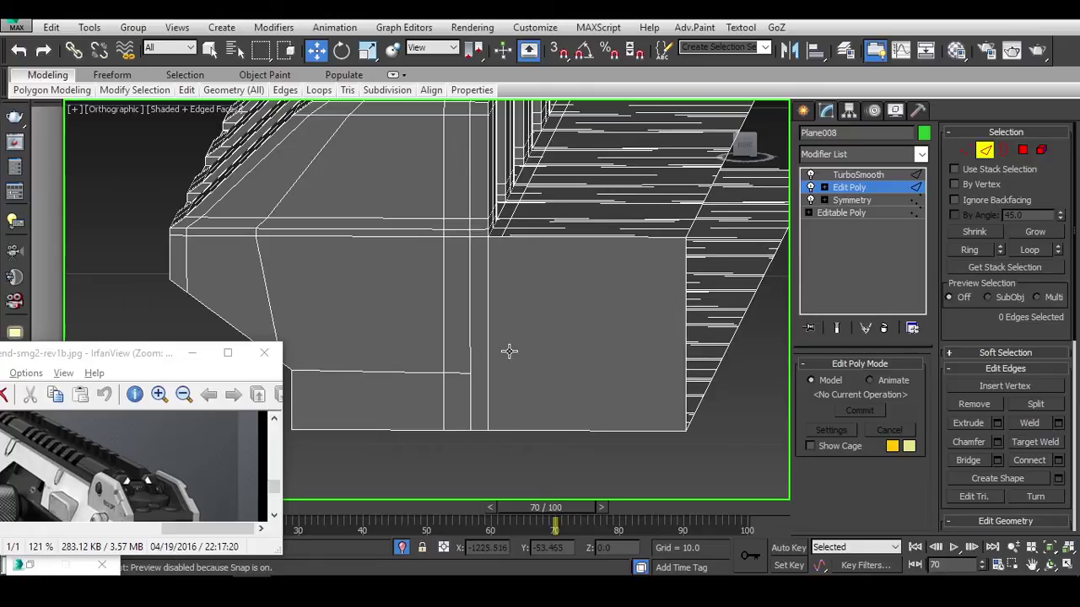
pyautogui.keyDown('alt'); pyautogui.moveTo(516, 430); pyautogui.dragTo(523, 272, button='middle'); pyautogui.keyUp('alt')
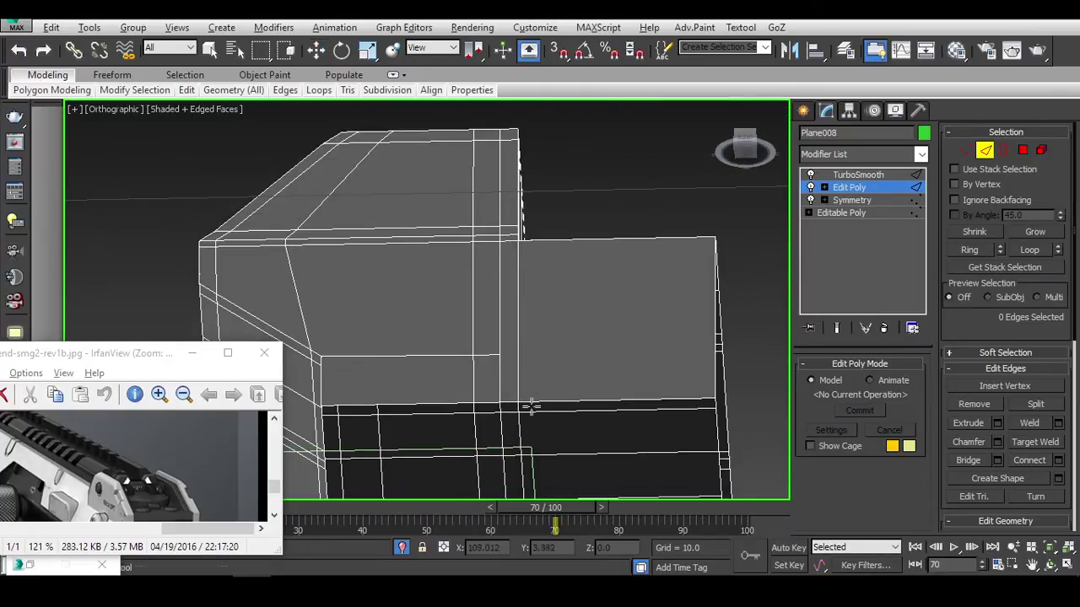
# Select vertices at the block's step and along the lower edge of the slanted faces.
pyautogui.press('1')
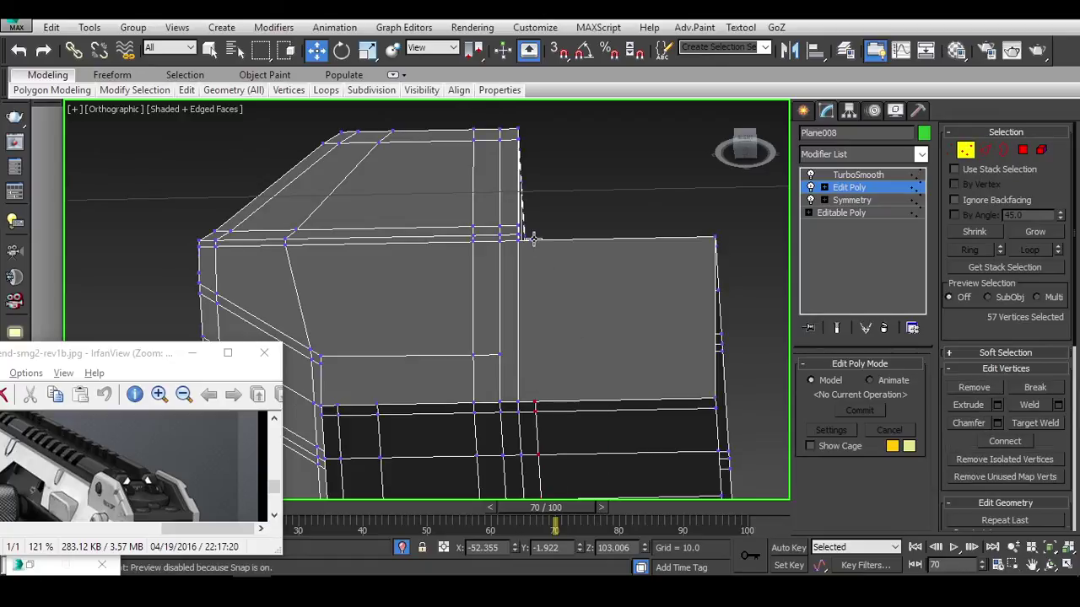
pyautogui.click(533, 403)
pyautogui.keyDown('alt'); pyautogui.moveTo(562, 398); pyautogui.dragTo(666, 377, button='middle'); pyautogui.keyUp('alt')
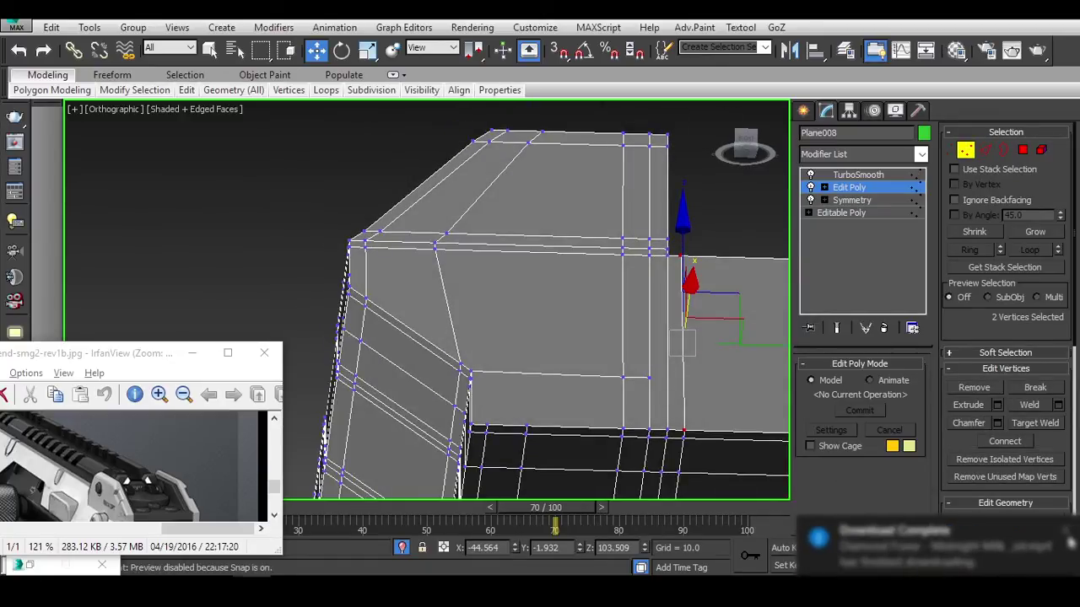
pyautogui.keyDown('alt'); pyautogui.moveTo(557, 384); pyautogui.dragTo(472, 333, button='middle'); pyautogui.keyUp('alt')
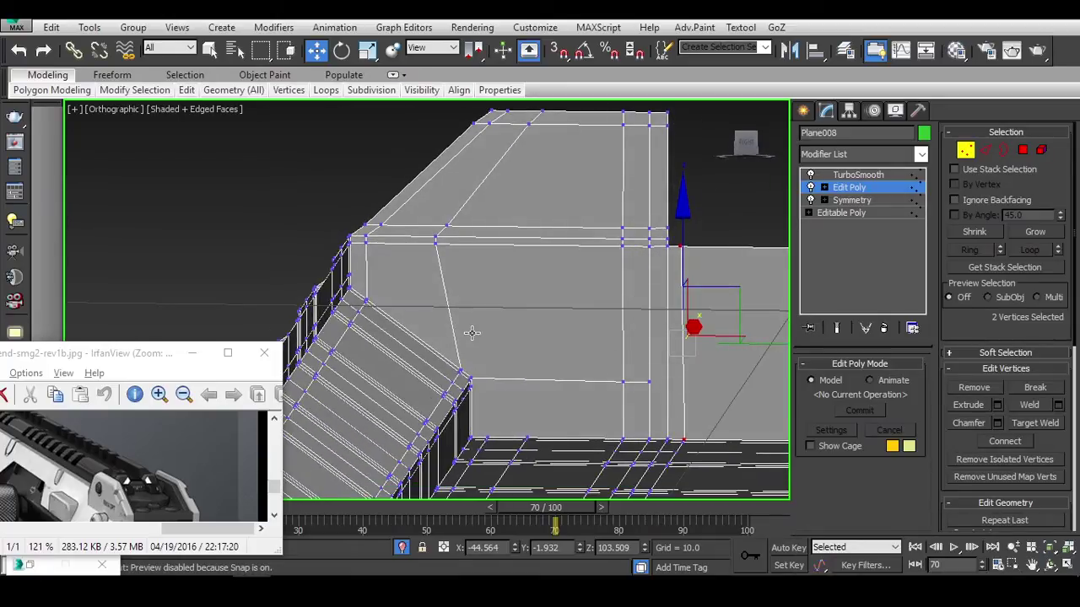
pyautogui.press('q')
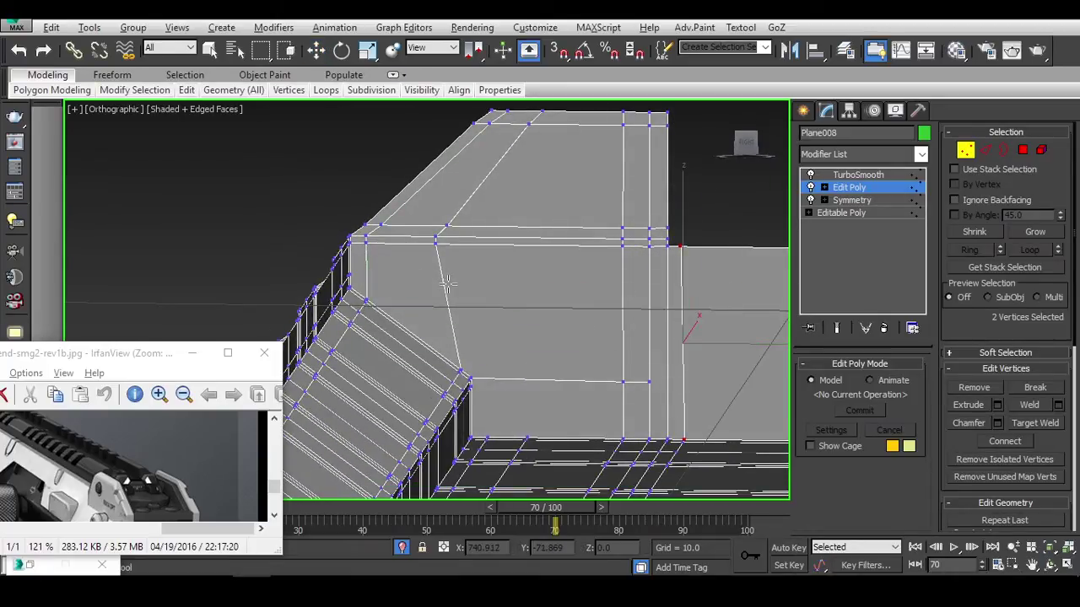
pyautogui.keyDown('alt'); pyautogui.moveTo(448, 284); pyautogui.dragTo(637, 294, button='middle'); pyautogui.keyUp('alt')
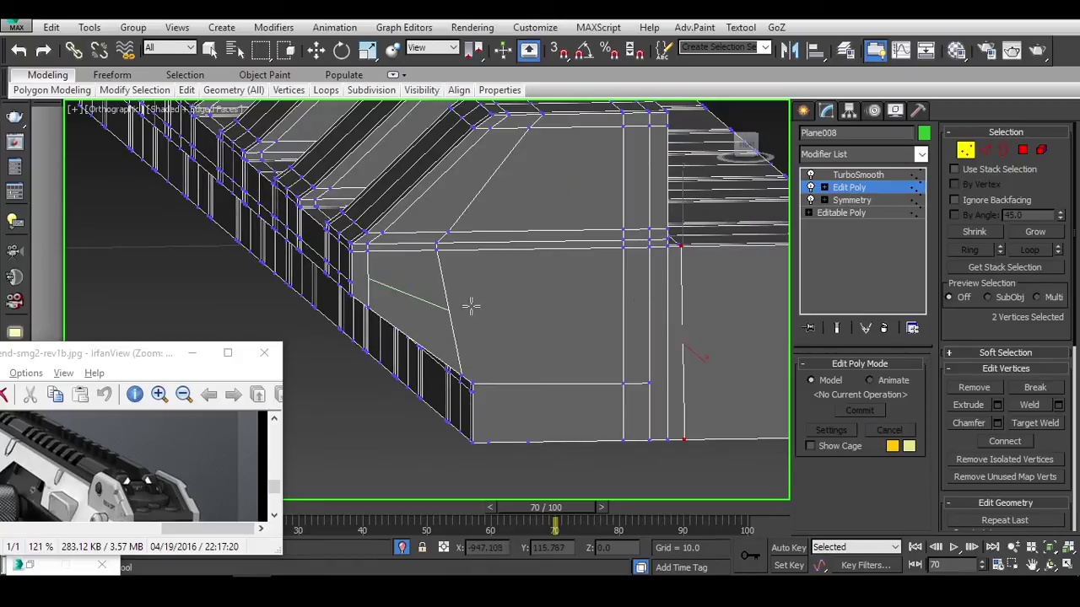
pyautogui.click(633, 371)
pyautogui.press('w')
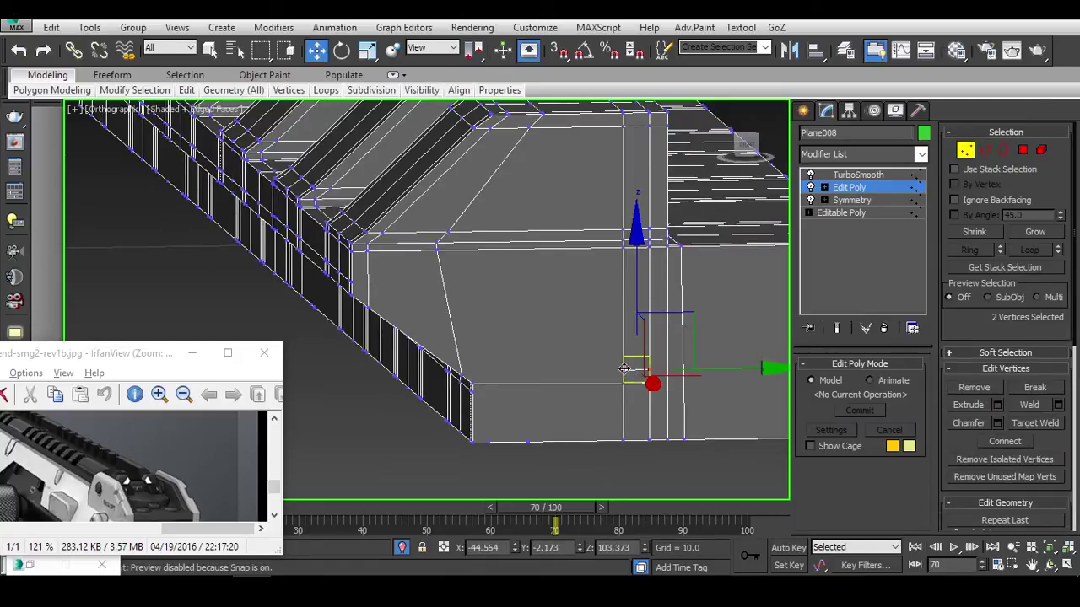
pyautogui.keyDown('ctrl'); pyautogui.click(462, 373); pyautogui.keyUp('ctrl')
pyautogui.keyDown('alt'); pyautogui.moveTo(463, 373); pyautogui.dragTo(611, 413, button='middle'); pyautogui.keyUp('alt')
# With 3D Snap on, cut new edges across the block's end face from the vertical edge.
pyautogui.press('s')
pyautogui.click(426, 318)
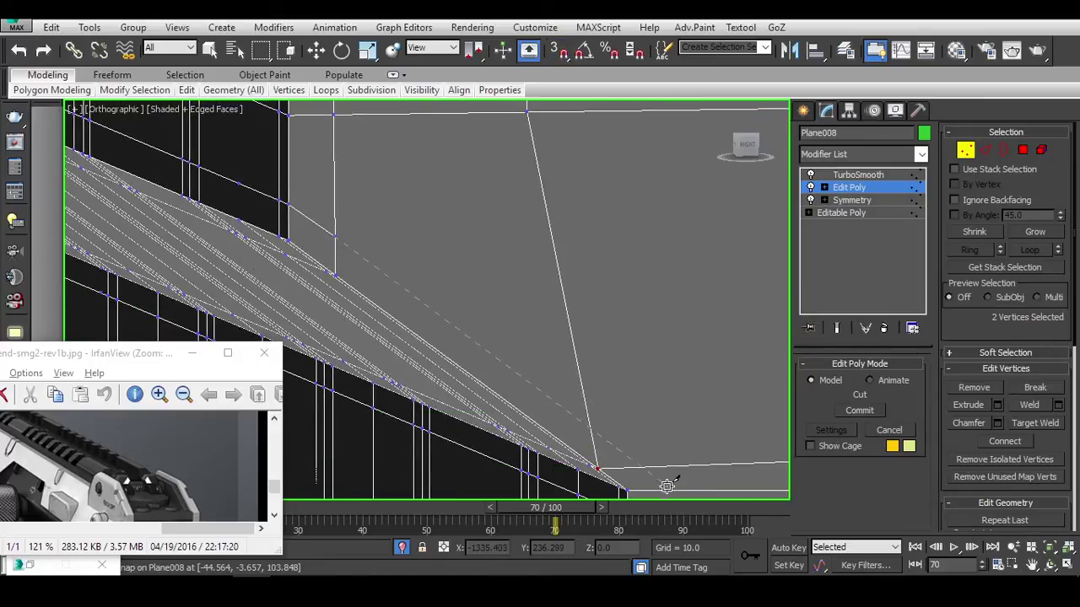
pyautogui.keyDown('alt'); pyautogui.moveTo(674, 482); pyautogui.dragTo(523, 314, button='middle'); pyautogui.keyUp('alt')
pyautogui.press('w')
pyautogui.scroll(2, 523, 314)
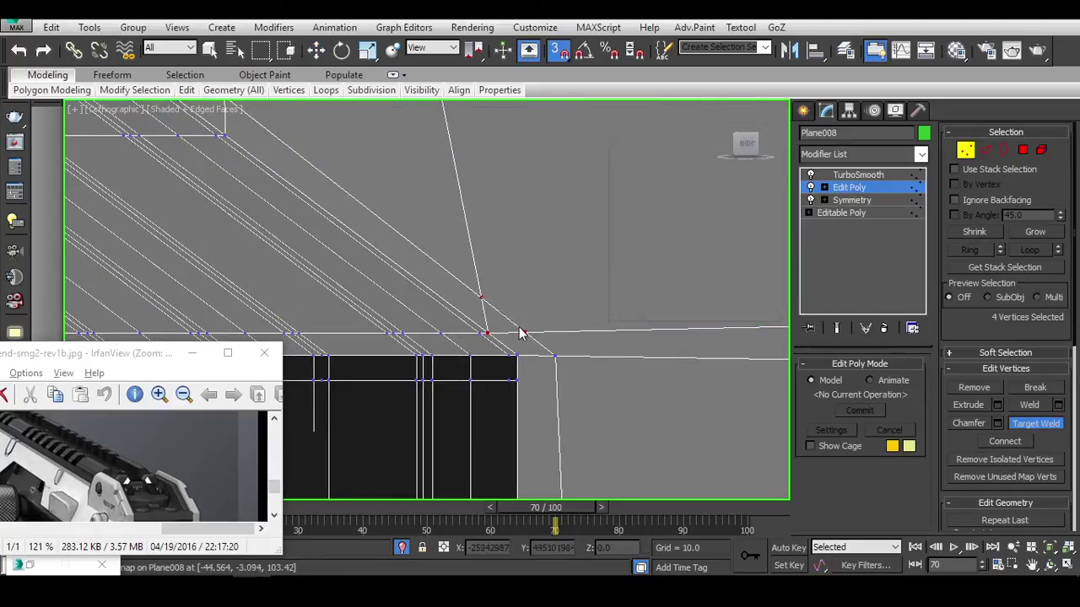
pyautogui.scroll(-3, 517, 335)
pyautogui.keyDown('alt'); pyautogui.moveTo(414, 279); pyautogui.dragTo(497, 369, button='middle'); pyautogui.keyUp('alt')
pyautogui.press('2')
pyautogui.press('w')
pyautogui.click(508, 385)
pyautogui.hotkey('alt', 'c')
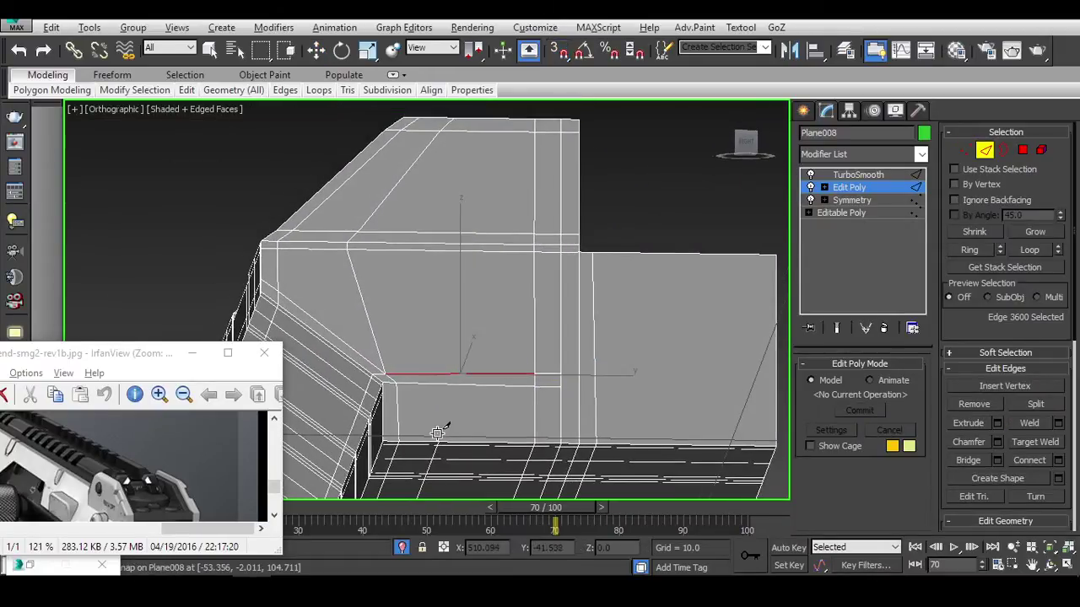
pyautogui.rightClick(541, 210)
pyautogui.press('w')
# Check the block's new edges and orbit around the part's underside and top.
pyautogui.keyDown('ctrl'); pyautogui.click(422, 158); pyautogui.keyUp('ctrl')
pyautogui.keyDown('ctrl'); pyautogui.click(390, 193); pyautogui.keyUp('ctrl')
pyautogui.scroll(3, 493, 287)
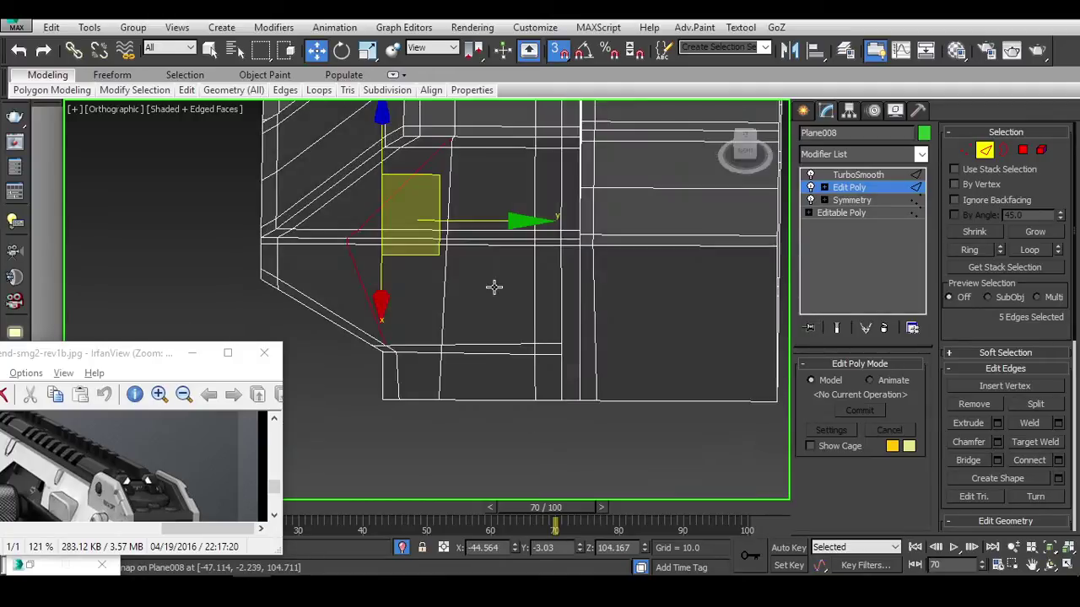
pyautogui.click(463, 277)
pyautogui.scroll(3, 455, 258)
pyautogui.press('1')
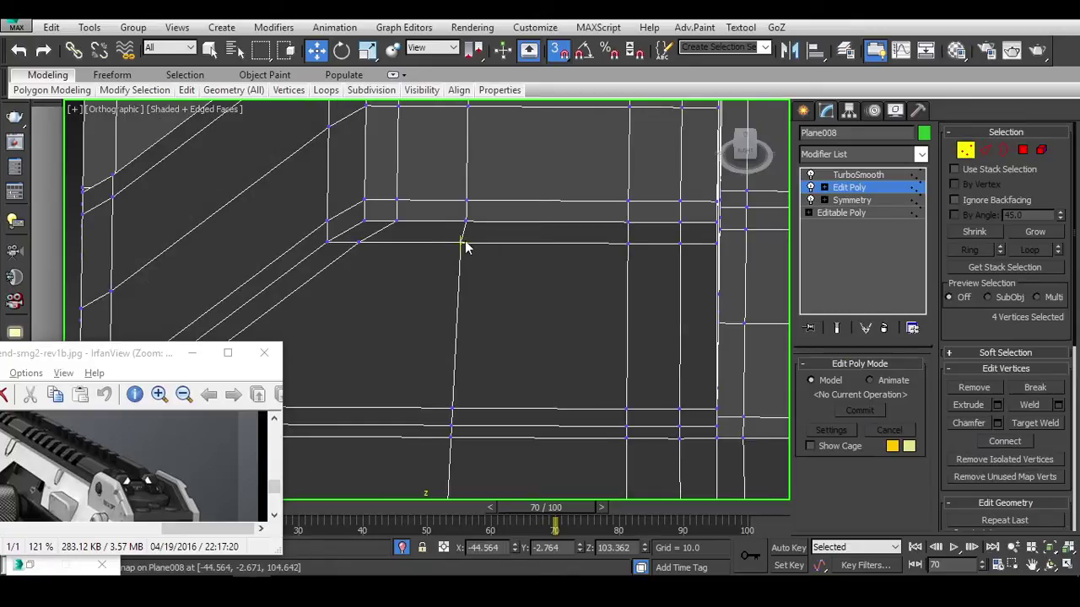
pyautogui.scroll(-4, 583, 321)
pyautogui.moveTo(583, 320)
pyautogui.keyDown('alt'); pyautogui.mouseDown(button='middle')
pyautogui.moveTo(580, 250)
pyautogui.moveTo(613, 293)
pyautogui.moveTo(574, 329)
pyautogui.mouseUp(button='middle'); pyautogui.keyUp('alt')
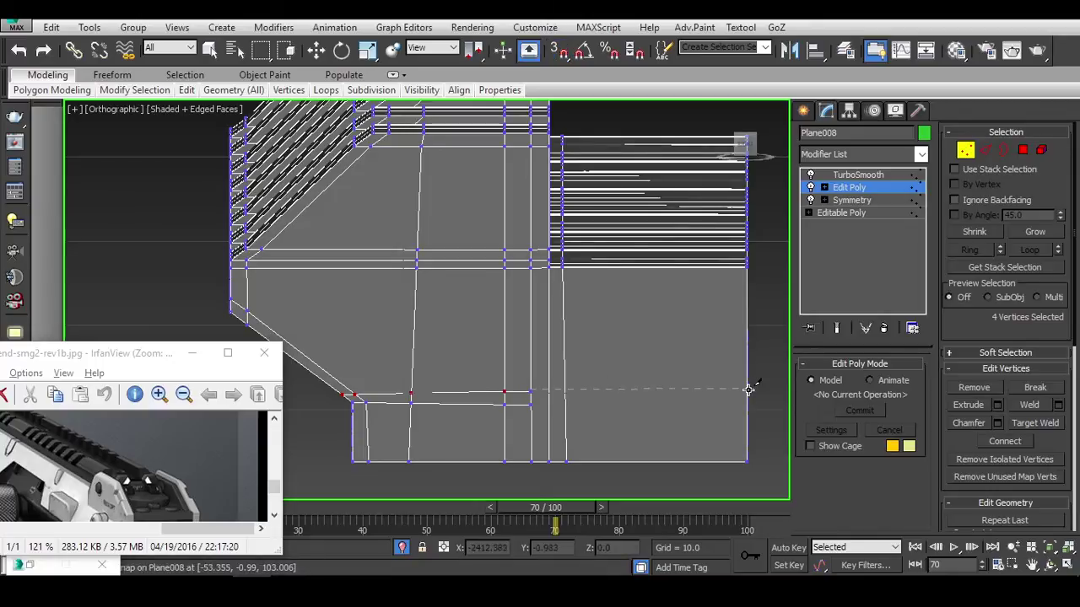
pyautogui.keyDown('alt'); pyautogui.moveTo(742, 399); pyautogui.dragTo(684, 414, button='middle'); pyautogui.keyUp('alt')
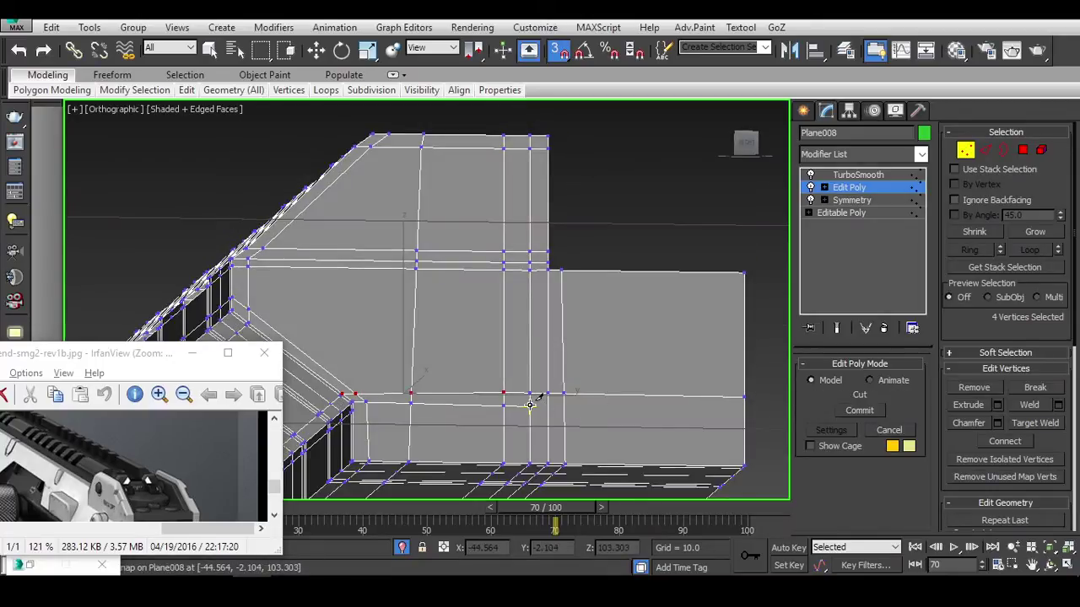
pyautogui.keyDown('alt'); pyautogui.moveTo(778, 414); pyautogui.dragTo(576, 307, button='middle'); pyautogui.keyUp('alt')
# Select the two step-corner vertices in a straight front view, then exit vertex sub-object mode.
pyautogui.scroll(2, 575, 306)
pyautogui.scroll(2, 266, 291)
pyautogui.press('w')
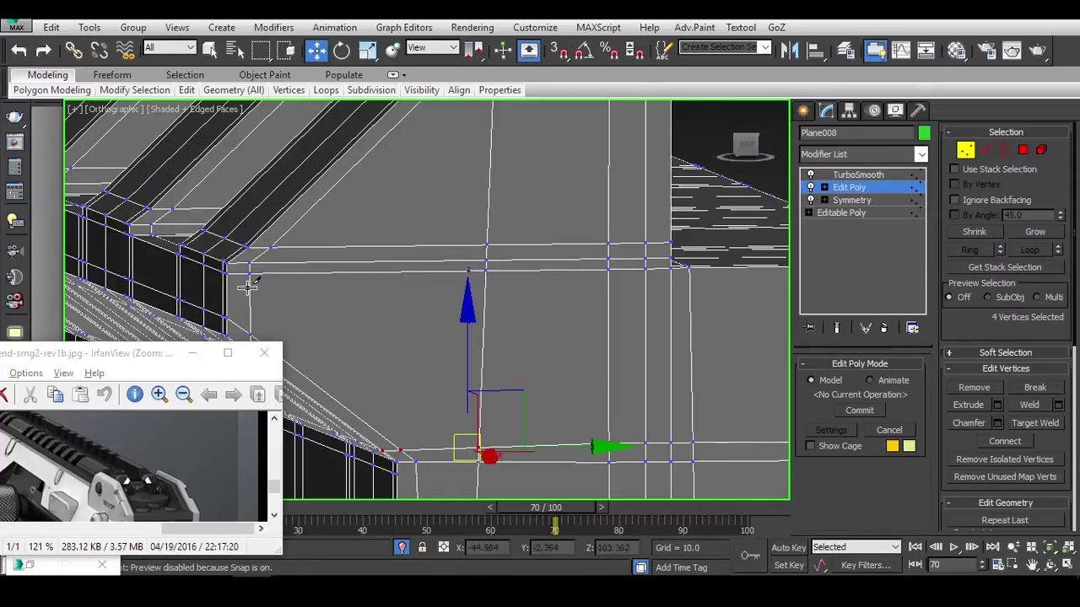
pyautogui.scroll(2, 218, 294)
pyautogui.press('2')
pyautogui.scroll(-5, 441, 270)
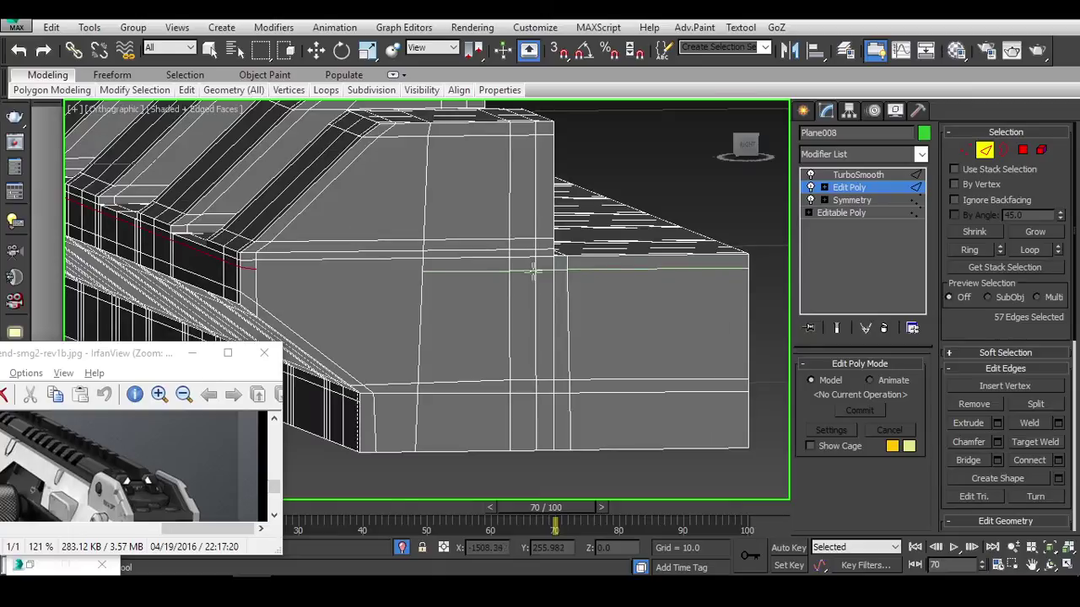
pyautogui.press('1')
pyautogui.click(430, 279)
pyautogui.keyDown('ctrl'); pyautogui.click(255, 270); pyautogui.keyUp('ctrl')
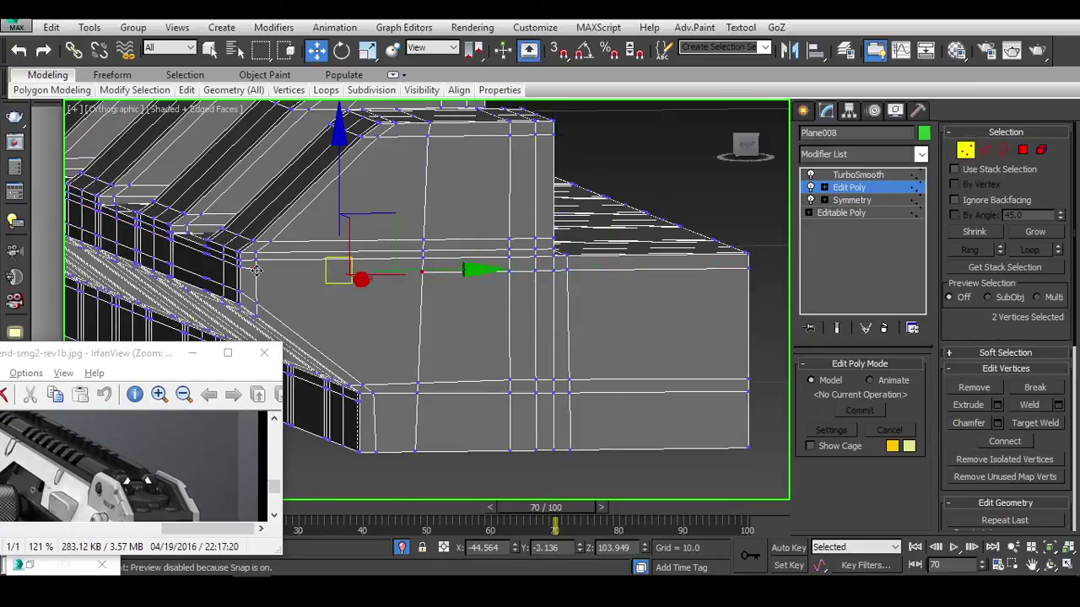
pyautogui.keyDown('alt'); pyautogui.moveTo(393, 307); pyautogui.dragTo(515, 310, button='middle'); pyautogui.keyUp('alt')
pyautogui.click(1022, 152)
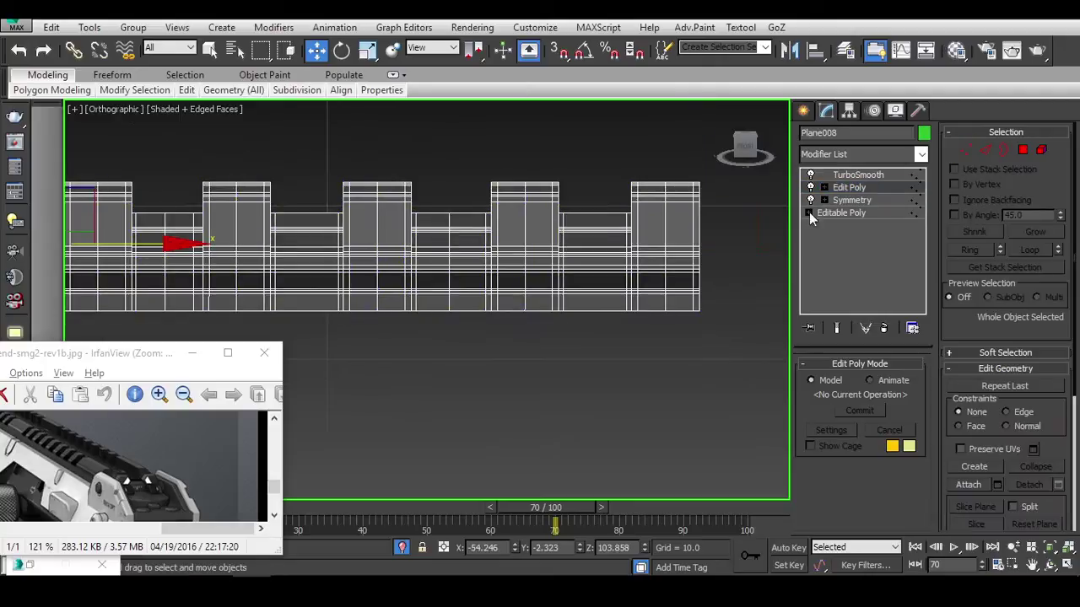
# Return from TurboSmooth to Edit Poly, dismiss the warning, and box-select the corner vertices.
pyautogui.click(861, 175)
pyautogui.scroll(5, 627, 285)
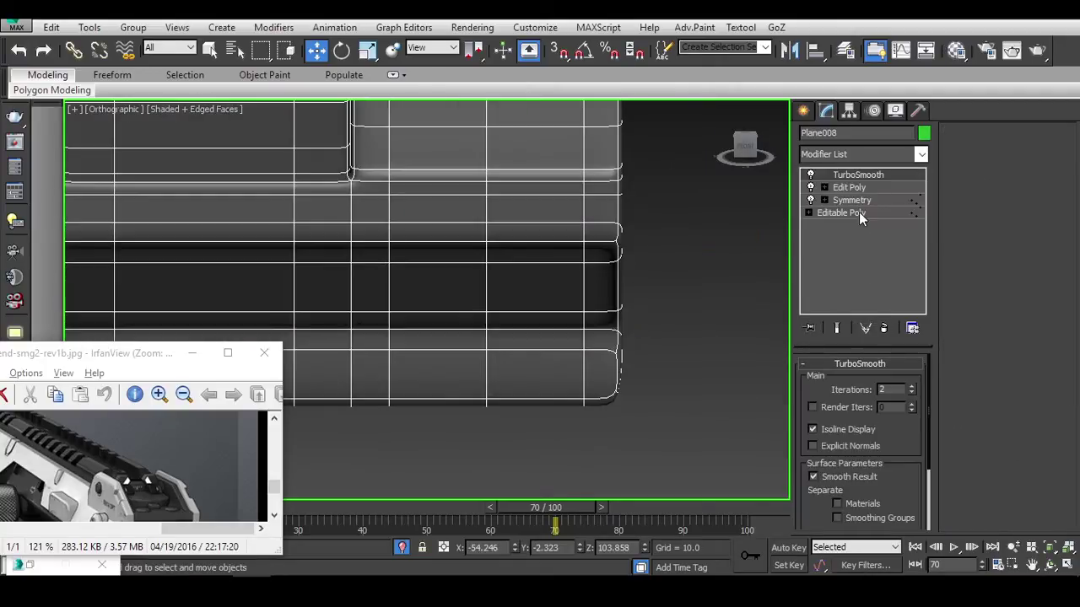
pyautogui.click(849, 187)
pyautogui.click(610, 337)
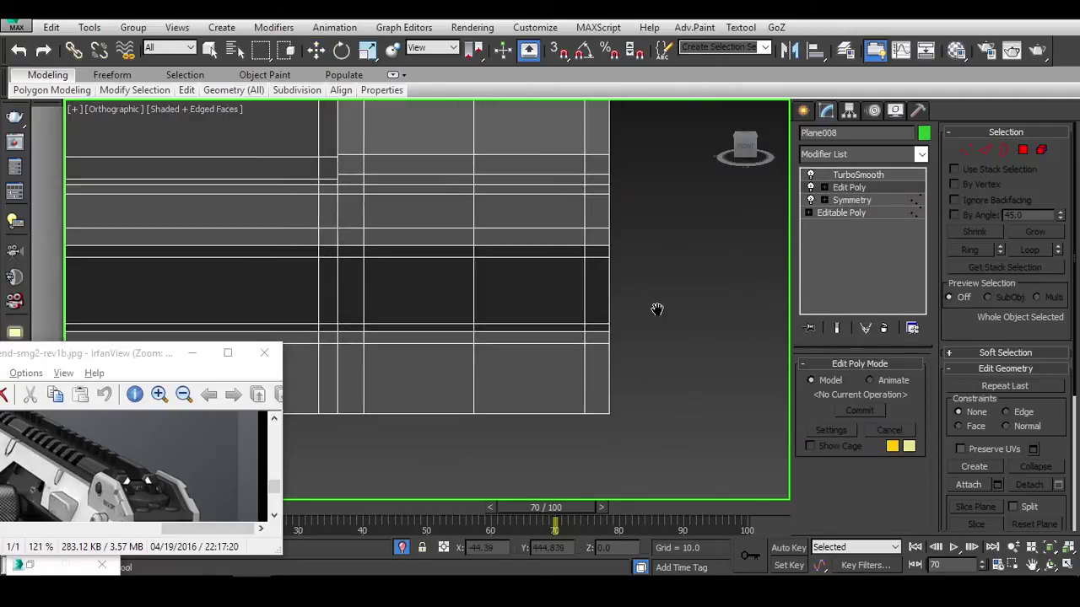
pyautogui.press('1')
pyautogui.moveTo(602, 437); pyautogui.dragTo(601, 435)
pyautogui.keyDown('alt'); pyautogui.moveTo(602, 435); pyautogui.dragTo(767, 418, button='middle'); pyautogui.keyUp('alt')
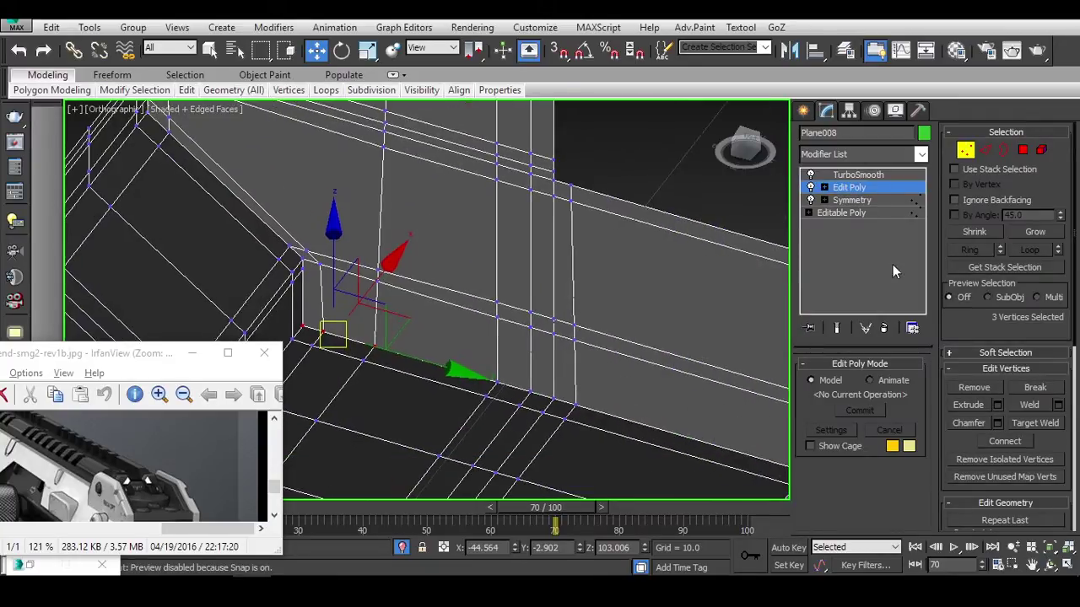
pyautogui.click(841, 327)
# View the rail with TurboSmooth applied and edge display off, then reselect Plane008.
pyautogui.scroll(-5, 603, 302)
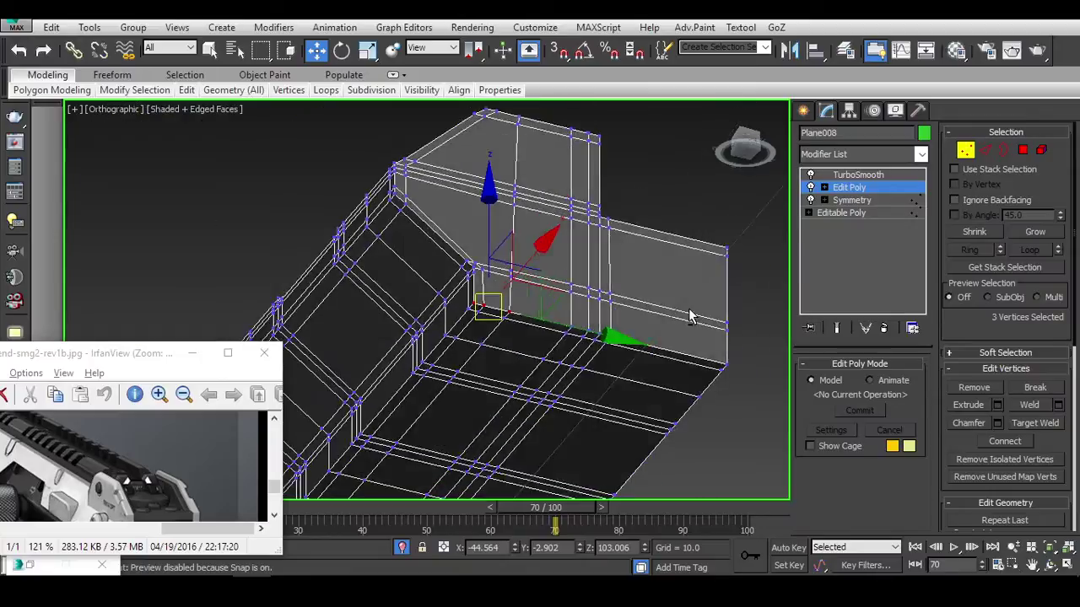
pyautogui.click(877, 174)
pyautogui.moveTo(722, 225); pyautogui.dragTo(672, 233, button='middle')
pyautogui.click(671, 234)
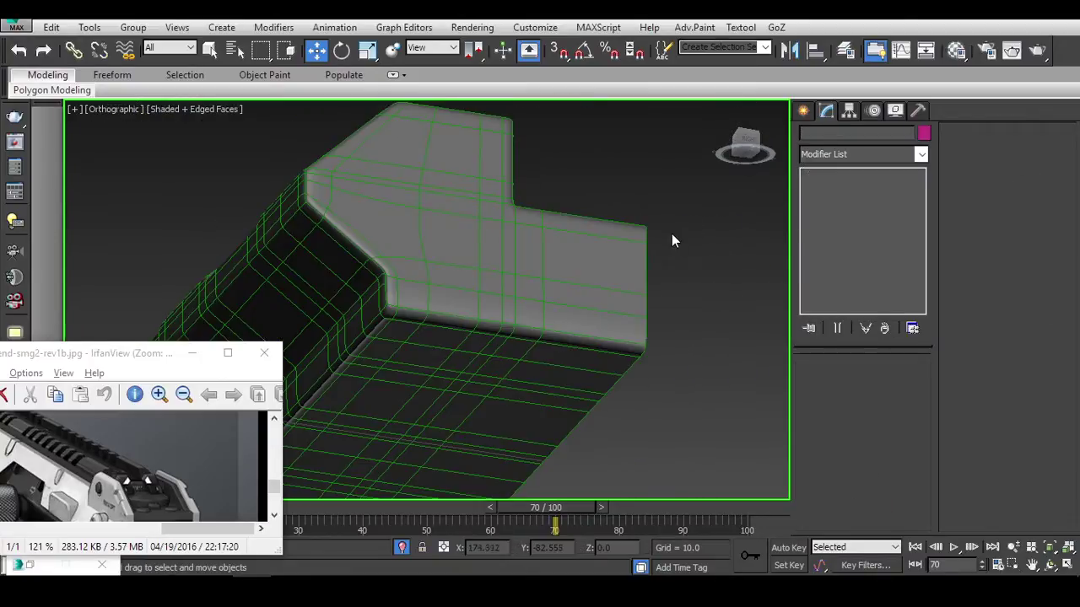
pyautogui.press('F4')
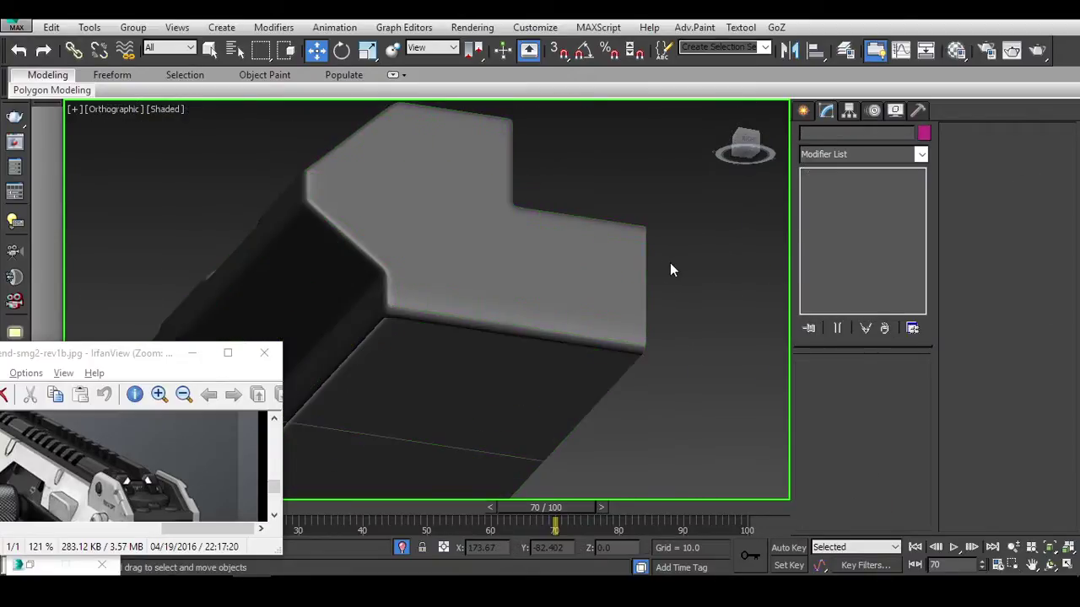
pyautogui.scroll(-5, 670, 263)
pyautogui.click(622, 270)
pyautogui.keyDown('alt'); pyautogui.moveTo(622, 270); pyautogui.dragTo(723, 357, button='middle'); pyautogui.keyUp('alt')
pyautogui.scroll(3, 709, 295)
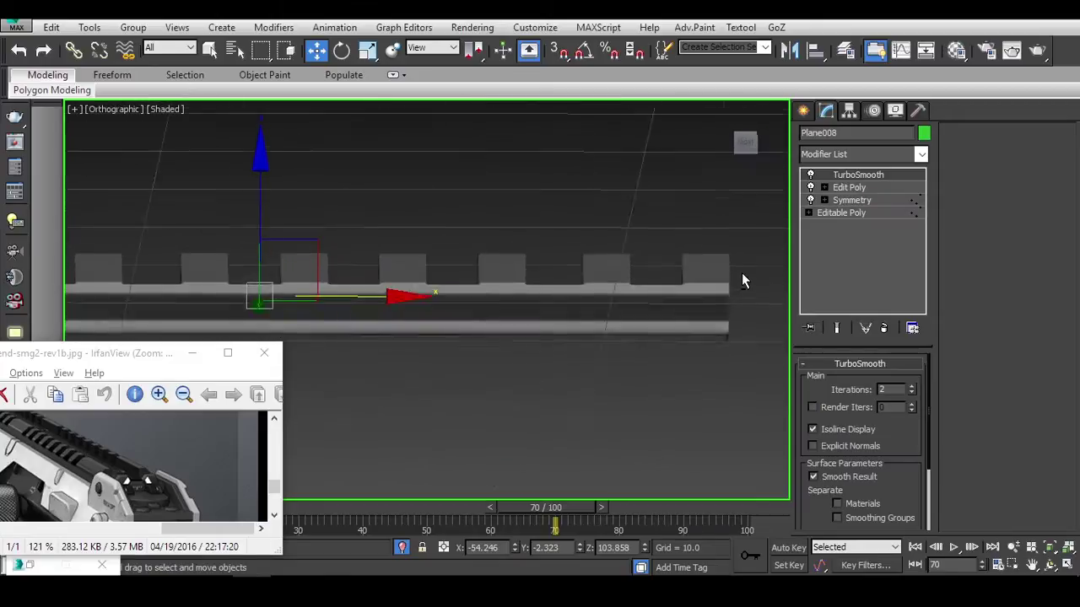
pyautogui.keyDown('alt'); pyautogui.moveTo(747, 289); pyautogui.dragTo(679, 288, button='middle'); pyautogui.keyUp('alt')
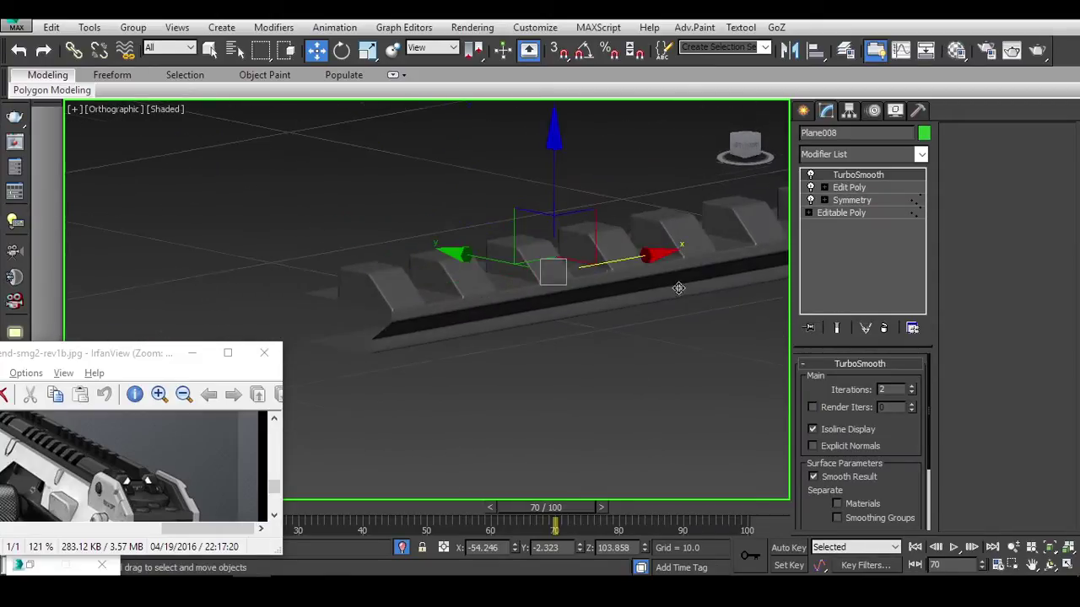
# In Front view, Unhide All to restore the reference image and green part, then select Edit Poly.
pyautogui.press('f')
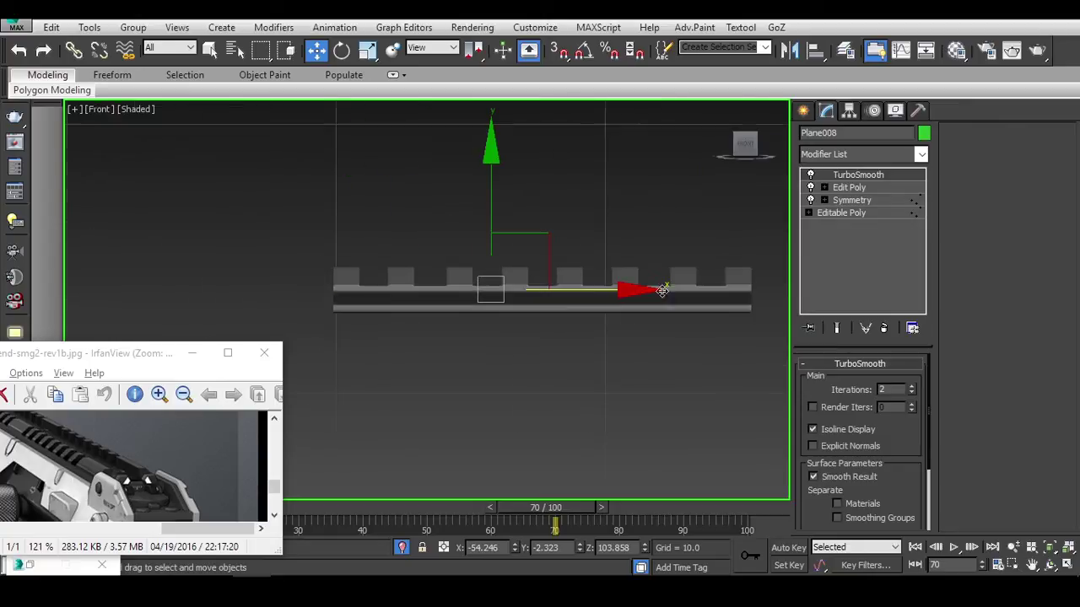
pyautogui.rightClick(647, 215)
pyautogui.click(667, 137)
pyautogui.scroll(3, 580, 262)
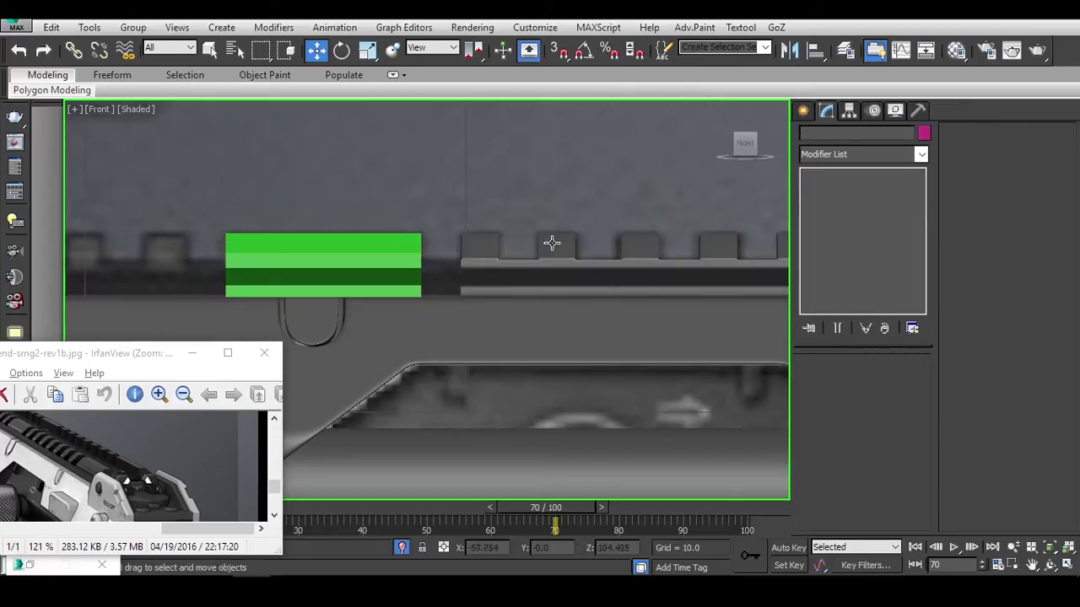
pyautogui.scroll(-2, 564, 263)
pyautogui.scroll(-2, 559, 268)
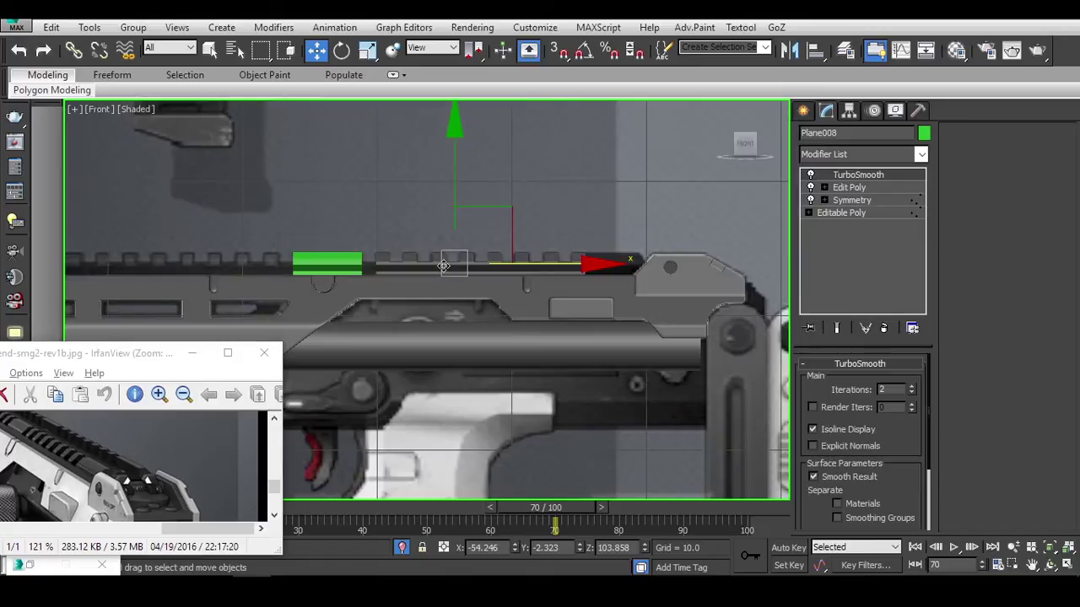
pyautogui.moveTo(558, 267); pyautogui.dragTo(581, 273, button='middle')
pyautogui.scroll(3, 472, 260)
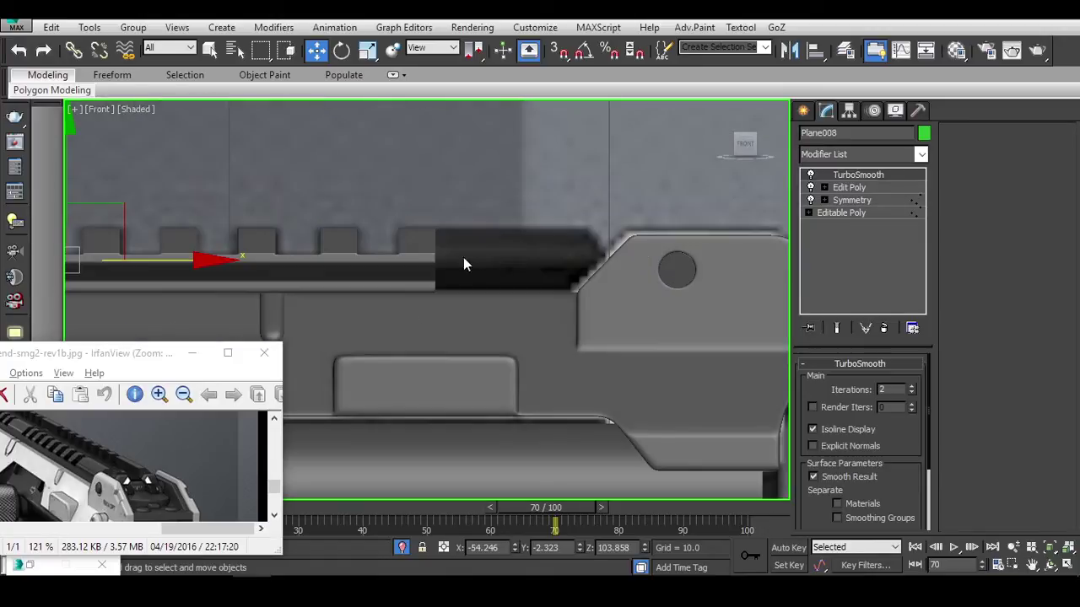
pyautogui.scroll(2, 458, 250)
pyautogui.click(841, 213)
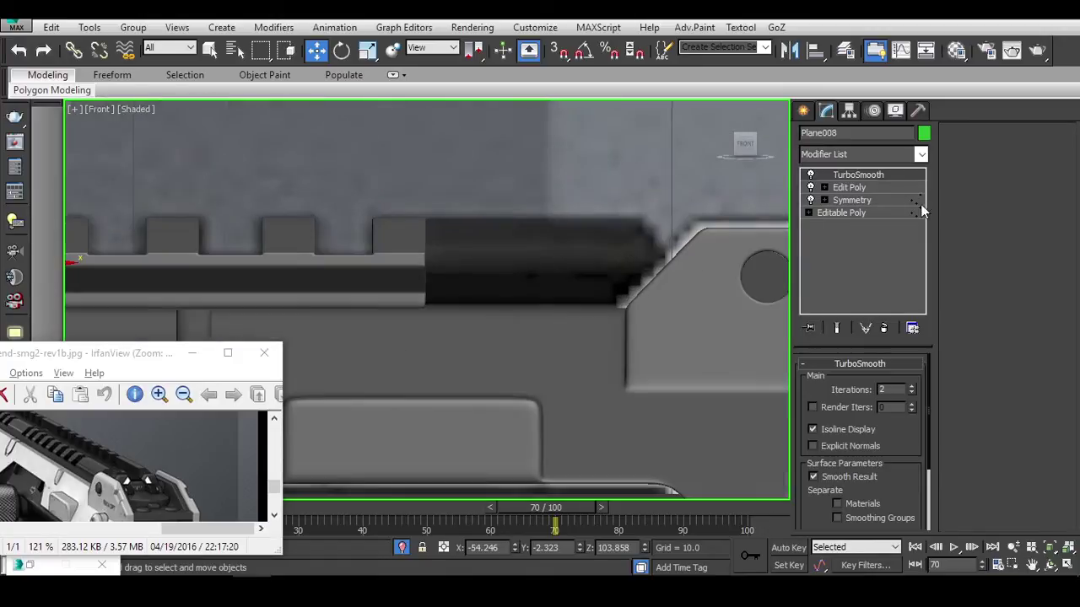
# Marquee-select the rail's end vertices and move them along X to the receiver's slanted edge.
pyautogui.click(860, 186)
pyautogui.click(965, 151)
pyautogui.press('F3')
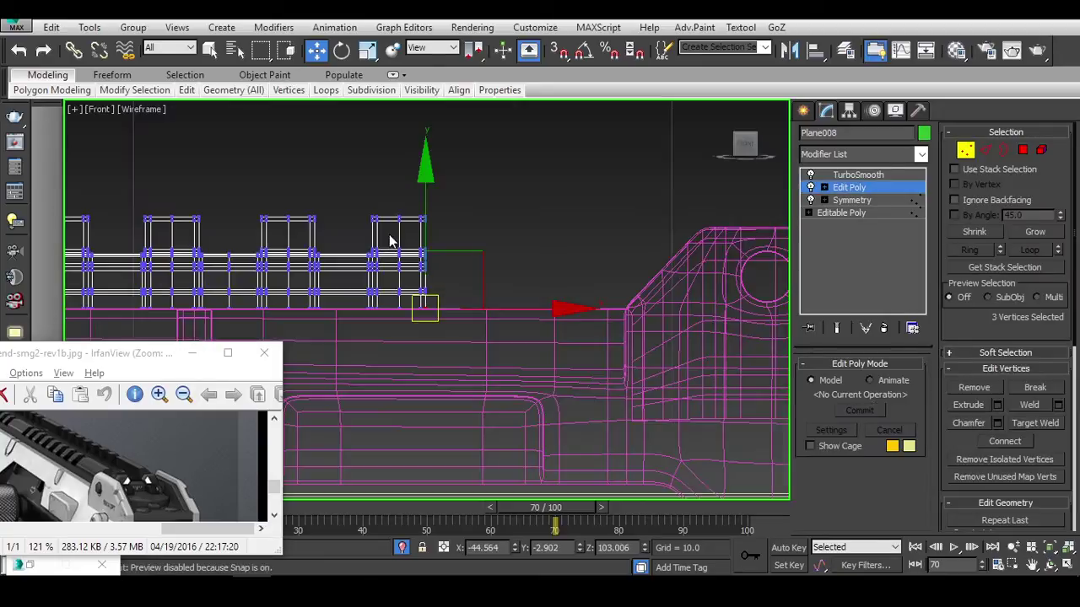
pyautogui.moveTo(417, 219); pyautogui.dragTo(483, 278)
pyautogui.moveTo(565, 277); pyautogui.dragTo(498, 277, button='middle')
pyautogui.press('F3')
pyautogui.moveTo(498, 265); pyautogui.dragTo(724, 277)
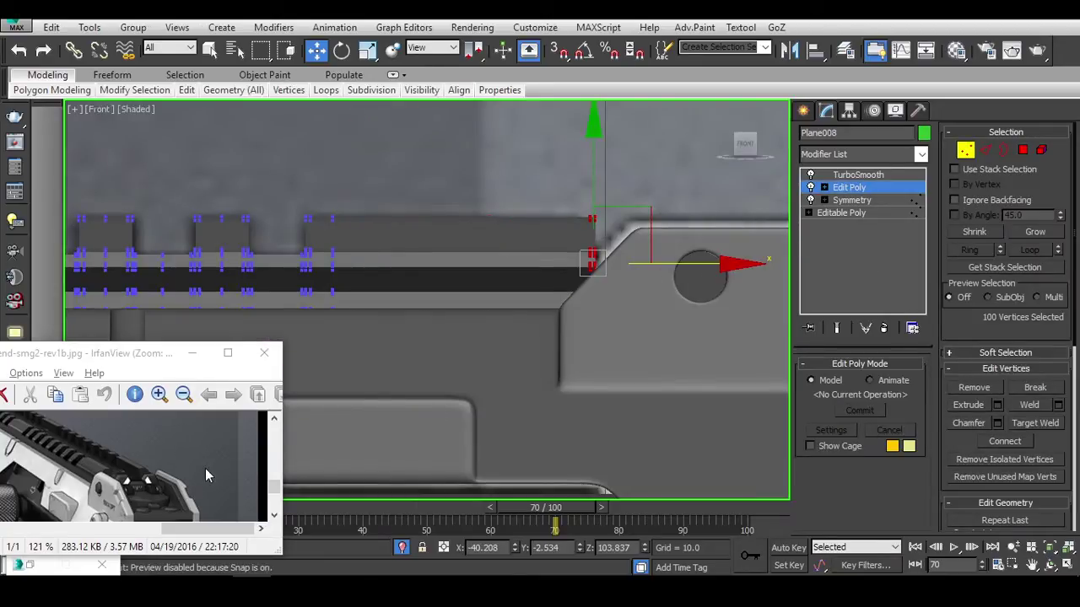
pyautogui.scroll(3, 658, 253)
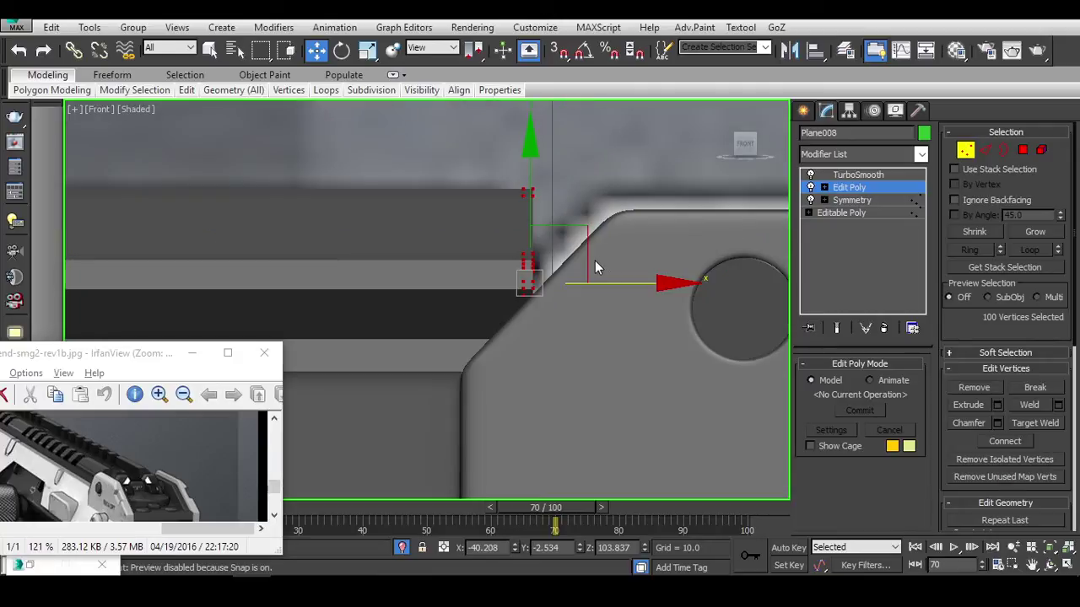
pyautogui.moveTo(596, 281); pyautogui.dragTo(636, 286, button='middle')
# Delete the TurboSmooth modifier from Plane008's stack.
pyautogui.click(837, 327)
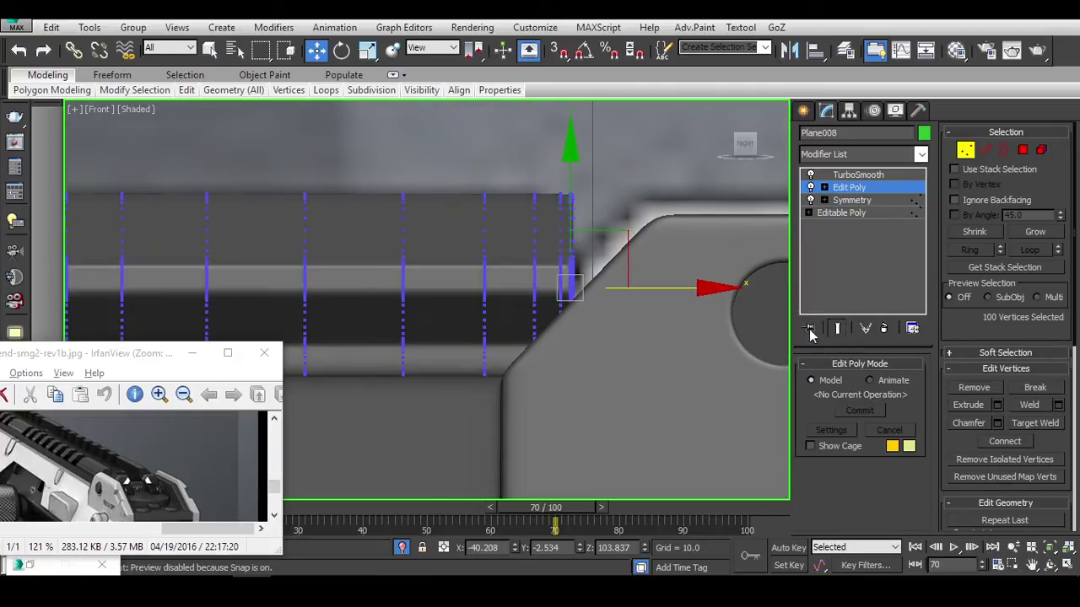
pyautogui.click(837, 328)
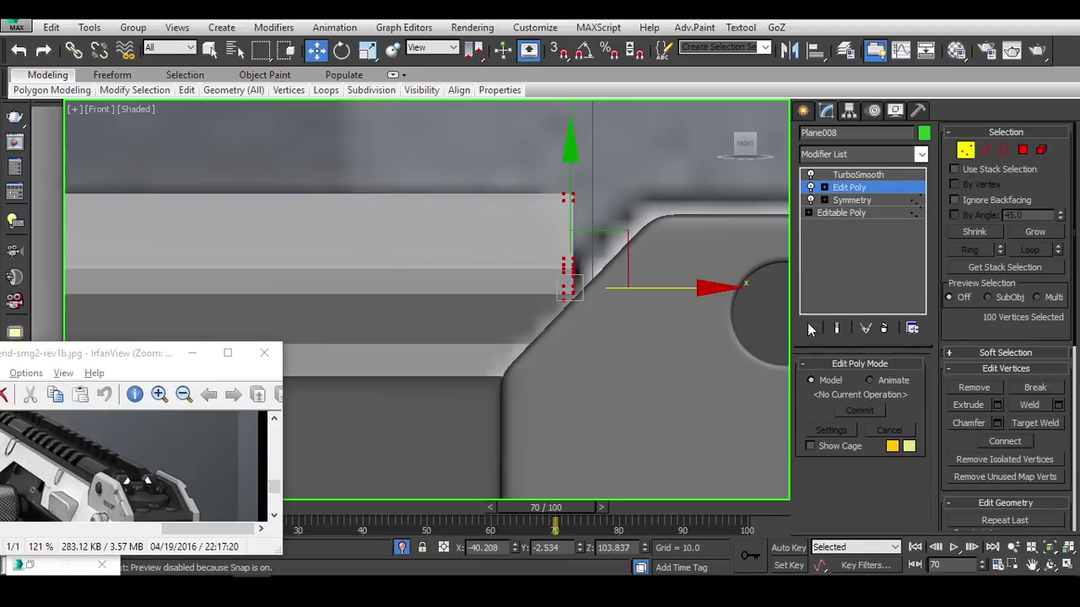
pyautogui.press('F4')
pyautogui.scroll(-4, 641, 257)
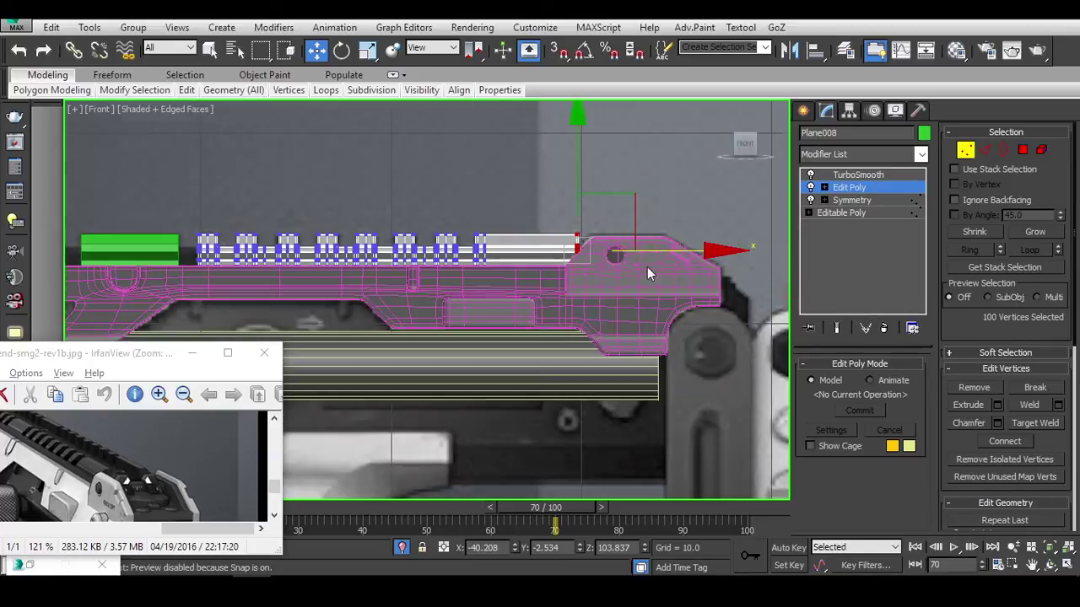
pyautogui.click(858, 174)
pyautogui.scroll(5, 659, 232)
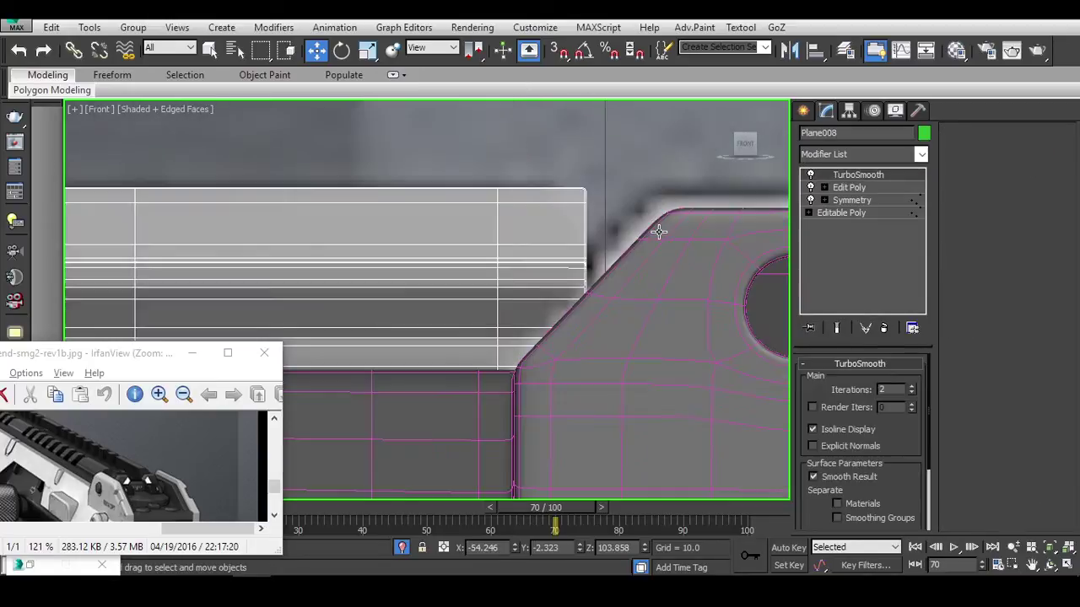
pyautogui.click(882, 328)
pyautogui.scroll(-5, 602, 260)
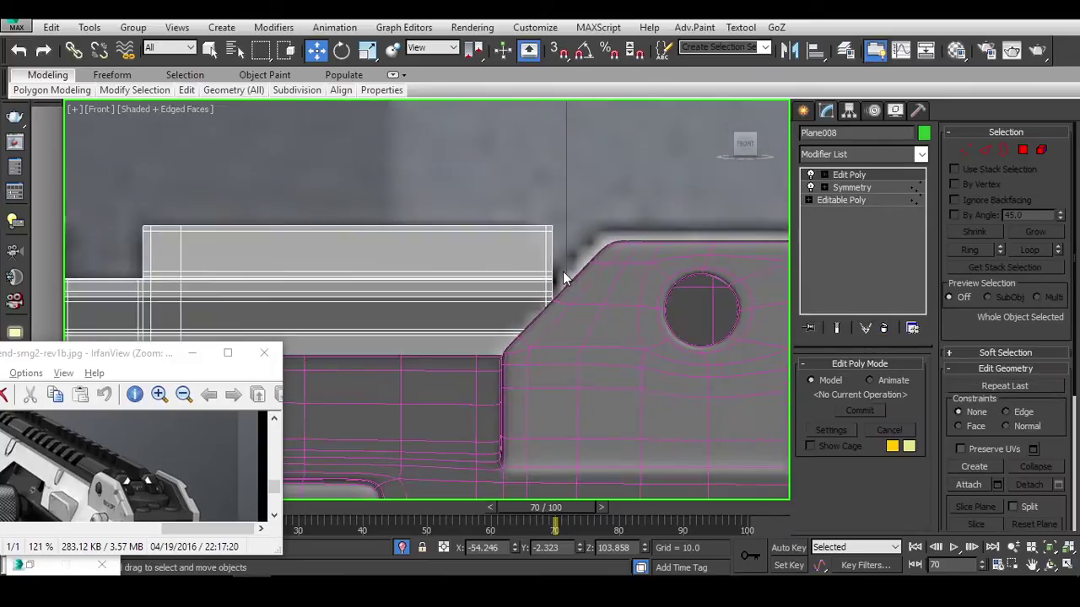
pyautogui.scroll(-3, 612, 204)
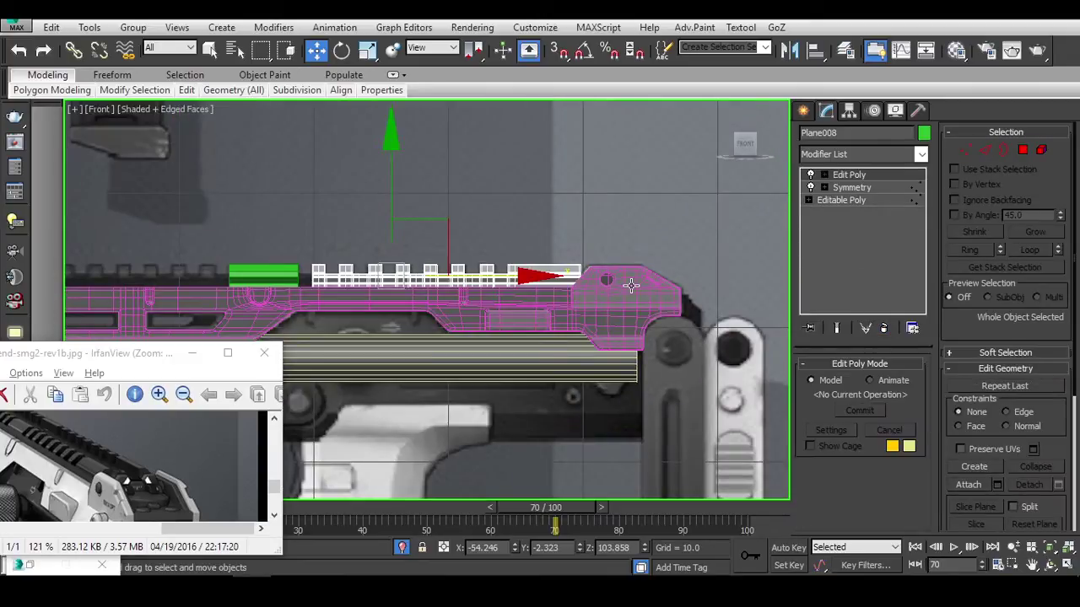
# Hide the receiver mesh and fine-tune the rail end against the reference image.
pyautogui.hotkey('ctrl', 'z')
pyautogui.rightClick(646, 258)
pyautogui.click(661, 240)
pyautogui.scroll(5, 662, 241)
pyautogui.hotkey('ctrl', 'z')
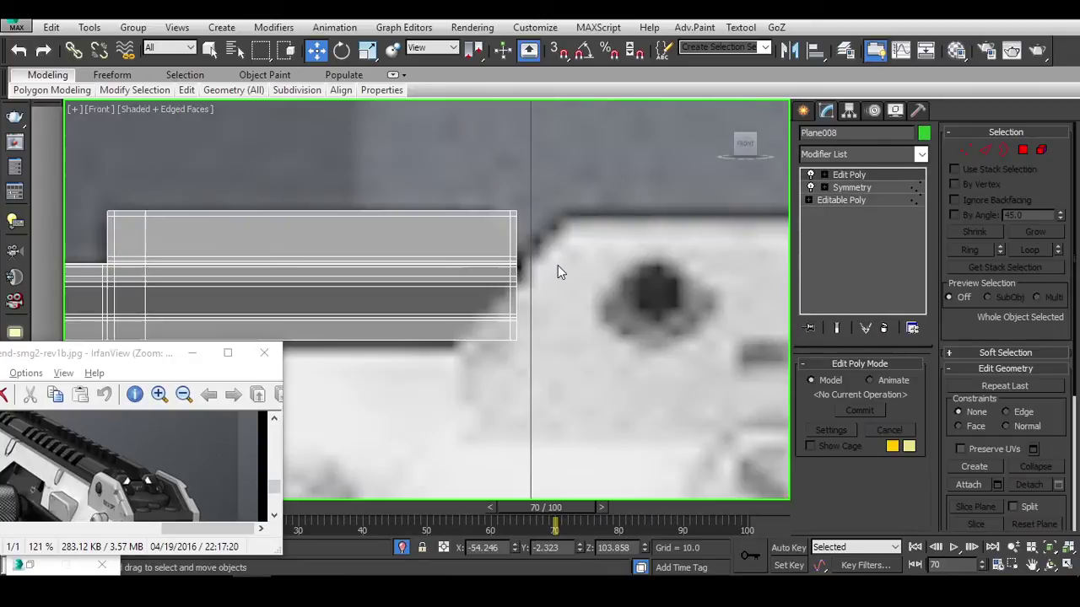
pyautogui.moveTo(615, 278)
pyautogui.mouseDown()
pyautogui.moveTo(513, 272)
pyautogui.moveTo(613, 277)
pyautogui.mouseUp()
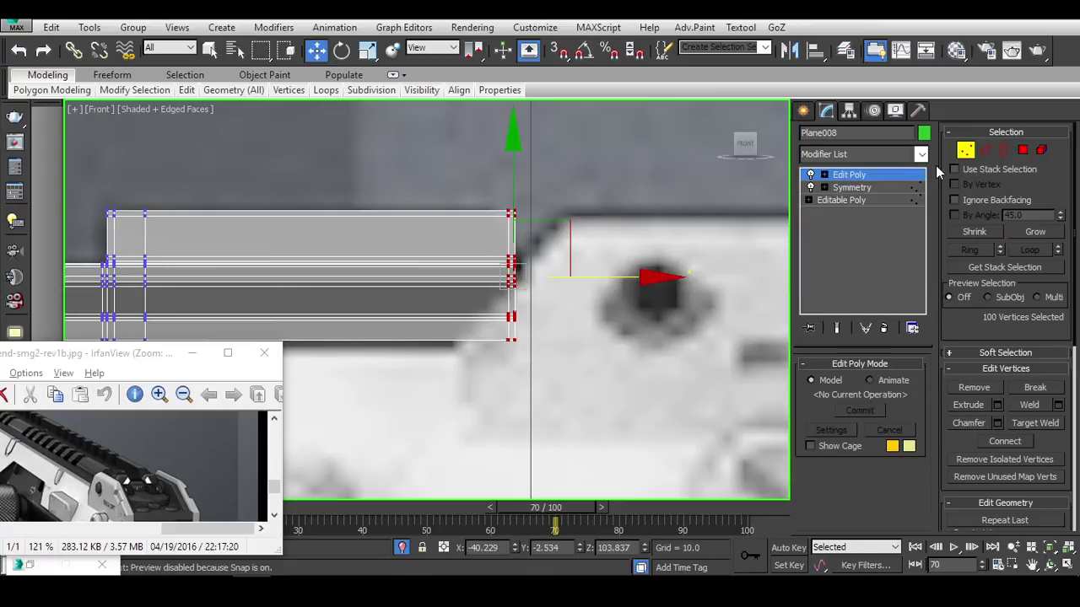
pyautogui.click(984, 150)
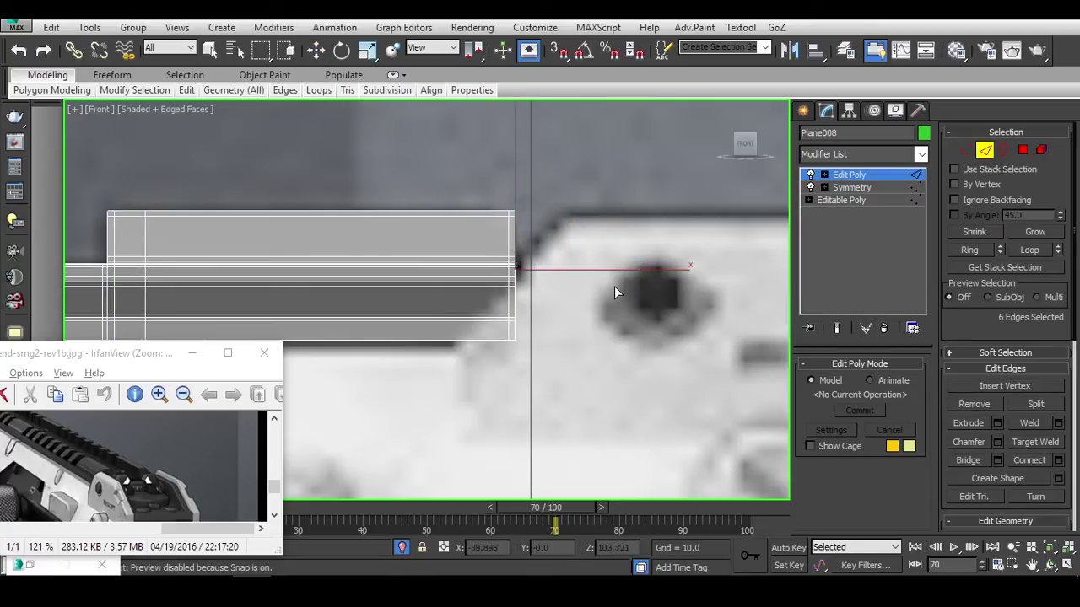
pyautogui.press('w')
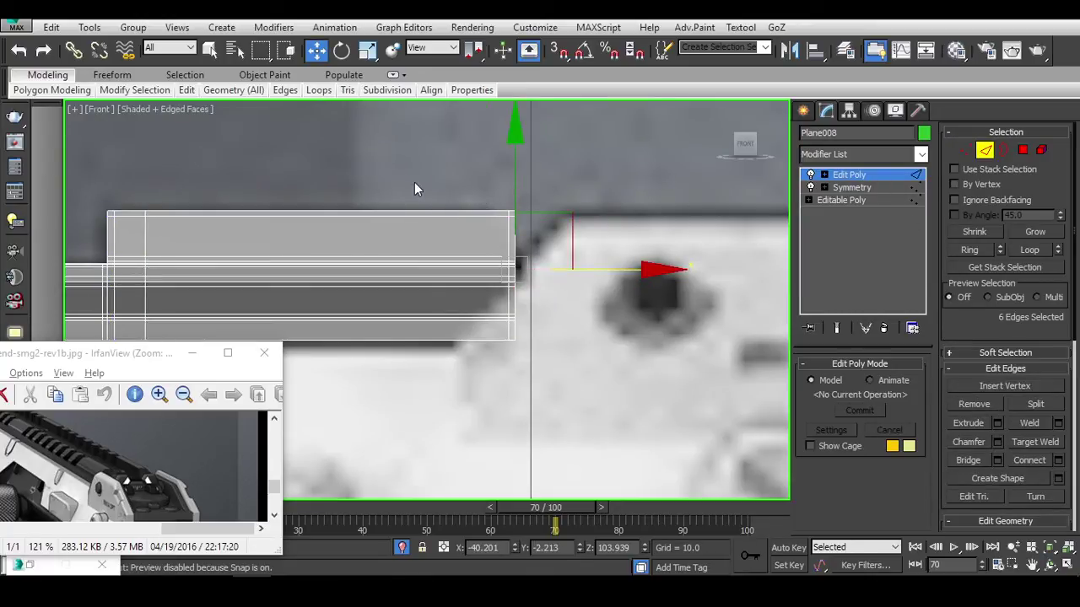
pyautogui.moveTo(414, 189); pyautogui.dragTo(563, 256)
pyautogui.press('q')
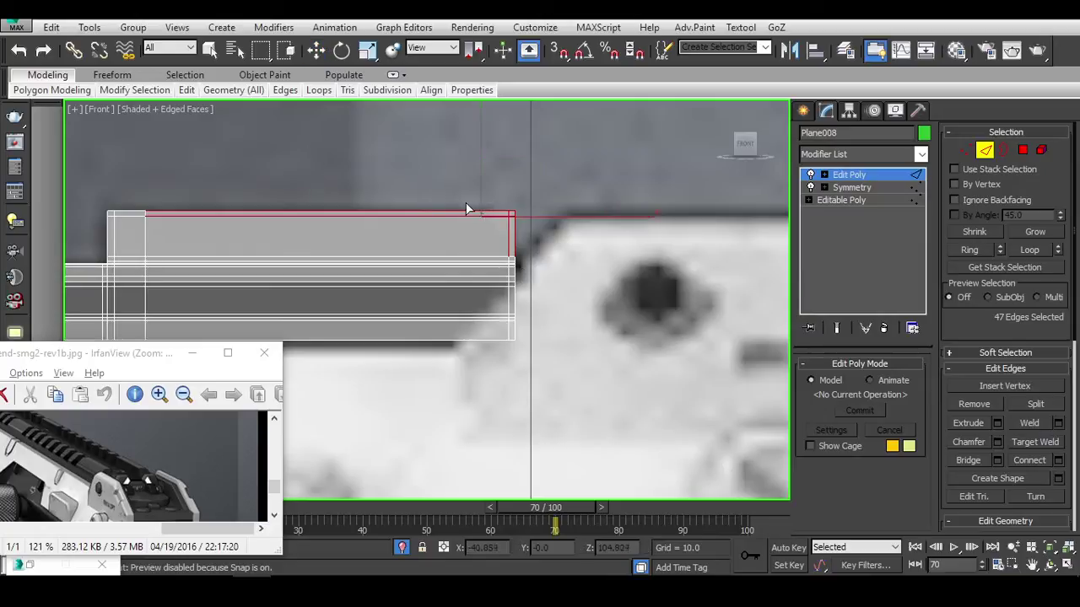
pyautogui.press('w')
pyautogui.keyDown('alt'); pyautogui.moveTo(609, 281); pyautogui.dragTo(829, 364, button='middle'); pyautogui.keyUp('alt')
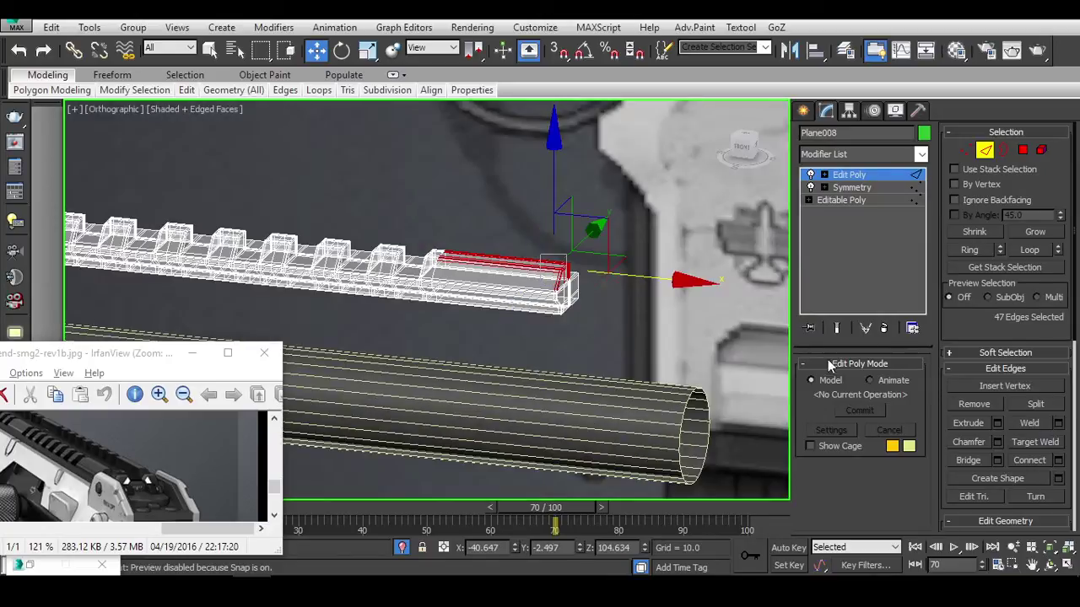
pyautogui.scroll(4, 561, 274)
pyautogui.click(554, 277)
pyautogui.scroll(1, 612, 297)
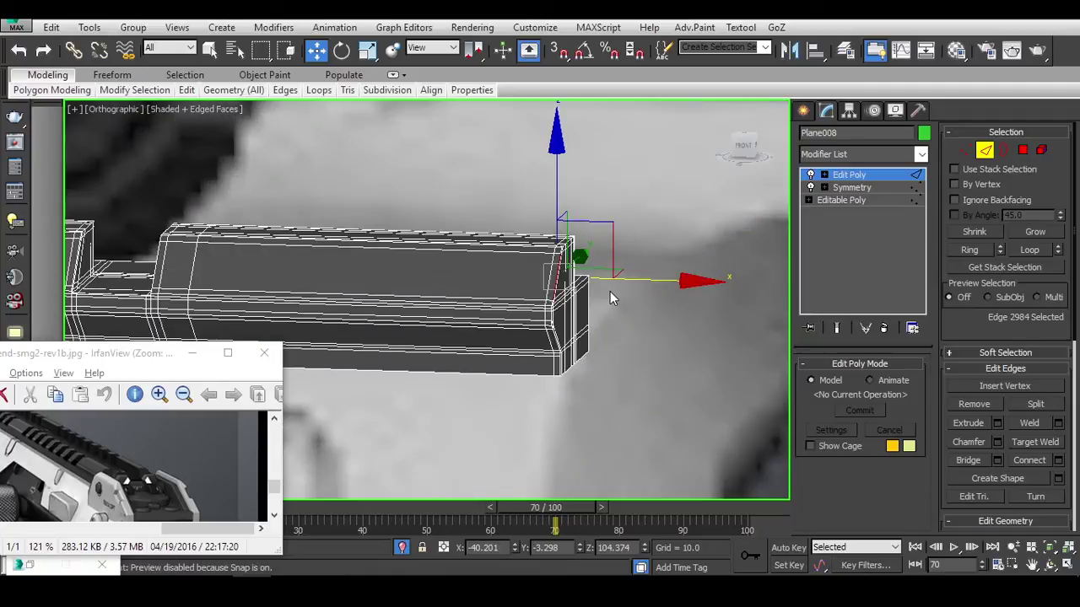
pyautogui.click(985, 150)
pyautogui.scroll(-2, 707, 315)
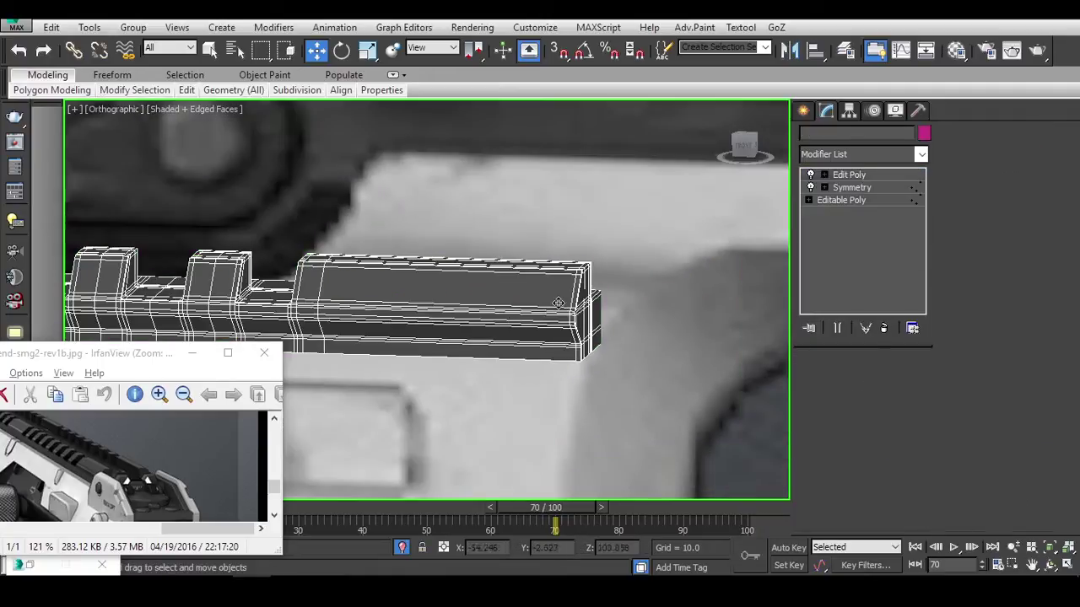
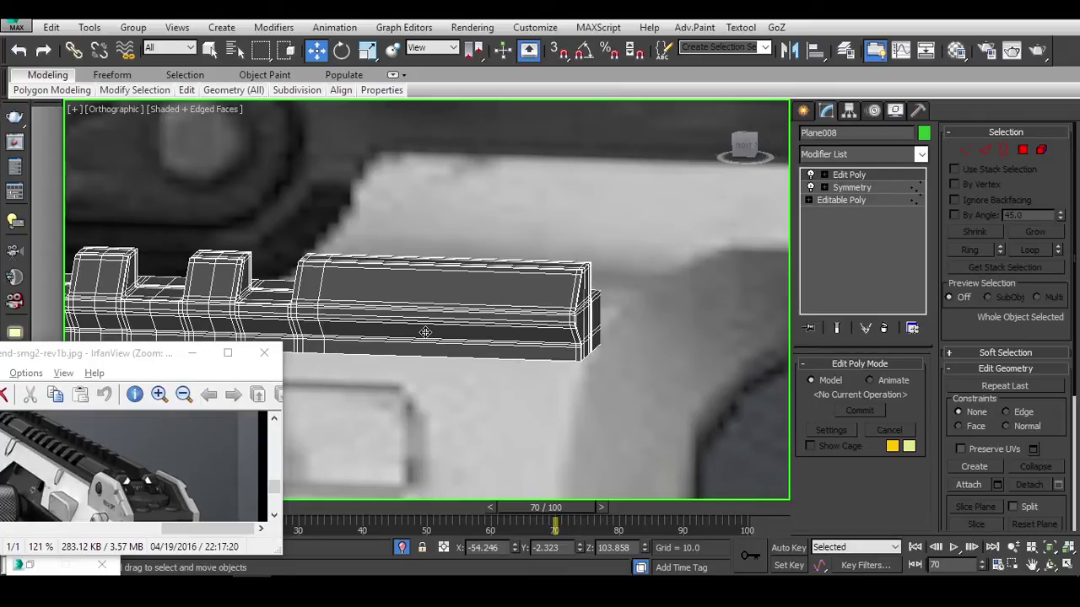
# In Front view, slide the block's top-right corner vertices left to start the slope.
pyautogui.press('f')
pyautogui.press('1')
pyautogui.scroll(6, 549, 222)
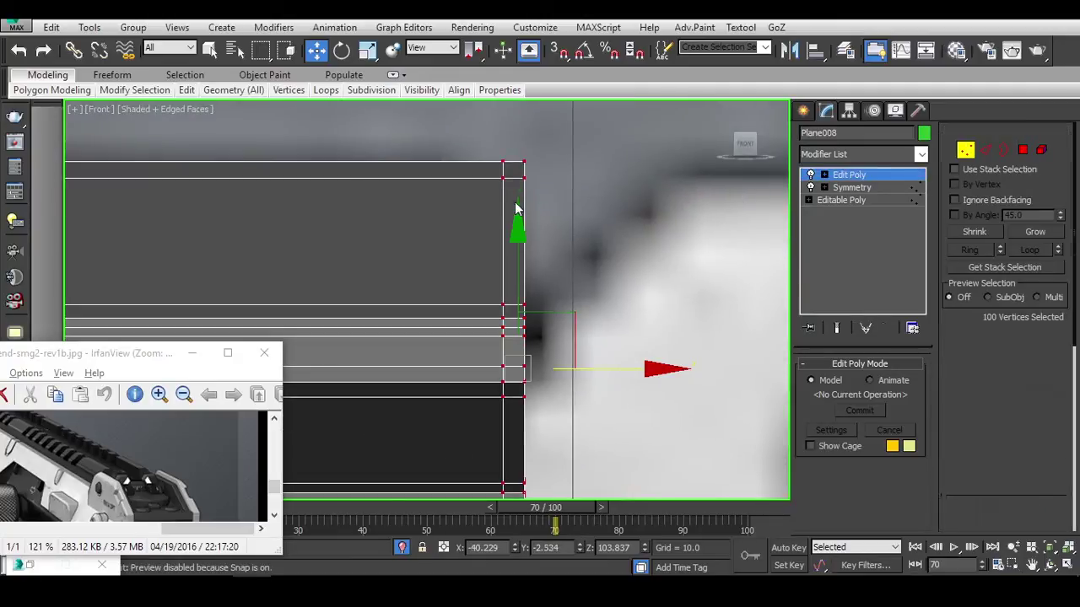
pyautogui.press('F3')
pyautogui.press('F3')
pyautogui.moveTo(465, 152); pyautogui.dragTo(527, 171)
pyautogui.moveTo(502, 205); pyautogui.dragTo(628, 235, button='middle')
# Reselect the top corner vertices to refine the slanted front end, then return to object level.
pyautogui.press('F3')
pyautogui.moveTo(458, 157); pyautogui.dragTo(638, 193)
pyautogui.press('F3')
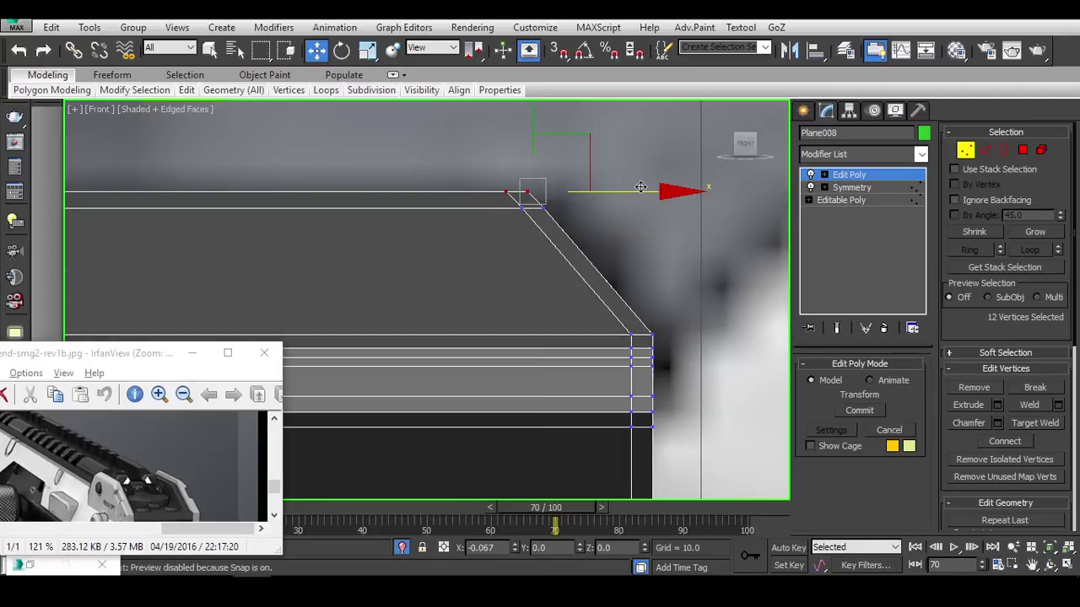
pyautogui.moveTo(641, 186)
pyautogui.mouseDown(button='middle')
pyautogui.moveTo(650, 241)
pyautogui.moveTo(700, 249)
pyautogui.mouseUp(button='middle')
pyautogui.press('F3')
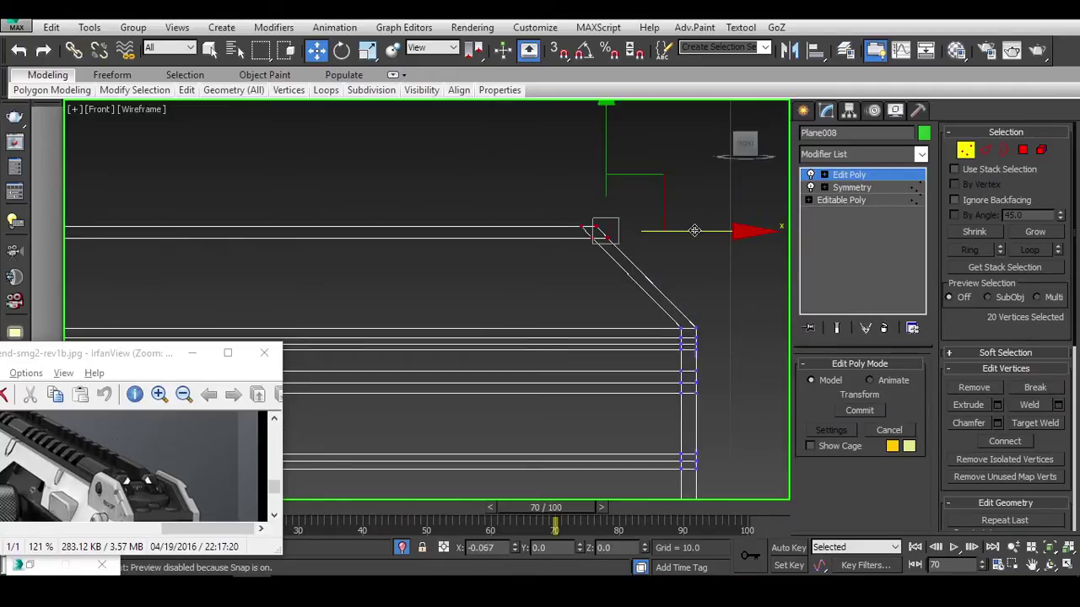
pyautogui.scroll(-2, 632, 241)
pyautogui.moveTo(463, 188); pyautogui.dragTo(590, 236)
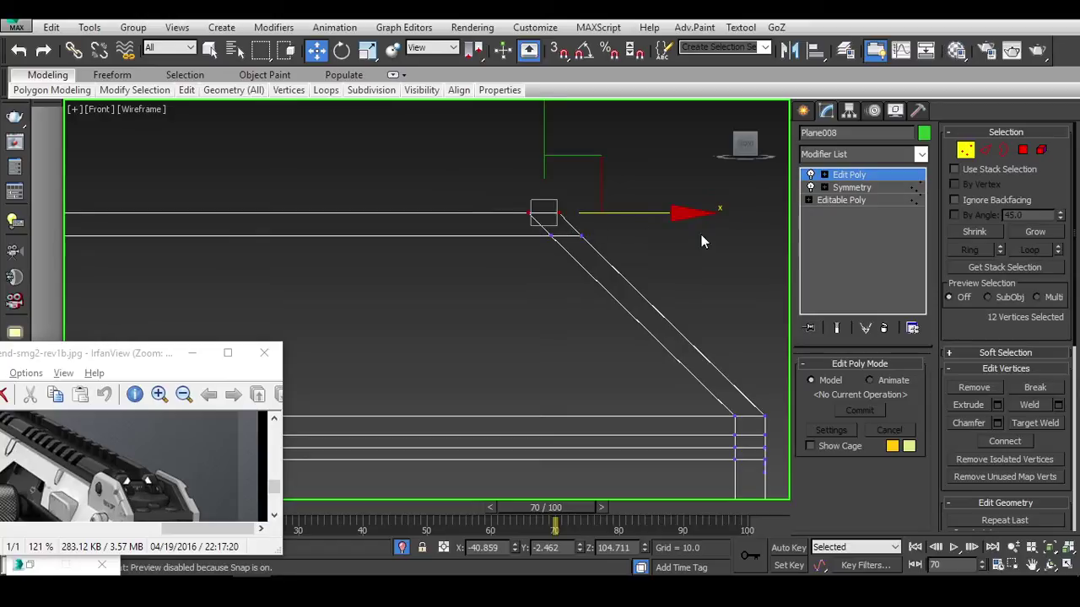
pyautogui.press('F3')
pyautogui.scroll(3, 632, 236)
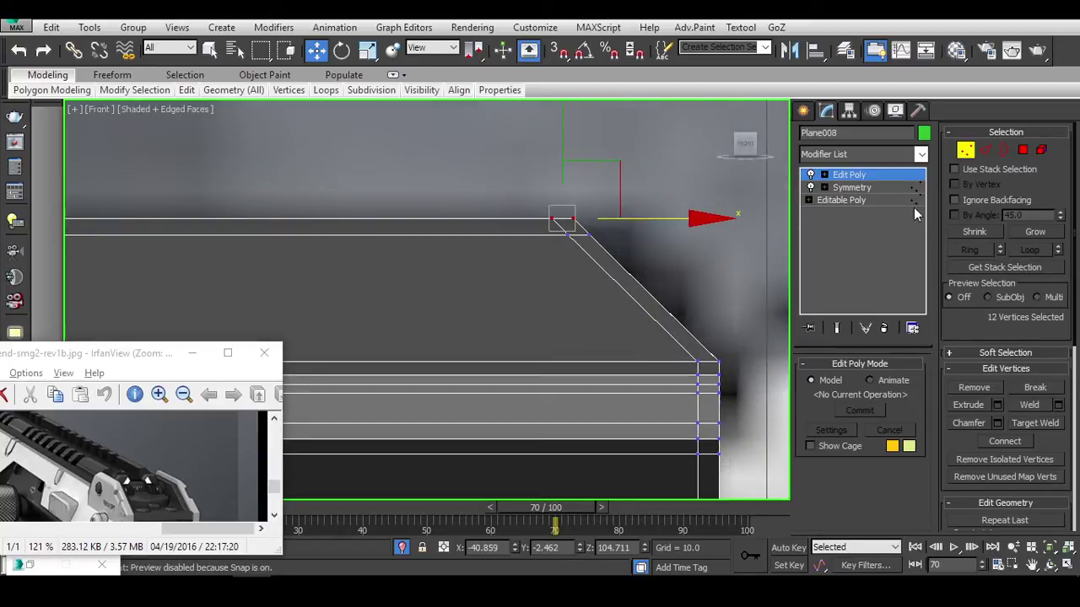
pyautogui.click(965, 149)
pyautogui.scroll(-4, 663, 243)
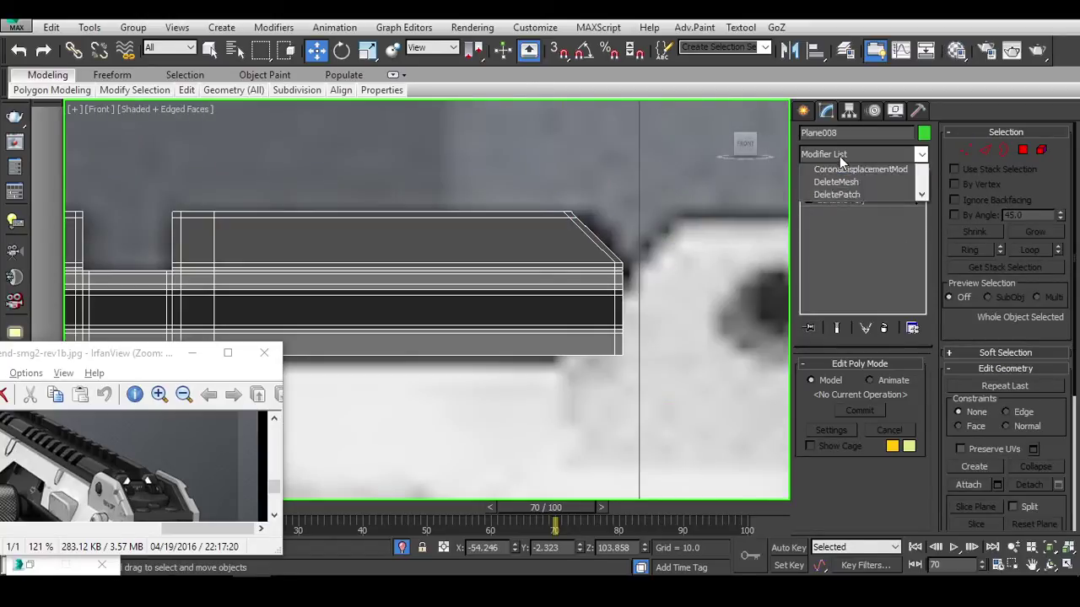
# Add TurboSmooth with 'tu', then reselect the rail Plane008 after briefly picking Plane007.
pyautogui.write('tu')
pyautogui.press('Return')
pyautogui.scroll(-3, 690, 339)
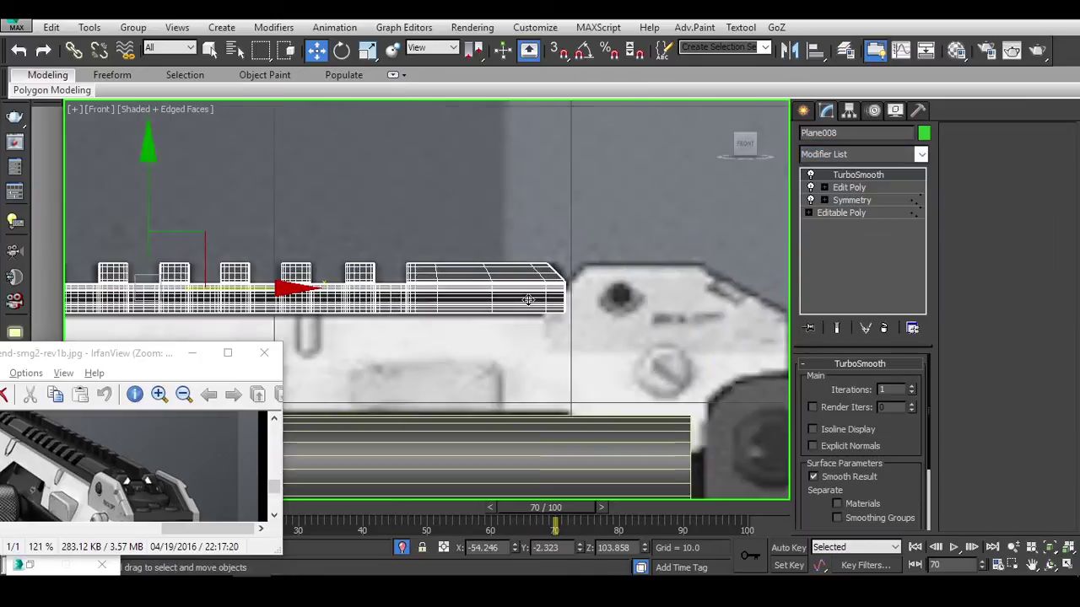
pyautogui.scroll(-2, 397, 378)
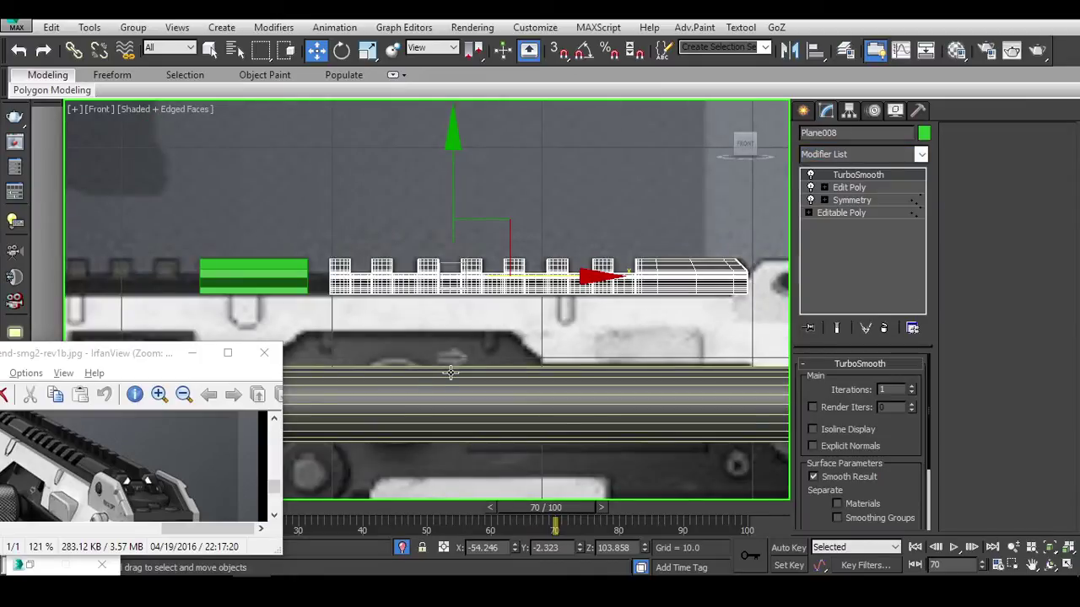
pyautogui.moveTo(450, 372); pyautogui.dragTo(438, 264, button='middle')
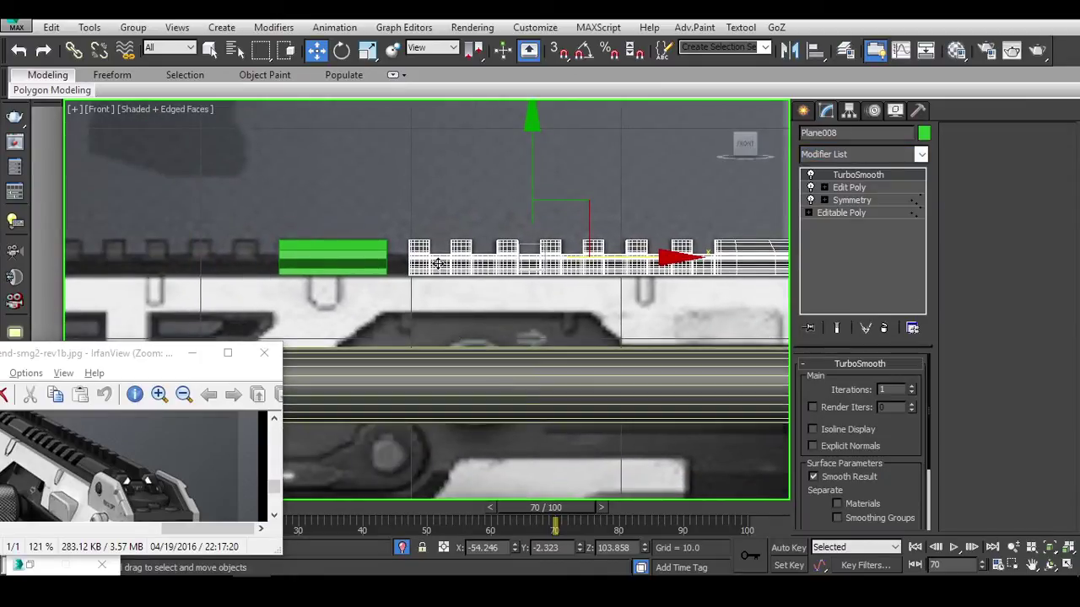
pyautogui.click(506, 267)
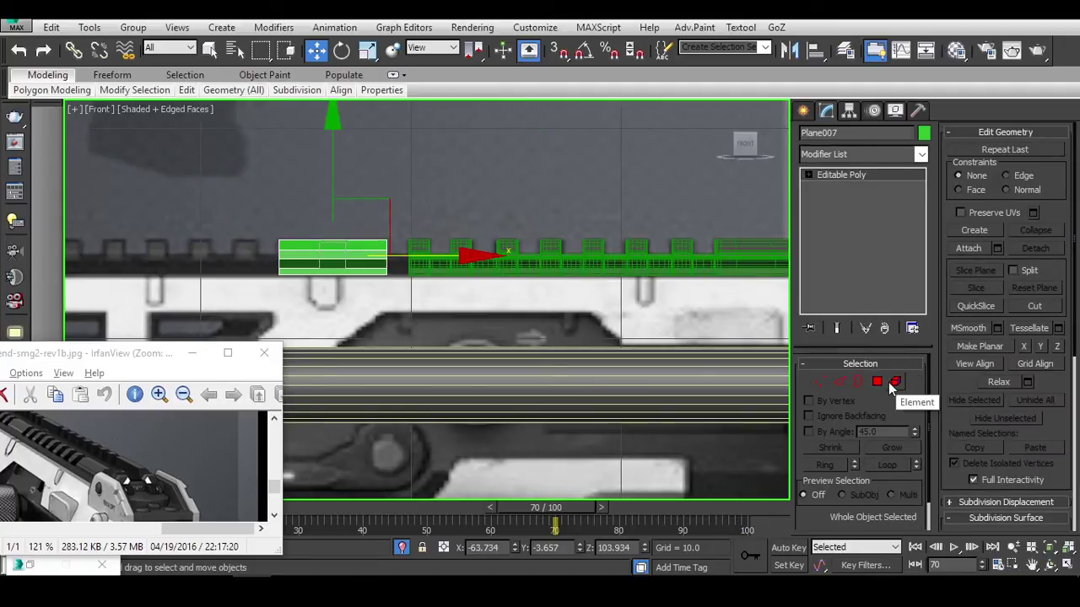
pyautogui.click(526, 291)
pyautogui.click(523, 263)
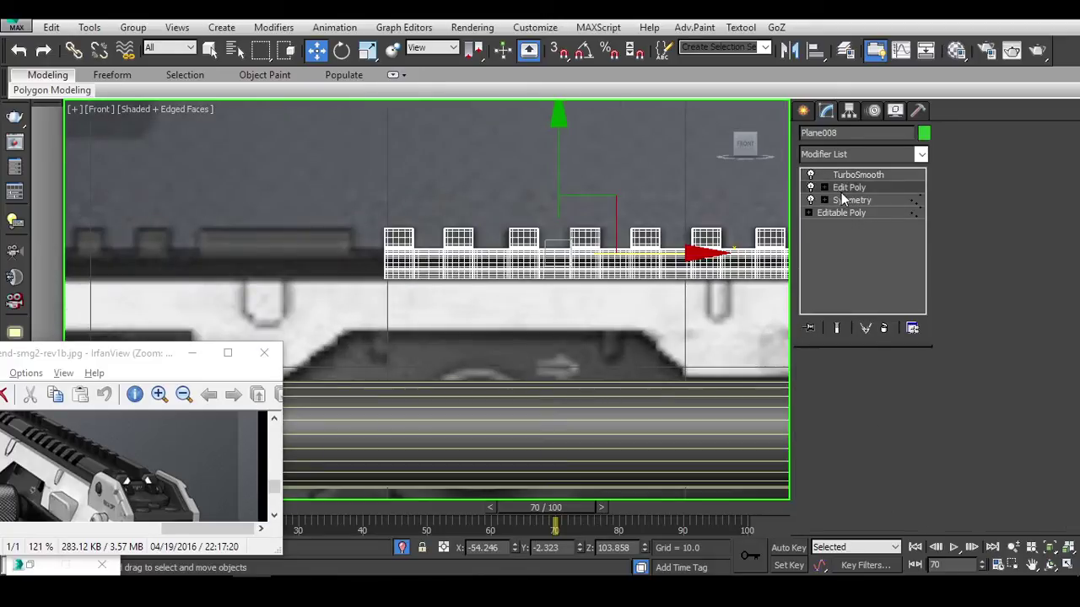
# At the Edit Poly level, box-select the rail block polygons and move them left.
pyautogui.click(841, 190)
pyautogui.click(1023, 152)
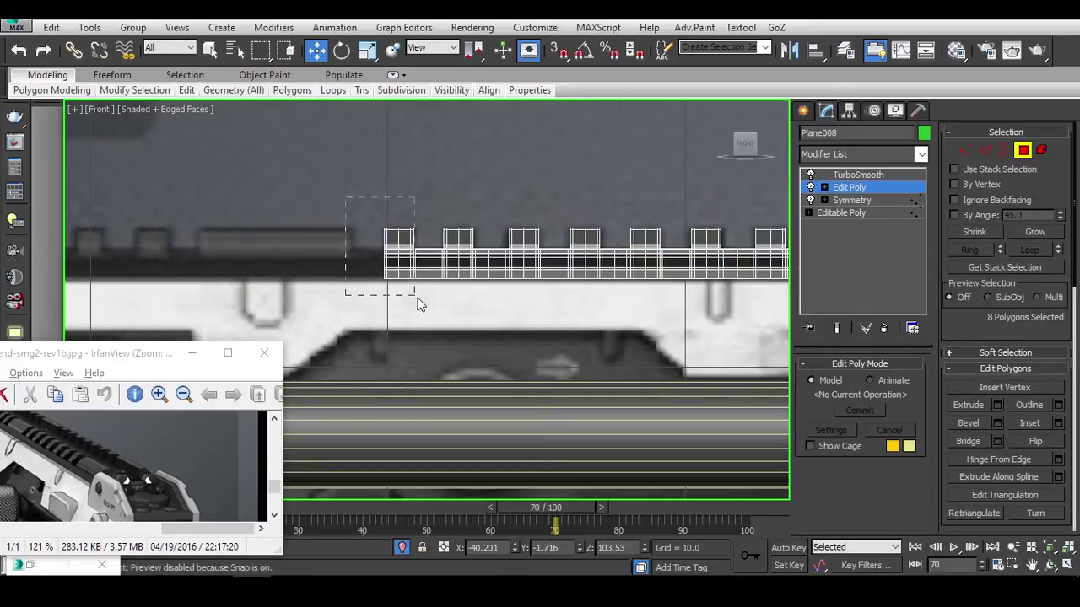
pyautogui.moveTo(420, 303); pyautogui.dragTo(447, 285)
pyautogui.scroll(2, 440, 253)
pyautogui.moveTo(496, 241); pyautogui.dragTo(317, 238)
pyautogui.click(603, 309)
pyautogui.moveTo(603, 309)
pyautogui.keyDown('alt'); pyautogui.mouseDown(button='middle')
pyautogui.moveTo(397, 258)
pyautogui.moveTo(490, 329)
pyautogui.moveTo(473, 264)
pyautogui.moveTo(506, 279)
pyautogui.mouseUp(button='middle'); pyautogui.keyUp('alt')
pyautogui.scroll(3, 397, 258)
# Select the edge loops along the left block's ridge and sides, dropping unwanted loops.
pyautogui.press('2')
pyautogui.press('3')
pyautogui.click(472, 264)
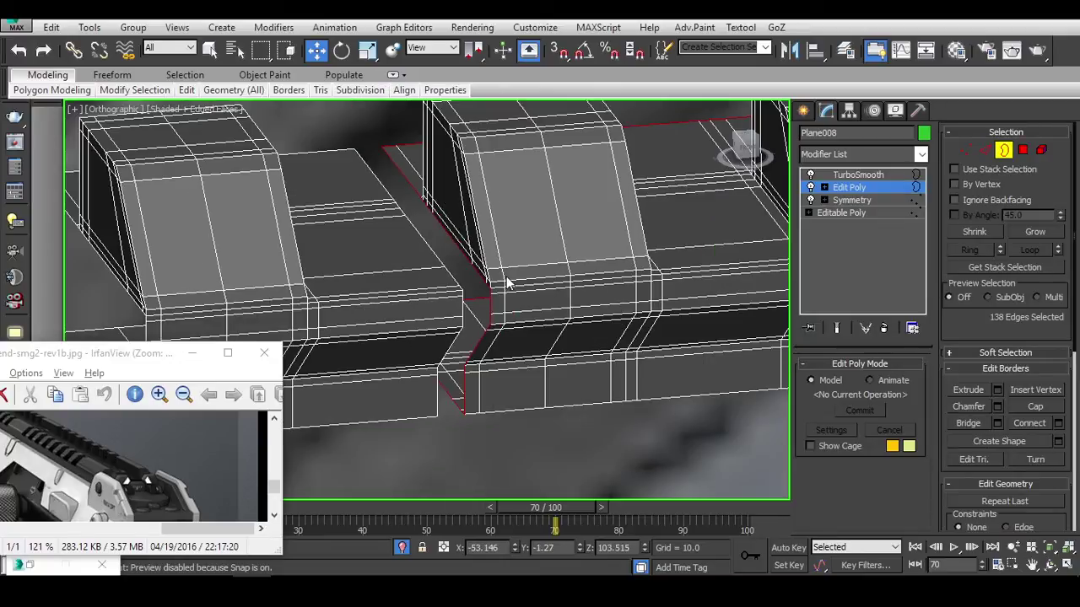
pyautogui.click(985, 152)
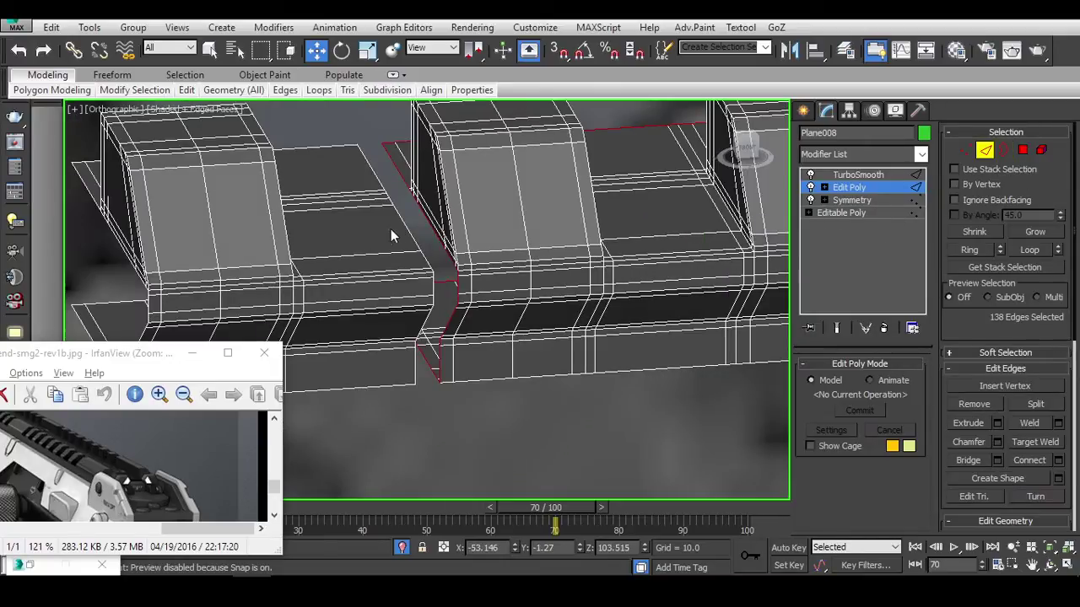
pyautogui.click(393, 226)
pyautogui.scroll(3, 407, 226)
pyautogui.doubleClick(408, 228)
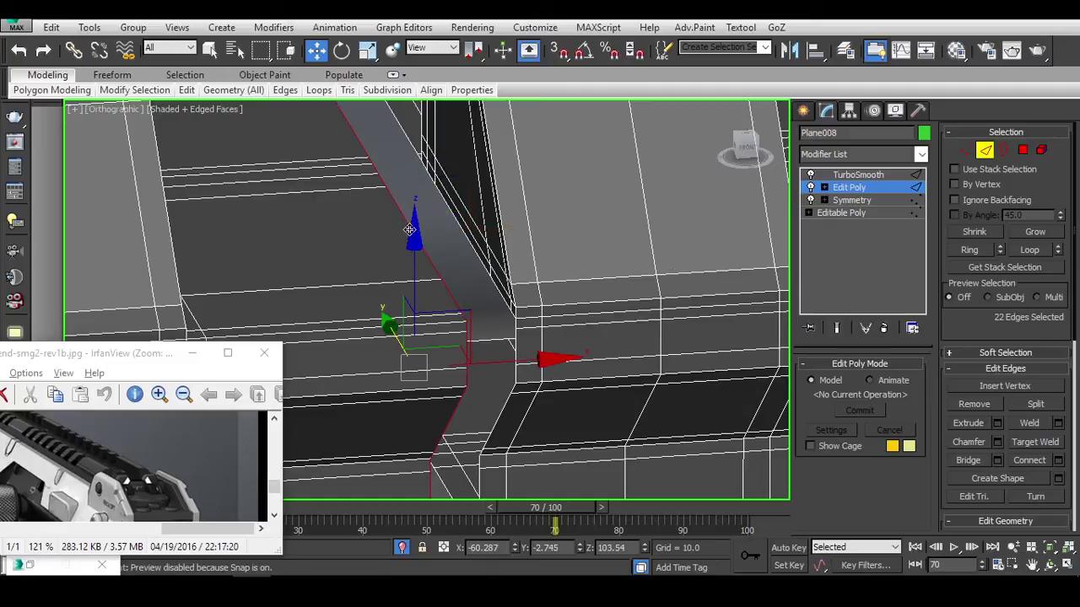
pyautogui.keyDown('ctrl'); pyautogui.doubleClick(413, 169); pyautogui.keyUp('ctrl')
pyautogui.keyDown('ctrl'); pyautogui.click(409, 146); pyautogui.keyUp('ctrl')
pyautogui.moveTo(490, 418); pyautogui.dragTo(476, 345, button='middle')
pyautogui.keyDown('ctrl'); pyautogui.doubleClick(441, 431); pyautogui.keyUp('ctrl')
pyautogui.keyDown('alt'); pyautogui.doubleClick(642, 310); pyautogui.keyUp('alt')
pyautogui.keyDown('alt'); pyautogui.moveTo(643, 309); pyautogui.dragTo(492, 375, button='middle'); pyautogui.keyUp('alt')
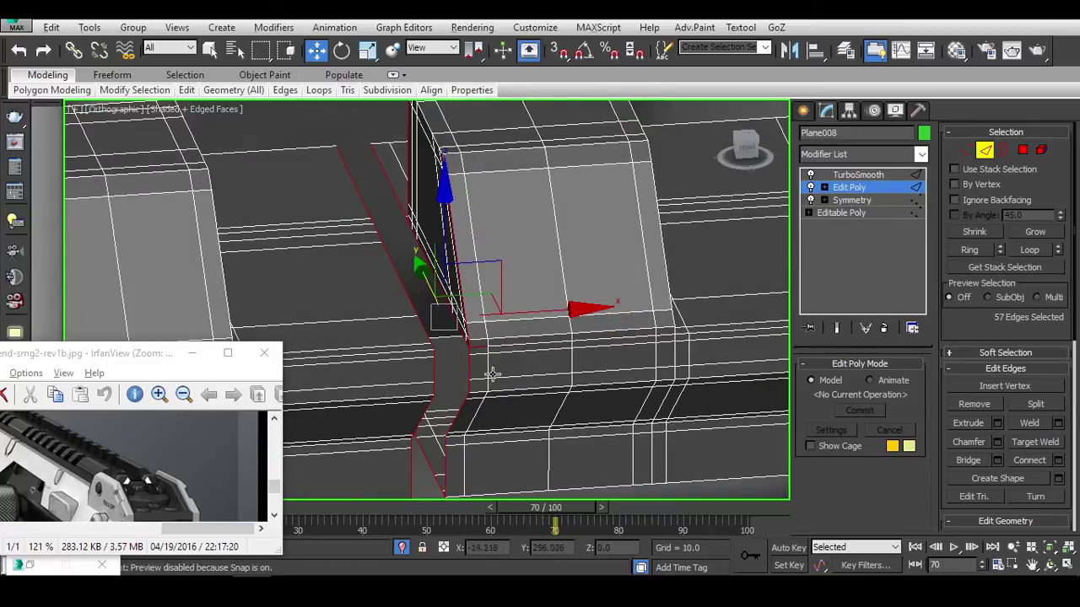
pyautogui.keyDown('alt'); pyautogui.moveTo(536, 280); pyautogui.dragTo(383, 149, button='middle'); pyautogui.keyUp('alt')
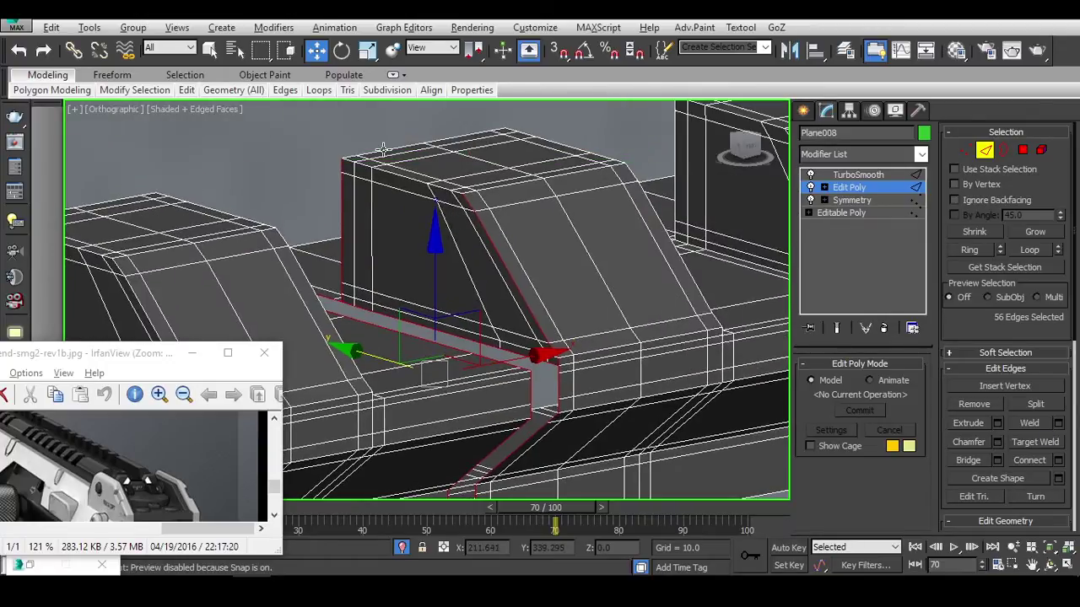
pyautogui.moveTo(497, 264)
pyautogui.keyDown('alt'); pyautogui.mouseDown(button='middle')
pyautogui.moveTo(549, 253)
pyautogui.moveTo(518, 338)
pyautogui.moveTo(692, 338)
pyautogui.moveTo(579, 338)
pyautogui.moveTo(506, 278)
pyautogui.mouseUp(button='middle'); pyautogui.keyUp('alt')
pyautogui.keyDown('alt'); pyautogui.doubleClick(521, 339); pyautogui.keyUp('alt')
# Refine the edge selection by removing the box-corner edges and the right block's front edges.
pyautogui.scroll(5, 481, 269)
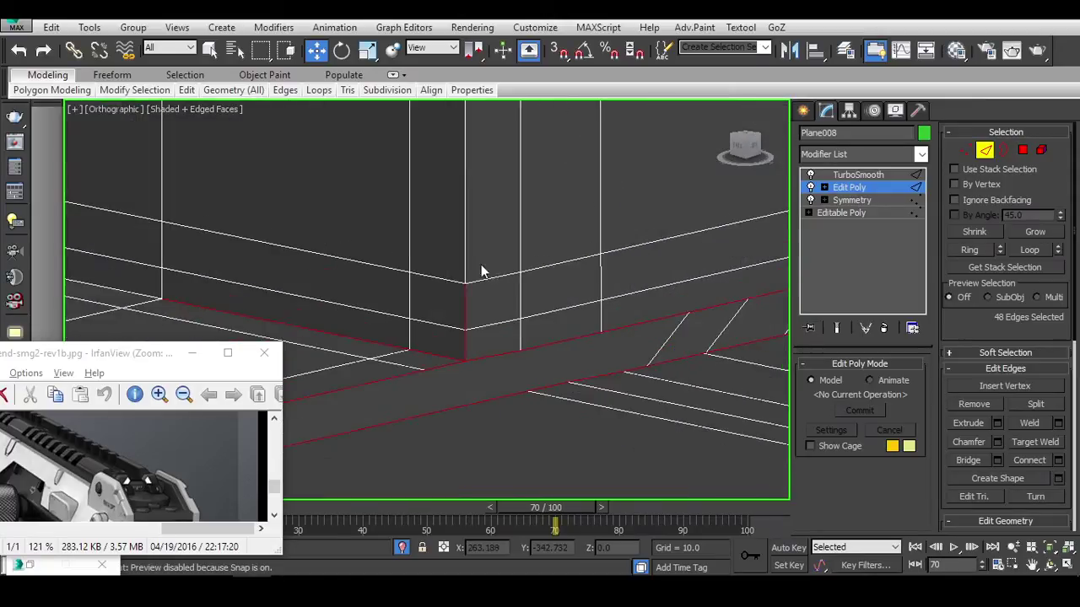
pyautogui.keyDown('alt'); pyautogui.moveTo(420, 263); pyautogui.dragTo(485, 337); pyautogui.keyUp('alt')
pyautogui.keyDown('alt'); pyautogui.moveTo(485, 337); pyautogui.dragTo(550, 321, button='middle'); pyautogui.keyUp('alt')
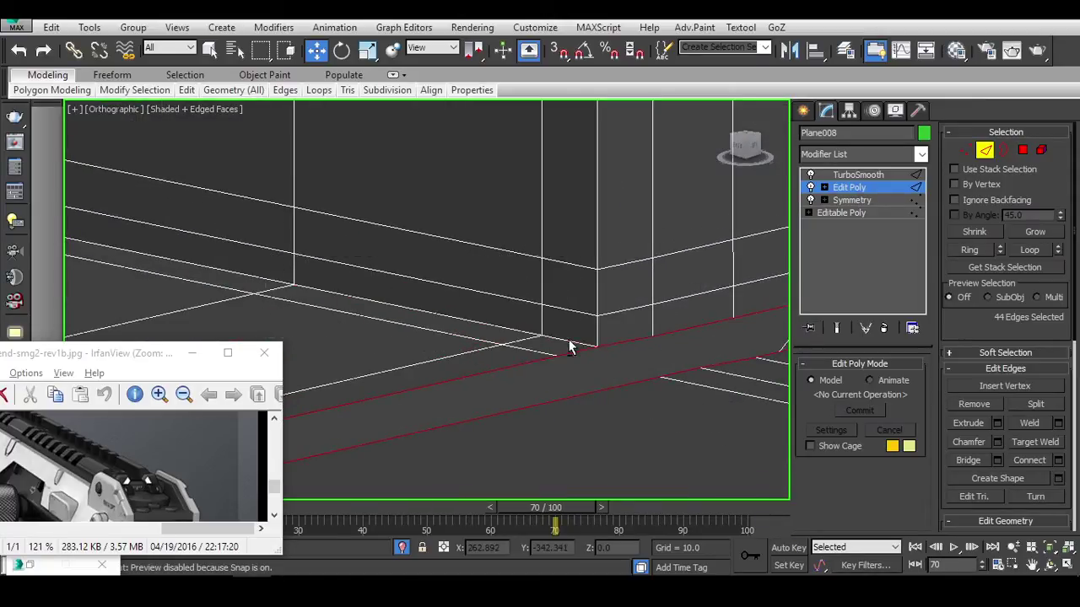
pyautogui.scroll(-8, 569, 346)
pyautogui.scroll(6, 436, 370)
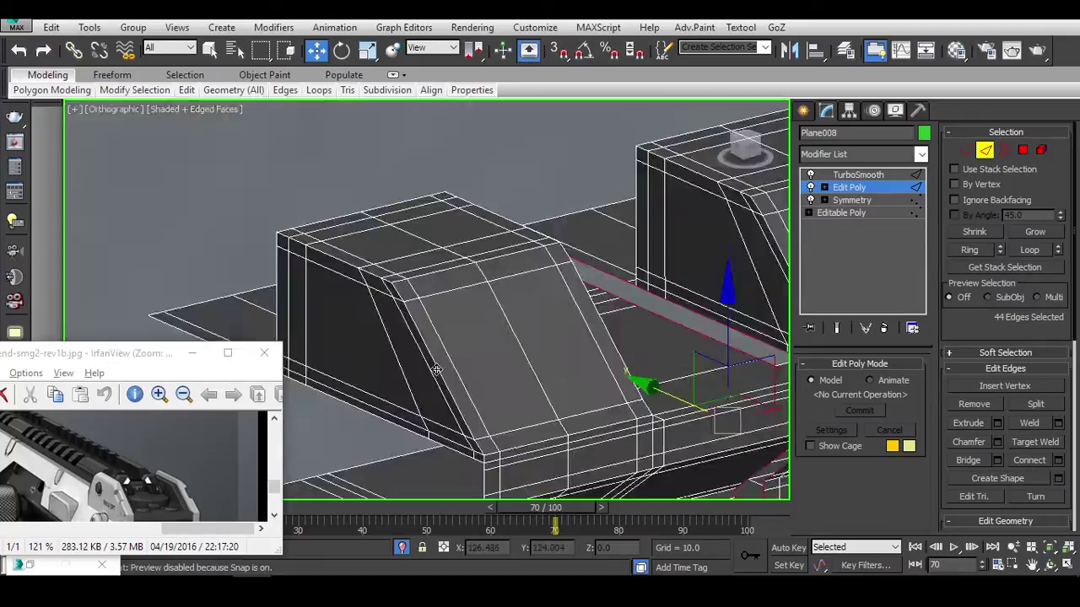
pyautogui.keyDown('alt'); pyautogui.moveTo(436, 369); pyautogui.dragTo(591, 354, button='middle'); pyautogui.keyUp('alt')
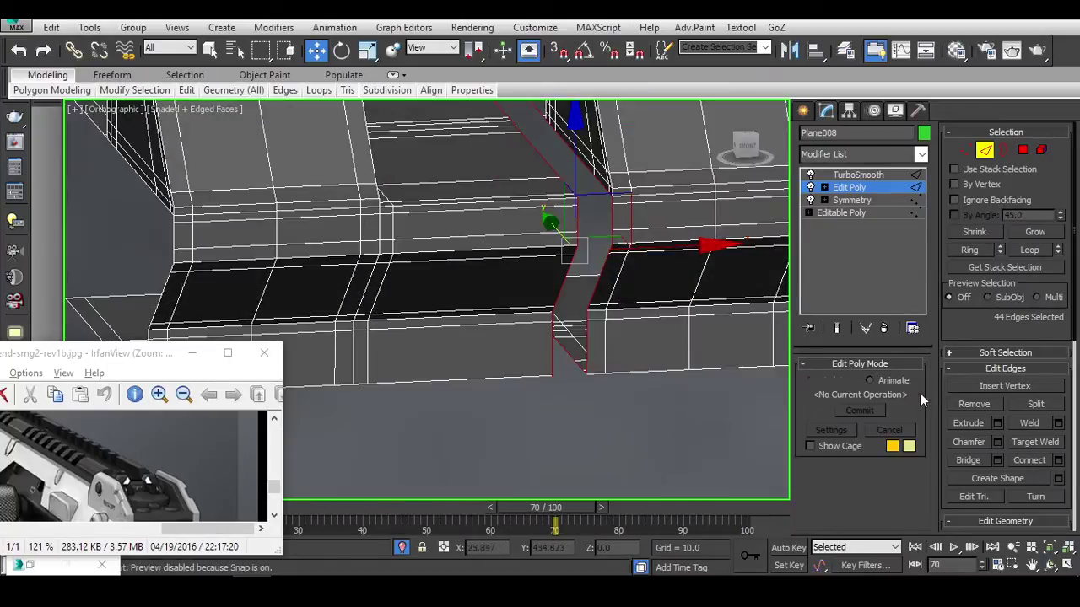
pyautogui.keyDown('alt'); pyautogui.moveTo(557, 303); pyautogui.dragTo(520, 252, button='middle'); pyautogui.keyUp('alt')
pyautogui.keyDown('alt'); pyautogui.moveTo(519, 252); pyautogui.dragTo(635, 269); pyautogui.keyUp('alt')
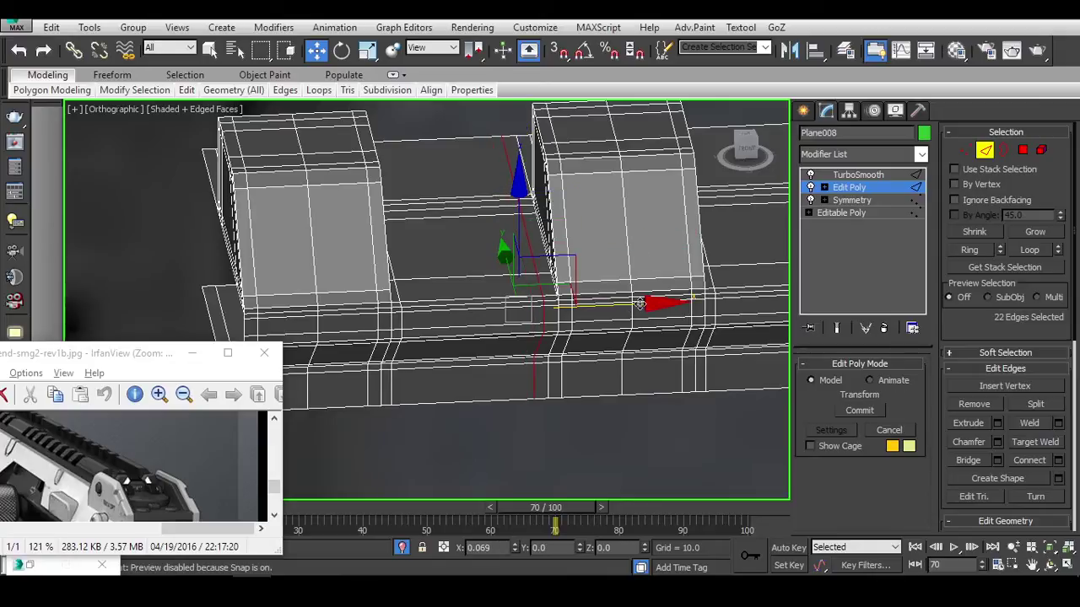
pyautogui.keyDown('alt'); pyautogui.moveTo(641, 304); pyautogui.dragTo(691, 278, button='middle'); pyautogui.keyUp('alt')
pyautogui.scroll(5, 717, 185)
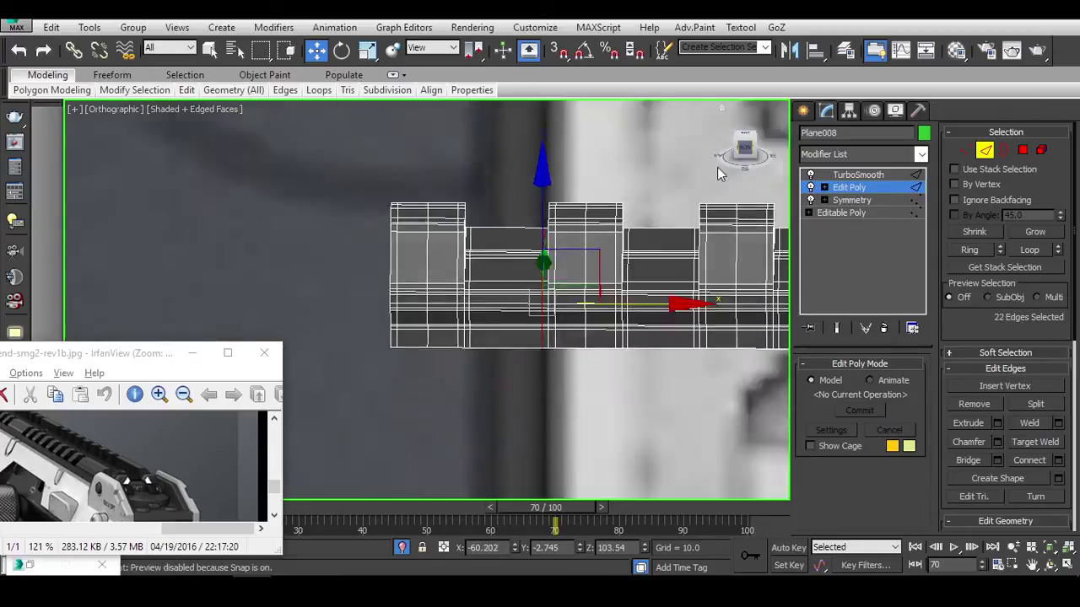
pyautogui.scroll(-2, 615, 270)
# Move the left block's left vertex columns further left to stretch the block.
pyautogui.press('1')
pyautogui.scroll(-3, 475, 222)
pyautogui.moveTo(426, 161); pyautogui.dragTo(533, 310)
pyautogui.scroll(2, 651, 231)
pyautogui.moveTo(643, 218); pyautogui.dragTo(434, 212)
pyautogui.press('2')
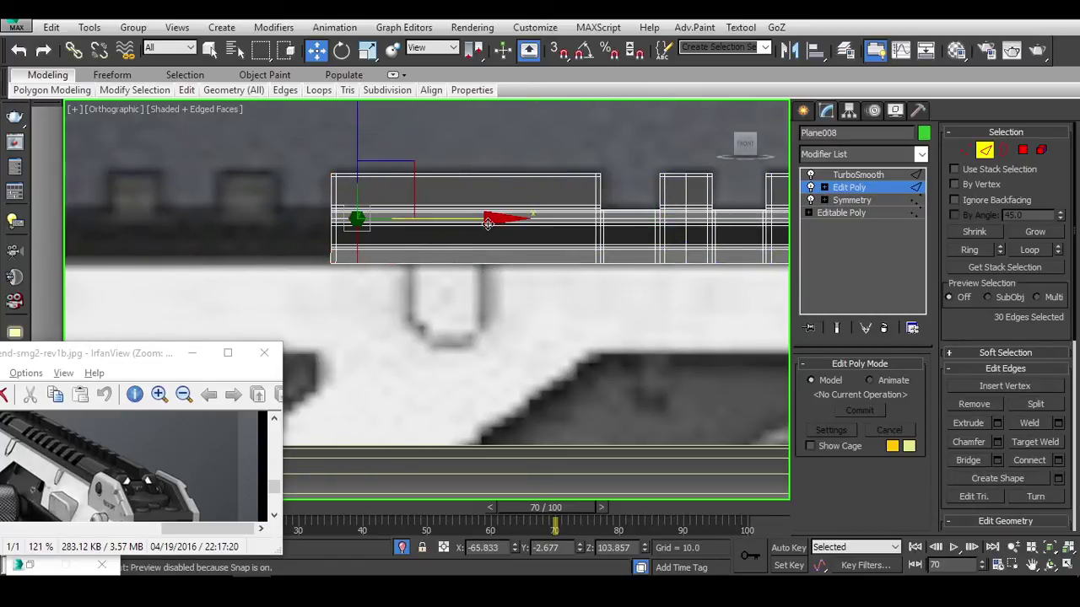
pyautogui.click(859, 410)
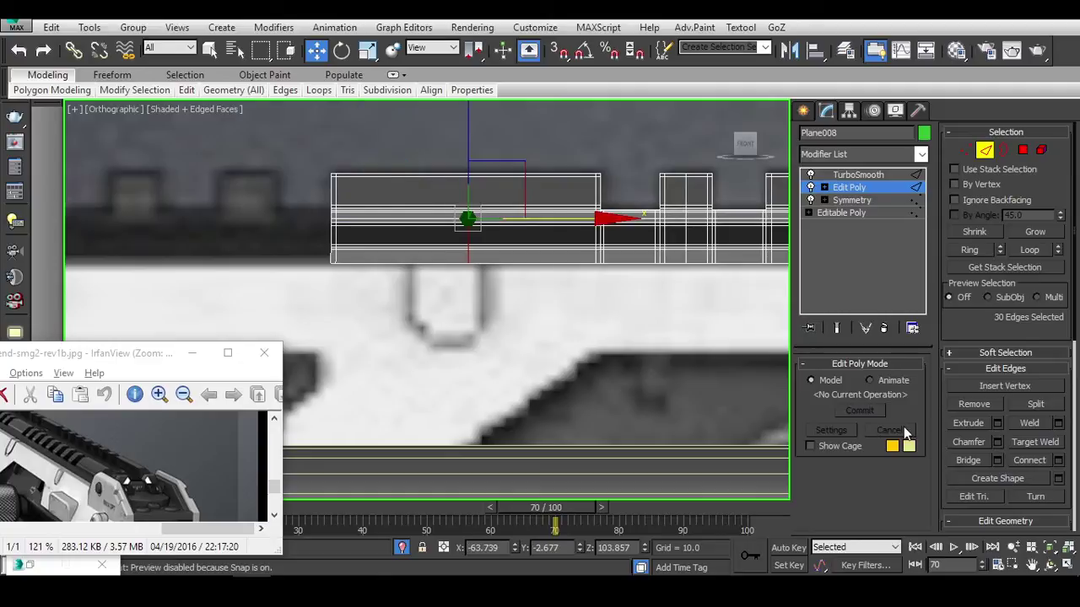
# Chamfer the selected edges with amount 1.628 and 3 segments.
pyautogui.click(997, 442)
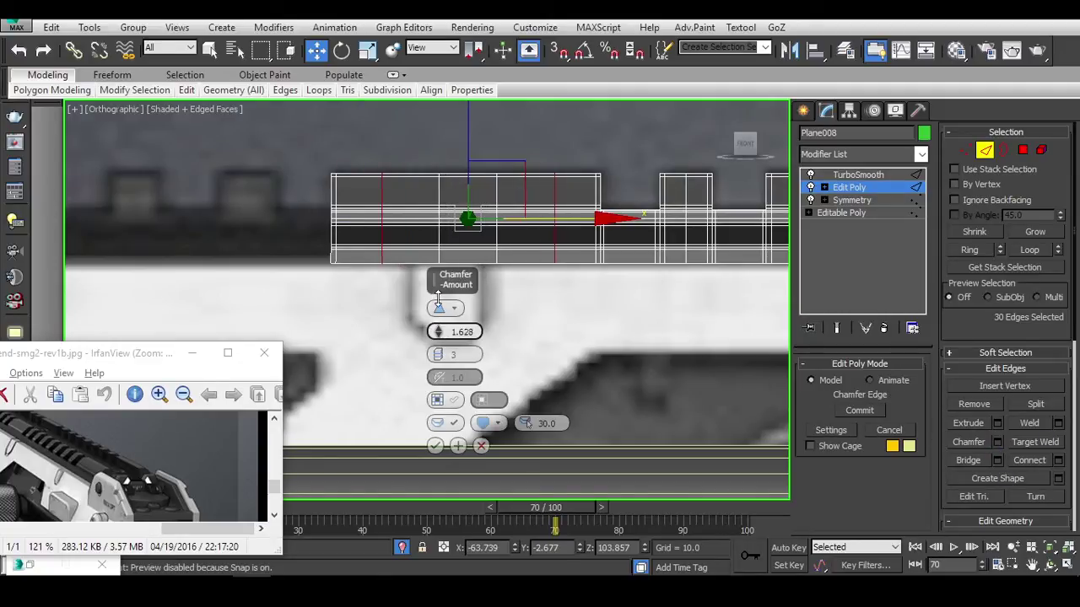
pyautogui.click(434, 447)
pyautogui.scroll(-2, 548, 355)
pyautogui.scroll(-2, 544, 338)
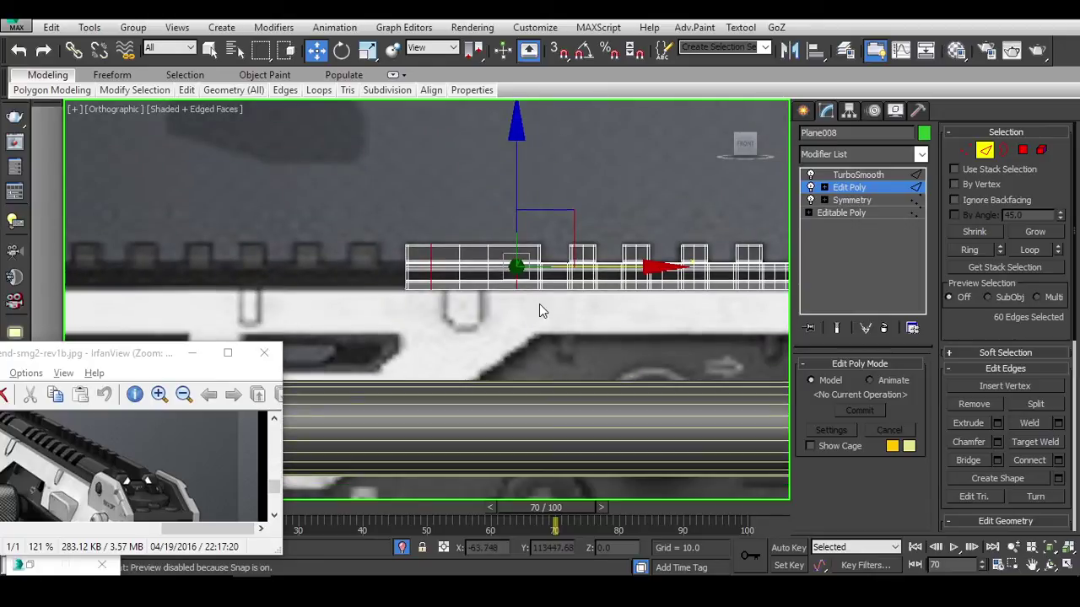
pyautogui.scroll(4, 498, 287)
pyautogui.scroll(-2, 462, 262)
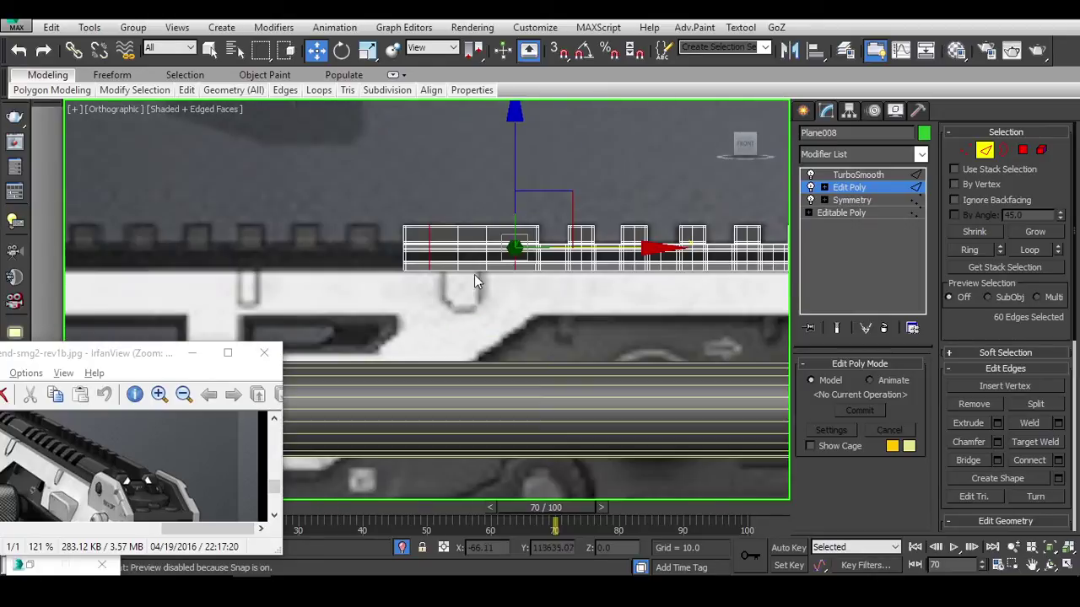
pyautogui.scroll(4, 475, 270)
# Box-select the left block's polygons and delete them.
pyautogui.press('q')
pyautogui.press('w')
pyautogui.press('4')
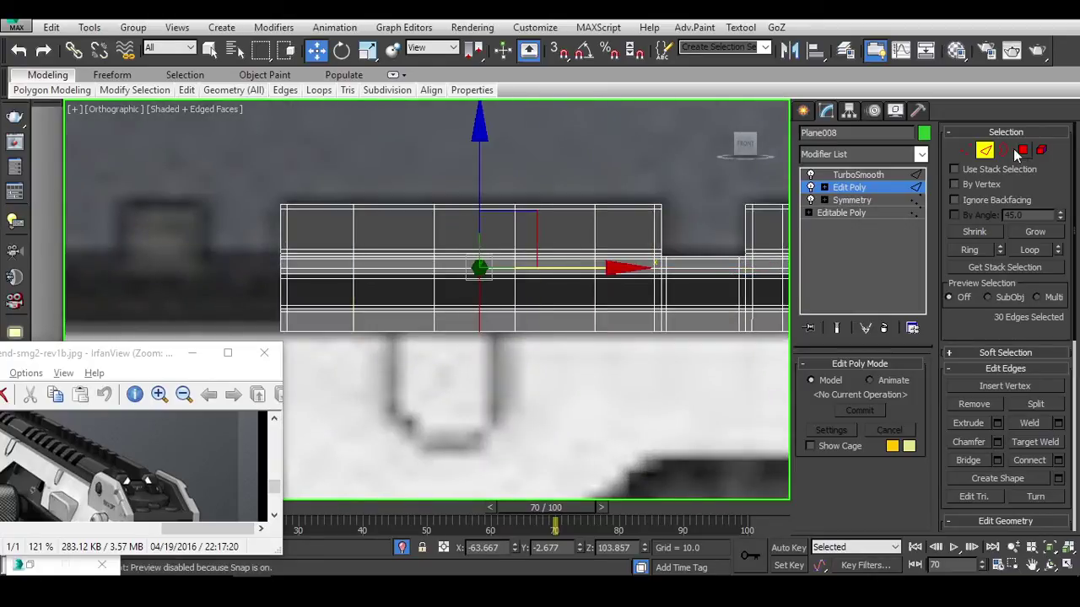
pyautogui.scroll(-3, 569, 207)
pyautogui.moveTo(342, 137); pyautogui.dragTo(557, 310)
pyautogui.press('Delete')
pyautogui.scroll(2, 489, 210)
pyautogui.scroll(-2, 540, 253)
pyautogui.press('1')
# Remove the Edit Poly modifier, then undo to restore it.
pyautogui.click(883, 327)
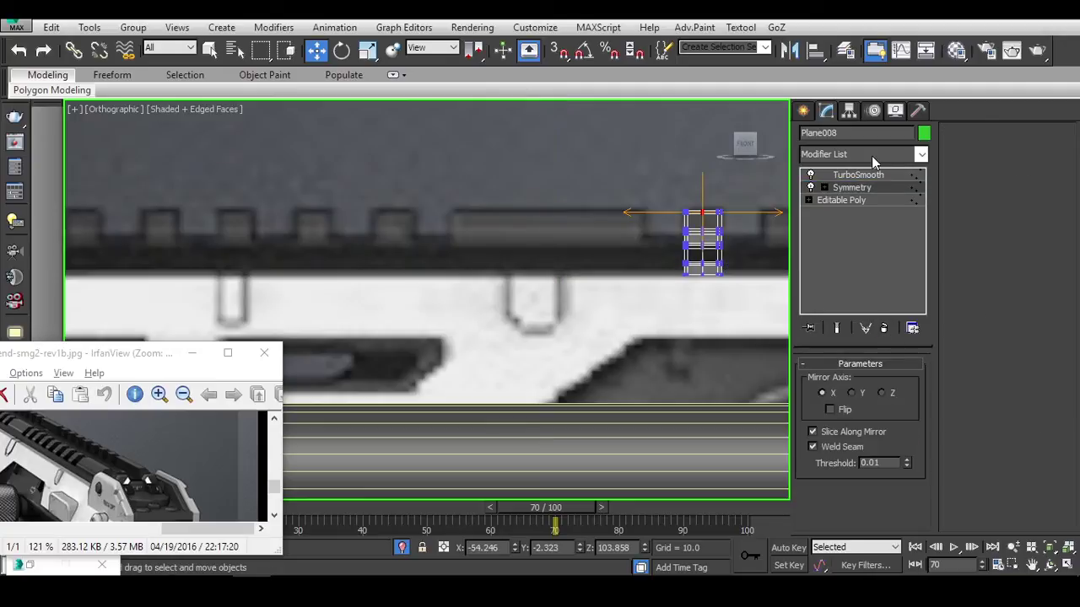
pyautogui.click(871, 155)
pyautogui.click(871, 159)
pyautogui.hotkey('ctrl', 'z')
pyautogui.hotkey('ctrl', 'z')
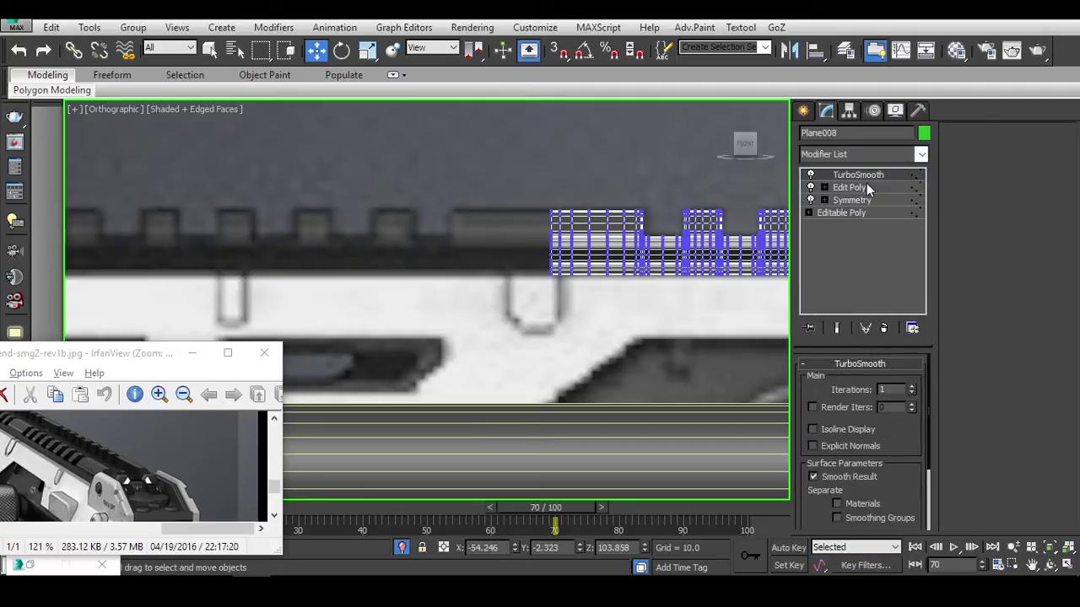
pyautogui.click(967, 150)
pyautogui.moveTo(627, 242); pyautogui.dragTo(374, 242, button='middle')
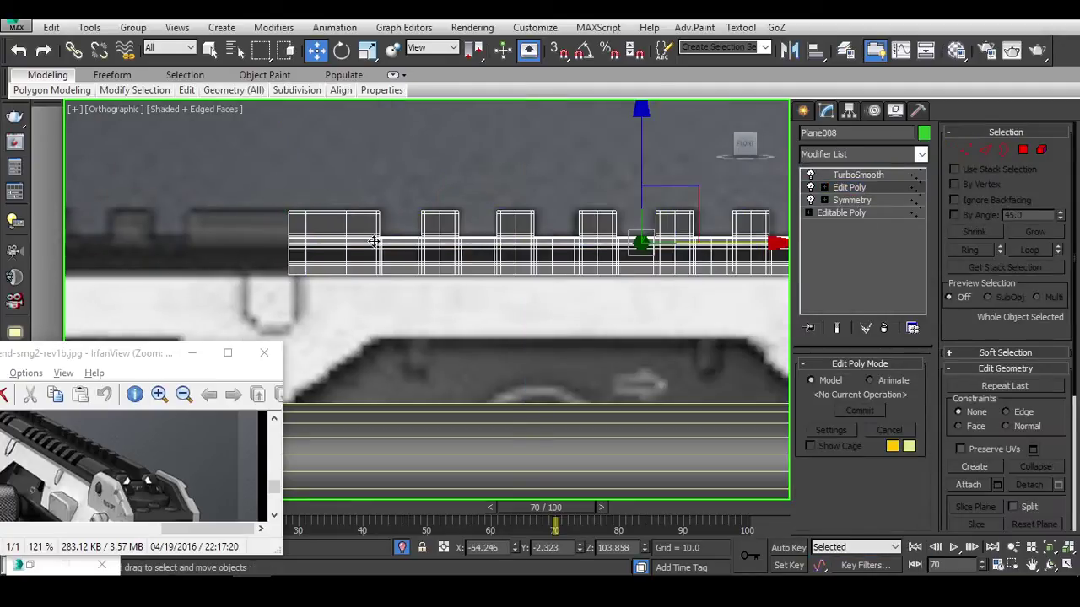
pyautogui.press('1')
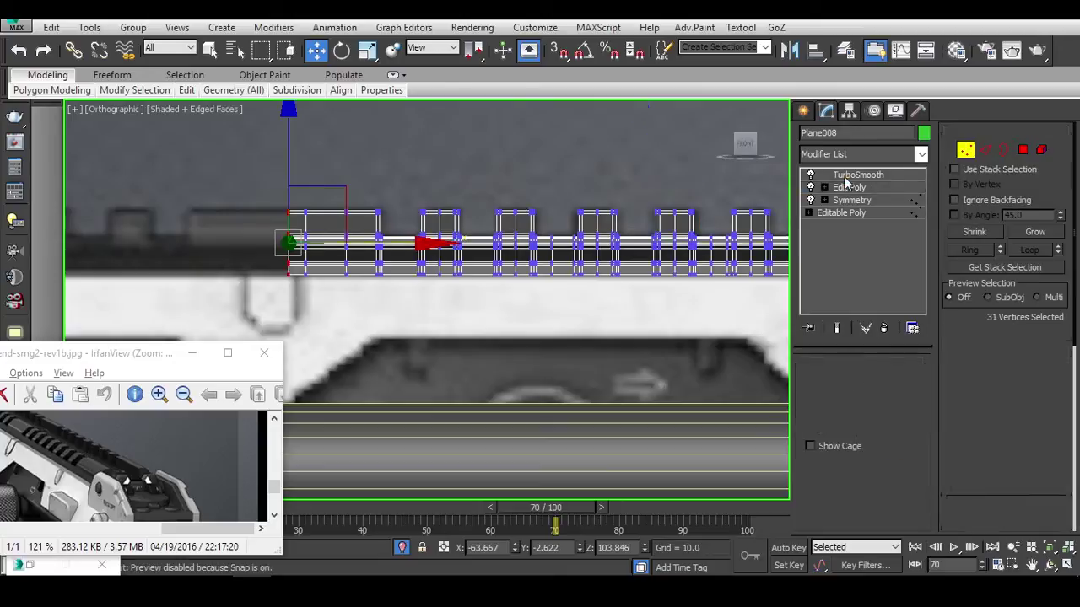
# Add a Symmetry modifier above Edit Poly and nudge its mirror plane slightly left along X.
pyautogui.click(860, 156)
pyautogui.write('sym')
pyautogui.press('Return')
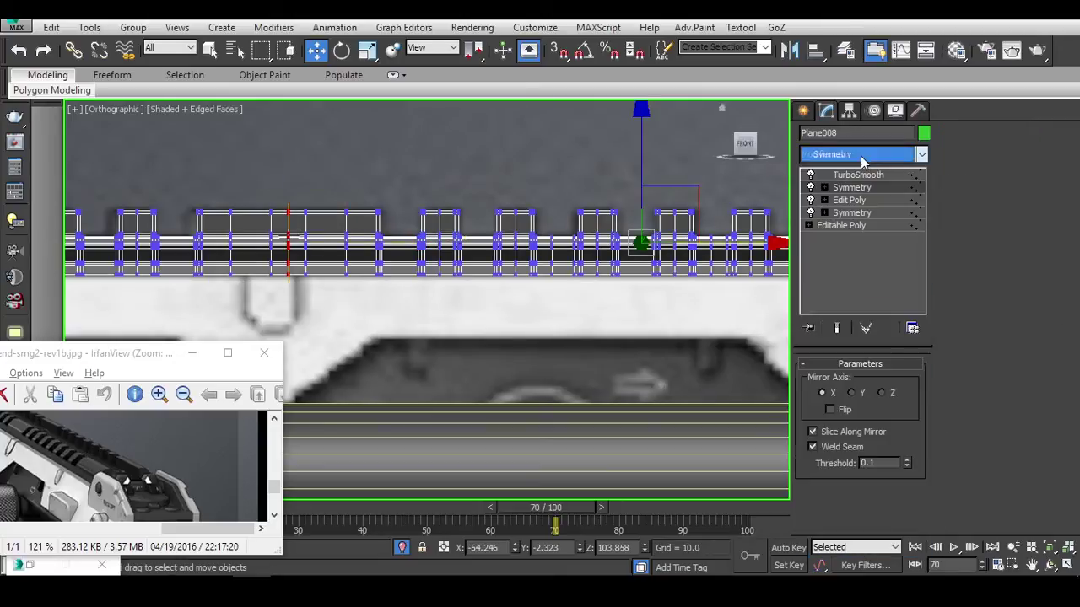
pyautogui.scroll(-4, 629, 245)
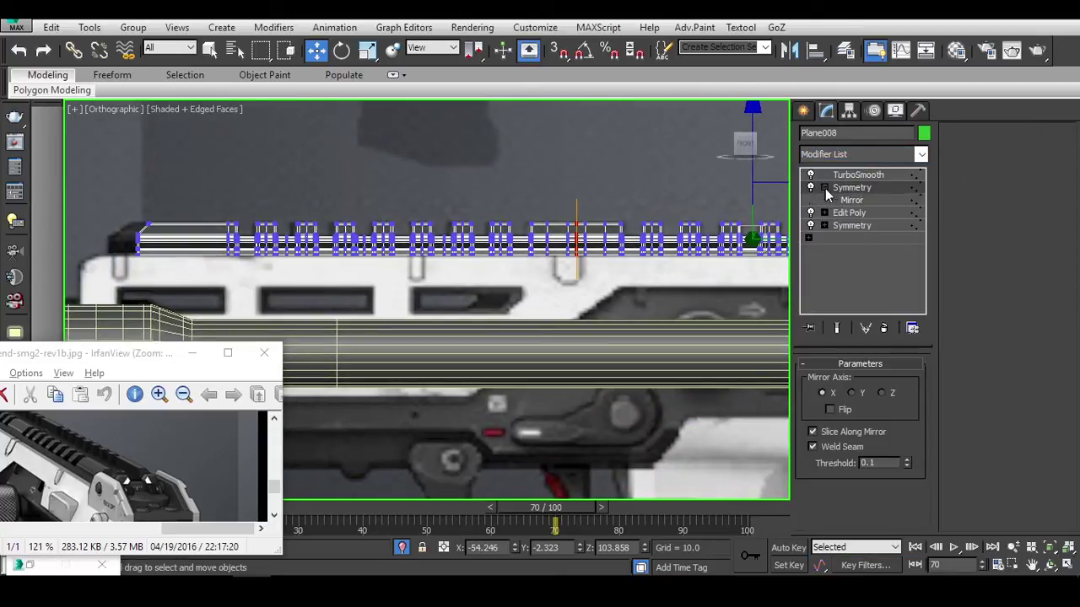
pyautogui.press('1')
pyautogui.scroll(3, 726, 257)
pyautogui.scroll(-2, 759, 258)
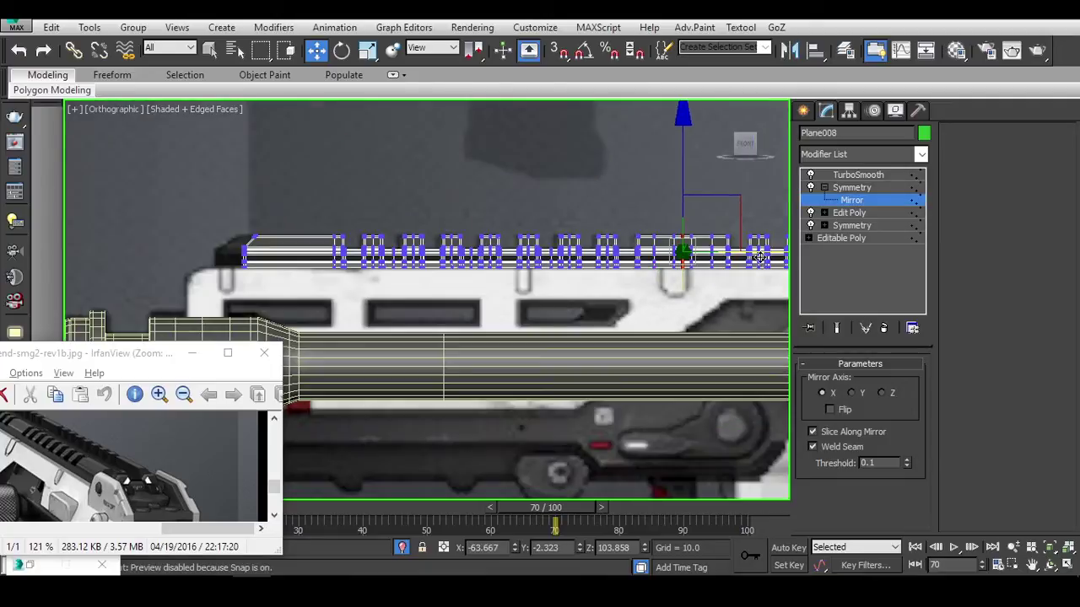
pyautogui.moveTo(767, 251); pyautogui.dragTo(769, 249)
pyautogui.scroll(5, 624, 260)
pyautogui.moveTo(623, 260); pyautogui.dragTo(594, 261, button='middle')
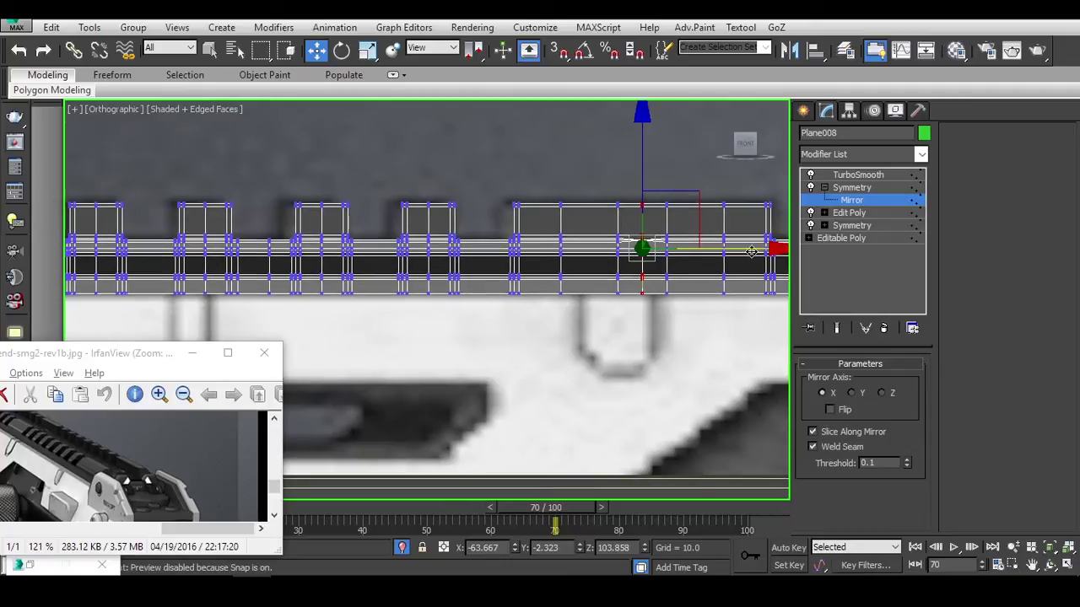
pyautogui.moveTo(751, 250); pyautogui.dragTo(745, 251)
pyautogui.scroll(-5, 744, 251)
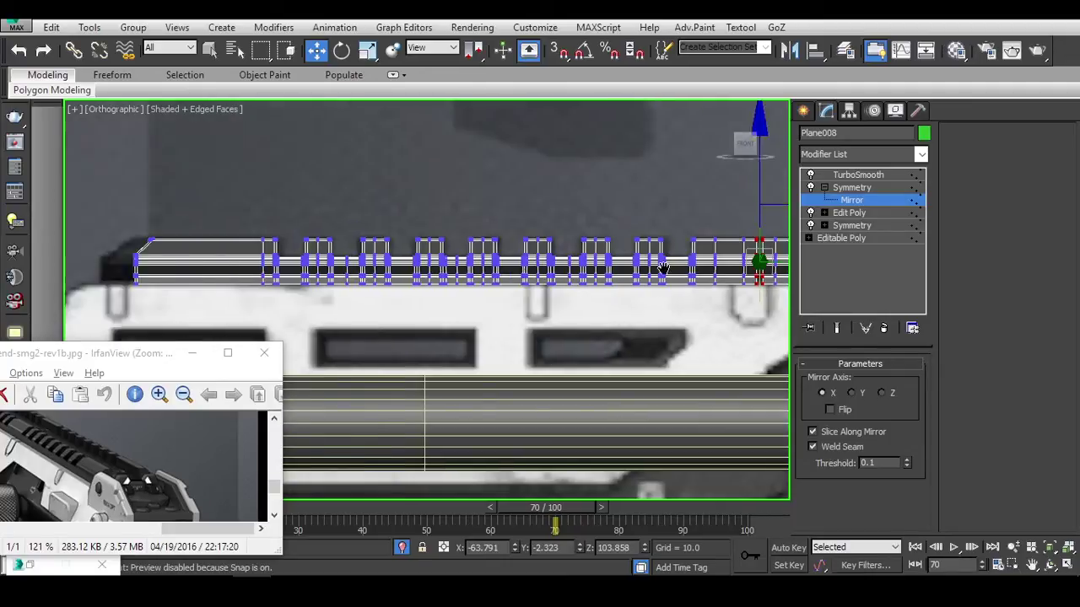
pyautogui.scroll(5, 658, 253)
pyautogui.moveTo(658, 253); pyautogui.dragTo(612, 253, button='middle')
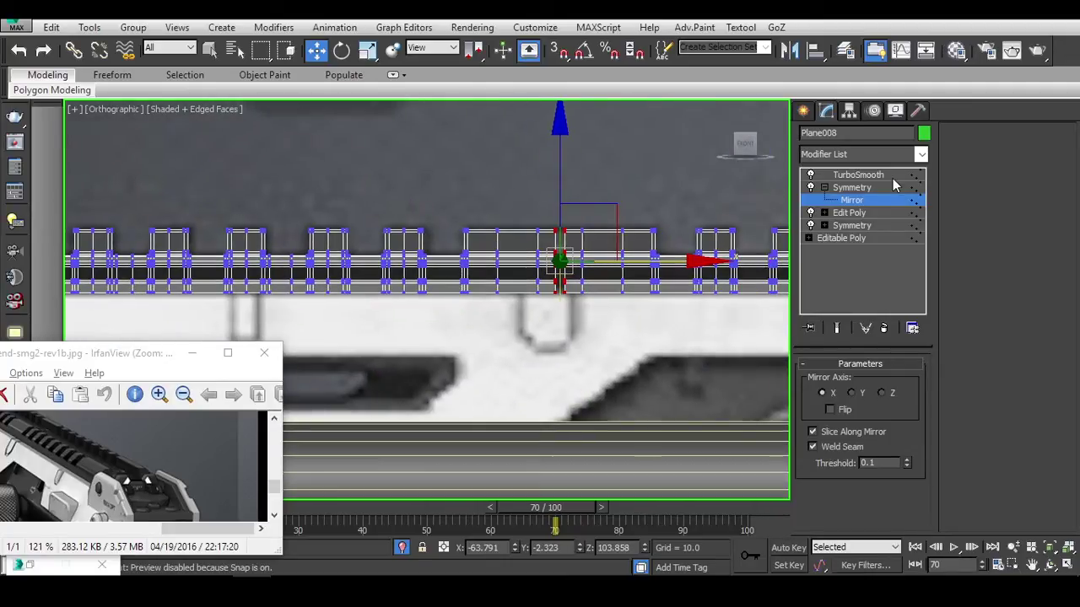
# Back at Edit Poly, toggle Show End Result to compare the mirrored and unmirrored halves.
pyautogui.click(851, 214)
pyautogui.click(836, 328)
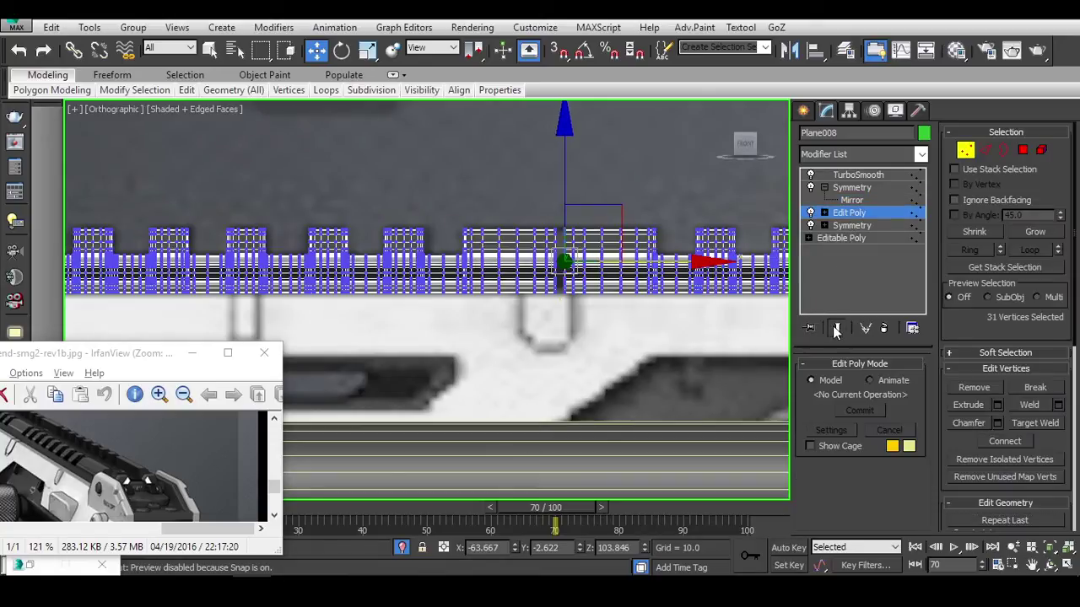
pyautogui.click(838, 327)
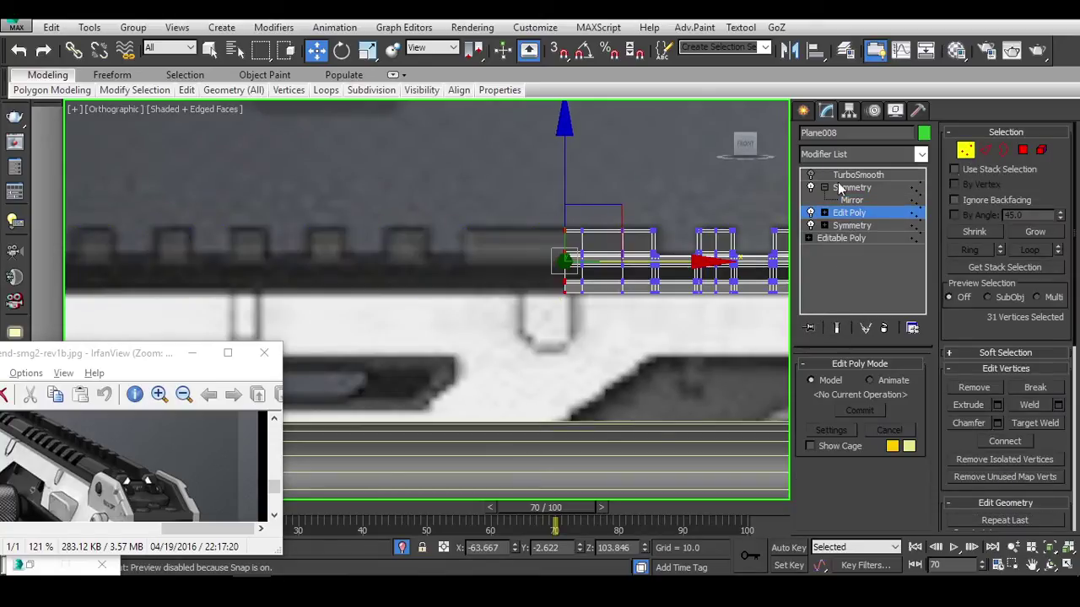
pyautogui.click(836, 328)
pyautogui.scroll(3, 539, 218)
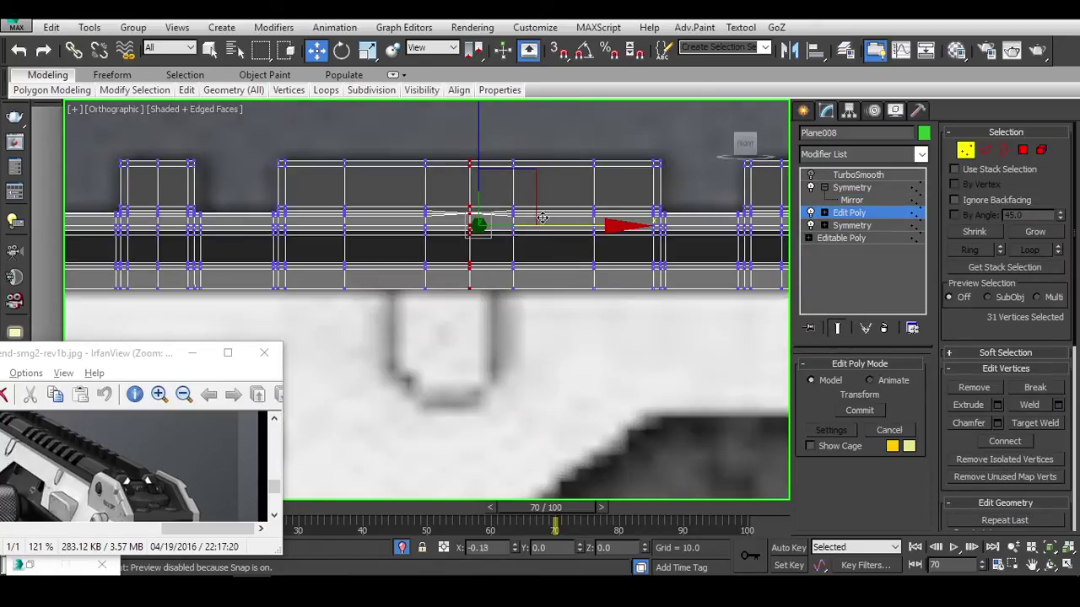
pyautogui.scroll(3, 538, 218)
# Set the Symmetry weld threshold to 0.01 and select three vertices at the rail end.
pyautogui.click(872, 201)
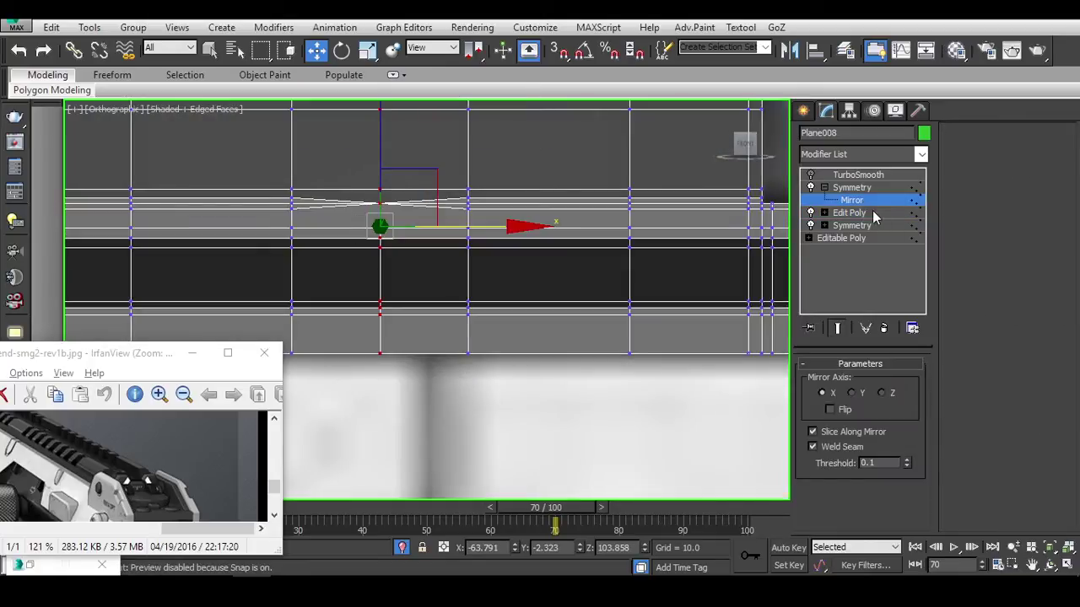
pyautogui.click(907, 466)
pyautogui.hotkey('ctrl', 'b')
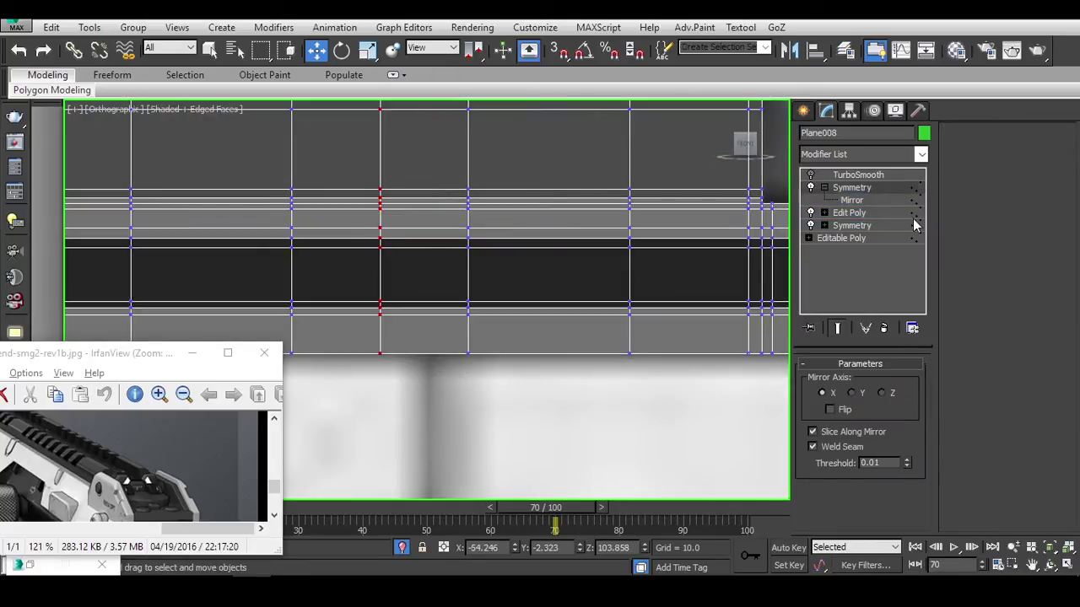
pyautogui.click(850, 212)
pyautogui.scroll(-3, 603, 273)
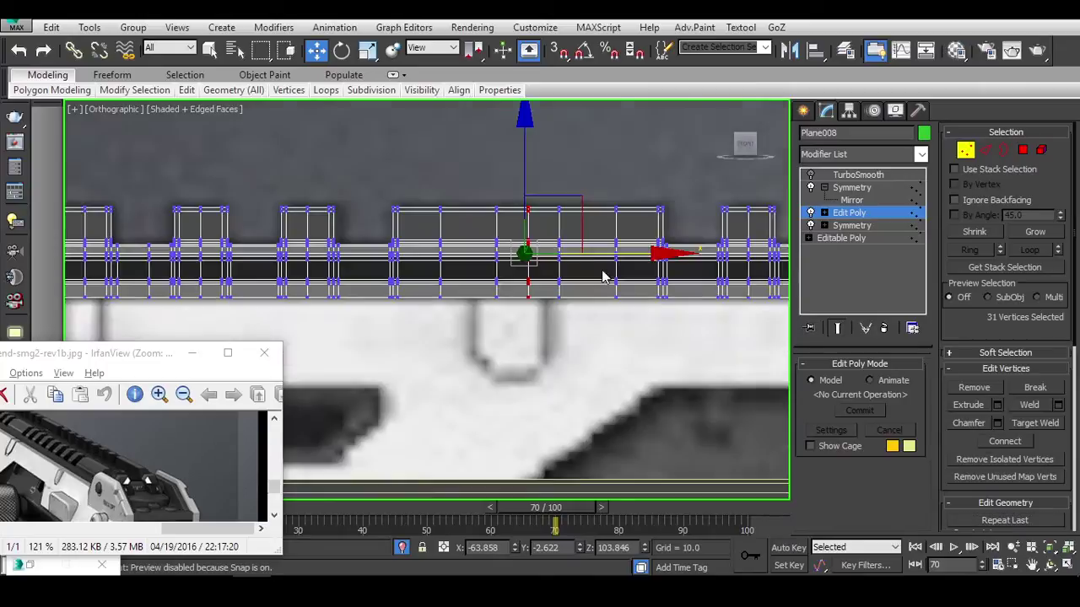
pyautogui.keyDown('alt'); pyautogui.moveTo(521, 281); pyautogui.dragTo(487, 304, button='middle'); pyautogui.keyUp('alt')
pyautogui.scroll(5, 487, 303)
pyautogui.click(447, 437)
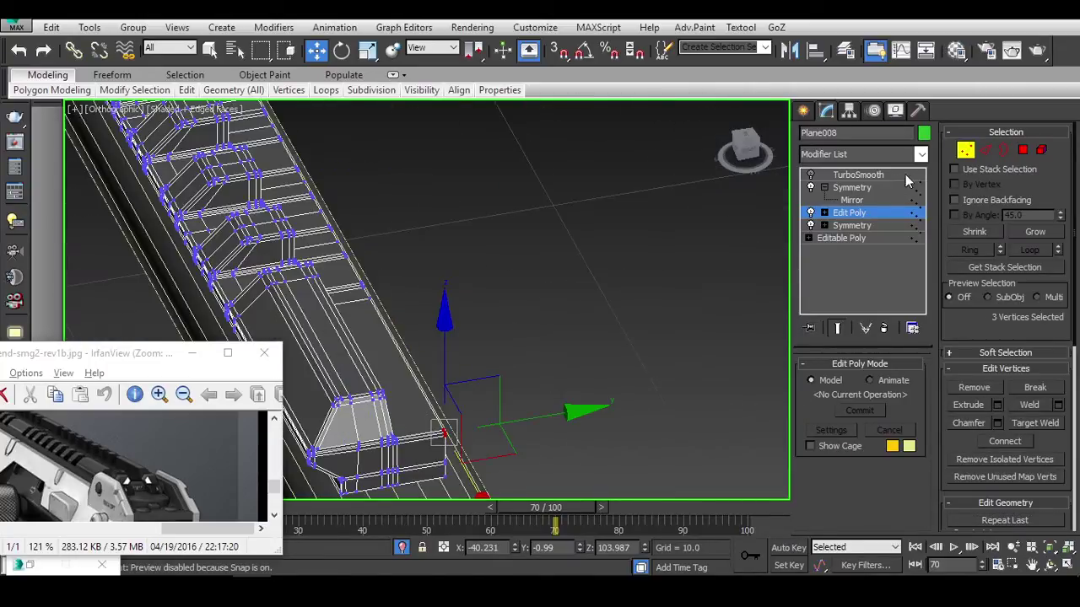
# Add a second Symmetry modifier on top, mirroring along Z.
pyautogui.click(827, 189)
pyautogui.click(869, 152)
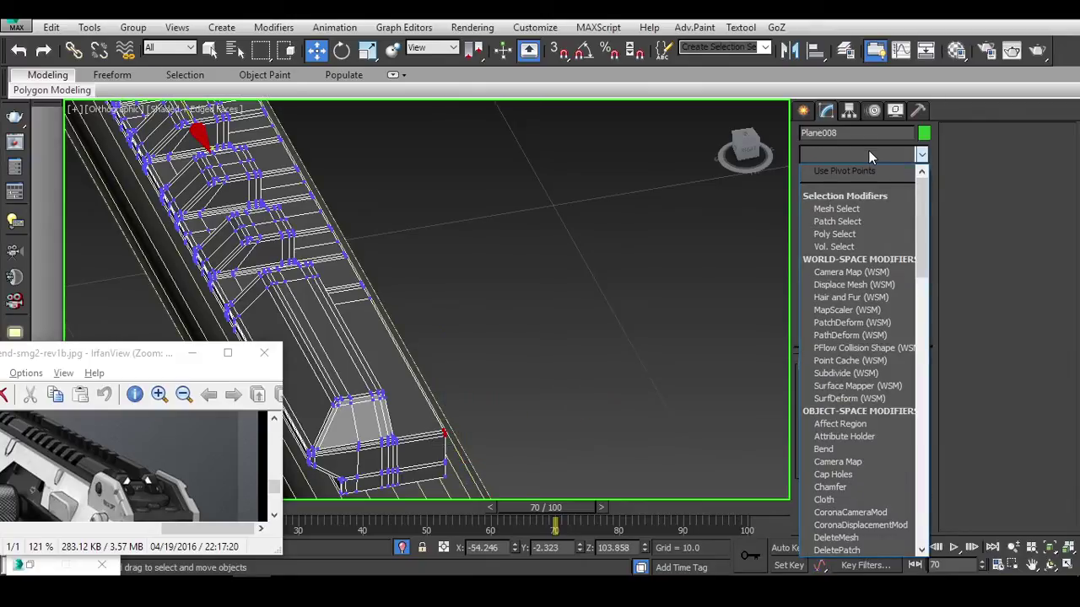
pyautogui.click(869, 152)
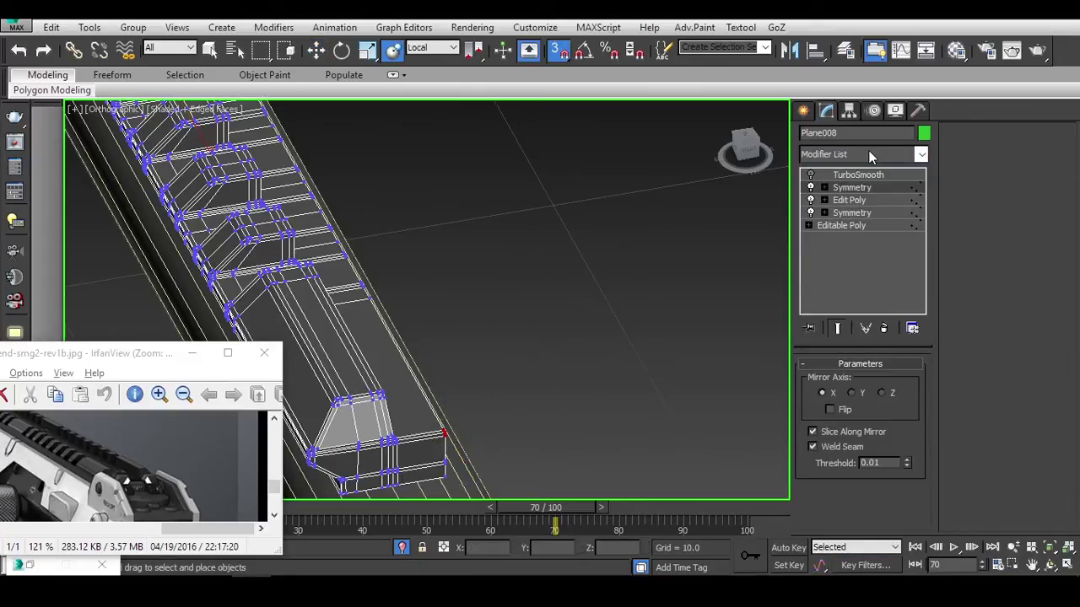
pyautogui.click(868, 154)
pyautogui.write('sym')
pyautogui.press('Return')
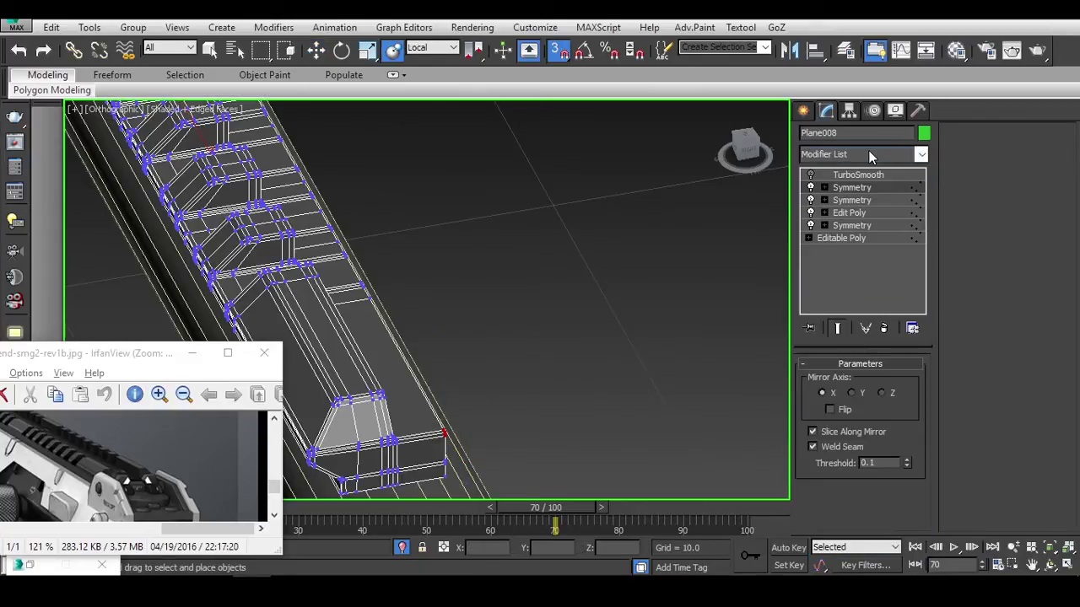
pyautogui.click(860, 394)
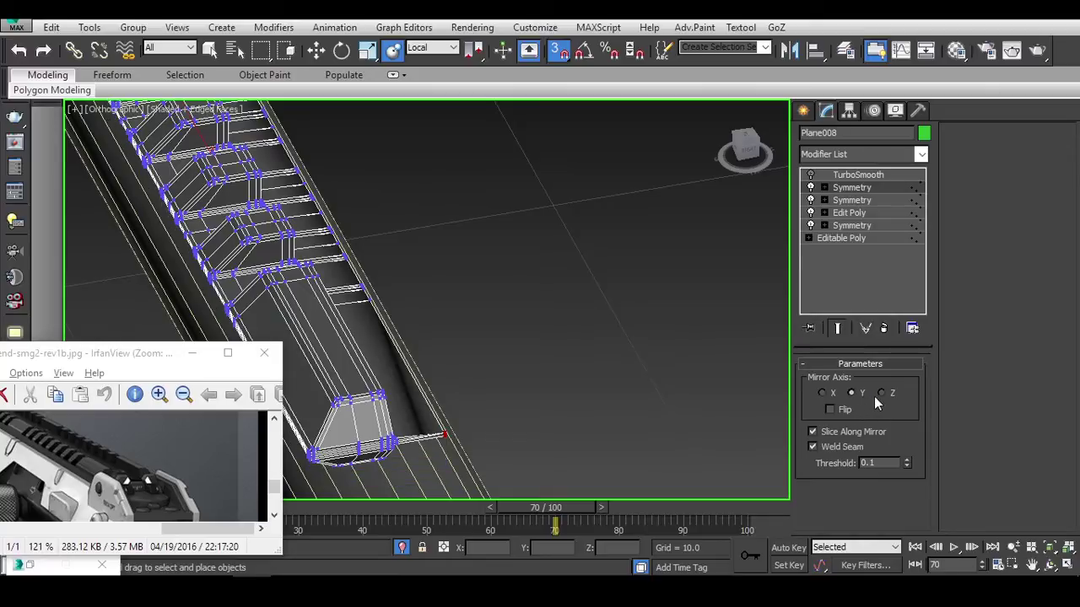
pyautogui.click(881, 393)
# Unhide all objects so the magenta side part shows again, and inspect it close up.
pyautogui.keyDown('alt'); pyautogui.moveTo(564, 333); pyautogui.dragTo(589, 356, button='middle'); pyautogui.keyUp('alt')
pyautogui.rightClick(591, 290)
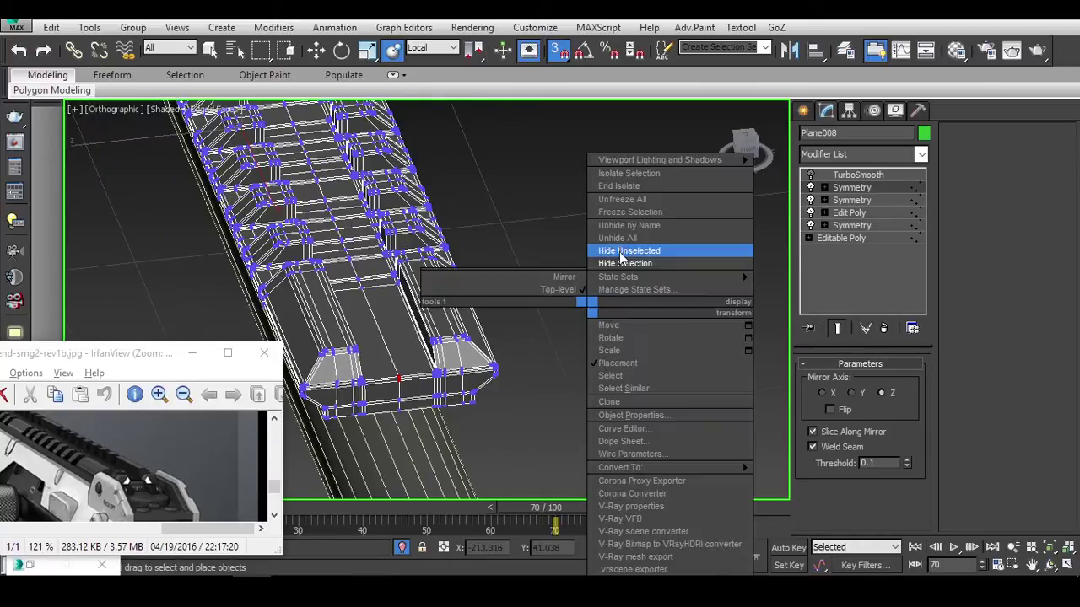
pyautogui.click(624, 250)
pyautogui.keyDown('alt'); pyautogui.moveTo(619, 280); pyautogui.dragTo(708, 174, button='middle'); pyautogui.keyUp('alt')
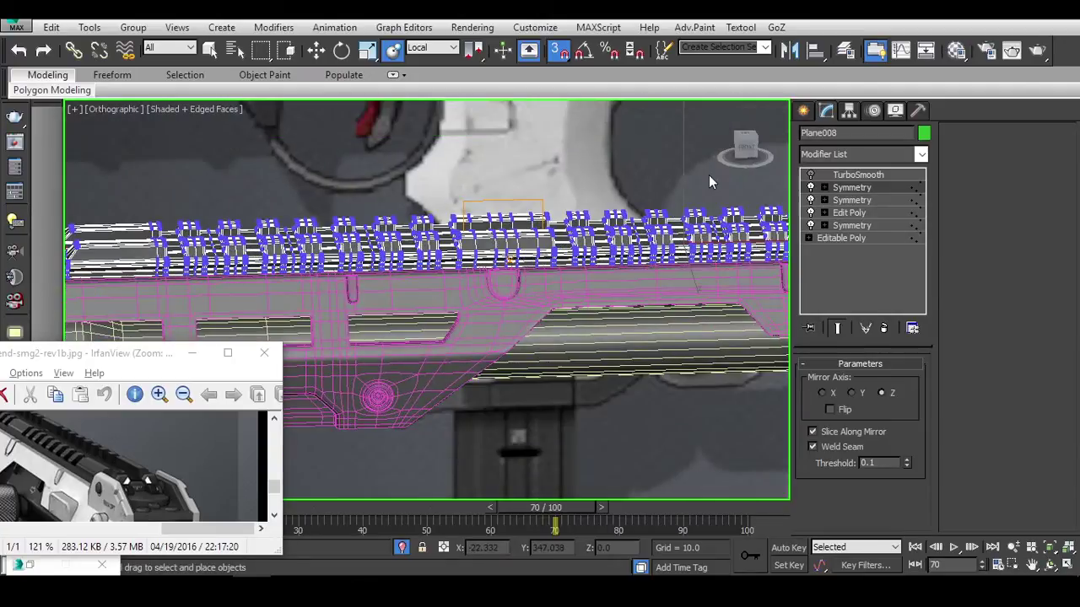
pyautogui.click(721, 160)
# Add an Edit Poly modifier on top of Plane008's stack and reselect the rail.
pyautogui.click(857, 155)
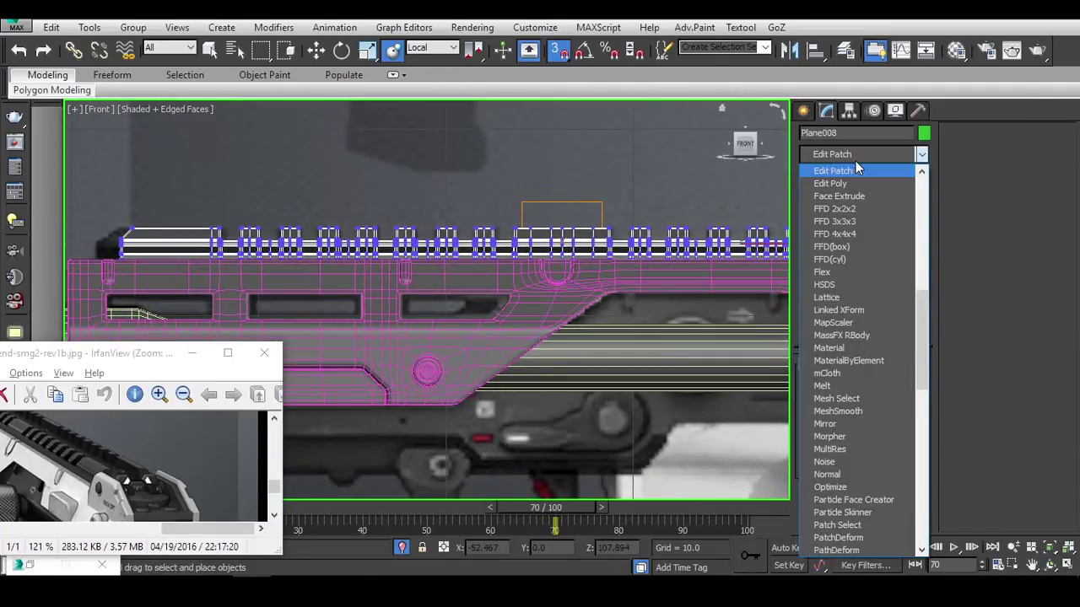
pyautogui.click(843, 183)
pyautogui.scroll(5, 455, 238)
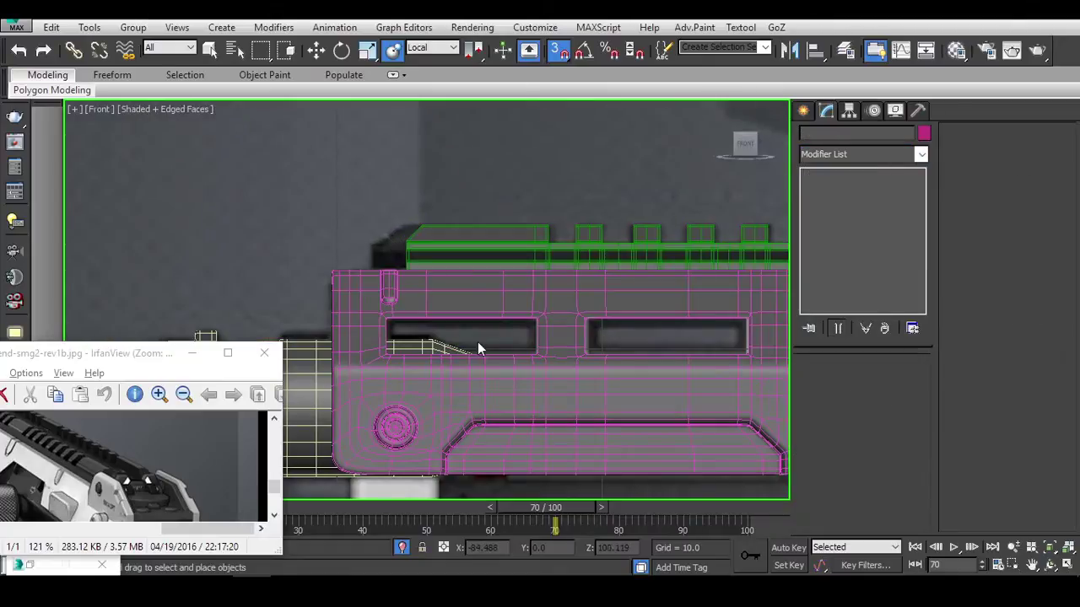
pyautogui.click(455, 238)
pyautogui.click(824, 188)
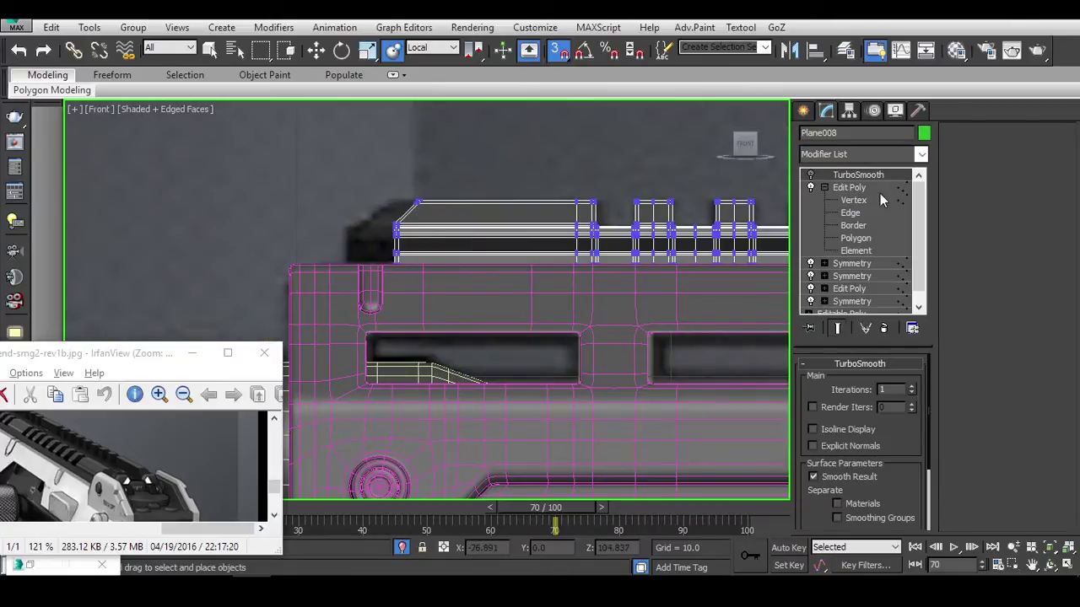
pyautogui.click(883, 187)
pyautogui.click(344, 175)
pyautogui.click(449, 224)
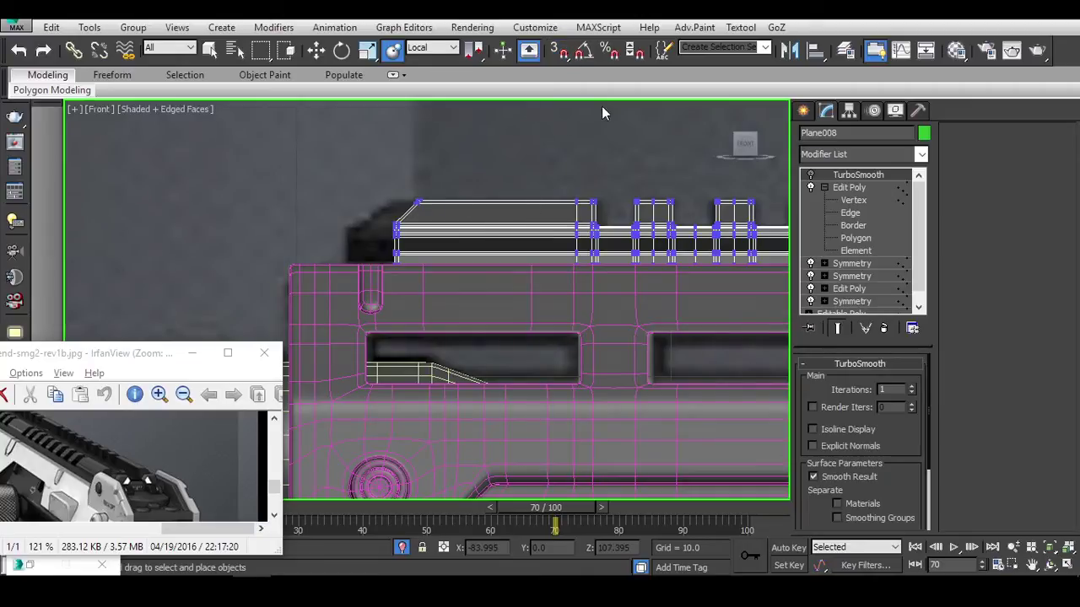
# Move the rail's end vertices left along X to lengthen the top rail.
pyautogui.click(860, 200)
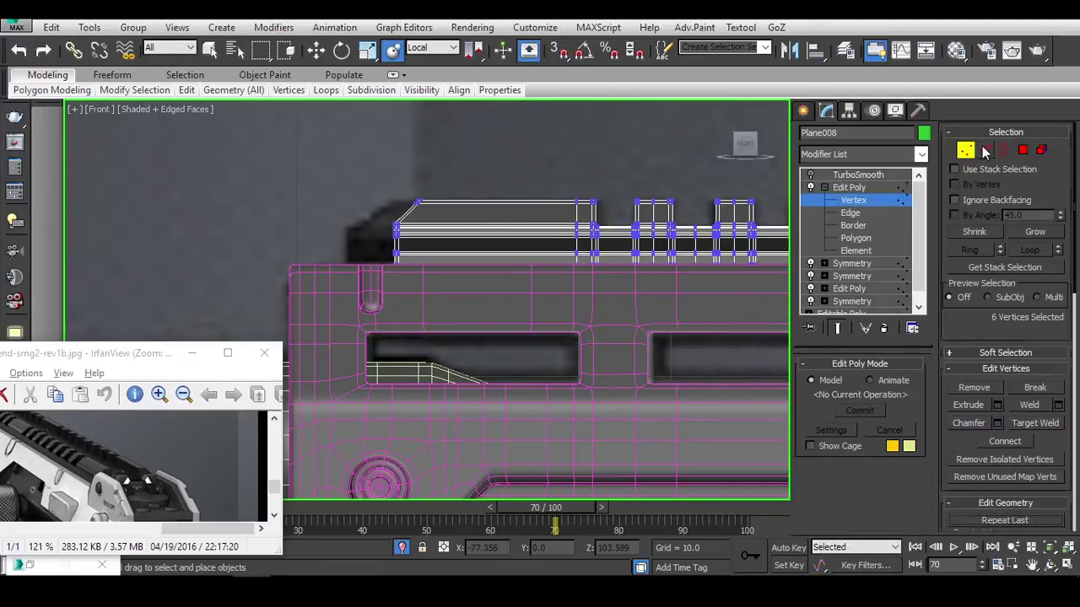
pyautogui.hotkey('ctrl', 'b')
pyautogui.click(374, 148)
pyautogui.click(398, 204)
pyautogui.moveTo(470, 220); pyautogui.dragTo(450, 215, button='middle')
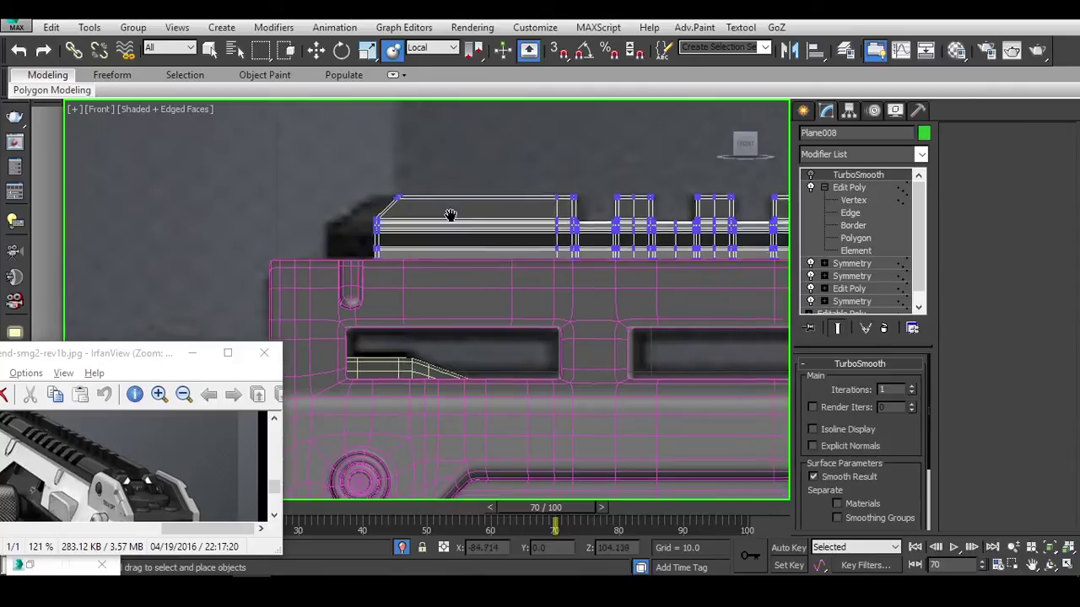
pyautogui.scroll(-2, 450, 215)
pyautogui.click(342, 50)
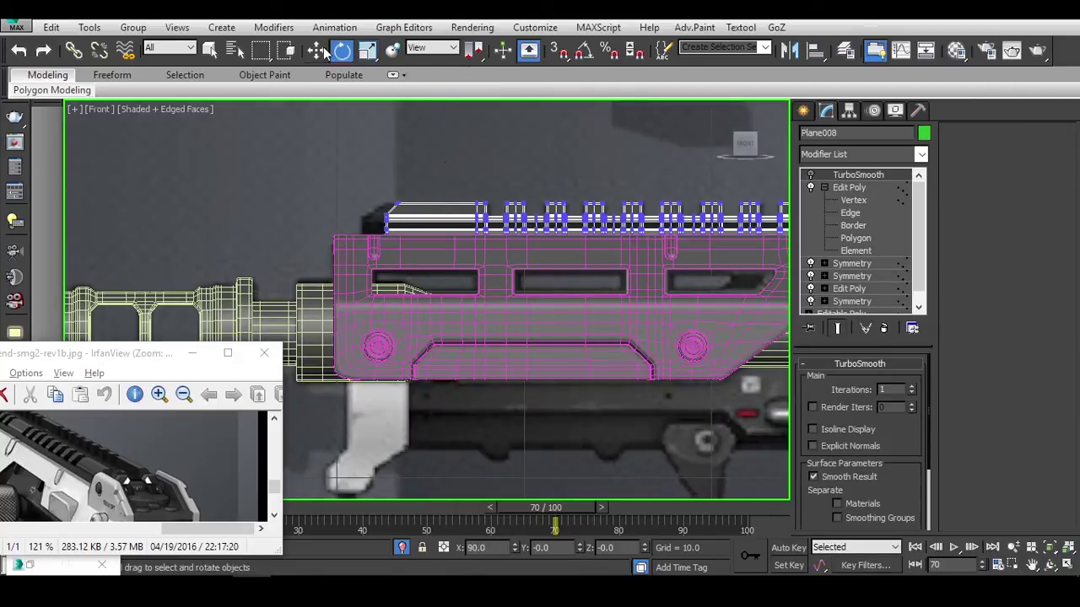
pyautogui.press('1')
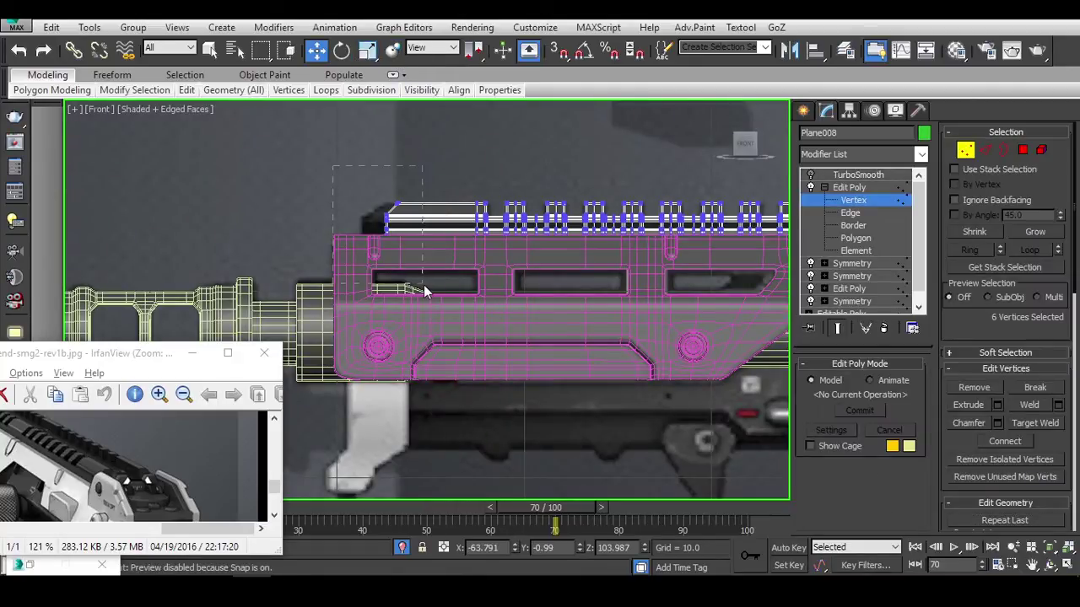
pyautogui.scroll(3, 438, 218)
pyautogui.moveTo(438, 217); pyautogui.dragTo(405, 202)
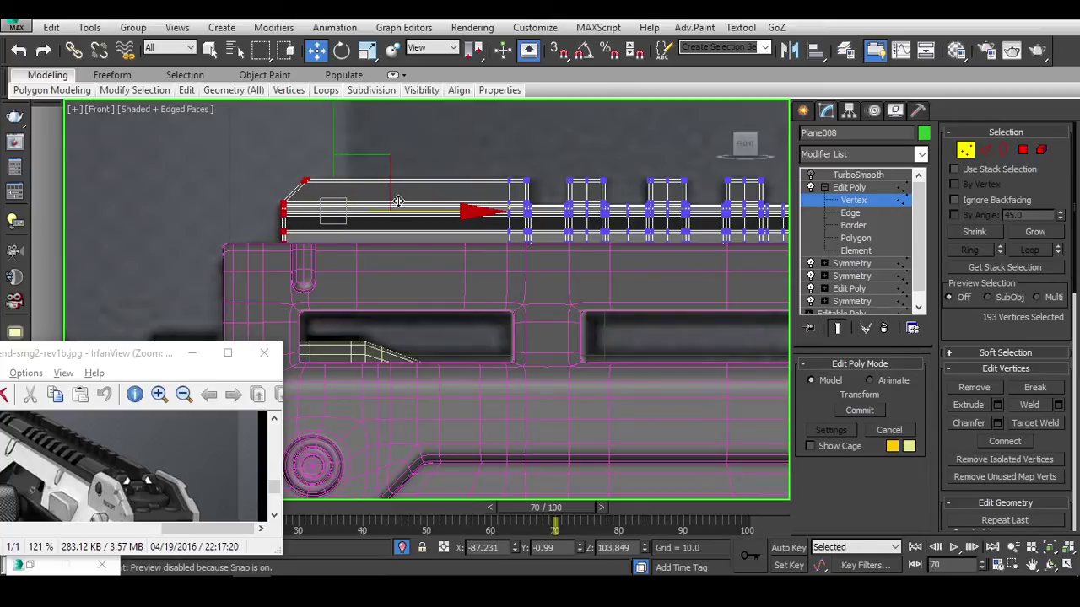
pyautogui.scroll(2, 398, 200)
pyautogui.keyDown('alt'); pyautogui.moveTo(437, 200); pyautogui.dragTo(455, 264, button='middle'); pyautogui.keyUp('alt')
# Exit vertex level and bring the pri-mounts rail reference photo to the front.
pyautogui.press('1')
pyautogui.moveTo(282, 345); pyautogui.dragTo(321, 309)
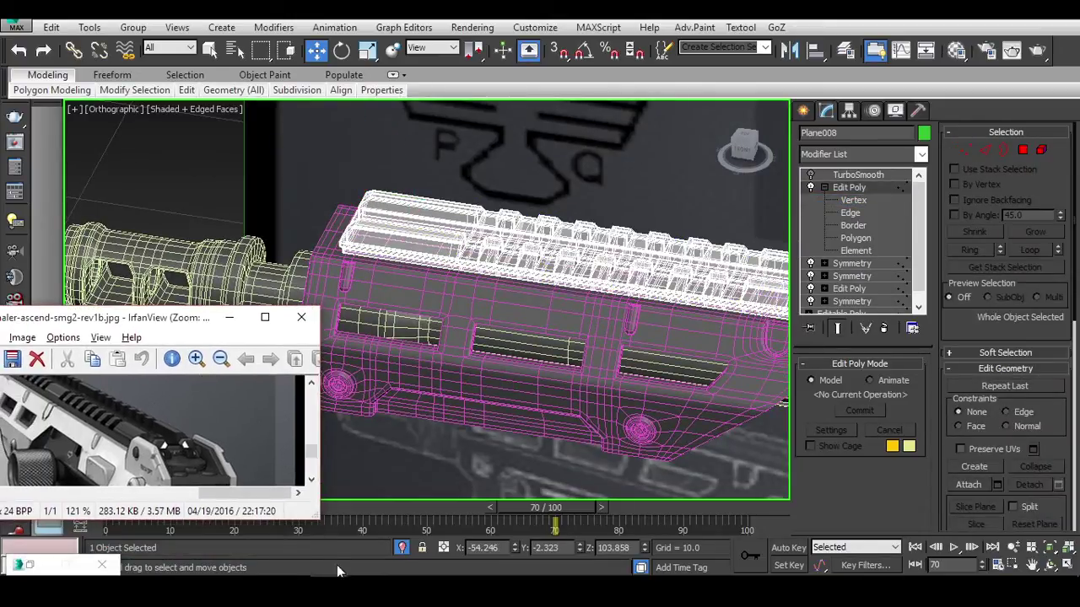
pyautogui.moveTo(370, 547)
pyautogui.click(394, 519)
pyautogui.moveTo(594, 287); pyautogui.dragTo(610, 309, button='middle')
pyautogui.press('t')
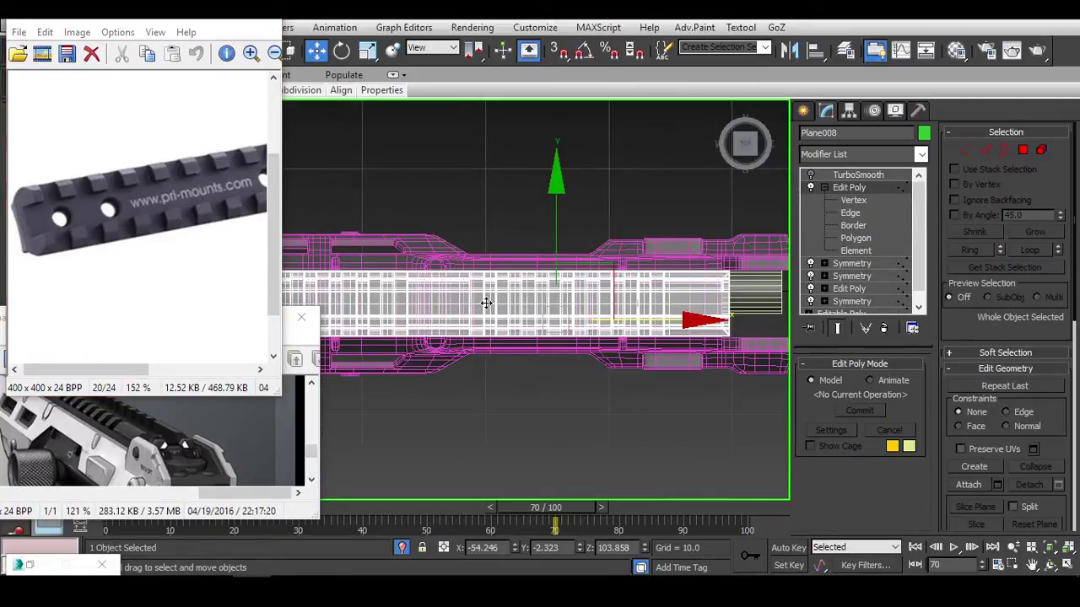
pyautogui.scroll(6, 646, 279)
pyautogui.click(847, 200)
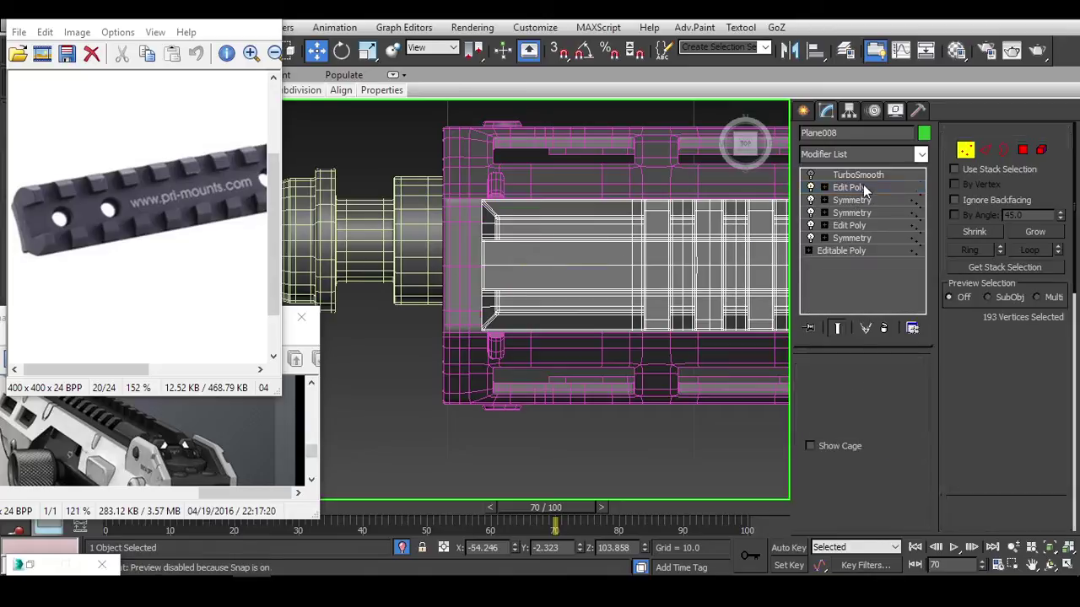
pyautogui.click(861, 188)
pyautogui.scroll(3, 517, 241)
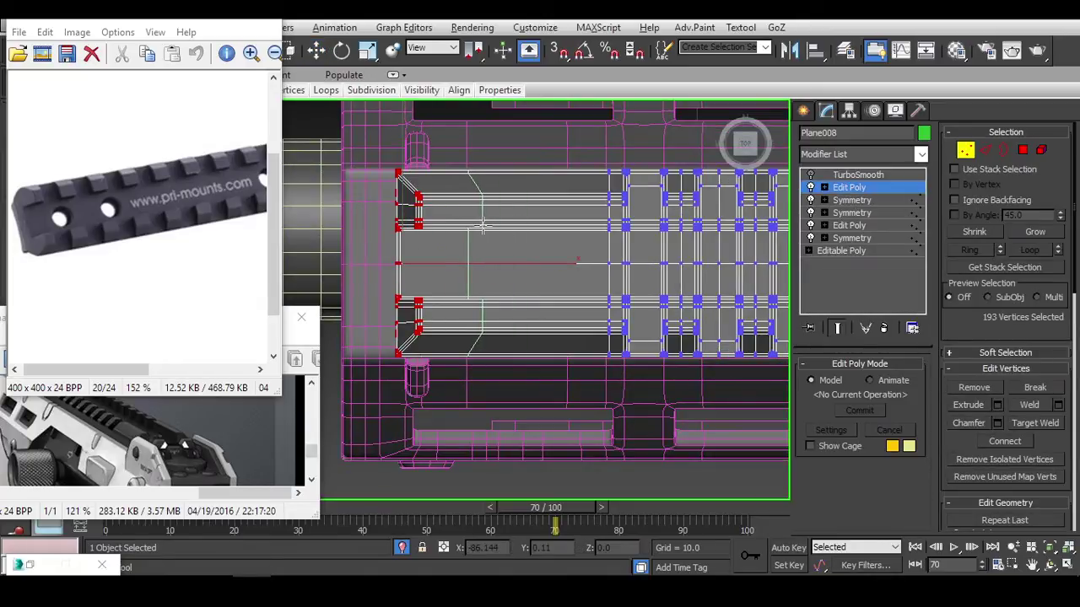
pyautogui.press('2')
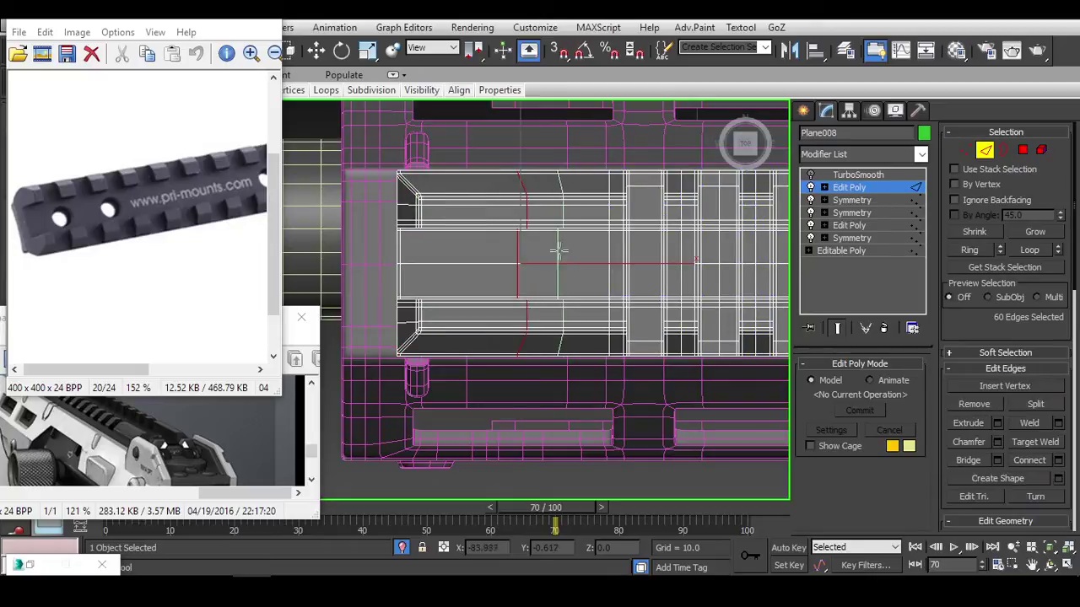
pyautogui.press('w')
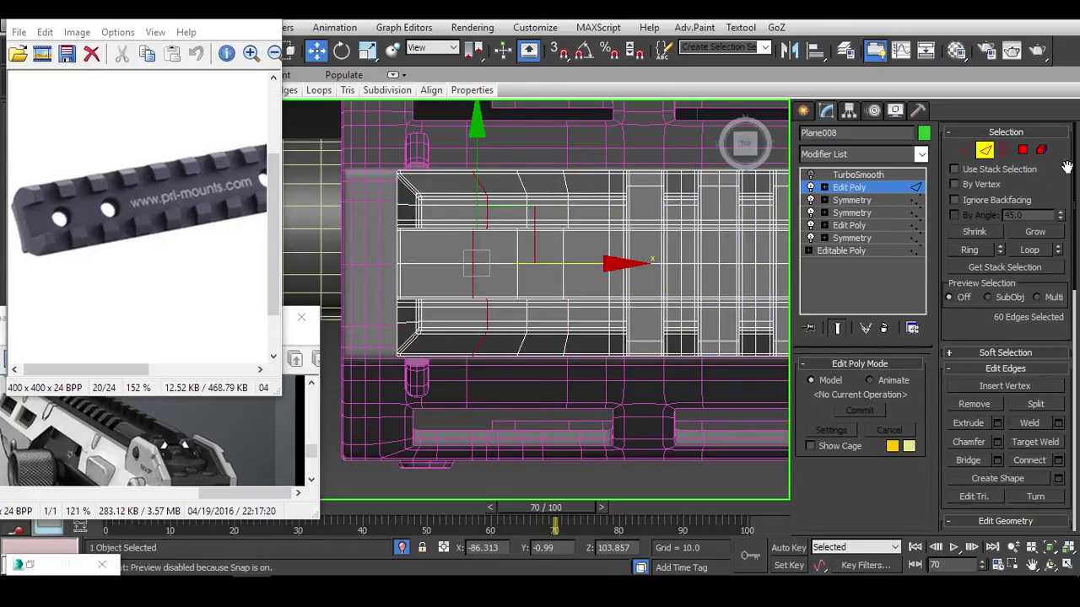
pyautogui.press('4')
pyautogui.scroll(2, 579, 261)
pyautogui.click(525, 243)
pyautogui.keyDown('ctrl'); pyautogui.click(461, 243); pyautogui.keyUp('ctrl')
pyautogui.keyDown('ctrl'); pyautogui.click(461, 290); pyautogui.keyUp('ctrl')
pyautogui.keyDown('ctrl'); pyautogui.click(549, 292); pyautogui.keyUp('ctrl')
pyautogui.scroll(-5, 548, 292)
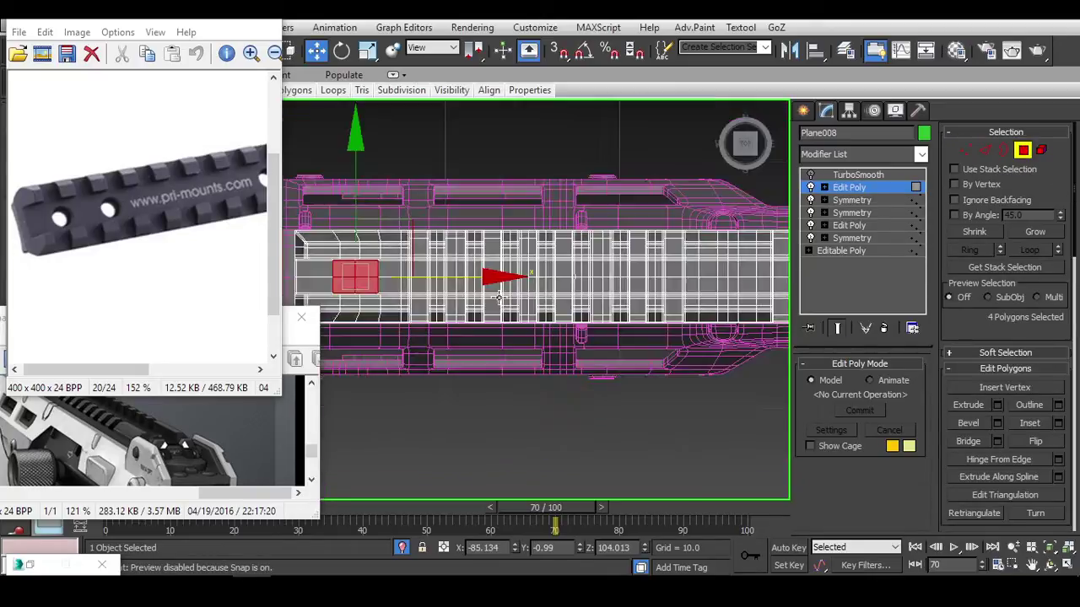
pyautogui.scroll(3, 769, 253)
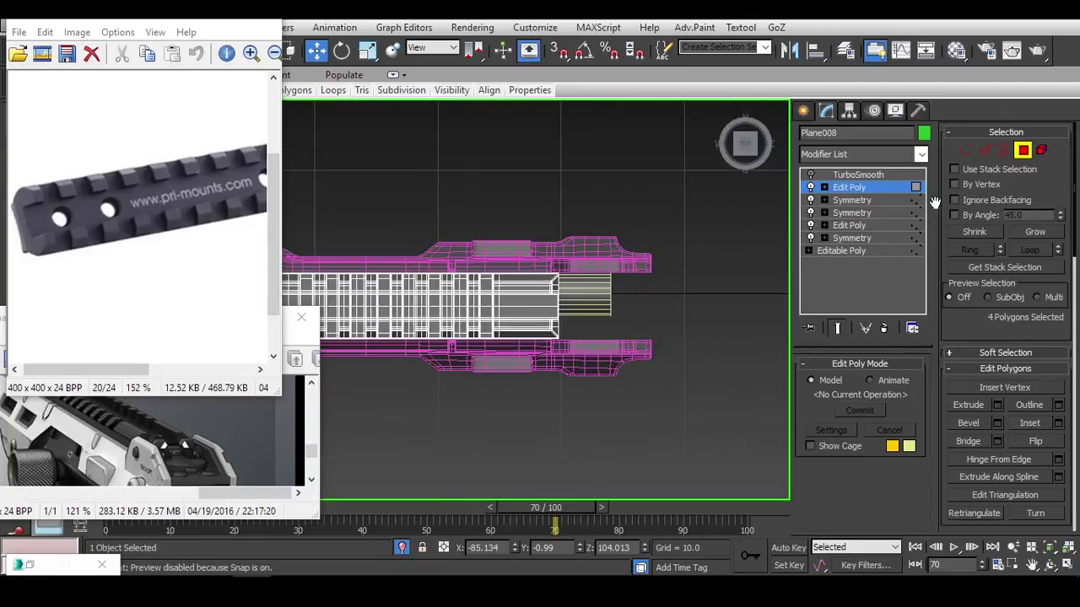
pyautogui.click(852, 212)
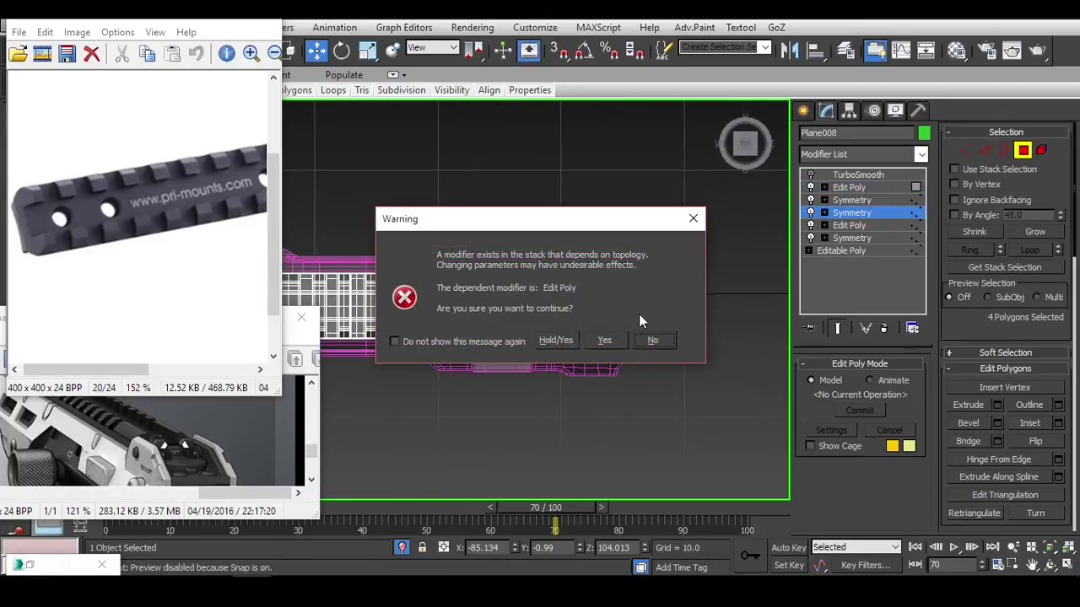
pyautogui.click(693, 221)
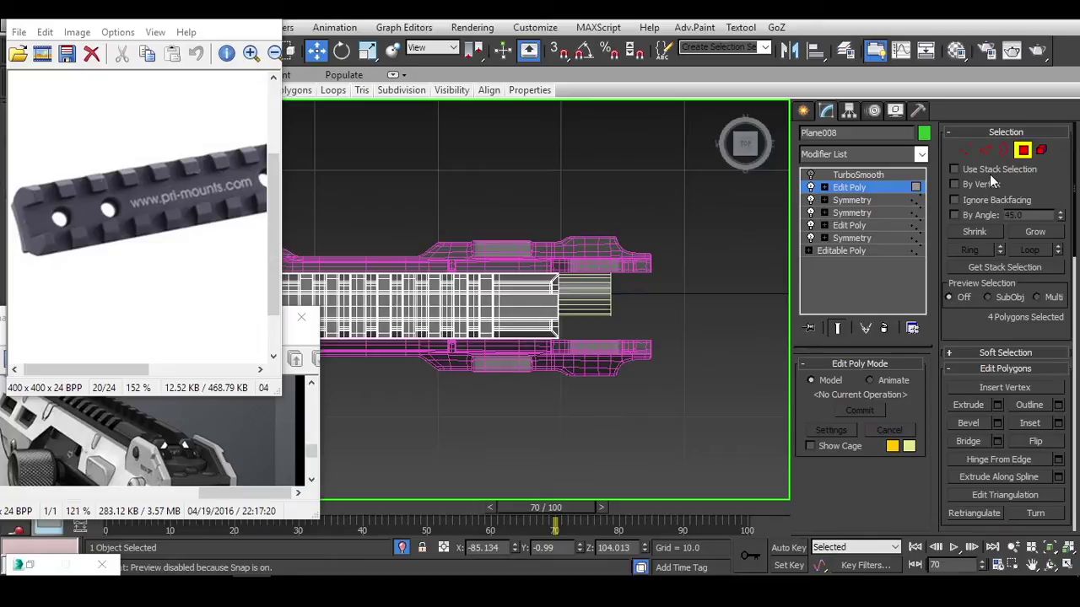
pyautogui.click(859, 202)
pyautogui.click(604, 339)
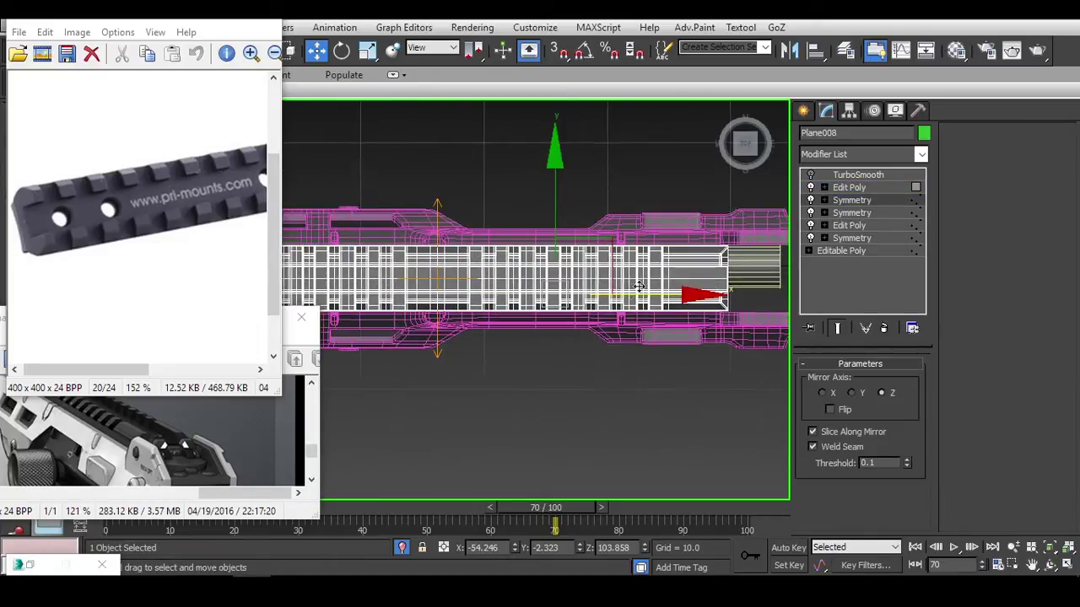
pyautogui.click(854, 187)
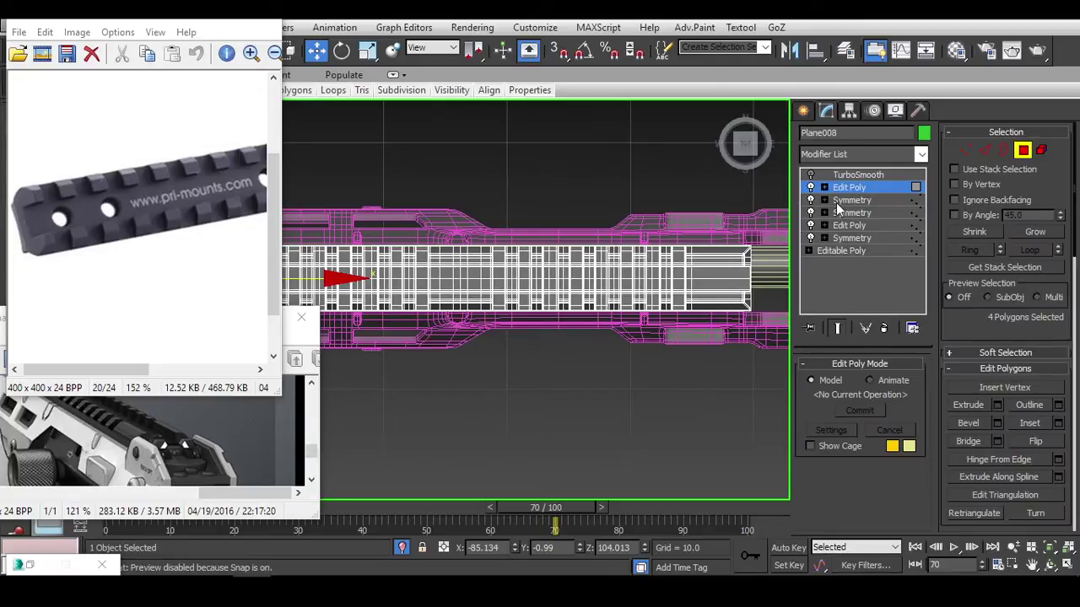
pyautogui.click(848, 201)
pyautogui.click(605, 338)
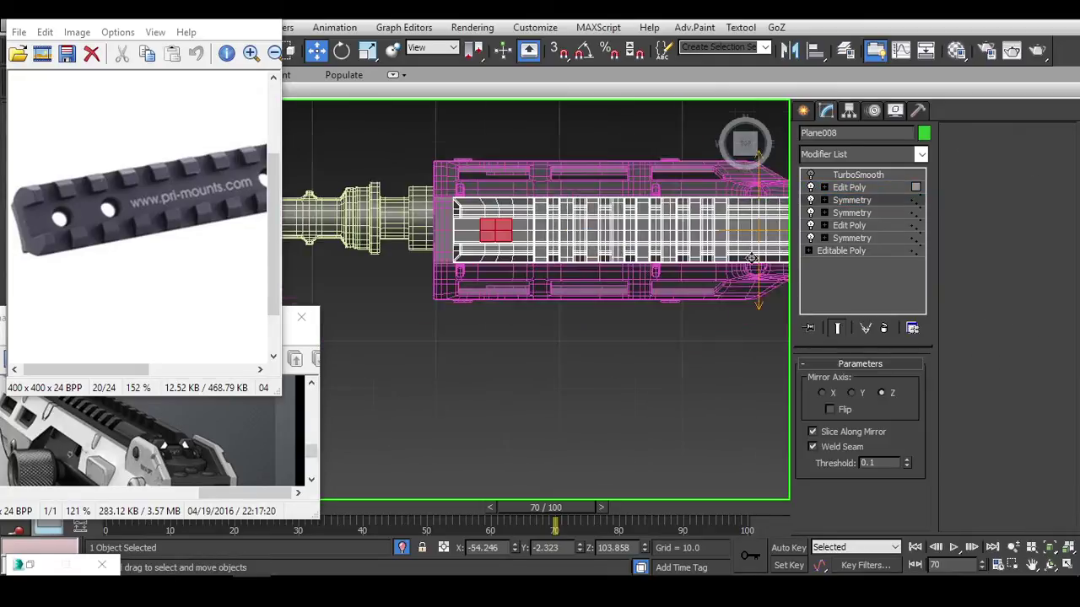
pyautogui.moveTo(750, 258); pyautogui.dragTo(613, 249, button='middle')
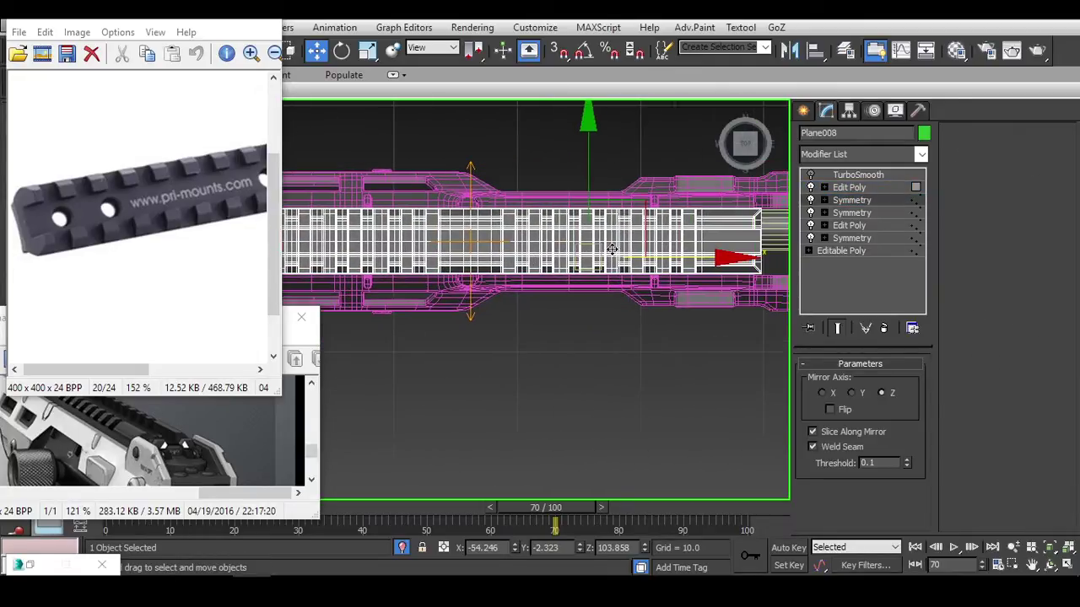
pyautogui.click(811, 188)
pyautogui.click(811, 187)
pyautogui.click(810, 187)
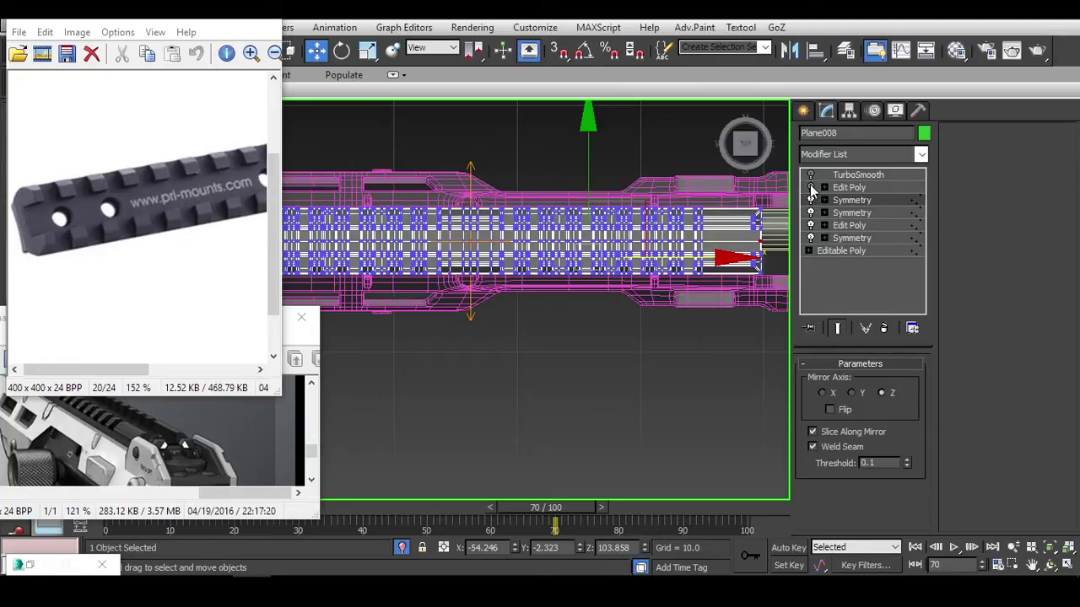
pyautogui.moveTo(591, 379); pyautogui.dragTo(718, 379, button='middle')
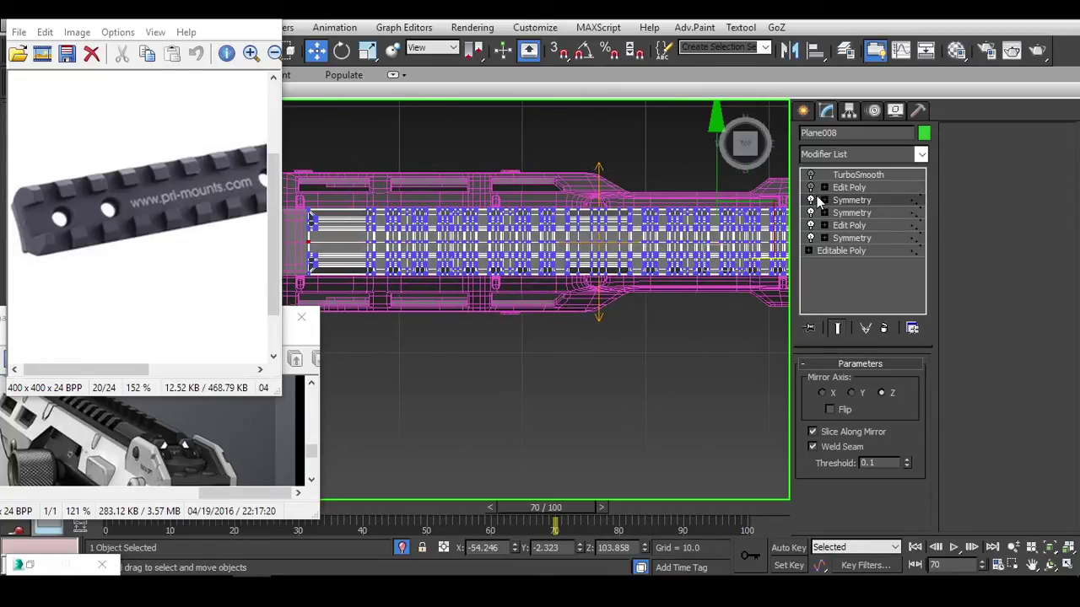
pyautogui.click(811, 200)
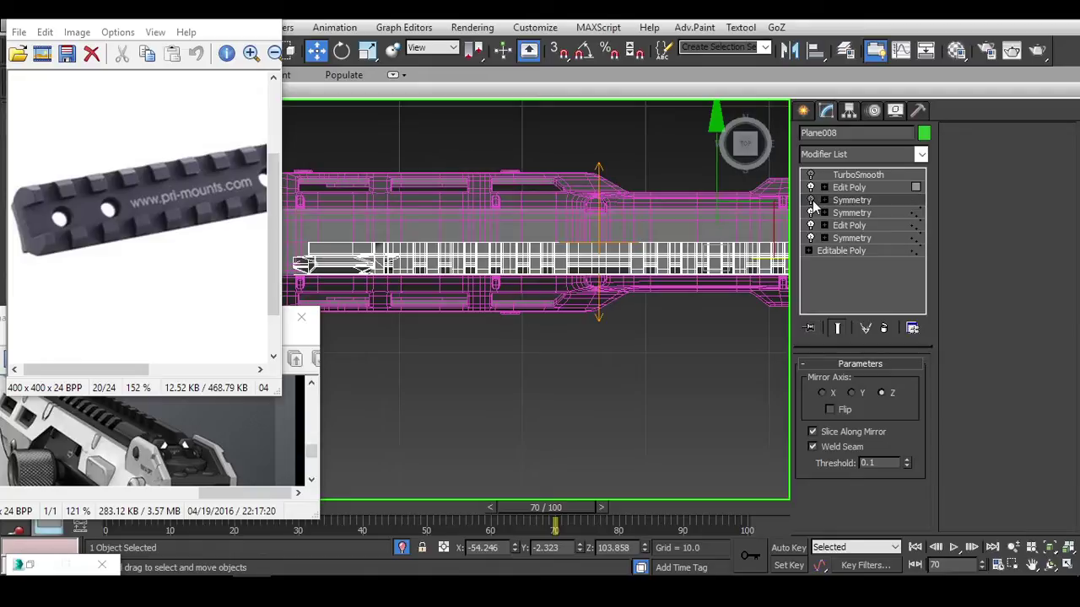
pyautogui.click(811, 200)
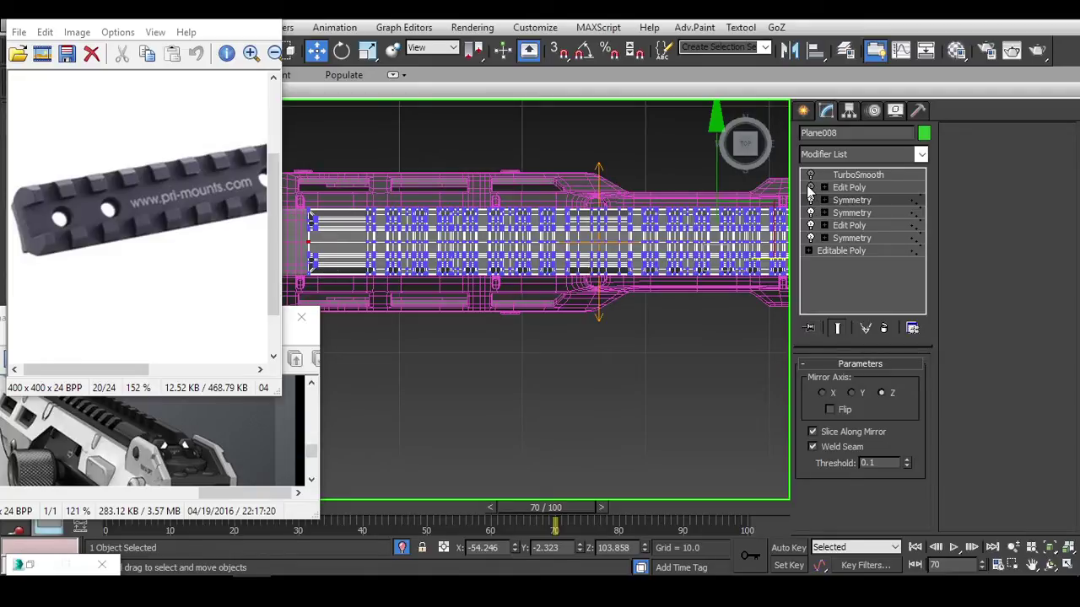
pyautogui.click(811, 200)
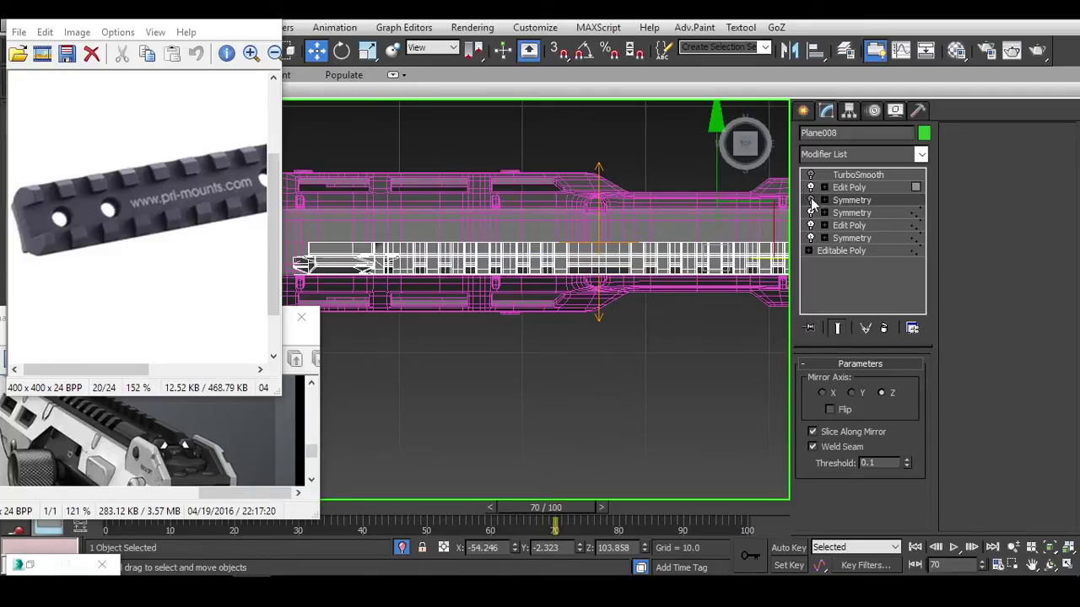
pyautogui.click(811, 200)
pyautogui.click(849, 187)
pyautogui.moveTo(686, 250); pyautogui.dragTo(623, 250, button='middle')
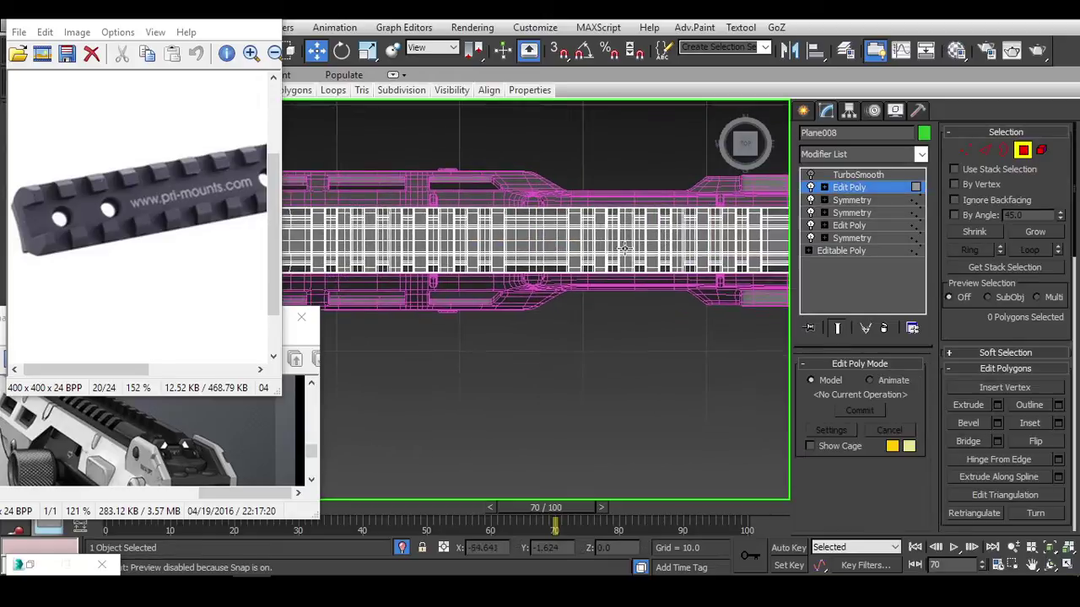
pyautogui.click(194, 19)
# Select a block of eight polygons on the rail's top face.
pyautogui.scroll(6, 523, 244)
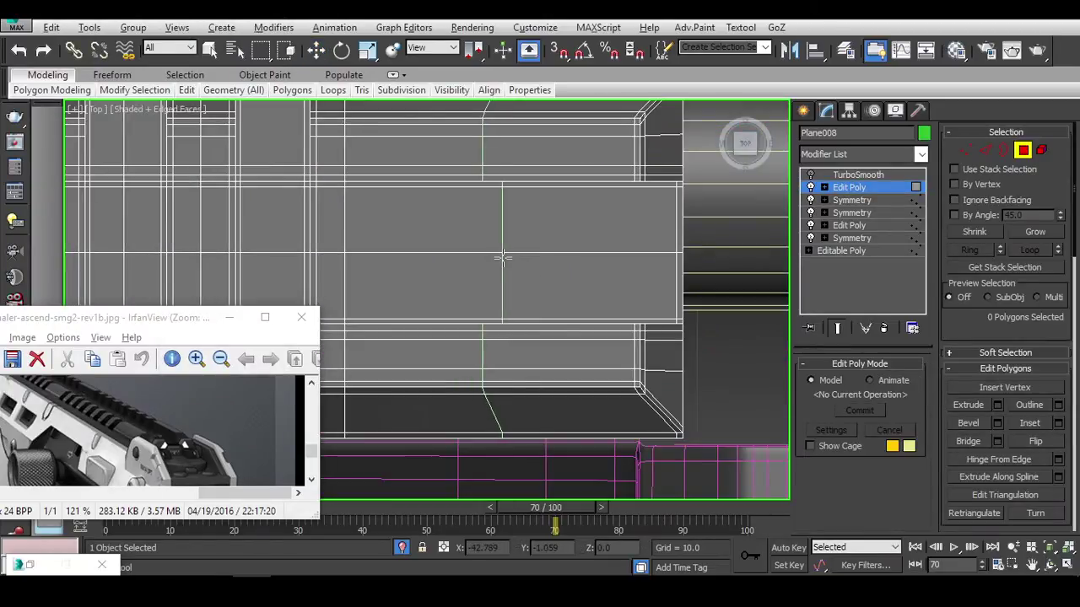
pyautogui.press('2')
pyautogui.press('w')
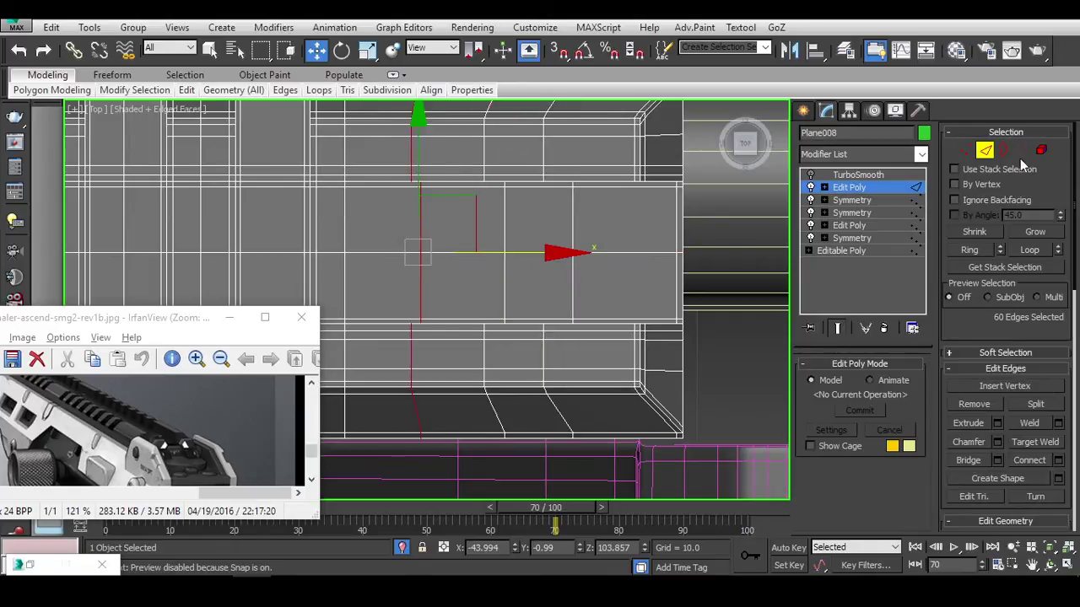
pyautogui.press('4')
pyautogui.click(533, 246)
pyautogui.scroll(-5, 506, 252)
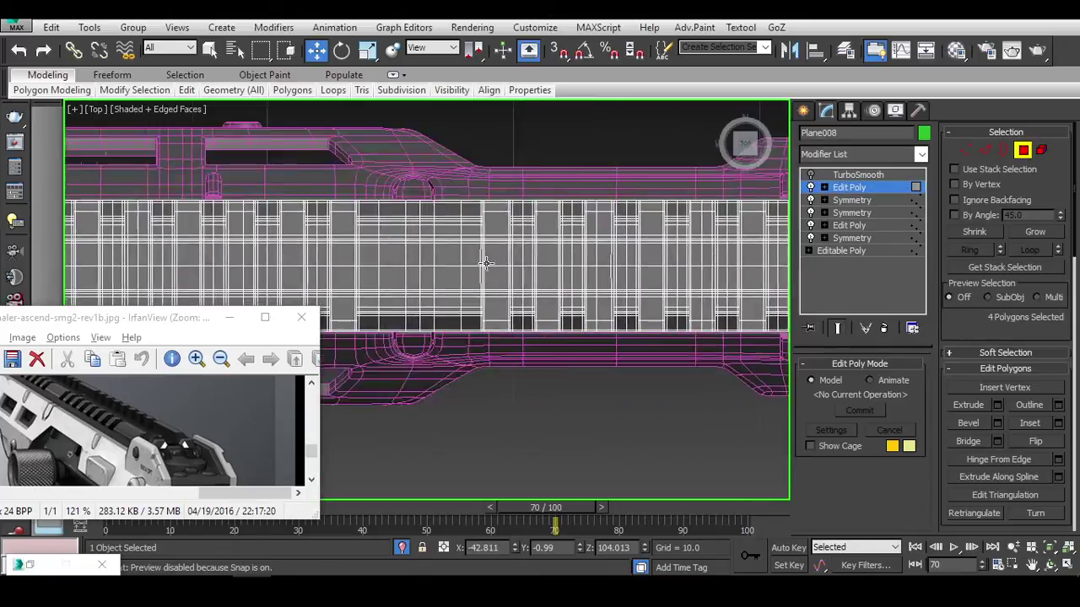
pyautogui.scroll(4, 397, 236)
pyautogui.moveTo(460, 204); pyautogui.dragTo(394, 243)
pyautogui.keyDown('ctrl'); pyautogui.click(394, 245); pyautogui.keyUp('ctrl')
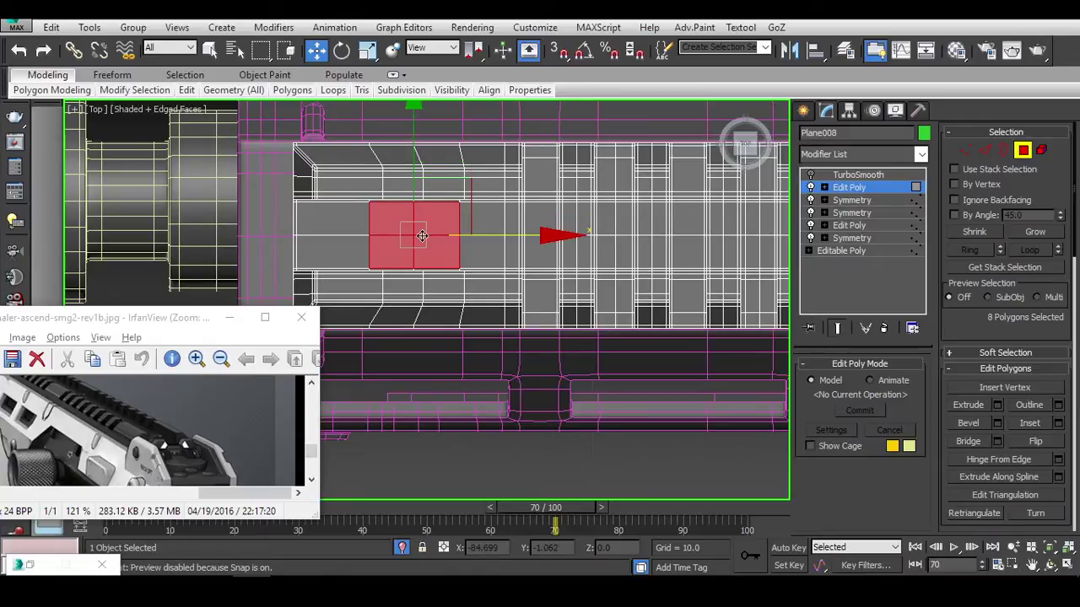
# Inset the eight polygons into a smaller square panel ringed by new faces.
pyautogui.rightClick(420, 234)
pyautogui.click(384, 307)
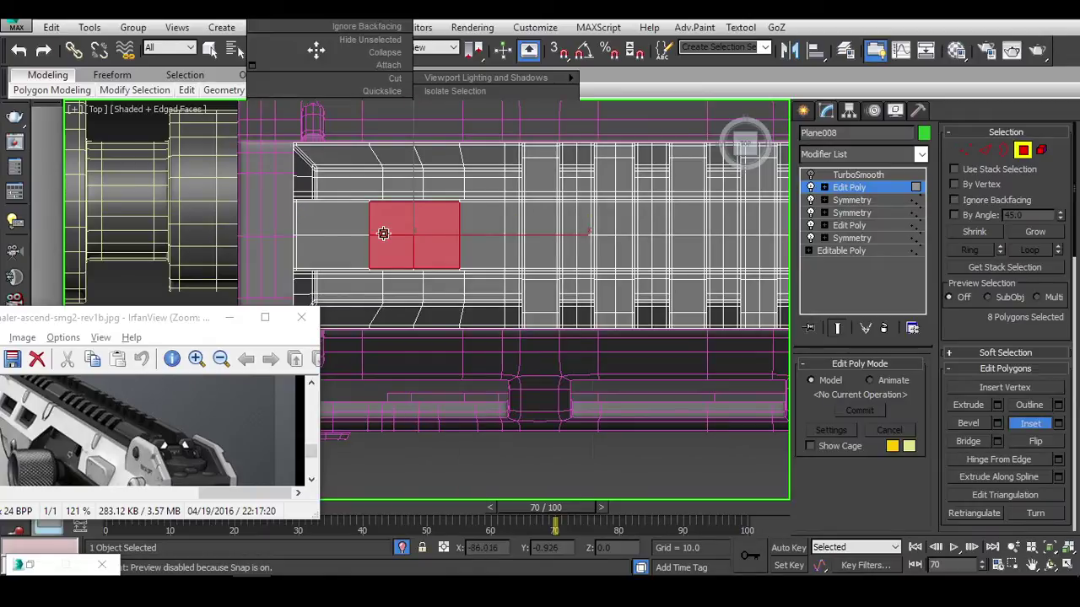
pyautogui.moveTo(408, 233); pyautogui.dragTo(422, 238)
pyautogui.rightClick(417, 232)
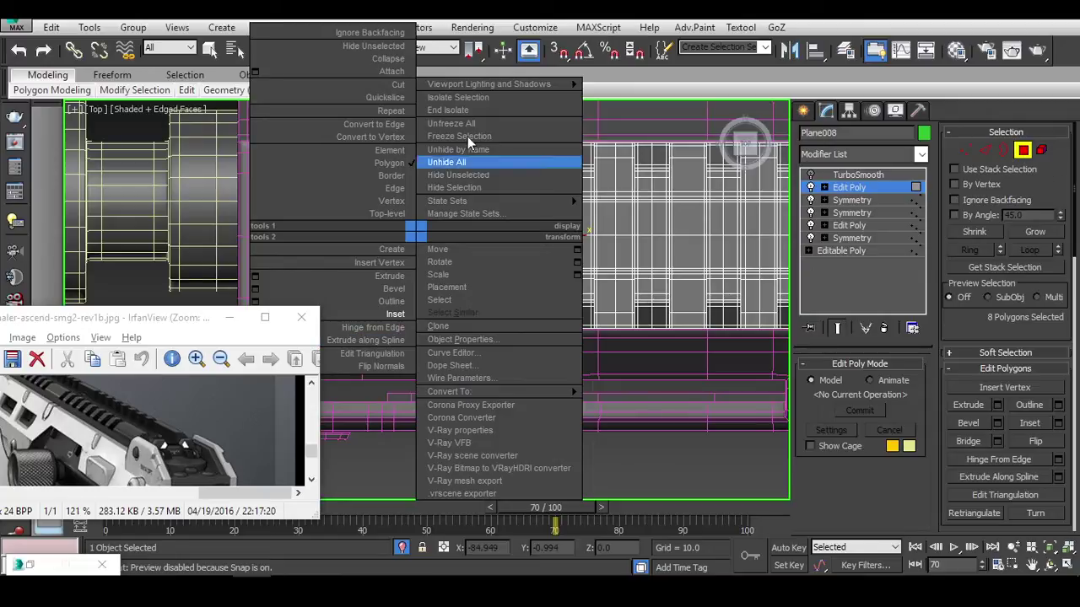
pyautogui.click(1003, 150)
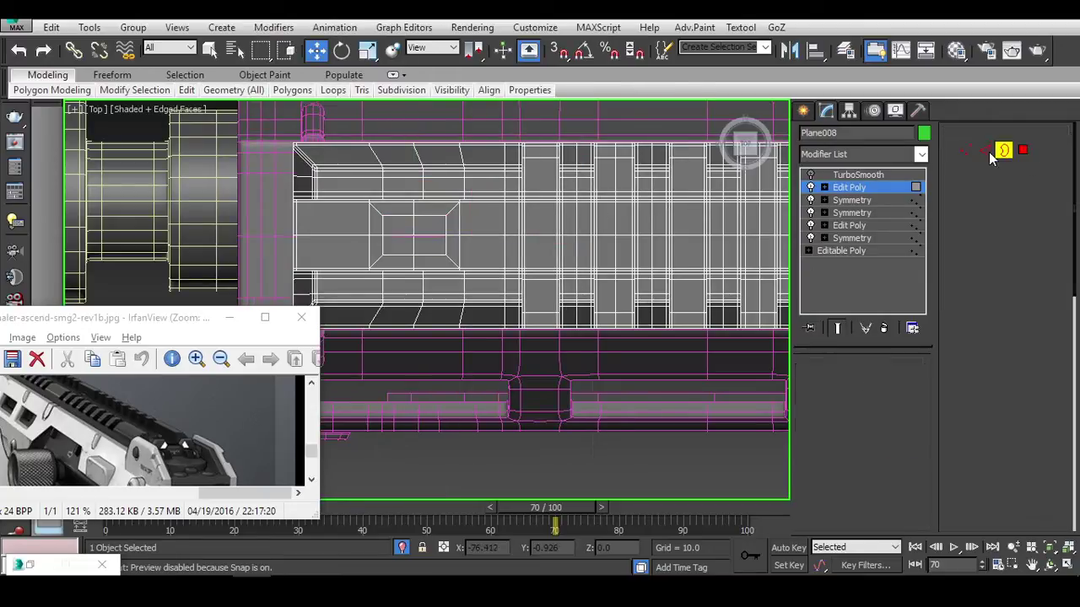
pyautogui.moveTo(634, 257); pyautogui.dragTo(369, 257, button='middle')
pyautogui.scroll(-3, 368, 257)
pyautogui.scroll(4, 509, 255)
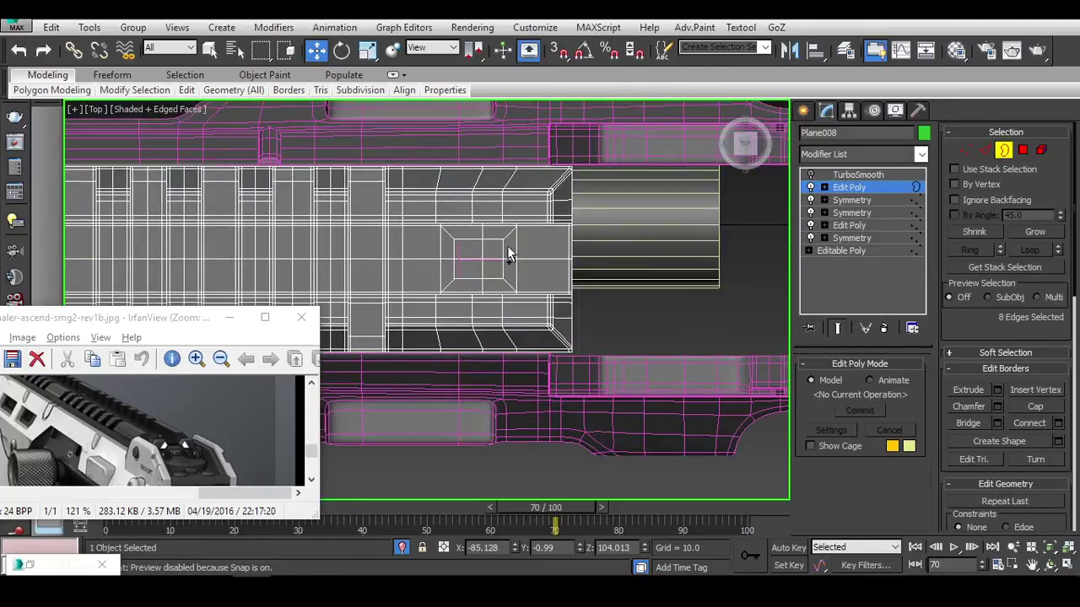
# Undo to restore the full stack, then delete the TurboSmooth modifier from the rail.
pyautogui.hotkey('ctrl', 'shift', 'c')
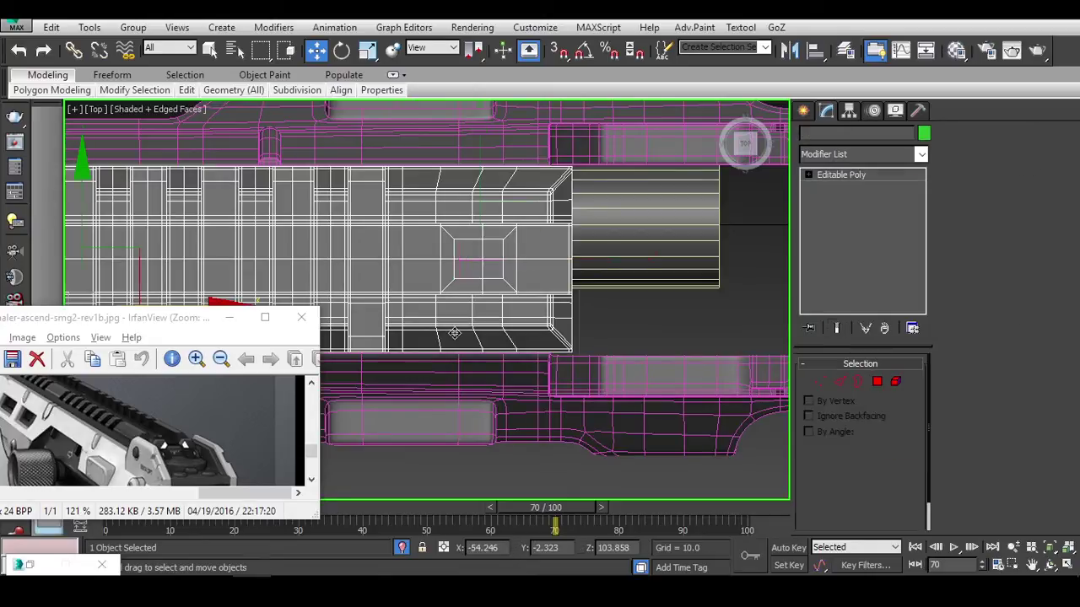
pyautogui.hotkey('ctrl', 'z')
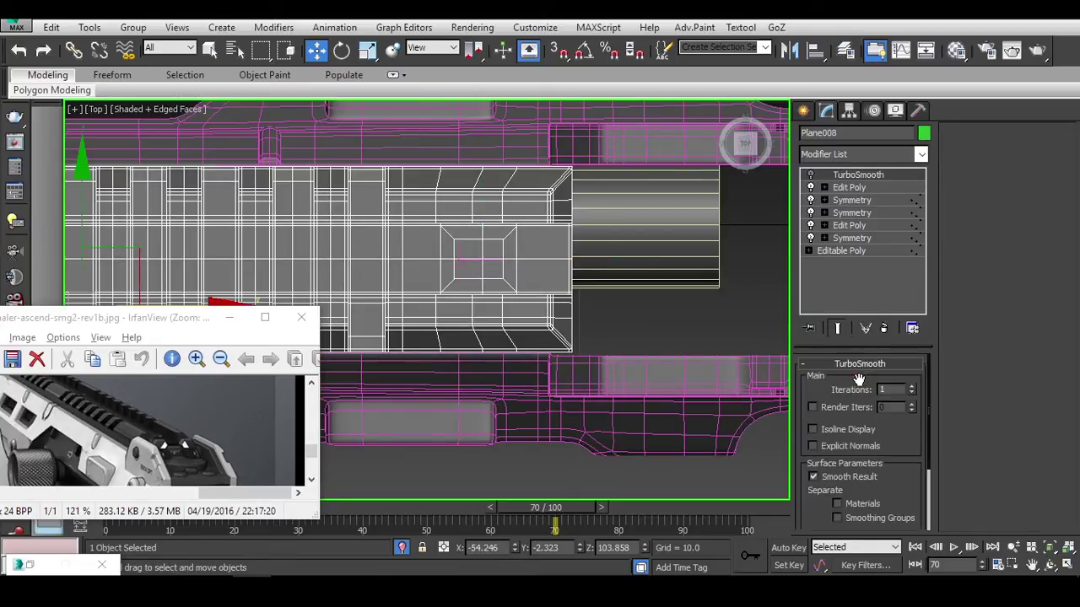
pyautogui.click(848, 187)
pyautogui.click(1003, 150)
pyautogui.rightClick(475, 253)
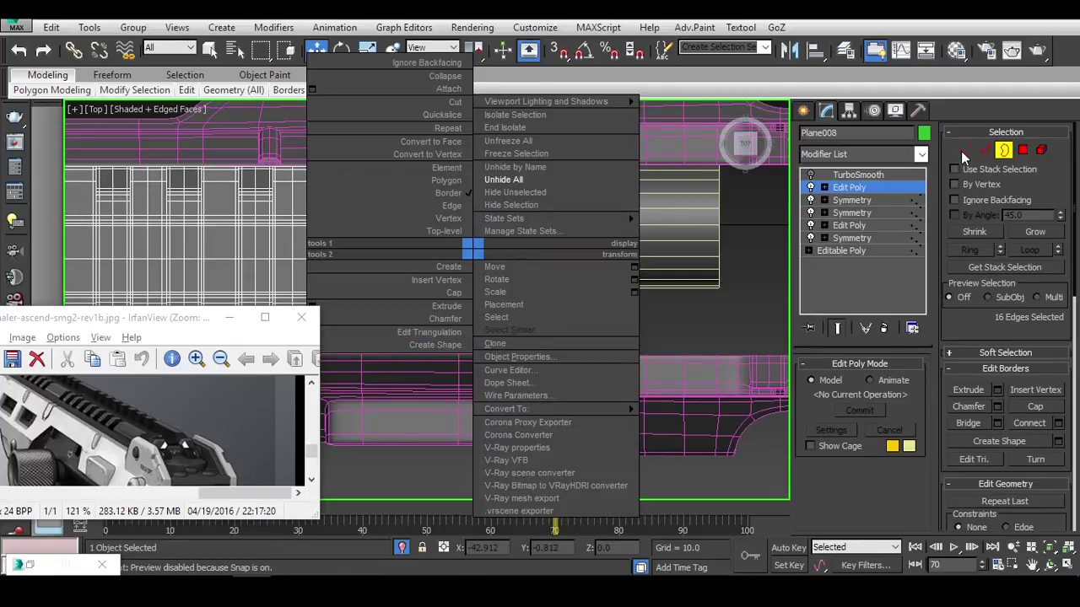
pyautogui.press('2')
pyautogui.rightClick(490, 239)
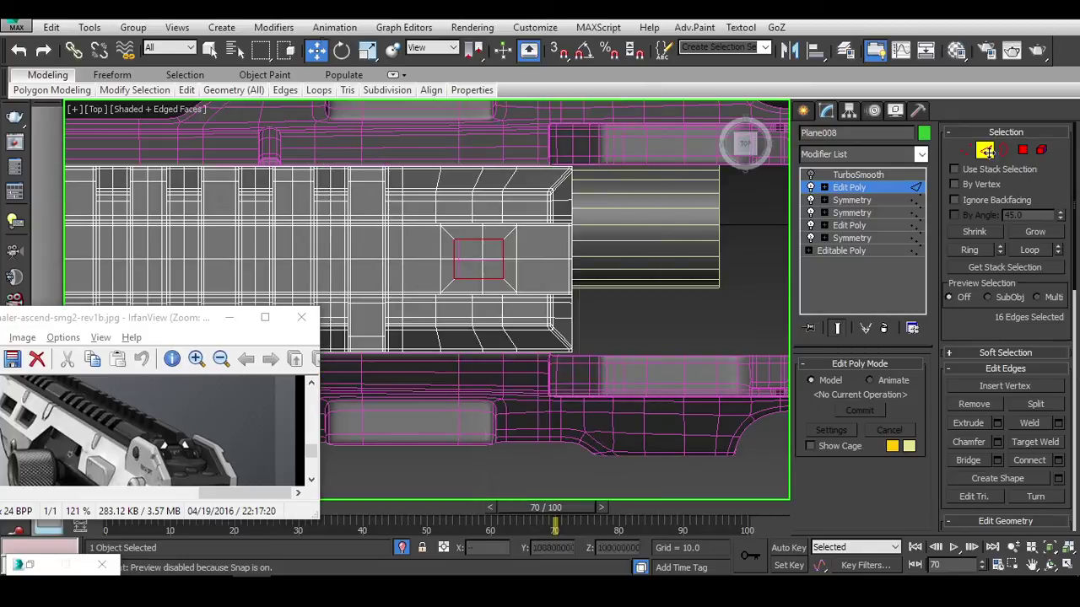
pyautogui.click(869, 175)
pyautogui.click(885, 327)
pyautogui.scroll(-3, 713, 281)
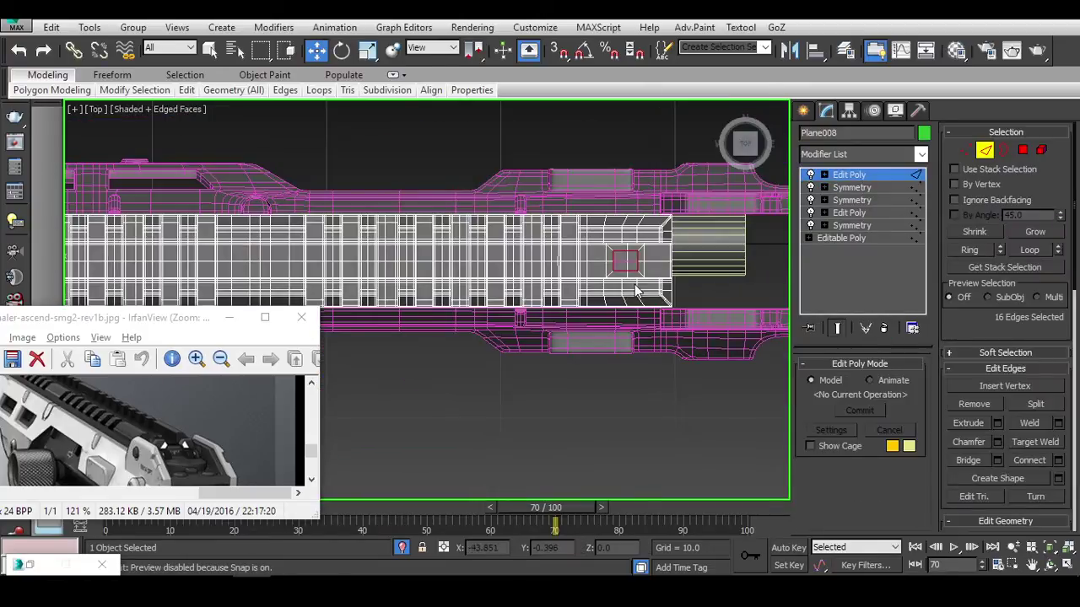
# Save the scene as an incrementally numbered new version.
pyautogui.rightClick(602, 244)
pyautogui.press('Escape')
pyautogui.click(15, 27)
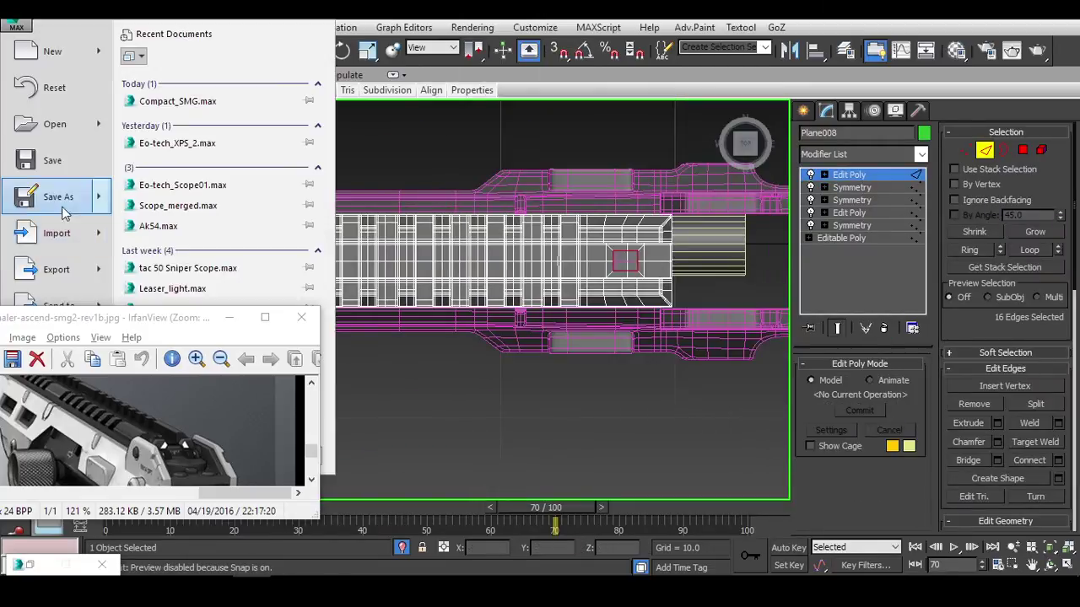
pyautogui.click(48, 202)
pyautogui.click(779, 504)
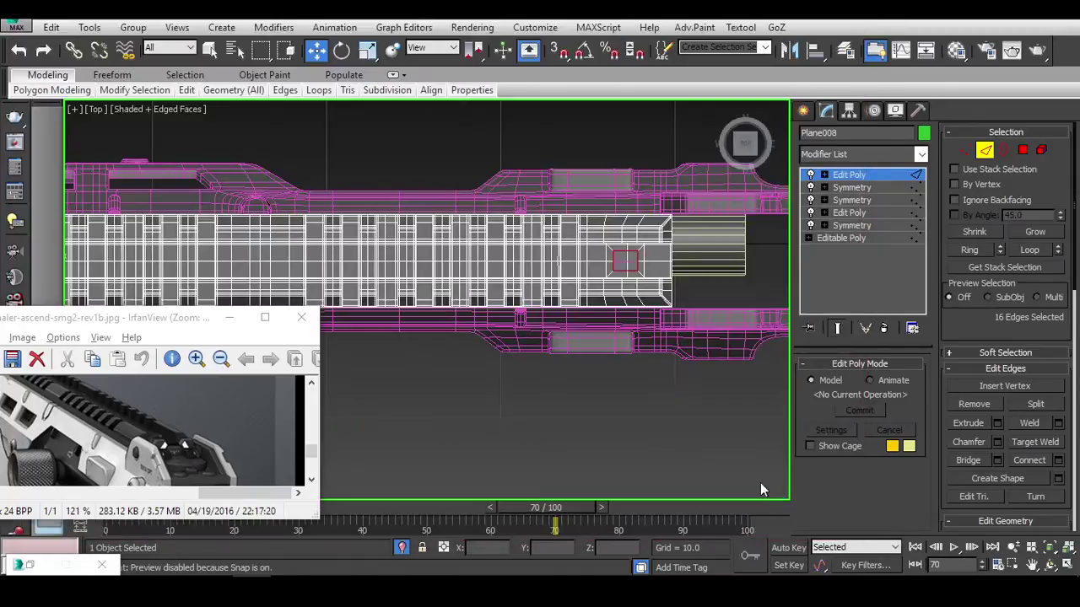
# Collapse Plane008 into a single Editable Poly via Convert to Editable Poly.
pyautogui.rightClick(601, 218)
pyautogui.moveTo(651, 373)
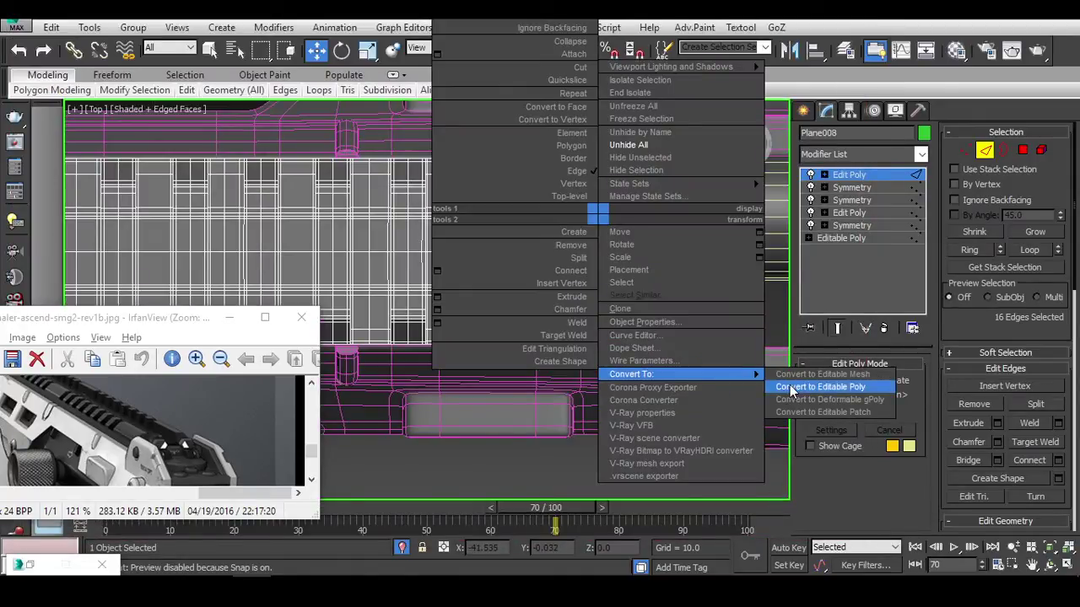
pyautogui.click(801, 387)
# Select the square opening's border, regularize it into an octagon and shrink it slightly.
pyautogui.click(858, 382)
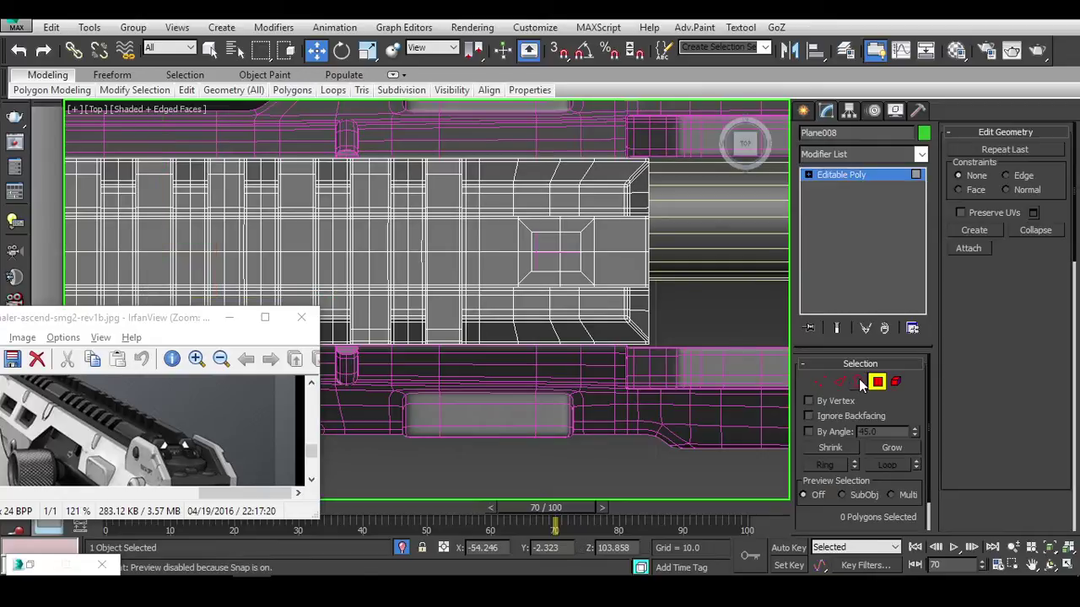
pyautogui.click(592, 251)
pyautogui.scroll(-2, 595, 253)
pyautogui.moveTo(670, 218); pyautogui.dragTo(599, 218, button='middle')
pyautogui.scroll(4, 420, 253)
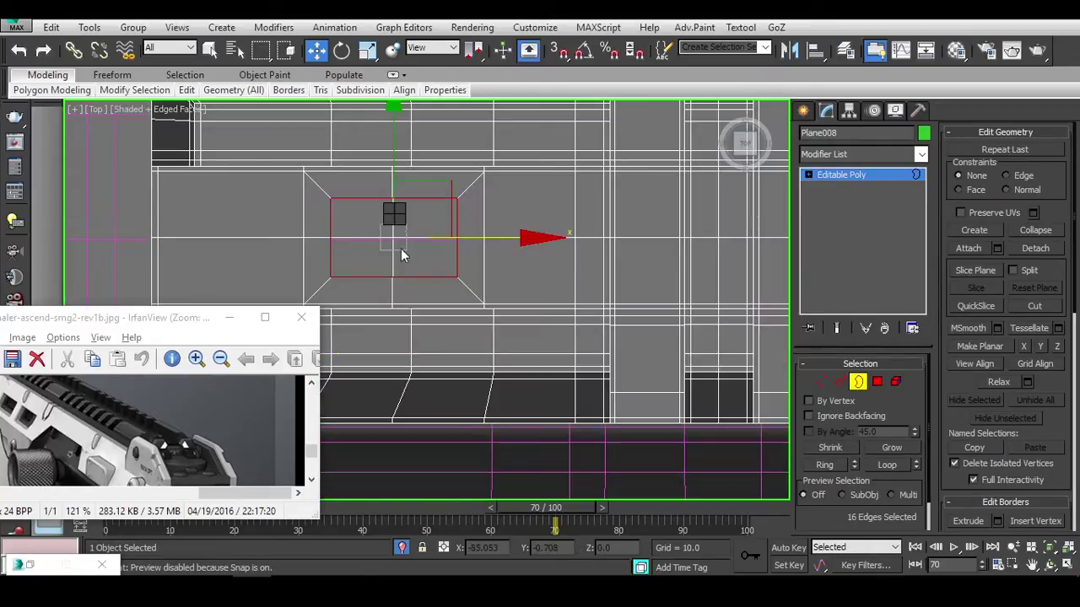
pyautogui.rightClick(395, 251)
pyautogui.click(368, 326)
pyautogui.press('e')
pyautogui.press('r')
pyautogui.moveTo(427, 230); pyautogui.dragTo(430, 236)
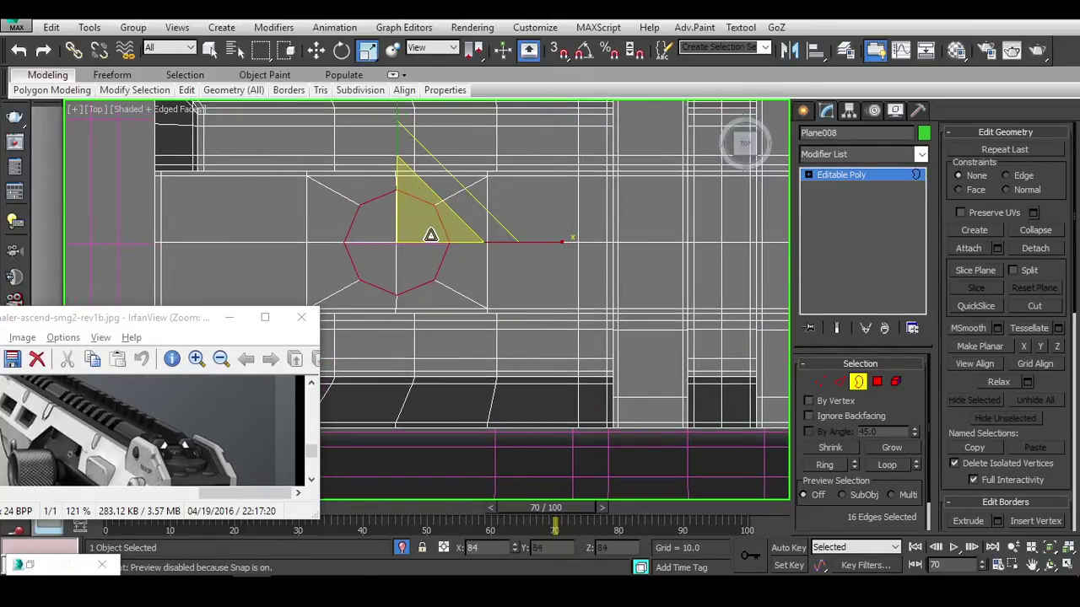
pyautogui.scroll(-4, 180, 241)
pyautogui.scroll(-2, 540, 245)
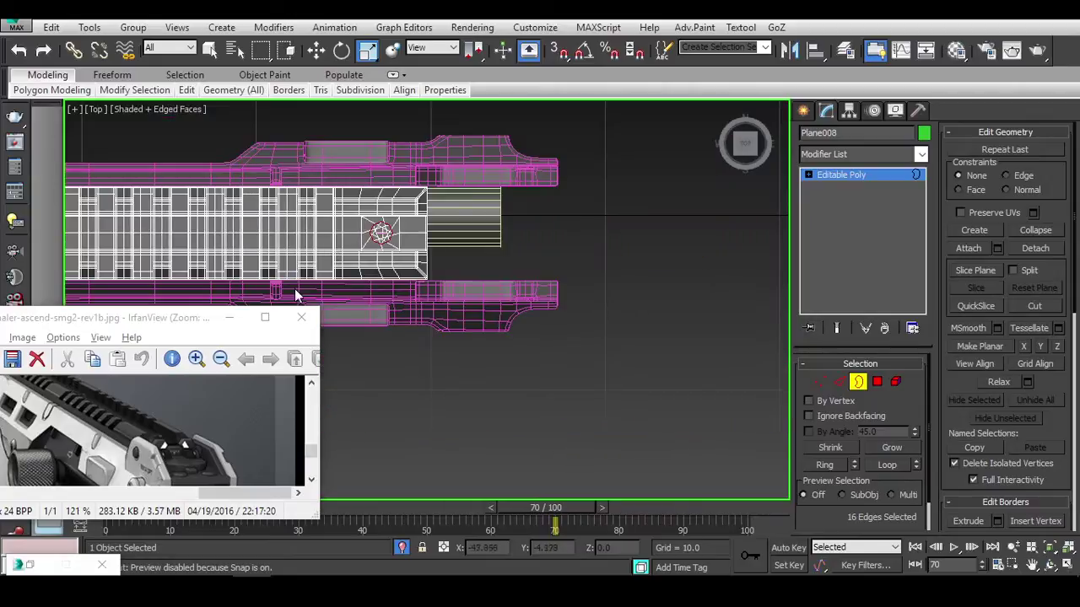
pyautogui.scroll(2, 336, 257)
# Rotate the octagonal border 135 degrees using angle snap.
pyautogui.click(263, 325)
pyautogui.scroll(-3, 506, 295)
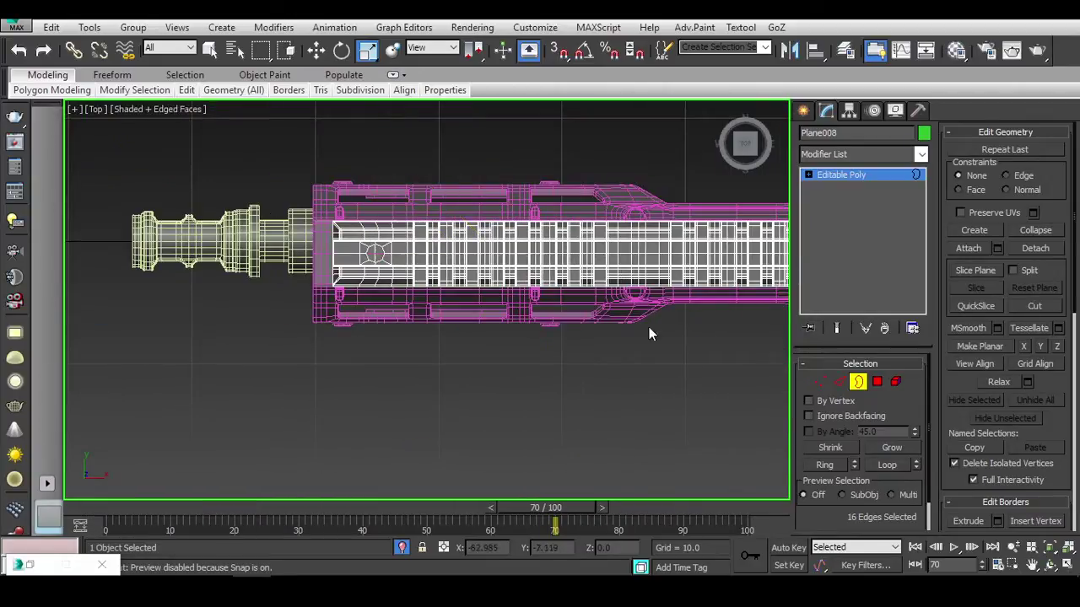
pyautogui.scroll(2, 434, 285)
pyautogui.scroll(6, 435, 285)
pyautogui.press('e')
pyautogui.press('a')
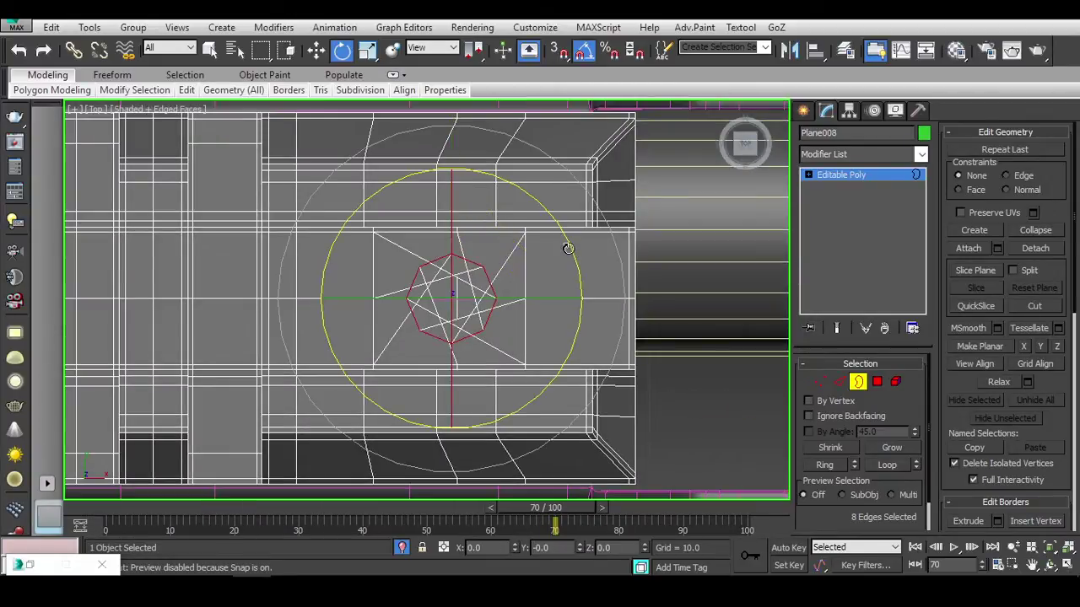
pyautogui.moveTo(565, 174); pyautogui.dragTo(556, 135)
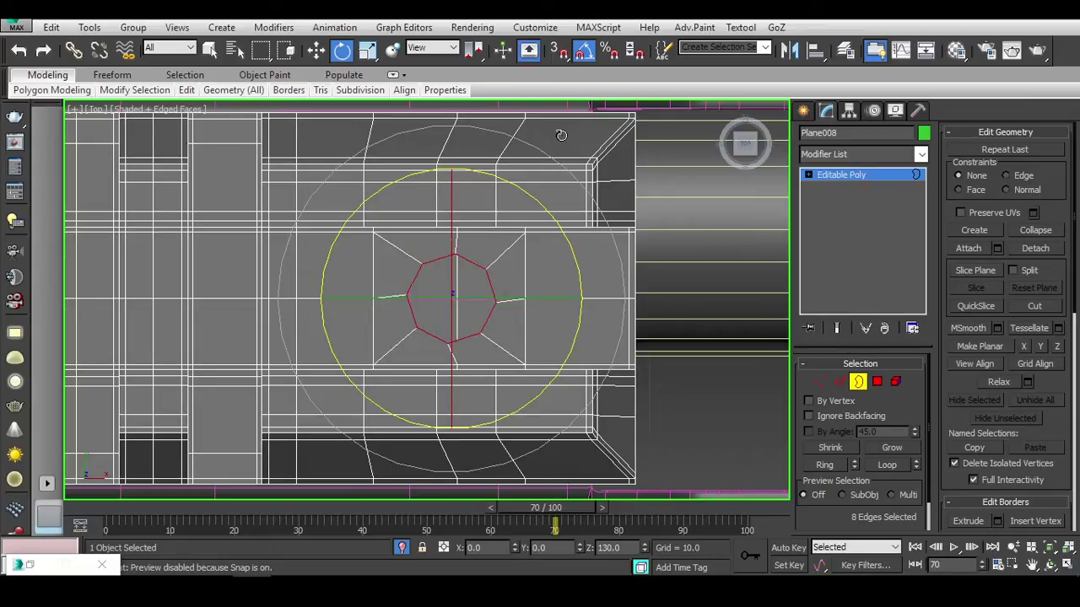
pyautogui.press('w')
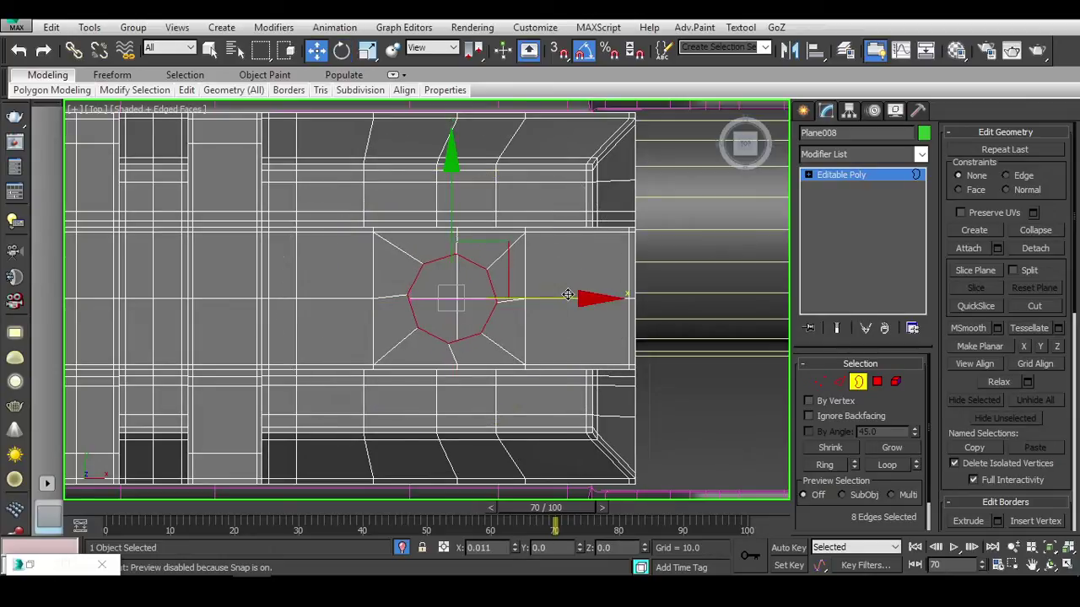
pyautogui.scroll(-5, 568, 294)
pyautogui.scroll(6, 341, 300)
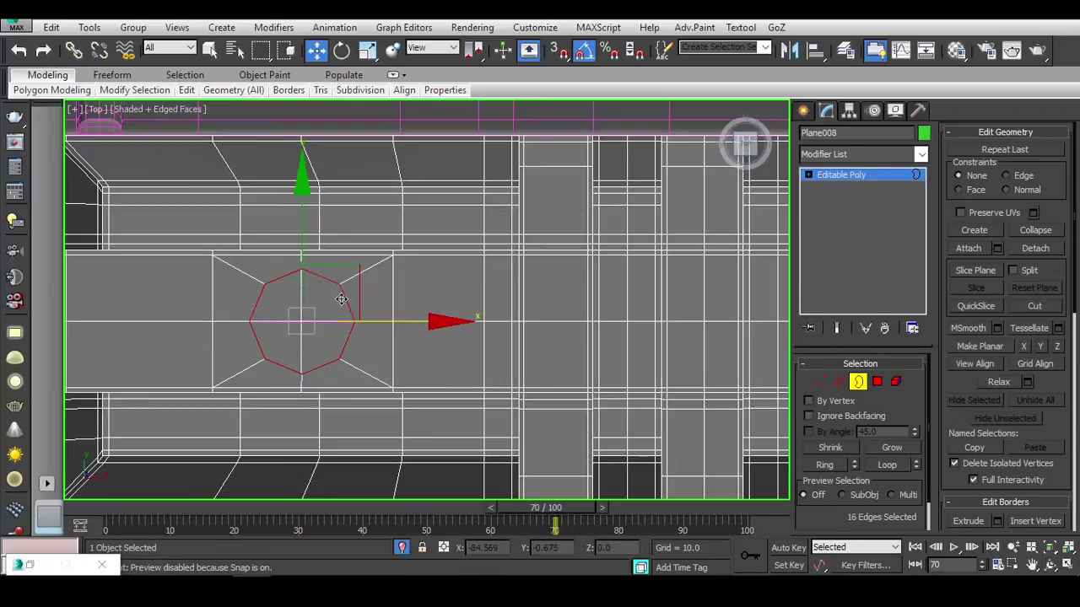
# Scale out an inner ring of the border and push it down into the rail.
pyautogui.rightClick(358, 281)
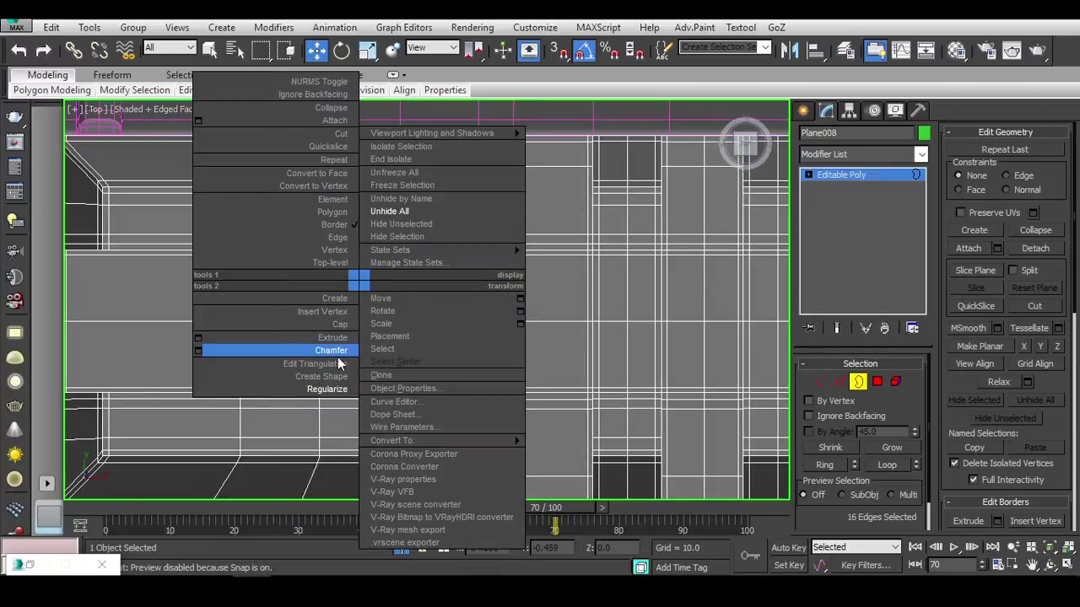
pyautogui.scroll(2, 284, 325)
pyautogui.press('e')
pyautogui.press('r')
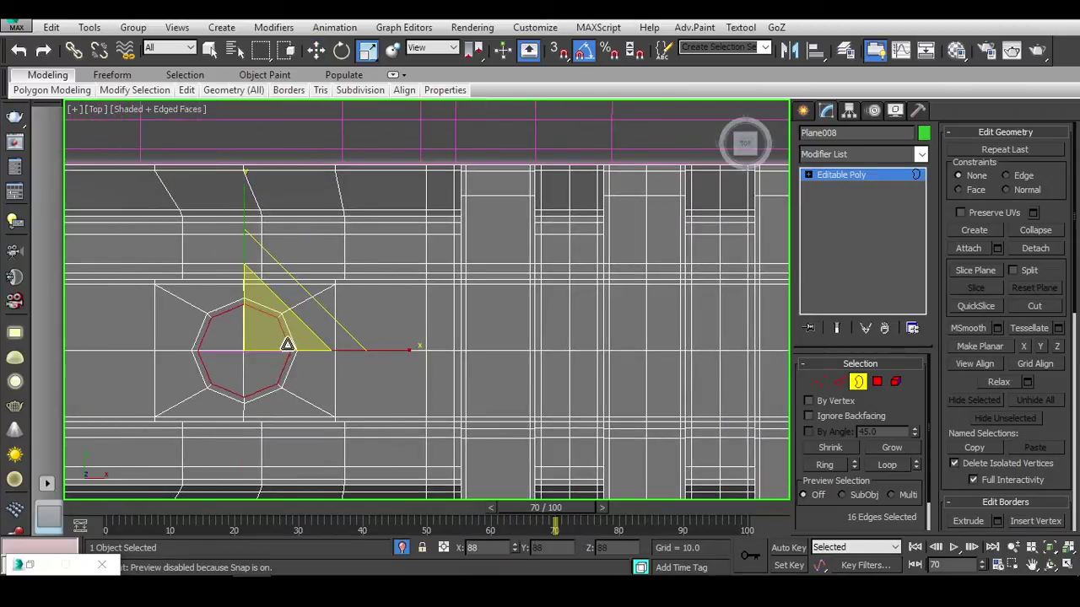
pyautogui.keyDown('alt'); pyautogui.moveTo(287, 344); pyautogui.dragTo(470, 338, button='middle'); pyautogui.keyUp('alt')
pyautogui.scroll(2, 471, 338)
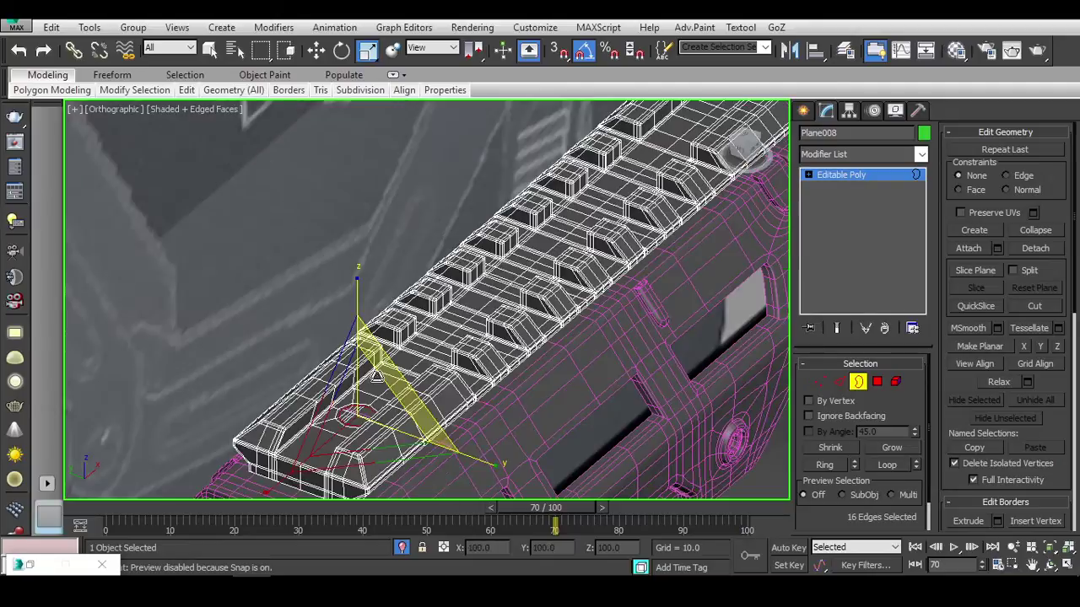
pyautogui.scroll(4, 376, 375)
pyautogui.press('w')
pyautogui.moveTo(413, 301); pyautogui.dragTo(414, 304)
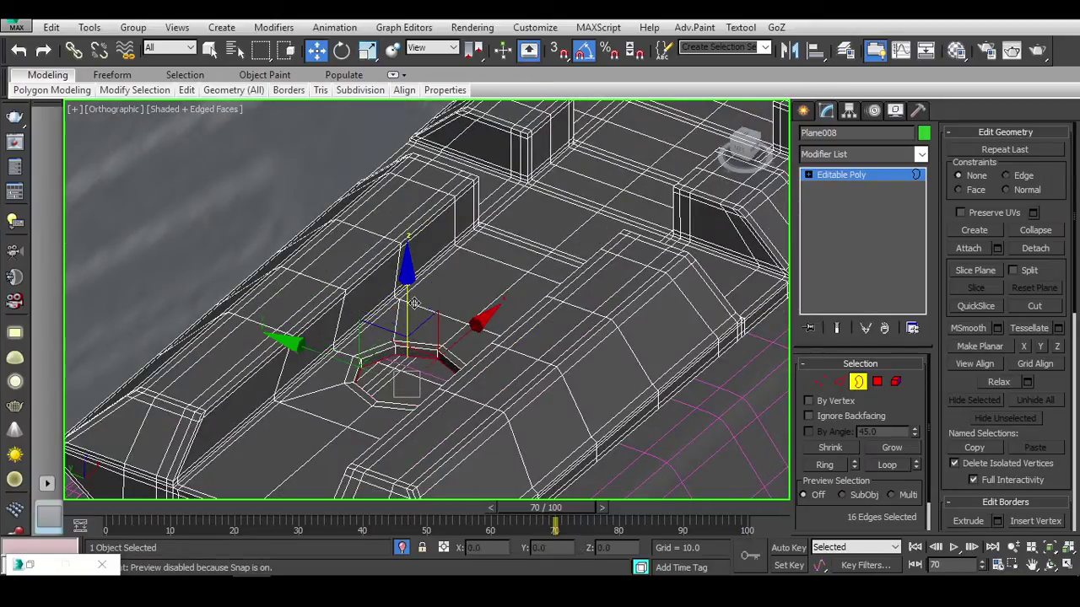
# Check the octagonal recess's shading with edged faces toggled, then select two rail polygons.
pyautogui.press('3')
pyautogui.scroll(-6, 668, 395)
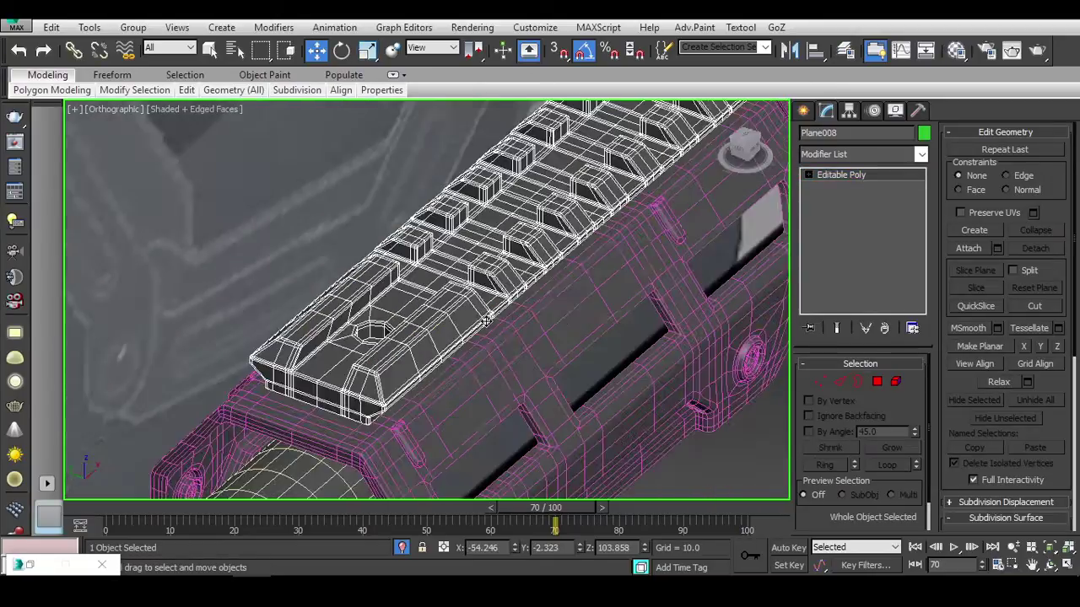
pyautogui.click(668, 388)
pyautogui.moveTo(579, 405); pyautogui.dragTo(449, 370, button='middle')
pyautogui.scroll(5, 594, 201)
pyautogui.press('F4')
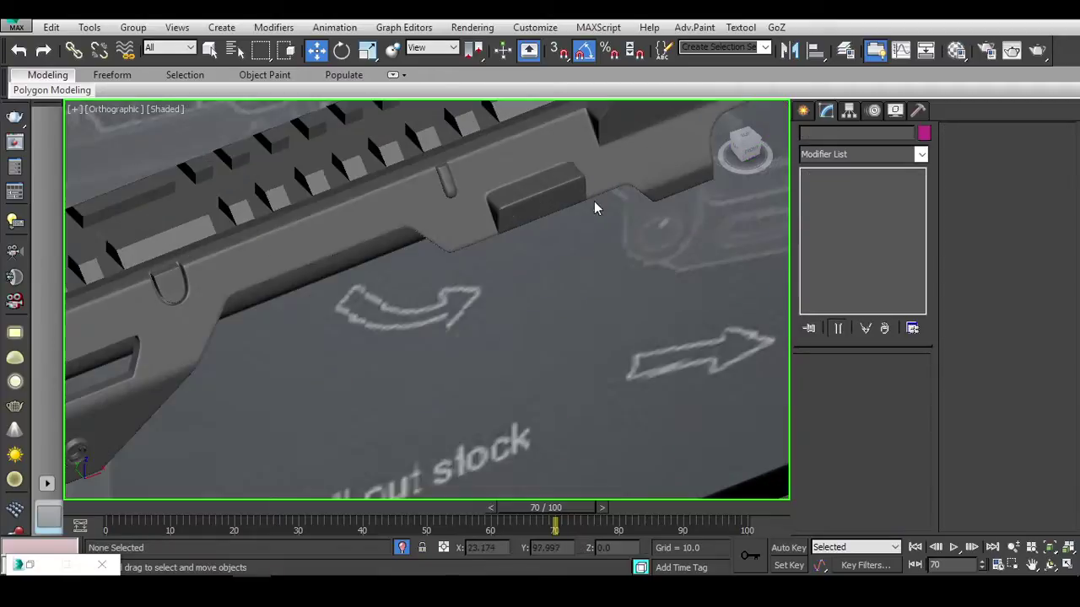
pyautogui.moveTo(594, 201); pyautogui.dragTo(611, 462, button='middle')
pyautogui.click(757, 251)
pyautogui.scroll(-4, 506, 253)
pyautogui.keyDown('alt'); pyautogui.moveTo(506, 253); pyautogui.dragTo(367, 371, button='middle'); pyautogui.keyUp('alt')
pyautogui.scroll(5, 367, 371)
pyautogui.press('F4')
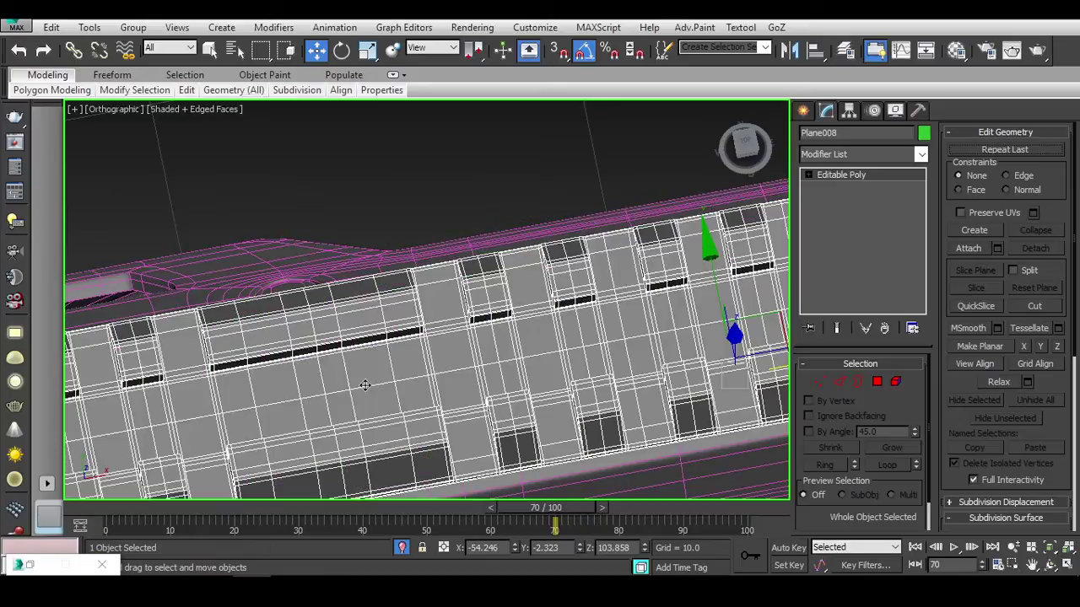
pyautogui.click(877, 382)
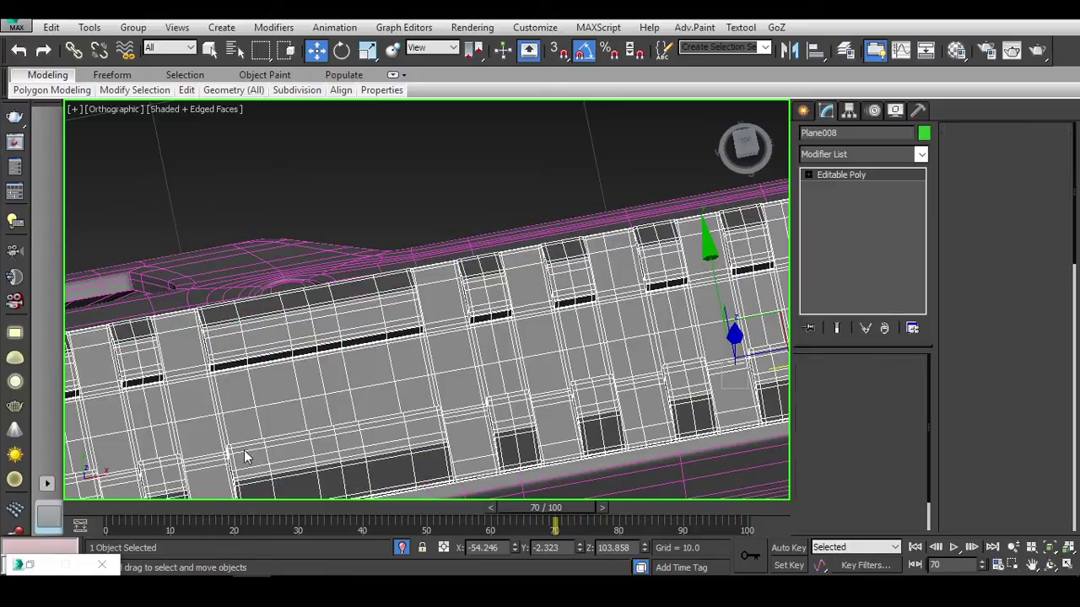
pyautogui.click(329, 378)
# Grow the polygon selection around the recess and drop one polygon, framed in top view.
pyautogui.hotkey('ctrl', 'pageup')
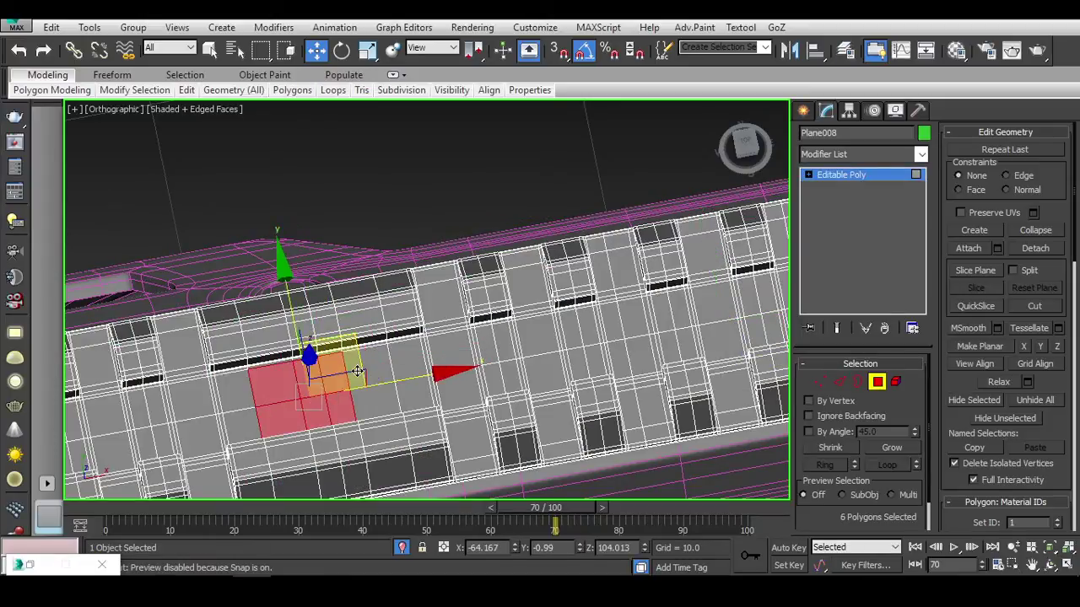
pyautogui.keyDown('alt'); pyautogui.moveTo(373, 409); pyautogui.dragTo(410, 345, button='middle'); pyautogui.keyUp('alt')
pyautogui.keyDown('alt'); pyautogui.click(389, 396); pyautogui.keyUp('alt')
pyautogui.press('f')
pyautogui.press('t')
pyautogui.press('z')
pyautogui.scroll(-3, 477, 323)
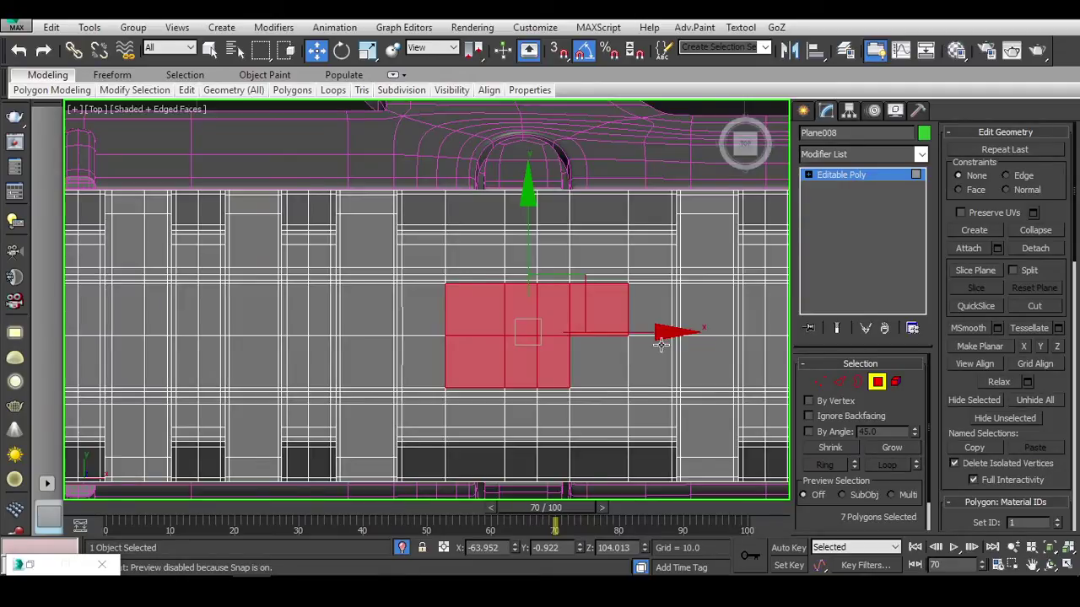
pyautogui.moveTo(478, 323); pyautogui.dragTo(452, 322, button='middle')
pyautogui.scroll(6, 460, 243)
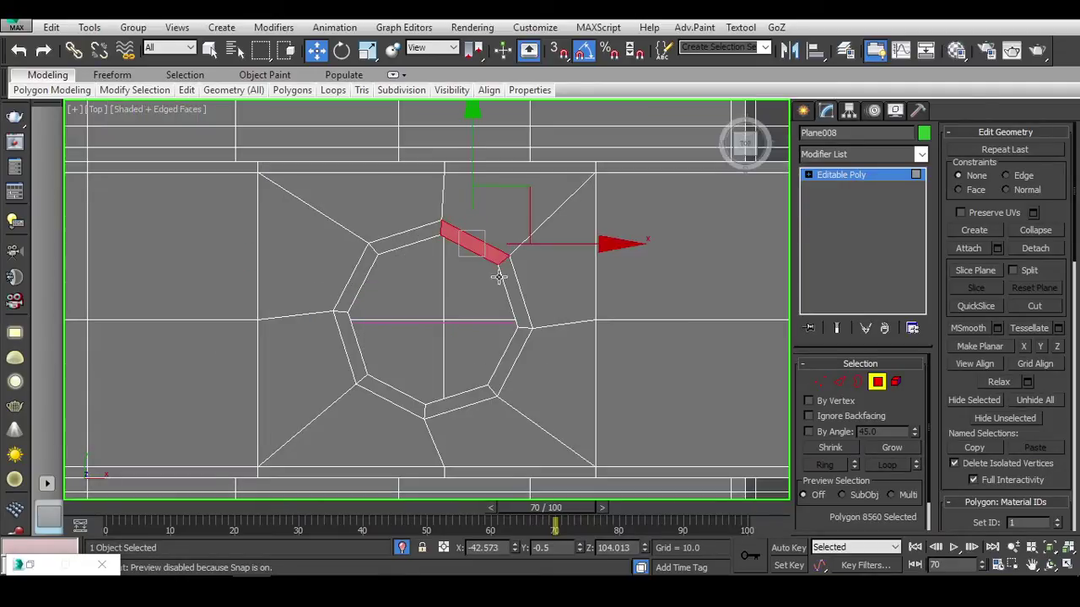
# Clone the ring of polygons around the hole as an element and move it left.
pyautogui.keyDown('shift'); pyautogui.click(506, 282); pyautogui.keyUp('shift')
pyautogui.scroll(-5, 591, 299)
pyautogui.keyDown('shift'); pyautogui.moveTo(243, 306); pyautogui.dragTo(178, 306); pyautogui.keyUp('shift')
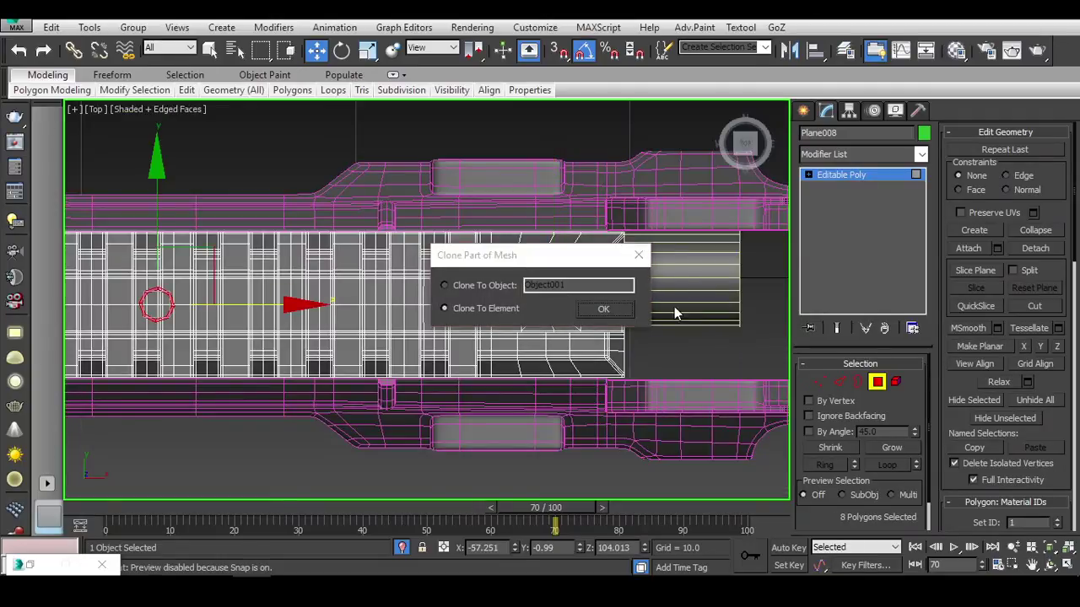
pyautogui.press('Return')
pyautogui.moveTo(431, 310); pyautogui.dragTo(643, 291, button='middle')
pyautogui.moveTo(506, 291); pyautogui.dragTo(453, 289)
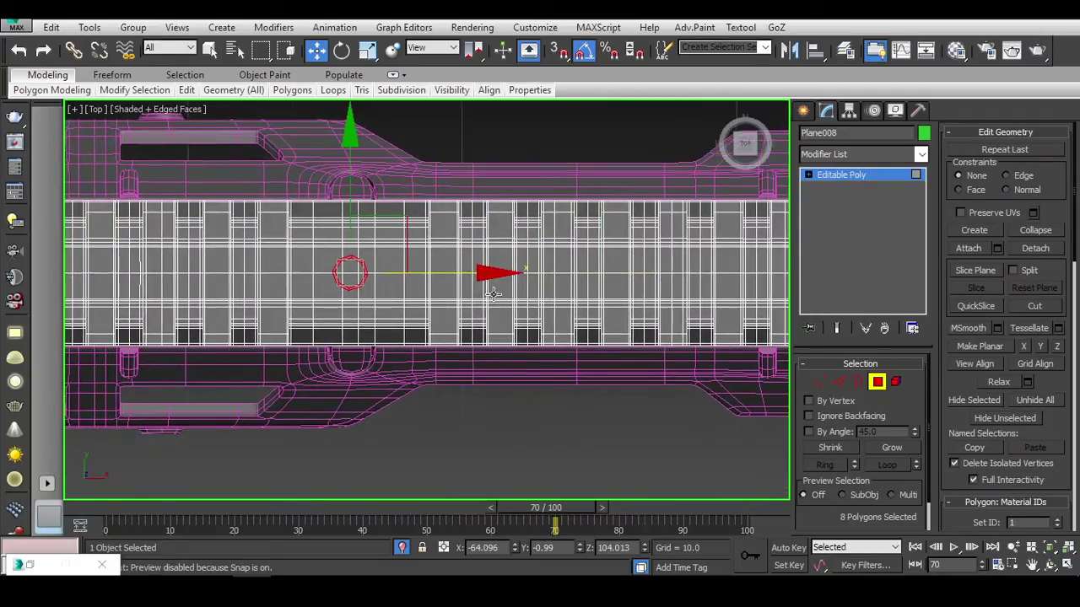
# Rotate the octagon polygons 5° around their centre, seen from above.
pyautogui.moveTo(734, 140)
pyautogui.mouseDown()
pyautogui.moveTo(742, 156)
pyautogui.moveTo(730, 146)
pyautogui.mouseUp()
pyautogui.click(744, 147)
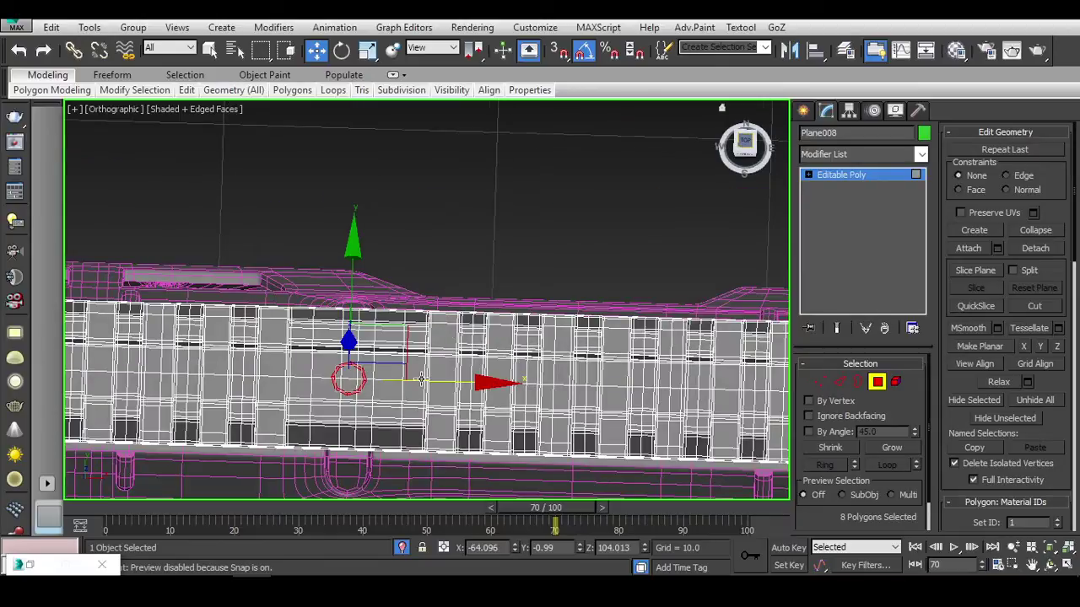
pyautogui.scroll(-5, 509, 210)
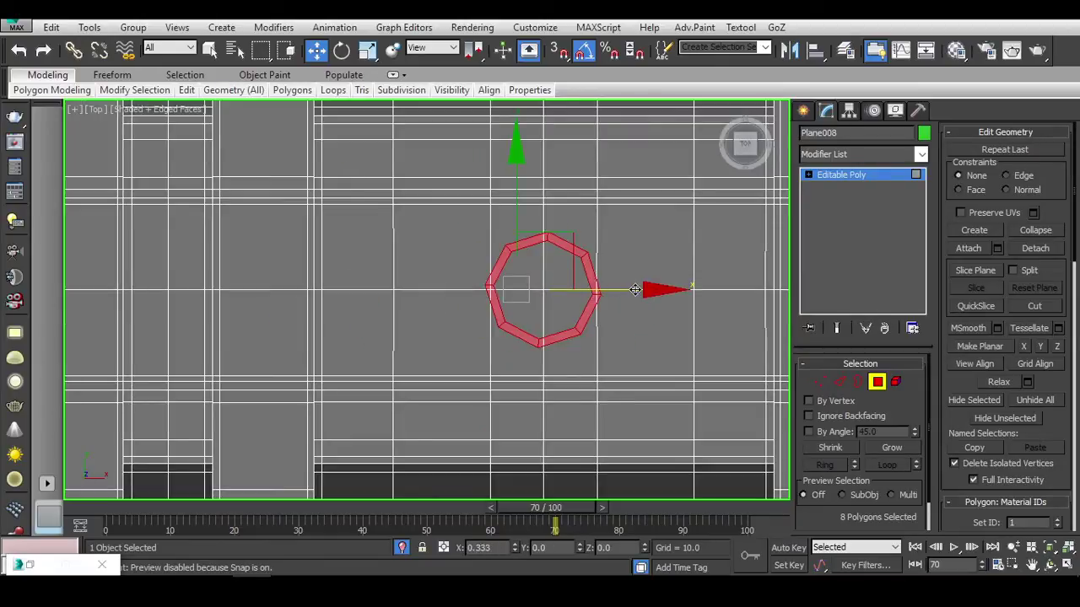
pyautogui.scroll(3, 631, 289)
pyautogui.press('e')
pyautogui.moveTo(632, 241); pyautogui.dragTo(651, 228)
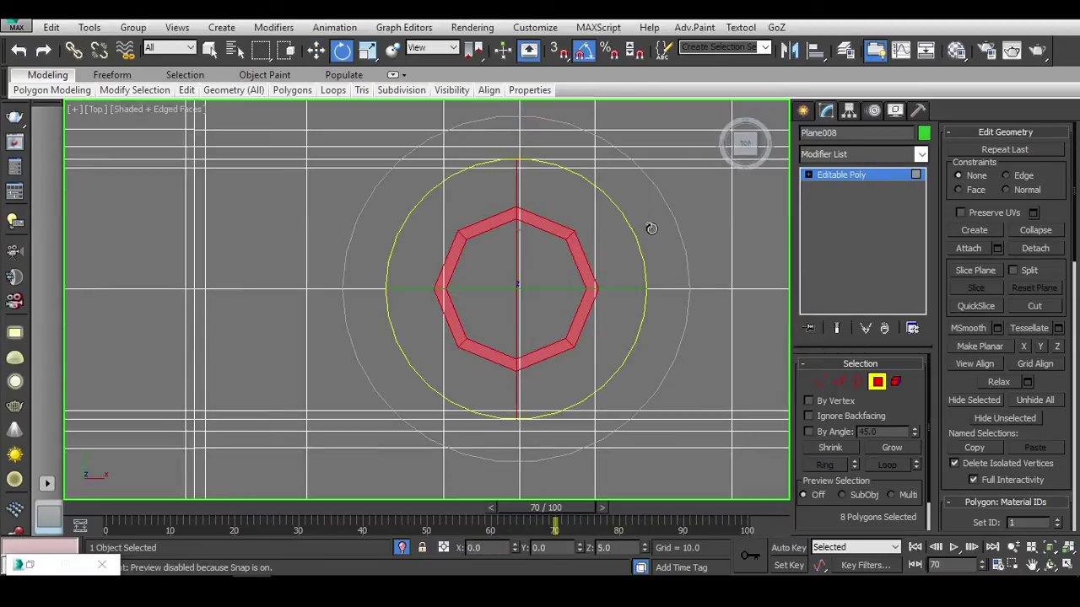
pyautogui.press('w')
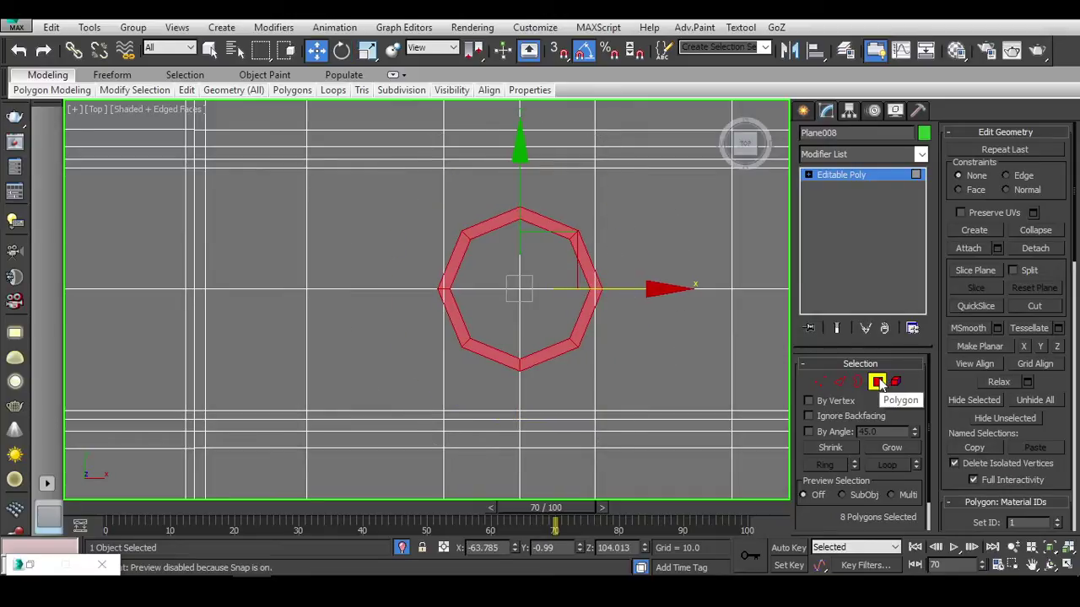
# Detach the octagon faces from the side part as a separate object.
pyautogui.click(1035, 248)
pyautogui.click(576, 313)
pyautogui.click(896, 381)
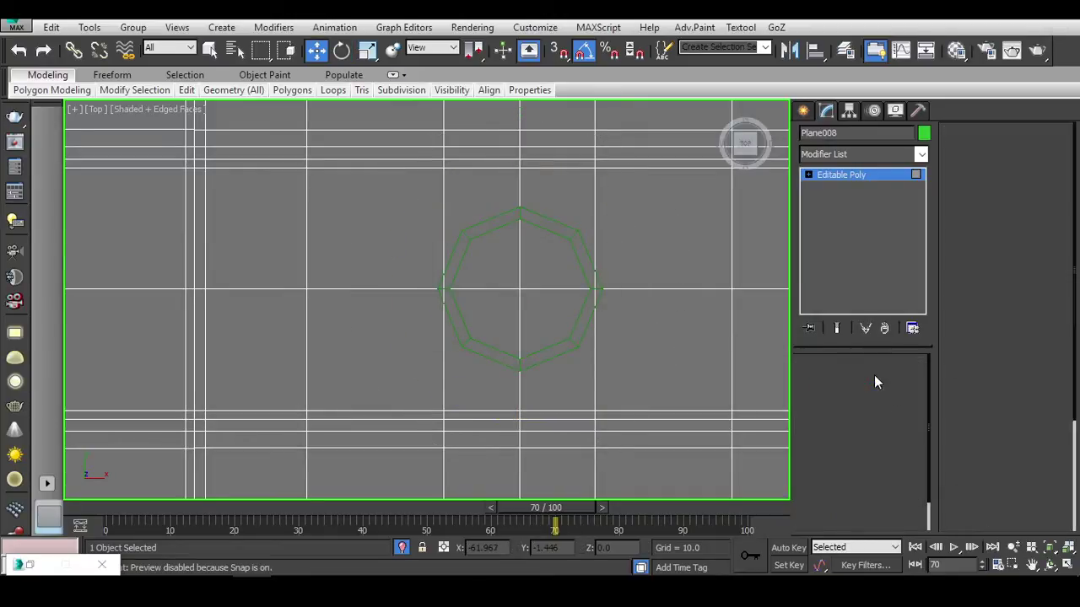
pyautogui.hotkey('ctrl', 'a')
pyautogui.click(896, 381)
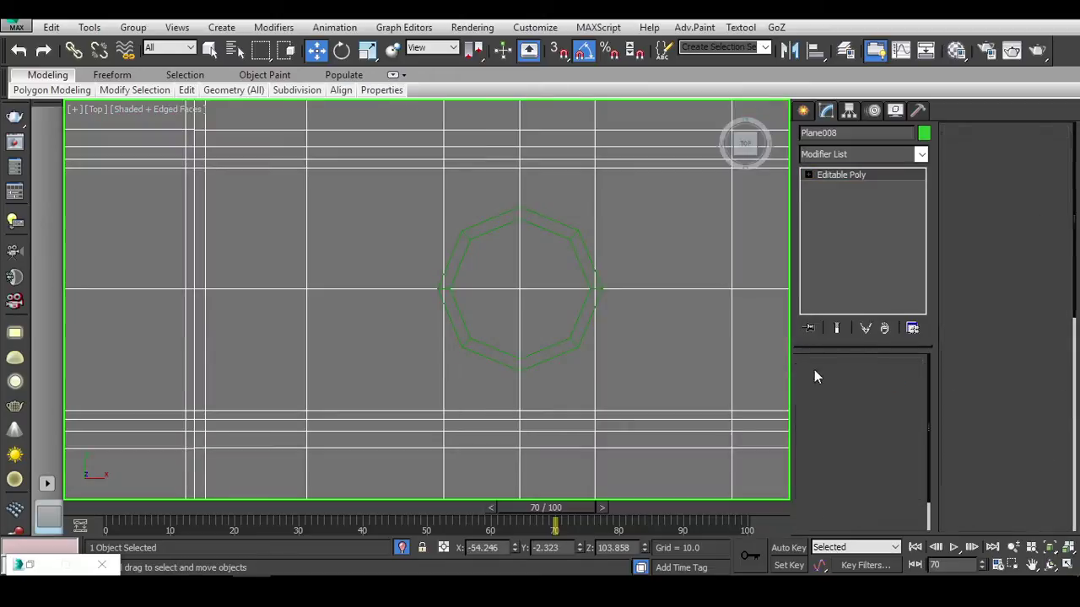
# Select the five polygons surrounding the octagon.
pyautogui.press('4')
pyautogui.click(548, 214)
pyautogui.keyDown('ctrl'); pyautogui.click(490, 354); pyautogui.keyUp('ctrl')
pyautogui.keyDown('ctrl'); pyautogui.click(658, 346); pyautogui.keyUp('ctrl')
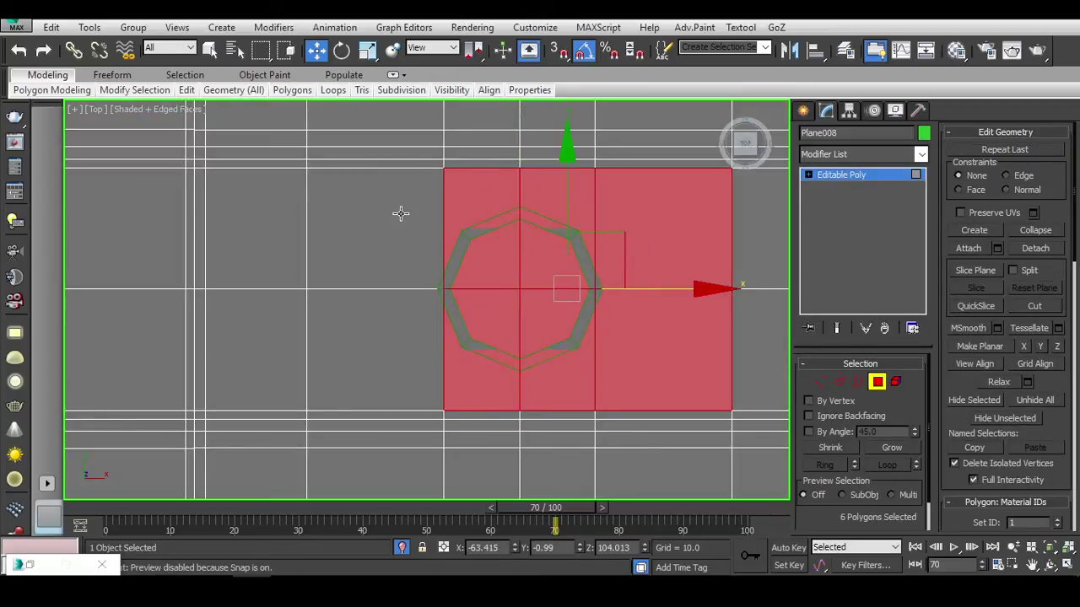
pyautogui.keyDown('ctrl'); pyautogui.click(386, 329); pyautogui.keyUp('ctrl')
pyautogui.keyDown('ctrl'); pyautogui.click(440, 226); pyautogui.keyUp('ctrl')
# Regularize the selected area into a round outline and scale it to 52%.
pyautogui.rightClick(444, 222)
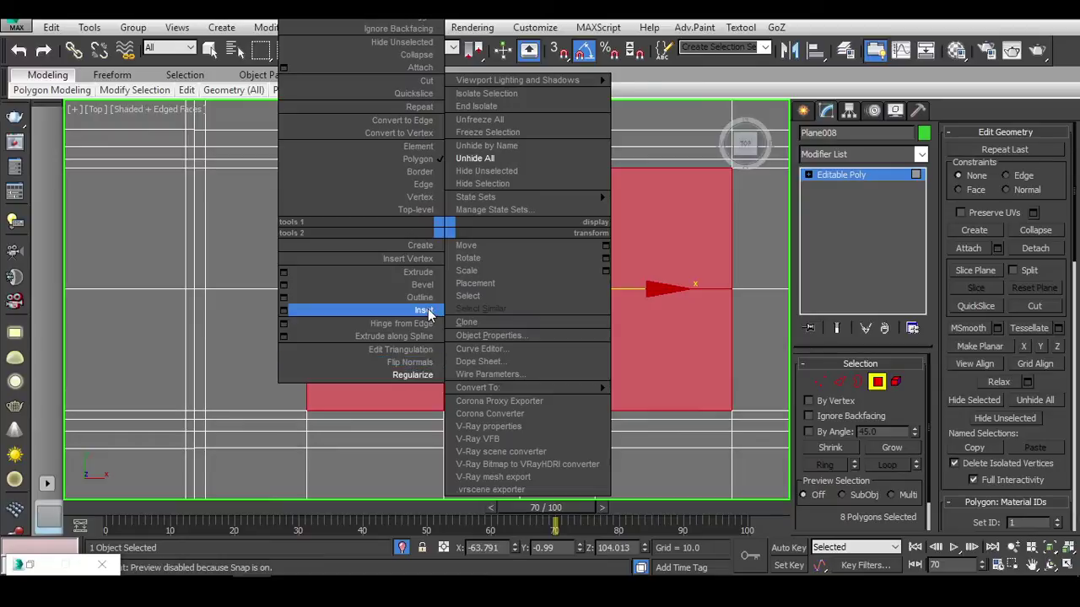
pyautogui.click(363, 313)
pyautogui.rightClick(384, 234)
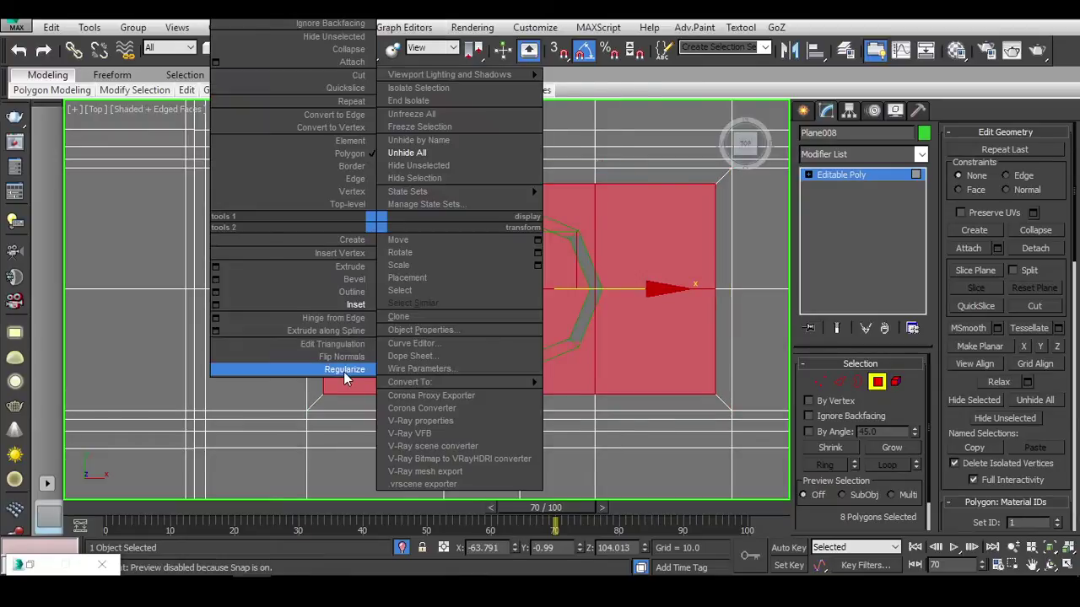
pyautogui.click(284, 366)
pyautogui.moveTo(531, 262); pyautogui.dragTo(558, 345)
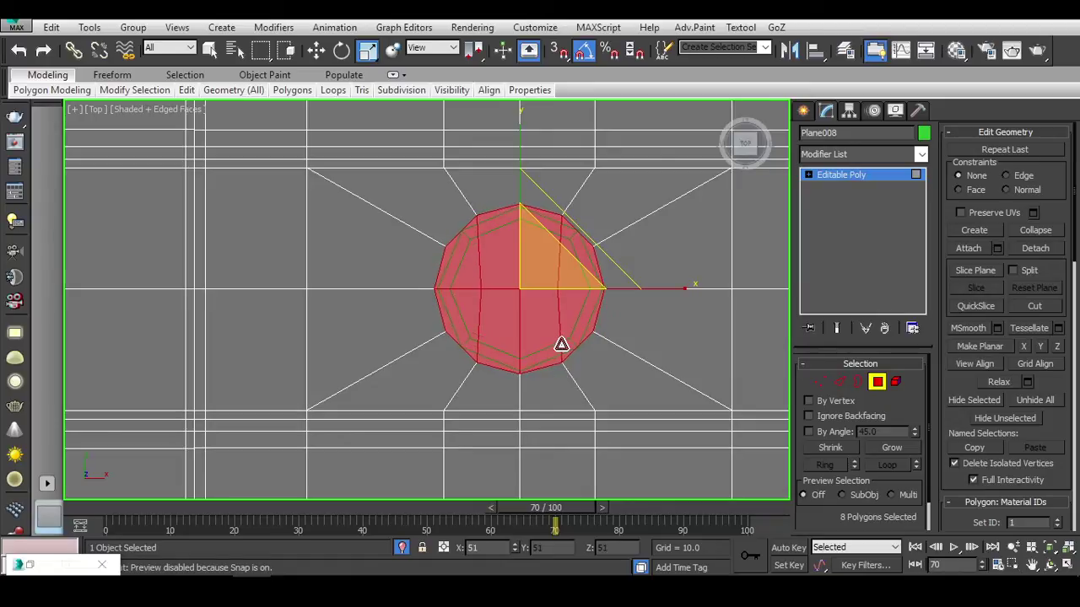
# Inset the round selection to add a ring of faces, then clear the selection.
pyautogui.rightClick(543, 261)
pyautogui.click(512, 345)
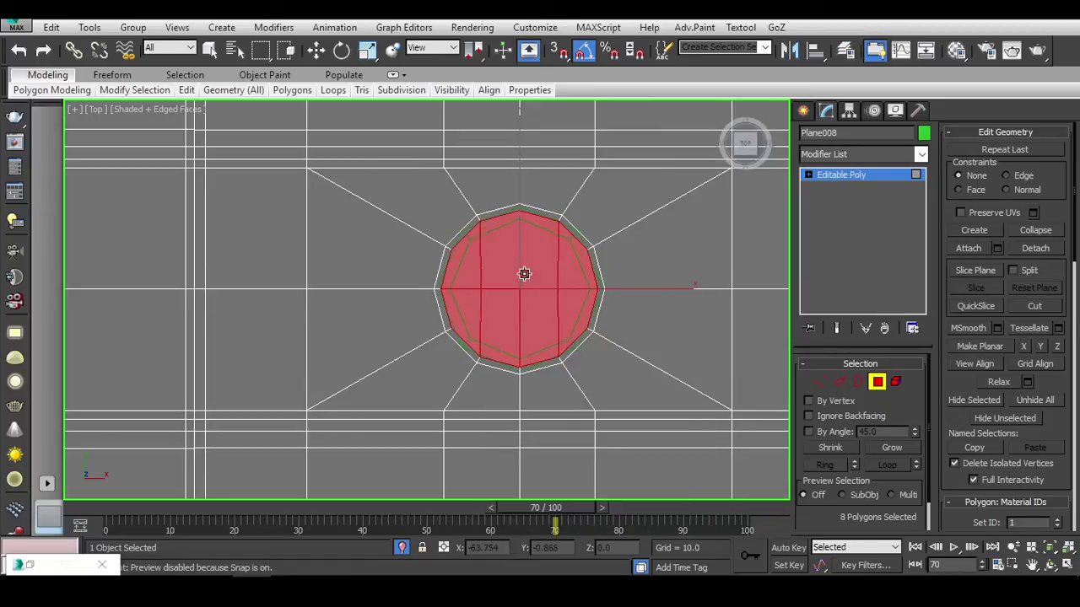
pyautogui.click(607, 243)
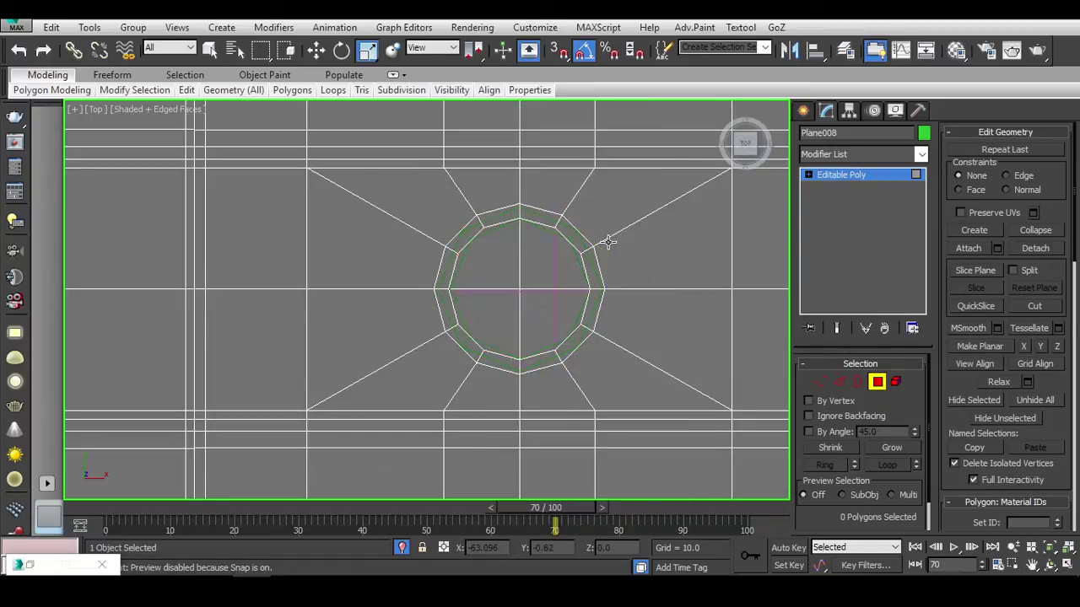
pyautogui.click(877, 383)
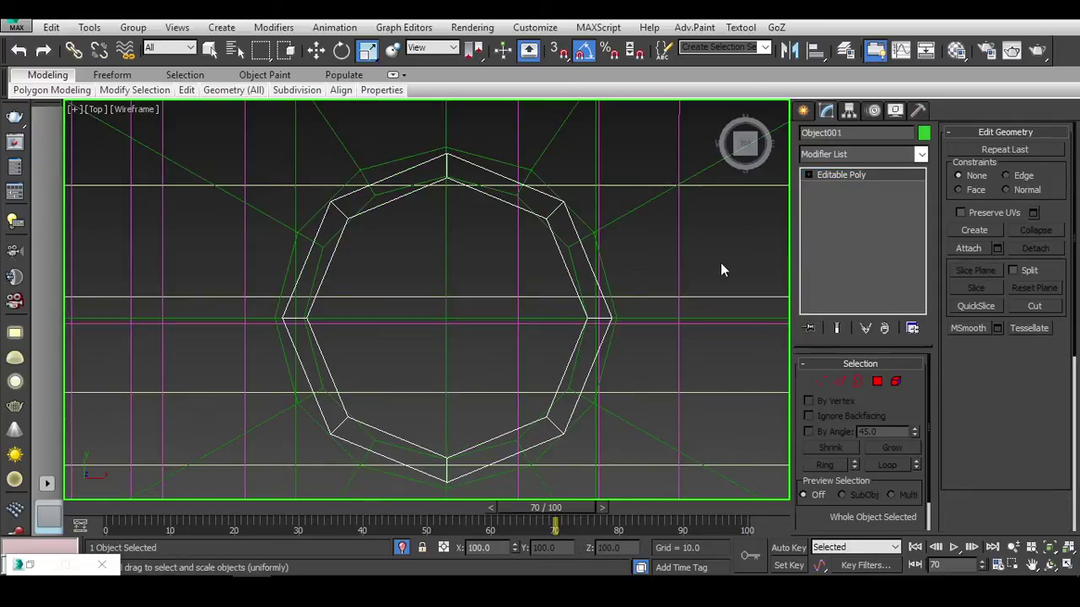
# Select the side part and pick the hole's inner Border with edged faces shown.
pyautogui.click(720, 270)
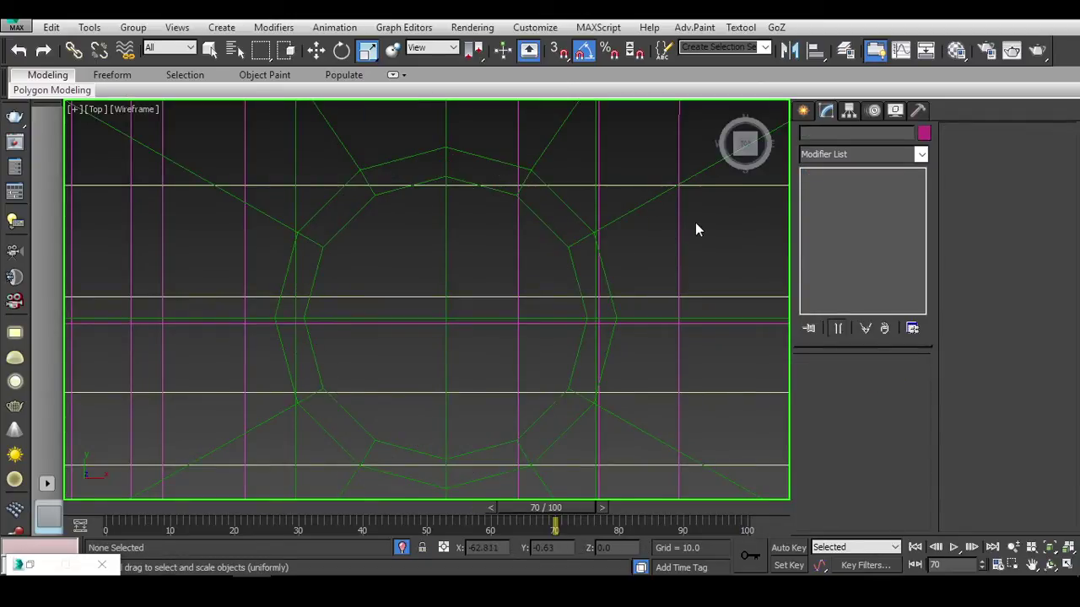
pyautogui.click(663, 189)
pyautogui.press('F3')
pyautogui.press('3')
pyautogui.click(580, 291)
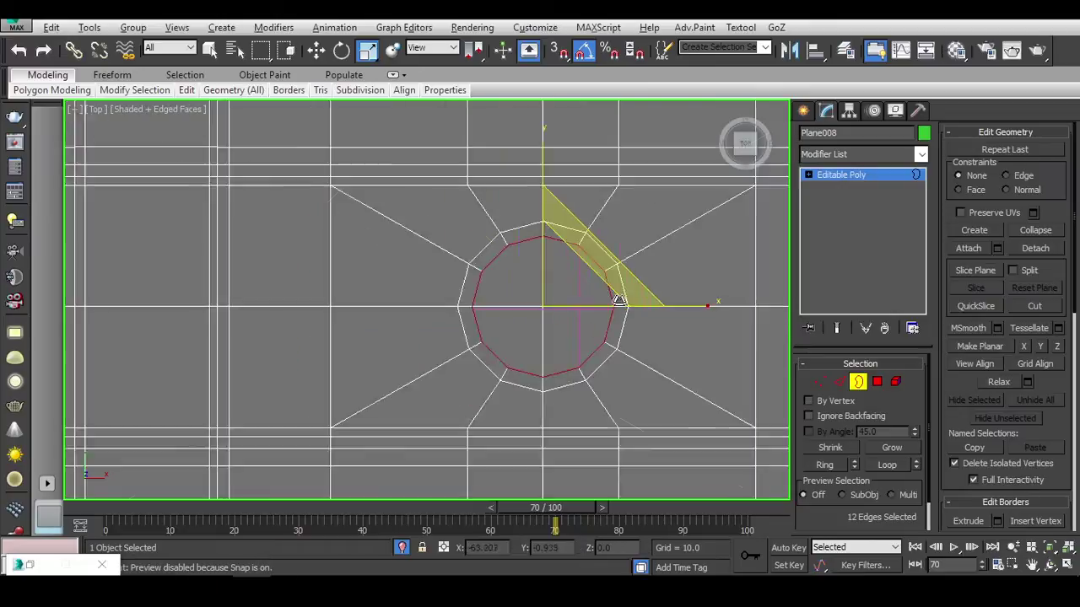
pyautogui.keyDown('alt'); pyautogui.moveTo(590, 295); pyautogui.dragTo(549, 245, button='middle'); pyautogui.keyUp('alt')
# Move the hole's border down along Z to form its walls, then deselect.
pyautogui.press('w')
pyautogui.moveTo(549, 244); pyautogui.dragTo(549, 262)
pyautogui.press('3')
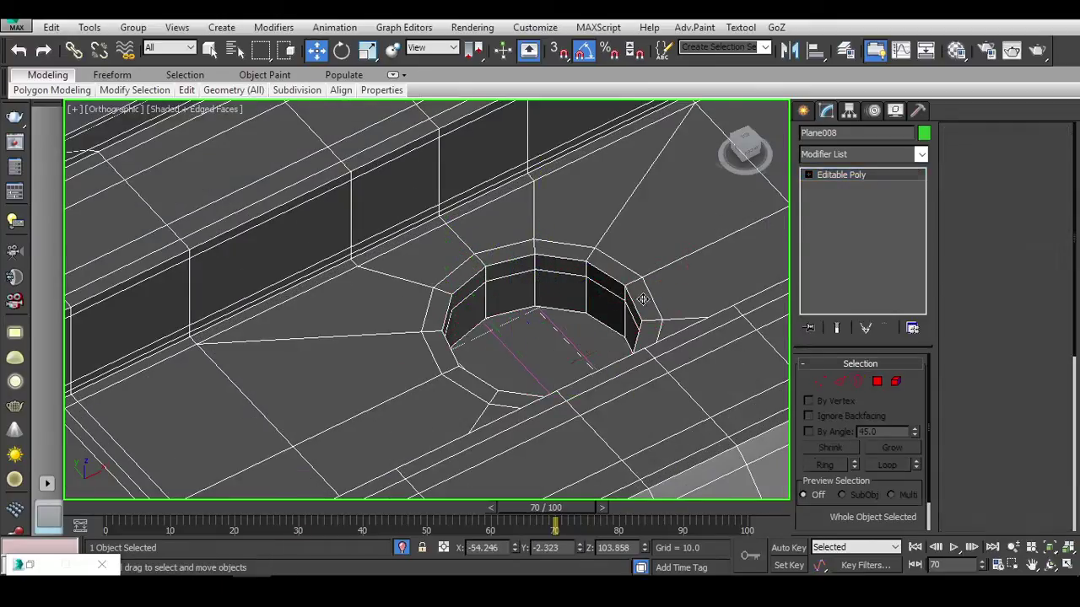
pyautogui.scroll(-8, 643, 300)
pyautogui.keyDown('alt'); pyautogui.moveTo(643, 300); pyautogui.dragTo(685, 389, button='middle'); pyautogui.keyUp('alt')
pyautogui.click(509, 320)
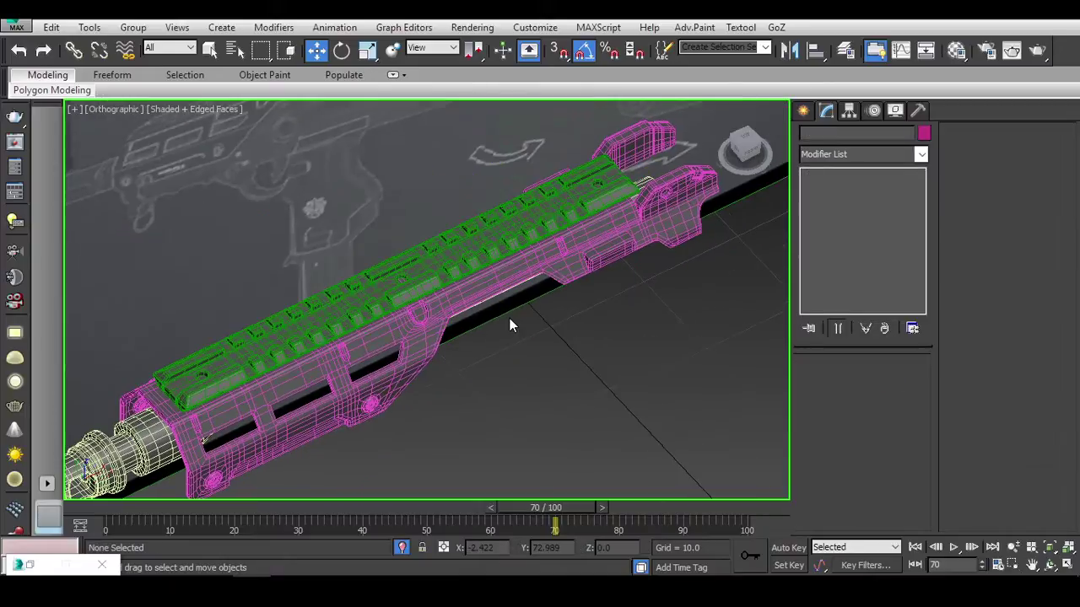
pyautogui.press('F4')
# Inspect all three rail objects in the Perspective view.
pyautogui.keyDown('alt'); pyautogui.moveTo(545, 336); pyautogui.dragTo(610, 369, button='middle'); pyautogui.keyUp('alt')
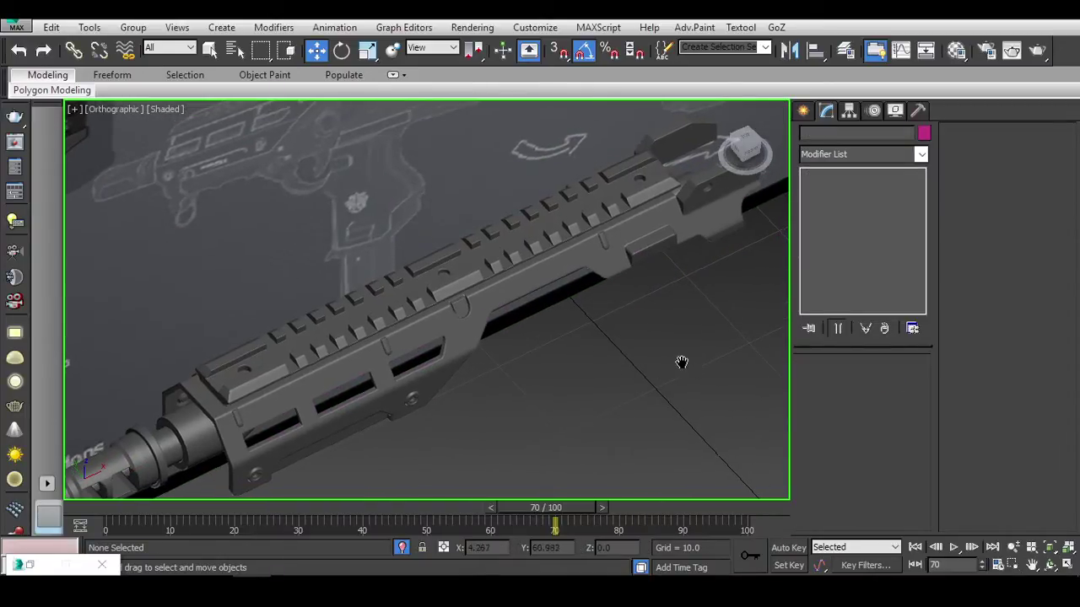
pyautogui.press('p')
pyautogui.moveTo(660, 359)
pyautogui.keyDown('alt'); pyautogui.mouseDown(button='middle')
pyautogui.moveTo(683, 353)
pyautogui.moveTo(673, 364)
pyautogui.mouseUp(button='middle'); pyautogui.keyUp('alt')
pyautogui.press('z')
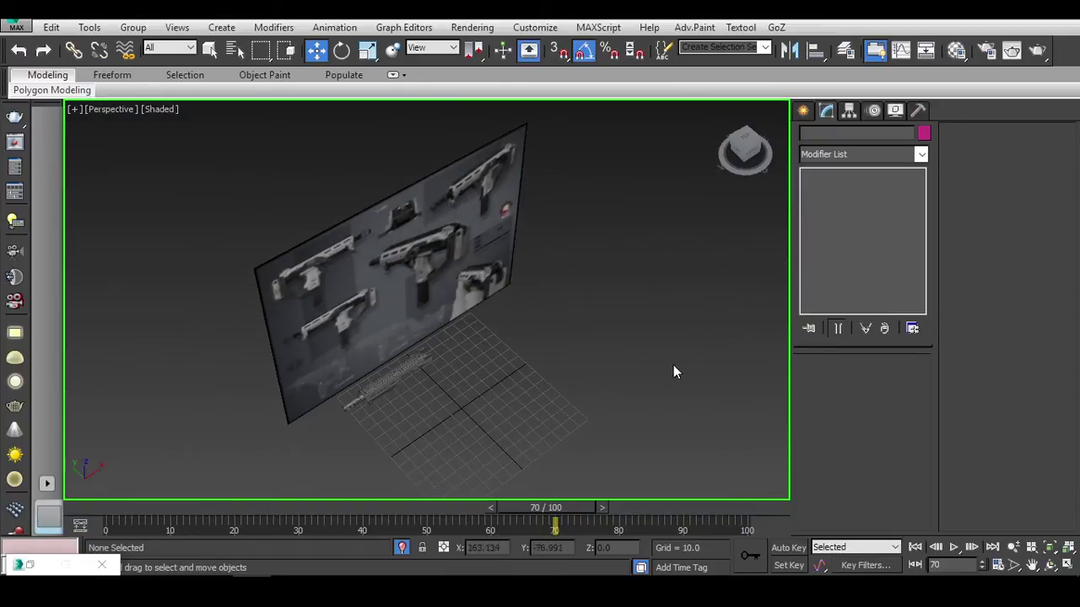
pyautogui.hotkey('ctrl', 'a')
pyautogui.press('z')
pyautogui.keyDown('alt'); pyautogui.moveTo(495, 411); pyautogui.dragTo(667, 388, button='middle'); pyautogui.keyUp('alt')
pyautogui.scroll(5, 595, 244)
# Select the side part alone, view it from the Left, and select all its vertices.
pyautogui.click(599, 232)
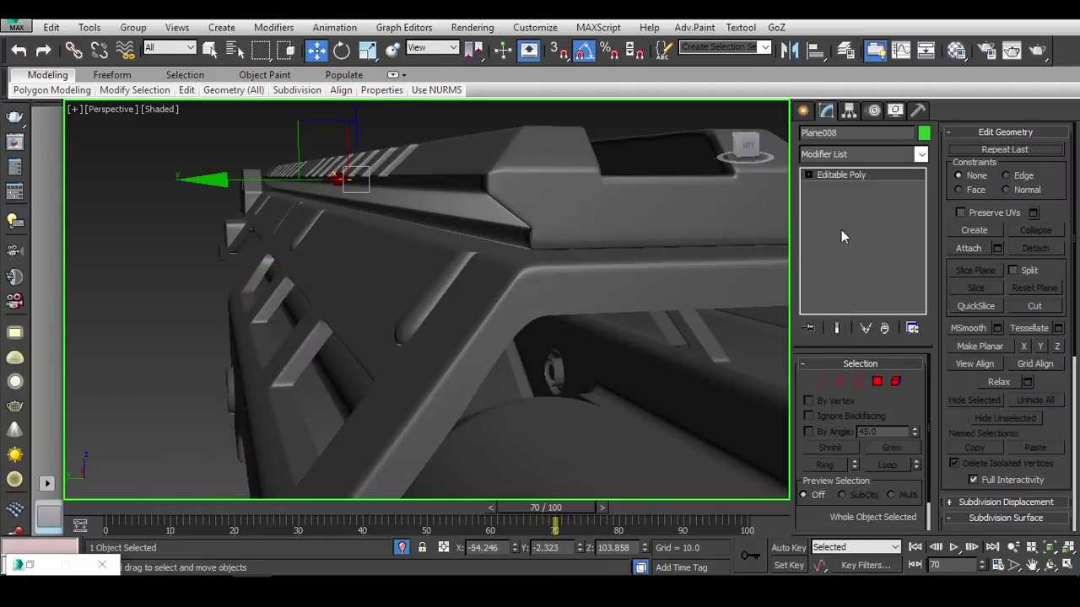
pyautogui.press('f')
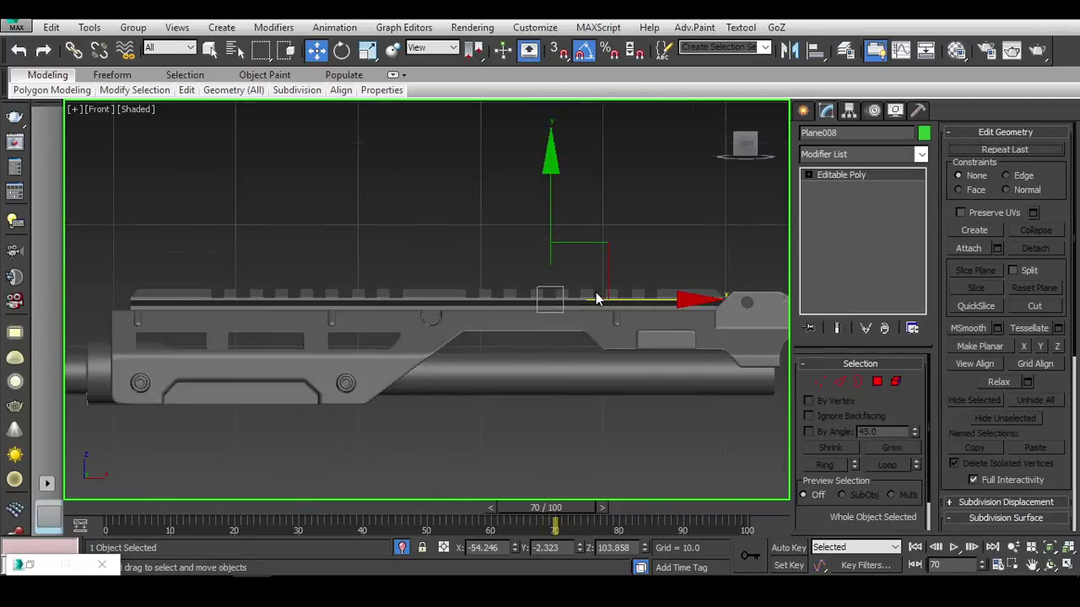
pyautogui.press('l')
pyautogui.scroll(5, 578, 224)
pyautogui.press('F3')
pyautogui.scroll(3, 506, 236)
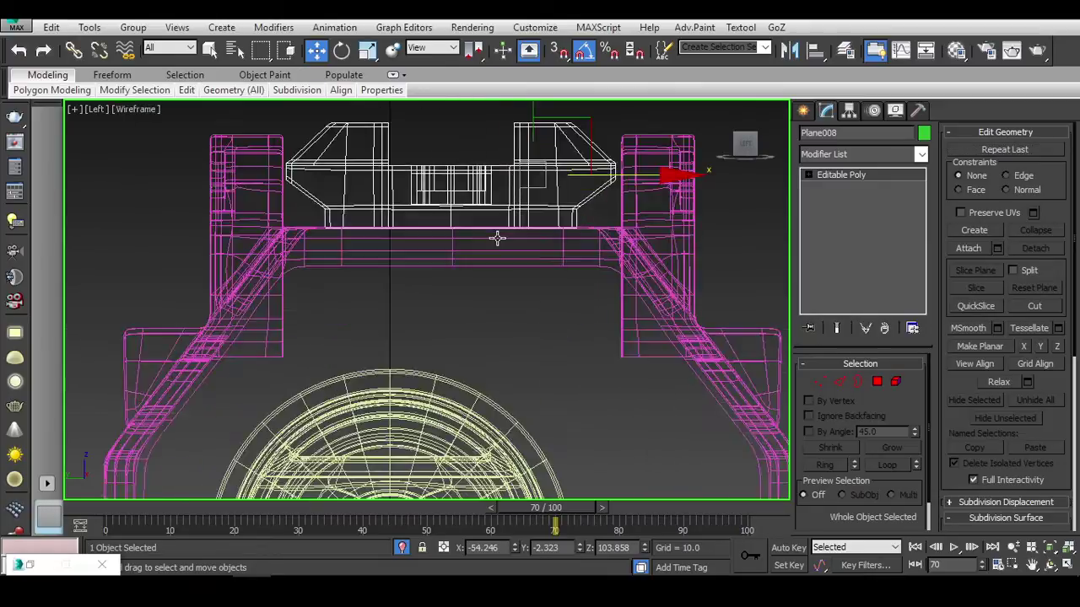
pyautogui.press('F3')
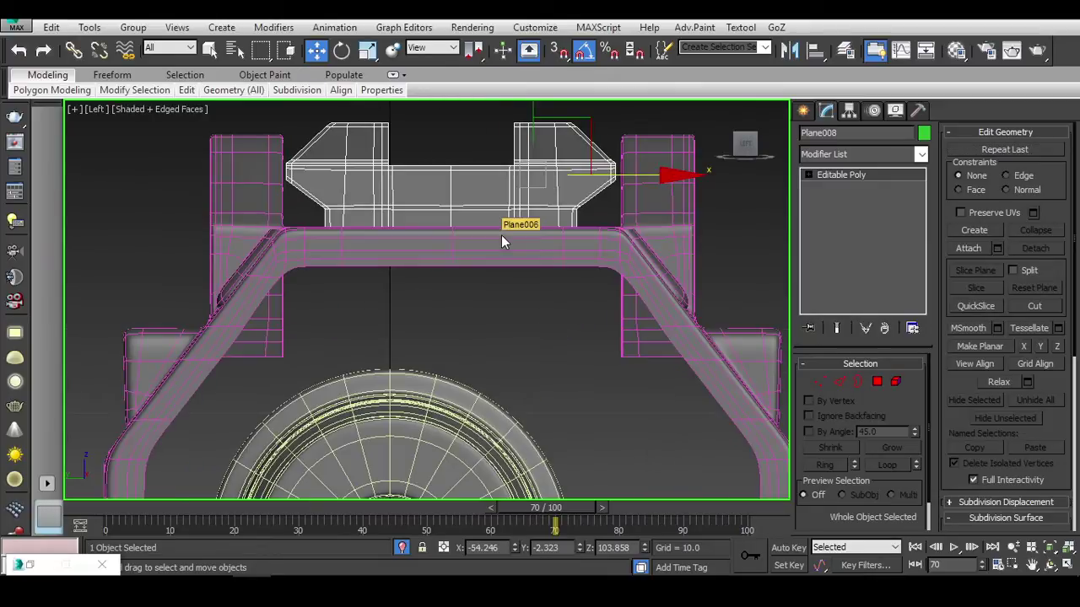
pyautogui.click(817, 383)
pyautogui.press('F3')
pyautogui.hotkey('ctrl', 'a')
pyautogui.scroll(5, 481, 177)
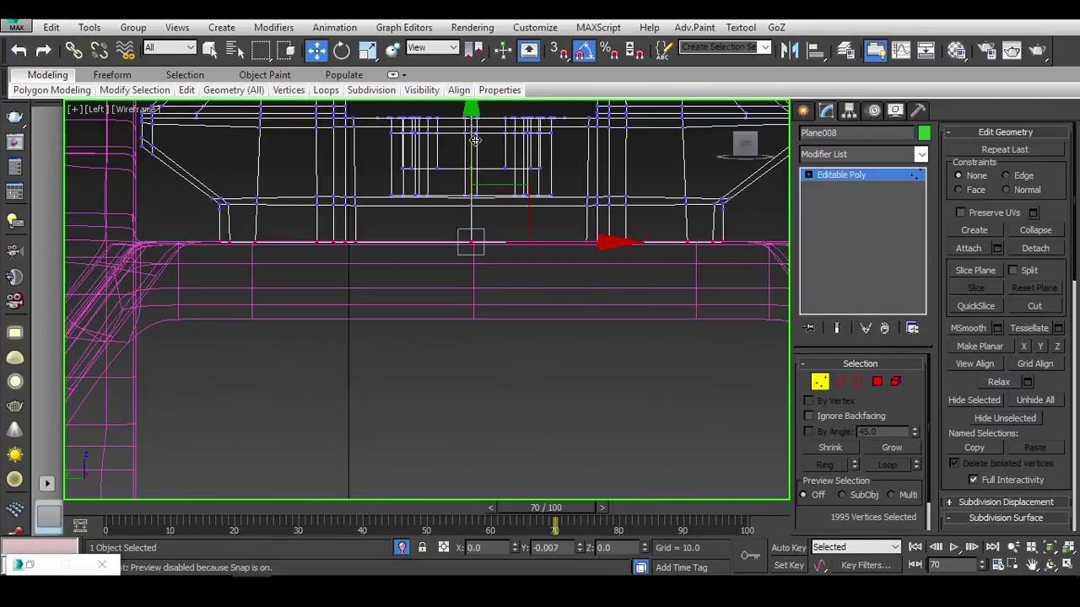
# Isolate the side part and select its bottom vertices with vertex snapping on.
pyautogui.moveTo(732, 227); pyautogui.dragTo(210, 258)
pyautogui.press('F3')
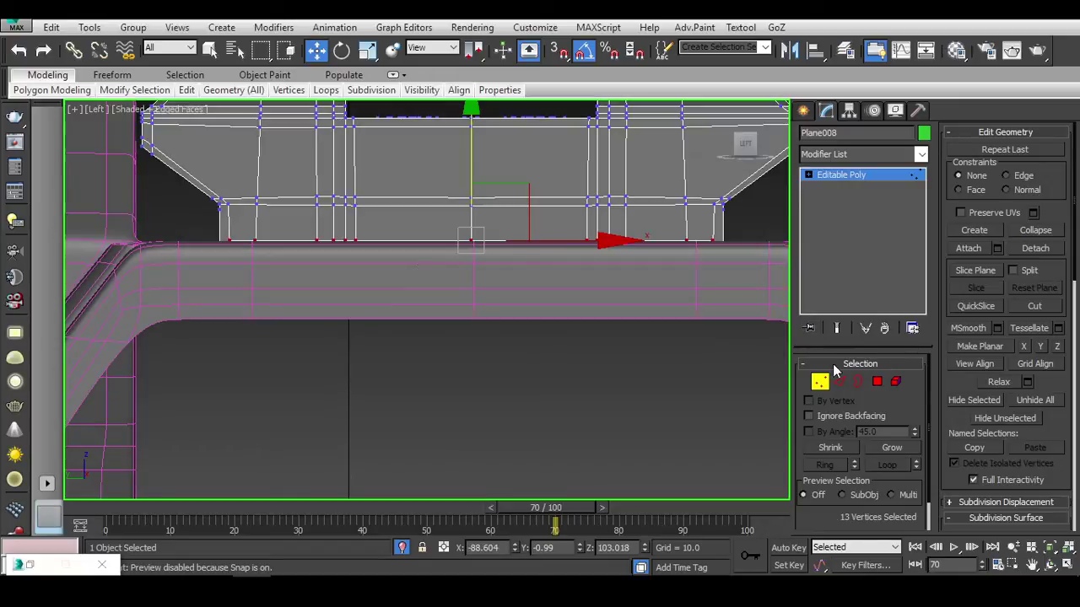
pyautogui.hotkey('alt', 'q')
pyautogui.scroll(2, 564, 284)
pyautogui.scroll(3, 731, 262)
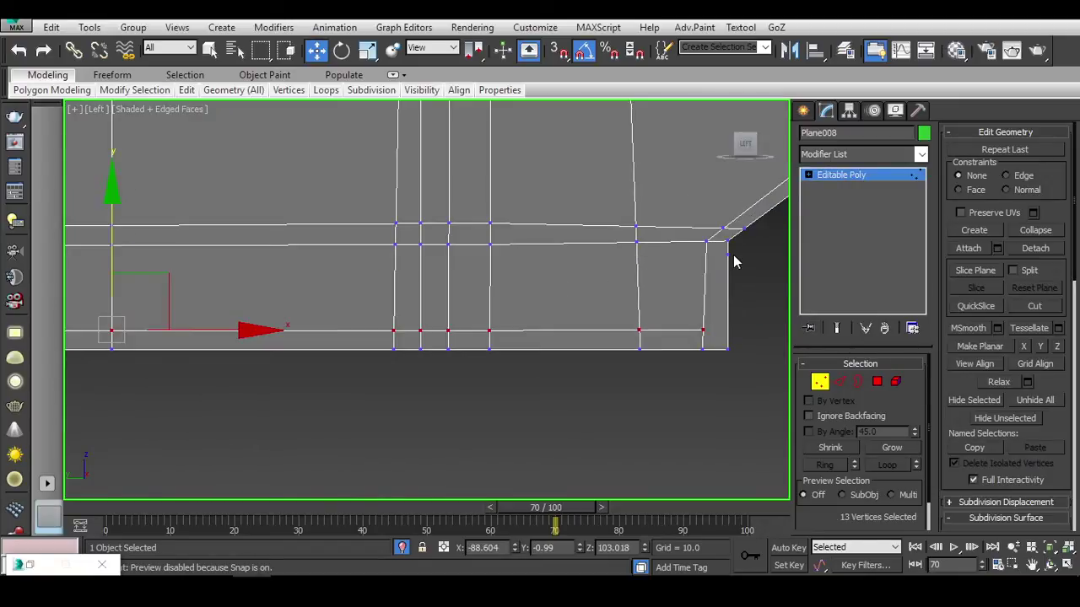
pyautogui.press('s')
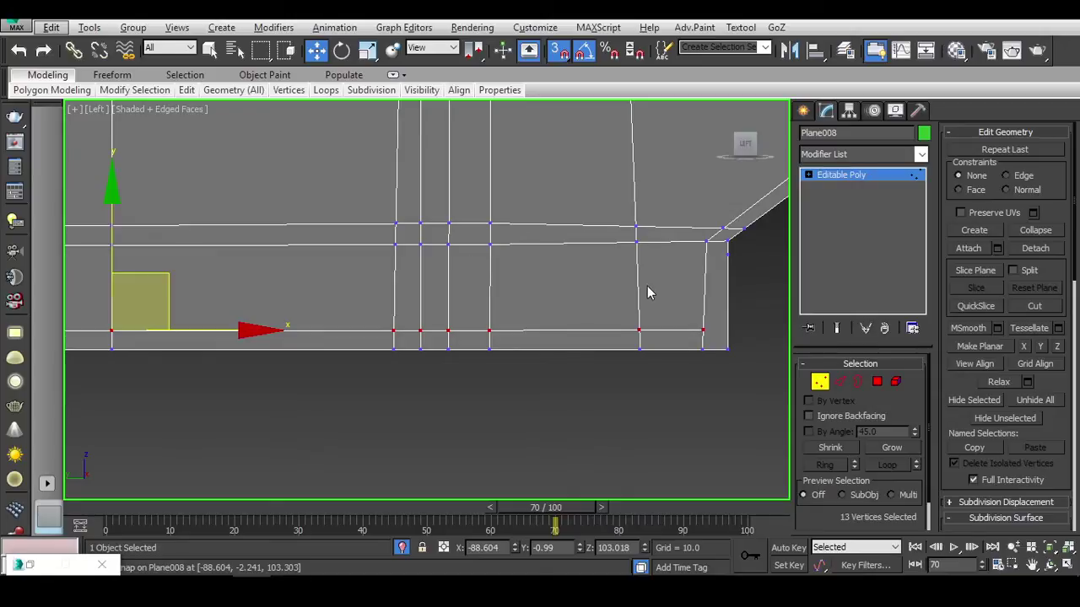
pyautogui.hotkey('ctrl', 'z')
pyautogui.moveTo(643, 284); pyautogui.dragTo(622, 275, button='middle')
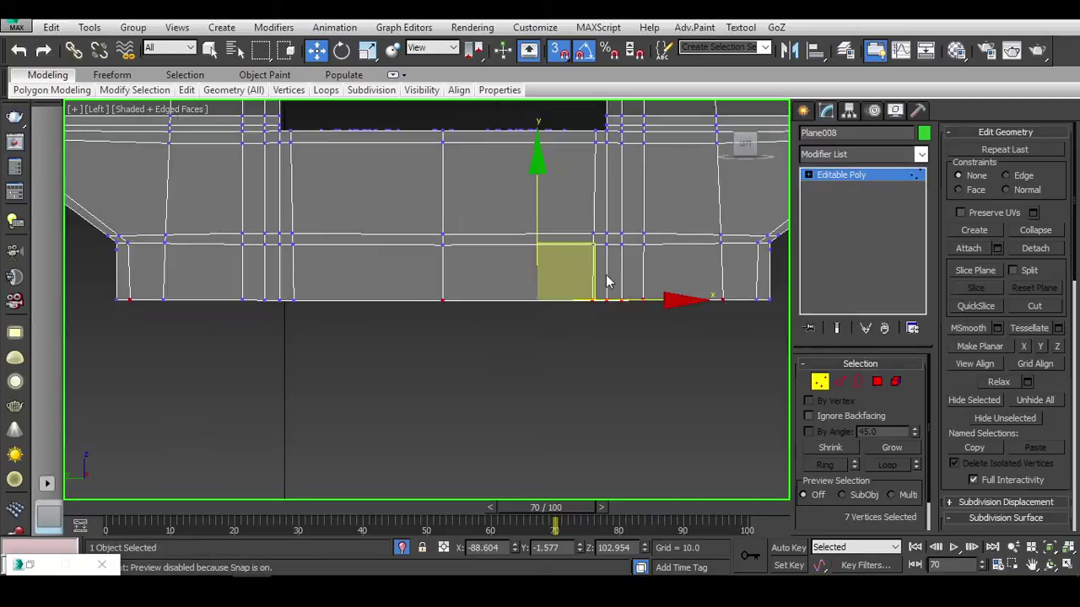
pyautogui.scroll(4, 672, 291)
pyautogui.press('q')
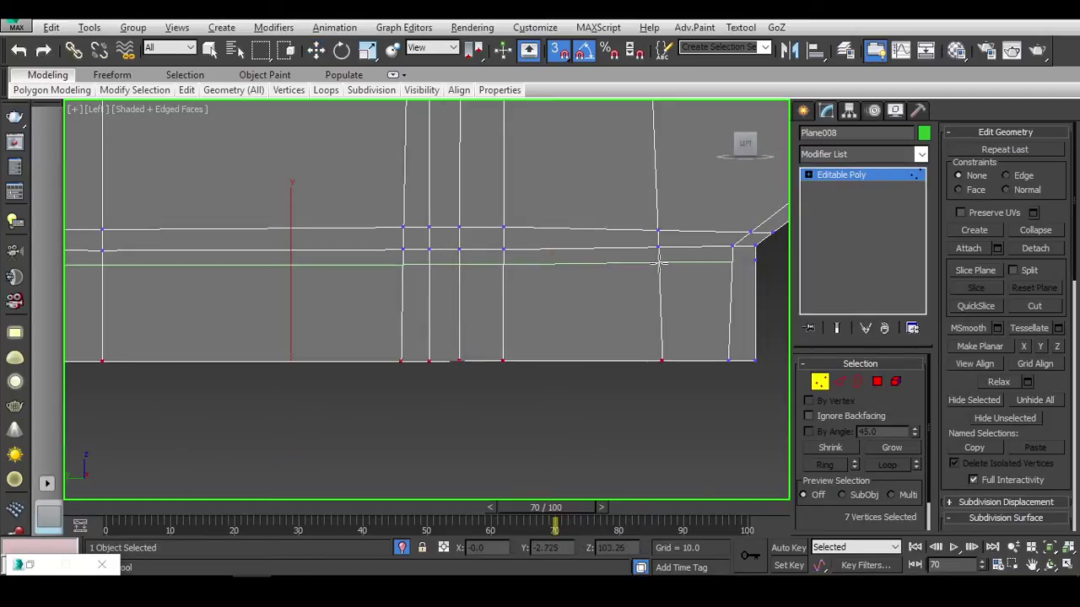
pyautogui.press('w')
pyautogui.scroll(2, 634, 286)
pyautogui.hotkey('ctrl', 'a')
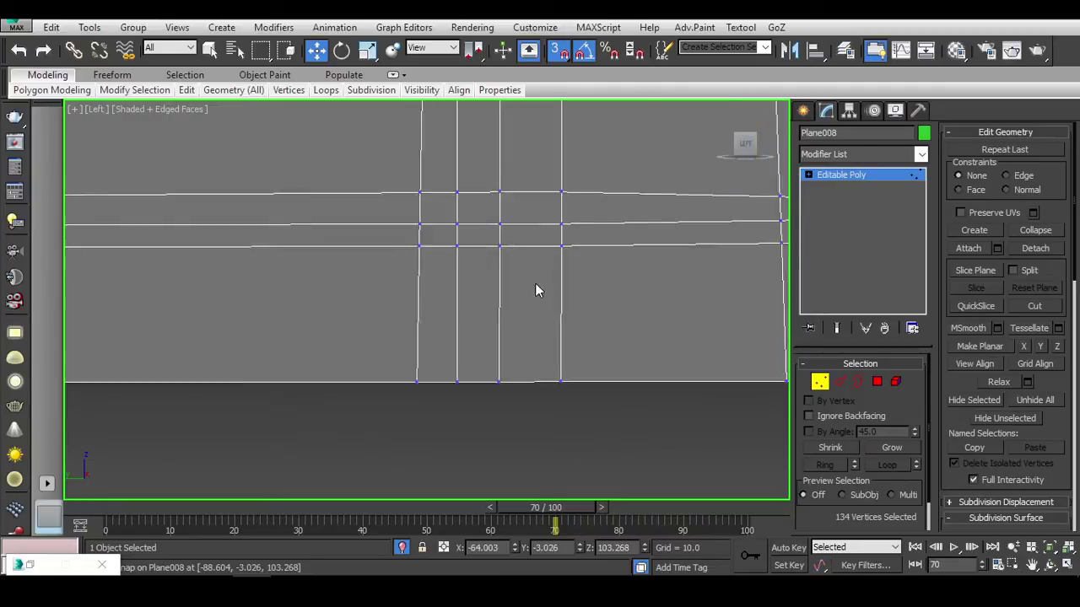
# Line up a straight side view of the rail in wireframe.
pyautogui.moveTo(535, 291); pyautogui.dragTo(423, 244, button='middle')
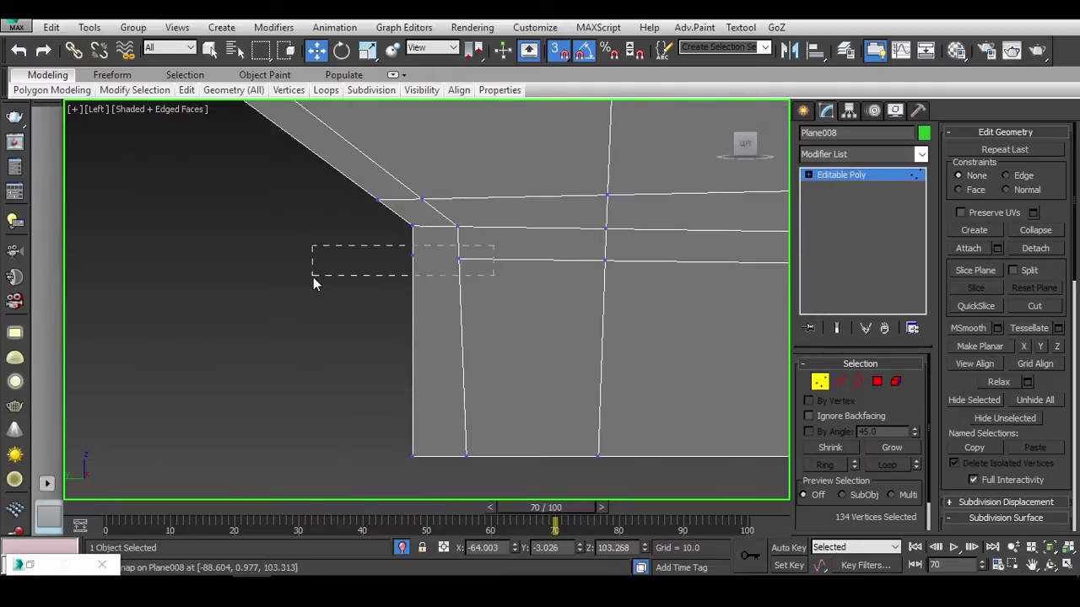
pyautogui.scroll(-5, 555, 299)
pyautogui.keyDown('alt'); pyautogui.moveTo(713, 313); pyautogui.dragTo(742, 219, button='middle'); pyautogui.keyUp('alt')
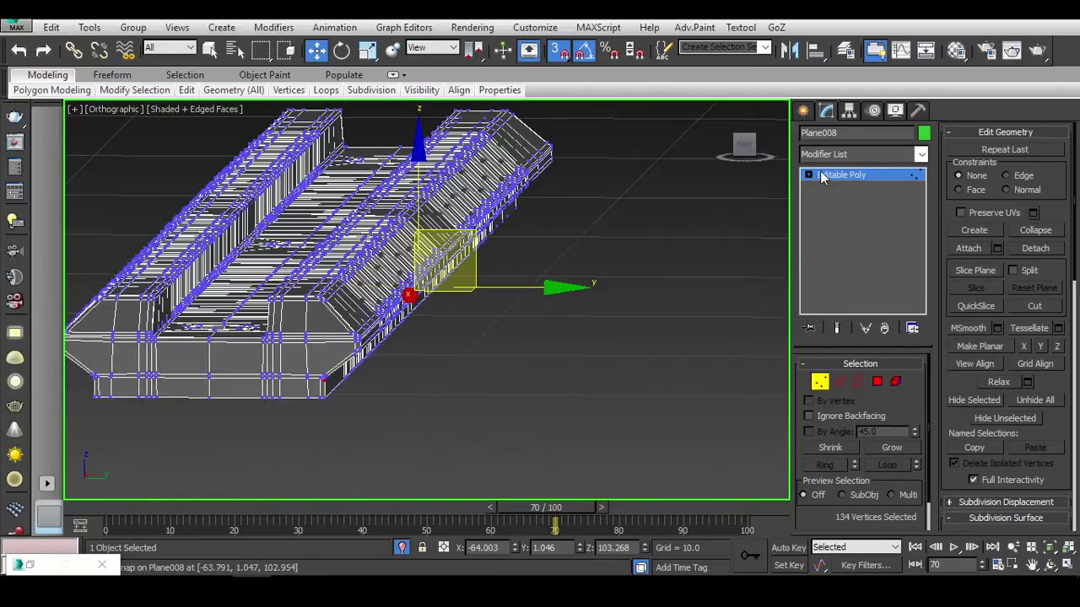
pyautogui.click(744, 145)
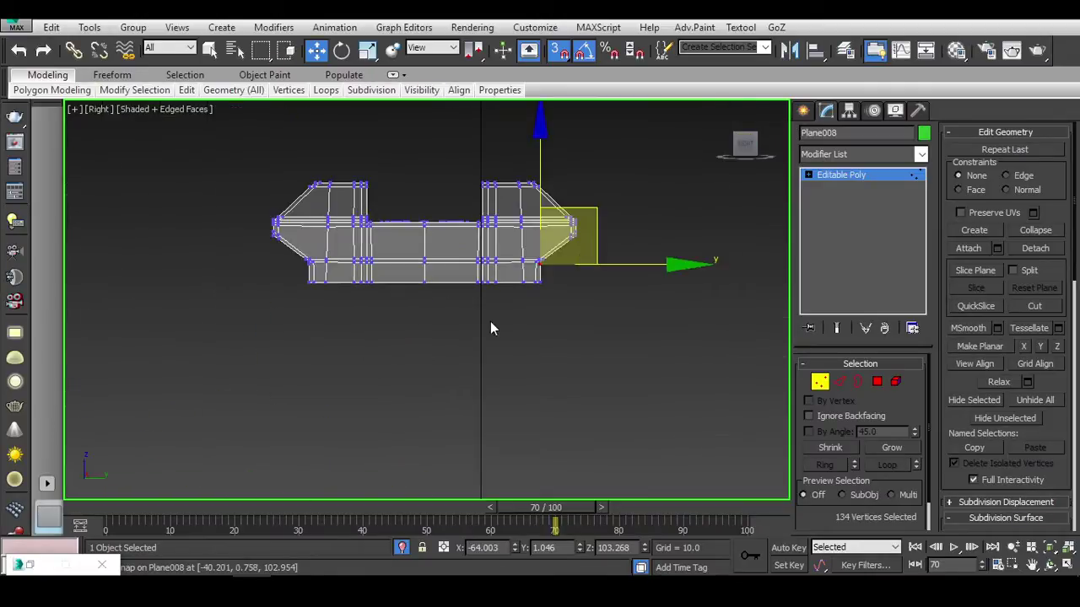
pyautogui.scroll(3, 492, 325)
pyautogui.moveTo(491, 325); pyautogui.dragTo(574, 305, button='middle')
pyautogui.scroll(3, 574, 305)
pyautogui.moveTo(603, 109); pyautogui.dragTo(619, 248, button='middle')
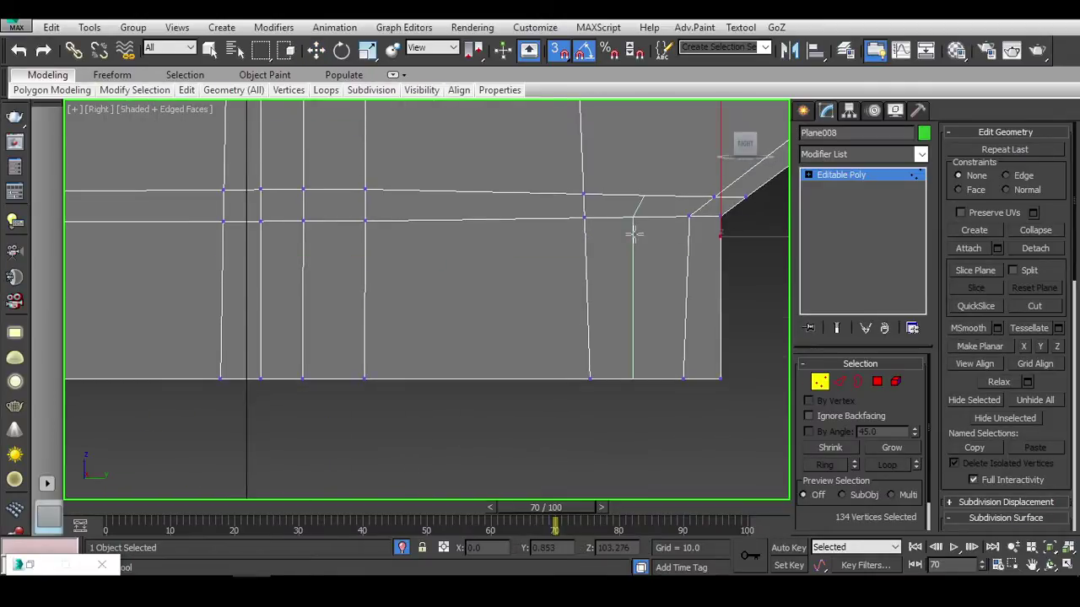
pyautogui.rightClick(680, 238)
pyautogui.press('Escape')
pyautogui.press('F3')
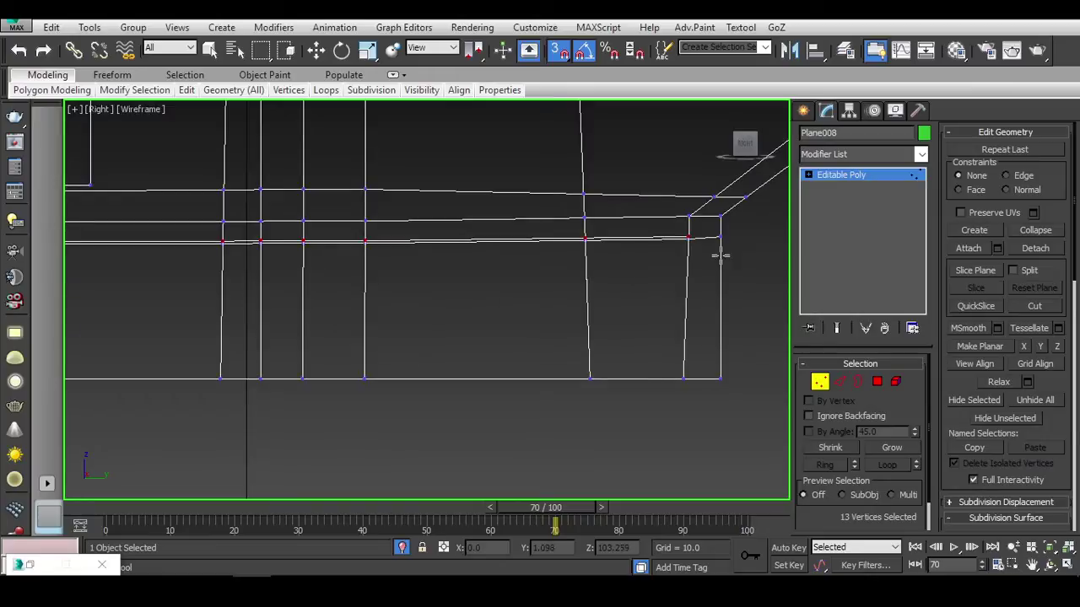
# Marquee-select the vertices around the rail's corner and move them.
pyautogui.rightClick(685, 257)
pyautogui.click(723, 284)
pyautogui.moveTo(679, 253); pyautogui.dragTo(734, 234)
pyautogui.press('w')
pyautogui.moveTo(625, 295); pyautogui.dragTo(484, 285, button='middle')
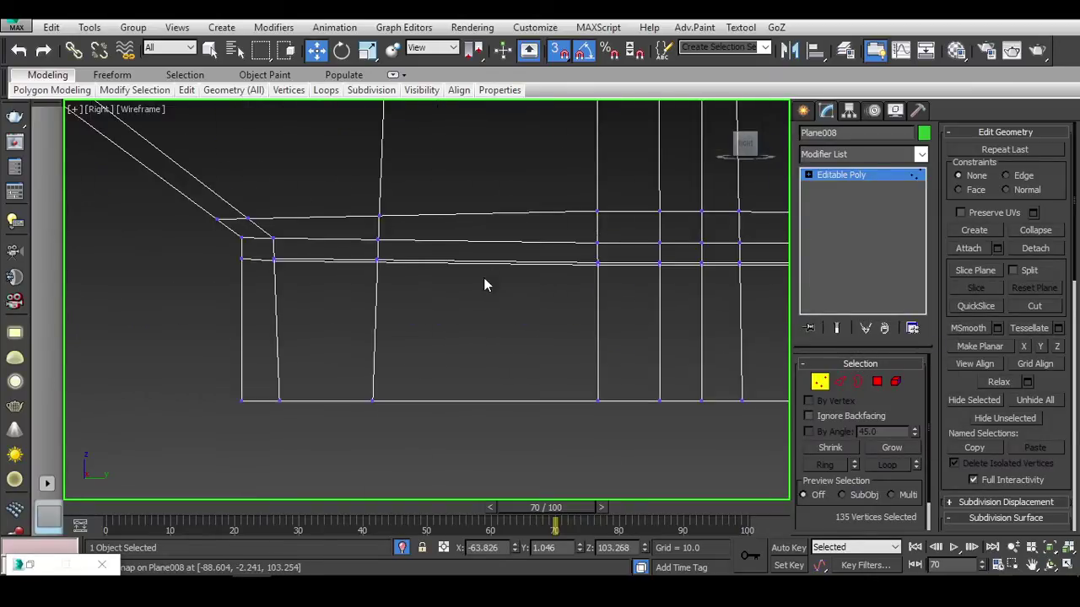
pyautogui.moveTo(337, 263); pyautogui.dragTo(296, 294, button='middle')
# Scale the selected horizontal edge rows of the rail flatter.
pyautogui.press('2')
pyautogui.press('e')
pyautogui.press('r')
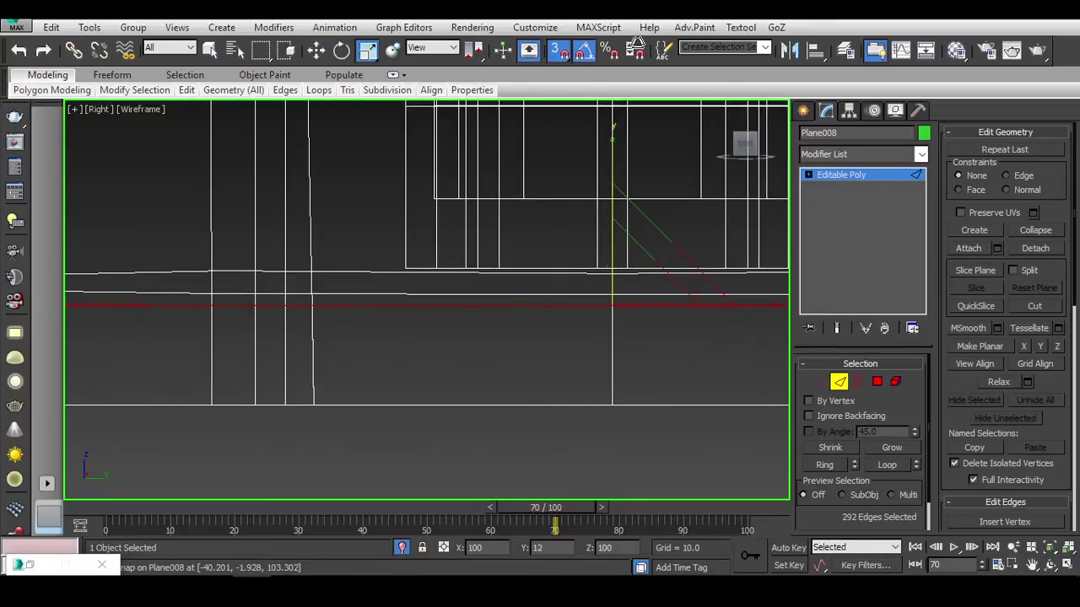
pyautogui.moveTo(502, 287); pyautogui.dragTo(612, 250, button='middle')
pyautogui.moveTo(598, 299); pyautogui.dragTo(263, 243, button='middle')
pyautogui.scroll(5, 720, 264)
pyautogui.press('w')
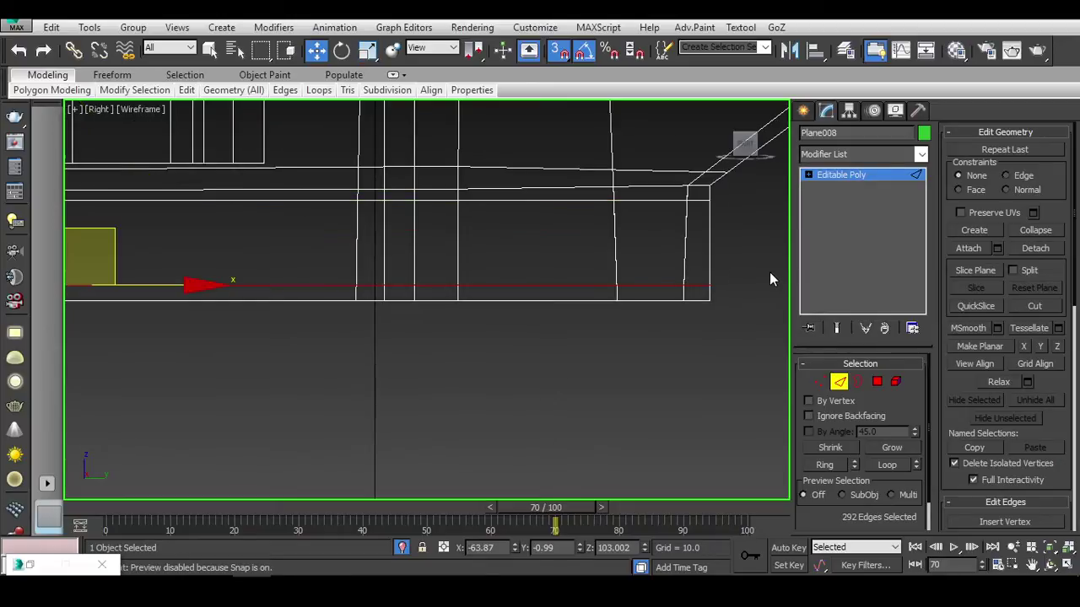
pyautogui.press('F3')
pyautogui.moveTo(396, 329); pyautogui.dragTo(518, 241, button='middle')
pyautogui.press('e')
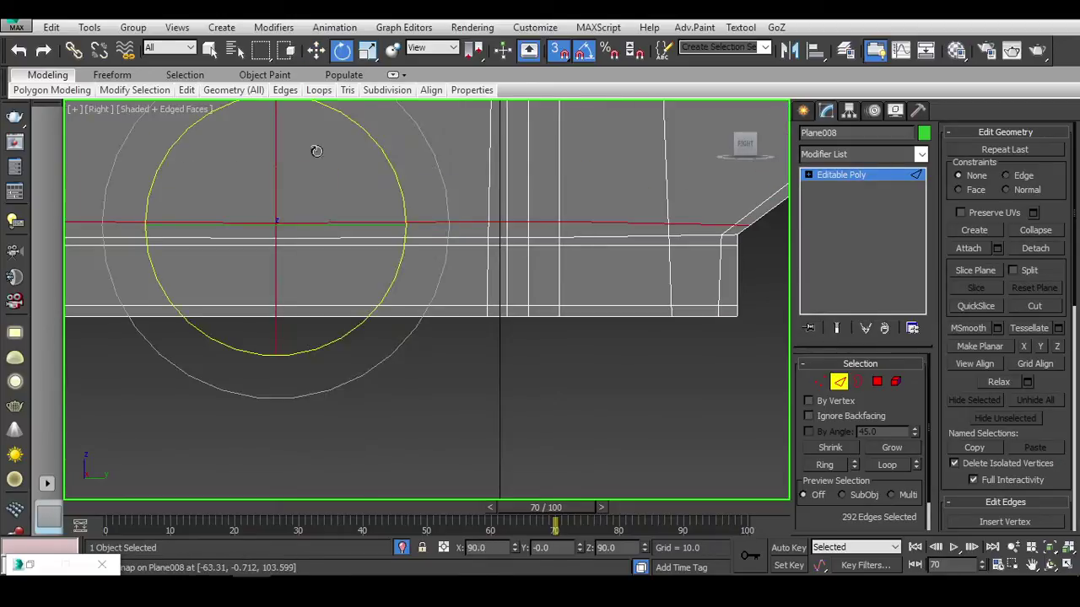
pyautogui.press('r')
pyautogui.moveTo(313, 149); pyautogui.dragTo(422, 194, button='middle')
pyautogui.moveTo(441, 162); pyautogui.dragTo(520, 391)
# Select the vertical edge loop near the left end and slide it along the rail.
pyautogui.moveTo(400, 307); pyautogui.dragTo(473, 395, button='middle')
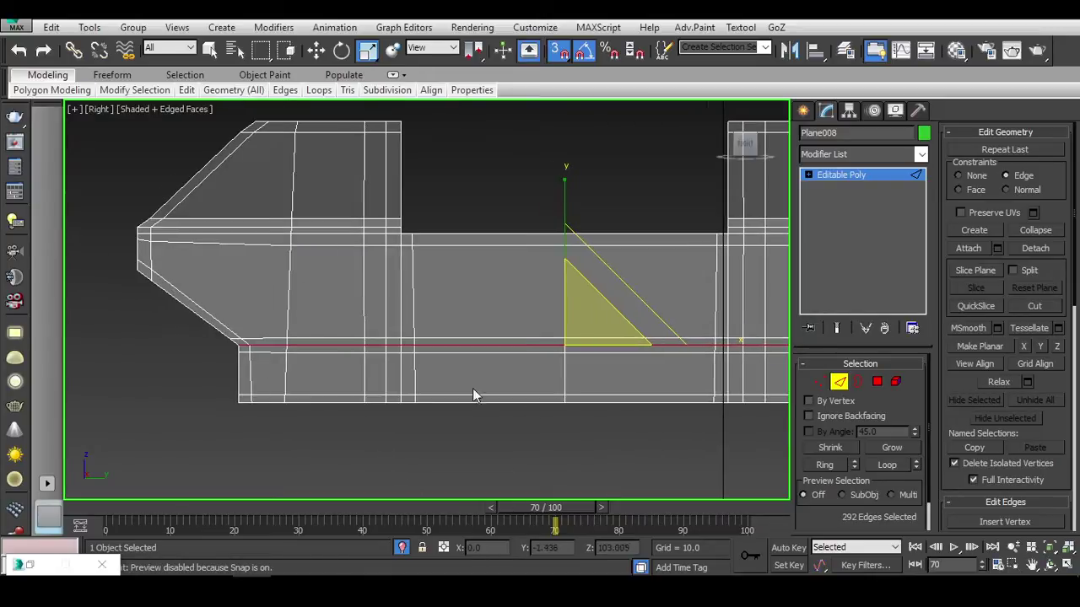
pyautogui.doubleClick(285, 180)
pyautogui.moveTo(295, 173); pyautogui.dragTo(431, 245)
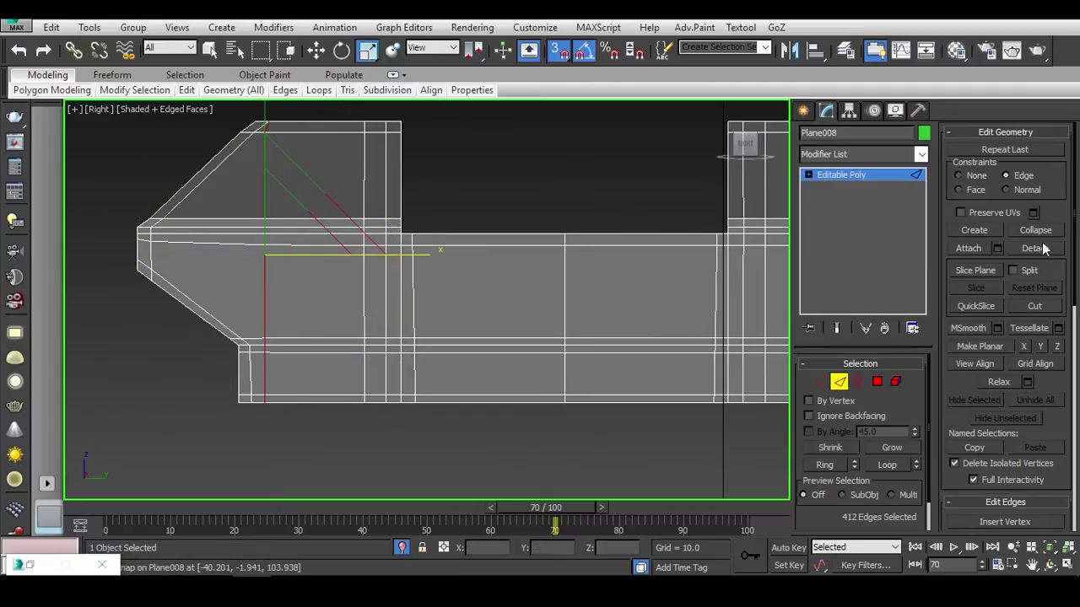
pyautogui.scroll(-3, 373, 305)
# Marquee-select the vertices near the rail's left end, nudge them, and turn snapping off.
pyautogui.press('3')
pyautogui.press('F3')
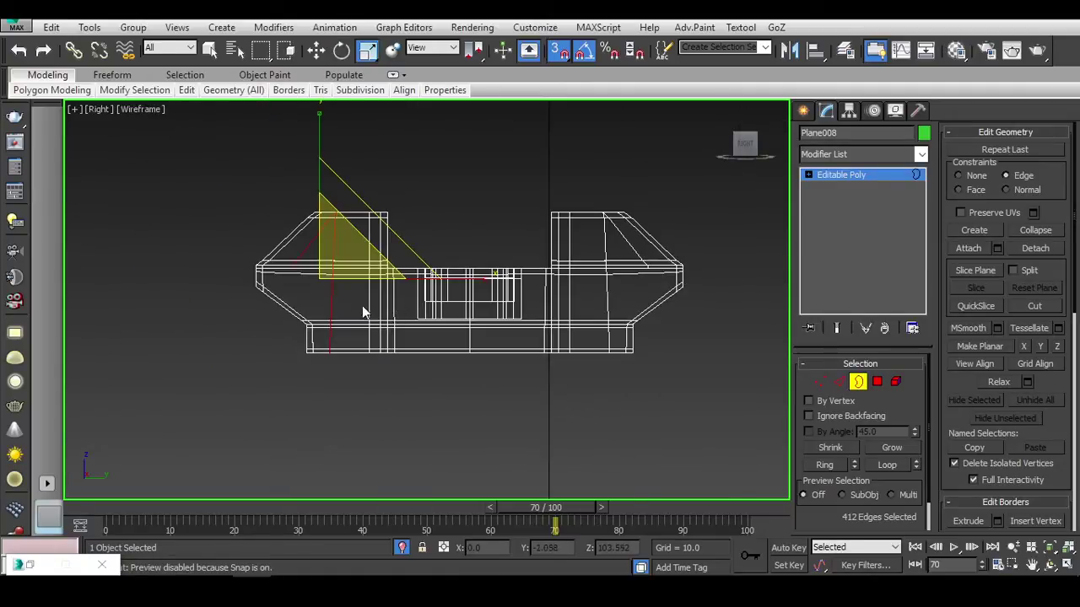
pyautogui.scroll(2, 345, 287)
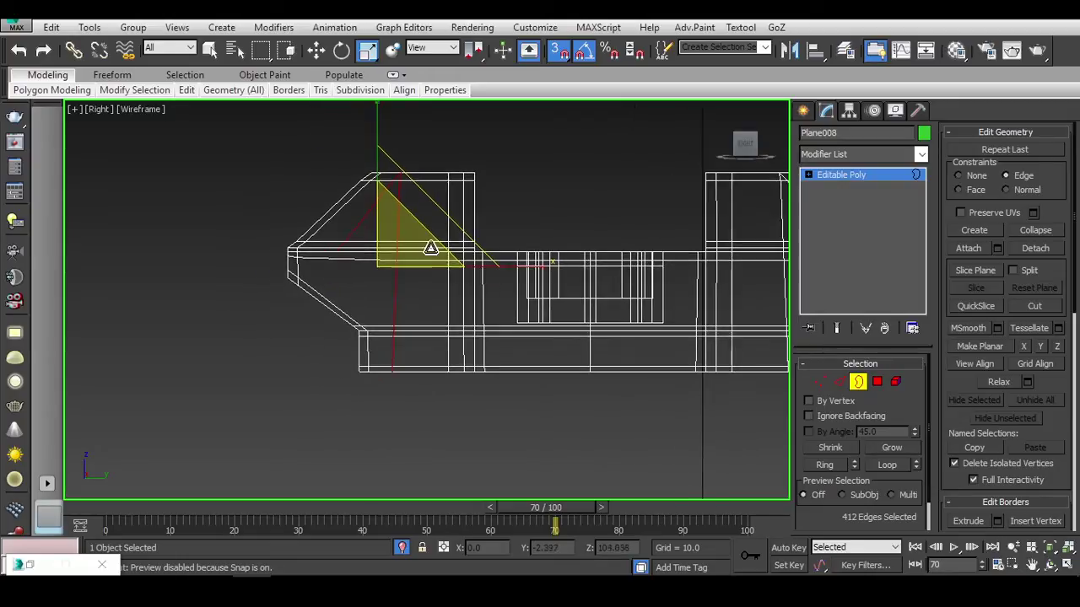
pyautogui.scroll(2, 481, 225)
pyautogui.press('1')
pyautogui.moveTo(384, 184); pyautogui.dragTo(414, 431)
pyautogui.press('e')
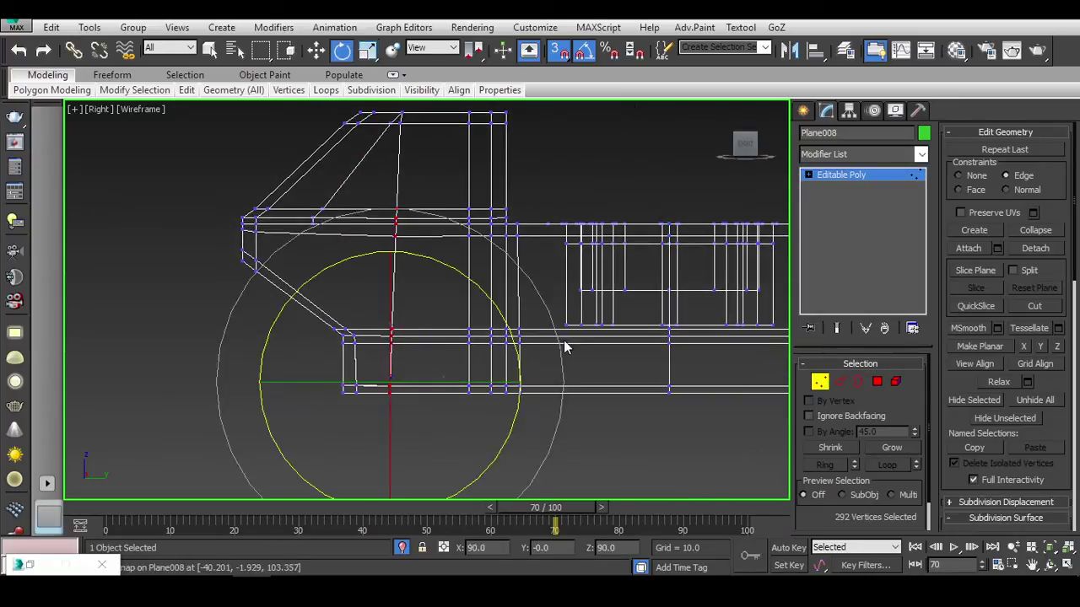
pyautogui.press('w')
pyautogui.moveTo(481, 369); pyautogui.dragTo(511, 393)
pyautogui.press('s')
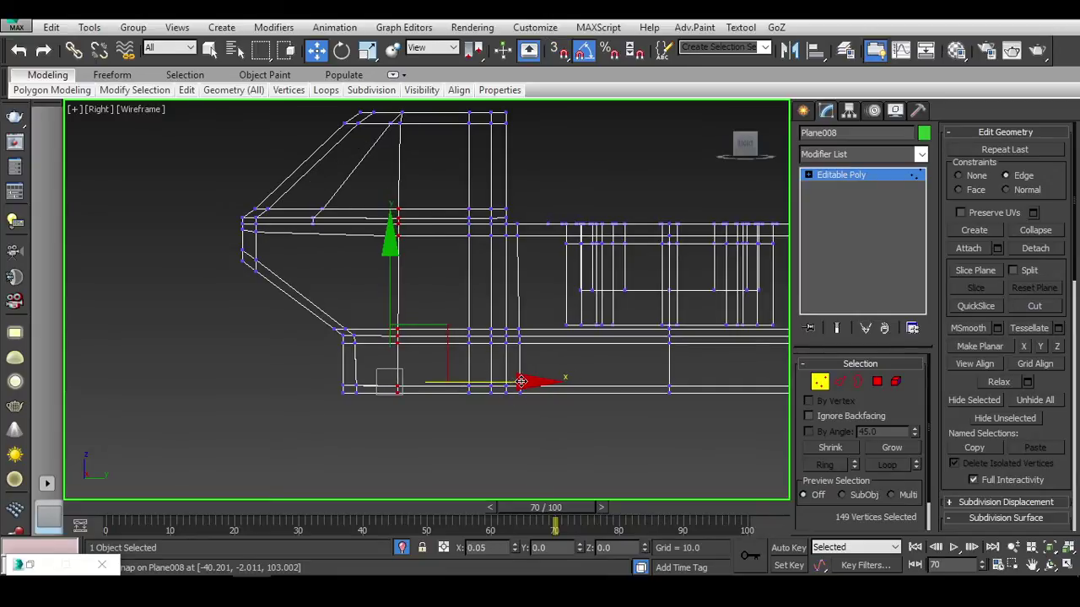
# Shift the selected end vertices -0.054 along X to line them up.
pyautogui.scroll(-4, 578, 354)
pyautogui.scroll(4, 404, 196)
pyautogui.press('F3')
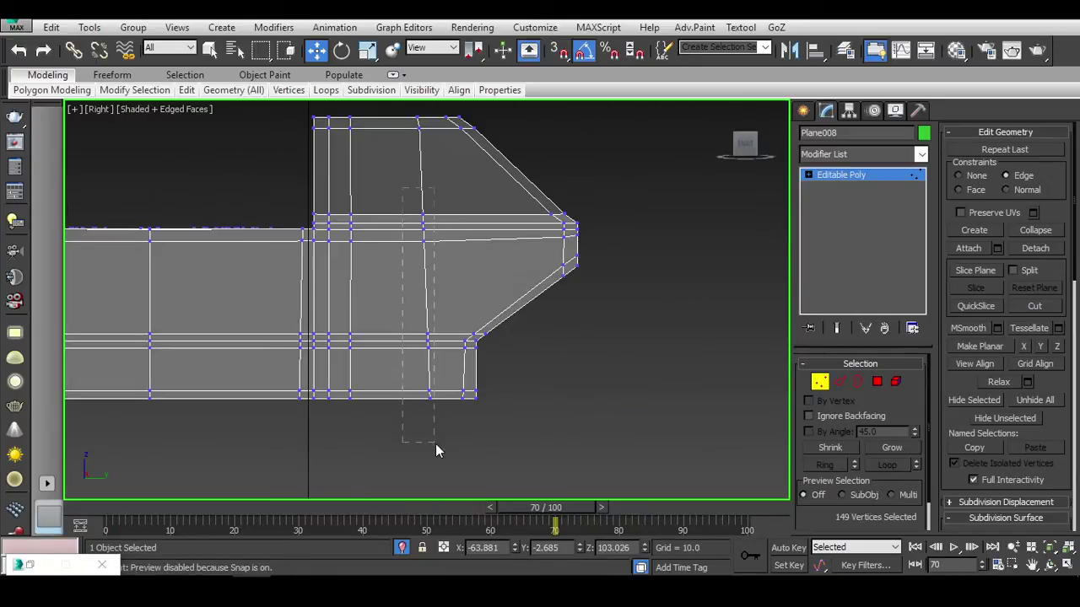
pyautogui.press('F3')
pyautogui.press('e')
pyautogui.press('r')
pyautogui.press('w')
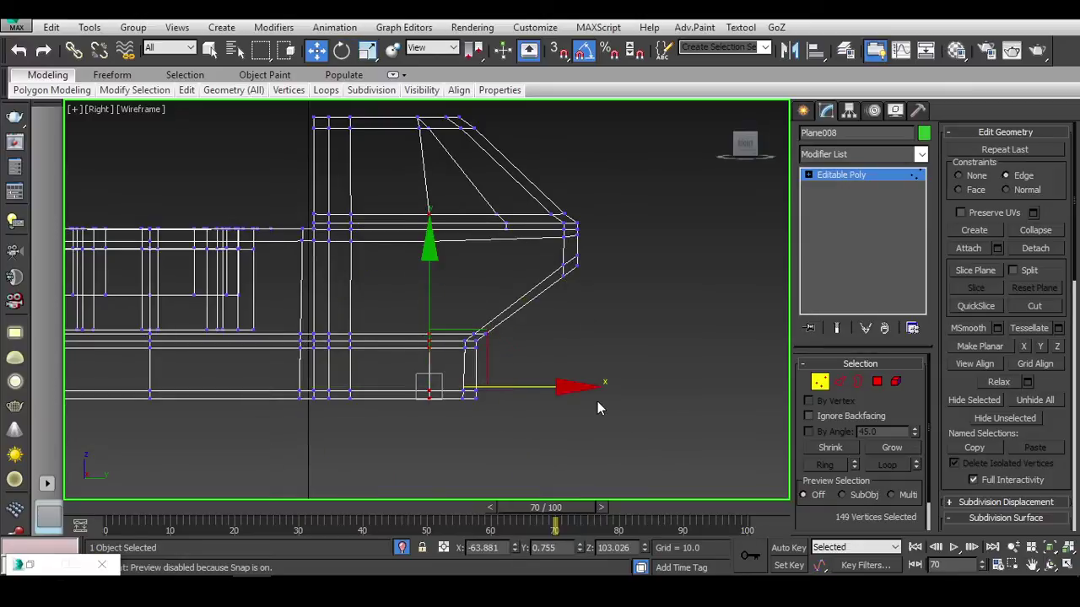
pyautogui.moveTo(592, 390); pyautogui.dragTo(557, 388)
pyautogui.scroll(6, 472, 211)
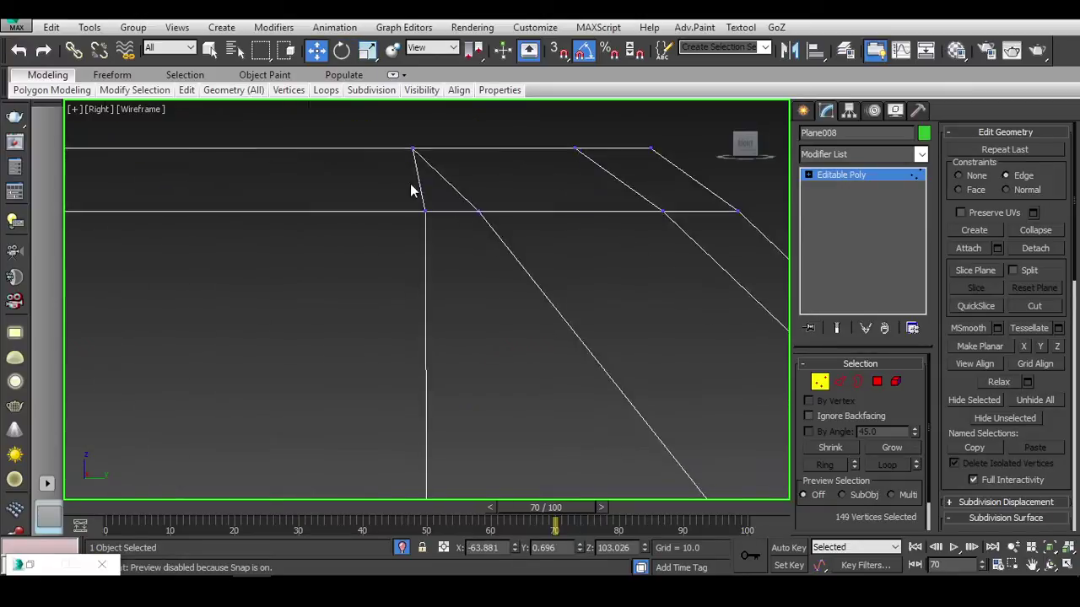
# Select the two top-corner vertices, then leave vertex editing for the whole object.
pyautogui.moveTo(411, 192); pyautogui.dragTo(443, 226)
pyautogui.press('F3')
pyautogui.press('F3')
pyautogui.scroll(-3, 496, 211)
pyautogui.press('F3')
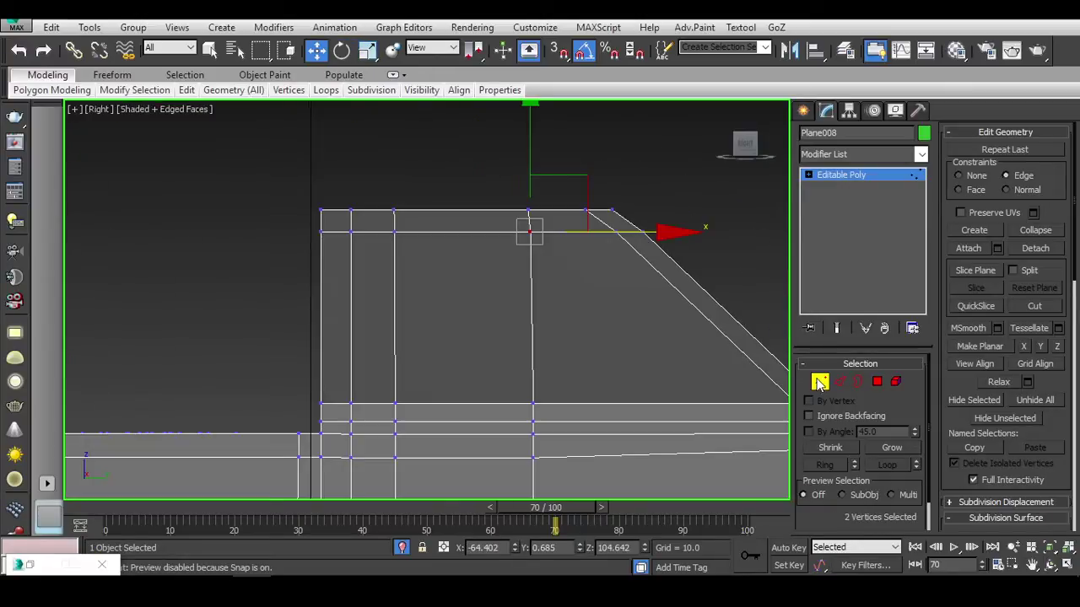
pyautogui.press('1')
pyautogui.moveTo(590, 295)
pyautogui.keyDown('alt'); pyautogui.mouseDown(button='middle')
pyautogui.moveTo(718, 401)
pyautogui.moveTo(680, 291)
pyautogui.mouseUp(button='middle'); pyautogui.keyUp('alt')
# Frame the rail in the perspective view with plain shading and reselect it.
pyautogui.press('p')
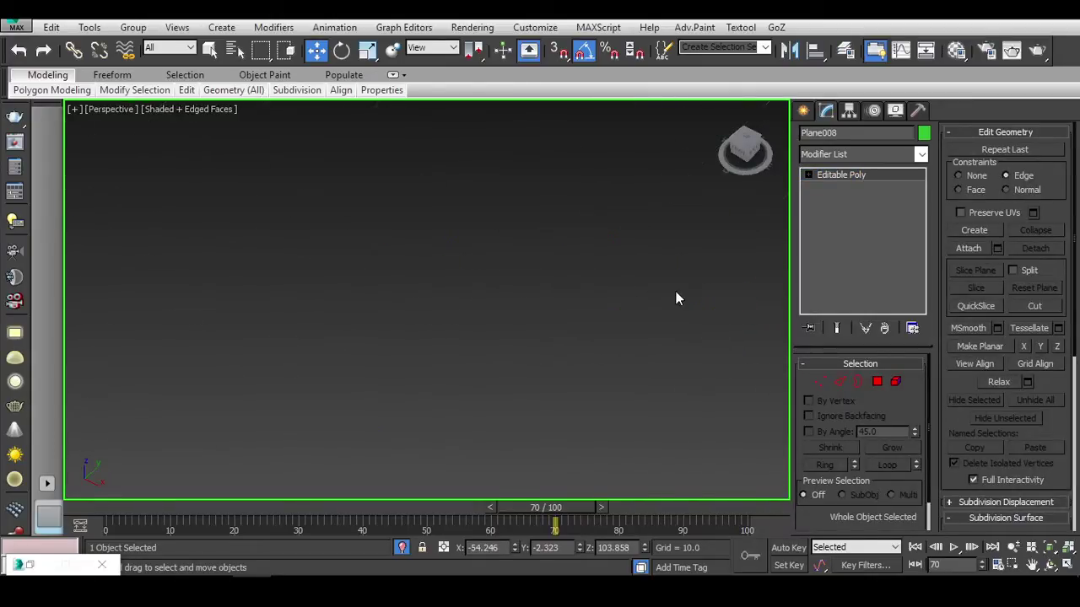
pyautogui.press('z')
pyautogui.keyDown('alt'); pyautogui.moveTo(588, 241); pyautogui.dragTo(713, 290, button='middle'); pyautogui.keyUp('alt')
pyautogui.press('F3')
pyautogui.press('F3')
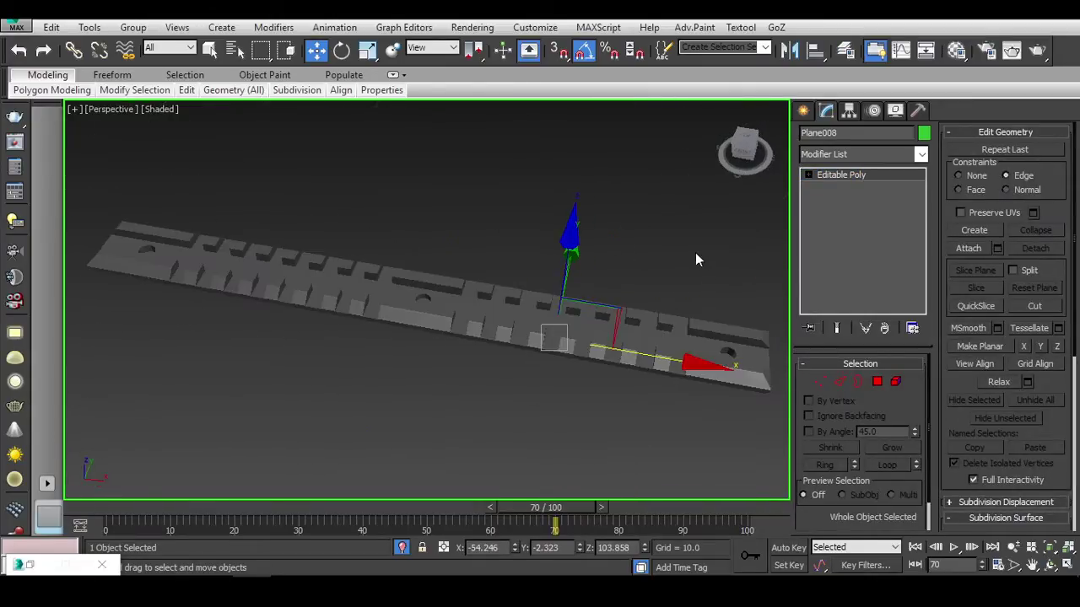
pyautogui.click(696, 258)
pyautogui.scroll(5, 487, 296)
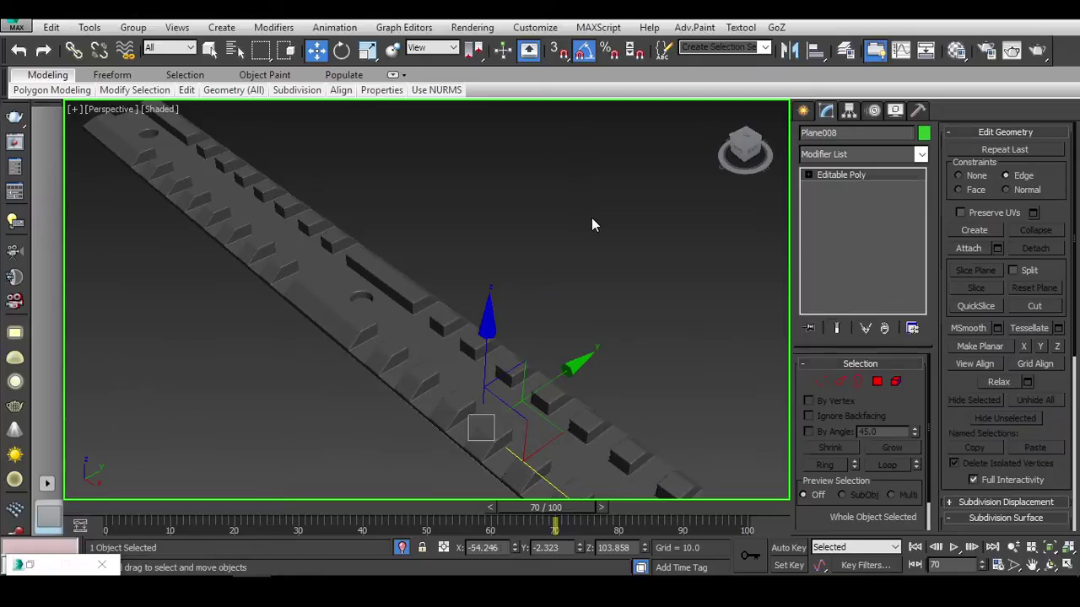
pyautogui.moveTo(540, 354)
pyautogui.mouseDown(button='middle')
pyautogui.moveTo(594, 280)
pyautogui.moveTo(599, 297)
pyautogui.mouseUp(button='middle')
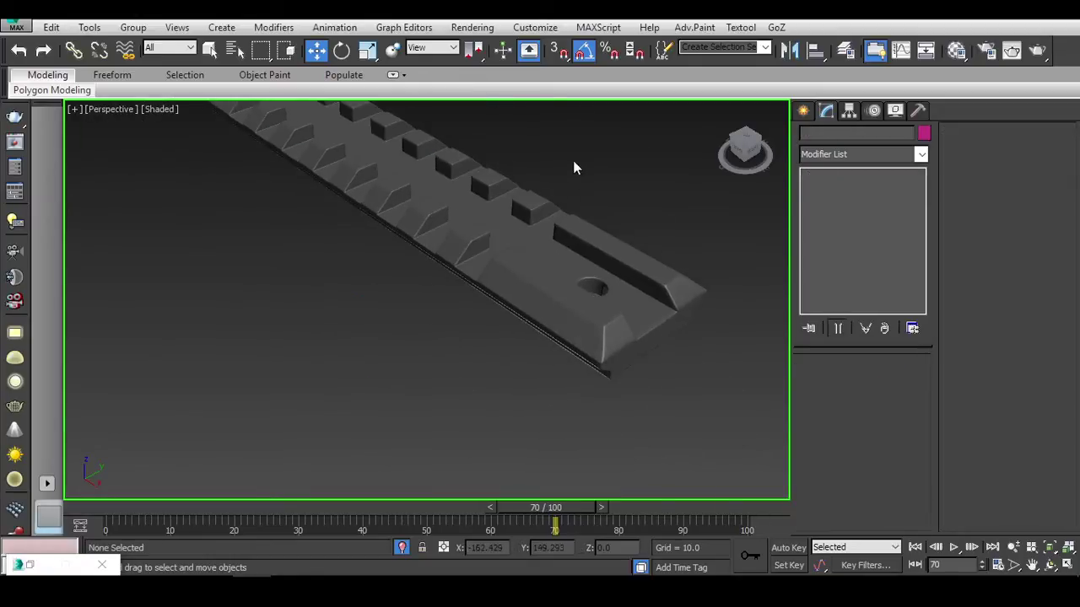
pyautogui.click(557, 194)
pyautogui.keyDown('alt'); pyautogui.moveTo(557, 194); pyautogui.dragTo(546, 293, button='middle'); pyautogui.keyUp('alt')
# Unhide all hidden objects and pan the Front view onto the rail over the references.
pyautogui.rightClick(546, 293)
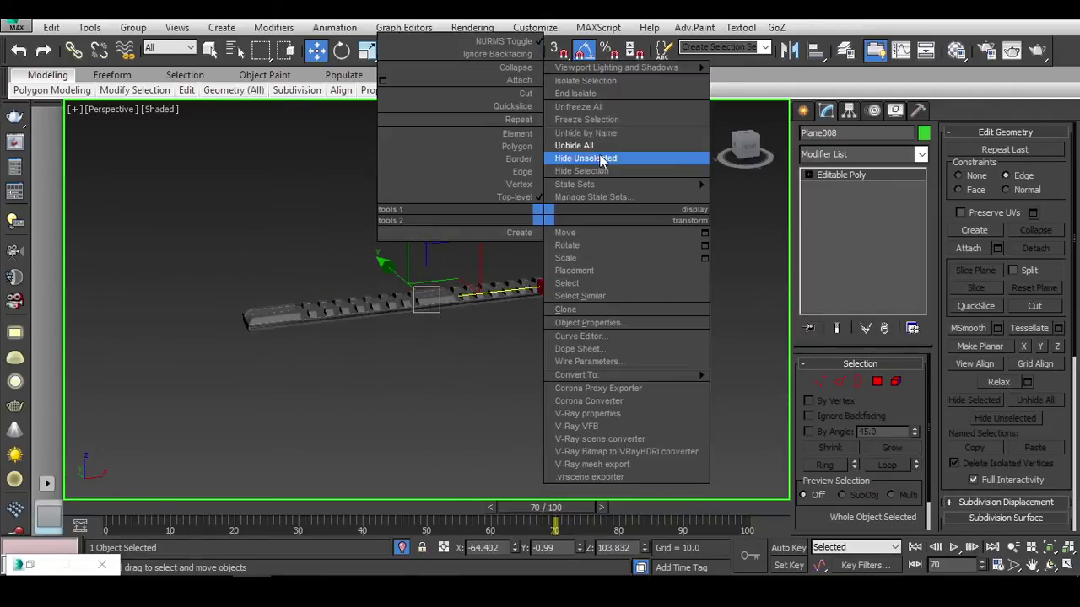
pyautogui.click(582, 158)
pyautogui.keyDown('alt'); pyautogui.moveTo(582, 158); pyautogui.dragTo(596, 294, button='middle'); pyautogui.keyUp('alt')
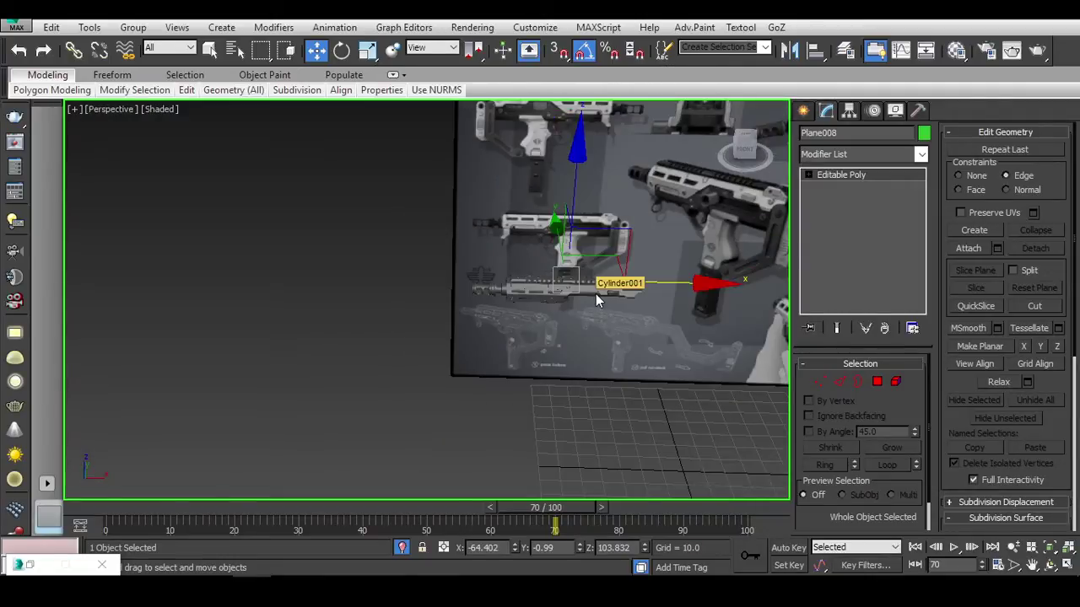
pyautogui.press('f')
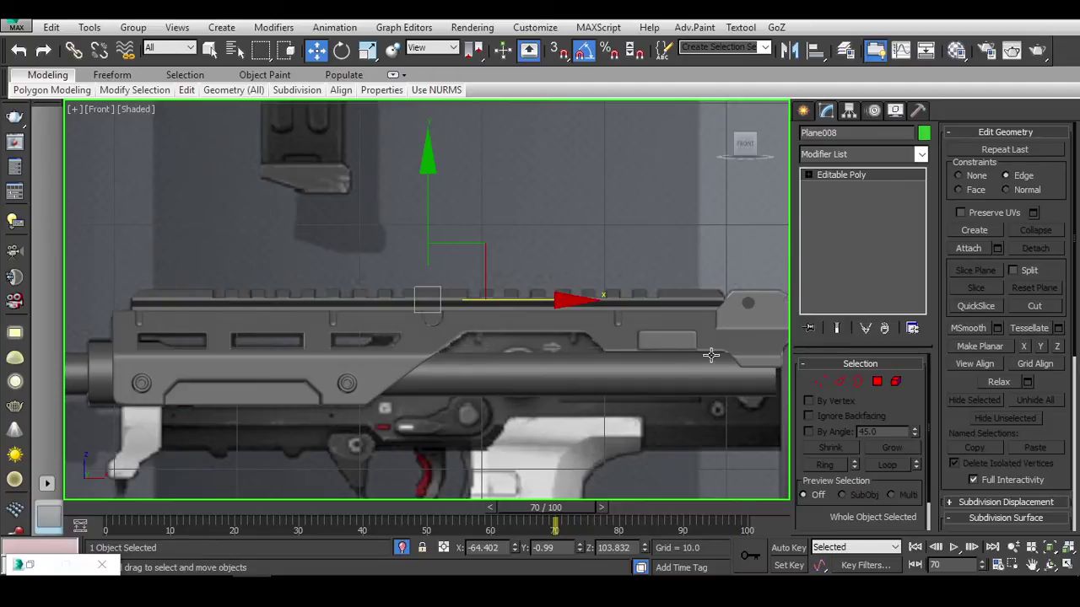
pyautogui.moveTo(711, 355); pyautogui.dragTo(421, 326, button='middle')
pyautogui.moveTo(528, 294); pyautogui.dragTo(560, 265, button='middle')
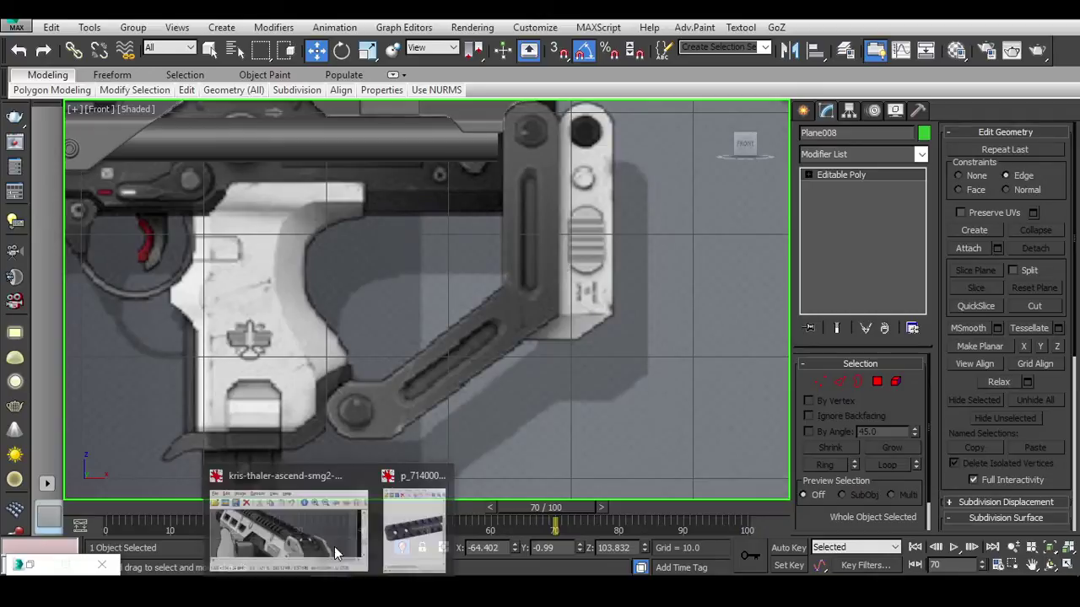
# Bring up the reference image window and make it taller beside the front view.
pyautogui.click(332, 540)
pyautogui.moveTo(148, 325); pyautogui.dragTo(181, 76)
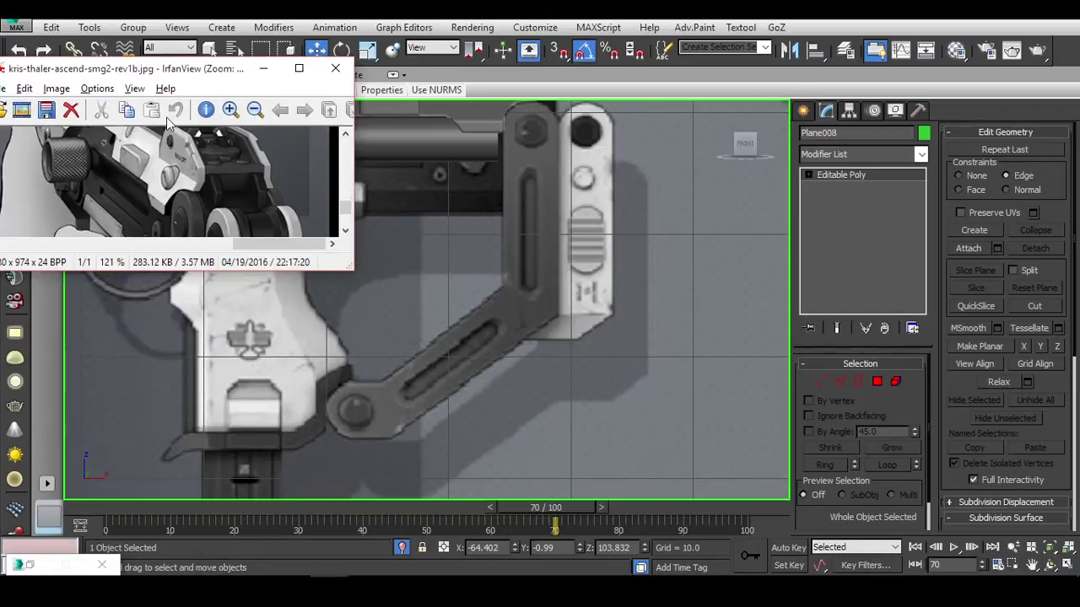
pyautogui.scroll(-2, 169, 169)
pyautogui.moveTo(180, 270); pyautogui.dragTo(170, 476)
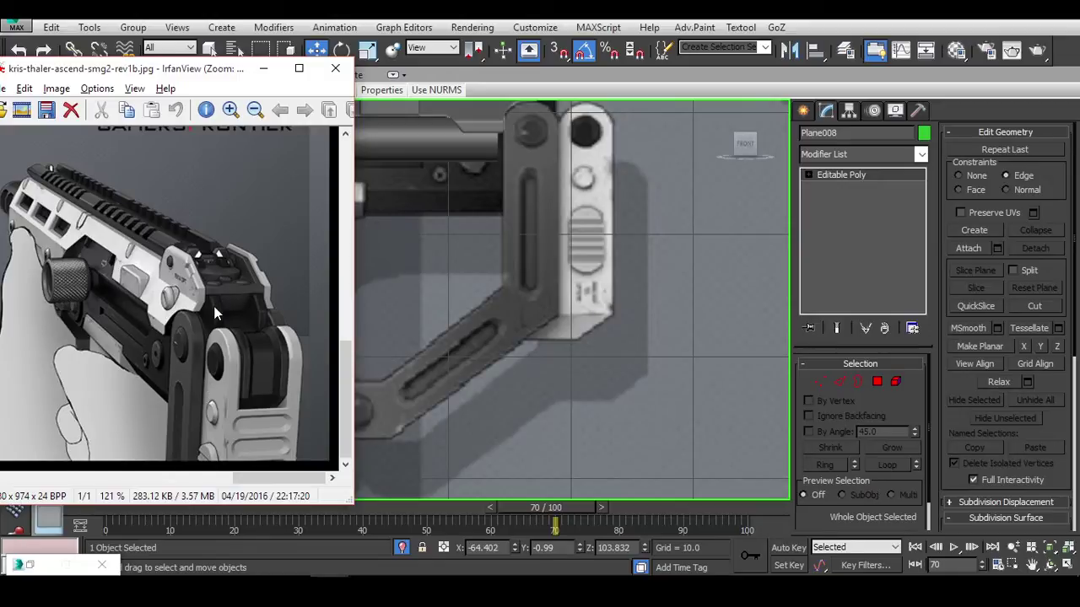
pyautogui.moveTo(440, 164); pyautogui.dragTo(634, 274, button='middle')
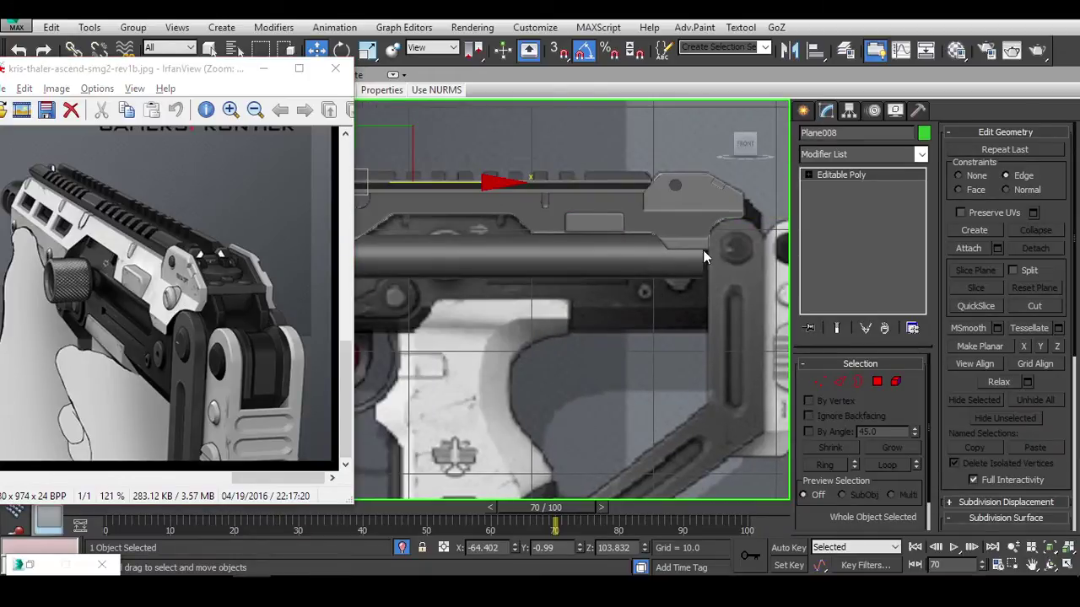
pyautogui.scroll(3, 703, 250)
# Select Plane006 and inspect its base mesh below TurboSmooth.
pyautogui.click(702, 194)
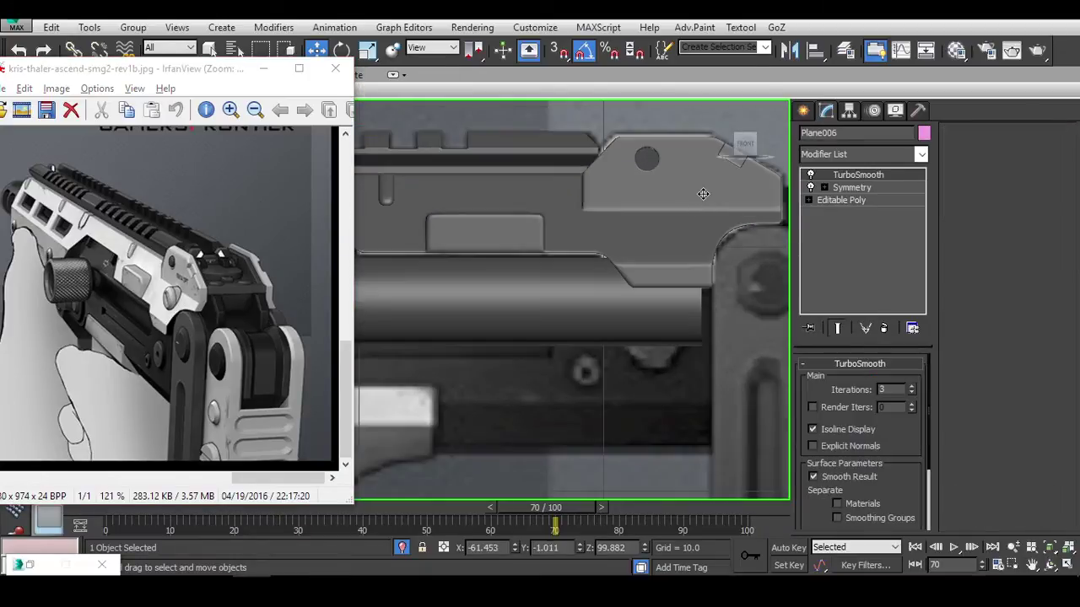
pyautogui.click(835, 200)
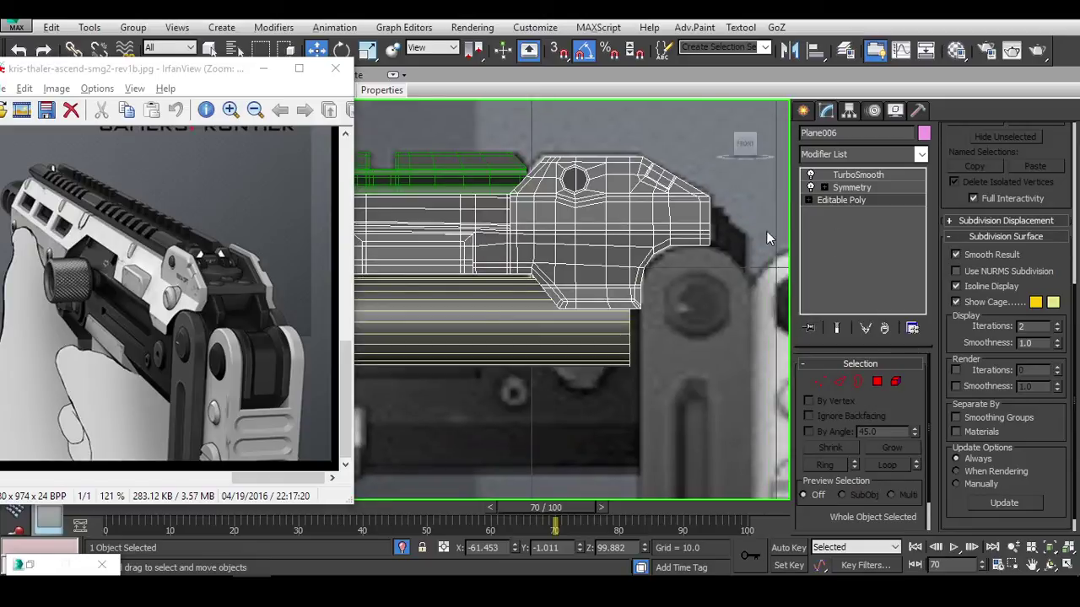
pyautogui.scroll(6, 629, 219)
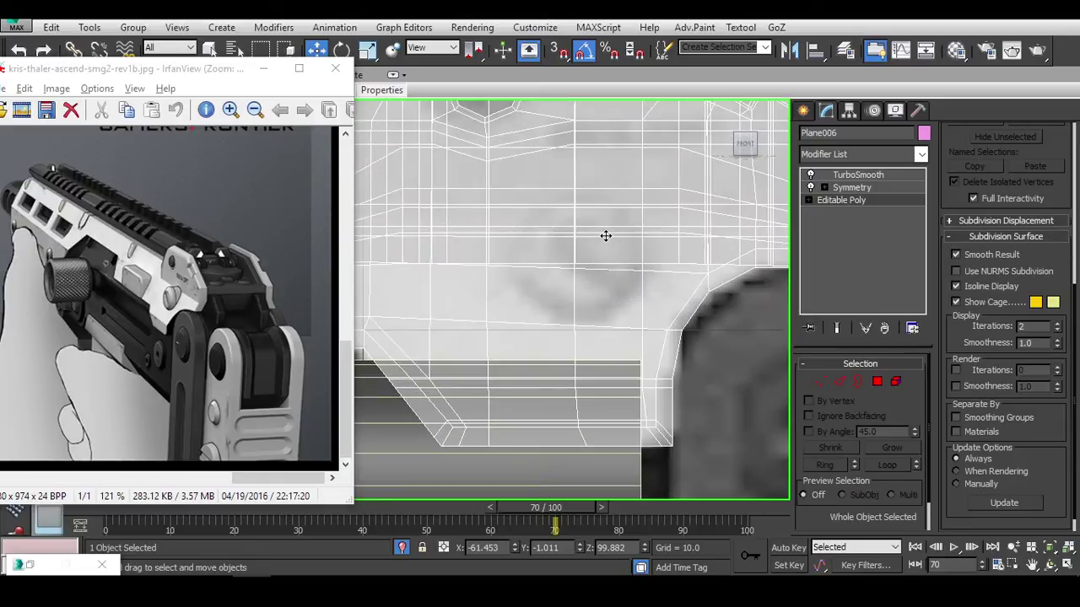
pyautogui.click(803, 110)
pyautogui.scroll(-3, 670, 253)
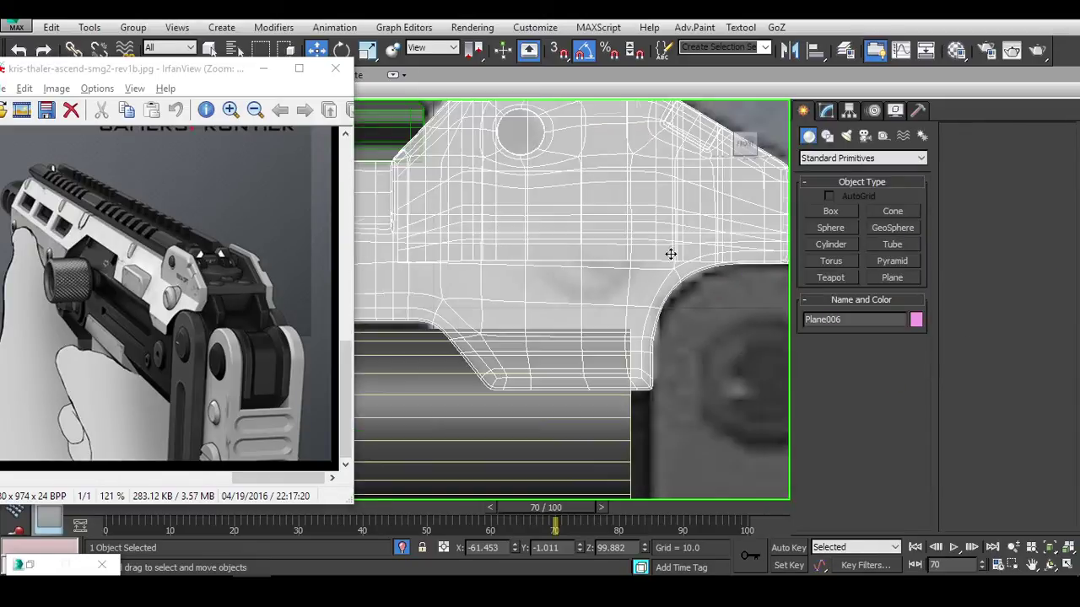
pyautogui.keyDown('alt'); pyautogui.moveTo(670, 253); pyautogui.dragTo(688, 255, button='middle'); pyautogui.keyUp('alt')
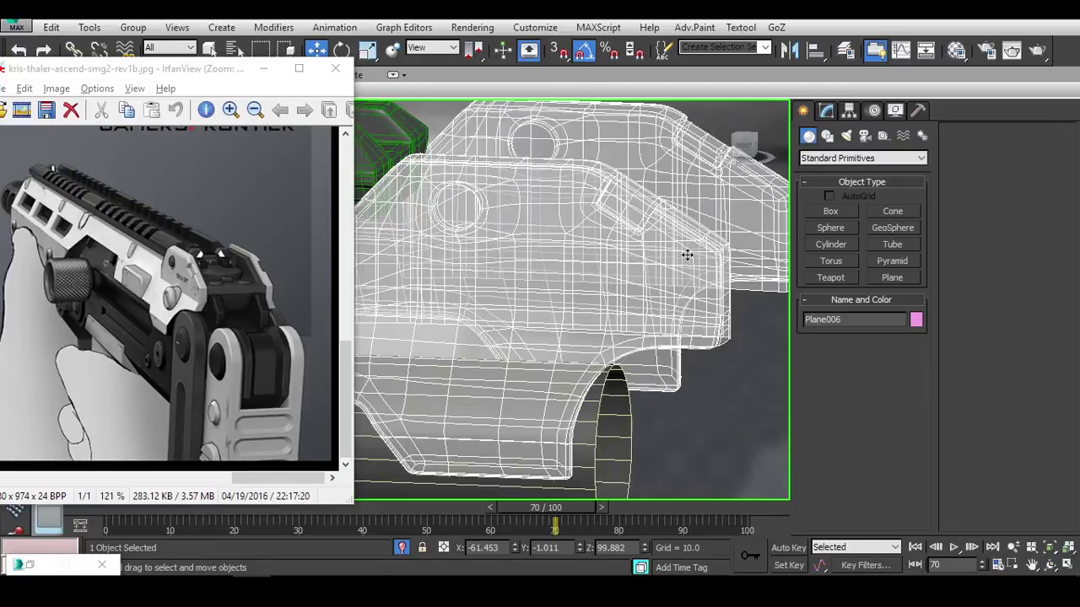
# Minimize the reference image and turn off Plane006's TurboSmooth to show the raw cage.
pyautogui.click(263, 69)
pyautogui.press('f')
pyautogui.scroll(5, 542, 251)
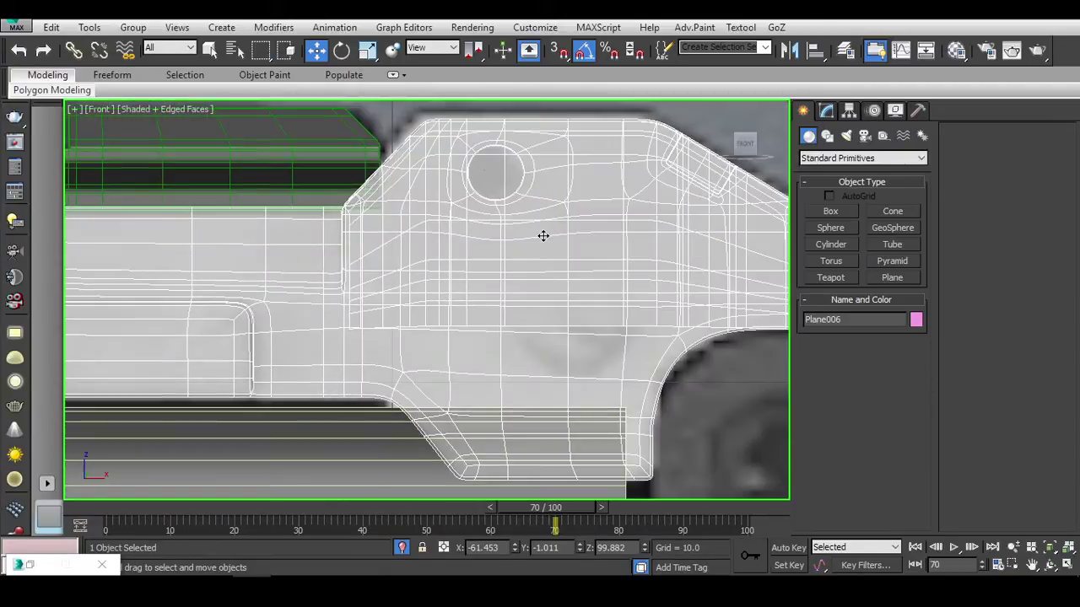
pyautogui.click(827, 112)
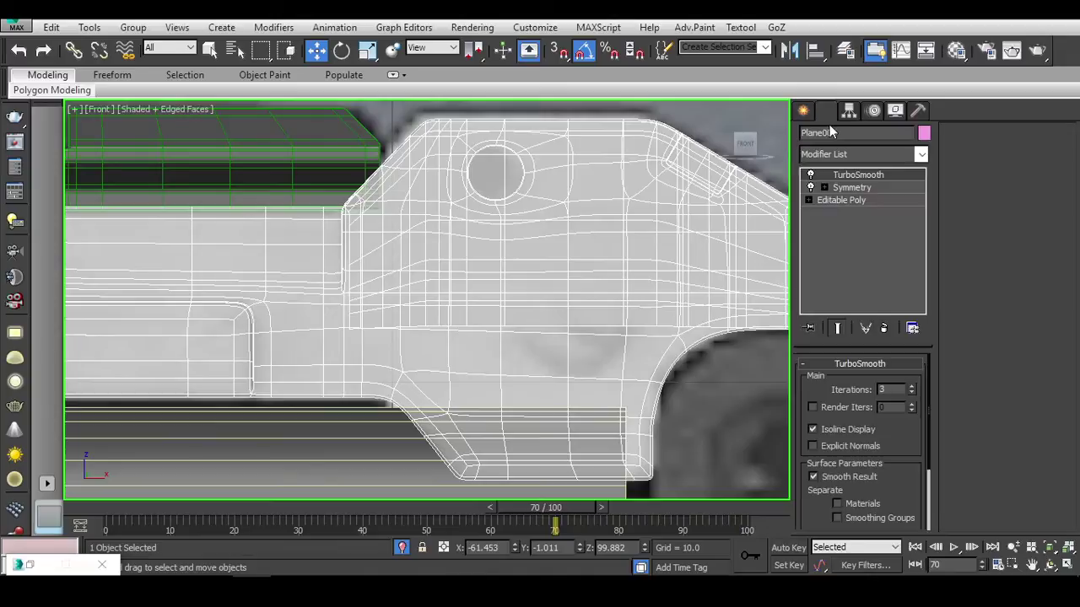
pyautogui.click(811, 174)
pyautogui.scroll(3, 632, 236)
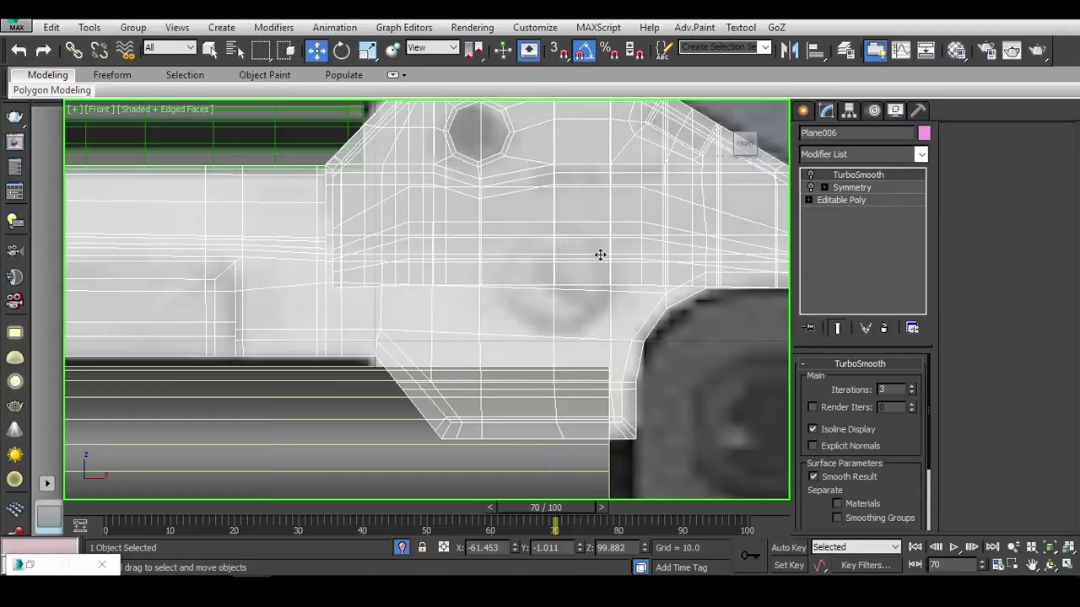
# Enable Edges Only in Plane006's object properties and toggle see-through display with Alt+X.
pyautogui.rightClick(544, 217)
pyautogui.click(561, 325)
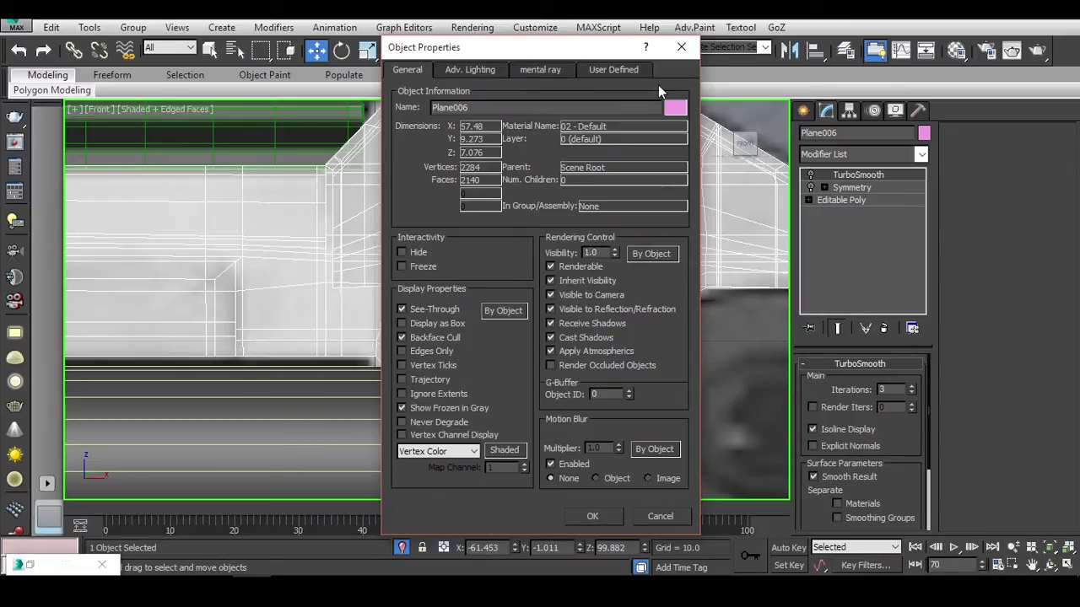
pyautogui.click(569, 516)
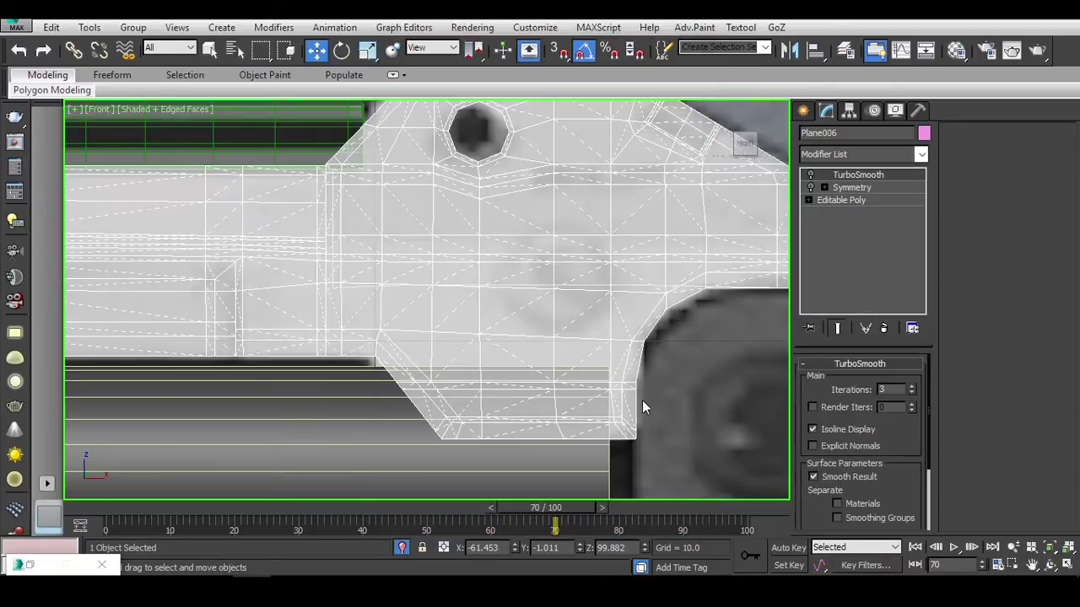
pyautogui.rightClick(544, 258)
pyautogui.click(561, 366)
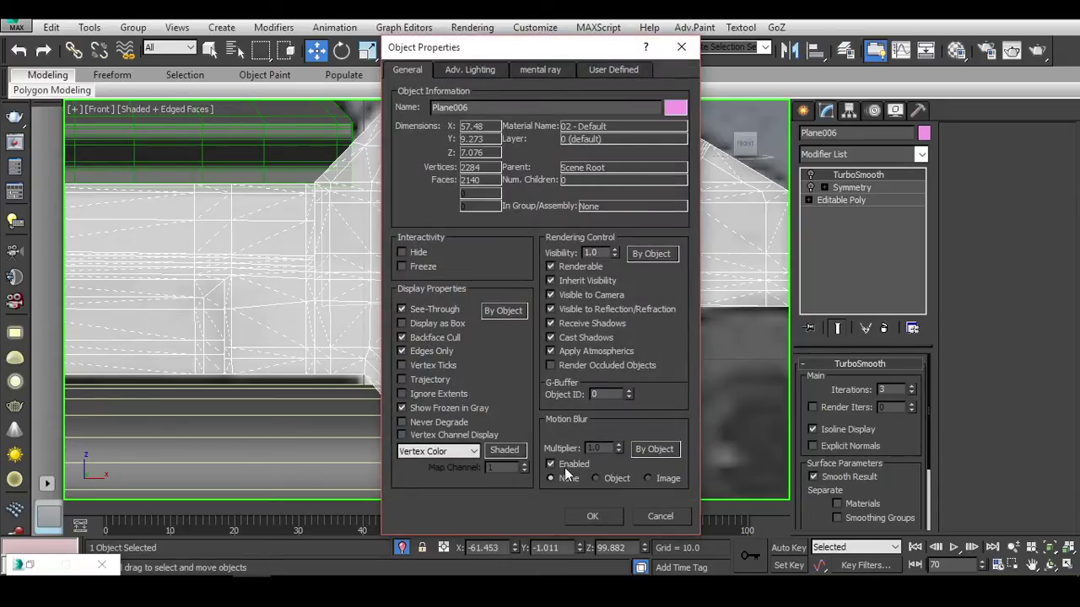
pyautogui.click(592, 516)
pyautogui.scroll(6, 560, 326)
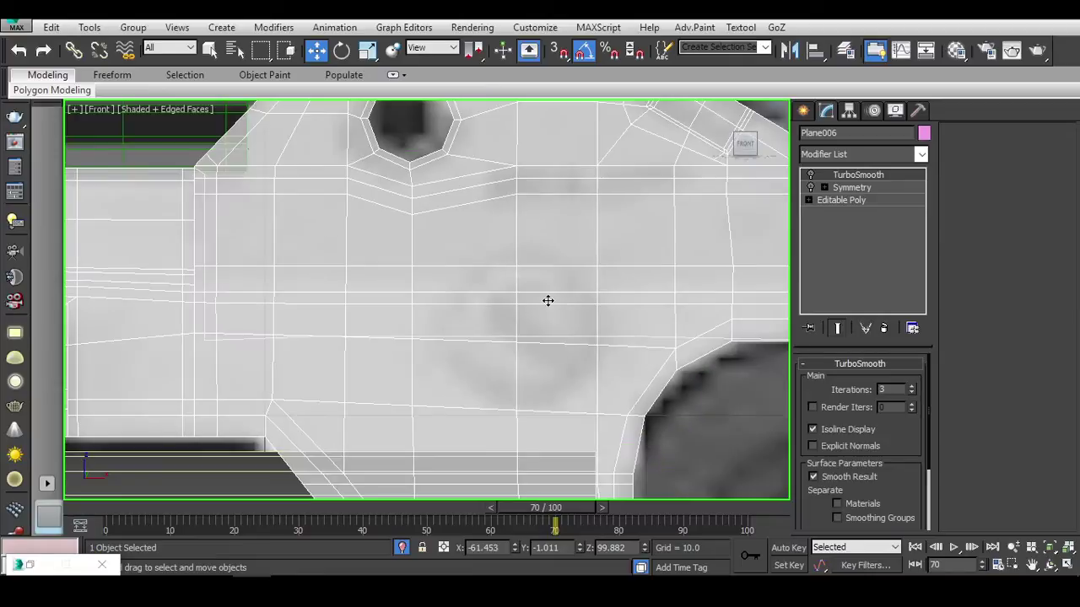
pyautogui.hotkey('alt', 'x')
pyautogui.hotkey('alt', 'x')
# Draw a standard primitive cylinder over the center of the rail's side part.
pyautogui.click(808, 111)
pyautogui.click(849, 250)
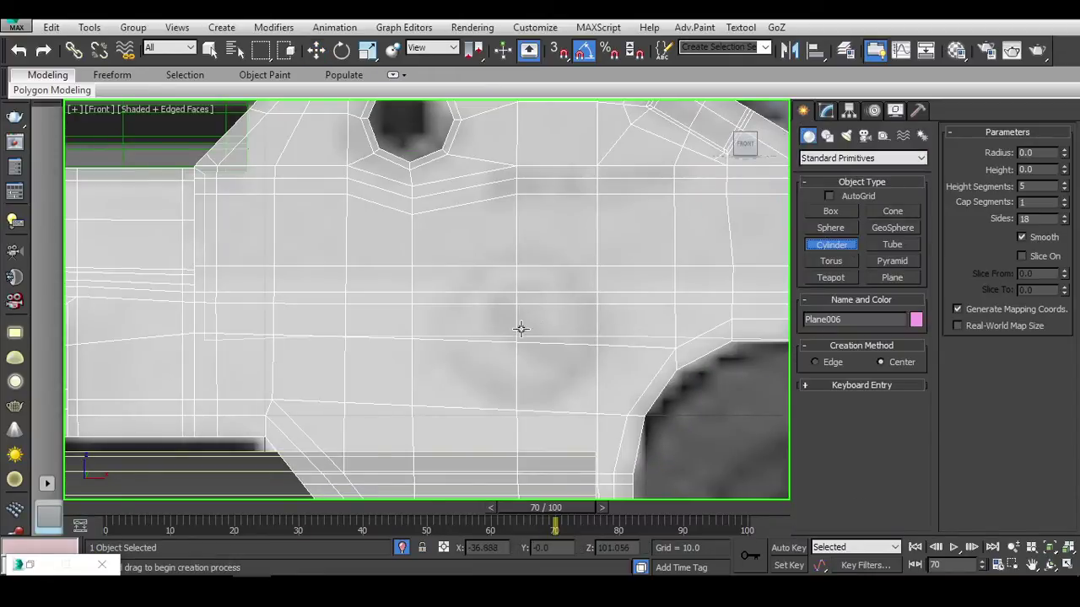
pyautogui.moveTo(520, 326); pyautogui.dragTo(584, 374)
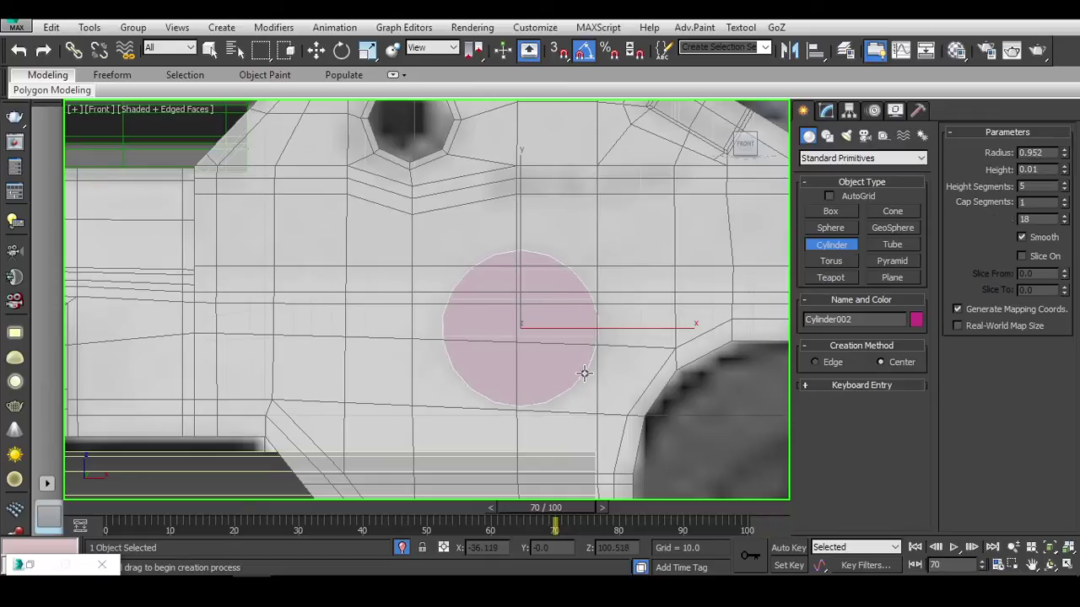
pyautogui.click(584, 314)
pyautogui.press('w')
# Bring the rifle reference image window back up.
pyautogui.moveTo(329, 574)
pyautogui.moveTo(358, 516)
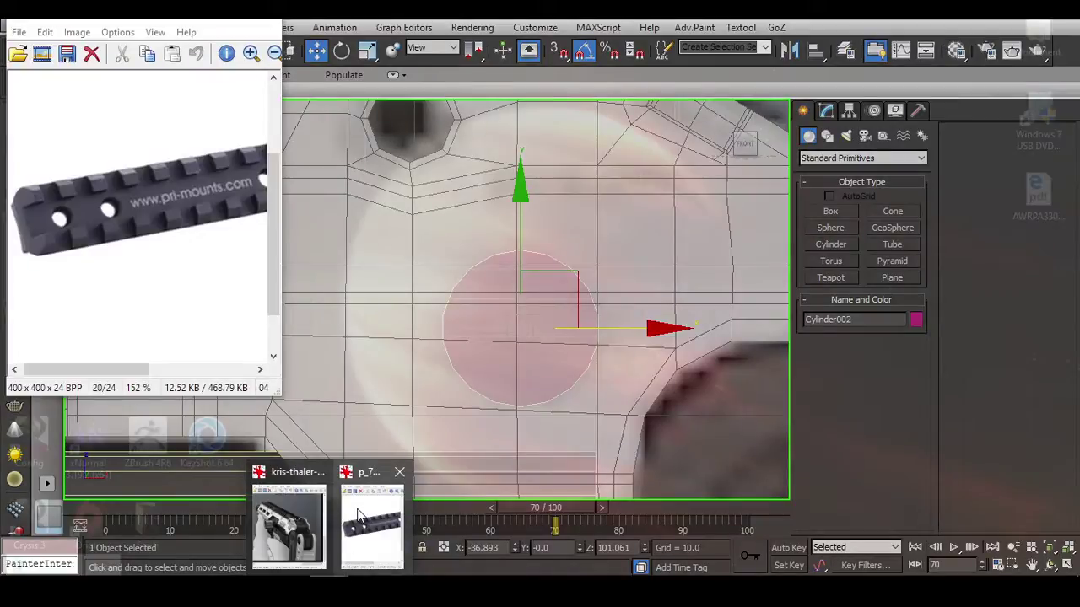
pyautogui.moveTo(307, 519)
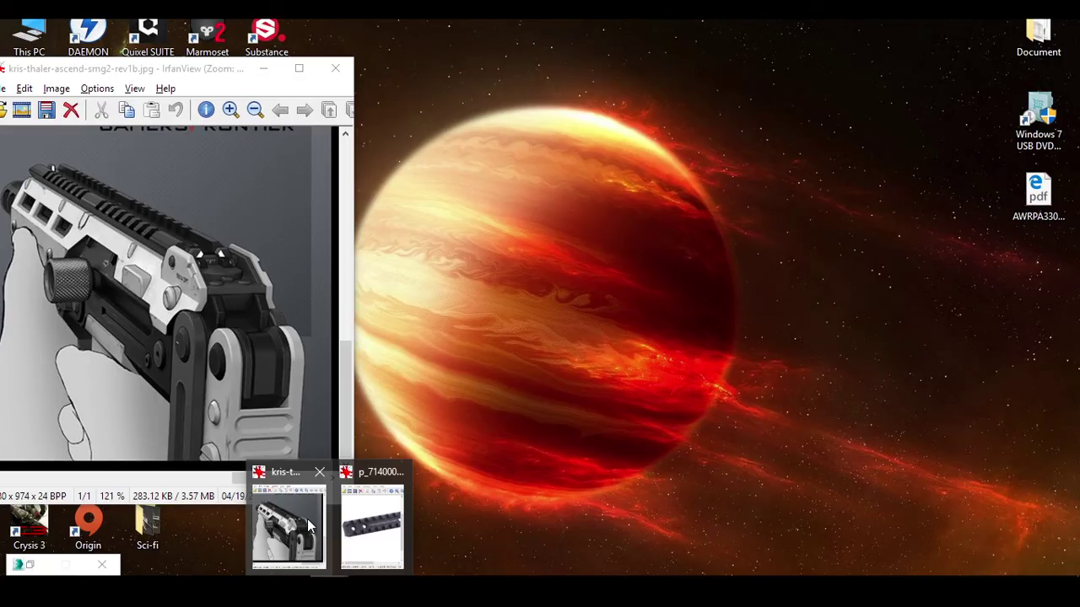
pyautogui.click(307, 519)
# Set Cylinder002 to 10 sides and nudge it into place.
pyautogui.click(826, 111)
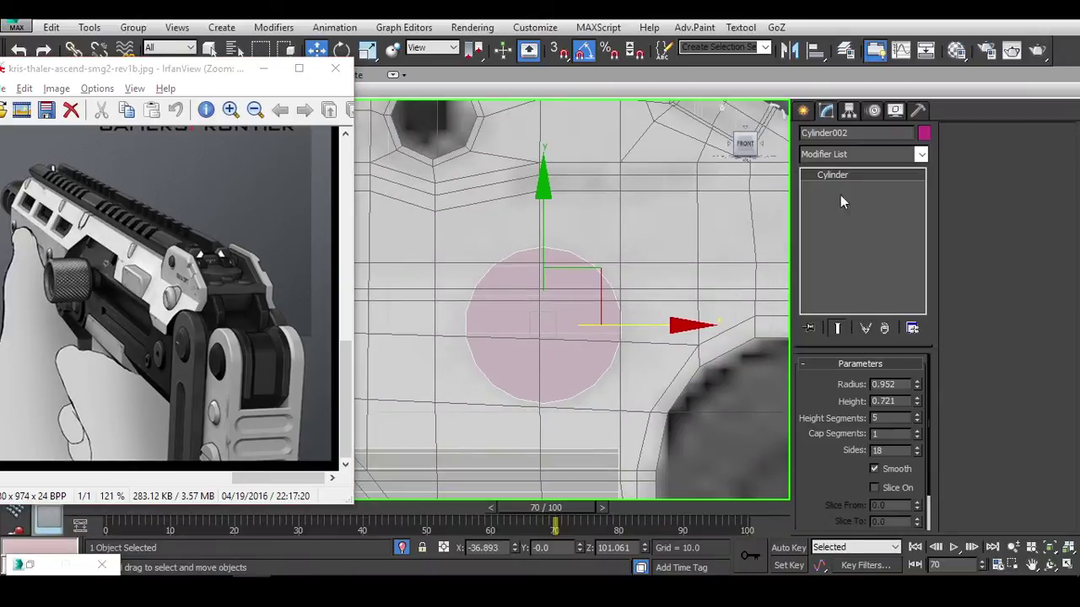
pyautogui.rightClick(916, 454)
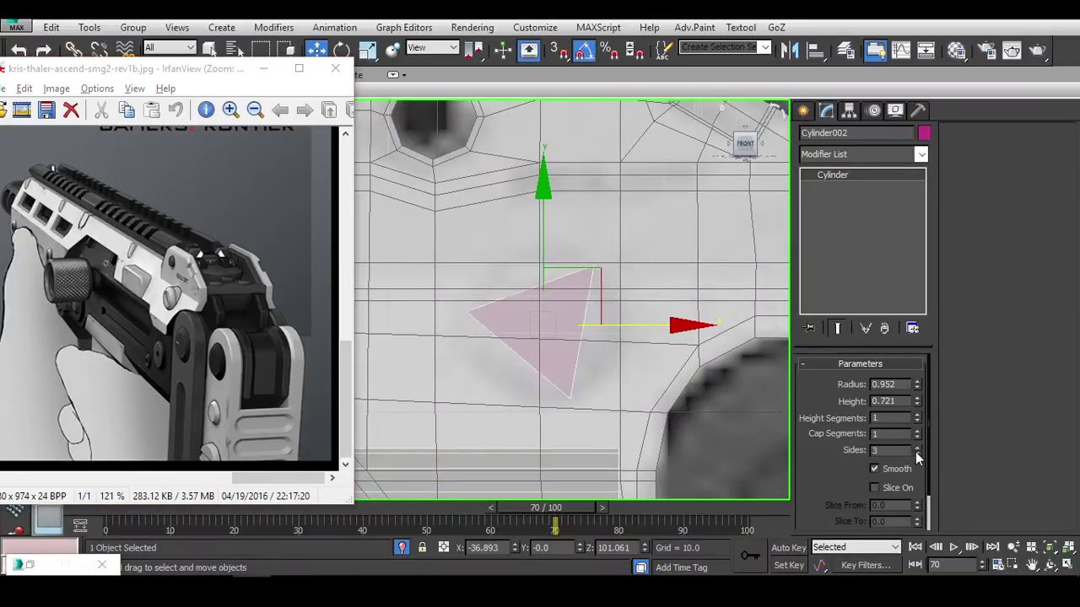
pyautogui.click(917, 451)
pyautogui.click(917, 452)
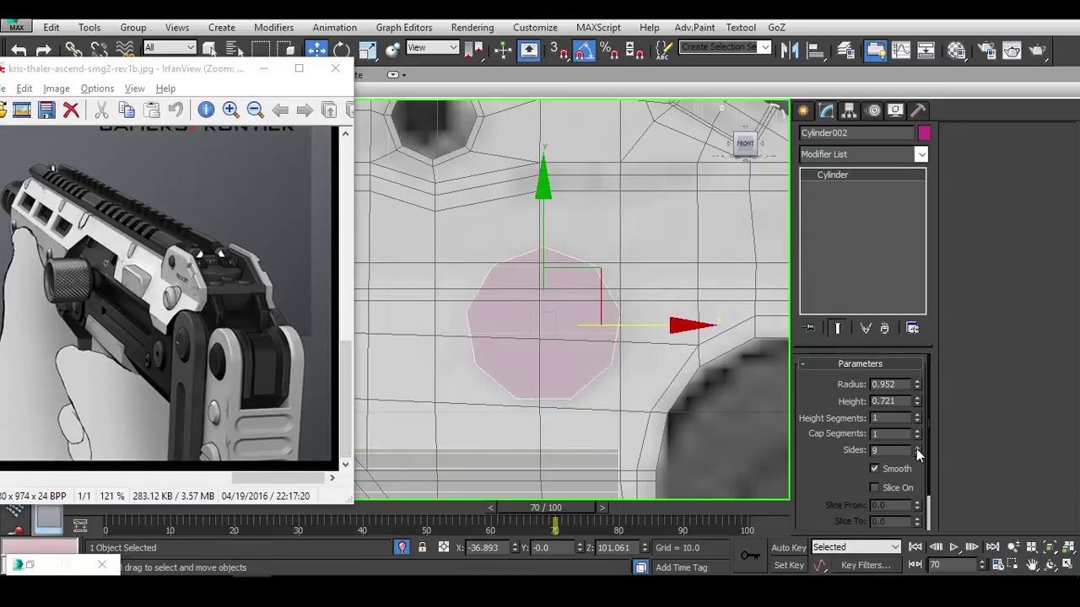
pyautogui.moveTo(662, 344); pyautogui.dragTo(661, 337, button='middle')
pyautogui.moveTo(644, 321); pyautogui.dragTo(644, 318)
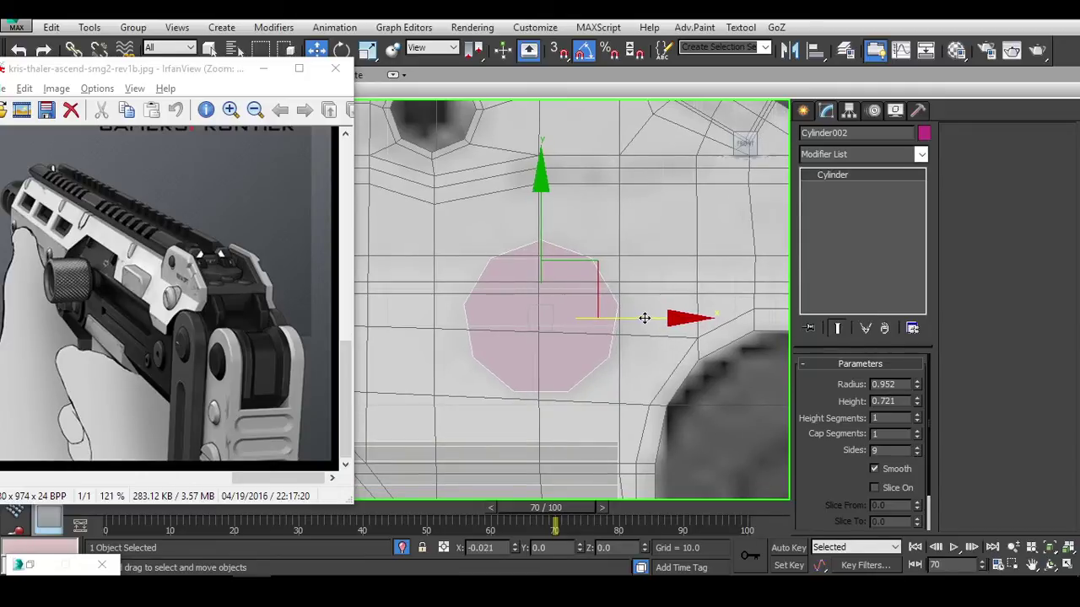
pyautogui.click(917, 447)
pyautogui.scroll(3, 561, 304)
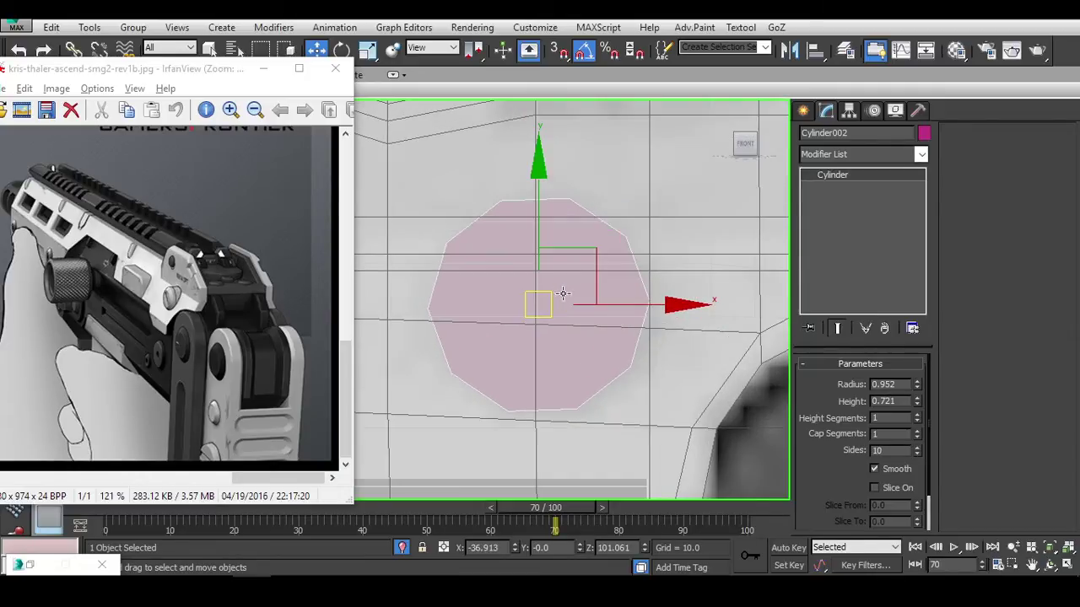
# Rotate Cylinder002 into its orientation over the side part.
pyautogui.press('r')
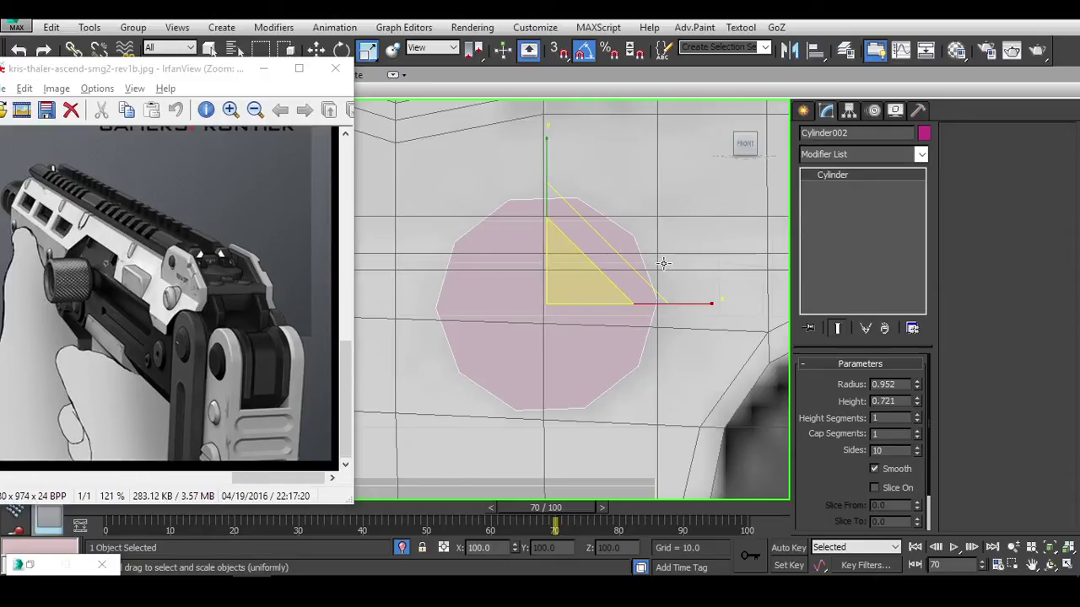
pyautogui.press('e')
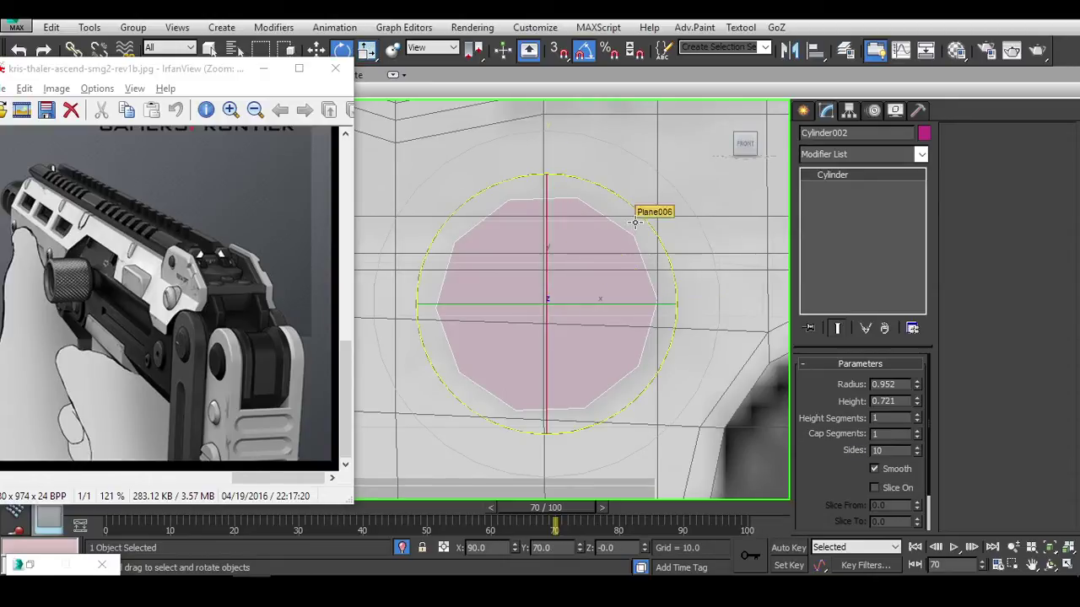
pyautogui.moveTo(639, 221); pyautogui.dragTo(667, 226)
pyautogui.moveTo(708, 262); pyautogui.dragTo(715, 259, button='middle')
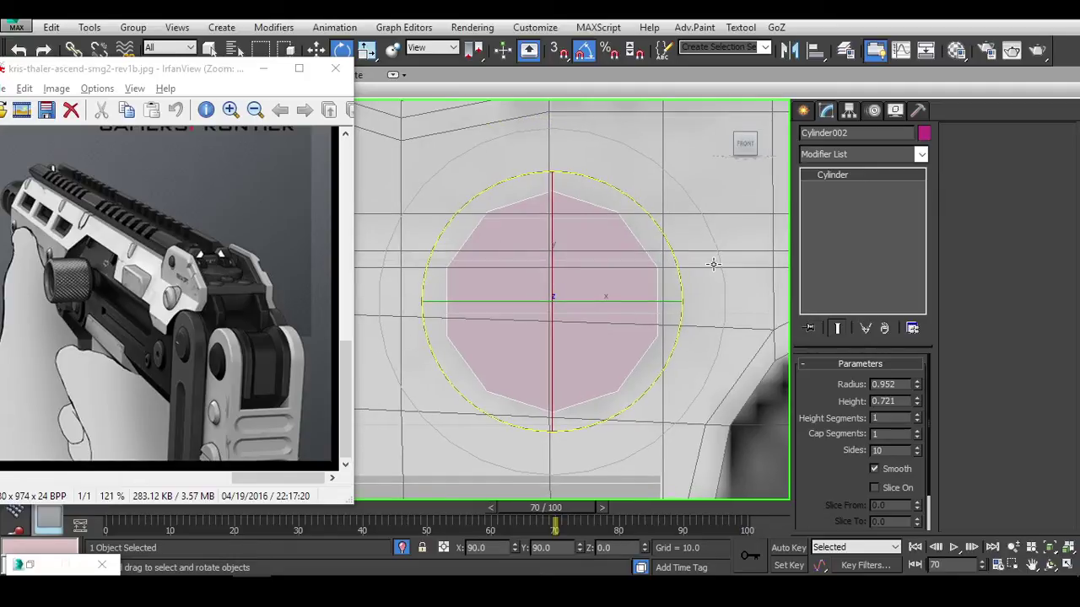
pyautogui.scroll(-2, 718, 290)
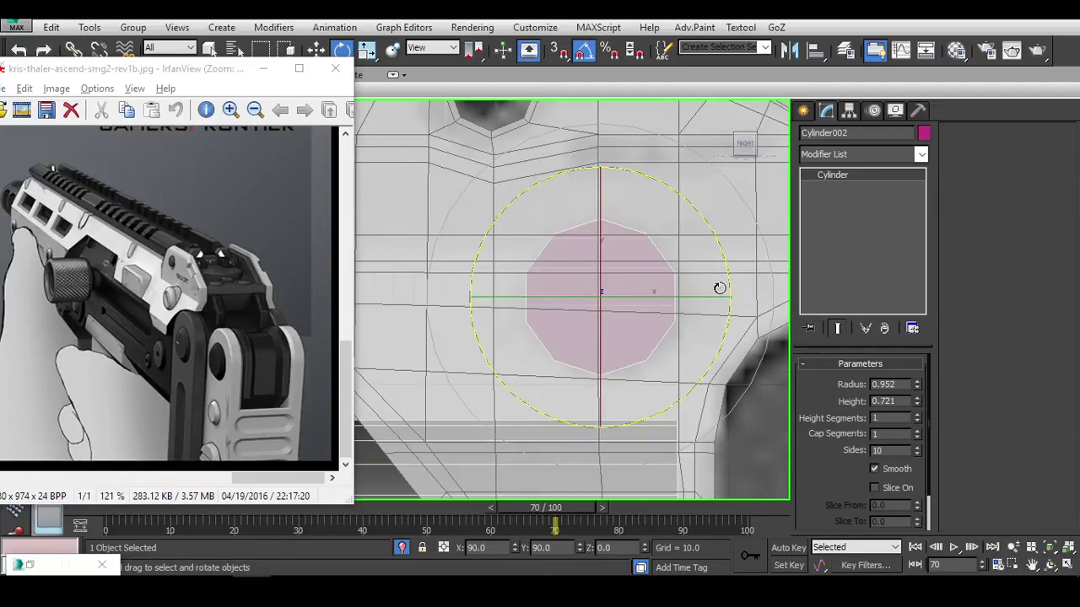
pyautogui.scroll(2, 720, 273)
# Reselect Plane006 and open its base editable mesh at vertex level.
pyautogui.click(670, 251)
pyautogui.click(823, 200)
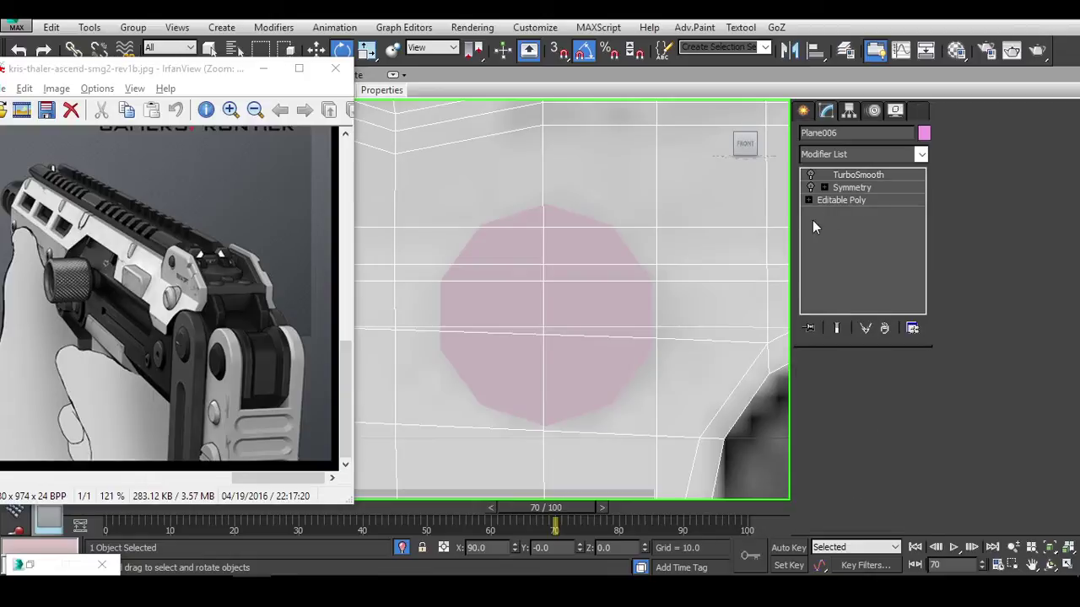
pyautogui.click(820, 381)
# Check which snap targets are active in the snap settings before cutting.
pyautogui.hotkey('alt', 'c')
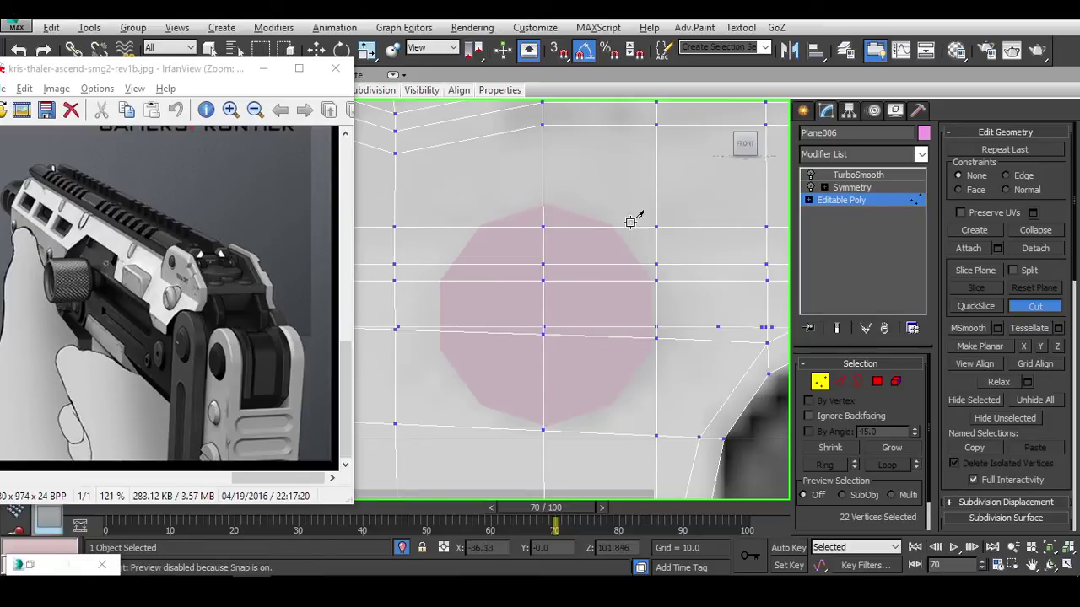
pyautogui.rightClick(586, 51)
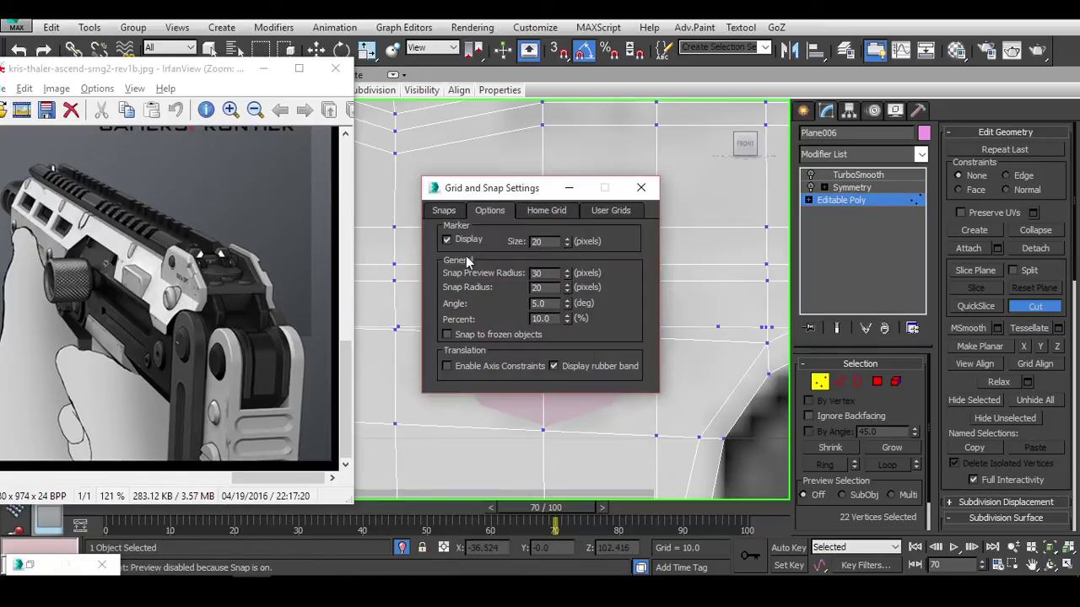
pyautogui.click(444, 211)
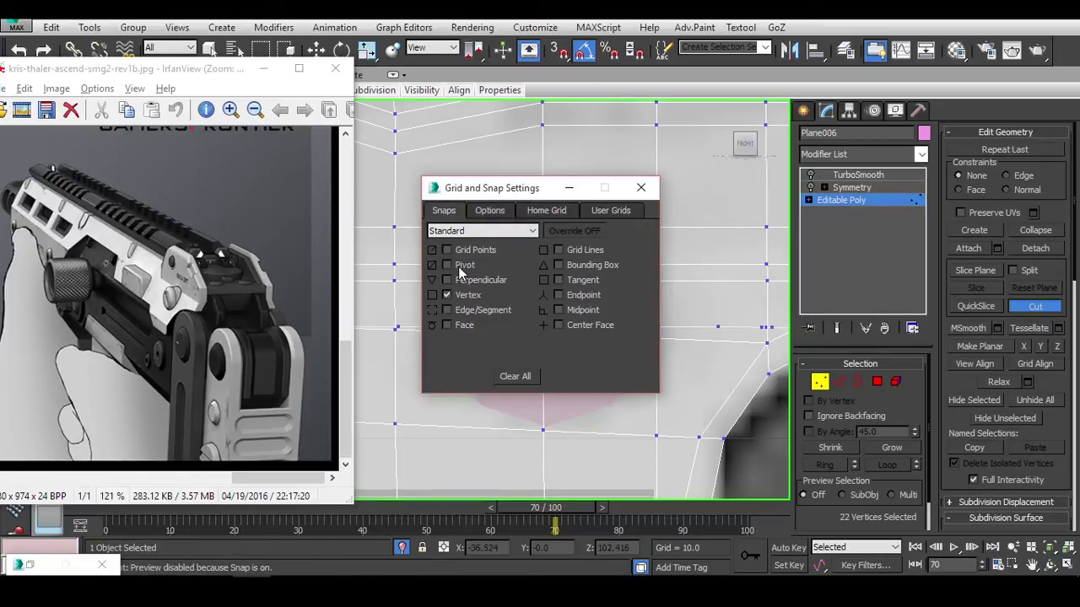
pyautogui.click(641, 187)
# Select the pink cylinder in wireframe view, then return to shaded display with Move active.
pyautogui.press('1')
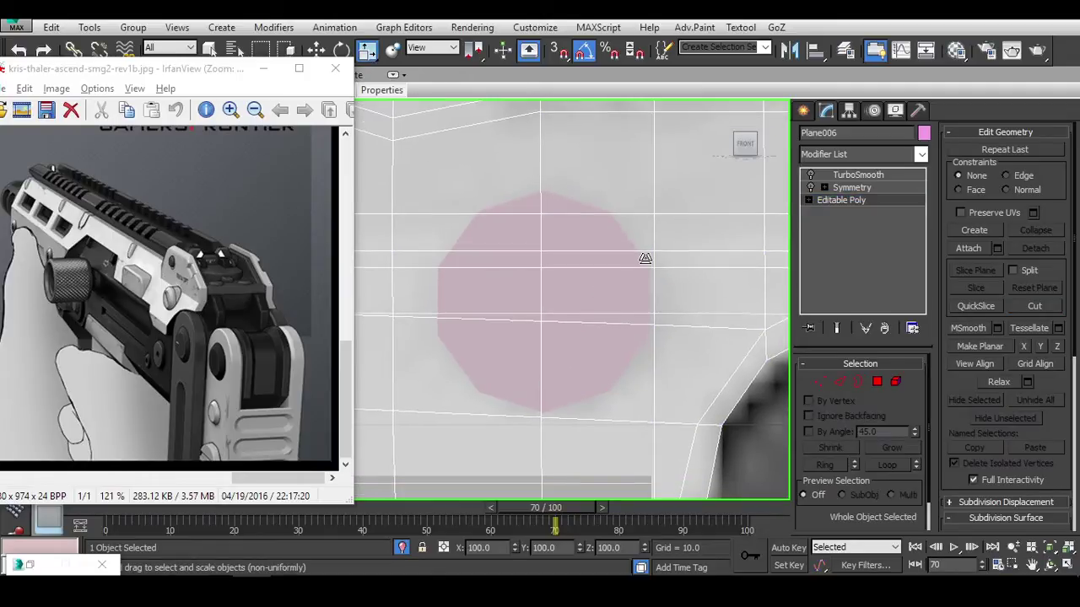
pyautogui.scroll(3, 644, 258)
pyautogui.press('F3')
pyautogui.click(650, 217)
pyautogui.click(650, 218)
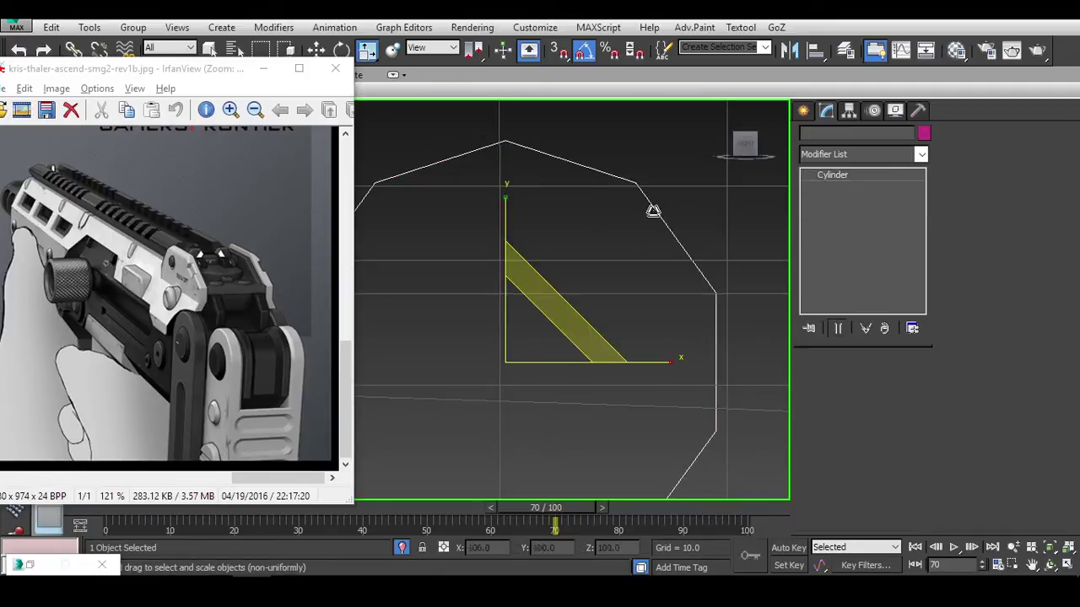
pyautogui.scroll(-2, 644, 237)
pyautogui.moveTo(644, 237); pyautogui.dragTo(651, 192, button='middle')
pyautogui.press('F3')
pyautogui.press('w')
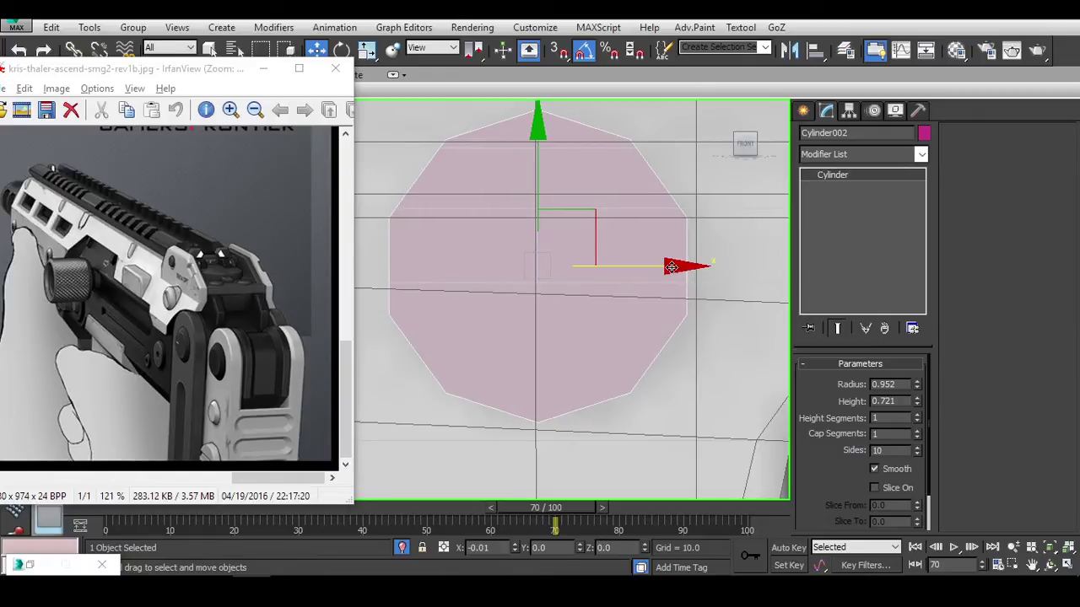
# Select the rail's side part Plane006 and enter its base Editable Poly at vertex level.
pyautogui.scroll(-3, 658, 282)
pyautogui.click(673, 190)
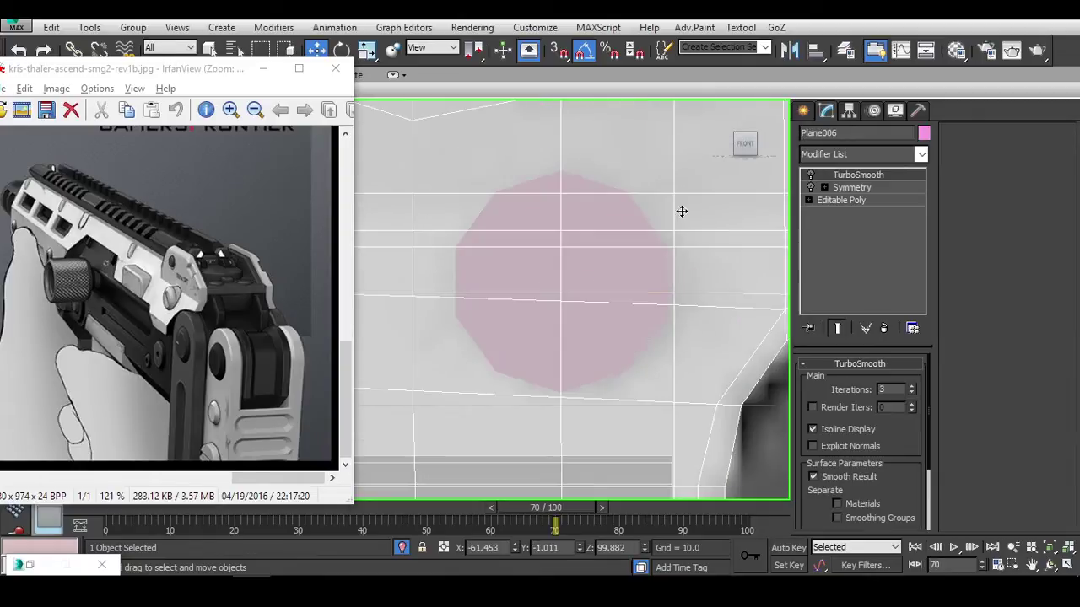
pyautogui.scroll(2, 716, 205)
pyautogui.click(852, 187)
pyautogui.click(897, 278)
pyautogui.press('1')
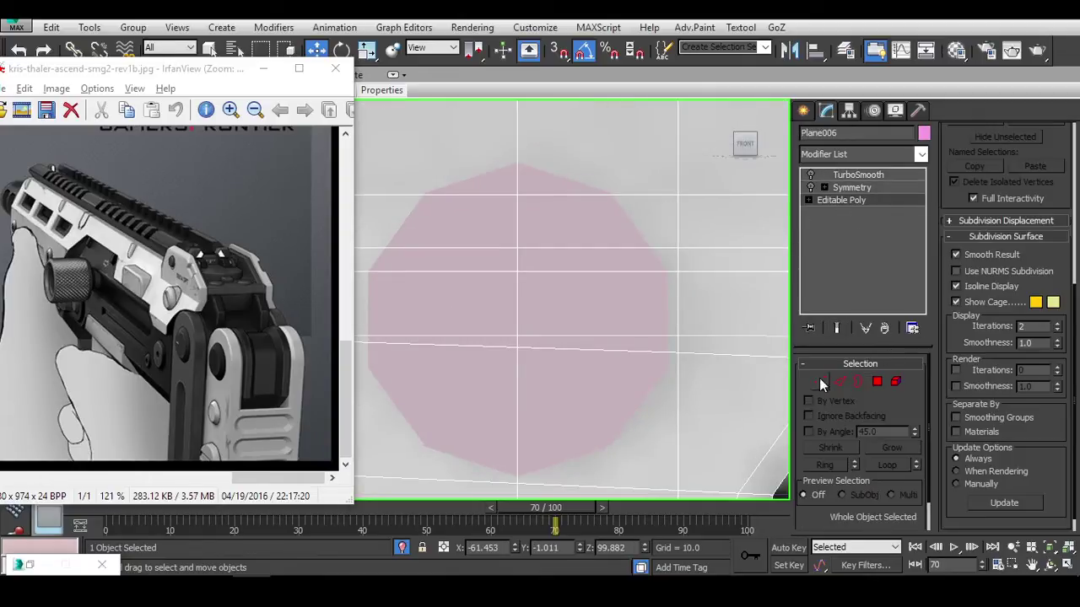
# Cut a closed round edge loop into Plane006 tracing the cylinder's outline.
pyautogui.hotkey('alt', 'c')
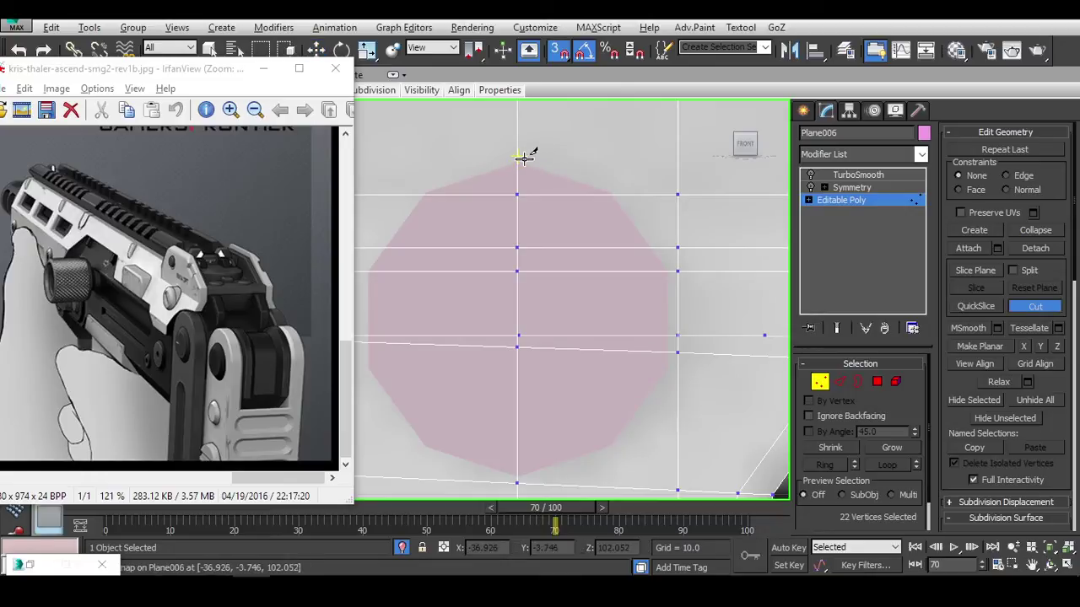
pyautogui.click(609, 193)
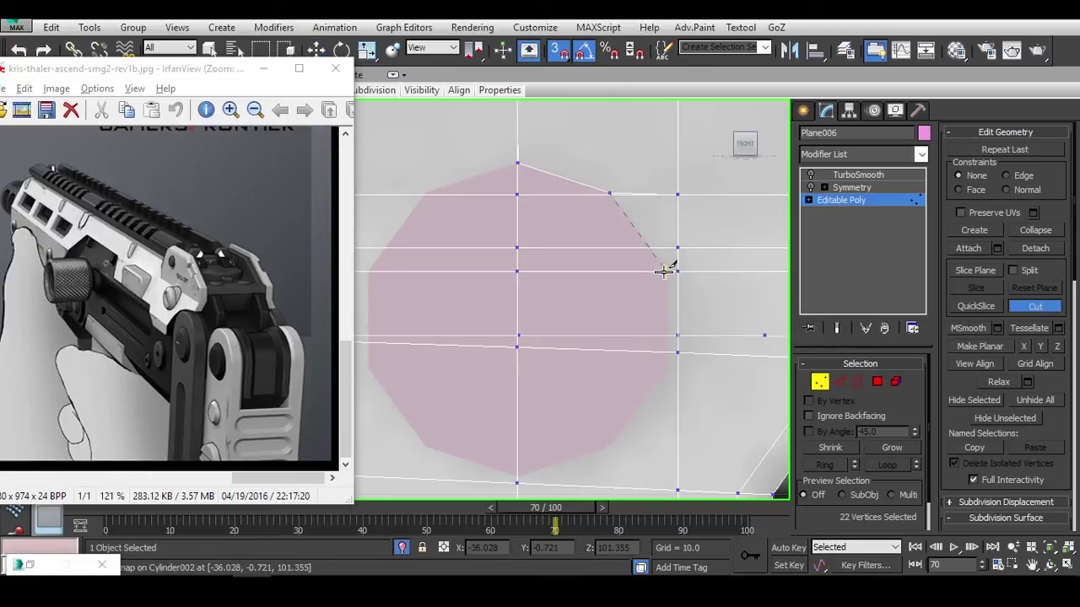
pyautogui.click(668, 355)
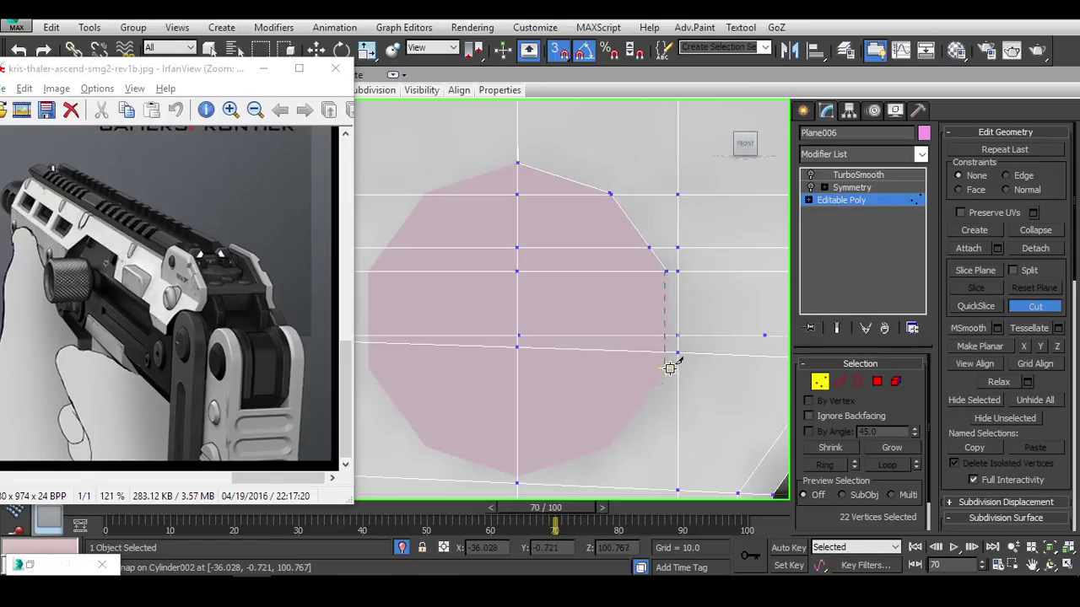
pyautogui.click(667, 367)
pyautogui.click(609, 446)
pyautogui.click(517, 479)
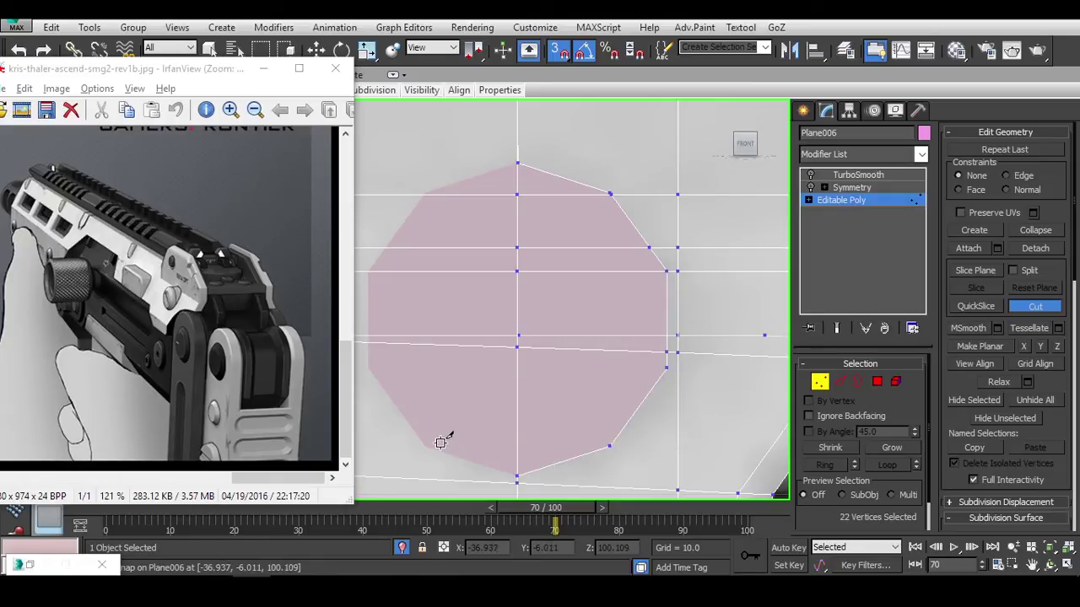
pyautogui.click(424, 446)
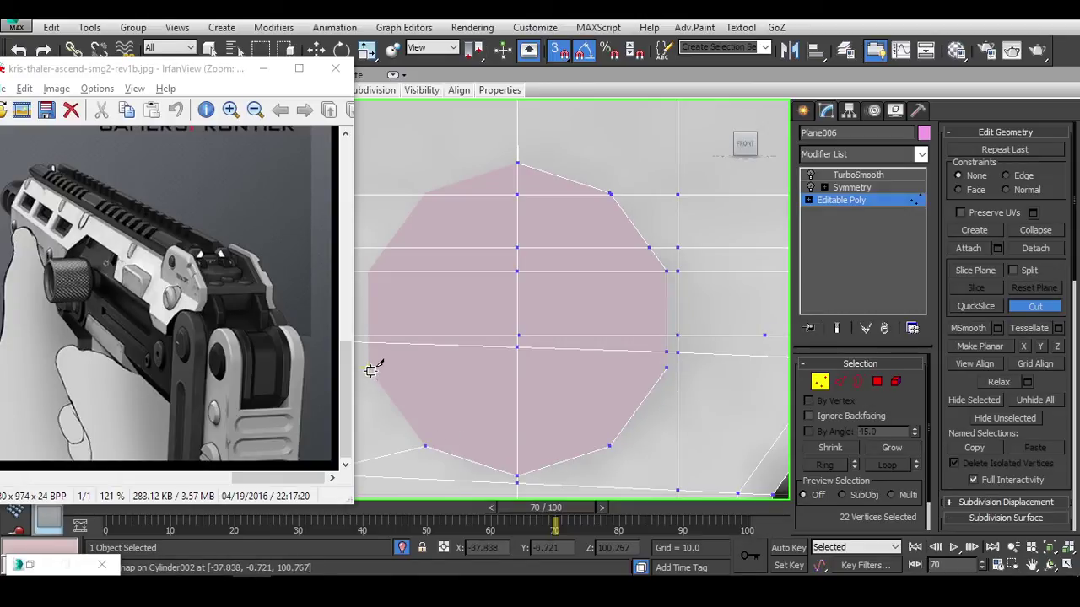
pyautogui.click(367, 272)
pyautogui.click(386, 248)
pyautogui.click(425, 195)
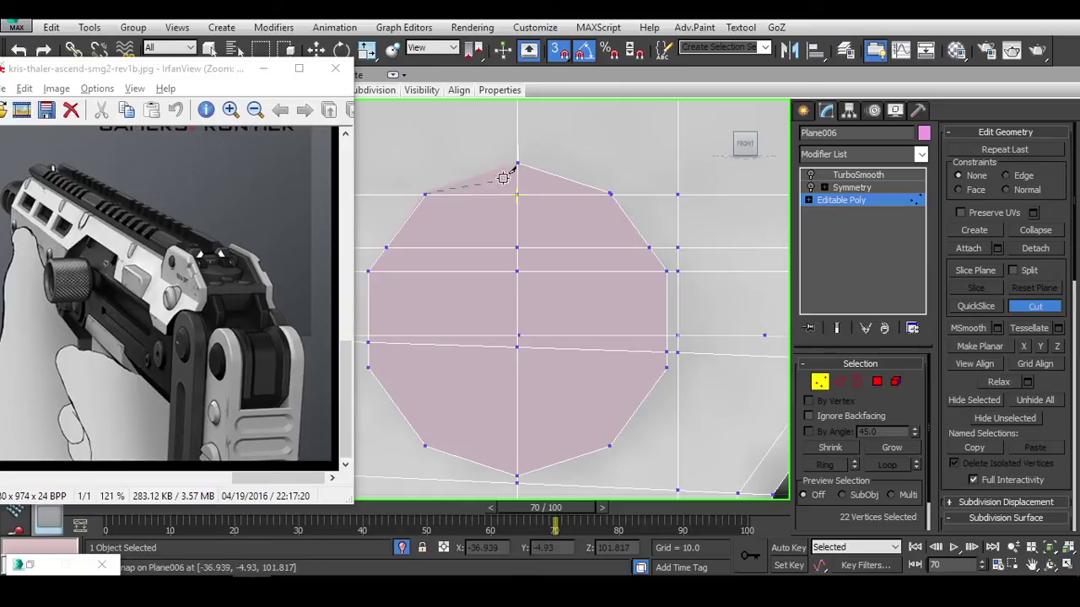
pyautogui.rightClick(564, 173)
# Select the faces inside the round outline and delete them to open the hole.
pyautogui.moveTo(603, 211); pyautogui.dragTo(625, 227, button='middle')
pyautogui.click(878, 381)
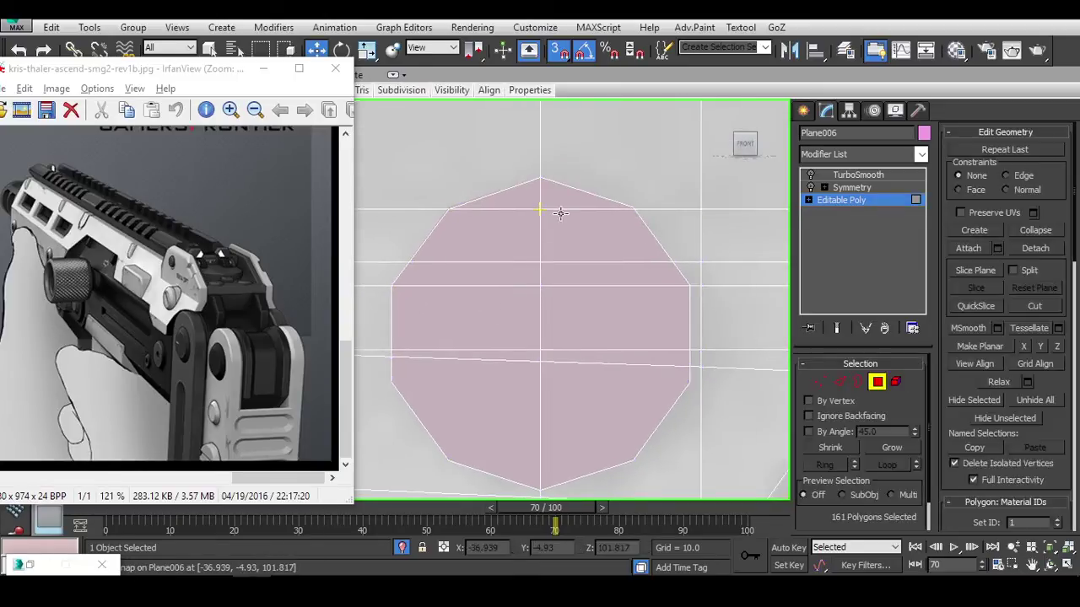
pyautogui.click(547, 202)
pyautogui.keyDown('ctrl'); pyautogui.click(501, 228); pyautogui.keyUp('ctrl')
pyautogui.keyDown('ctrl'); pyautogui.click(489, 268); pyautogui.keyUp('ctrl')
pyautogui.keyDown('ctrl'); pyautogui.click(607, 275); pyautogui.keyUp('ctrl')
pyautogui.keyDown('ctrl'); pyautogui.click(512, 320); pyautogui.keyUp('ctrl')
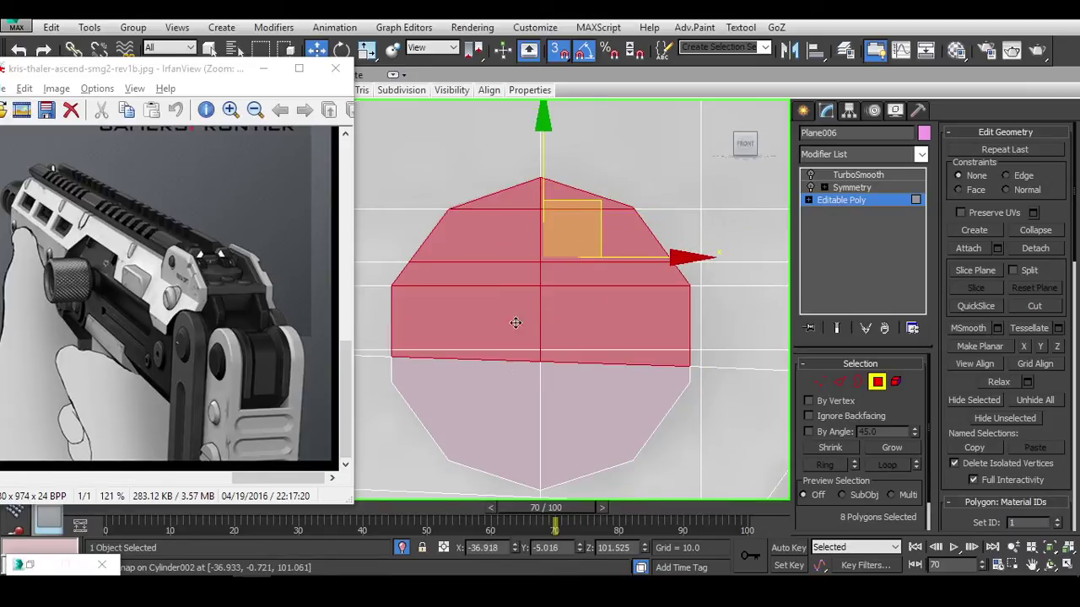
pyautogui.keyDown('ctrl'); pyautogui.click(518, 372); pyautogui.keyUp('ctrl')
pyautogui.keyDown('ctrl'); pyautogui.click(624, 385); pyautogui.keyUp('ctrl')
pyautogui.hotkey('ctrl', 'd')
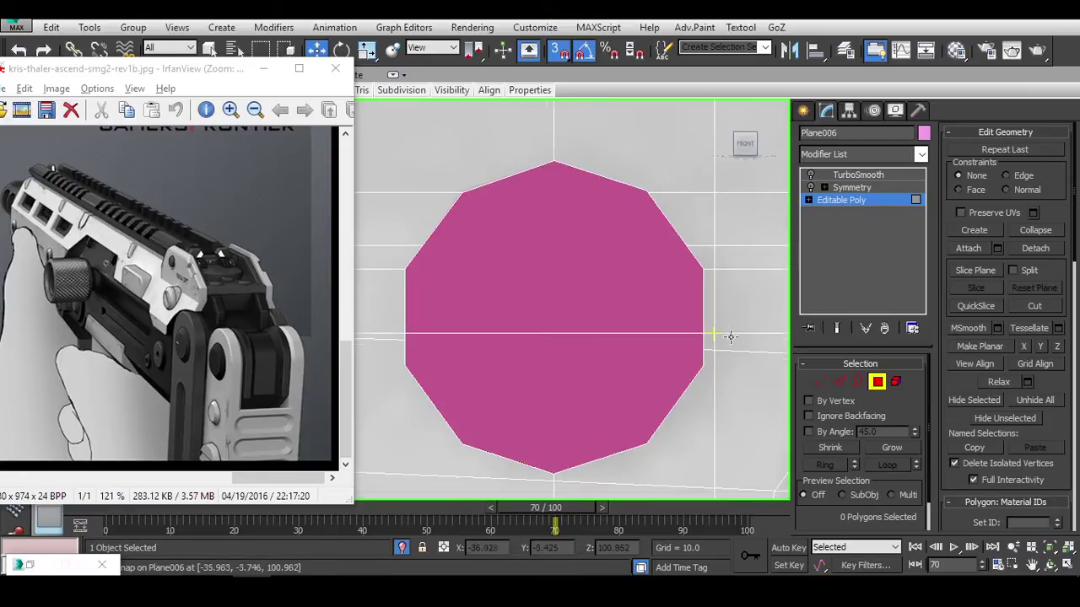
# Turn on QuickSlice, return to vertex level, and frame a vertex on the hole's edge.
pyautogui.scroll(4, 723, 332)
pyautogui.hotkey('ctrl', 'shift', 'q')
pyautogui.click(820, 381)
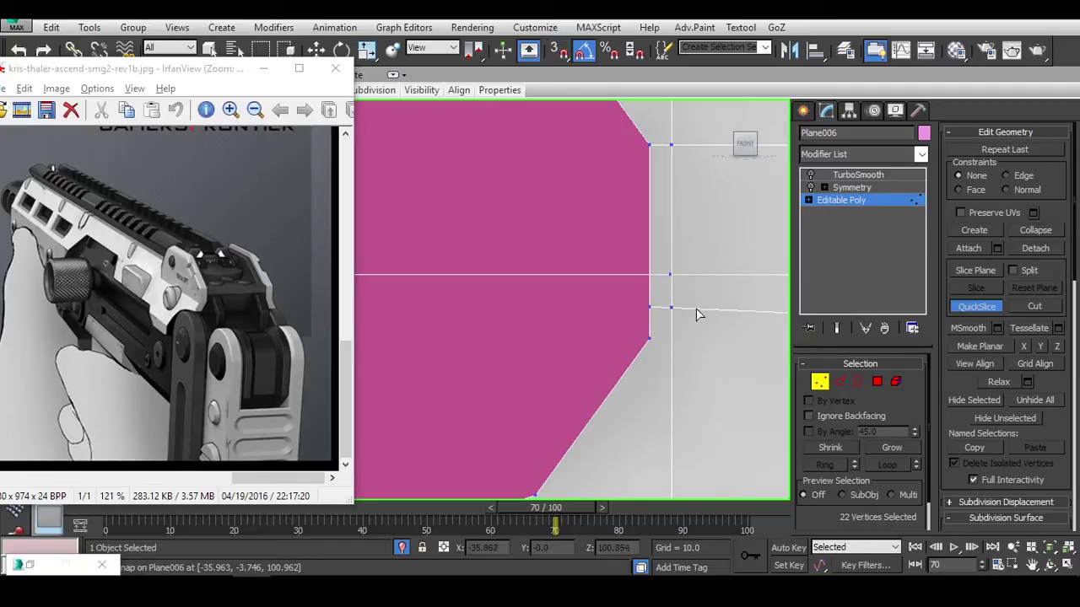
pyautogui.moveTo(651, 341); pyautogui.dragTo(636, 282, button='middle')
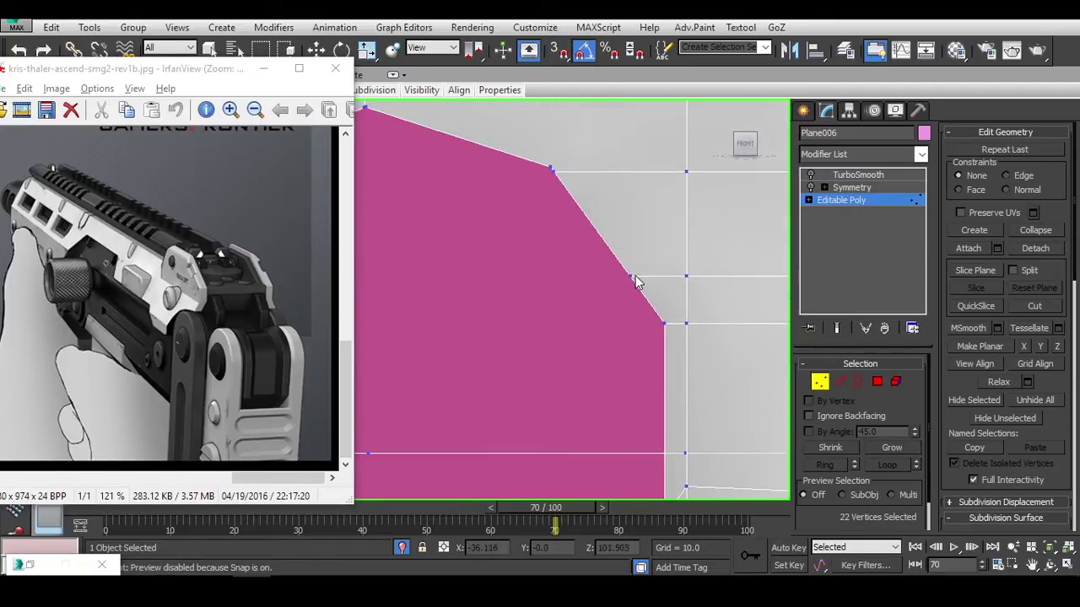
pyautogui.moveTo(541, 271); pyautogui.dragTo(707, 217, button='middle')
pyautogui.scroll(3, 707, 217)
pyautogui.moveTo(683, 272); pyautogui.dragTo(639, 279, button='middle')
pyautogui.scroll(-3, 666, 275)
pyautogui.scroll(3, 677, 309)
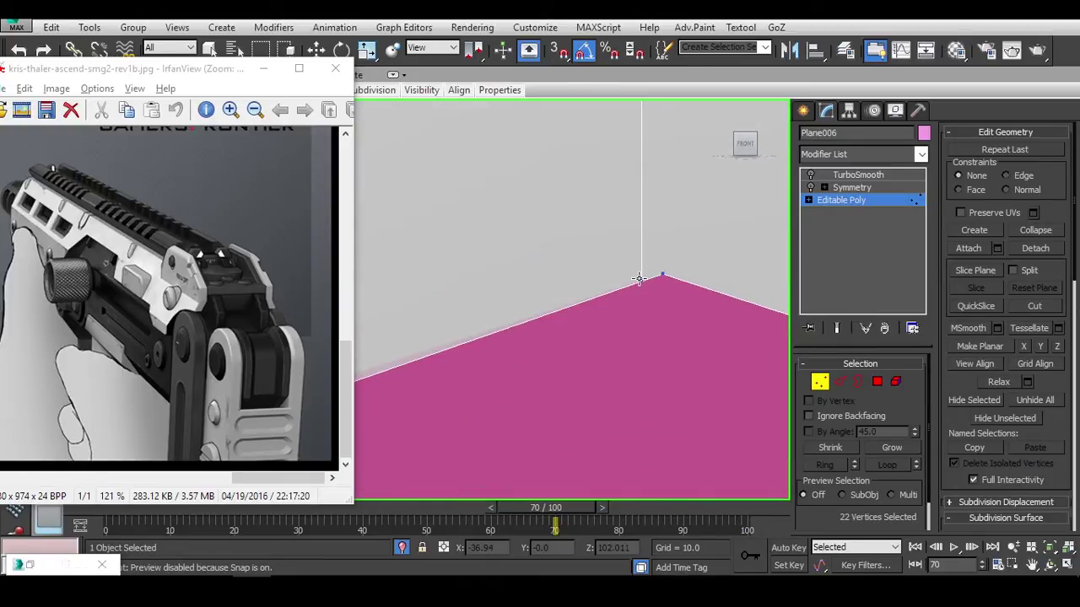
pyautogui.scroll(-1, 541, 311)
# Orbit and pan to view the round hole at an angle.
pyautogui.scroll(4, 540, 312)
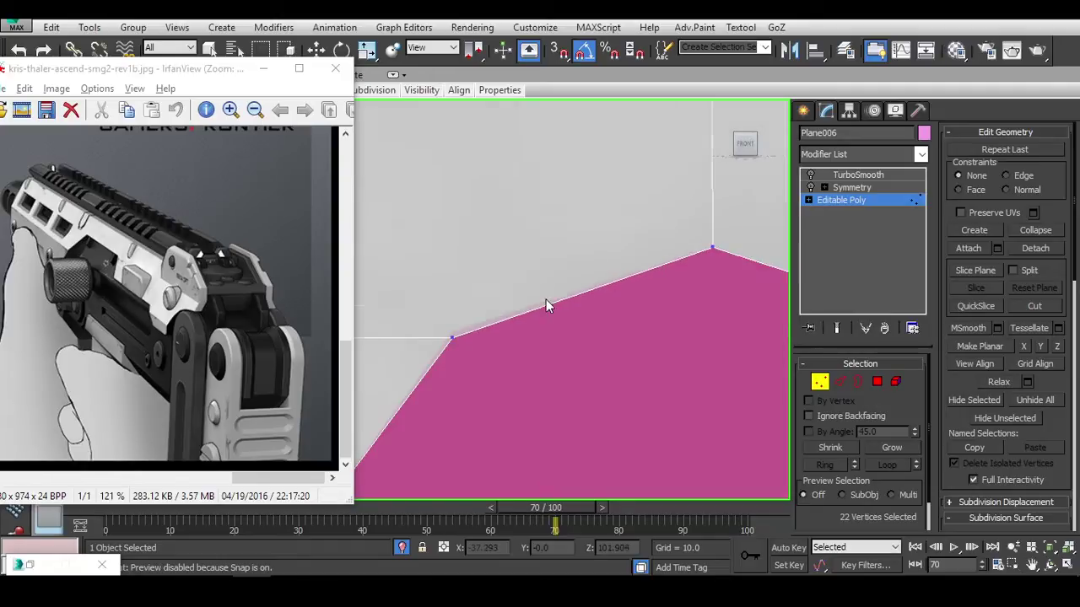
pyautogui.scroll(-2, 579, 251)
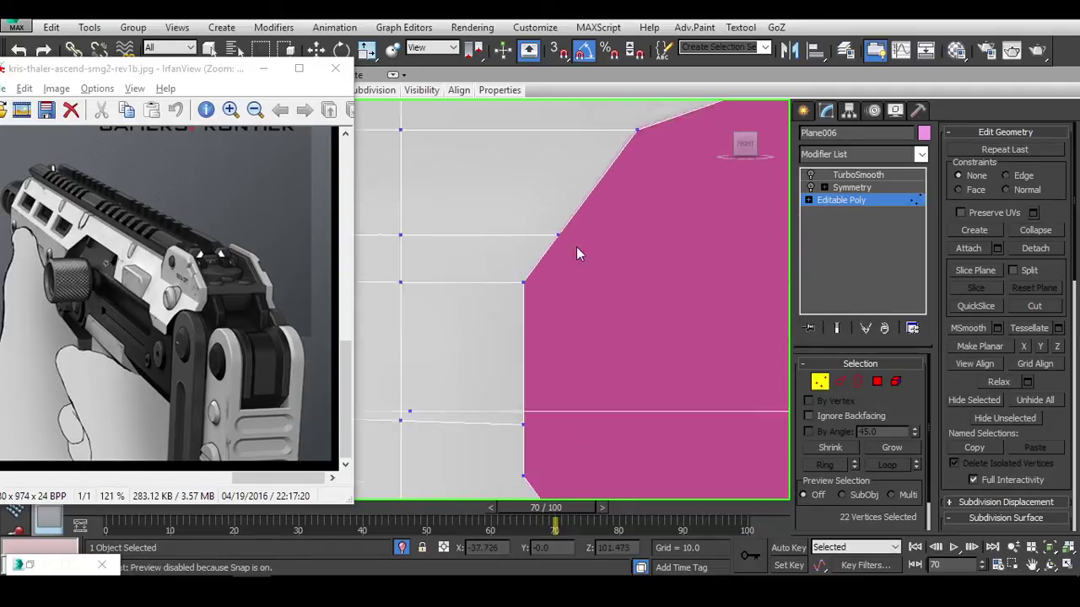
pyautogui.scroll(5, 494, 291)
pyautogui.scroll(-1, 499, 297)
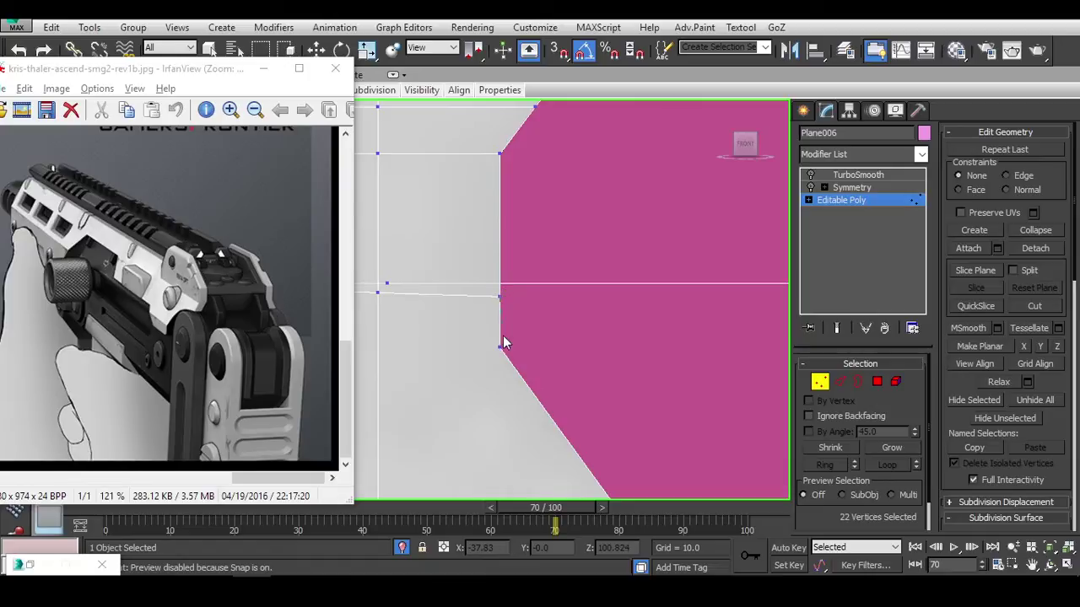
pyautogui.scroll(-2, 497, 347)
pyautogui.keyDown('alt'); pyautogui.moveTo(541, 334); pyautogui.dragTo(684, 391, button='middle'); pyautogui.keyUp('alt')
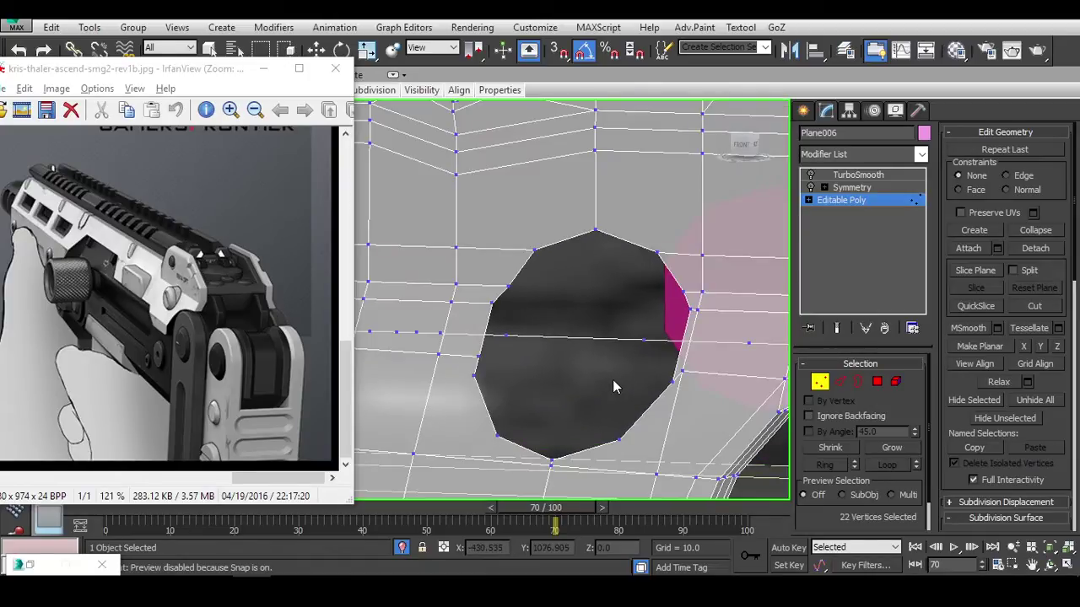
pyautogui.moveTo(613, 380); pyautogui.dragTo(637, 364, button='middle')
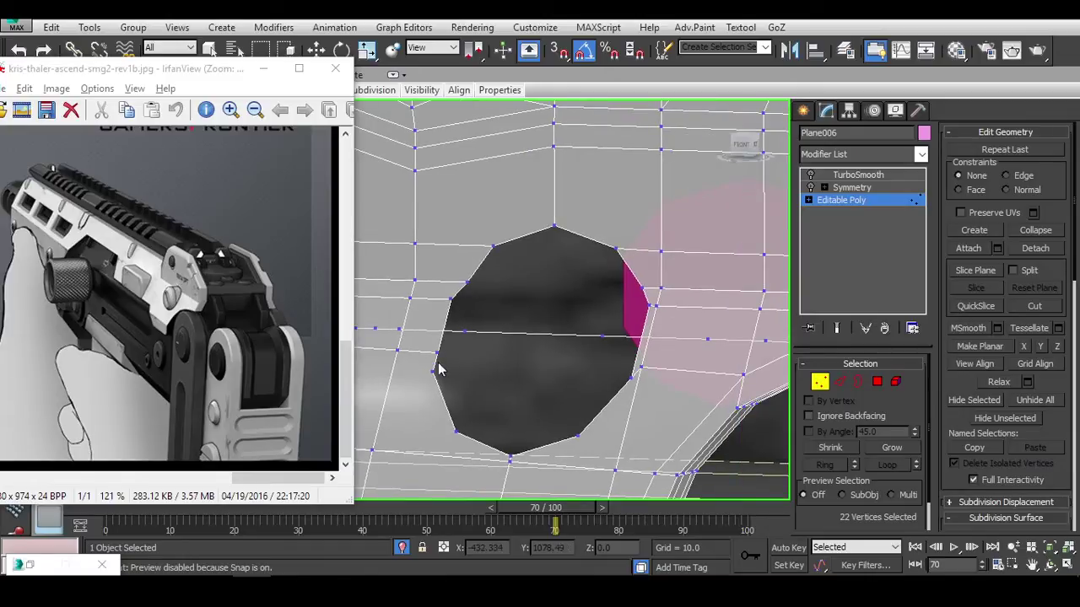
pyautogui.scroll(3, 513, 402)
# With Move active, select a vertex on the hole's right side and orbit to inspect it.
pyautogui.press('w')
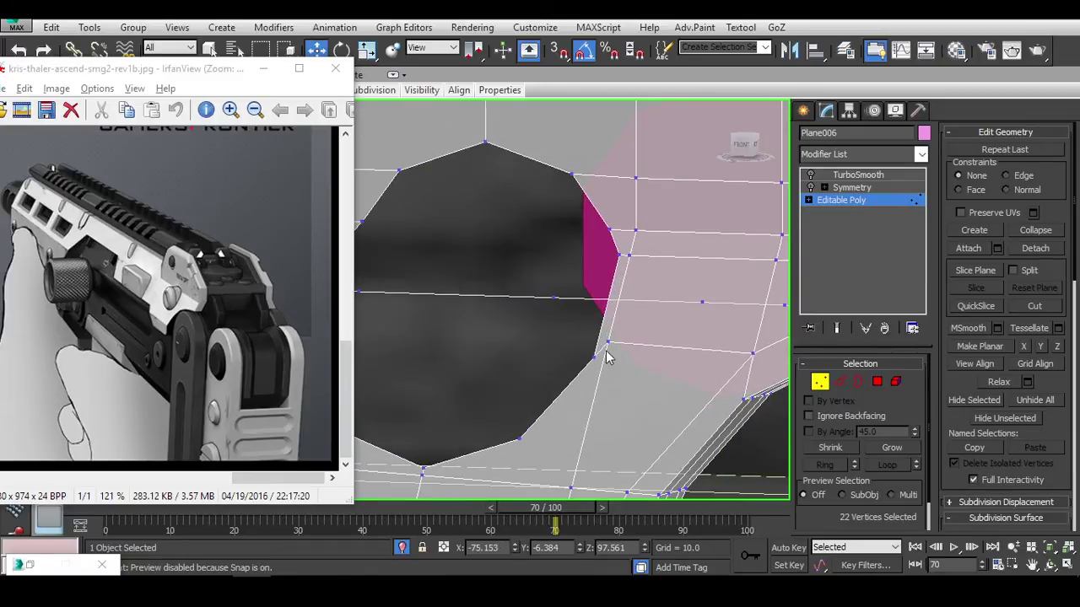
pyautogui.click(606, 341)
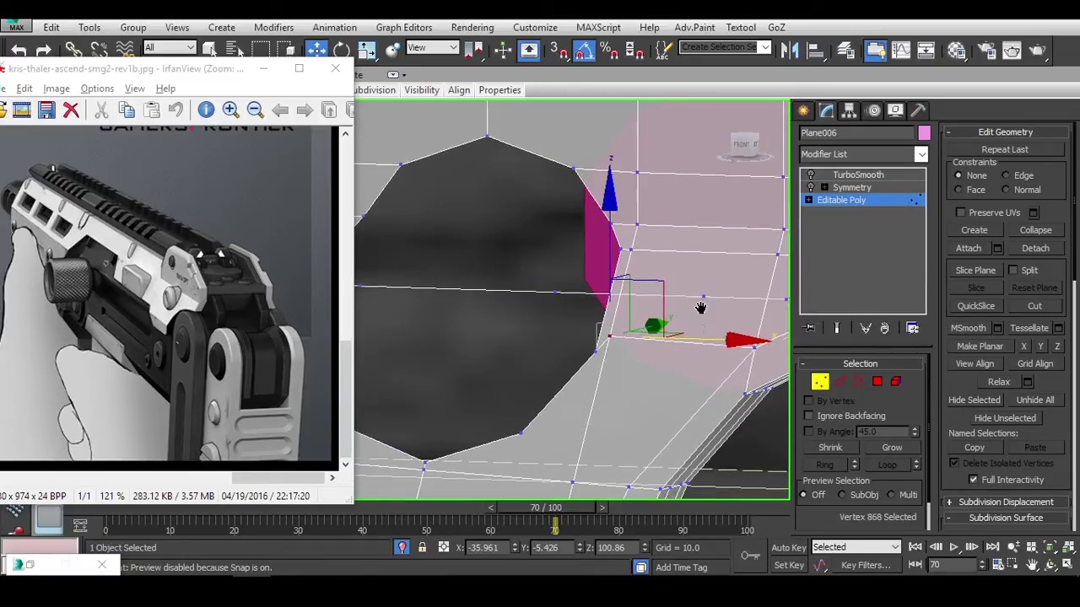
pyautogui.keyDown('alt'); pyautogui.moveTo(699, 306); pyautogui.dragTo(934, 260, button='middle'); pyautogui.keyUp('alt')
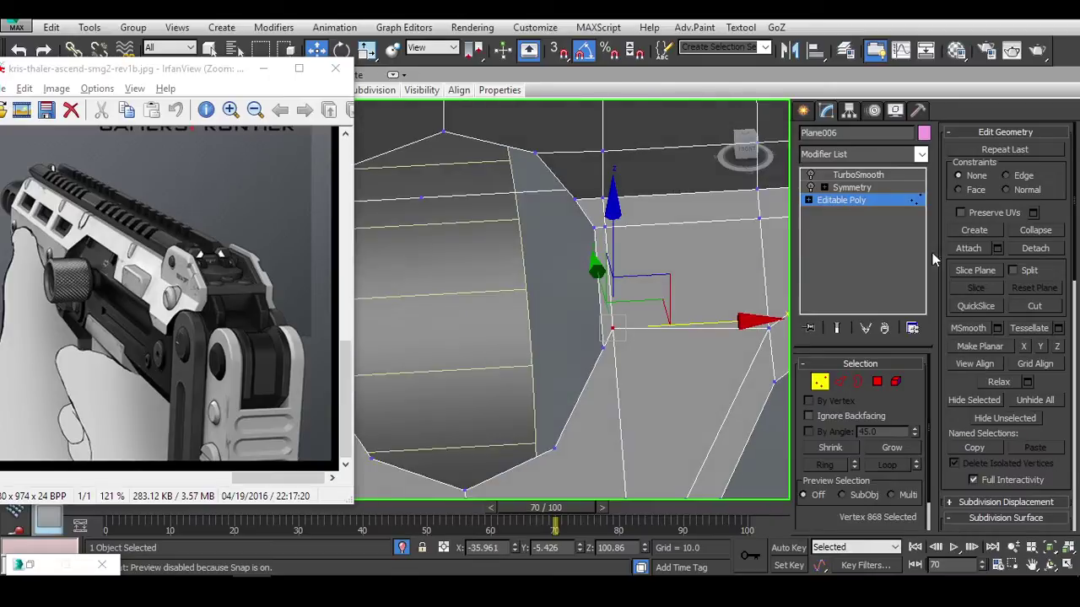
pyautogui.keyDown('alt'); pyautogui.moveTo(1011, 183); pyautogui.dragTo(673, 243, button='middle'); pyautogui.keyUp('alt')
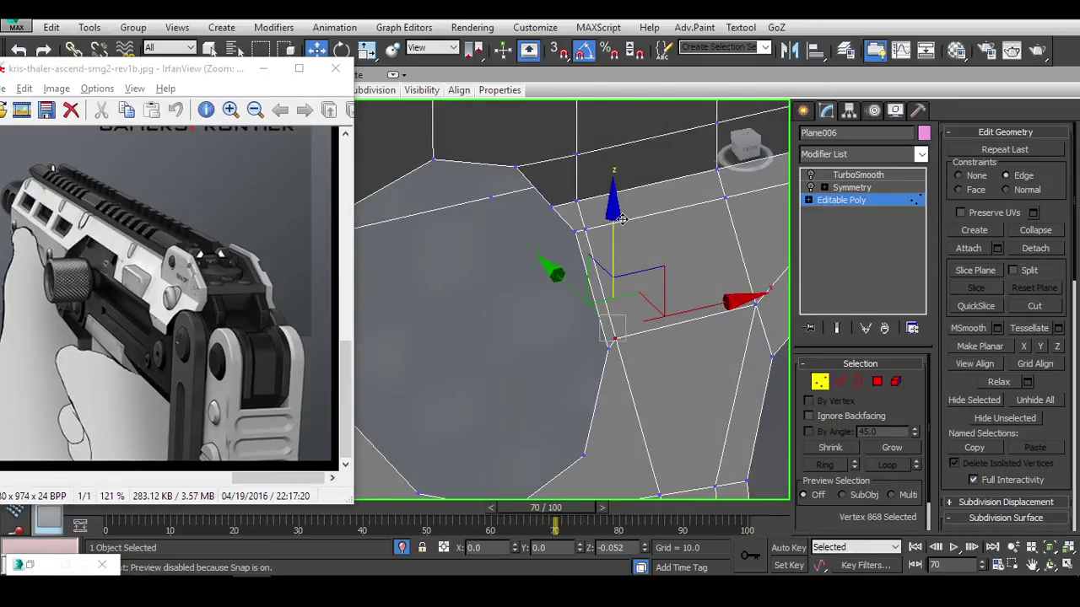
pyautogui.scroll(-3, 628, 221)
pyautogui.scroll(4, 638, 253)
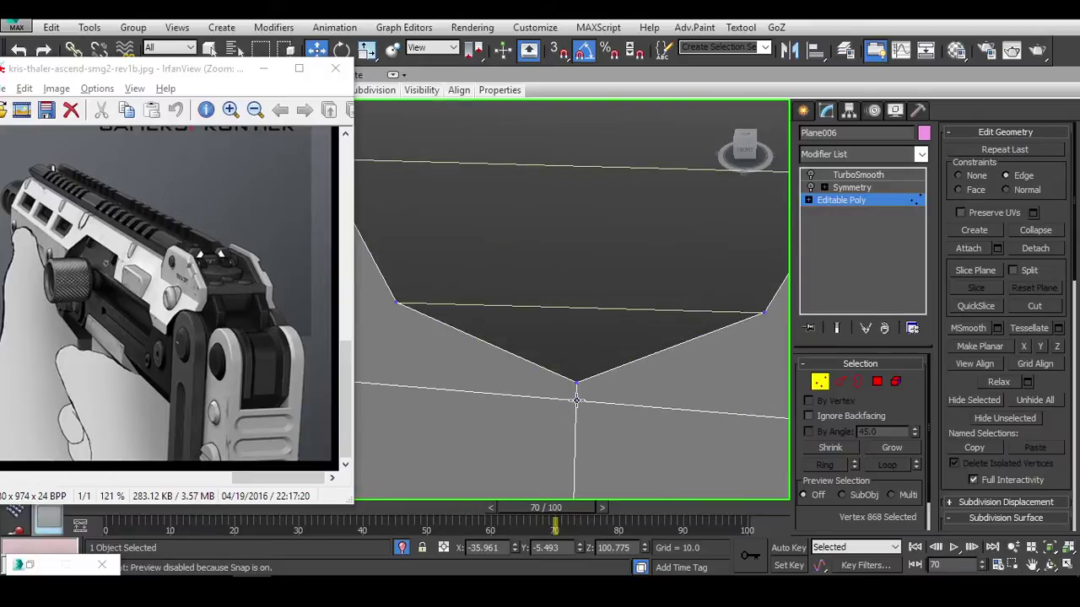
pyautogui.moveTo(639, 253); pyautogui.dragTo(659, 385, button='middle')
# Select the hole's corner and rim vertices, inspect from a tilted angle, then go to edge level.
pyautogui.click(666, 349)
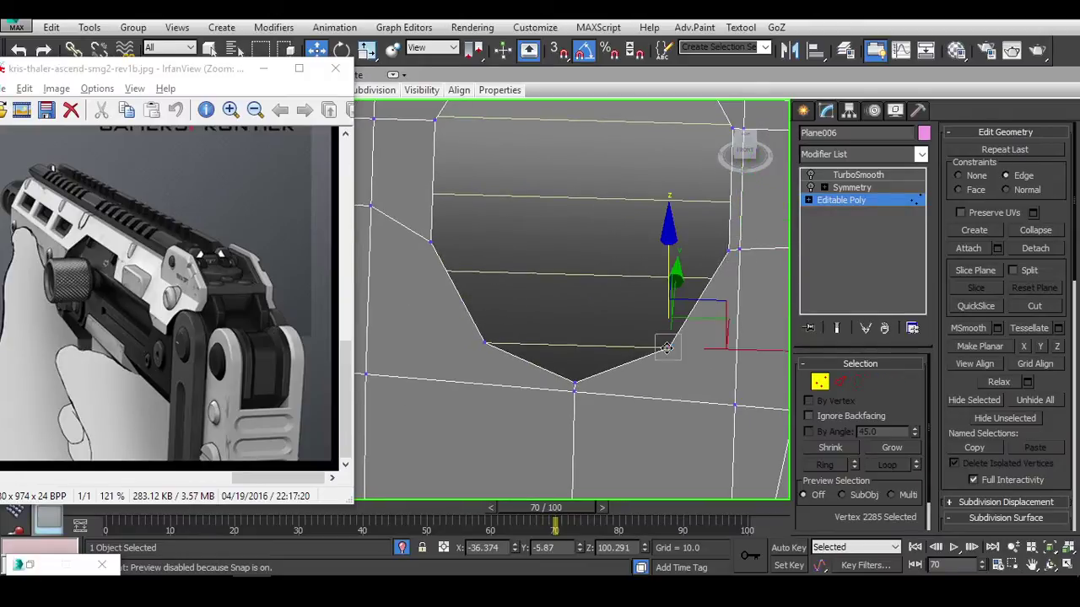
pyautogui.keyDown('ctrl'); pyautogui.click(485, 343); pyautogui.keyUp('ctrl')
pyautogui.keyDown('alt'); pyautogui.moveTo(422, 371); pyautogui.dragTo(445, 361, button='middle'); pyautogui.keyUp('alt')
pyautogui.scroll(-2, 557, 382)
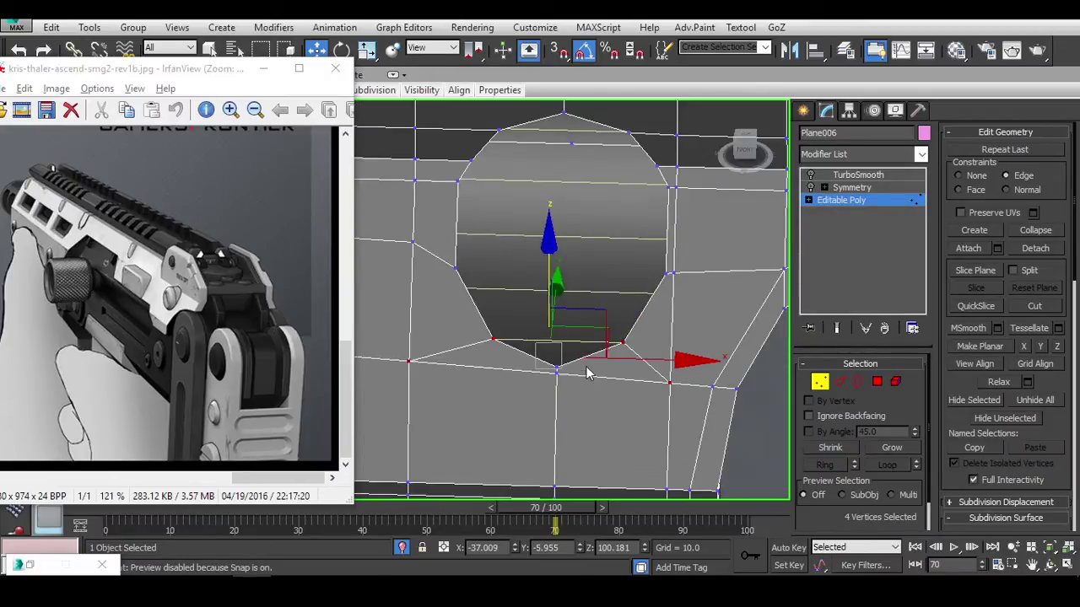
pyautogui.keyDown('alt'); pyautogui.moveTo(558, 383); pyautogui.dragTo(598, 272, button='middle'); pyautogui.keyUp('alt')
pyautogui.scroll(3, 709, 269)
pyautogui.scroll(-3, 704, 257)
pyautogui.scroll(5, 631, 248)
pyautogui.press('2')
pyautogui.scroll(-4, 681, 250)
# Select the hole's open border loop and chamfer its edges.
pyautogui.press('3')
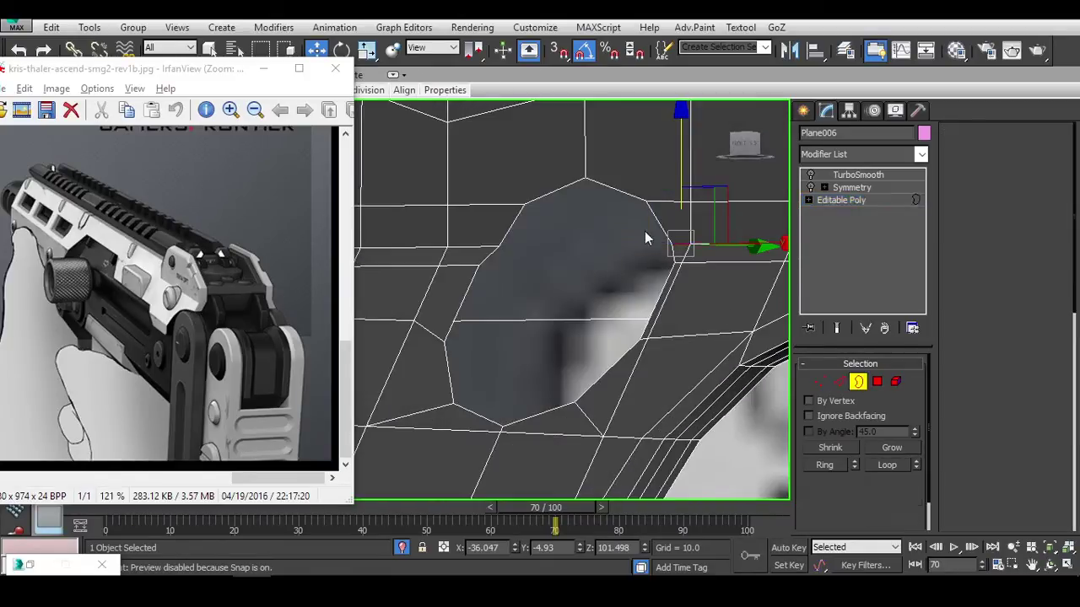
pyautogui.click(644, 231)
pyautogui.keyDown('alt'); pyautogui.moveTo(610, 228); pyautogui.dragTo(642, 245, button='middle'); pyautogui.keyUp('alt')
pyautogui.scroll(-5, 952, 408)
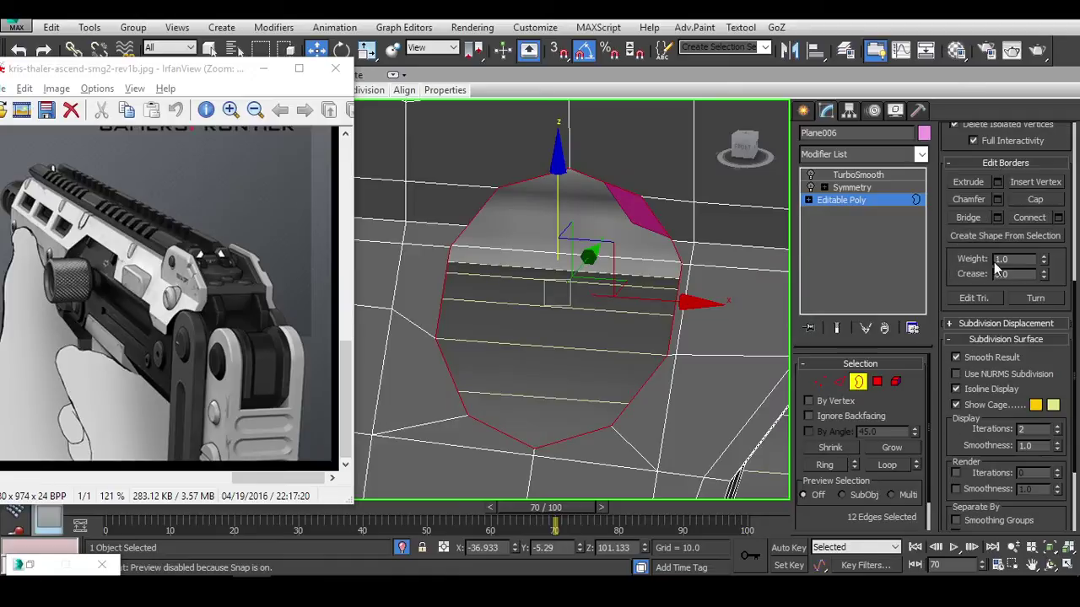
pyautogui.click(995, 201)
pyautogui.keyDown('alt'); pyautogui.moveTo(568, 355); pyautogui.dragTo(607, 370, button='middle'); pyautogui.keyUp('alt')
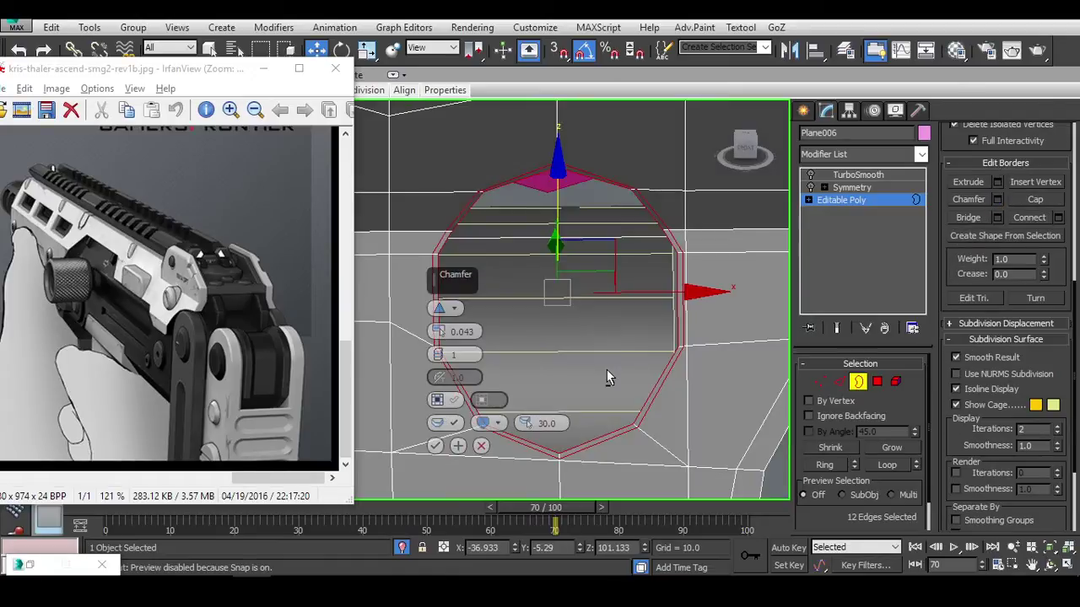
pyautogui.scroll(5, 654, 186)
pyautogui.scroll(-5, 649, 193)
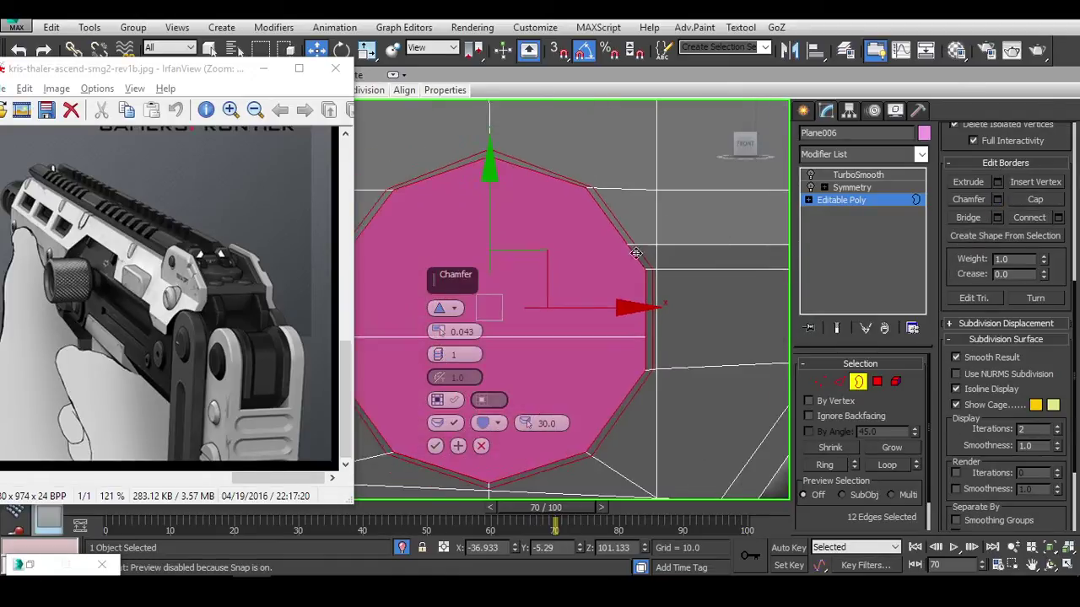
pyautogui.moveTo(582, 236); pyautogui.dragTo(678, 239, button='middle')
pyautogui.scroll(1, 498, 380)
pyautogui.click(436, 445)
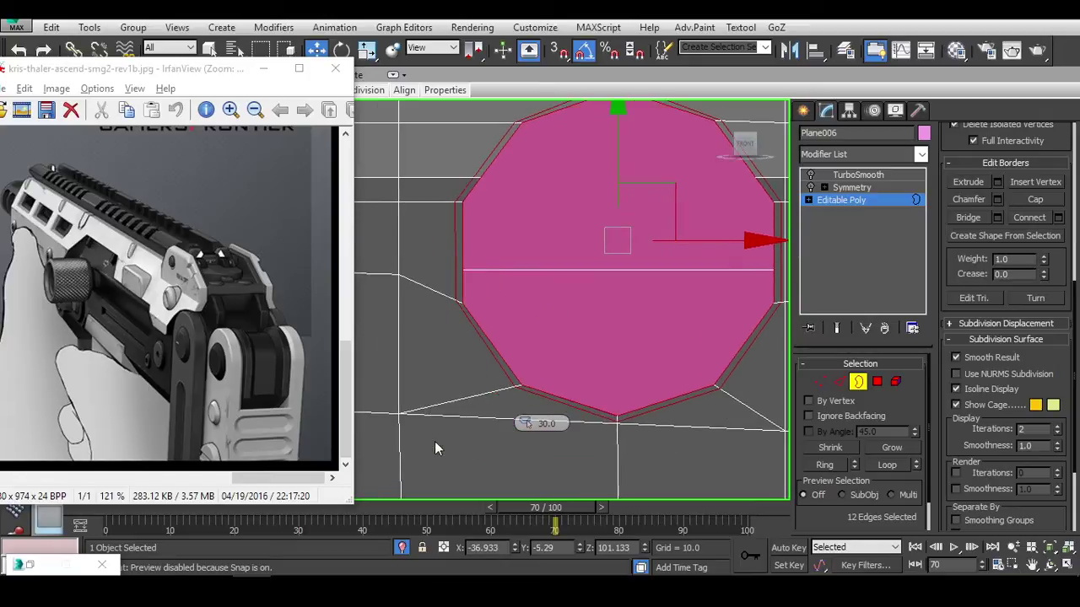
# Select a rim vertex to check it, then toggle the NURMS smoothing preview on and off.
pyautogui.scroll(-1, 547, 342)
pyautogui.moveTo(548, 343); pyautogui.dragTo(700, 288, button='middle')
pyautogui.scroll(-2, 534, 255)
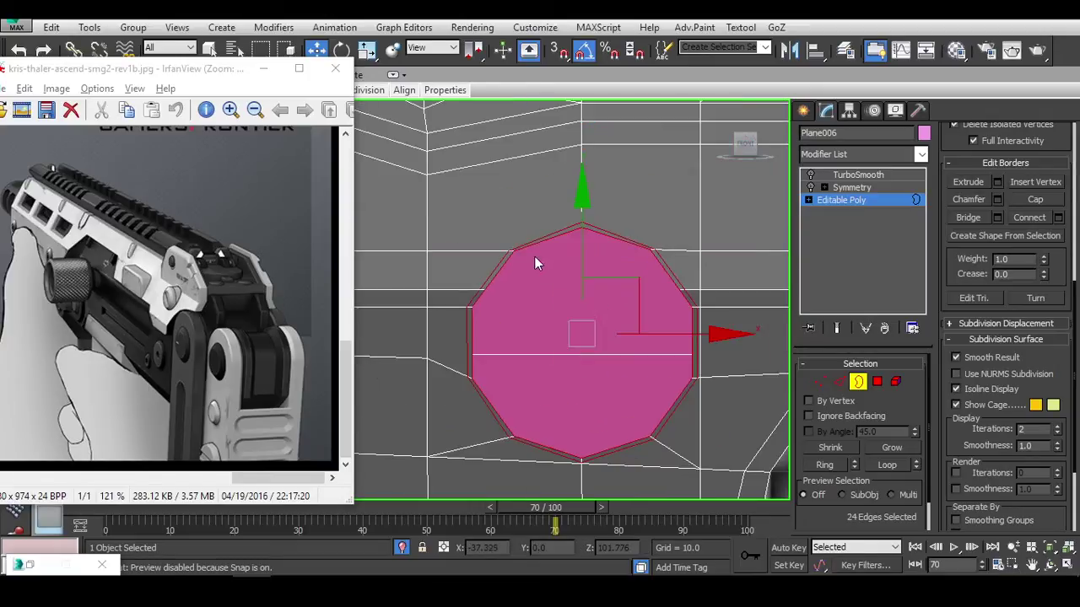
pyautogui.scroll(5, 471, 244)
pyautogui.press('1')
pyautogui.click(461, 242)
pyautogui.moveTo(489, 219); pyautogui.dragTo(523, 269, button='middle')
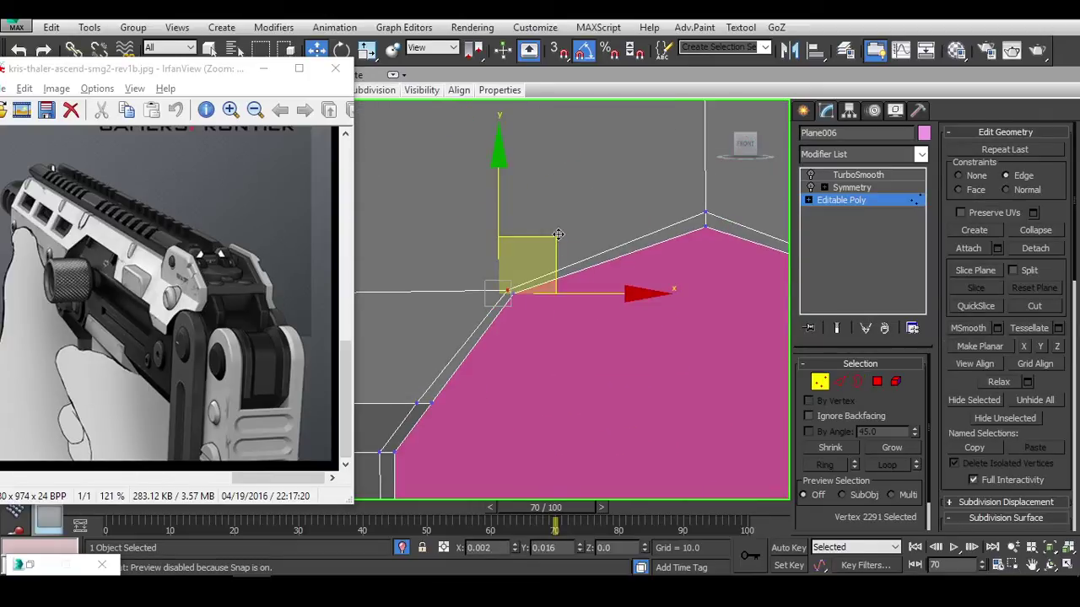
pyautogui.moveTo(720, 293); pyautogui.dragTo(497, 280, button='middle')
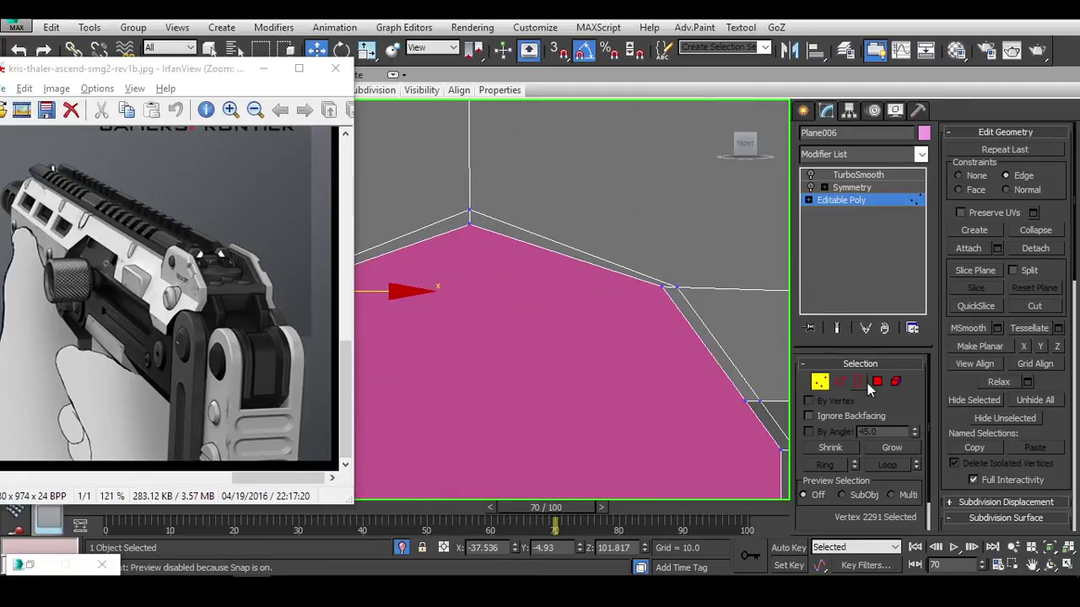
pyautogui.press('1')
pyautogui.scroll(-2, 674, 279)
pyautogui.hotkey('ctrl', 'q')
pyautogui.hotkey('ctrl', 'q')
pyautogui.hotkey('ctrl', 'q')
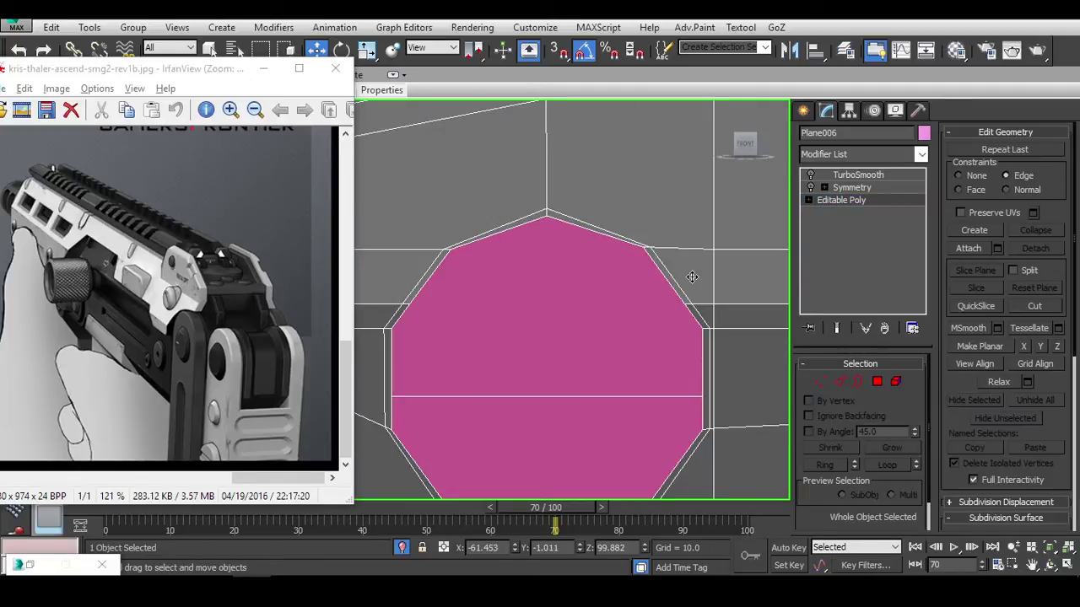
pyautogui.hotkey('ctrl', 'q')
# Select the hole's inner border and push it inward to give the opening depth.
pyautogui.click(858, 381)
pyautogui.click(711, 329)
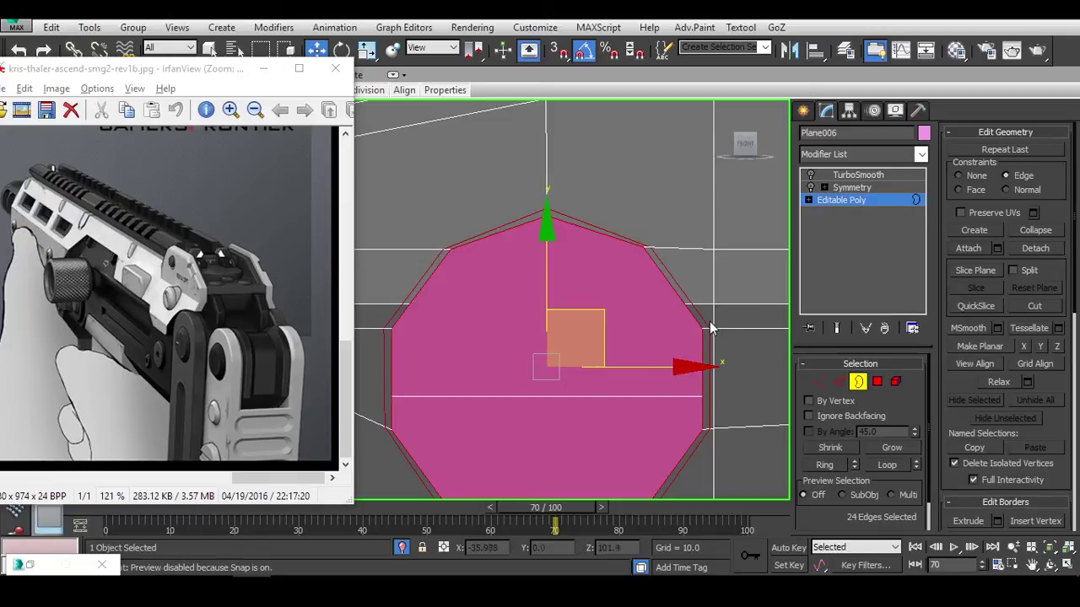
pyautogui.keyDown('alt'); pyautogui.moveTo(692, 317); pyautogui.dragTo(737, 321, button='middle'); pyautogui.keyUp('alt')
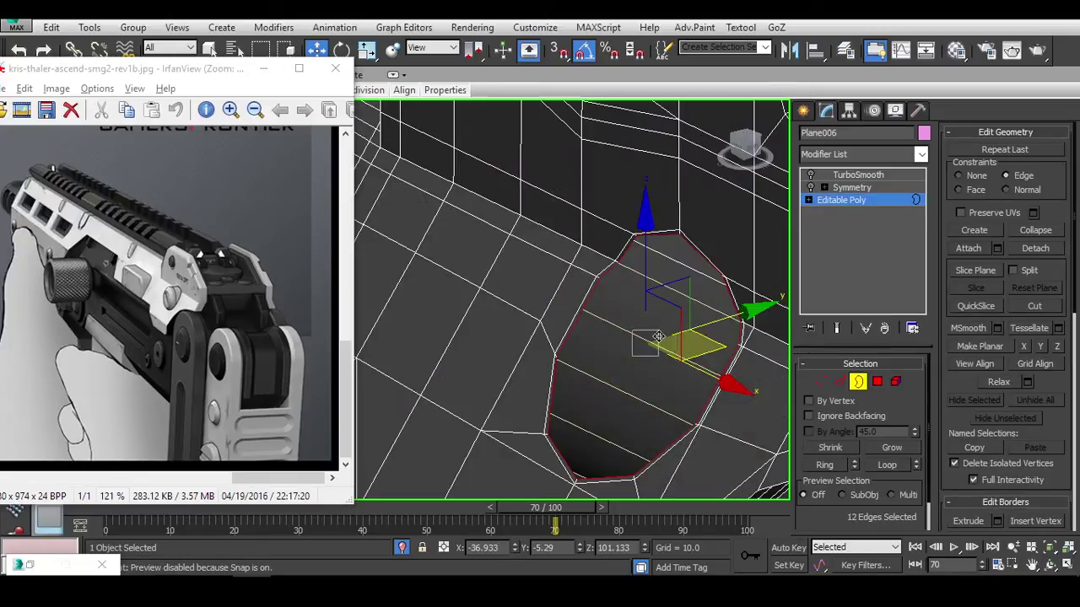
pyautogui.click(736, 315)
pyautogui.moveTo(738, 313)
pyautogui.mouseDown()
pyautogui.moveTo(733, 335)
pyautogui.moveTo(736, 326)
pyautogui.mouseUp()
pyautogui.keyDown('alt'); pyautogui.moveTo(736, 326); pyautogui.dragTo(718, 366, button='middle'); pyautogui.keyUp('alt')
pyautogui.press('r')
pyautogui.keyDown('alt'); pyautogui.moveTo(707, 410); pyautogui.dragTo(789, 393, button='middle'); pyautogui.keyUp('alt')
pyautogui.click(857, 383)
# Display the TurboSmooth result and view the smoothed gun from the top side without edges.
pyautogui.click(850, 187)
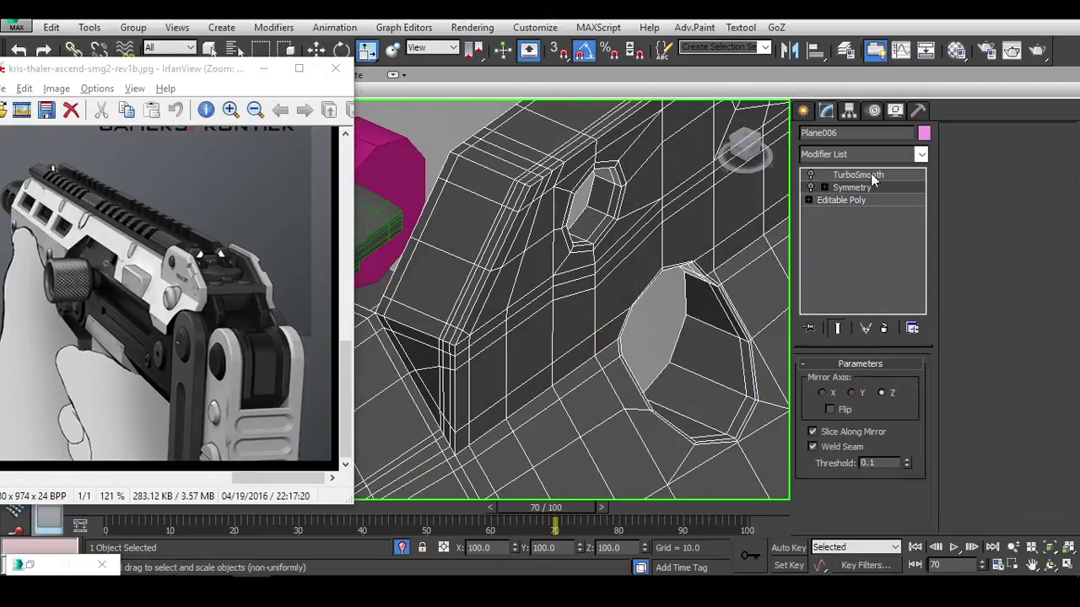
pyautogui.click(856, 174)
pyautogui.scroll(-5, 561, 226)
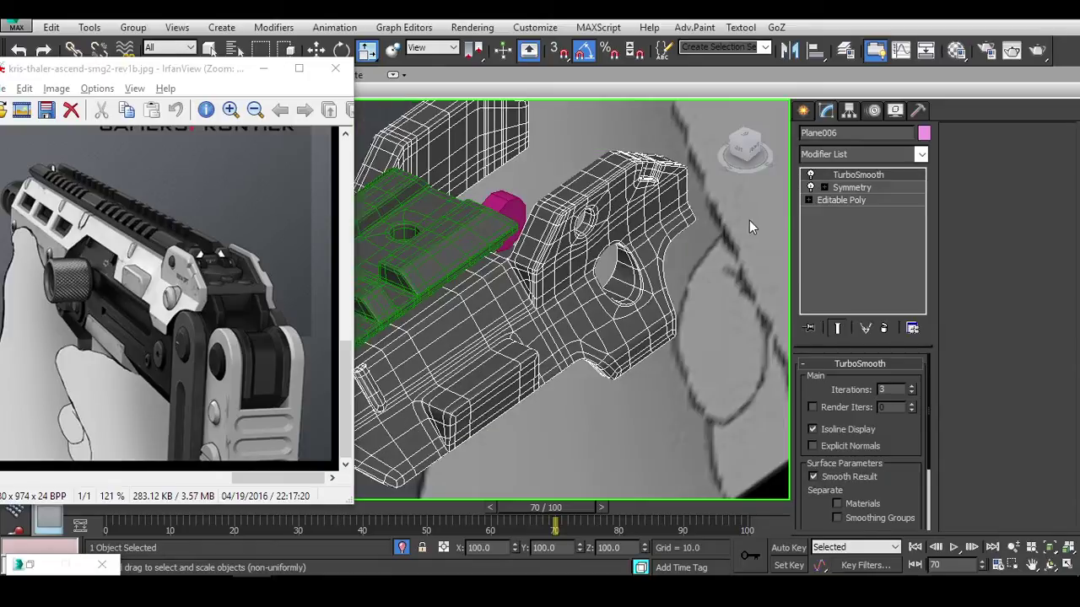
pyautogui.moveTo(749, 220)
pyautogui.keyDown('alt'); pyautogui.mouseDown(button='middle')
pyautogui.moveTo(767, 337)
pyautogui.moveTo(663, 320)
pyautogui.mouseUp(button='middle'); pyautogui.keyUp('alt')
pyautogui.click(773, 345)
pyautogui.press('F4')
# Select Plane006 and zoom onto it in the front view with edged faces shown.
pyautogui.click(681, 309)
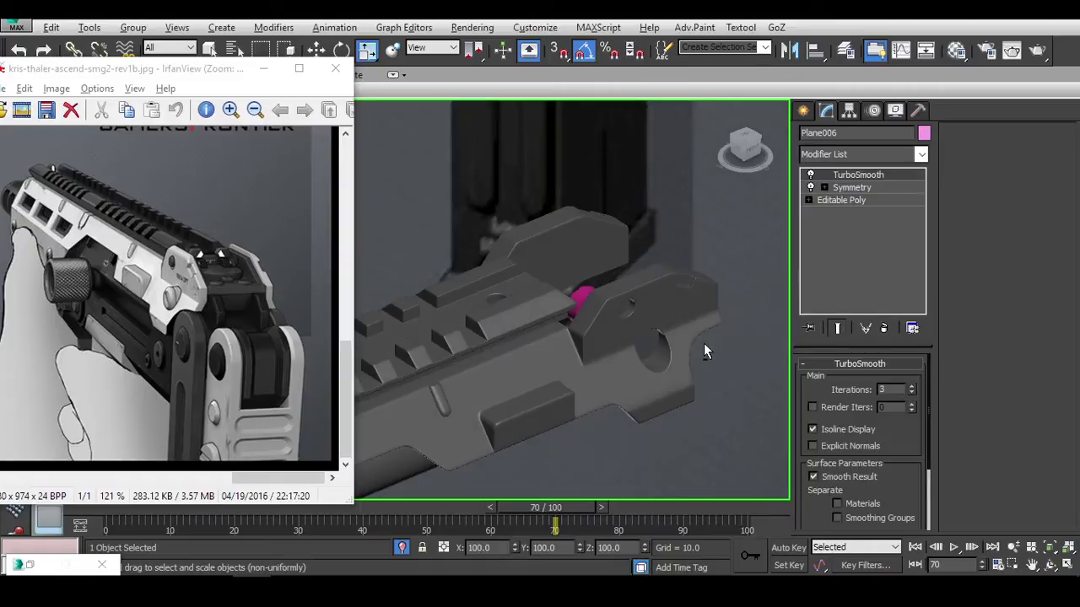
pyautogui.press('f')
pyautogui.press('z')
pyautogui.press('F3')
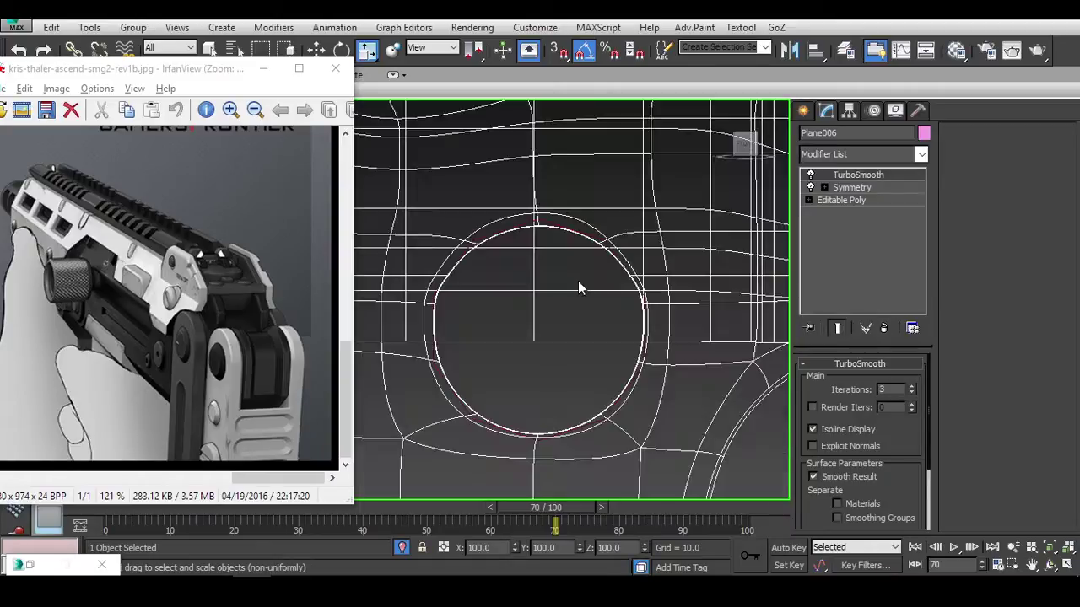
pyautogui.press('F3')
pyautogui.press('F4')
pyautogui.moveTo(582, 252); pyautogui.dragTo(582, 231, button='middle')
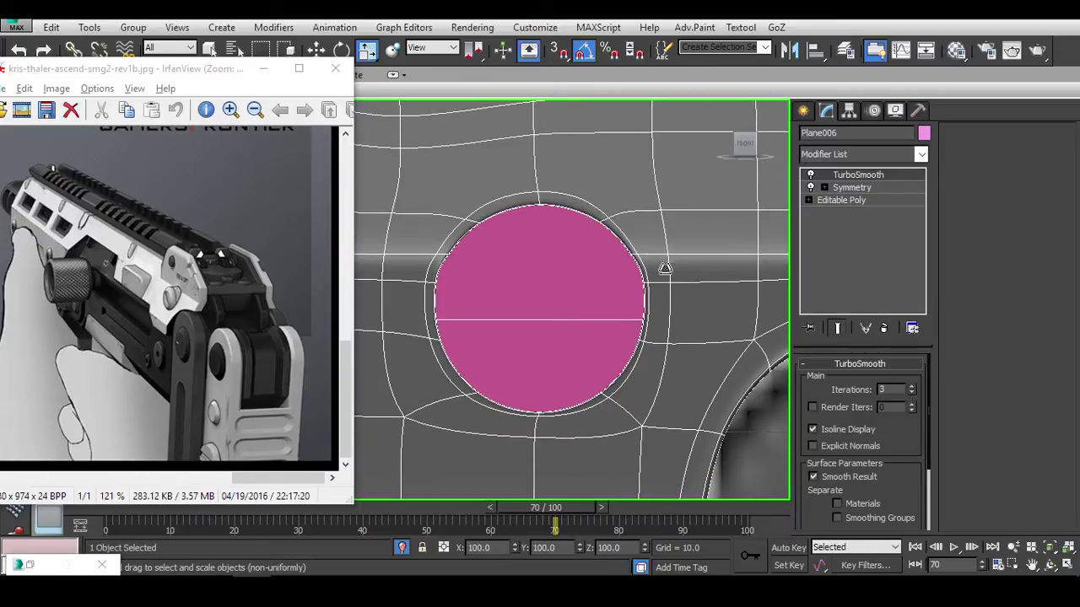
# Compare the cylinder cutter with Plane006 in wireframe, then return to Editable Poly vertex level.
pyautogui.click(579, 282)
pyautogui.click(678, 377)
pyautogui.press('F3')
pyautogui.press('F3')
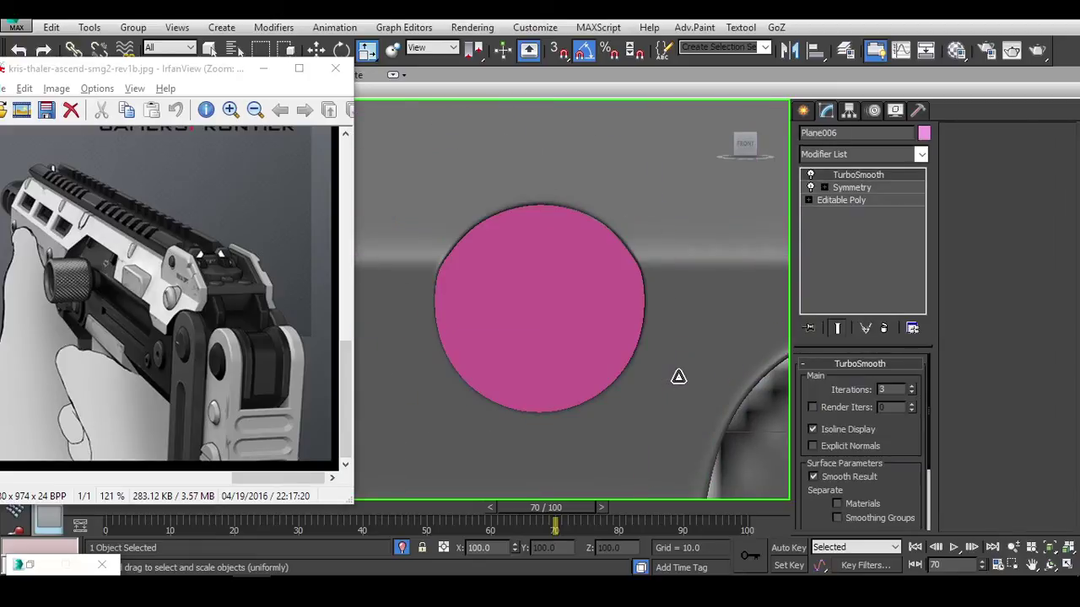
pyautogui.scroll(-2, 678, 377)
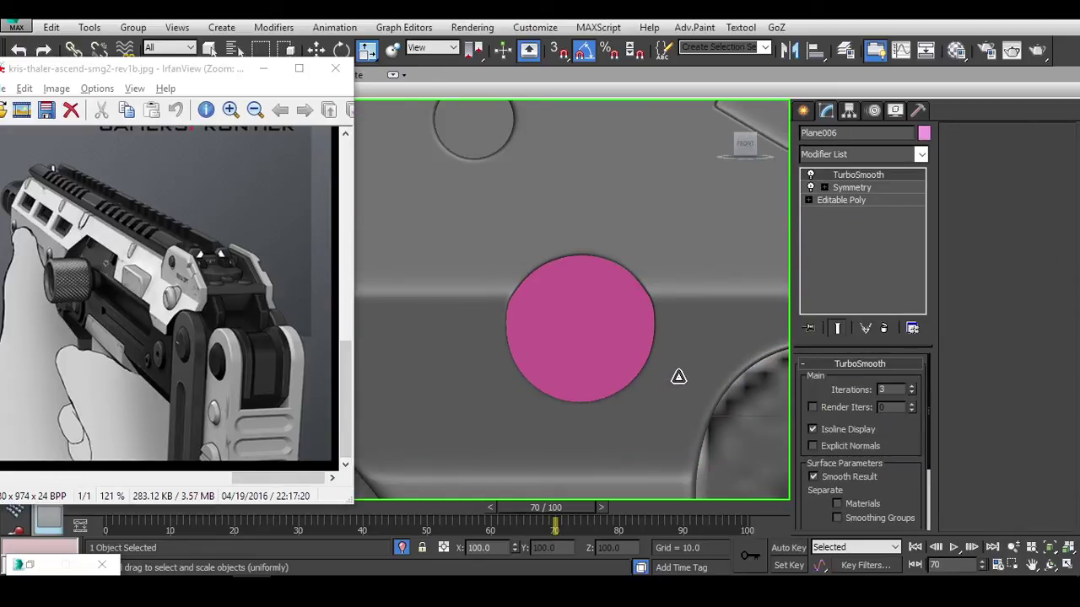
pyautogui.scroll(2, 523, 293)
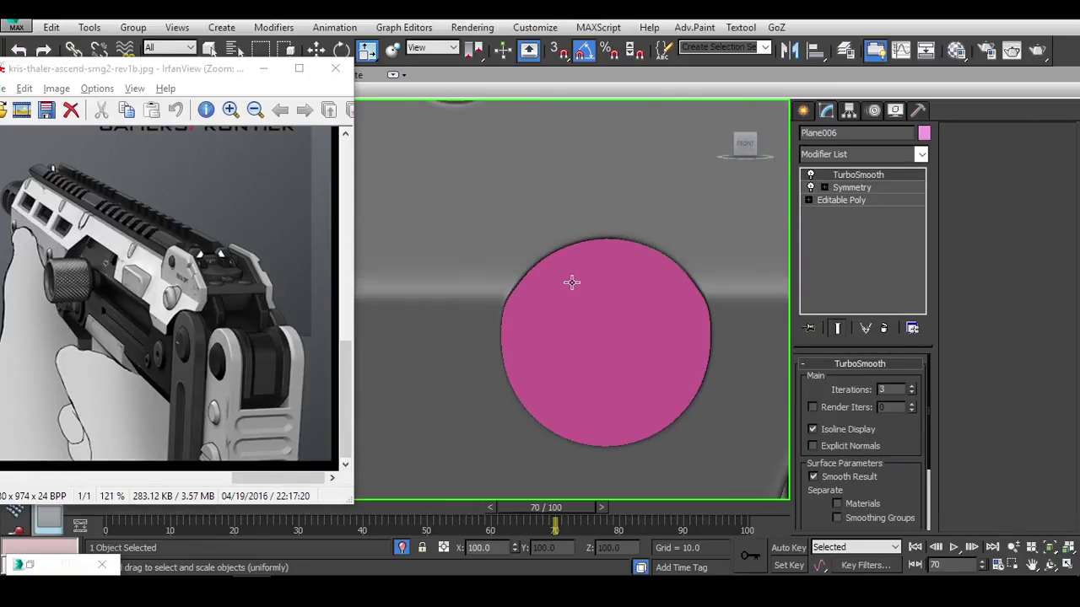
pyautogui.press('F4')
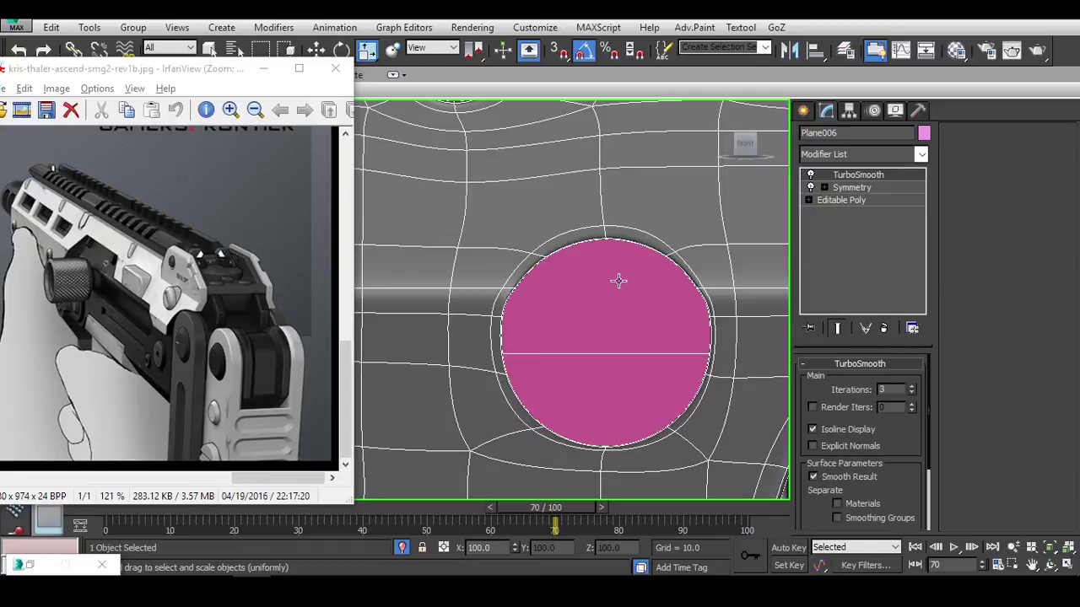
pyautogui.click(840, 200)
pyautogui.press('1')
pyautogui.scroll(4, 596, 297)
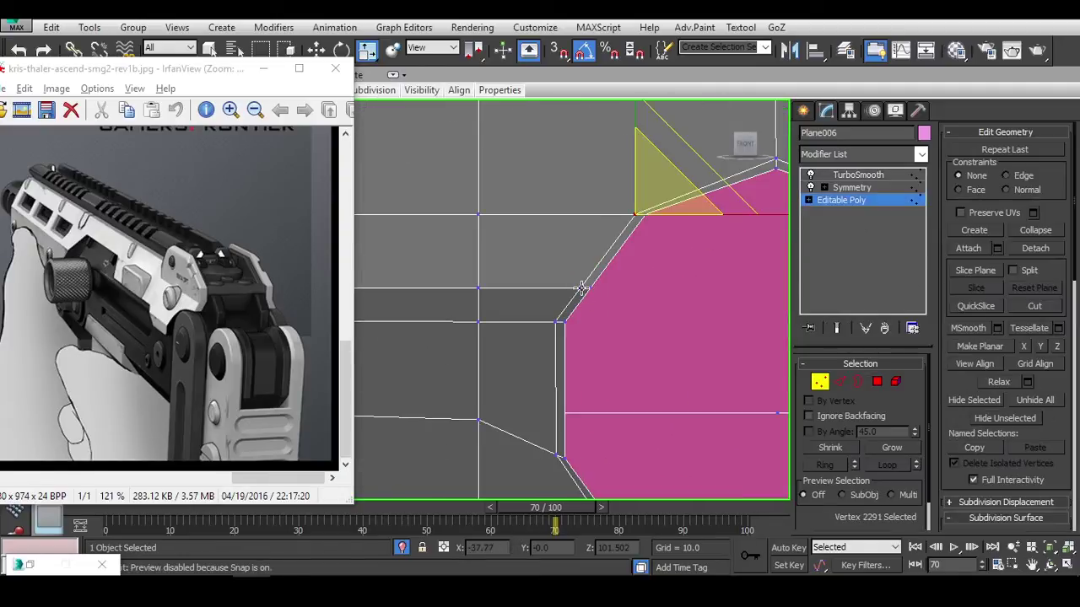
# In edge mode, select two rim edges of the side part's hole, inspect them, then deselect.
pyautogui.click(596, 295)
pyautogui.press('2')
pyautogui.click(595, 279)
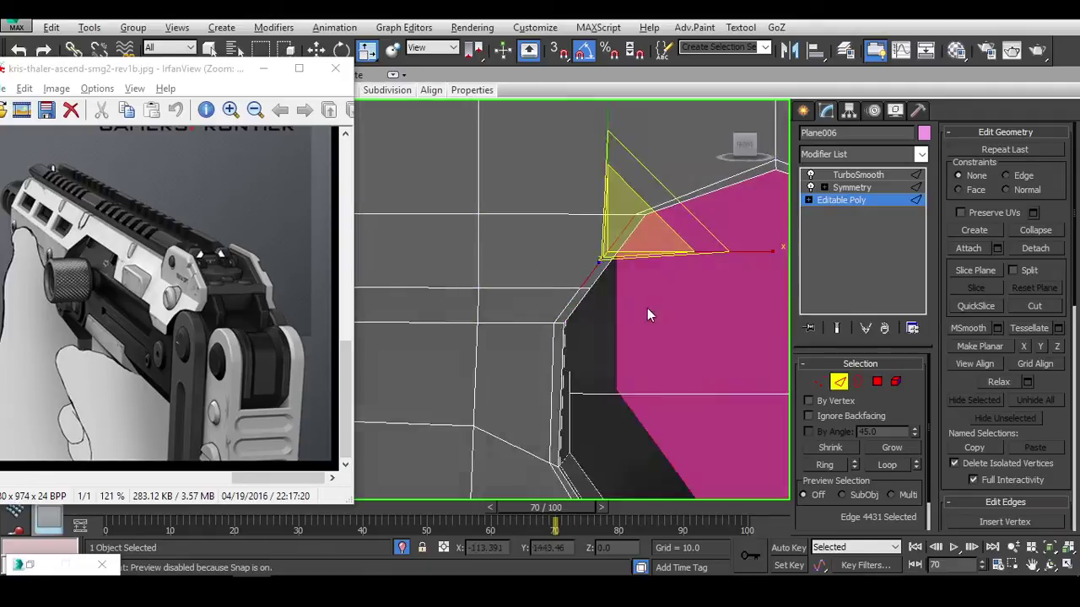
pyautogui.keyDown('alt'); pyautogui.moveTo(604, 306); pyautogui.dragTo(747, 329, button='middle'); pyautogui.keyUp('alt')
pyautogui.keyDown('ctrl'); pyautogui.click(602, 289); pyautogui.keyUp('ctrl')
pyautogui.click(700, 309)
# From the front view of the gun, preview NURMS smoothing on the mesh, then turn it off.
pyautogui.click(746, 148)
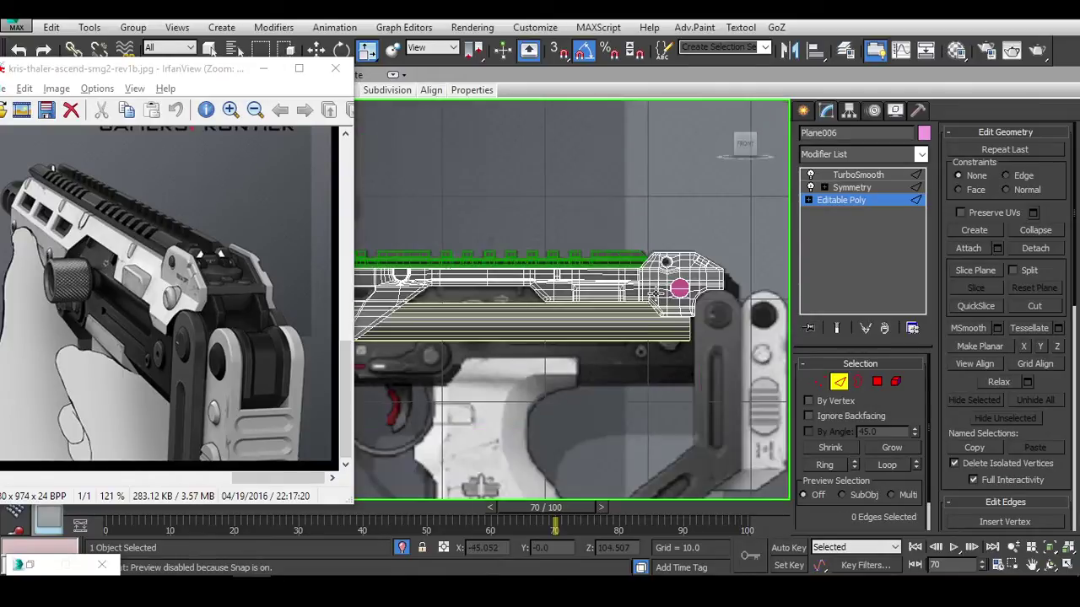
pyautogui.scroll(8, 663, 295)
pyautogui.scroll(-5, 611, 291)
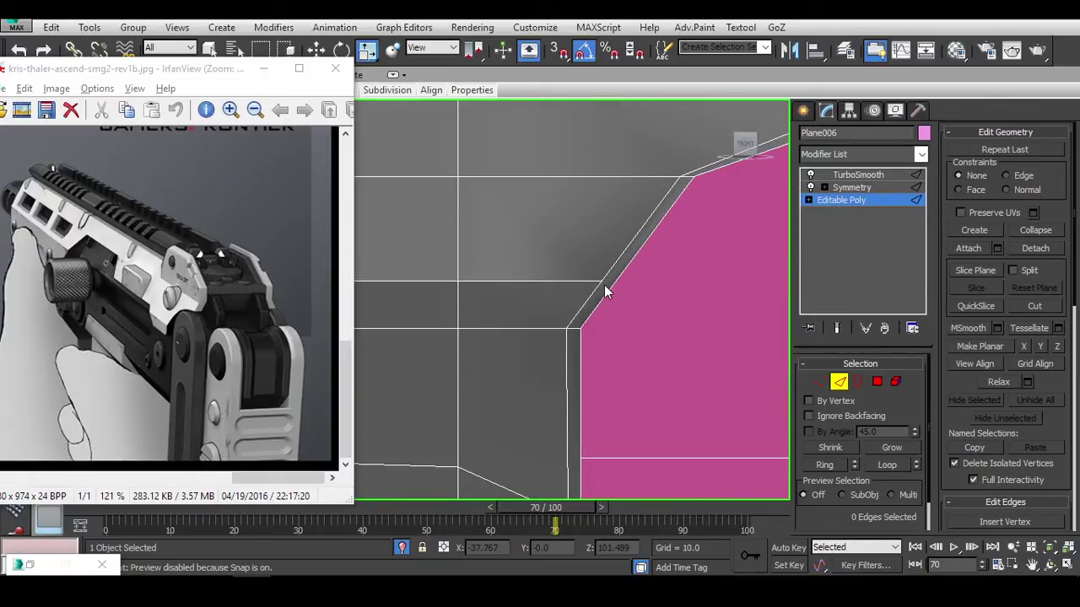
pyautogui.hotkey('ctrl', 'BackSpace')
pyautogui.scroll(-3, 655, 299)
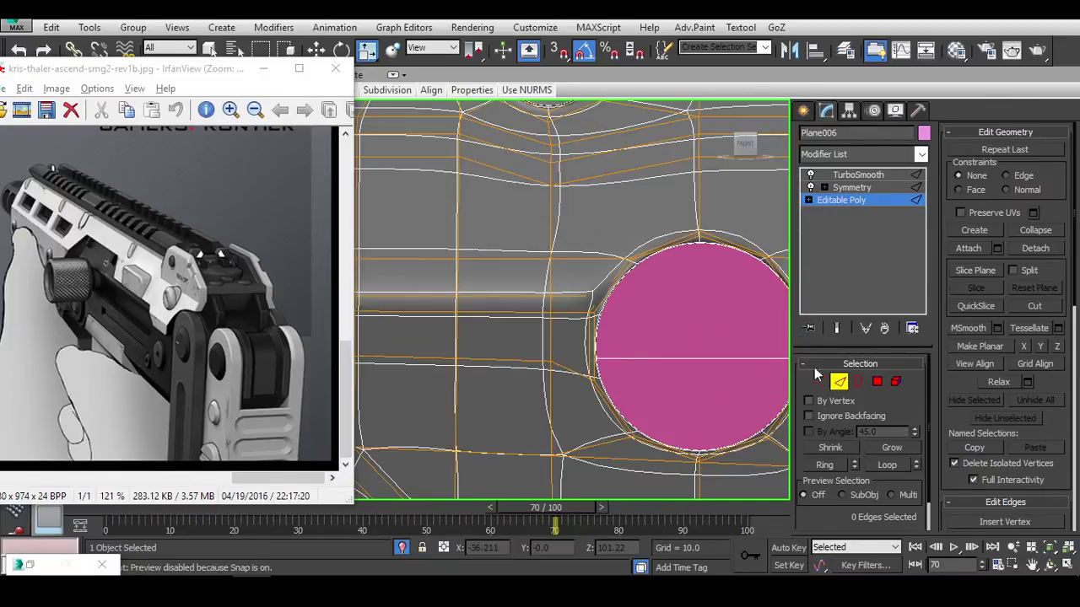
pyautogui.hotkey('ctrl', 'BackSpace')
pyautogui.scroll(4, 612, 299)
# Check a hole rim edge, turn the NURMS smoothing preview back on, and clear the selection.
pyautogui.click(579, 294)
pyautogui.click(637, 297)
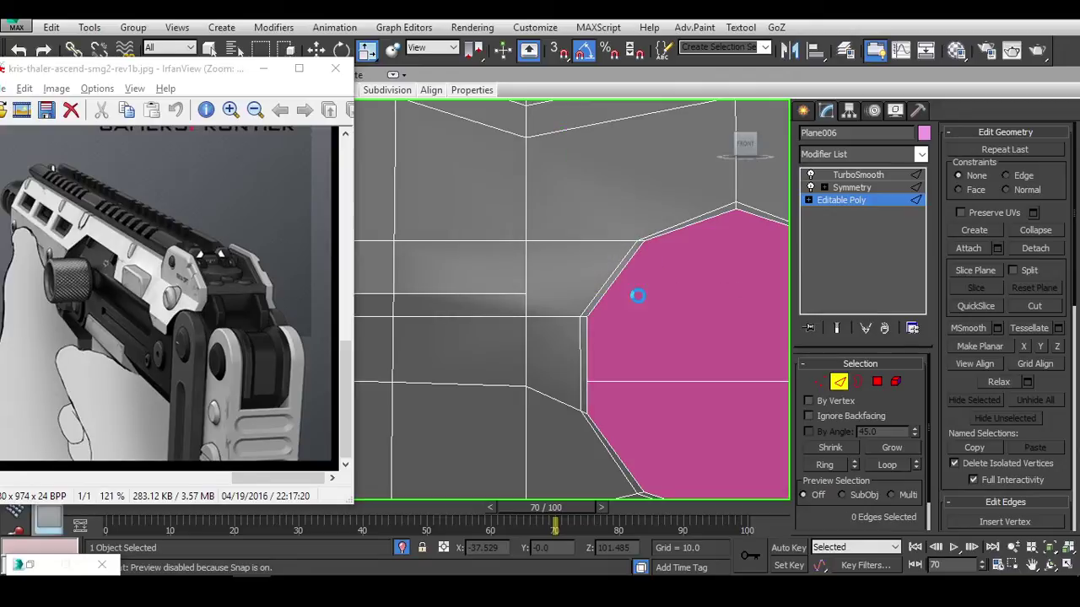
pyautogui.hotkey('ctrl', 'BackSpace')
pyautogui.scroll(-3, 639, 294)
pyautogui.scroll(-4, 699, 343)
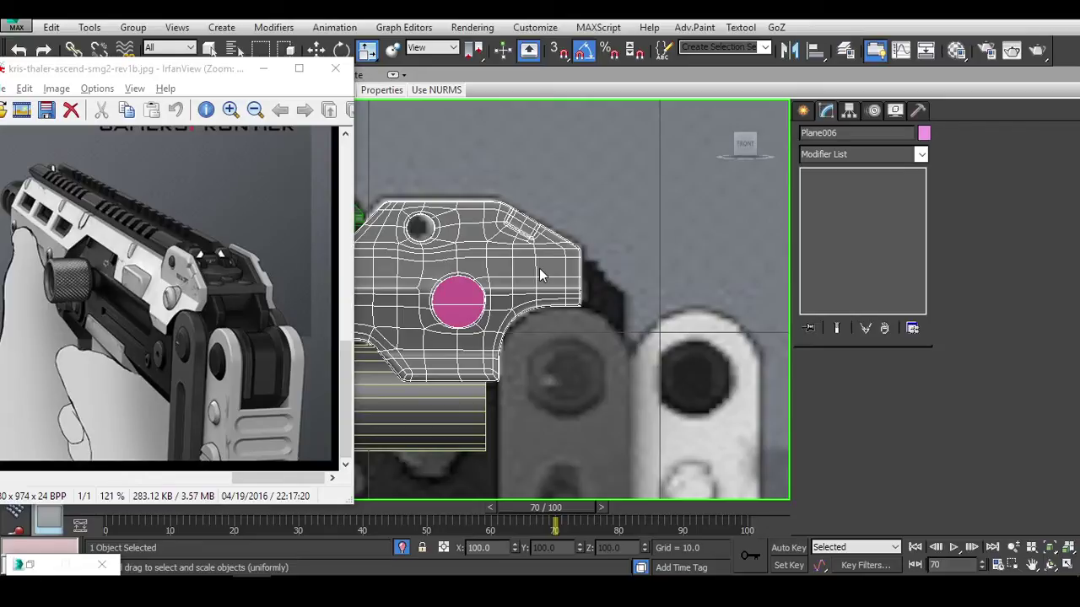
pyautogui.hotkey('ctrl', 'd')
pyautogui.scroll(3, 540, 269)
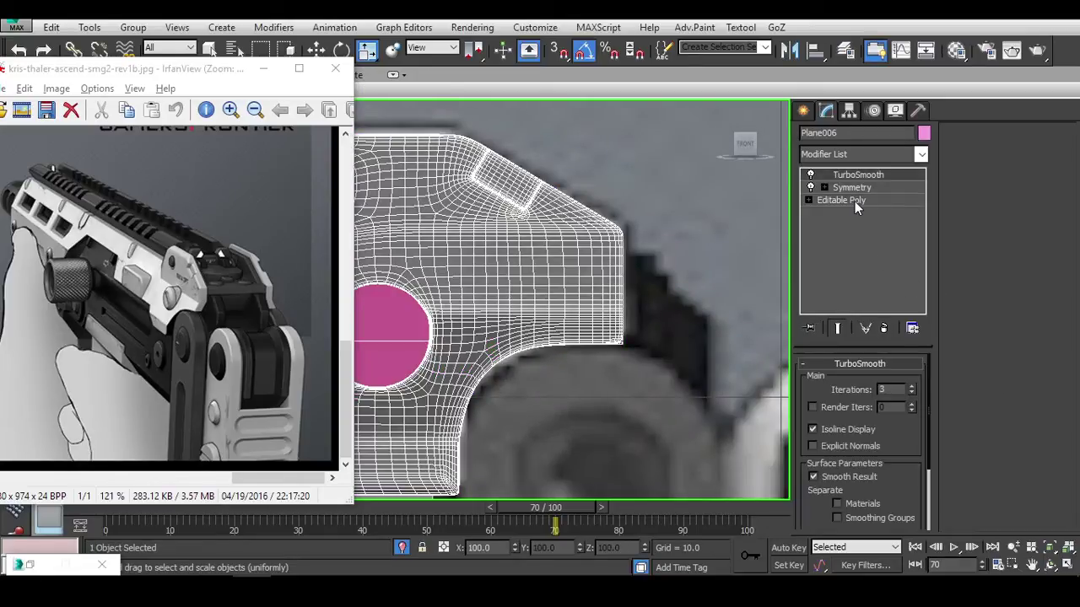
# Compare Plane006's base mesh with its TurboSmooth result, hide edged faces, and reselect Plane006.
pyautogui.click(842, 201)
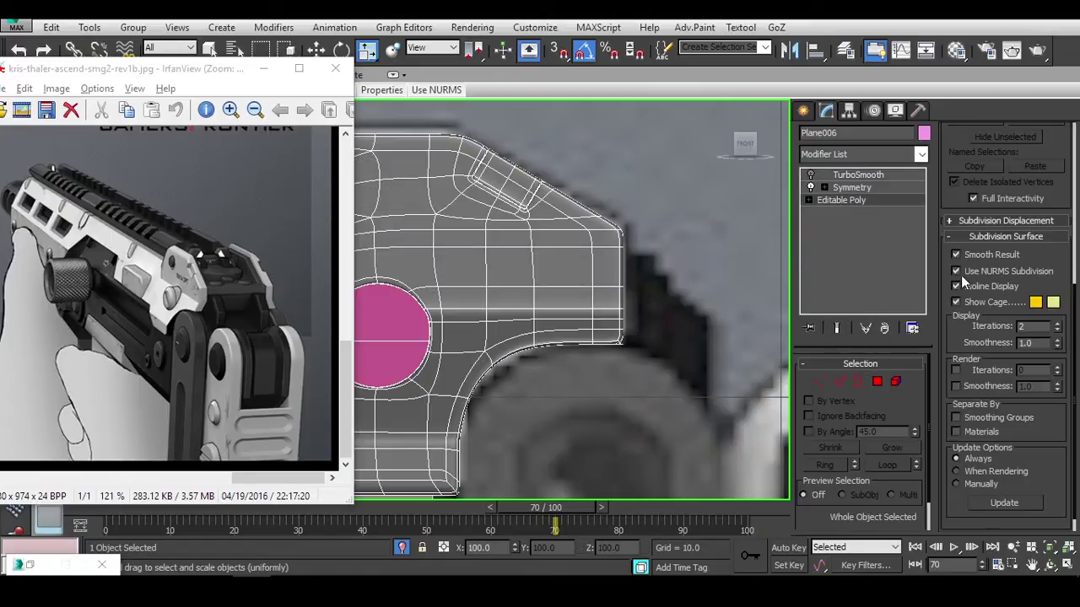
pyautogui.click(839, 175)
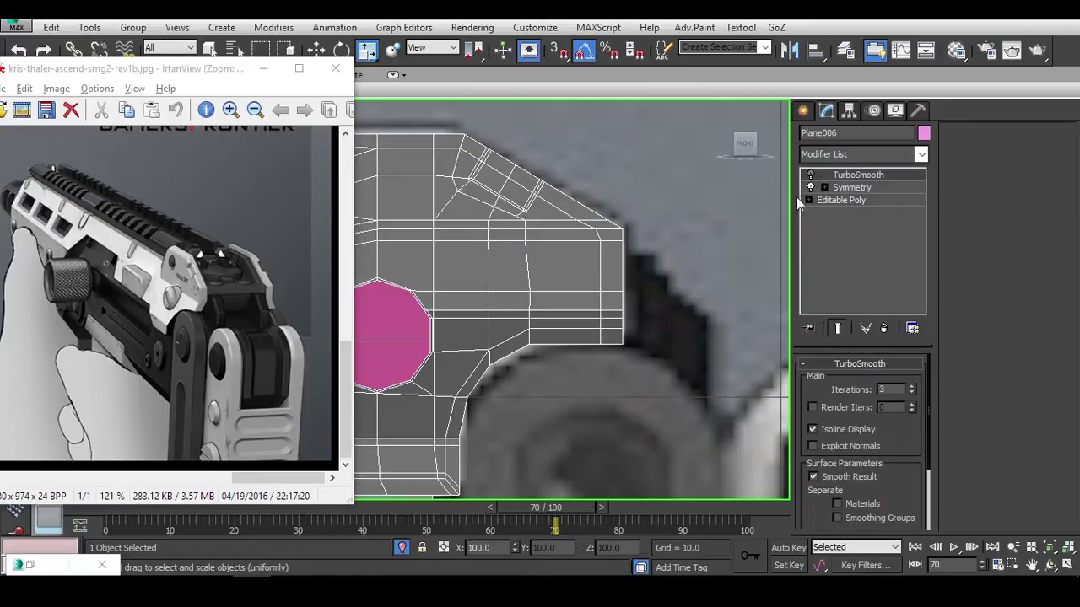
pyautogui.moveTo(554, 253); pyautogui.dragTo(700, 253, button='middle')
pyautogui.click(717, 160)
pyautogui.scroll(3, 670, 287)
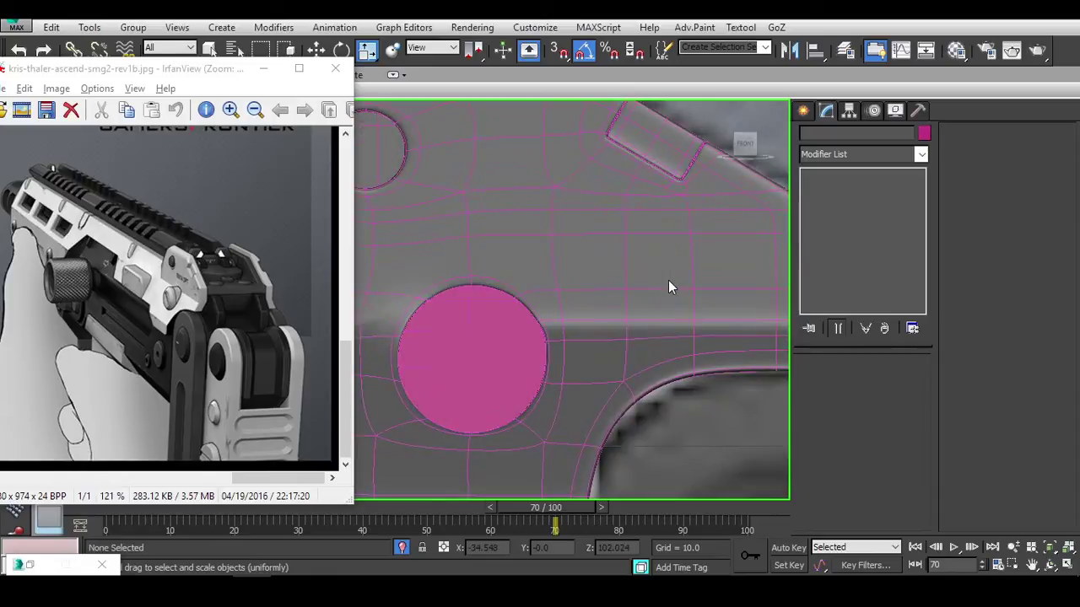
pyautogui.press('F4')
pyautogui.scroll(-2, 658, 272)
pyautogui.click(667, 273)
pyautogui.scroll(1, 667, 274)
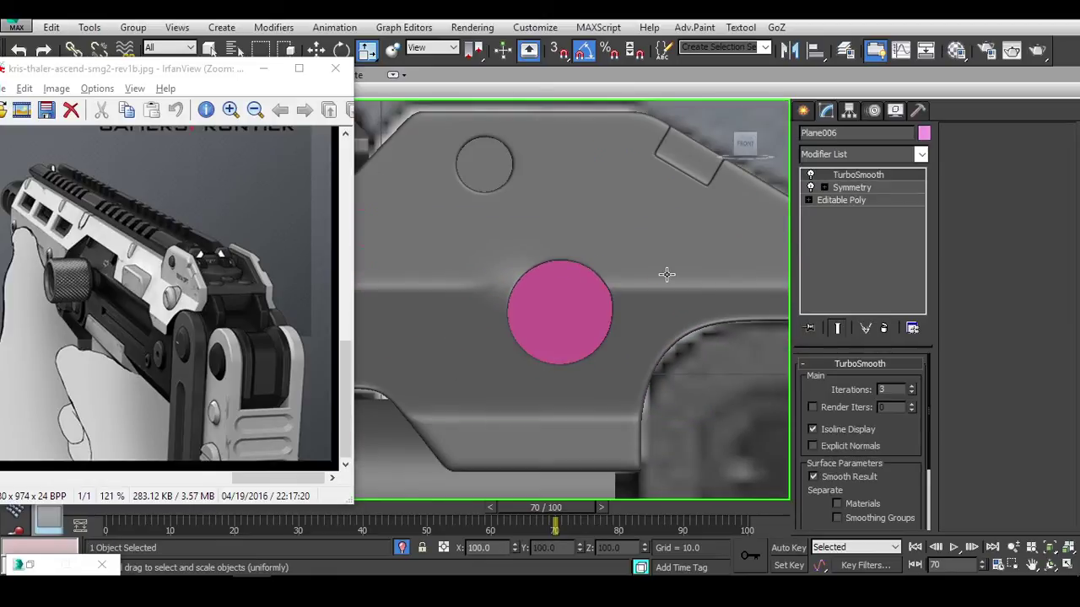
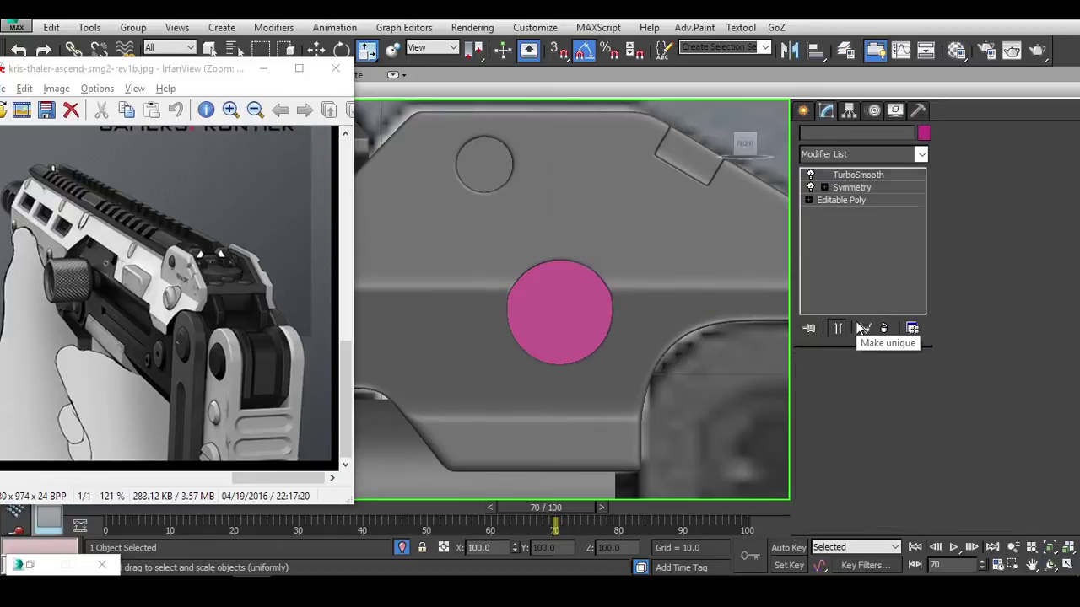
# Lower the side plate's TurboSmooth iterations to 1.
pyautogui.scroll(6, 532, 284)
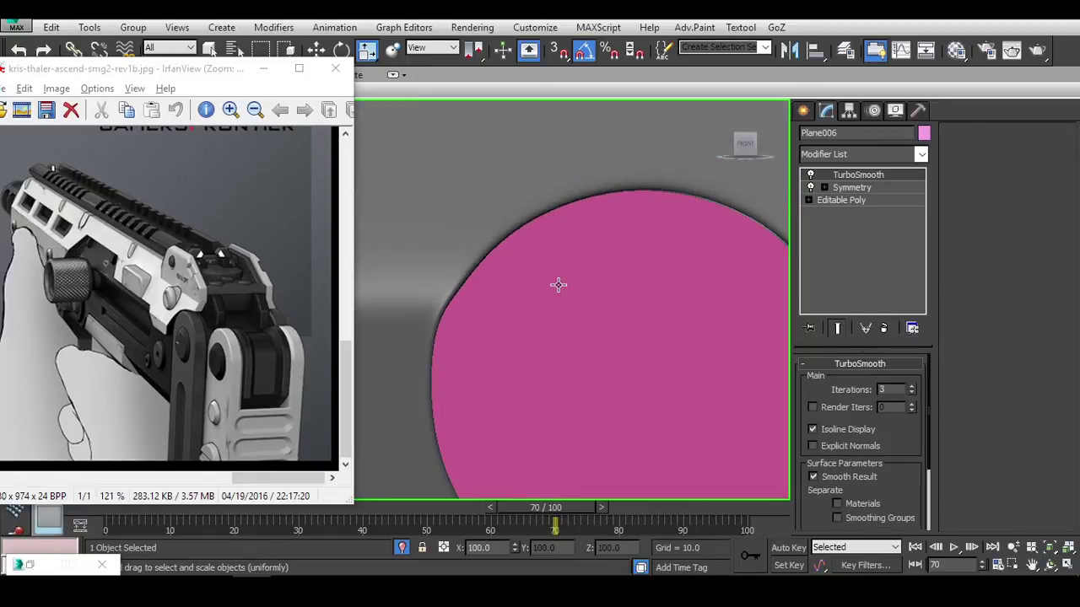
pyautogui.scroll(-4, 664, 284)
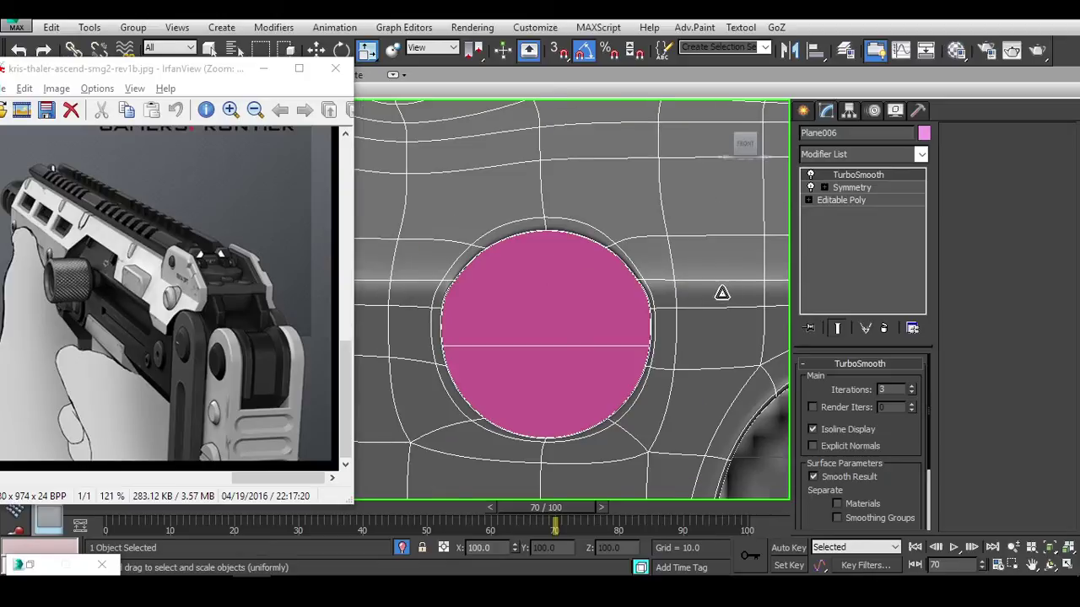
pyautogui.scroll(1, 718, 294)
pyautogui.click(860, 201)
pyautogui.moveTo(649, 302); pyautogui.dragTo(830, 292, button='middle')
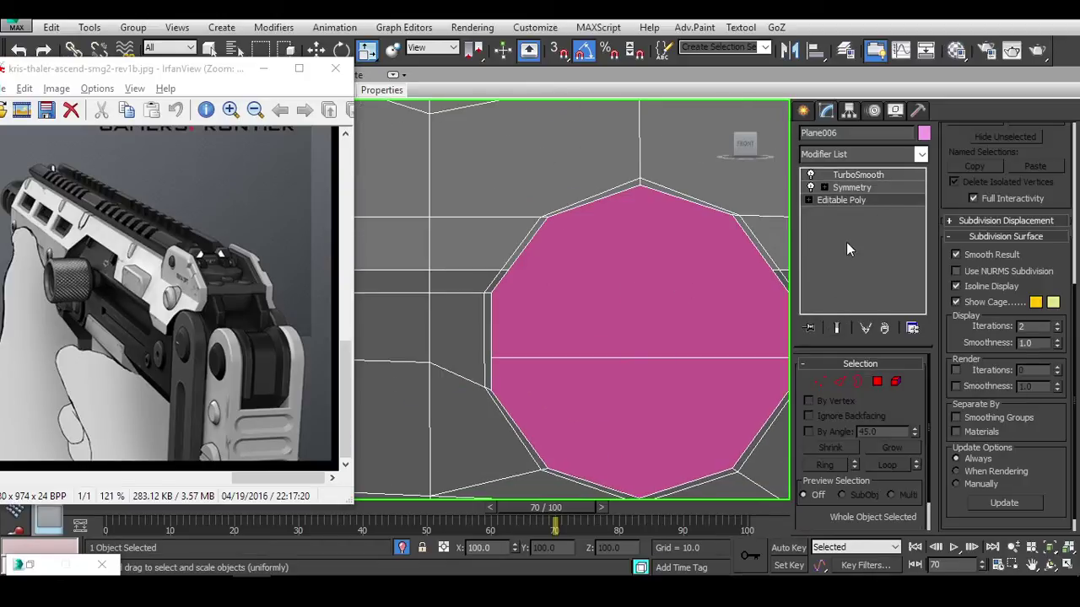
pyautogui.scroll(-3, 531, 286)
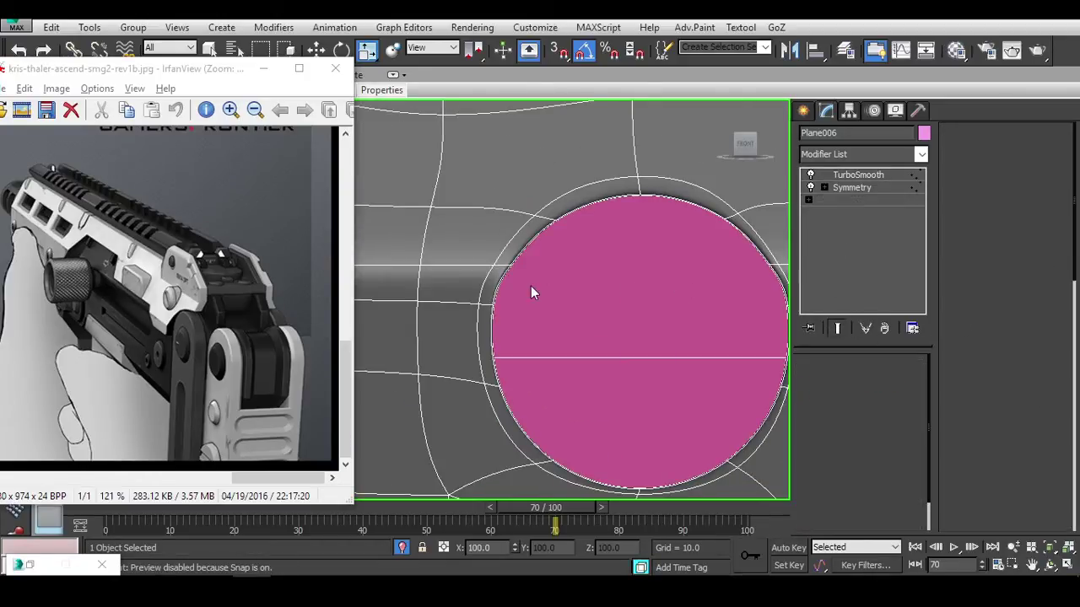
pyautogui.scroll(5, 525, 291)
pyautogui.click(858, 175)
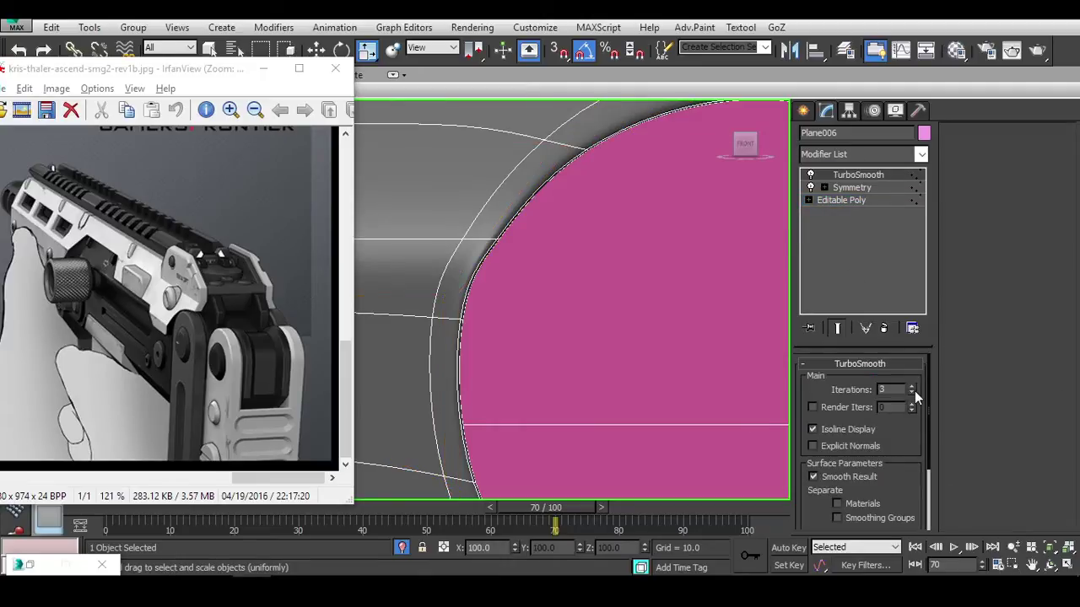
pyautogui.click(912, 393)
pyautogui.click(912, 393)
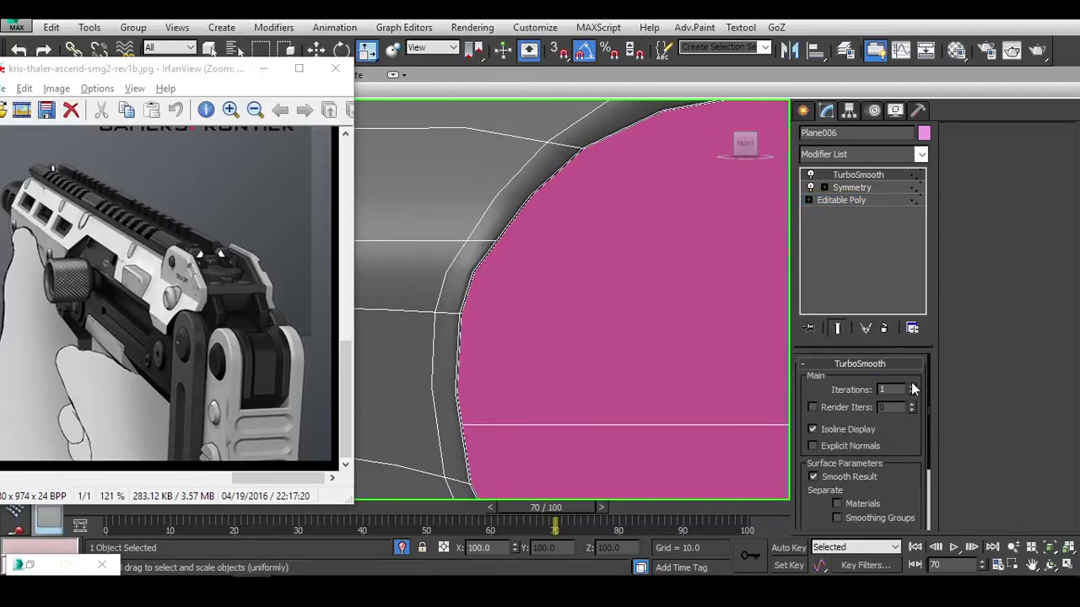
# In Editable Poly vertex mode, shift four vertices on the pin opening's edge sideways along X.
pyautogui.click(841, 200)
pyautogui.press('F3')
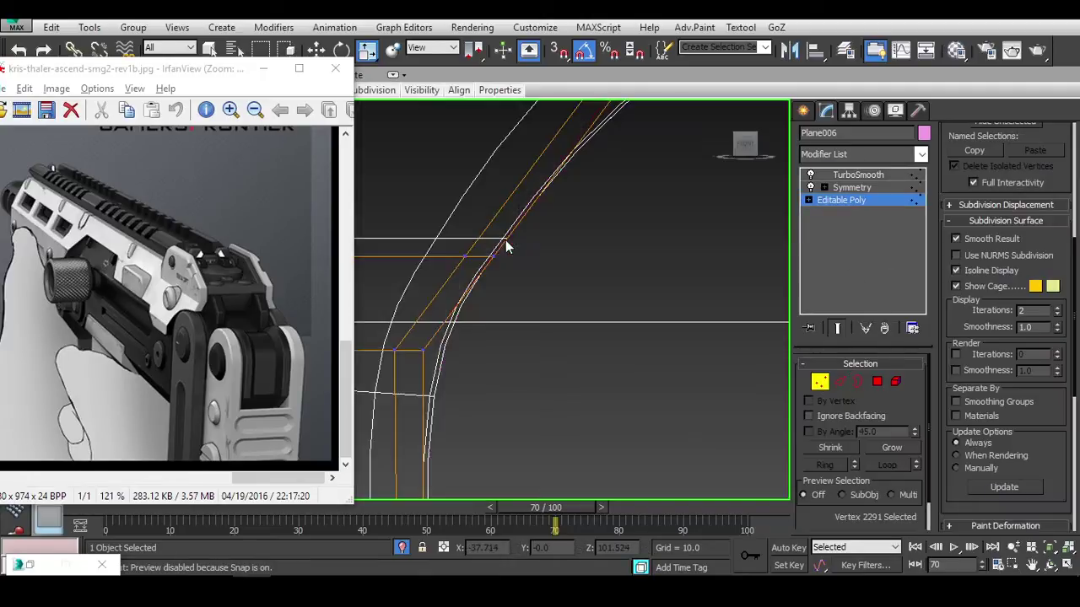
pyautogui.moveTo(535, 270); pyautogui.dragTo(537, 268)
pyautogui.press('F3')
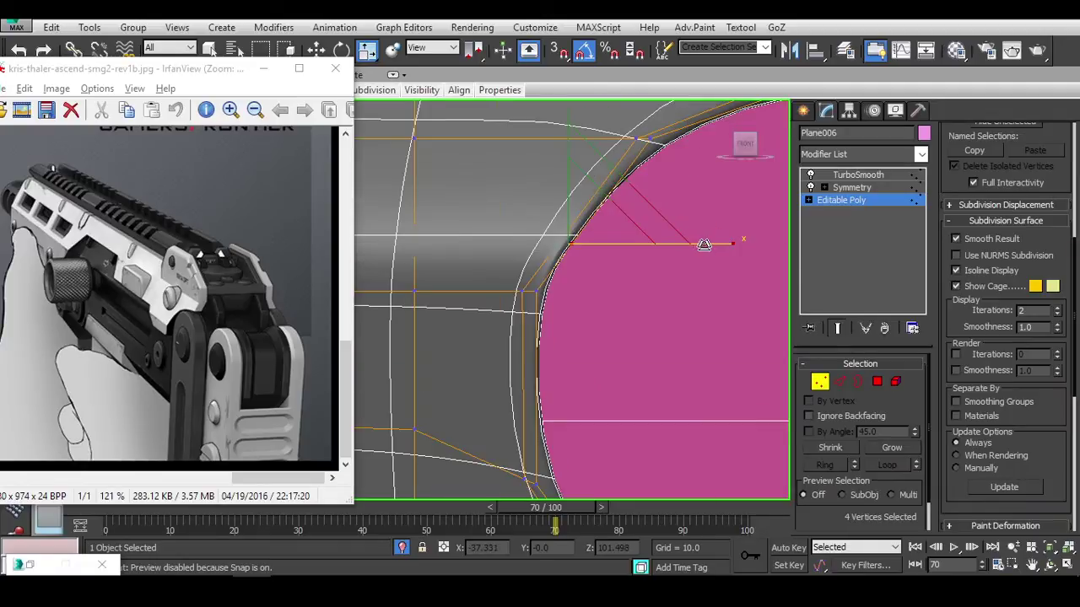
pyautogui.press('w')
pyautogui.moveTo(713, 244); pyautogui.dragTo(706, 241)
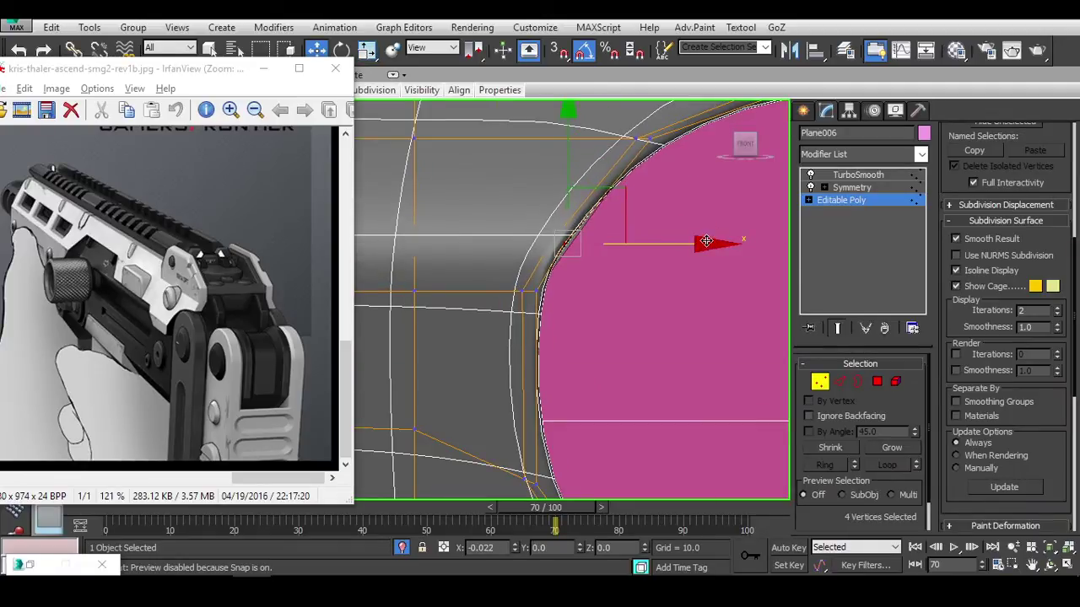
pyautogui.scroll(-3, 700, 239)
pyautogui.scroll(2, 620, 227)
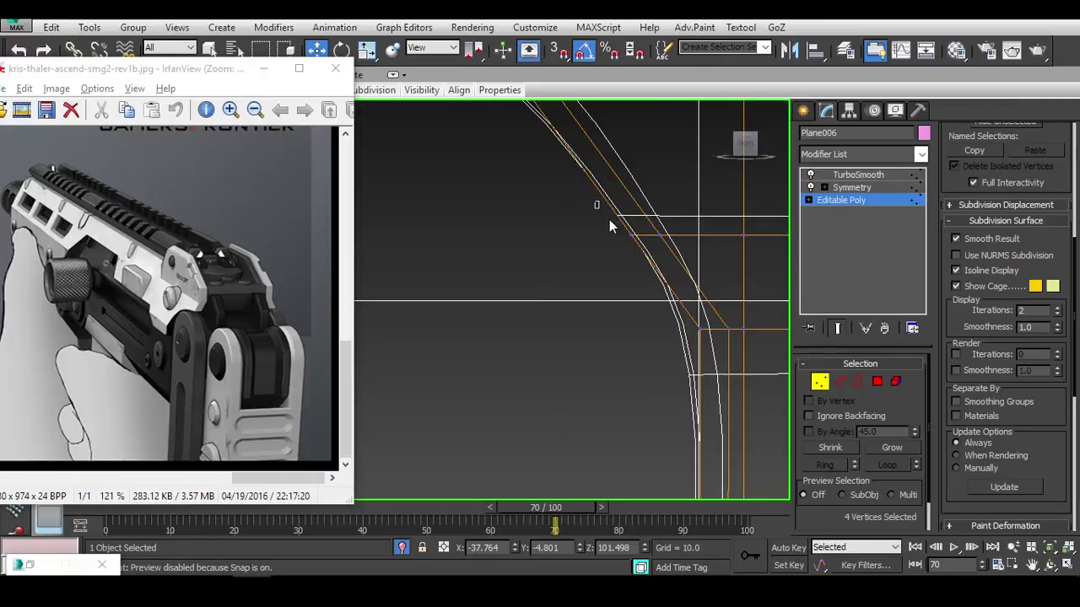
pyautogui.scroll(-1, 710, 247)
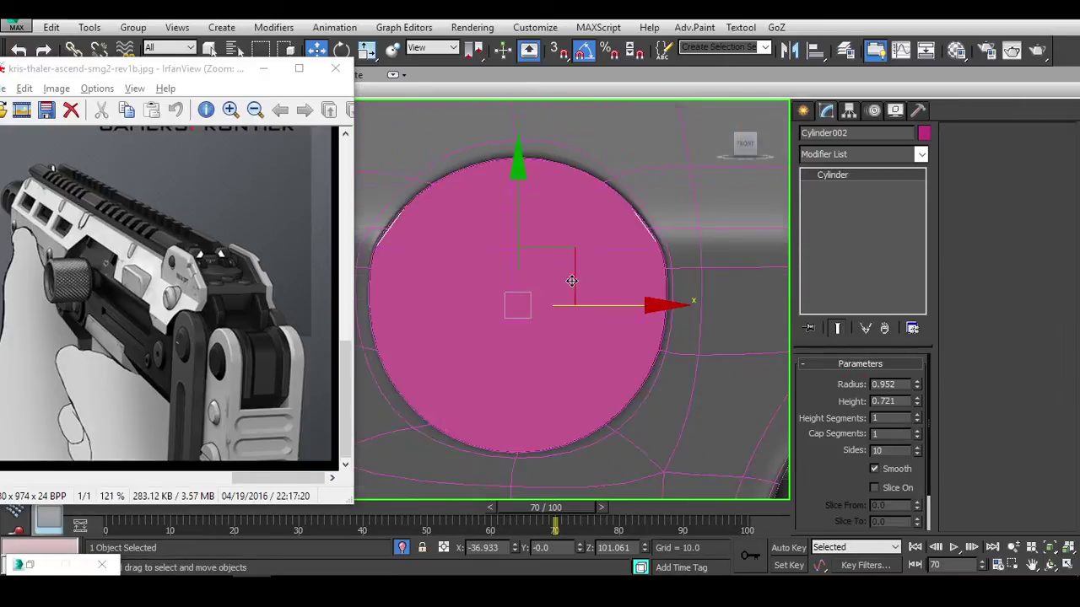
# Select Plane006 and snap the vertex below the pin opening onto the opening's bottom vertex.
pyautogui.scroll(-5, 572, 281)
pyautogui.press('F4')
pyautogui.scroll(3, 573, 269)
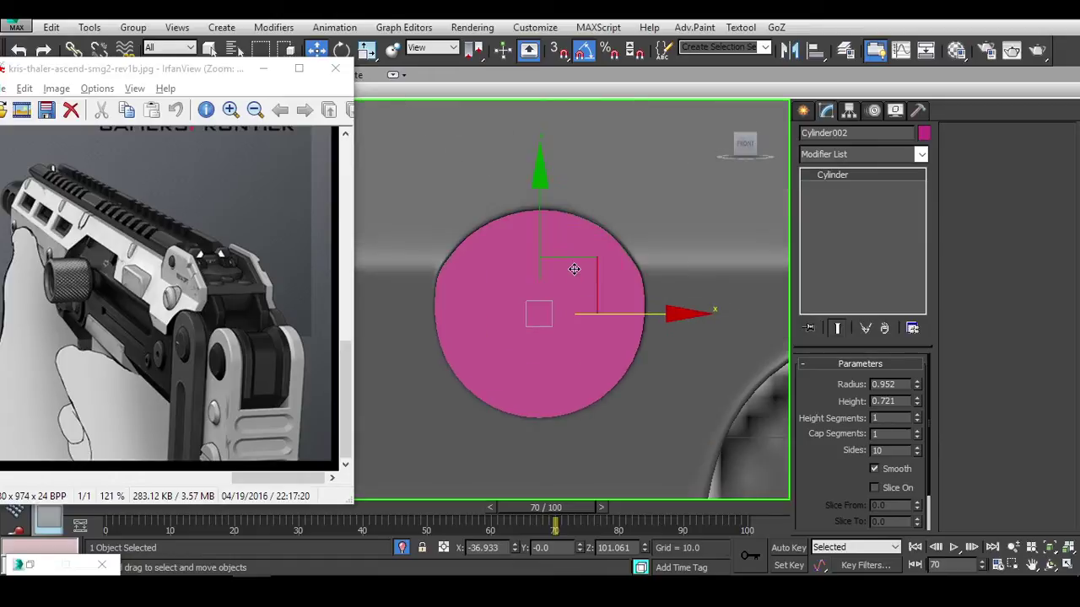
pyautogui.click(664, 256)
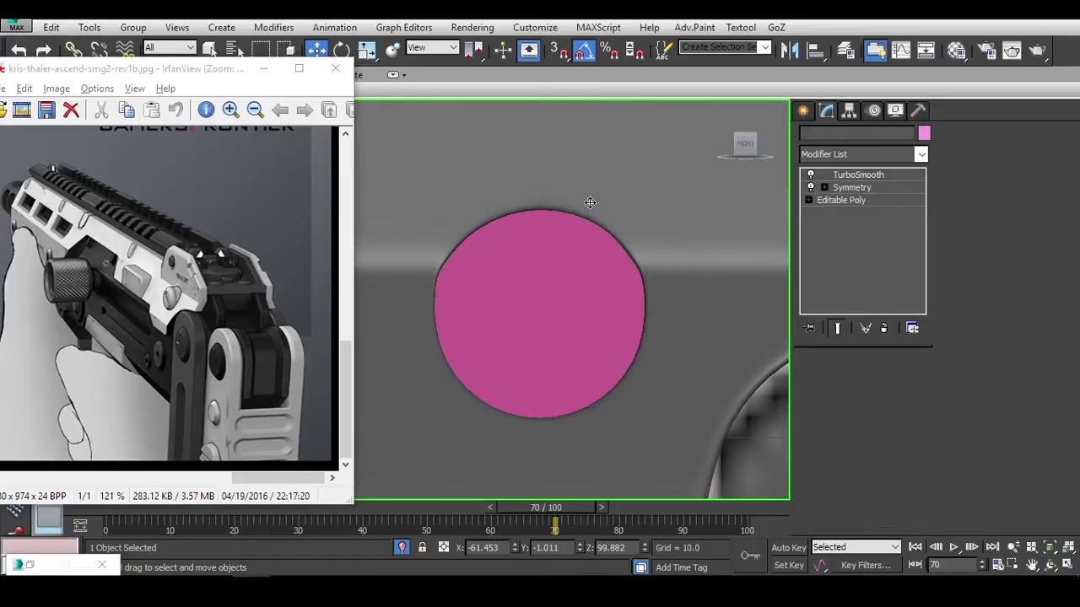
pyautogui.press('F4')
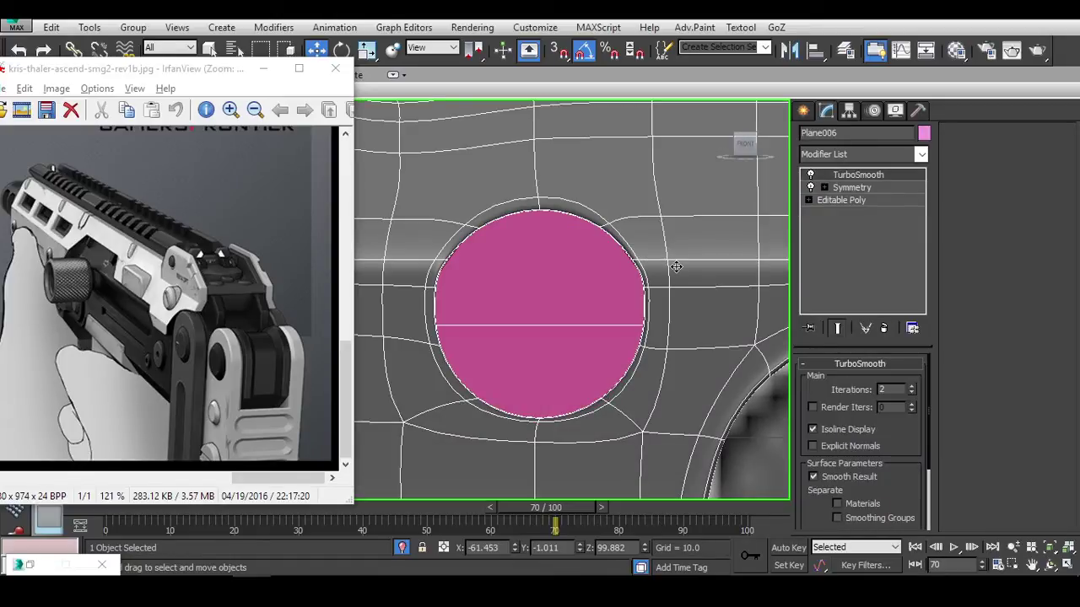
pyautogui.scroll(-1, 675, 267)
pyautogui.scroll(3, 628, 398)
pyautogui.click(861, 200)
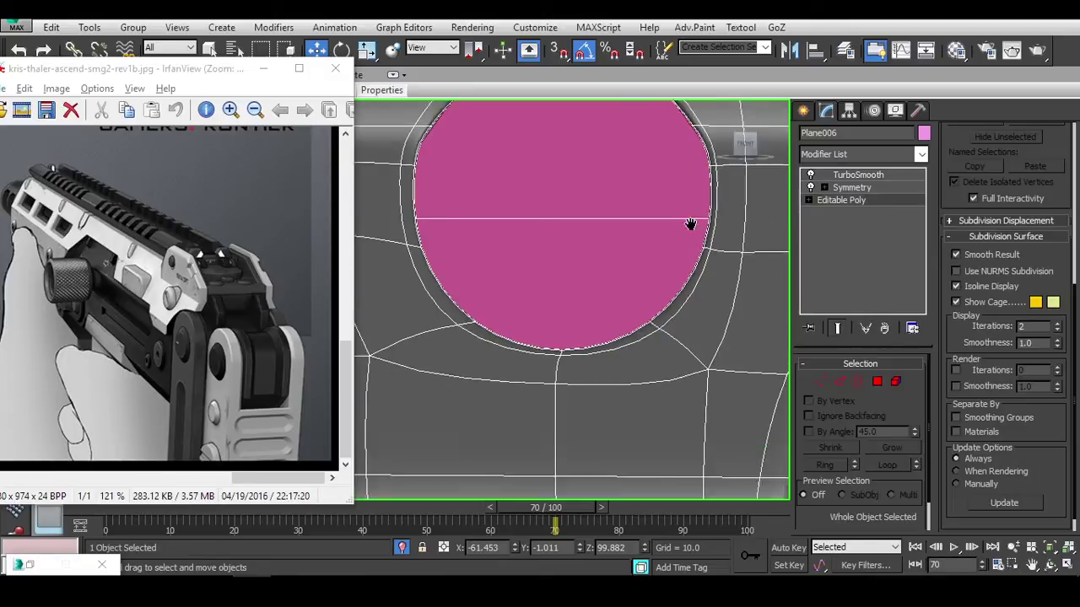
pyautogui.scroll(6, 627, 342)
pyautogui.press('1')
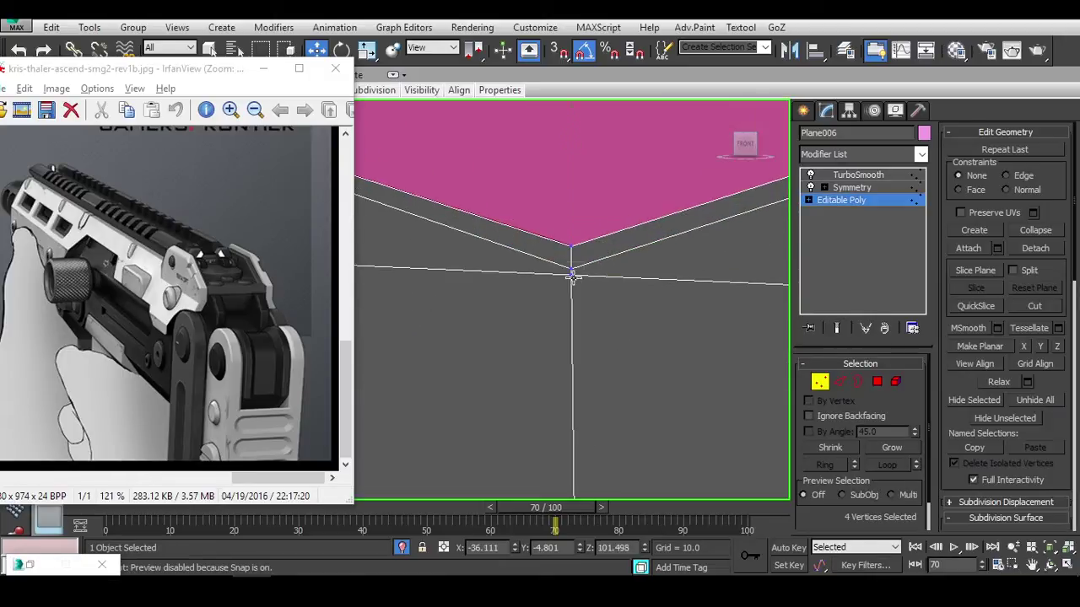
pyautogui.click(571, 272)
pyautogui.scroll(-4, 616, 260)
pyautogui.moveTo(609, 199); pyautogui.dragTo(604, 185)
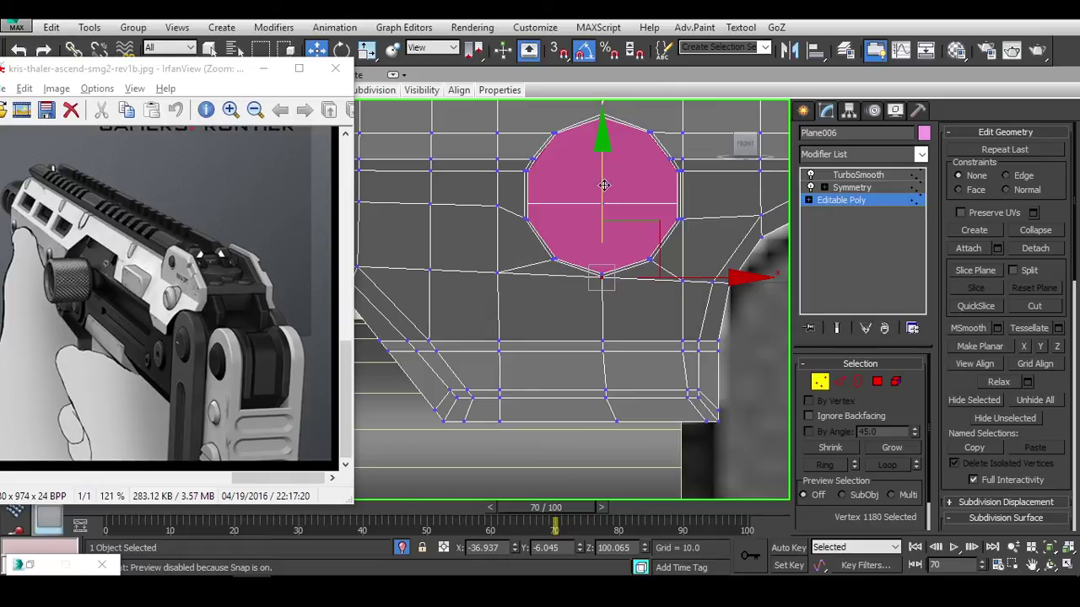
# Inspect the pink pin's rim, selecting an edge on the opening and a nearby vertex.
pyautogui.keyDown('alt'); pyautogui.moveTo(612, 201); pyautogui.dragTo(638, 243, button='middle'); pyautogui.keyUp('alt')
pyautogui.press('2')
pyautogui.click(610, 187)
pyautogui.press('1')
pyautogui.click(593, 235)
pyautogui.scroll(-3, 609, 262)
pyautogui.scroll(2, 607, 239)
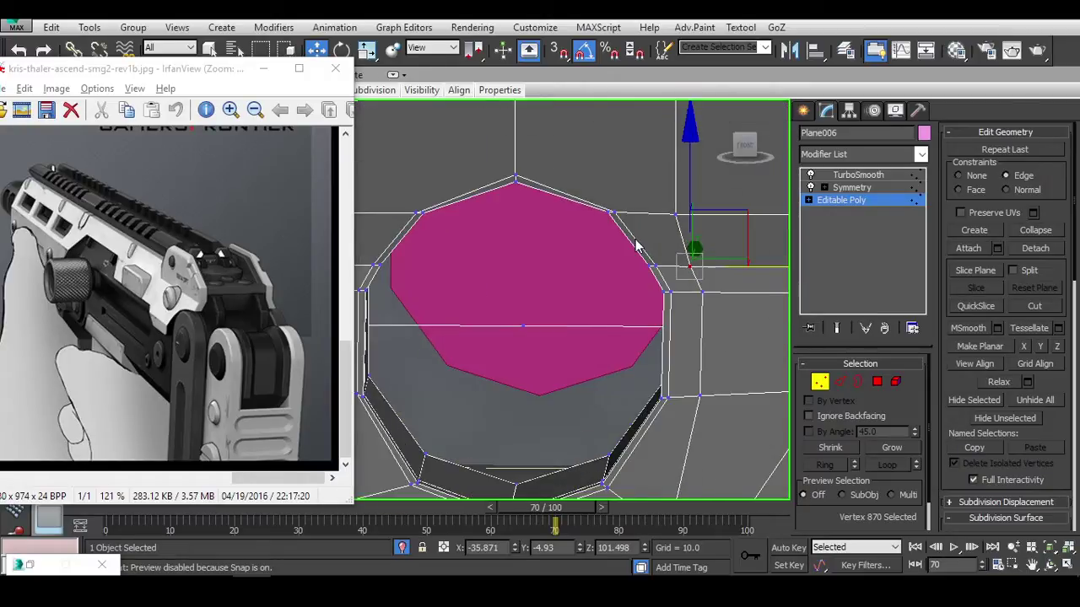
# Cut new edges into the plate around the pin opening, then return to the TurboSmooth result.
pyautogui.press('2')
pyautogui.moveTo(665, 364); pyautogui.dragTo(666, 340, button='middle')
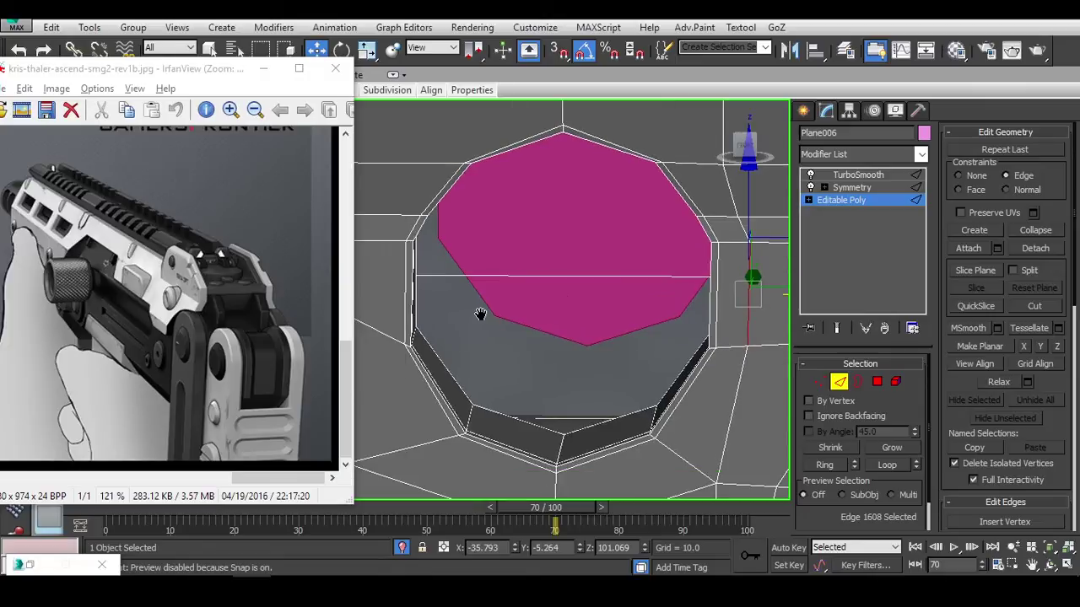
pyautogui.keyDown('alt'); pyautogui.moveTo(480, 313); pyautogui.dragTo(468, 235, button='middle'); pyautogui.keyUp('alt')
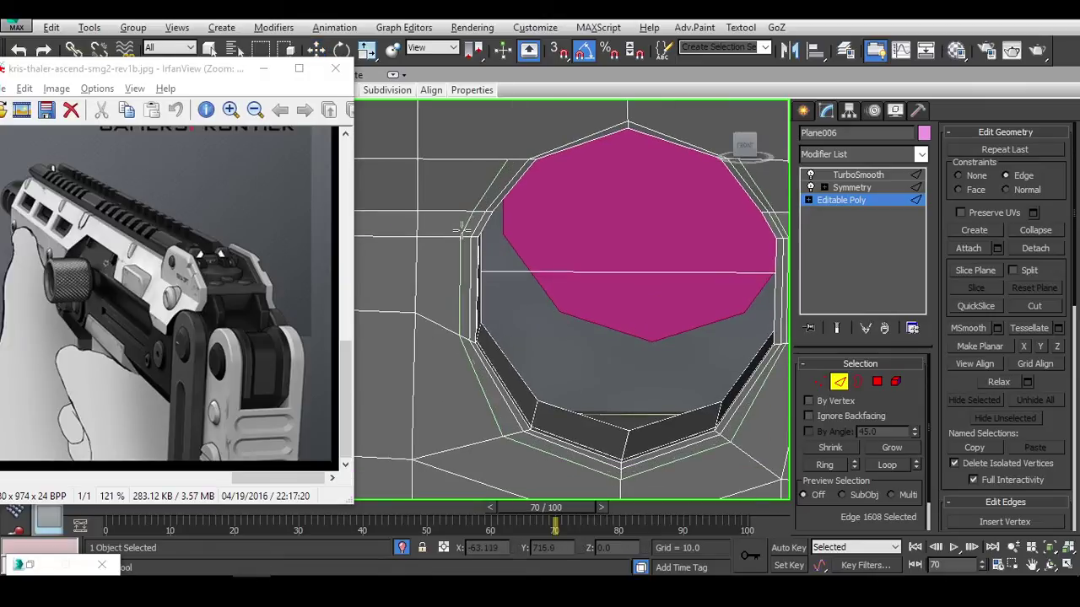
pyautogui.press('w')
pyautogui.press('z')
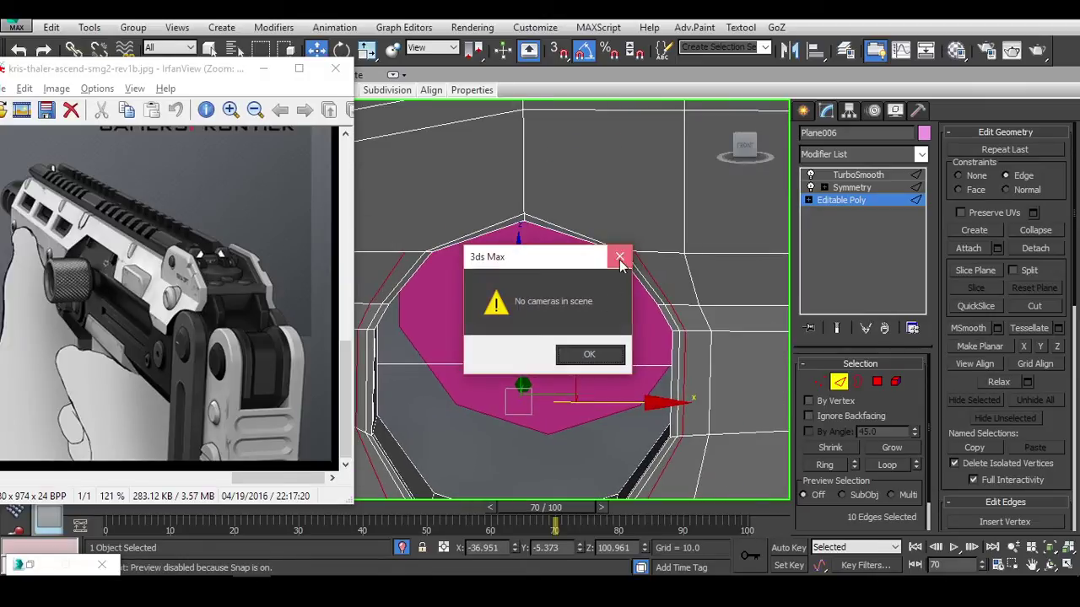
pyautogui.press('Return')
pyautogui.press('1')
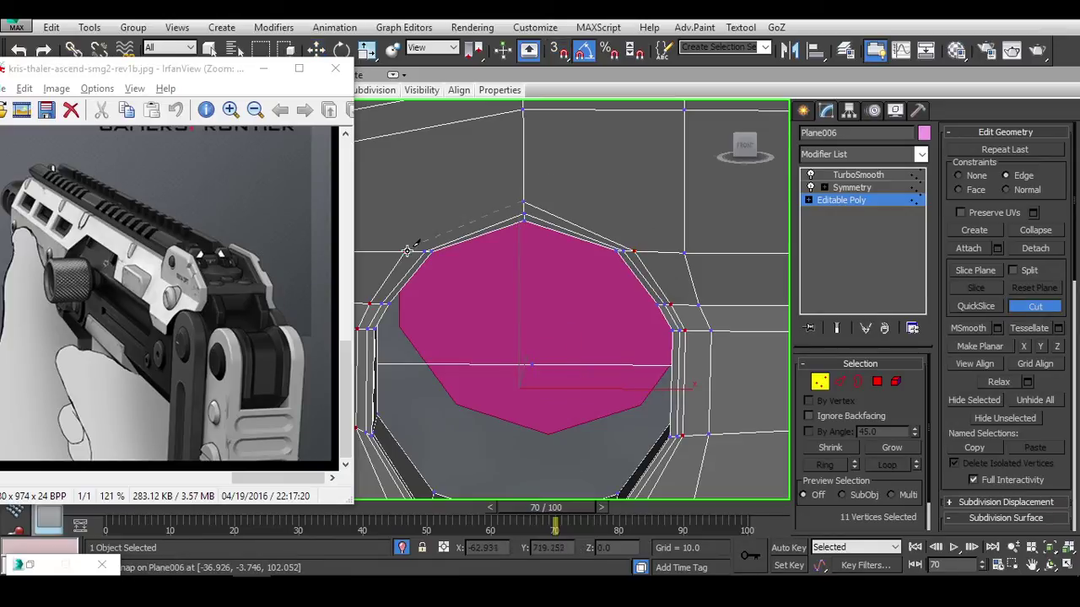
pyautogui.rightClick(514, 243)
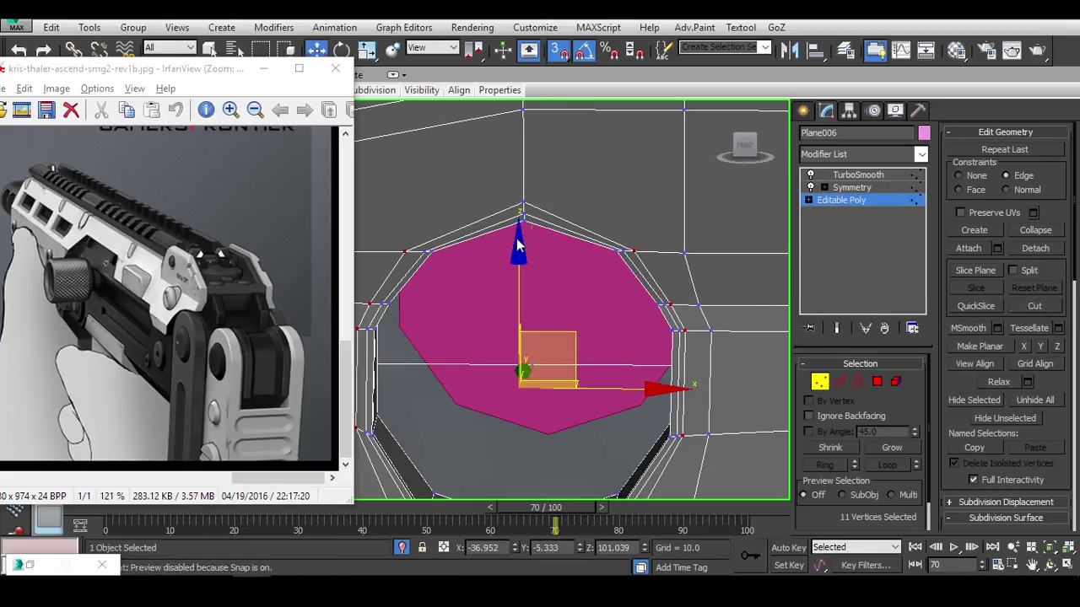
pyautogui.press('2')
pyautogui.scroll(-2, 643, 203)
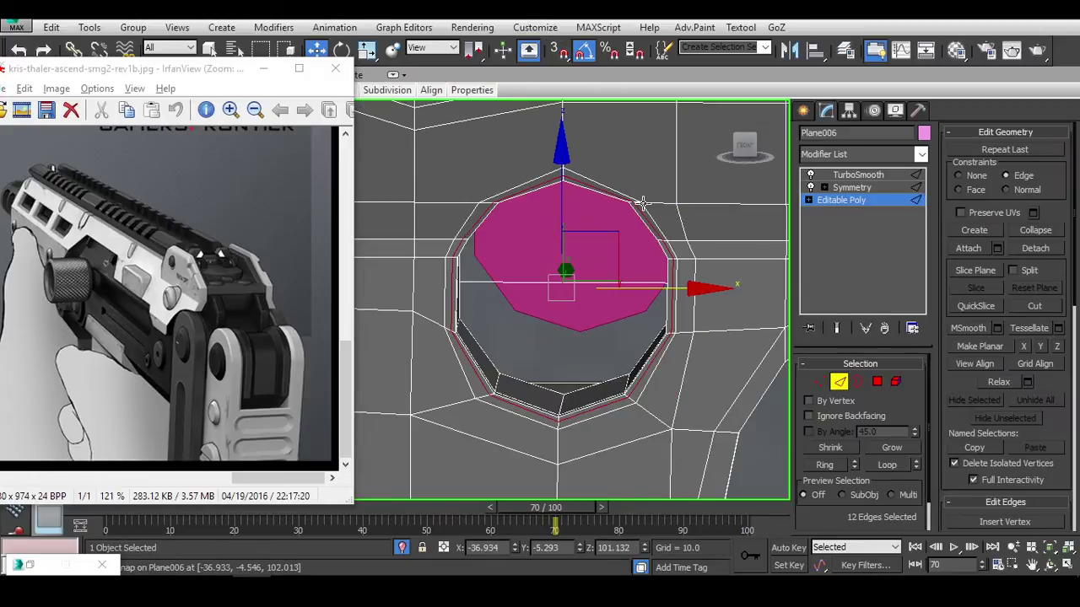
pyautogui.click(858, 174)
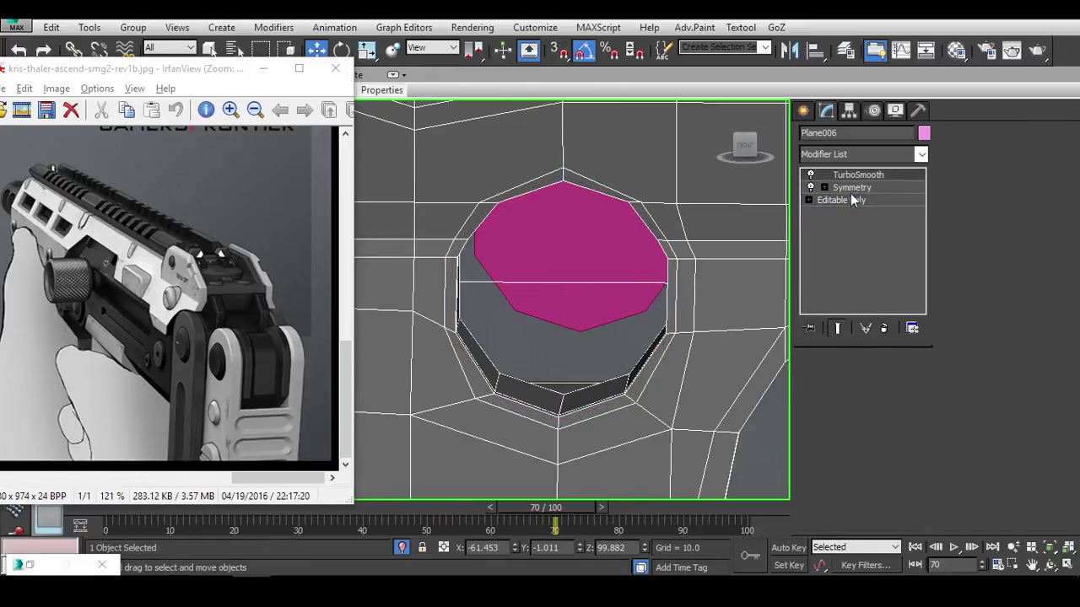
pyautogui.scroll(-4, 650, 265)
# Select the pink pin cylinder and slide it outward along Y.
pyautogui.hotkey('ctrl', 'd')
pyautogui.scroll(8, 654, 270)
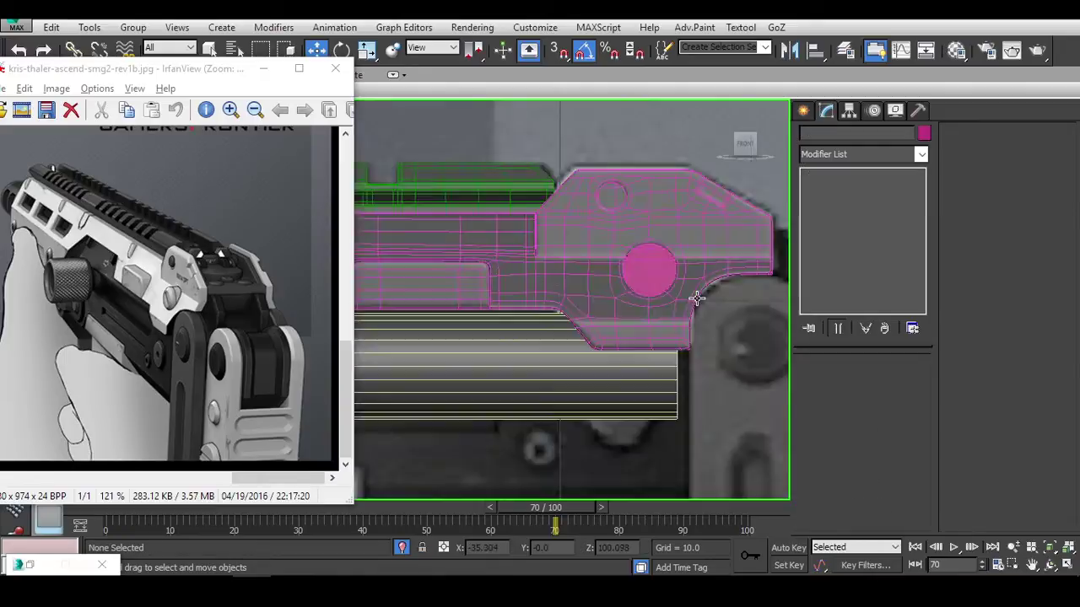
pyautogui.click(556, 198)
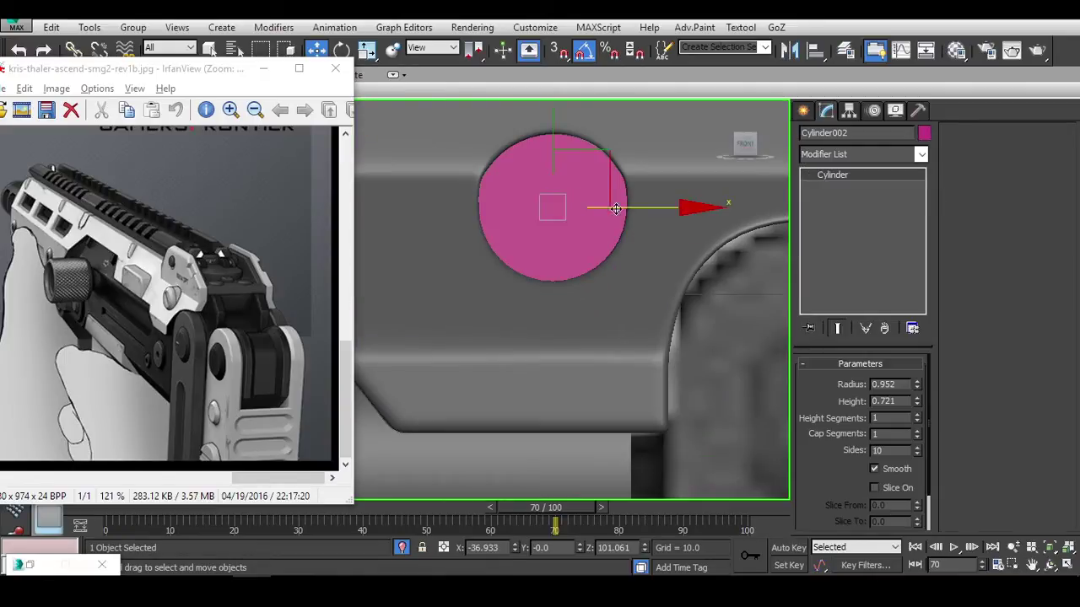
pyautogui.press('F4')
pyautogui.scroll(-5, 631, 188)
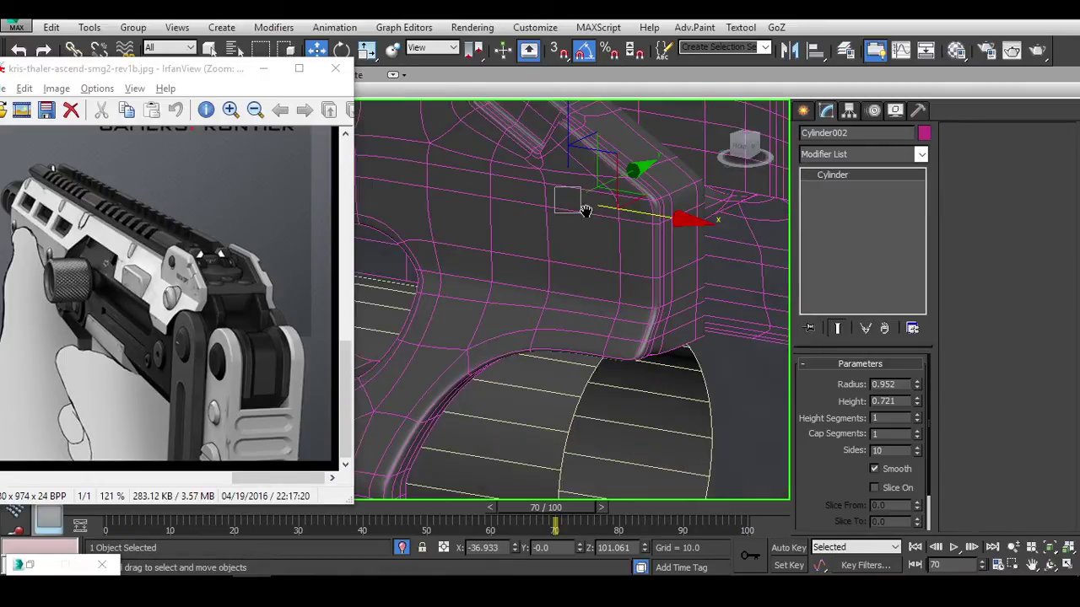
pyautogui.keyDown('alt'); pyautogui.moveTo(631, 187); pyautogui.dragTo(888, 359, button='middle'); pyautogui.keyUp('alt')
pyautogui.moveTo(740, 192); pyautogui.dragTo(560, 214)
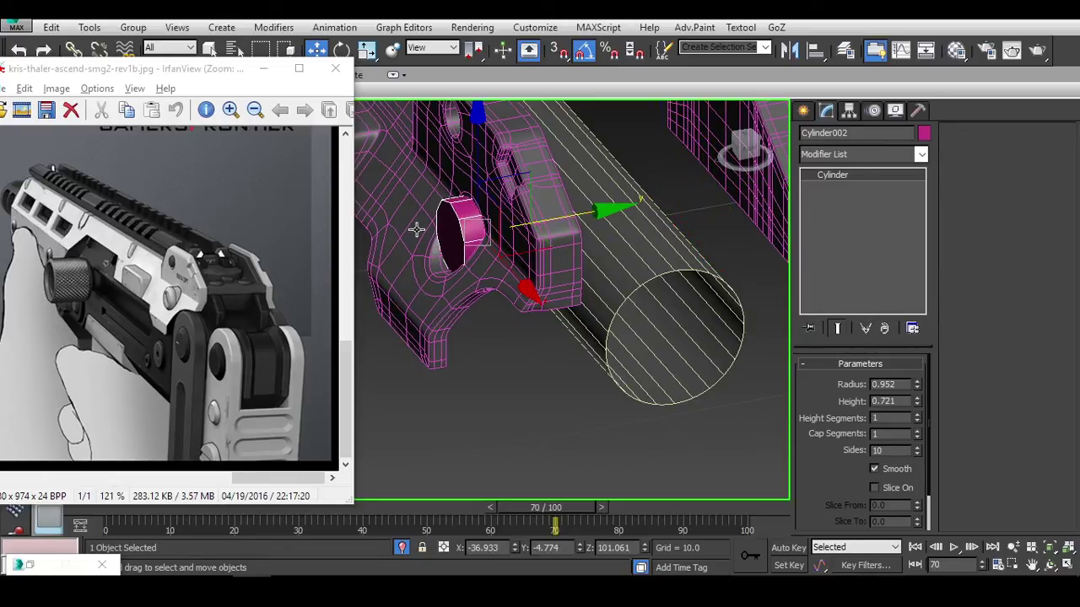
# Convert the pin to an editable mesh and shift all its polygons to the left.
pyautogui.rightClick(625, 214)
pyautogui.moveTo(614, 381)
pyautogui.click(683, 389)
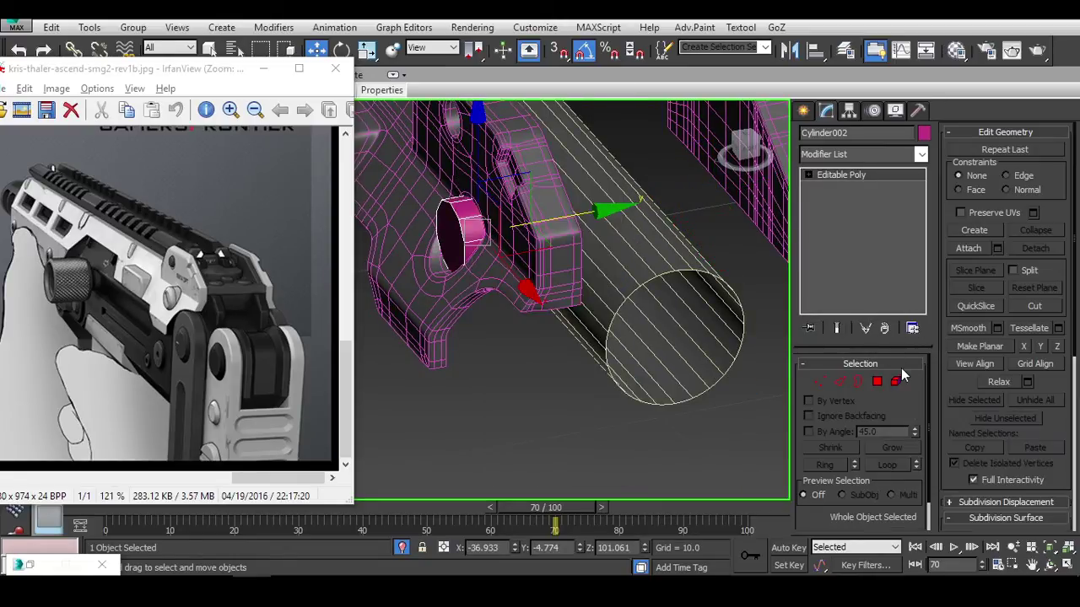
pyautogui.press('4')
pyautogui.keyDown('alt'); pyautogui.moveTo(591, 253); pyautogui.dragTo(642, 197, button='middle'); pyautogui.keyUp('alt')
pyautogui.hotkey('ctrl', 'a')
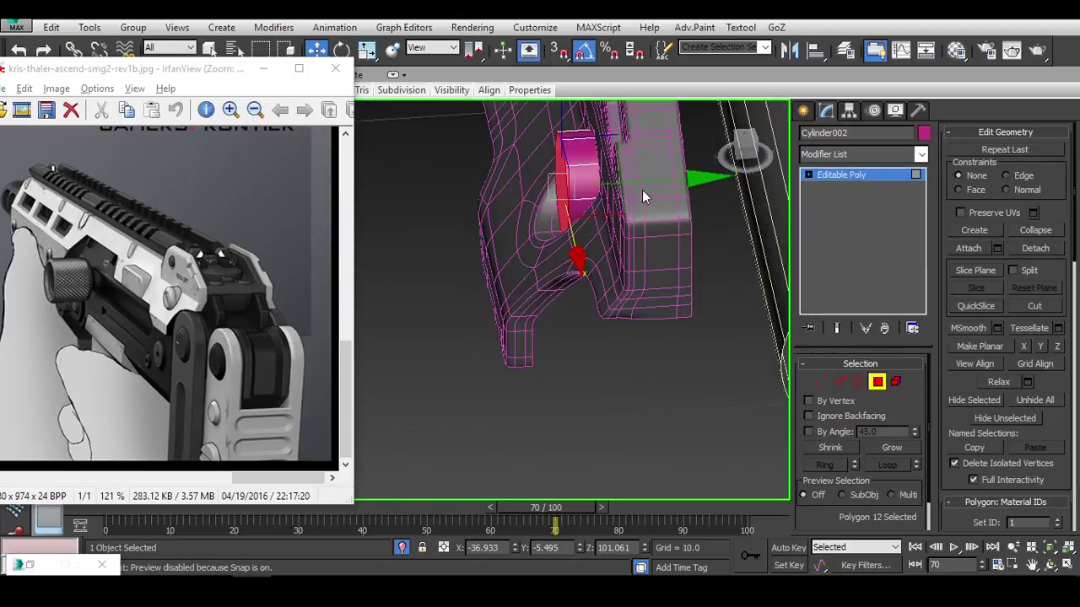
pyautogui.moveTo(645, 183); pyautogui.dragTo(619, 182)
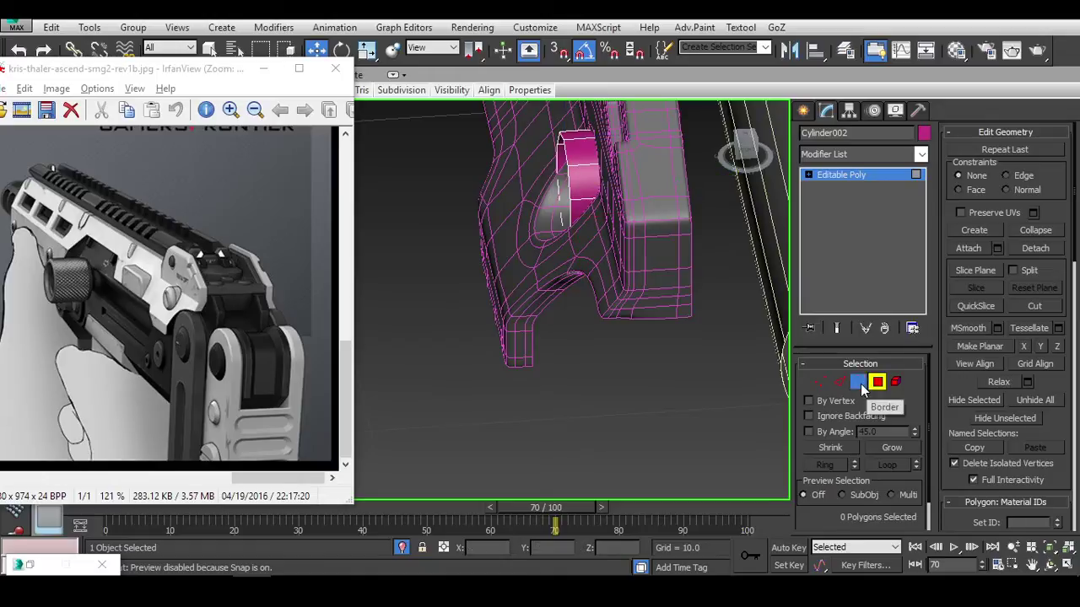
# Select the cylinder's open border and rotate it to angle the pin's end.
pyautogui.click(857, 382)
pyautogui.keyDown('alt'); pyautogui.moveTo(616, 220); pyautogui.dragTo(649, 233, button='middle'); pyautogui.keyUp('alt')
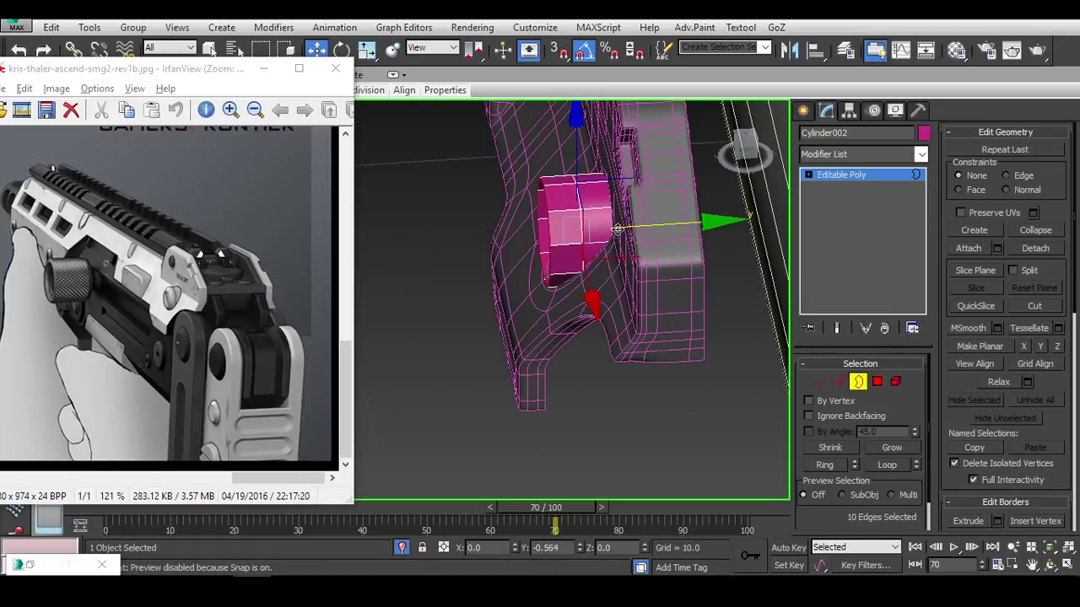
pyautogui.press('e')
pyautogui.moveTo(753, 352); pyautogui.dragTo(777, 296)
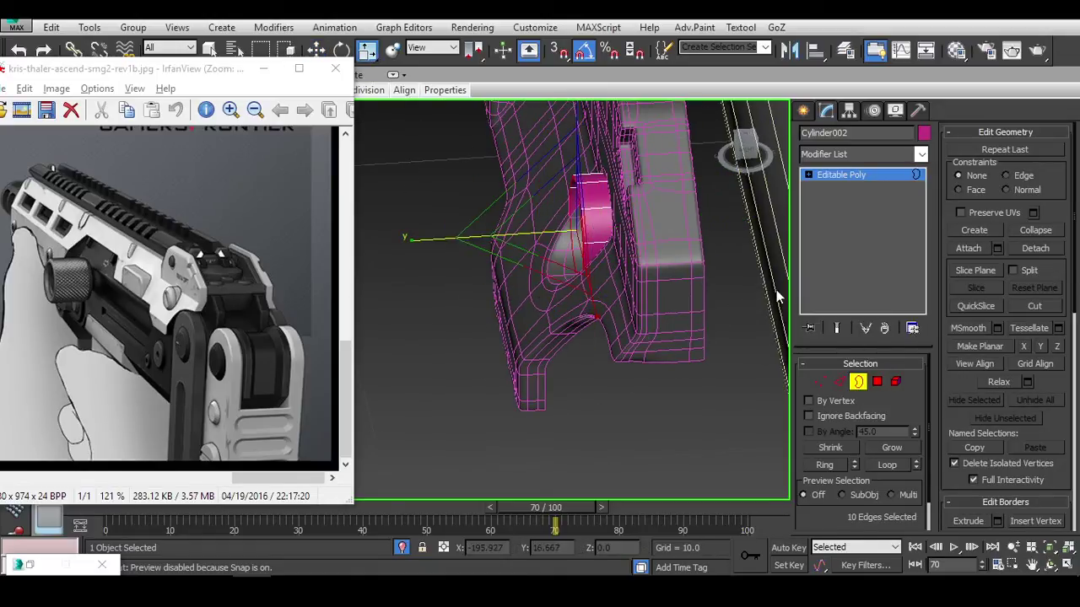
pyautogui.click(857, 382)
pyautogui.press('f')
pyautogui.press('z')
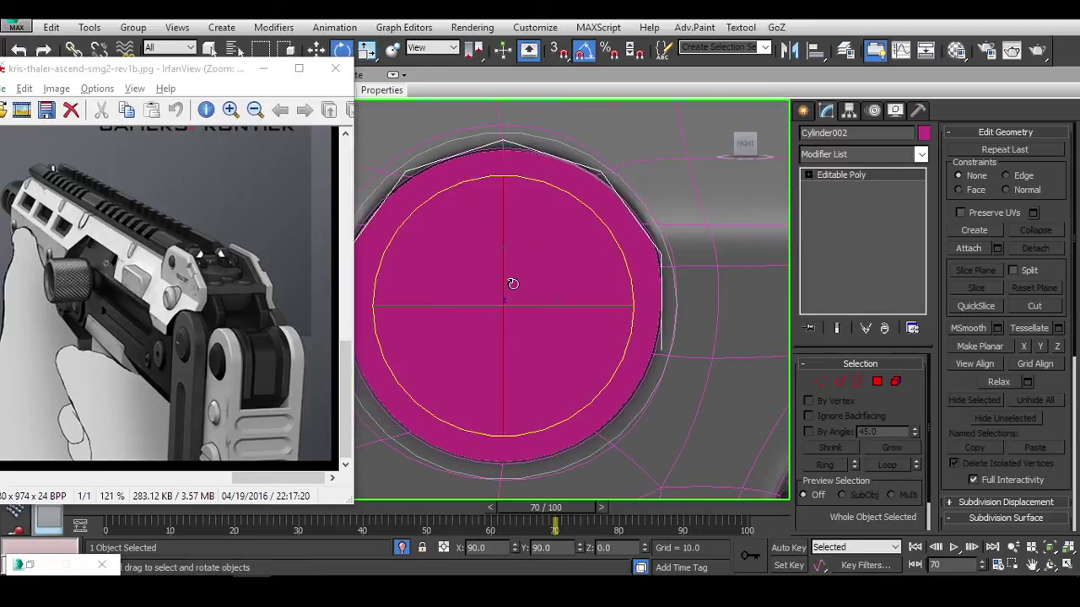
pyautogui.hotkey('shift', 'z')
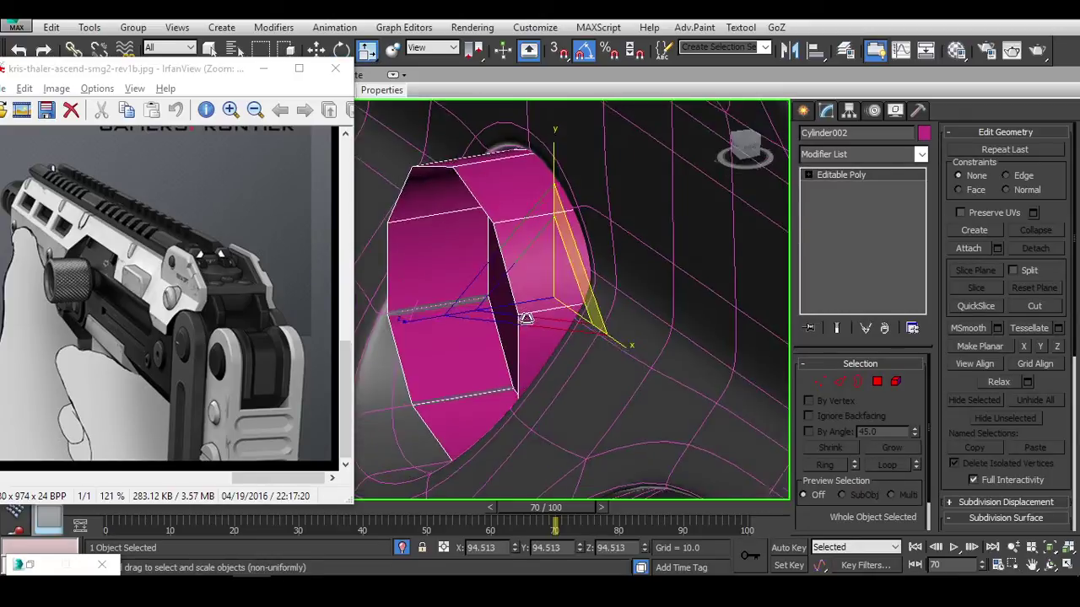
pyautogui.click(857, 382)
pyautogui.press('w')
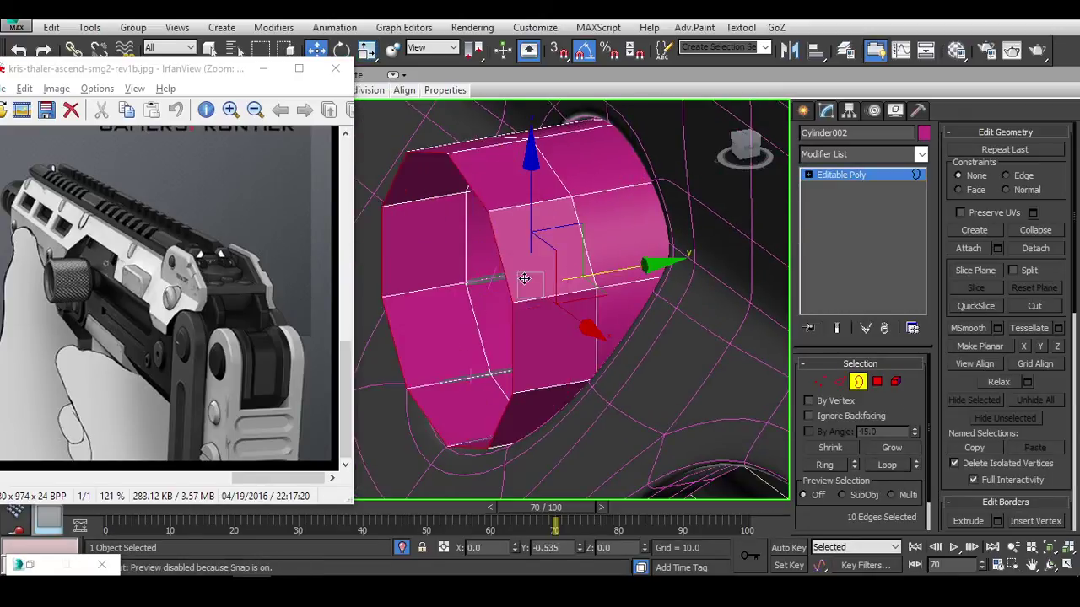
pyautogui.keyDown('alt'); pyautogui.moveTo(581, 288); pyautogui.dragTo(641, 291, button='middle'); pyautogui.keyUp('alt')
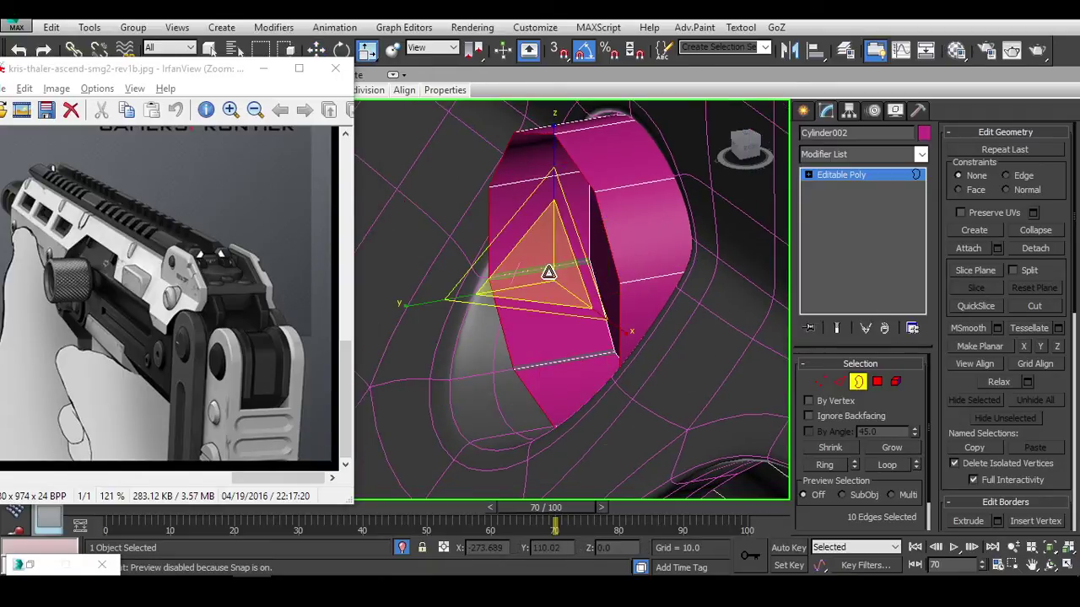
pyautogui.keyDown('alt'); pyautogui.moveTo(562, 259); pyautogui.dragTo(625, 218, button='middle'); pyautogui.keyUp('alt')
pyautogui.press('e')
pyautogui.press('r')
# Start a chamfer on the cylinder's end edges with an amount of 0.181.
pyautogui.press('2')
pyautogui.press('w')
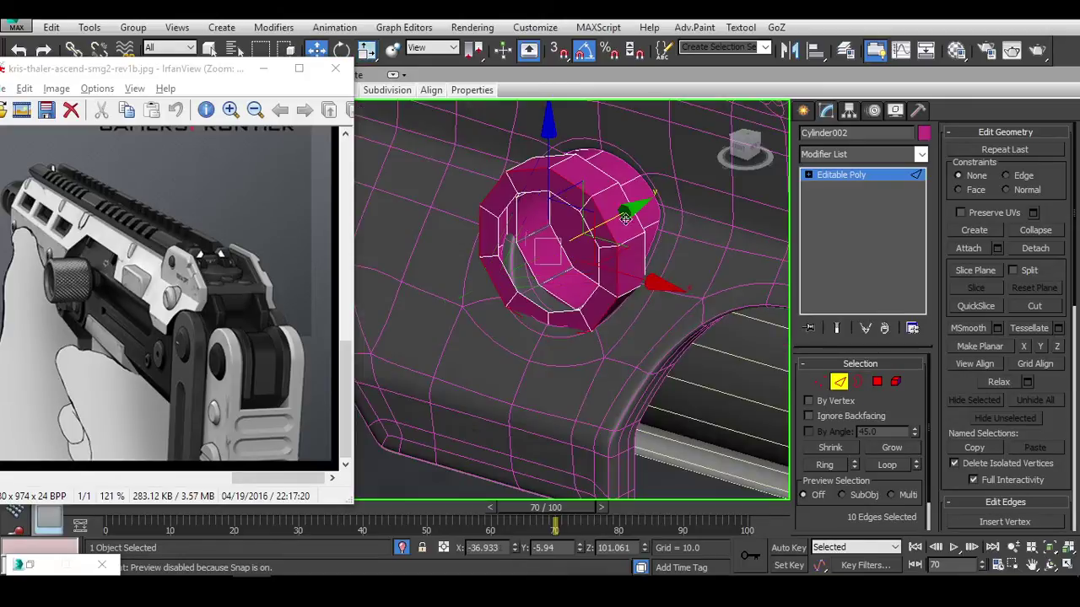
pyautogui.scroll(-5, 951, 400)
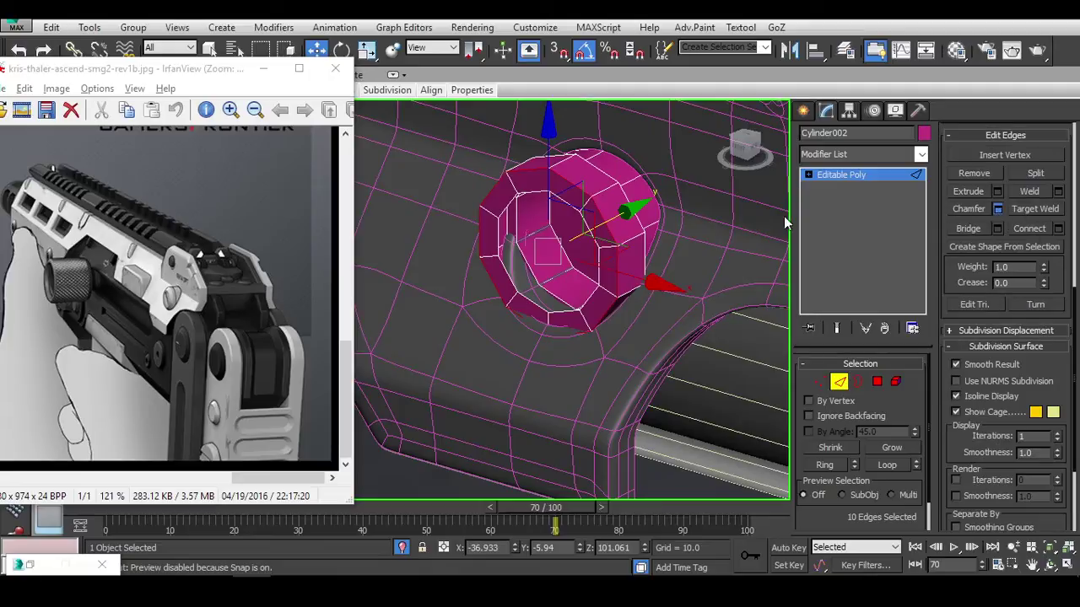
pyautogui.hotkey('ctrl', 'shift', 'c')
pyautogui.keyDown('alt'); pyautogui.moveTo(633, 309); pyautogui.dragTo(472, 371, button='middle'); pyautogui.keyUp('alt')
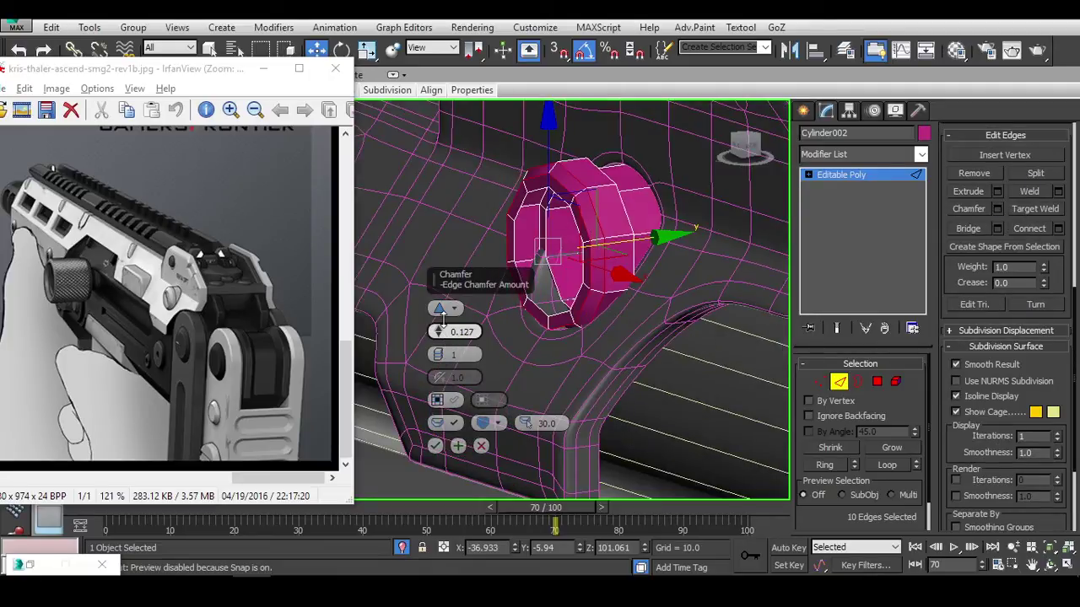
# Apply the chamfer with 2 segments, then isolate the cylinder with smoothing preview off.
pyautogui.click(439, 352)
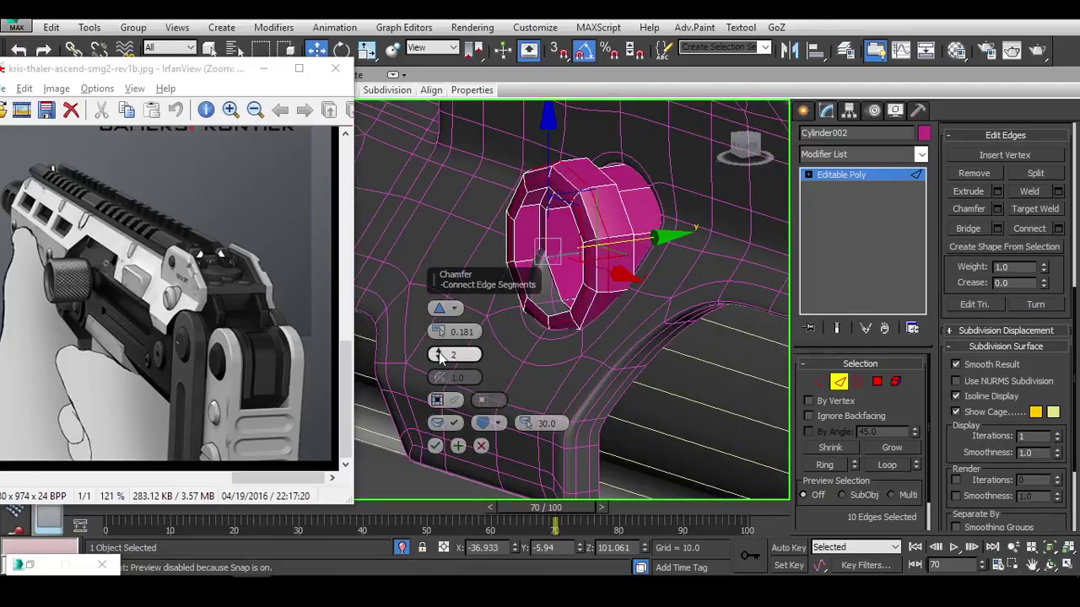
pyautogui.click(435, 446)
pyautogui.keyDown('alt'); pyautogui.moveTo(472, 404); pyautogui.dragTo(591, 354, button='middle'); pyautogui.keyUp('alt')
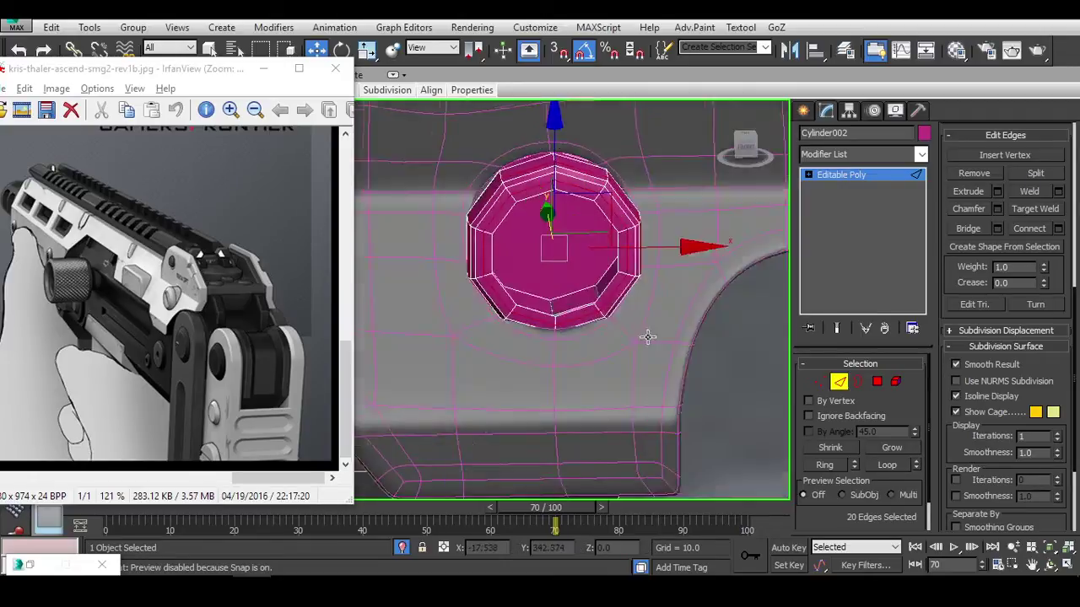
pyautogui.click(840, 384)
pyautogui.keyDown('alt'); pyautogui.moveTo(590, 304); pyautogui.dragTo(658, 246, button='middle'); pyautogui.keyUp('alt')
pyautogui.hotkey('alt', 'q')
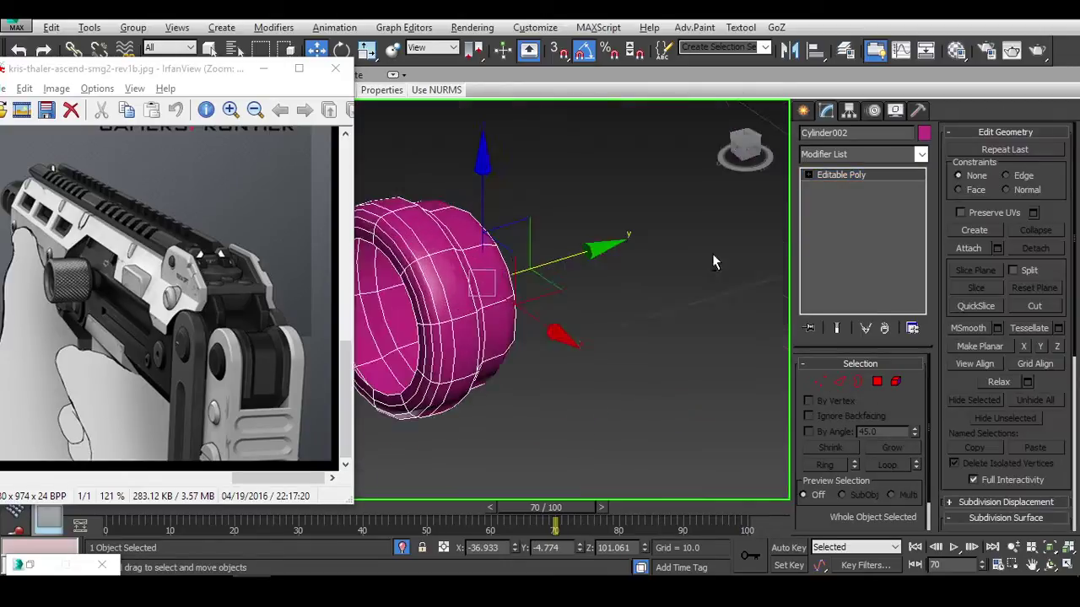
pyautogui.hotkey('ctrl', 'BackSpace')
# Select a single border loop of the cylinder's hollow end in an aligned view.
pyautogui.click(877, 382)
pyautogui.click(491, 280)
pyautogui.keyDown('alt'); pyautogui.moveTo(492, 280); pyautogui.dragTo(691, 287, button='middle'); pyautogui.keyUp('alt')
pyautogui.click(878, 381)
pyautogui.keyDown('alt'); pyautogui.moveTo(690, 338); pyautogui.dragTo(596, 278, button='middle'); pyautogui.keyUp('alt')
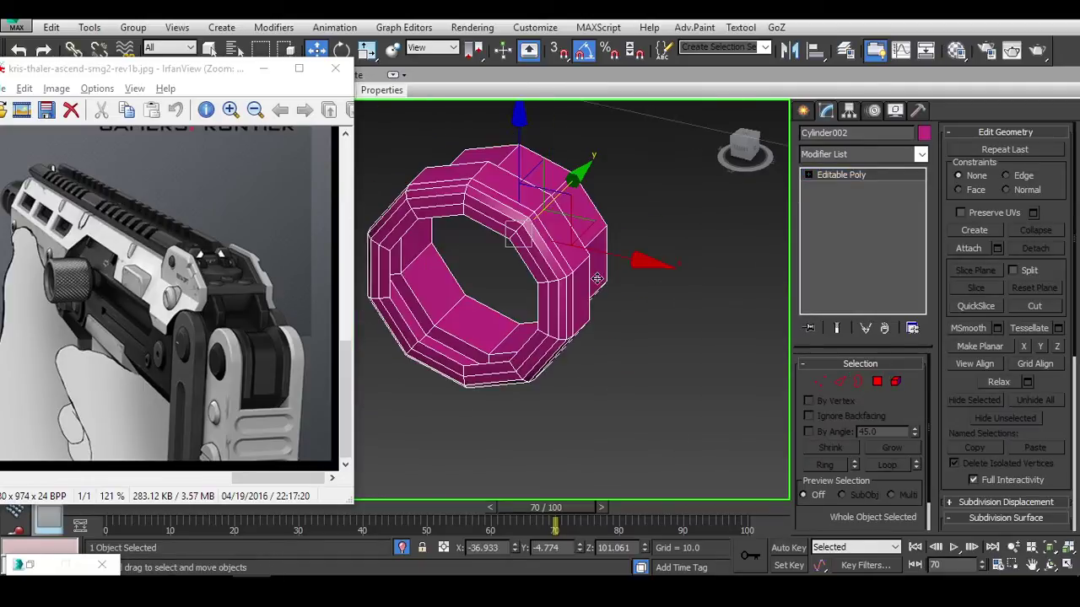
pyautogui.click(858, 381)
pyautogui.keyDown('alt'); pyautogui.moveTo(742, 337); pyautogui.dragTo(671, 281, button='middle'); pyautogui.keyUp('alt')
pyautogui.hscroll(-6, 227, 253)
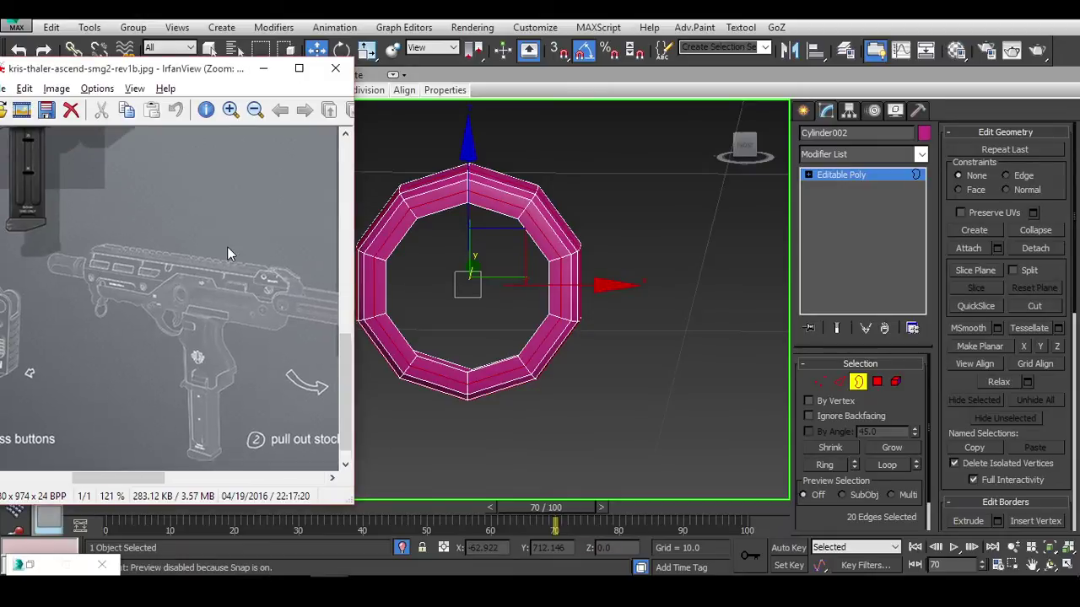
pyautogui.scroll(10, 183, 248)
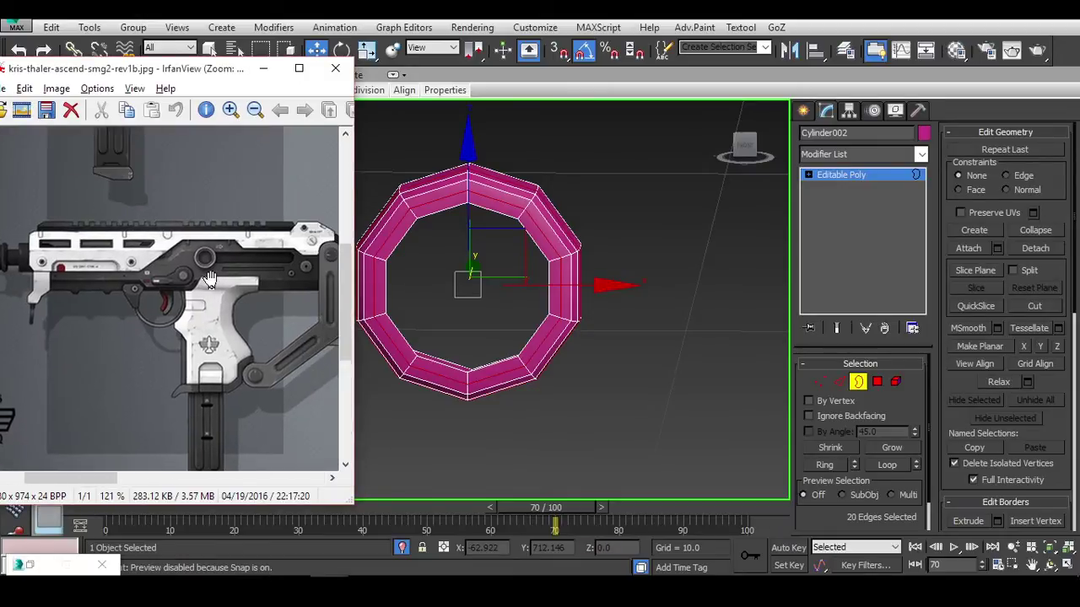
pyautogui.press('u')
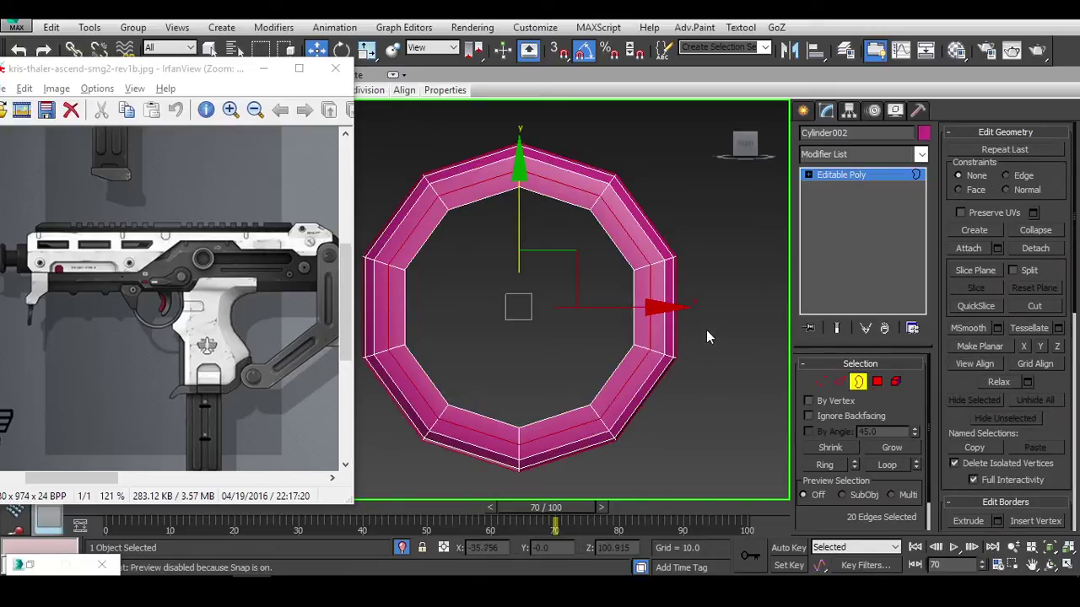
pyautogui.scroll(3, 654, 311)
pyautogui.doubleClick(663, 296)
pyautogui.scroll(-3, 663, 296)
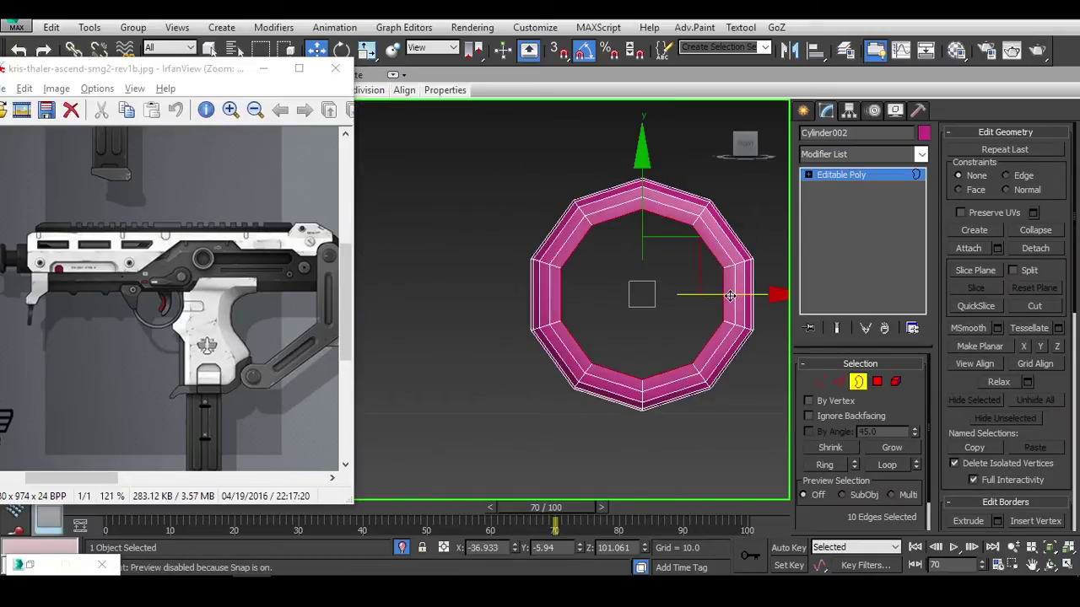
# Select vertices across the cap to divide it with crossing edges.
pyautogui.press('1')
pyautogui.scroll(2, 727, 285)
pyautogui.press('F3')
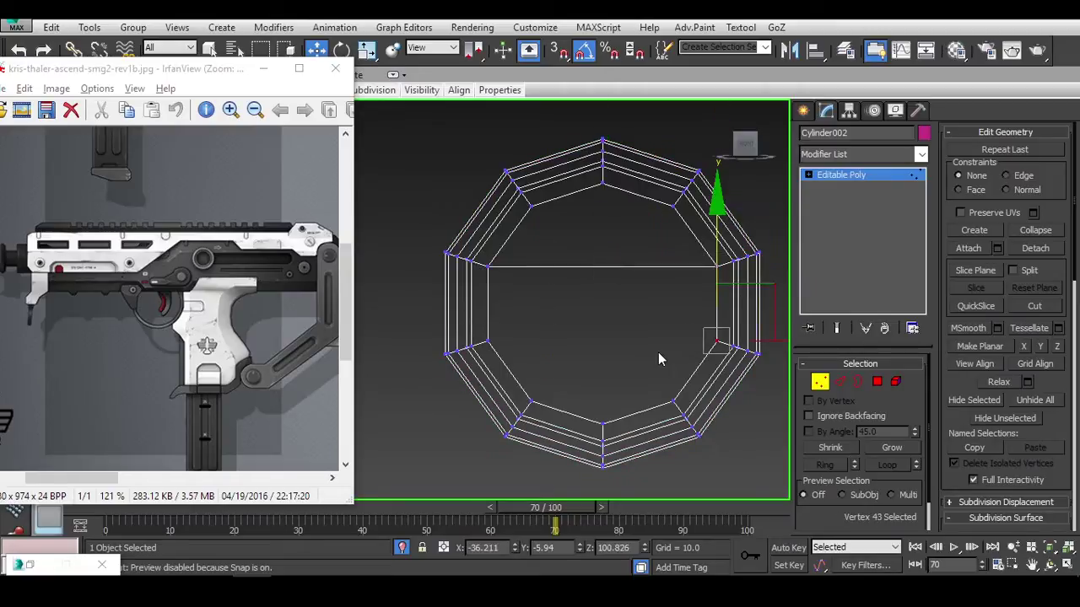
pyautogui.keyDown('ctrl'); pyautogui.click(487, 340); pyautogui.keyUp('ctrl')
pyautogui.moveTo(506, 350); pyautogui.dragTo(469, 364, button='middle')
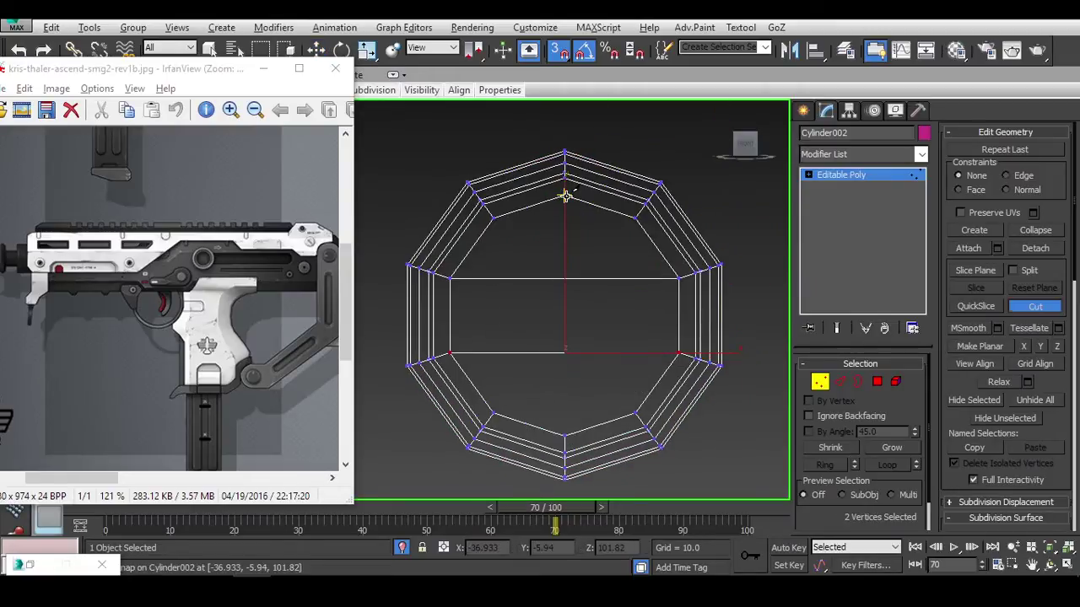
pyautogui.press('F3')
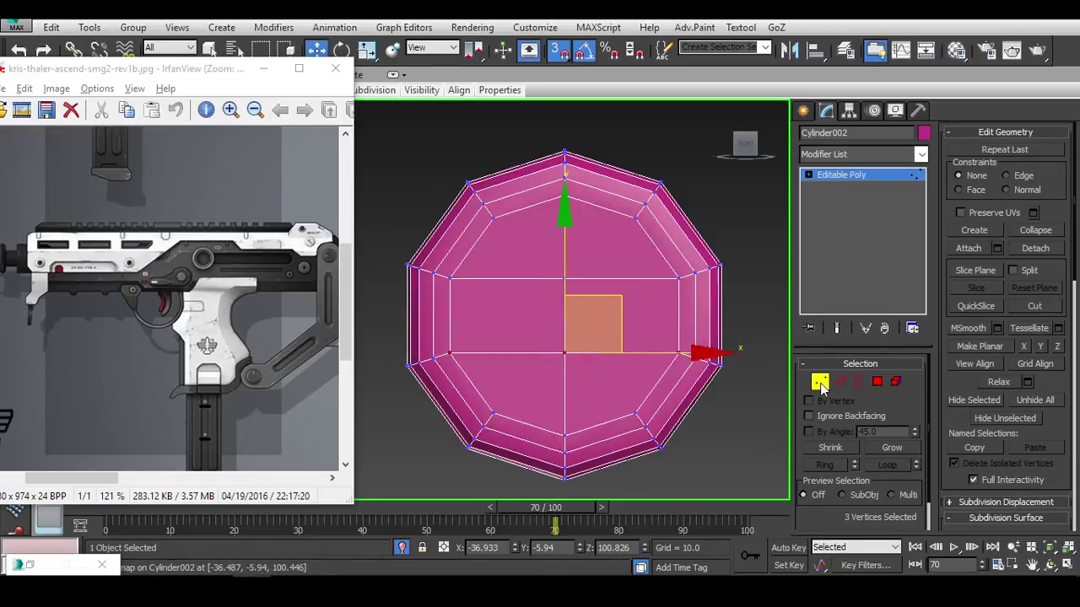
pyautogui.scroll(-3, 616, 354)
# Select the whole cylinder and end isolation to show the full model.
pyautogui.click(669, 338)
pyautogui.click(601, 305)
pyautogui.keyDown('alt'); pyautogui.moveTo(714, 323); pyautogui.dragTo(706, 337, button='middle'); pyautogui.keyUp('alt')
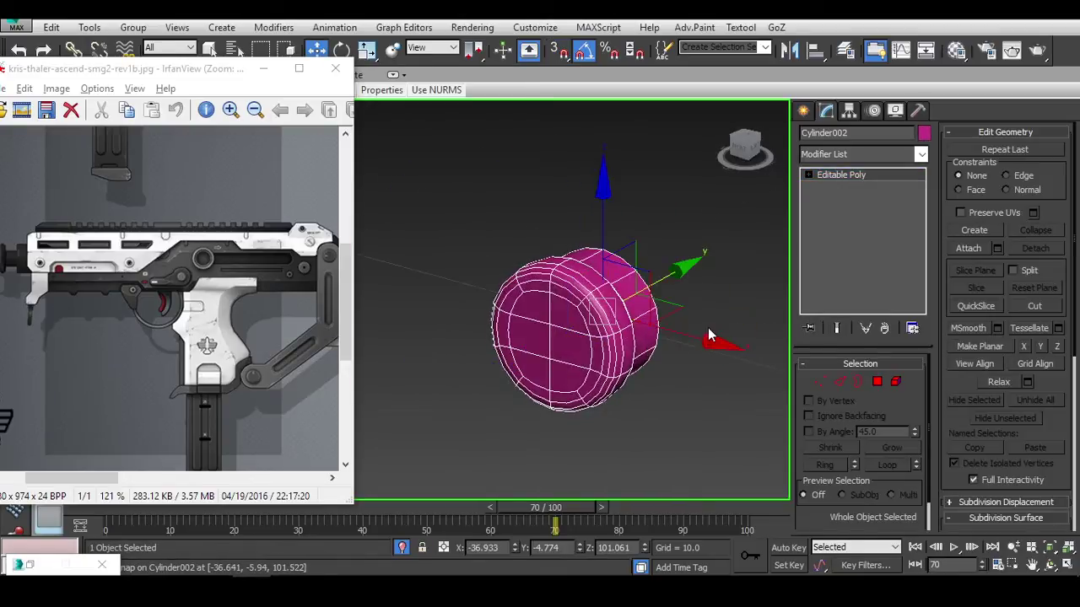
pyautogui.rightClick(700, 301)
pyautogui.click(742, 242)
# In Front view, scale Cylinder002 down slightly and nudge it up.
pyautogui.press('f')
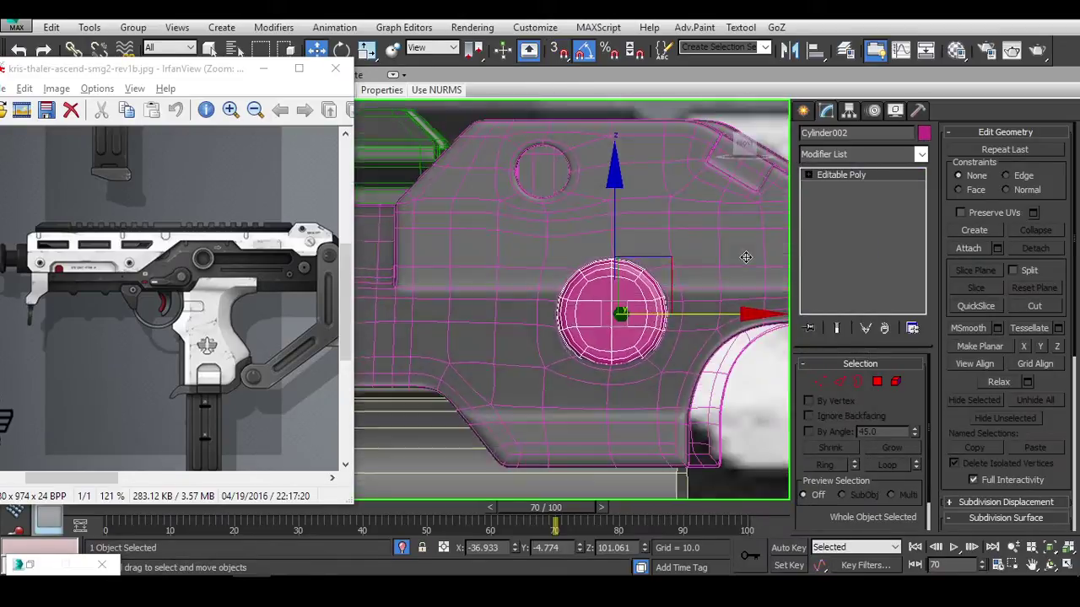
pyautogui.scroll(4, 628, 308)
pyautogui.press('r')
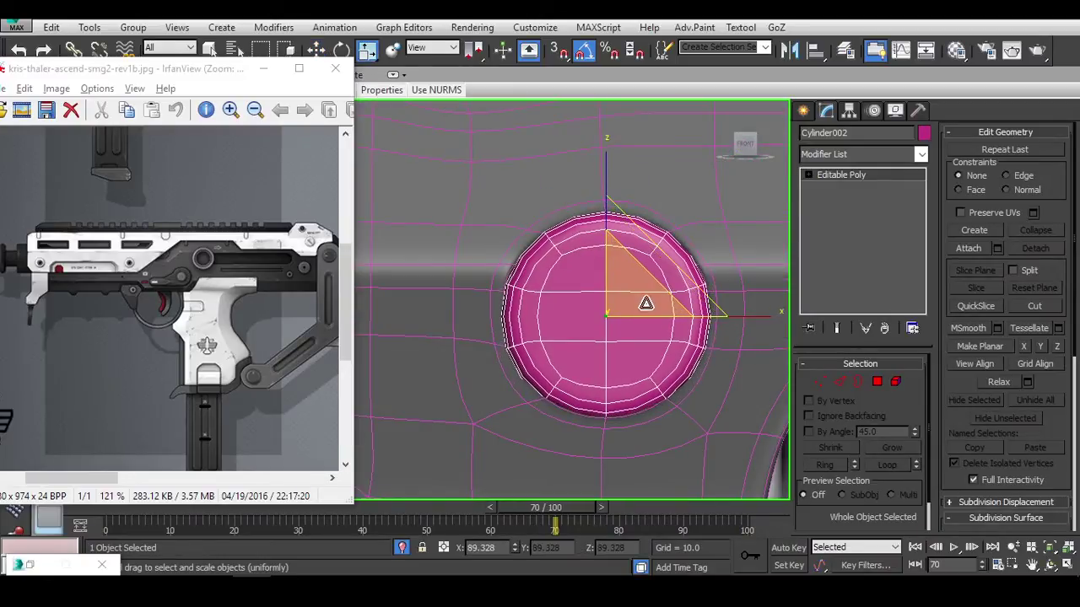
pyautogui.press('w')
pyautogui.moveTo(604, 198); pyautogui.dragTo(607, 196)
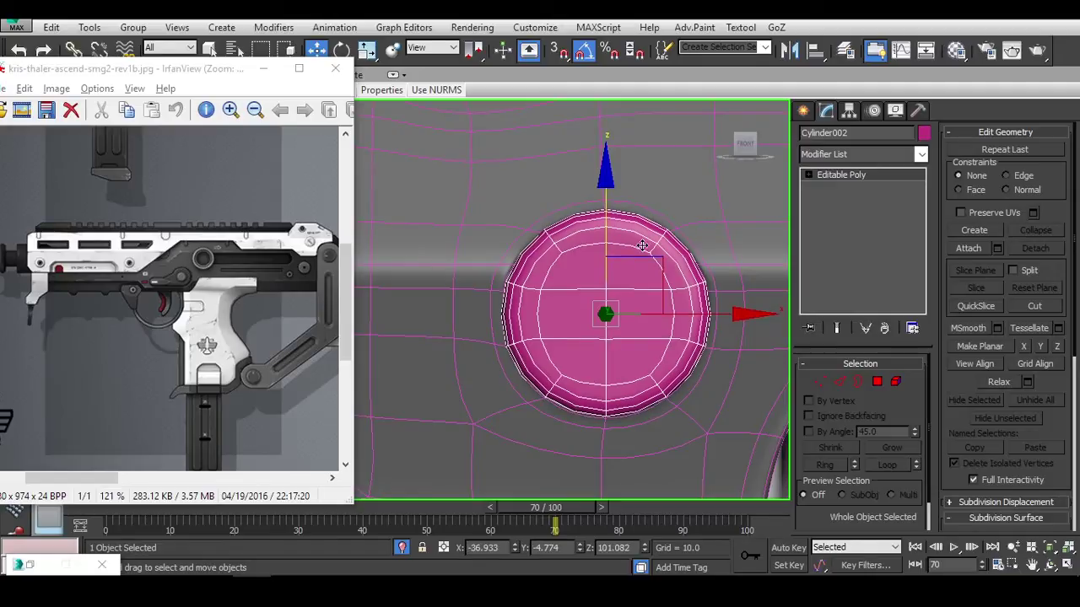
pyautogui.keyDown('alt'); pyautogui.moveTo(606, 195); pyautogui.dragTo(642, 286, button='middle'); pyautogui.keyUp('alt')
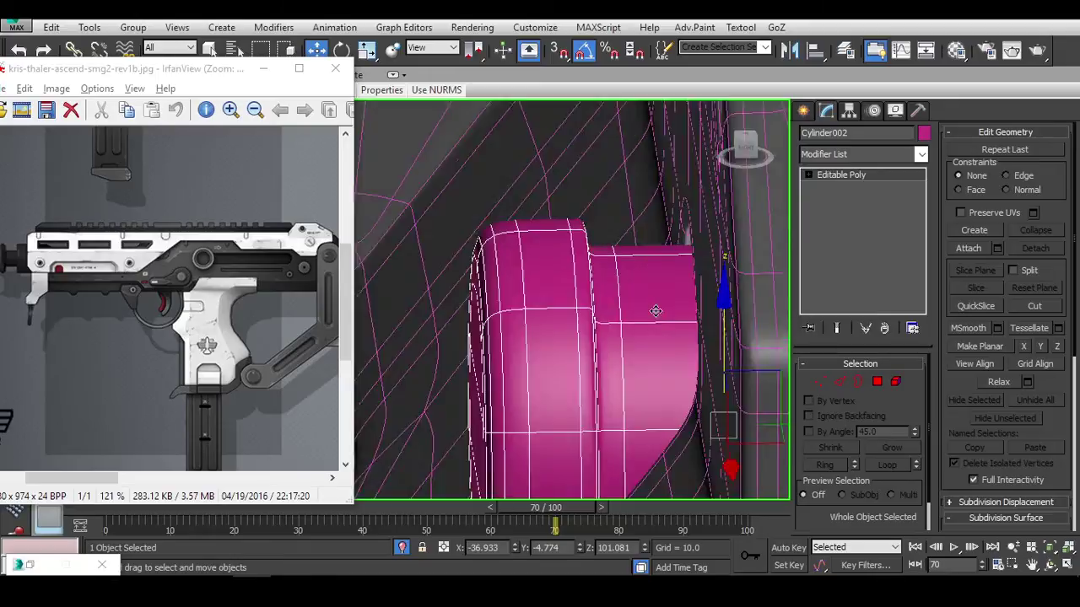
pyautogui.press('f')
pyautogui.scroll(-3, 781, 284)
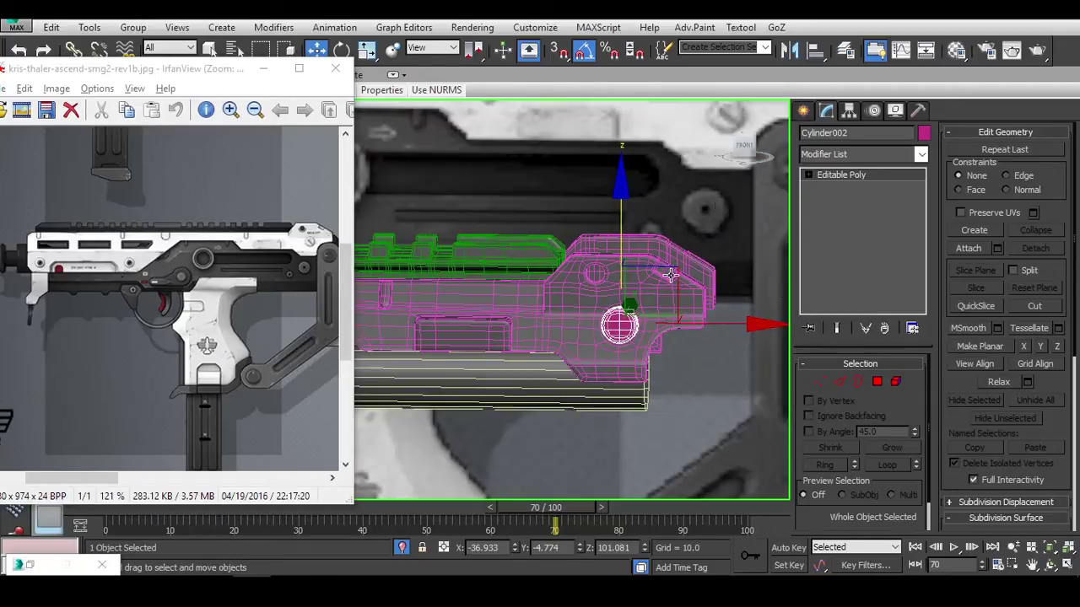
pyautogui.scroll(3, 622, 284)
pyautogui.press('F3')
pyautogui.scroll(2, 639, 320)
pyautogui.moveTo(591, 321)
pyautogui.keyDown('alt'); pyautogui.mouseDown(button='middle')
pyautogui.moveTo(624, 354)
pyautogui.moveTo(559, 337)
pyautogui.moveTo(590, 329)
pyautogui.moveTo(550, 321)
pyautogui.moveTo(550, 310)
pyautogui.moveTo(684, 309)
pyautogui.moveTo(615, 326)
pyautogui.moveTo(623, 349)
pyautogui.moveTo(565, 350)
pyautogui.moveTo(658, 335)
pyautogui.moveTo(599, 279)
pyautogui.moveTo(592, 248)
pyautogui.moveTo(709, 234)
pyautogui.moveTo(835, 308)
pyautogui.moveTo(632, 261)
pyautogui.mouseUp(button='middle'); pyautogui.keyUp('alt')
# Rescale and reposition the pin to centre it in Plane006's round recess, then check the fit.
pyautogui.press('w')
pyautogui.press('f')
pyautogui.press('z')
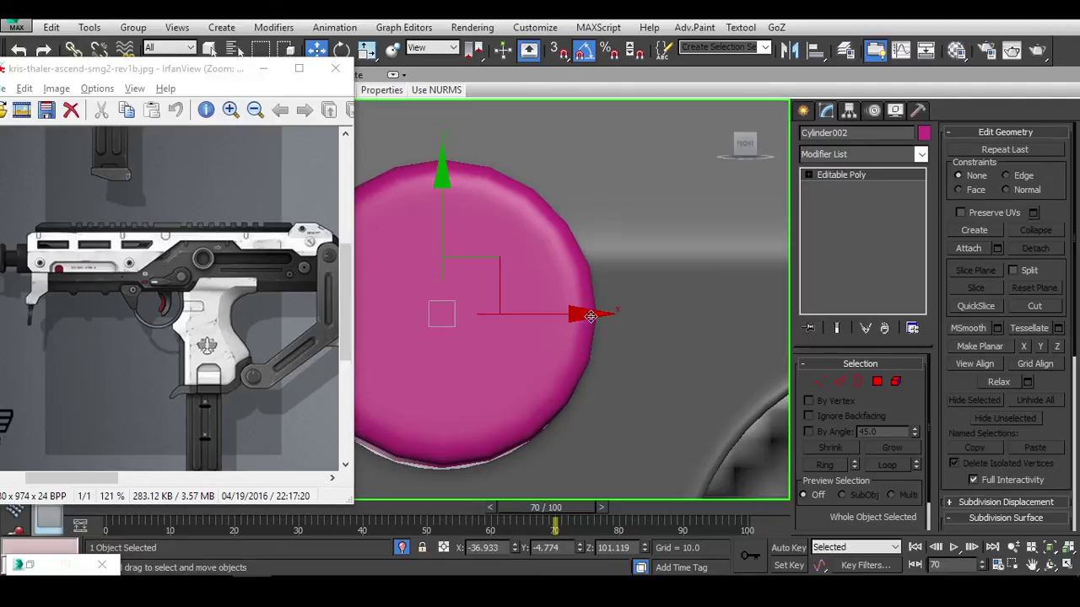
pyautogui.press('r')
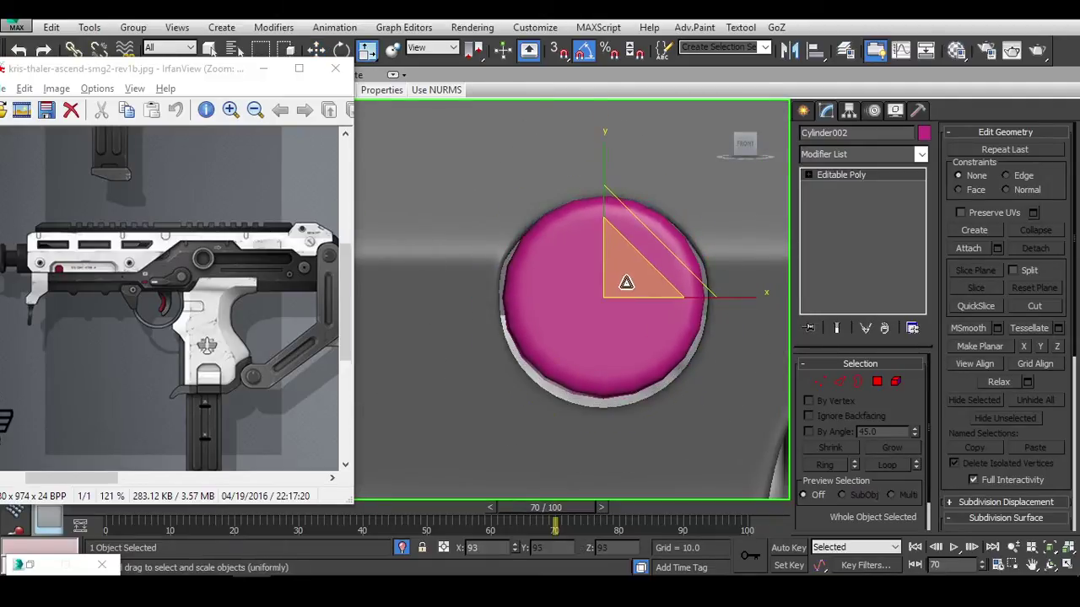
pyautogui.press('w')
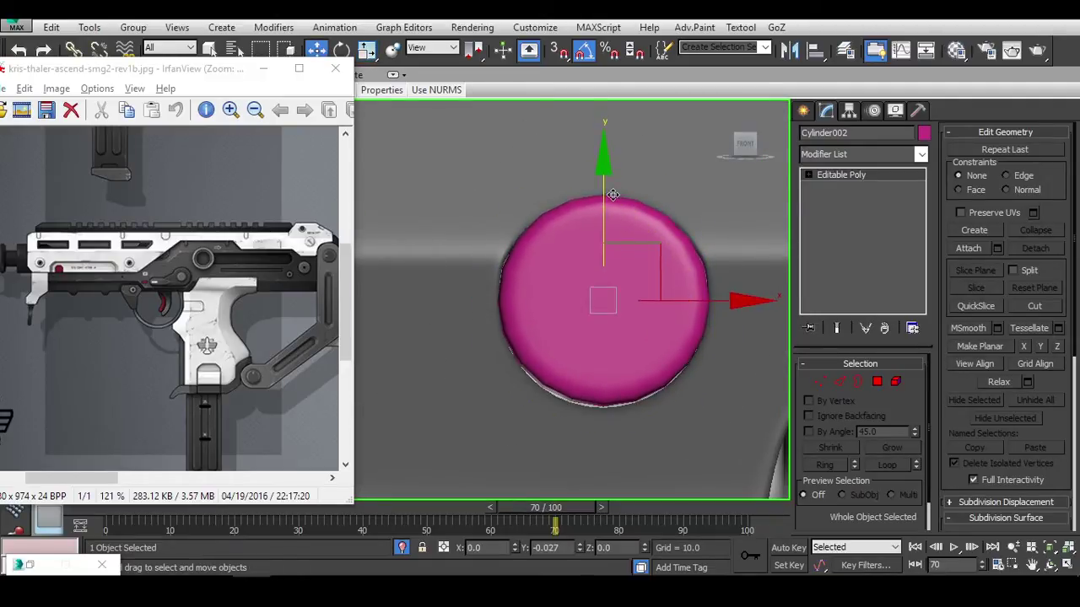
pyautogui.click(737, 261)
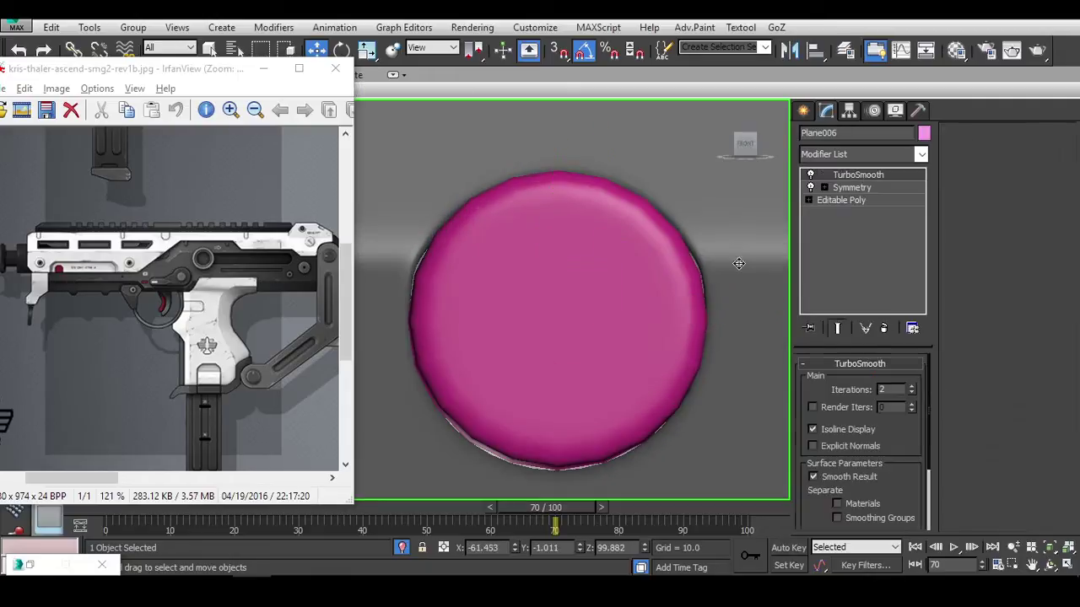
pyautogui.press('F3')
pyautogui.press('F4')
pyautogui.press('F4')
pyautogui.scroll(-5, 740, 266)
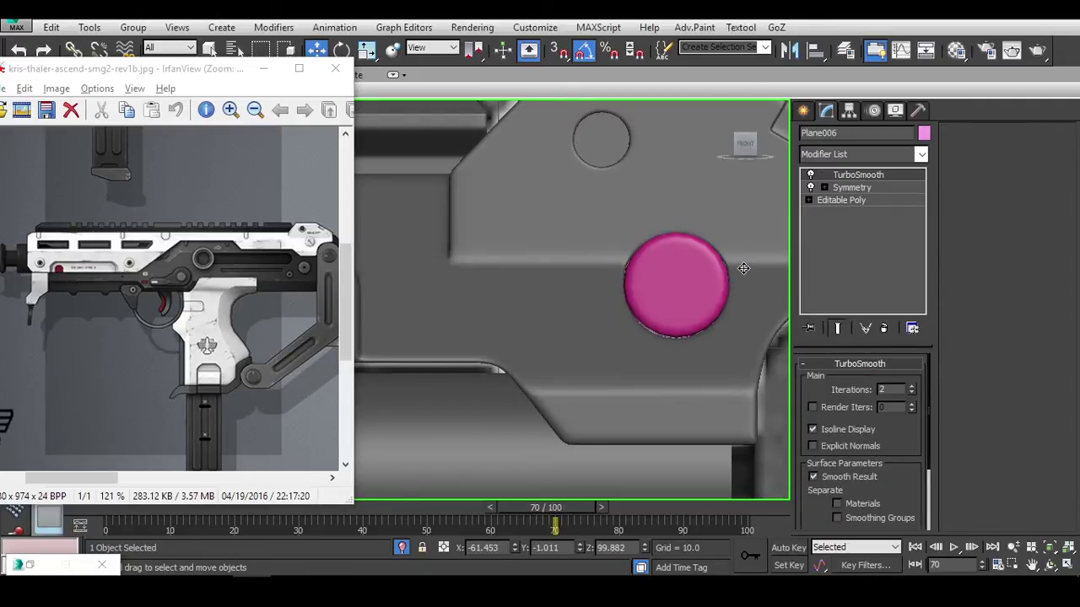
pyautogui.scroll(4, 667, 320)
pyautogui.click(706, 324)
# Select the cylinder's open border loop for scaling, then isolate the cylinder.
pyautogui.press('3')
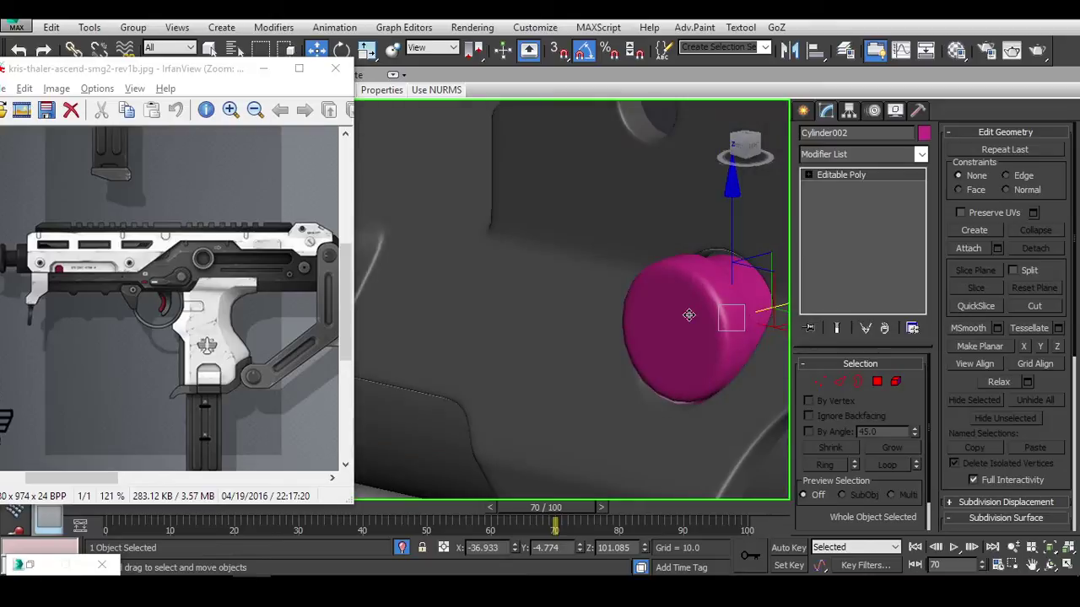
pyautogui.click(777, 329)
pyautogui.press('F3')
pyautogui.keyDown('alt'); pyautogui.moveTo(776, 328); pyautogui.dragTo(741, 266, button='middle'); pyautogui.keyUp('alt')
pyautogui.scroll(6, 674, 290)
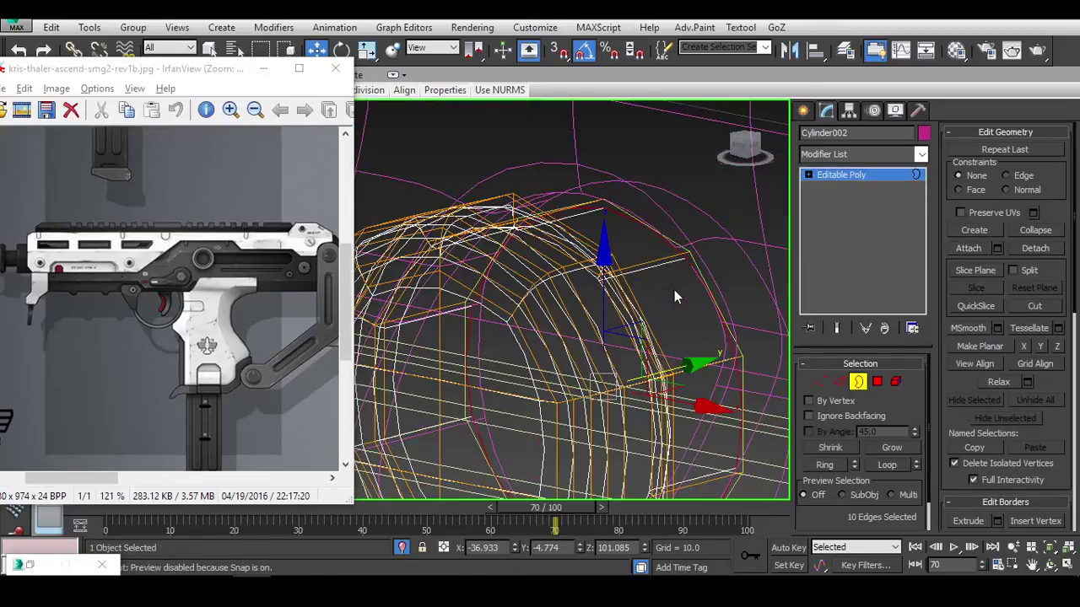
pyautogui.press('F3')
pyautogui.press('r')
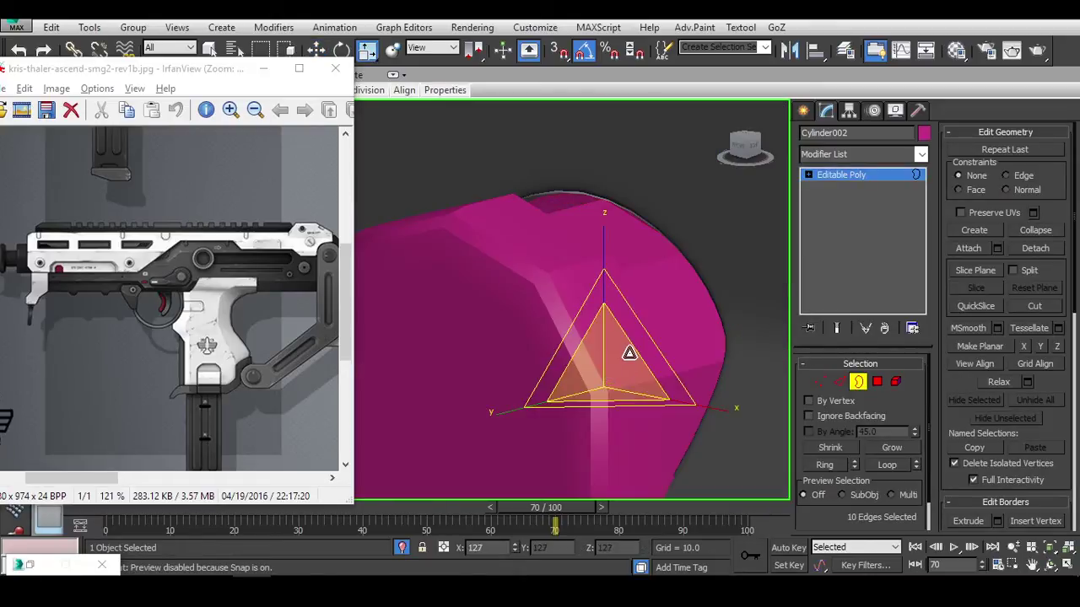
pyautogui.moveTo(629, 352)
pyautogui.keyDown('alt'); pyautogui.mouseDown(button='middle')
pyautogui.moveTo(585, 346)
pyautogui.moveTo(691, 356)
pyautogui.moveTo(602, 354)
pyautogui.moveTo(620, 377)
pyautogui.mouseUp(button='middle'); pyautogui.keyUp('alt')
pyautogui.press('F3')
pyautogui.scroll(-3, 585, 345)
pyautogui.hotkey('alt', 'q')
pyautogui.keyDown('alt'); pyautogui.moveTo(605, 332); pyautogui.dragTo(527, 302, button='middle'); pyautogui.keyUp('alt')
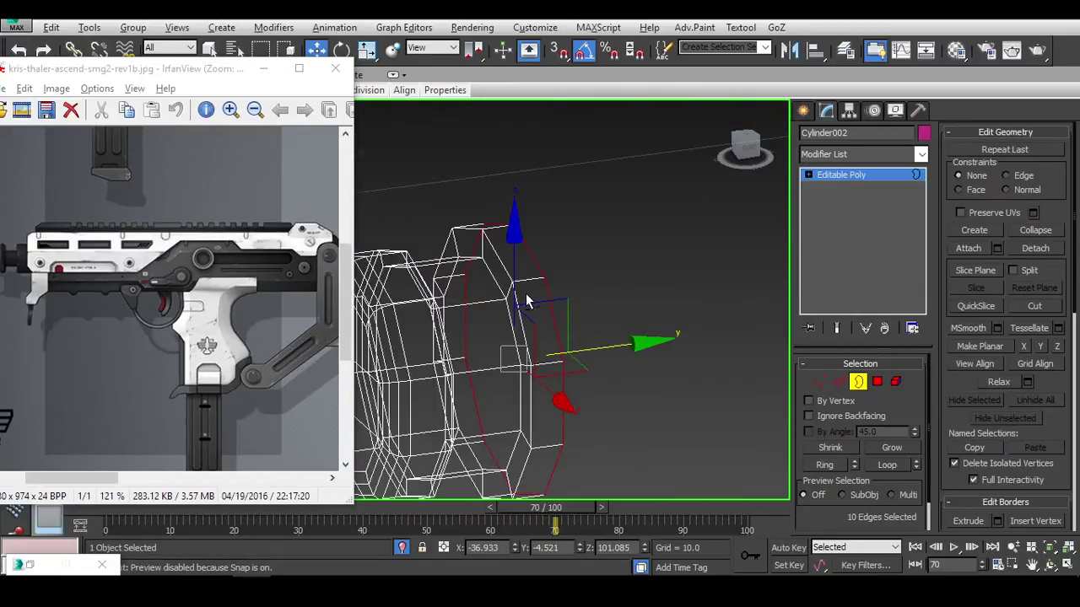
pyautogui.scroll(6, 527, 302)
pyautogui.press('F3')
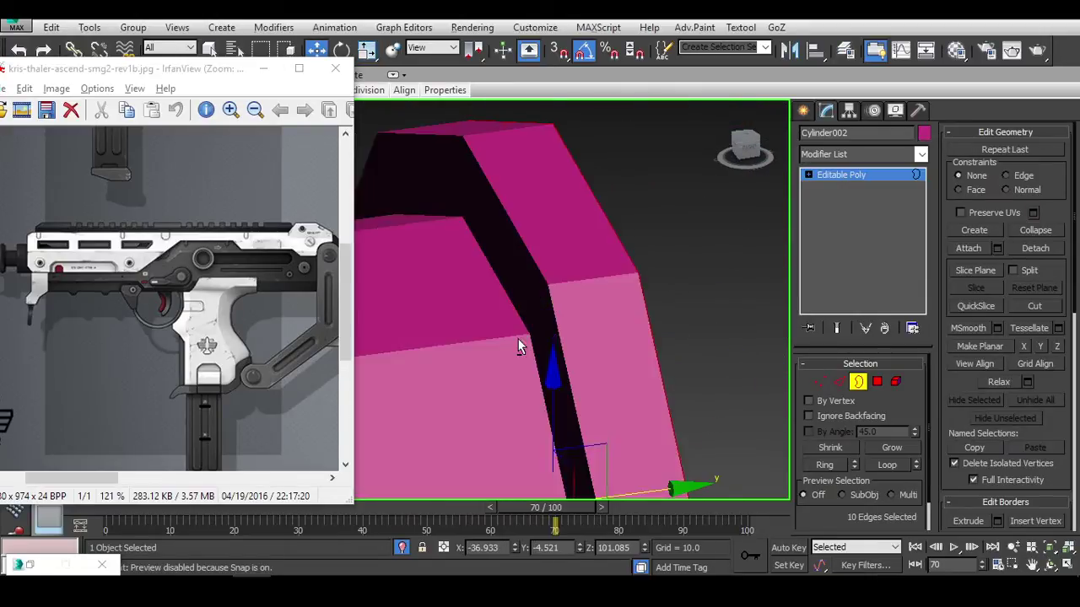
# Cut a new edge along the cylinder's rim groove.
pyautogui.hotkey('alt', 'c')
pyautogui.keyDown('alt'); pyautogui.moveTo(561, 283); pyautogui.dragTo(608, 286, button='middle'); pyautogui.keyUp('alt')
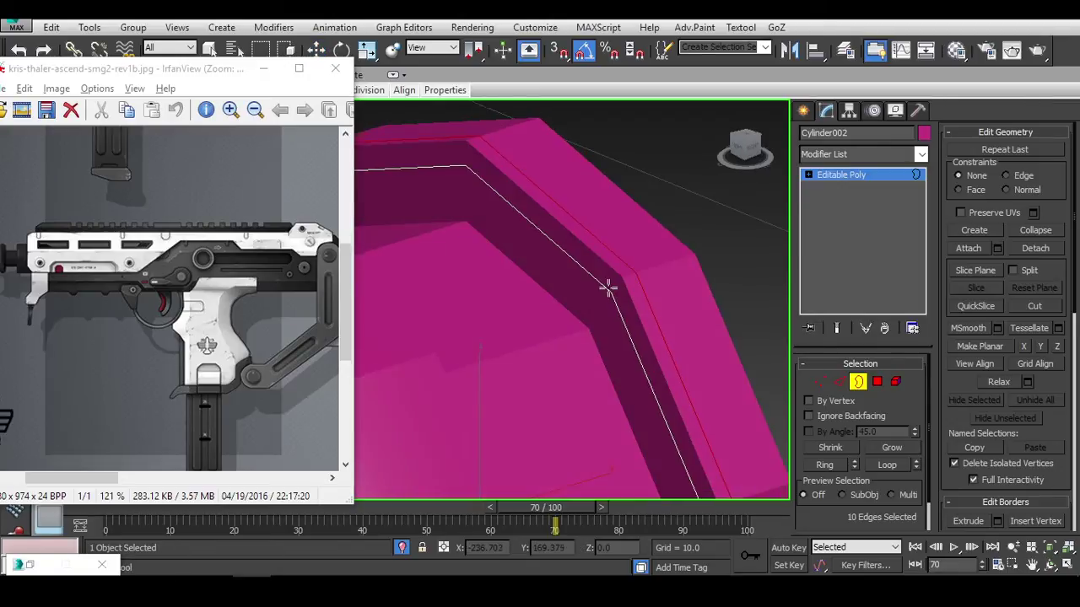
pyautogui.press('w')
pyautogui.press('F4')
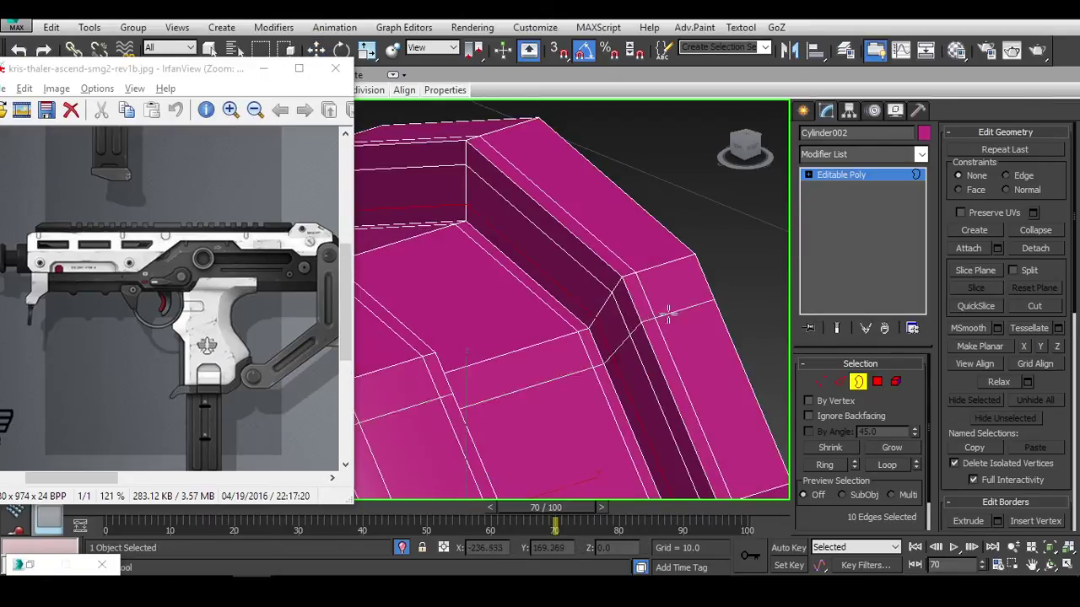
pyautogui.press('w')
# Preview the cylinder with NURMS smoothing, then view the unsmoothed cap straight on with edges.
pyautogui.click(857, 381)
pyautogui.scroll(-3, 690, 204)
pyautogui.keyDown('alt'); pyautogui.moveTo(690, 204); pyautogui.dragTo(922, 404, button='middle'); pyautogui.keyUp('alt')
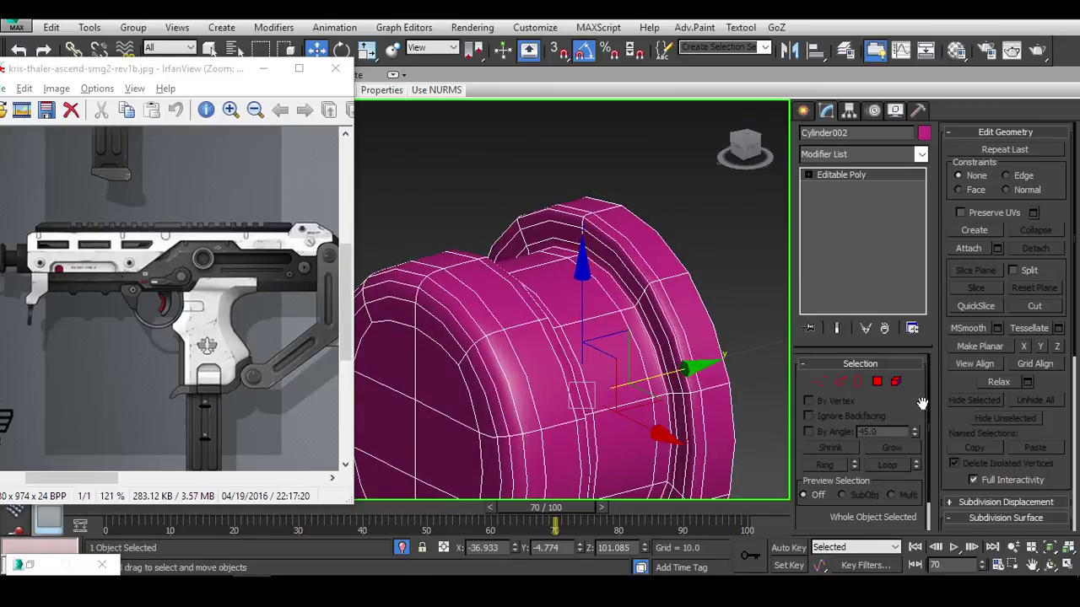
pyautogui.moveTo(922, 404); pyautogui.dragTo(922, 185)
pyautogui.click(945, 248)
pyautogui.click(692, 213)
pyautogui.keyDown('alt'); pyautogui.moveTo(692, 213); pyautogui.dragTo(825, 188, button='middle'); pyautogui.keyUp('alt')
pyautogui.click(605, 258)
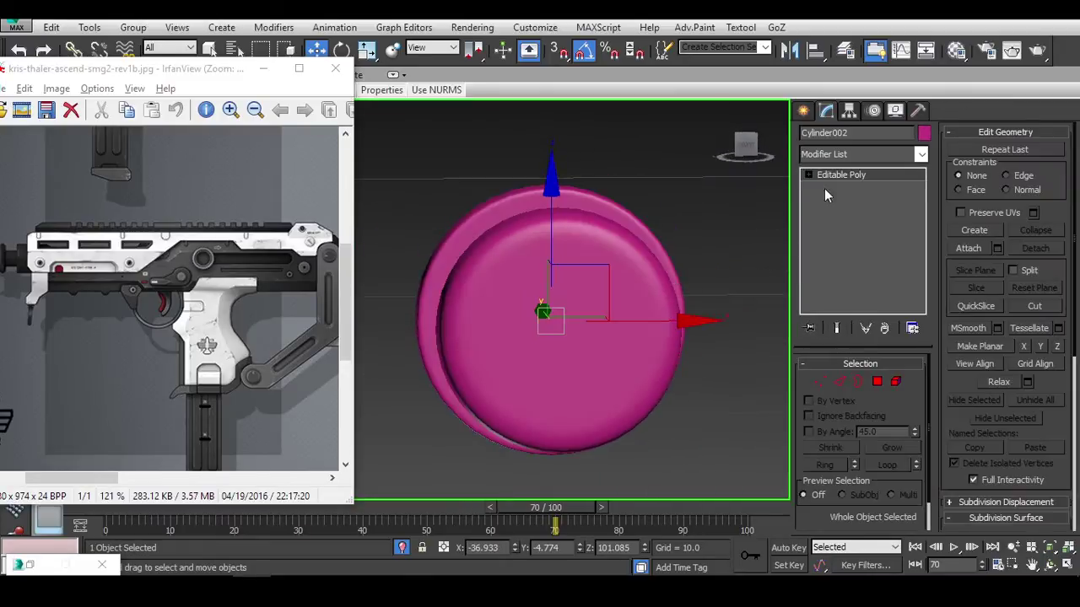
pyautogui.click(734, 161)
pyautogui.hotkey('ctrl', 'BackSpace')
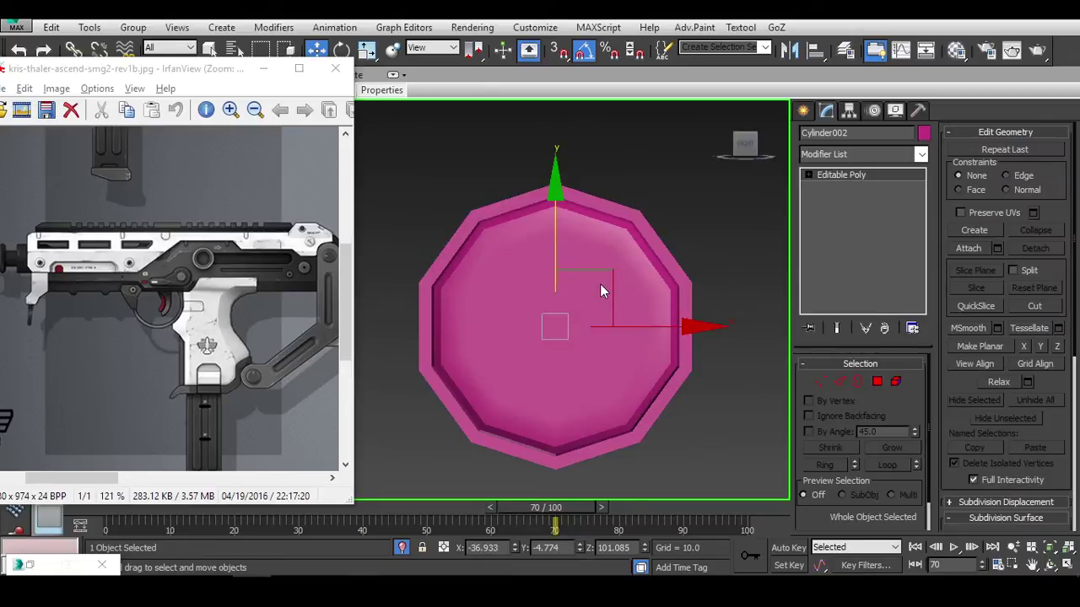
pyautogui.press('F4')
# Inset the two centre polygons of the cap to outline the slot.
pyautogui.press('4')
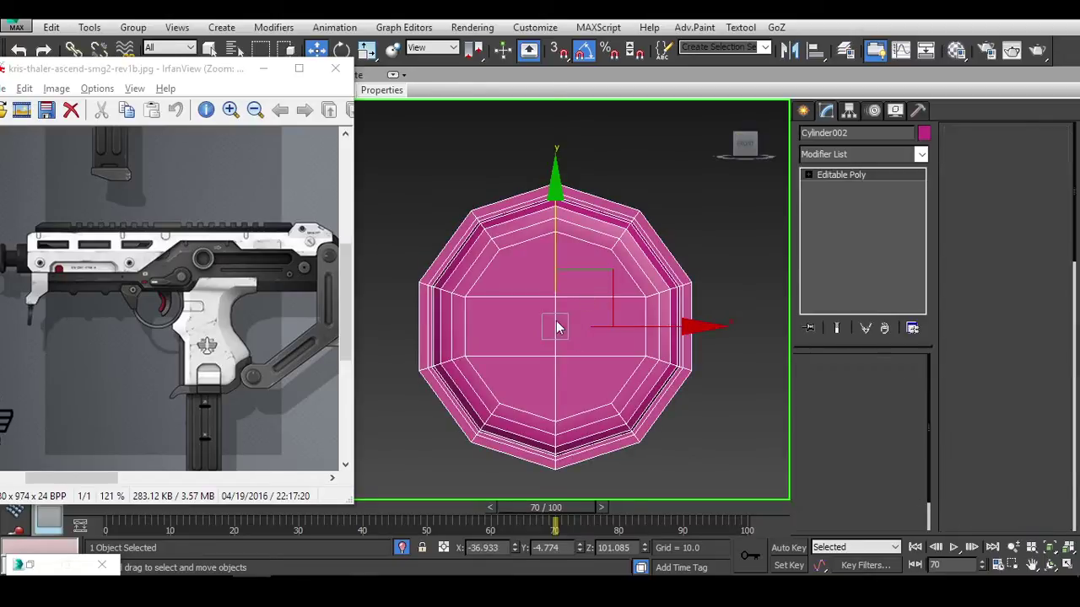
pyautogui.click(591, 326)
pyautogui.rightClick(534, 319)
pyautogui.click(506, 386)
pyautogui.moveTo(536, 321); pyautogui.dragTo(536, 329)
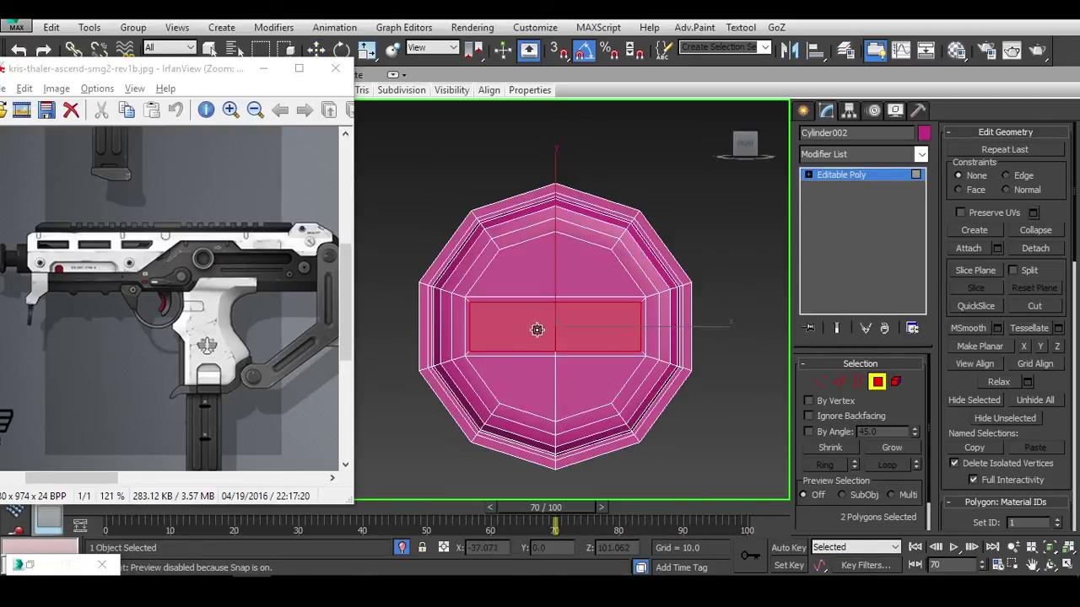
pyautogui.rightClick(544, 331)
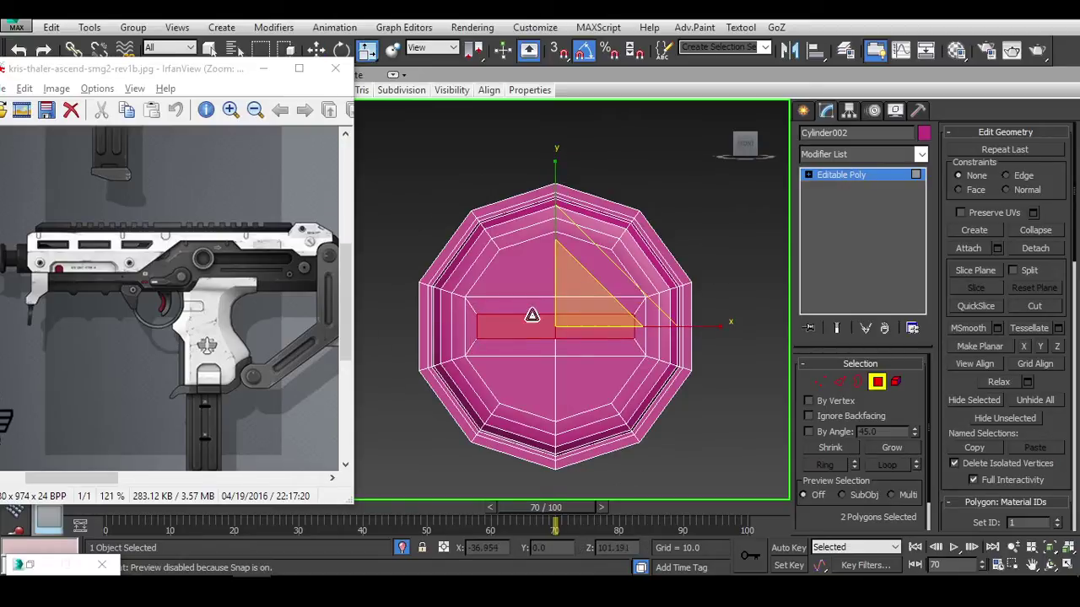
# Select the pair of vertices at a chamfered corner of the cap's rim.
pyautogui.scroll(3, 505, 319)
pyautogui.keyDown('alt'); pyautogui.moveTo(458, 314); pyautogui.dragTo(672, 268, button='middle'); pyautogui.keyUp('alt')
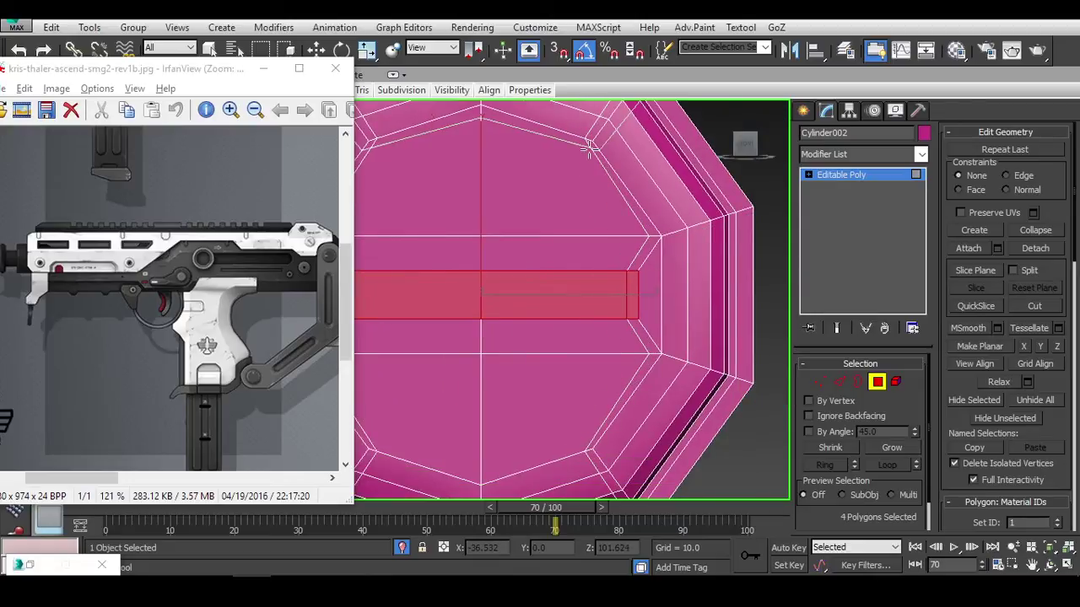
pyautogui.keyDown('alt'); pyautogui.moveTo(590, 147); pyautogui.dragTo(517, 290, button='middle'); pyautogui.keyUp('alt')
pyautogui.scroll(4, 626, 316)
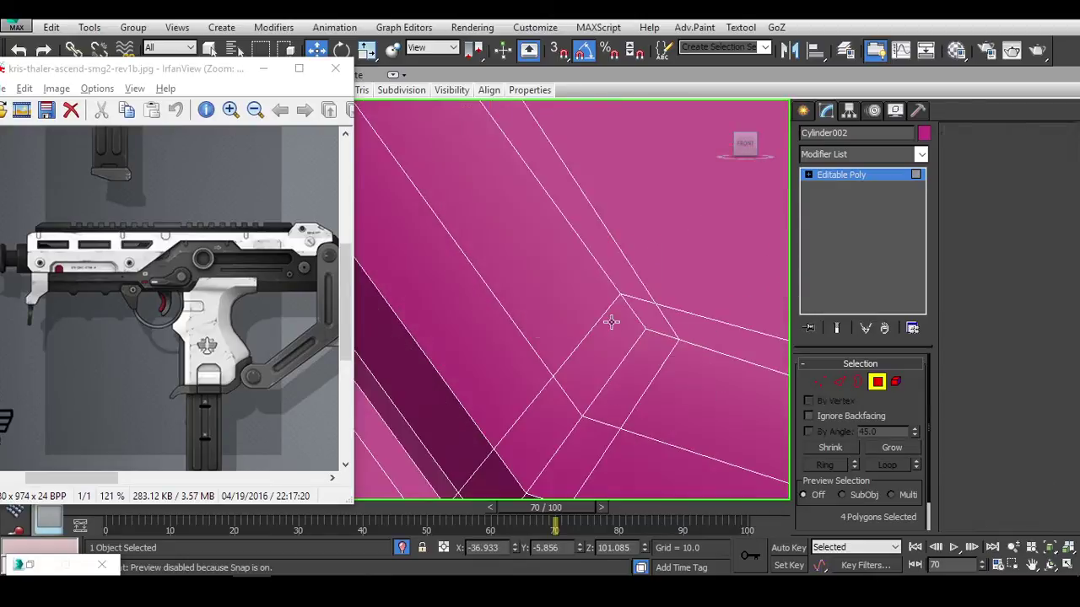
pyautogui.press('1')
pyautogui.keyDown('alt'); pyautogui.moveTo(732, 346); pyautogui.dragTo(710, 263, button='middle'); pyautogui.keyUp('alt')
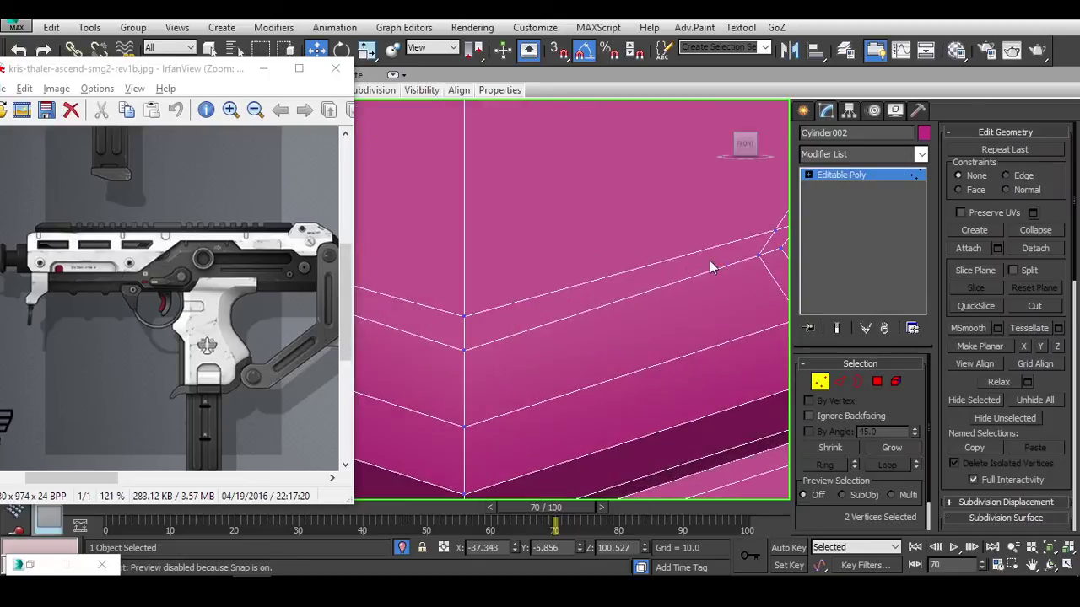
pyautogui.scroll(3, 462, 281)
pyautogui.moveTo(470, 325); pyautogui.dragTo(678, 324, button='middle')
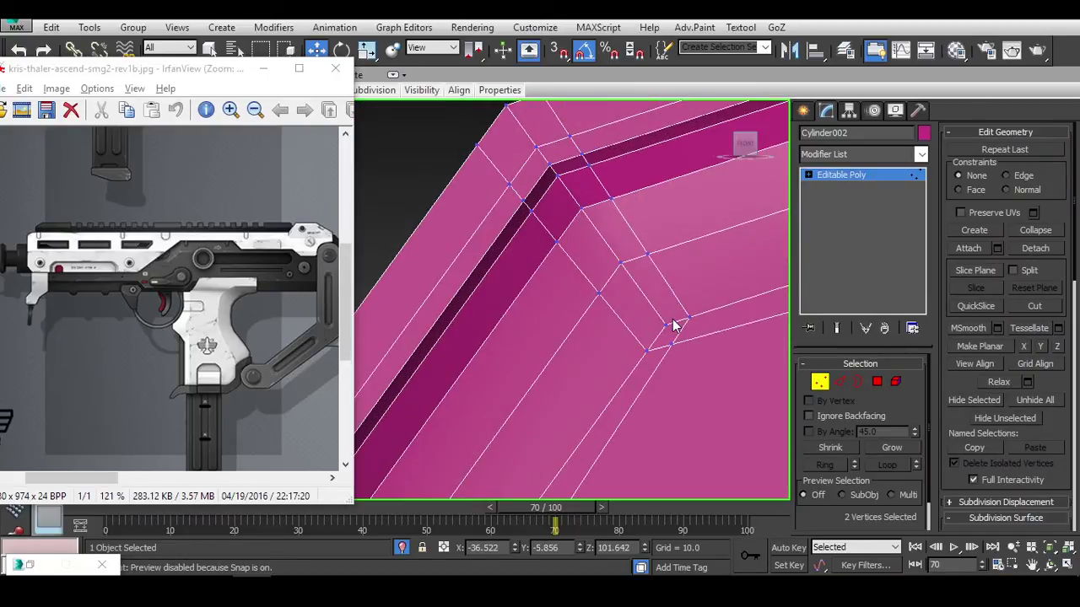
pyautogui.click(667, 327)
pyautogui.keyDown('ctrl'); pyautogui.click(680, 341); pyautogui.keyUp('ctrl')
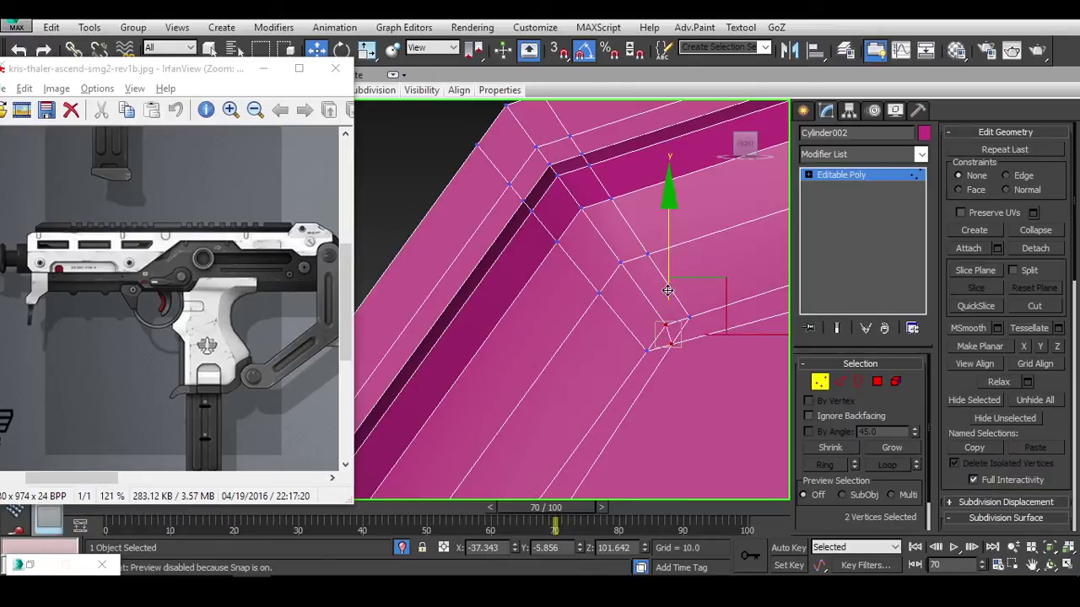
# Grow the corner selection as edges and inspect the cap's outer edge.
pyautogui.press('2')
pyautogui.hotkey('alt', 'l')
pyautogui.keyDown('alt'); pyautogui.moveTo(612, 316); pyautogui.dragTo(535, 265, button='middle'); pyautogui.keyUp('alt')
pyautogui.keyDown('alt'); pyautogui.moveTo(573, 298); pyautogui.dragTo(646, 355, button='middle'); pyautogui.keyUp('alt')
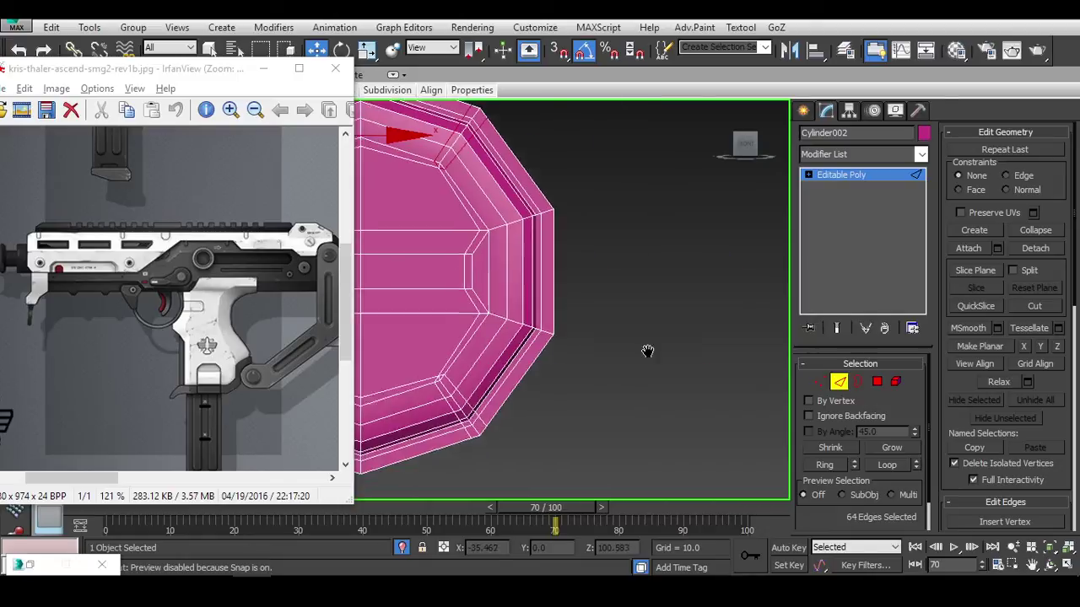
pyautogui.scroll(3, 491, 308)
pyautogui.keyDown('alt'); pyautogui.moveTo(467, 327); pyautogui.dragTo(677, 361, button='middle'); pyautogui.keyUp('alt')
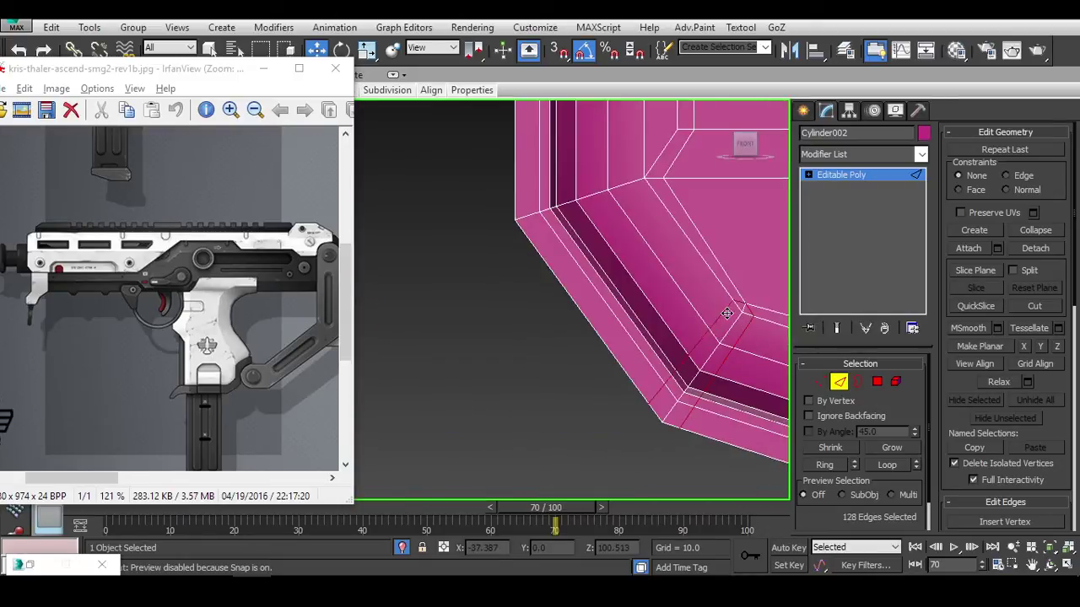
pyautogui.scroll(-3, 739, 290)
# Select the cap's slot polygons and apply an inset to them.
pyautogui.press('2')
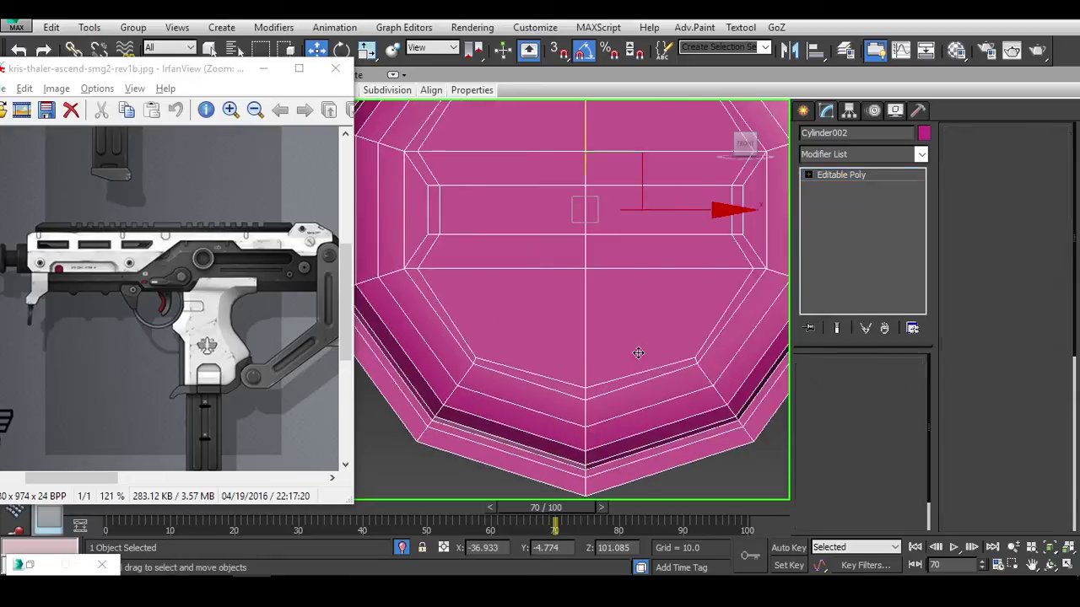
pyautogui.keyDown('alt'); pyautogui.moveTo(636, 355); pyautogui.dragTo(551, 366, button='middle'); pyautogui.keyUp('alt')
pyautogui.press('F3')
pyautogui.click(622, 305)
pyautogui.press('F3')
pyautogui.click(619, 284)
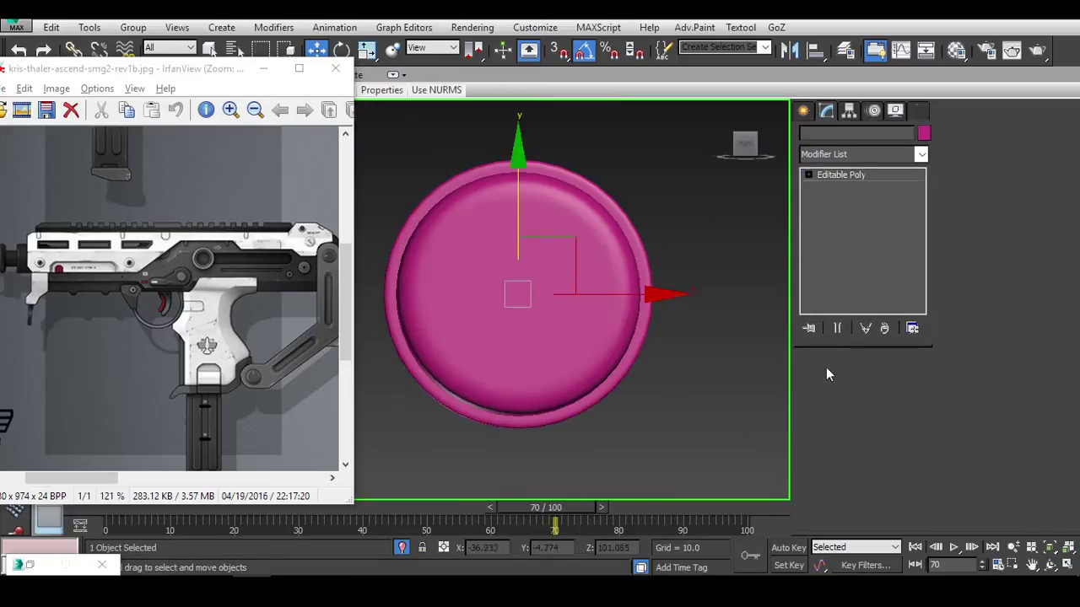
pyautogui.press('4')
pyautogui.scroll(5, 636, 306)
pyautogui.scroll(-5, 607, 308)
pyautogui.press('F4')
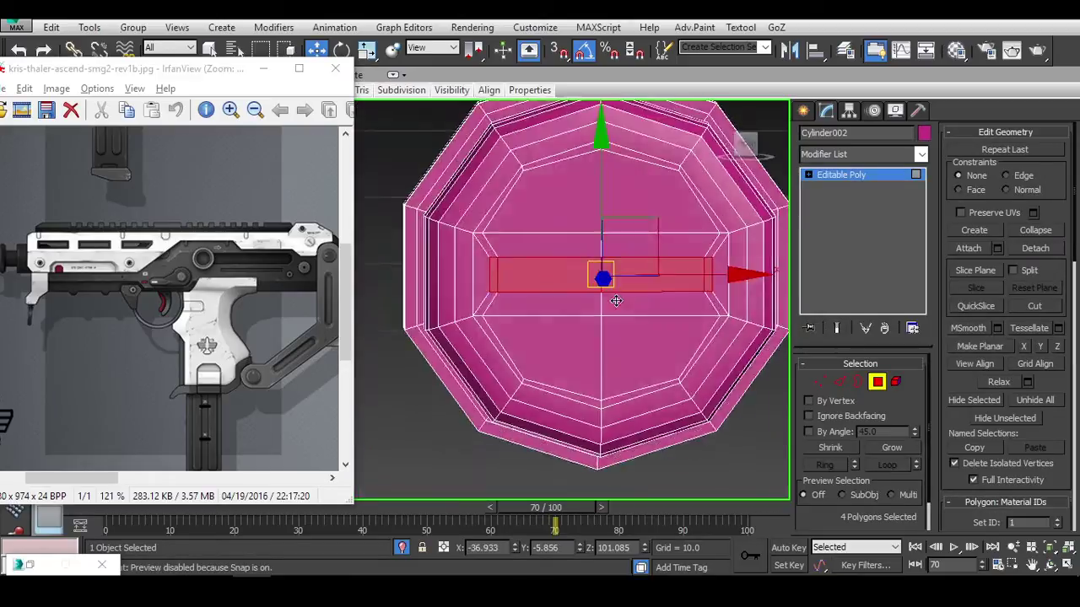
pyautogui.keyDown('alt'); pyautogui.moveTo(602, 270); pyautogui.dragTo(573, 278, button='middle'); pyautogui.keyUp('alt')
pyautogui.rightClick(572, 280)
pyautogui.click(544, 359)
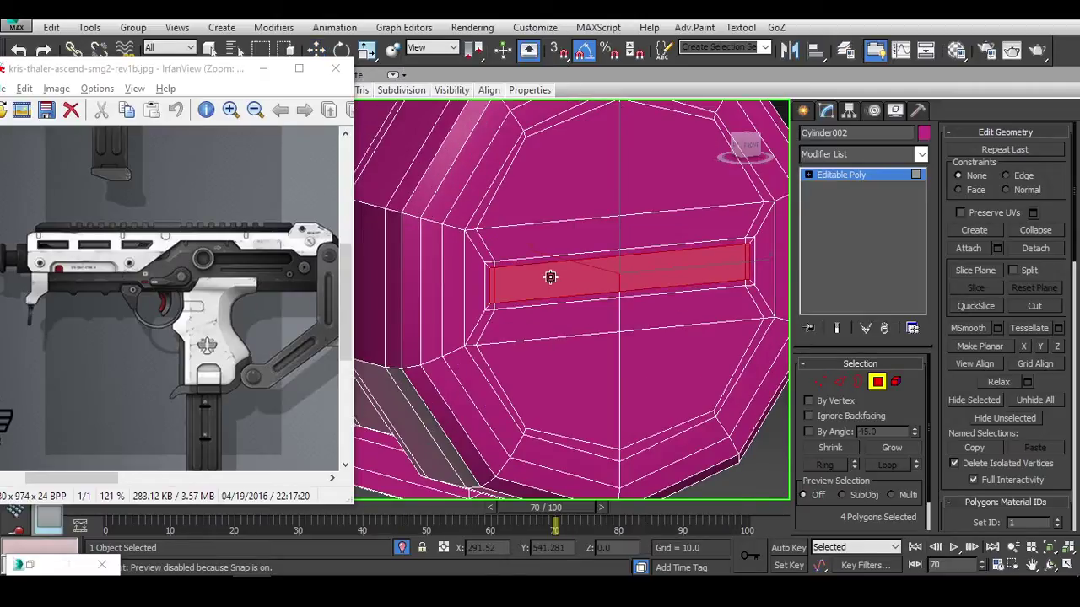
# Return to a straight front view of the slot with the Move tool active.
pyautogui.scroll(3, 546, 270)
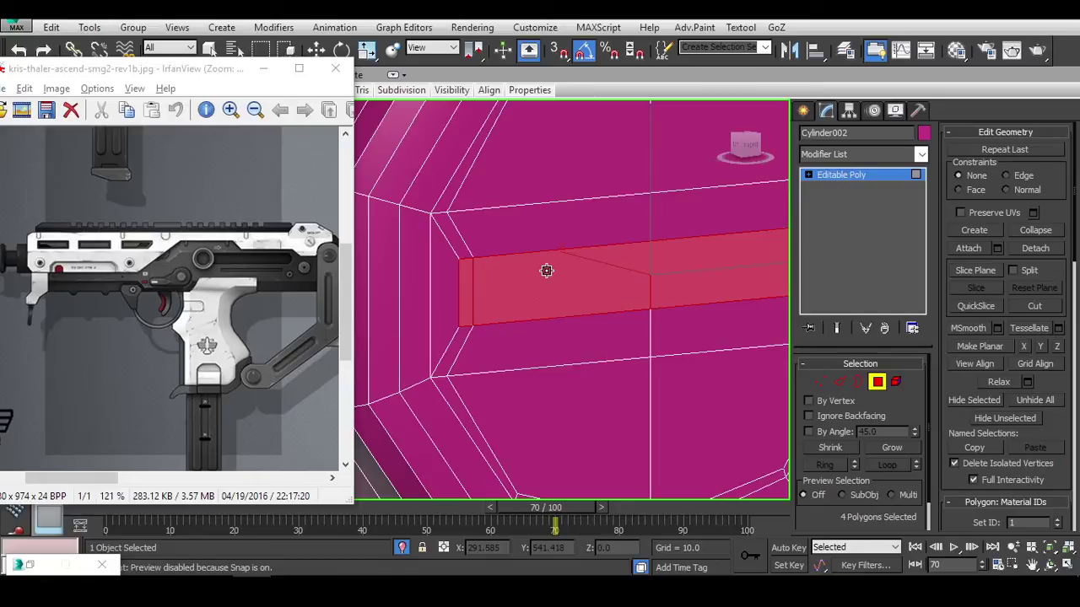
pyautogui.scroll(-3, 523, 269)
pyautogui.rightClick(551, 264)
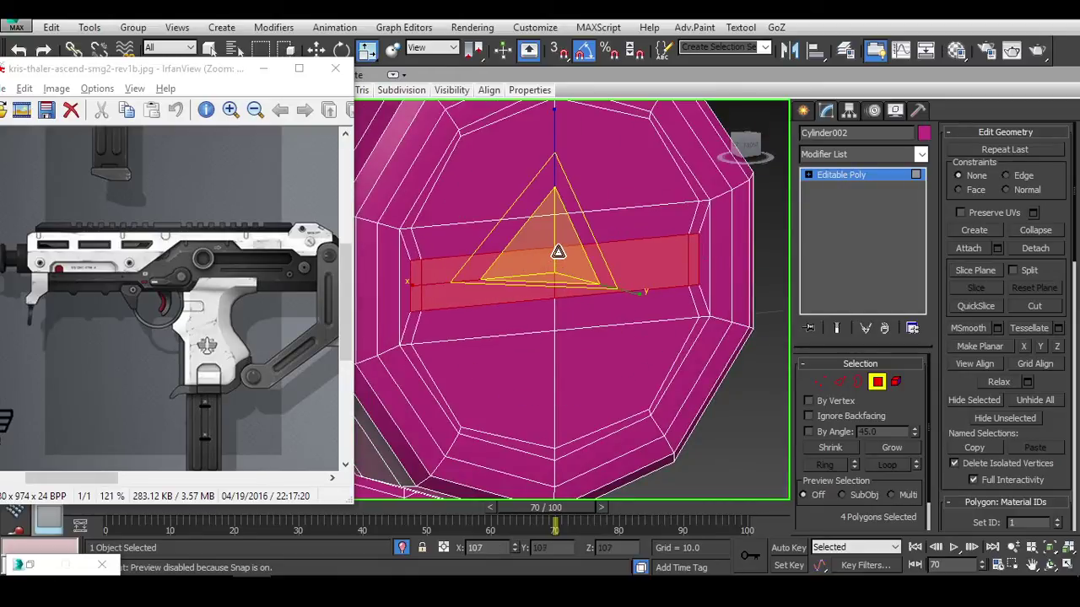
pyautogui.keyDown('alt'); pyautogui.moveTo(550, 264); pyautogui.dragTo(614, 288, button='middle'); pyautogui.keyUp('alt')
pyautogui.rightClick(498, 263)
pyautogui.hotkey('shift', 'z')
pyautogui.press('w')
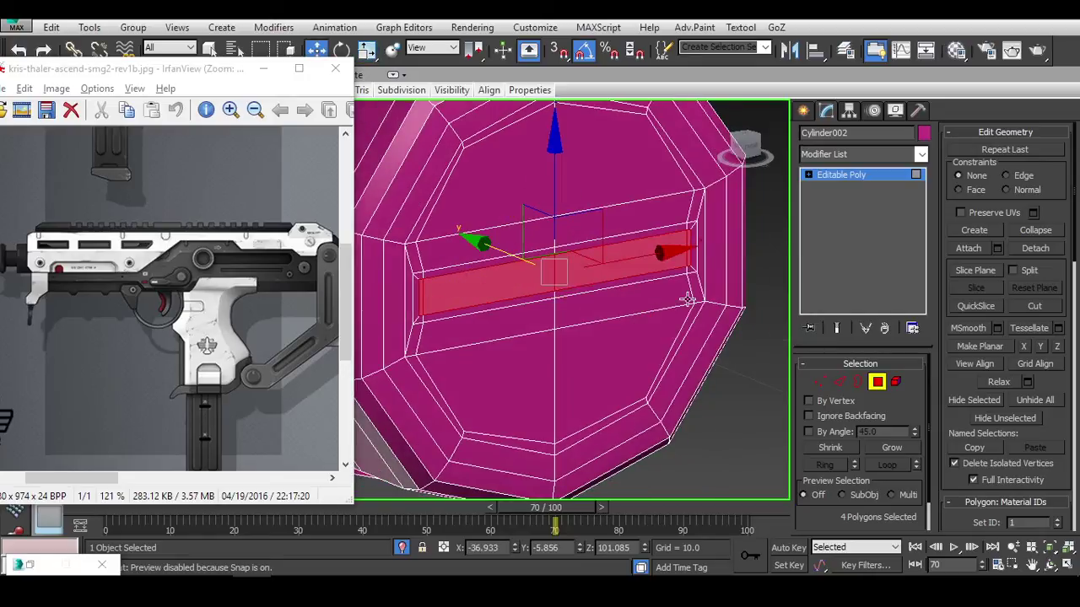
pyautogui.scroll(-5, 974, 381)
pyautogui.scroll(-5, 981, 388)
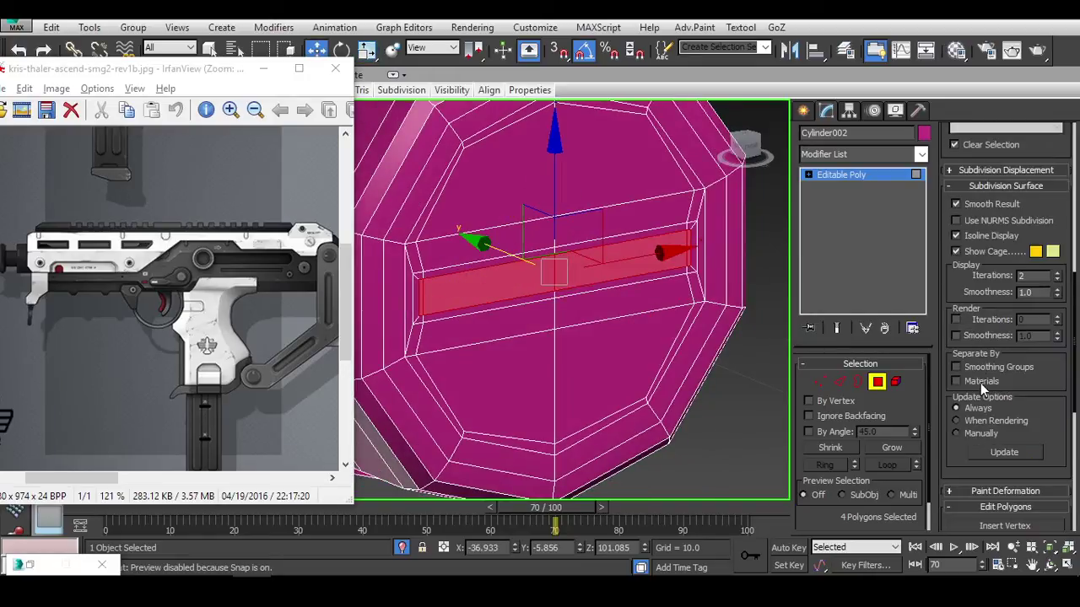
pyautogui.scroll(-5, 1052, 415)
# Extrude the slot polygons inward by -0.056 using Apply and Continue, then OK.
pyautogui.click(997, 294)
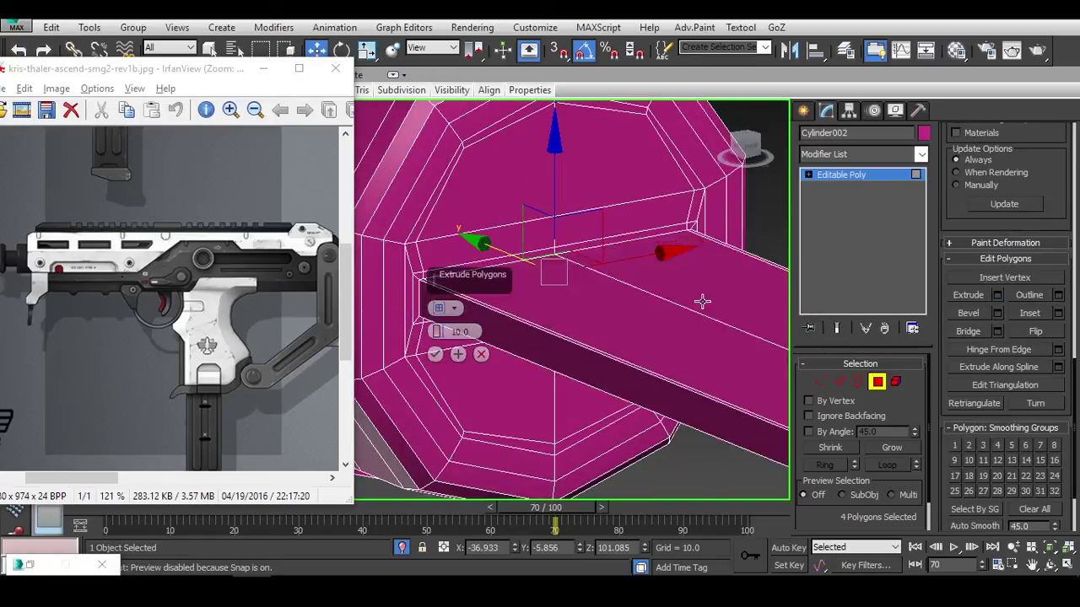
pyautogui.rightClick(438, 332)
pyautogui.moveTo(438, 331); pyautogui.dragTo(440, 334)
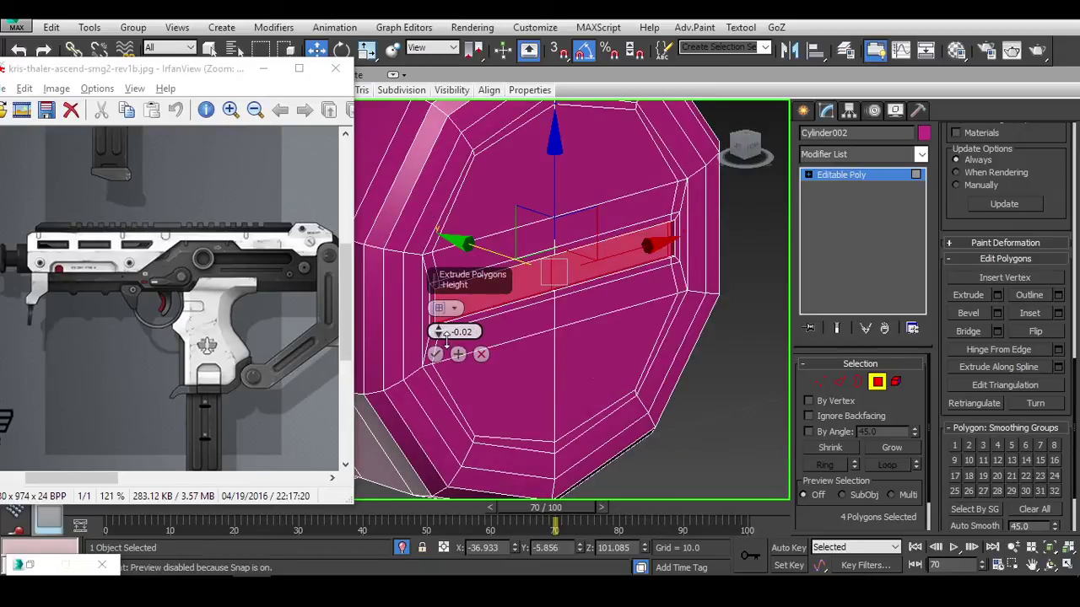
pyautogui.click(458, 354)
pyautogui.scroll(2, 501, 312)
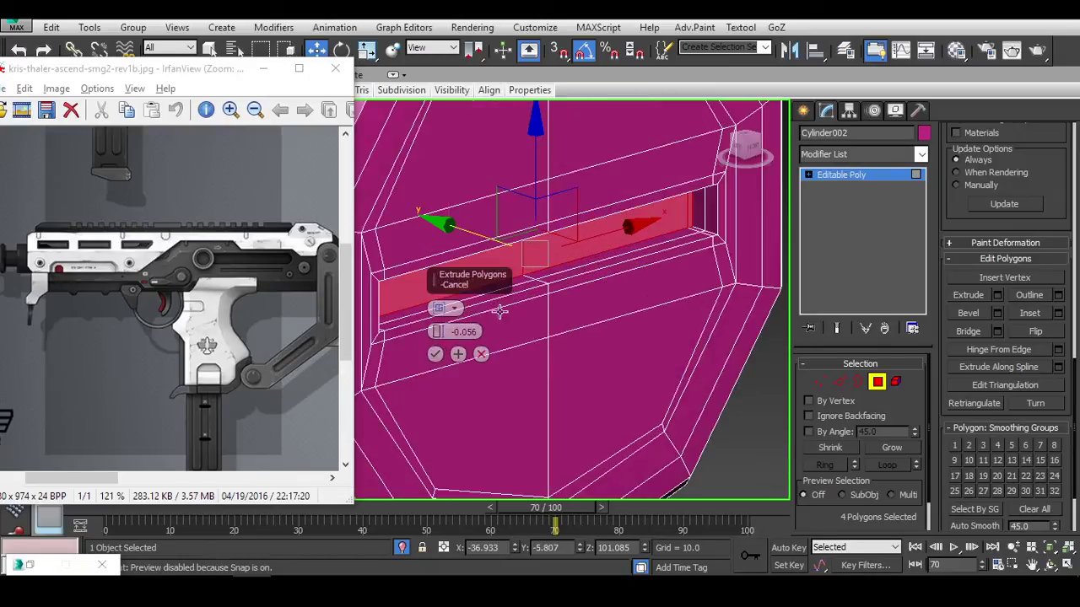
pyautogui.click(458, 355)
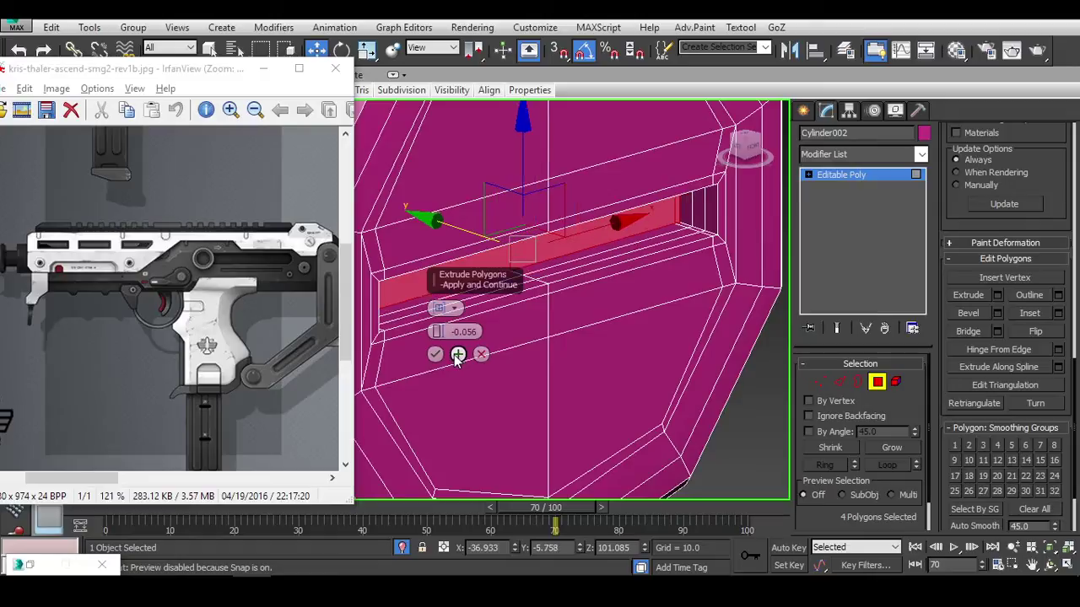
pyautogui.rightClick(438, 332)
pyautogui.click(435, 355)
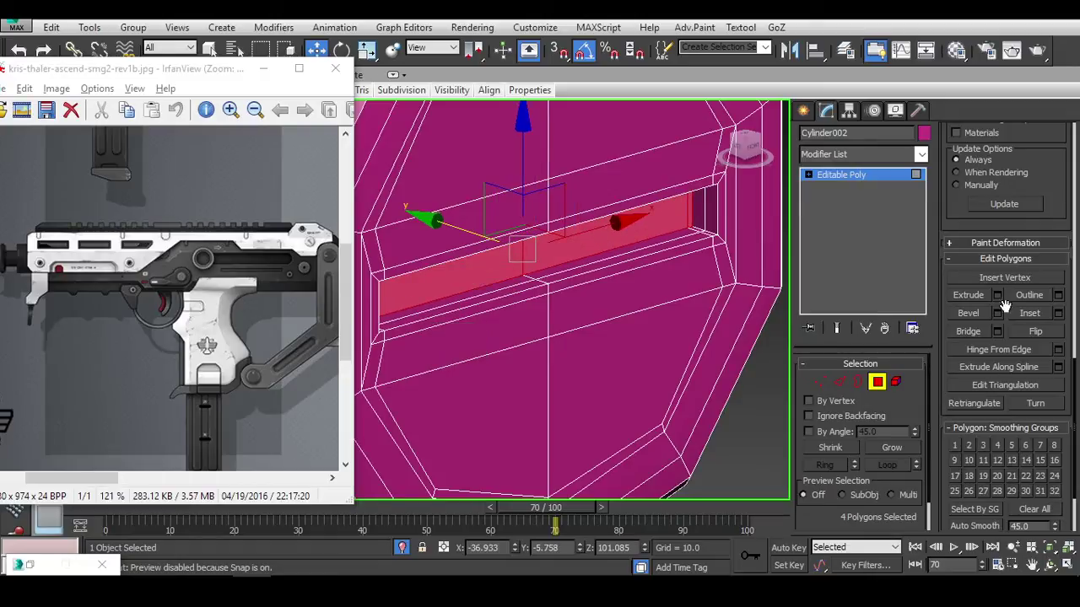
# Inset the slot polygons by 0.032 and confirm.
pyautogui.click(1057, 314)
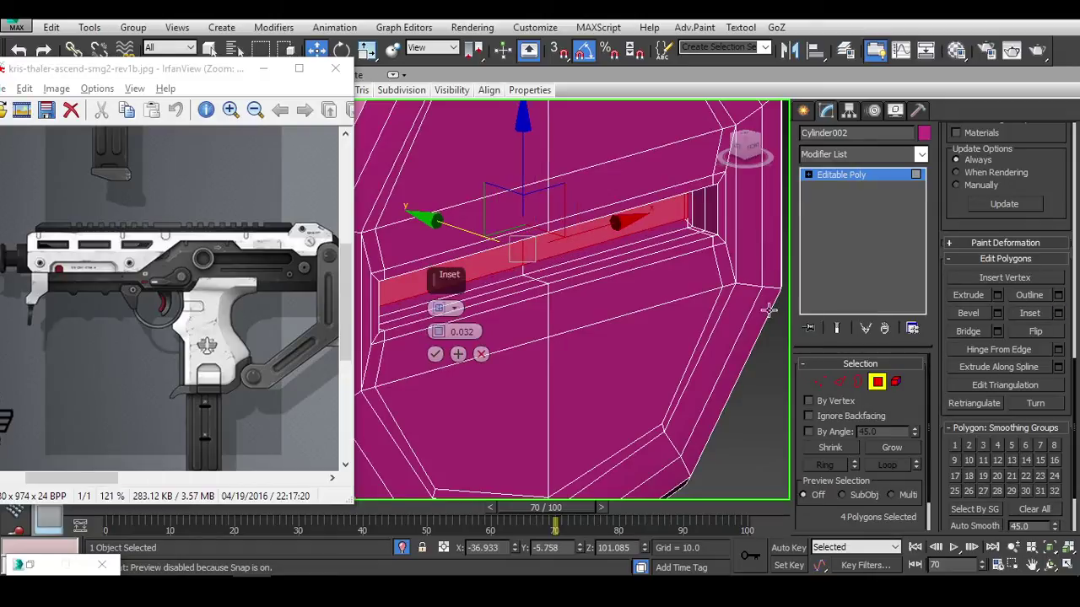
pyautogui.click(435, 354)
pyautogui.scroll(5, 701, 261)
# Select edges at the slot's right end and inspect the tube interior.
pyautogui.press('2')
pyautogui.click(612, 268)
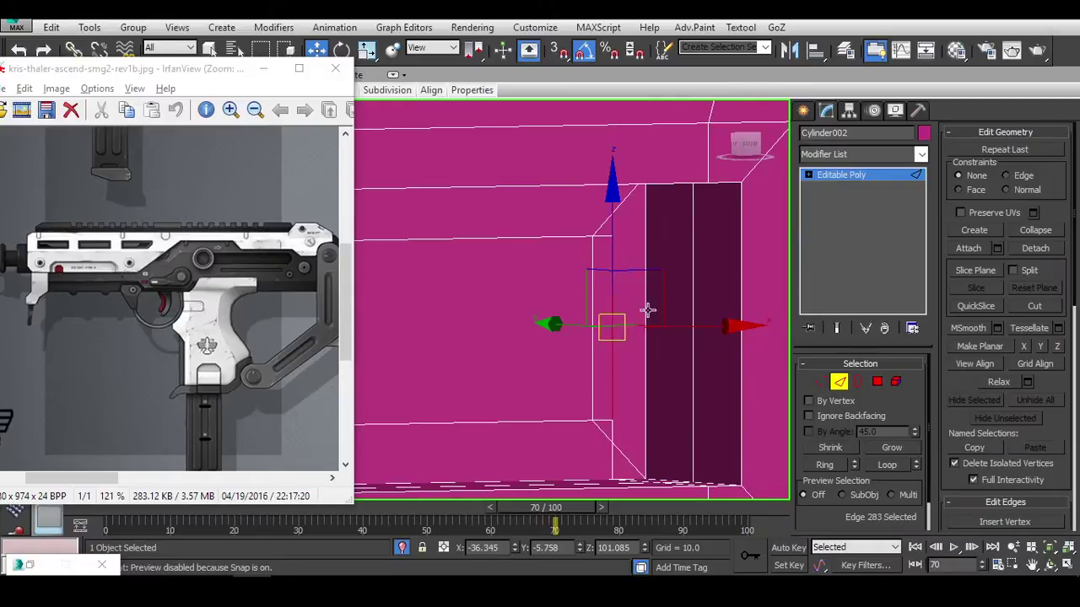
pyautogui.keyDown('alt'); pyautogui.moveTo(664, 322); pyautogui.dragTo(487, 289, button='middle'); pyautogui.keyUp('alt')
pyautogui.click(487, 290)
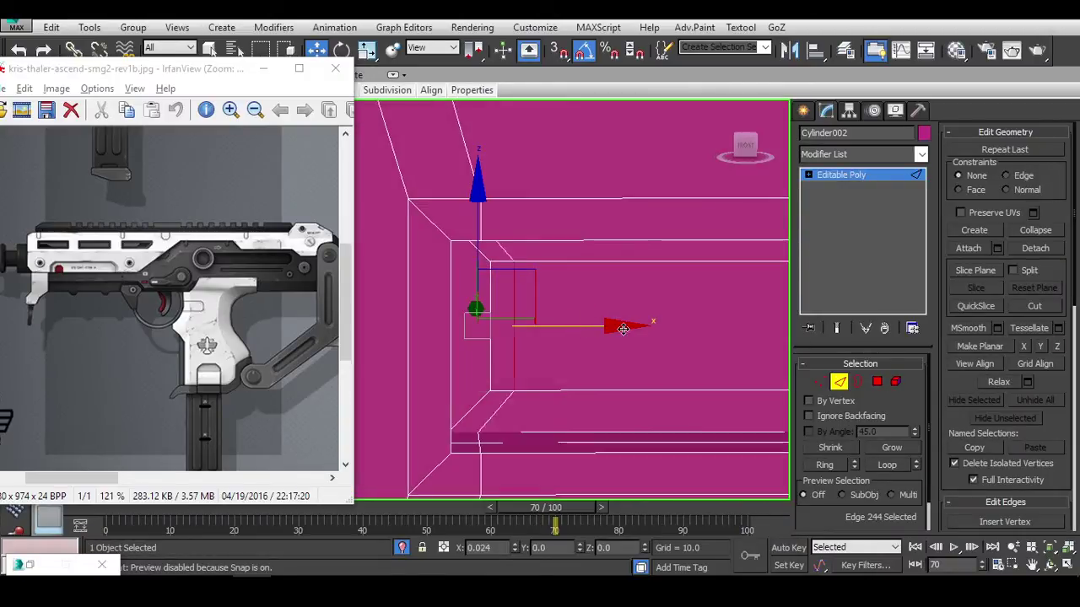
pyautogui.keyDown('alt'); pyautogui.moveTo(606, 328); pyautogui.dragTo(590, 312, button='middle'); pyautogui.keyUp('alt')
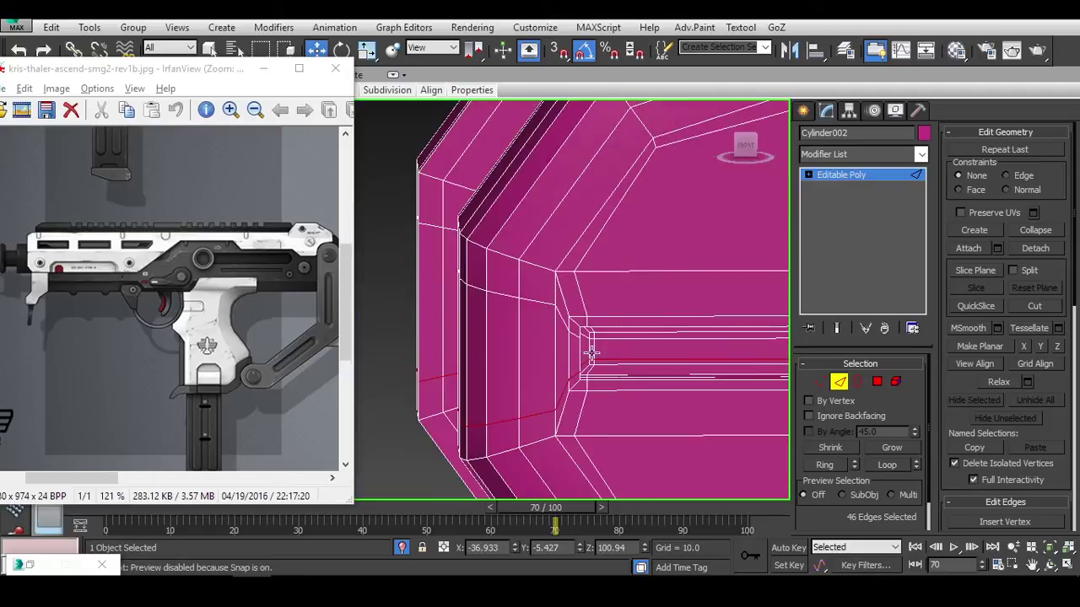
pyautogui.press('1')
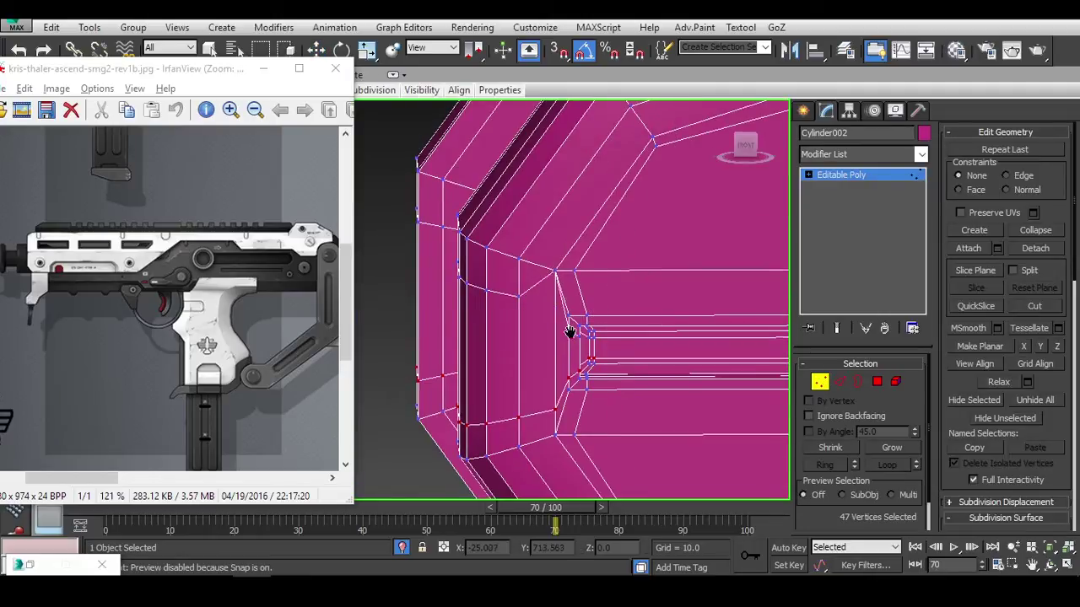
pyautogui.moveTo(555, 422); pyautogui.dragTo(555, 375, button='middle')
pyautogui.press('2')
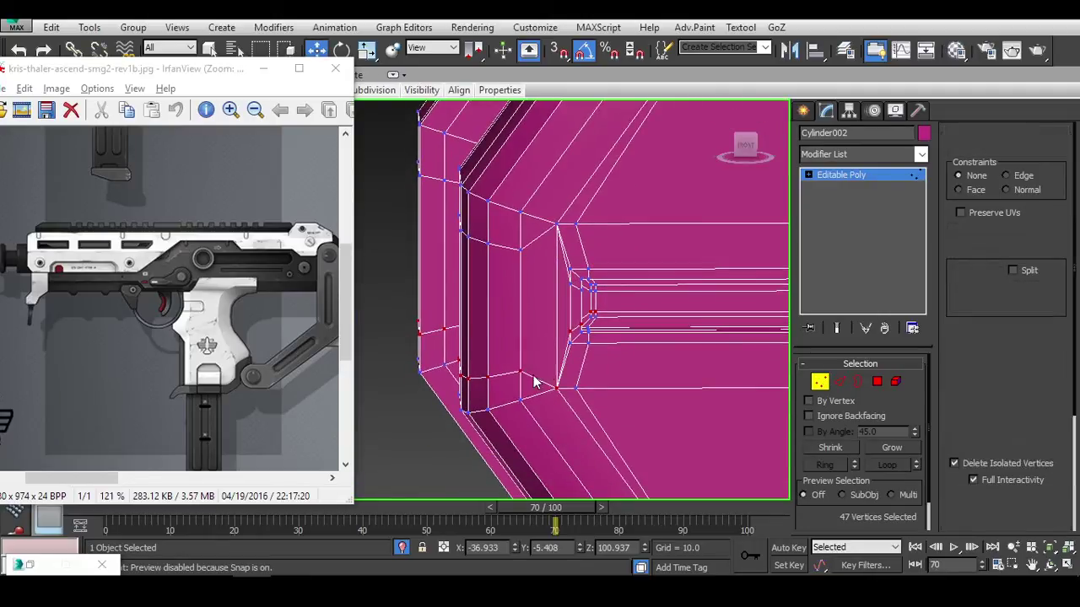
pyautogui.press('w')
pyautogui.click(540, 253)
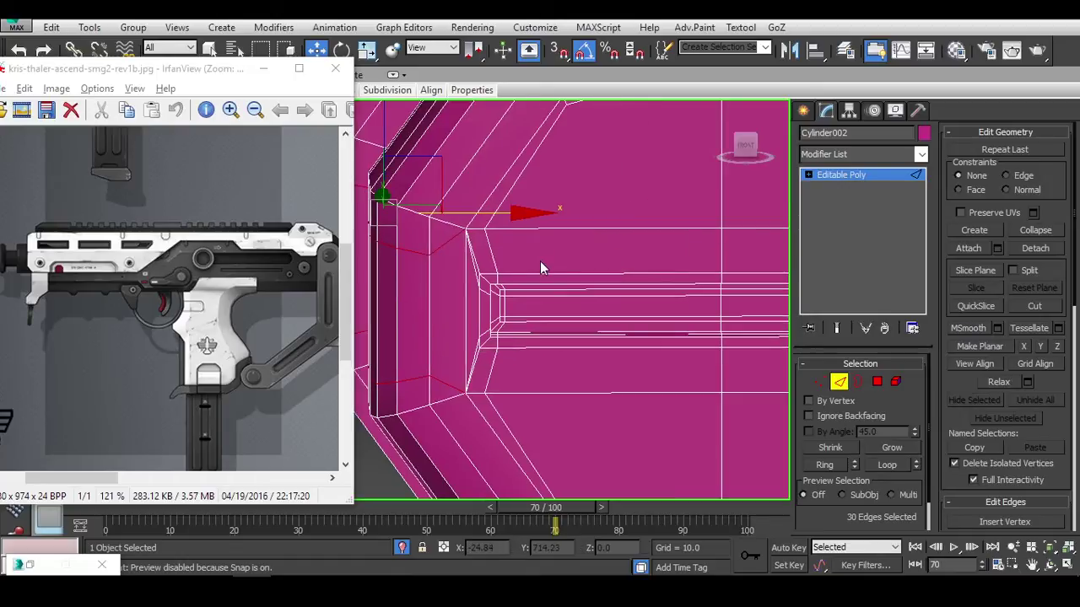
pyautogui.keyDown('alt'); pyautogui.moveTo(540, 261); pyautogui.dragTo(624, 284, button='middle'); pyautogui.keyUp('alt')
# Check the edge loop around the slot corner, then frame the whole mesh.
pyautogui.press('1')
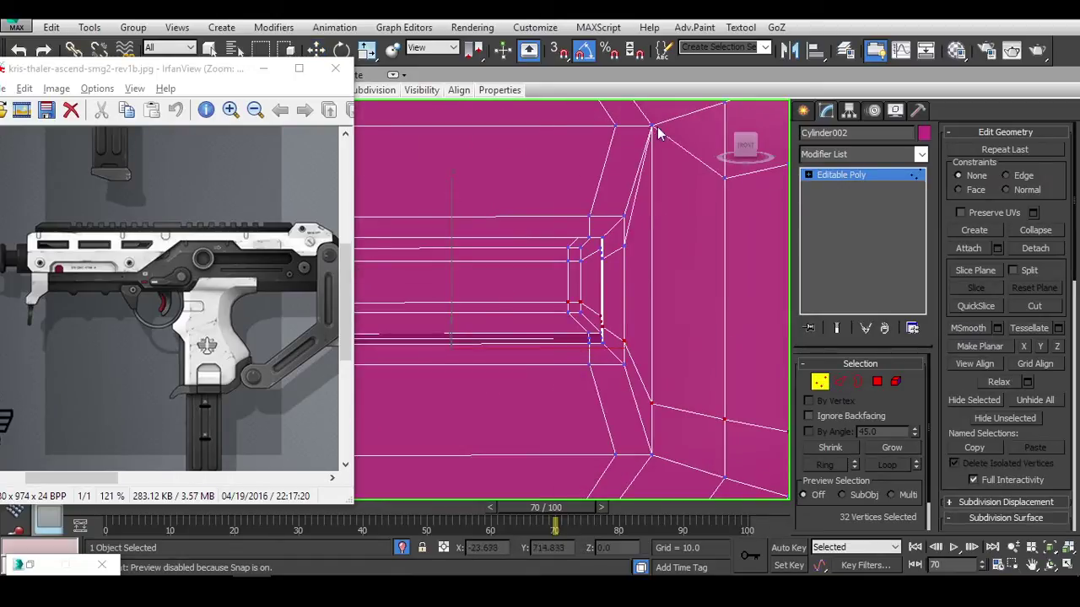
pyautogui.moveTo(669, 352); pyautogui.dragTo(649, 281, button='middle')
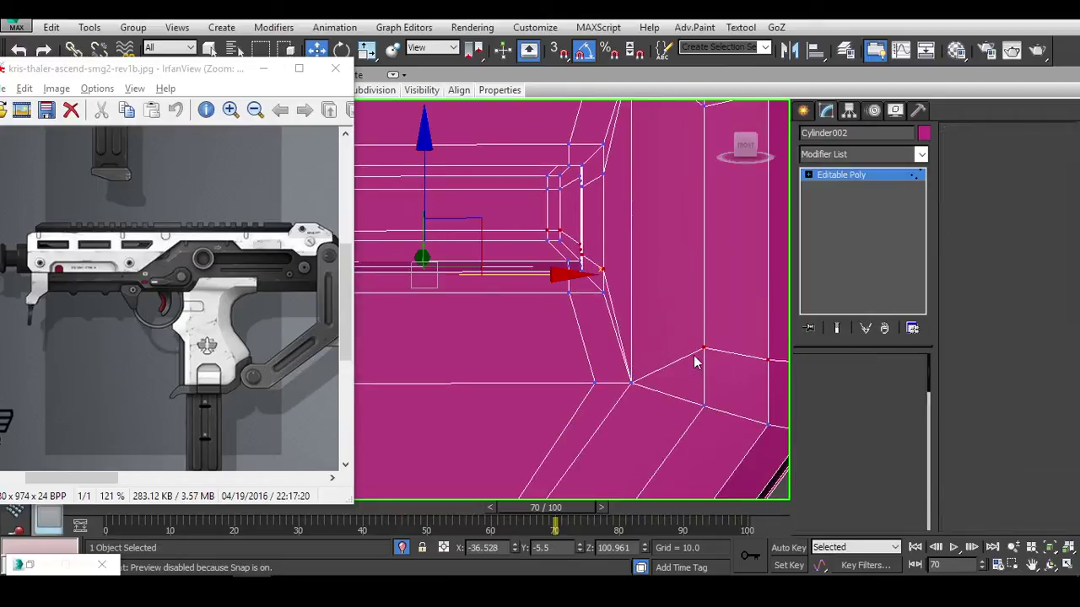
pyautogui.press('2')
pyautogui.keyDown('alt'); pyautogui.moveTo(648, 226); pyautogui.dragTo(633, 291, button='middle'); pyautogui.keyUp('alt')
pyautogui.doubleClick(634, 289)
pyautogui.hotkey('ctrl', 'd')
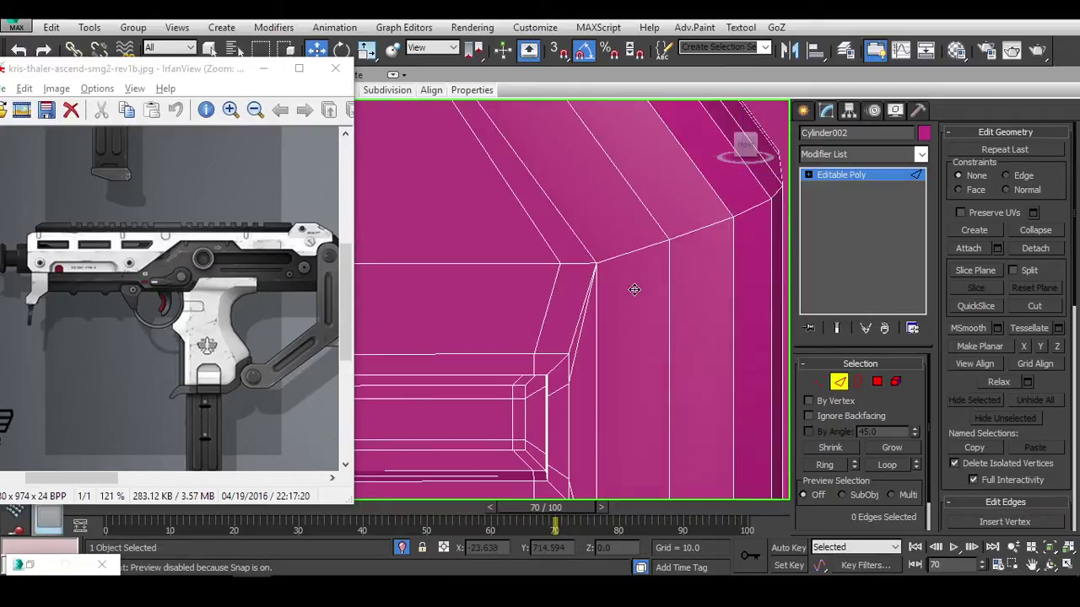
pyautogui.press('z')
pyautogui.scroll(6, 611, 343)
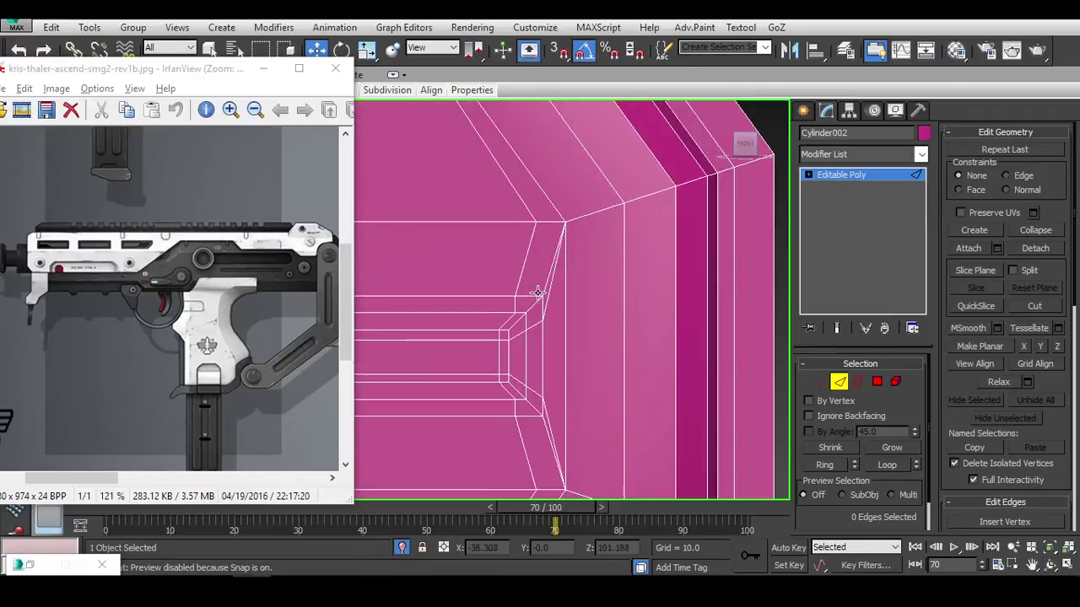
# Move the slot-end corner vertex up and left.
pyautogui.click(561, 295)
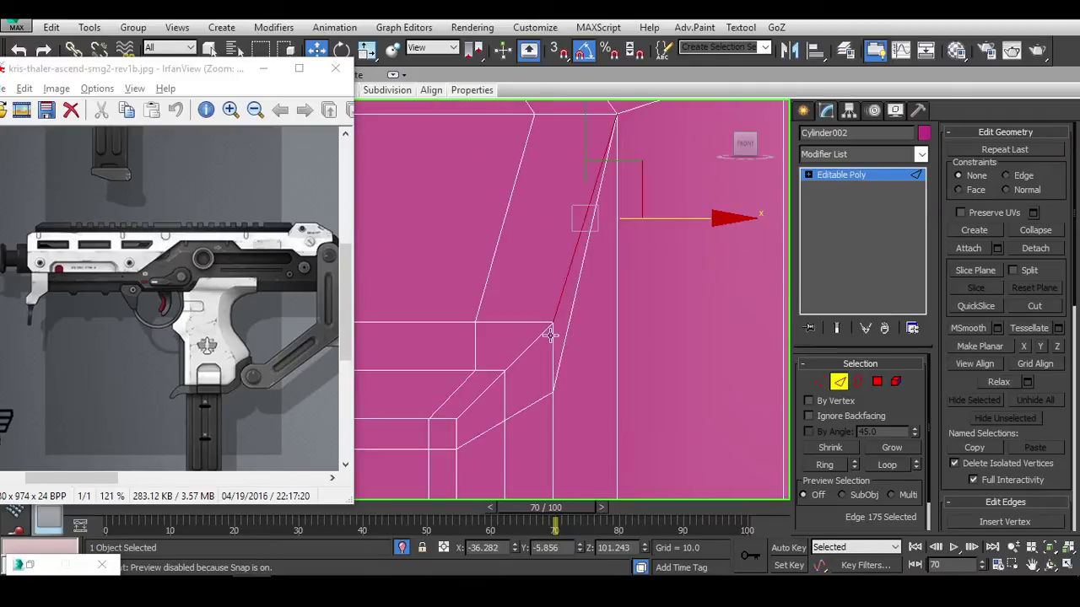
pyautogui.press('1')
pyautogui.click(552, 323)
pyautogui.moveTo(611, 268); pyautogui.dragTo(590, 257)
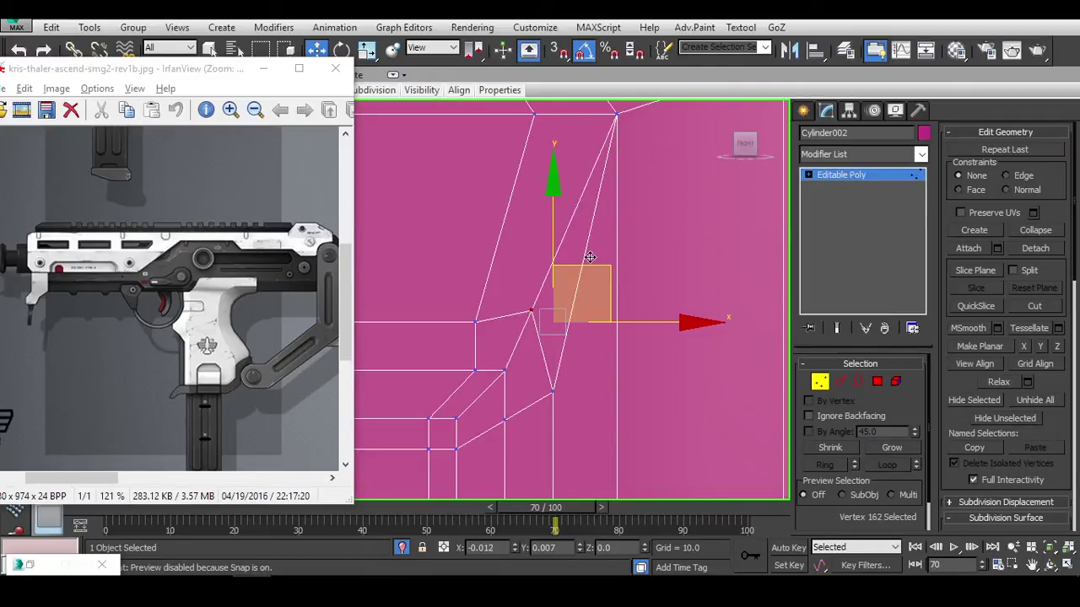
pyautogui.scroll(-3, 590, 276)
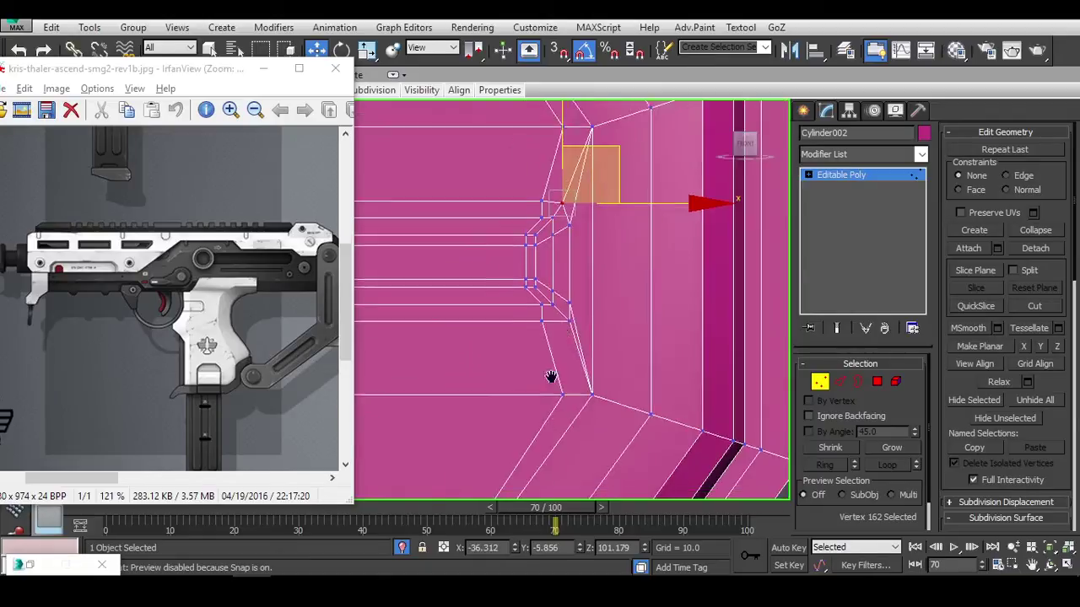
pyautogui.scroll(2, 622, 311)
pyautogui.click(612, 285)
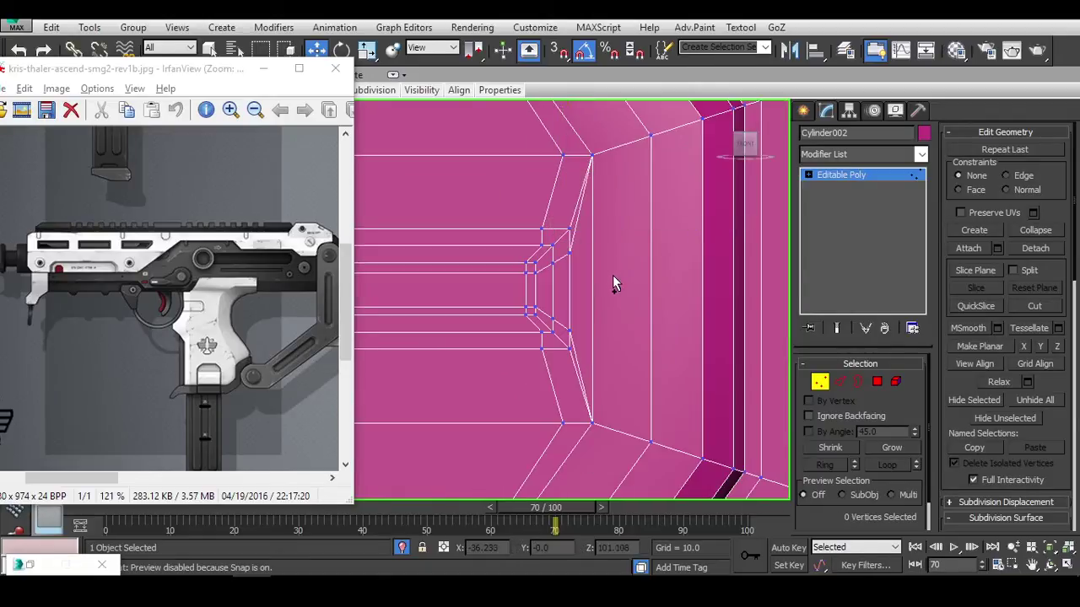
# Nudge the top, bottom and matching slot-end vertices slightly right along X.
pyautogui.click(570, 348)
pyautogui.keyDown('ctrl'); pyautogui.click(569, 230); pyautogui.keyUp('ctrl')
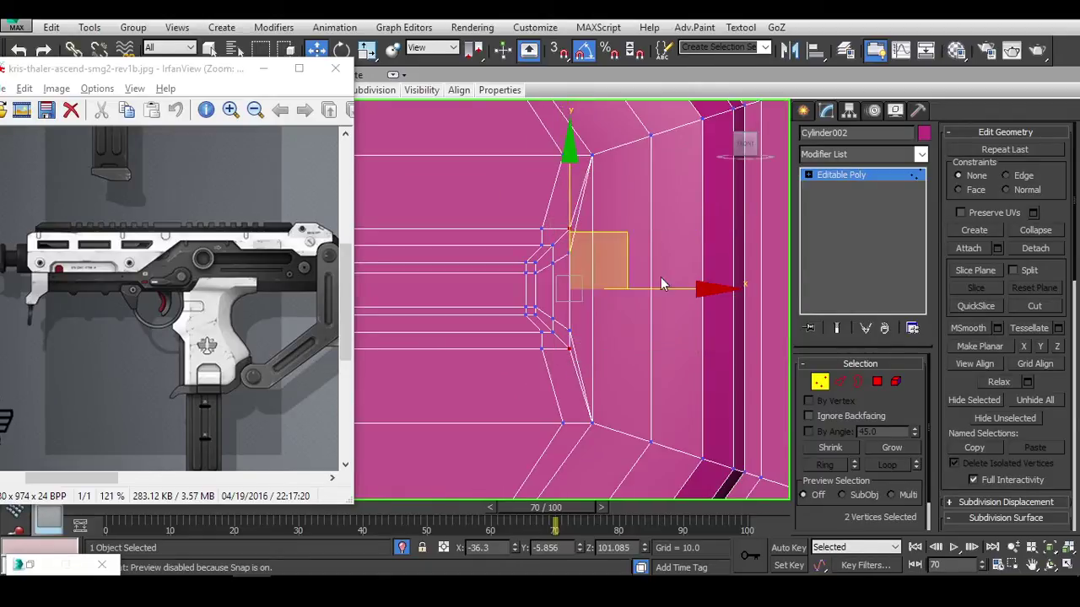
pyautogui.moveTo(667, 287); pyautogui.dragTo(588, 261, button='middle')
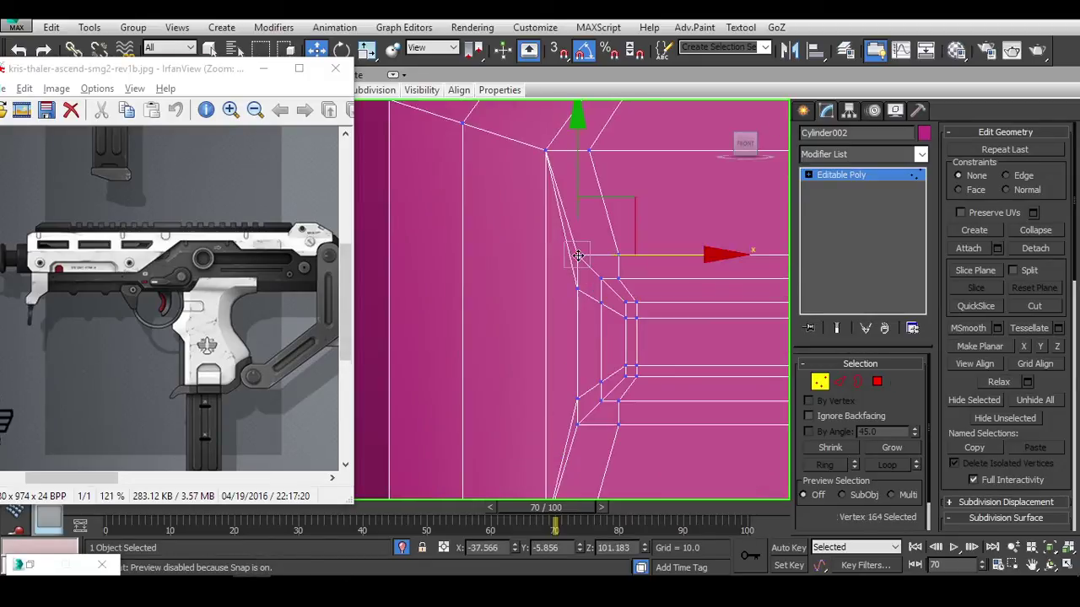
pyautogui.keyDown('ctrl'); pyautogui.click(578, 424); pyautogui.keyUp('ctrl')
pyautogui.moveTo(692, 339)
pyautogui.mouseDown()
pyautogui.moveTo(702, 339)
pyautogui.moveTo(674, 332)
pyautogui.mouseUp()
pyautogui.click(818, 384)
# Unhide all hidden geometry from the quad menu.
pyautogui.scroll(-10, 663, 337)
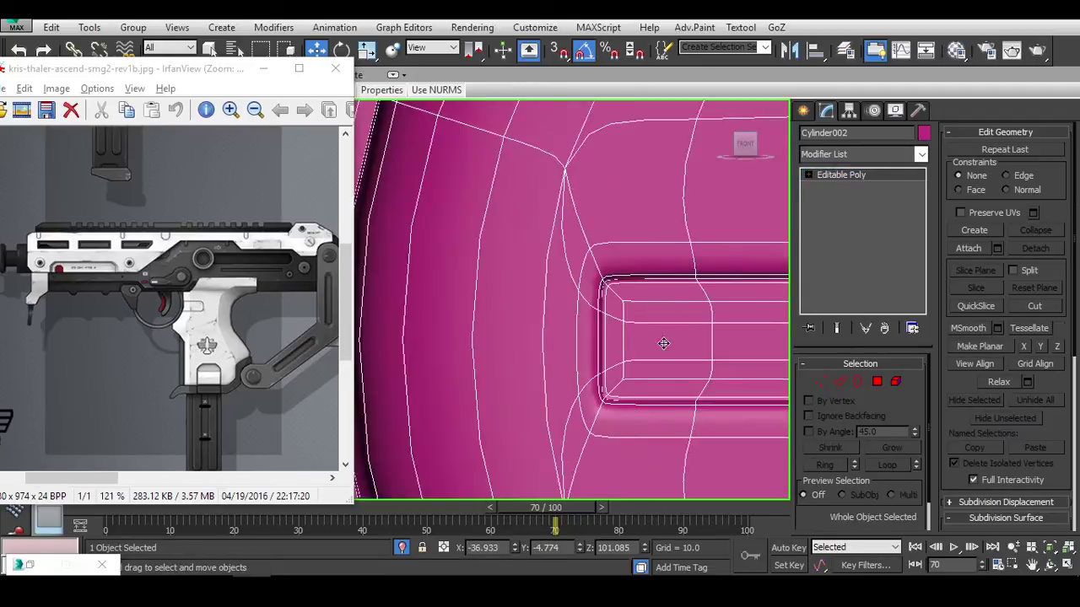
pyautogui.press('F4')
pyautogui.press('F3')
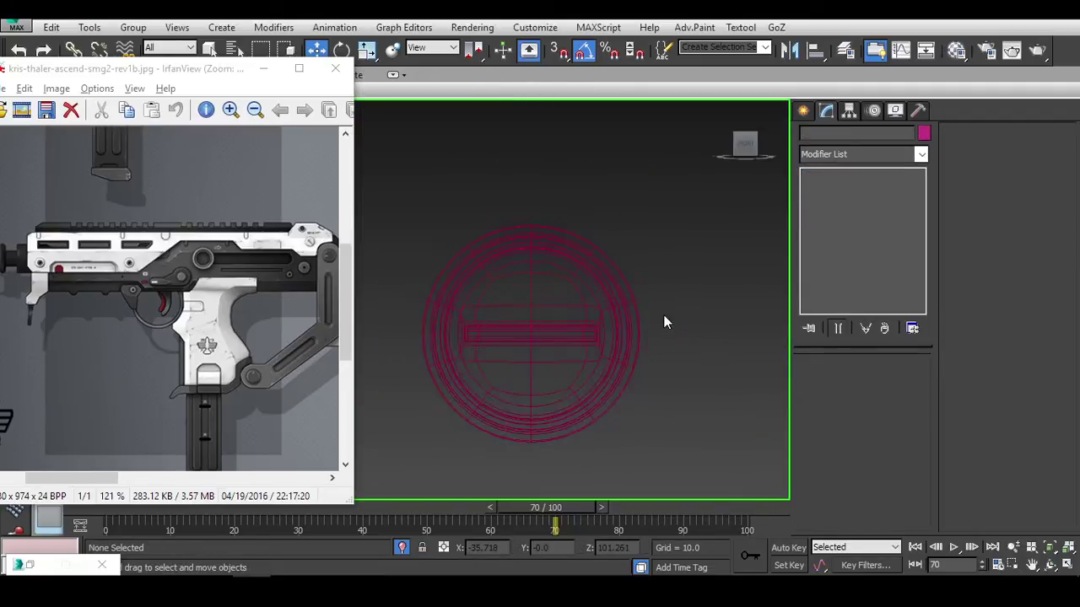
pyautogui.press('F3')
pyautogui.keyDown('alt'); pyautogui.moveTo(677, 304); pyautogui.dragTo(644, 443, button='middle'); pyautogui.keyUp('alt')
pyautogui.rightClick(672, 303)
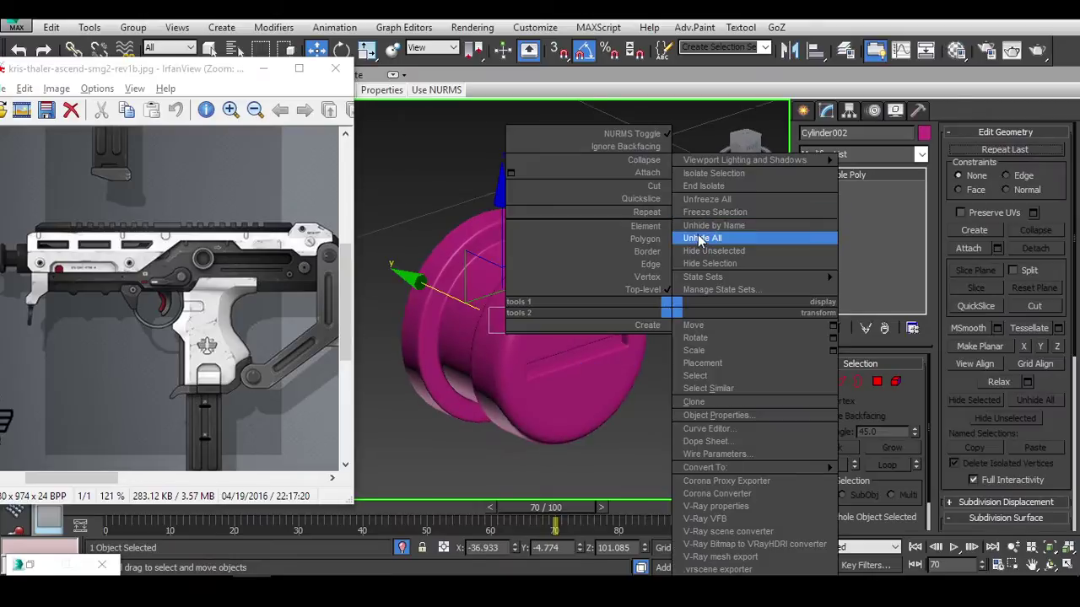
pyautogui.click(723, 236)
# In the Front view, rotate the cap so its slot sits at an angle.
pyautogui.keyDown('alt'); pyautogui.moveTo(714, 345); pyautogui.dragTo(567, 299, button='middle'); pyautogui.keyUp('alt')
pyautogui.press('f')
pyautogui.press('e')
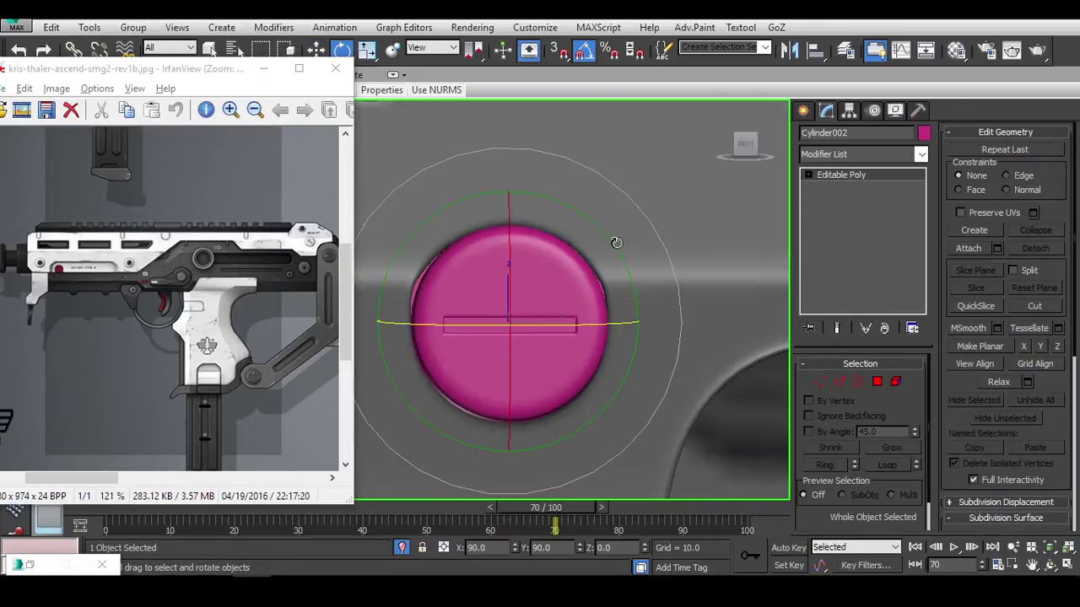
pyautogui.moveTo(617, 240); pyautogui.dragTo(638, 272)
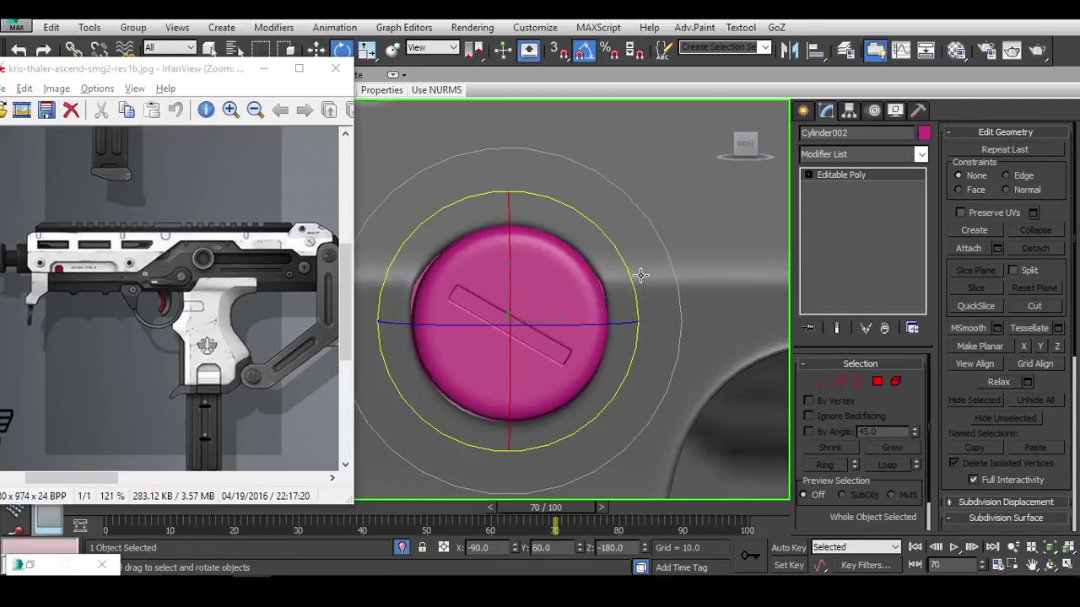
pyautogui.keyDown('alt'); pyautogui.moveTo(638, 273); pyautogui.dragTo(661, 407, button='middle'); pyautogui.keyUp('alt')
# Assign the grey material to the cap in the Material Editor.
pyautogui.press('m')
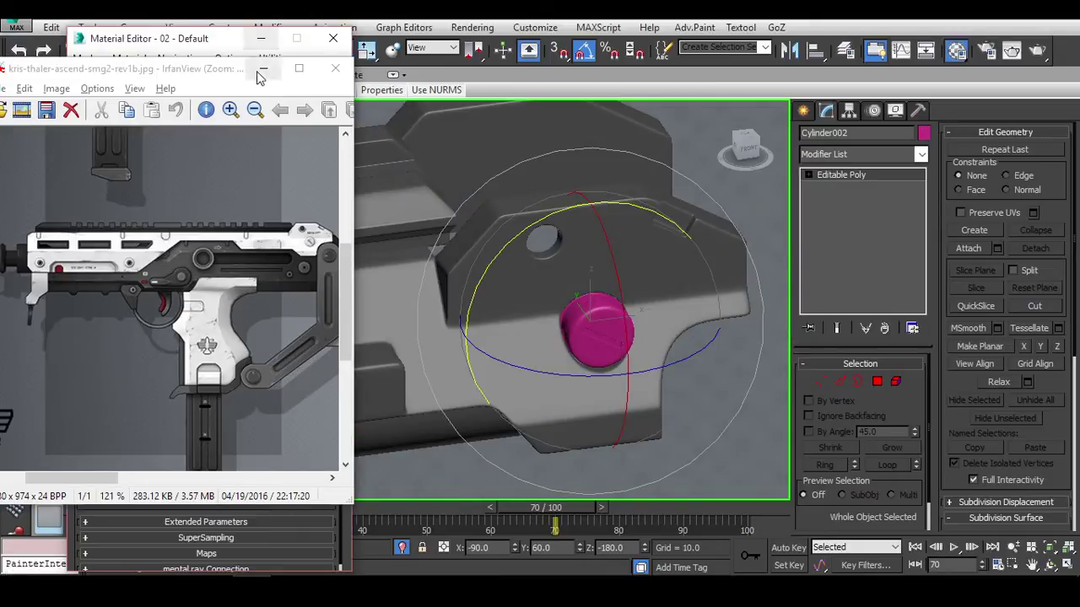
pyautogui.click(125, 258)
pyautogui.keyDown('alt'); pyautogui.moveTo(506, 337); pyautogui.dragTo(624, 270, button='middle'); pyautogui.keyUp('alt')
# Attach the cap to the side plate Plane006 from its Editable Poly geometry options.
pyautogui.press('w')
pyautogui.click(590, 270)
pyautogui.click(841, 200)
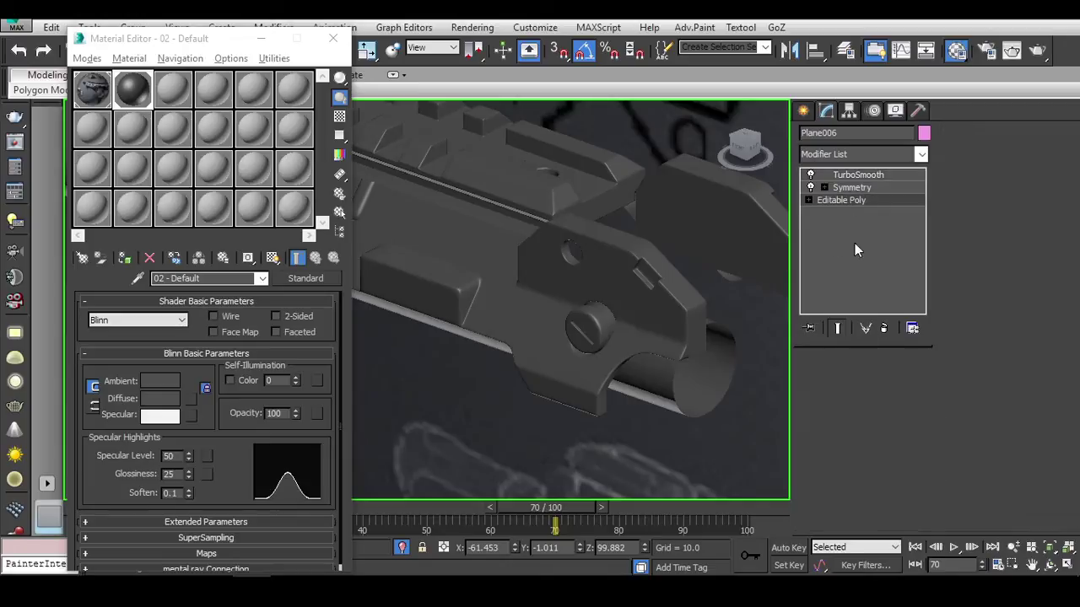
pyautogui.click(1006, 237)
pyautogui.scroll(5, 1027, 152)
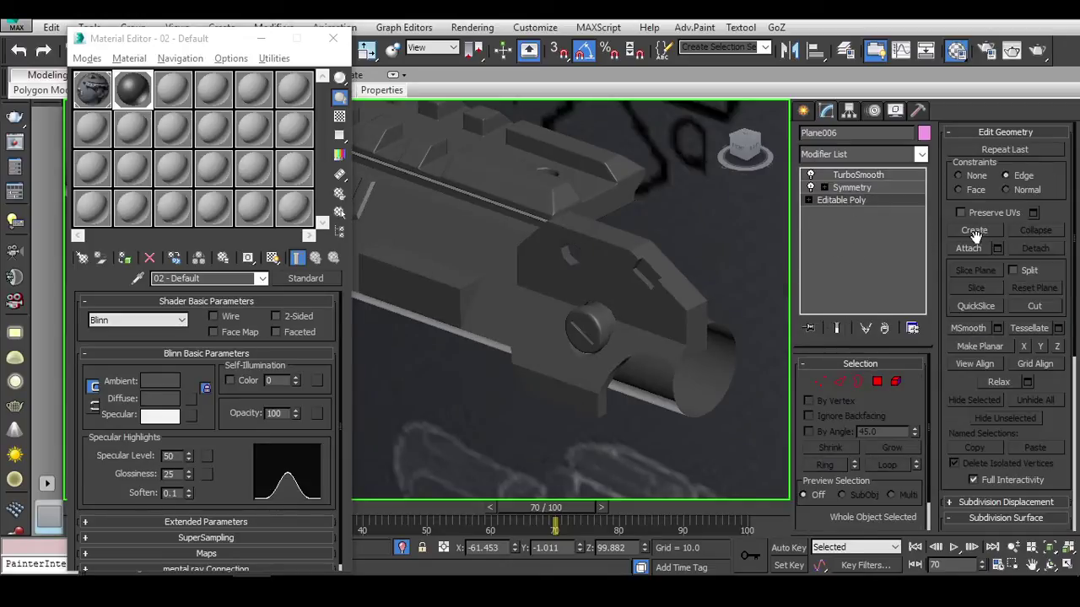
pyautogui.click(620, 318)
pyautogui.keyDown('alt'); pyautogui.moveTo(620, 317); pyautogui.dragTo(497, 384, button='middle'); pyautogui.keyUp('alt')
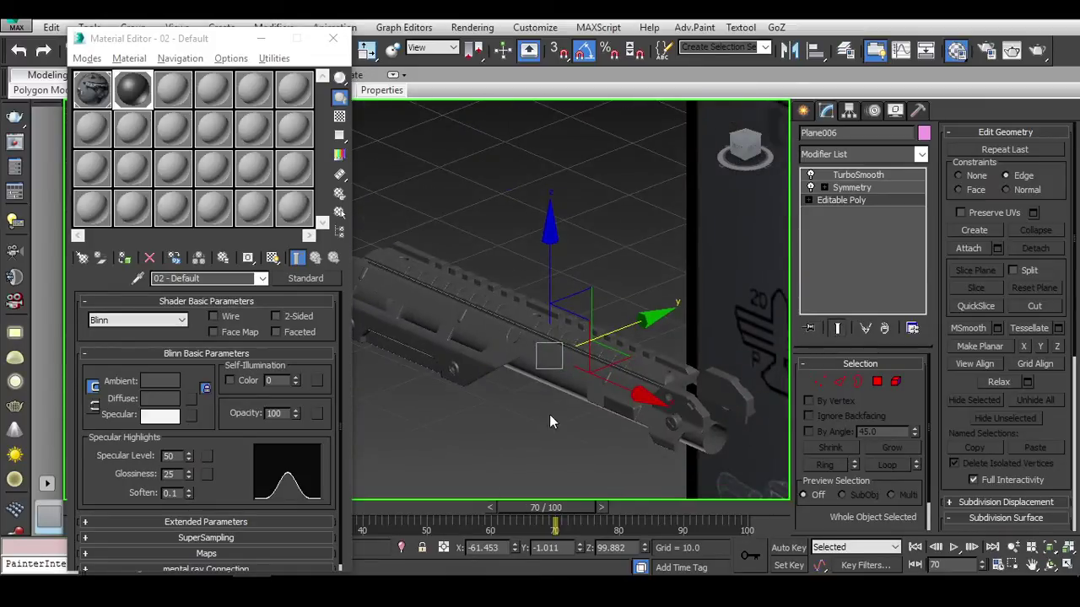
# Close the Material Editor, bring back the reference image window, and deselect everything.
pyautogui.press('m')
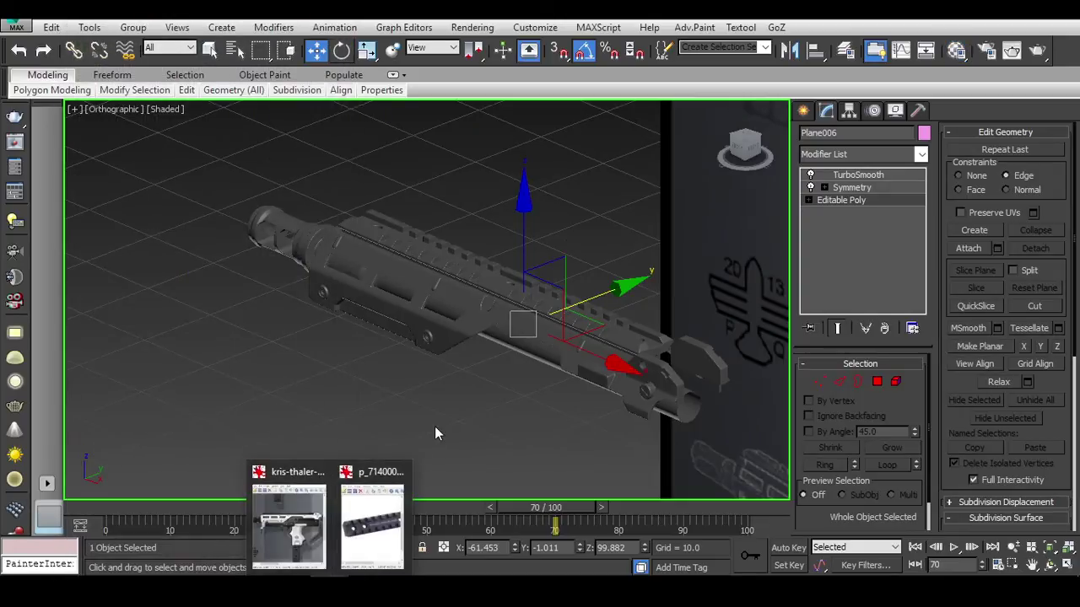
pyautogui.click(285, 521)
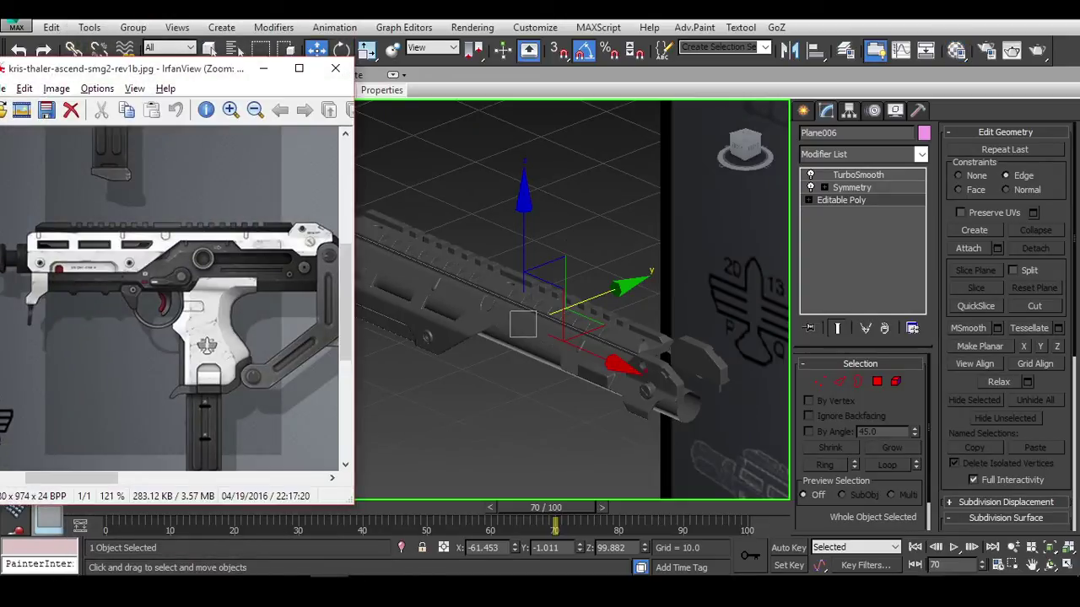
pyautogui.keyDown('alt'); pyautogui.moveTo(672, 325); pyautogui.dragTo(673, 389, button='middle'); pyautogui.keyUp('alt')
pyautogui.click(600, 411)
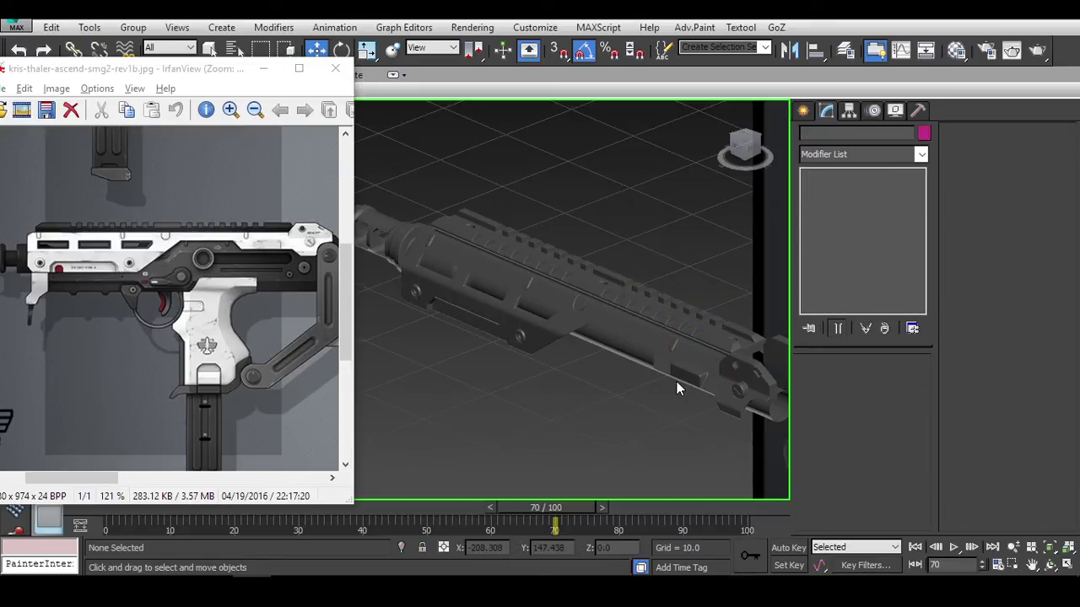
# Switch the 3ds Max viewport to a flat front view of the gun.
pyautogui.keyDown('alt'); pyautogui.moveTo(662, 299); pyautogui.dragTo(657, 291, button='middle'); pyautogui.keyUp('alt')
pyautogui.press('r')
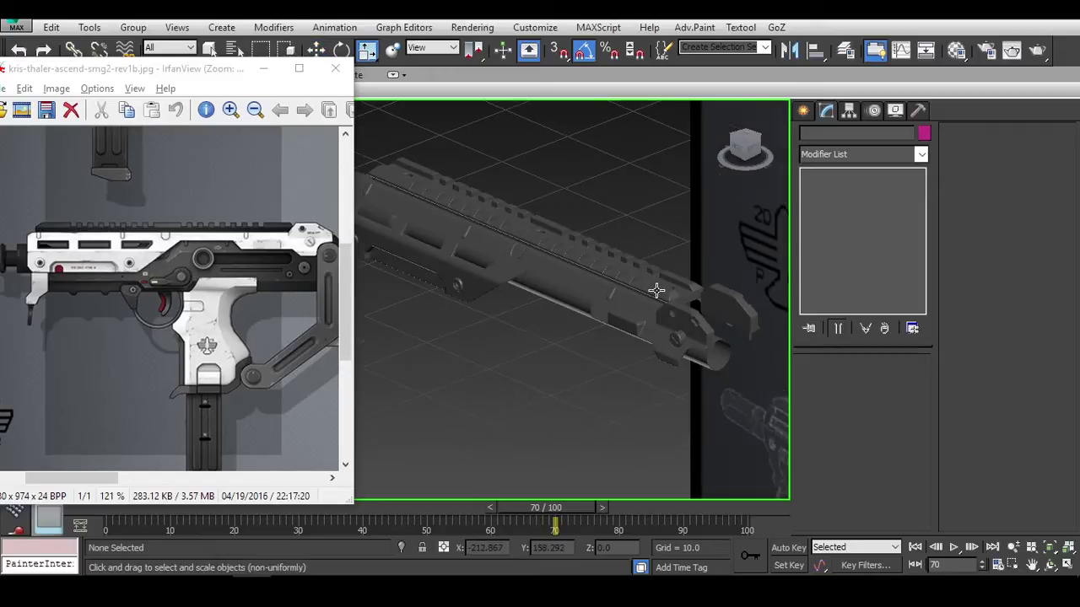
pyautogui.press('f')
pyautogui.scroll(-5, 662, 264)
pyautogui.scroll(6, 610, 227)
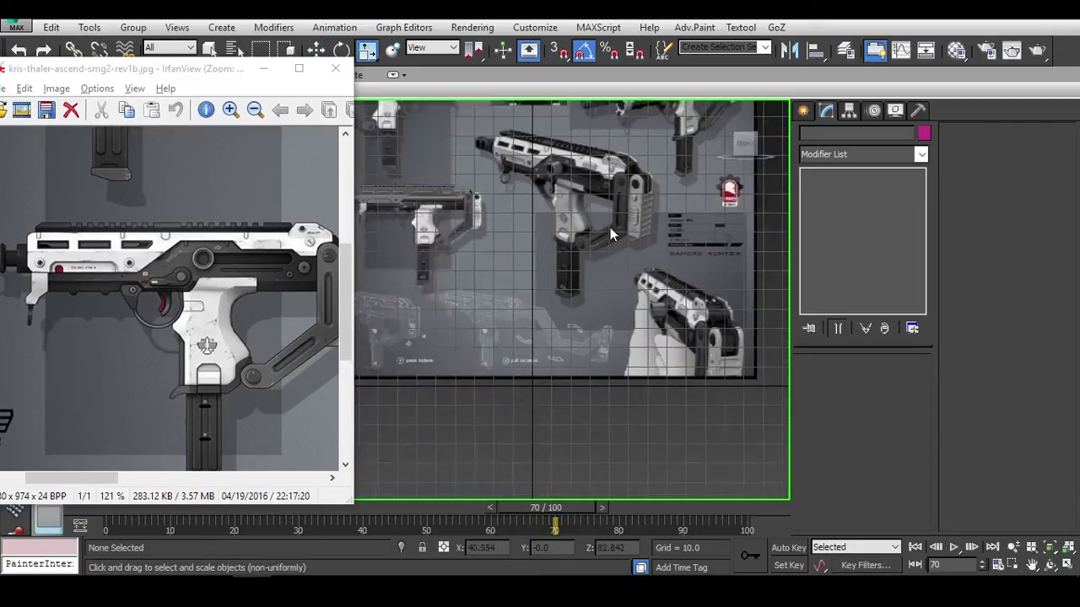
pyautogui.moveTo(691, 240); pyautogui.dragTo(662, 296, button='middle')
pyautogui.scroll(-5, 192, 257)
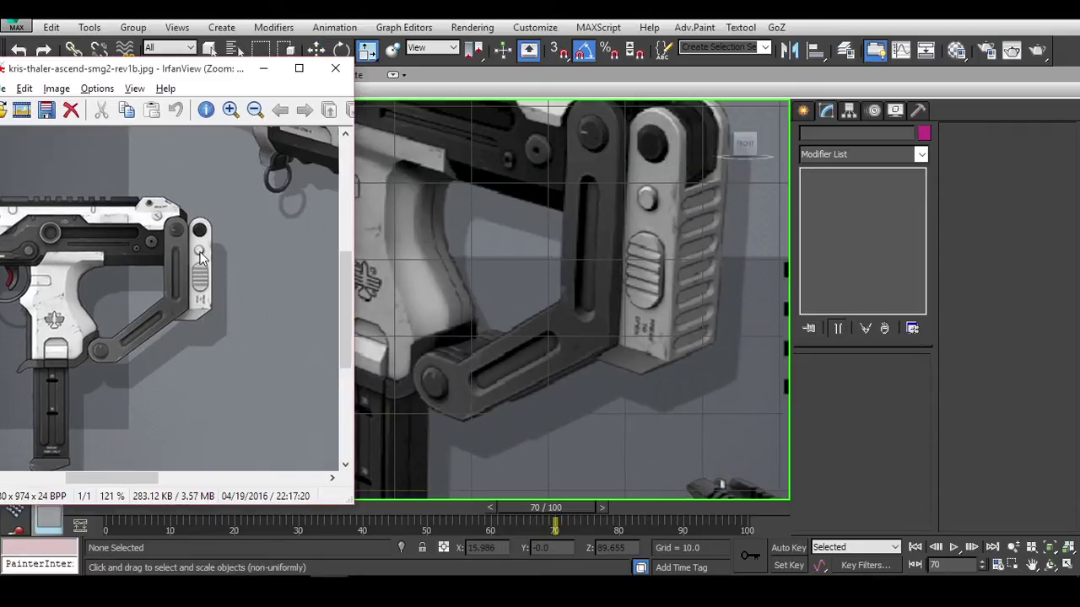
# Scroll and pan the IrfanView reference to the stock side view, then reframe the gun in the viewport.
pyautogui.hscroll(3, 191, 257)
pyautogui.scroll(3, 192, 251)
pyautogui.hscroll(5, 224, 286)
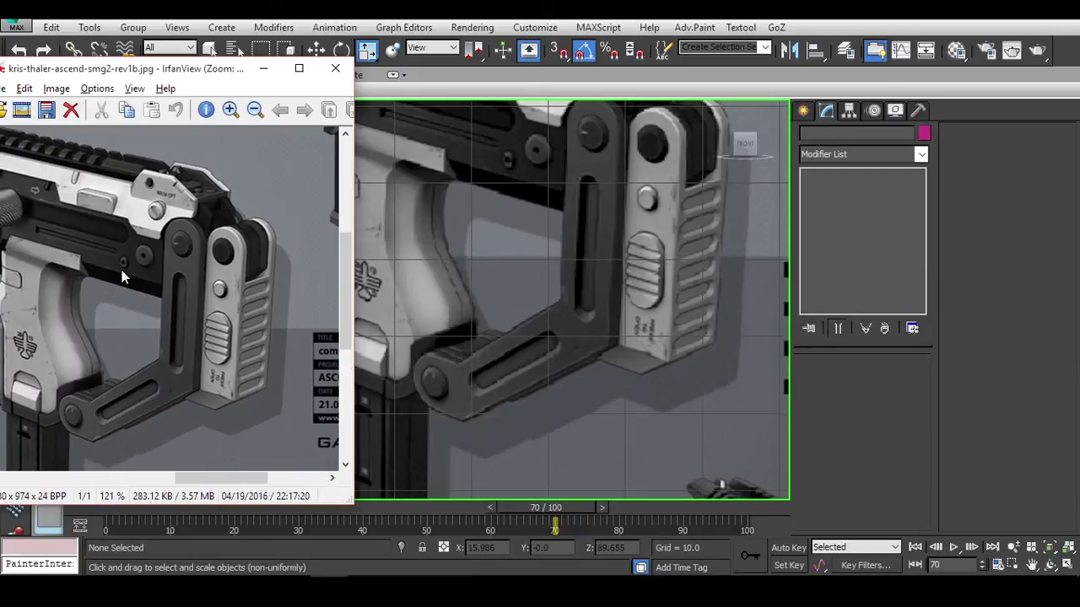
pyautogui.moveTo(121, 278); pyautogui.dragTo(120, 288)
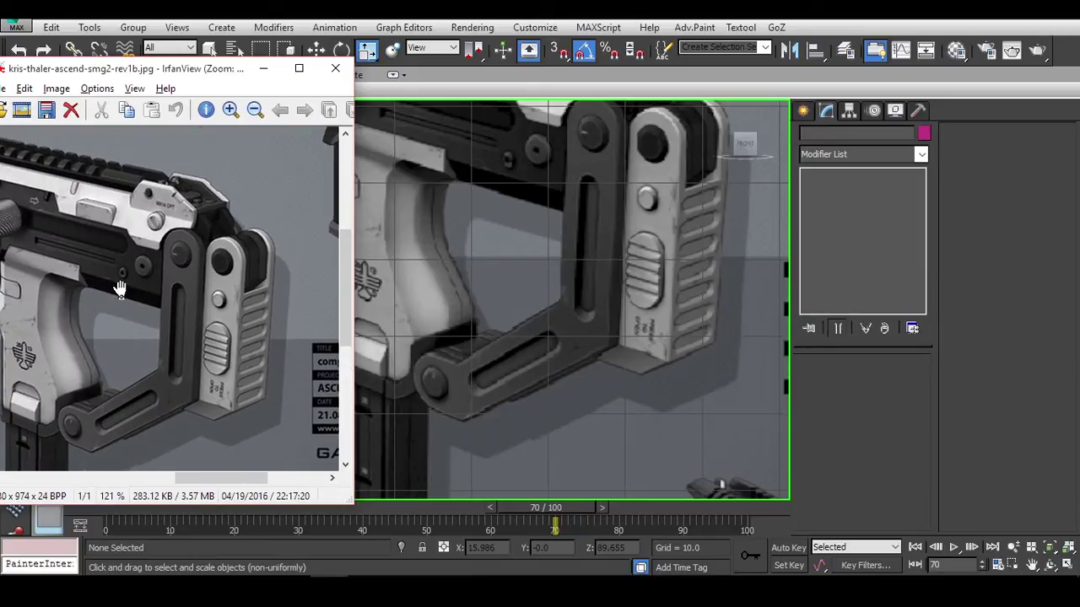
pyautogui.scroll(-6, 152, 286)
pyautogui.hscroll(2, 235, 301)
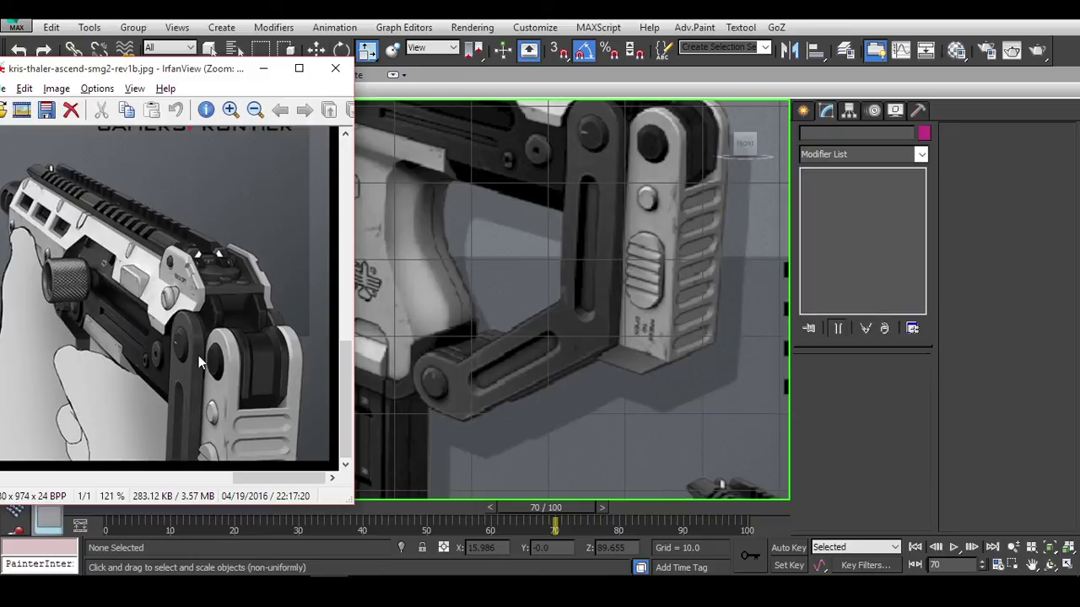
pyautogui.hscroll(-10, 200, 363)
pyautogui.scroll(3, 157, 312)
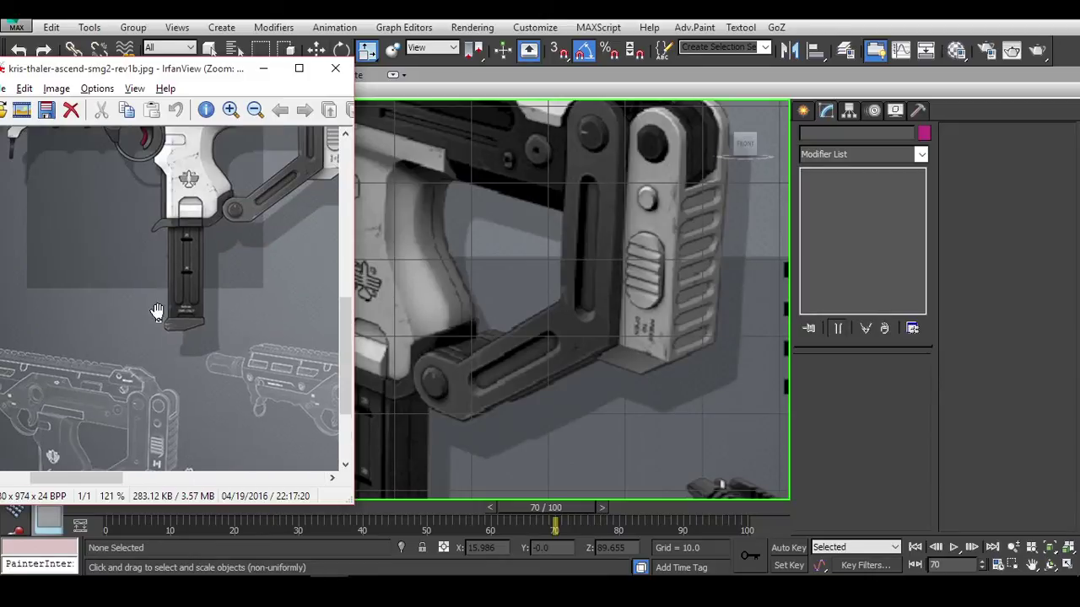
pyautogui.scroll(3, 157, 312)
pyautogui.hscroll(3, 147, 312)
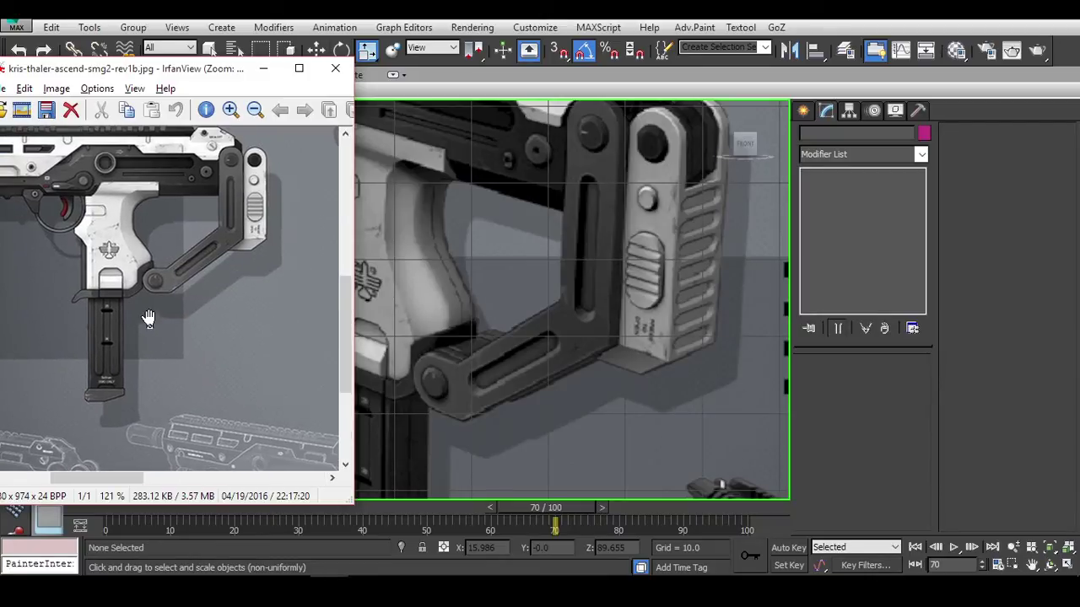
pyautogui.scroll(-3, 148, 317)
pyautogui.hscroll(3, 144, 234)
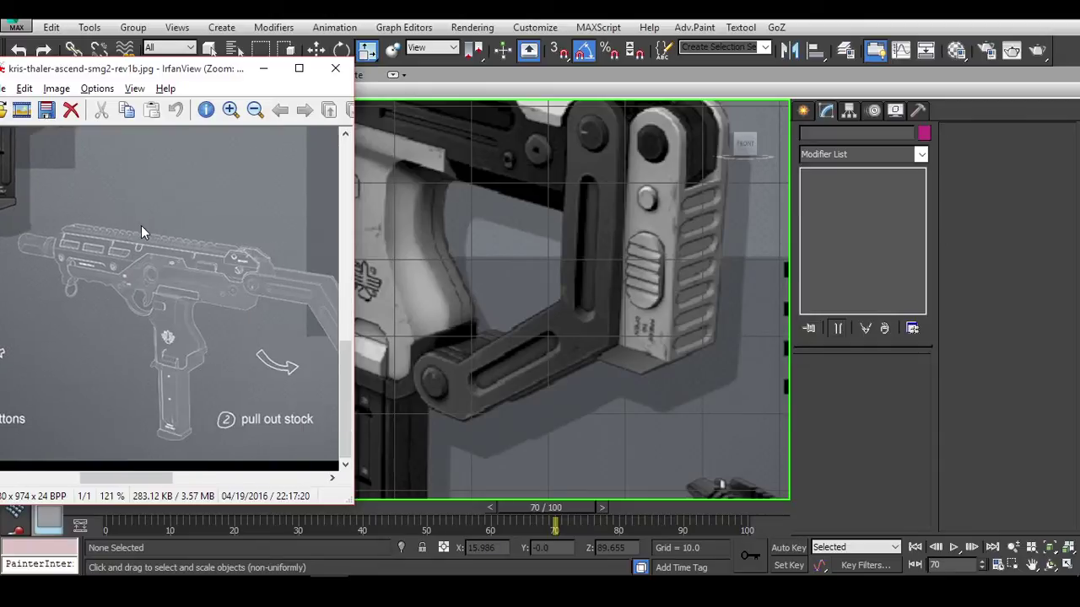
pyautogui.moveTo(255, 283); pyautogui.dragTo(152, 308)
pyautogui.scroll(-3, 591, 304)
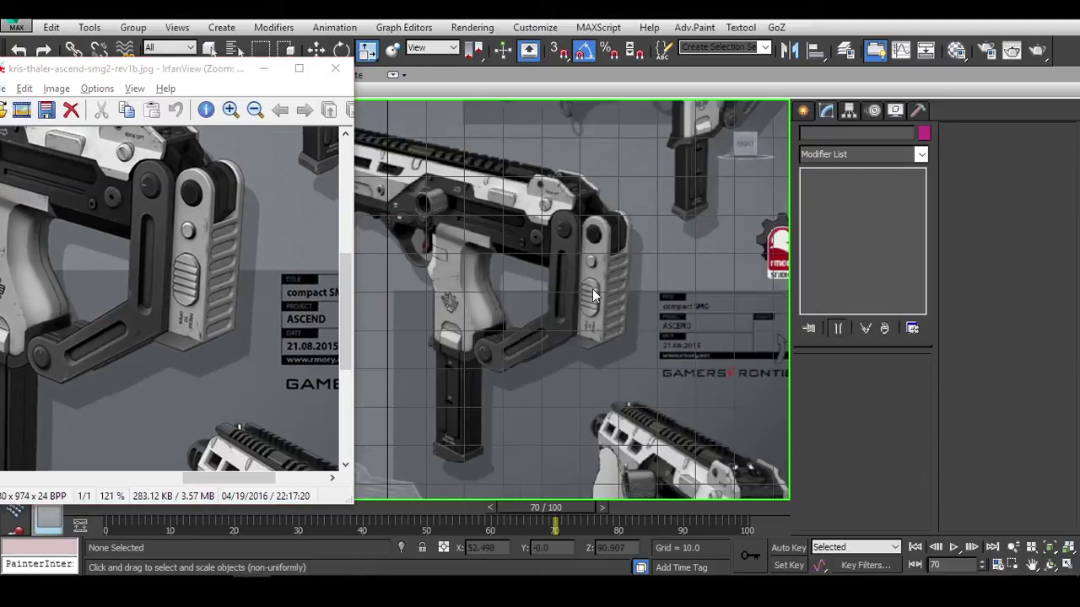
pyautogui.scroll(2, 779, 306)
pyautogui.scroll(-2, 651, 256)
pyautogui.moveTo(651, 256); pyautogui.dragTo(628, 222, button='middle')
pyautogui.scroll(8, 629, 222)
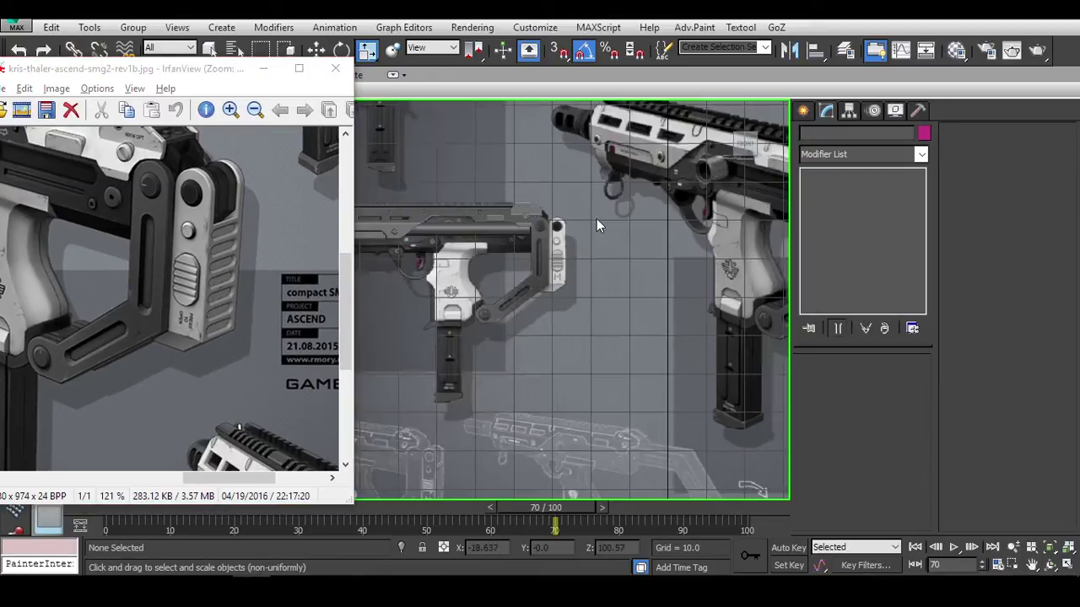
# Draw a small Standard Primitives cylinder at the top of the stock slot.
pyautogui.click(803, 110)
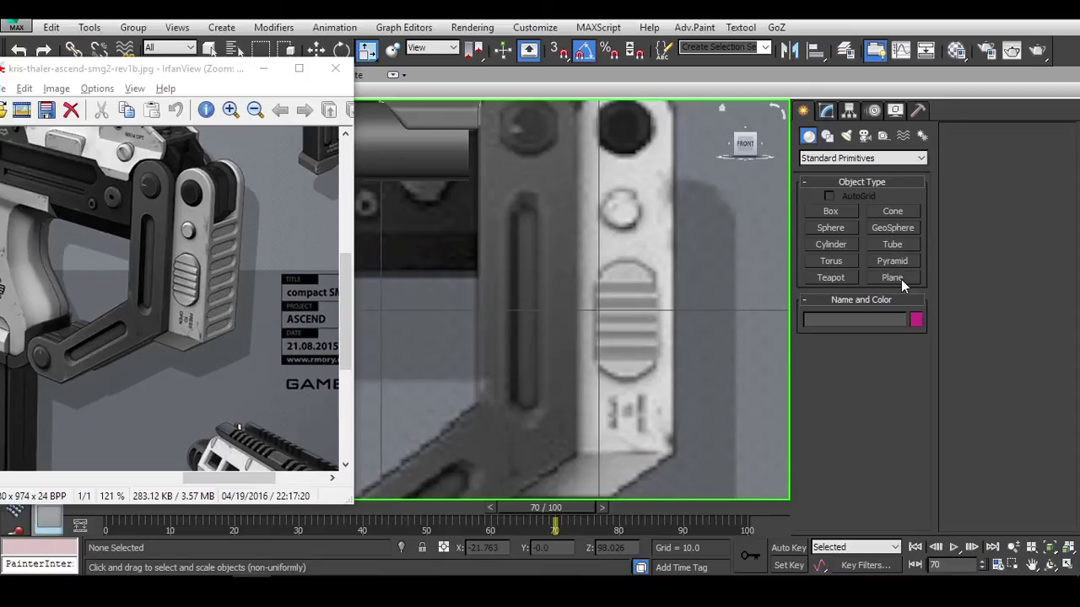
pyautogui.click(831, 243)
pyautogui.moveTo(529, 217); pyautogui.dragTo(553, 200, button='middle')
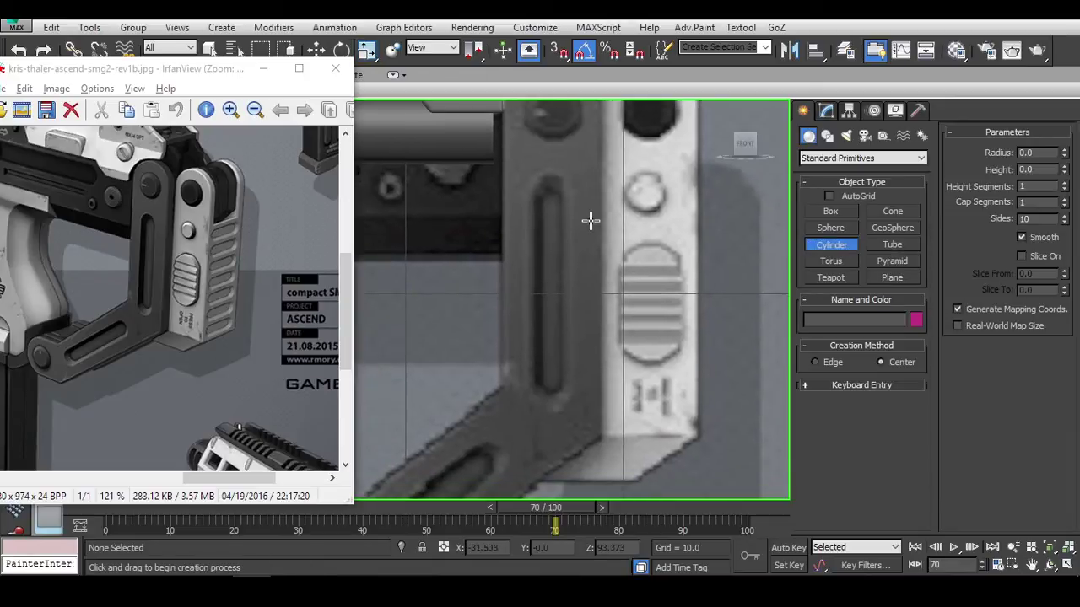
pyautogui.scroll(3, 511, 193)
pyautogui.scroll(-1, 511, 187)
pyautogui.moveTo(507, 180); pyautogui.dragTo(525, 211)
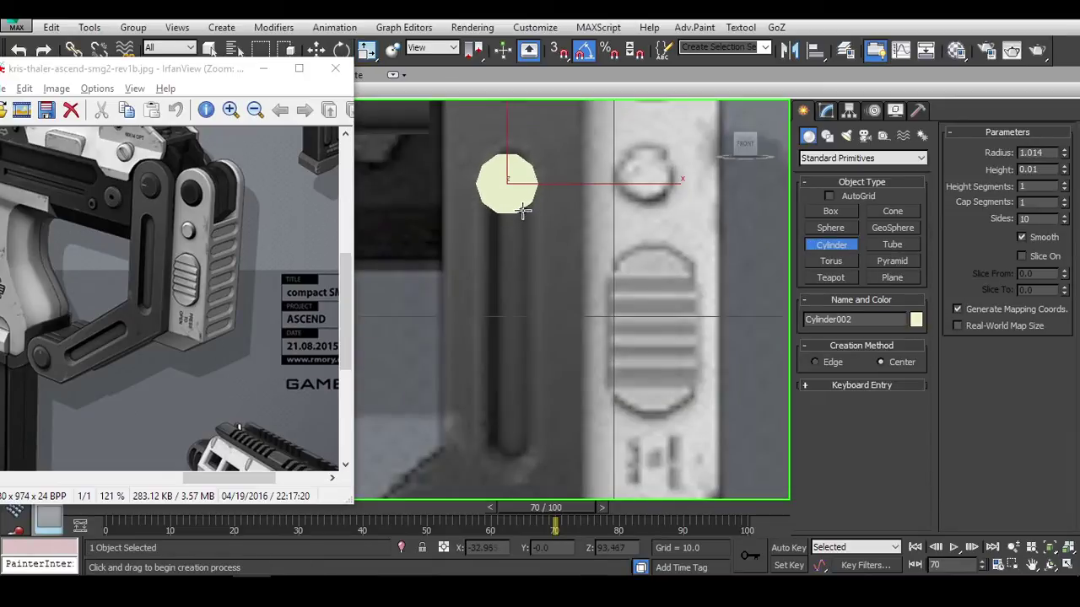
pyautogui.rightClick(517, 184)
pyautogui.scroll(-3, 611, 239)
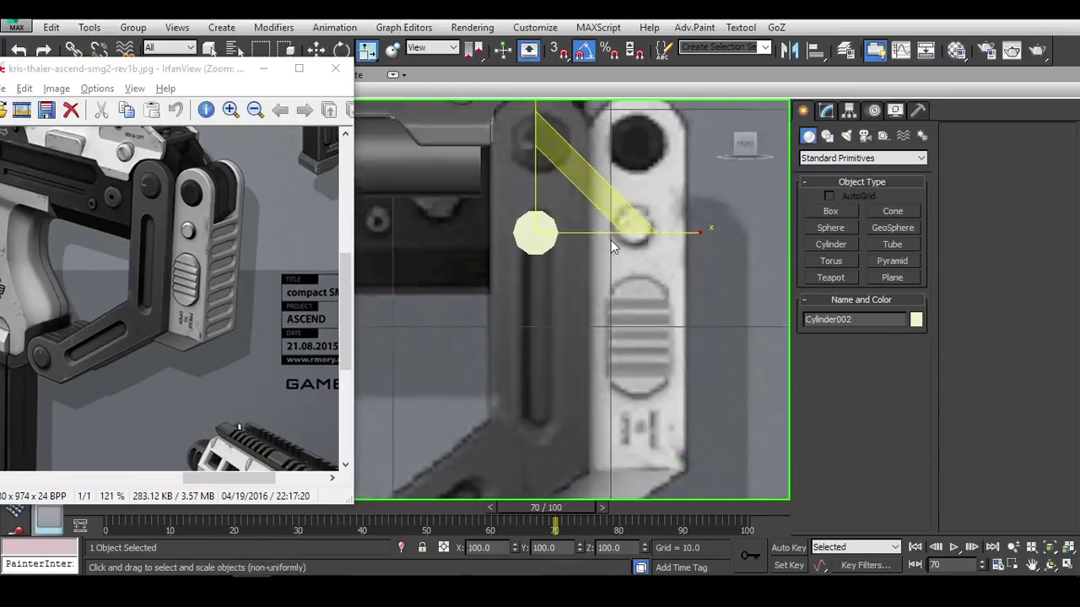
pyautogui.scroll(3, 558, 240)
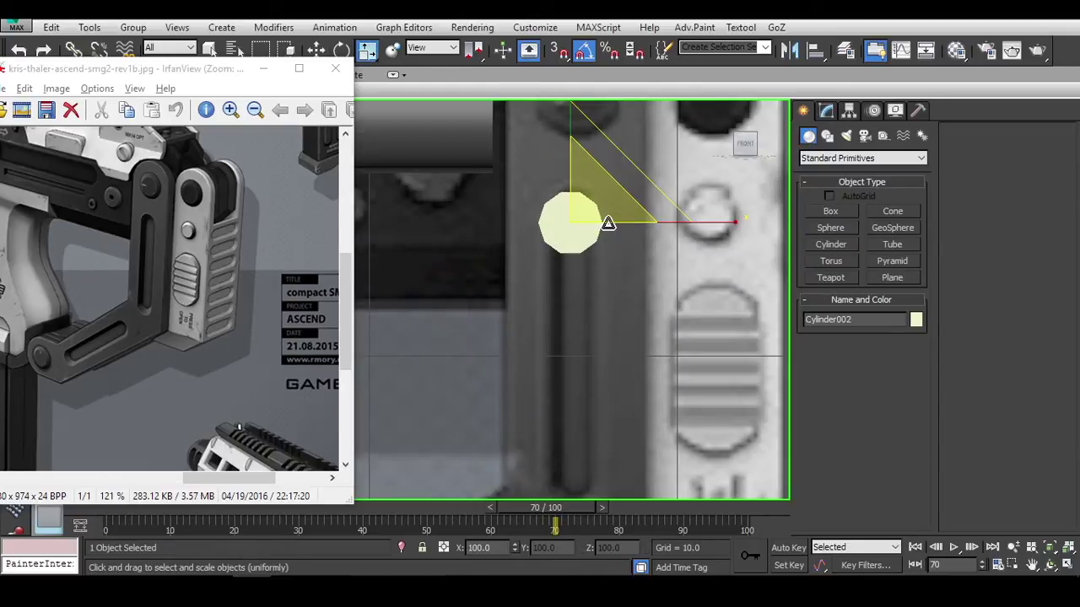
# Give the cylinder 18 sides in Modify (radius 1.041, height 1.182).
pyautogui.click(826, 111)
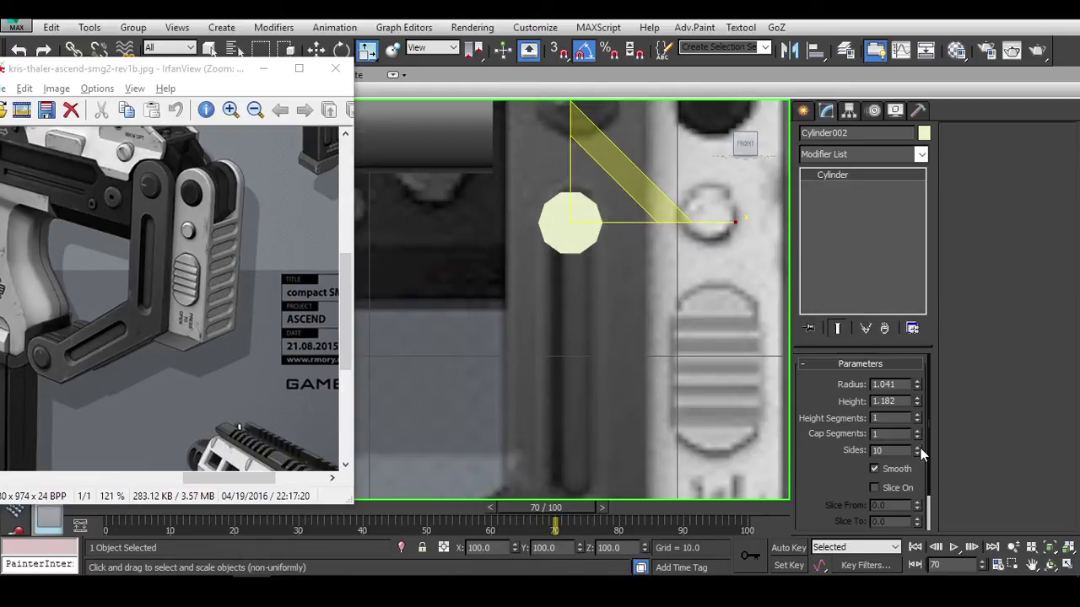
pyautogui.scroll(5, 581, 212)
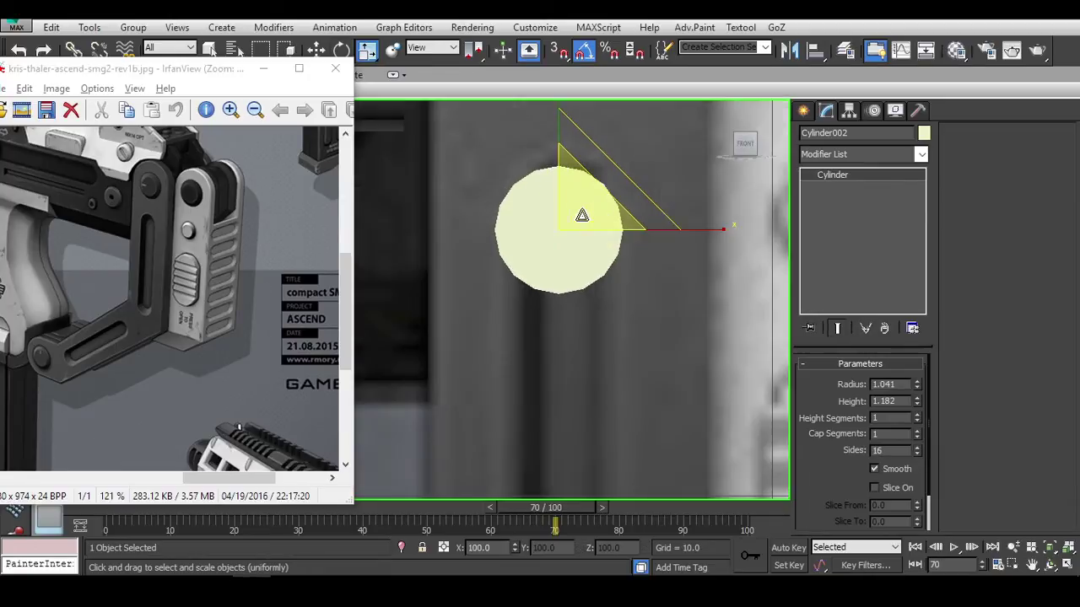
pyautogui.scroll(-2, 583, 239)
pyautogui.scroll(3, 637, 237)
pyautogui.press('F3')
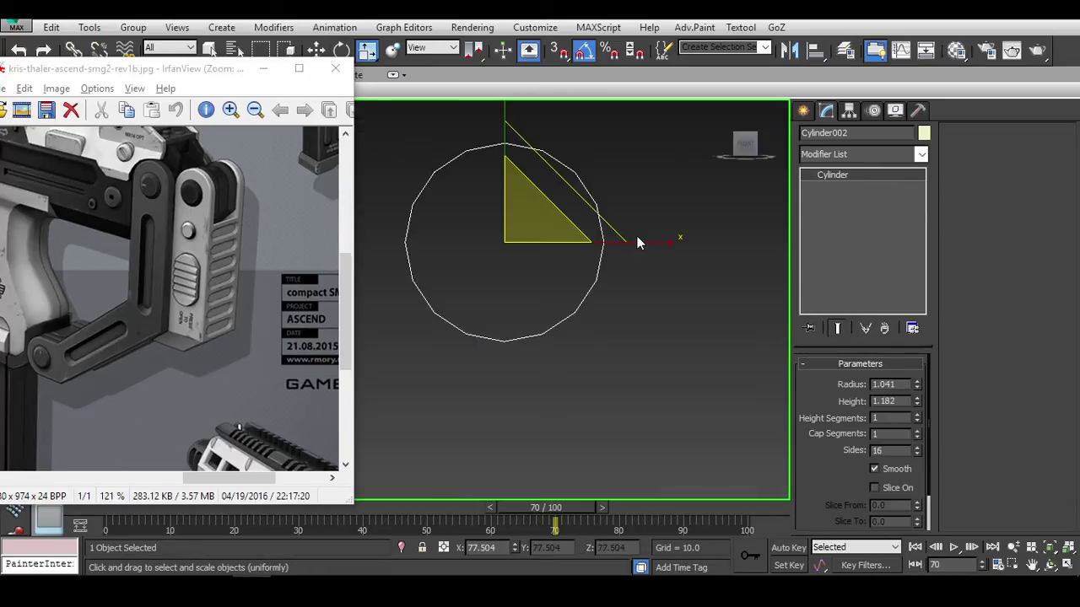
pyautogui.moveTo(560, 302); pyautogui.dragTo(582, 329, button='middle')
# Rotate the cylinder 90° on X and spin it about its own axis.
pyautogui.press('e')
pyautogui.moveTo(618, 190); pyautogui.dragTo(695, 314)
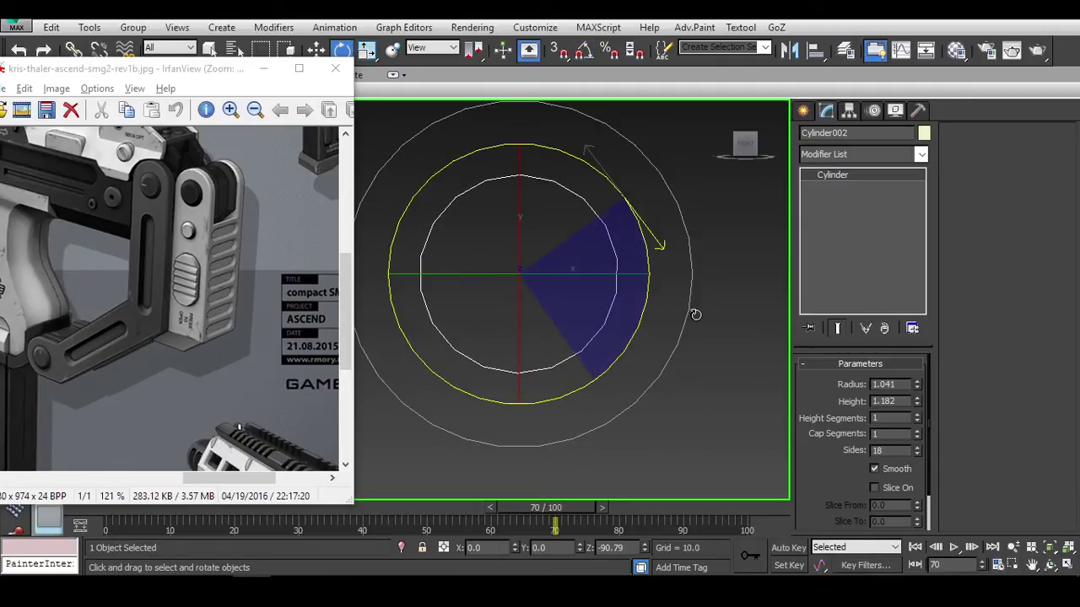
pyautogui.moveTo(695, 315); pyautogui.dragTo(696, 315)
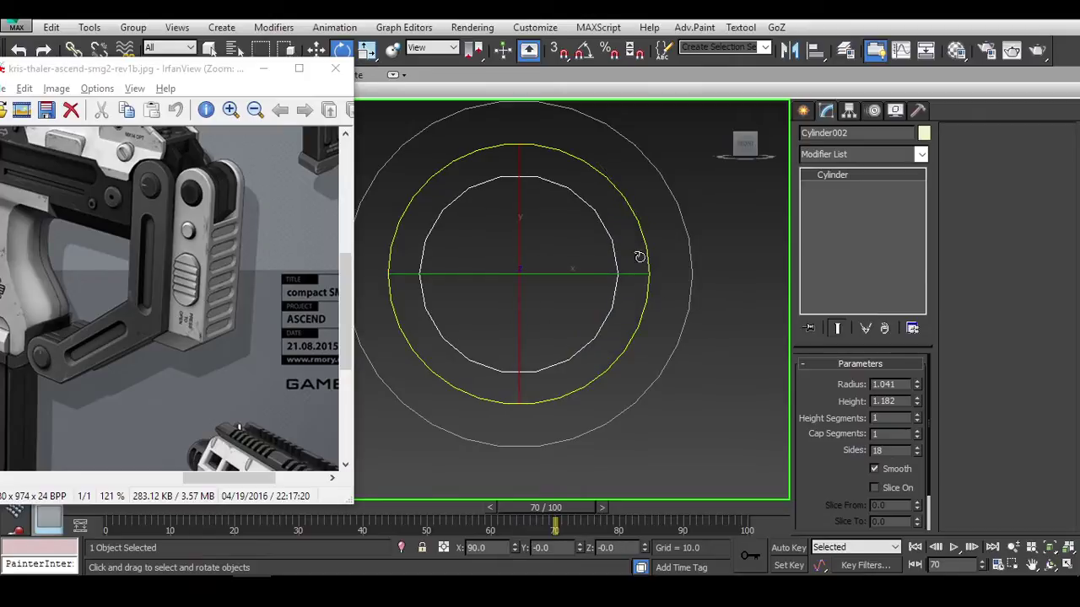
pyautogui.moveTo(643, 241); pyautogui.dragTo(669, 320)
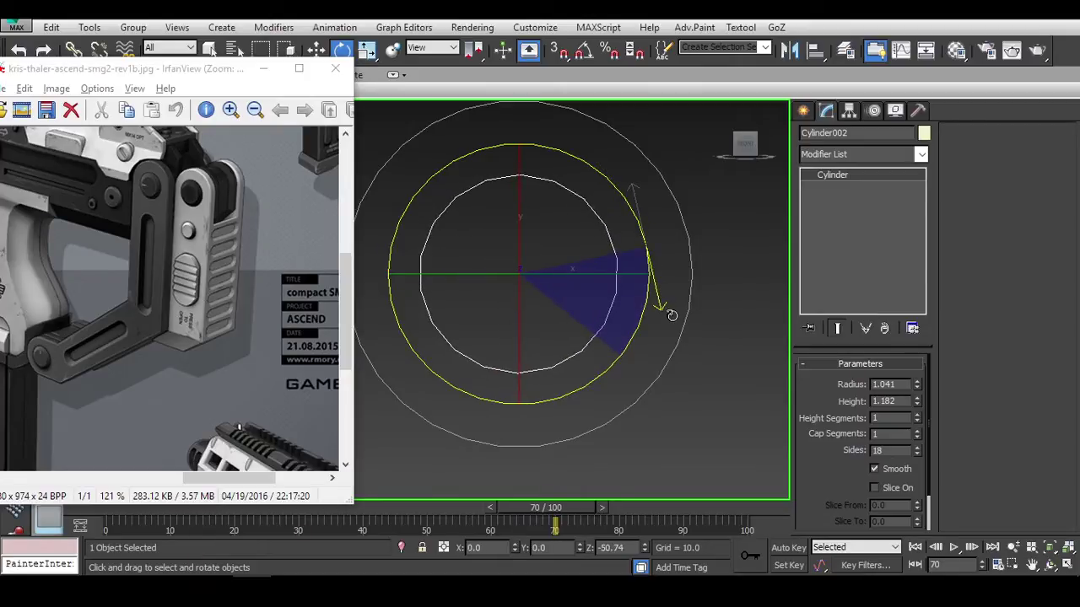
pyautogui.moveTo(672, 314); pyautogui.dragTo(667, 313)
pyautogui.press('F3')
# Convert the cylinder to an editable poly and delete its end caps.
pyautogui.rightClick(651, 282)
pyautogui.moveTo(706, 362)
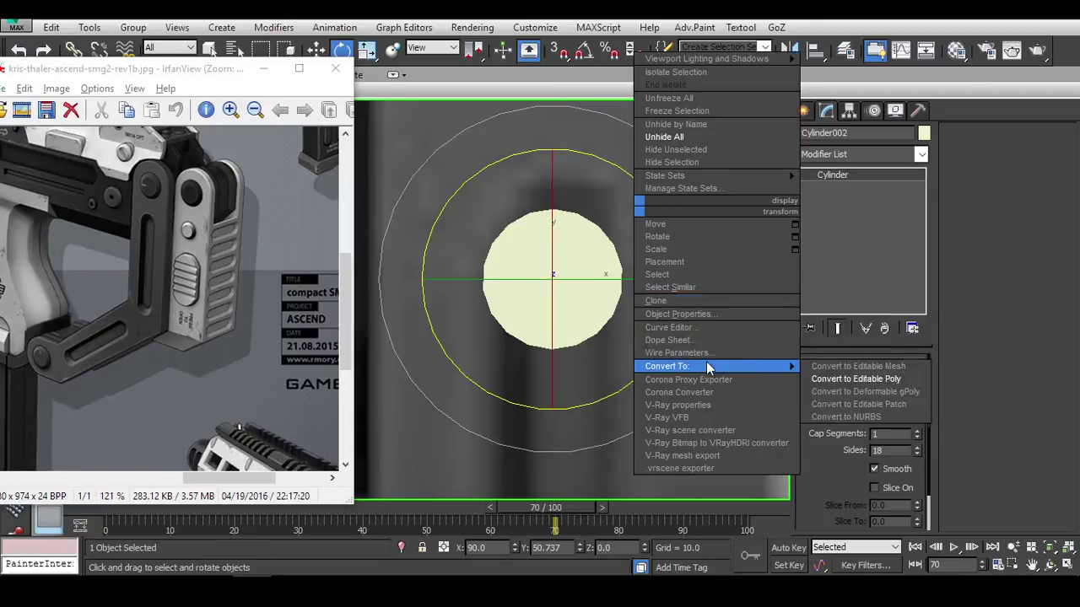
pyautogui.click(856, 379)
pyautogui.scroll(-2, 669, 357)
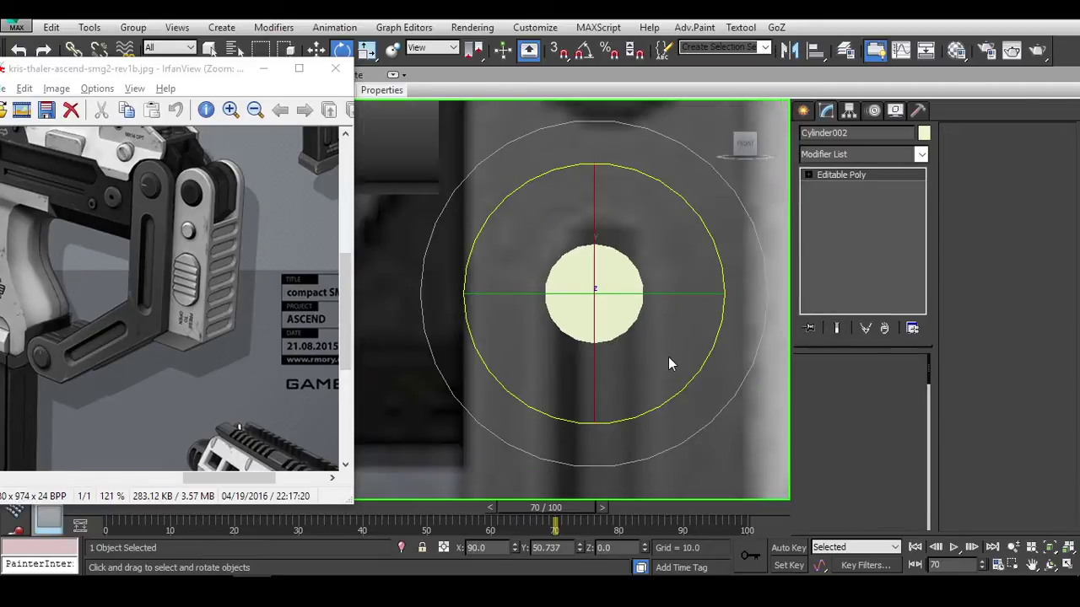
pyautogui.hotkey('alt', 'c')
pyautogui.click(622, 270)
pyautogui.keyDown('alt'); pyautogui.moveTo(621, 270); pyautogui.dragTo(679, 341, button='middle'); pyautogui.keyUp('alt')
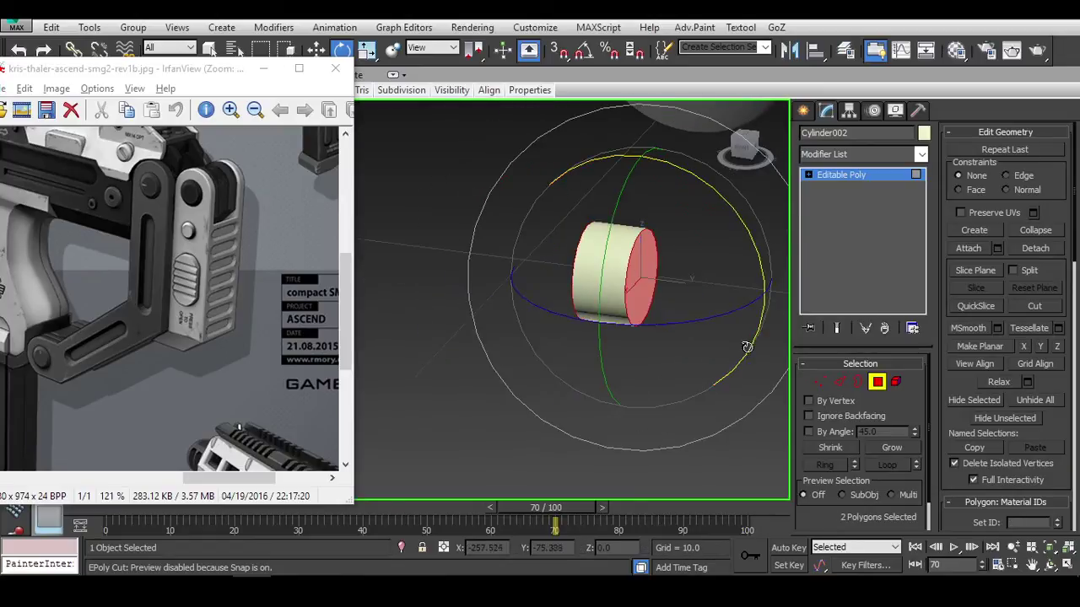
pyautogui.press('Delete')
pyautogui.press('4')
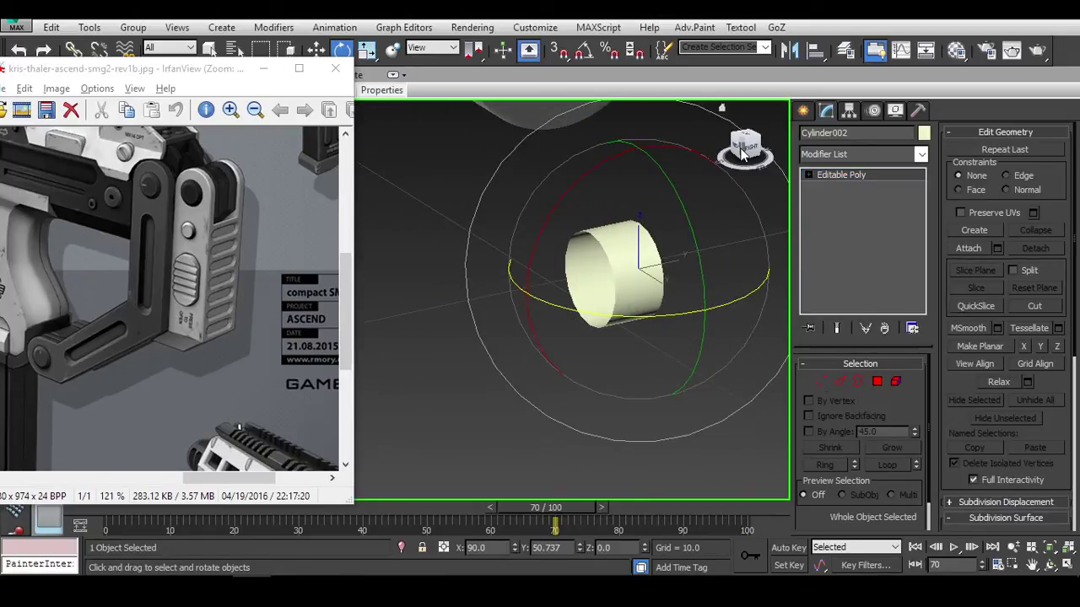
# In the Front view, select the tube's lower vertices and stretch them down into a capsule.
pyautogui.keyDown('alt'); pyautogui.moveTo(760, 335); pyautogui.dragTo(681, 281, button='middle'); pyautogui.keyUp('alt')
pyautogui.press('f')
pyautogui.scroll(-3, 687, 303)
pyautogui.press('z')
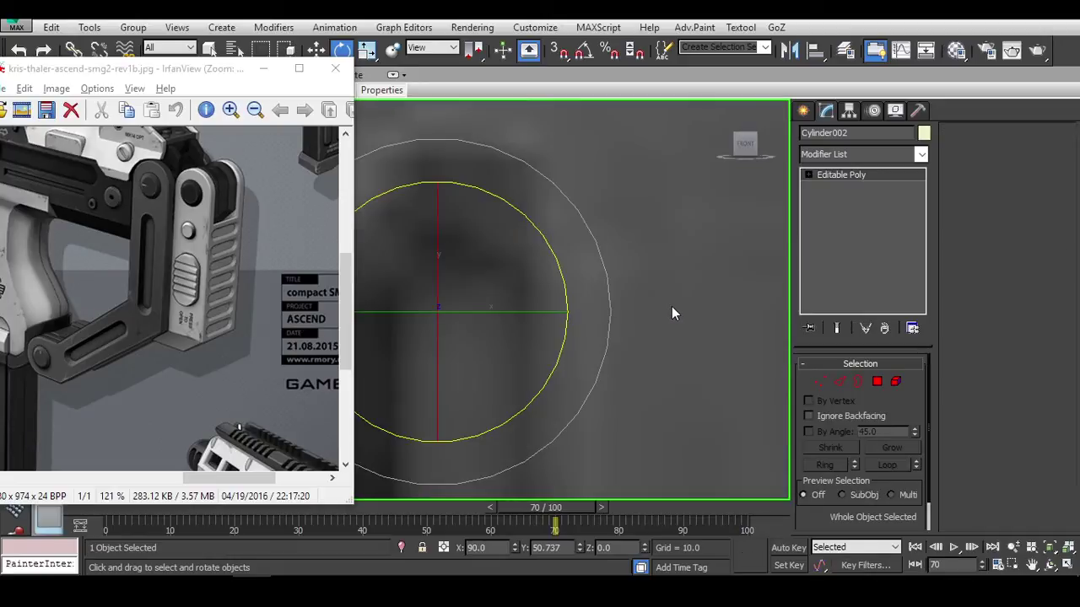
pyautogui.press('1')
pyautogui.hotkey('alt', 'c')
pyautogui.scroll(-5, 674, 285)
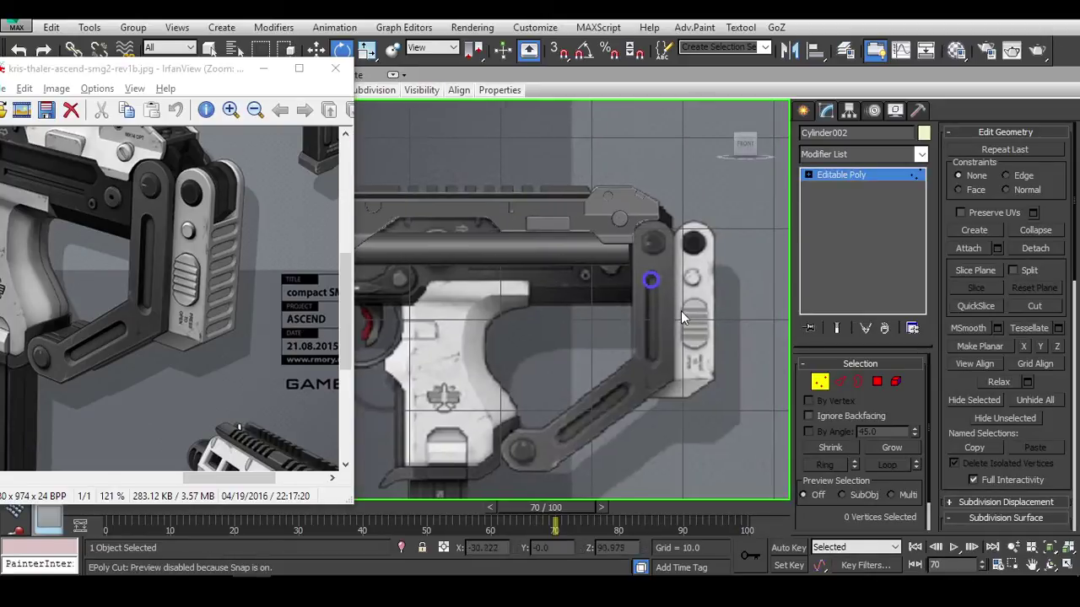
pyautogui.scroll(6, 671, 304)
pyautogui.moveTo(445, 401); pyautogui.dragTo(437, 404)
pyautogui.scroll(5, 506, 338)
pyautogui.press('w')
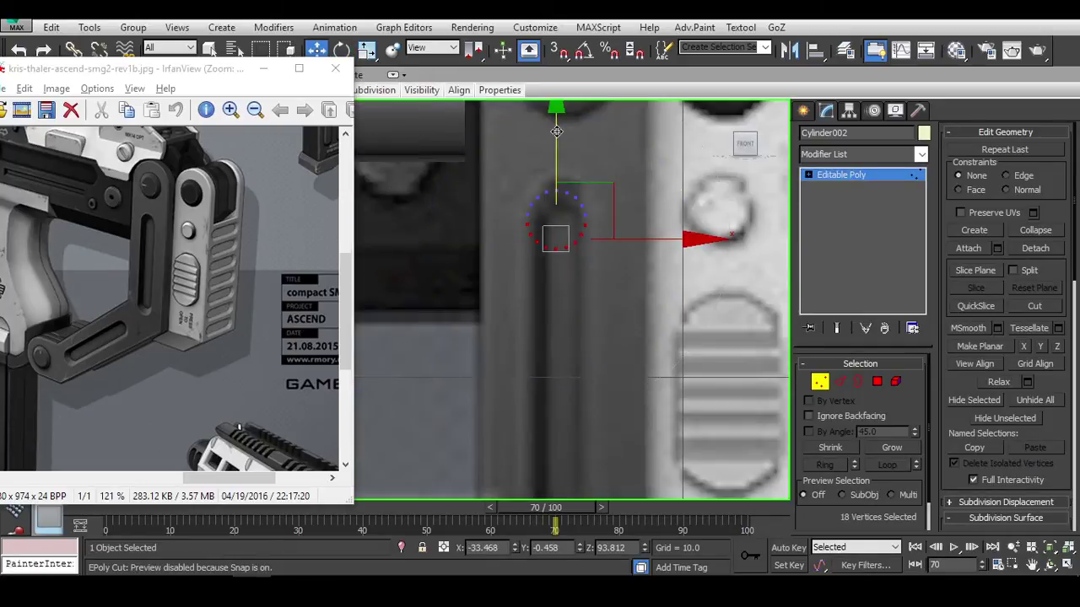
pyautogui.moveTo(554, 231); pyautogui.dragTo(554, 446)
# Hide the reference background and lower the capsule's bottom end further.
pyautogui.scroll(-2, 609, 288)
pyautogui.hotkey('alt', 'q')
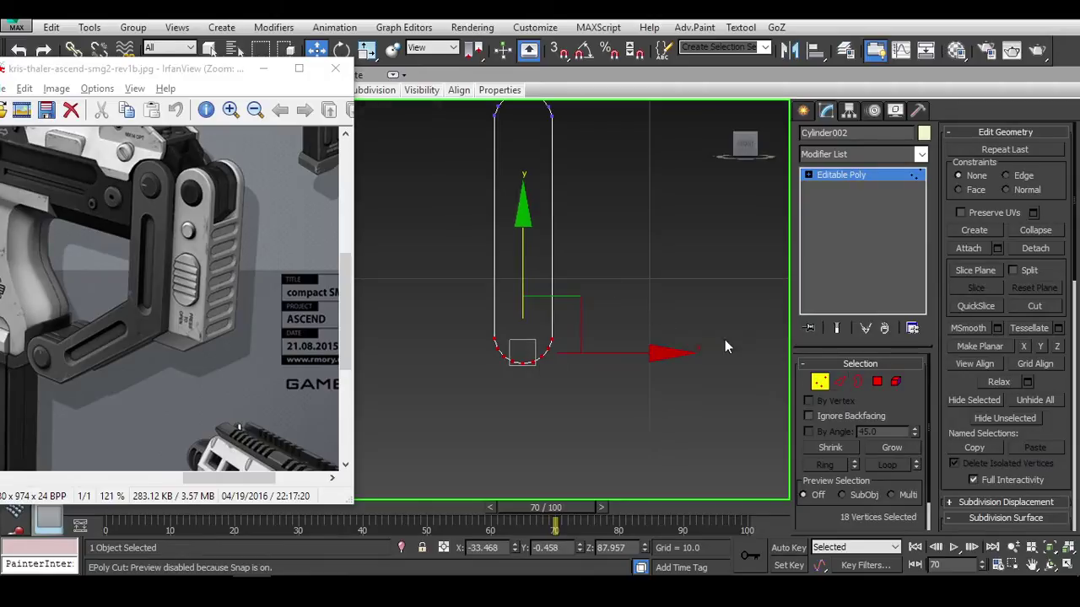
pyautogui.click(858, 382)
pyautogui.click(555, 180)
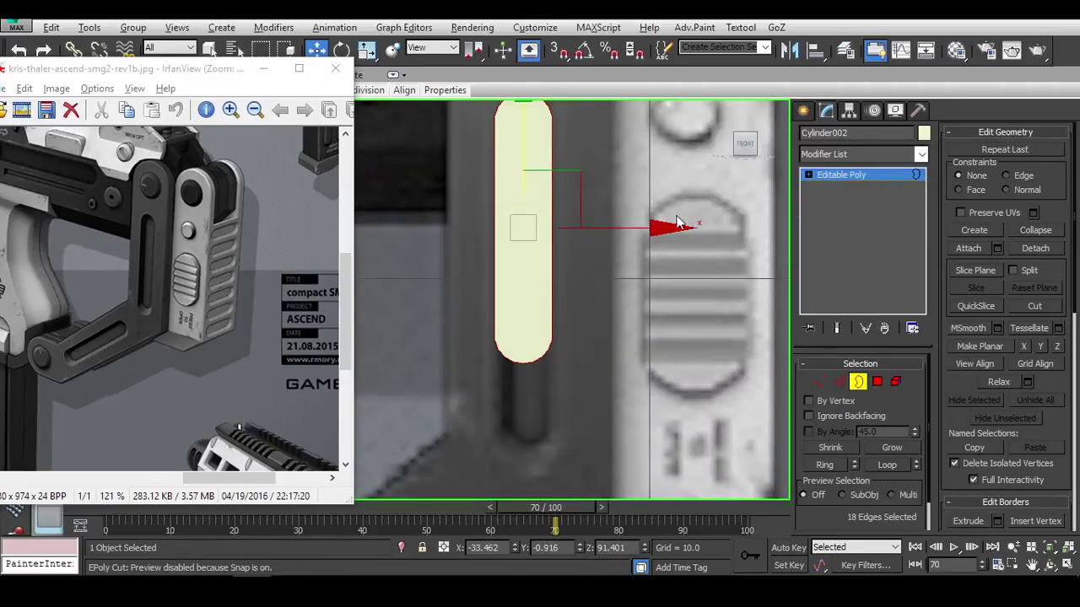
pyautogui.press('1')
pyautogui.hotkey('alt', 'q')
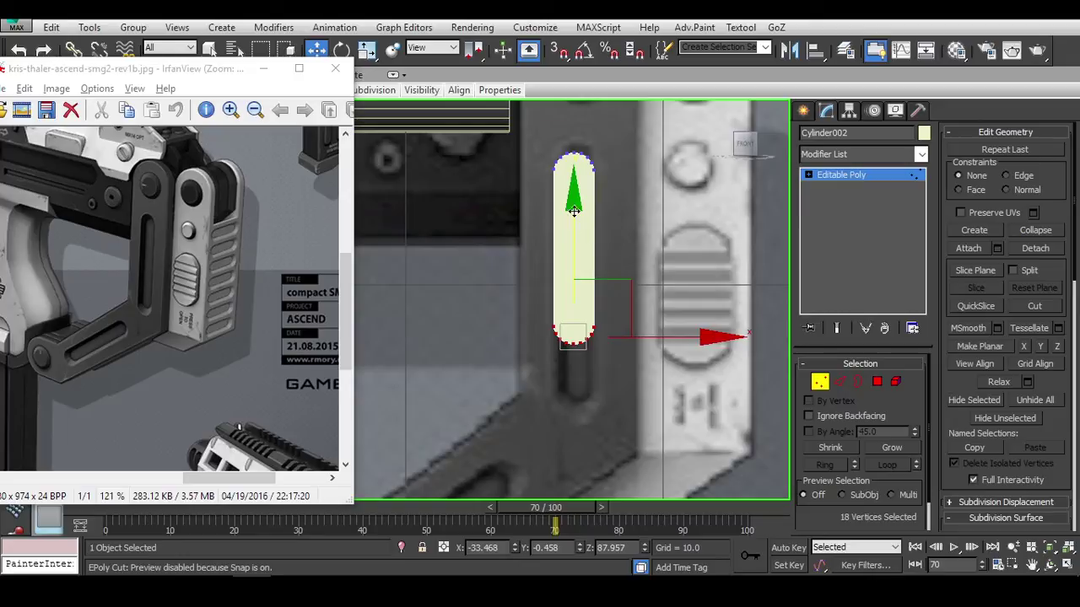
pyautogui.moveTo(574, 210); pyautogui.dragTo(608, 284)
# Scale the capsule to the slot width, then stretch its bottom-end vertices downward again.
pyautogui.click(822, 384)
pyautogui.press('e')
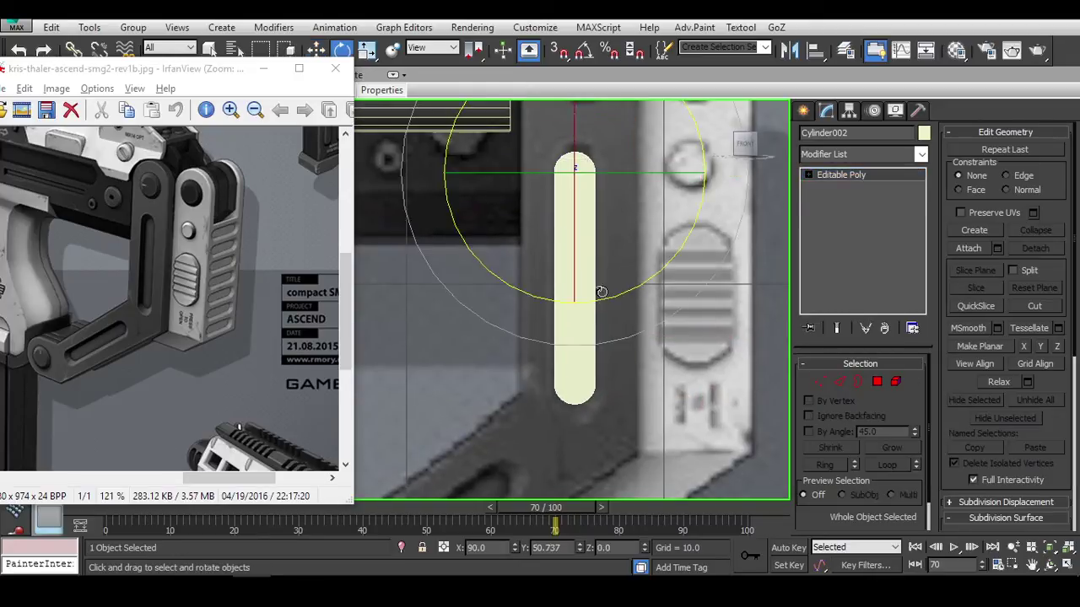
pyautogui.press('r')
pyautogui.moveTo(699, 169); pyautogui.dragTo(649, 172)
pyautogui.press('w')
pyautogui.moveTo(682, 257); pyautogui.dragTo(682, 235, button='middle')
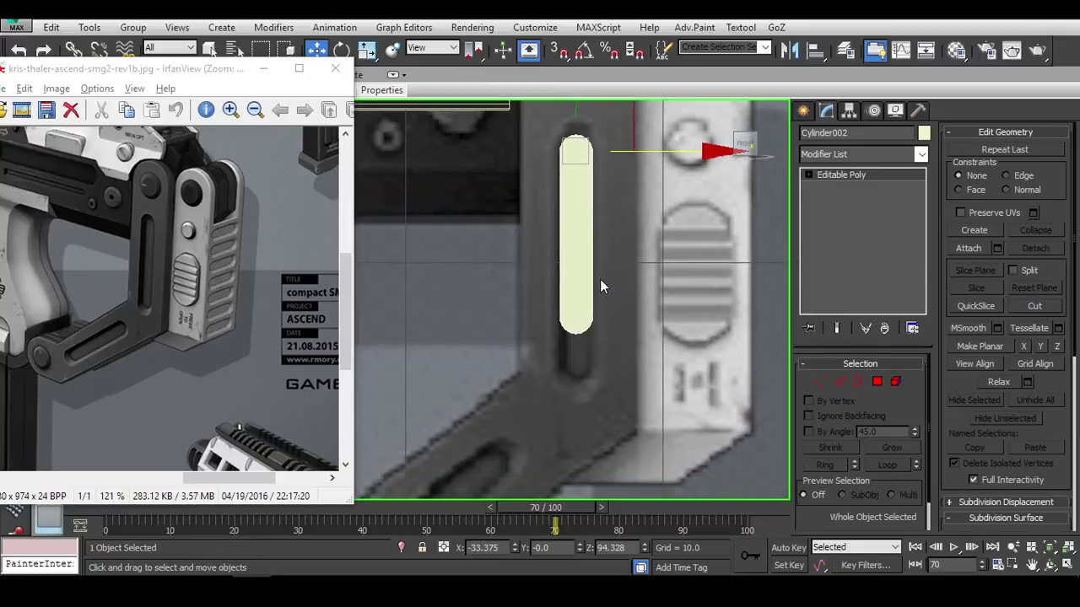
pyautogui.press('1')
pyautogui.moveTo(606, 344); pyautogui.dragTo(557, 322)
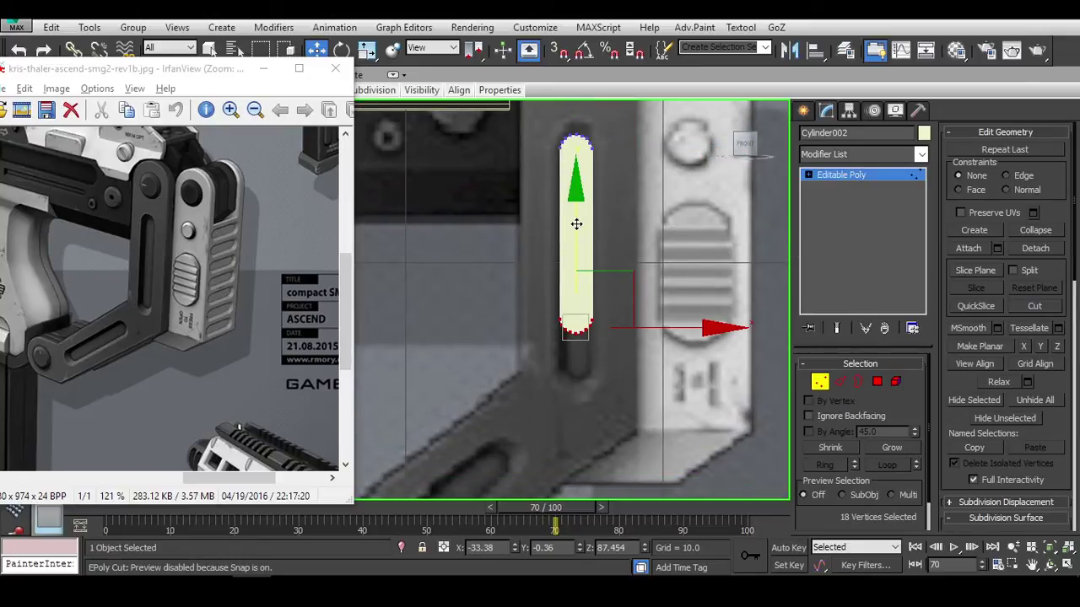
pyautogui.moveTo(576, 224); pyautogui.dragTo(579, 272)
# Select the capsule's cap faces and open border, inspecting it from several angles.
pyautogui.press('4')
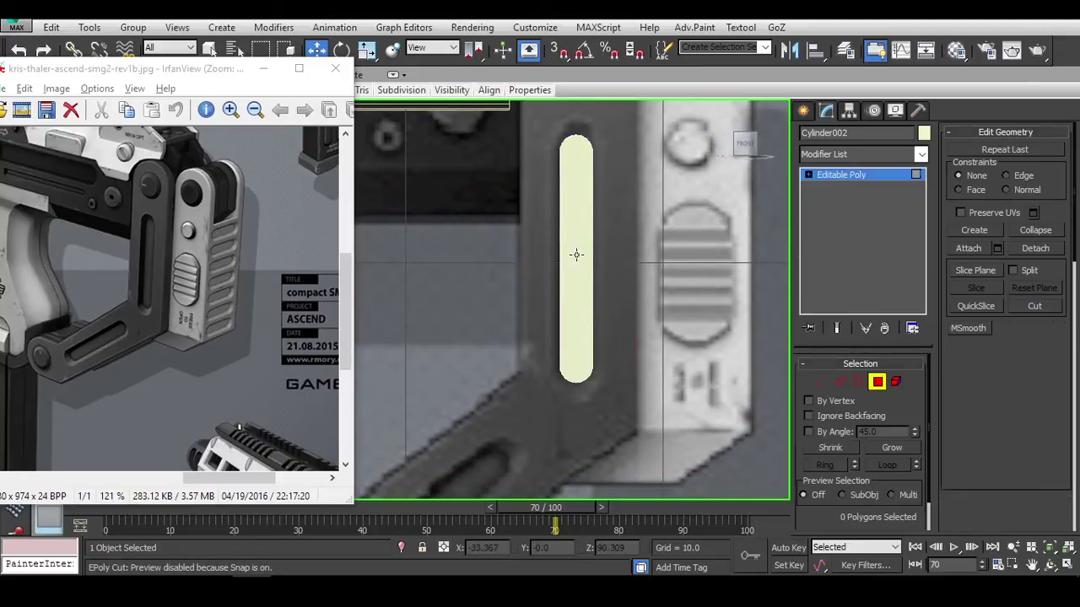
pyautogui.click(597, 250)
pyautogui.keyDown('alt'); pyautogui.moveTo(596, 251); pyautogui.dragTo(591, 337, button='middle'); pyautogui.keyUp('alt')
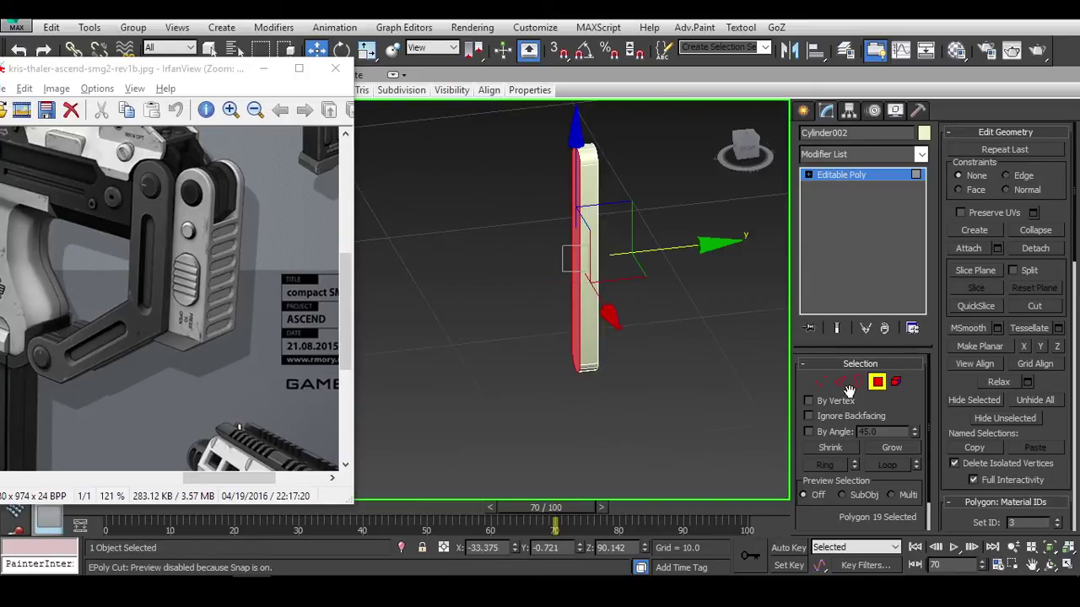
pyautogui.click(857, 381)
pyautogui.keyDown('alt'); pyautogui.moveTo(631, 236); pyautogui.dragTo(660, 250, button='middle'); pyautogui.keyUp('alt')
pyautogui.moveTo(660, 251); pyautogui.dragTo(668, 257)
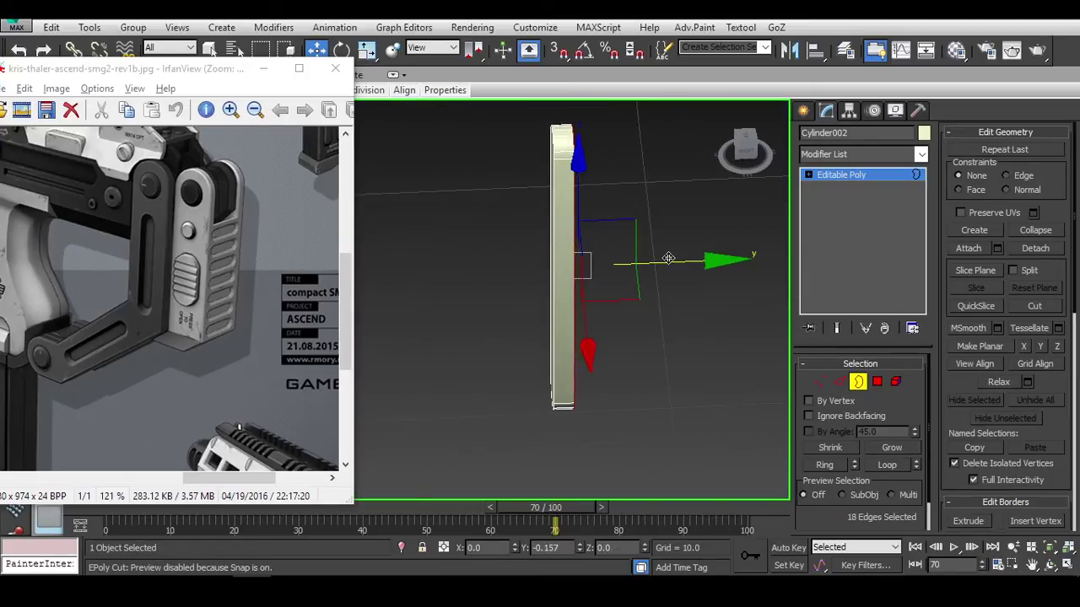
pyautogui.keyDown('alt'); pyautogui.moveTo(667, 258); pyautogui.dragTo(596, 269, button='middle'); pyautogui.keyUp('alt')
pyautogui.keyDown('alt'); pyautogui.moveTo(489, 275); pyautogui.dragTo(776, 140, button='middle'); pyautogui.keyUp('alt')
pyautogui.click(742, 145)
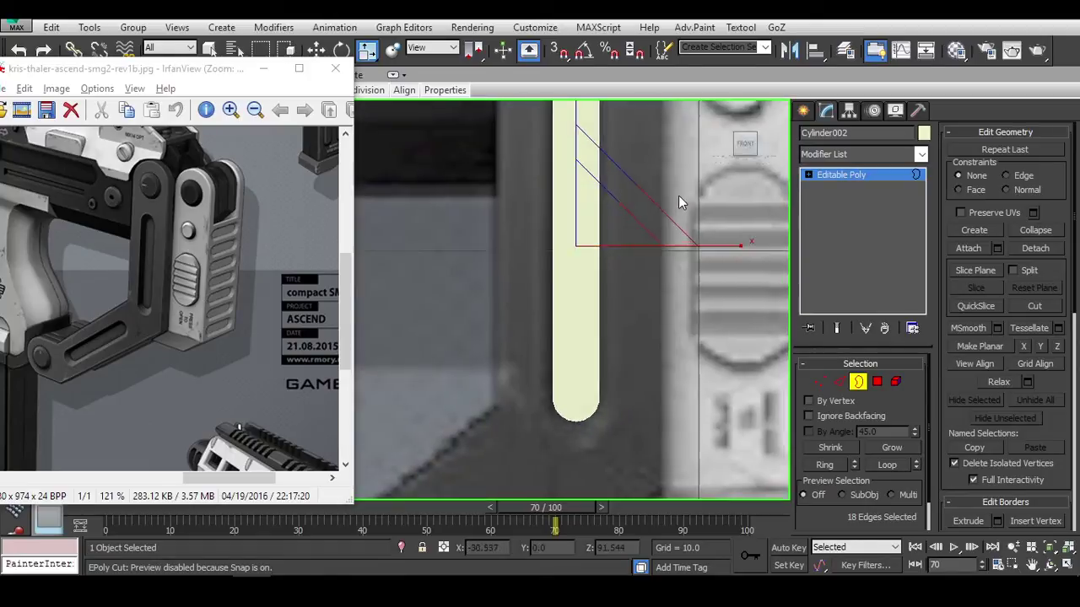
pyautogui.press('F3')
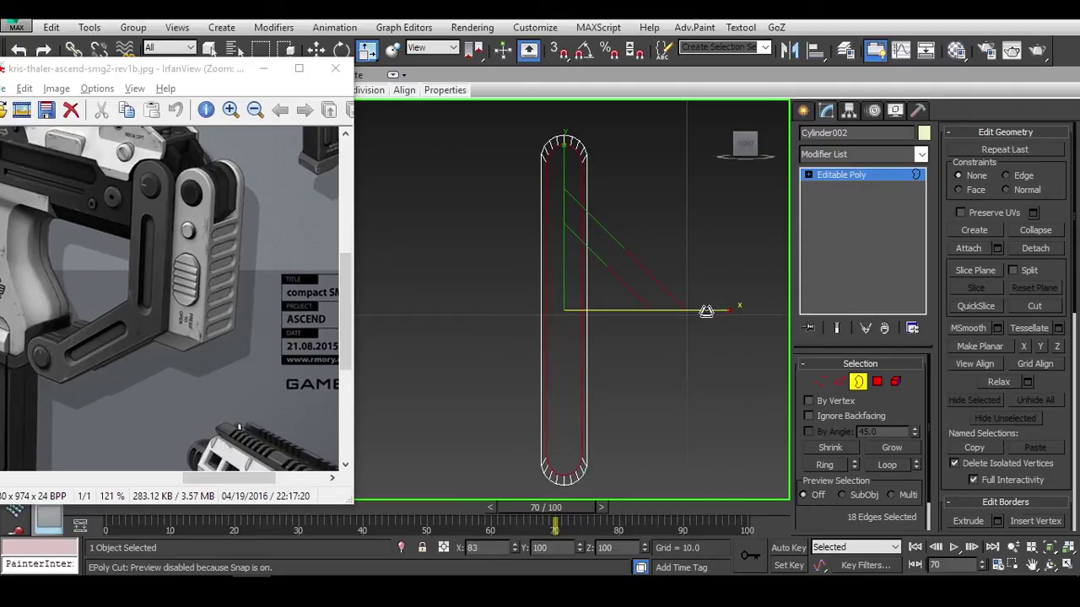
pyautogui.press('F3')
# Delete the cap faces and grow the slot border outward into a wide ring.
pyautogui.press('4')
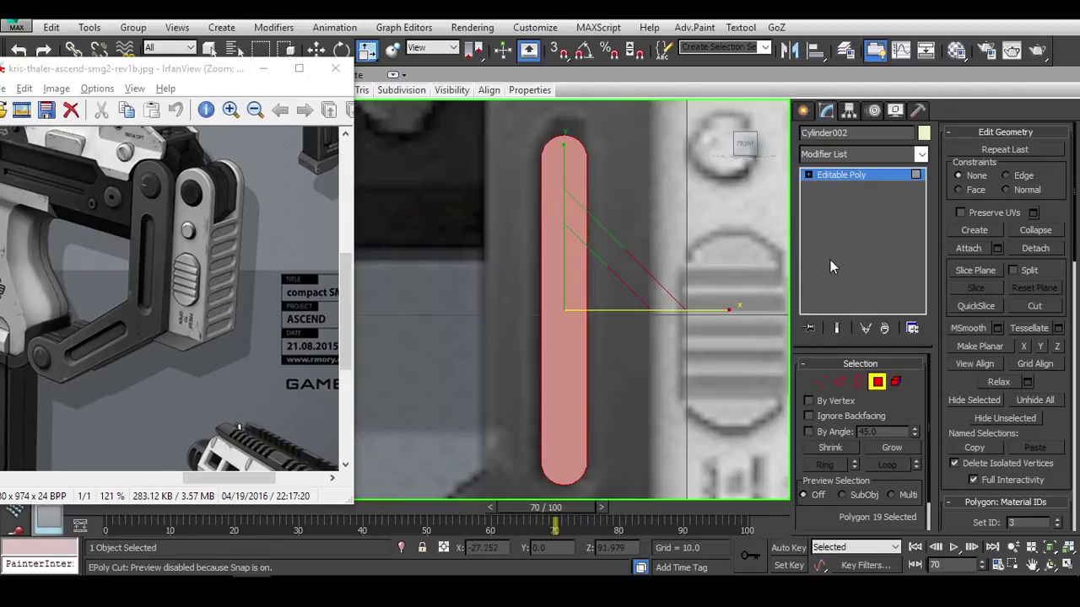
pyautogui.click(673, 258)
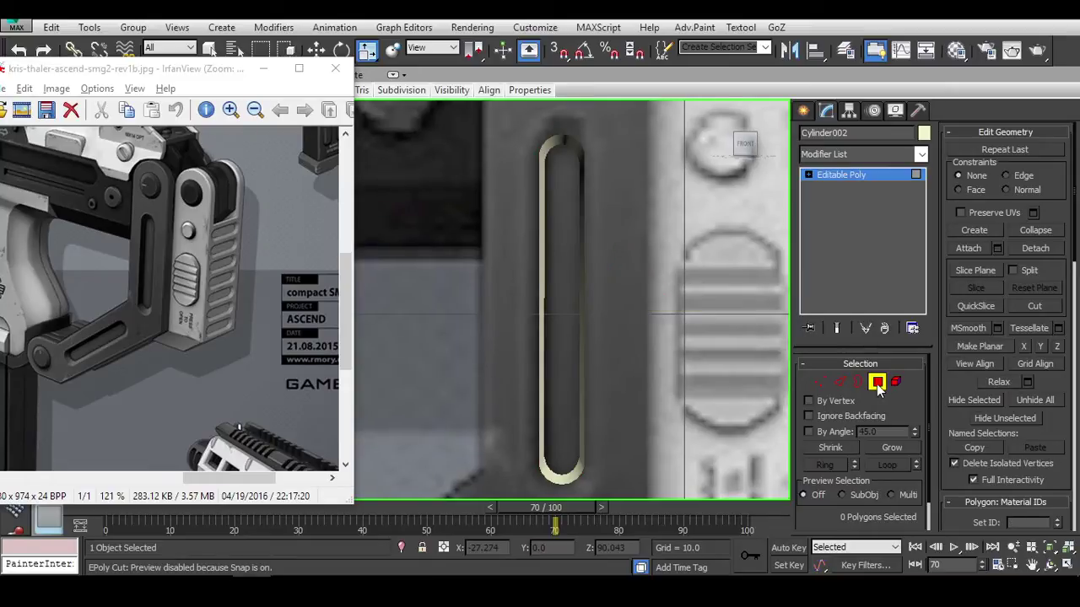
pyautogui.click(858, 381)
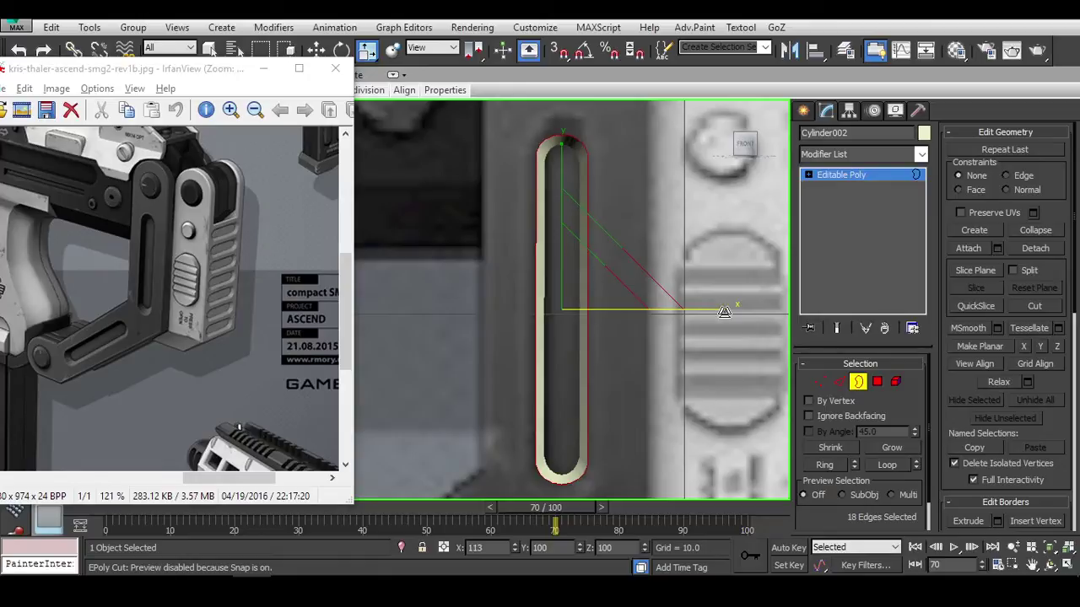
pyautogui.keyDown('shift'); pyautogui.moveTo(723, 312); pyautogui.dragTo(764, 317); pyautogui.keyUp('shift')
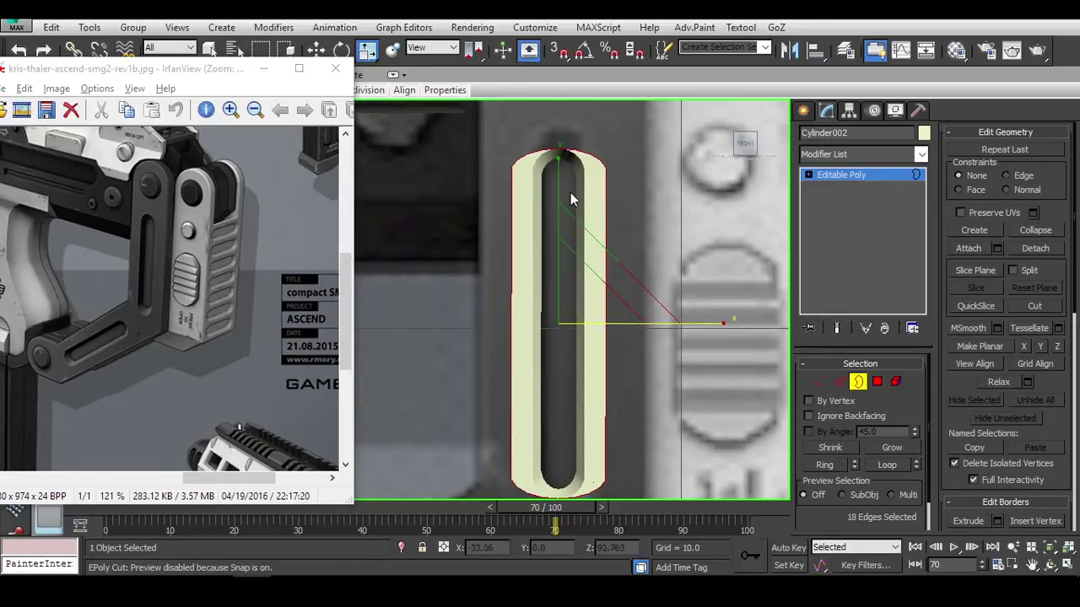
# Shrink the new ring inward to a thin rim around the slot.
pyautogui.scroll(-2, 649, 192)
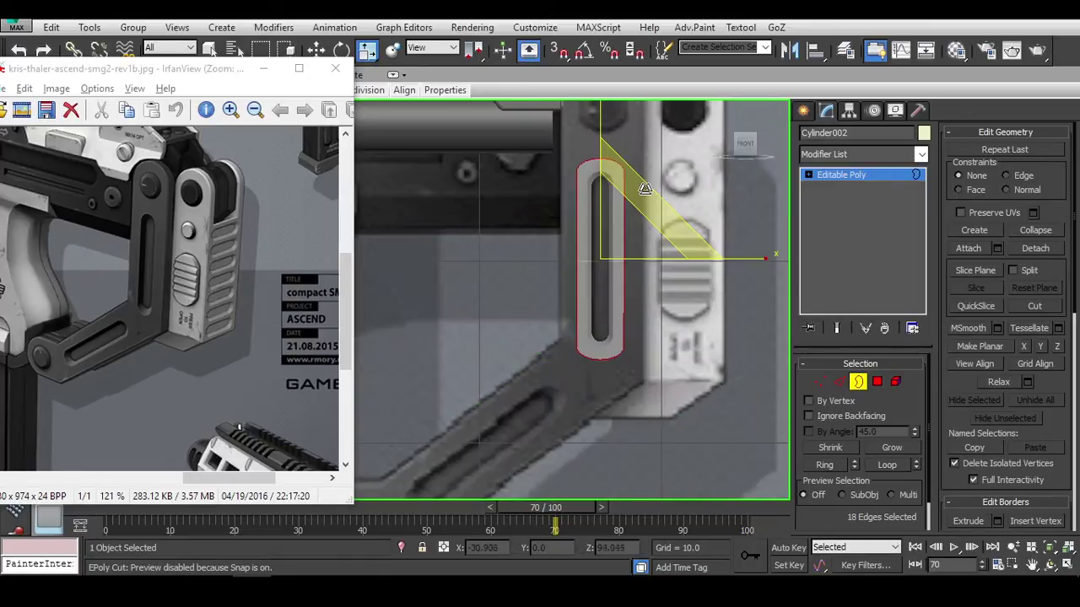
pyautogui.moveTo(649, 168); pyautogui.dragTo(652, 261, button='middle')
pyautogui.scroll(1, 603, 266)
pyautogui.moveTo(602, 262); pyautogui.dragTo(678, 313)
# Select the slot frame's top arch vertices and raise them to tuck under the side plate.
pyautogui.press('e')
pyautogui.press('r')
pyautogui.scroll(2, 679, 314)
pyautogui.press('1')
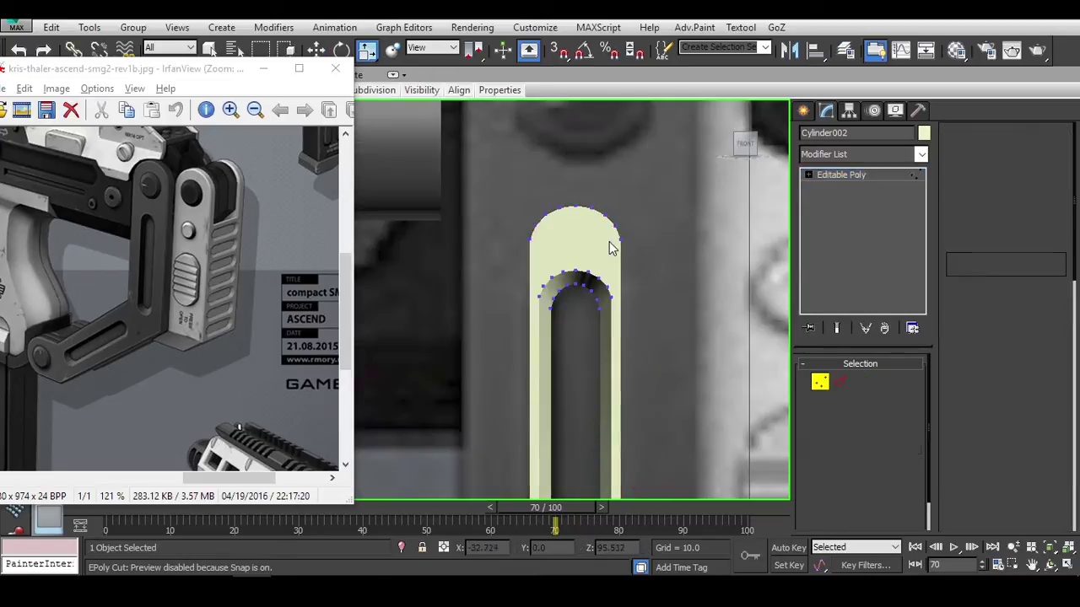
pyautogui.moveTo(540, 190); pyautogui.dragTo(679, 253)
pyautogui.press('F3')
pyautogui.scroll(-2, 599, 218)
pyautogui.press('F3')
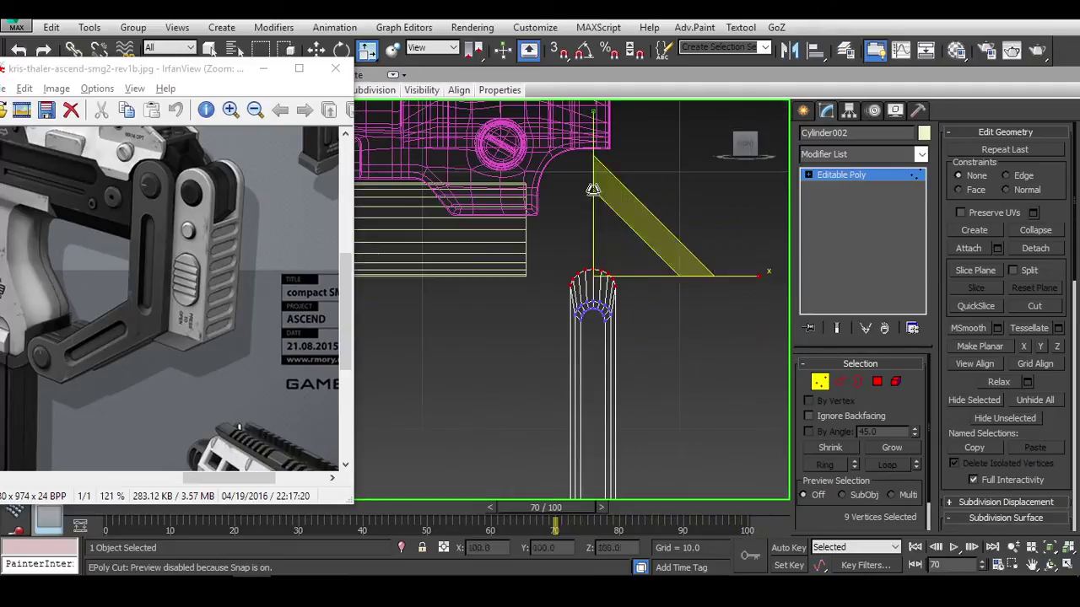
pyautogui.press('w')
pyautogui.scroll(4, 599, 223)
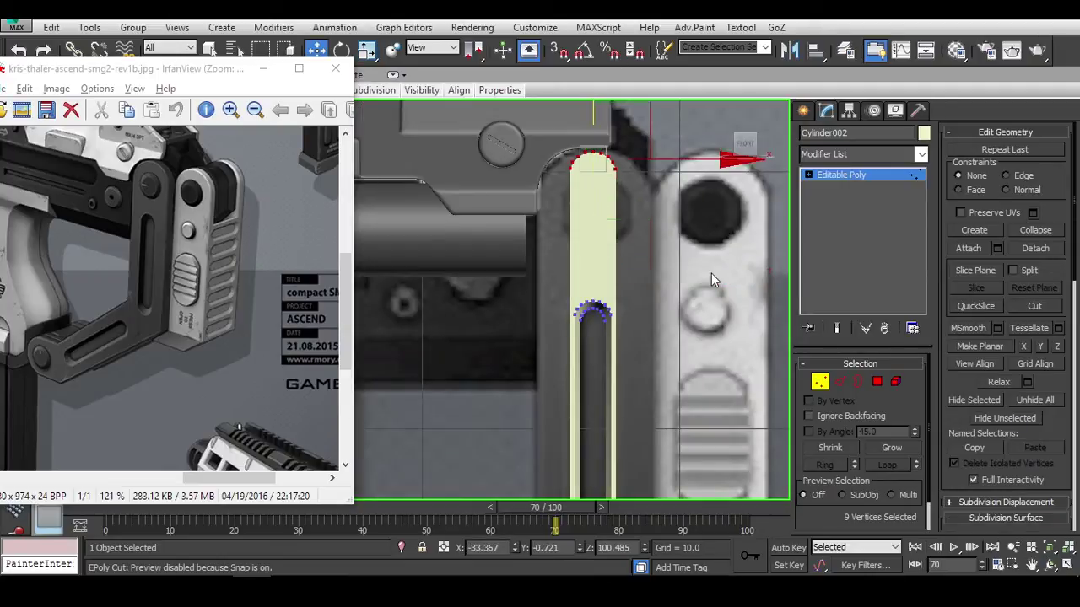
pyautogui.moveTo(711, 273); pyautogui.dragTo(610, 286, button='middle')
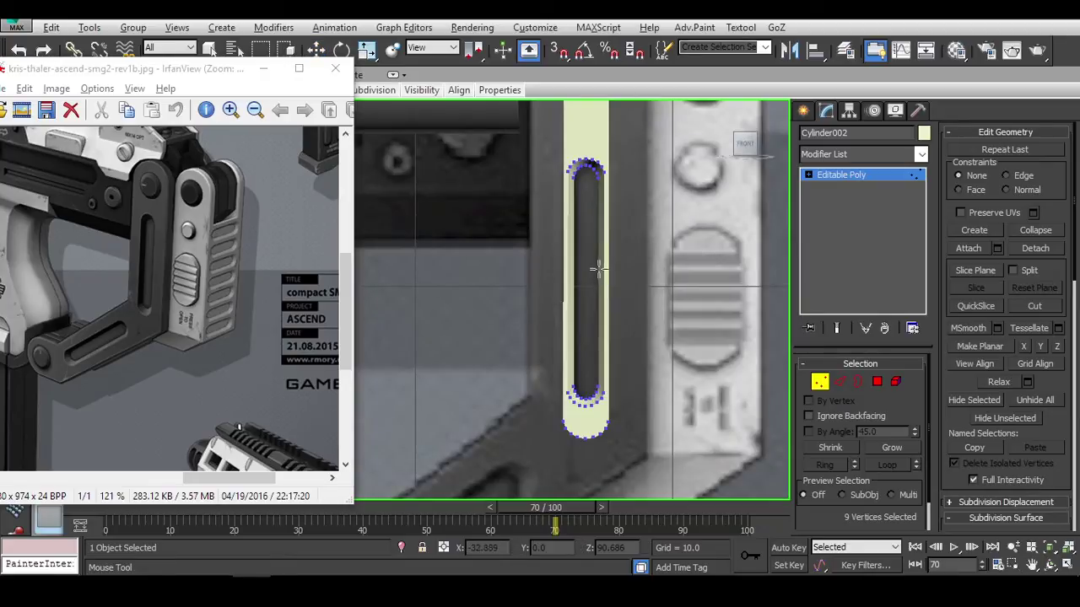
# Connect new edges across the slot frame and cut a diagonal edge down to its bottom.
pyautogui.press('2')
pyautogui.scroll(-5, 953, 378)
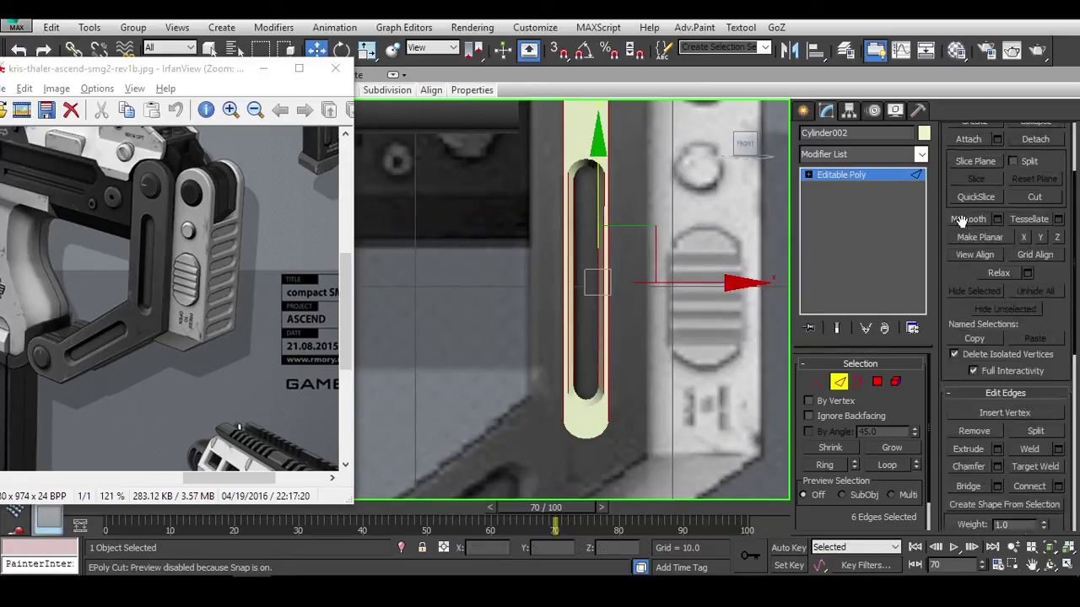
pyautogui.click(1030, 251)
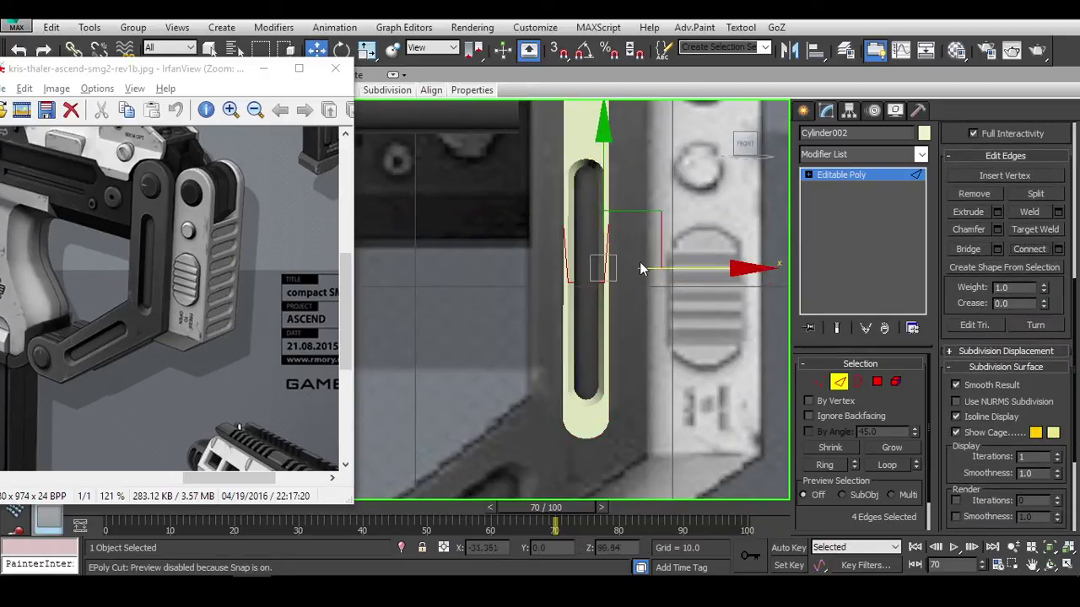
pyautogui.hotkey('alt', 'c')
pyautogui.click(683, 273)
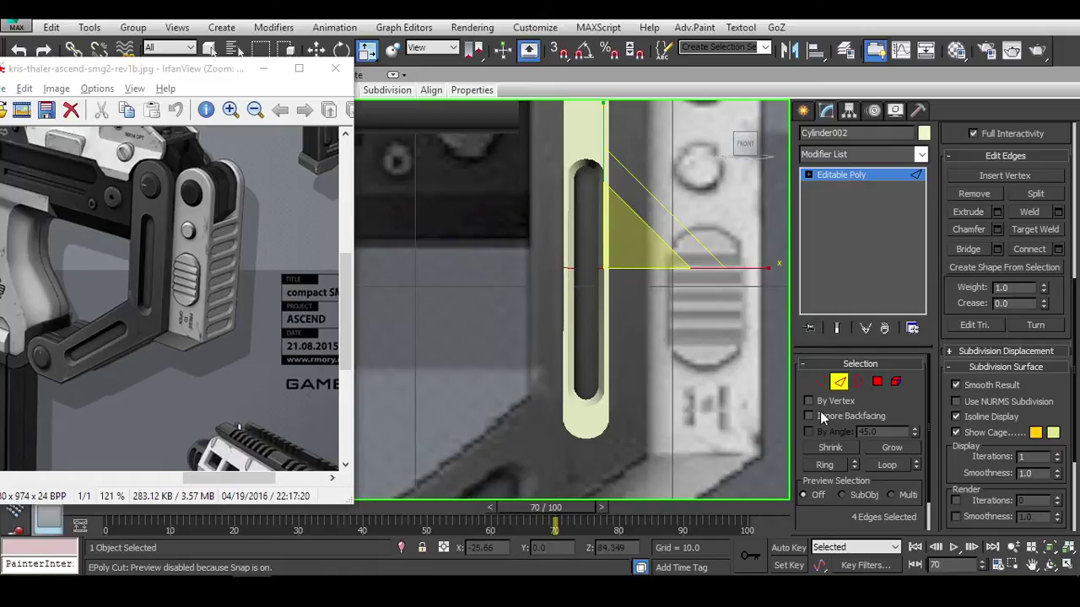
pyautogui.click(877, 382)
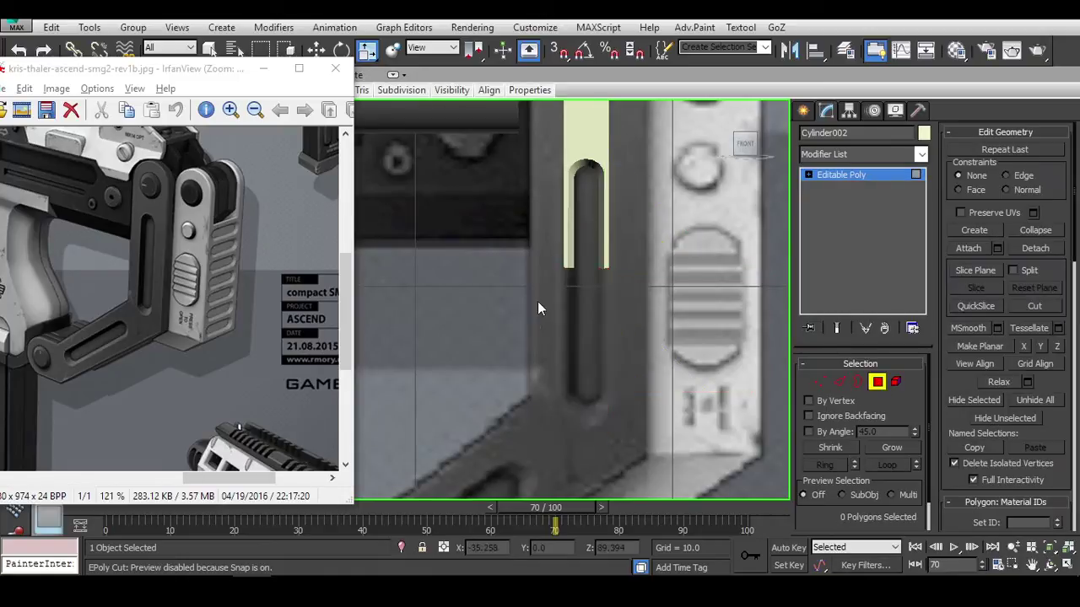
pyautogui.scroll(5, 620, 185)
pyautogui.scroll(-4, 607, 203)
pyautogui.scroll(4, 592, 221)
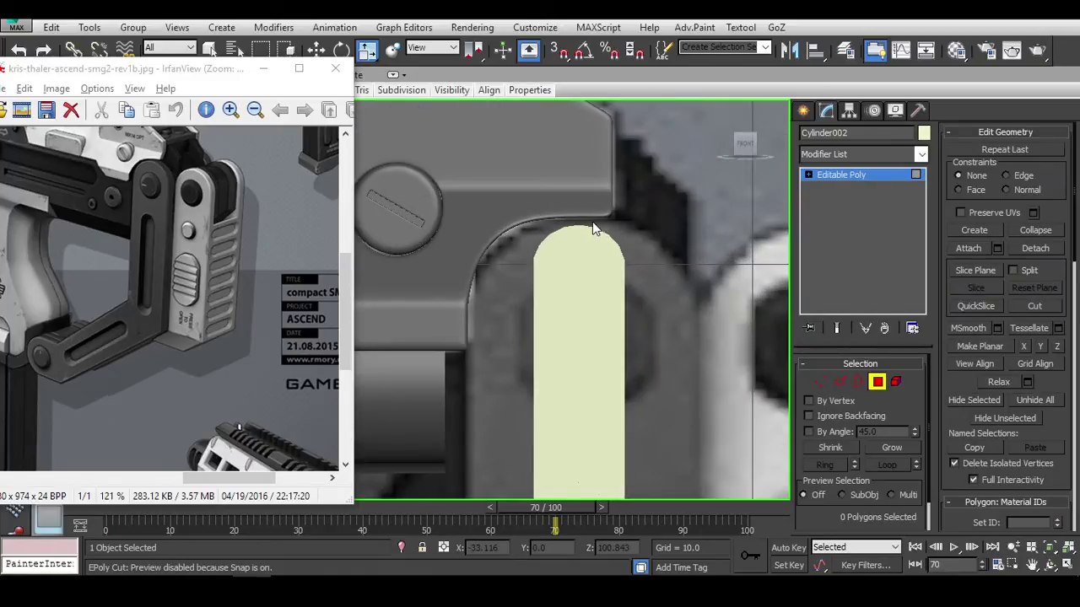
# Scale the selected frame vertices outward to widen the frame slightly.
pyautogui.press('1')
pyautogui.keyDown('alt'); pyautogui.moveTo(532, 251); pyautogui.dragTo(692, 140, button='middle'); pyautogui.keyUp('alt')
pyautogui.press('f')
pyautogui.press('w')
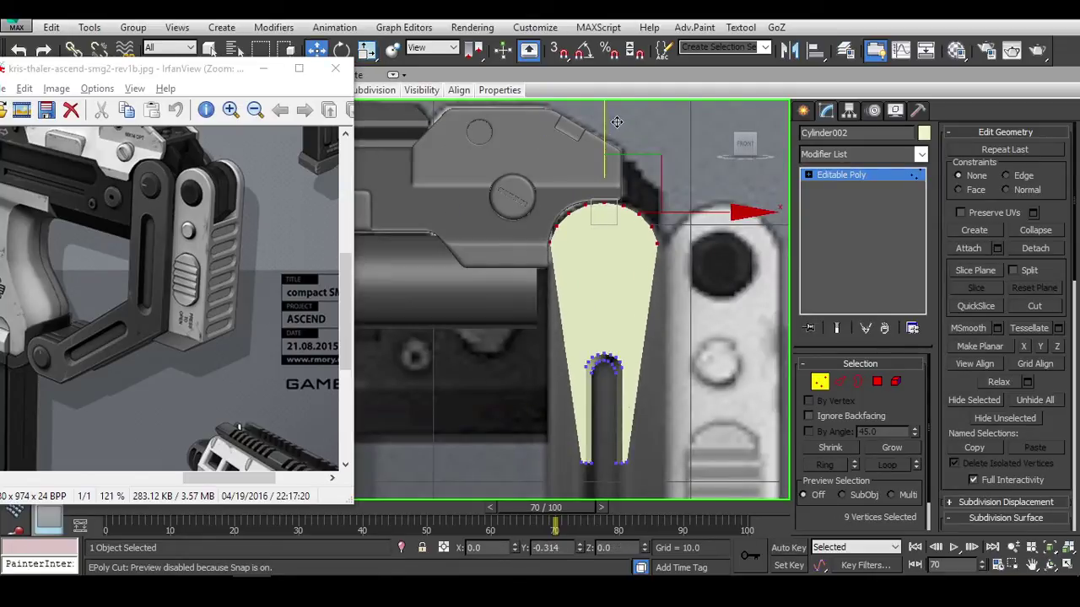
pyautogui.press('r')
pyautogui.moveTo(637, 199); pyautogui.dragTo(641, 195)
# Shift one bottom vertex of the frame to the right.
pyautogui.scroll(3, 622, 374)
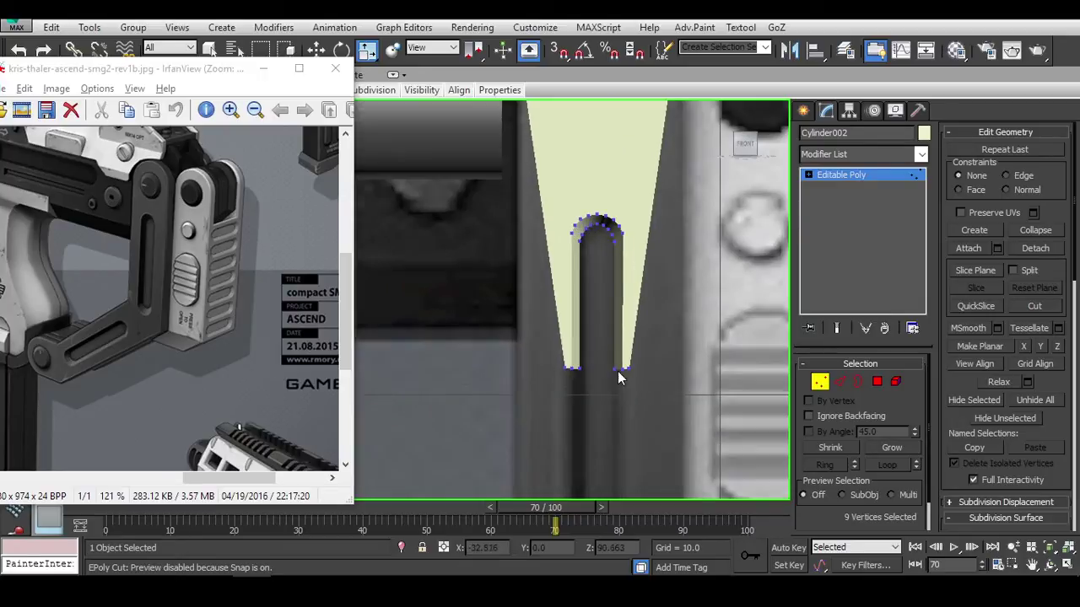
pyautogui.click(624, 372)
pyautogui.press('w')
pyautogui.scroll(-3, 704, 374)
pyautogui.moveTo(730, 380); pyautogui.dragTo(718, 399)
# Adjust the frame's bottom-left vertex and finish editing the slot frame.
pyautogui.press('r')
pyautogui.scroll(2, 565, 347)
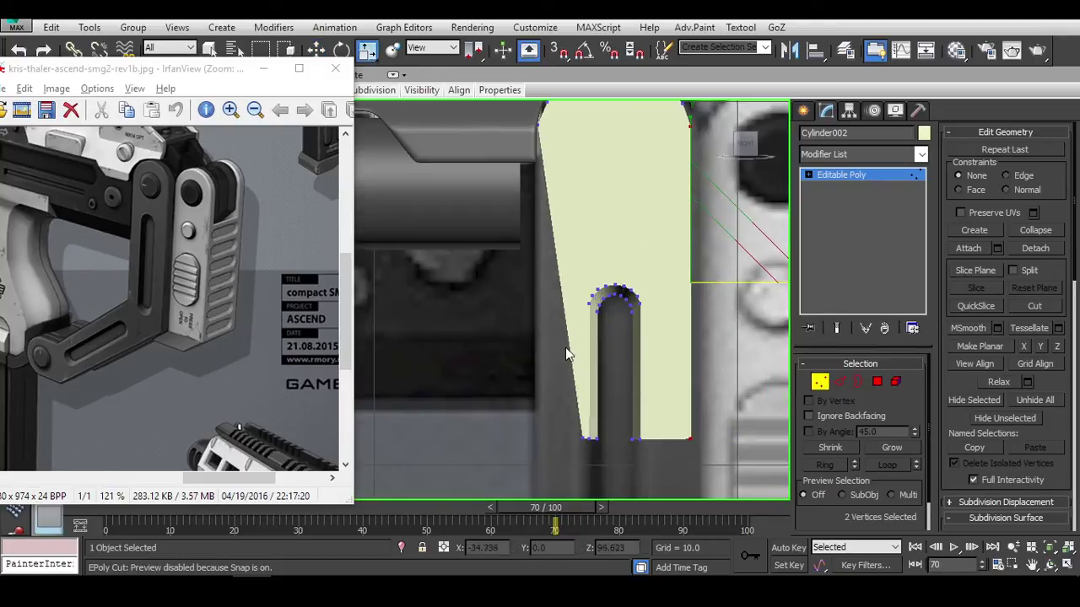
pyautogui.click(584, 439)
pyautogui.scroll(-1, 584, 439)
pyautogui.press('w')
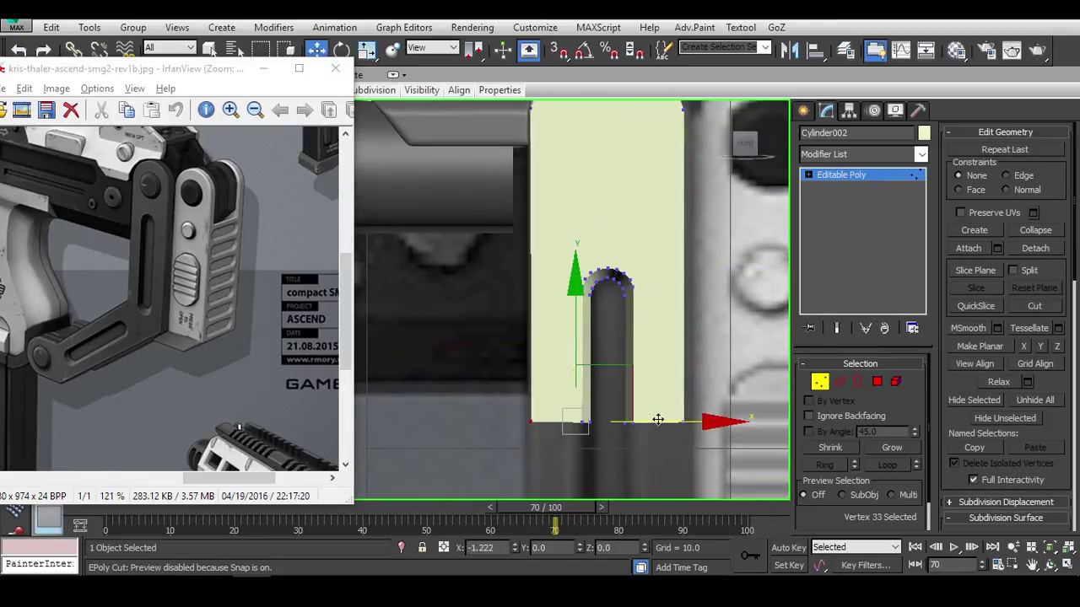
pyautogui.scroll(-2, 566, 170)
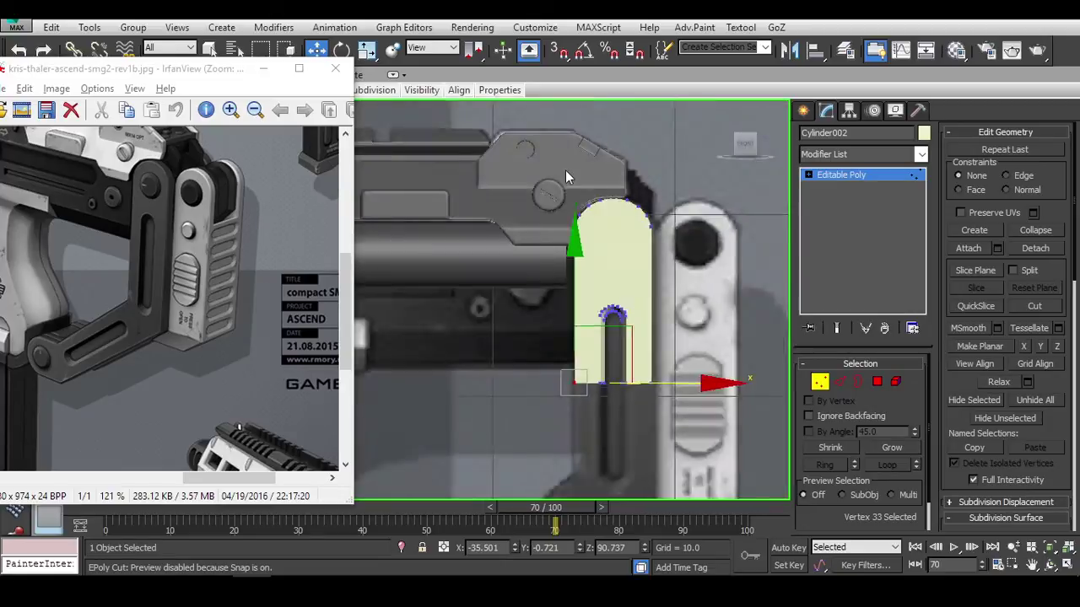
pyautogui.scroll(5, 610, 223)
pyautogui.rightClick(610, 223)
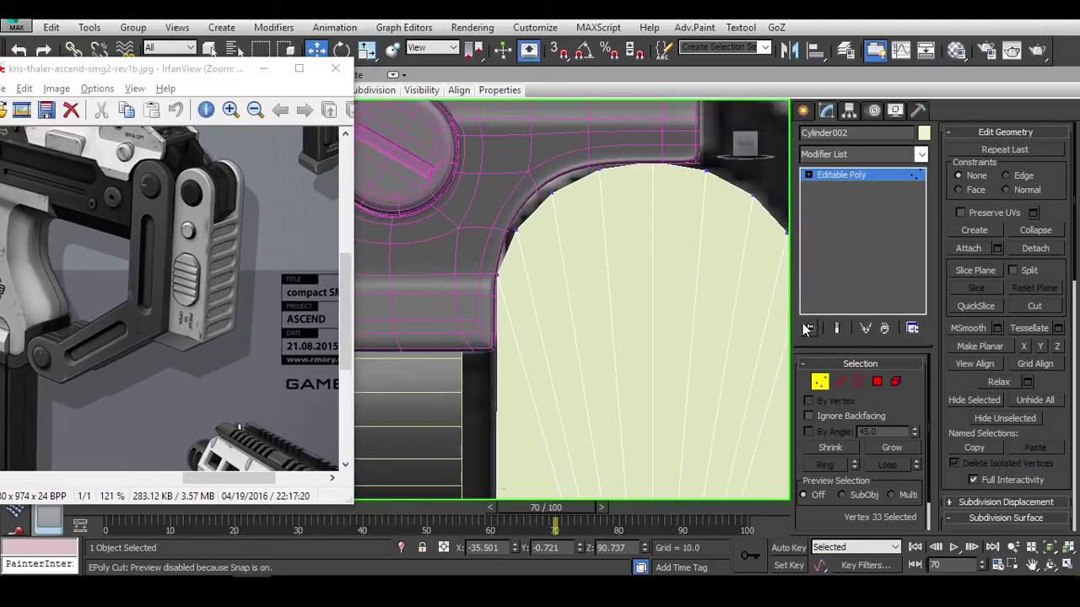
pyautogui.click(748, 298)
# On Plane006's base mesh, move a vertex on the curved edge down-right to follow the curve.
pyautogui.click(870, 203)
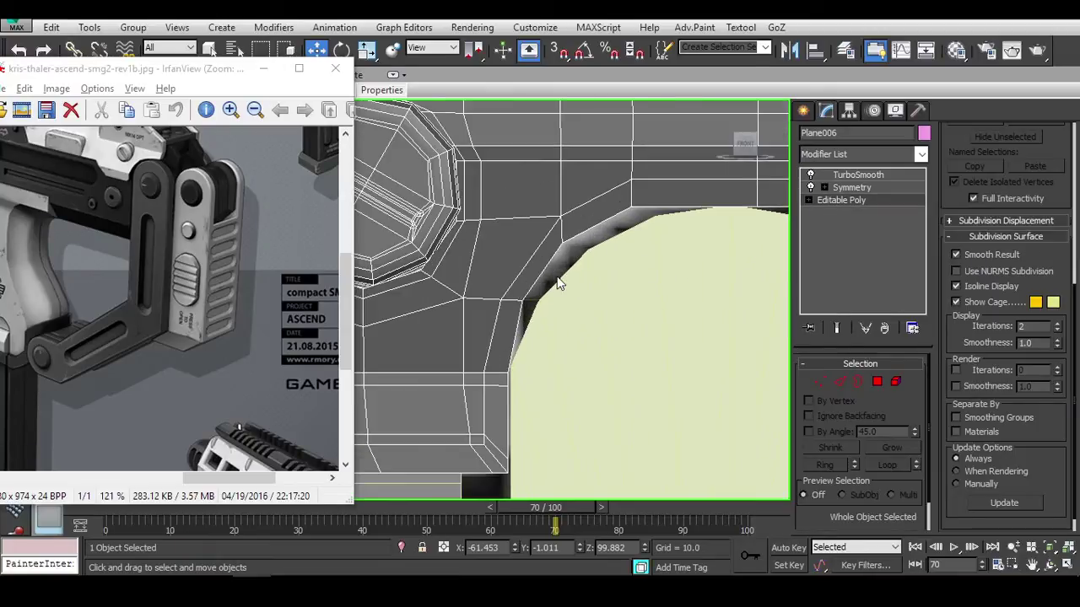
pyautogui.press('1')
pyautogui.hotkey('alt', 'c')
pyautogui.click(500, 302)
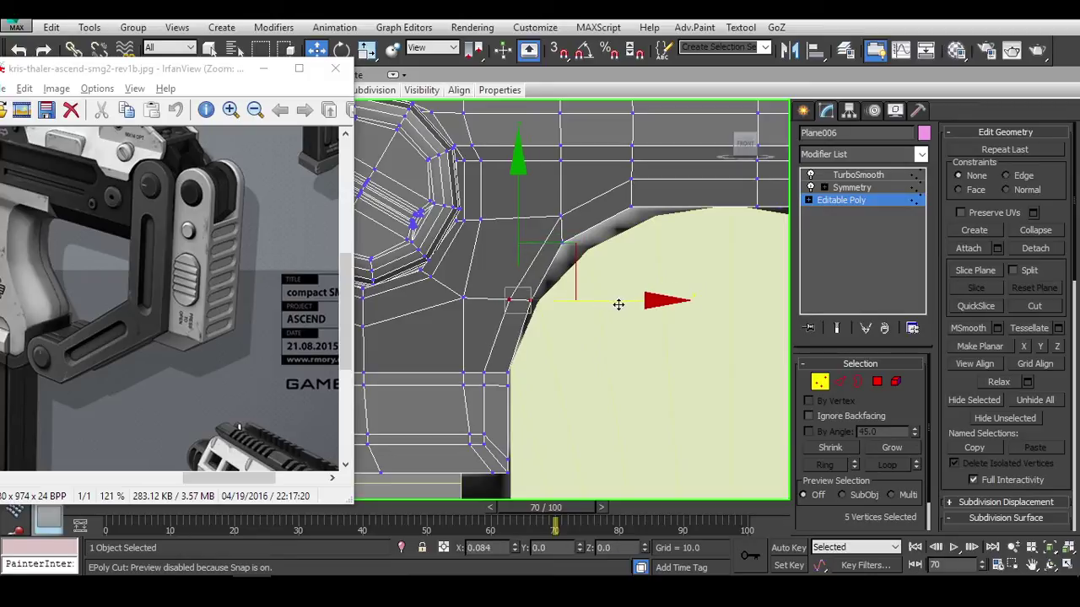
pyautogui.scroll(2, 622, 301)
pyautogui.click(544, 196)
pyautogui.press('3')
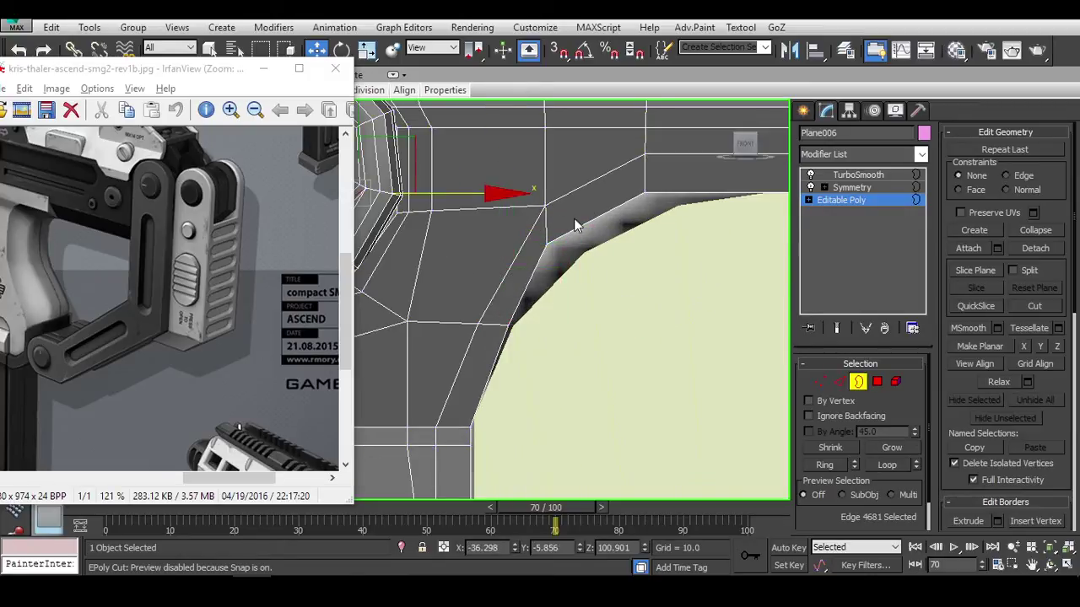
pyautogui.press('1')
pyautogui.click(561, 226)
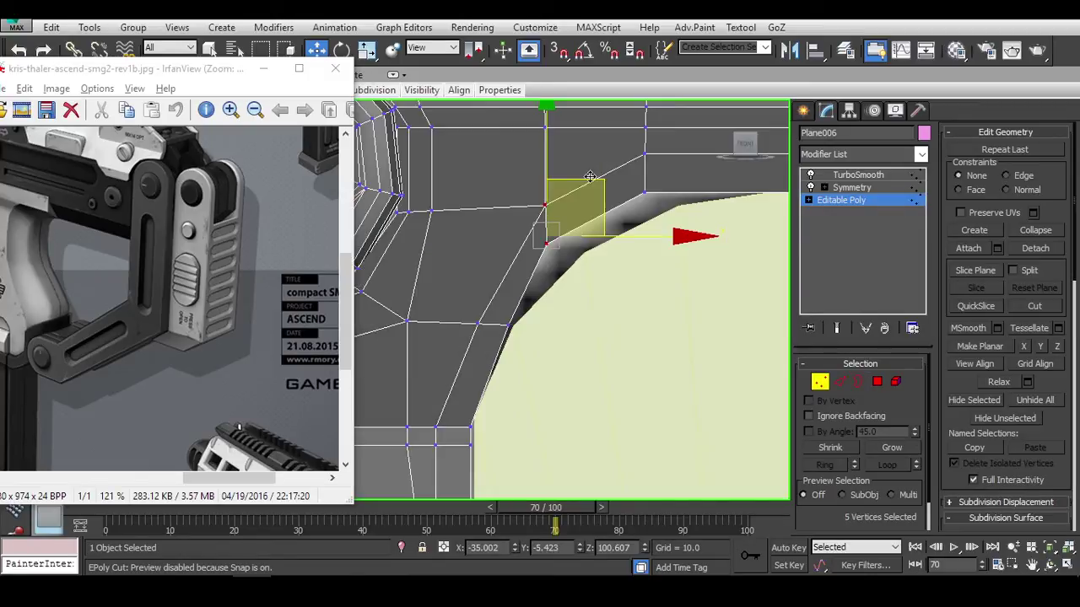
pyautogui.moveTo(614, 195); pyautogui.dragTo(604, 196)
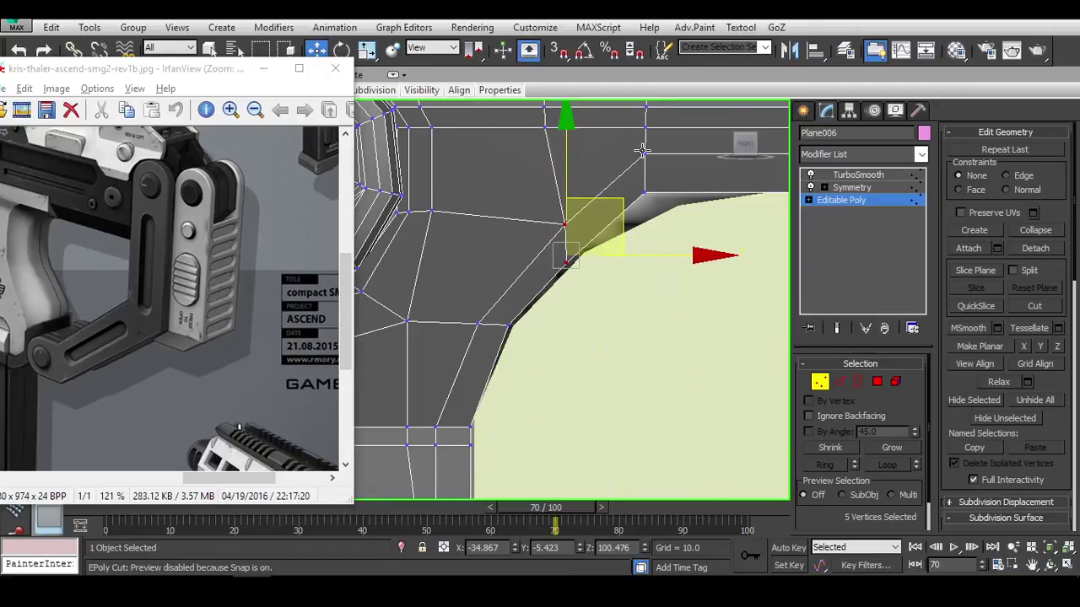
# Nudge that vertex along the curve and reposition the plate's corner vertices.
pyautogui.press('F3')
pyautogui.press('F3')
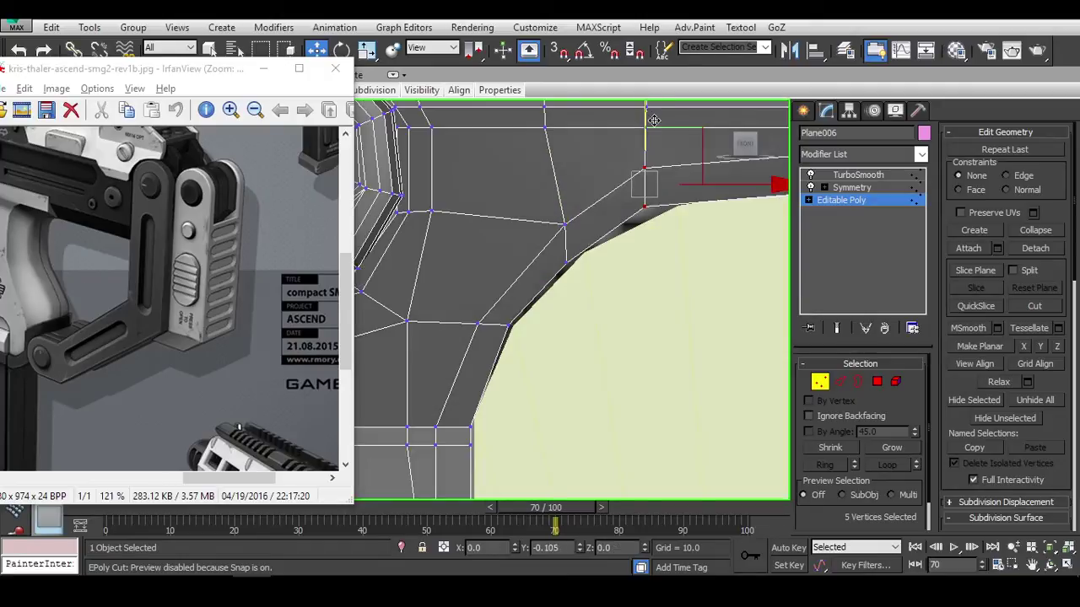
pyautogui.moveTo(629, 211)
pyautogui.mouseDown()
pyautogui.moveTo(613, 217)
pyautogui.moveTo(623, 218)
pyautogui.mouseUp()
pyautogui.scroll(2, 620, 221)
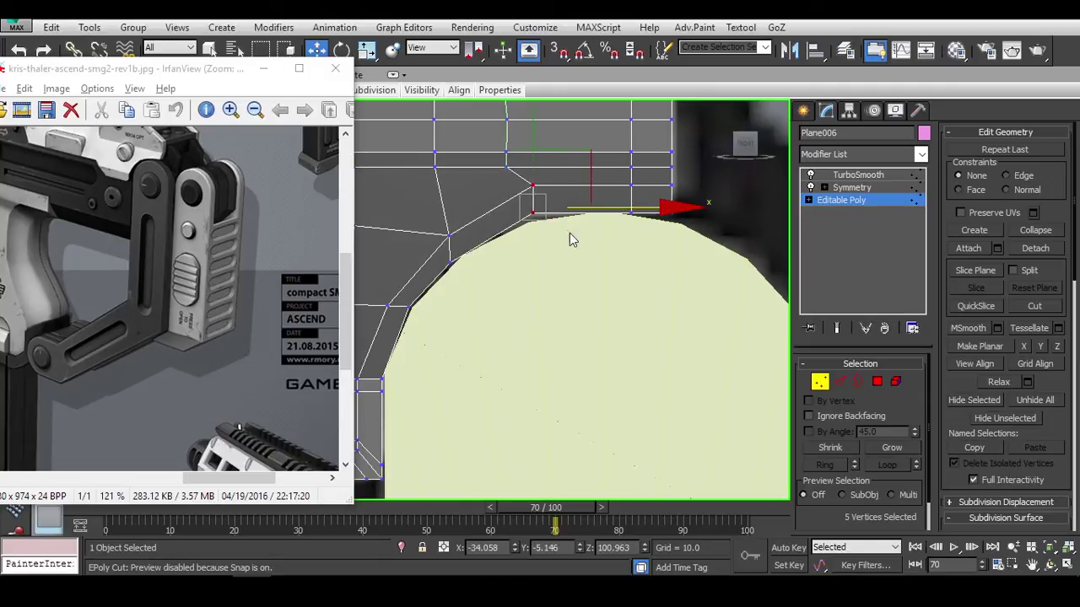
pyautogui.press('F3')
pyautogui.click(422, 270)
pyautogui.press('F3')
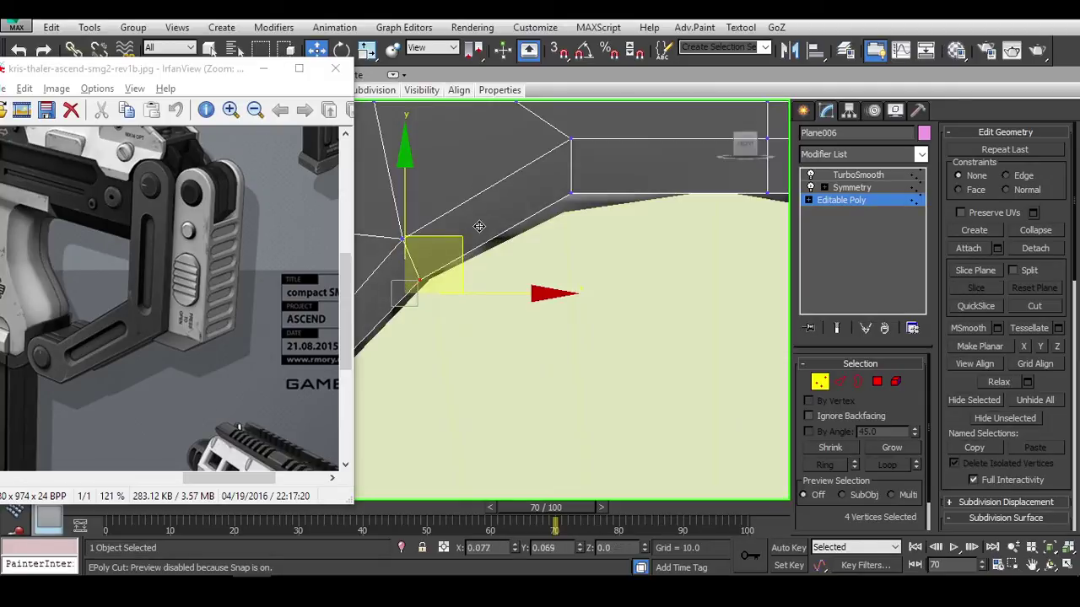
pyautogui.moveTo(431, 266); pyautogui.dragTo(480, 222)
pyautogui.scroll(-2, 562, 289)
pyautogui.press('F3')
pyautogui.scroll(2, 571, 265)
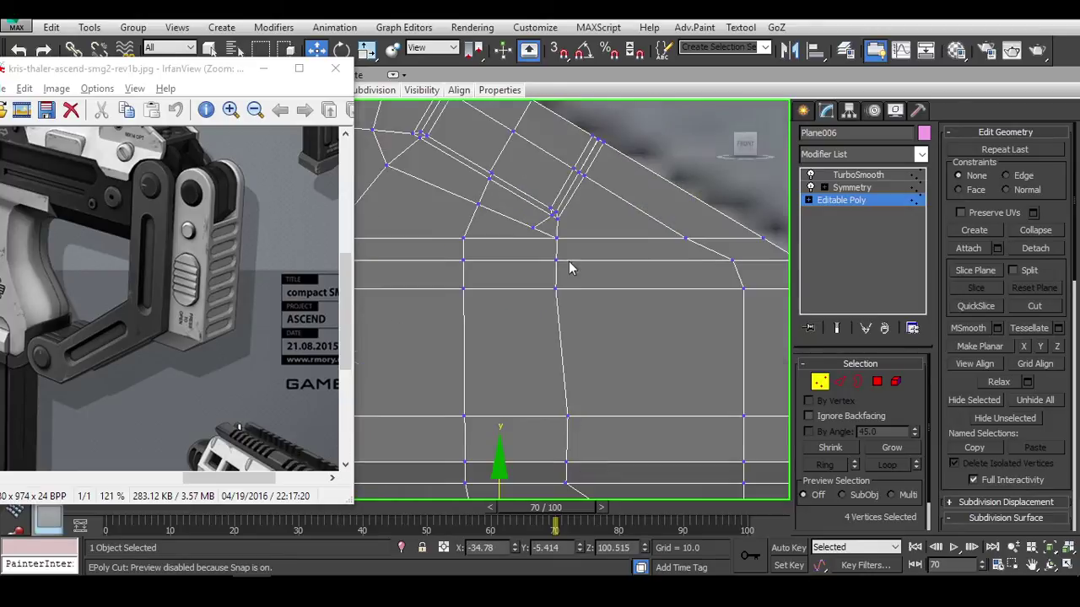
# Select the plate's vertical edge loop and slide it slightly to the right.
pyautogui.press('2')
pyautogui.scroll(3, 573, 308)
pyautogui.press('F3')
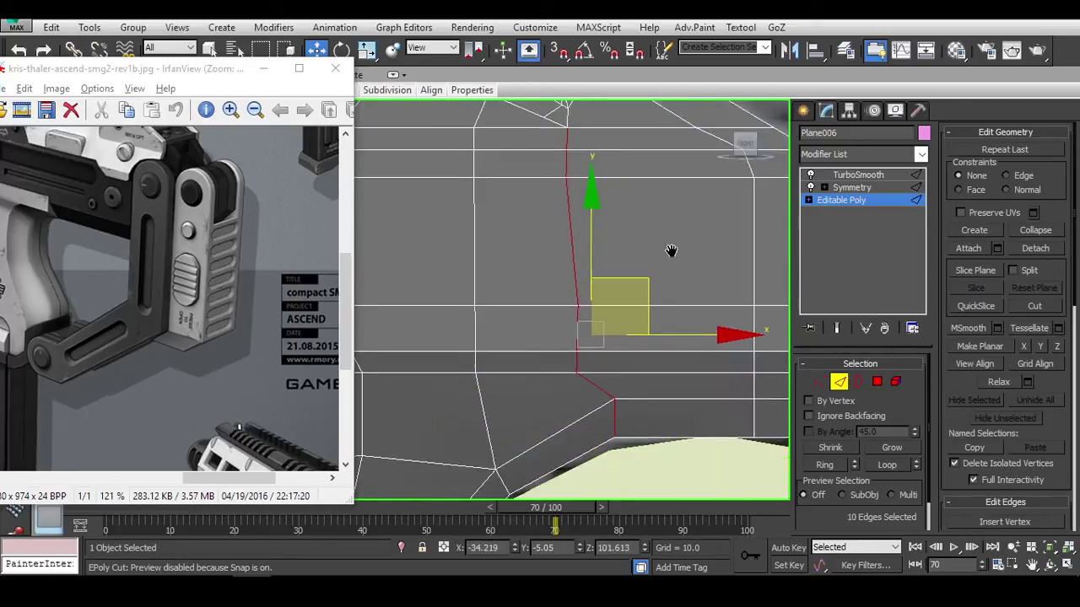
pyautogui.moveTo(529, 435); pyautogui.dragTo(671, 398)
pyautogui.press('z')
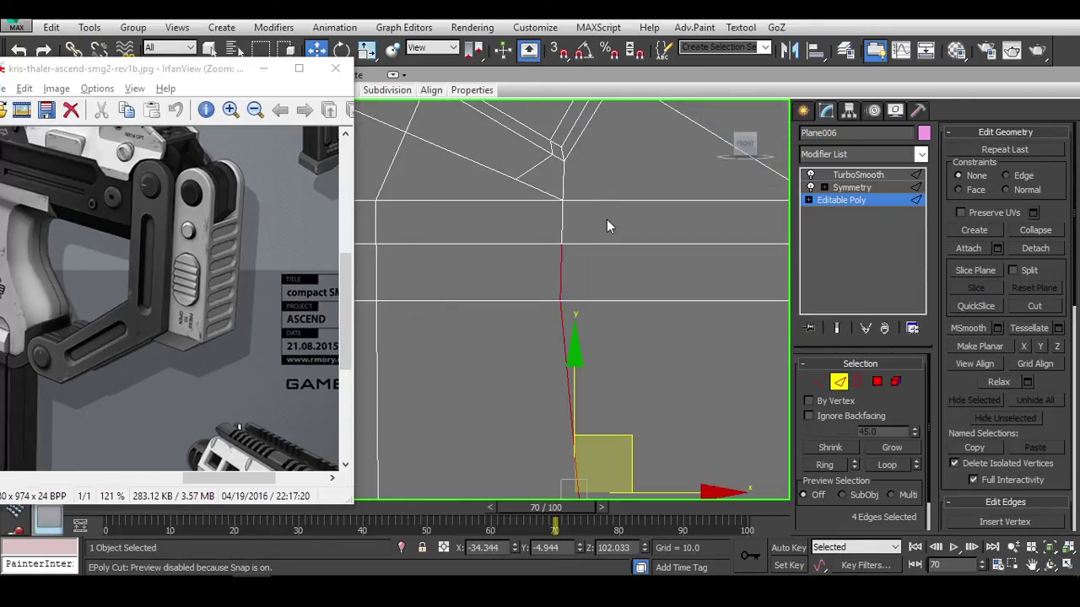
pyautogui.press('e')
pyautogui.press('w')
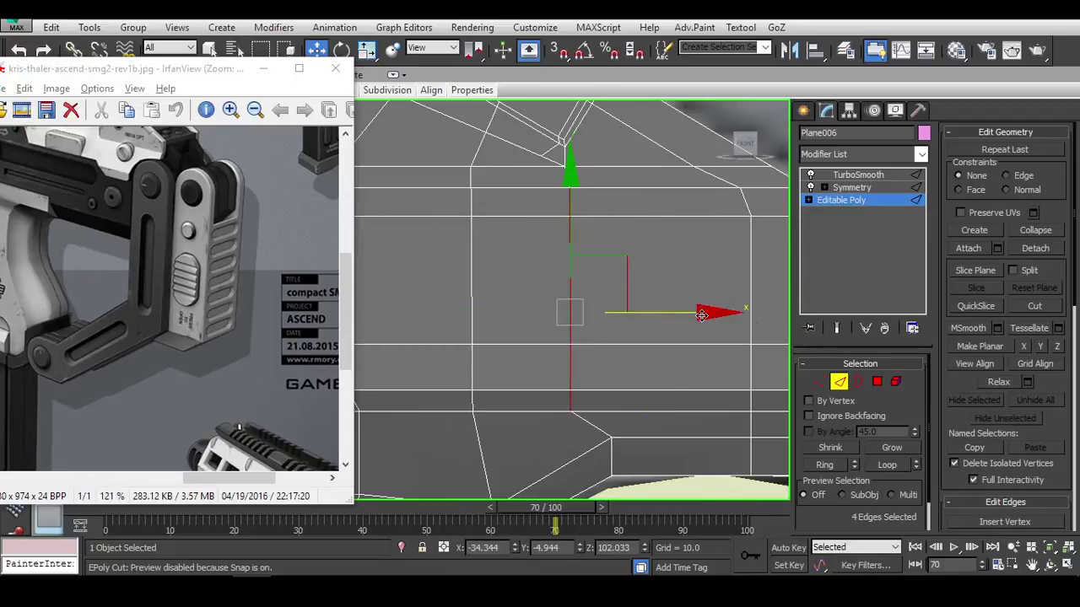
pyautogui.moveTo(735, 314); pyautogui.dragTo(746, 313)
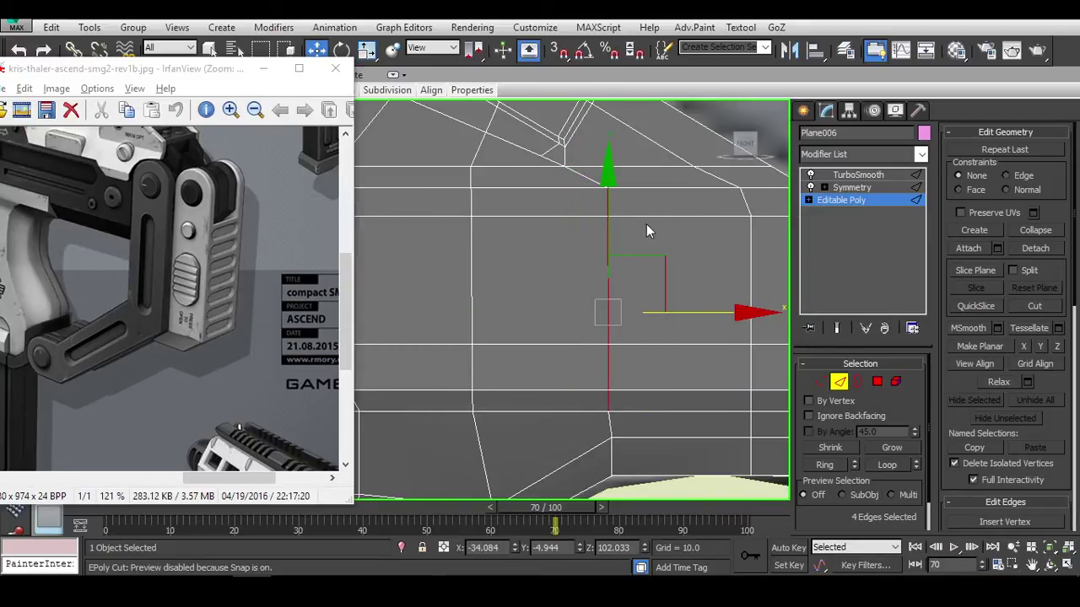
pyautogui.scroll(-3, 646, 223)
pyautogui.scroll(4, 570, 230)
# Delete the two selected edges near the plate's corner.
pyautogui.press('2')
pyautogui.press('1')
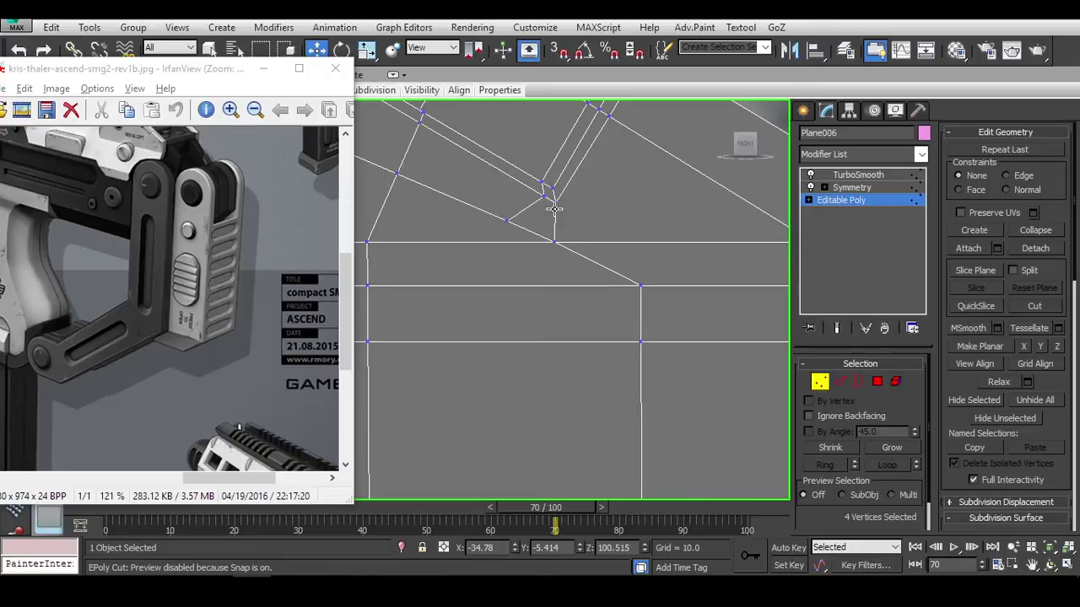
pyautogui.press('s')
pyautogui.hotkey('alt', 'c')
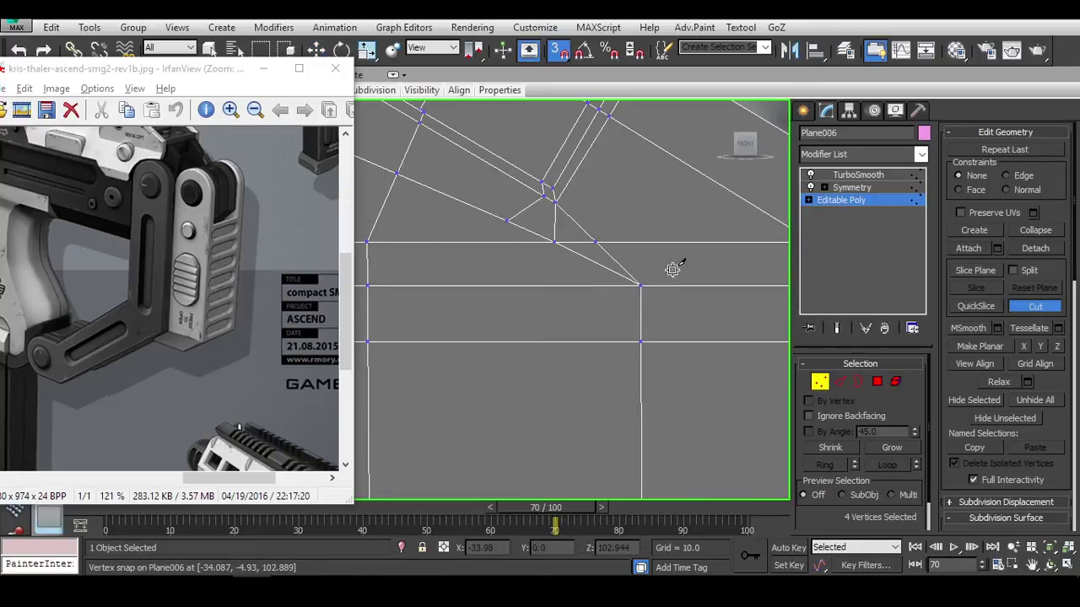
pyautogui.press('1')
pyautogui.press('2')
pyautogui.press('w')
pyautogui.press('s')
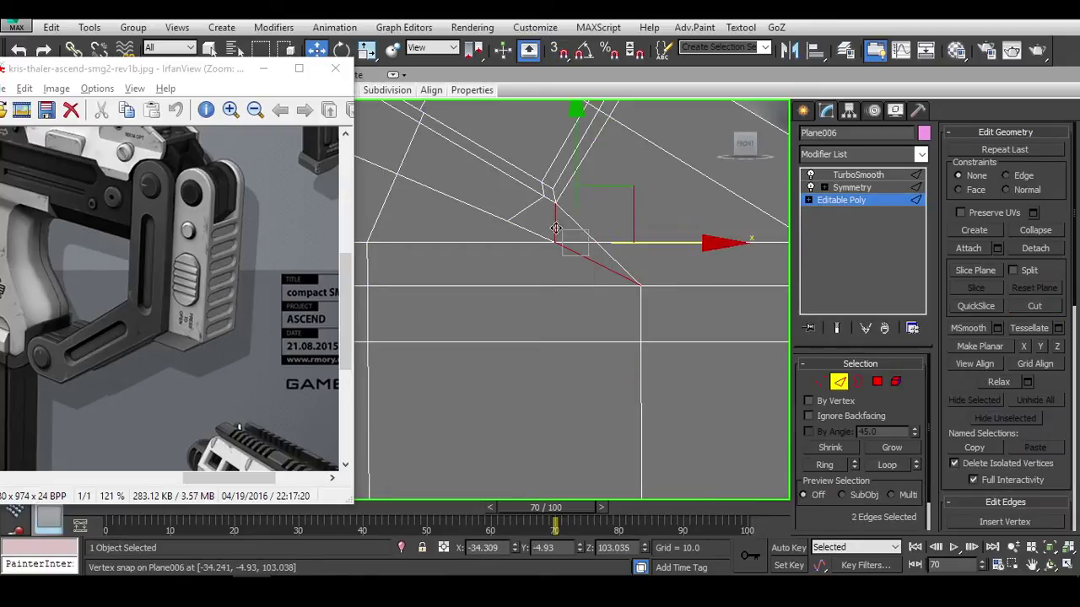
pyautogui.press('BackSpace')
# Cut a new edge from the corner vertex with vertex snapping, then enable NURMS smoothing.
pyautogui.hotkey('alt', 'c')
pyautogui.press('1')
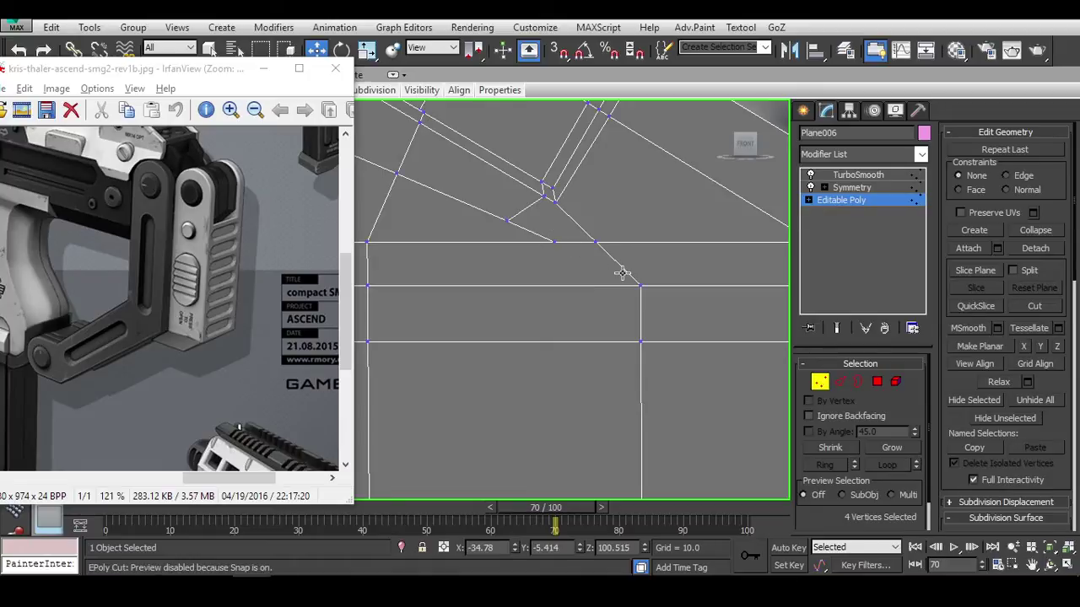
pyautogui.click(553, 242)
pyautogui.press('w')
pyautogui.scroll(-6, 582, 253)
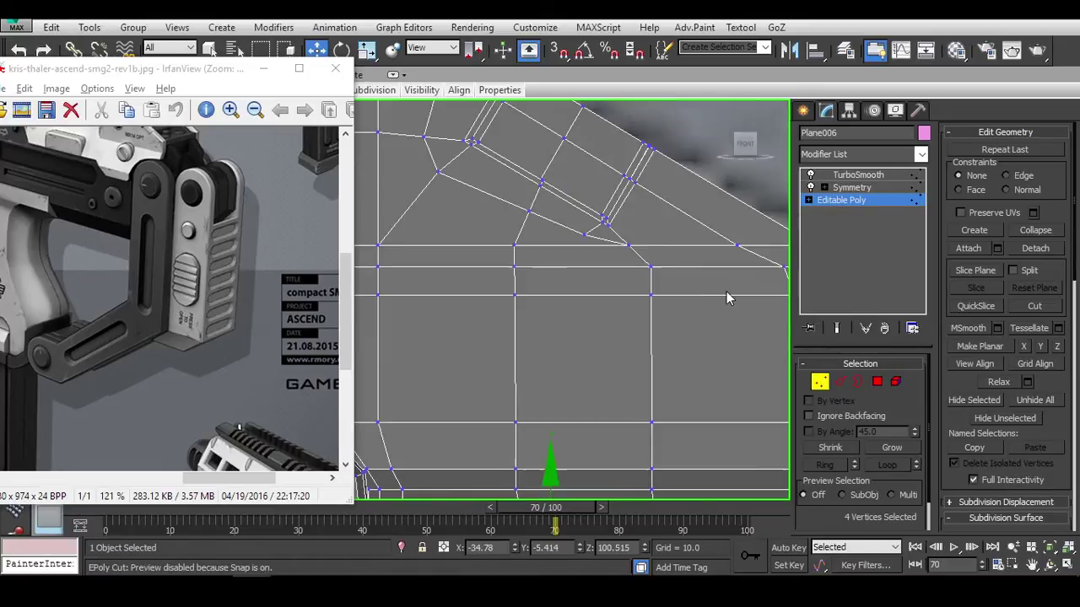
pyautogui.press('1')
pyautogui.hotkey('ctrl', 'q')
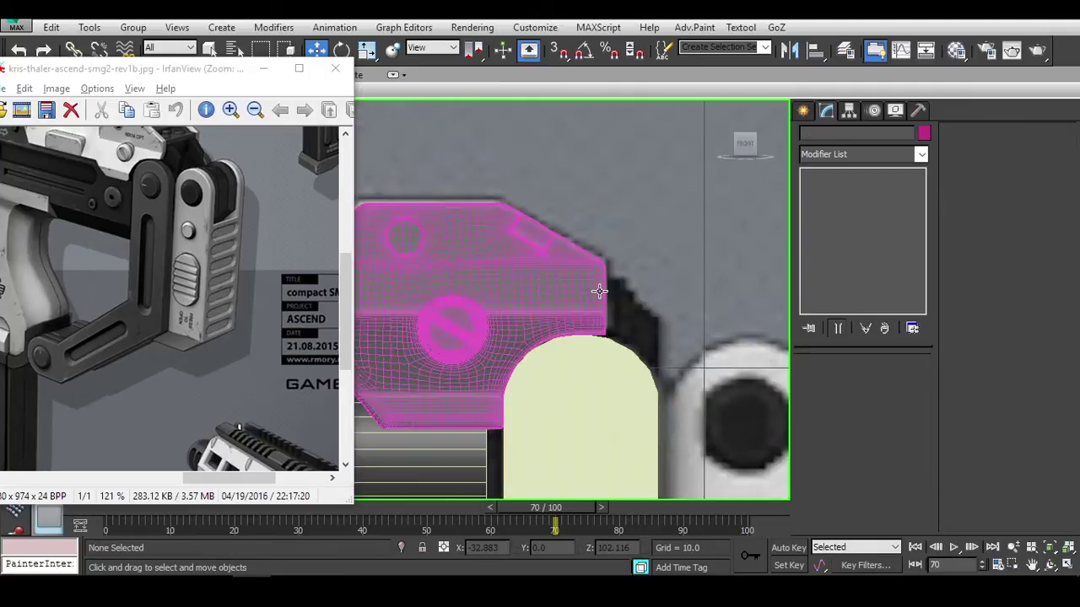
# Compare the plate's base mesh with its smoothed result, then select Cylinder002.
pyautogui.click(861, 203)
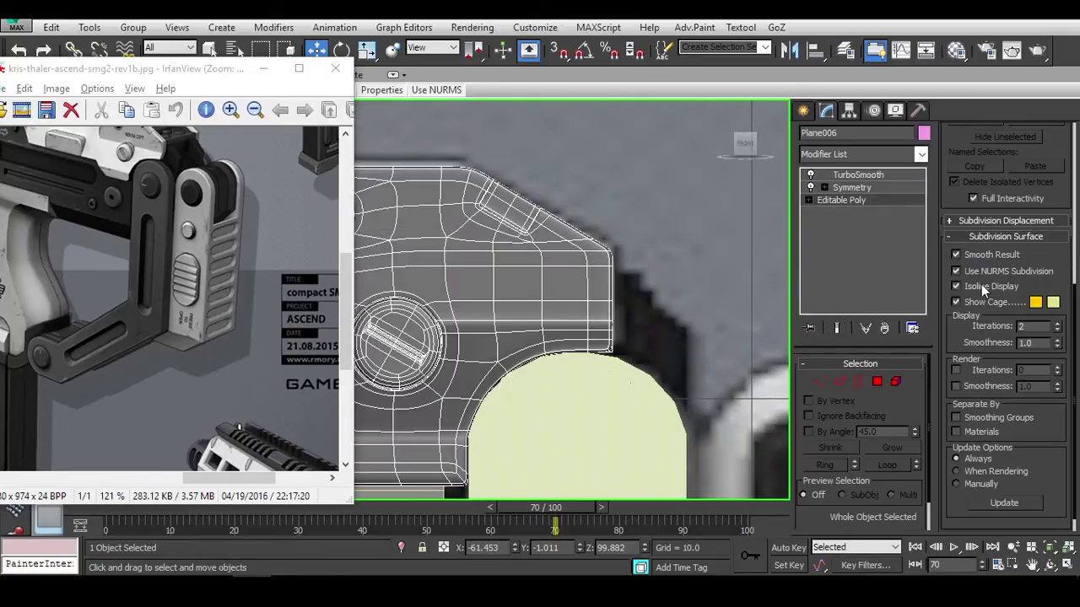
pyautogui.click(872, 176)
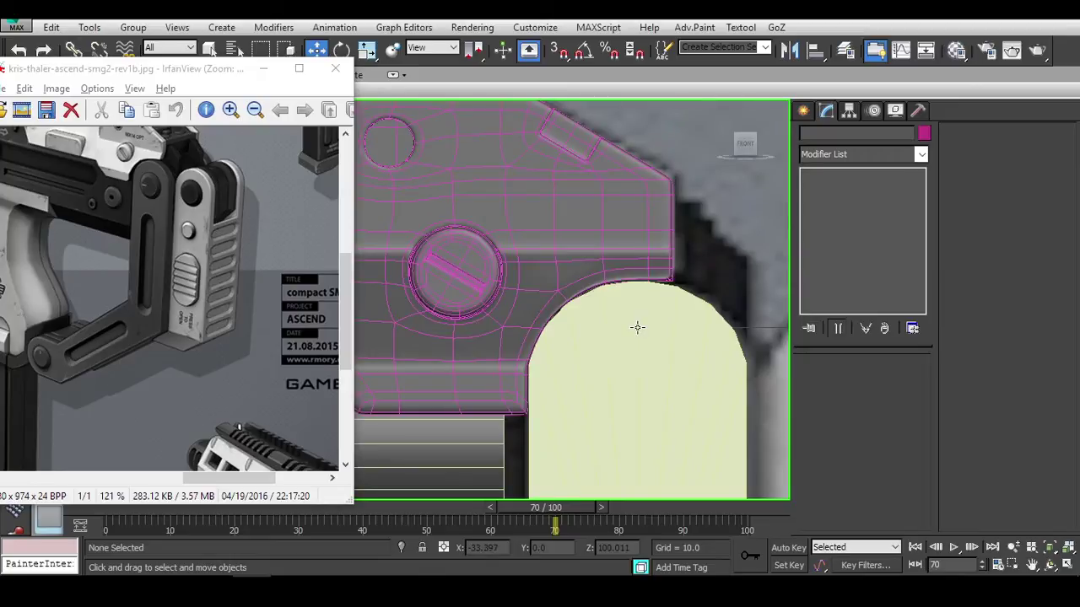
pyautogui.click(650, 329)
pyautogui.scroll(2, 579, 355)
pyautogui.scroll(-3, 579, 355)
pyautogui.scroll(5, 605, 310)
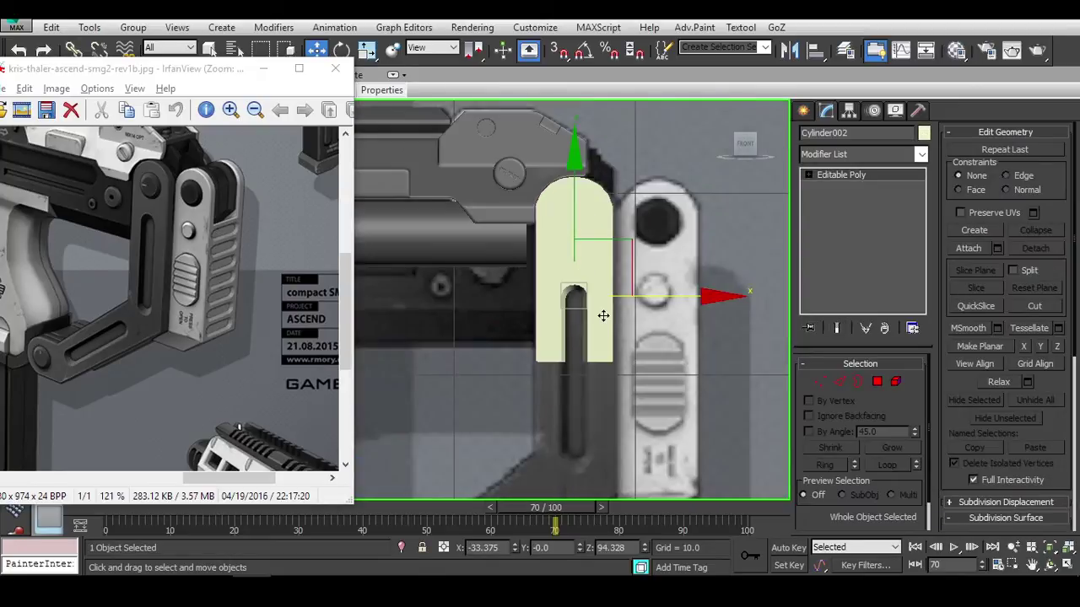
# Select the slot's two long side edges and Bridge them with a face.
pyautogui.click(844, 382)
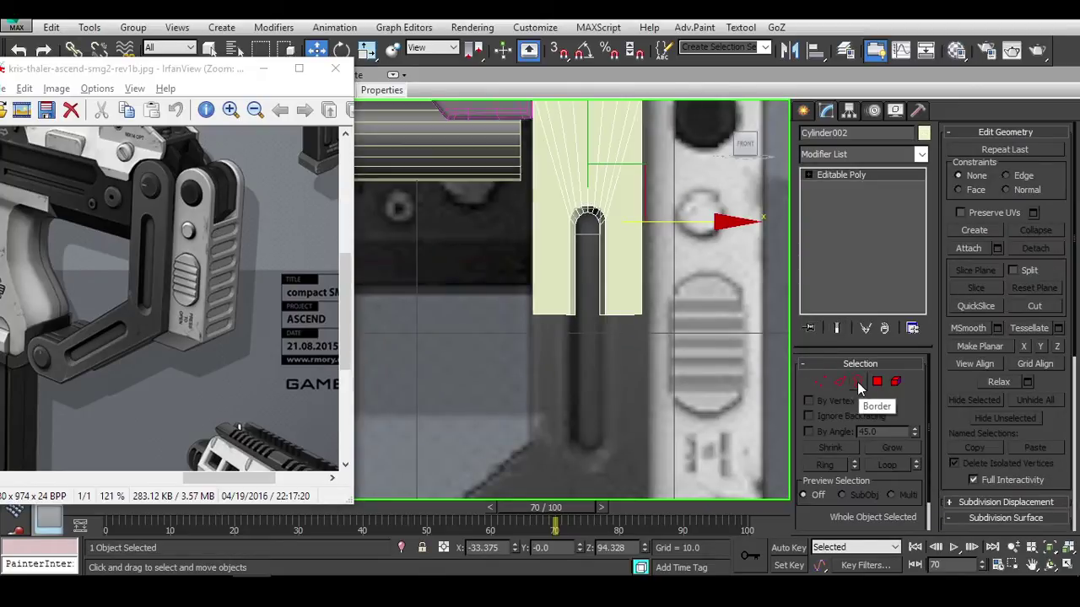
pyautogui.scroll(4, 575, 202)
pyautogui.hotkey('alt', 'c')
pyautogui.keyDown('ctrl'); pyautogui.click(472, 184); pyautogui.keyUp('ctrl')
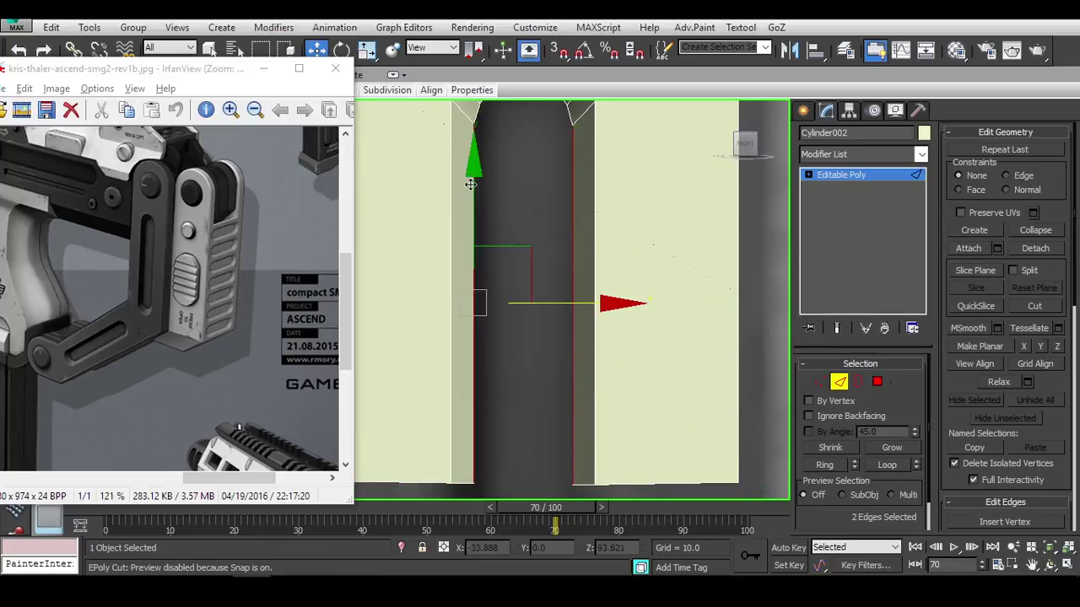
pyautogui.scroll(-5, 959, 416)
pyautogui.click(967, 340)
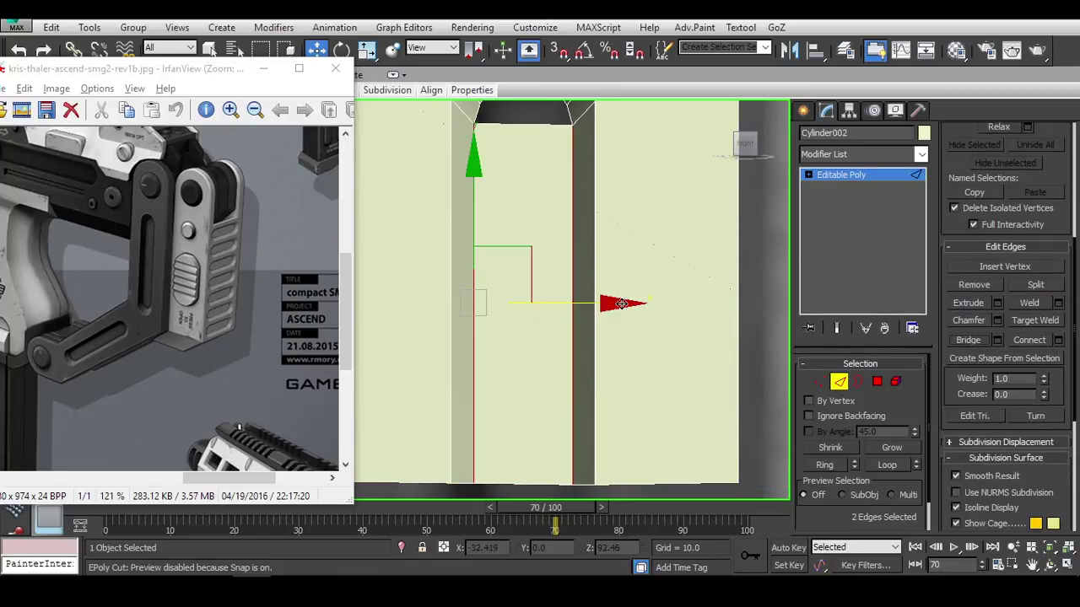
pyautogui.moveTo(733, 306); pyautogui.dragTo(779, 376, button='middle')
# Select the open border around the arch opening.
pyautogui.click(857, 381)
pyautogui.click(564, 194)
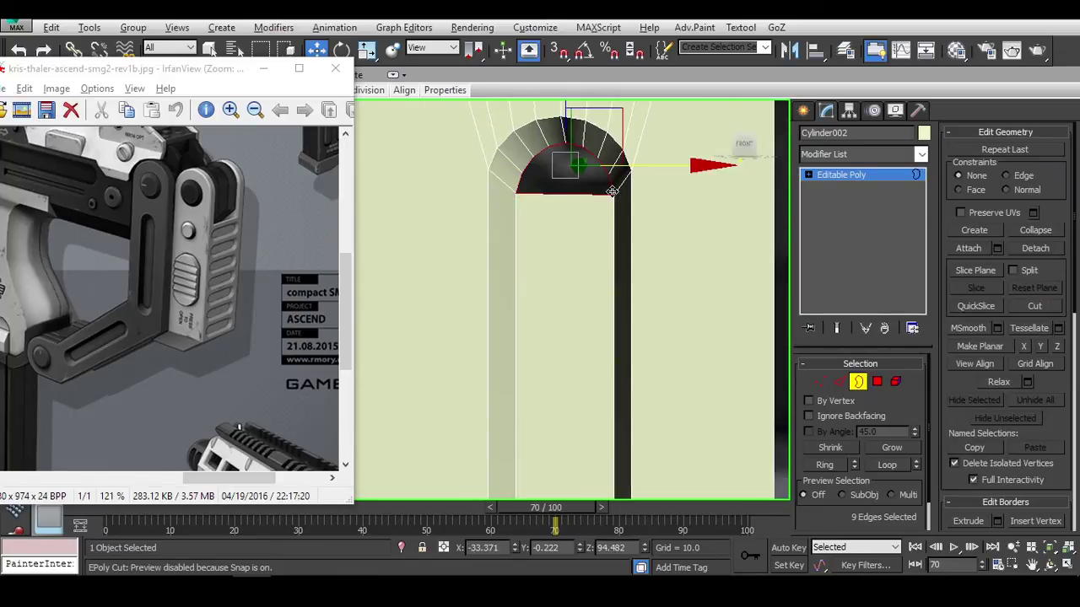
pyautogui.scroll(-2, 673, 238)
pyautogui.scroll(5, 673, 239)
pyautogui.scroll(-3, 688, 241)
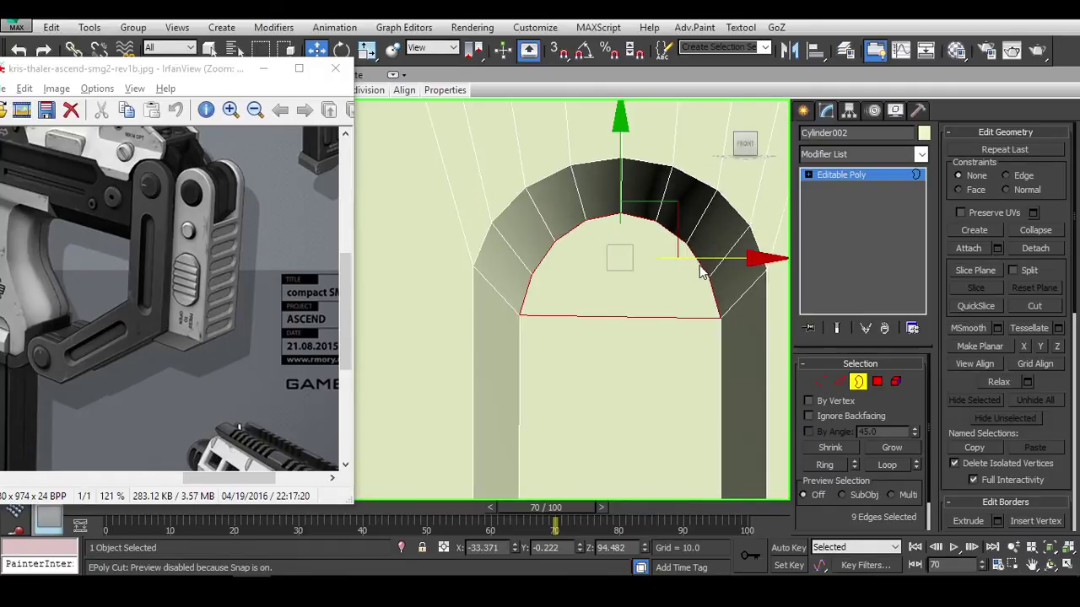
pyautogui.scroll(1, 690, 241)
pyautogui.scroll(-3, 679, 229)
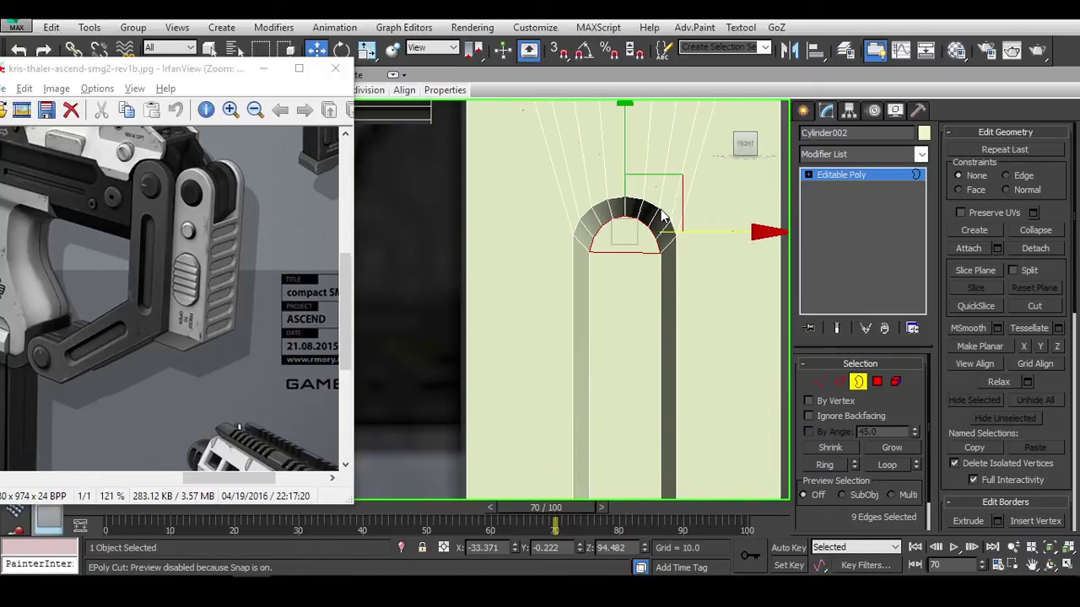
pyautogui.scroll(2, 669, 219)
# Box-select the seven arch vertices and rotate, scale and move them to tighten the rounded top.
pyautogui.press('1')
pyautogui.press('F3')
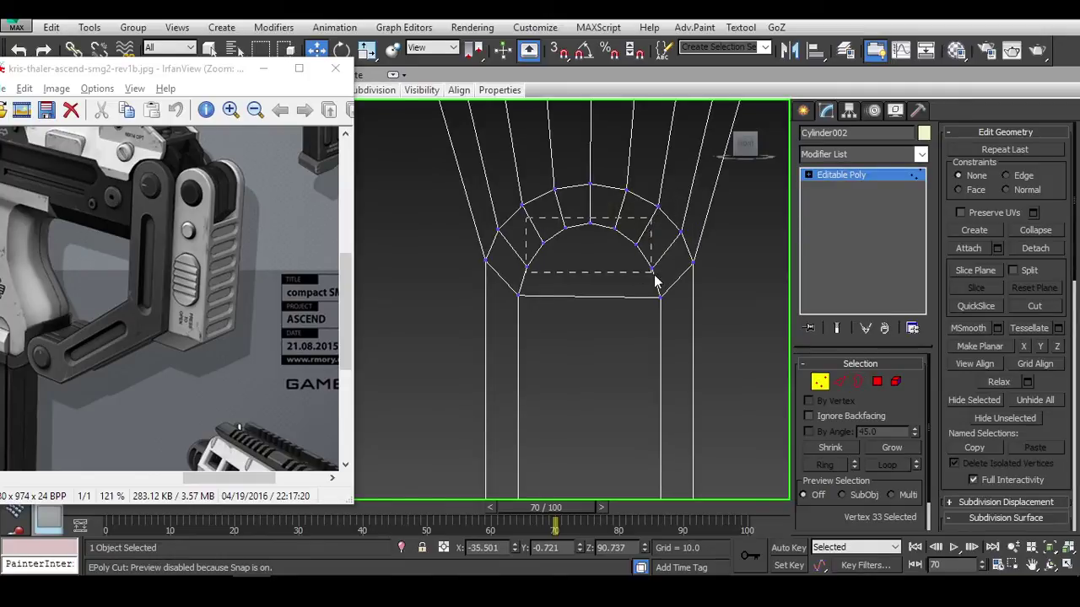
pyautogui.moveTo(654, 277); pyautogui.dragTo(657, 281)
pyautogui.press('e')
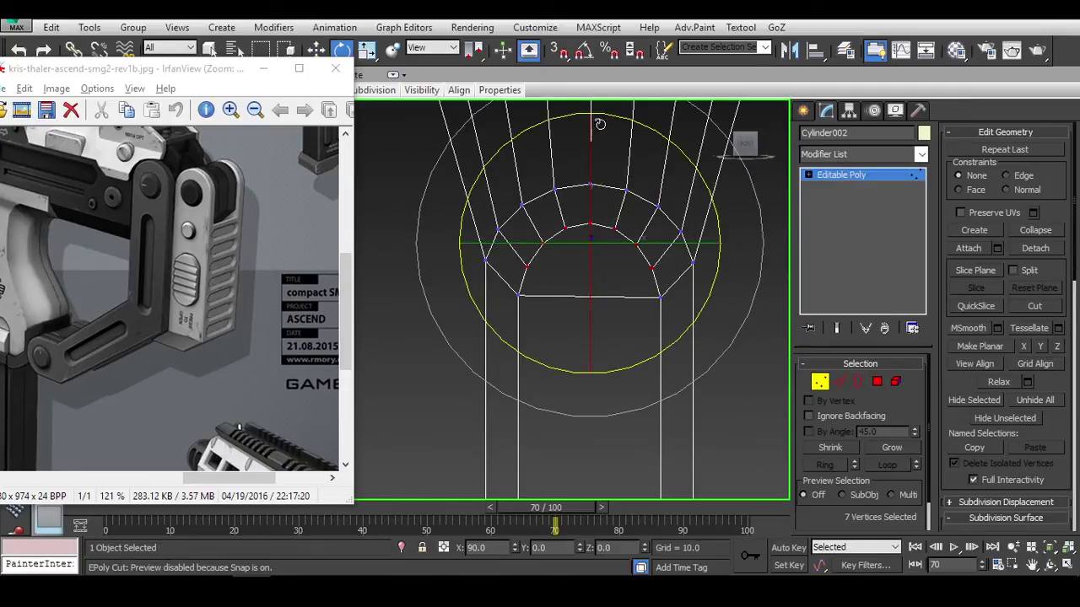
pyautogui.moveTo(598, 124); pyautogui.dragTo(589, 159, button='middle')
pyautogui.press('w')
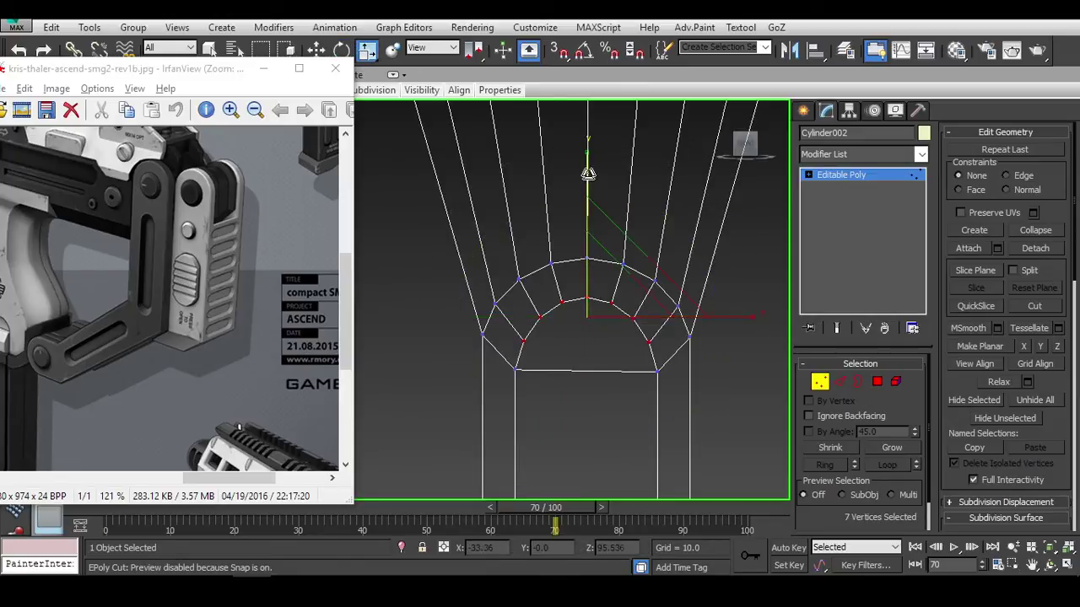
pyautogui.moveTo(588, 175); pyautogui.dragTo(598, 184)
pyautogui.press('w')
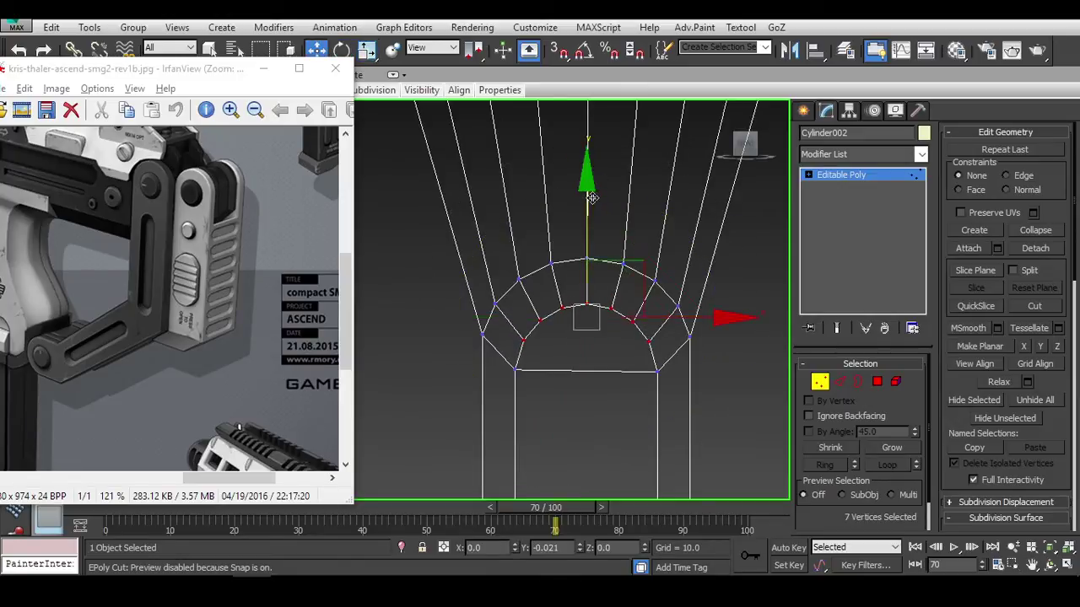
pyautogui.scroll(-5, 713, 295)
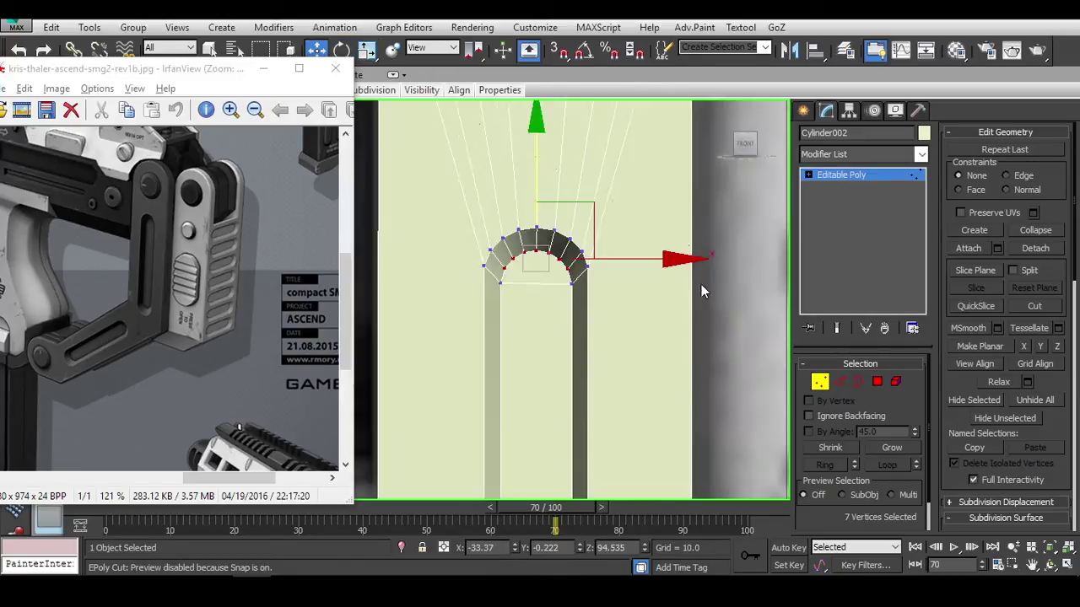
pyautogui.press('1')
pyautogui.scroll(-3, 619, 338)
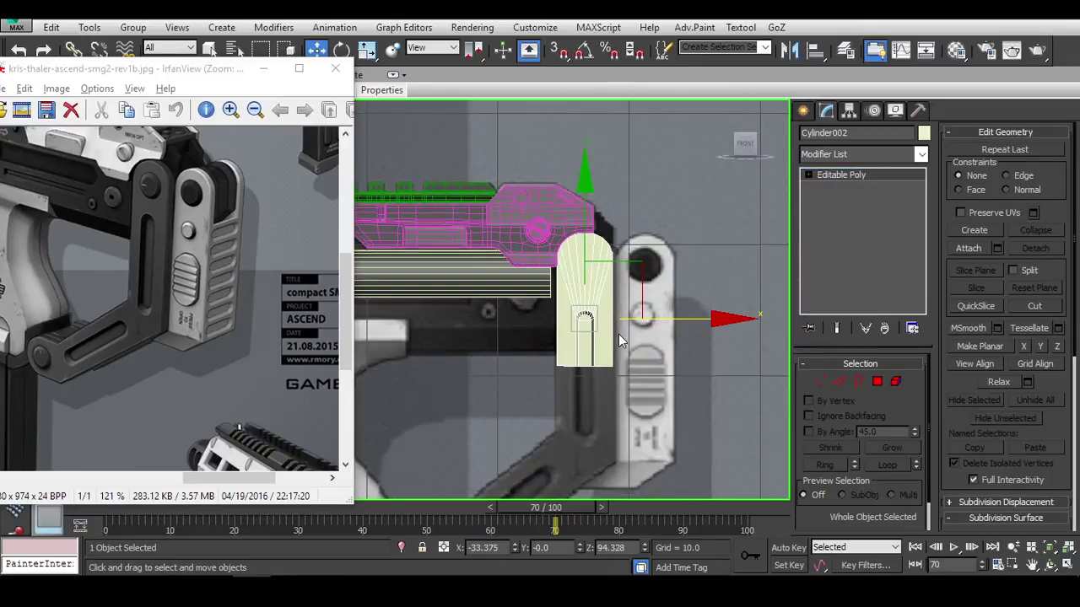
pyautogui.moveTo(644, 354); pyautogui.dragTo(717, 276, button='middle')
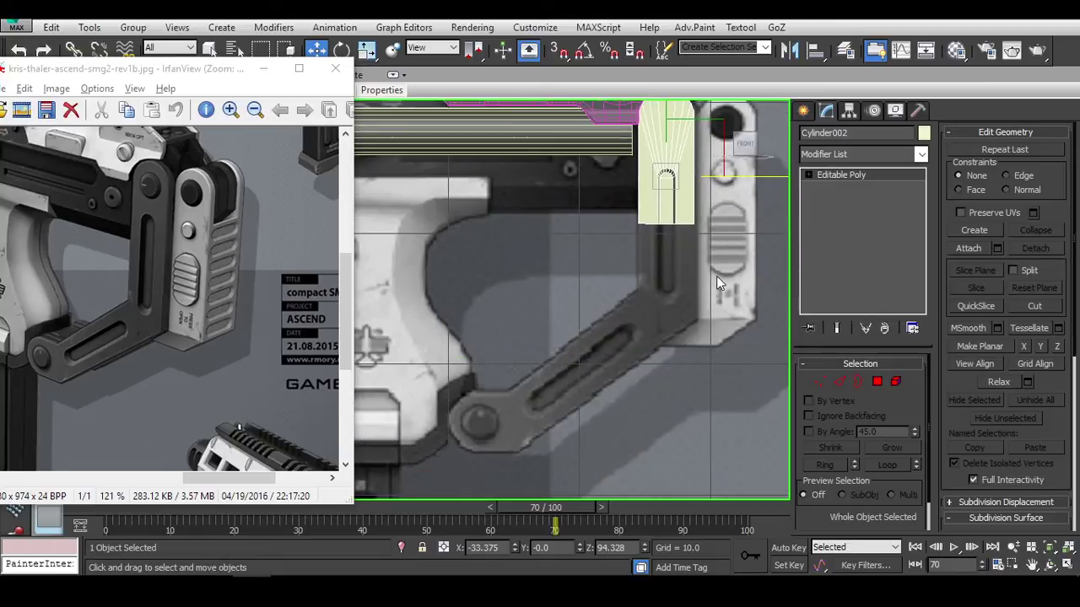
pyautogui.scroll(3, 700, 267)
# Try a Symmetry modifier on the arm across Y and then Z, then remove it.
pyautogui.press('1')
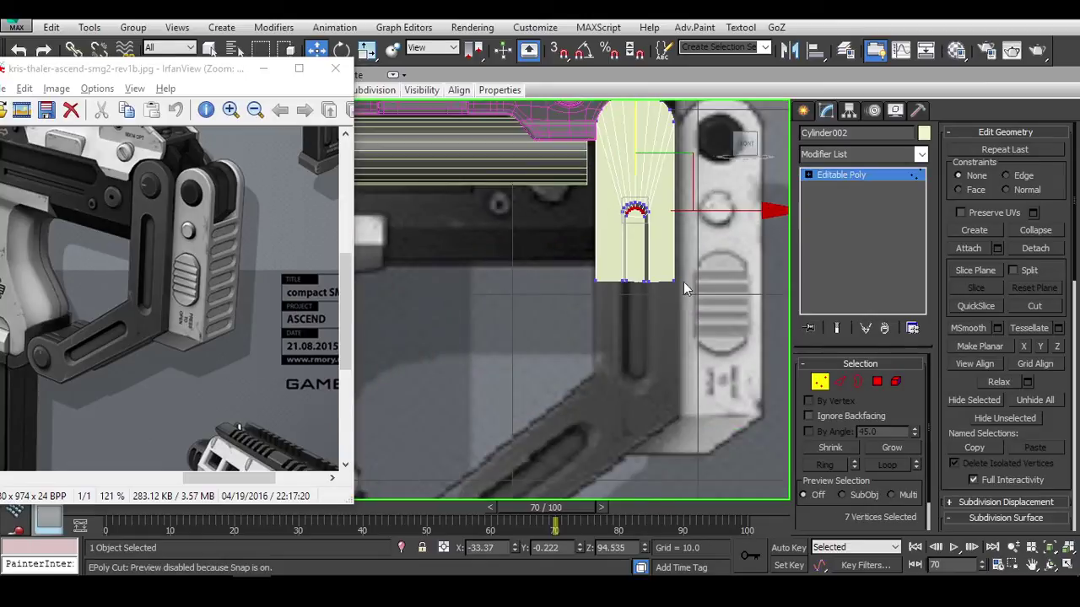
pyautogui.click(884, 153)
pyautogui.write('sym')
pyautogui.press('Return')
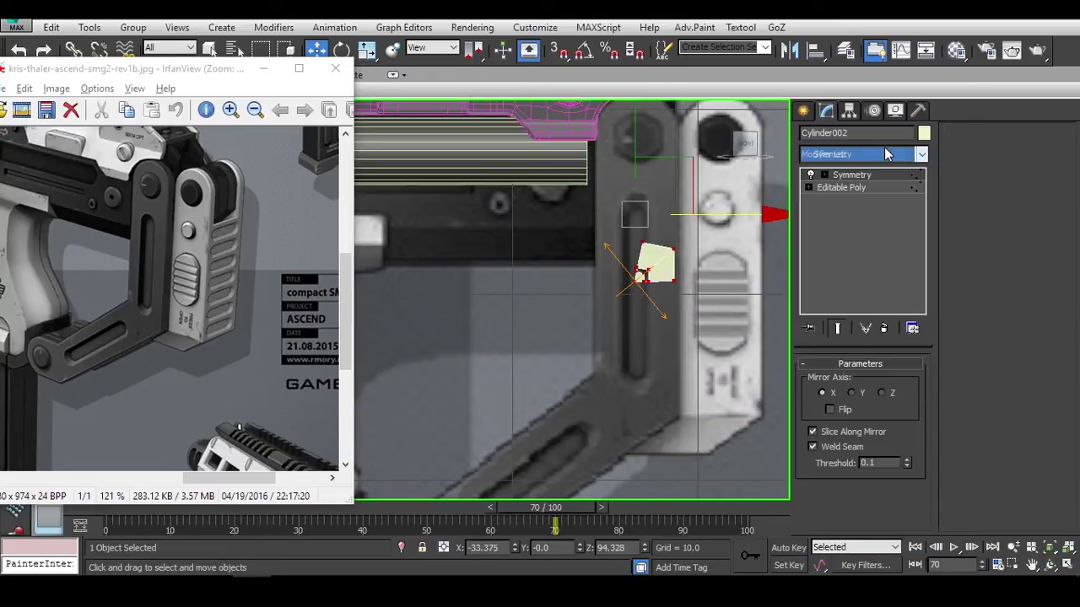
pyautogui.click(851, 393)
pyautogui.click(886, 394)
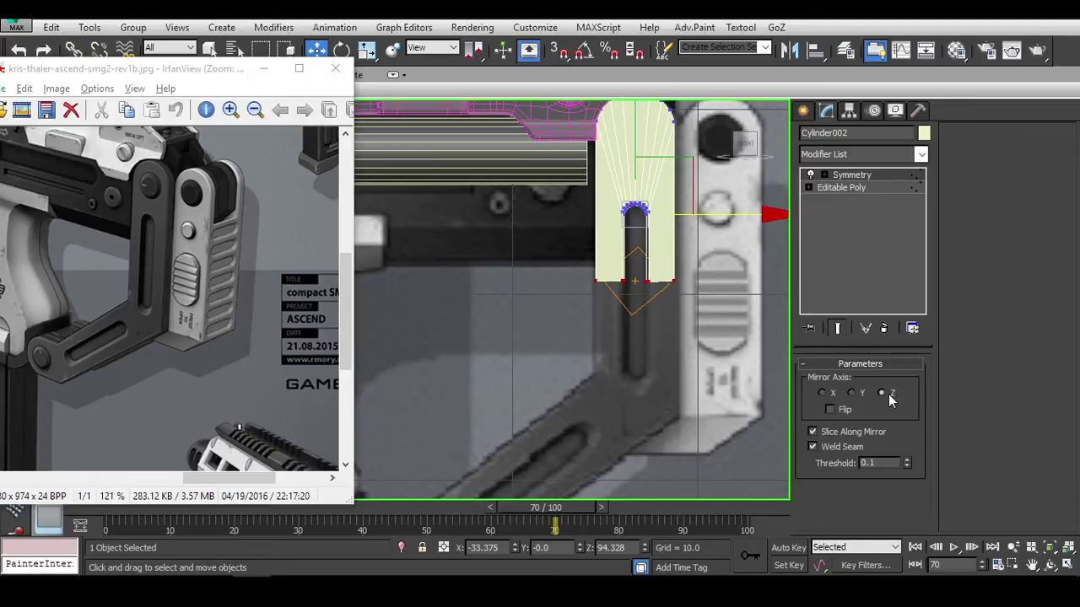
pyautogui.click(884, 328)
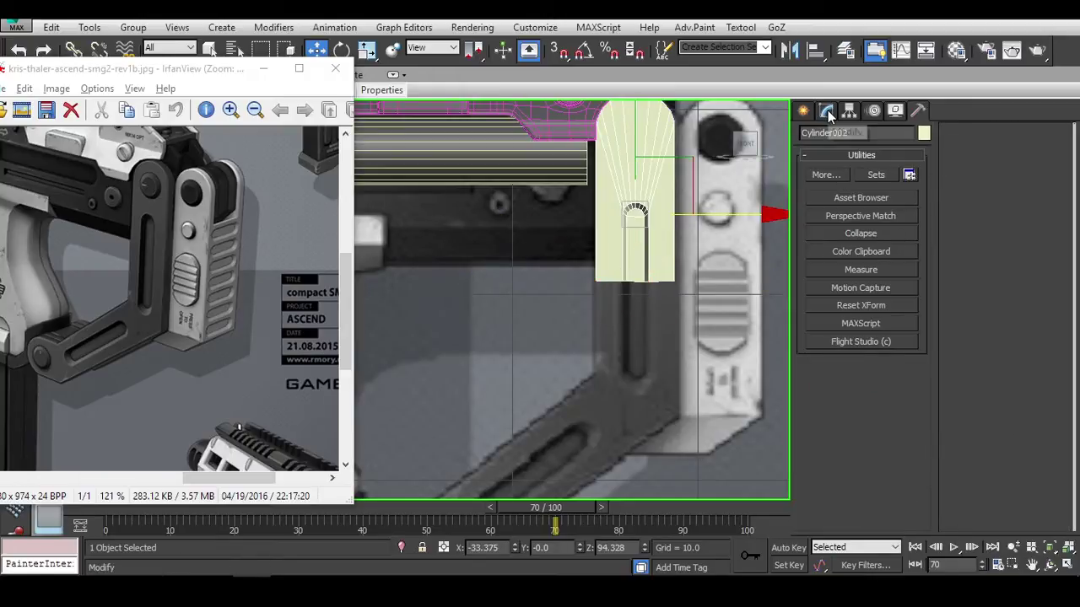
# Reset the cylinder's XForm and convert it to an Editable Poly.
pyautogui.click(860, 306)
pyautogui.click(860, 394)
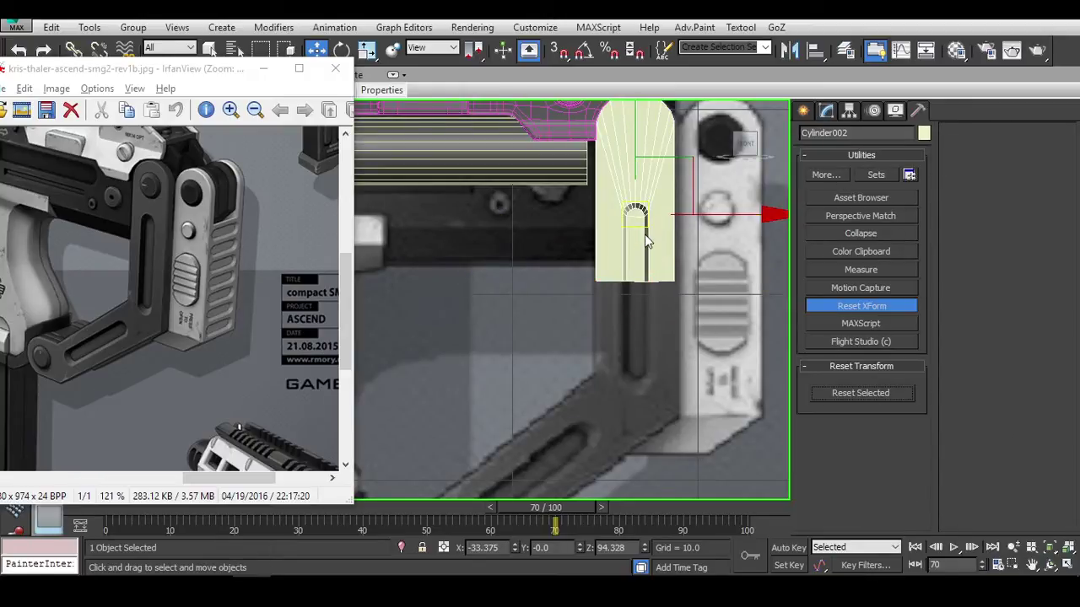
pyautogui.rightClick(646, 242)
pyautogui.click(869, 385)
pyautogui.press('1')
pyautogui.hotkey('alt', 'c')
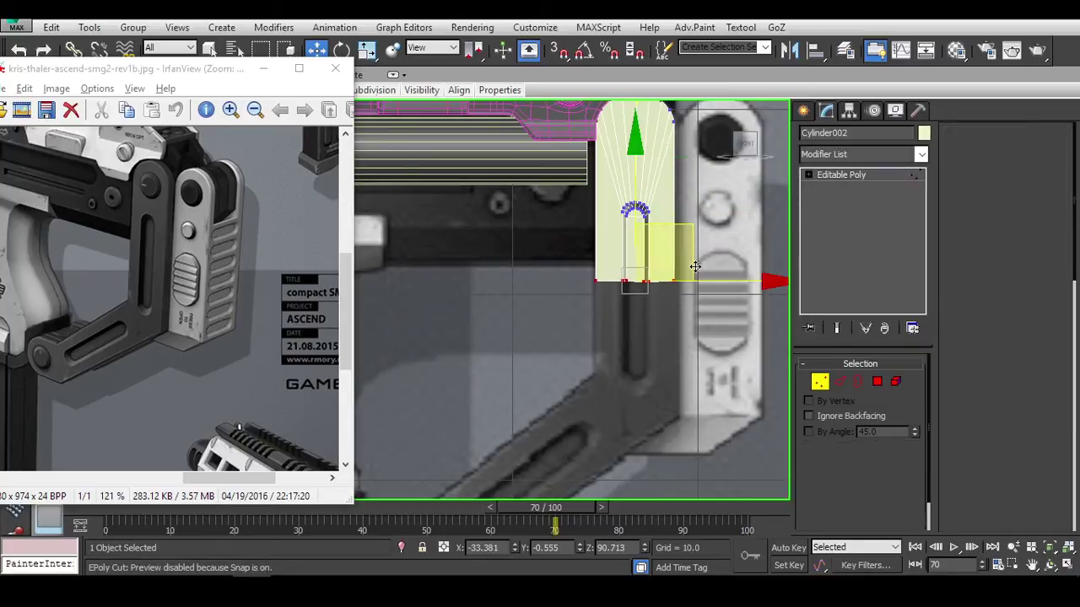
# Add a Symmetry modifier mirroring on Z and show the mesh as see-through wireframe.
pyautogui.click(856, 151)
pyautogui.write('sym')
pyautogui.press('Return')
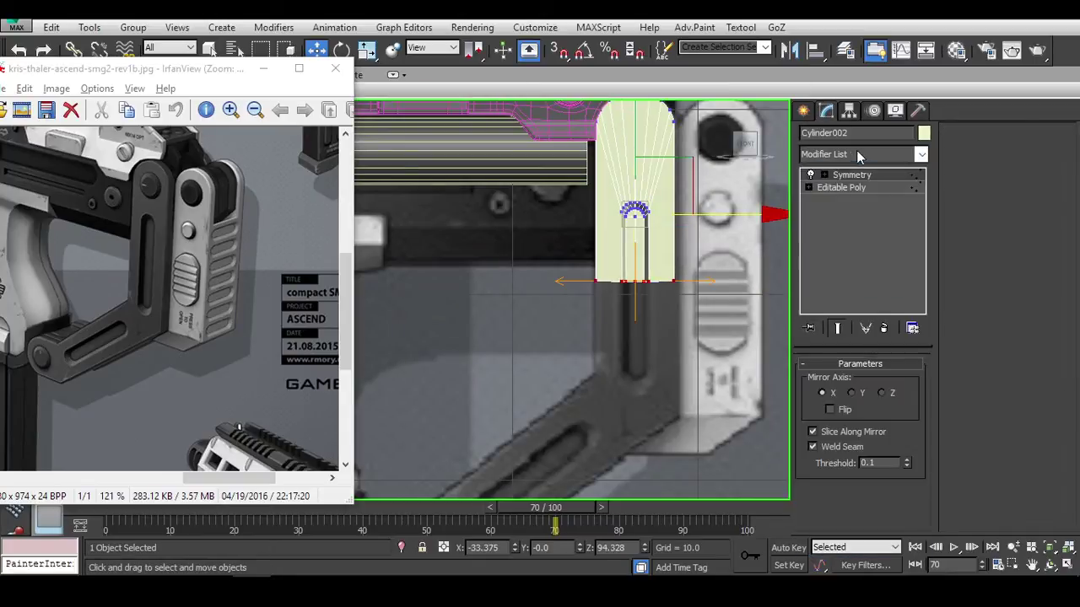
pyautogui.click(852, 393)
pyautogui.click(882, 393)
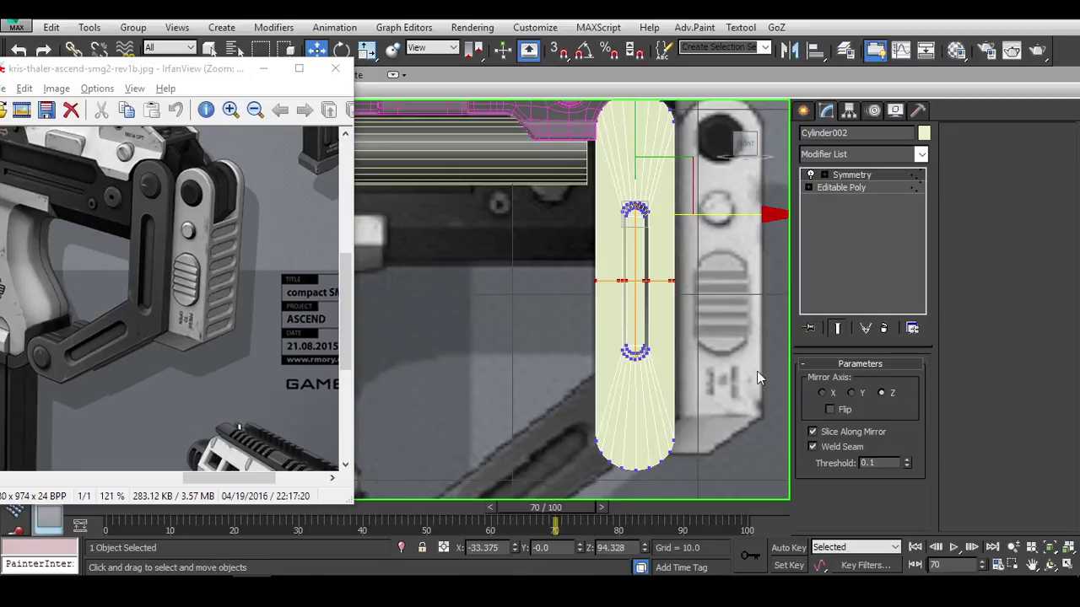
pyautogui.moveTo(685, 349); pyautogui.dragTo(638, 337, button='middle')
pyautogui.moveTo(711, 243); pyautogui.dragTo(714, 250, button='middle')
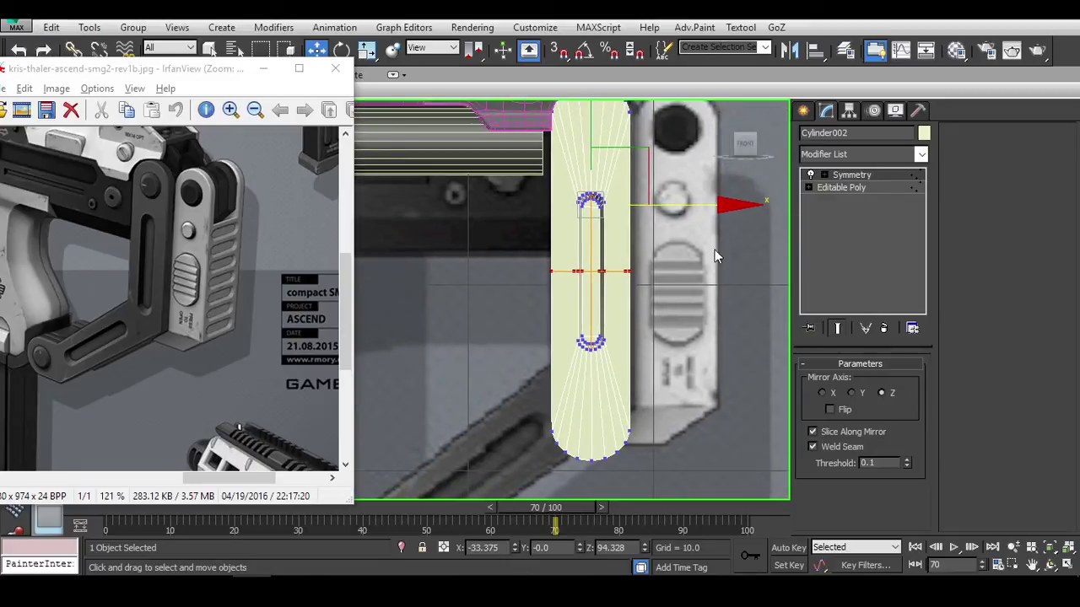
pyautogui.hotkey('alt', 'x')
pyautogui.scroll(3, 641, 285)
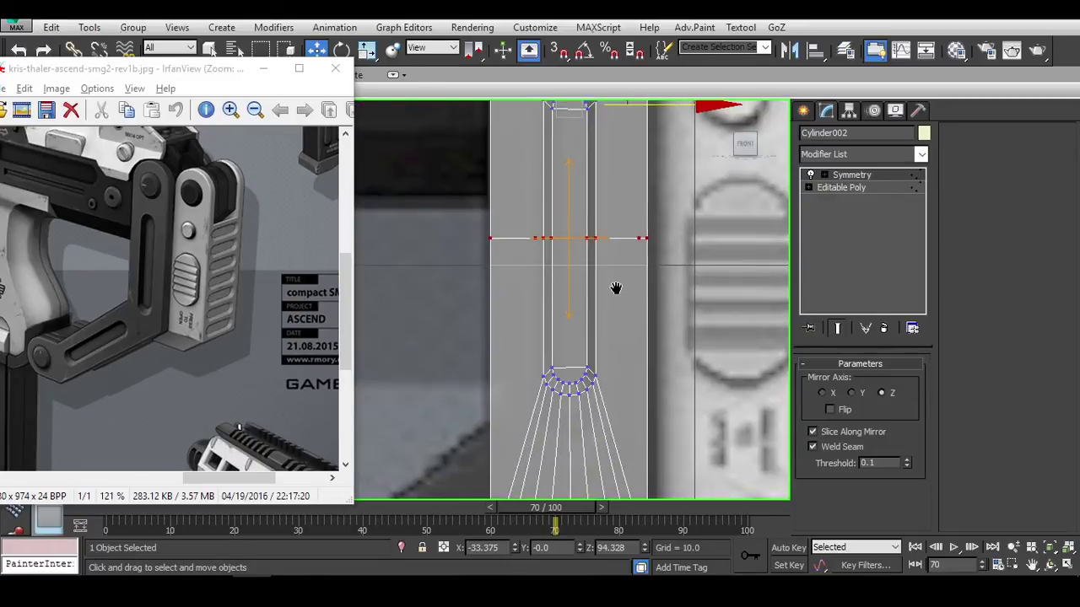
pyautogui.scroll(-2, 599, 237)
pyautogui.scroll(-2, 582, 223)
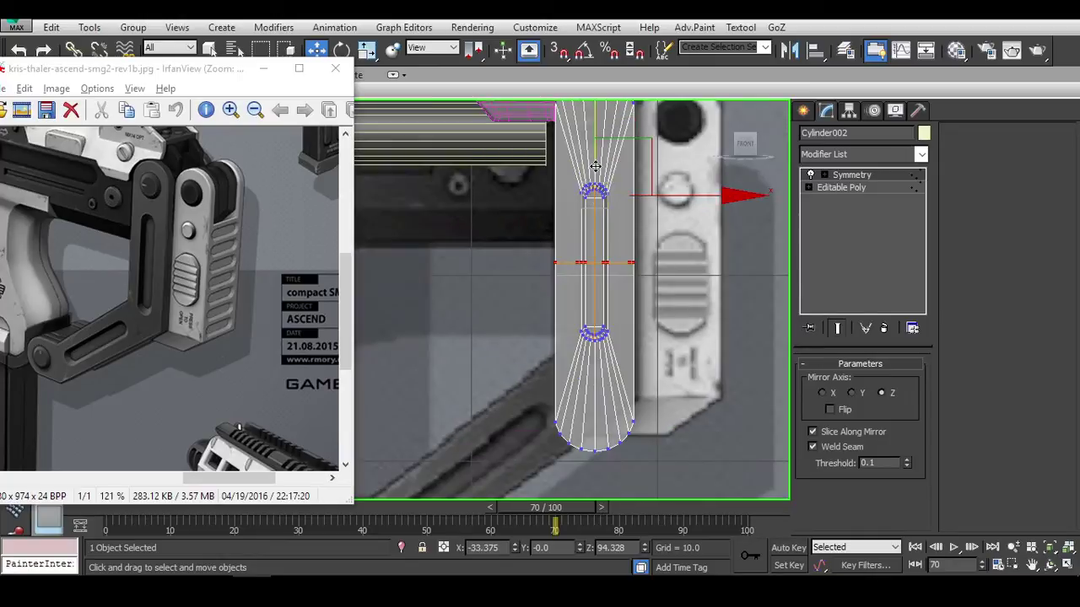
# Offset the Mirror gizmo downward, then move the base vertices down to close the middle gap.
pyautogui.click(882, 181)
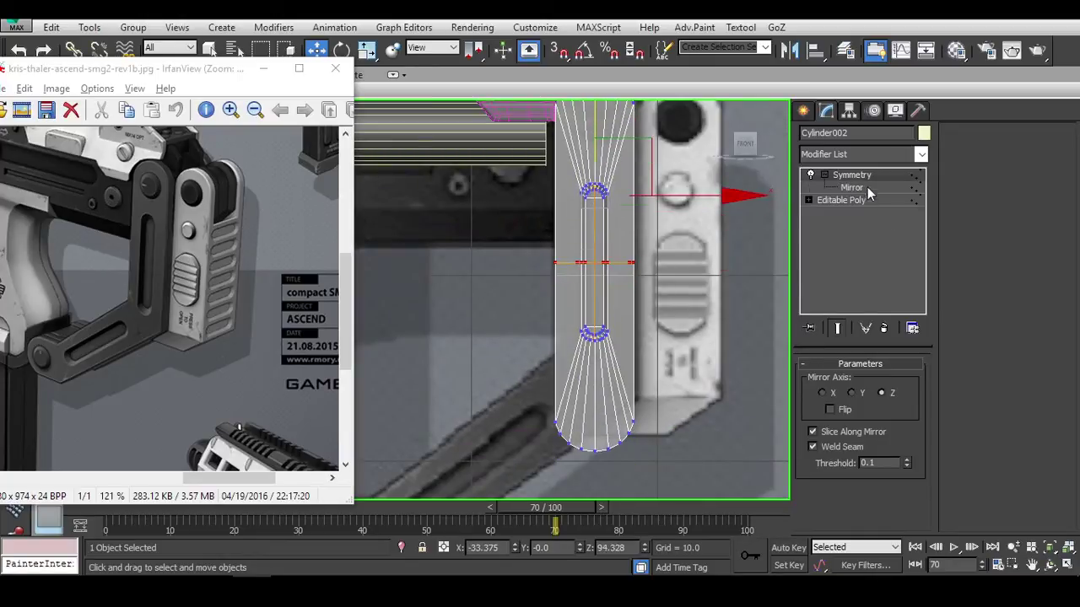
pyautogui.moveTo(597, 162); pyautogui.dragTo(599, 199)
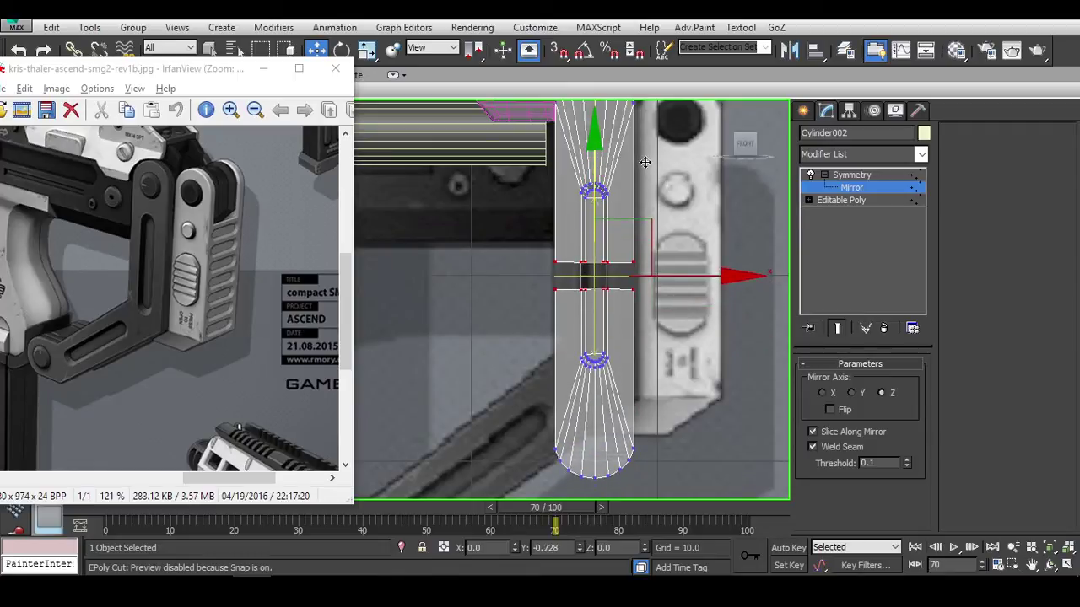
pyautogui.click(844, 200)
pyautogui.click(838, 328)
pyautogui.click(839, 328)
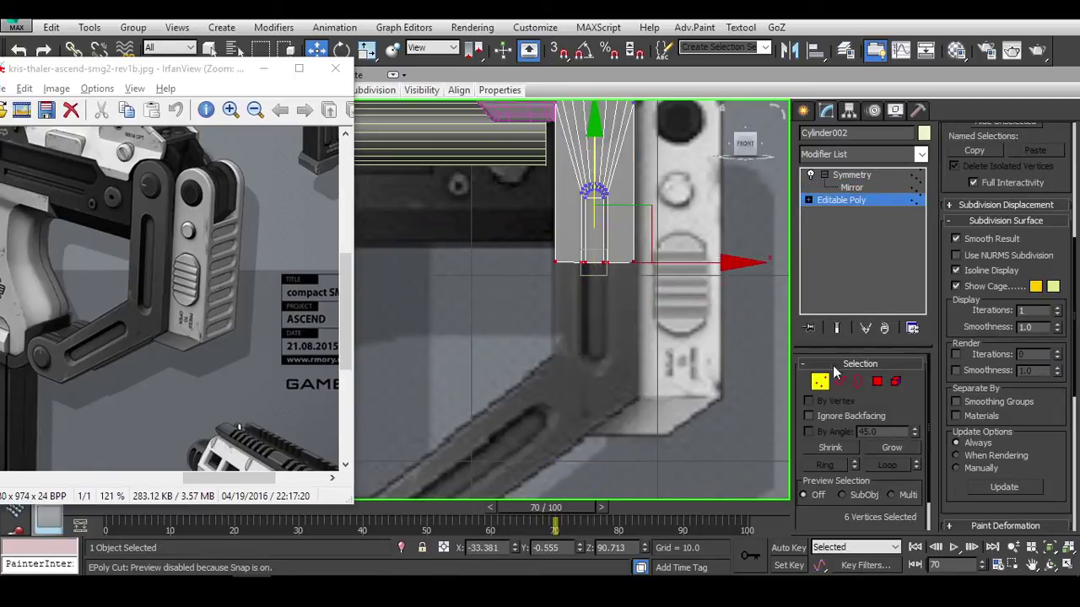
pyautogui.moveTo(591, 161); pyautogui.dragTo(600, 180)
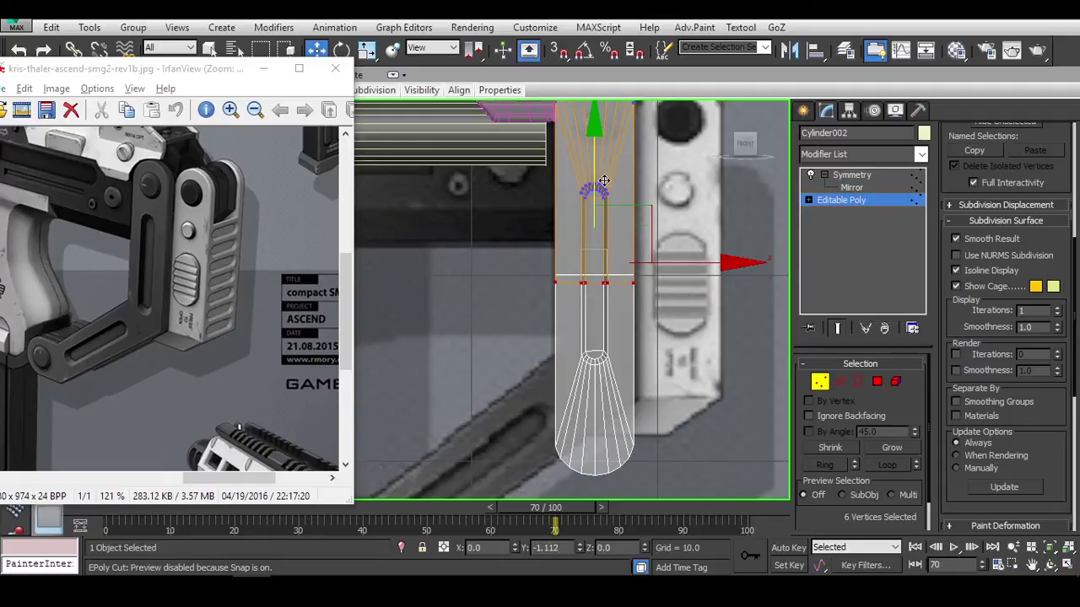
pyautogui.scroll(3, 642, 253)
pyautogui.scroll(-4, 691, 307)
pyautogui.click(848, 202)
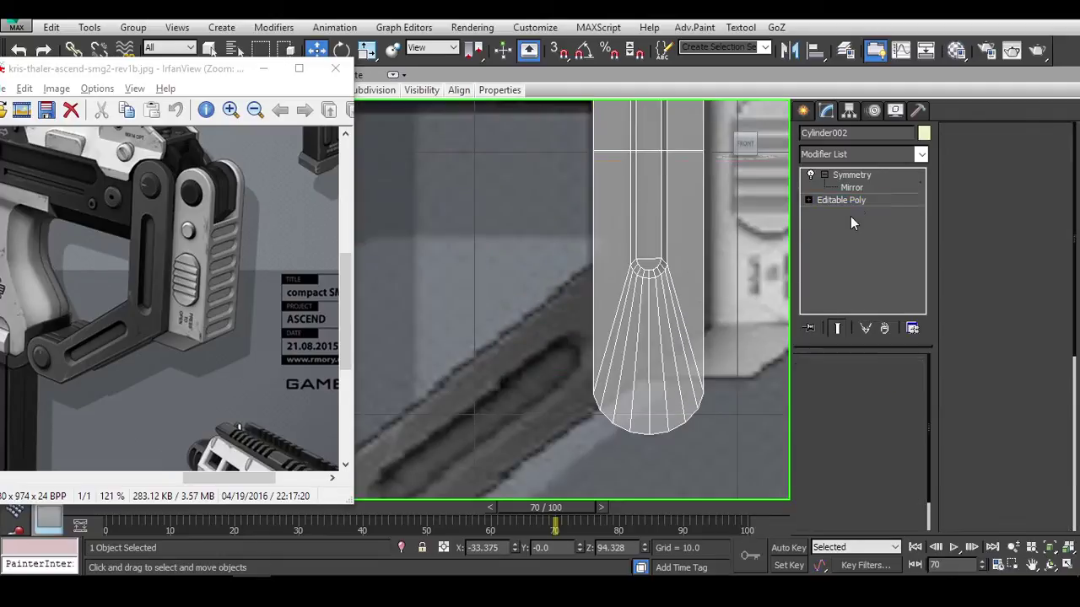
pyautogui.press('1')
pyautogui.click(768, 454)
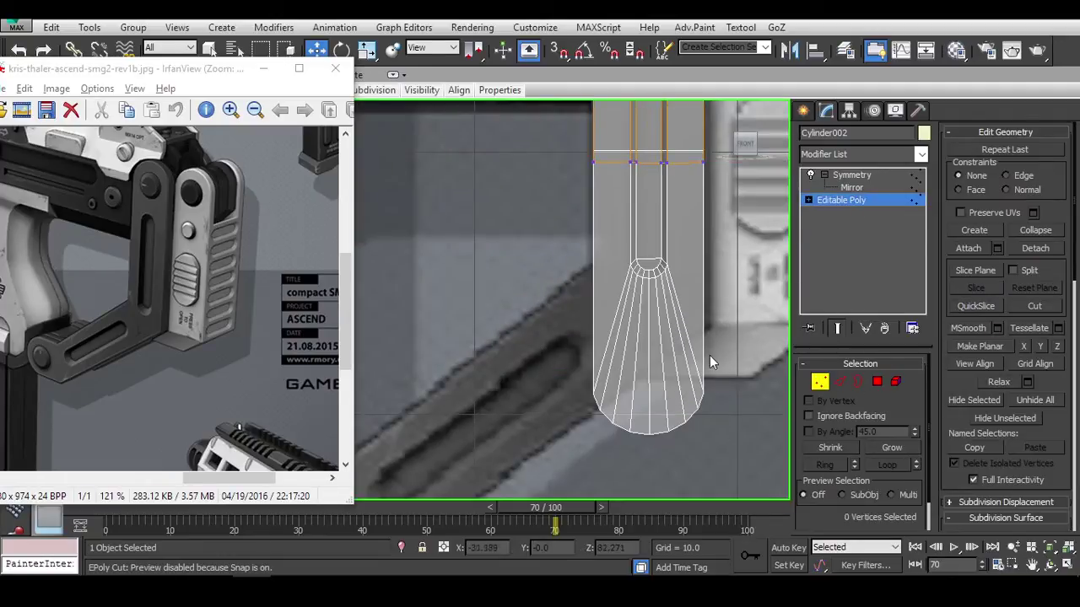
# Stack an Edit Poly and a second Symmetry modifier on top, selecting its Mirror plane.
pyautogui.click(850, 175)
pyautogui.click(869, 153)
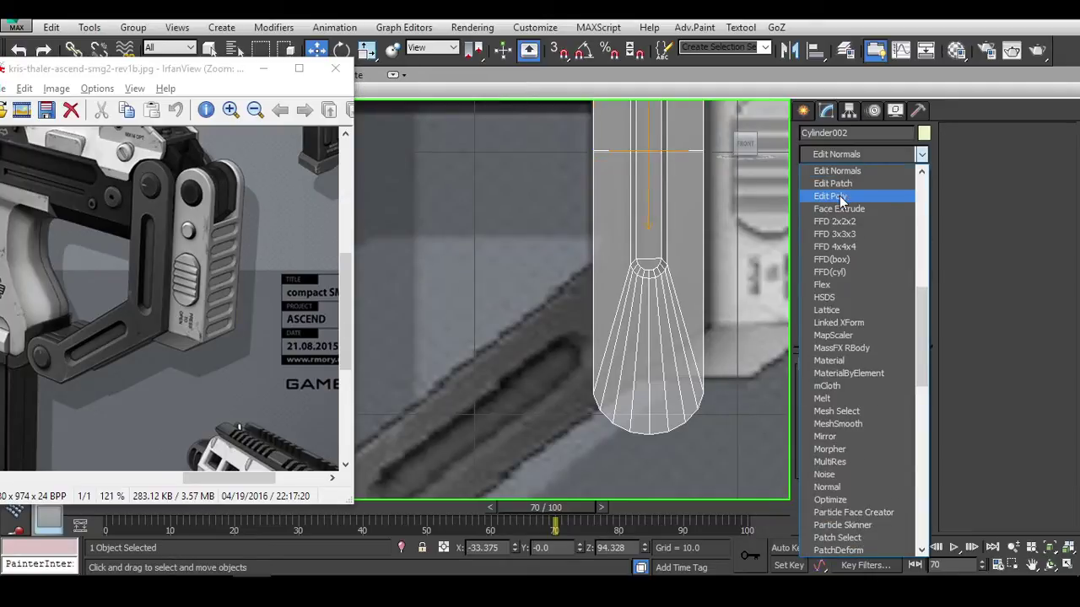
pyautogui.click(831, 196)
pyautogui.click(867, 157)
pyautogui.write('sym')
pyautogui.press('Return')
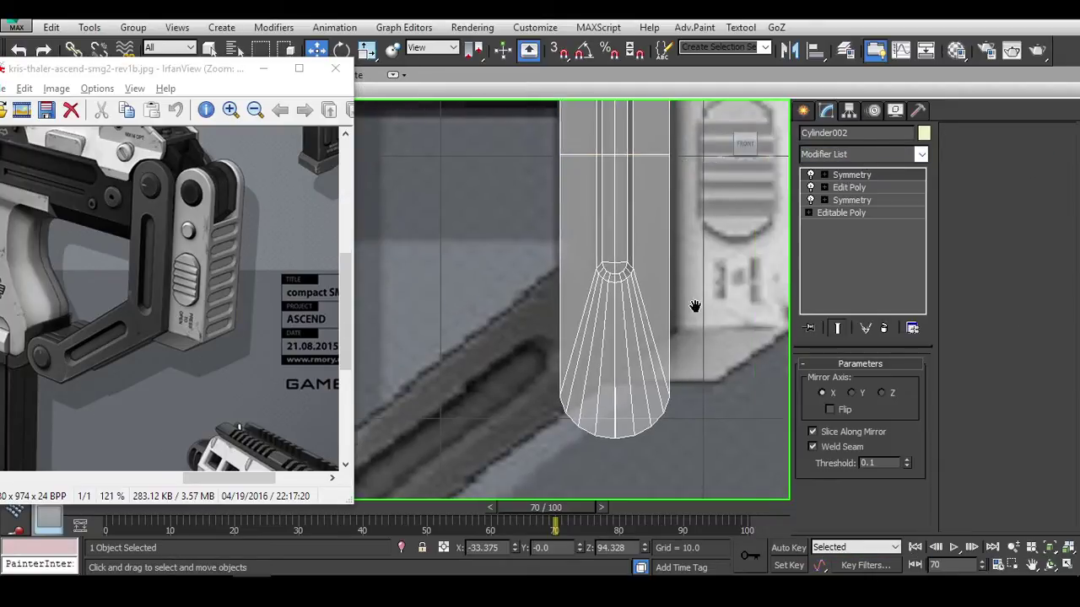
pyautogui.click(825, 175)
pyautogui.click(852, 187)
# Mirror the second Symmetry on Z and slide its plane down to lengthen the capsule.
pyautogui.click(884, 394)
pyautogui.scroll(-3, 727, 340)
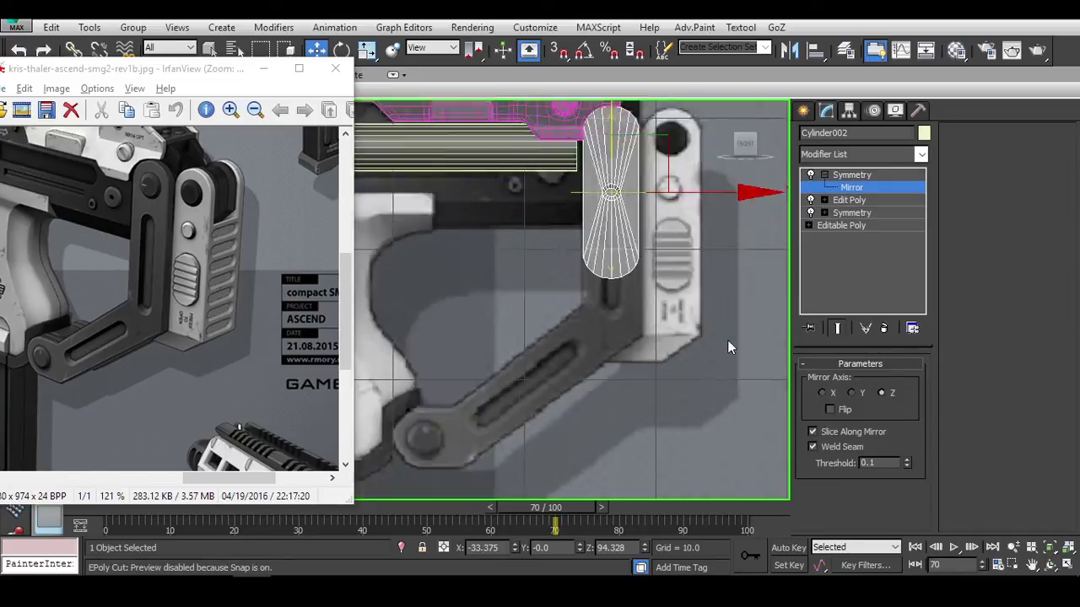
pyautogui.moveTo(649, 121); pyautogui.dragTo(650, 206)
pyautogui.scroll(3, 685, 275)
# Rotate the Mirror plane by -25 degrees with angle snap, fine-tuning the bend to match the reference.
pyautogui.press('e')
pyautogui.moveTo(685, 269); pyautogui.dragTo(702, 160, button='middle')
pyautogui.moveTo(759, 194); pyautogui.dragTo(762, 247)
pyautogui.moveTo(762, 248); pyautogui.dragTo(728, 197, button='middle')
pyautogui.hotkey('ctrl', 'z')
pyautogui.press('a')
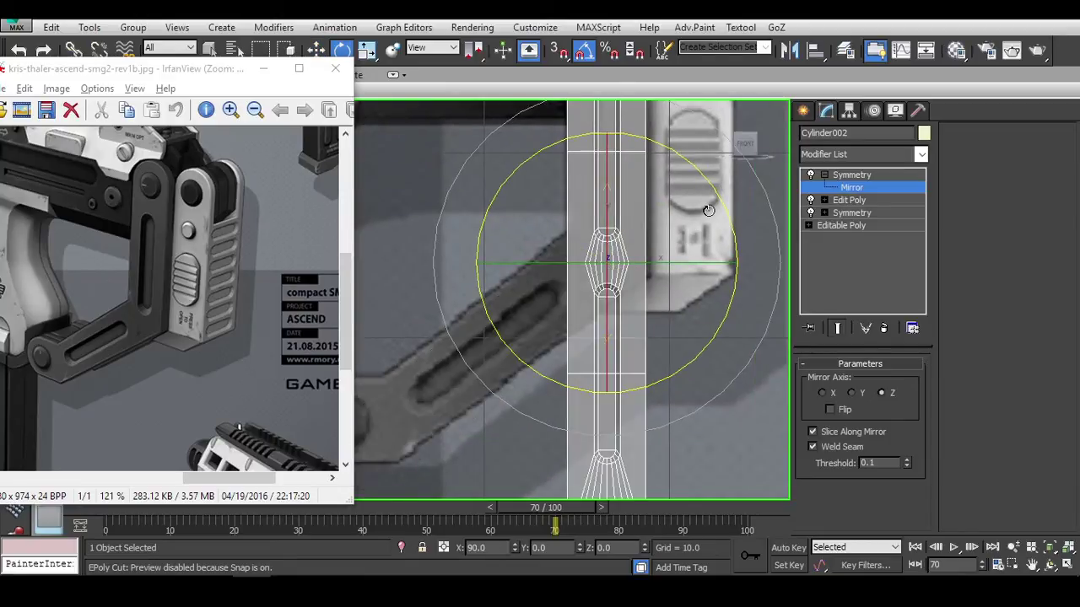
pyautogui.moveTo(711, 202)
pyautogui.mouseDown()
pyautogui.moveTo(740, 206)
pyautogui.moveTo(723, 199)
pyautogui.mouseUp()
pyautogui.press('a')
pyautogui.moveTo(692, 252); pyautogui.dragTo(717, 236, button='middle')
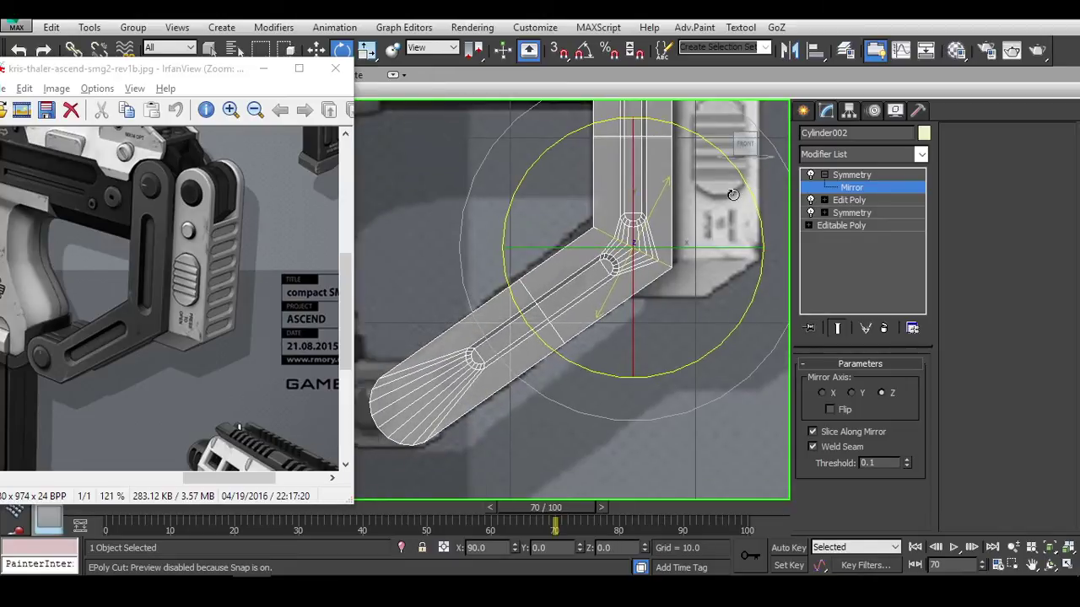
pyautogui.moveTo(732, 195); pyautogui.dragTo(752, 182)
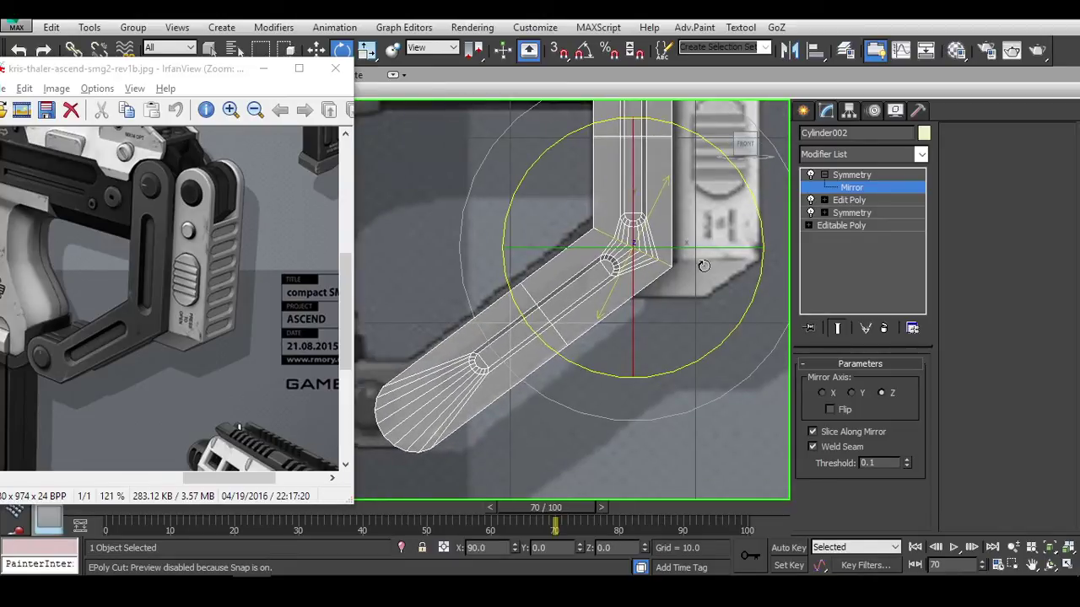
pyautogui.moveTo(663, 267); pyautogui.dragTo(668, 270, button='middle')
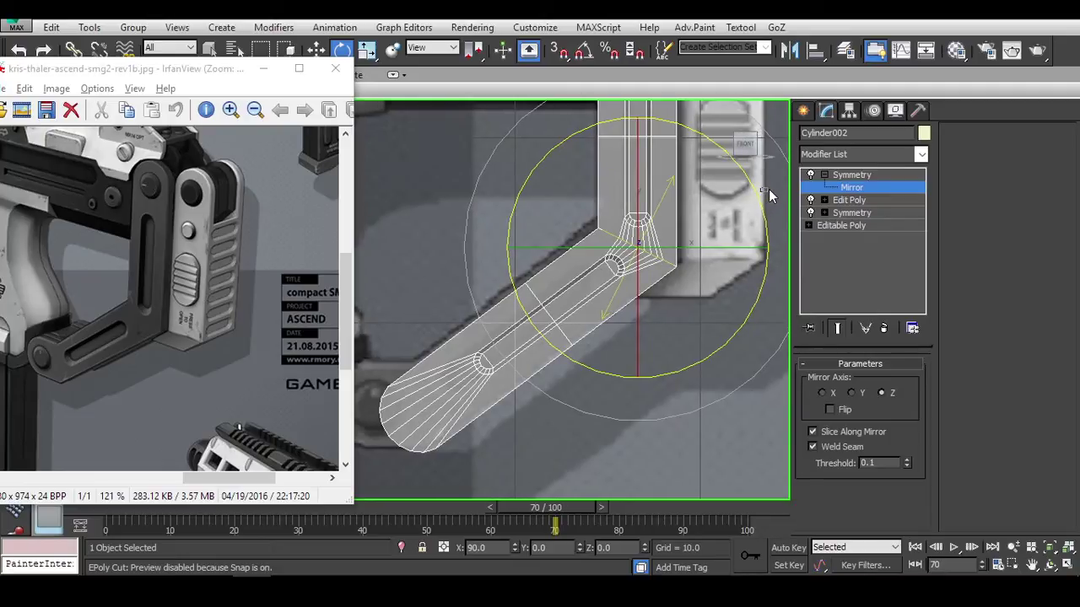
pyautogui.moveTo(764, 202); pyautogui.dragTo(772, 190)
# Slide the Mirror plane to reposition the bent diagonal arm.
pyautogui.press('w')
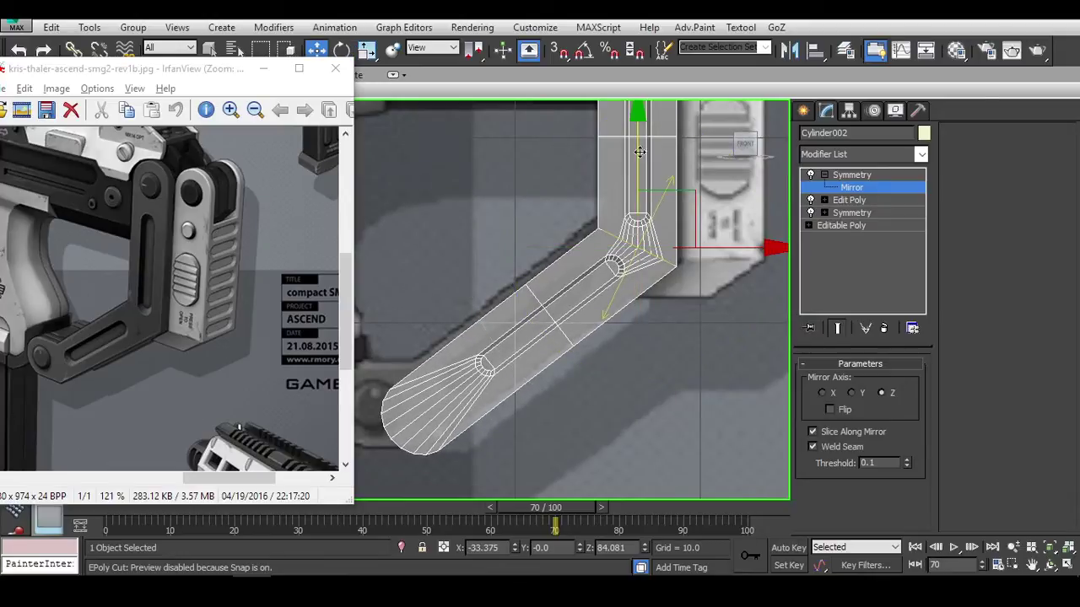
pyautogui.moveTo(641, 152); pyautogui.dragTo(652, 202)
pyautogui.scroll(3, 654, 263)
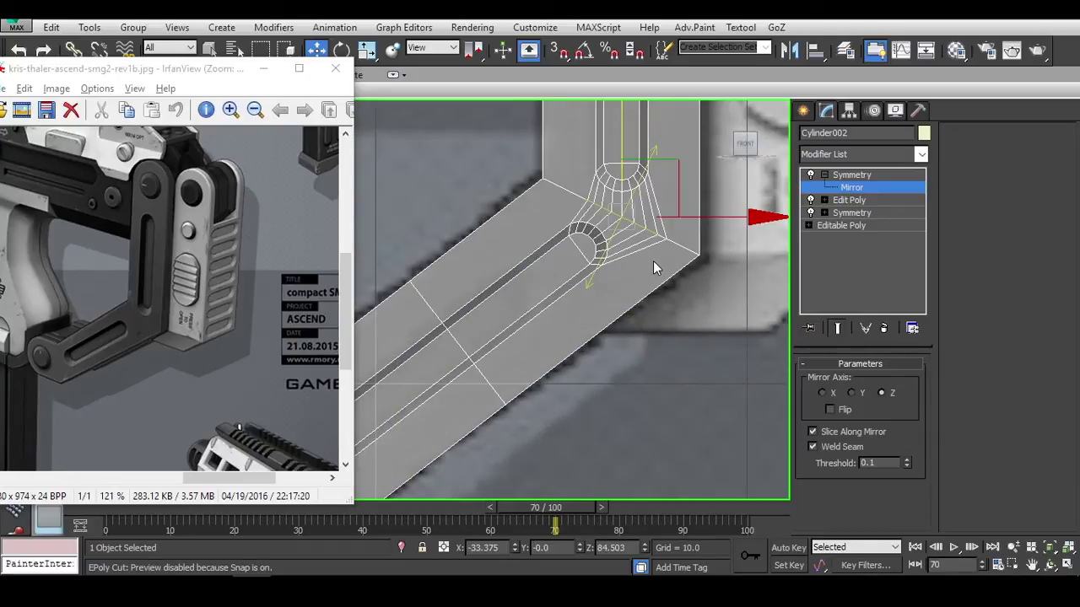
pyautogui.scroll(3, 576, 227)
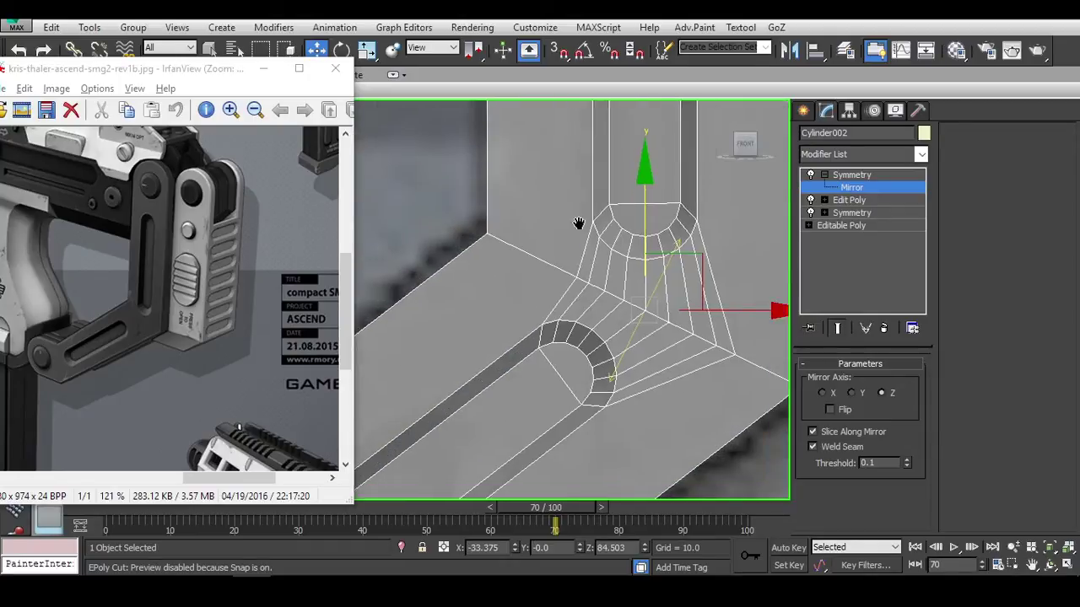
pyautogui.scroll(-4, 579, 223)
pyautogui.moveTo(728, 261); pyautogui.dragTo(626, 165, button='middle')
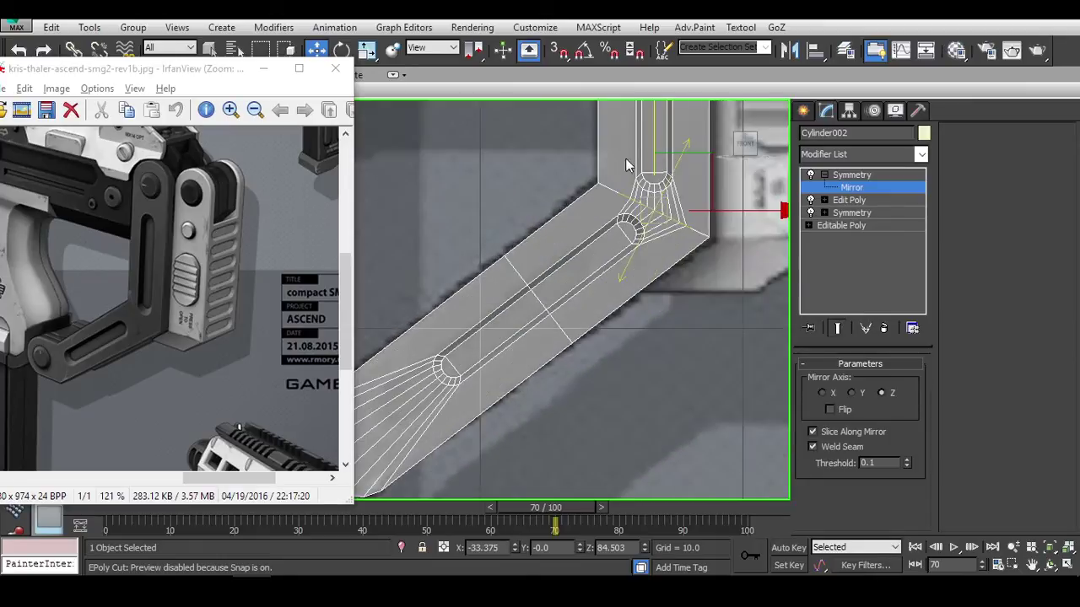
# Collapse the stack into an Editable Poly and enable vertex snapping in vertex mode.
pyautogui.rightClick(626, 165)
pyautogui.click(895, 327)
pyautogui.scroll(4, 571, 232)
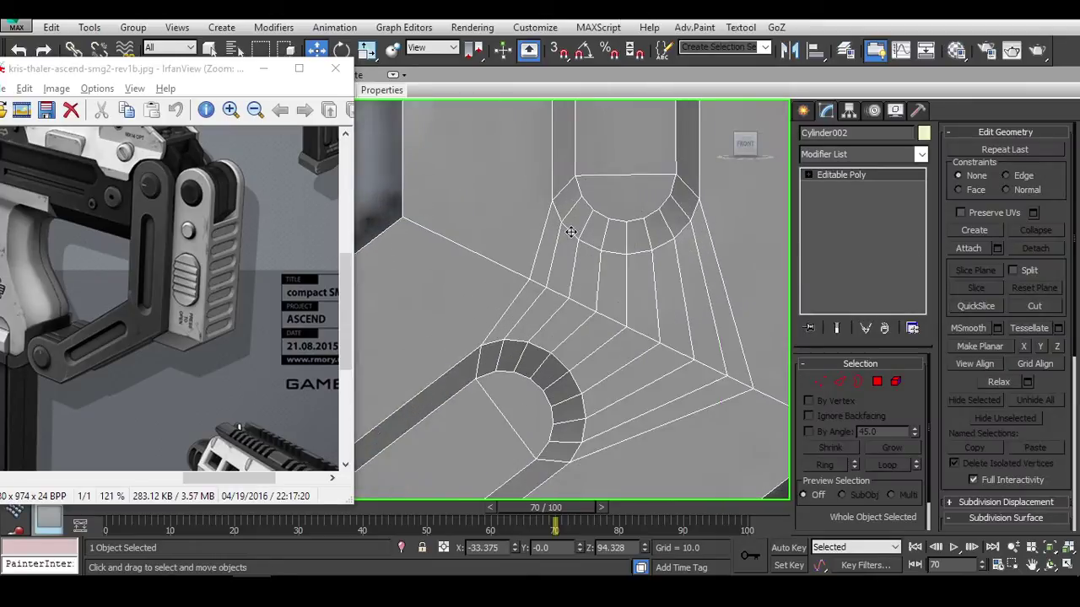
pyautogui.scroll(-3, 570, 232)
pyautogui.press('1')
pyautogui.press('s')
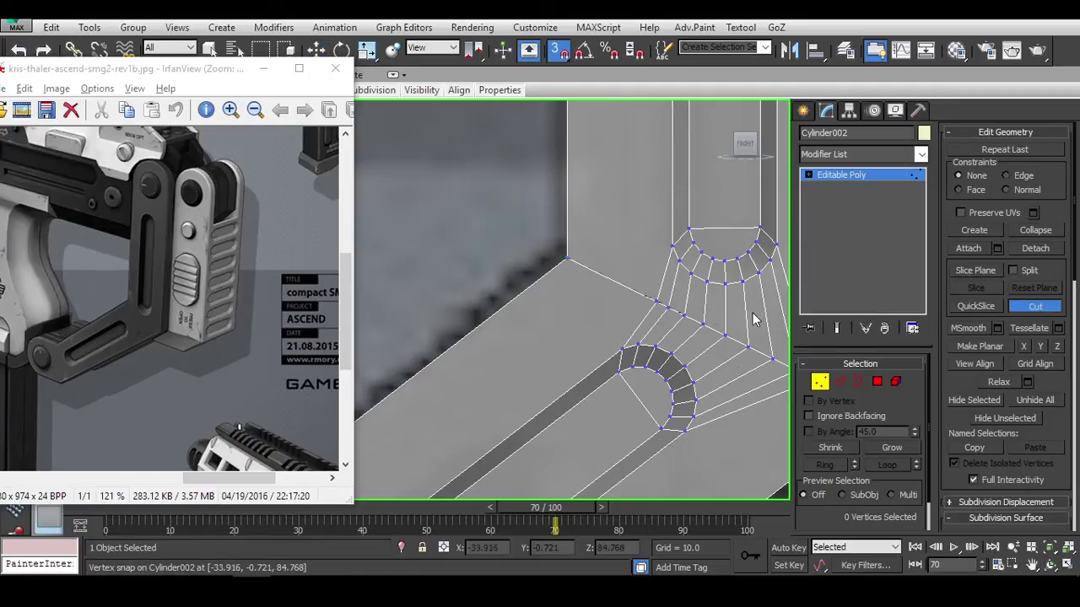
# Select all the part's polygons, apply a quad-menu command, then return to vertex level.
pyautogui.scroll(-3, 756, 319)
pyautogui.press('3')
pyautogui.hotkey('ctrl', 'a')
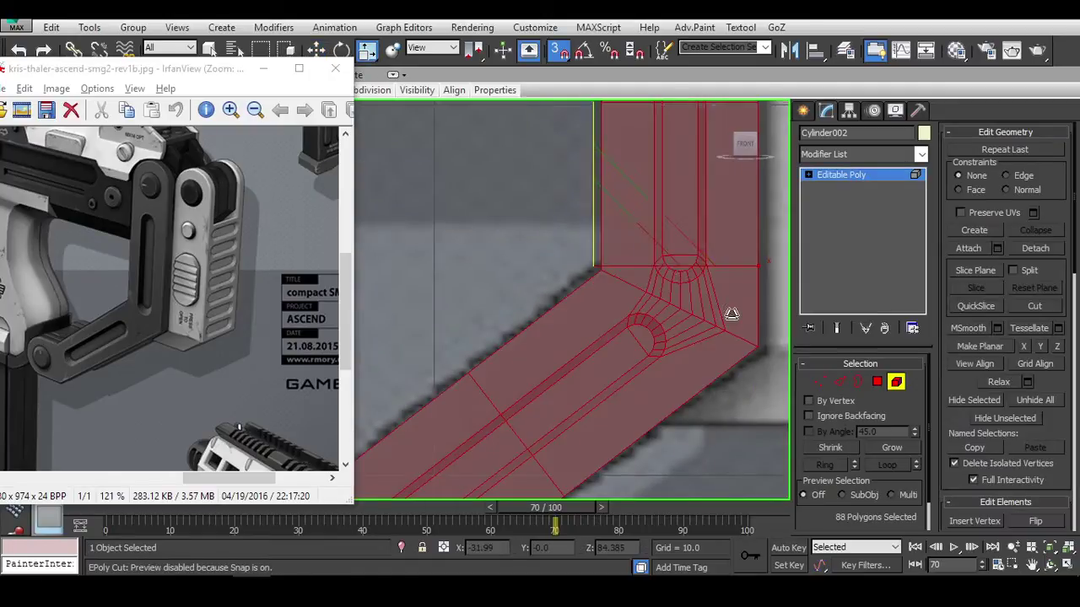
pyautogui.rightClick(668, 271)
pyautogui.click(641, 321)
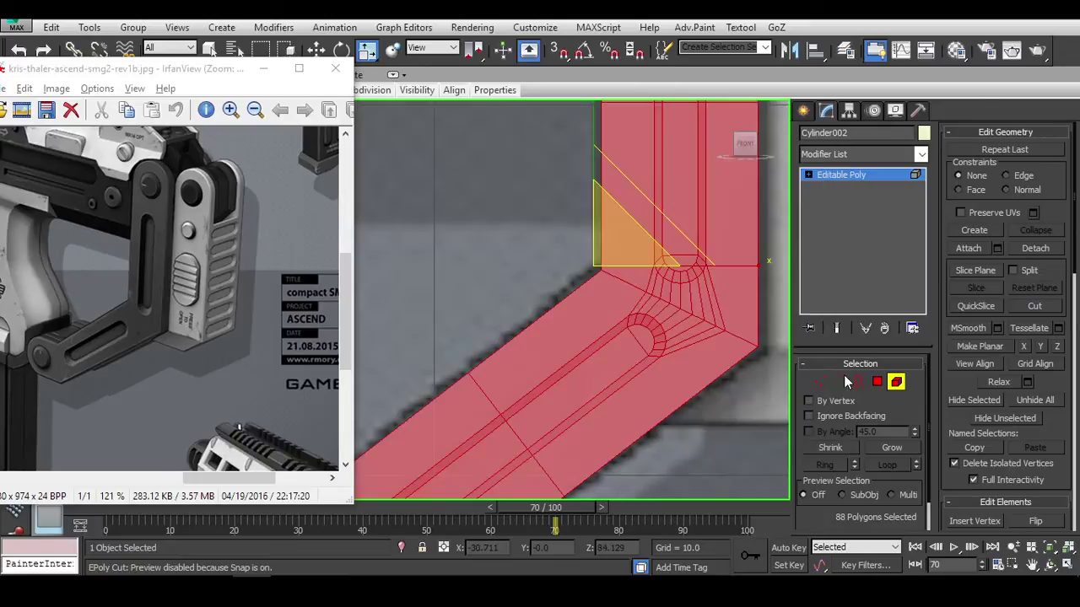
pyautogui.click(820, 382)
pyautogui.scroll(4, 683, 329)
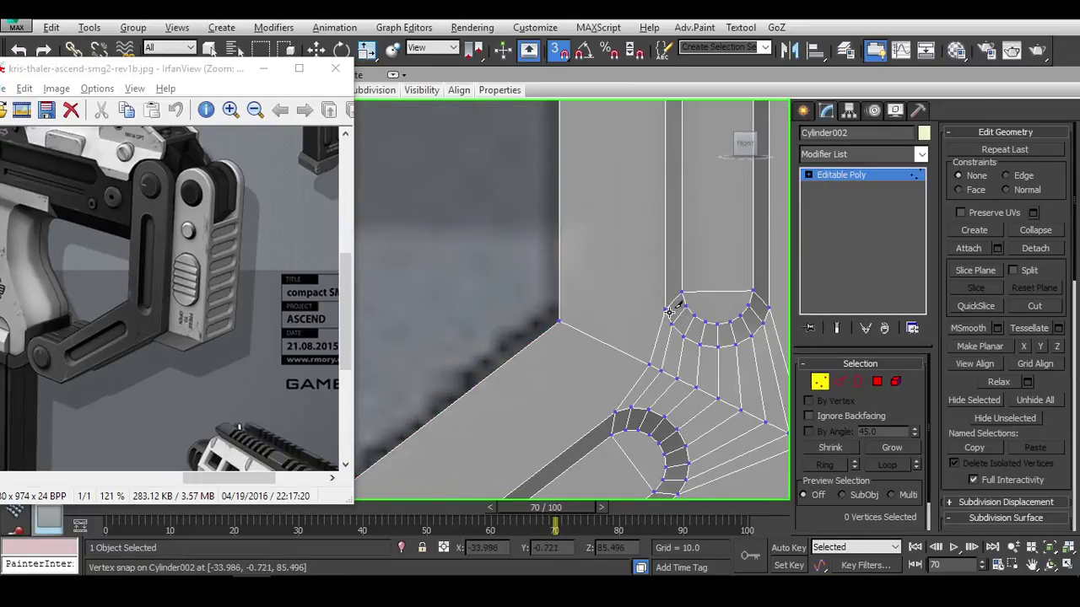
# With Cut and vertex snapping on, cut an edge from the joint corner to the outer wall edge.
pyautogui.hotkey('alt', 'c')
pyautogui.press('s')
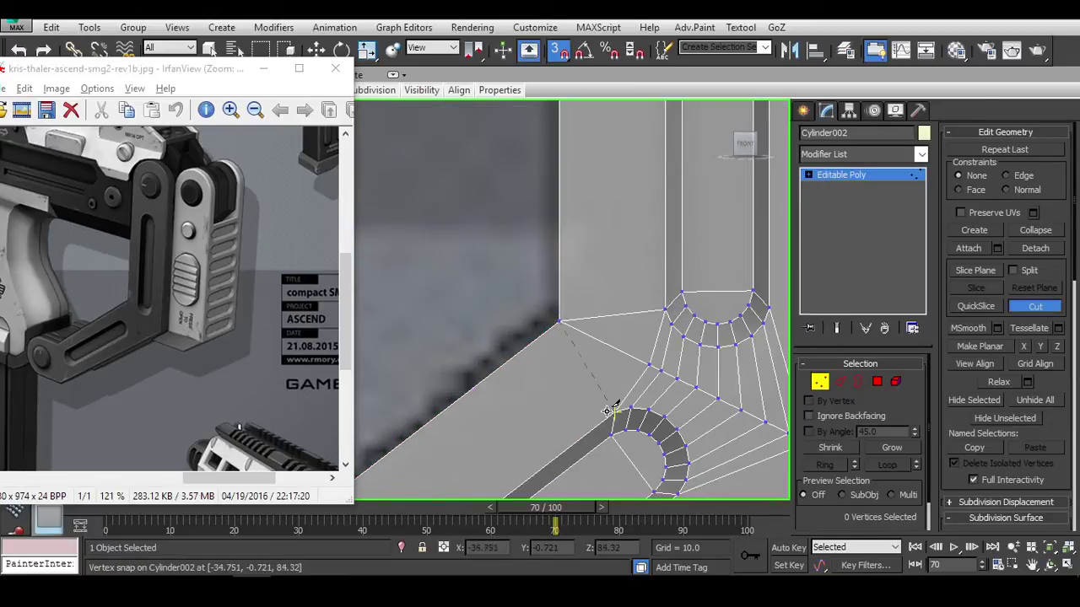
pyautogui.moveTo(685, 416); pyautogui.dragTo(570, 283, button='middle')
pyautogui.scroll(-2, 571, 283)
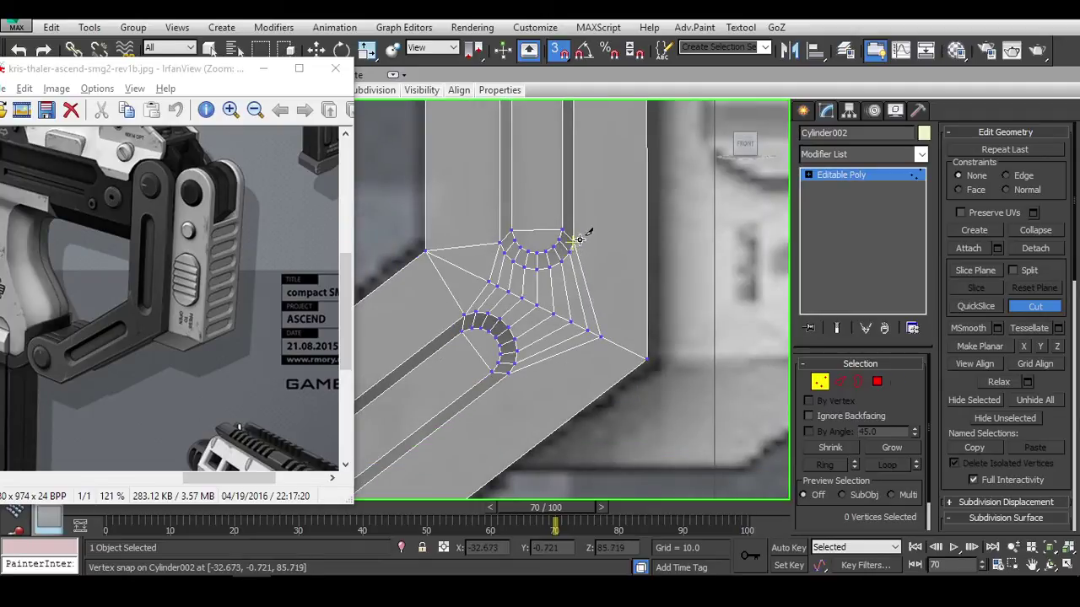
pyautogui.click(648, 260)
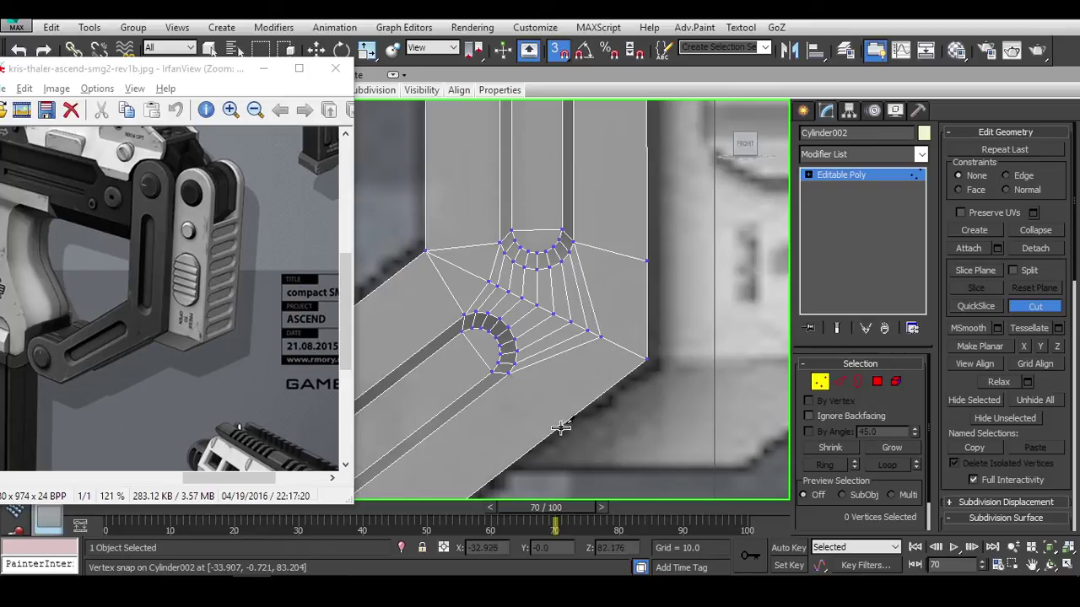
pyautogui.press('2')
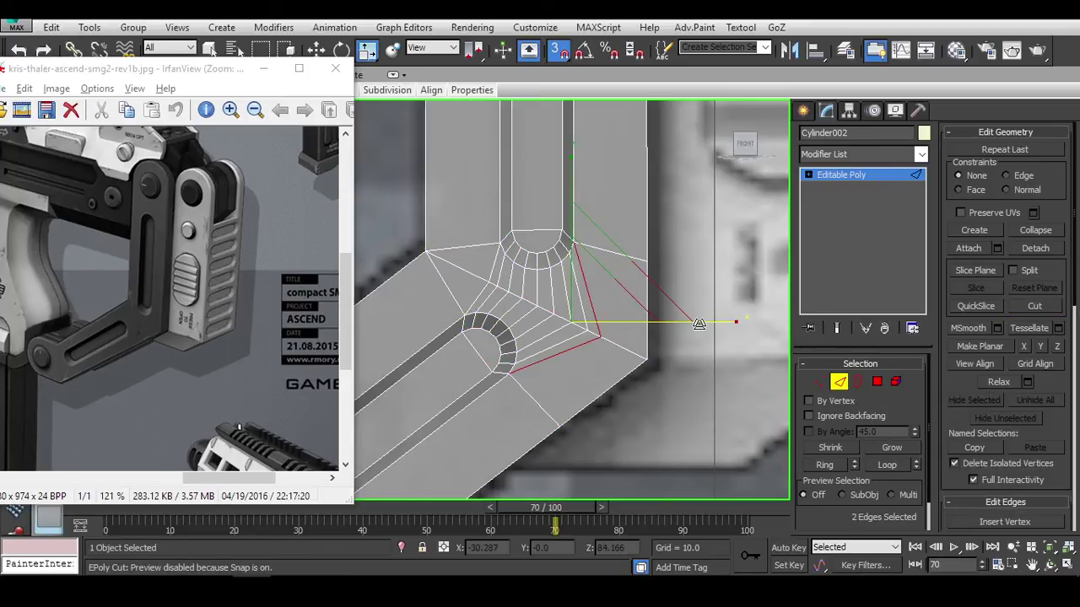
pyautogui.rightClick(699, 324)
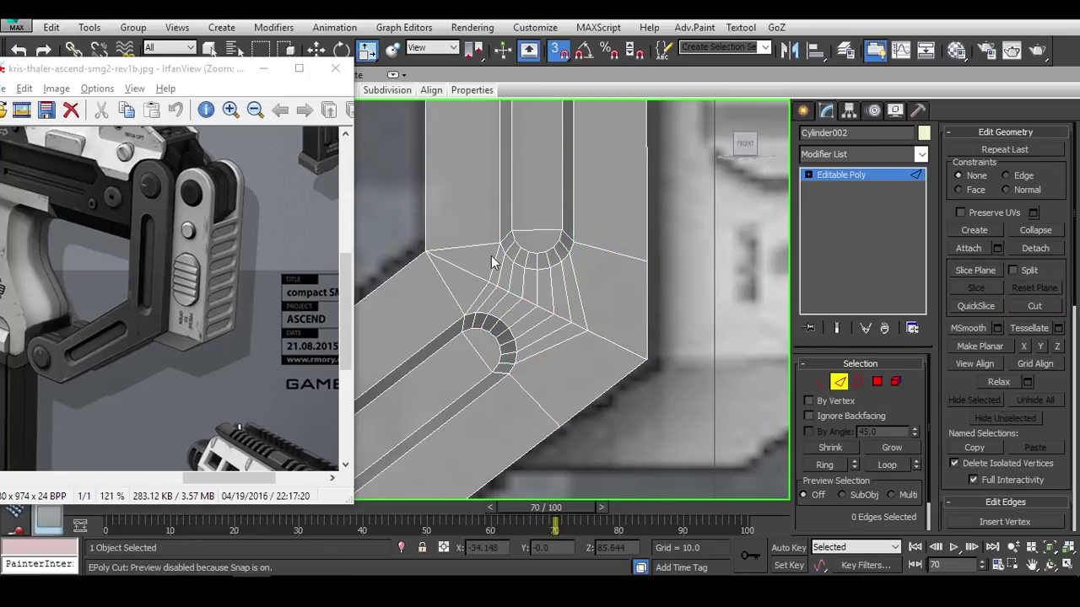
pyautogui.scroll(3, 494, 262)
pyautogui.moveTo(490, 248); pyautogui.dragTo(664, 267, button='middle')
# Cut another snapped edge from the next corner vertex across the joint's large face.
pyautogui.hotkey('alt', 'c')
pyautogui.click(664, 267)
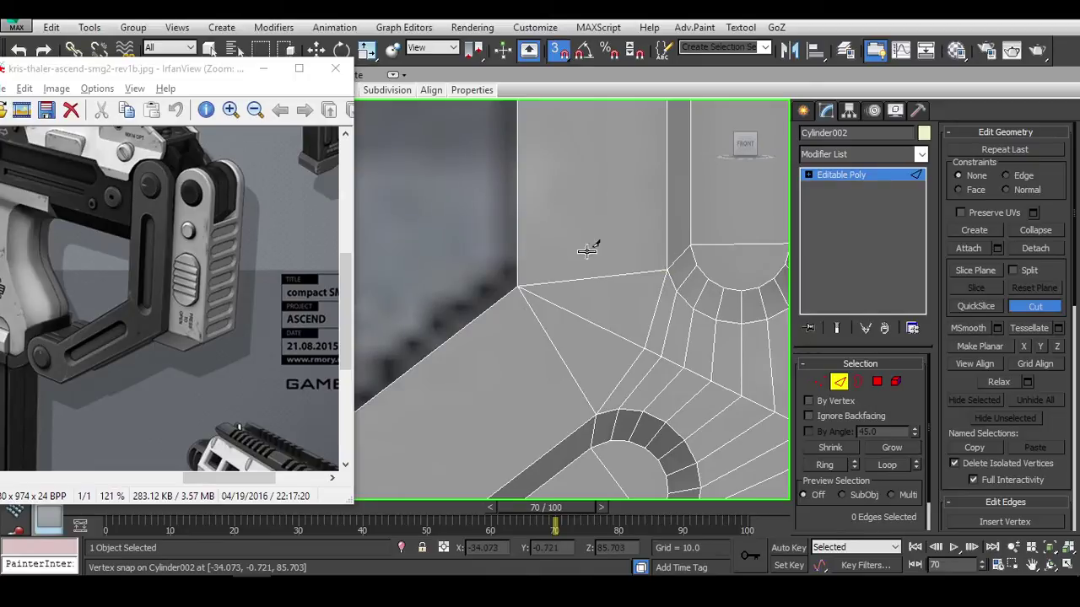
pyautogui.click(595, 411)
pyautogui.press('s')
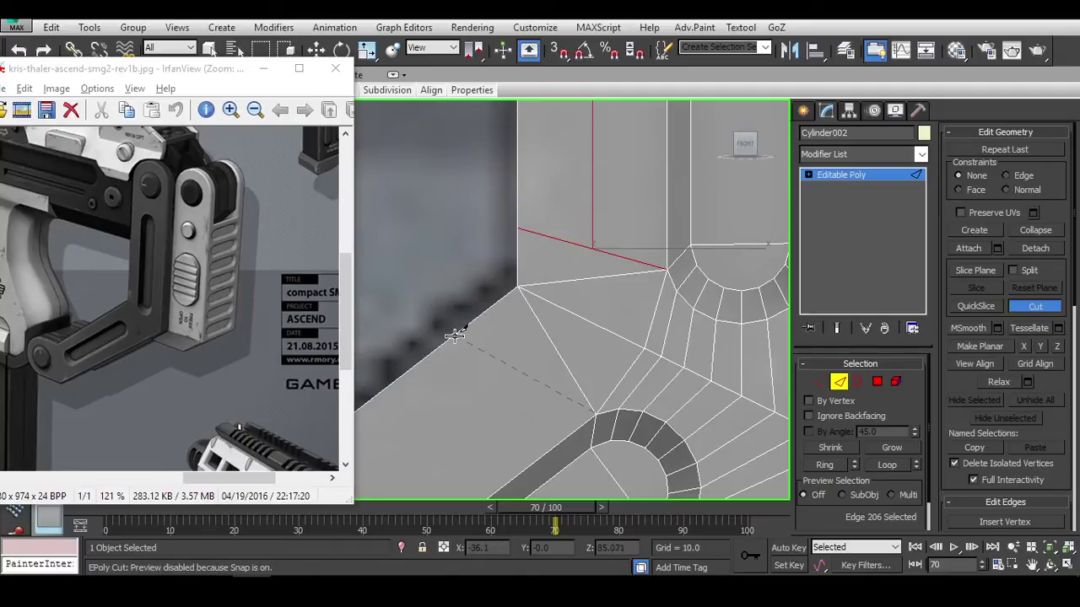
pyautogui.rightClick(556, 331)
pyautogui.hotkey('alt', 'c')
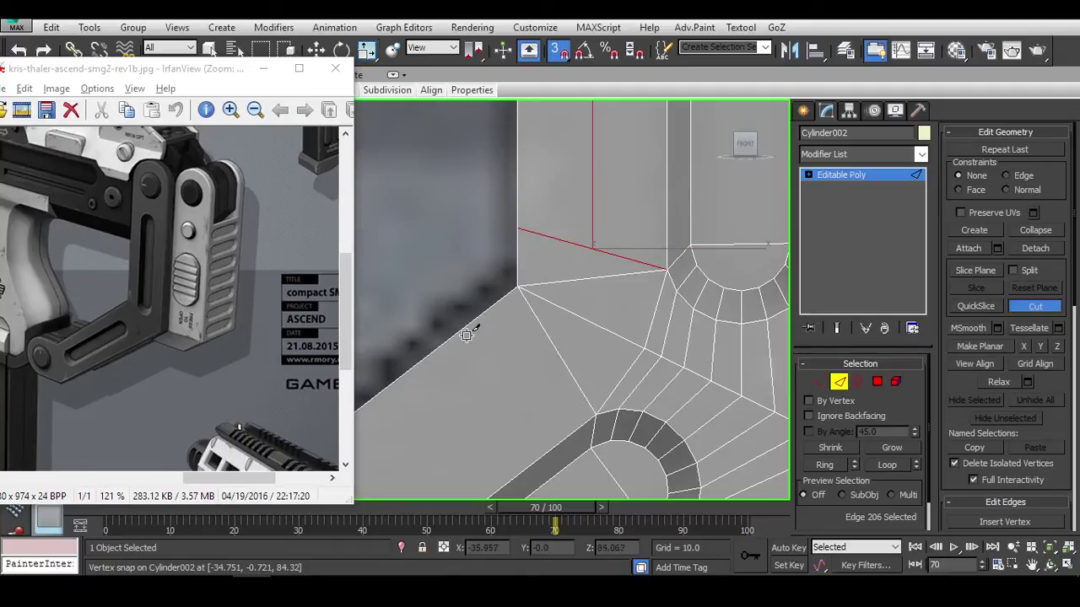
pyautogui.rightClick(569, 321)
# Begin a further cut at the joint's inner corner vertex.
pyautogui.scroll(-3, 568, 321)
pyautogui.press('4')
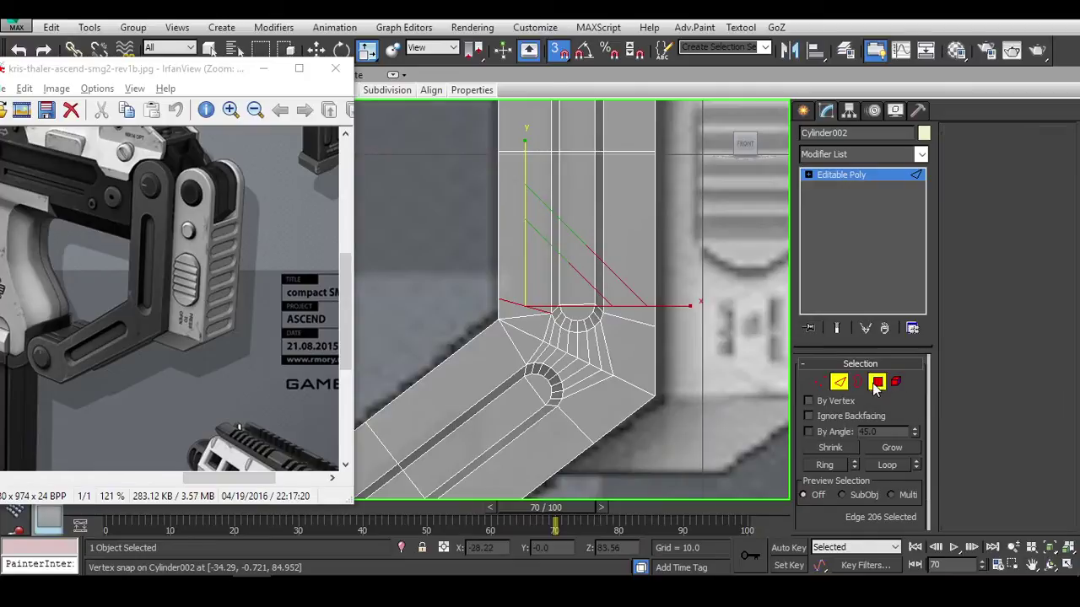
pyautogui.click(489, 352)
pyautogui.scroll(6, 540, 341)
pyautogui.press('2')
pyautogui.hotkey('alt', 'c')
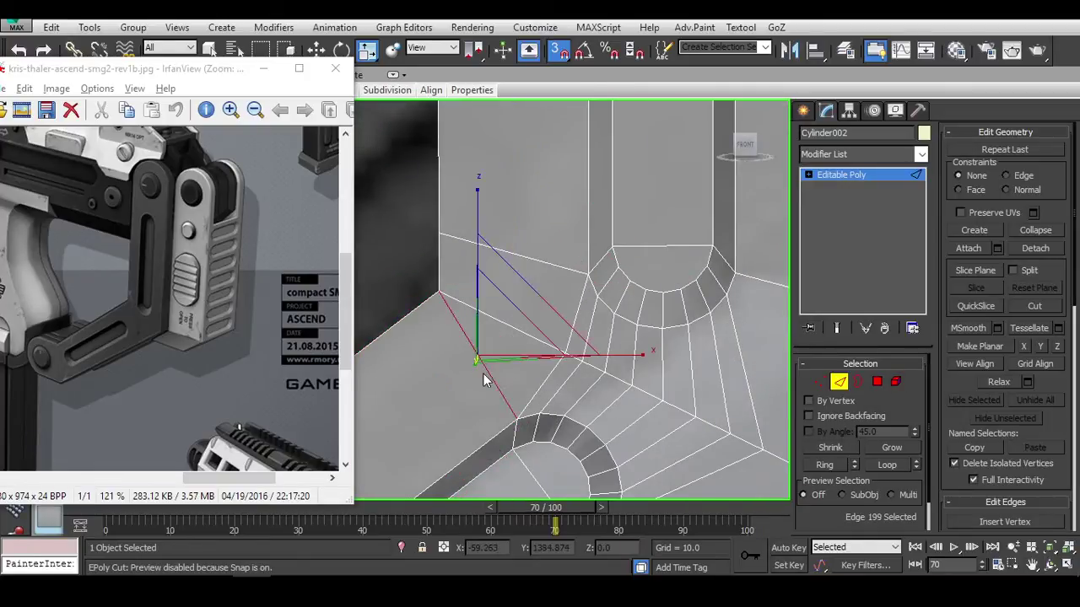
pyautogui.moveTo(483, 373); pyautogui.dragTo(620, 364, button='middle')
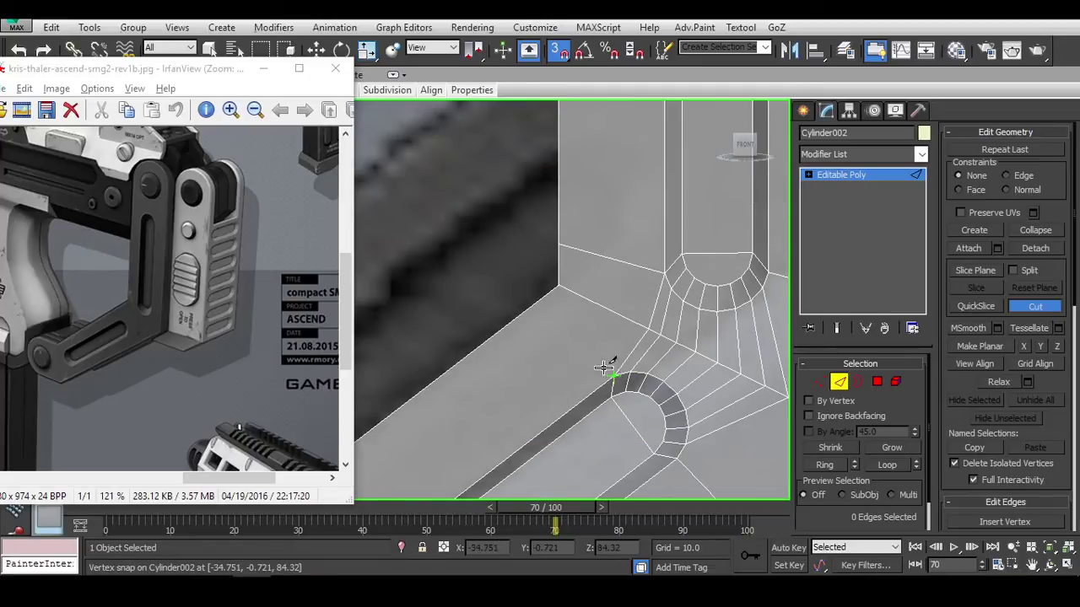
pyautogui.click(519, 314)
pyautogui.scroll(3, 605, 320)
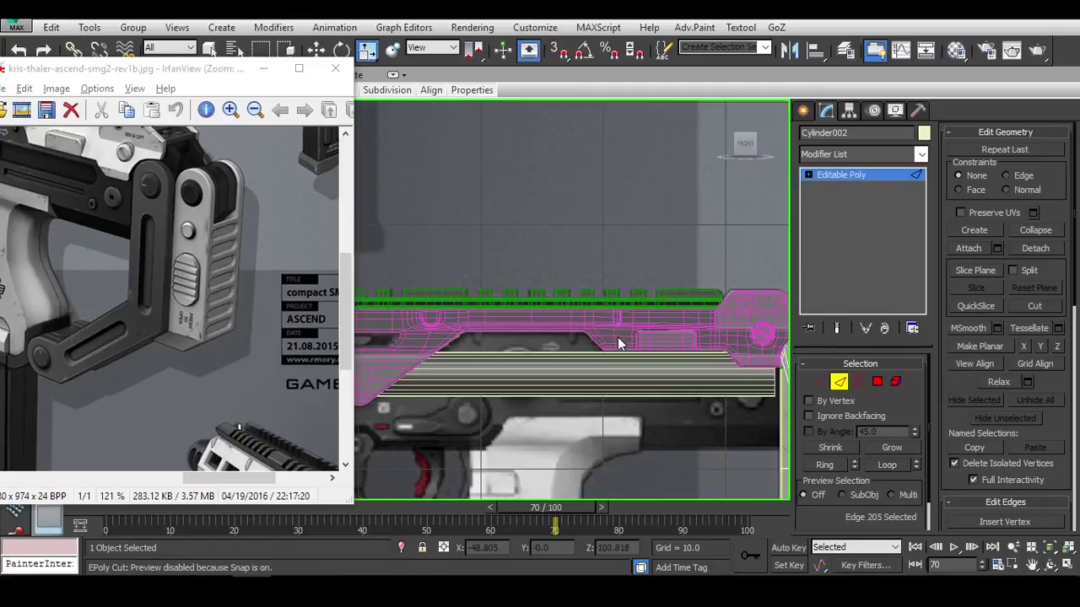
pyautogui.scroll(-3, 635, 292)
# With edge-constrained moves on, slide the first vertex near the corner up along its edge.
pyautogui.rightClick(649, 289)
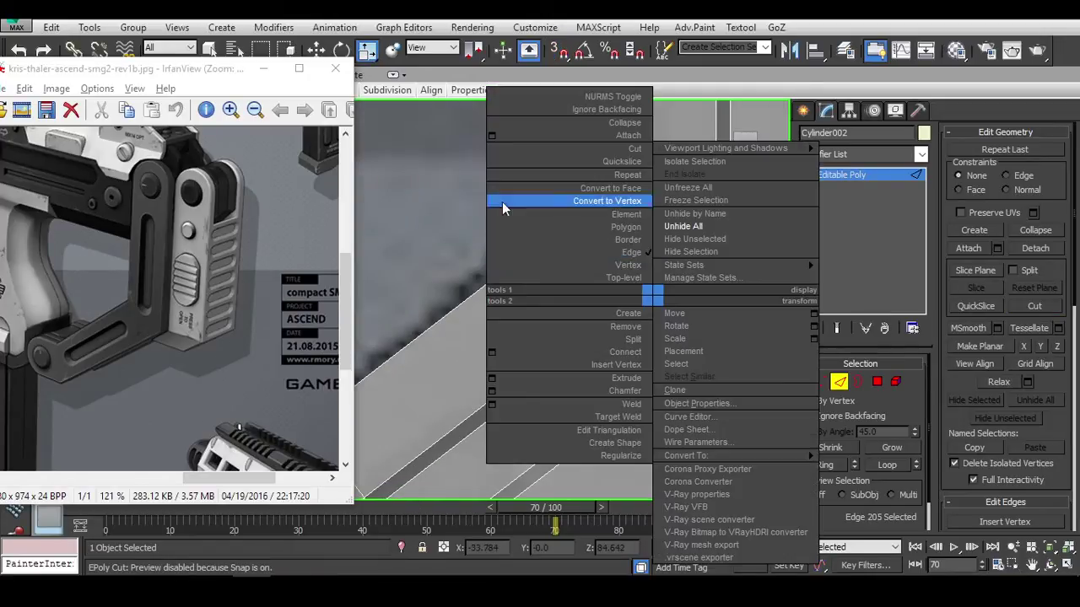
pyautogui.press('Escape')
pyautogui.scroll(3, 499, 202)
pyautogui.press('1')
pyautogui.press('w')
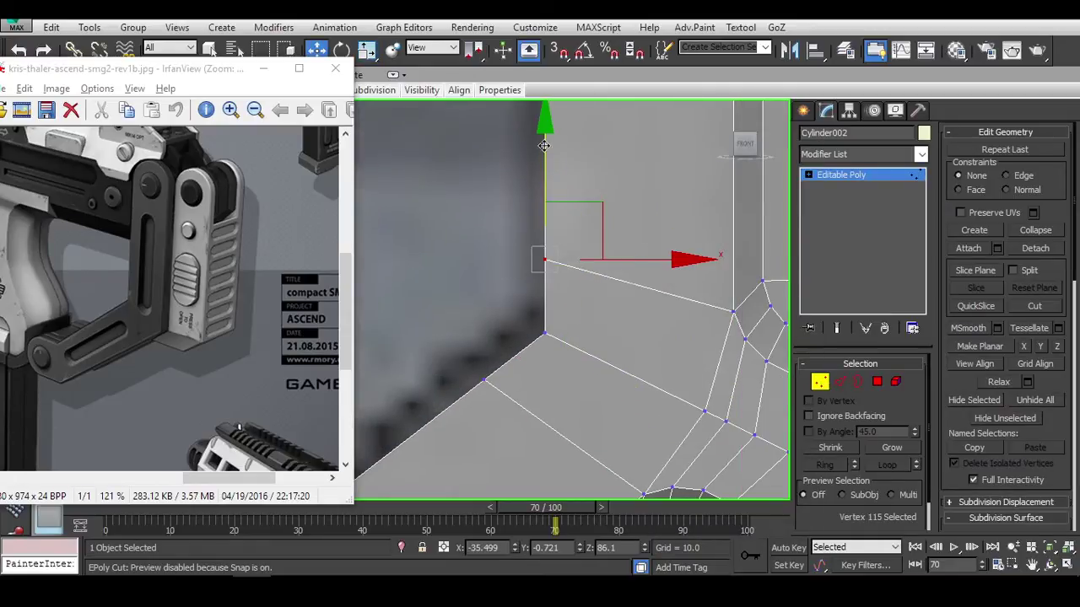
pyautogui.hotkey('shift', 'x')
pyautogui.moveTo(544, 145); pyautogui.dragTo(549, 135)
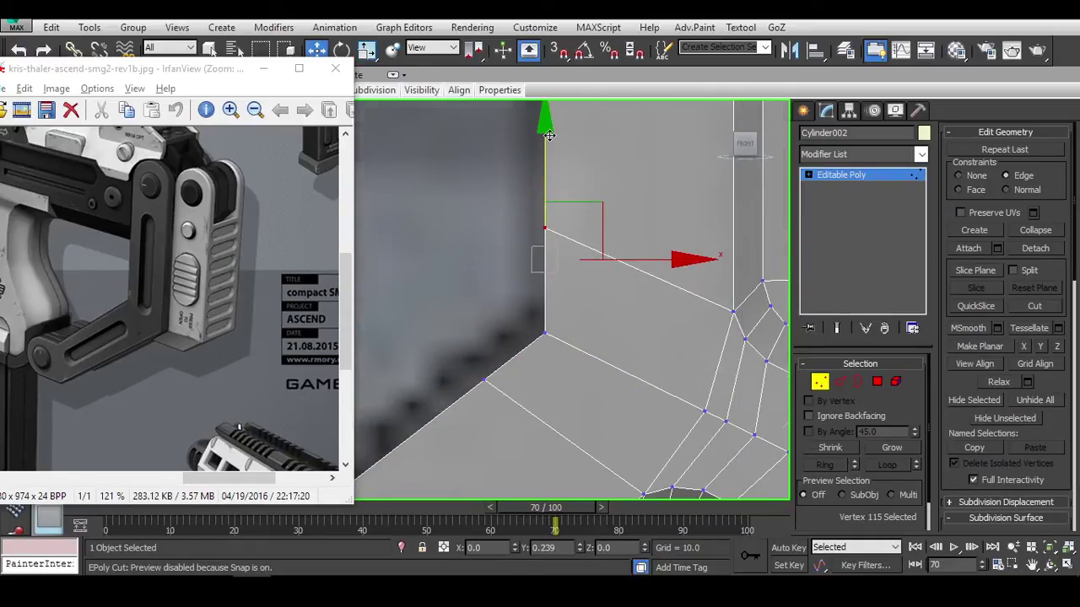
# Slide the vertex on the right wall edge along that edge.
pyautogui.click(483, 381)
pyautogui.moveTo(483, 381); pyautogui.dragTo(520, 324, button='middle')
pyautogui.moveTo(582, 278); pyautogui.dragTo(560, 270, button='middle')
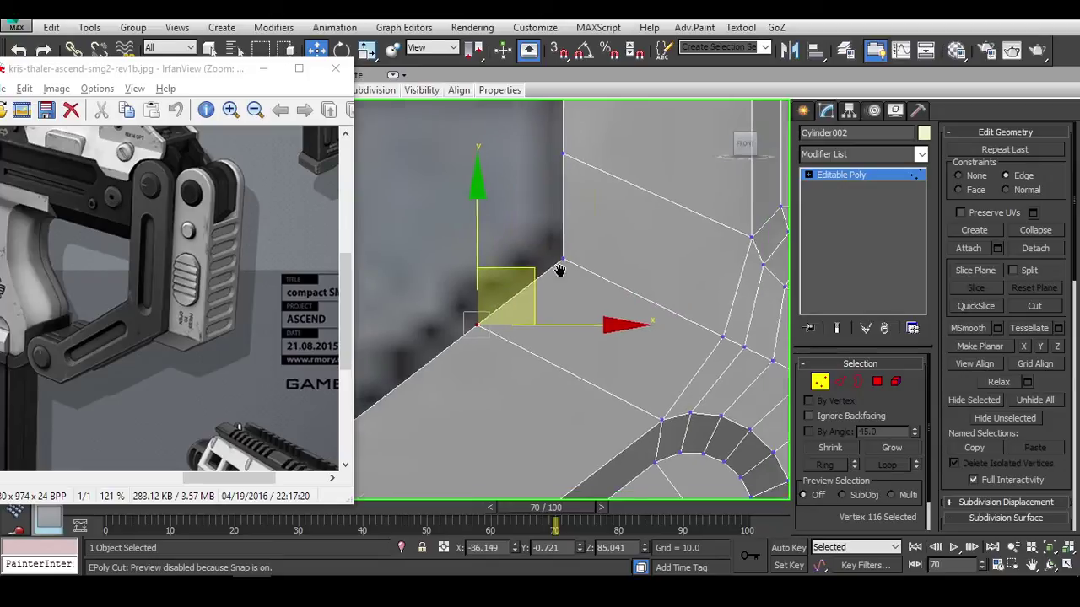
pyautogui.scroll(-3, 559, 270)
pyautogui.click(675, 246)
pyautogui.moveTo(680, 134); pyautogui.dragTo(685, 146)
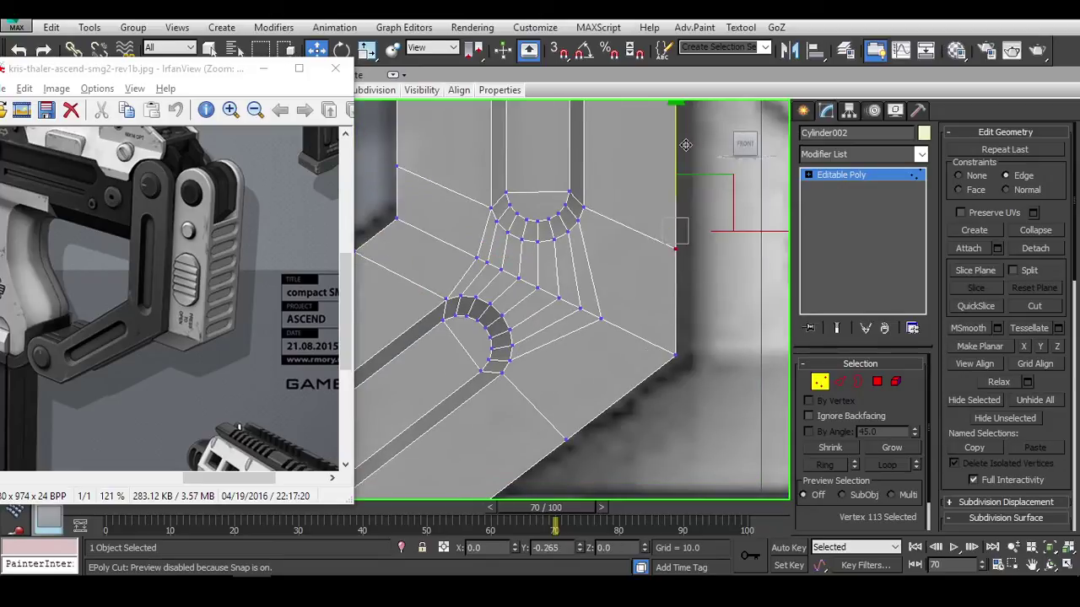
pyautogui.moveTo(688, 159); pyautogui.dragTo(737, 110, button='middle')
# Adjust the corner-fan vertices, nudging one left and sliding the next down-right.
pyautogui.click(614, 390)
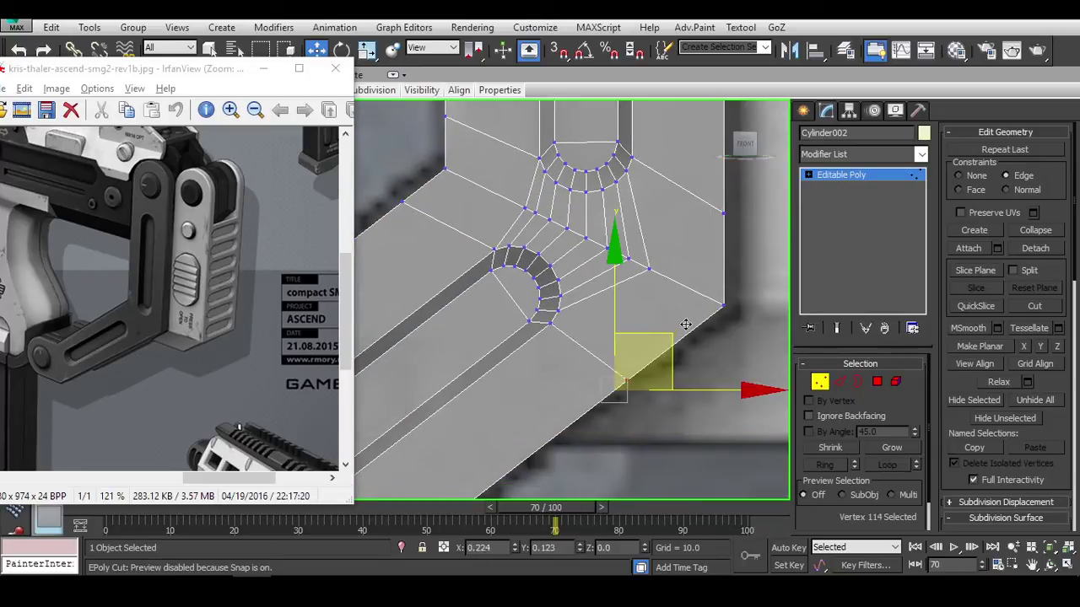
pyautogui.scroll(2, 540, 248)
pyautogui.click(514, 226)
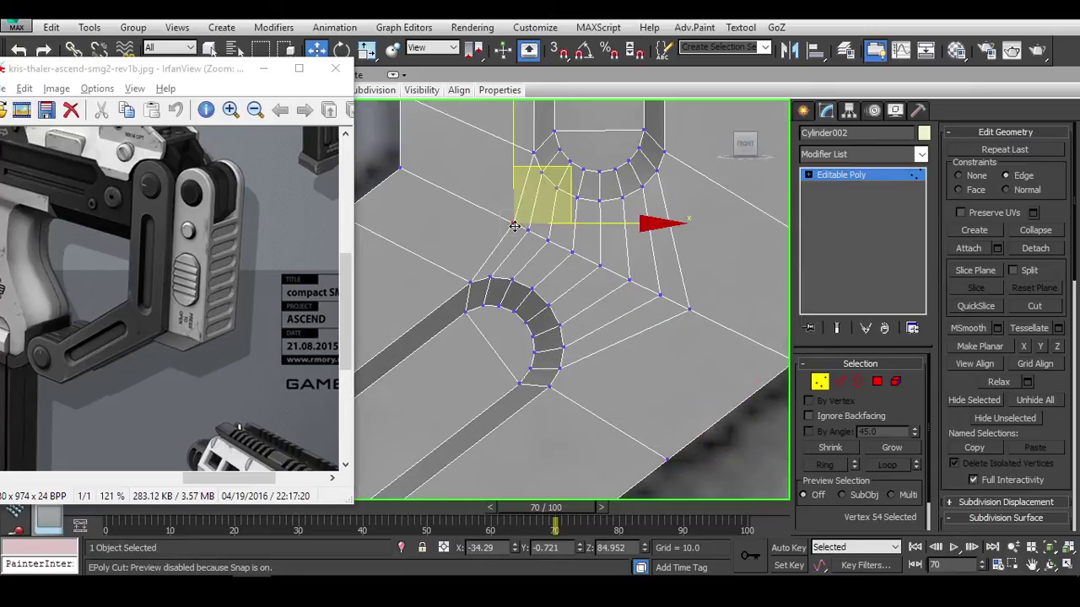
pyautogui.moveTo(572, 173); pyautogui.dragTo(565, 170)
pyautogui.scroll(3, 696, 374)
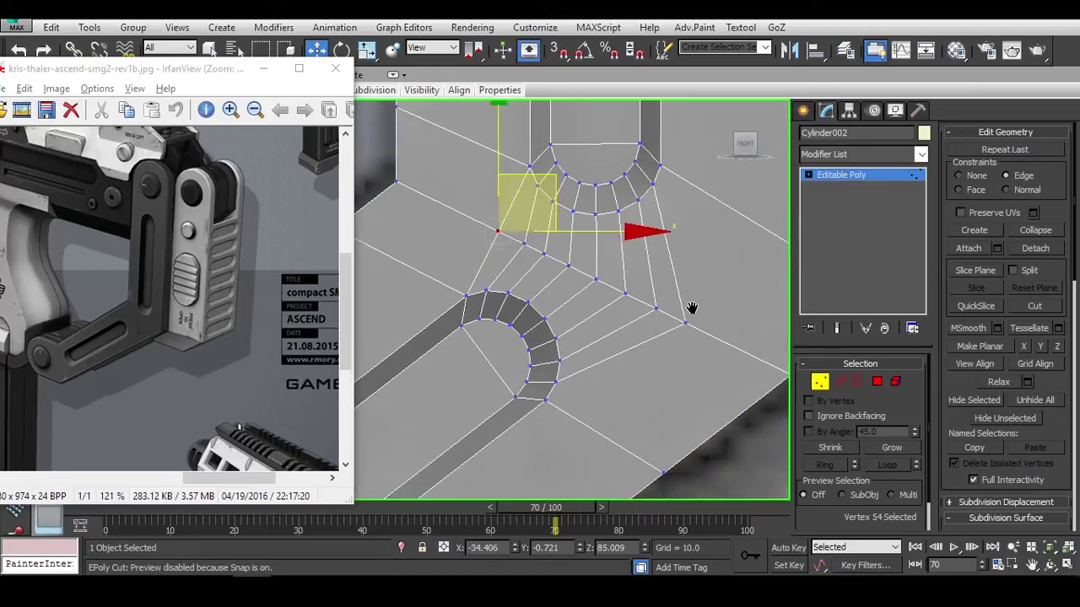
pyautogui.scroll(2, 573, 293)
pyautogui.click(511, 242)
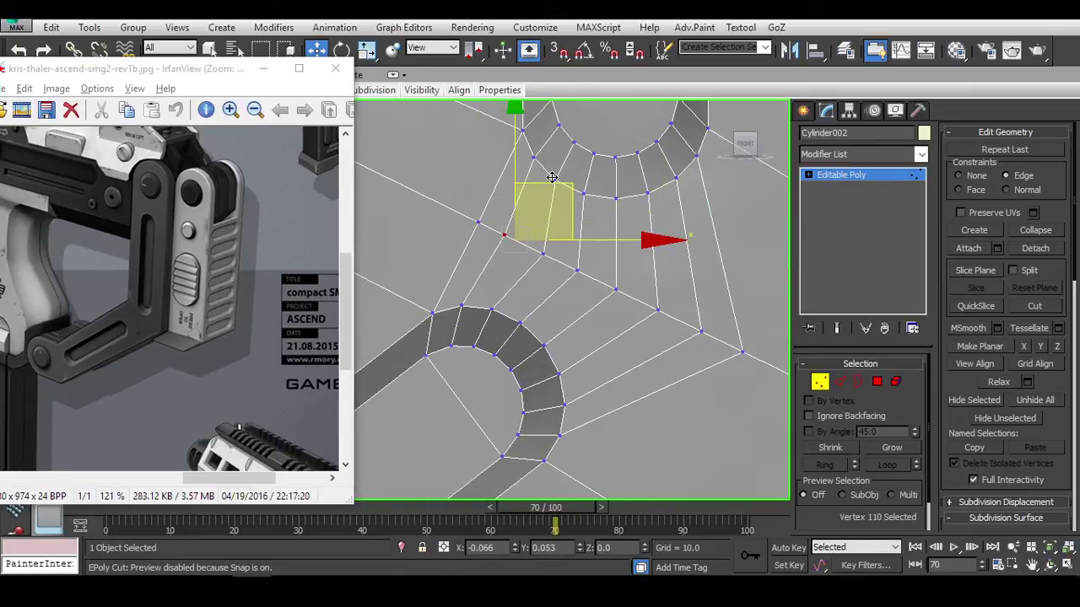
pyautogui.moveTo(522, 184); pyautogui.dragTo(519, 270)
# Reposition the corner vertex up-left and slide the mid-edge vertex inward along its edge.
pyautogui.hotkey('ctrl', 'd')
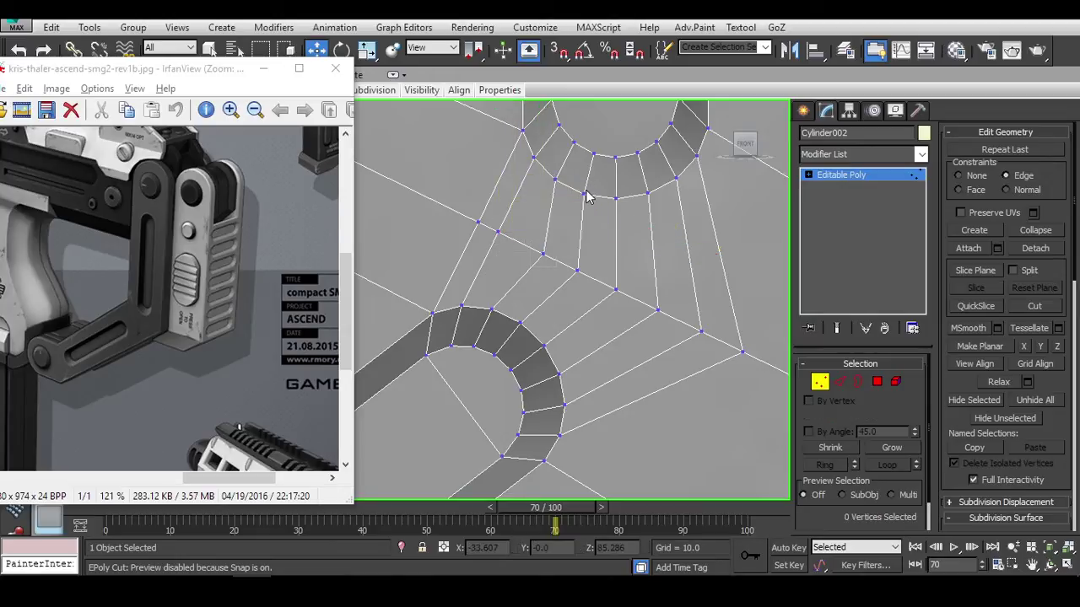
pyautogui.scroll(1, 554, 286)
pyautogui.hotkey('ctrl', 'z')
pyautogui.hotkey('ctrl', 'y')
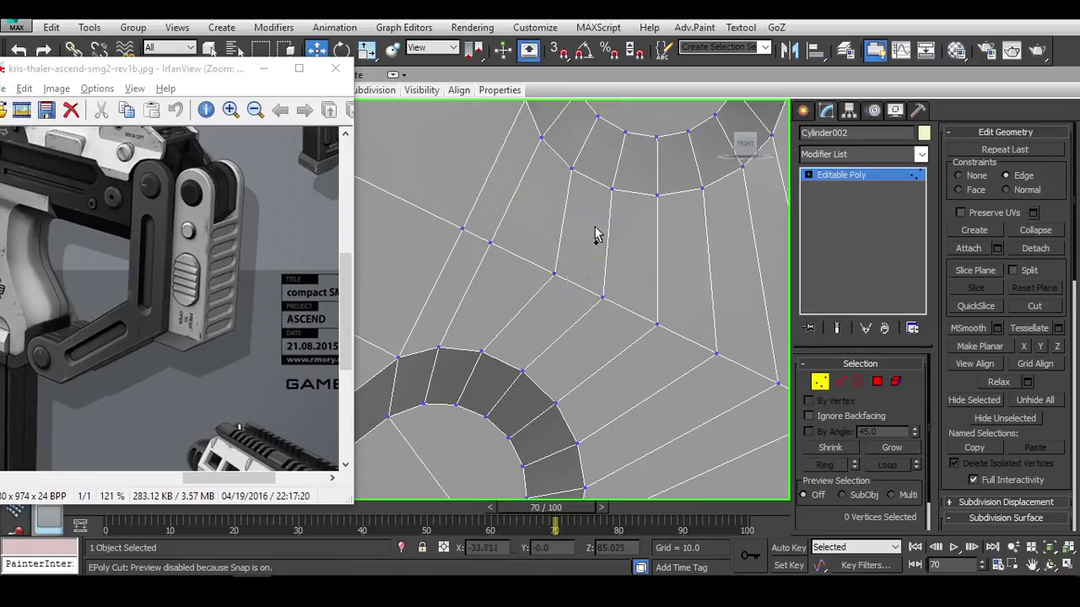
pyautogui.hotkey('ctrl', 'z')
pyautogui.moveTo(601, 216); pyautogui.dragTo(670, 318)
pyautogui.click(671, 317)
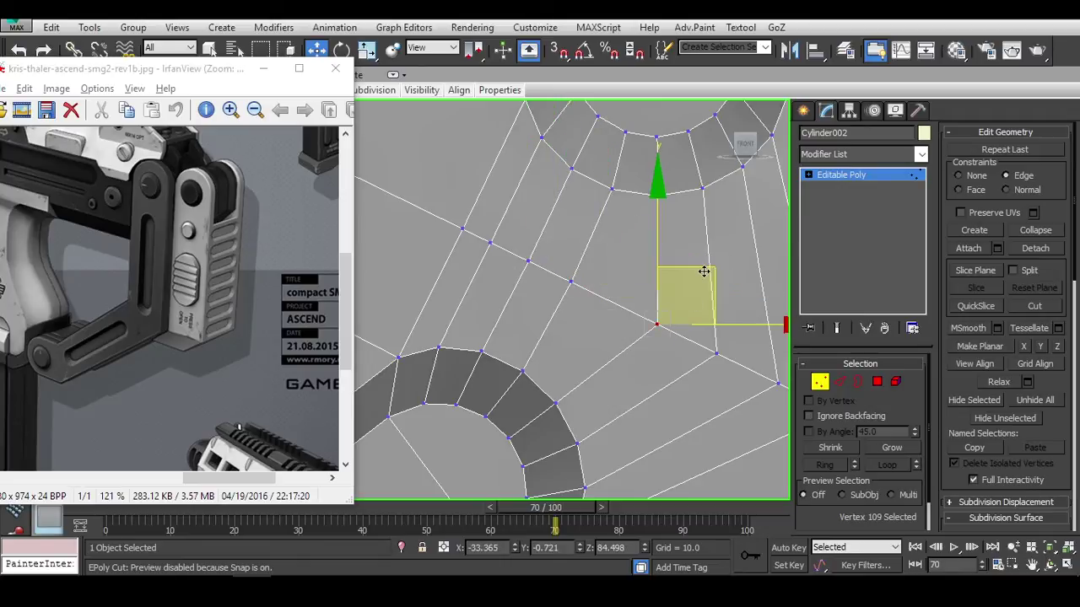
pyautogui.moveTo(716, 354); pyautogui.dragTo(651, 321)
# Switch to edge level and try selecting edges at the bend corner.
pyautogui.moveTo(708, 312); pyautogui.dragTo(686, 321, button='middle')
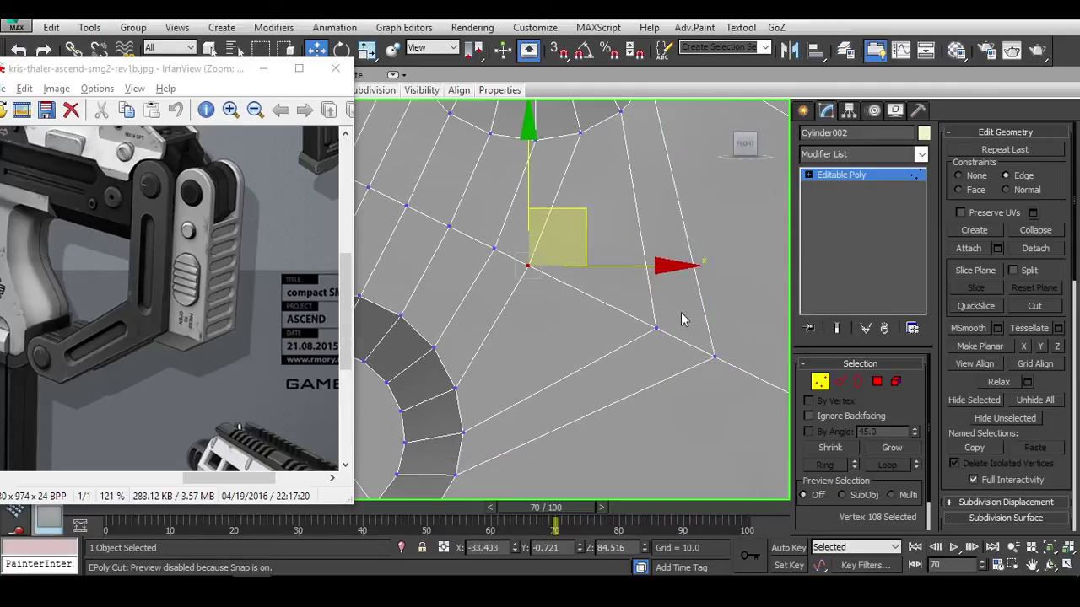
pyautogui.click(657, 328)
pyautogui.scroll(-3, 568, 311)
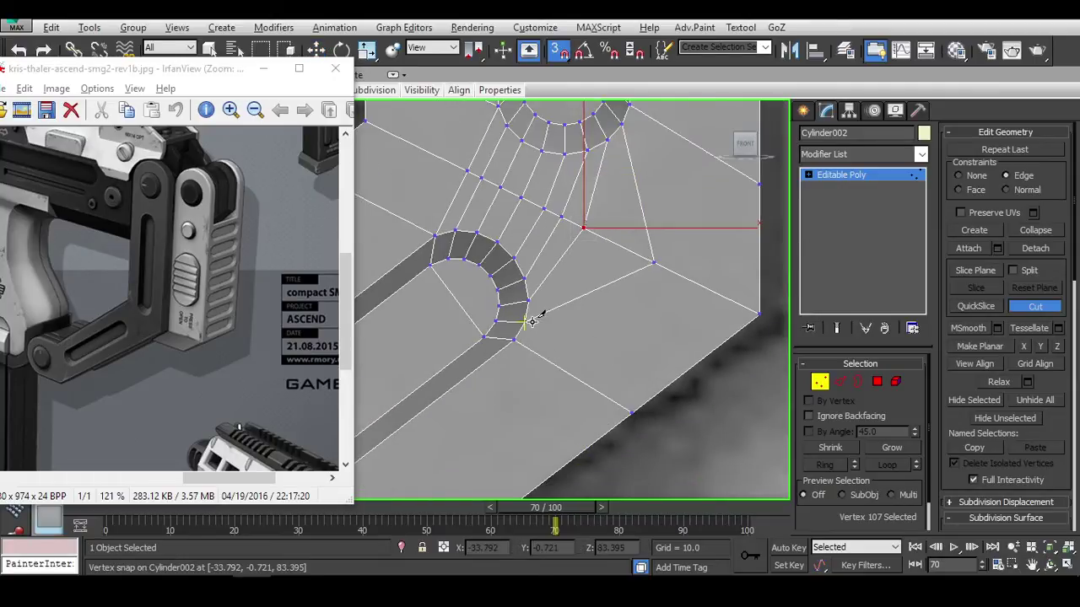
pyautogui.moveTo(655, 386); pyautogui.dragTo(578, 453, button='middle')
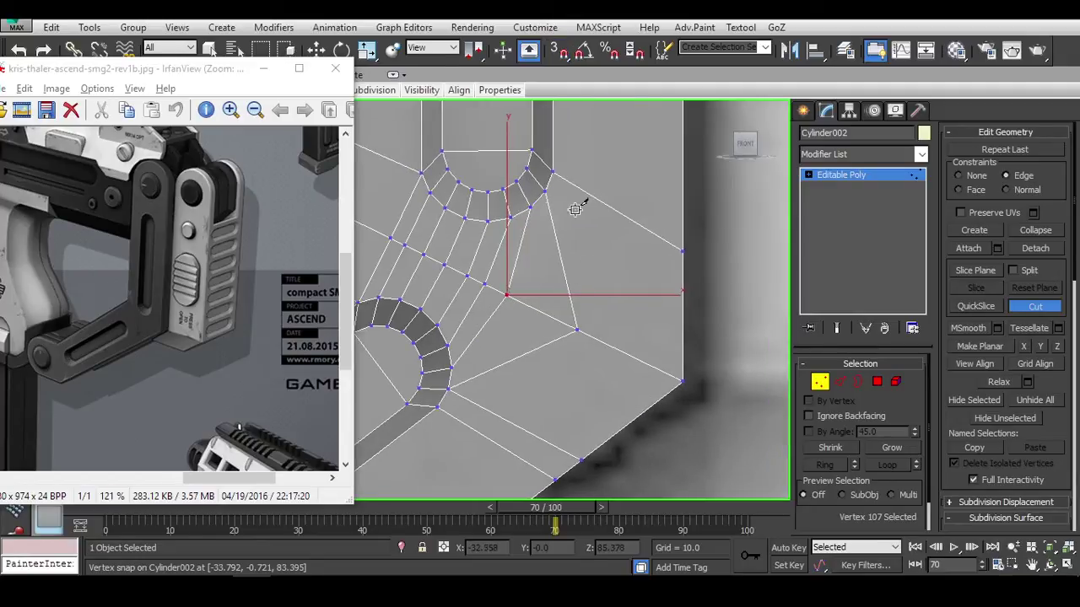
pyautogui.press('s')
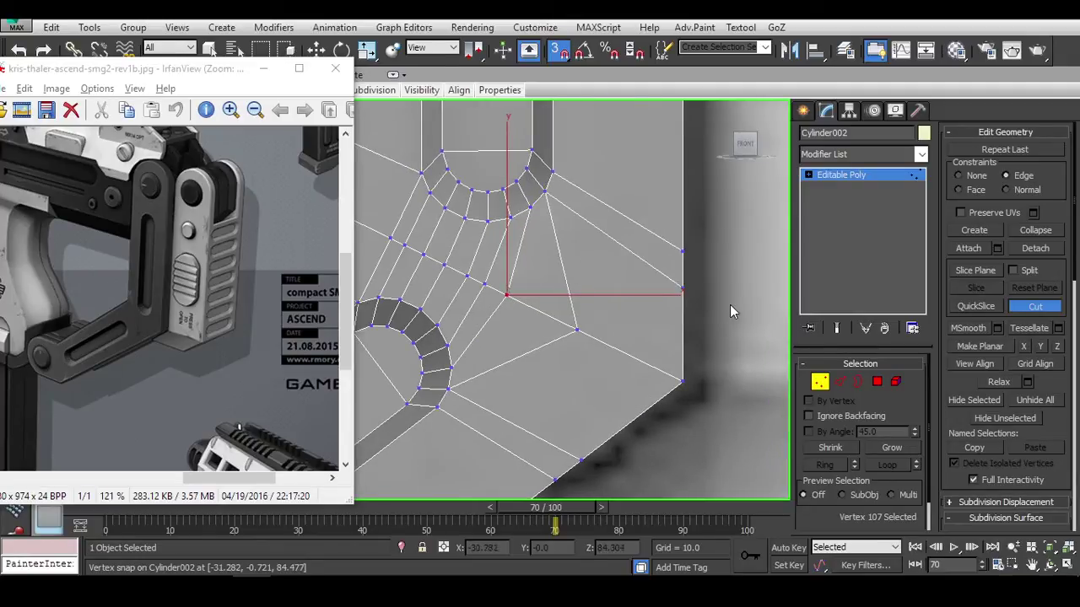
pyautogui.press('w')
pyautogui.press('2')
pyautogui.click(511, 359)
pyautogui.keyDown('ctrl'); pyautogui.click(557, 253); pyautogui.keyUp('ctrl')
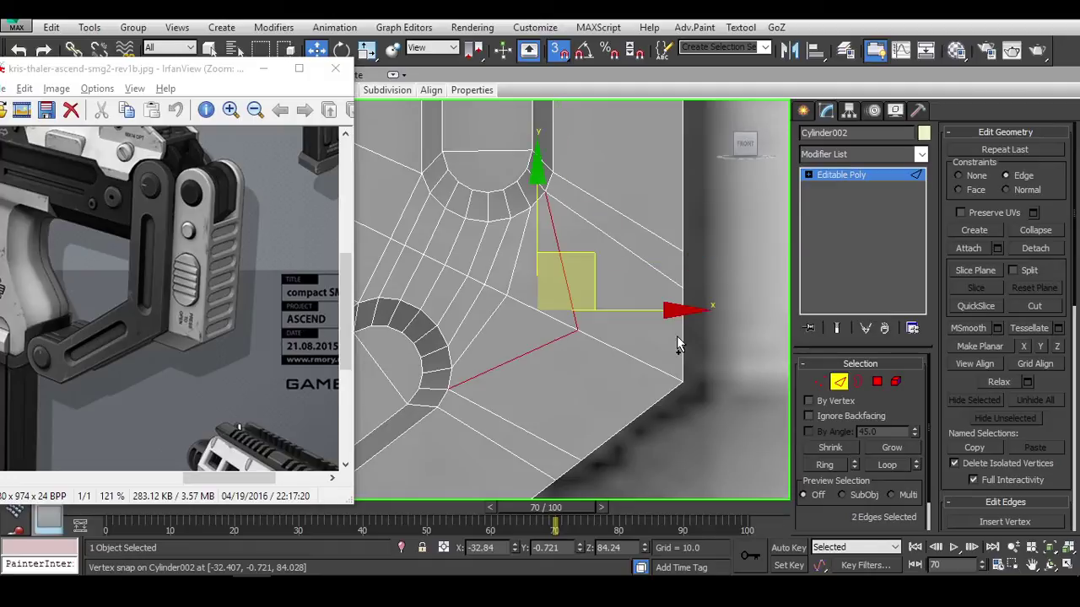
pyautogui.click(678, 344)
# Select the outer bend edge and raise it to match the reference, then view as wireframe.
pyautogui.keyDown('alt'); pyautogui.moveTo(681, 345); pyautogui.dragTo(649, 308, button='middle'); pyautogui.keyUp('alt')
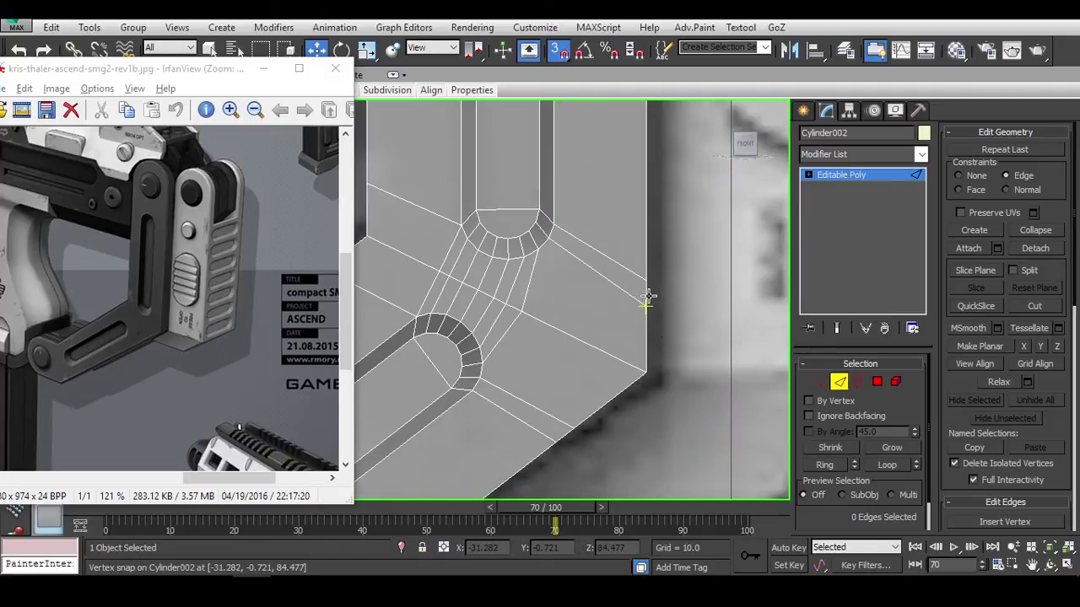
pyautogui.click(646, 297)
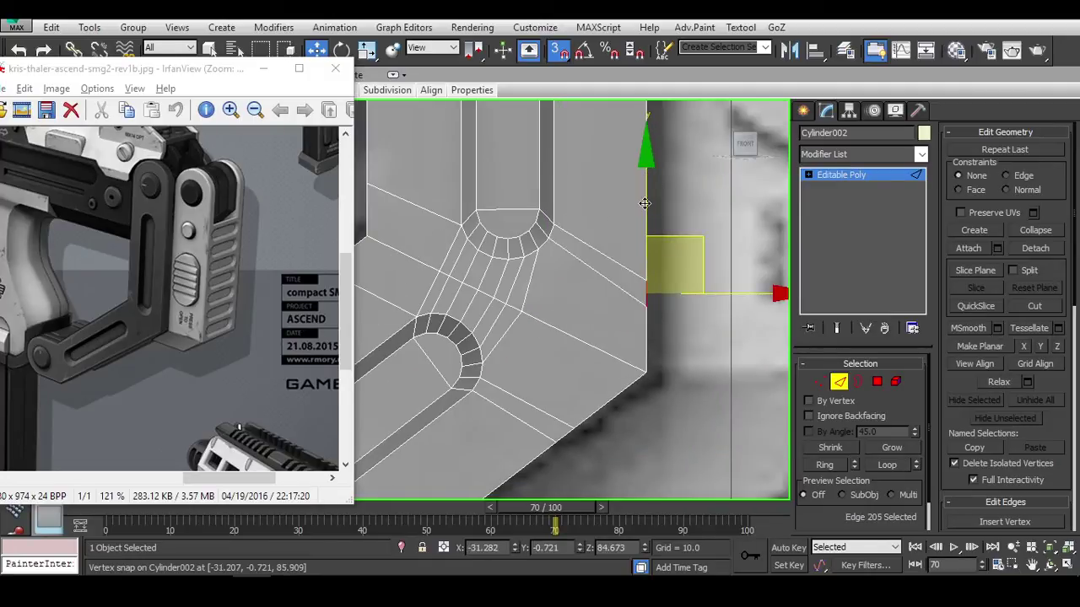
pyautogui.press('s')
pyautogui.moveTo(644, 203)
pyautogui.mouseDown()
pyautogui.moveTo(647, 175)
pyautogui.moveTo(650, 183)
pyautogui.mouseUp()
pyautogui.hotkey('shift', 'x')
pyautogui.scroll(-3, 654, 181)
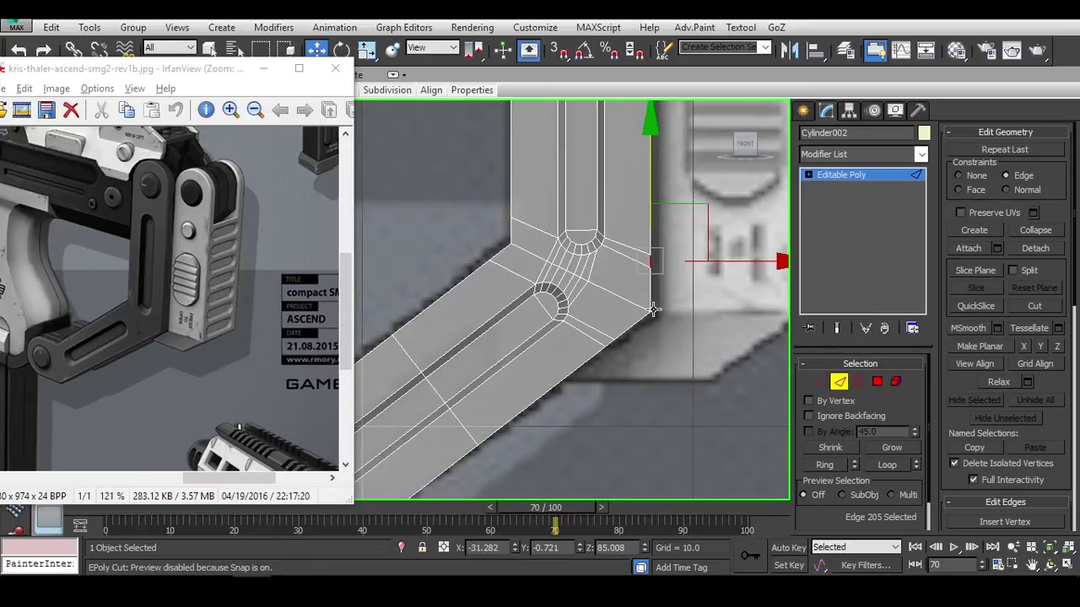
pyautogui.press('2')
pyautogui.press('F3')
pyautogui.press('F3')
# In front view, cut a snapped edge from the slot-end vertex to the lower outer border.
pyautogui.press('f')
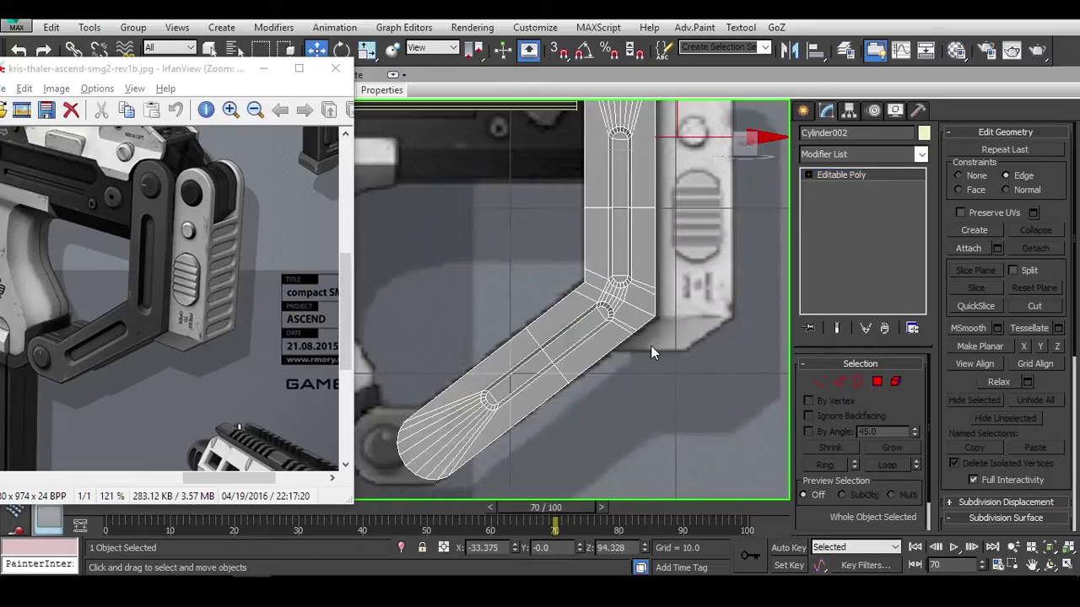
pyautogui.moveTo(625, 225); pyautogui.dragTo(595, 306, button='middle')
pyautogui.scroll(5, 646, 343)
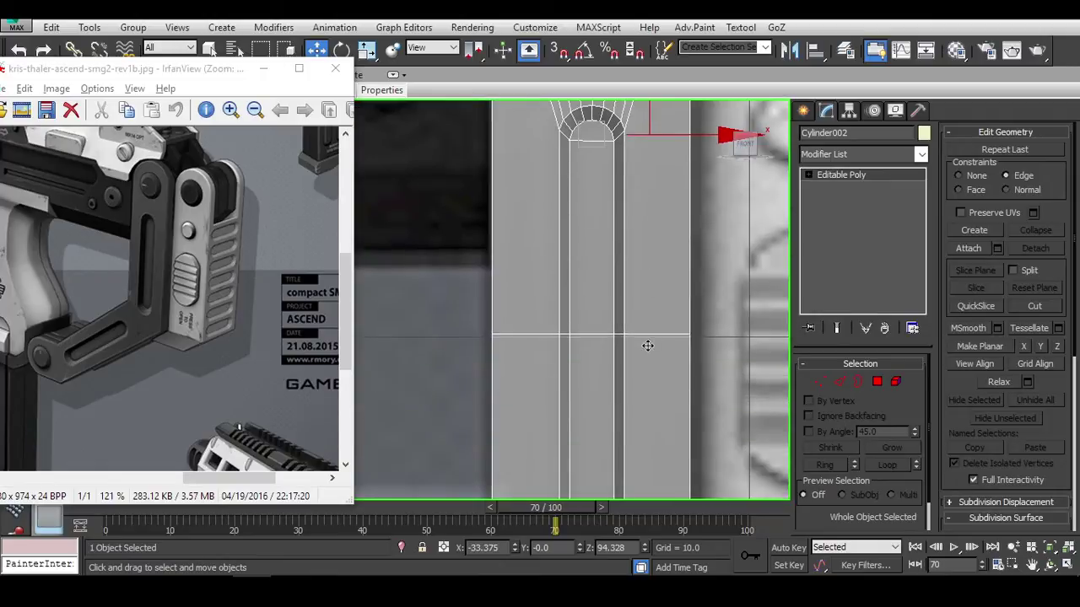
pyautogui.scroll(-2, 636, 393)
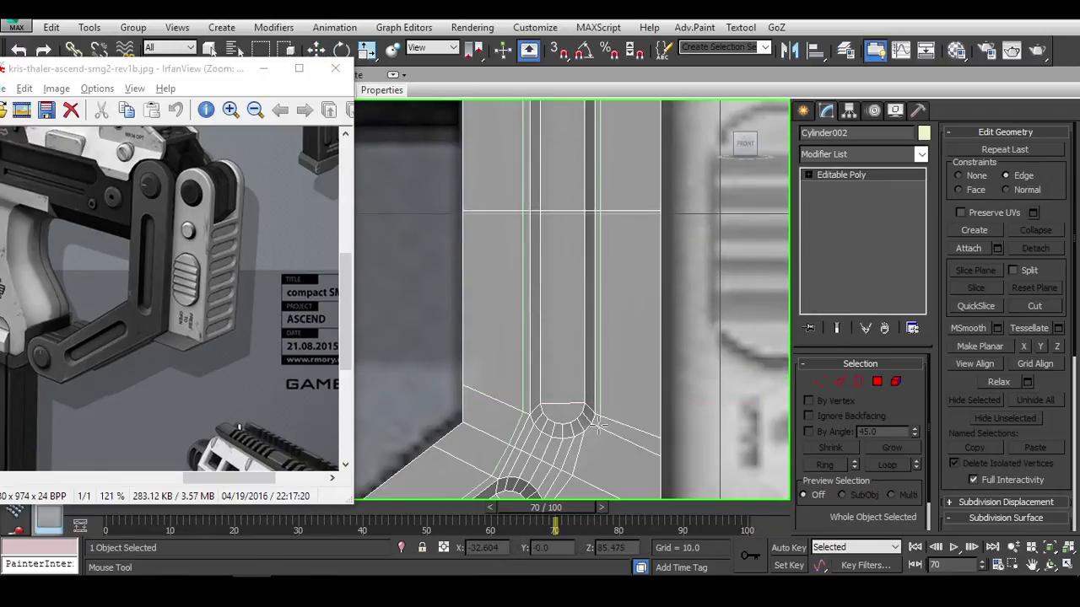
pyautogui.scroll(4, 598, 428)
pyautogui.scroll(-4, 683, 284)
pyautogui.press('w')
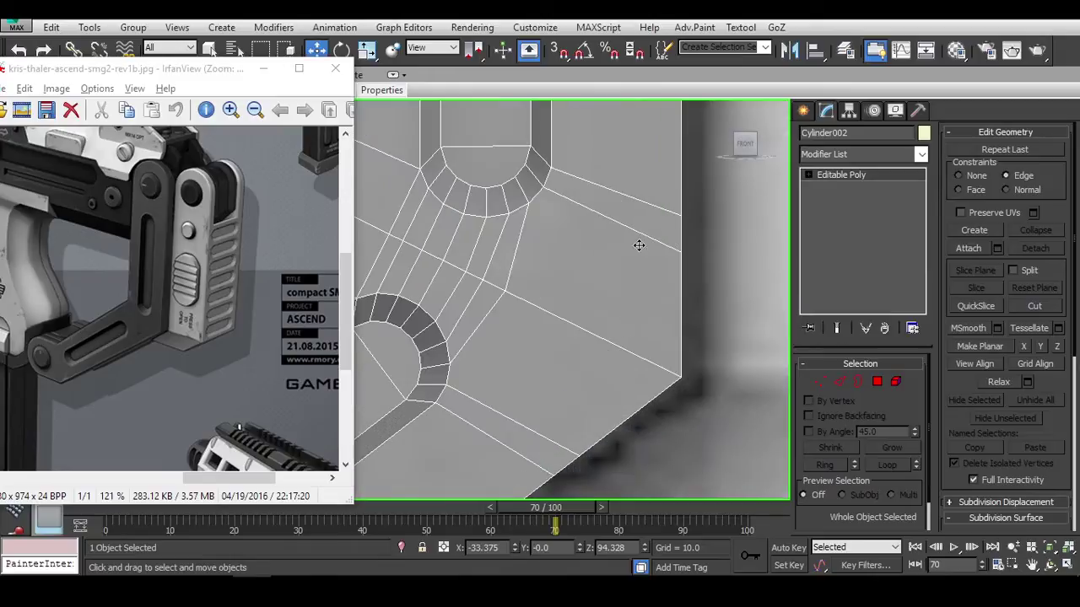
pyautogui.press('s')
pyautogui.hotkey('alt', 'c')
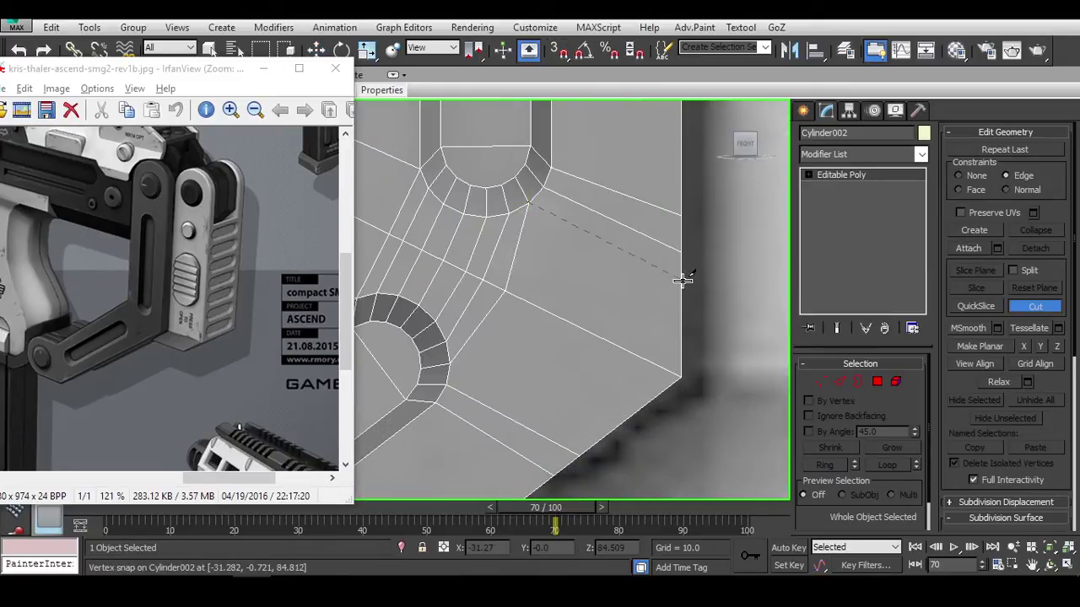
pyautogui.moveTo(702, 324); pyautogui.dragTo(702, 261, button='middle')
pyautogui.click(457, 295)
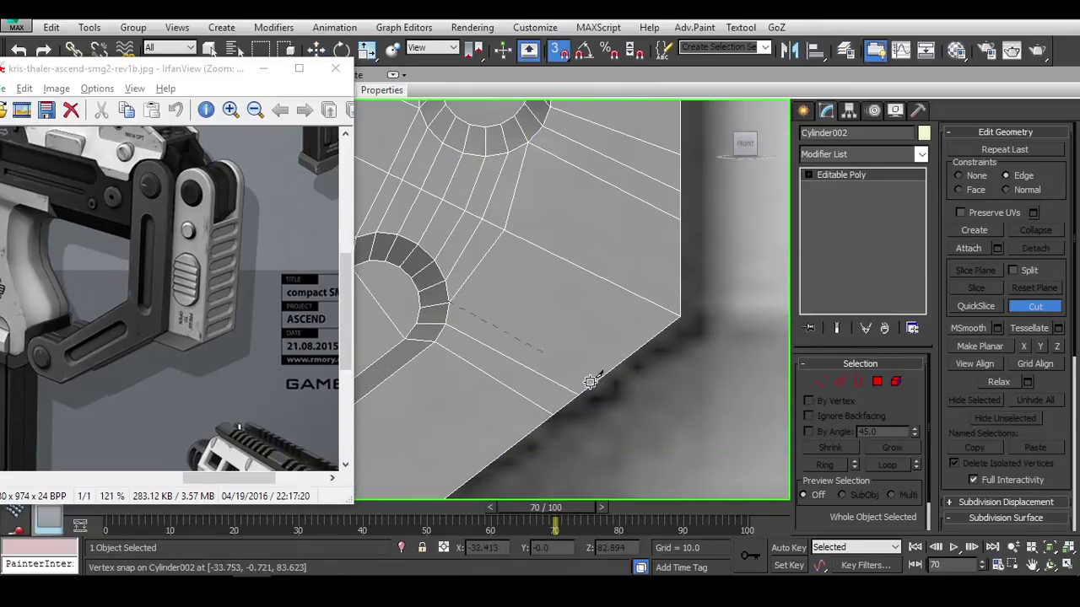
pyautogui.click(599, 381)
pyautogui.scroll(-3, 705, 373)
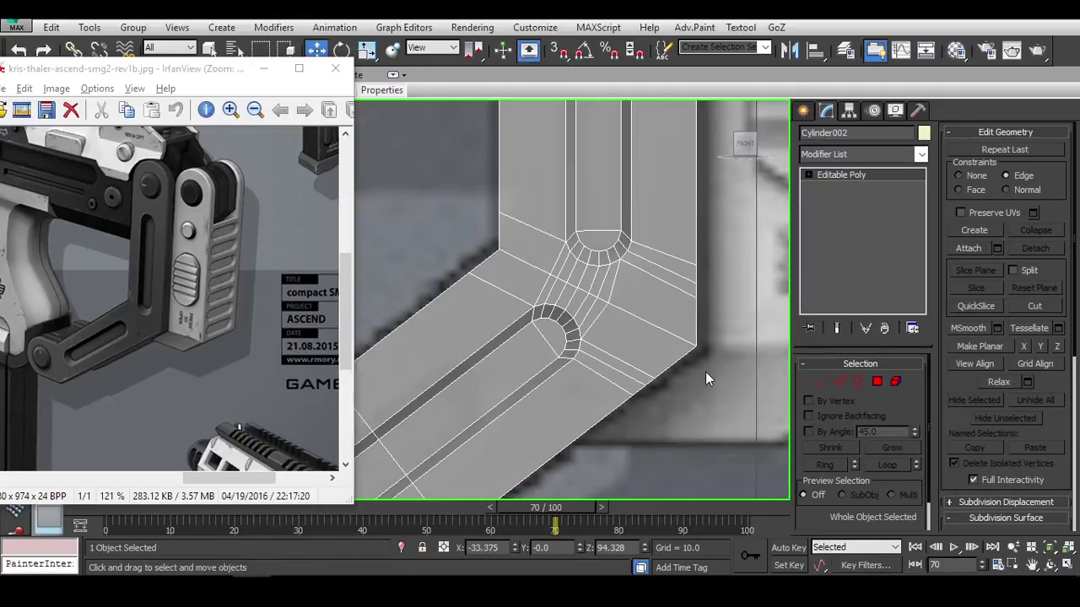
pyautogui.press('w')
pyautogui.scroll(-2, 684, 352)
# Select the rounded end cap as an element, then exit sub-object mode.
pyautogui.moveTo(684, 352); pyautogui.dragTo(677, 295, button='middle')
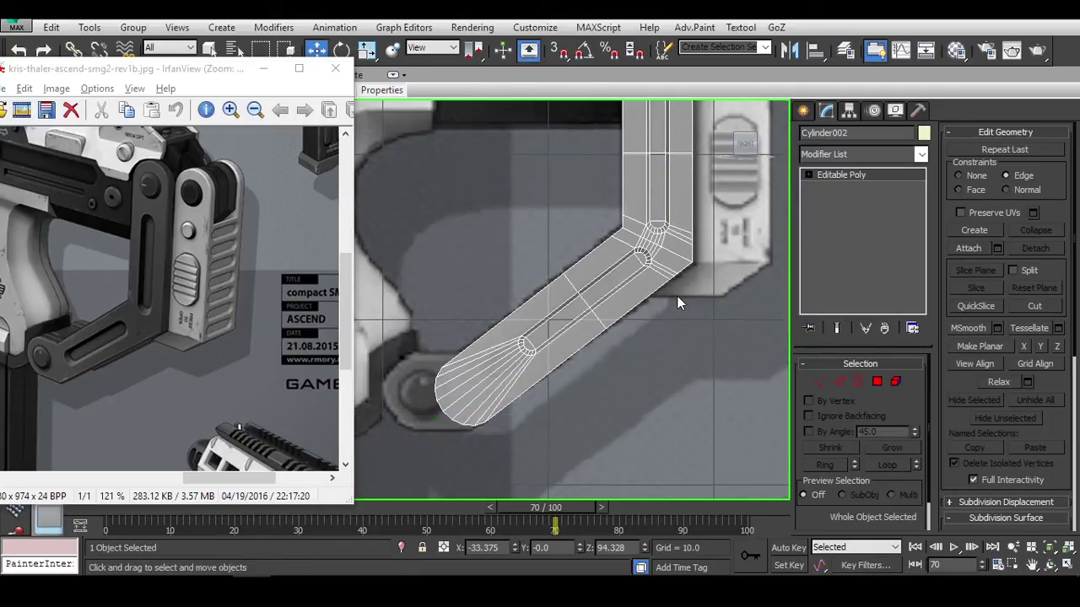
pyautogui.scroll(4, 677, 295)
pyautogui.moveTo(465, 413); pyautogui.dragTo(561, 268, button='middle')
pyautogui.scroll(-4, 561, 268)
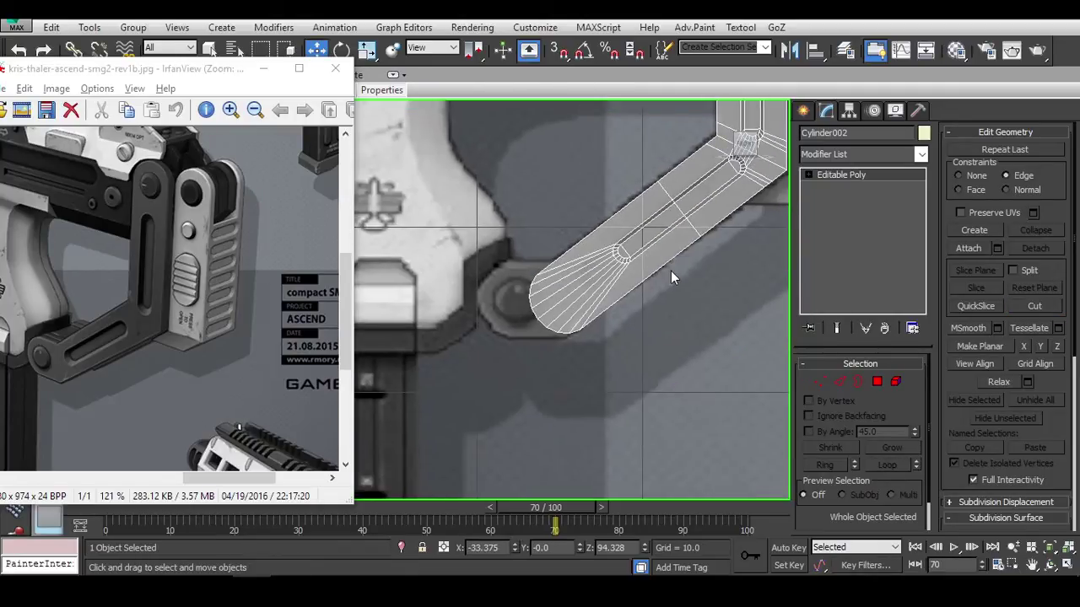
pyautogui.click(896, 381)
pyautogui.moveTo(490, 253)
pyautogui.mouseDown()
pyautogui.moveTo(554, 339)
pyautogui.moveTo(487, 253)
pyautogui.mouseUp()
pyautogui.click(876, 381)
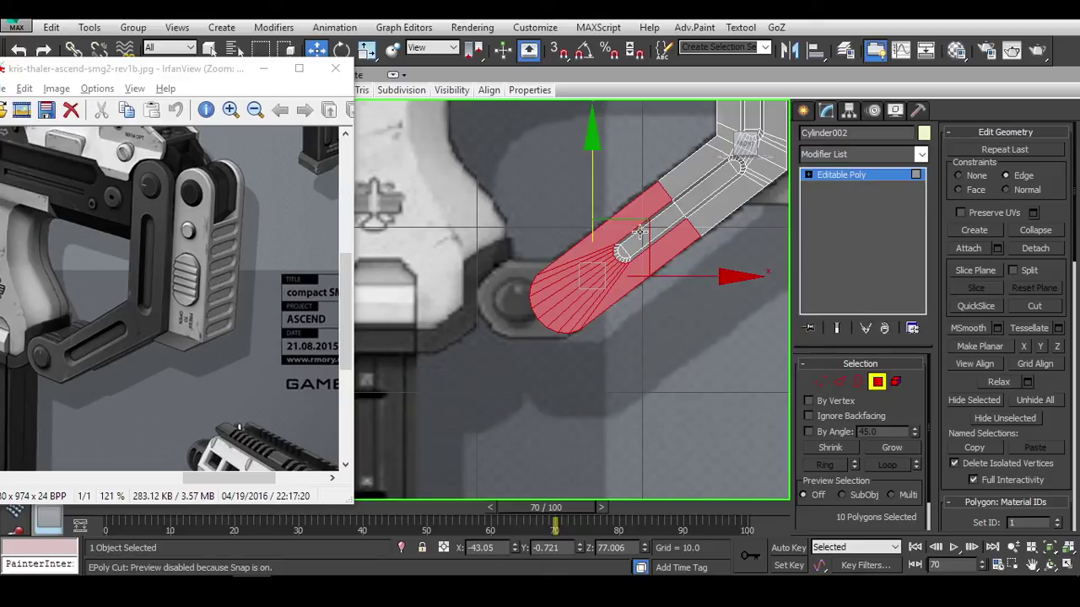
pyautogui.click(876, 382)
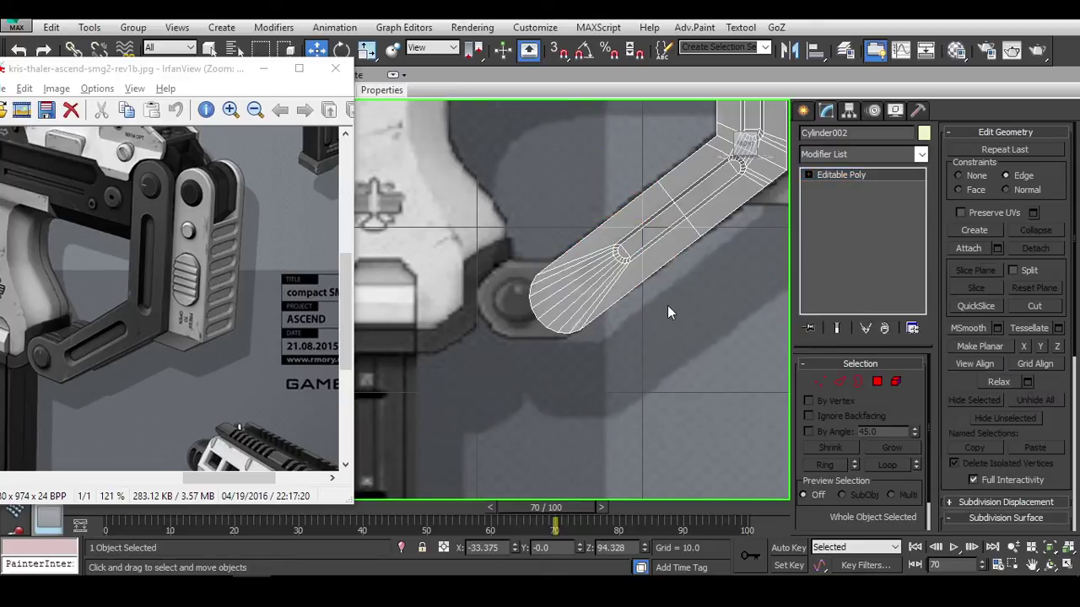
pyautogui.scroll(-6, 668, 272)
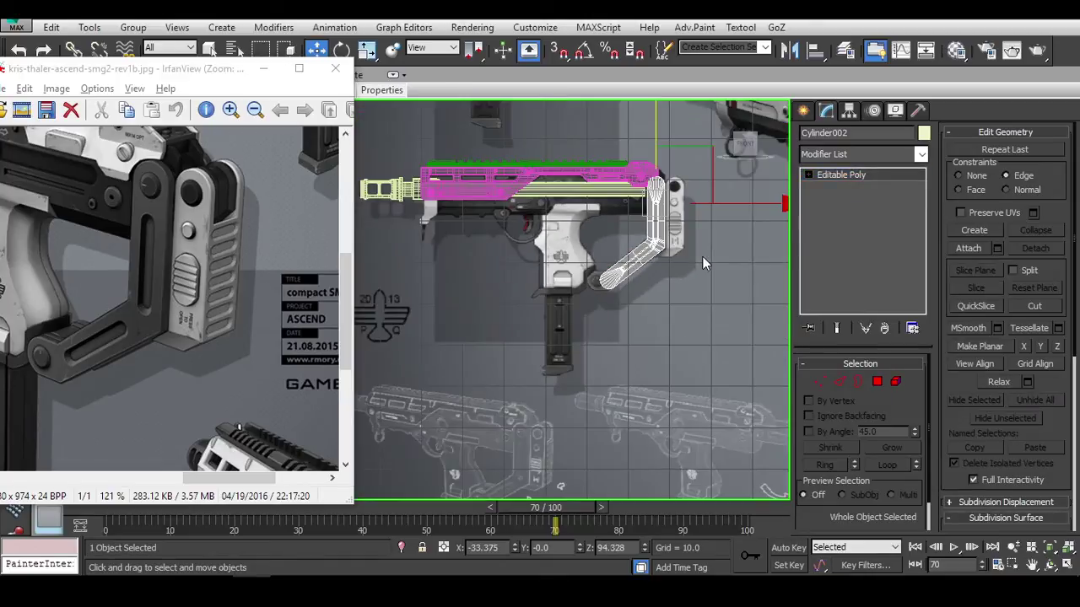
pyautogui.click(844, 150)
pyautogui.press('s')
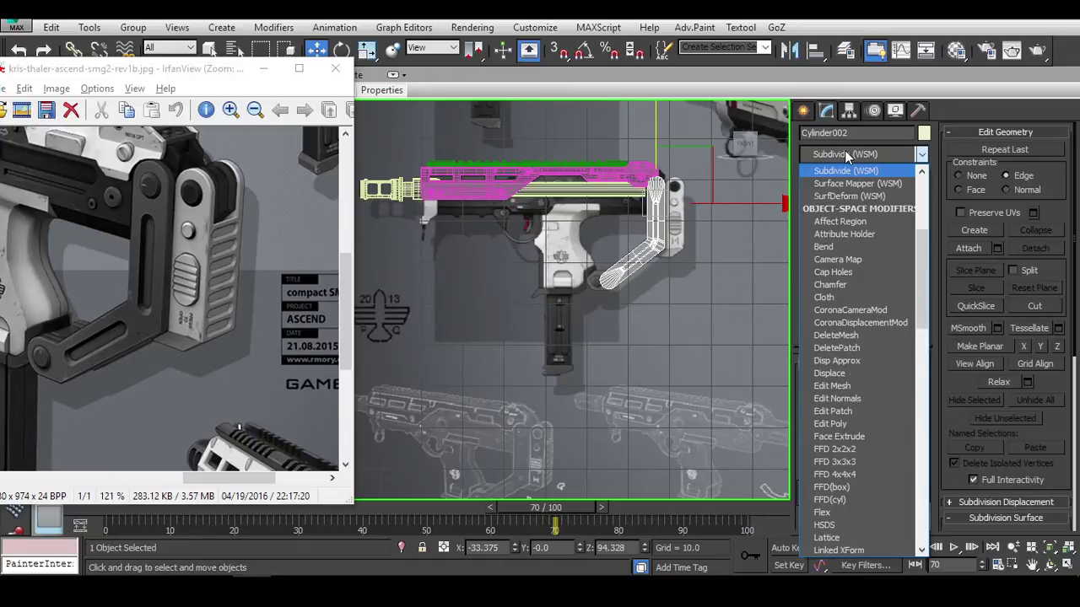
pyautogui.click(845, 150)
pyautogui.click(844, 150)
pyautogui.write('sym')
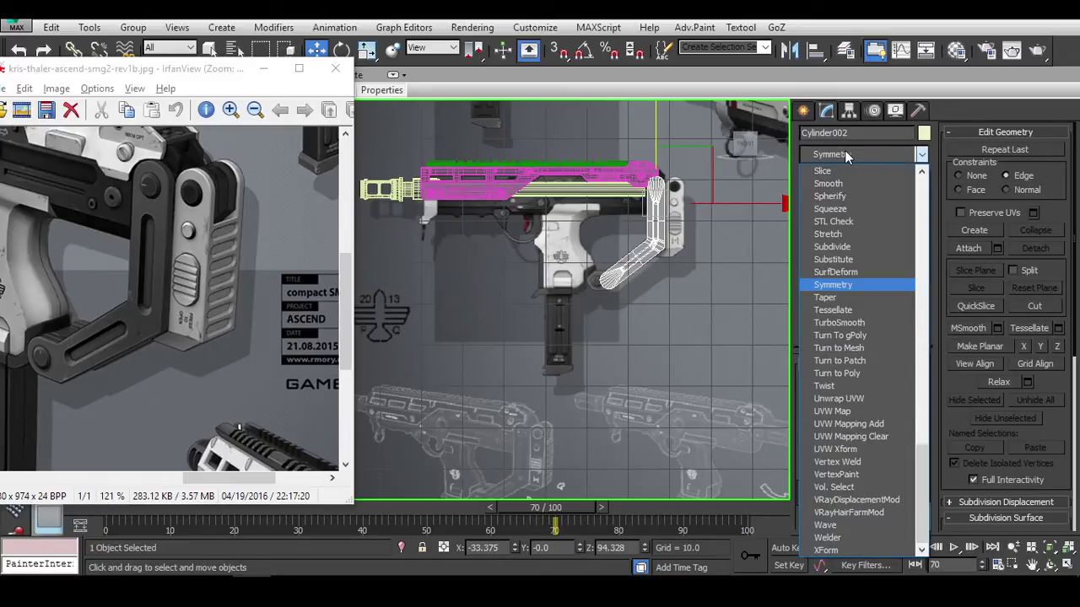
pyautogui.press('Return')
pyautogui.click(824, 176)
pyautogui.click(852, 187)
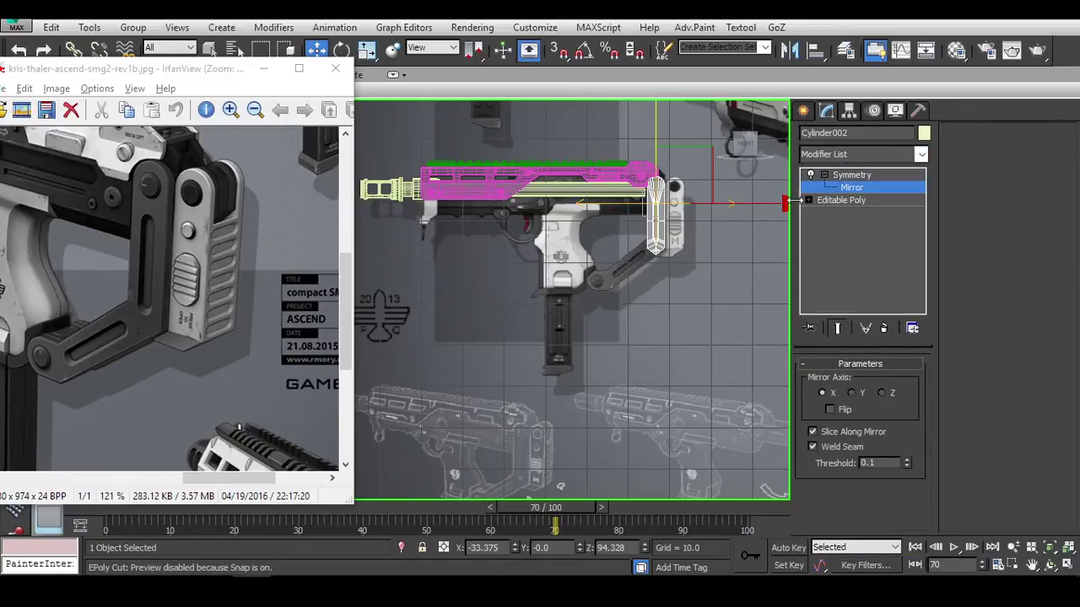
pyautogui.press('z')
pyautogui.click(882, 393)
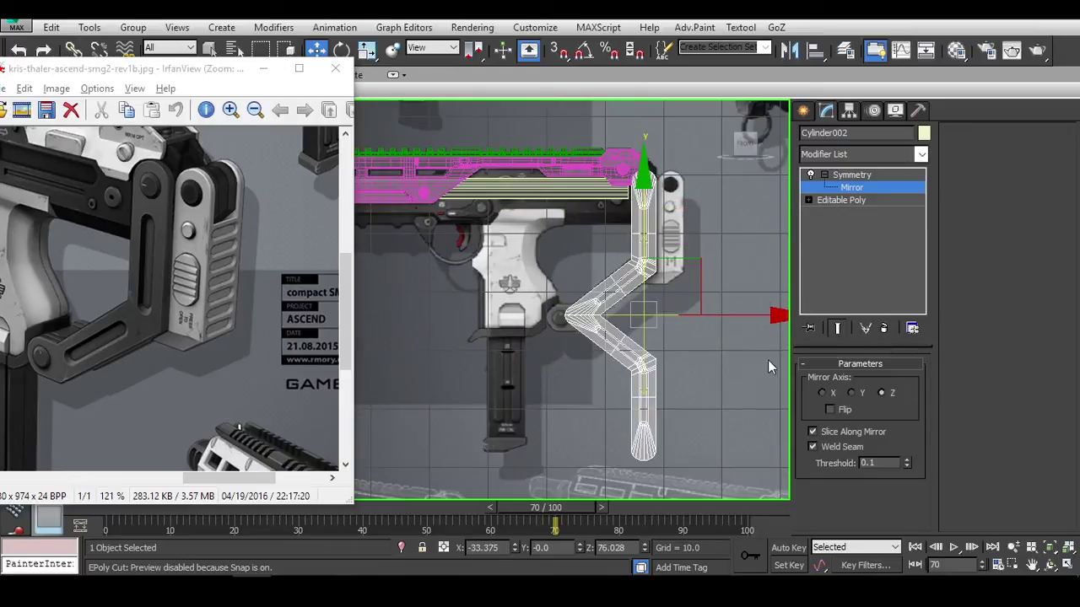
pyautogui.scroll(2, 705, 333)
pyautogui.press('e')
pyautogui.moveTo(727, 248); pyautogui.dragTo(760, 315)
pyautogui.scroll(4, 760, 316)
pyautogui.press('w')
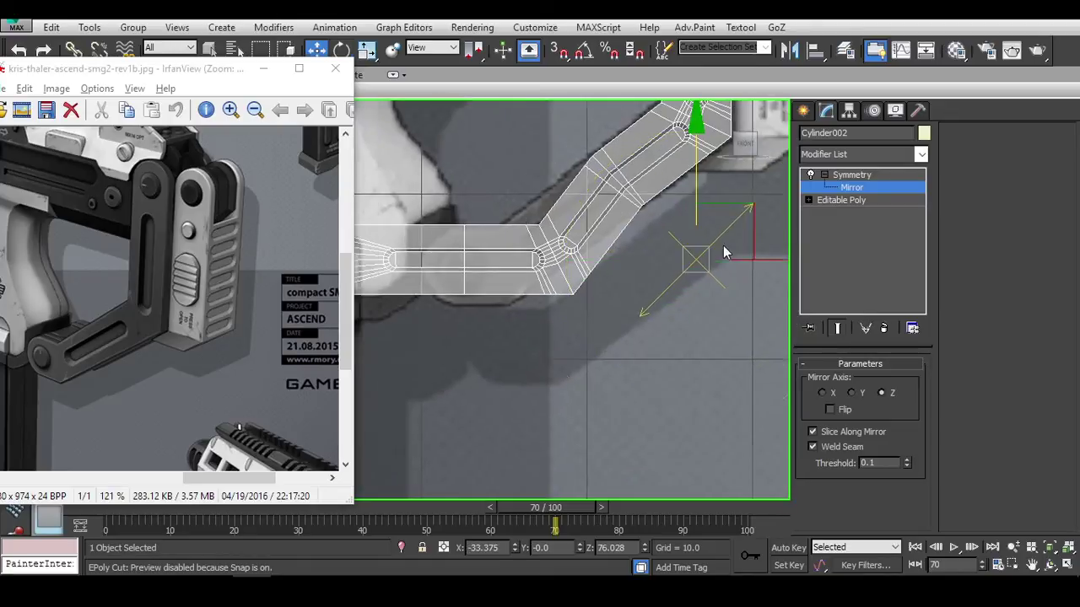
pyautogui.press('e')
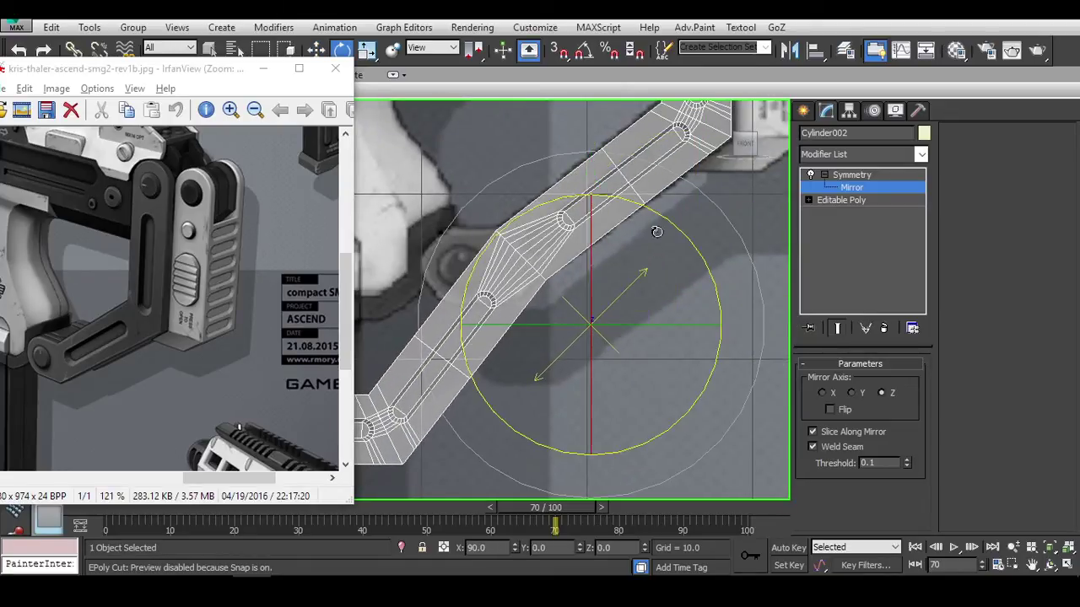
pyautogui.moveTo(651, 233); pyautogui.dragTo(706, 285)
pyautogui.moveTo(696, 234); pyautogui.dragTo(728, 254, button='middle')
pyautogui.moveTo(727, 255); pyautogui.dragTo(716, 236)
pyautogui.moveTo(716, 236); pyautogui.dragTo(731, 246, button='middle')
pyautogui.moveTo(762, 220); pyautogui.dragTo(771, 230)
pyautogui.press('w')
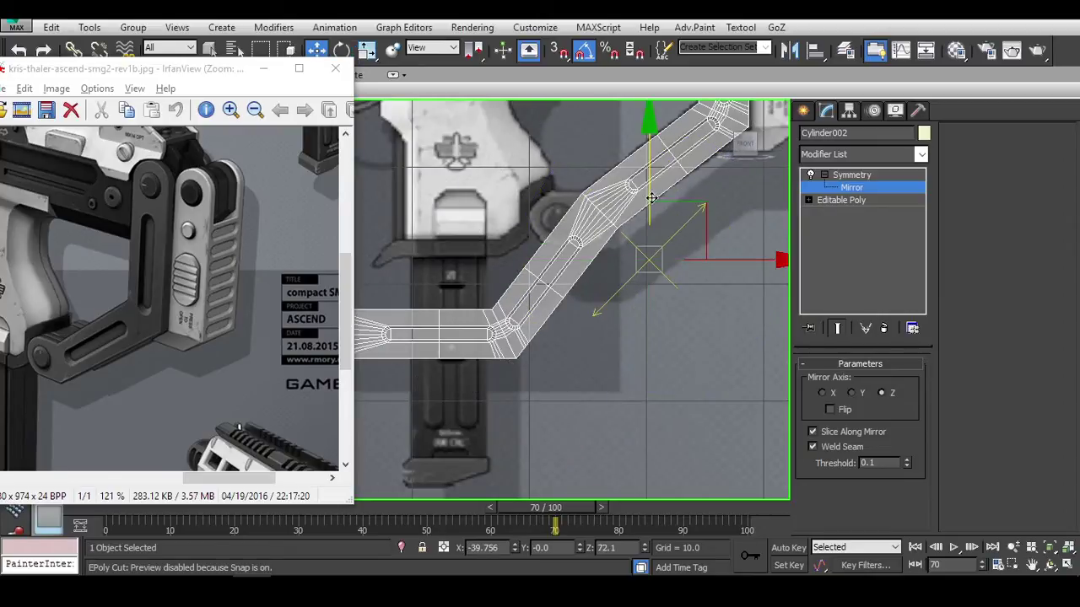
pyautogui.moveTo(651, 198); pyautogui.dragTo(680, 66)
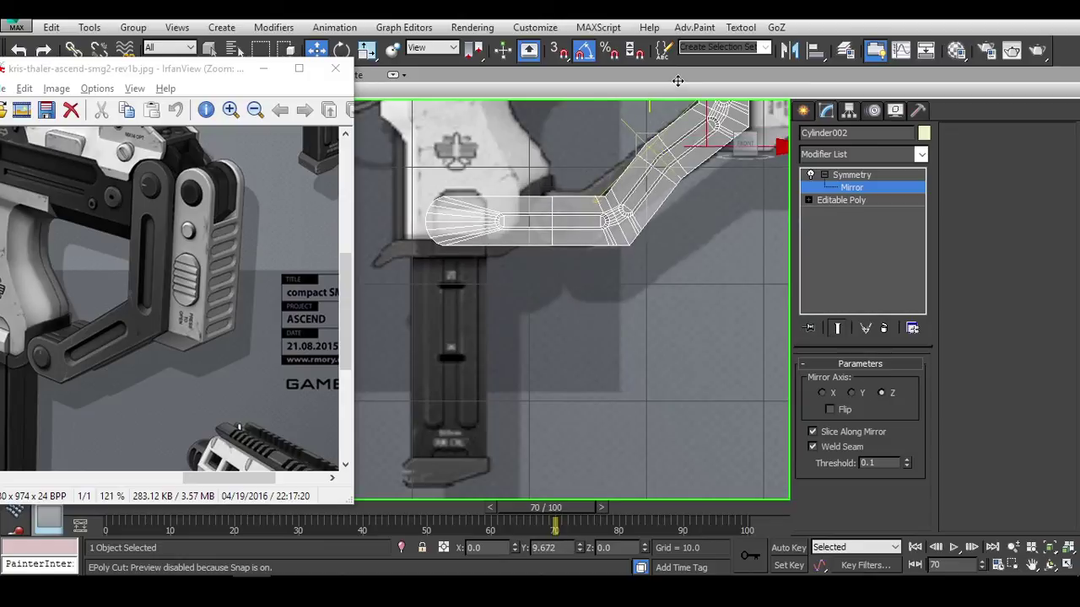
pyautogui.moveTo(760, 253); pyautogui.dragTo(780, 320, button='middle')
# Delete the Symmetry modifier and clone the selected rounded cap polygons.
pyautogui.press('Delete')
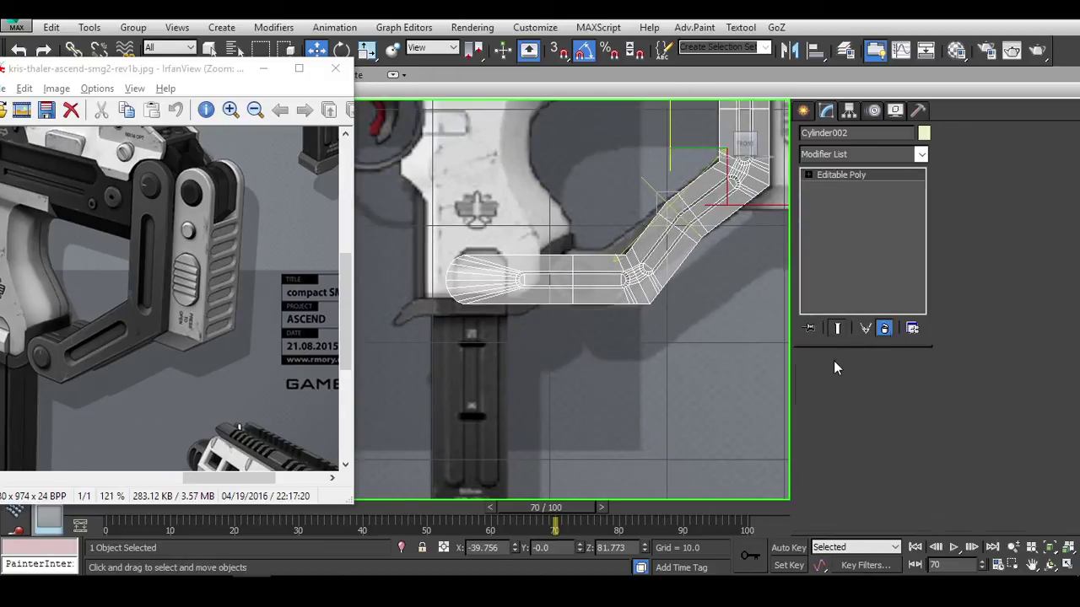
pyautogui.scroll(3, 649, 300)
pyautogui.press('4')
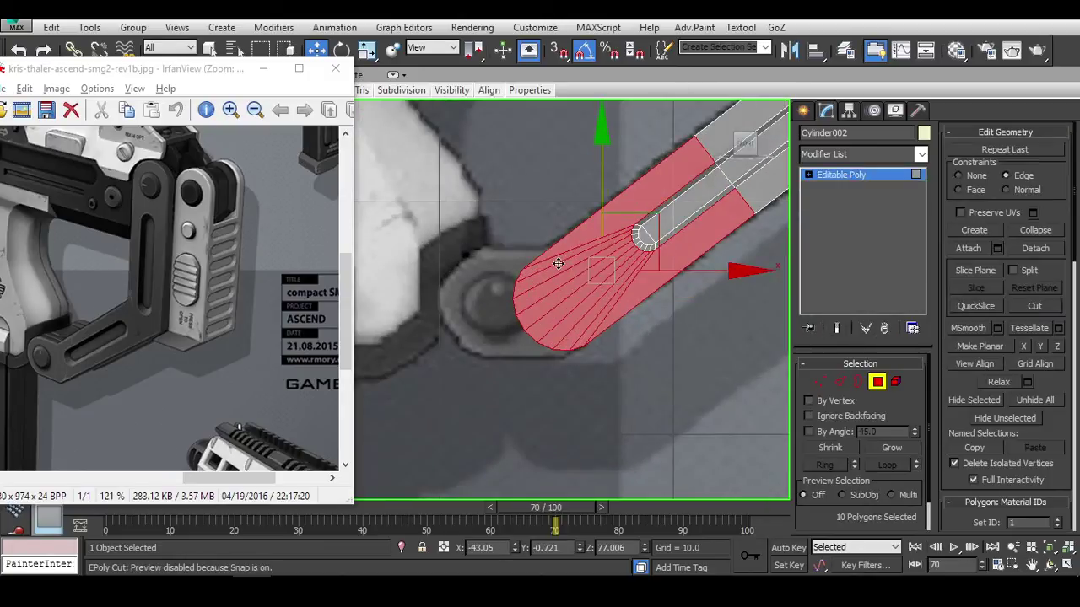
pyautogui.scroll(2, 569, 291)
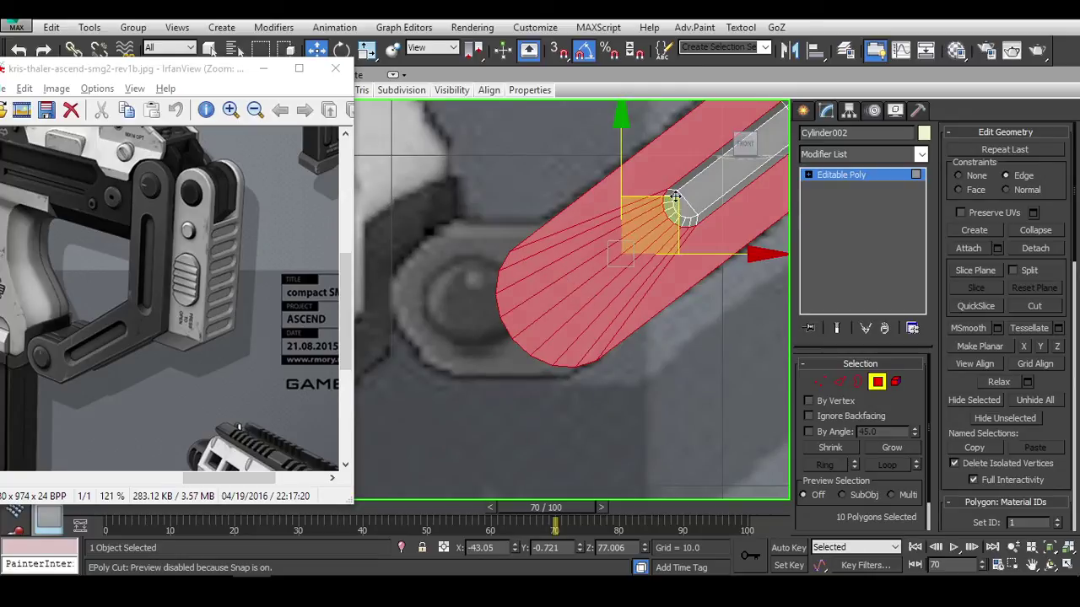
pyautogui.moveTo(675, 213)
pyautogui.keyDown('shift'); pyautogui.mouseDown()
pyautogui.moveTo(688, 215)
pyautogui.moveTo(557, 253)
pyautogui.moveTo(586, 304)
pyautogui.moveTo(665, 299)
pyautogui.moveTo(649, 292)
pyautogui.mouseUp(); pyautogui.keyUp('shift')
pyautogui.press('Return')
# Rotate the cap copy horizontal with angle snap and move it left over the reference slot.
pyautogui.press('e')
pyautogui.press('Return')
pyautogui.rightClick(647, 294)
pyautogui.press('a')
pyautogui.moveTo(707, 327); pyautogui.dragTo(530, 327)
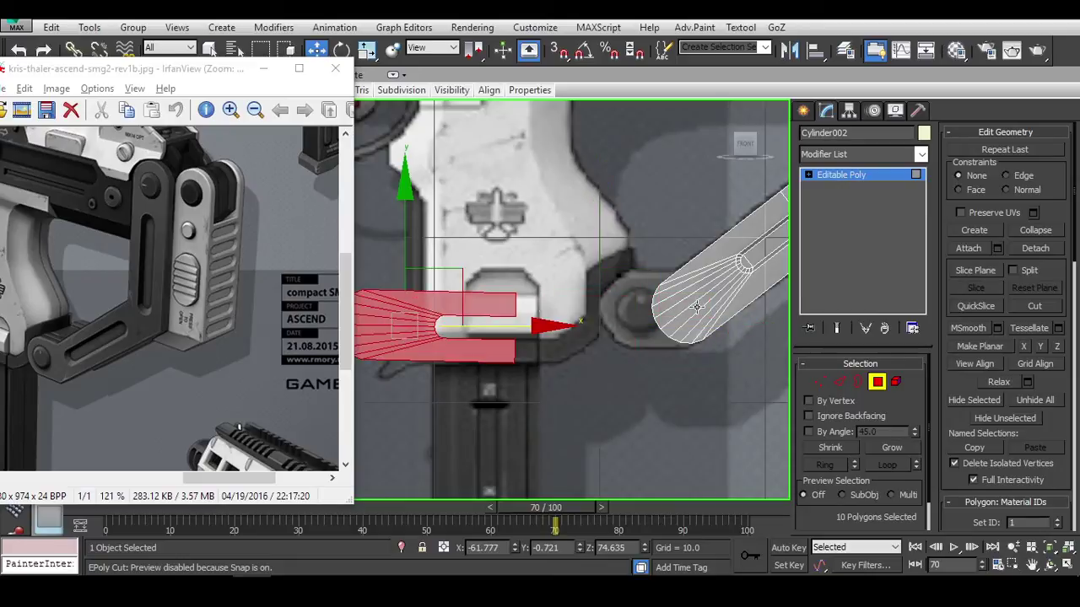
pyautogui.scroll(3, 644, 305)
pyautogui.hotkey('ctrl', 'shift', 'q')
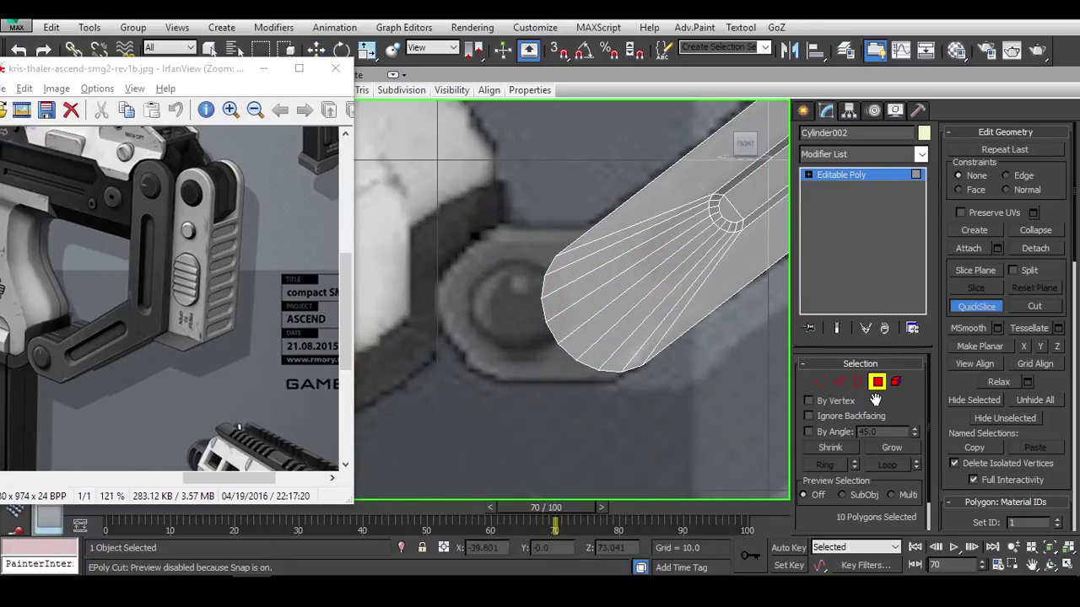
# QuickSlice across the bar end and delete its cap faces, then undo the deletion.
pyautogui.click(839, 381)
pyautogui.hotkey('ctrl', 'shift', 'q')
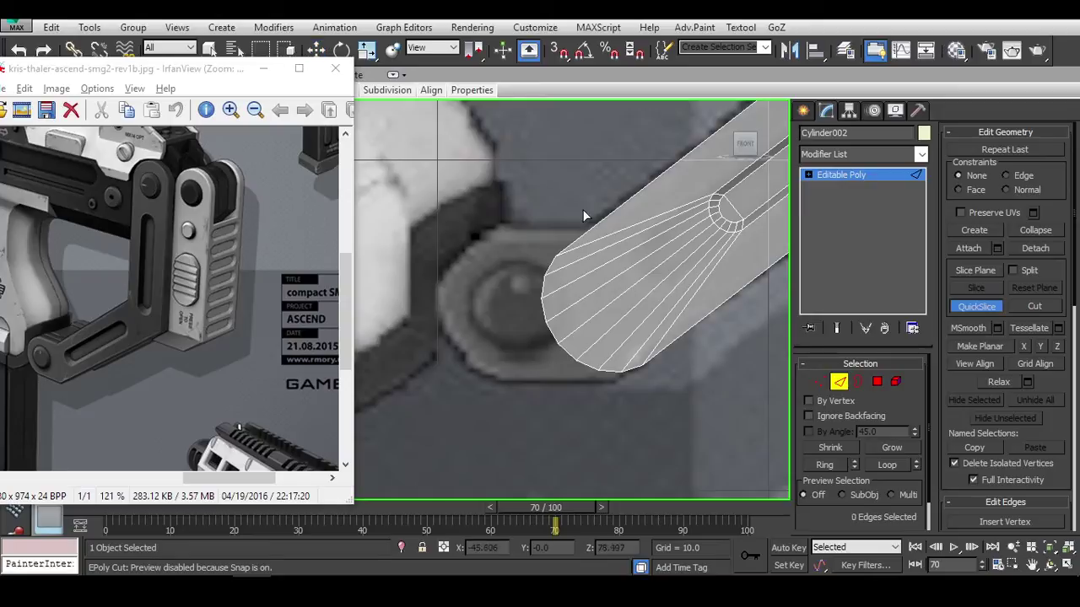
pyautogui.click(690, 357)
pyautogui.rightClick(695, 358)
pyautogui.press('4')
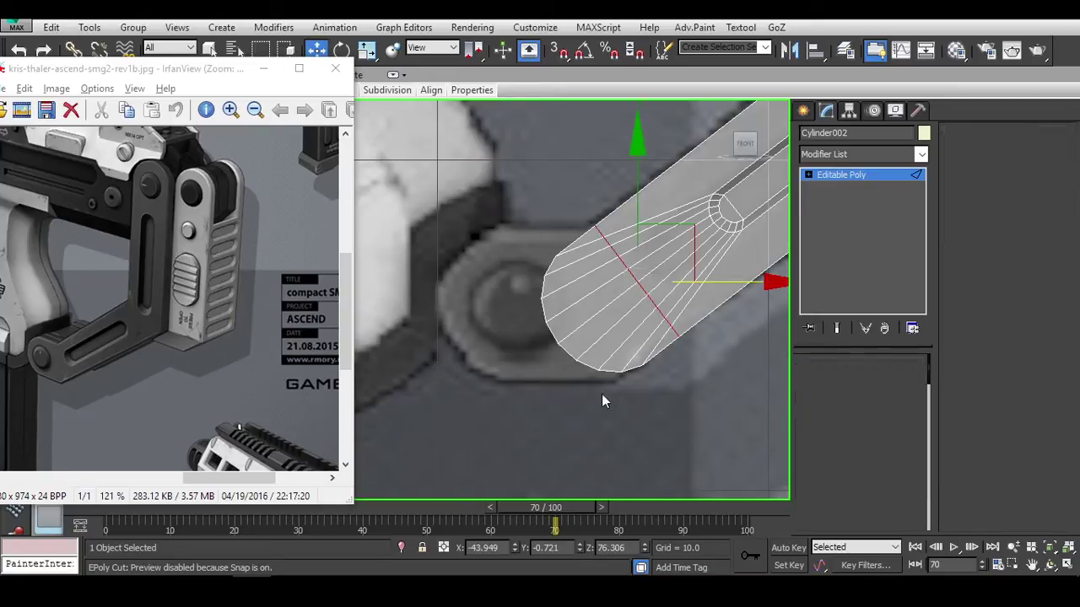
pyautogui.moveTo(503, 374); pyautogui.dragTo(658, 346)
pyautogui.keyDown('ctrl'); pyautogui.click(588, 381); pyautogui.keyUp('ctrl')
pyautogui.press('Delete')
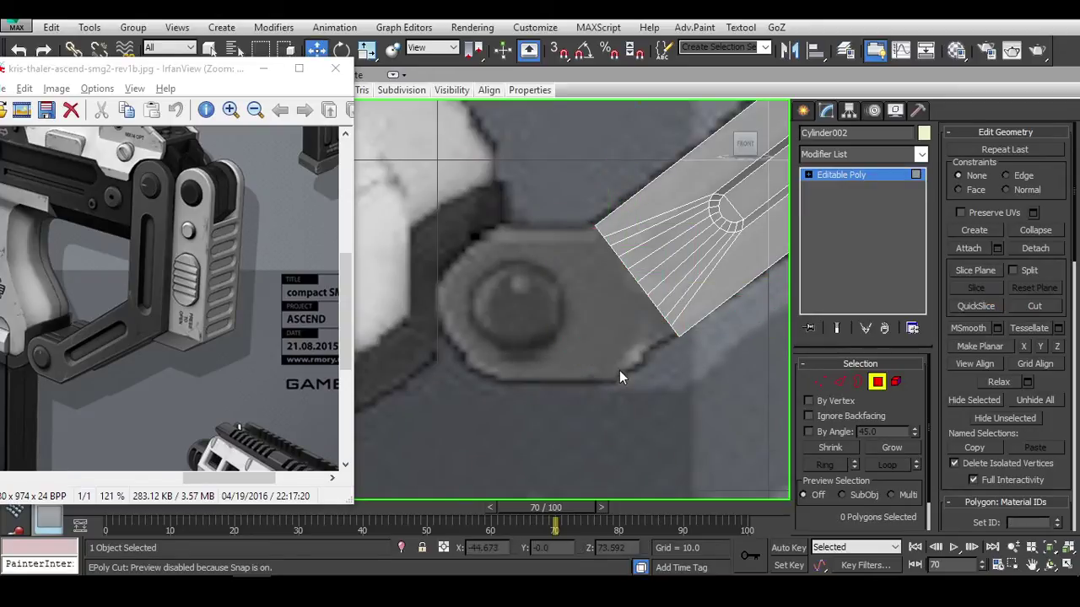
pyautogui.moveTo(619, 371); pyautogui.dragTo(604, 377, button='middle')
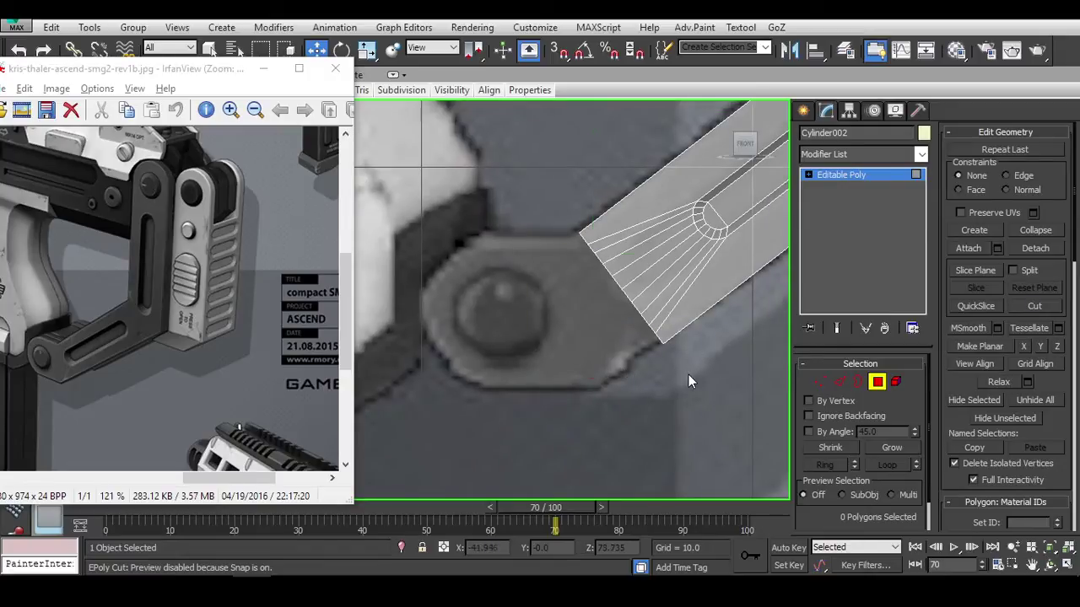
pyautogui.hotkey('ctrl', 'z')
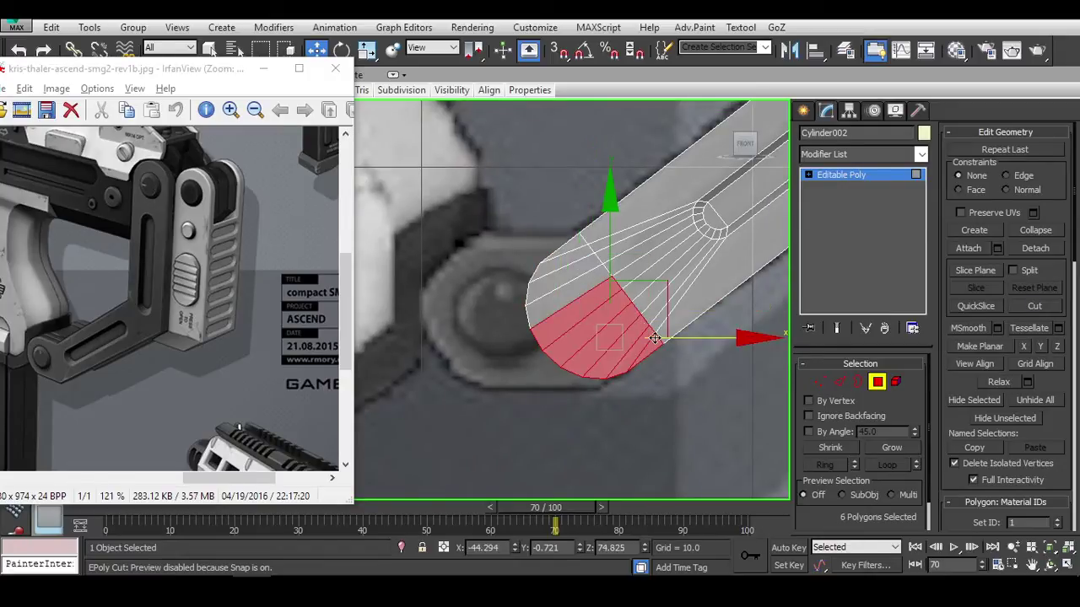
pyautogui.hotkey('ctrl', 'z')
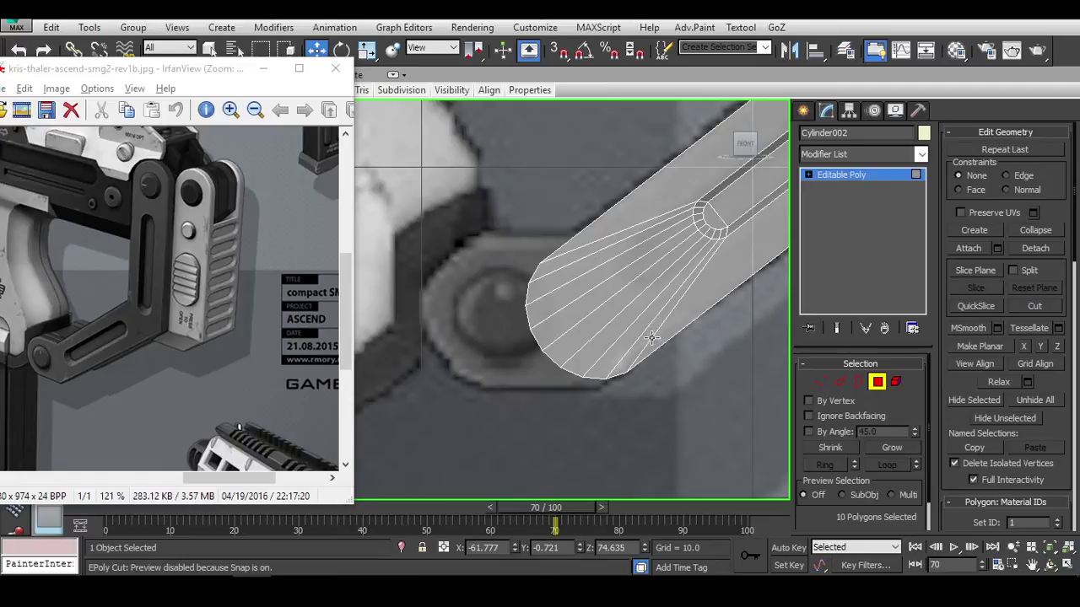
# Re-slice across the bar's rounded end, loop-select its edges and delete the rounded end.
pyautogui.hotkey('ctrl', 'shift', 'q')
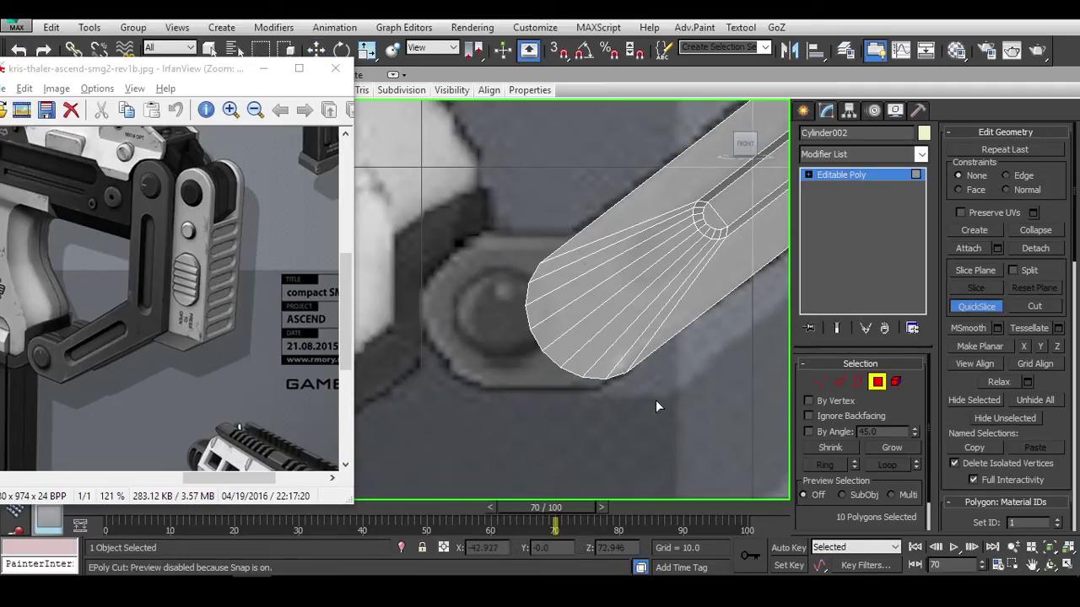
pyautogui.click(840, 382)
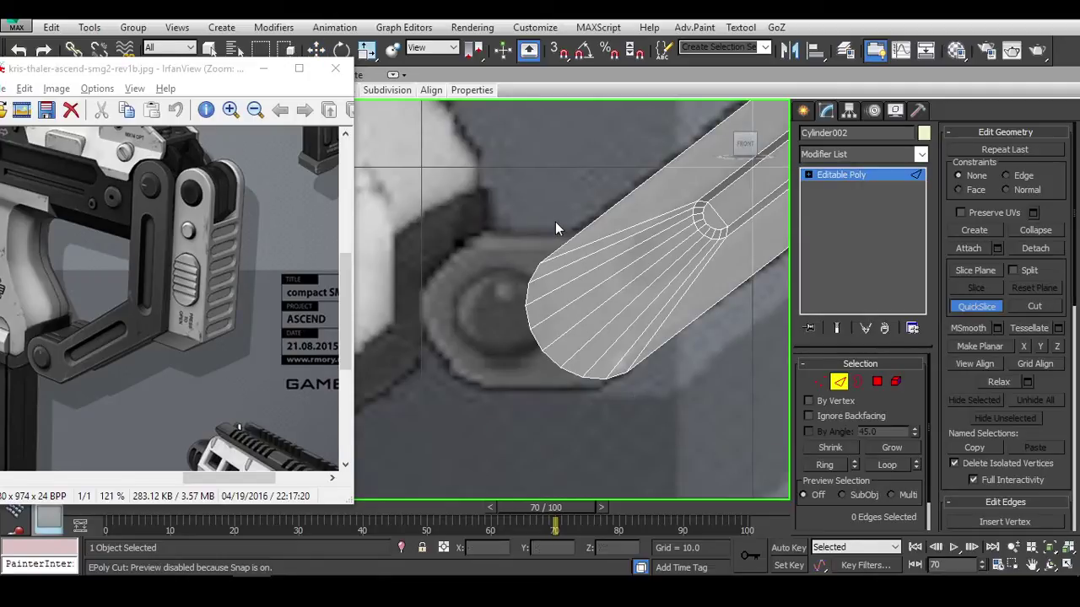
pyautogui.click(555, 222)
pyautogui.click(634, 402)
pyautogui.press('w')
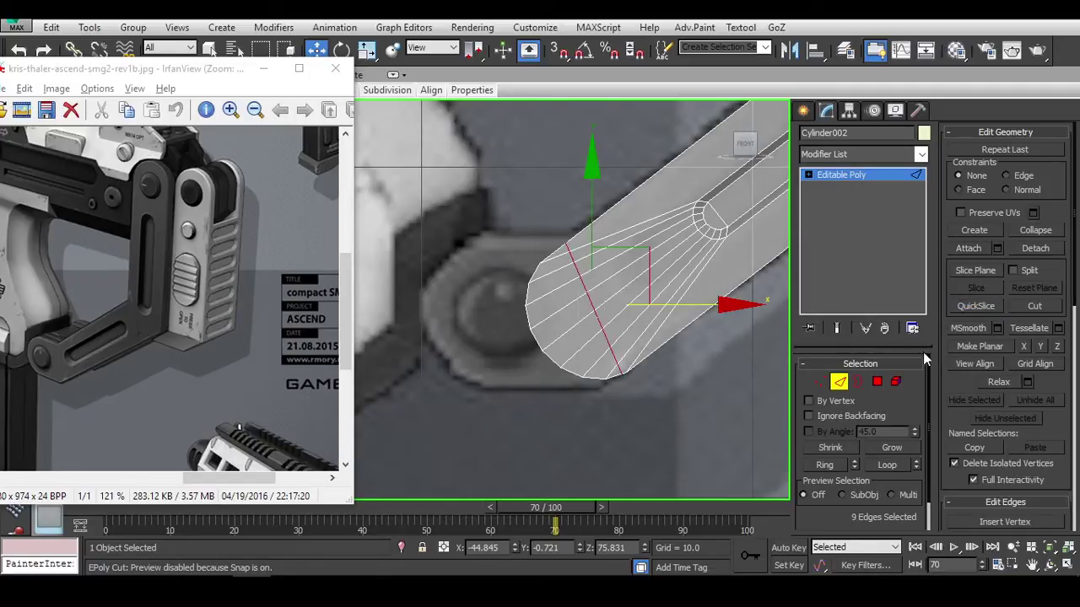
pyautogui.hotkey('alt', 'r')
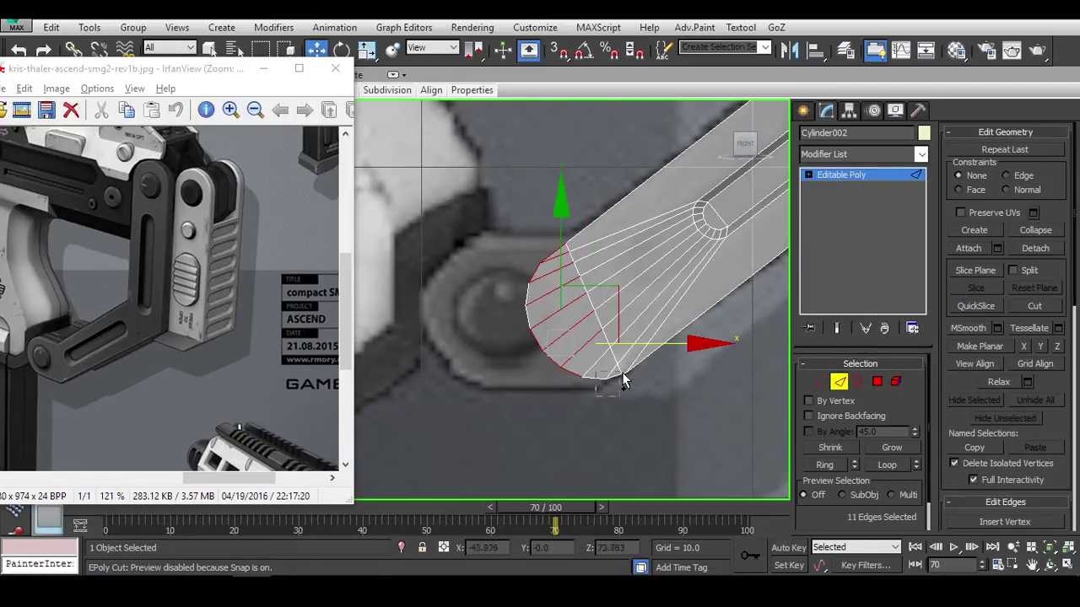
pyautogui.press('Delete')
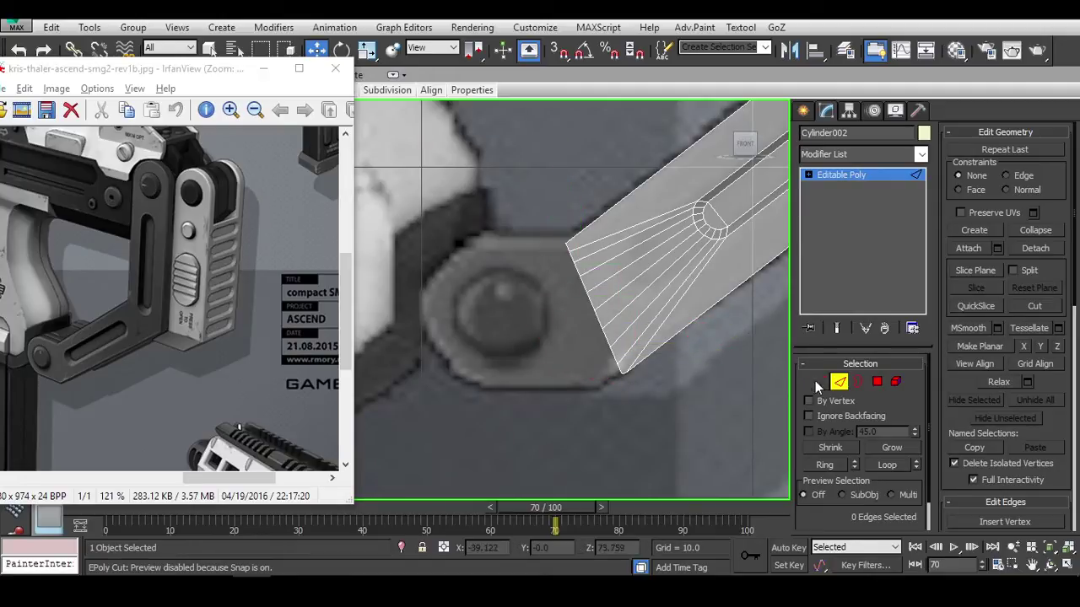
pyautogui.click(840, 381)
# Start a cut from the lower vertex of the cap piece.
pyautogui.scroll(-4, 628, 379)
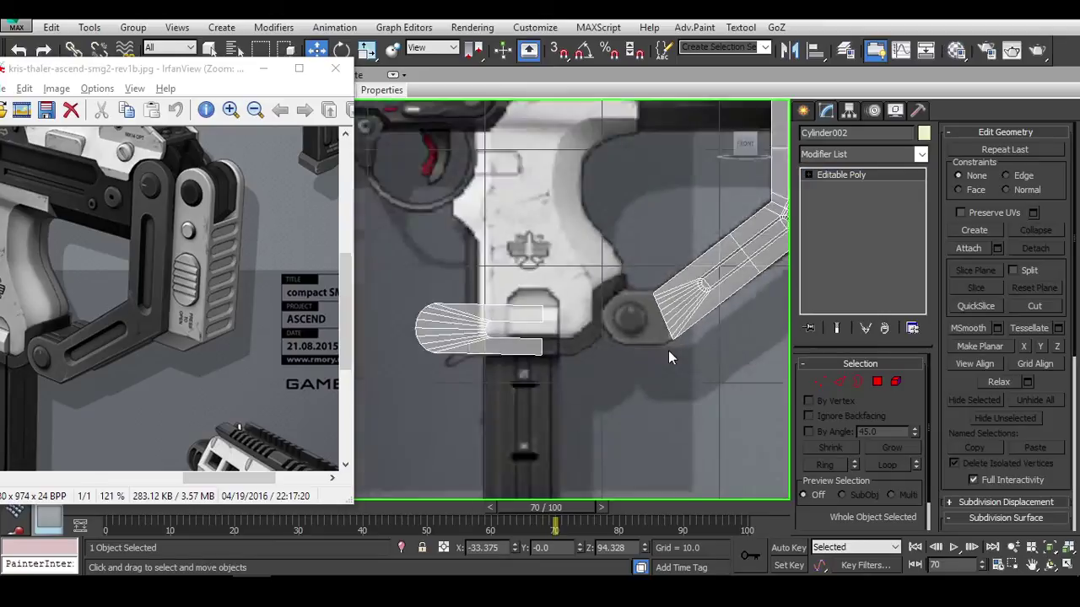
pyautogui.scroll(5, 564, 324)
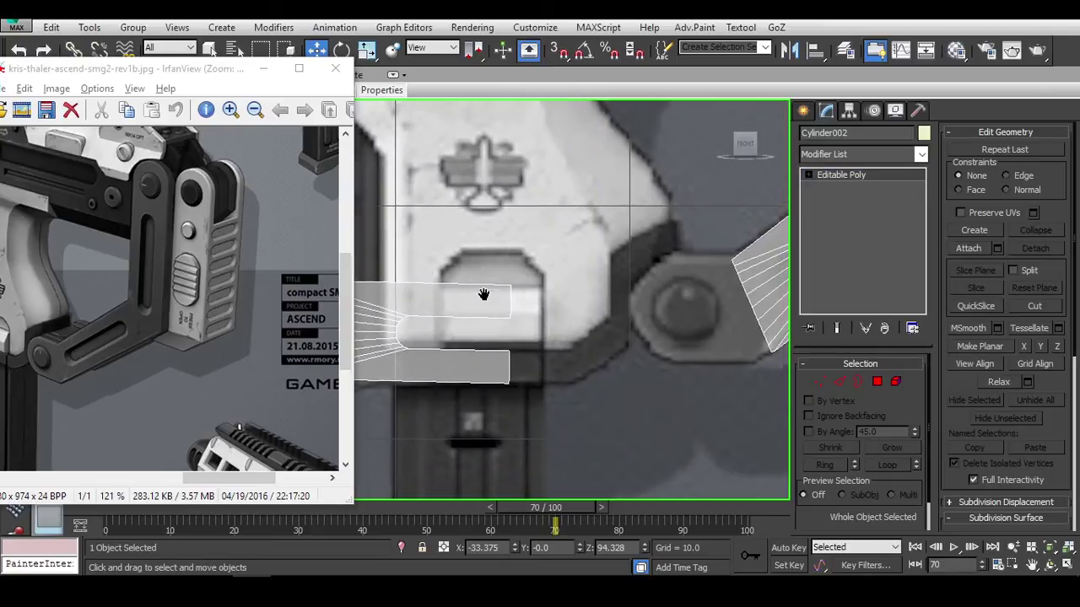
pyautogui.scroll(2, 482, 294)
pyautogui.scroll(-2, 523, 302)
pyautogui.press('4')
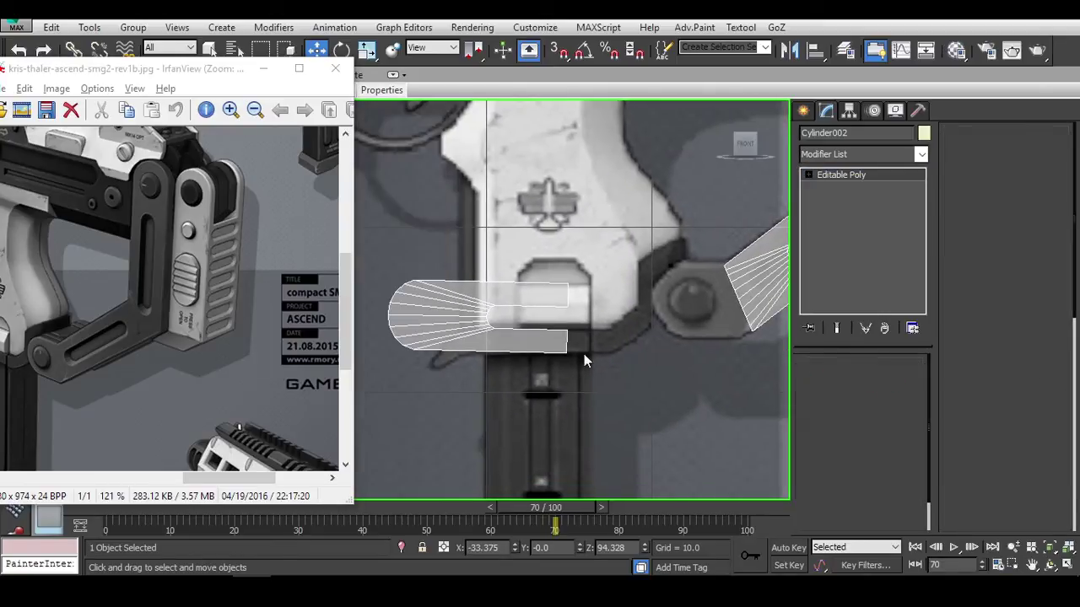
pyautogui.scroll(2, 536, 369)
pyautogui.scroll(2, 518, 329)
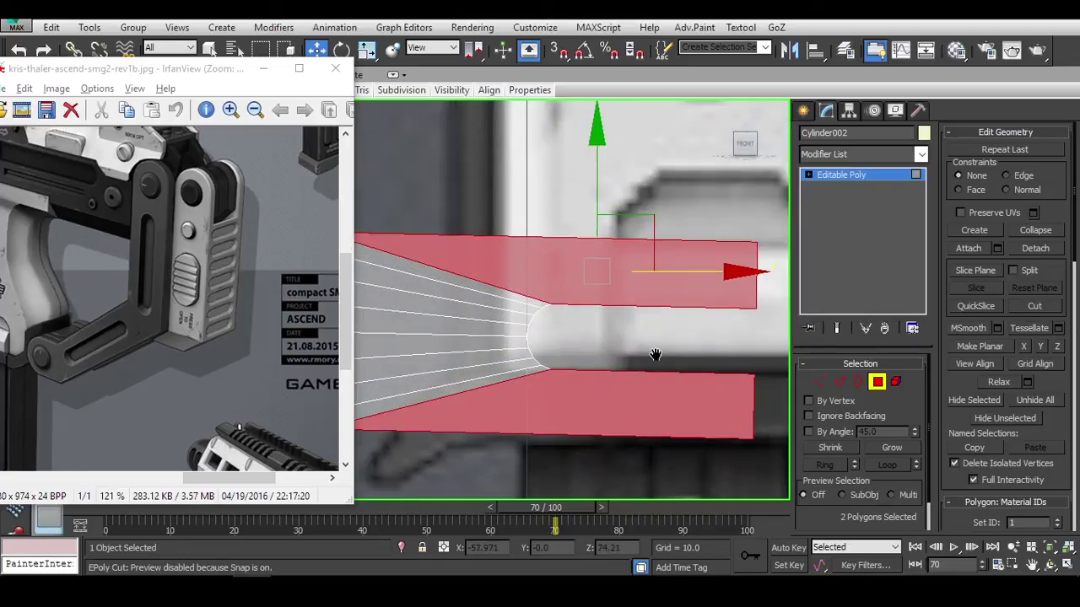
pyautogui.press('1')
pyautogui.press('s')
pyautogui.hotkey('alt', 'c')
pyautogui.press('s')
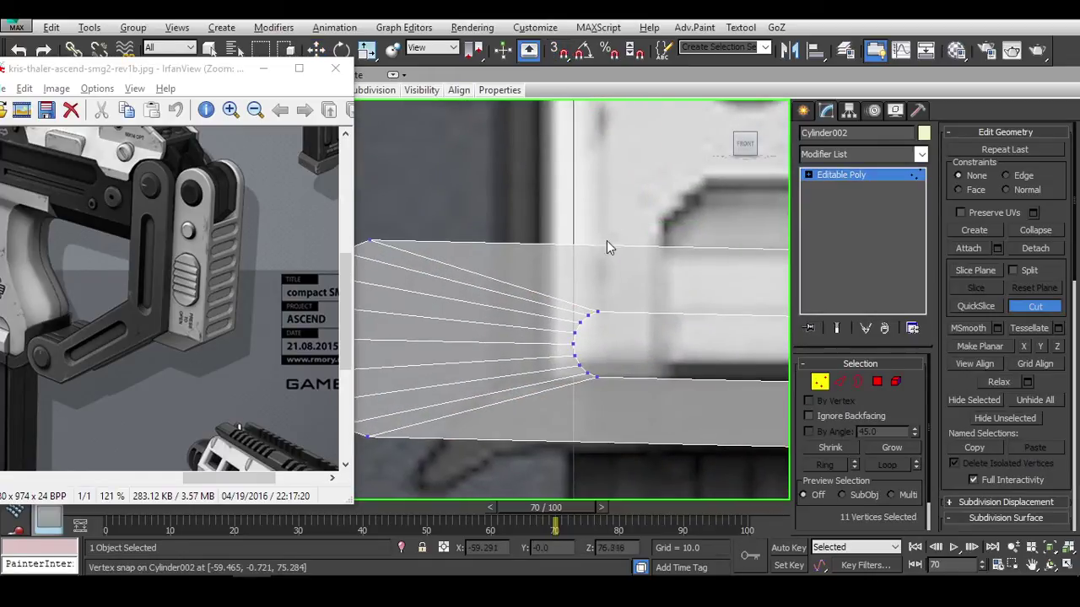
pyautogui.click(594, 379)
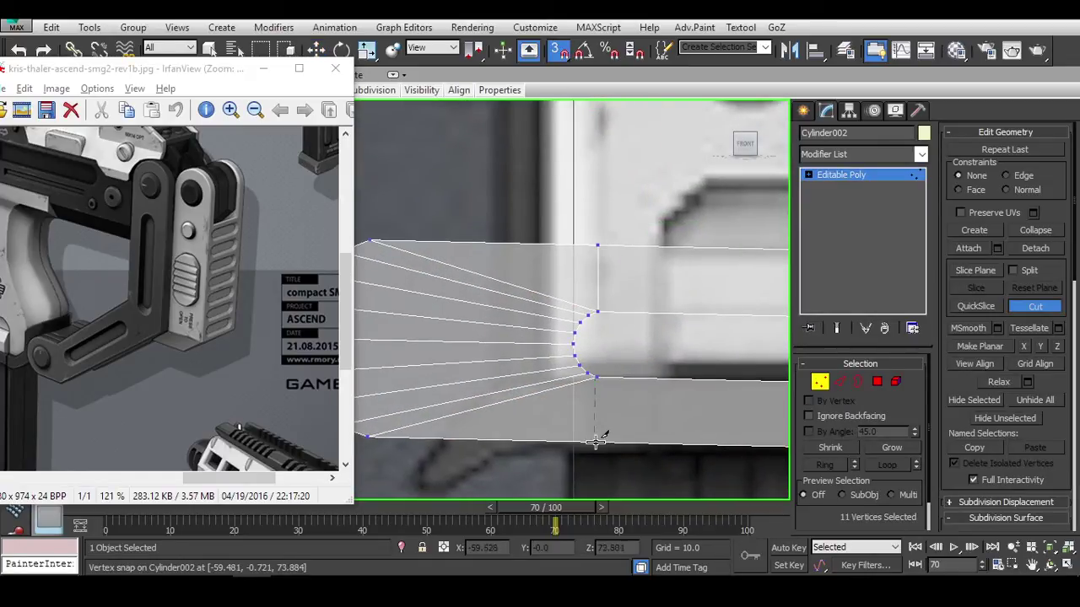
# Delete the two straight prong polygons from the cap piece.
pyautogui.scroll(-3, 662, 432)
pyautogui.press('4')
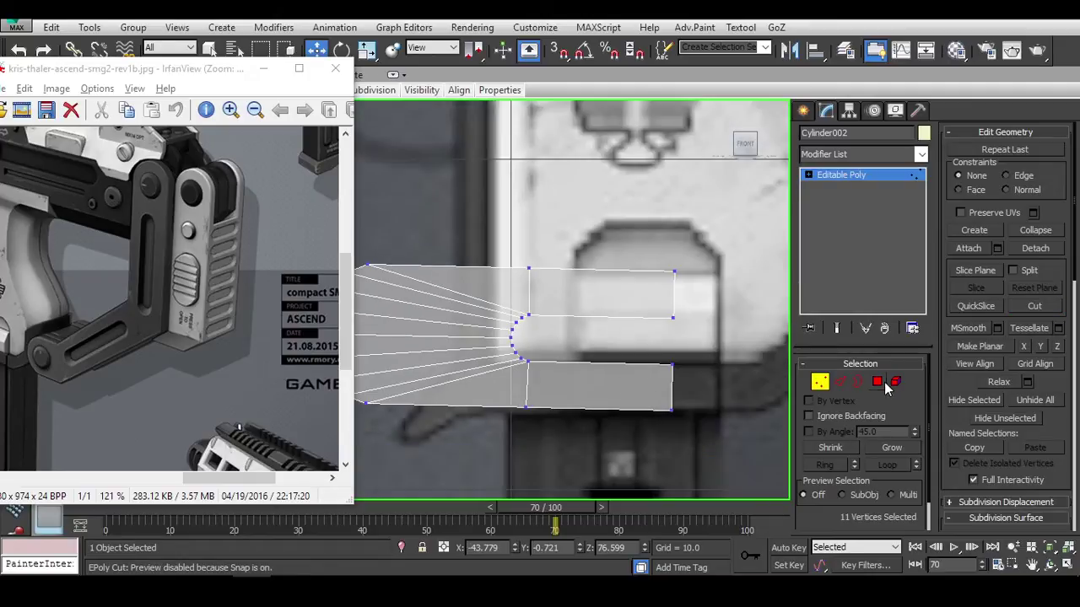
pyautogui.press('w')
pyautogui.press('Delete')
# Scale the curved row of inner-end vertices flat into a straight column.
pyautogui.moveTo(687, 411); pyautogui.dragTo(656, 357, button='middle')
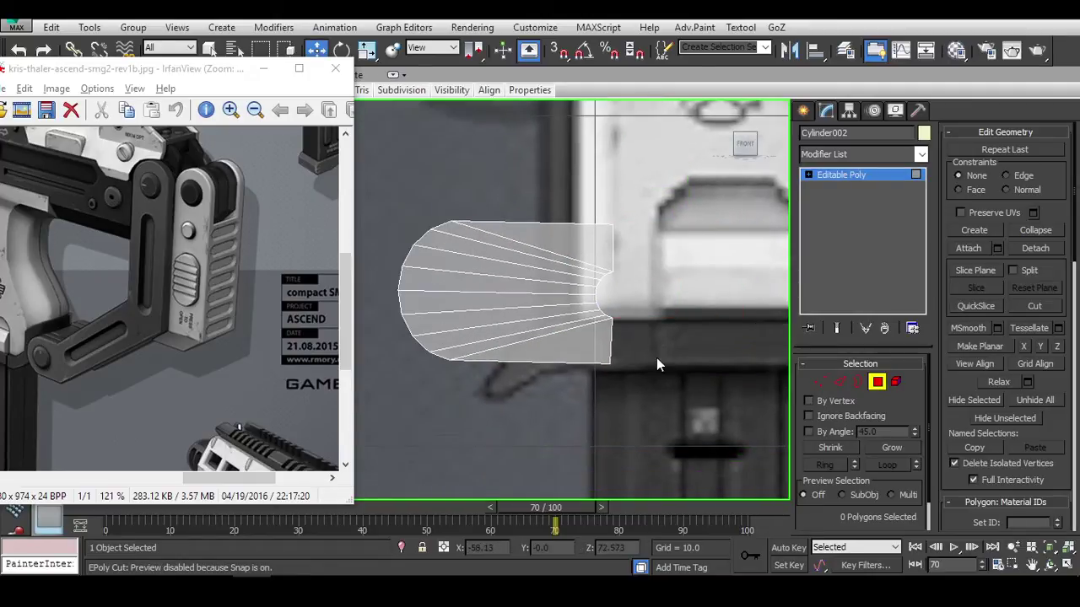
pyautogui.press('1')
pyautogui.moveTo(592, 210); pyautogui.dragTo(677, 390)
pyautogui.press('r')
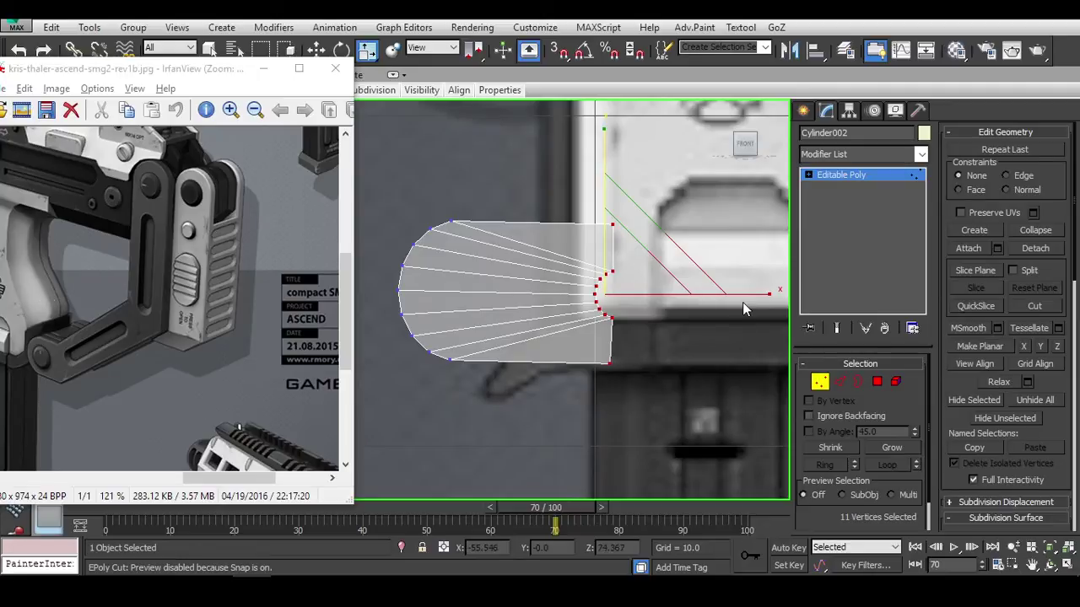
pyautogui.moveTo(742, 302); pyautogui.dragTo(765, 296)
# Nudge the corner vertex down and straighten the end piece's bottom edge.
pyautogui.scroll(2, 659, 324)
pyautogui.moveTo(740, 268); pyautogui.dragTo(753, 327, button='middle')
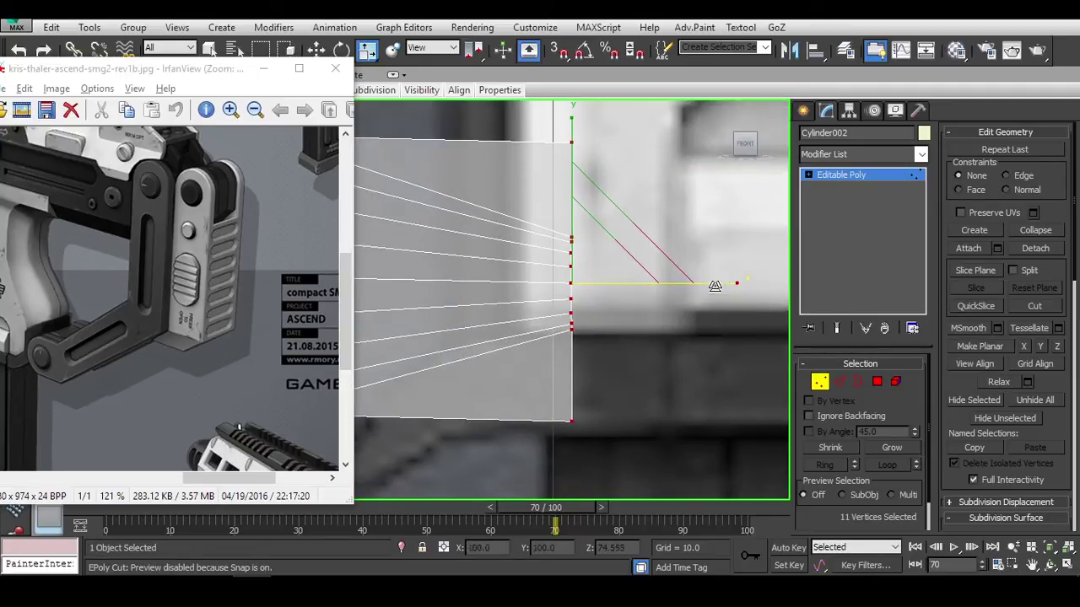
pyautogui.scroll(-4, 627, 230)
pyautogui.moveTo(556, 198); pyautogui.dragTo(542, 253, button='middle')
pyautogui.click(709, 233)
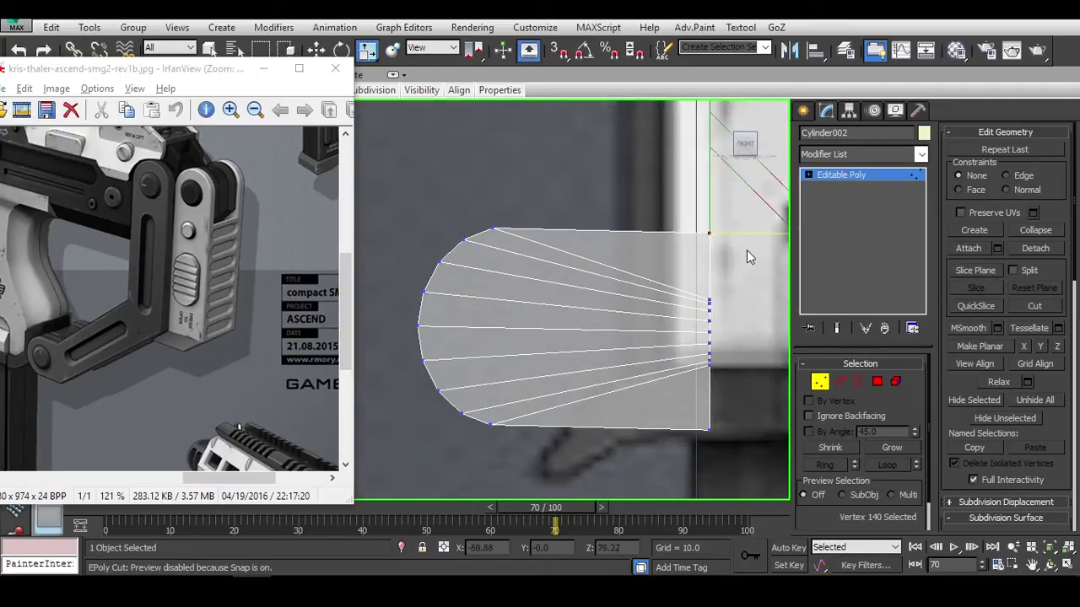
pyautogui.press('w')
pyautogui.moveTo(715, 138); pyautogui.dragTo(725, 142)
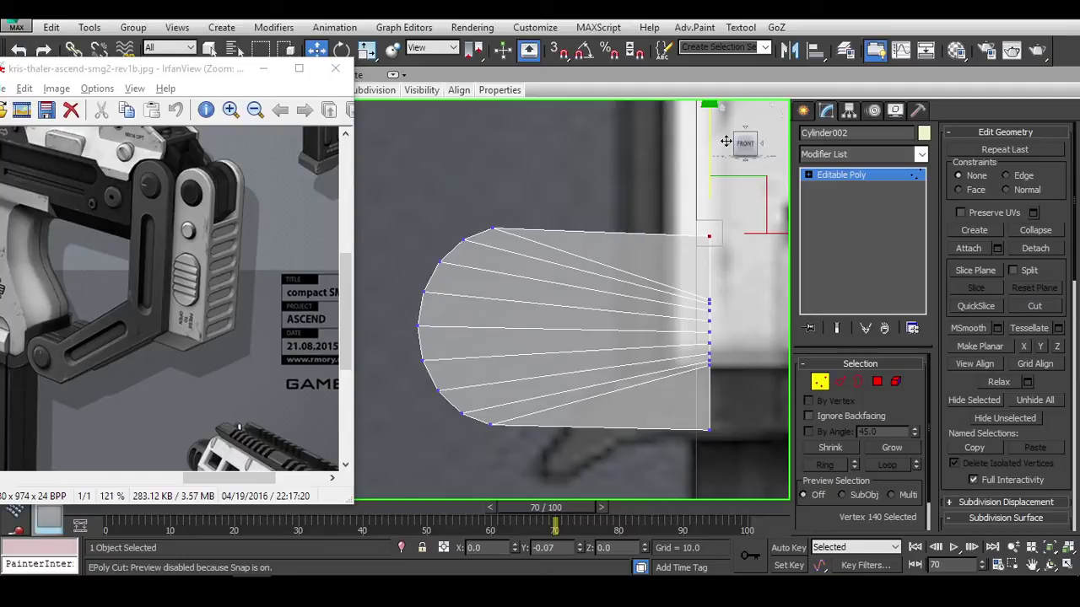
pyautogui.moveTo(627, 245); pyautogui.dragTo(590, 336, button='middle')
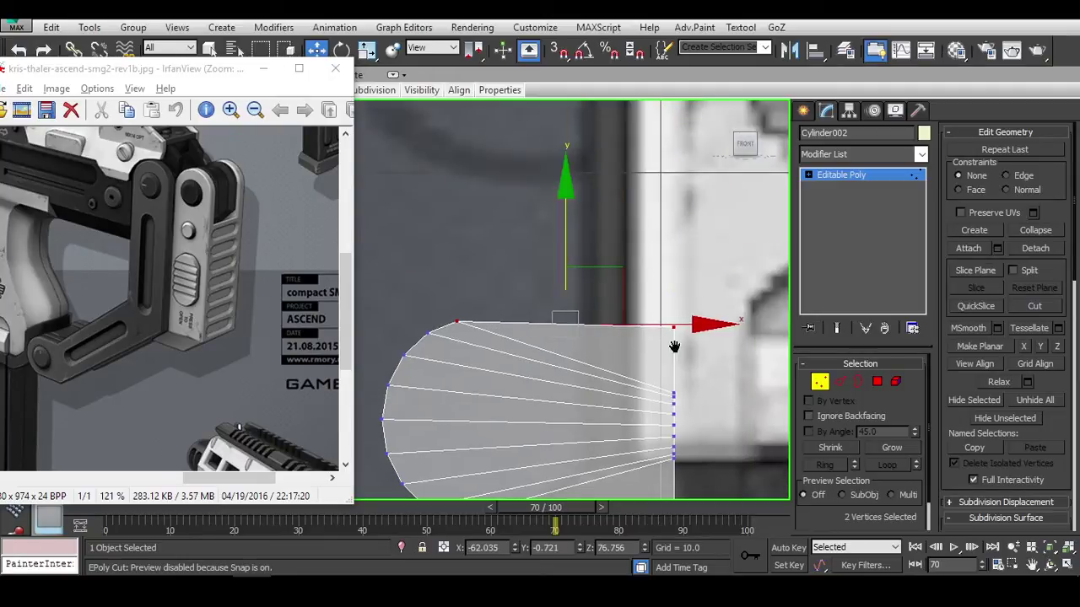
pyautogui.keyDown('ctrl'); pyautogui.click(453, 321); pyautogui.keyUp('ctrl')
pyautogui.moveTo(589, 419); pyautogui.dragTo(596, 320, button='middle')
pyautogui.moveTo(709, 412); pyautogui.dragTo(407, 497)
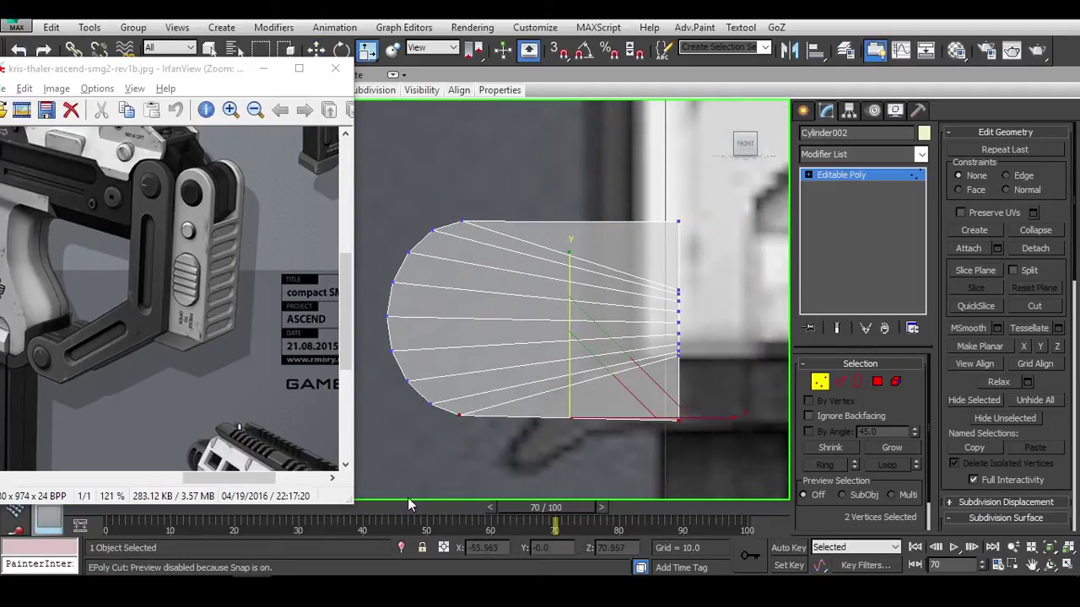
pyautogui.moveTo(569, 348); pyautogui.dragTo(569, 349)
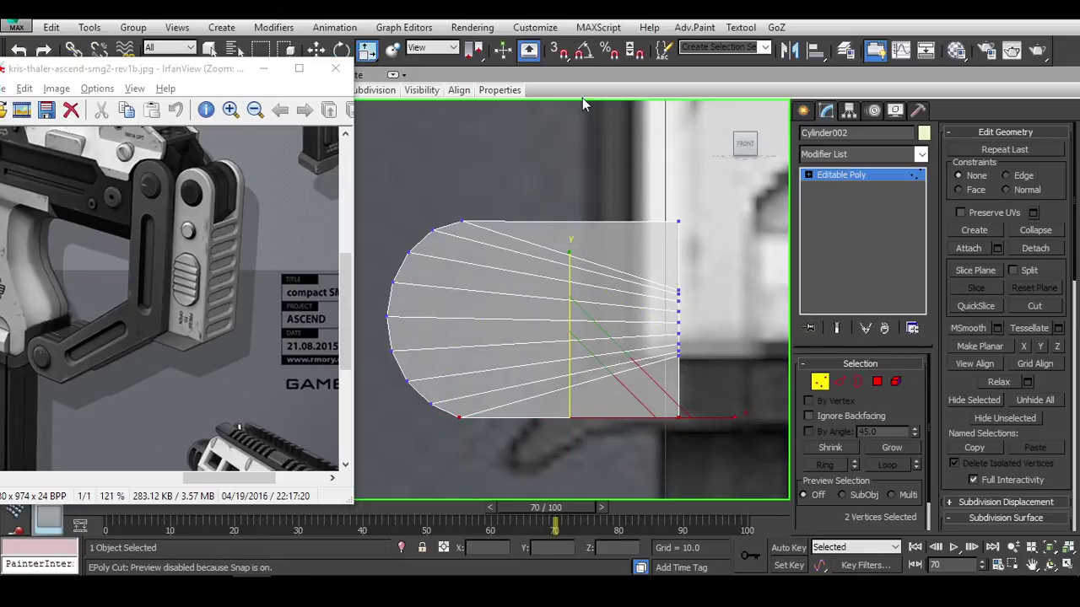
pyautogui.scroll(-2, 677, 362)
# Move the rounded cap element right to the bend.
pyautogui.click(819, 381)
pyautogui.scroll(-2, 438, 293)
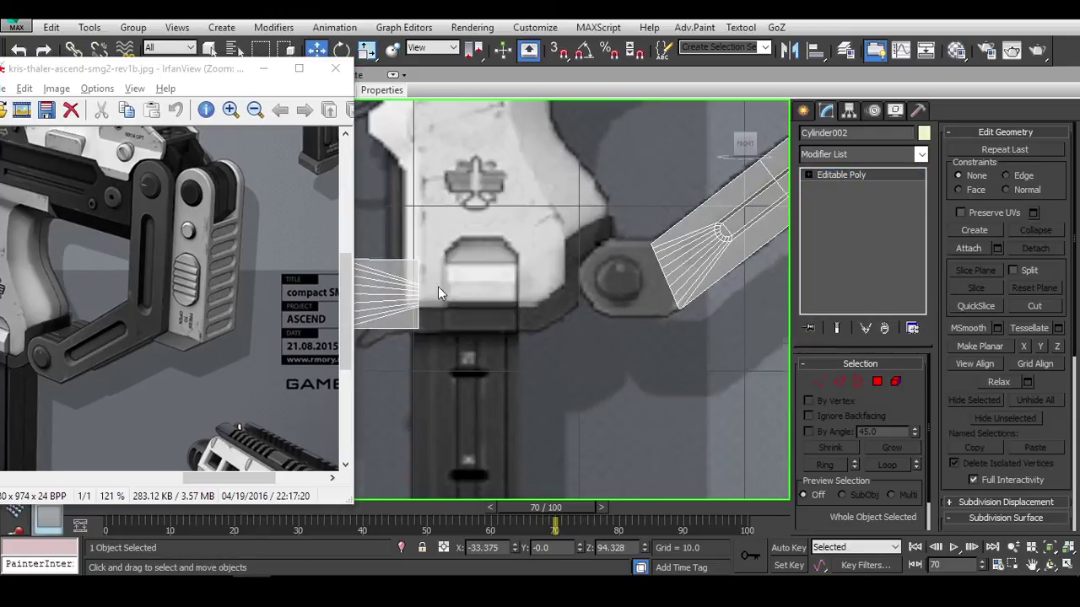
pyautogui.moveTo(437, 293); pyautogui.dragTo(638, 336, button='middle')
pyautogui.click(896, 382)
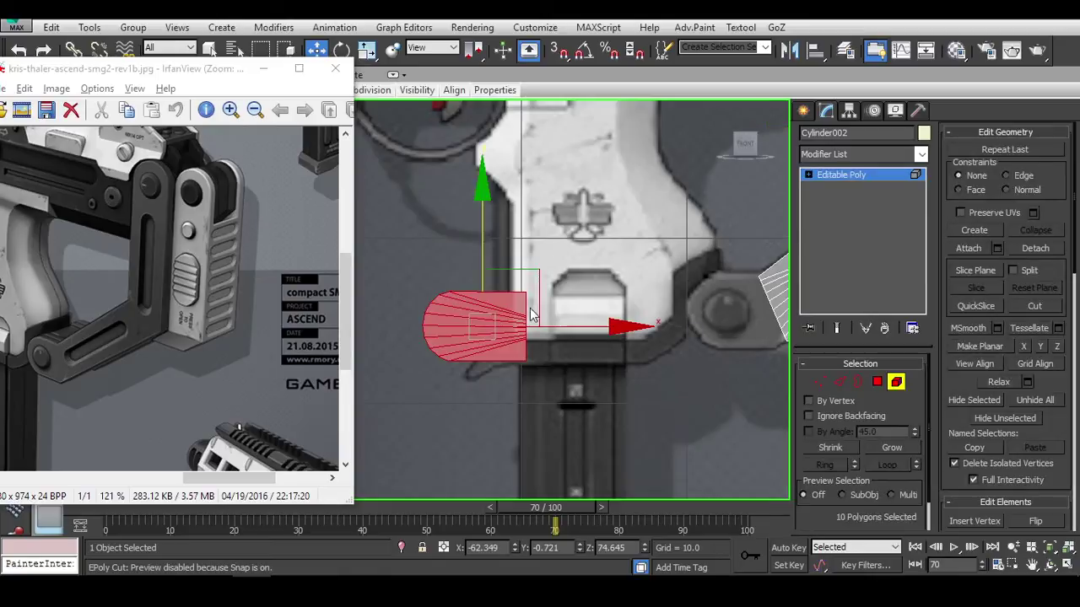
pyautogui.moveTo(510, 297); pyautogui.dragTo(802, 257)
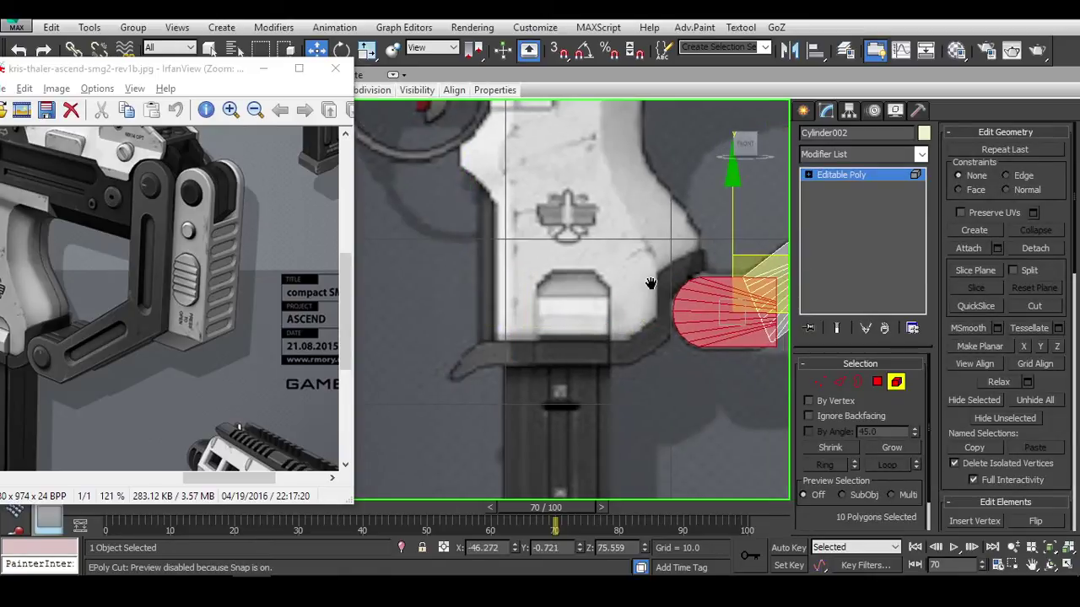
pyautogui.scroll(6, 659, 229)
pyautogui.scroll(3, 650, 223)
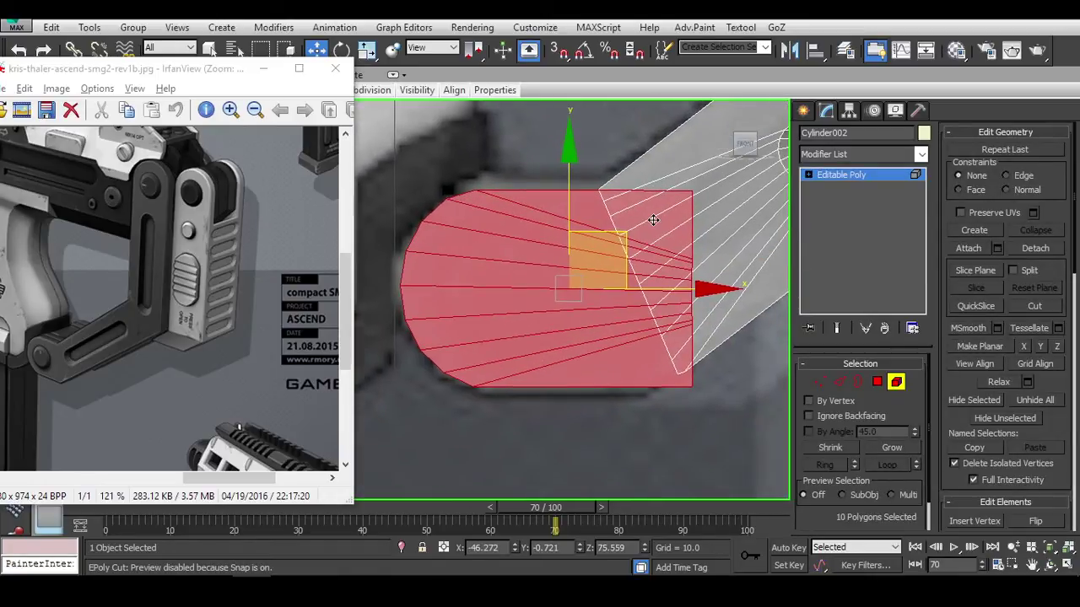
pyautogui.scroll(-3, 638, 228)
# Slide the cap's open-end edge loop left to meet the bend.
pyautogui.press('2')
pyautogui.click(637, 255)
pyautogui.doubleClick(637, 254)
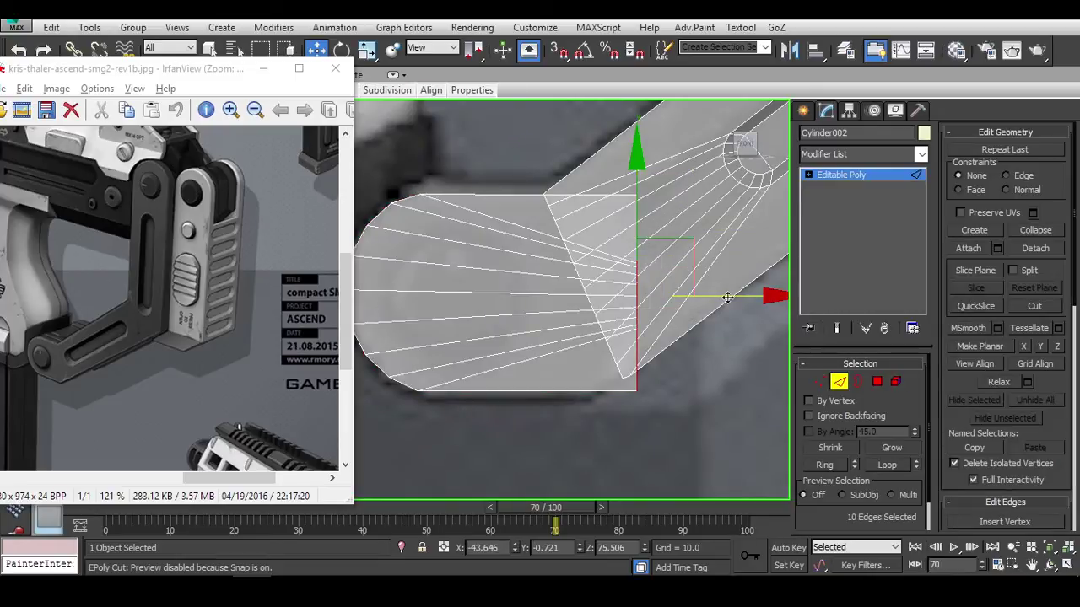
pyautogui.moveTo(727, 297); pyautogui.dragTo(640, 291)
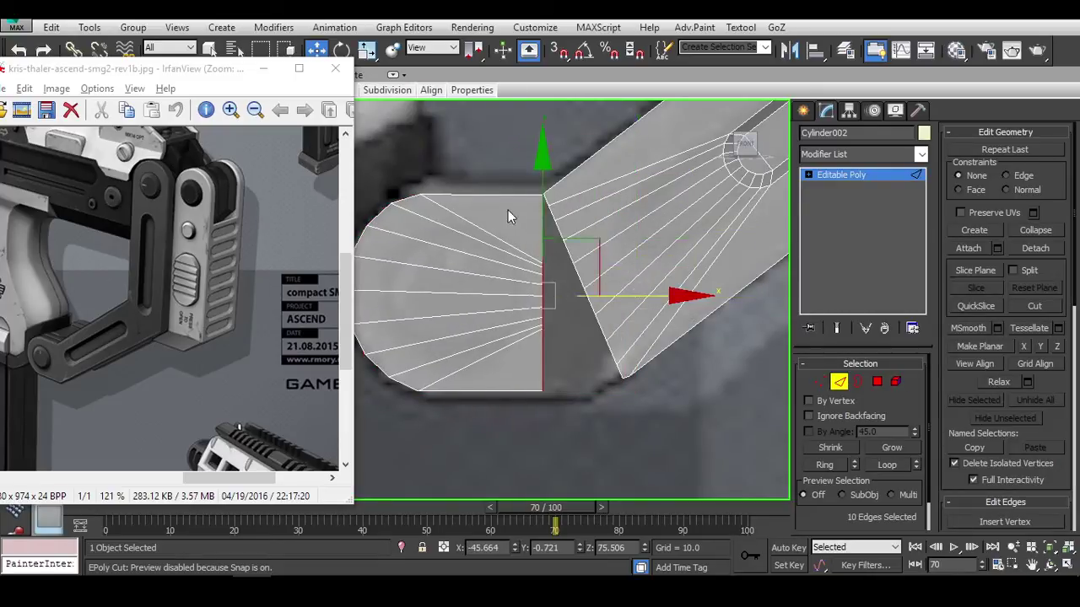
pyautogui.keyDown('alt'); pyautogui.moveTo(511, 207); pyautogui.dragTo(603, 245, button='middle'); pyautogui.keyUp('alt')
pyautogui.scroll(1, 571, 227)
# Undo the stray cut point and cut a new edge across to the rim vertex.
pyautogui.press('1')
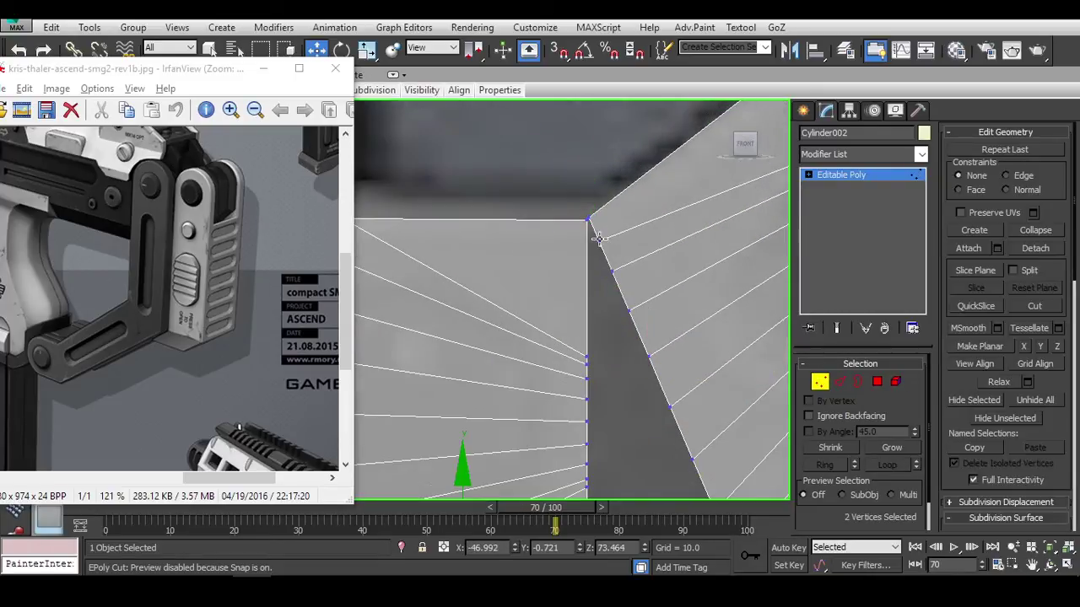
pyautogui.scroll(3, 637, 289)
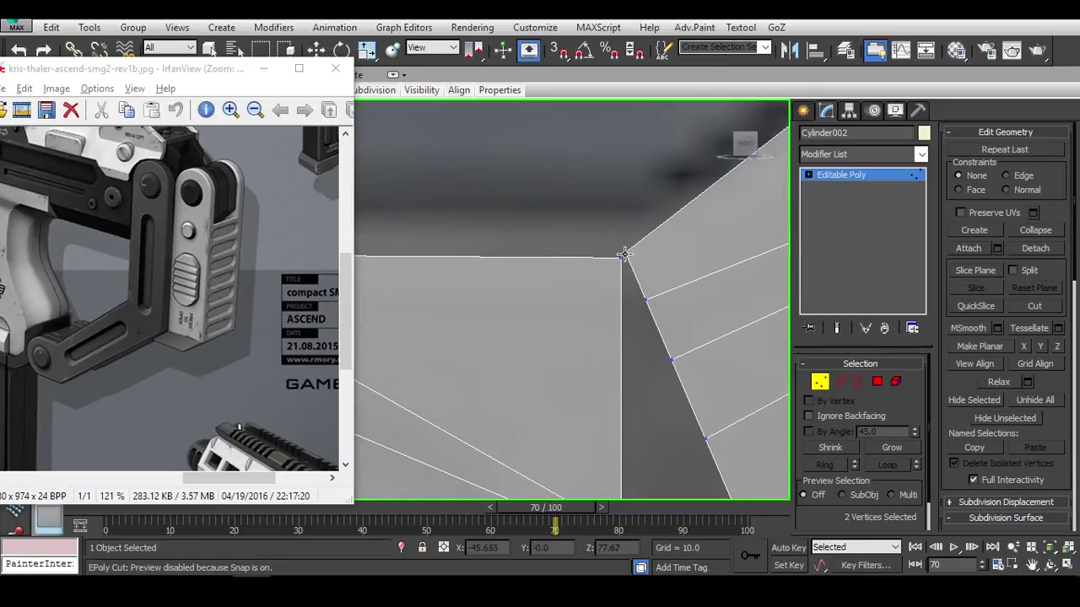
pyautogui.keyDown('alt'); pyautogui.moveTo(629, 258); pyautogui.dragTo(675, 301, button='middle'); pyautogui.keyUp('alt')
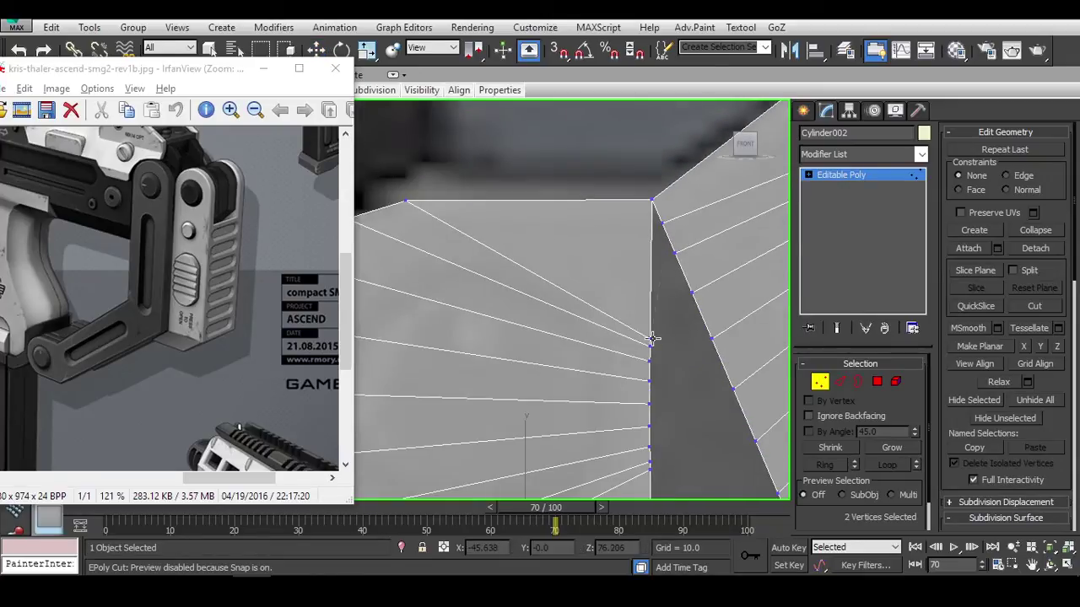
pyautogui.keyDown('alt'); pyautogui.moveTo(660, 223); pyautogui.dragTo(639, 271, button='middle'); pyautogui.keyUp('alt')
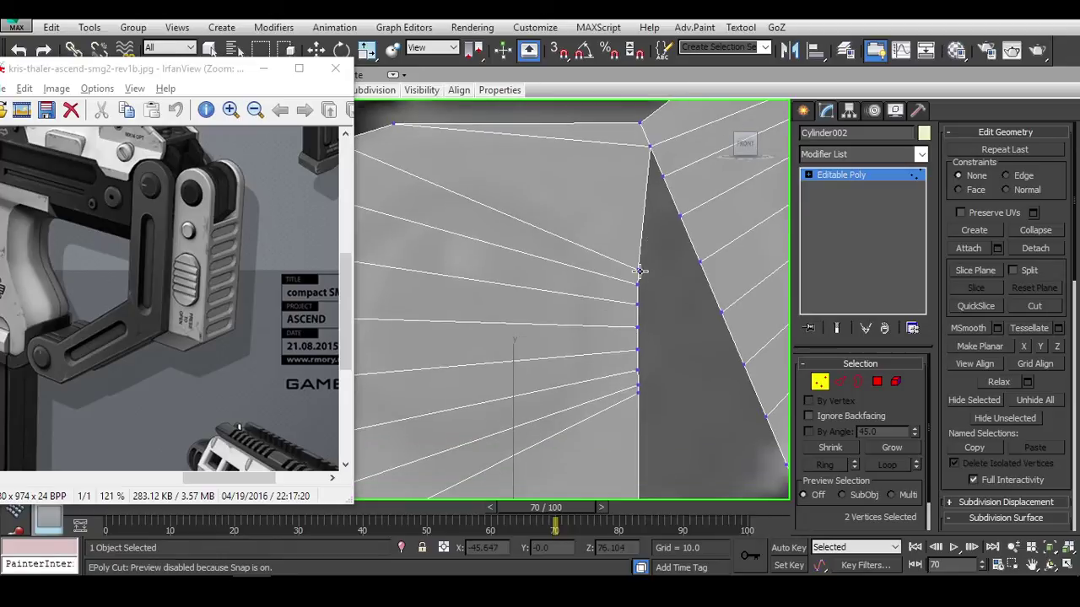
pyautogui.keyDown('alt'); pyautogui.moveTo(666, 173); pyautogui.dragTo(675, 199, button='middle'); pyautogui.keyUp('alt')
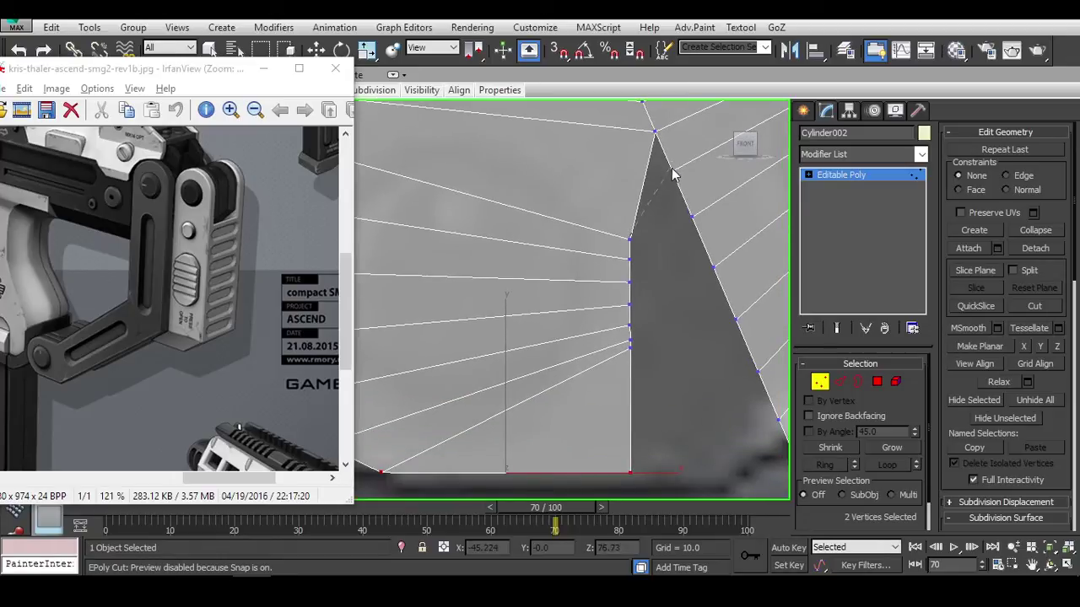
pyautogui.scroll(-2, 675, 233)
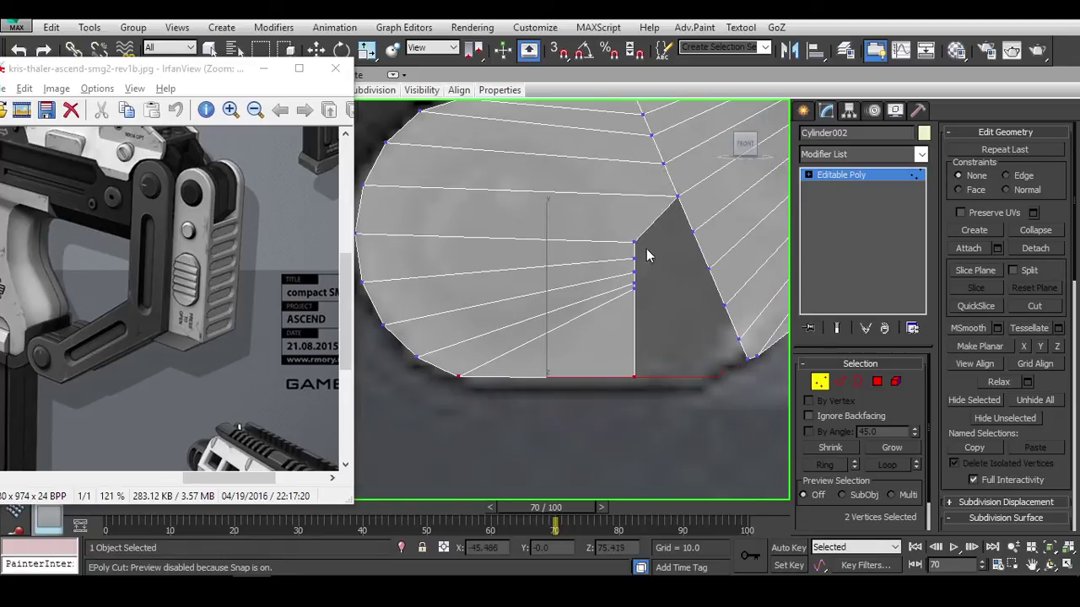
pyautogui.hotkey('ctrl', 'z')
pyautogui.click(693, 278)
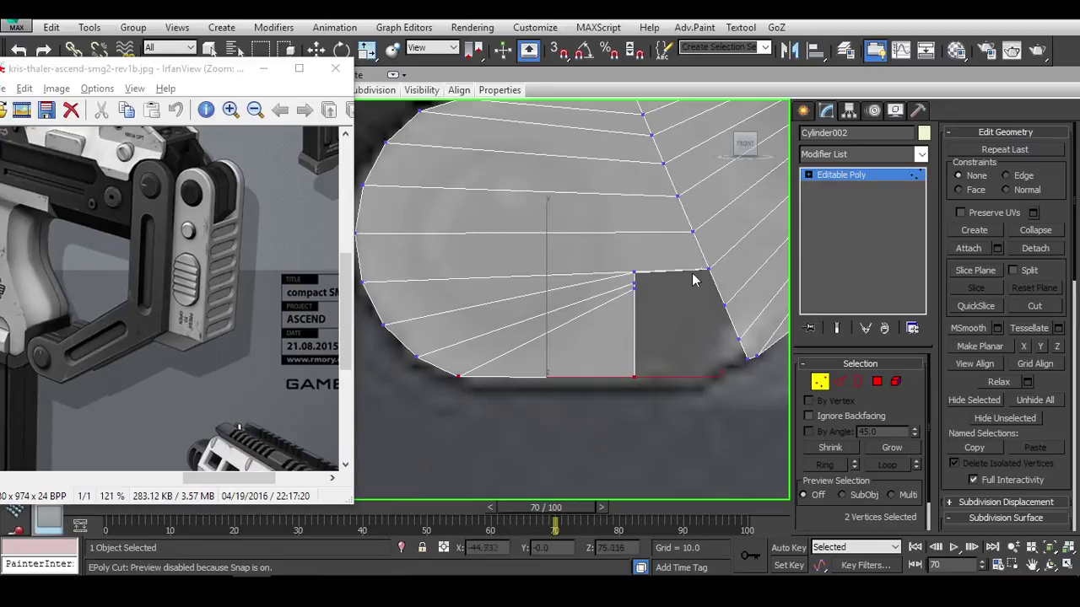
pyautogui.click(723, 305)
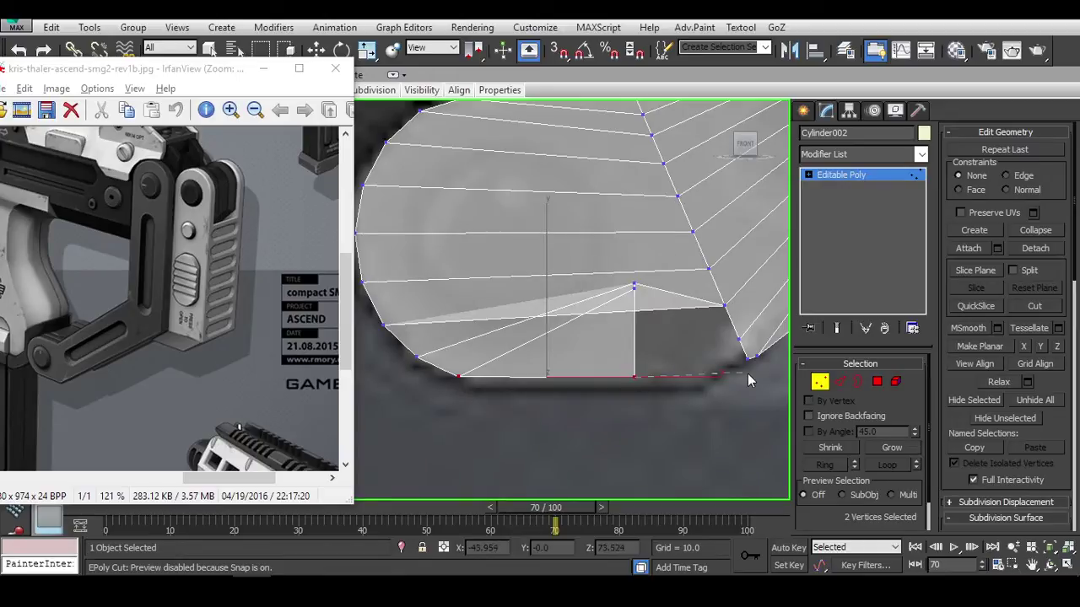
pyautogui.press('w')
# Snap the new cut vertex onto the rim vertex and clear the selection.
pyautogui.click(634, 286)
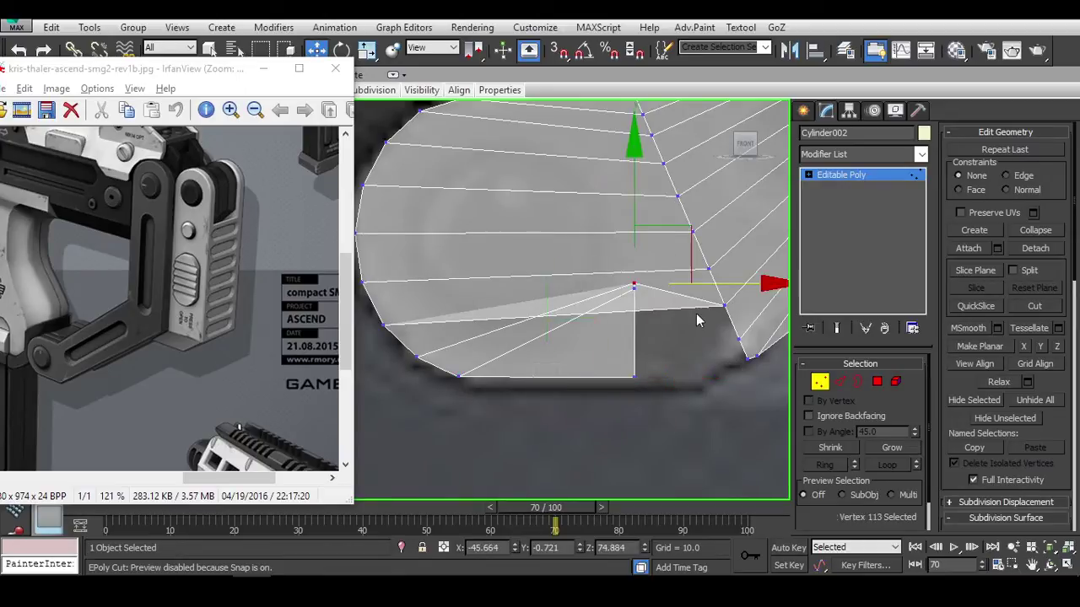
pyautogui.moveTo(634, 285); pyautogui.dragTo(635, 283)
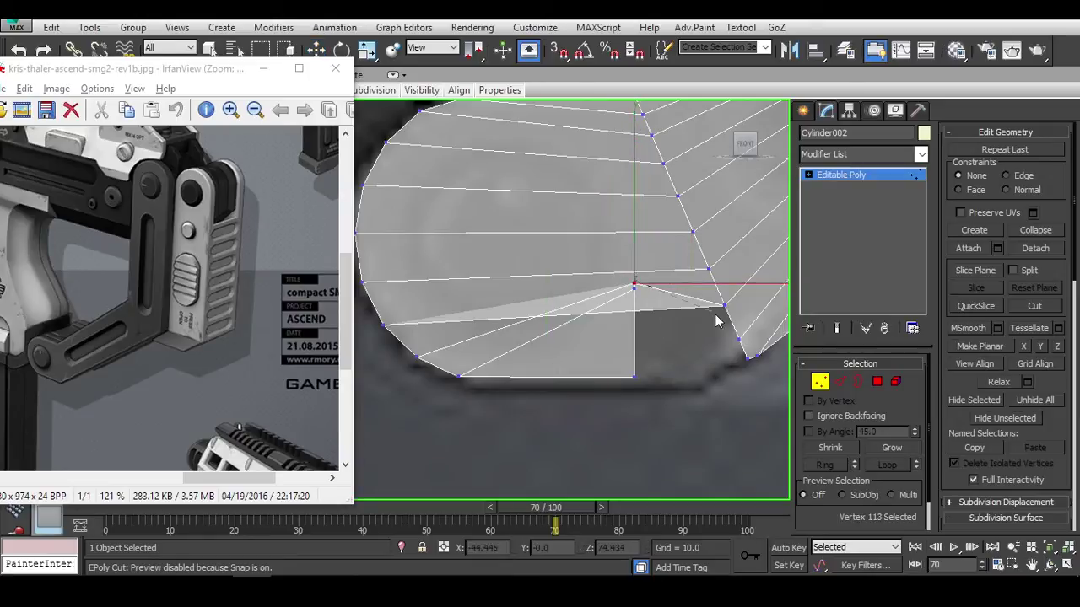
pyautogui.moveTo(715, 321); pyautogui.dragTo(736, 366)
pyautogui.scroll(2, 736, 366)
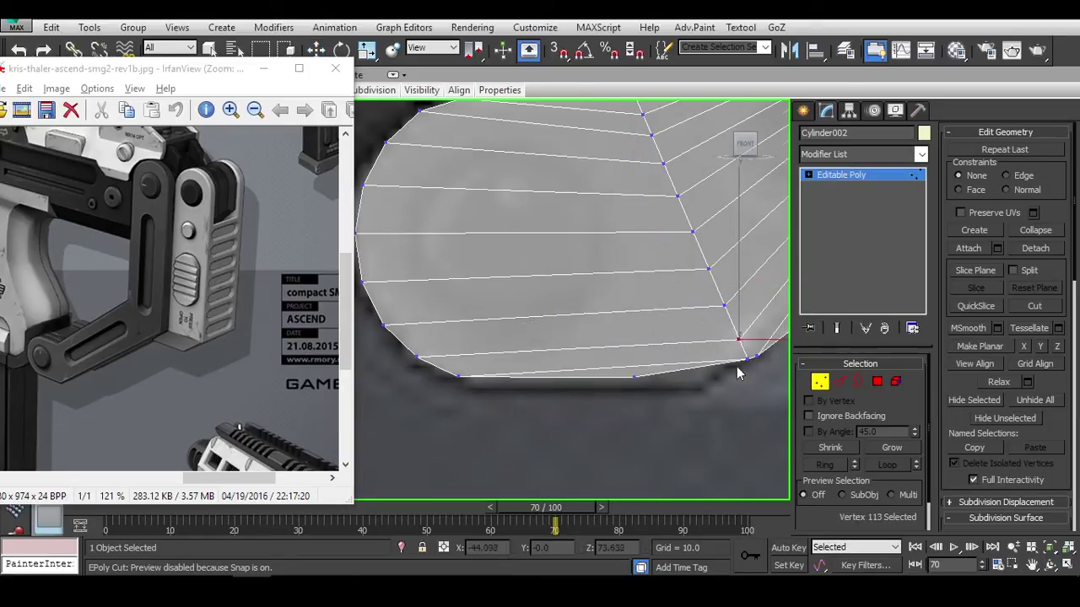
pyautogui.scroll(2, 654, 340)
pyautogui.scroll(-4, 641, 344)
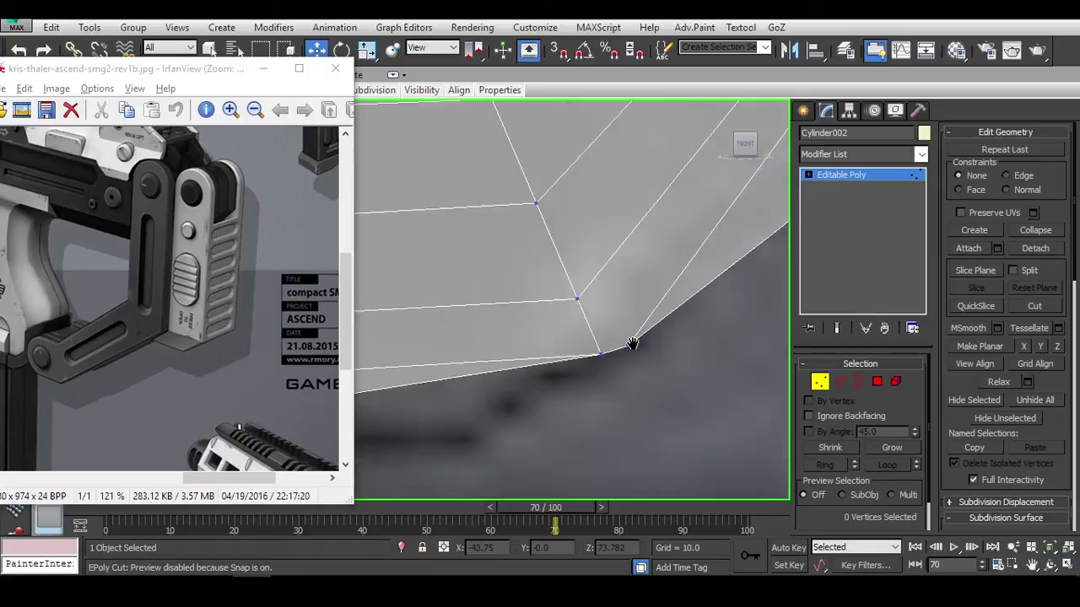
pyautogui.scroll(3, 634, 240)
pyautogui.click(634, 241)
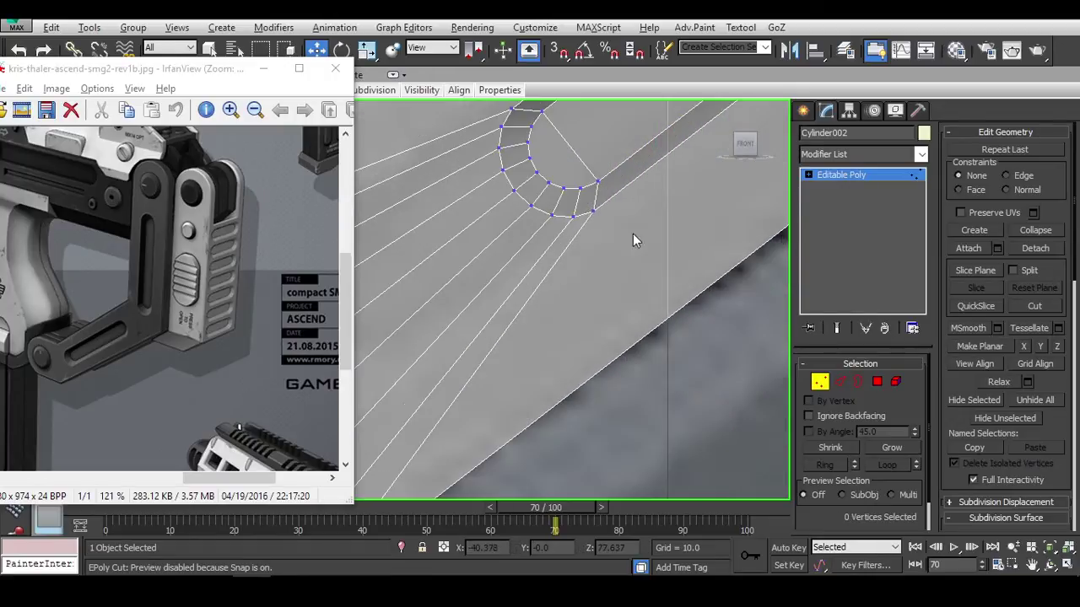
# Cut an edge from a ring vertex to the rim vertex with snapping on.
pyautogui.hotkey('alt', 'c')
pyautogui.click(592, 211)
pyautogui.moveTo(677, 319); pyautogui.dragTo(732, 359, button='middle')
pyautogui.click(732, 359)
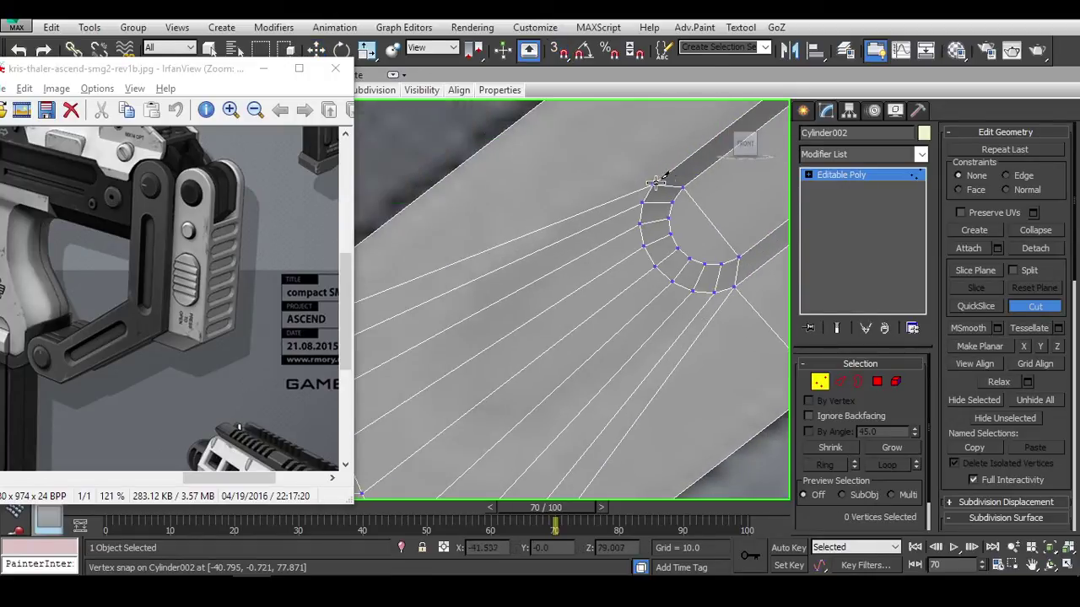
pyautogui.press('s')
pyautogui.moveTo(656, 181); pyautogui.dragTo(656, 225, button='middle')
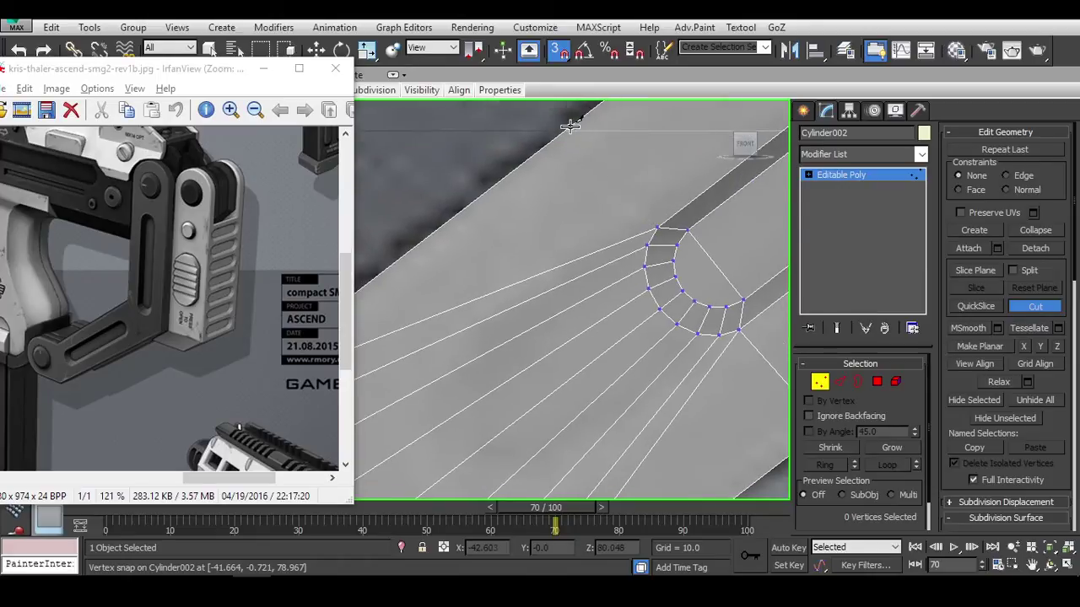
pyautogui.scroll(-3, 613, 193)
pyautogui.press('w')
pyautogui.keyDown('alt'); pyautogui.moveTo(613, 193); pyautogui.dragTo(613, 246, button='middle'); pyautogui.keyUp('alt')
pyautogui.hotkey('shift', 'z')
pyautogui.press('2')
pyautogui.click(549, 247)
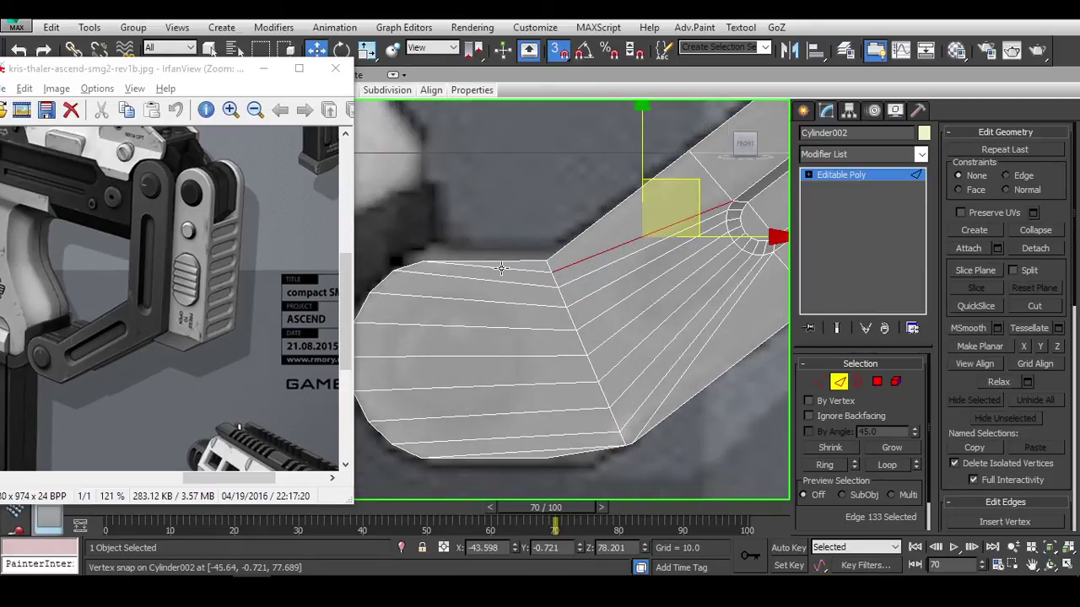
pyautogui.moveTo(677, 269); pyautogui.dragTo(579, 291, button='middle')
pyautogui.click(632, 279)
# Cut a vertical edge across the cap from its top vertex to its bottom vertex.
pyautogui.hotkey('alt', 'c')
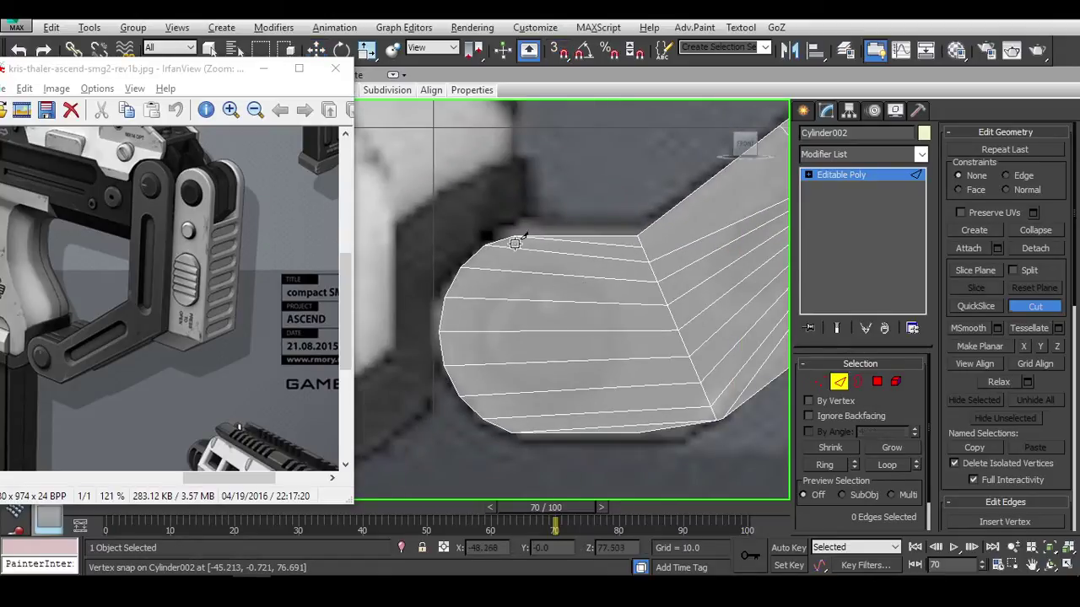
pyautogui.click(512, 239)
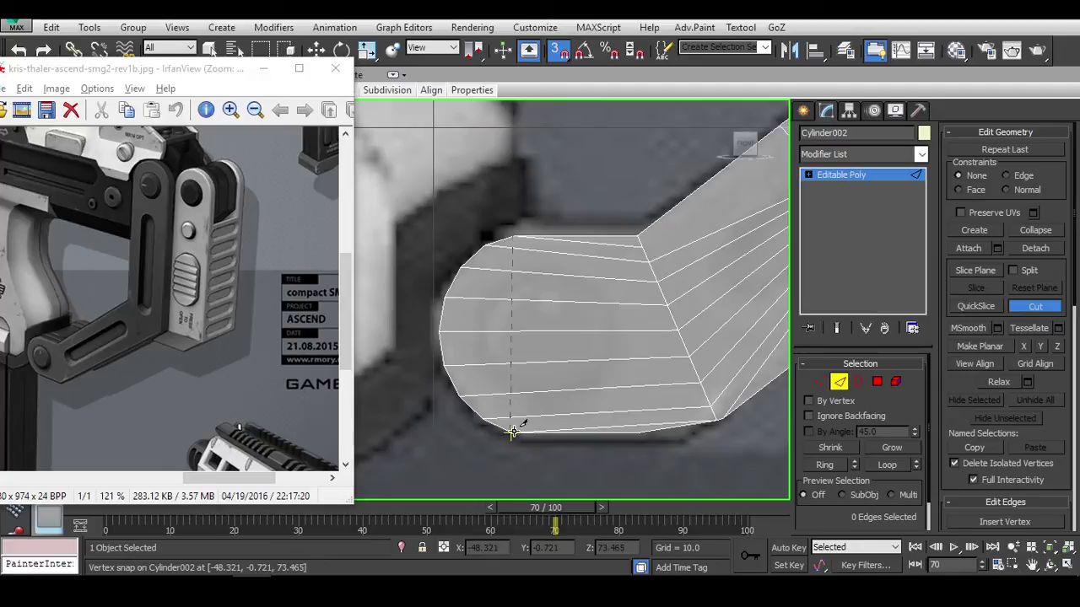
pyautogui.click(512, 433)
pyautogui.rightClick(624, 298)
pyautogui.click(611, 243)
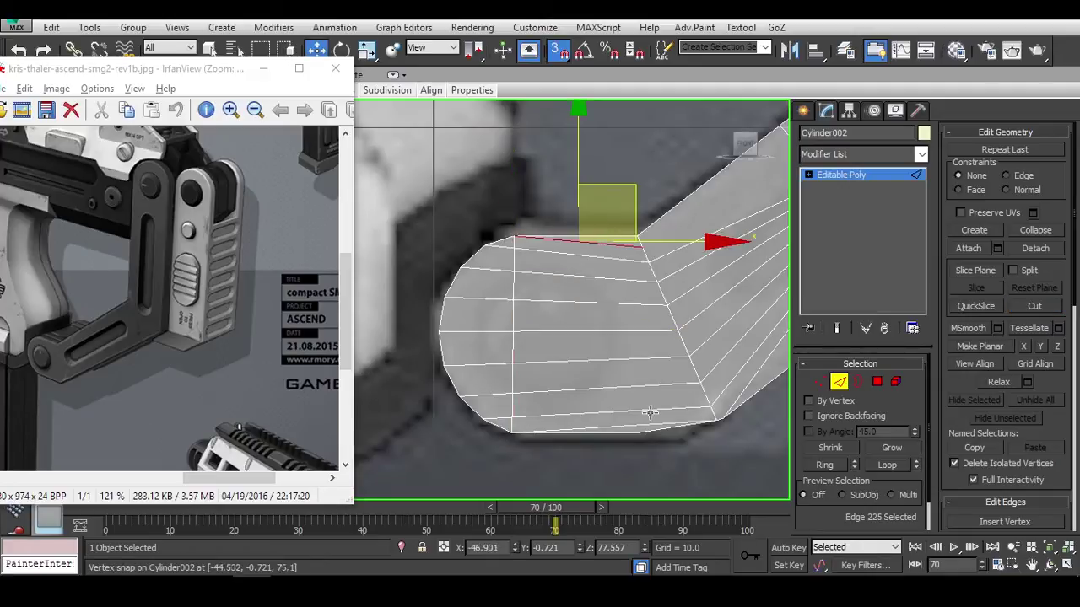
pyautogui.click(660, 426)
pyautogui.click(740, 429)
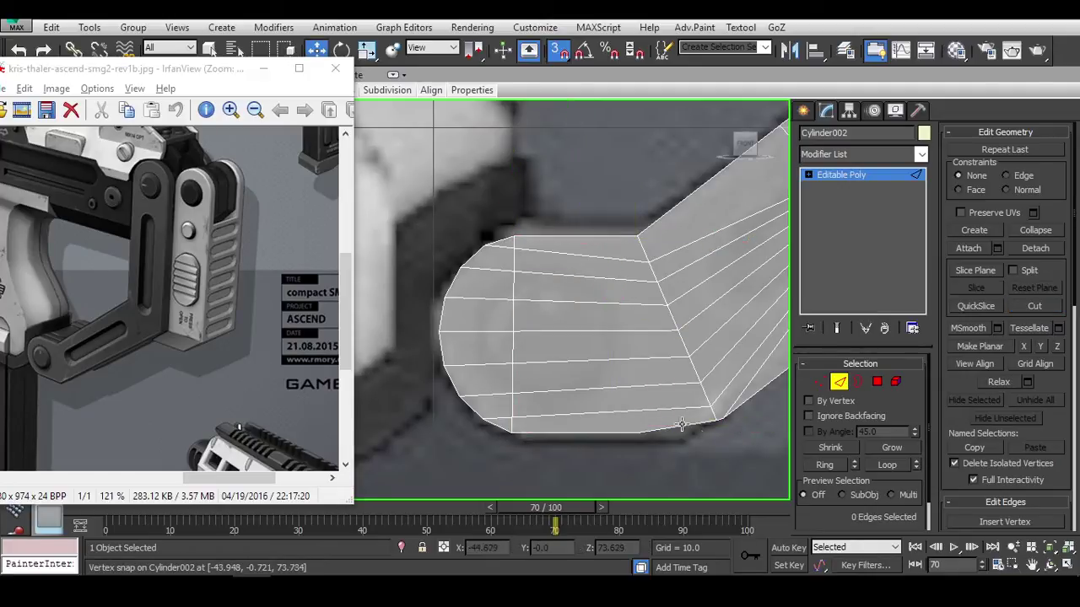
# Shift all of the mesh's vertices slightly along X.
pyautogui.scroll(3, 675, 422)
pyautogui.press('1')
pyautogui.hotkey('ctrl', 'a')
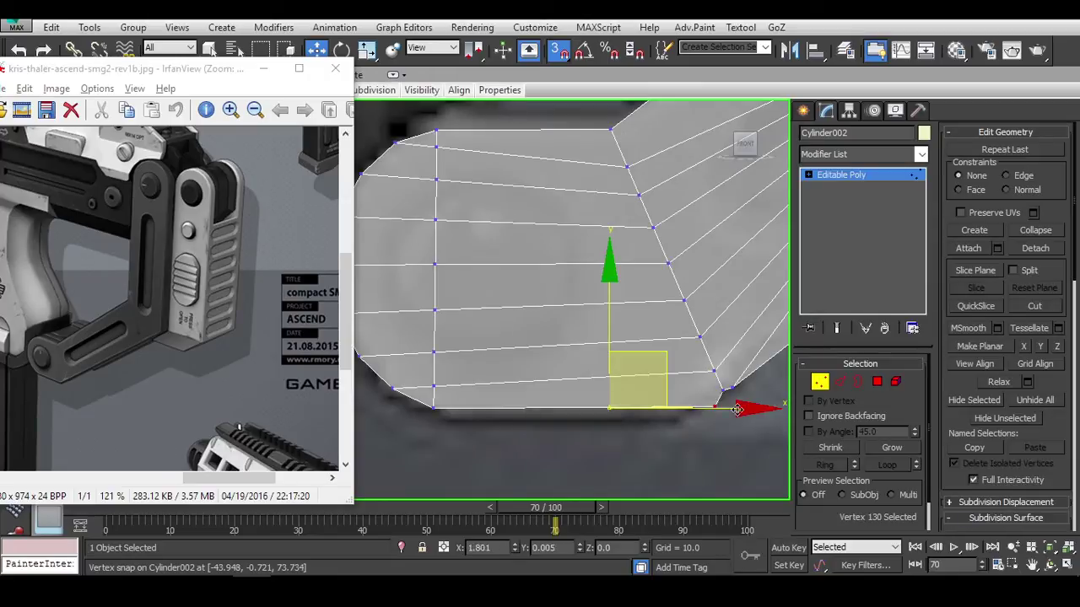
pyautogui.moveTo(720, 407); pyautogui.dragTo(705, 406, button='middle')
pyautogui.moveTo(705, 406); pyautogui.dragTo(773, 410)
# Cut a new edge from the lower bend corner vertex.
pyautogui.hotkey('alt', 'c')
pyautogui.scroll(2, 699, 336)
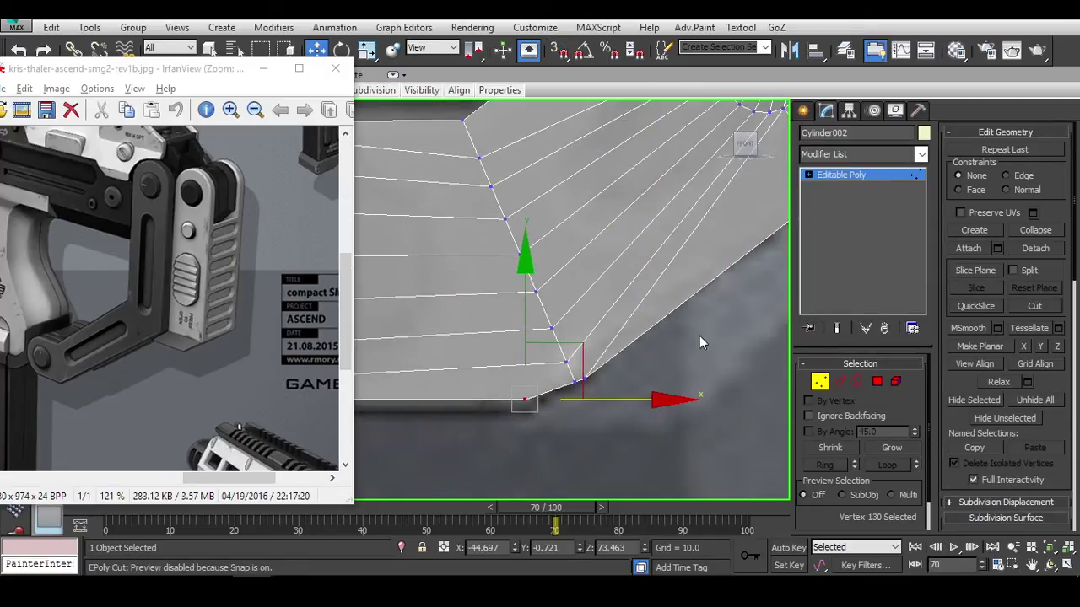
pyautogui.scroll(4, 616, 243)
pyautogui.press('2')
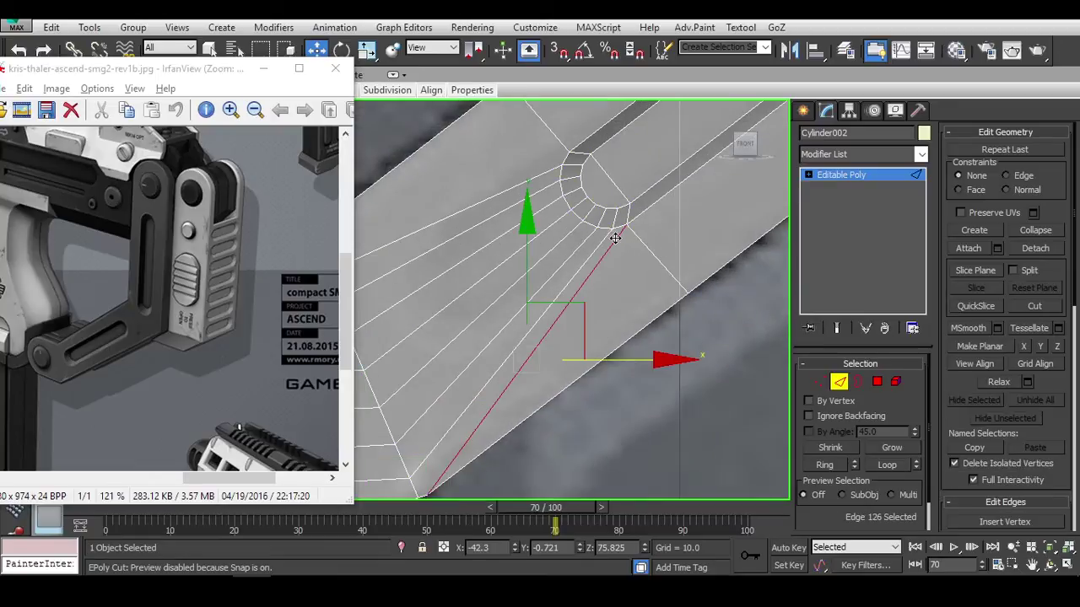
pyautogui.click(716, 261)
pyautogui.scroll(-2, 622, 316)
pyautogui.scroll(3, 596, 356)
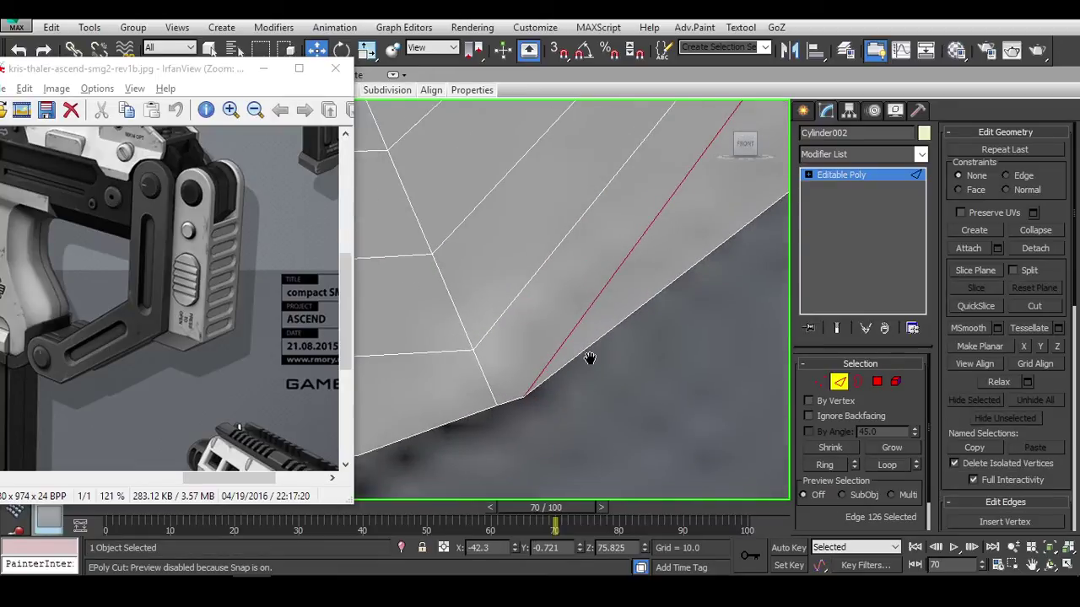
pyautogui.press('1')
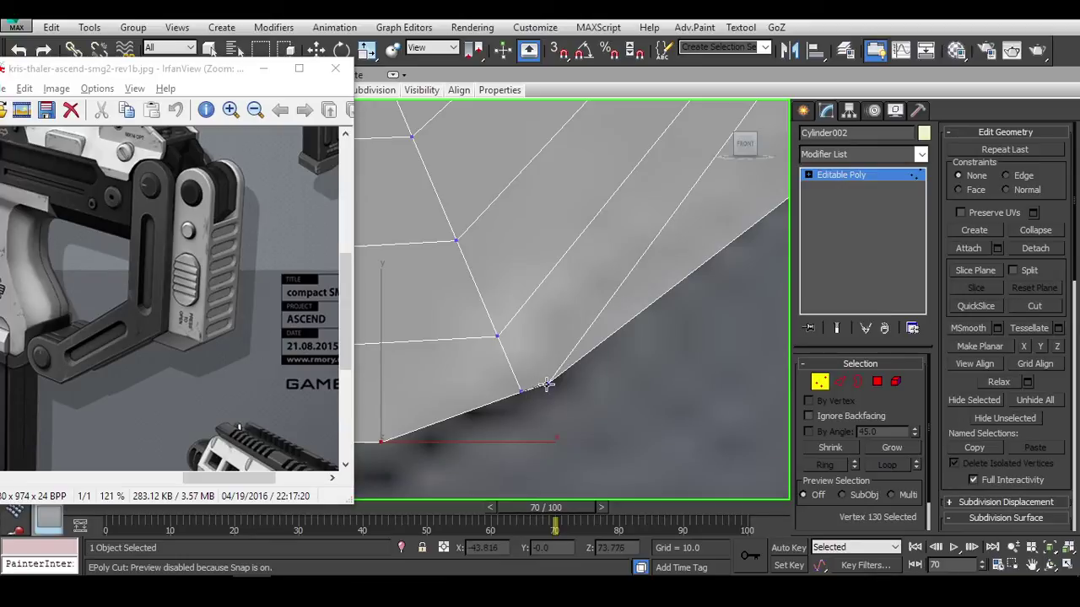
pyautogui.moveTo(539, 384); pyautogui.dragTo(617, 399, button='middle')
pyautogui.scroll(-3, 618, 399)
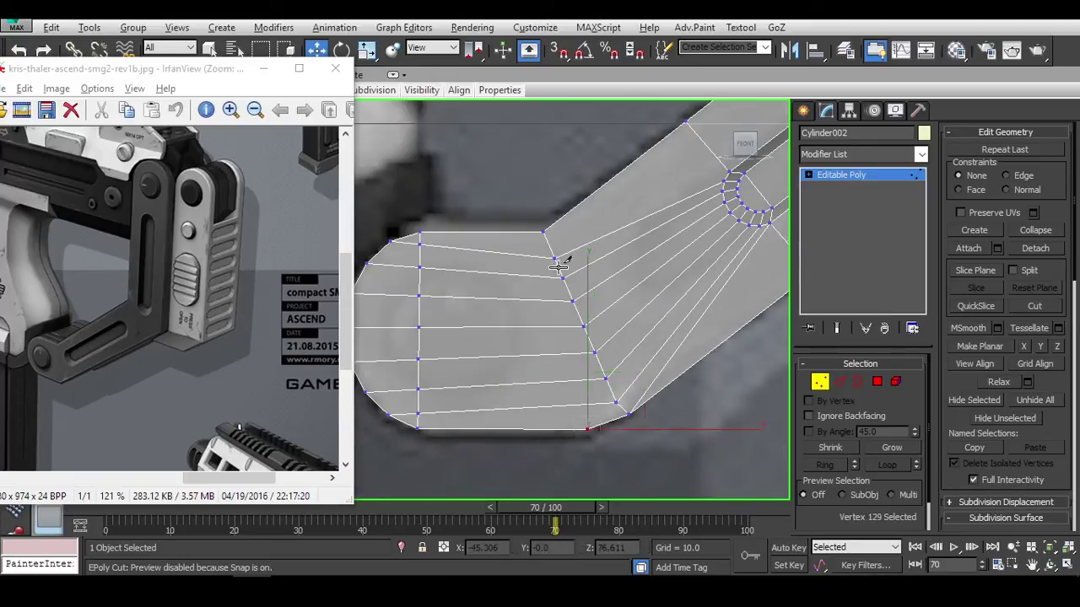
pyautogui.hotkey('alt', 'c')
pyautogui.press('s')
pyautogui.click(627, 416)
pyautogui.rightClick(586, 408)
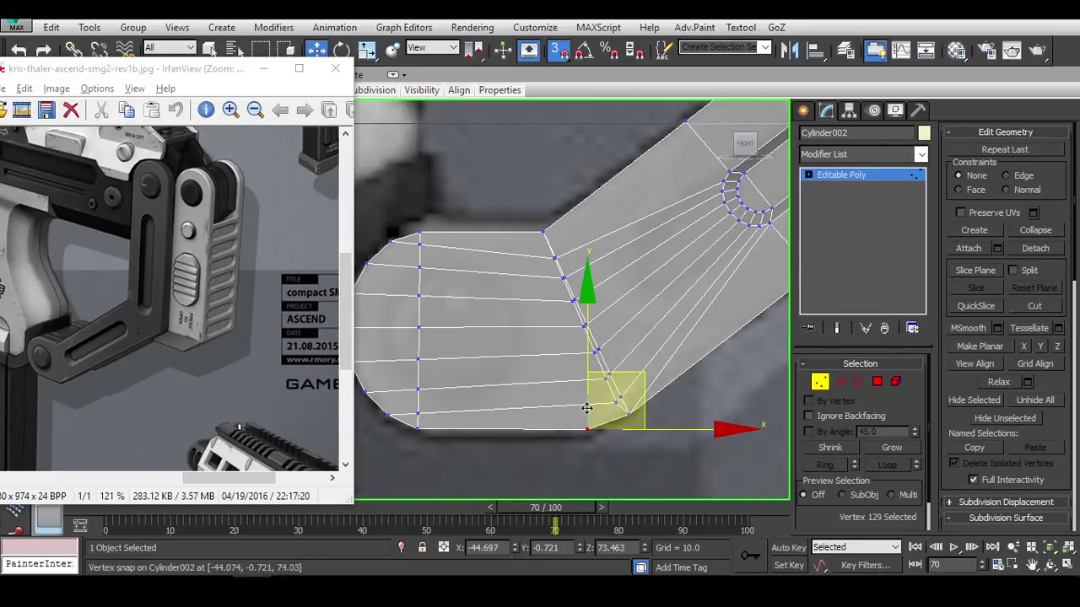
# Start another cut across the bend's lower corner, then cancel it.
pyautogui.press('2')
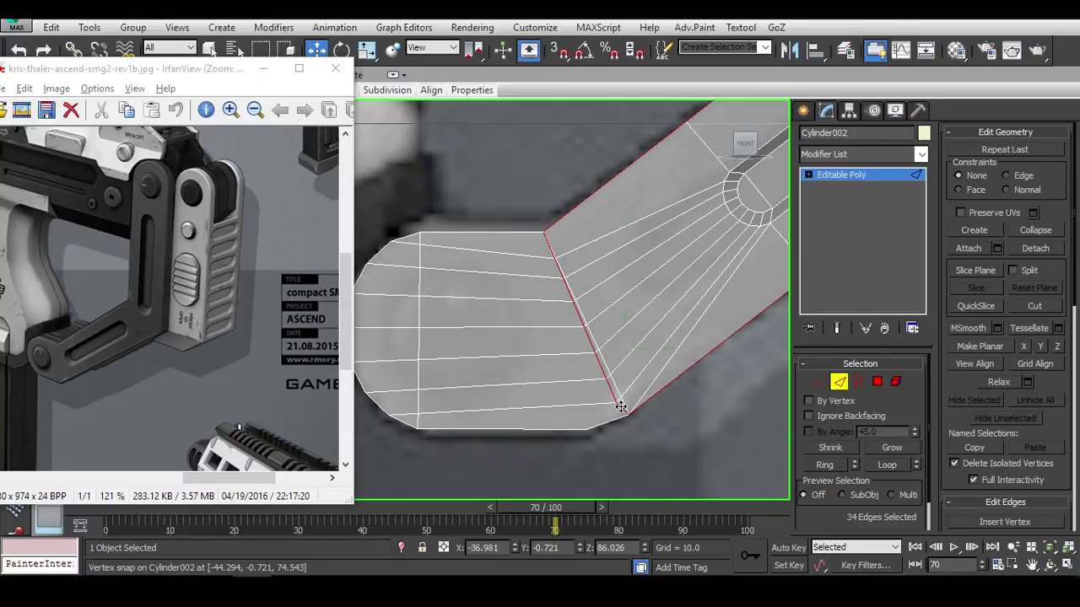
pyautogui.scroll(2, 556, 259)
pyautogui.hotkey('alt', 'c')
pyautogui.scroll(1, 553, 253)
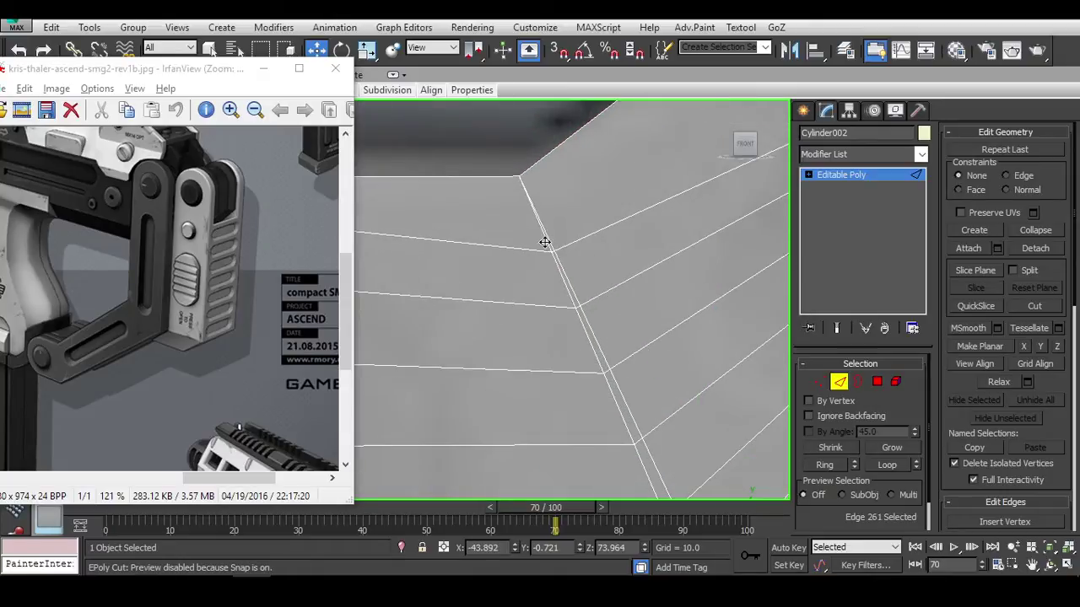
pyautogui.rightClick(545, 243)
pyautogui.moveTo(548, 253); pyautogui.dragTo(594, 310, button='middle')
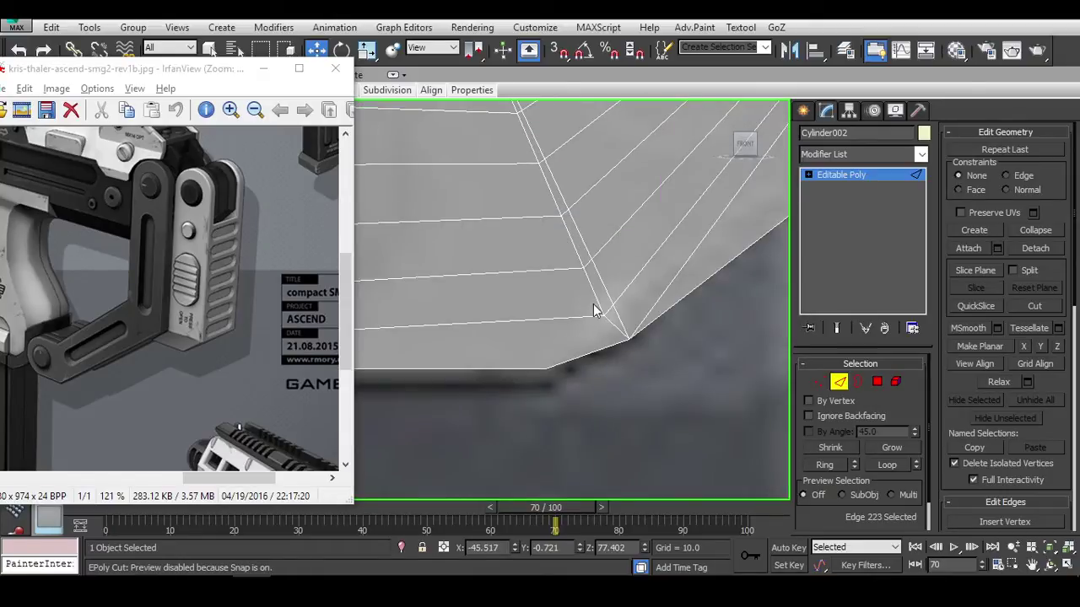
pyautogui.click(614, 326)
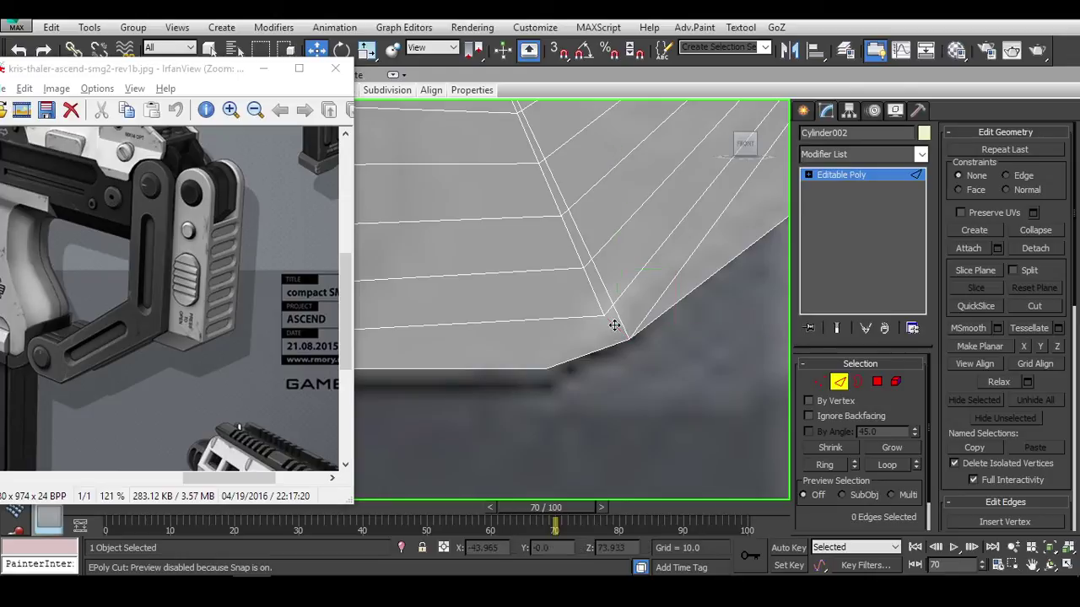
pyautogui.click(590, 289)
pyautogui.rightClick(590, 288)
pyautogui.scroll(-3, 588, 354)
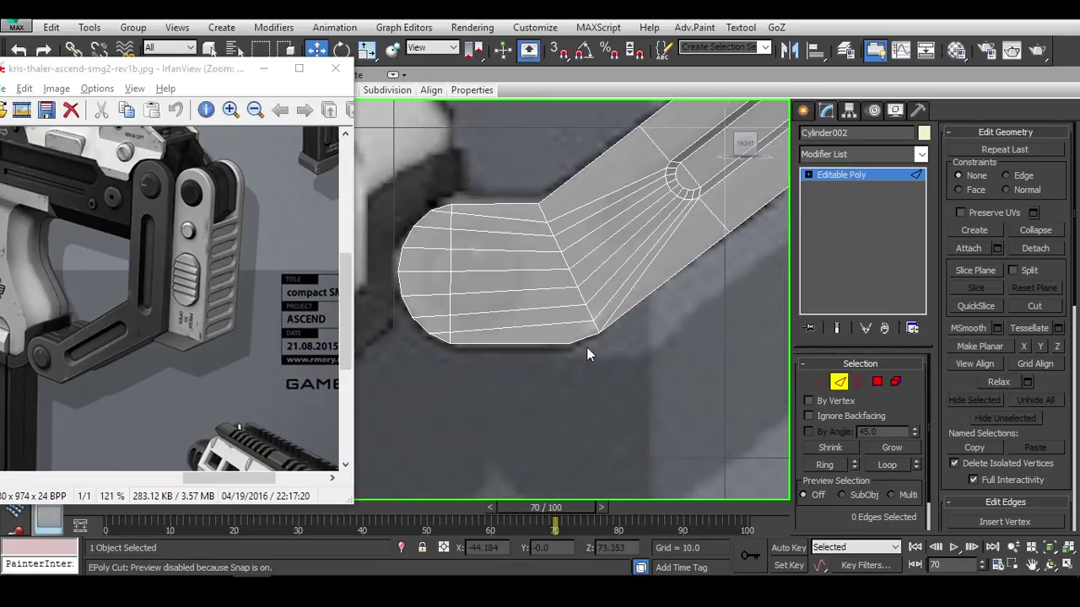
# With Edge constraint on, slide a bend vertex down along its edge on Cylinder002.
pyautogui.doubleClick(562, 300)
pyautogui.scroll(4, 576, 355)
pyautogui.press('1')
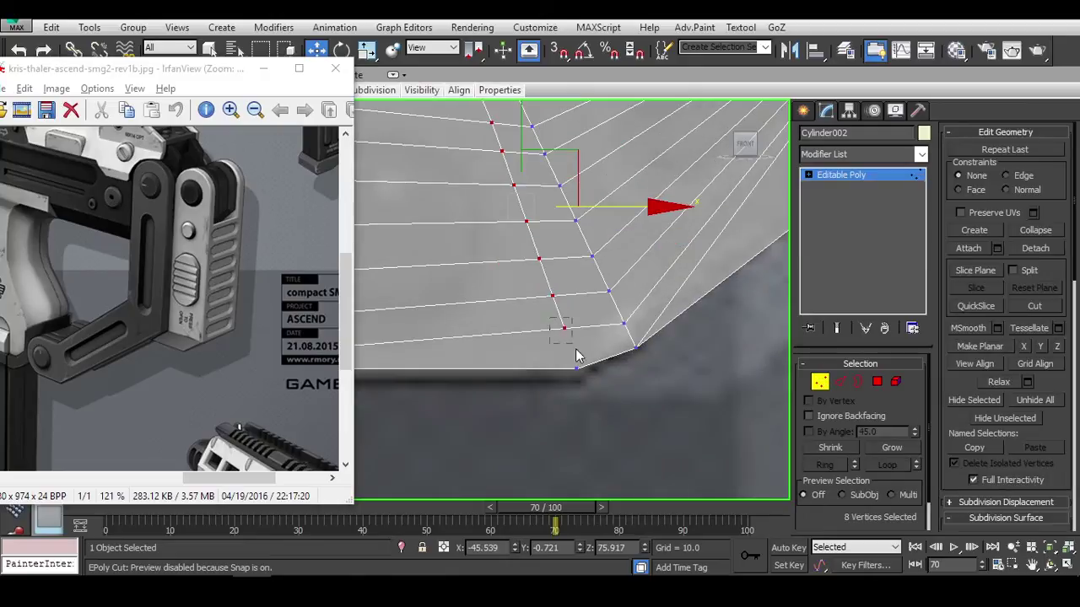
pyautogui.click(563, 328)
pyautogui.moveTo(612, 293); pyautogui.dragTo(618, 289)
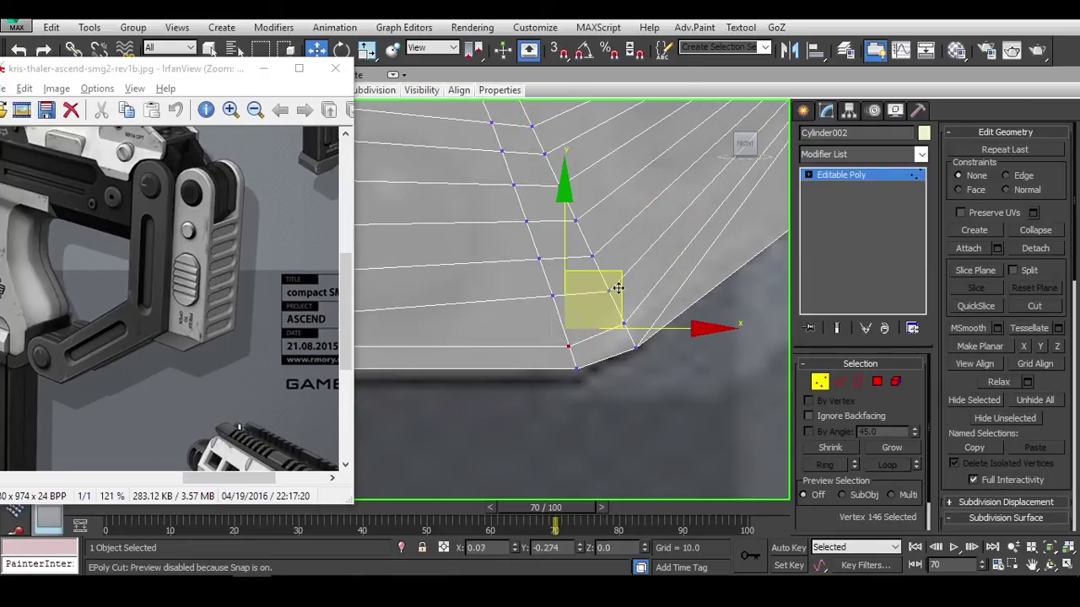
pyautogui.rightClick(619, 289)
pyautogui.hotkey('shift', 'x')
pyautogui.moveTo(554, 257); pyautogui.dragTo(575, 263)
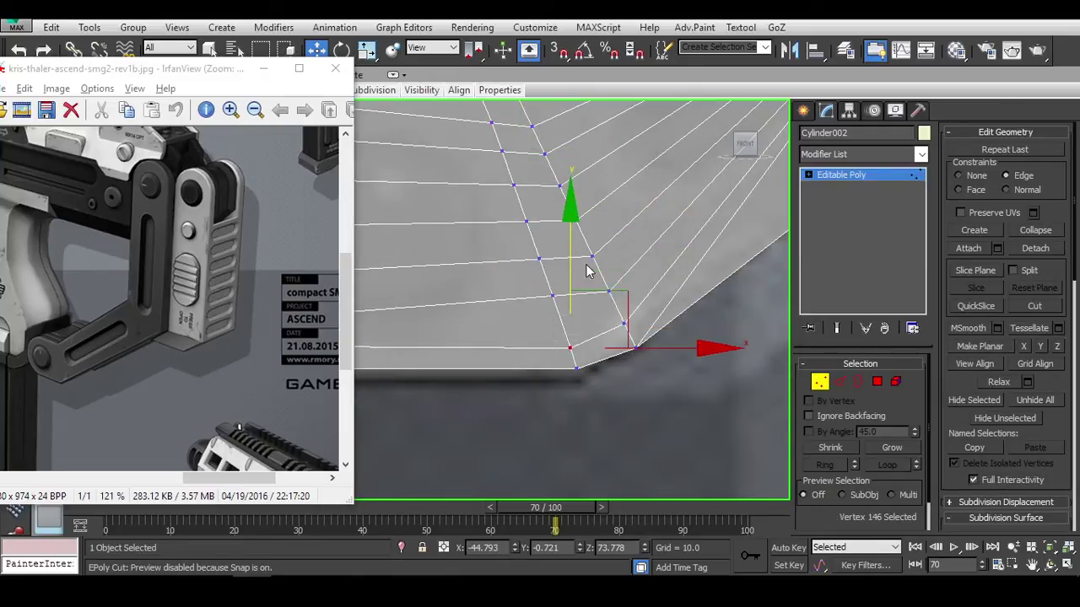
pyautogui.scroll(-3, 575, 267)
pyautogui.scroll(4, 575, 267)
pyautogui.scroll(-3, 546, 205)
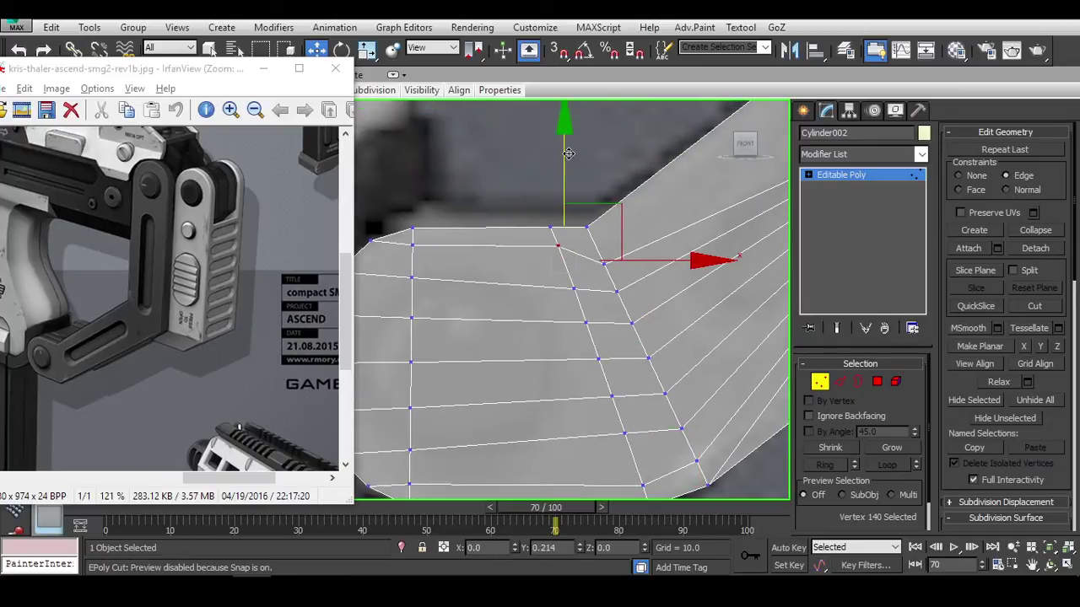
# Slide a vertex on the bend's upper side up along its edge.
pyautogui.click(559, 242)
pyautogui.moveTo(694, 239); pyautogui.dragTo(613, 243, button='middle')
pyautogui.scroll(3, 514, 306)
pyautogui.click(515, 293)
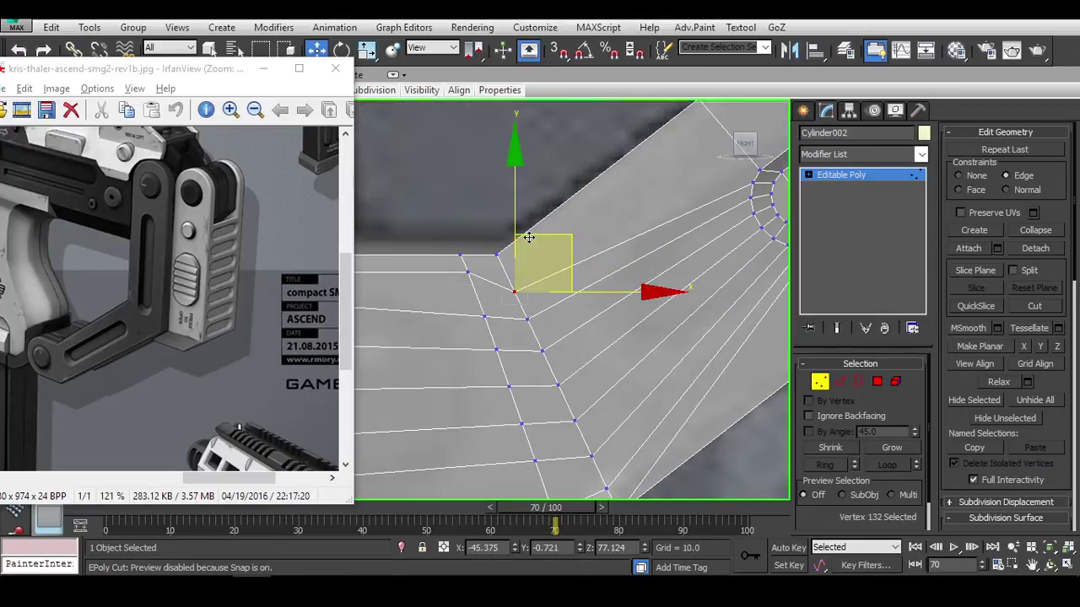
pyautogui.moveTo(551, 235); pyautogui.dragTo(540, 224)
pyautogui.moveTo(539, 224); pyautogui.dragTo(405, 259, button='middle')
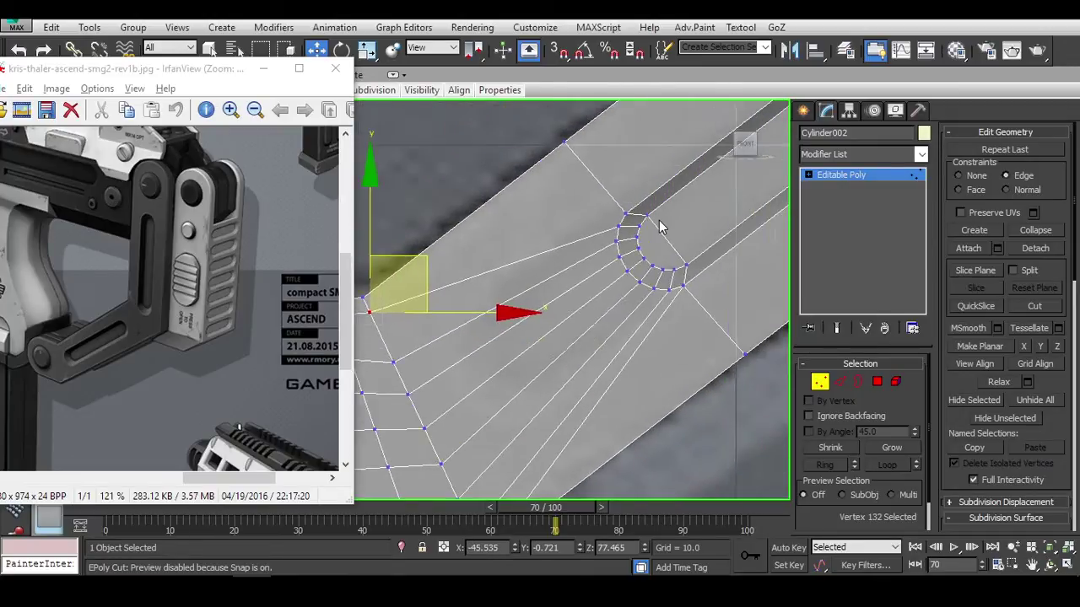
pyautogui.scroll(2, 595, 224)
# Start a snapped Cut from the top outer vertex near the slot end, then exit Cut.
pyautogui.press('s')
pyautogui.hotkey('alt', 'c')
pyautogui.click(524, 111)
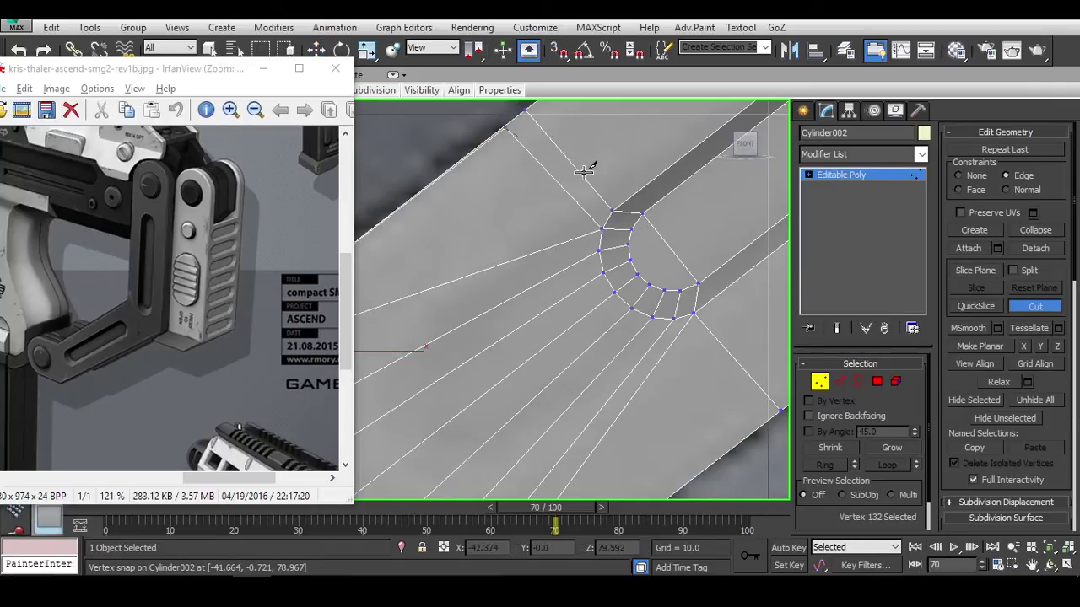
pyautogui.scroll(-1, 524, 179)
pyautogui.scroll(1, 525, 179)
pyautogui.press('s')
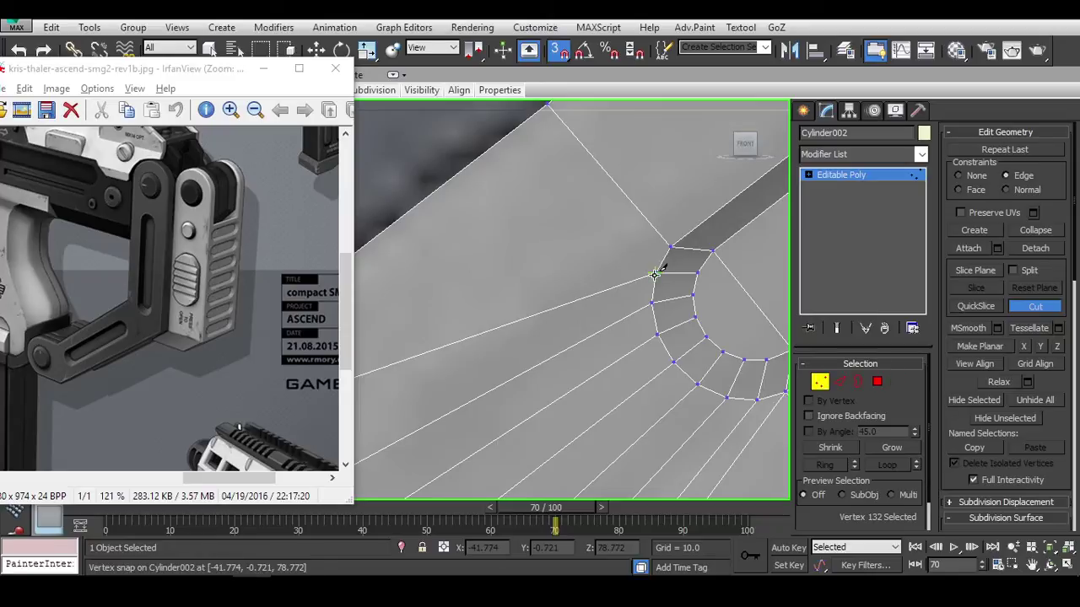
pyautogui.press('s')
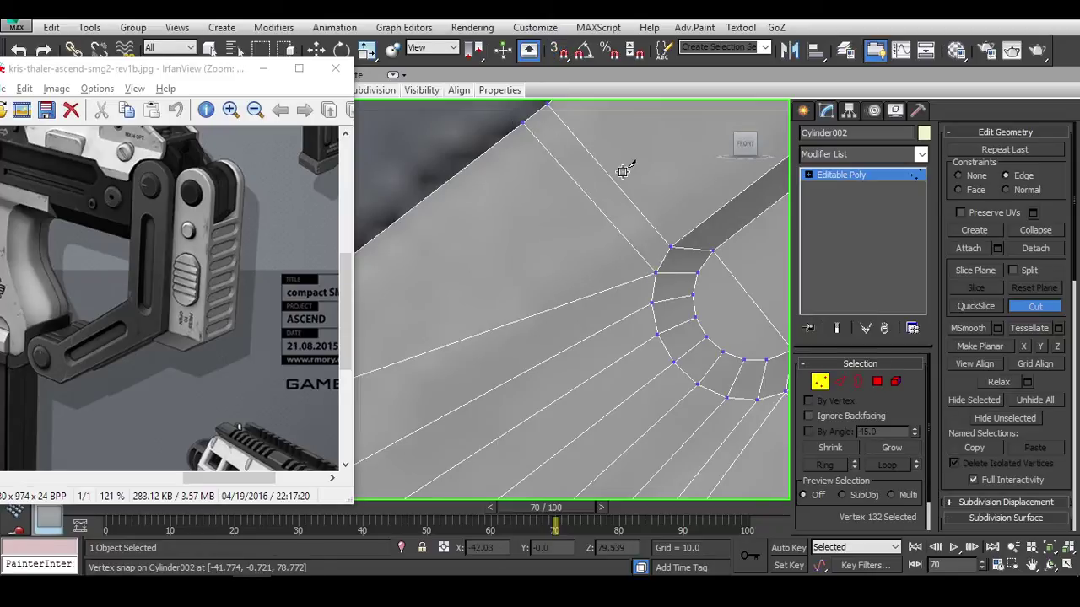
pyautogui.press('w')
pyautogui.moveTo(691, 312); pyautogui.dragTo(740, 252, button='middle')
# Leave sub-object editing, reselect Cylinder002 and zoom out over the reference.
pyautogui.press('2')
pyautogui.scroll(-3, 747, 257)
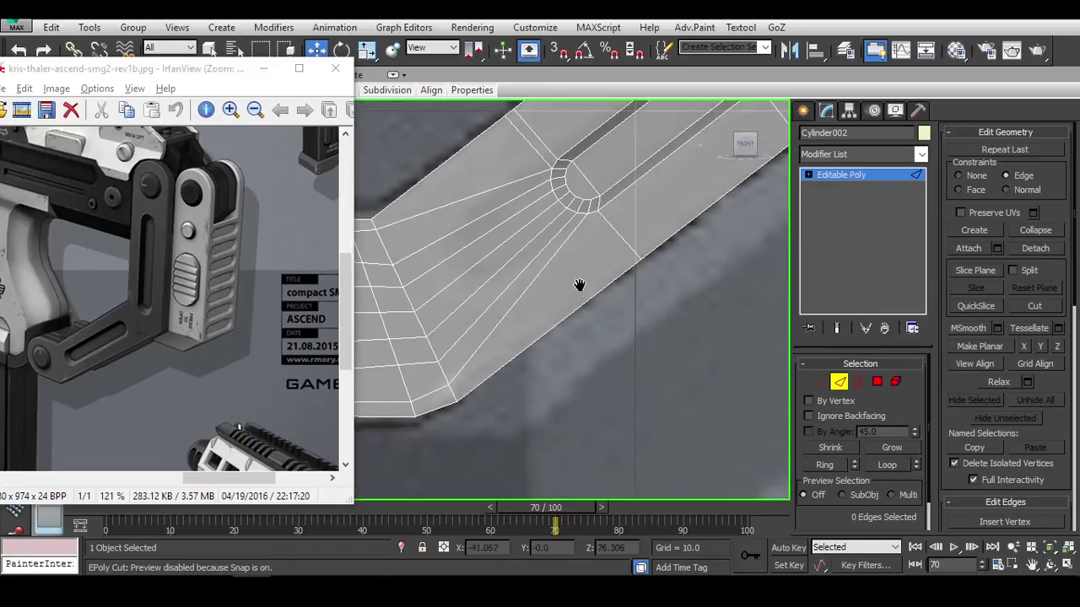
pyautogui.moveTo(579, 289); pyautogui.dragTo(597, 299, button='middle')
pyautogui.scroll(-2, 660, 369)
pyautogui.press('2')
pyautogui.click(659, 369)
pyautogui.click(672, 253)
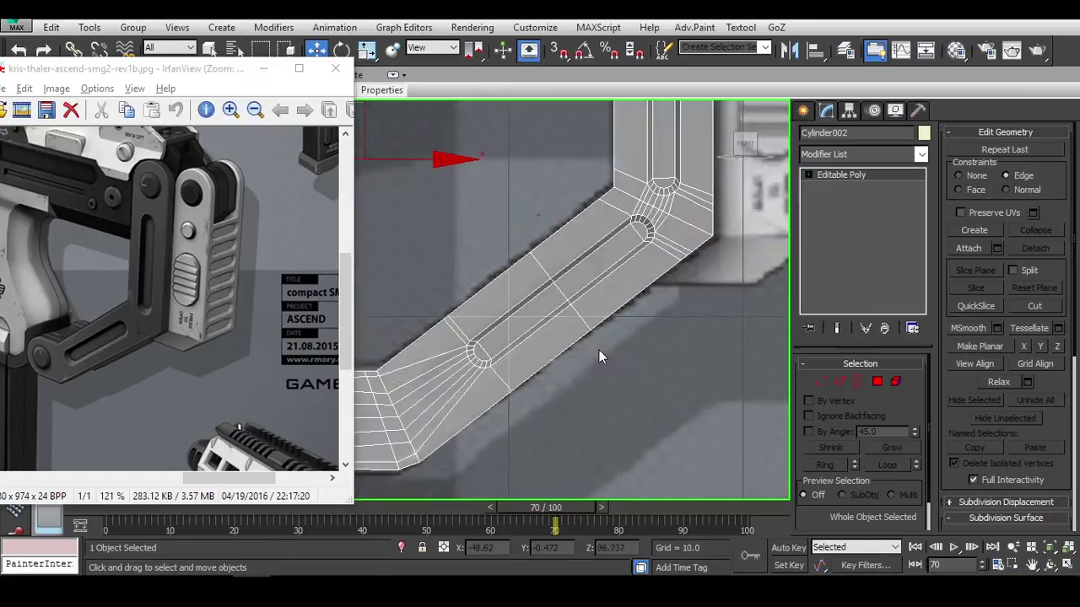
pyautogui.scroll(-4, 677, 334)
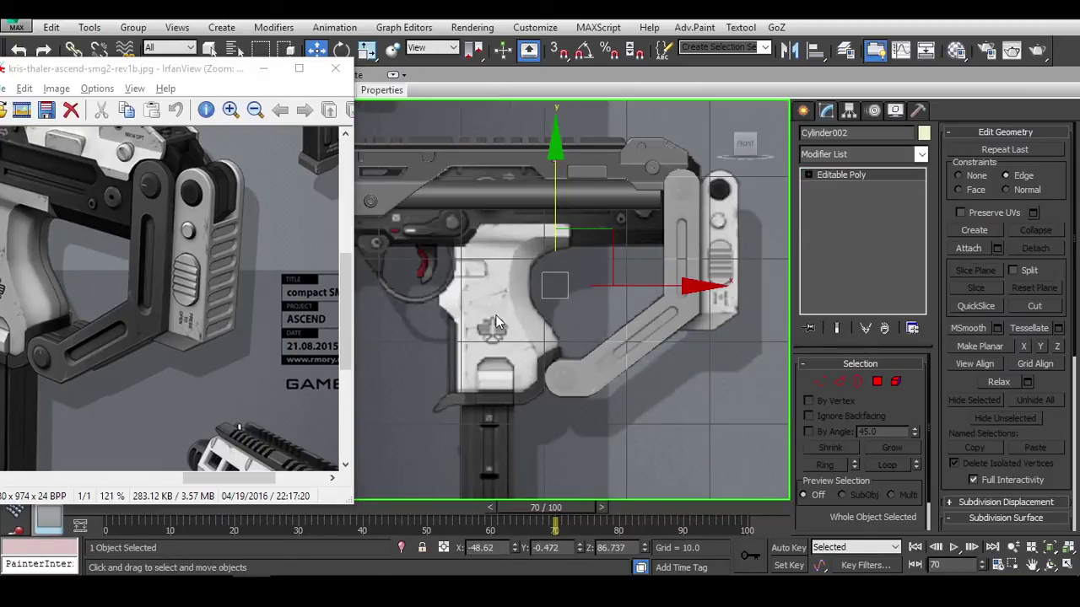
pyautogui.scroll(3, 727, 245)
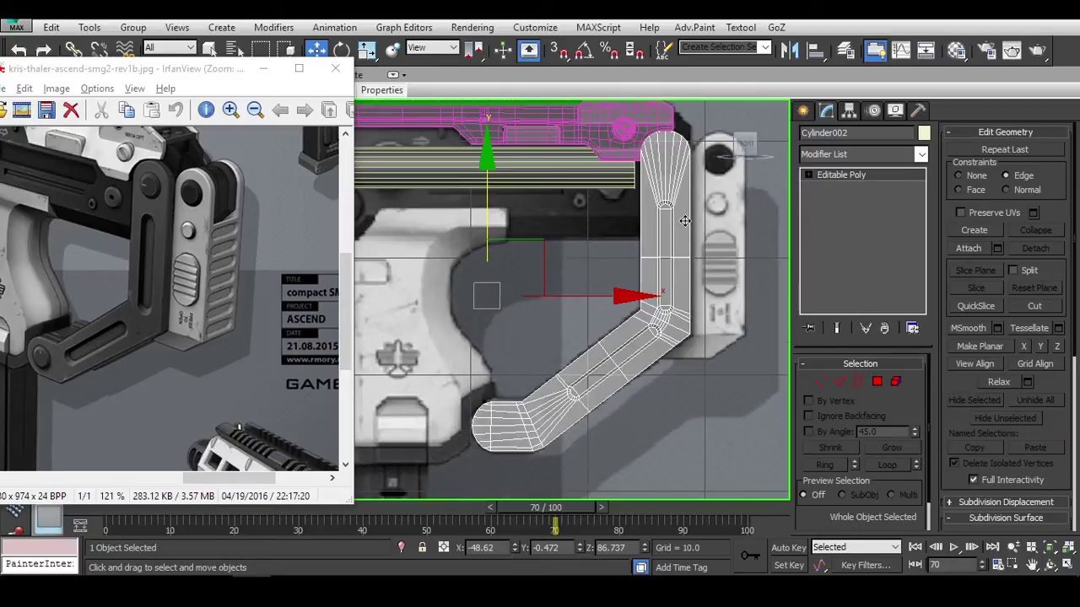
pyautogui.scroll(2, 666, 181)
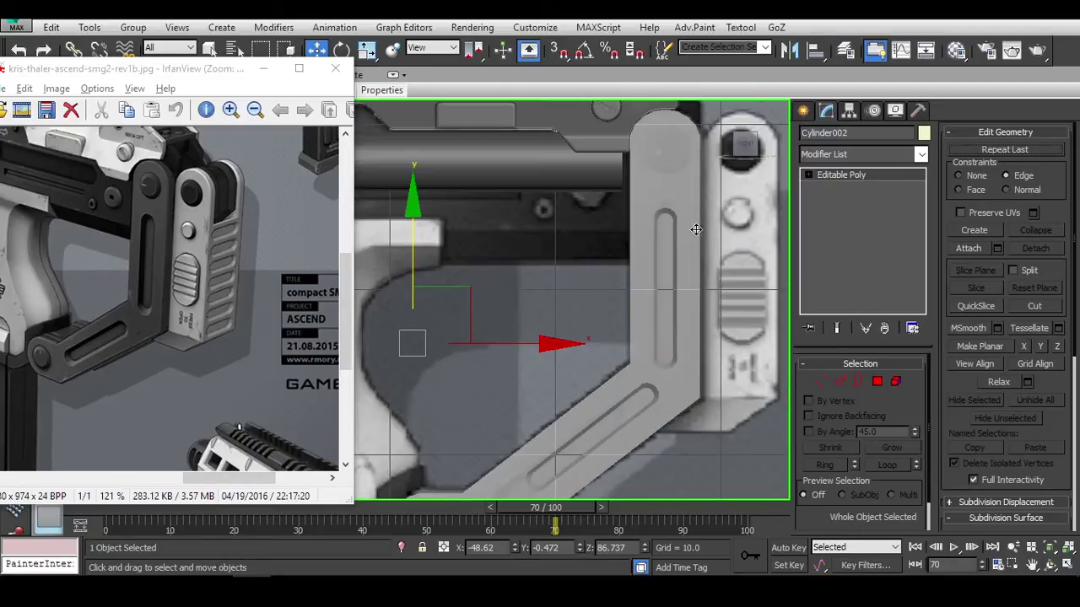
pyautogui.scroll(3, 694, 229)
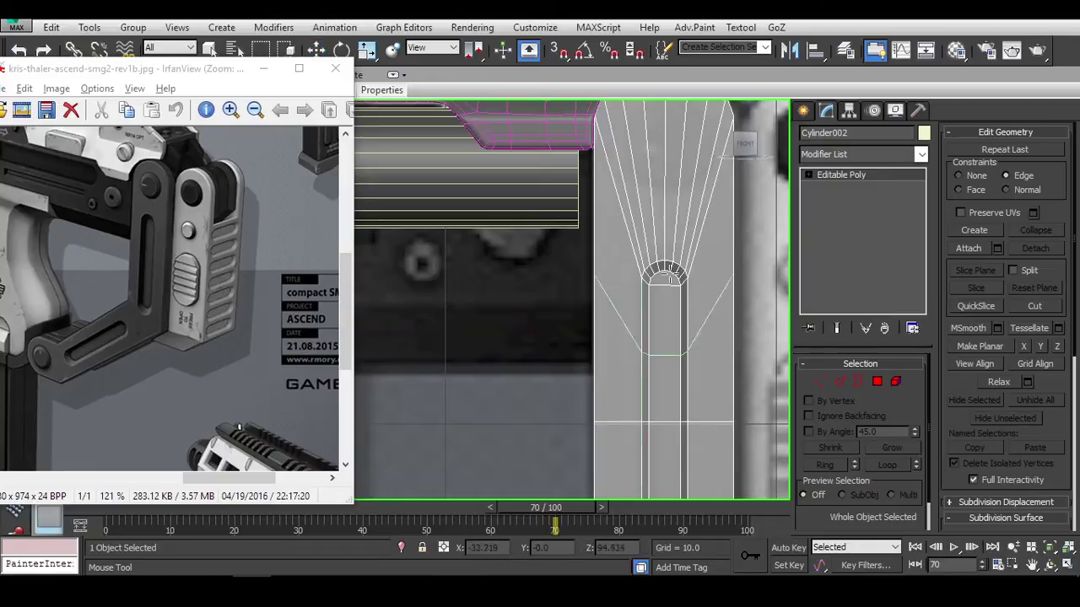
pyautogui.scroll(2, 666, 262)
pyautogui.scroll(-2, 666, 261)
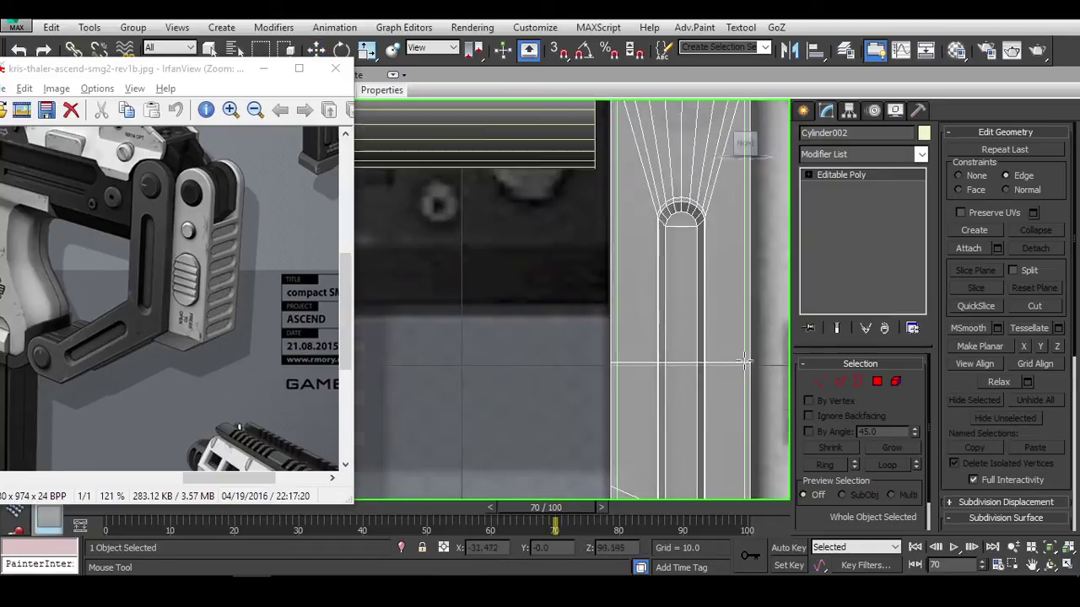
pyautogui.moveTo(728, 363); pyautogui.dragTo(728, 222, button='middle')
pyautogui.scroll(2, 689, 310)
pyautogui.scroll(-3, 689, 311)
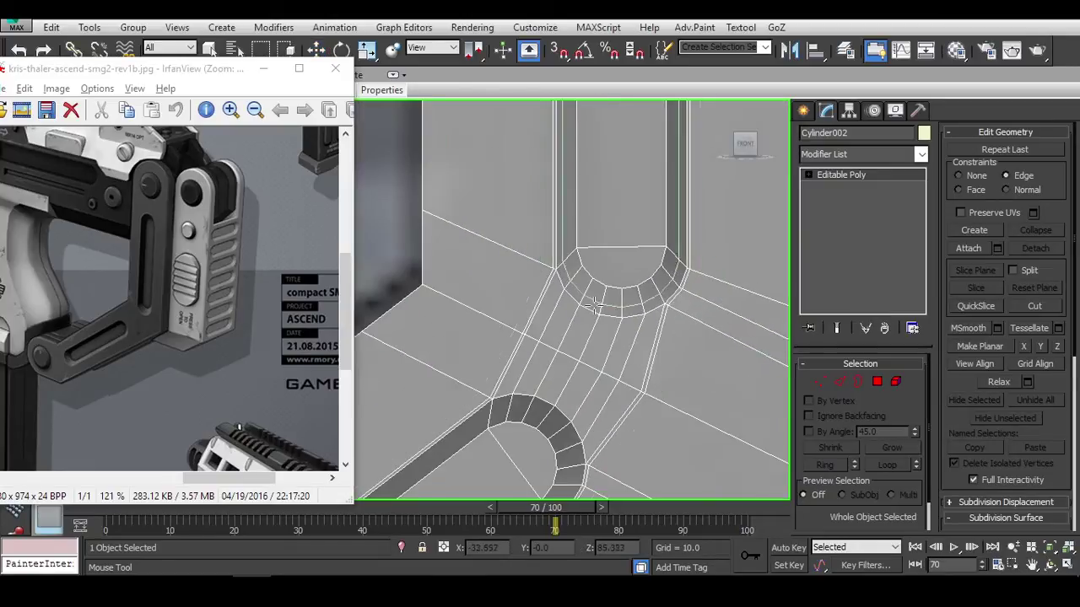
pyautogui.keyDown('alt'); pyautogui.moveTo(689, 311); pyautogui.dragTo(523, 361, button='middle'); pyautogui.keyUp('alt')
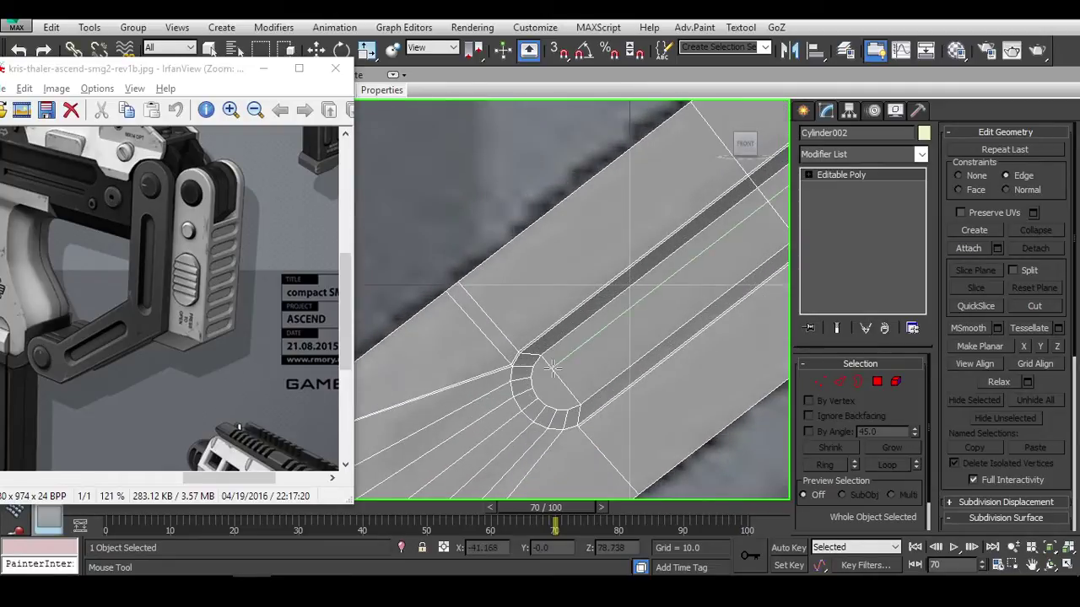
pyautogui.scroll(2, 502, 369)
pyautogui.press('w')
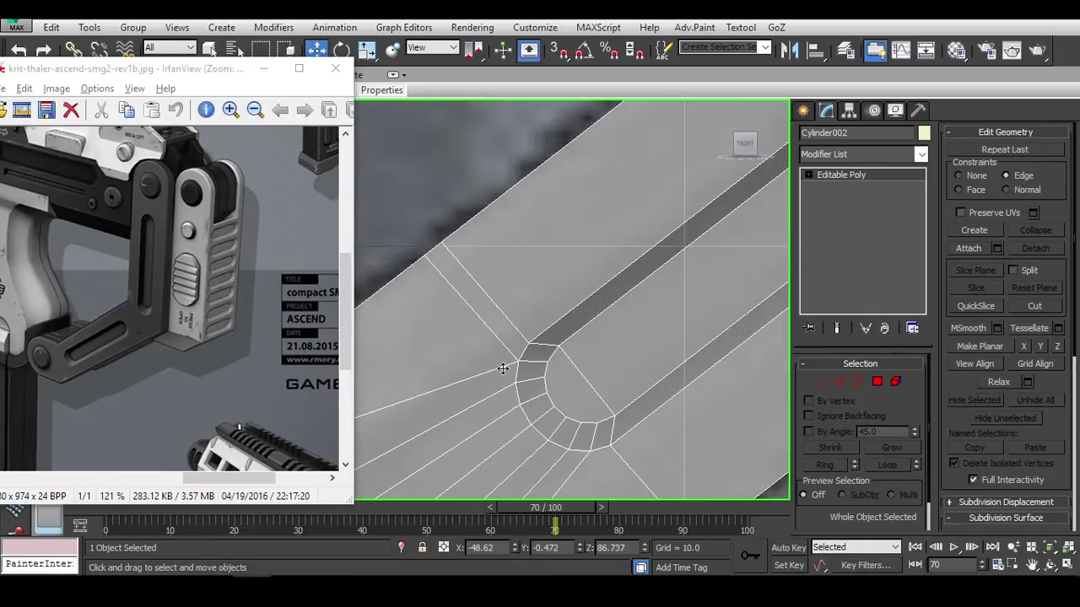
pyautogui.press('2')
pyautogui.keyDown('alt'); pyautogui.moveTo(502, 368); pyautogui.dragTo(600, 291, button='middle'); pyautogui.keyUp('alt')
pyautogui.scroll(-2, 565, 353)
pyautogui.click(566, 352)
pyautogui.scroll(4, 600, 291)
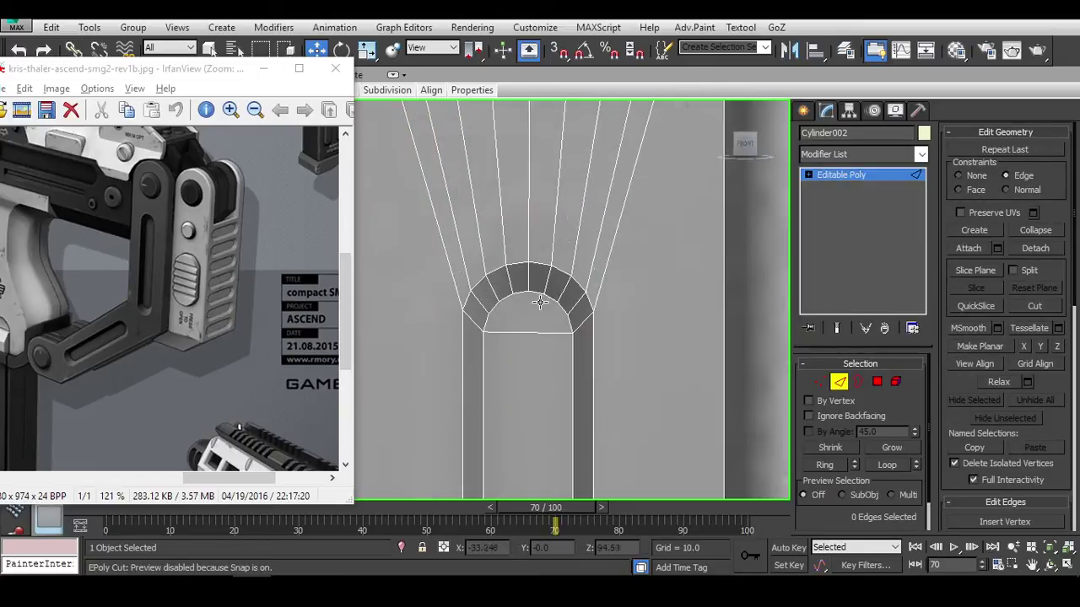
# Nudge the two long edges beside the slot's rounded end slightly sideways along X.
pyautogui.doubleClick(601, 291)
pyautogui.press('w')
pyautogui.click(600, 322)
pyautogui.moveTo(601, 322); pyautogui.dragTo(667, 258, button='middle')
pyautogui.scroll(4, 641, 304)
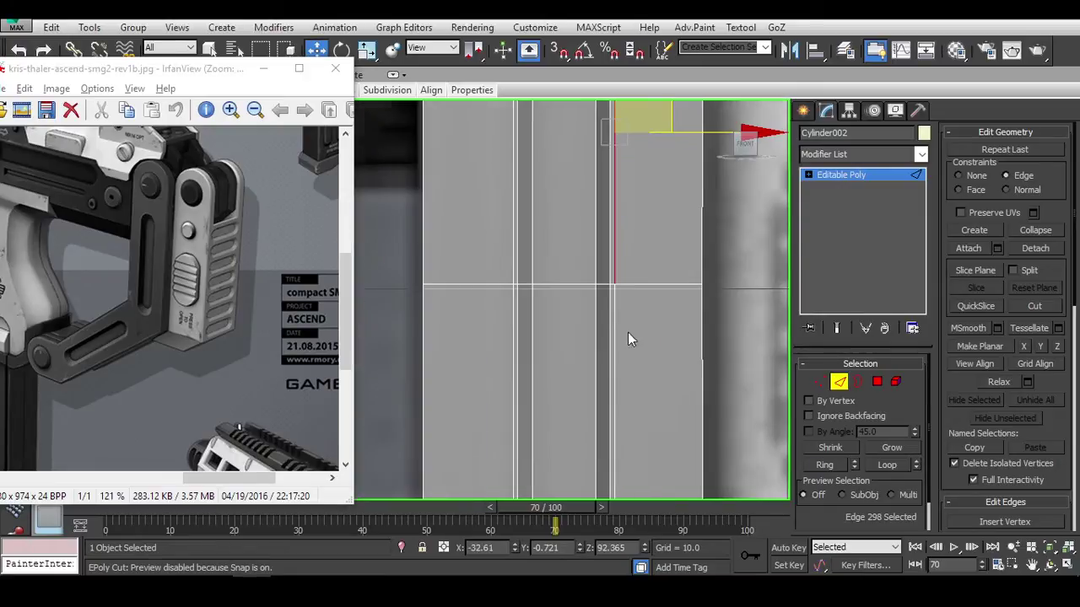
pyautogui.keyDown('ctrl'); pyautogui.click(614, 307); pyautogui.keyUp('ctrl')
pyautogui.scroll(-2, 669, 311)
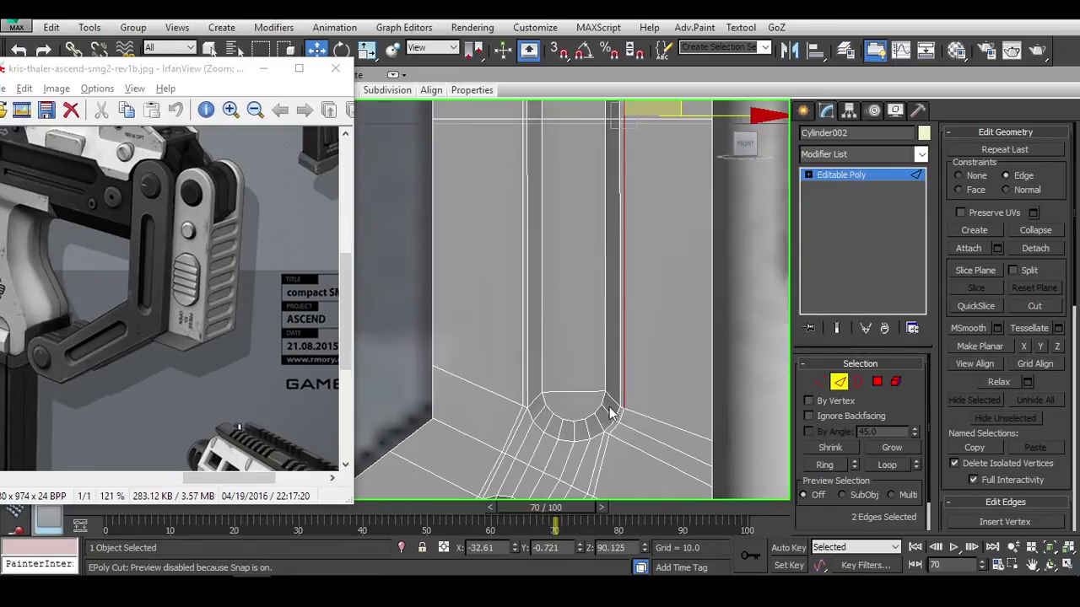
pyautogui.moveTo(660, 311); pyautogui.dragTo(690, 352, button='middle')
pyautogui.scroll(-2, 660, 377)
pyautogui.moveTo(713, 373); pyautogui.dragTo(707, 372)
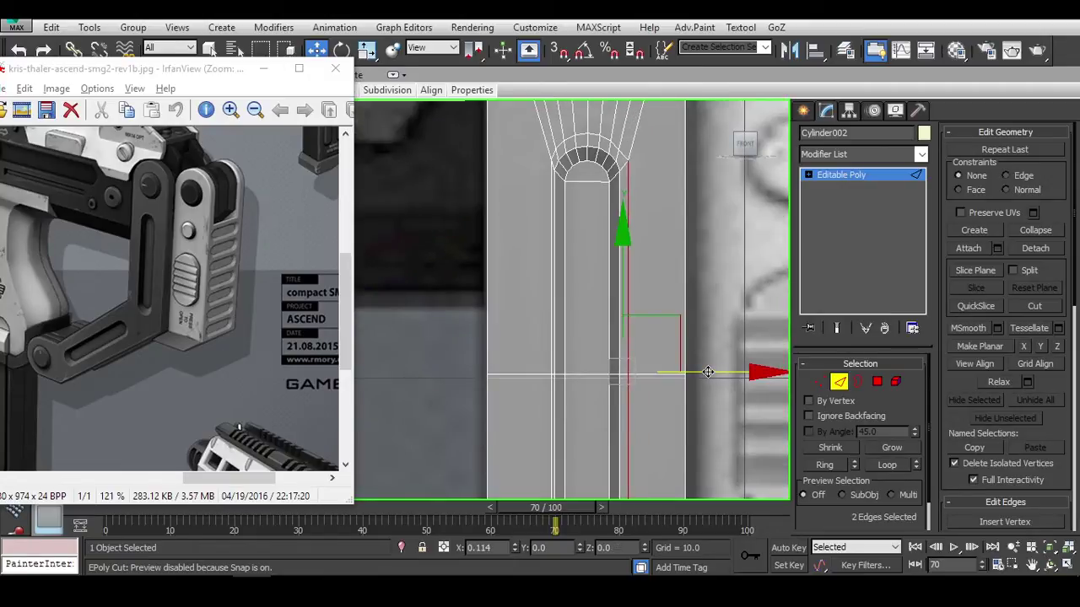
pyautogui.scroll(-4, 707, 372)
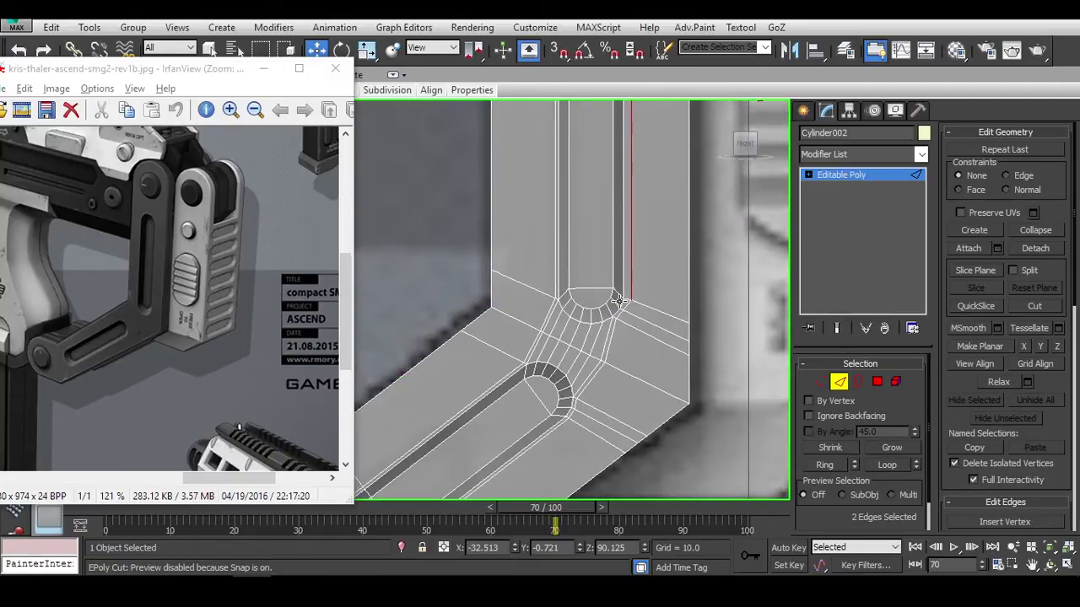
pyautogui.scroll(4, 610, 369)
# Select another pair of edges along the slot's left side.
pyautogui.click(583, 235)
pyautogui.moveTo(584, 234); pyautogui.dragTo(613, 313, button='middle')
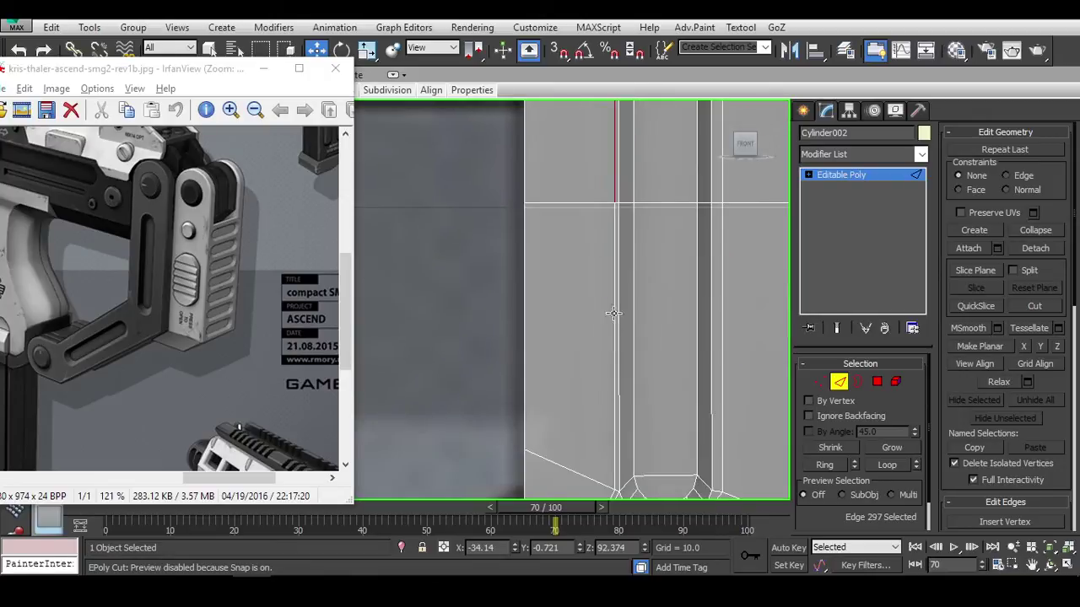
pyautogui.keyDown('ctrl'); pyautogui.click(629, 289); pyautogui.keyUp('ctrl')
pyautogui.moveTo(665, 221); pyautogui.dragTo(668, 290, button='middle')
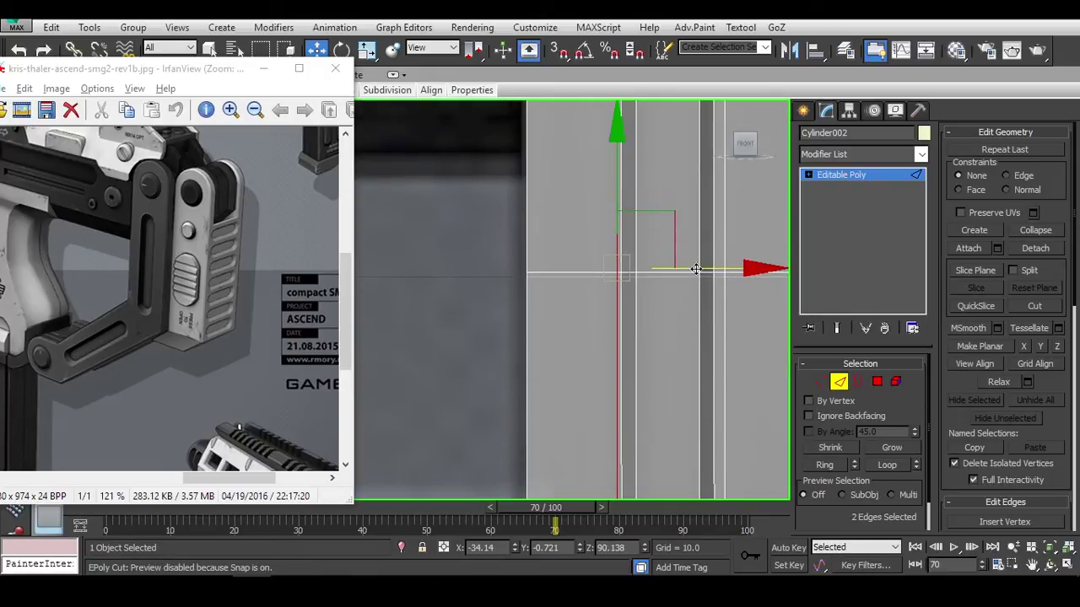
pyautogui.scroll(-2, 554, 316)
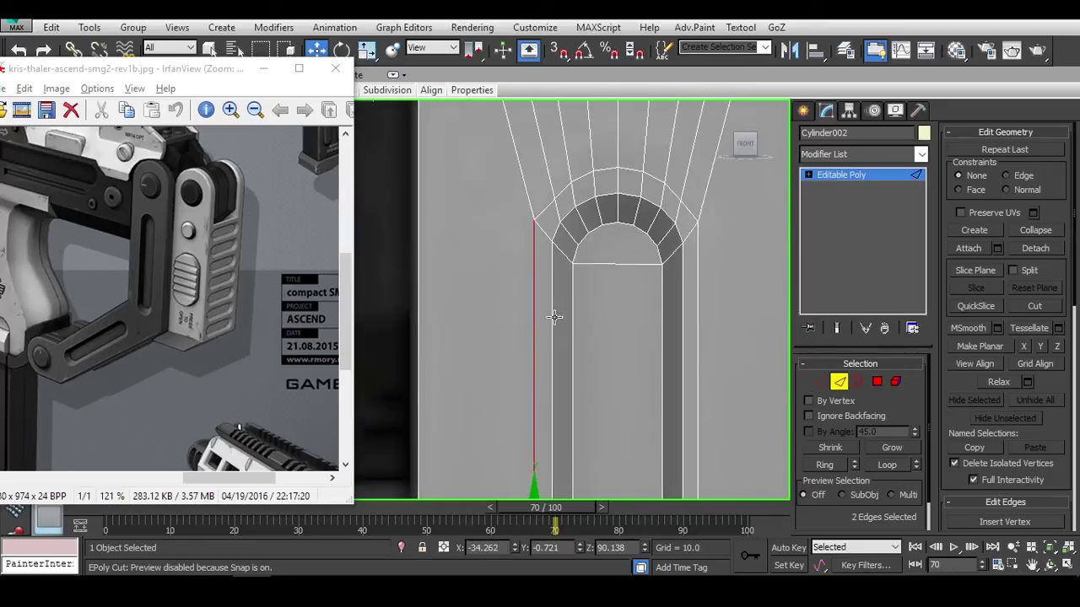
# Pick vertices at the left and right of the slot's arch, then activate Cut at Edge level.
pyautogui.press('1')
pyautogui.click(533, 220)
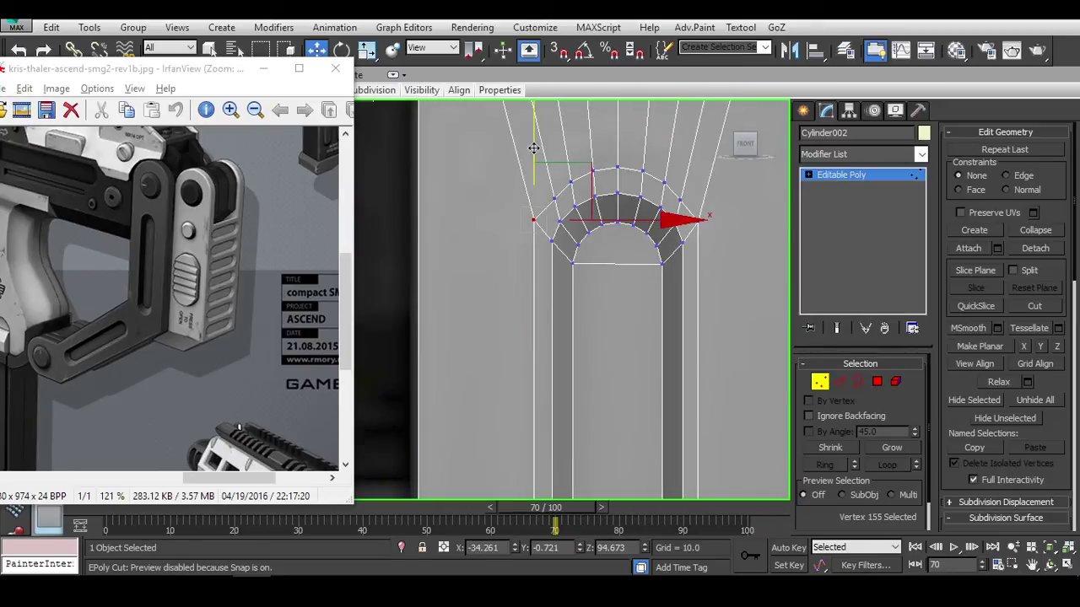
pyautogui.moveTo(716, 219); pyautogui.dragTo(648, 218, button='middle')
pyautogui.click(630, 221)
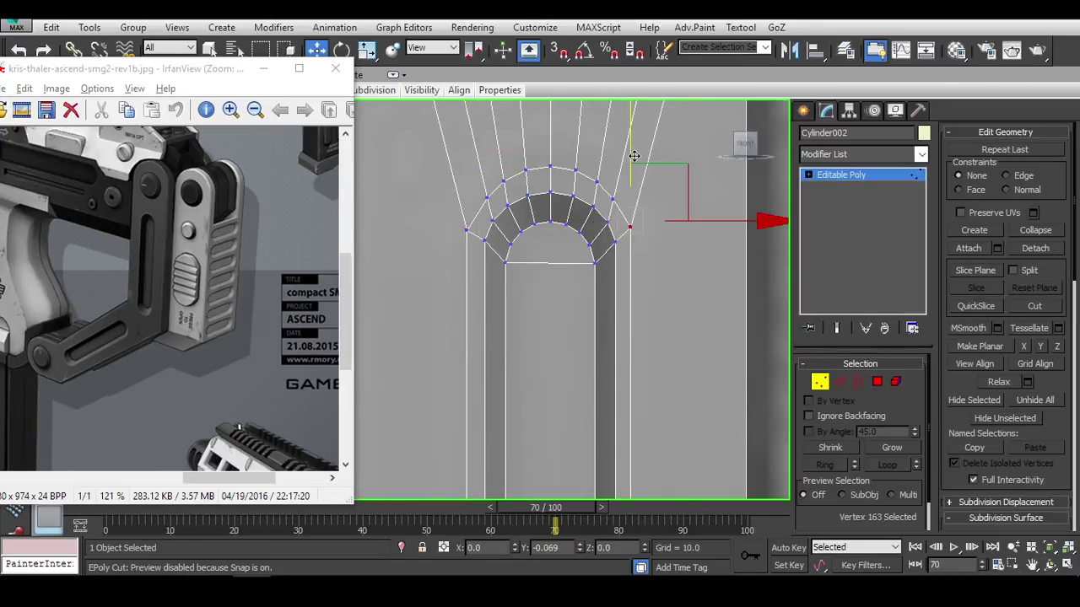
pyautogui.scroll(-3, 666, 262)
pyautogui.keyDown('alt'); pyautogui.moveTo(699, 374); pyautogui.dragTo(713, 222, button='middle'); pyautogui.keyUp('alt')
pyautogui.press('2')
pyautogui.hotkey('alt', 'c')
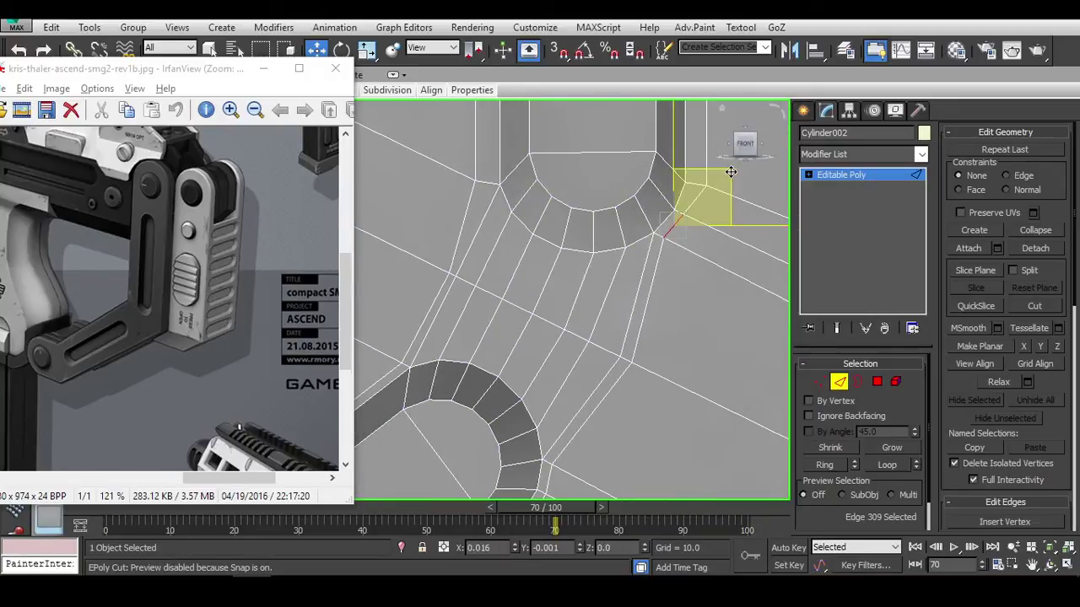
pyautogui.moveTo(703, 181); pyautogui.dragTo(705, 204, button='middle')
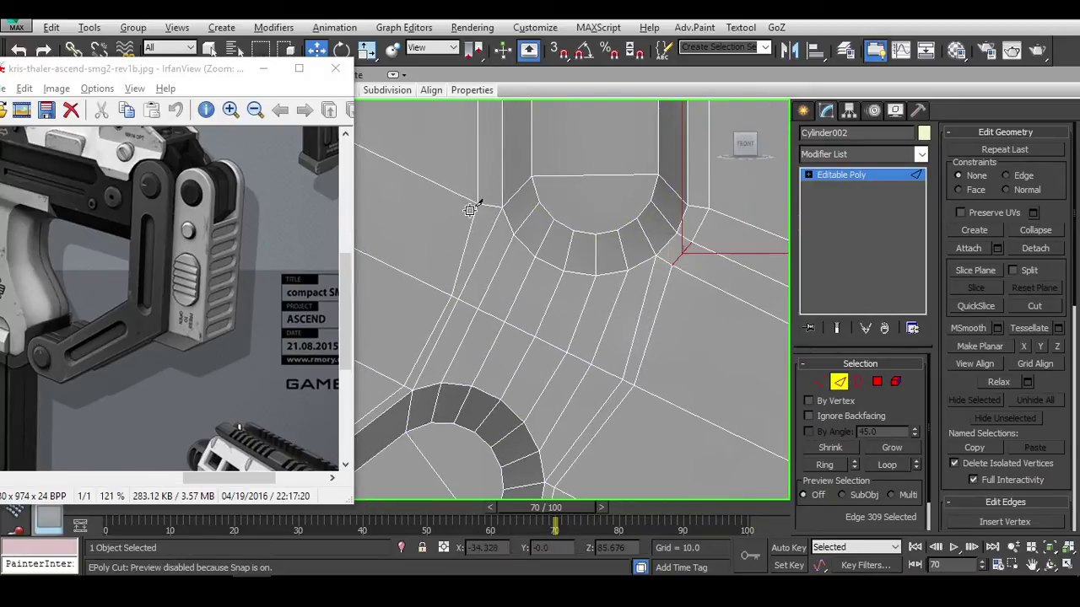
# Cut a snapped edge from the arch vertex to the corner vertex.
pyautogui.press('s')
pyautogui.click(503, 251)
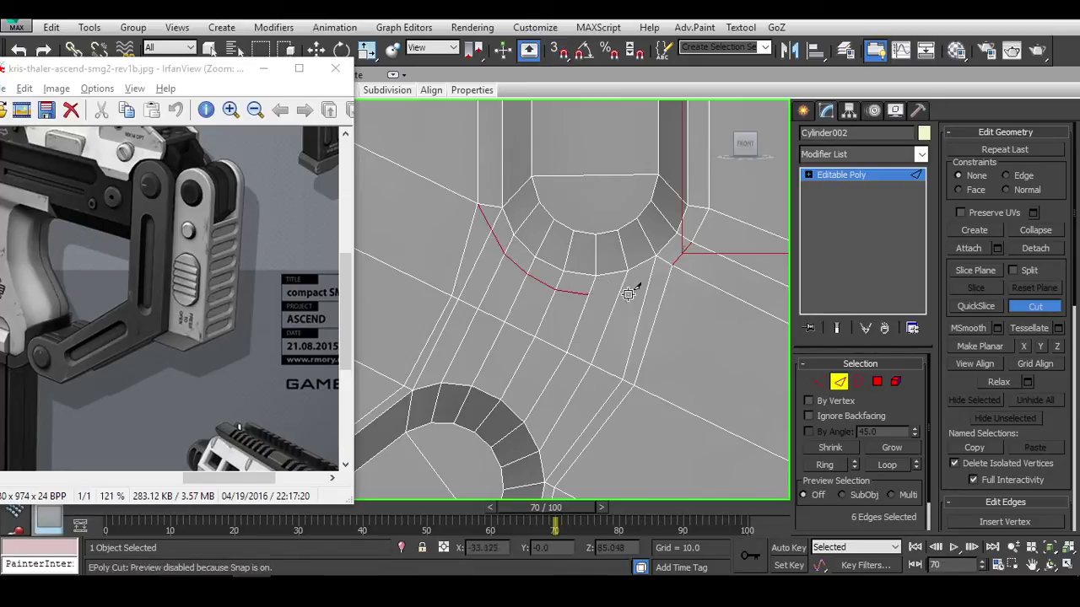
pyautogui.click(684, 252)
pyautogui.rightClick(696, 289)
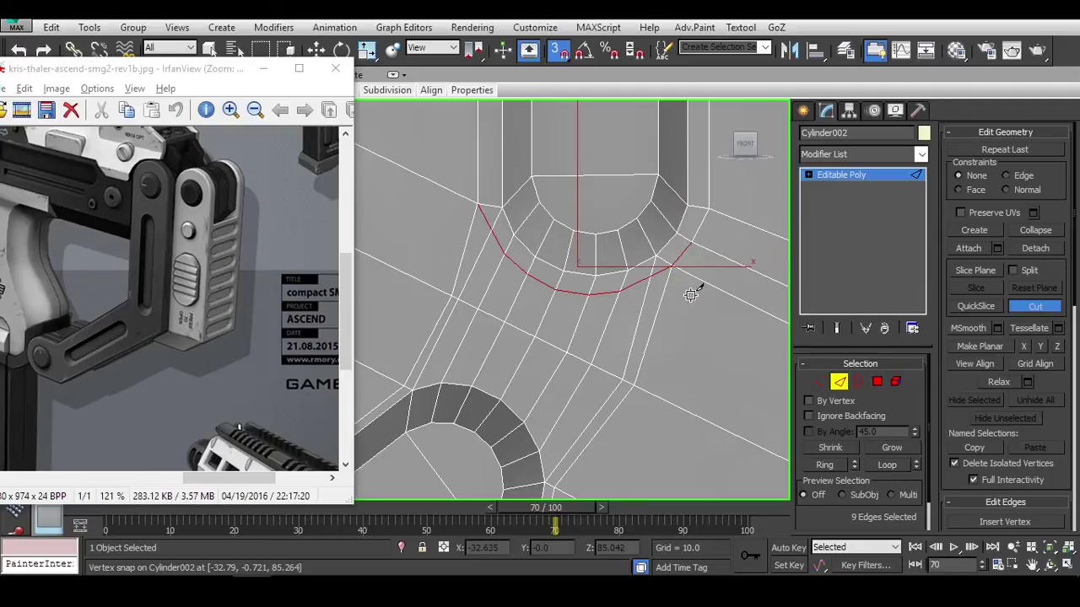
pyautogui.scroll(2, 684, 278)
pyautogui.press('w')
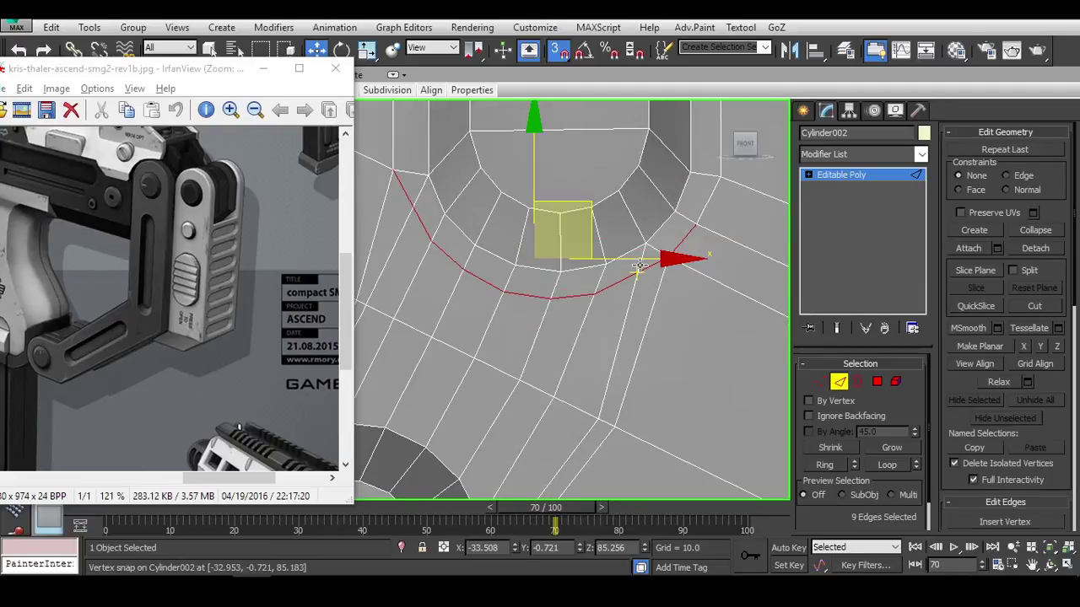
pyautogui.click(646, 269)
pyautogui.moveTo(610, 403); pyautogui.dragTo(637, 325, button='middle')
pyautogui.scroll(2, 438, 284)
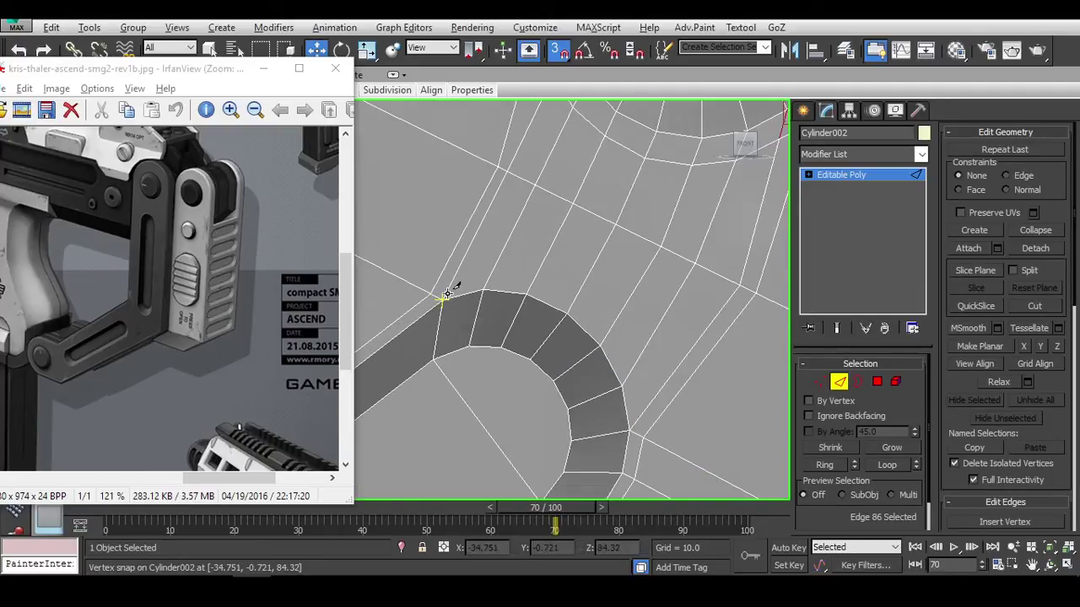
# Extend the cut around the outside of the slot's rounded end.
pyautogui.hotkey('alt', 'c')
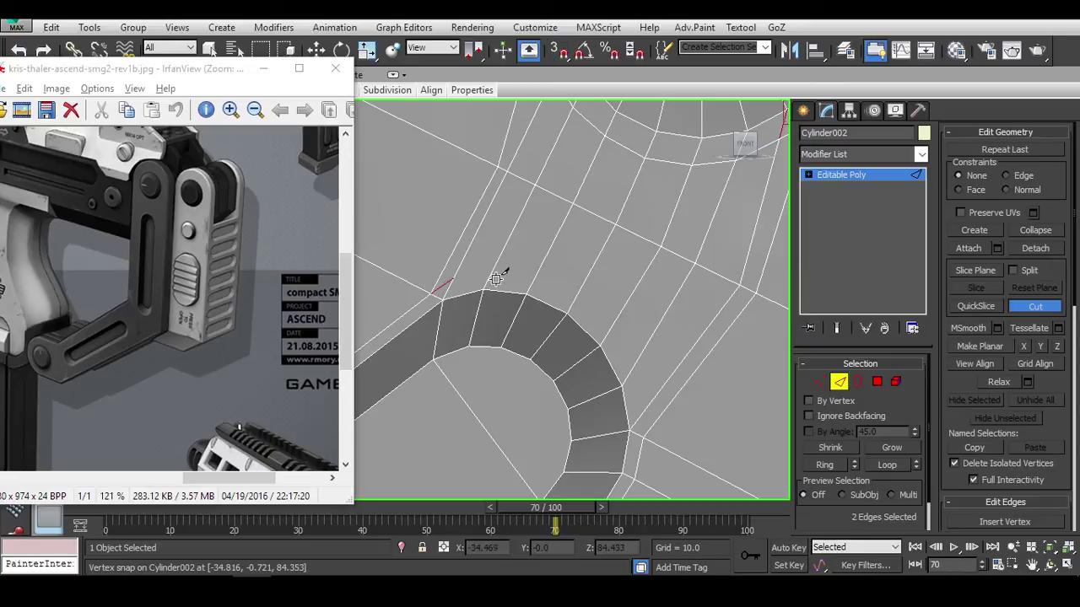
pyautogui.click(578, 297)
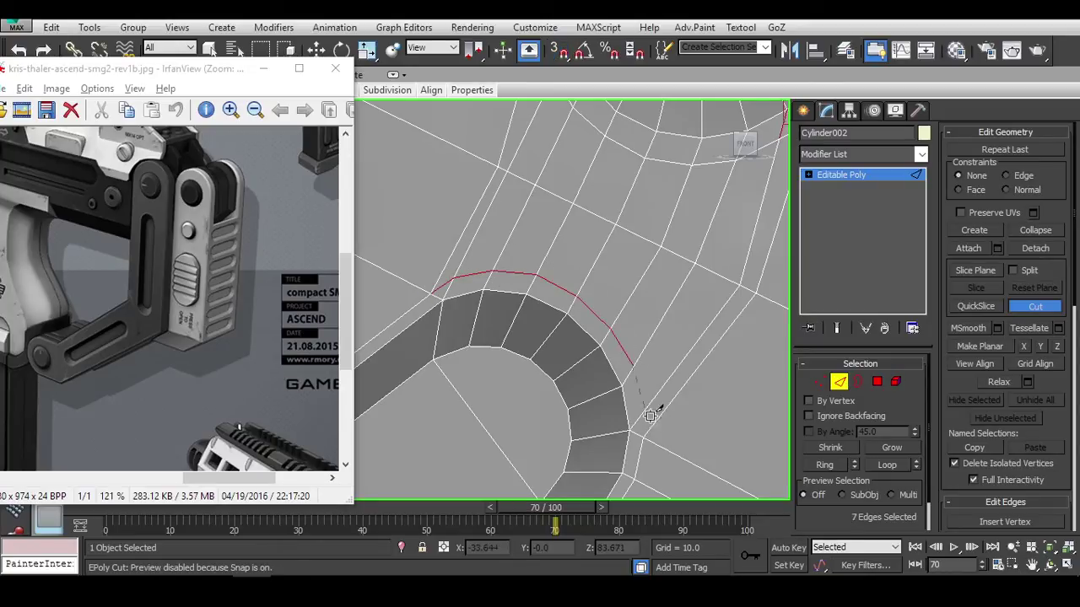
pyautogui.press('s')
pyautogui.moveTo(708, 415); pyautogui.dragTo(608, 422, button='middle')
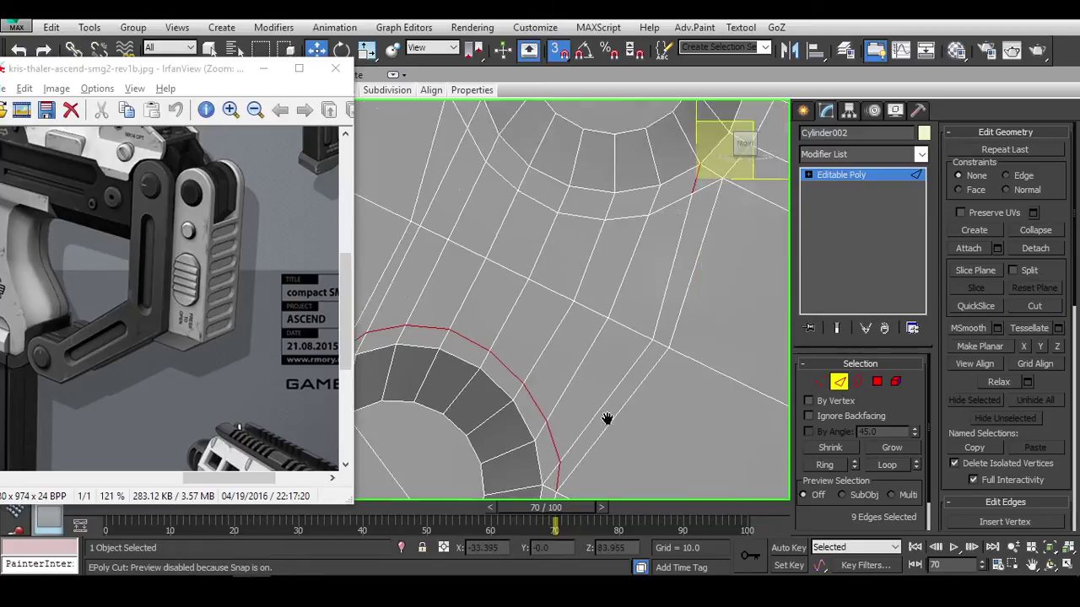
pyautogui.rightClick(598, 306)
pyautogui.click(633, 318)
pyautogui.moveTo(637, 314); pyautogui.dragTo(614, 302, button='middle')
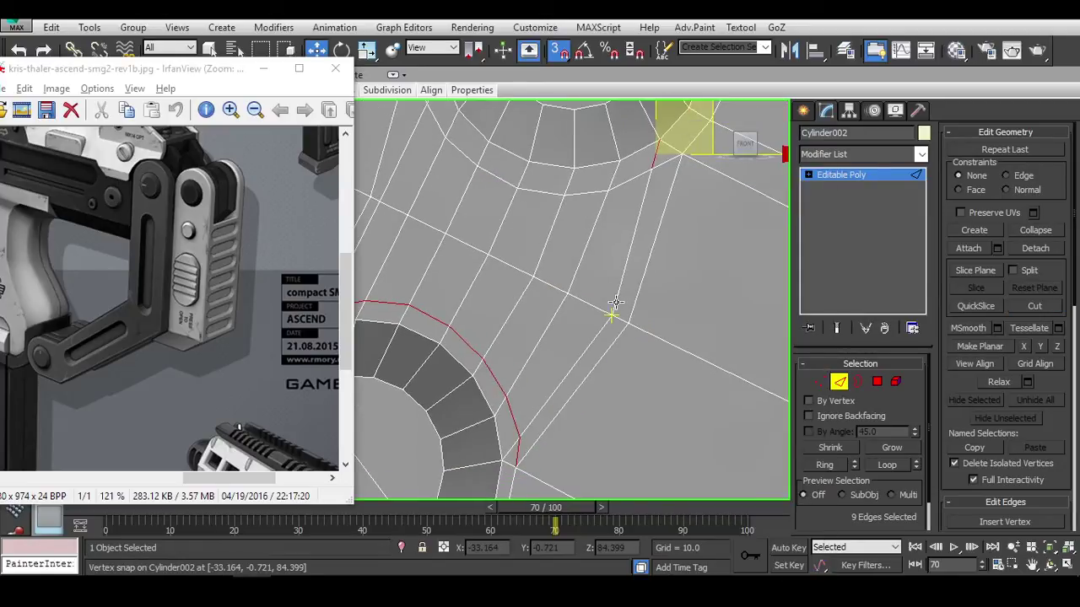
# Clean up the stray vertex left by the cut and select a bend-corner vertex.
pyautogui.press('1')
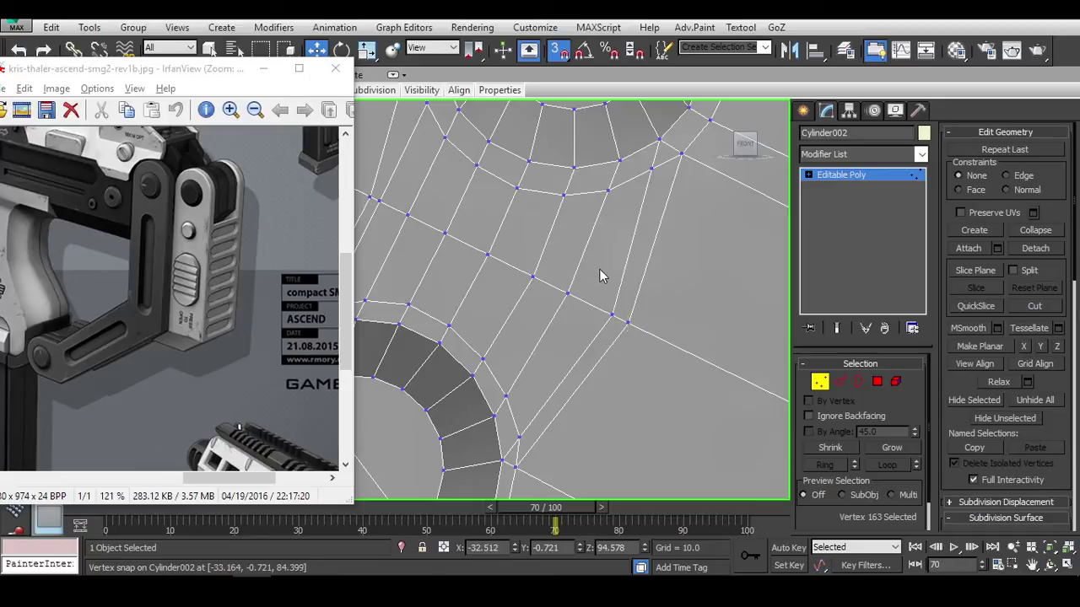
pyautogui.hotkey('alt', 'c')
pyautogui.click(629, 323)
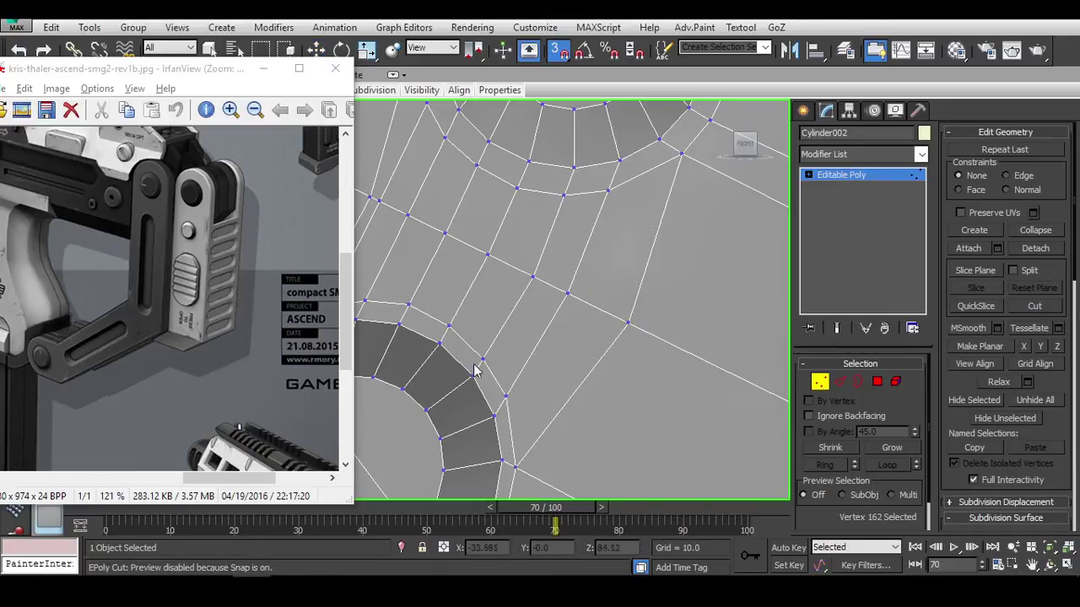
pyautogui.keyDown('alt'); pyautogui.moveTo(475, 371); pyautogui.dragTo(650, 400, button='middle'); pyautogui.keyUp('alt')
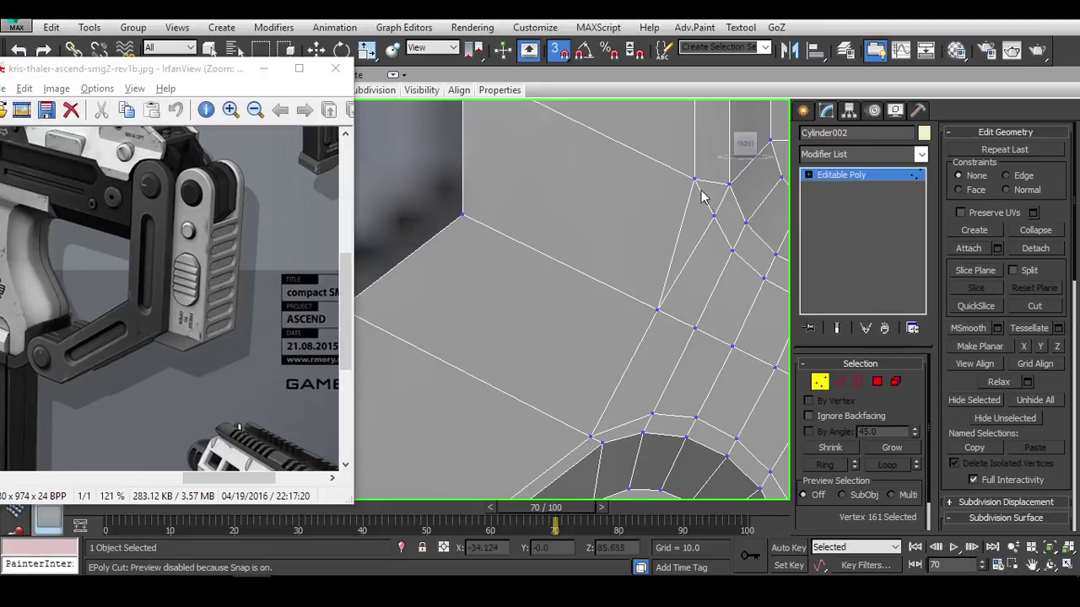
pyautogui.keyDown('alt'); pyautogui.moveTo(709, 240); pyautogui.dragTo(646, 211, button='middle'); pyautogui.keyUp('alt')
pyautogui.press('w')
pyautogui.click(633, 201)
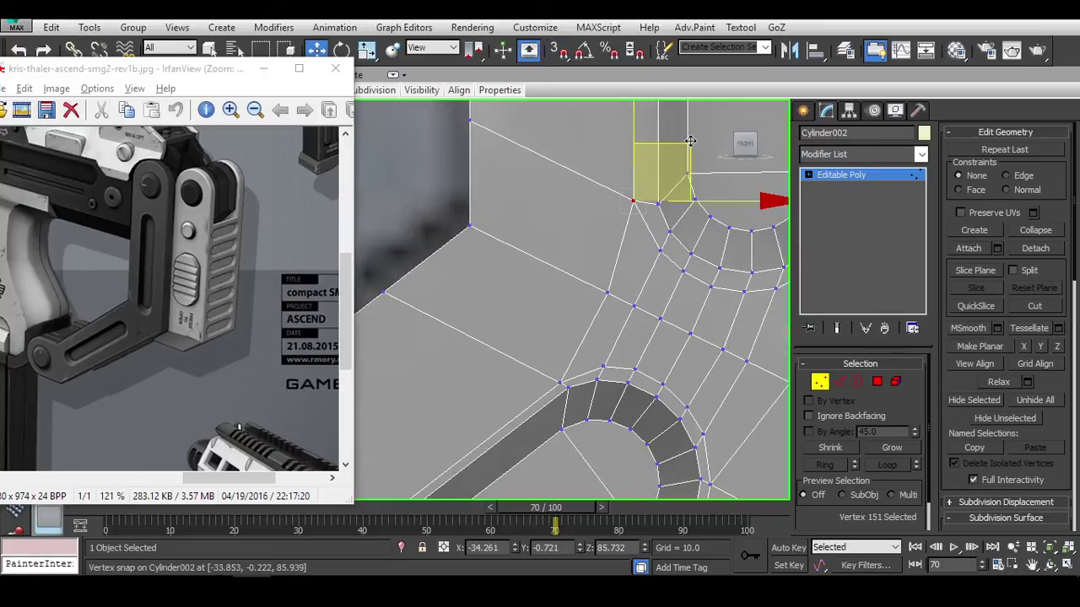
# Add a second slot edge to the selection and nudge both edges slightly sideways.
pyautogui.scroll(-3, 692, 146)
pyautogui.keyDown('alt'); pyautogui.moveTo(641, 253); pyautogui.dragTo(562, 348, button='middle'); pyautogui.keyUp('alt')
pyautogui.hotkey('alt', 'c')
pyautogui.press('2')
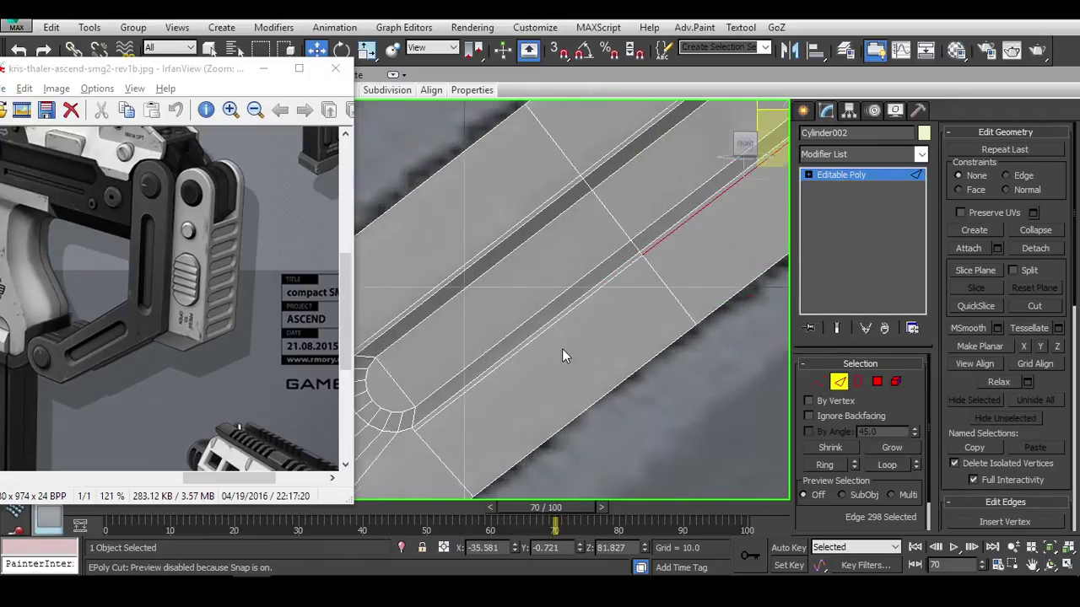
pyautogui.scroll(3, 567, 302)
pyautogui.keyDown('ctrl'); pyautogui.click(568, 302); pyautogui.keyUp('ctrl')
pyautogui.keyDown('alt'); pyautogui.moveTo(628, 269); pyautogui.dragTo(558, 342, button='middle'); pyautogui.keyUp('alt')
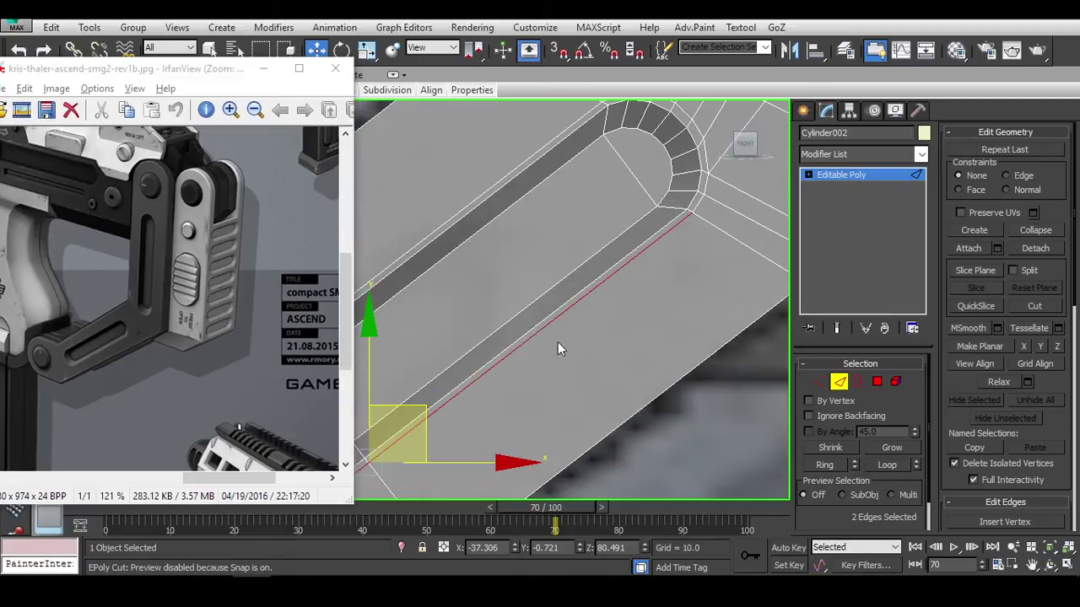
pyautogui.scroll(-2, 540, 345)
pyautogui.moveTo(540, 332); pyautogui.dragTo(546, 336)
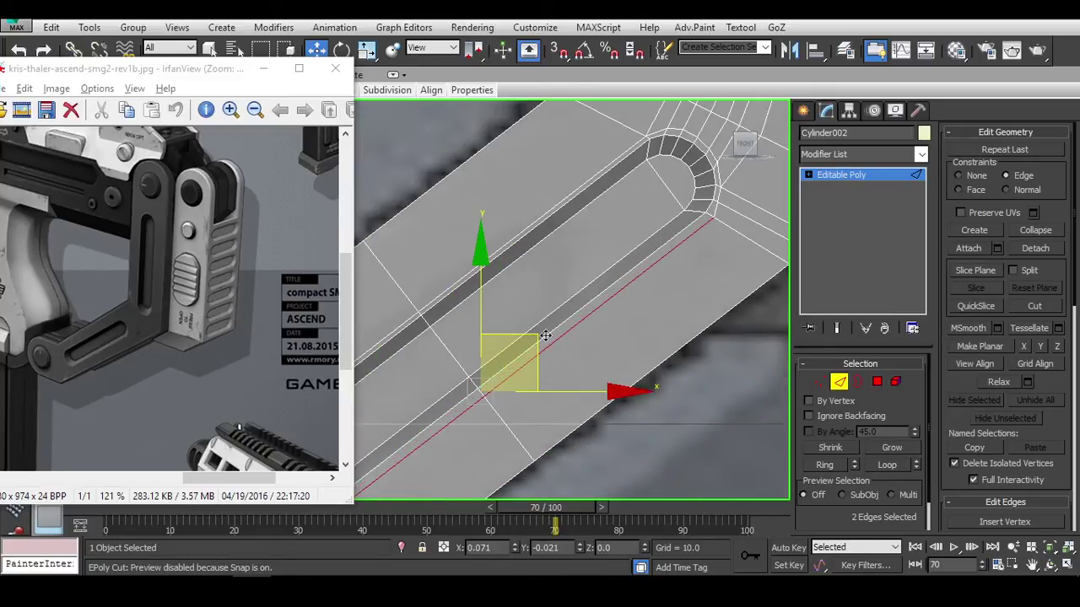
pyautogui.keyDown('alt'); pyautogui.moveTo(546, 335); pyautogui.dragTo(680, 272, button='middle'); pyautogui.keyUp('alt')
pyautogui.scroll(4, 680, 273)
# Select vertices beside the slot's rounded end near the bend.
pyautogui.press('1')
pyautogui.click(602, 289)
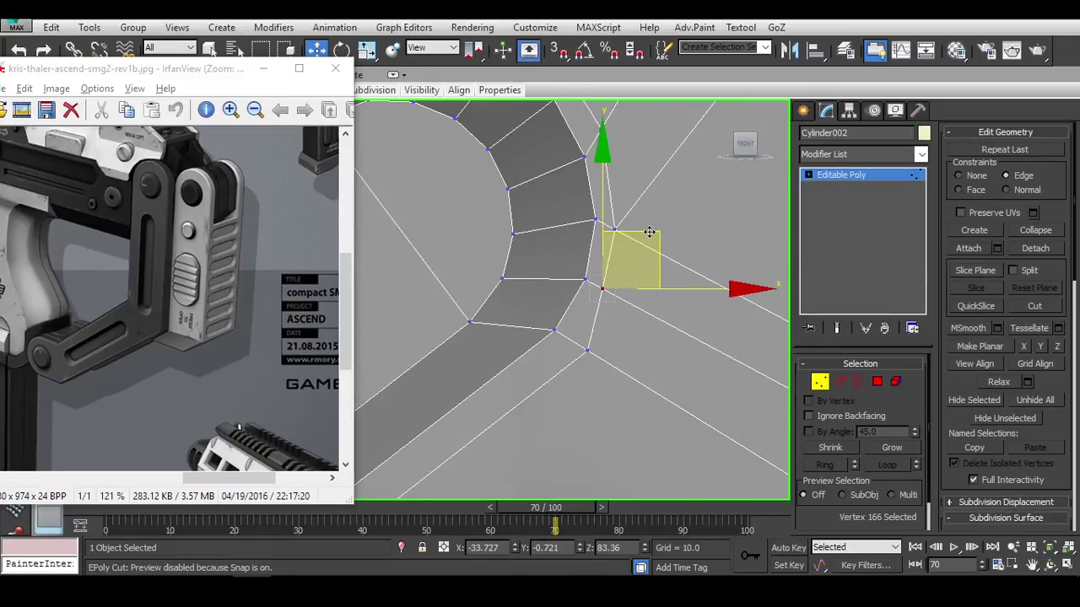
pyautogui.scroll(-2, 662, 231)
pyautogui.click(624, 329)
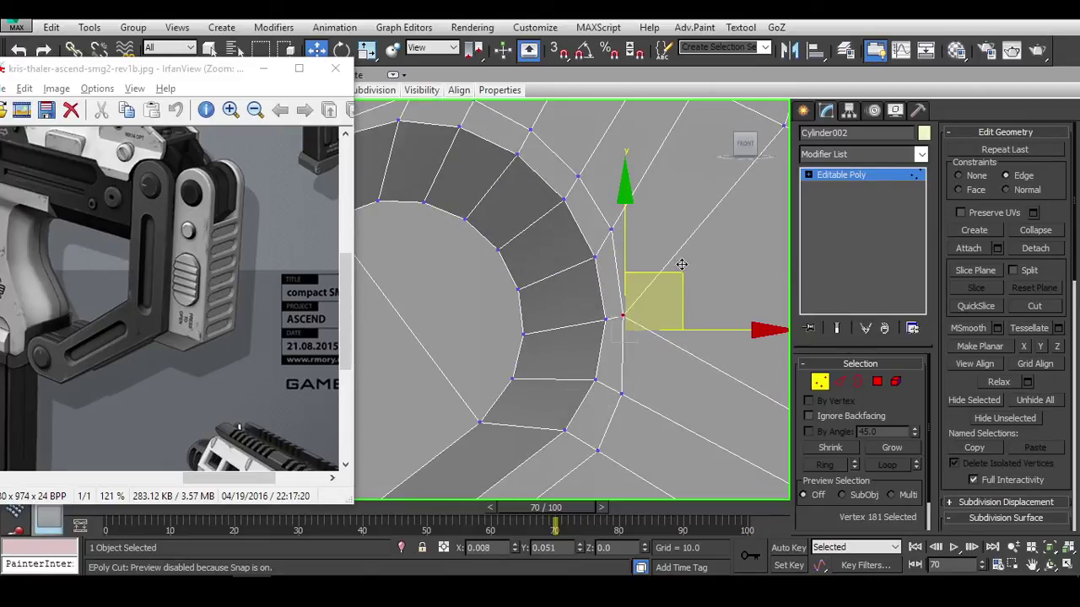
pyautogui.scroll(-3, 562, 260)
pyautogui.scroll(3, 563, 260)
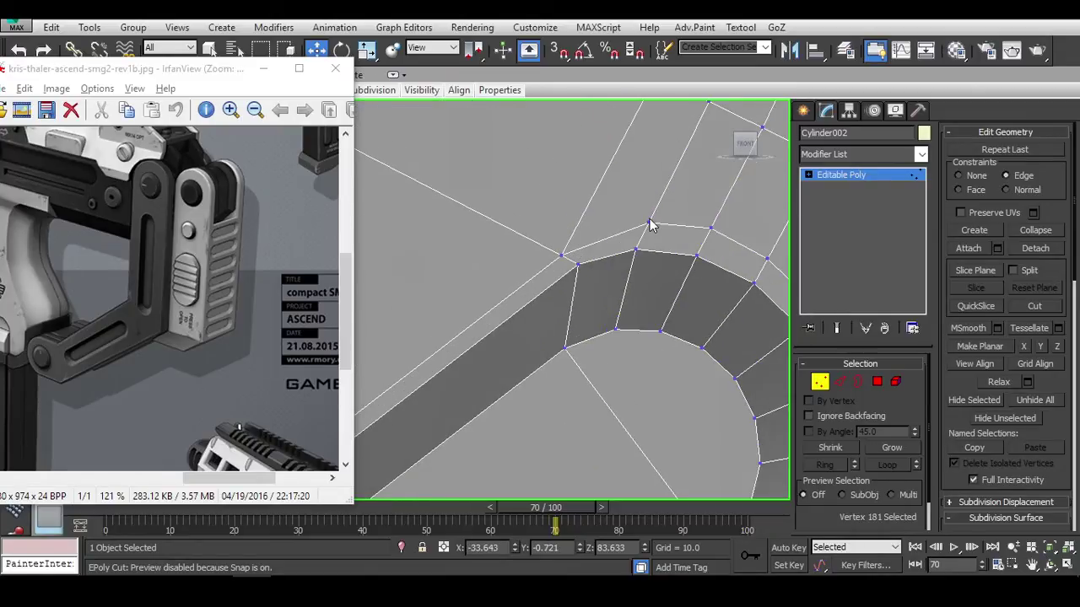
pyautogui.scroll(-3, 650, 224)
# Frame the selected edges, then return to Vertex level with Cut and vertex snapping on.
pyautogui.press('2')
pyautogui.scroll(4, 633, 289)
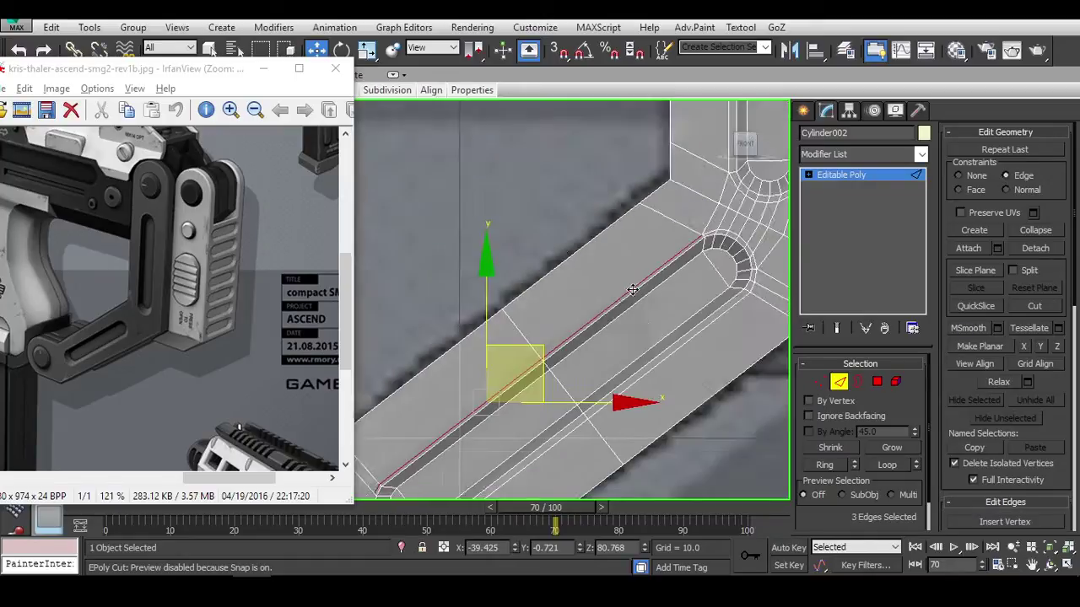
pyautogui.press('z')
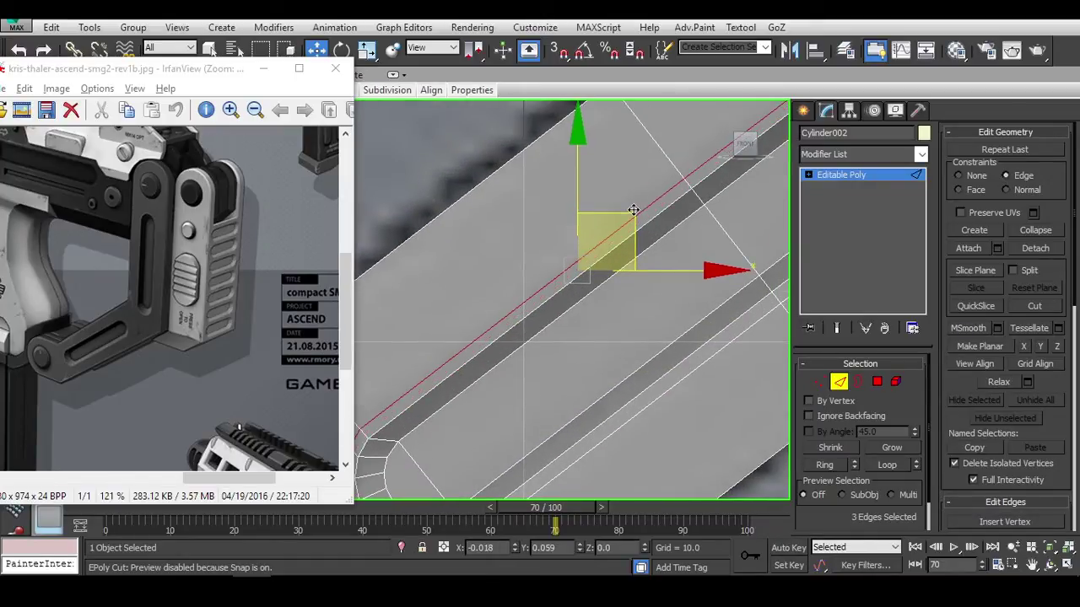
pyautogui.scroll(-3, 649, 248)
pyautogui.scroll(4, 641, 249)
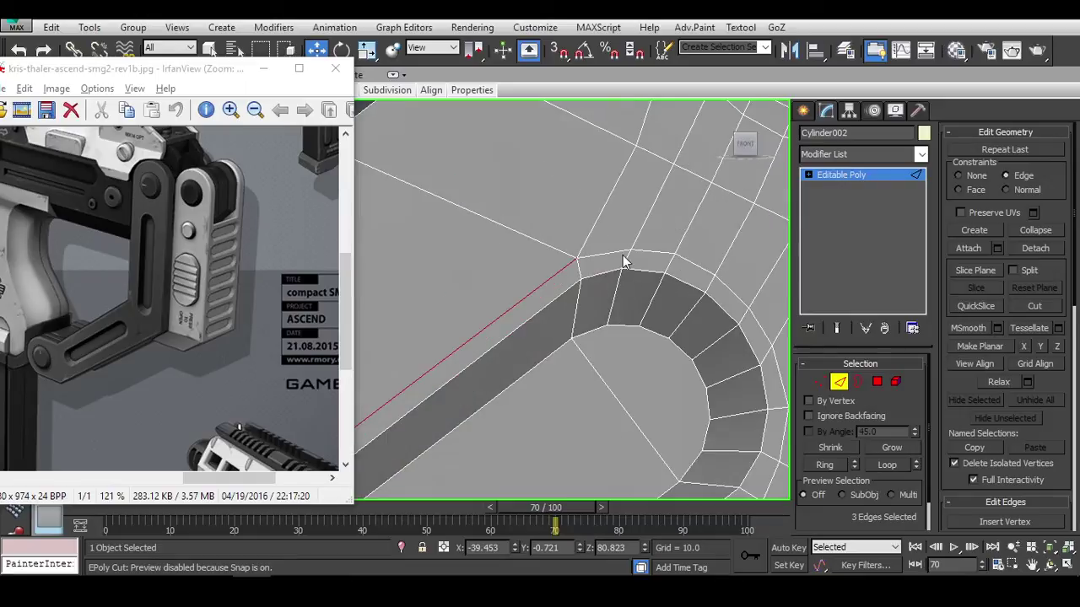
pyautogui.press('1')
pyautogui.scroll(-2, 690, 192)
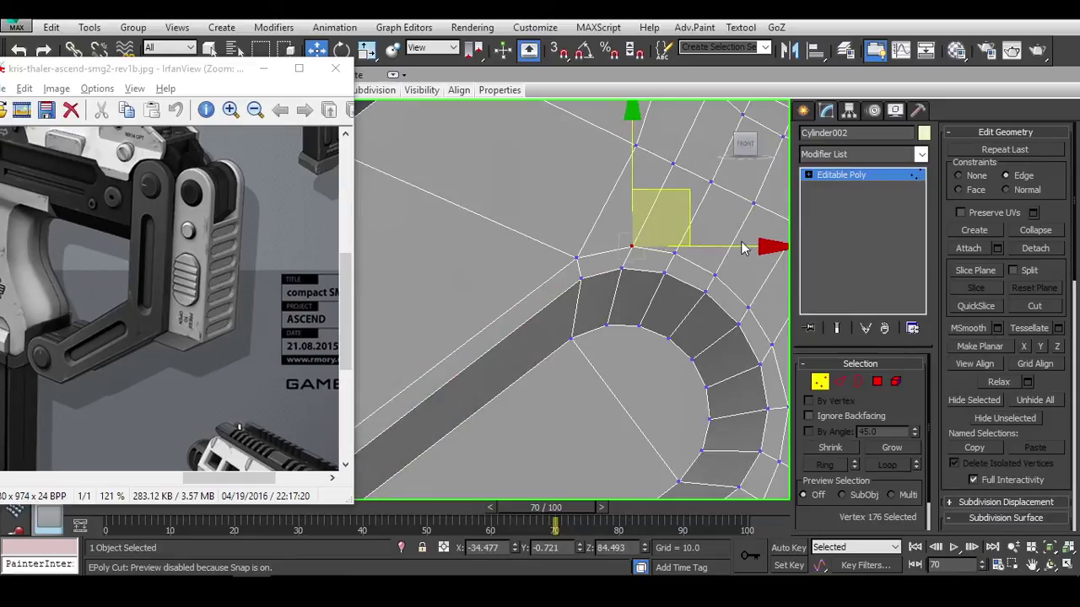
pyautogui.scroll(5, 606, 278)
pyautogui.scroll(6, 606, 278)
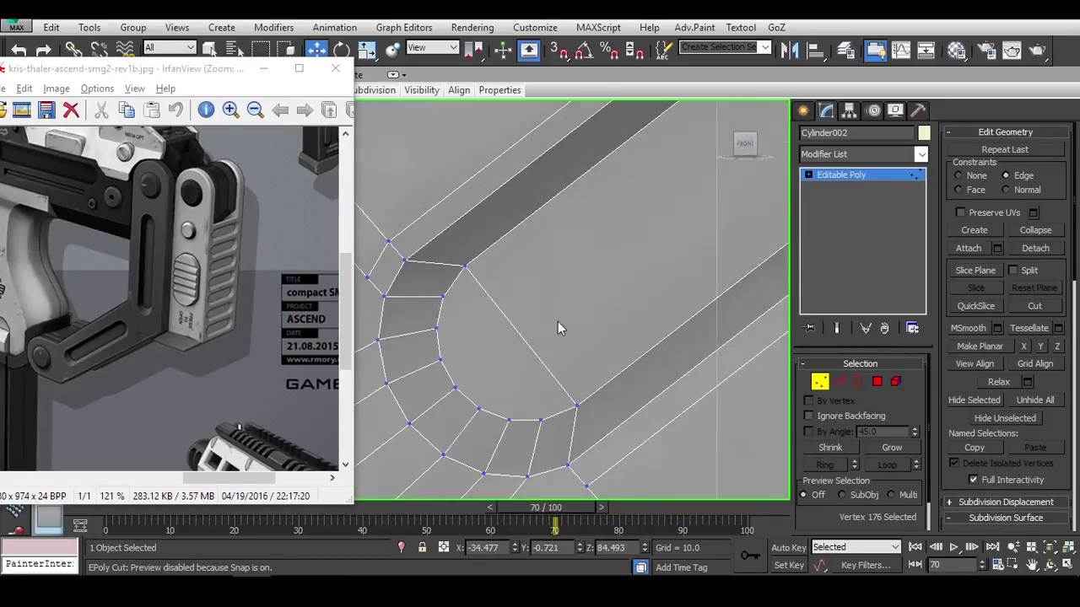
pyautogui.hotkey('alt', 'c')
pyautogui.press('s')
pyautogui.press('s')
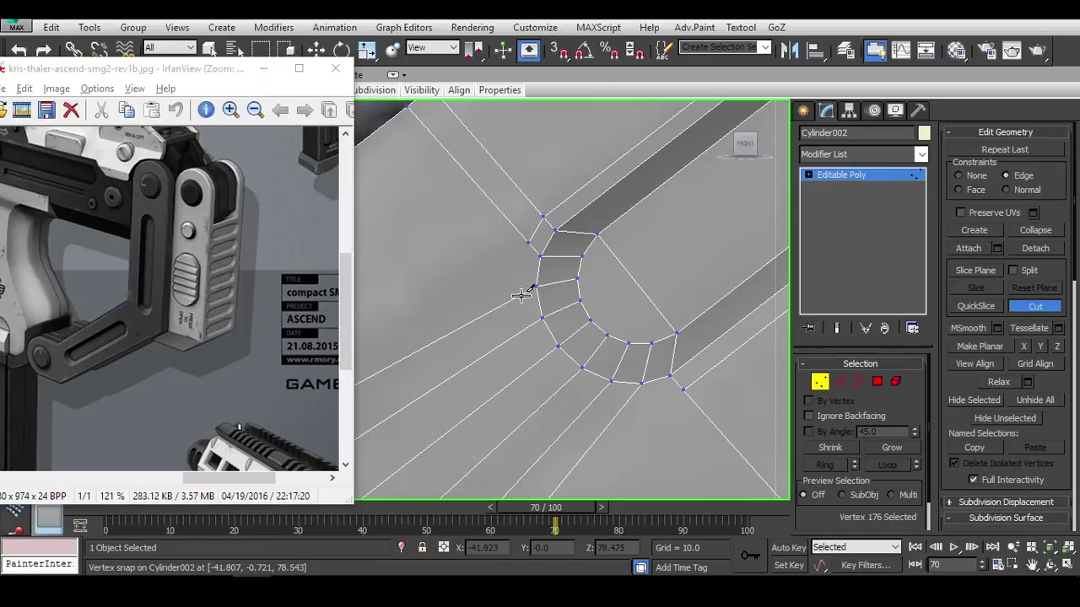
# Cut an edge from the slot-end vertex across the rounded corner with vertex snap.
pyautogui.click(583, 386)
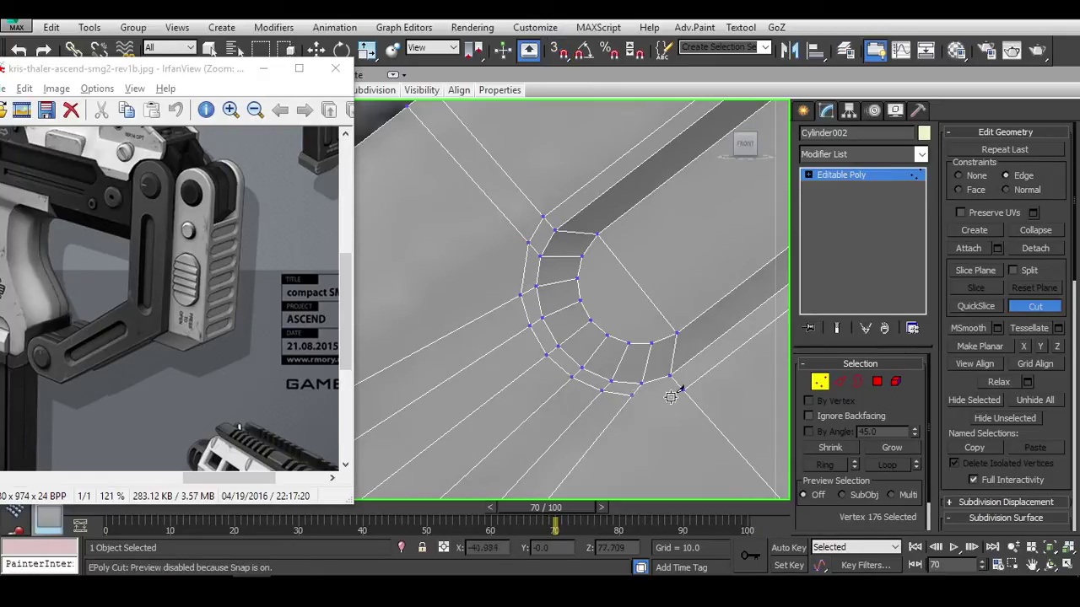
pyautogui.press('s')
pyautogui.rightClick(715, 385)
pyautogui.scroll(-2, 585, 366)
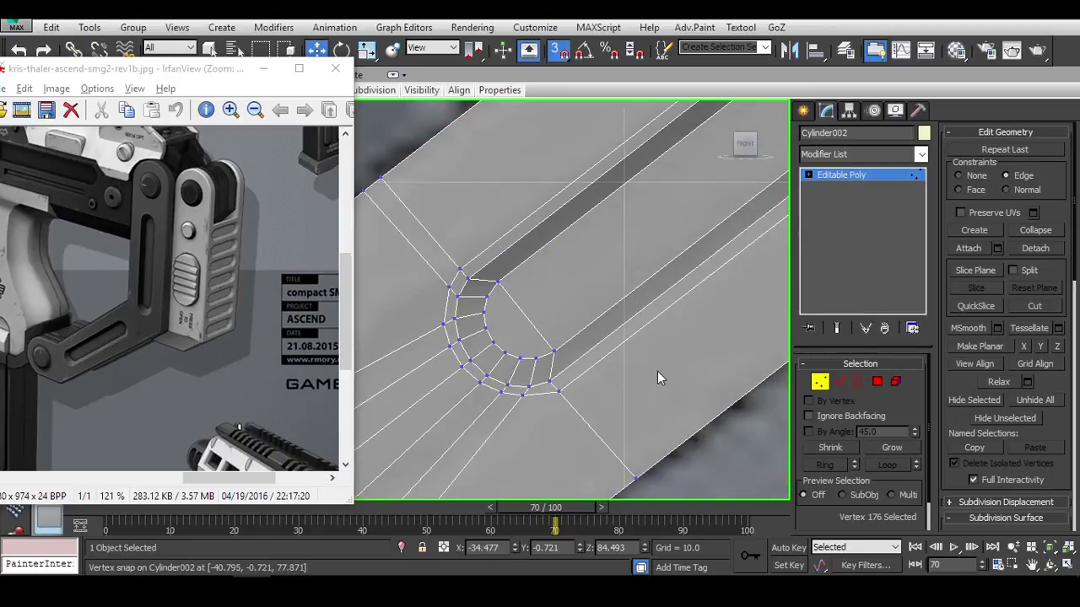
pyautogui.click(819, 385)
pyautogui.scroll(3, 598, 379)
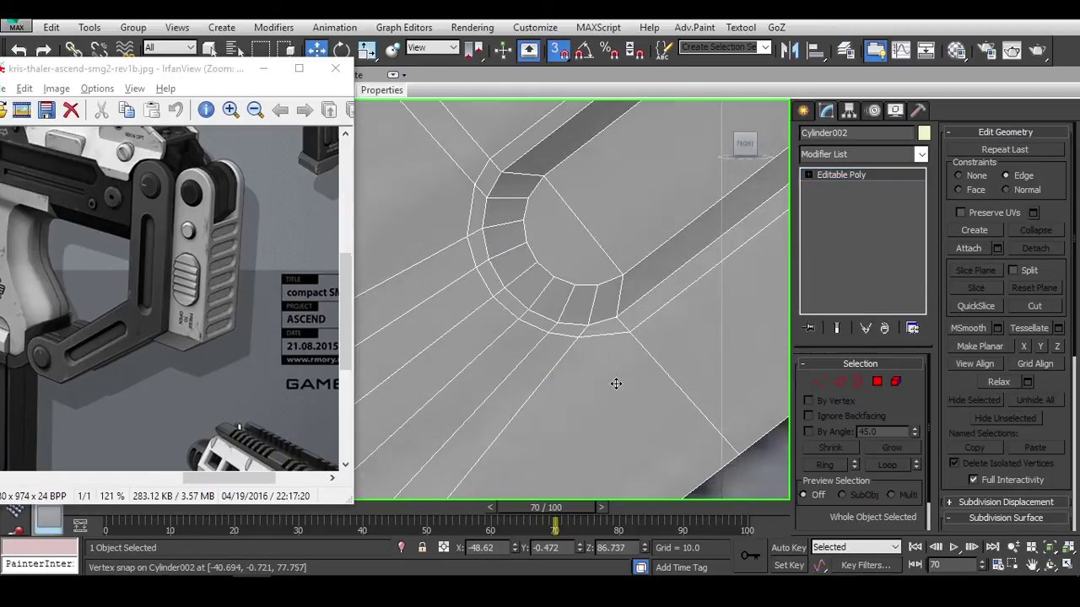
pyautogui.click(553, 375)
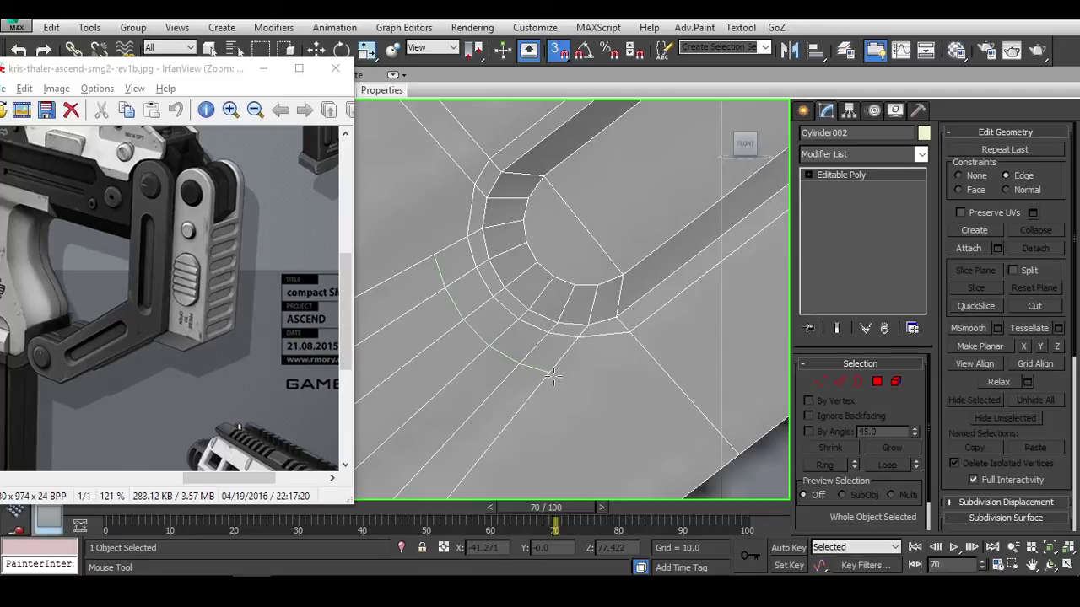
pyautogui.scroll(1, 644, 316)
pyautogui.scroll(-3, 619, 330)
pyautogui.scroll(3, 634, 325)
# Cut a second edge from the slot end to the part's outer edge near the lower bend.
pyautogui.hotkey('alt', 'c')
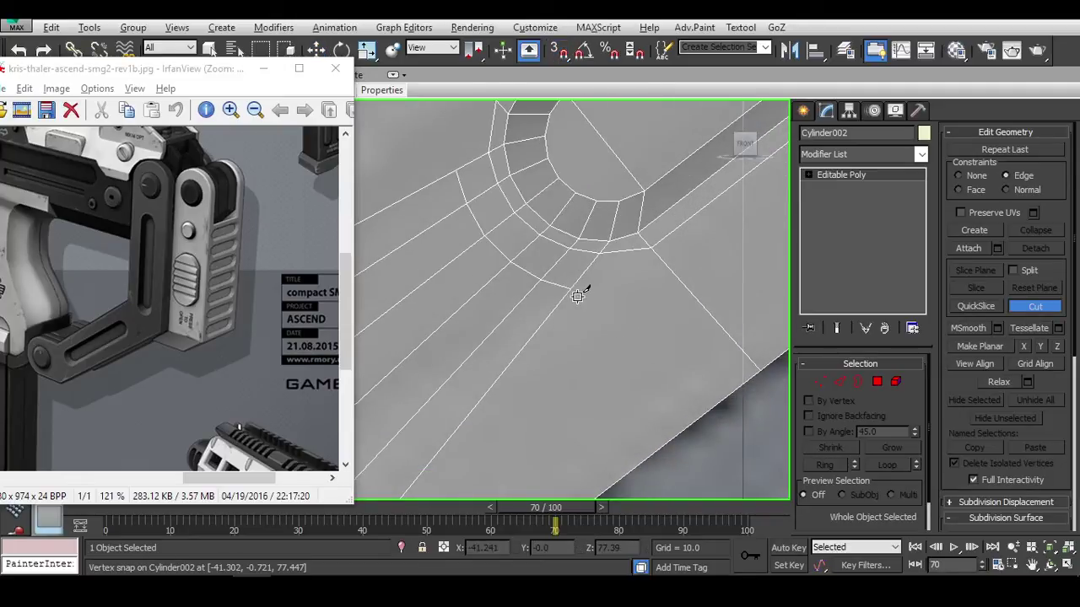
pyautogui.click(686, 426)
pyautogui.scroll(-2, 666, 378)
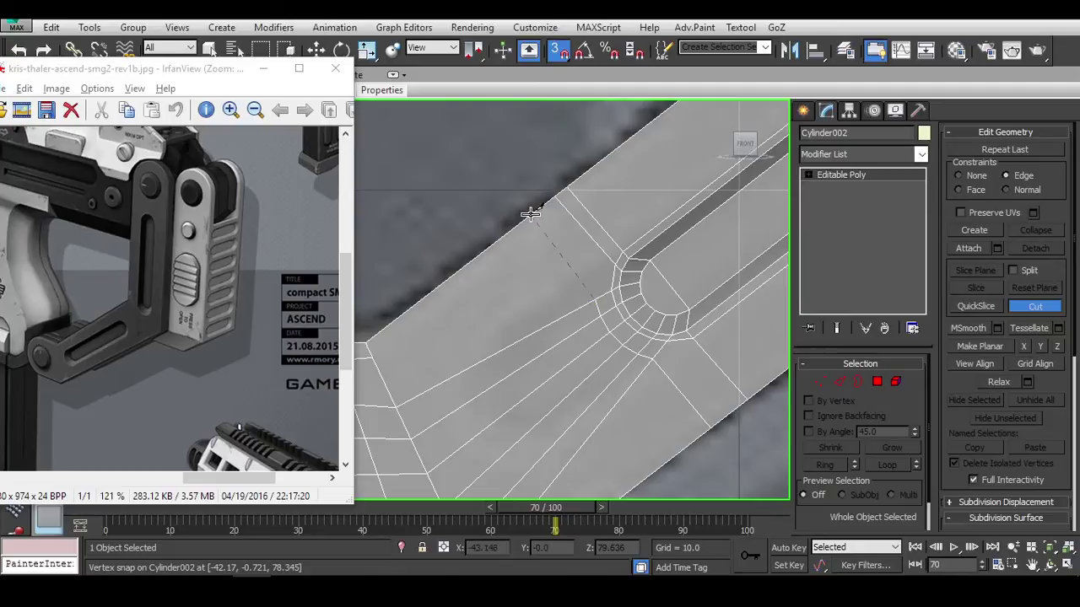
pyautogui.scroll(-3, 601, 285)
pyautogui.scroll(-4, 647, 317)
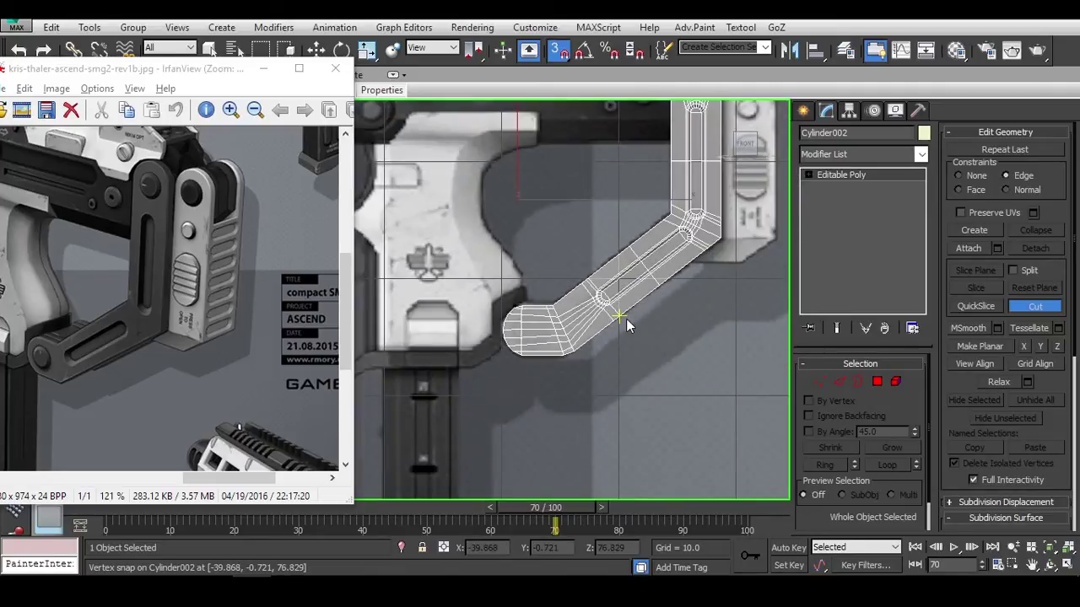
pyautogui.scroll(4, 632, 329)
pyautogui.rightClick(638, 331)
pyautogui.press('w')
pyautogui.scroll(3, 649, 302)
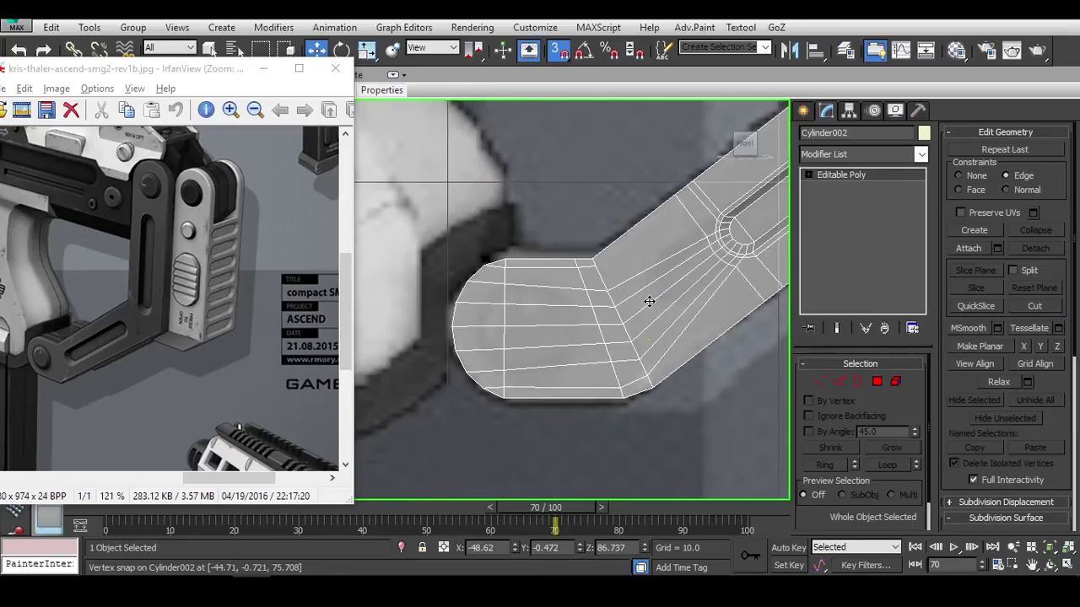
pyautogui.scroll(2, 650, 301)
# Resume cutting, toggling vertex snapping off and back on for the next edge.
pyautogui.hotkey('alt', 'c')
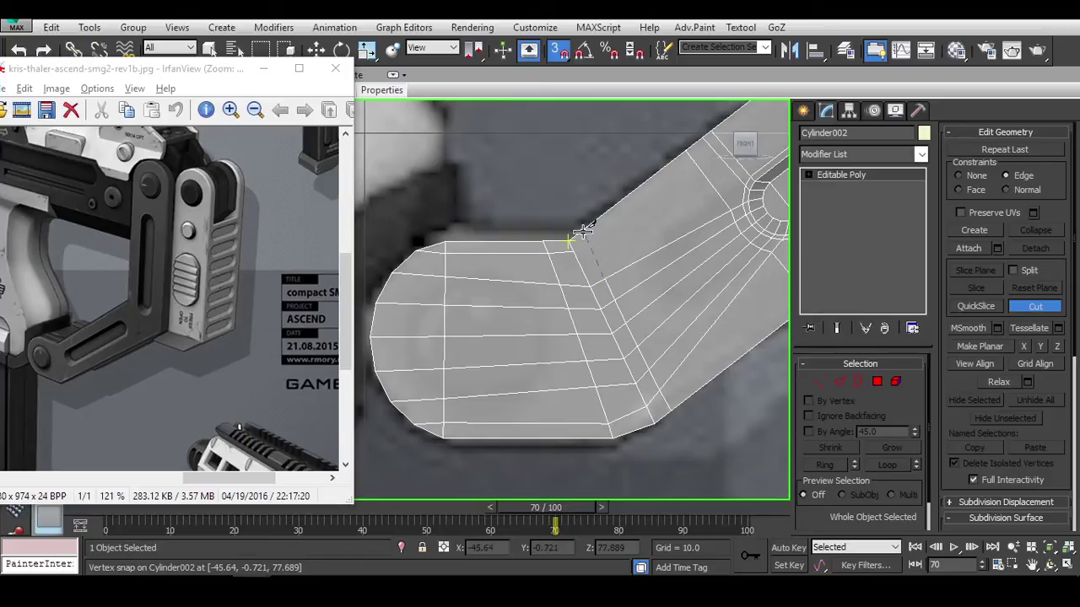
pyautogui.scroll(2, 573, 242)
pyautogui.press('s')
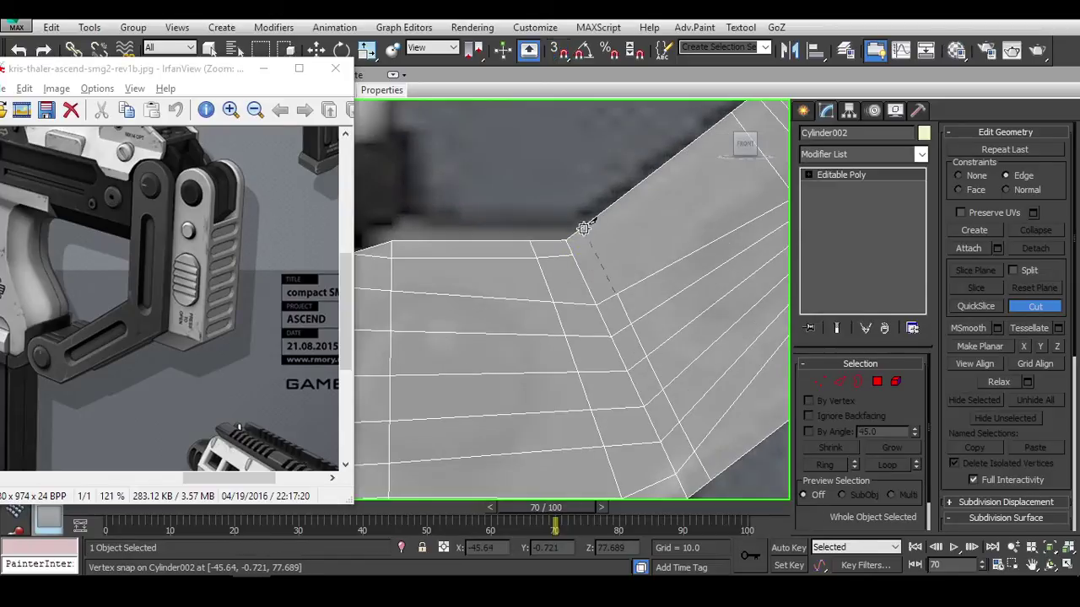
pyautogui.scroll(2, 595, 227)
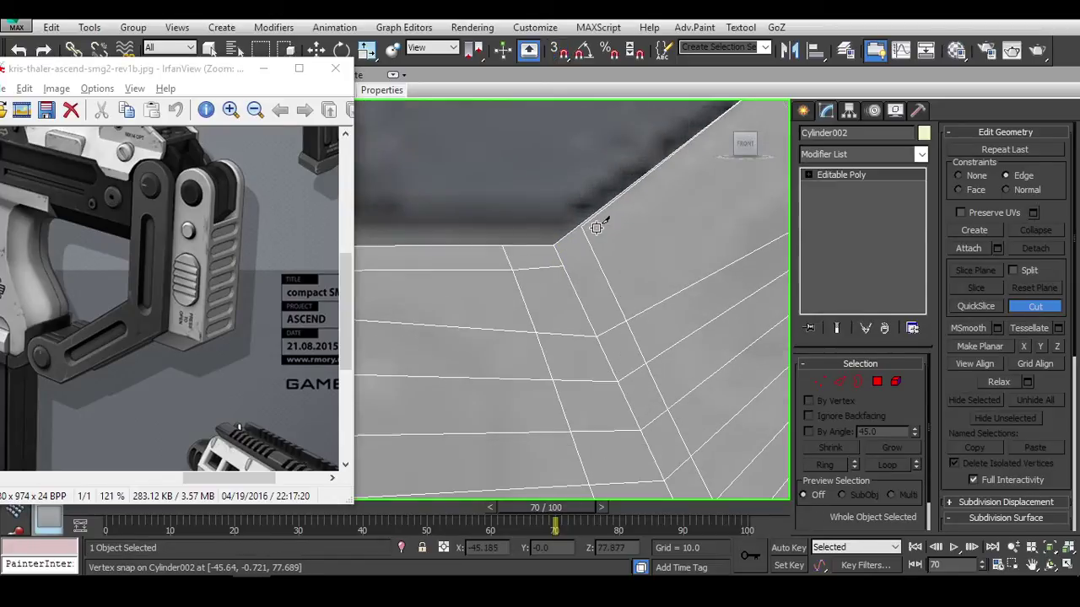
pyautogui.scroll(2, 596, 228)
pyautogui.press('s')
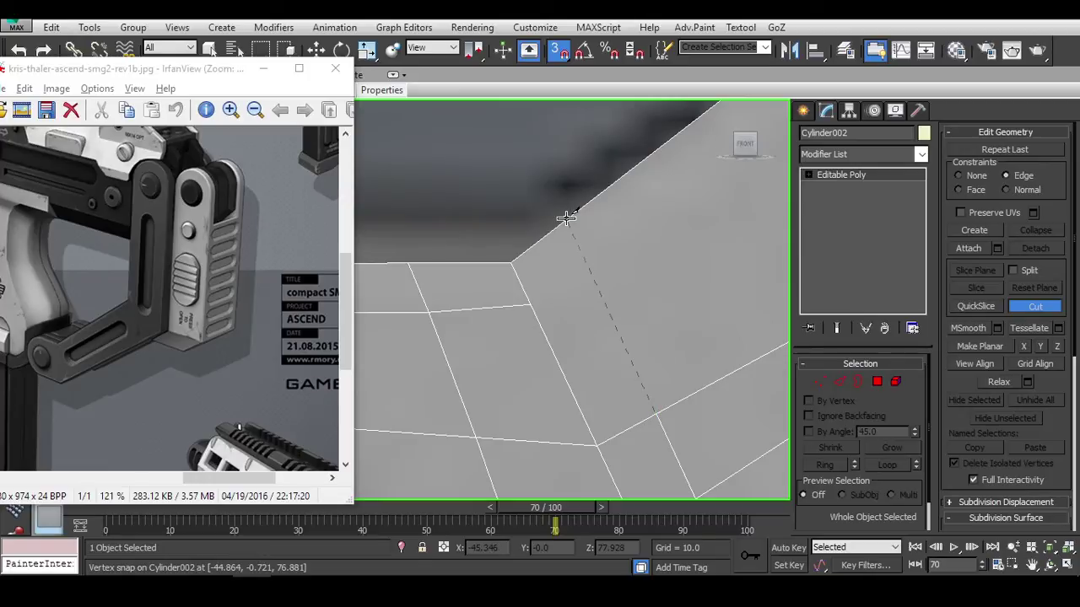
pyautogui.scroll(-5, 658, 237)
# Finish the cuts, check the edge loop across the bend, and turn snapping off.
pyautogui.scroll(3, 692, 304)
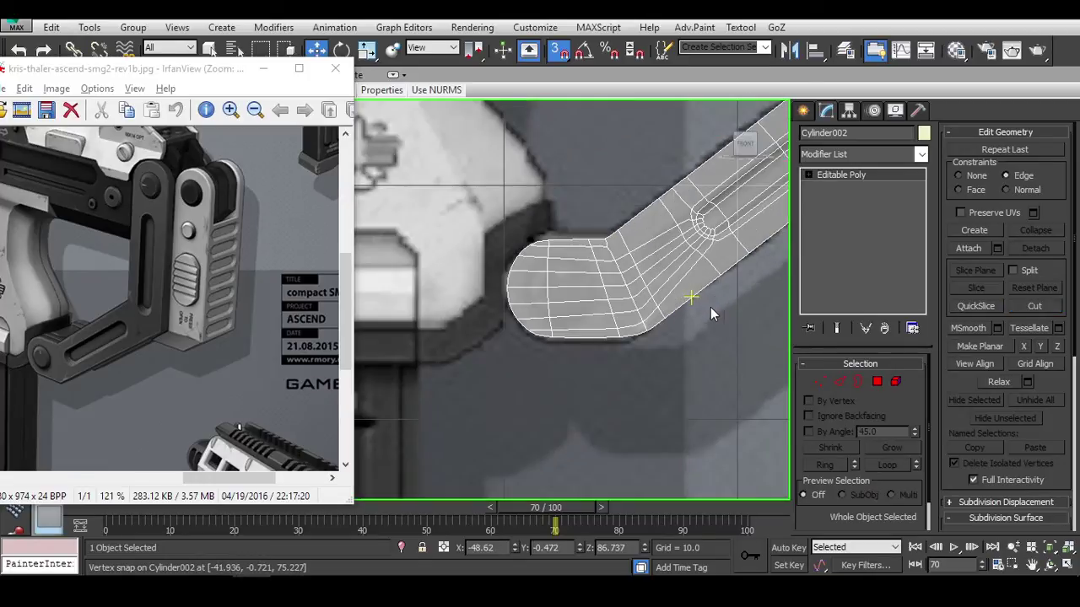
pyautogui.rightClick(678, 323)
pyautogui.press('2')
pyautogui.doubleClick(632, 342)
pyautogui.scroll(-3, 632, 341)
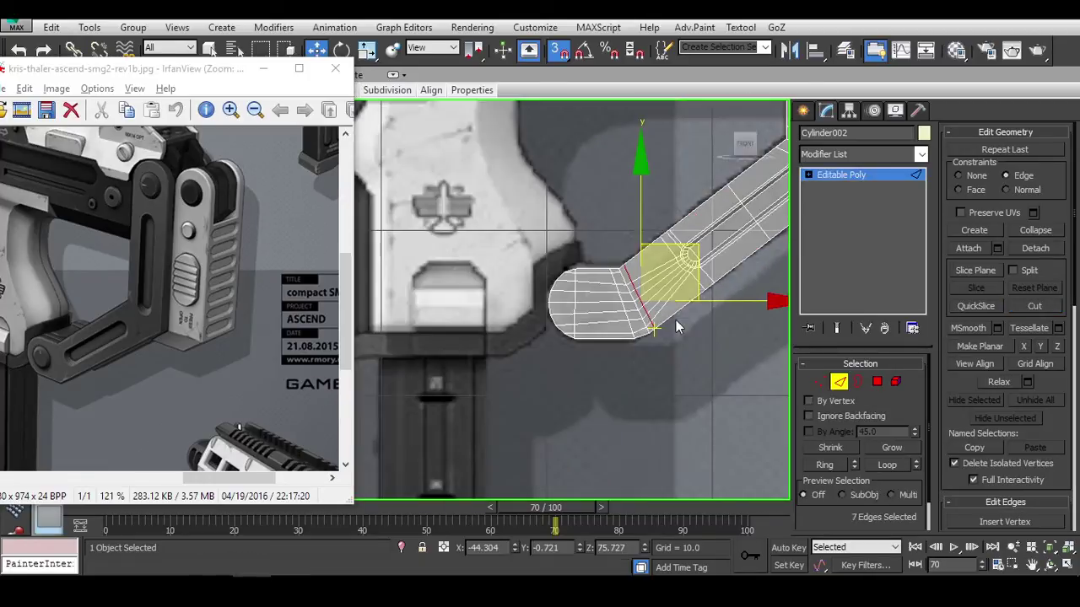
pyautogui.click(861, 381)
pyautogui.scroll(4, 682, 255)
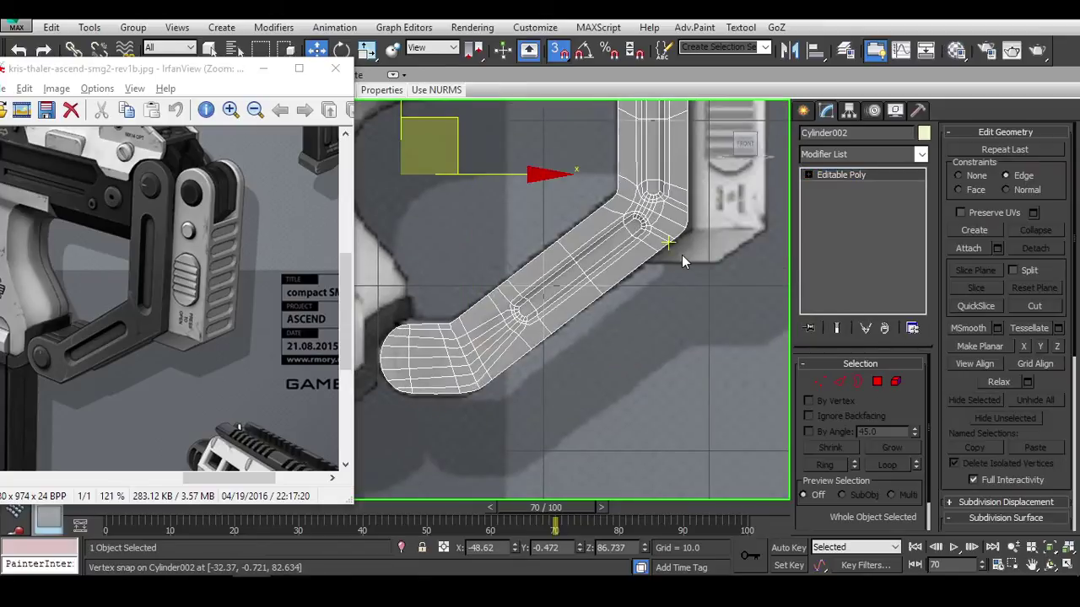
pyautogui.press('s')
# Inspect the vertical arm and its slot from an angle, then return to Front view.
pyautogui.moveTo(707, 251); pyautogui.dragTo(672, 275, button='middle')
pyautogui.scroll(6, 672, 275)
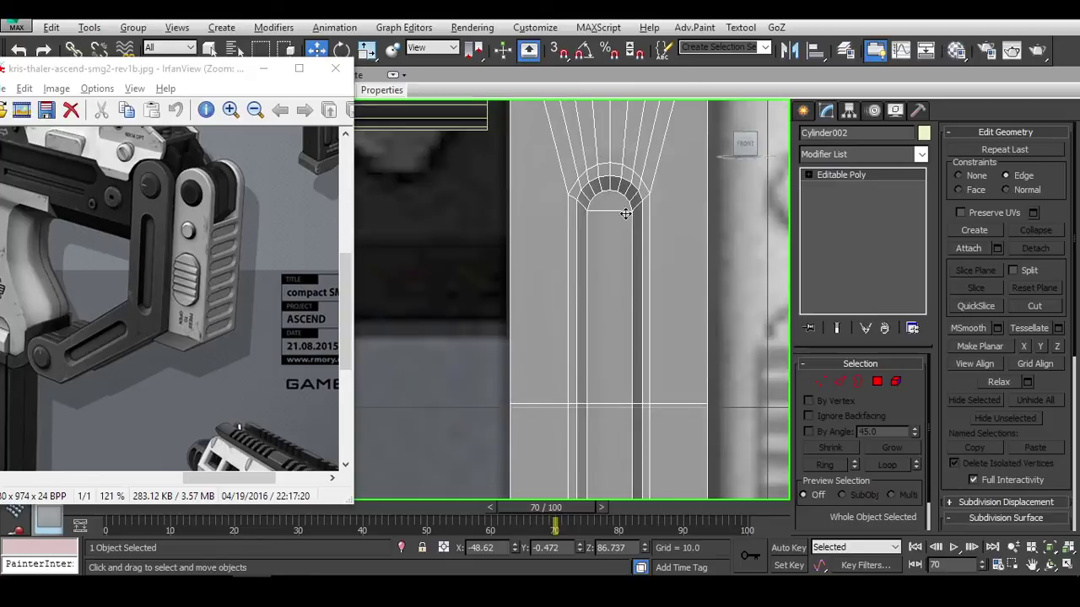
pyautogui.scroll(3, 613, 227)
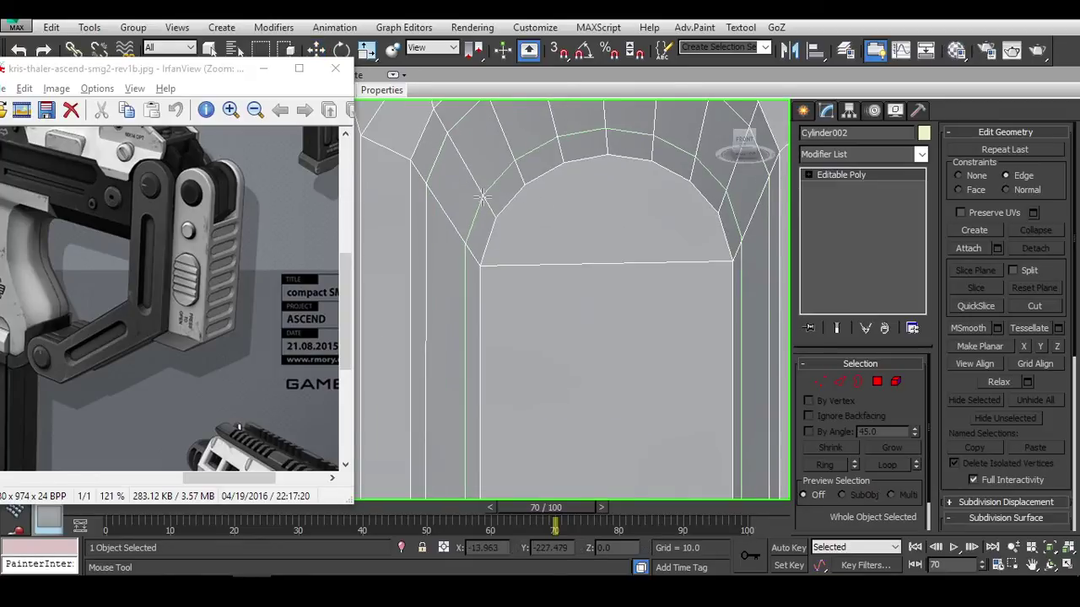
pyautogui.scroll(-4, 620, 226)
pyautogui.scroll(-4, 620, 226)
pyautogui.scroll(3, 707, 316)
pyautogui.scroll(-2, 679, 320)
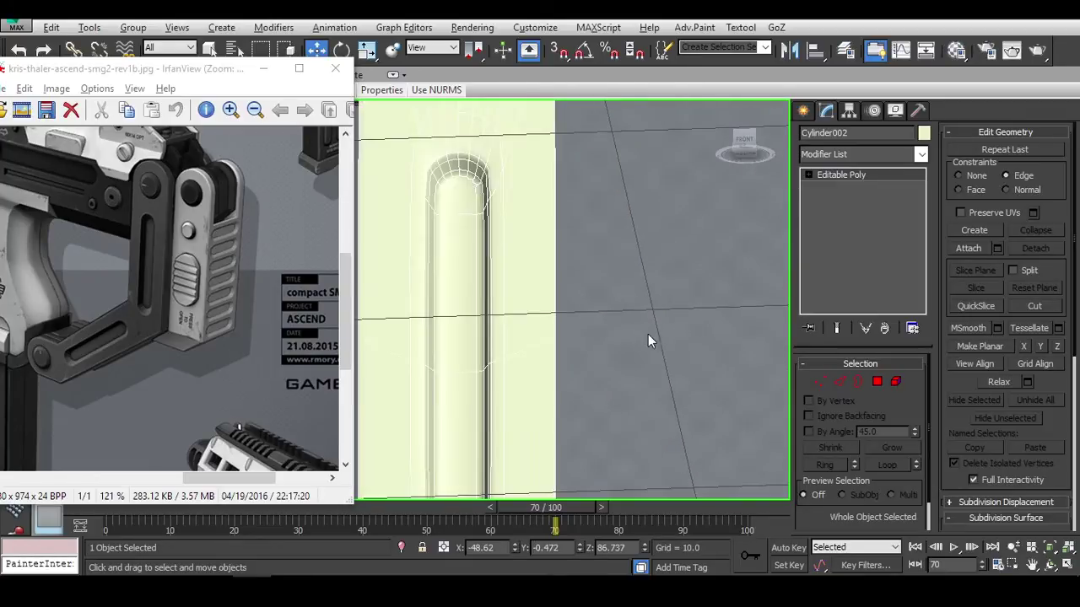
pyautogui.scroll(4, 659, 358)
pyautogui.keyDown('alt'); pyautogui.moveTo(633, 292); pyautogui.dragTo(656, 292, button='middle'); pyautogui.keyUp('alt')
pyautogui.press('w')
pyautogui.press('2')
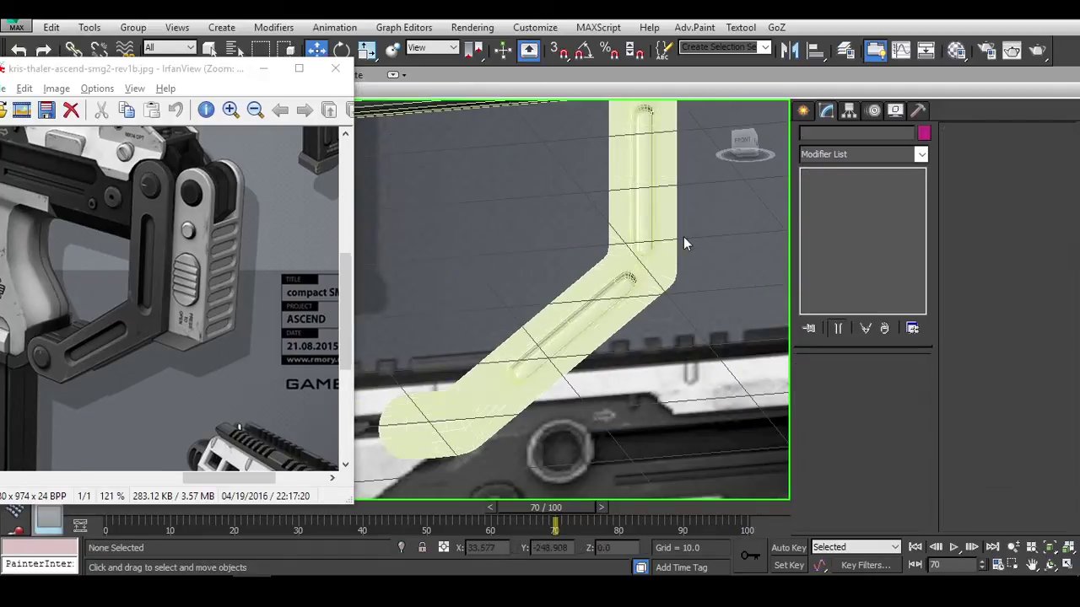
pyautogui.press('f')
# Assign the 02 - Default material to the bent part and change the viewport shading.
pyautogui.press('m')
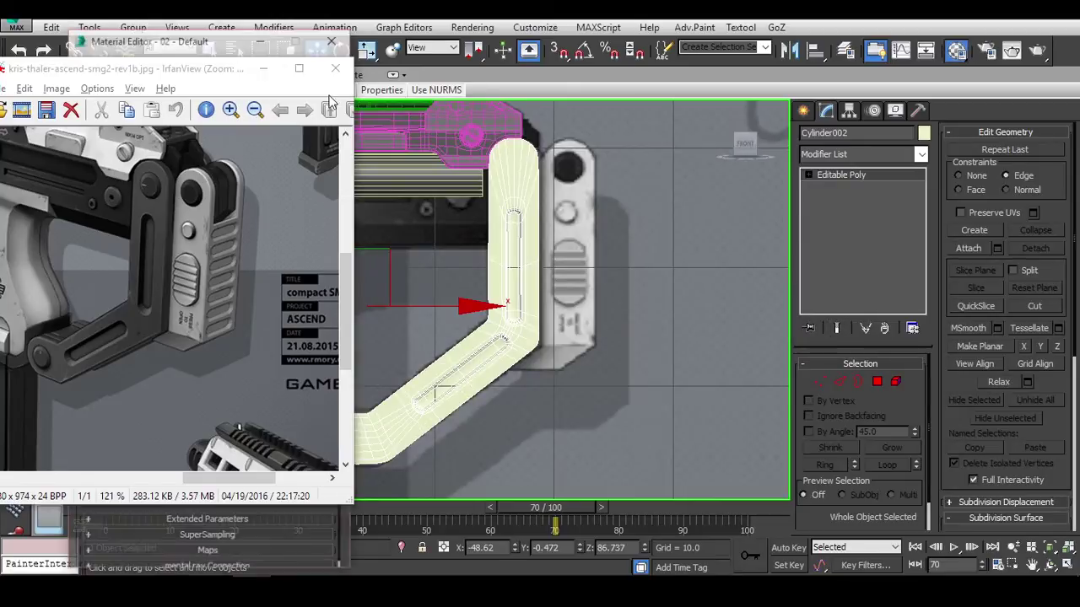
pyautogui.click(143, 92)
pyautogui.click(124, 264)
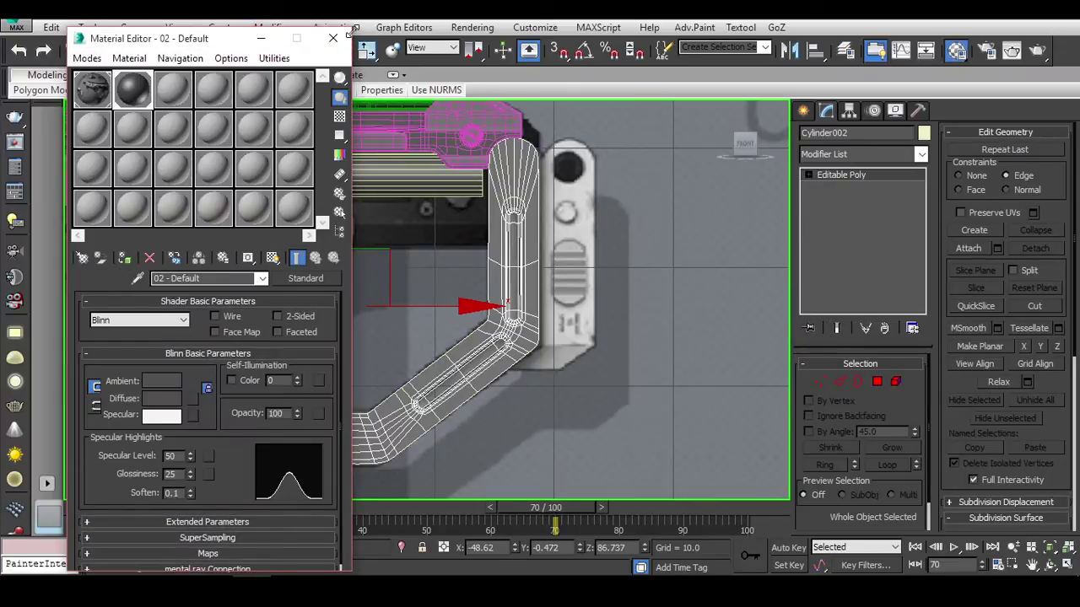
pyautogui.click(333, 38)
pyautogui.click(580, 208)
pyautogui.scroll(3, 580, 208)
pyautogui.scroll(-3, 581, 208)
pyautogui.press('F3')
pyautogui.press('F3')
# Show edged faces on Cylinder002 and slide the edge loop below the slot lower.
pyautogui.scroll(2, 512, 185)
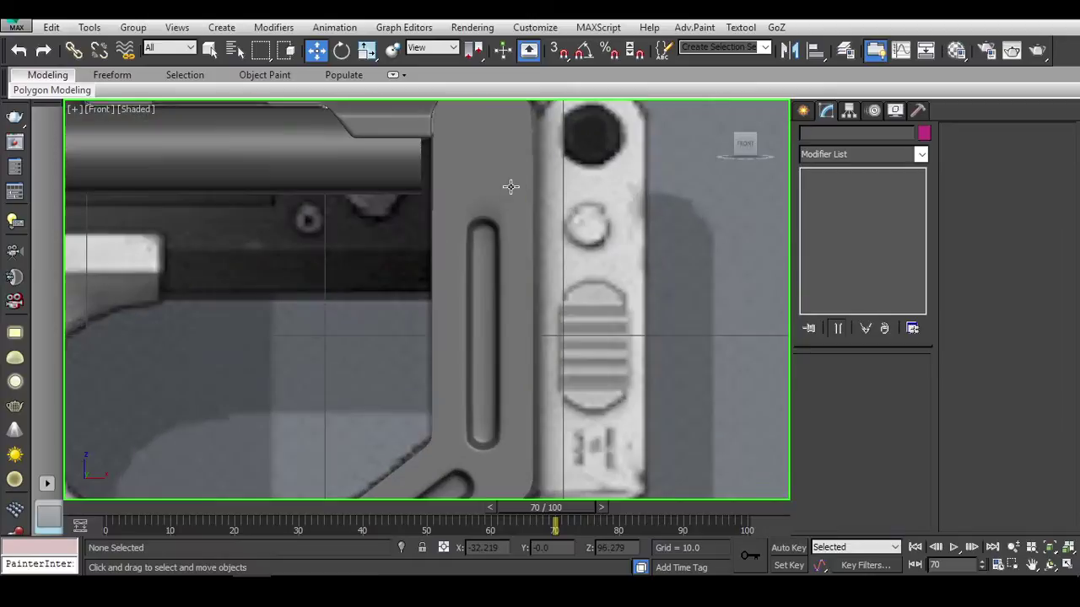
pyautogui.click(596, 277)
pyautogui.scroll(3, 670, 278)
pyautogui.scroll(-2, 670, 278)
pyautogui.scroll(3, 670, 277)
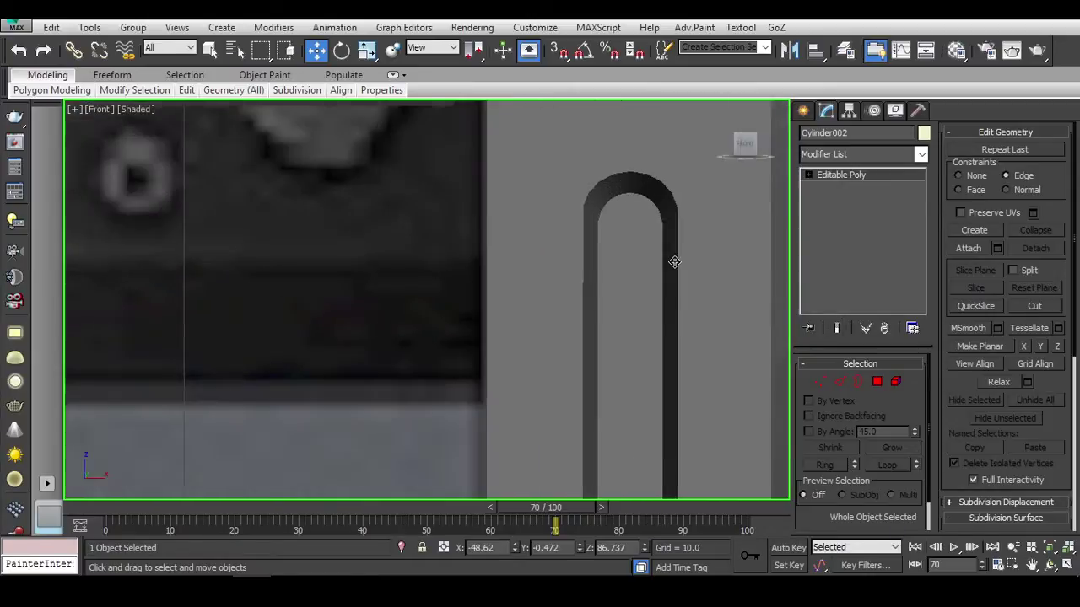
pyautogui.press('F4')
pyautogui.scroll(-3, 679, 262)
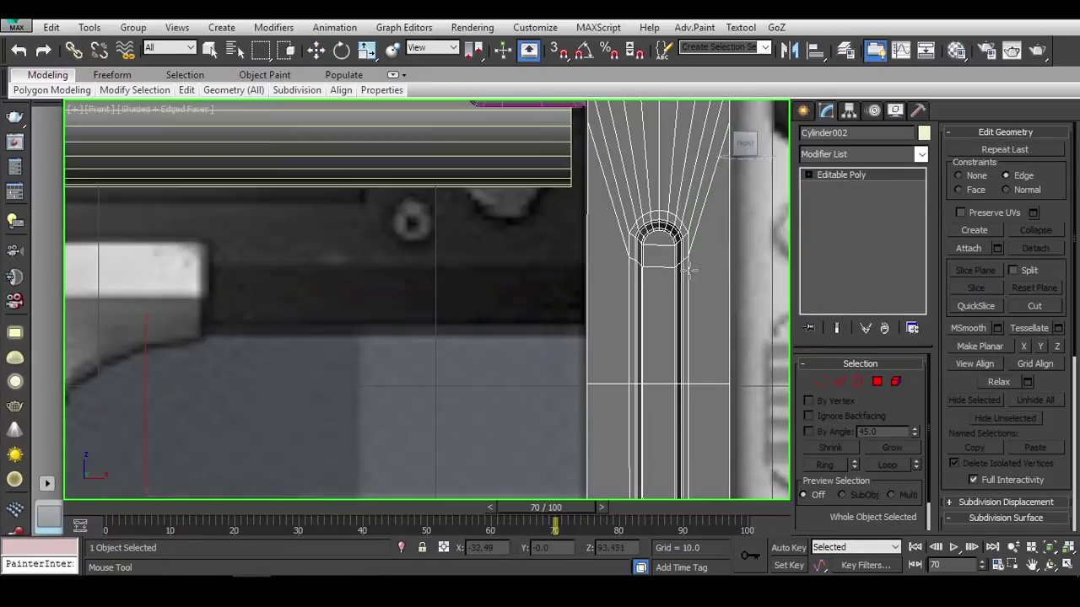
pyautogui.moveTo(685, 285); pyautogui.dragTo(690, 308)
# Extend the edge selection around the loop, frame it, and return to object level.
pyautogui.press('r')
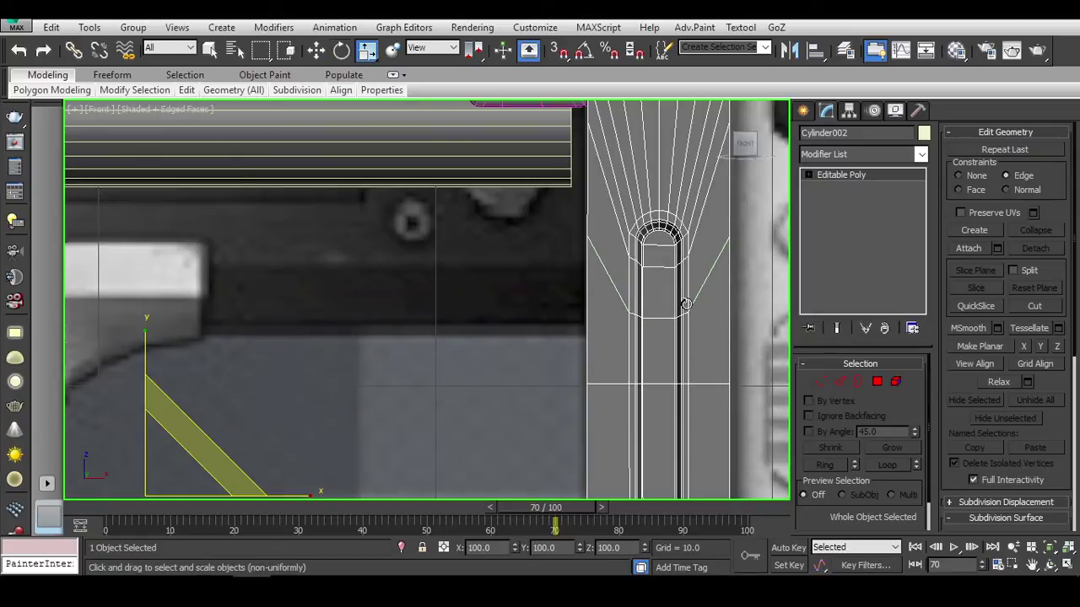
pyautogui.press('2')
pyautogui.hotkey('alt', 'c')
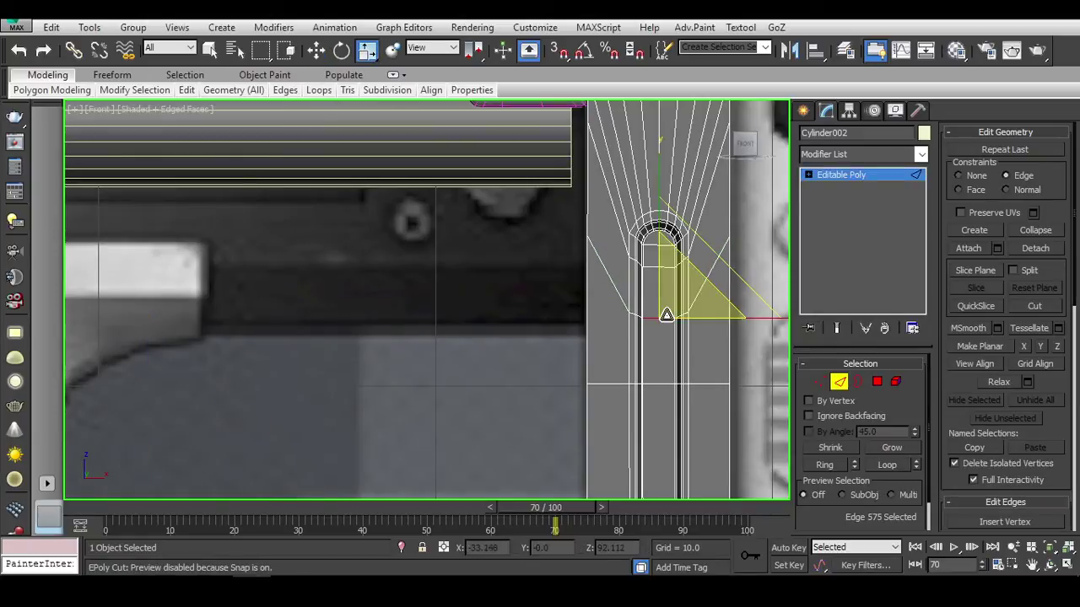
pyautogui.click(886, 465)
pyautogui.moveTo(762, 366); pyautogui.dragTo(693, 404, button='middle')
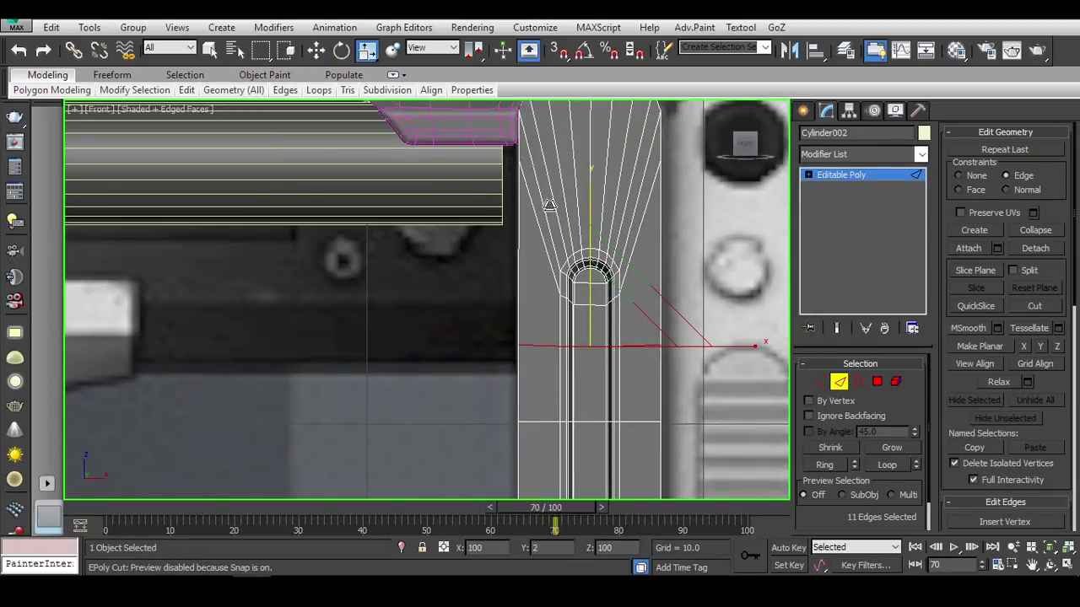
pyautogui.rightClick(549, 205)
pyautogui.press('w')
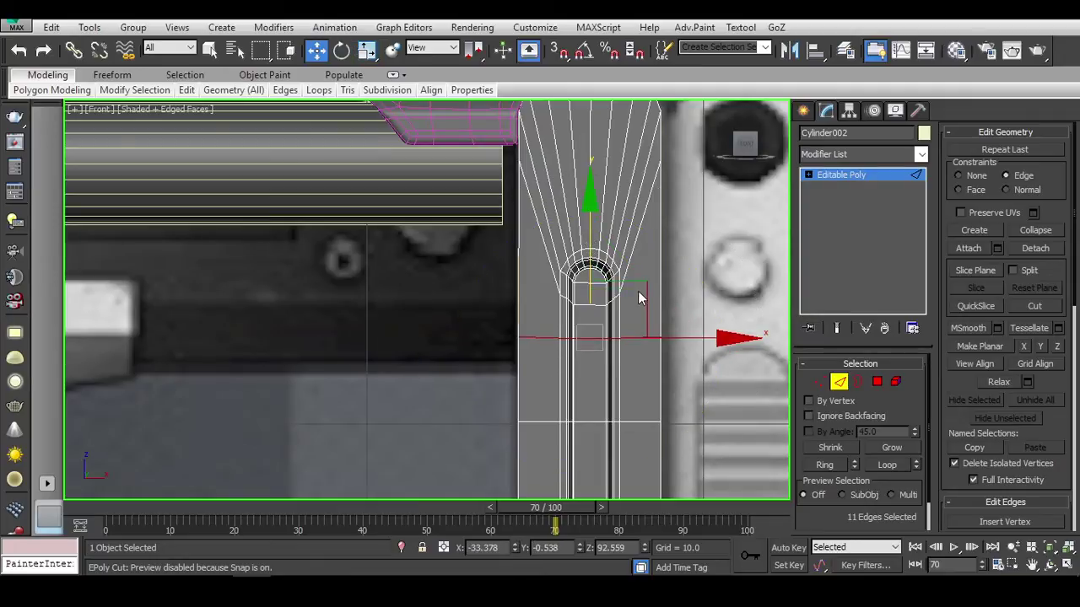
pyautogui.moveTo(639, 297); pyautogui.dragTo(711, 297, button='middle')
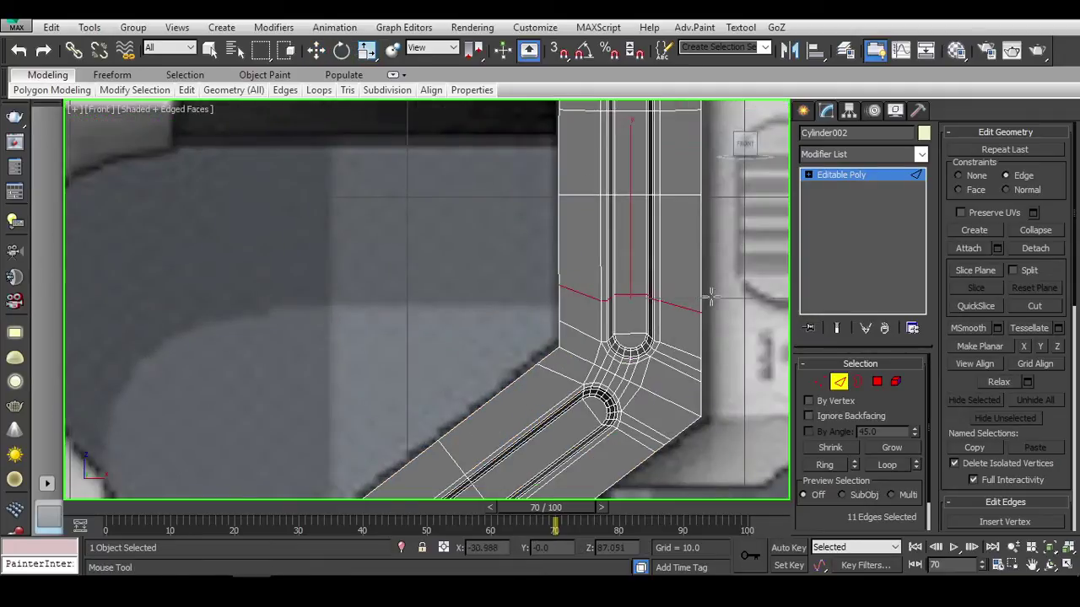
pyautogui.press('w')
pyautogui.press('r')
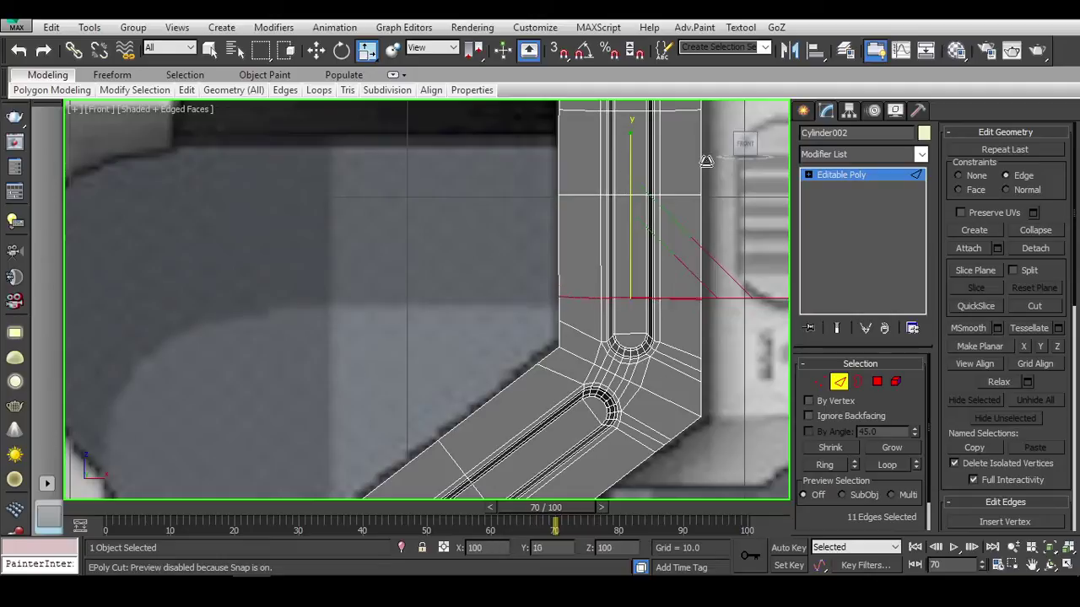
pyautogui.press('z')
pyautogui.click(839, 382)
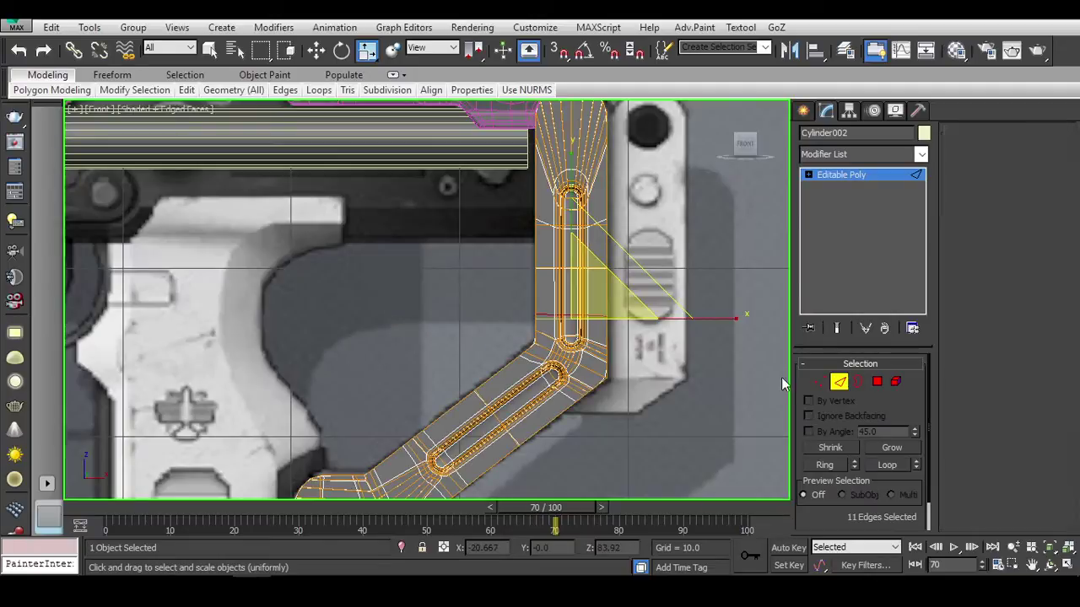
pyautogui.press('z')
pyautogui.scroll(3, 610, 309)
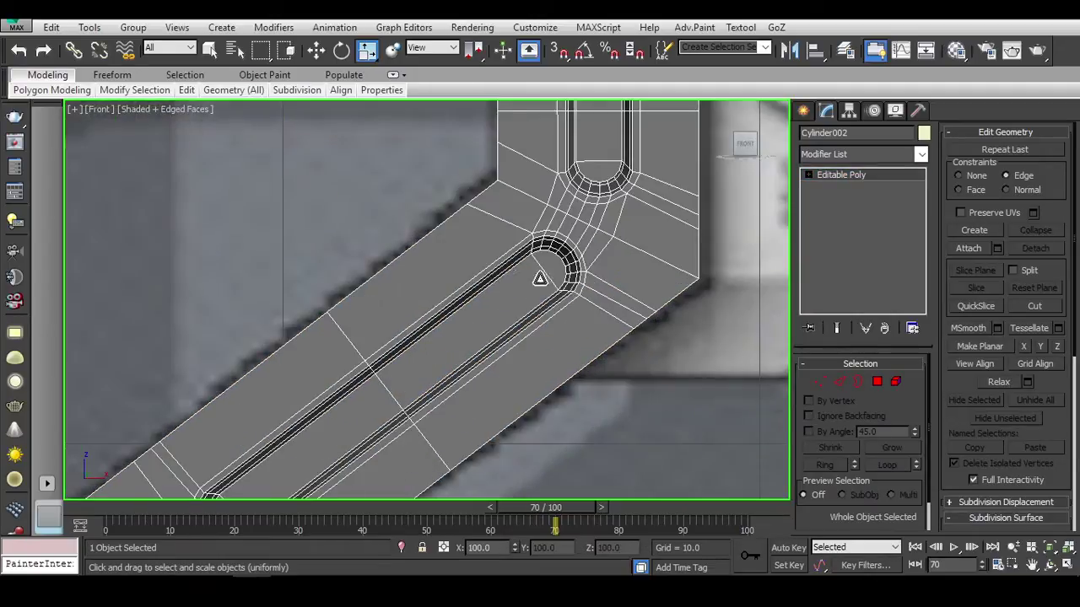
# Run QuickSlice across the bracket mesh, retrying once before stopping.
pyautogui.hotkey('ctrl', 'shift', 'q')
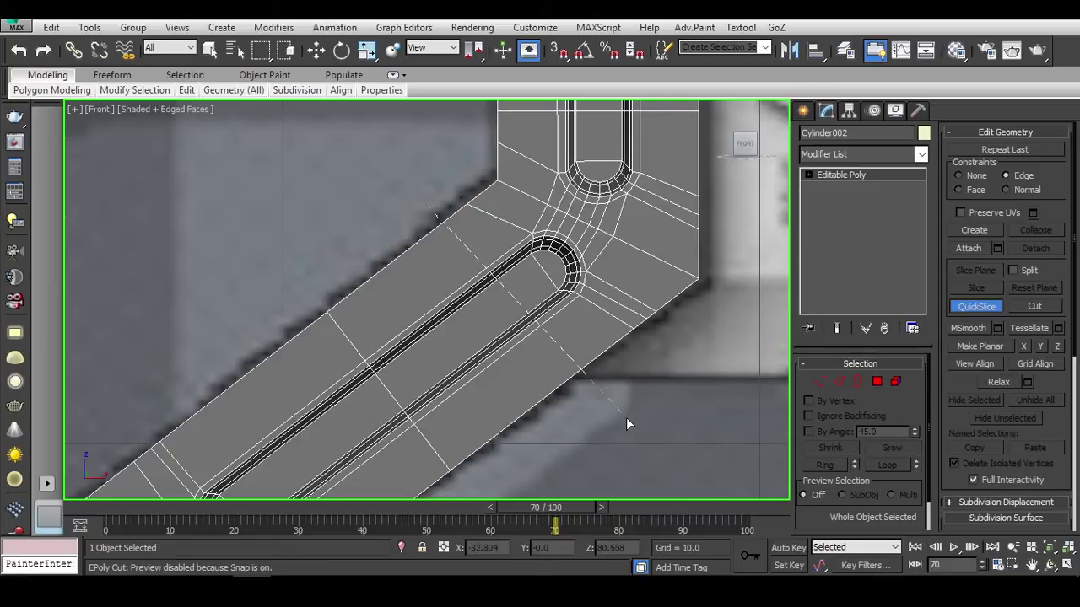
pyautogui.press('r')
pyautogui.scroll(-3, 665, 404)
pyautogui.scroll(5, 497, 380)
pyautogui.hotkey('ctrl', 'shift', 'q')
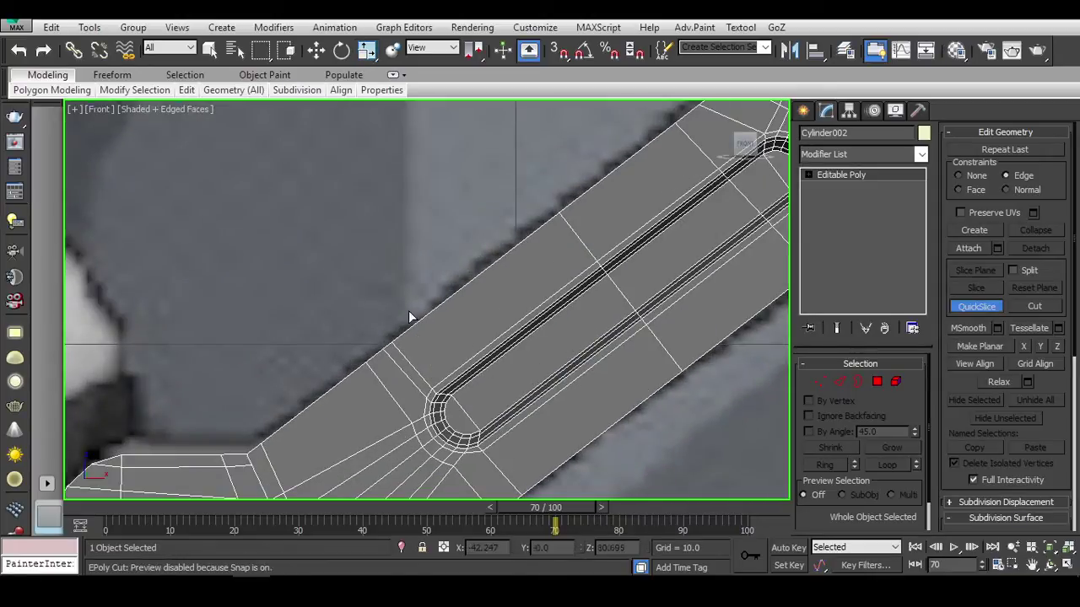
pyautogui.rightClick(588, 473)
pyautogui.scroll(-2, 588, 474)
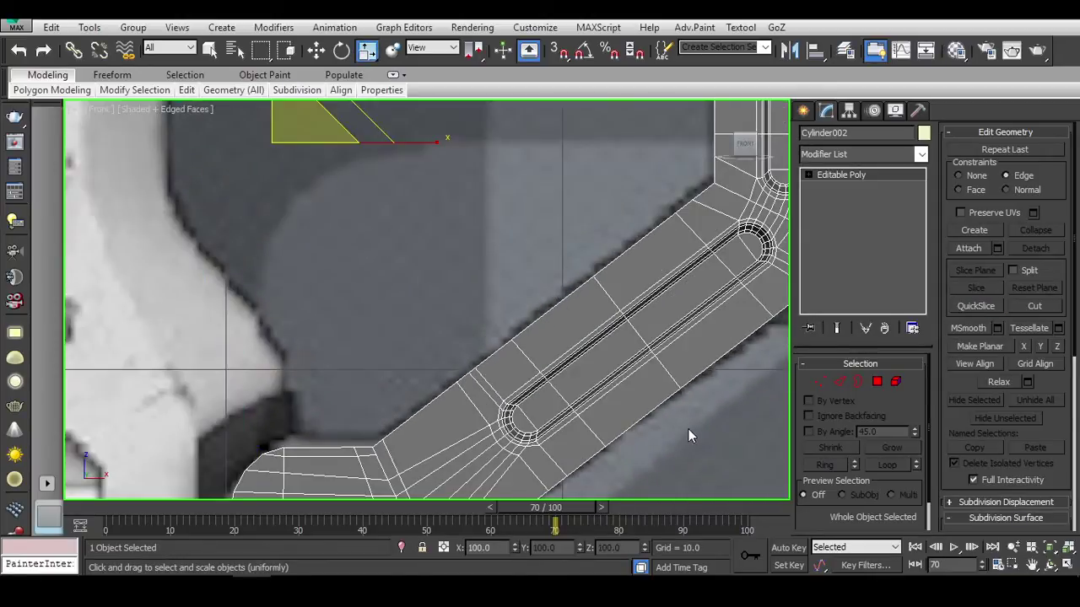
# Rotate the slot's 11-edge loop about 2° to line up with the diagonal arm.
pyautogui.press('2')
pyautogui.doubleClick(650, 338)
pyautogui.press('e')
pyautogui.scroll(2, 651, 302)
pyautogui.moveTo(700, 262); pyautogui.dragTo(702, 261)
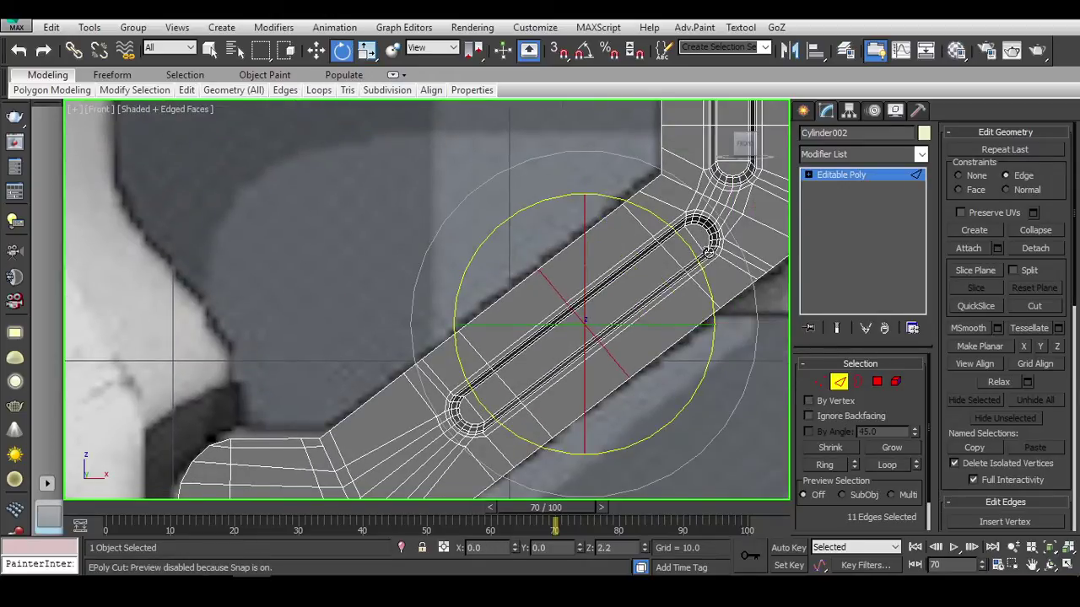
pyautogui.scroll(-2, 711, 264)
# Switch to plain shading and orbit around the selected bracket to inspect it.
pyautogui.press('2')
pyautogui.click(720, 419)
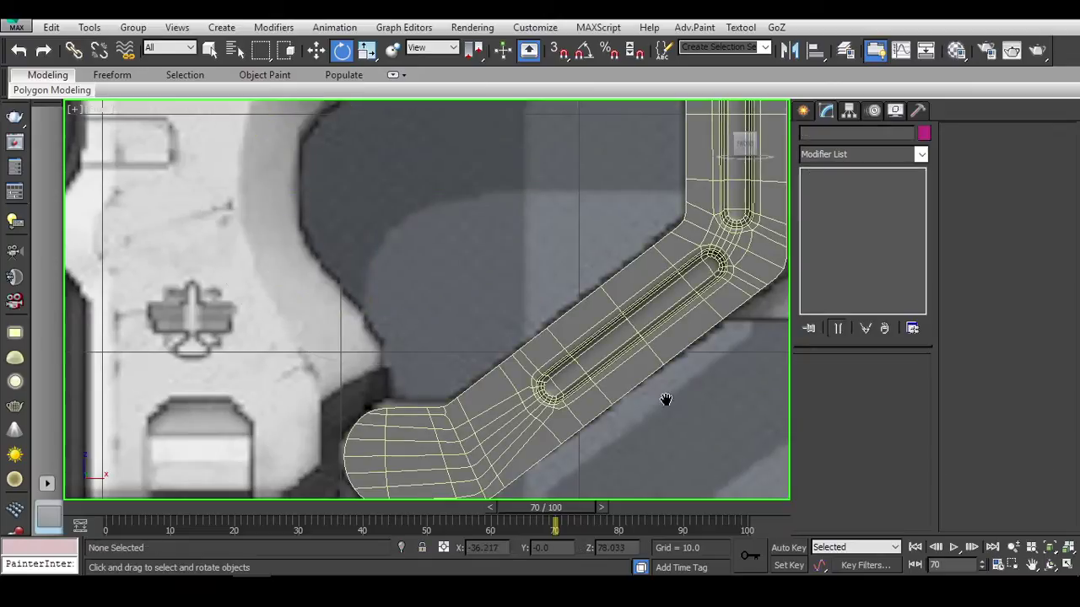
pyautogui.press('F4')
pyautogui.click(627, 282)
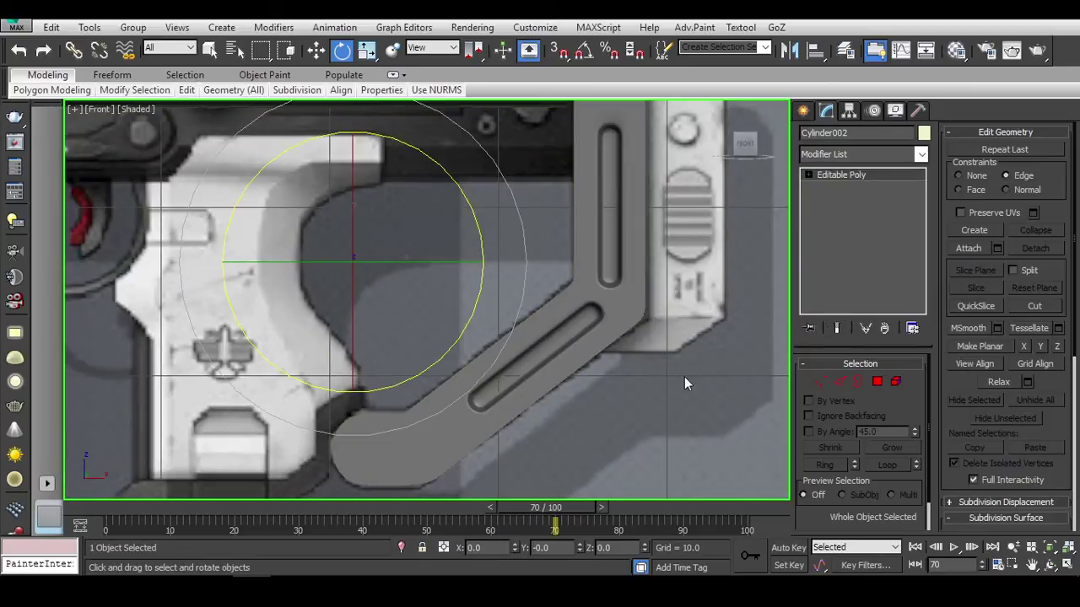
pyautogui.click(682, 380)
pyautogui.scroll(-3, 673, 386)
pyautogui.click(667, 363)
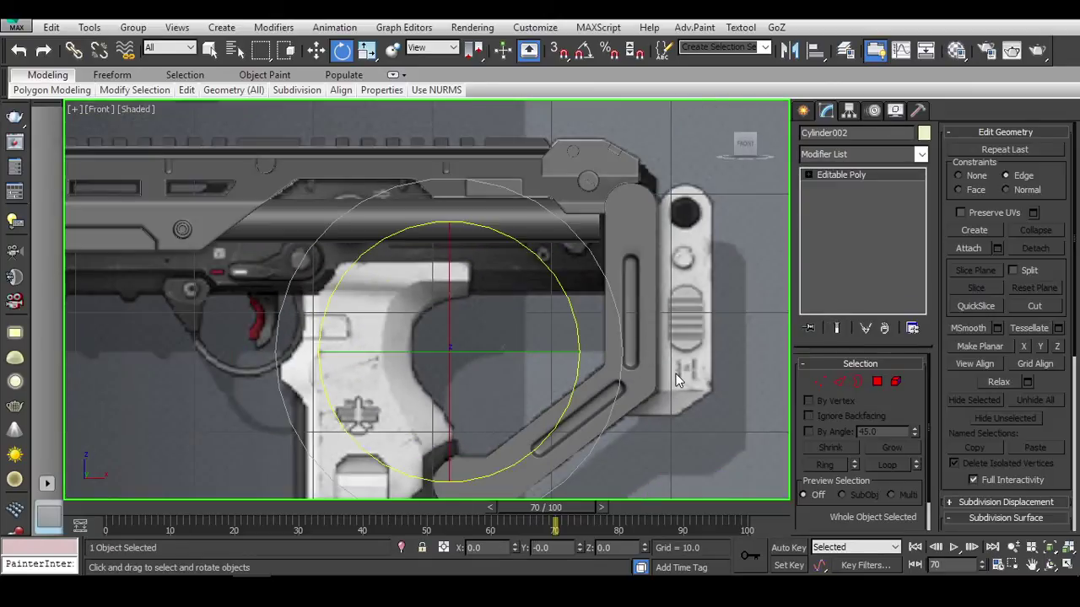
pyautogui.keyDown('alt'); pyautogui.moveTo(666, 363); pyautogui.dragTo(519, 510, button='middle'); pyautogui.keyUp('alt')
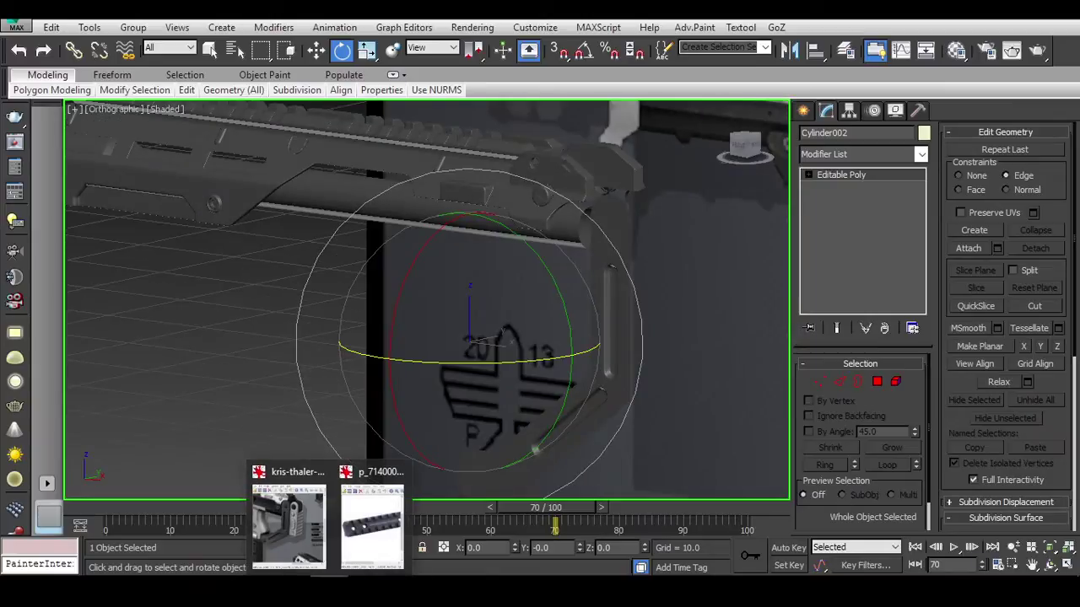
# Bring up the SMG reference in IrfanView and return the viewport to Front view.
pyautogui.click(287, 528)
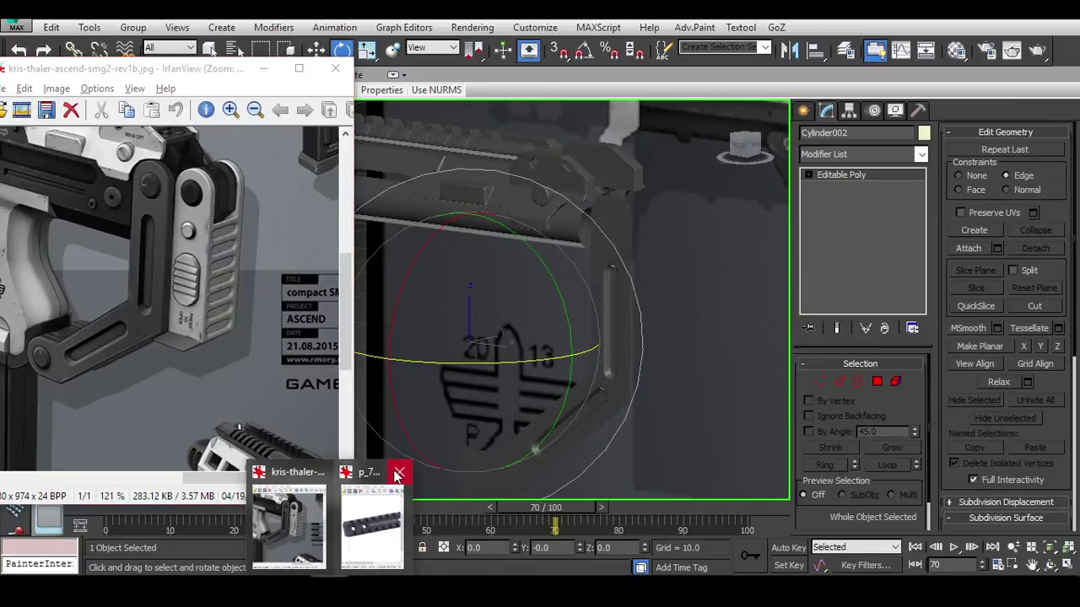
pyautogui.keyDown('alt'); pyautogui.moveTo(620, 334); pyautogui.dragTo(785, 227, button='middle'); pyautogui.keyUp('alt')
pyautogui.click(743, 148)
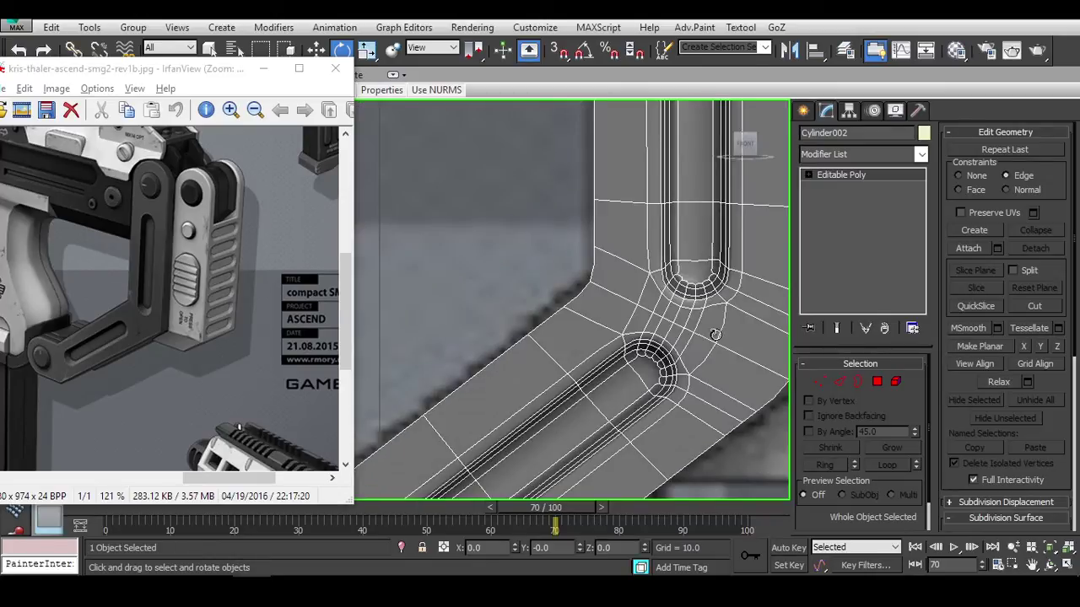
# Select the 8-edge loop around the bend and chamfer it at 0.106 with 2 segments.
pyautogui.hotkey('alt', 'c')
pyautogui.scroll(2, 732, 353)
pyautogui.keyDown('alt'); pyautogui.moveTo(732, 353); pyautogui.dragTo(717, 337, button='middle'); pyautogui.keyUp('alt')
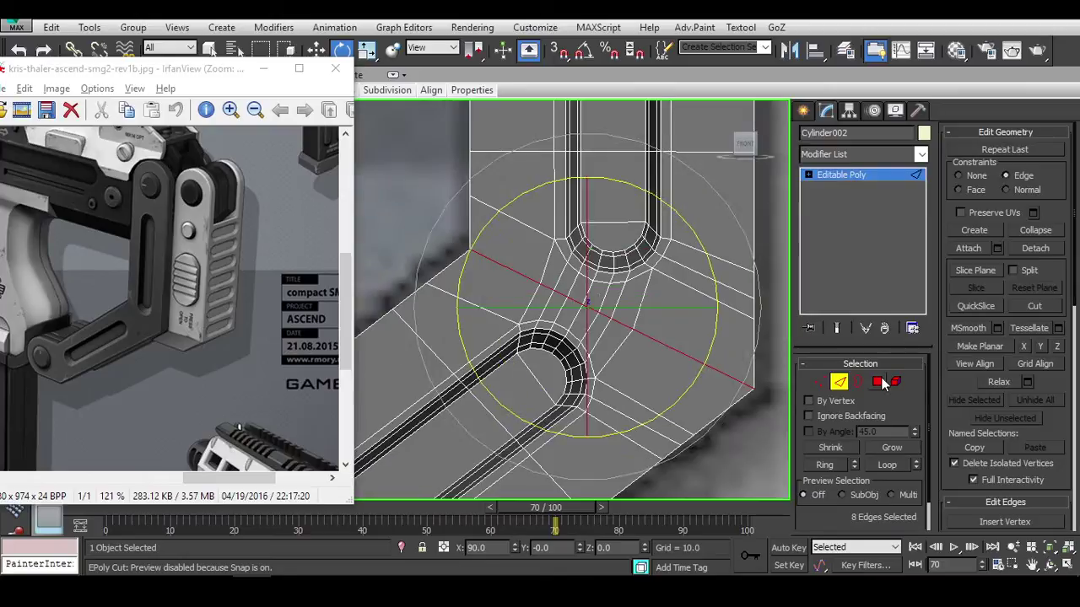
pyautogui.press('2')
pyautogui.doubleClick(700, 287)
pyautogui.press('w')
pyautogui.scroll(-5, 1000, 372)
pyautogui.click(997, 370)
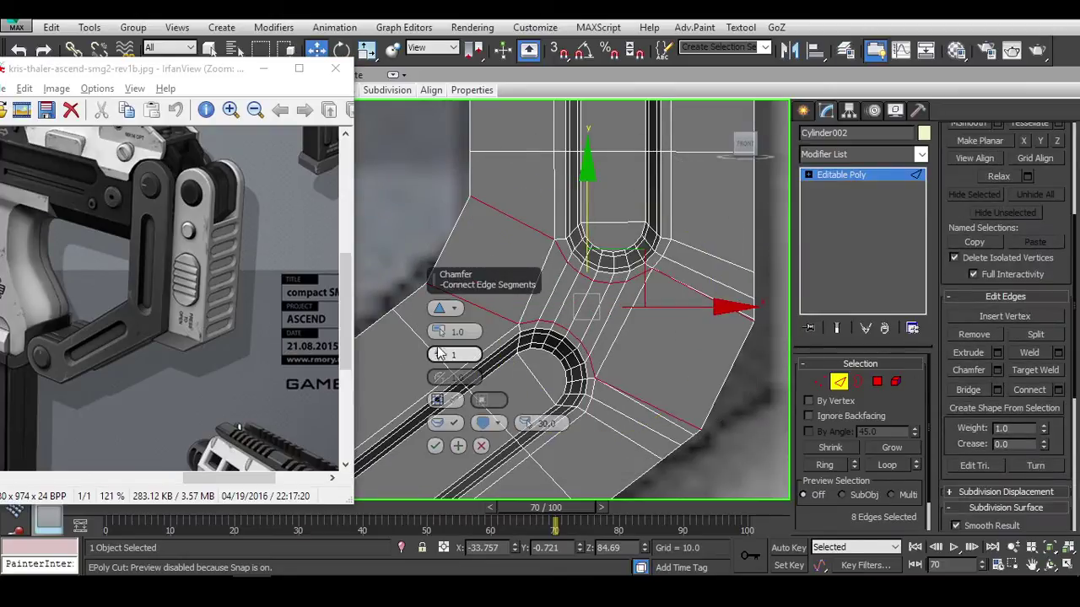
pyautogui.moveTo(438, 331)
pyautogui.mouseDown()
pyautogui.moveTo(439, 318)
pyautogui.moveTo(437, 346)
pyautogui.moveTo(439, 322)
pyautogui.mouseUp()
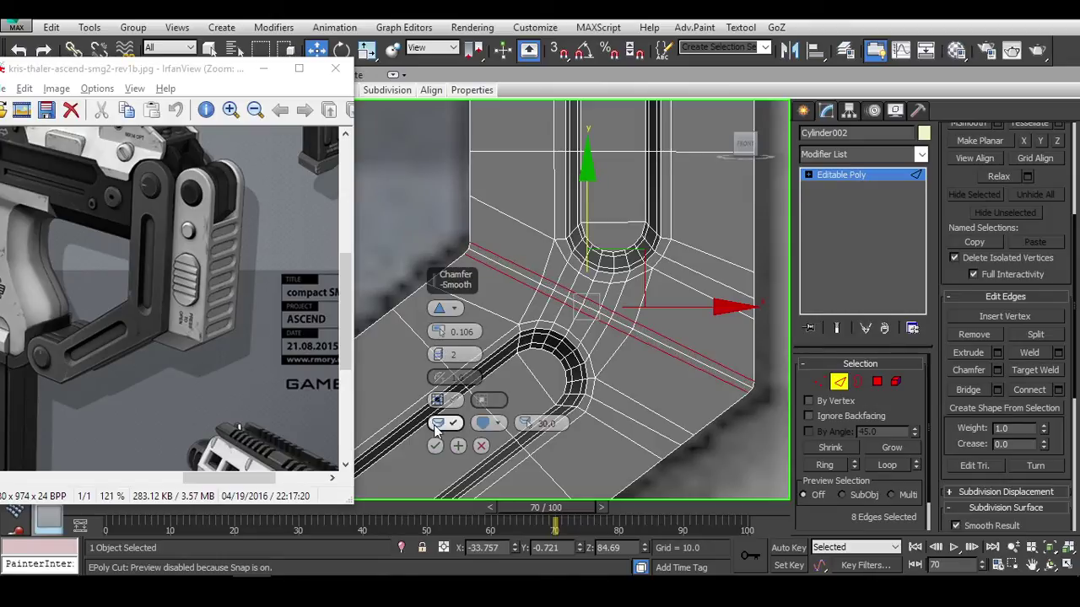
pyautogui.click(434, 446)
# Inspect the chamfer, reselect the bracket in Edge mode, and return to Front view.
pyautogui.keyDown('alt'); pyautogui.moveTo(473, 422); pyautogui.dragTo(512, 386, button='middle'); pyautogui.keyUp('alt')
pyautogui.click(840, 382)
pyautogui.scroll(-3, 672, 433)
pyautogui.click(672, 434)
pyautogui.scroll(4, 673, 434)
pyautogui.click(566, 392)
pyautogui.press('2')
pyautogui.press('f')
pyautogui.hotkey('alt', 'c')
# Pan to the rounded lower end cap and start a snapped cut on its edge.
pyautogui.scroll(3, 559, 362)
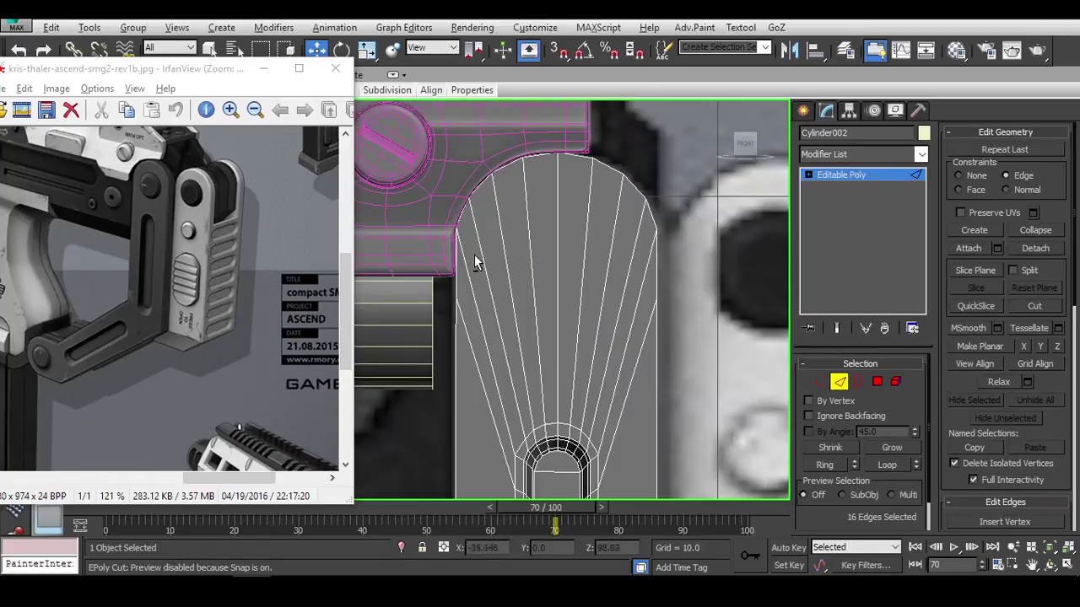
pyautogui.scroll(-1, 713, 206)
pyautogui.press('w')
pyautogui.moveTo(714, 206); pyautogui.dragTo(703, 152, button='middle')
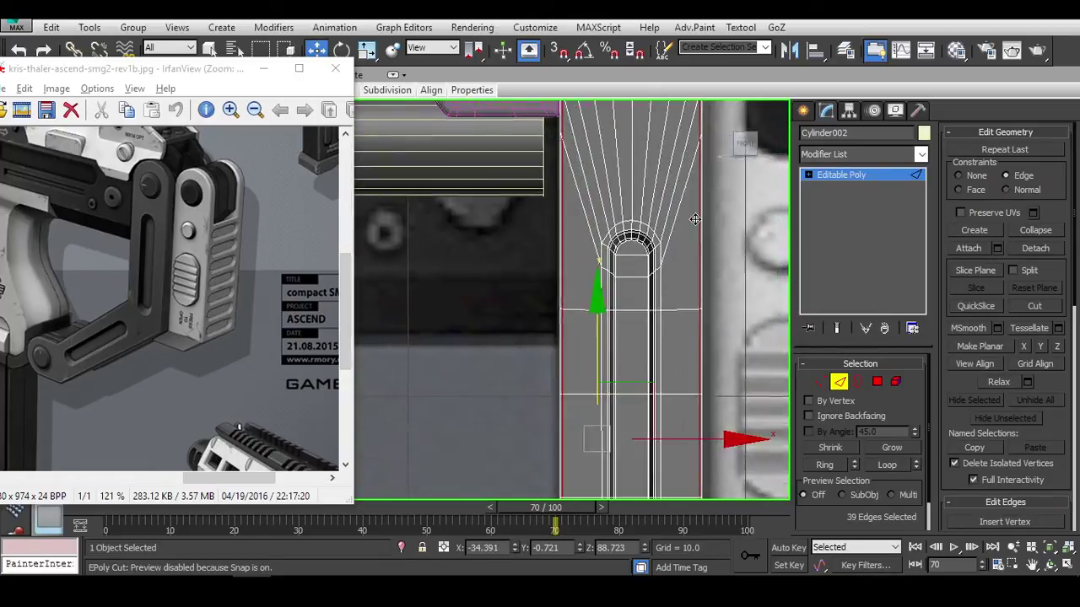
pyautogui.scroll(-3, 703, 152)
pyautogui.moveTo(667, 356); pyautogui.dragTo(711, 356, button='middle')
pyautogui.scroll(6, 592, 356)
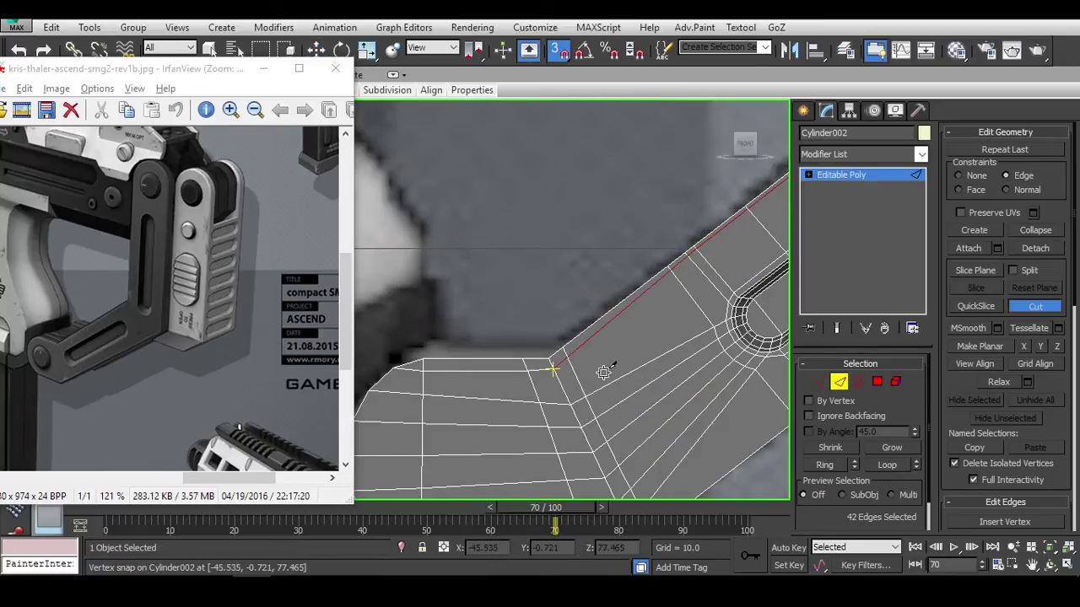
pyautogui.scroll(-2, 679, 397)
pyautogui.moveTo(567, 382); pyautogui.dragTo(559, 383, button='middle')
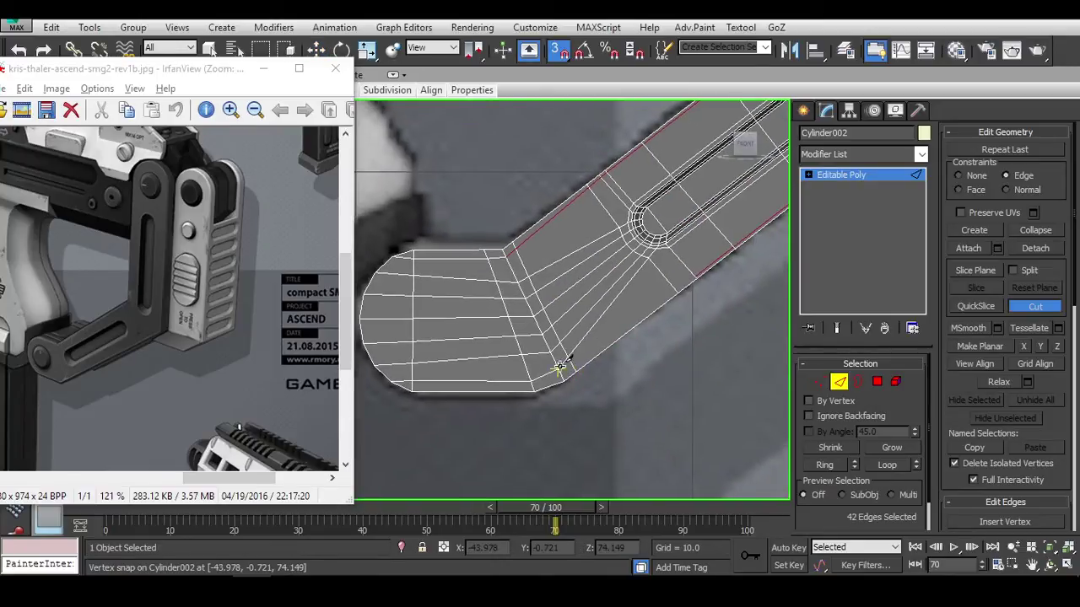
pyautogui.click(693, 276)
pyautogui.scroll(5, 632, 369)
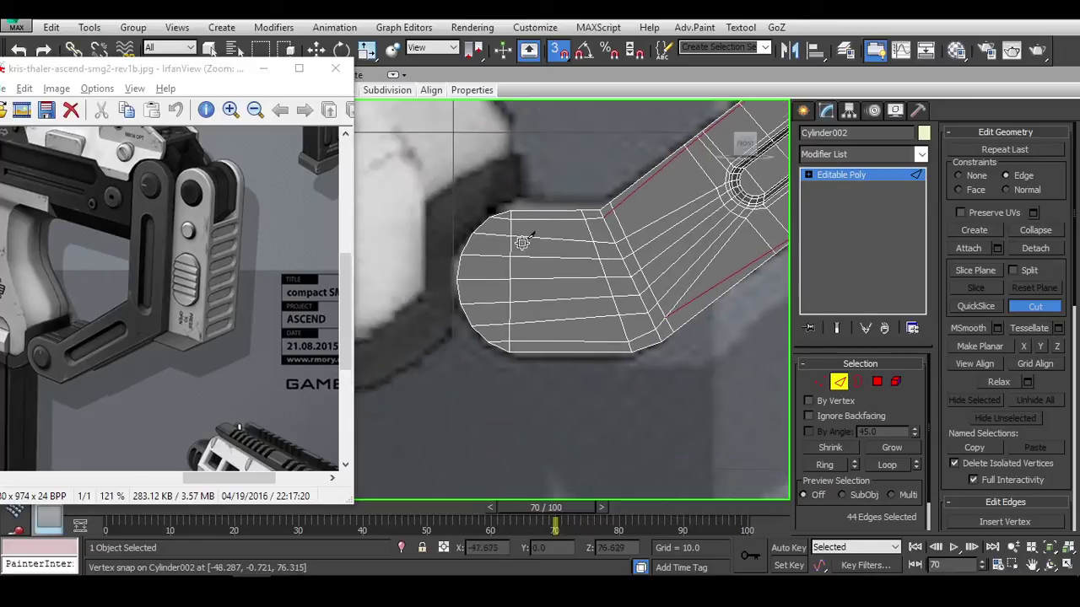
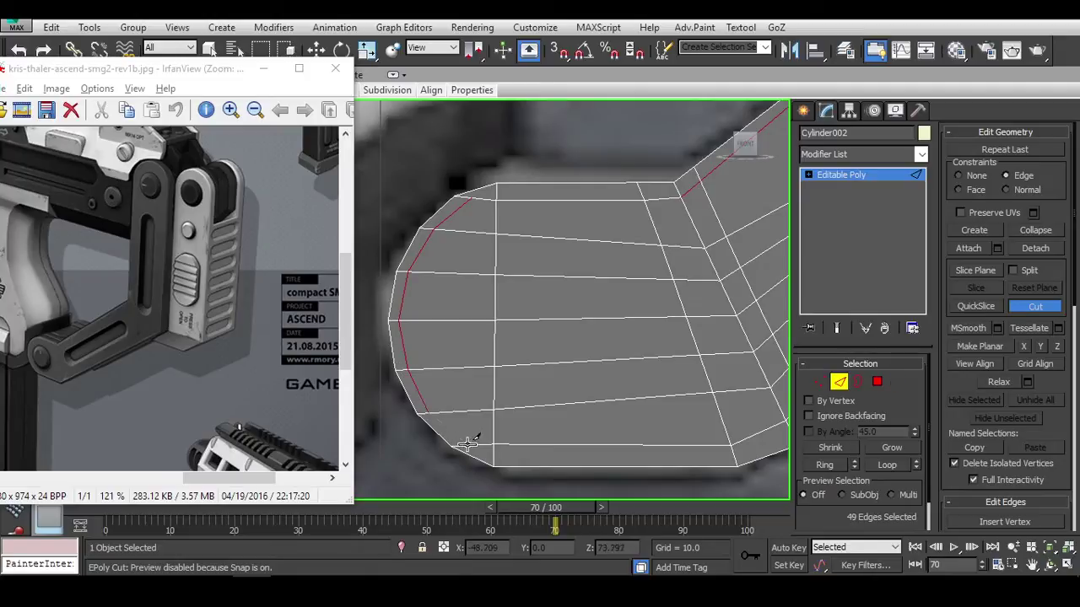
# Stop cutting and pick an edge and a rim-corner vertex on the arm.
pyautogui.keyDown('alt'); pyautogui.moveTo(562, 447); pyautogui.dragTo(567, 336, button='middle'); pyautogui.keyUp('alt')
pyautogui.rightClick(595, 371)
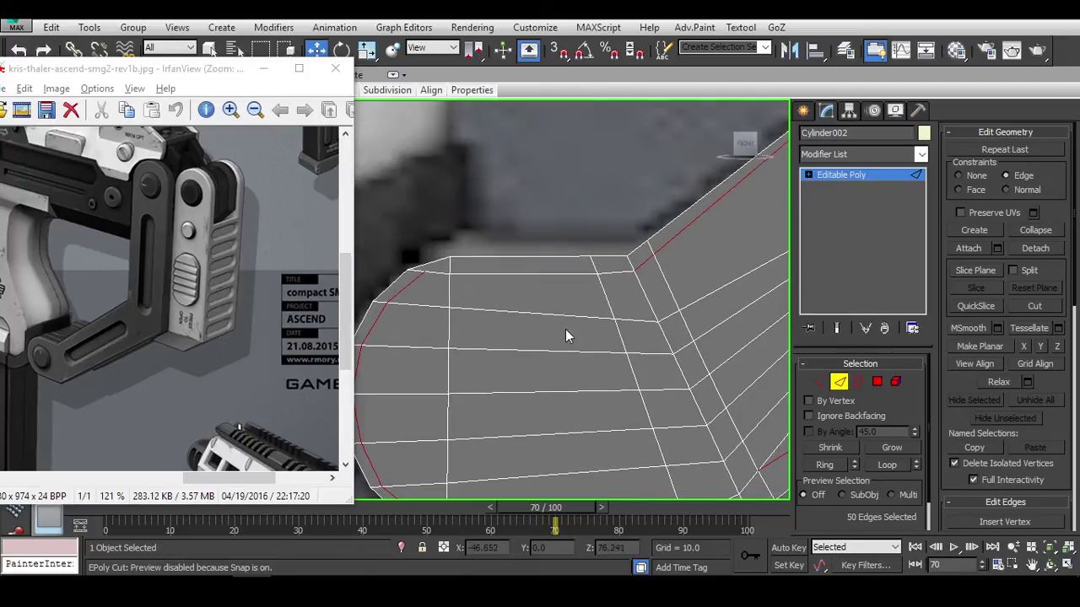
pyautogui.keyDown('alt'); pyautogui.moveTo(456, 297); pyautogui.dragTo(540, 242, button='middle'); pyautogui.keyUp('alt')
pyautogui.click(540, 263)
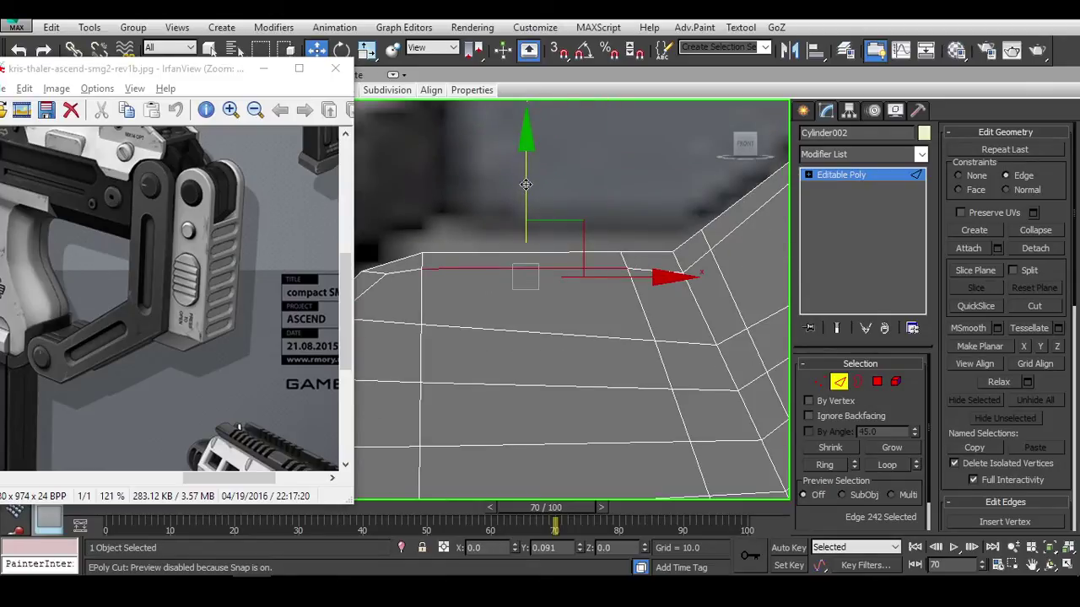
pyautogui.keyDown('alt'); pyautogui.moveTo(527, 186); pyautogui.dragTo(540, 289, button='middle'); pyautogui.keyUp('alt')
pyautogui.press('1')
pyautogui.click(599, 275)
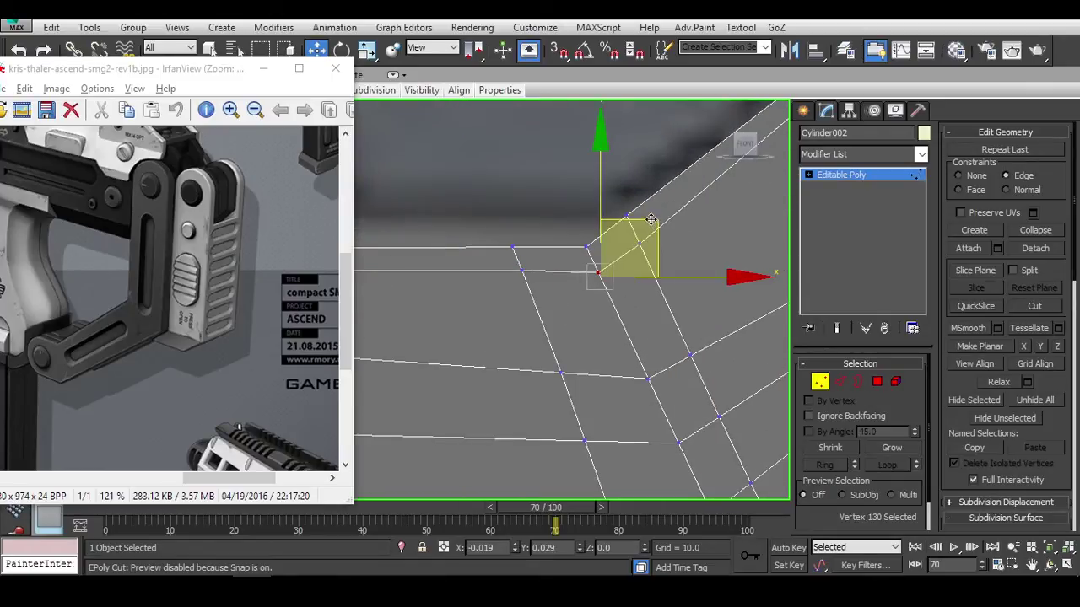
pyautogui.keyDown('alt'); pyautogui.moveTo(629, 270); pyautogui.dragTo(582, 283, button='middle'); pyautogui.keyUp('alt')
pyautogui.click(510, 221)
# Select the corner and top-edge vertices around the arm's outer corner.
pyautogui.press('1')
pyautogui.click(612, 288)
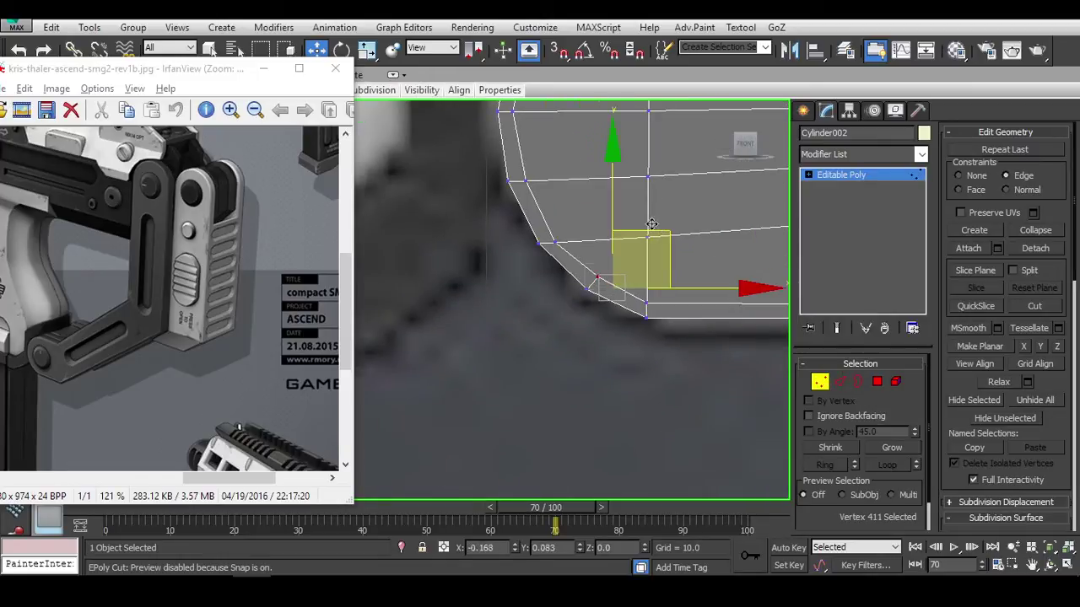
pyautogui.keyDown('alt'); pyautogui.moveTo(652, 223); pyautogui.dragTo(557, 245, button='middle'); pyautogui.keyUp('alt')
pyautogui.click(554, 243)
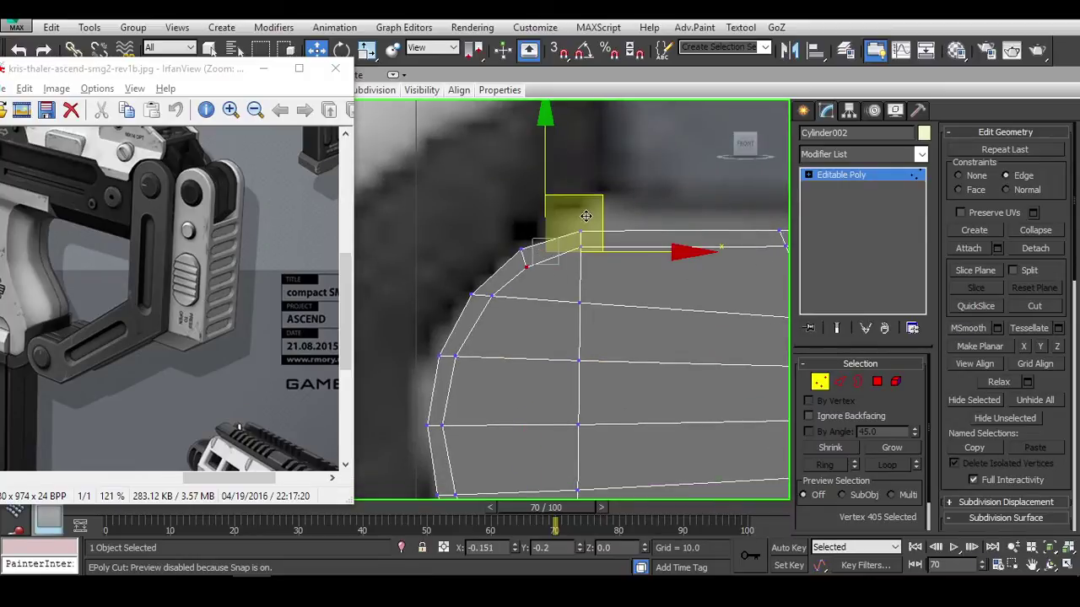
pyautogui.keyDown('alt'); pyautogui.moveTo(590, 212); pyautogui.dragTo(562, 316, button='middle'); pyautogui.keyUp('alt')
pyautogui.click(549, 311)
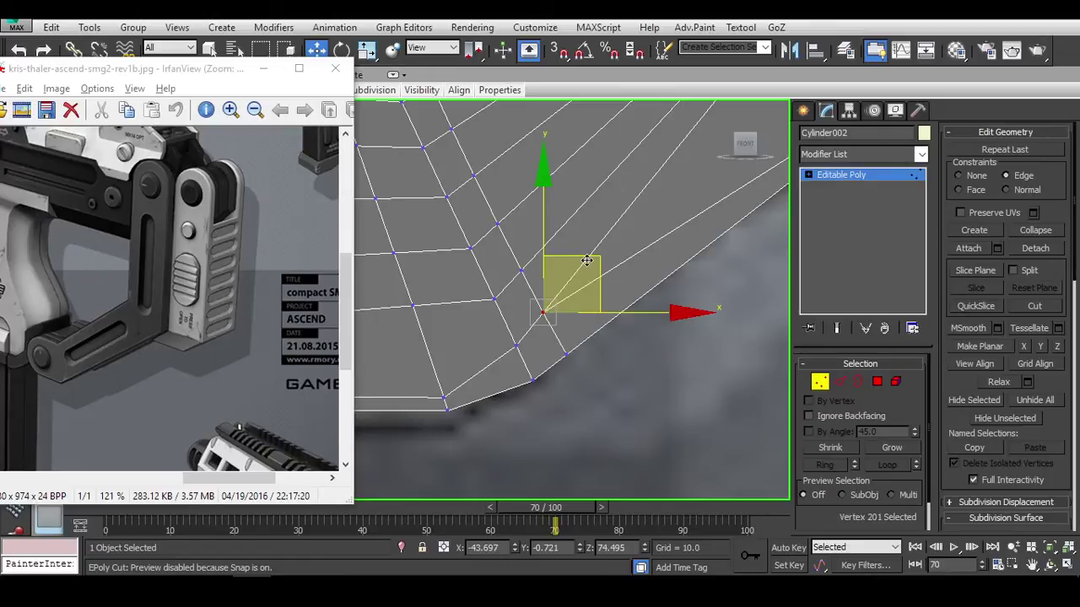
pyautogui.click(516, 346)
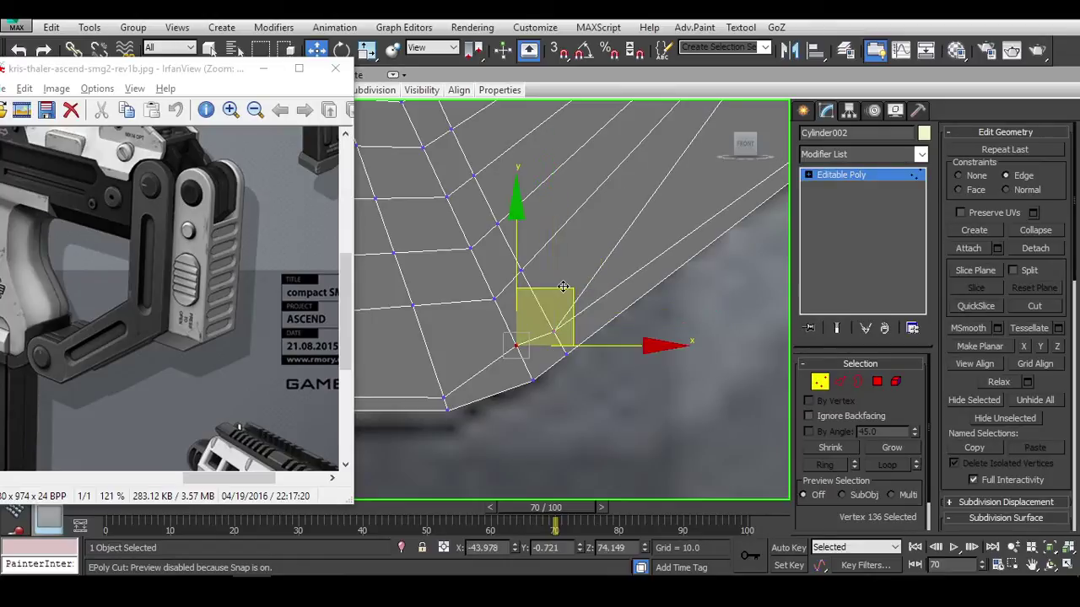
pyautogui.keyDown('alt'); pyautogui.moveTo(568, 296); pyautogui.dragTo(665, 215, button='middle'); pyautogui.keyUp('alt')
# Select rim edges and several bottom-edge segments along the arm.
pyautogui.press('2')
pyautogui.click(563, 314)
pyautogui.keyDown('ctrl'); pyautogui.click(664, 241); pyautogui.keyUp('ctrl')
pyautogui.keyDown('alt'); pyautogui.moveTo(610, 244); pyautogui.dragTo(654, 217, button='middle'); pyautogui.keyUp('alt')
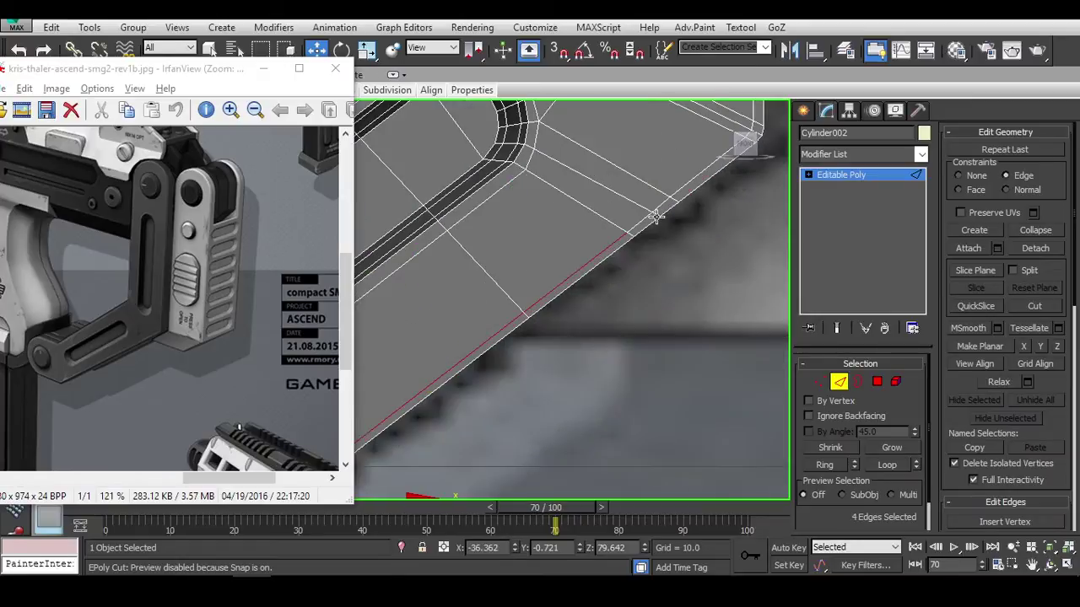
pyautogui.keyDown('ctrl'); pyautogui.click(654, 216); pyautogui.keyUp('ctrl')
pyautogui.keyDown('ctrl'); pyautogui.click(660, 206); pyautogui.keyUp('ctrl')
pyautogui.keyDown('ctrl'); pyautogui.click(689, 181); pyautogui.keyUp('ctrl')
pyautogui.scroll(3, 690, 181)
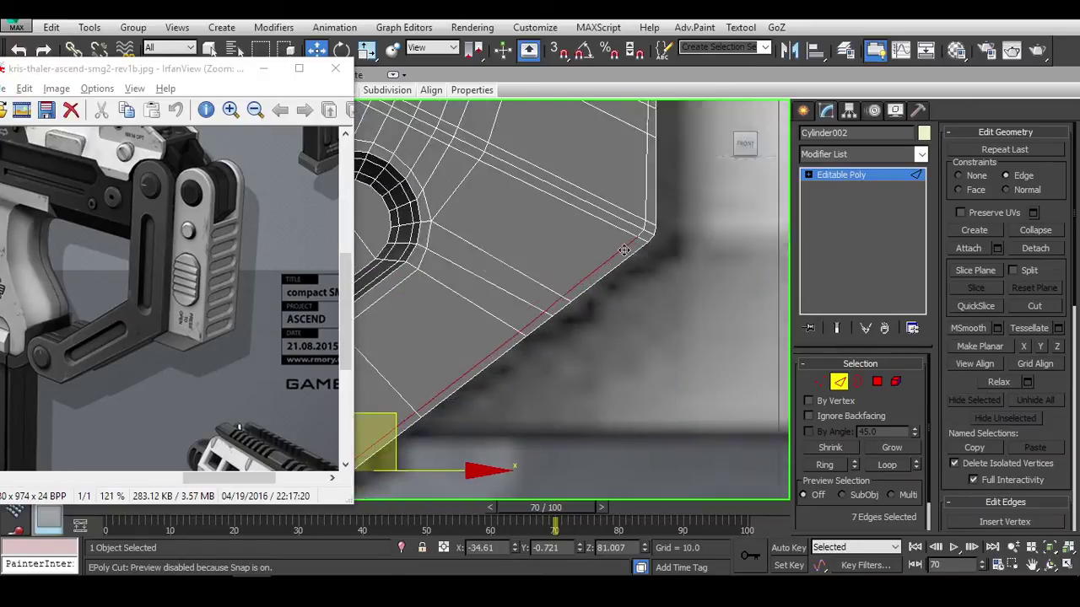
pyautogui.moveTo(689, 182); pyautogui.dragTo(593, 293, button='middle')
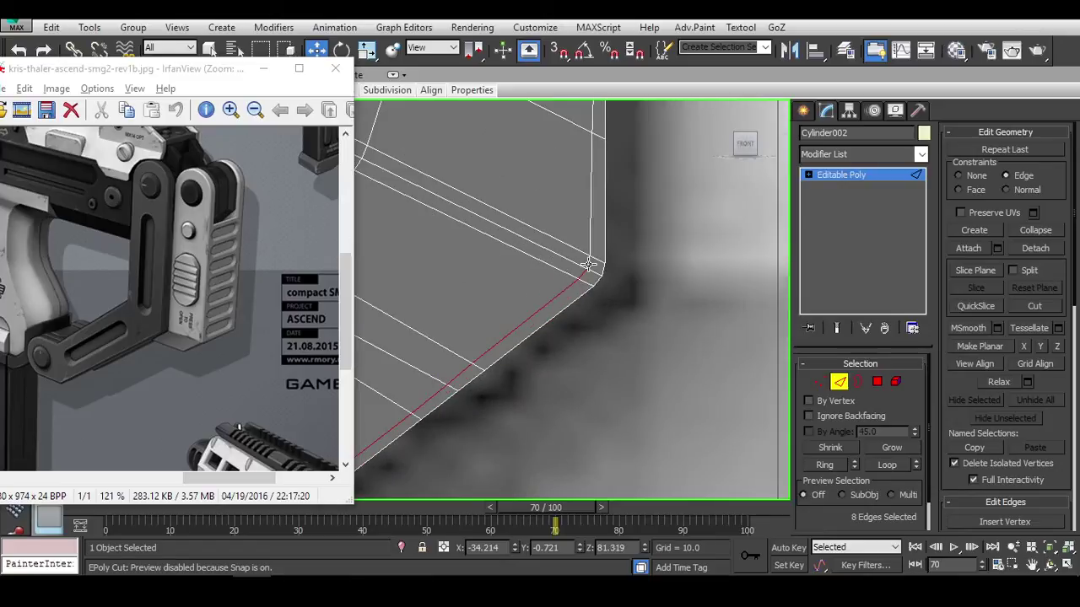
pyautogui.scroll(-3, 587, 243)
pyautogui.moveTo(656, 258); pyautogui.dragTo(682, 193, button='middle')
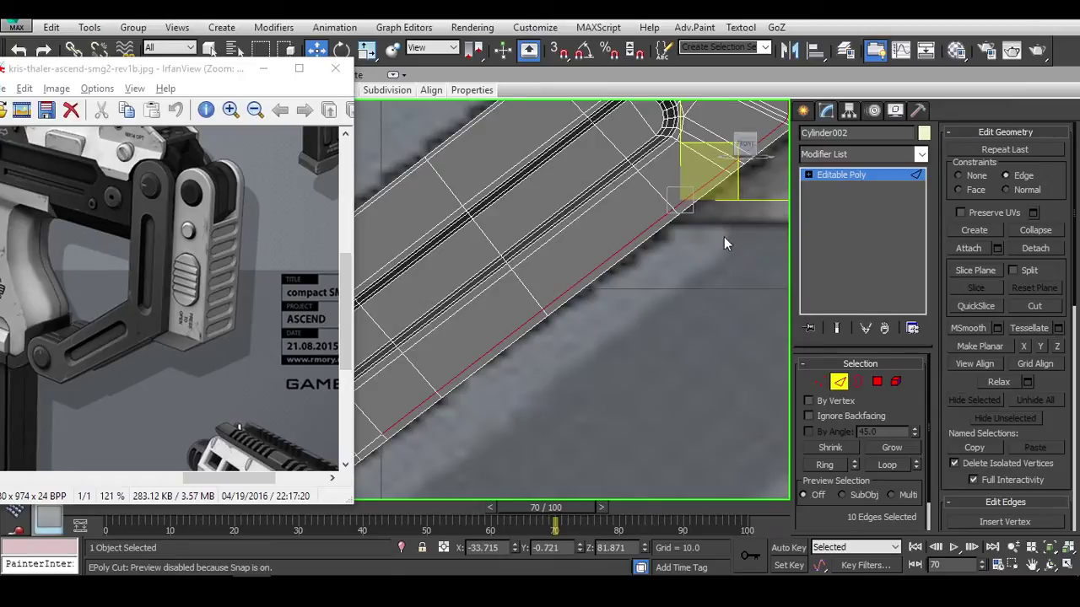
pyautogui.keyDown('alt'); pyautogui.moveTo(724, 237); pyautogui.dragTo(634, 224, button='middle'); pyautogui.keyUp('alt')
# Select a run of connected edges beside the slot.
pyautogui.click(605, 309)
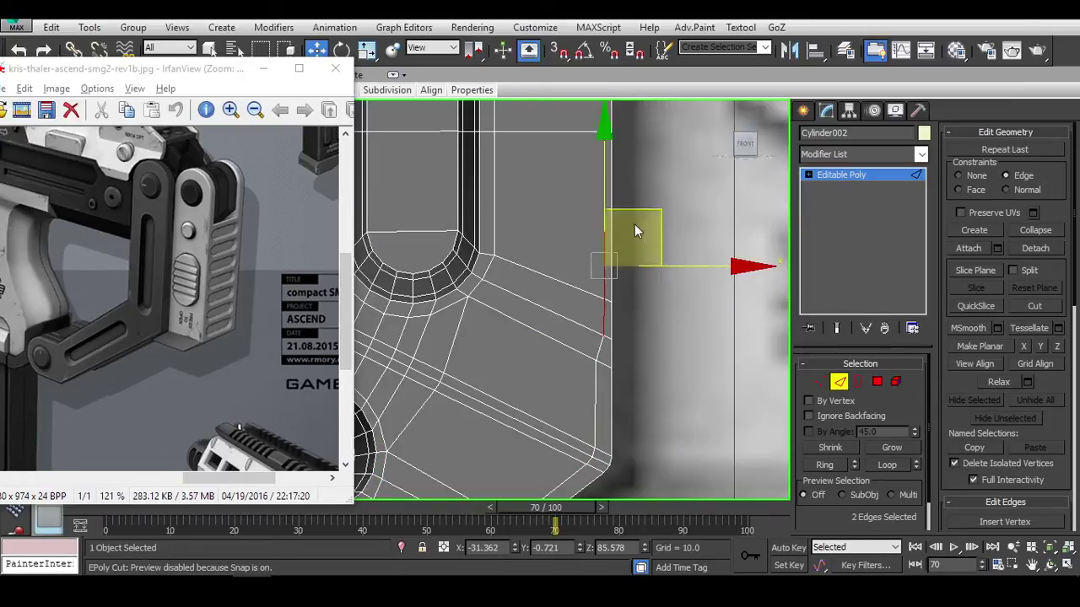
pyautogui.scroll(2, 635, 223)
pyautogui.doubleClick(605, 193)
pyautogui.scroll(2, 605, 193)
pyautogui.moveTo(654, 409); pyautogui.dragTo(591, 266, button='middle')
pyautogui.scroll(-3, 590, 265)
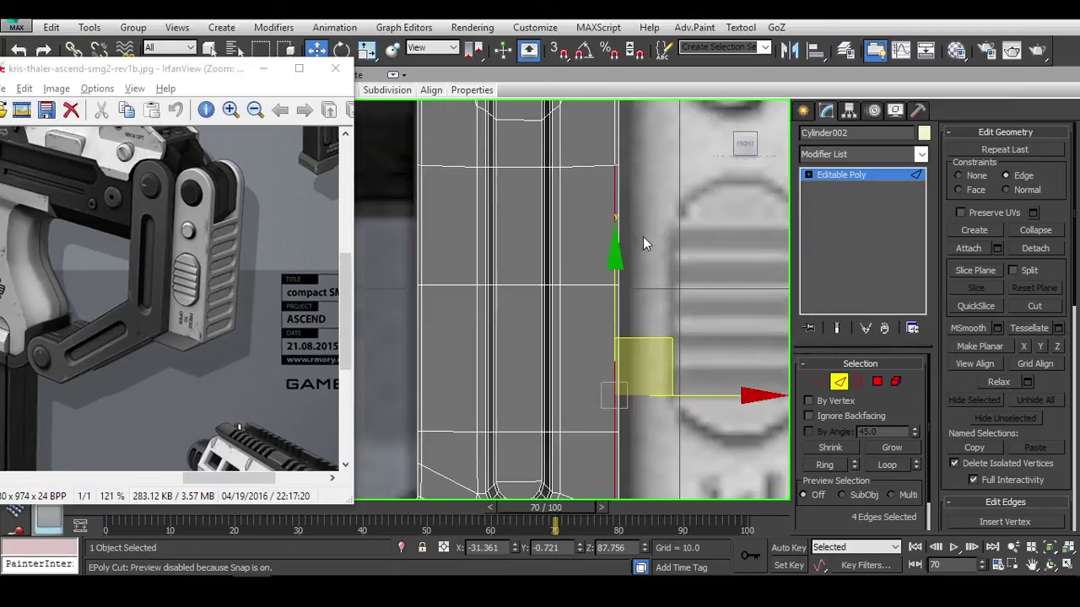
pyautogui.keyDown('ctrl'); pyautogui.click(608, 228); pyautogui.keyUp('ctrl')
pyautogui.keyDown('ctrl'); pyautogui.click(598, 195); pyautogui.keyUp('ctrl')
pyautogui.moveTo(598, 195); pyautogui.dragTo(578, 234, button='middle')
pyautogui.scroll(-2, 582, 228)
pyautogui.scroll(2, 647, 296)
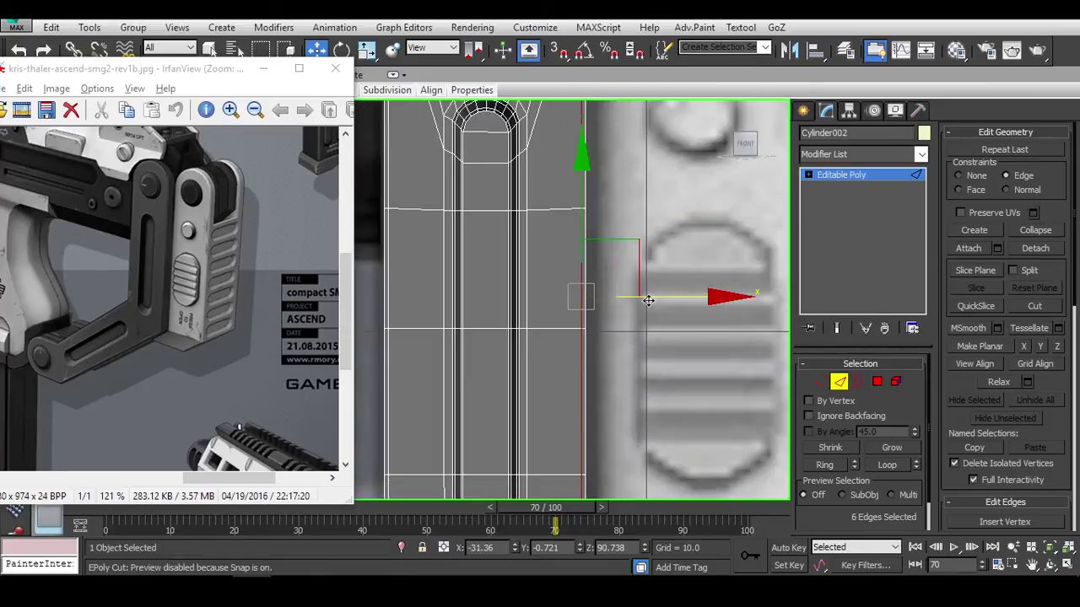
pyautogui.scroll(-2, 646, 296)
pyautogui.scroll(5, 594, 198)
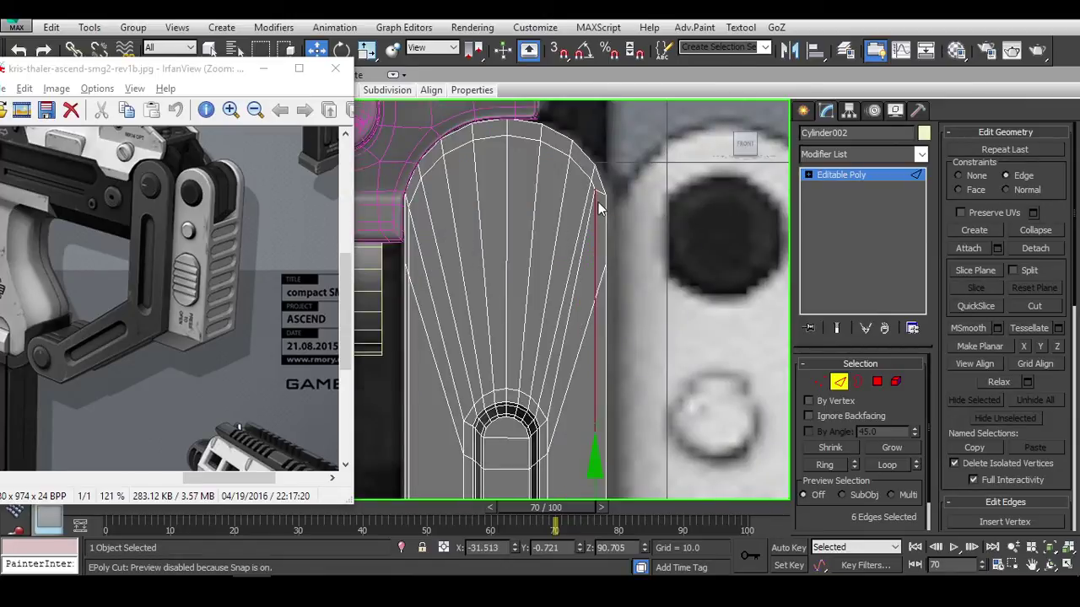
# Nudge a vertex at the slot's rounded end slightly downward.
pyautogui.press('1')
pyautogui.click(588, 187)
pyautogui.moveTo(636, 135); pyautogui.dragTo(647, 162)
pyautogui.scroll(-3, 647, 305)
pyautogui.scroll(3, 647, 310)
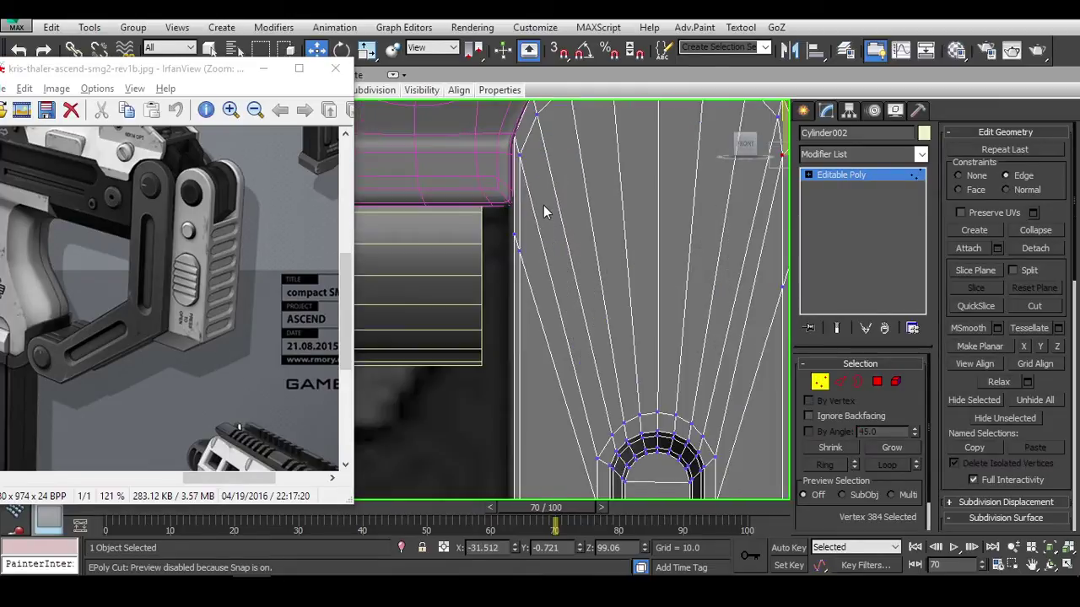
# Select the slot's edge loop without the top cap edges and shift it slightly right and down.
pyautogui.press('2')
pyautogui.doubleClick(525, 248)
pyautogui.scroll(-2, 525, 249)
pyautogui.scroll(-2, 507, 158)
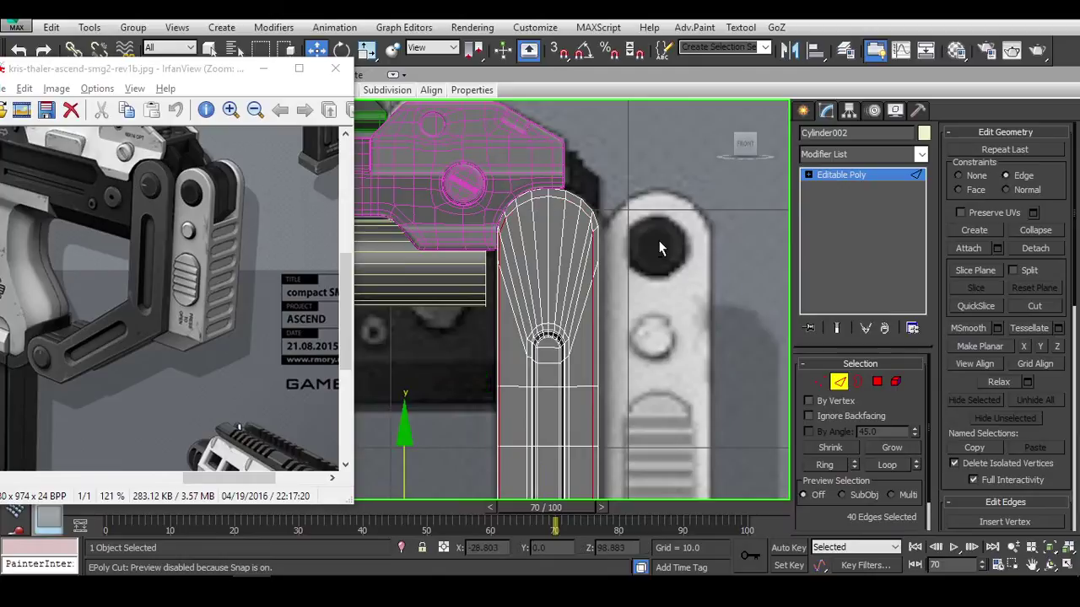
pyautogui.scroll(-3, 590, 169)
pyautogui.scroll(3, 599, 337)
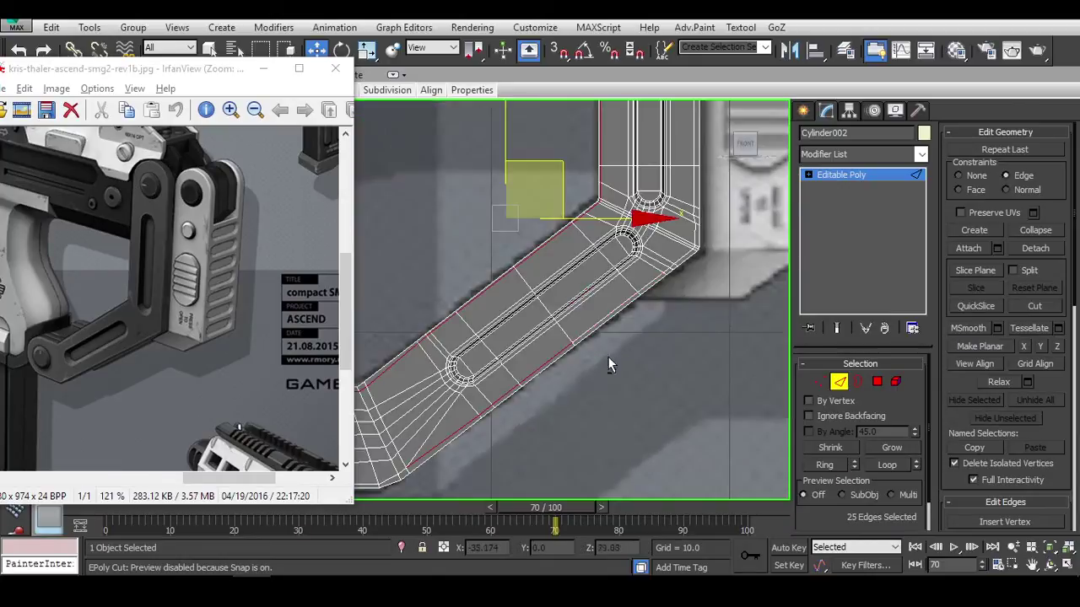
pyautogui.moveTo(607, 356); pyautogui.dragTo(686, 293, button='middle')
pyautogui.scroll(3, 686, 293)
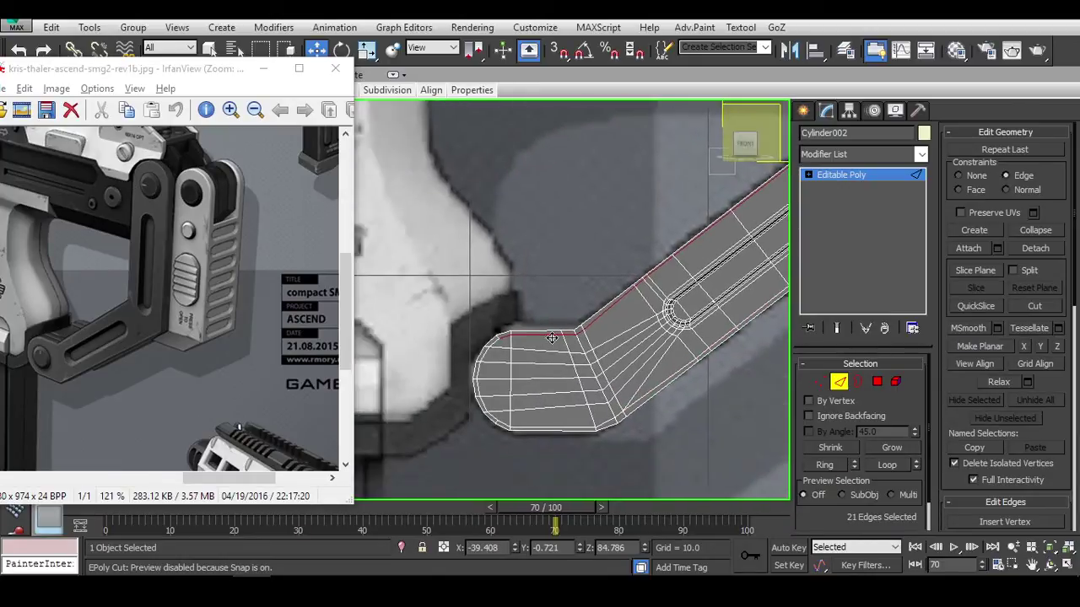
pyautogui.scroll(2, 590, 337)
pyautogui.scroll(-3, 585, 355)
pyautogui.moveTo(565, 371); pyautogui.dragTo(529, 252, button='middle')
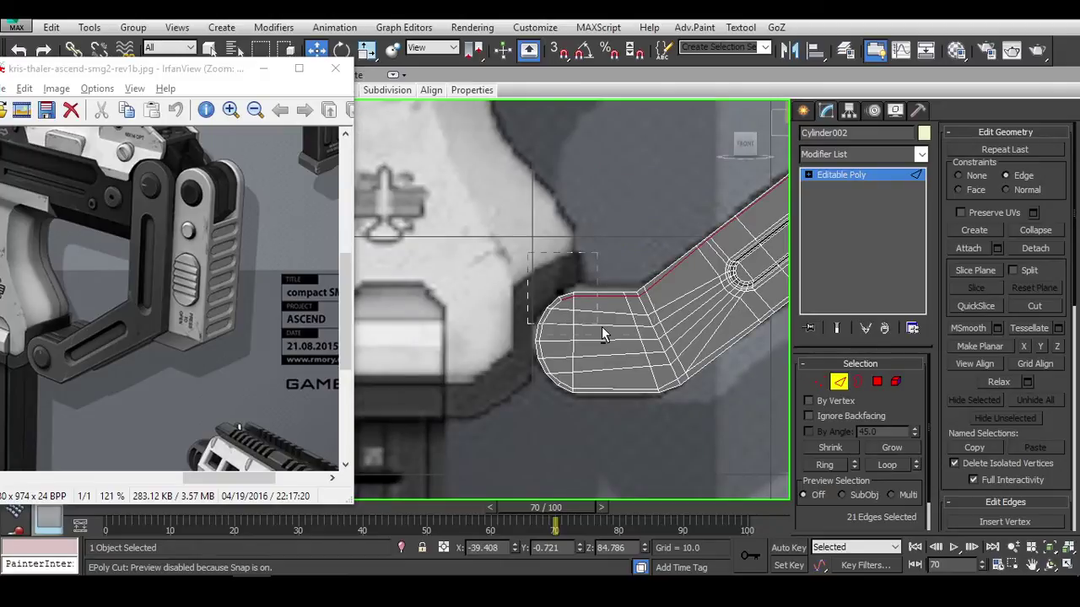
pyautogui.keyDown('alt'); pyautogui.click(666, 339); pyautogui.keyUp('alt')
pyautogui.moveTo(760, 169); pyautogui.dragTo(708, 251, button='middle')
pyautogui.moveTo(658, 191); pyautogui.dragTo(672, 197)
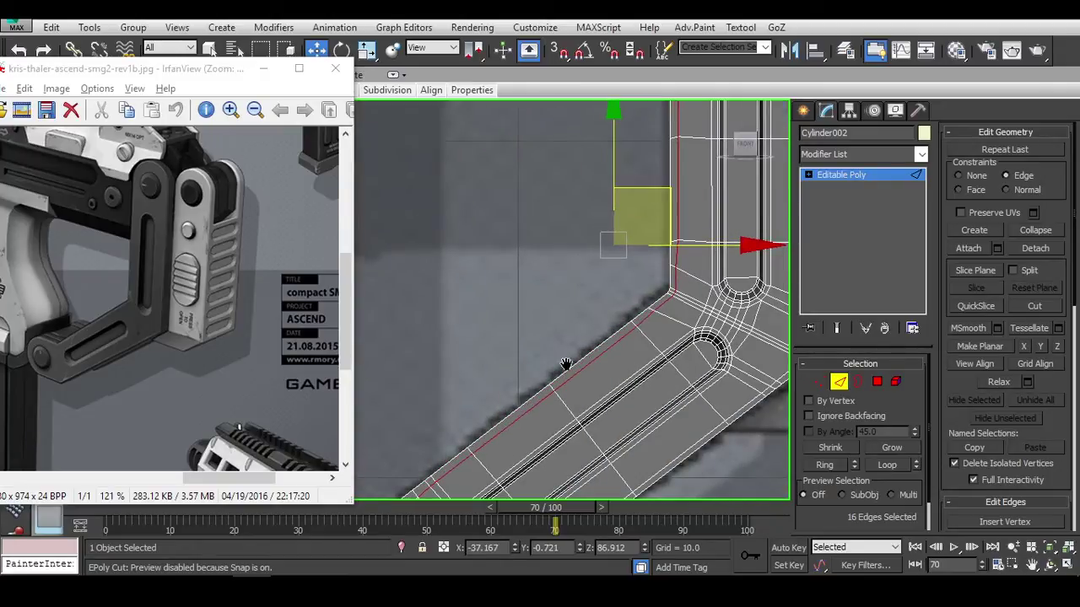
pyautogui.moveTo(439, 473); pyautogui.dragTo(596, 253, button='middle')
# Slide the vertices on the upper curve to straighten the edge flow.
pyautogui.press('1')
pyautogui.click(588, 250)
pyautogui.moveTo(627, 219)
pyautogui.mouseDown()
pyautogui.moveTo(639, 234)
pyautogui.moveTo(622, 216)
pyautogui.mouseUp()
pyautogui.moveTo(597, 333); pyautogui.dragTo(604, 271, button='middle')
pyautogui.click(565, 295)
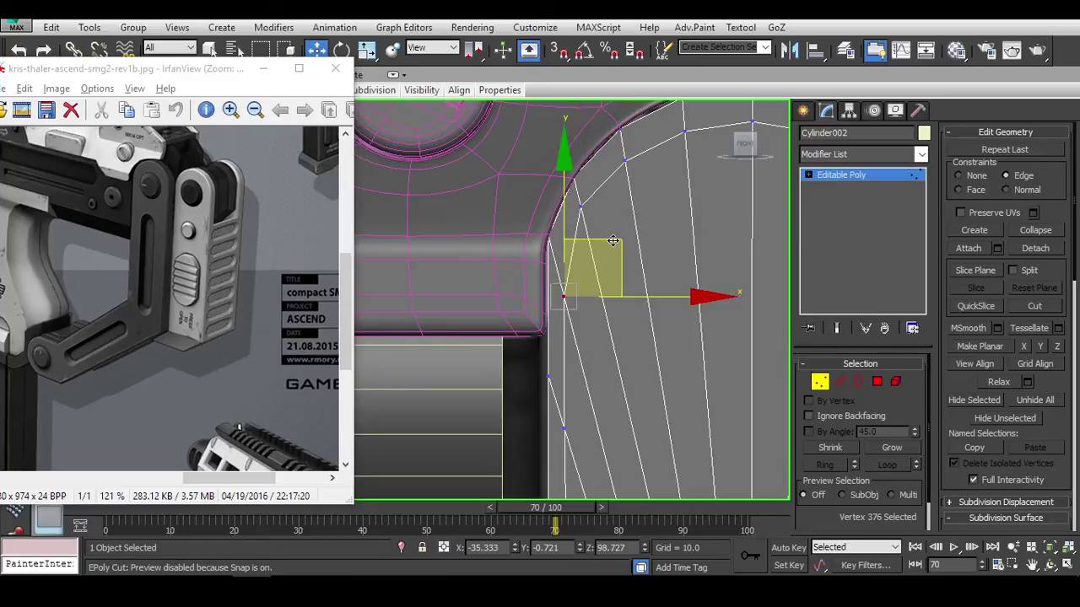
pyautogui.moveTo(629, 497); pyautogui.dragTo(664, 348, button='middle')
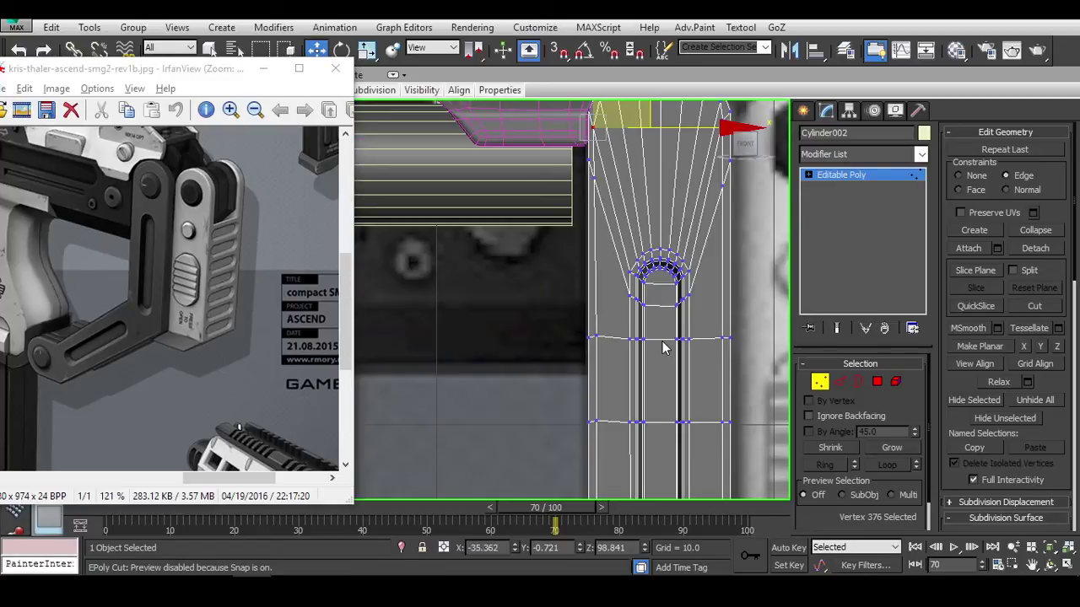
pyautogui.scroll(-2, 773, 379)
pyautogui.moveTo(773, 379)
pyautogui.keyDown('alt'); pyautogui.mouseDown(button='middle')
pyautogui.moveTo(714, 331)
pyautogui.moveTo(776, 362)
pyautogui.mouseUp(button='middle'); pyautogui.keyUp('alt')
# Extend the handle's open border with new edge loops and select a top vertex.
pyautogui.click(857, 382)
pyautogui.scroll(3, 636, 369)
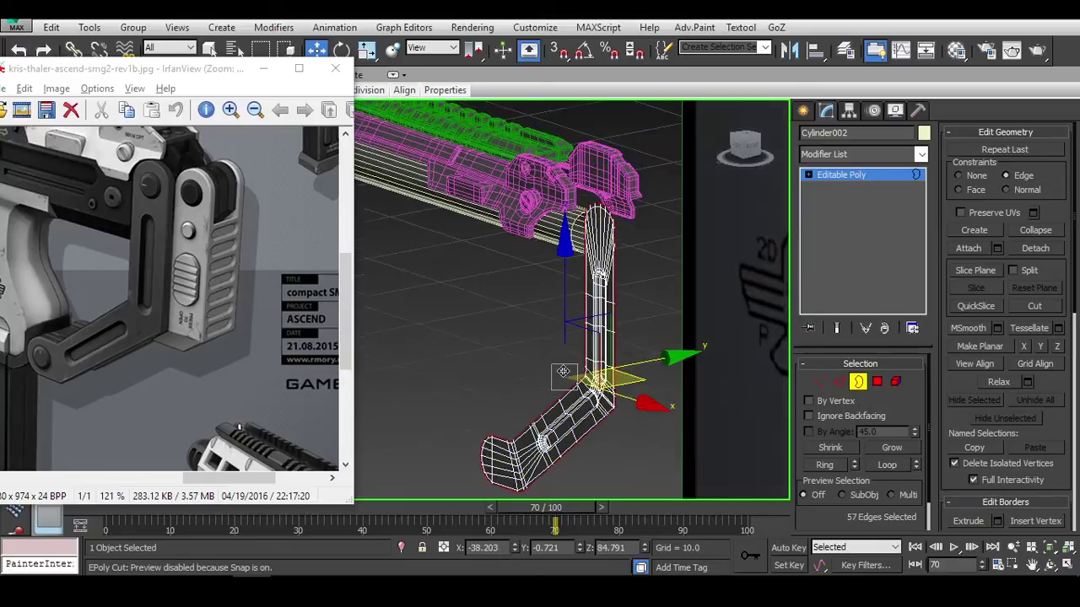
pyautogui.scroll(4, 643, 366)
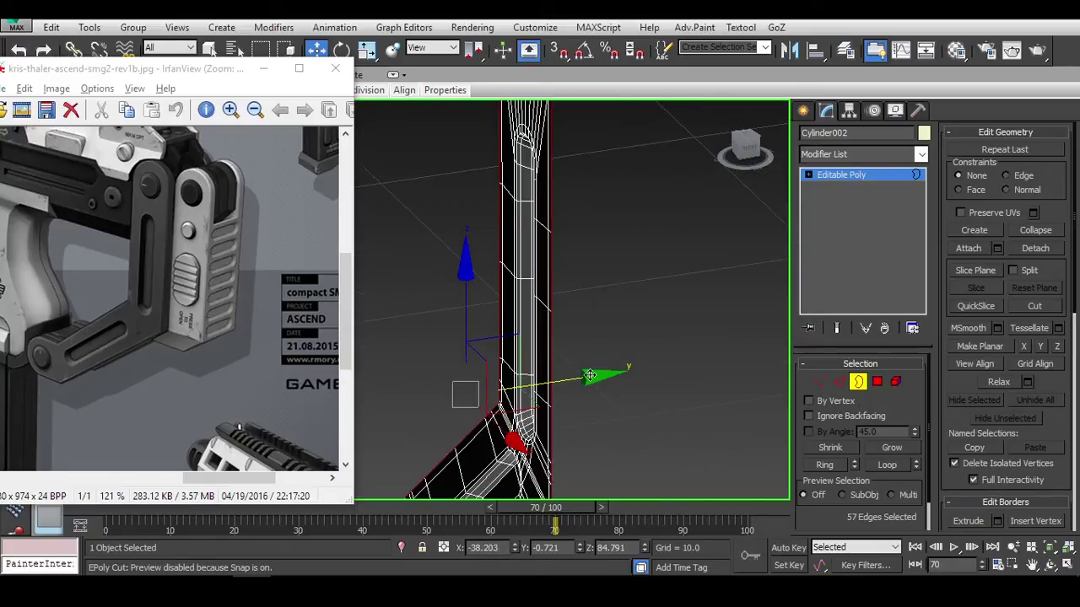
pyautogui.keyDown('shift'); pyautogui.moveTo(599, 374); pyautogui.dragTo(639, 371); pyautogui.keyUp('shift')
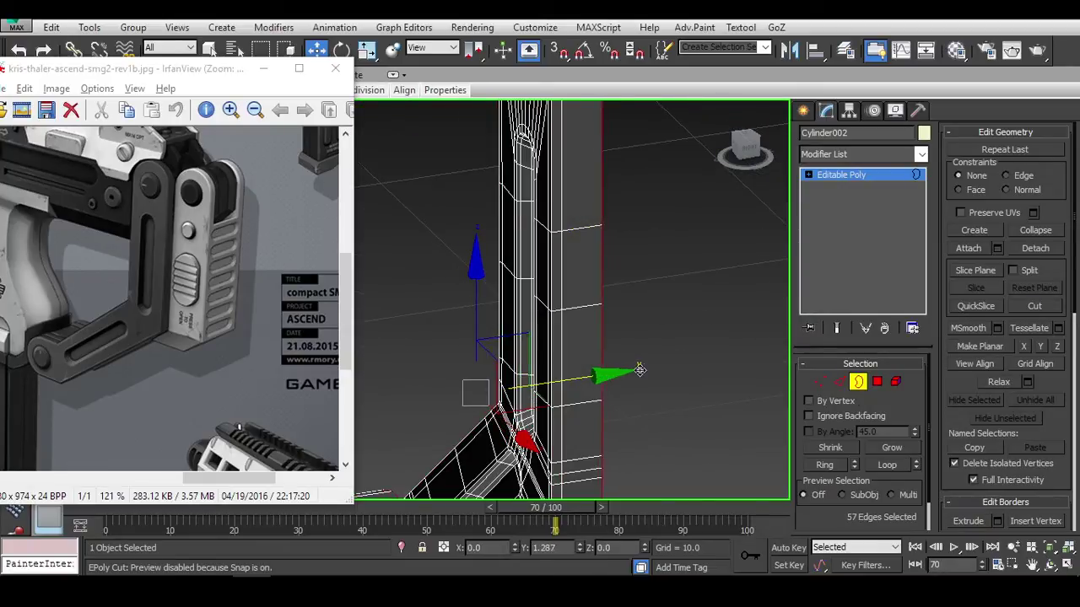
pyautogui.keyDown('alt'); pyautogui.moveTo(639, 371); pyautogui.dragTo(570, 238, button='middle'); pyautogui.keyUp('alt')
pyautogui.scroll(-5, 560, 241)
pyautogui.keyDown('alt'); pyautogui.moveTo(633, 277); pyautogui.dragTo(649, 317, button='middle'); pyautogui.keyUp('alt')
pyautogui.scroll(5, 663, 234)
pyautogui.press('1')
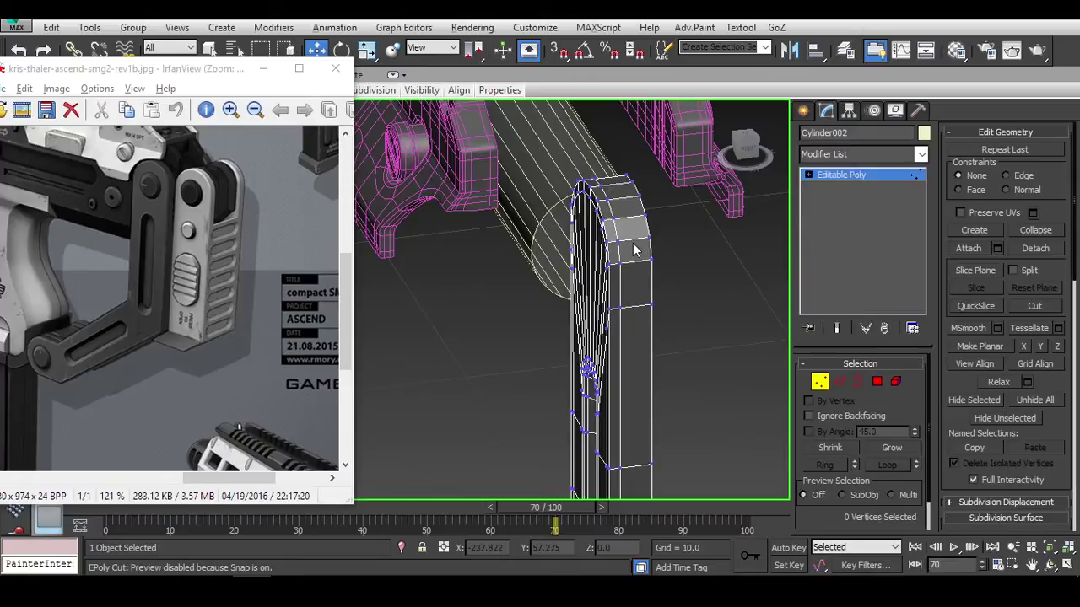
pyautogui.press('w')
pyautogui.click(632, 240)
# Add a Symmetry modifier mirroring on the Y axis with Flip enabled.
pyautogui.click(844, 153)
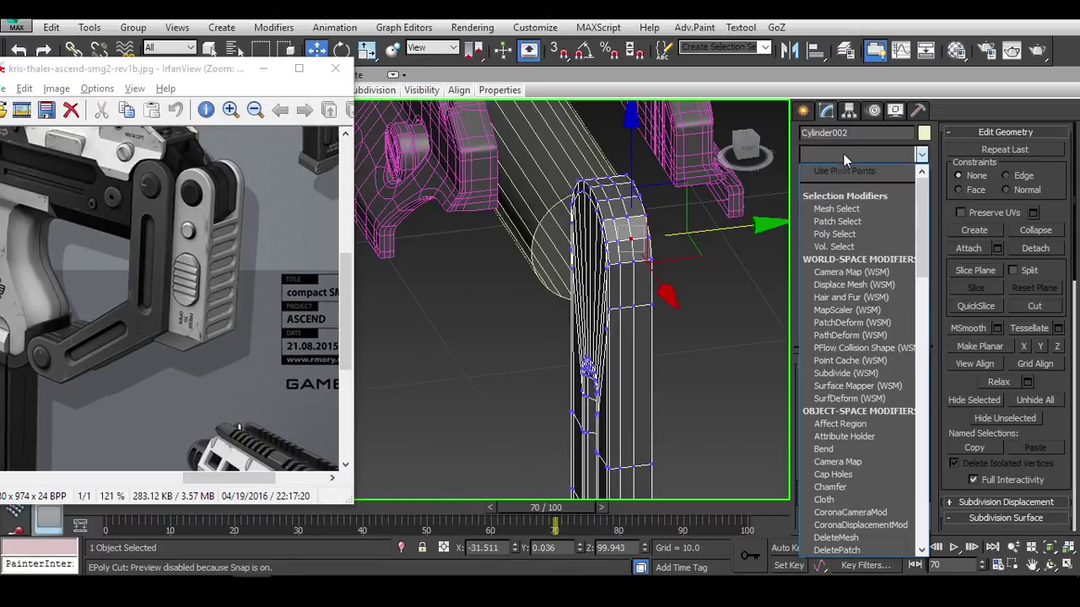
pyautogui.write('sym')
pyautogui.press('Return')
pyautogui.click(851, 392)
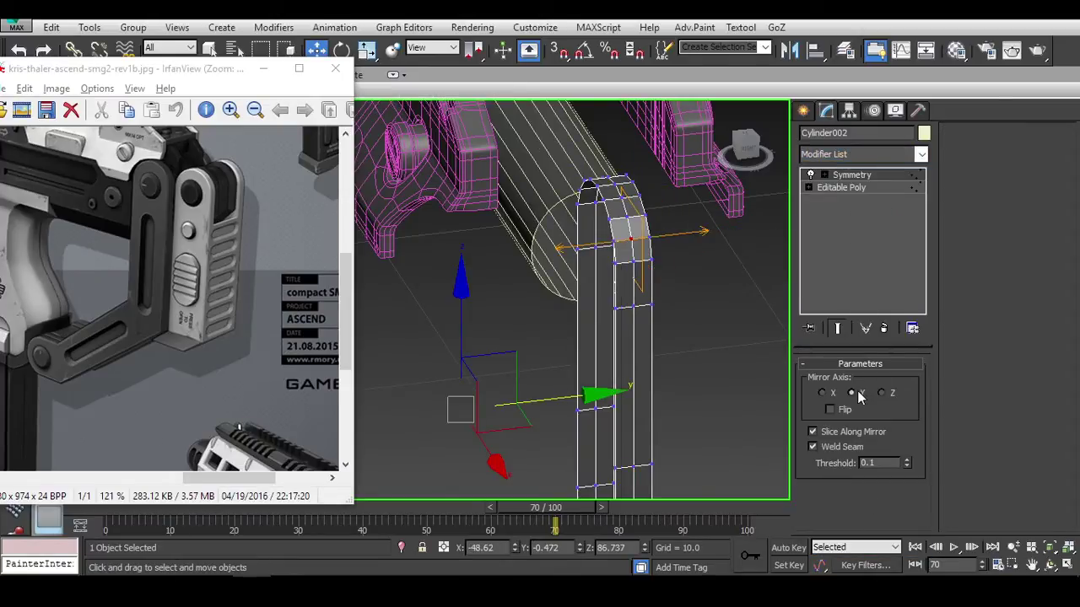
pyautogui.keyDown('alt'); pyautogui.moveTo(674, 337); pyautogui.dragTo(717, 287, button='middle'); pyautogui.keyUp('alt')
pyautogui.click(830, 410)
# Inspect the Symmetry Mirror gizmo and view the handle in shaded display.
pyautogui.click(841, 187)
pyautogui.press('1')
pyautogui.click(852, 175)
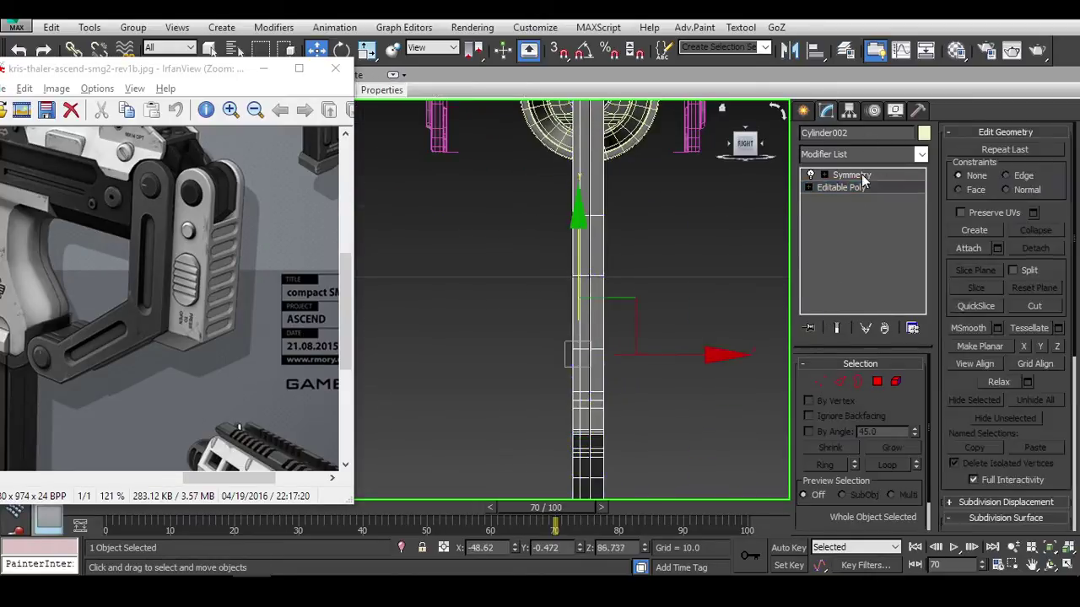
pyautogui.click(824, 175)
pyautogui.click(864, 200)
pyautogui.click(872, 188)
pyautogui.scroll(3, 771, 321)
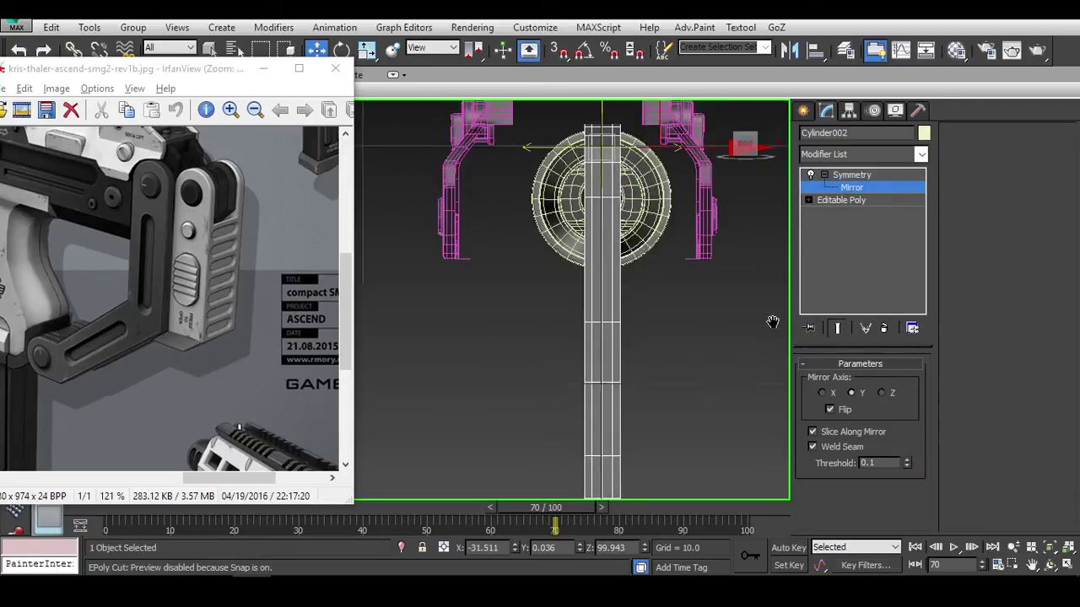
pyautogui.scroll(3, 622, 137)
pyautogui.moveTo(622, 138); pyautogui.dragTo(685, 411, button='middle')
pyautogui.scroll(4, 685, 411)
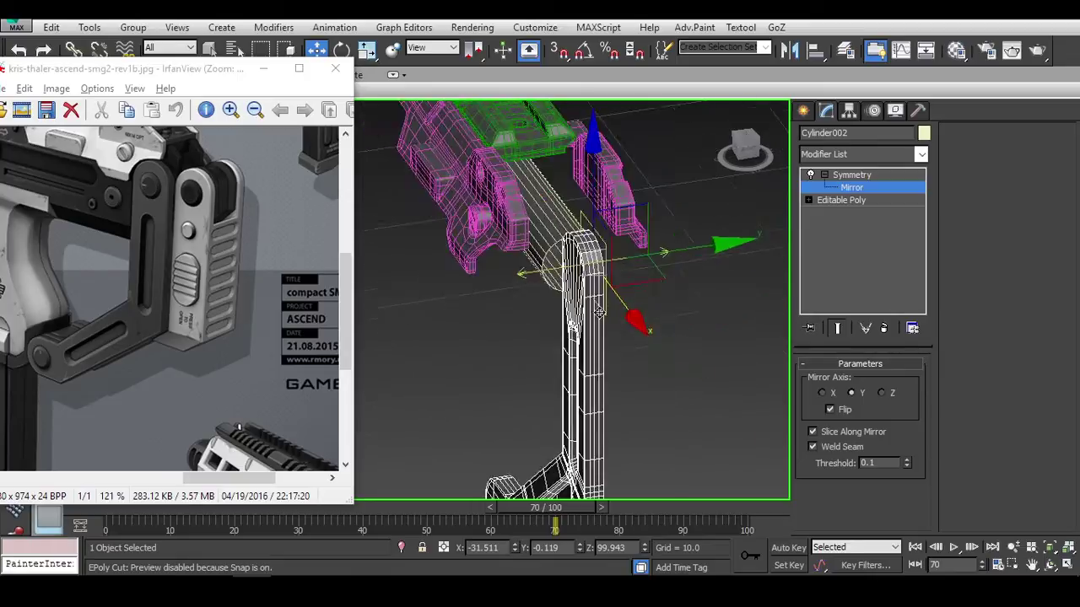
pyautogui.keyDown('alt'); pyautogui.moveTo(640, 300); pyautogui.dragTo(736, 364, button='middle'); pyautogui.keyUp('alt')
pyautogui.scroll(-5, 736, 365)
pyautogui.scroll(2, 718, 355)
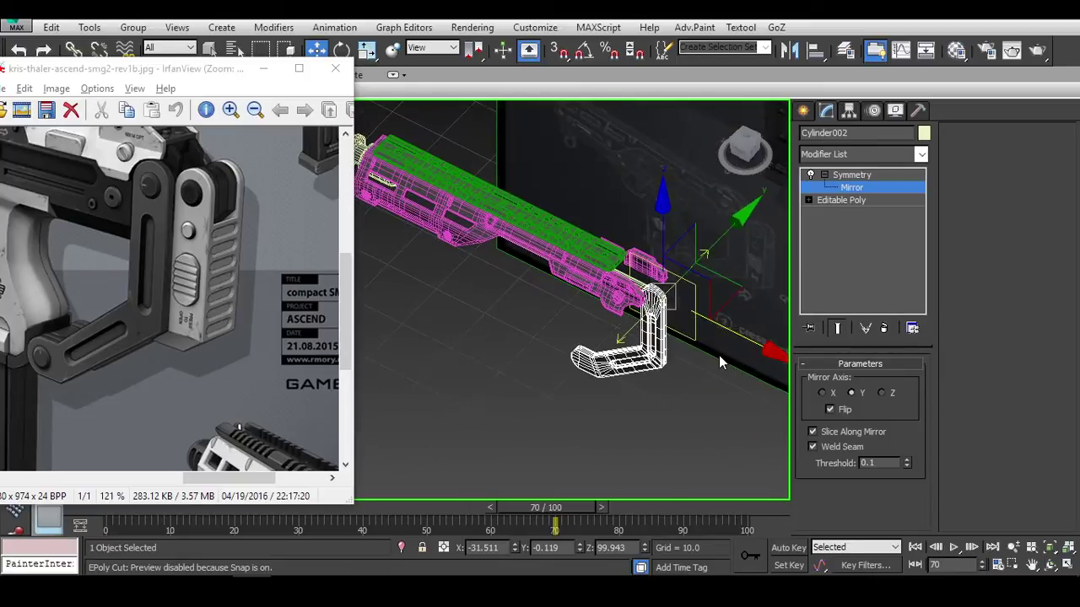
pyautogui.press('F3')
pyautogui.scroll(2, 719, 355)
# Close the Mirror gizmo and shift the handle along Y.
pyautogui.click(823, 175)
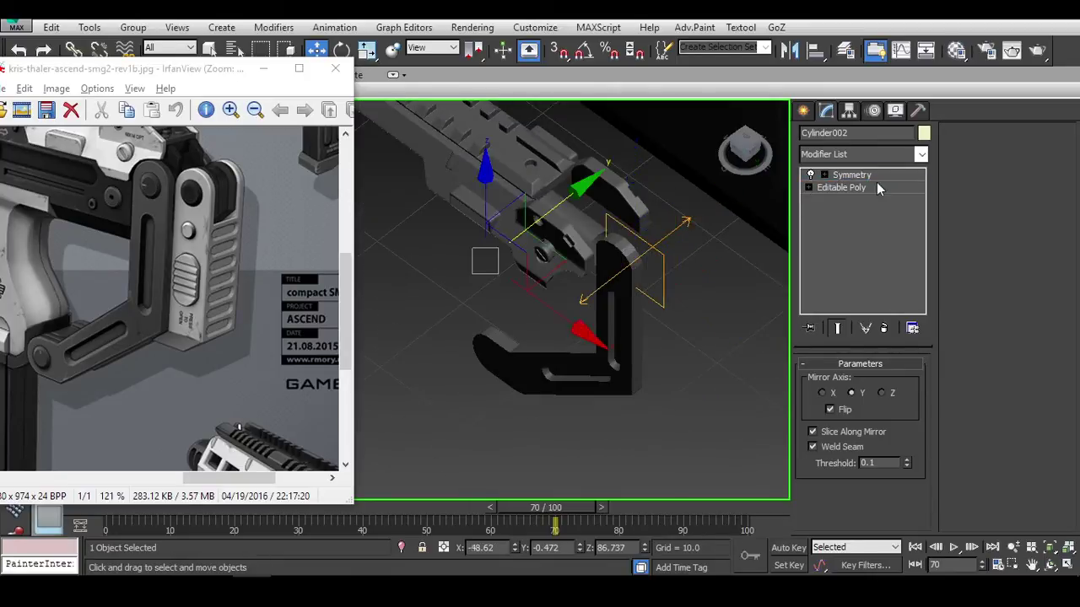
pyautogui.scroll(2, 674, 244)
pyautogui.moveTo(540, 215); pyautogui.dragTo(547, 311)
pyautogui.keyDown('alt'); pyautogui.moveTo(568, 311); pyautogui.dragTo(570, 264, button='middle'); pyautogui.keyUp('alt')
# In Front view with edged faces, nudge the handle along X to match the reference.
pyautogui.press('f')
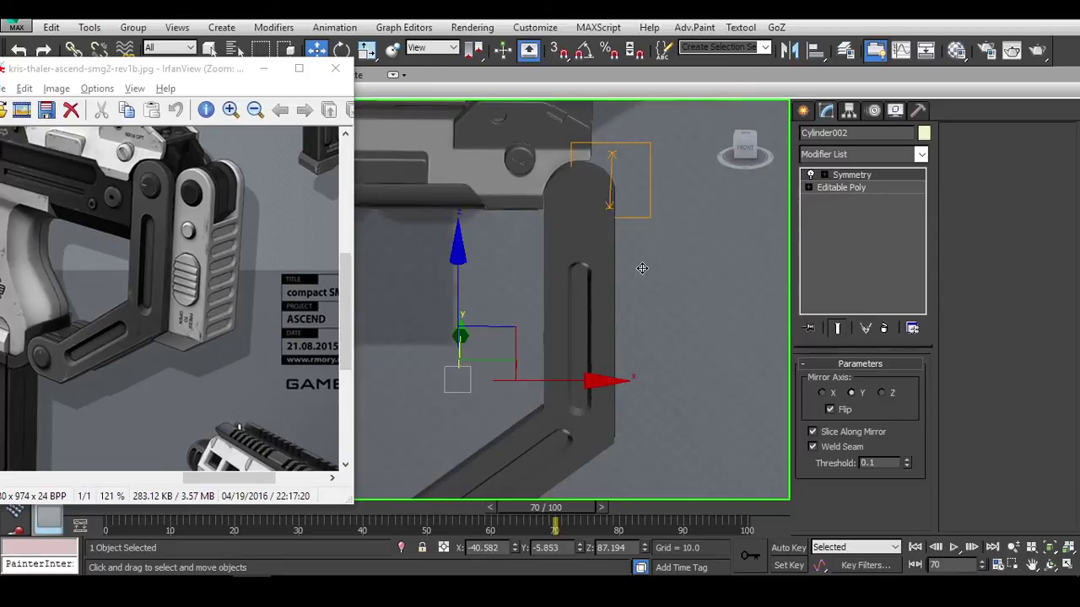
pyautogui.scroll(5, 637, 203)
pyautogui.moveTo(562, 223)
pyautogui.mouseDown(button='middle')
pyautogui.moveTo(615, 294)
pyautogui.moveTo(641, 272)
pyautogui.moveTo(628, 279)
pyautogui.mouseUp(button='middle')
pyautogui.press('F4')
pyautogui.scroll(-2, 604, 275)
pyautogui.moveTo(697, 205); pyautogui.dragTo(682, 241, button='middle')
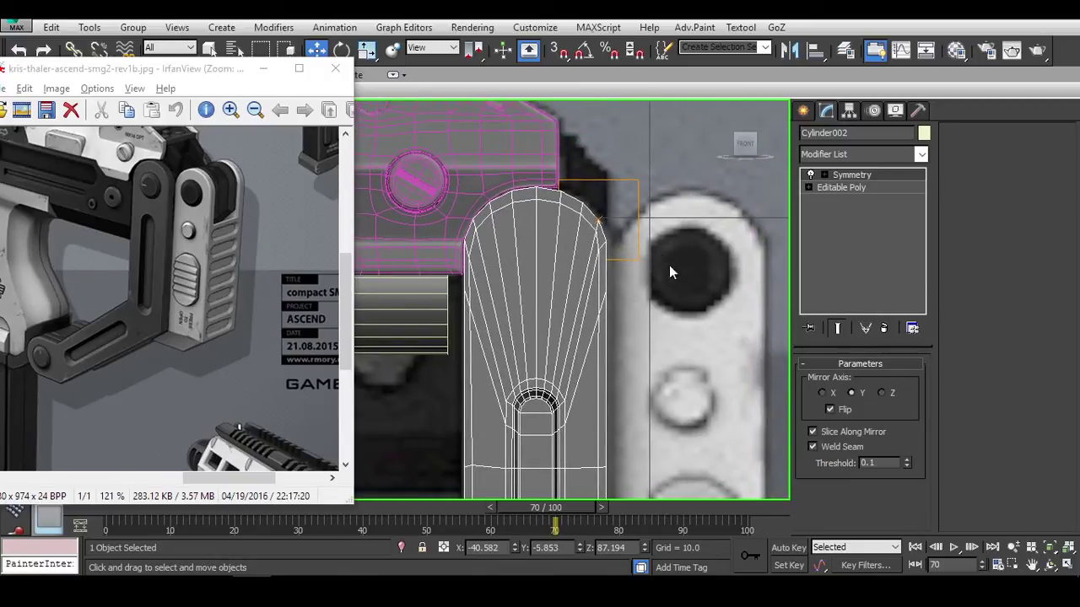
pyautogui.scroll(-3, 669, 264)
pyautogui.moveTo(634, 319); pyautogui.dragTo(629, 317)
pyautogui.scroll(6, 601, 199)
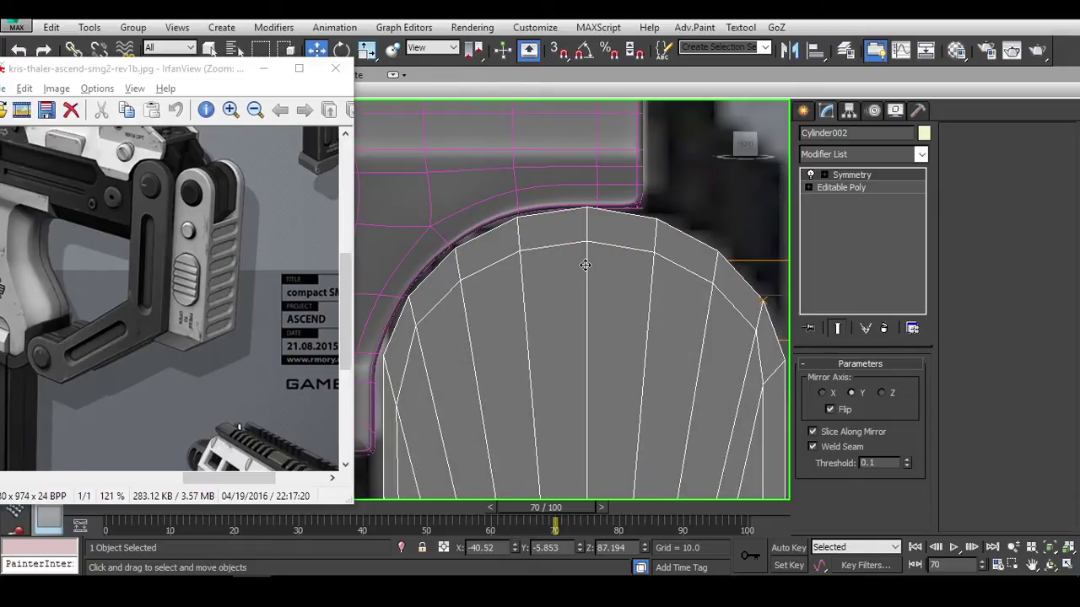
pyautogui.scroll(-3, 595, 298)
pyautogui.scroll(-4, 595, 298)
# Reposition the Symmetry mirror plane so the handle shows as one complete mirrored piece.
pyautogui.keyDown('alt'); pyautogui.moveTo(595, 298); pyautogui.dragTo(541, 352, button='middle'); pyautogui.keyUp('alt')
pyautogui.scroll(3, 500, 321)
pyautogui.keyDown('alt'); pyautogui.moveTo(500, 321); pyautogui.dragTo(625, 251, button='middle'); pyautogui.keyUp('alt')
pyautogui.click(824, 175)
pyautogui.click(851, 186)
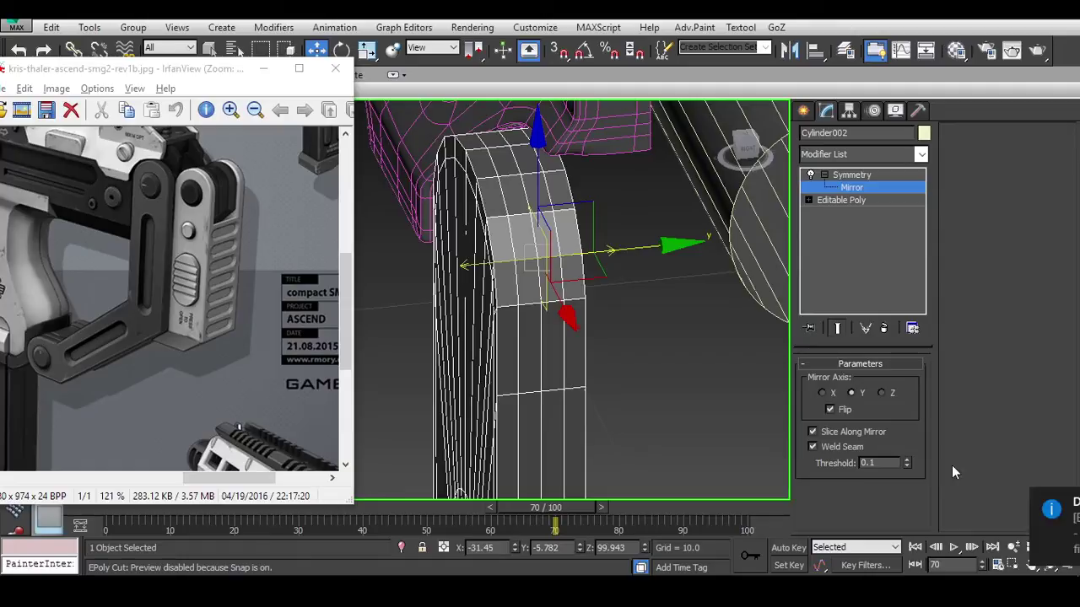
pyautogui.keyDown('alt'); pyautogui.moveTo(561, 314); pyautogui.dragTo(611, 358, button='middle'); pyautogui.keyUp('alt')
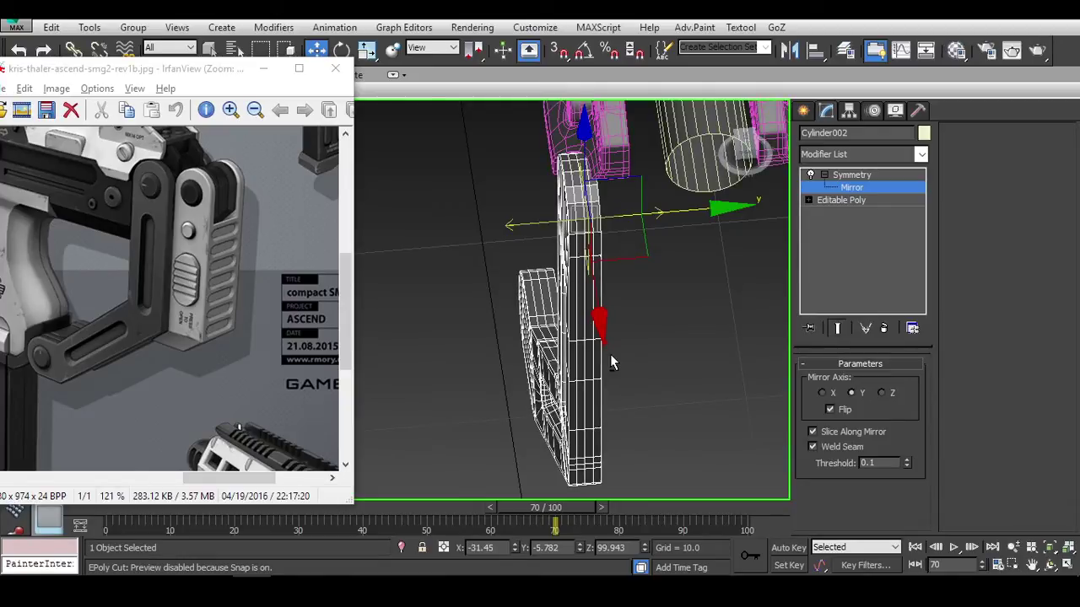
pyautogui.keyDown('alt'); pyautogui.moveTo(611, 362); pyautogui.dragTo(757, 246, button='middle'); pyautogui.keyUp('alt')
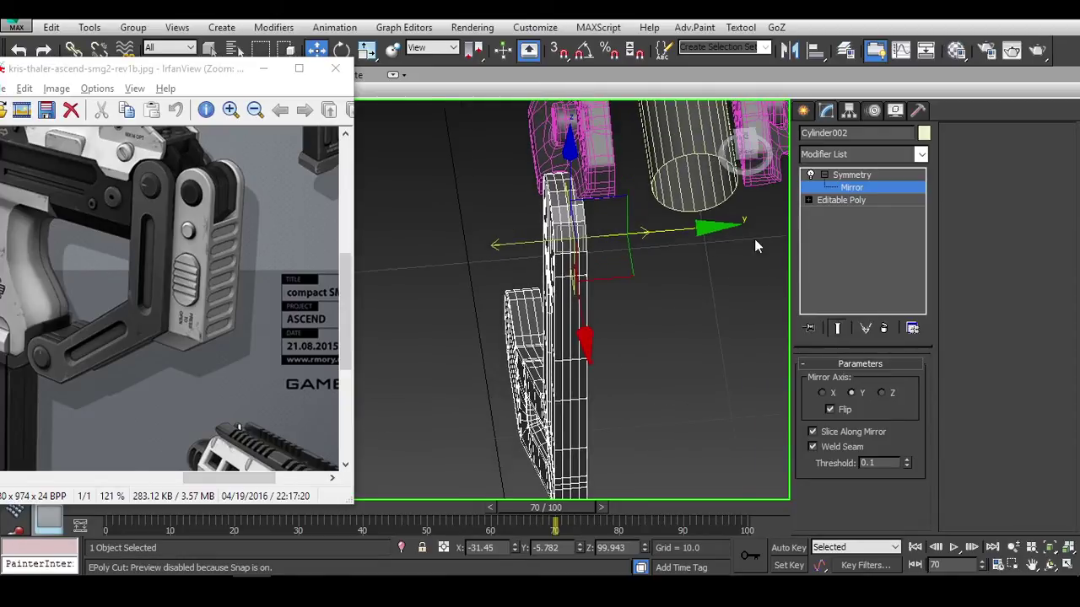
pyautogui.click(824, 174)
pyautogui.keyDown('alt'); pyautogui.moveTo(641, 253); pyautogui.dragTo(523, 210, button='middle'); pyautogui.keyUp('alt')
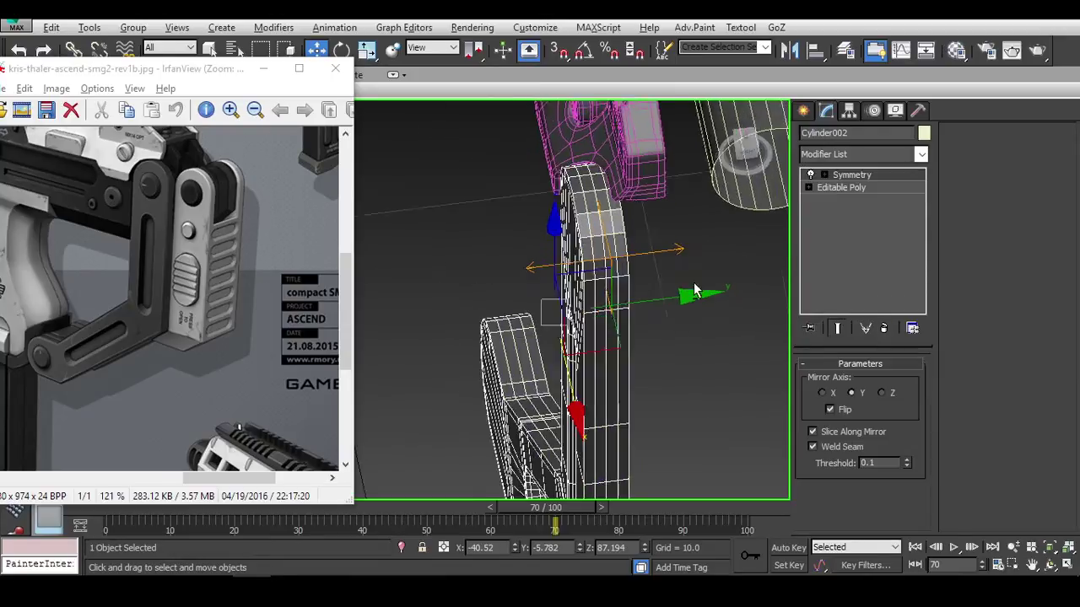
pyautogui.keyDown('alt'); pyautogui.moveTo(694, 290); pyautogui.dragTo(600, 203, button='middle'); pyautogui.keyUp('alt')
# Add an Edit Poly modifier above Symmetry on the handle and enter Edge level.
pyautogui.click(863, 154)
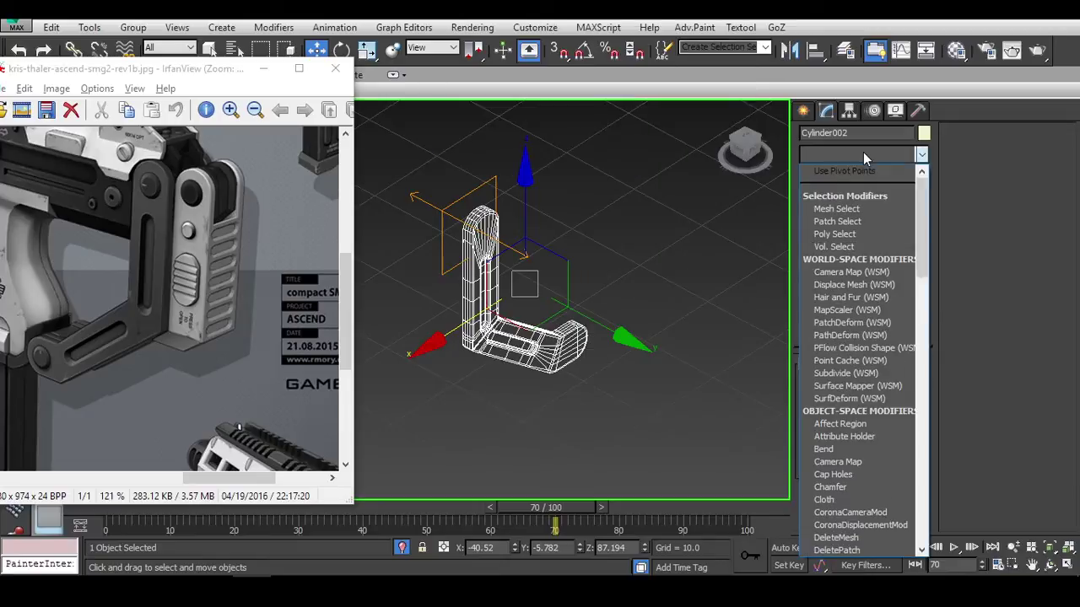
pyautogui.press('e')
pyautogui.press('Return')
pyautogui.press('2')
pyautogui.scroll(5, 566, 300)
# Try edge loop and ring selections around the slot's arch.
pyautogui.hotkey('alt', 'c')
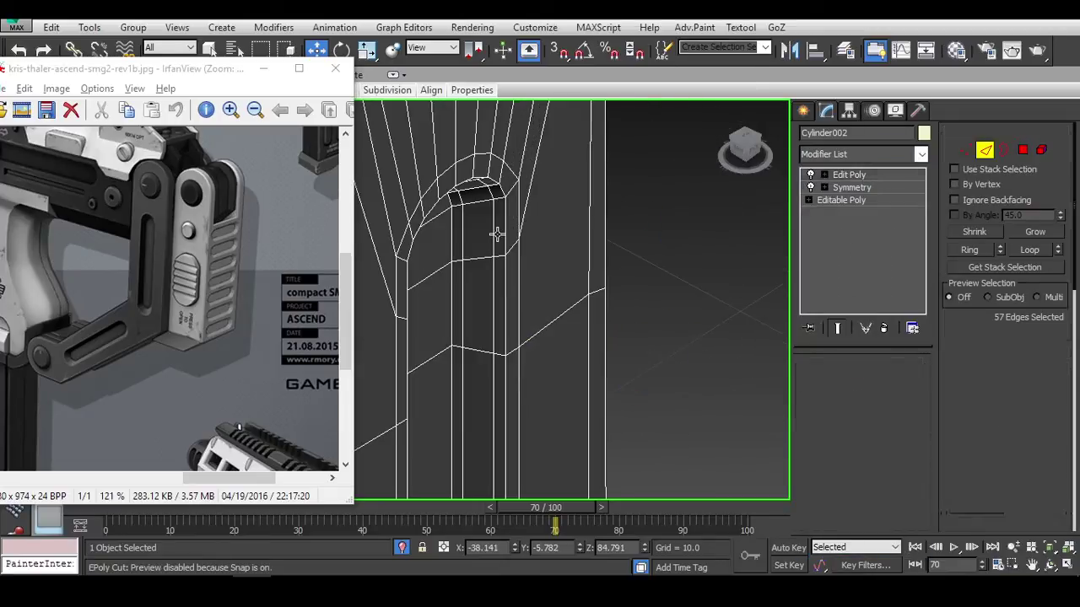
pyautogui.doubleClick(496, 235)
pyautogui.keyDown('alt'); pyautogui.moveTo(465, 228); pyautogui.dragTo(508, 255, button='middle'); pyautogui.keyUp('alt')
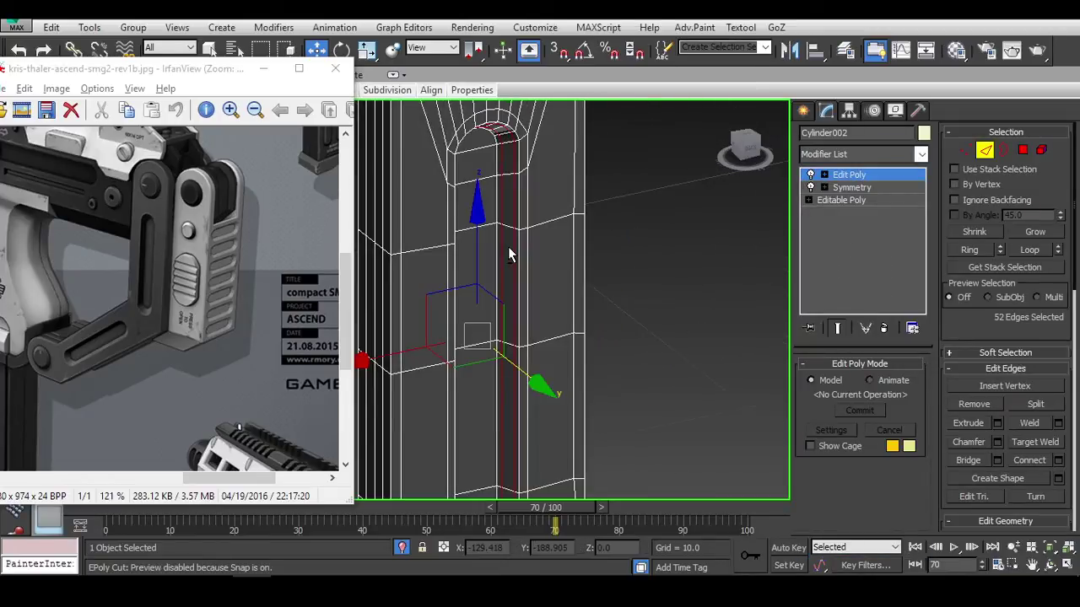
pyautogui.click(507, 248)
pyautogui.click(500, 244)
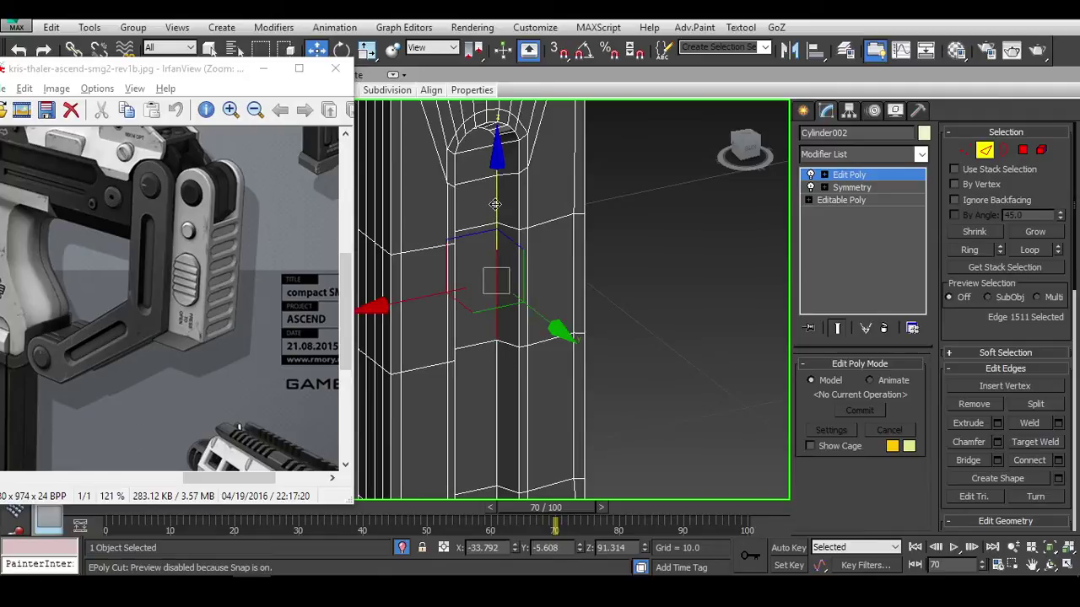
pyautogui.hotkey('alt', 'r')
# Orbit around the arch to top, low and front views, clearing the edge selection.
pyautogui.keyDown('alt'); pyautogui.moveTo(495, 205); pyautogui.dragTo(540, 254, button='middle'); pyautogui.keyUp('alt')
pyautogui.scroll(3, 548, 245)
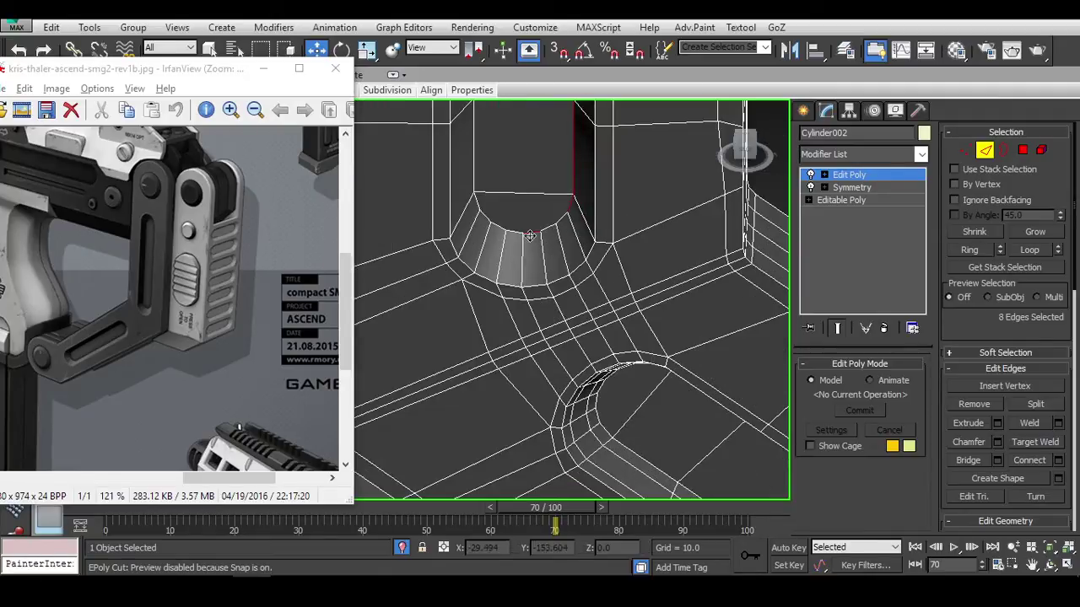
pyautogui.scroll(2, 485, 224)
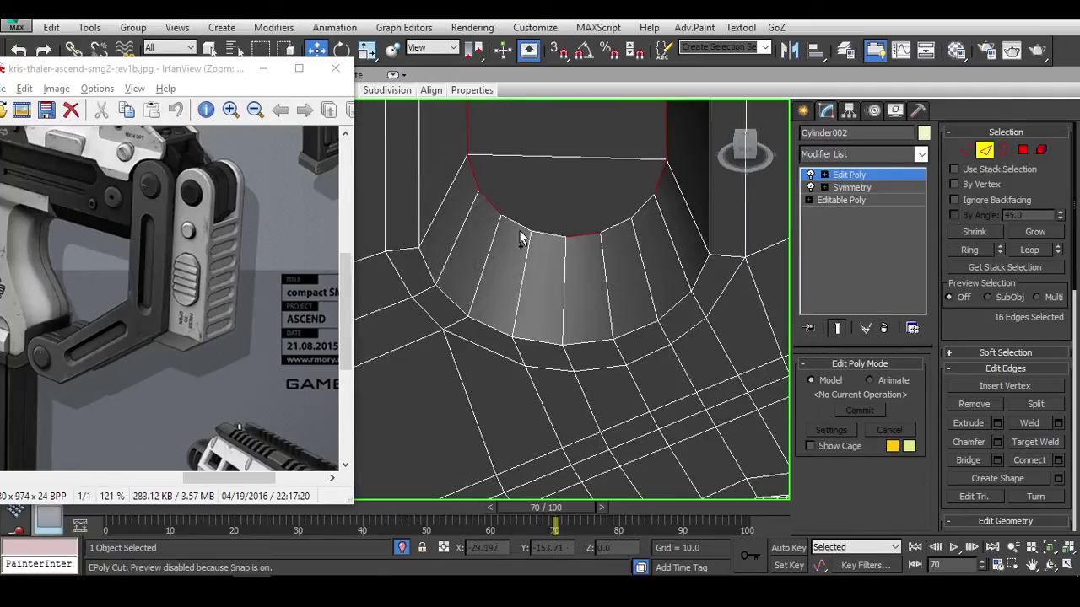
pyautogui.keyDown('alt'); pyautogui.moveTo(648, 203); pyautogui.dragTo(565, 429, button='middle'); pyautogui.keyUp('alt')
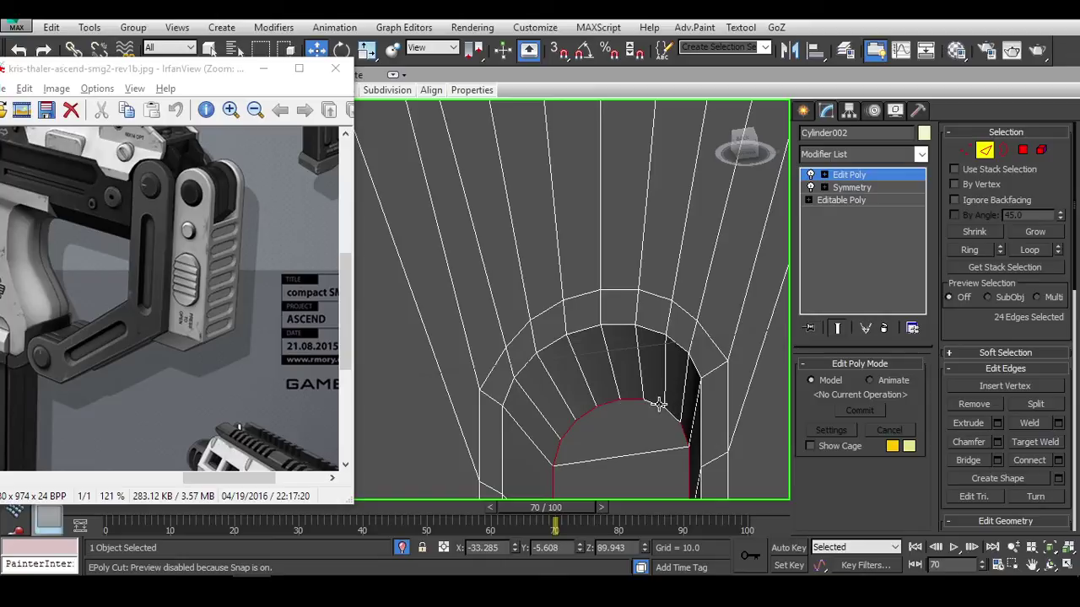
pyautogui.keyDown('alt'); pyautogui.moveTo(658, 405); pyautogui.dragTo(584, 237, button='middle'); pyautogui.keyUp('alt')
pyautogui.click(564, 347)
pyautogui.scroll(-2, 563, 348)
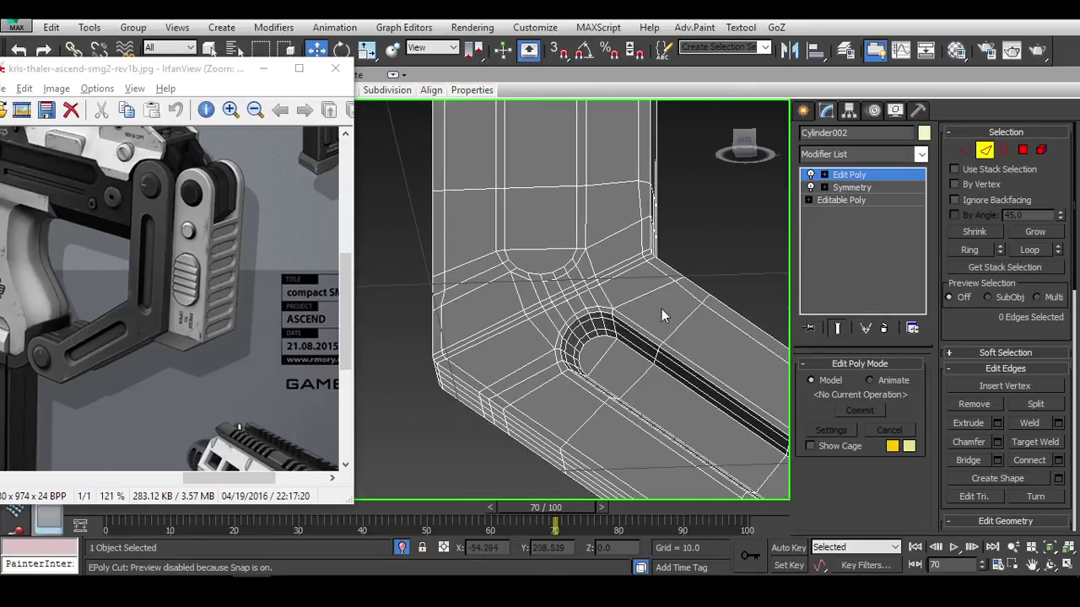
pyautogui.keyDown('alt'); pyautogui.moveTo(663, 316); pyautogui.dragTo(591, 287, button='middle'); pyautogui.keyUp('alt')
pyautogui.scroll(1, 582, 279)
pyautogui.scroll(1, 579, 272)
# Select the extra edge loops around the slot bend and remove them with Ctrl+Backspace.
pyautogui.doubleClick(557, 271)
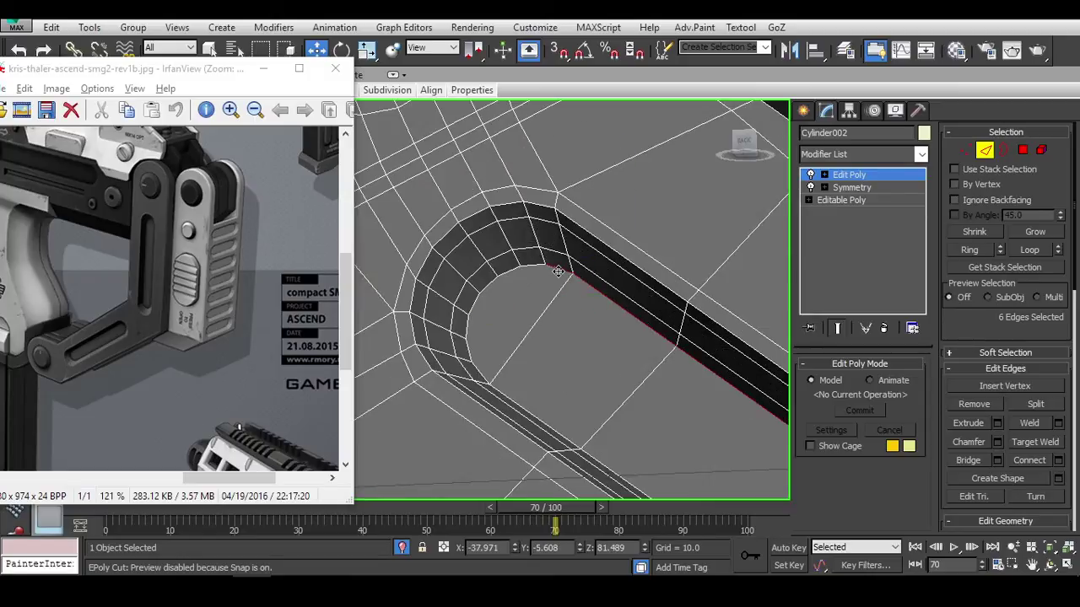
pyautogui.keyDown('ctrl'); pyautogui.click(476, 305); pyautogui.keyUp('ctrl')
pyautogui.keyDown('alt'); pyautogui.moveTo(476, 305); pyautogui.dragTo(459, 319, button='middle'); pyautogui.keyUp('alt')
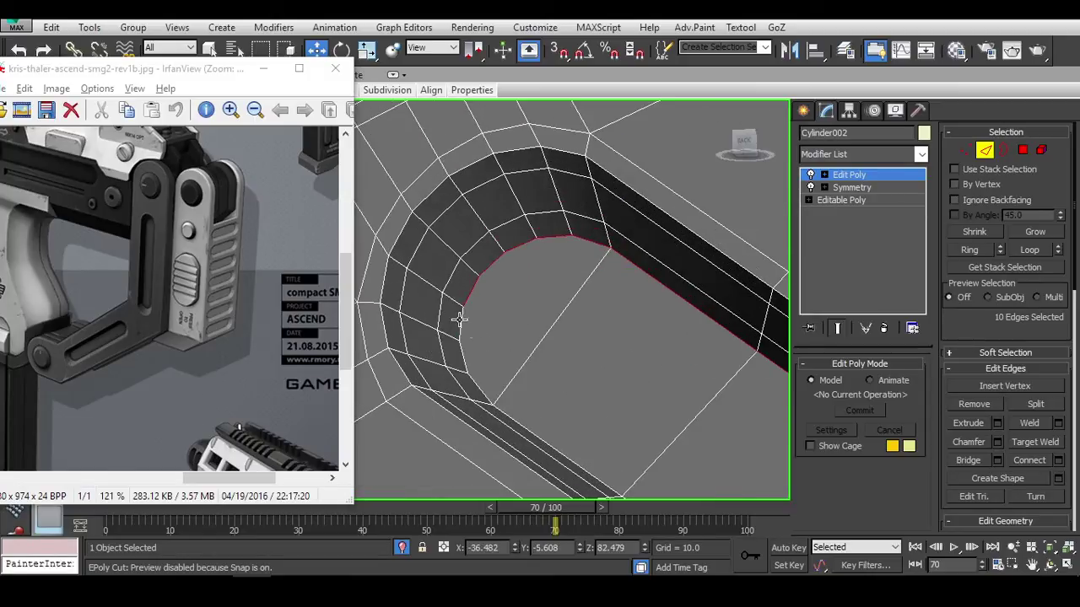
pyautogui.keyDown('ctrl'); pyautogui.doubleClick(511, 424); pyautogui.keyUp('ctrl')
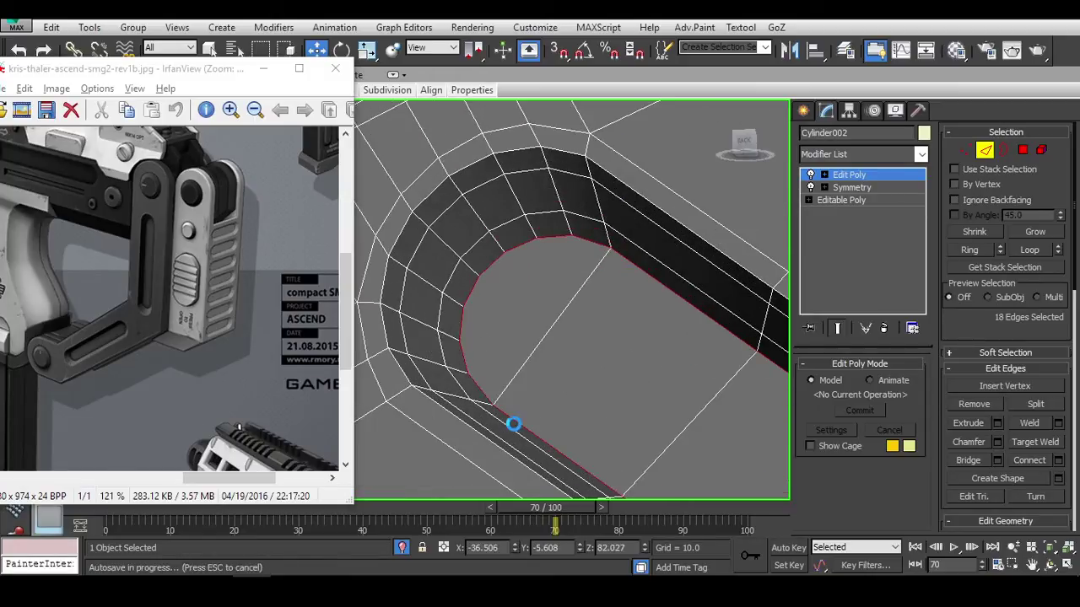
pyautogui.keyDown('alt'); pyautogui.moveTo(511, 424); pyautogui.dragTo(574, 195, button='middle'); pyautogui.keyUp('alt')
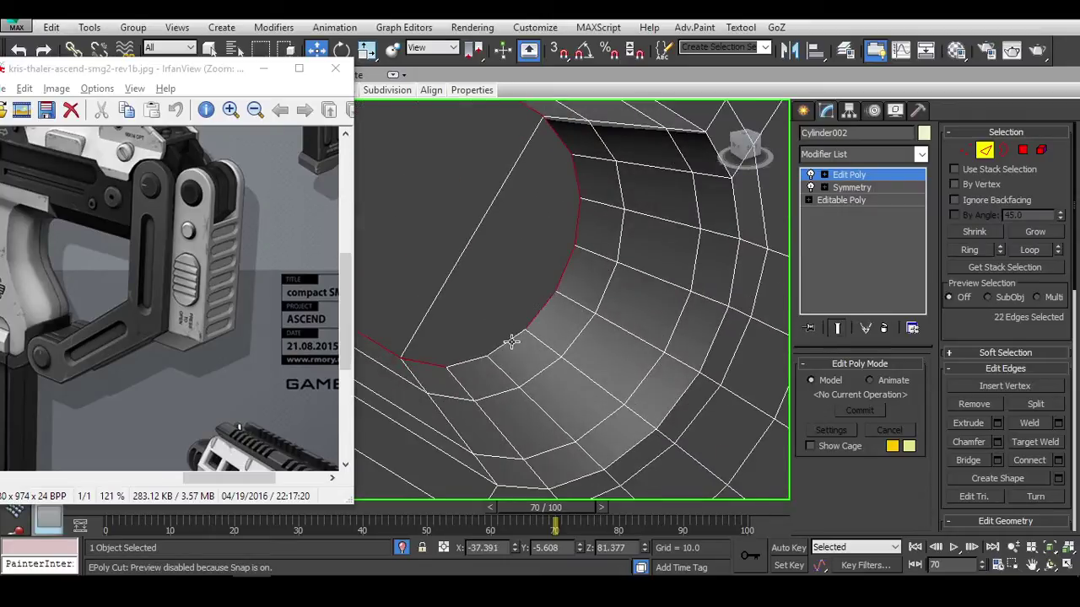
pyautogui.keyDown('ctrl'); pyautogui.doubleClick(620, 234); pyautogui.keyUp('ctrl')
pyautogui.keyDown('alt'); pyautogui.moveTo(697, 205); pyautogui.dragTo(605, 255, button='middle'); pyautogui.keyUp('alt')
pyautogui.click(636, 269)
pyautogui.keyDown('ctrl'); pyautogui.doubleClick(628, 264); pyautogui.keyUp('ctrl')
pyautogui.hotkey('ctrl', 'BackSpace')
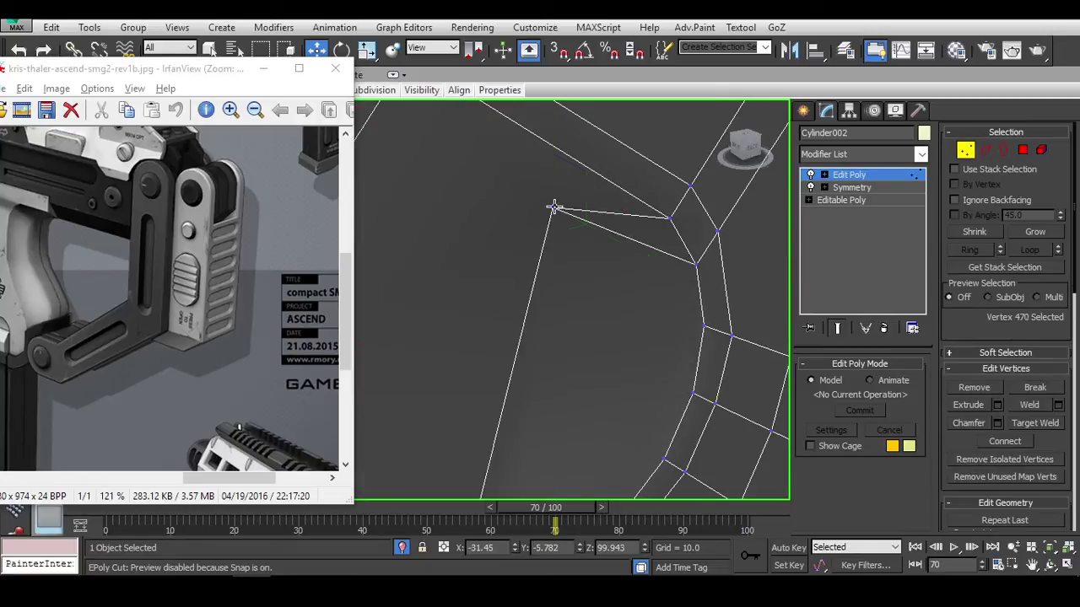
# Clear the vertex selection and frame an angled view of the shaded slot mesh.
pyautogui.click(605, 241)
pyautogui.scroll(-3, 605, 241)
pyautogui.scroll(6, 549, 210)
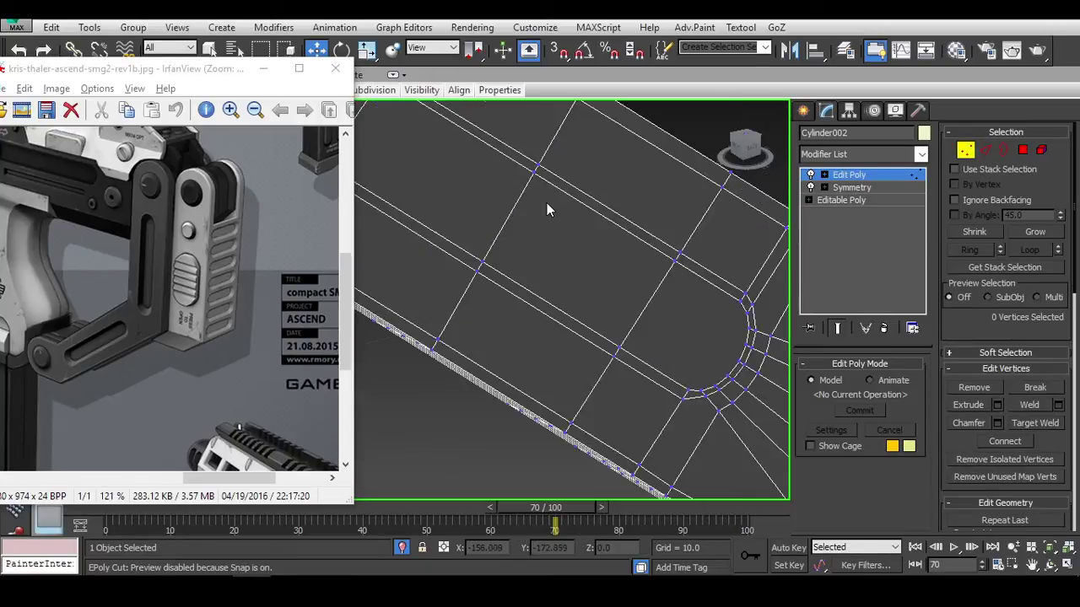
pyautogui.scroll(-3, 583, 221)
pyautogui.scroll(3, 509, 241)
pyautogui.scroll(-1, 520, 247)
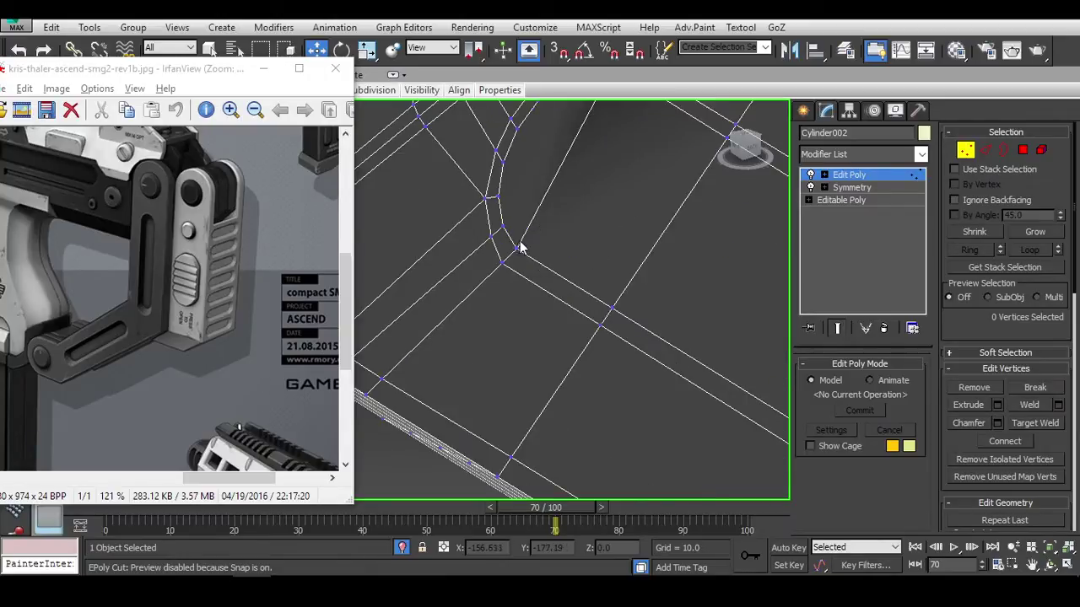
pyautogui.scroll(-2, 558, 185)
pyautogui.scroll(1, 590, 182)
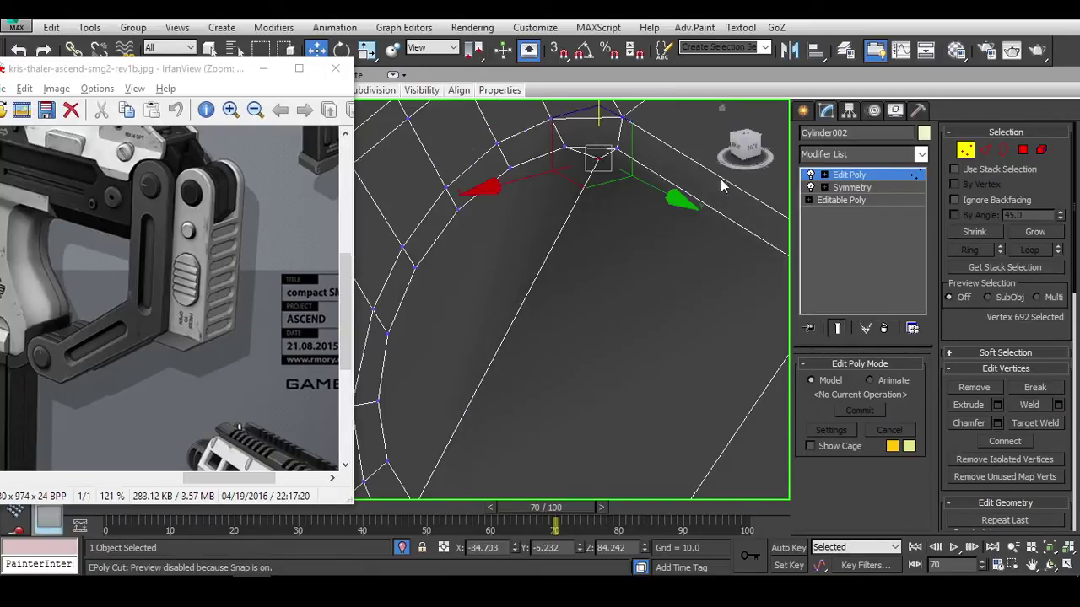
pyautogui.scroll(-3, 667, 260)
pyautogui.moveTo(668, 262)
pyautogui.keyDown('alt'); pyautogui.mouseDown(button='middle')
pyautogui.moveTo(607, 256)
pyautogui.moveTo(572, 234)
pyautogui.mouseUp(button='middle'); pyautogui.keyUp('alt')
pyautogui.scroll(4, 572, 234)
# Select vertices along the arch's inner curve and at the curve's ends.
pyautogui.click(595, 184)
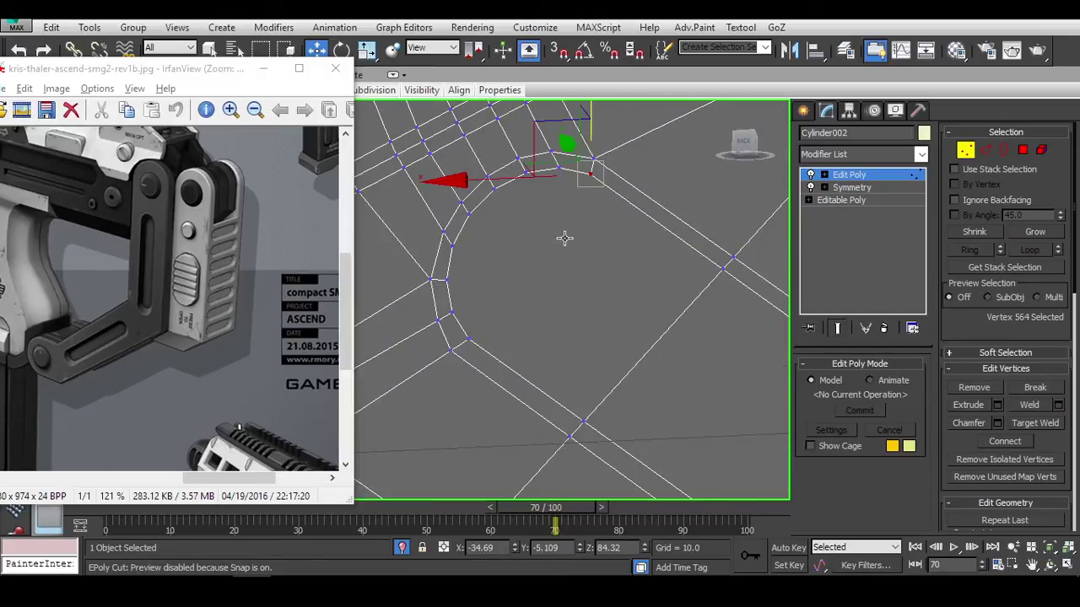
pyautogui.click(451, 309)
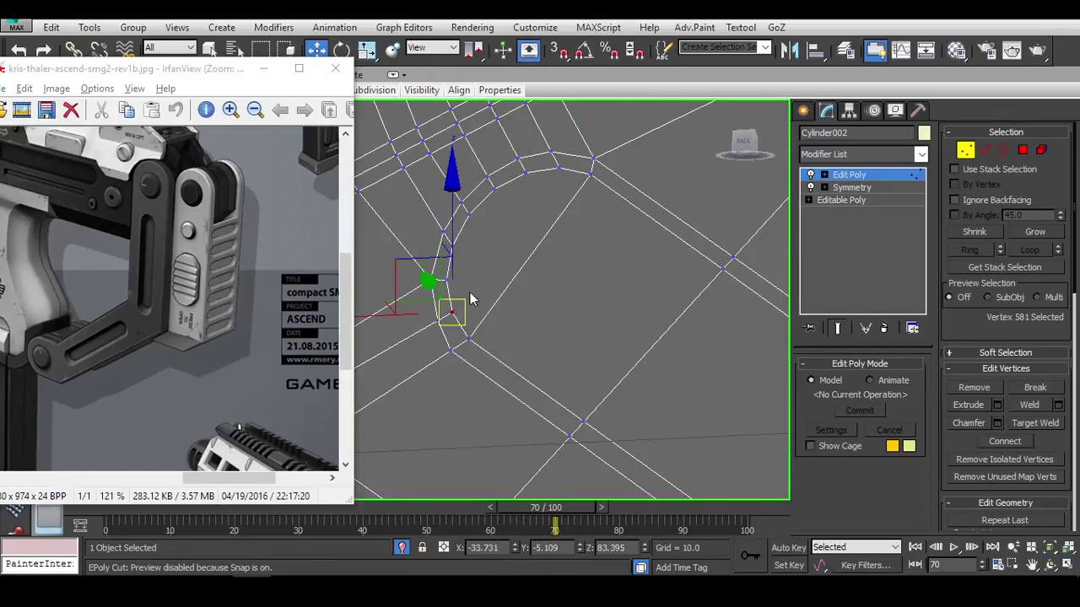
pyautogui.keyDown('ctrl'); pyautogui.click(557, 168); pyautogui.keyUp('ctrl')
pyautogui.click(452, 288)
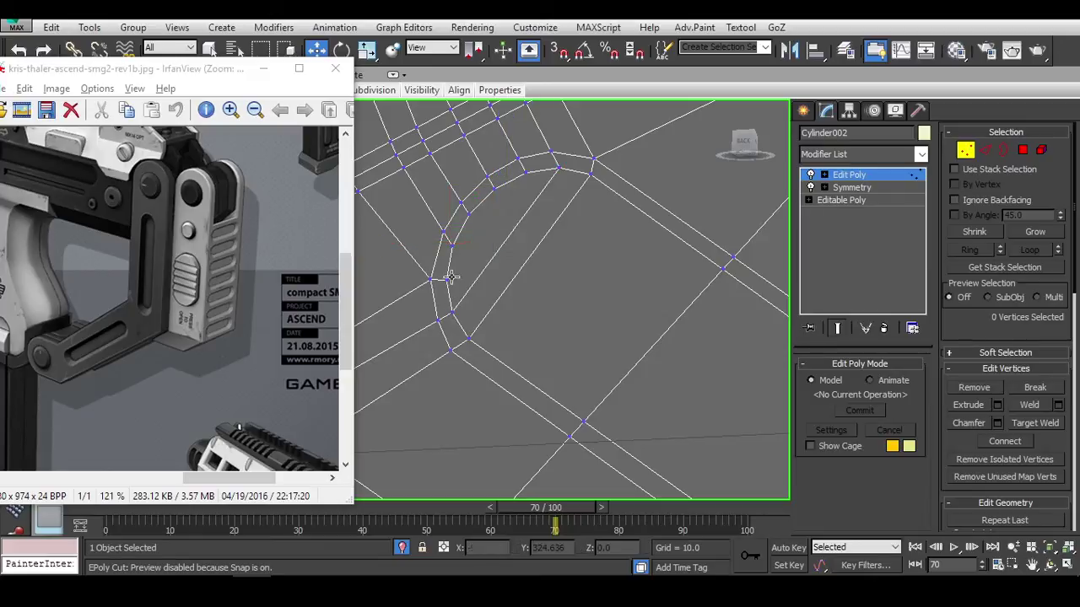
pyautogui.click(525, 171)
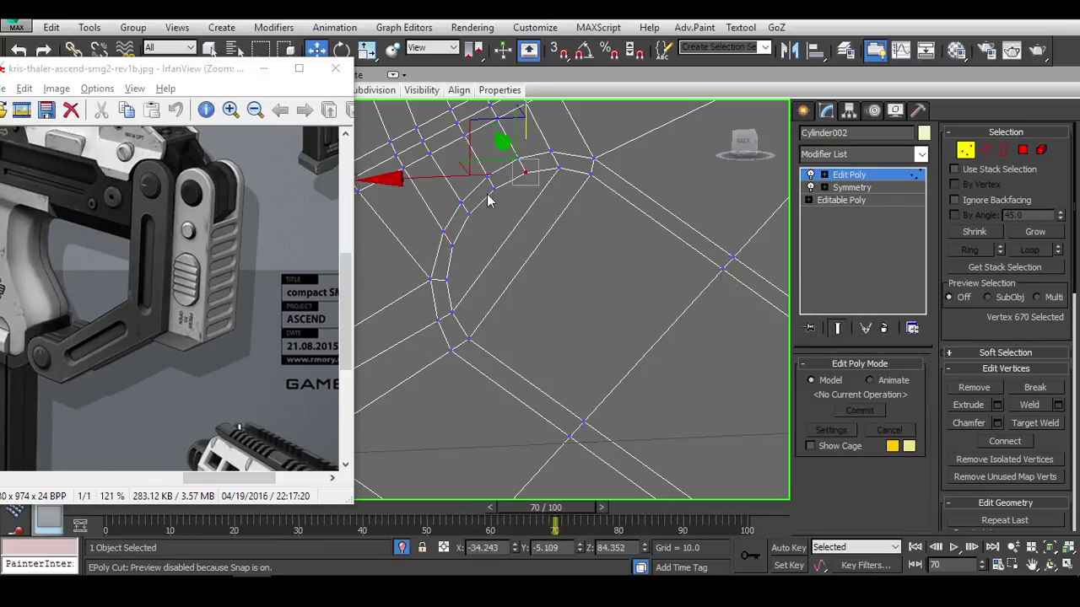
pyautogui.keyDown('ctrl'); pyautogui.click(447, 277); pyautogui.keyUp('ctrl')
pyautogui.keyDown('alt'); pyautogui.moveTo(656, 320); pyautogui.dragTo(558, 279, button='middle'); pyautogui.keyUp('alt')
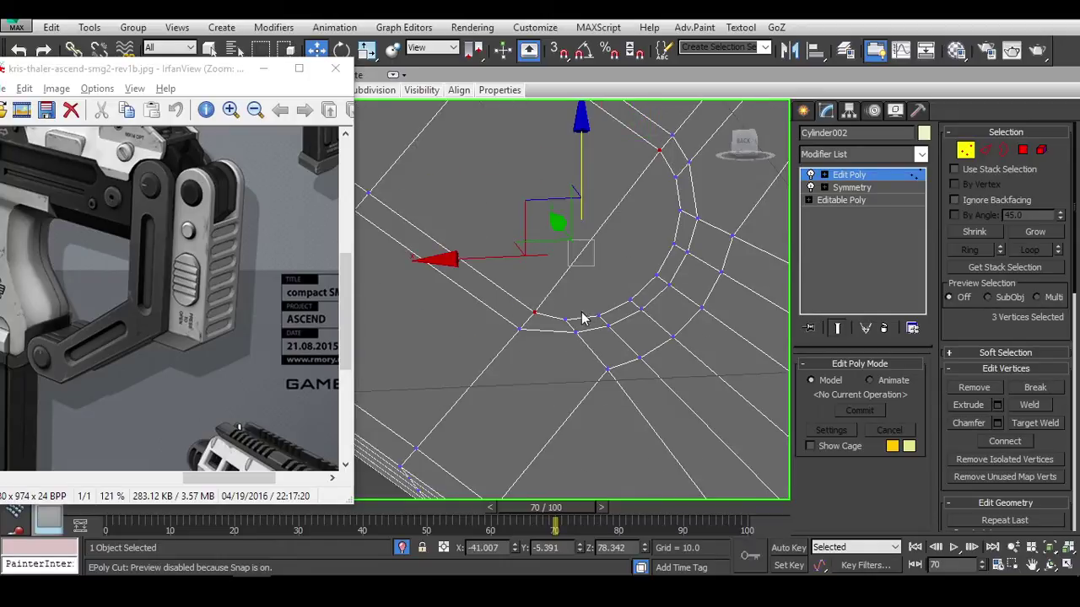
pyautogui.click(574, 318)
pyautogui.click(593, 322)
pyautogui.click(591, 330)
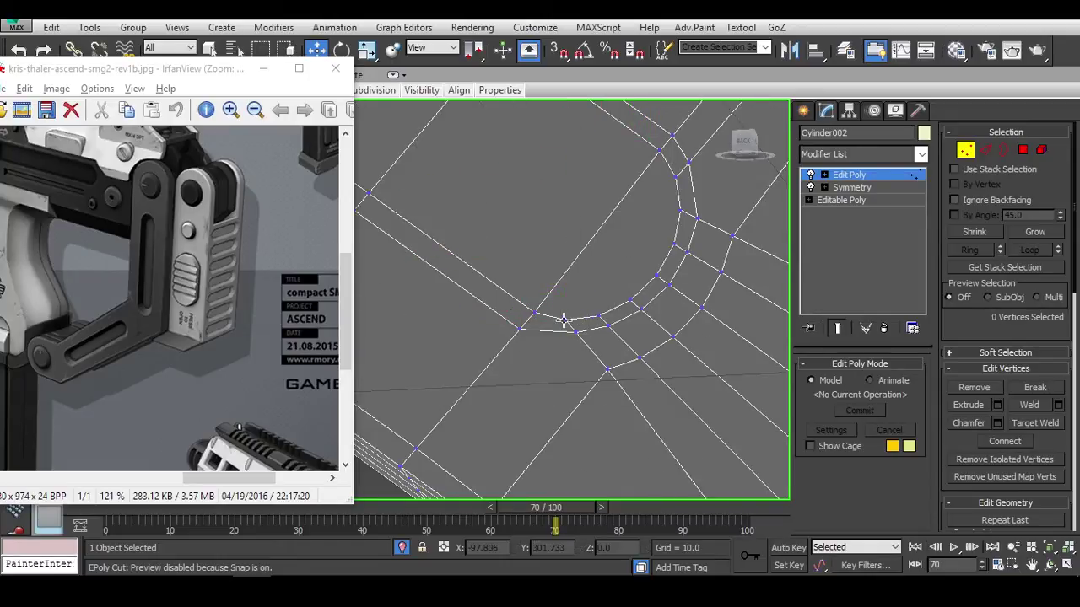
pyautogui.click(565, 319)
pyautogui.keyDown('ctrl'); pyautogui.click(675, 177); pyautogui.keyUp('ctrl')
pyautogui.keyDown('alt'); pyautogui.moveTo(675, 202); pyautogui.dragTo(624, 321, button='middle'); pyautogui.keyUp('alt')
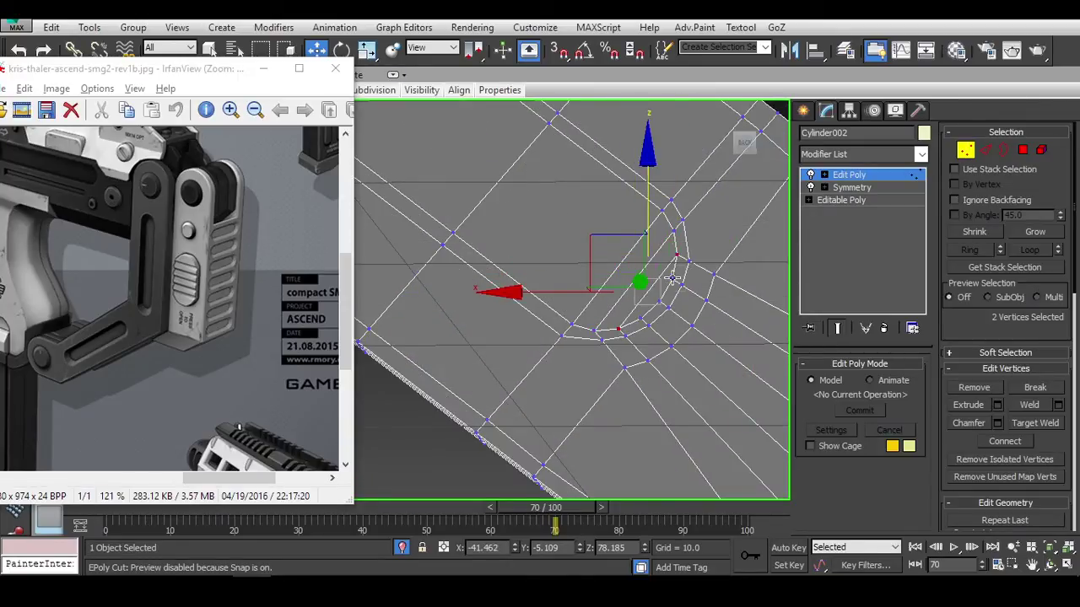
# Select and adjust pairs of vertices at the arch's bent corner.
pyautogui.keyDown('alt'); pyautogui.moveTo(655, 330); pyautogui.dragTo(567, 303, button='middle'); pyautogui.keyUp('alt')
pyautogui.click(565, 292)
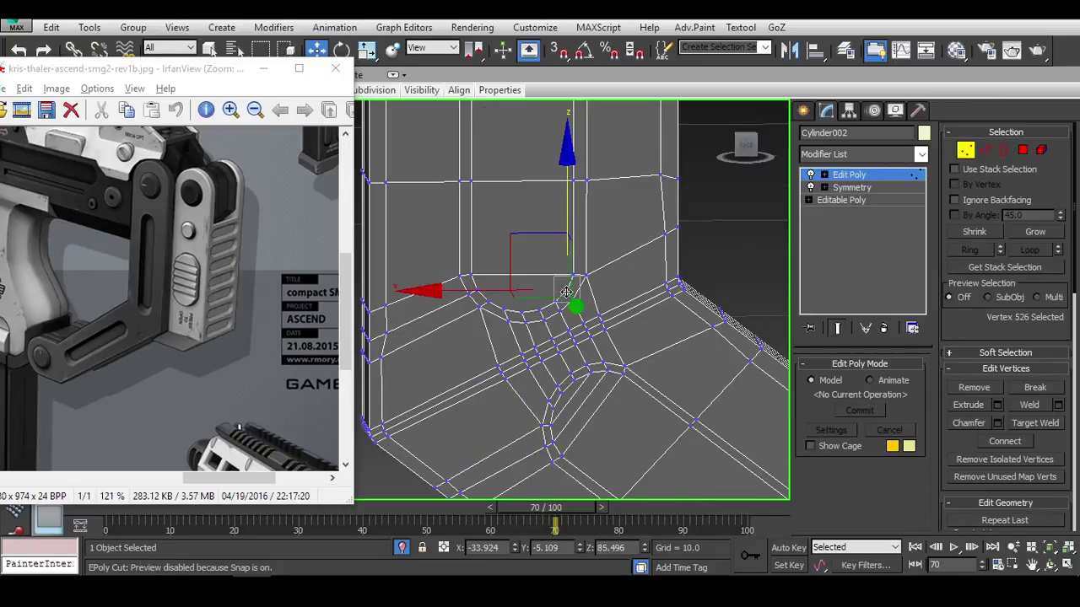
pyautogui.keyDown('ctrl'); pyautogui.click(477, 290); pyautogui.keyUp('ctrl')
pyautogui.keyDown('alt'); pyautogui.moveTo(477, 290); pyautogui.dragTo(607, 257, button='middle'); pyautogui.keyUp('alt')
pyautogui.scroll(2, 606, 257)
pyautogui.click(601, 305)
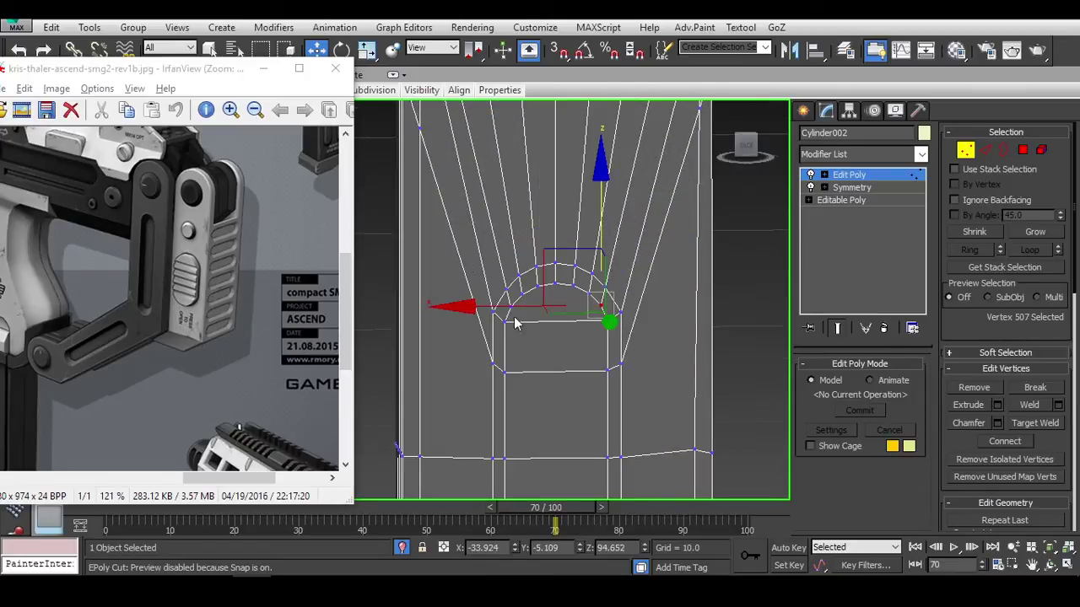
pyautogui.keyDown('ctrl'); pyautogui.click(506, 308); pyautogui.keyUp('ctrl')
pyautogui.click(506, 308)
pyautogui.keyDown('ctrl'); pyautogui.click(602, 304); pyautogui.keyUp('ctrl')
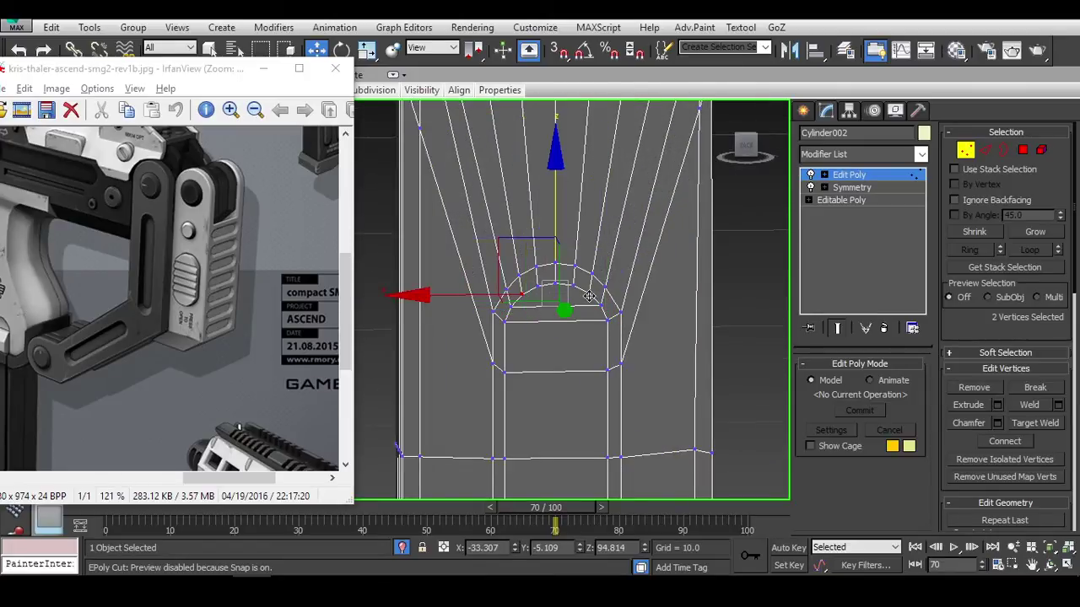
pyautogui.keyDown('alt'); pyautogui.moveTo(602, 305); pyautogui.dragTo(793, 364, button='middle'); pyautogui.keyUp('alt')
pyautogui.scroll(5, 585, 307)
pyautogui.keyDown('alt'); pyautogui.moveTo(585, 308); pyautogui.dragTo(541, 285, button='middle'); pyautogui.keyUp('alt')
# In Front view, connect the left and right arch vertices to add a centre edge loop.
pyautogui.press('f')
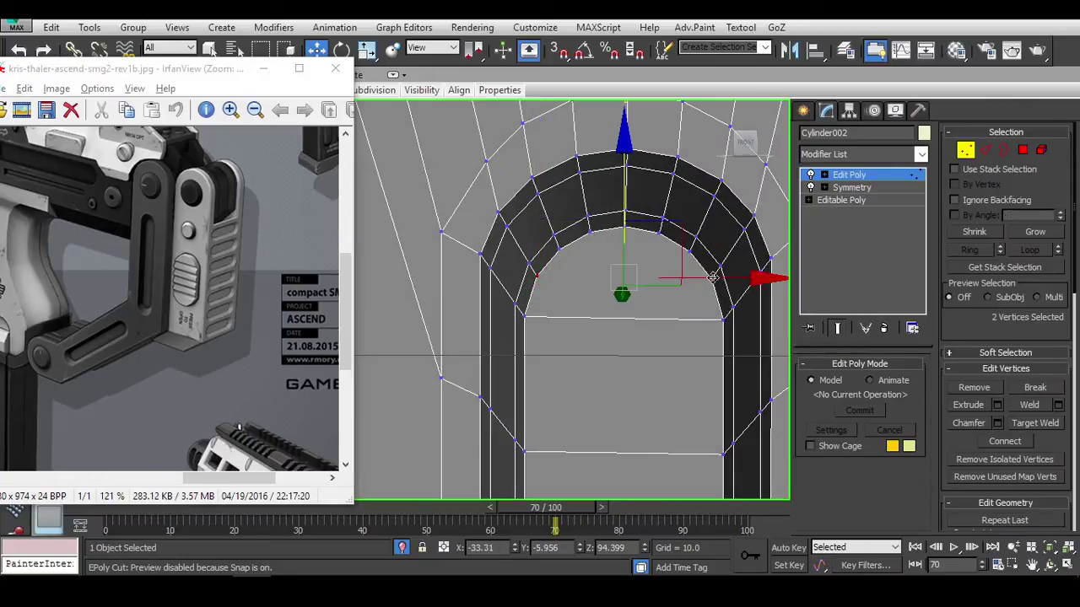
pyautogui.click(686, 252)
pyautogui.keyDown('ctrl'); pyautogui.click(561, 249); pyautogui.keyUp('ctrl')
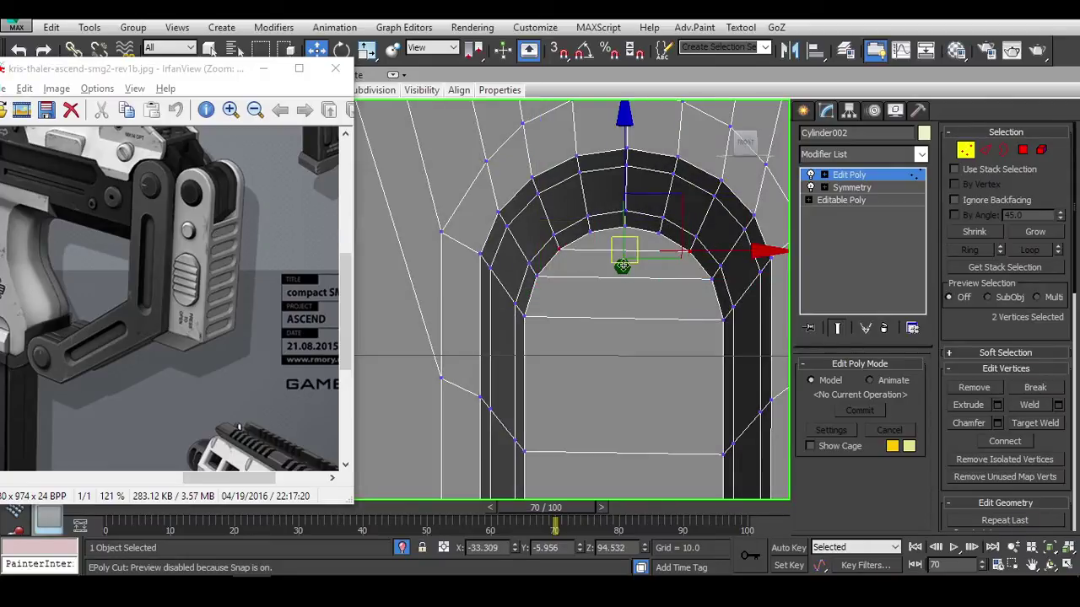
pyautogui.press('2')
pyautogui.hotkey('ctrl', 'shift', 'e')
pyautogui.press('1')
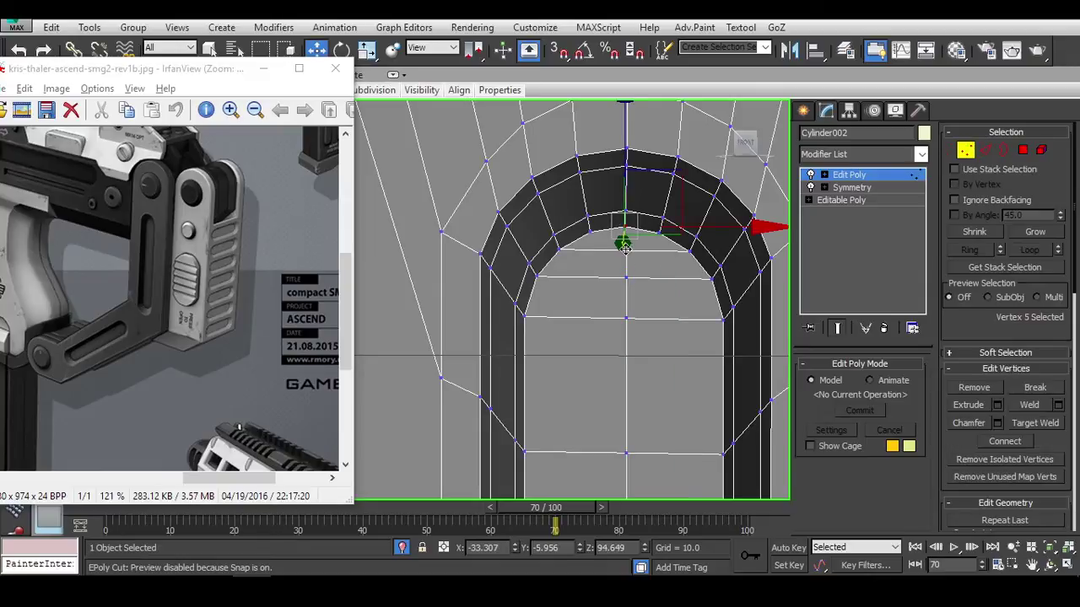
pyautogui.moveTo(624, 244); pyautogui.dragTo(674, 302)
# Select two vertices at the arch's right end and start the Cut tool.
pyautogui.keyDown('alt'); pyautogui.moveTo(674, 301); pyautogui.dragTo(656, 249, button='middle'); pyautogui.keyUp('alt')
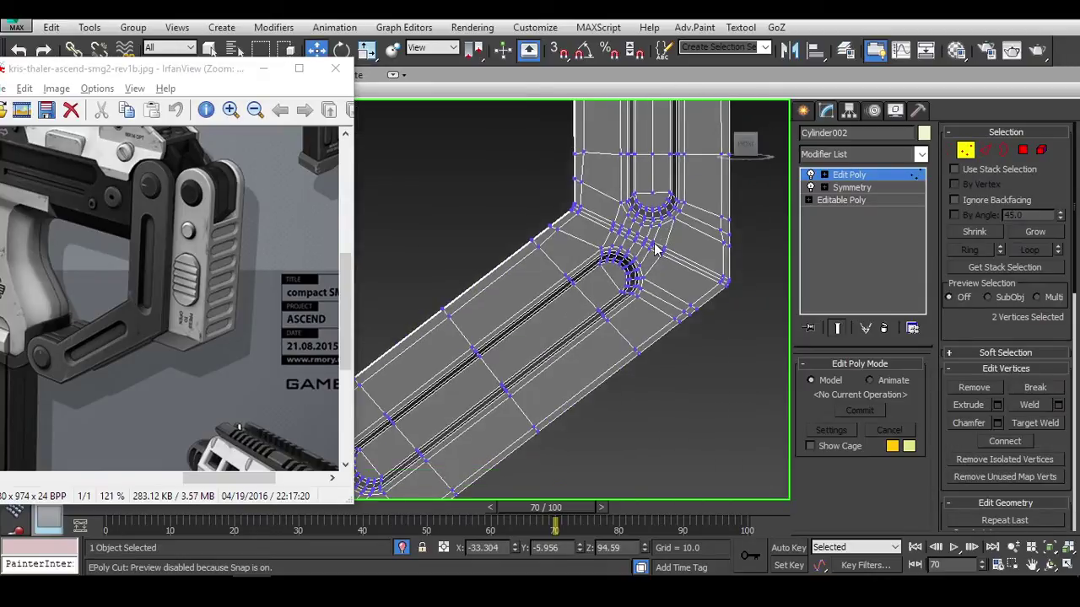
pyautogui.scroll(5, 657, 249)
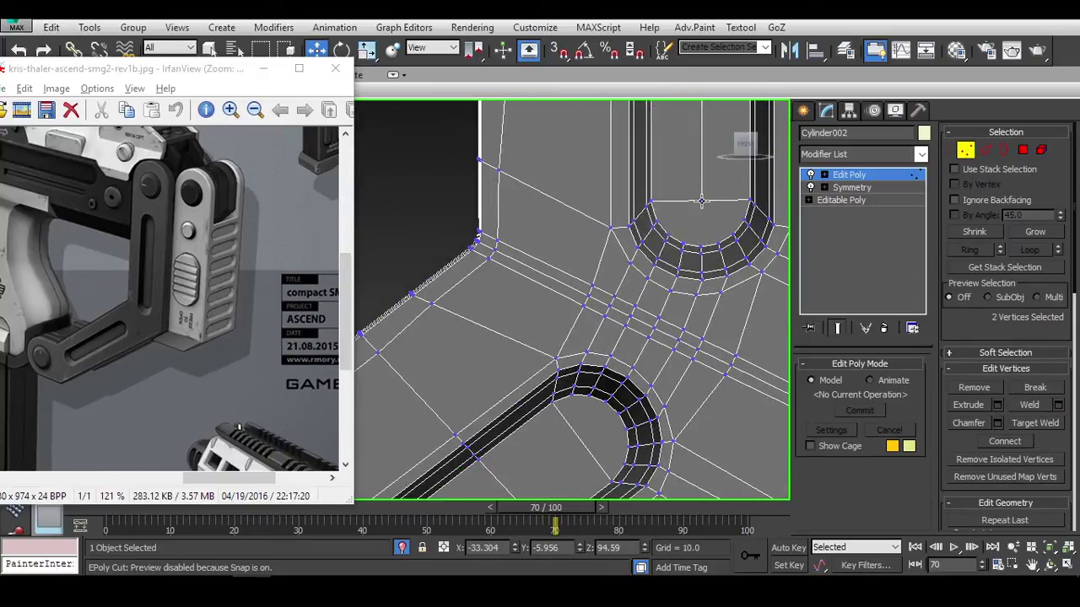
pyautogui.scroll(3, 711, 215)
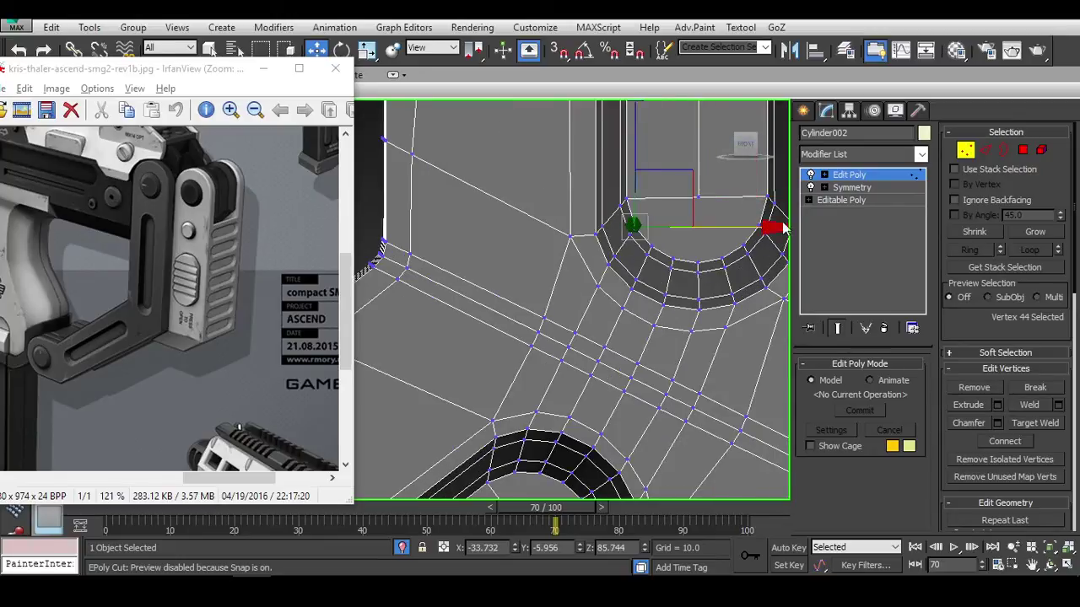
pyautogui.moveTo(759, 253); pyautogui.dragTo(694, 233)
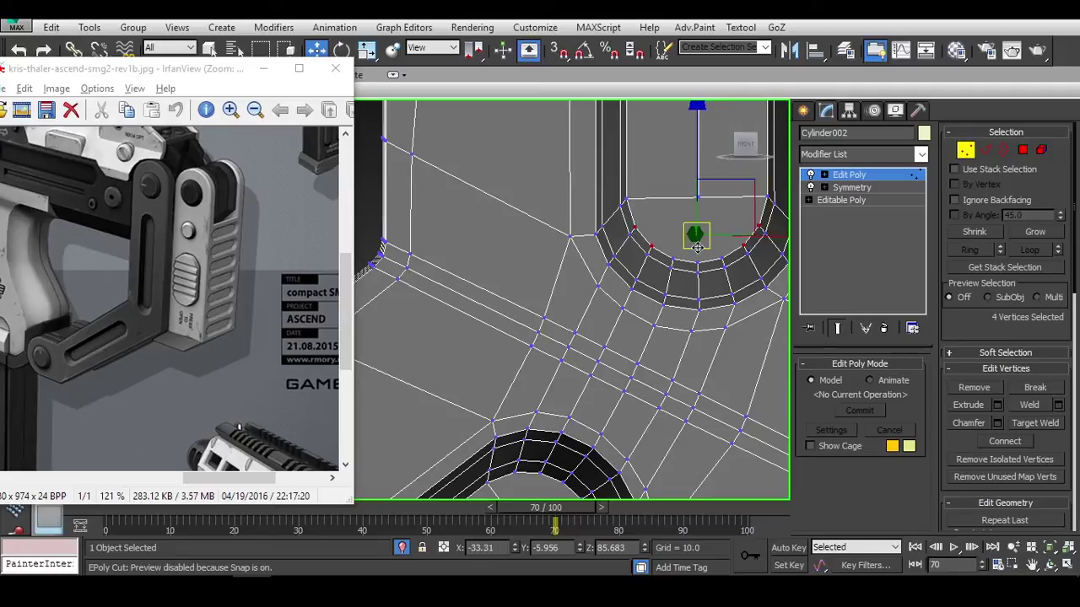
pyautogui.scroll(3, 696, 236)
pyautogui.press('2')
pyautogui.press('1')
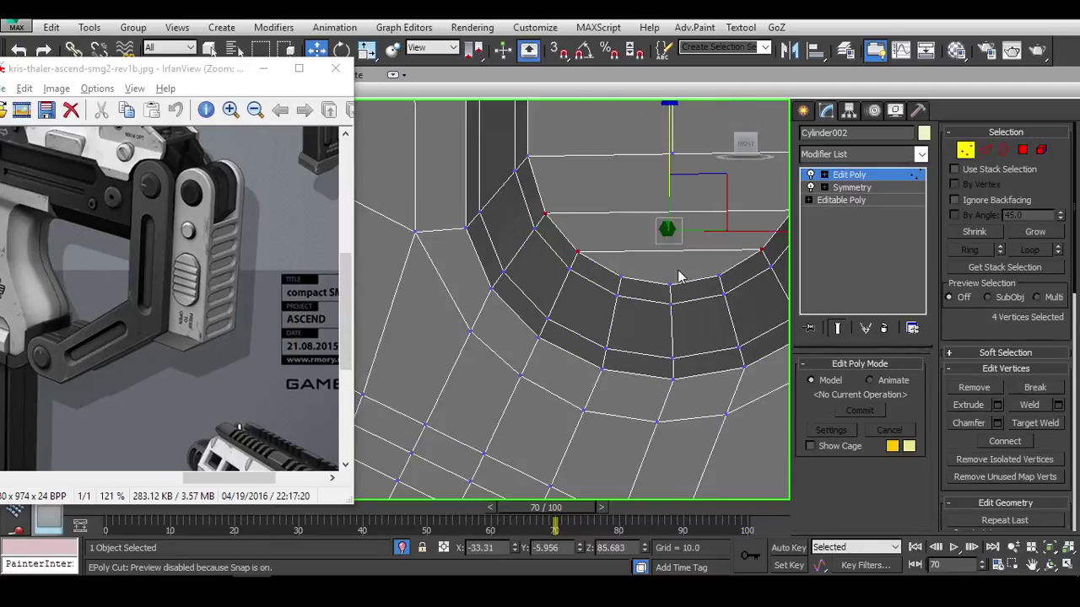
pyautogui.hotkey('alt', 'c')
# With vertex snapping on, cut a new edge between two rim vertices across the curved end's face.
pyautogui.press('s')
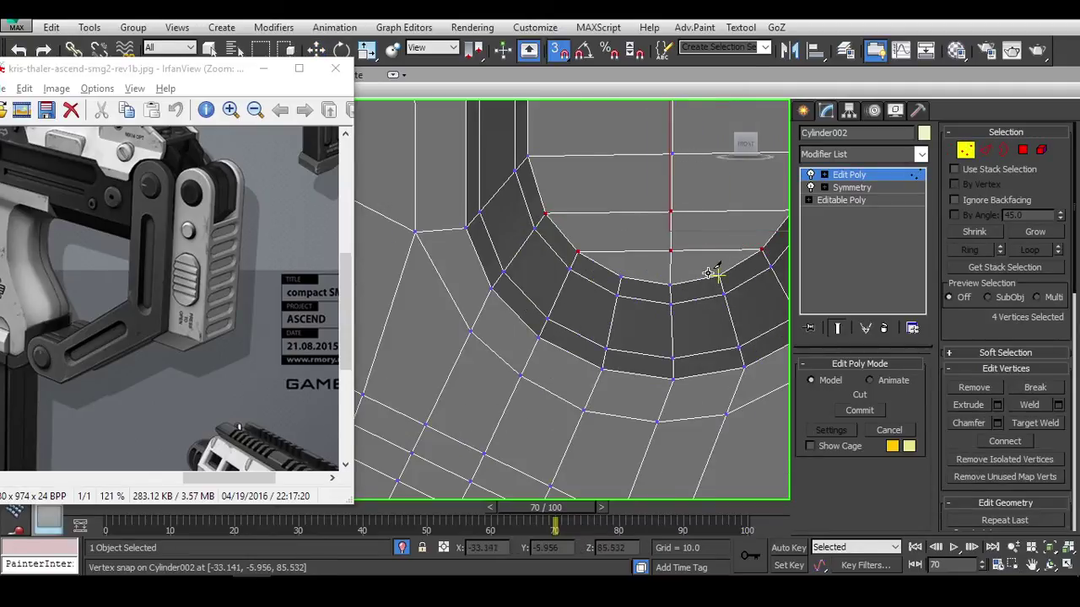
pyautogui.rightClick(713, 272)
pyautogui.scroll(-3, 713, 272)
pyautogui.keyDown('alt'); pyautogui.moveTo(713, 273); pyautogui.dragTo(620, 294, button='middle'); pyautogui.keyUp('alt')
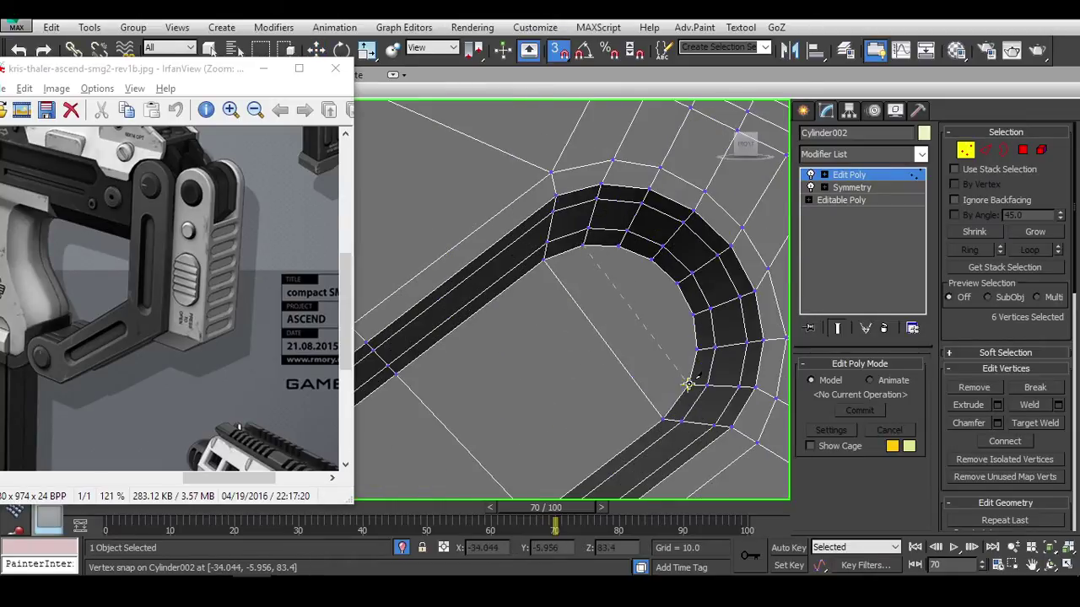
pyautogui.hotkey('alt', 'c')
pyautogui.keyDown('alt'); pyautogui.moveTo(703, 351); pyautogui.dragTo(542, 422, button='middle'); pyautogui.keyUp('alt')
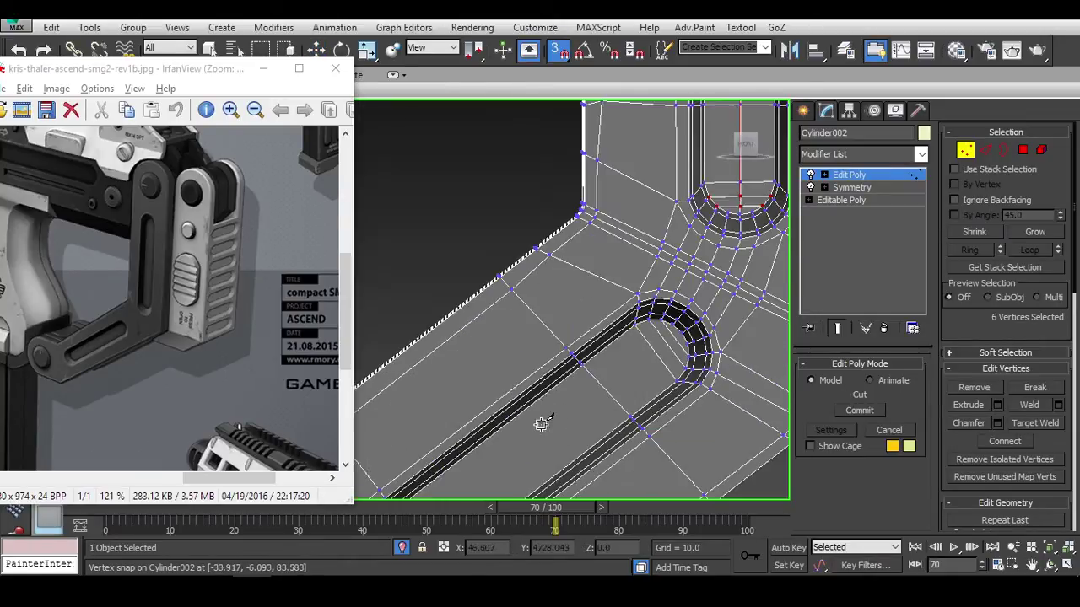
pyautogui.scroll(-3, 543, 422)
pyautogui.scroll(4, 586, 278)
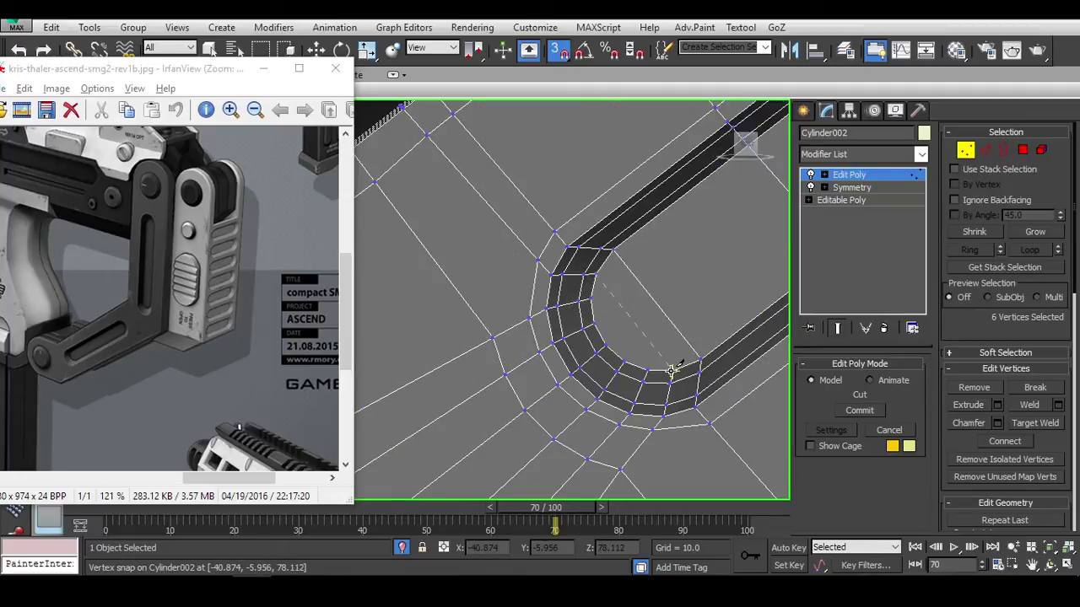
pyautogui.scroll(3, 635, 335)
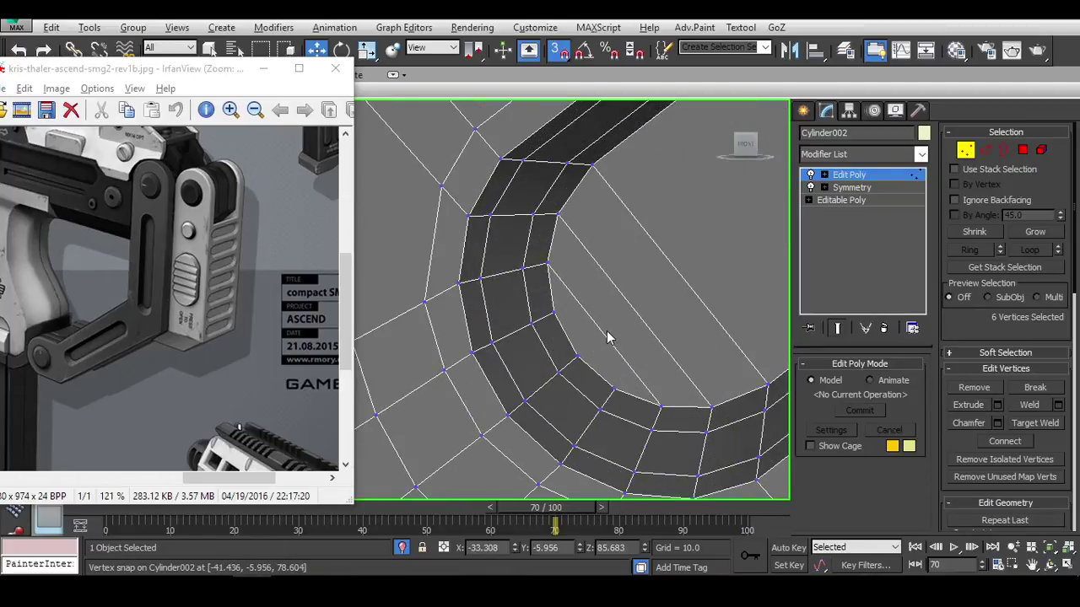
pyautogui.click(682, 277)
pyautogui.click(636, 313)
pyautogui.rightClick(606, 333)
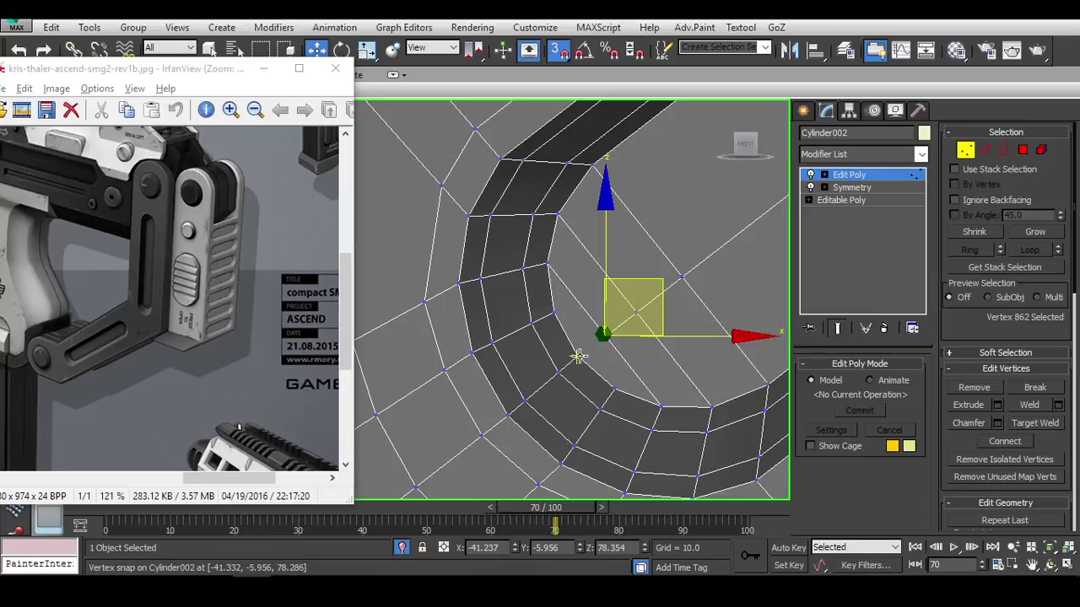
# Select two vertices at the tube end, turn off snapping and go to Polygon level.
pyautogui.keyDown('alt'); pyautogui.moveTo(658, 362); pyautogui.dragTo(432, 344, button='middle'); pyautogui.keyUp('alt')
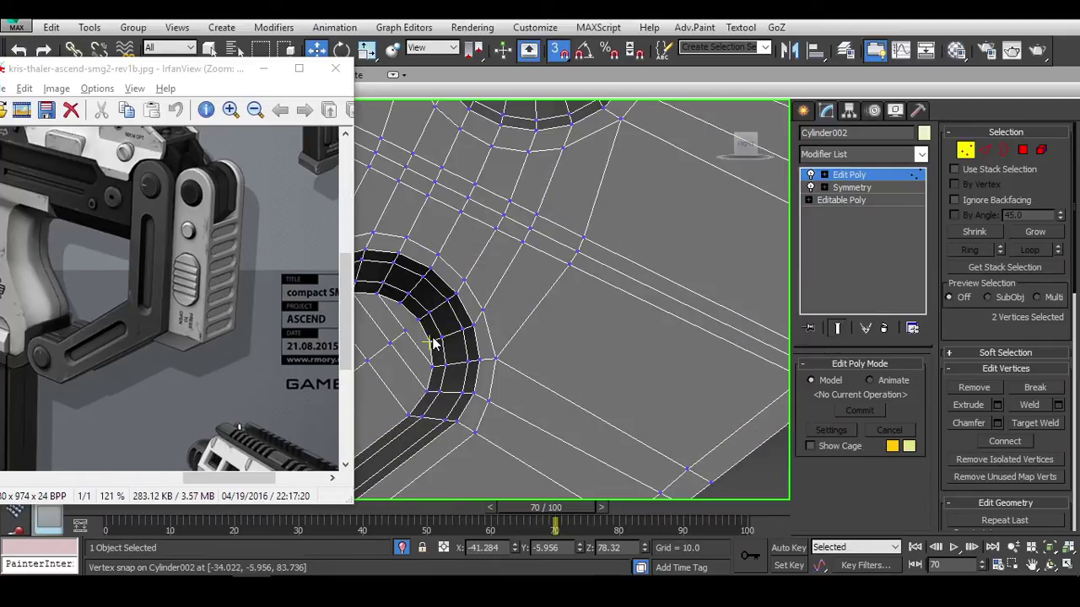
pyautogui.click(418, 323)
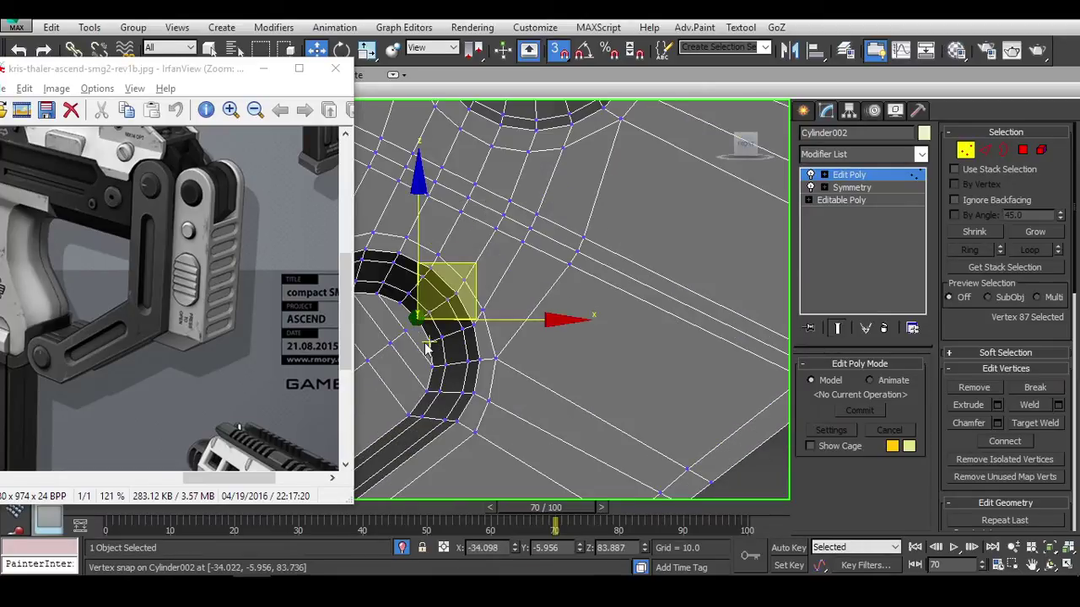
pyautogui.keyDown('ctrl'); pyautogui.click(406, 330); pyautogui.keyUp('ctrl')
pyautogui.keyDown('alt'); pyautogui.moveTo(498, 366); pyautogui.dragTo(646, 313, button='middle'); pyautogui.keyUp('alt')
pyautogui.press('s')
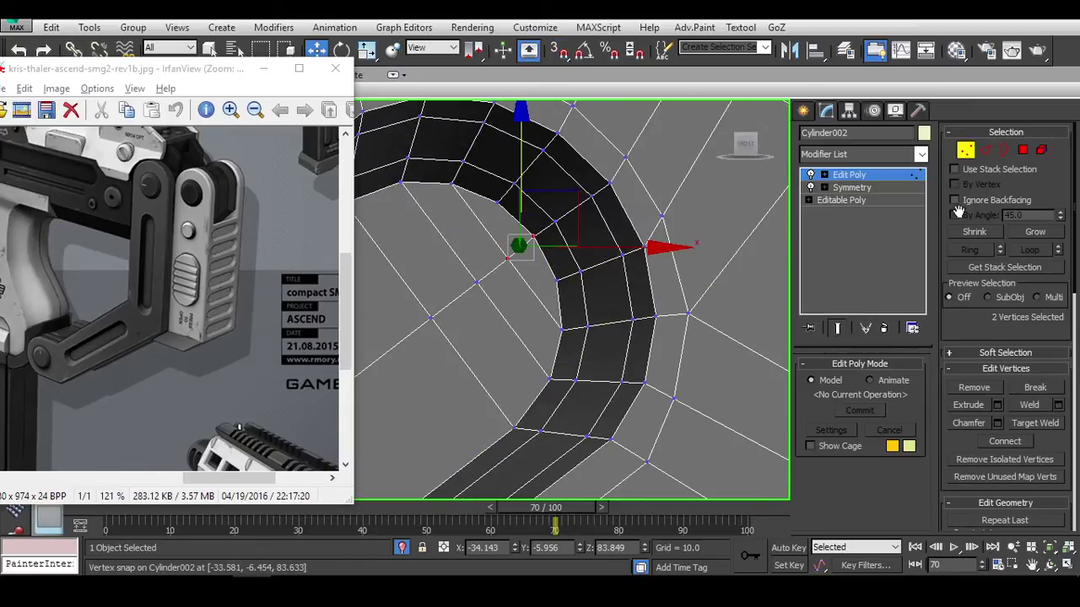
pyautogui.click(1017, 156)
pyautogui.keyDown('alt'); pyautogui.moveTo(529, 379); pyautogui.dragTo(573, 313, button='middle'); pyautogui.keyUp('alt')
# Select the slot floor polygons along the tube and into its curved end.
pyautogui.click(560, 299)
pyautogui.keyDown('ctrl'); pyautogui.click(620, 278); pyautogui.keyUp('ctrl')
pyautogui.keyDown('ctrl'); pyautogui.click(678, 258); pyautogui.keyUp('ctrl')
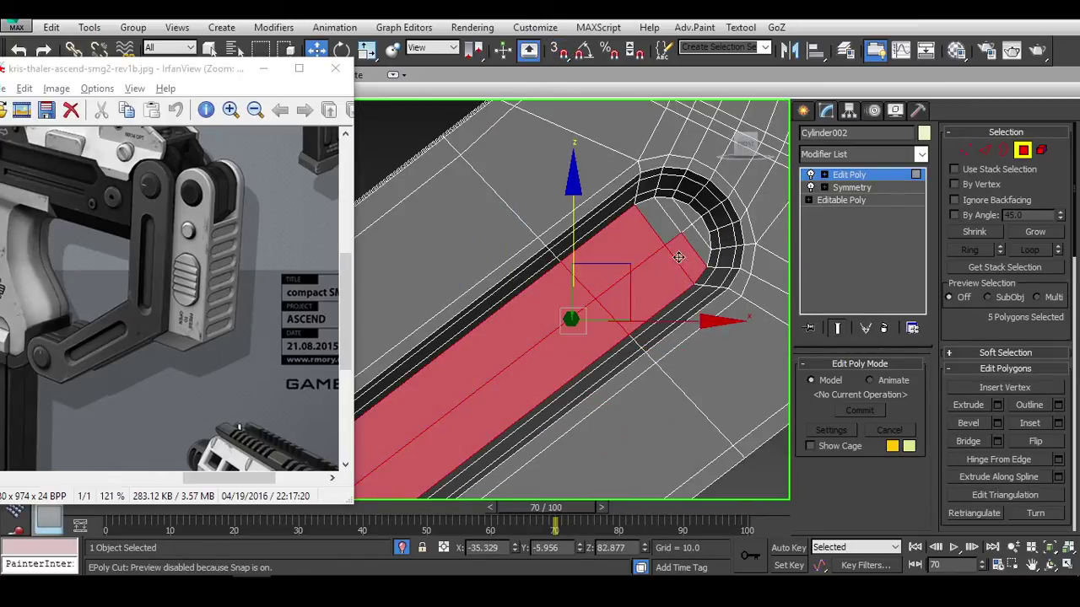
pyautogui.keyDown('ctrl'); pyautogui.click(675, 211); pyautogui.keyUp('ctrl')
pyautogui.keyDown('ctrl'); pyautogui.click(687, 232); pyautogui.keyUp('ctrl')
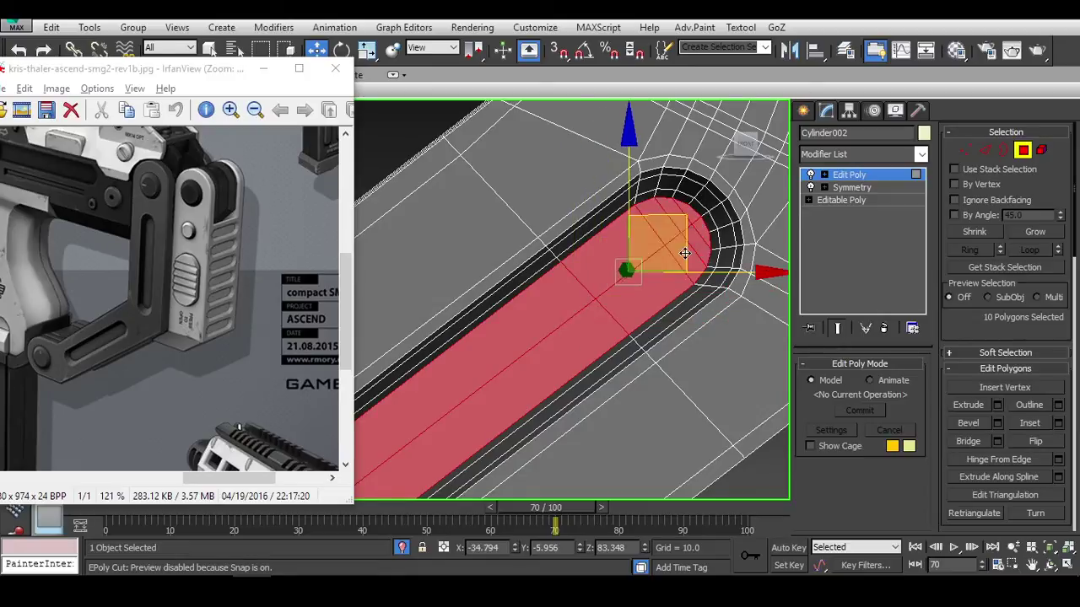
pyautogui.moveTo(688, 232); pyautogui.dragTo(591, 321, button='middle')
pyautogui.scroll(-3, 590, 321)
pyautogui.scroll(3, 572, 339)
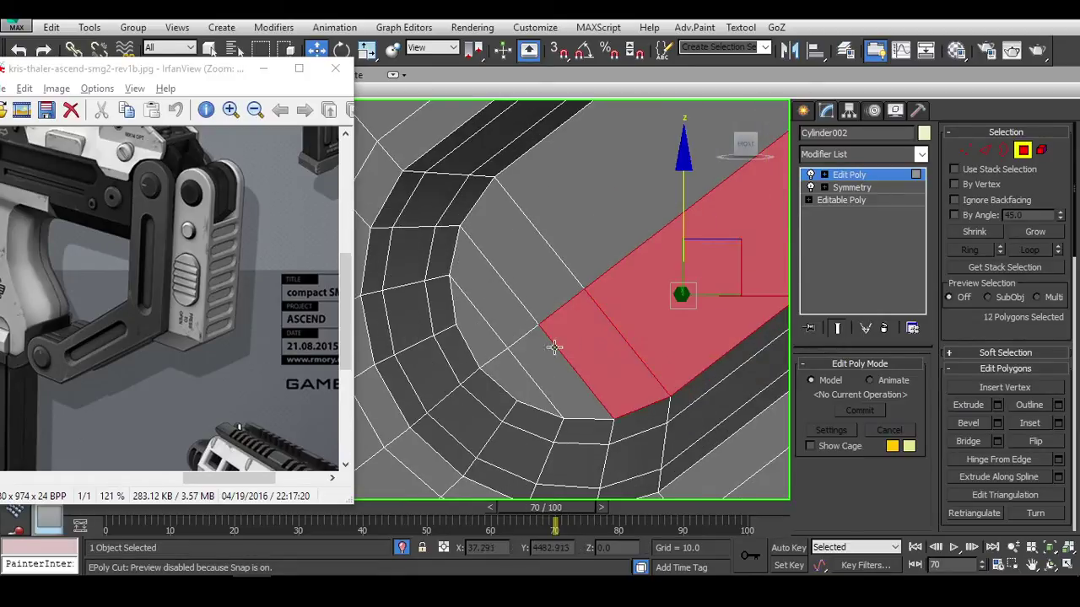
pyautogui.keyDown('ctrl'); pyautogui.click(578, 337); pyautogui.keyUp('ctrl')
pyautogui.keyDown('ctrl'); pyautogui.click(503, 315); pyautogui.keyUp('ctrl')
# Add the remaining slot polygons up to its upper end to the selection.
pyautogui.scroll(-2, 678, 234)
pyautogui.moveTo(677, 235); pyautogui.dragTo(641, 264, button='middle')
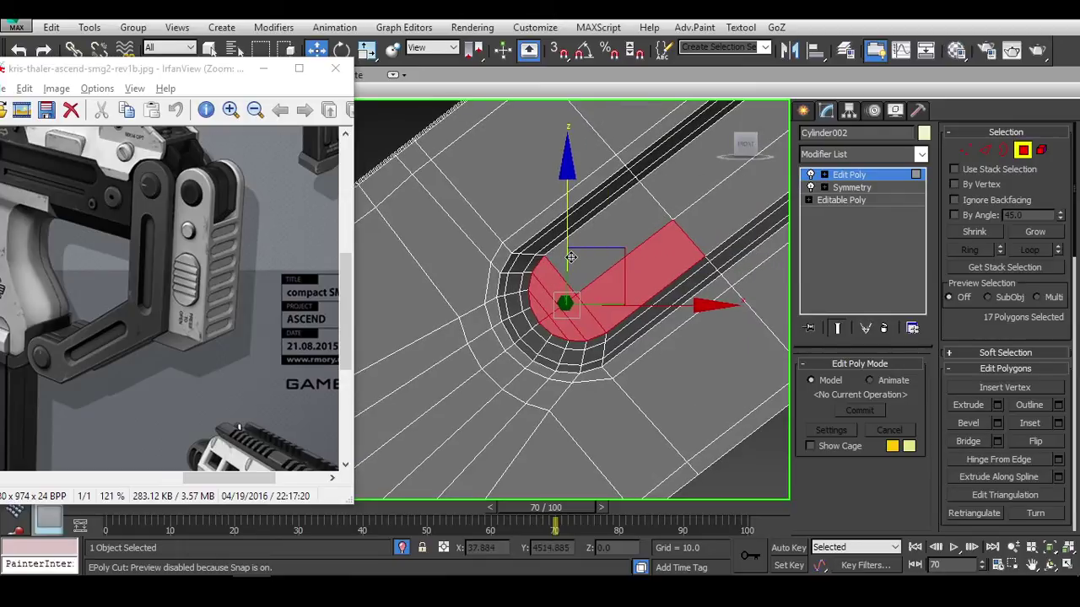
pyautogui.keyDown('ctrl'); pyautogui.click(683, 217); pyautogui.keyUp('ctrl')
pyautogui.scroll(-2, 687, 229)
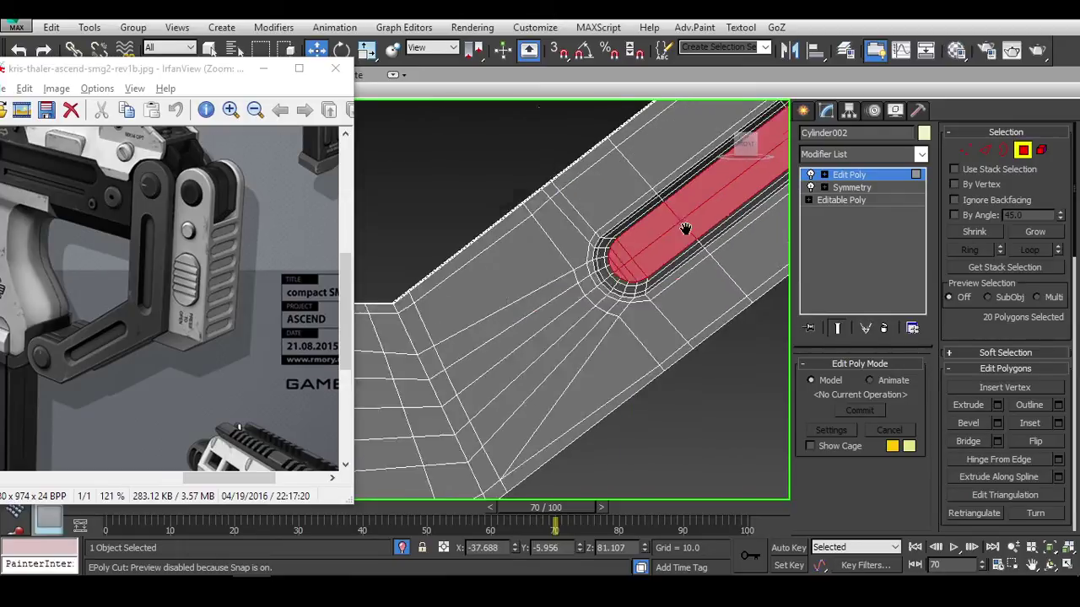
pyautogui.moveTo(687, 229); pyautogui.dragTo(574, 253, button='middle')
pyautogui.scroll(2, 582, 188)
pyautogui.scroll(2, 574, 253)
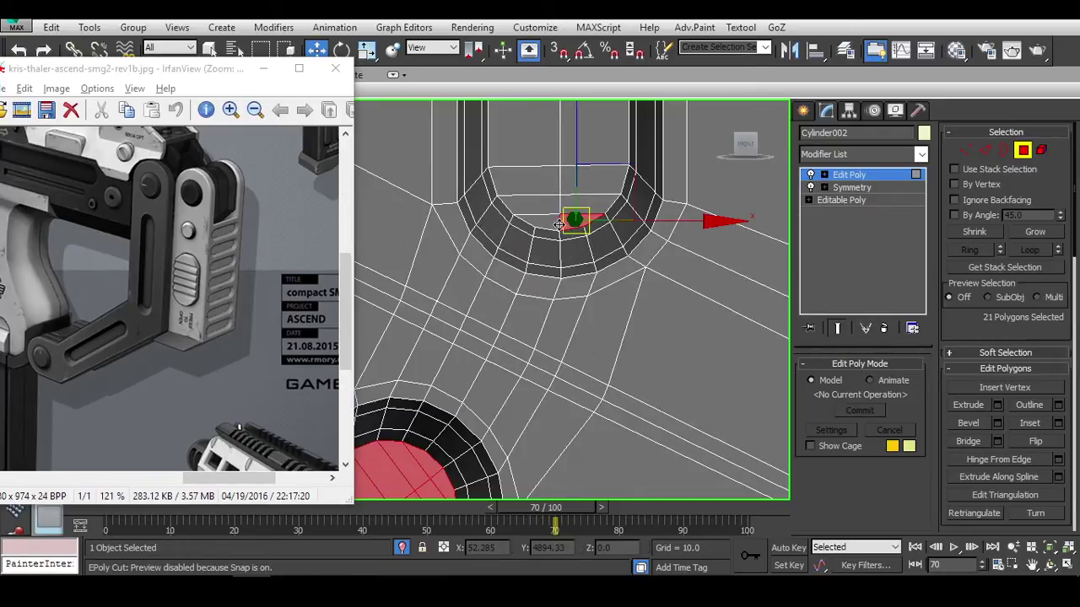
pyautogui.keyDown('ctrl'); pyautogui.click(527, 209); pyautogui.keyUp('ctrl')
pyautogui.keyDown('ctrl'); pyautogui.click(595, 208); pyautogui.keyUp('ctrl')
pyautogui.keyDown('ctrl'); pyautogui.click(572, 177); pyautogui.keyUp('ctrl')
pyautogui.keyDown('ctrl'); pyautogui.click(525, 177); pyautogui.keyUp('ctrl')
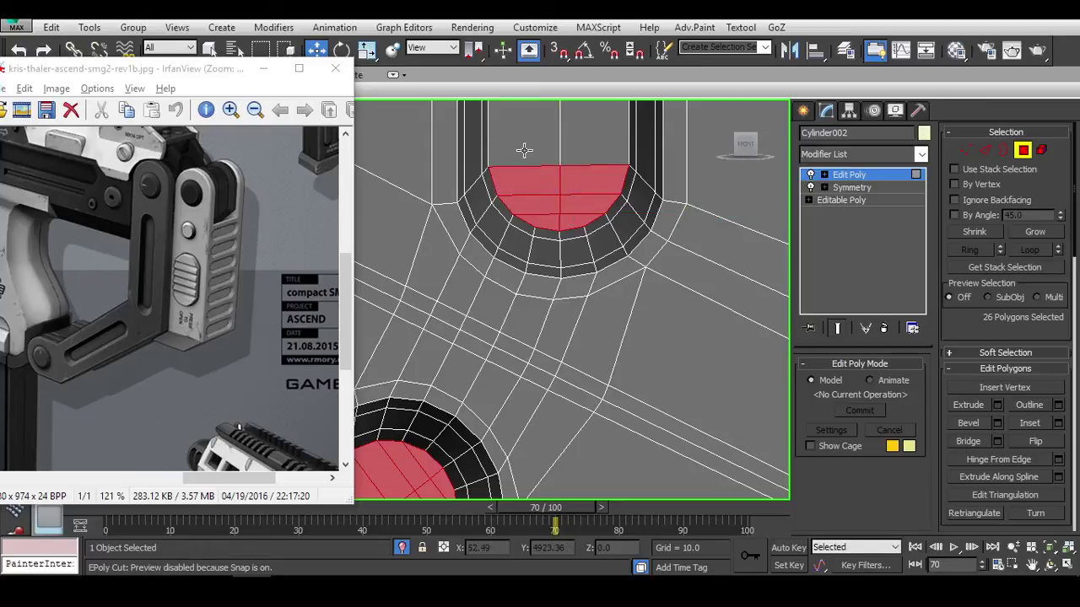
pyautogui.keyDown('ctrl'); pyautogui.click(601, 142); pyautogui.keyUp('ctrl')
# Frame the slot's rounded top end and switch to Front view.
pyautogui.scroll(-3, 601, 142)
pyautogui.scroll(4, 516, 165)
pyautogui.scroll(-3, 590, 143)
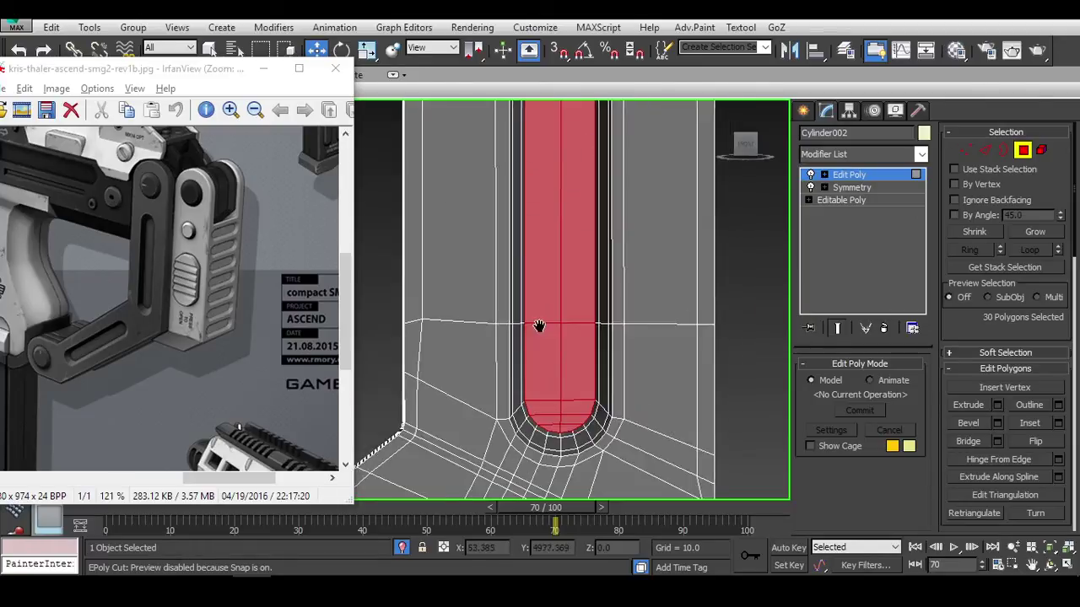
pyautogui.scroll(3, 540, 393)
pyautogui.scroll(2, 551, 321)
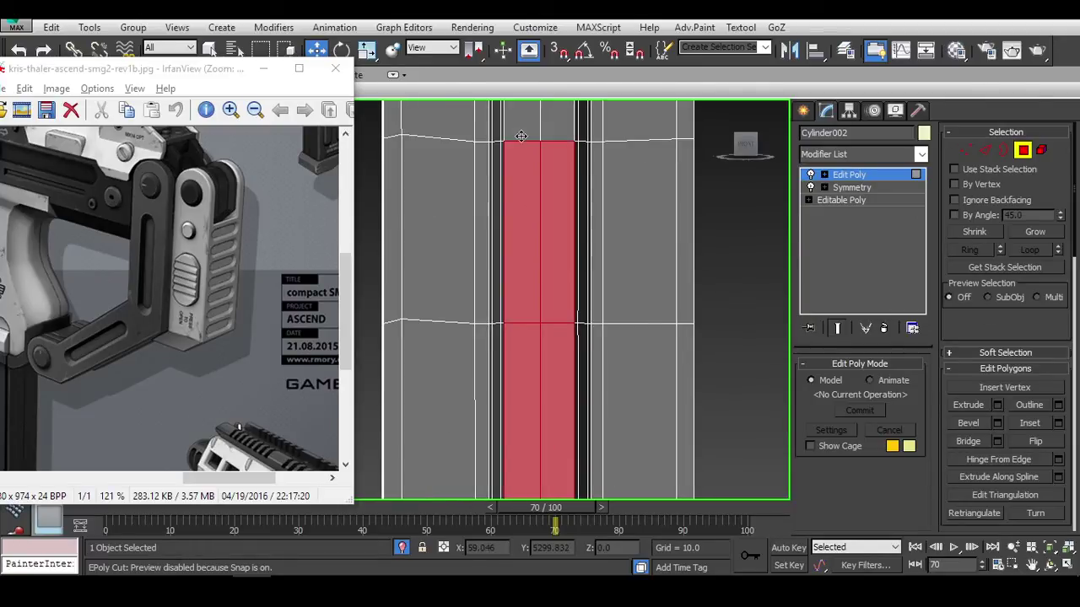
pyautogui.moveTo(570, 179); pyautogui.dragTo(495, 275, button='middle')
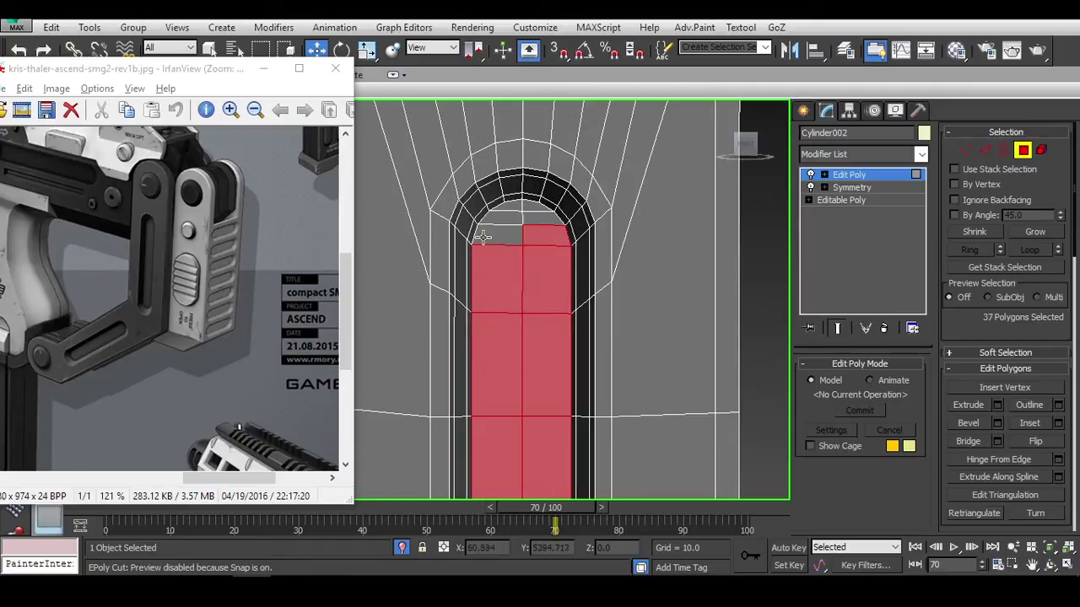
pyautogui.scroll(-3, 536, 234)
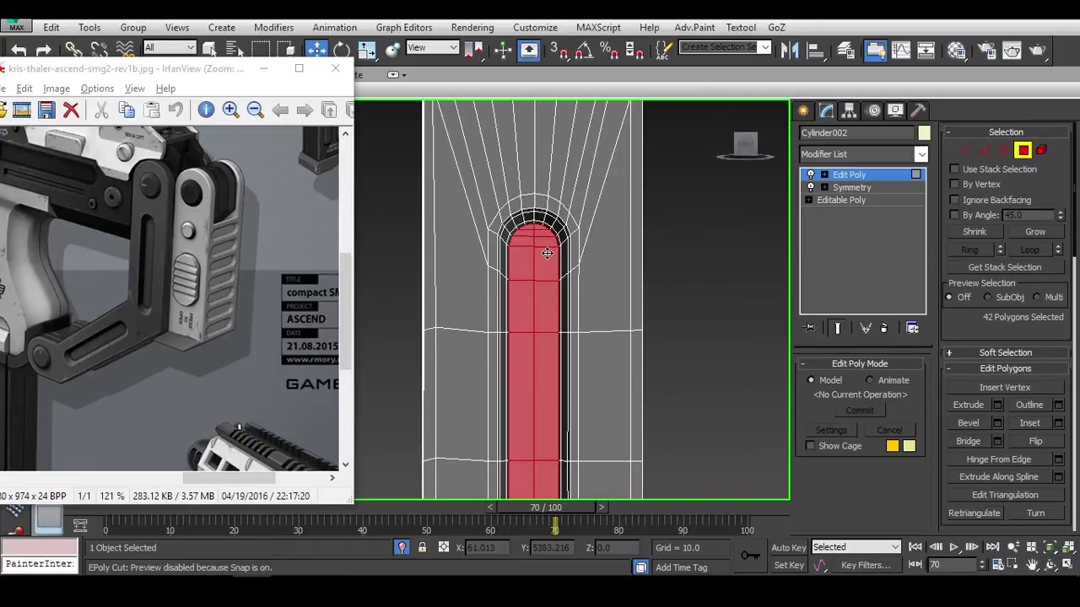
pyautogui.moveTo(559, 314); pyautogui.dragTo(675, 329, button='middle')
pyautogui.press('f')
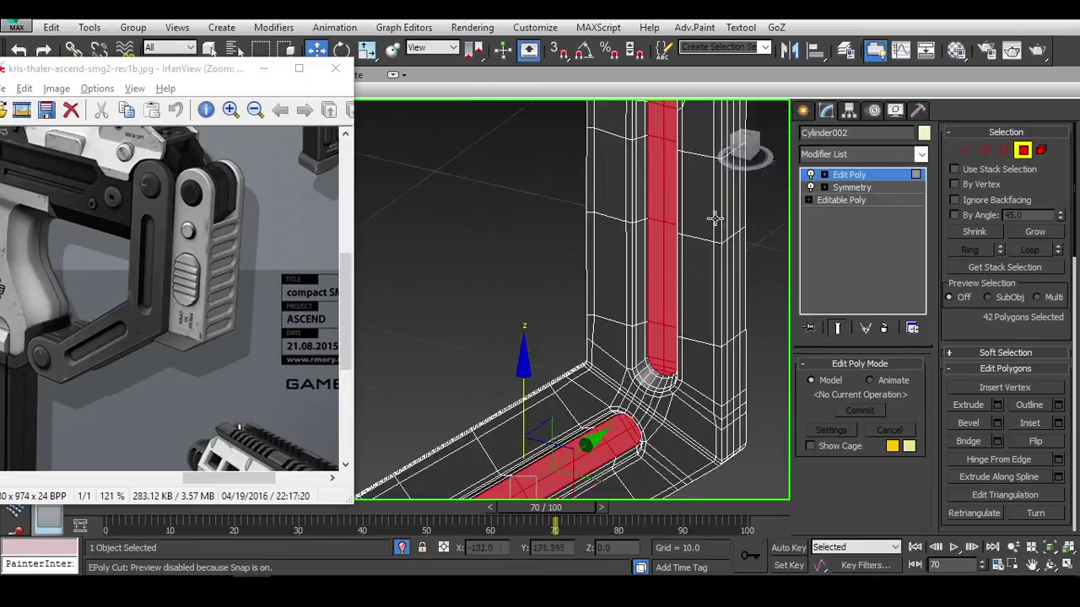
# Inset the selected slot polygons by 0.061 and leave Polygon level.
pyautogui.click(1058, 423)
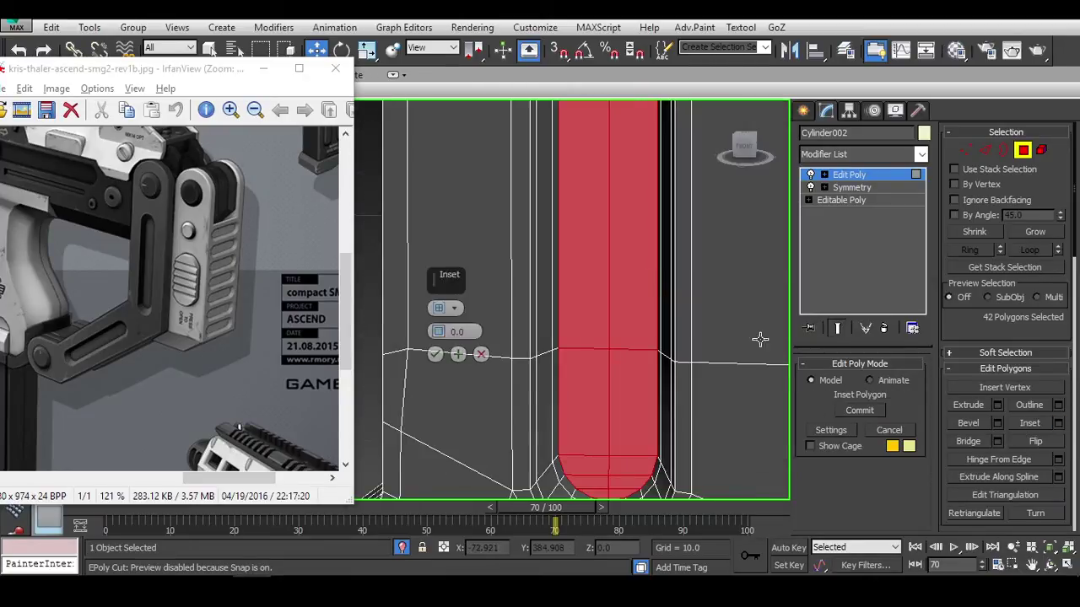
pyautogui.moveTo(437, 332); pyautogui.dragTo(457, 354)
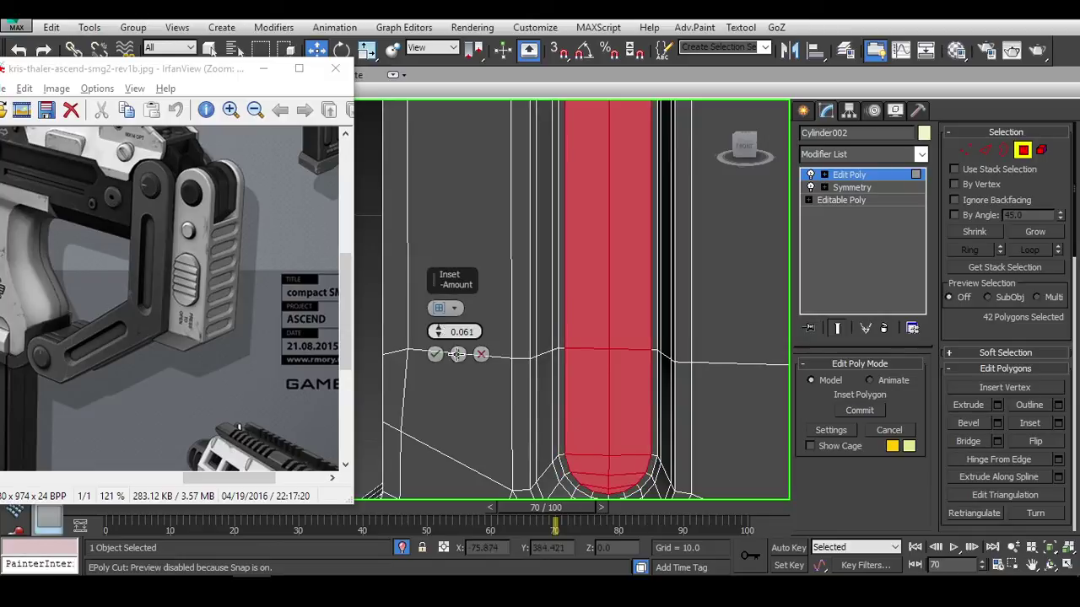
pyautogui.click(435, 354)
pyautogui.keyDown('alt'); pyautogui.moveTo(435, 354); pyautogui.dragTo(540, 321, button='middle'); pyautogui.keyUp('alt')
pyautogui.click(886, 175)
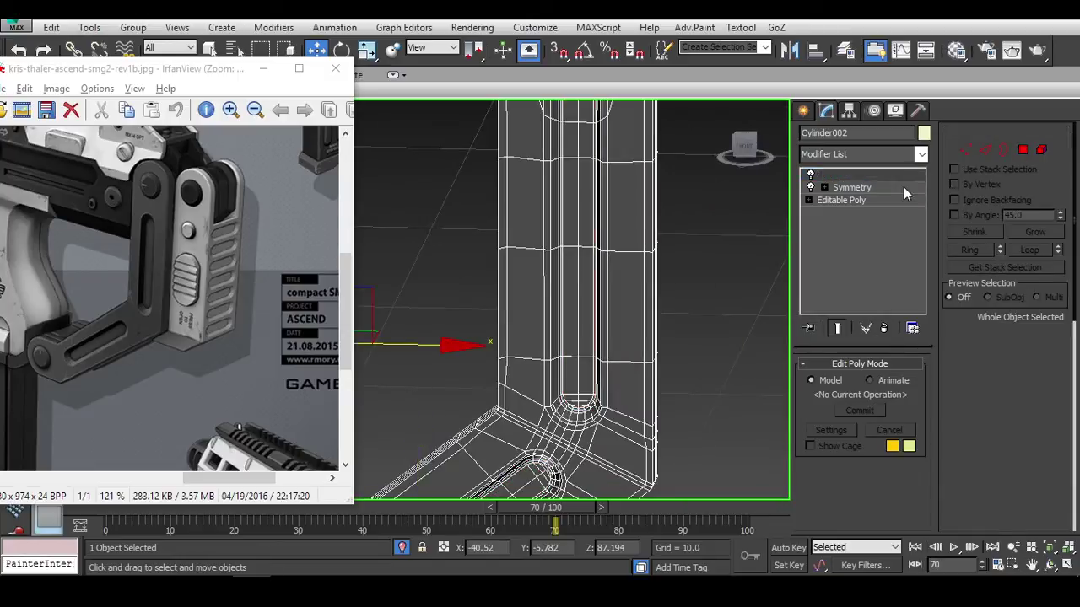
# Add a TurboSmooth modifier to the bracket and view it smooth shaded.
pyautogui.click(856, 154)
pyautogui.write('tu')
pyautogui.press('Return')
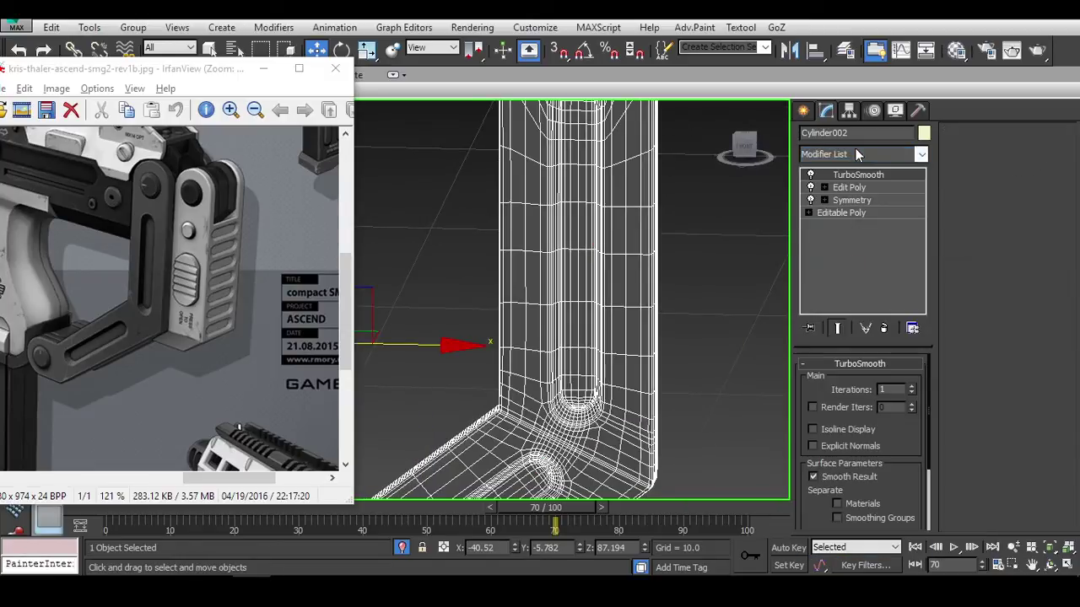
pyautogui.press('F3')
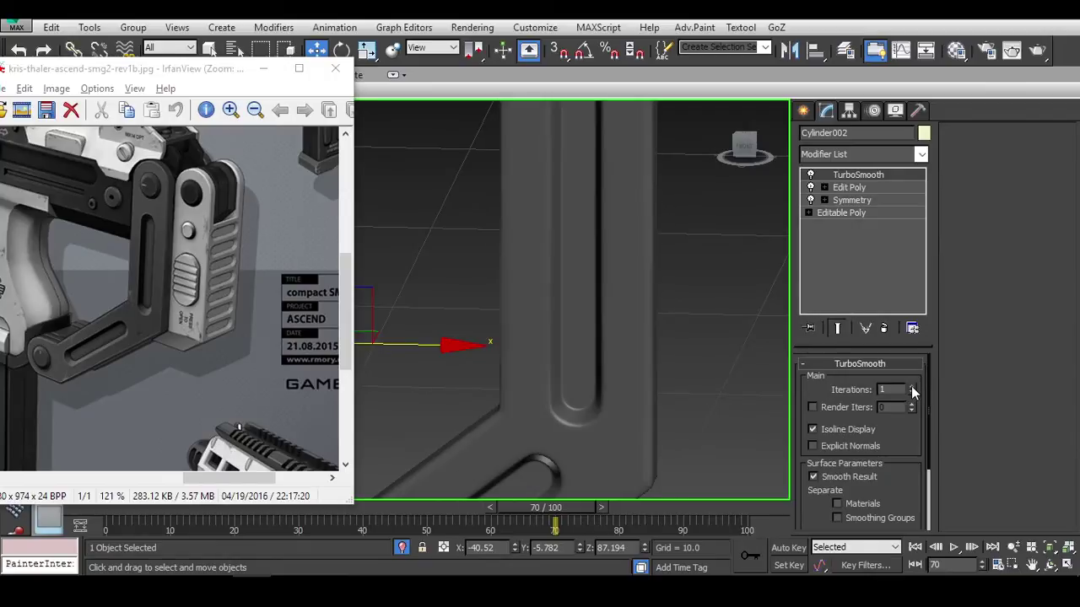
pyautogui.click(693, 356)
pyautogui.keyDown('alt'); pyautogui.moveTo(693, 356); pyautogui.dragTo(662, 332, button='middle'); pyautogui.keyUp('alt')
pyautogui.click(590, 354)
pyautogui.keyDown('alt'); pyautogui.moveTo(591, 355); pyautogui.dragTo(482, 302, button='middle'); pyautogui.keyUp('alt')
# Orbit and zoom around the smoothed bracket to inspect its rounded slots.
pyautogui.scroll(-3, 506, 305)
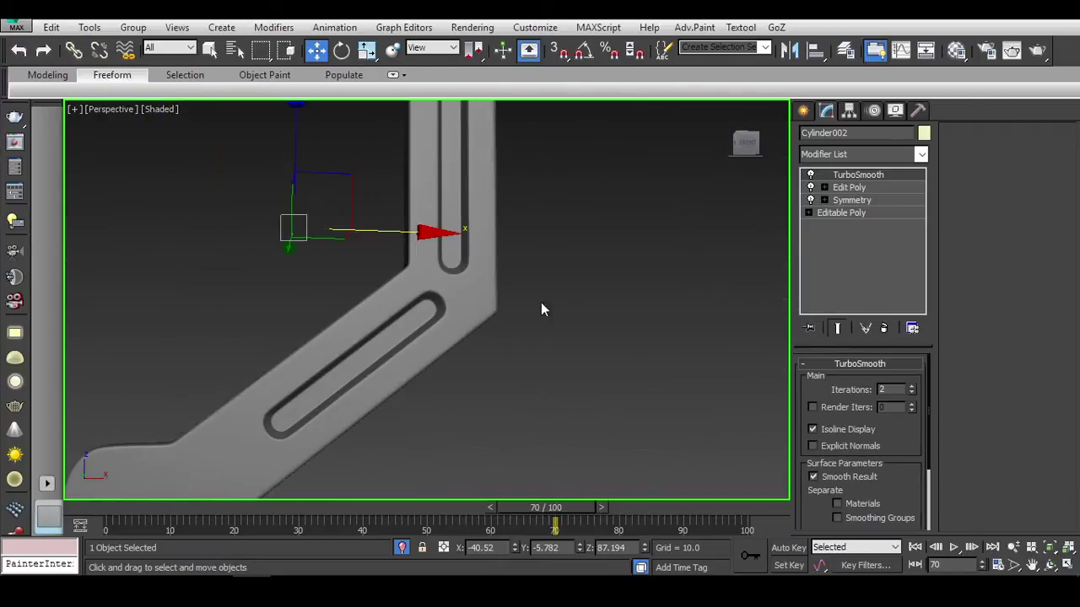
pyautogui.scroll(6, 469, 335)
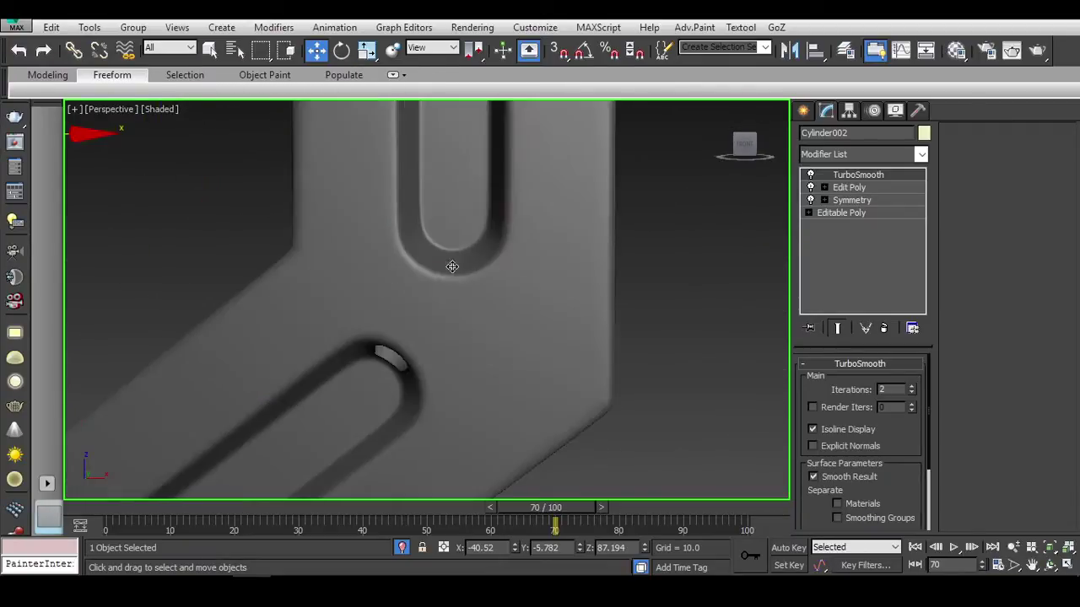
pyautogui.scroll(-5, 518, 362)
pyautogui.keyDown('alt'); pyautogui.moveTo(518, 361); pyautogui.dragTo(563, 257, button='middle'); pyautogui.keyUp('alt')
pyautogui.click(405, 253)
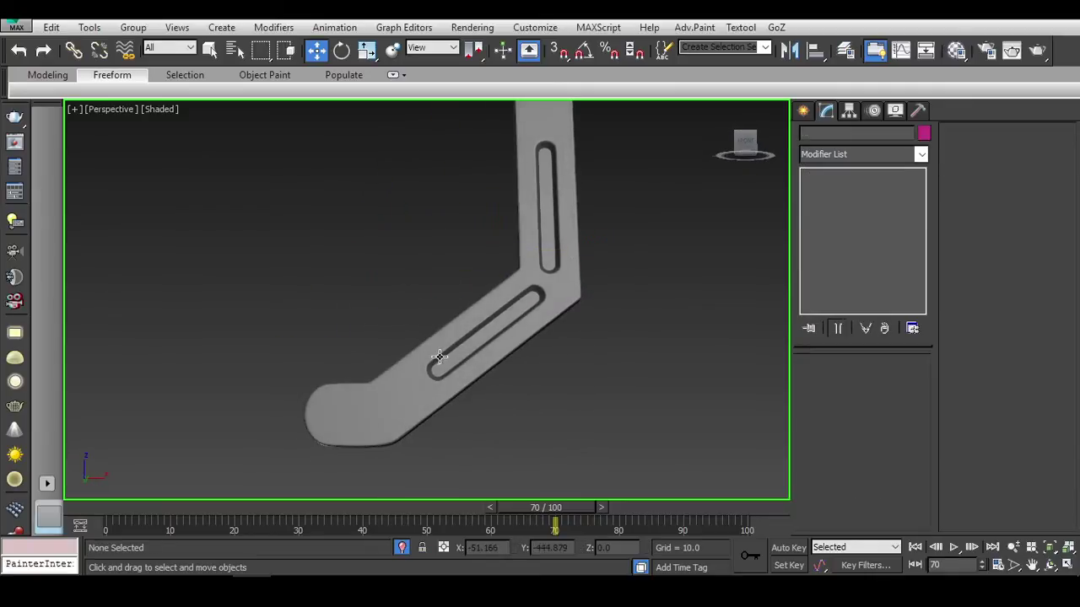
pyautogui.click(440, 358)
# Unhide the reference image planes in the front view.
pyautogui.press('f')
pyautogui.rightClick(502, 412)
pyautogui.click(556, 248)
pyautogui.scroll(4, 530, 351)
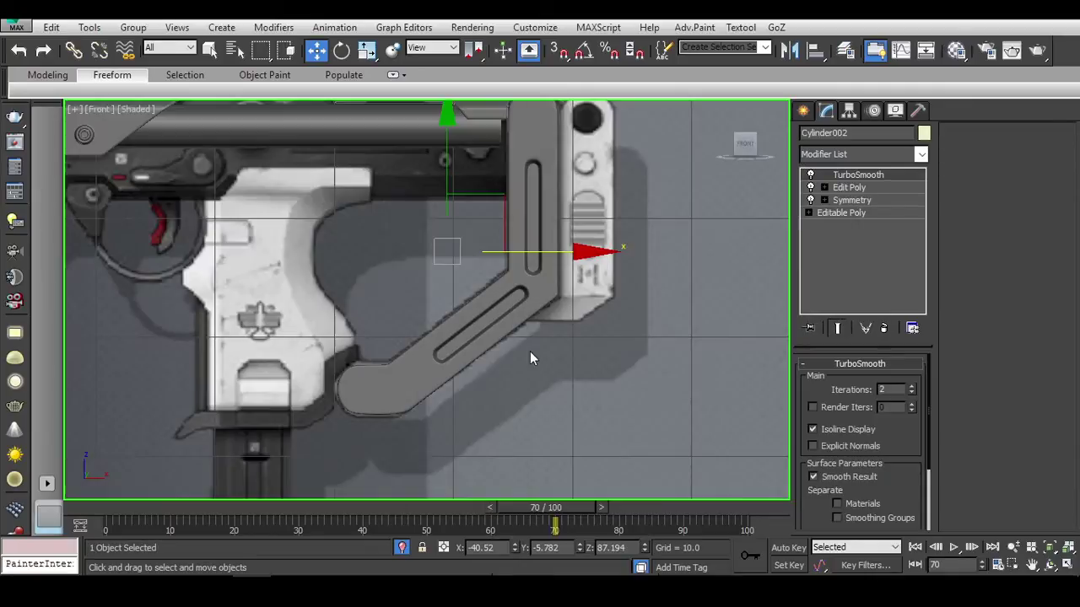
pyautogui.scroll(-1, 399, 355)
pyautogui.scroll(-3, 413, 363)
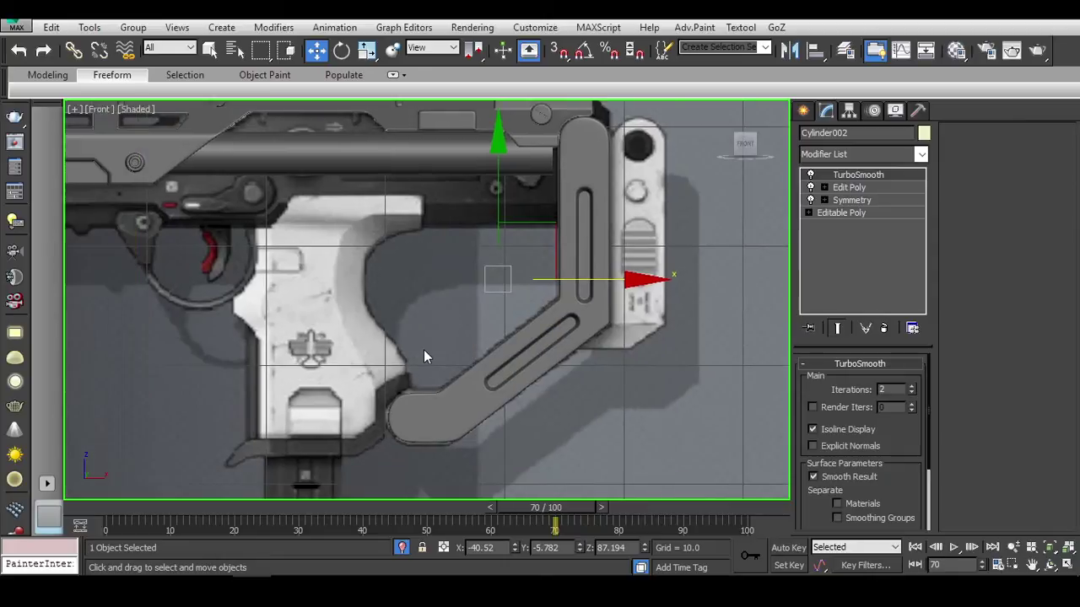
pyautogui.scroll(6, 430, 371)
# Turn TurboSmooth off and show the raw Edit Poly mesh with edged faces.
pyautogui.click(848, 187)
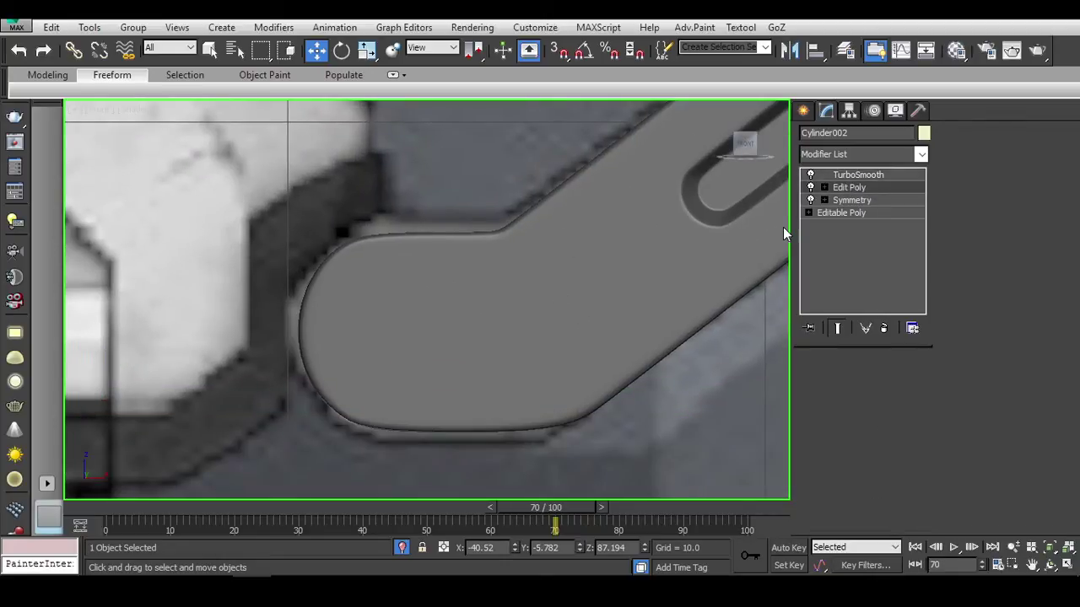
pyautogui.press('F3')
pyautogui.click(811, 174)
pyautogui.press('F3')
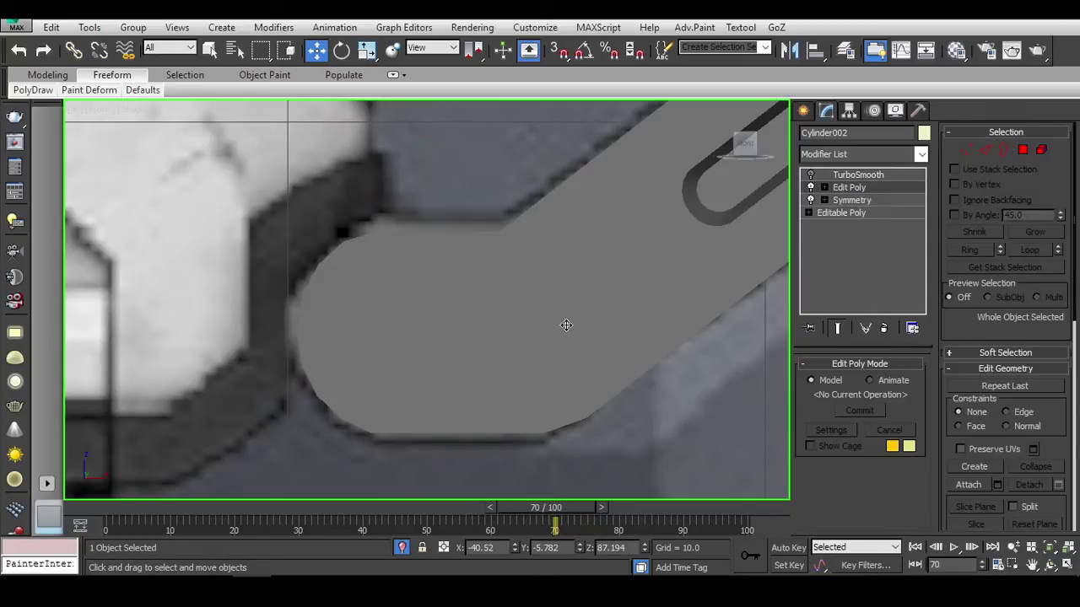
pyautogui.press('F4')
pyautogui.scroll(2, 618, 420)
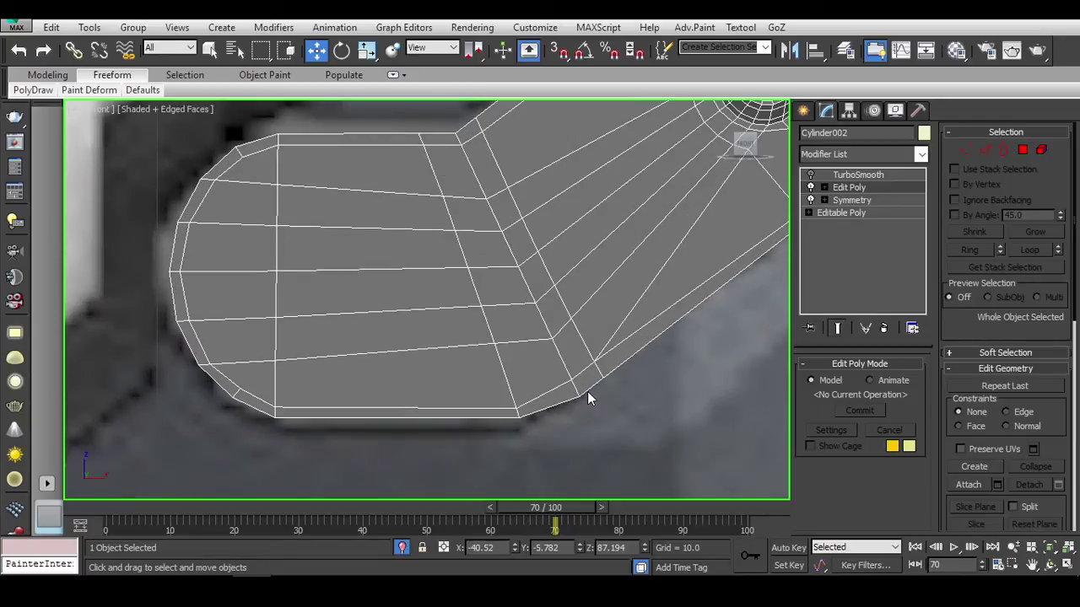
pyautogui.scroll(-1, 593, 399)
# Select the edge loop across the rounded end, then re-enable TurboSmooth.
pyautogui.press('2')
pyautogui.doubleClick(479, 178)
pyautogui.press('w')
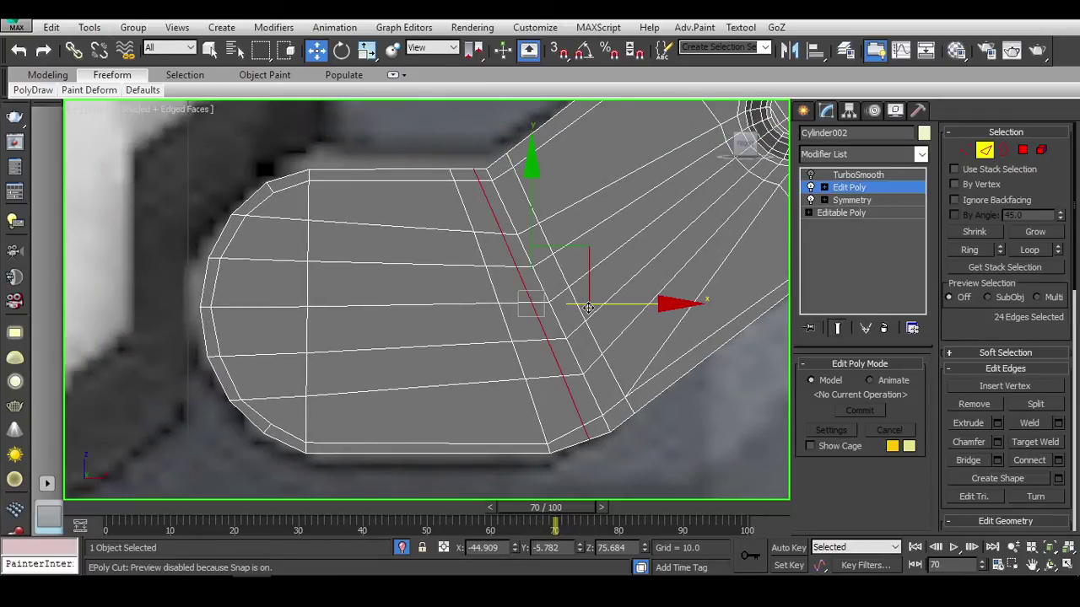
pyautogui.click(985, 152)
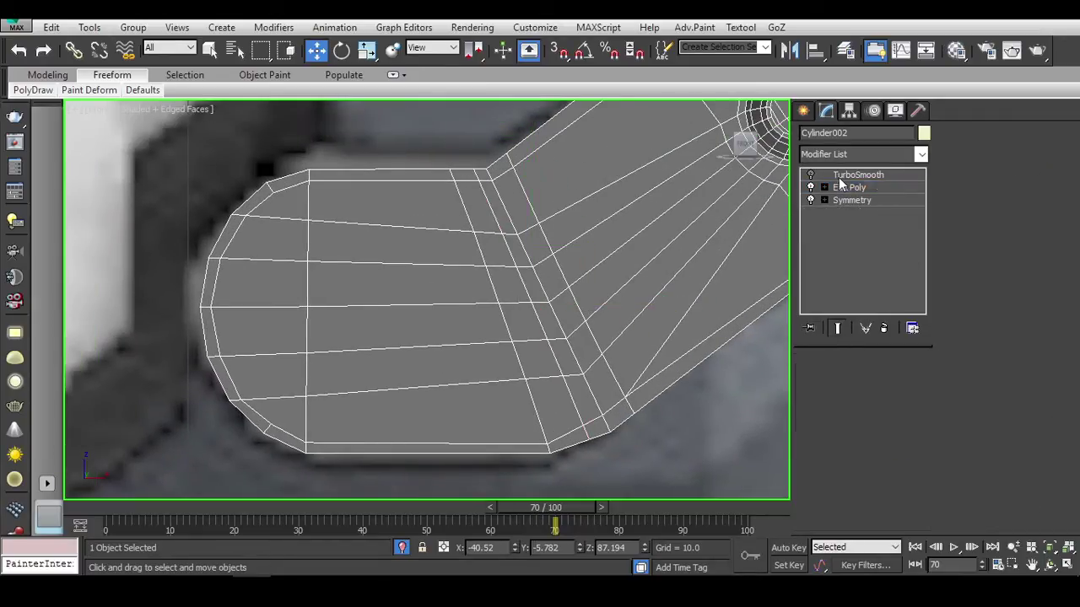
pyautogui.click(811, 175)
pyautogui.click(858, 175)
pyautogui.scroll(-3, 629, 383)
pyautogui.click(629, 383)
pyautogui.scroll(-2, 634, 383)
pyautogui.scroll(-2, 554, 357)
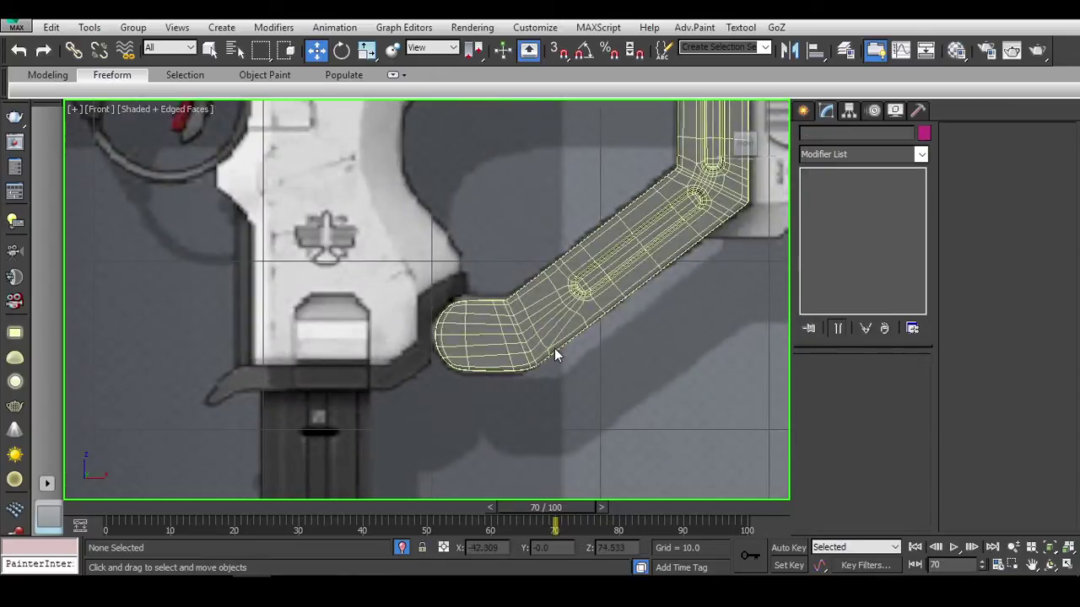
pyautogui.scroll(3, 472, 332)
# Hide the bracket Cylinder002 and pan to the pivot circle on the reference.
pyautogui.scroll(-3, 554, 318)
pyautogui.click(566, 316)
pyautogui.rightClick(566, 316)
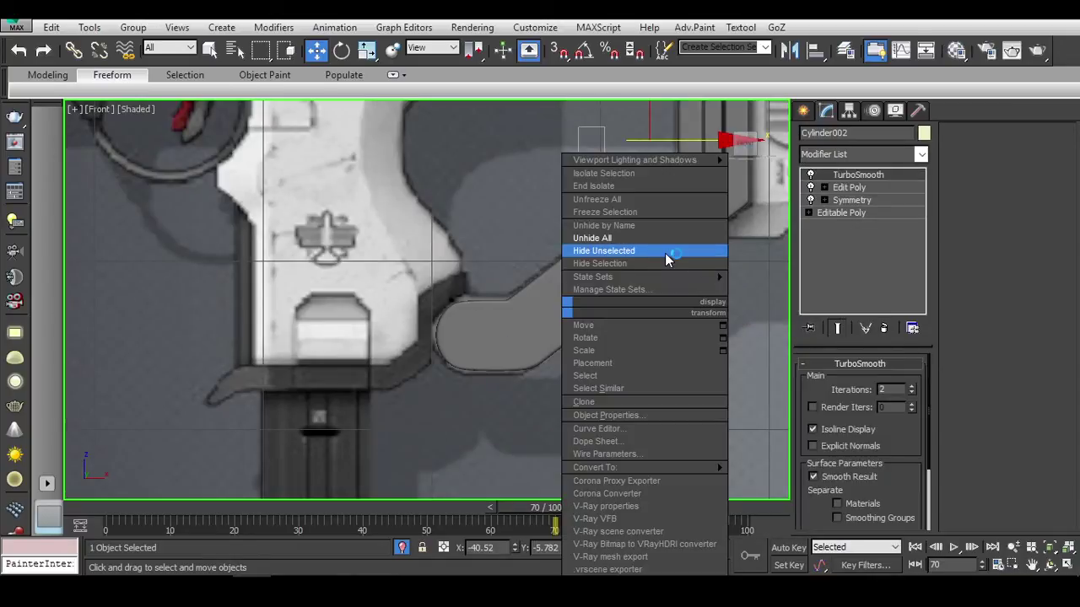
pyautogui.click(666, 253)
pyautogui.scroll(3, 531, 324)
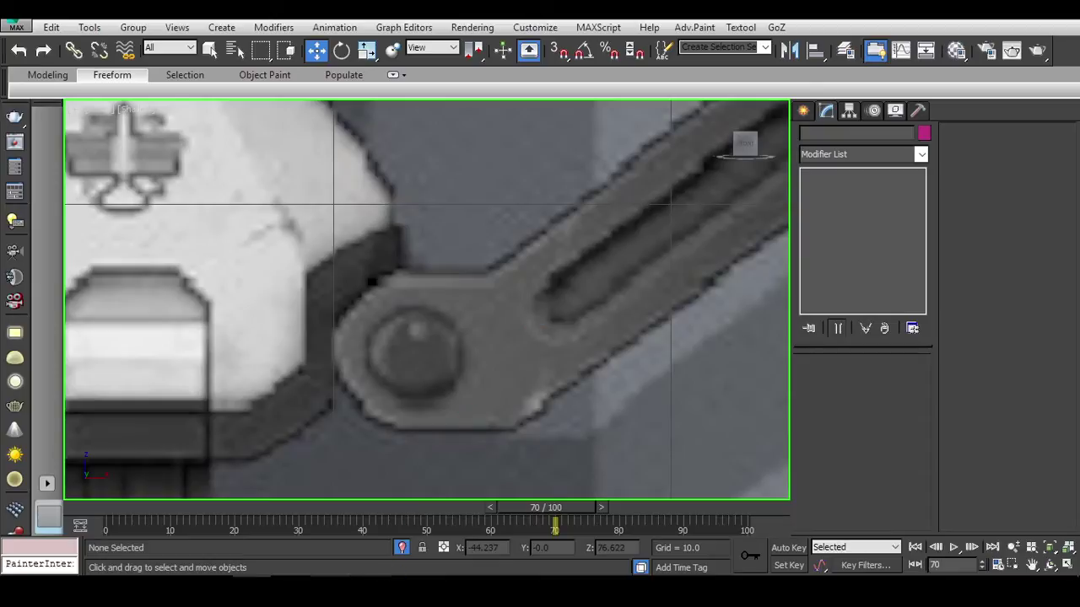
pyautogui.hotkey('alt', 'Tab')
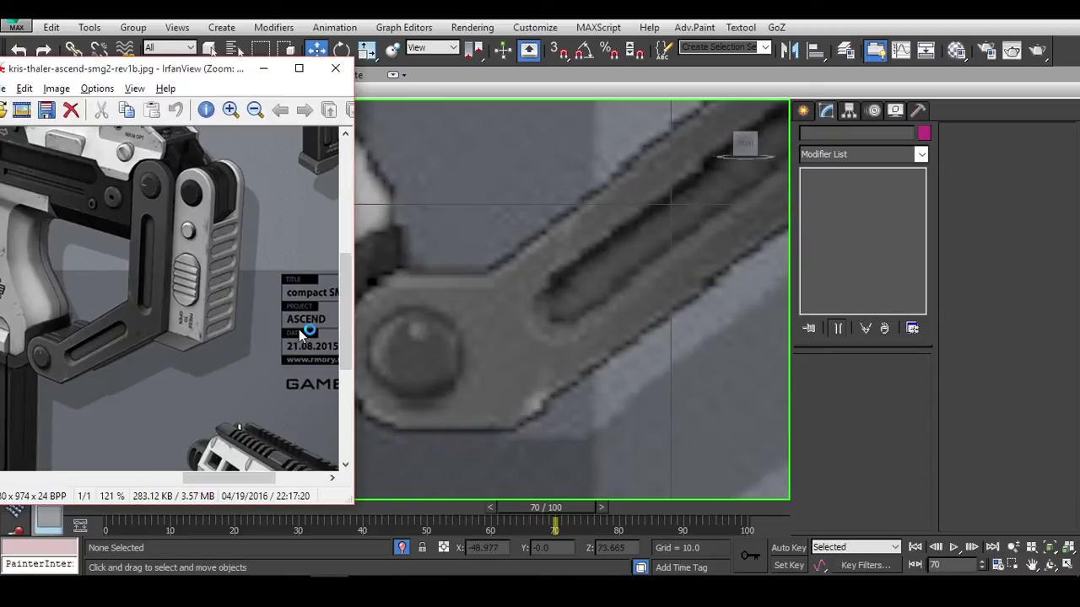
pyautogui.moveTo(593, 328); pyautogui.dragTo(686, 209, button='middle')
# Create a thin cylinder (radius 1.375, height 0.01) centred on the pivot circle.
pyautogui.click(804, 112)
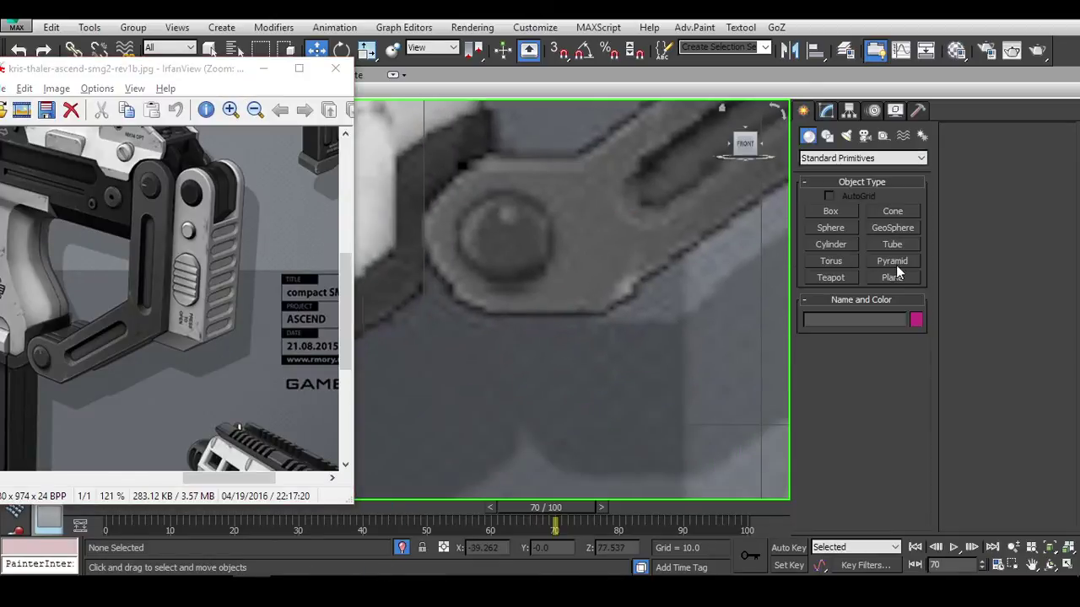
pyautogui.click(892, 278)
pyautogui.click(831, 245)
pyautogui.scroll(3, 518, 236)
pyautogui.scroll(-4, 506, 257)
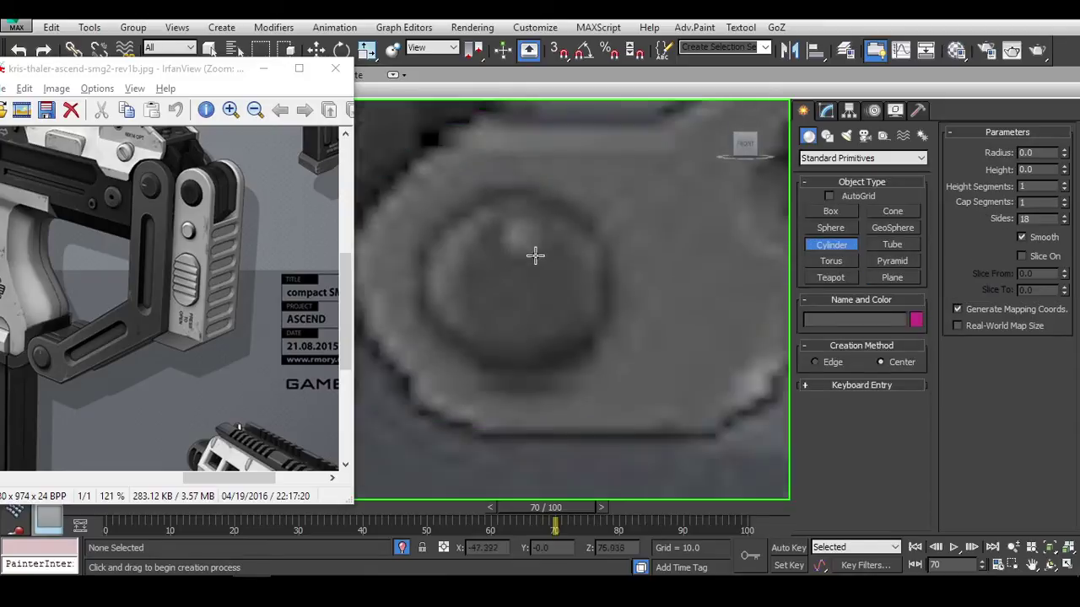
pyautogui.moveTo(523, 270); pyautogui.dragTo(581, 304)
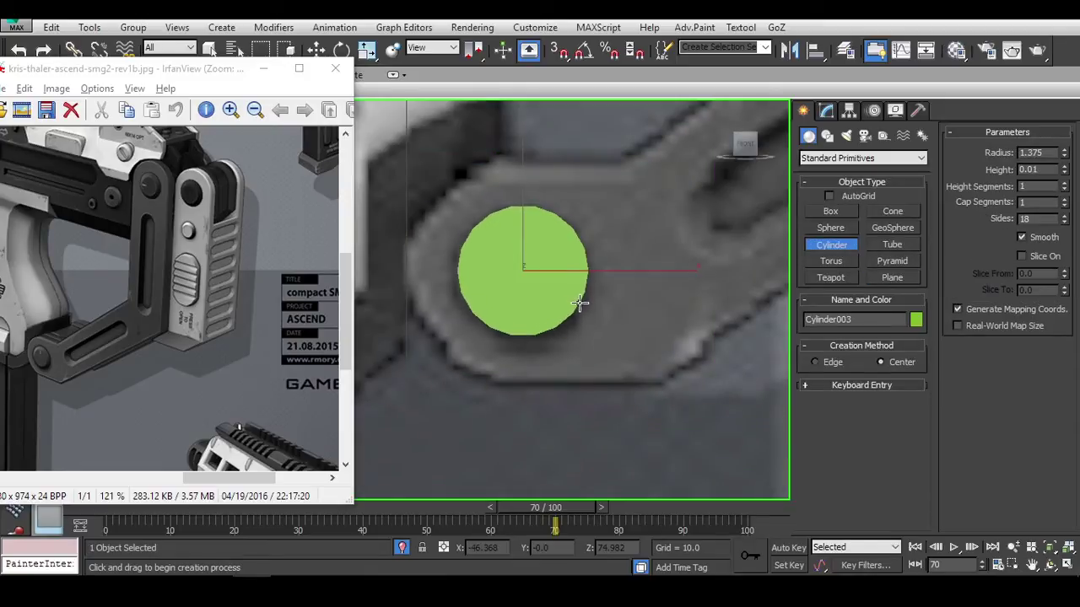
pyautogui.rightClick(586, 255)
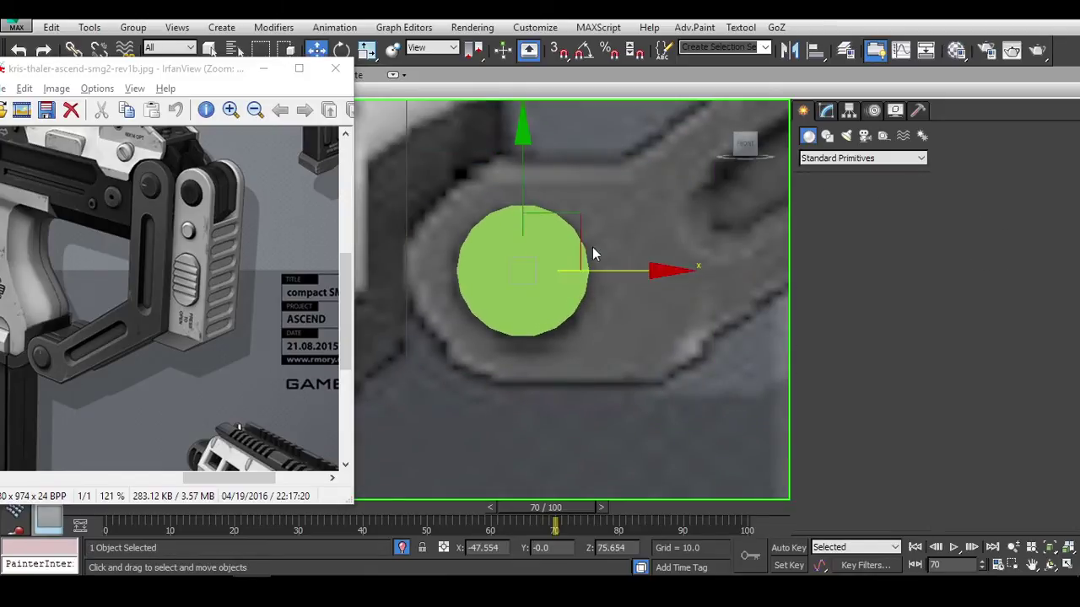
pyautogui.rightClick(517, 234)
pyautogui.moveTo(675, 397)
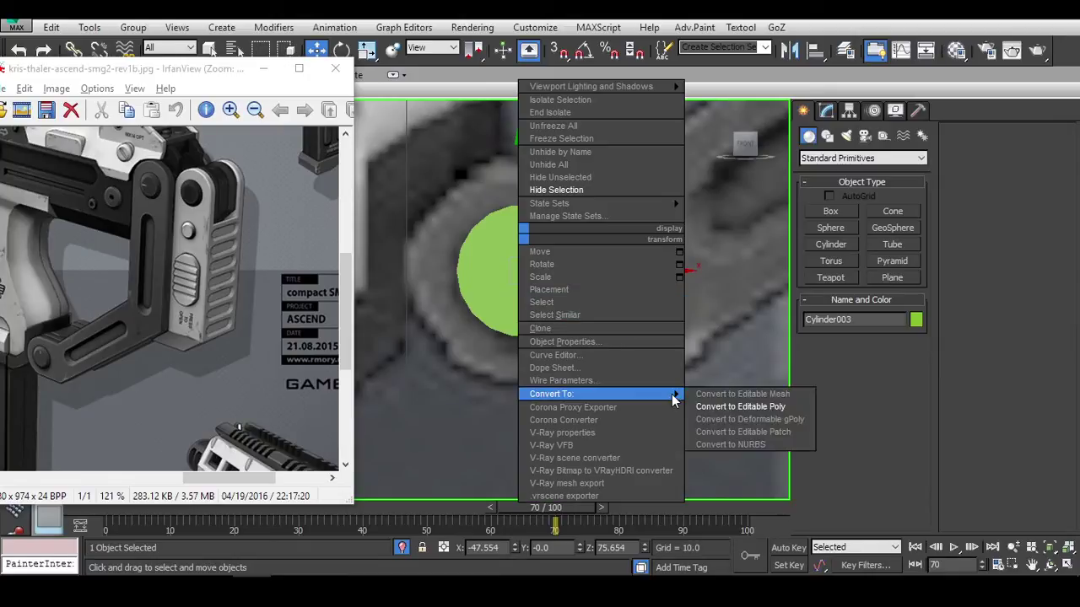
pyautogui.click(717, 318)
pyautogui.rightClick(526, 233)
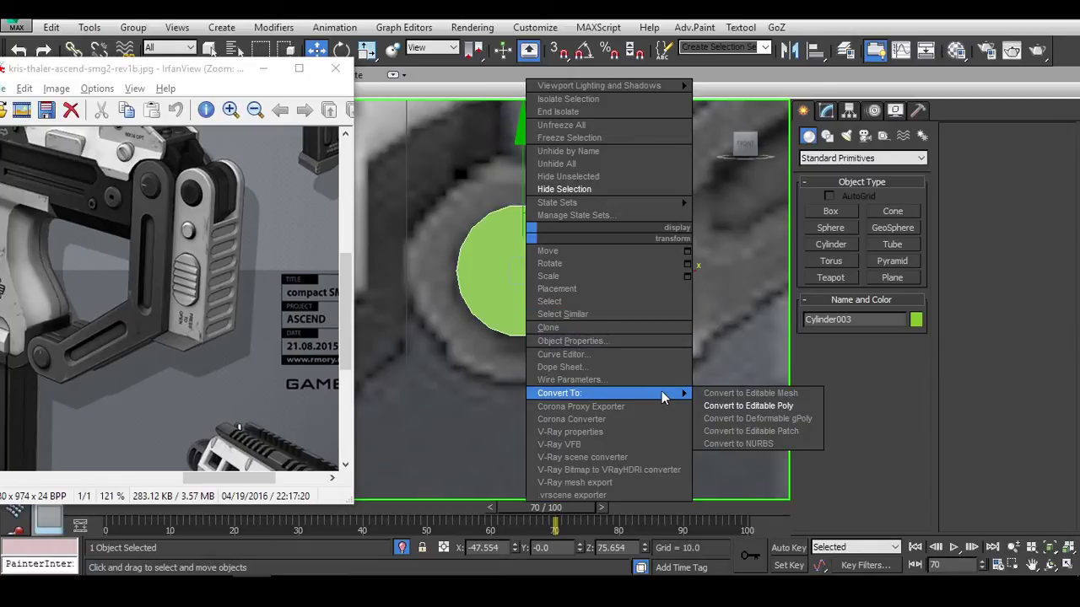
# Convert Cylinder003 to Editable Poly and select columns of cap vertices.
pyautogui.click(769, 410)
pyautogui.scroll(3, 525, 212)
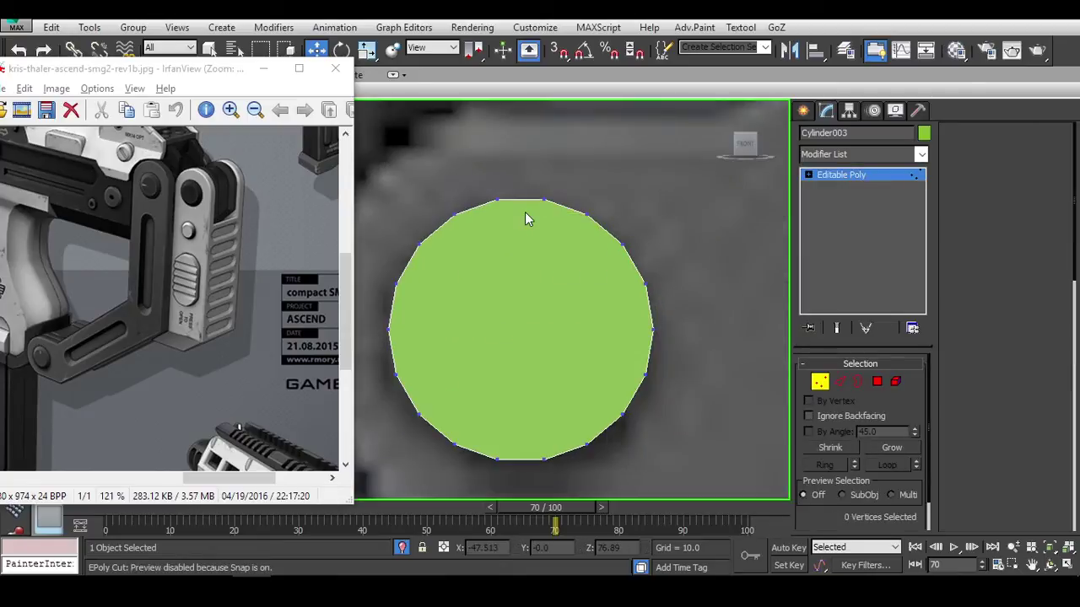
pyautogui.press('F3')
pyautogui.press('1')
pyautogui.moveTo(471, 168); pyautogui.dragTo(514, 481)
pyautogui.click(572, 440)
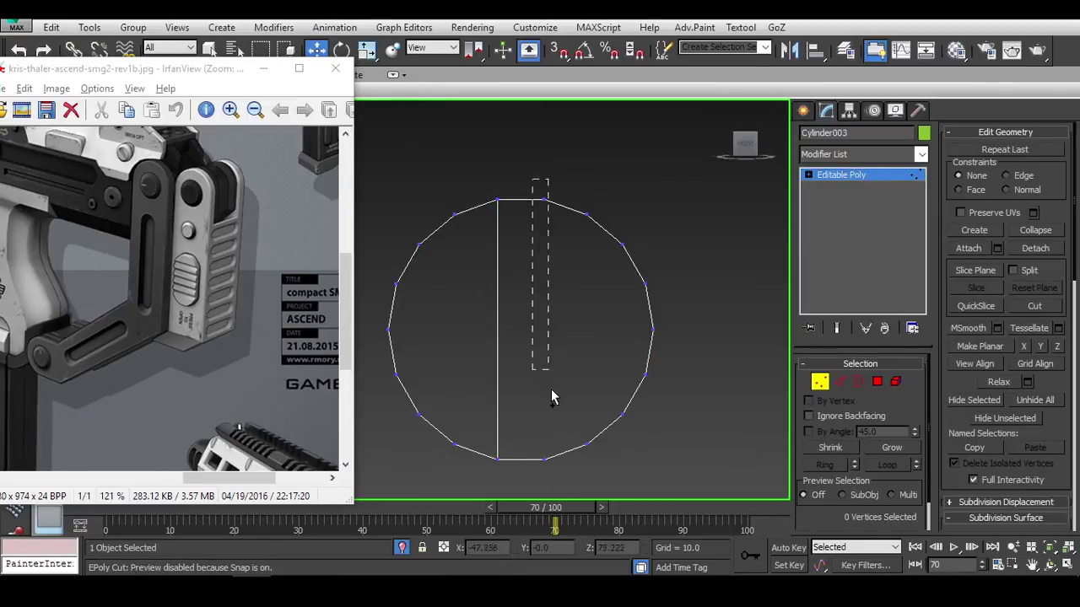
pyautogui.moveTo(553, 398); pyautogui.dragTo(565, 483)
pyautogui.keyDown('ctrl'); pyautogui.moveTo(586, 218); pyautogui.dragTo(606, 471); pyautogui.keyUp('ctrl')
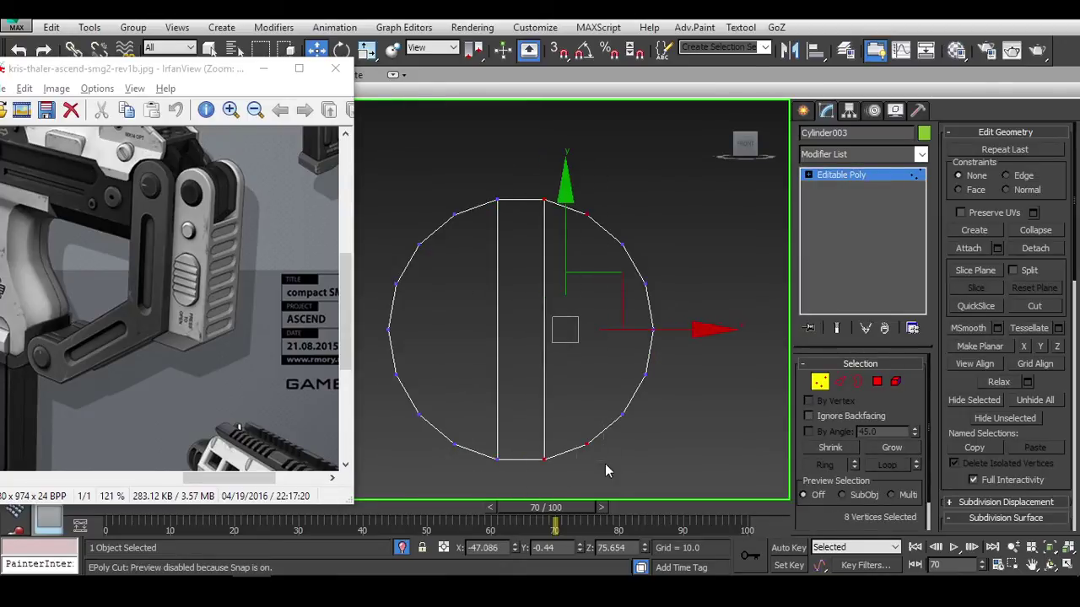
pyautogui.moveTo(487, 481); pyautogui.dragTo(482, 470)
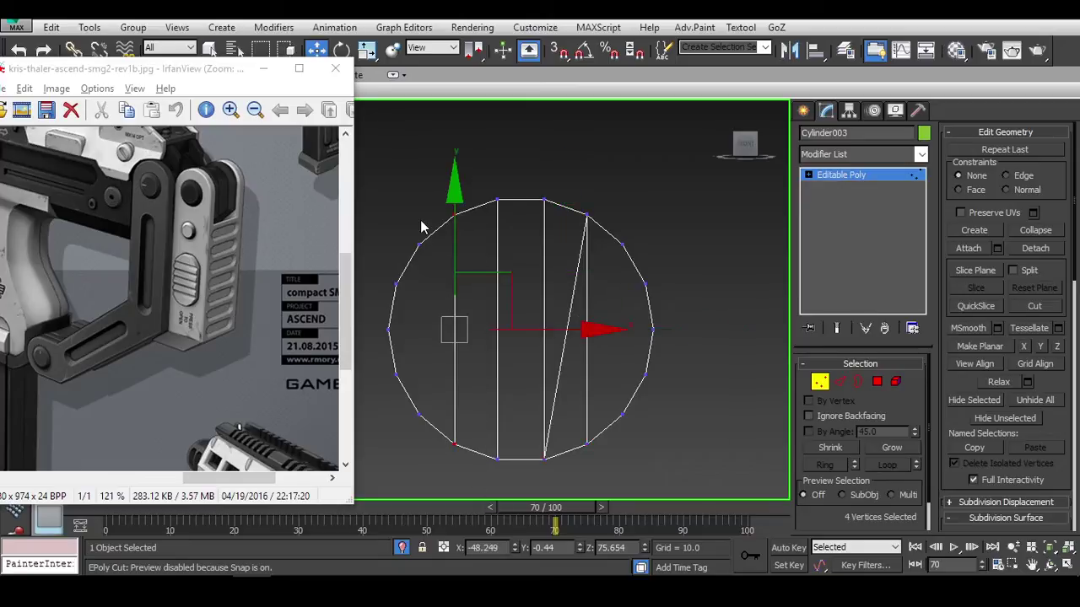
# Check the cap's diagonal edge, then reselect the right and left vertex columns.
pyautogui.press('2')
pyautogui.click(579, 260)
pyautogui.click(602, 271)
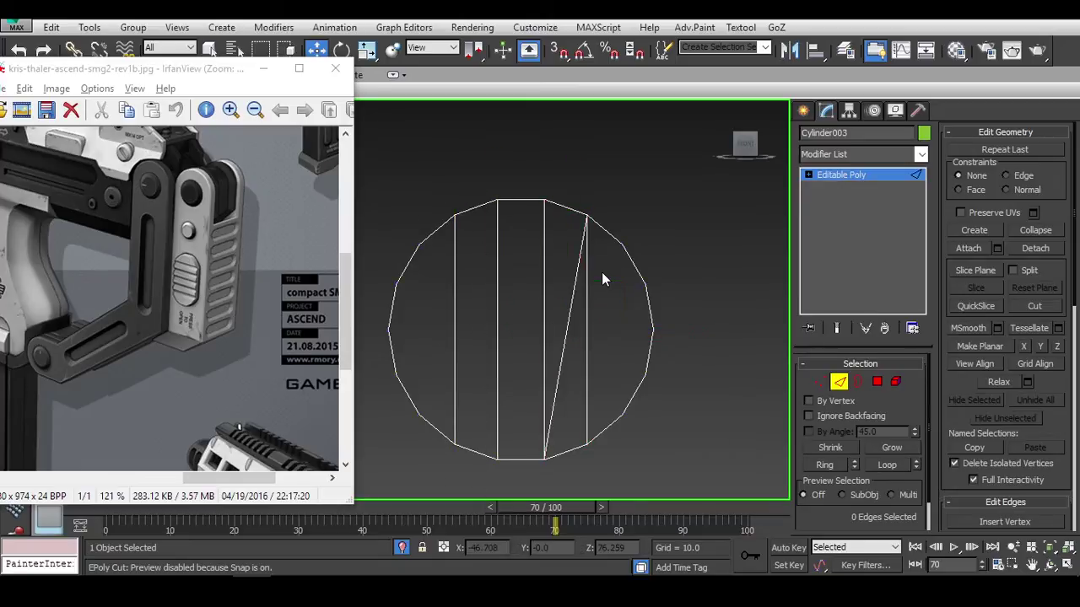
pyautogui.click(584, 295)
pyautogui.click(710, 253)
pyautogui.press('1')
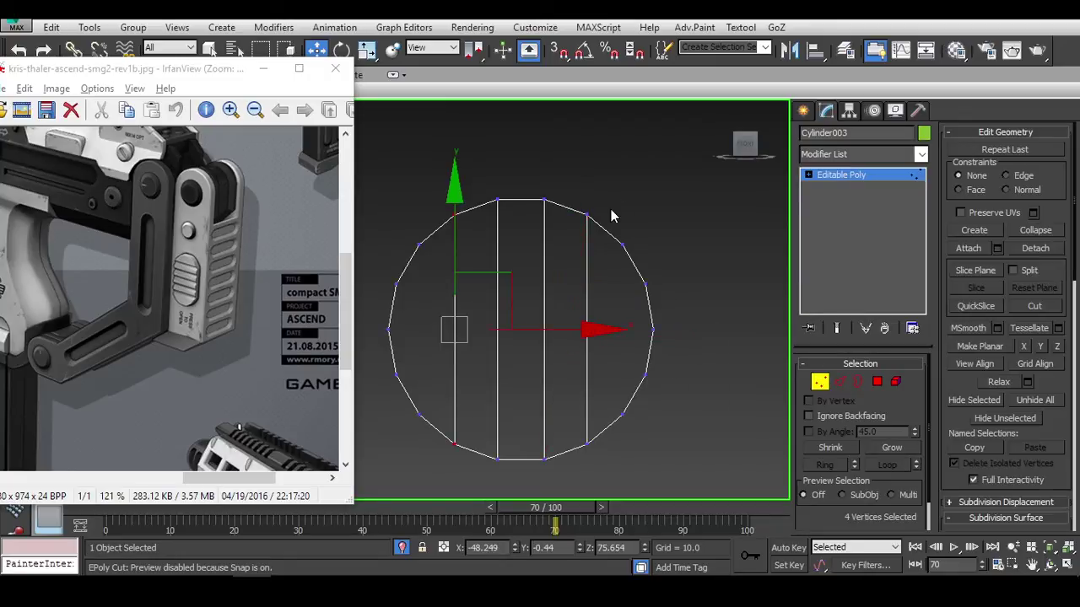
pyautogui.moveTo(612, 212); pyautogui.dragTo(613, 410)
pyautogui.moveTo(446, 266); pyautogui.dragTo(525, 241, button='middle')
pyautogui.keyDown('ctrl'); pyautogui.moveTo(484, 190); pyautogui.dragTo(511, 404); pyautogui.keyUp('ctrl')
# With vertex snapping on, cut a horizontal edge across the middle of the cap.
pyautogui.press('s')
pyautogui.hotkey('alt', 'c')
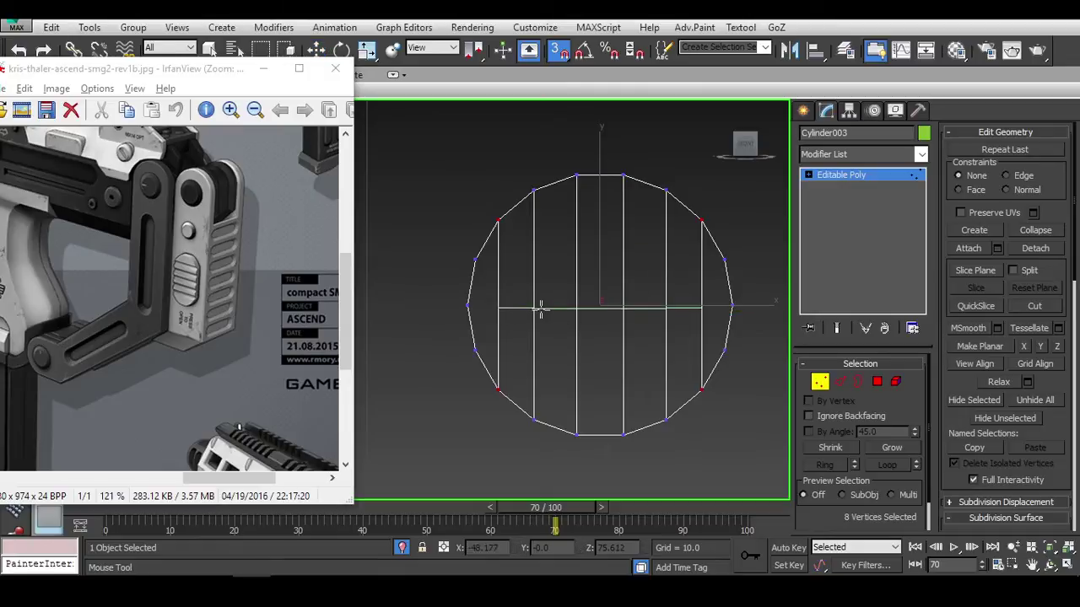
pyautogui.rightClick(506, 308)
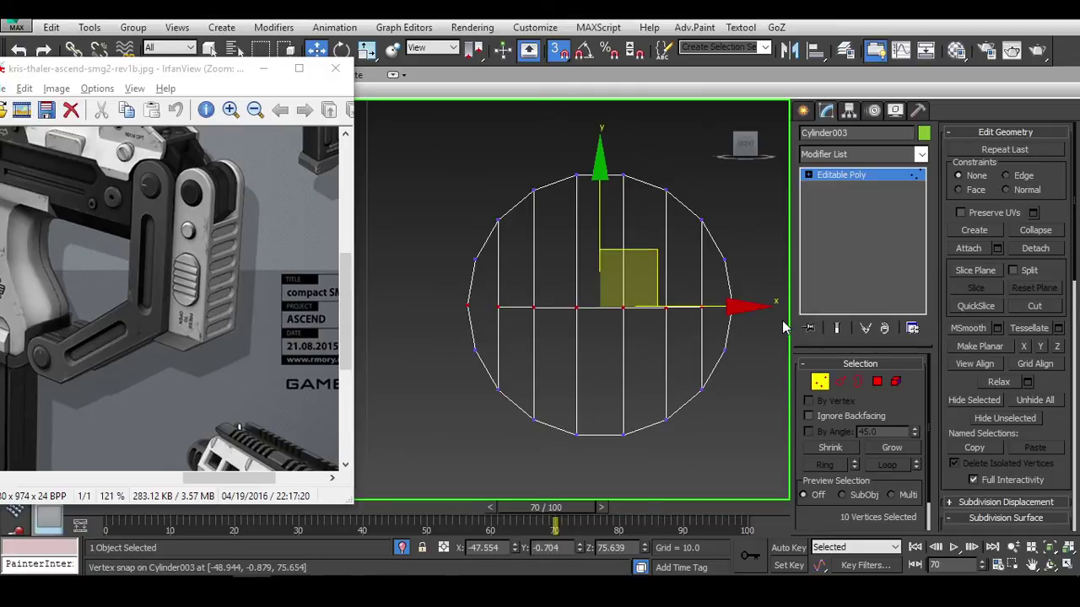
pyautogui.moveTo(783, 327)
pyautogui.keyDown('alt'); pyautogui.mouseDown(button='middle')
pyautogui.moveTo(638, 345)
pyautogui.moveTo(733, 325)
pyautogui.mouseUp(button='middle'); pyautogui.keyUp('alt')
# Select a ring of rim polygons on the cylinder.
pyautogui.press('F3')
pyautogui.press('4')
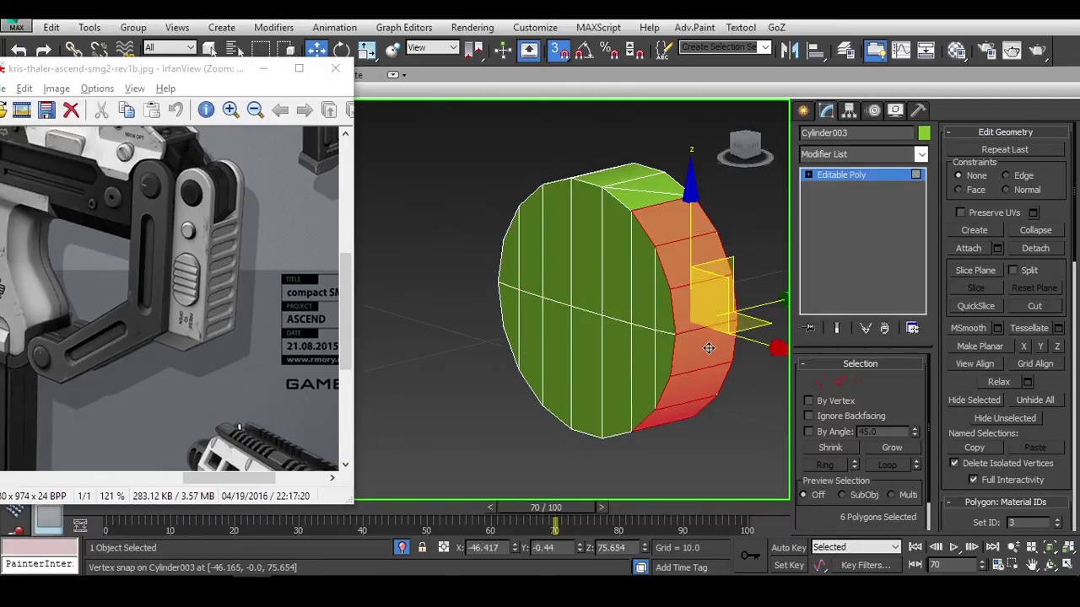
pyautogui.click(626, 177)
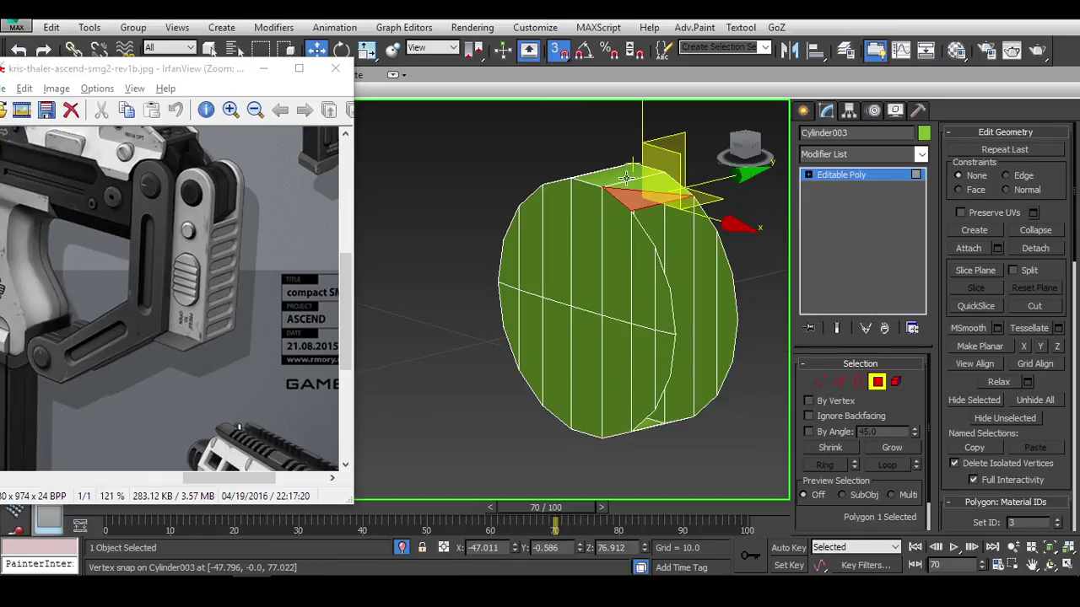
pyautogui.keyDown('shift'); pyautogui.click(637, 181); pyautogui.keyUp('shift')
pyautogui.keyDown('alt'); pyautogui.moveTo(637, 182); pyautogui.dragTo(719, 372, button='middle'); pyautogui.keyUp('alt')
pyautogui.press('f')
pyautogui.keyDown('ctrl'); pyautogui.click(652, 262); pyautogui.keyUp('ctrl')
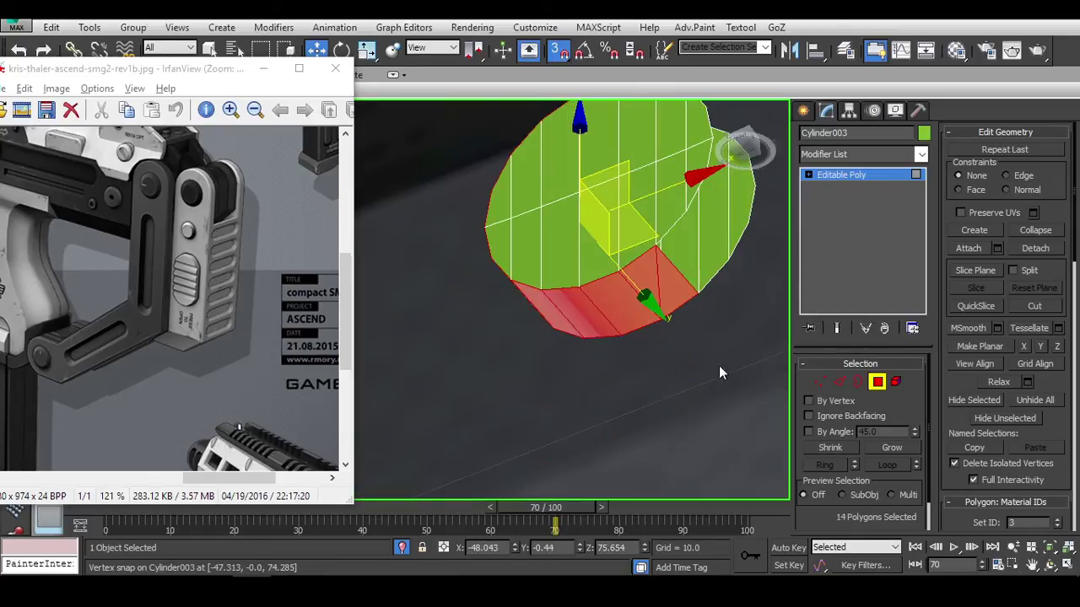
# Select the whole cylinder element and subdivide it.
pyautogui.press('5')
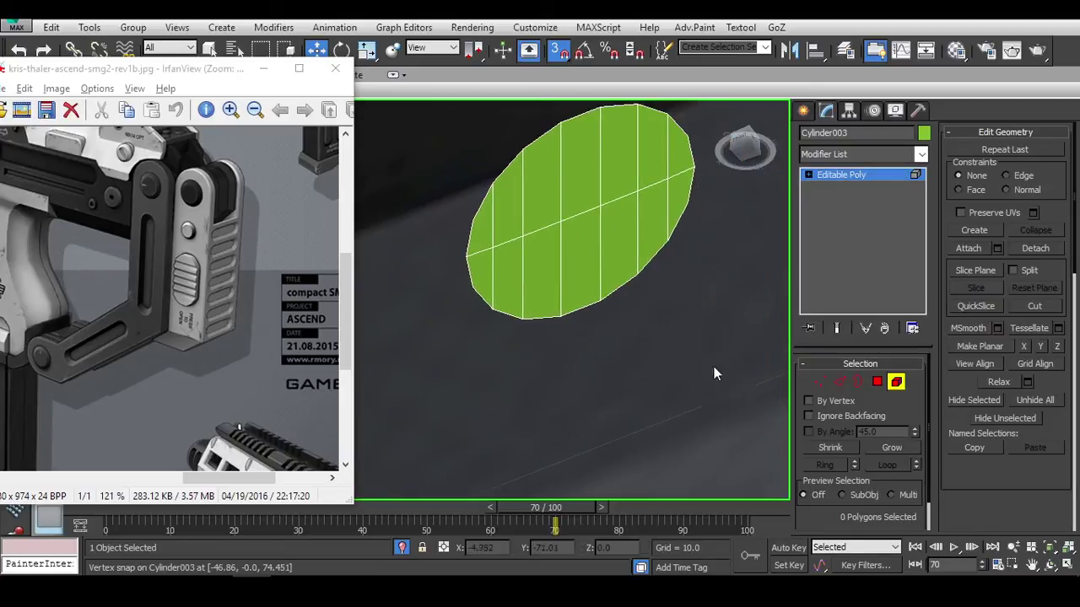
pyautogui.click(896, 382)
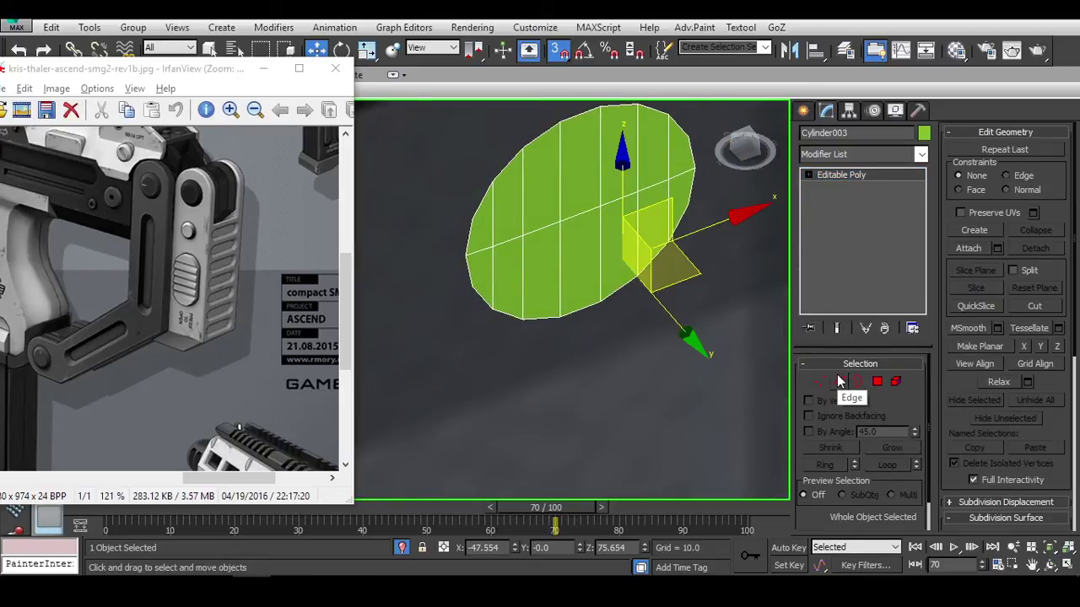
pyautogui.click(893, 383)
pyautogui.click(969, 329)
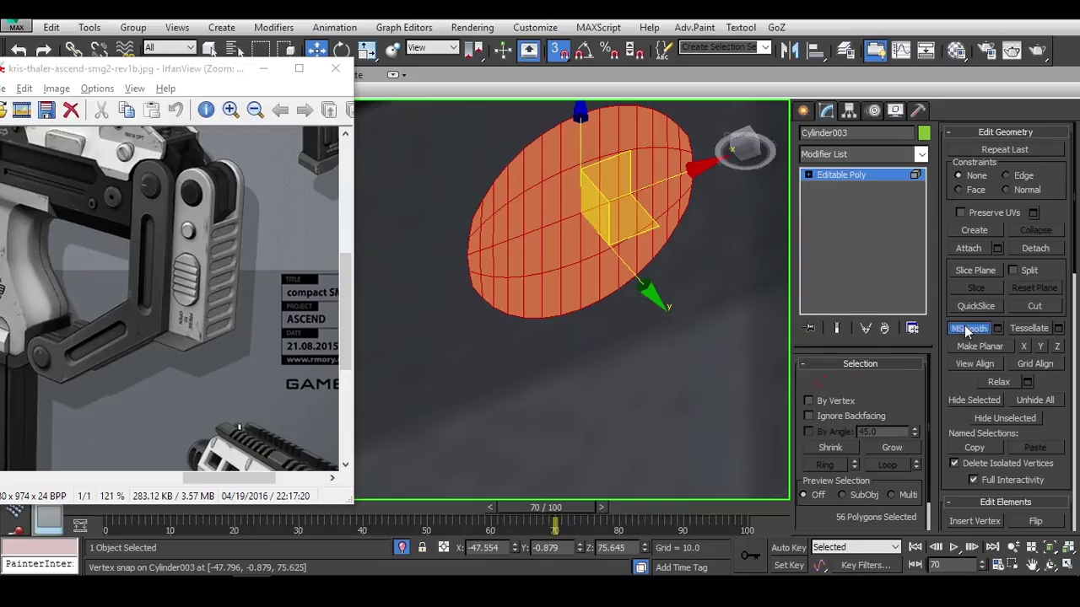
pyautogui.press('f')
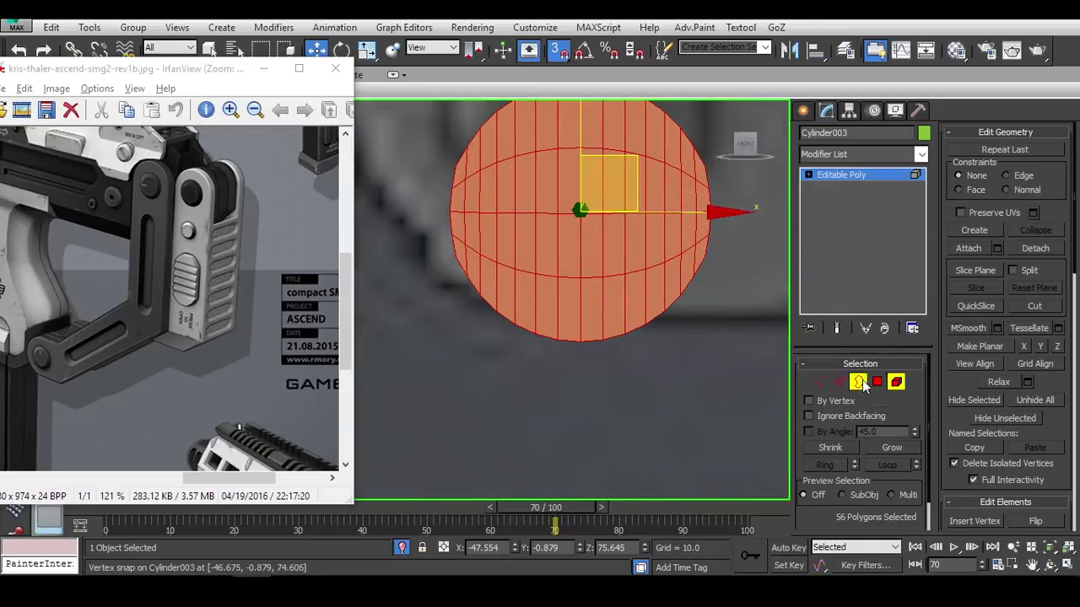
pyautogui.click(858, 382)
pyautogui.scroll(-5, 710, 279)
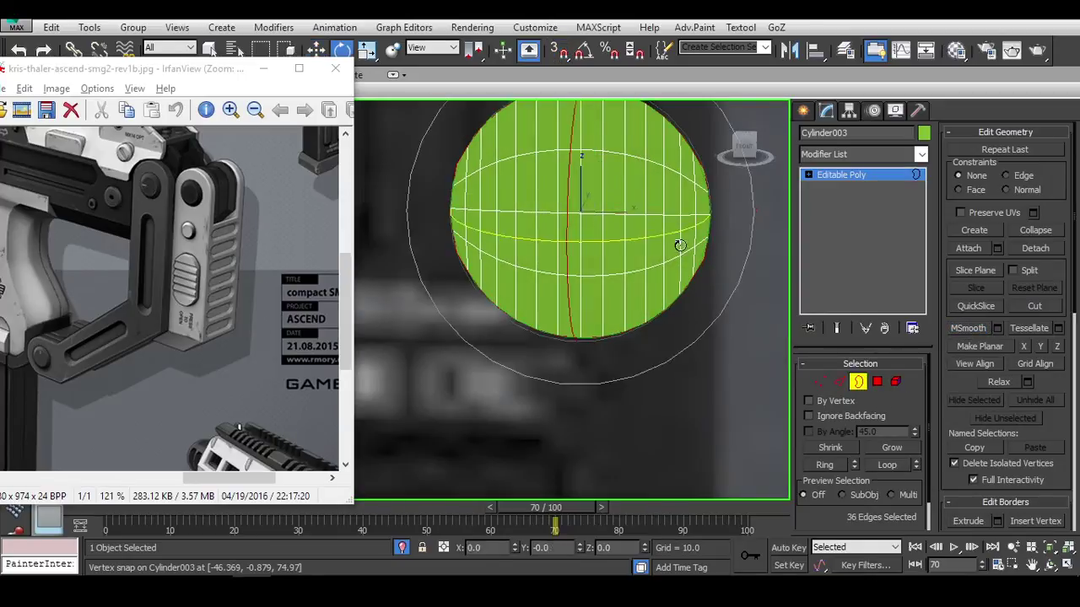
pyautogui.press('5')
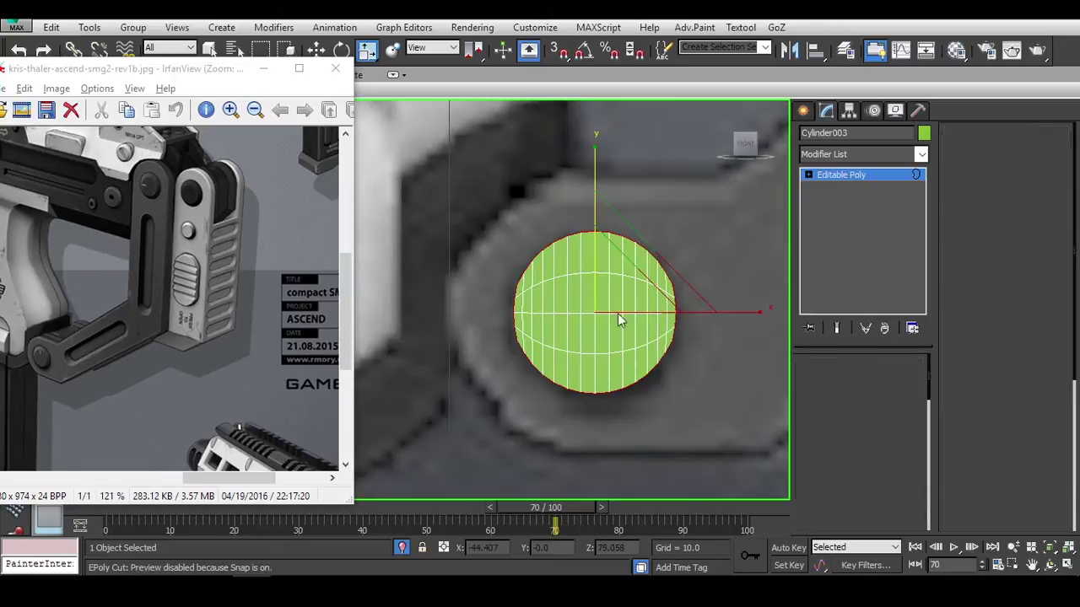
# Pull the open border outward to thicken the disc.
pyautogui.press('w')
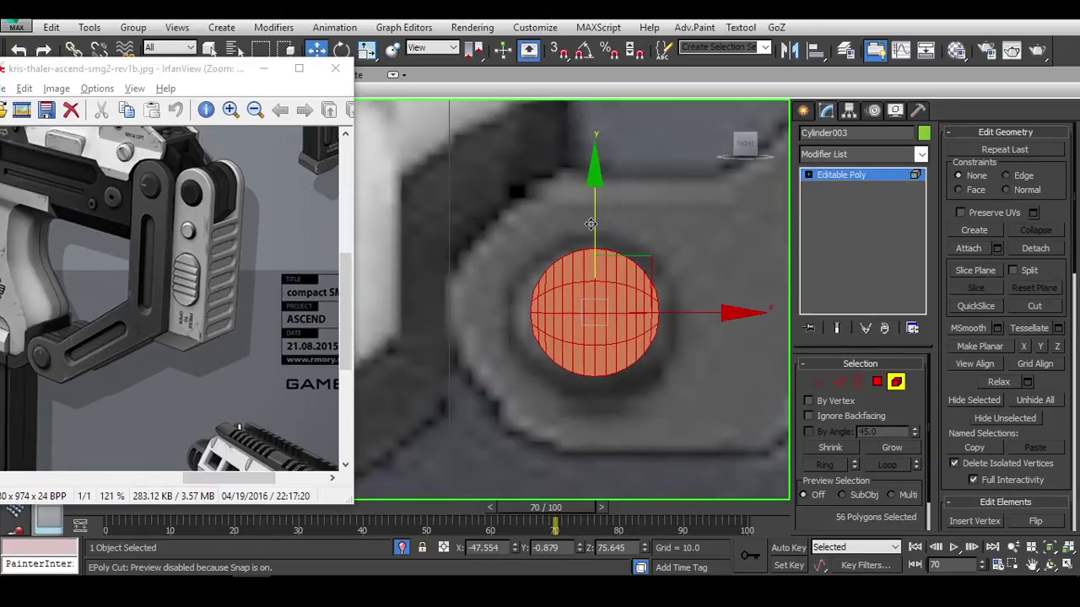
pyautogui.press('3')
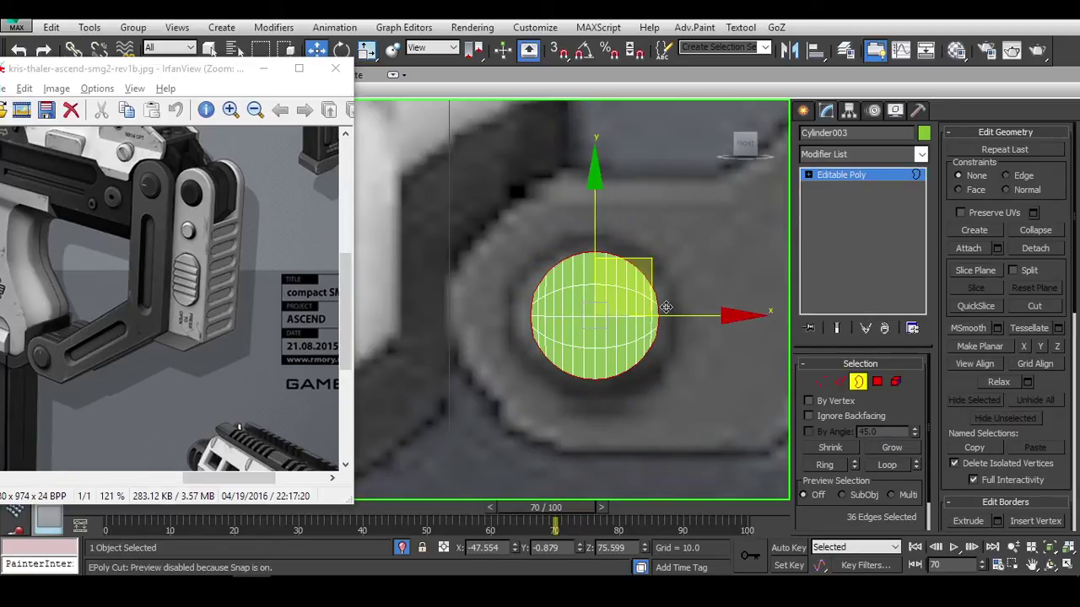
pyautogui.scroll(4, 598, 310)
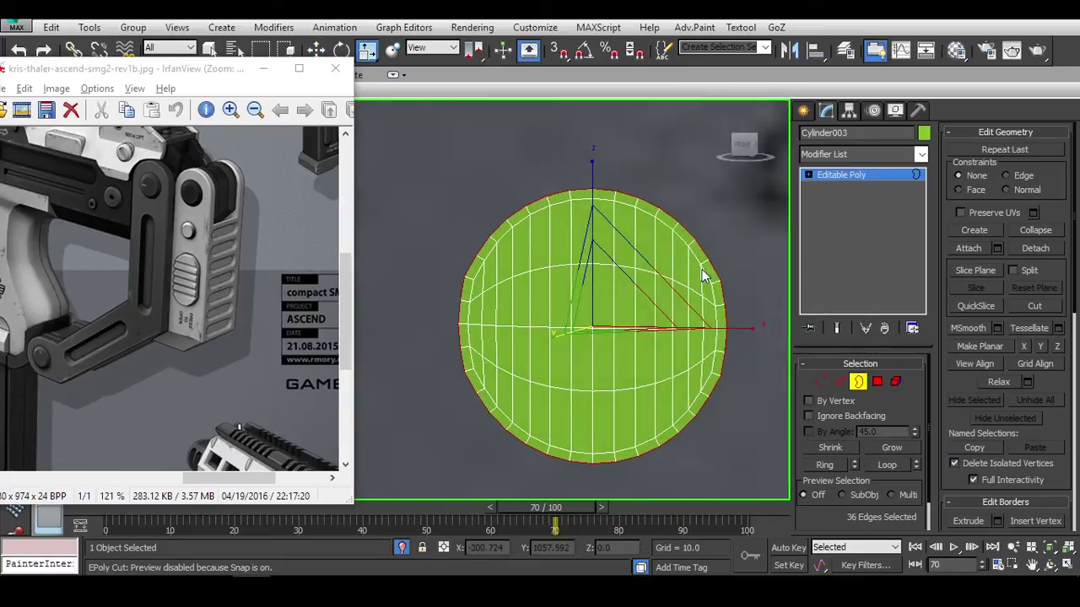
pyautogui.rightClick(706, 272)
pyautogui.click(614, 369)
pyautogui.press('w')
pyautogui.keyDown('alt'); pyautogui.moveTo(697, 356); pyautogui.dragTo(600, 319, button='middle'); pyautogui.keyUp('alt')
pyautogui.press('r')
pyautogui.scroll(-3, 671, 346)
pyautogui.press('w')
pyautogui.keyDown('shift'); pyautogui.moveTo(600, 318); pyautogui.dragTo(645, 319); pyautogui.keyUp('shift')
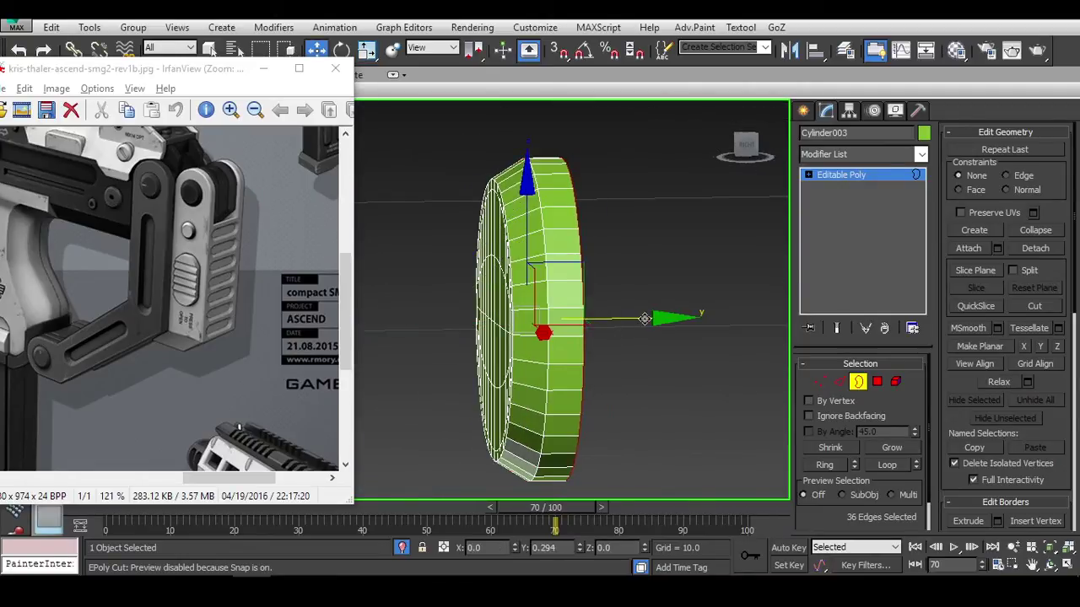
# Isolate the disc from the gun reference and frame it in the front view.
pyautogui.keyDown('alt'); pyautogui.moveTo(643, 319); pyautogui.dragTo(679, 277, button='middle'); pyautogui.keyUp('alt')
pyautogui.scroll(3, 584, 268)
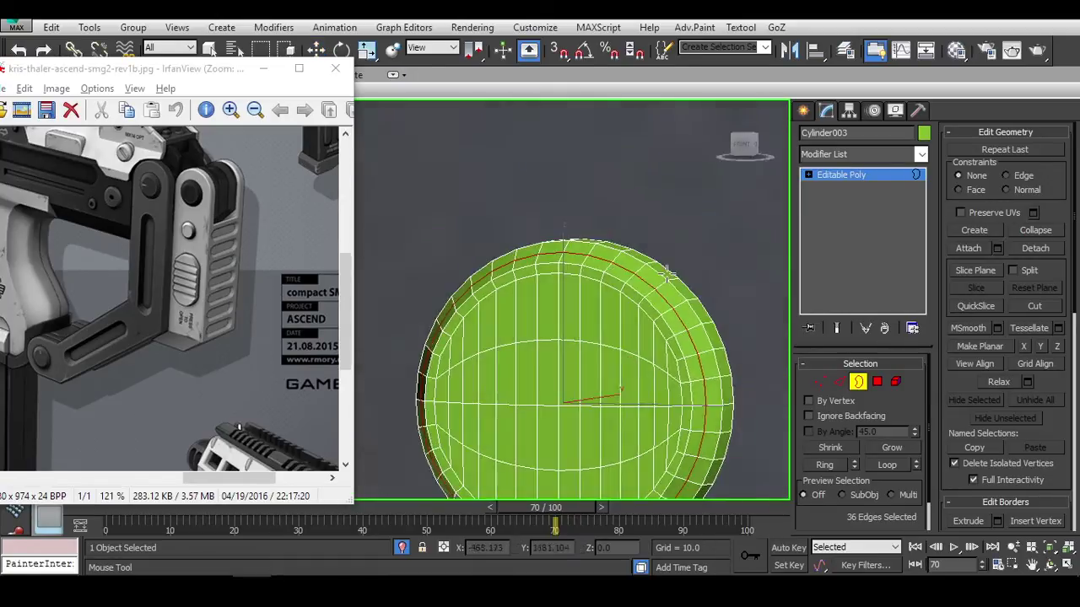
pyautogui.press('f')
pyautogui.hotkey('alt', 'q')
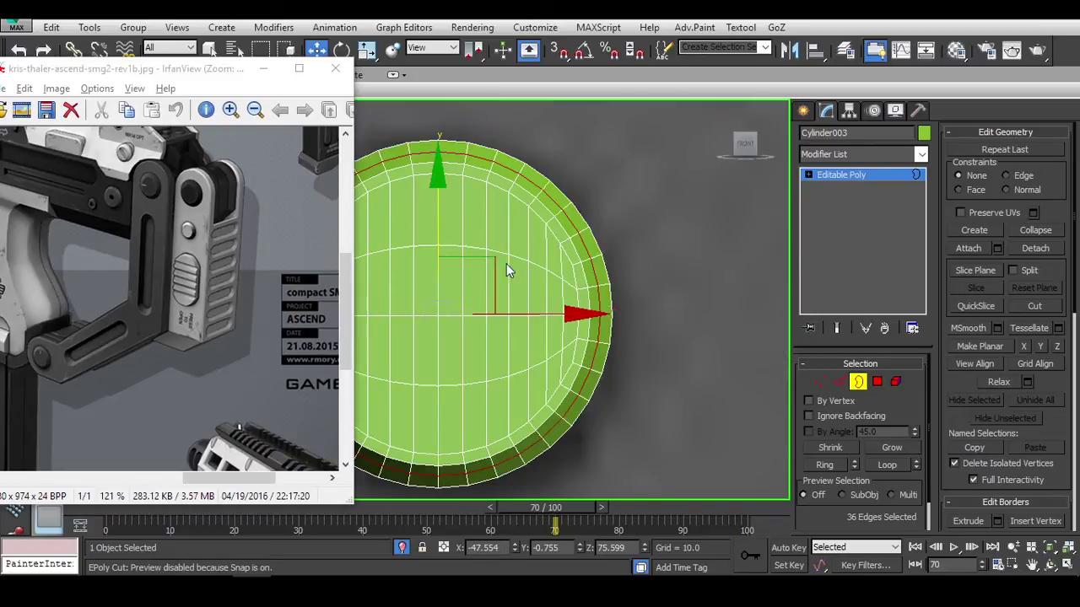
pyautogui.press('z')
pyautogui.scroll(5, 593, 203)
pyautogui.press('2')
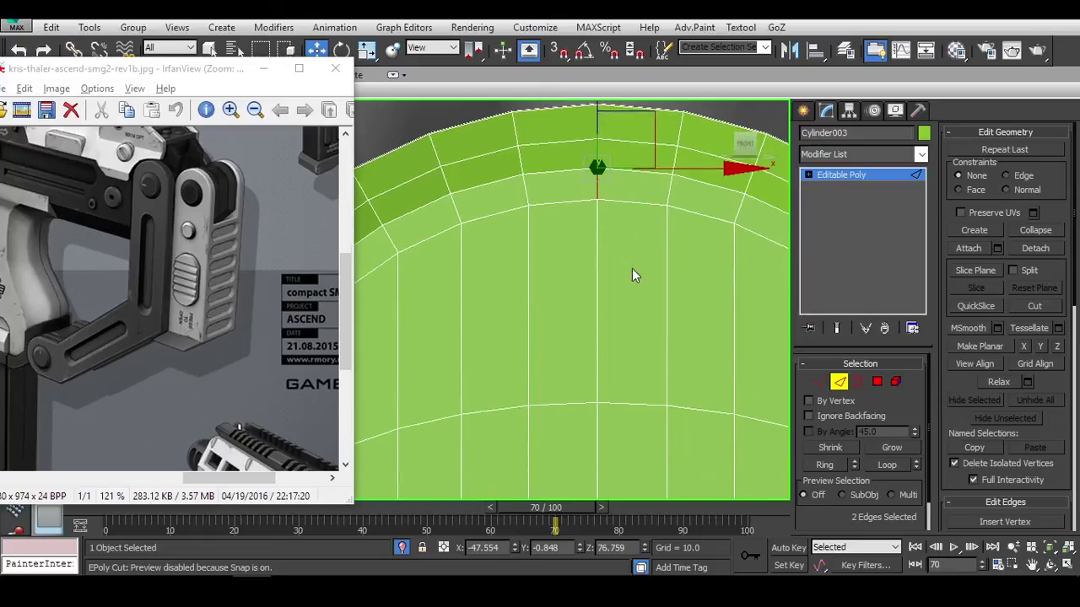
pyautogui.keyDown('alt'); pyautogui.moveTo(638, 253); pyautogui.dragTo(634, 164, button='middle'); pyautogui.keyUp('alt')
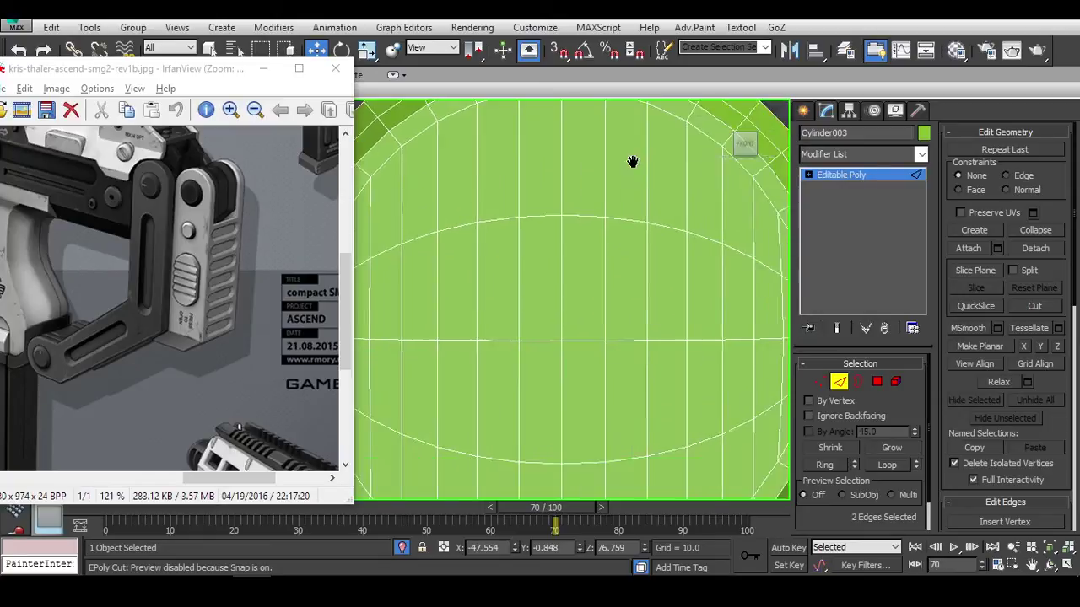
# Extrude the cap faces back flat and inset them into a smaller inner circle.
pyautogui.press('4')
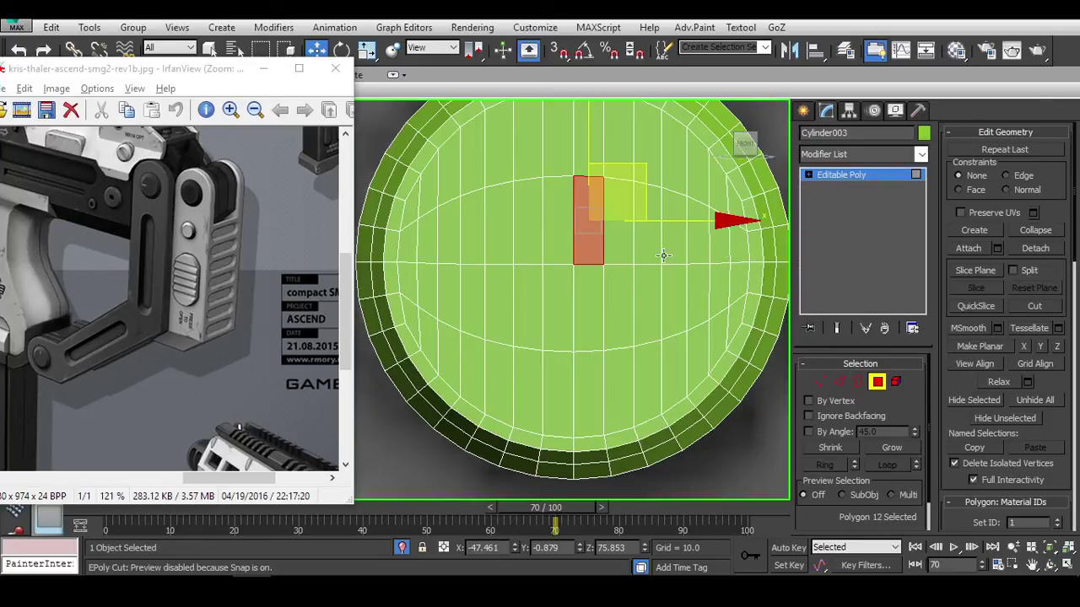
pyautogui.rightClick(589, 226)
pyautogui.click(579, 289)
pyautogui.moveTo(562, 270)
pyautogui.mouseDown()
pyautogui.moveTo(574, 284)
pyautogui.moveTo(549, 266)
pyautogui.mouseUp()
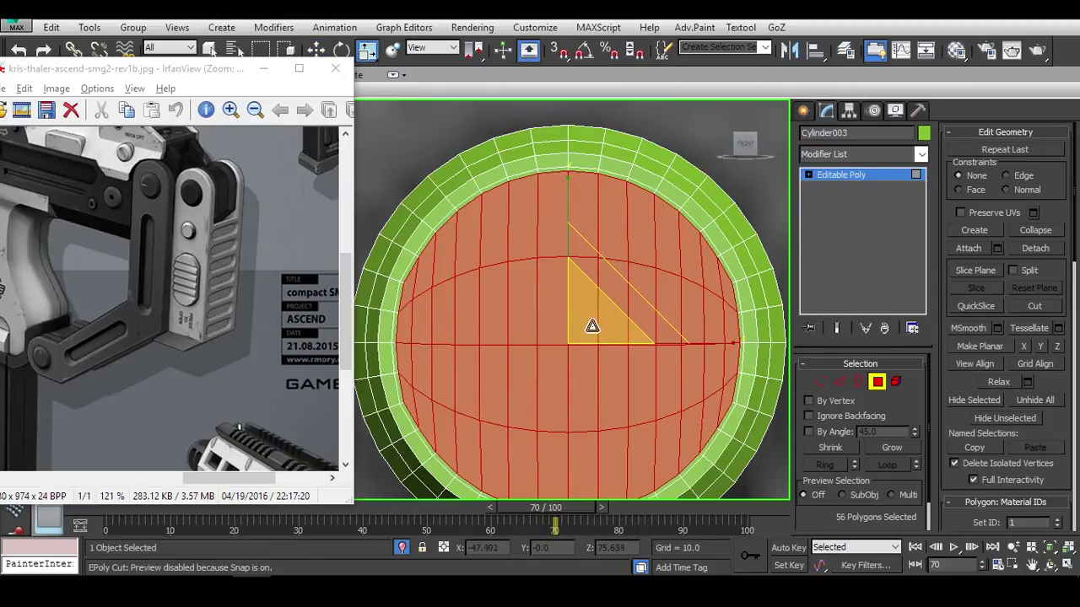
pyautogui.moveTo(593, 326)
pyautogui.mouseDown()
pyautogui.moveTo(586, 356)
pyautogui.moveTo(579, 313)
pyautogui.mouseUp()
pyautogui.rightClick(579, 313)
pyautogui.click(562, 342)
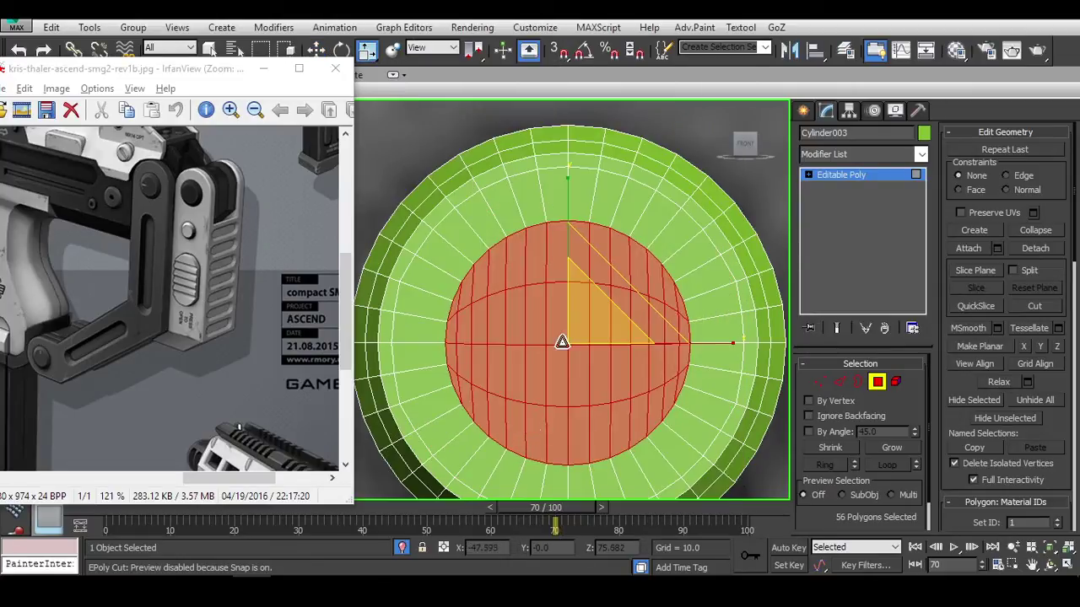
pyautogui.moveTo(561, 342); pyautogui.dragTo(576, 301, button='middle')
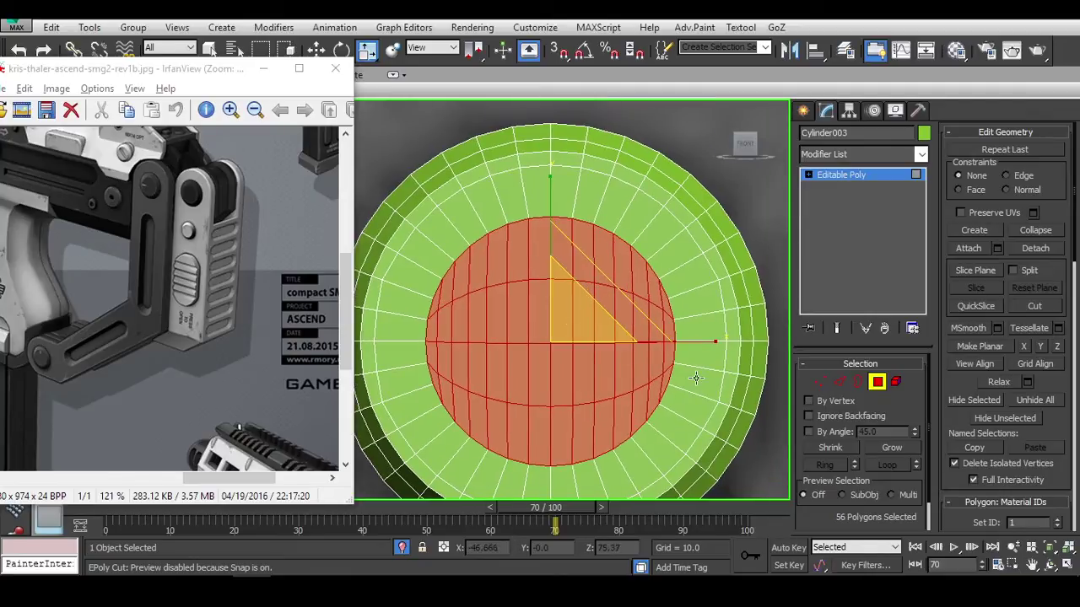
pyautogui.scroll(5, 560, 230)
# Switch to edge editing and orbit to view the top edges of the rim.
pyautogui.press('2')
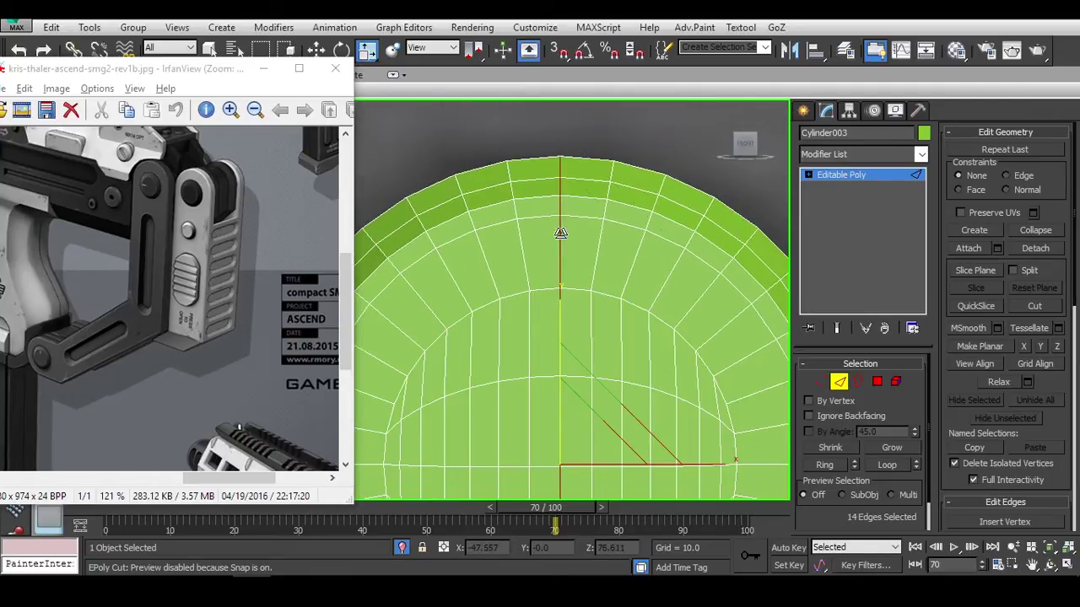
pyautogui.scroll(-5, 560, 233)
pyautogui.keyDown('alt'); pyautogui.moveTo(734, 164); pyautogui.dragTo(641, 185, button='middle'); pyautogui.keyUp('alt')
pyautogui.scroll(5, 636, 180)
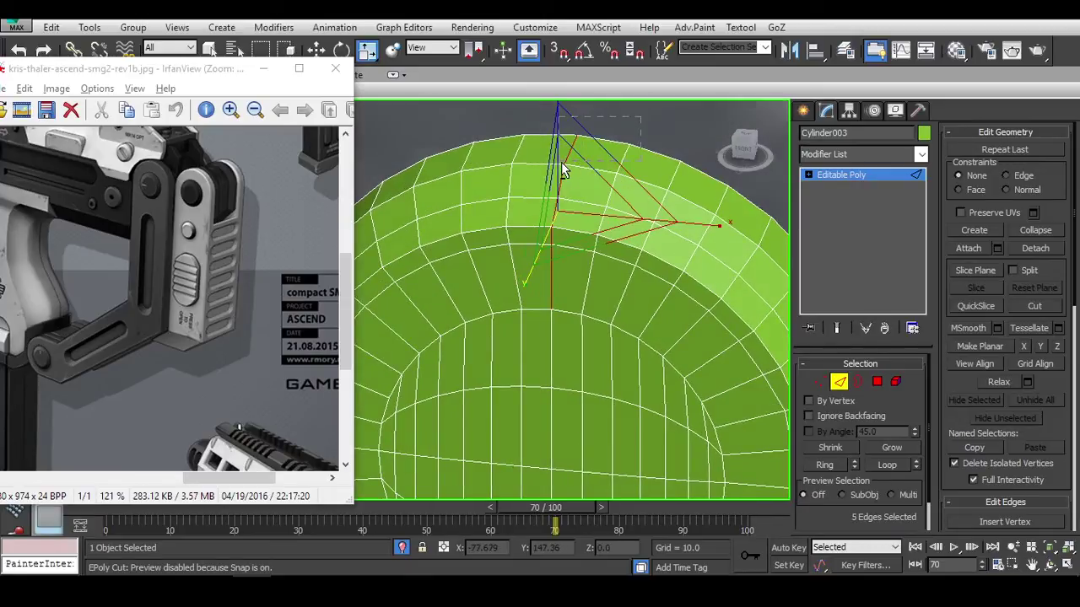
pyautogui.keyDown('alt'); pyautogui.moveTo(558, 162); pyautogui.dragTo(591, 169, button='middle'); pyautogui.keyUp('alt')
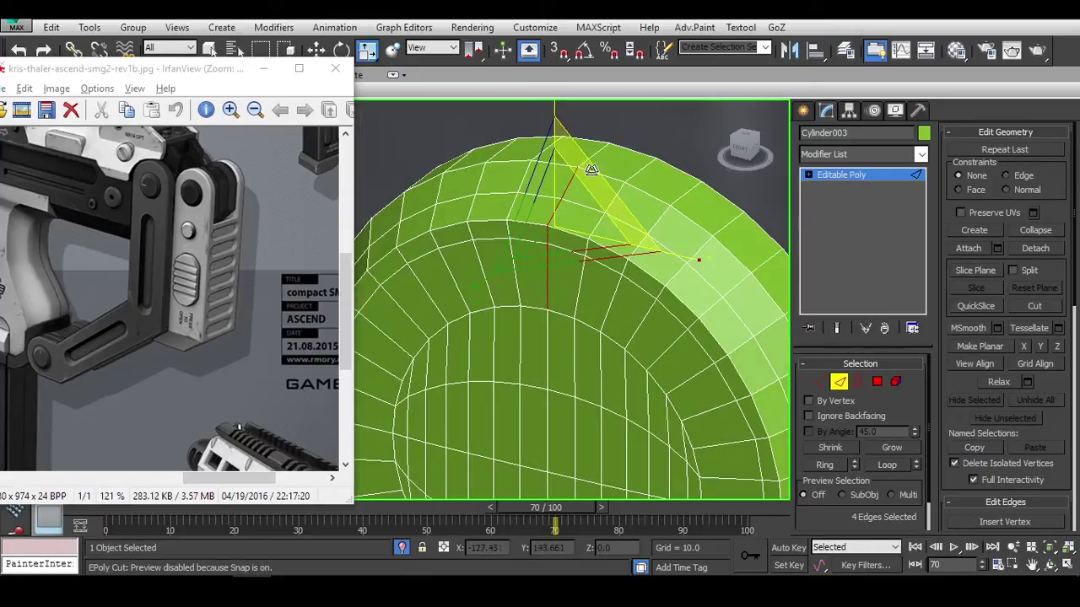
pyautogui.keyDown('alt'); pyautogui.moveTo(671, 146); pyautogui.dragTo(666, 244, button='middle'); pyautogui.keyUp('alt')
pyautogui.scroll(-5, 1001, 297)
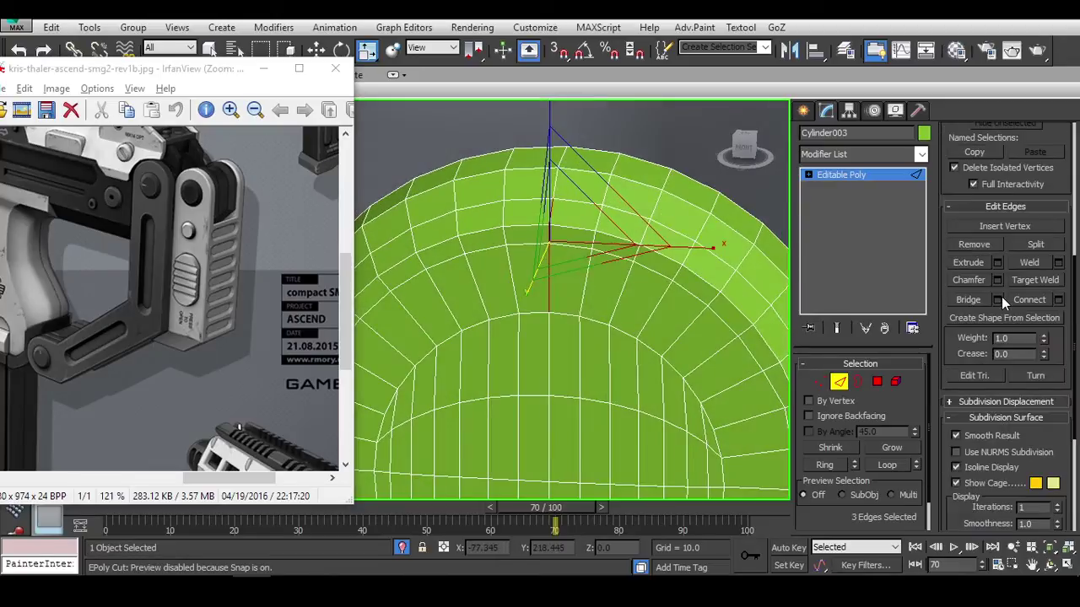
# Chamfer the three rim edges by 0.089, splitting each edge in two.
pyautogui.click(998, 280)
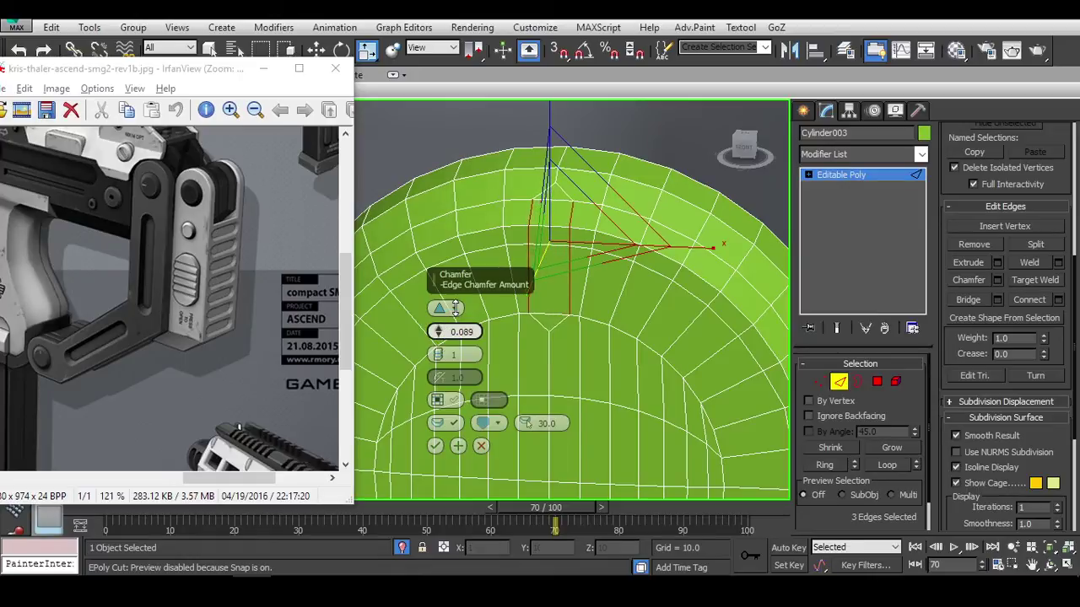
pyautogui.click(436, 446)
pyautogui.keyDown('alt'); pyautogui.moveTo(473, 405); pyautogui.dragTo(628, 309, button='middle'); pyautogui.keyUp('alt')
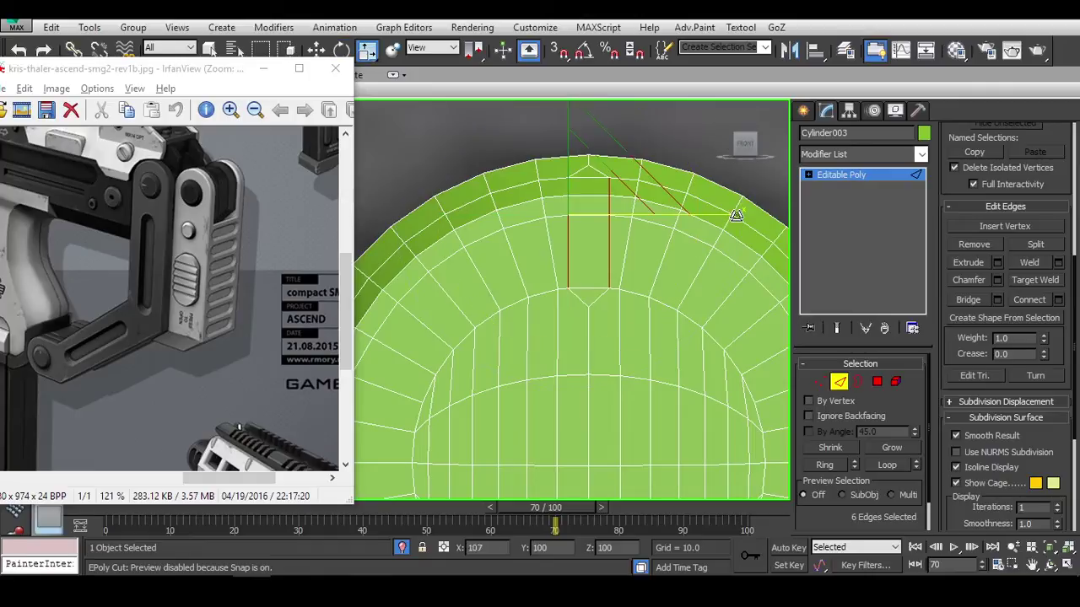
# Select the pair of edges forming a V beside the notch.
pyautogui.press('1')
pyautogui.moveTo(723, 228); pyautogui.dragTo(672, 279, button='middle')
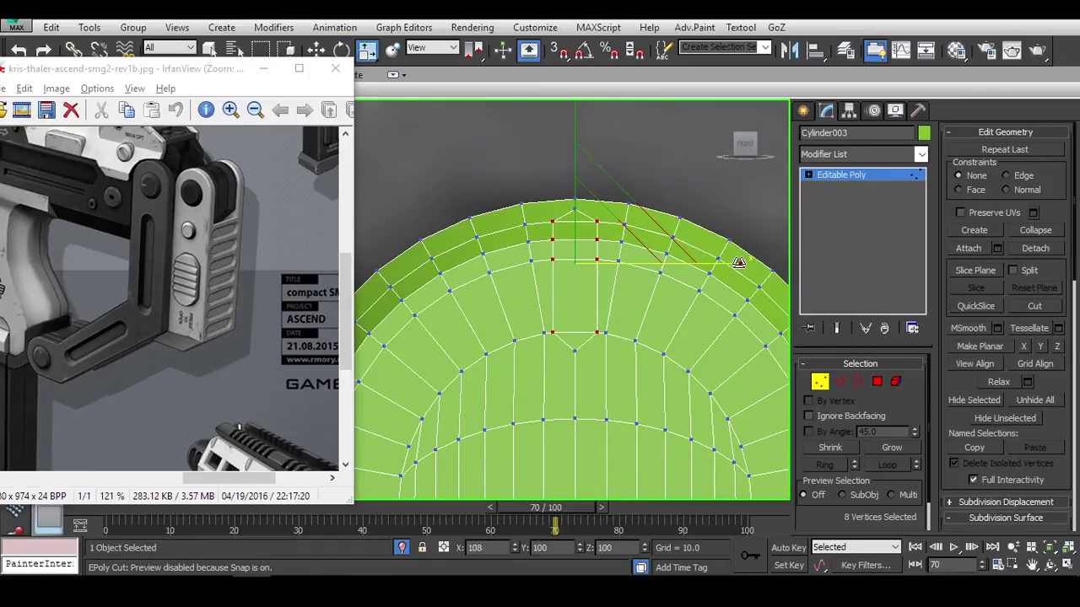
pyautogui.keyDown('alt'); pyautogui.moveTo(738, 262); pyautogui.dragTo(586, 244, button='middle'); pyautogui.keyUp('alt')
pyautogui.click(877, 382)
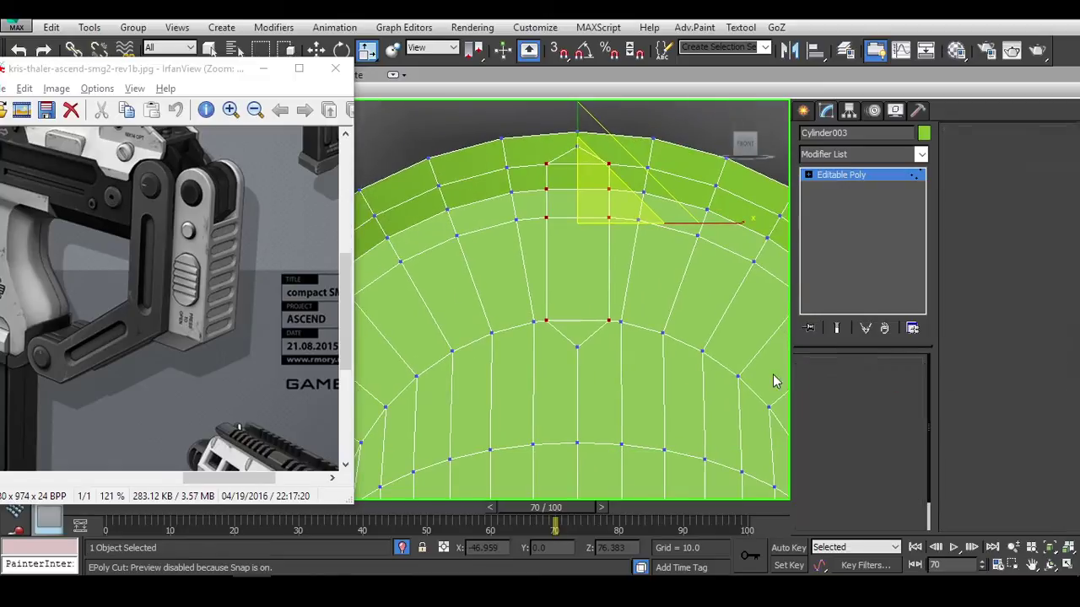
pyautogui.press('2')
pyautogui.click(592, 336)
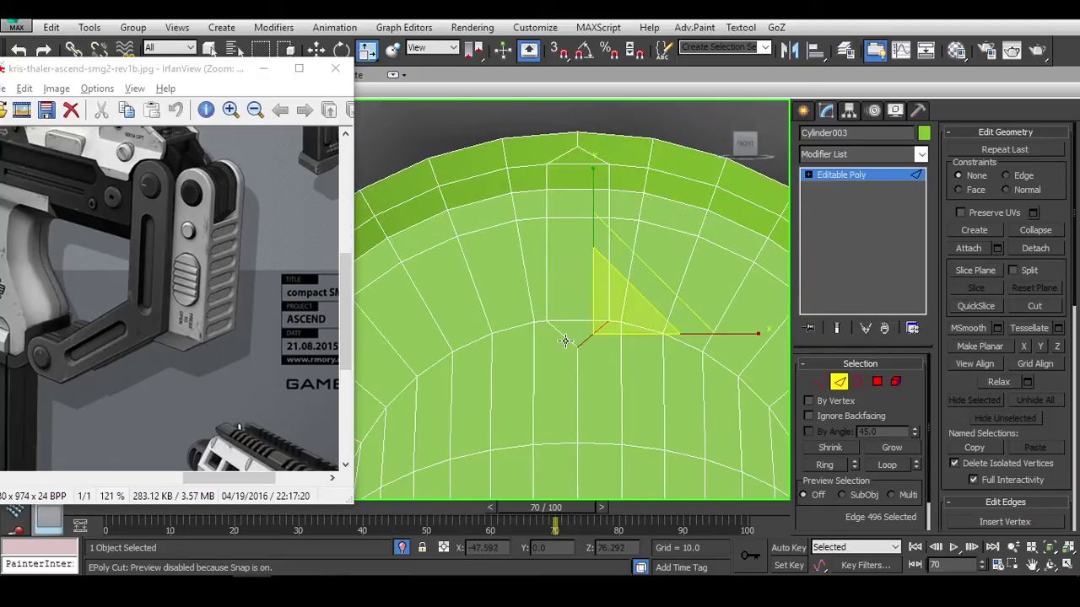
pyautogui.click(769, 359)
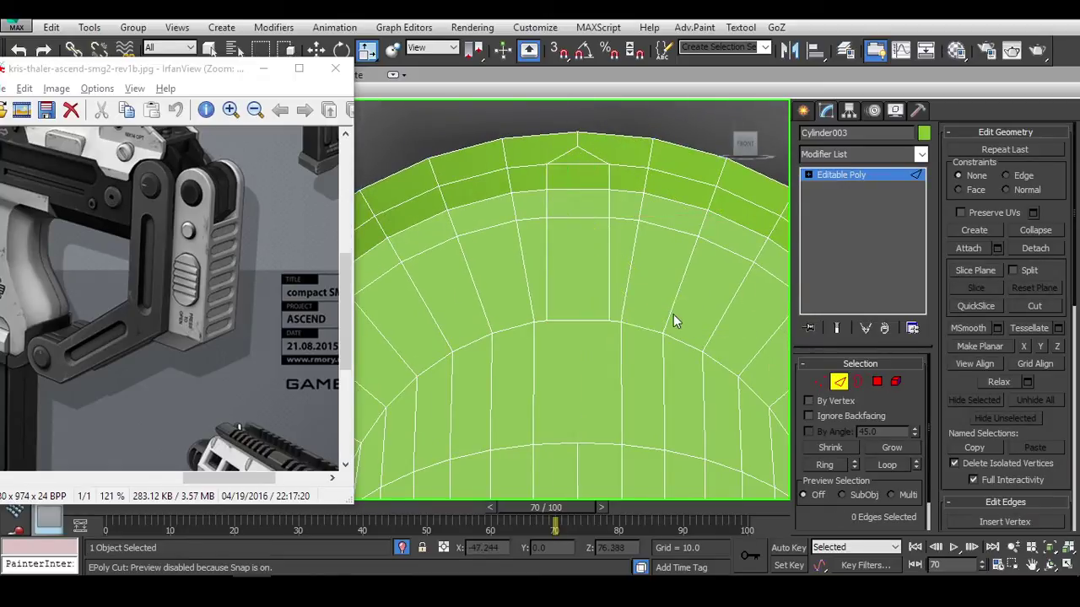
pyautogui.click(593, 342)
# Cut a new connecting edge from the chamfer to the notch vertex.
pyautogui.press('1')
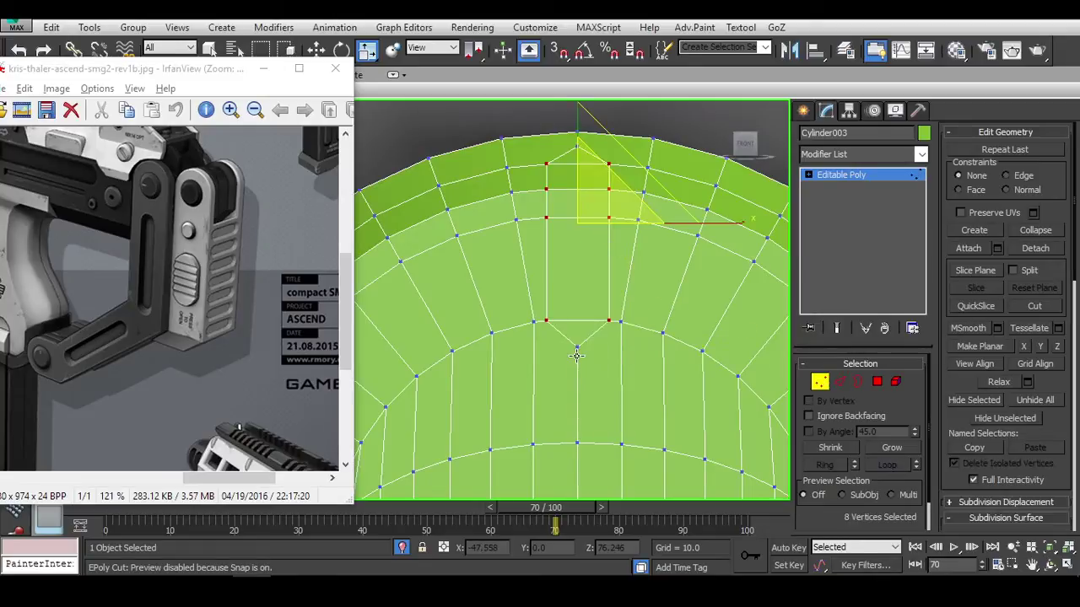
pyautogui.hotkey('shift', 'w')
pyautogui.moveTo(577, 357); pyautogui.dragTo(594, 332)
pyautogui.moveTo(597, 359); pyautogui.dragTo(621, 290, button='middle')
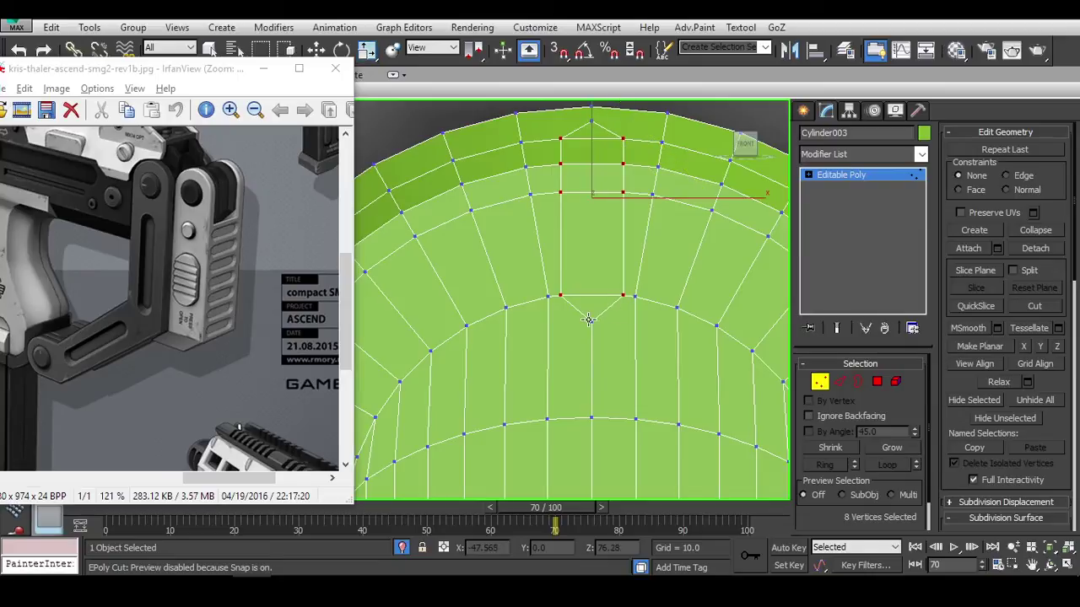
pyautogui.click(591, 419)
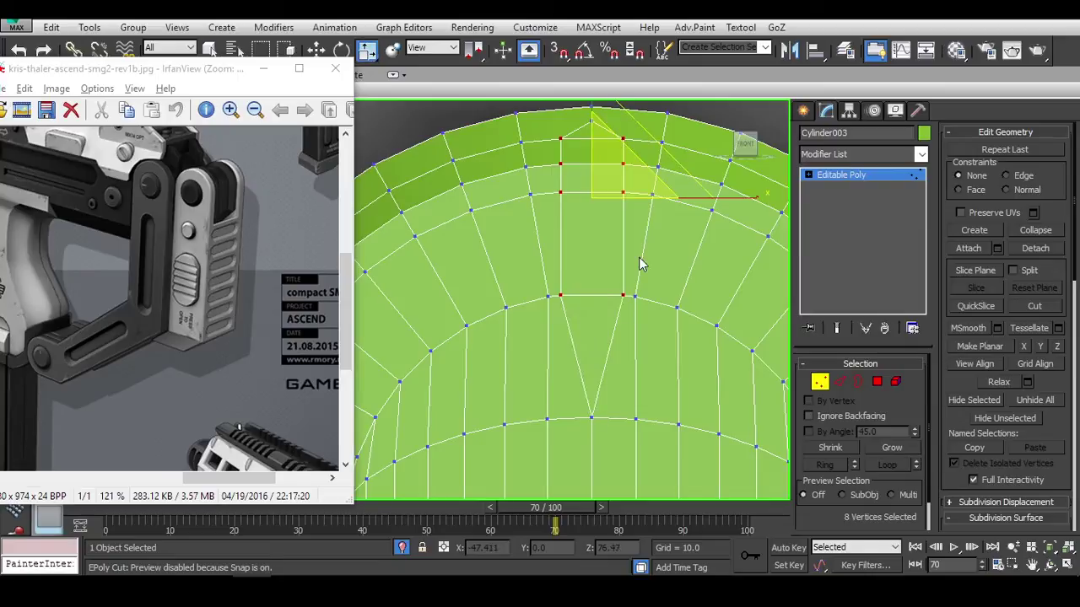
# Select the three slot faces between the notch edges and delete them.
pyautogui.click(877, 382)
pyautogui.click(595, 227)
pyautogui.keyDown('ctrl'); pyautogui.click(649, 179); pyautogui.keyUp('ctrl')
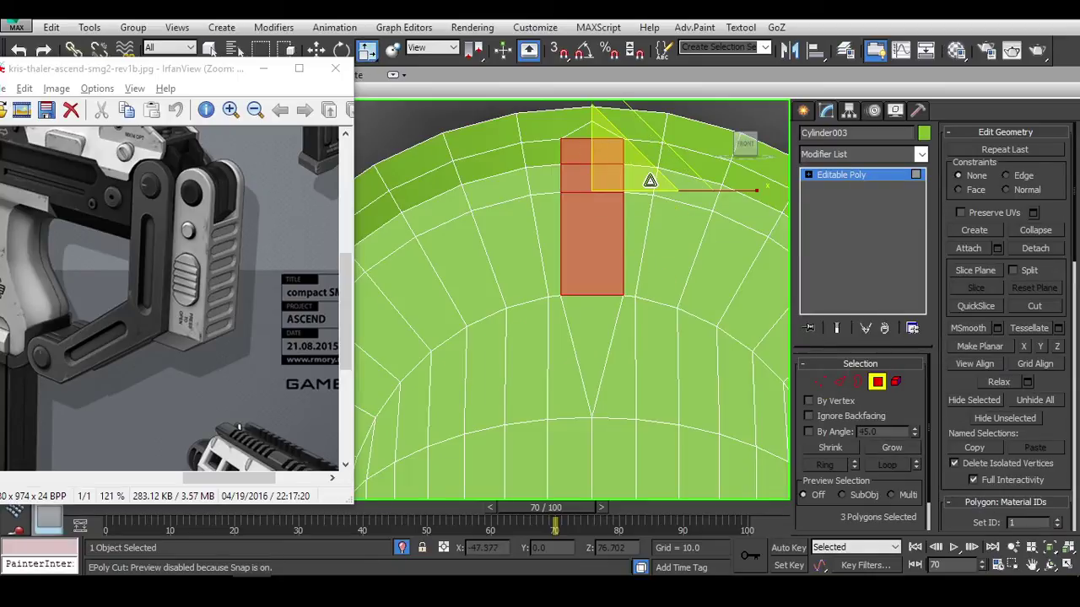
pyautogui.keyDown('alt'); pyautogui.moveTo(647, 182); pyautogui.dragTo(568, 212, button='middle'); pyautogui.keyUp('alt')
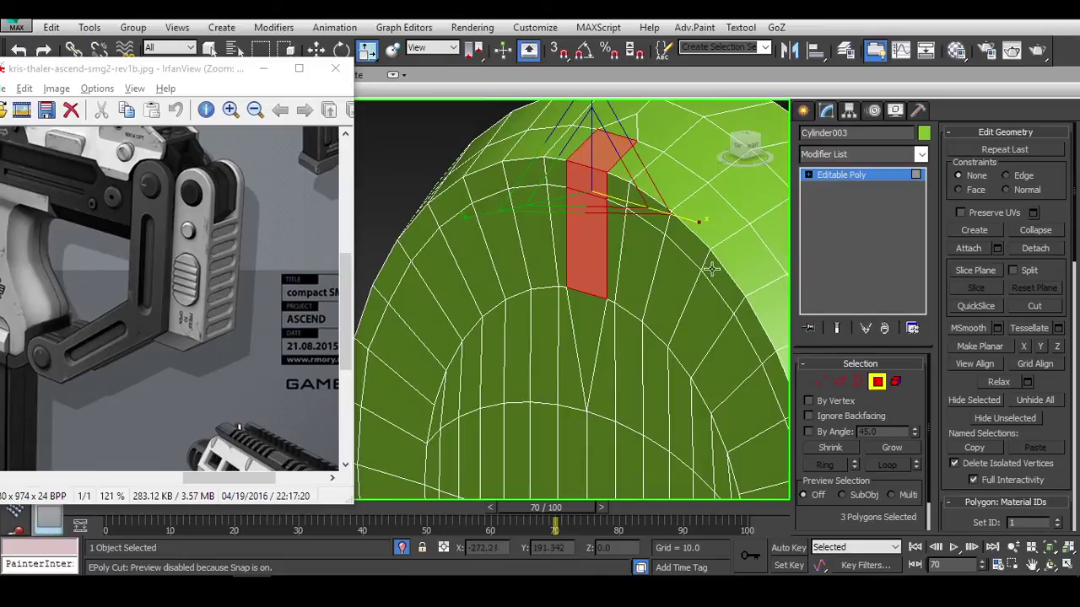
pyautogui.press('Delete')
pyautogui.press('2')
pyautogui.click(592, 301)
# Select the edges around the open hole beside the notch.
pyautogui.keyDown('alt'); pyautogui.moveTo(592, 301); pyautogui.dragTo(585, 248, button='middle'); pyautogui.keyUp('alt')
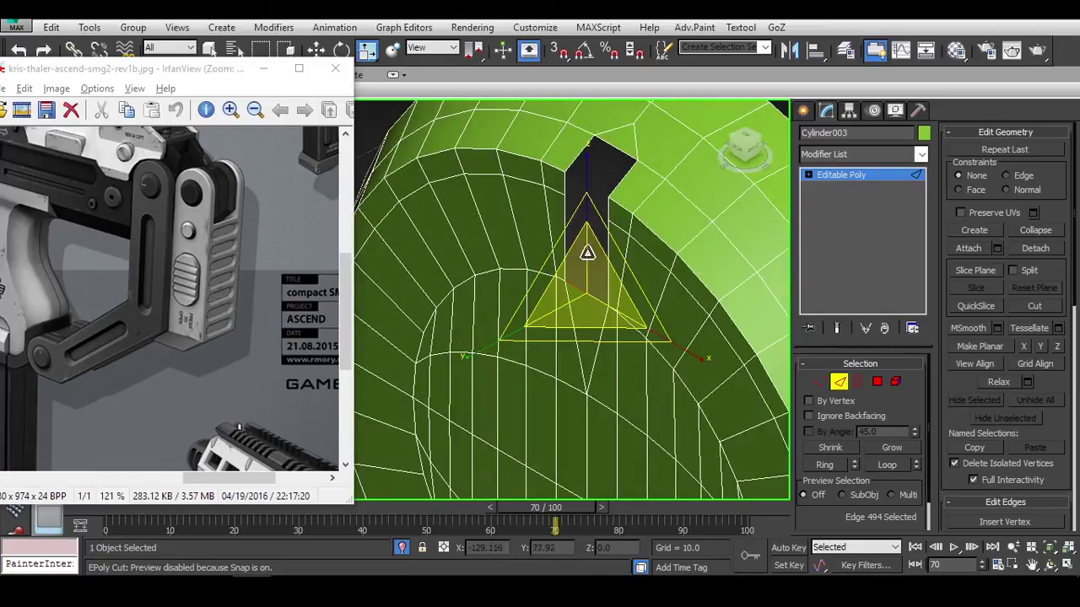
pyautogui.keyDown('ctrl'); pyautogui.click(579, 241); pyautogui.keyUp('ctrl')
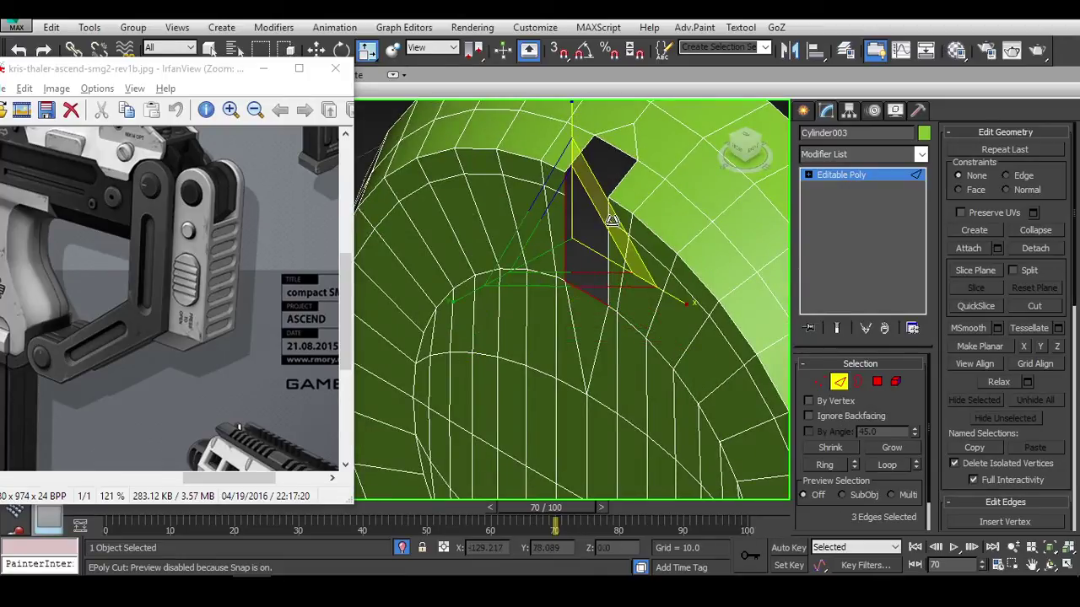
pyautogui.keyDown('ctrl'); pyautogui.click(615, 265); pyautogui.keyUp('ctrl')
pyautogui.keyDown('ctrl'); pyautogui.click(643, 251); pyautogui.keyUp('ctrl')
pyautogui.keyDown('alt'); pyautogui.moveTo(644, 250); pyautogui.dragTo(632, 284, button='middle'); pyautogui.keyUp('alt')
pyautogui.keyDown('ctrl'); pyautogui.click(608, 256); pyautogui.keyUp('ctrl')
pyautogui.press('w')
pyautogui.keyDown('alt'); pyautogui.moveTo(651, 203); pyautogui.dragTo(563, 166, button='middle'); pyautogui.keyUp('alt')
# Select the edges along the hole's walls, including its left vertical and inner edges.
pyautogui.press('1')
pyautogui.hotkey('alt', 'c')
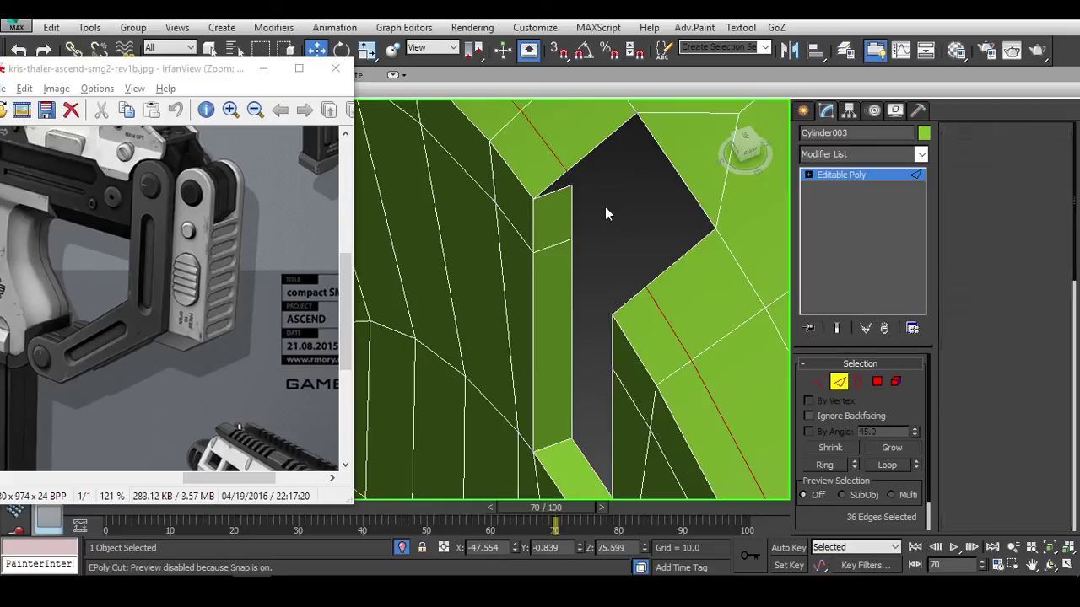
pyautogui.keyDown('alt'); pyautogui.moveTo(604, 221); pyautogui.dragTo(656, 248, button='middle'); pyautogui.keyUp('alt')
pyautogui.scroll(-4, 641, 228)
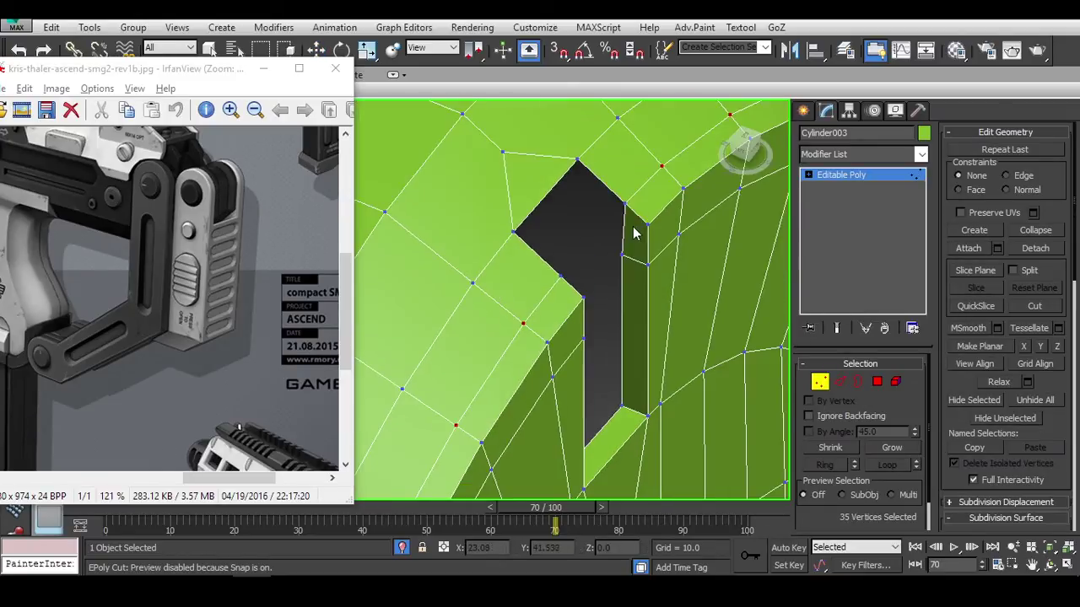
pyautogui.press('2')
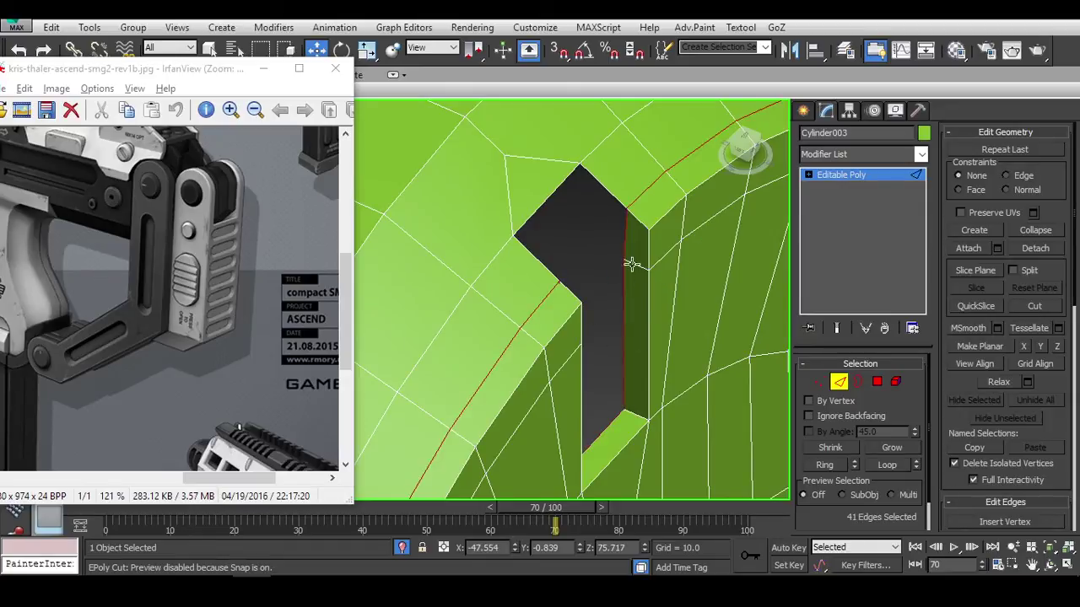
pyautogui.click(622, 254)
pyautogui.keyDown('alt'); pyautogui.moveTo(622, 413); pyautogui.dragTo(504, 334, button='middle'); pyautogui.keyUp('alt')
pyautogui.keyDown('ctrl'); pyautogui.click(517, 240); pyautogui.keyUp('ctrl')
pyautogui.keyDown('alt'); pyautogui.moveTo(523, 228); pyautogui.dragTo(625, 278, button='middle'); pyautogui.keyUp('alt')
pyautogui.keyDown('ctrl'); pyautogui.click(579, 219); pyautogui.keyUp('ctrl')
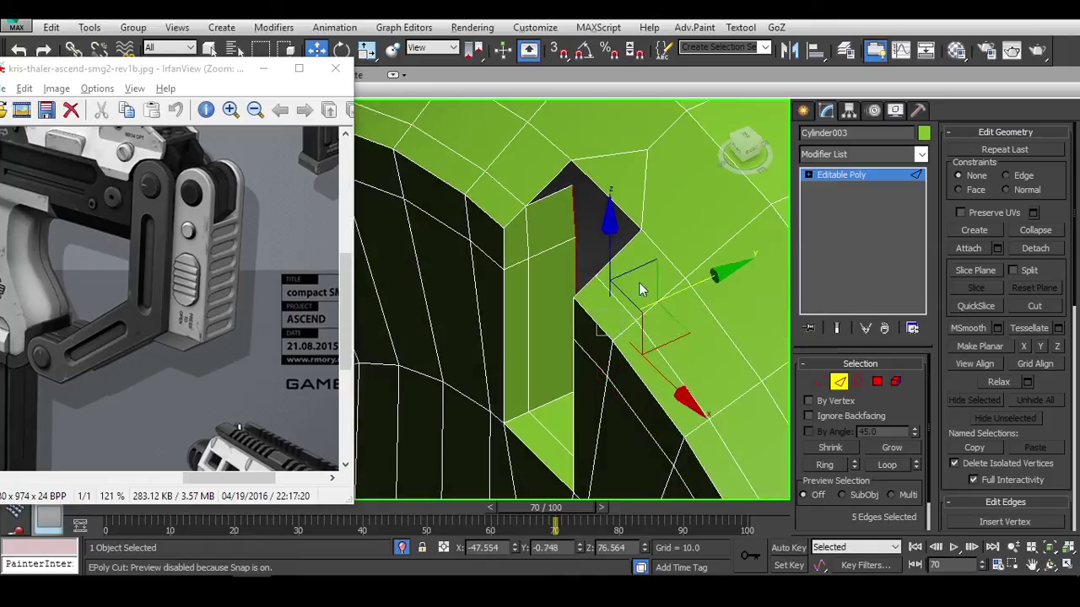
pyautogui.press('1')
pyautogui.moveTo(570, 160)
pyautogui.keyDown('alt'); pyautogui.mouseDown(button='middle')
pyautogui.moveTo(607, 167)
pyautogui.moveTo(575, 177)
pyautogui.mouseUp(button='middle'); pyautogui.keyUp('alt')
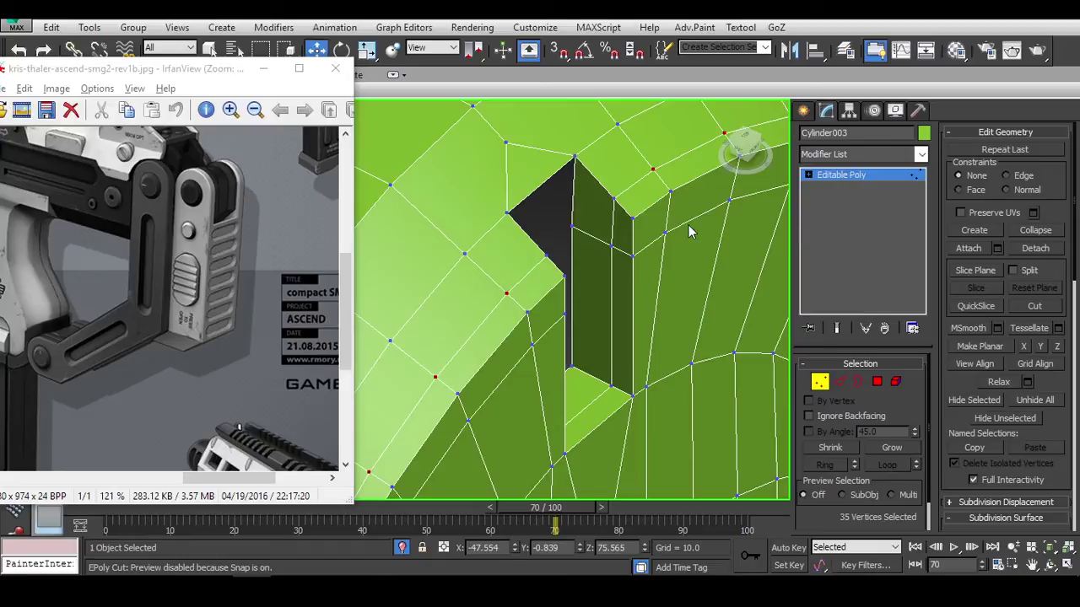
# Cap the hole's open border with a new face.
pyautogui.click(858, 381)
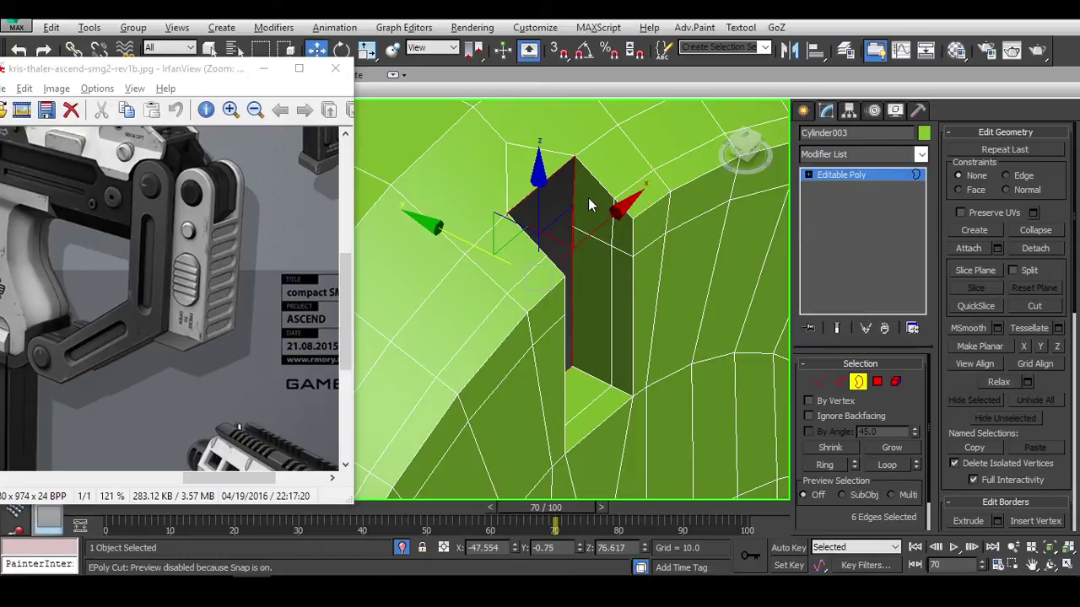
pyautogui.hotkey('alt', 'p')
pyautogui.keyDown('alt'); pyautogui.moveTo(587, 252); pyautogui.dragTo(462, 197, button='middle'); pyautogui.keyUp('alt')
pyautogui.press('1')
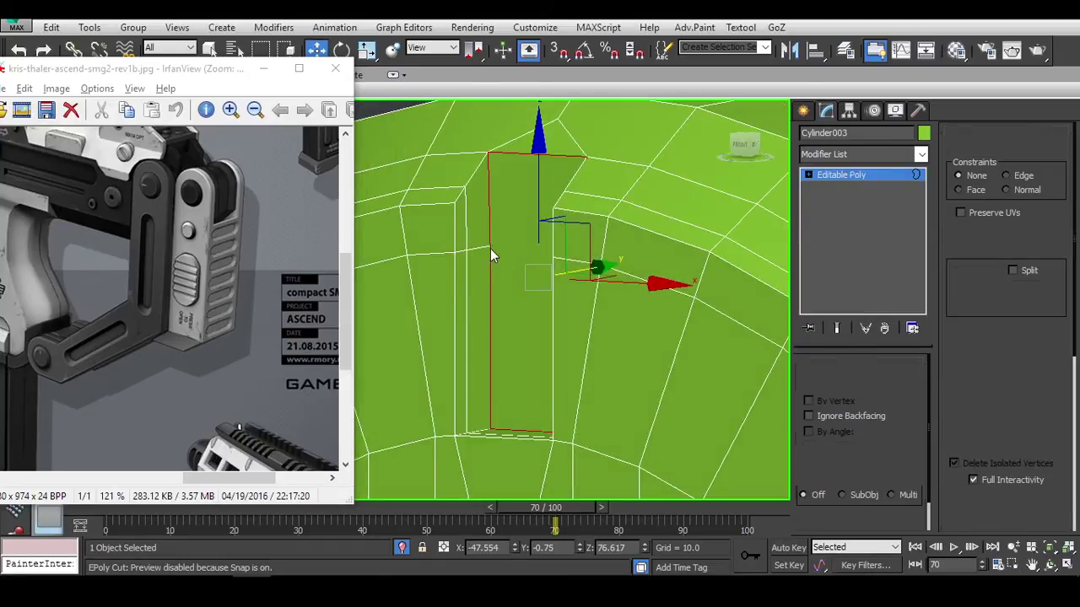
pyautogui.keyDown('alt'); pyautogui.moveTo(491, 248); pyautogui.dragTo(588, 256, button='middle'); pyautogui.keyUp('alt')
# Select the cylinder and inspect the notch in wireframe and edged-faces display.
pyautogui.press('f')
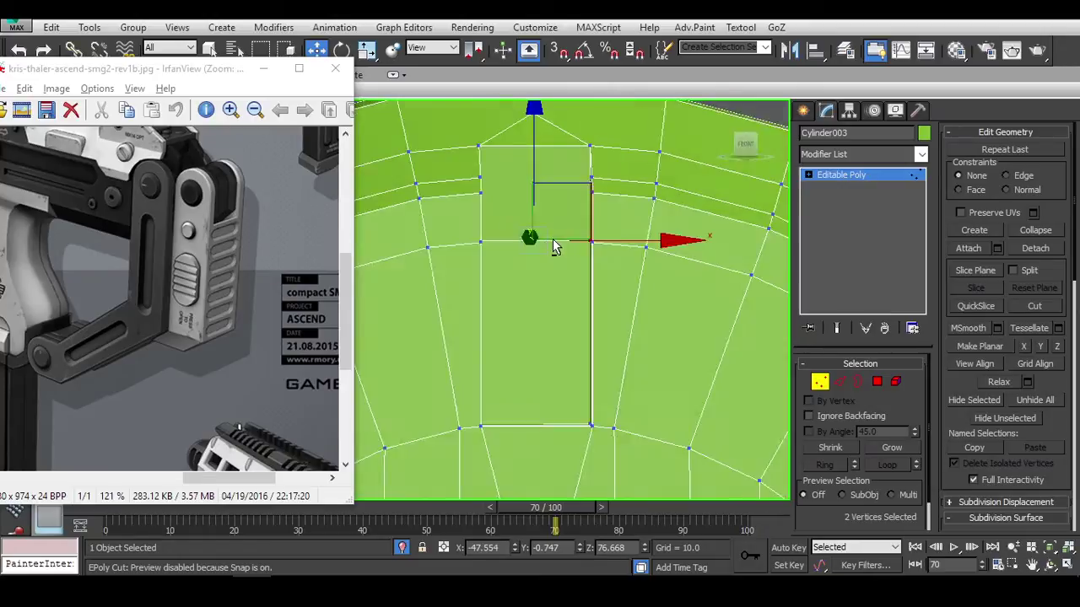
pyautogui.keyDown('alt'); pyautogui.moveTo(654, 217); pyautogui.dragTo(545, 148, button='middle'); pyautogui.keyUp('alt')
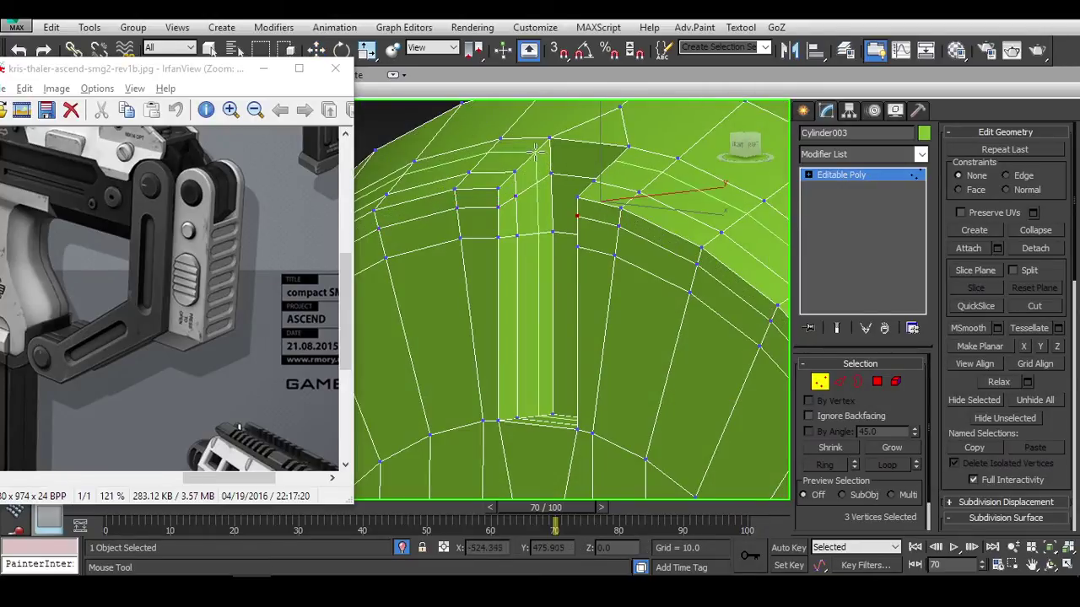
pyautogui.scroll(-5, 537, 148)
pyautogui.press('w')
pyautogui.hotkey('ctrl', 'd')
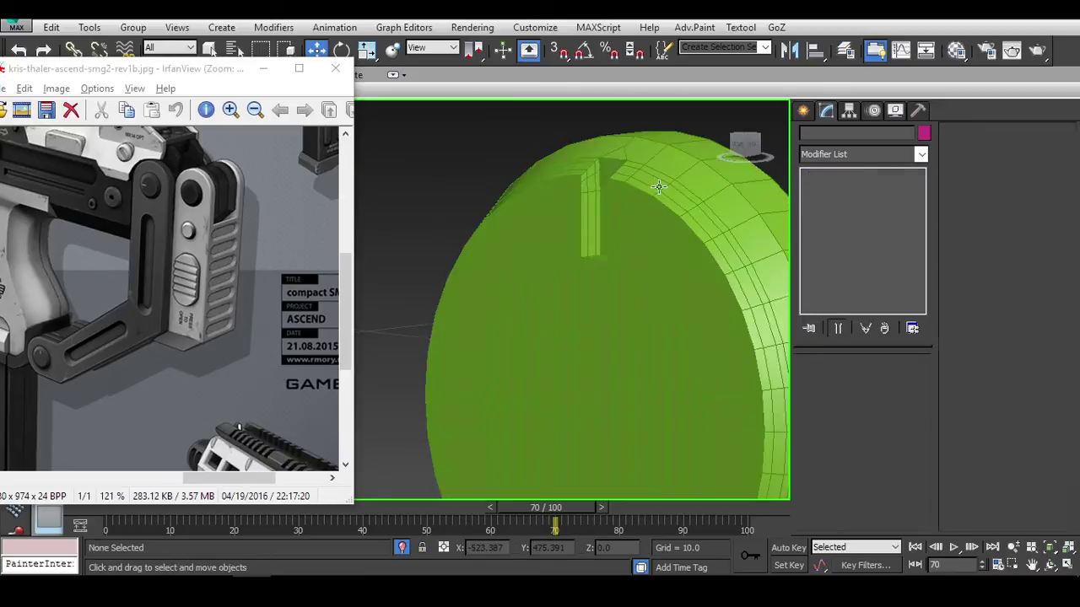
pyautogui.click(659, 186)
pyautogui.keyDown('alt'); pyautogui.moveTo(659, 186); pyautogui.dragTo(678, 140, button='middle'); pyautogui.keyUp('alt')
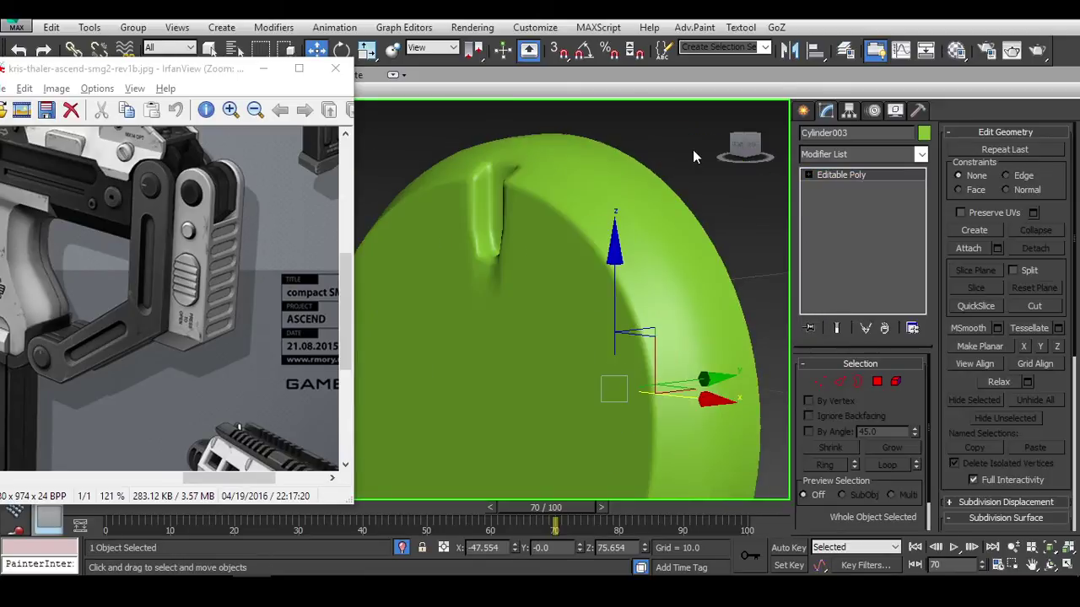
pyautogui.scroll(6, 547, 227)
pyautogui.press('F3')
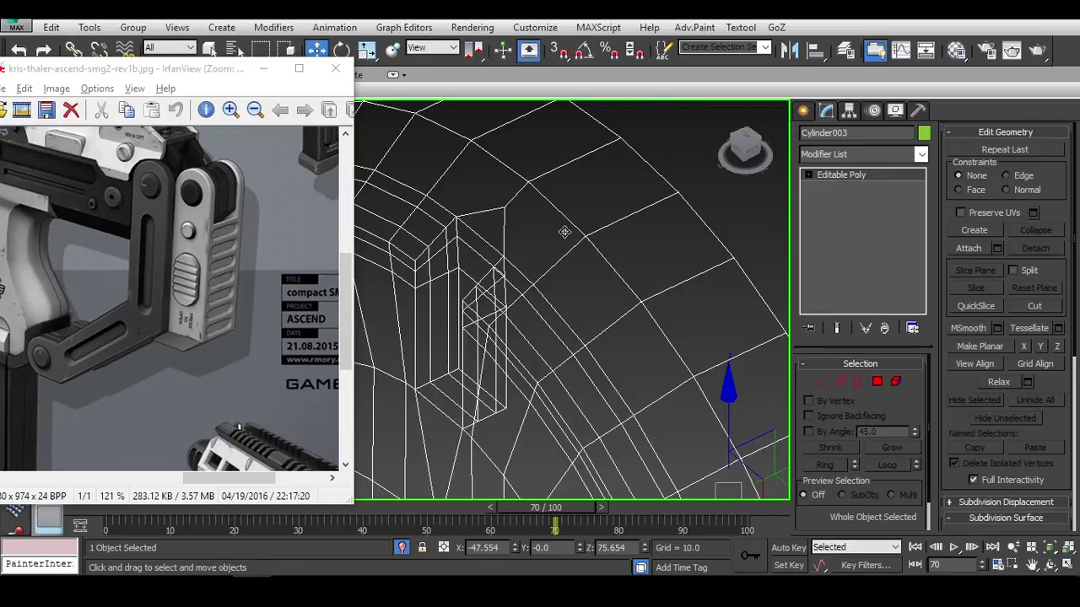
pyautogui.press('F3')
pyautogui.press('F4')
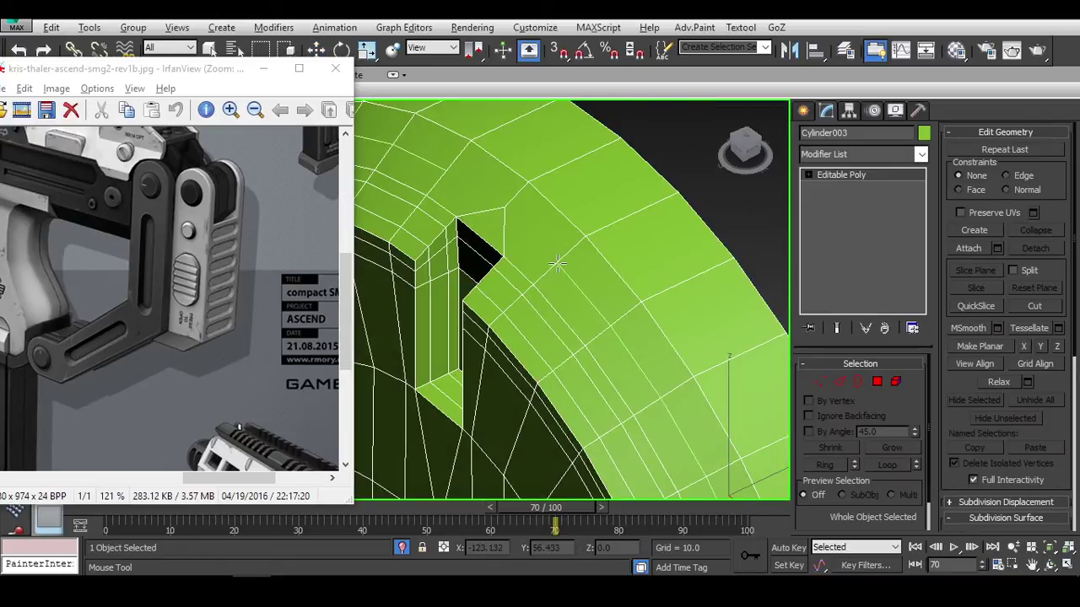
# Add a rim vertex to the selection and view the cap from the top.
pyautogui.press('1')
pyautogui.press('w')
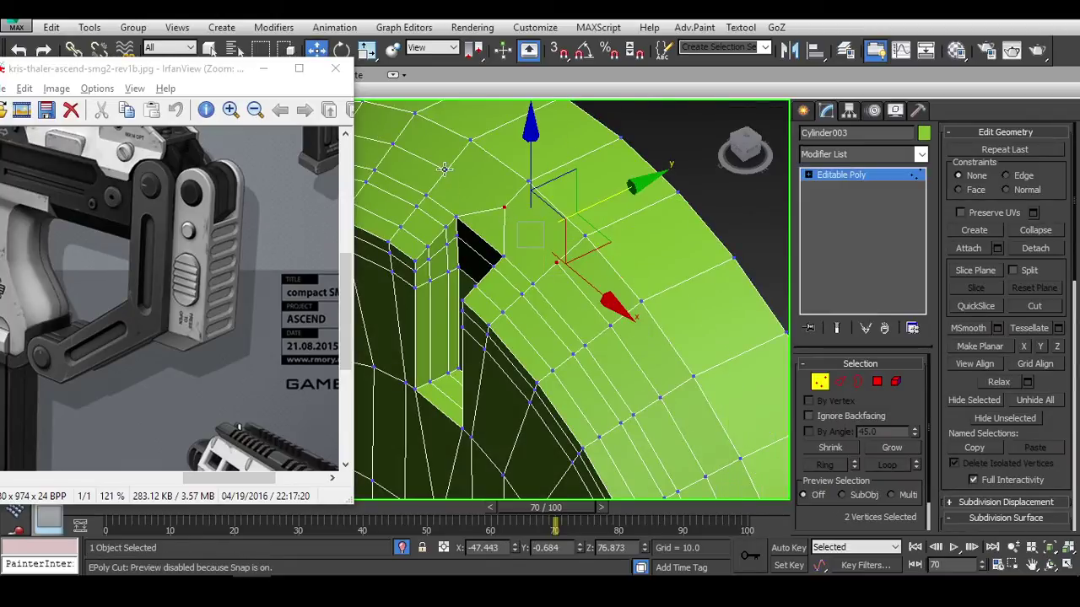
pyautogui.keyDown('ctrl'); pyautogui.click(445, 170); pyautogui.keyUp('ctrl')
pyautogui.keyDown('alt'); pyautogui.moveTo(467, 196); pyautogui.dragTo(598, 236, button='middle'); pyautogui.keyUp('alt')
pyautogui.press('2')
pyautogui.scroll(-2, 574, 251)
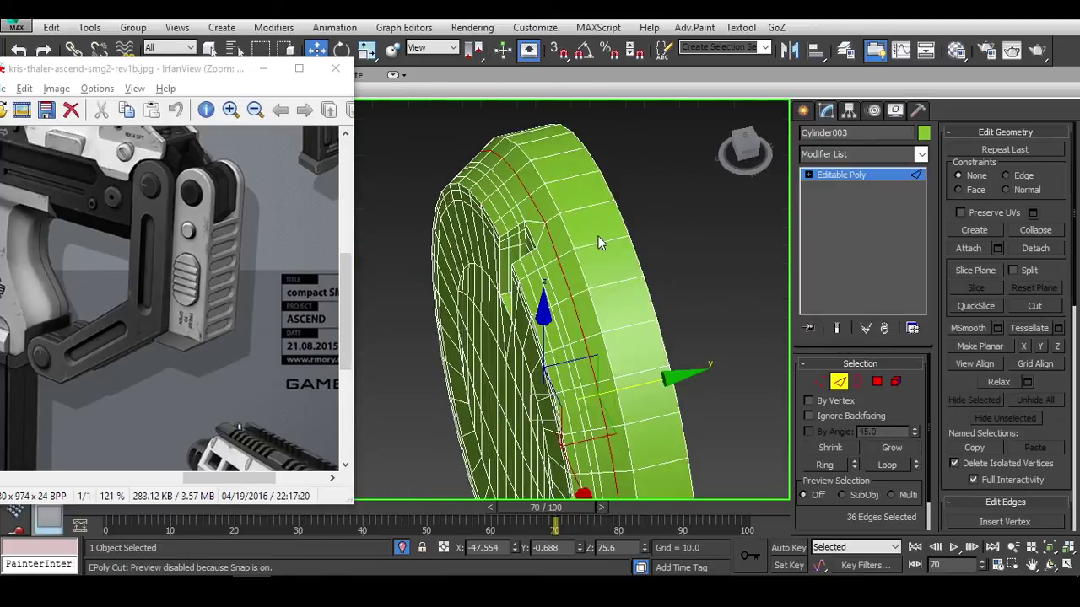
pyautogui.press('t')
pyautogui.scroll(-6, 641, 258)
# Frame the cylinder mesh in the top view.
pyautogui.press('f')
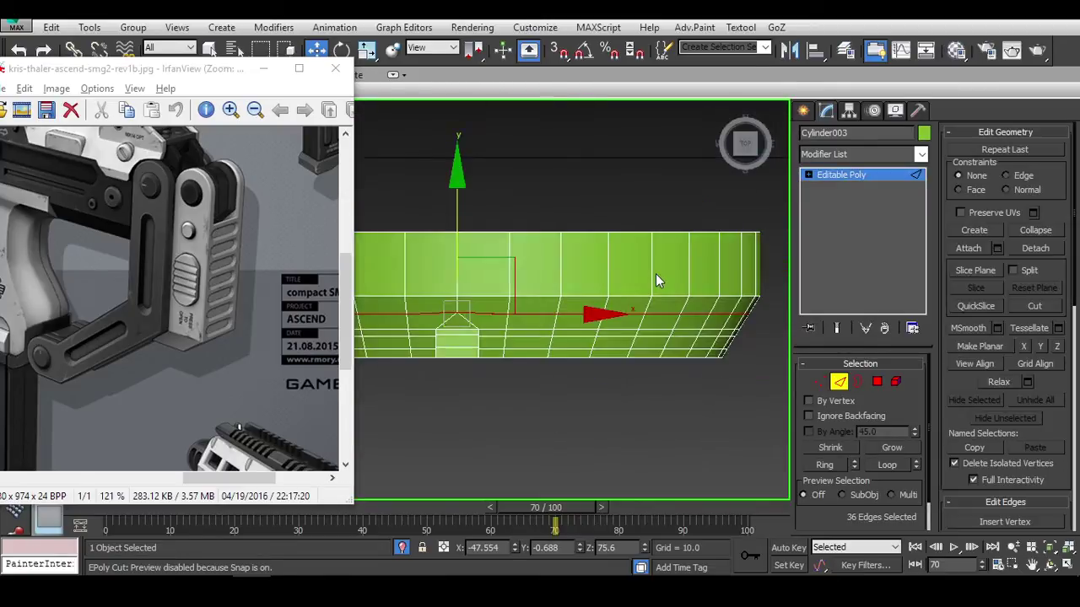
pyautogui.press('l')
pyautogui.press('r')
pyautogui.press('l')
pyautogui.press('z')
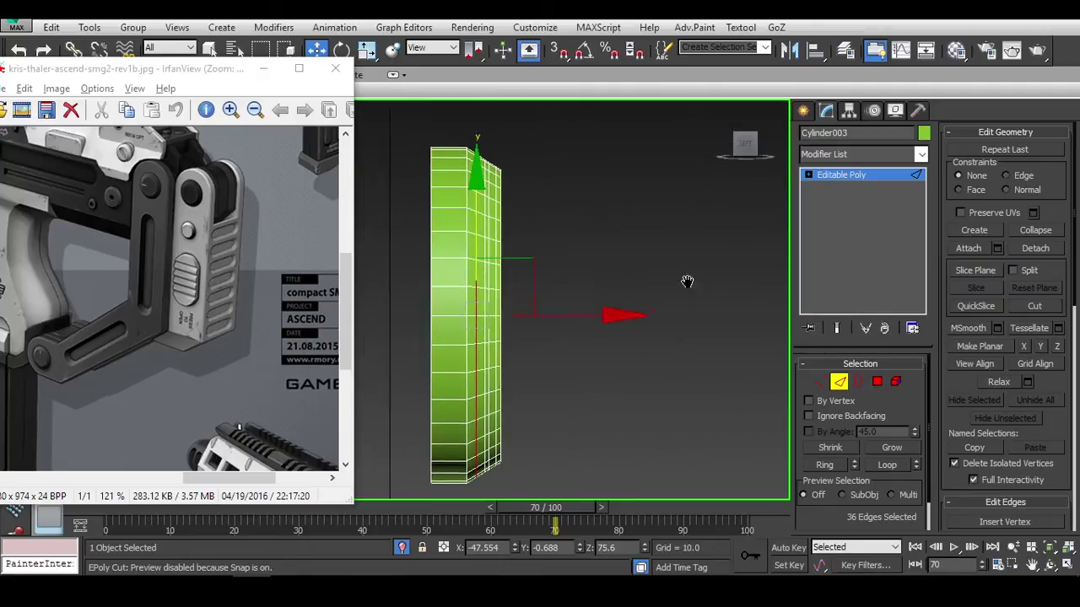
pyautogui.scroll(3, 504, 341)
pyautogui.keyDown('alt'); pyautogui.moveTo(544, 330); pyautogui.dragTo(684, 219, button='middle'); pyautogui.keyUp('alt')
pyautogui.click(747, 150)
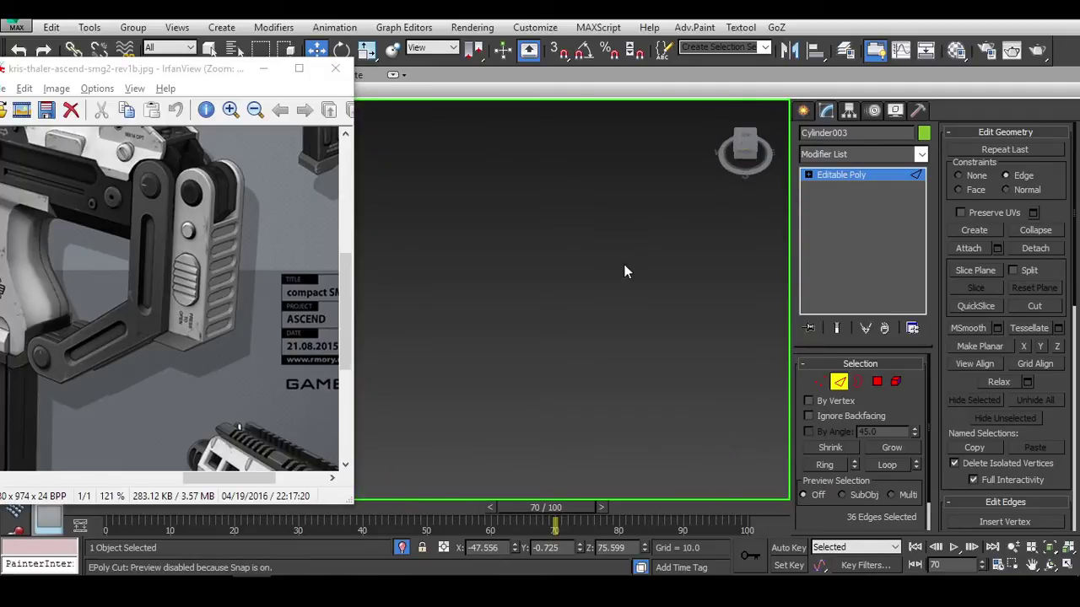
pyautogui.press('z')
pyautogui.scroll(5, 535, 231)
# Shift the selected edge loop below the notch slightly sideways along X.
pyautogui.press('1')
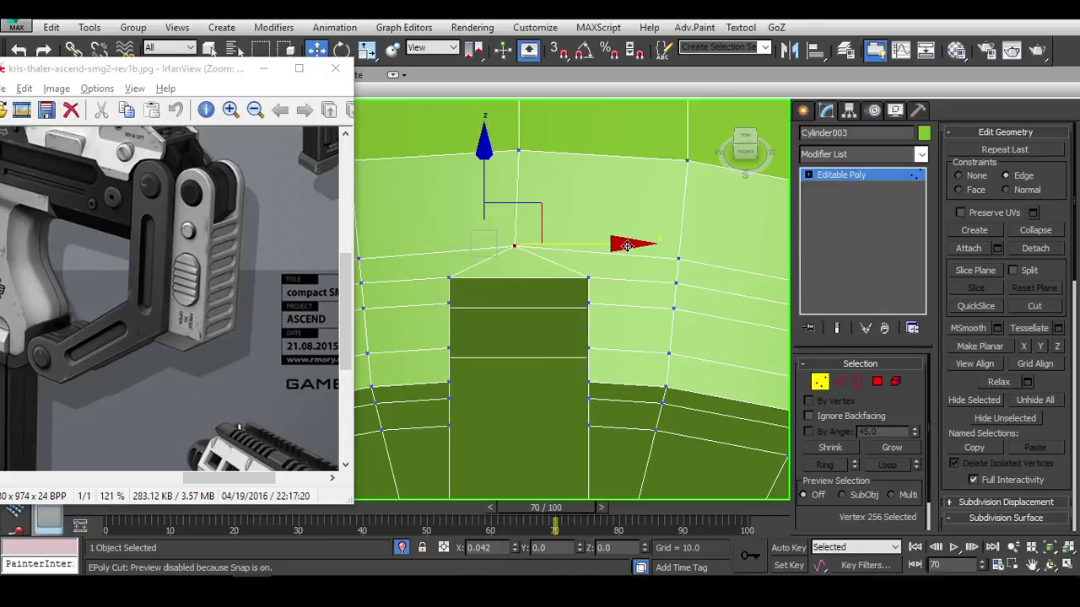
pyautogui.scroll(-5, 645, 266)
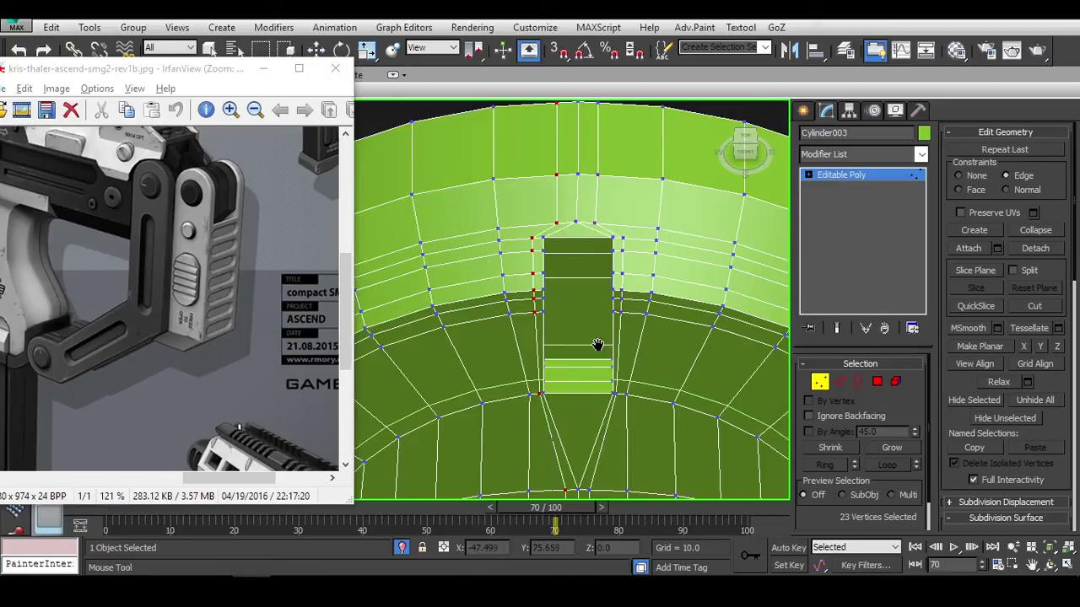
pyautogui.press('w')
pyautogui.press('2')
pyautogui.moveTo(619, 254); pyautogui.dragTo(638, 209, button='middle')
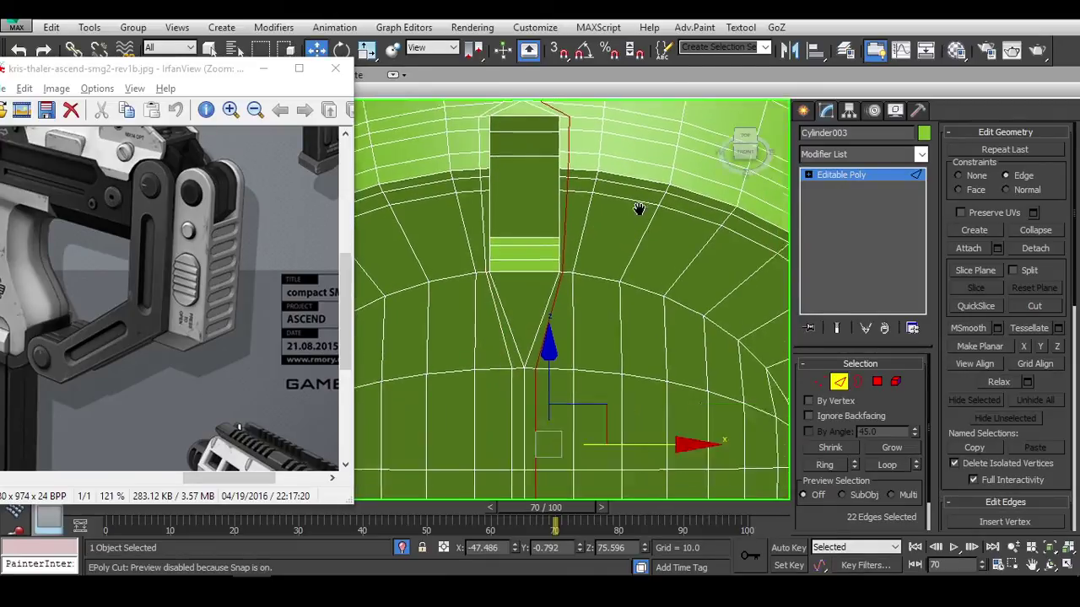
pyautogui.scroll(-5, 641, 253)
pyautogui.scroll(5, 646, 285)
pyautogui.press('r')
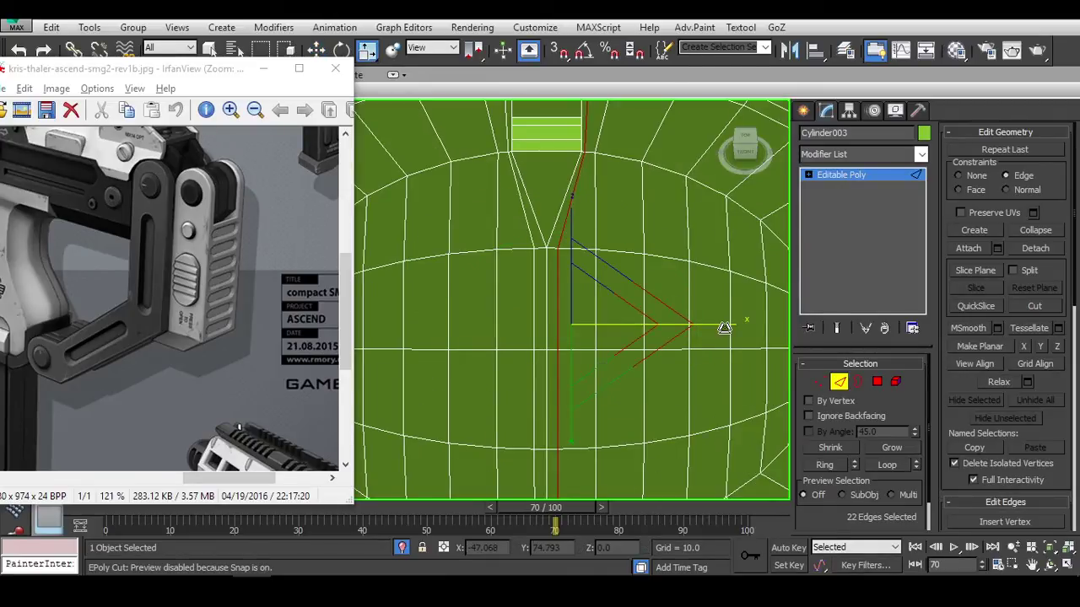
pyautogui.press('w')
pyautogui.keyDown('alt'); pyautogui.moveTo(724, 328); pyautogui.dragTo(681, 337, button='middle'); pyautogui.keyUp('alt')
pyautogui.moveTo(711, 337); pyautogui.dragTo(740, 340)
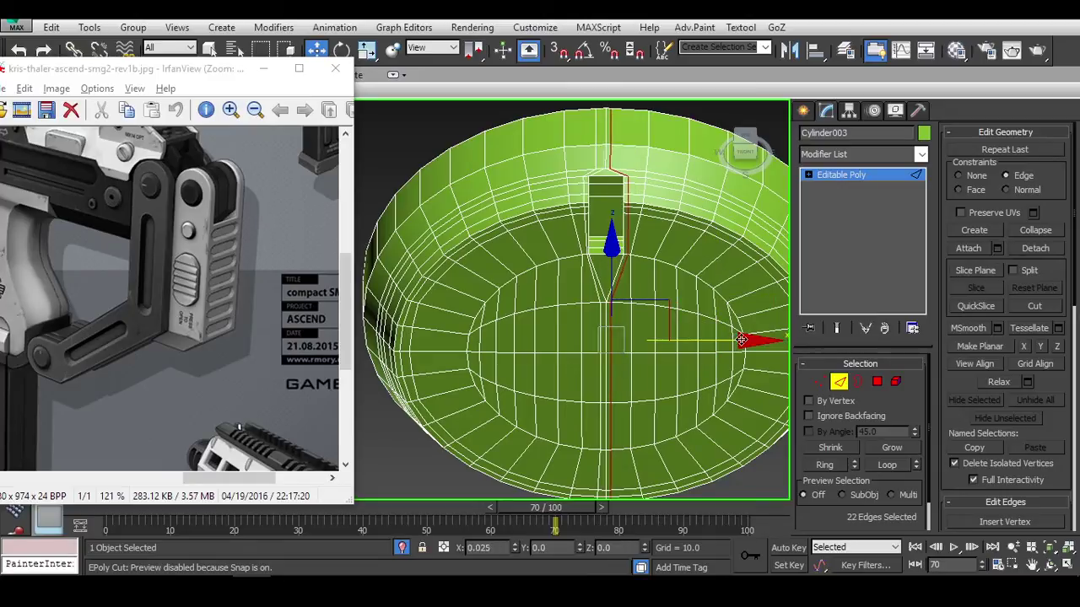
# Zoom in and out to inspect the shifted edge loop across the cap.
pyautogui.scroll(4, 588, 195)
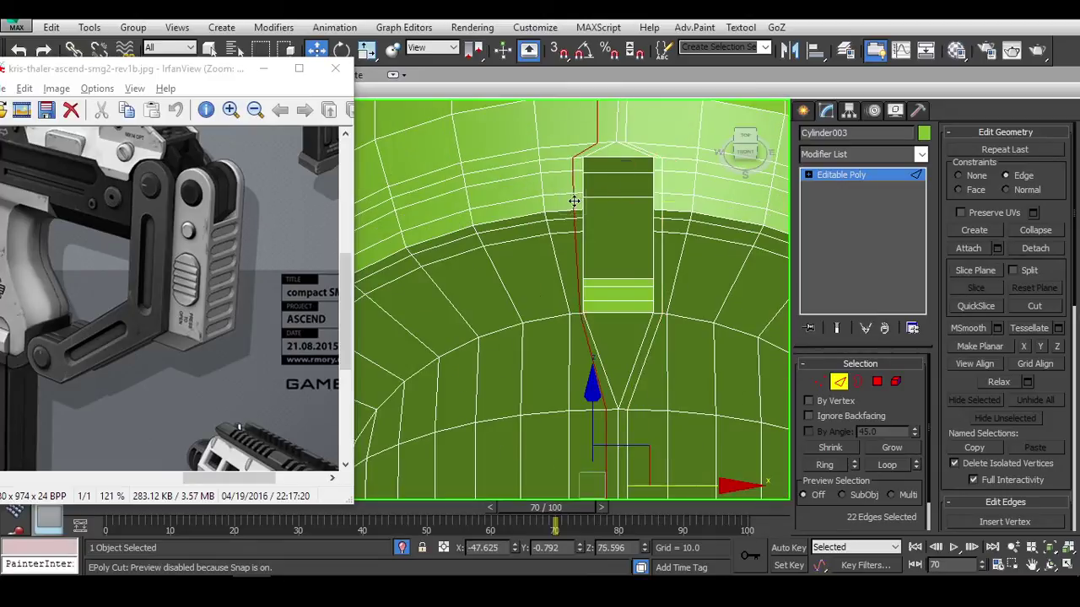
pyautogui.scroll(-3, 672, 339)
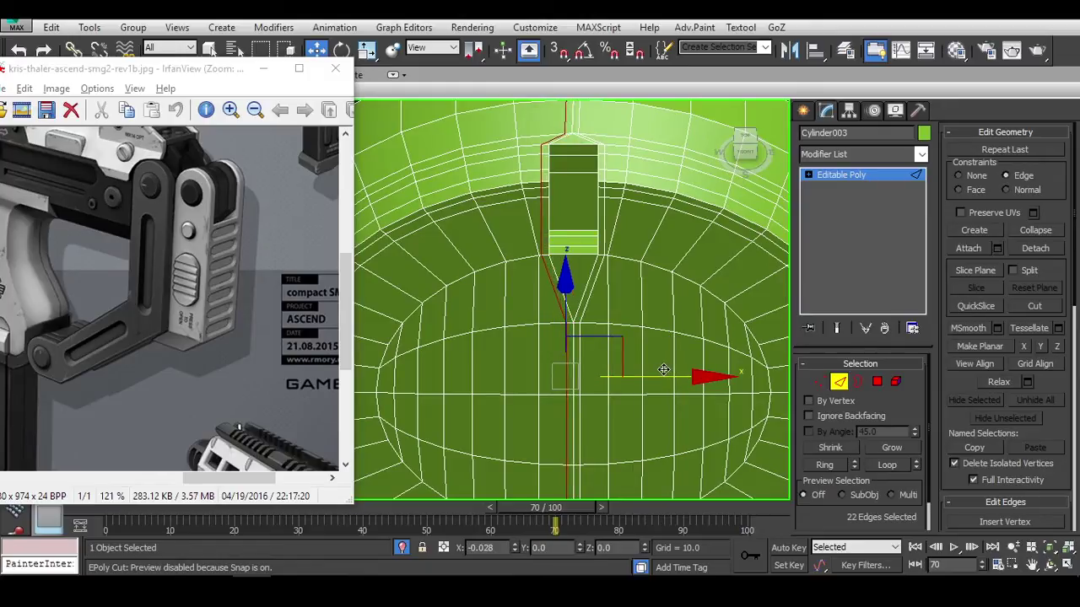
pyautogui.scroll(5, 593, 318)
pyautogui.scroll(-2, 593, 288)
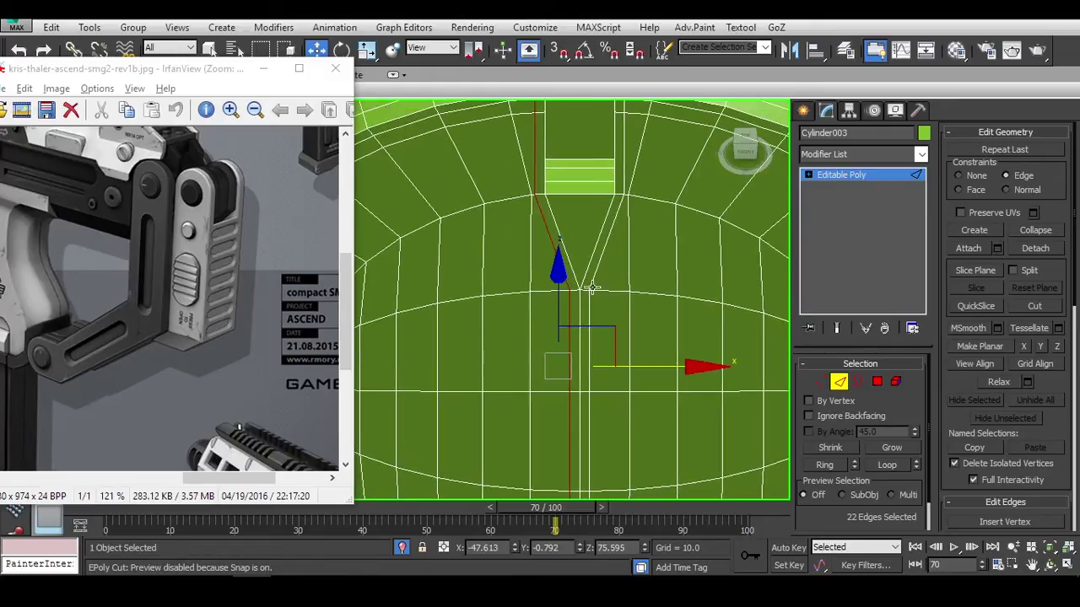
pyautogui.scroll(2, 592, 288)
pyautogui.scroll(-3, 593, 278)
pyautogui.scroll(3, 595, 263)
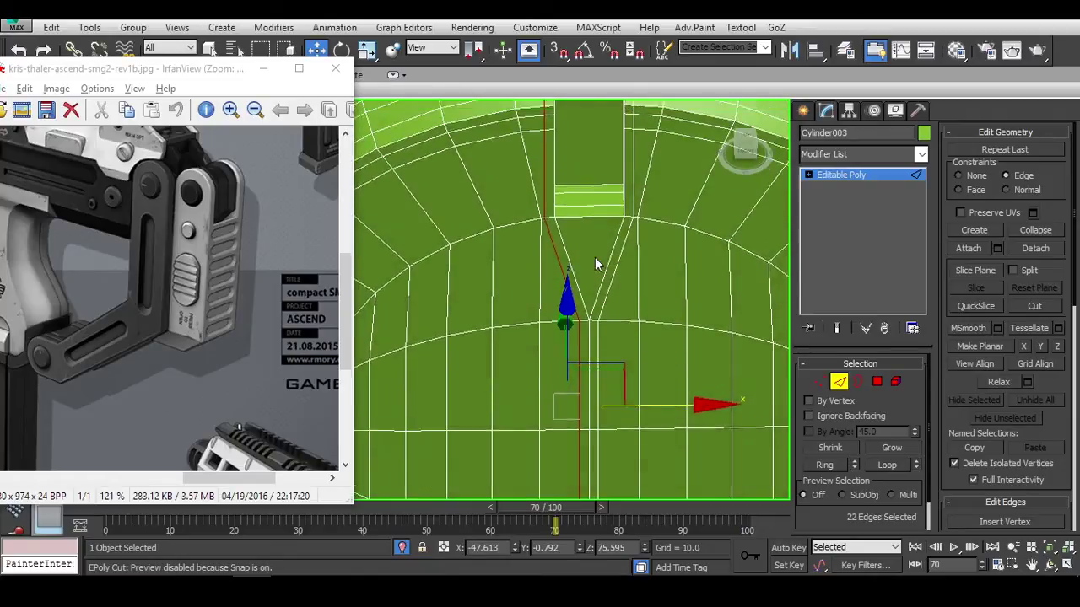
pyautogui.scroll(3, 574, 240)
pyautogui.scroll(-1, 550, 221)
pyautogui.scroll(1, 553, 217)
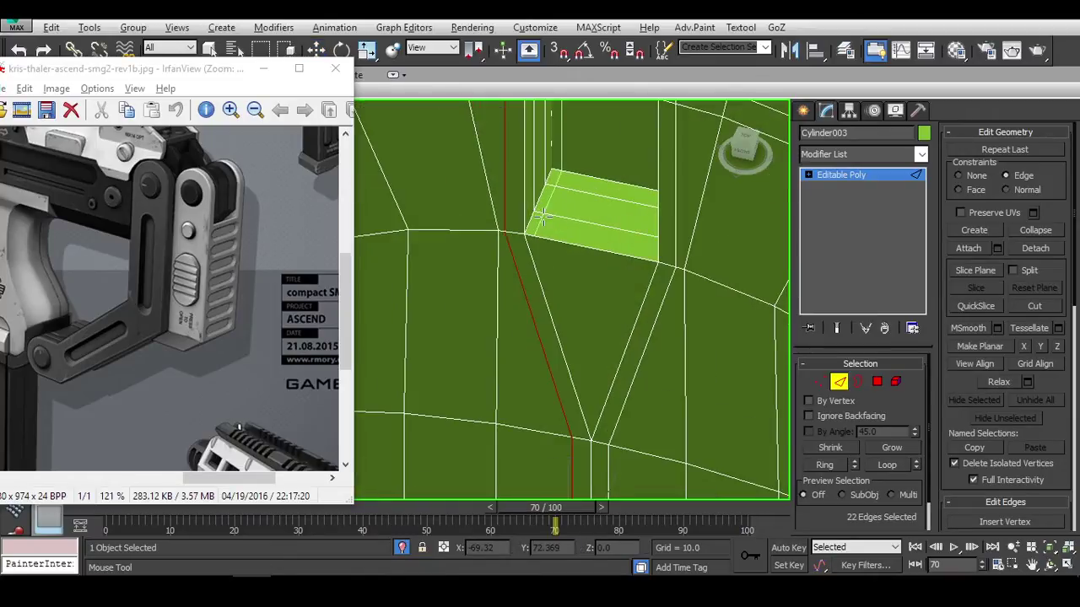
# Cut new edges across the long triangular faces below the notch's lower edge.
pyautogui.press('w')
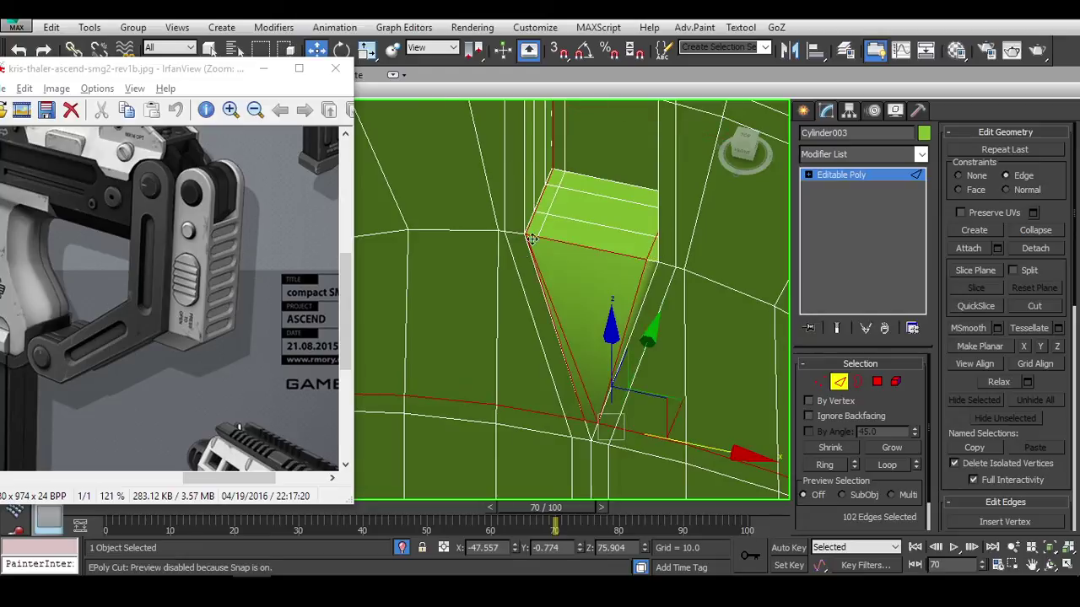
pyautogui.press('1')
pyautogui.keyDown('alt'); pyautogui.moveTo(648, 258); pyautogui.dragTo(604, 405, button='middle'); pyautogui.keyUp('alt')
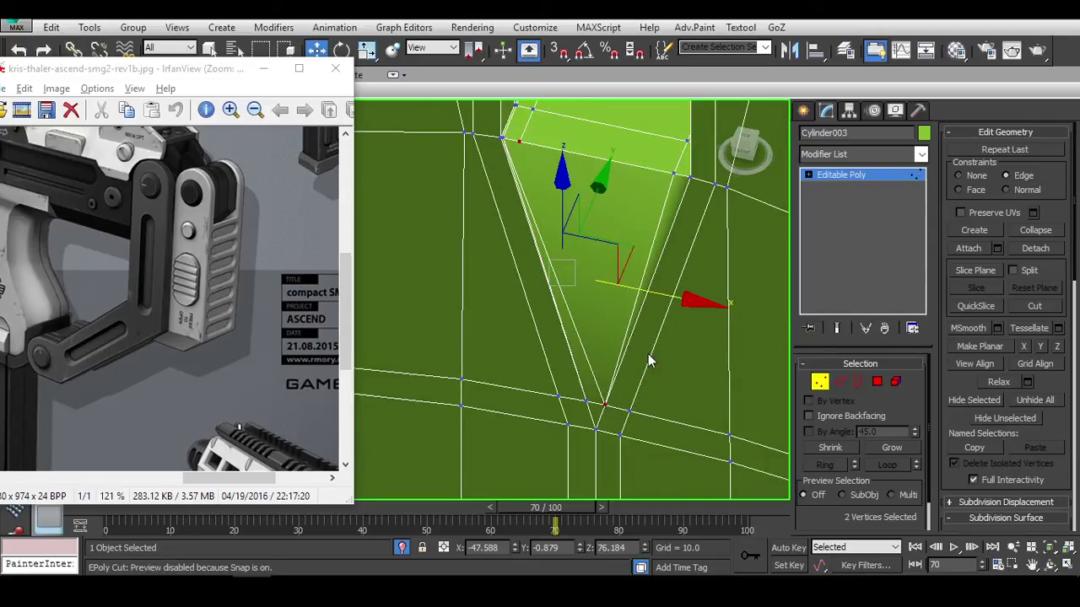
pyautogui.keyDown('alt'); pyautogui.moveTo(648, 360); pyautogui.dragTo(605, 301, button='middle'); pyautogui.keyUp('alt')
pyautogui.hotkey('ctrl', 'z')
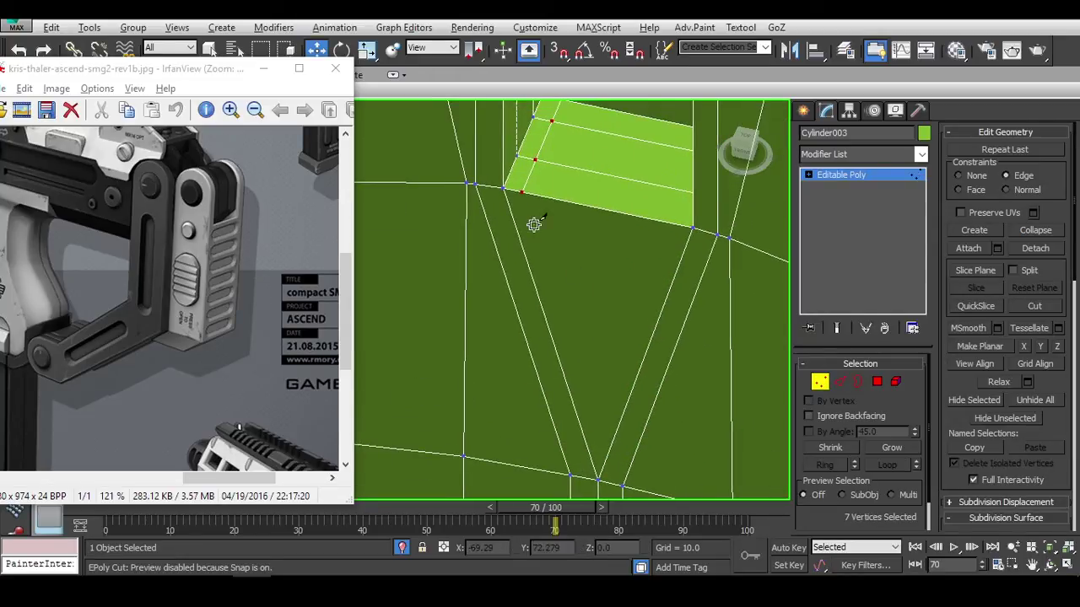
pyautogui.keyDown('alt'); pyautogui.moveTo(661, 440); pyautogui.dragTo(715, 210, button='middle'); pyautogui.keyUp('alt')
pyautogui.press('w')
# Cut further edges under the notch and select the edge beside it.
pyautogui.press('2')
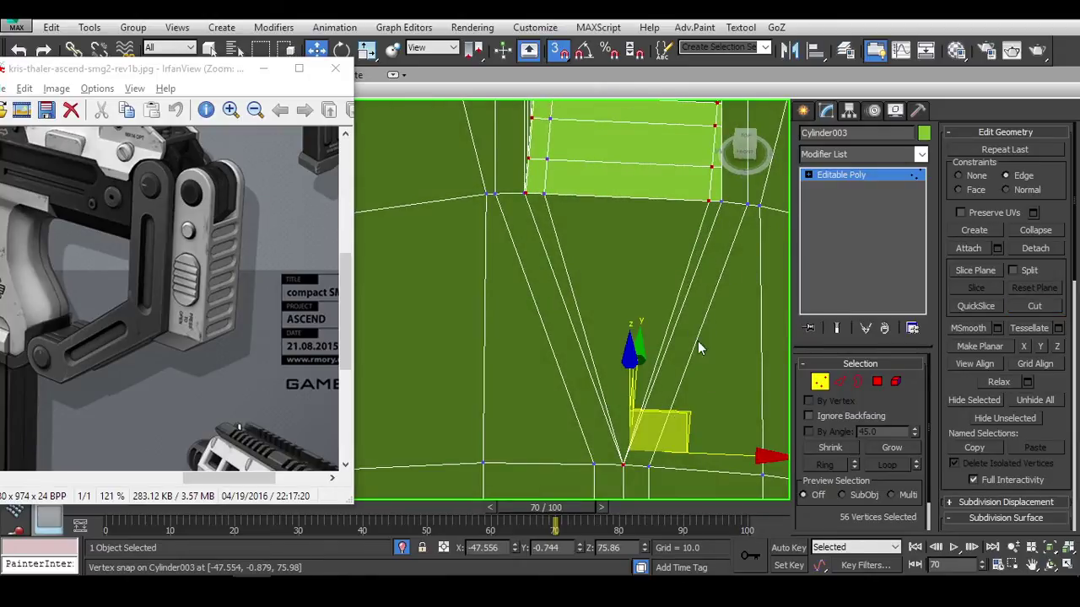
pyautogui.moveTo(699, 343)
pyautogui.keyDown('alt'); pyautogui.mouseDown(button='middle')
pyautogui.moveTo(685, 386)
pyautogui.moveTo(590, 361)
pyautogui.moveTo(558, 330)
pyautogui.moveTo(633, 325)
pyautogui.mouseUp(button='middle'); pyautogui.keyUp('alt')
pyautogui.keyDown('alt'); pyautogui.moveTo(667, 214); pyautogui.dragTo(612, 374, button='middle'); pyautogui.keyUp('alt')
pyautogui.click(688, 332)
pyautogui.hotkey('alt', 'c')
pyautogui.keyDown('alt'); pyautogui.moveTo(570, 335); pyautogui.dragTo(680, 311, button='middle'); pyautogui.keyUp('alt')
pyautogui.click(675, 332)
pyautogui.click(680, 334)
# Insert a vertical edge loop beside the notch and select its vertices.
pyautogui.hotkey('ctrl', 'z')
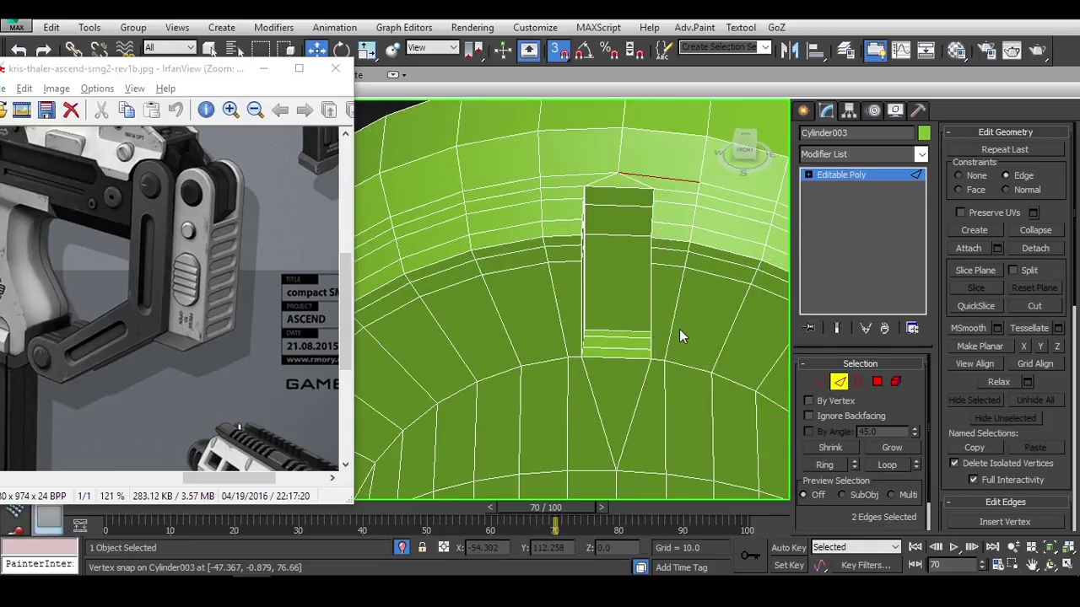
pyautogui.hotkey('ctrl', 'z')
pyautogui.keyDown('alt'); pyautogui.moveTo(669, 283); pyautogui.dragTo(595, 243, button='middle'); pyautogui.keyUp('alt')
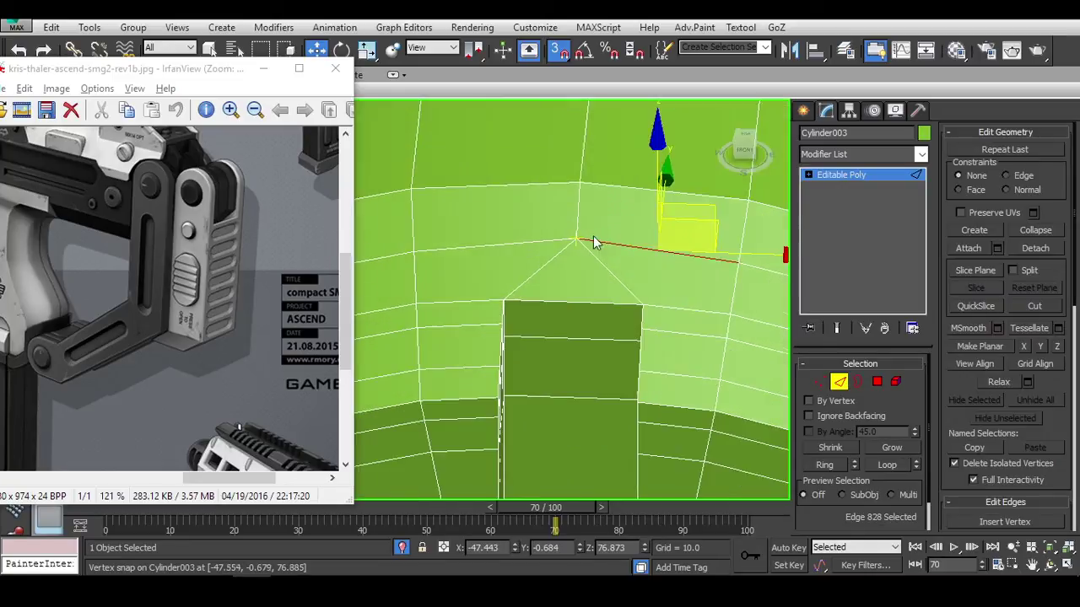
pyautogui.hotkey('shift', 'alt', 'l')
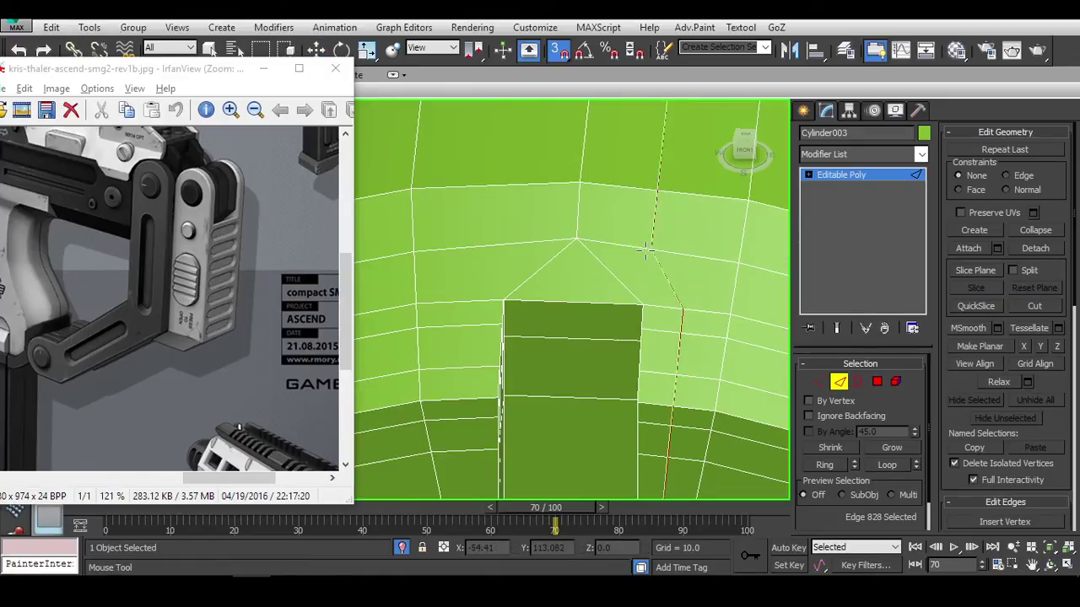
pyautogui.click(500, 247)
pyautogui.press('1')
pyautogui.click(500, 243)
pyautogui.press('w')
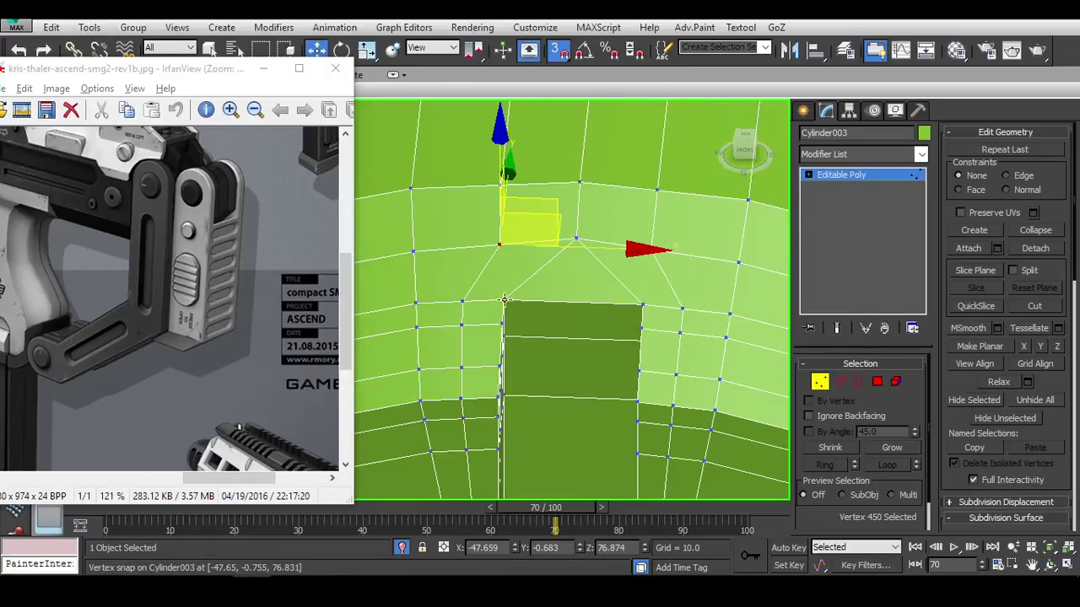
# Select the vertical edge loop beside the notch, then clear the selection.
pyautogui.press('2')
pyautogui.doubleClick(672, 292)
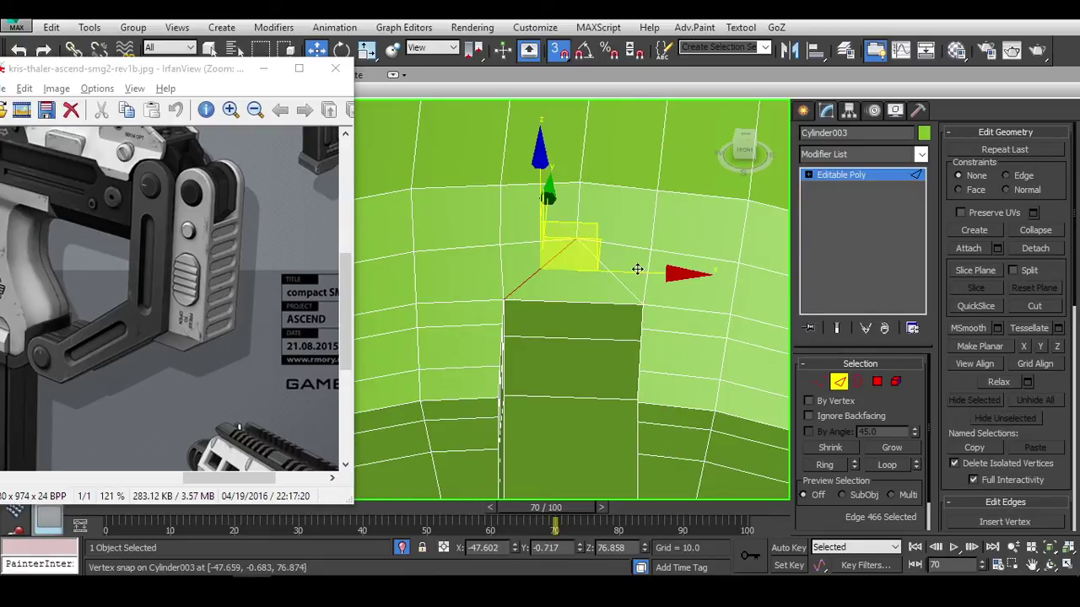
pyautogui.click(725, 278)
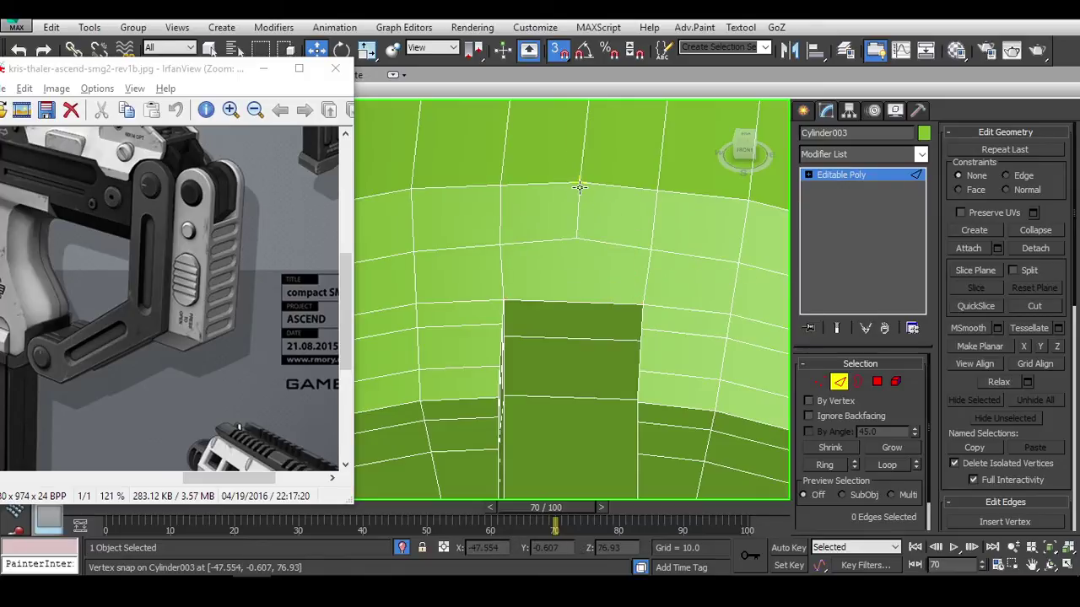
pyautogui.keyDown('alt'); pyautogui.moveTo(579, 187); pyautogui.dragTo(606, 340, button='middle'); pyautogui.keyUp('alt')
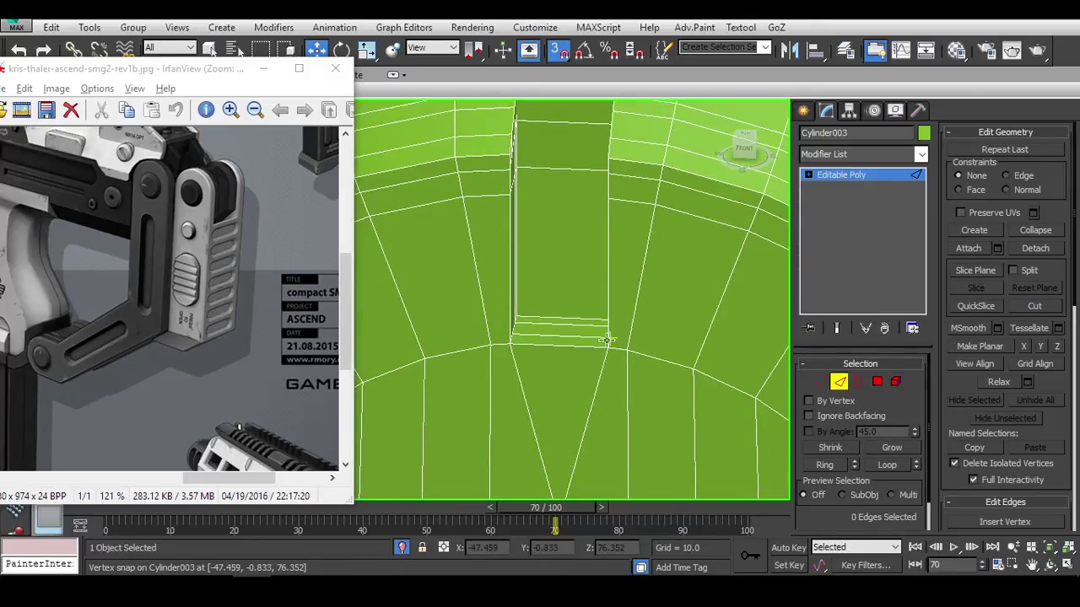
pyautogui.scroll(-5, 594, 362)
pyautogui.scroll(5, 625, 368)
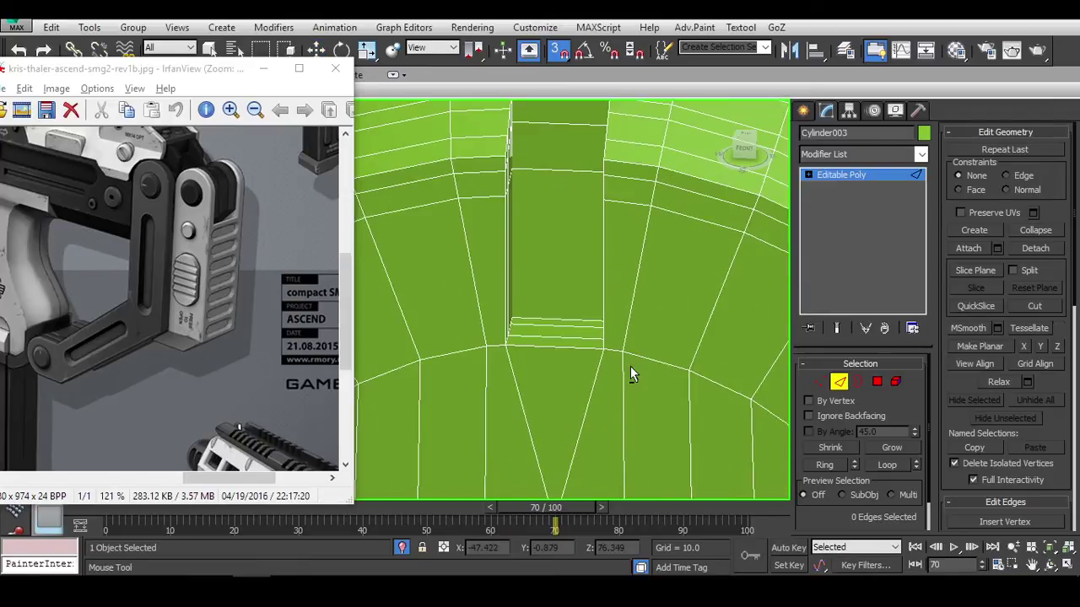
# Snap the two vertices beside the notch bottom onto the rim edge loop.
pyautogui.press('1')
pyautogui.press('w')
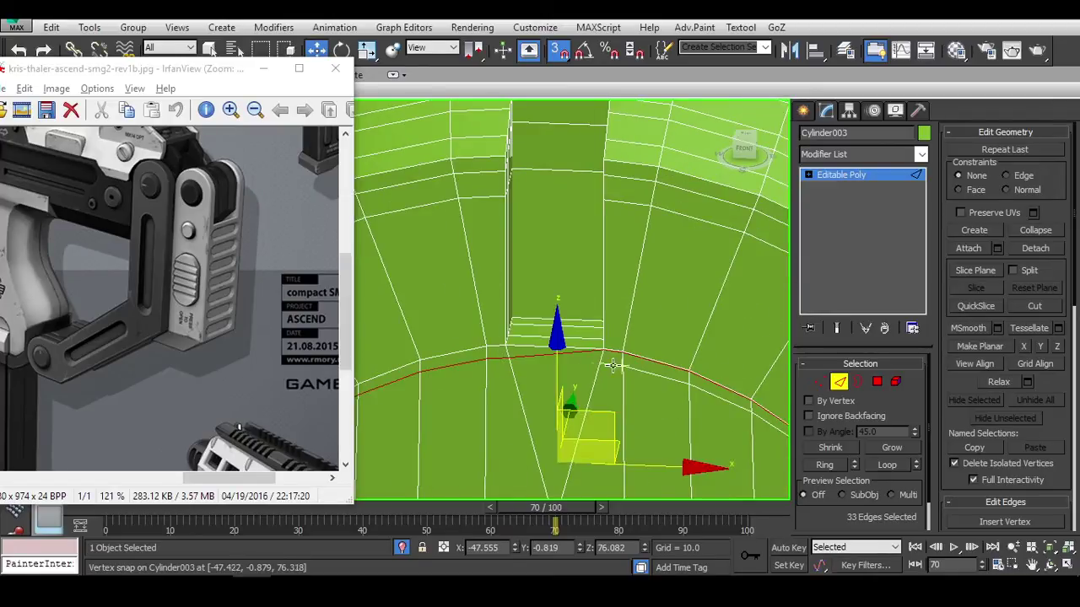
pyautogui.moveTo(499, 358); pyautogui.dragTo(462, 352)
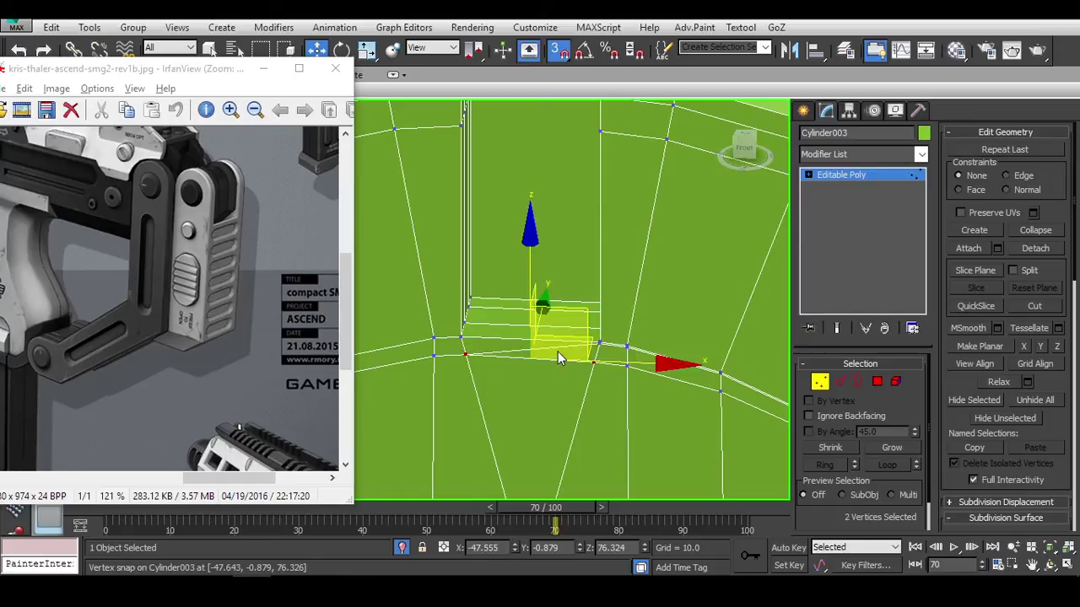
pyautogui.press('2')
pyautogui.keyDown('alt'); pyautogui.moveTo(556, 348); pyautogui.dragTo(591, 346, button='middle'); pyautogui.keyUp('alt')
pyautogui.scroll(-3, 591, 345)
# Frame the notch's lower corner on the rim at edge level.
pyautogui.hotkey('alt', 'c')
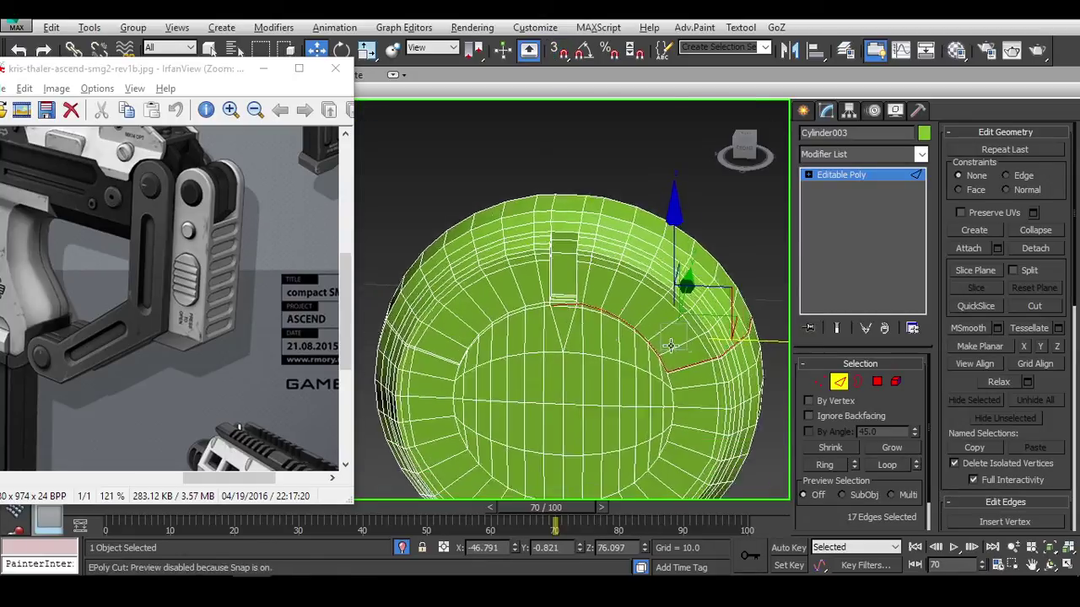
pyautogui.scroll(4, 671, 344)
pyautogui.scroll(-3, 549, 337)
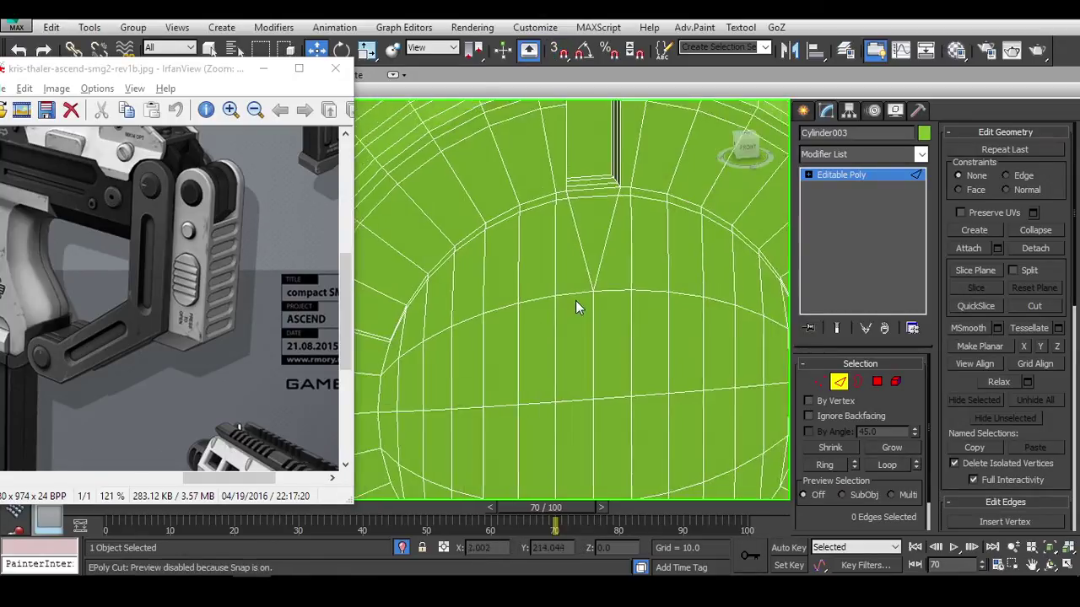
pyautogui.scroll(5, 554, 281)
pyautogui.keyDown('alt'); pyautogui.moveTo(553, 272); pyautogui.dragTo(490, 353, button='middle'); pyautogui.keyUp('alt')
pyautogui.press('w')
pyautogui.press('1')
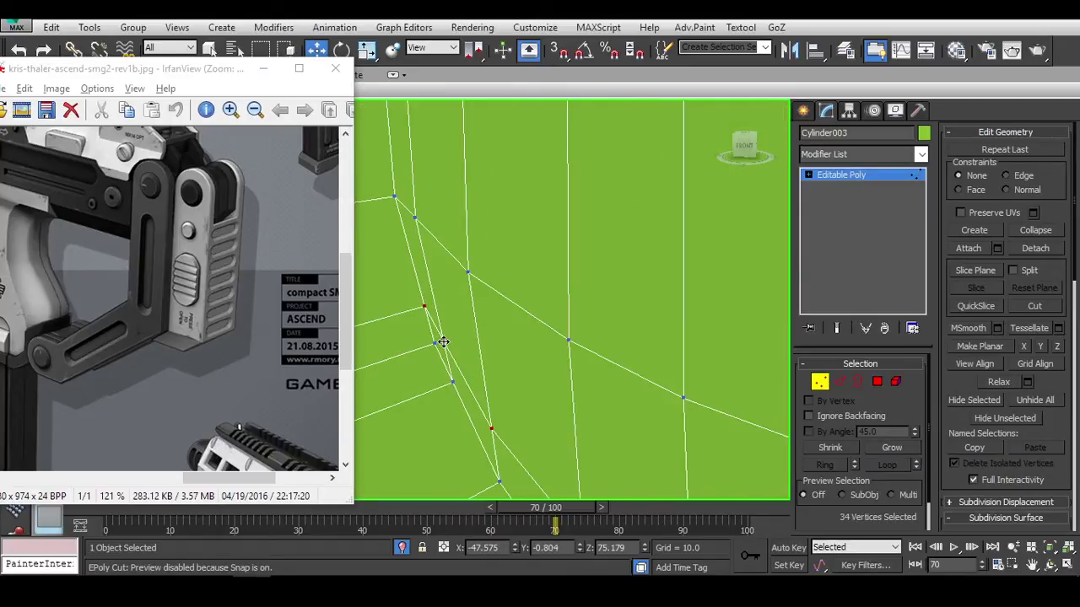
pyautogui.press('1')
pyautogui.press('2')
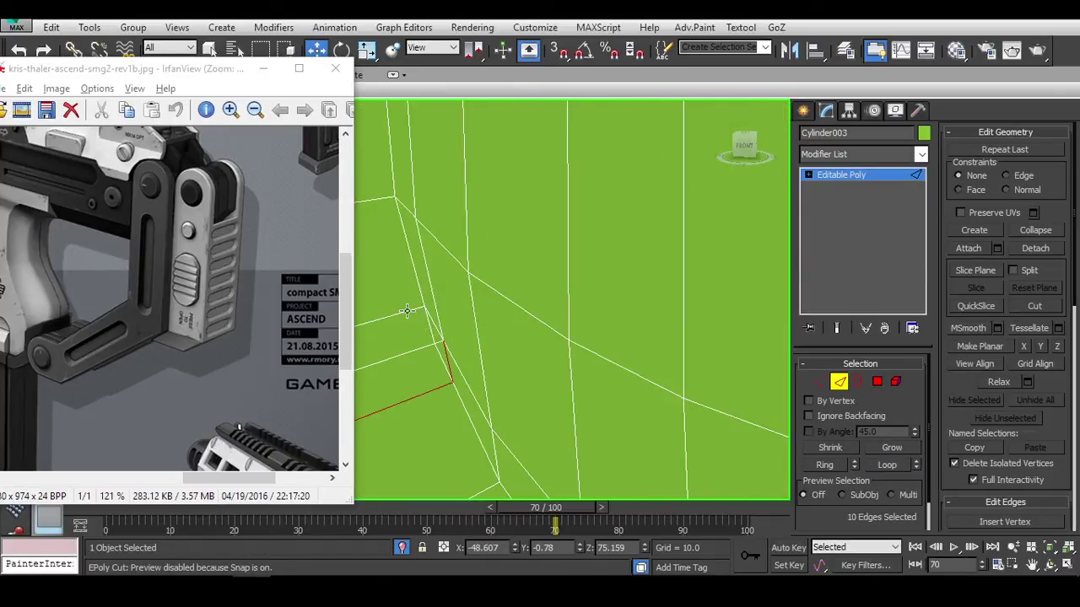
pyautogui.keyDown('alt'); pyautogui.moveTo(438, 395); pyautogui.dragTo(689, 278, button='middle'); pyautogui.keyUp('alt')
# Clear the edge selection and select the edge loop along the rim.
pyautogui.click(559, 331)
pyautogui.scroll(-4, 674, 303)
pyautogui.scroll(5, 538, 295)
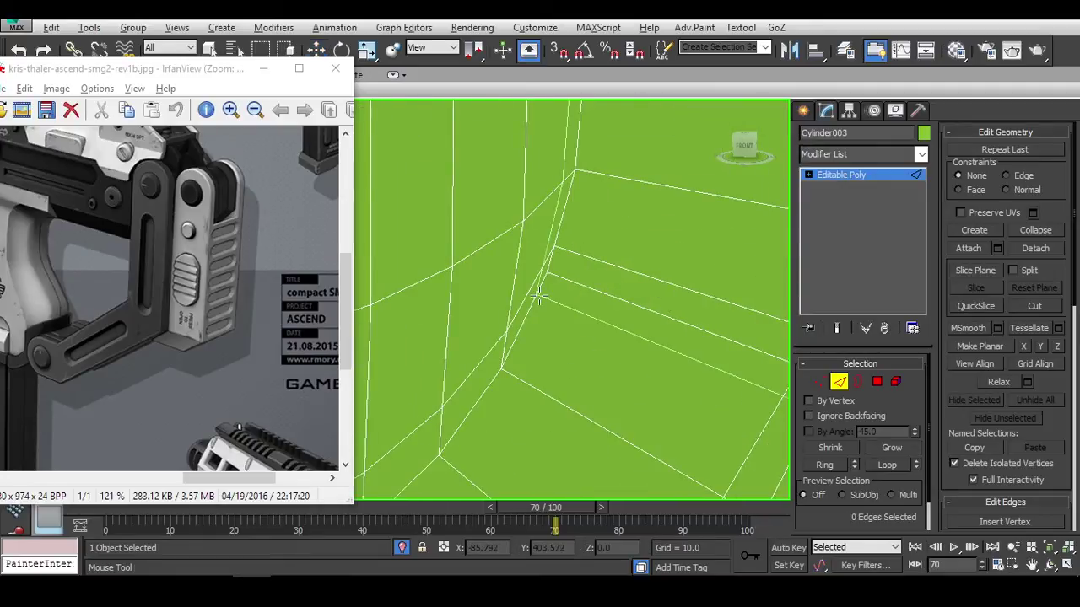
pyautogui.doubleClick(533, 292)
pyautogui.keyDown('alt'); pyautogui.moveTo(532, 293); pyautogui.dragTo(540, 287, button='middle'); pyautogui.keyUp('alt')
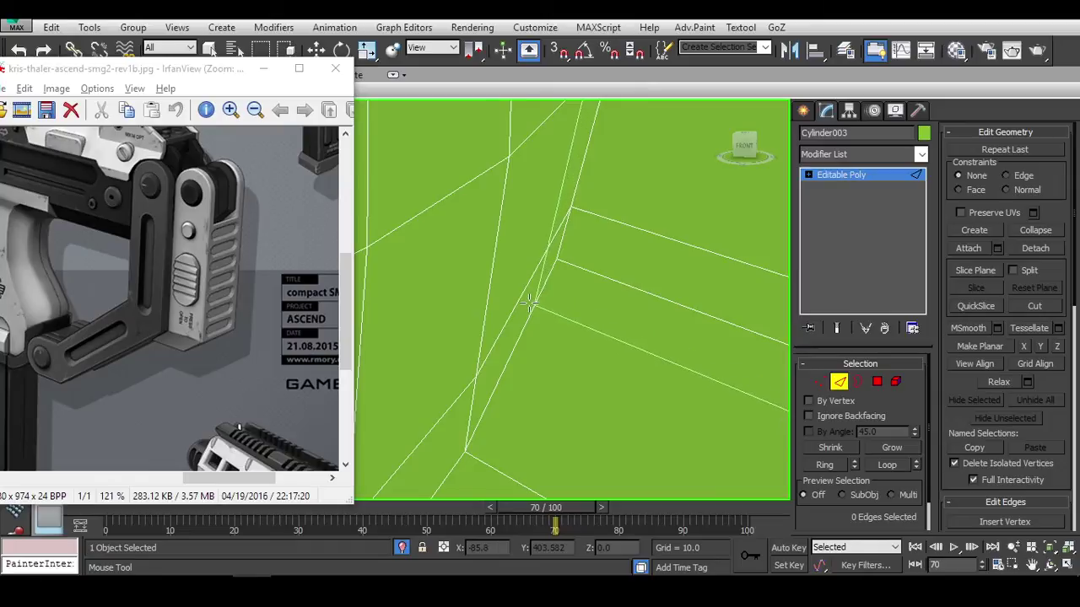
# Add the notch's corner vertex to the vertex selection.
pyautogui.press('1')
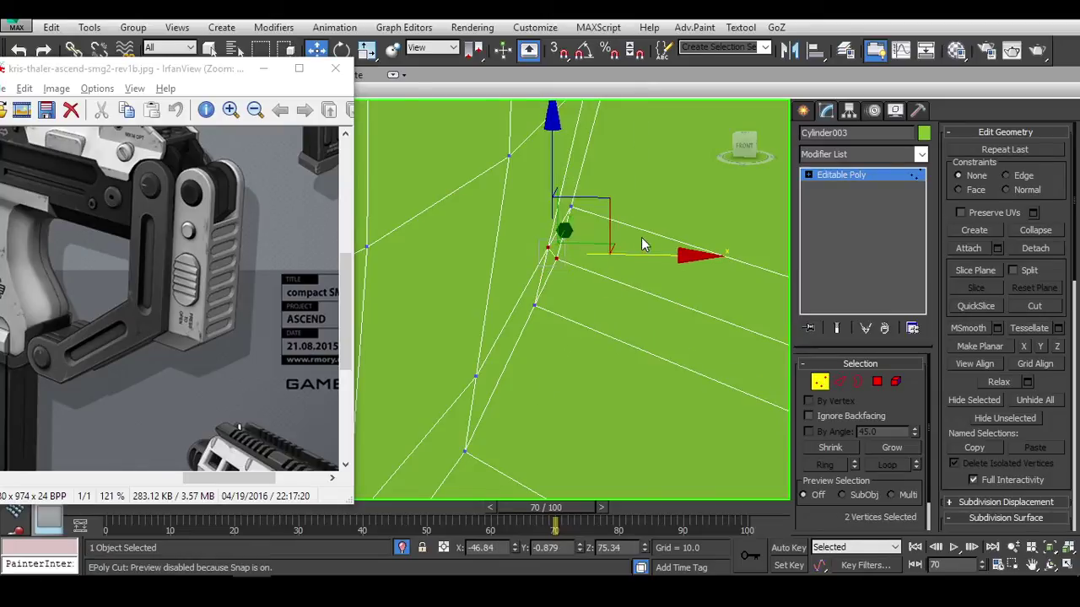
pyautogui.press('2')
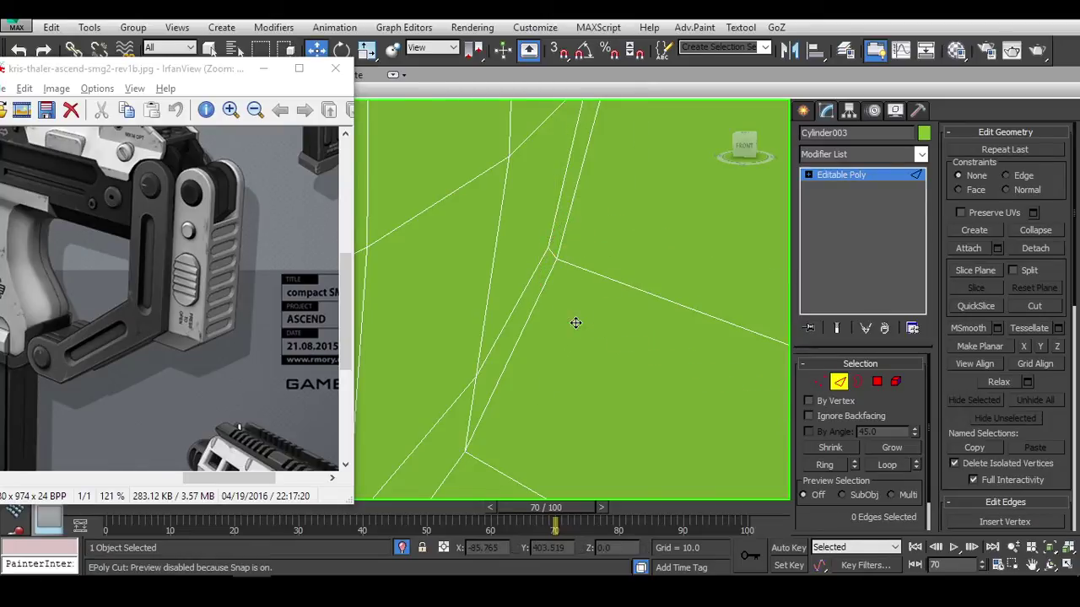
pyautogui.scroll(-5, 575, 323)
pyautogui.scroll(8, 534, 337)
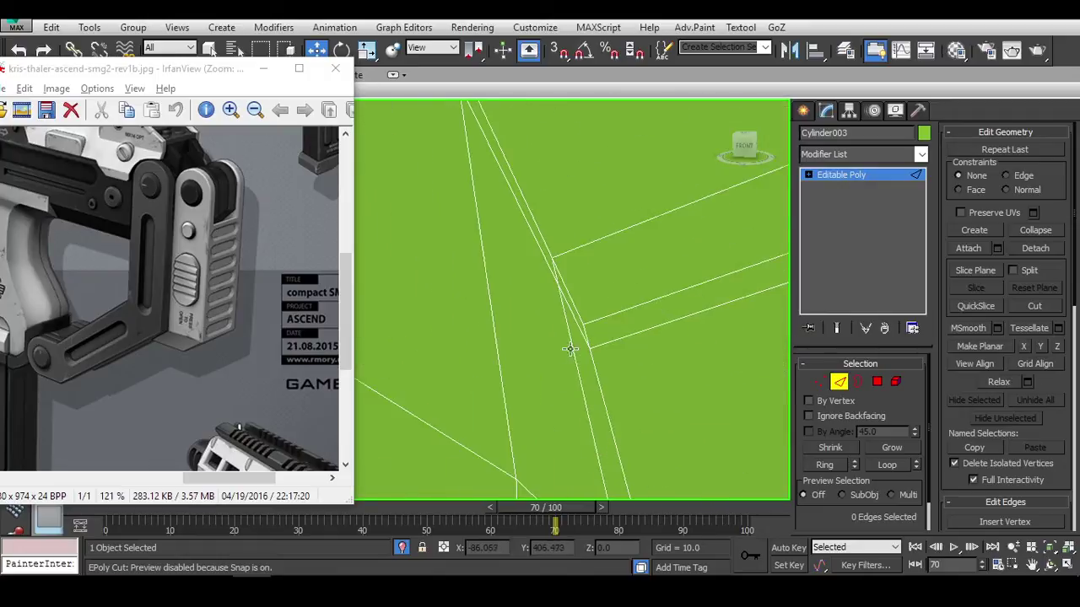
pyautogui.press('1')
pyautogui.keyDown('ctrl'); pyautogui.click(582, 324); pyautogui.keyUp('ctrl')
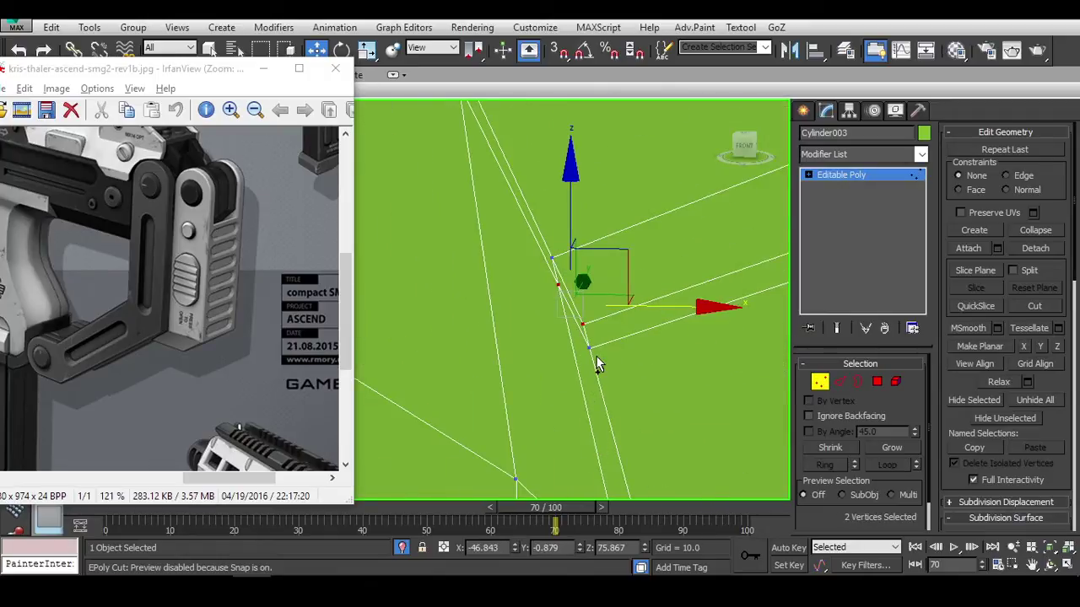
pyautogui.press('2')
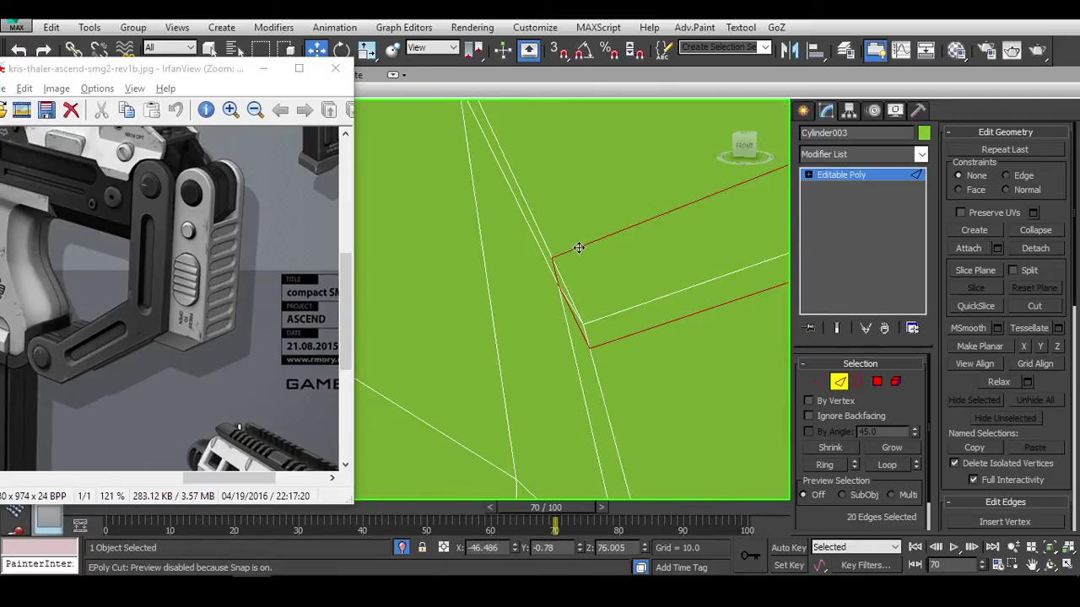
# Pick vertex 484 at the notch corner and snap it onto its neighbour.
pyautogui.press('1')
pyautogui.click(558, 289)
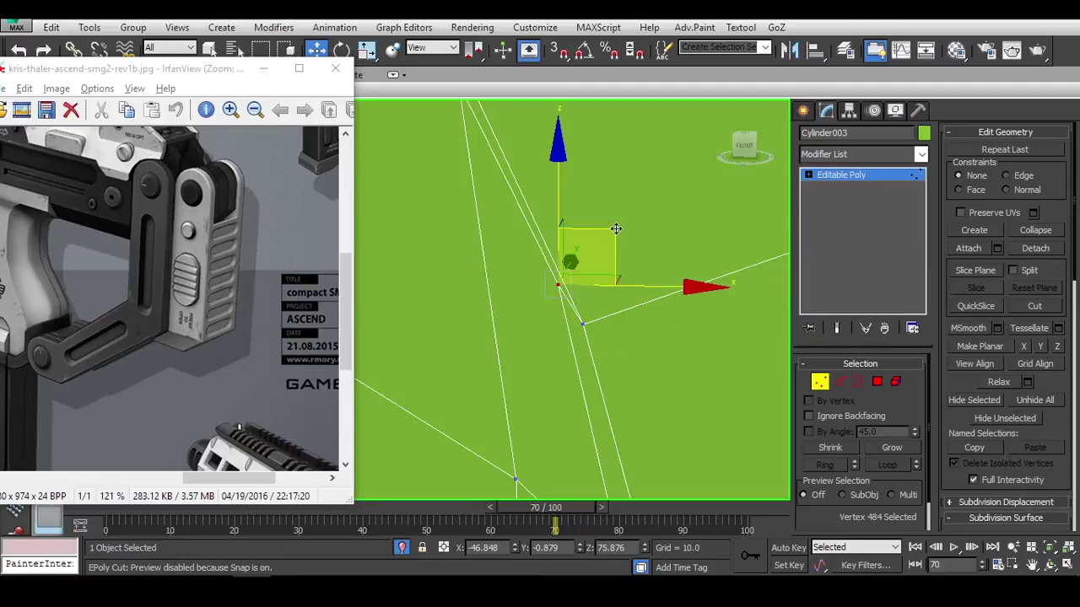
pyautogui.keyDown('alt'); pyautogui.moveTo(620, 269); pyautogui.dragTo(530, 229, button='middle'); pyautogui.keyUp('alt')
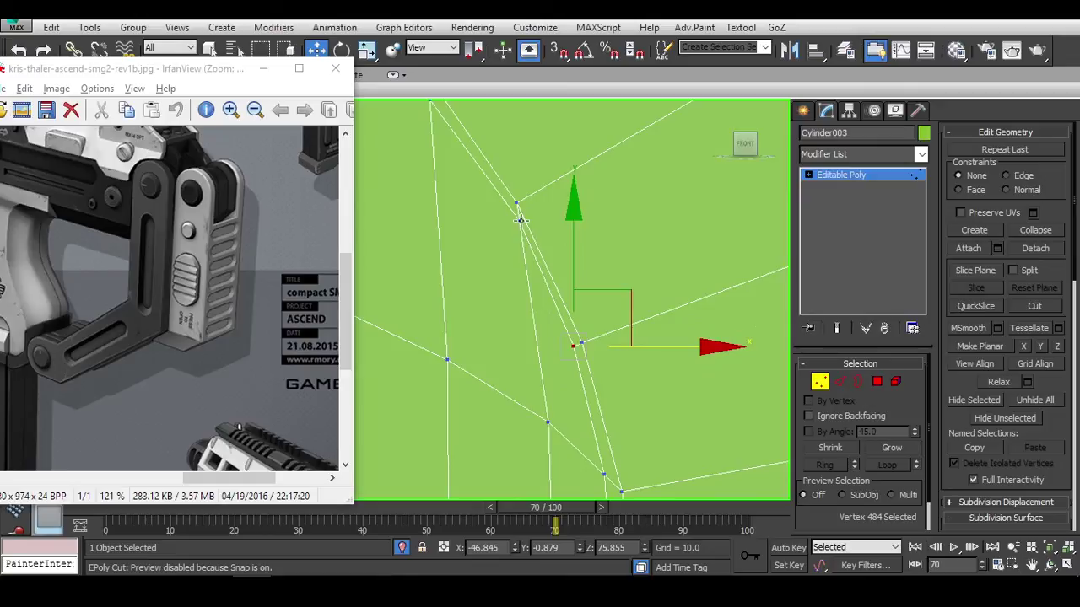
pyautogui.keyDown('alt'); pyautogui.moveTo(570, 172); pyautogui.dragTo(560, 284, button='middle'); pyautogui.keyUp('alt')
pyautogui.scroll(-5, 560, 281)
# Preview the smoothed notch with the cylinder deselected, then reselect Cylinder003.
pyautogui.press('w')
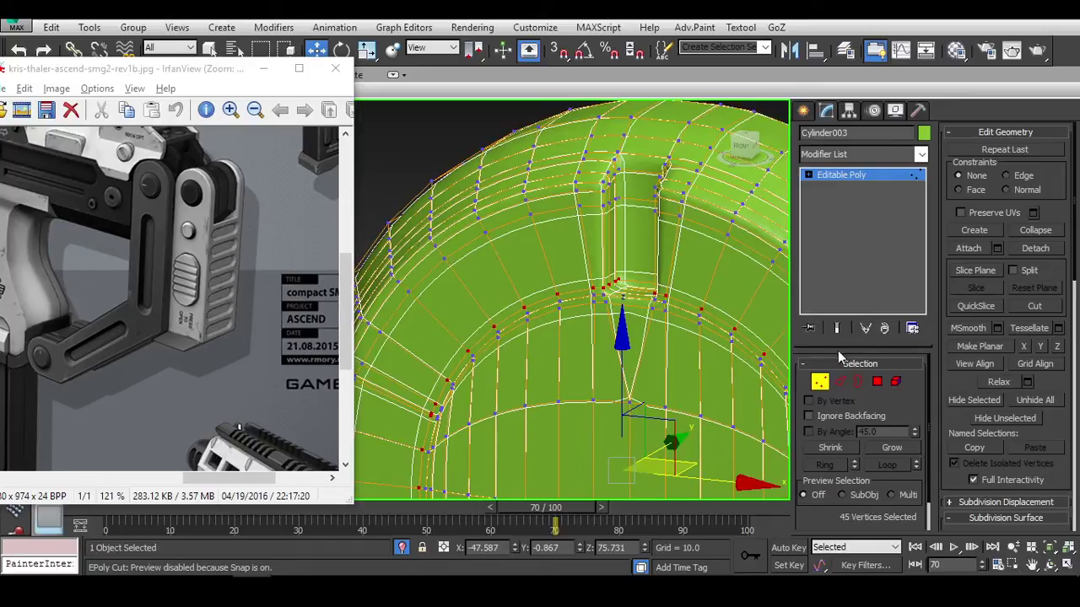
pyautogui.hotkey('ctrl', 'd')
pyautogui.scroll(4, 511, 253)
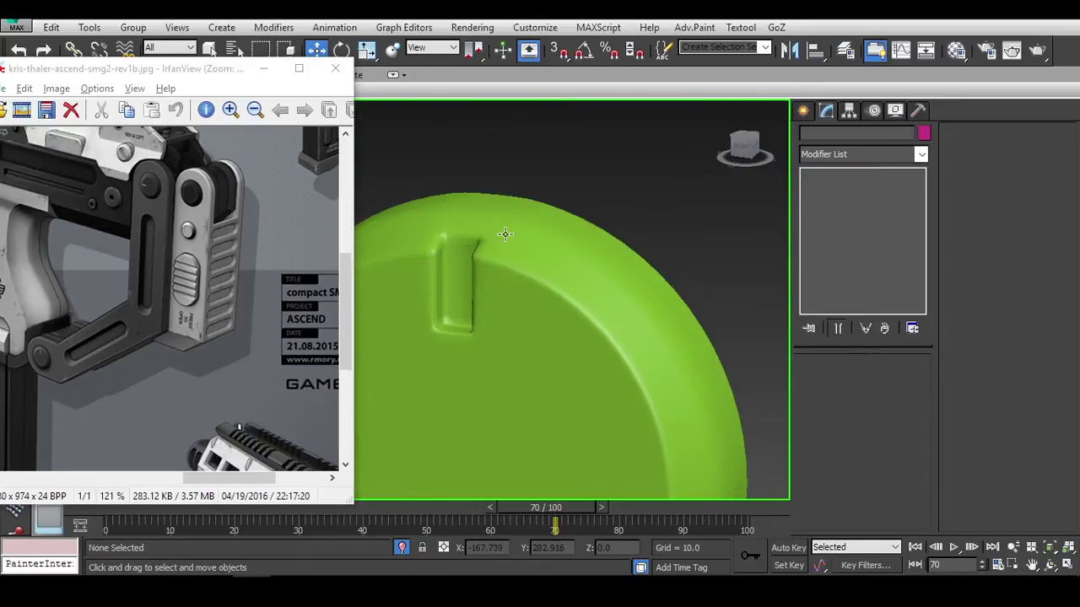
pyautogui.click(504, 236)
pyautogui.scroll(4, 456, 249)
# Turn on Edged Faces (F4) and centre the slot in the view.
pyautogui.press('F4')
pyautogui.keyDown('alt'); pyautogui.moveTo(502, 268); pyautogui.dragTo(518, 300, button='middle'); pyautogui.keyUp('alt')
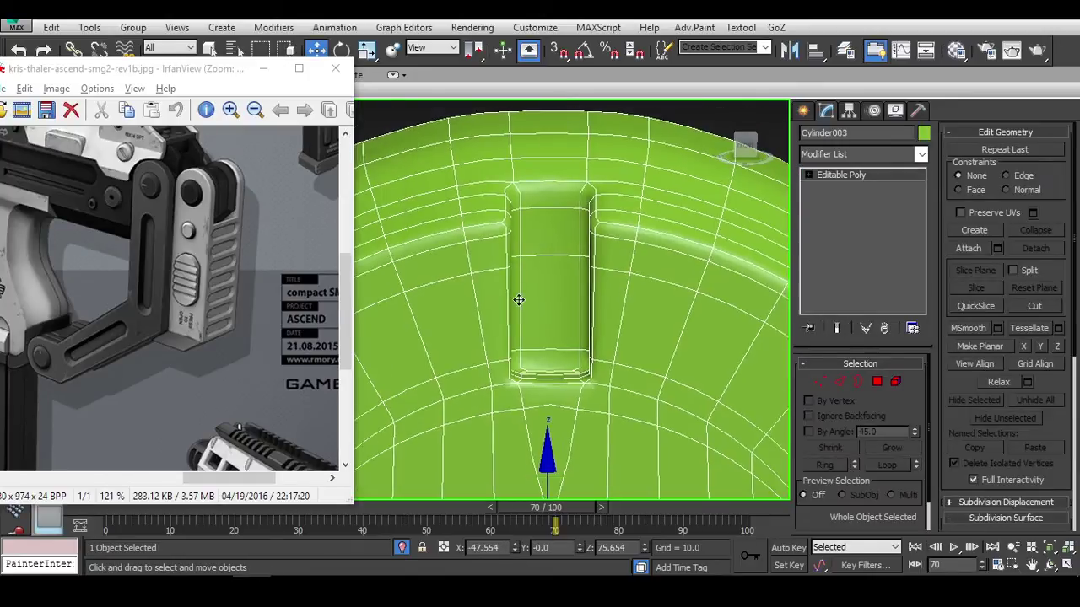
pyautogui.keyDown('alt'); pyautogui.moveTo(553, 215); pyautogui.dragTo(523, 187, button='middle'); pyautogui.keyUp('alt')
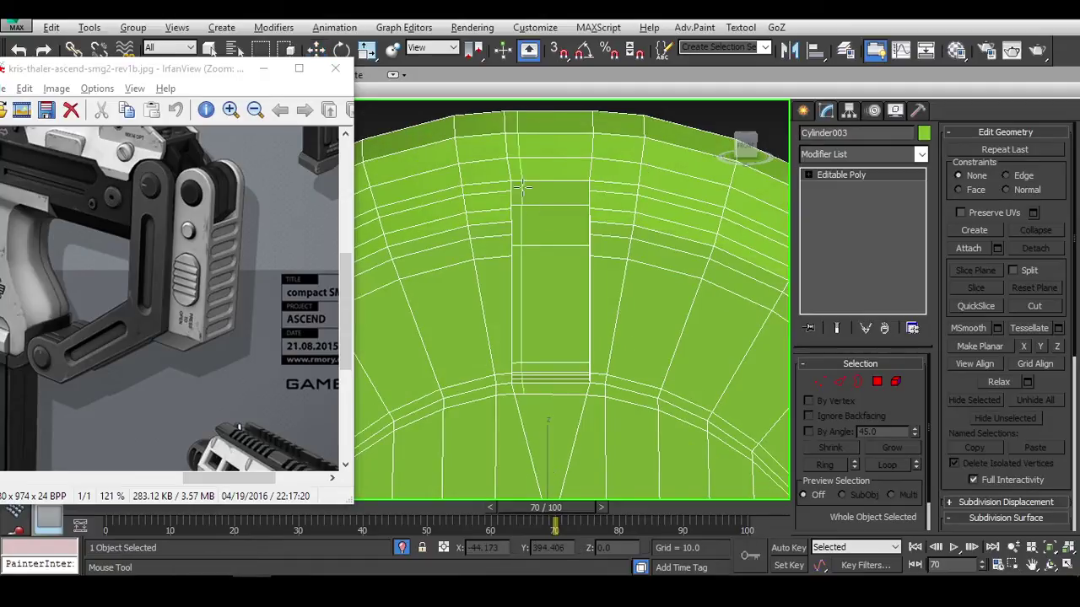
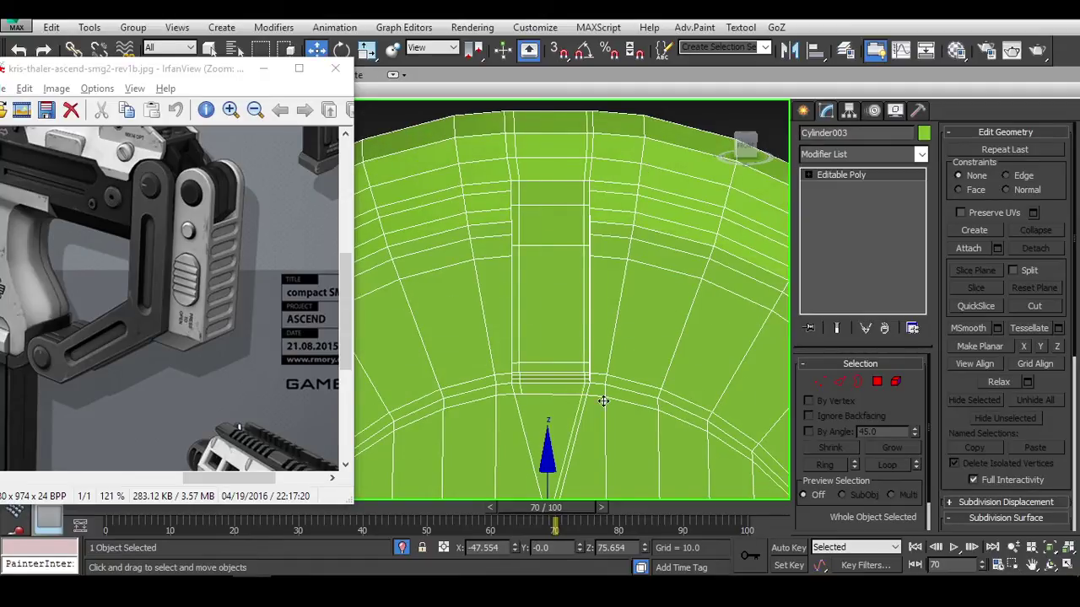
# Inspect the slot area of the cylinder mesh in edge and vertex modes.
pyautogui.moveTo(603, 401); pyautogui.dragTo(618, 286, button='middle')
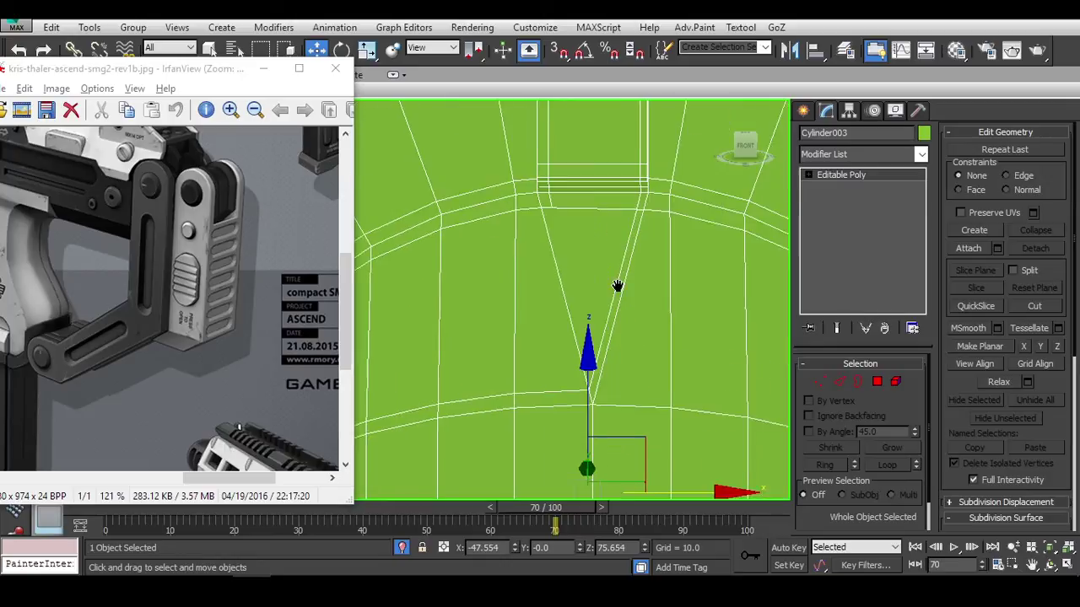
pyautogui.press('2')
pyautogui.hotkey('alt', 'c')
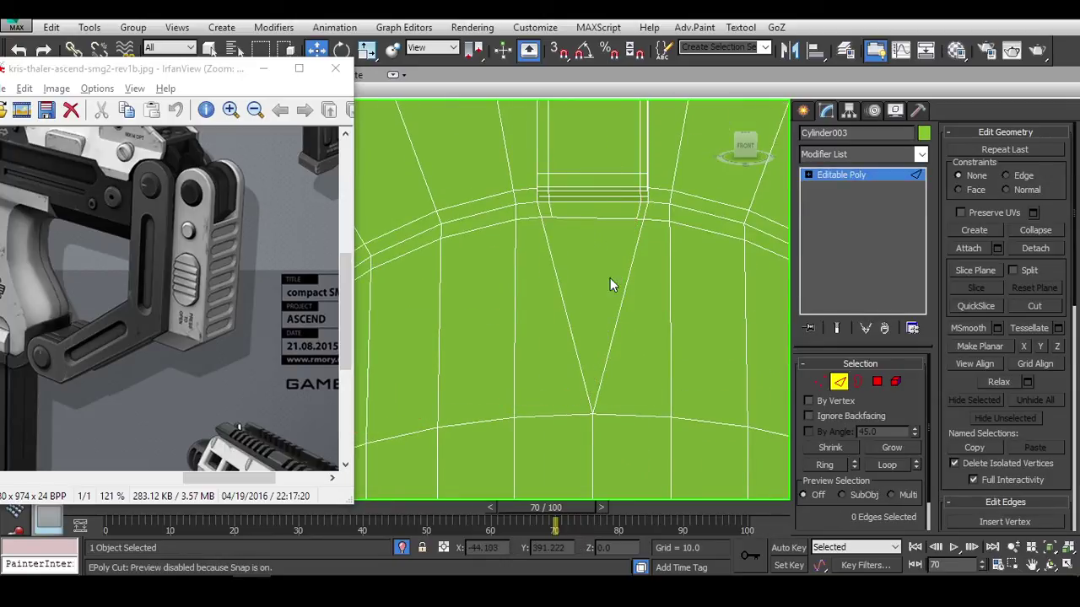
pyautogui.keyDown('alt'); pyautogui.moveTo(612, 285); pyautogui.dragTo(591, 262, button='middle'); pyautogui.keyUp('alt')
pyautogui.press('1')
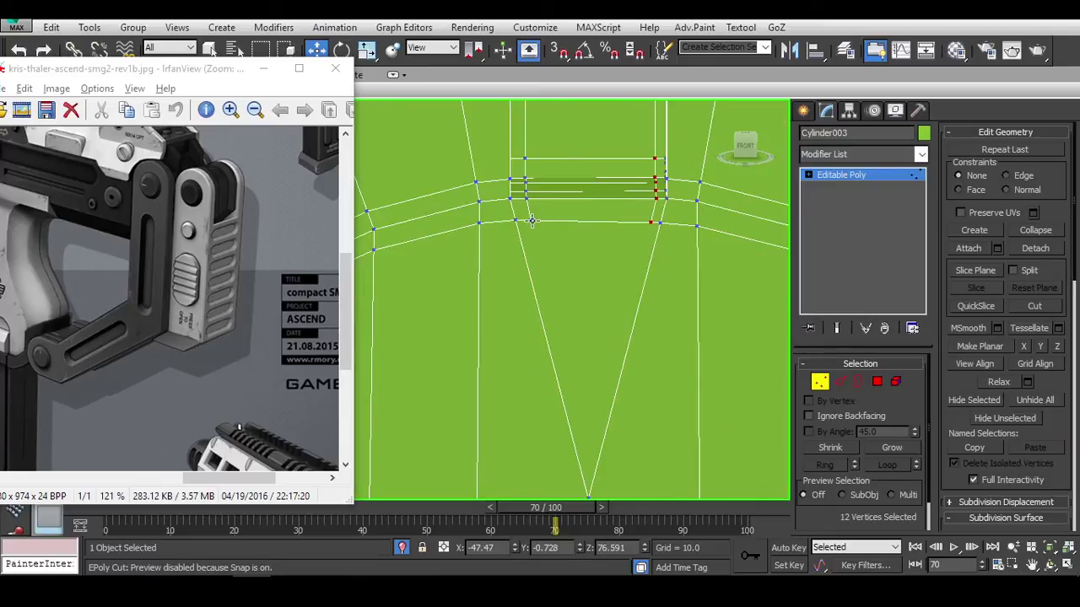
pyautogui.moveTo(627, 447); pyautogui.dragTo(615, 368, button='middle')
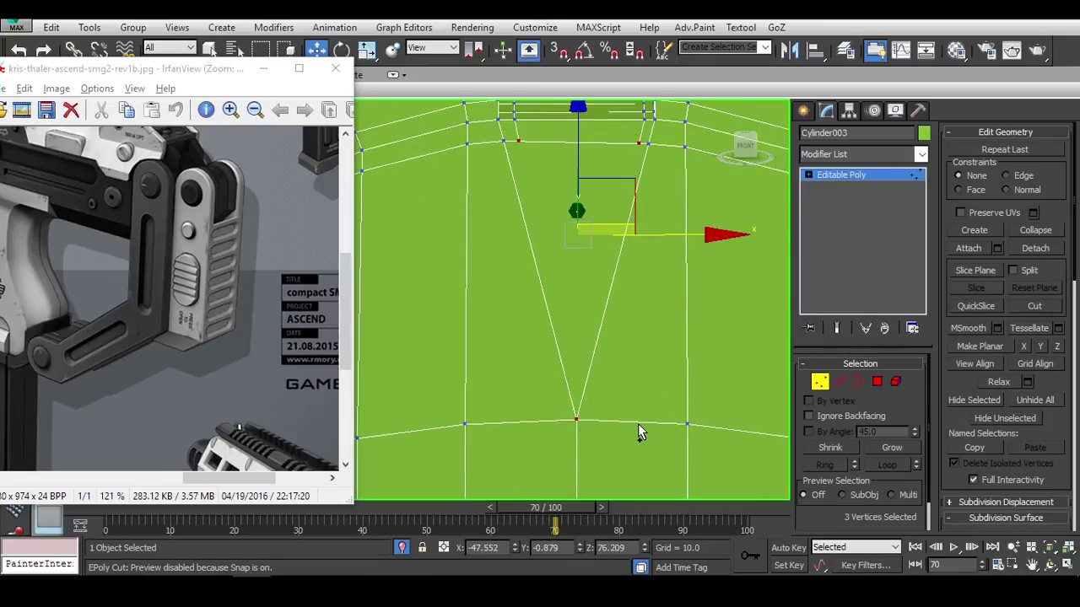
pyautogui.scroll(-6, 593, 335)
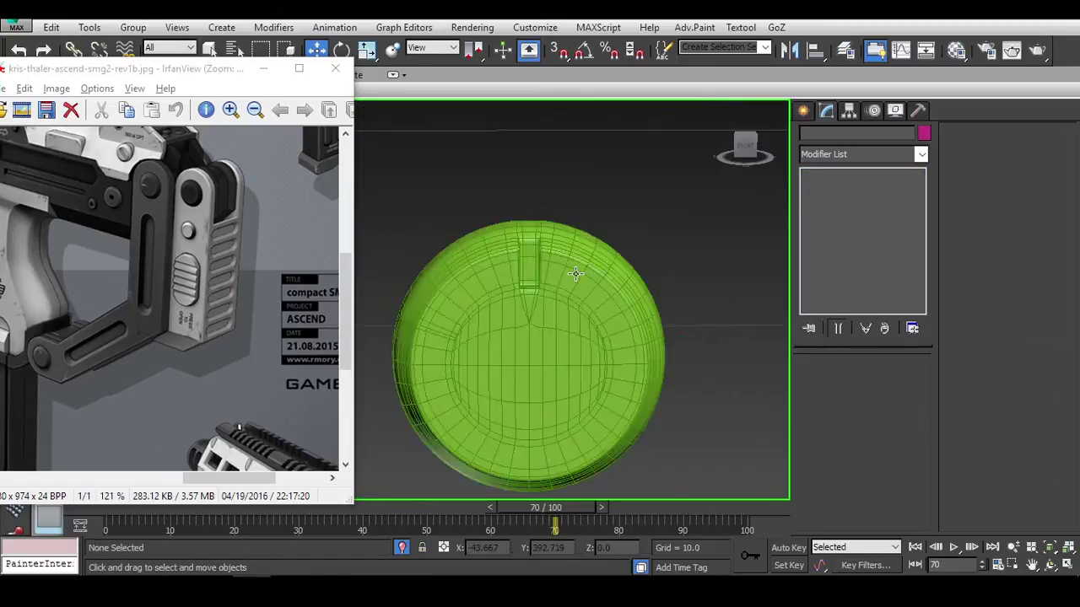
pyautogui.scroll(5, 564, 295)
pyautogui.scroll(6, 565, 295)
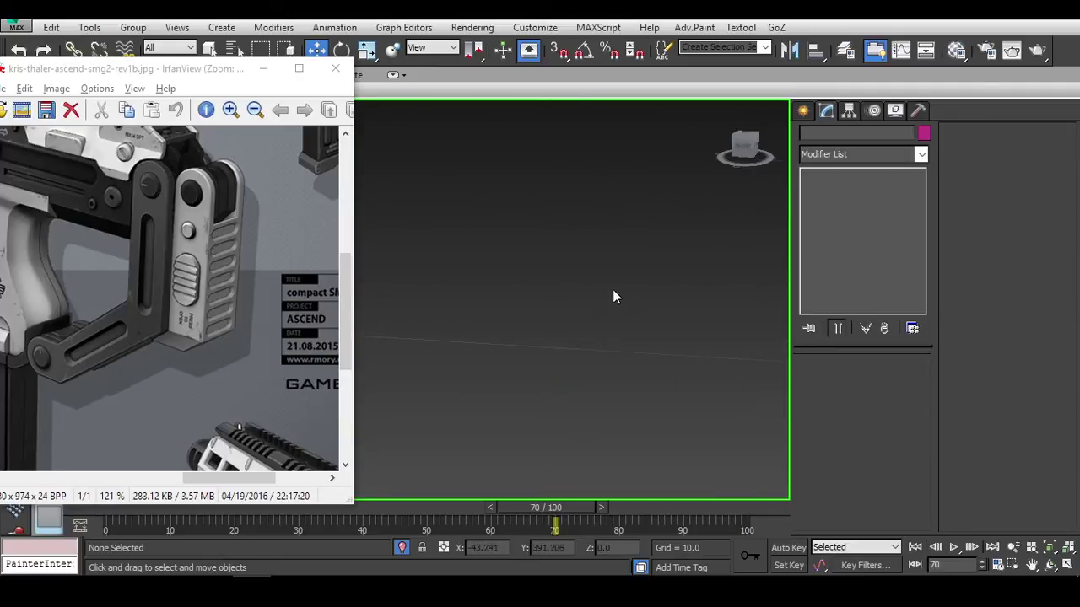
pyautogui.scroll(-4, 613, 290)
pyautogui.scroll(3, 566, 241)
# Reselect the cylinder and toggle it to wireframe and back to shaded.
pyautogui.click(516, 258)
pyautogui.press('F3')
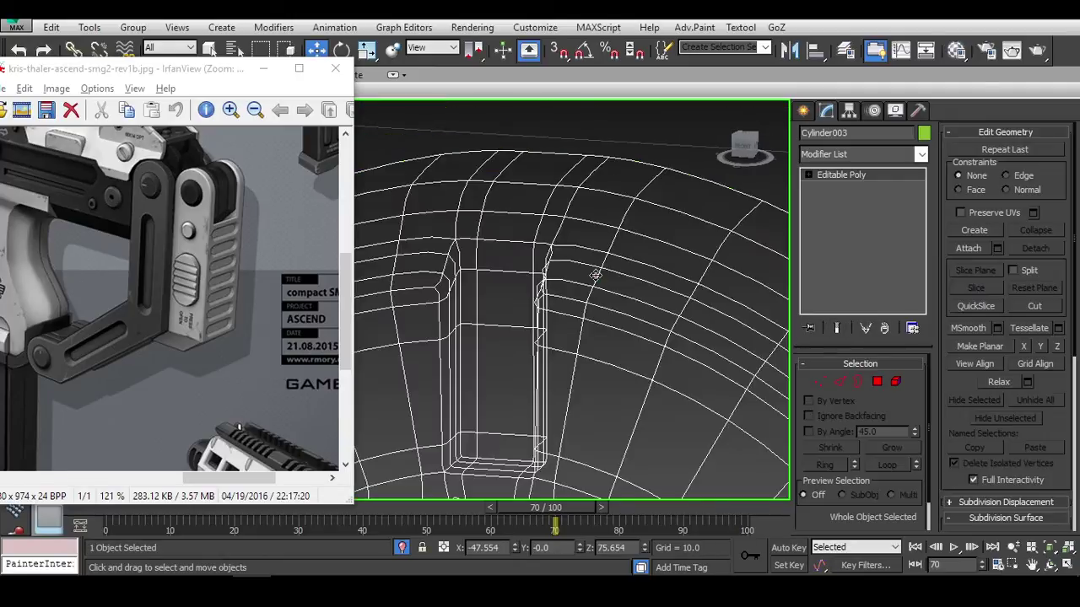
pyautogui.press('F3')
pyautogui.scroll(3, 579, 246)
pyautogui.scroll(-2, 642, 260)
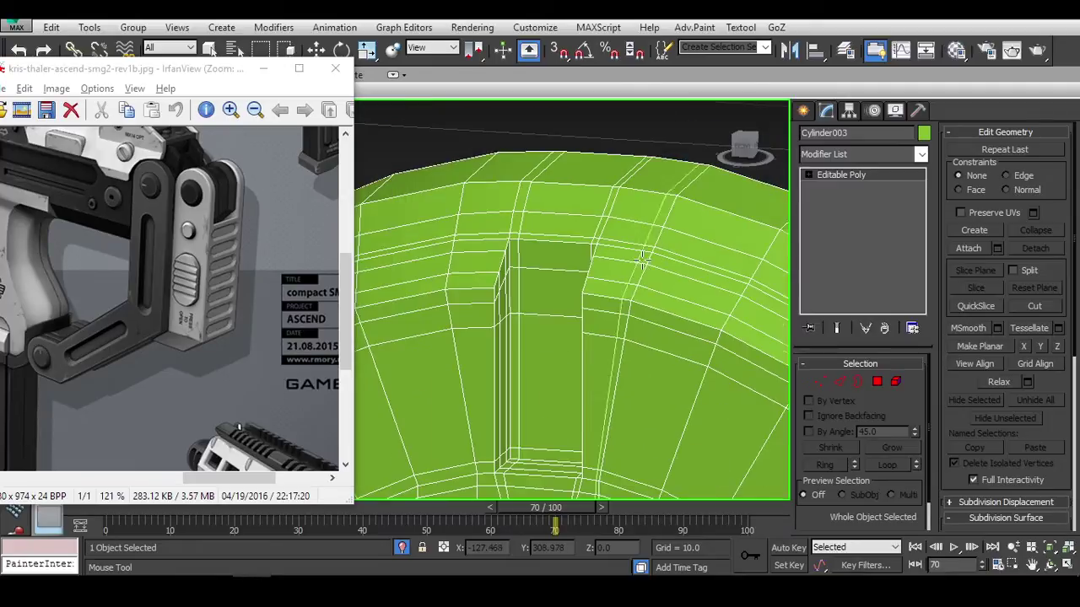
pyautogui.scroll(-2, 642, 261)
# Select the rim's outer edge loop and trial-move it, cancelling the move.
pyautogui.press('2')
pyautogui.doubleClick(596, 256)
pyautogui.press('w')
pyautogui.scroll(-2, 556, 272)
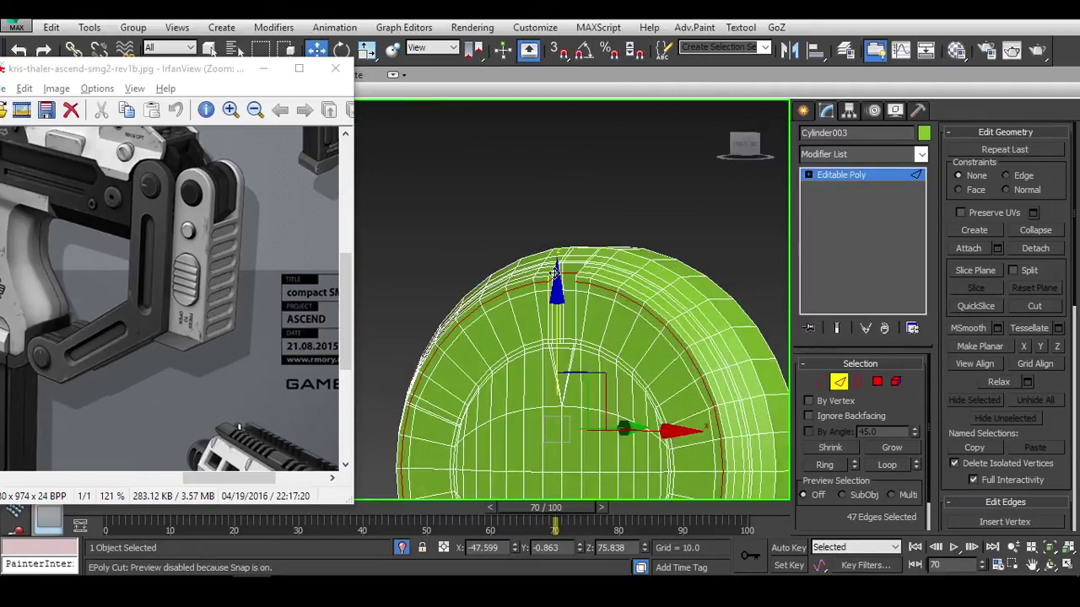
pyautogui.scroll(3, 554, 272)
pyautogui.keyDown('alt'); pyautogui.moveTo(620, 229); pyautogui.dragTo(598, 241, button='middle'); pyautogui.keyUp('alt')
pyautogui.scroll(-3, 593, 377)
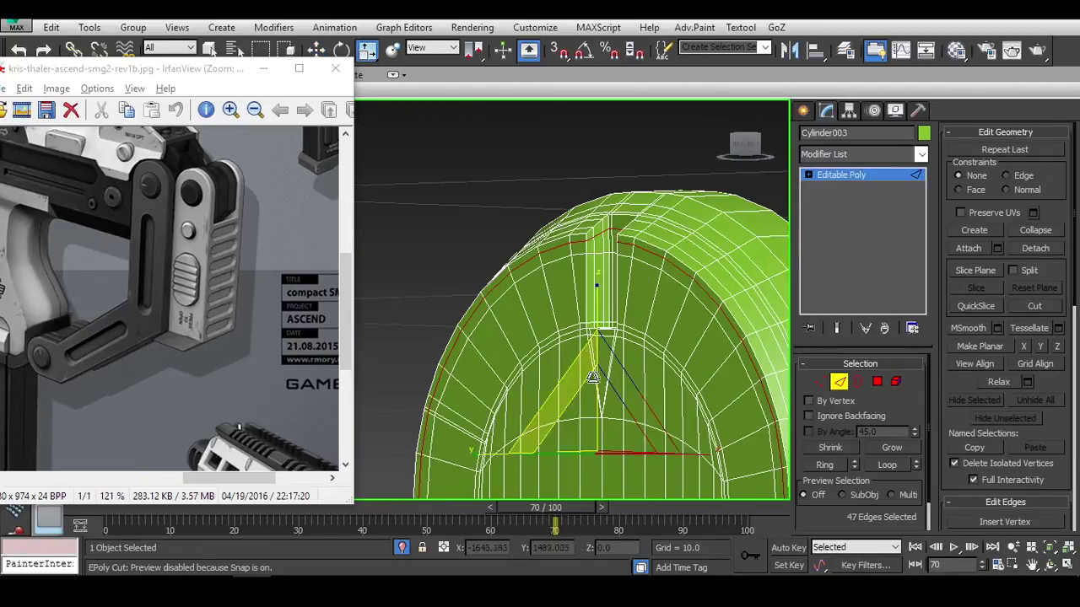
pyautogui.moveTo(593, 377); pyautogui.dragTo(632, 422)
pyautogui.rightClick(618, 434)
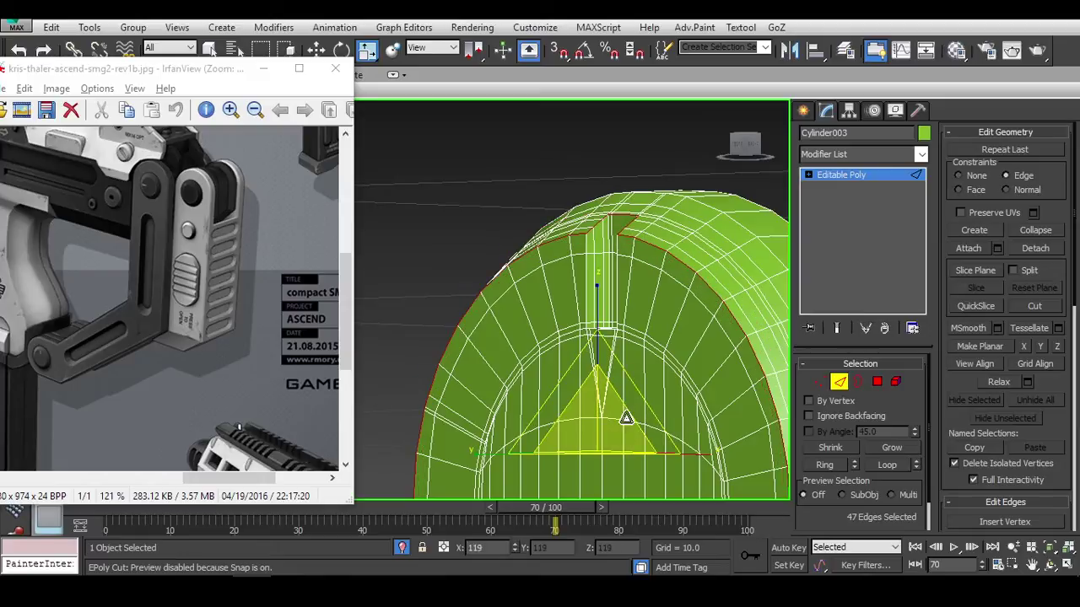
# Return to object level, reselect the cylinder and show edges over shaded faces.
pyautogui.scroll(5, 579, 350)
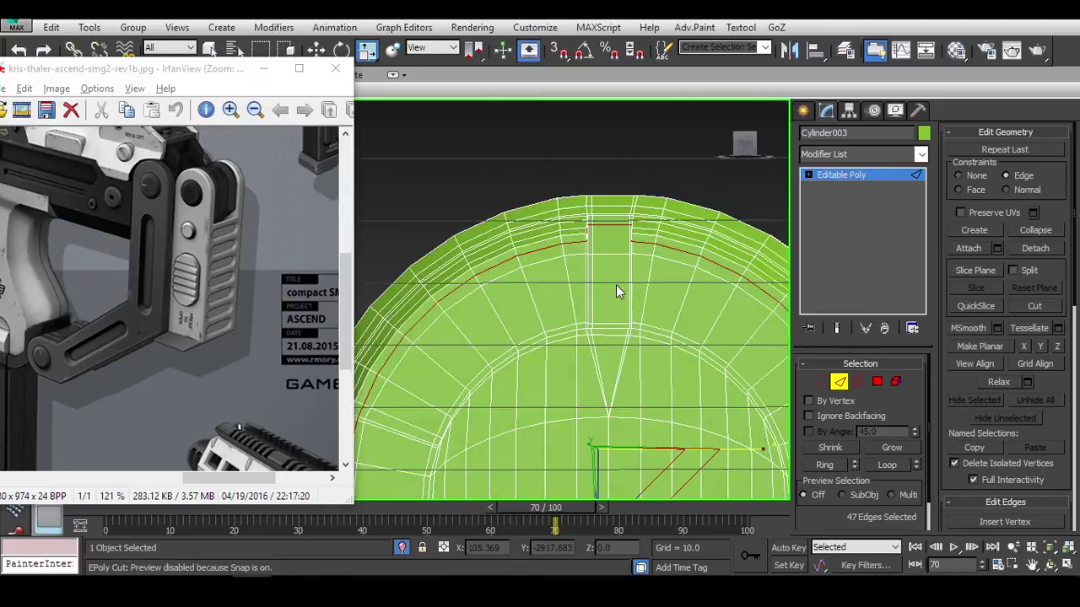
pyautogui.keyDown('alt'); pyautogui.moveTo(578, 350); pyautogui.dragTo(624, 334, button='middle'); pyautogui.keyUp('alt')
pyautogui.click(842, 383)
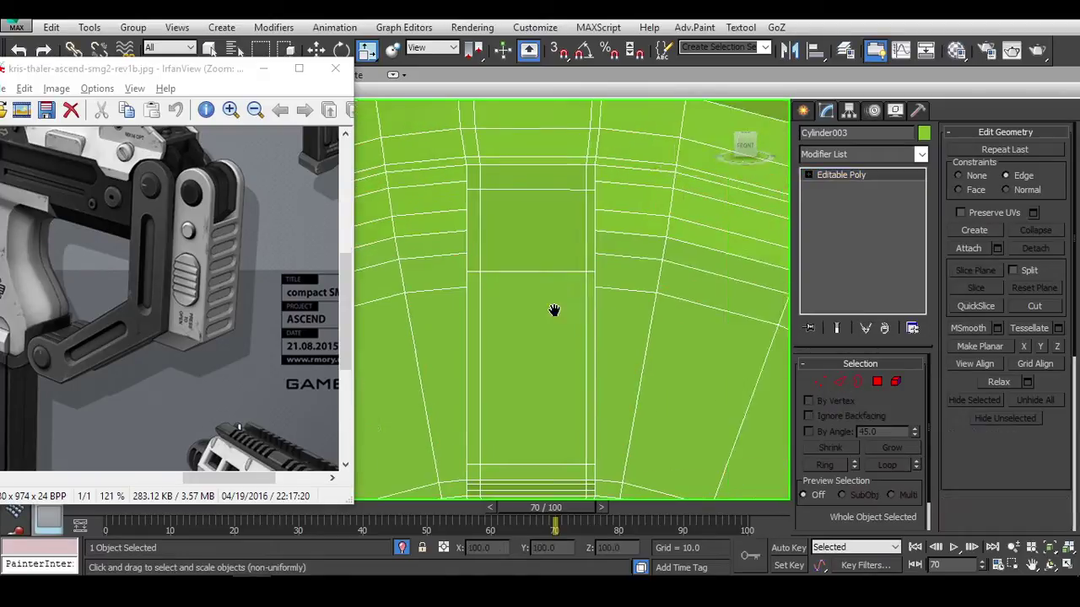
pyautogui.scroll(-4, 554, 309)
pyautogui.keyDown('alt'); pyautogui.moveTo(607, 225); pyautogui.dragTo(588, 242, button='middle'); pyautogui.keyUp('alt')
pyautogui.click(607, 156)
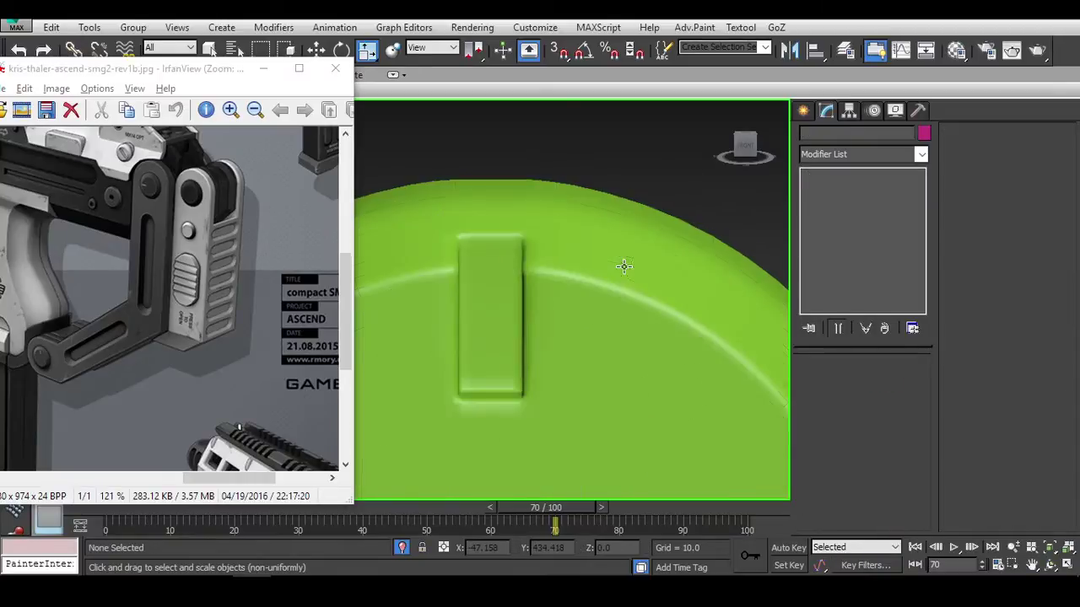
pyautogui.scroll(-6, 615, 285)
pyautogui.click(610, 296)
pyautogui.moveTo(609, 297)
pyautogui.keyDown('alt'); pyautogui.mouseDown(button='middle')
pyautogui.moveTo(582, 308)
pyautogui.moveTo(608, 286)
pyautogui.moveTo(655, 302)
pyautogui.moveTo(595, 284)
pyautogui.mouseUp(button='middle'); pyautogui.keyUp('alt')
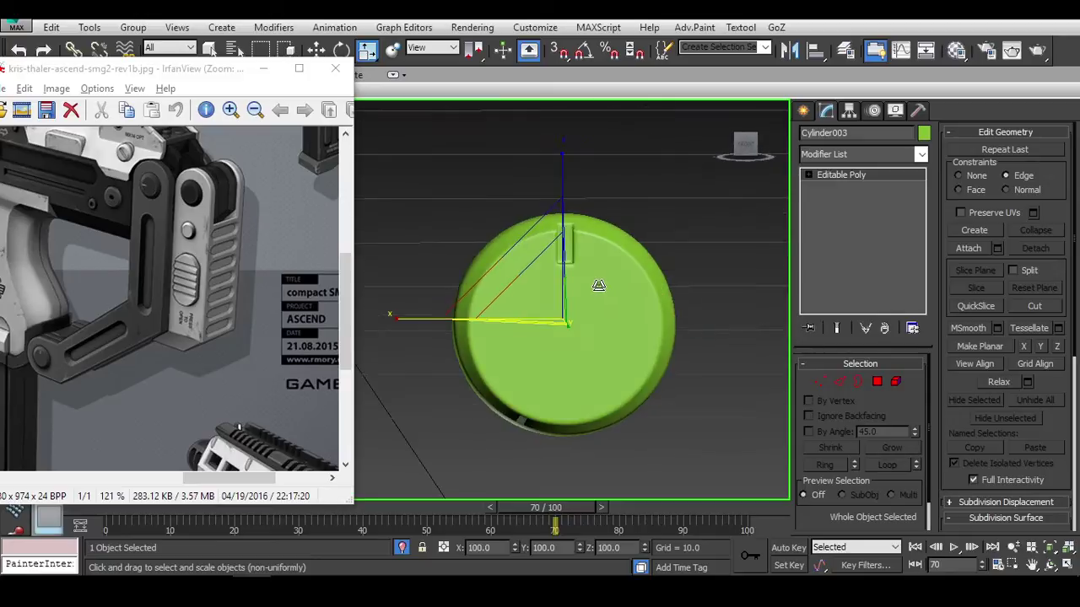
pyautogui.scroll(8, 549, 285)
pyautogui.press('F4')
pyautogui.keyDown('alt'); pyautogui.moveTo(504, 278); pyautogui.dragTo(555, 322, button='middle'); pyautogui.keyUp('alt')
# Examine the full circular face of the disc in edge and vertex modes.
pyautogui.press('2')
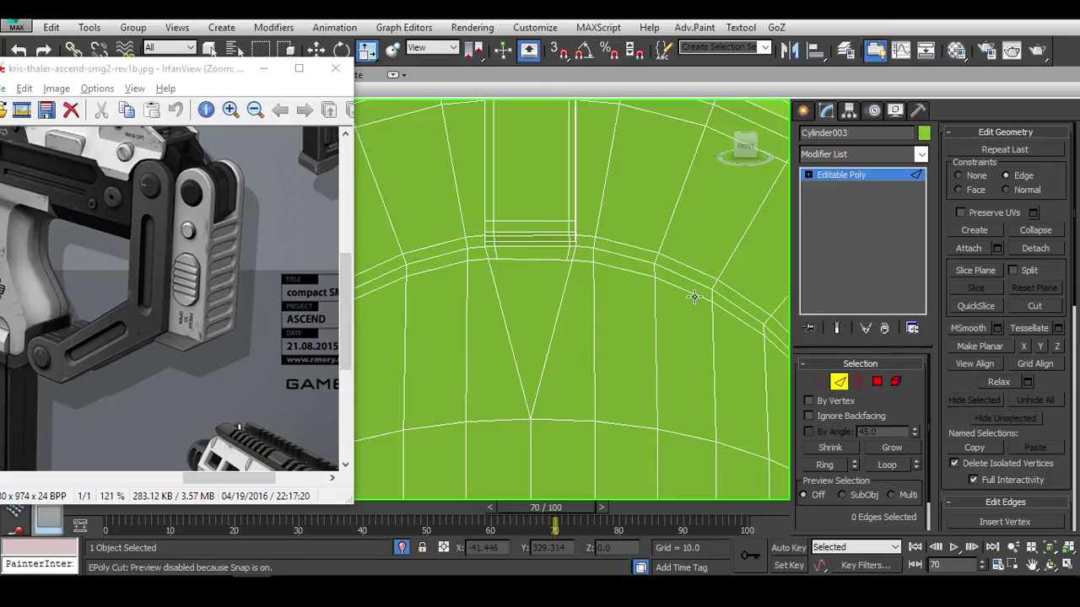
pyautogui.keyDown('alt'); pyautogui.moveTo(693, 296); pyautogui.dragTo(677, 303, button='middle'); pyautogui.keyUp('alt')
pyautogui.moveTo(566, 301); pyautogui.dragTo(528, 227, button='middle')
pyautogui.scroll(5, 531, 219)
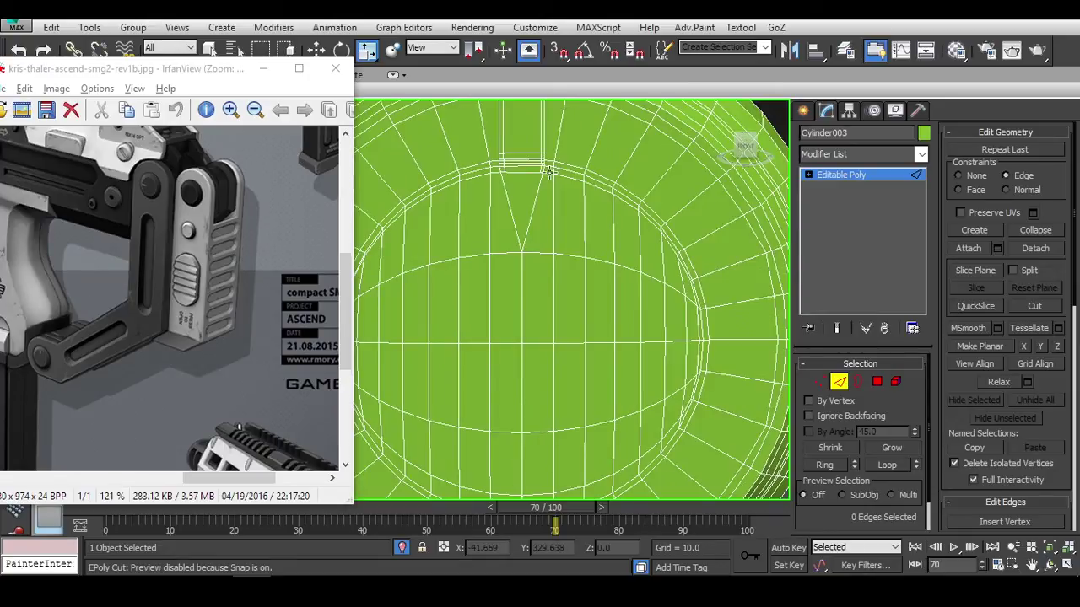
pyautogui.press('1')
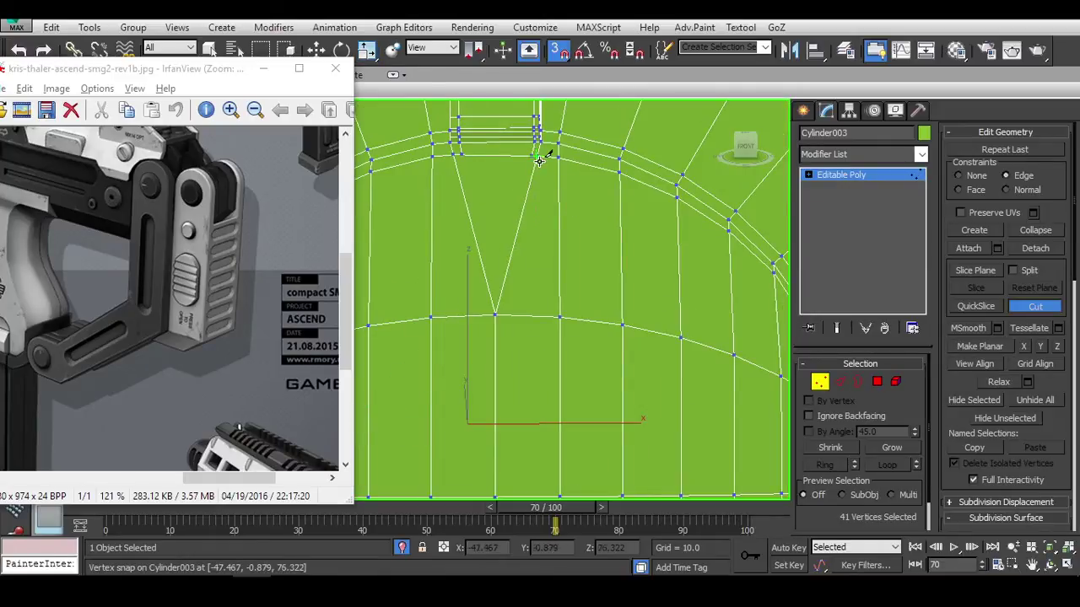
pyautogui.scroll(-2, 523, 332)
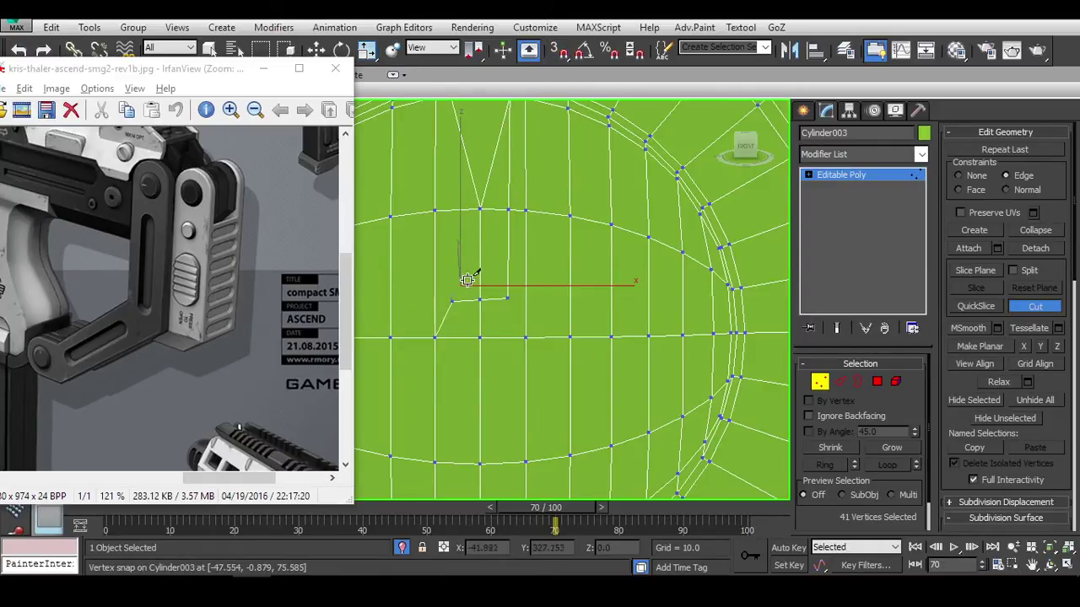
pyautogui.moveTo(466, 281); pyautogui.dragTo(468, 365, button='middle')
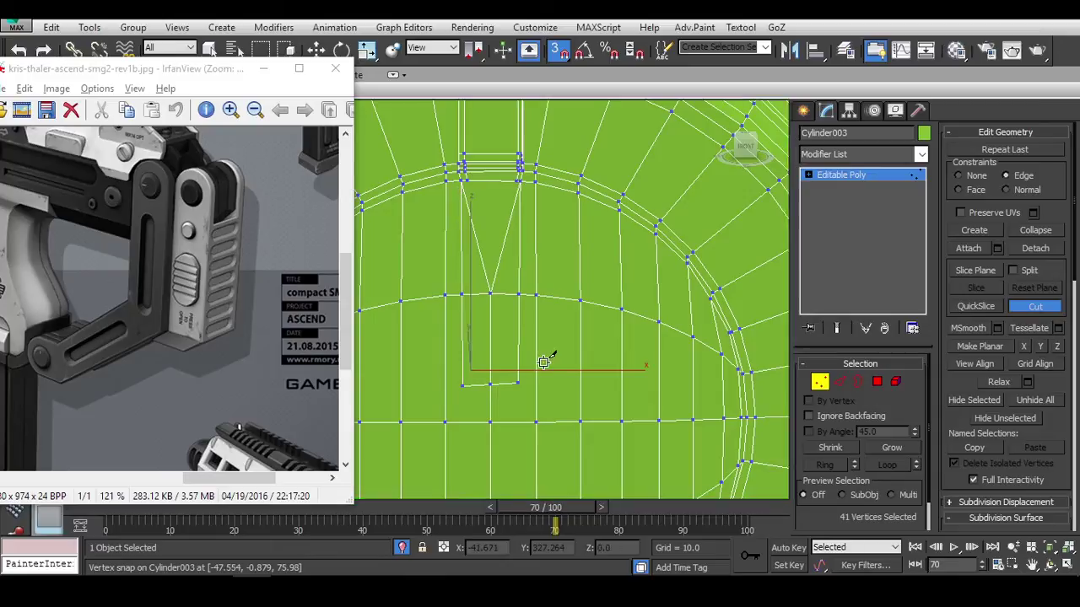
pyautogui.scroll(3, 523, 409)
pyautogui.moveTo(496, 348); pyautogui.dragTo(631, 393, button='middle')
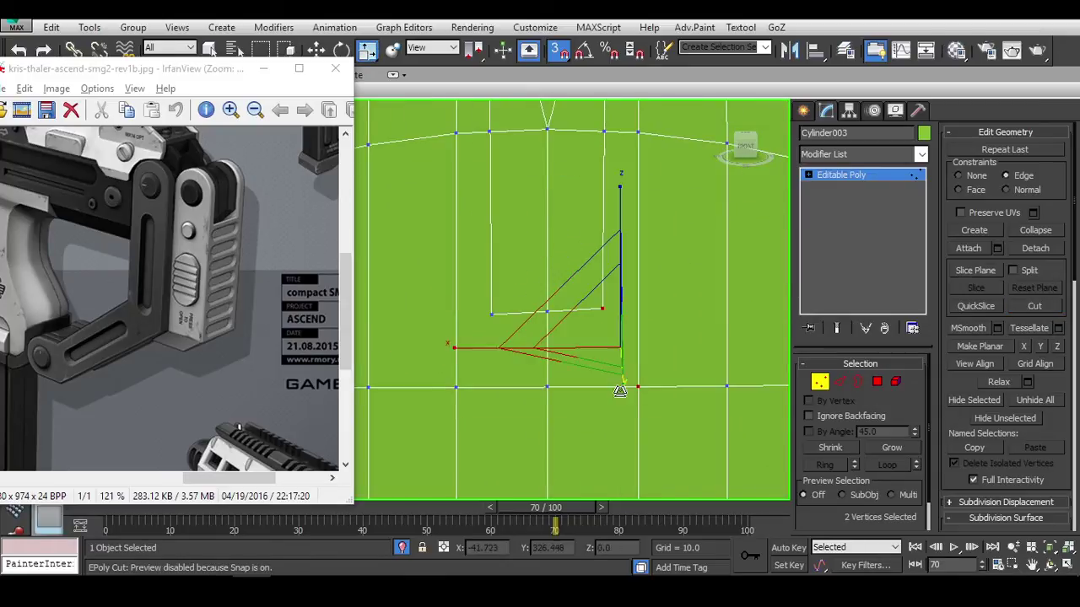
# Try rotating the two V-shaped edges in front view, then undo the rotation.
pyautogui.click(492, 312)
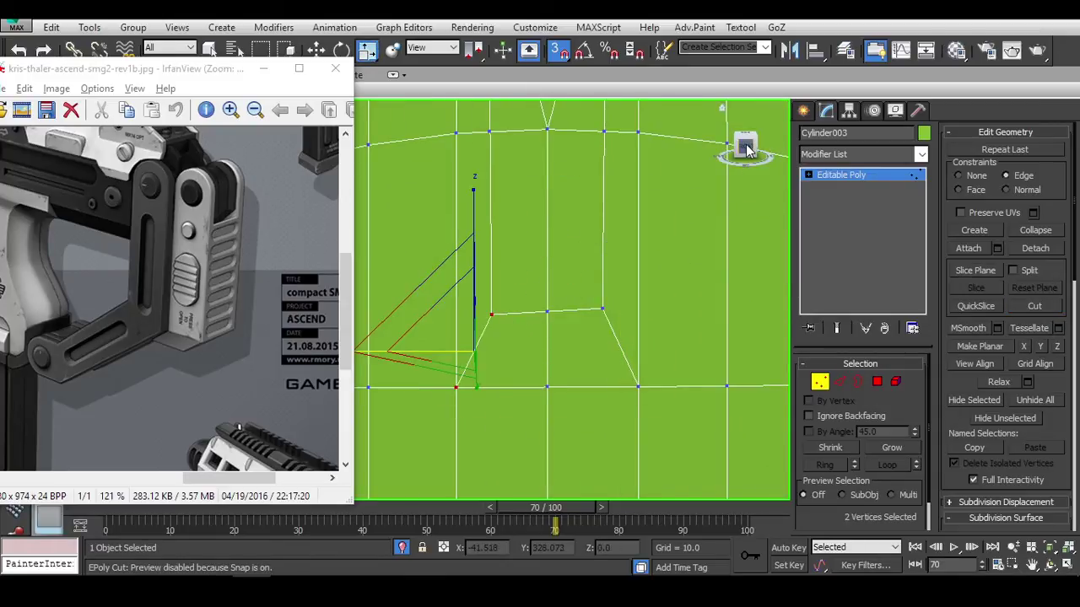
pyautogui.press('2')
pyautogui.press('f')
pyautogui.press('e')
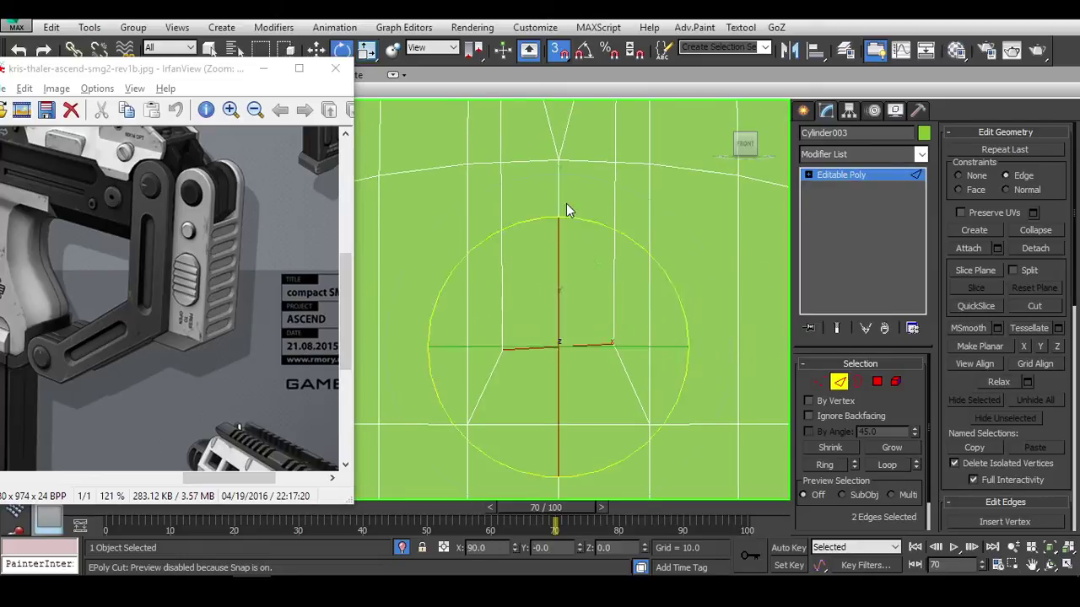
pyautogui.moveTo(566, 209); pyautogui.dragTo(559, 185)
pyautogui.moveTo(524, 112); pyautogui.dragTo(530, 216, button='middle')
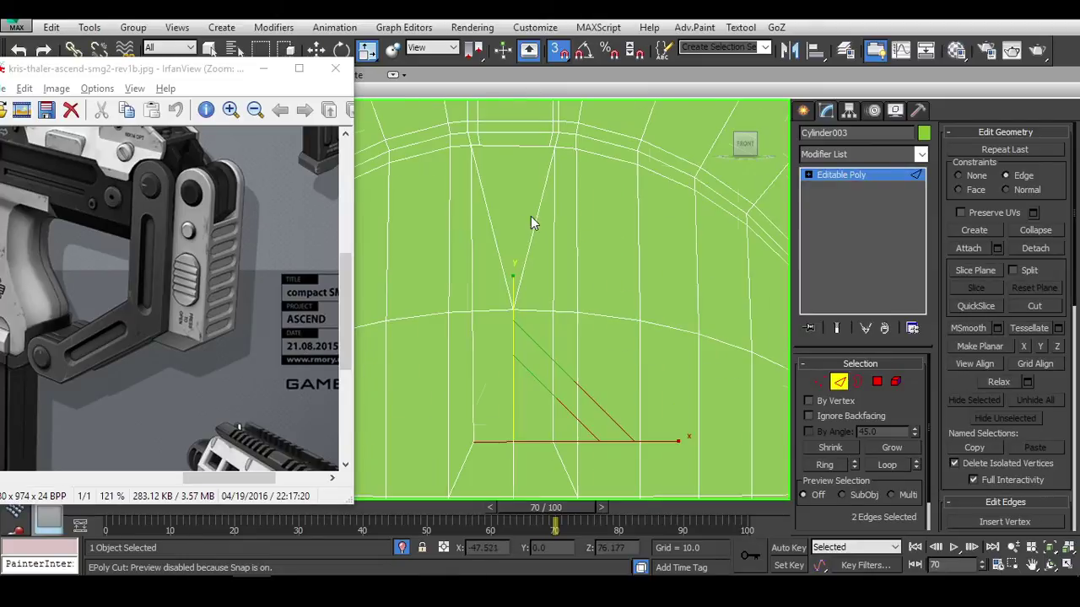
pyautogui.hotkey('ctrl', 'z')
pyautogui.hotkey('ctrl', 'z')
pyautogui.hotkey('ctrl', 'z')
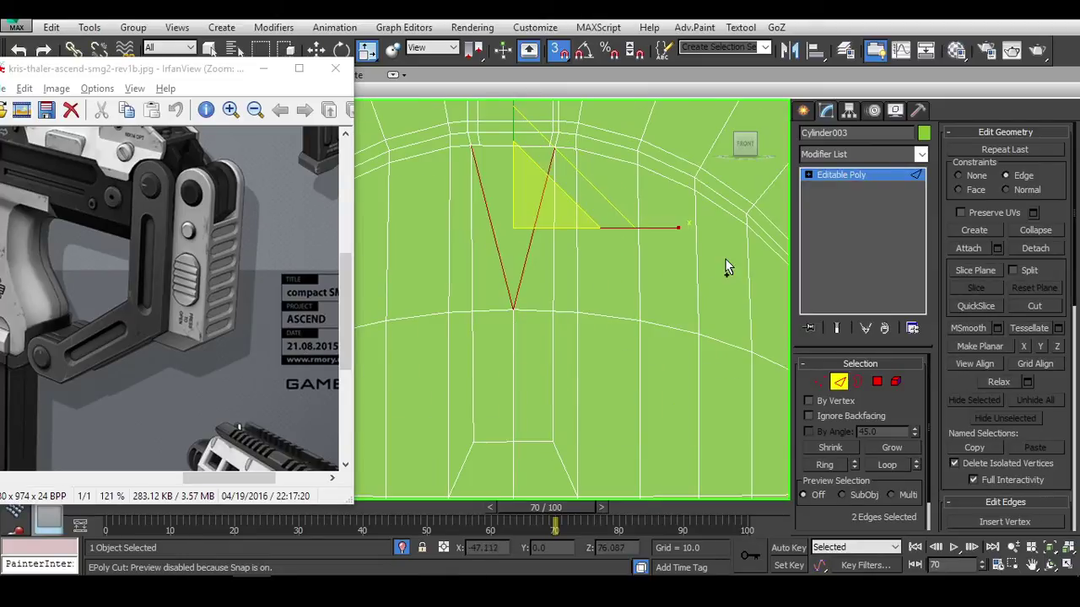
# Select three vertices around the slot on the top arc and lower row.
pyautogui.press('1')
pyautogui.click(479, 145)
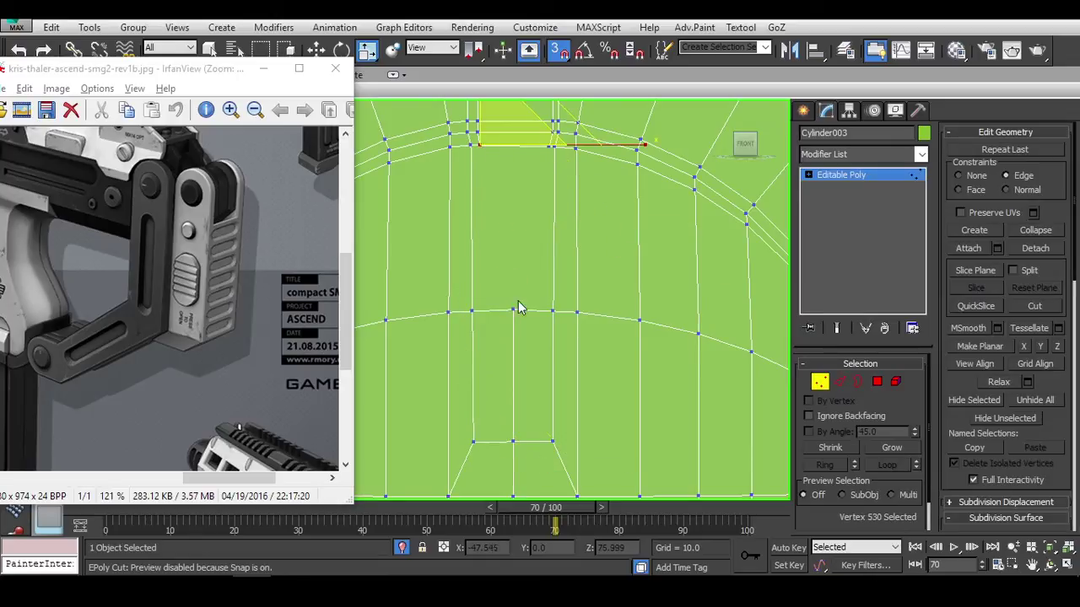
pyautogui.keyDown('ctrl'); pyautogui.click(513, 310); pyautogui.keyUp('ctrl')
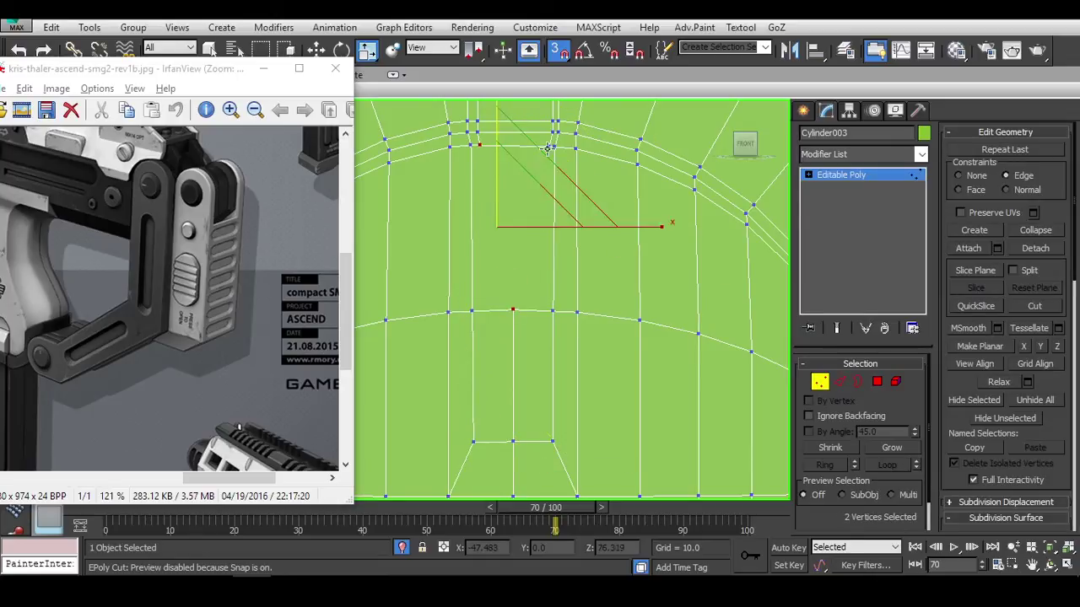
pyautogui.keyDown('ctrl'); pyautogui.click(555, 145); pyautogui.keyUp('ctrl')
pyautogui.scroll(-3, 693, 296)
# Back at object level, deselect and reselect the disc with the edge overlay on.
pyautogui.click(820, 381)
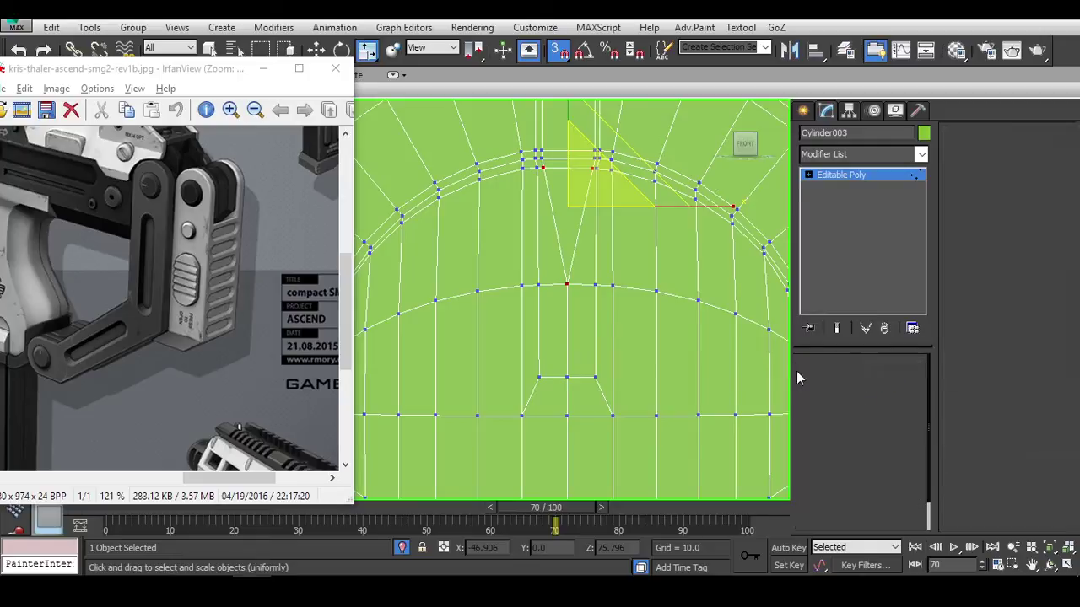
pyautogui.scroll(-5, 658, 282)
pyautogui.hotkey('ctrl', 'd')
pyautogui.scroll(6, 501, 263)
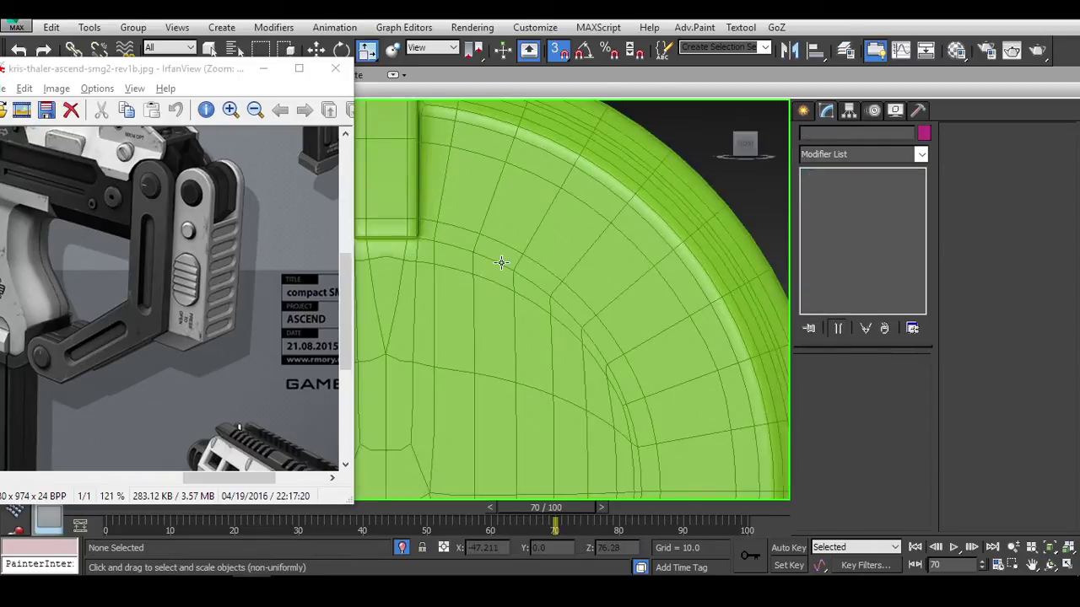
pyautogui.press('F4')
pyautogui.click(453, 272)
pyautogui.scroll(-5, 473, 283)
pyautogui.scroll(5, 509, 266)
pyautogui.press('F4')
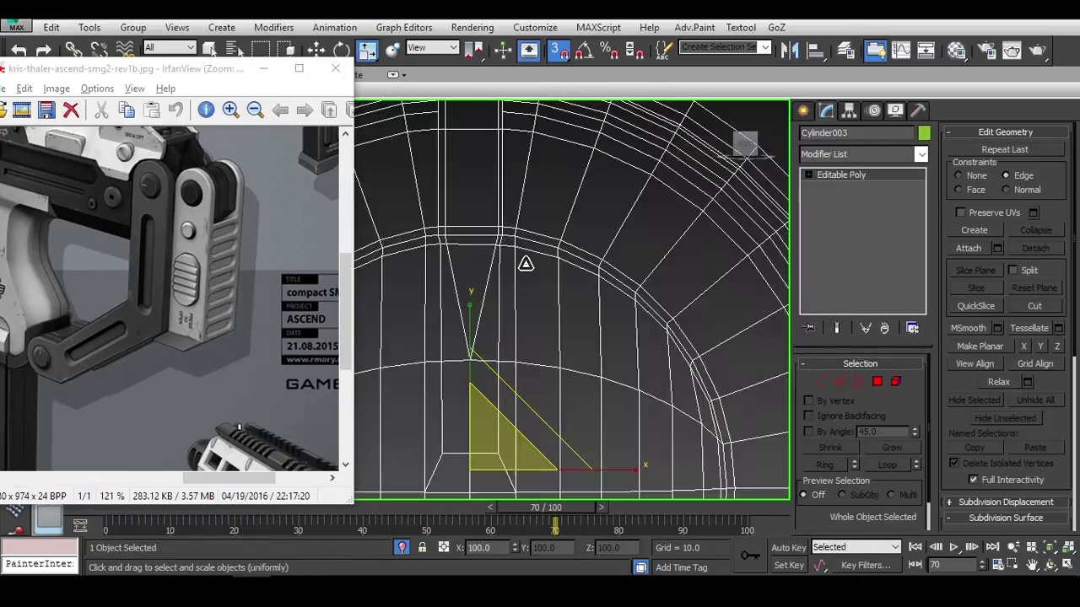
# Slide the selected edge loop along the disc, with snapping turned off.
pyautogui.keyDown('alt'); pyautogui.moveTo(506, 246); pyautogui.dragTo(670, 386, button='middle'); pyautogui.keyUp('alt')
pyautogui.press('2')
pyautogui.press('w')
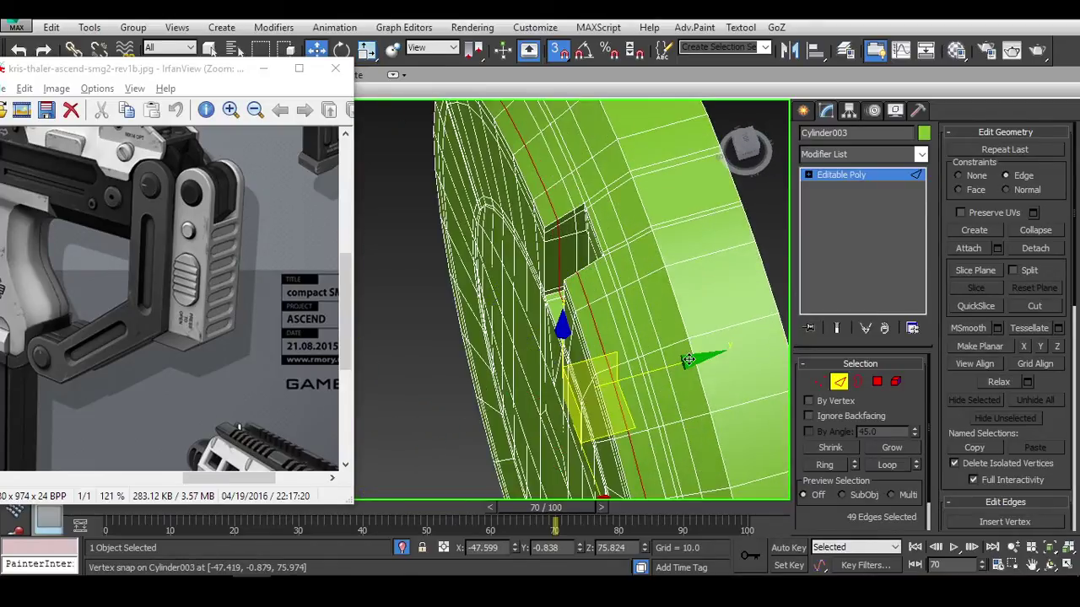
pyautogui.moveTo(688, 360)
pyautogui.mouseDown()
pyautogui.moveTo(665, 365)
pyautogui.moveTo(675, 365)
pyautogui.mouseUp()
pyautogui.press('s')
pyautogui.scroll(-5, 786, 380)
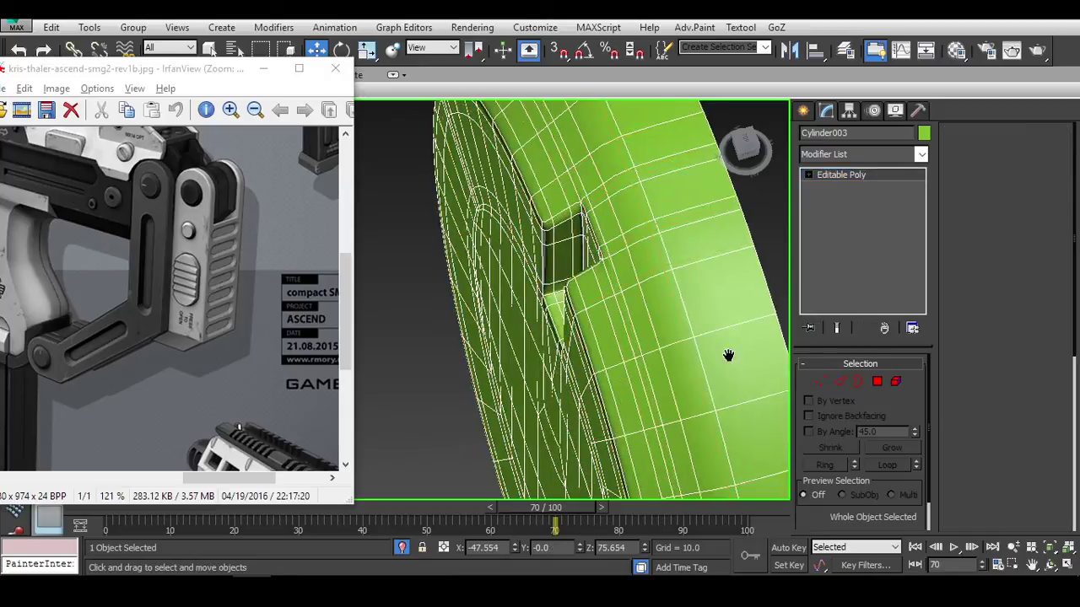
# Reselect the disc with edges shown and switch to the Select and Move tool.
pyautogui.click(661, 289)
pyautogui.press('F4')
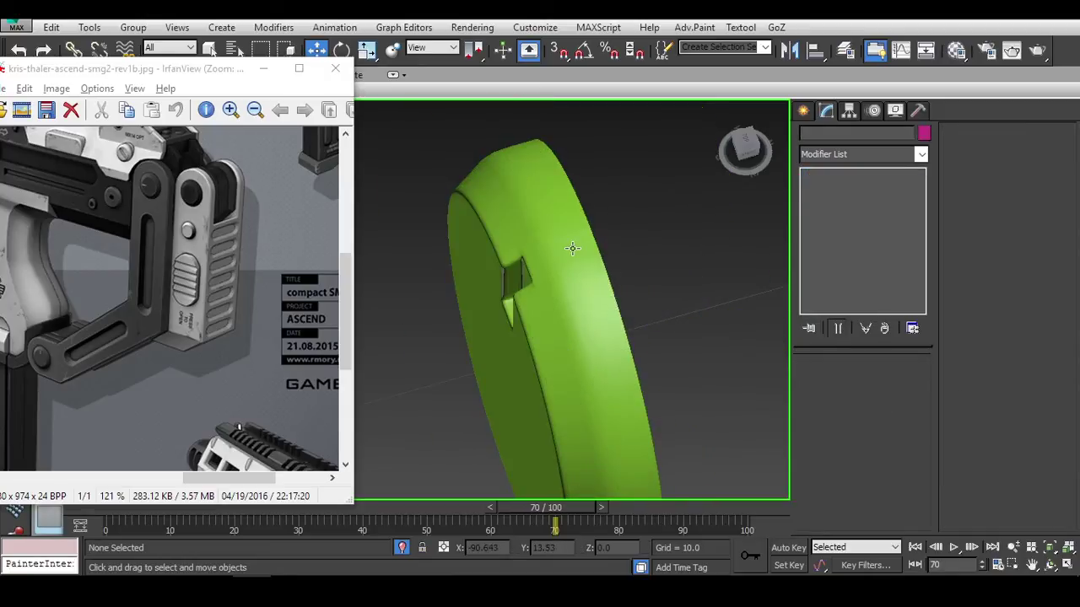
pyautogui.click(558, 250)
pyautogui.scroll(3, 527, 242)
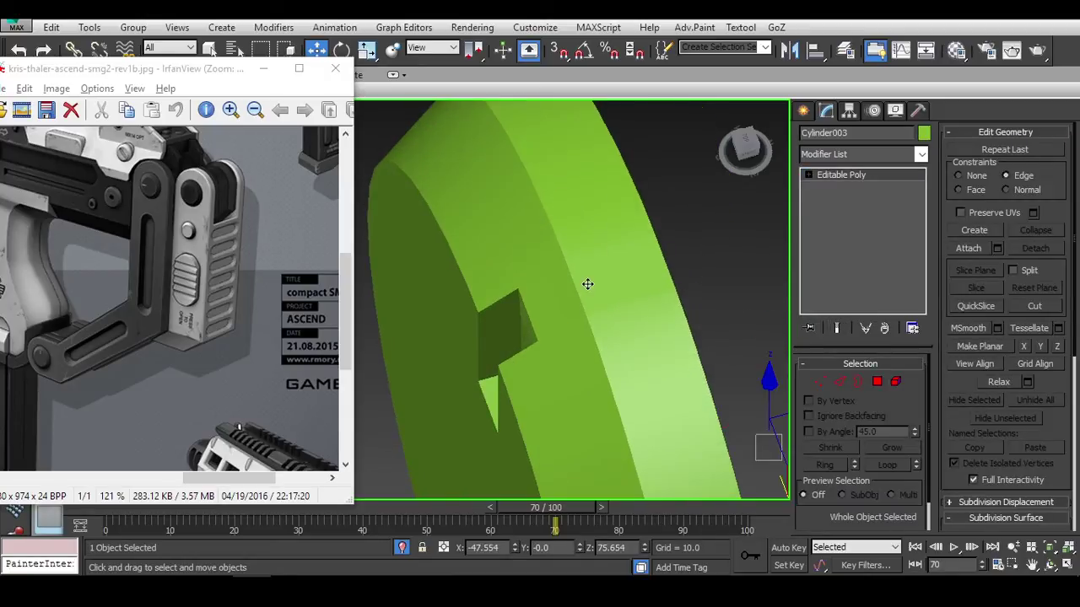
pyautogui.press('F4')
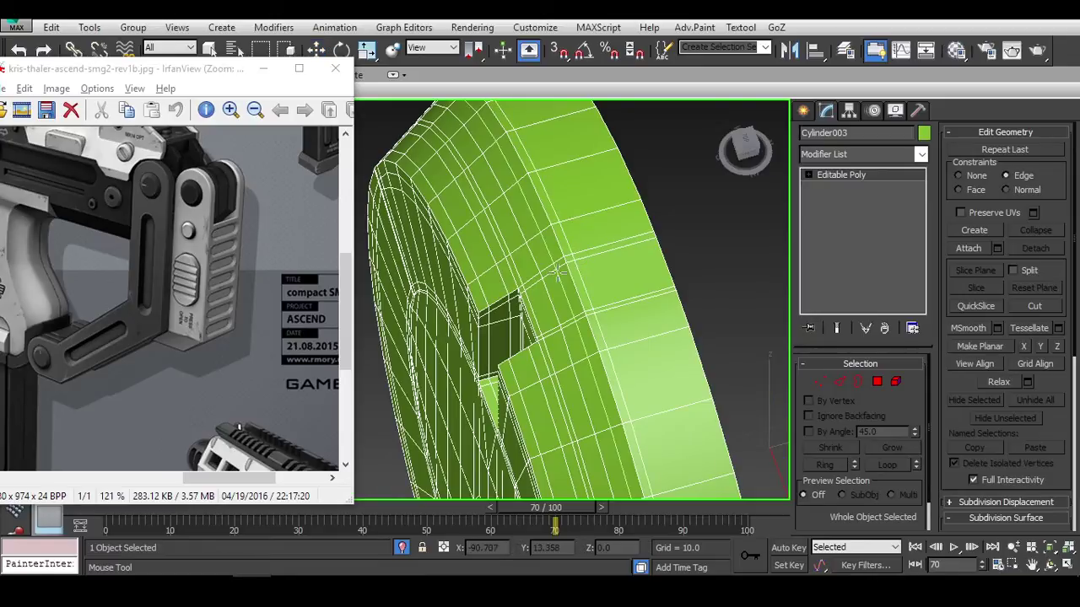
pyautogui.press('w')
pyautogui.scroll(-3, 764, 295)
pyautogui.click(771, 300)
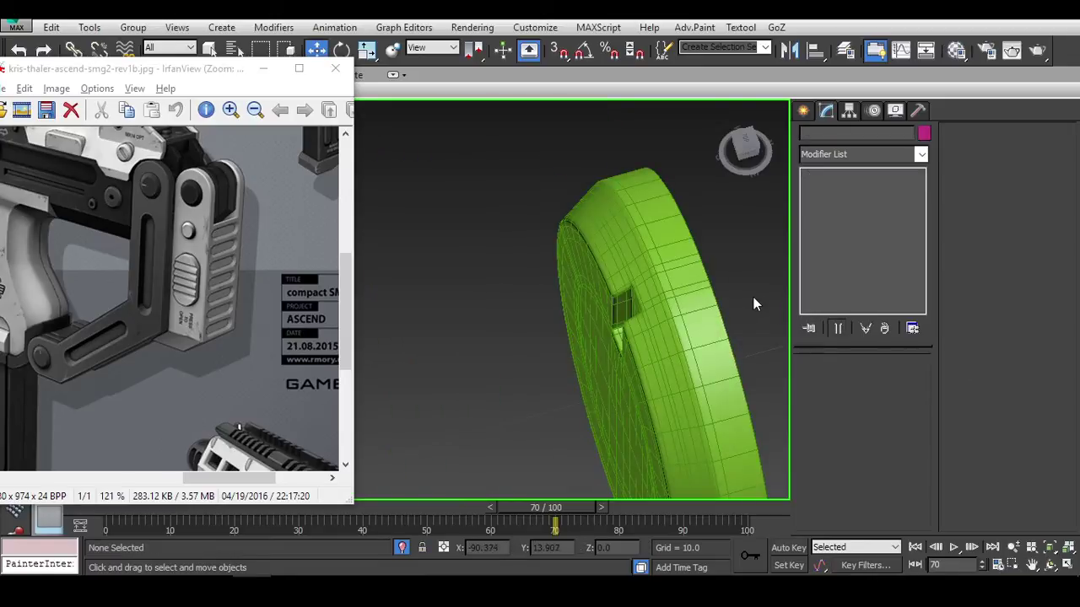
# Select Cylinder003 and isolate it from the rest of the scene.
pyautogui.keyDown('alt'); pyautogui.moveTo(754, 297); pyautogui.dragTo(744, 221, button='middle'); pyautogui.keyUp('alt')
pyautogui.click(658, 253)
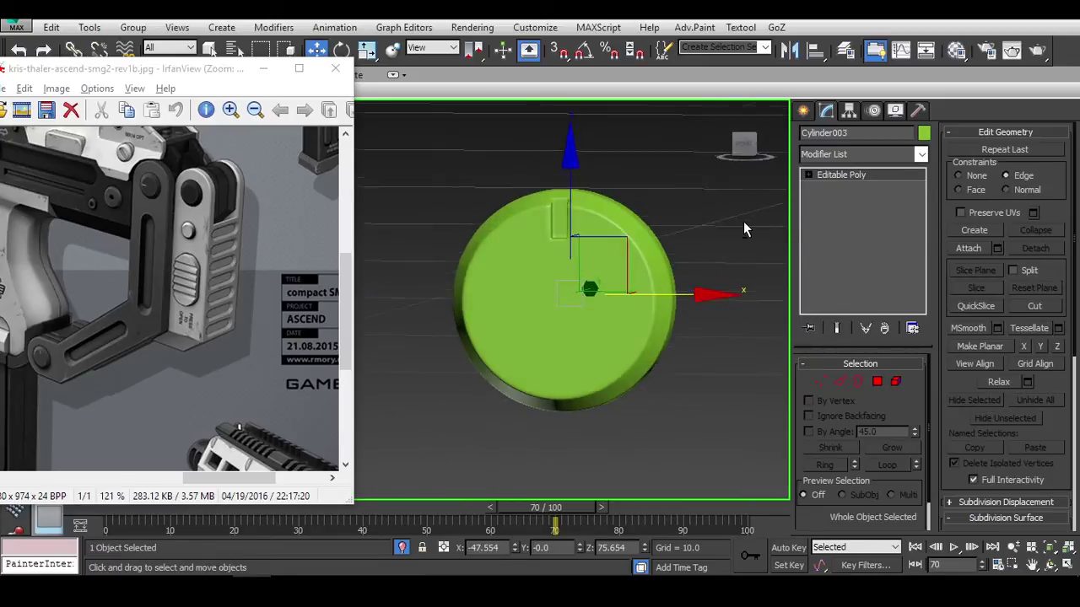
pyautogui.rightClick(743, 221)
pyautogui.click(768, 161)
pyautogui.scroll(2, 682, 215)
pyautogui.scroll(-1, 666, 234)
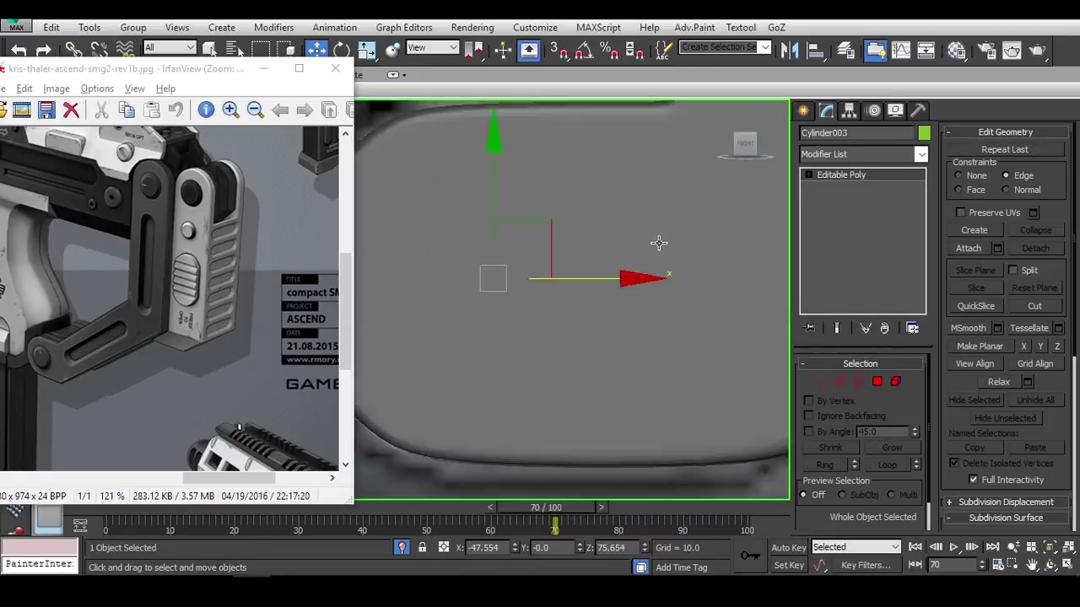
pyautogui.keyDown('alt'); pyautogui.moveTo(658, 243); pyautogui.dragTo(610, 288, button='middle'); pyautogui.keyUp('alt')
# Move the disc about 6 units along negative Y, closer to the grip.
pyautogui.moveTo(678, 192); pyautogui.dragTo(464, 287)
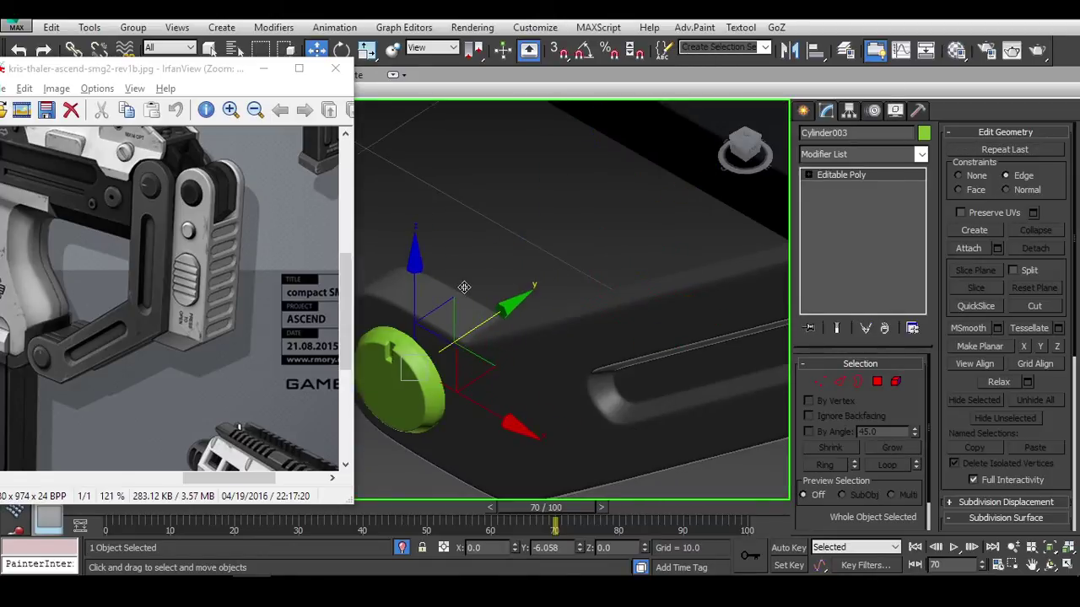
pyautogui.press('f')
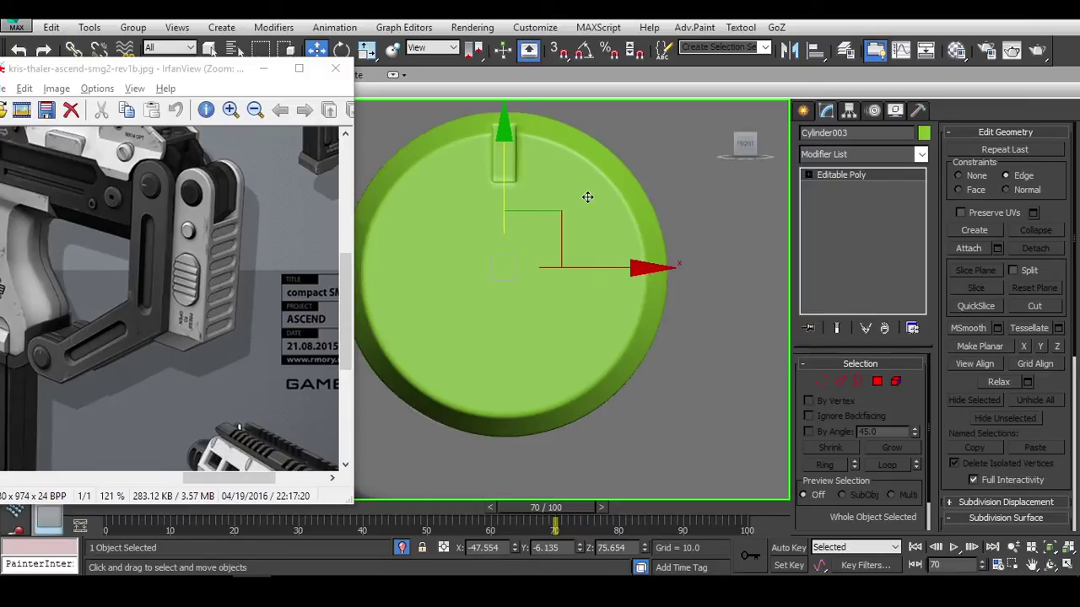
pyautogui.press('F4')
pyautogui.scroll(5, 543, 199)
# Check the disc's vertices in wireframe, then return to object level.
pyautogui.press('1')
pyautogui.press('F3')
pyautogui.hotkey('alt', 'c')
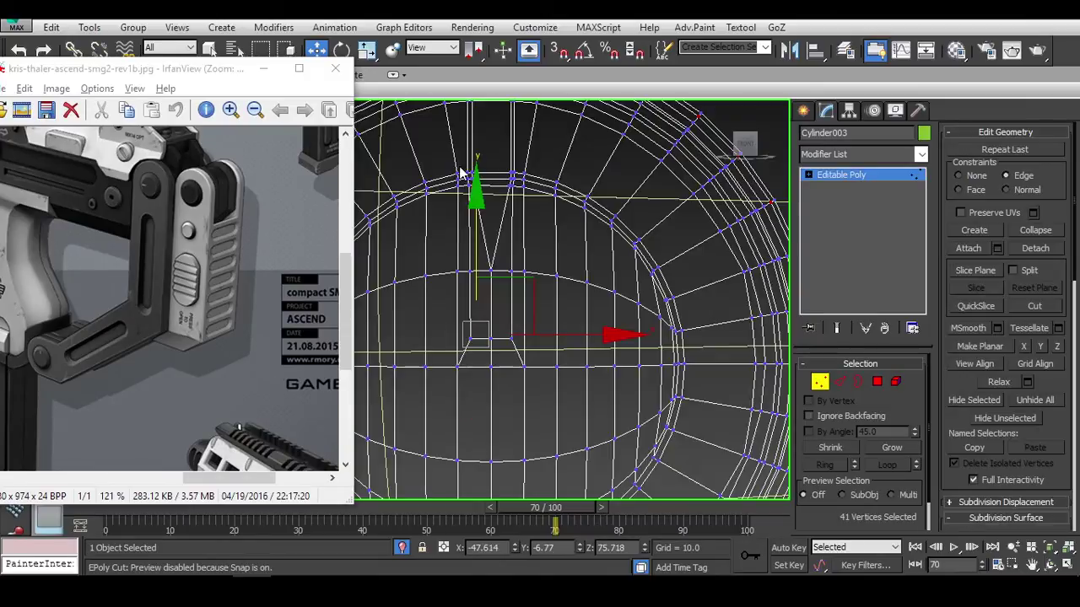
pyautogui.scroll(-3, 537, 225)
pyautogui.press('F3')
pyautogui.scroll(3, 578, 139)
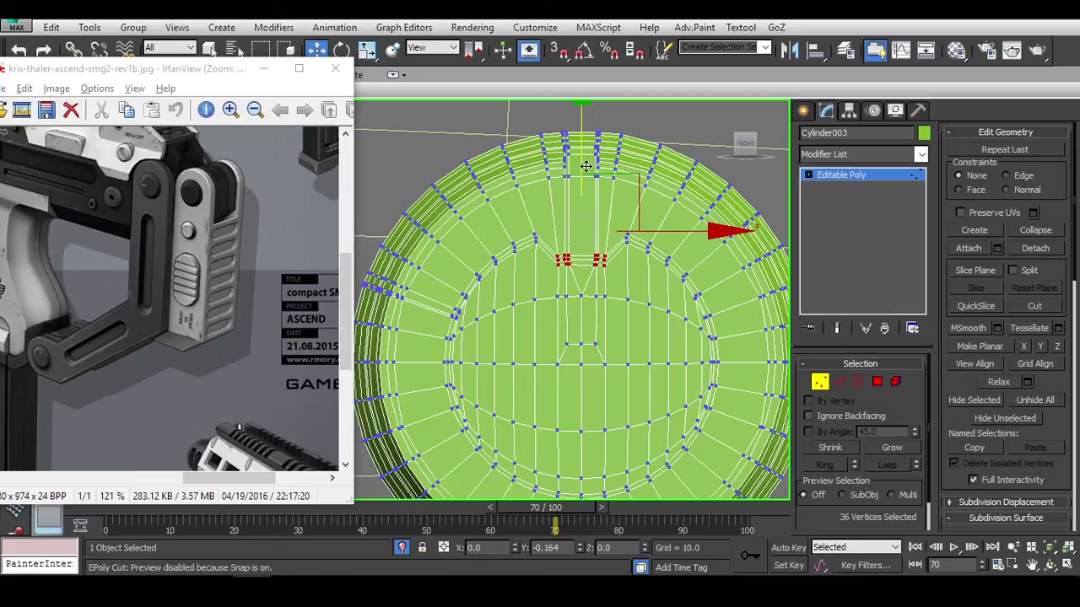
pyautogui.scroll(3, 650, 242)
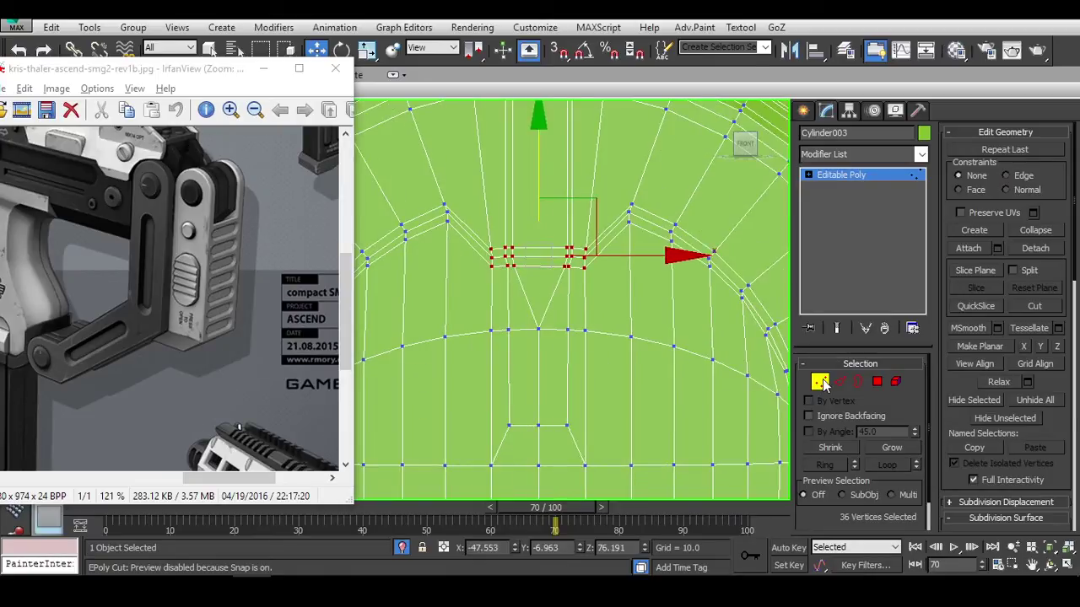
pyautogui.click(823, 384)
pyautogui.scroll(-5, 556, 274)
pyautogui.press('F4')
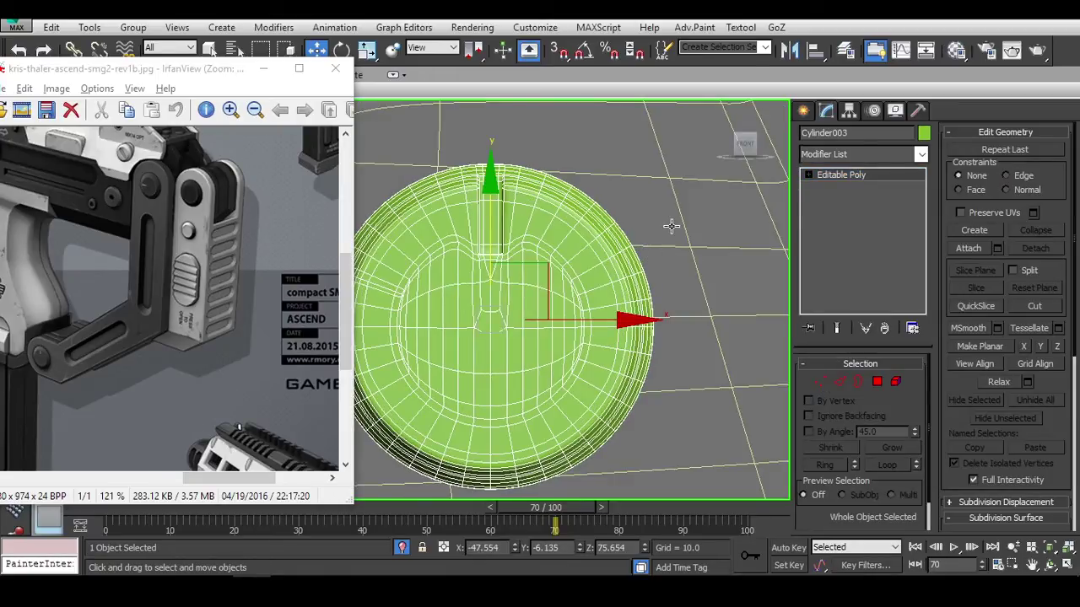
pyautogui.press('F4')
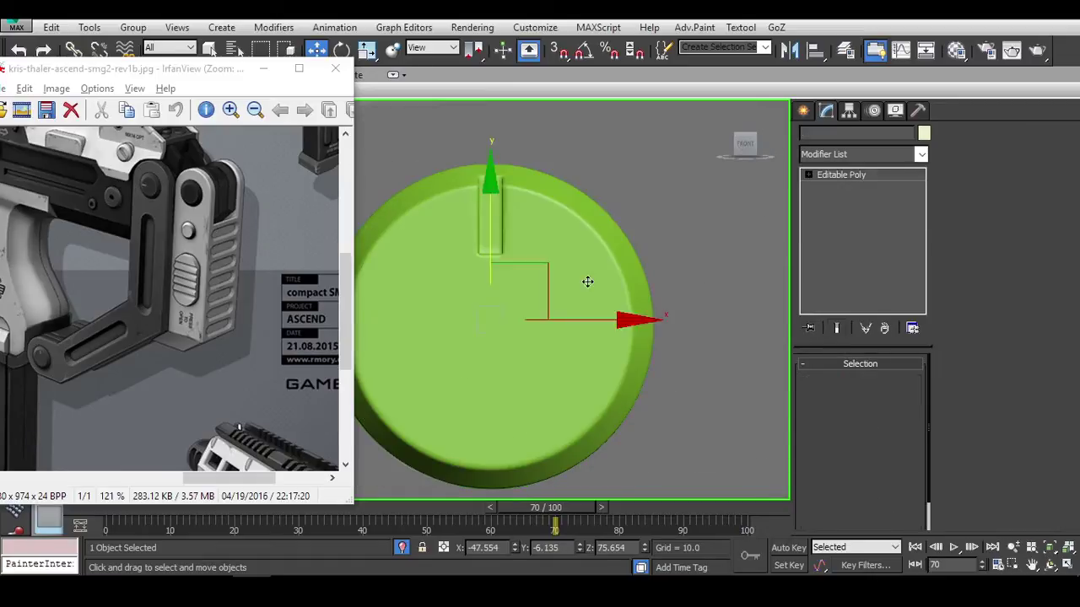
pyautogui.scroll(-3, 587, 281)
# Enter Border sub-object level and isolate the disc again with Alt+Q.
pyautogui.keyDown('alt'); pyautogui.moveTo(587, 281); pyautogui.dragTo(709, 354, button='middle'); pyautogui.keyUp('alt')
pyautogui.scroll(3, 595, 329)
pyautogui.scroll(-3, 596, 328)
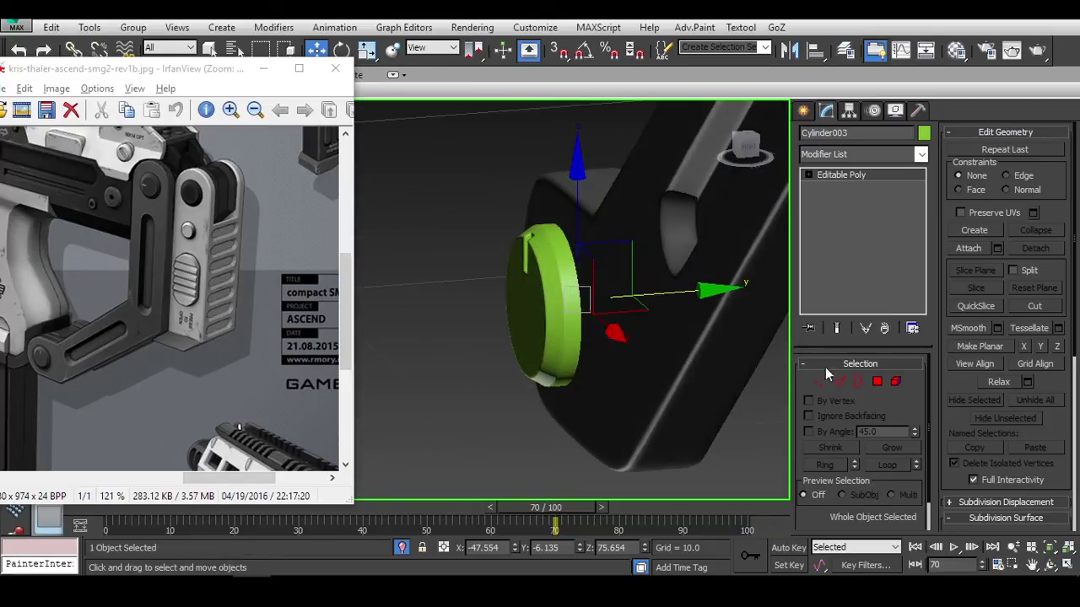
pyautogui.click(858, 381)
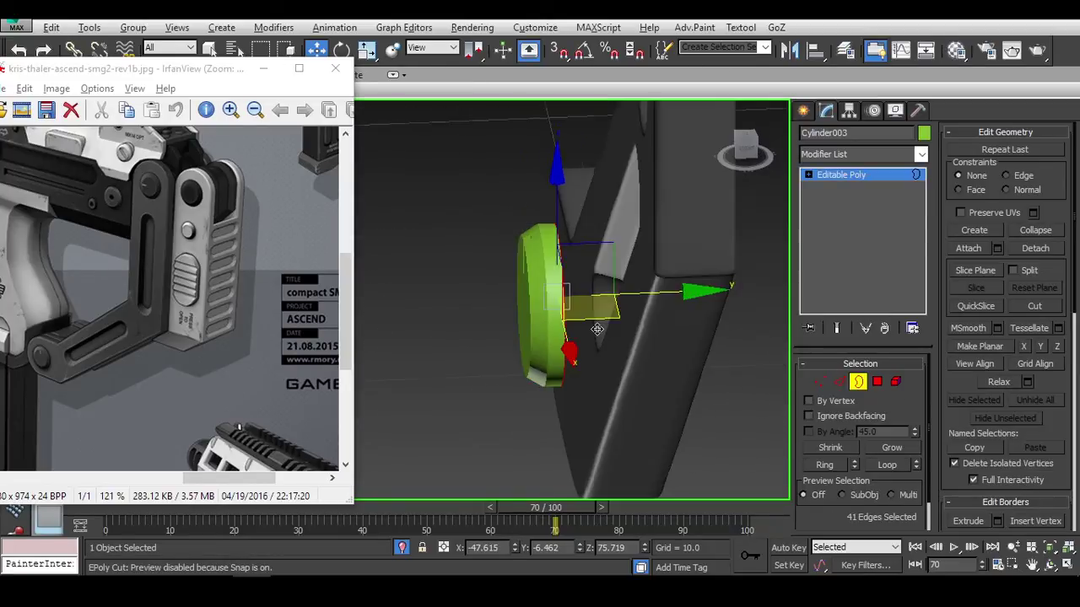
pyautogui.keyDown('alt'); pyautogui.moveTo(596, 329); pyautogui.dragTo(589, 290, button='middle'); pyautogui.keyUp('alt')
pyautogui.press('F4')
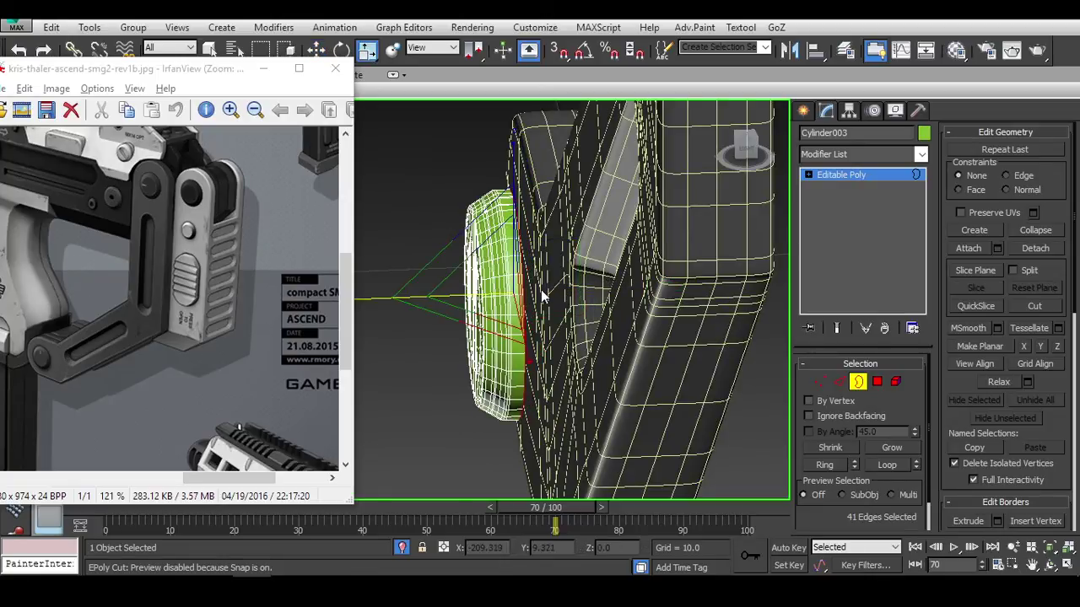
pyautogui.hotkey('alt', 'q')
pyautogui.keyDown('alt'); pyautogui.moveTo(595, 296); pyautogui.dragTo(548, 298, button='middle'); pyautogui.keyUp('alt')
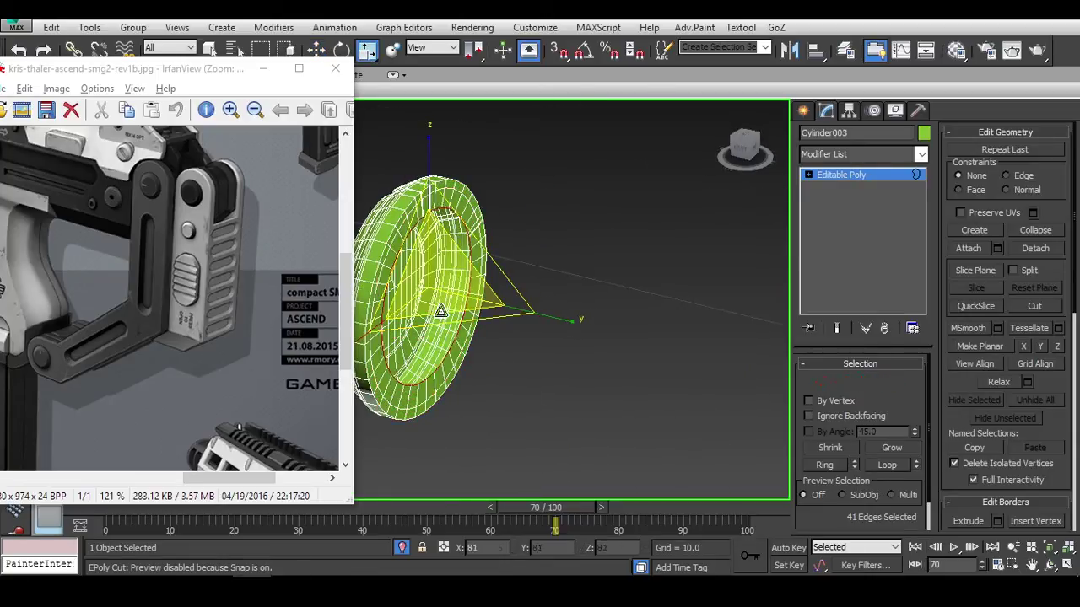
pyautogui.keyDown('alt'); pyautogui.moveTo(444, 293); pyautogui.dragTo(543, 312, button='middle'); pyautogui.keyUp('alt')
pyautogui.rightClick(481, 253)
pyautogui.press('Escape')
pyautogui.scroll(5, 414, 285)
# Cut an extra vertex into the disc's slot-corner edge from the front view.
pyautogui.scroll(6, 456, 289)
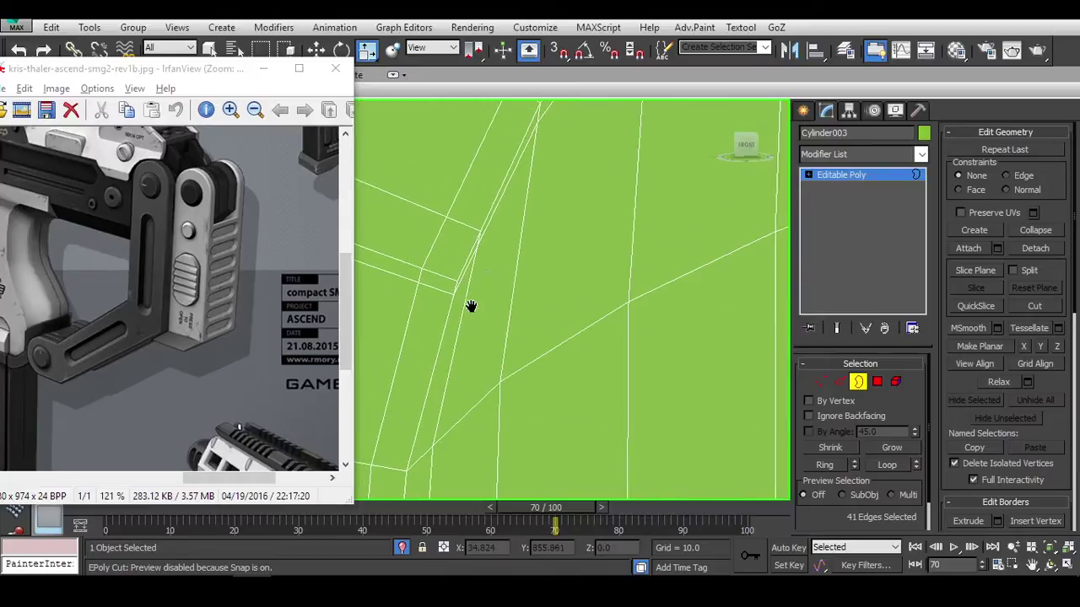
pyautogui.click(479, 244)
pyautogui.moveTo(458, 227); pyautogui.dragTo(507, 253, button='middle')
pyautogui.press('2')
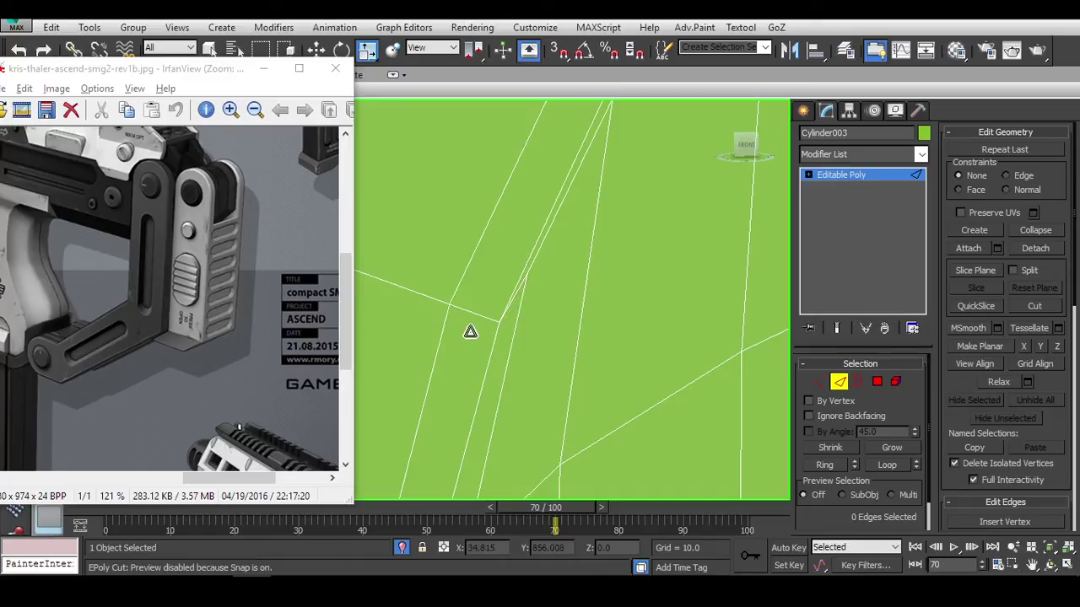
pyautogui.press('1')
pyautogui.click(526, 272)
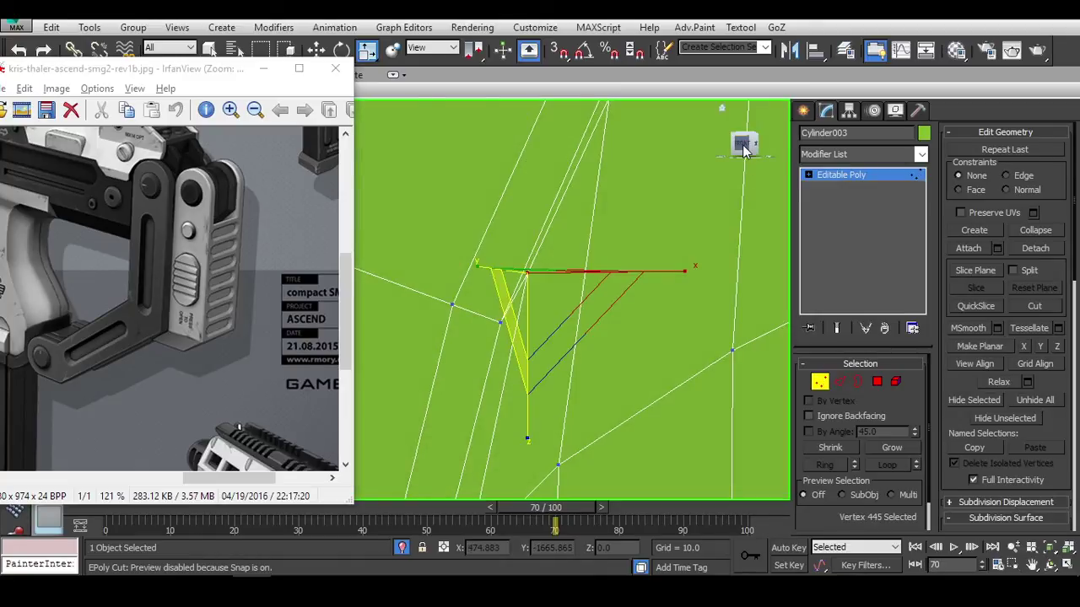
pyautogui.click(743, 149)
pyautogui.press('w')
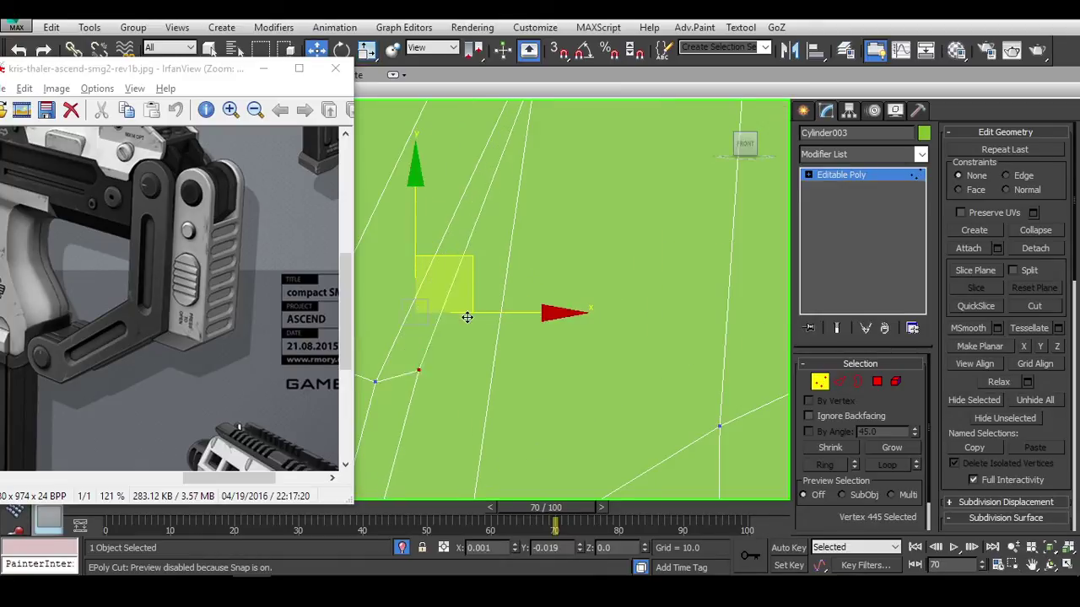
pyautogui.keyDown('alt'); pyautogui.moveTo(458, 341); pyautogui.dragTo(496, 271, button='middle'); pyautogui.keyUp('alt')
pyautogui.scroll(-3, 566, 272)
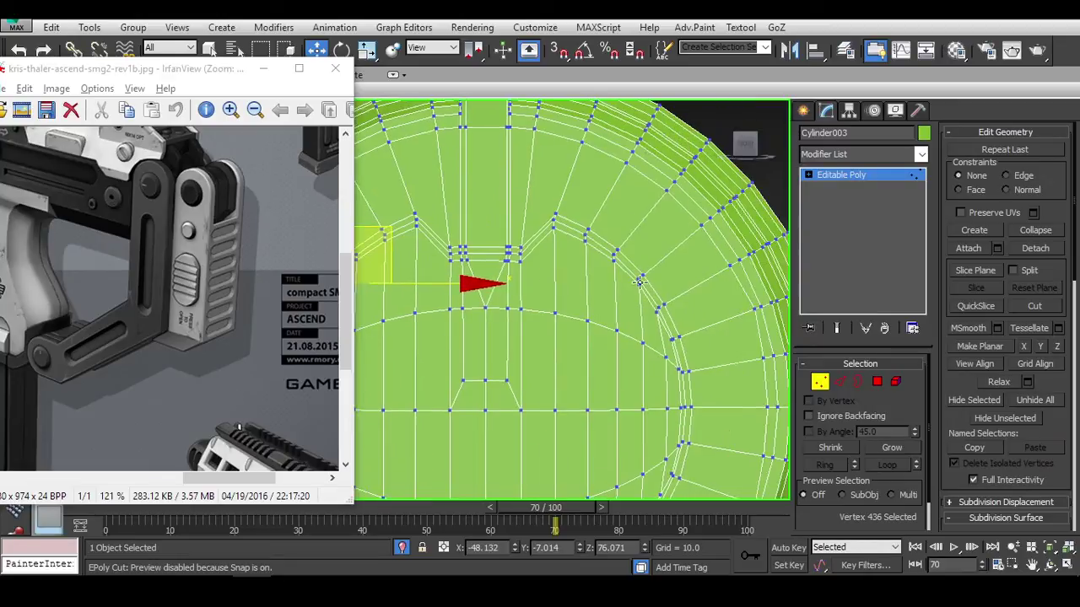
pyautogui.scroll(6, 666, 312)
pyautogui.scroll(-3, 668, 334)
pyautogui.scroll(3, 650, 289)
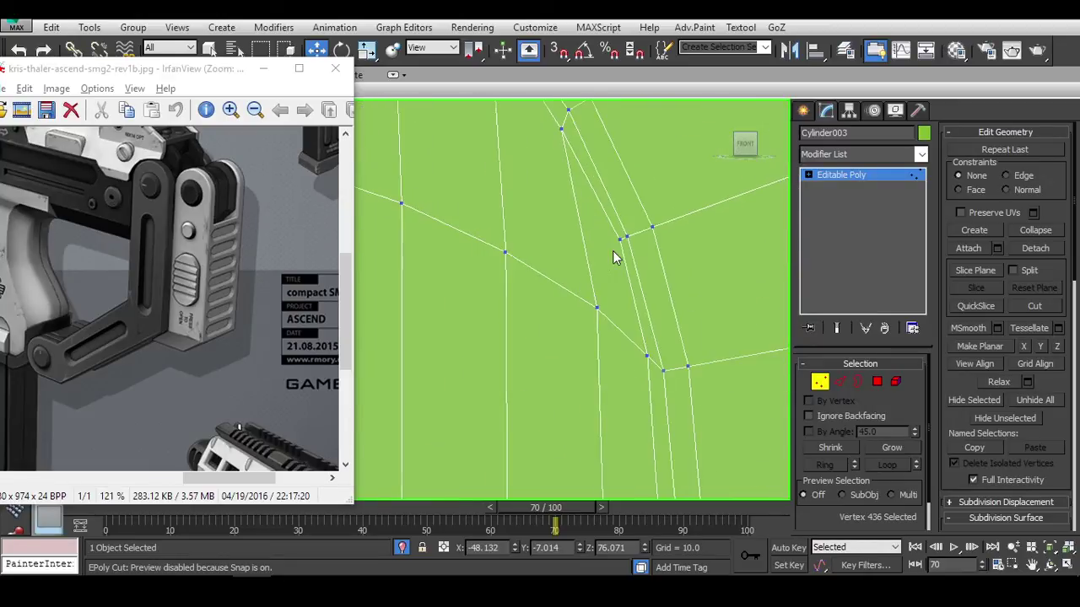
pyautogui.click(620, 241)
pyautogui.rightClick(641, 228)
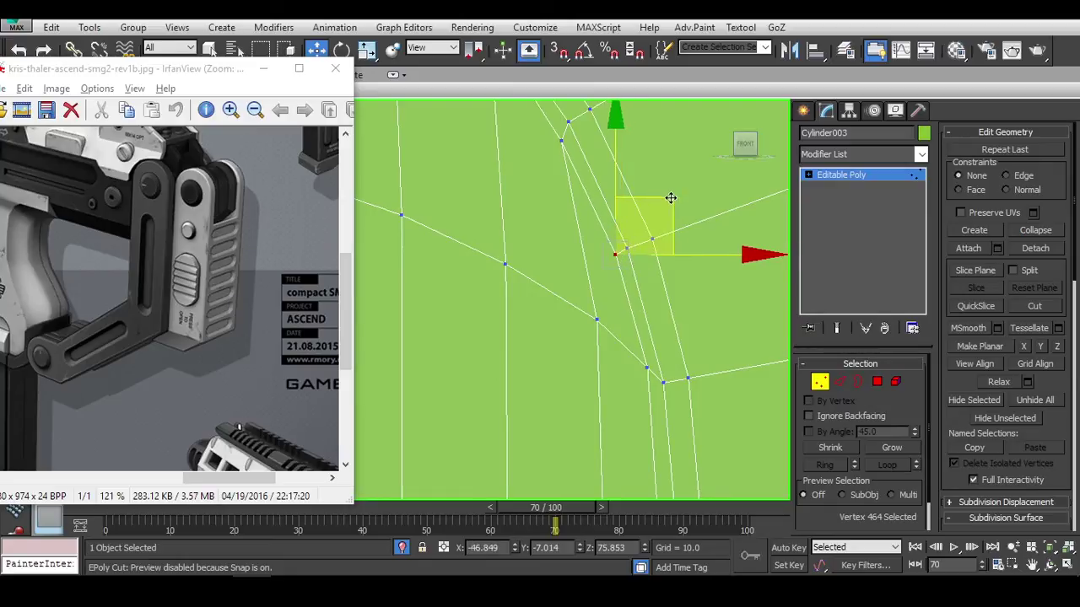
# Select a vertex on the slot corner to tidy its edges.
pyautogui.scroll(-4, 700, 278)
pyautogui.scroll(6, 653, 328)
pyautogui.scroll(-6, 653, 327)
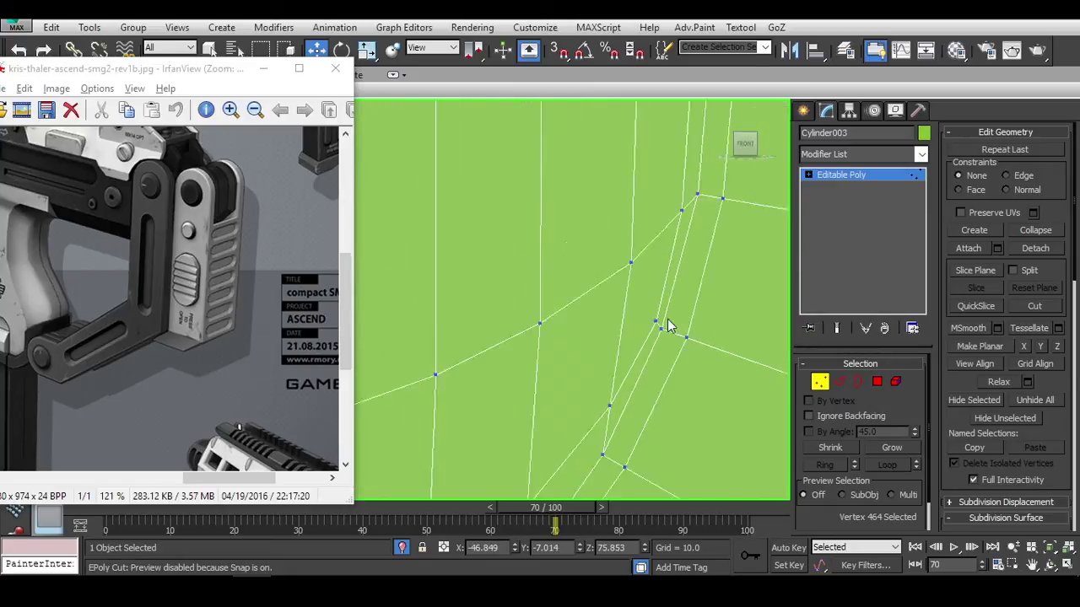
pyautogui.scroll(4, 448, 293)
pyautogui.scroll(3, 447, 294)
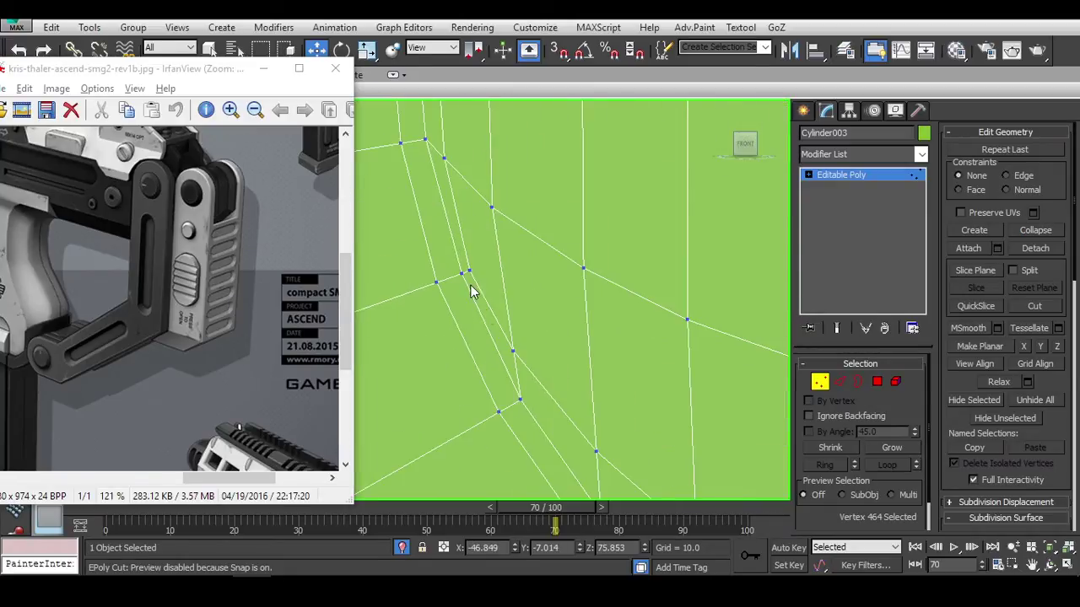
pyautogui.click(470, 271)
pyautogui.scroll(-2, 549, 232)
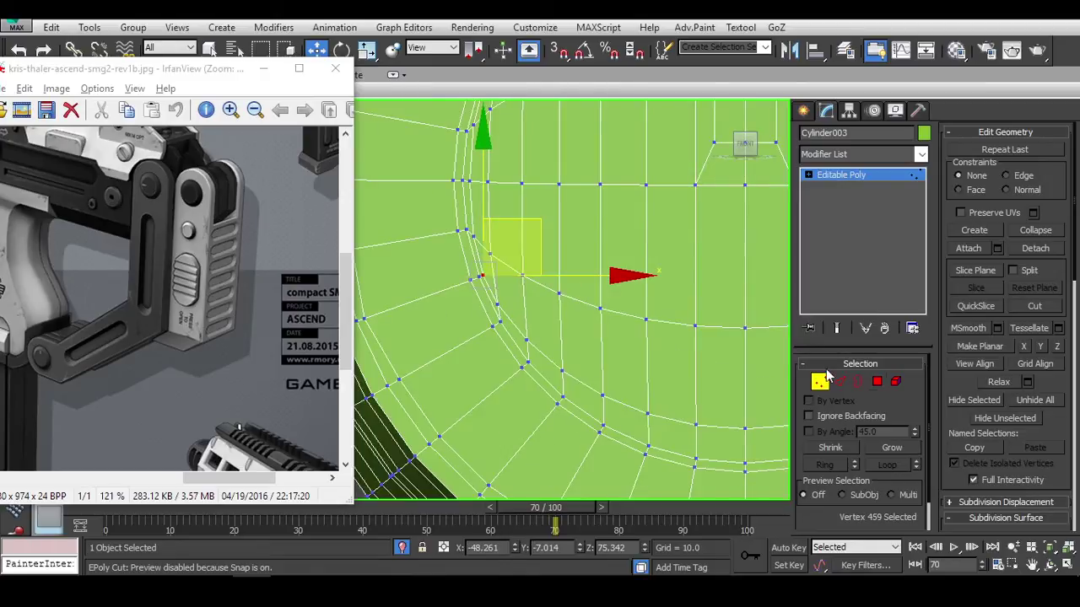
# Exit Vertex level, hide the edged faces, and reframe the whole disc.
pyautogui.click(819, 382)
pyautogui.click(819, 382)
pyautogui.click(820, 382)
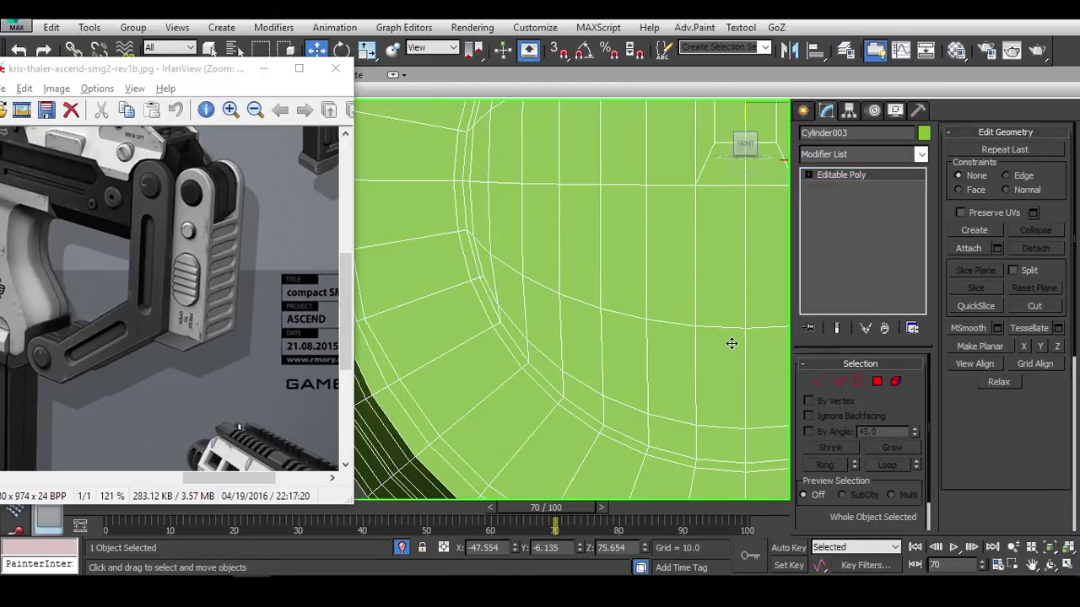
pyautogui.press('F4')
pyautogui.scroll(-5, 713, 321)
pyautogui.keyDown('alt'); pyautogui.moveTo(649, 338); pyautogui.dragTo(607, 237, button='middle'); pyautogui.keyUp('alt')
pyautogui.click(720, 384)
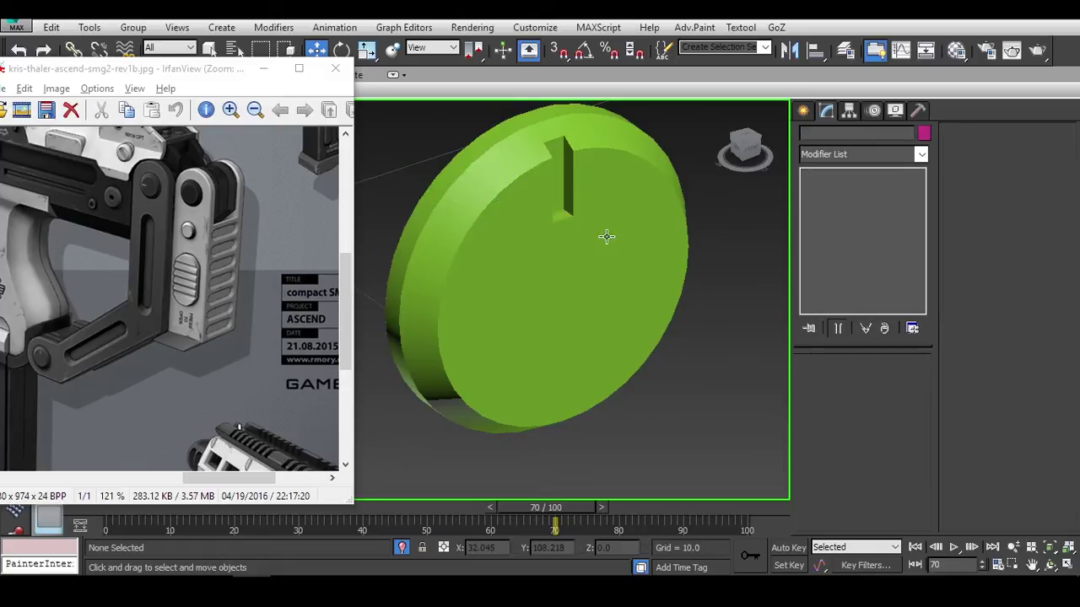
pyautogui.click(607, 236)
pyautogui.click(730, 280)
pyautogui.keyDown('alt'); pyautogui.moveTo(730, 280); pyautogui.dragTo(638, 258, button='middle'); pyautogui.keyUp('alt')
pyautogui.click(655, 262)
pyautogui.scroll(4, 689, 265)
pyautogui.click(689, 265)
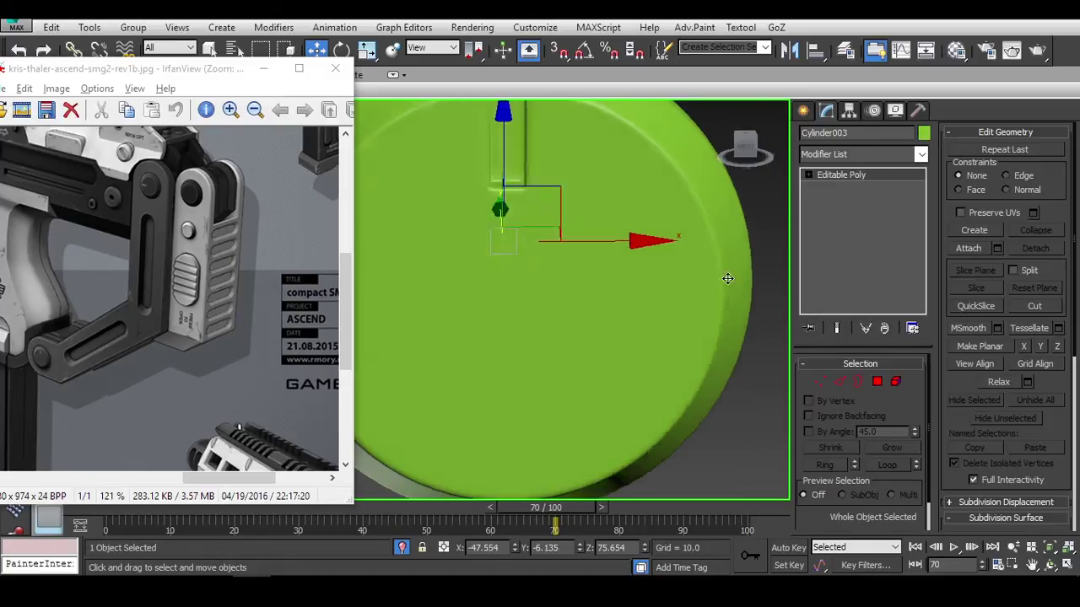
pyautogui.keyDown('alt'); pyautogui.moveTo(728, 278); pyautogui.dragTo(730, 268, button='middle'); pyautogui.keyUp('alt')
pyautogui.scroll(-4, 731, 268)
# Assign the grey 02 - Default material to the cylinder with the Material Editor.
pyautogui.press('m')
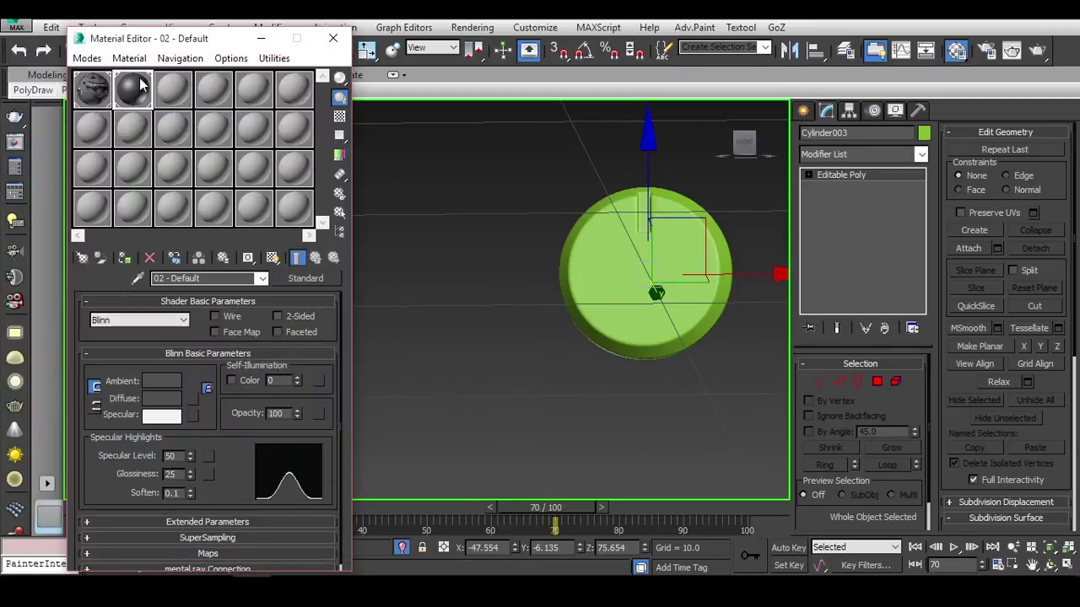
pyautogui.click(124, 259)
pyautogui.keyDown('alt'); pyautogui.moveTo(472, 278); pyautogui.dragTo(608, 278, button='middle'); pyautogui.keyUp('alt')
pyautogui.click(329, 46)
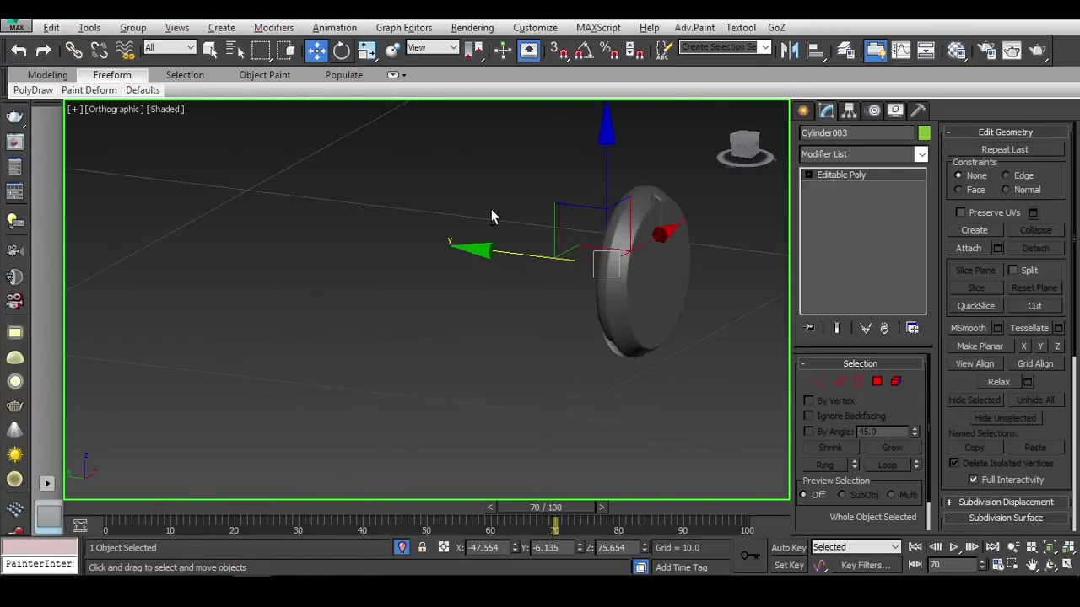
# In Front view, Shift-drag the cylinder up-right to create the Copy Cylinder004.
pyautogui.rightClick(491, 208)
pyautogui.press('f')
pyautogui.scroll(-3, 652, 263)
pyautogui.scroll(-8, 653, 263)
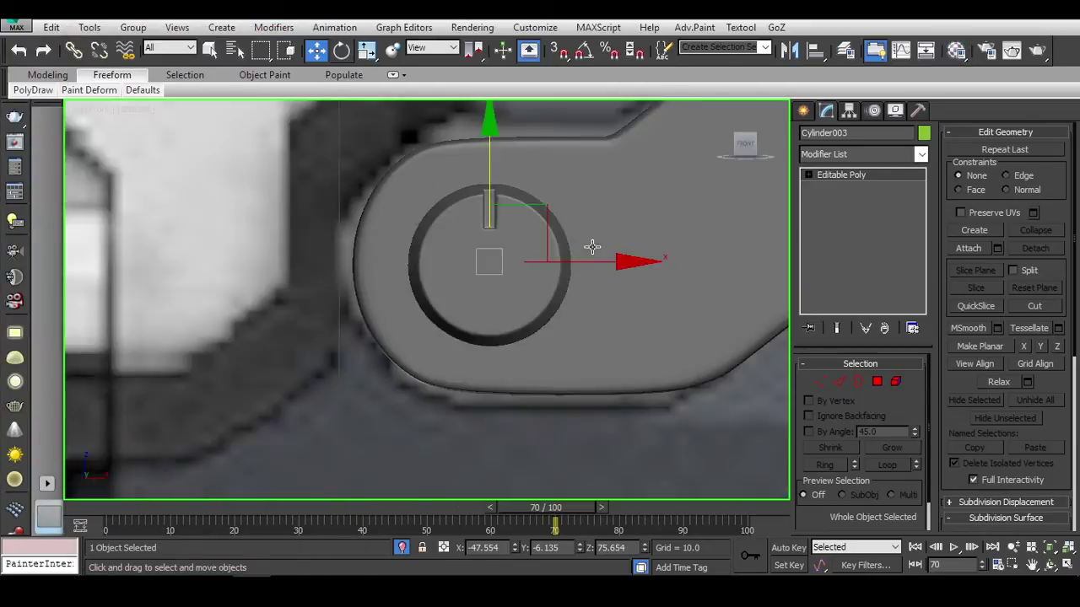
pyautogui.moveTo(435, 278)
pyautogui.keyDown('shift'); pyautogui.mouseDown()
pyautogui.moveTo(574, 106)
pyautogui.moveTo(572, 77)
pyautogui.mouseUp(); pyautogui.keyUp('shift')
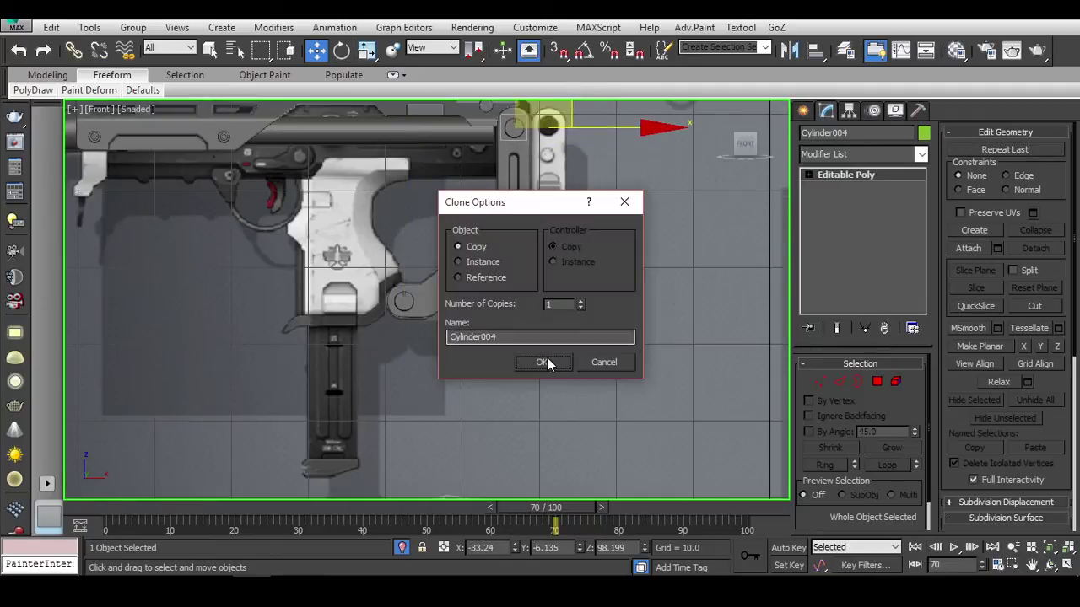
pyautogui.click(548, 361)
# Nudge Cylinder004 slightly up and left toward the arm's rounded top.
pyautogui.scroll(5, 508, 267)
pyautogui.moveTo(515, 253); pyautogui.dragTo(508, 277, button='middle')
pyautogui.scroll(2, 508, 277)
pyautogui.press('F4')
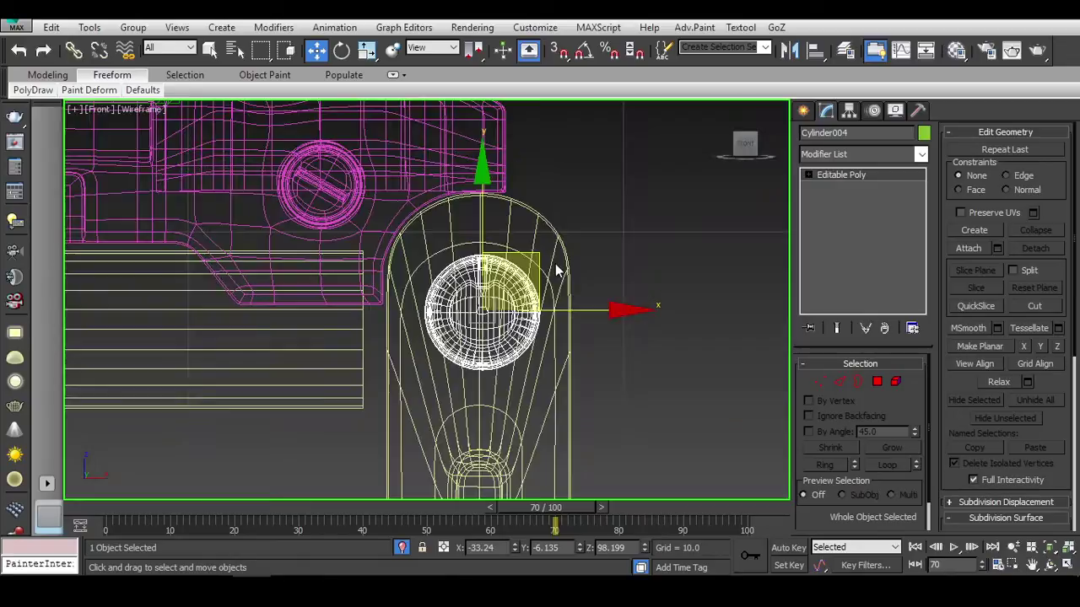
pyautogui.press('F4')
pyautogui.press('F4')
pyautogui.scroll(2, 523, 265)
pyautogui.moveTo(526, 270); pyautogui.dragTo(524, 259)
# Hide the stock arm, nudge Cylinder004 right to centre it, then unhide the arm.
pyautogui.click(565, 236)
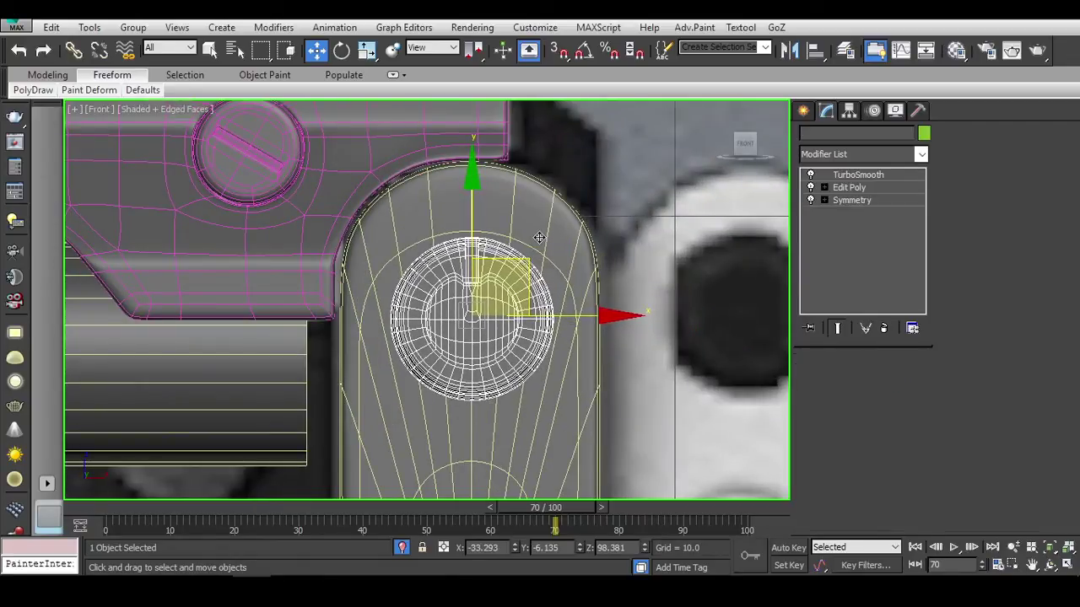
pyautogui.rightClick(531, 221)
pyautogui.click(561, 202)
pyautogui.click(492, 281)
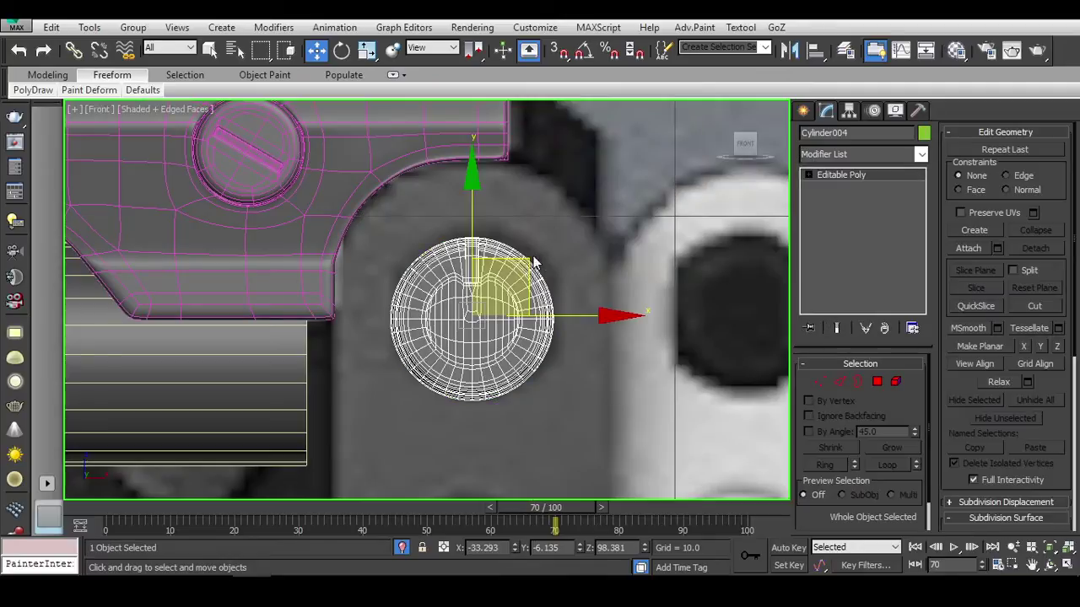
pyautogui.moveTo(532, 254); pyautogui.dragTo(535, 254)
pyautogui.rightClick(574, 234)
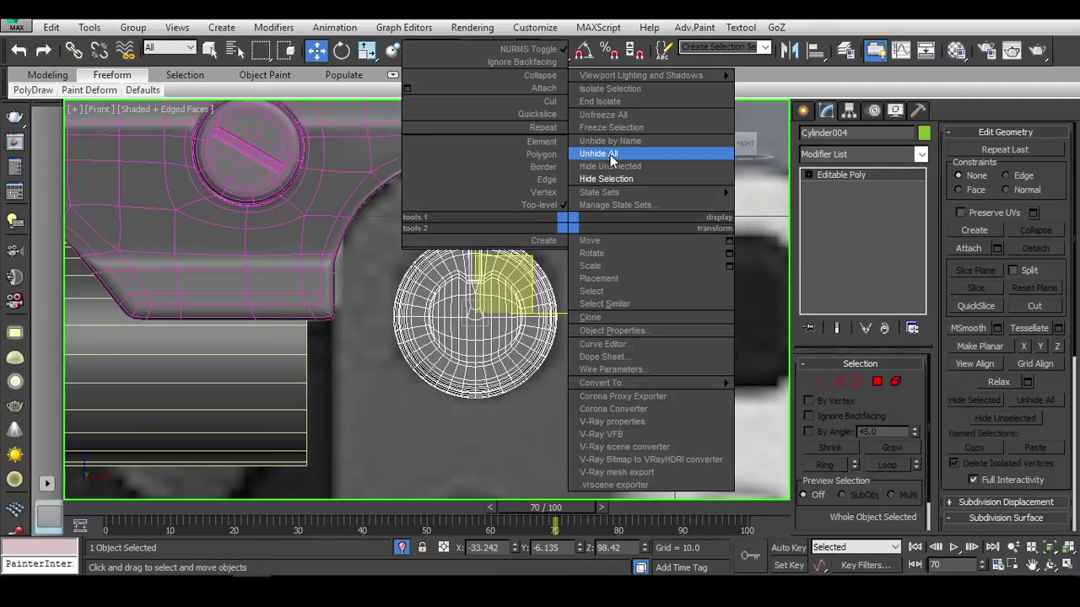
pyautogui.click(607, 158)
# Orbit to an angled perspective and switch to the reference image in IrfanView.
pyautogui.scroll(-5, 606, 158)
pyautogui.scroll(5, 627, 277)
pyautogui.scroll(-4, 627, 277)
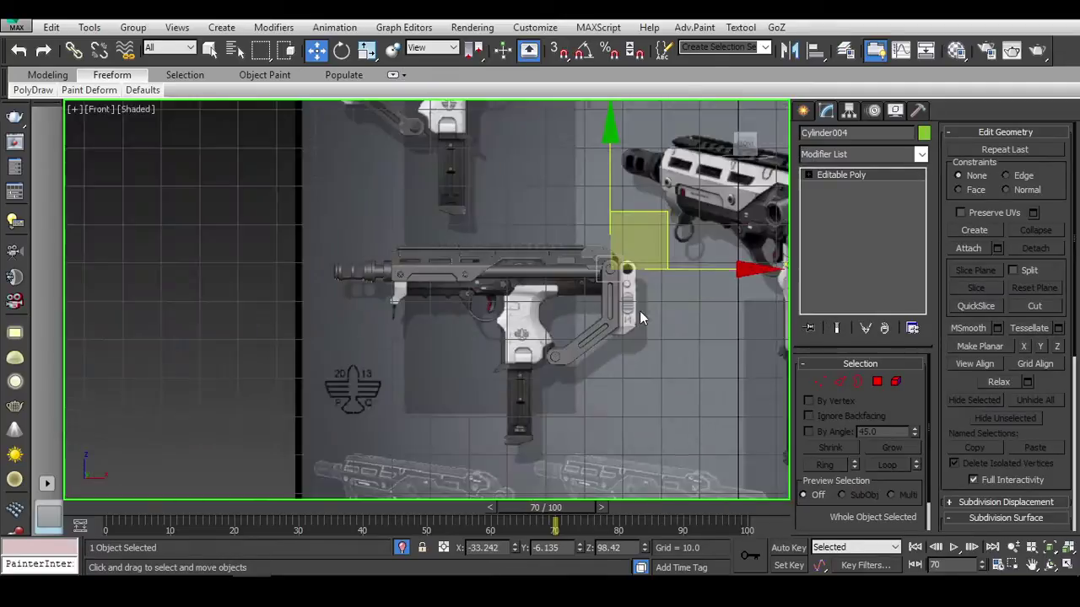
pyautogui.keyDown('alt'); pyautogui.moveTo(607, 278); pyautogui.dragTo(557, 284, button='middle'); pyautogui.keyUp('alt')
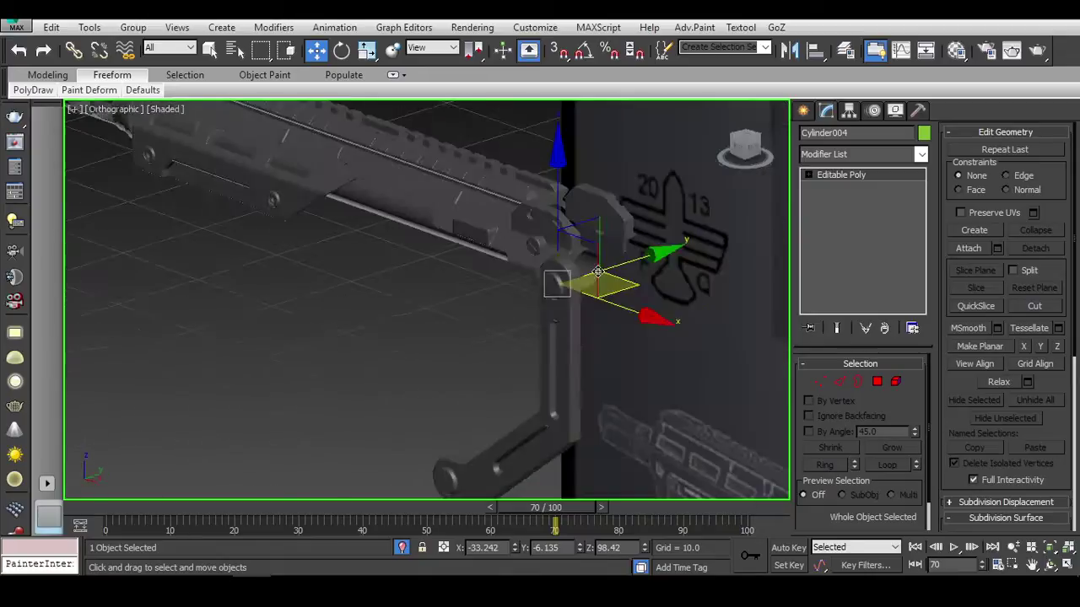
pyautogui.scroll(5, 688, 272)
pyautogui.scroll(-4, 688, 272)
pyautogui.hotkey('alt', 'Tab')
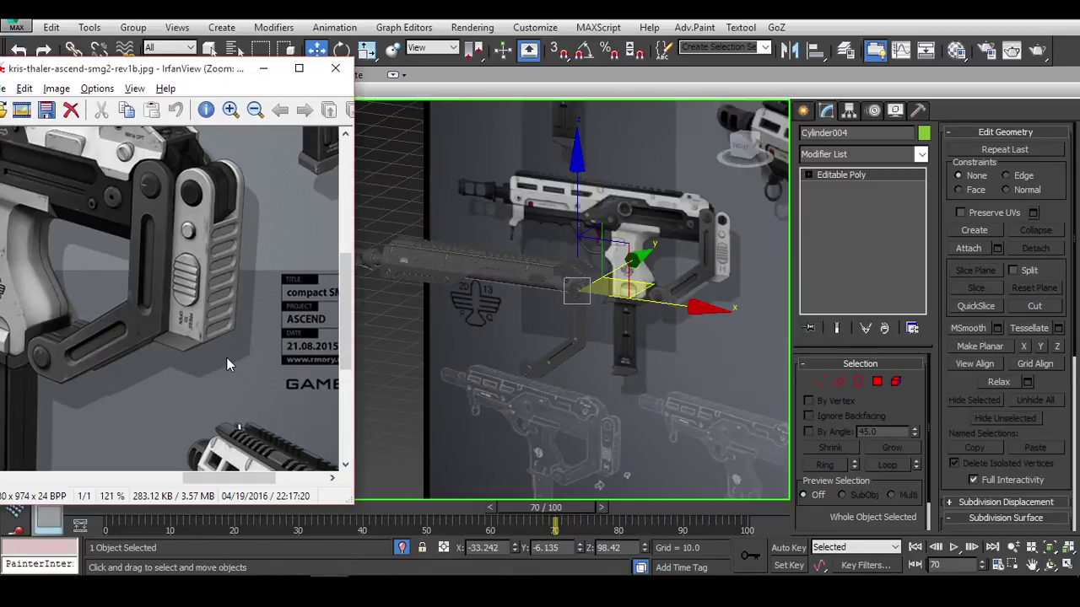
pyautogui.moveTo(226, 357); pyautogui.dragTo(298, 146)
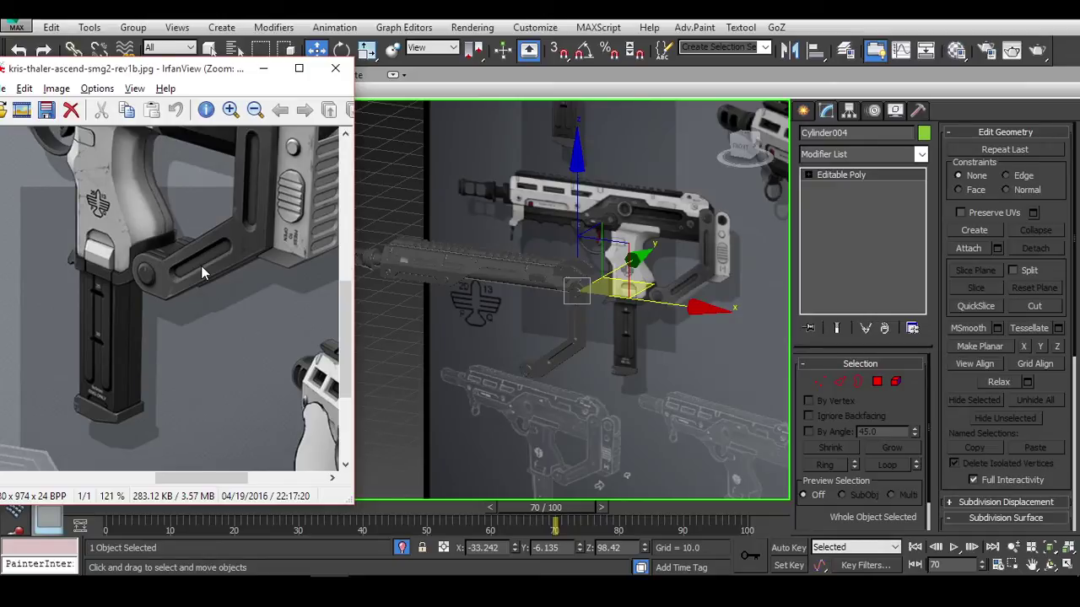
pyautogui.moveTo(345, 303); pyautogui.dragTo(344, 341)
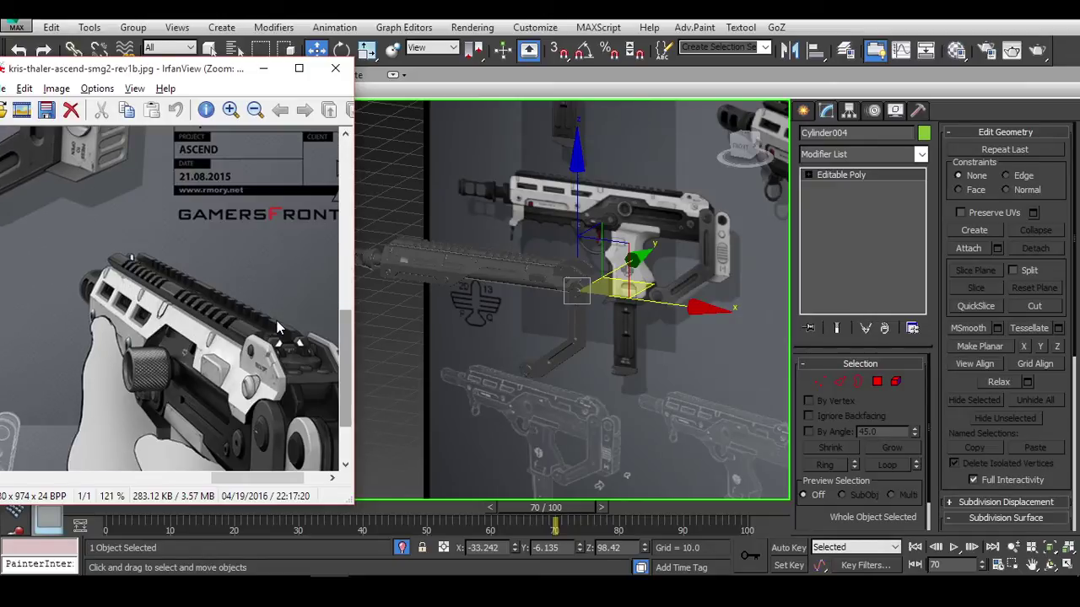
pyautogui.moveTo(283, 290); pyautogui.dragTo(202, 443)
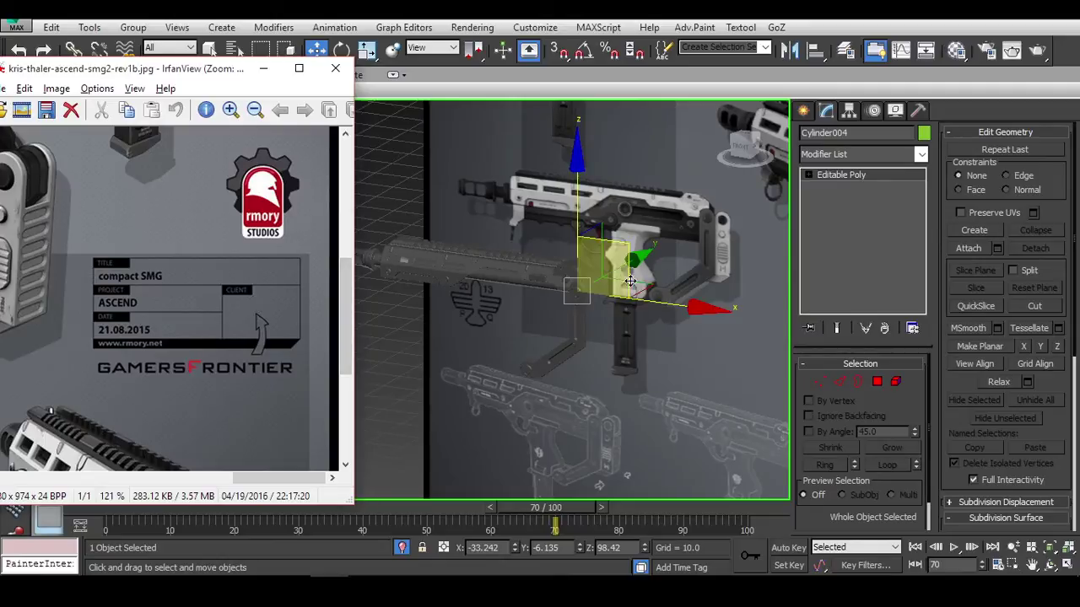
pyautogui.scroll(5, 588, 308)
pyautogui.scroll(-3, 588, 307)
pyautogui.keyDown('alt'); pyautogui.moveTo(588, 308); pyautogui.dragTo(497, 270, button='middle'); pyautogui.keyUp('alt')
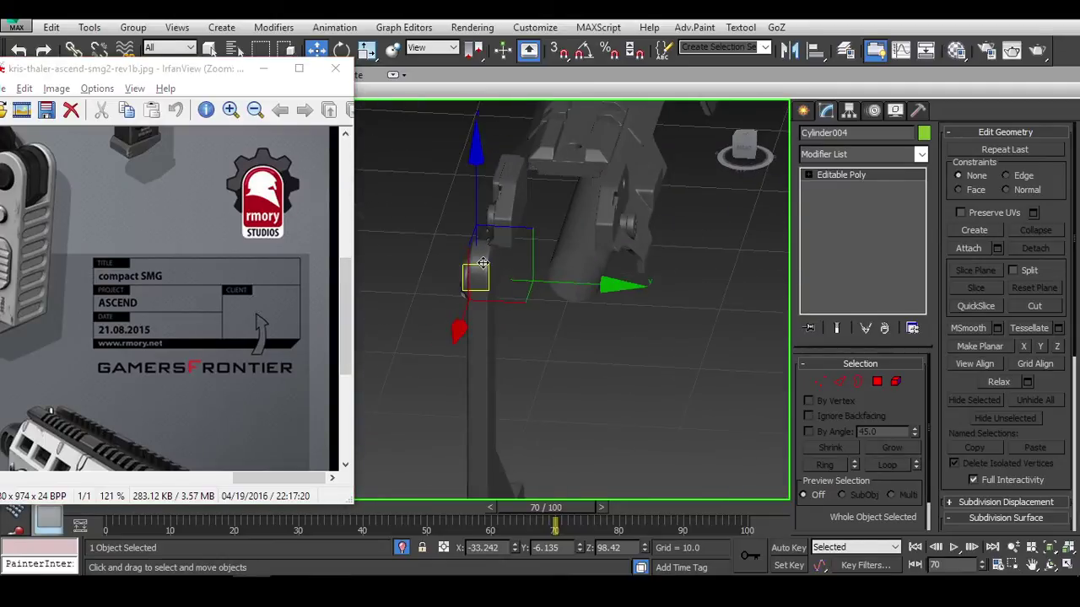
pyautogui.click(482, 262)
pyautogui.moveTo(253, 405); pyautogui.dragTo(321, 302)
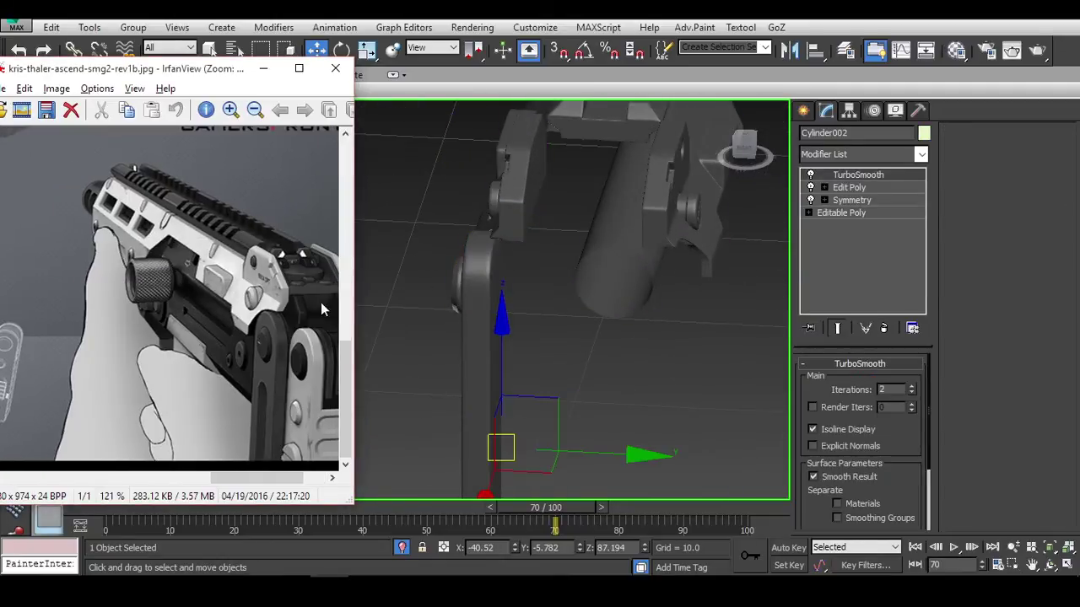
pyautogui.hotkey('ctrl', 'h')
pyautogui.press('Escape')
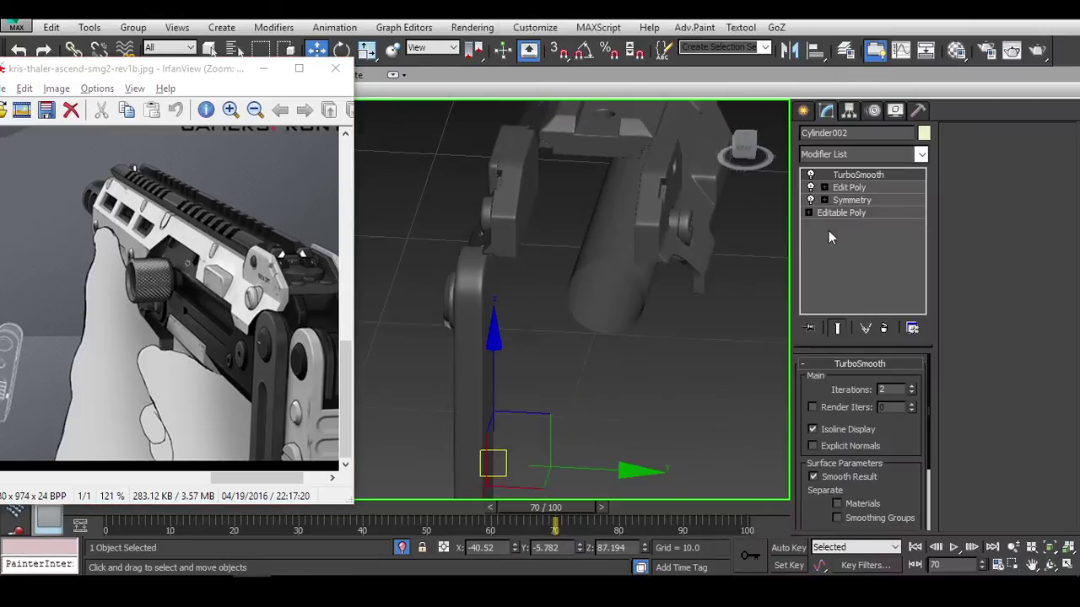
pyautogui.keyDown('alt'); pyautogui.moveTo(588, 321); pyautogui.dragTo(650, 304, button='middle'); pyautogui.keyUp('alt')
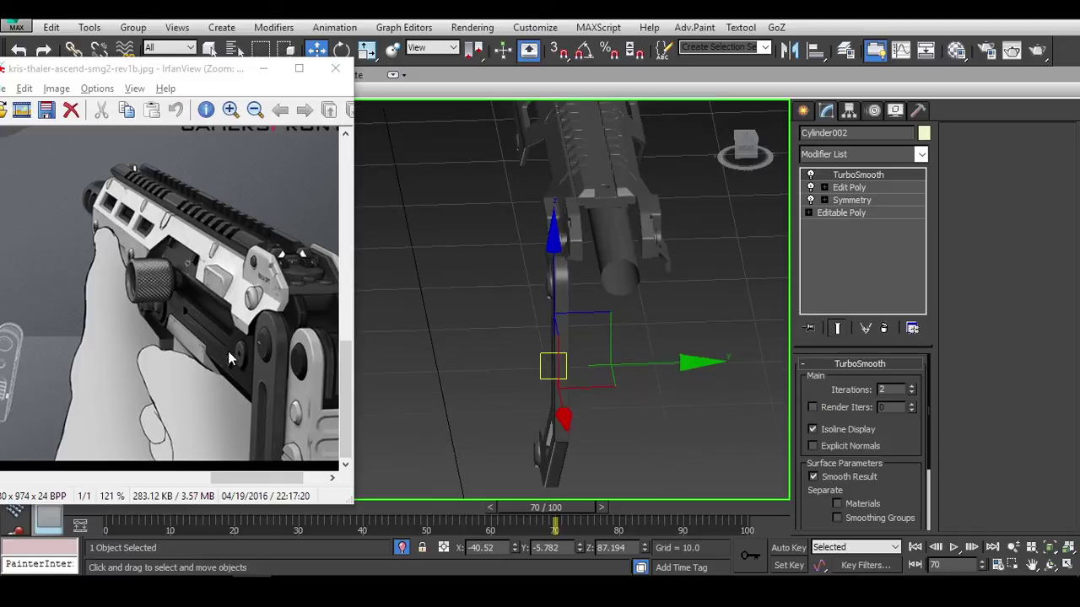
pyautogui.moveTo(230, 350); pyautogui.dragTo(274, 351)
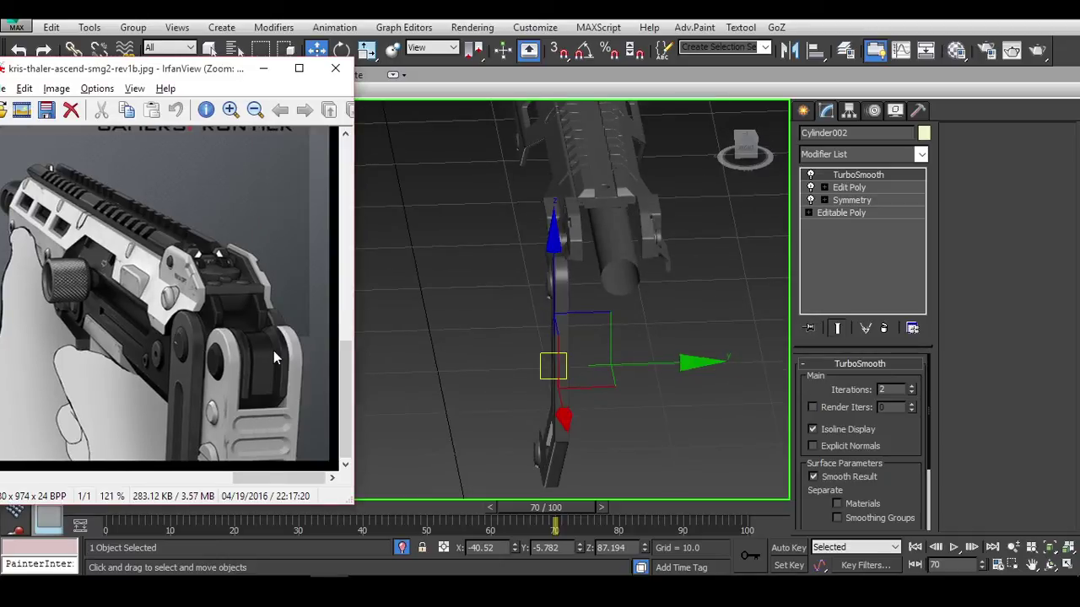
pyautogui.keyDown('alt'); pyautogui.moveTo(496, 363); pyautogui.dragTo(673, 323, button='middle'); pyautogui.keyUp('alt')
pyautogui.press('f')
pyautogui.scroll(8, 556, 287)
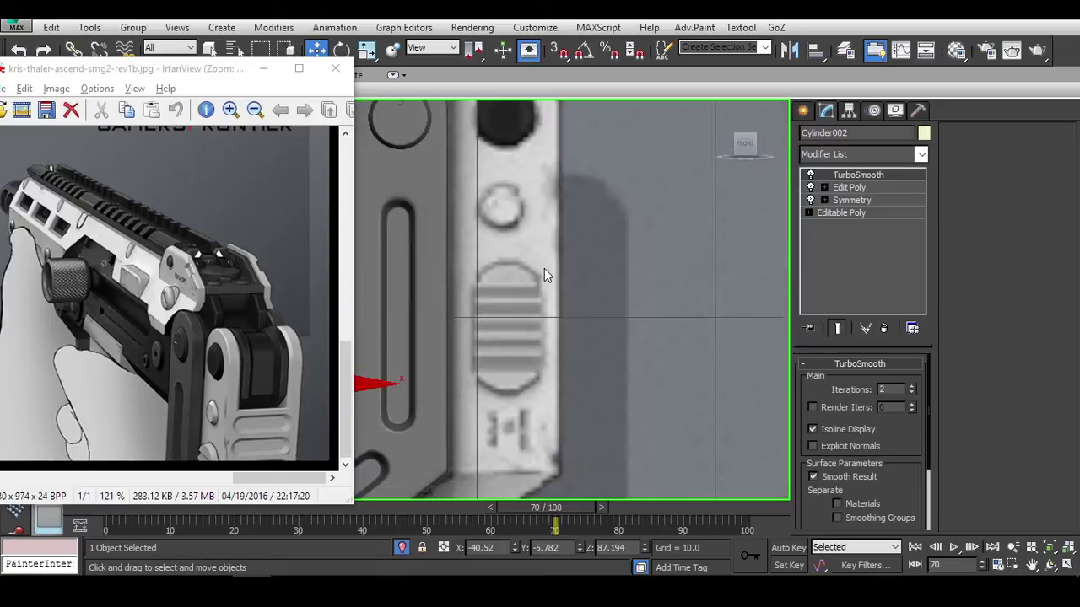
pyautogui.scroll(-2, 564, 297)
pyautogui.scroll(4, 493, 200)
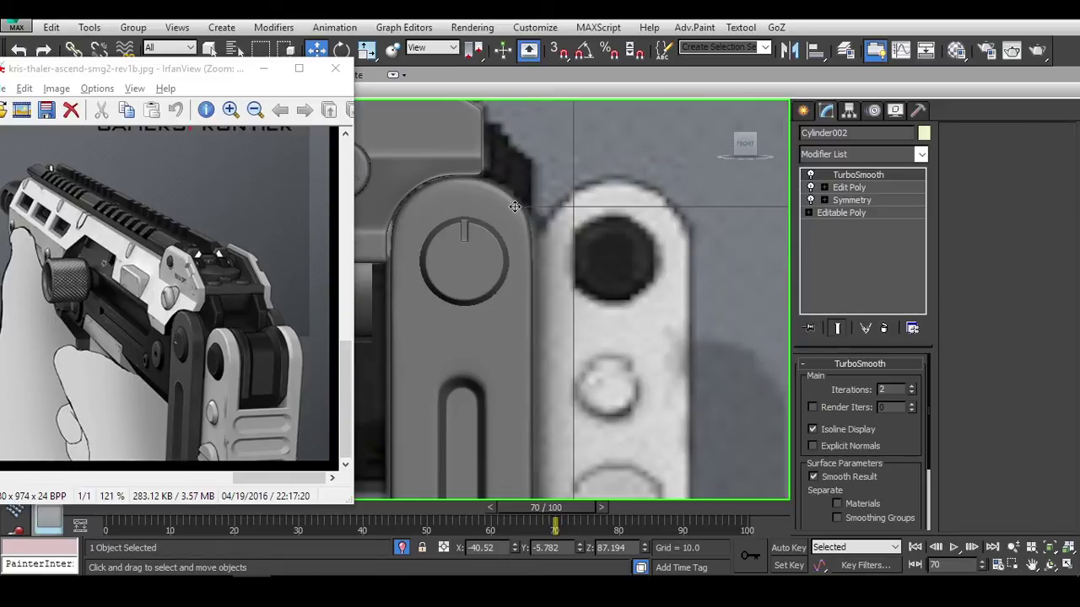
pyautogui.scroll(-2, 513, 207)
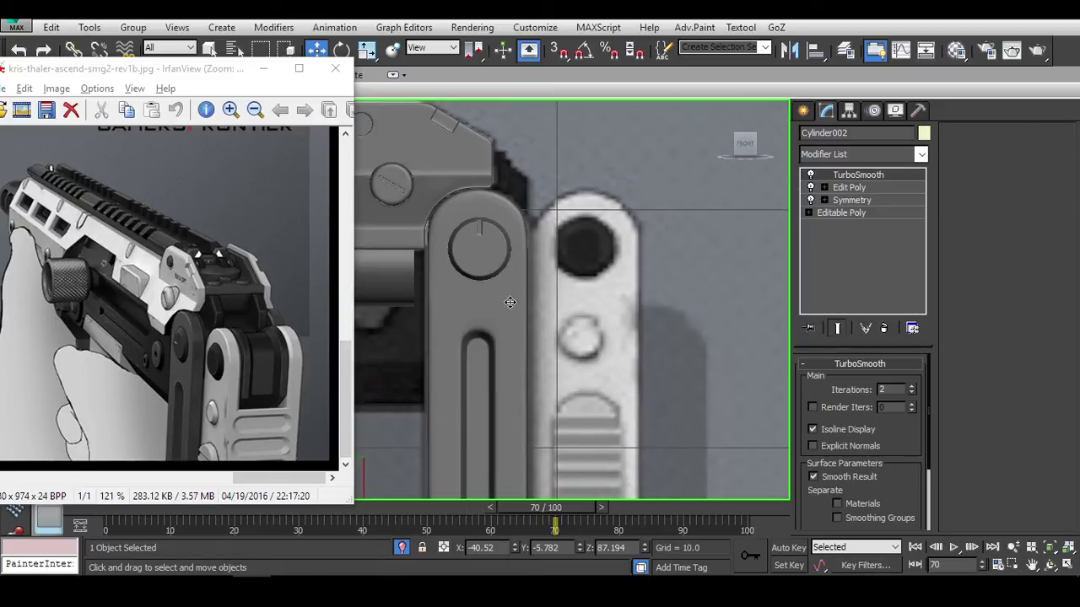
pyautogui.scroll(-3, 510, 302)
pyautogui.scroll(-3, 498, 229)
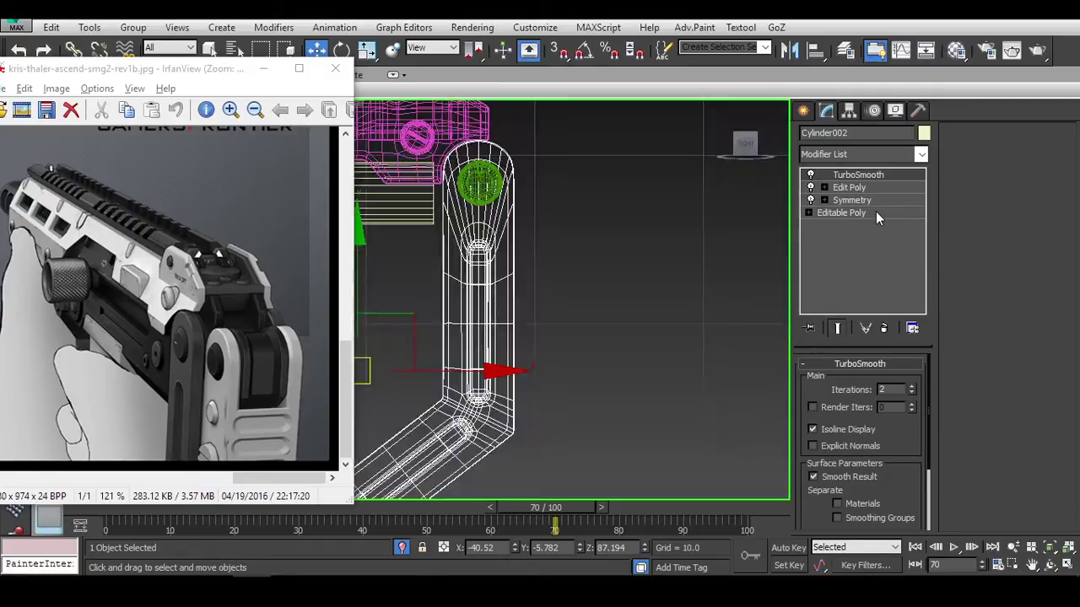
pyautogui.scroll(-2, 599, 297)
# Shift-drag the stock arm right to create the copy Cylinder005.
pyautogui.scroll(2, 599, 297)
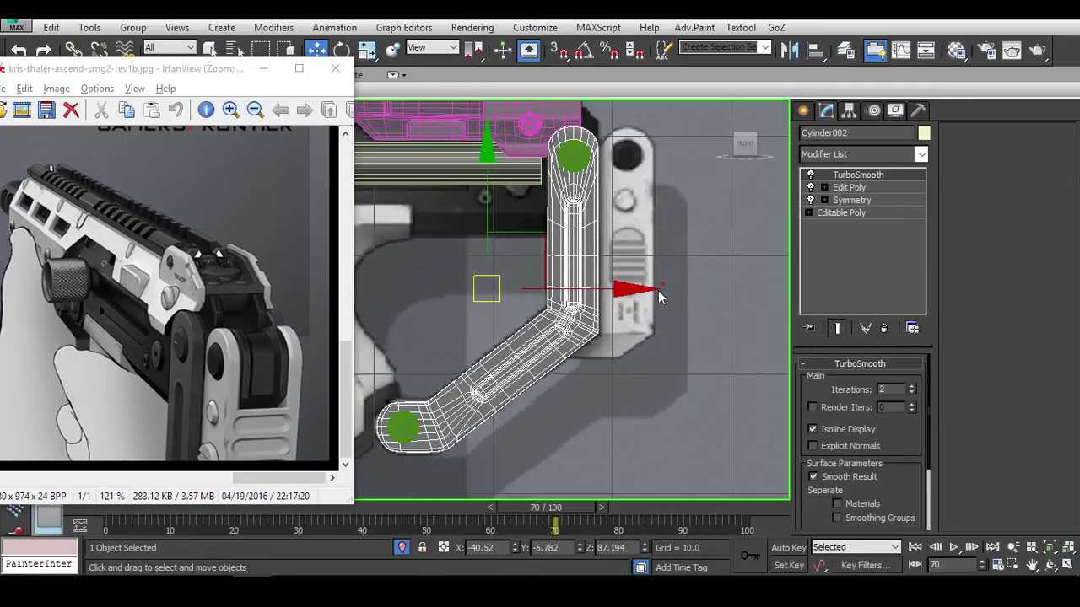
pyautogui.moveTo(627, 290)
pyautogui.keyDown('shift'); pyautogui.mouseDown()
pyautogui.moveTo(694, 291)
pyautogui.moveTo(683, 290)
pyautogui.mouseUp(); pyautogui.keyUp('shift')
pyautogui.click(540, 362)
# Delete the TurboSmooth modifier from Cylinder005's stack.
pyautogui.scroll(3, 633, 310)
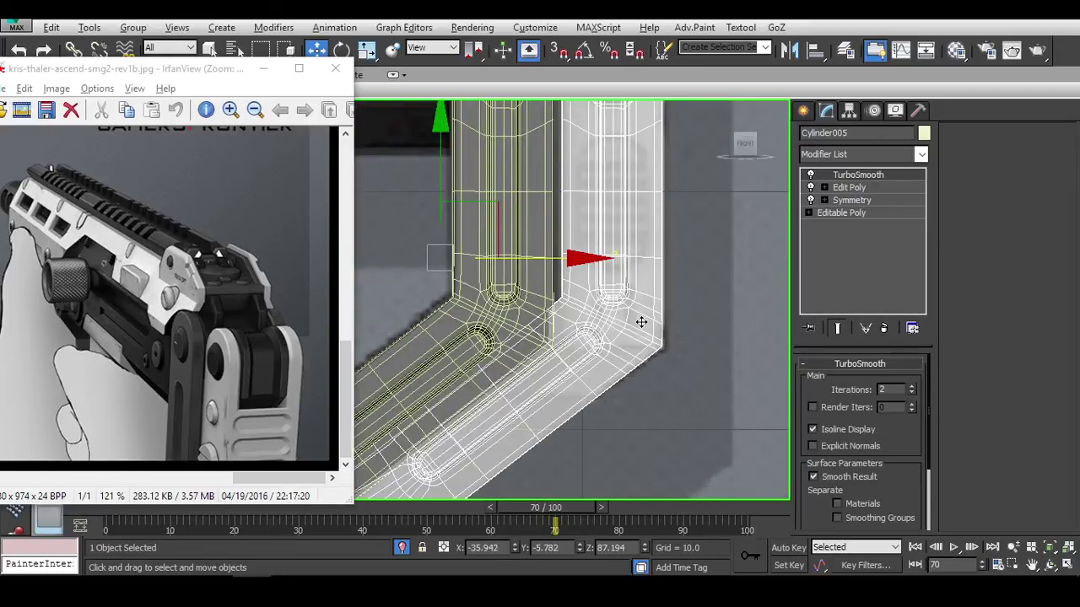
pyautogui.scroll(2, 615, 323)
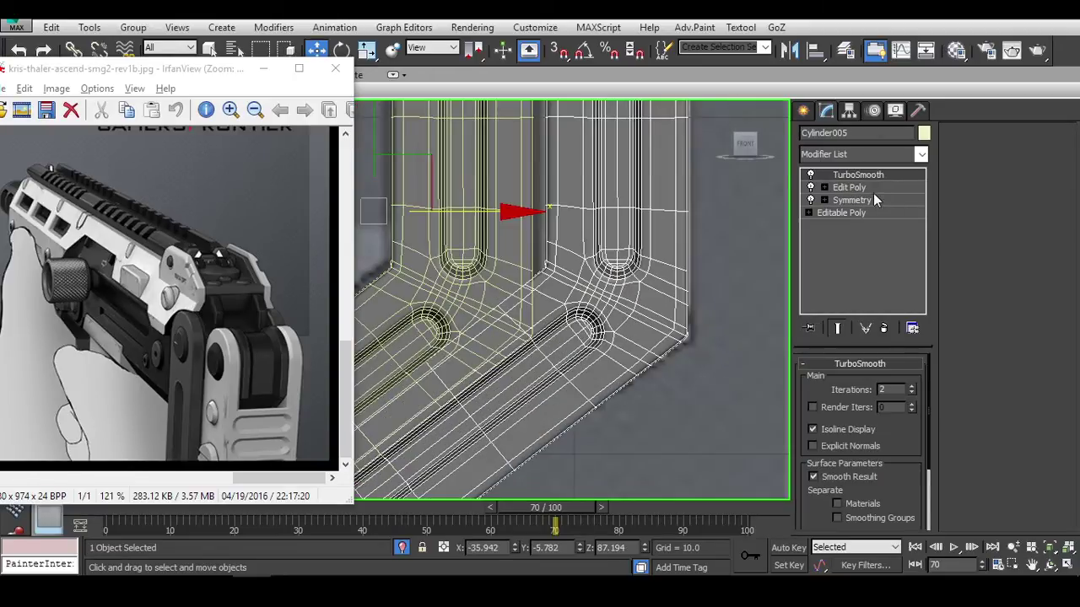
pyautogui.click(884, 328)
pyautogui.press('4')
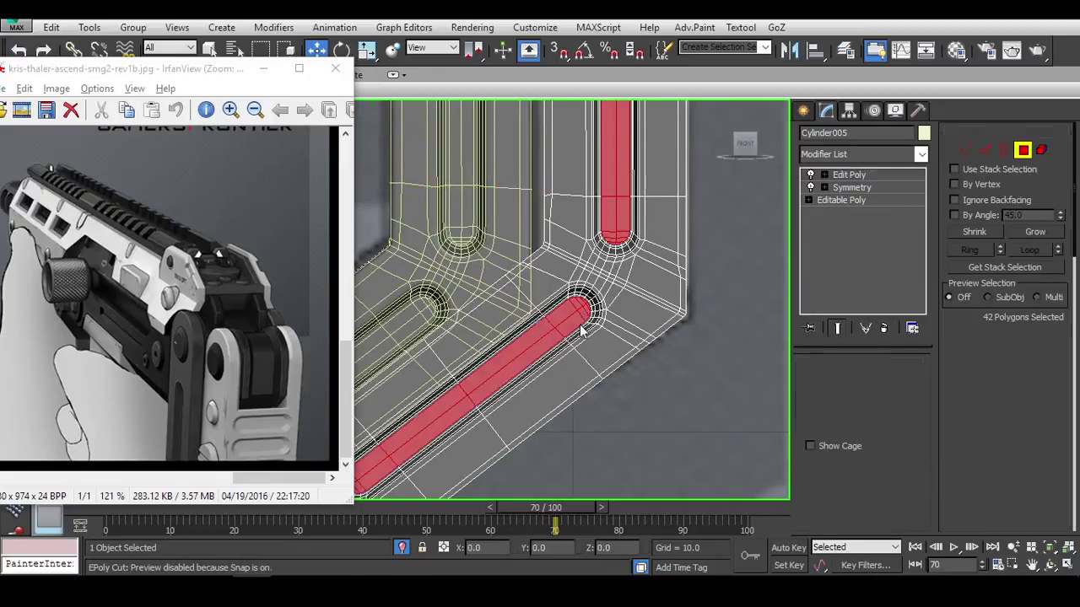
# In Element mode, select the copy's diagonal section and delete it.
pyautogui.scroll(3, 672, 298)
pyautogui.click(685, 302)
pyautogui.scroll(-3, 690, 304)
pyautogui.click(690, 318)
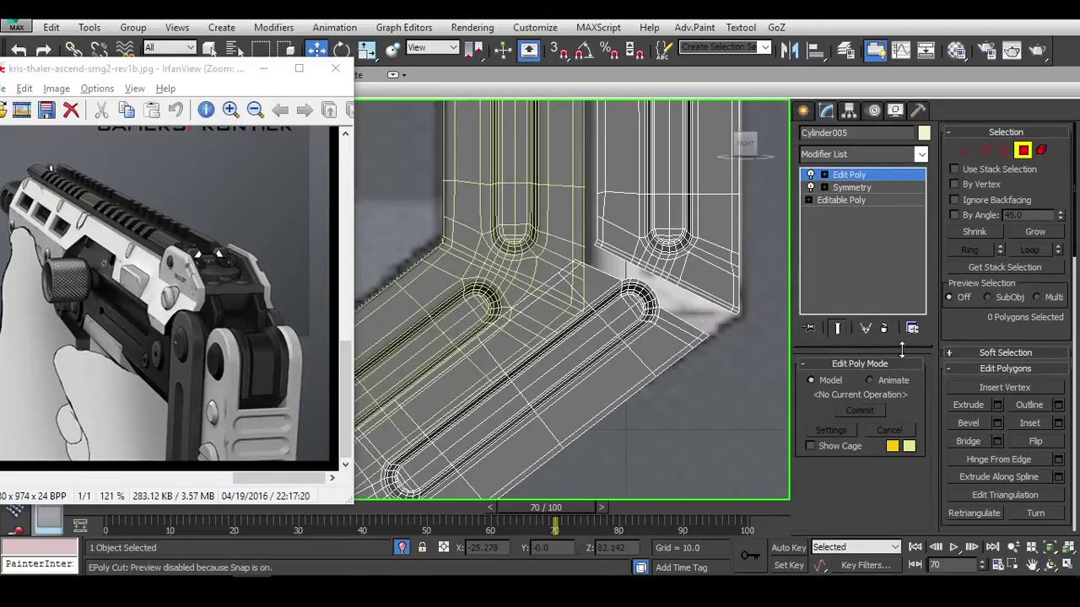
pyautogui.click(1041, 150)
pyautogui.click(555, 361)
pyautogui.press('Delete')
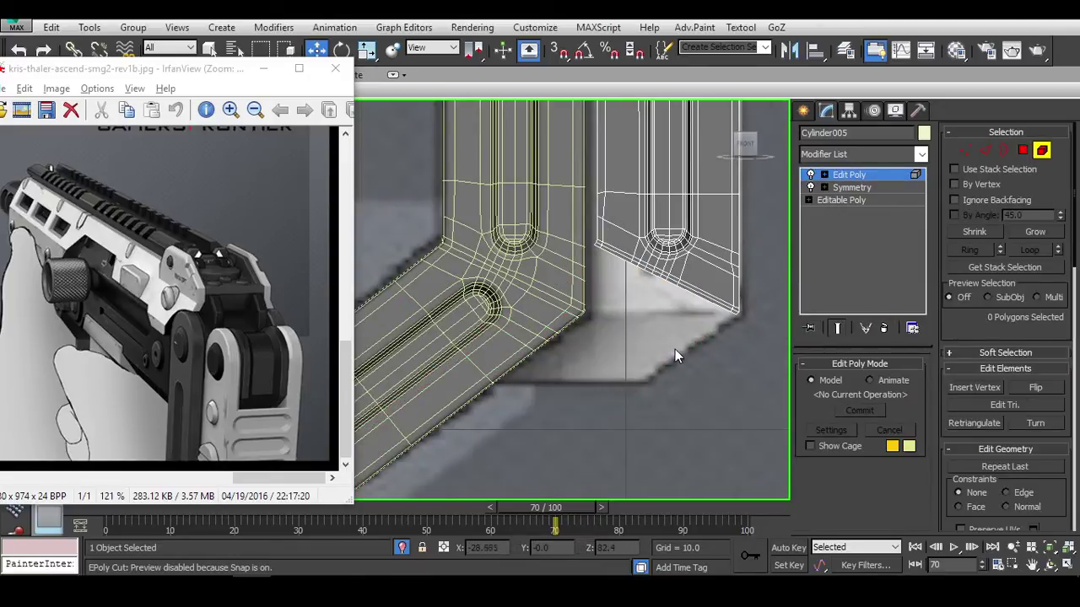
# Select the polygon strip along the copy's bottom edge and delete it.
pyautogui.keyDown('alt'); pyautogui.moveTo(675, 349); pyautogui.dragTo(605, 387, button='middle'); pyautogui.keyUp('alt')
pyautogui.scroll(2, 641, 356)
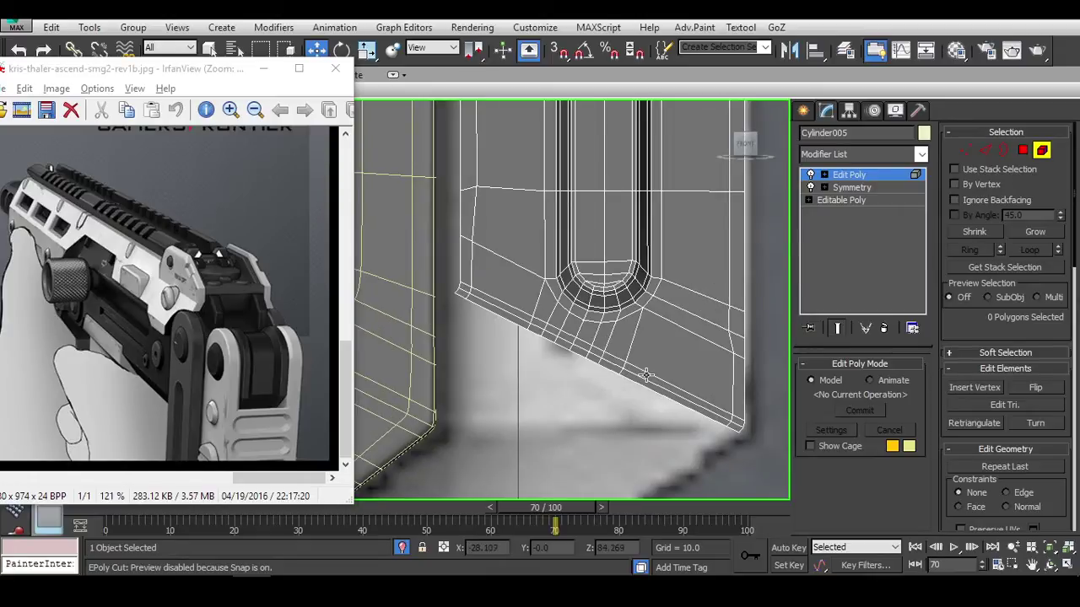
pyautogui.click(645, 387)
pyautogui.click(1022, 150)
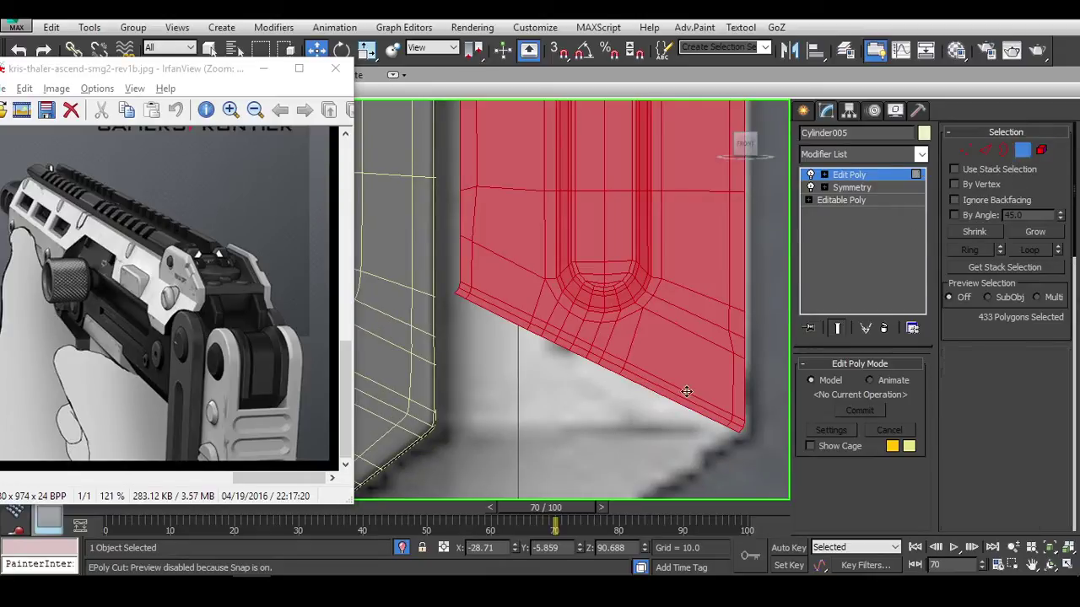
pyautogui.click(650, 378)
pyautogui.keyDown('shift'); pyautogui.click(654, 373); pyautogui.keyUp('shift')
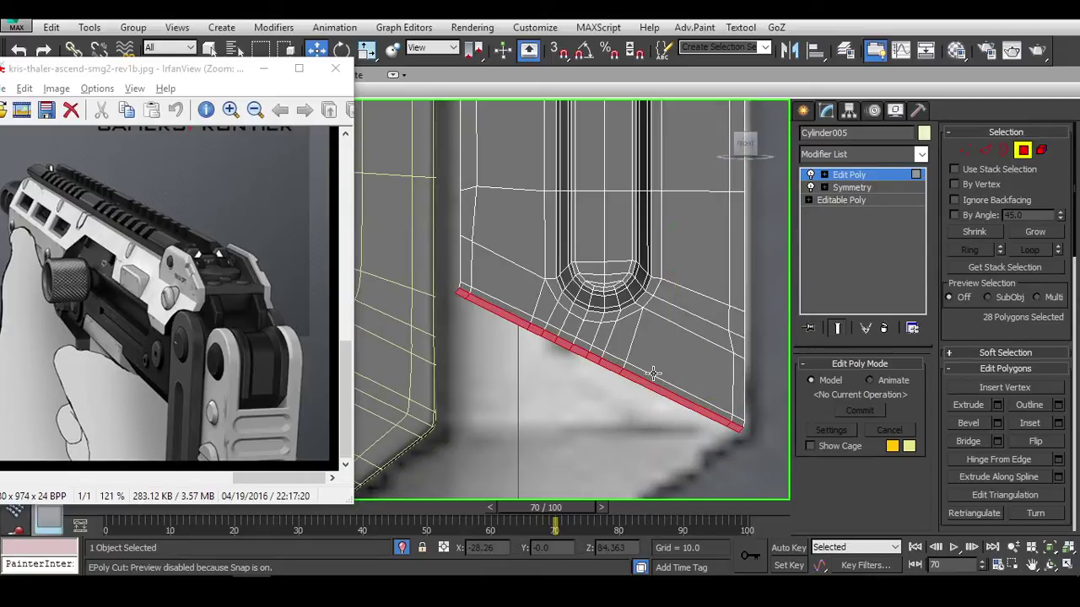
pyautogui.click(708, 415)
pyautogui.keyDown('shift'); pyautogui.click(610, 362); pyautogui.keyUp('shift')
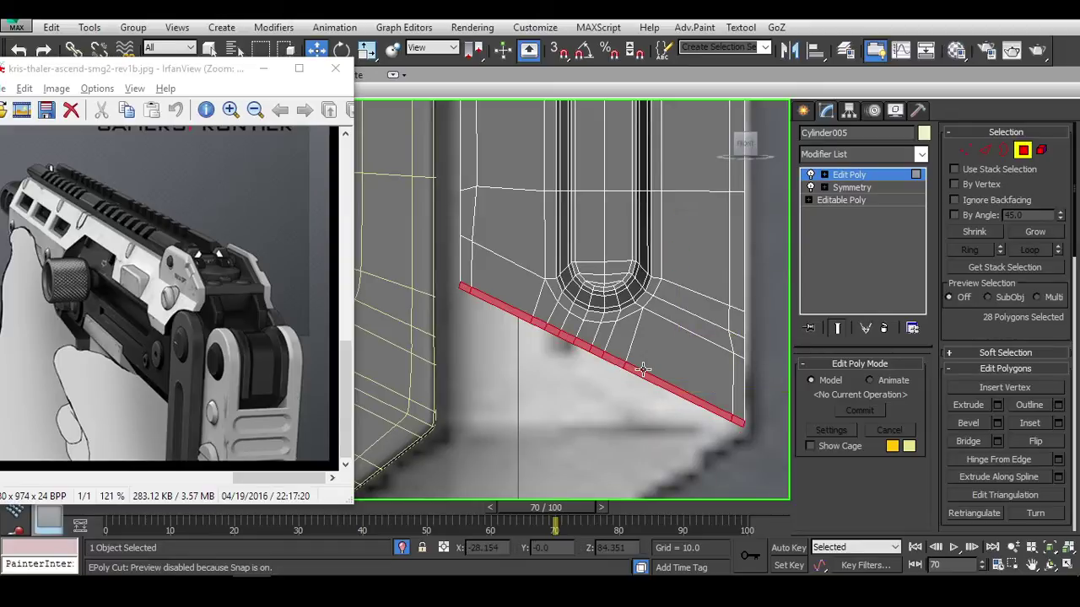
pyautogui.press('Delete')
pyautogui.moveTo(735, 367); pyautogui.dragTo(704, 390, button='middle')
pyautogui.scroll(2, 713, 375)
# In wireframe, marquee-select the four slot-end vertices and nudge them slightly left.
pyautogui.press('1')
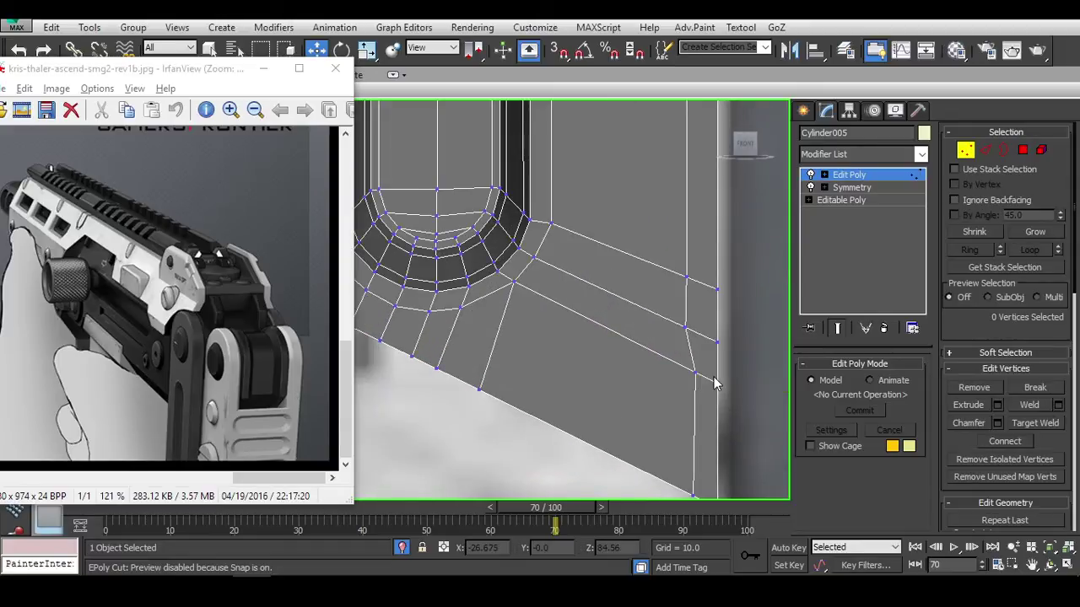
pyautogui.press('F3')
pyautogui.moveTo(692, 420); pyautogui.dragTo(693, 420)
pyautogui.moveTo(736, 374); pyautogui.dragTo(776, 358)
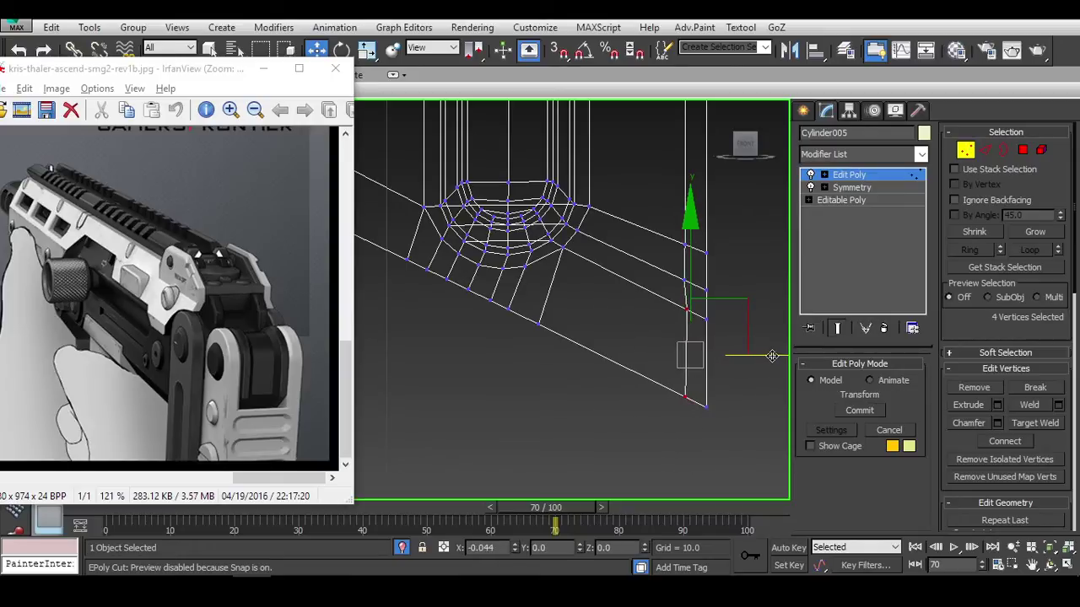
pyautogui.moveTo(769, 355); pyautogui.dragTo(479, 319, button='middle')
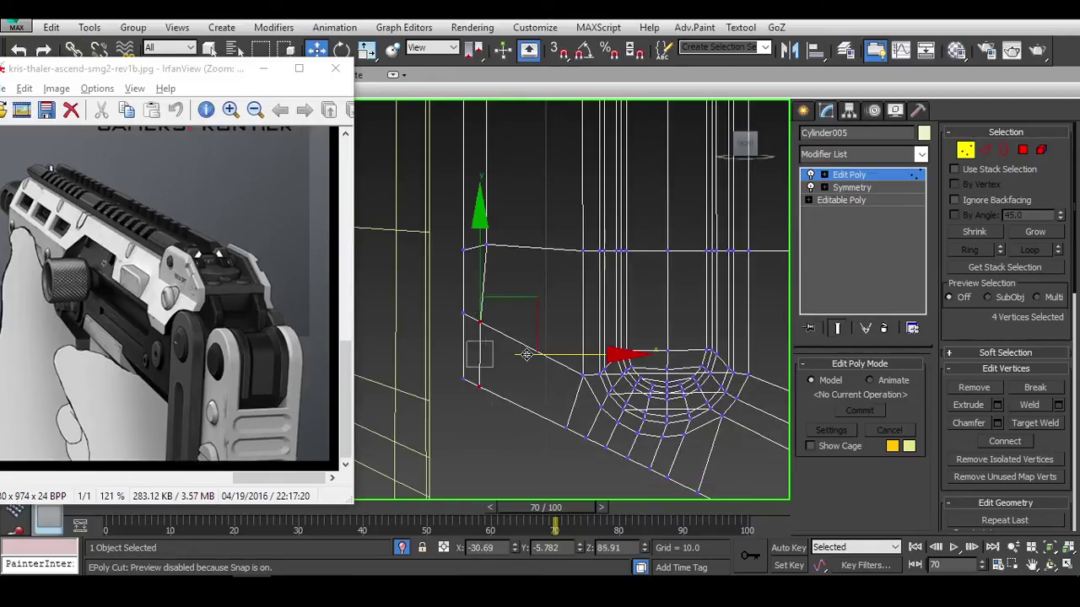
pyautogui.keyDown('alt'); pyautogui.moveTo(546, 354); pyautogui.dragTo(605, 405, button='middle'); pyautogui.keyUp('alt')
pyautogui.scroll(-5, 660, 387)
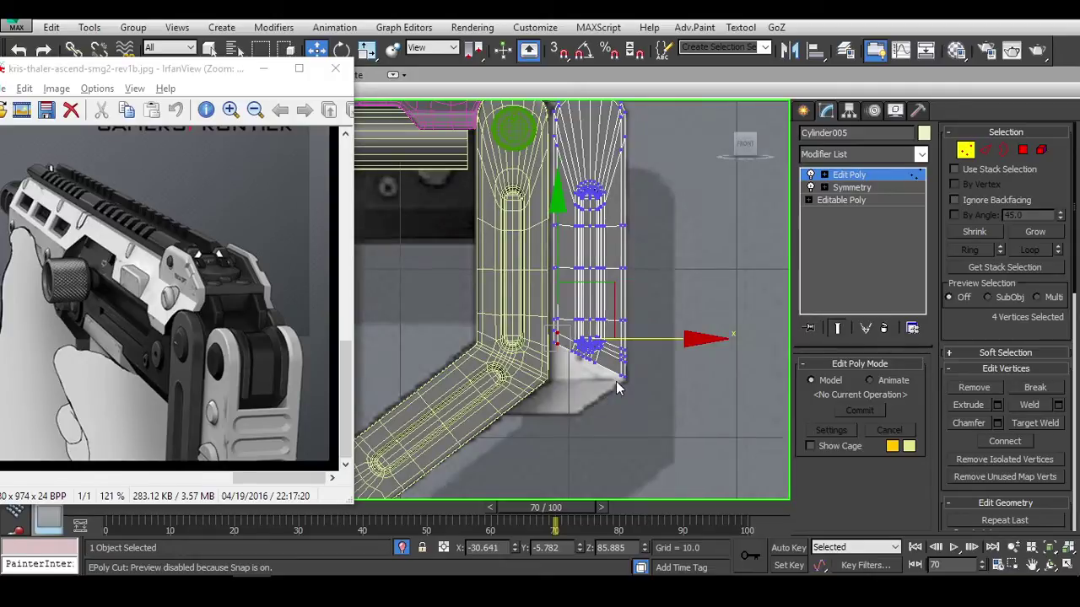
pyautogui.scroll(3, 617, 387)
# Scale the edge loop flat along one axis, then undo the scale.
pyautogui.press('2')
pyautogui.scroll(2, 591, 251)
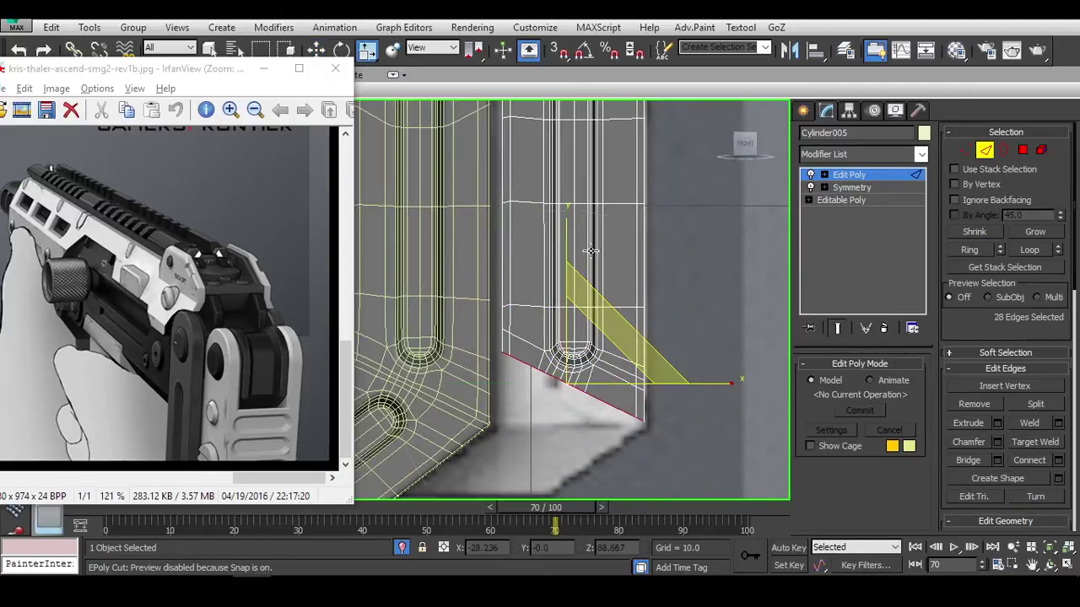
pyautogui.moveTo(591, 252); pyautogui.dragTo(592, 312)
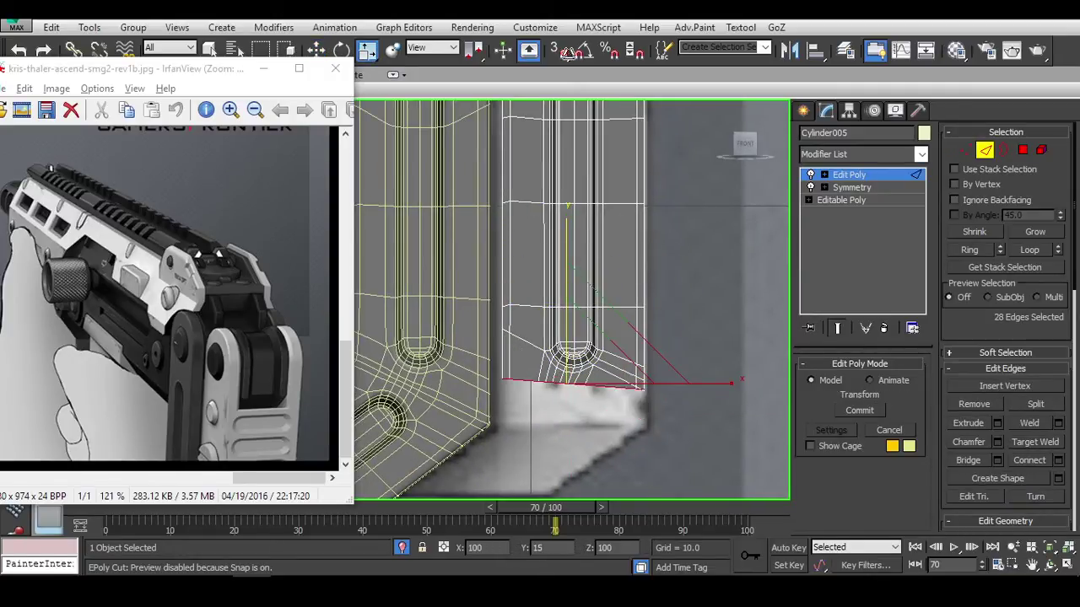
pyautogui.hotkey('ctrl', 'z')
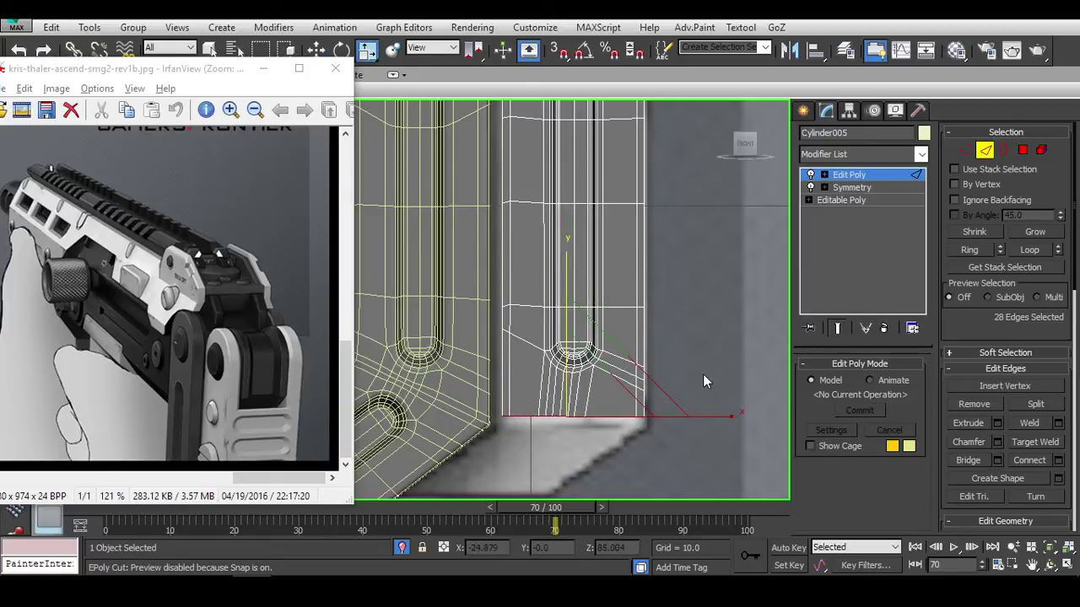
# Reframe the model in perspective and pan the reference image to show more gun.
pyautogui.moveTo(702, 373); pyautogui.dragTo(640, 308, button='middle')
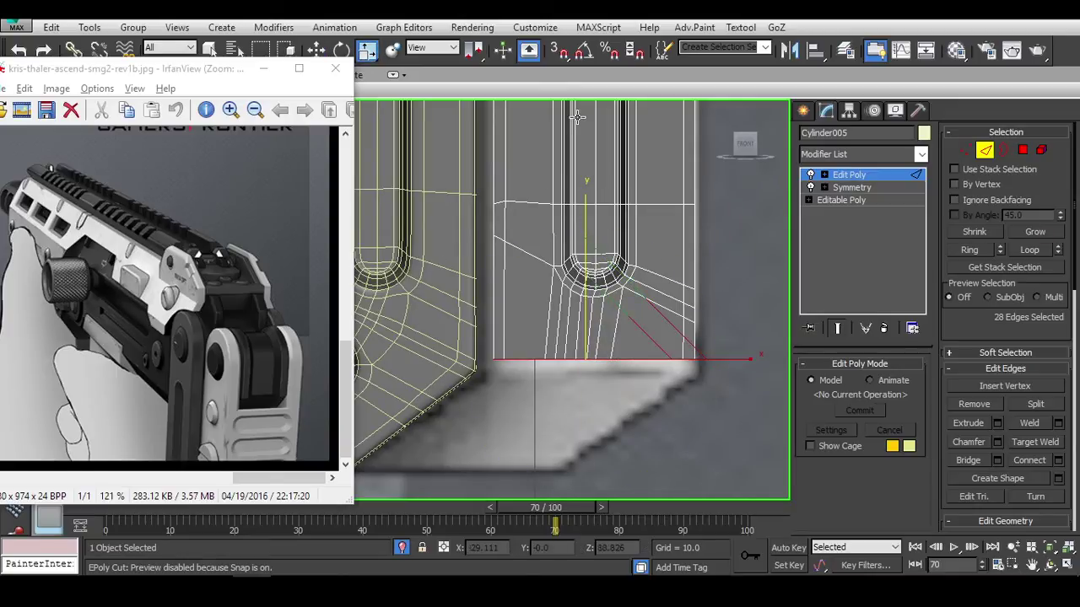
pyautogui.keyDown('alt'); pyautogui.moveTo(577, 118); pyautogui.dragTo(607, 245, button='middle'); pyautogui.keyUp('alt')
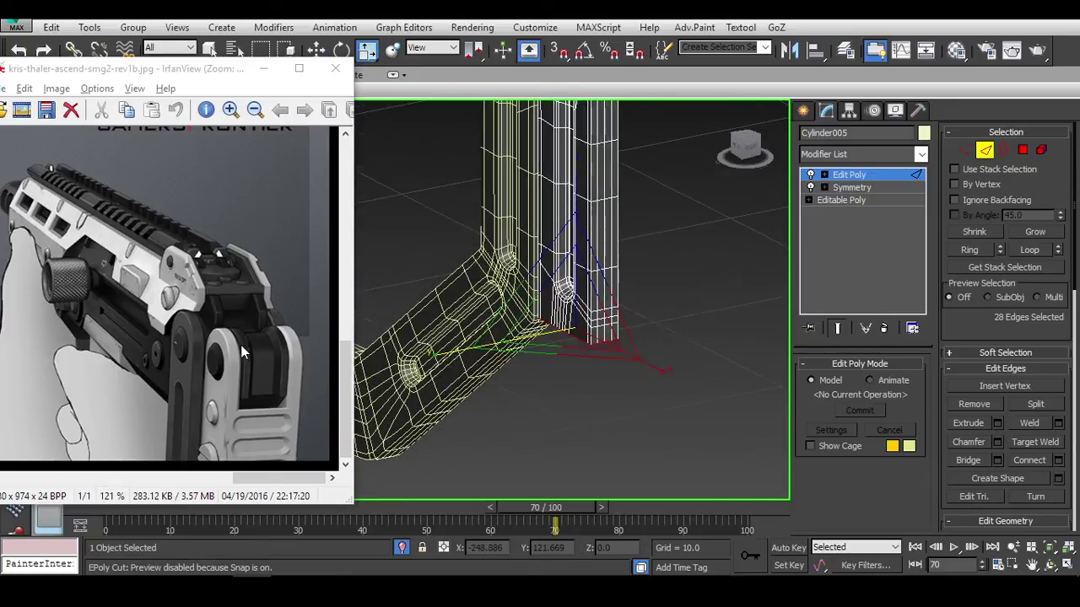
pyautogui.moveTo(241, 345); pyautogui.dragTo(312, 349)
pyautogui.moveTo(582, 312)
pyautogui.keyDown('alt'); pyautogui.mouseDown(button='middle')
pyautogui.moveTo(600, 307)
pyautogui.moveTo(510, 340)
pyautogui.moveTo(636, 302)
pyautogui.moveTo(620, 224)
pyautogui.moveTo(585, 196)
pyautogui.moveTo(579, 229)
pyautogui.mouseUp(button='middle'); pyautogui.keyUp('alt')
# Pick an edge on the capsule part, pan the reference image, and cancel the cut preview.
pyautogui.click(579, 228)
pyautogui.moveTo(234, 214); pyautogui.dragTo(203, 243)
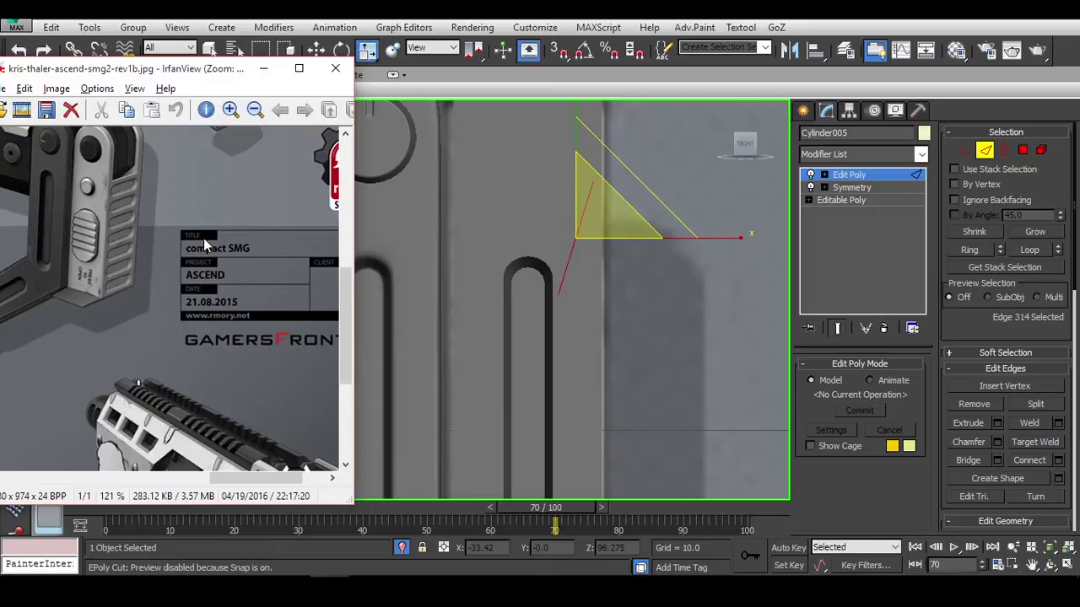
pyautogui.moveTo(485, 256); pyautogui.dragTo(621, 270, button='middle')
pyautogui.scroll(-2, 571, 274)
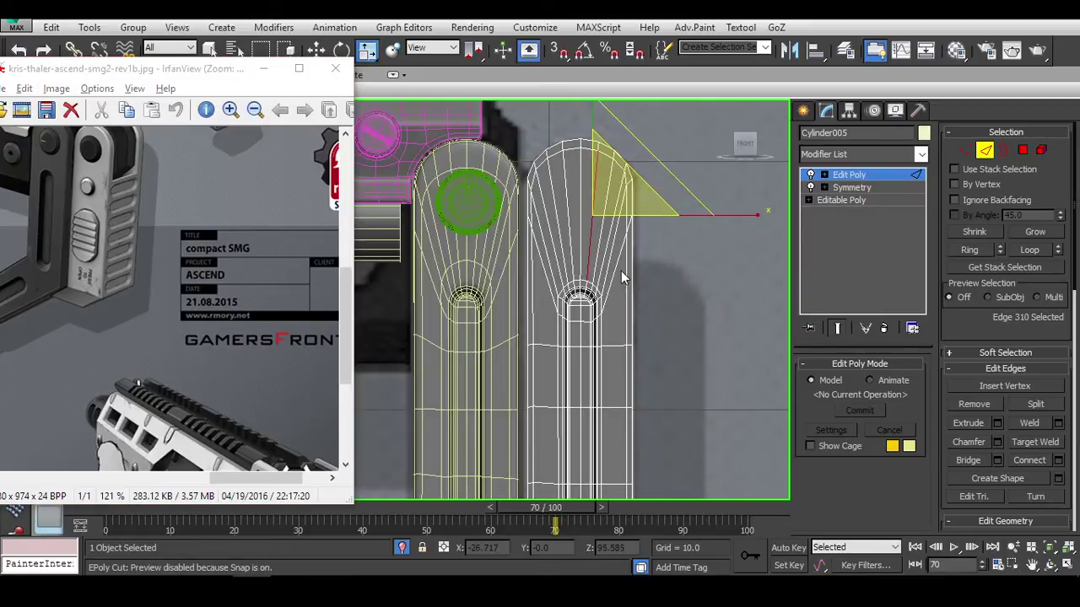
pyautogui.rightClick(621, 271)
pyautogui.scroll(3, 663, 256)
# With 3D vertex snap on, cut a new edge across the capsule's rounded top.
pyautogui.press('1')
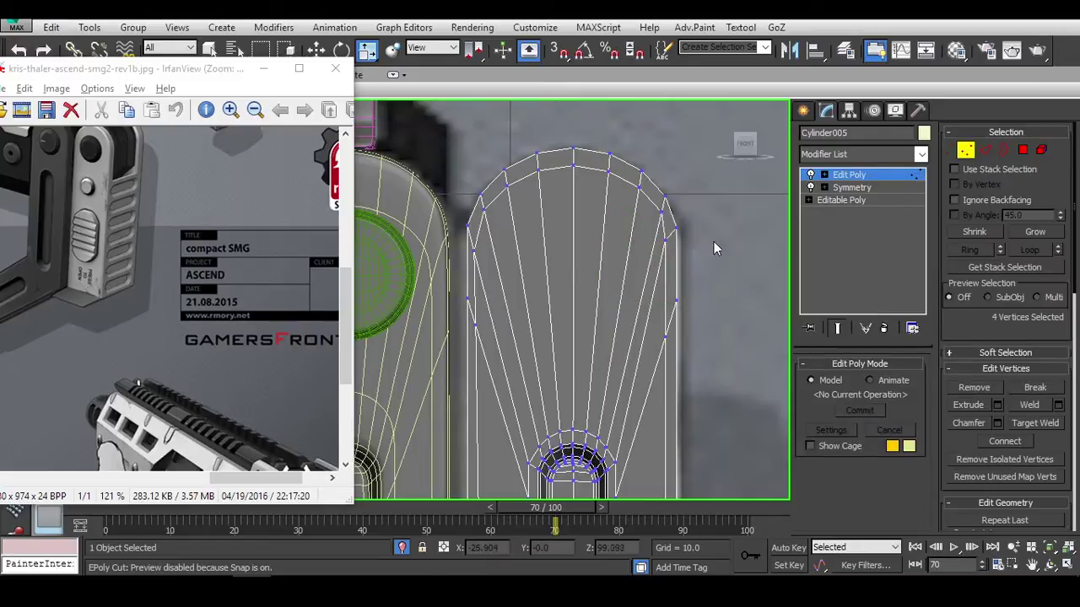
pyautogui.press('s')
pyautogui.click(486, 210)
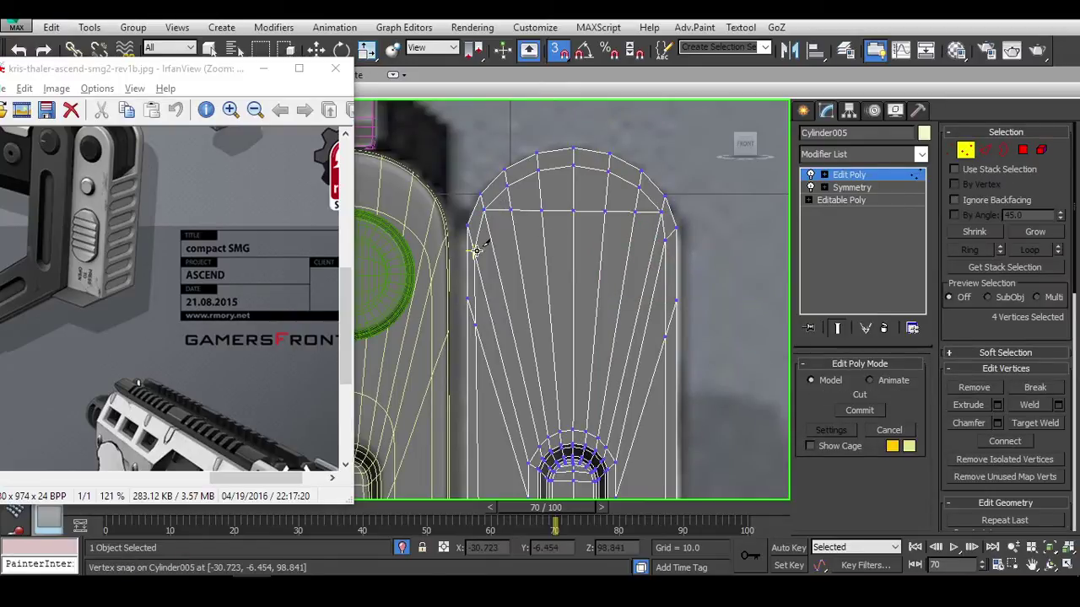
pyautogui.scroll(-5, 666, 251)
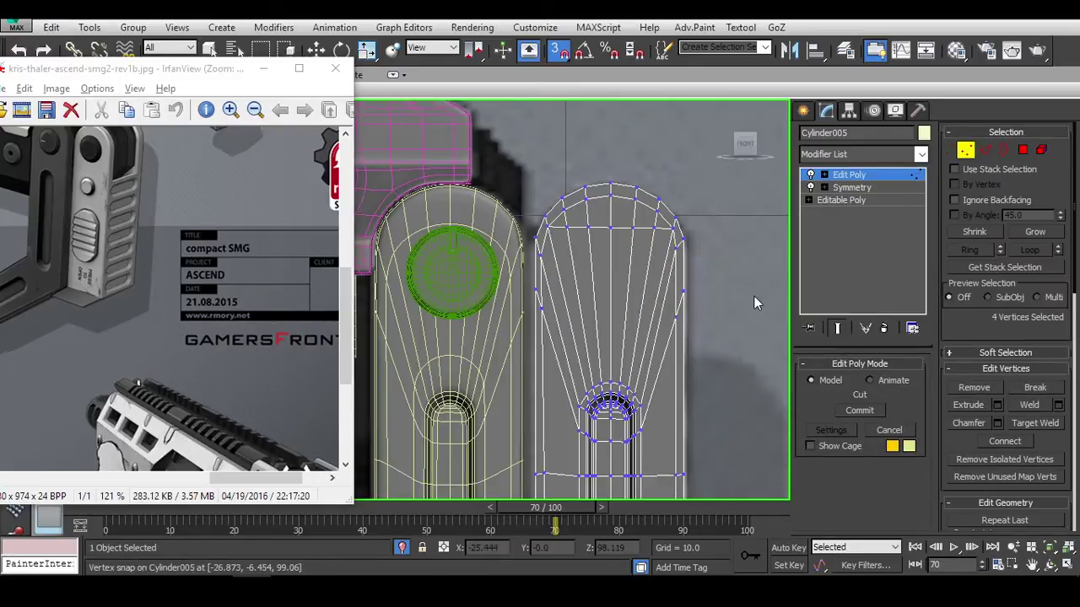
pyautogui.rightClick(668, 268)
# Delete the right capsule part and draw a small new cylinder over a grip slot.
pyautogui.press('1')
pyautogui.press('Delete')
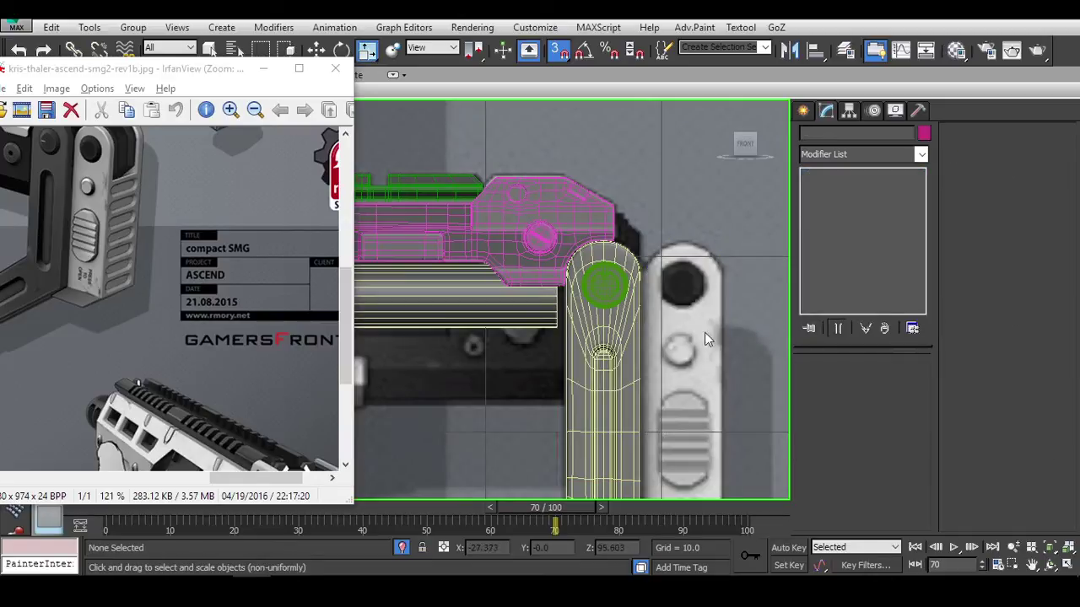
pyautogui.scroll(-2, 666, 304)
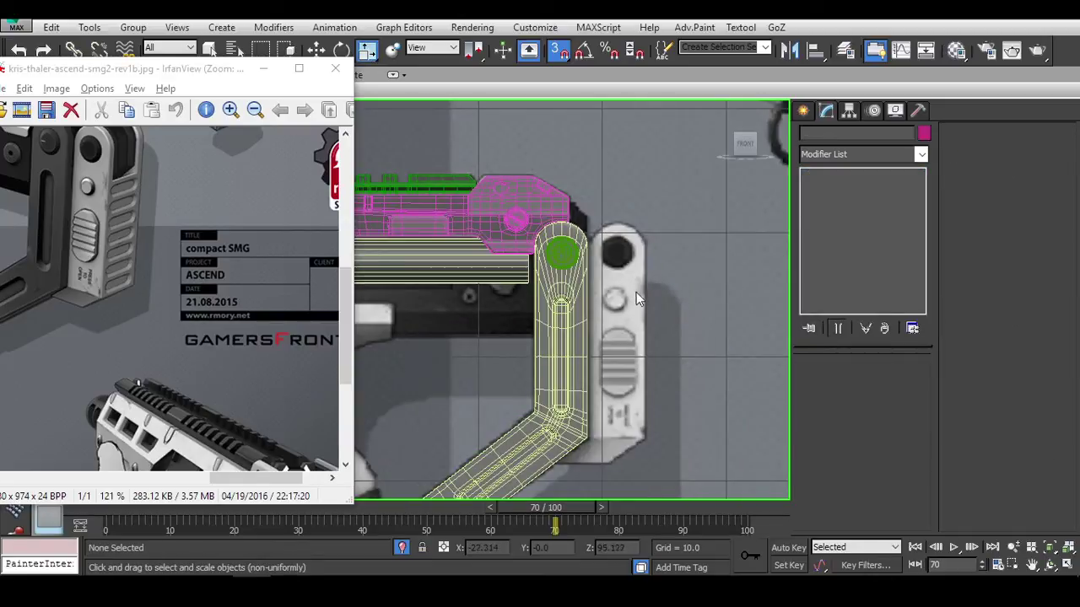
pyautogui.click(805, 113)
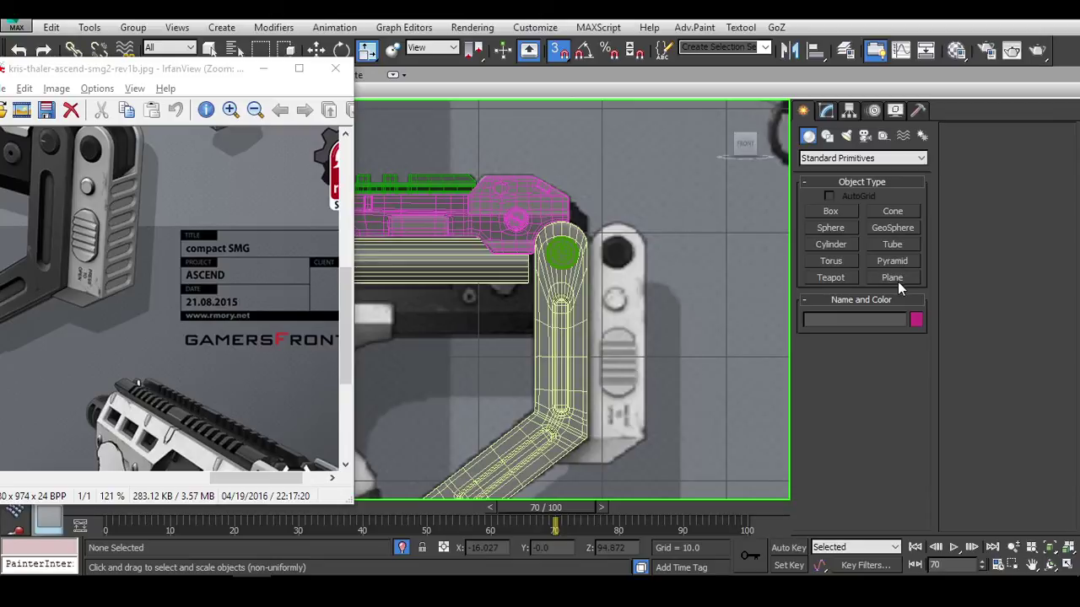
pyautogui.scroll(-5, 500, 174)
pyautogui.scroll(5, 518, 270)
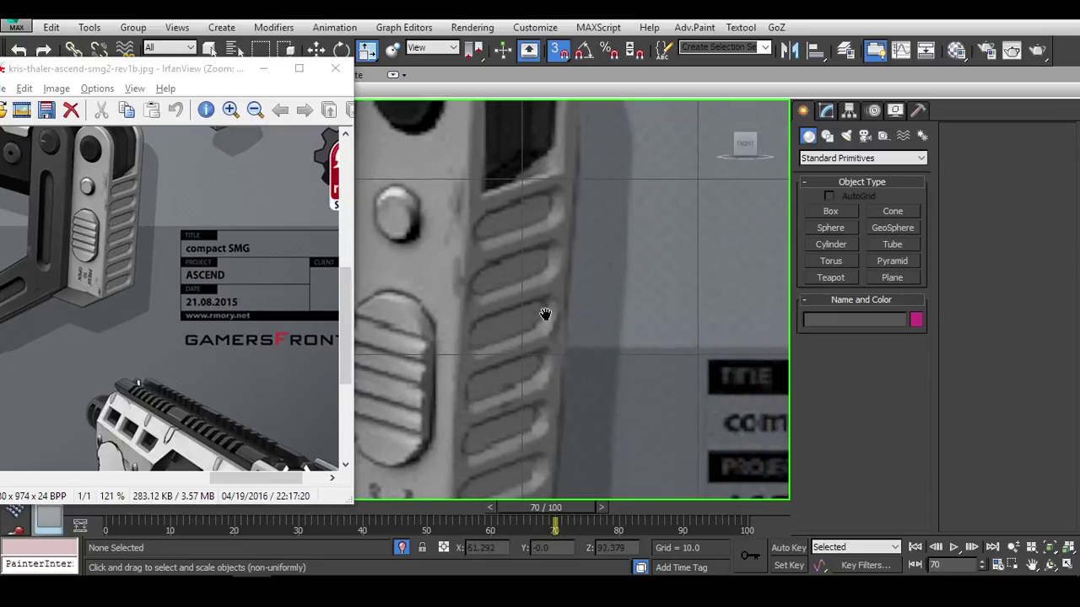
pyautogui.click(831, 244)
pyautogui.scroll(3, 434, 215)
pyautogui.moveTo(455, 211); pyautogui.dragTo(489, 234)
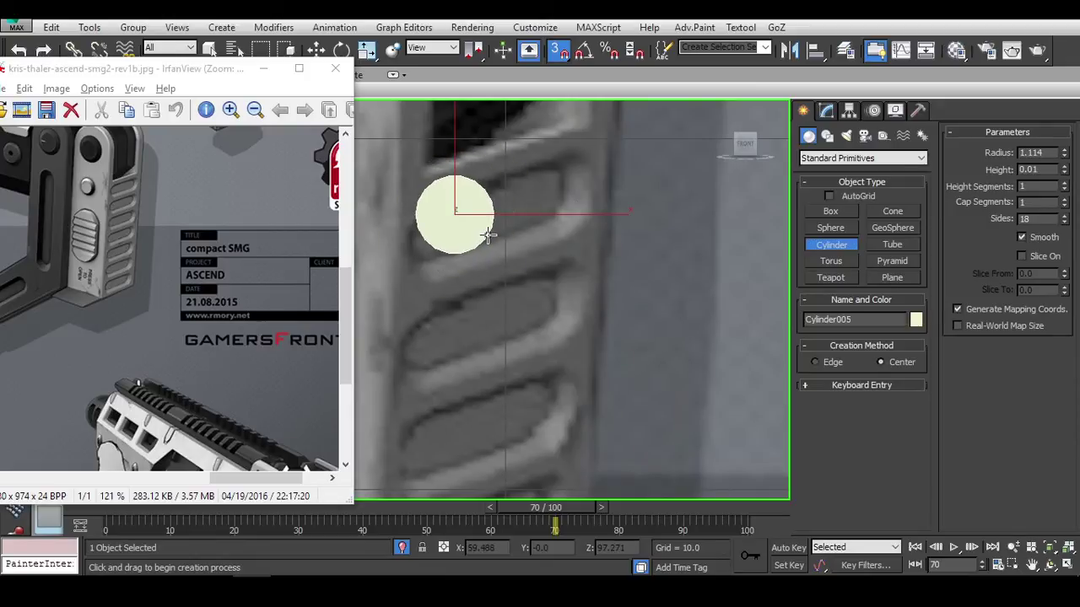
pyautogui.rightClick(489, 234)
pyautogui.moveTo(490, 233); pyautogui.dragTo(533, 233, button='middle')
pyautogui.moveTo(536, 245); pyautogui.dragTo(558, 270)
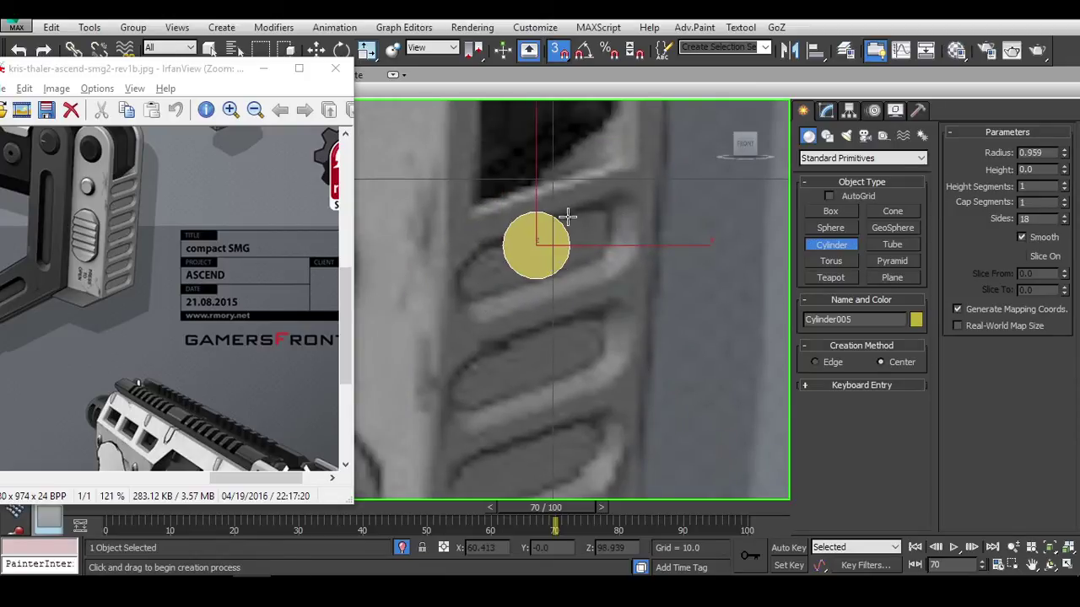
# Lower the cylinder to 8 sides and convert it to Editable Poly.
pyautogui.press('w')
pyautogui.click(826, 111)
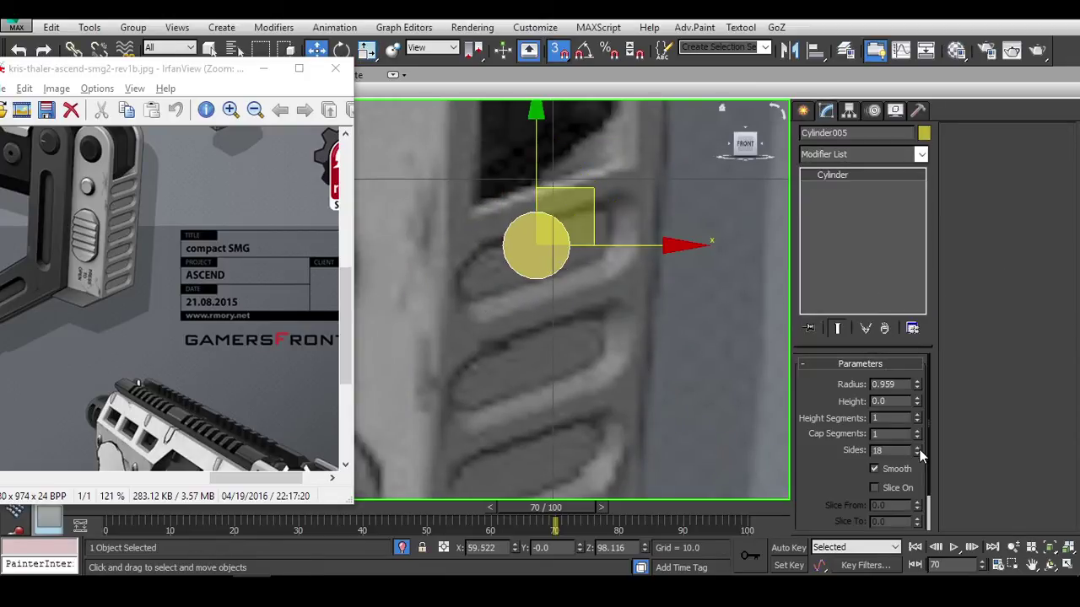
pyautogui.moveTo(919, 450); pyautogui.dragTo(919, 447)
pyautogui.rightClick(689, 236)
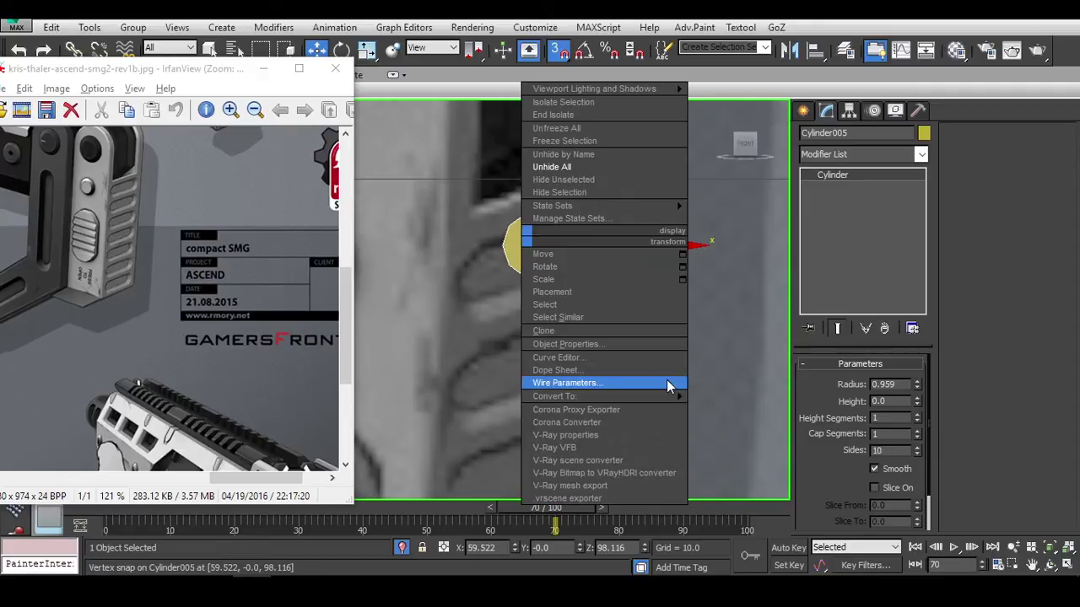
pyautogui.moveTo(590, 396)
pyautogui.click(749, 410)
# Stretch the right half of the cylinder's vertices outward into a capsule shape.
pyautogui.press('1')
pyautogui.scroll(2, 571, 211)
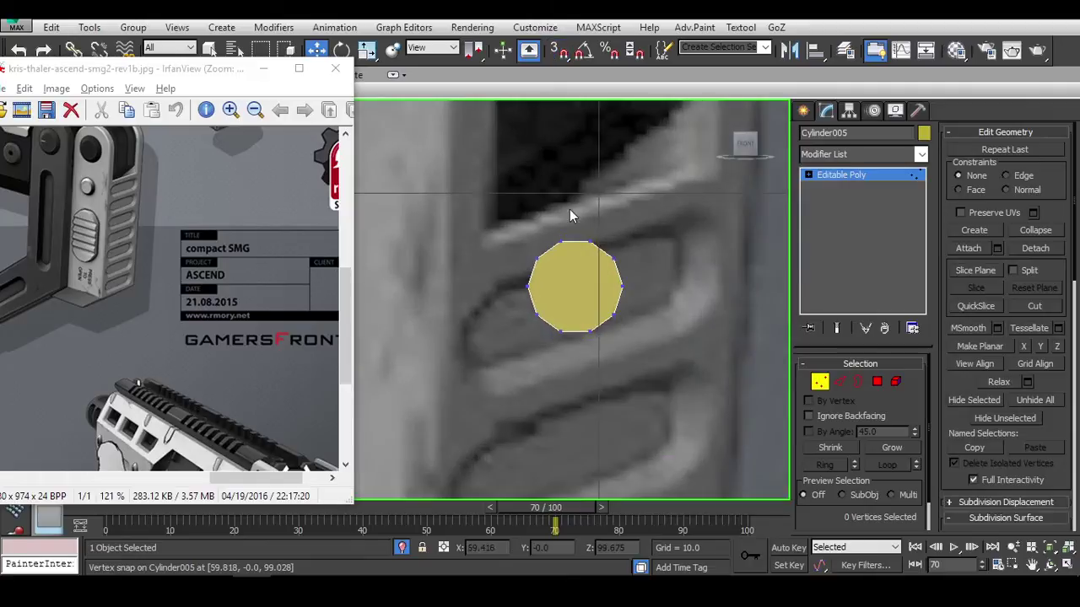
pyautogui.moveTo(574, 216); pyautogui.dragTo(654, 355)
pyautogui.moveTo(690, 292); pyautogui.dragTo(743, 292)
pyautogui.scroll(-3, 591, 283)
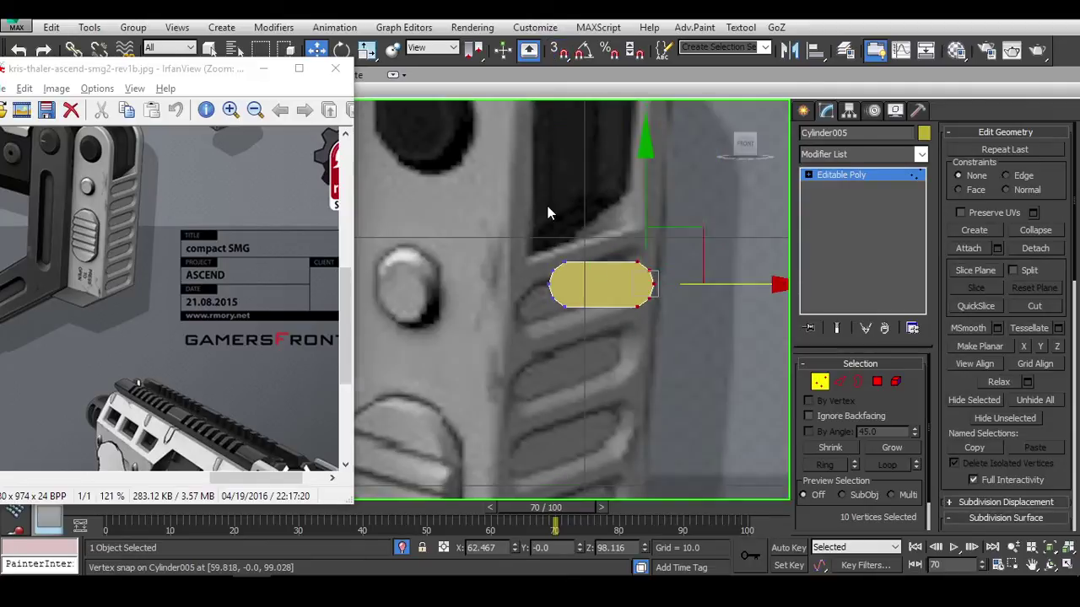
pyautogui.moveTo(540, 254); pyautogui.dragTo(582, 316)
pyautogui.scroll(-2, 625, 341)
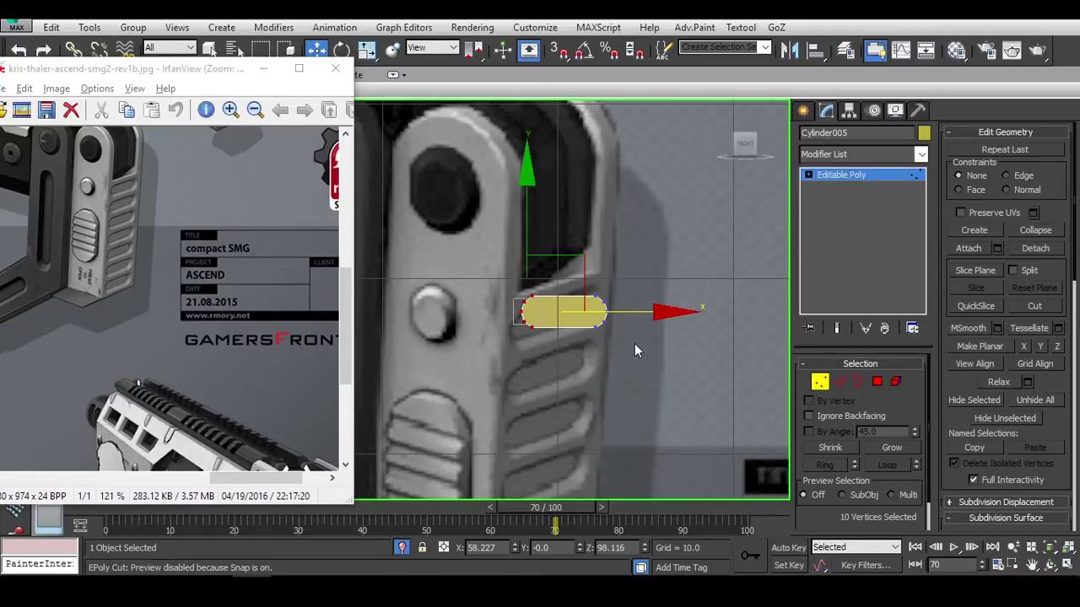
pyautogui.moveTo(615, 363); pyautogui.dragTo(605, 366, button='middle')
pyautogui.scroll(4, 593, 330)
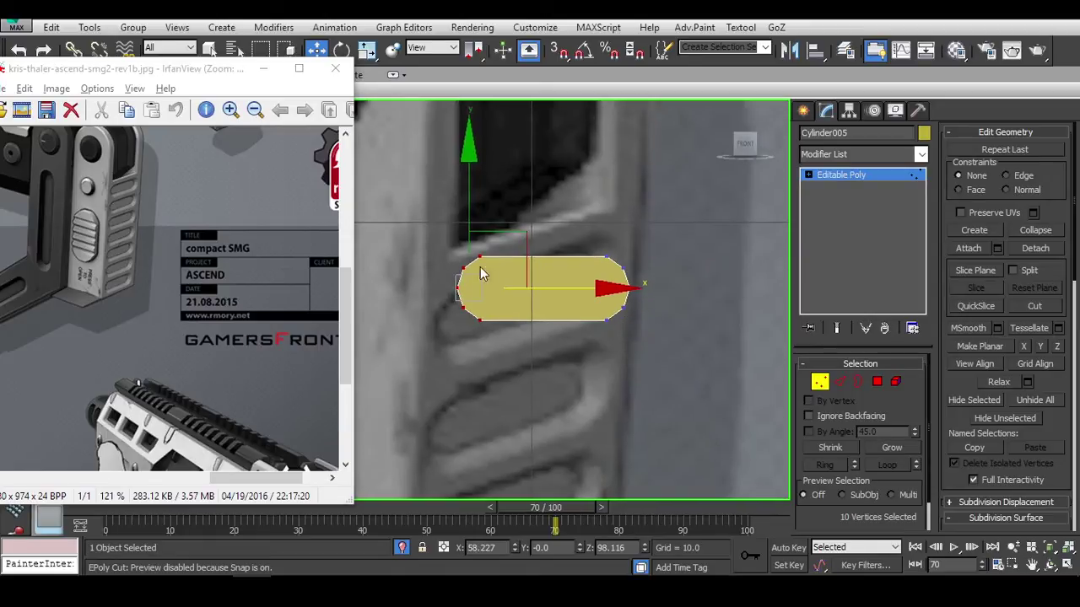
pyautogui.moveTo(533, 363); pyautogui.dragTo(550, 357, button='middle')
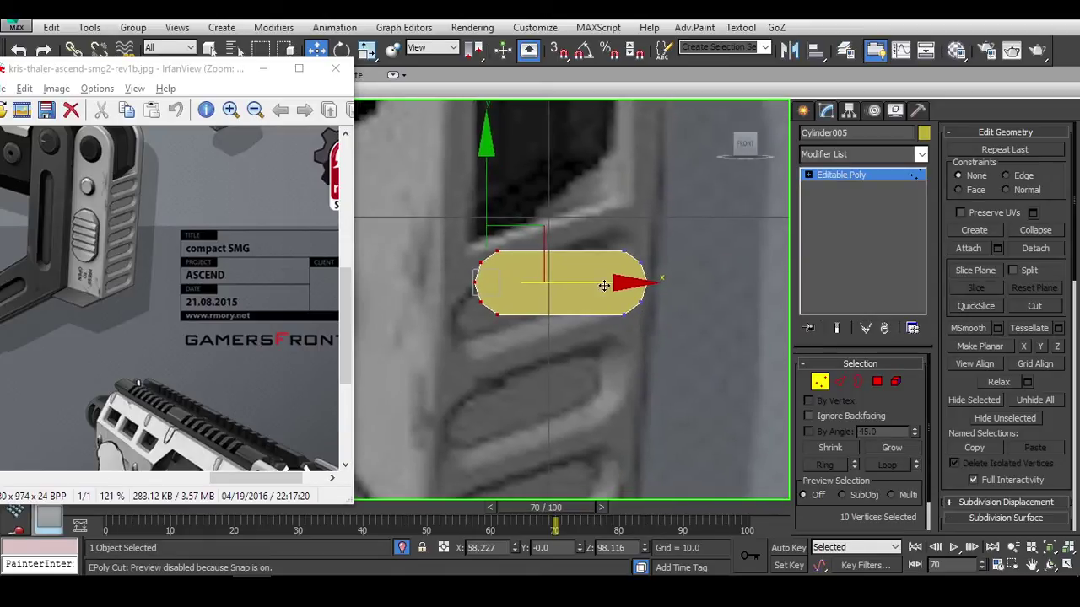
# Delete both cap polygons, leaving an open capsule ring.
pyautogui.click(877, 383)
pyautogui.keyDown('alt'); pyautogui.moveTo(603, 443); pyautogui.dragTo(595, 357, button='middle'); pyautogui.keyUp('alt')
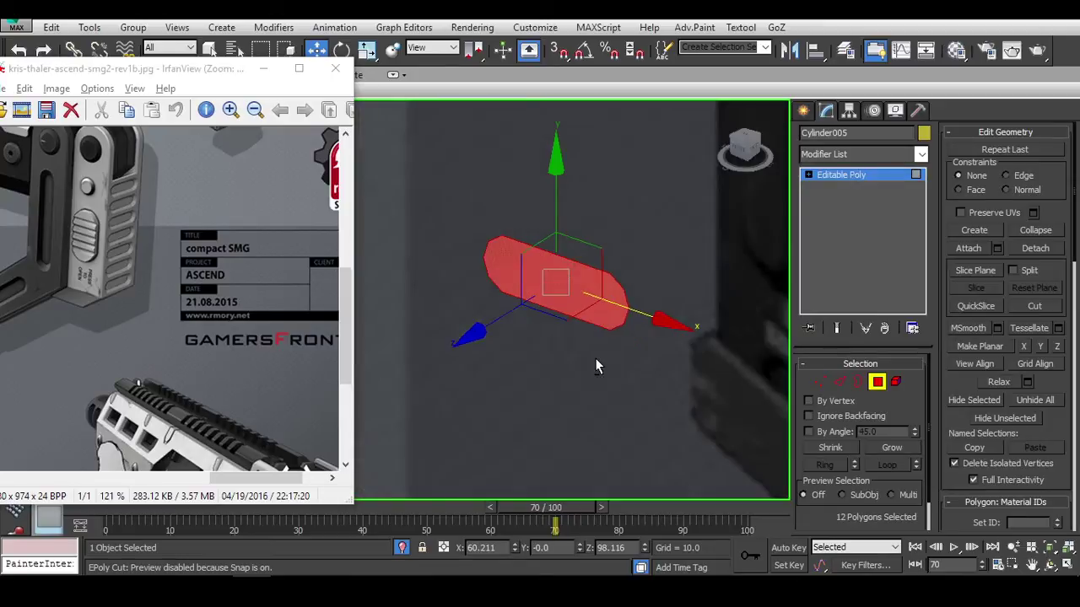
pyautogui.click(559, 285)
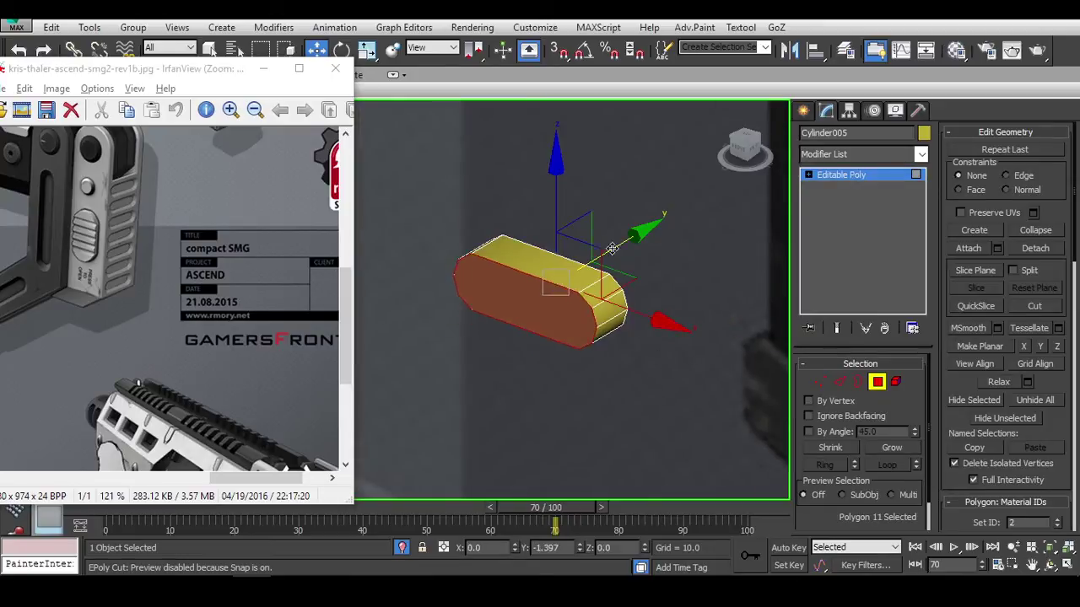
pyautogui.keyDown('alt'); pyautogui.moveTo(559, 284); pyautogui.dragTo(692, 356, button='middle'); pyautogui.keyUp('alt')
pyautogui.press('Delete')
# Shift-scale the open border inward into a new band and flatten it vertically.
pyautogui.press('3')
pyautogui.click(607, 337)
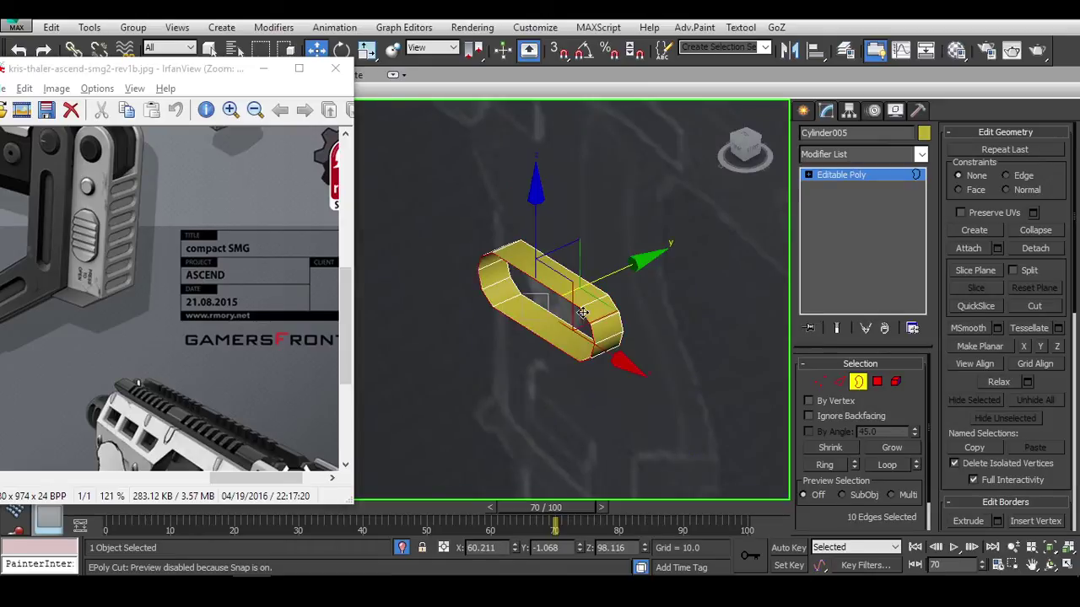
pyautogui.press('z')
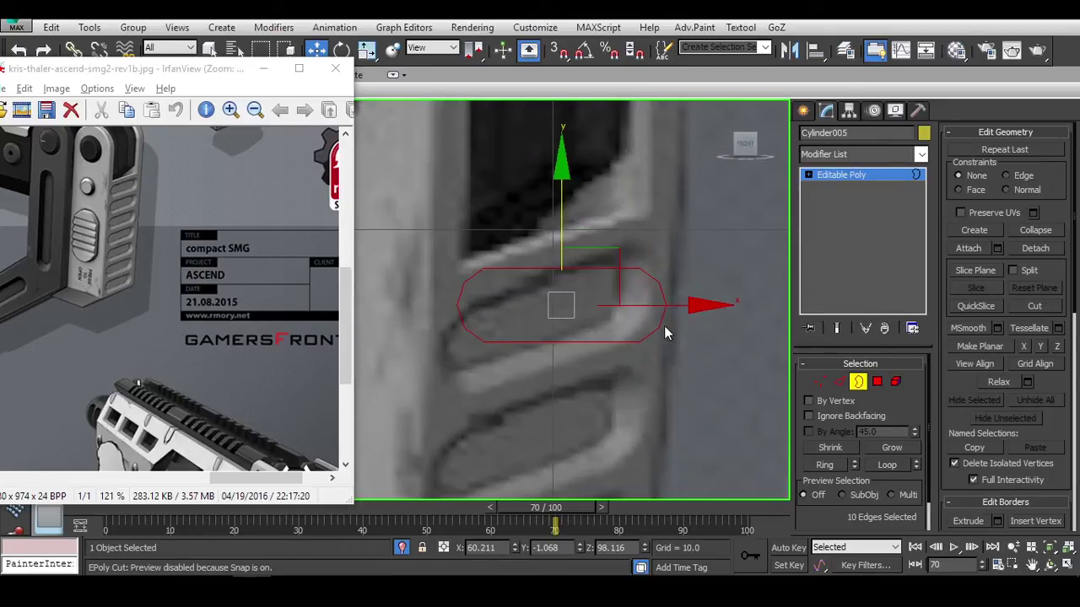
pyautogui.keyDown('alt'); pyautogui.moveTo(667, 323); pyautogui.dragTo(660, 353, button='middle'); pyautogui.keyUp('alt')
pyautogui.press('e')
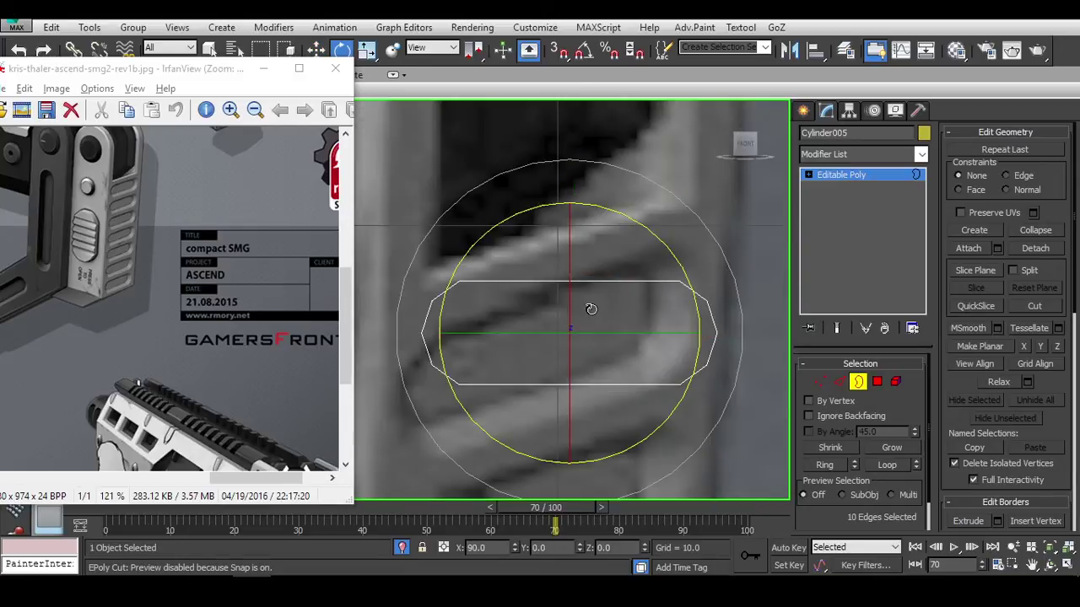
pyautogui.press('r')
pyautogui.keyDown('shift'); pyautogui.moveTo(586, 315); pyautogui.dragTo(606, 334); pyautogui.keyUp('shift')
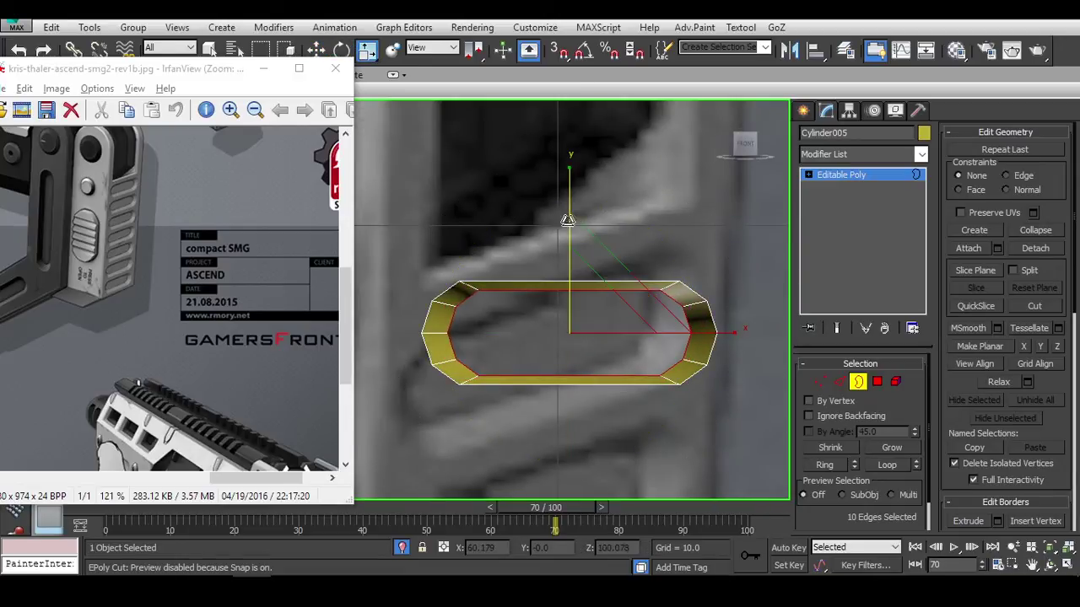
pyautogui.moveTo(572, 201); pyautogui.dragTo(580, 214)
# In the front view, scale the inner edge loop to 95% width.
pyautogui.press('p')
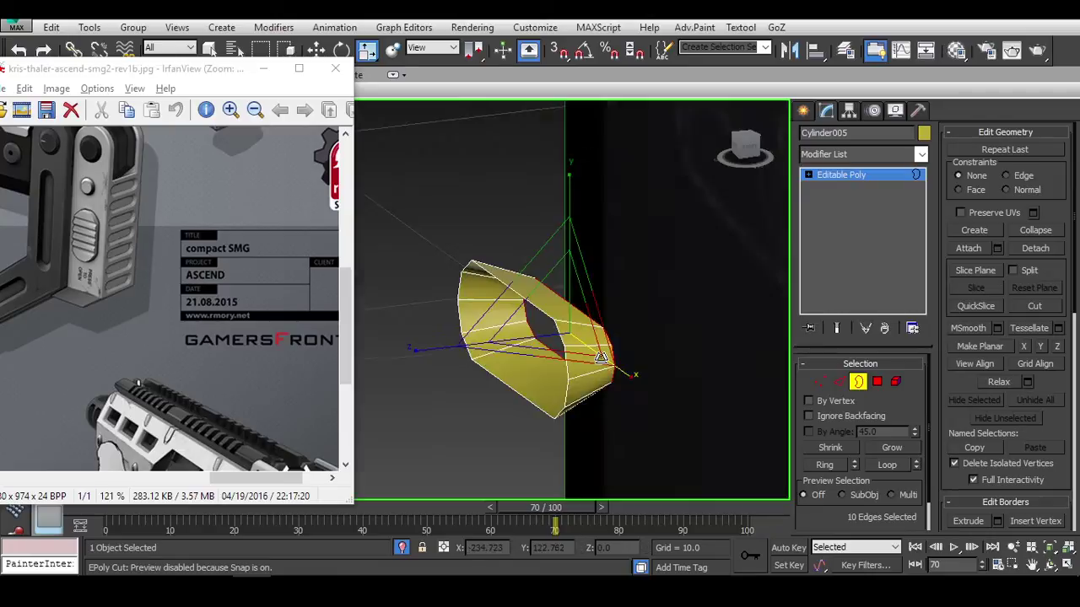
pyautogui.press('w')
pyautogui.keyDown('alt'); pyautogui.moveTo(631, 323); pyautogui.dragTo(602, 363, button='middle'); pyautogui.keyUp('alt')
pyautogui.press('f')
pyautogui.click(743, 148)
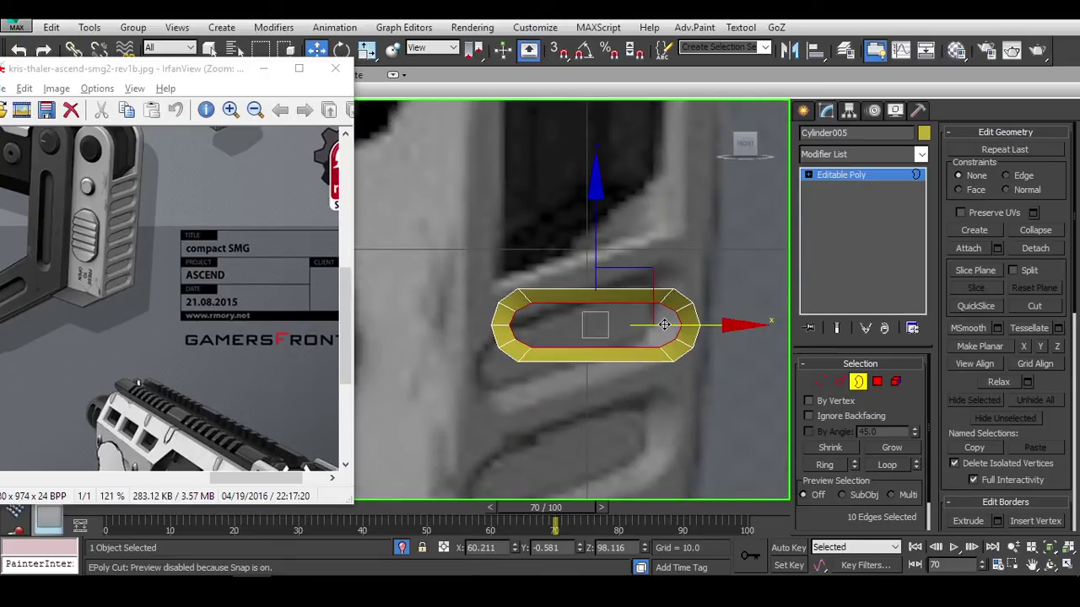
pyautogui.scroll(5, 675, 323)
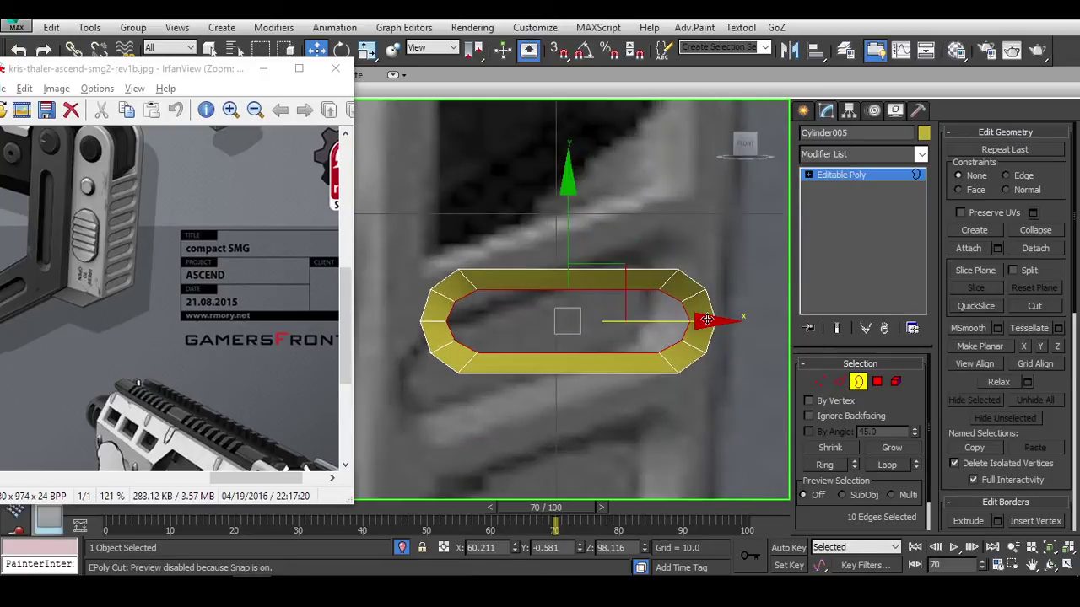
pyautogui.press('e')
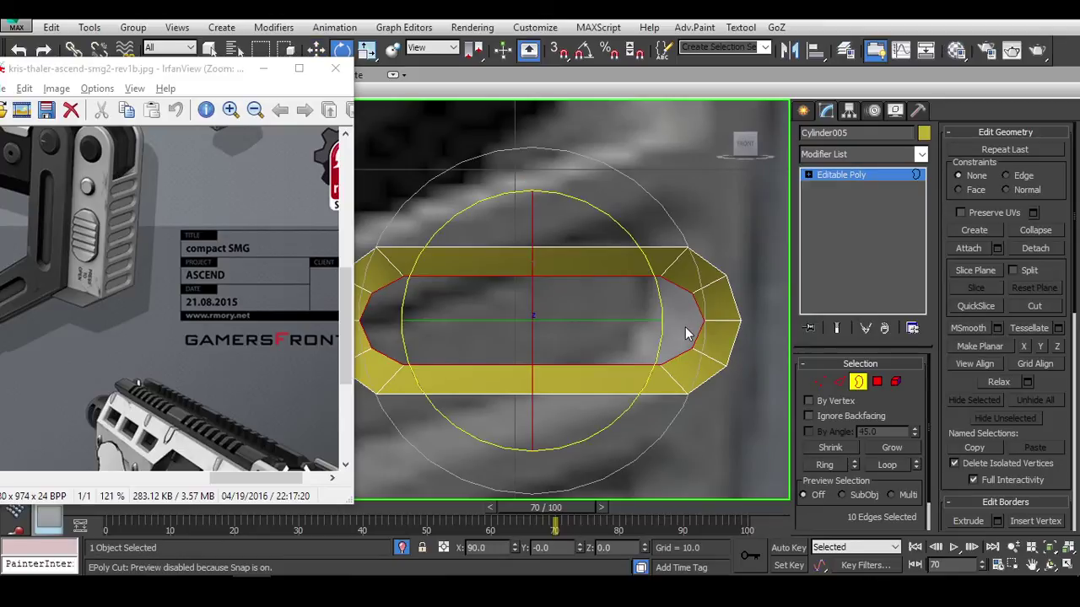
pyautogui.press('r')
pyautogui.moveTo(685, 322); pyautogui.dragTo(675, 317)
# In wireframe, select the end-cap vertices and an edge loop on the cap.
pyautogui.scroll(-2, 676, 318)
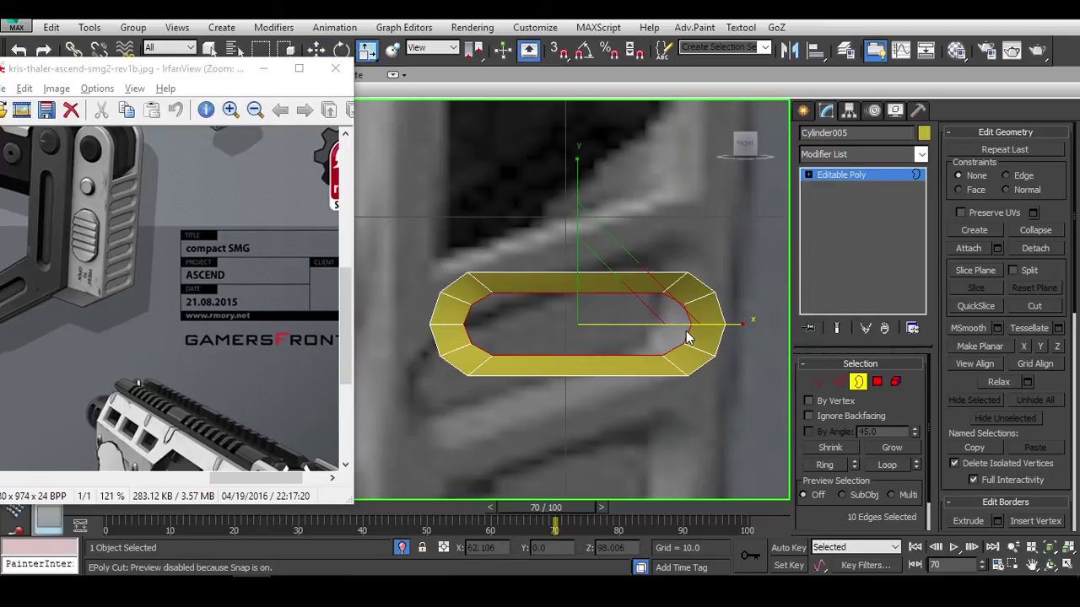
pyautogui.scroll(2, 690, 339)
pyautogui.press('1')
pyautogui.press('F3')
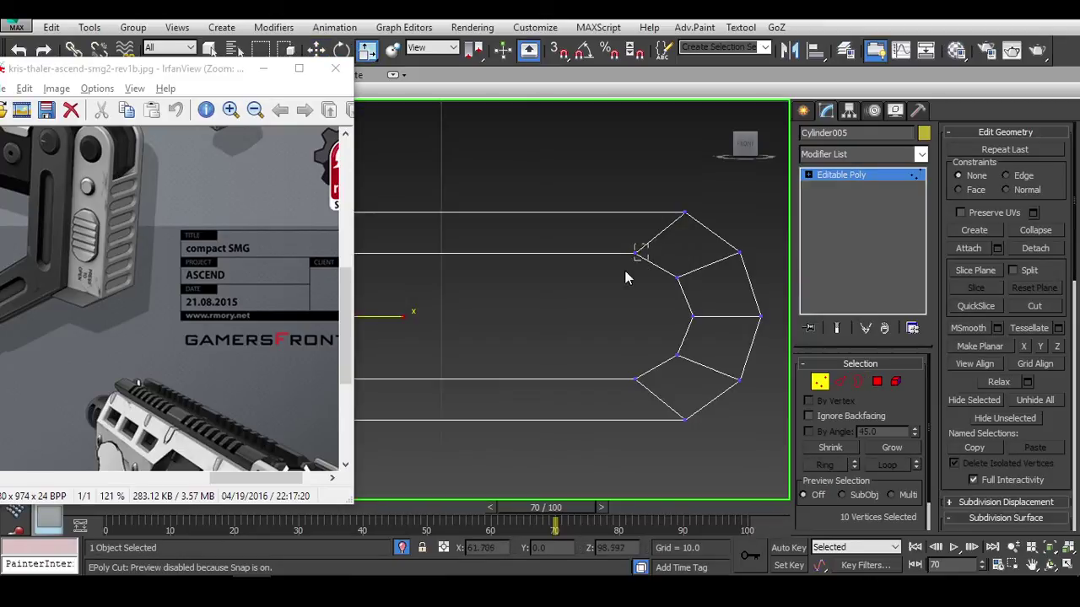
pyautogui.moveTo(593, 403); pyautogui.dragTo(593, 397)
pyautogui.keyDown('alt'); pyautogui.moveTo(593, 396); pyautogui.dragTo(658, 310, button='middle'); pyautogui.keyUp('alt')
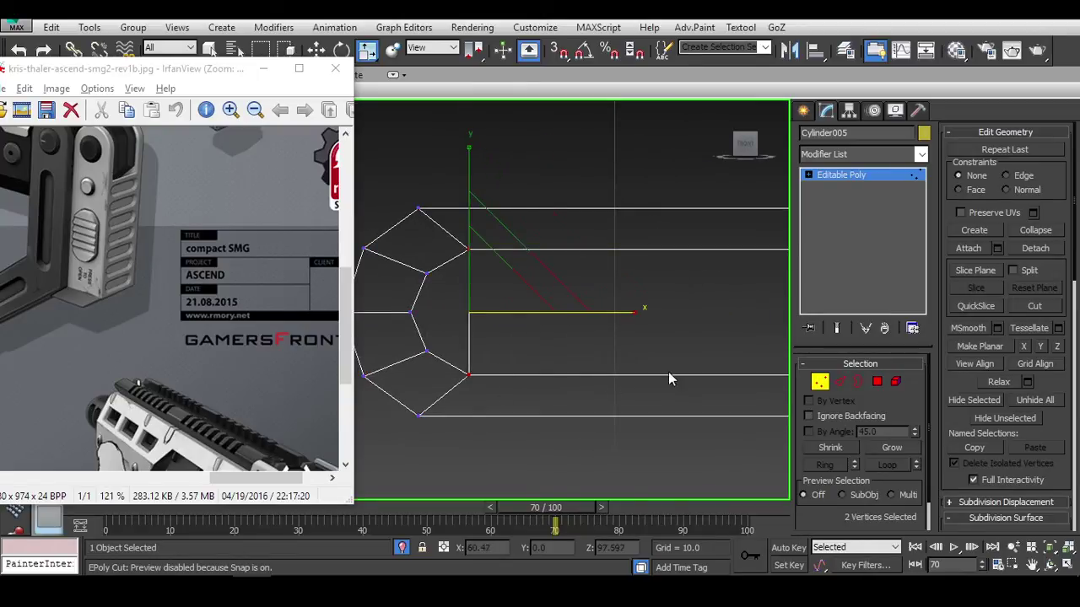
pyautogui.keyDown('alt'); pyautogui.moveTo(669, 380); pyautogui.dragTo(571, 300, button='middle'); pyautogui.keyUp('alt')
pyautogui.keyDown('alt'); pyautogui.moveTo(557, 381); pyautogui.dragTo(519, 312, button='middle'); pyautogui.keyUp('alt')
pyautogui.press('2')
pyautogui.press('f')
pyautogui.click(675, 317)
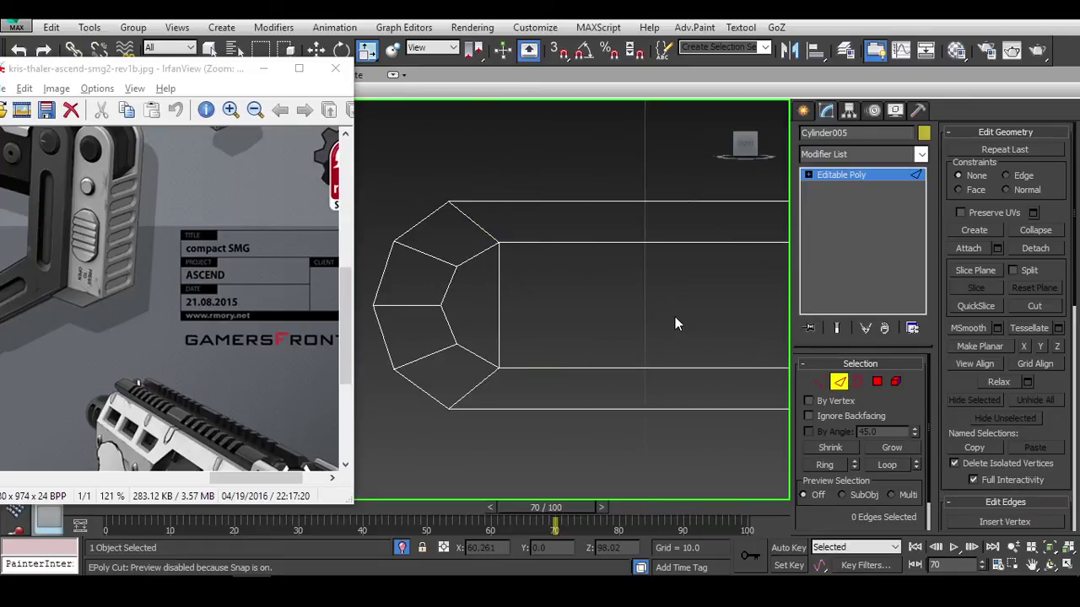
pyautogui.doubleClick(503, 305)
# Tidy the end-cap with a Cut (Alt+C) and review the whole capsule shaded.
pyautogui.keyDown('alt'); pyautogui.moveTo(462, 309); pyautogui.dragTo(503, 346, button='middle'); pyautogui.keyUp('alt')
pyautogui.hotkey('alt', 'c')
pyautogui.moveTo(411, 294); pyautogui.dragTo(506, 296, button='middle')
pyautogui.press('1')
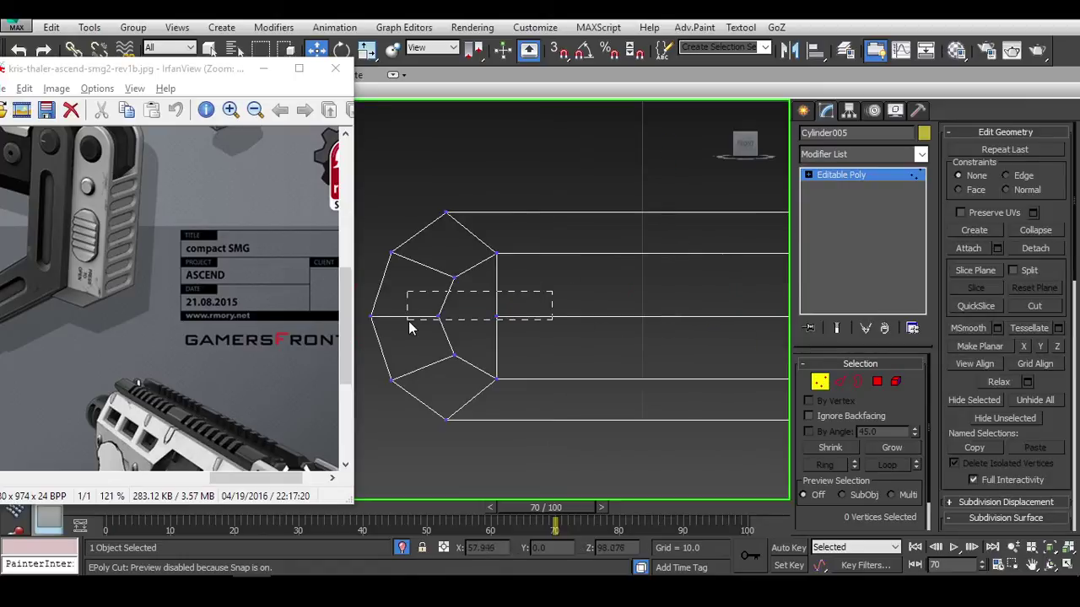
pyautogui.moveTo(647, 371); pyautogui.dragTo(663, 313, button='middle')
pyautogui.scroll(-3, 591, 358)
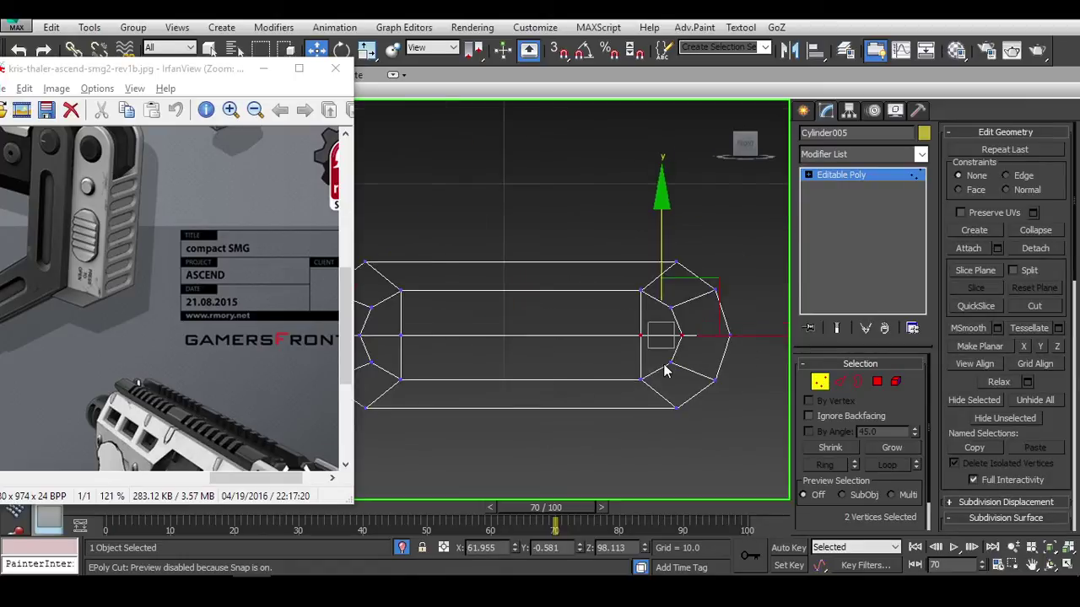
pyautogui.moveTo(663, 374); pyautogui.dragTo(706, 362, button='middle')
pyautogui.scroll(-1, 692, 363)
pyautogui.press('F3')
pyautogui.press('F3')
pyautogui.press('F3')
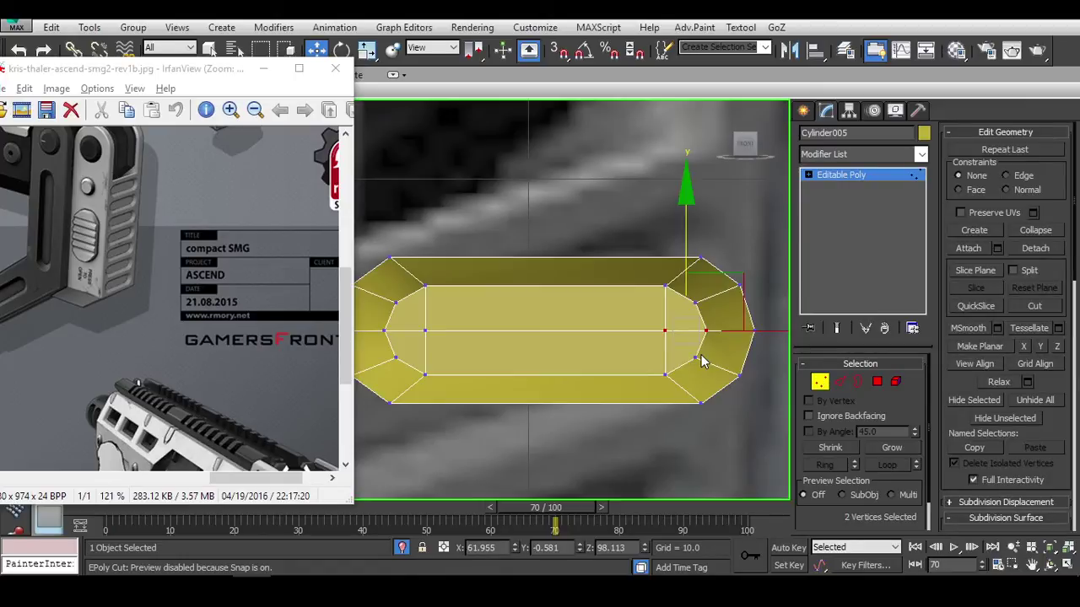
pyautogui.click(838, 382)
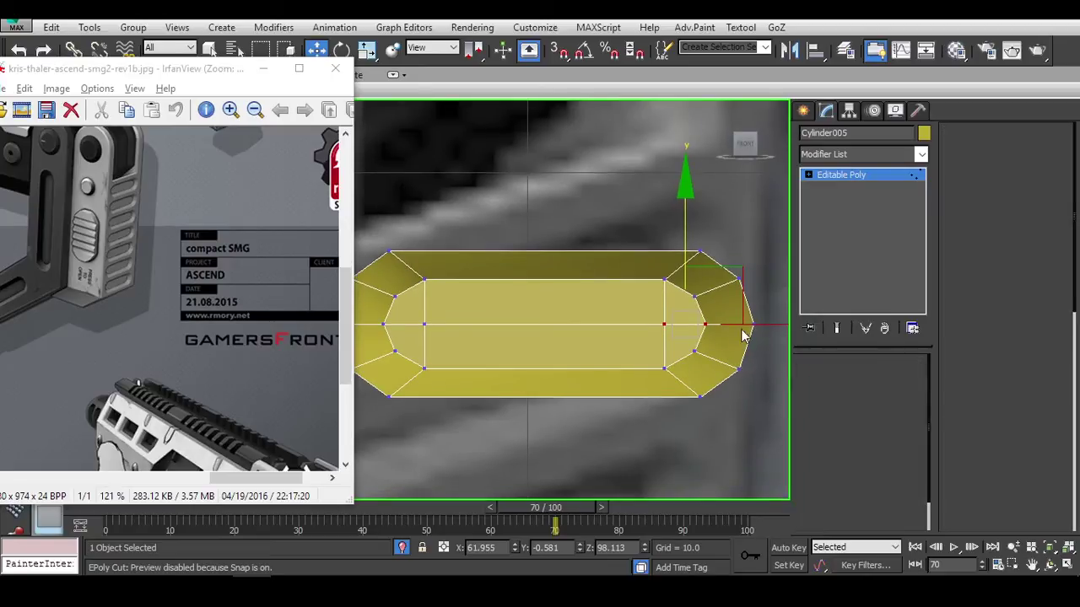
pyautogui.scroll(-2, 739, 309)
# Scale the outer edge loop taller on Y.
pyautogui.press('r')
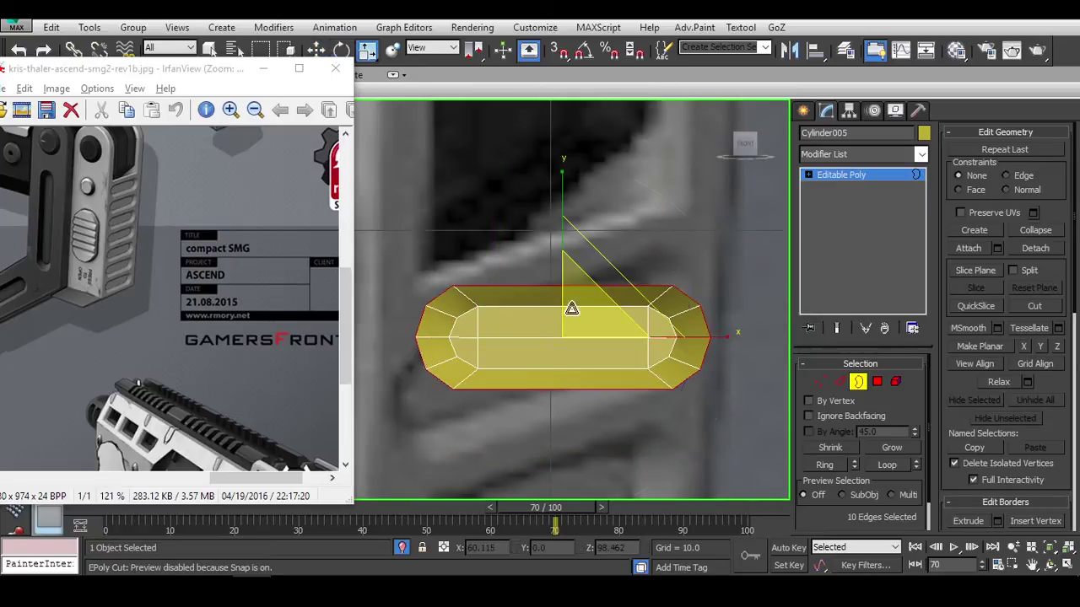
pyautogui.moveTo(571, 309); pyautogui.dragTo(590, 307)
pyautogui.moveTo(562, 196); pyautogui.dragTo(570, 192)
pyautogui.moveTo(596, 321); pyautogui.dragTo(609, 310, button='middle')
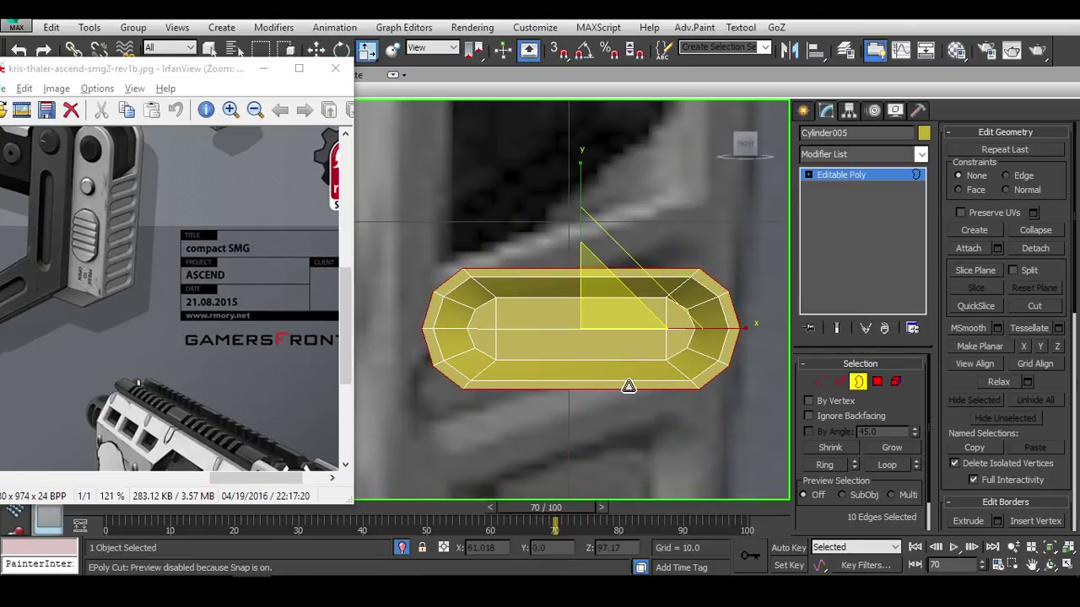
pyautogui.moveTo(627, 384); pyautogui.dragTo(623, 394, button='middle')
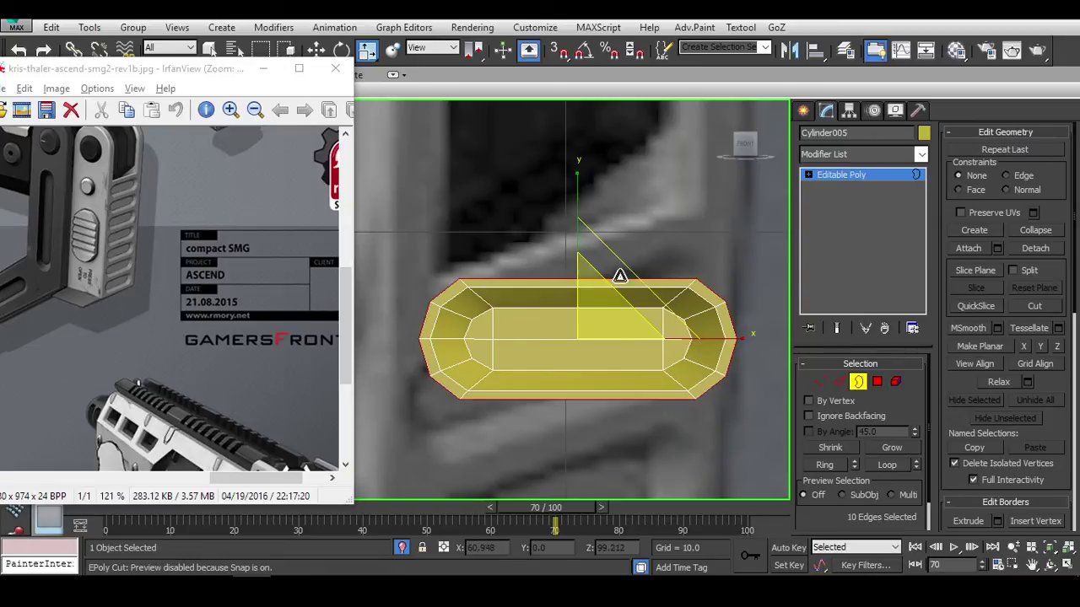
# Shift-move the top edges upward into a strip and select the bottom and outer edges.
pyautogui.click(839, 381)
pyautogui.press('w')
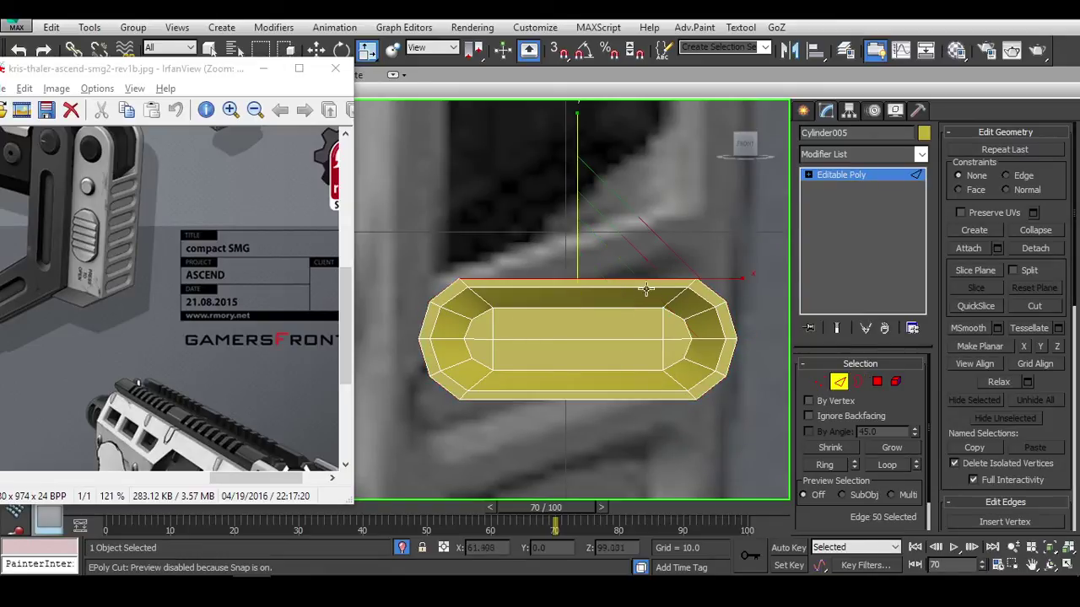
pyautogui.scroll(-2, 605, 267)
pyautogui.scroll(2, 596, 214)
pyautogui.keyDown('shift'); pyautogui.moveTo(597, 214); pyautogui.dragTo(603, 201); pyautogui.keyUp('shift')
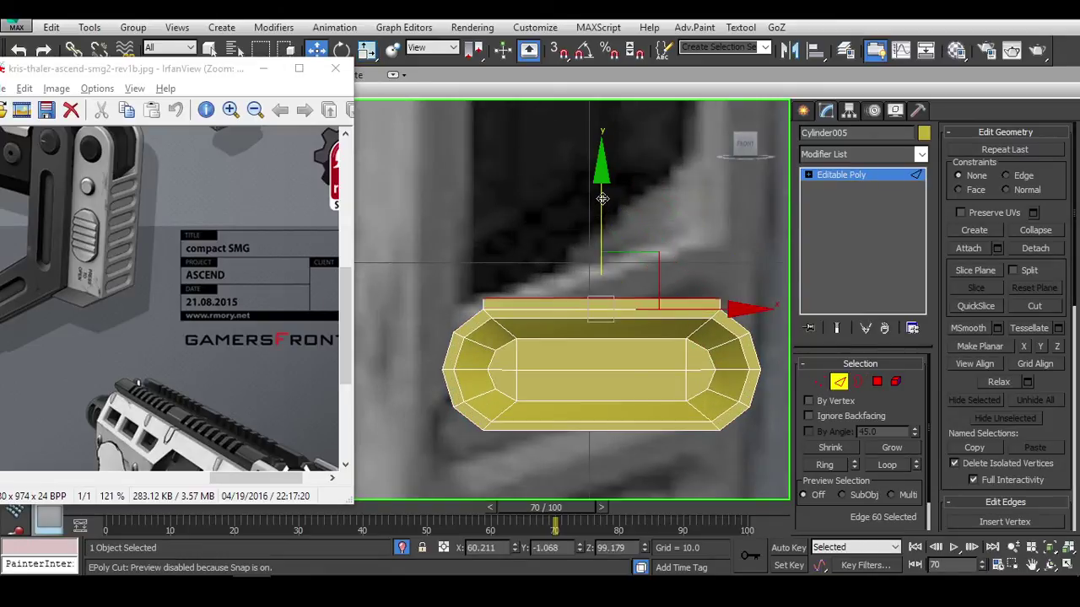
pyautogui.click(610, 429)
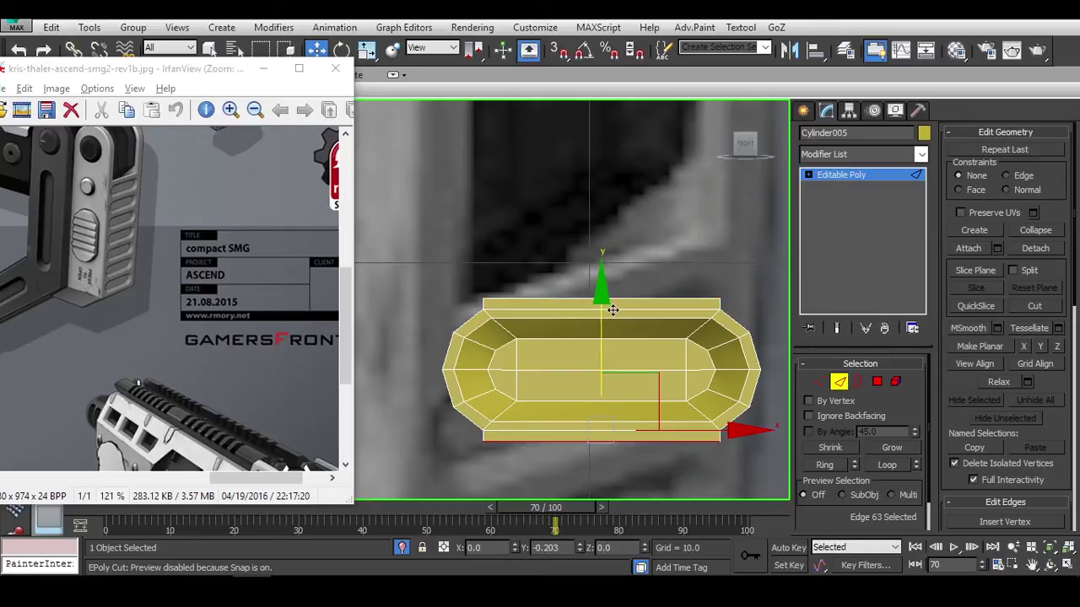
pyautogui.doubleClick(735, 327)
pyautogui.moveTo(596, 280); pyautogui.dragTo(571, 227, button='middle')
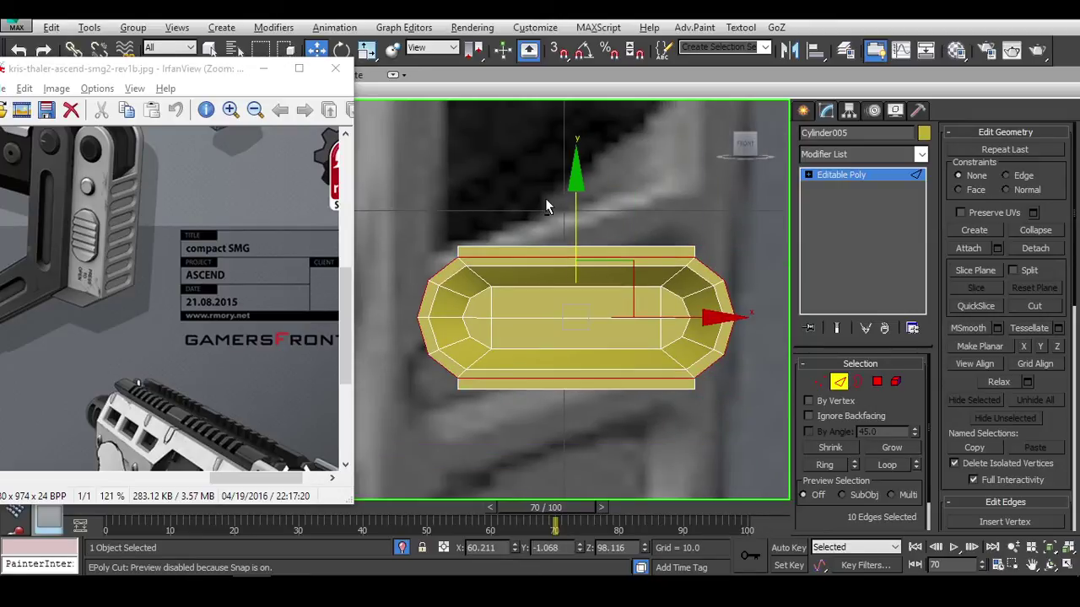
# Align the right-end edges, raising the top right edge level with the strip.
pyautogui.doubleClick(650, 365)
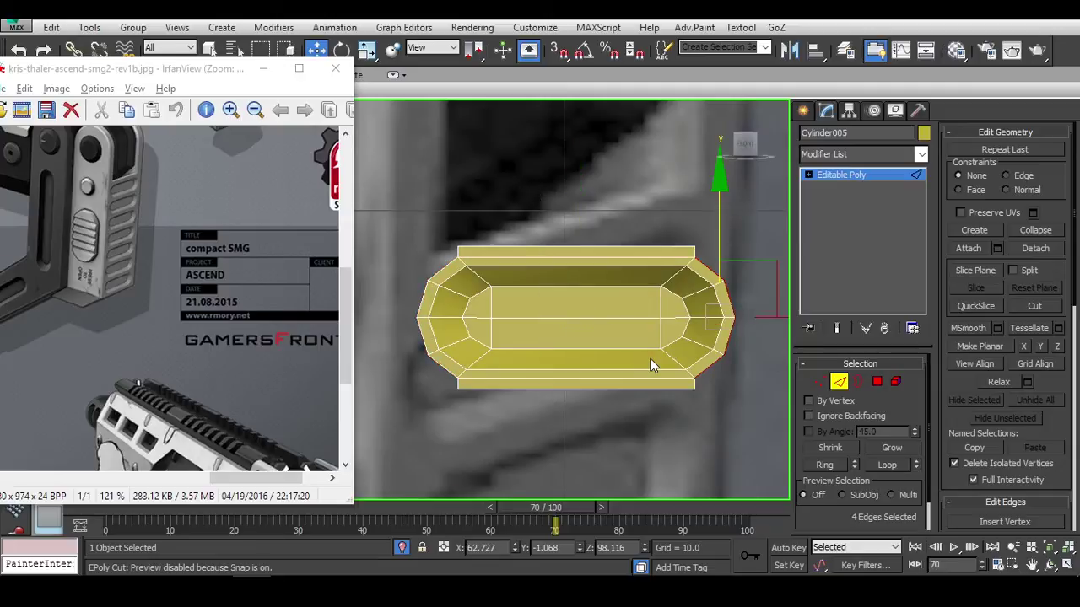
pyautogui.scroll(2, 650, 359)
pyautogui.moveTo(615, 357); pyautogui.dragTo(473, 339, button='middle')
pyautogui.press('r')
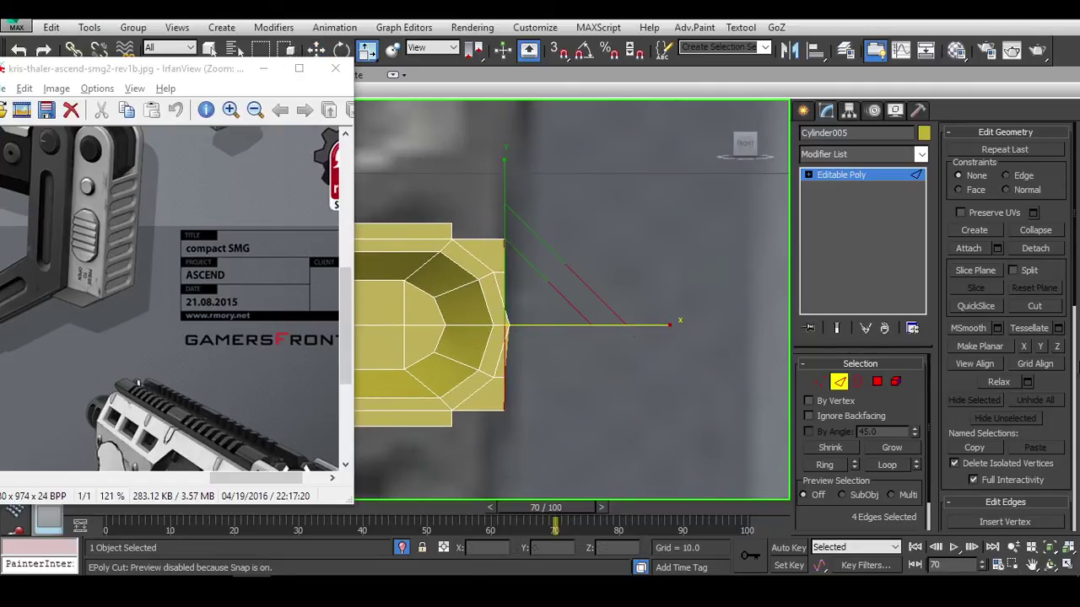
pyautogui.press('w')
pyautogui.scroll(3, 600, 280)
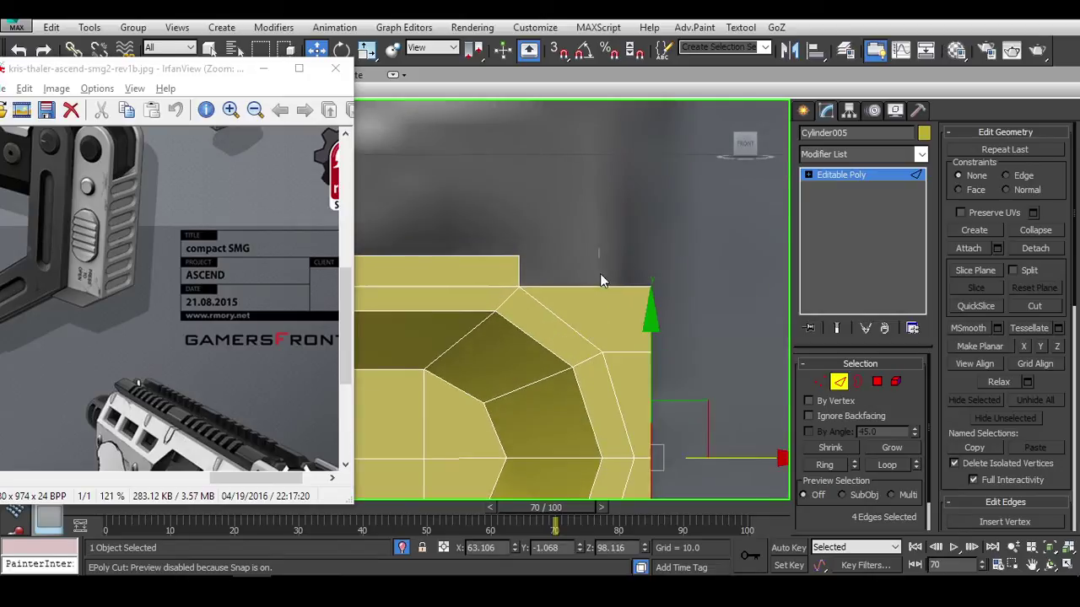
pyautogui.click(591, 286)
pyautogui.moveTo(586, 285); pyautogui.dragTo(593, 175)
pyautogui.scroll(4, 572, 263)
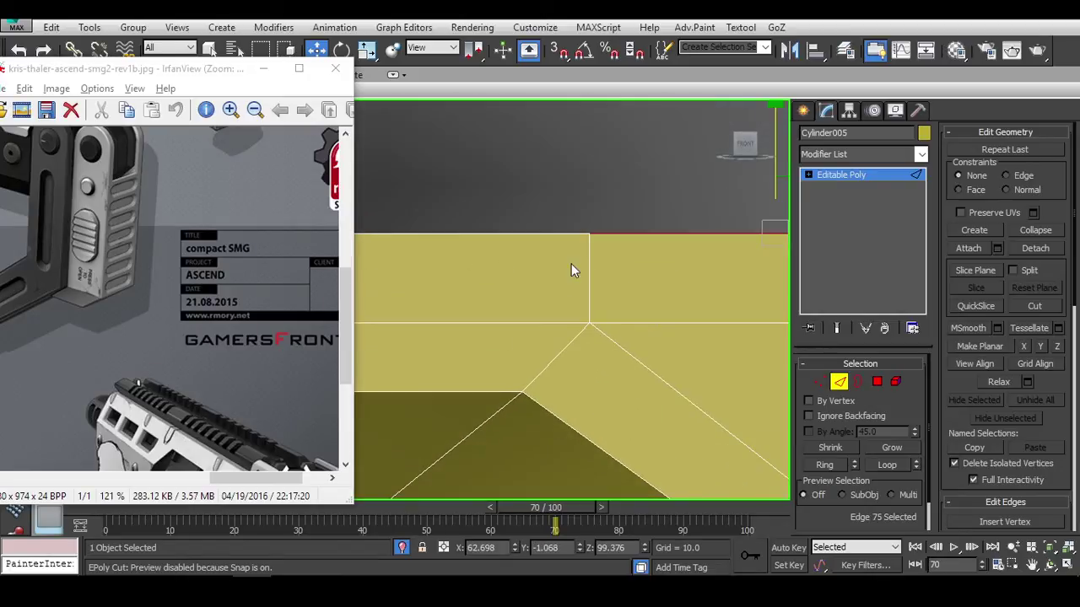
# Weld the two selected corner vertices into one.
pyautogui.press('1')
pyautogui.scroll(-5, 962, 384)
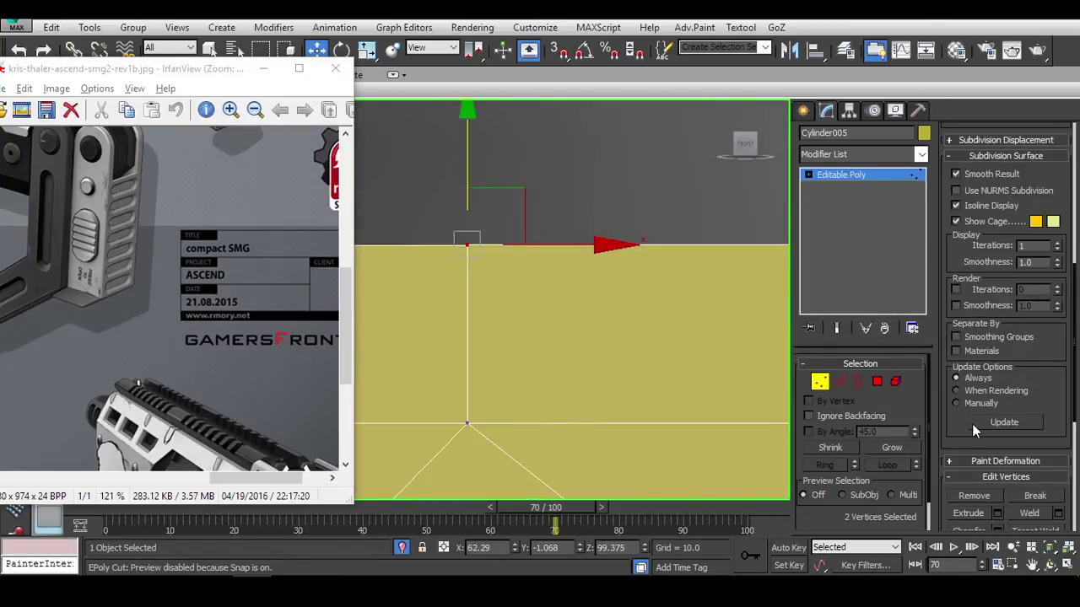
pyautogui.scroll(-3, 1040, 378)
pyautogui.click(1034, 268)
pyautogui.scroll(-6, 602, 241)
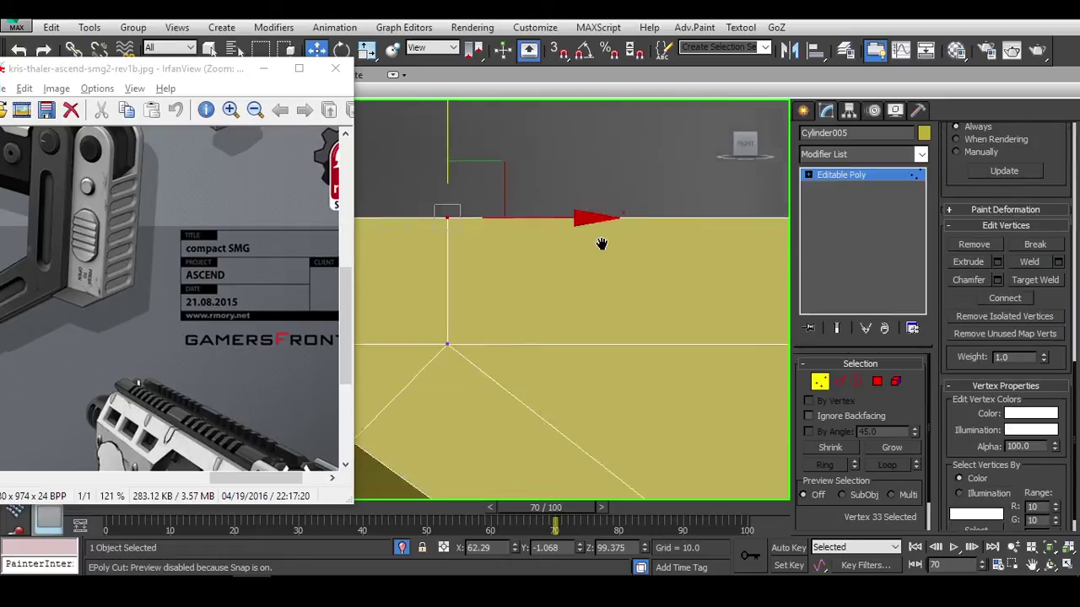
# Delete the lower and left halves of the polygons, leaving one quarter of the slot.
pyautogui.click(877, 382)
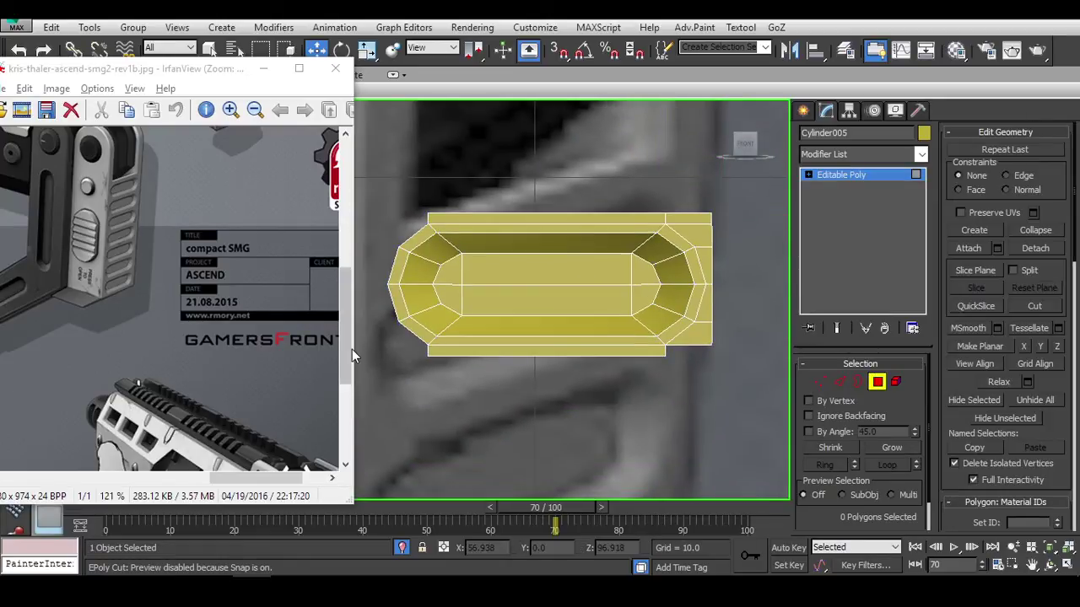
pyautogui.moveTo(706, 311); pyautogui.dragTo(745, 308)
pyautogui.press('Delete')
pyautogui.moveTo(567, 244); pyautogui.dragTo(587, 278, button='middle')
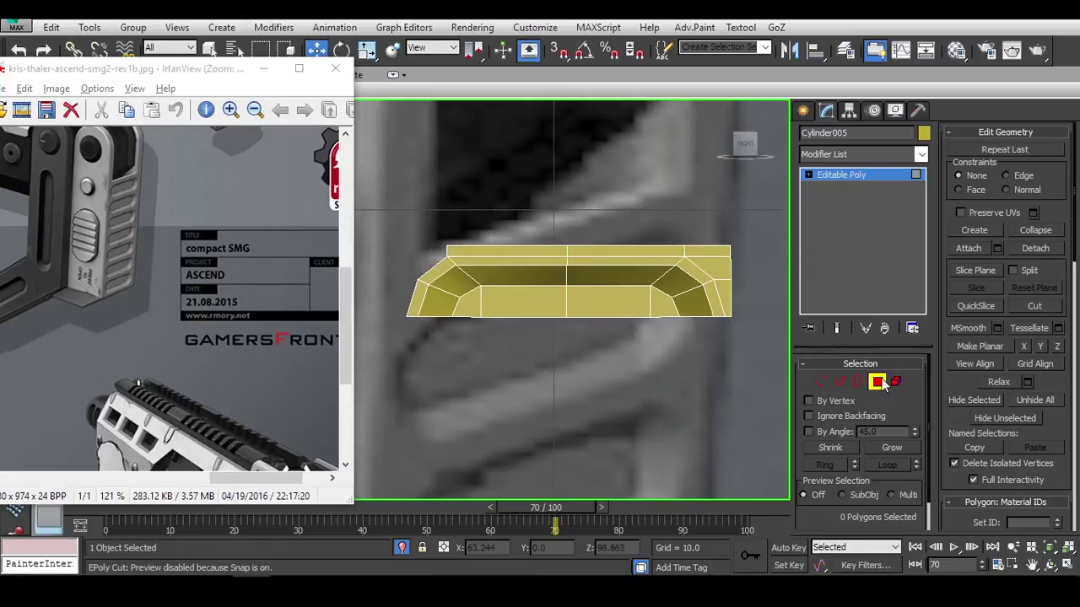
pyautogui.moveTo(525, 217); pyautogui.dragTo(397, 338)
pyautogui.press('Delete')
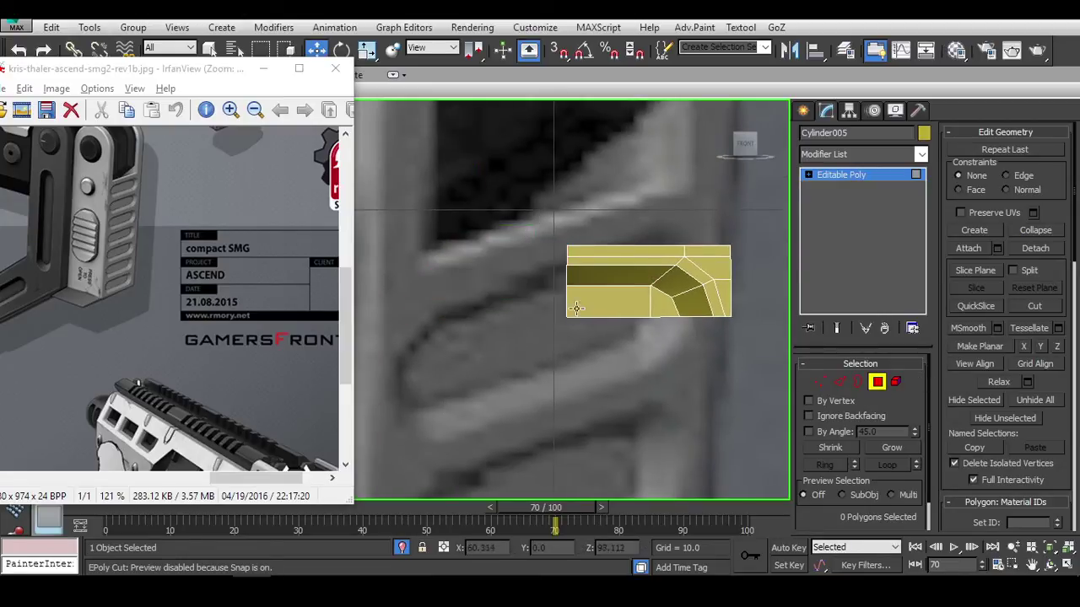
# Add a Symmetry modifier to mirror the remaining quarter.
pyautogui.press('1')
pyautogui.moveTo(758, 320); pyautogui.dragTo(723, 338, button='middle')
pyautogui.click(845, 154)
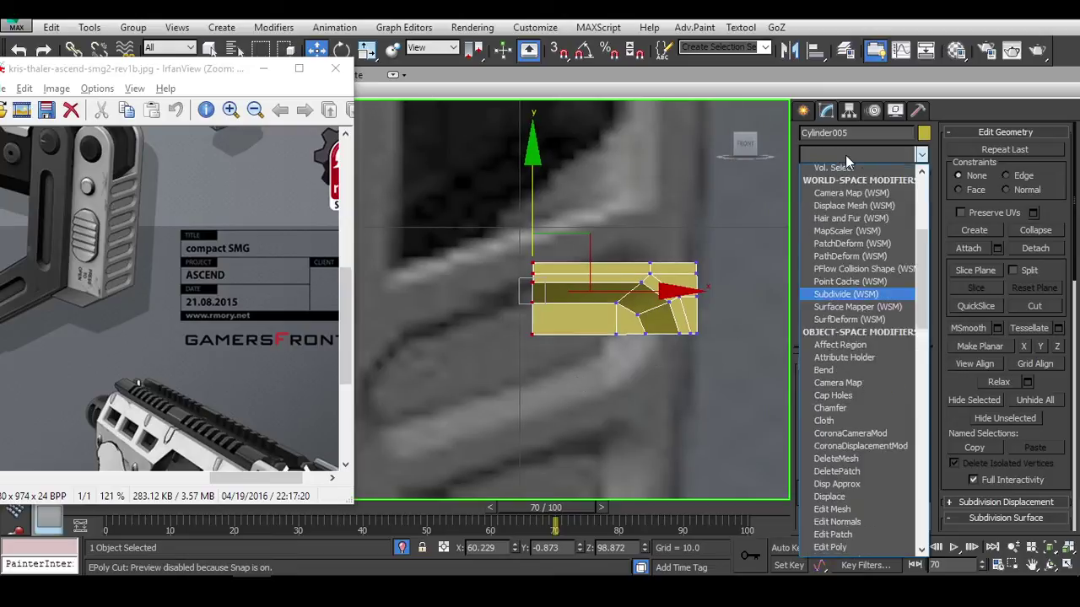
pyautogui.click(882, 346)
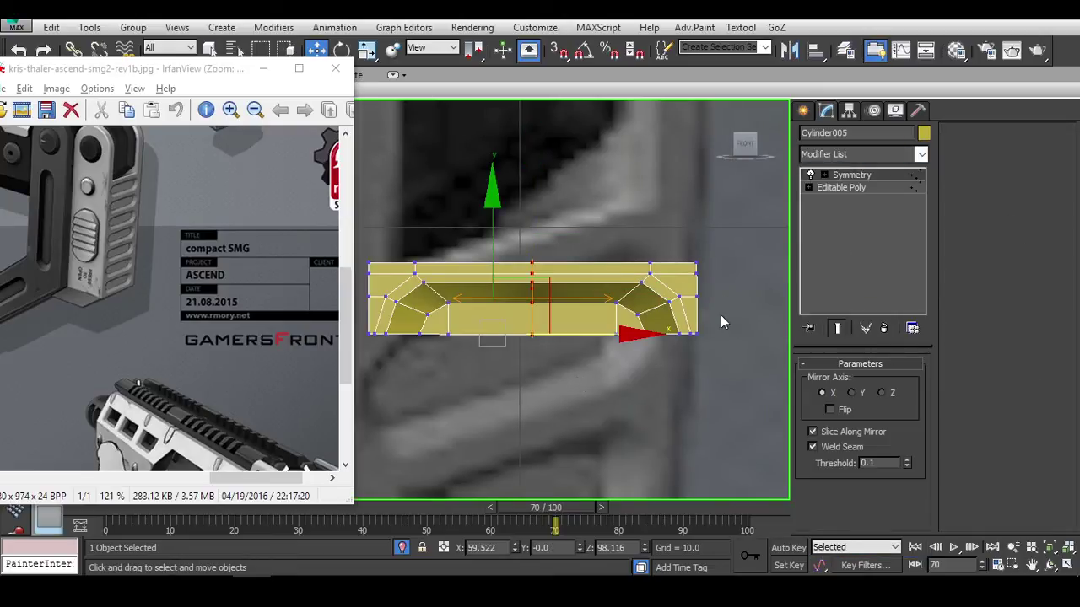
# Add a second Symmetry on the Y axis and move its mirror plane to complete the rounded slot.
pyautogui.click(873, 155)
pyautogui.write('sym')
pyautogui.press('Return')
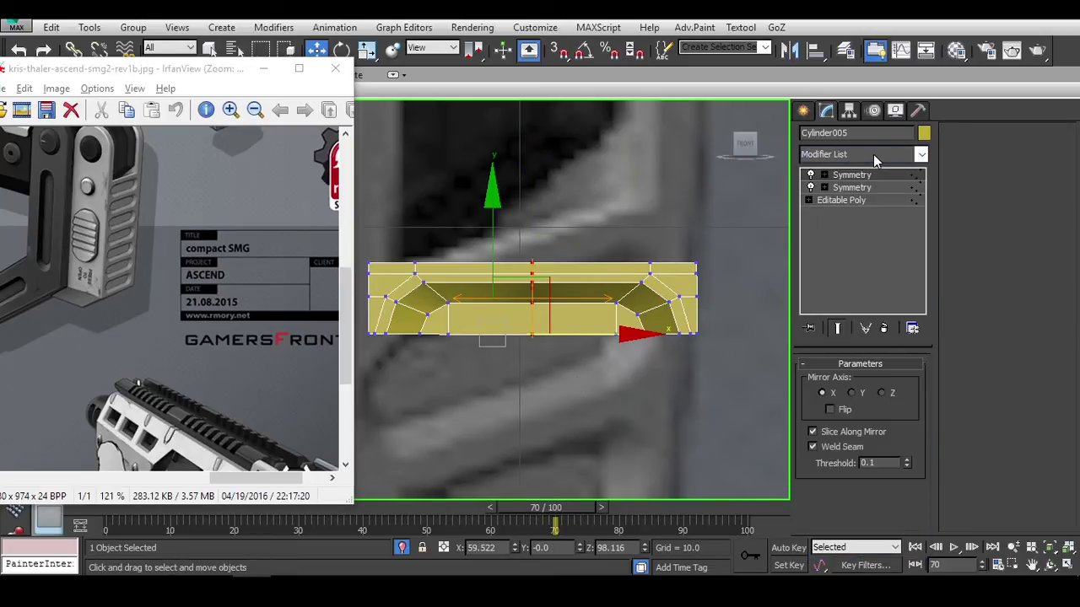
pyautogui.click(883, 393)
pyautogui.click(852, 393)
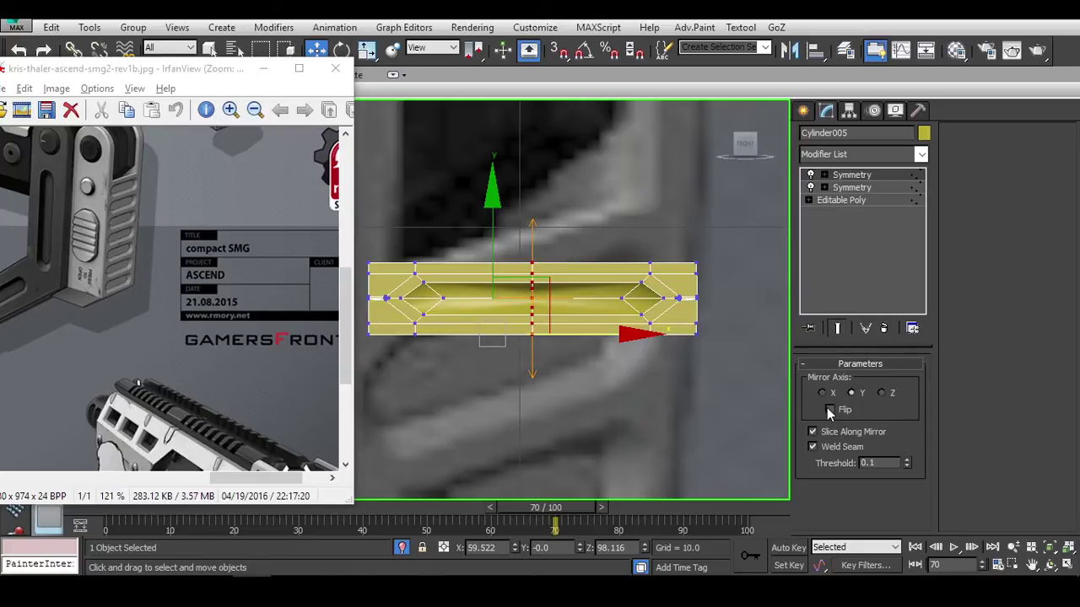
pyautogui.click(825, 176)
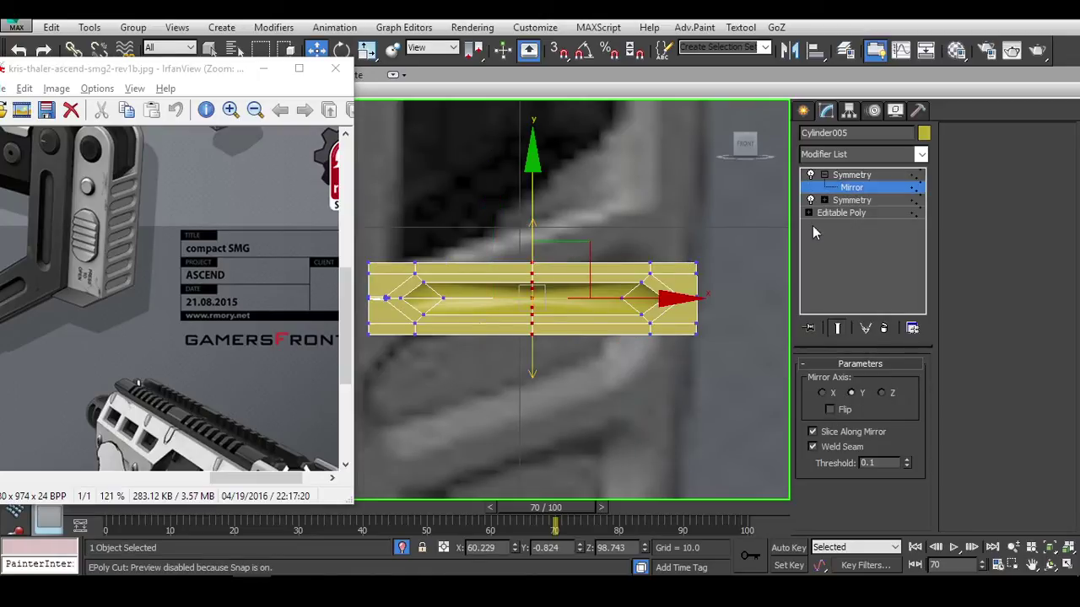
pyautogui.moveTo(590, 248); pyautogui.dragTo(530, 335)
# Collapse the modifier stack into an Editable Poly.
pyautogui.scroll(2, 658, 328)
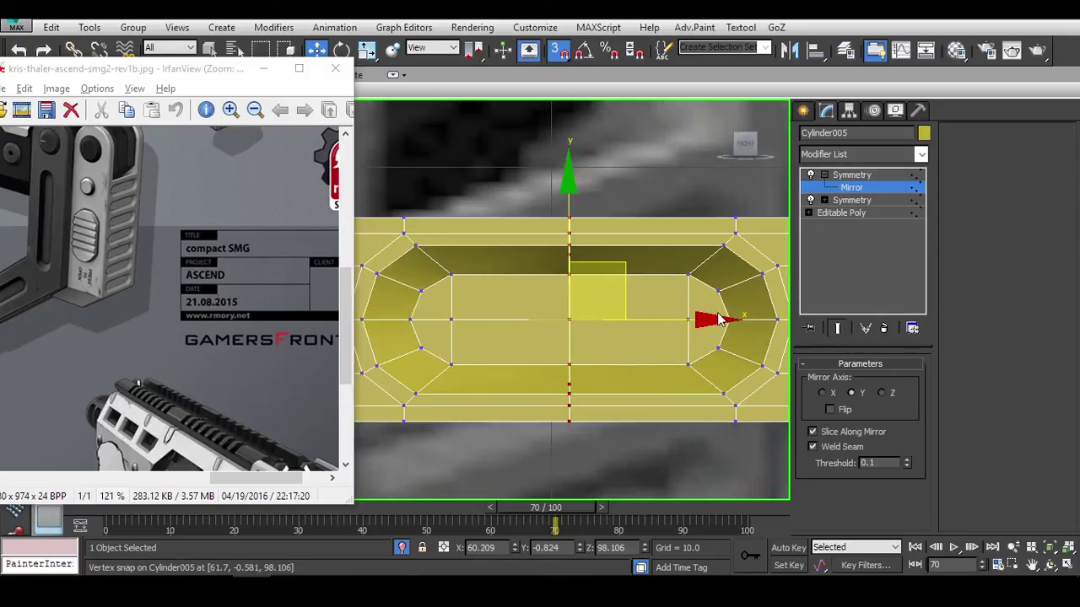
pyautogui.rightClick(624, 278)
pyautogui.moveTo(750, 437)
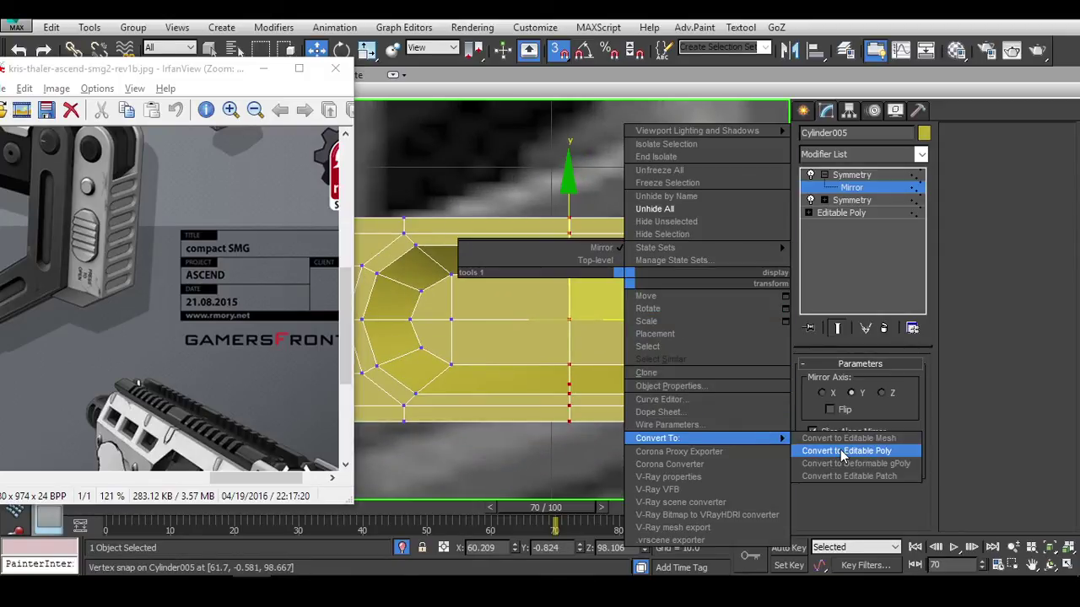
pyautogui.click(886, 450)
pyautogui.click(633, 210)
pyautogui.scroll(-2, 624, 278)
# Reselect Cylinder005 in Vertex mode, clear the selection, and orbit around the slot's end.
pyautogui.click(621, 292)
pyautogui.scroll(-2, 621, 295)
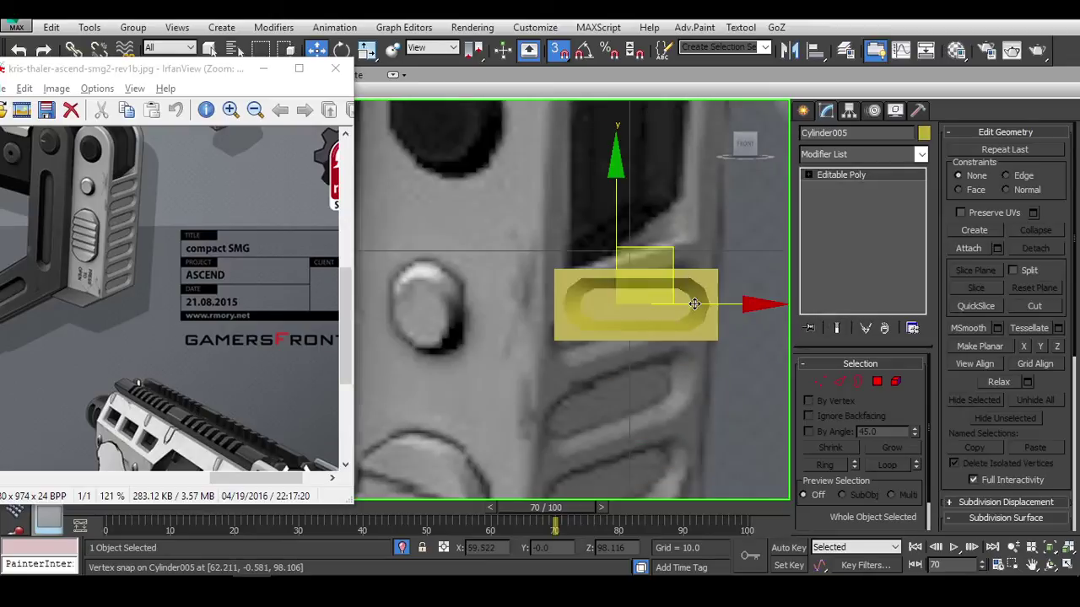
pyautogui.scroll(5, 602, 296)
pyautogui.scroll(-2, 602, 291)
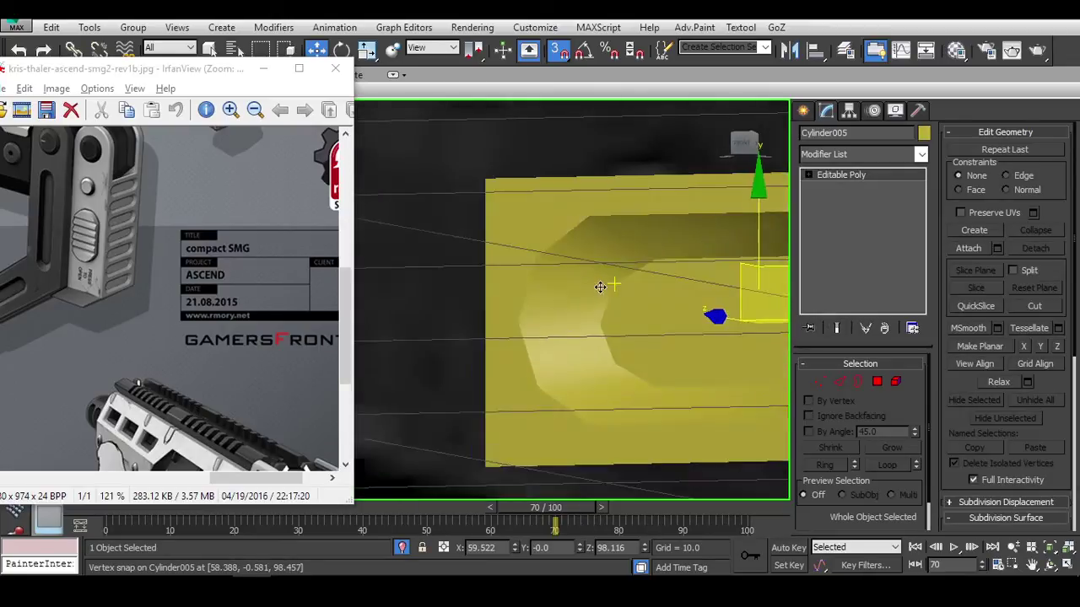
pyautogui.scroll(4, 557, 287)
pyautogui.scroll(-3, 555, 225)
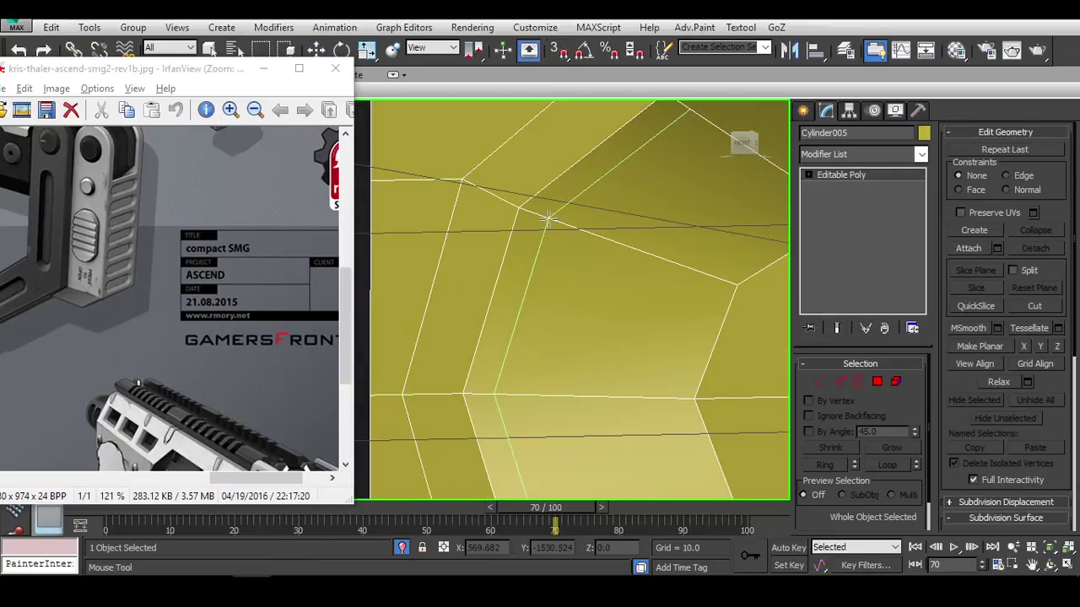
pyautogui.scroll(2, 669, 285)
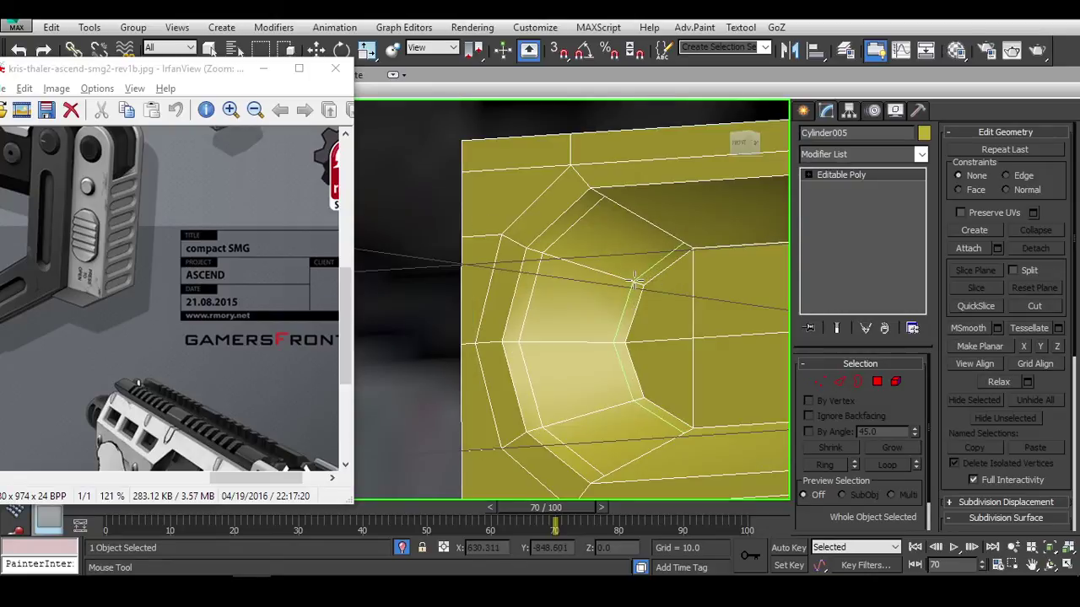
pyautogui.press('w')
pyautogui.scroll(2, 685, 289)
pyautogui.press('1')
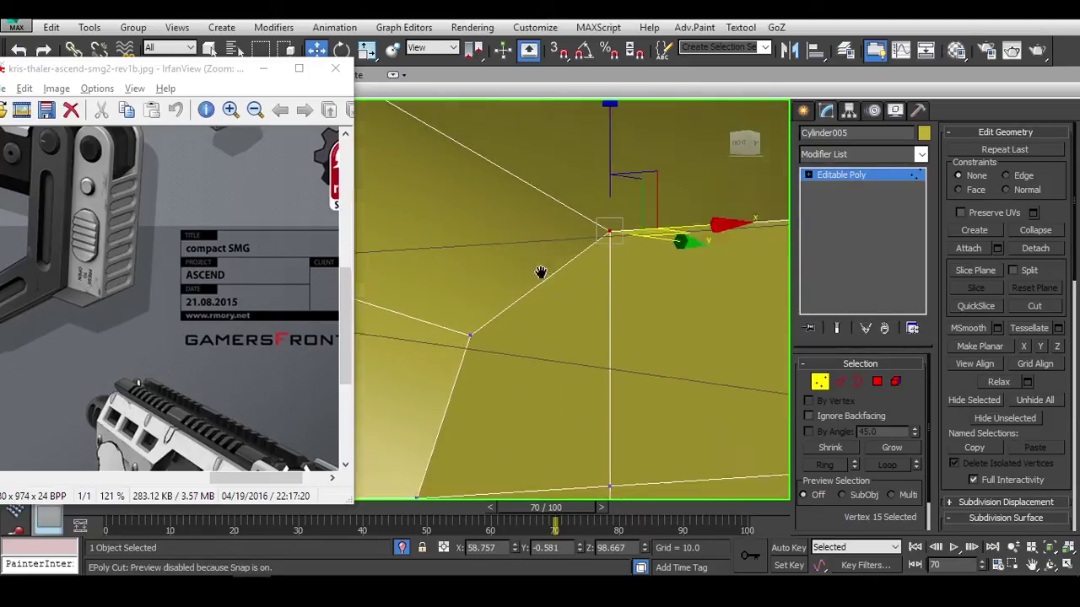
pyautogui.keyDown('alt'); pyautogui.moveTo(685, 290); pyautogui.dragTo(644, 373, button='middle'); pyautogui.keyUp('alt')
pyautogui.scroll(3, 518, 405)
pyautogui.scroll(-3, 494, 422)
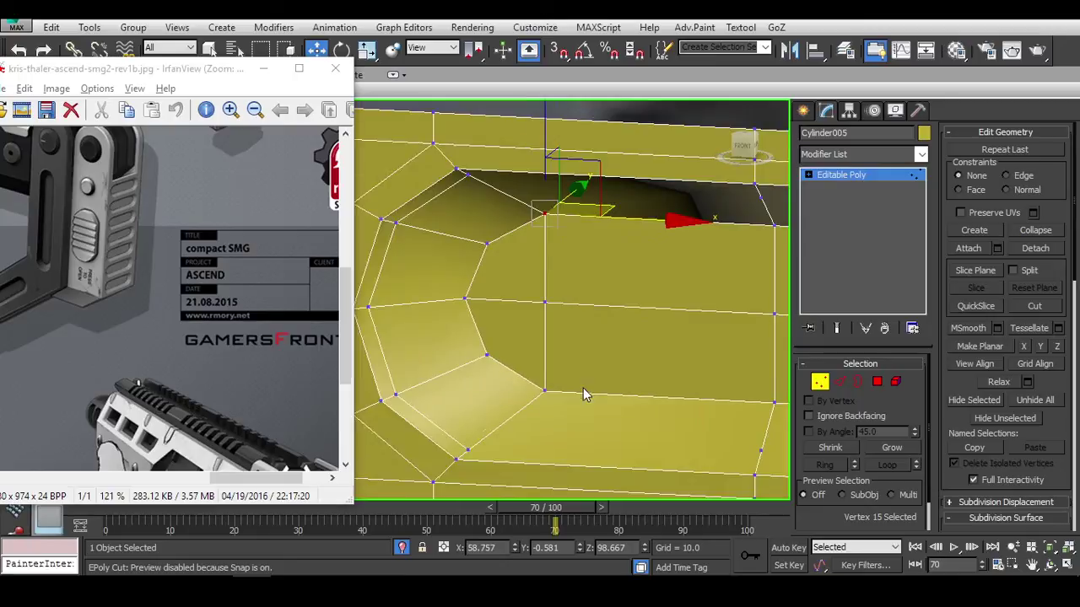
pyautogui.keyDown('alt'); pyautogui.moveTo(585, 393); pyautogui.dragTo(602, 357, button='middle'); pyautogui.keyUp('alt')
pyautogui.scroll(-3, 591, 371)
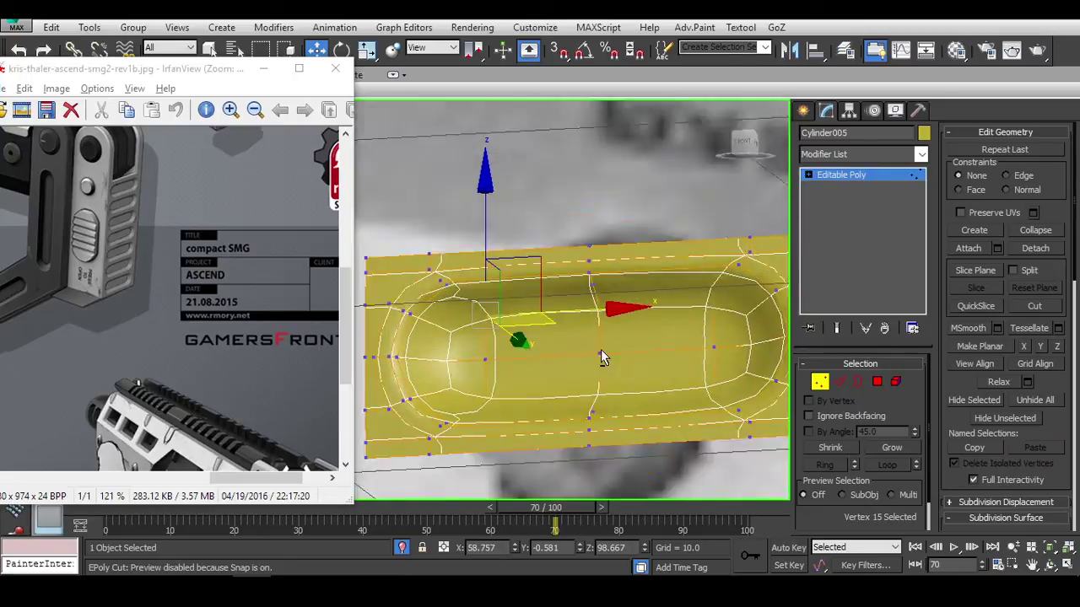
pyautogui.scroll(4, 607, 321)
pyautogui.scroll(-5, 583, 326)
pyautogui.scroll(4, 506, 396)
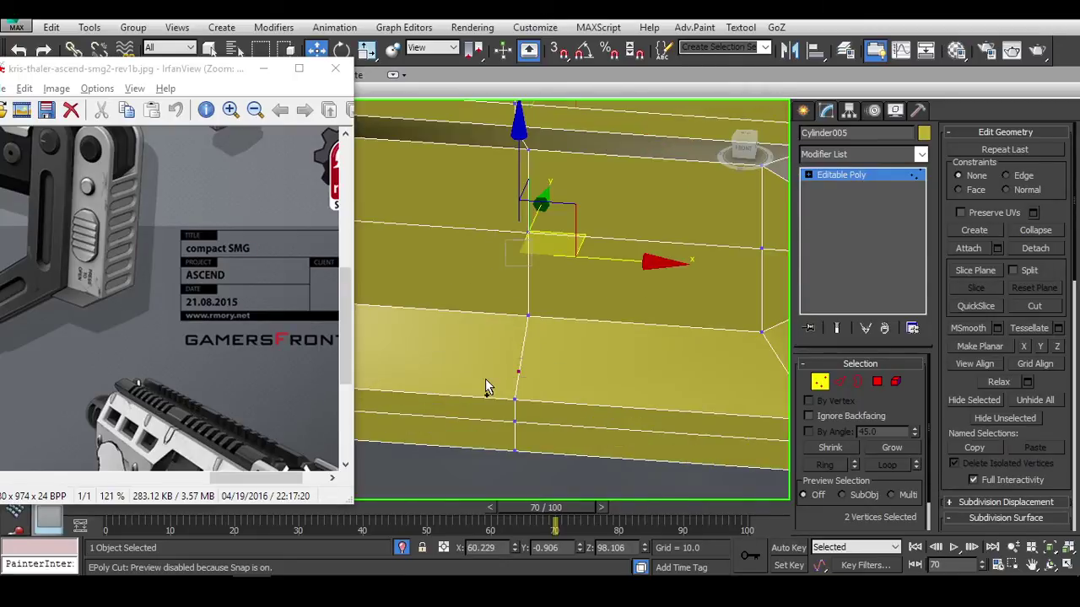
pyautogui.click(485, 379)
pyautogui.scroll(-5, 485, 388)
pyautogui.keyDown('alt'); pyautogui.moveTo(511, 397); pyautogui.dragTo(494, 357, button='middle'); pyautogui.keyUp('alt')
# Start the Cut tool, switch to Edge mode and select the loop around the slot's beveled end.
pyautogui.scroll(5, 591, 337)
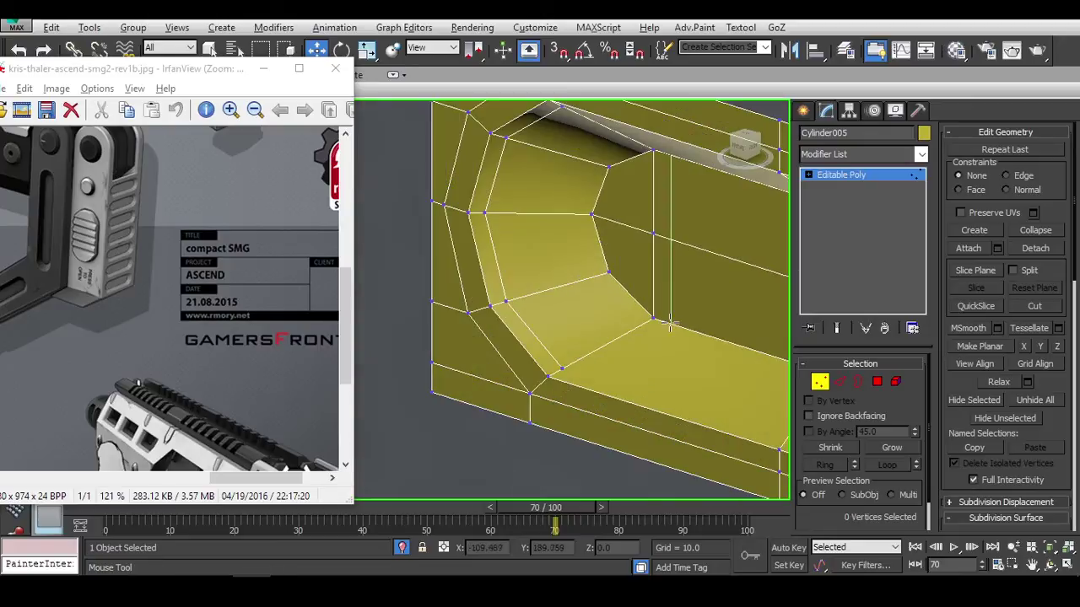
pyautogui.keyDown('alt'); pyautogui.moveTo(639, 321); pyautogui.dragTo(501, 355, button='middle'); pyautogui.keyUp('alt')
pyautogui.hotkey('alt', 'c')
pyautogui.press('2')
pyautogui.scroll(-3, 591, 338)
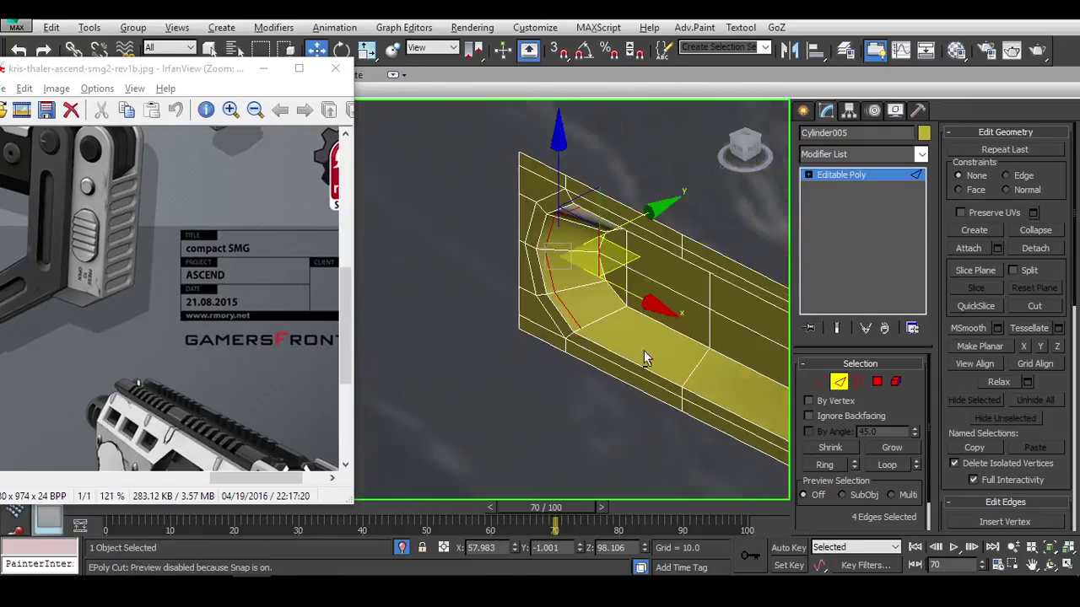
pyautogui.keyDown('alt'); pyautogui.moveTo(644, 350); pyautogui.dragTo(633, 393, button='middle'); pyautogui.keyUp('alt')
pyautogui.scroll(4, 747, 272)
pyautogui.keyDown('alt'); pyautogui.moveTo(747, 270); pyautogui.dragTo(684, 338, button='middle'); pyautogui.keyUp('alt')
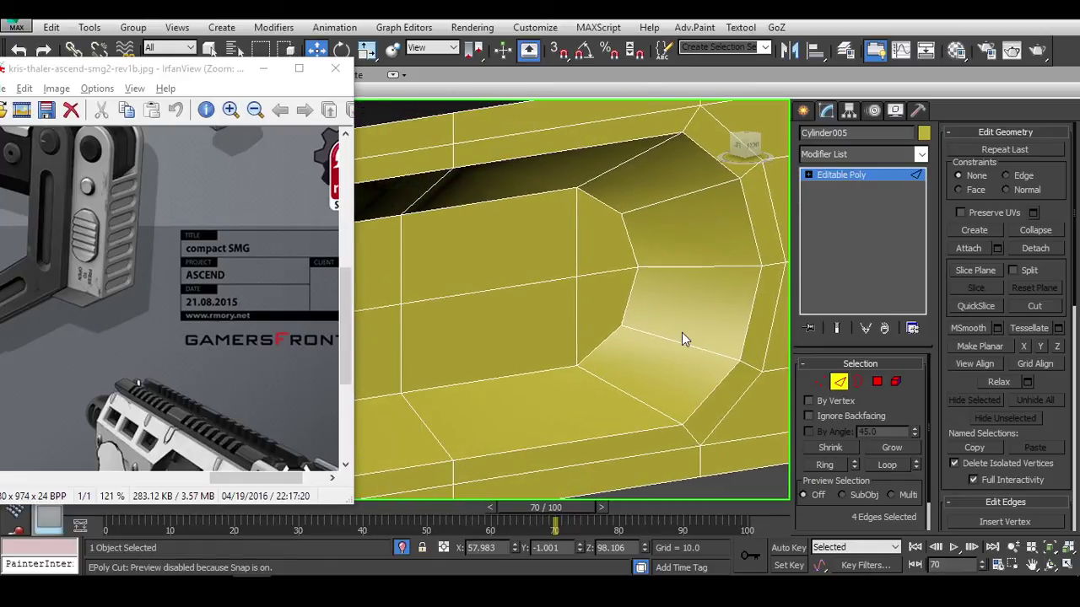
pyautogui.doubleClick(685, 344)
pyautogui.moveTo(685, 344); pyautogui.dragTo(732, 361)
# View the slot from the front and select the central vertical edge loop.
pyautogui.scroll(-4, 675, 337)
pyautogui.keyDown('alt'); pyautogui.moveTo(641, 320); pyautogui.dragTo(582, 292, button='middle'); pyautogui.keyUp('alt')
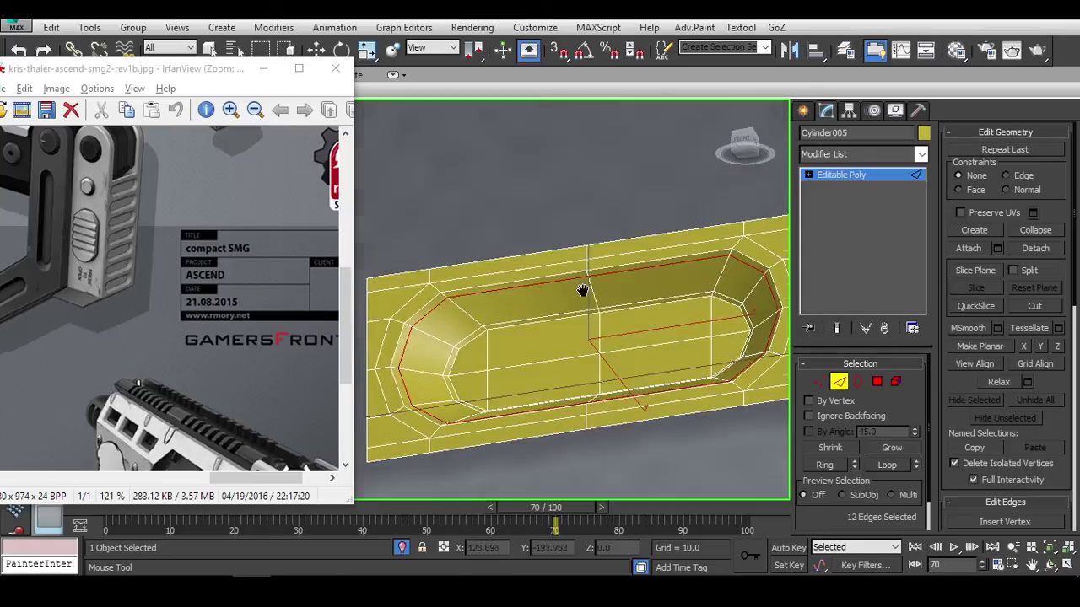
pyautogui.press('w')
pyautogui.scroll(1, 606, 328)
pyautogui.click(744, 144)
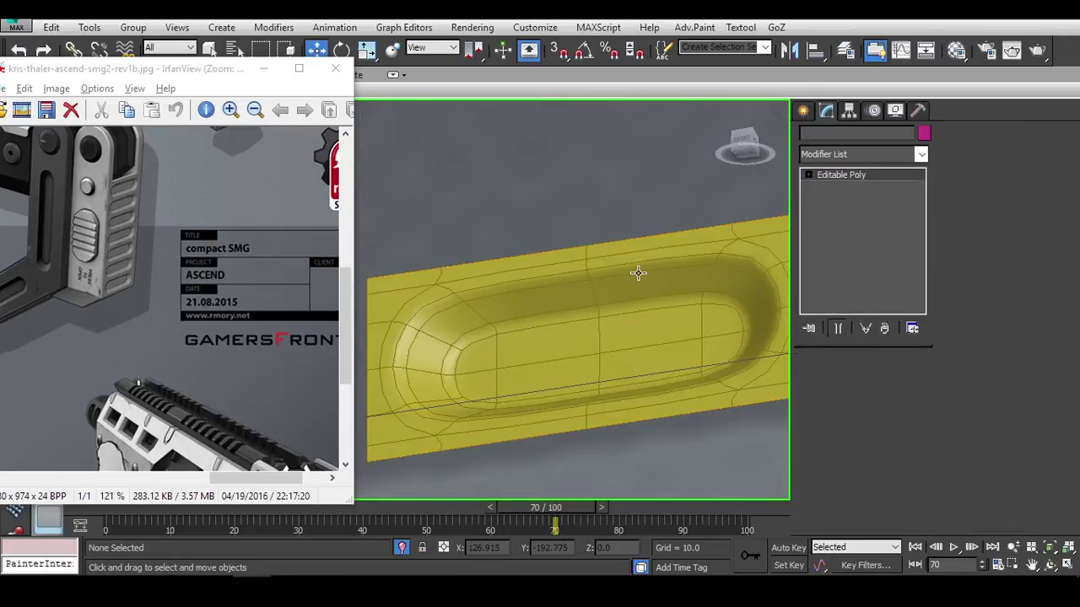
pyautogui.doubleClick(592, 325)
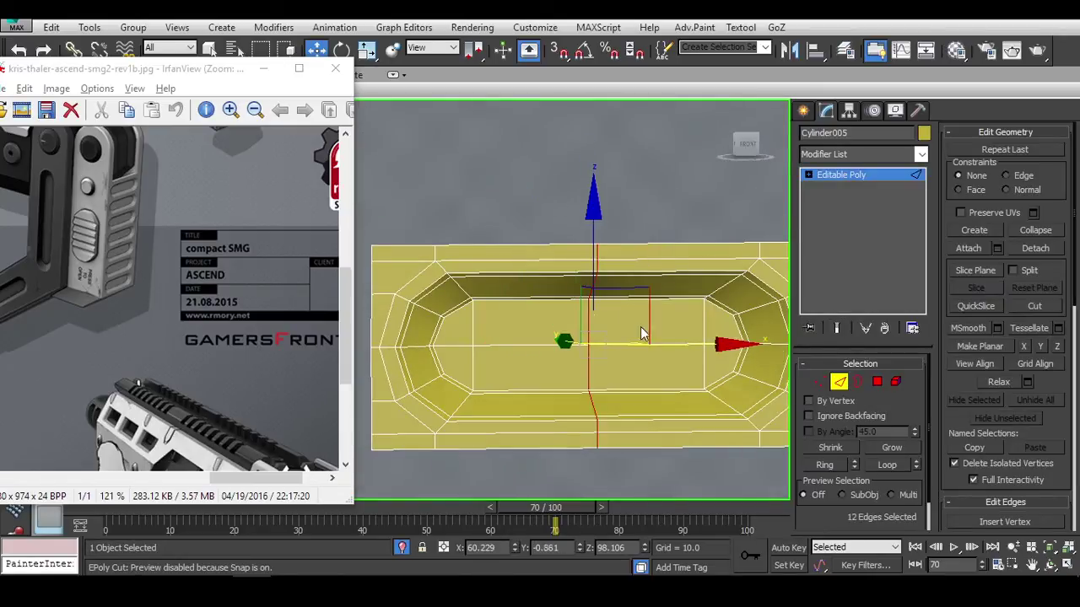
pyautogui.scroll(-3, 1041, 331)
# Chamfer the centre loop with 2 segments at amount 0.884.
pyautogui.click(997, 305)
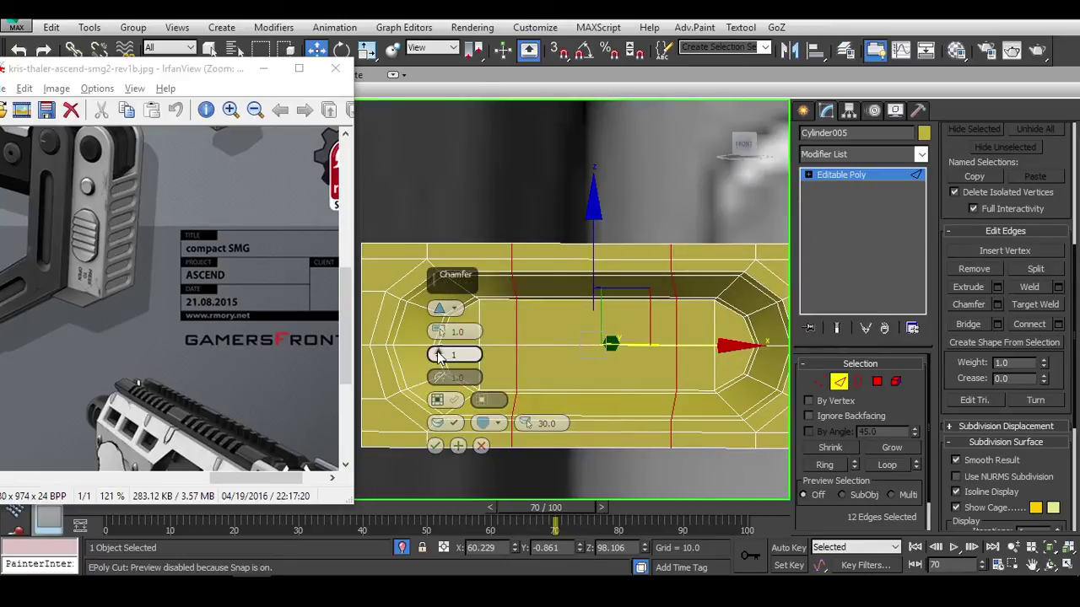
pyautogui.moveTo(438, 357); pyautogui.dragTo(438, 346)
pyautogui.scroll(5, 574, 326)
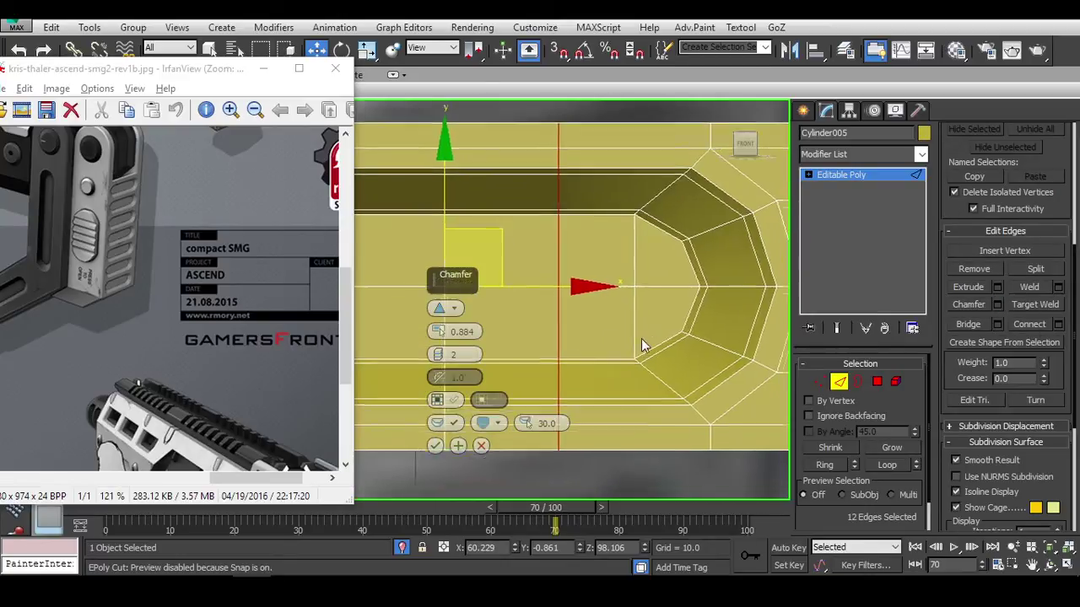
pyautogui.scroll(-3, 641, 346)
pyautogui.click(435, 447)
pyautogui.scroll(-3, 591, 338)
# Exit Edge mode and cancel an accidental Shift-copy of the slot object.
pyautogui.click(839, 381)
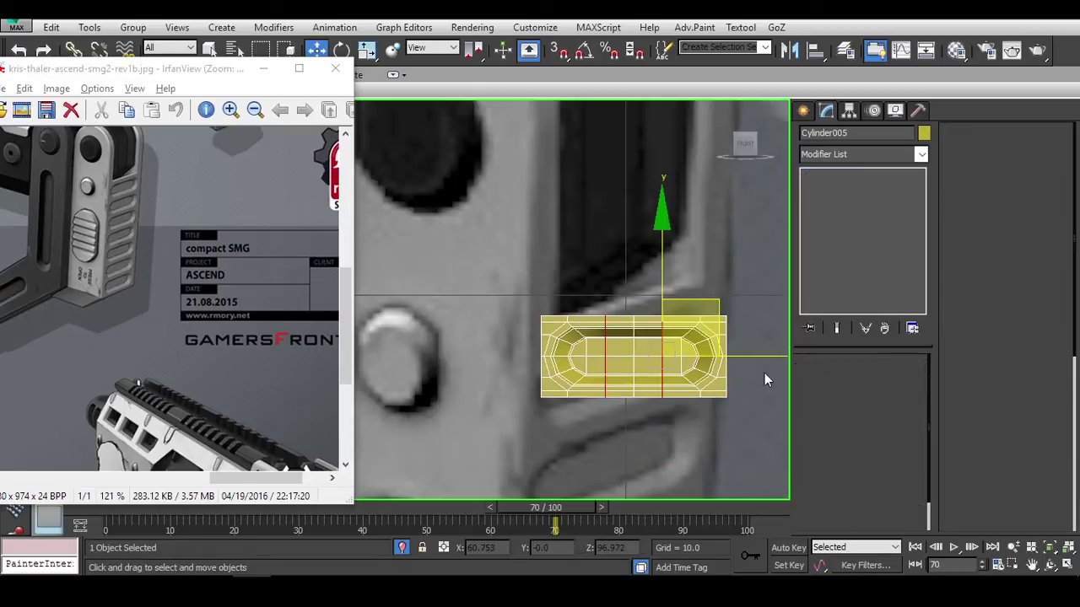
pyautogui.scroll(-2, 641, 346)
pyautogui.scroll(3, 661, 351)
pyautogui.scroll(-4, 682, 364)
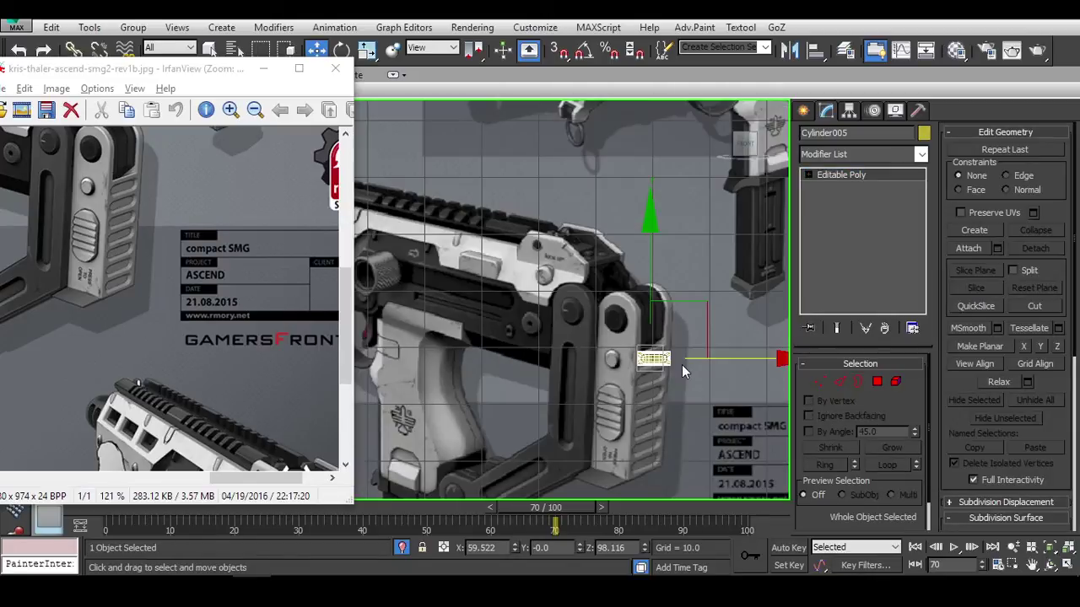
pyautogui.scroll(4, 682, 364)
pyautogui.scroll(-5, 671, 366)
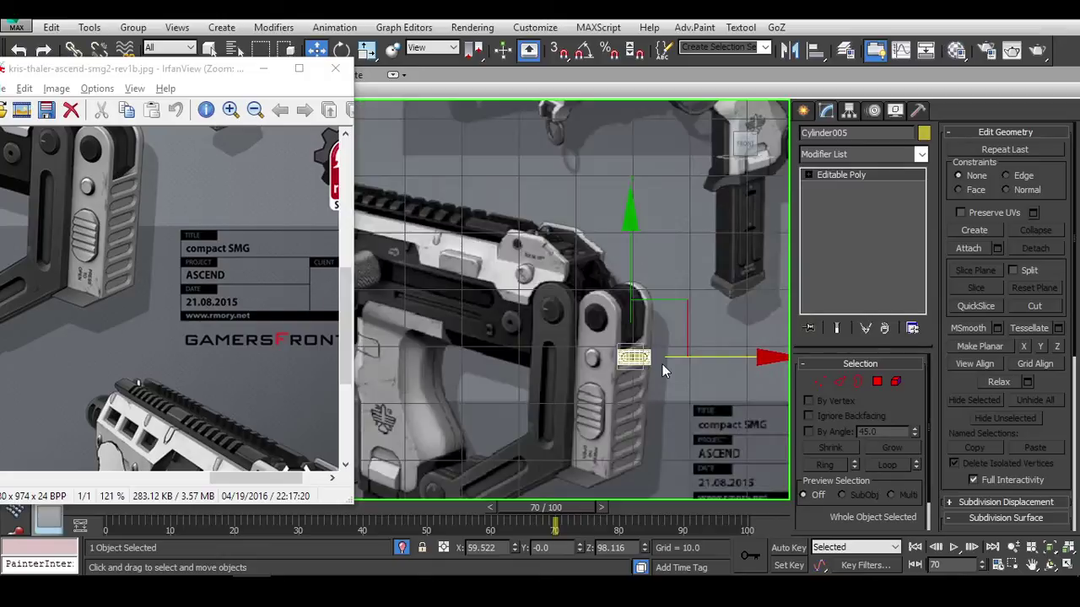
pyautogui.scroll(6, 650, 352)
pyautogui.keyDown('shift'); pyautogui.moveTo(591, 148); pyautogui.dragTo(624, 306); pyautogui.keyUp('shift')
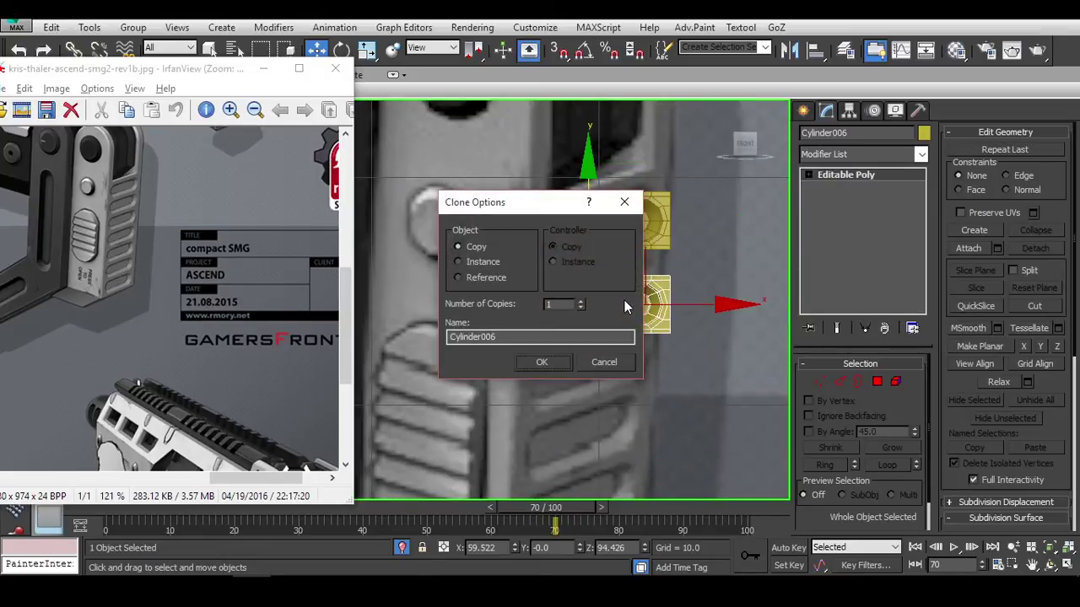
pyautogui.click(604, 361)
pyautogui.scroll(4, 641, 236)
pyautogui.moveTo(692, 232); pyautogui.dragTo(637, 228, button='middle')
# Select the slot's right-half vertices and move them right along X to lengthen it.
pyautogui.press('1')
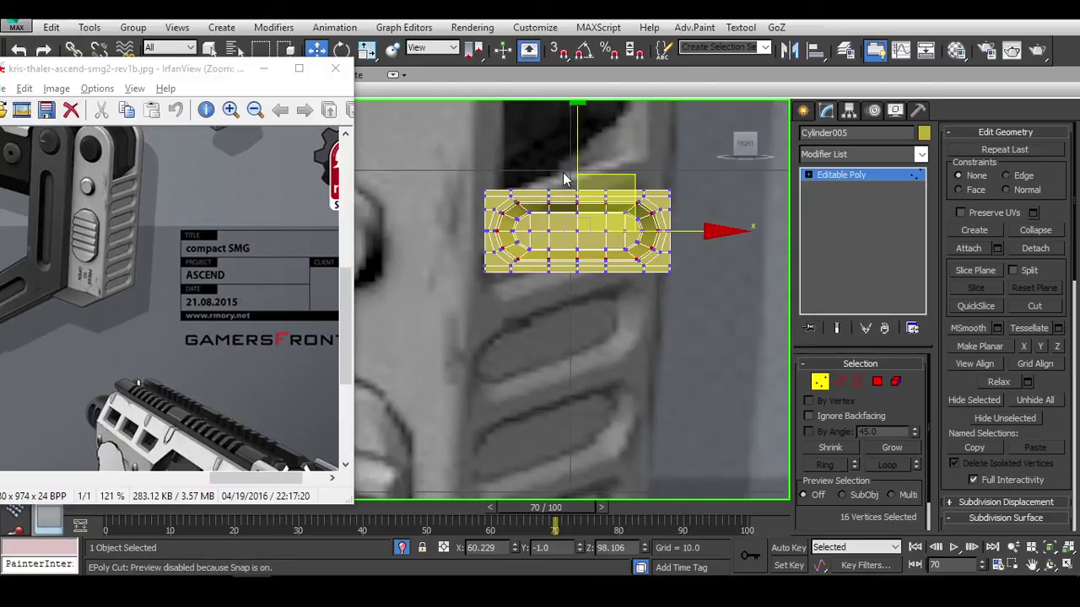
pyautogui.moveTo(687, 291); pyautogui.dragTo(565, 173)
pyautogui.moveTo(713, 232); pyautogui.dragTo(748, 233)
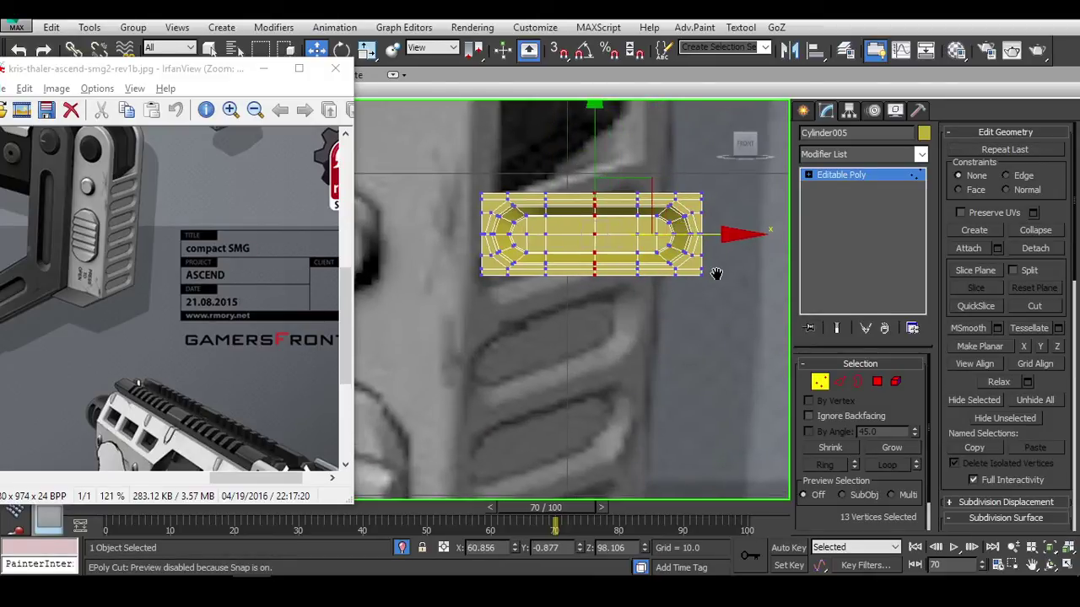
pyautogui.scroll(3, 688, 224)
pyautogui.scroll(-4, 622, 281)
pyautogui.scroll(3, 693, 278)
# Switch to Edge mode and select the slot's bottom edge loop.
pyautogui.press('2')
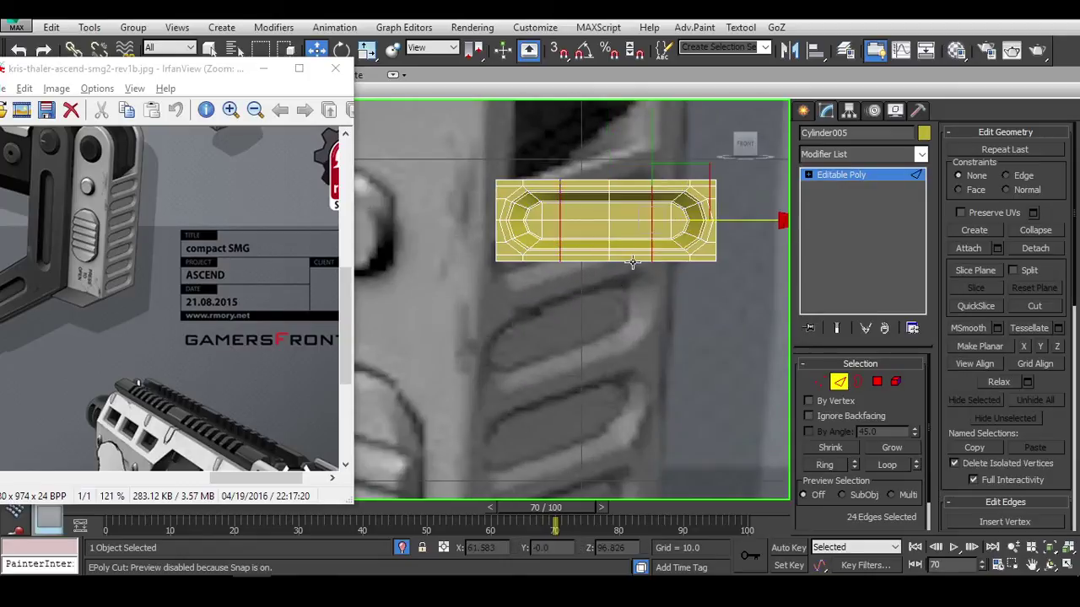
pyautogui.doubleClick(625, 264)
pyautogui.scroll(2, 638, 272)
pyautogui.scroll(-3, 638, 271)
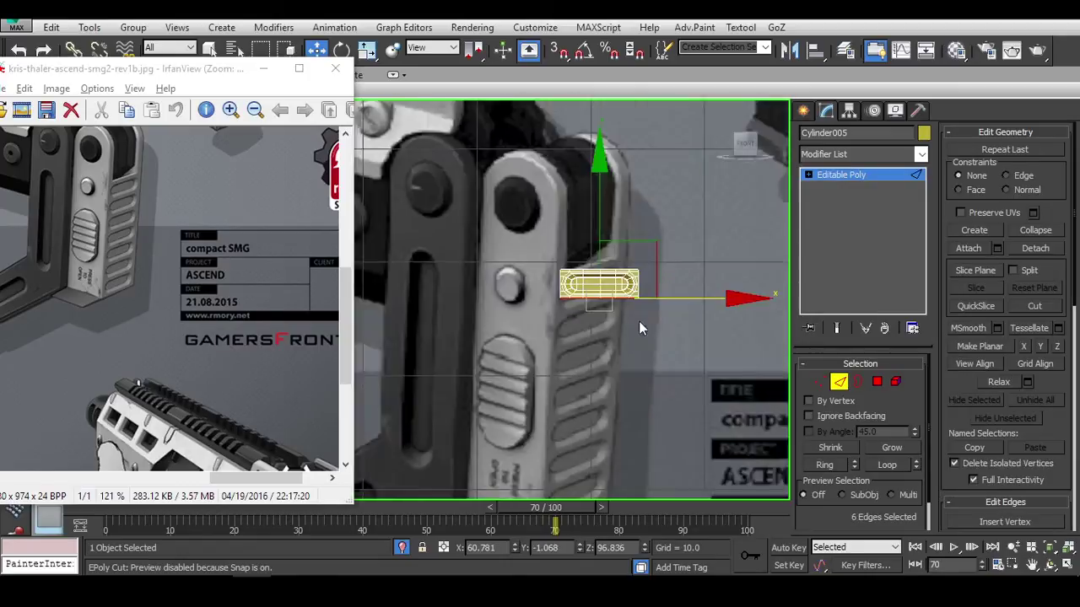
pyautogui.scroll(1, 588, 244)
pyautogui.scroll(2, 578, 212)
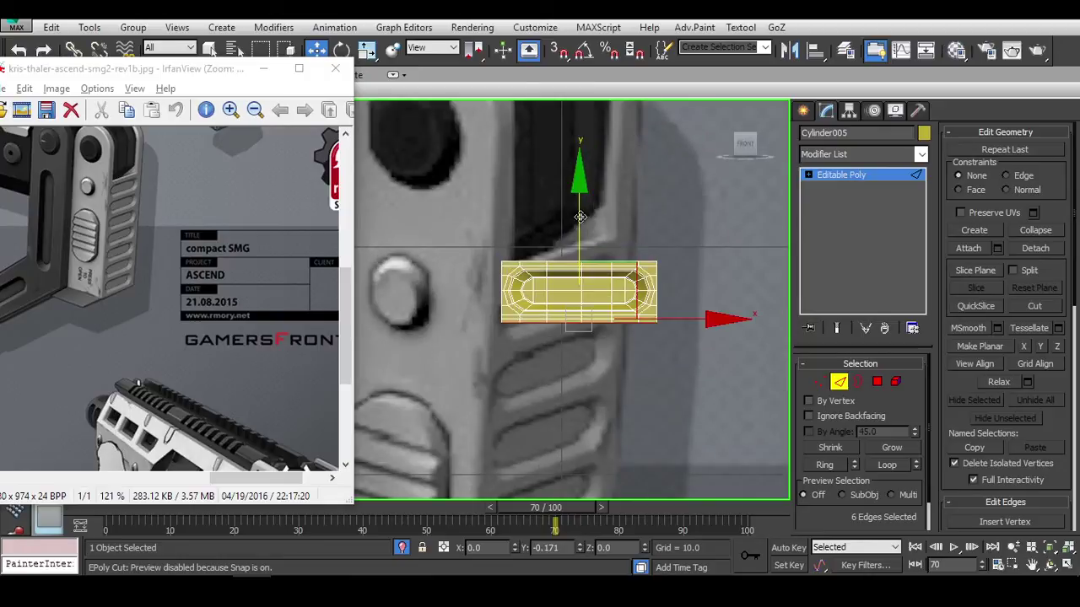
pyautogui.moveTo(613, 281); pyautogui.dragTo(614, 255, button='middle')
# Add a Symmetry modifier mirrored on Y to double the slot vertically.
pyautogui.click(869, 156)
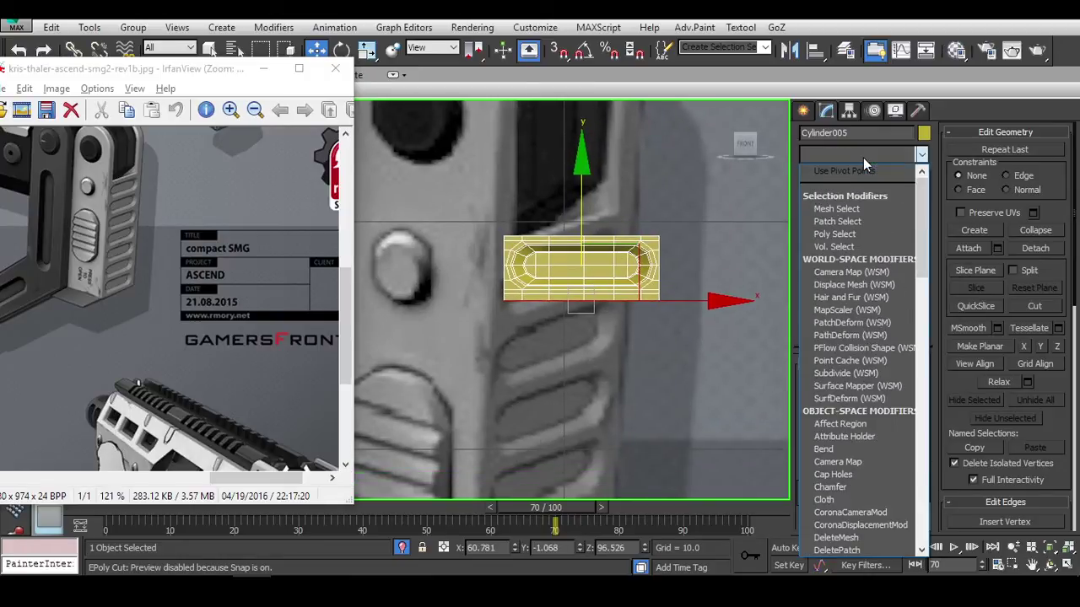
pyautogui.write('sym')
pyautogui.press('Return')
pyautogui.click(851, 394)
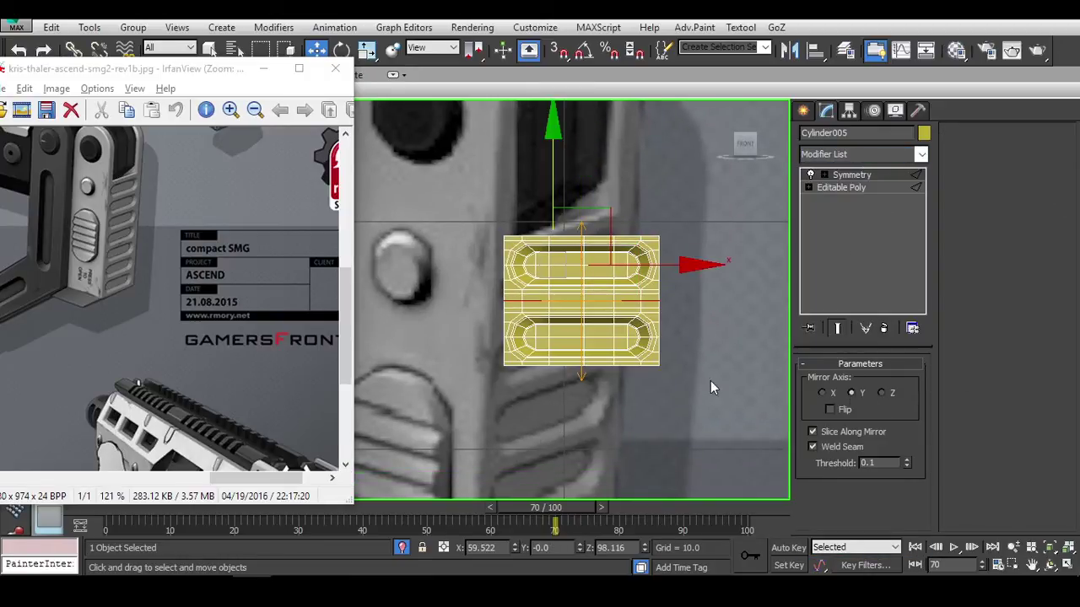
pyautogui.scroll(-2, 713, 300)
# Add a second Symmetry and move its mirror plane to space the copied slots.
pyautogui.click(841, 153)
pyautogui.write('sym')
pyautogui.press('Return')
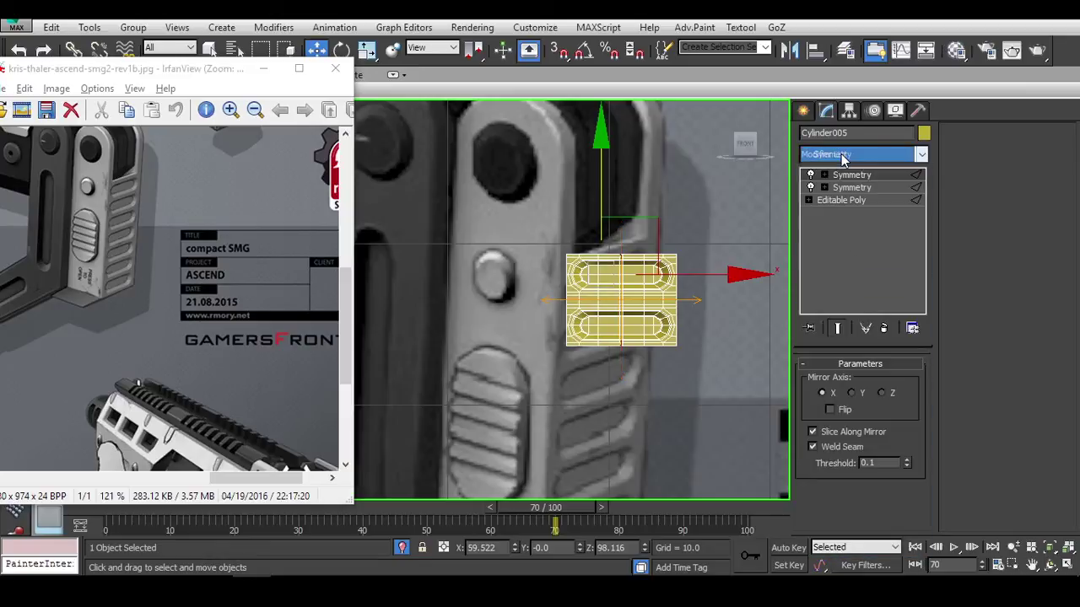
pyautogui.moveTo(716, 234); pyautogui.dragTo(699, 234, button='middle')
pyautogui.click(869, 187)
pyautogui.click(869, 187)
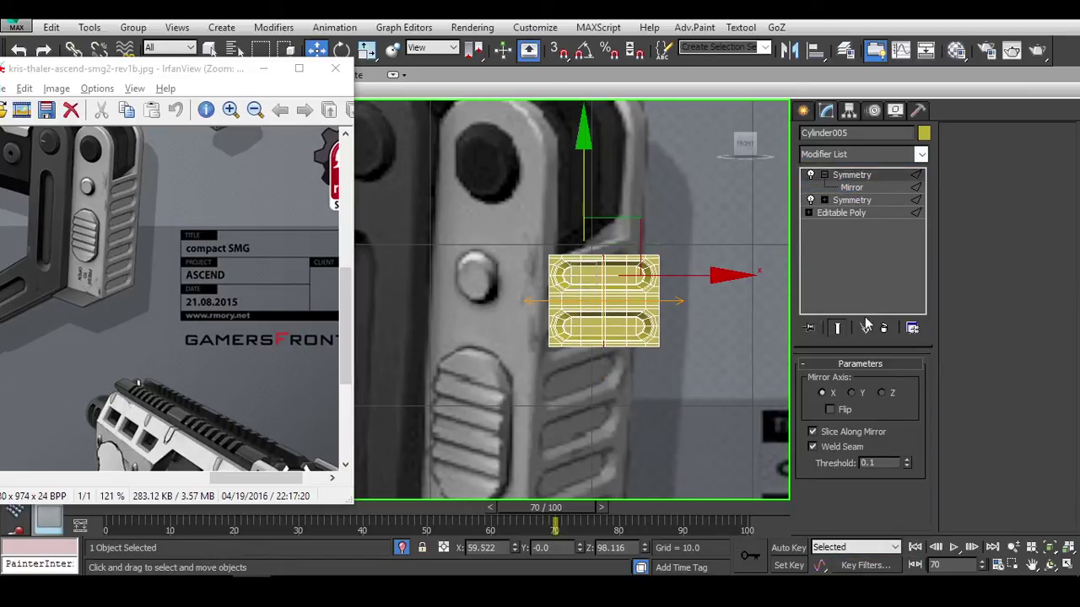
pyautogui.moveTo(595, 196)
pyautogui.mouseDown()
pyautogui.moveTo(604, 178)
pyautogui.moveTo(596, 211)
pyautogui.mouseUp()
pyautogui.scroll(10, 609, 295)
pyautogui.moveTo(610, 294); pyautogui.dragTo(650, 242, button='middle')
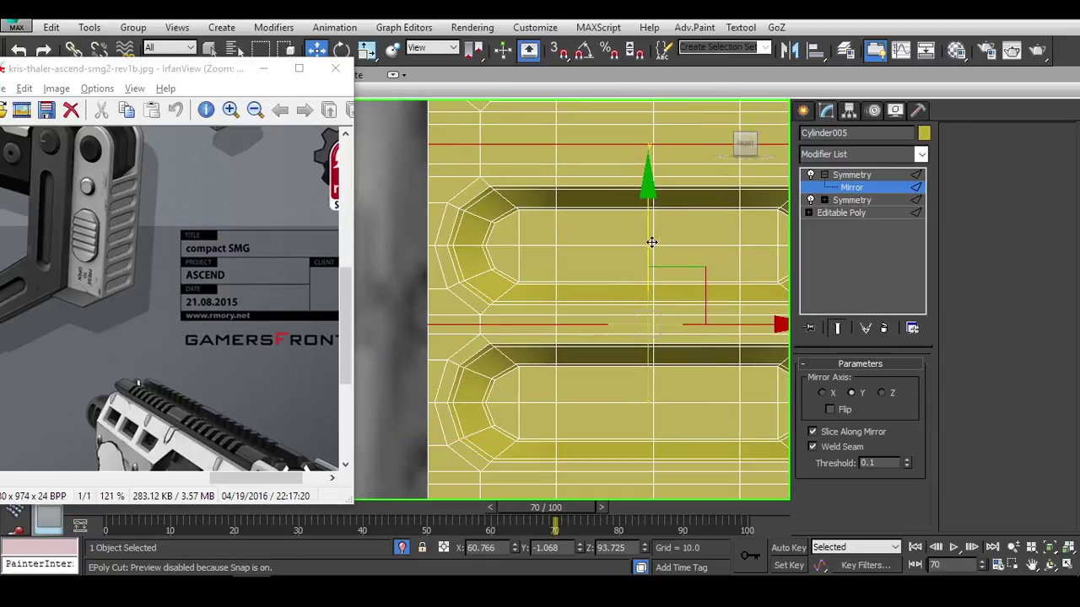
pyautogui.moveTo(658, 246); pyautogui.dragTo(659, 247)
pyautogui.scroll(-10, 674, 300)
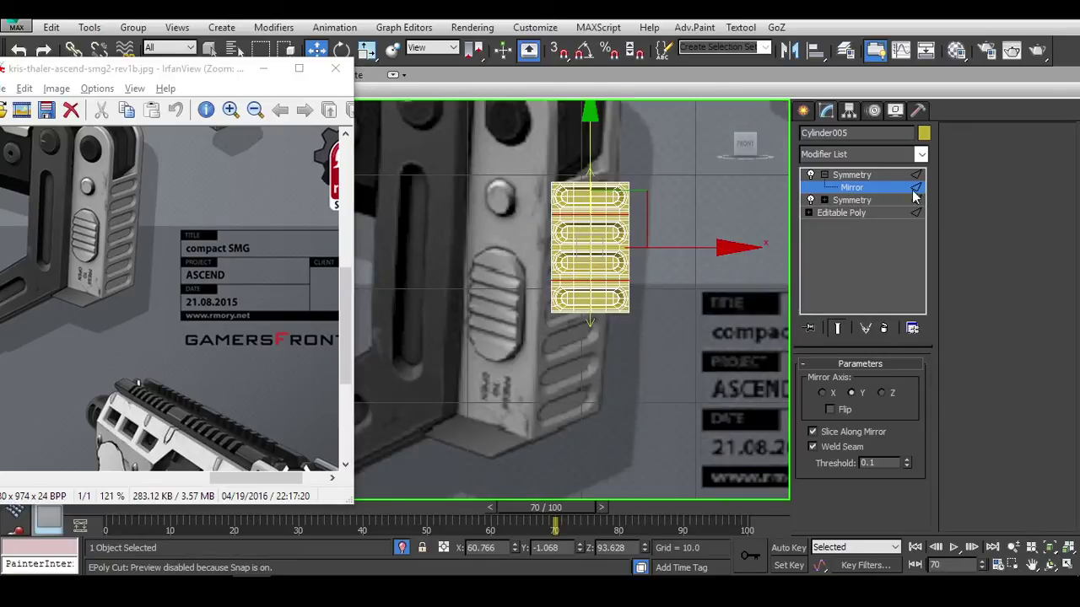
# Add a third Symmetry and move its mirror plane down to make eight slots.
pyautogui.click(824, 176)
pyautogui.click(863, 153)
pyautogui.write('sym')
pyautogui.press('Return')
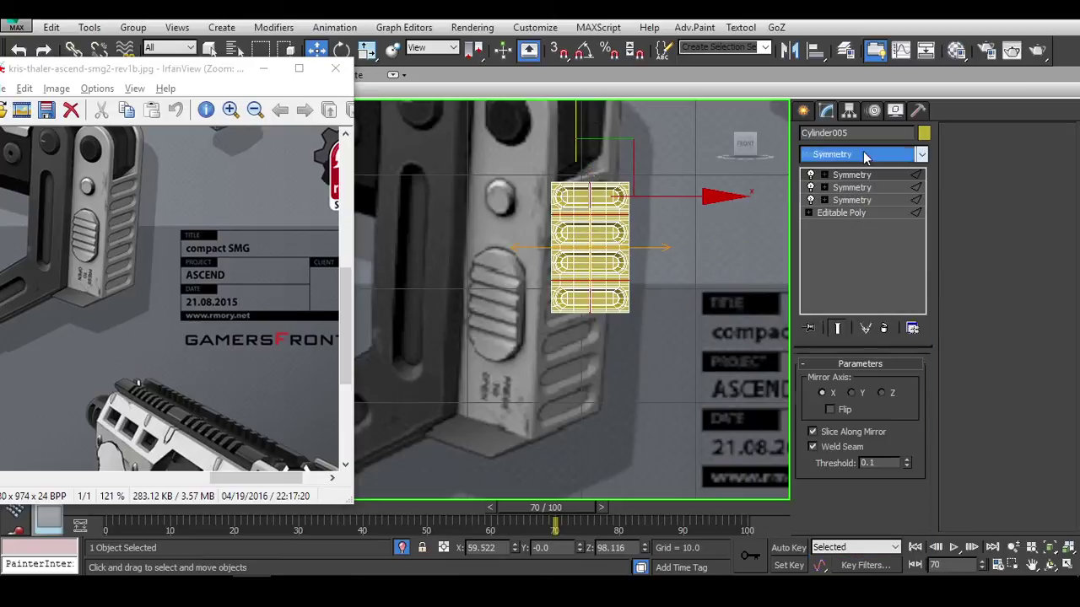
pyautogui.click(855, 188)
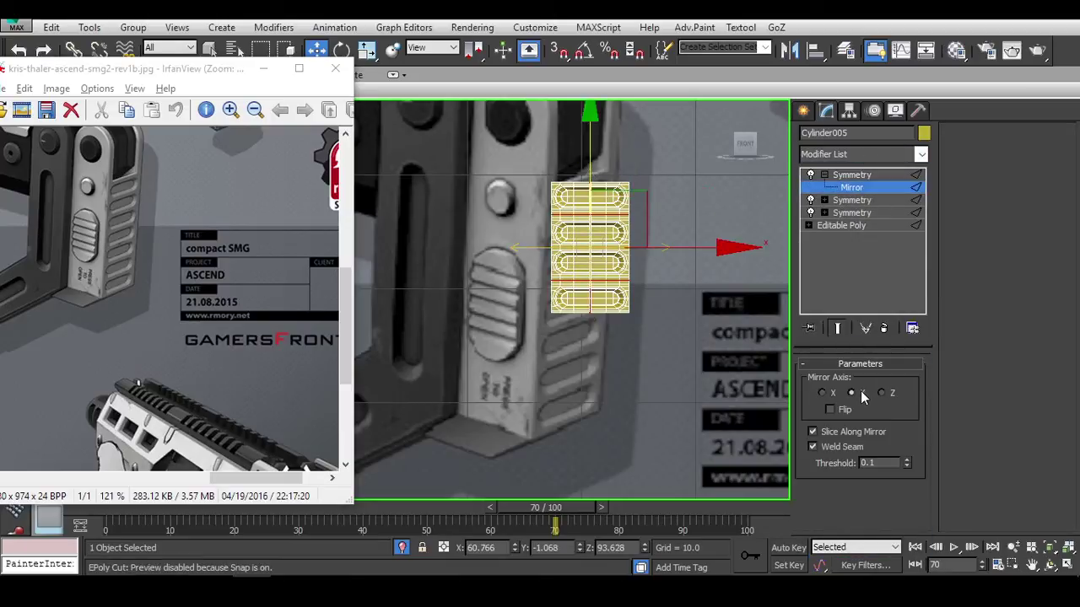
pyautogui.moveTo(586, 132); pyautogui.dragTo(612, 224)
pyautogui.scroll(6, 590, 279)
pyautogui.scroll(3, 586, 253)
pyautogui.scroll(-5, 612, 225)
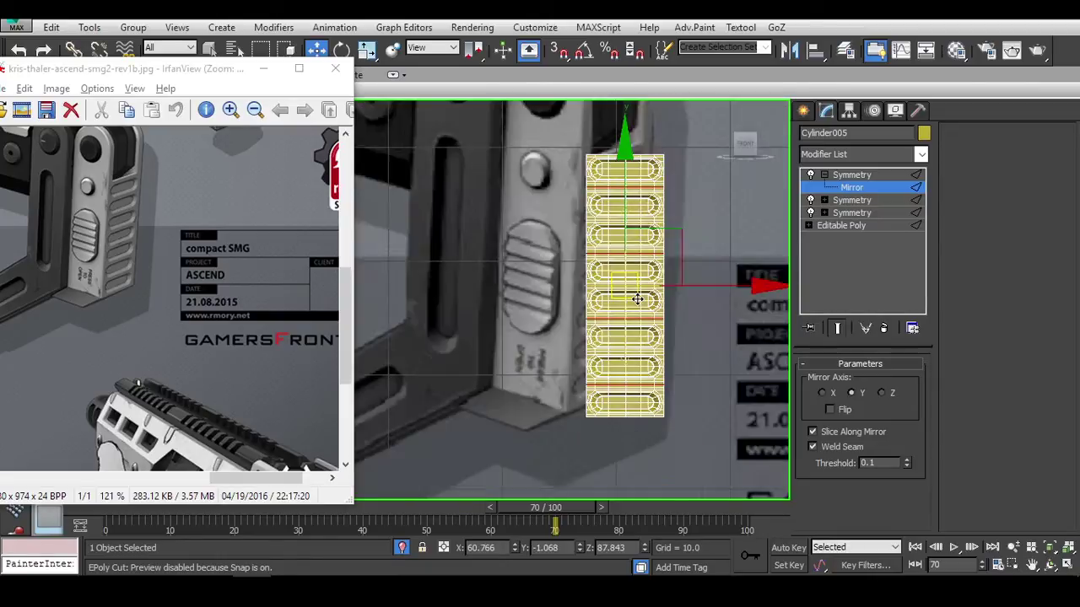
# Collapse the whole modifier stack into an Editable Poly.
pyautogui.rightClick(666, 311)
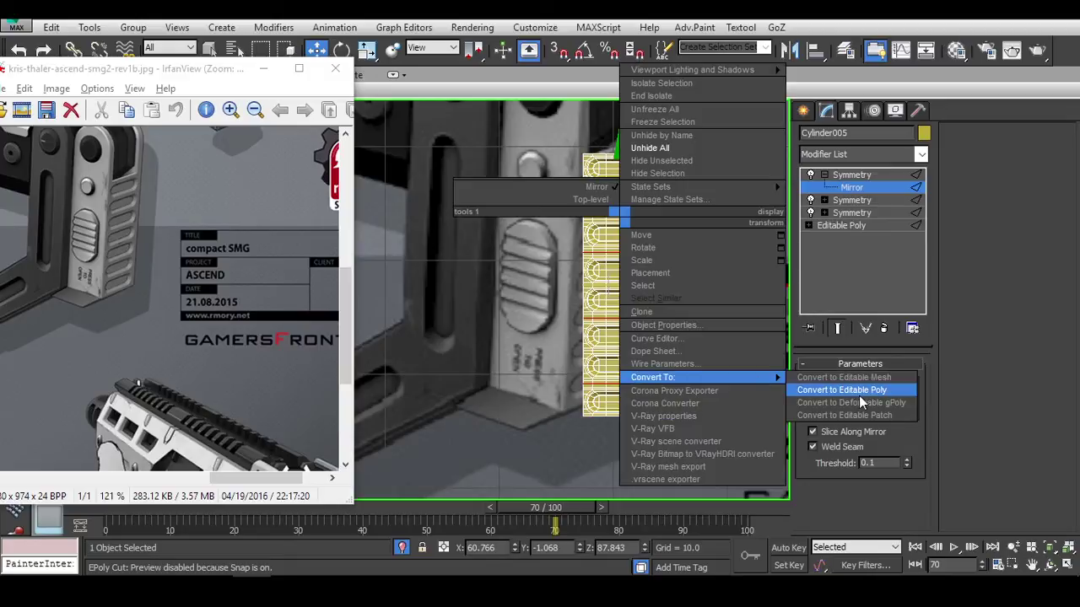
pyautogui.click(848, 386)
pyautogui.moveTo(500, 274); pyautogui.dragTo(447, 284, button='middle')
pyautogui.click(447, 284)
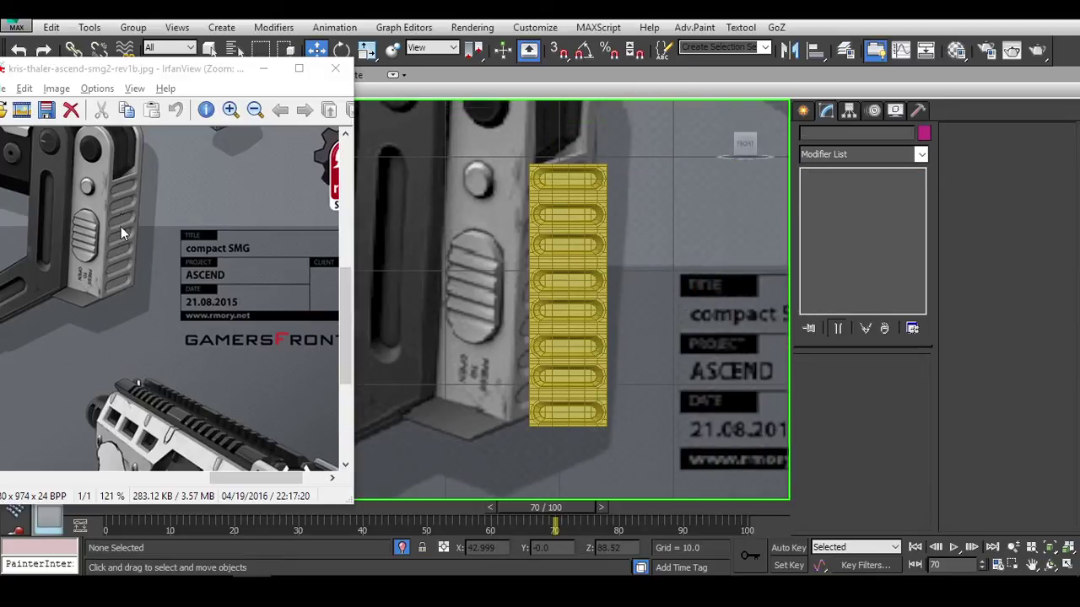
# Select the slot strip, briefly entering Polygon mode and Cut before returning to object level.
pyautogui.click(563, 389)
pyautogui.scroll(3, 627, 415)
pyautogui.click(877, 382)
pyautogui.scroll(3, 456, 411)
pyautogui.hotkey('alt', 'c')
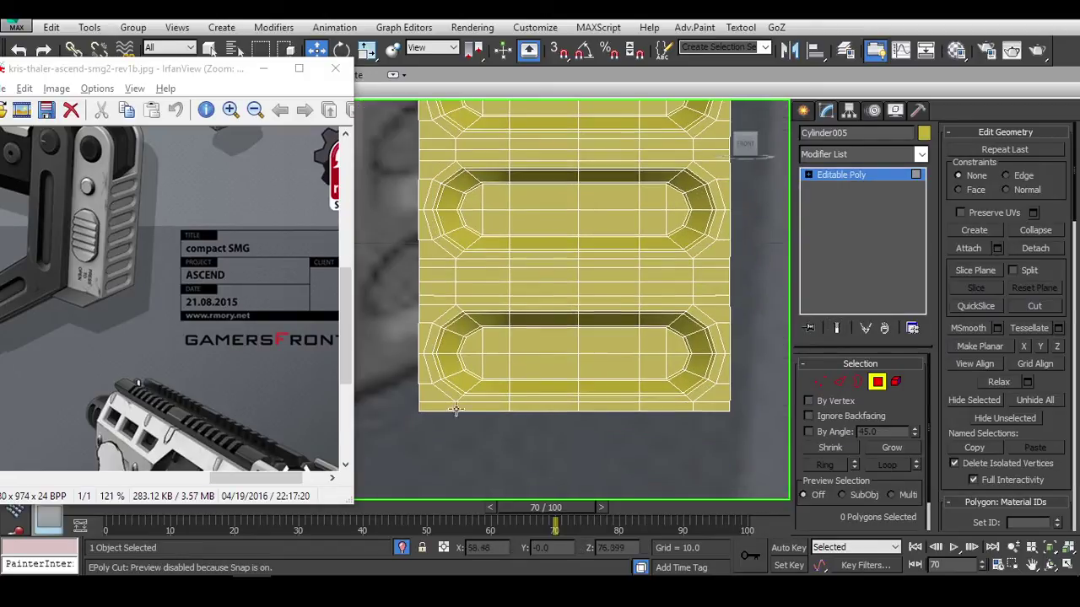
pyautogui.scroll(-5, 677, 362)
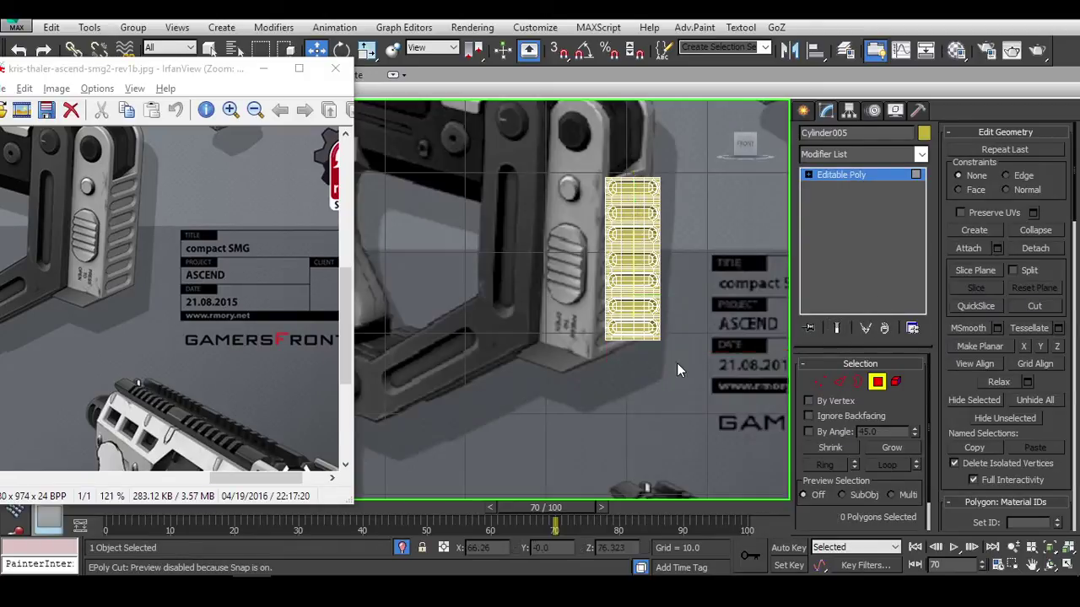
pyautogui.scroll(-2, 654, 329)
pyautogui.click(877, 382)
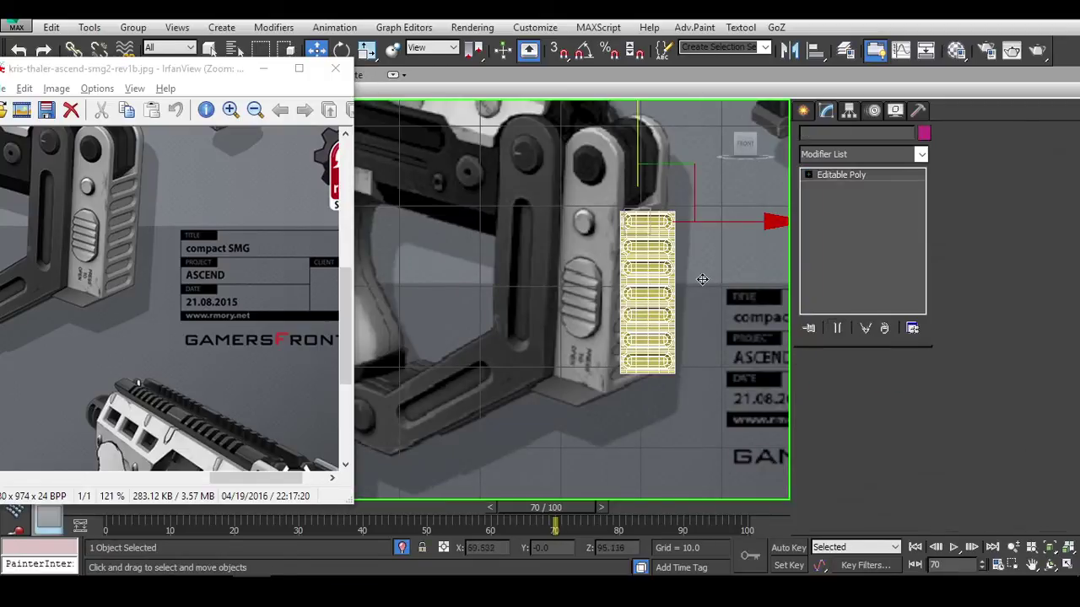
pyautogui.scroll(3, 702, 280)
pyautogui.scroll(-3, 707, 284)
pyautogui.scroll(3, 684, 280)
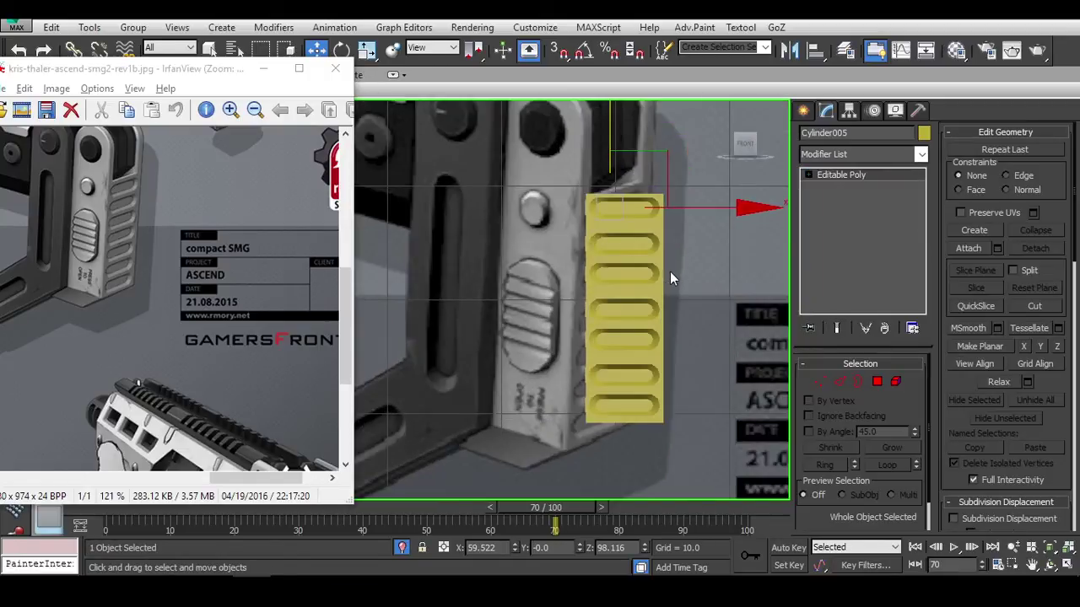
pyautogui.press('e')
pyautogui.scroll(3, 670, 278)
# Reselect the strip, reframe it, and enter Vertex mode with wireframe display.
pyautogui.click(740, 215)
pyautogui.scroll(-3, 703, 297)
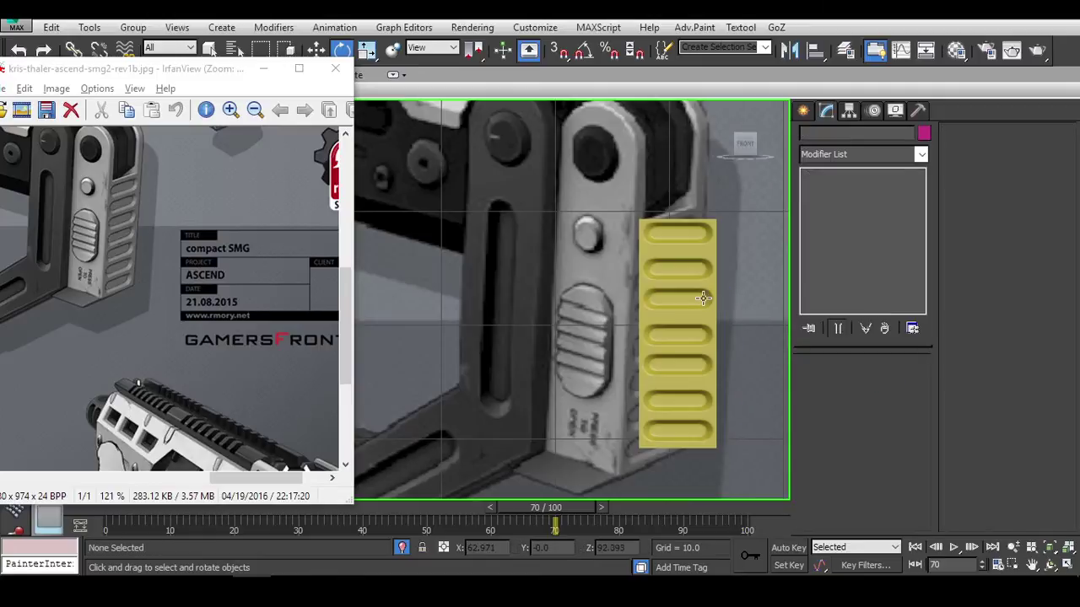
pyautogui.scroll(4, 662, 223)
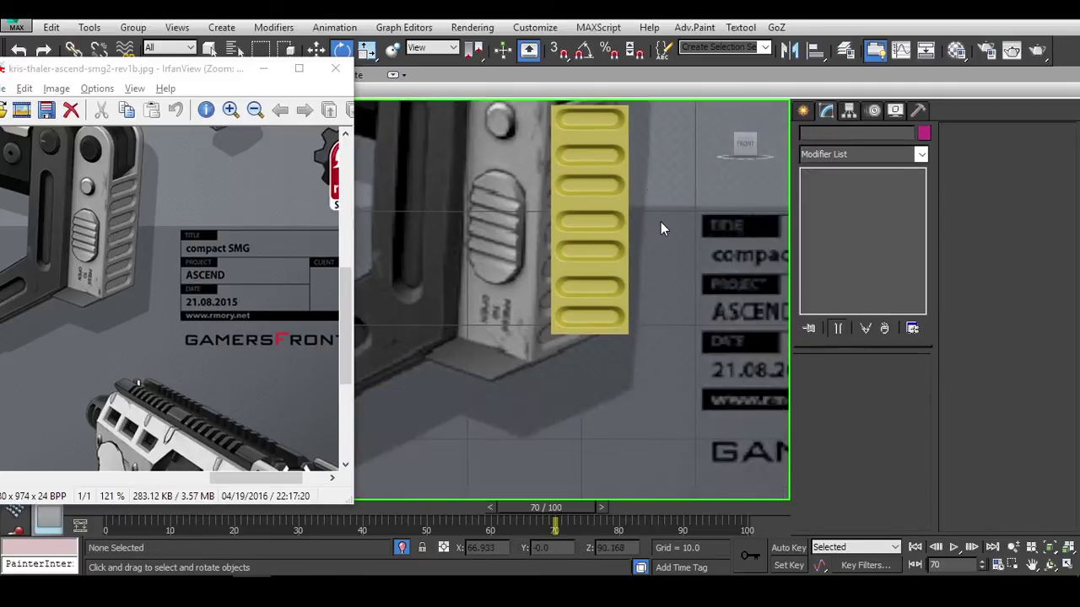
pyautogui.click(601, 249)
pyautogui.keyDown('alt'); pyautogui.moveTo(601, 248); pyautogui.dragTo(481, 433, button='middle'); pyautogui.keyUp('alt')
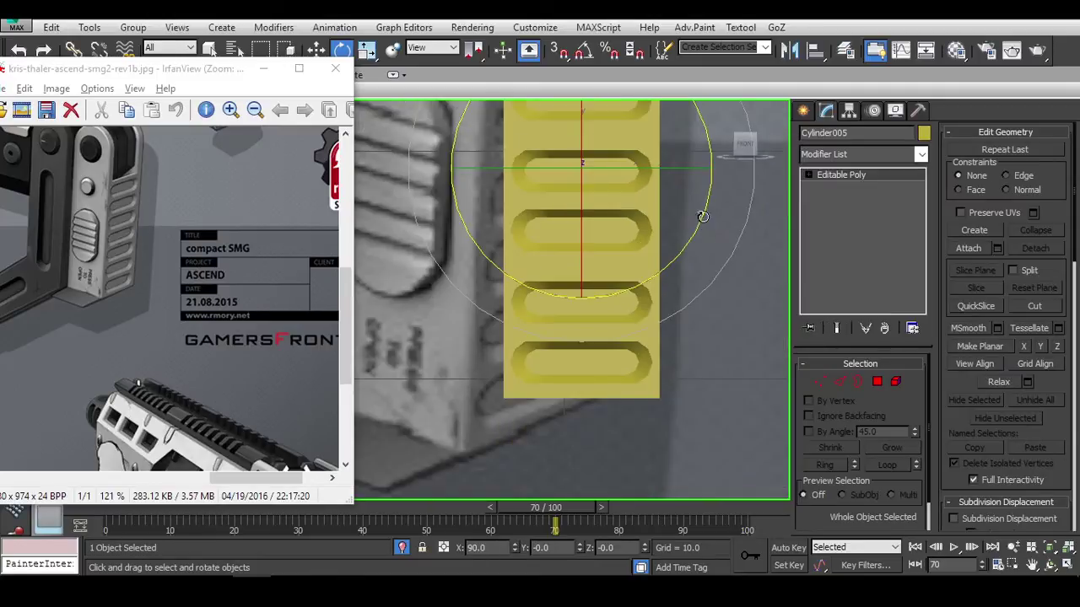
pyautogui.press('1')
pyautogui.press('F3')
# Marquee-select the lower slots' vertices, then restore shaded display in a straight front view.
pyautogui.moveTo(754, 200); pyautogui.dragTo(758, 199)
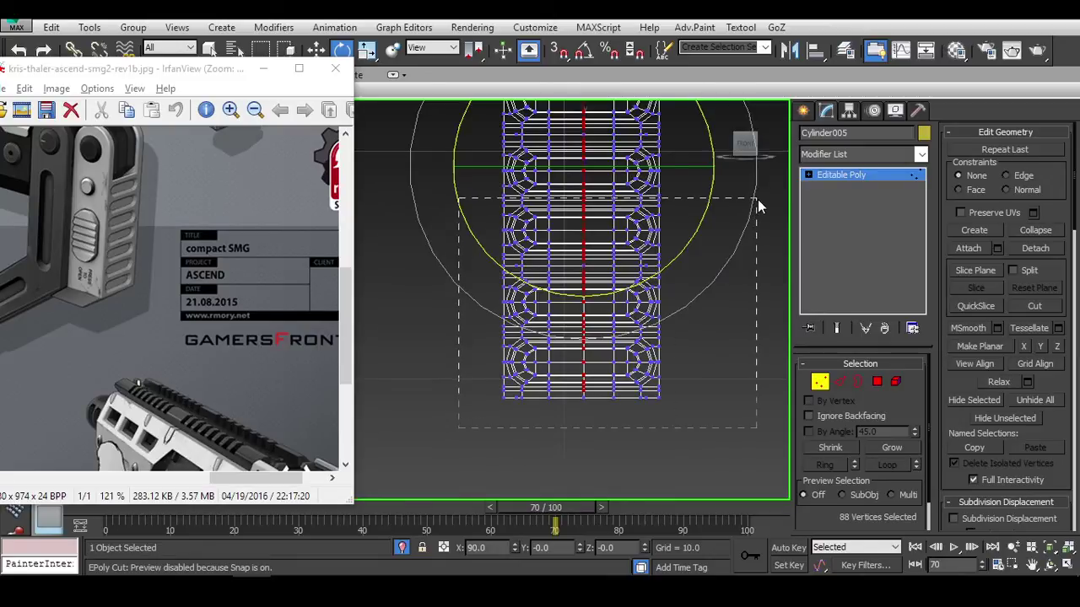
pyautogui.scroll(3, 624, 215)
pyautogui.press('F3')
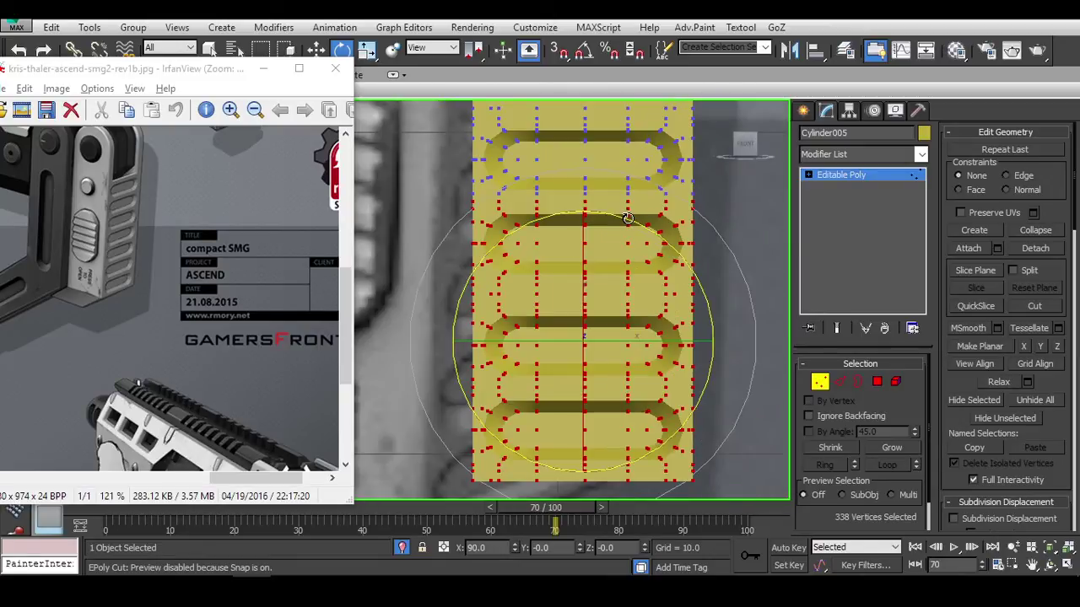
pyautogui.keyDown('alt'); pyautogui.moveTo(657, 212); pyautogui.dragTo(603, 127, button='middle'); pyautogui.keyUp('alt')
pyautogui.press('F4')
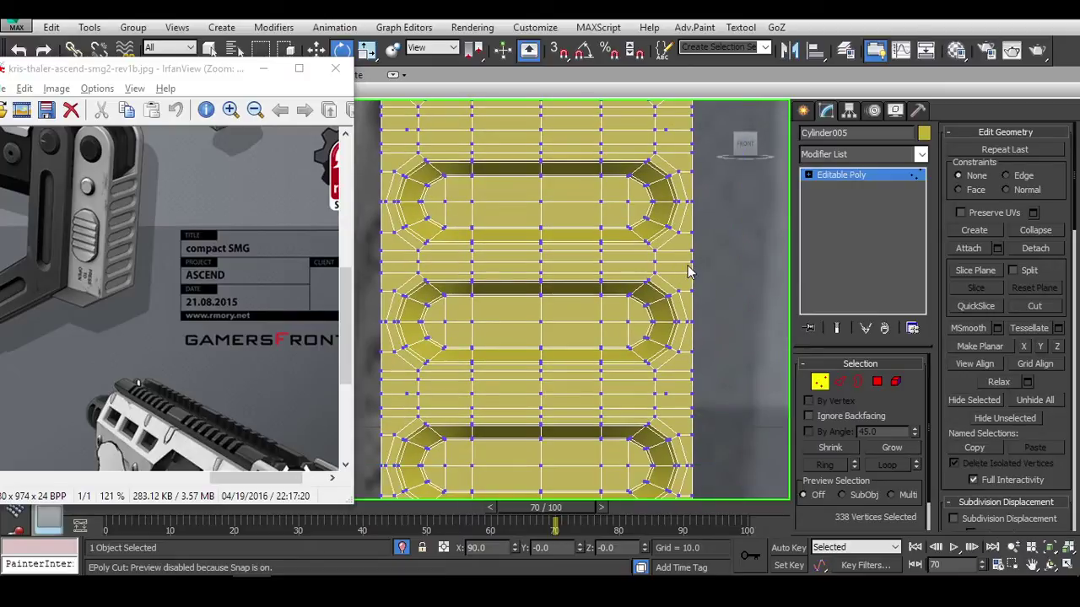
pyautogui.scroll(-3, 685, 244)
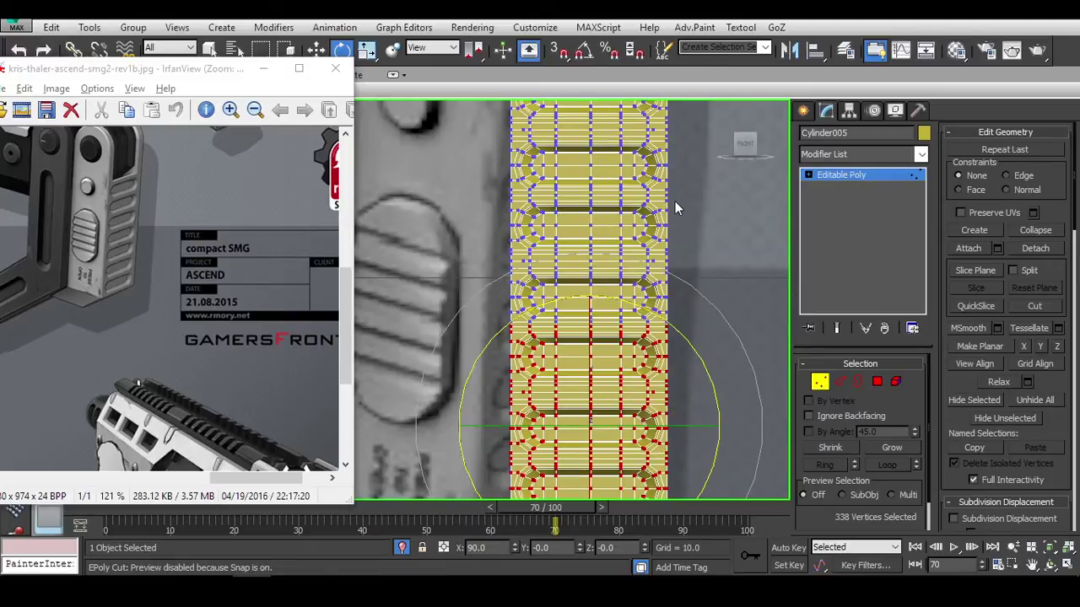
pyautogui.scroll(-3, 667, 236)
pyautogui.scroll(3, 642, 278)
pyautogui.scroll(-3, 642, 337)
pyautogui.scroll(2, 643, 390)
# Add more lower vertices and move them slightly down along Y, then pick two right-edge vertices.
pyautogui.press('w')
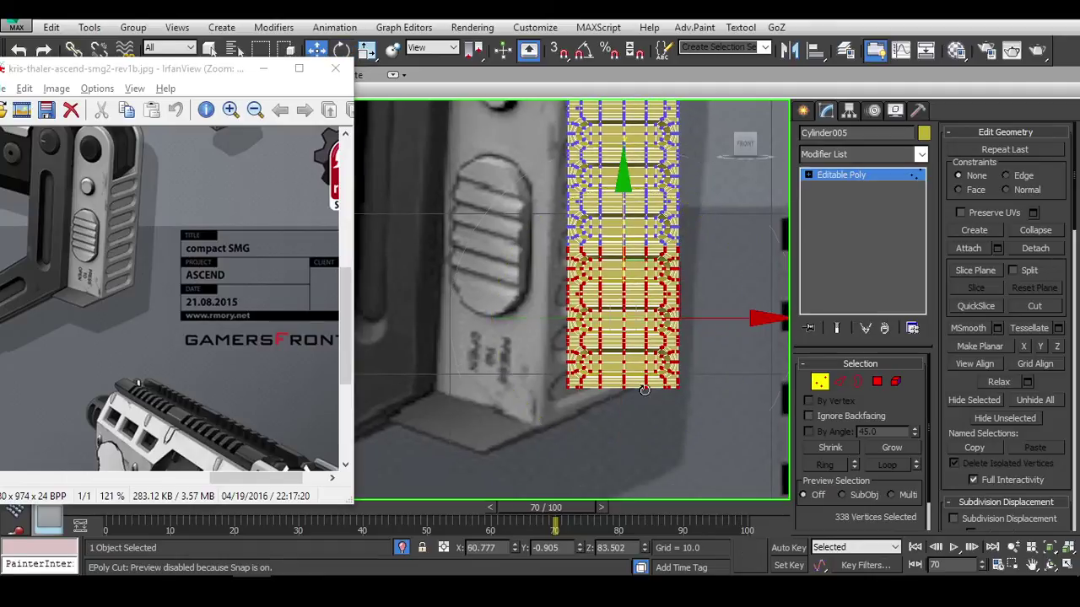
pyautogui.scroll(-3, 644, 390)
pyautogui.moveTo(741, 255); pyautogui.dragTo(742, 253)
pyautogui.scroll(8, 717, 253)
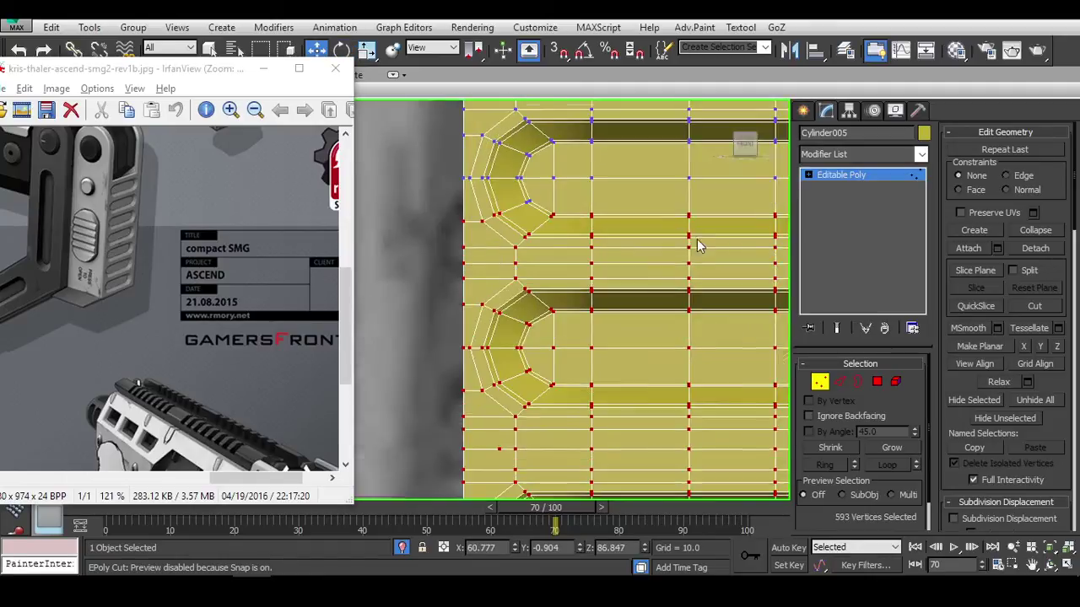
pyautogui.moveTo(624, 238); pyautogui.dragTo(610, 264, button='middle')
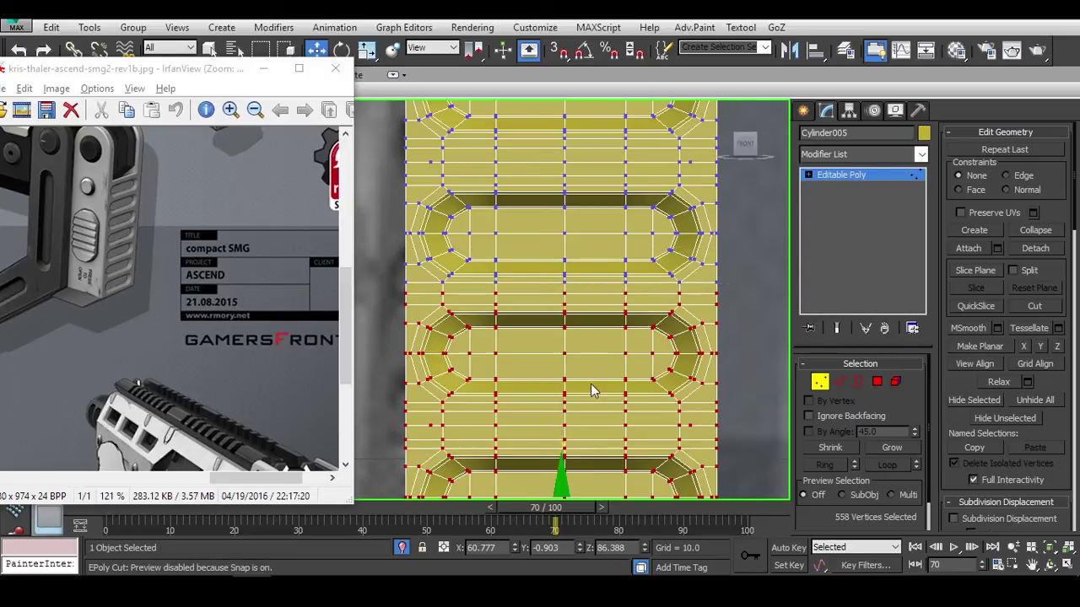
pyautogui.moveTo(591, 390); pyautogui.dragTo(590, 337, button='middle')
pyautogui.moveTo(564, 444); pyautogui.dragTo(574, 457)
pyautogui.scroll(2, 697, 409)
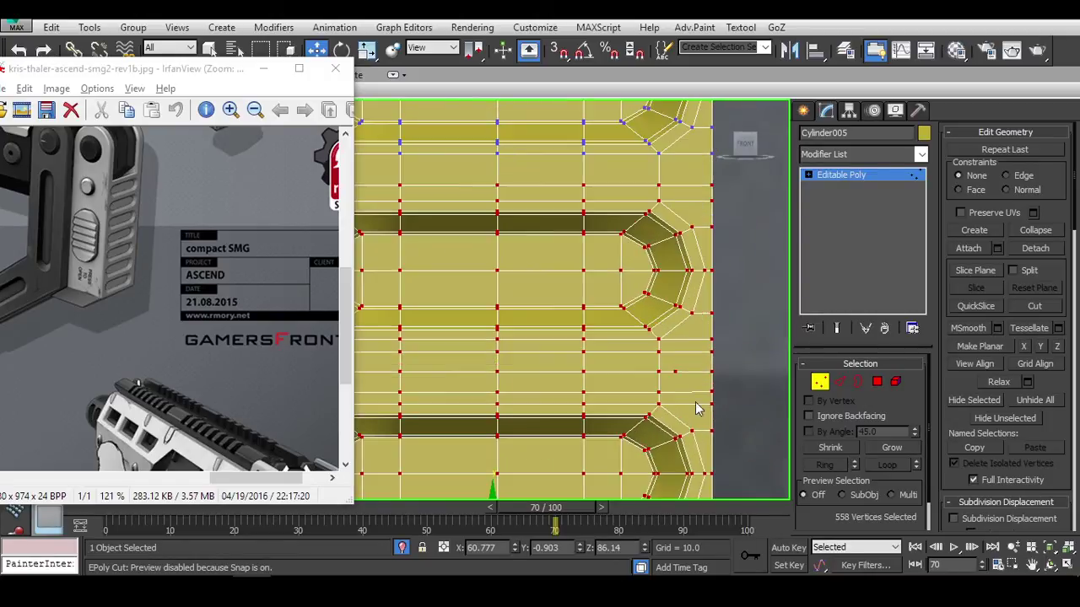
pyautogui.click(676, 371)
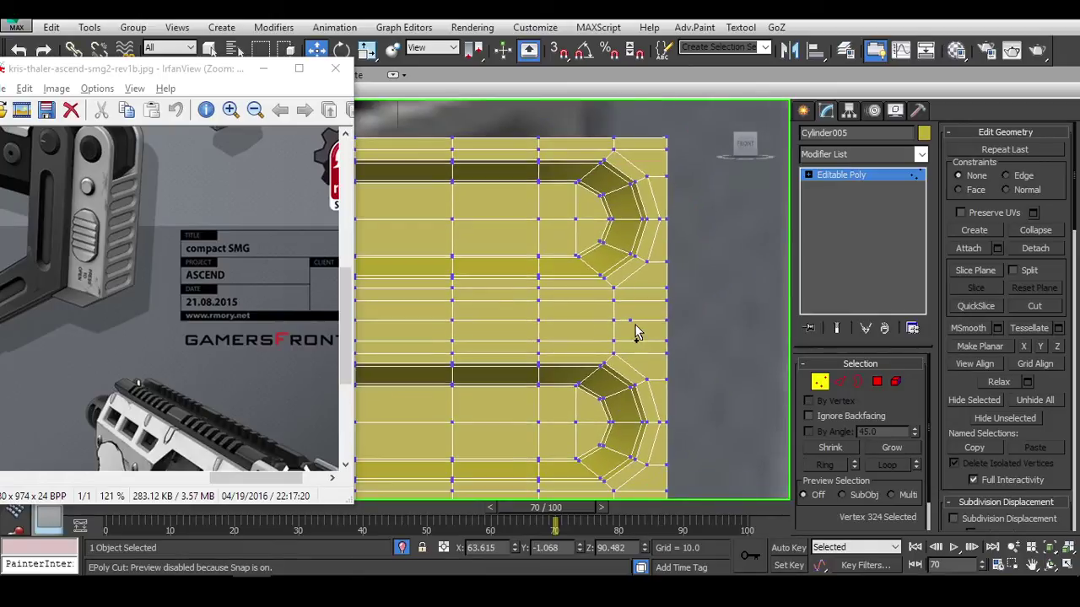
# Box-select the polygons of every slot except the top one and delete them.
pyautogui.moveTo(635, 324); pyautogui.dragTo(621, 245, button='middle')
pyautogui.scroll(-5, 621, 244)
pyautogui.click(896, 382)
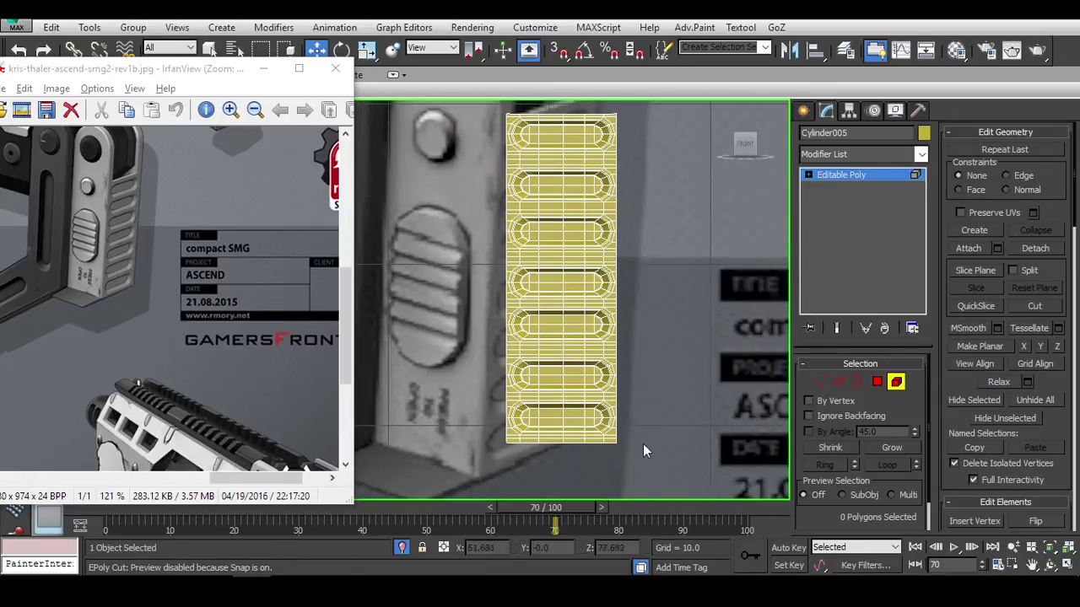
pyautogui.click(878, 381)
pyautogui.moveTo(485, 457); pyautogui.dragTo(700, 272)
pyautogui.moveTo(685, 162); pyautogui.dragTo(687, 167)
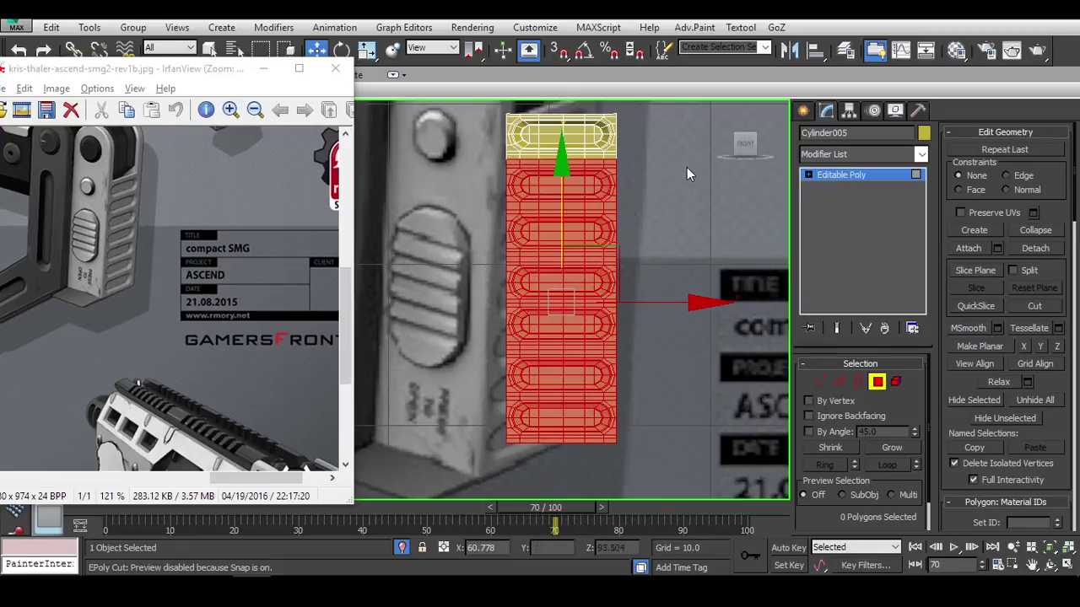
pyautogui.press('Delete')
# Enter Vertex mode and select a single vertex on the remaining slot's edge.
pyautogui.scroll(4, 605, 172)
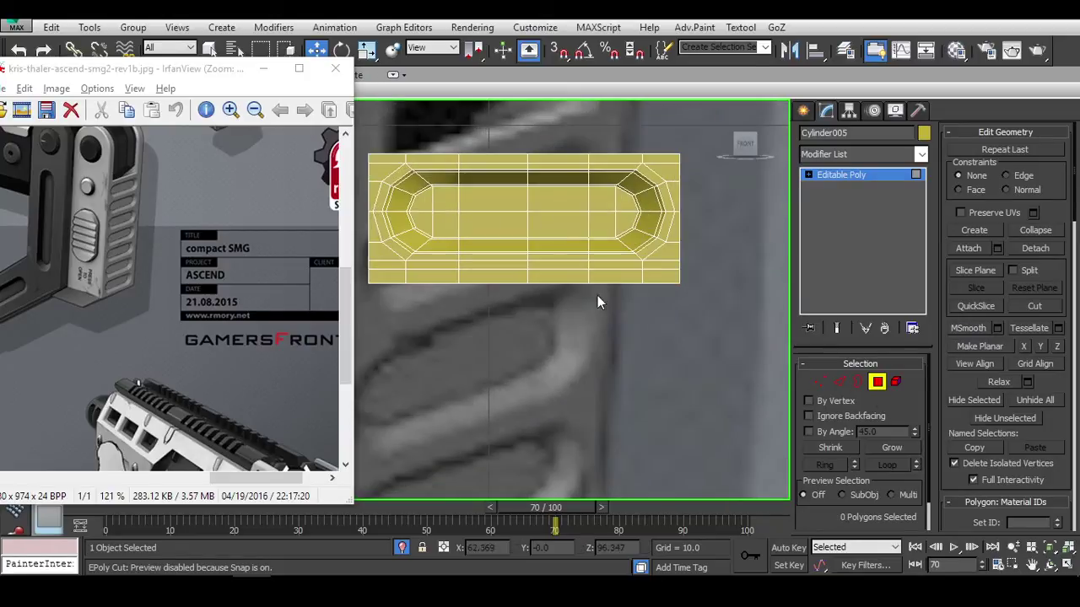
pyautogui.press('1')
pyautogui.scroll(3, 652, 323)
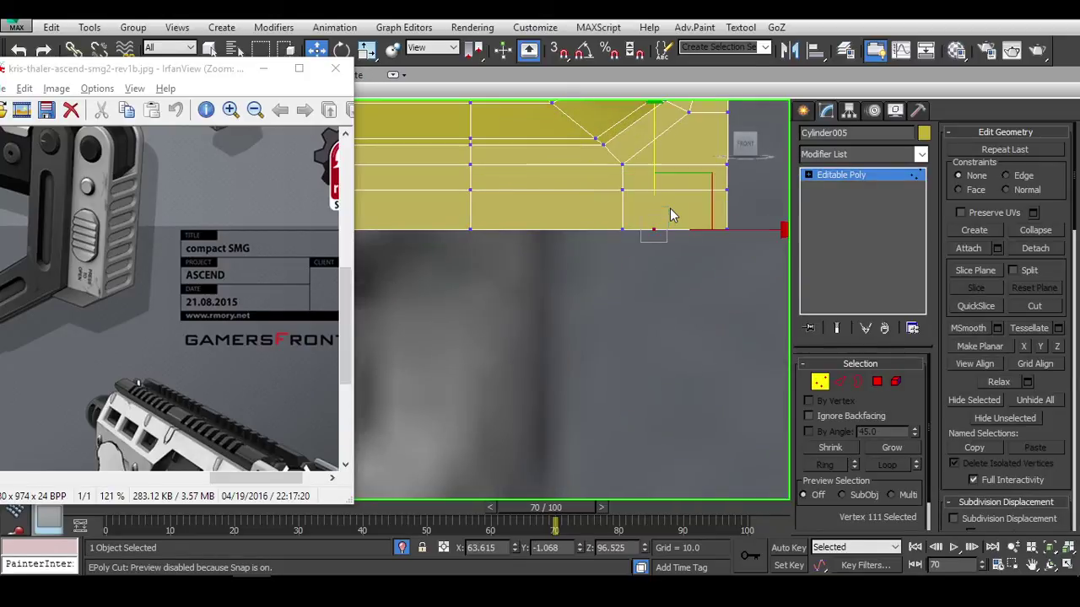
pyautogui.click(623, 231)
# Add a Symmetry modifier mirrored on the Y axis, leaving Flip off.
pyautogui.click(895, 157)
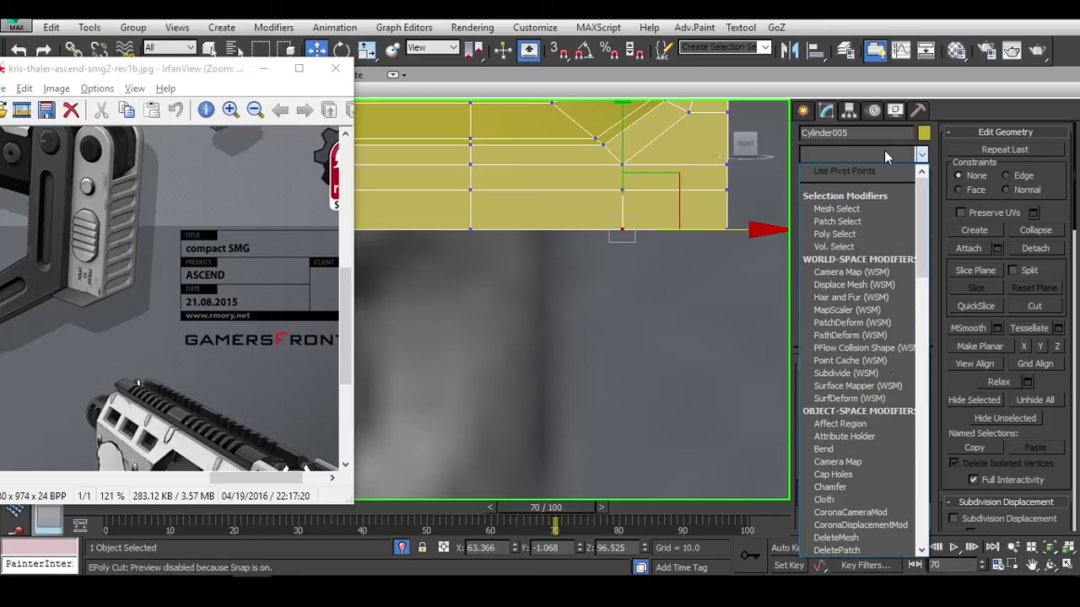
pyautogui.write('sym')
pyautogui.press('Return')
pyautogui.click(852, 393)
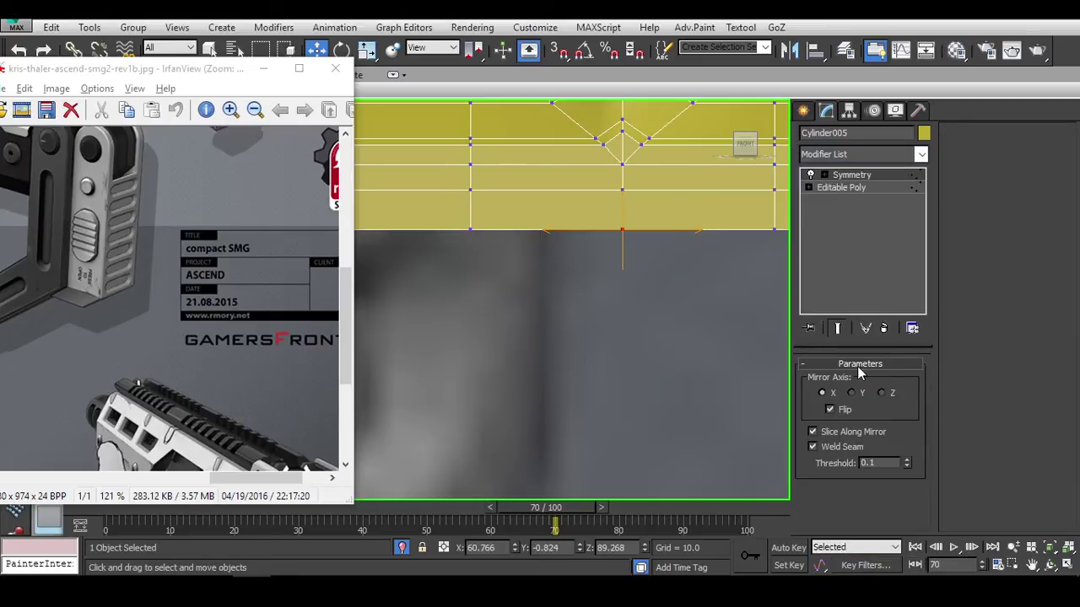
pyautogui.click(831, 409)
pyautogui.click(831, 409)
# Add an Edit Poly, select bottom-edge vertices, then remove both new modifiers again.
pyautogui.click(841, 157)
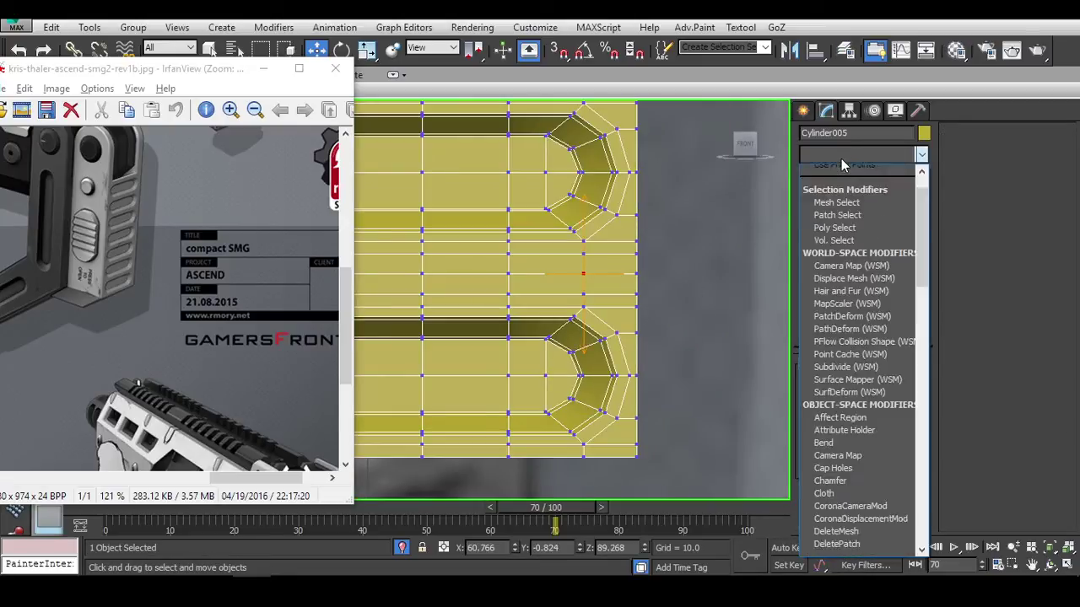
pyautogui.write('edit poly')
pyautogui.press('Return')
pyautogui.click(589, 463)
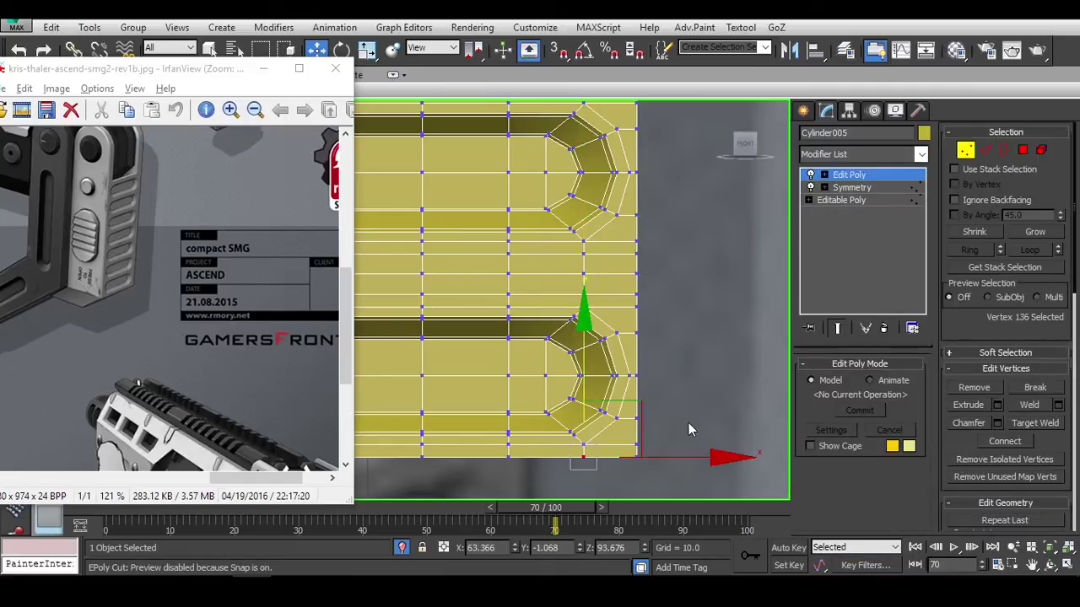
pyautogui.scroll(-4, 641, 260)
pyautogui.moveTo(639, 276); pyautogui.dragTo(616, 262, button='middle')
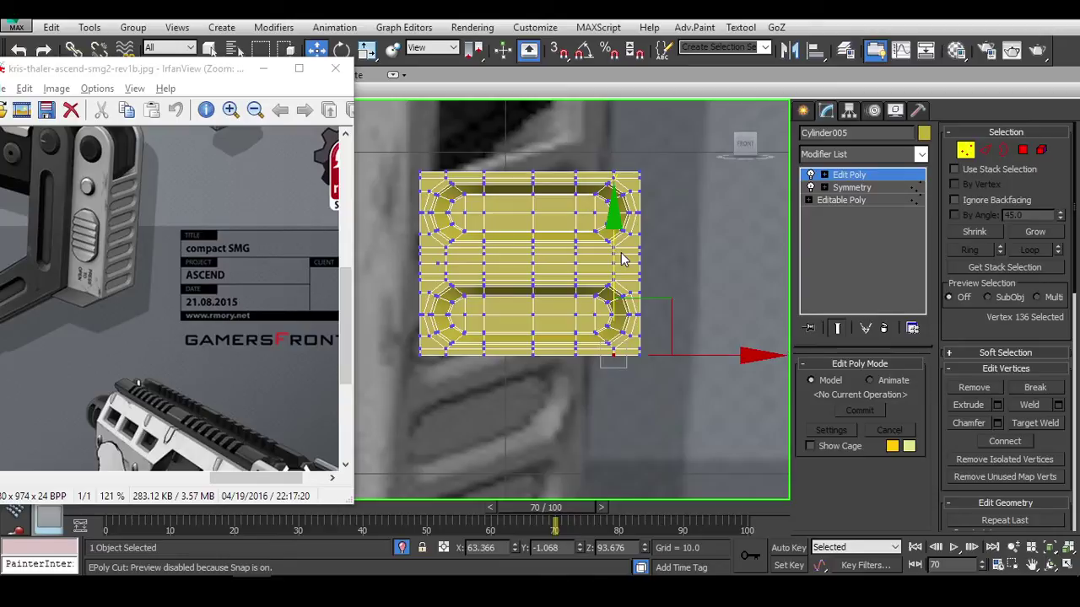
pyautogui.click(885, 328)
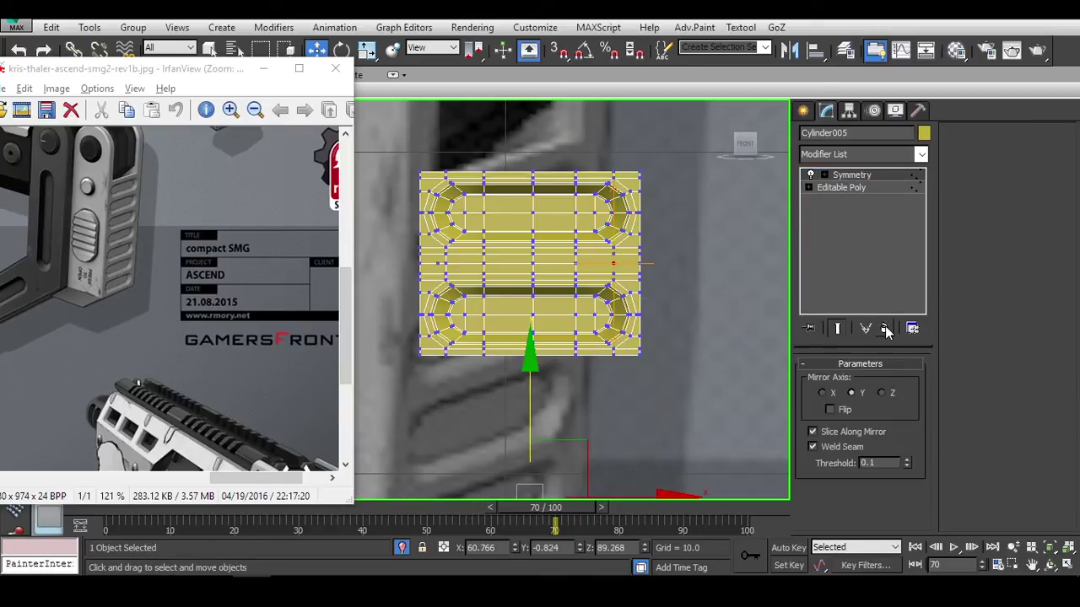
pyautogui.click(885, 327)
pyautogui.scroll(6, 509, 347)
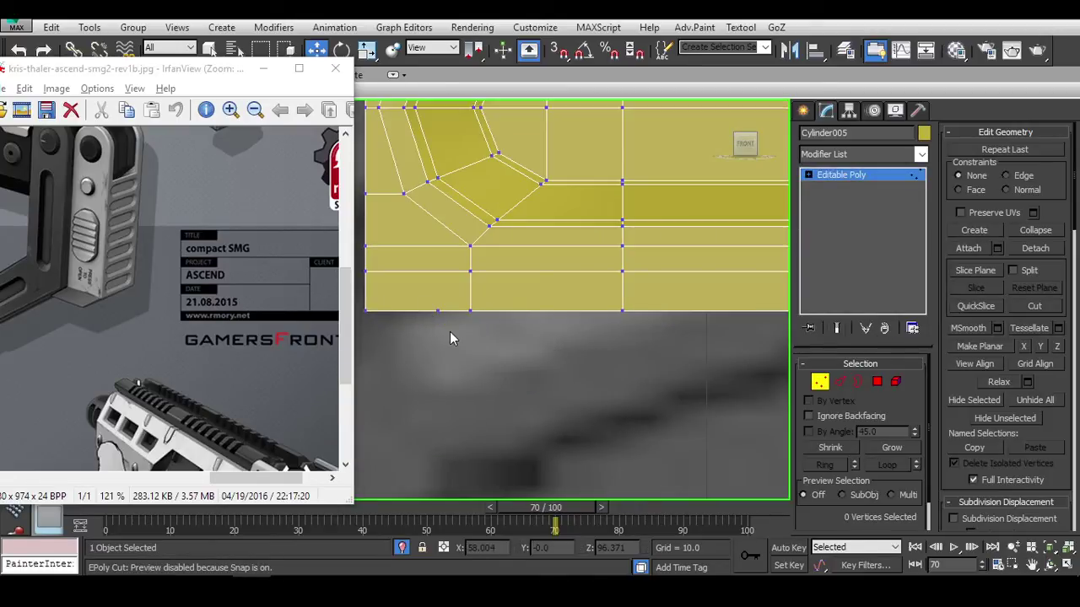
pyautogui.hotkey('ctrl', 'z')
pyautogui.click(443, 341)
pyautogui.scroll(-4, 557, 265)
pyautogui.scroll(4, 632, 231)
# Add Symmetry above the Editable Poly, mirroring on Y with the mirrored half flipped.
pyautogui.click(651, 221)
pyautogui.click(830, 154)
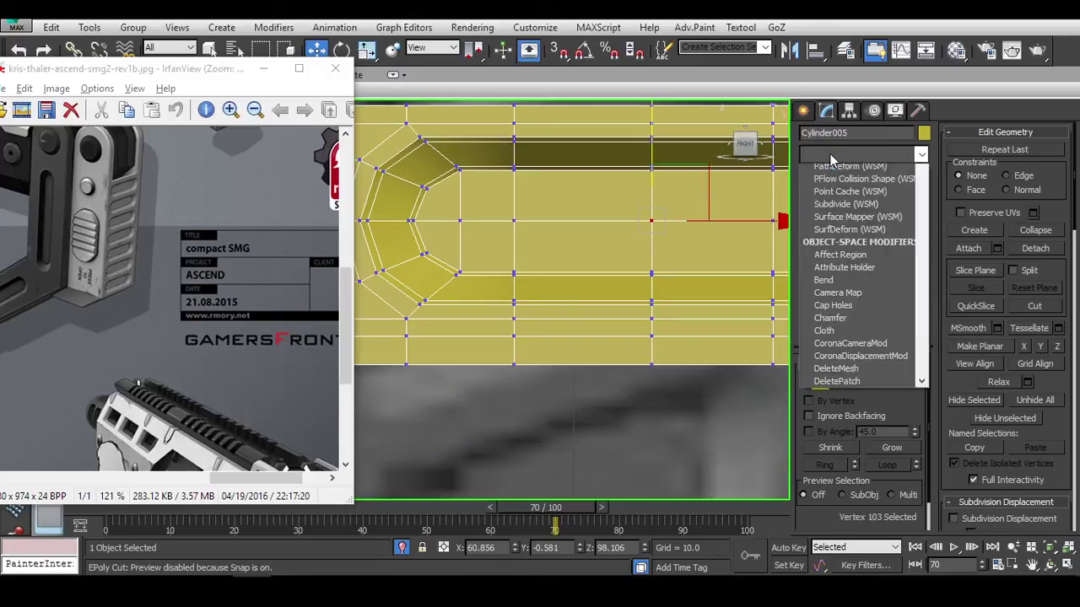
pyautogui.press('s')
pyautogui.press('y')
pyautogui.press('Return')
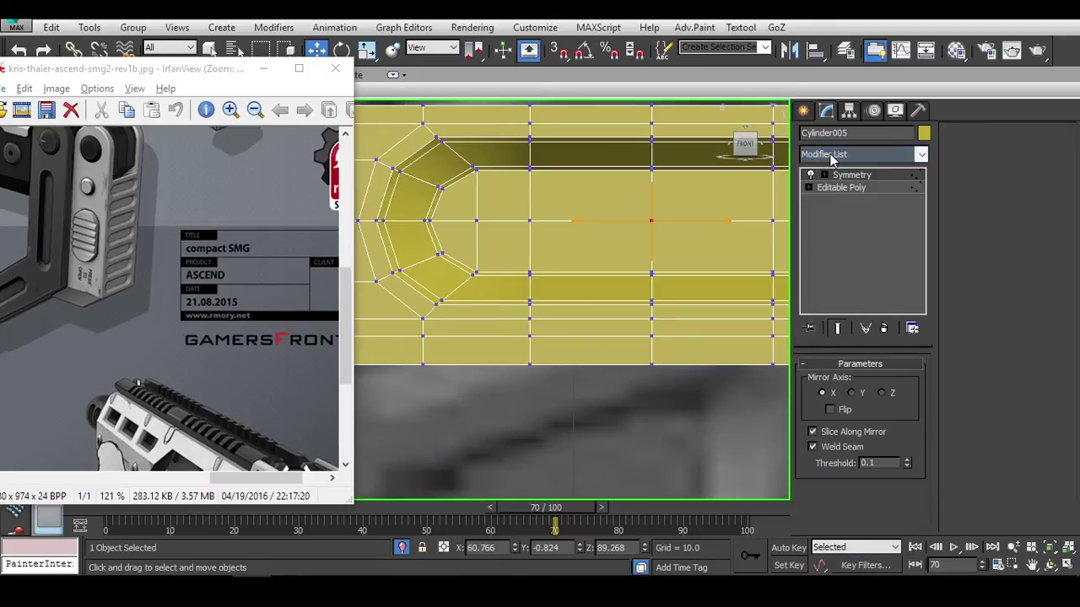
pyautogui.click(851, 394)
pyautogui.press('z')
pyautogui.click(843, 411)
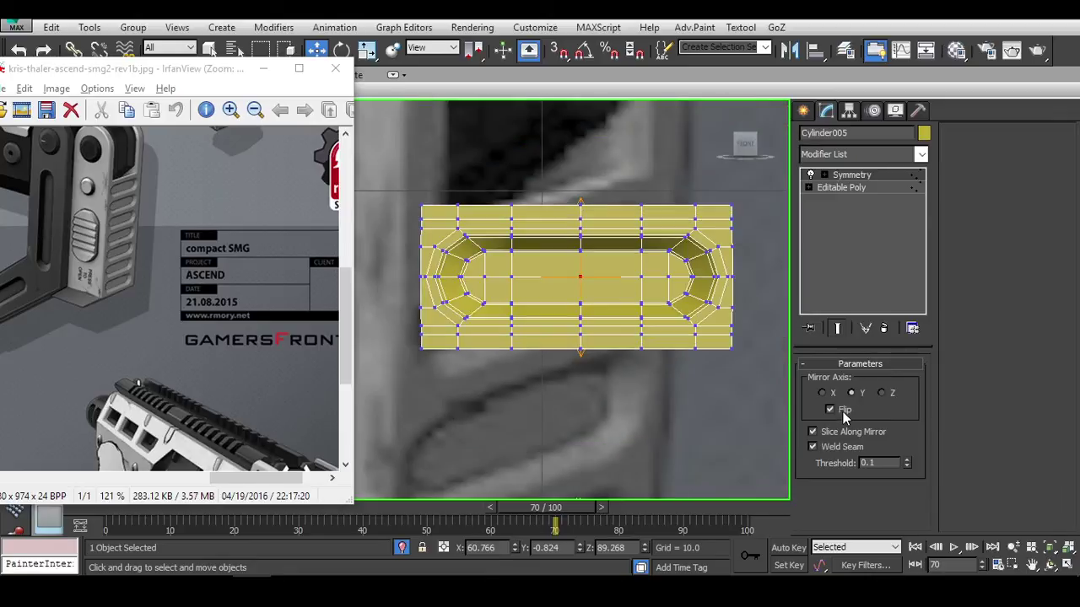
# Collapse the stack to an Editable Poly and enter Vertex mode.
pyautogui.rightClick(667, 251)
pyautogui.moveTo(759, 403)
pyautogui.click(891, 412)
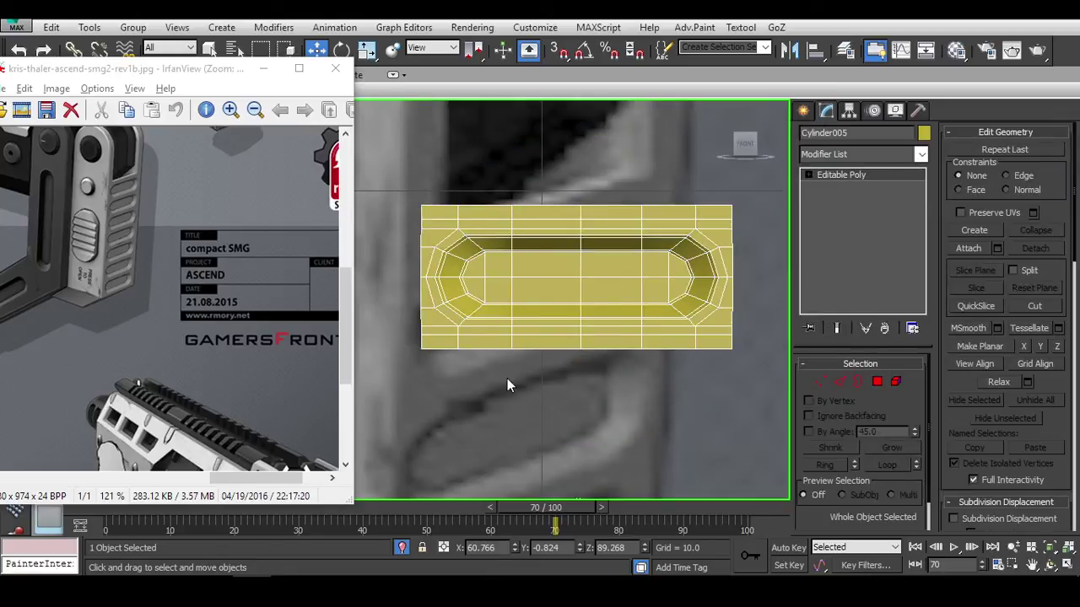
pyautogui.scroll(3, 473, 313)
pyautogui.press('1')
pyautogui.hotkey('alt', 'c')
pyautogui.scroll(3, 399, 281)
pyautogui.scroll(-5, 501, 262)
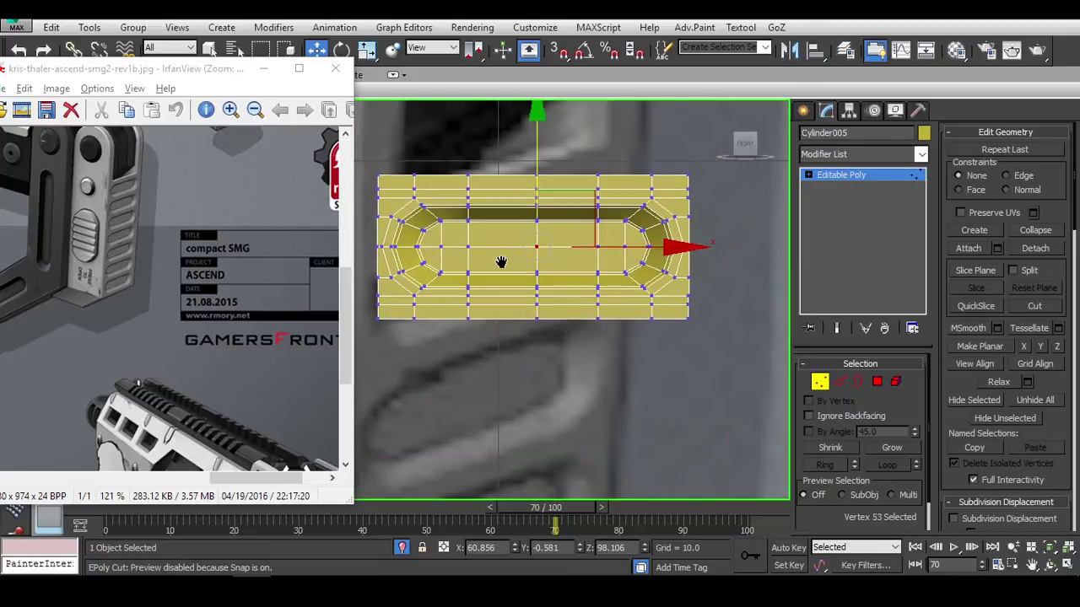
pyautogui.scroll(2, 501, 262)
# Stack a Y-axis Symmetry modifier topped by an Edit Poly modifier.
pyautogui.click(855, 152)
pyautogui.write('sym')
pyautogui.press('Return')
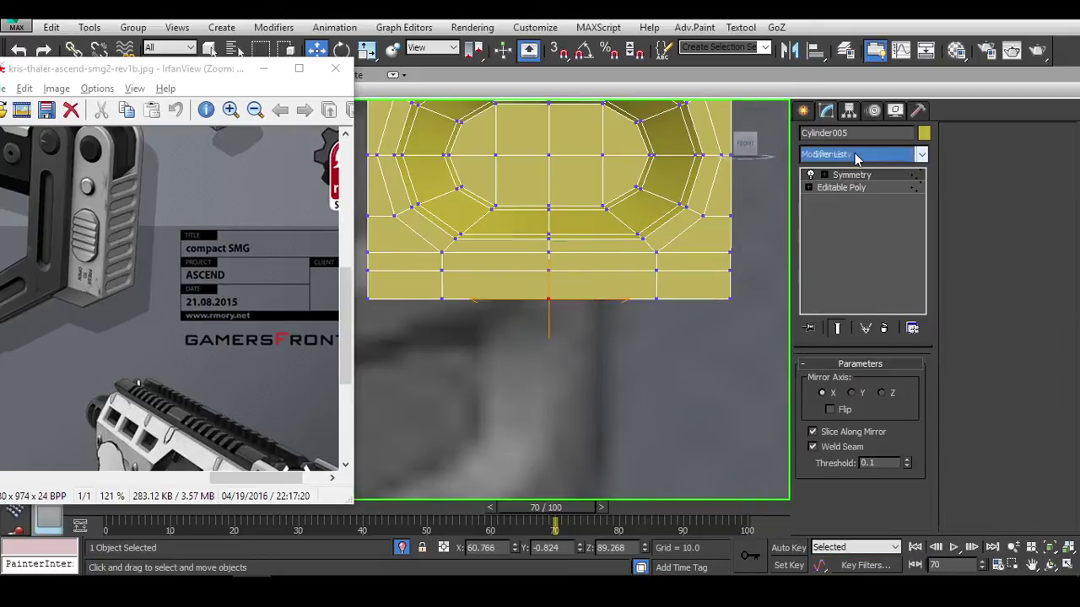
pyautogui.click(851, 392)
pyautogui.scroll(-2, 539, 255)
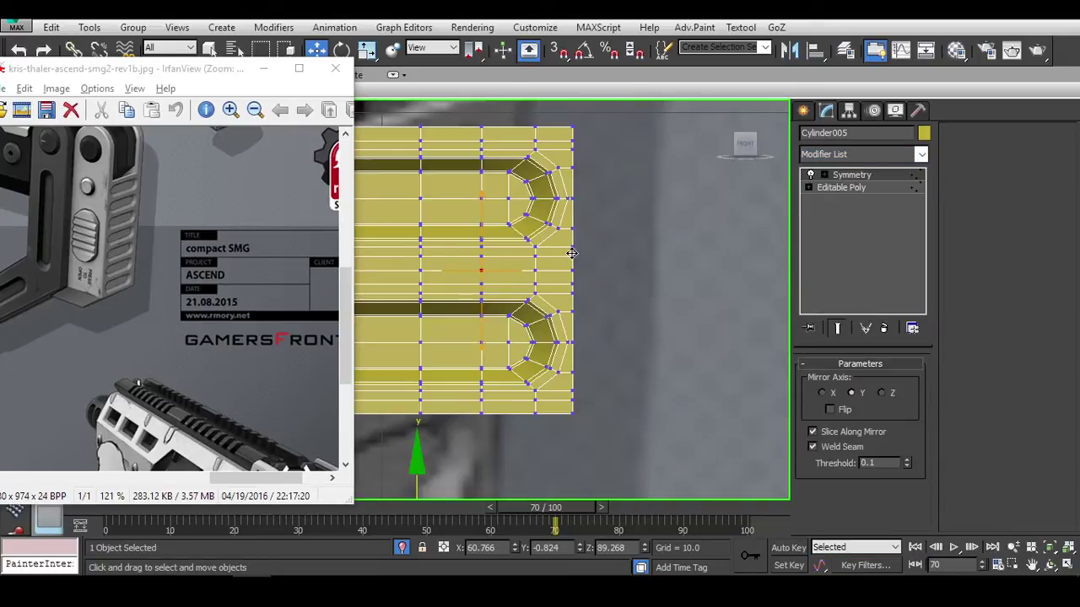
pyautogui.click(848, 154)
pyautogui.write('edit p')
pyautogui.press('Return')
pyautogui.scroll(2, 486, 361)
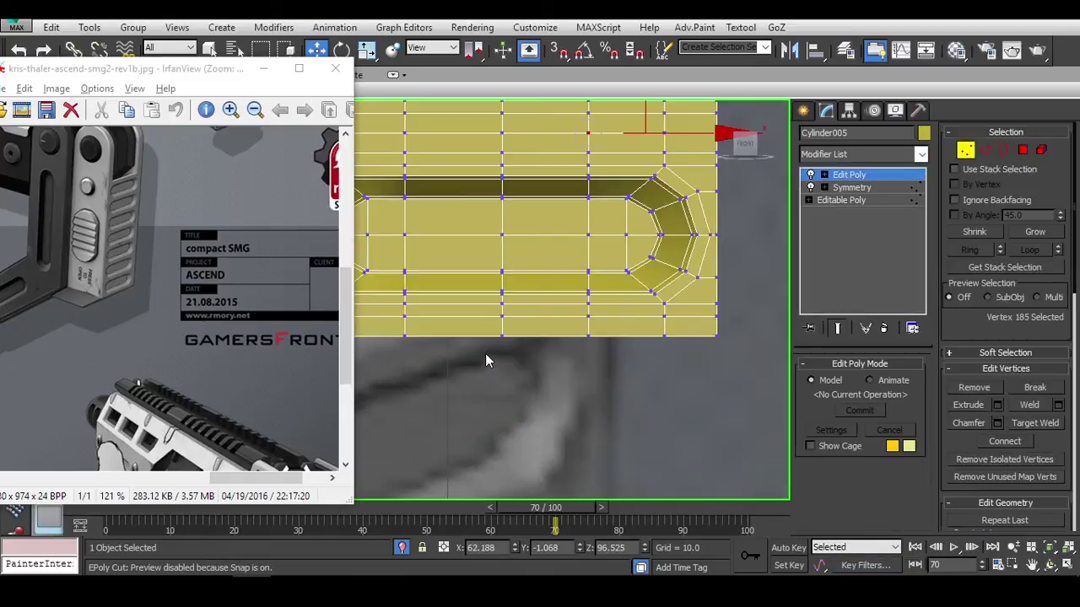
# Add a second Y-axis Symmetry and another Edit Poly, entering Vertex mode.
pyautogui.click(860, 153)
pyautogui.write('sym')
pyautogui.press('Return')
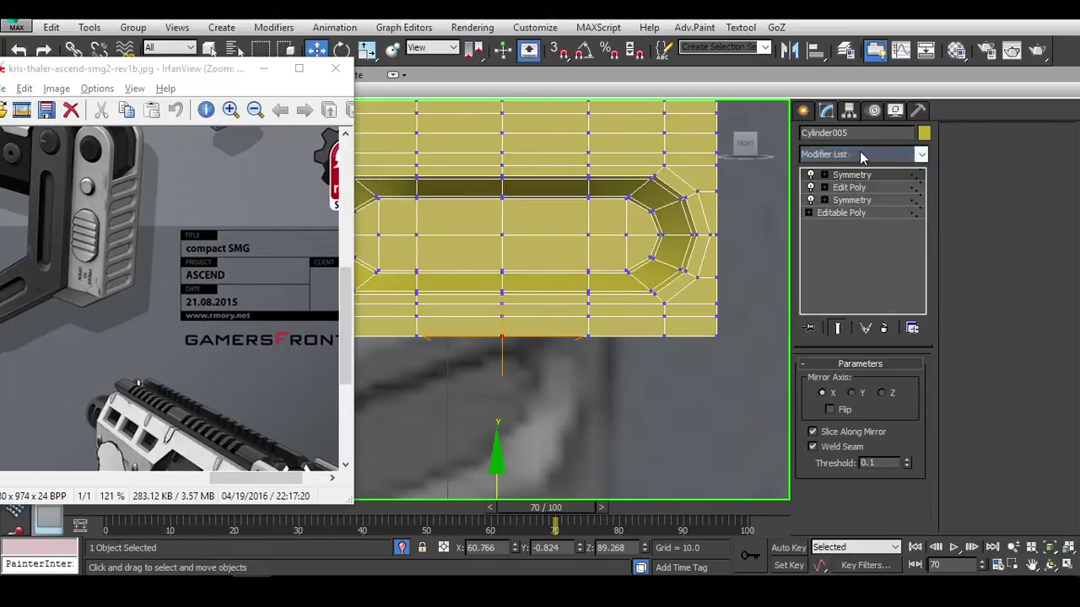
pyautogui.click(881, 393)
pyautogui.scroll(-2, 615, 294)
pyautogui.click(847, 155)
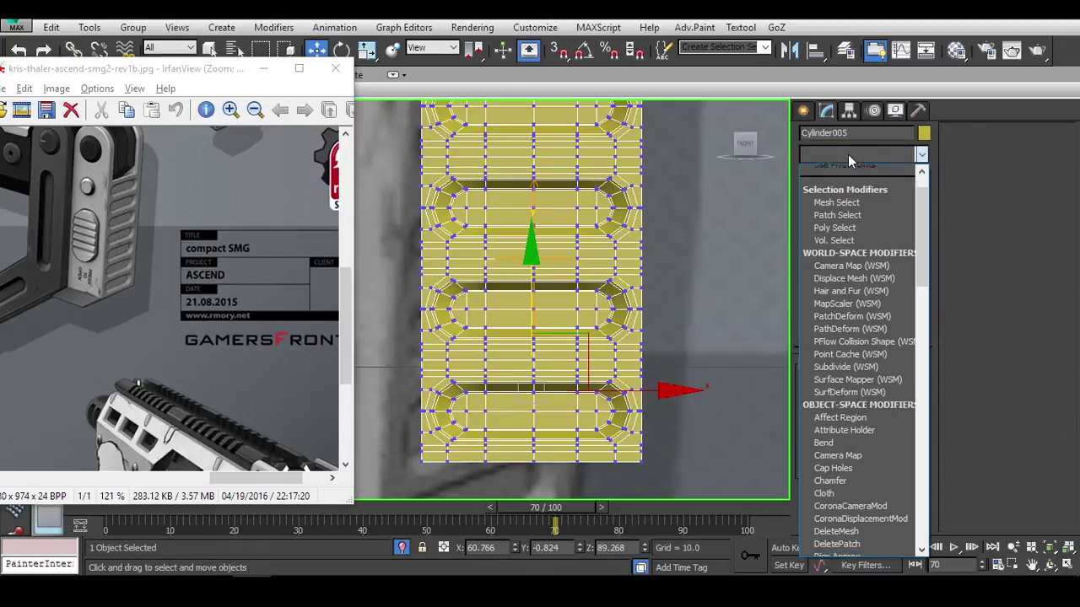
pyautogui.write('edit p')
pyautogui.press('Return')
pyautogui.scroll(2, 496, 375)
pyautogui.press('1')
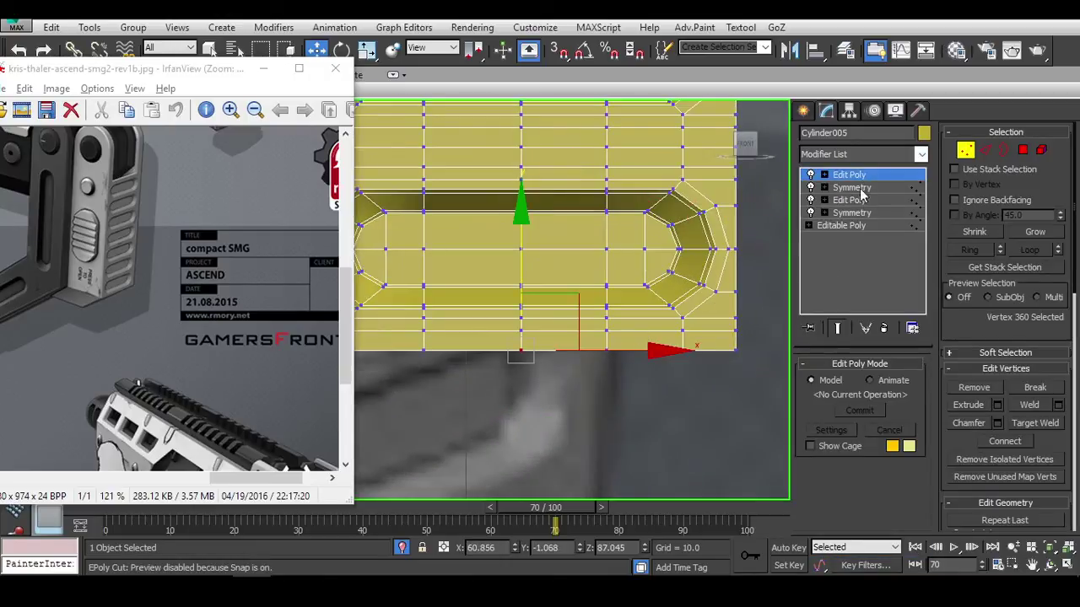
# Add a third Y-axis Symmetry and collapse the whole stack to Editable Poly.
pyautogui.click(860, 154)
pyautogui.write('sym')
pyautogui.press('Return')
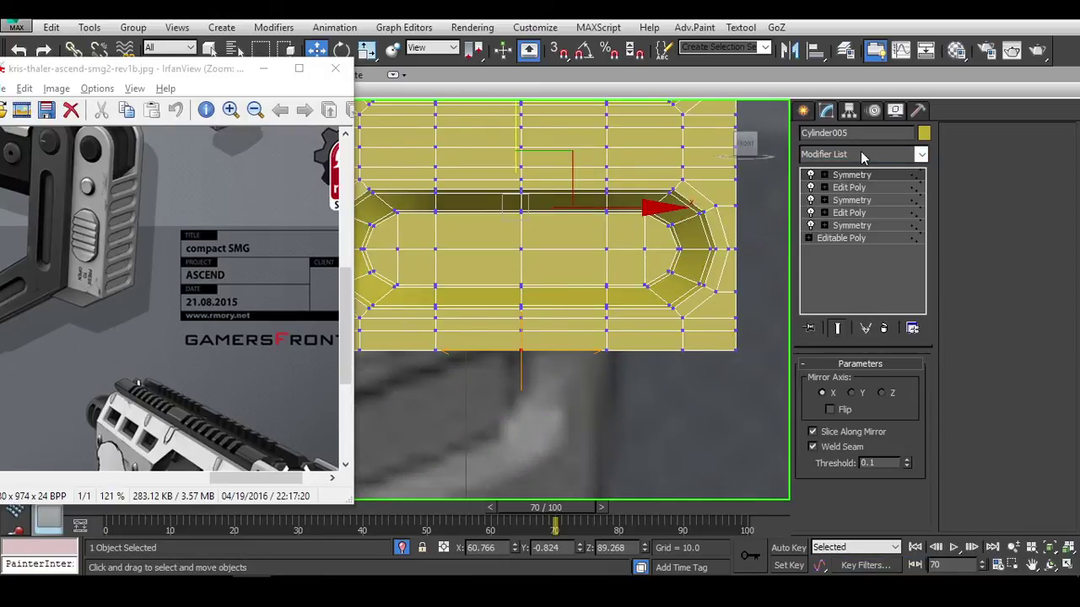
pyautogui.click(852, 394)
pyautogui.scroll(-3, 539, 317)
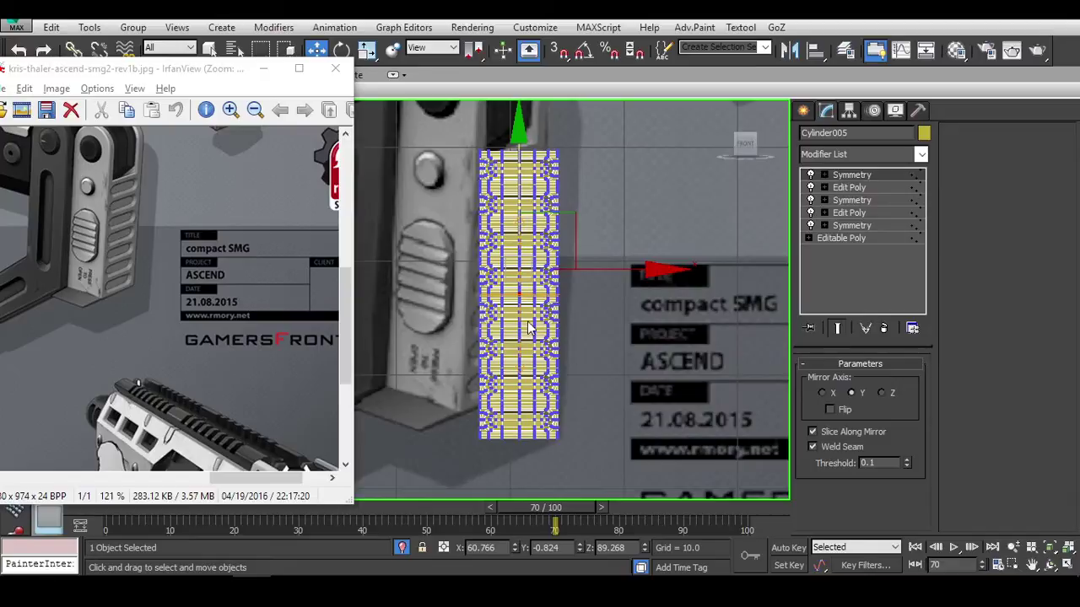
pyautogui.rightClick(527, 328)
pyautogui.click(743, 477)
pyautogui.scroll(3, 574, 441)
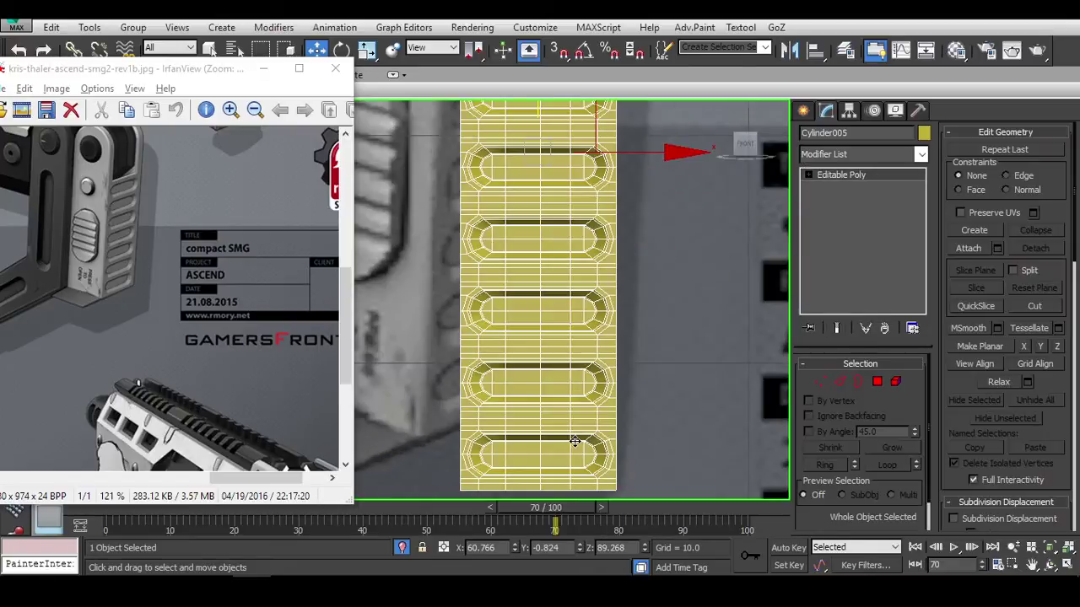
# Check the strip's bottom polygons, then exit polygon editing and deselect everything.
pyautogui.click(877, 383)
pyautogui.moveTo(410, 476); pyautogui.dragTo(432, 426, button='middle')
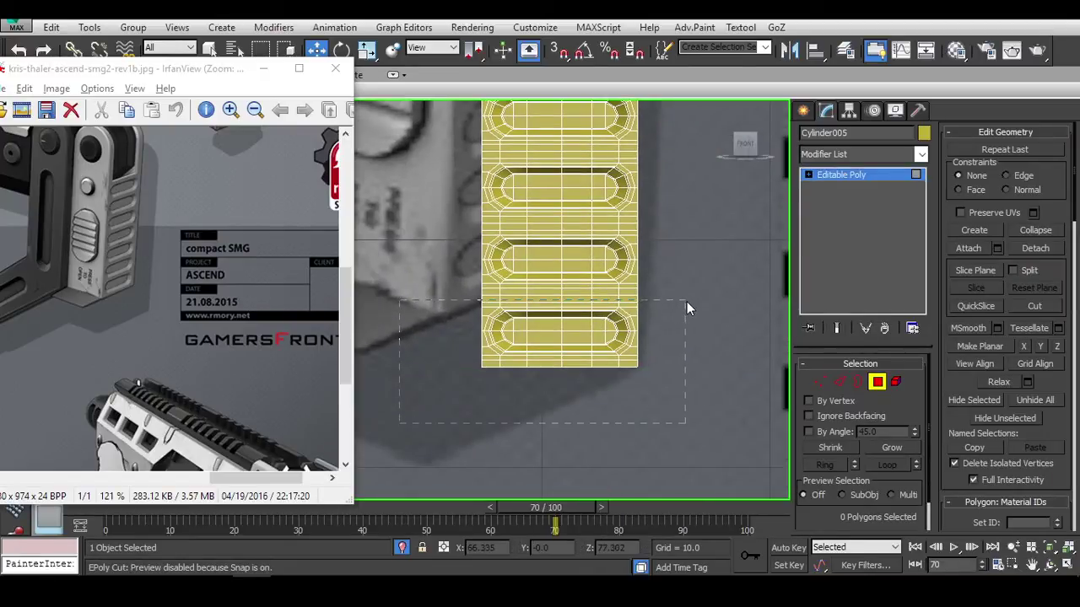
pyautogui.moveTo(687, 307); pyautogui.dragTo(687, 311)
pyautogui.scroll(-3, 622, 356)
pyautogui.click(622, 357)
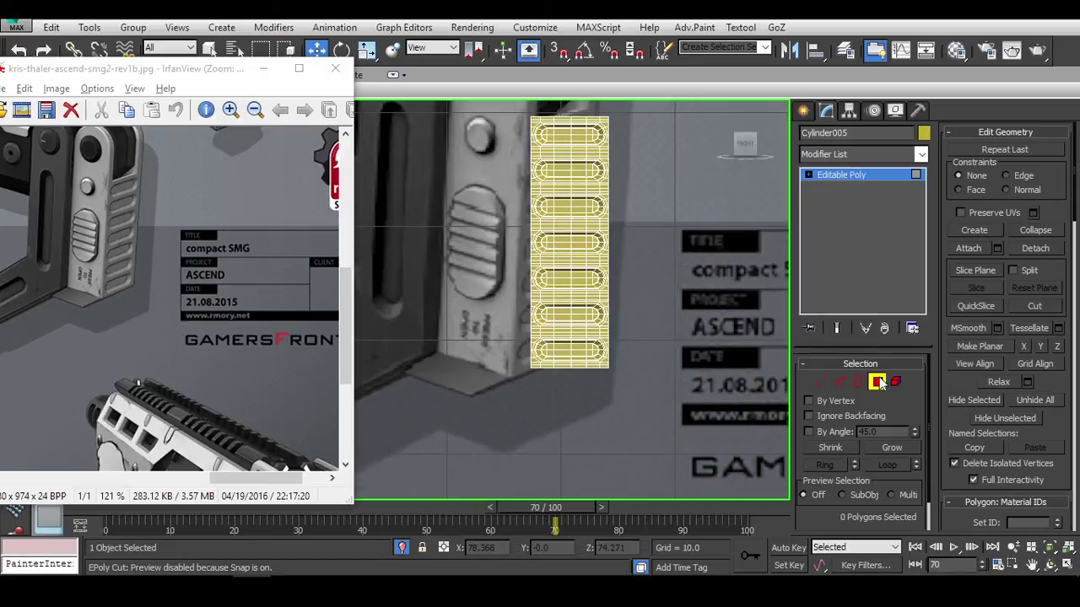
pyautogui.click(877, 382)
pyautogui.click(656, 273)
pyautogui.scroll(4, 589, 234)
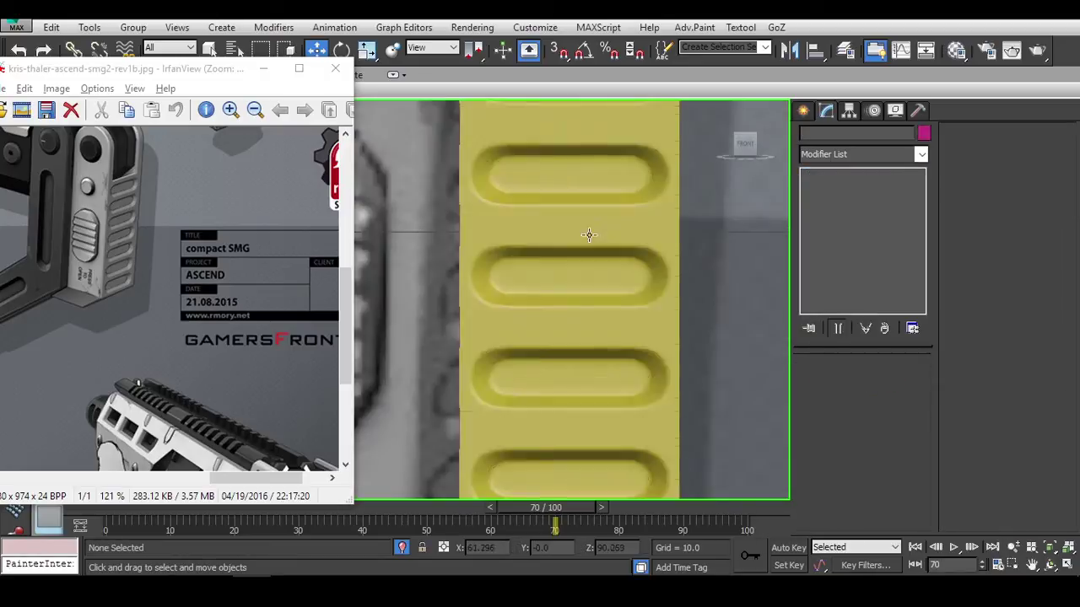
pyautogui.scroll(-4, 589, 234)
pyautogui.scroll(-3, 661, 266)
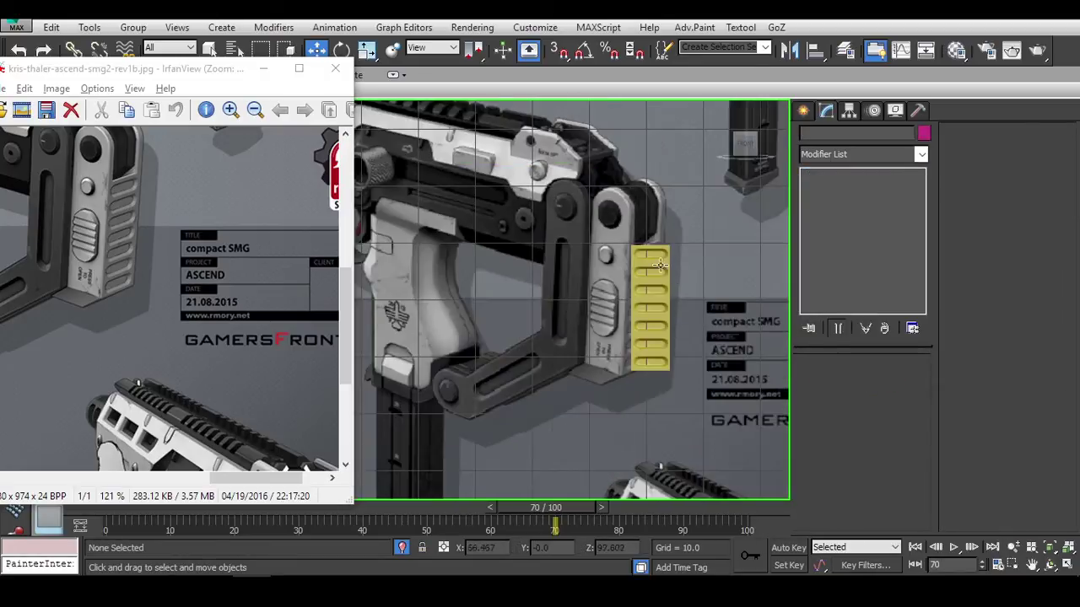
# Select the yellow slot strip and rotate it 90° edge-on with angle snap enabled.
pyautogui.click(661, 266)
pyautogui.scroll(-3, 628, 294)
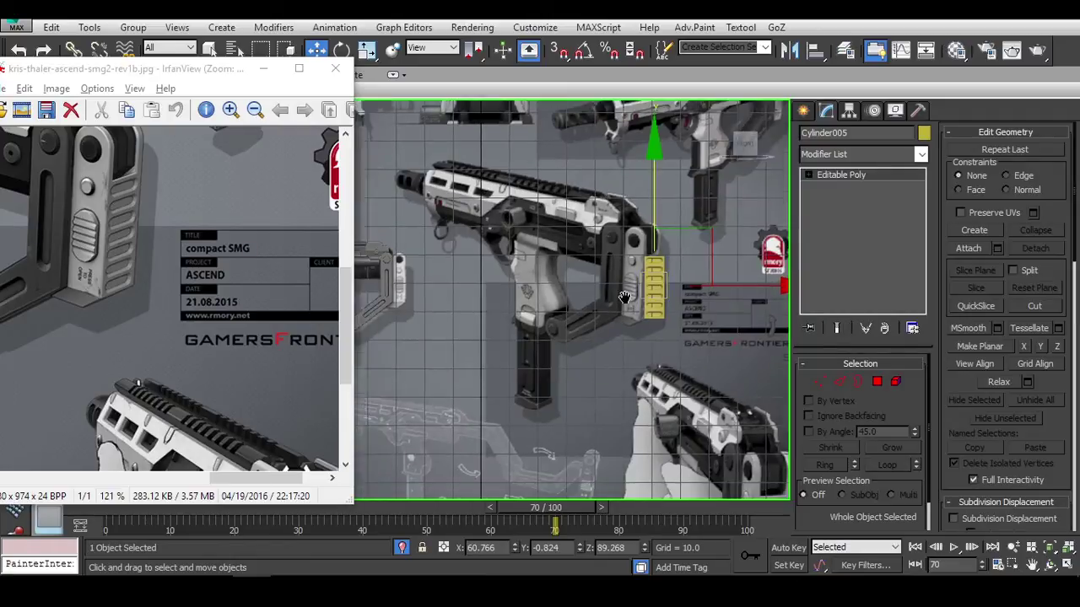
pyautogui.scroll(3, 641, 287)
pyautogui.press('e')
pyautogui.press('a')
pyautogui.moveTo(649, 266); pyautogui.dragTo(719, 266)
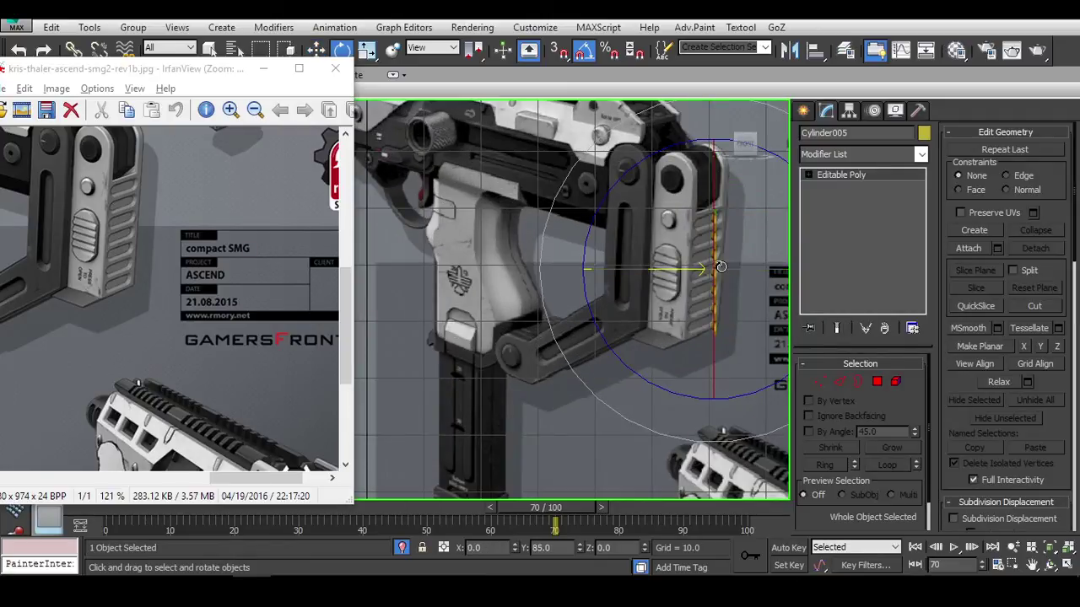
pyautogui.scroll(-3, 723, 266)
pyautogui.press('w')
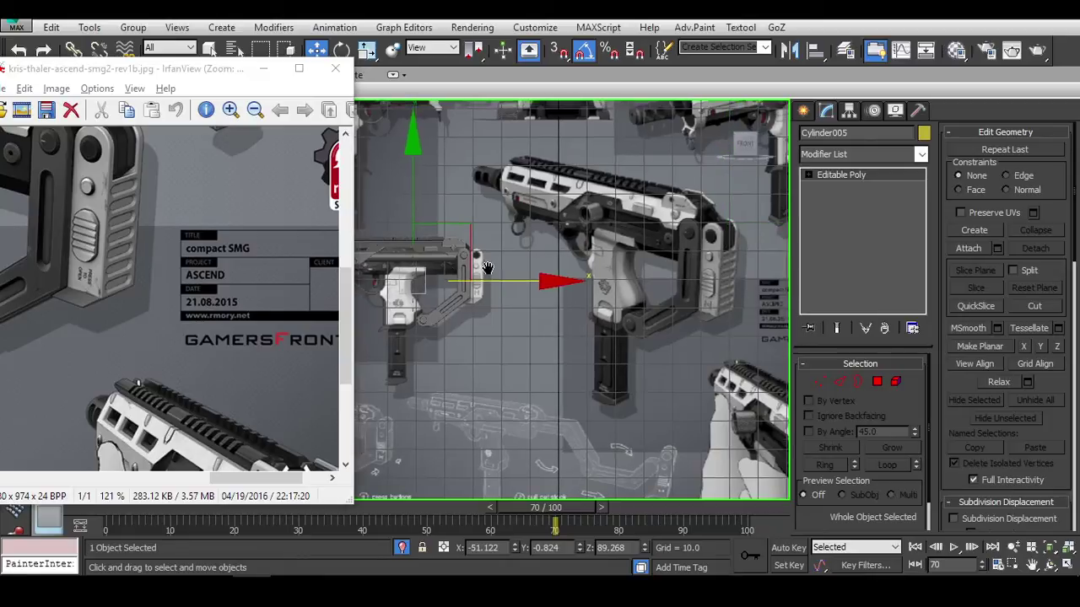
pyautogui.scroll(6, 719, 272)
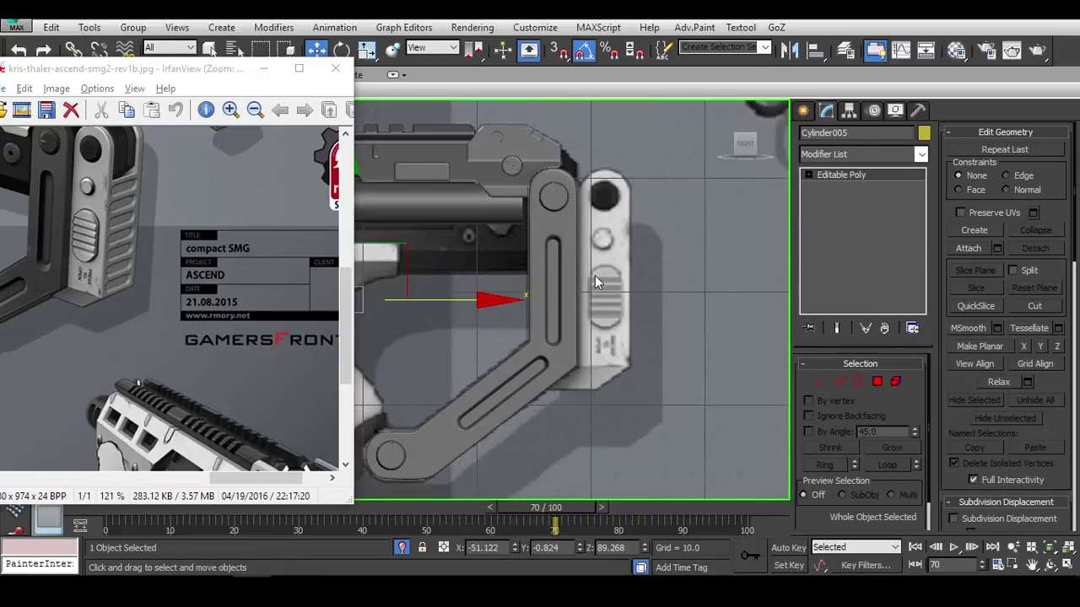
# Align the slot strip to the stock grip's rear plate.
pyautogui.hotkey('alt', 'a')
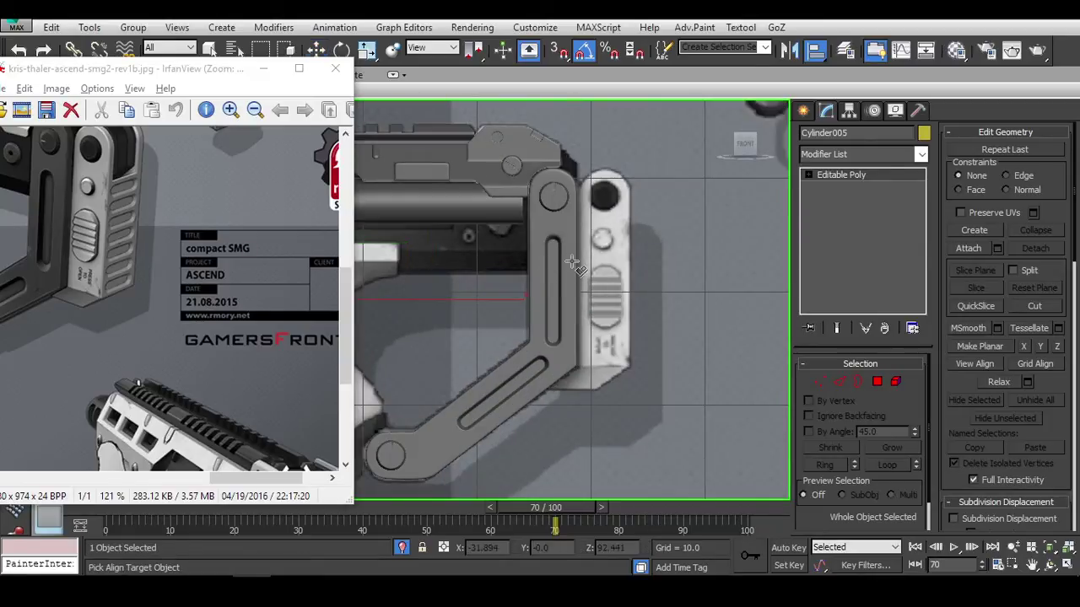
pyautogui.click(557, 257)
pyautogui.click(533, 418)
pyautogui.moveTo(541, 335); pyautogui.dragTo(487, 321, button='middle')
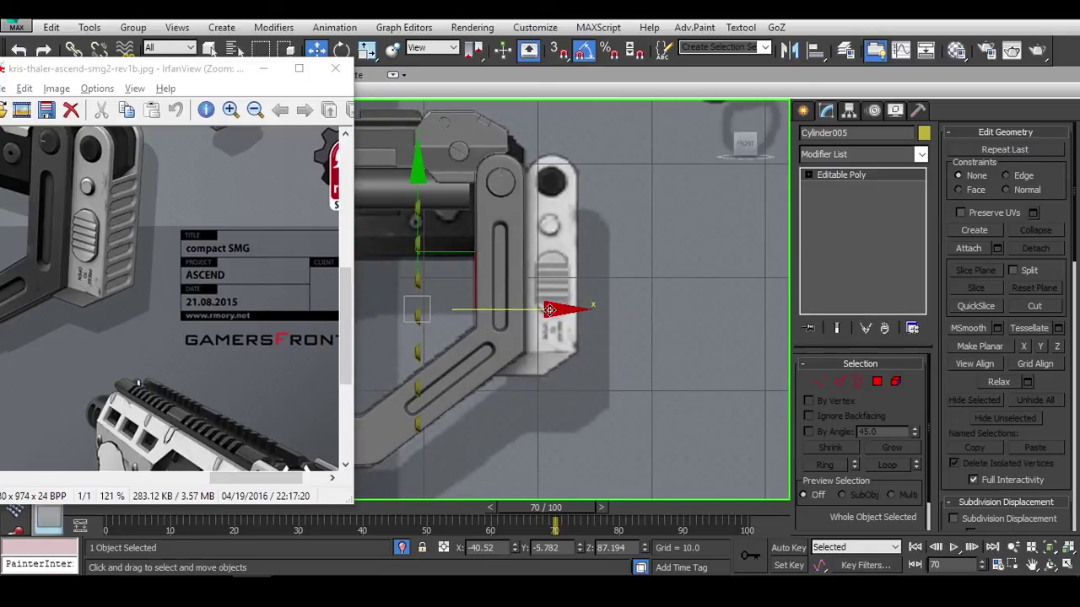
# Scale the strip uniformly to about 45.7% and move it up along Y to the grip's edge.
pyautogui.press('r')
pyautogui.moveTo(583, 284); pyautogui.dragTo(598, 366)
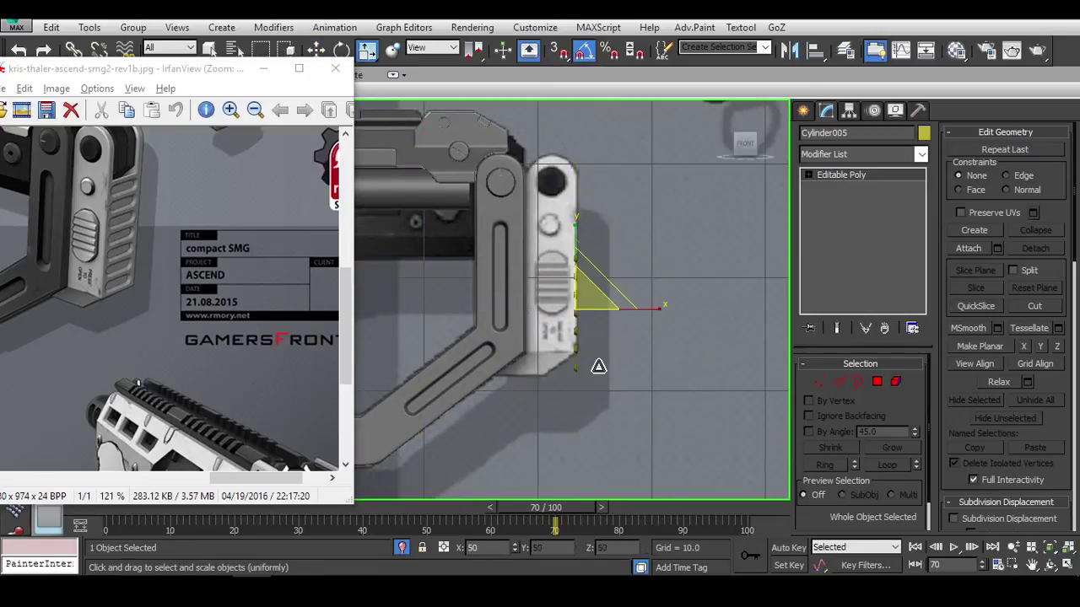
pyautogui.scroll(6, 598, 366)
pyautogui.scroll(-5, 559, 309)
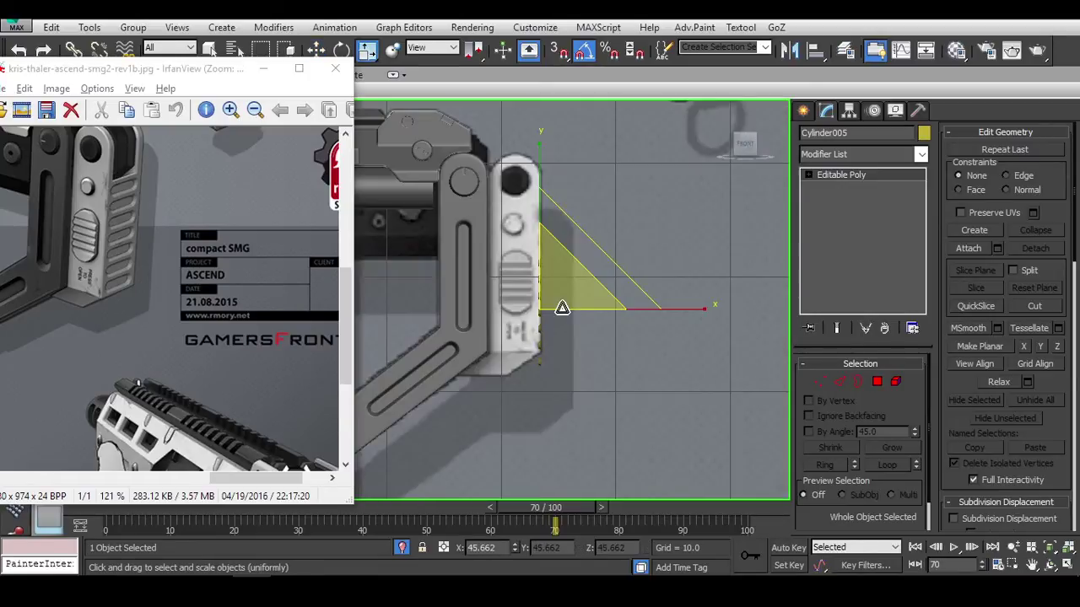
pyautogui.scroll(2, 537, 253)
pyautogui.press('w')
pyautogui.moveTo(537, 253); pyautogui.dragTo(545, 153)
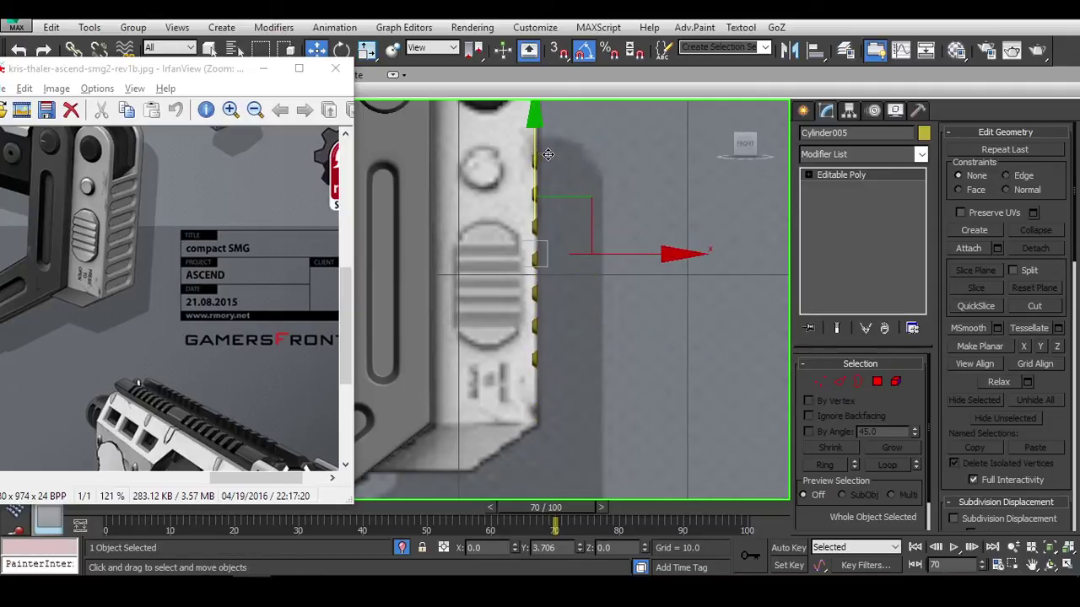
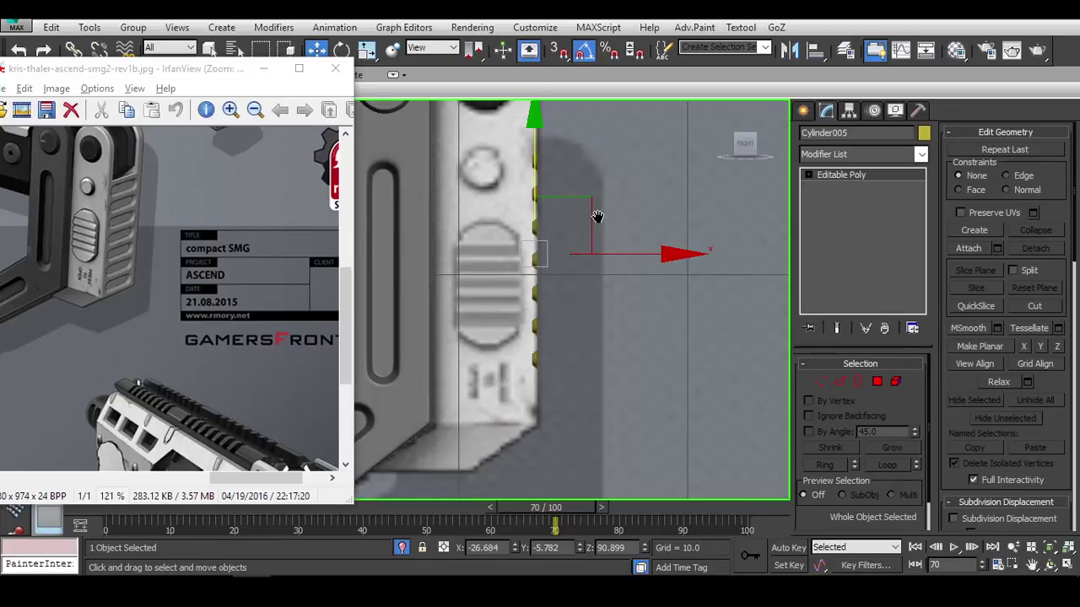
# Nudge the Cylinder005 grip strip down, then back up along Y to match the reference.
pyautogui.scroll(2, 597, 217)
pyautogui.scroll(-2, 542, 179)
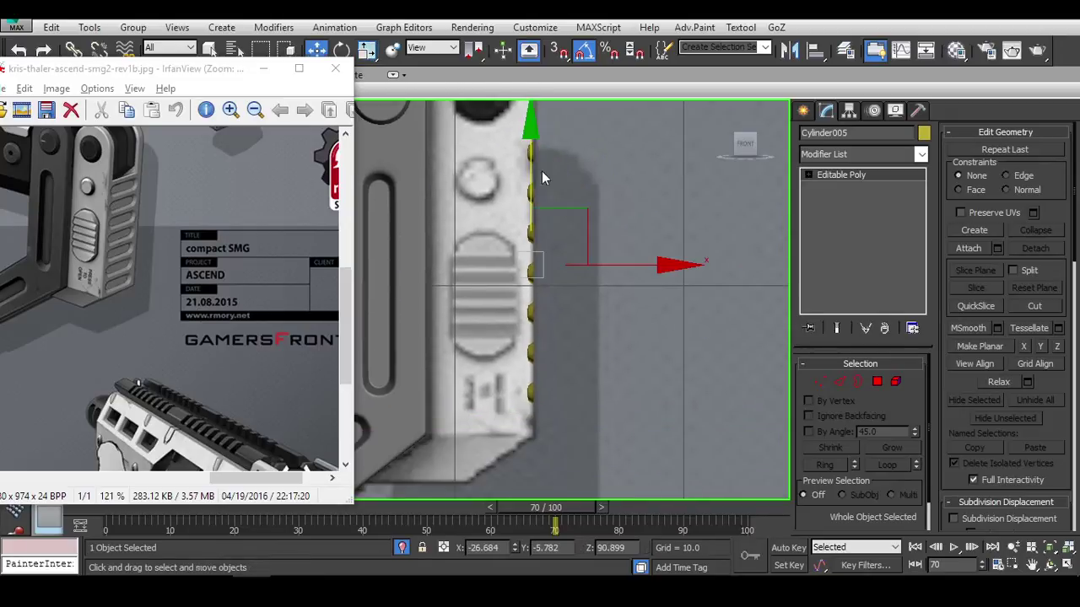
pyautogui.moveTo(531, 148); pyautogui.dragTo(547, 167)
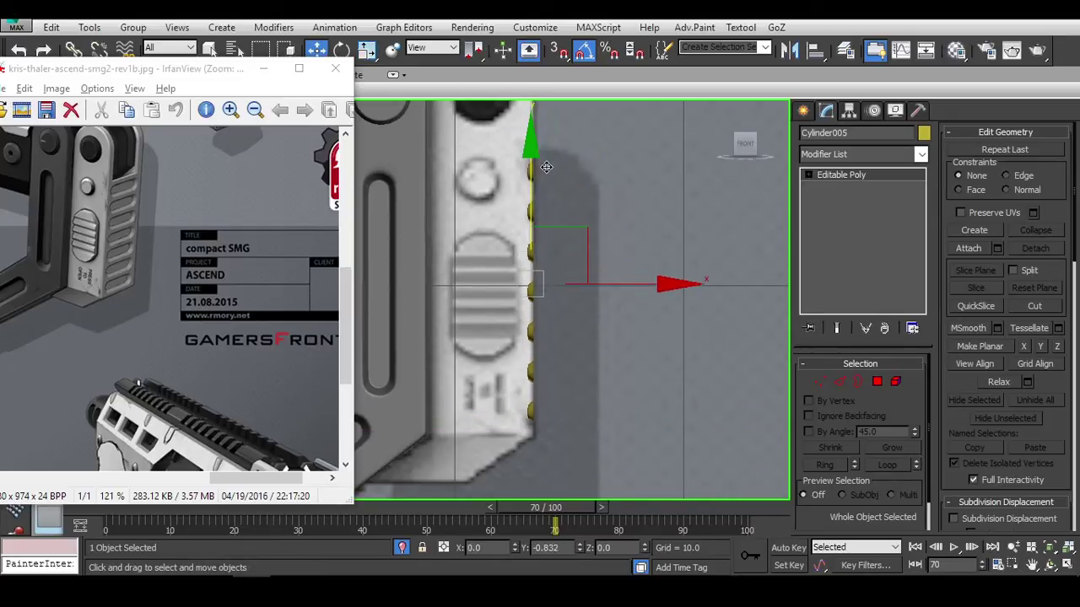
pyautogui.moveTo(543, 170); pyautogui.dragTo(536, 191, button='middle')
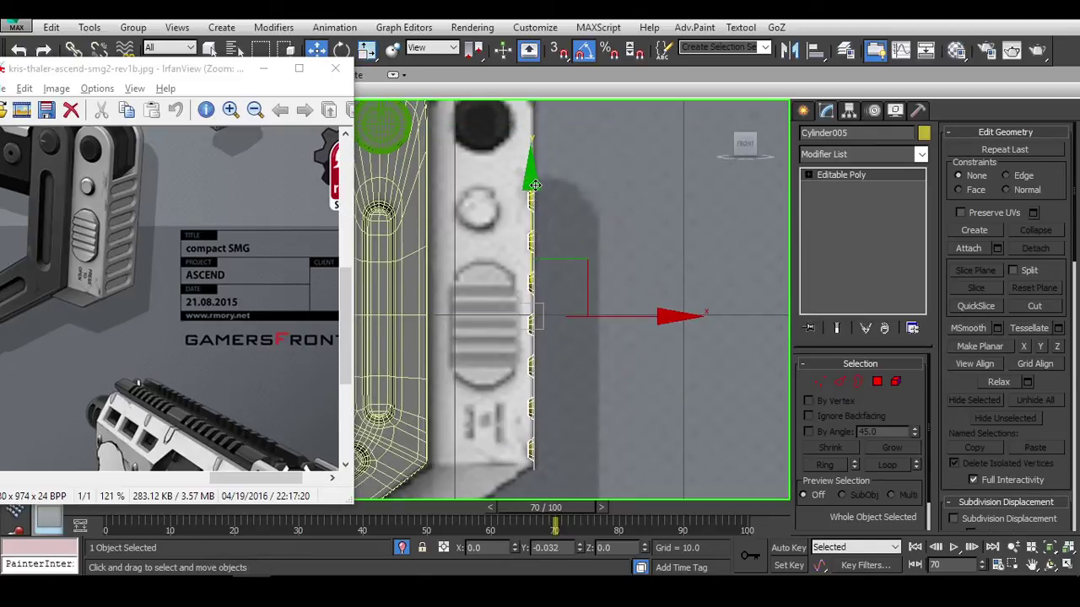
pyautogui.moveTo(534, 185); pyautogui.dragTo(537, 178)
pyautogui.scroll(-2, 604, 243)
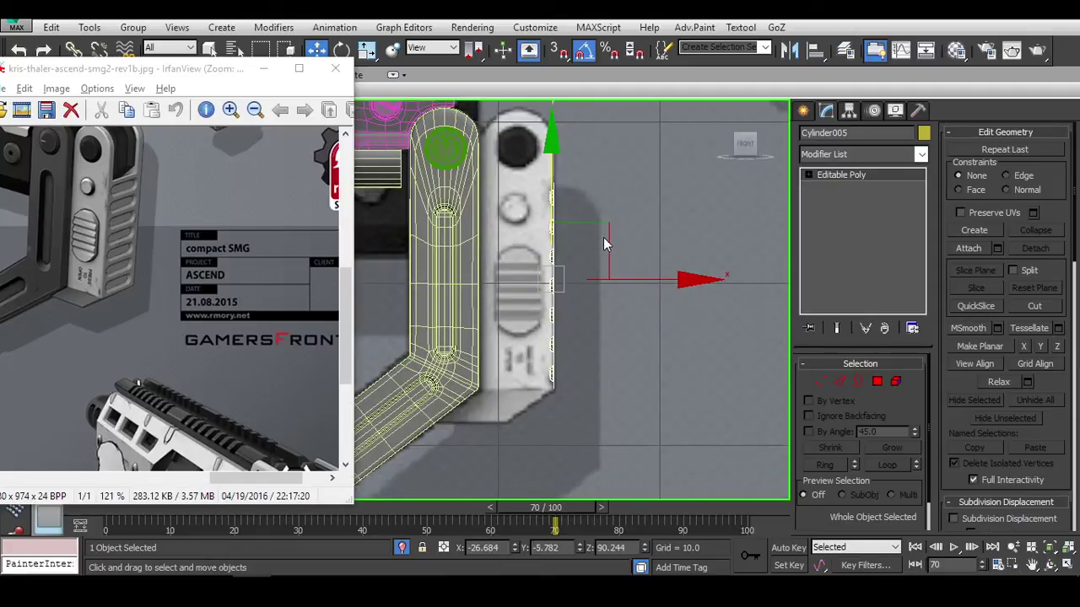
pyautogui.keyDown('alt'); pyautogui.moveTo(603, 228); pyautogui.dragTo(683, 199, button='middle'); pyautogui.keyUp('alt')
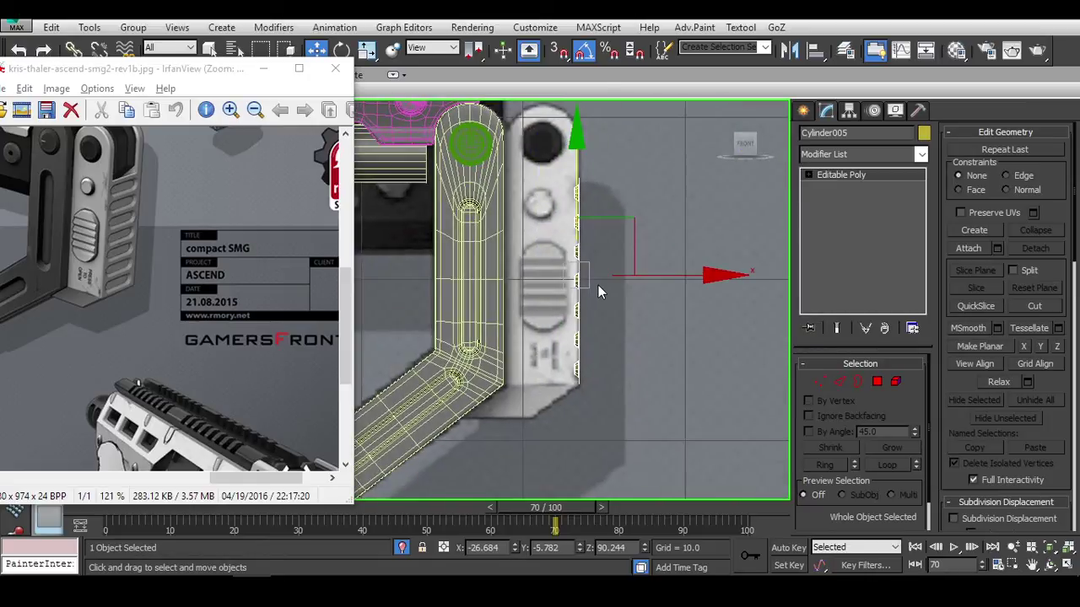
pyautogui.scroll(3, 598, 287)
# Delete one polygon column from the notched strip, removing half of it.
pyautogui.press('2')
pyautogui.hotkey('alt', 'c')
pyautogui.click(582, 184)
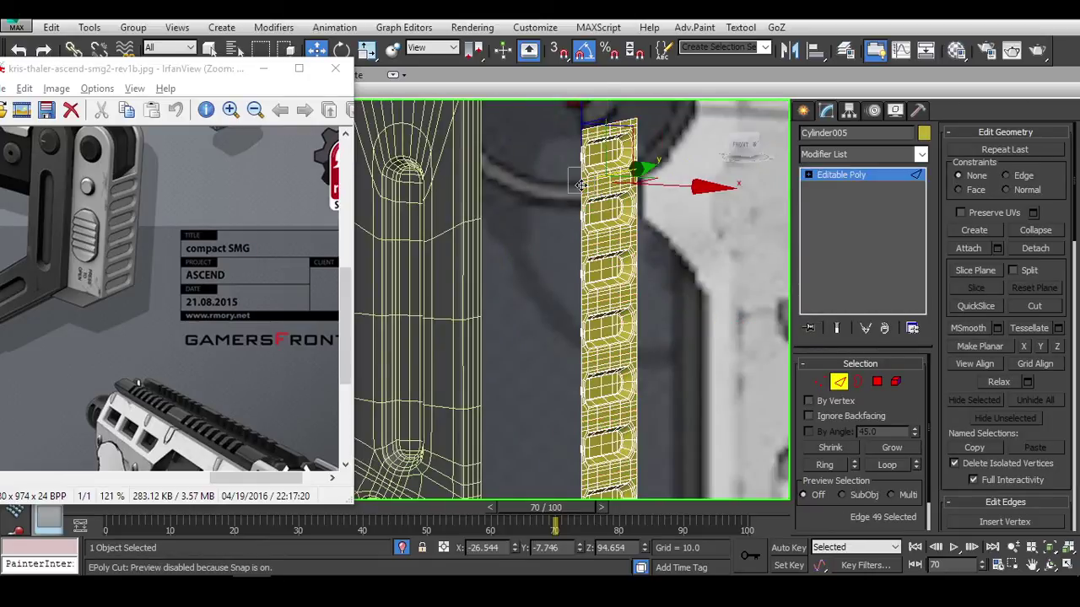
pyautogui.moveTo(639, 238)
pyautogui.keyDown('alt'); pyautogui.mouseDown(button='middle')
pyautogui.moveTo(641, 223)
pyautogui.moveTo(624, 253)
pyautogui.mouseUp(button='middle'); pyautogui.keyUp('alt')
pyautogui.keyDown('ctrl'); pyautogui.click(877, 382); pyautogui.keyUp('ctrl')
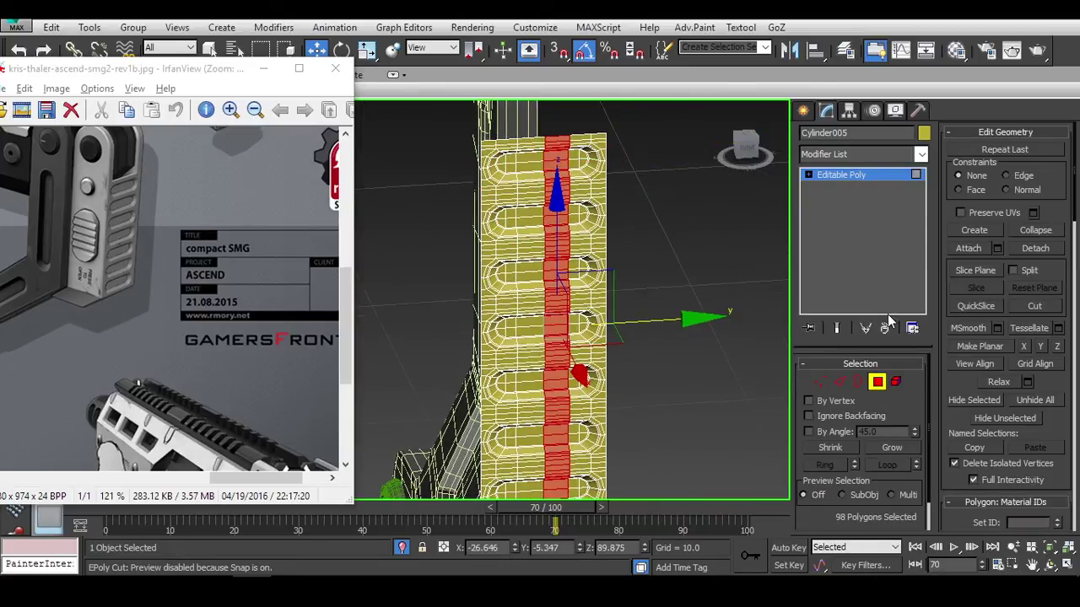
pyautogui.press('Delete')
pyautogui.scroll(5, 540, 202)
# Orbit around the split strip and return to the front view to inspect it.
pyautogui.press('2')
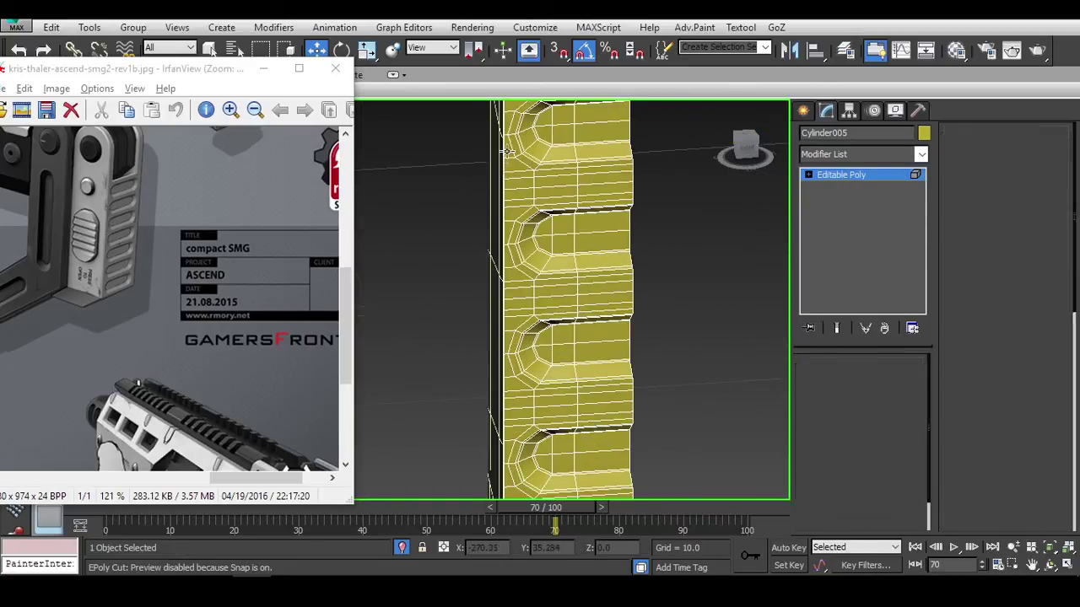
pyautogui.keyDown('alt'); pyautogui.moveTo(506, 151); pyautogui.dragTo(723, 177, button='middle'); pyautogui.keyUp('alt')
pyautogui.press('f')
pyautogui.scroll(-3, 624, 271)
pyautogui.scroll(3, 624, 271)
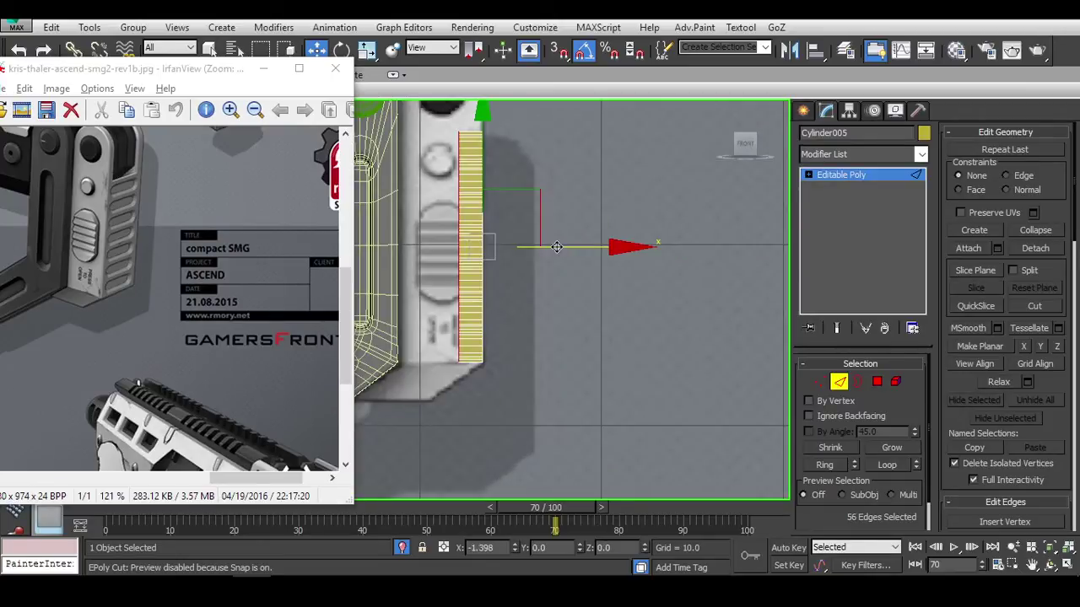
pyautogui.keyDown('alt'); pyautogui.moveTo(573, 243); pyautogui.dragTo(756, 234, button='middle'); pyautogui.keyUp('alt')
pyautogui.press('f')
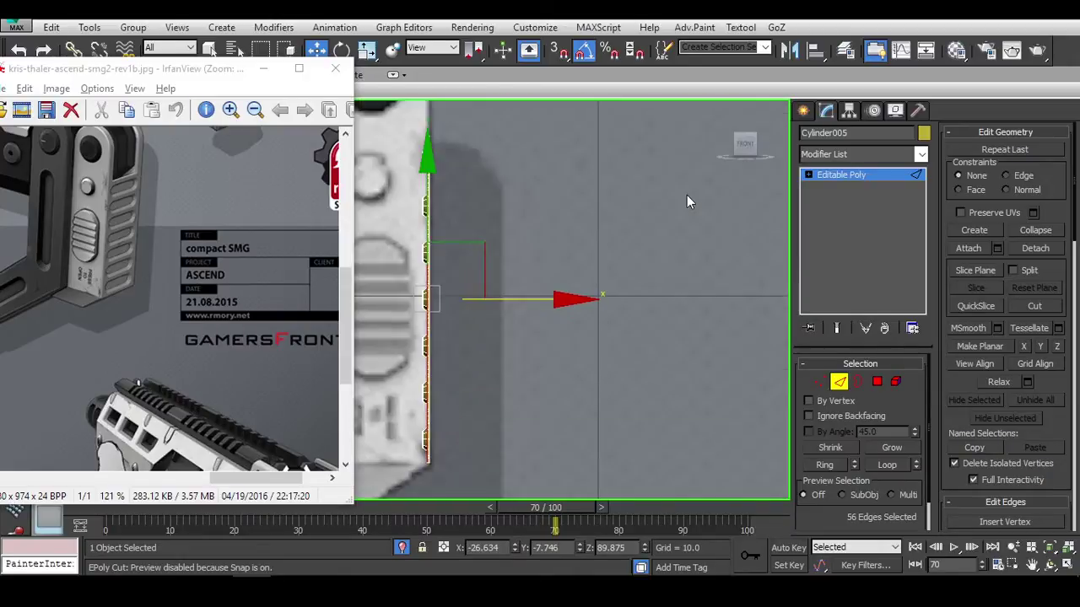
pyautogui.keyDown('alt'); pyautogui.moveTo(687, 201); pyautogui.dragTo(654, 273, button='middle'); pyautogui.keyUp('alt')
pyautogui.press('f')
pyautogui.moveTo(577, 254); pyautogui.dragTo(590, 279, button='middle')
# Slide the remaining strip left along X toward the stock arm.
pyautogui.click(734, 156)
pyautogui.scroll(5, 691, 216)
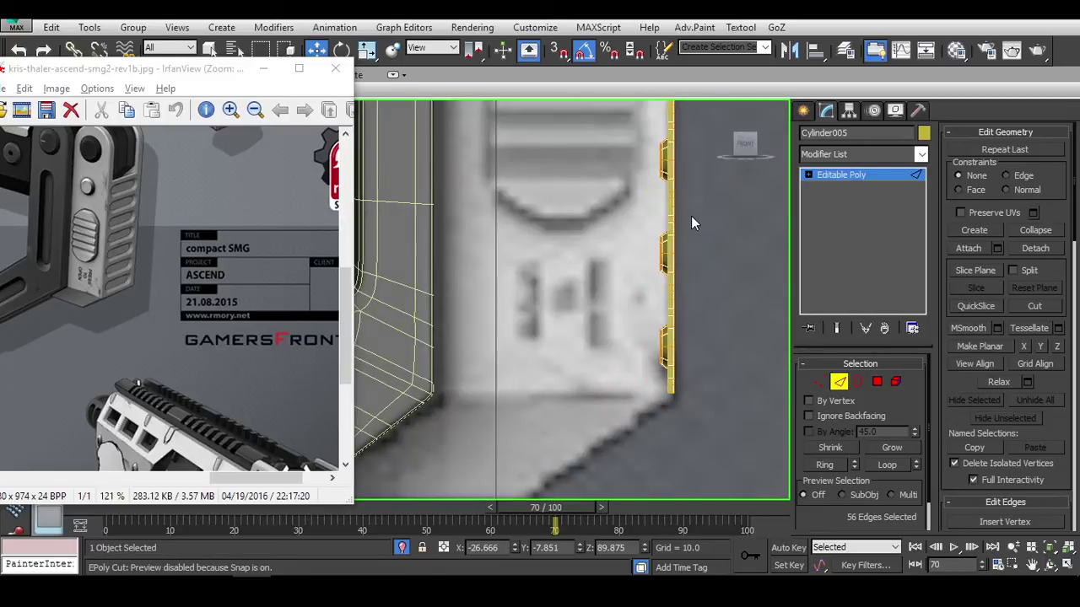
pyautogui.press('w')
pyautogui.keyDown('alt'); pyautogui.moveTo(696, 222); pyautogui.dragTo(544, 314, button='middle'); pyautogui.keyUp('alt')
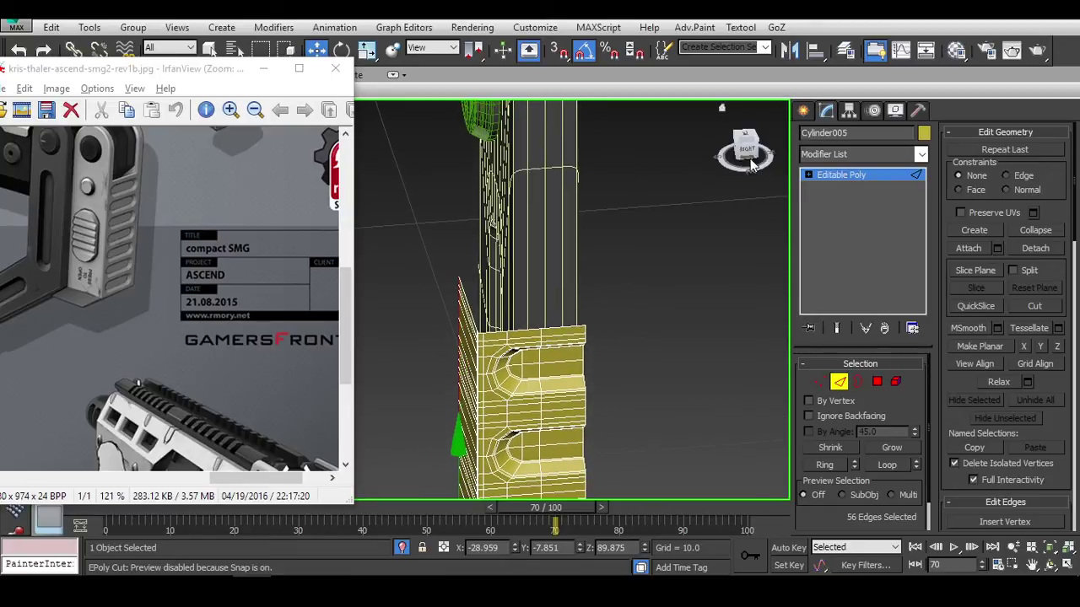
pyautogui.click(738, 150)
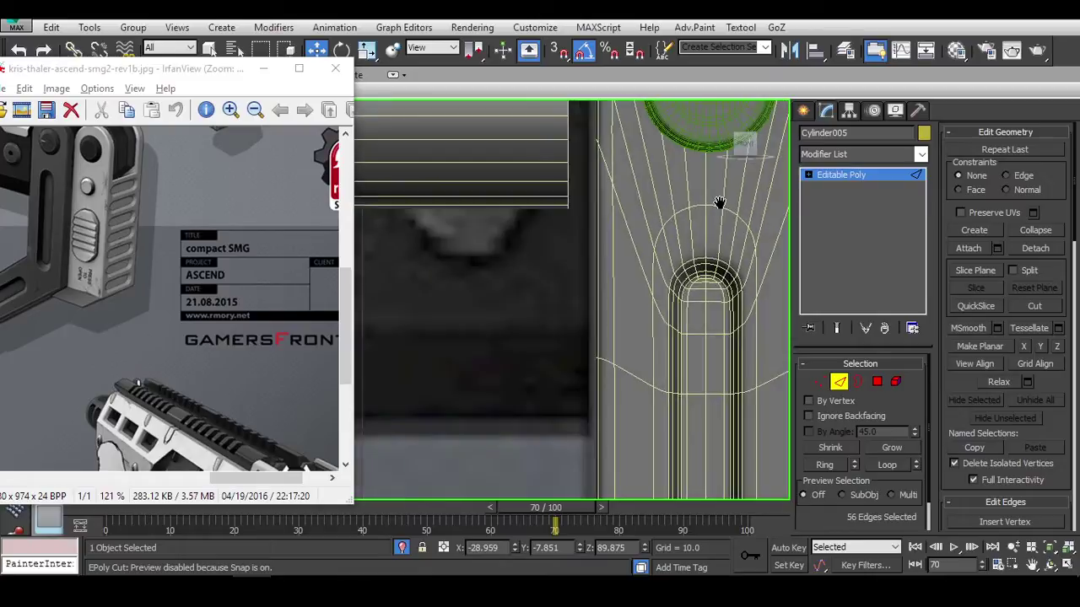
pyautogui.moveTo(671, 310); pyautogui.dragTo(602, 269)
pyautogui.moveTo(601, 269); pyautogui.dragTo(582, 280, button='middle')
# Raise the strip's top edges upward toward the round lug.
pyautogui.scroll(4, 563, 228)
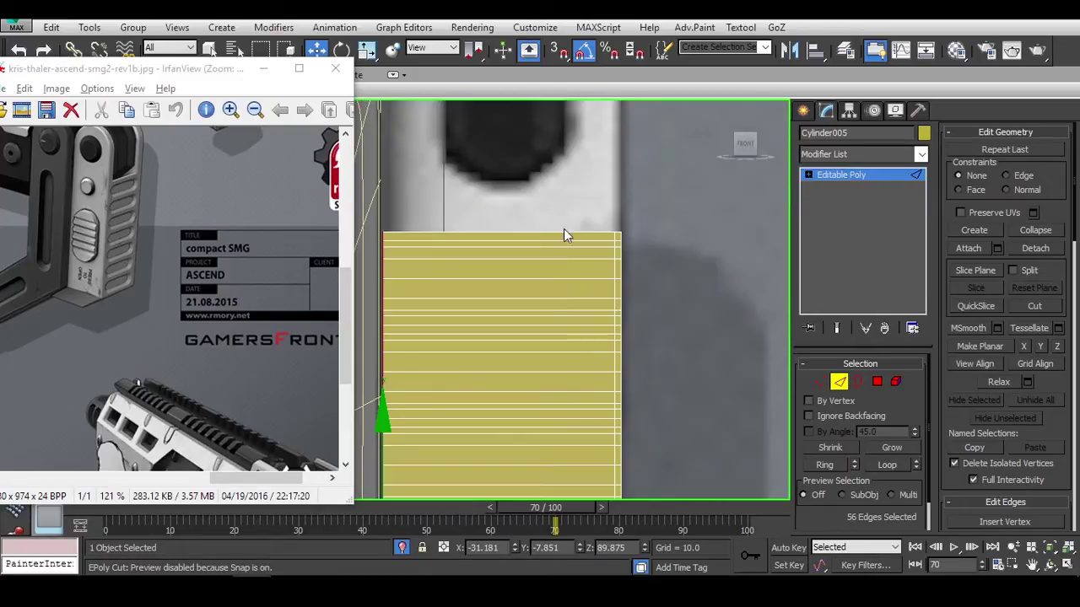
pyautogui.keyDown('alt'); pyautogui.moveTo(590, 229); pyautogui.dragTo(604, 274, button='middle'); pyautogui.keyUp('alt')
pyautogui.moveTo(747, 293); pyautogui.dragTo(715, 292, button='middle')
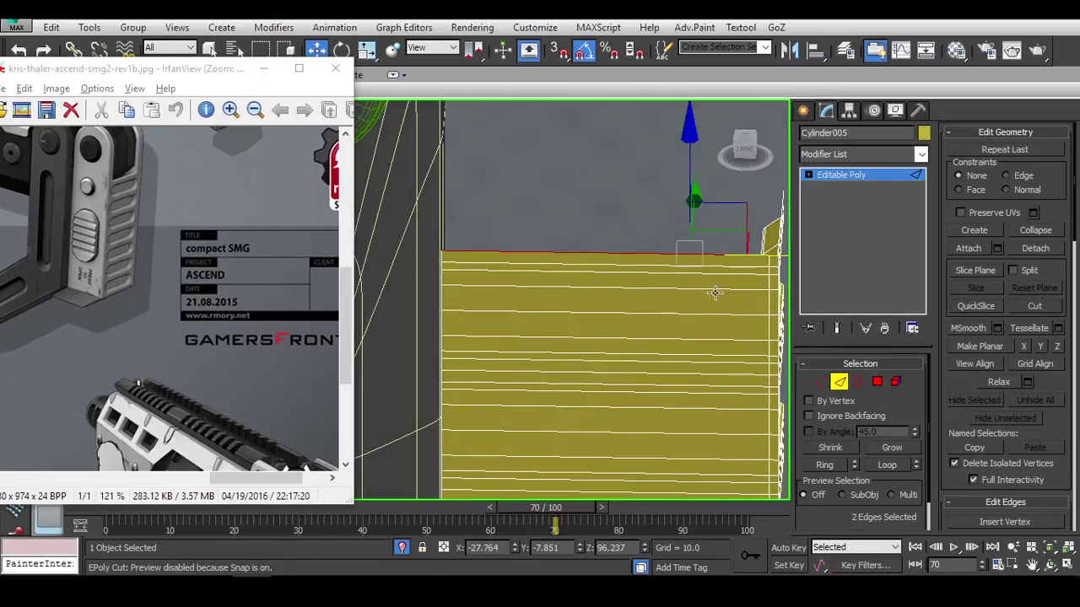
pyautogui.click(748, 158)
pyautogui.scroll(-5, 649, 222)
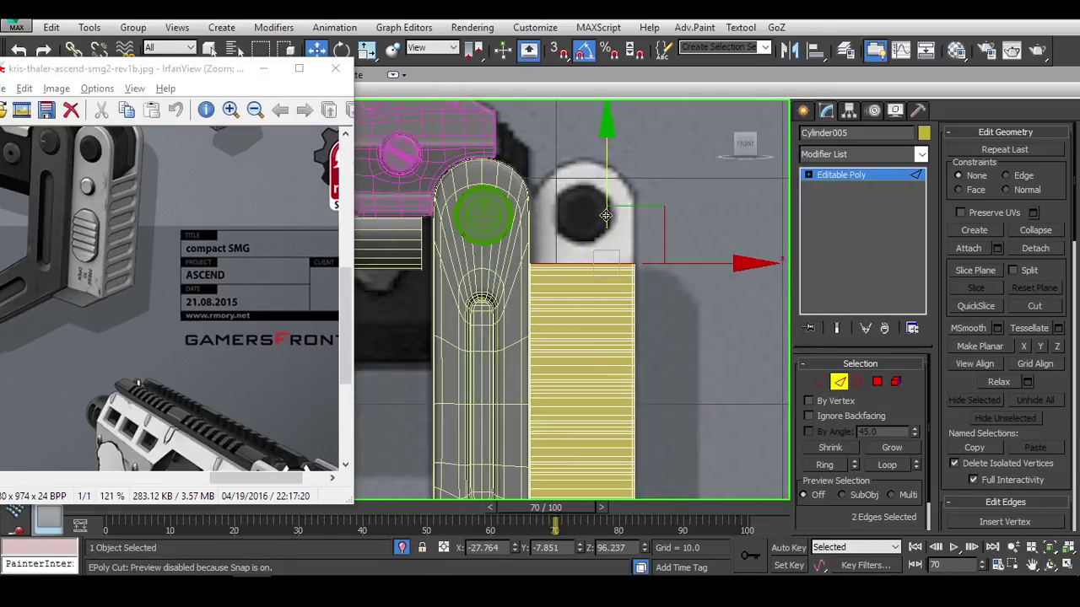
pyautogui.moveTo(610, 193); pyautogui.dragTo(612, 126)
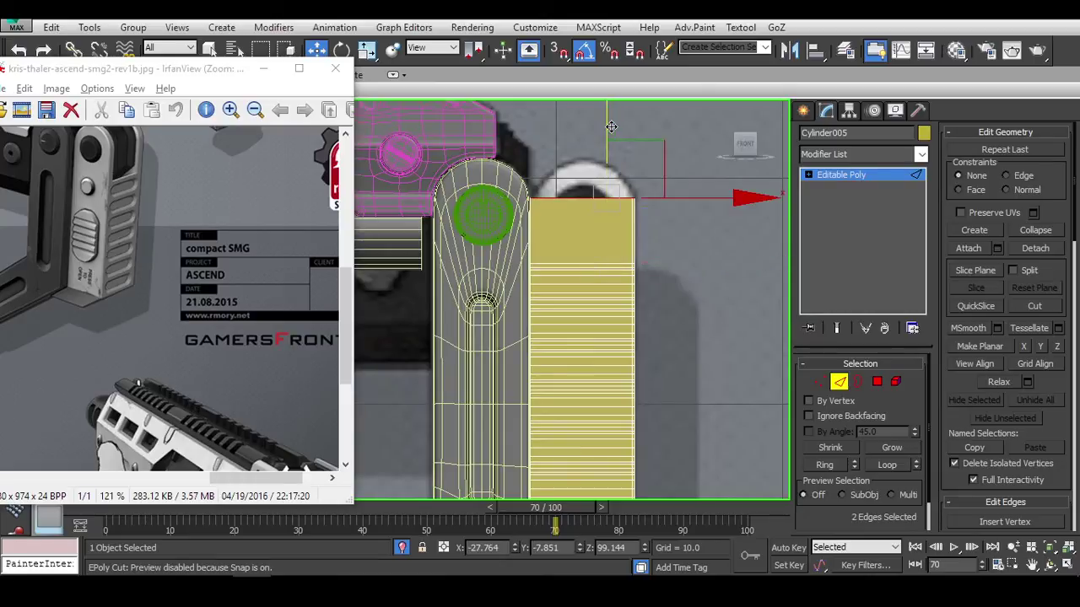
# Cut a new vertical edge across the strip.
pyautogui.scroll(4, 578, 200)
pyautogui.click(639, 201)
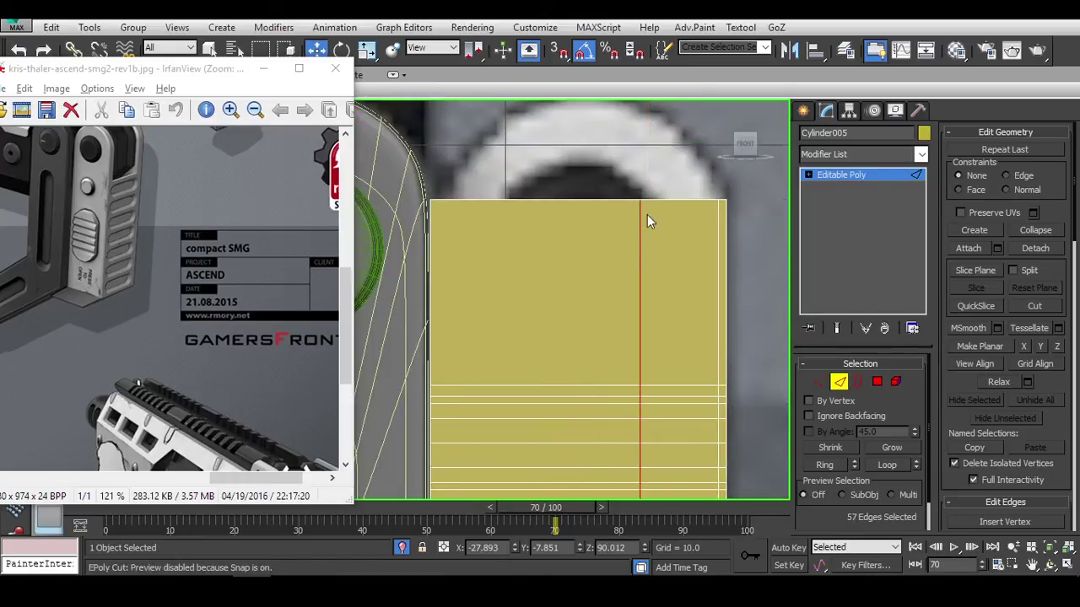
pyautogui.scroll(-3, 647, 214)
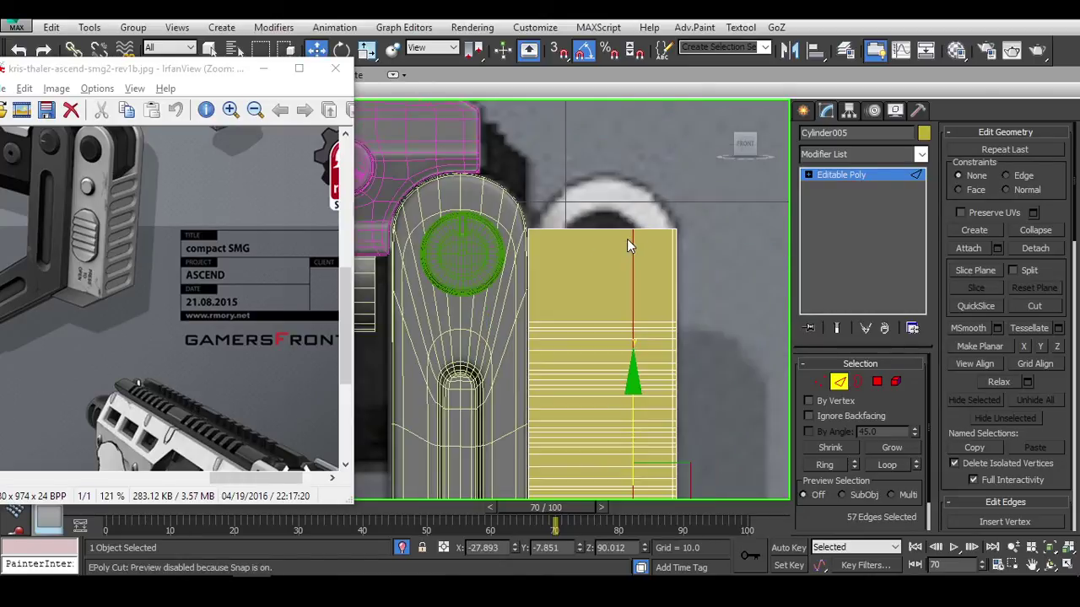
# Ring-select the horizontal edges and Connect them with 4 segments.
pyautogui.click(824, 464)
pyautogui.scroll(-5, 1051, 382)
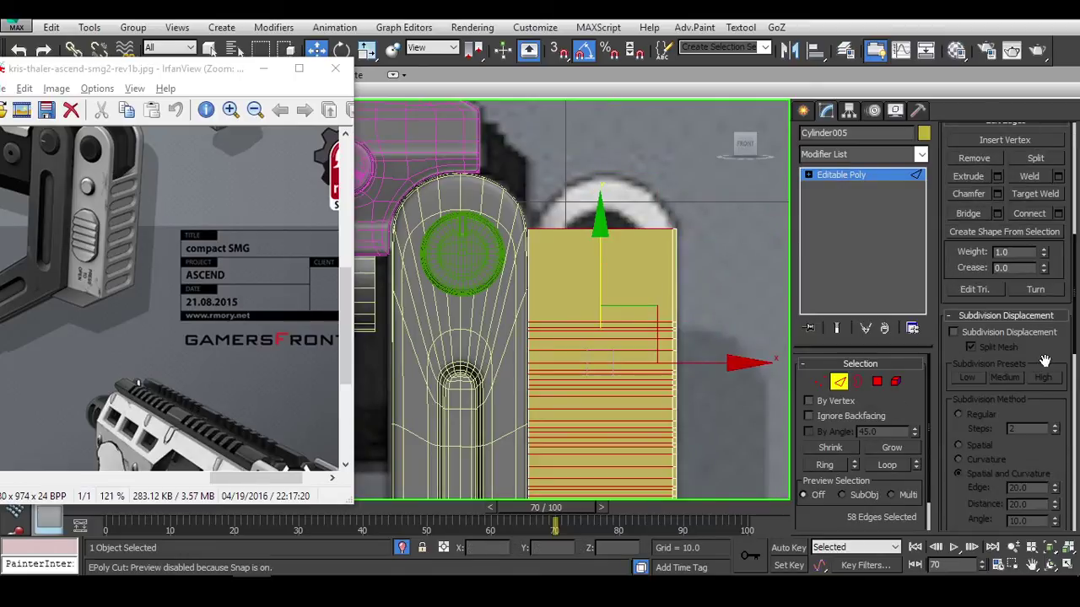
pyautogui.scroll(4, 998, 226)
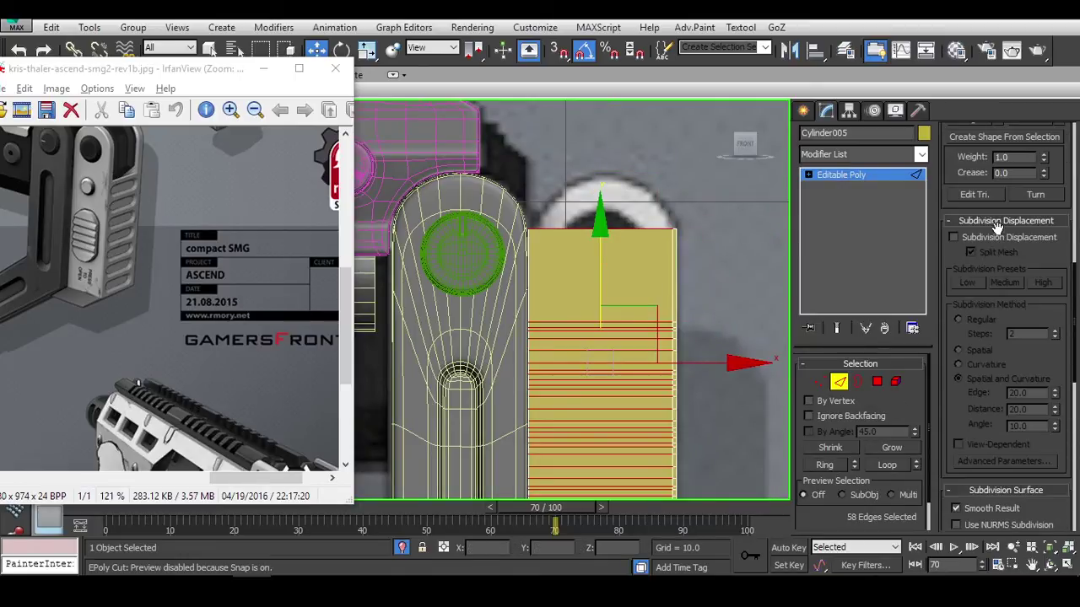
pyautogui.click(970, 221)
pyautogui.scroll(2, 1055, 211)
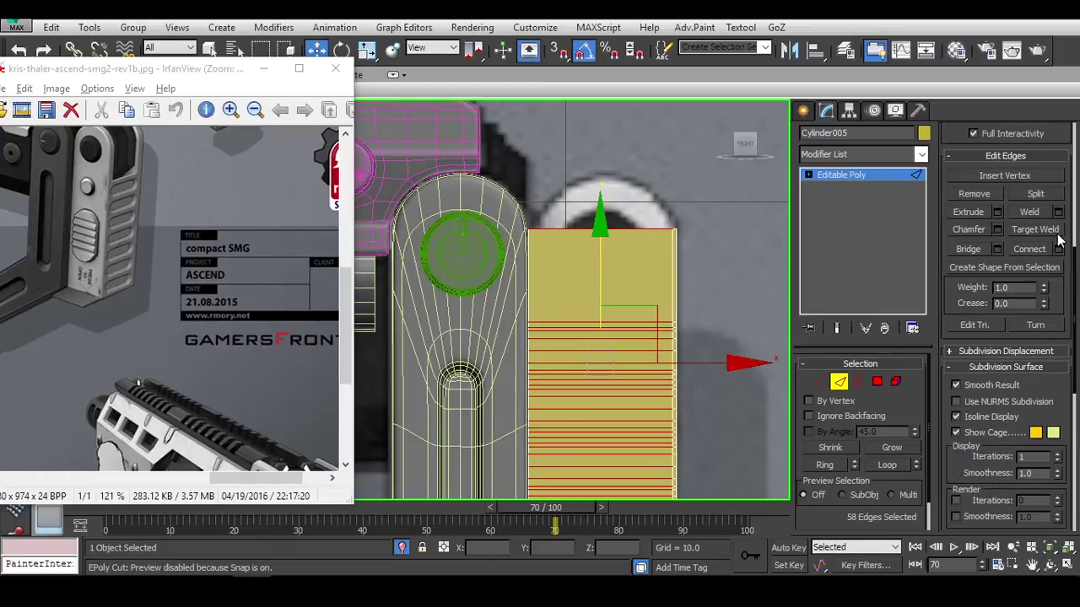
pyautogui.click(1059, 249)
pyautogui.click(441, 308)
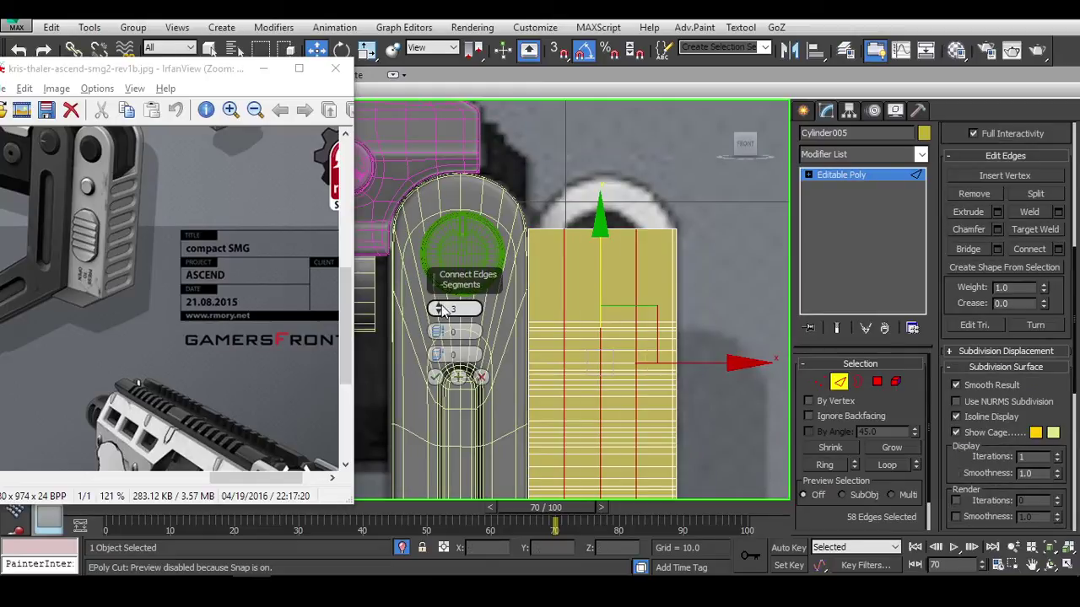
pyautogui.click(440, 307)
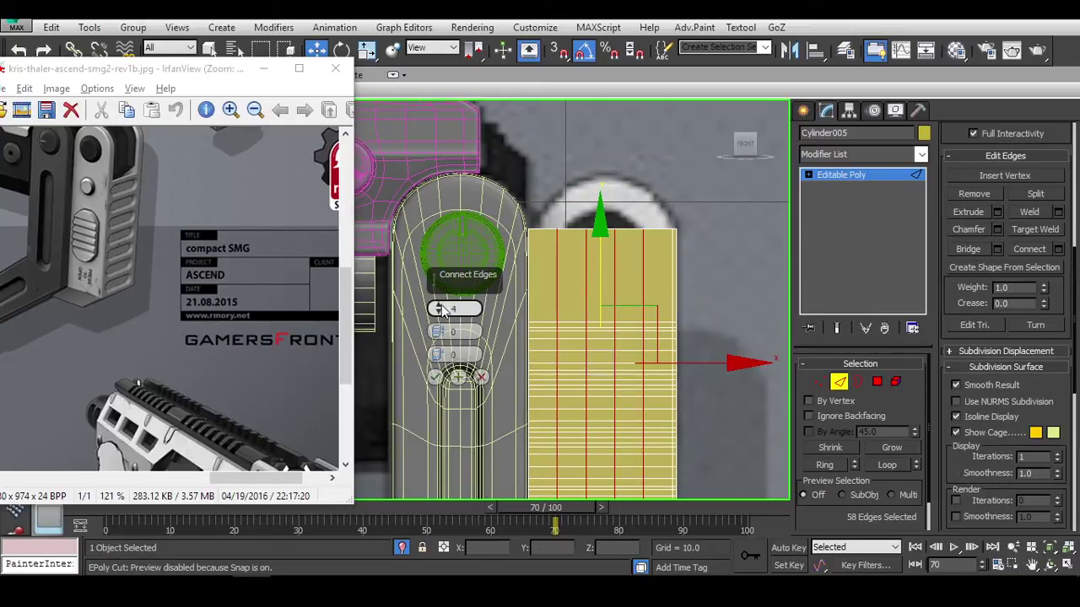
pyautogui.click(434, 377)
pyautogui.scroll(4, 599, 263)
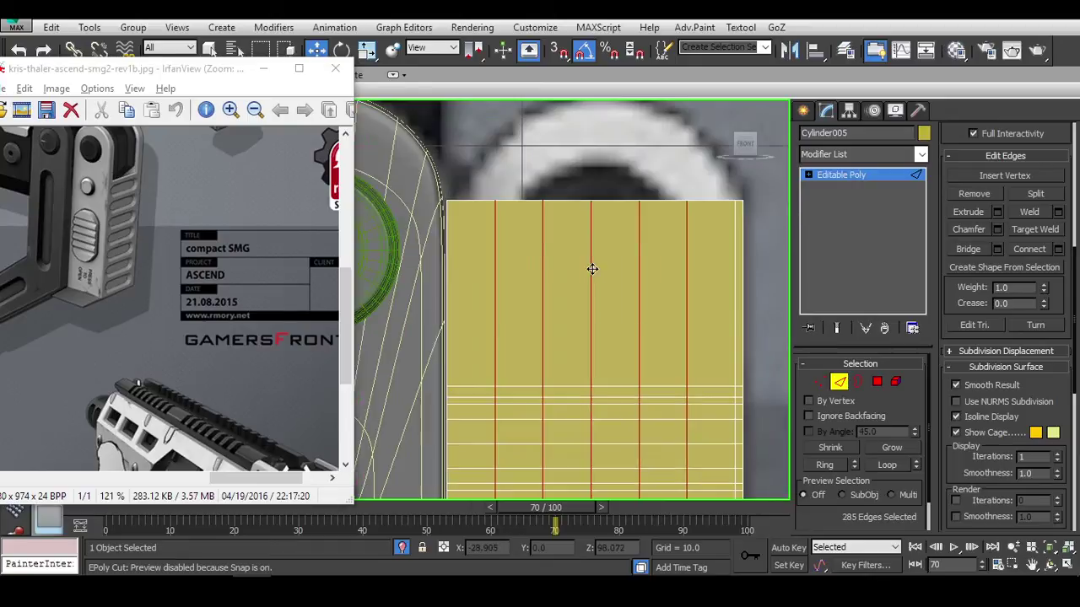
# Raise the five top-row vertices into a rounded arch.
pyautogui.press('1')
pyautogui.moveTo(706, 221); pyautogui.dragTo(706, 222)
pyautogui.moveTo(584, 126); pyautogui.dragTo(542, 263, button='middle')
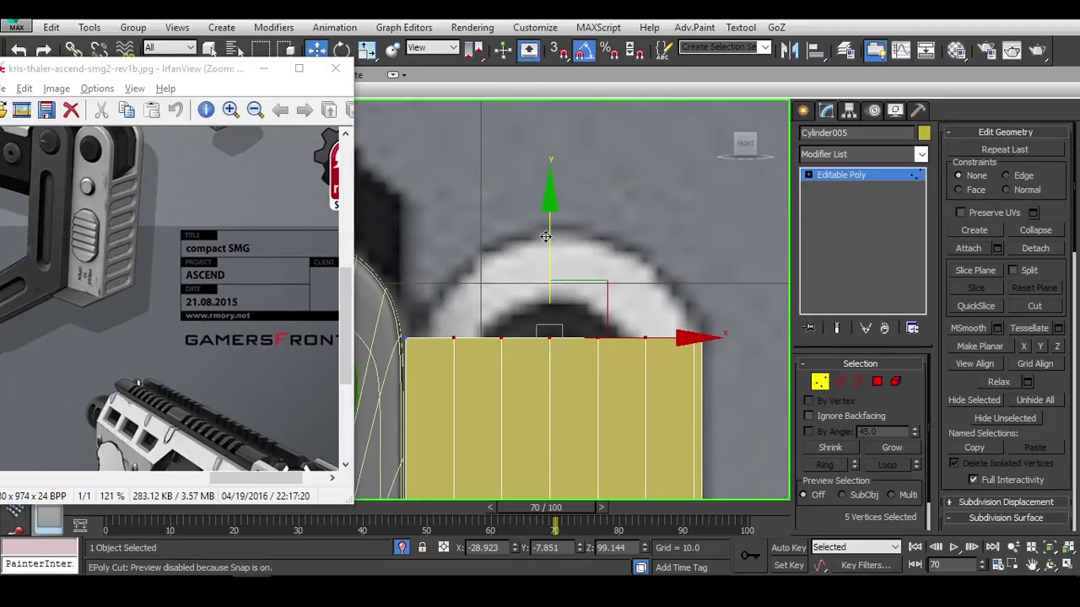
pyautogui.moveTo(546, 237); pyautogui.dragTo(578, 238)
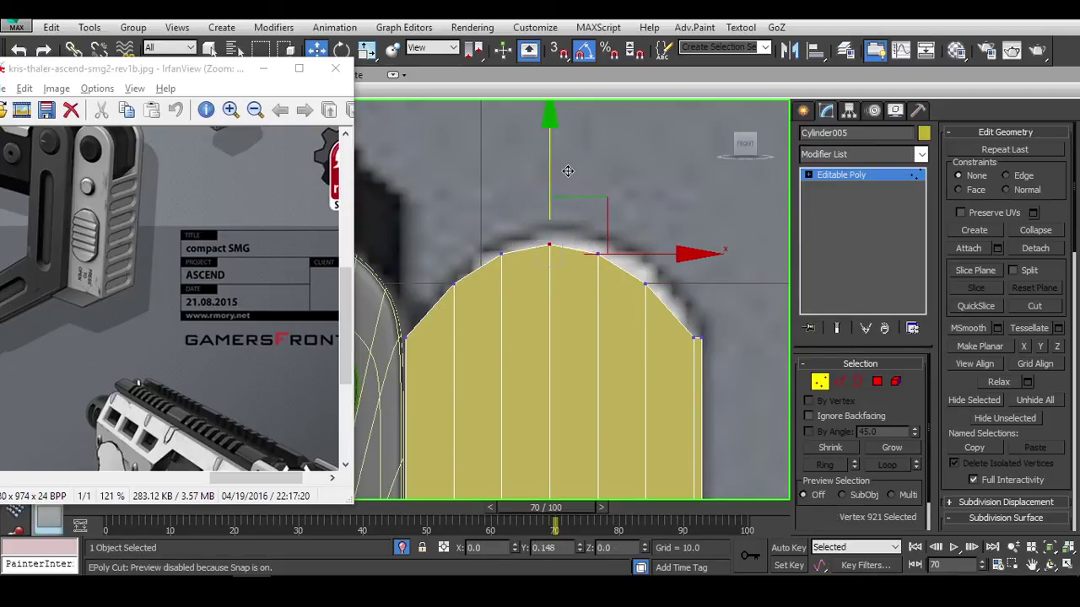
pyautogui.scroll(2, 662, 287)
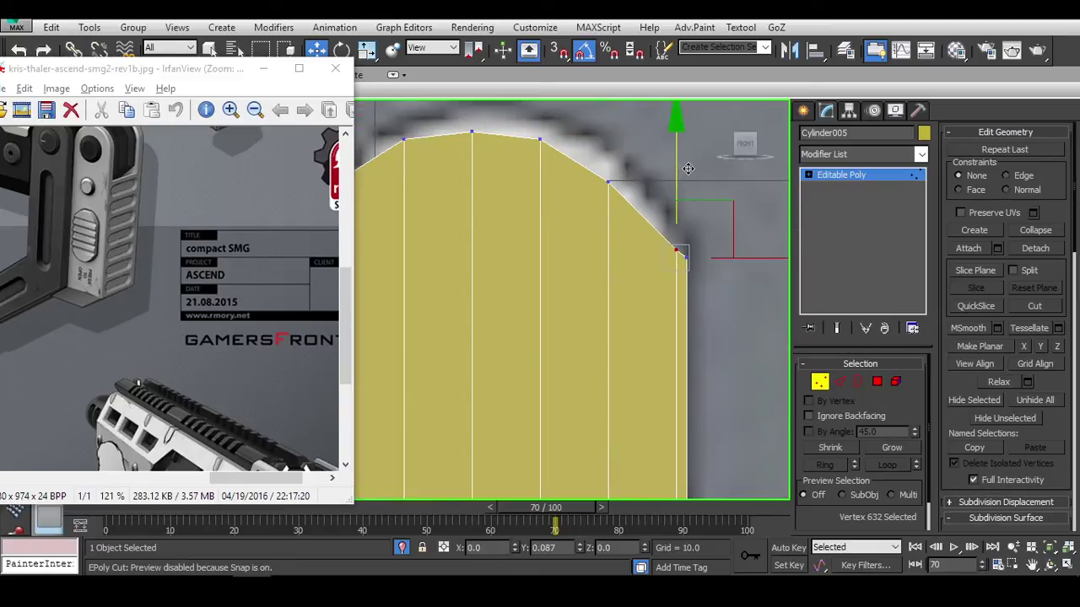
pyautogui.scroll(-3, 688, 166)
pyautogui.moveTo(699, 286); pyautogui.dragTo(644, 236, button='middle')
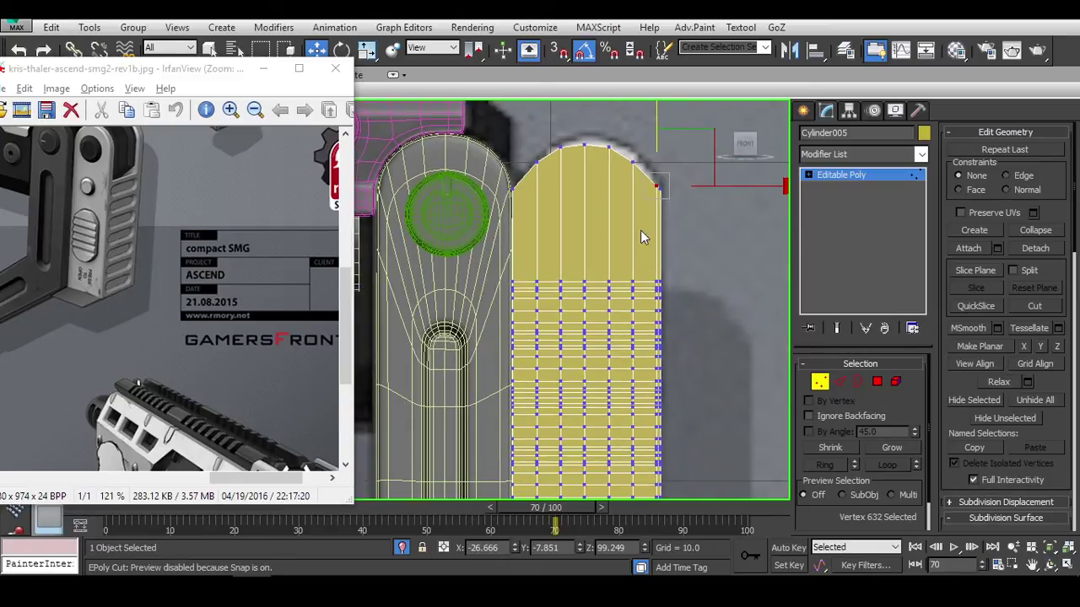
pyautogui.press('2')
pyautogui.doubleClick(632, 217)
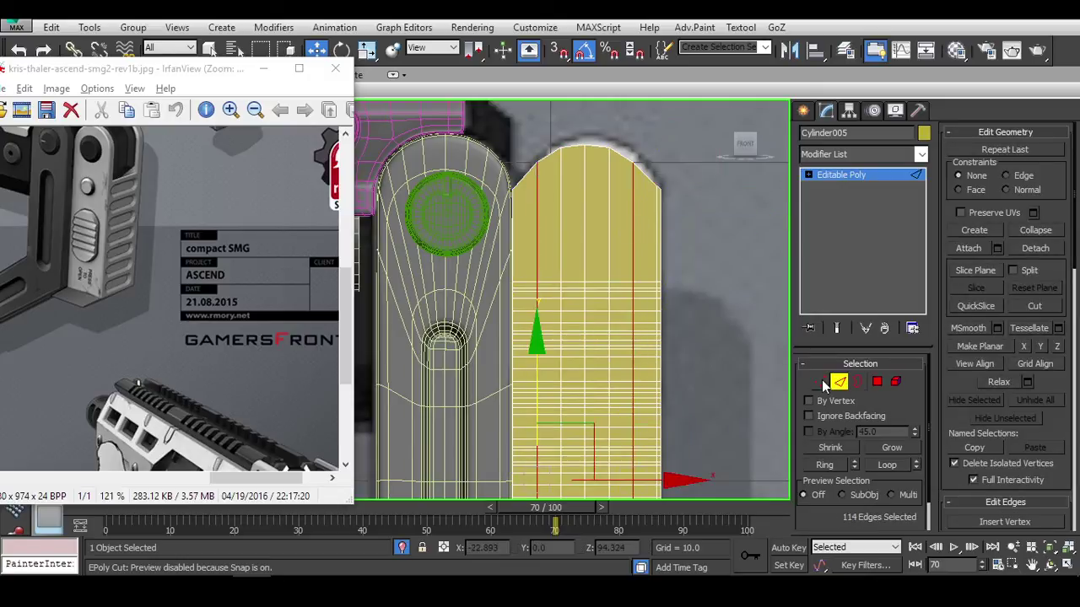
# Scale the central vertex columns outward along X to spread them wider.
pyautogui.hotkey('ctrl', '1')
pyautogui.moveTo(731, 470); pyautogui.dragTo(738, 470)
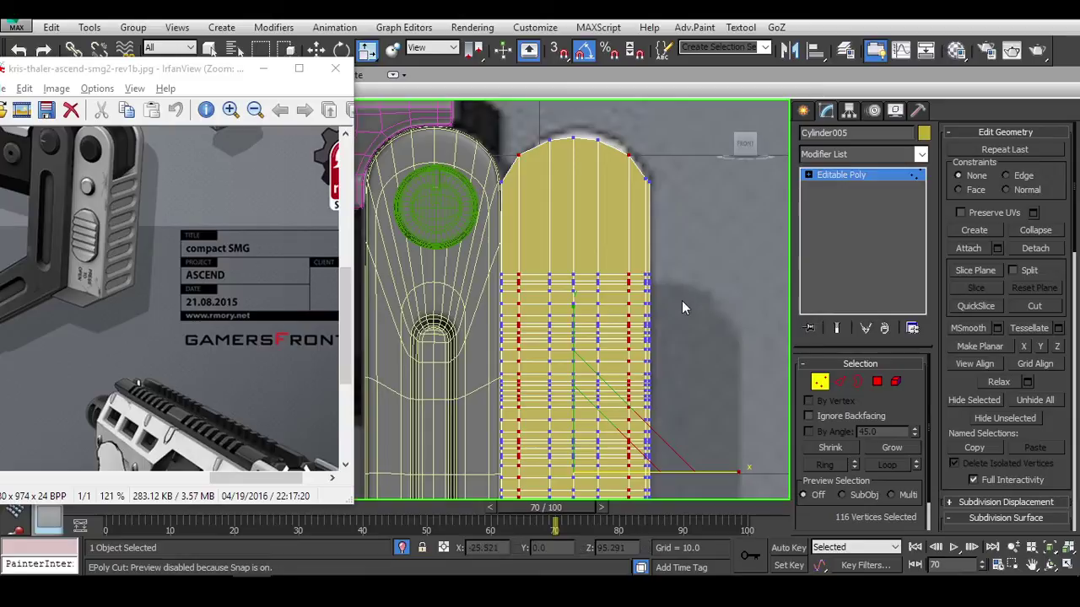
pyautogui.press('2')
pyautogui.doubleClick(601, 196)
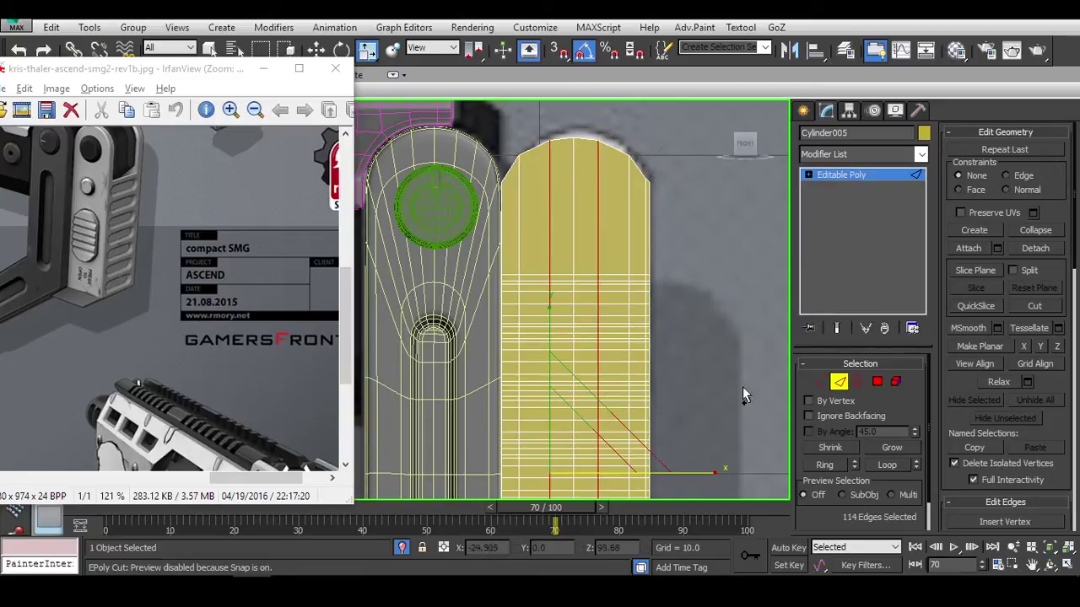
pyautogui.keyDown('ctrl'); pyautogui.click(819, 382); pyautogui.keyUp('ctrl')
pyautogui.moveTo(718, 489); pyautogui.dragTo(718, 455, button='middle')
pyautogui.moveTo(727, 440); pyautogui.dragTo(735, 440)
pyautogui.scroll(-2, 708, 433)
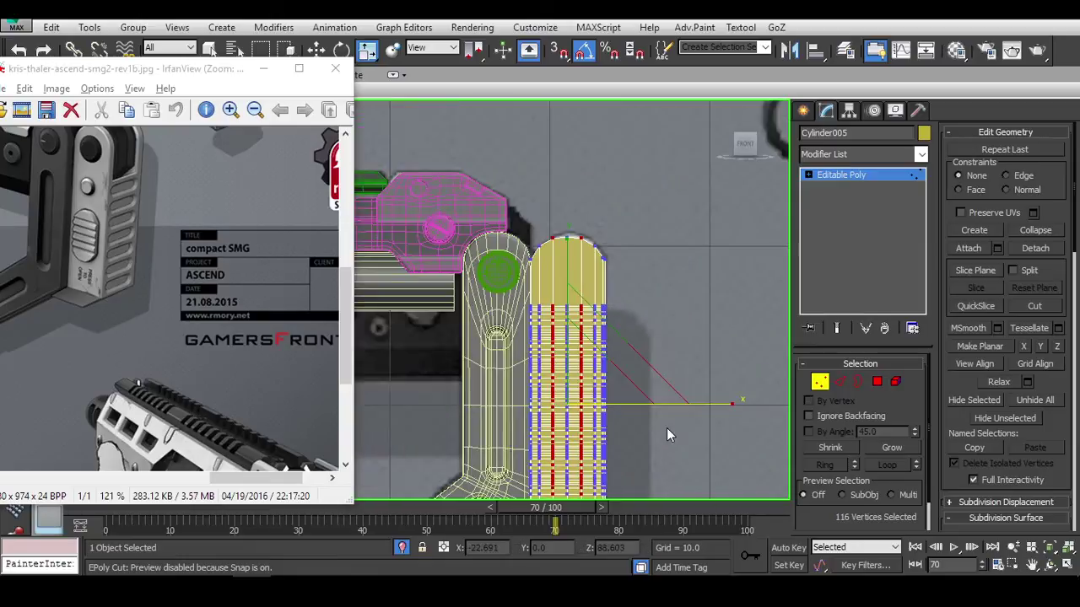
pyautogui.moveTo(666, 428); pyautogui.dragTo(601, 391, button='middle')
# Move the whole panel slightly to the right.
pyautogui.click(820, 383)
pyautogui.scroll(2, 562, 362)
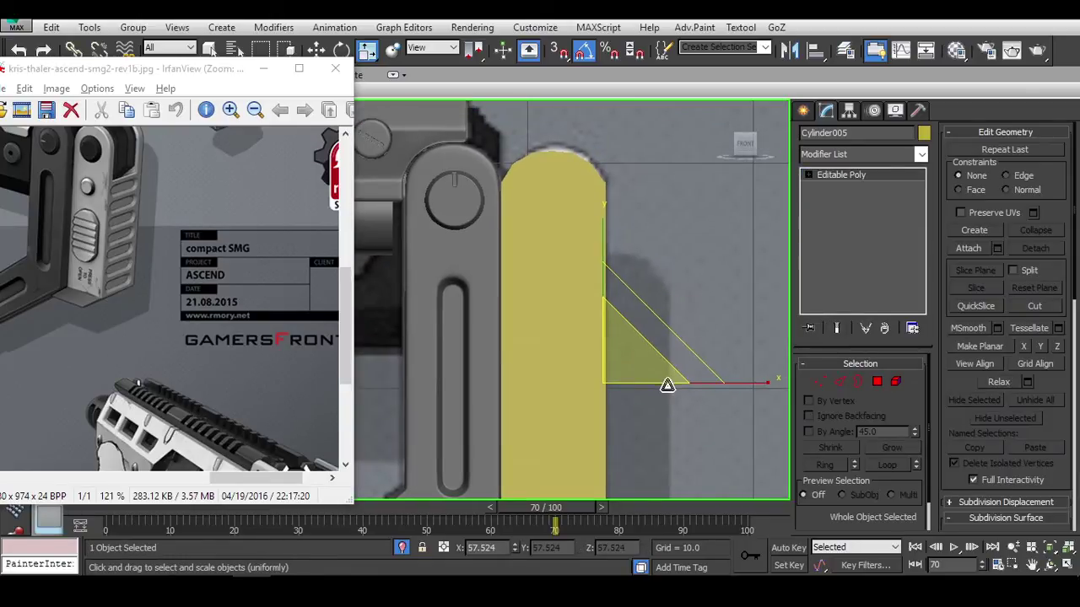
pyautogui.press('F4')
pyautogui.press('w')
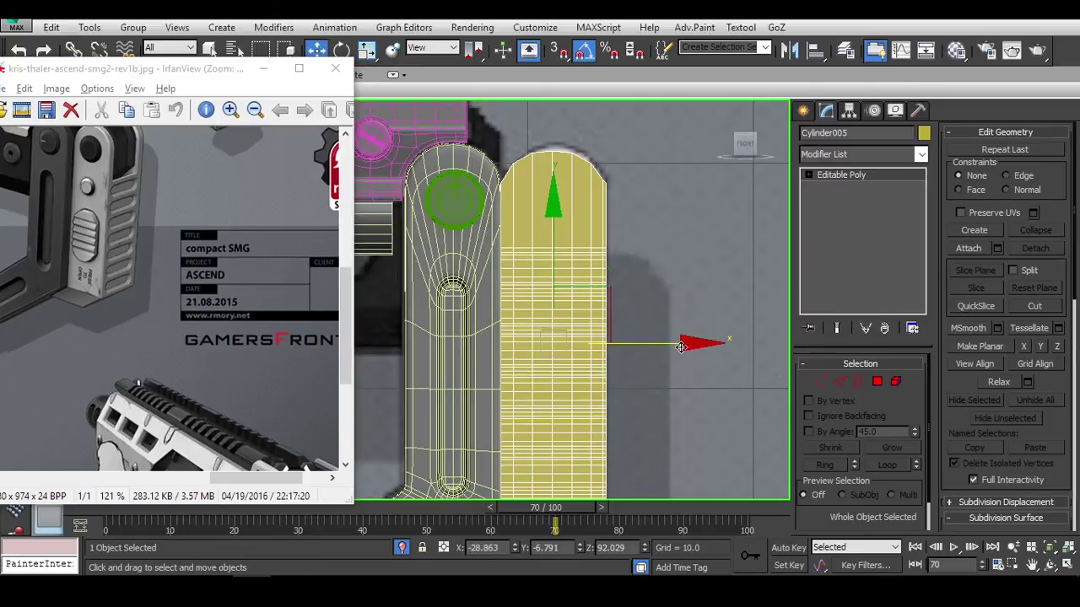
pyautogui.moveTo(680, 344); pyautogui.dragTo(684, 344)
pyautogui.scroll(10, 616, 197)
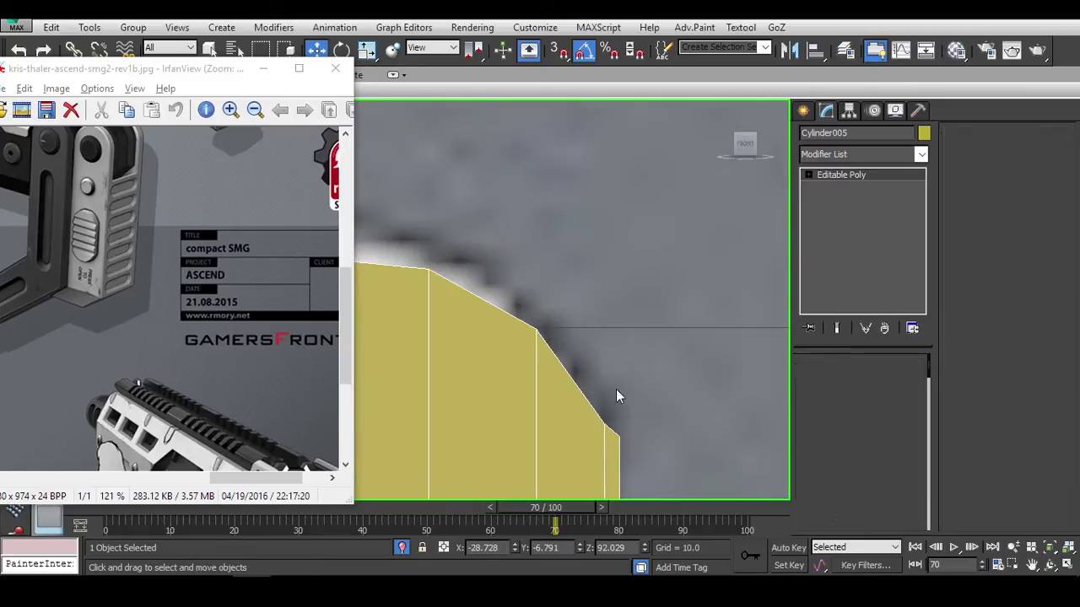
# Select the edges around the notch on the panel wall.
pyautogui.press('1')
pyautogui.hotkey('alt', 'c')
pyautogui.press('F3')
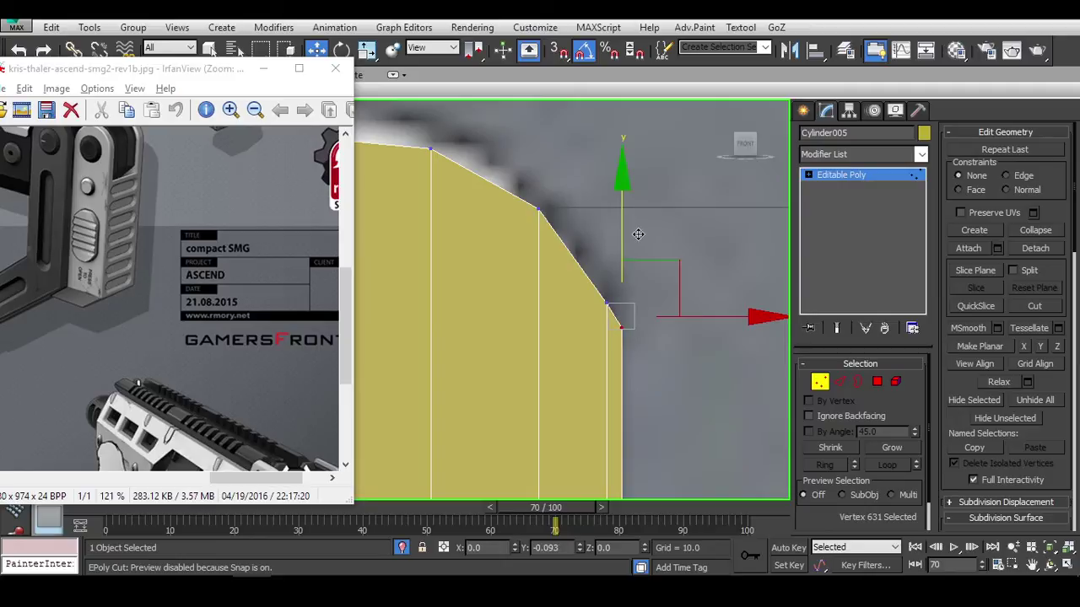
pyautogui.scroll(-8, 678, 355)
pyautogui.moveTo(663, 379)
pyautogui.keyDown('alt'); pyautogui.mouseDown(button='middle')
pyautogui.moveTo(596, 405)
pyautogui.moveTo(656, 397)
pyautogui.mouseUp(button='middle'); pyautogui.keyUp('alt')
pyautogui.scroll(10, 656, 397)
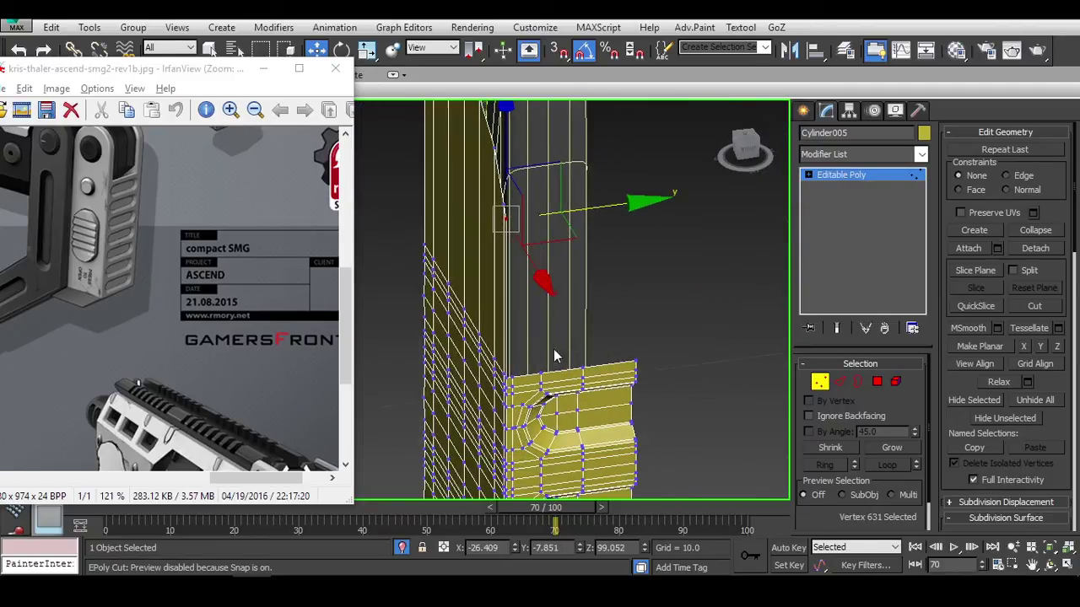
pyautogui.press('2')
pyautogui.scroll(-10, 639, 361)
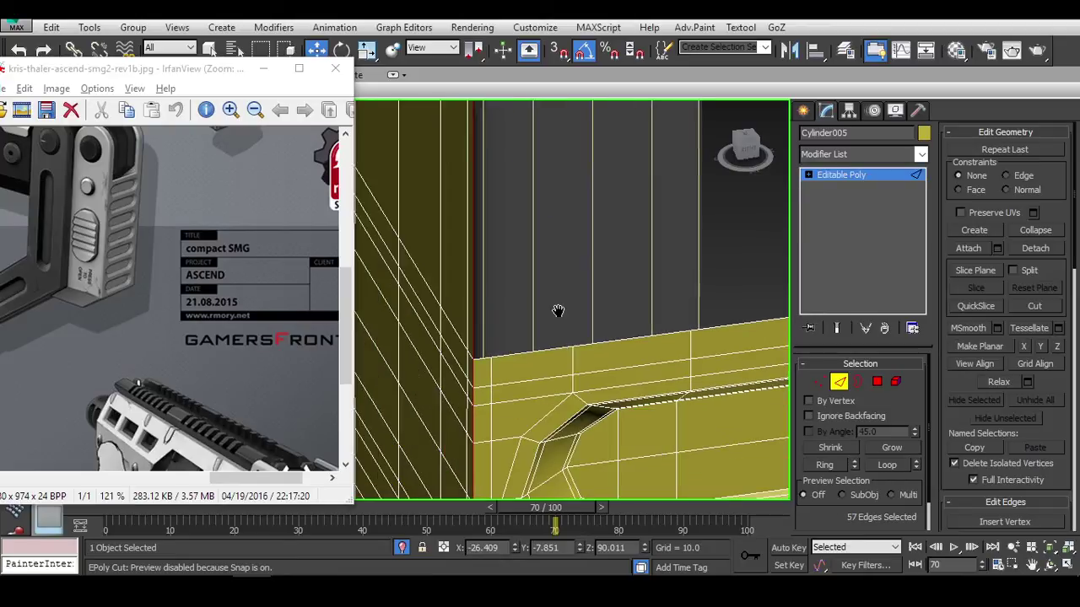
pyautogui.keyDown('alt'); pyautogui.moveTo(639, 361); pyautogui.dragTo(663, 305, button='middle'); pyautogui.keyUp('alt')
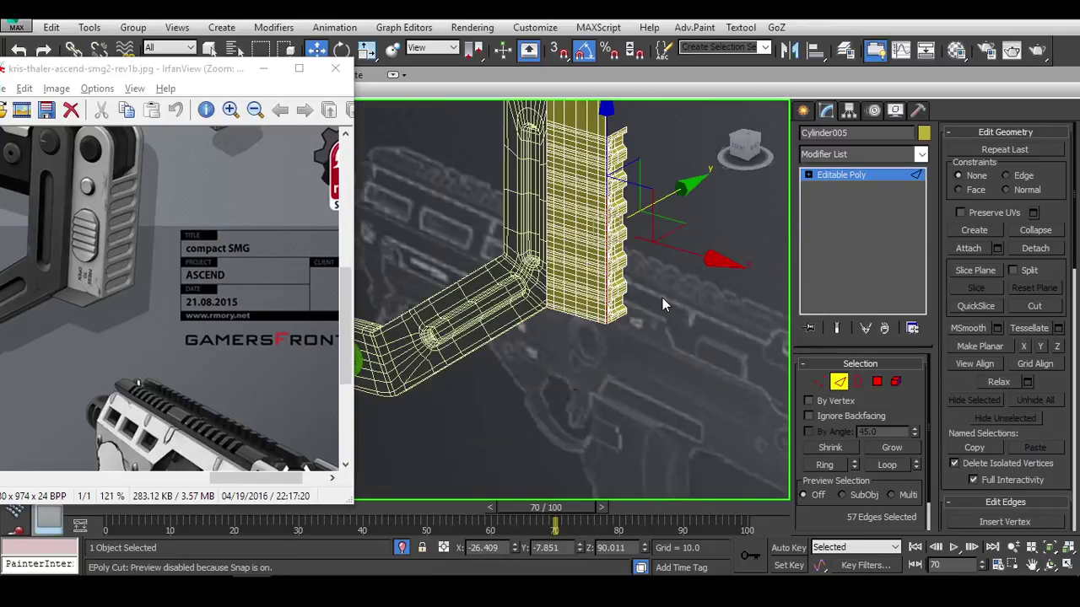
pyautogui.click(650, 152)
pyautogui.scroll(5, 624, 220)
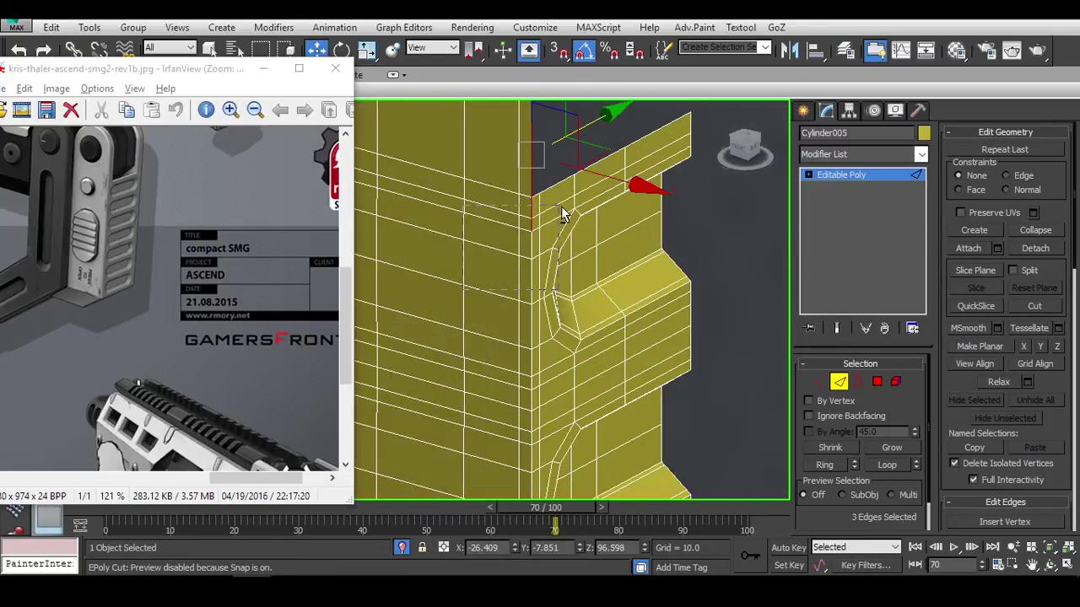
pyautogui.click(563, 214)
pyautogui.keyDown('alt'); pyautogui.moveTo(564, 214); pyautogui.dragTo(546, 221, button='middle'); pyautogui.keyUp('alt')
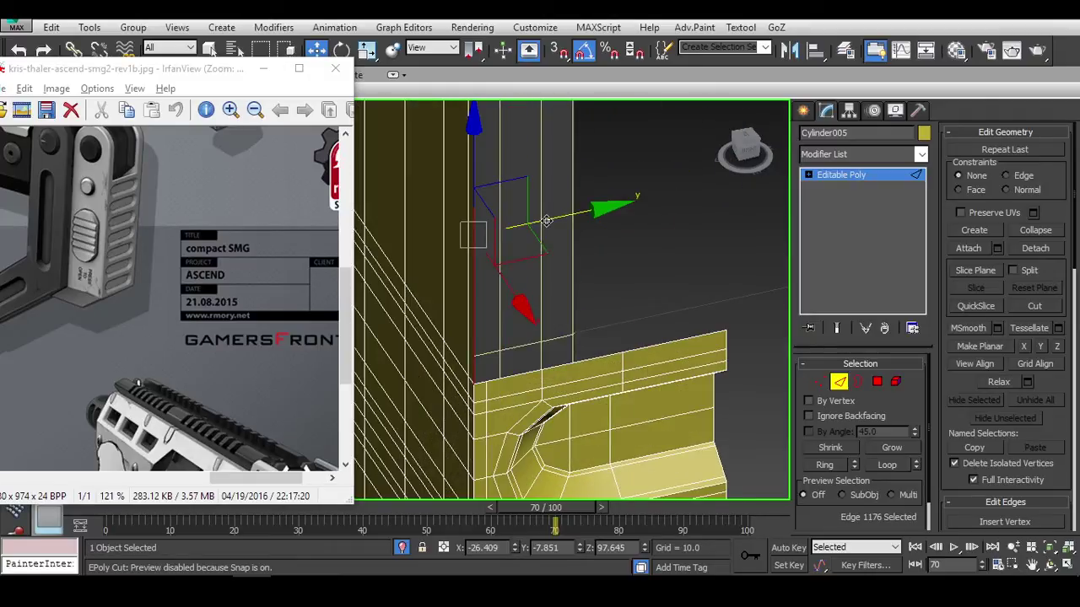
pyautogui.click(559, 216)
pyautogui.scroll(5, 480, 366)
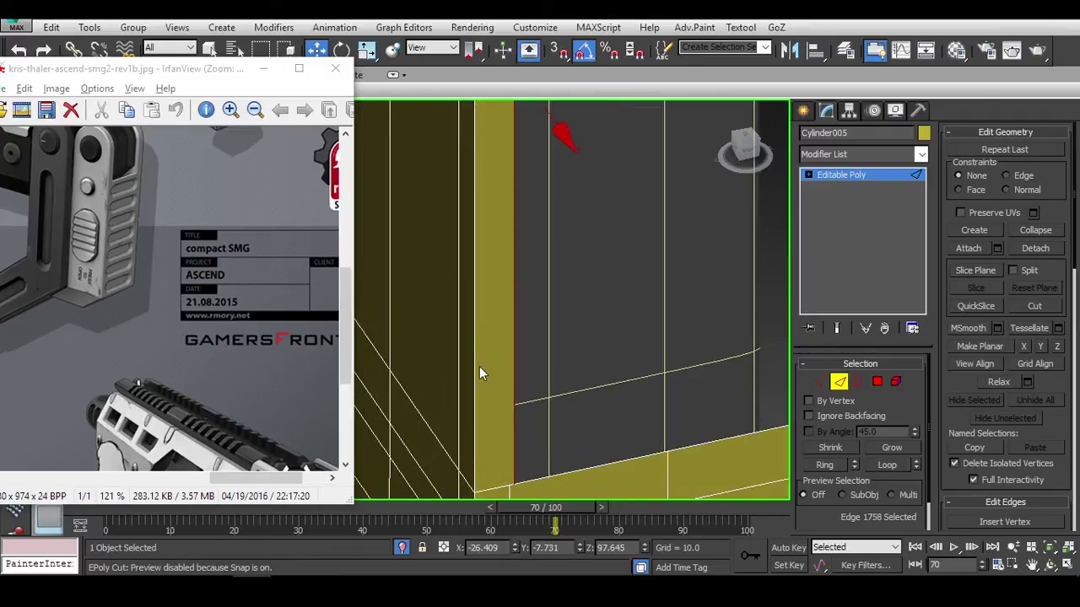
# Shift-drag the ledge corner edge to extend new faces outward.
pyautogui.press('1')
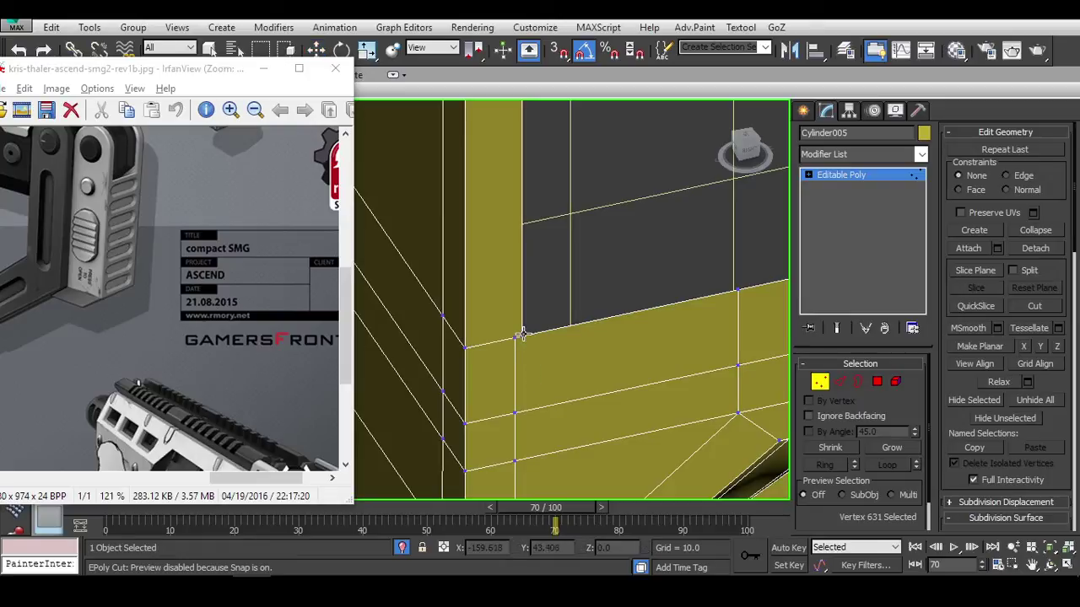
pyautogui.press('2')
pyautogui.scroll(-6, 523, 374)
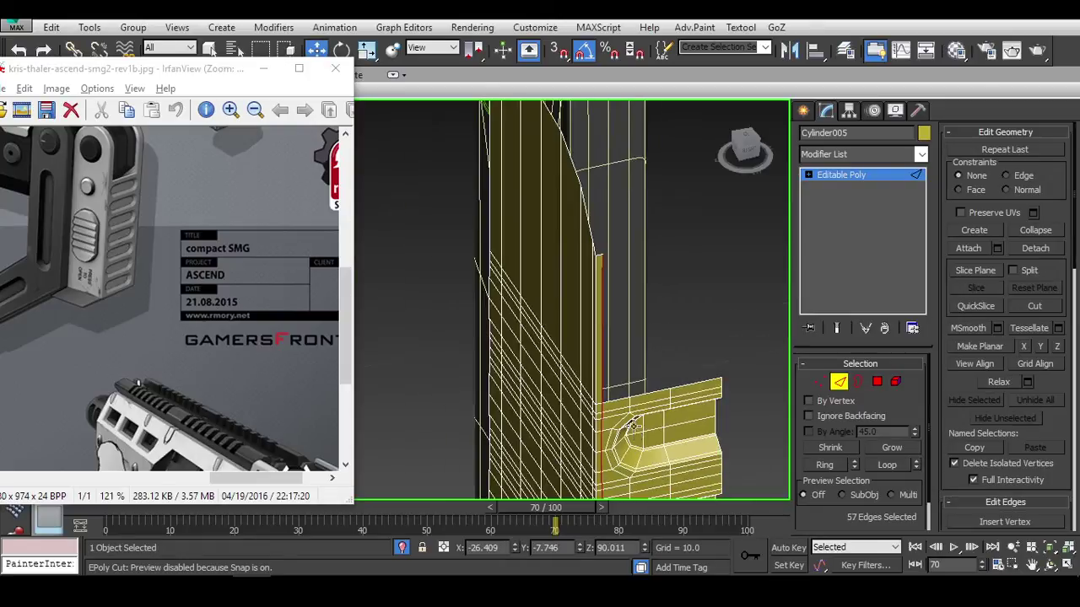
pyautogui.scroll(7, 600, 404)
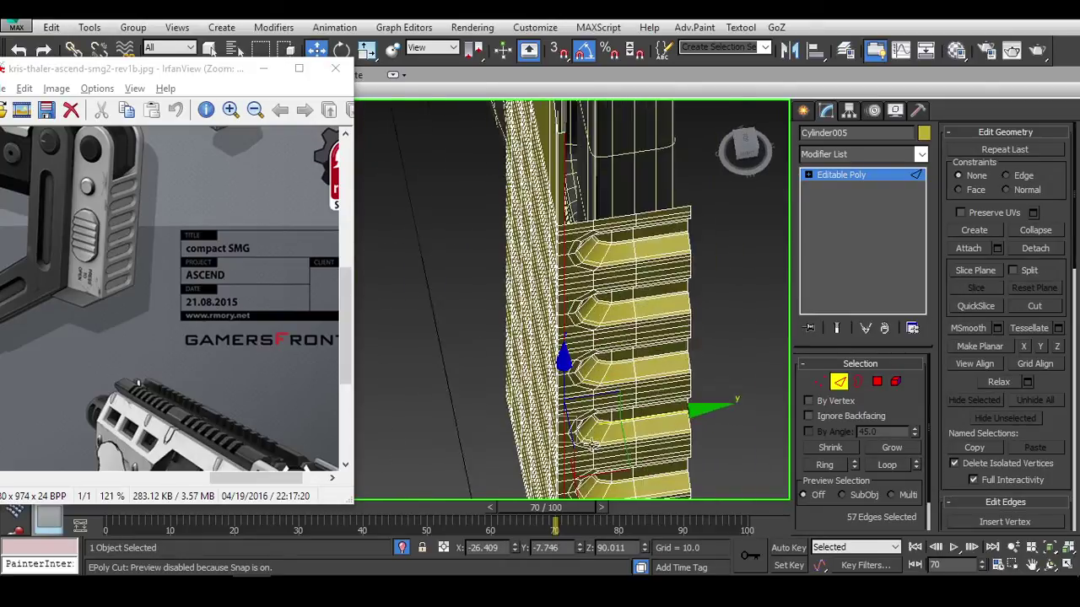
pyautogui.scroll(2, 605, 358)
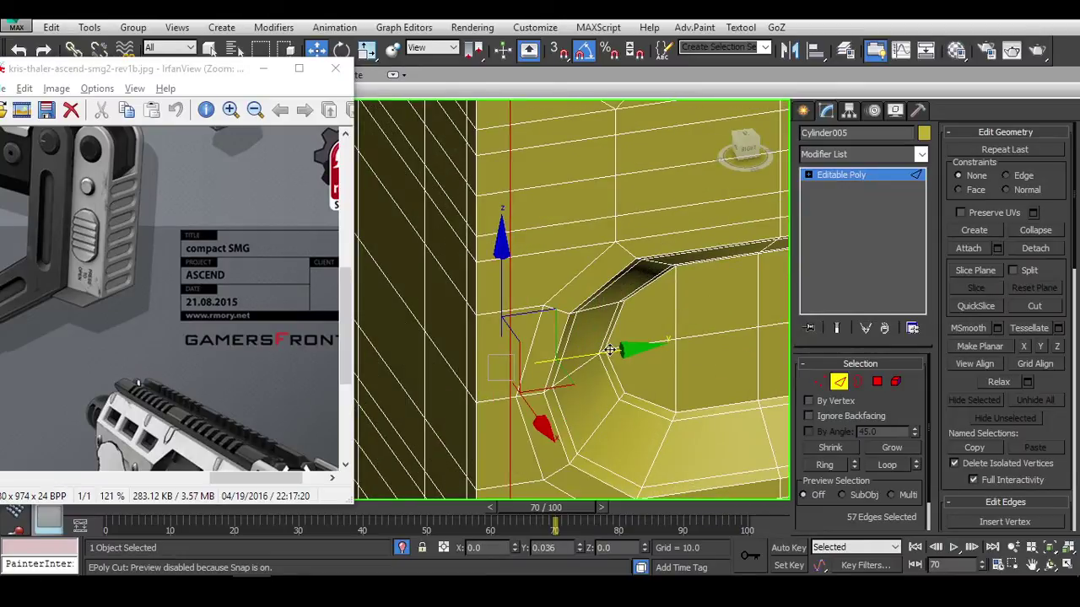
pyautogui.scroll(-8, 609, 350)
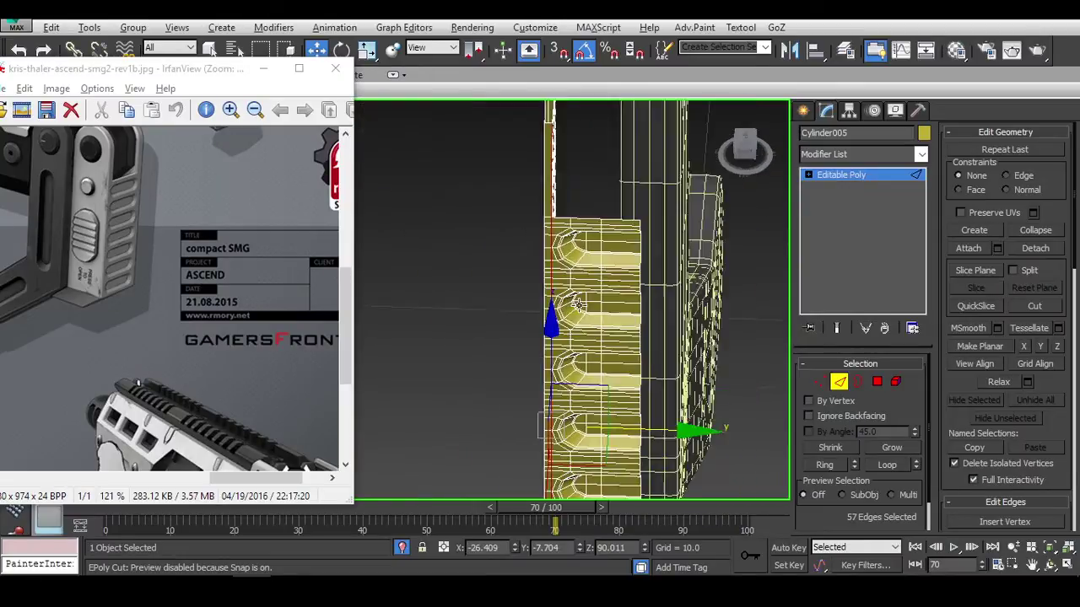
pyautogui.scroll(5, 578, 305)
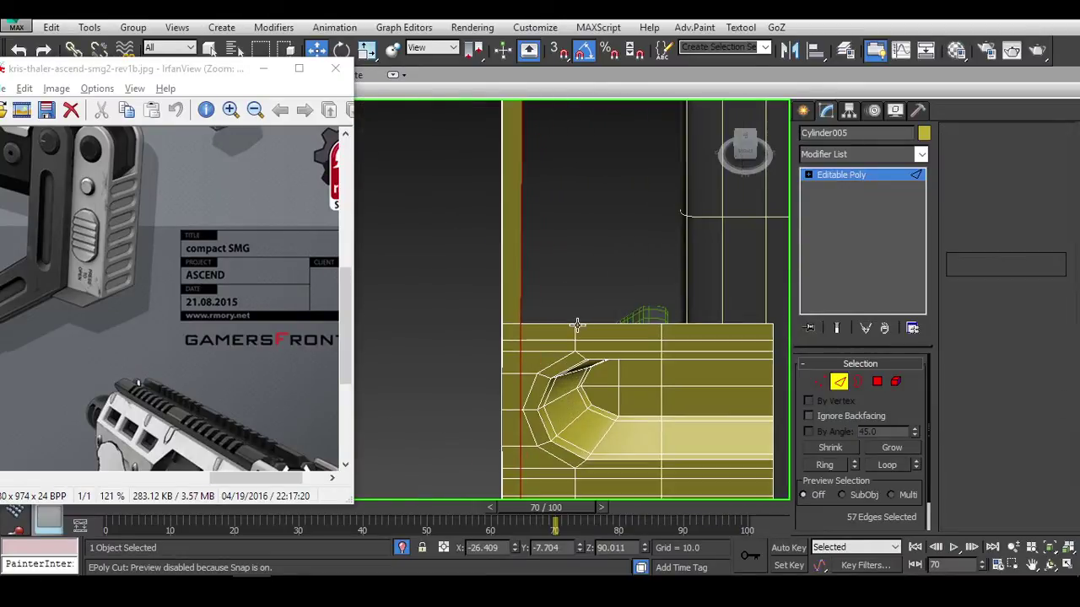
pyautogui.press('1')
pyautogui.press('2')
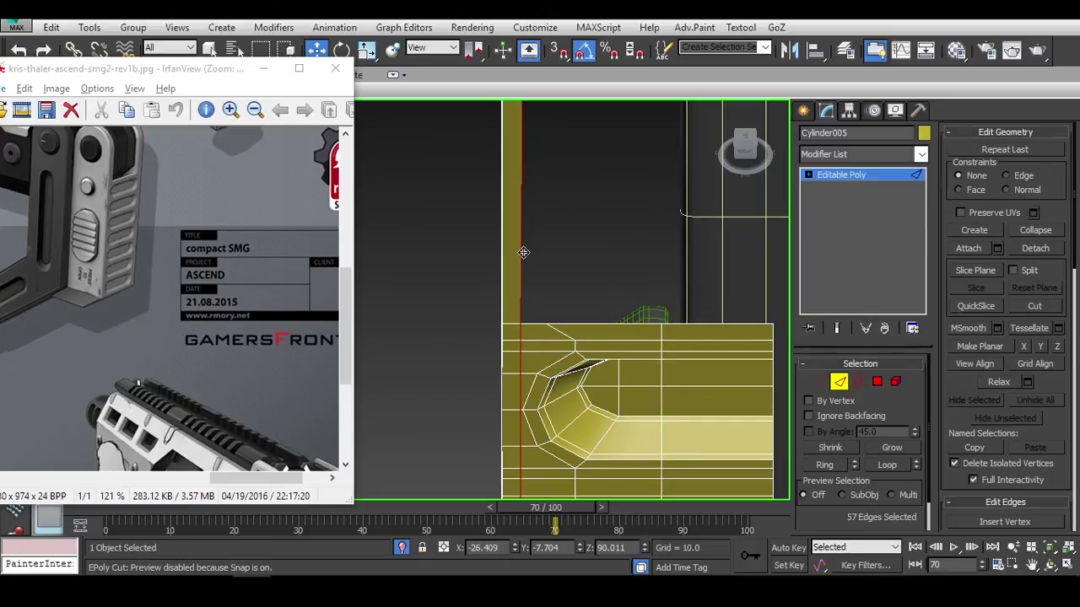
pyautogui.scroll(-3, 554, 304)
pyautogui.keyDown('alt'); pyautogui.moveTo(588, 303); pyautogui.dragTo(495, 272, button='middle'); pyautogui.keyUp('alt')
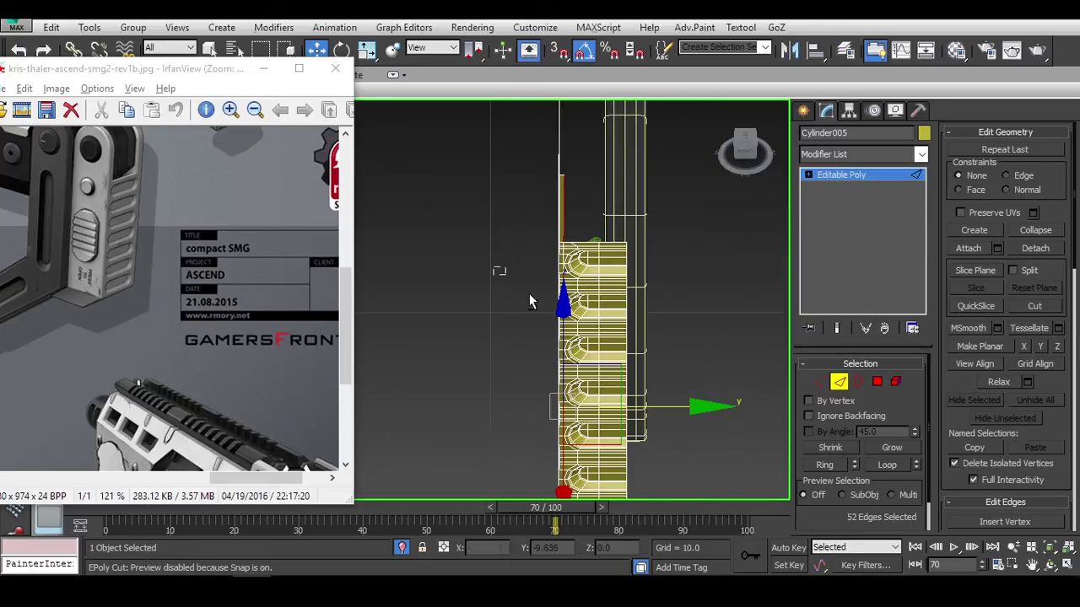
pyautogui.scroll(-2, 494, 272)
pyautogui.click(671, 389)
pyautogui.scroll(5, 676, 341)
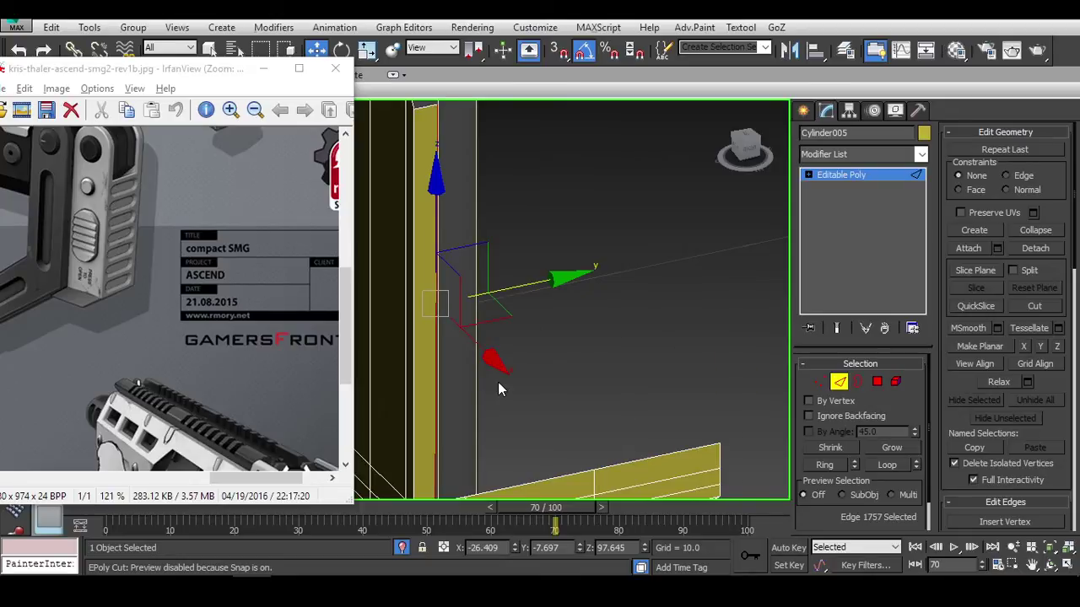
pyautogui.moveTo(556, 283); pyautogui.dragTo(577, 188, button='middle')
pyautogui.keyDown('shift'); pyautogui.moveTo(575, 189); pyautogui.dragTo(586, 185); pyautogui.keyUp('shift')
pyautogui.keyDown('alt'); pyautogui.moveTo(587, 184); pyautogui.dragTo(635, 226, button='middle'); pyautogui.keyUp('alt')
# Weld the two vertices at the ledge corner together.
pyautogui.press('1')
pyautogui.scroll(-10, 1000, 418)
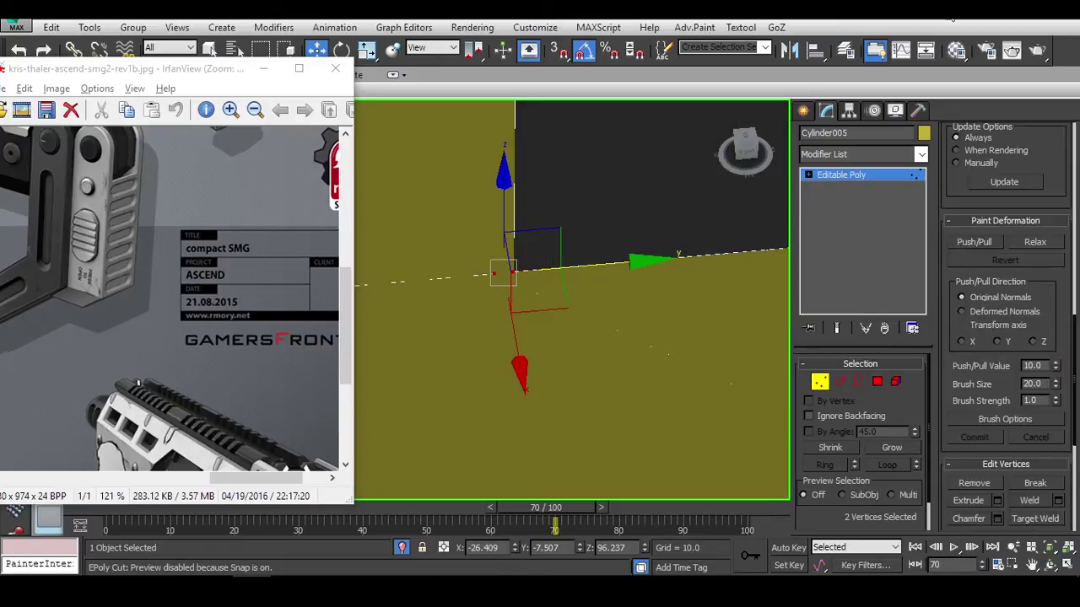
pyautogui.click(1029, 501)
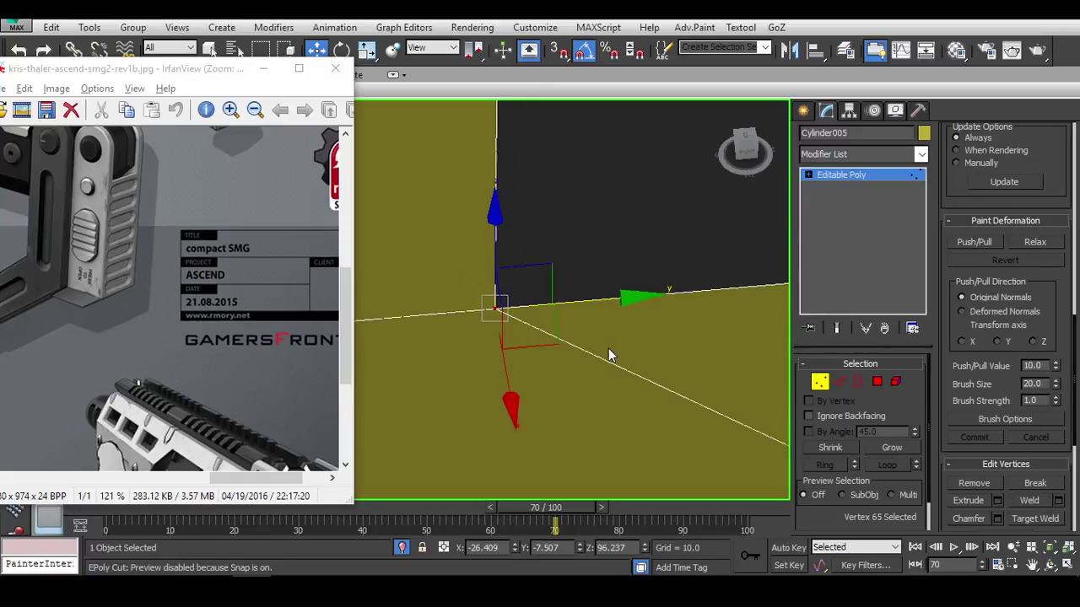
pyautogui.scroll(-5, 608, 348)
pyautogui.scroll(-3, 600, 402)
pyautogui.keyDown('alt'); pyautogui.moveTo(600, 402); pyautogui.dragTo(538, 348, button='middle'); pyautogui.keyUp('alt')
# Select the curved border edge loop and extend a new band of faces from it.
pyautogui.scroll(2, 582, 292)
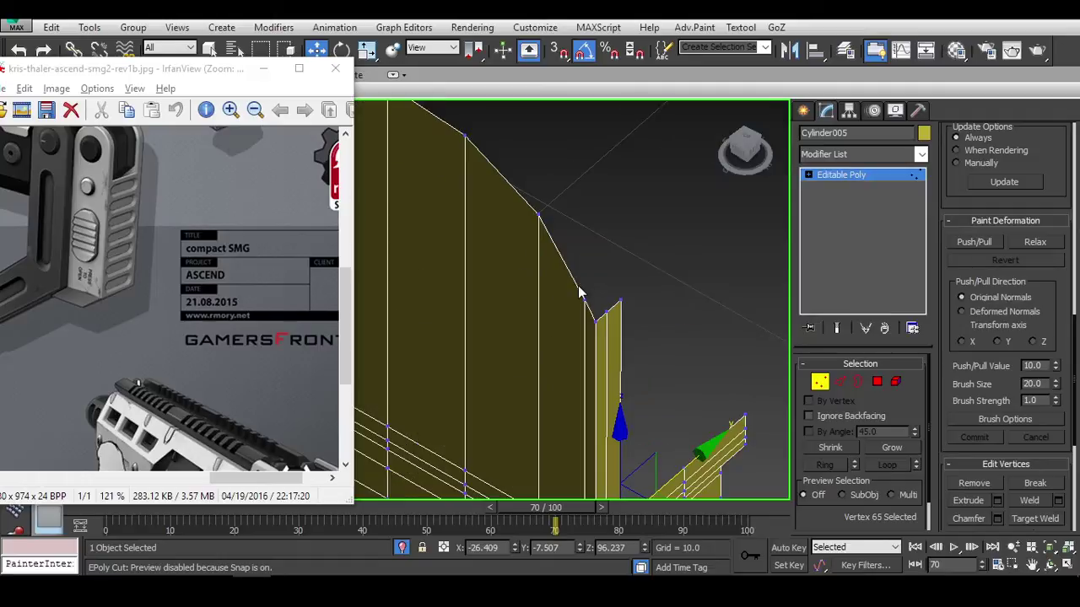
pyautogui.press('2')
pyautogui.click(588, 310)
pyautogui.doubleClick(588, 310)
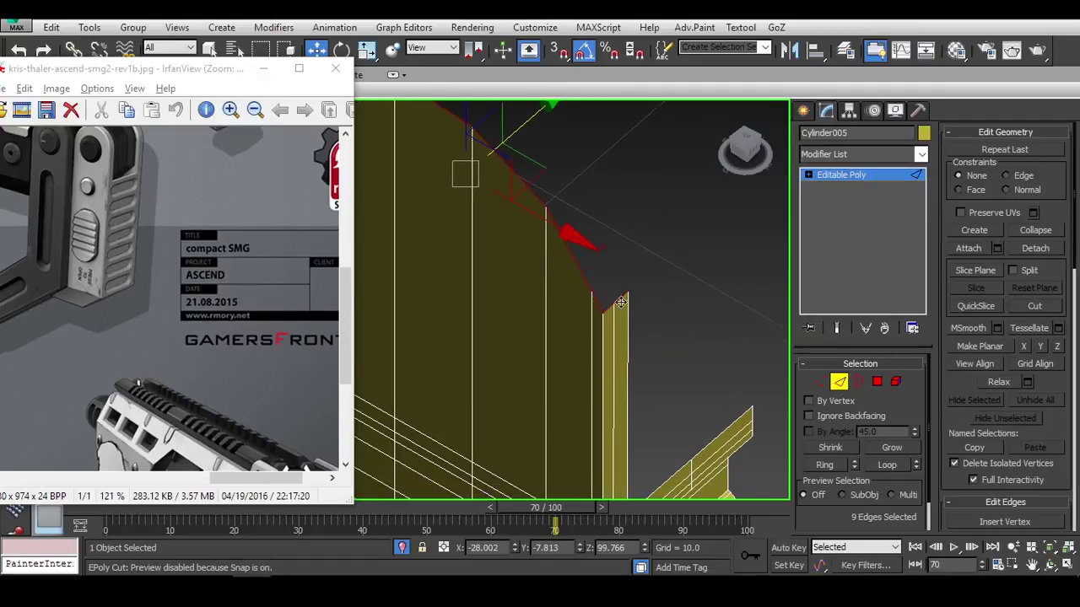
pyautogui.scroll(-3, 627, 329)
pyautogui.keyDown('alt'); pyautogui.moveTo(557, 329); pyautogui.dragTo(605, 268, button='middle'); pyautogui.keyUp('alt')
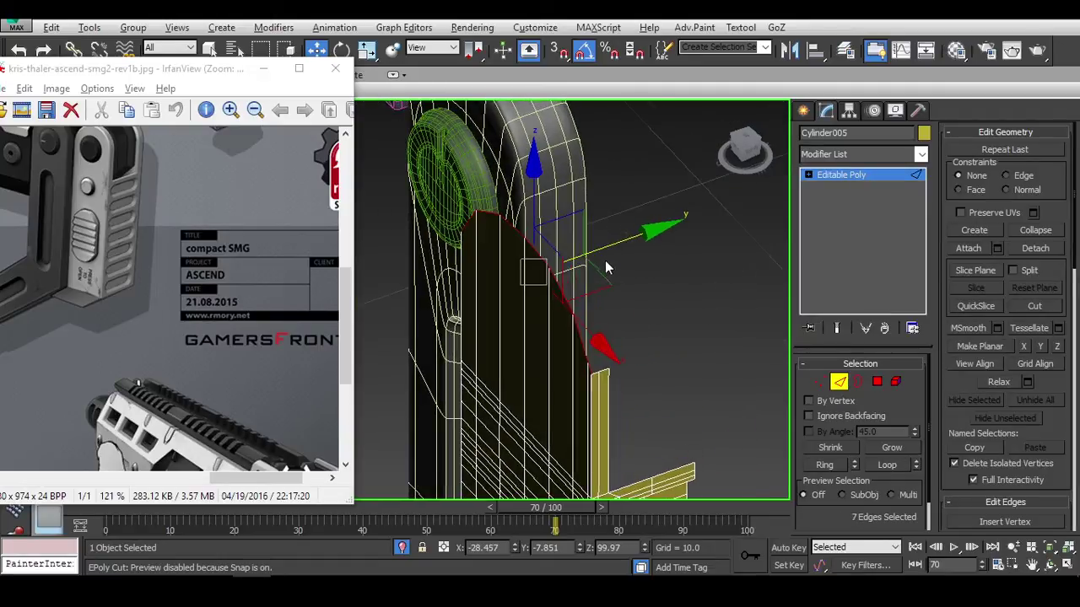
pyautogui.keyDown('shift'); pyautogui.moveTo(613, 242); pyautogui.dragTo(634, 236); pyautogui.keyUp('shift')
pyautogui.keyDown('alt'); pyautogui.moveTo(634, 236); pyautogui.dragTo(574, 354, button='middle'); pyautogui.keyUp('alt')
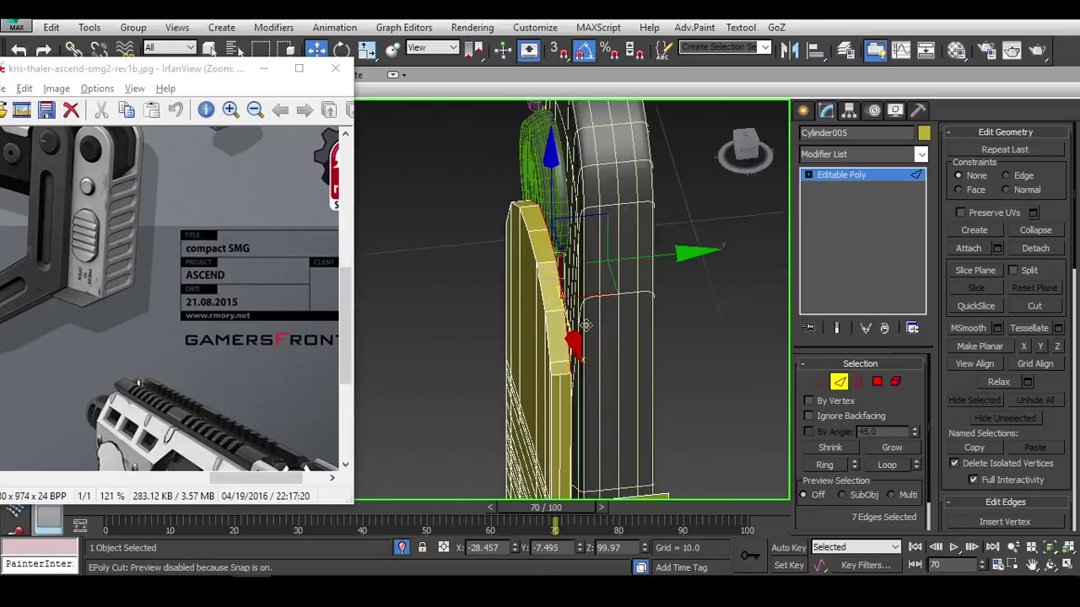
pyautogui.scroll(5, 549, 393)
pyautogui.scroll(1, 526, 347)
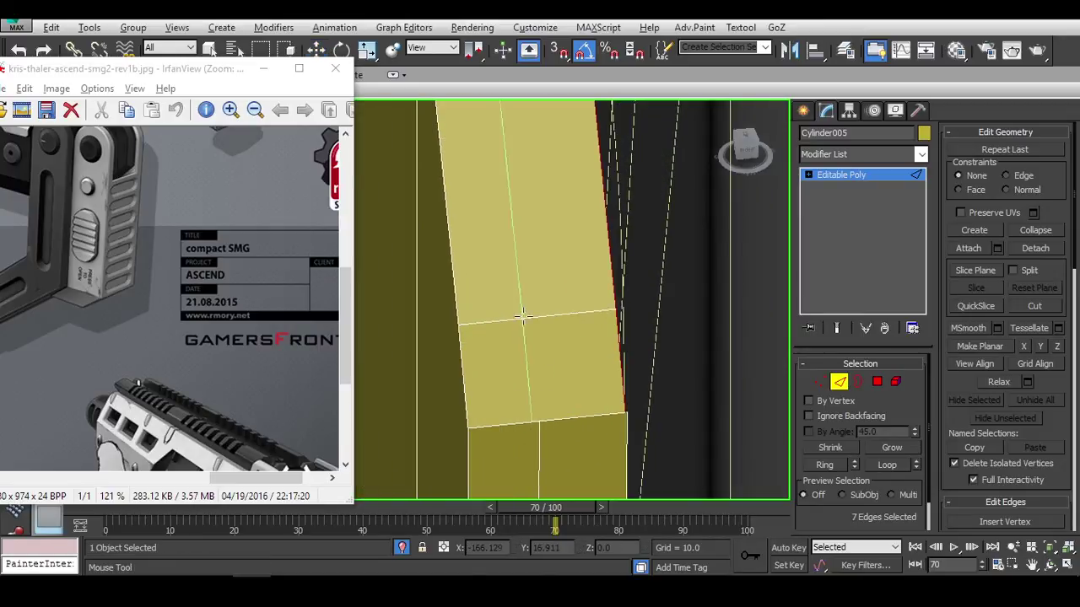
pyautogui.scroll(4, 531, 312)
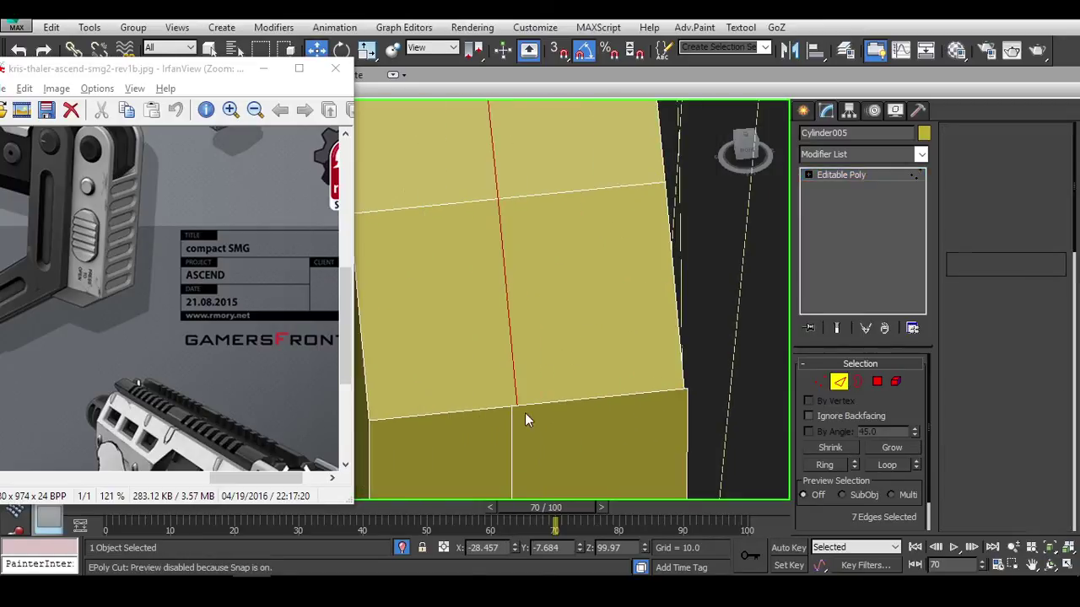
# Select the vertex at the cut junction with the Move tool active.
pyautogui.press('1')
pyautogui.press('w')
pyautogui.scroll(-1, 954, 358)
pyautogui.scroll(-6, 970, 363)
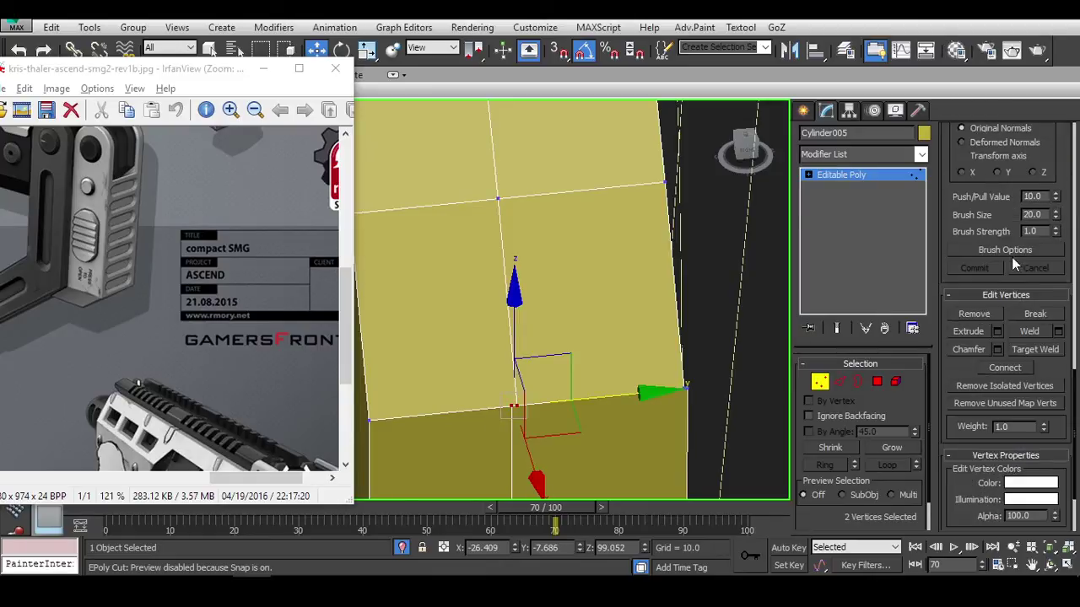
pyautogui.click(685, 386)
pyautogui.scroll(-5, 650, 369)
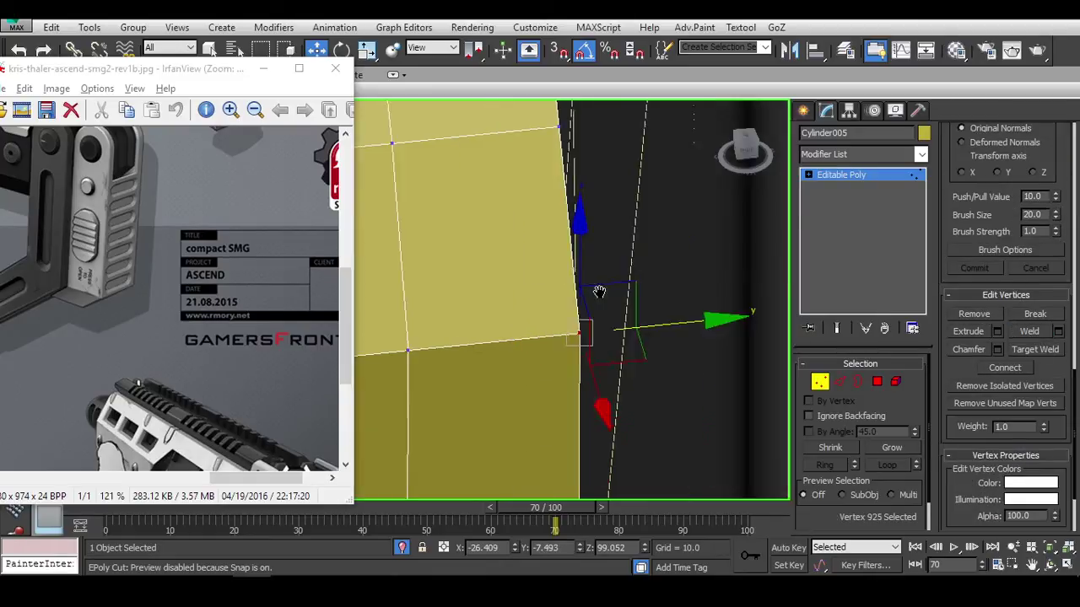
pyautogui.scroll(4, 630, 304)
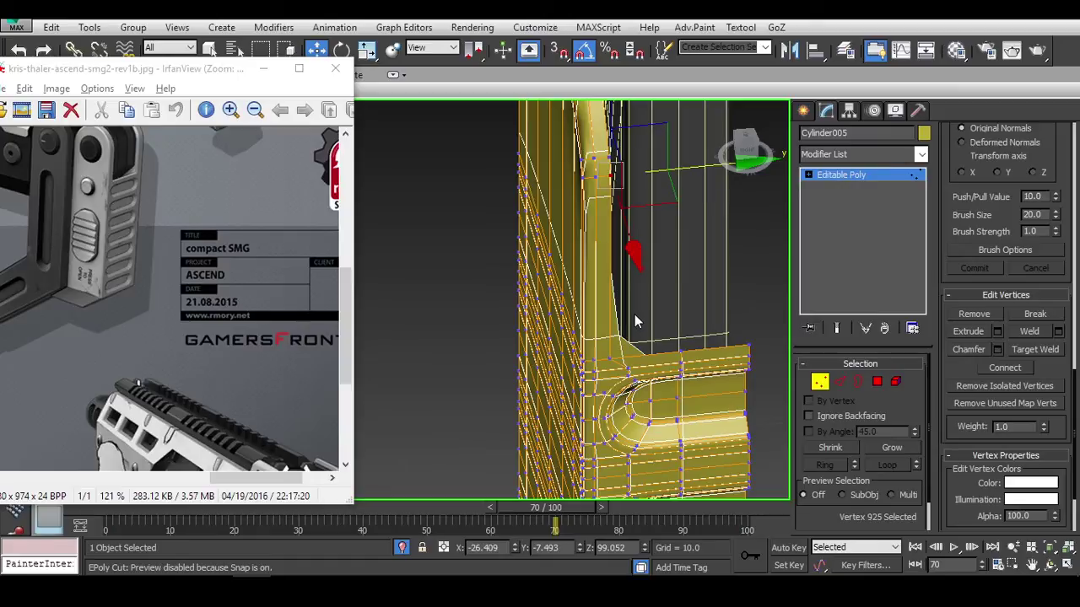
pyautogui.keyDown('alt'); pyautogui.moveTo(639, 355); pyautogui.dragTo(517, 310, button='middle'); pyautogui.keyUp('alt')
# Isolate Cylinder005 and nudge the pair of recess edges slightly along X.
pyautogui.hotkey('alt', 'q')
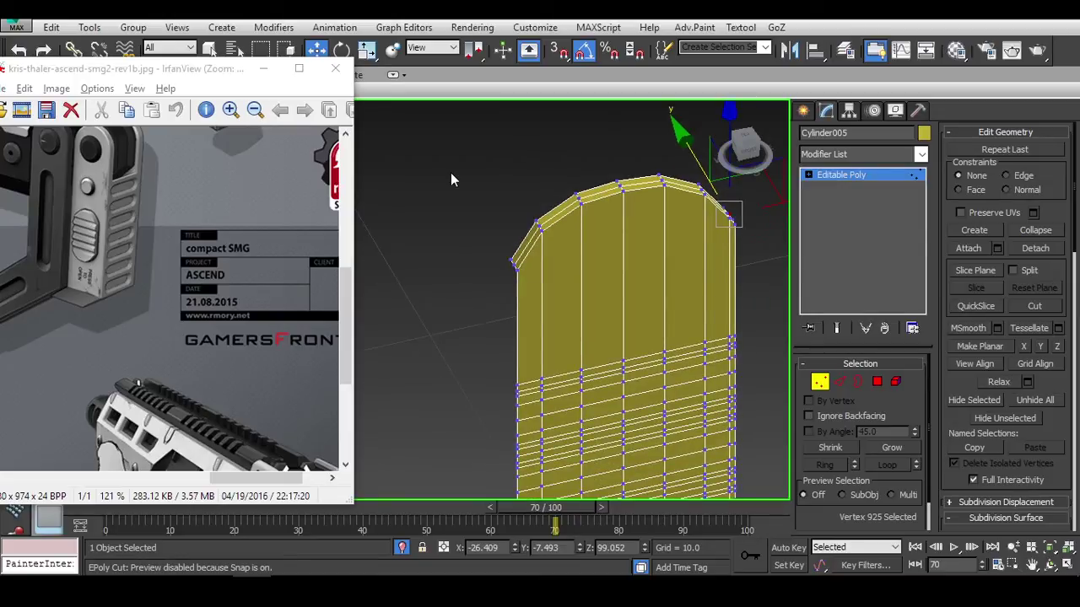
pyautogui.keyDown('alt'); pyautogui.moveTo(540, 257); pyautogui.dragTo(692, 238, button='middle'); pyautogui.keyUp('alt')
pyautogui.press('2')
pyautogui.keyDown('ctrl'); pyautogui.click(604, 263); pyautogui.keyUp('ctrl')
pyautogui.keyDown('alt'); pyautogui.moveTo(604, 263); pyautogui.dragTo(504, 230, button='middle'); pyautogui.keyUp('alt')
pyautogui.click(487, 242)
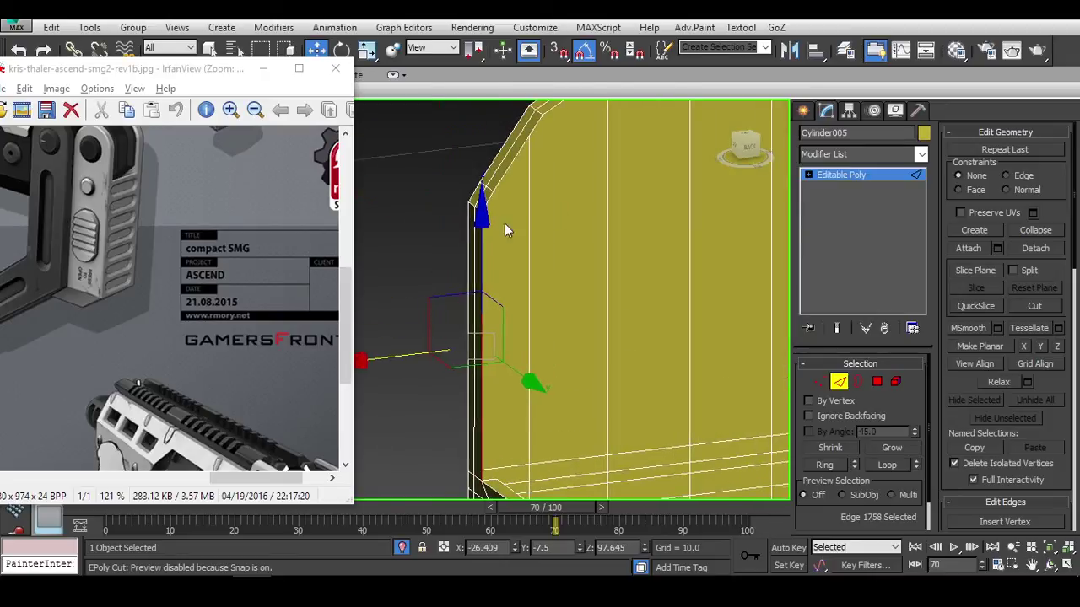
pyautogui.keyDown('alt'); pyautogui.moveTo(497, 305); pyautogui.dragTo(523, 173, button='middle'); pyautogui.keyUp('alt')
pyautogui.keyDown('ctrl'); pyautogui.click(499, 278); pyautogui.keyUp('ctrl')
pyautogui.moveTo(403, 169); pyautogui.dragTo(408, 164)
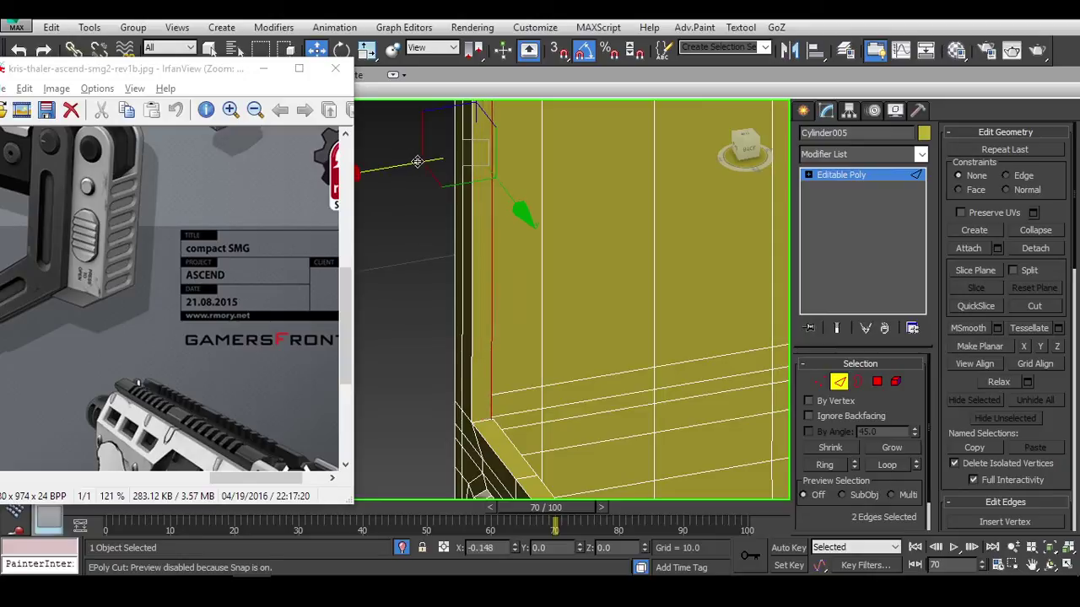
pyautogui.keyDown('alt'); pyautogui.moveTo(418, 160); pyautogui.dragTo(470, 167, button='middle'); pyautogui.keyUp('alt')
# Inspect the model corner from a new angle at vertex level.
pyautogui.press('1')
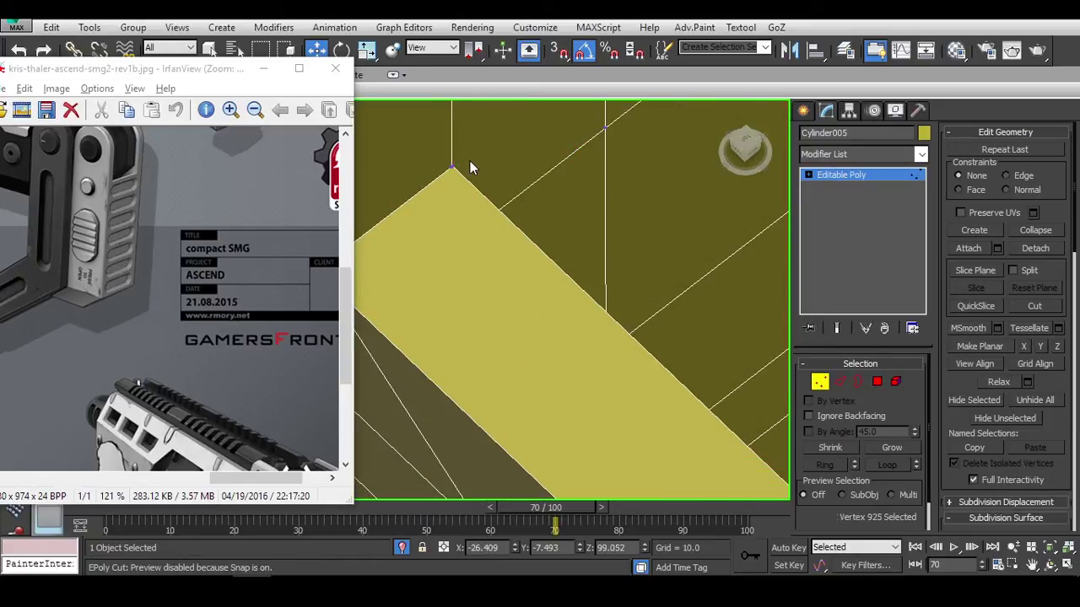
pyautogui.scroll(-10, 1019, 297)
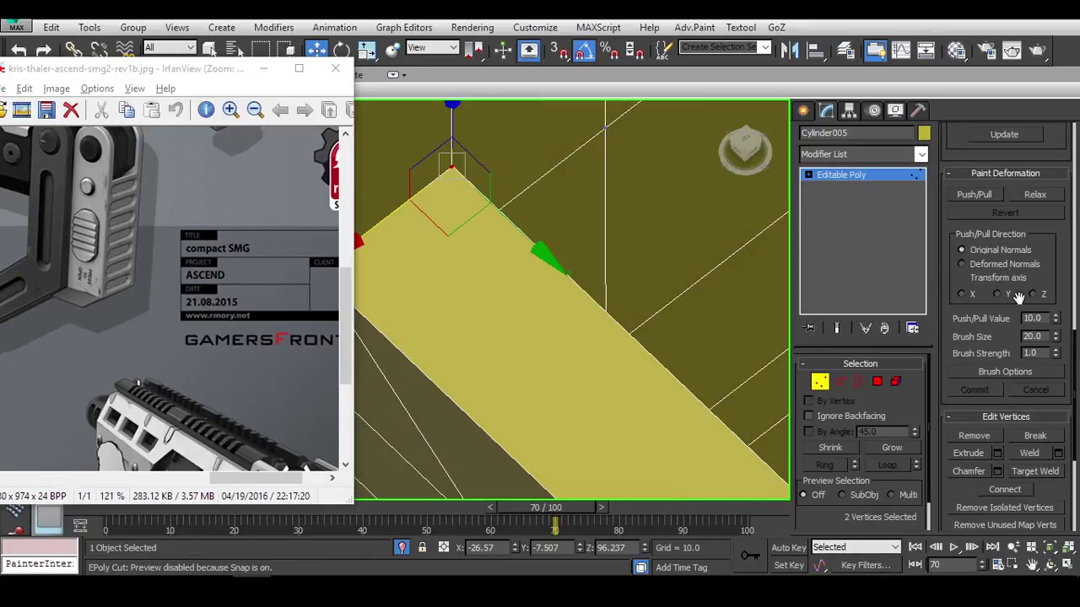
pyautogui.keyDown('alt'); pyautogui.moveTo(643, 233); pyautogui.dragTo(567, 194, button='middle'); pyautogui.keyUp('alt')
pyautogui.scroll(2, 589, 211)
pyautogui.press('2')
# Select the chamfer edge loop, extending it down the right chamfer.
pyautogui.doubleClick(518, 249)
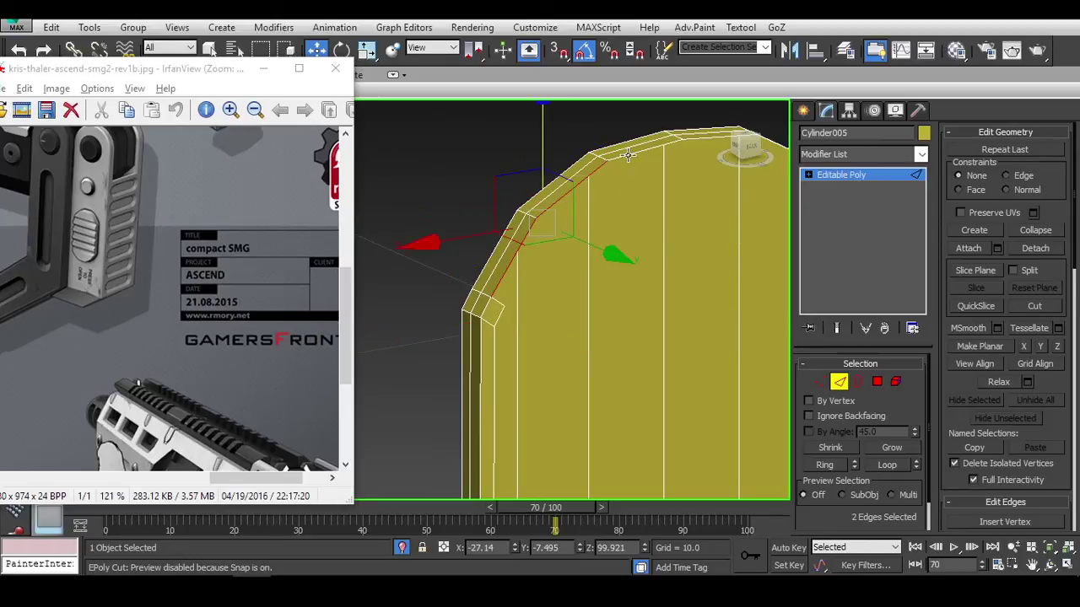
pyautogui.keyDown('alt'); pyautogui.moveTo(518, 249); pyautogui.dragTo(594, 133, button='middle'); pyautogui.keyUp('alt')
pyautogui.keyDown('ctrl'); pyautogui.click(729, 193); pyautogui.keyUp('ctrl')
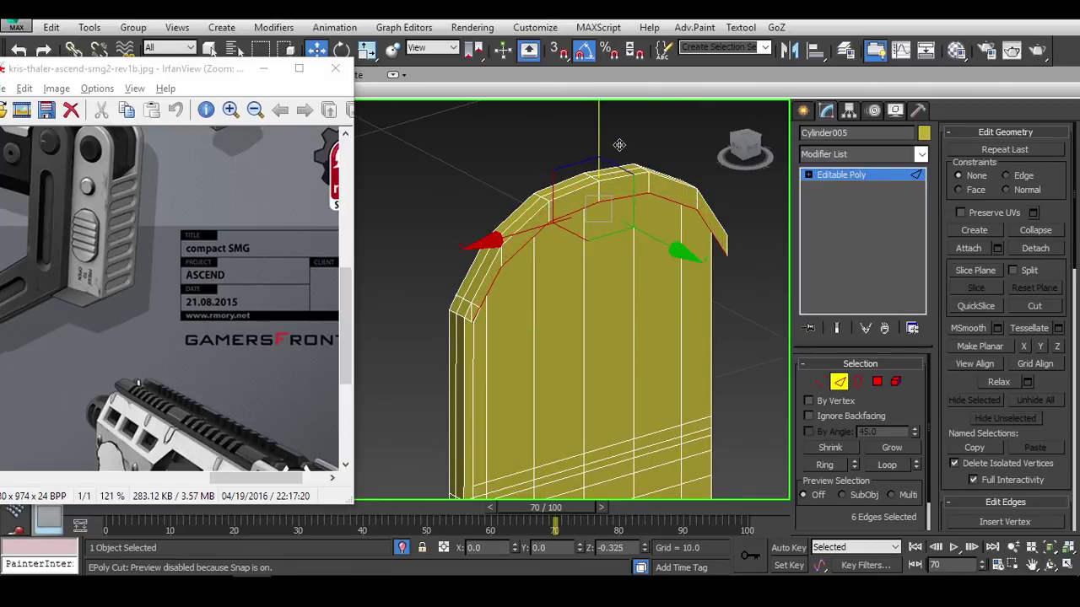
pyautogui.scroll(3, 585, 227)
pyautogui.scroll(5, 433, 315)
pyautogui.press('1')
pyautogui.moveTo(439, 307); pyautogui.dragTo(553, 282, button='middle')
pyautogui.scroll(-4, 546, 268)
pyautogui.scroll(5, 527, 270)
# Slide the edges along the plate's side slightly to the left.
pyautogui.press('2')
pyautogui.click(552, 379)
pyautogui.scroll(-3, 549, 304)
pyautogui.scroll(3, 544, 316)
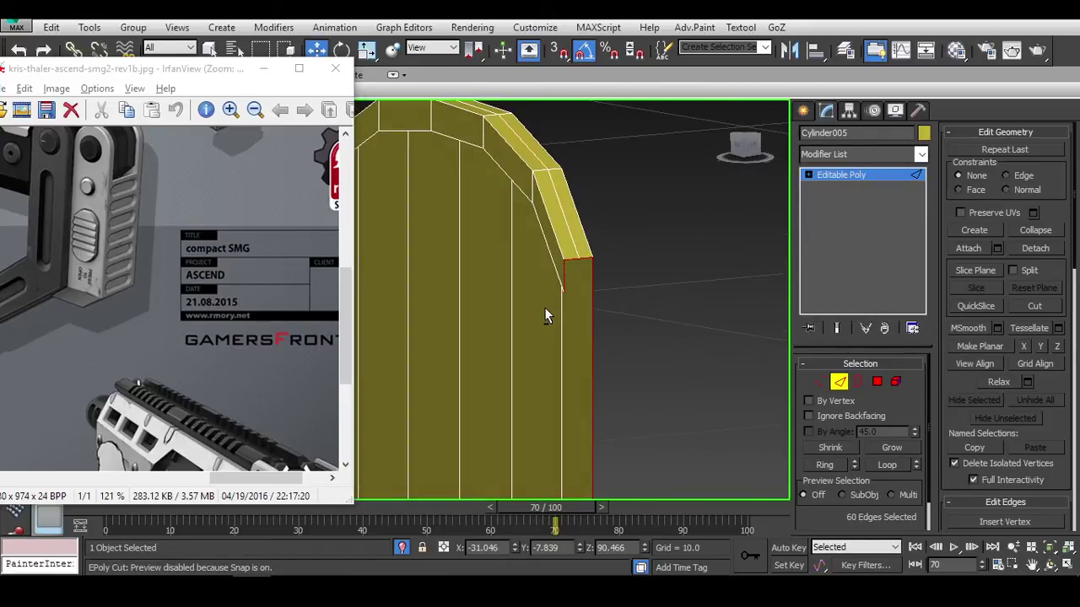
pyautogui.scroll(-4, 590, 278)
pyautogui.keyDown('alt'); pyautogui.moveTo(612, 379); pyautogui.dragTo(557, 384, button='middle'); pyautogui.keyUp('alt')
pyautogui.scroll(4, 604, 369)
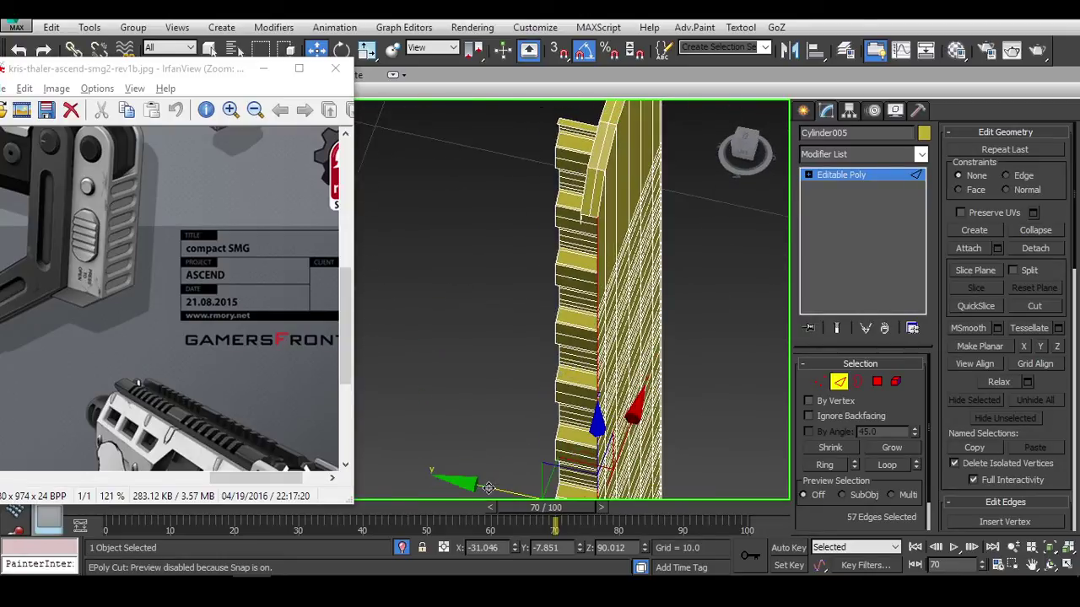
pyautogui.moveTo(480, 486); pyautogui.dragTo(479, 486)
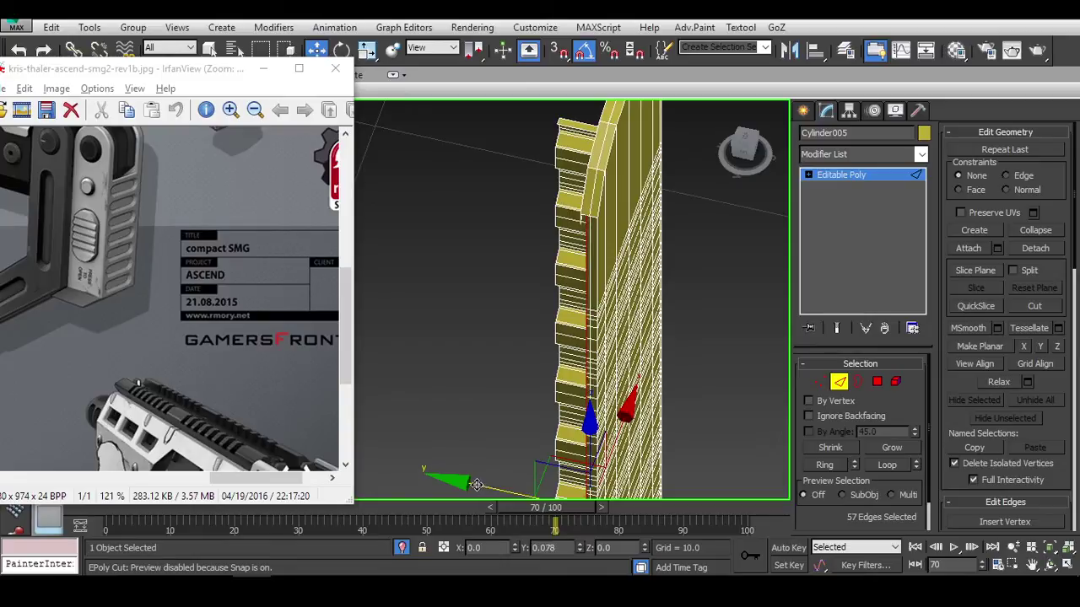
pyautogui.scroll(10, 590, 234)
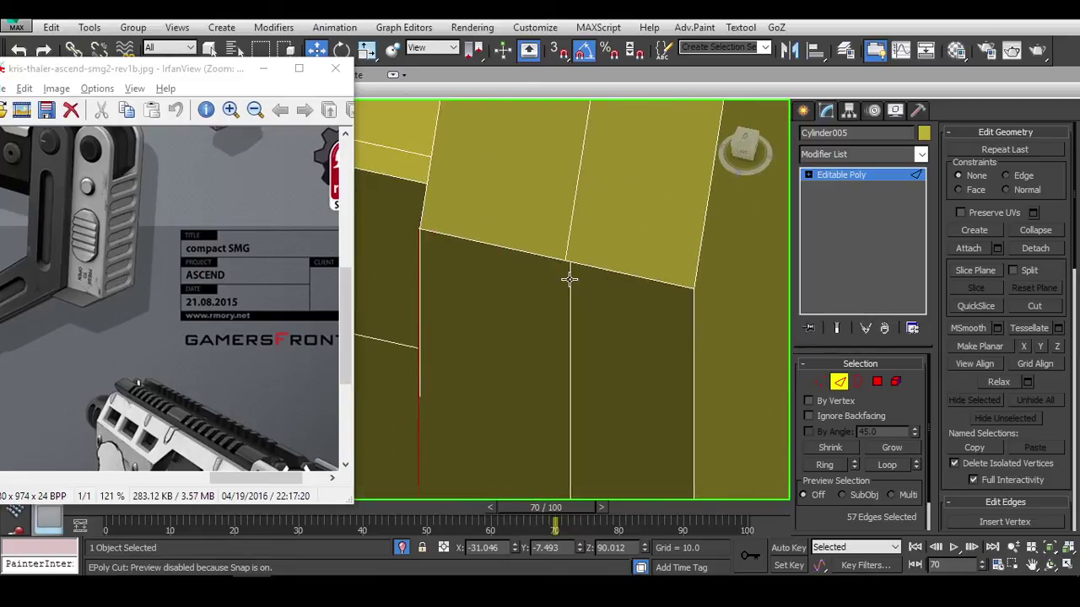
# Weld the two nearby junction vertices and select a corner vertex for moving.
pyautogui.press('1')
pyautogui.click(558, 258)
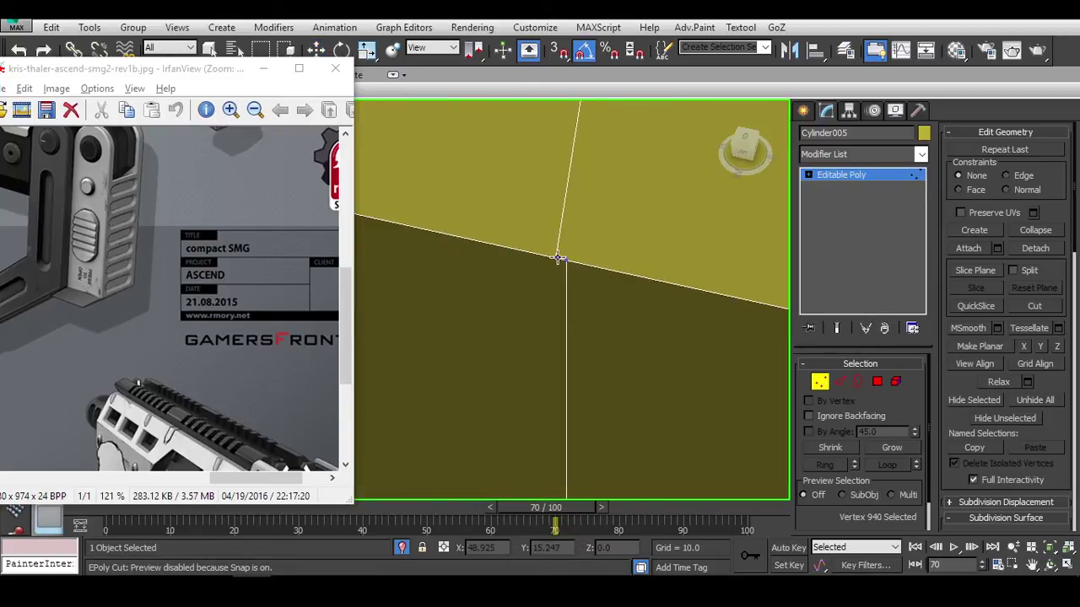
pyautogui.scroll(-2, 608, 291)
pyautogui.keyDown('alt'); pyautogui.moveTo(608, 283); pyautogui.dragTo(555, 327, button='middle'); pyautogui.keyUp('alt')
pyautogui.press('q')
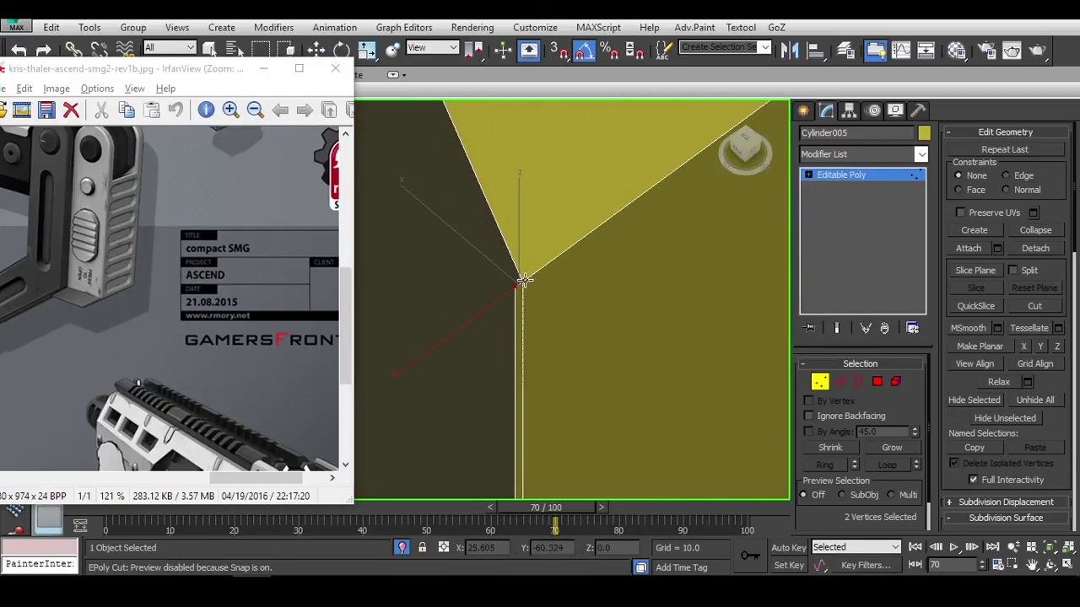
pyautogui.click(518, 287)
pyautogui.keyDown('alt'); pyautogui.moveTo(519, 287); pyautogui.dragTo(670, 344, button='middle'); pyautogui.keyUp('alt')
pyautogui.press('w')
pyautogui.scroll(3, 675, 346)
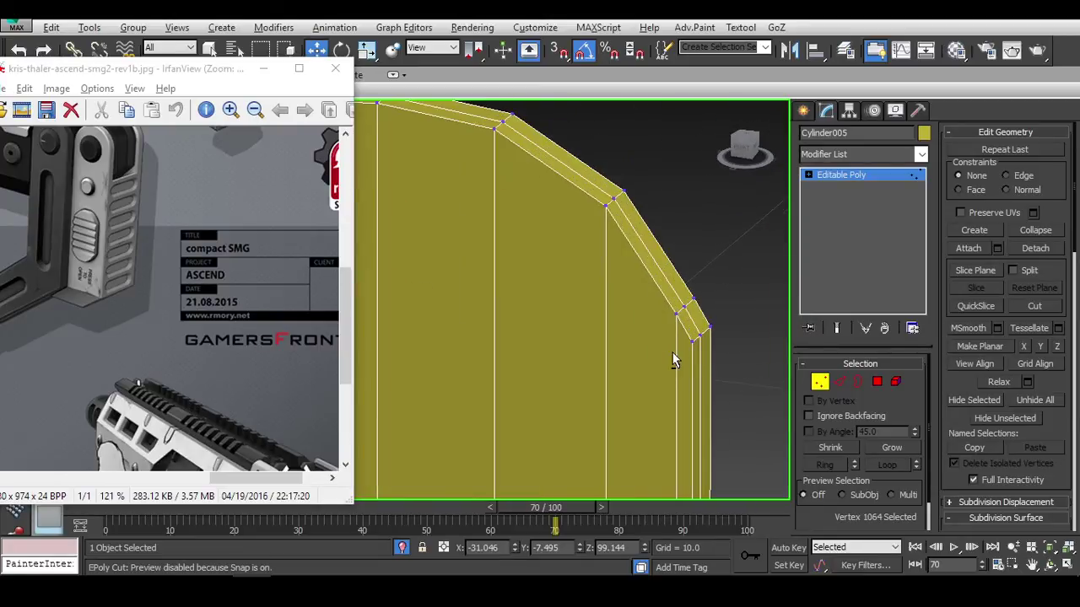
# Select the vertices along the rounded top and at the bevel.
pyautogui.keyDown('shift'); pyautogui.click(677, 349); pyautogui.keyUp('shift')
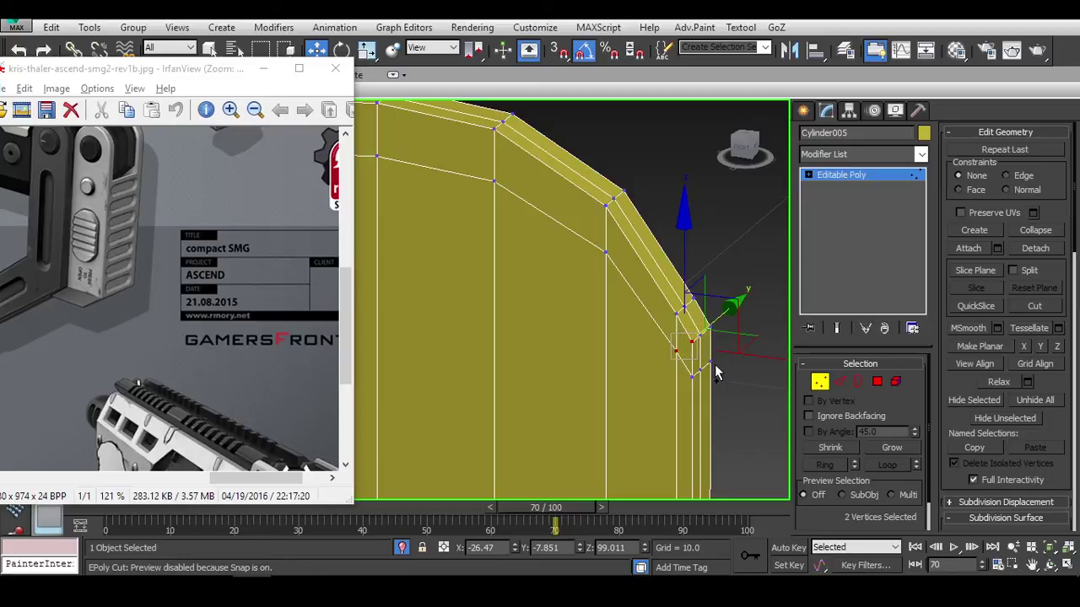
pyautogui.scroll(-5, 715, 373)
pyautogui.keyDown('alt'); pyautogui.moveTo(566, 349); pyautogui.dragTo(559, 366, button='middle'); pyautogui.keyUp('alt')
pyautogui.scroll(6, 560, 366)
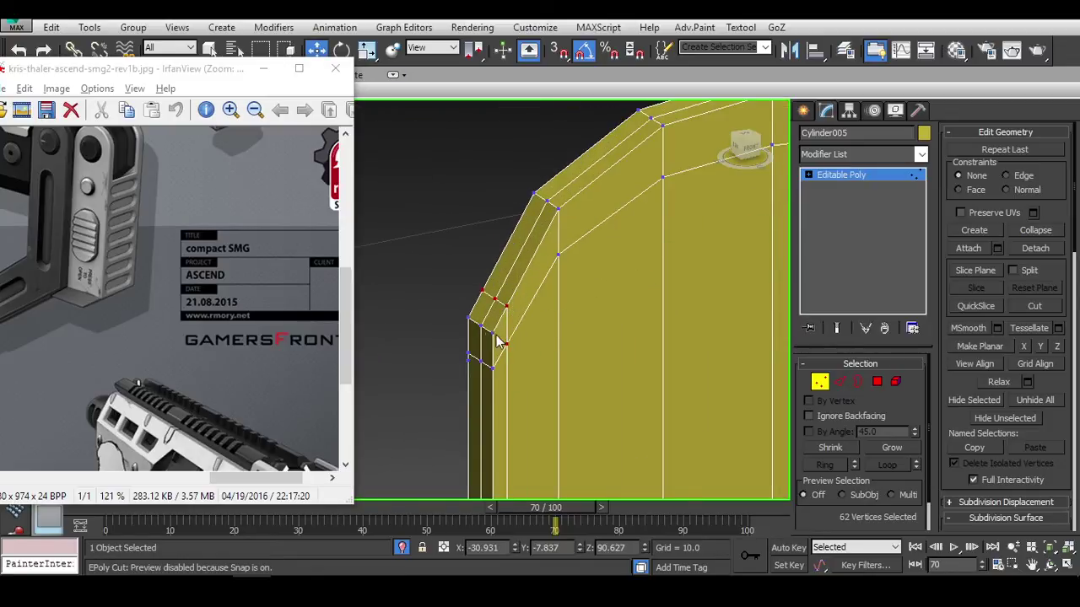
pyautogui.click(503, 342)
# Pick several bevel edges around the rounded top, then clear the edge selection.
pyautogui.press('2')
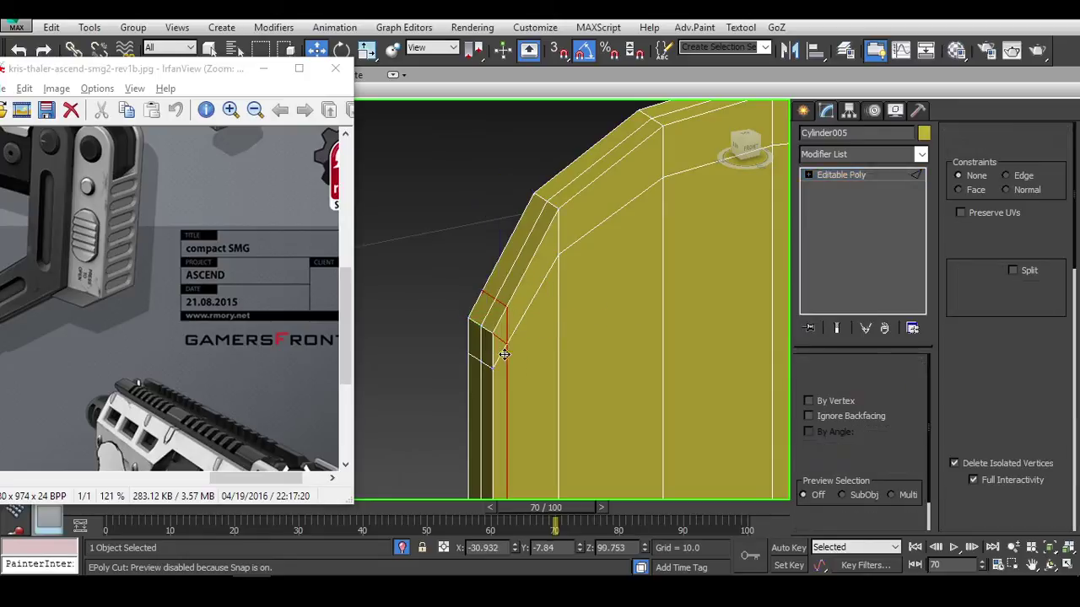
pyautogui.keyDown('ctrl'); pyautogui.click(507, 328); pyautogui.keyUp('ctrl')
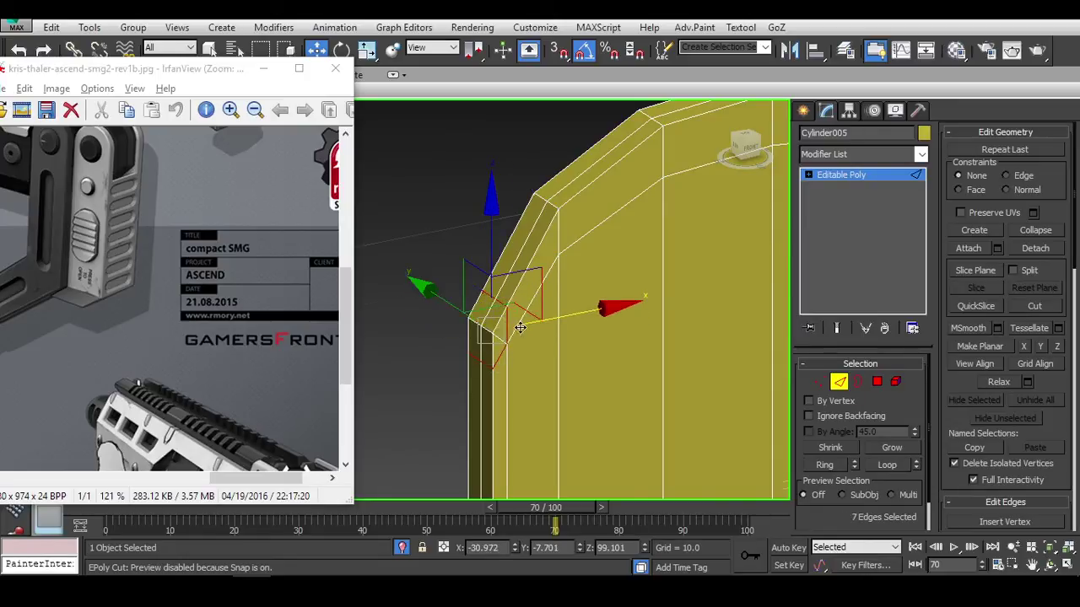
pyautogui.keyDown('alt'); pyautogui.moveTo(507, 328); pyautogui.dragTo(707, 332, button='middle'); pyautogui.keyUp('alt')
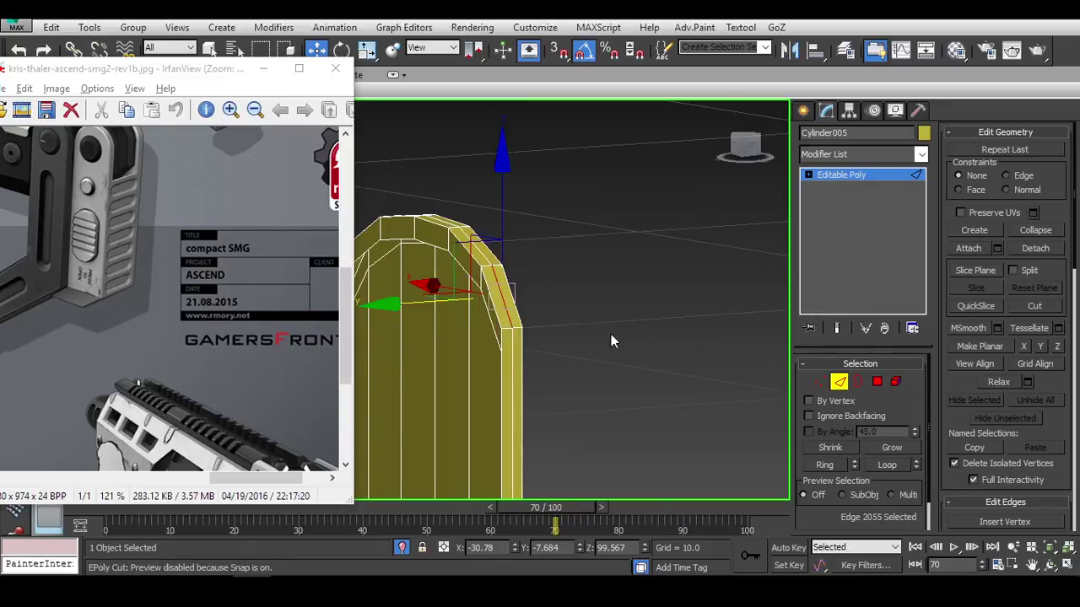
pyautogui.keyDown('alt'); pyautogui.moveTo(611, 335); pyautogui.dragTo(626, 363, button='middle'); pyautogui.keyUp('alt')
pyautogui.scroll(3, 556, 380)
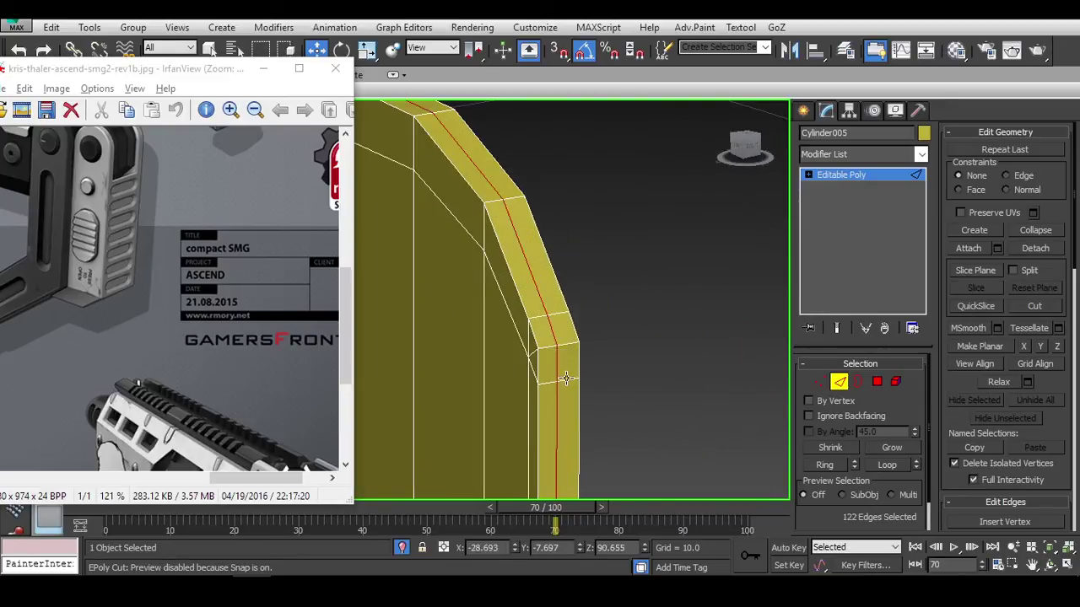
pyautogui.click(550, 364)
pyautogui.keyDown('ctrl'); pyautogui.click(561, 317); pyautogui.keyUp('ctrl')
pyautogui.keyDown('alt'); pyautogui.moveTo(560, 317); pyautogui.dragTo(660, 340, button='middle'); pyautogui.keyUp('alt')
pyautogui.click(624, 320)
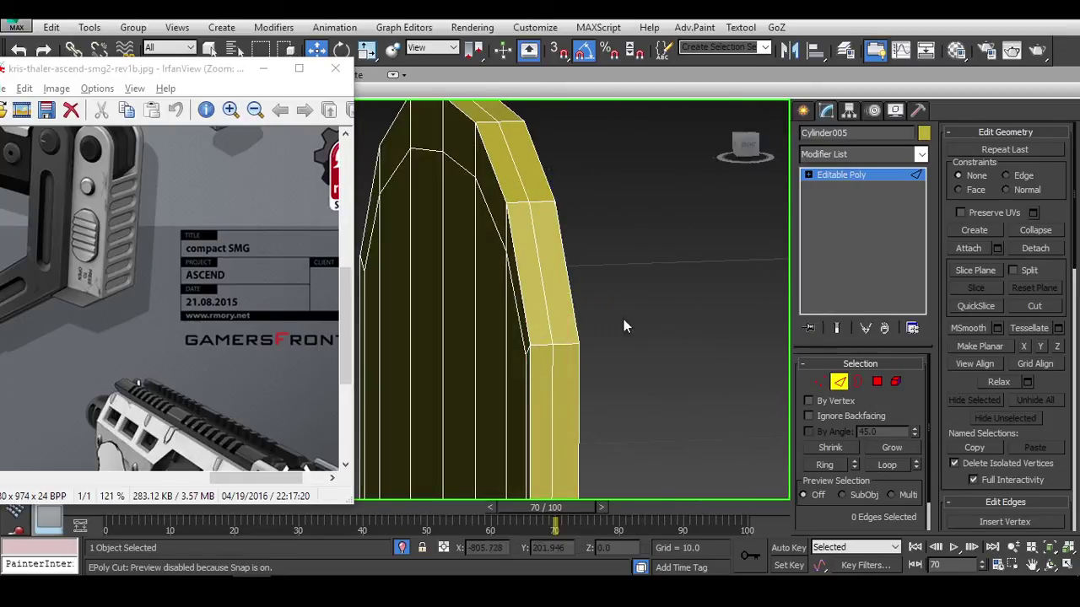
pyautogui.scroll(-3, 633, 313)
pyautogui.scroll(3, 560, 300)
pyautogui.keyDown('alt'); pyautogui.moveTo(560, 301); pyautogui.dragTo(565, 343, button='middle'); pyautogui.keyUp('alt')
# Select the edge loop around the arch and convert it to vertices.
pyautogui.doubleClick(542, 356)
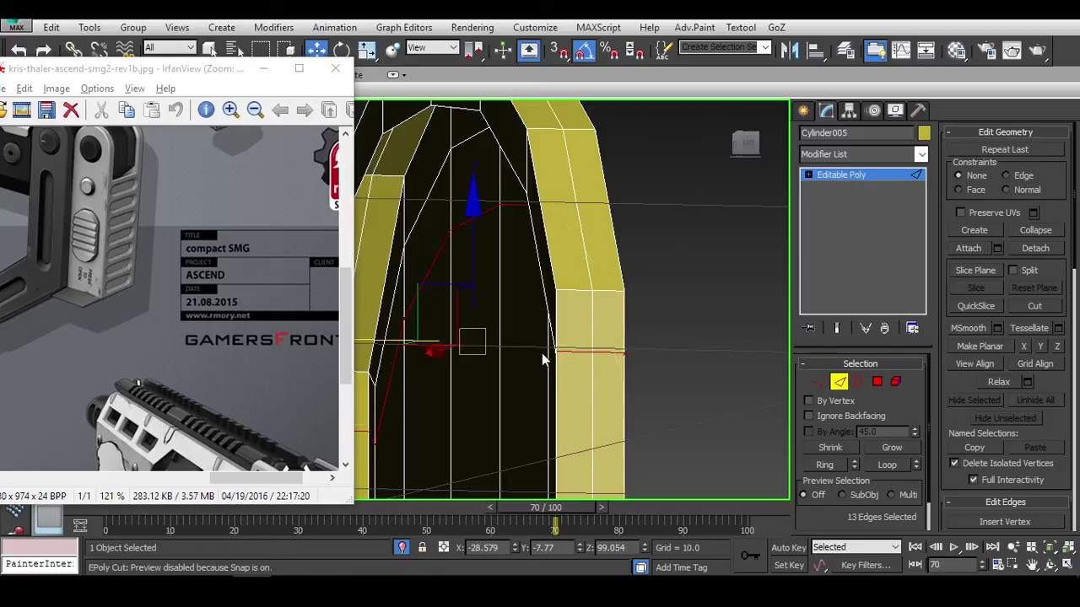
pyautogui.scroll(4, 543, 358)
pyautogui.press('1')
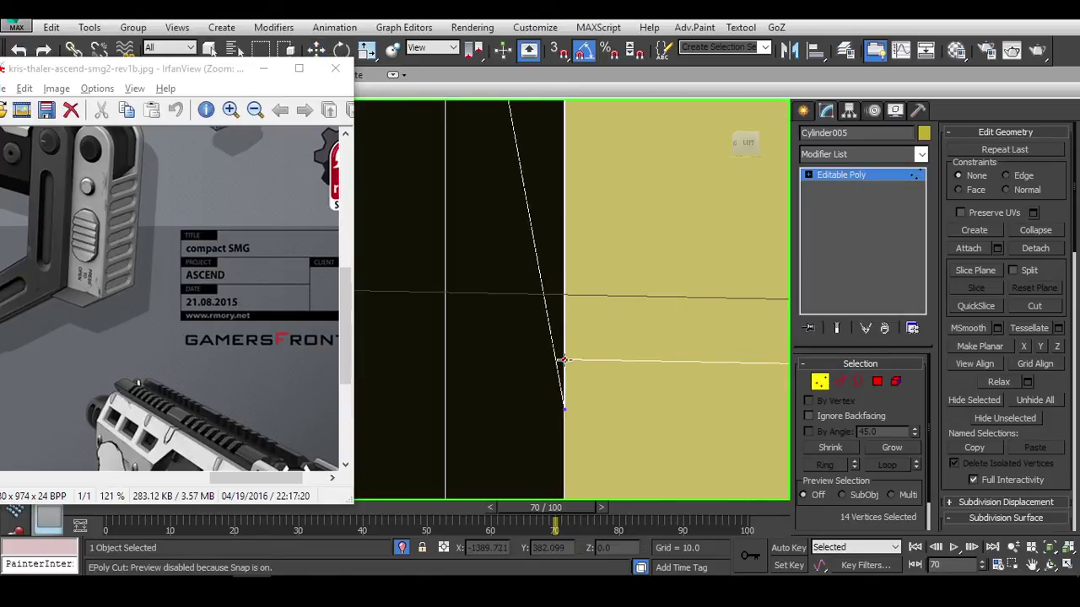
pyautogui.scroll(-10, 564, 412)
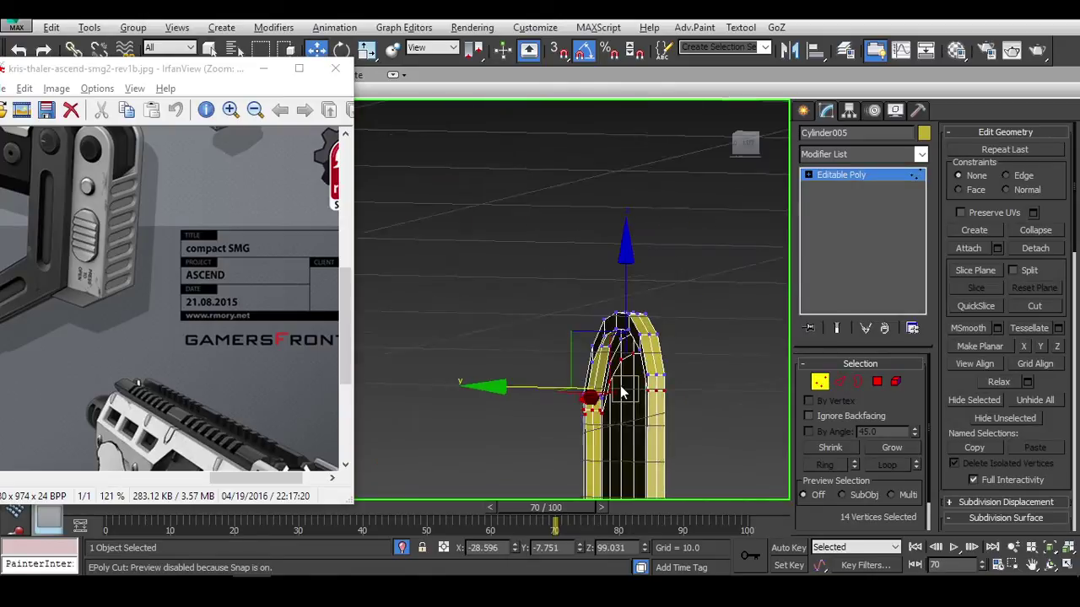
pyautogui.scroll(3, 708, 379)
pyautogui.moveTo(709, 380); pyautogui.dragTo(628, 287, button='middle')
pyautogui.press('1')
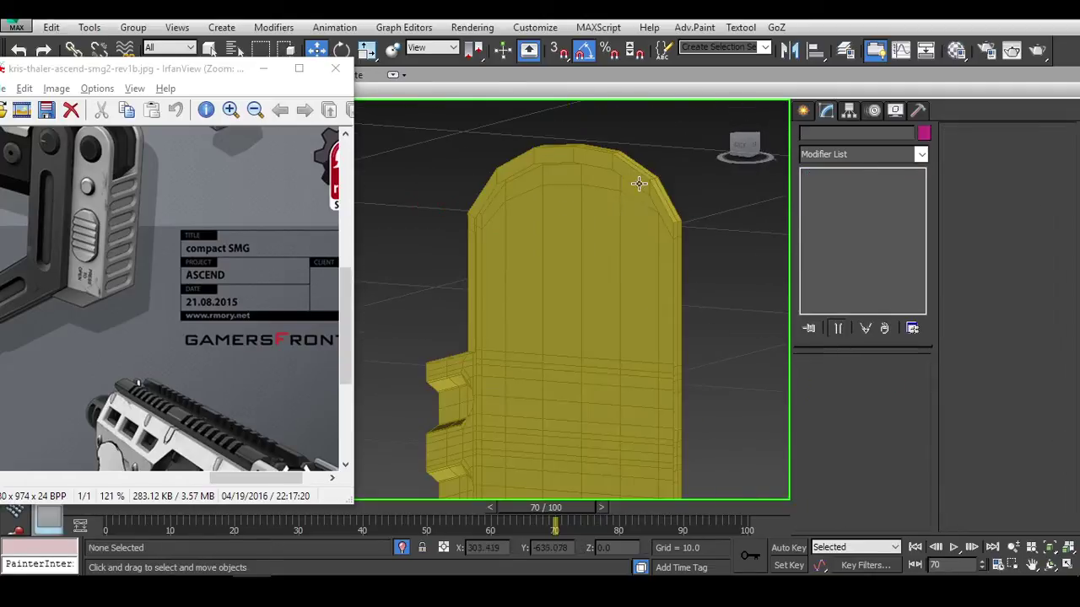
# Switch to the Right view and marquee-select a band of the panel's polygons.
pyautogui.keyDown('alt'); pyautogui.moveTo(736, 246); pyautogui.dragTo(701, 246, button='middle'); pyautogui.keyUp('alt')
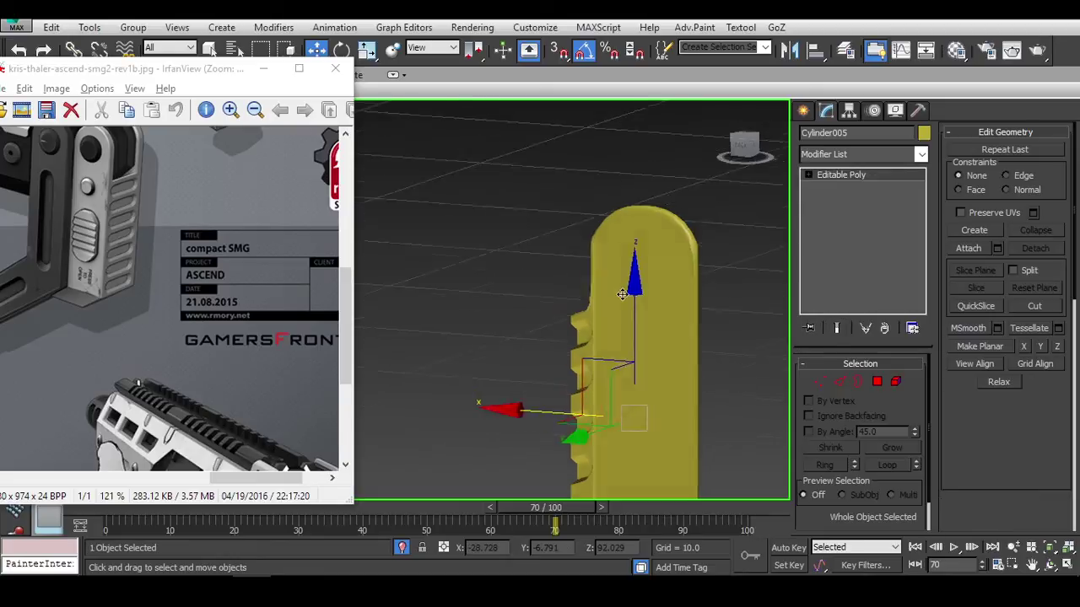
pyautogui.keyDown('alt'); pyautogui.moveTo(709, 207); pyautogui.dragTo(793, 302, button='middle'); pyautogui.keyUp('alt')
pyautogui.moveTo(687, 309); pyautogui.dragTo(588, 281, button='middle')
pyautogui.scroll(2, 645, 249)
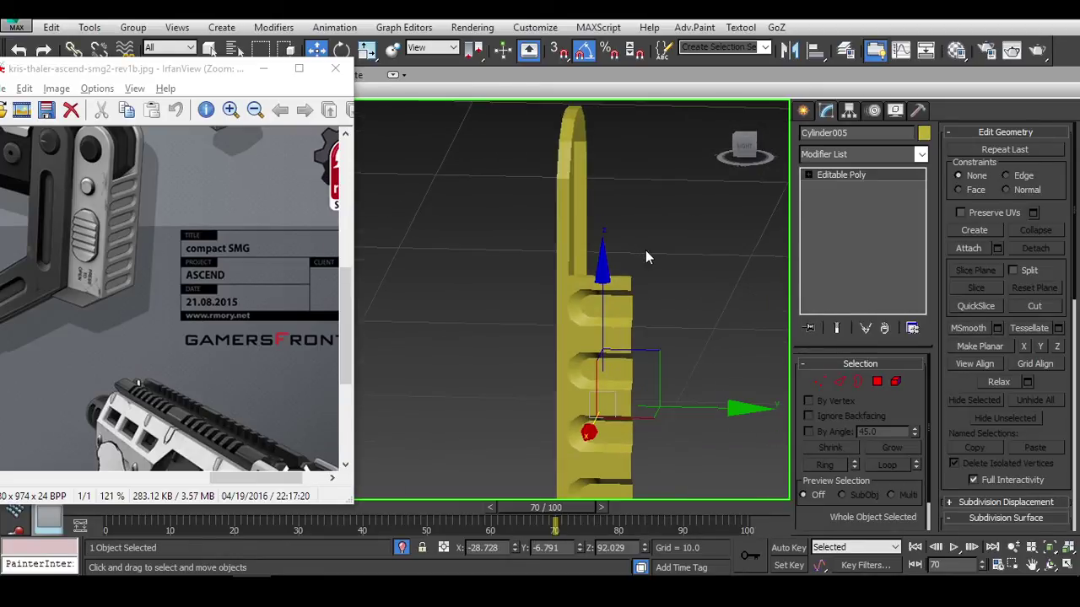
pyautogui.keyDown('alt'); pyautogui.moveTo(780, 230); pyautogui.dragTo(742, 251, button='middle'); pyautogui.keyUp('alt')
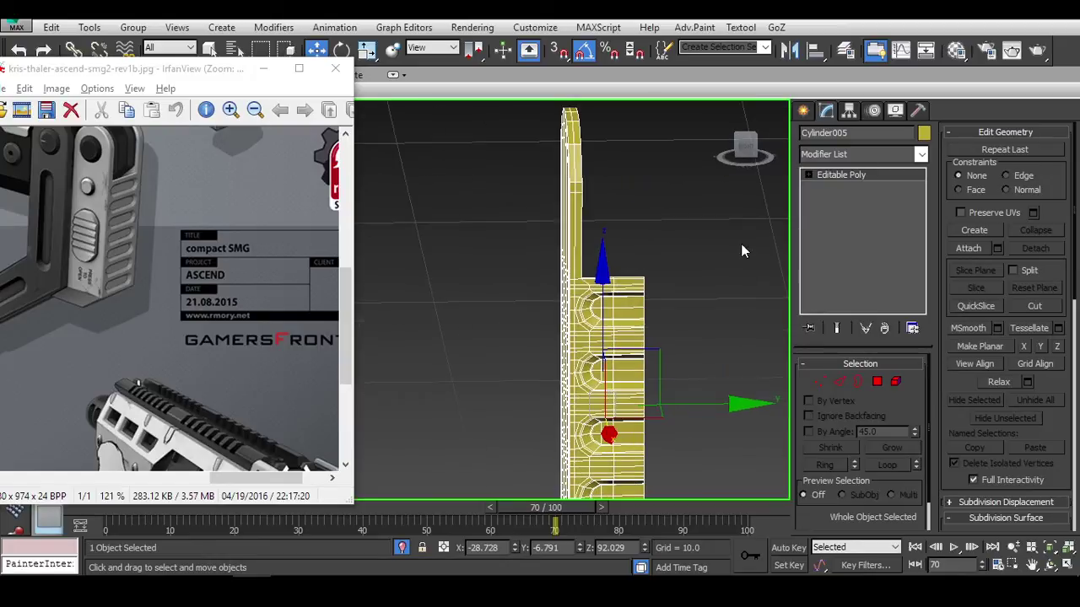
pyautogui.click(745, 147)
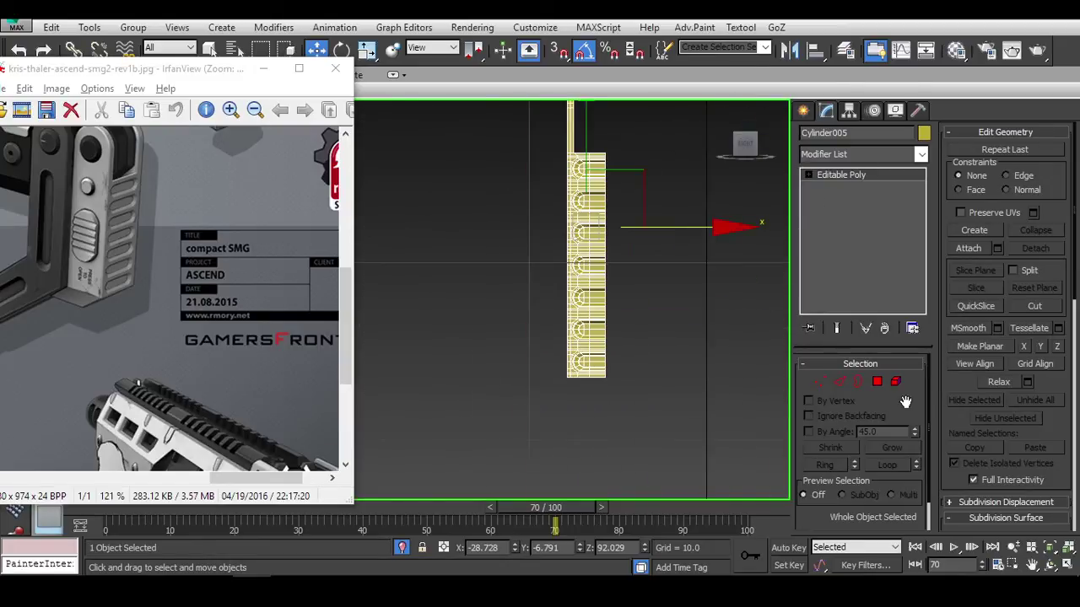
pyautogui.press('4')
pyautogui.moveTo(602, 127); pyautogui.dragTo(654, 370)
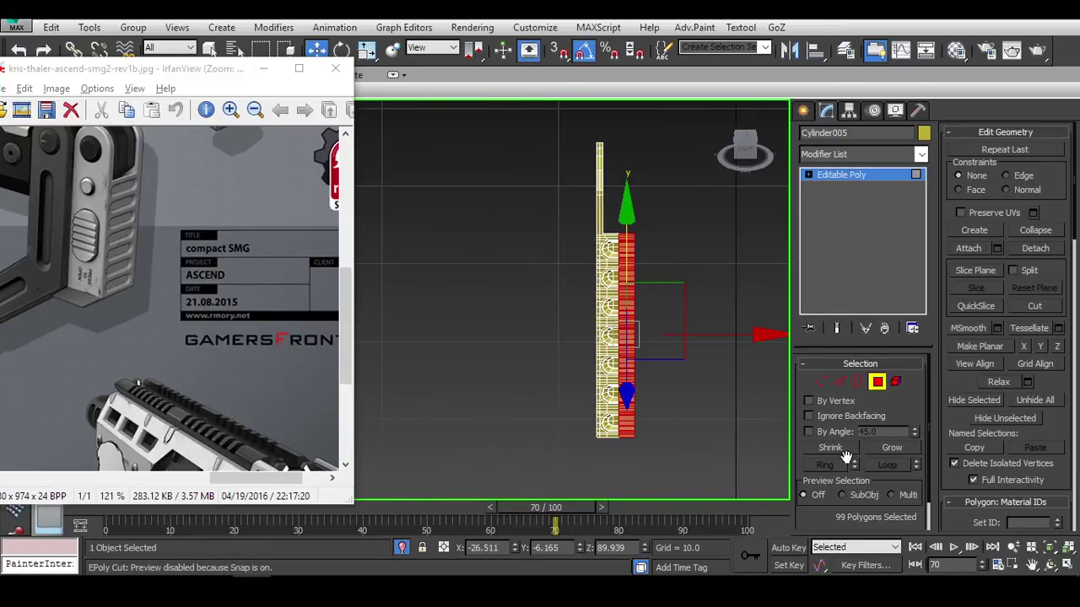
# Grow the polygon selection twice and add two polygon loops around the top.
pyautogui.click(891, 448)
pyautogui.click(891, 450)
pyautogui.scroll(5, 648, 322)
pyautogui.keyDown('alt'); pyautogui.moveTo(648, 322); pyautogui.dragTo(690, 312, button='middle'); pyautogui.keyUp('alt')
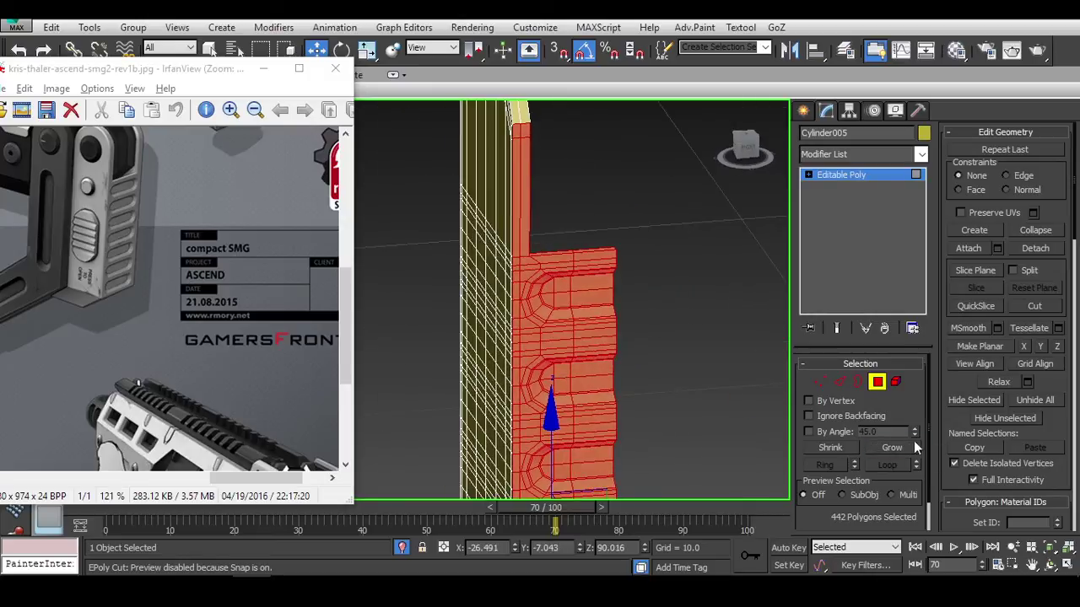
pyautogui.keyDown('alt'); pyautogui.moveTo(591, 303); pyautogui.dragTo(534, 268, button='middle'); pyautogui.keyUp('alt')
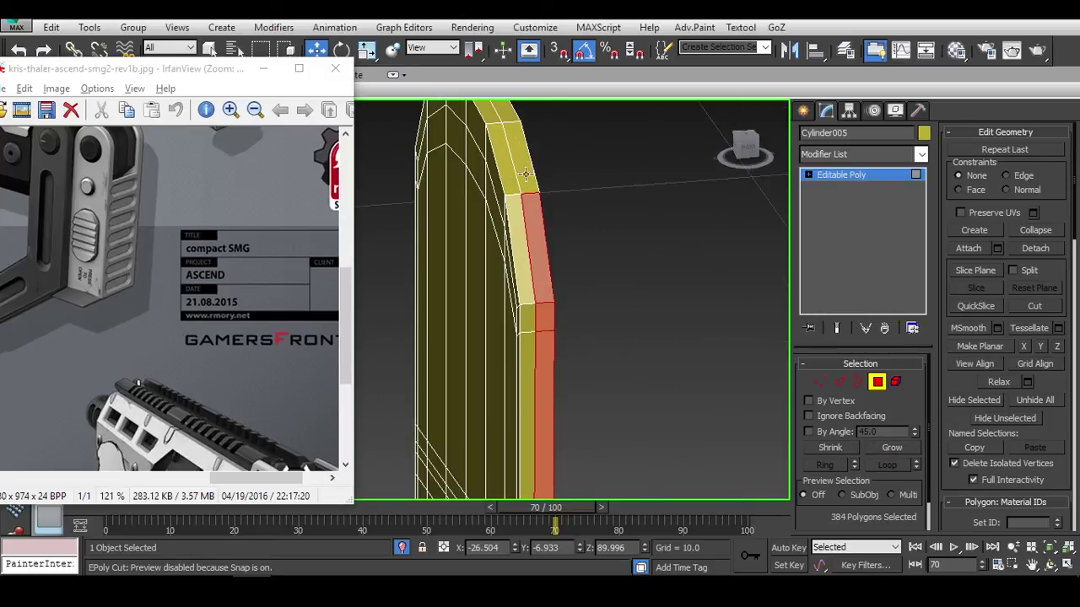
pyautogui.keyDown('alt'); pyautogui.moveTo(524, 174); pyautogui.dragTo(508, 380, button='middle'); pyautogui.keyUp('alt')
pyautogui.keyDown('shift'); pyautogui.click(514, 297); pyautogui.keyUp('shift')
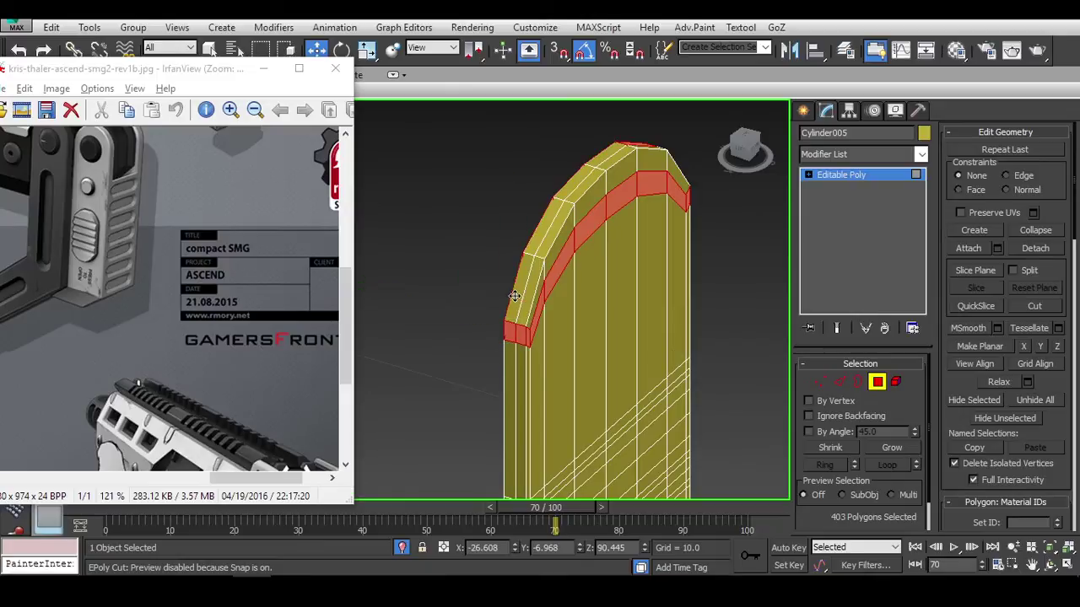
pyautogui.keyDown('shift'); pyautogui.click(533, 240); pyautogui.keyUp('shift')
pyautogui.keyDown('alt'); pyautogui.moveTo(533, 240); pyautogui.dragTo(532, 289, button='middle'); pyautogui.keyUp('alt')
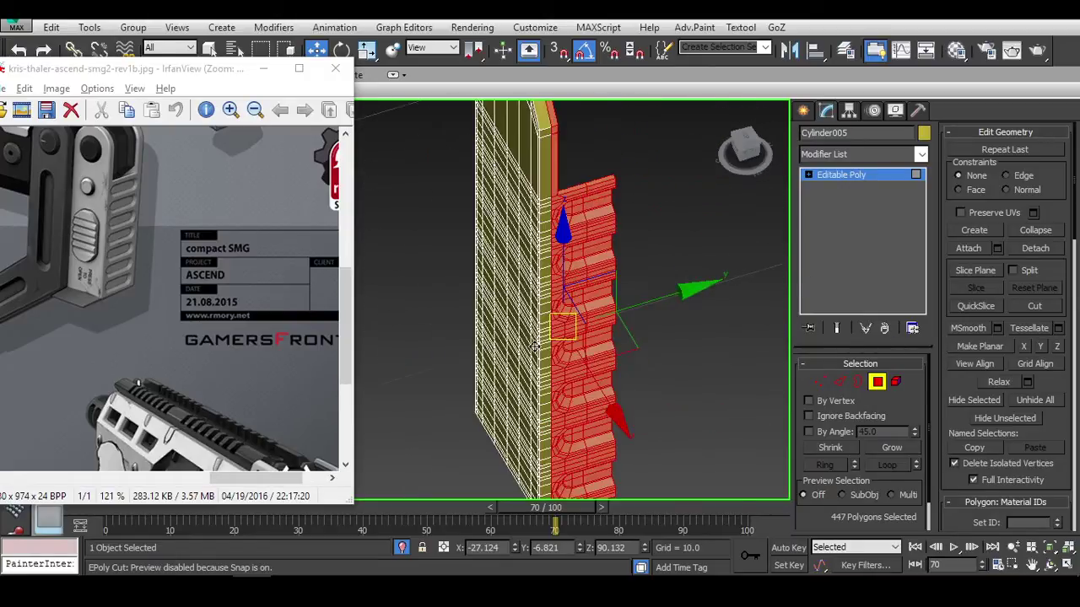
pyautogui.scroll(5, 531, 289)
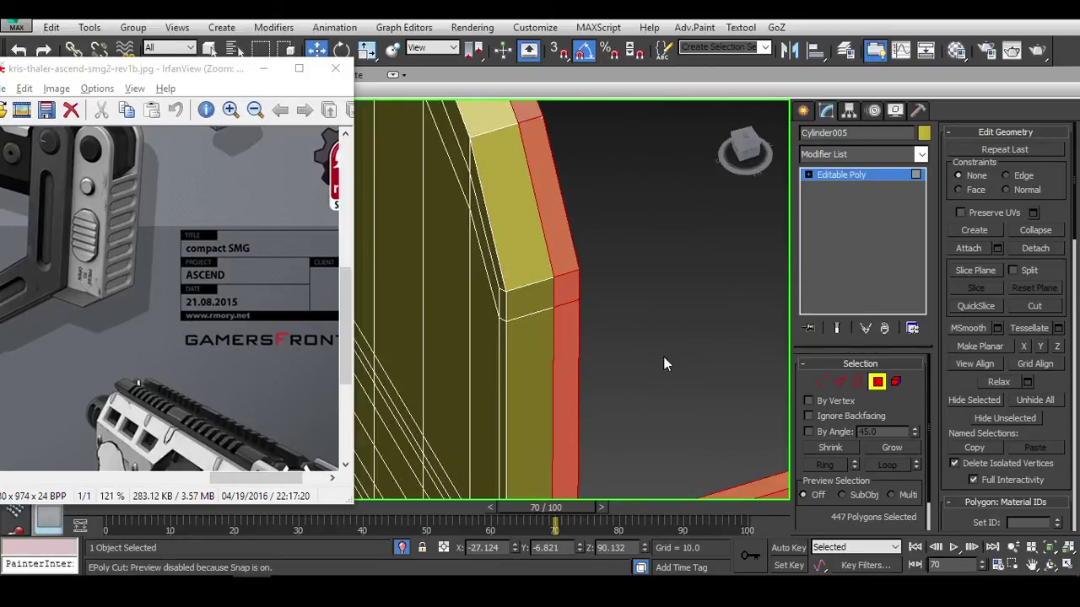
# Select the panel in Front view with wireframe edges and the low-poly cage shown.
pyautogui.click(838, 382)
pyautogui.scroll(-6, 532, 287)
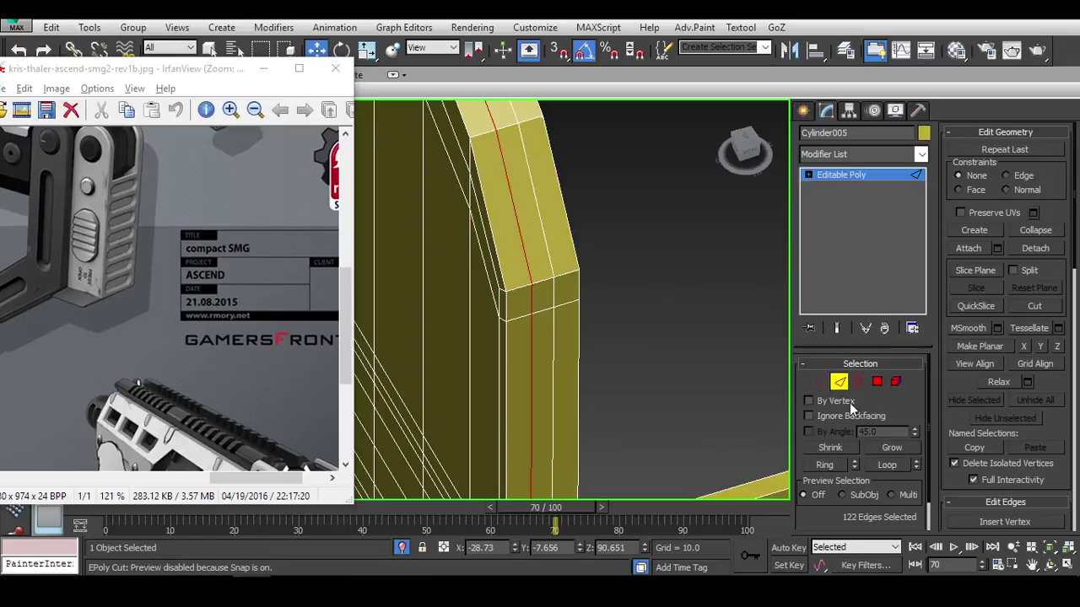
pyautogui.press('w')
pyautogui.click(661, 310)
pyautogui.keyDown('alt'); pyautogui.moveTo(668, 303); pyautogui.dragTo(707, 205, button='middle'); pyautogui.keyUp('alt')
pyautogui.click(596, 279)
pyautogui.press('f')
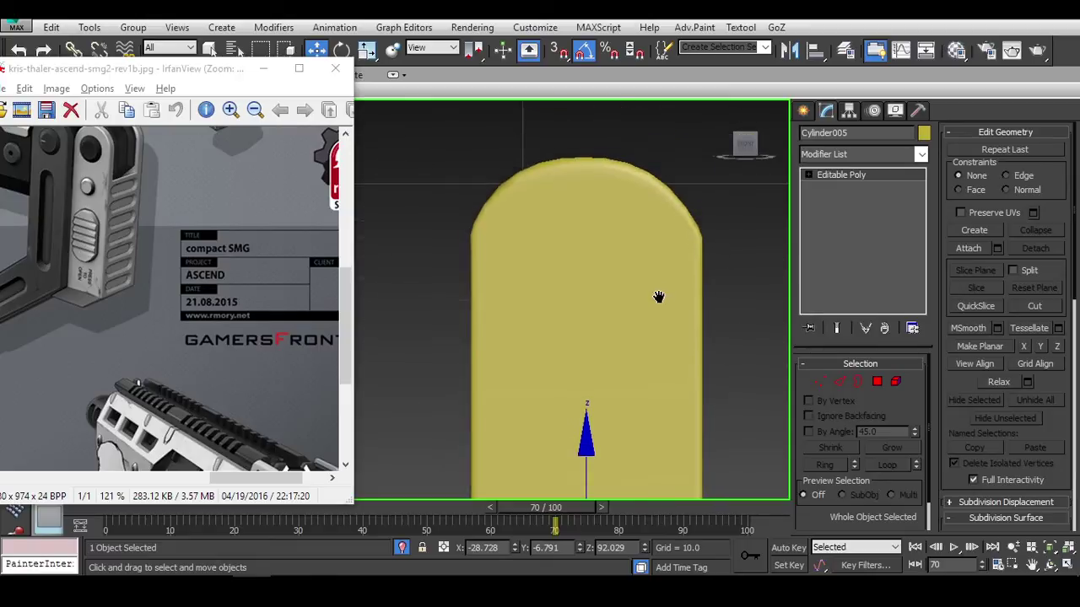
pyautogui.press('F4')
pyautogui.scroll(1, 690, 264)
pyautogui.hotkey('ctrl', 'BackSpace')
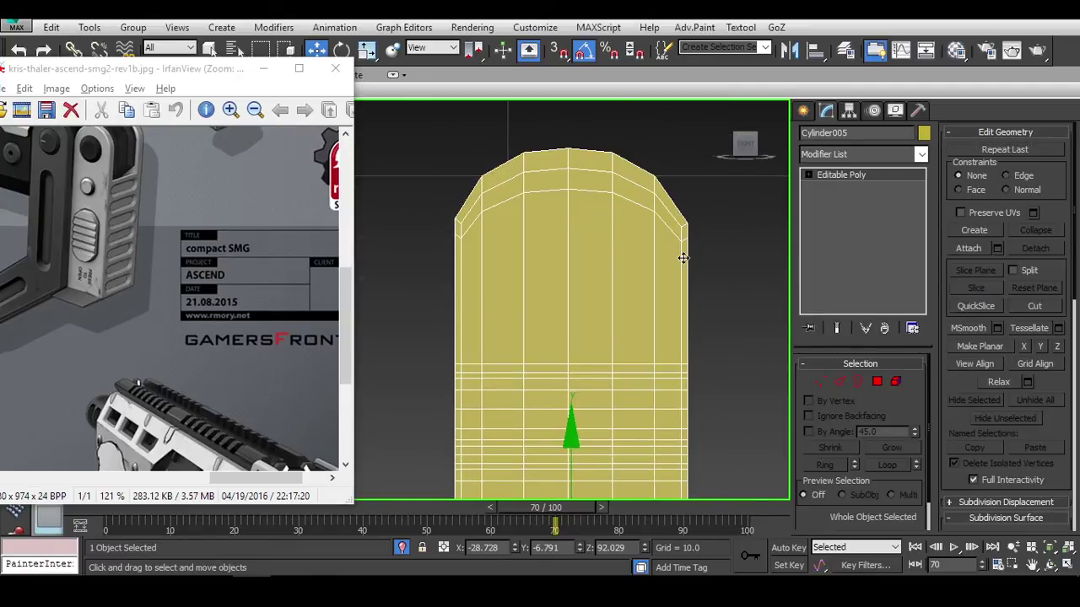
# Select the edge loop running across the panel's top.
pyautogui.press('2')
pyautogui.doubleClick(638, 212)
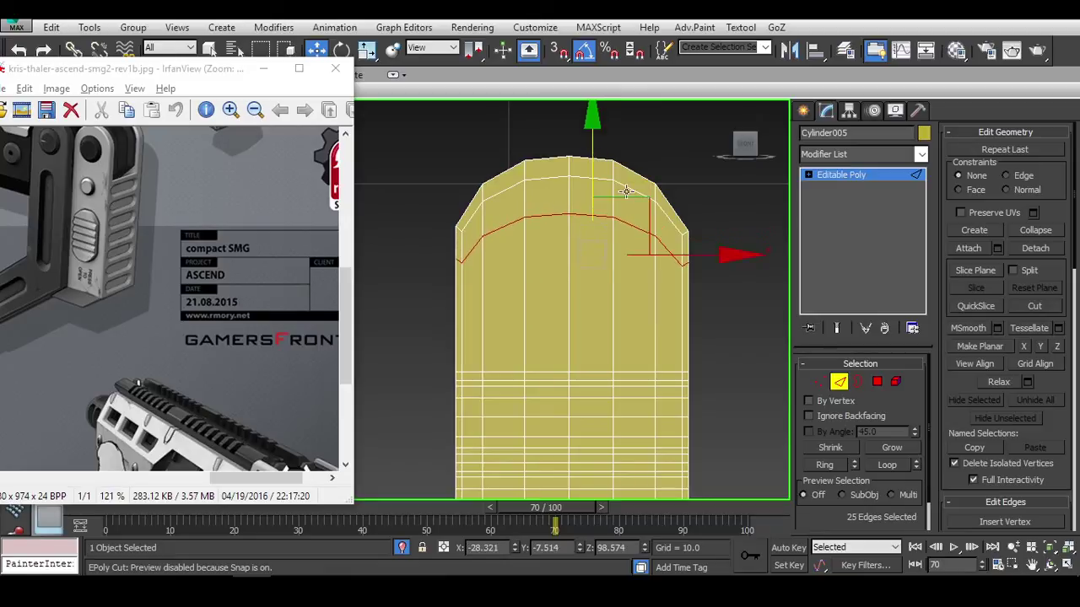
pyautogui.scroll(-2, 625, 192)
pyautogui.press('F4')
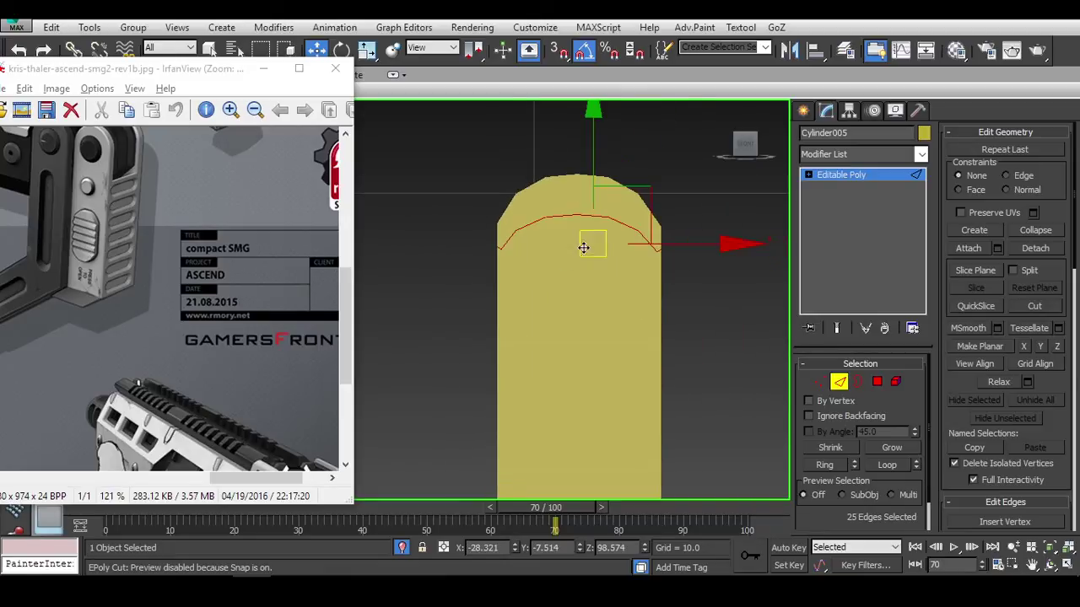
pyautogui.scroll(2, 631, 212)
pyautogui.scroll(-2, 559, 224)
pyautogui.press('F4')
pyautogui.scroll(3, 626, 224)
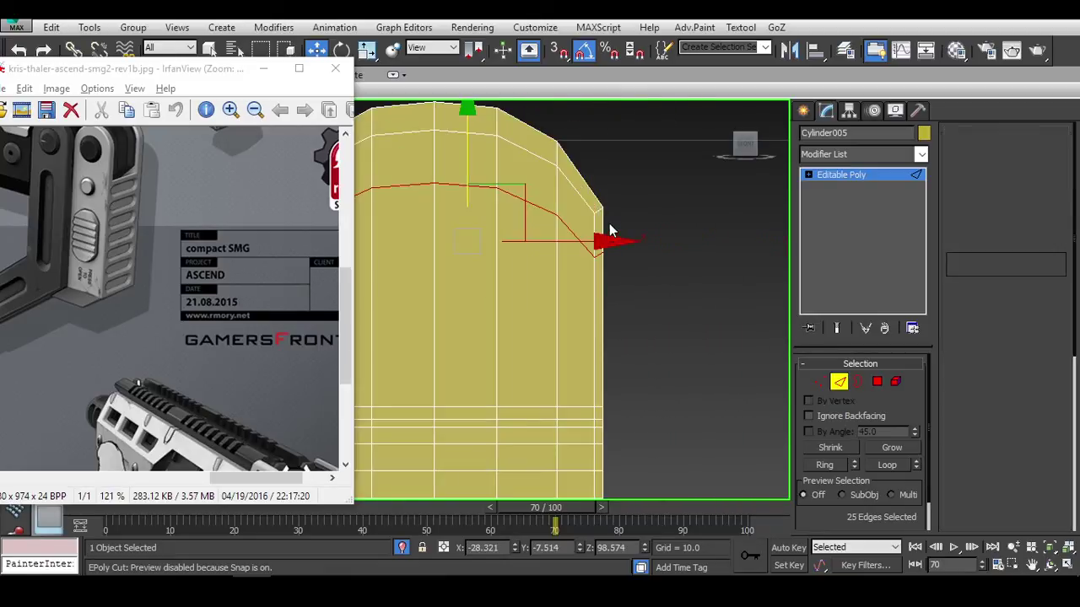
# Convert the top loop to vertices and narrow the selection to the arched top's vertices.
pyautogui.press('1')
pyautogui.moveTo(610, 230); pyautogui.dragTo(731, 230, button='middle')
pyautogui.moveTo(738, 203); pyautogui.dragTo(327, 266)
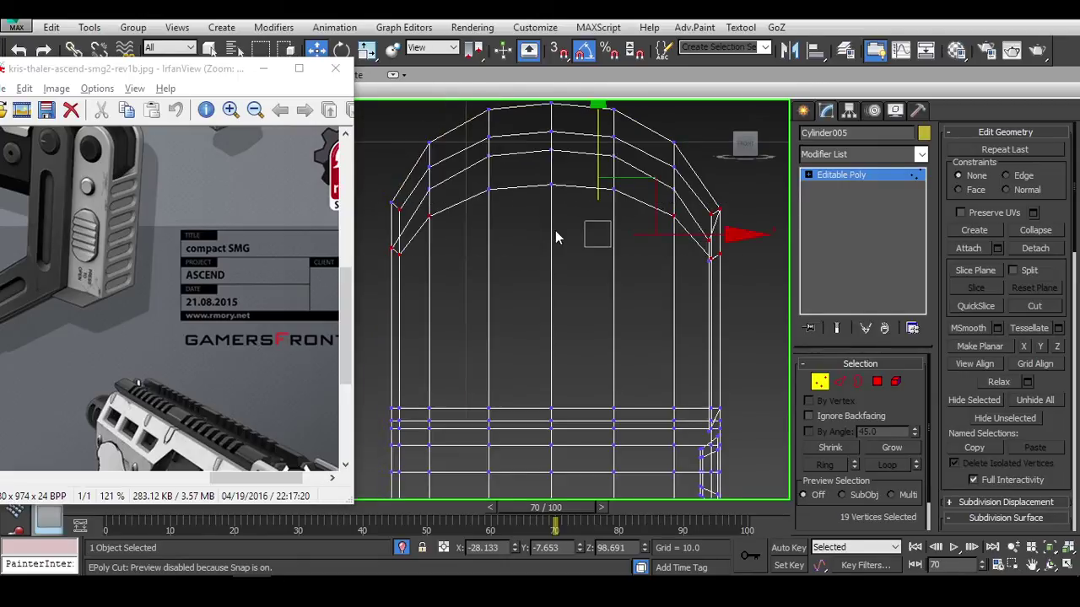
pyautogui.moveTo(556, 237); pyautogui.dragTo(593, 242, button='middle')
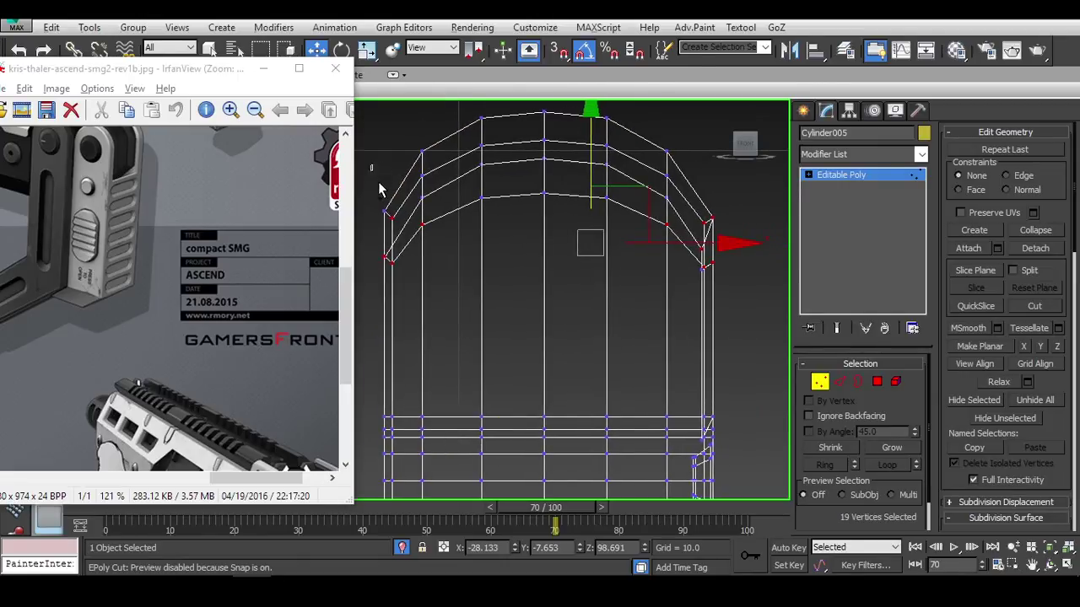
pyautogui.keyDown('alt'); pyautogui.moveTo(680, 381); pyautogui.dragTo(680, 381); pyautogui.keyUp('alt')
pyautogui.moveTo(713, 159); pyautogui.dragTo(726, 194, button='middle')
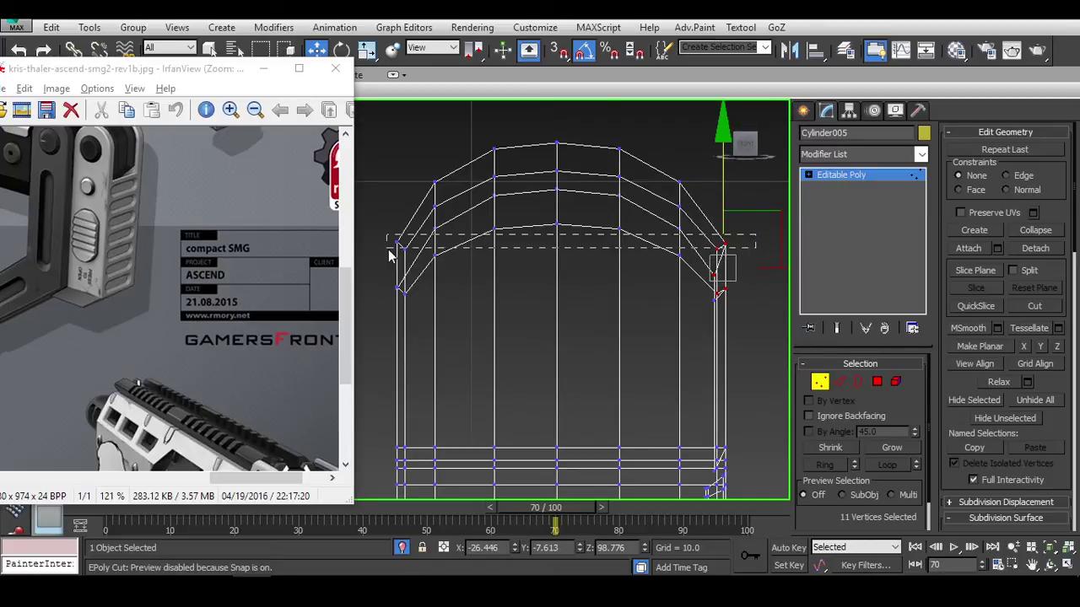
pyautogui.keyDown('alt'); pyautogui.moveTo(389, 257); pyautogui.dragTo(390, 257); pyautogui.keyUp('alt')
pyautogui.moveTo(592, 270); pyautogui.dragTo(571, 308, button='middle')
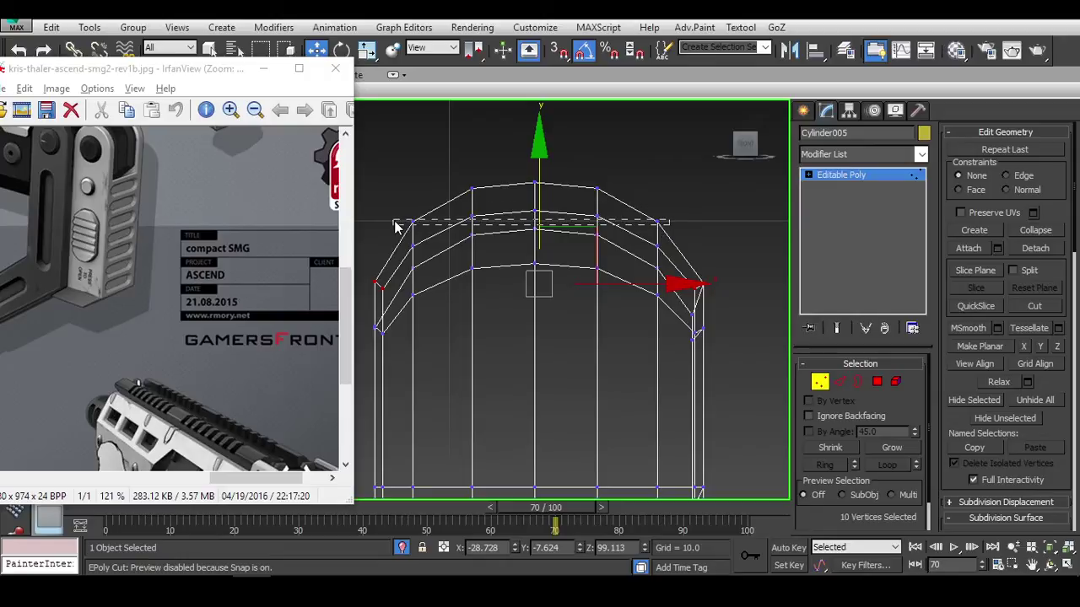
pyautogui.scroll(-3, 682, 265)
# Return to the shaded view and reselect the panel.
pyautogui.press('F3')
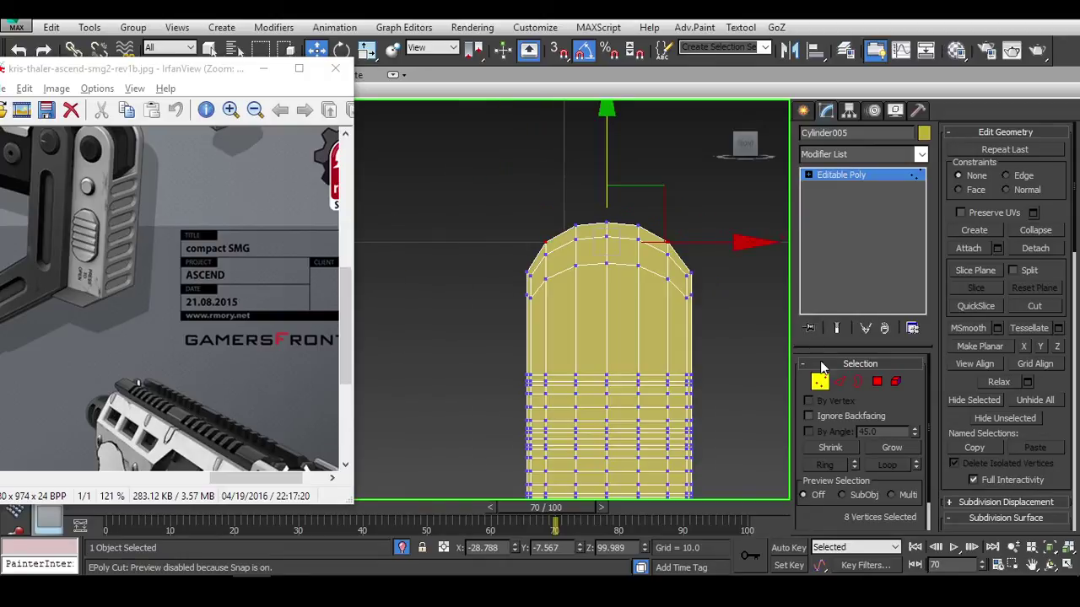
pyautogui.press('1')
pyautogui.click(750, 335)
pyautogui.click(662, 301)
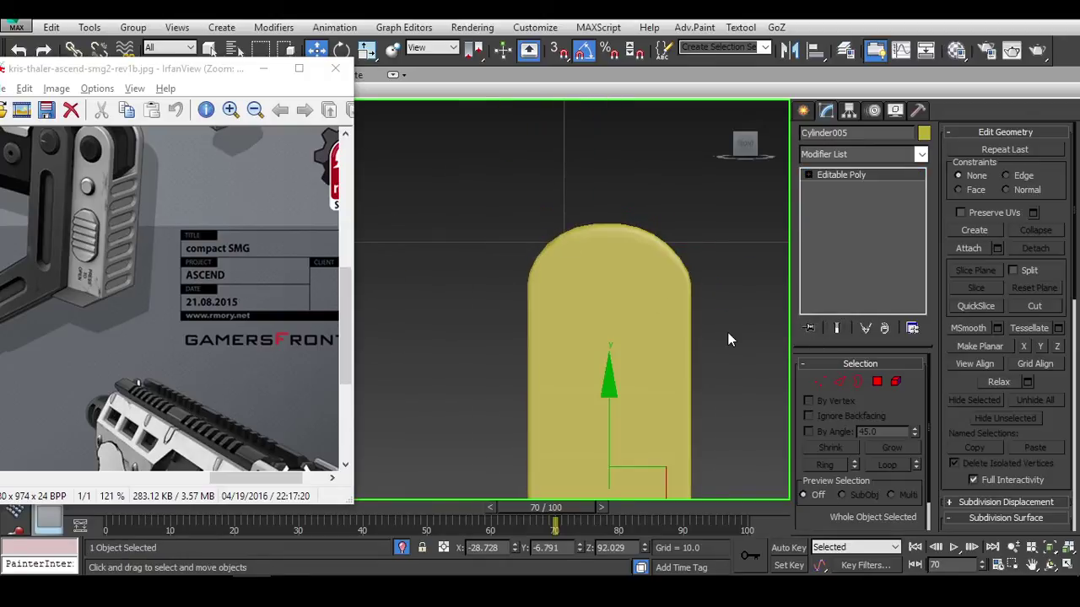
# Select the Cylinder005 panel part and view it in perspective with wireframe edges shown.
pyautogui.scroll(-3, 765, 320)
pyautogui.moveTo(765, 321); pyautogui.dragTo(664, 256, button='middle')
pyautogui.click(664, 256)
pyautogui.scroll(3, 591, 287)
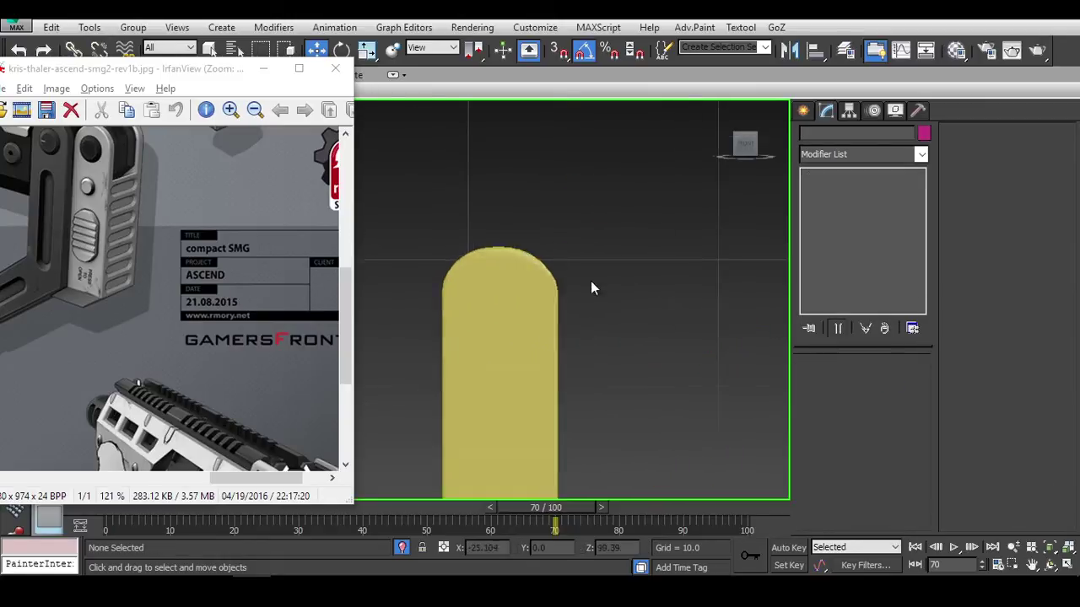
pyautogui.press('F4')
pyautogui.scroll(4, 534, 284)
pyautogui.click(534, 284)
pyautogui.moveTo(627, 301); pyautogui.dragTo(699, 276, button='middle')
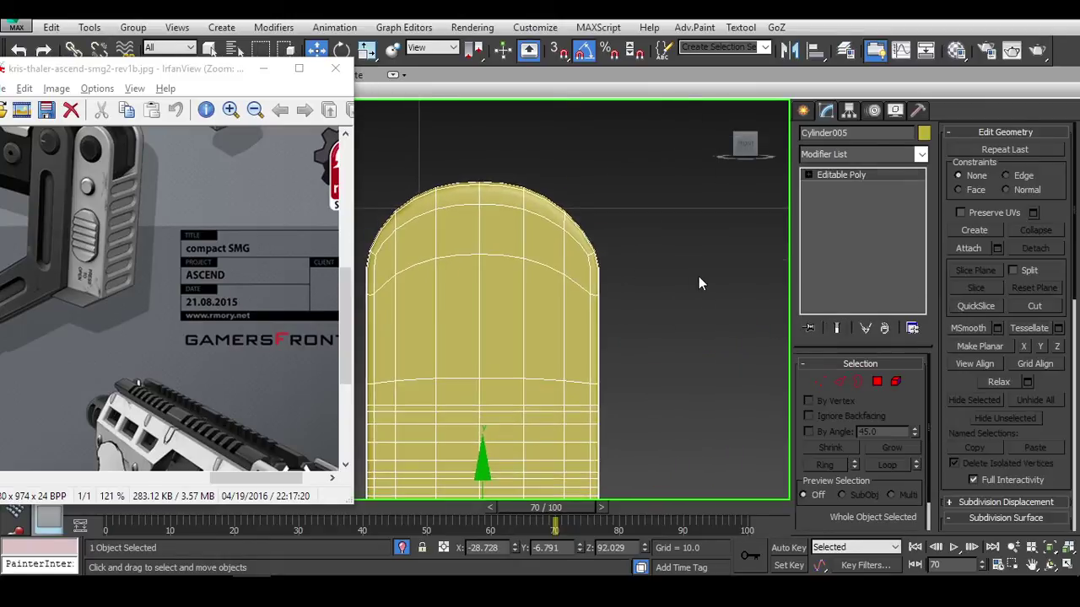
pyautogui.click(699, 276)
pyautogui.press('F4')
pyautogui.click(537, 281)
pyautogui.keyDown('alt'); pyautogui.moveTo(583, 296); pyautogui.dragTo(490, 294, button='middle'); pyautogui.keyUp('alt')
pyautogui.scroll(5, 490, 293)
pyautogui.press('F4')
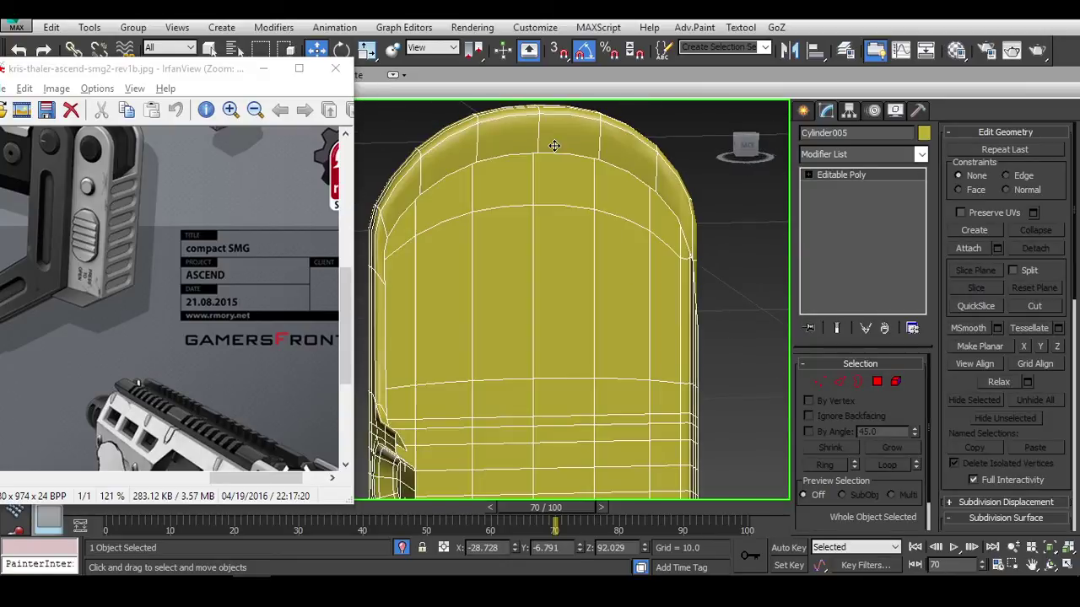
pyautogui.scroll(2, 410, 246)
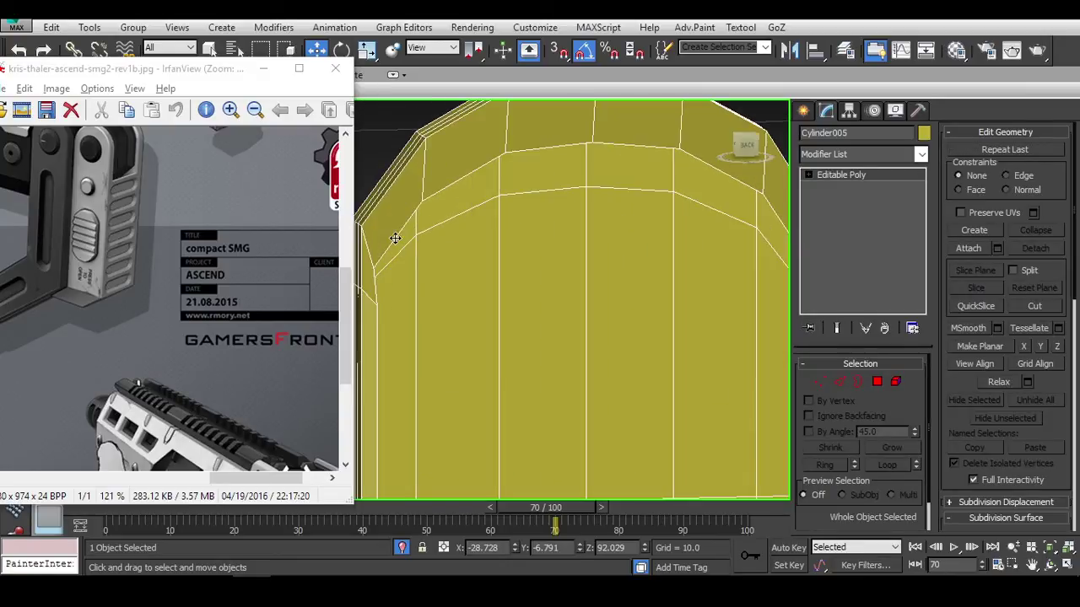
# In Edge mode, select two edges on the arched top ring.
pyautogui.press('1')
pyautogui.hotkey('alt', 'c')
pyautogui.keyDown('alt'); pyautogui.moveTo(392, 280); pyautogui.dragTo(487, 278, button='middle'); pyautogui.keyUp('alt')
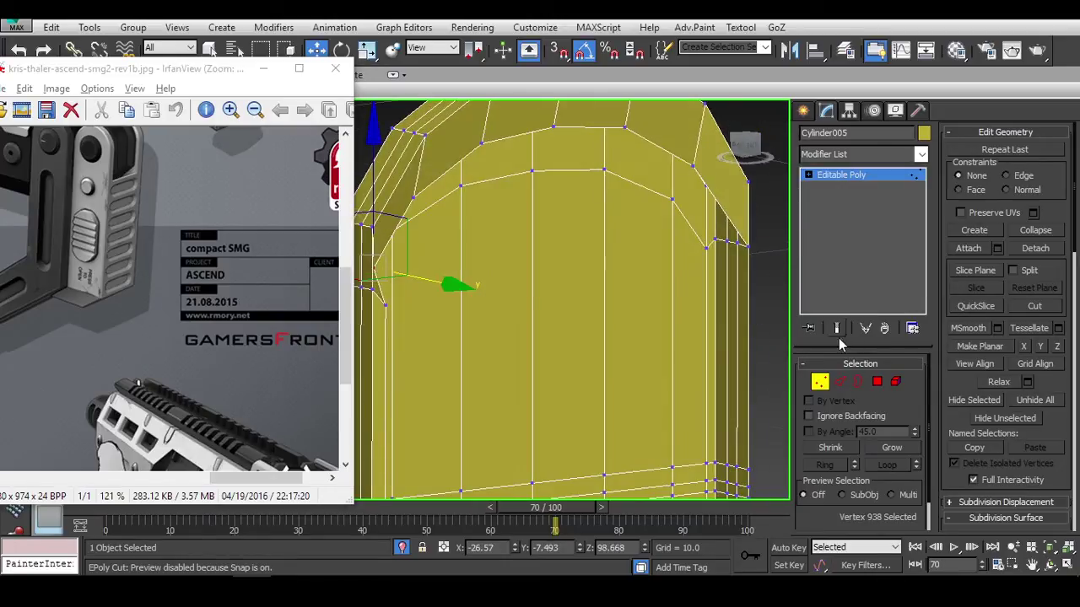
pyautogui.click(877, 384)
pyautogui.press('2')
pyautogui.click(706, 181)
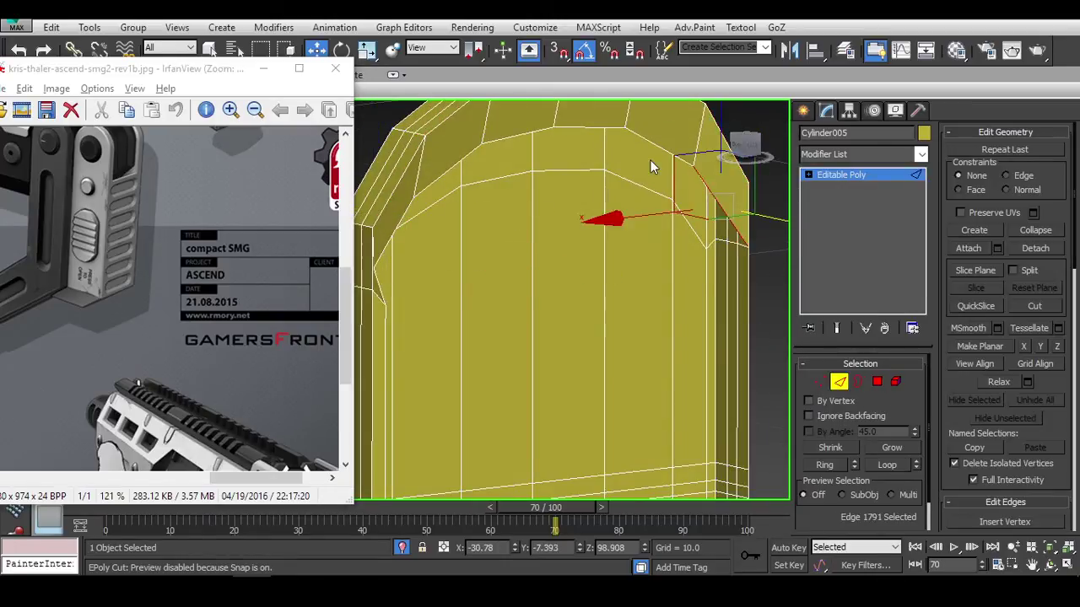
pyautogui.click(589, 127)
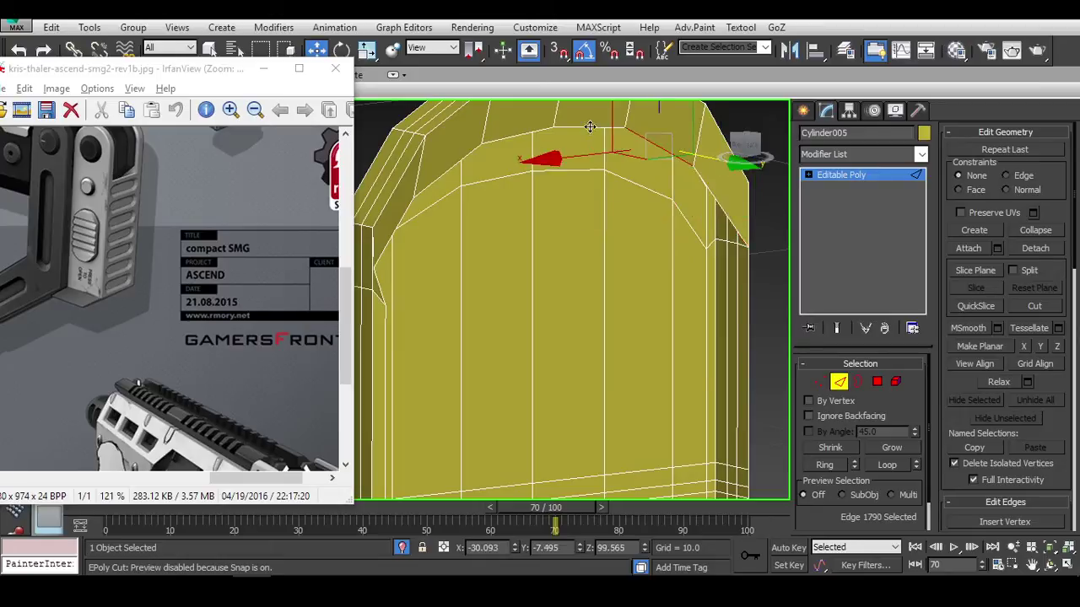
pyautogui.keyDown('ctrl'); pyautogui.click(454, 169); pyautogui.keyUp('ctrl')
# Frame the selected top edges in a wireframe view, ready to move them.
pyautogui.keyDown('alt'); pyautogui.moveTo(473, 178); pyautogui.dragTo(728, 190, button='middle'); pyautogui.keyUp('alt')
pyautogui.click(744, 147)
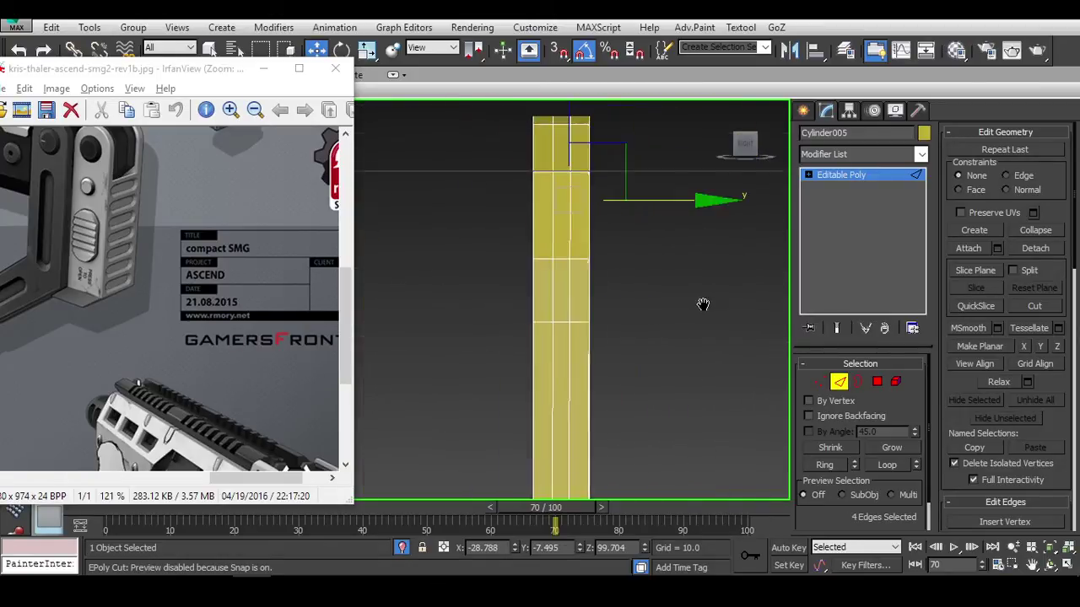
pyautogui.press('F3')
pyautogui.keyDown('alt'); pyautogui.moveTo(682, 204); pyautogui.dragTo(468, 301, button='middle'); pyautogui.keyUp('alt')
pyautogui.keyDown('alt'); pyautogui.moveTo(539, 307); pyautogui.dragTo(685, 263, button='middle'); pyautogui.keyUp('alt')
pyautogui.press('z')
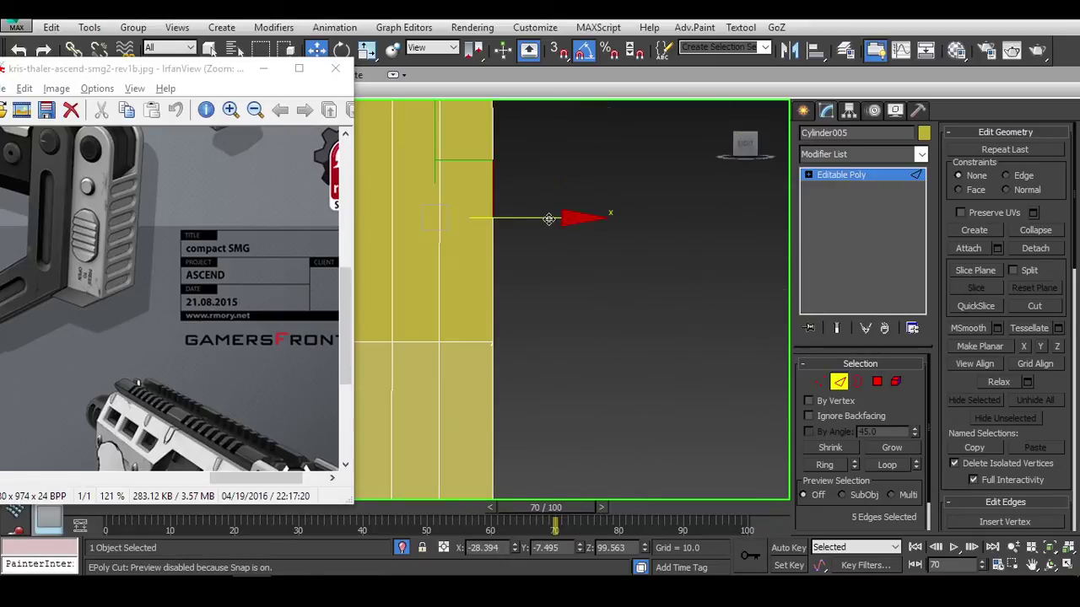
pyautogui.keyDown('alt'); pyautogui.moveTo(607, 212); pyautogui.dragTo(648, 226, button='middle'); pyautogui.keyUp('alt')
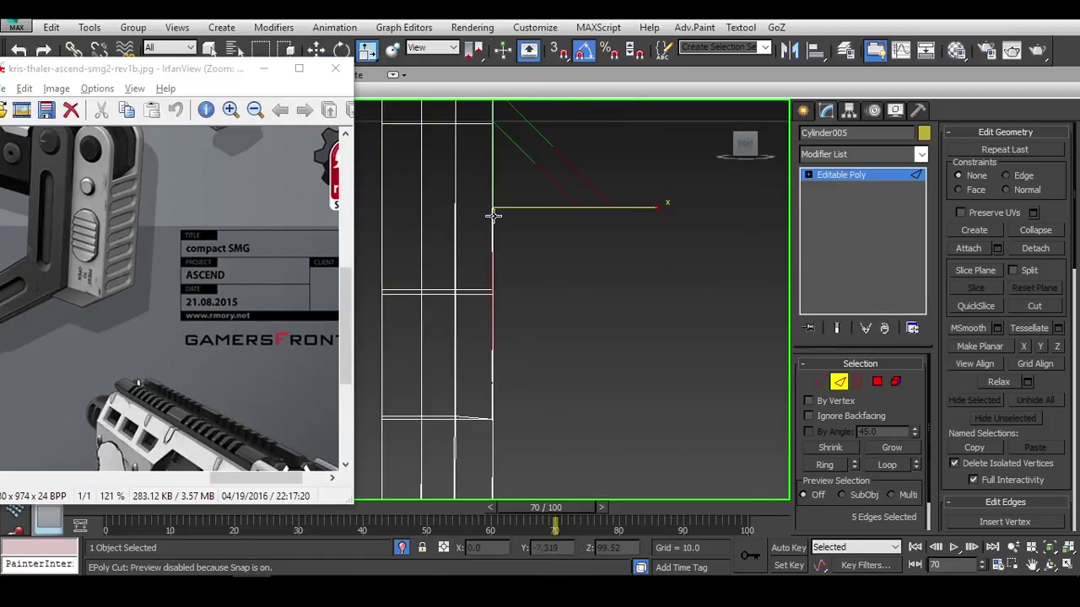
pyautogui.keyDown('alt'); pyautogui.moveTo(493, 216); pyautogui.dragTo(620, 219, button='middle'); pyautogui.keyUp('alt')
pyautogui.press('w')
# Select the vertices around the arched top in Vertex mode.
pyautogui.press('1')
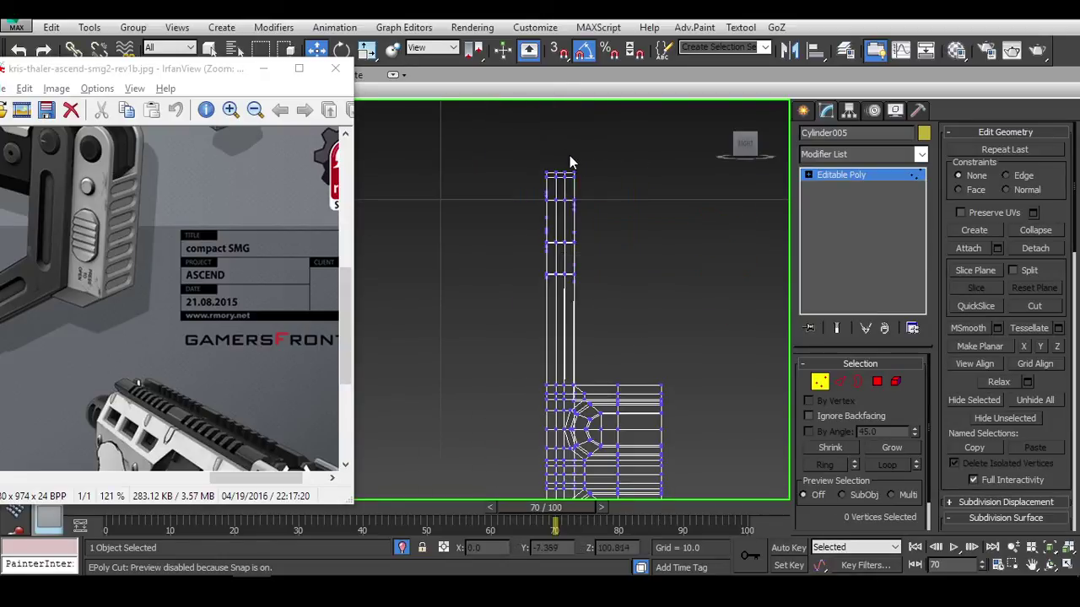
pyautogui.moveTo(594, 395); pyautogui.dragTo(598, 396)
pyautogui.moveTo(597, 397)
pyautogui.keyDown('alt'); pyautogui.mouseDown(button='middle')
pyautogui.moveTo(681, 410)
pyautogui.moveTo(572, 408)
pyautogui.moveTo(594, 376)
pyautogui.mouseUp(button='middle'); pyautogui.keyUp('alt')
pyautogui.scroll(6, 610, 345)
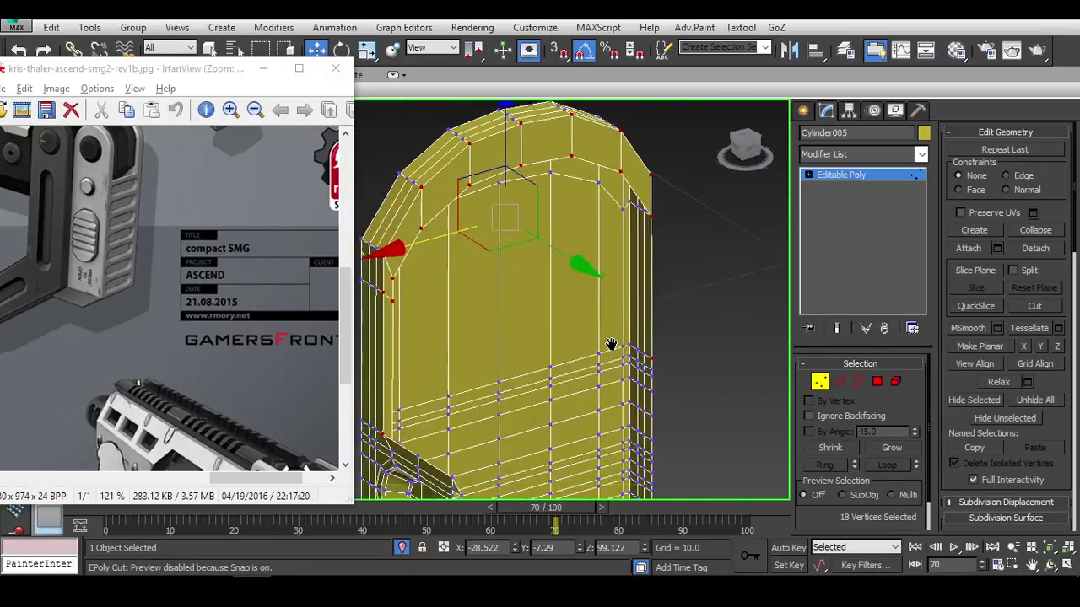
pyautogui.scroll(-5, 641, 253)
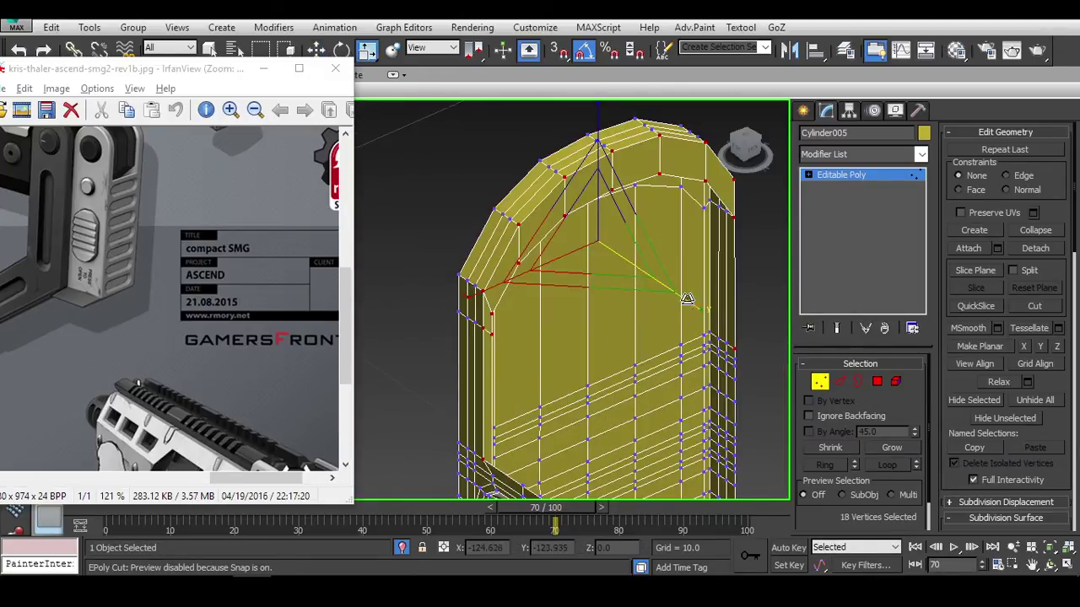
pyautogui.keyDown('alt'); pyautogui.moveTo(503, 307); pyautogui.dragTo(443, 330, button='middle'); pyautogui.keyUp('alt')
pyautogui.scroll(5, 528, 345)
# Select the two side junction edges and raise them slightly.
pyautogui.press('2')
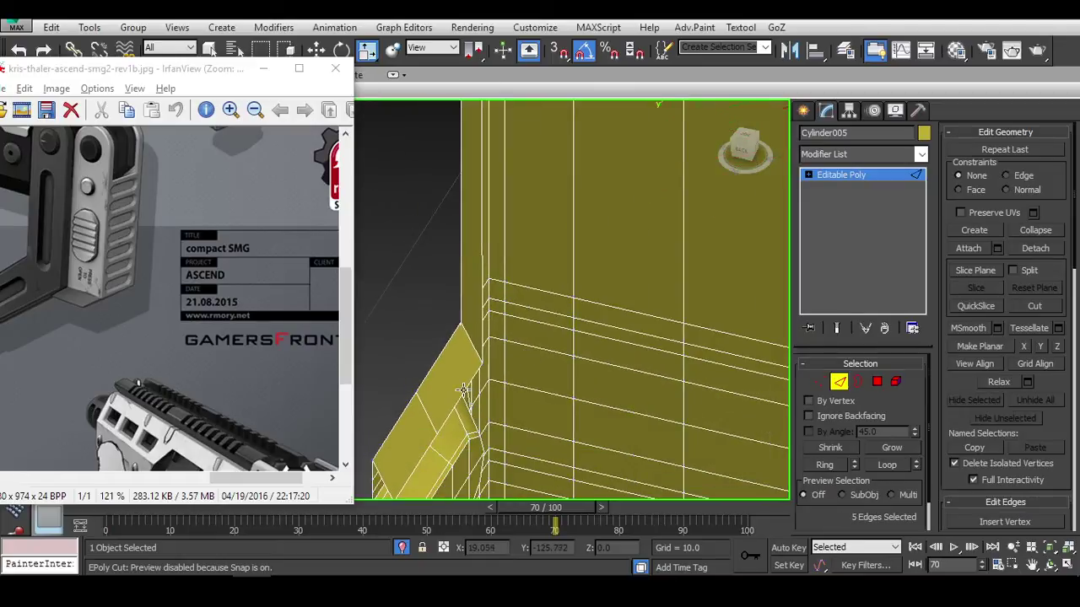
pyautogui.click(432, 445)
pyautogui.keyDown('ctrl'); pyautogui.click(432, 444); pyautogui.keyUp('ctrl')
pyautogui.keyDown('alt'); pyautogui.moveTo(431, 444); pyautogui.dragTo(473, 337, button='middle'); pyautogui.keyUp('alt')
pyautogui.press('w')
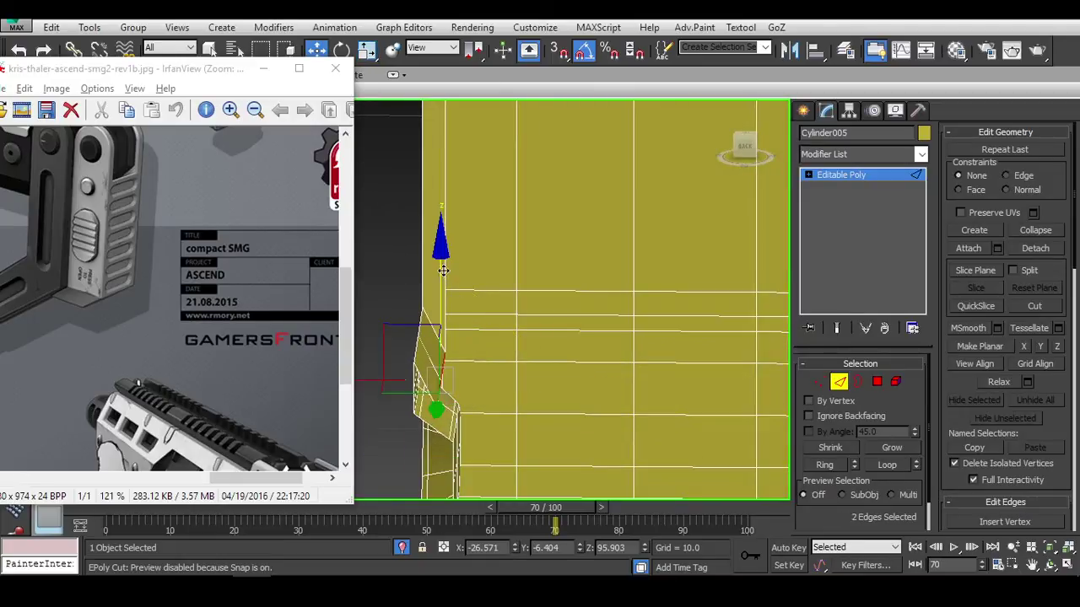
pyautogui.keyDown('alt'); pyautogui.moveTo(451, 240); pyautogui.dragTo(481, 276, button='middle'); pyautogui.keyUp('alt')
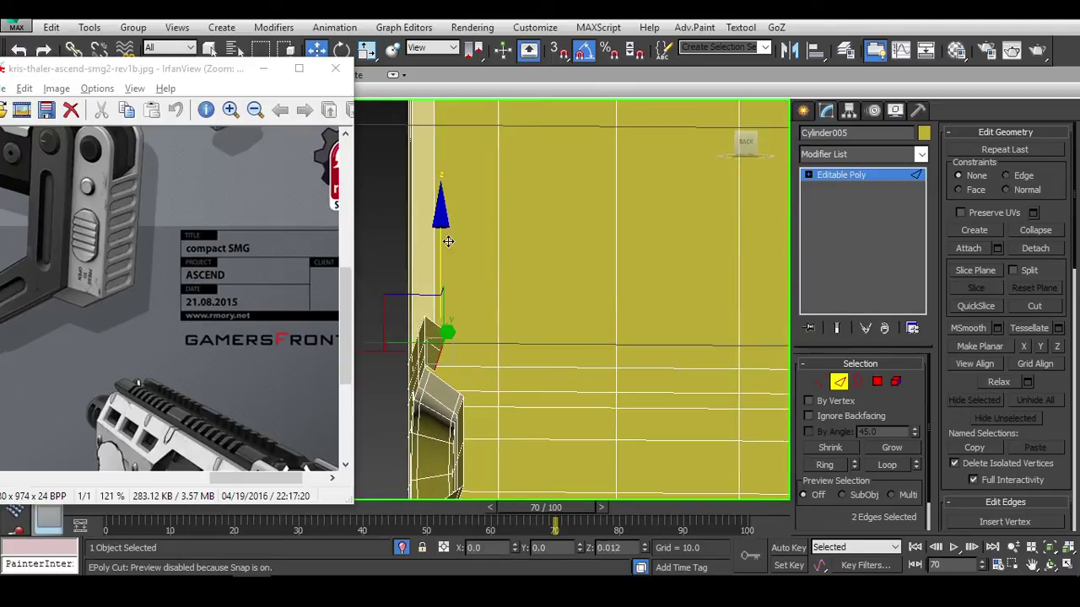
pyautogui.scroll(-8, 501, 307)
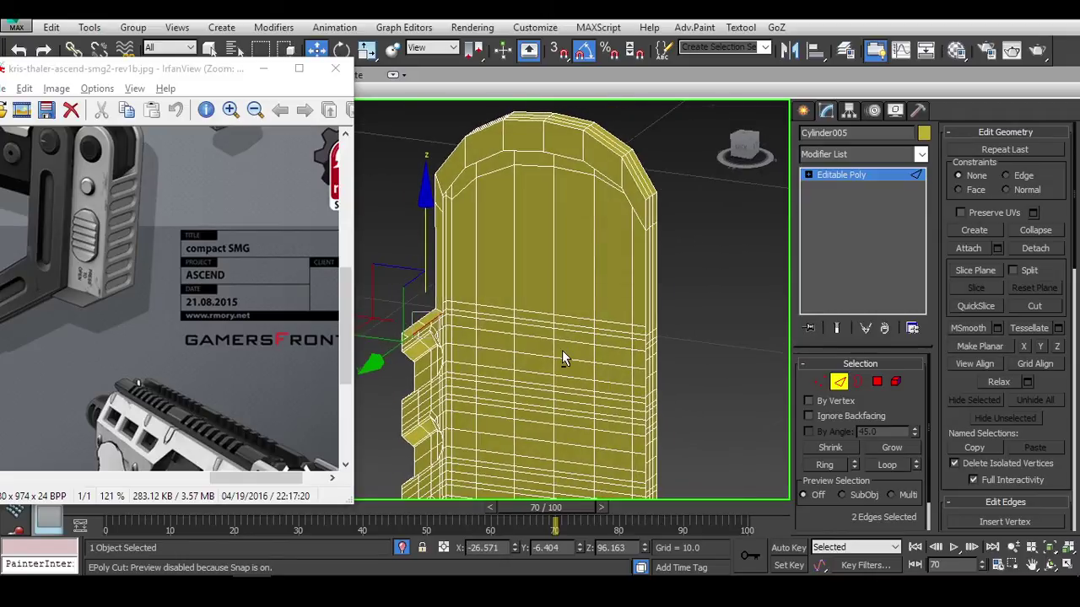
# Use Cut to add a new edge line across the arched top.
pyautogui.click(850, 383)
pyautogui.keyDown('alt'); pyautogui.moveTo(591, 231); pyautogui.dragTo(701, 272, button='middle'); pyautogui.keyUp('alt')
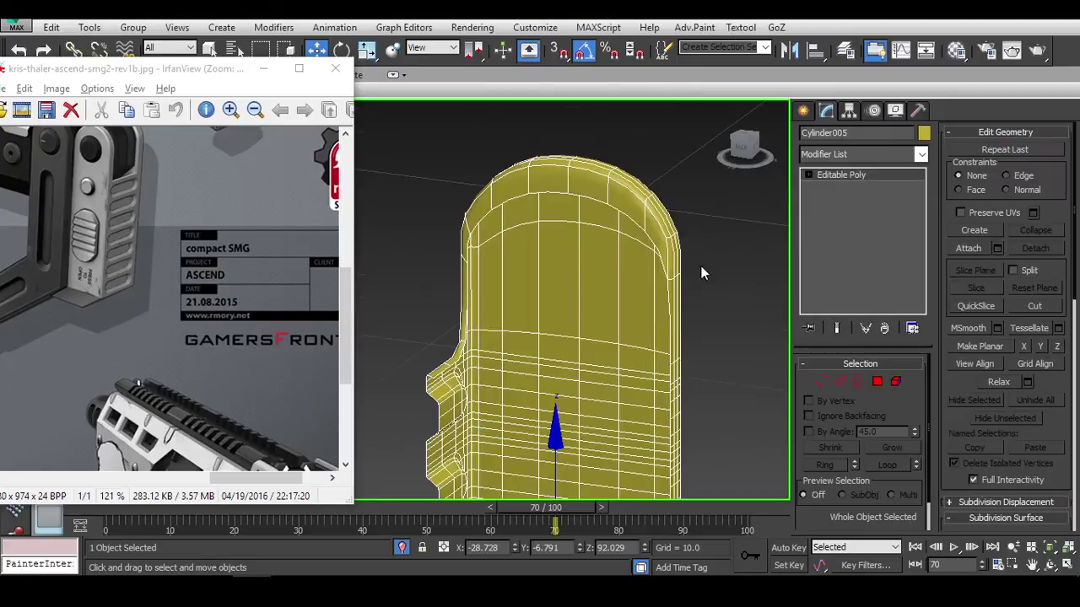
pyautogui.press('2')
pyautogui.hotkey('alt', 'c')
pyautogui.keyDown('alt'); pyautogui.moveTo(541, 228); pyautogui.dragTo(483, 205, button='middle'); pyautogui.keyUp('alt')
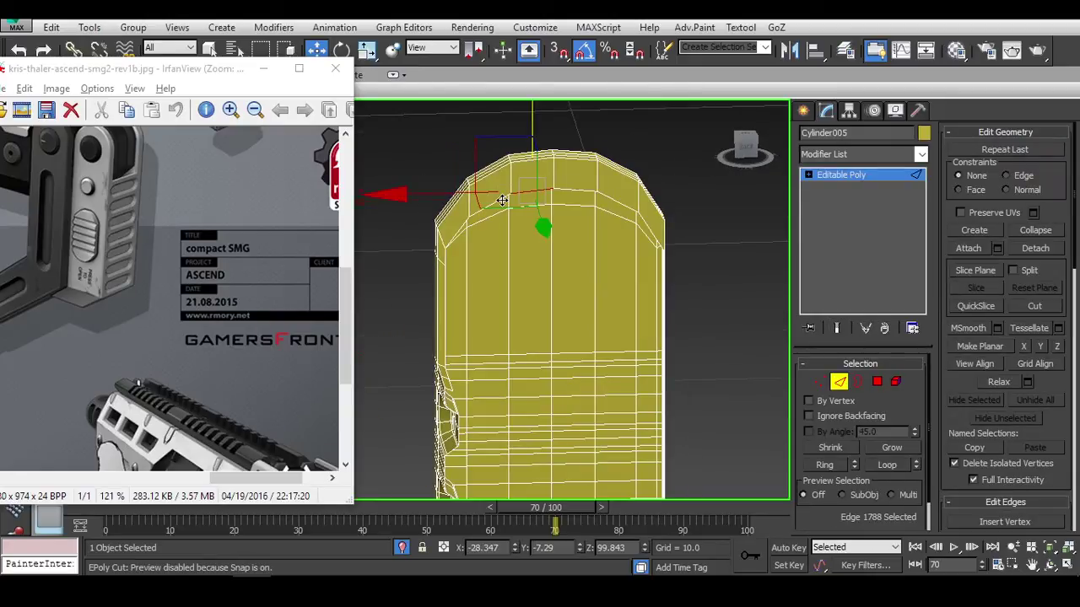
pyautogui.click(633, 219)
pyautogui.keyDown('alt'); pyautogui.moveTo(633, 219); pyautogui.dragTo(434, 275, button='middle'); pyautogui.keyUp('alt')
# Raise a side vertex on the arched top slightly to smooth its curve.
pyautogui.press('1')
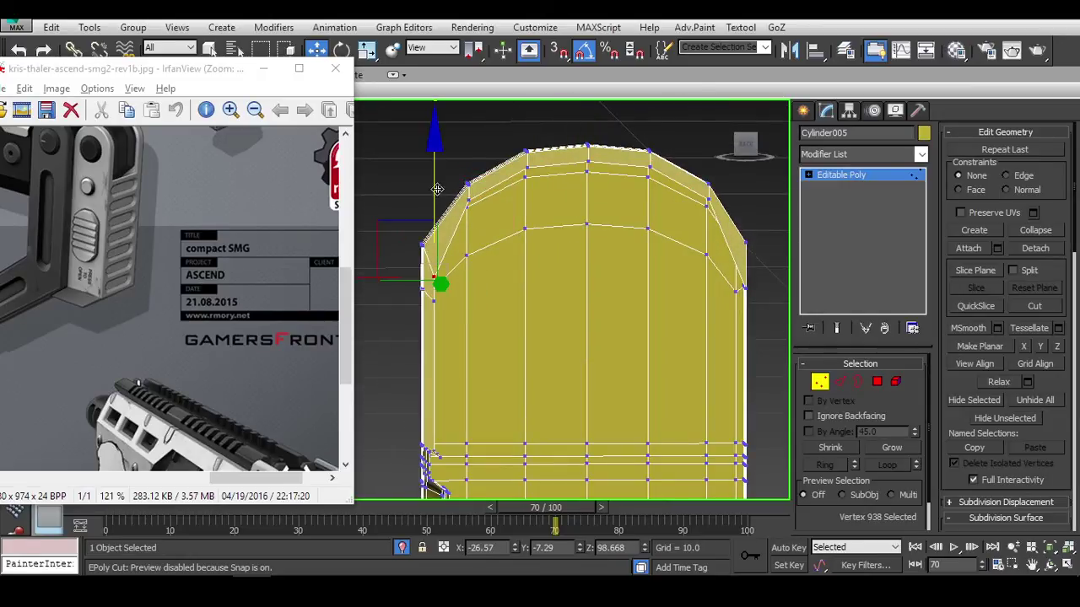
pyautogui.scroll(8, 590, 292)
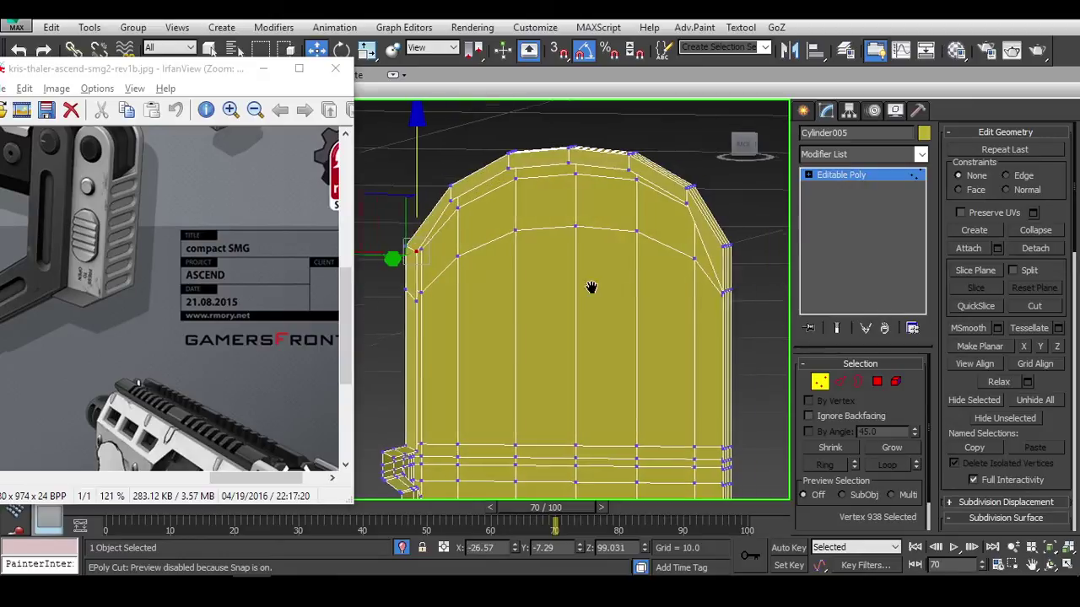
pyautogui.keyDown('alt'); pyautogui.moveTo(643, 313); pyautogui.dragTo(663, 327, button='middle'); pyautogui.keyUp('alt')
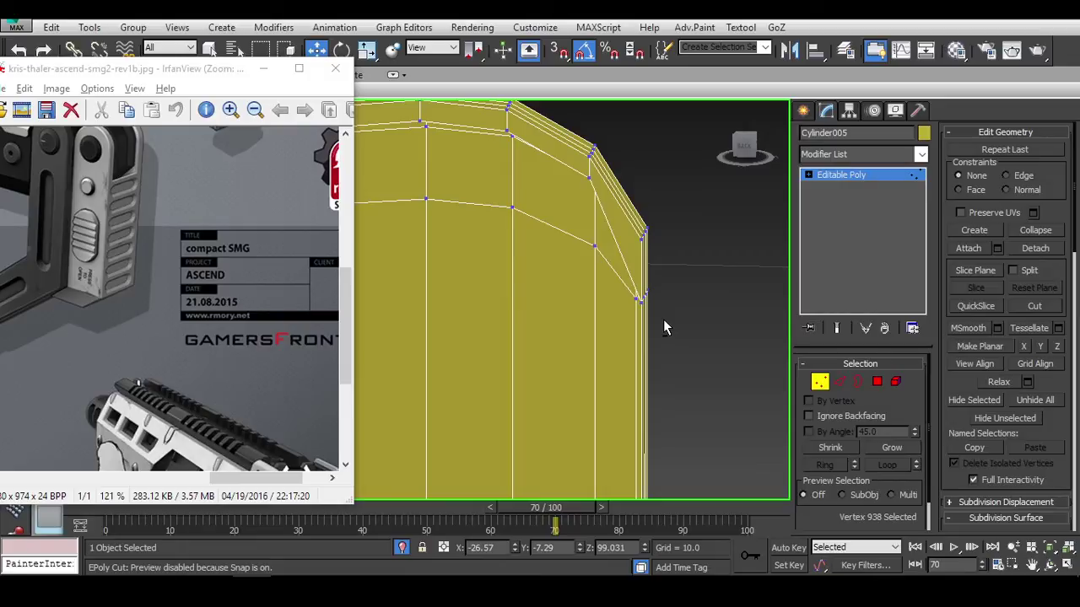
pyautogui.scroll(-8, 617, 320)
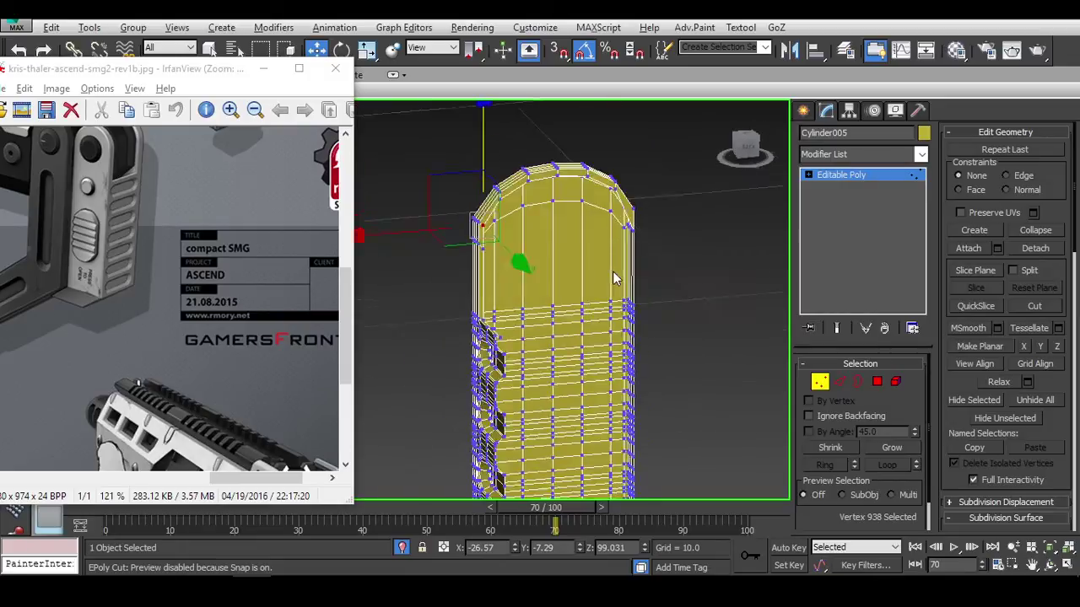
pyautogui.scroll(8, 613, 278)
pyautogui.scroll(-3, 571, 332)
# Return to Edge mode with the ledge junction edges selected and switch to Front view.
pyautogui.scroll(2, 477, 367)
pyautogui.press('2')
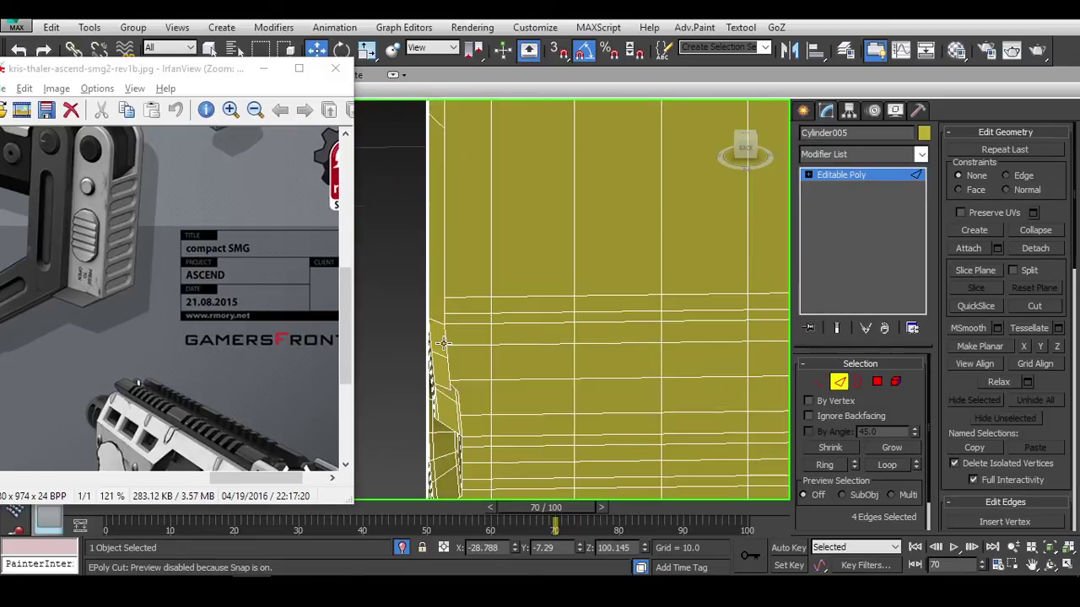
pyautogui.scroll(-3, 445, 337)
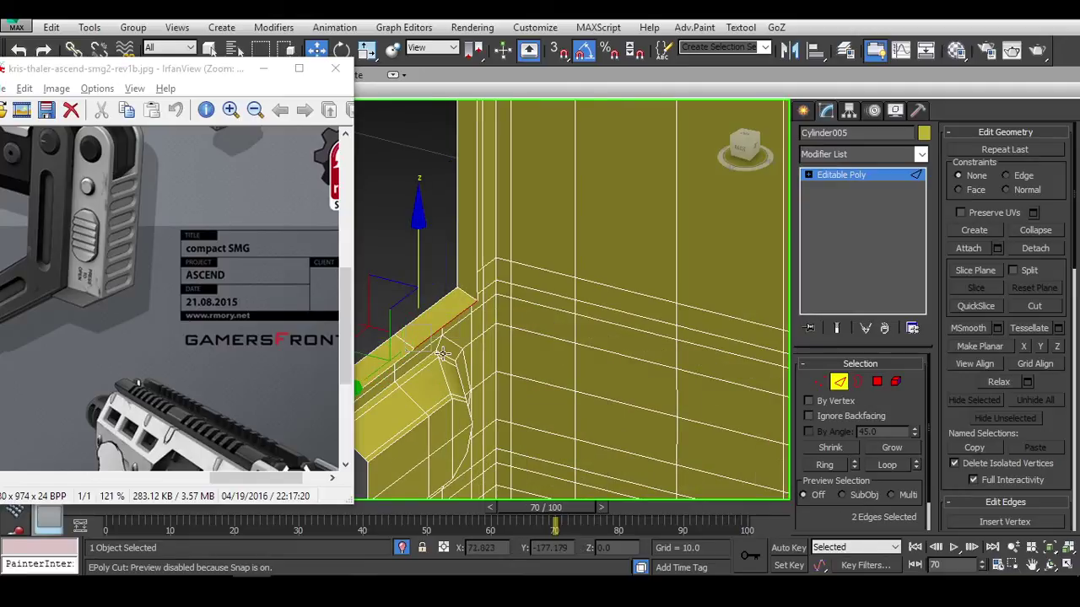
pyautogui.keyDown('alt'); pyautogui.moveTo(447, 337); pyautogui.dragTo(529, 310, button='middle'); pyautogui.keyUp('alt')
pyautogui.click(427, 225)
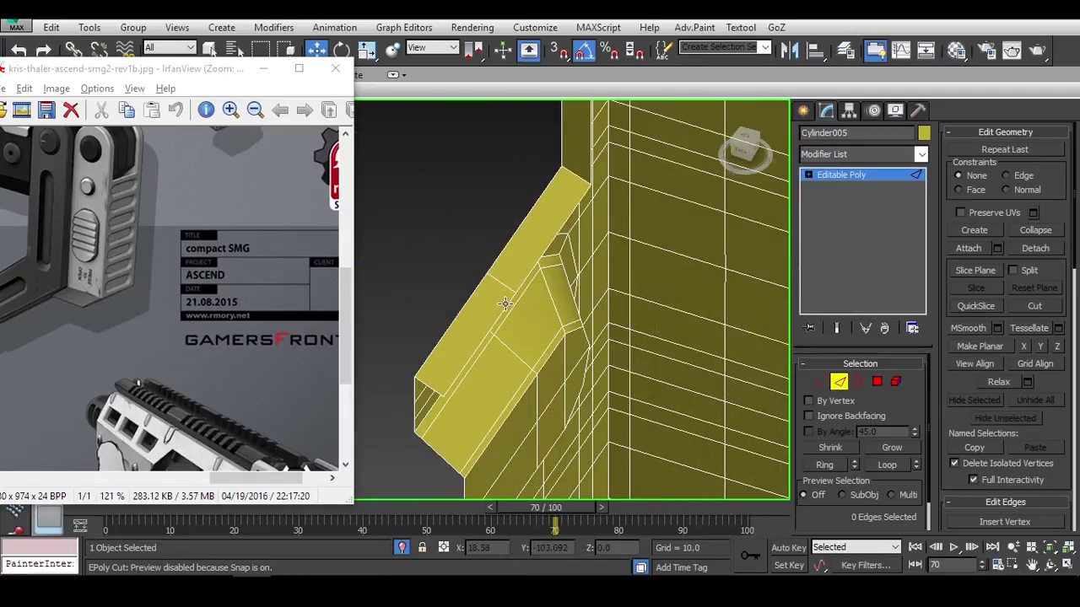
pyautogui.keyDown('alt'); pyautogui.moveTo(542, 268); pyautogui.dragTo(852, 194, button='middle'); pyautogui.keyUp('alt')
pyautogui.hotkey('ctrl', 'z')
pyautogui.click(762, 159)
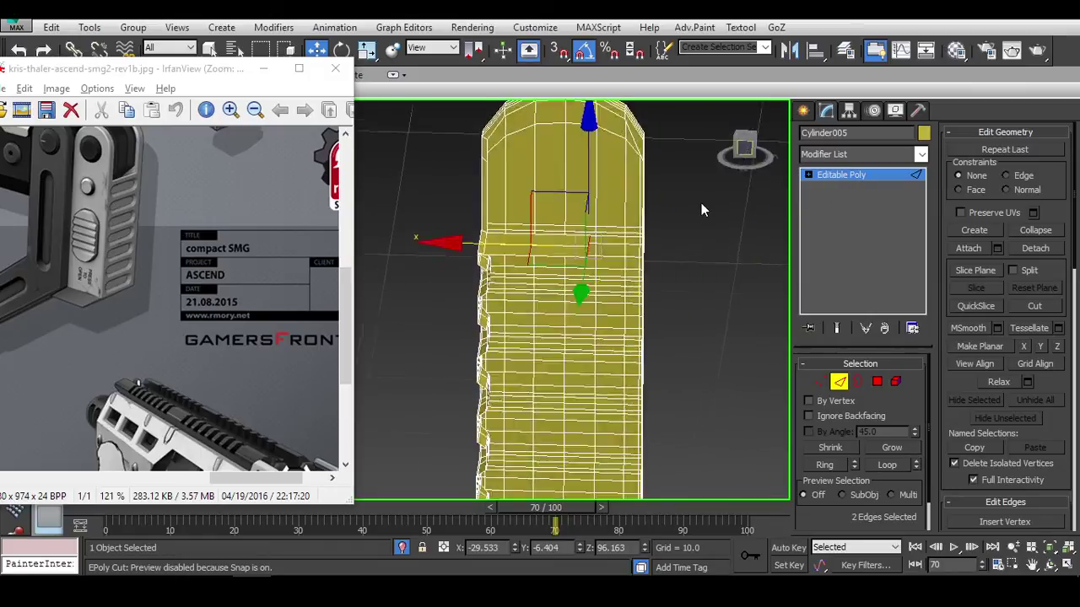
pyautogui.press('f')
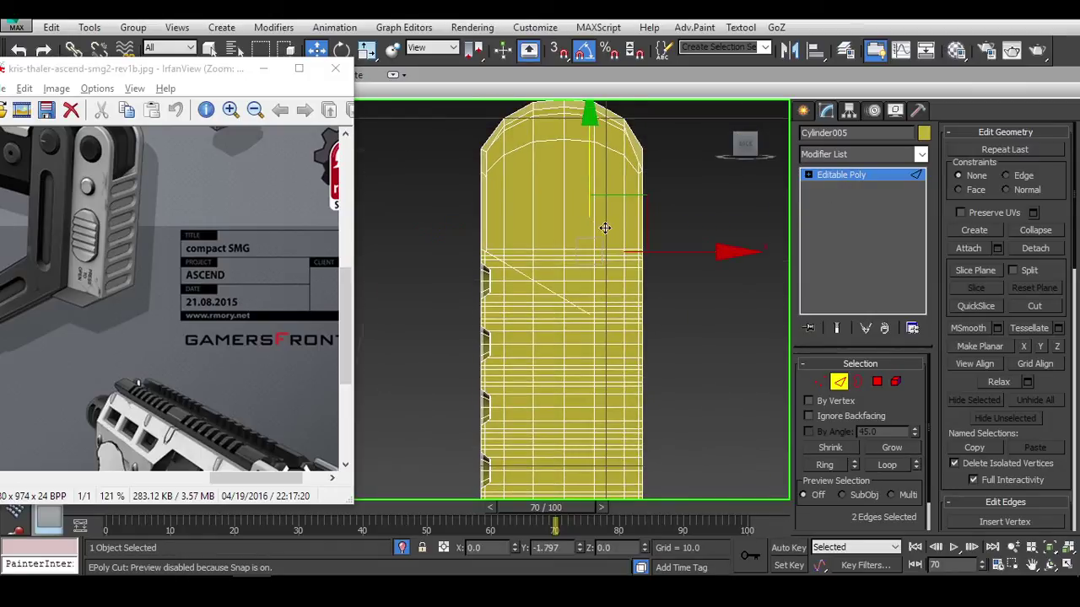
# Move the two ledge junction edges down, then slightly outward along X.
pyautogui.moveTo(615, 240); pyautogui.dragTo(688, 348)
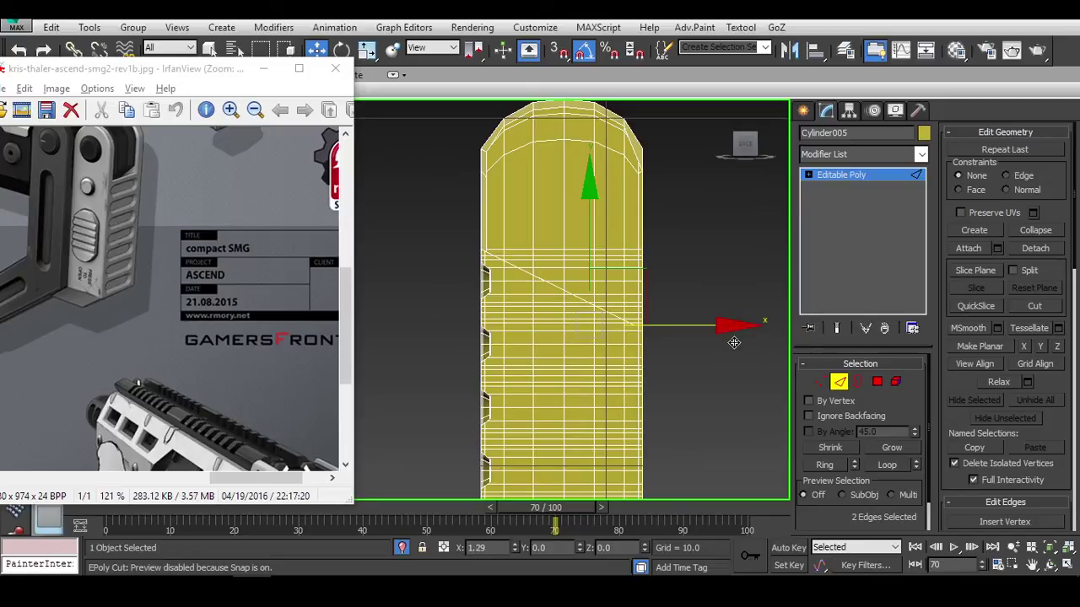
pyautogui.scroll(4, 630, 315)
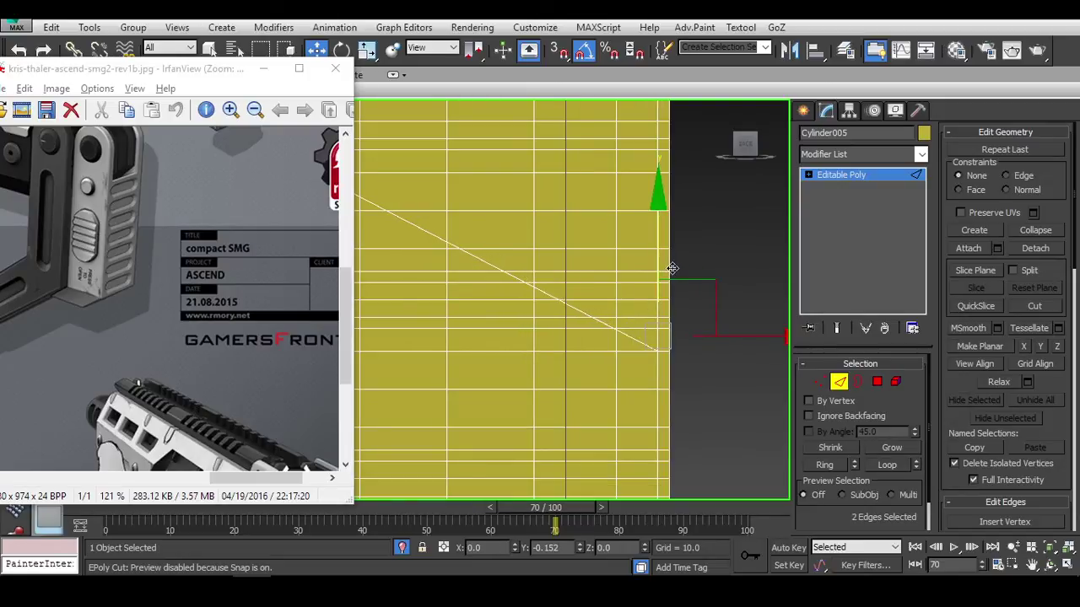
pyautogui.scroll(-4, 728, 373)
pyautogui.scroll(4, 650, 253)
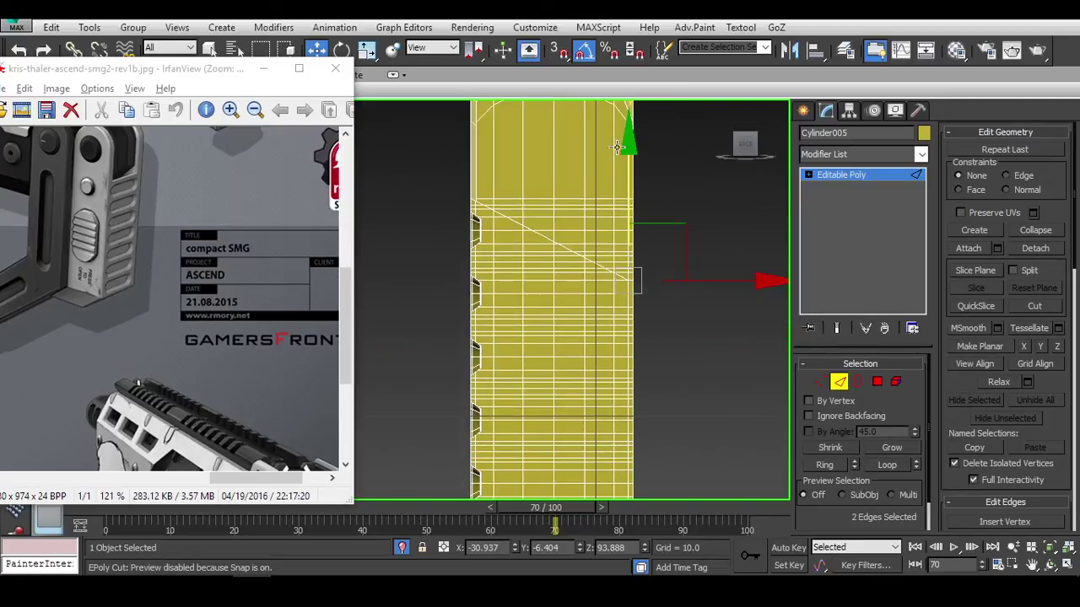
pyautogui.moveTo(646, 192)
pyautogui.keyDown('alt'); pyautogui.mouseDown(button='middle')
pyautogui.moveTo(713, 358)
pyautogui.moveTo(633, 397)
pyautogui.moveTo(626, 316)
pyautogui.moveTo(632, 334)
pyautogui.mouseUp(button='middle'); pyautogui.keyUp('alt')
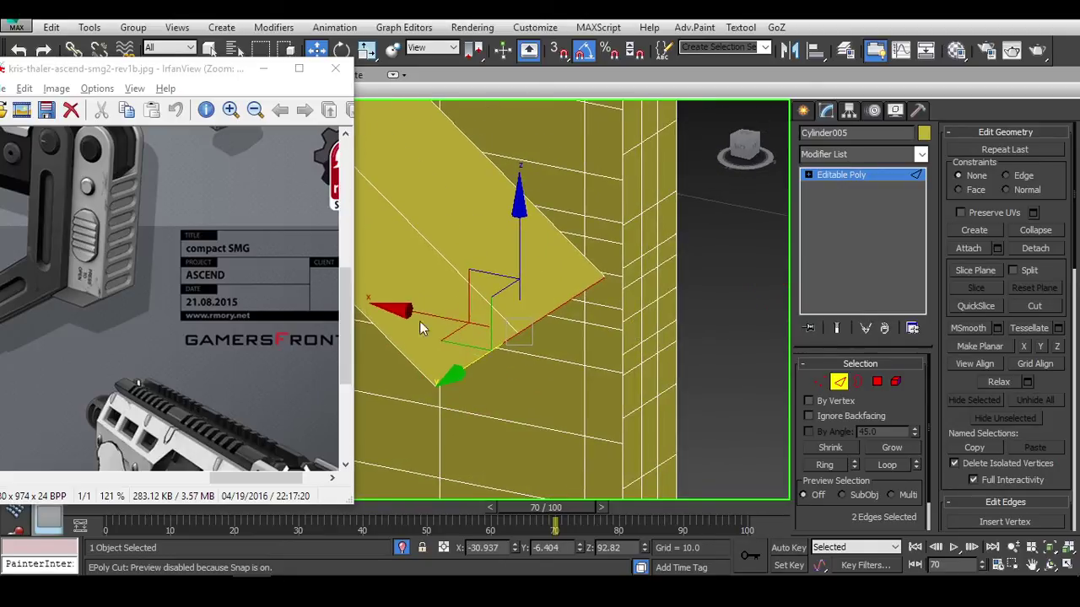
pyautogui.moveTo(426, 317); pyautogui.dragTo(575, 215)
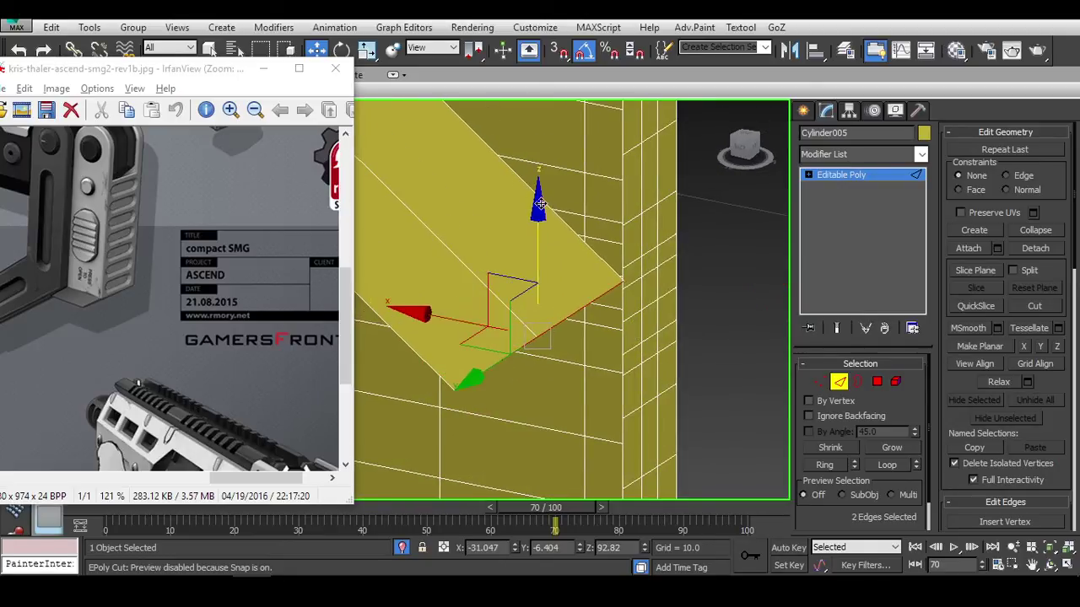
pyautogui.keyDown('alt'); pyautogui.moveTo(549, 209); pyautogui.dragTo(658, 313, button='middle'); pyautogui.keyUp('alt')
pyautogui.scroll(-5, 613, 305)
pyautogui.scroll(3, 644, 337)
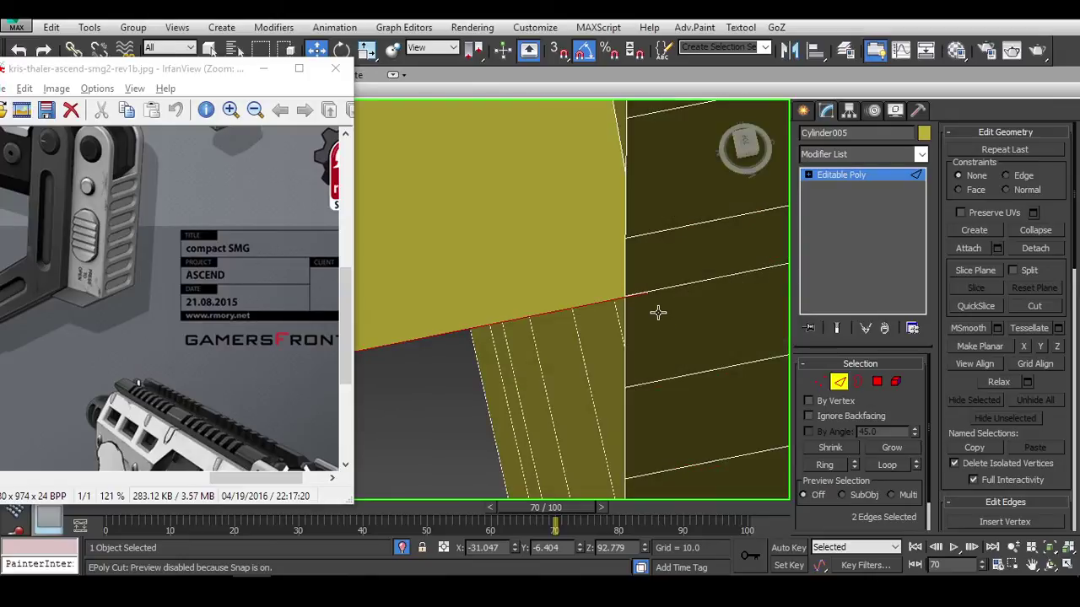
# Switch to vertex Move mode and inspect the tightened ledge junction from front and angled views.
pyautogui.press('1')
pyautogui.press('w')
pyautogui.hotkey('ctrl', 'a')
pyautogui.press('F3')
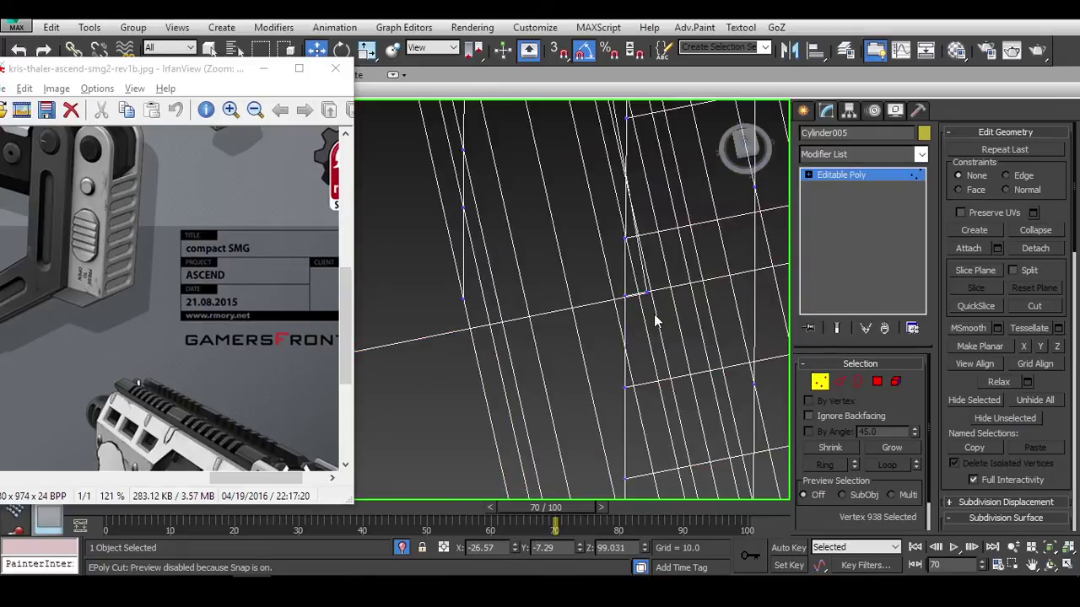
pyautogui.scroll(-2, 623, 295)
pyautogui.press('F3')
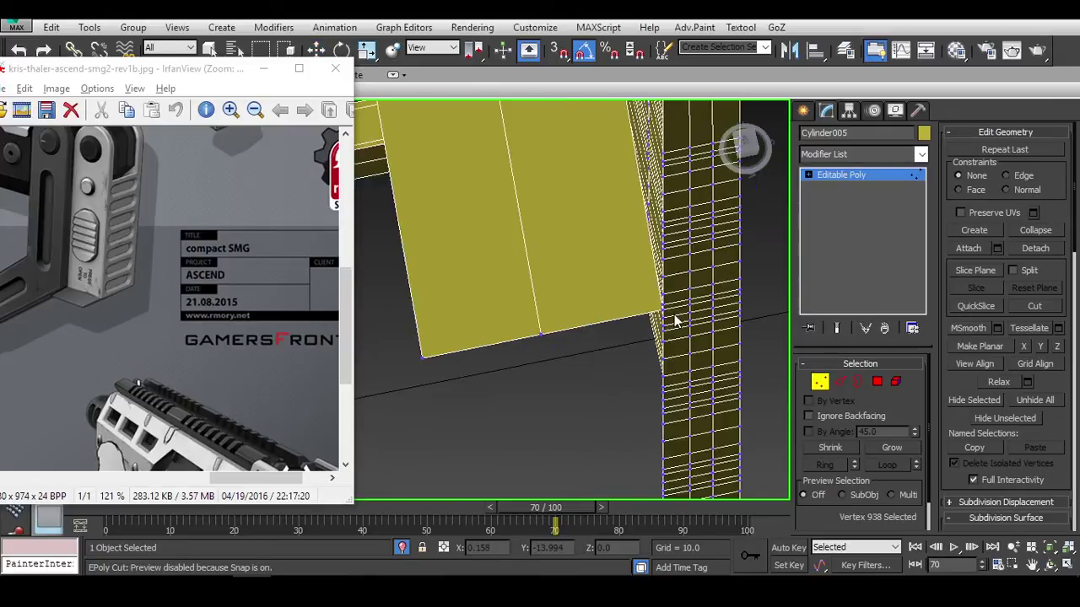
pyautogui.scroll(-4, 675, 321)
pyautogui.keyDown('alt'); pyautogui.moveTo(675, 320); pyautogui.dragTo(717, 304, button='middle'); pyautogui.keyUp('alt')
pyautogui.keyDown('alt'); pyautogui.moveTo(768, 261); pyautogui.dragTo(723, 231, button='middle'); pyautogui.keyUp('alt')
pyautogui.scroll(4, 695, 265)
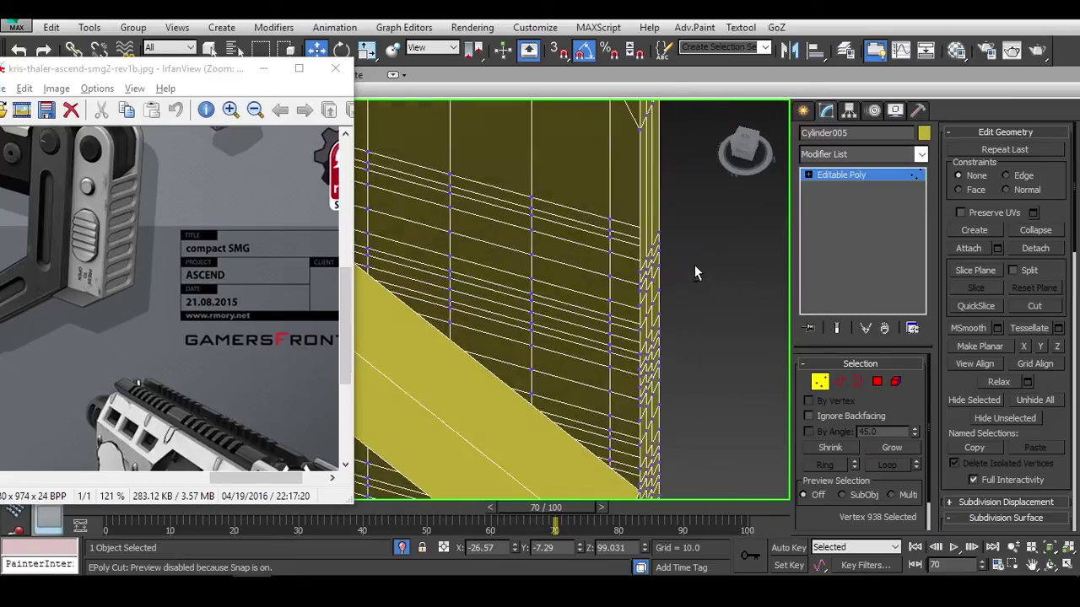
pyautogui.keyDown('alt'); pyautogui.moveTo(695, 265); pyautogui.dragTo(675, 291, button='middle'); pyautogui.keyUp('alt')
pyautogui.scroll(3, 670, 287)
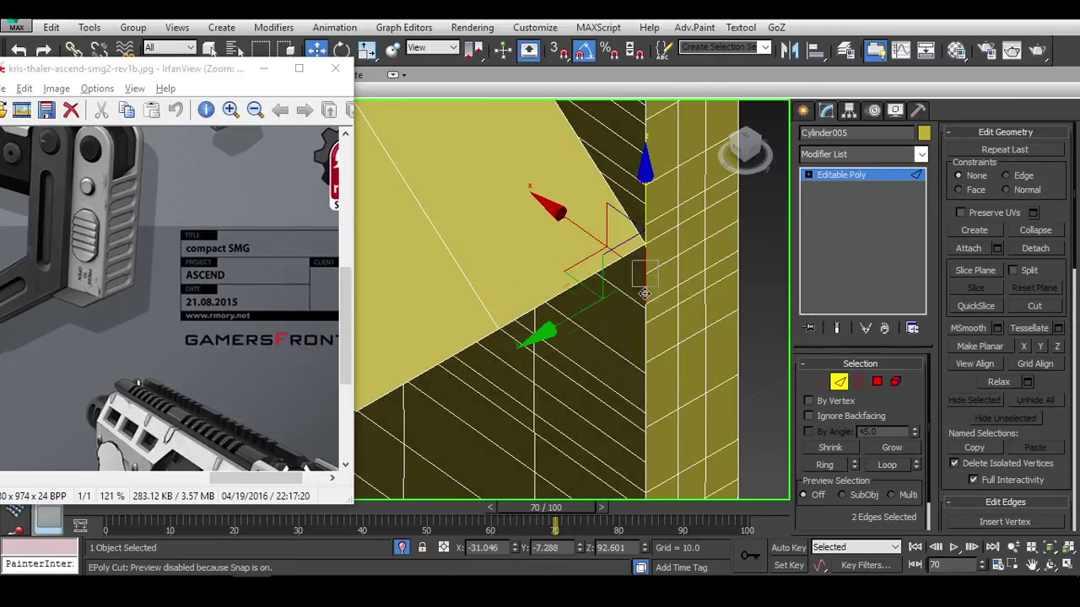
pyautogui.scroll(-10, 666, 304)
# Loop-select the panel's right-side edges, drop stray edges, and slide the loop toward the strap.
pyautogui.hotkey('alt', 'l')
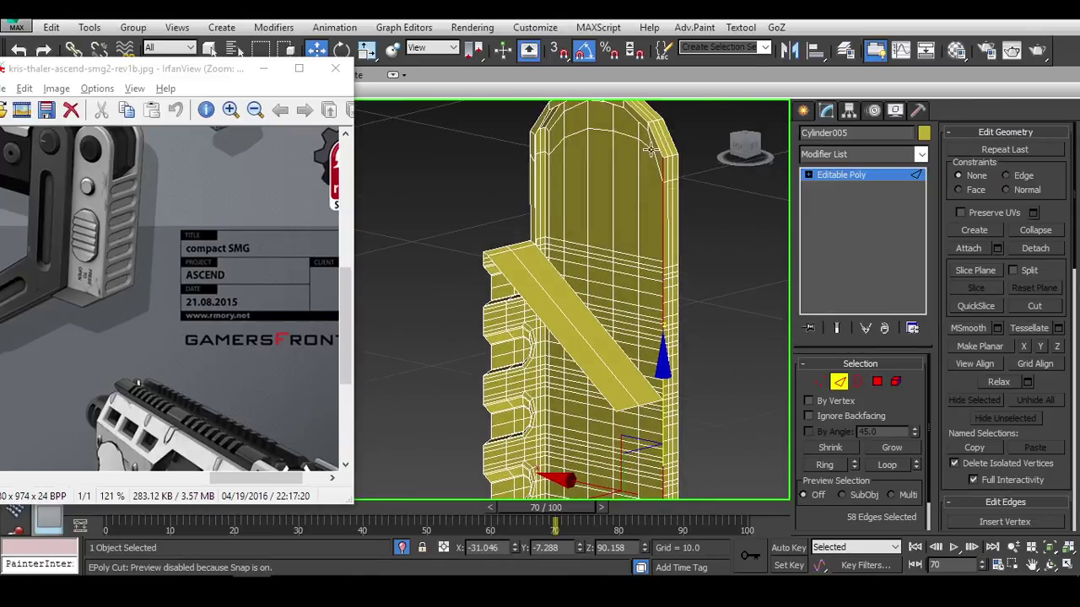
pyautogui.scroll(5, 685, 349)
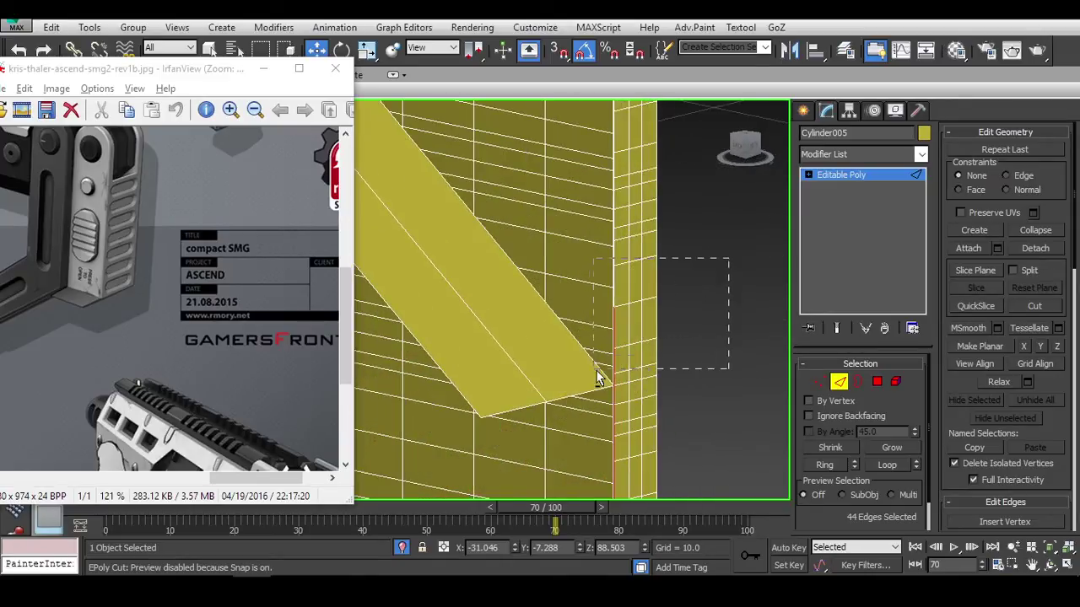
pyautogui.keyDown('alt'); pyautogui.moveTo(598, 377); pyautogui.dragTo(596, 371); pyautogui.keyUp('alt')
pyautogui.keyDown('alt'); pyautogui.moveTo(596, 371); pyautogui.dragTo(704, 219, button='middle'); pyautogui.keyUp('alt')
pyautogui.keyDown('alt'); pyautogui.moveTo(590, 264); pyautogui.dragTo(598, 255); pyautogui.keyUp('alt')
pyautogui.scroll(-5, 658, 247)
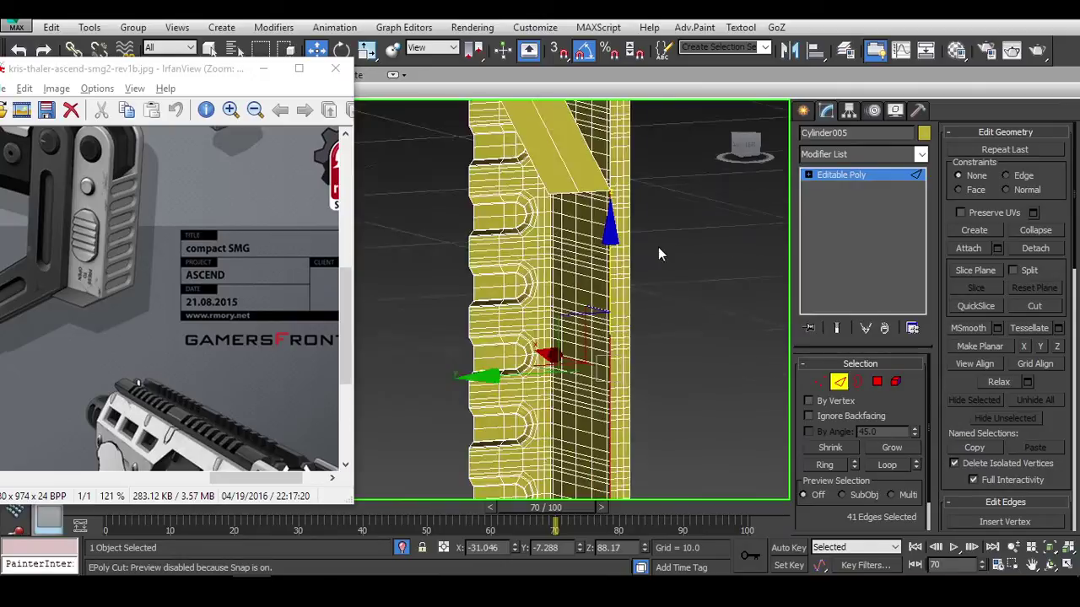
pyautogui.keyDown('alt'); pyautogui.moveTo(658, 248); pyautogui.dragTo(574, 430, button='middle'); pyautogui.keyUp('alt')
pyautogui.moveTo(545, 448); pyautogui.dragTo(443, 448)
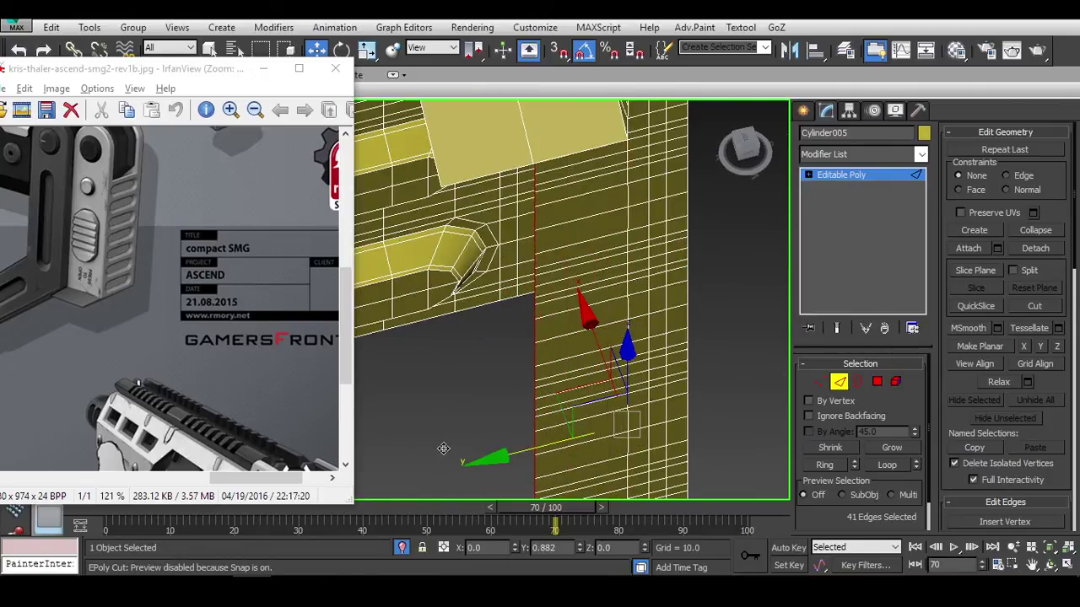
pyautogui.scroll(6, 443, 449)
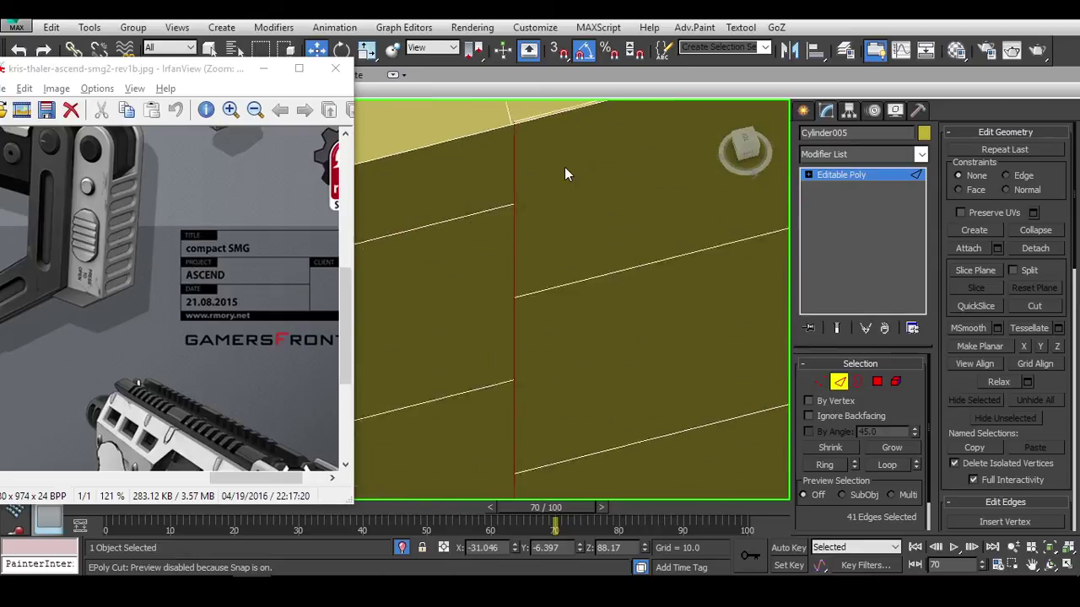
pyautogui.keyDown('alt'); pyautogui.moveTo(566, 174); pyautogui.dragTo(601, 294, button='middle'); pyautogui.keyUp('alt')
# Weld the two overlapping corner vertices where the strap meets the panel.
pyautogui.press('1')
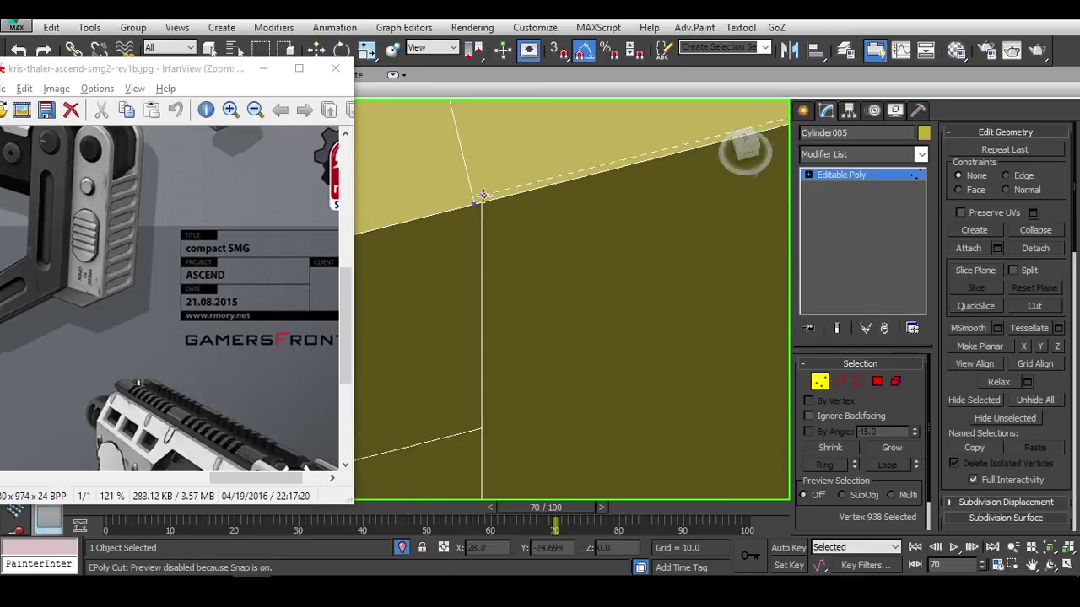
pyautogui.scroll(-5, 542, 244)
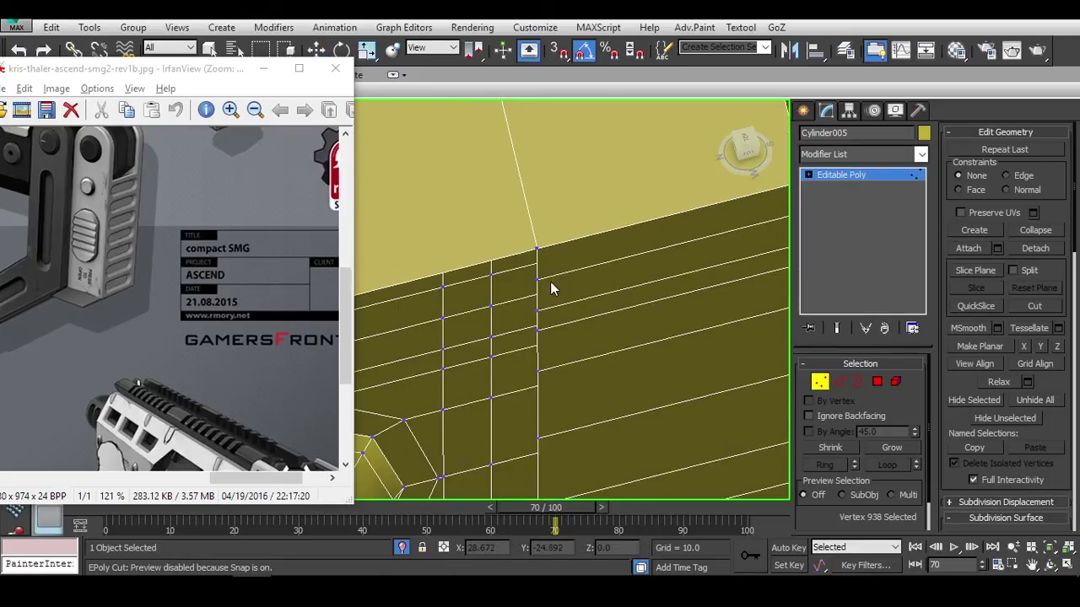
pyautogui.press('w')
pyautogui.press('2')
pyautogui.keyDown('alt'); pyautogui.moveTo(582, 378); pyautogui.dragTo(642, 322, button='middle'); pyautogui.keyUp('alt')
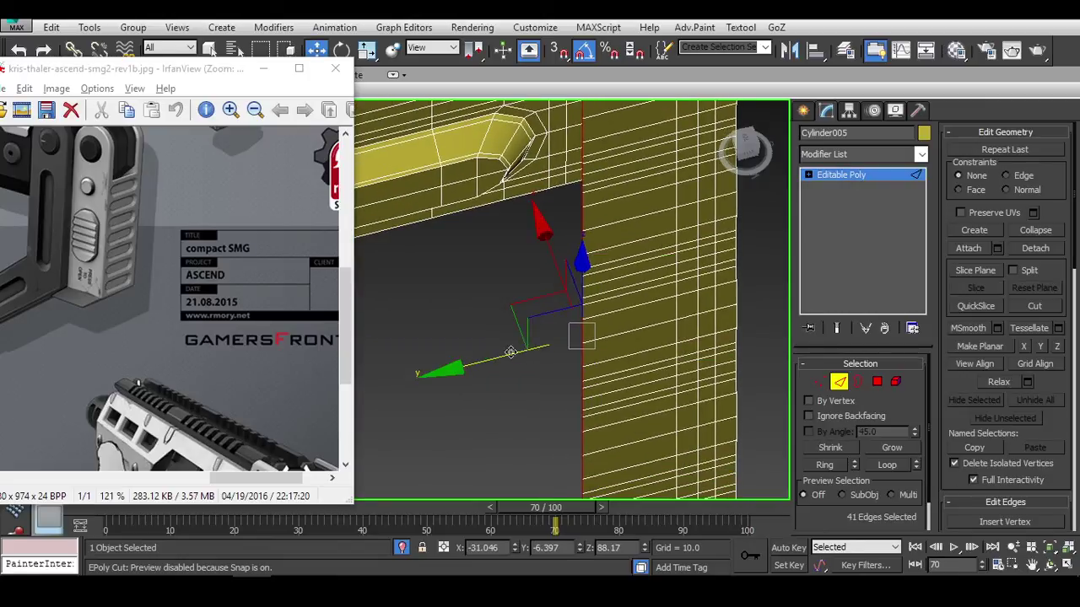
pyautogui.keyDown('alt'); pyautogui.moveTo(511, 353); pyautogui.dragTo(510, 319, button='middle'); pyautogui.keyUp('alt')
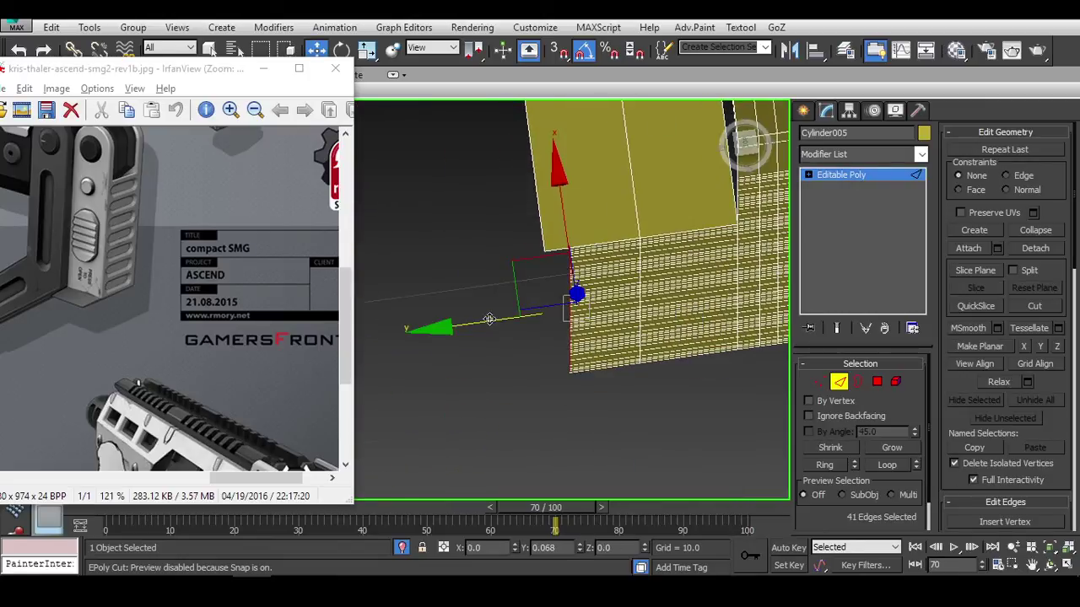
pyautogui.scroll(8, 523, 207)
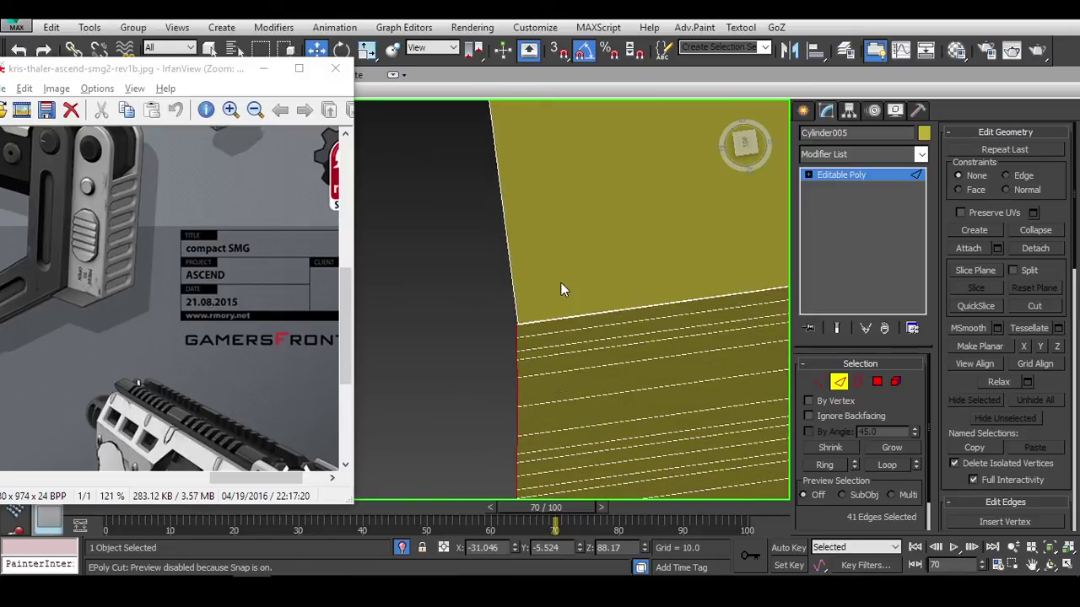
pyautogui.press('1')
pyautogui.moveTo(427, 342); pyautogui.dragTo(506, 379)
pyautogui.scroll(-10, 974, 473)
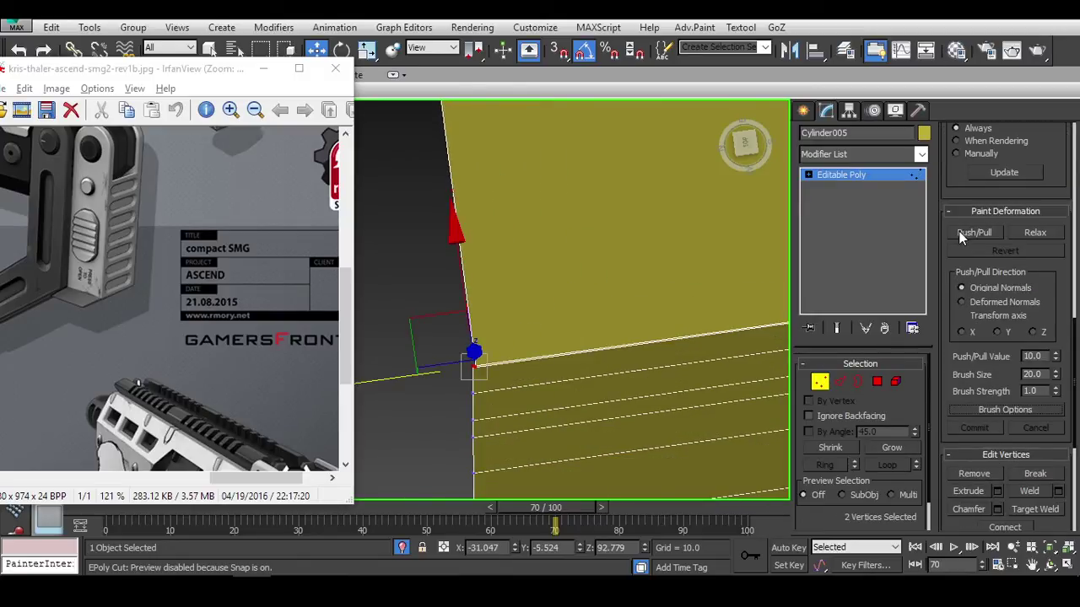
pyautogui.click(975, 409)
pyautogui.click(397, 40)
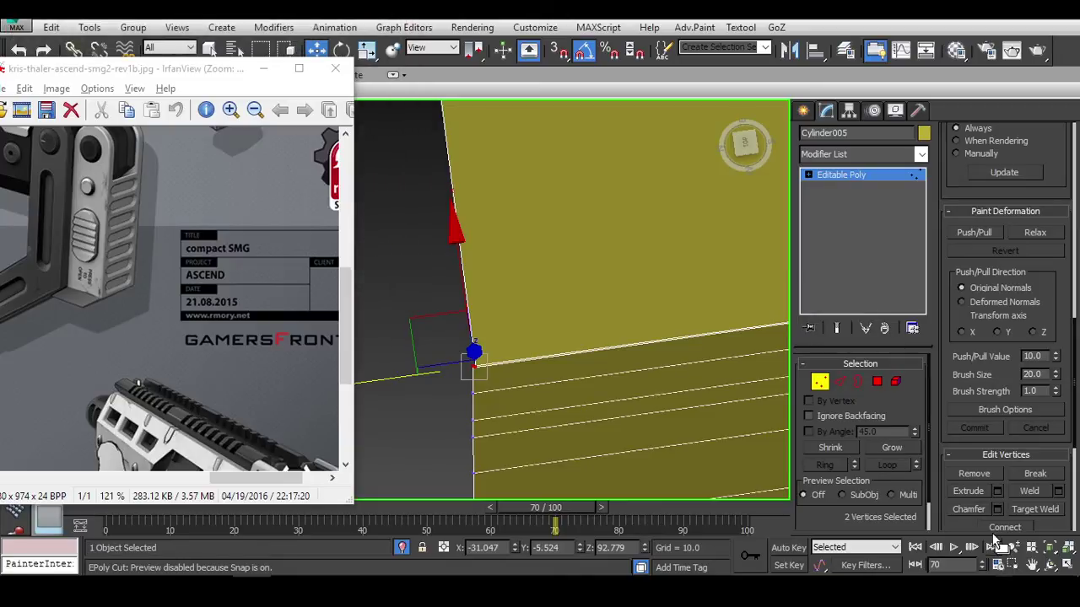
pyautogui.click(1031, 492)
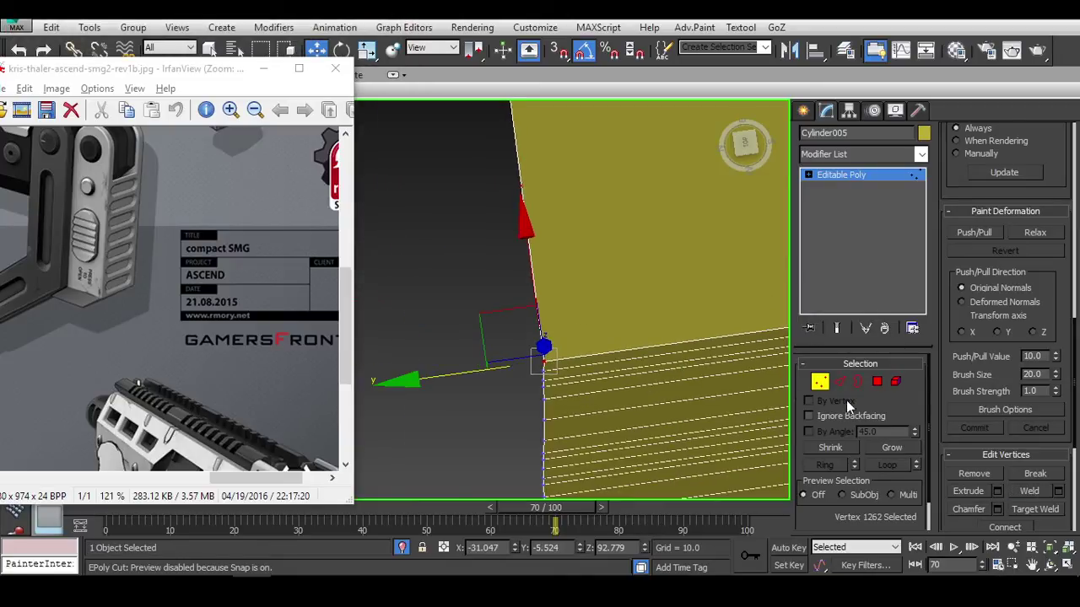
# Reselect the ribbed panel and cut new edges along its angled corner.
pyautogui.press('1')
pyautogui.scroll(-3, 613, 348)
pyautogui.hotkey('ctrl', 'd')
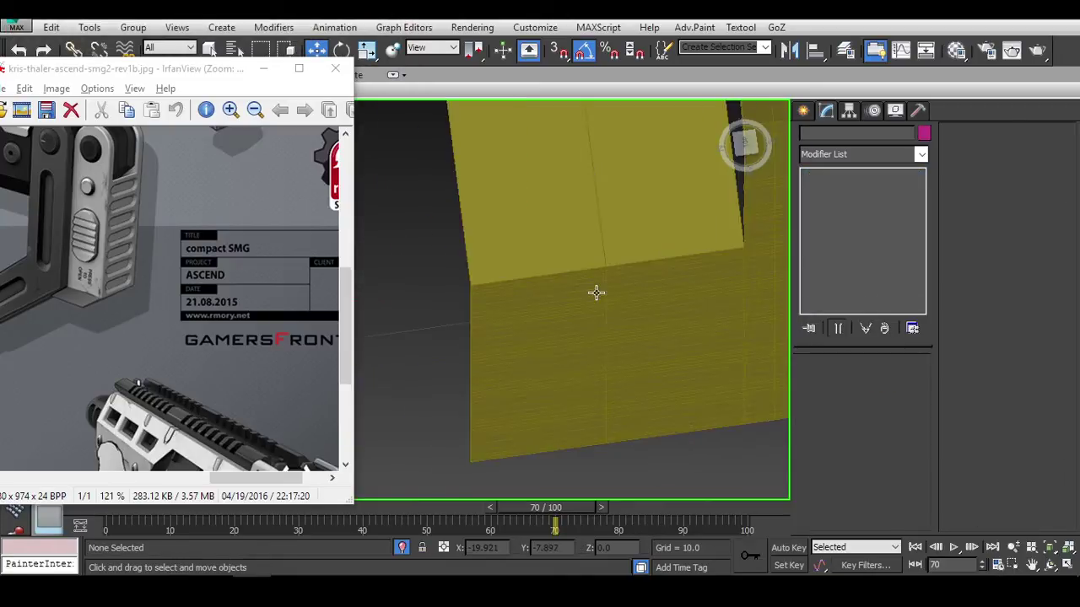
pyautogui.click(595, 293)
pyautogui.press('2')
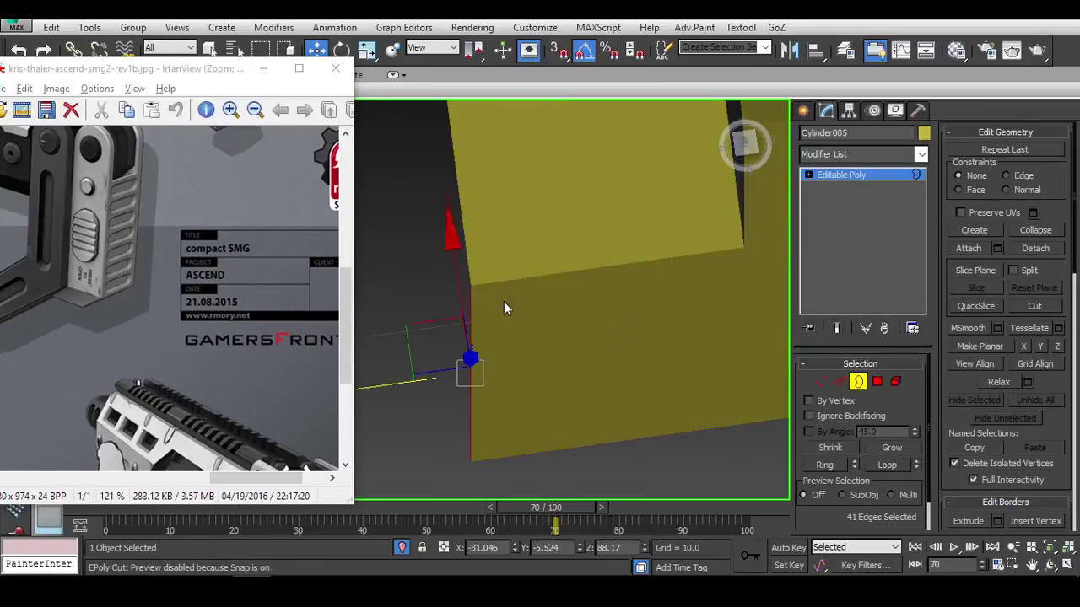
pyautogui.hotkey('alt', 'c')
pyautogui.moveTo(537, 291)
pyautogui.keyDown('alt'); pyautogui.mouseDown(button='middle')
pyautogui.moveTo(526, 340)
pyautogui.moveTo(667, 340)
pyautogui.mouseUp(button='middle'); pyautogui.keyUp('alt')
pyautogui.scroll(5, 670, 265)
pyautogui.scroll(2, 692, 245)
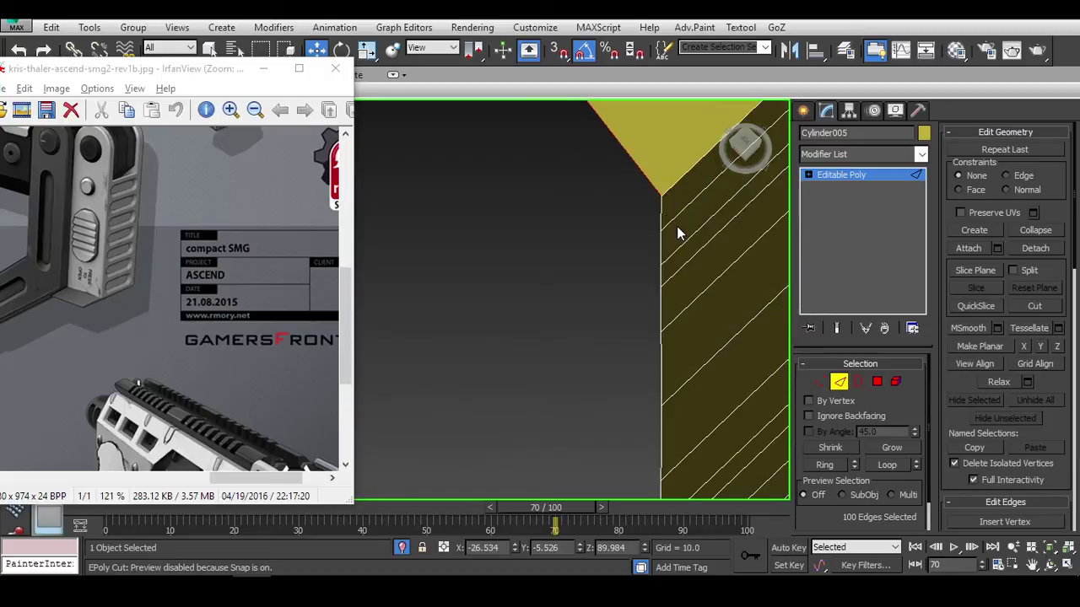
pyautogui.moveTo(663, 210); pyautogui.dragTo(574, 270, button='middle')
pyautogui.rightClick(574, 270)
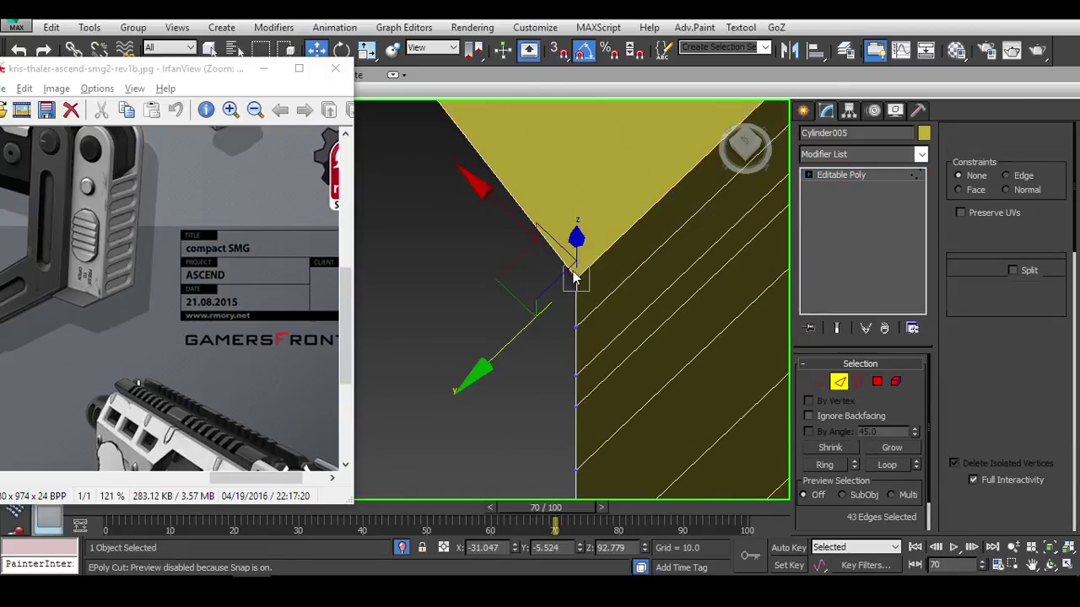
# Slide the bevel corner vertex up-left along its edge.
pyautogui.press('1')
pyautogui.press('F3')
pyautogui.click(551, 277)
pyautogui.moveTo(551, 276)
pyautogui.mouseDown()
pyautogui.moveTo(609, 313)
pyautogui.moveTo(632, 268)
pyautogui.mouseUp()
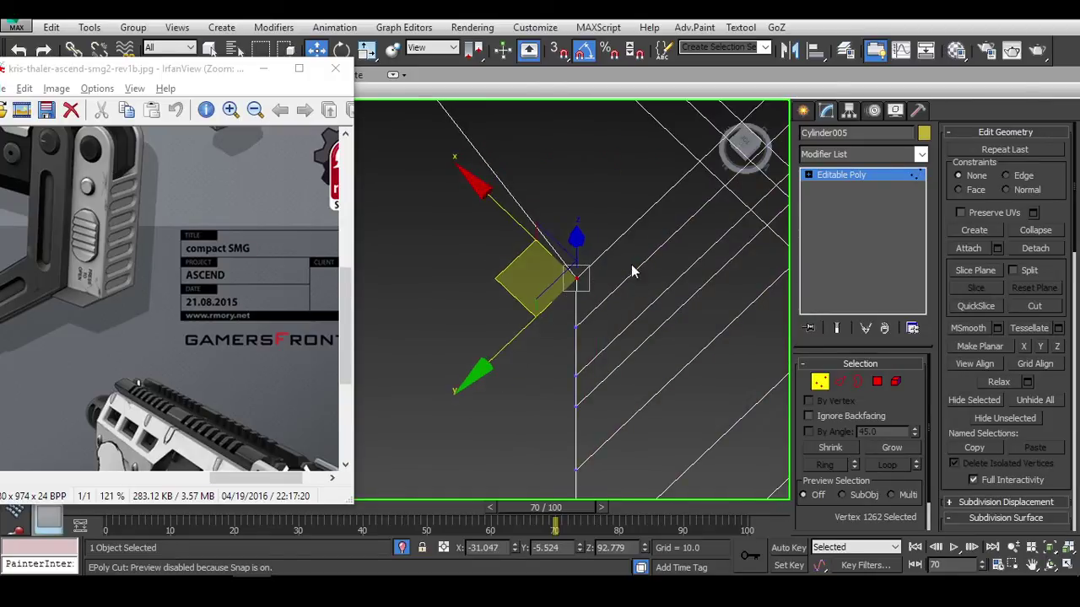
pyautogui.press('F3')
pyautogui.scroll(-10, 1049, 436)
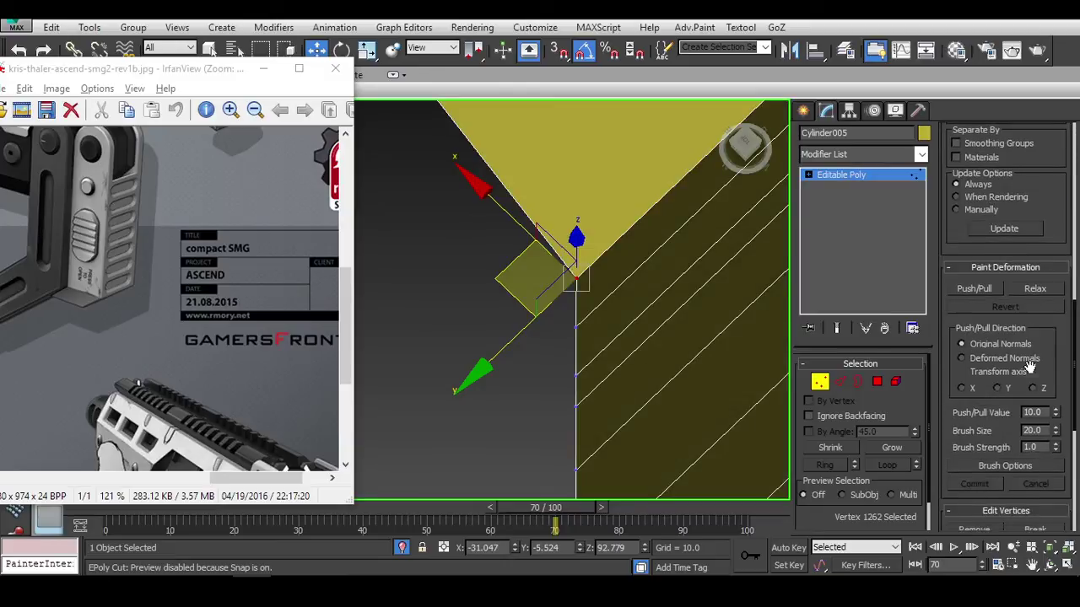
pyautogui.scroll(-5, 979, 466)
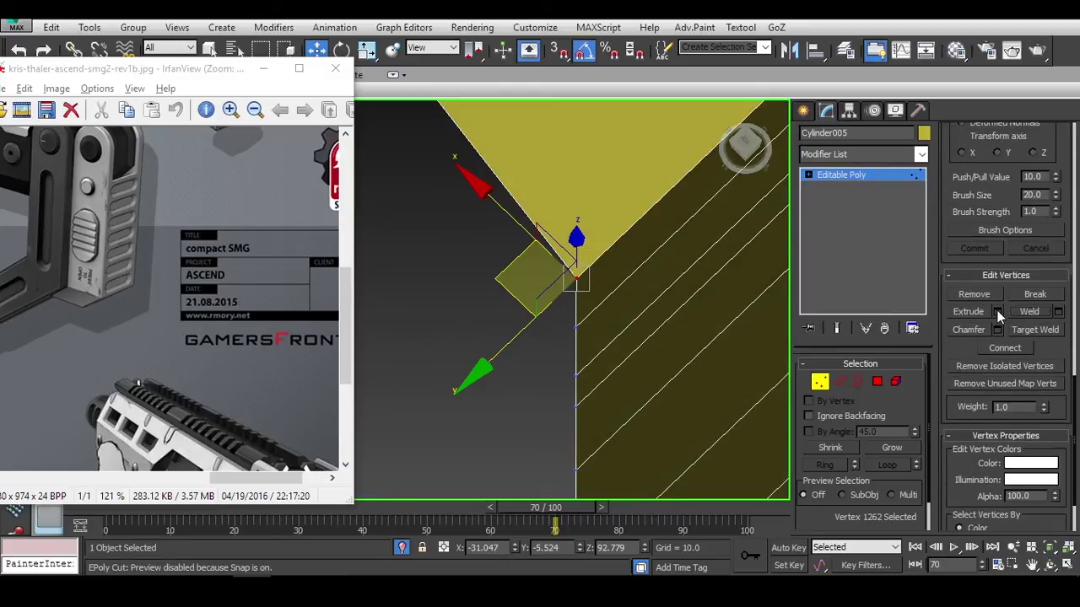
pyautogui.scroll(5, 514, 265)
# Weld the overlapping vertices at the bevel corner into one.
pyautogui.press('F3')
pyautogui.scroll(-6, 534, 272)
pyautogui.moveTo(516, 245); pyautogui.dragTo(544, 274)
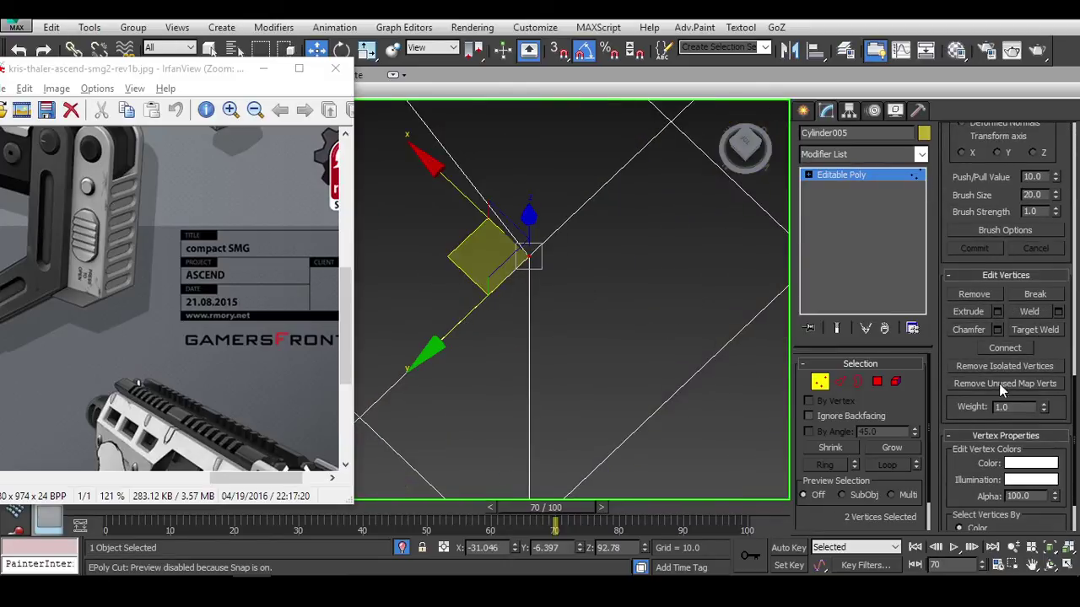
pyautogui.press('F3')
pyautogui.scroll(3, 487, 298)
pyautogui.click(487, 299)
pyautogui.scroll(3, 509, 327)
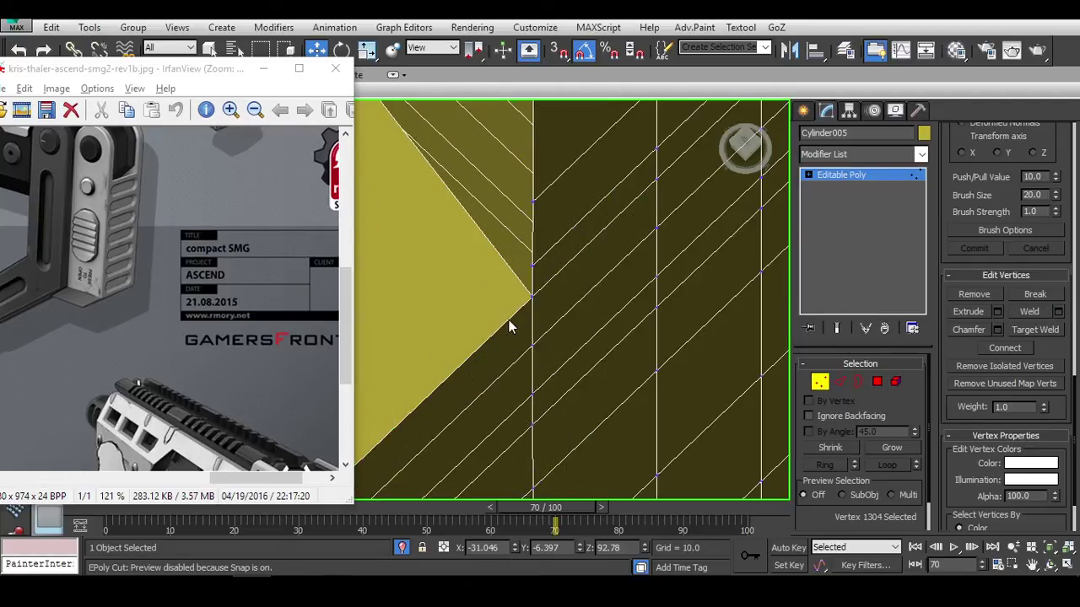
# Merge a second pair of coincident vertices hidden at the junction and inspect the result.
pyautogui.moveTo(508, 327)
pyautogui.keyDown('alt'); pyautogui.mouseDown(button='middle')
pyautogui.moveTo(547, 306)
pyautogui.moveTo(571, 357)
pyautogui.moveTo(651, 302)
pyautogui.mouseUp(button='middle'); pyautogui.keyUp('alt')
pyautogui.press('F4')
pyautogui.press('F3')
pyautogui.moveTo(629, 308); pyautogui.dragTo(683, 367)
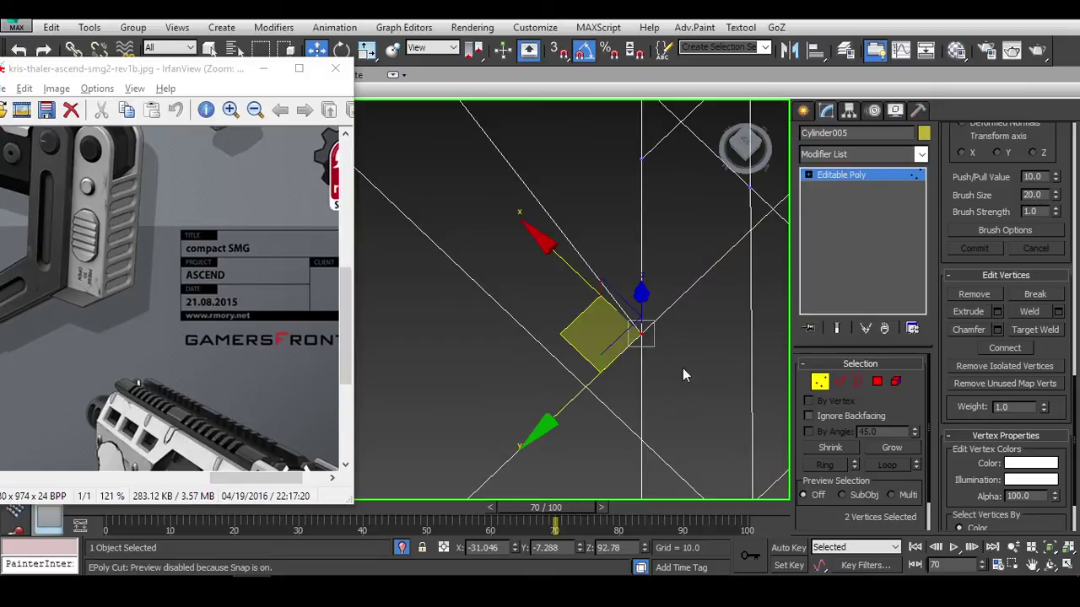
pyautogui.press('F3')
pyautogui.scroll(-5, 710, 329)
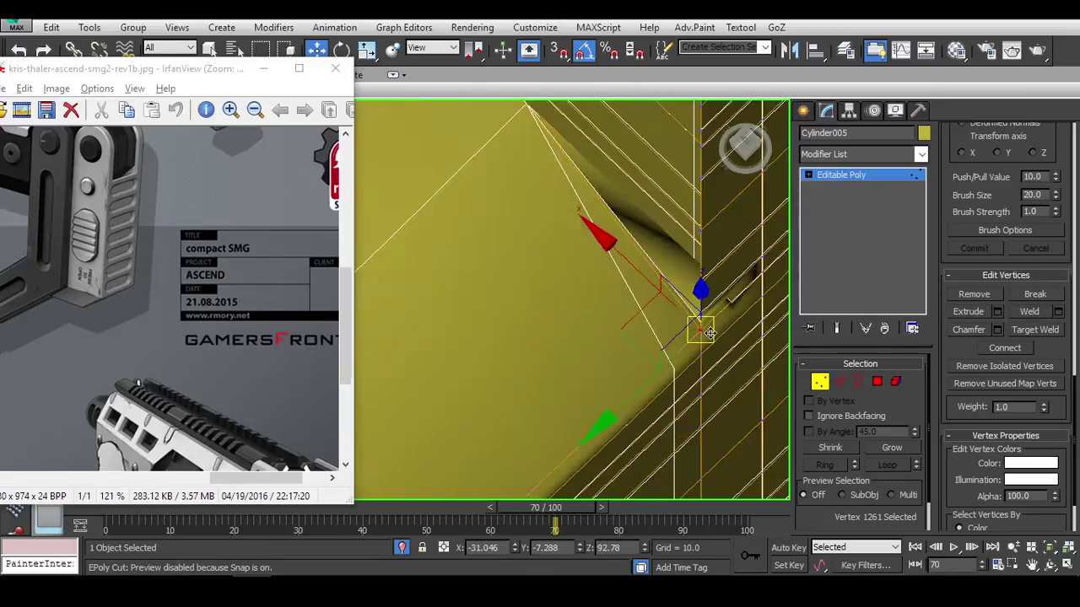
pyautogui.scroll(5, 637, 279)
pyautogui.keyDown('alt'); pyautogui.moveTo(724, 350); pyautogui.dragTo(716, 397, button='middle'); pyautogui.keyUp('alt')
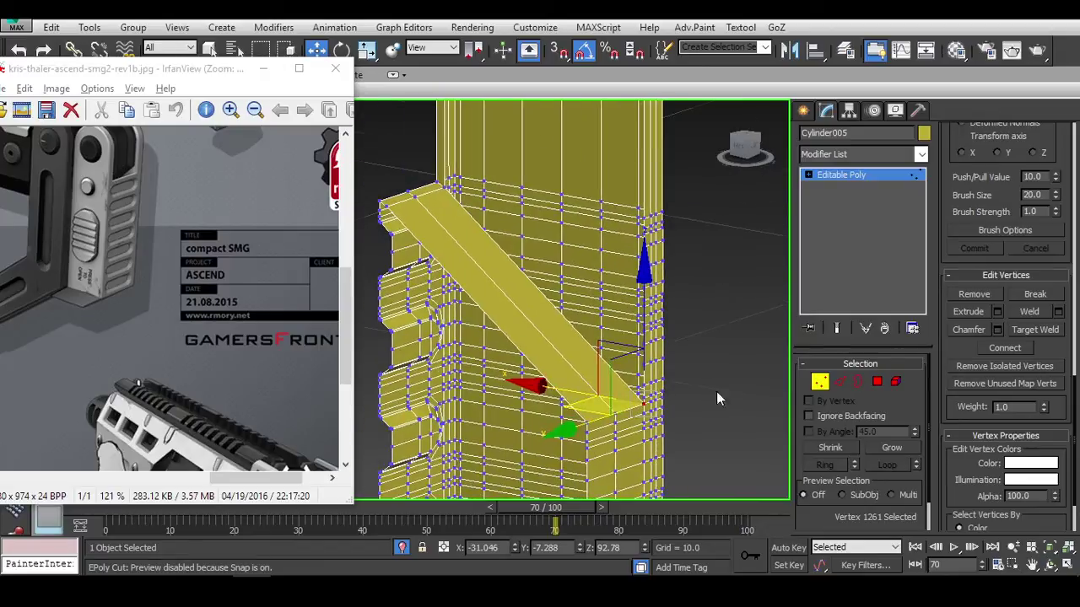
# Switch to border selection and pick a vertex on the panel's top bevel.
pyautogui.click(857, 382)
pyautogui.moveTo(663, 245)
pyautogui.keyDown('alt'); pyautogui.mouseDown(button='middle')
pyautogui.moveTo(667, 283)
pyautogui.moveTo(720, 348)
pyautogui.moveTo(686, 264)
pyautogui.mouseUp(button='middle'); pyautogui.keyUp('alt')
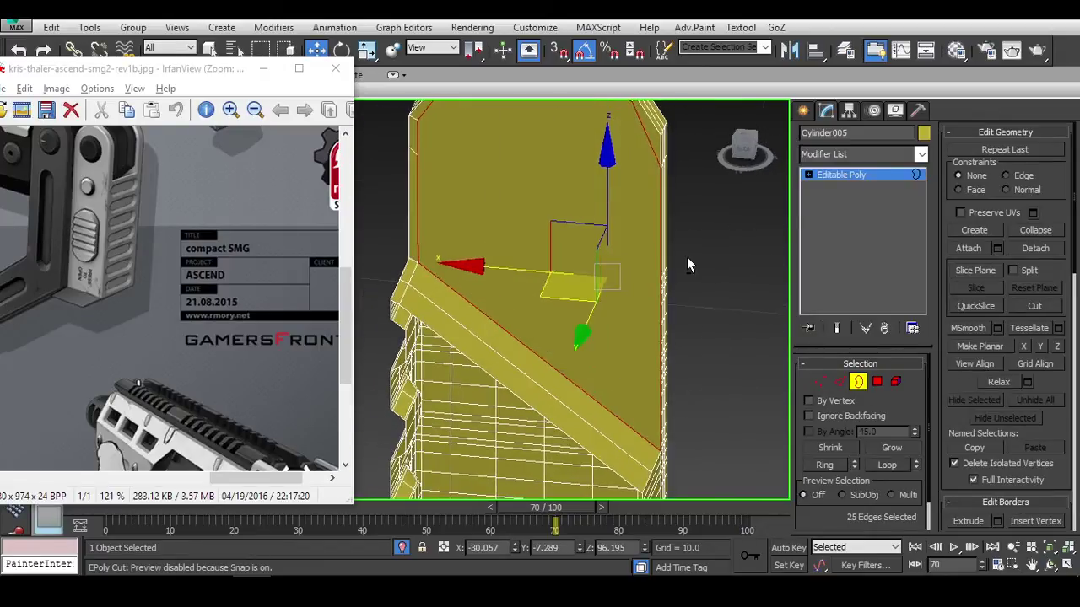
pyautogui.scroll(4, 686, 265)
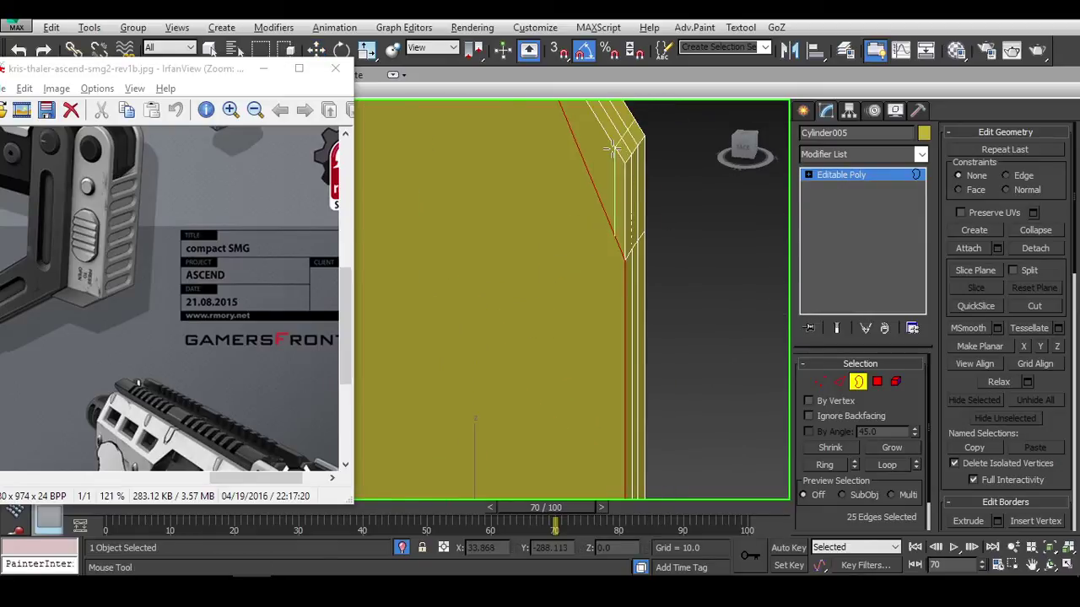
pyautogui.press('w')
pyautogui.press('1')
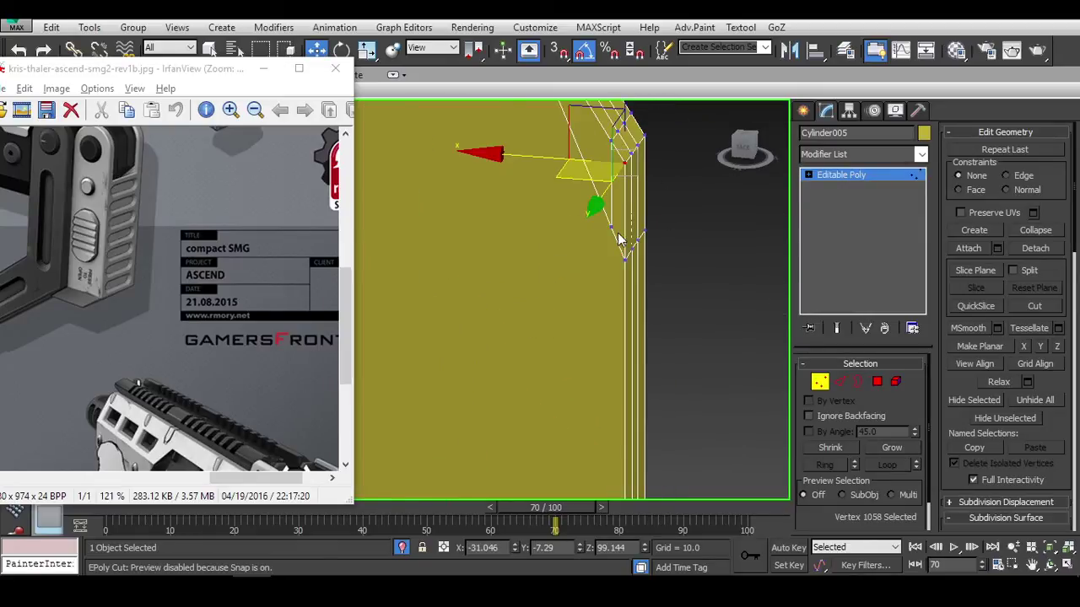
pyautogui.click(613, 229)
pyautogui.keyDown('alt'); pyautogui.moveTo(612, 230); pyautogui.dragTo(633, 200, button='middle'); pyautogui.keyUp('alt')
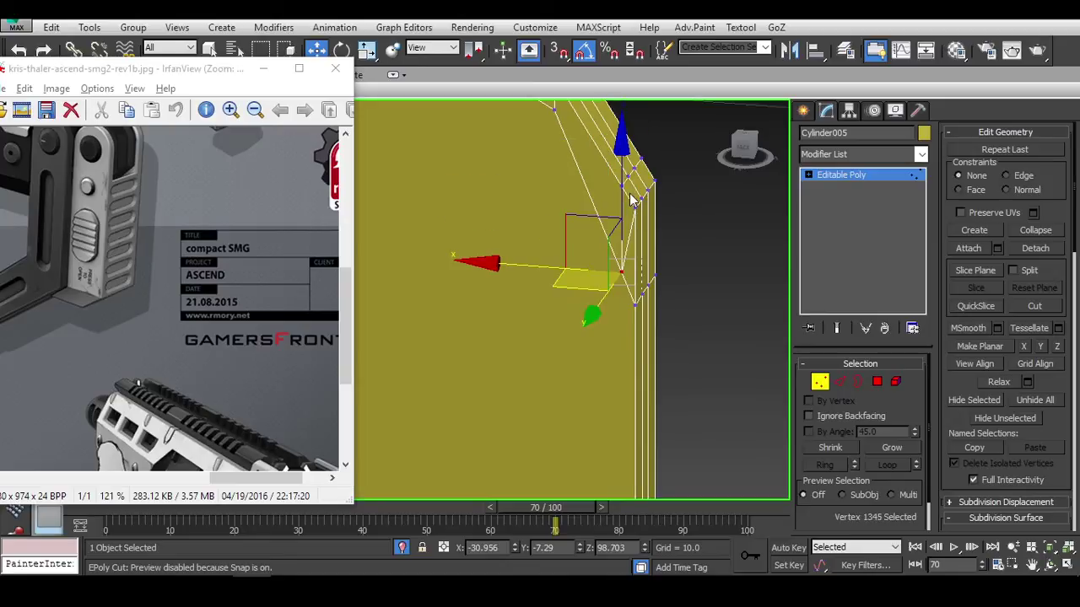
# Select the whole edge loop running across the panel above the slanted rib.
pyautogui.press('2')
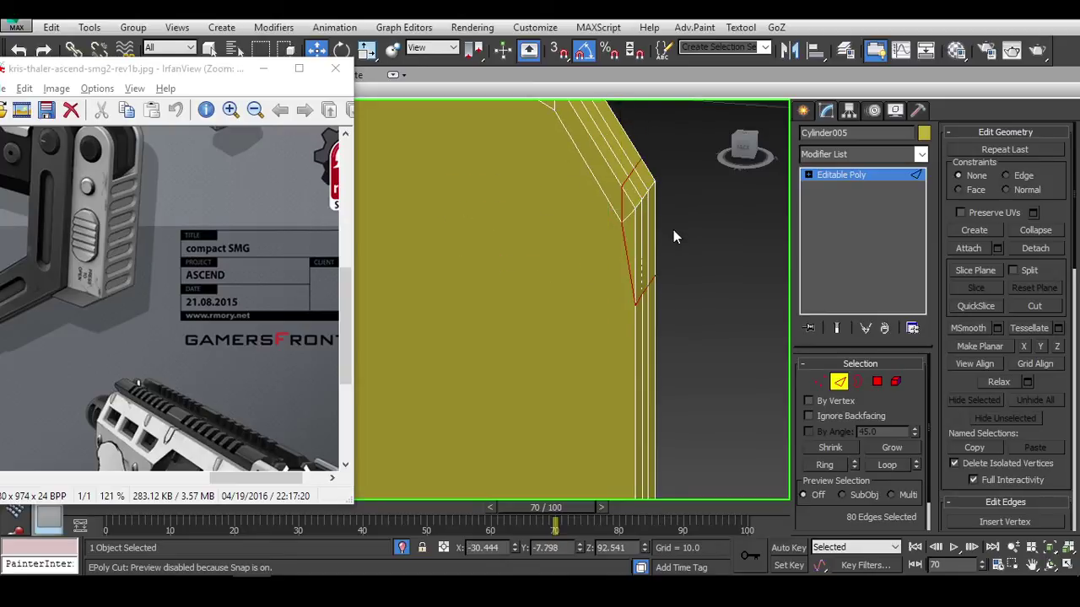
pyautogui.keyDown('alt'); pyautogui.moveTo(674, 237); pyautogui.dragTo(603, 249, button='middle'); pyautogui.keyUp('alt')
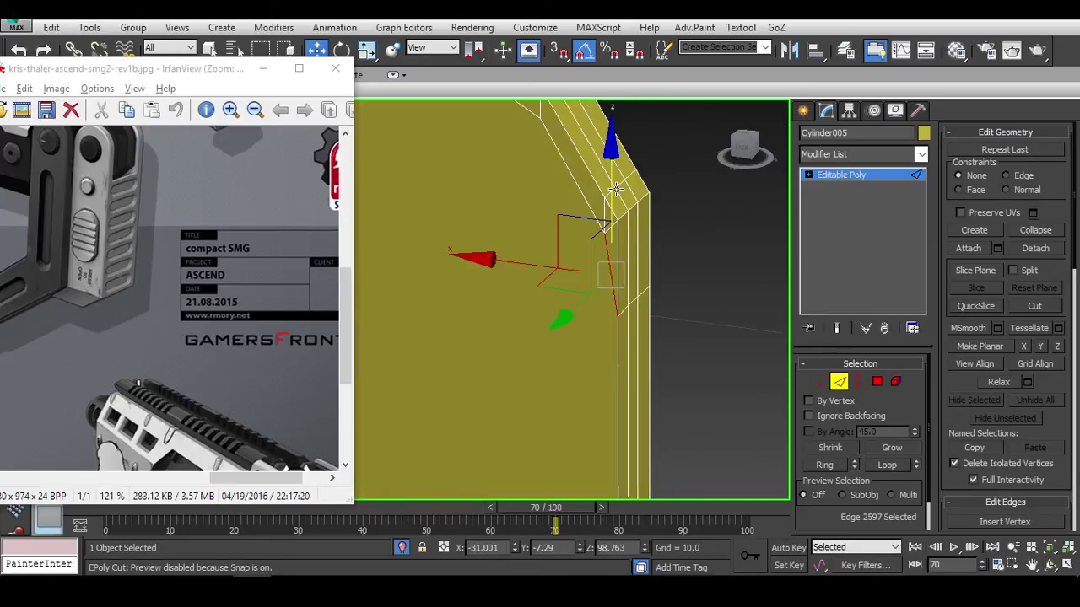
pyautogui.click(728, 230)
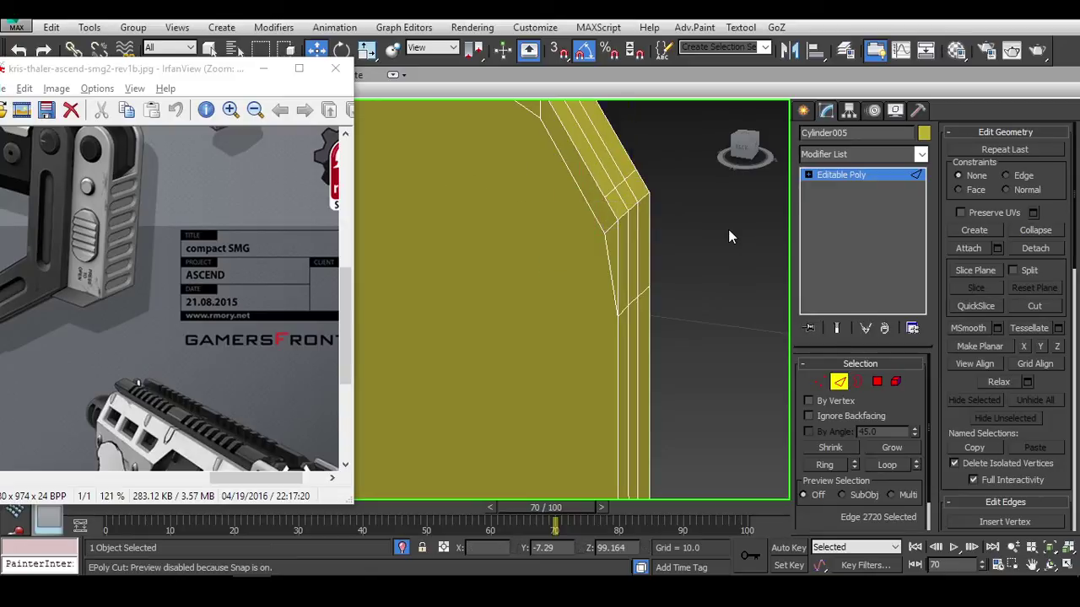
pyautogui.click(640, 293)
pyautogui.keyDown('alt'); pyautogui.moveTo(719, 306); pyautogui.dragTo(716, 259, button='middle'); pyautogui.keyUp('alt')
pyautogui.doubleClick(690, 182)
pyautogui.keyDown('alt'); pyautogui.moveTo(690, 182); pyautogui.dragTo(591, 264, button='middle'); pyautogui.keyUp('alt')
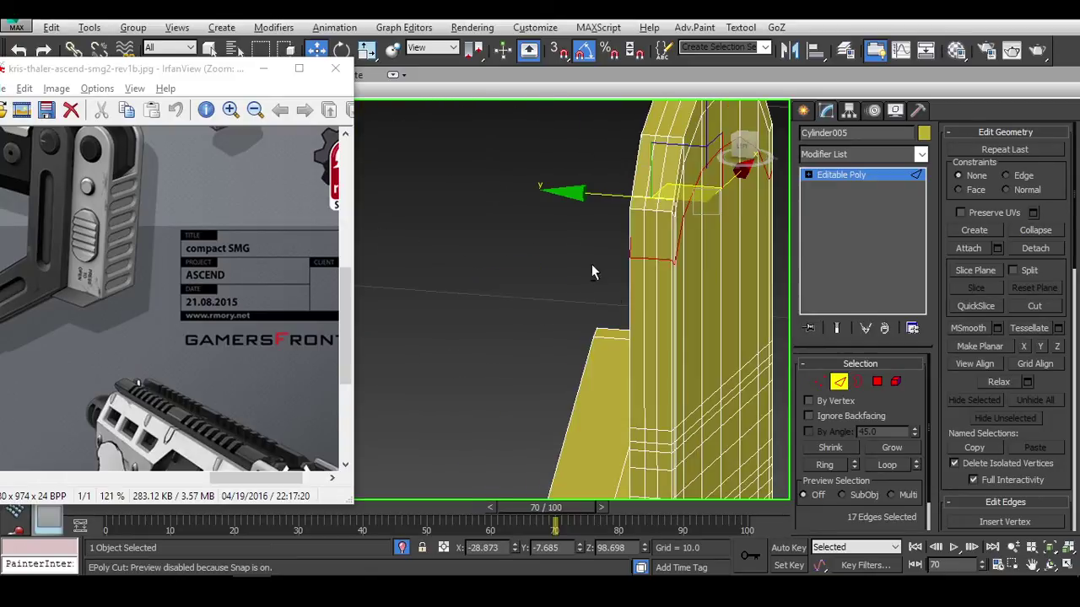
pyautogui.scroll(5, 650, 201)
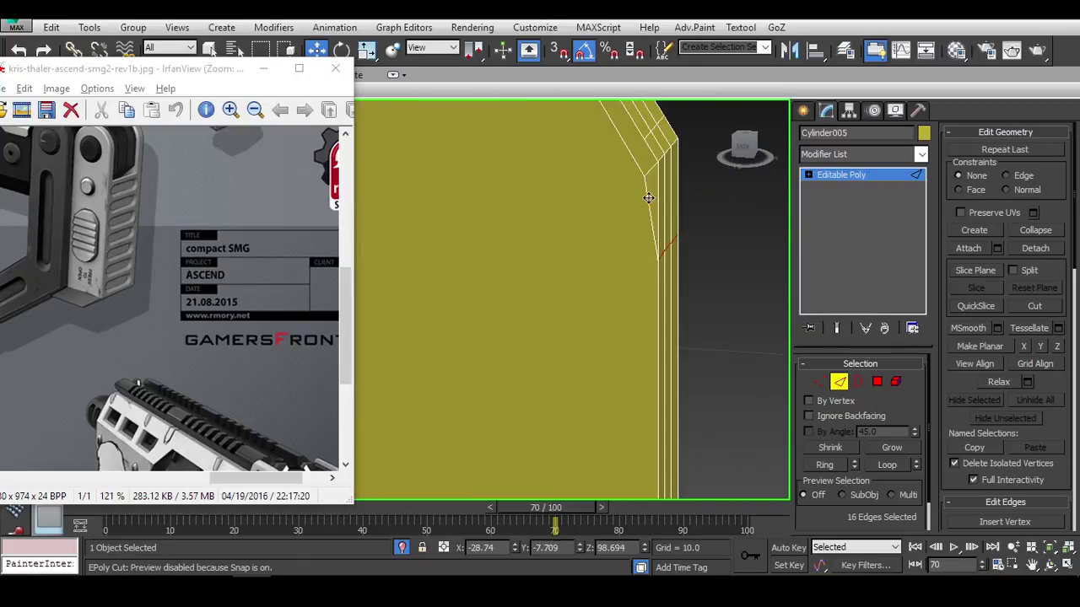
pyautogui.scroll(-3, 731, 304)
pyautogui.keyDown('alt'); pyautogui.moveTo(731, 303); pyautogui.dragTo(634, 260, button='middle'); pyautogui.keyUp('alt')
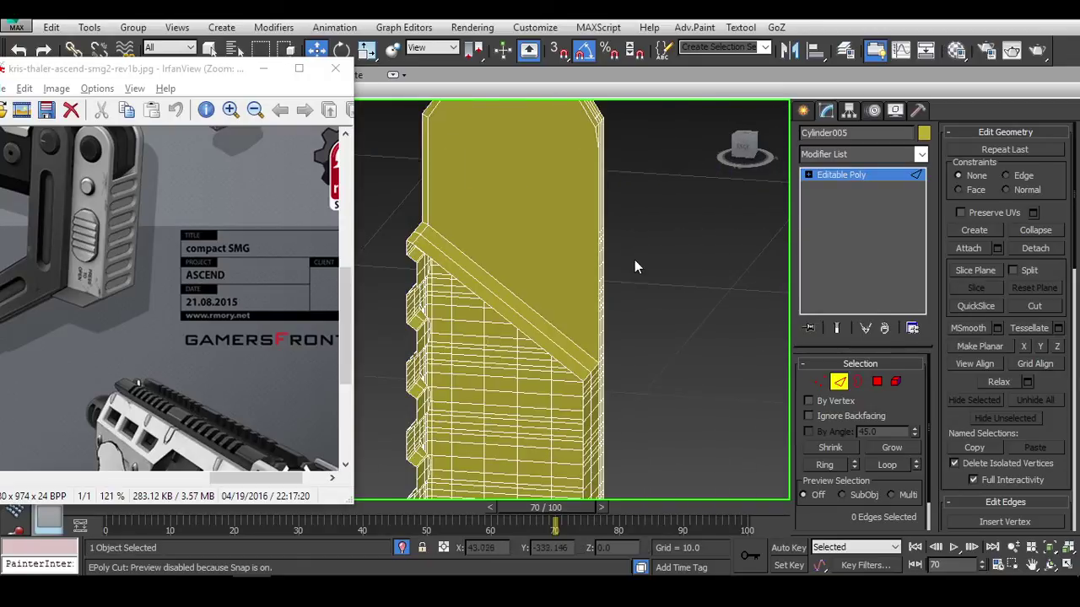
pyautogui.scroll(5, 621, 266)
# Check the loop's vertices with Move from the side and top, then clear the edge selection.
pyautogui.press('w')
pyautogui.press('1')
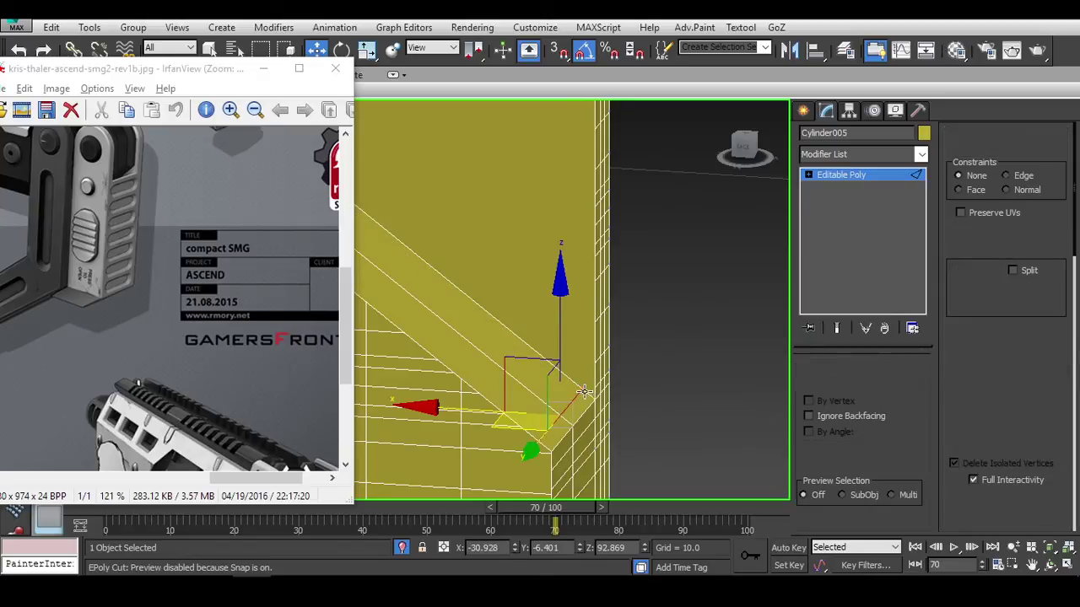
pyautogui.keyDown('alt'); pyautogui.moveTo(583, 394); pyautogui.dragTo(590, 281, button='middle'); pyautogui.keyUp('alt')
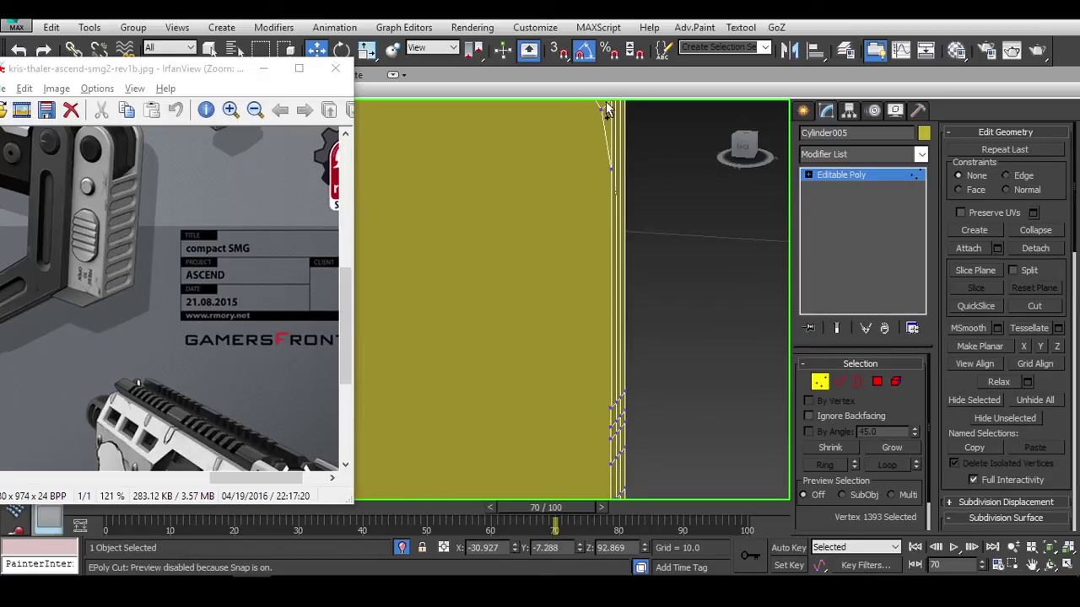
pyautogui.press('2')
pyautogui.keyDown('alt'); pyautogui.moveTo(601, 133); pyautogui.dragTo(609, 290, button='middle'); pyautogui.keyUp('alt')
pyautogui.click(657, 301)
pyautogui.scroll(3, 607, 304)
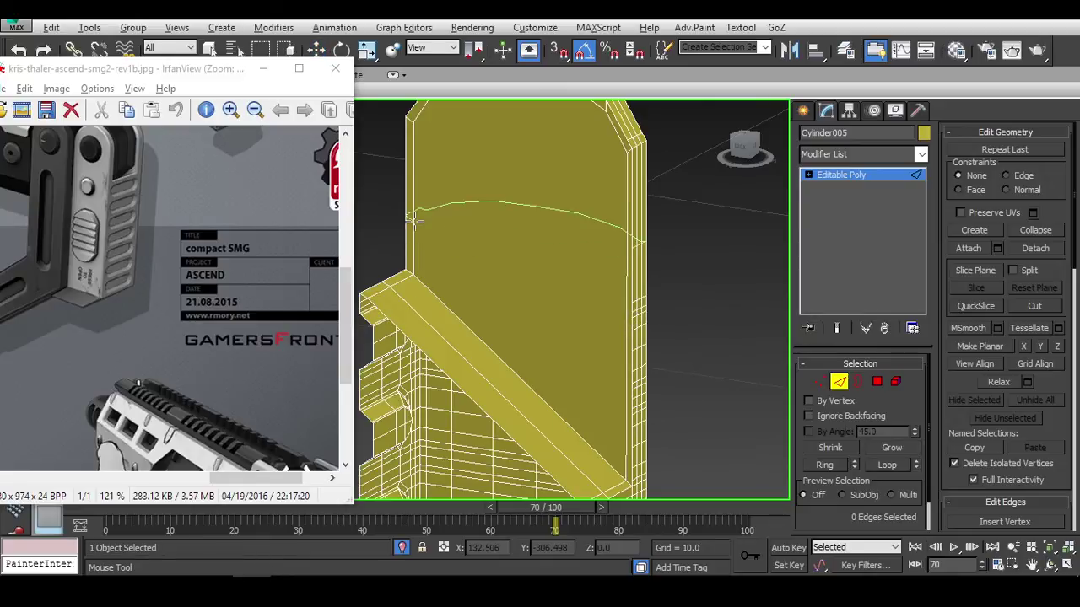
# Start an Editable Poly Cut with 3D vertex snapping enabled on the panel.
pyautogui.hotkey('ctrl', 'a')
pyautogui.scroll(3, 591, 279)
pyautogui.press('1')
pyautogui.scroll(-3, 673, 344)
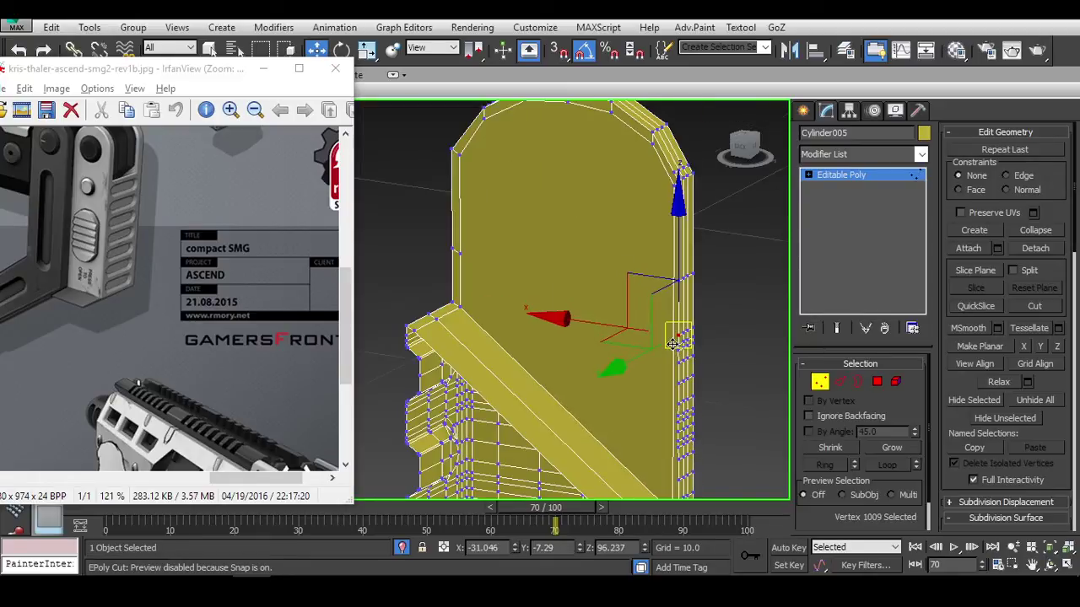
pyautogui.hotkey('alt', 'c')
pyautogui.press('s')
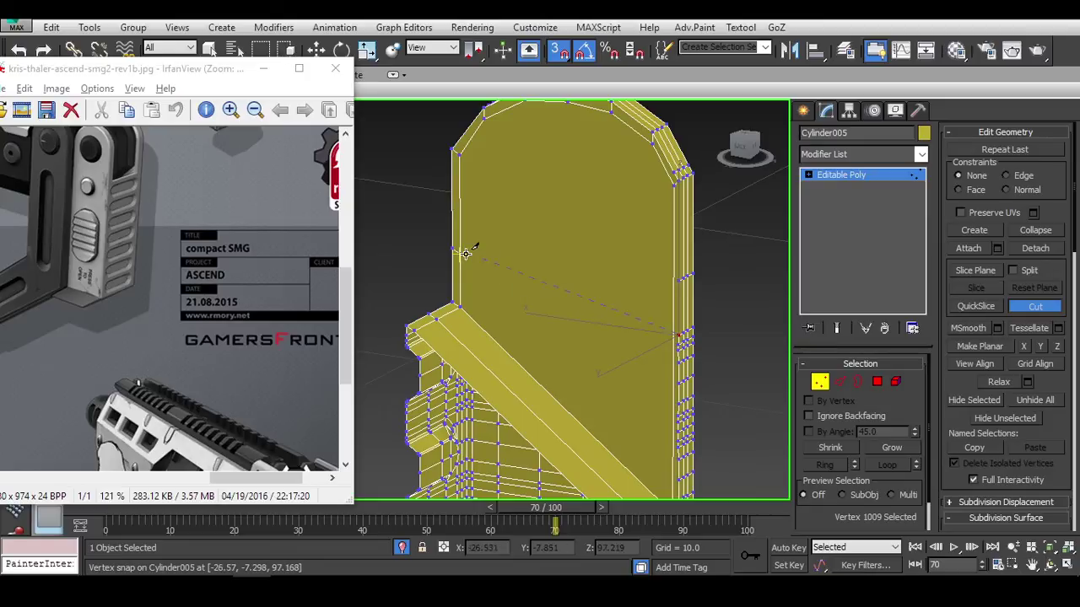
pyautogui.press('w')
pyautogui.keyDown('alt'); pyautogui.moveTo(631, 282); pyautogui.dragTo(646, 389, button='middle'); pyautogui.keyUp('alt')
# Narrow the selection to five edges and snap-cut across the front of the tall part.
pyautogui.press('2')
pyautogui.scroll(-3, 538, 314)
pyautogui.scroll(5, 651, 323)
pyautogui.scroll(-5, 653, 401)
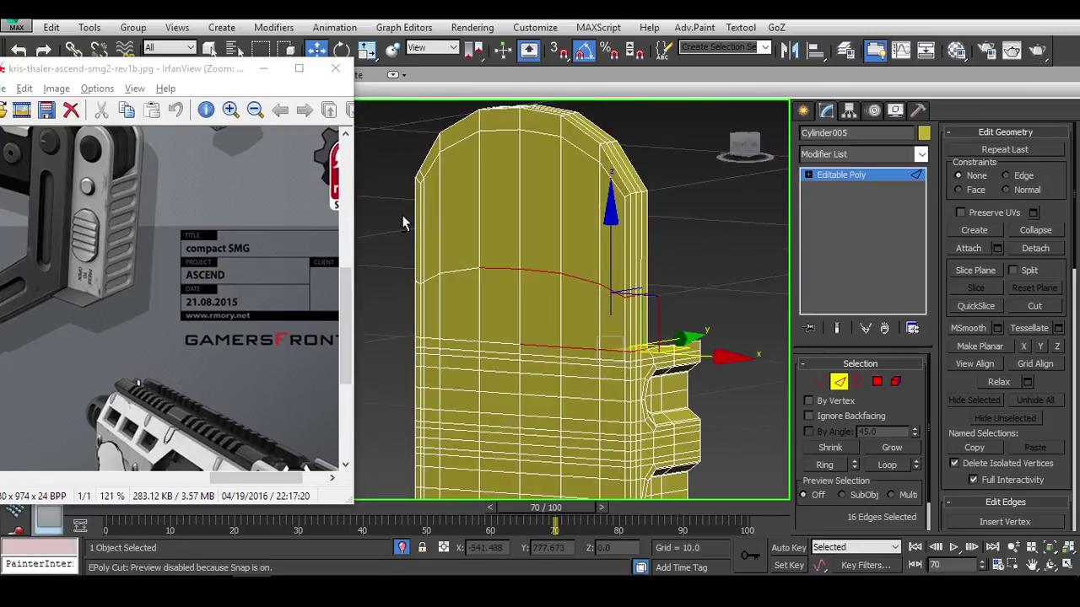
pyautogui.click(618, 427)
pyautogui.keyDown('alt'); pyautogui.moveTo(618, 427); pyautogui.dragTo(631, 222, button='middle'); pyautogui.keyUp('alt')
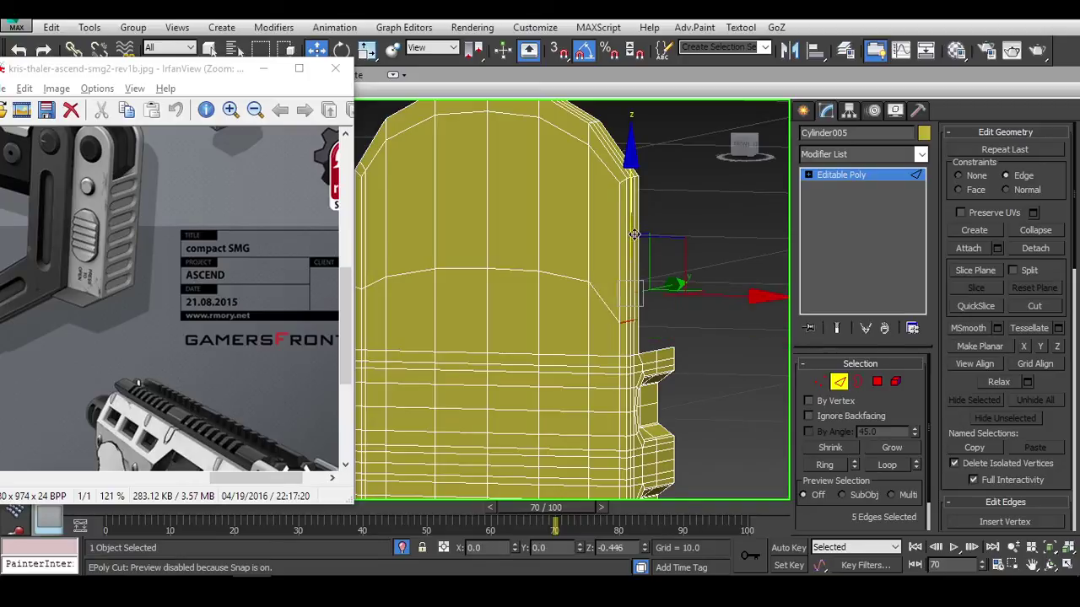
pyautogui.keyDown('alt'); pyautogui.moveTo(642, 252); pyautogui.dragTo(731, 292, button='middle'); pyautogui.keyUp('alt')
pyautogui.press('s')
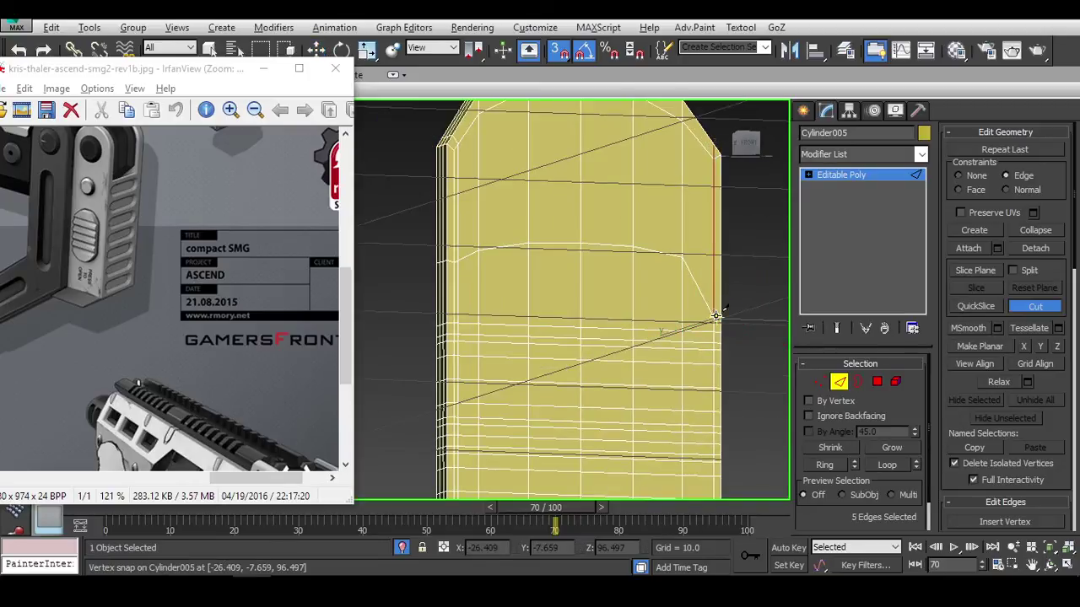
pyautogui.press('w')
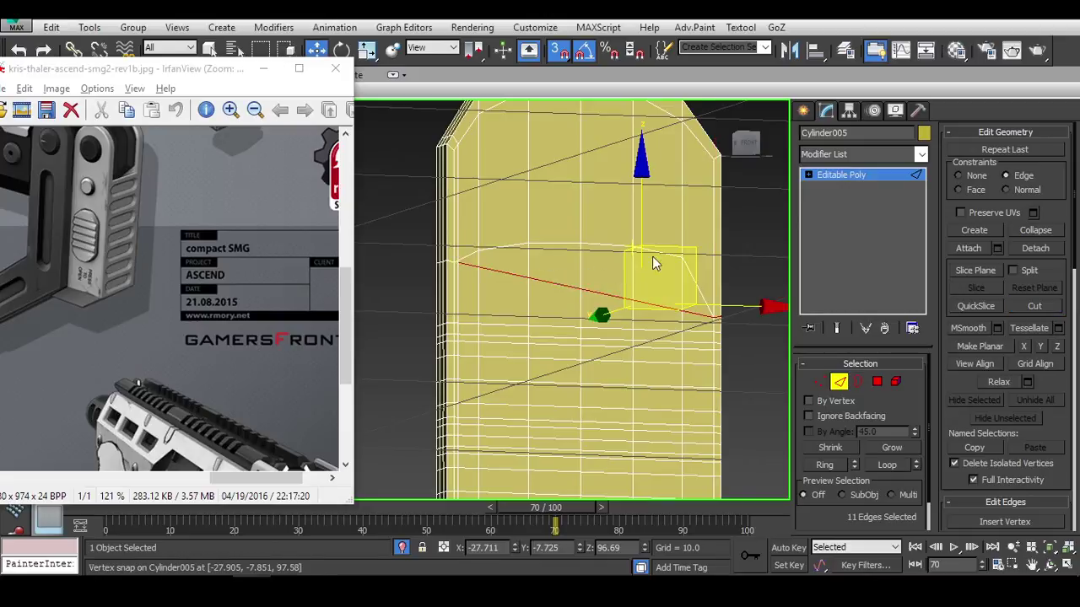
pyautogui.keyDown('alt'); pyautogui.moveTo(648, 252); pyautogui.dragTo(477, 272, button='middle'); pyautogui.keyUp('alt')
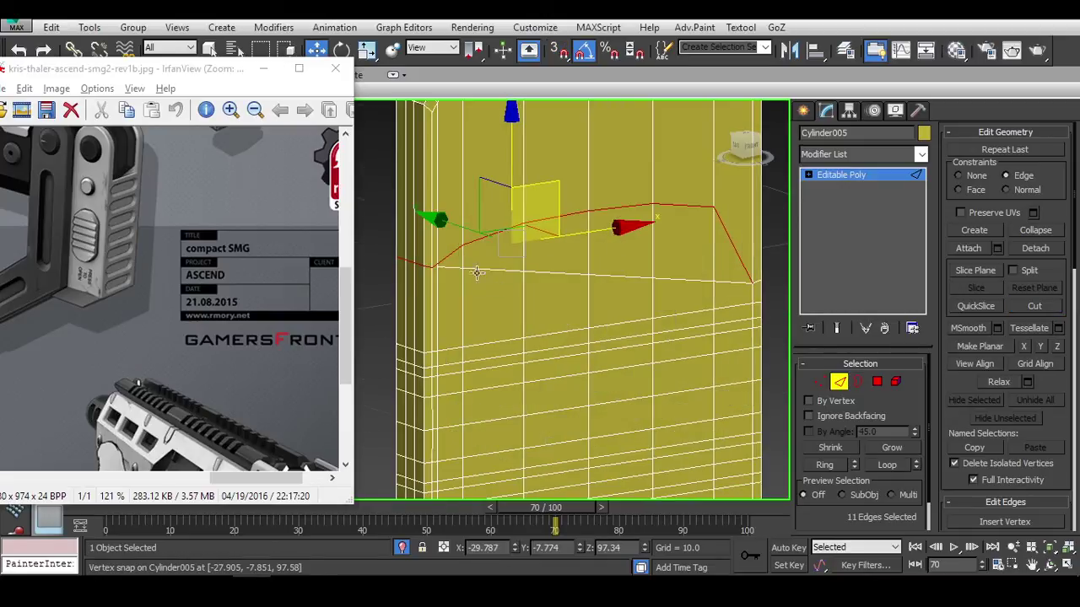
# Cut further edges across the tall part, adjust the 11 new edges, and end the cut.
pyautogui.hotkey('alt', 'c')
pyautogui.hotkey('ctrl', 'd')
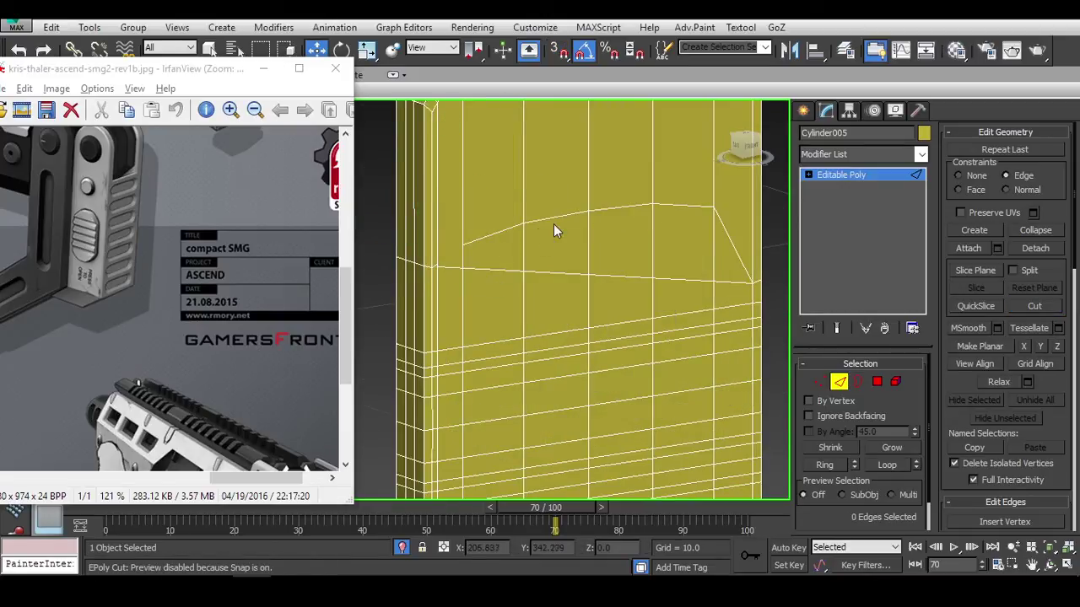
pyautogui.hotkey('ctrl', 'z')
pyautogui.hotkey('ctrl', 'd')
pyautogui.keyDown('alt'); pyautogui.moveTo(554, 217); pyautogui.dragTo(672, 279, button='middle'); pyautogui.keyUp('alt')
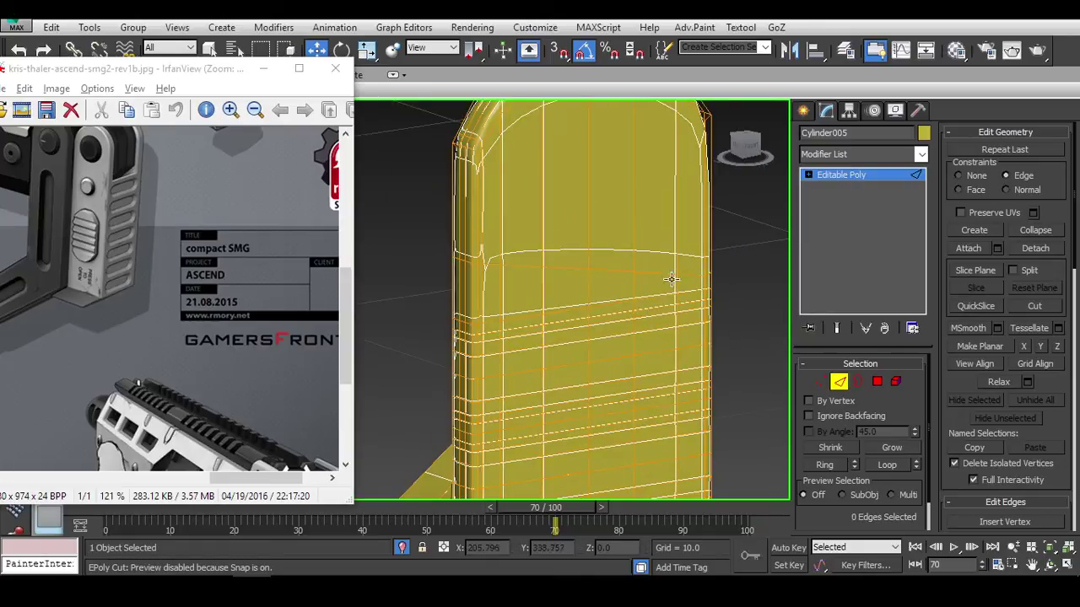
pyautogui.scroll(10, 523, 253)
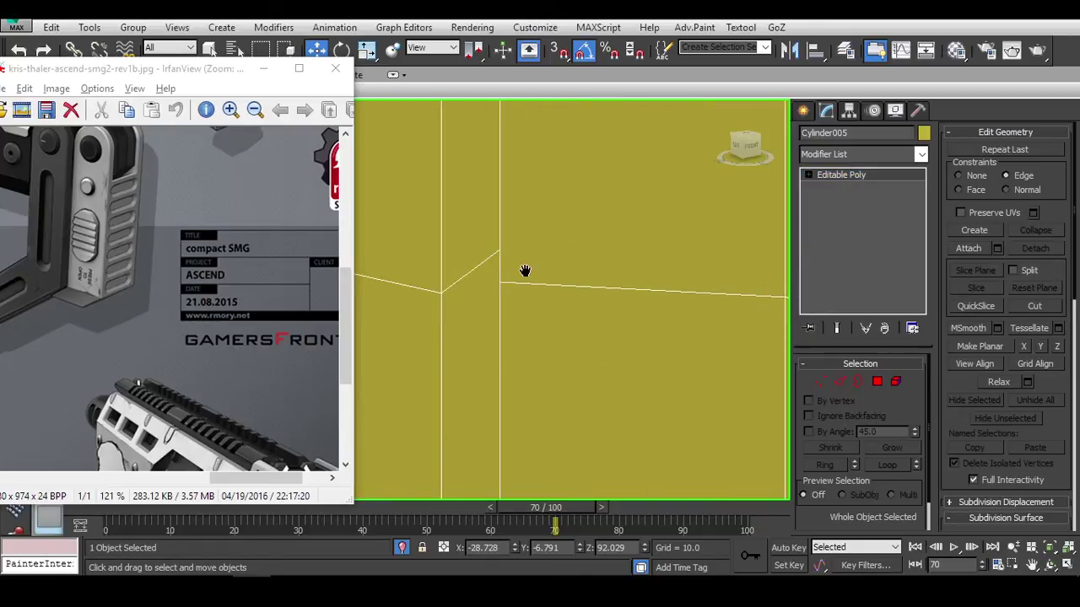
pyautogui.press('1')
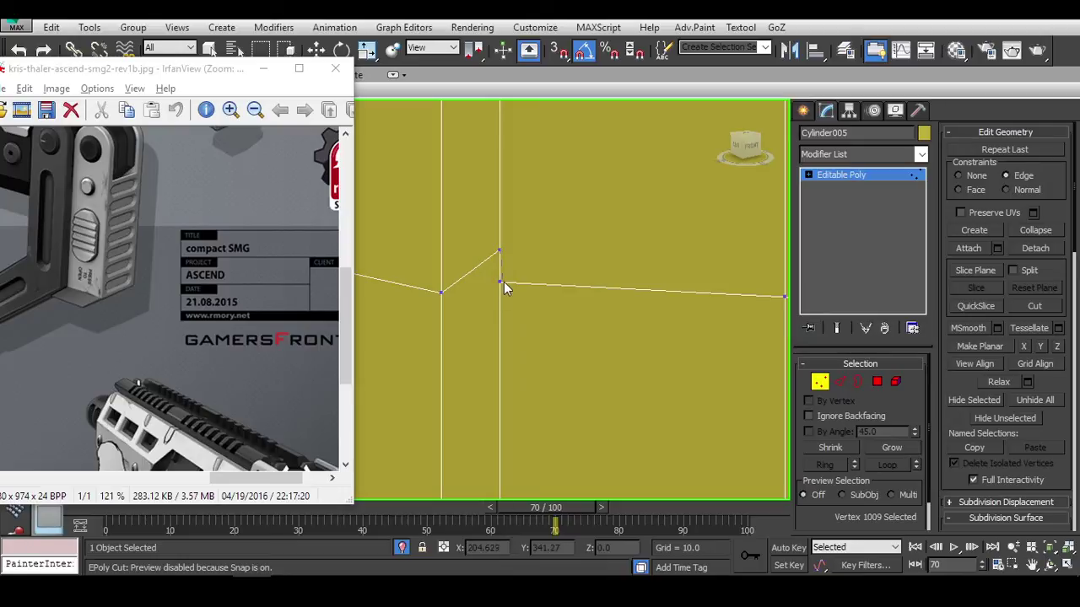
pyautogui.rightClick(513, 284)
pyautogui.scroll(-8, 591, 291)
pyautogui.press('F3')
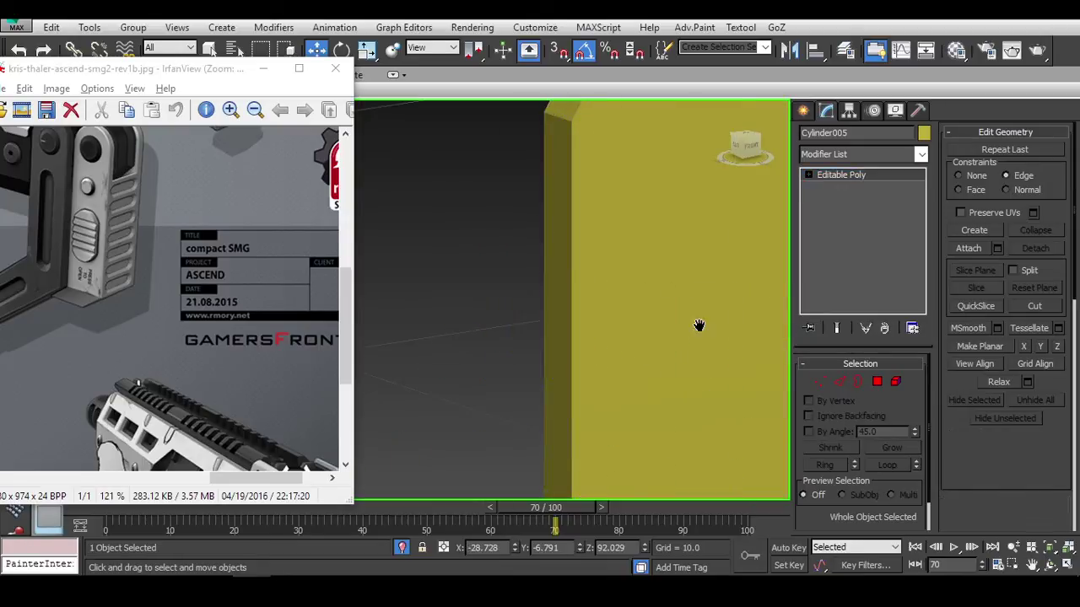
pyautogui.scroll(-5, 700, 326)
pyautogui.hotkey('ctrl', 'd')
pyautogui.press('F3')
pyautogui.press('F3')
pyautogui.click(442, 187)
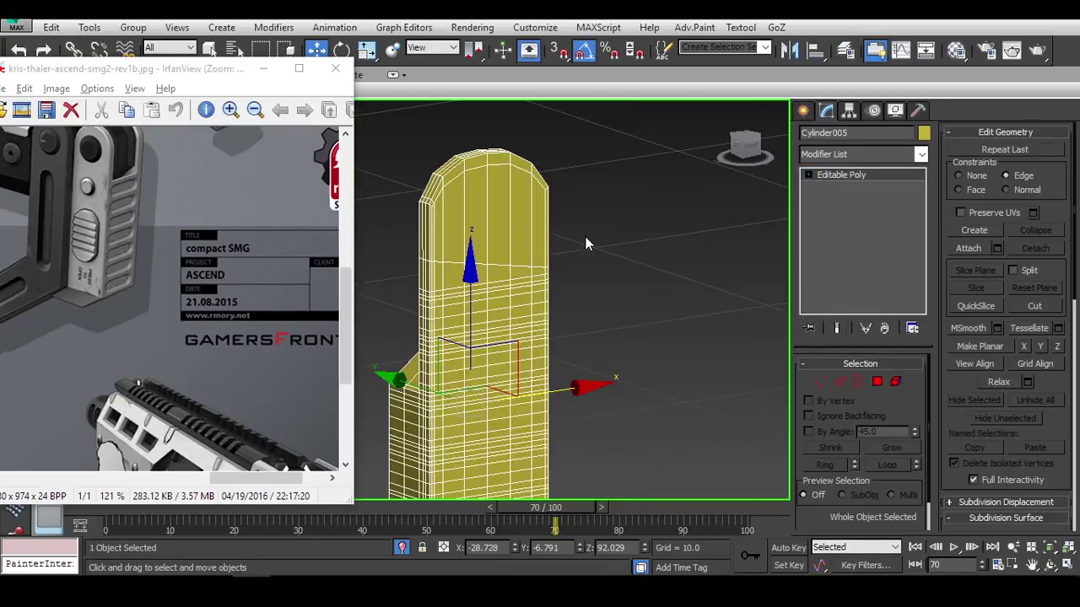
pyautogui.scroll(5, 461, 198)
pyautogui.click(512, 197)
pyautogui.scroll(3, 486, 200)
pyautogui.press('2')
pyautogui.hotkey('alt', 'c')
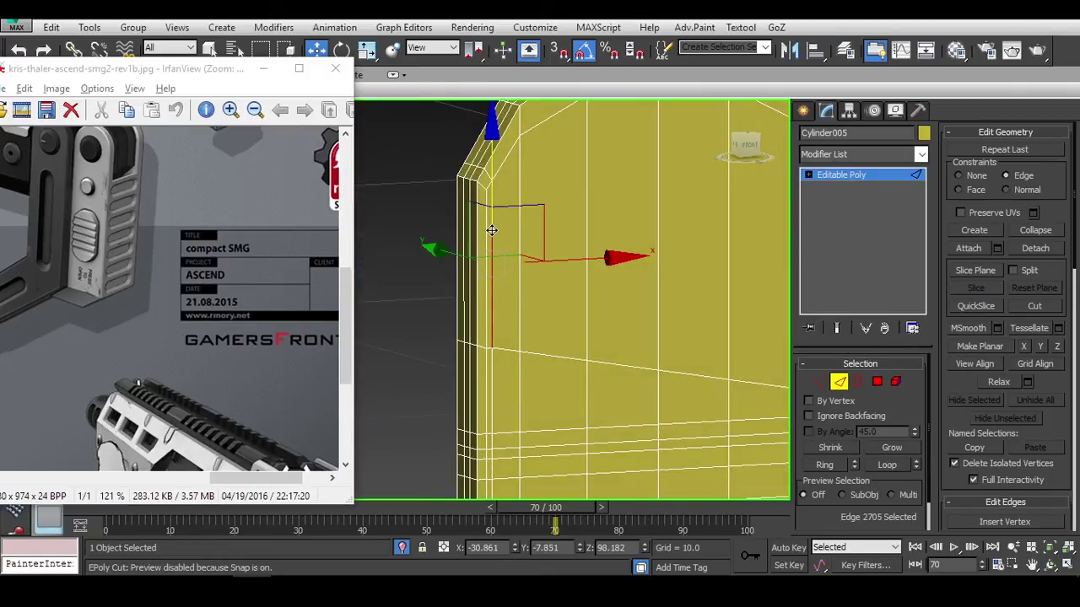
pyautogui.scroll(-4, 491, 230)
pyautogui.keyDown('alt'); pyautogui.moveTo(539, 264); pyautogui.dragTo(531, 388, button='middle'); pyautogui.keyUp('alt')
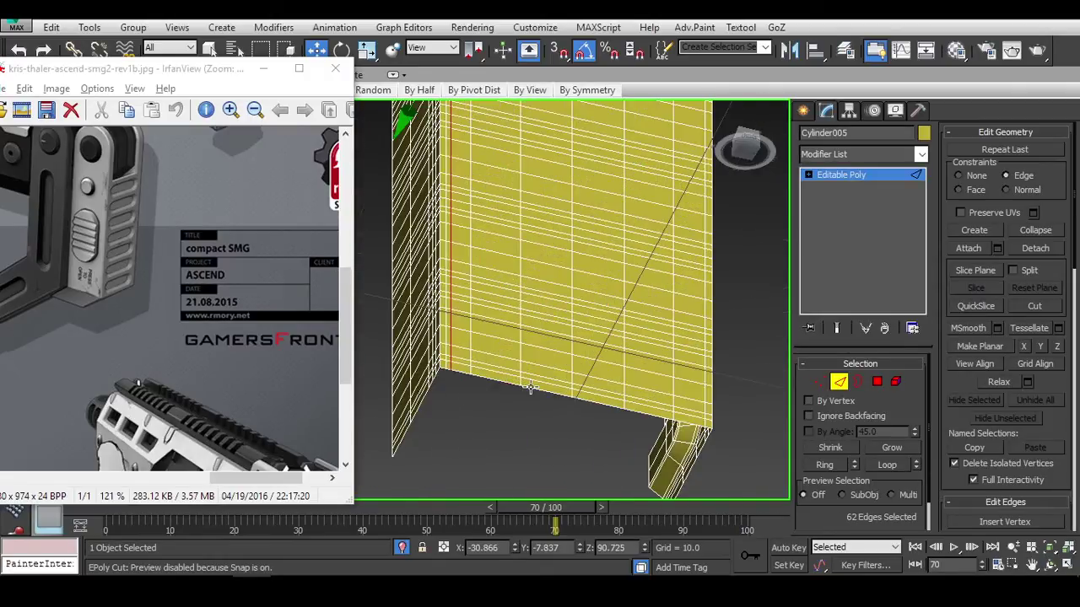
pyautogui.click(775, 293)
pyautogui.moveTo(775, 293)
pyautogui.keyDown('alt'); pyautogui.mouseDown(button='middle')
pyautogui.moveTo(646, 335)
pyautogui.moveTo(715, 295)
pyautogui.moveTo(700, 205)
pyautogui.mouseUp(button='middle'); pyautogui.keyUp('alt')
pyautogui.moveTo(700, 205); pyautogui.dragTo(508, 292)
pyautogui.keyDown('alt'); pyautogui.moveTo(710, 269); pyautogui.dragTo(628, 363, button='middle'); pyautogui.keyUp('alt')
pyautogui.scroll(-5, 979, 150)
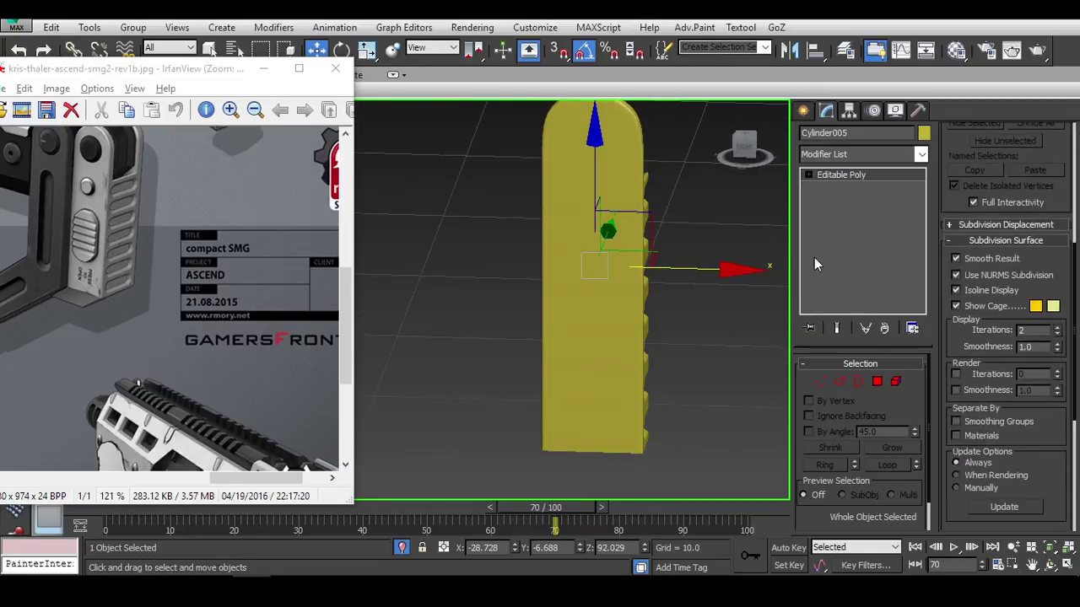
pyautogui.click(719, 220)
pyautogui.keyDown('alt'); pyautogui.moveTo(719, 220); pyautogui.dragTo(712, 247, button='middle'); pyautogui.keyUp('alt')
pyautogui.keyDown('alt'); pyautogui.moveTo(458, 208); pyautogui.dragTo(478, 317, button='middle'); pyautogui.keyUp('alt')
pyautogui.click(602, 341)
pyautogui.scroll(5, 574, 371)
pyautogui.press('F4')
pyautogui.scroll(4, 657, 306)
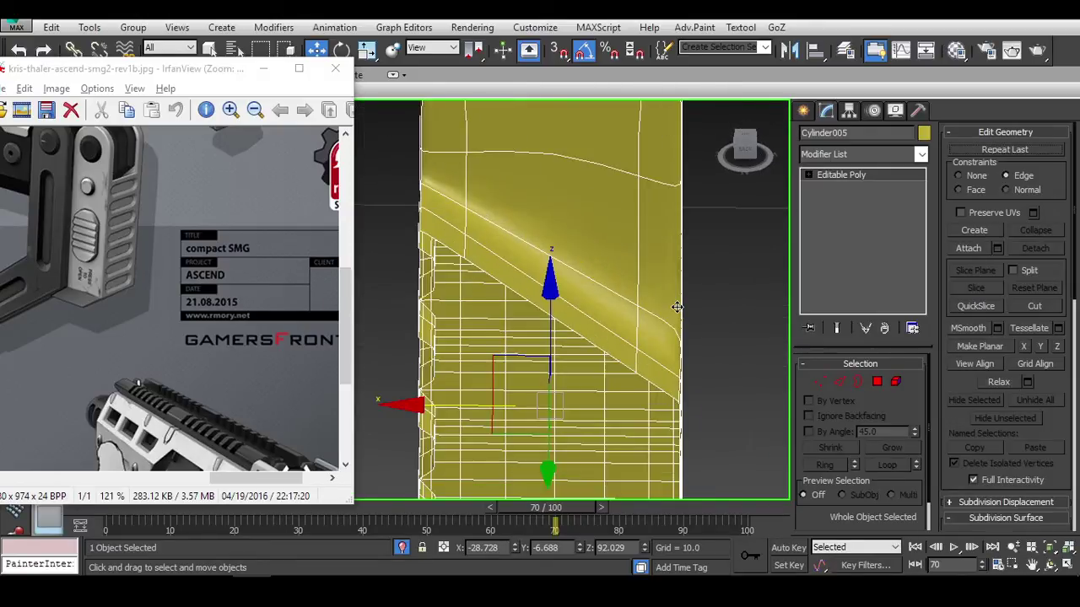
pyautogui.keyDown('alt'); pyautogui.moveTo(644, 312); pyautogui.dragTo(713, 403, button='middle'); pyautogui.keyUp('alt')
pyautogui.scroll(-4, 713, 402)
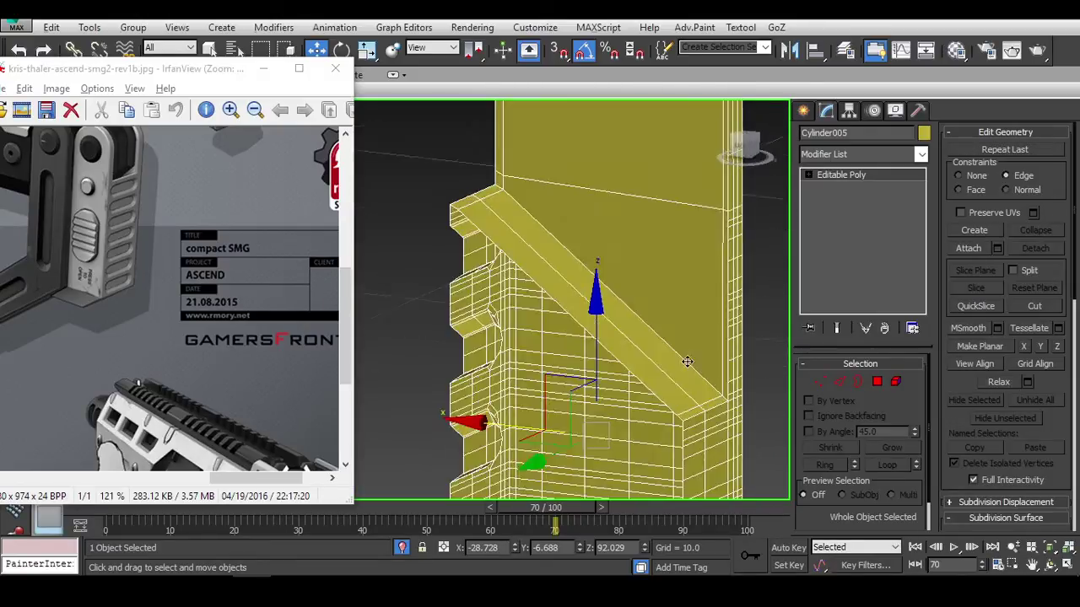
# Cut vertical edges with vertex snap down the panel's upper face from the rounded top.
pyautogui.hotkey('alt', 'c')
pyautogui.press('s')
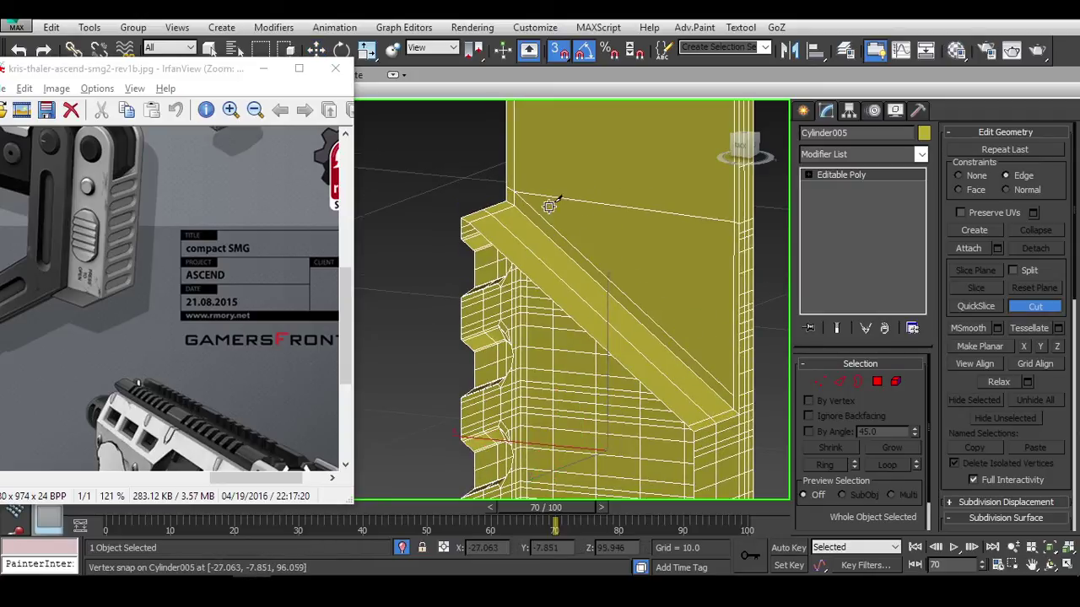
pyautogui.scroll(2, 723, 306)
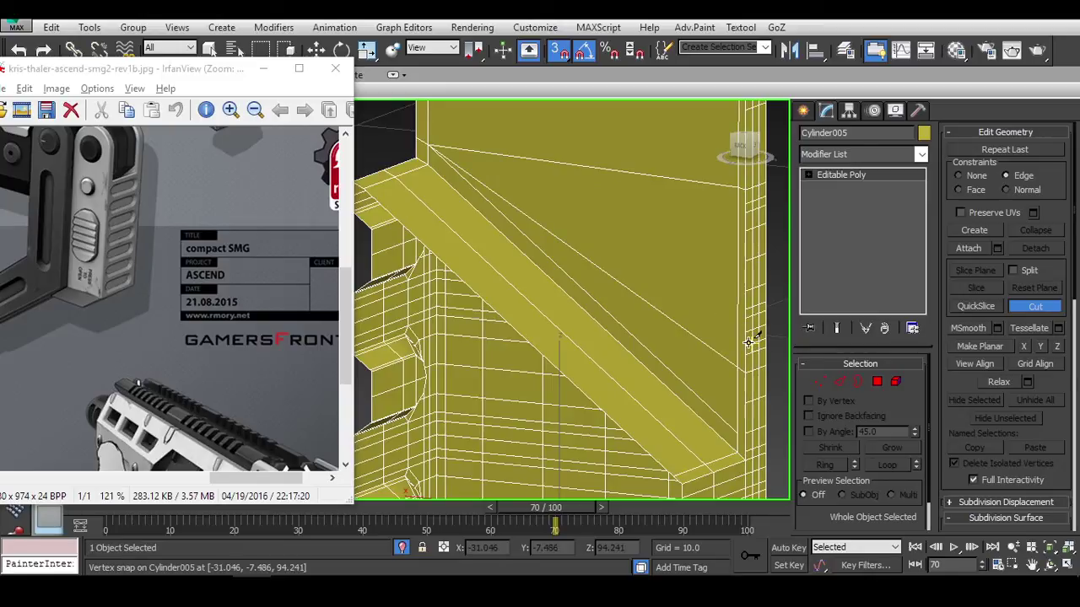
pyautogui.rightClick(653, 231)
pyautogui.scroll(-4, 711, 280)
pyautogui.scroll(8, 751, 278)
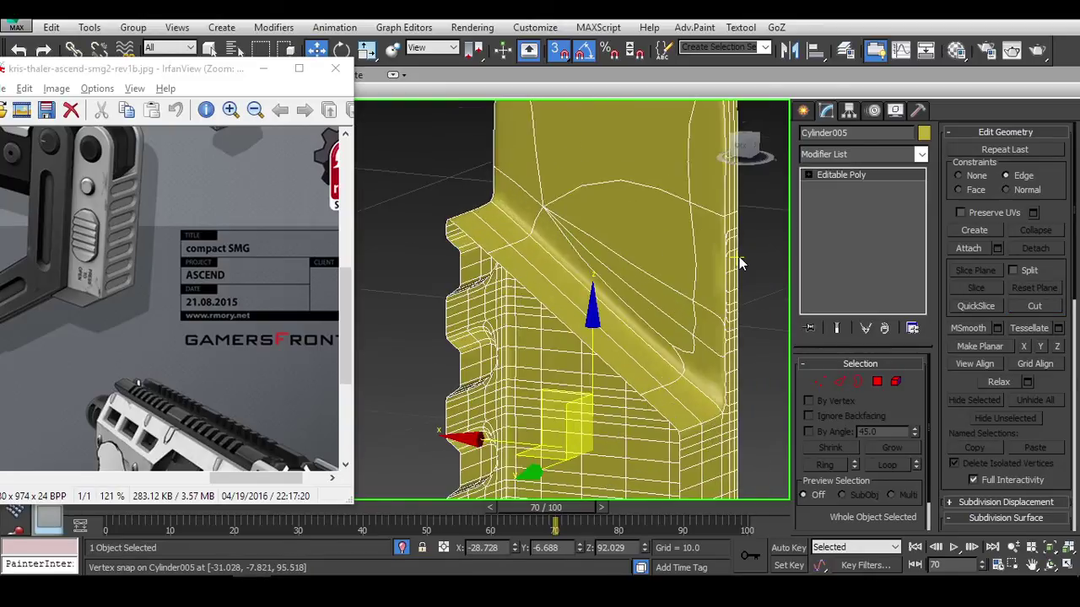
pyautogui.scroll(-3, 742, 283)
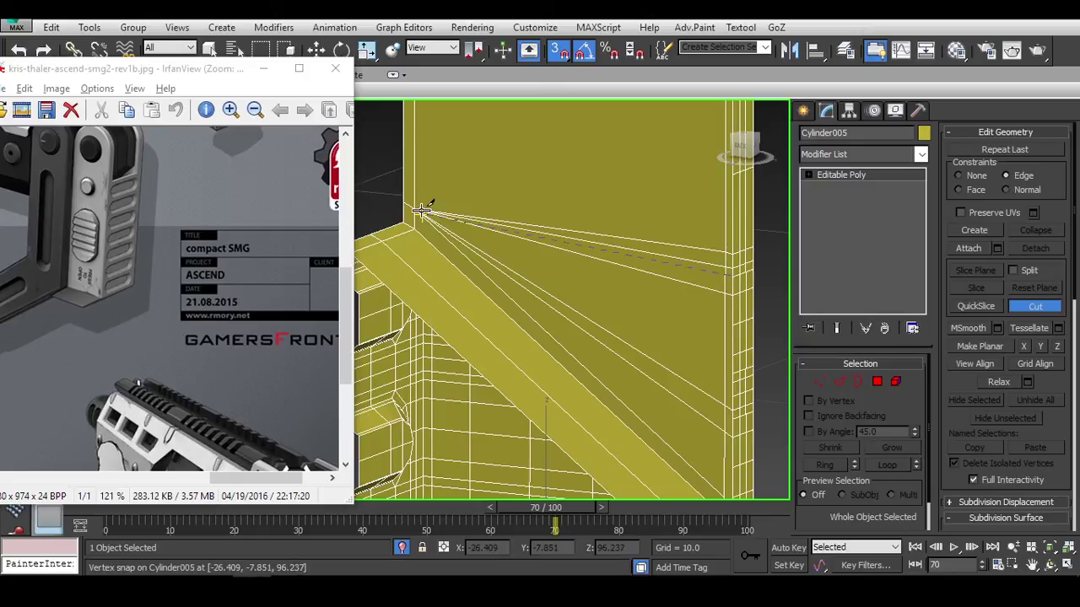
pyautogui.rightClick(644, 249)
pyautogui.scroll(-6, 709, 316)
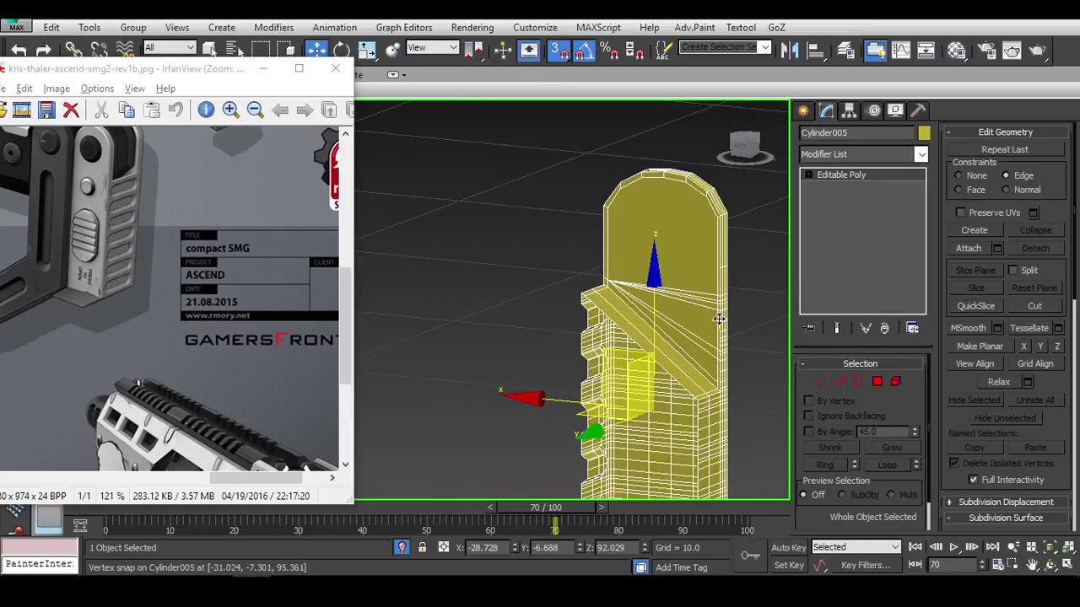
# Check the panel's notched side and smoothing preview, then cut another edge across the upper face.
pyautogui.press('l')
pyautogui.scroll(6, 675, 288)
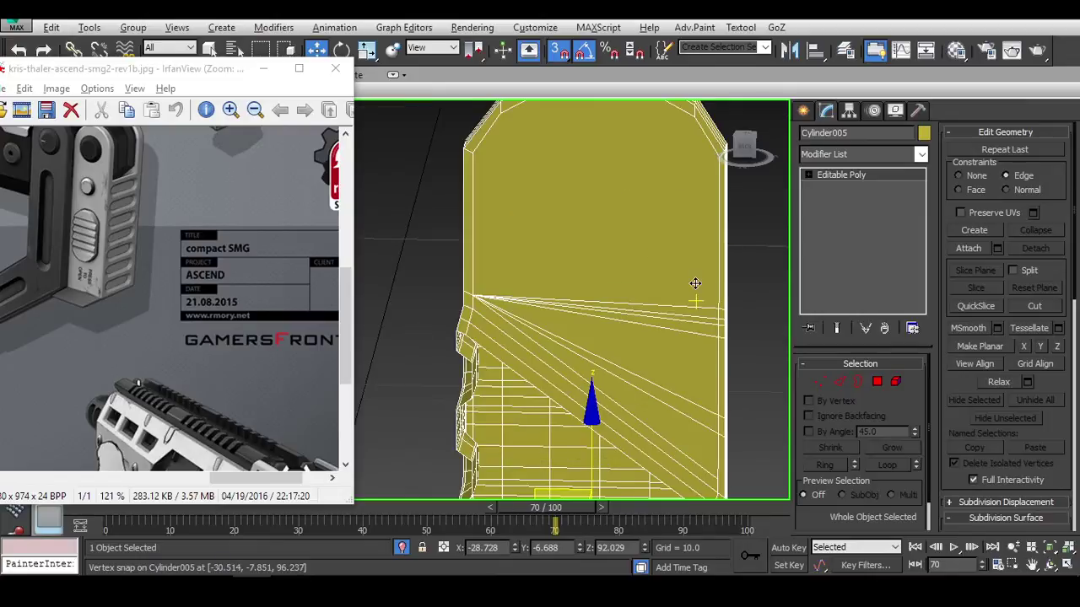
pyautogui.keyDown('alt'); pyautogui.moveTo(699, 285); pyautogui.dragTo(607, 224, button='middle'); pyautogui.keyUp('alt')
pyautogui.keyDown('alt'); pyautogui.moveTo(651, 338); pyautogui.dragTo(626, 262, button='middle'); pyautogui.keyUp('alt')
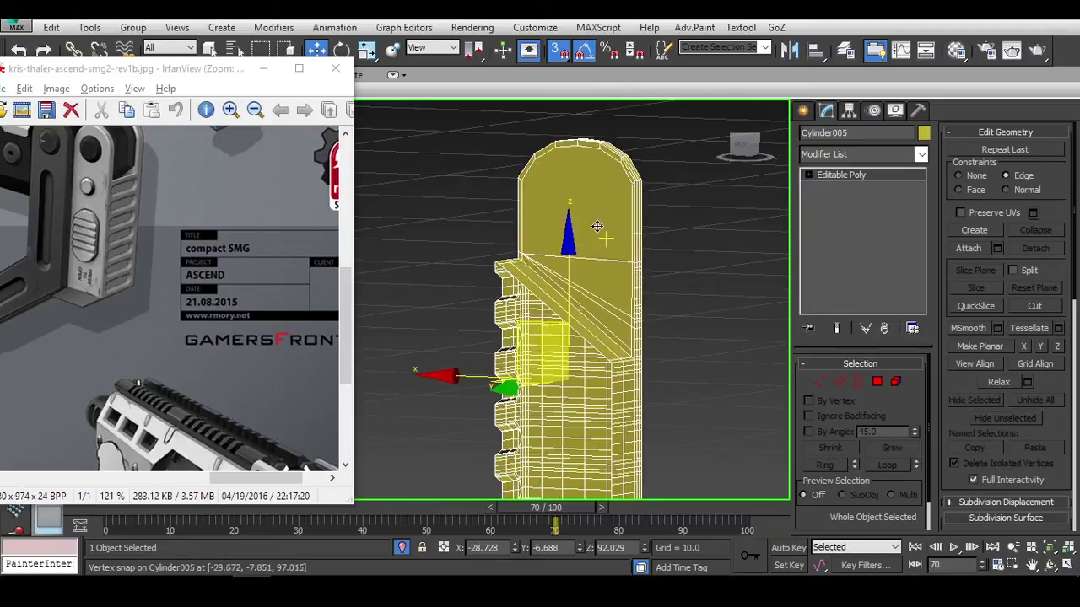
pyautogui.scroll(3, 621, 276)
pyautogui.press('2')
pyautogui.scroll(-5, 591, 338)
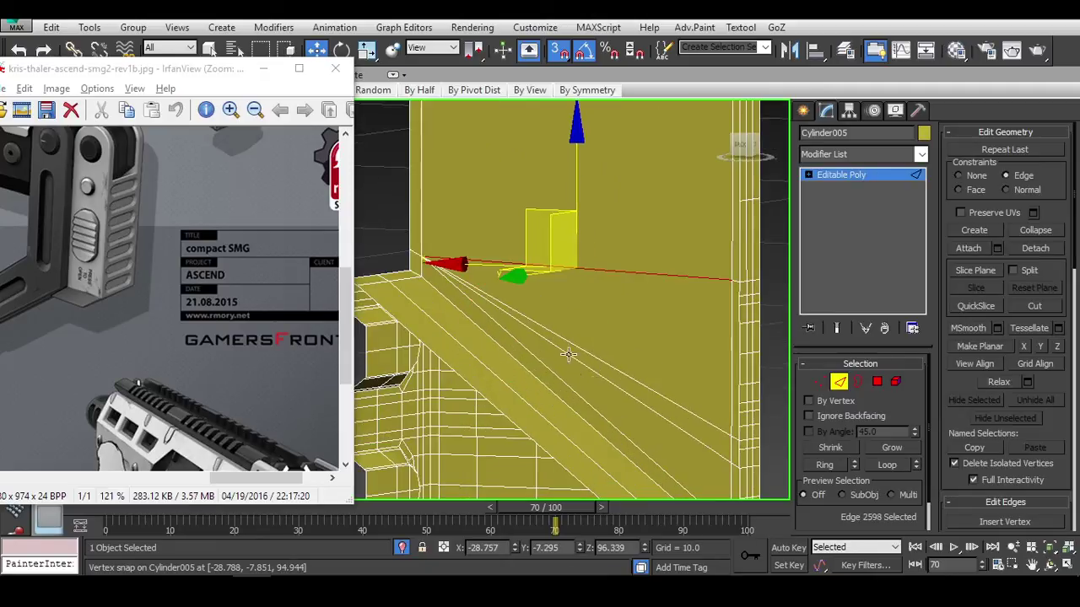
pyautogui.click(600, 346)
pyautogui.hotkey('ctrl', 'q')
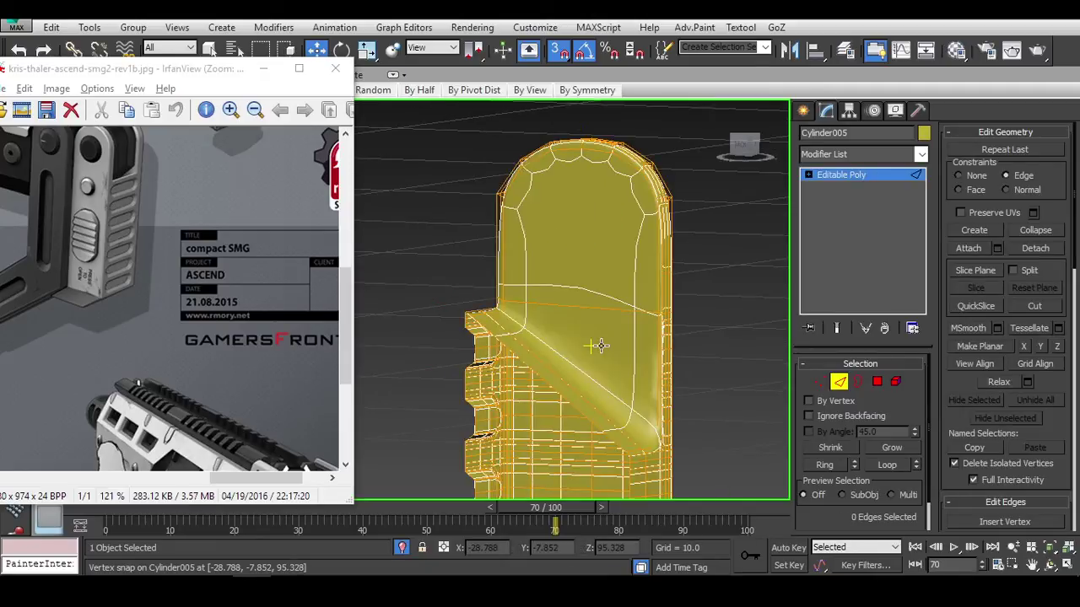
pyautogui.hotkey('ctrl', 'q')
pyautogui.hotkey('shift', 'alt', 'w')
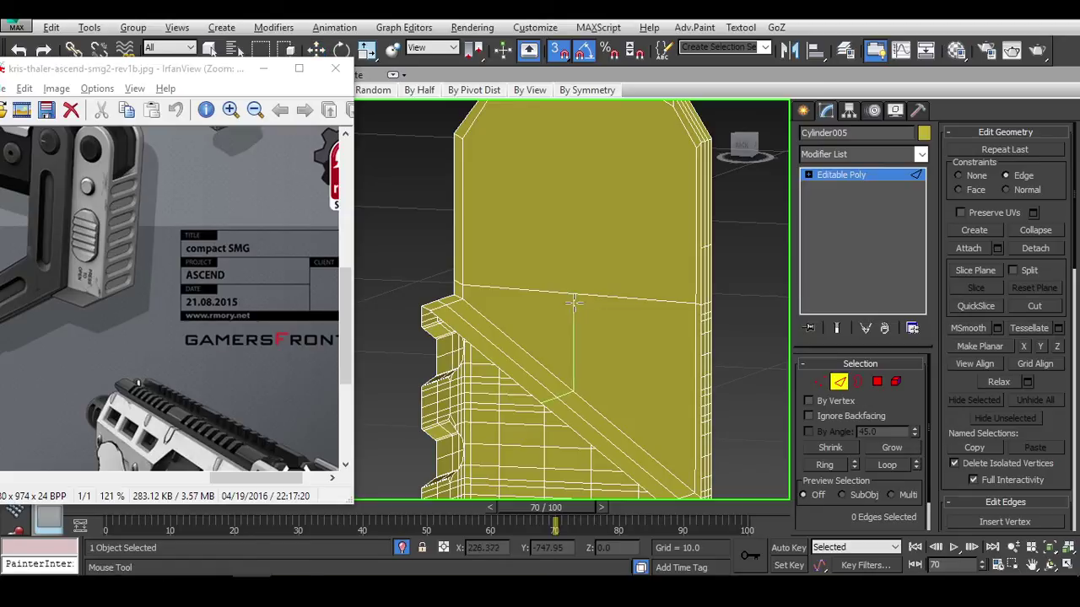
pyautogui.click(579, 304)
# Snap the stray top and lower cut vertices onto the vertex to their right.
pyautogui.press('1')
pyautogui.keyDown('alt'); pyautogui.moveTo(578, 304); pyautogui.dragTo(576, 153, button='middle'); pyautogui.keyUp('alt')
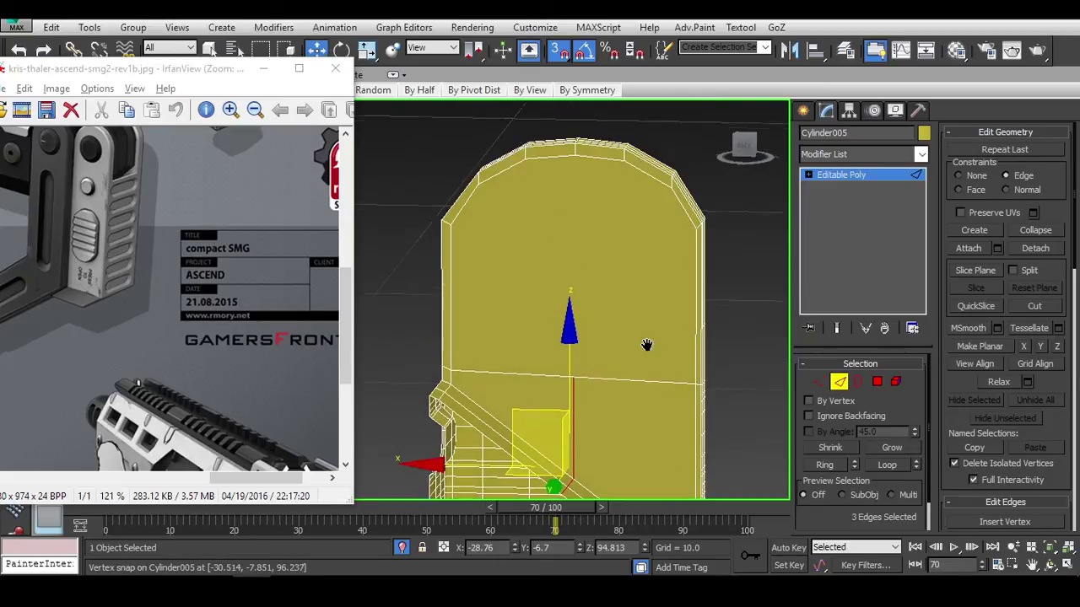
pyautogui.press('w')
pyautogui.click(576, 153)
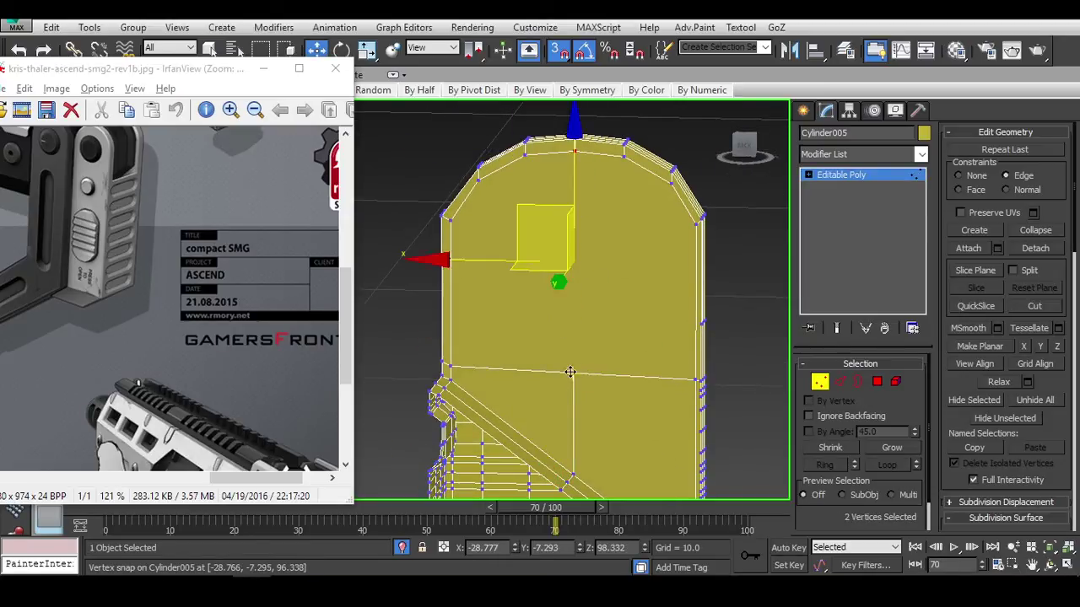
pyautogui.moveTo(649, 292); pyautogui.dragTo(648, 252, button='middle')
pyautogui.click(619, 336)
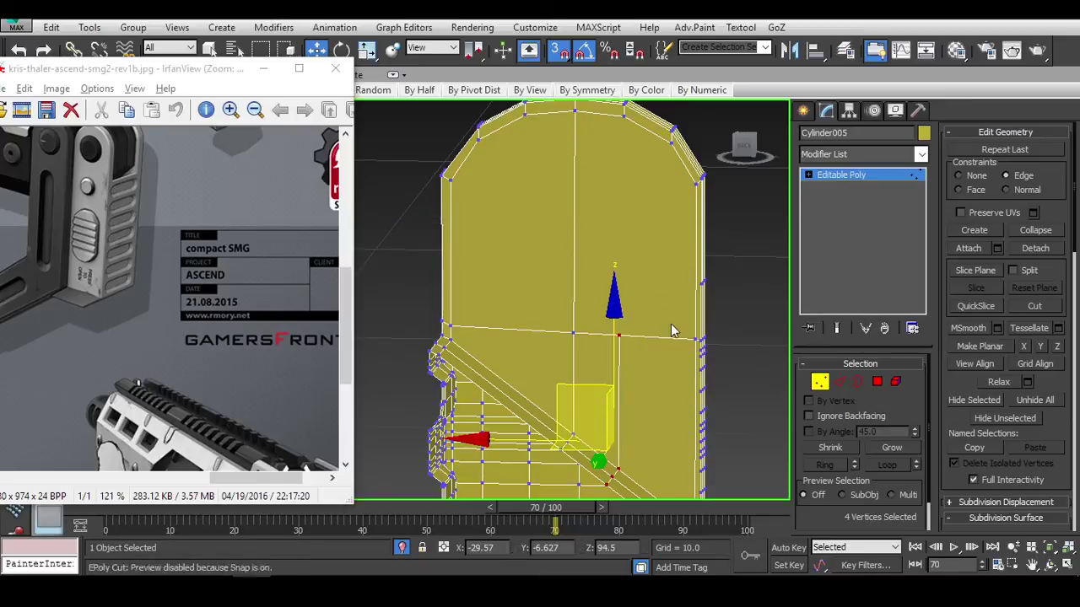
pyautogui.click(625, 106)
pyautogui.keyDown('ctrl'); pyautogui.click(619, 335); pyautogui.keyUp('ctrl')
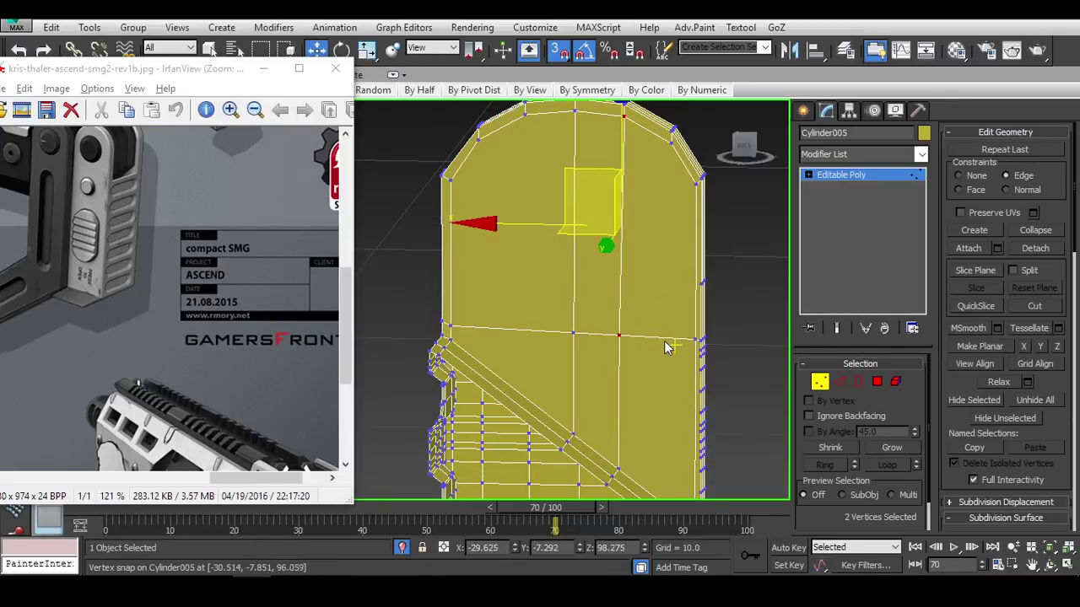
pyautogui.press('q')
pyautogui.press('w')
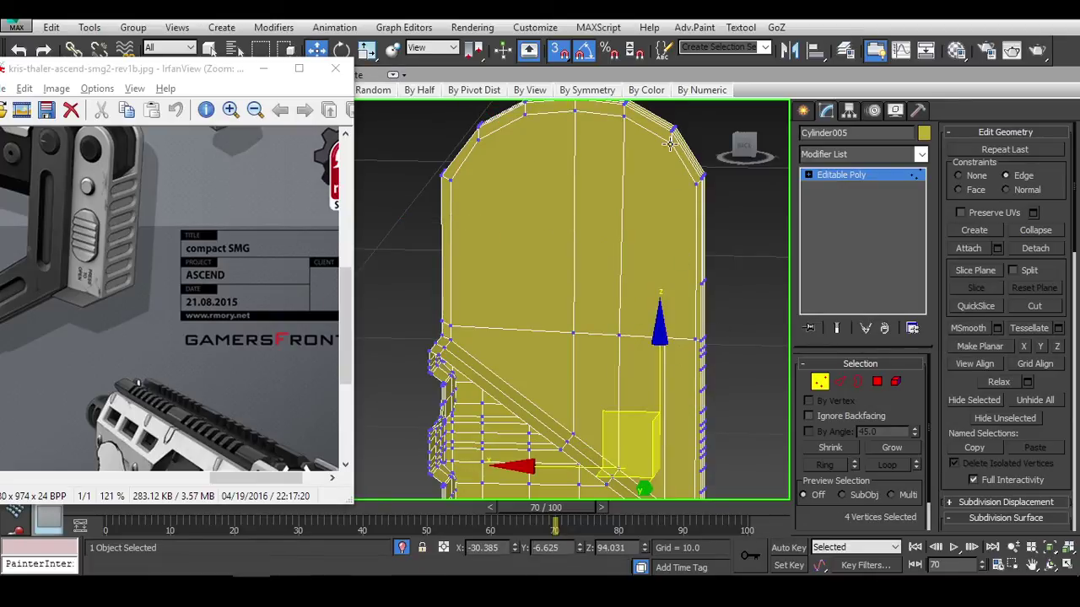
pyautogui.moveTo(619, 336); pyautogui.dragTo(663, 338)
# Snap the vertices near the lower-left block up onto the top vertex, undoing the last move.
pyautogui.keyDown('alt'); pyautogui.moveTo(697, 357); pyautogui.dragTo(571, 340, button='middle'); pyautogui.keyUp('alt')
pyautogui.press('q')
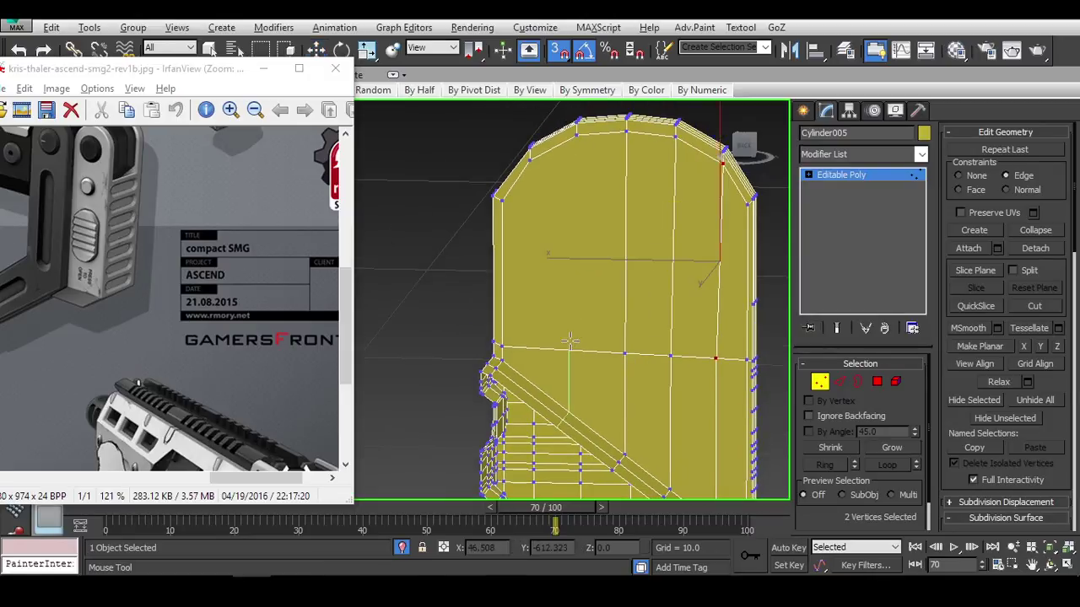
pyautogui.moveTo(576, 341); pyautogui.dragTo(496, 422)
pyautogui.press('w')
pyautogui.moveTo(578, 138); pyautogui.dragTo(577, 136)
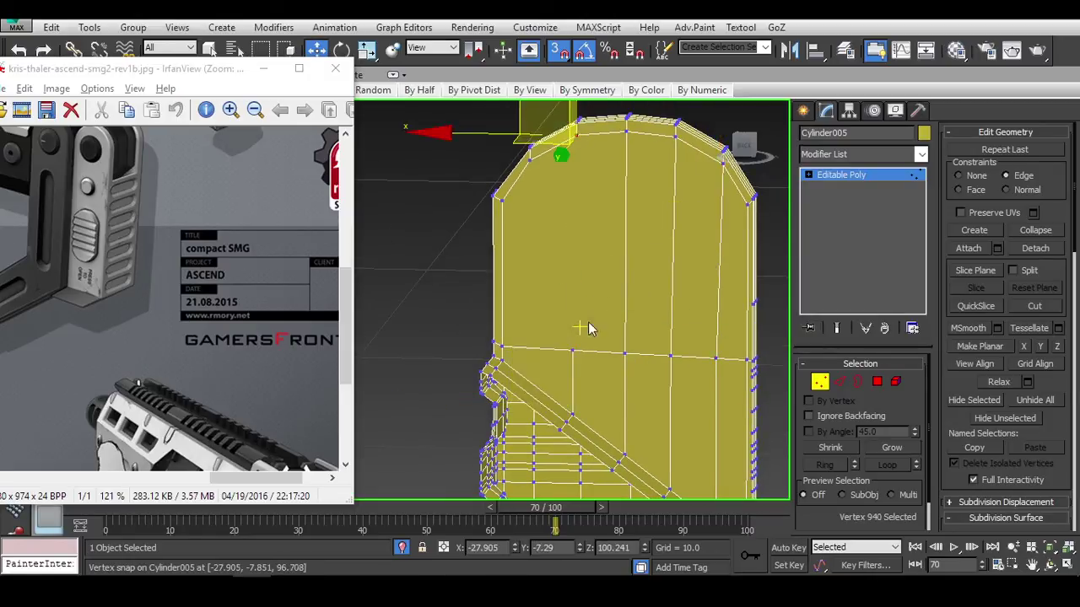
pyautogui.keyDown('ctrl'); pyautogui.click(571, 352); pyautogui.keyUp('ctrl')
pyautogui.press('q')
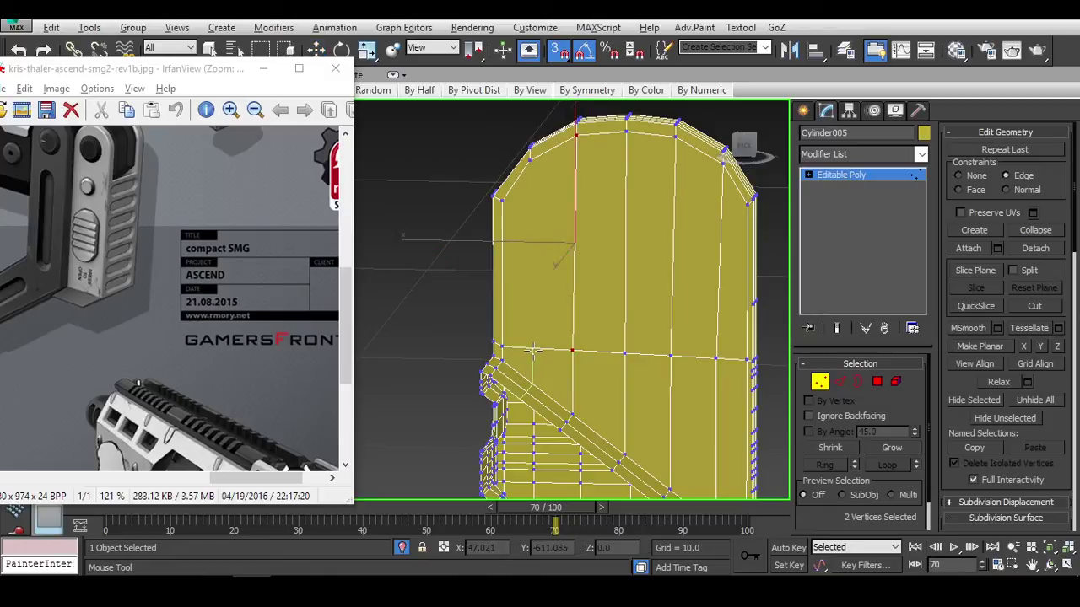
pyautogui.press('w')
pyautogui.hotkey('ctrl', 'z')
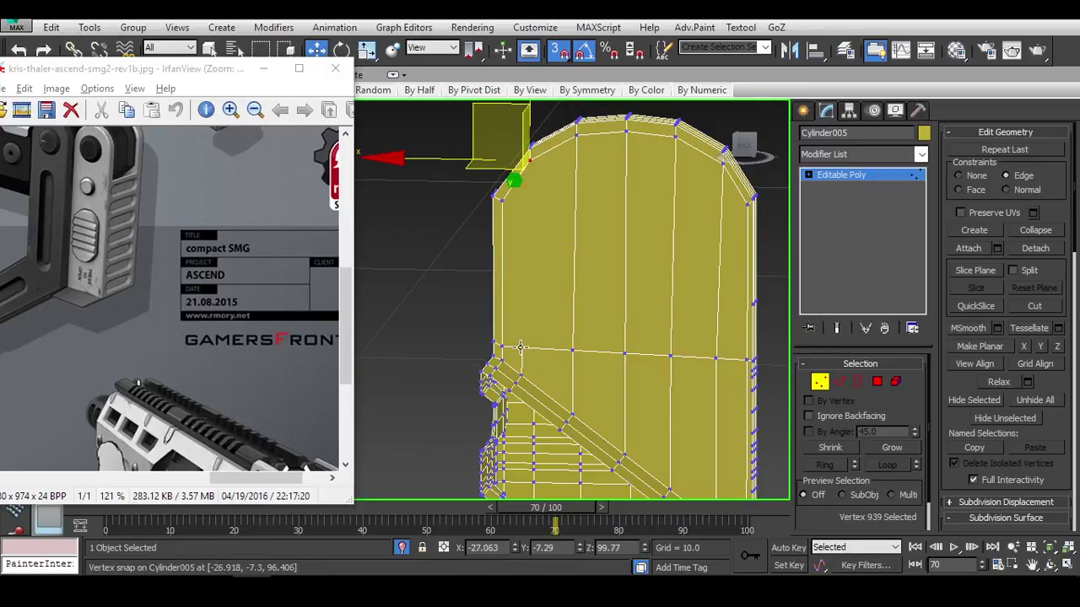
pyautogui.keyDown('alt'); pyautogui.moveTo(521, 347); pyautogui.dragTo(649, 369, button='middle'); pyautogui.keyUp('alt')
# Select the vertical edge loop at the junction and nudge it slightly along X.
pyautogui.press('1')
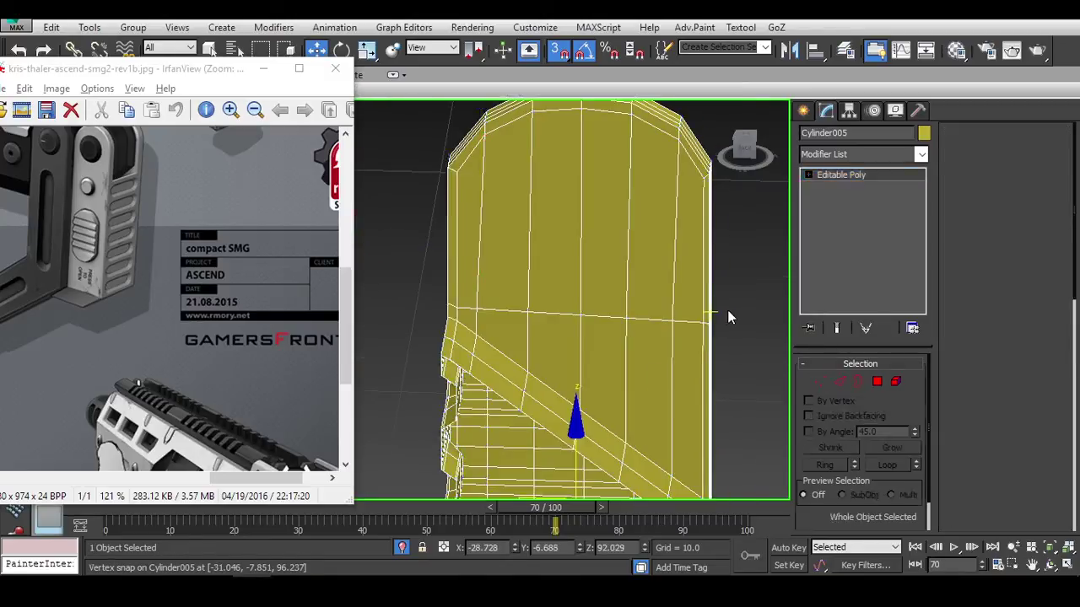
pyautogui.press('2')
pyautogui.click(475, 322)
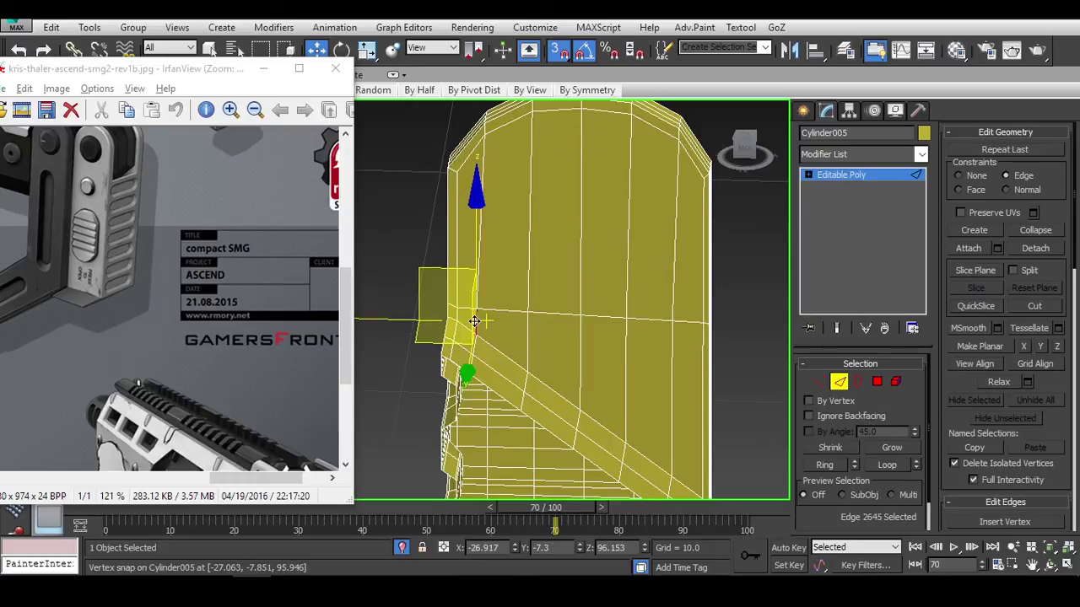
pyautogui.keyDown('alt'); pyautogui.moveTo(474, 322); pyautogui.dragTo(514, 408, button='middle'); pyautogui.keyUp('alt')
pyautogui.scroll(2, 514, 408)
pyautogui.hotkey('alt', 'l')
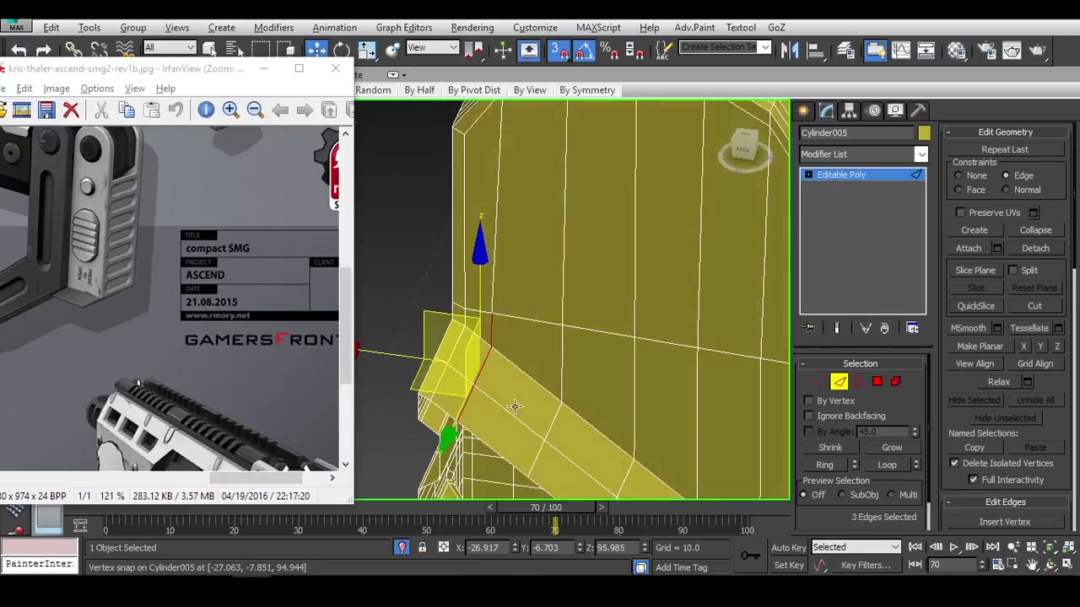
pyautogui.moveTo(396, 355); pyautogui.dragTo(394, 357)
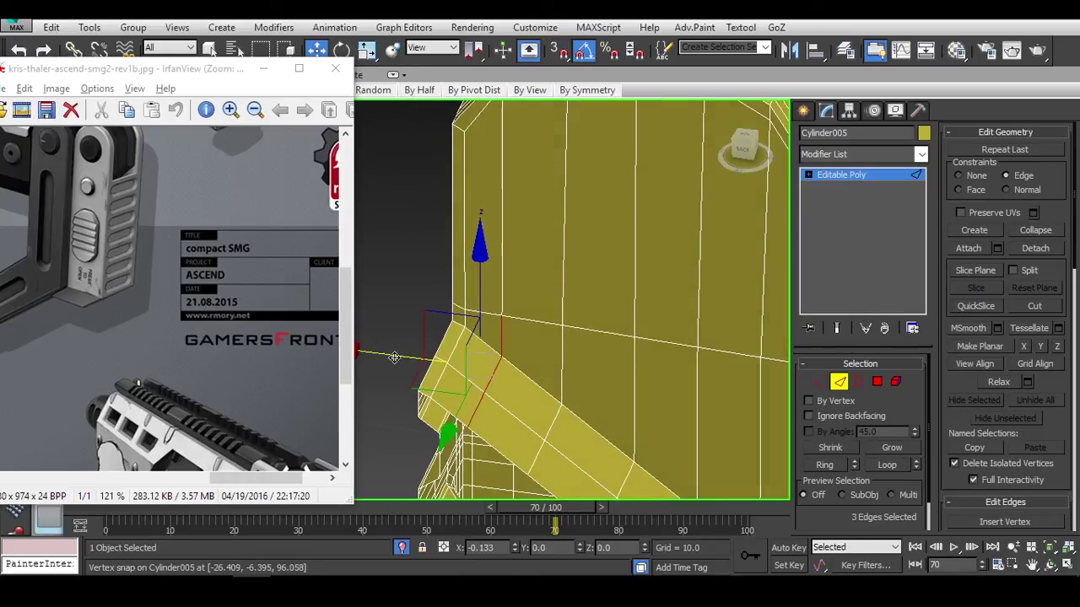
# Cut a new edge loop across the panel's upper face.
pyautogui.hotkey('alt', 'c')
pyautogui.keyDown('alt'); pyautogui.moveTo(394, 357); pyautogui.dragTo(591, 240, button='middle'); pyautogui.keyUp('alt')
pyautogui.scroll(2, 613, 341)
pyautogui.keyDown('alt'); pyautogui.moveTo(666, 282); pyautogui.dragTo(608, 285, button='middle'); pyautogui.keyUp('alt')
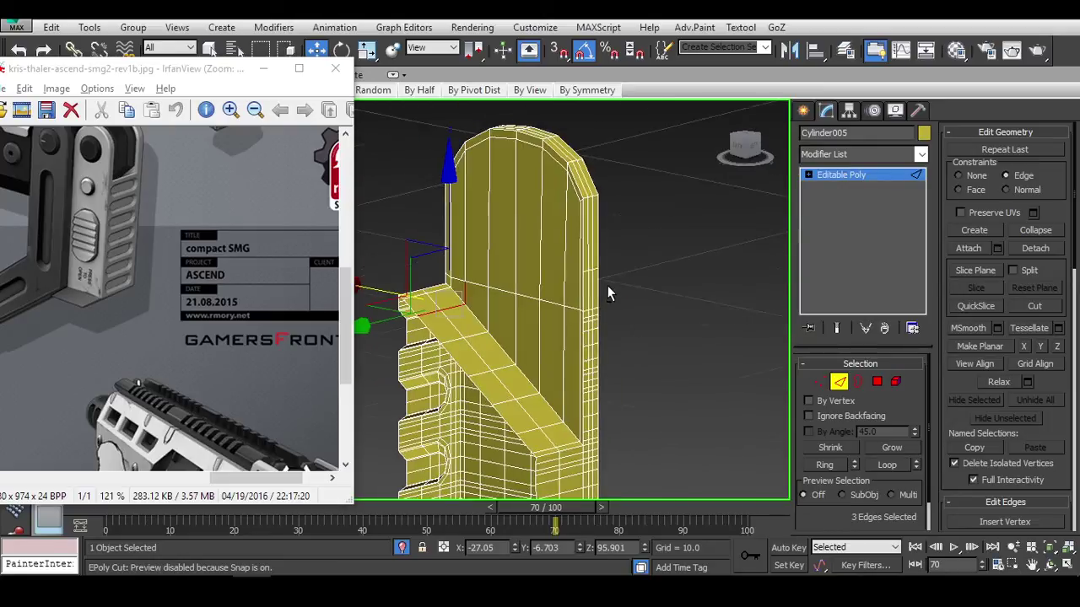
pyautogui.scroll(4, 615, 294)
pyautogui.scroll(-3, 615, 293)
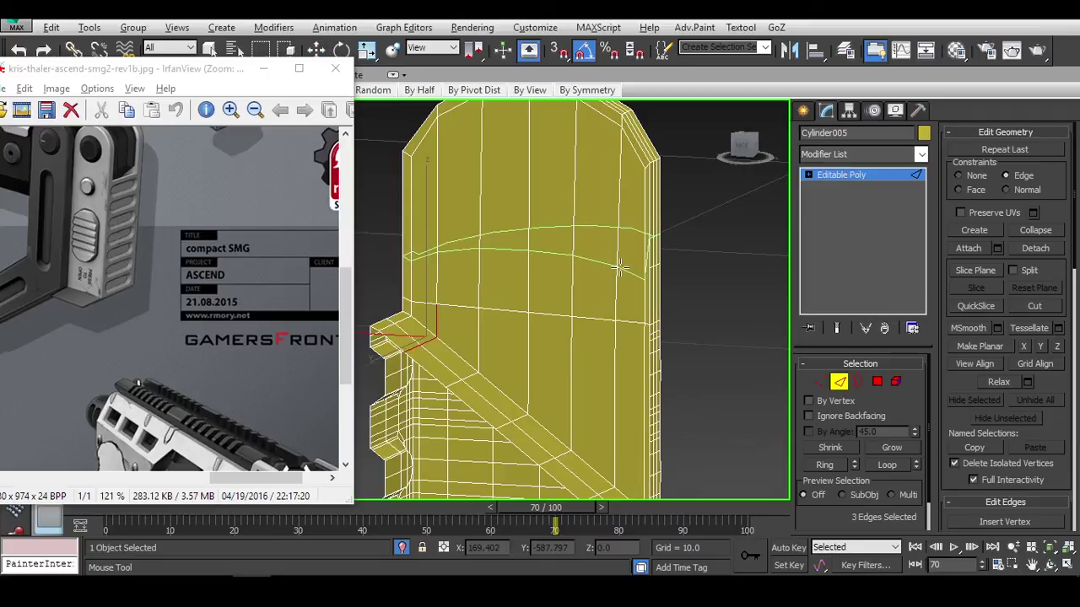
pyautogui.scroll(5, 629, 286)
pyautogui.hotkey('alt', 'c')
pyautogui.press('1')
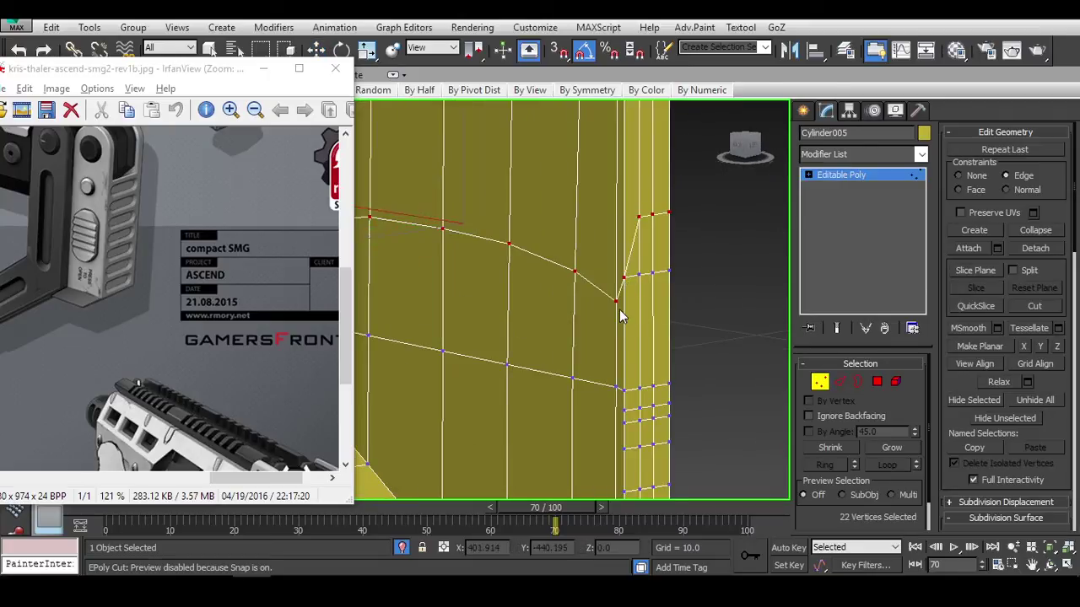
pyautogui.press('w')
pyautogui.press('2')
# Scale the new edge loop flat on Z into a straight horizontal line.
pyautogui.keyDown('alt'); pyautogui.moveTo(651, 226); pyautogui.dragTo(584, 292, button='middle'); pyautogui.keyUp('alt')
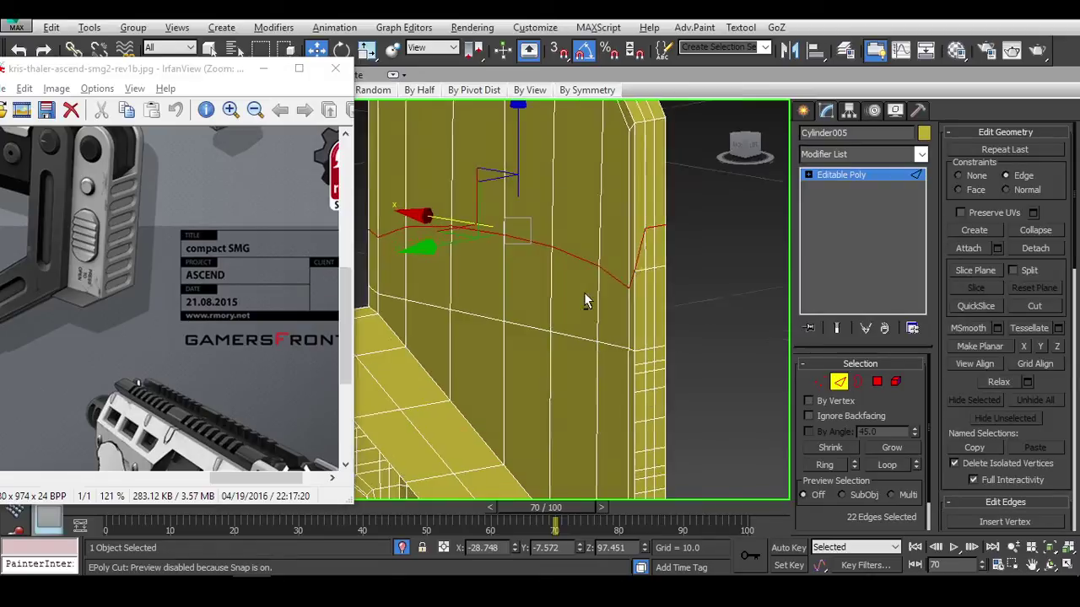
pyautogui.scroll(-3, 584, 292)
pyautogui.scroll(3, 680, 284)
pyautogui.keyDown('alt'); pyautogui.moveTo(680, 284); pyautogui.dragTo(598, 150, button='middle'); pyautogui.keyUp('alt')
pyautogui.moveTo(598, 150); pyautogui.dragTo(762, 228)
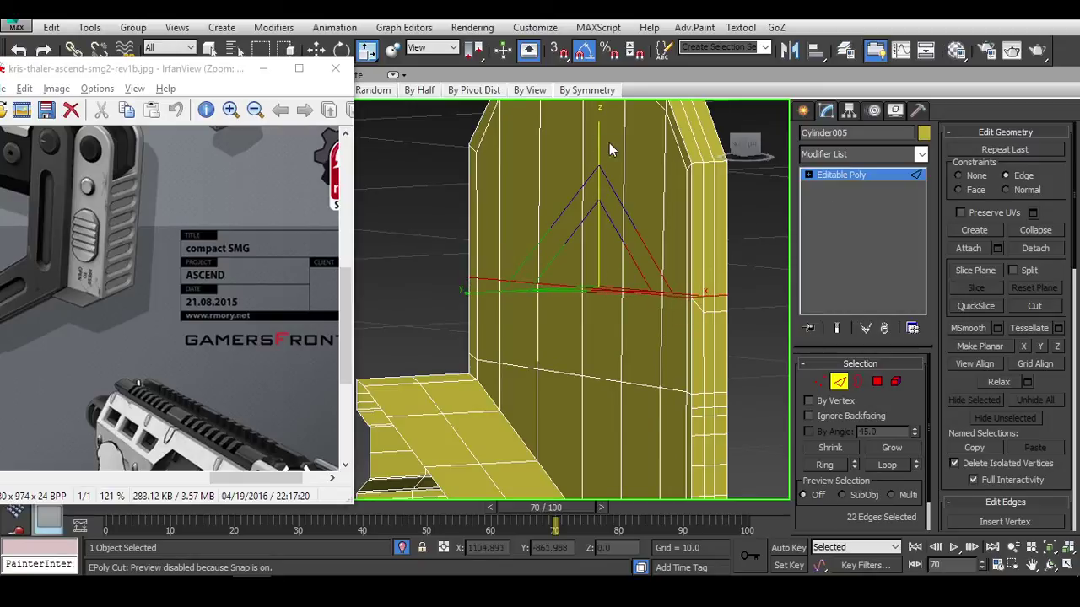
pyautogui.keyDown('alt'); pyautogui.moveTo(735, 333); pyautogui.dragTo(473, 334, button='middle'); pyautogui.keyUp('alt')
pyautogui.scroll(5, 562, 335)
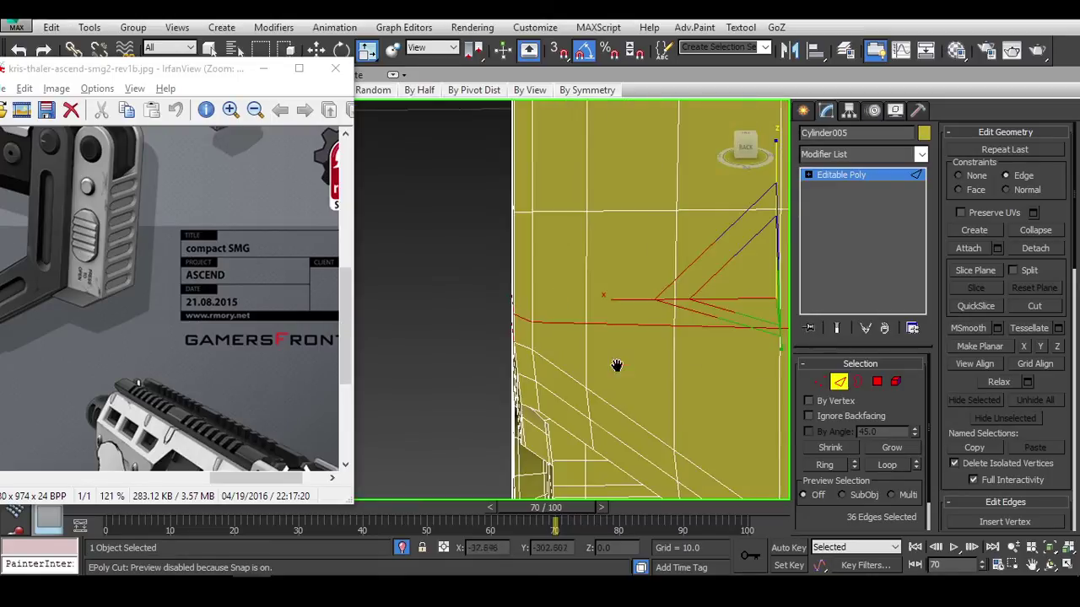
# With vertex snapping on, cut a diagonal edge where the face meets the slanted piece.
pyautogui.press('1')
pyautogui.keyDown('alt'); pyautogui.moveTo(588, 339); pyautogui.dragTo(591, 349, button='middle'); pyautogui.keyUp('alt')
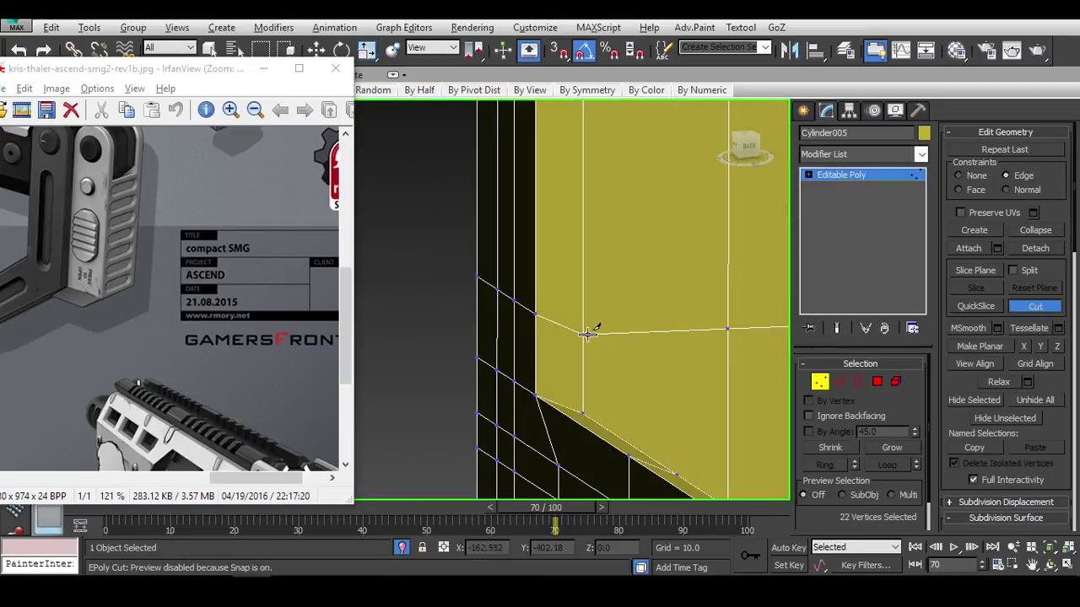
pyautogui.press('s')
pyautogui.keyDown('alt'); pyautogui.moveTo(540, 389); pyautogui.dragTo(525, 242, button='middle'); pyautogui.keyUp('alt')
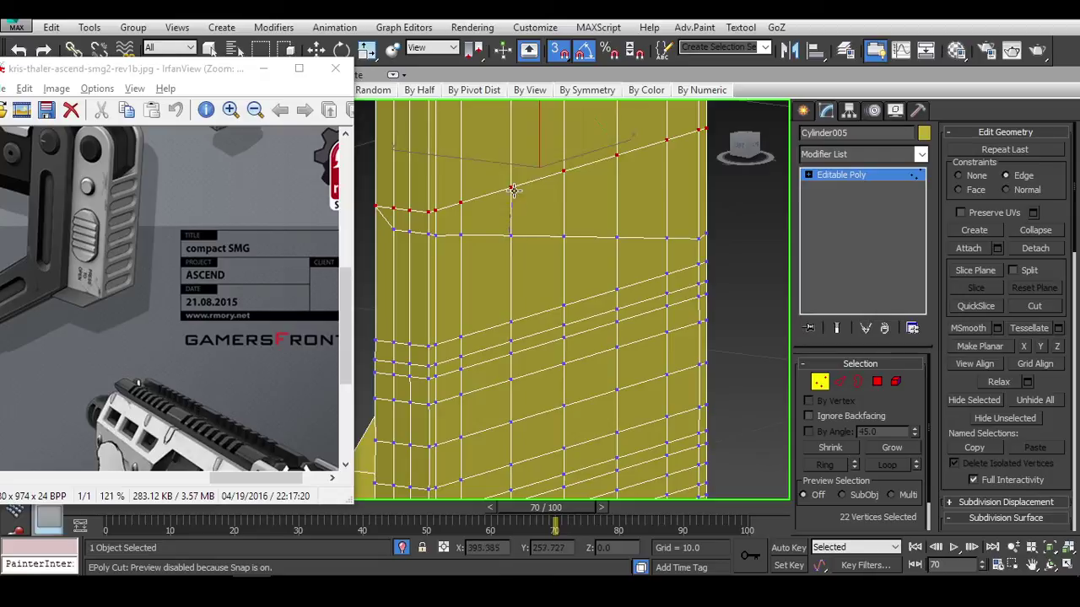
pyautogui.click(512, 191)
pyautogui.click(564, 237)
pyautogui.press('2')
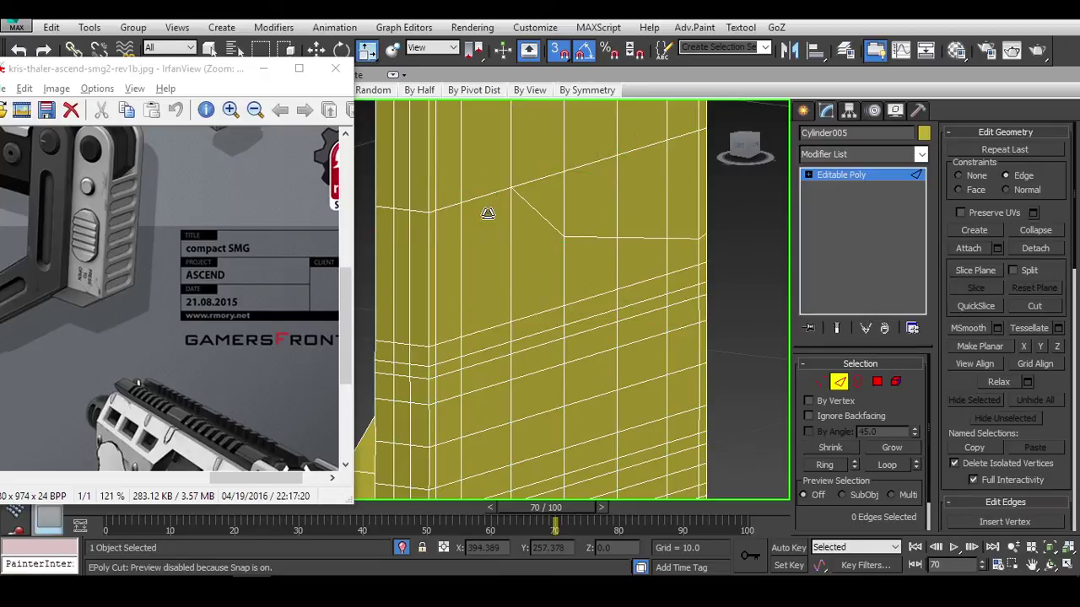
pyautogui.scroll(-3, 570, 304)
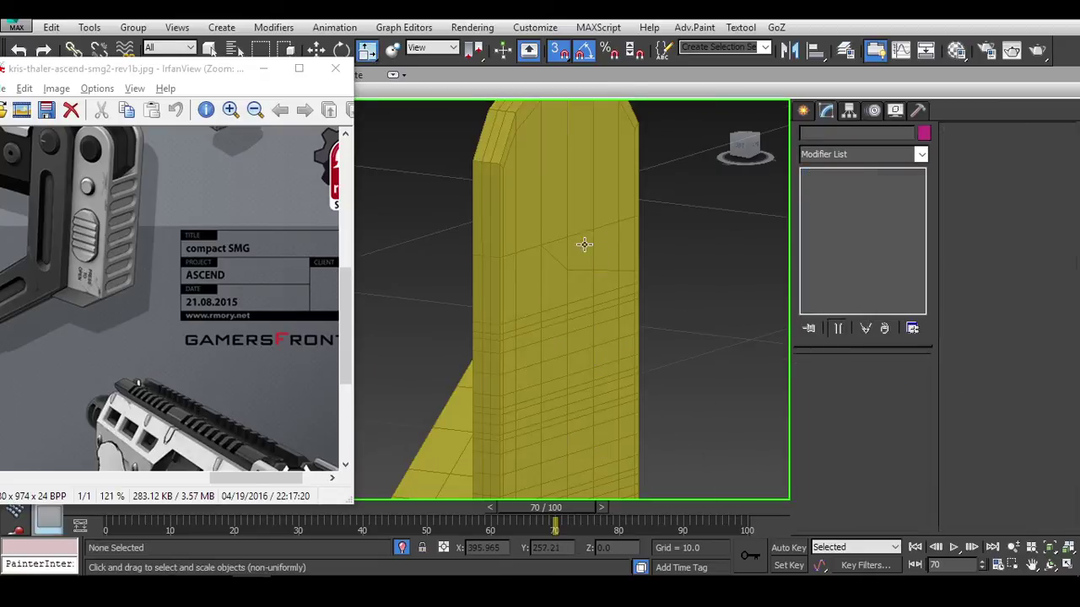
# Check the panel in wireframe and smooth shading, then reselect it.
pyautogui.click(583, 243)
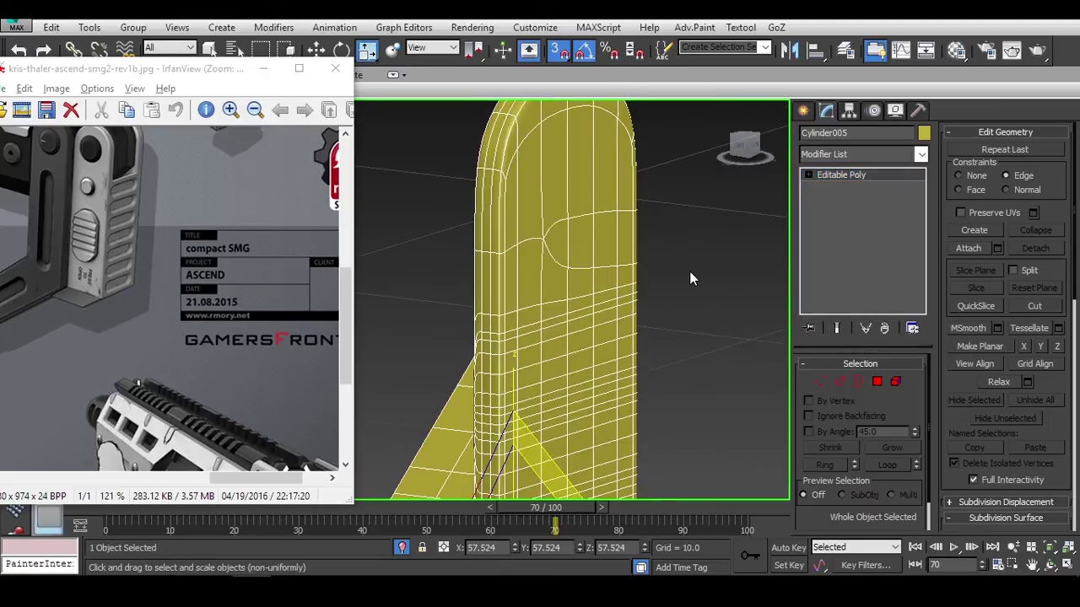
pyautogui.hotkey('ctrl', 'd')
pyautogui.press('F3')
pyautogui.press('F3')
pyautogui.press('F4')
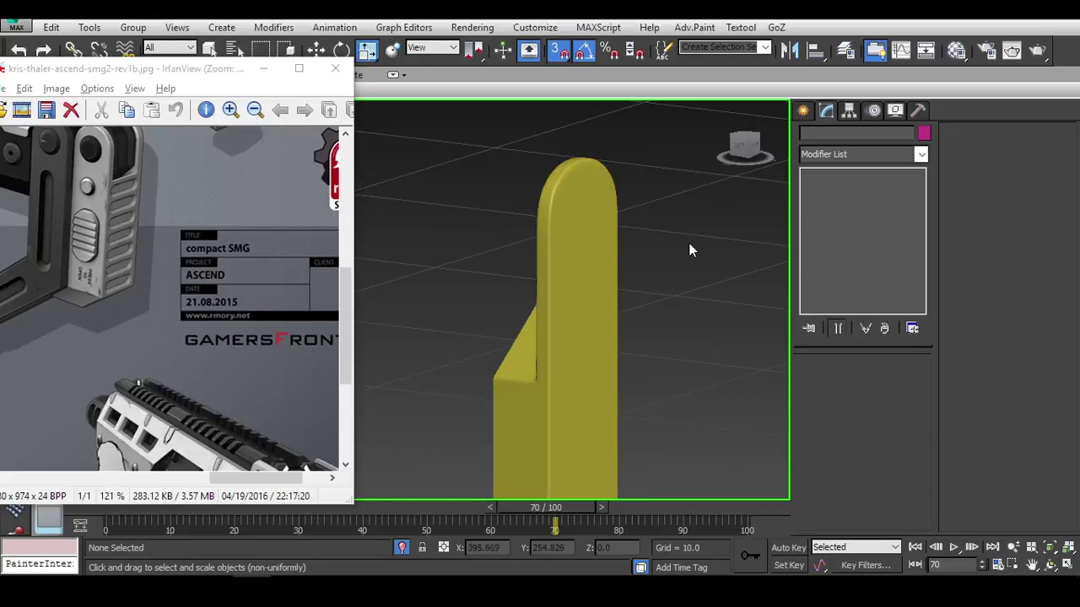
pyautogui.click(574, 229)
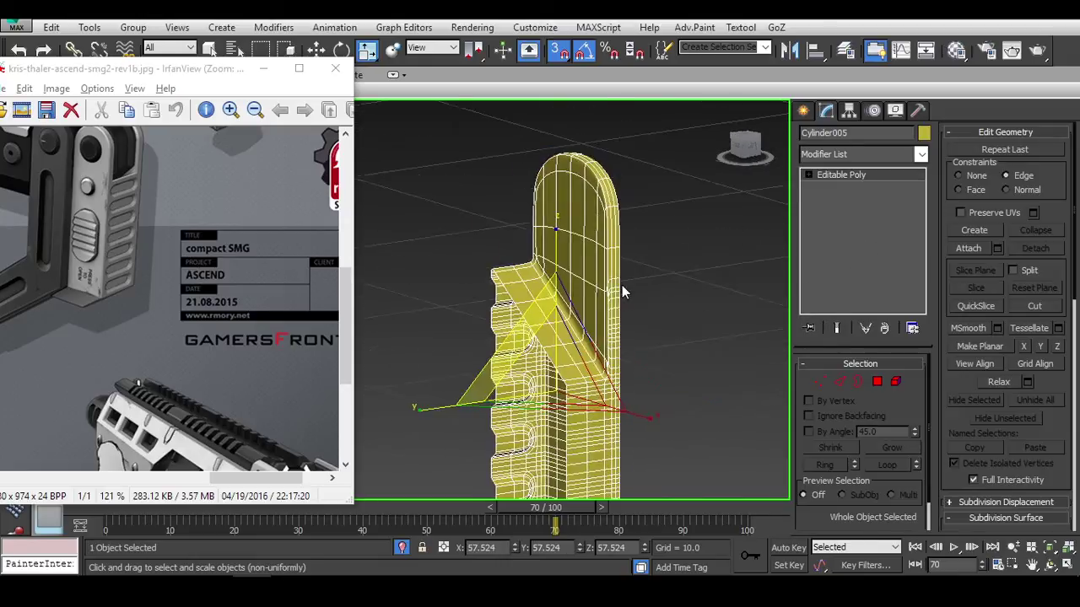
pyautogui.scroll(8, 622, 286)
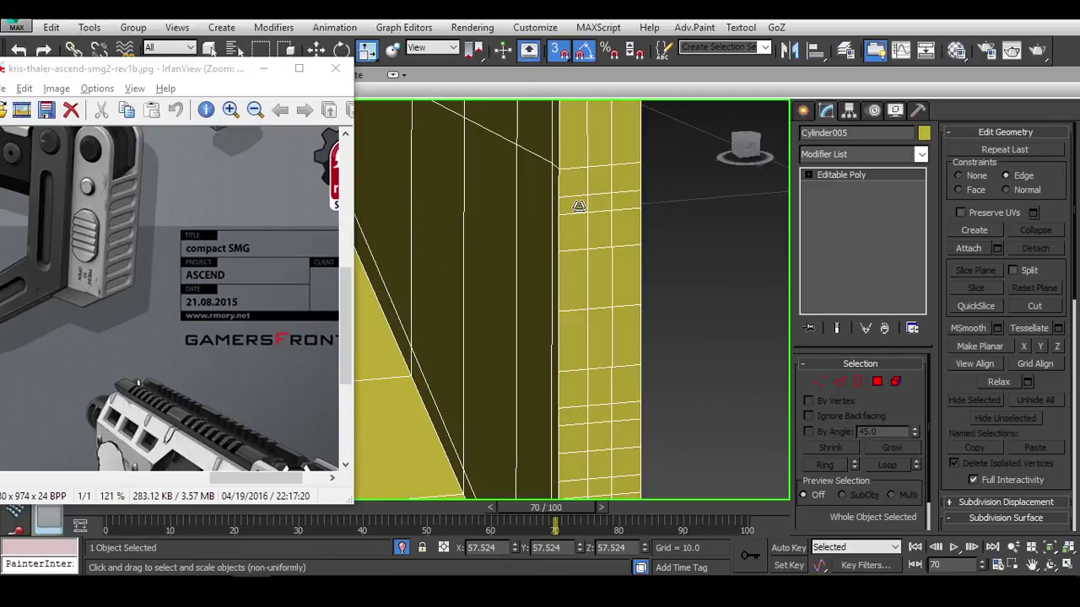
# Cut new edges across the brace junction with vertex snapping, corner to opposite vertex.
pyautogui.press('2')
pyautogui.click(526, 217)
pyautogui.keyDown('alt'); pyautogui.moveTo(593, 279); pyautogui.dragTo(579, 241, button='middle'); pyautogui.keyUp('alt')
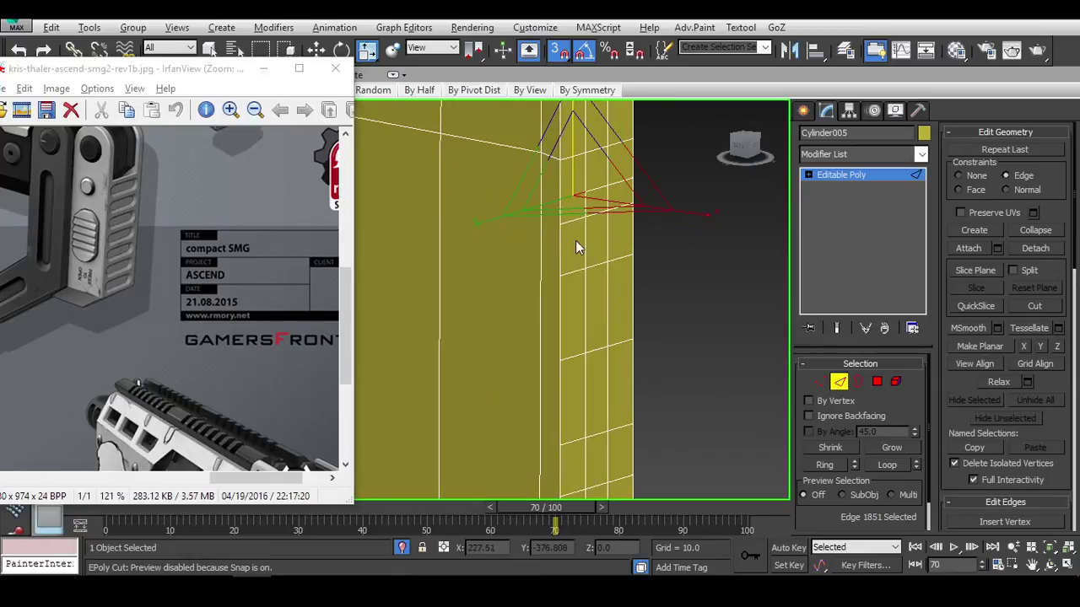
pyautogui.press('s')
pyautogui.scroll(-3, 554, 199)
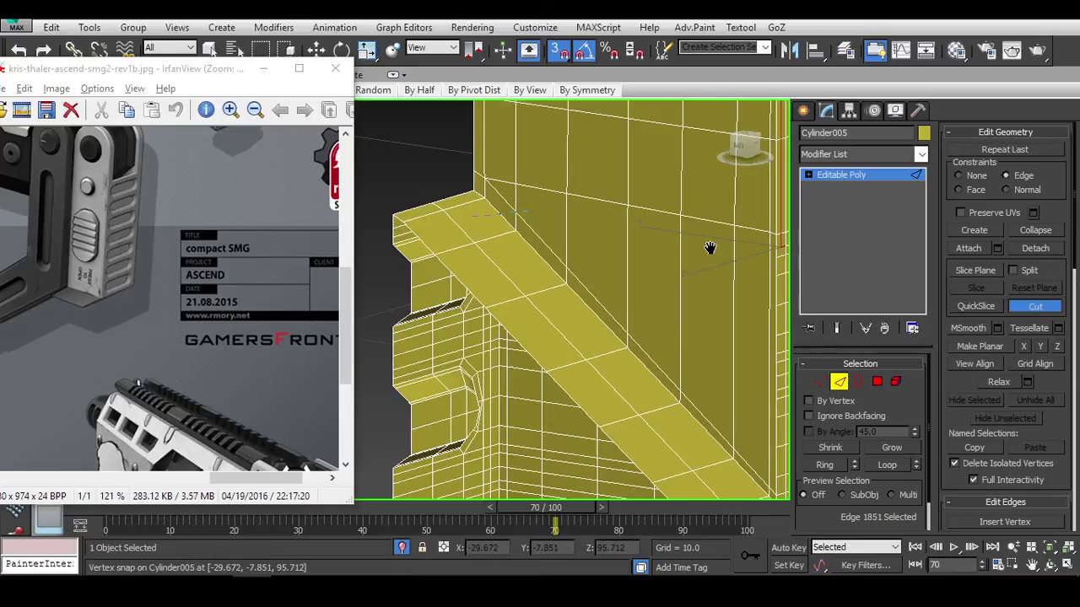
pyautogui.click(525, 206)
pyautogui.scroll(3, 572, 256)
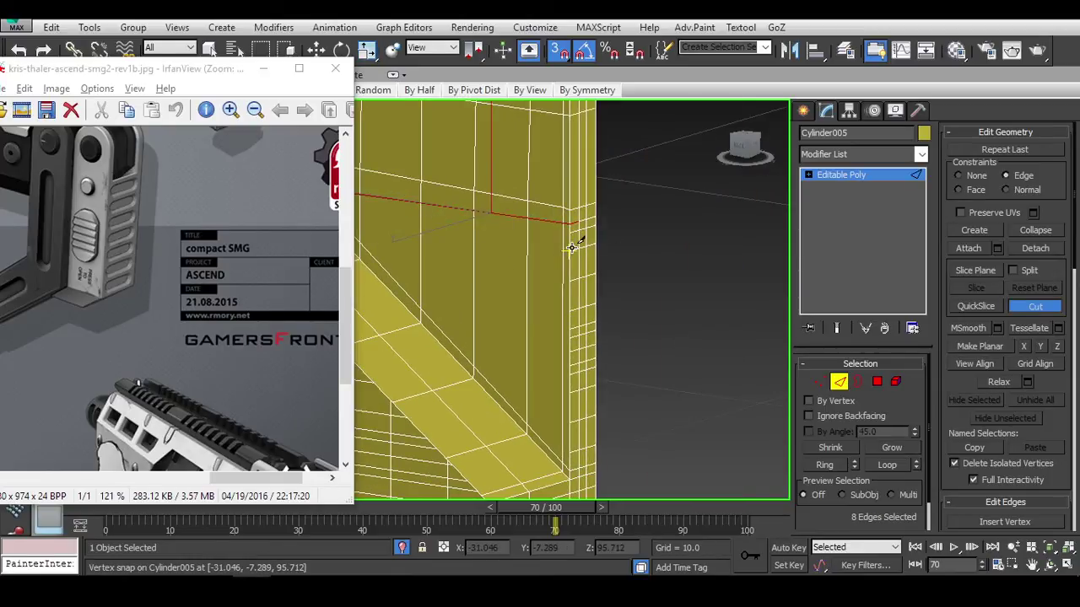
pyautogui.moveTo(572, 247)
pyautogui.keyDown('alt'); pyautogui.mouseDown(button='middle')
pyautogui.moveTo(625, 254)
pyautogui.moveTo(590, 237)
pyautogui.mouseUp(button='middle'); pyautogui.keyUp('alt')
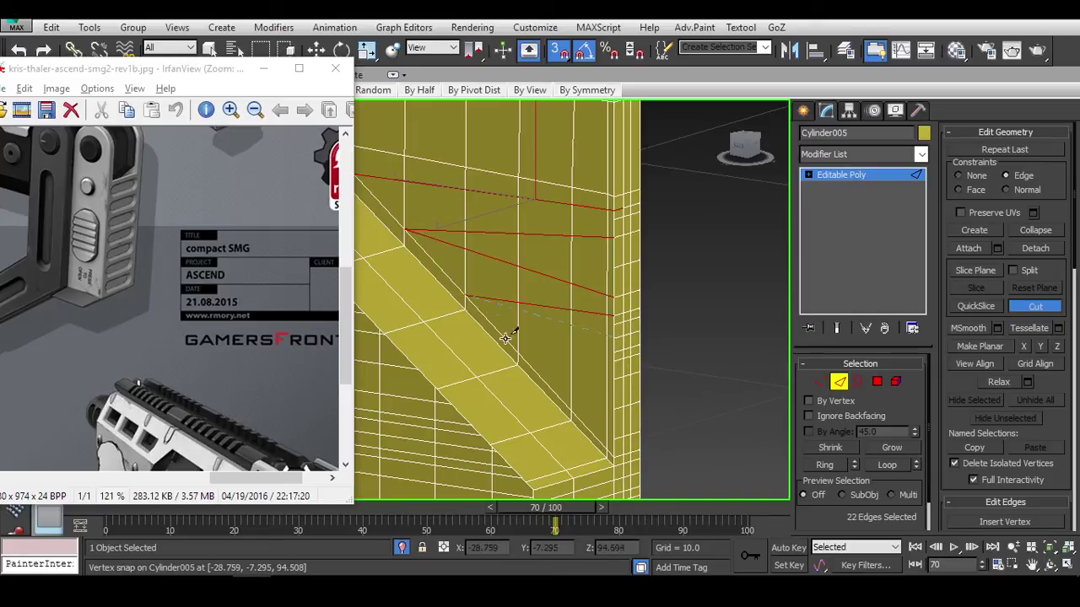
pyautogui.click(614, 409)
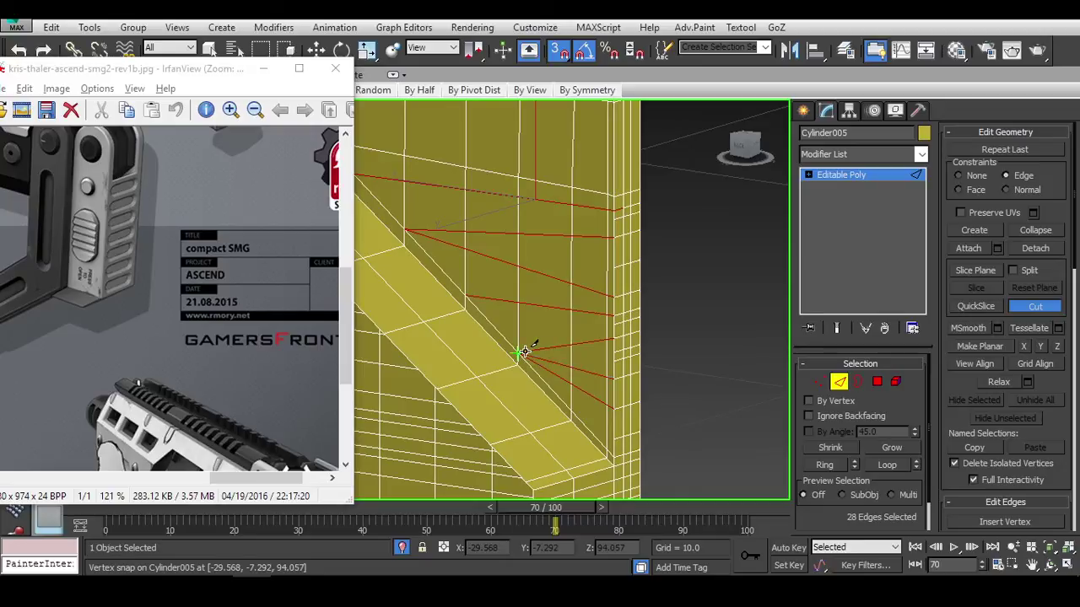
pyautogui.click(524, 351)
pyautogui.keyDown('alt'); pyautogui.moveTo(662, 347); pyautogui.dragTo(654, 325, button='middle'); pyautogui.keyUp('alt')
pyautogui.rightClick(597, 294)
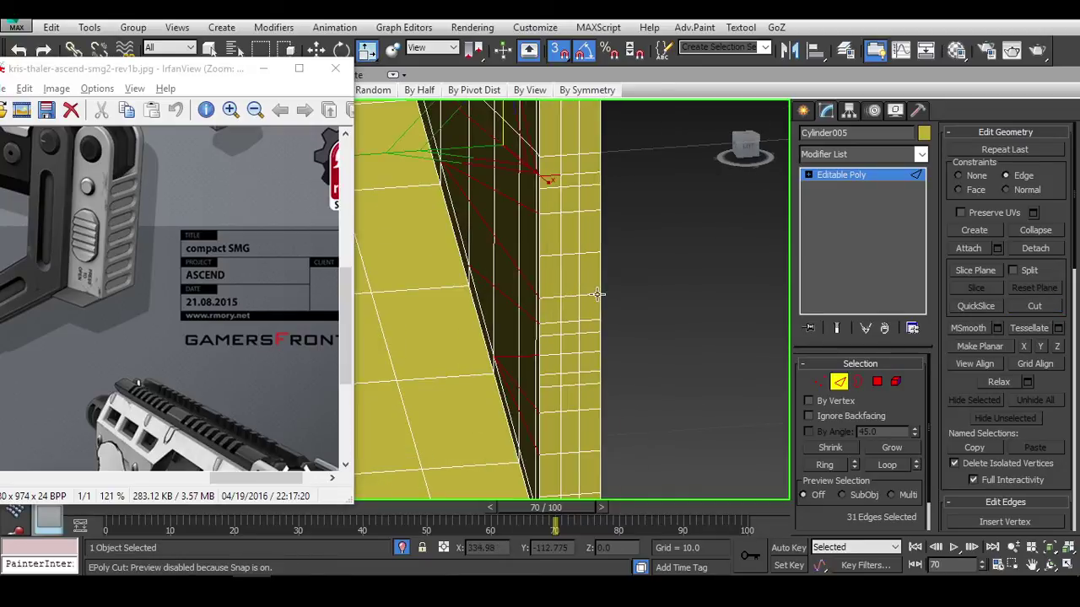
# Target Weld the stray lower vertex onto the vertex above it.
pyautogui.keyDown('alt'); pyautogui.moveTo(597, 293); pyautogui.dragTo(497, 321, button='middle'); pyautogui.keyUp('alt')
pyautogui.press('w')
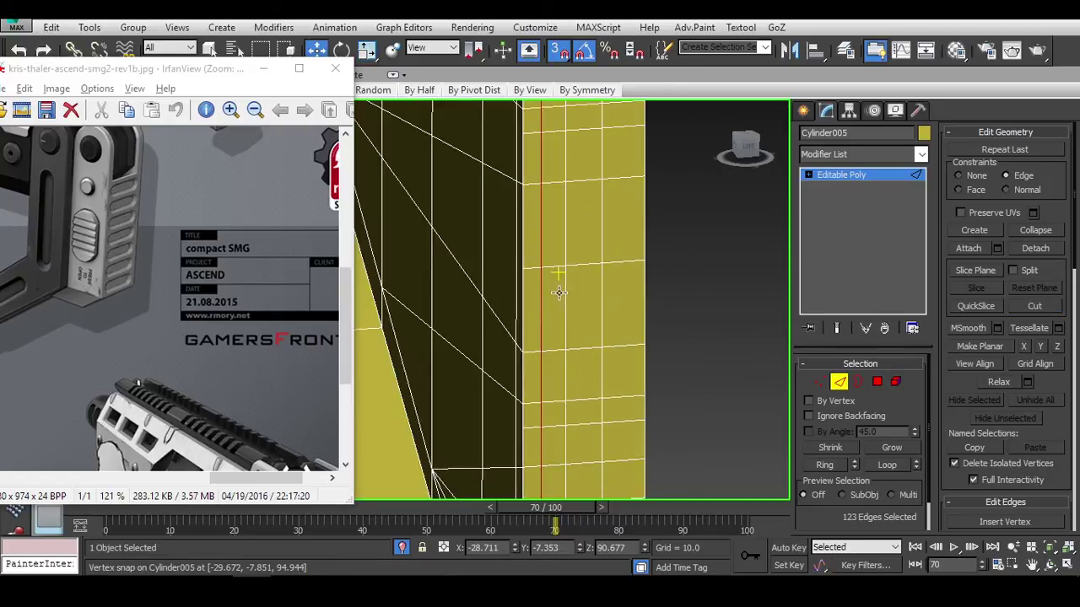
pyautogui.click(591, 281)
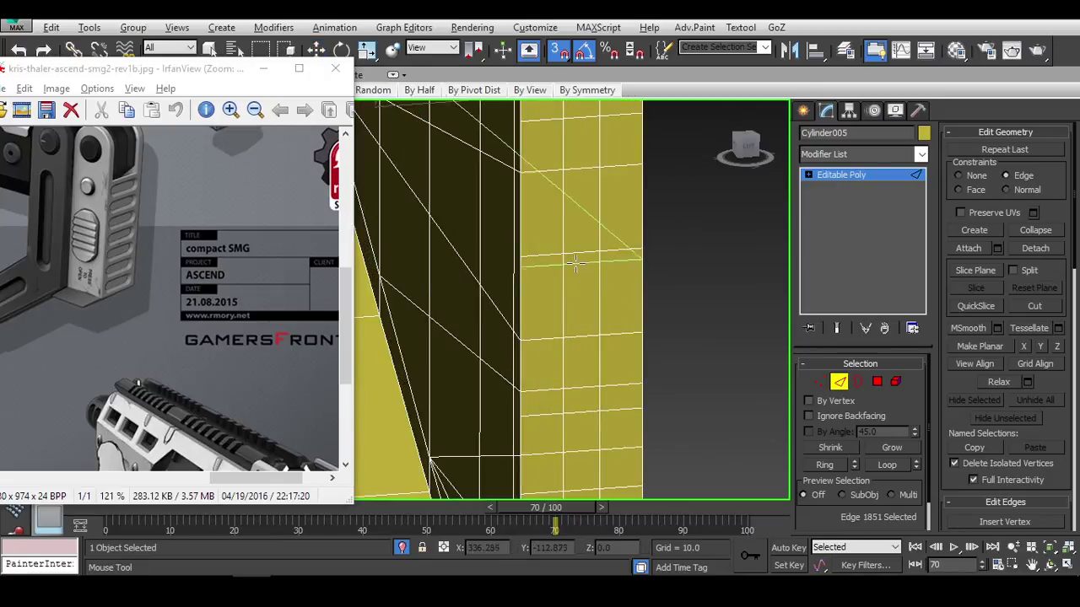
pyautogui.keyDown('alt'); pyautogui.moveTo(575, 264); pyautogui.dragTo(606, 246, button='middle'); pyautogui.keyUp('alt')
pyautogui.press('w')
pyautogui.press('1')
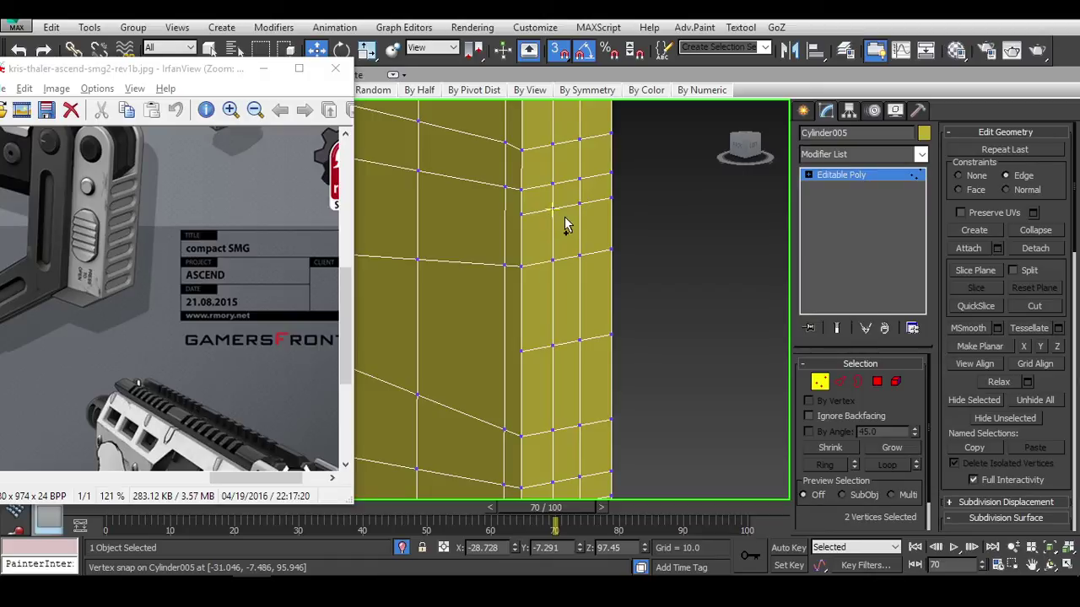
pyautogui.hotkey('ctrl', 'w')
pyautogui.moveTo(553, 209); pyautogui.dragTo(552, 183)
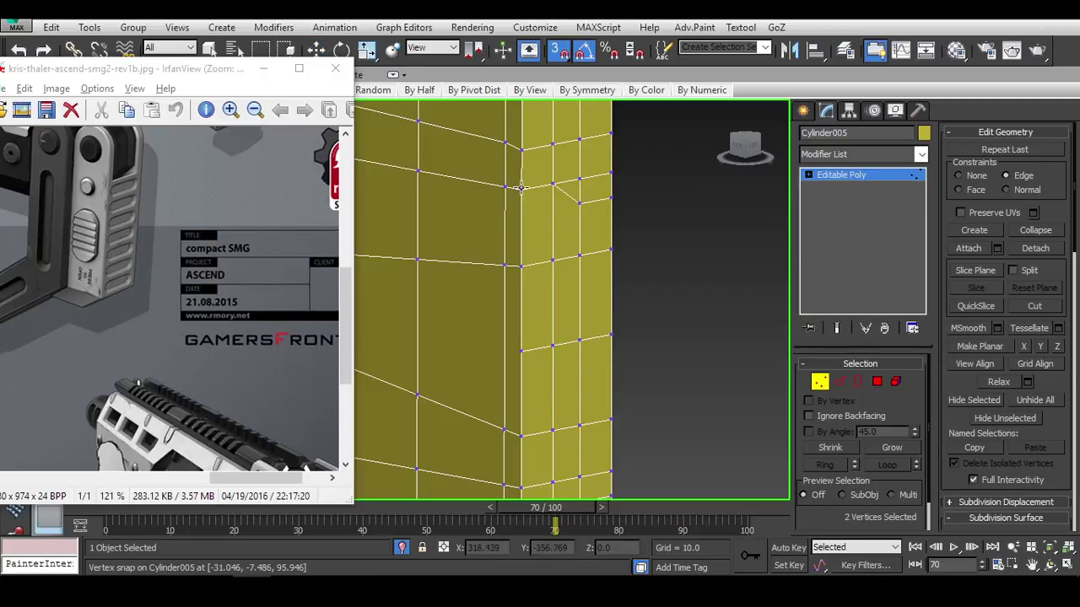
# Look up along the cut area, then deselect and check it in wireframe.
pyautogui.hotkey('alt', 'c')
pyautogui.keyDown('alt'); pyautogui.moveTo(521, 188); pyautogui.dragTo(524, 264, button='middle'); pyautogui.keyUp('alt')
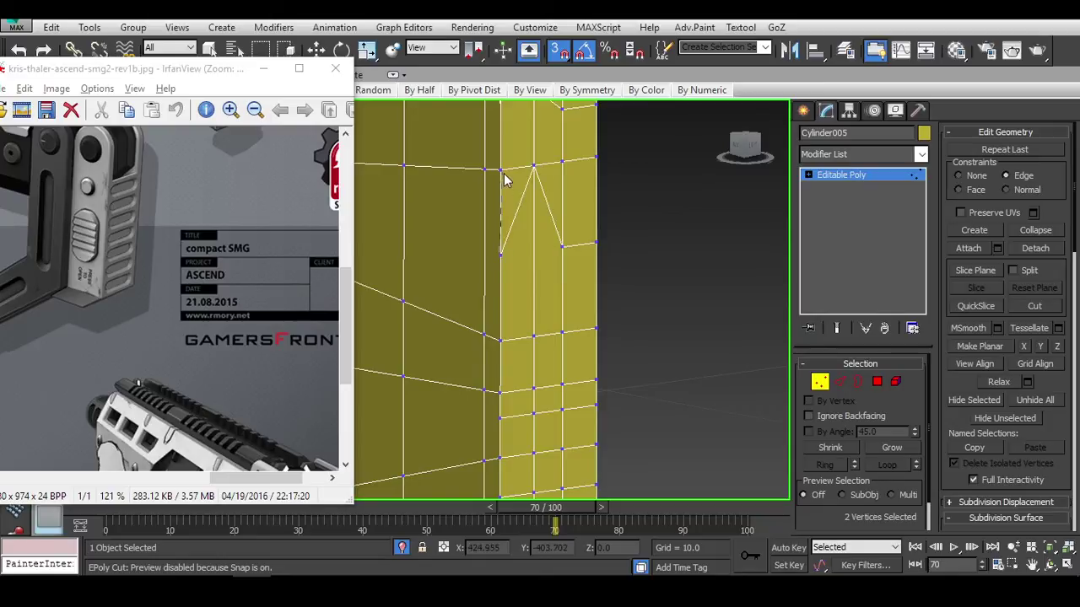
pyautogui.moveTo(499, 415); pyautogui.dragTo(535, 230, button='middle')
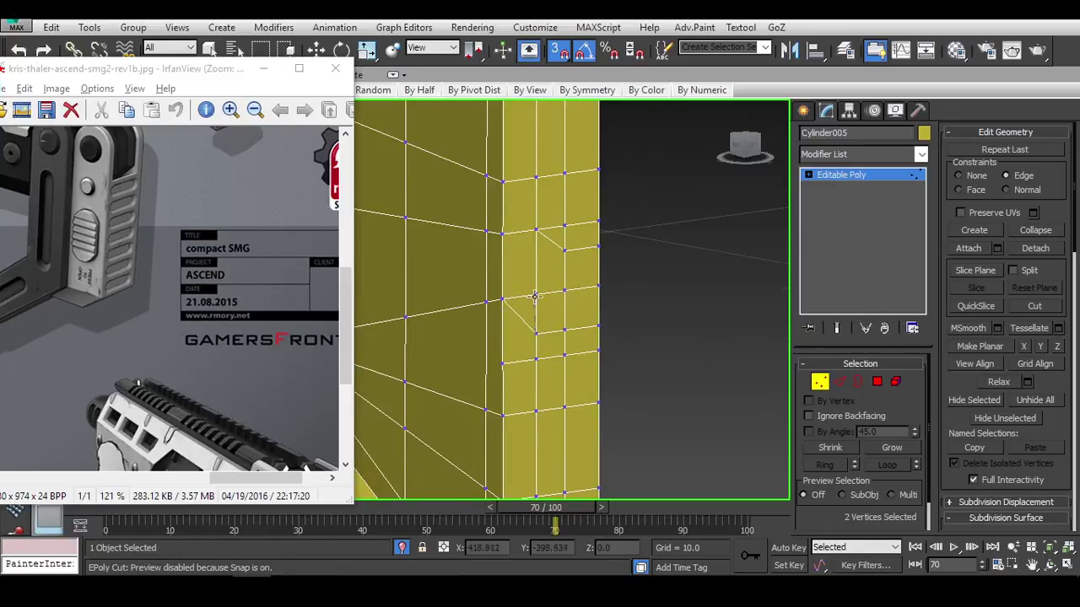
pyautogui.moveTo(535, 297); pyautogui.dragTo(540, 239, button='middle')
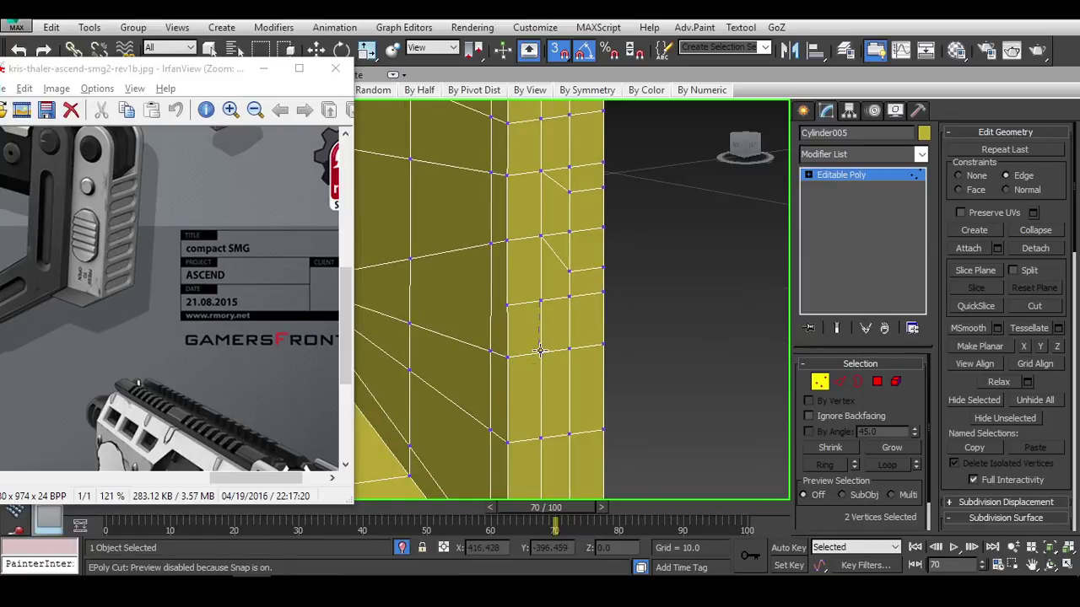
pyautogui.moveTo(528, 320); pyautogui.dragTo(513, 350, button='middle')
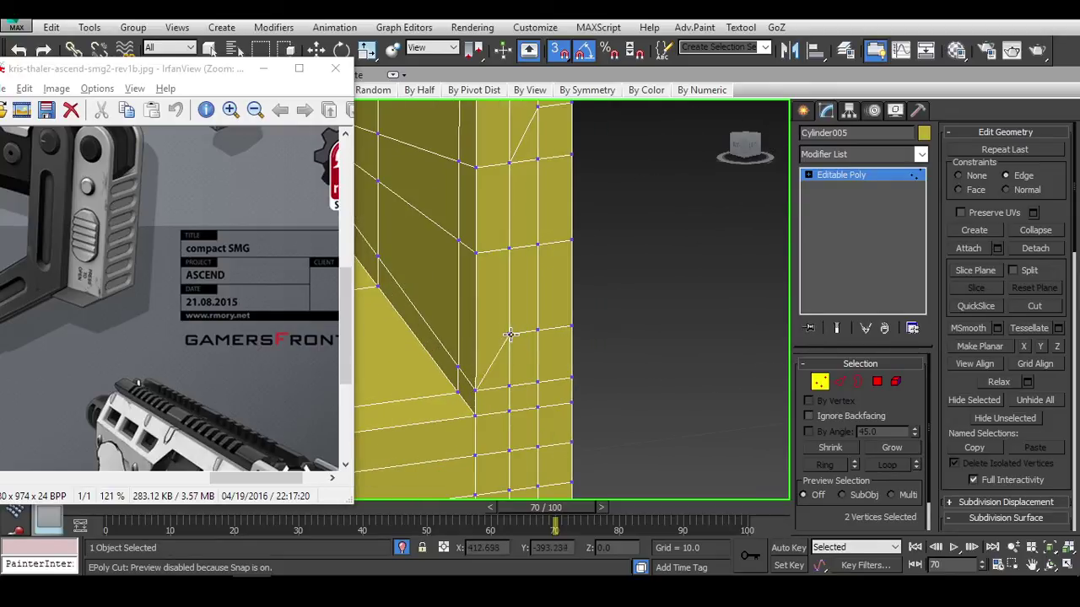
pyautogui.scroll(-2, 603, 359)
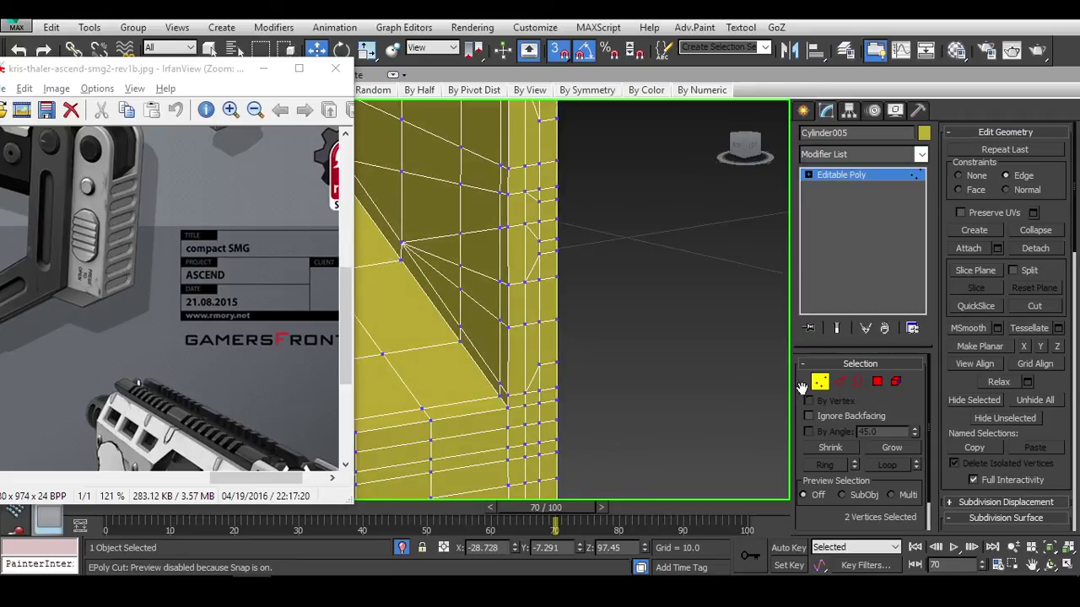
pyautogui.press('w')
pyautogui.click(627, 298)
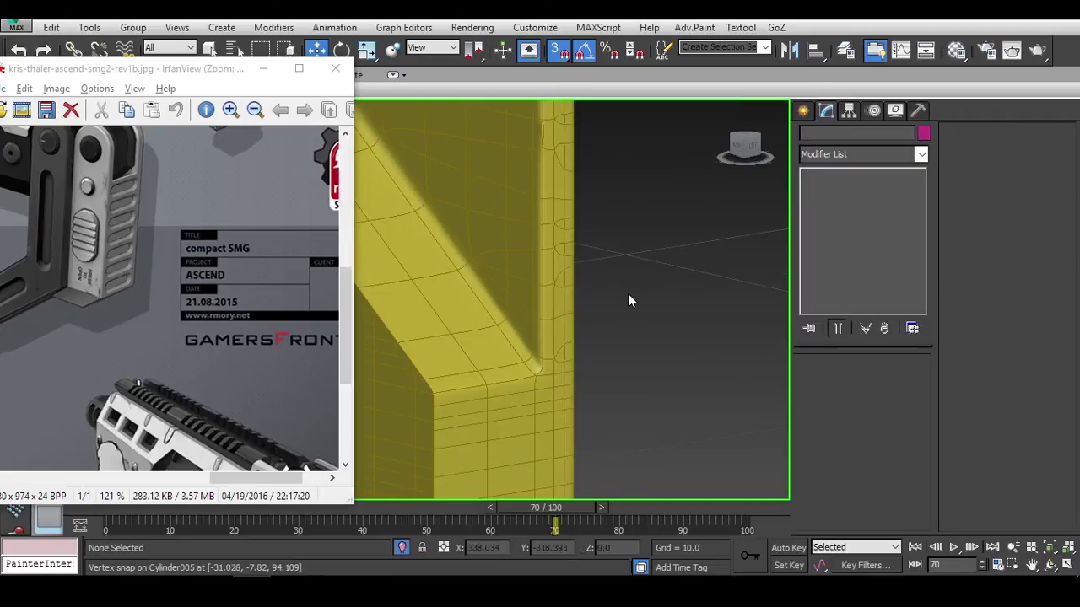
pyautogui.press('F3')
pyautogui.press('F3')
pyautogui.press('F4')
# Review the junction edges with the edge overlay shown, selected and unselected.
pyautogui.click(549, 126)
pyautogui.scroll(2, 549, 135)
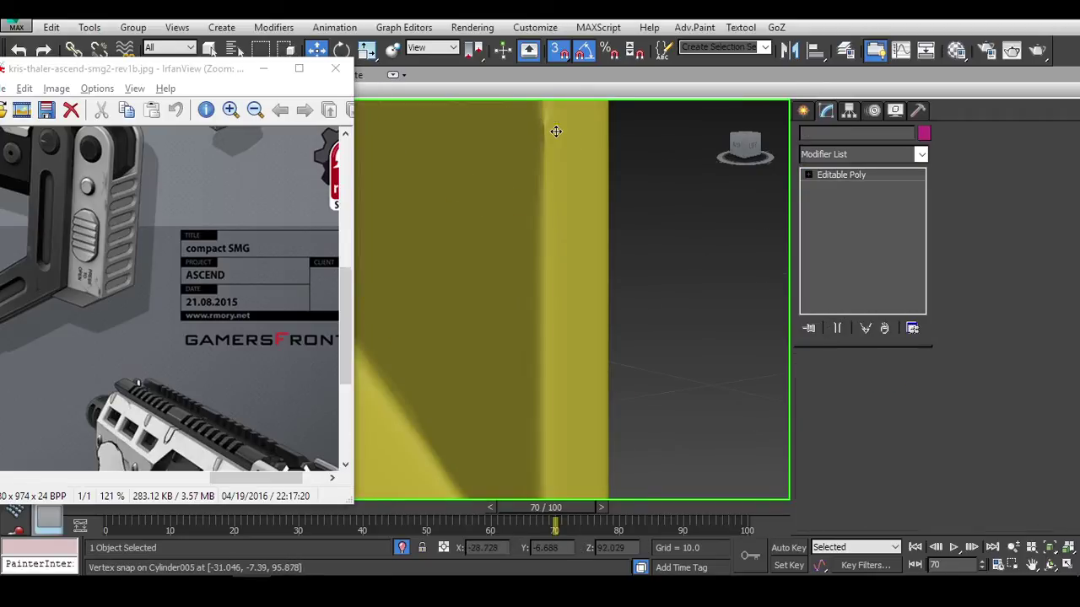
pyautogui.moveTo(542, 155); pyautogui.dragTo(545, 233, button='middle')
pyautogui.press('F4')
pyautogui.press('2')
pyautogui.click(529, 236)
pyautogui.scroll(2, 603, 241)
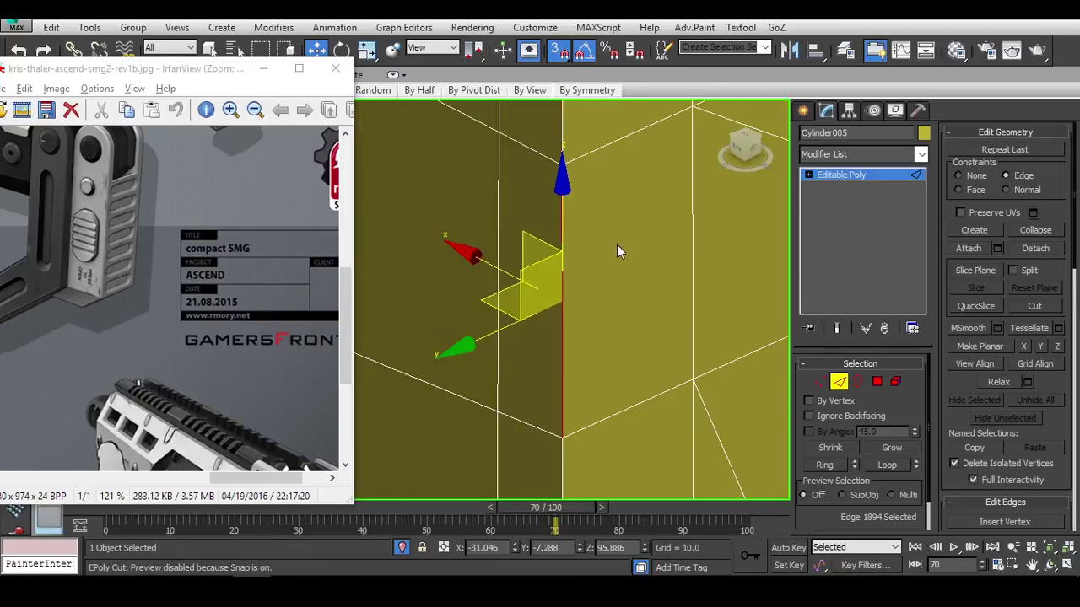
pyautogui.click(617, 245)
pyautogui.scroll(2, 617, 244)
pyautogui.click(844, 384)
pyautogui.scroll(-3, 675, 362)
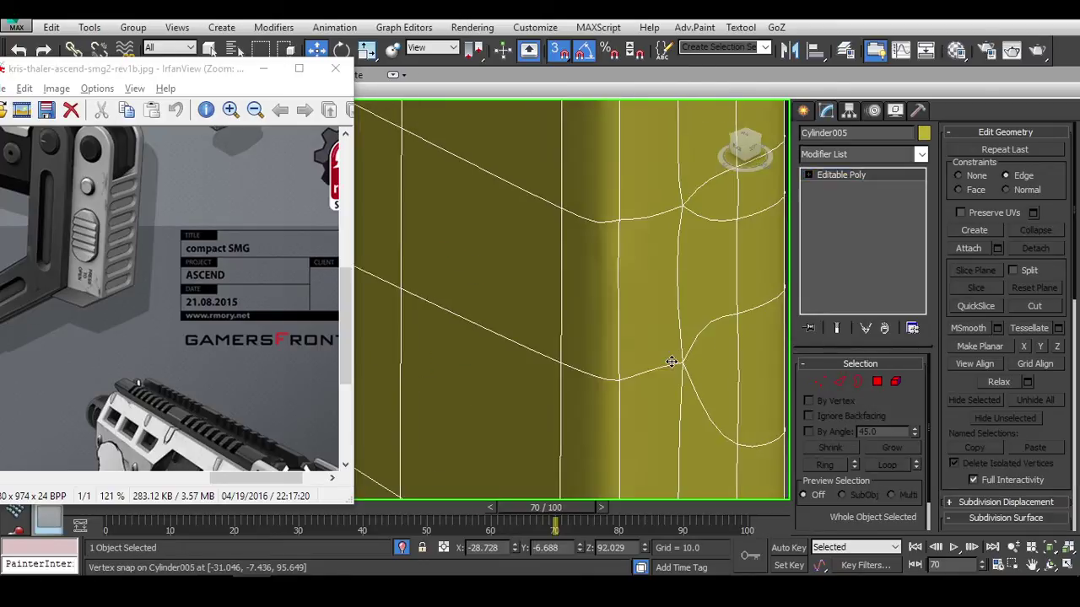
pyautogui.scroll(2, 682, 345)
pyautogui.click(681, 345)
pyautogui.scroll(2, 556, 292)
pyautogui.scroll(-2, 556, 292)
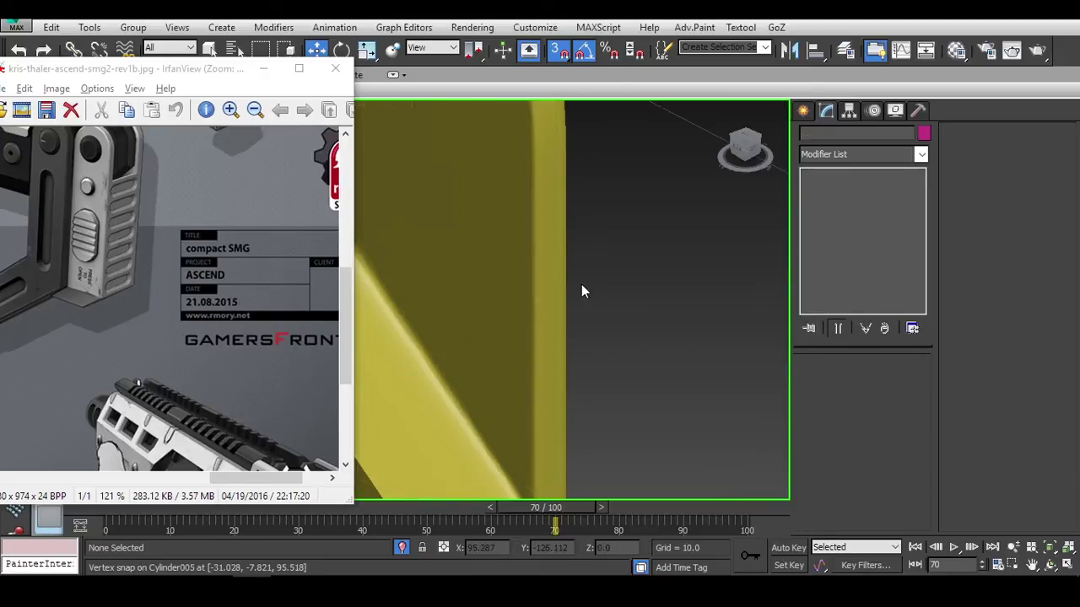
pyautogui.click(582, 292)
pyautogui.scroll(-4, 621, 291)
# Inspect the smoothed notches from angled, side and orthographic views.
pyautogui.keyDown('alt'); pyautogui.moveTo(665, 304); pyautogui.dragTo(598, 284, button='middle'); pyautogui.keyUp('alt')
pyautogui.scroll(3, 507, 288)
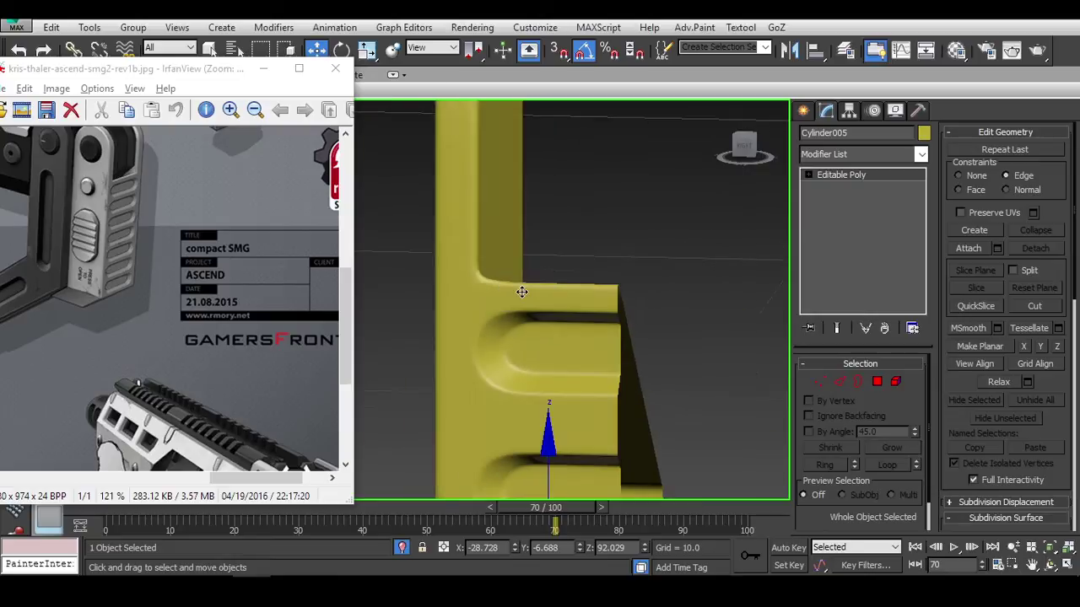
pyautogui.scroll(3, 568, 301)
pyautogui.press('F4')
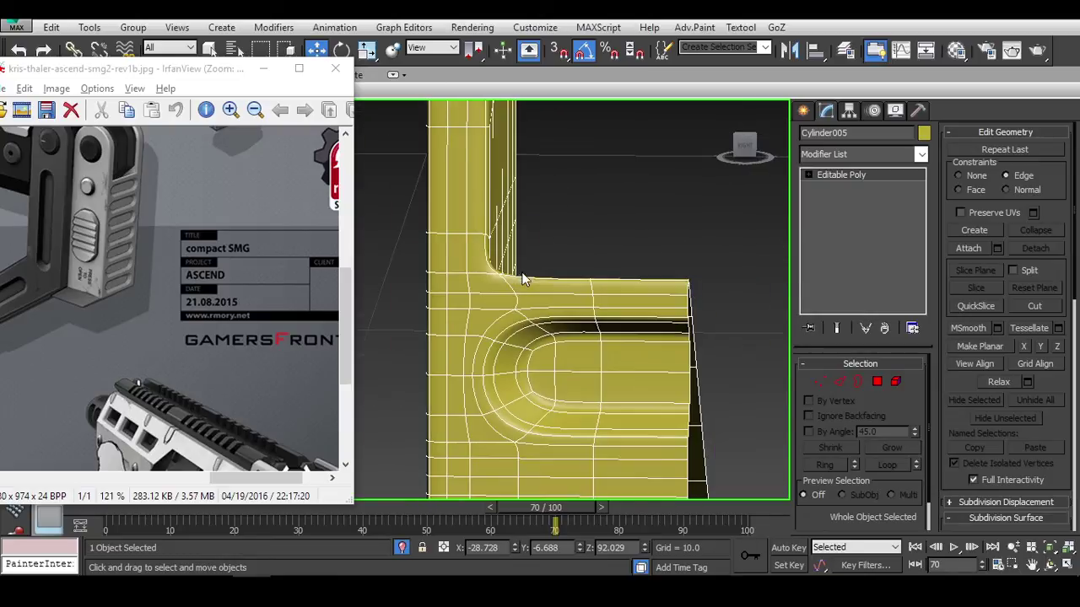
pyautogui.scroll(1, 539, 287)
pyautogui.scroll(-3, 516, 275)
pyautogui.keyDown('alt'); pyautogui.moveTo(516, 275); pyautogui.dragTo(669, 417, button='middle'); pyautogui.keyUp('alt')
pyautogui.scroll(2, 504, 412)
pyautogui.scroll(-3, 506, 411)
pyautogui.press('w')
pyautogui.scroll(4, 669, 380)
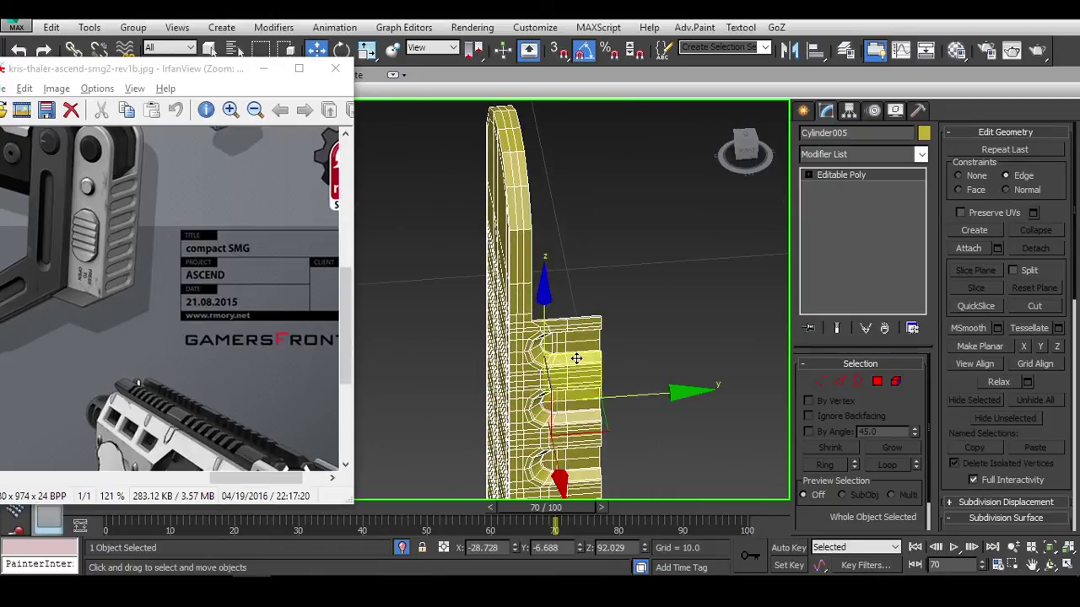
pyautogui.click(663, 350)
pyautogui.press('F4')
pyautogui.click(579, 349)
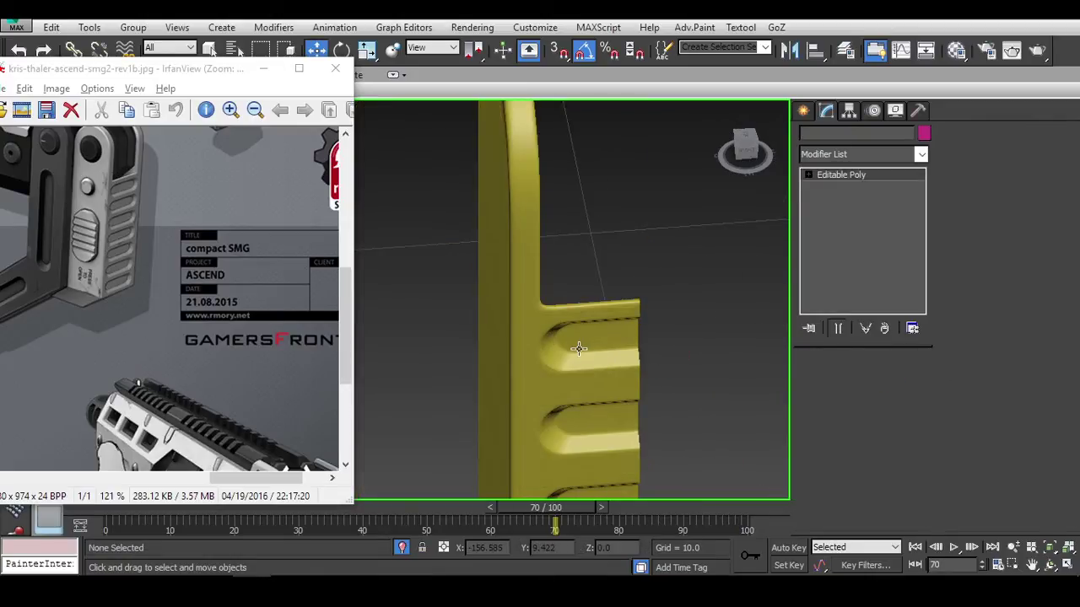
pyautogui.keyDown('alt'); pyautogui.moveTo(579, 349); pyautogui.dragTo(699, 304, button='middle'); pyautogui.keyUp('alt')
pyautogui.click(646, 347)
pyautogui.press('f')
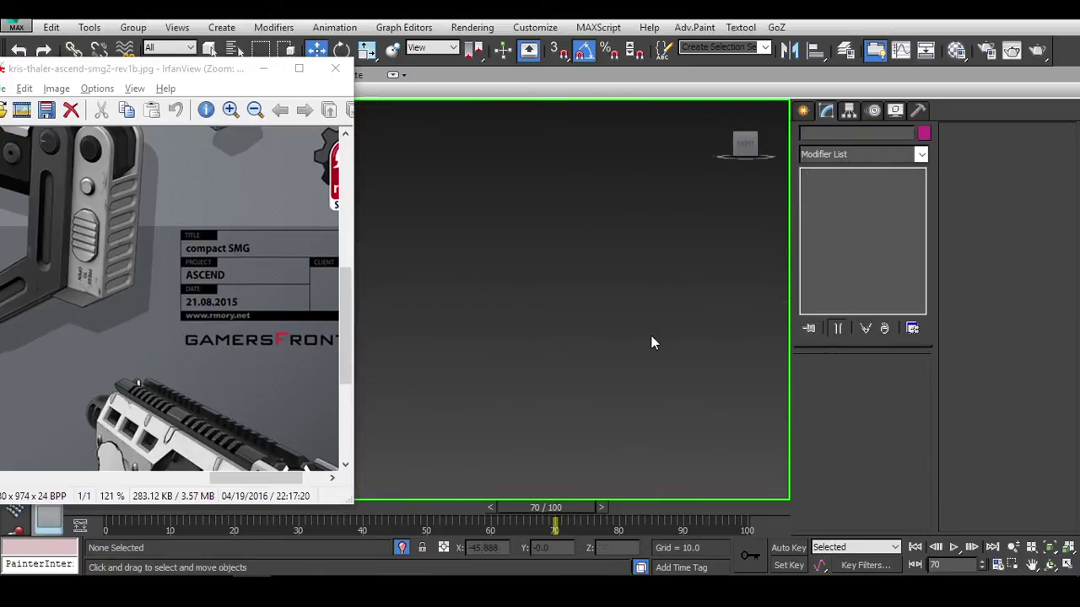
pyautogui.moveTo(650, 340); pyautogui.dragTo(468, 314, button='middle')
pyautogui.click(602, 305)
# Inspect the notches in side and perspective views of the slotted panel.
pyautogui.press('l')
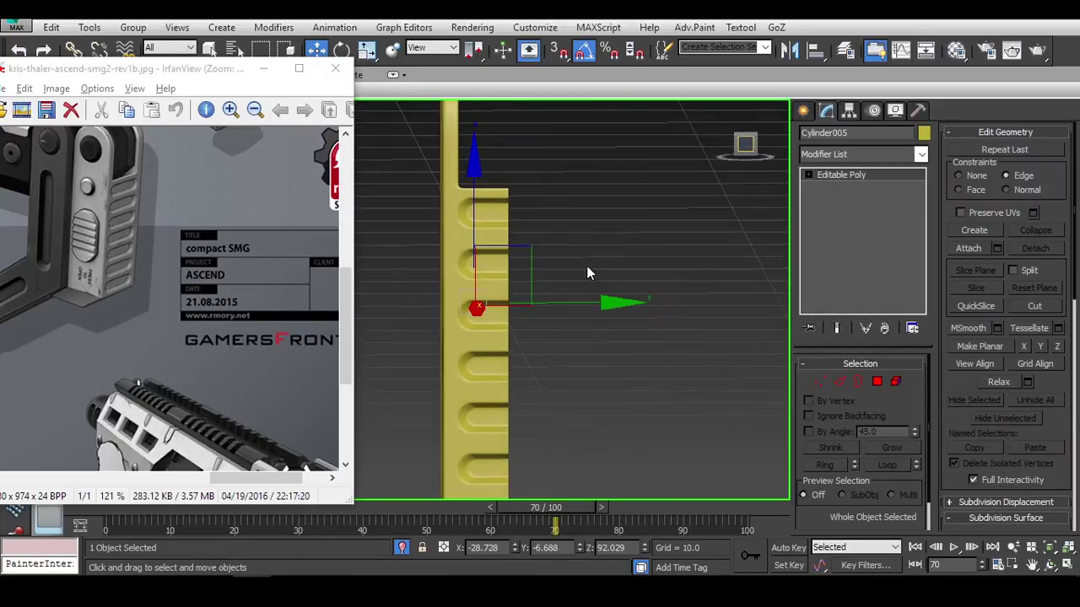
pyautogui.click(588, 272)
pyautogui.scroll(5, 527, 200)
pyautogui.click(486, 196)
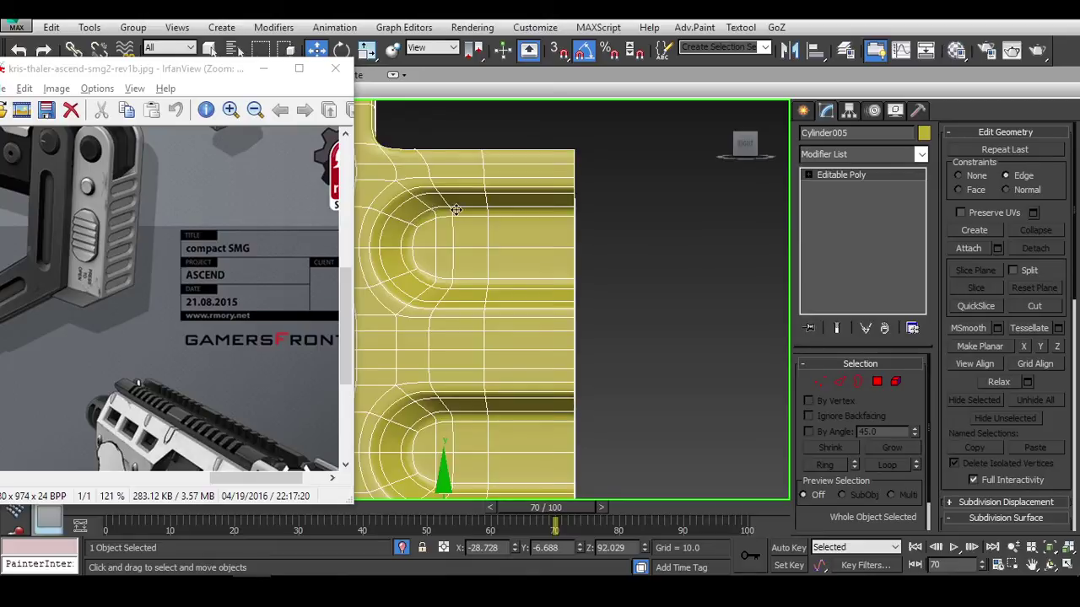
pyautogui.keyDown('alt'); pyautogui.moveTo(450, 212); pyautogui.dragTo(530, 274, button='middle'); pyautogui.keyUp('alt')
pyautogui.press('1')
pyautogui.hotkey('alt', 'c')
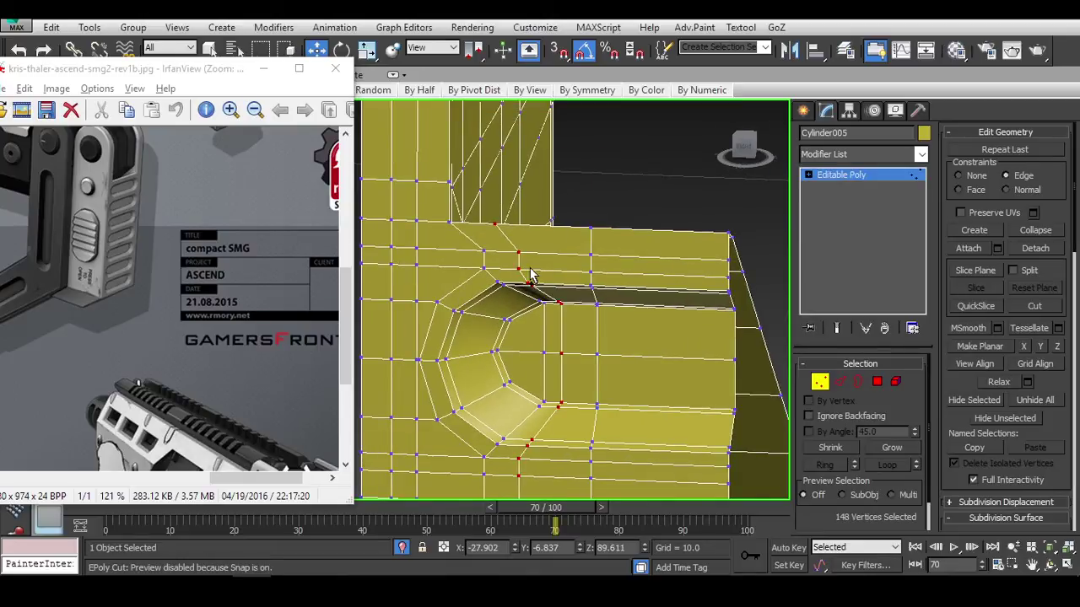
pyautogui.press('2')
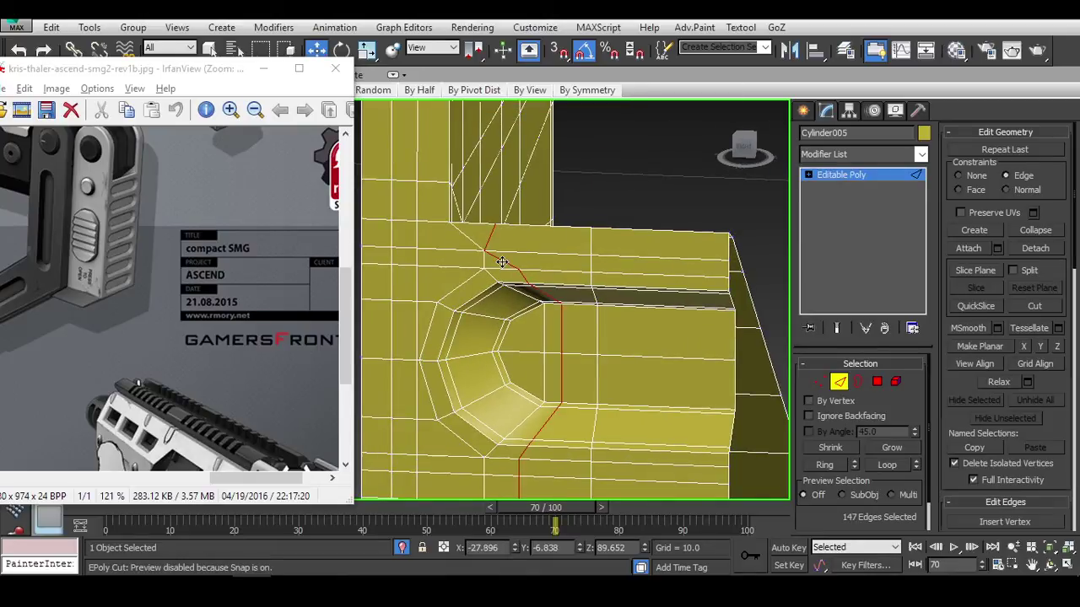
pyautogui.keyDown('alt'); pyautogui.moveTo(625, 302); pyautogui.dragTo(600, 258, button='middle'); pyautogui.keyUp('alt')
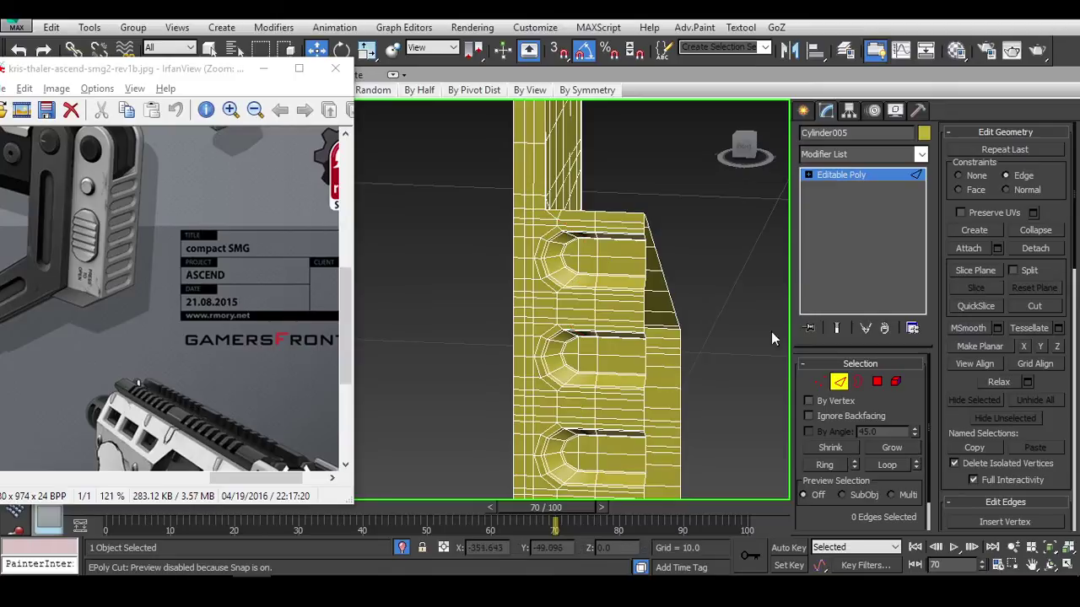
pyautogui.click(841, 381)
# Snap to a front view and reselect the Cylinder005 panel.
pyautogui.keyDown('alt'); pyautogui.moveTo(721, 219); pyautogui.dragTo(790, 187, button='middle'); pyautogui.keyUp('alt')
pyautogui.click(609, 226)
pyautogui.scroll(2, 609, 226)
pyautogui.click(691, 221)
pyautogui.scroll(-4, 672, 270)
pyautogui.click(610, 260)
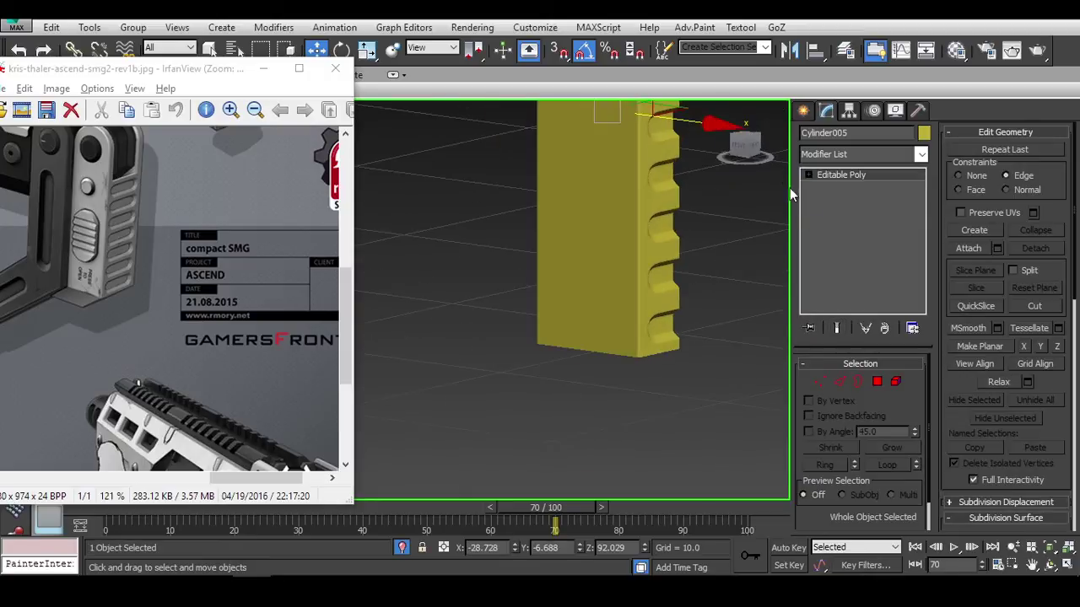
pyautogui.click(746, 150)
pyautogui.click(693, 295)
pyautogui.click(646, 295)
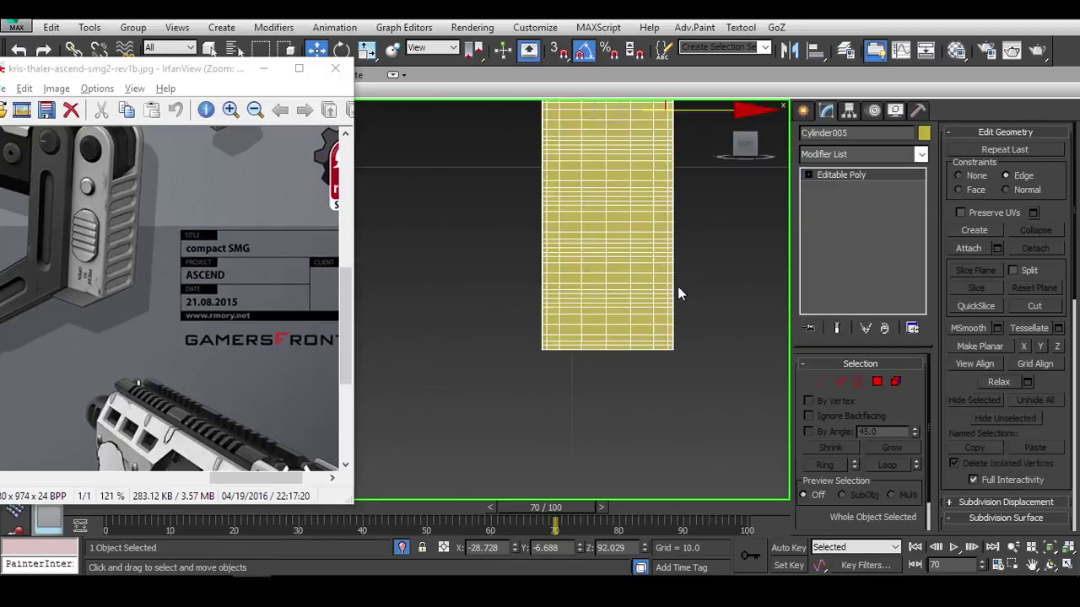
pyautogui.scroll(-2, 678, 286)
pyautogui.click(571, 253)
pyautogui.scroll(3, 566, 264)
pyautogui.click(566, 263)
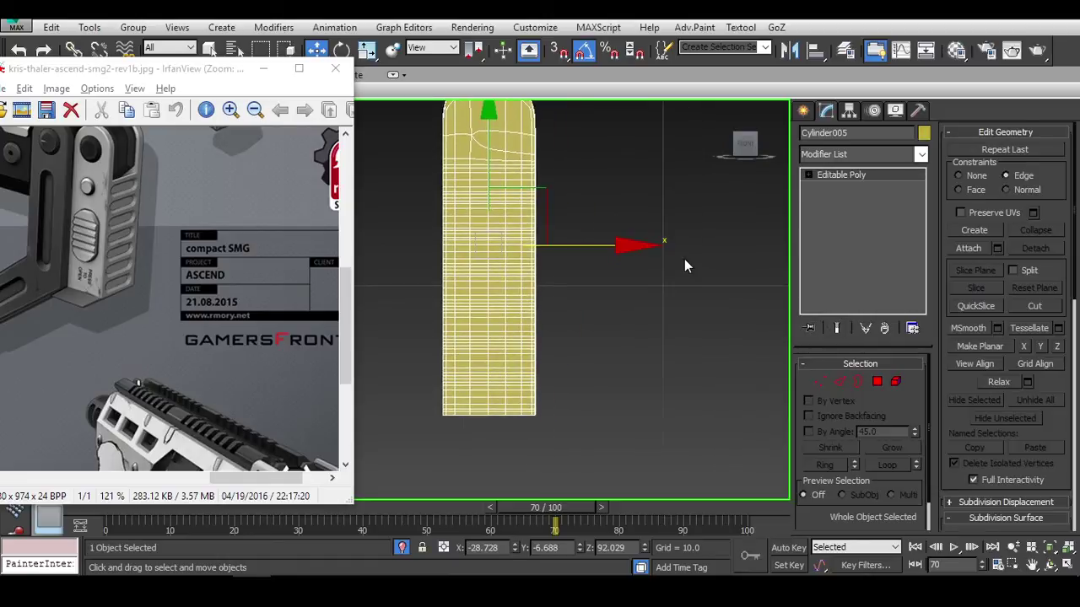
# Unhide all hidden stock parts and pan the reference image to the stock diagram.
pyautogui.rightClick(684, 265)
pyautogui.click(742, 199)
pyautogui.scroll(2, 598, 316)
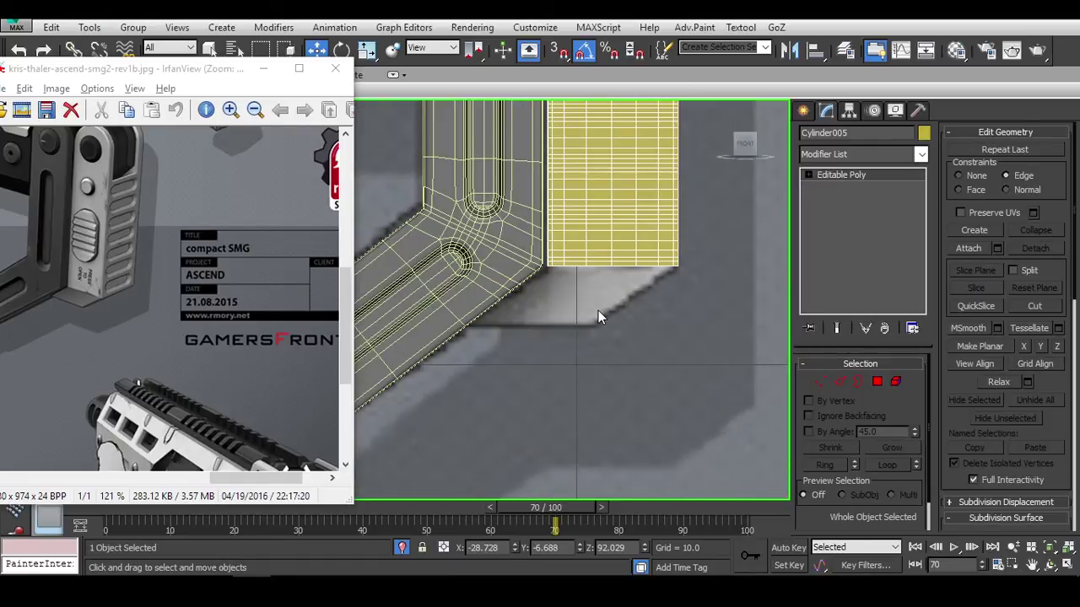
pyautogui.moveTo(320, 321); pyautogui.dragTo(178, 307)
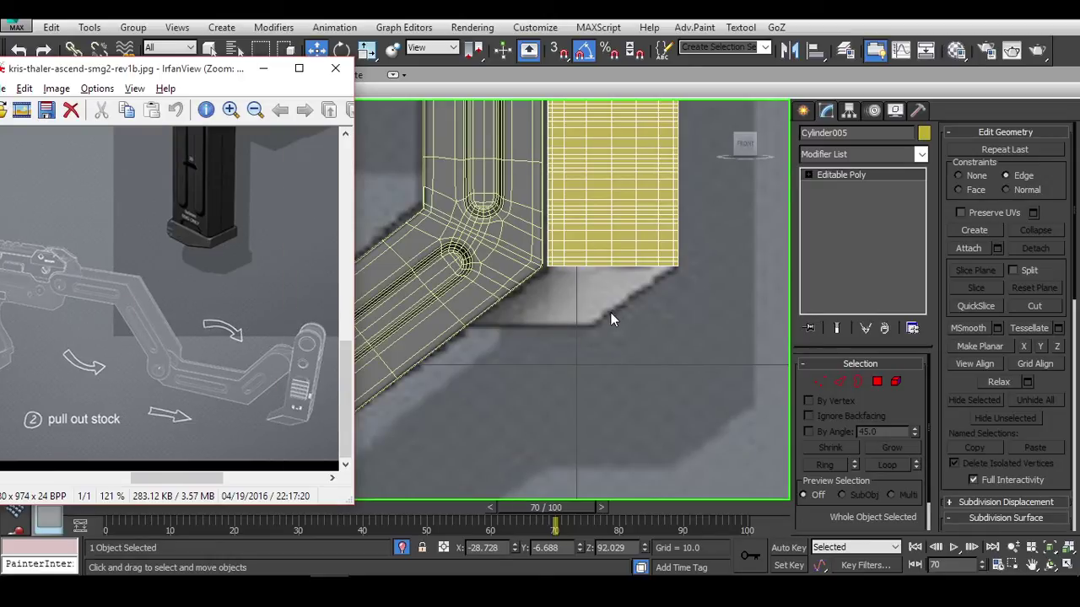
pyautogui.moveTo(269, 303); pyautogui.dragTo(244, 302)
# Select the panel's open bottom border in Border mode.
pyautogui.moveTo(658, 298); pyautogui.dragTo(645, 324, button='middle')
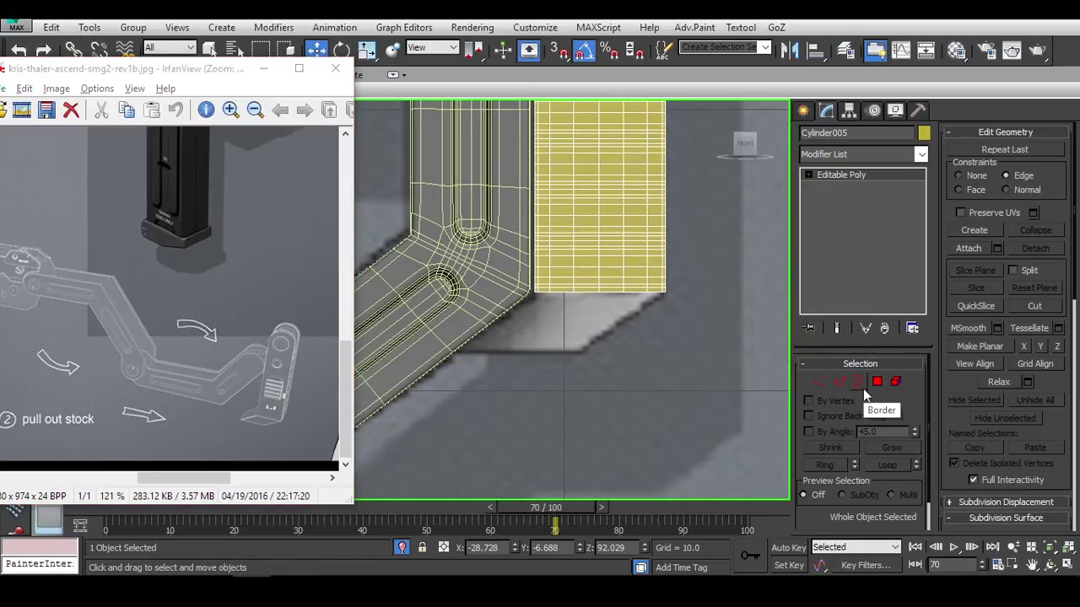
pyautogui.click(858, 381)
pyautogui.click(607, 306)
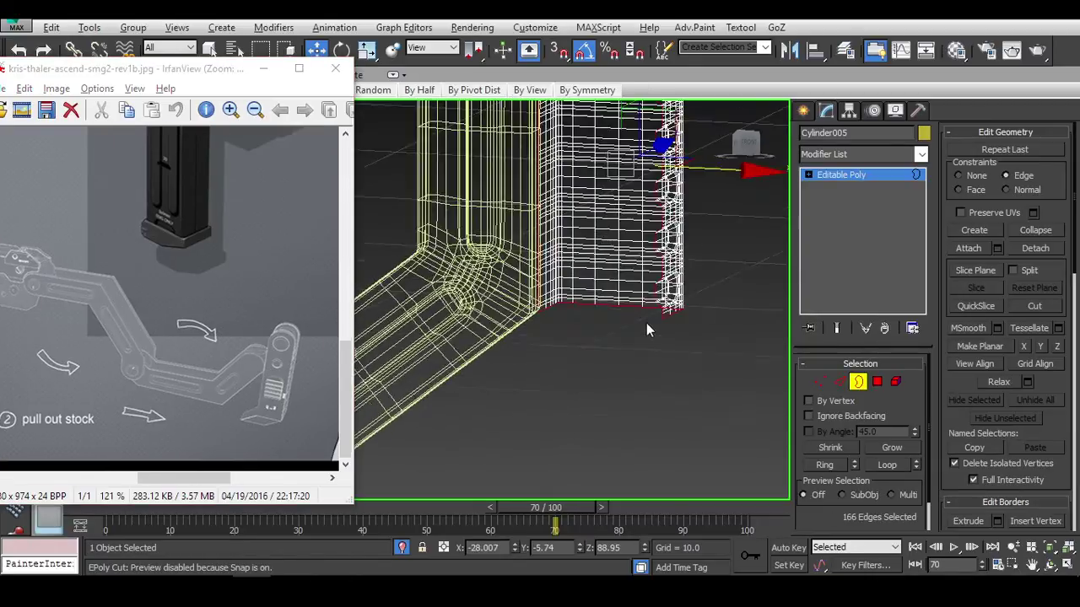
# Add a Symmetry modifier to the panel with Flip checked.
pyautogui.moveTo(646, 329)
pyautogui.keyDown('alt'); pyautogui.mouseDown(button='middle')
pyautogui.moveTo(663, 317)
pyautogui.moveTo(795, 338)
pyautogui.moveTo(535, 358)
pyautogui.moveTo(615, 354)
pyautogui.moveTo(649, 309)
pyautogui.mouseUp(button='middle'); pyautogui.keyUp('alt')
pyautogui.press('1')
pyautogui.click(848, 152)
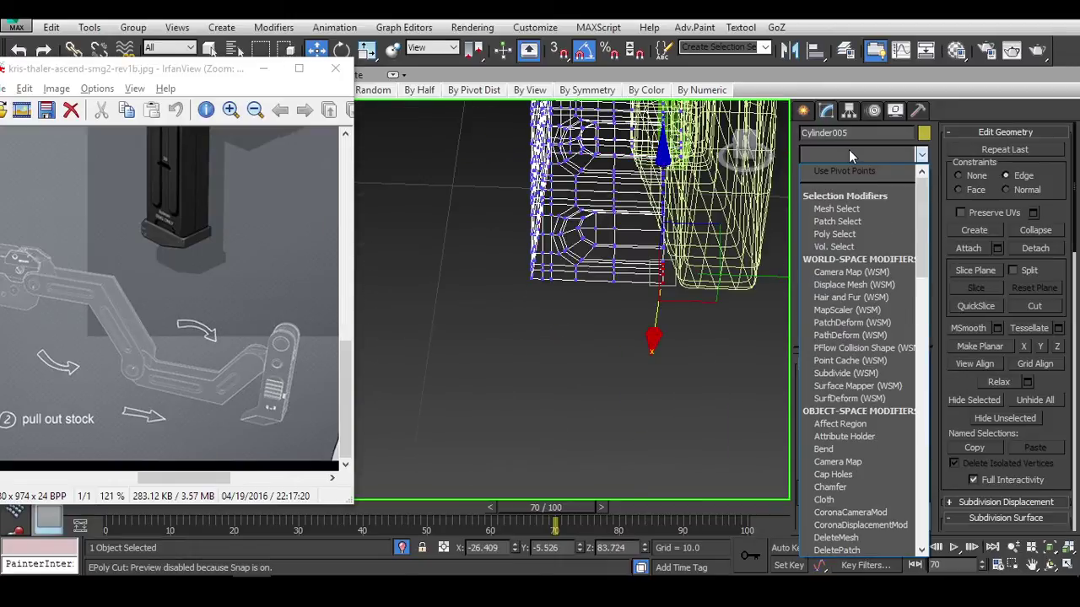
pyautogui.write('sym')
pyautogui.press('Return')
pyautogui.click(830, 409)
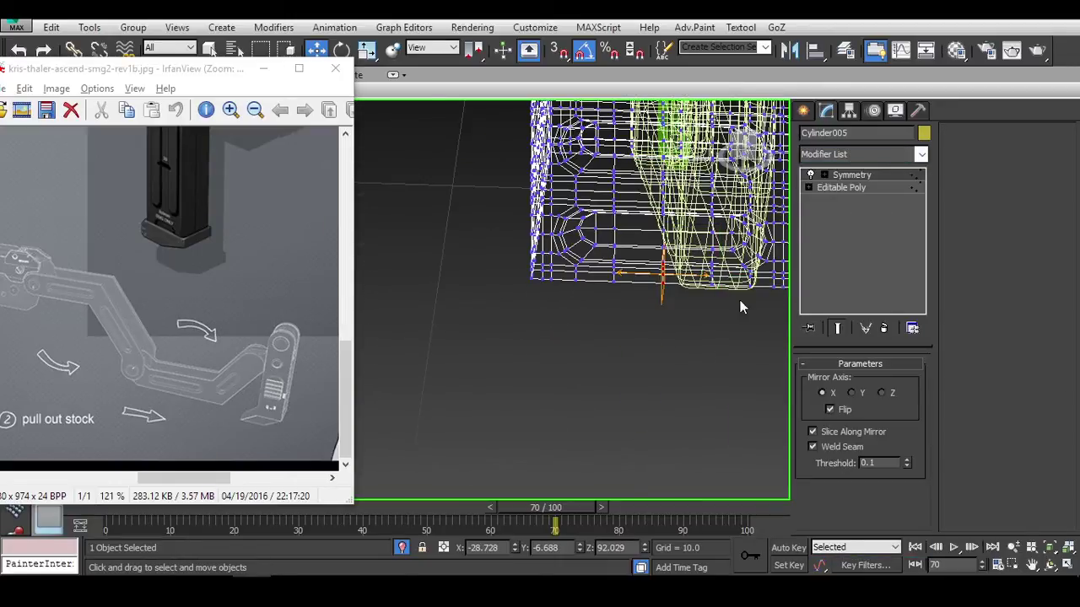
# Collapse the stack by converting the panel to Editable Poly.
pyautogui.keyDown('alt'); pyautogui.moveTo(740, 307); pyautogui.dragTo(679, 236, button='middle'); pyautogui.keyUp('alt')
pyautogui.scroll(5, 701, 250)
pyautogui.scroll(-5, 702, 258)
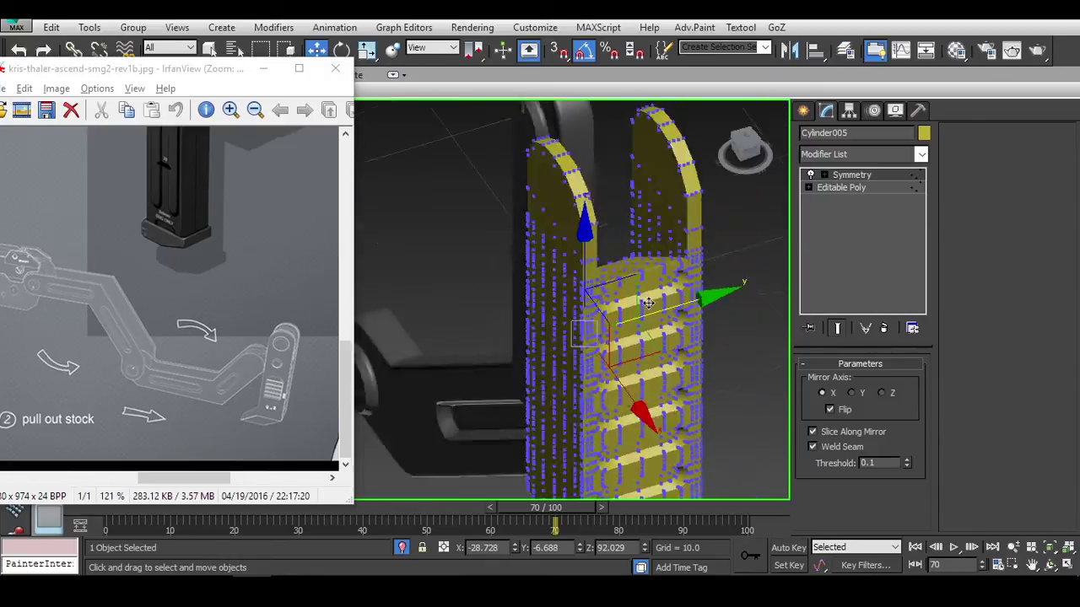
pyautogui.keyDown('alt'); pyautogui.moveTo(702, 258); pyautogui.dragTo(637, 251, button='middle'); pyautogui.keyUp('alt')
pyautogui.rightClick(637, 251)
pyautogui.moveTo(742, 411)
pyautogui.click(856, 424)
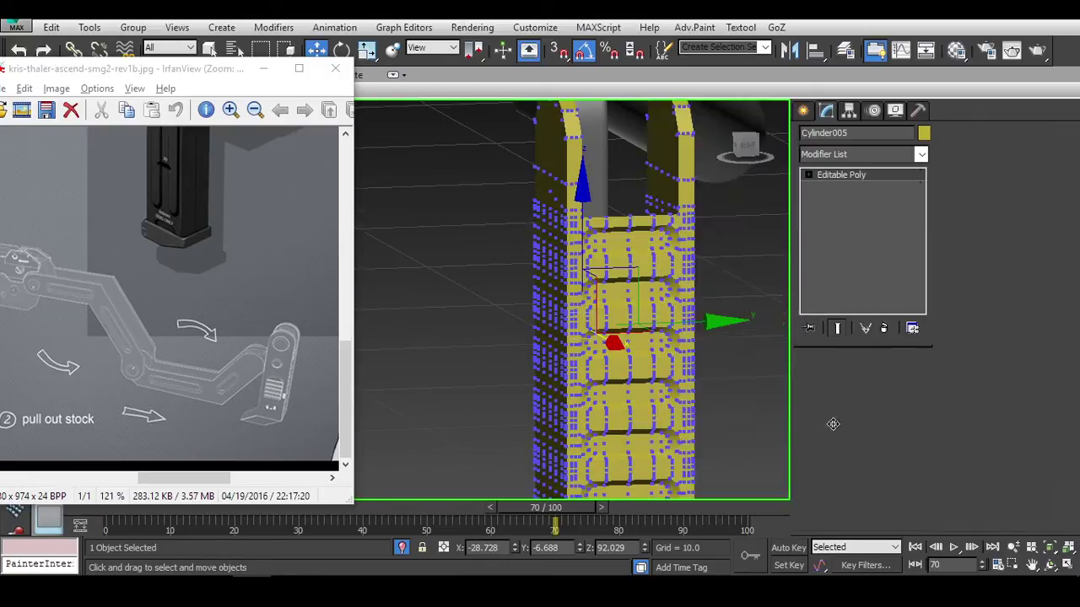
# Orbit around the mirrored panel to inspect both slotted halves.
pyautogui.click(740, 361)
pyautogui.keyDown('alt'); pyautogui.moveTo(740, 361); pyautogui.dragTo(664, 329, button='middle'); pyautogui.keyUp('alt')
pyautogui.click(665, 328)
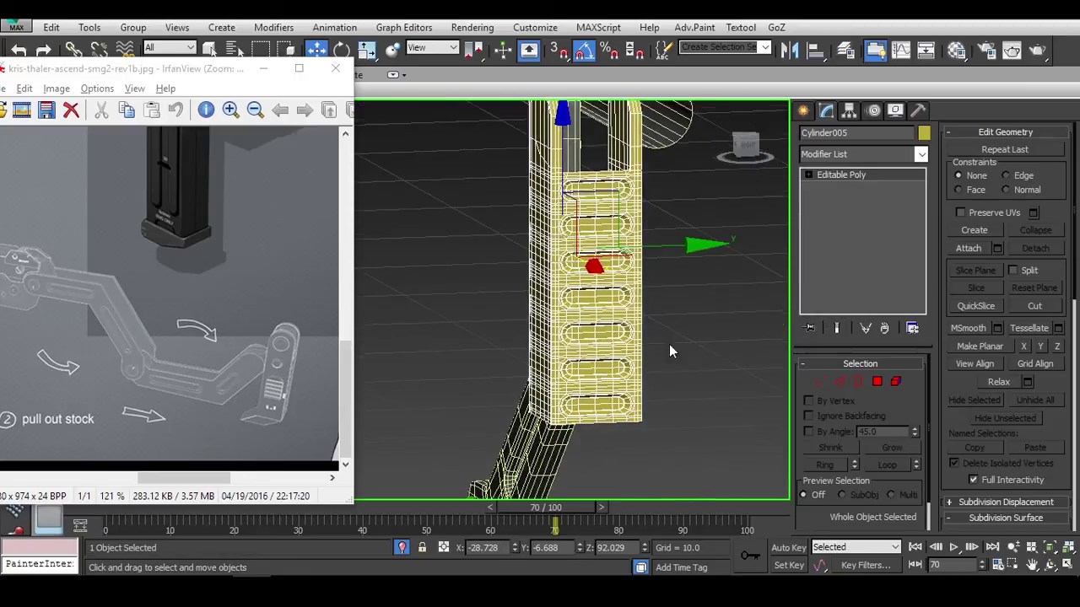
pyautogui.click(659, 371)
pyautogui.scroll(4, 609, 405)
pyautogui.scroll(-5, 609, 405)
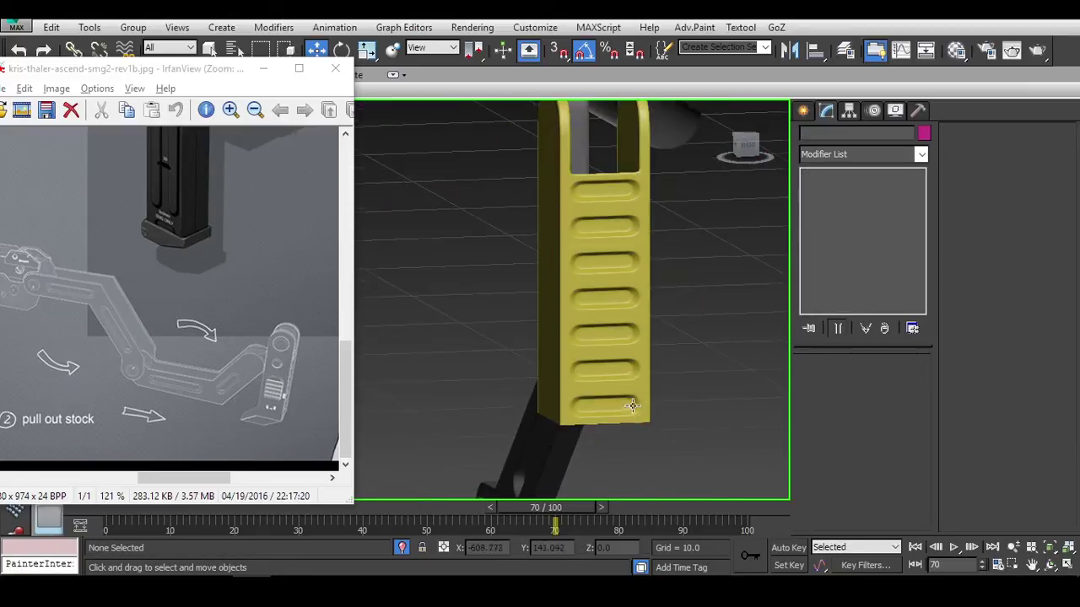
pyautogui.keyDown('alt'); pyautogui.moveTo(633, 410); pyautogui.dragTo(586, 343, button='middle'); pyautogui.keyUp('alt')
# Select Cylinder005 and frame it in the FRONT view, checking the junction in wireframe.
pyautogui.click(585, 342)
pyautogui.scroll(4, 745, 405)
pyautogui.keyDown('alt'); pyautogui.moveTo(745, 405); pyautogui.dragTo(767, 204, button='middle'); pyautogui.keyUp('alt')
pyautogui.click(744, 145)
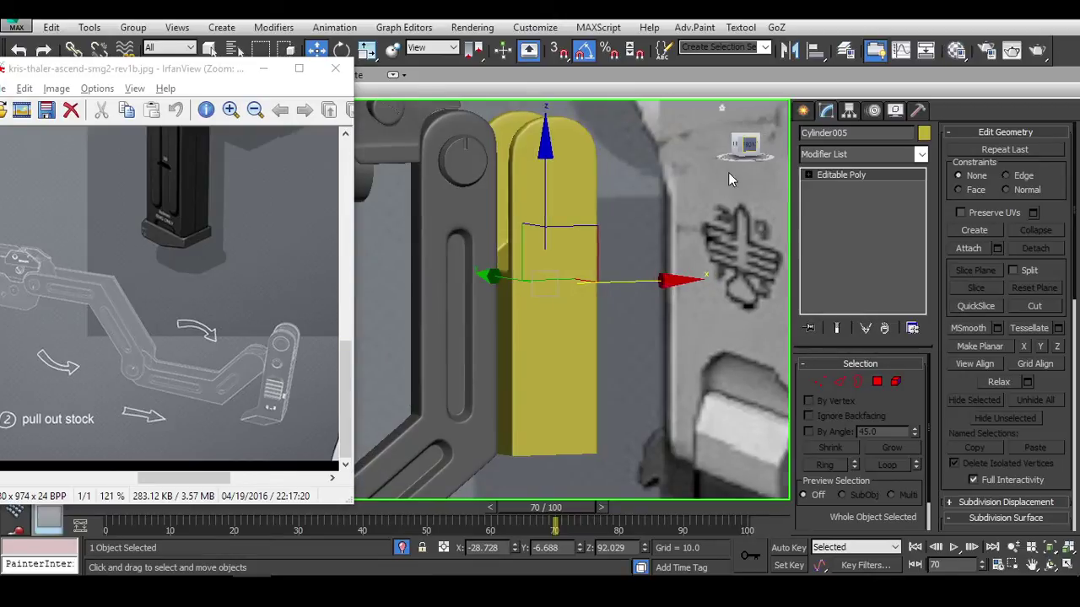
pyautogui.moveTo(642, 344); pyautogui.dragTo(617, 319, button='middle')
pyautogui.scroll(-1, 627, 329)
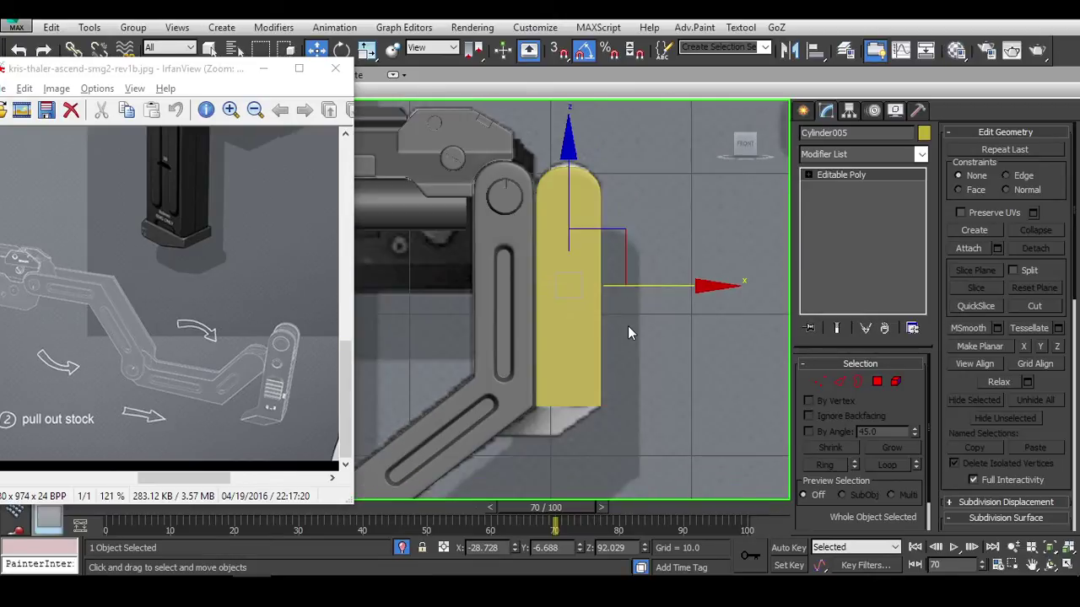
pyautogui.press('F3')
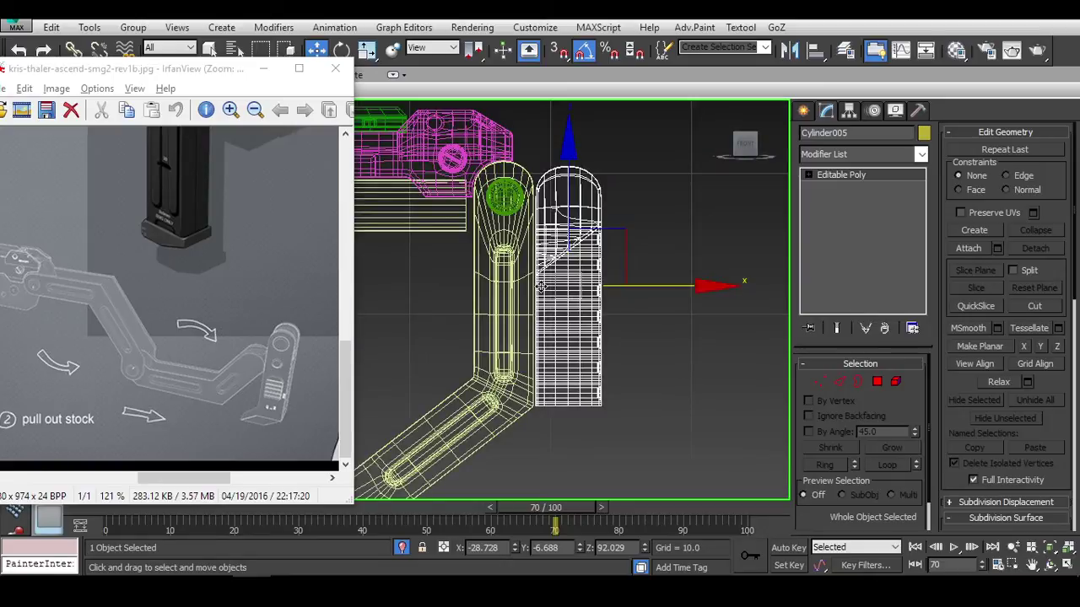
pyautogui.press('F3')
pyautogui.press('F3')
pyautogui.press('F3')
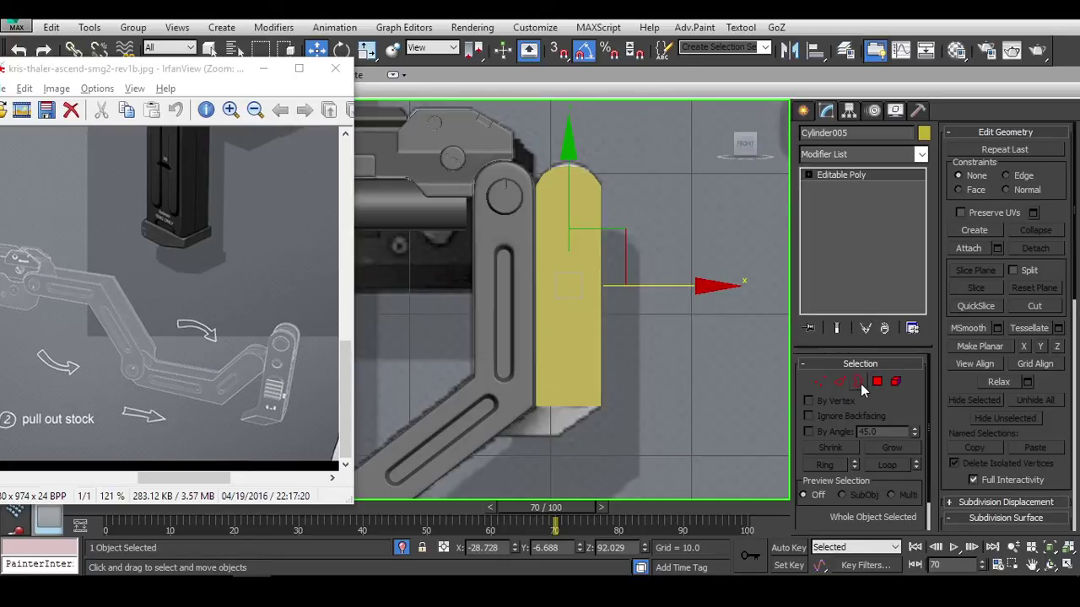
# Shift-drag the bottom border down and down-left to extend it along the diagonal.
pyautogui.click(859, 382)
pyautogui.press('F3')
pyautogui.scroll(5, 629, 334)
pyautogui.press('F3')
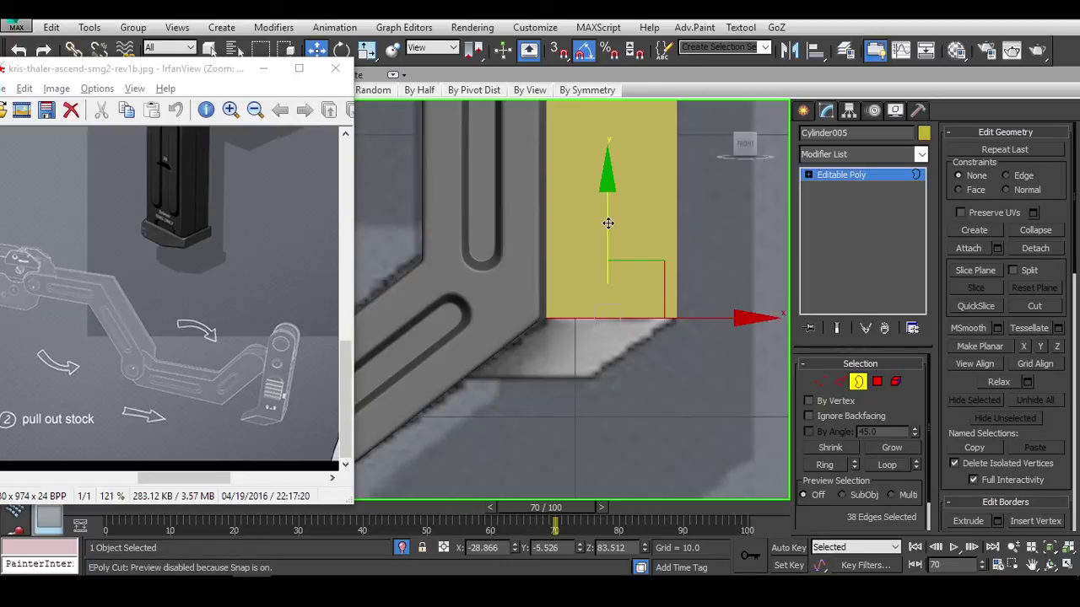
pyautogui.keyDown('shift'); pyautogui.moveTo(608, 223); pyautogui.dragTo(581, 386); pyautogui.keyUp('shift')
pyautogui.press('F3')
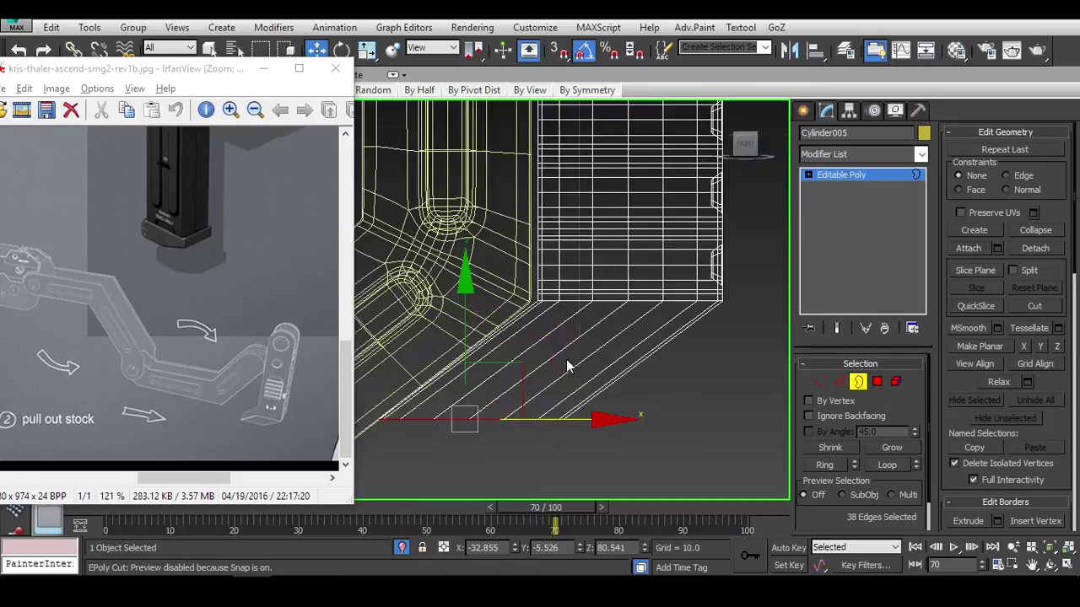
pyautogui.press('F3')
pyautogui.moveTo(495, 357)
pyautogui.mouseDown()
pyautogui.moveTo(562, 323)
pyautogui.moveTo(562, 336)
pyautogui.mouseUp()
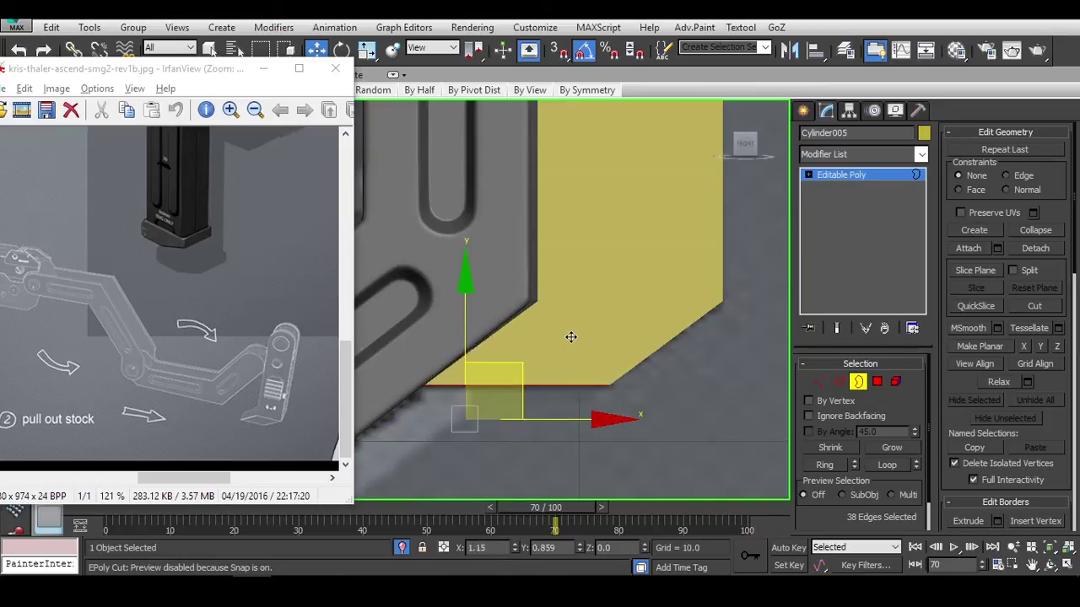
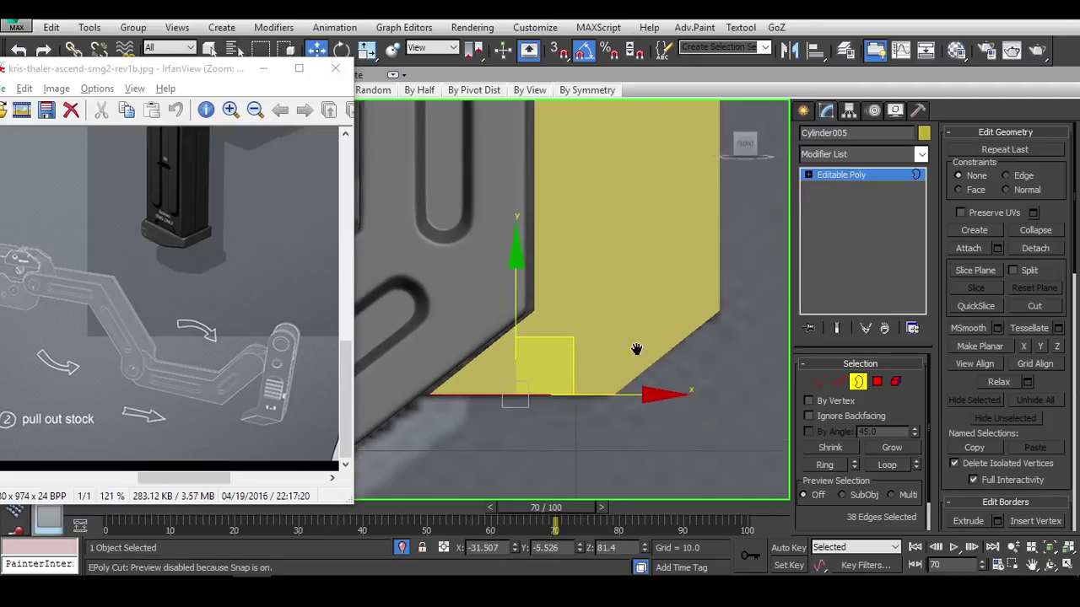
# In Vertex mode with wireframe toggled, select the vertices along the foot's bottom.
pyautogui.press('F3')
pyautogui.click(712, 334)
pyautogui.press('1')
pyautogui.press('F3')
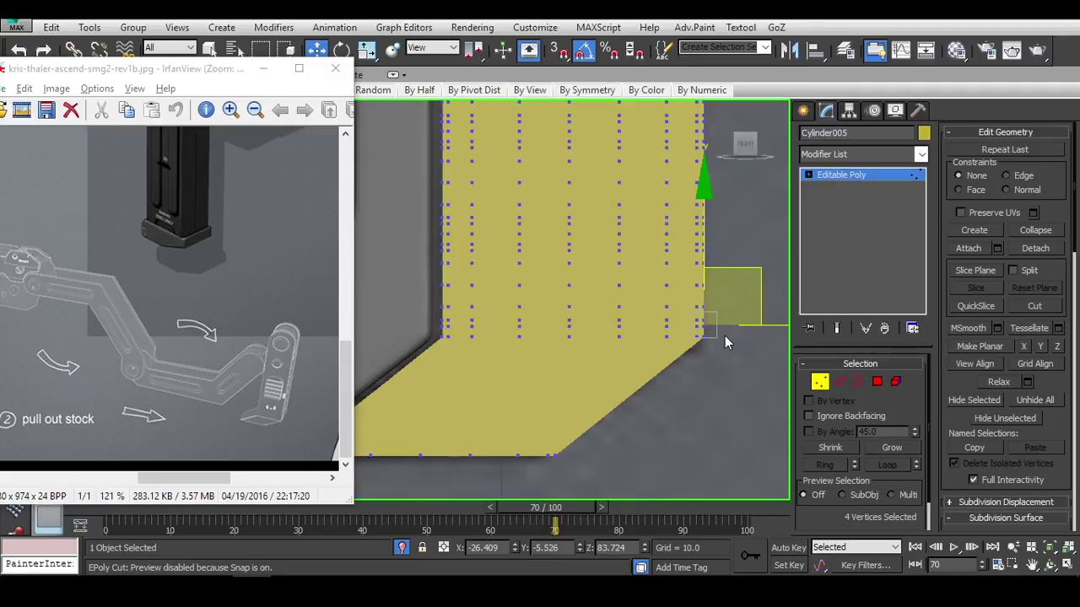
pyautogui.press('F3')
pyautogui.moveTo(427, 364); pyautogui.dragTo(428, 363)
pyautogui.press('F3')
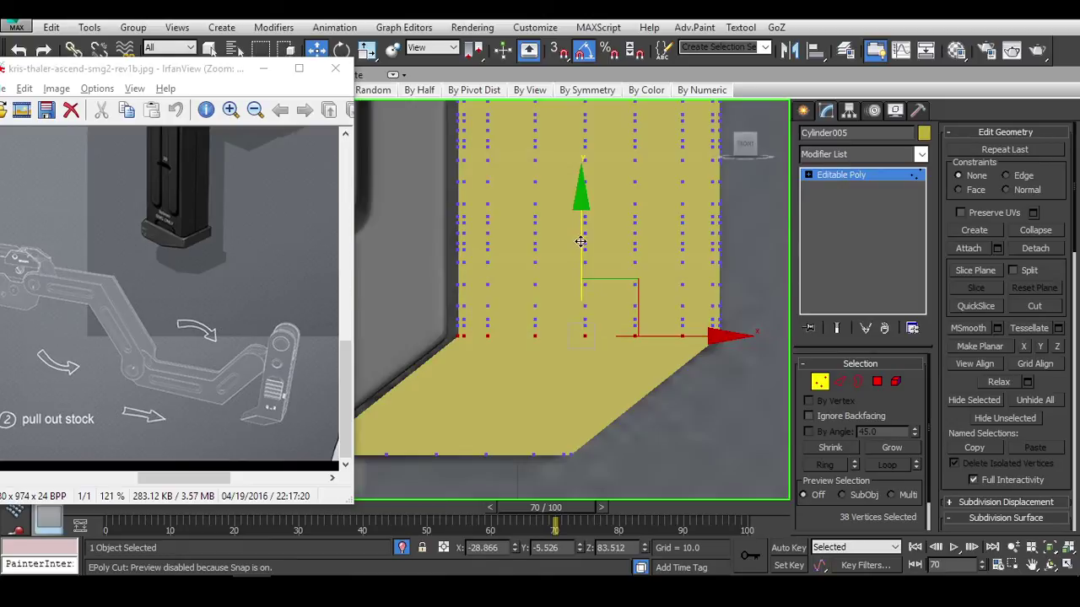
pyautogui.scroll(-2, 638, 377)
pyautogui.press('F3')
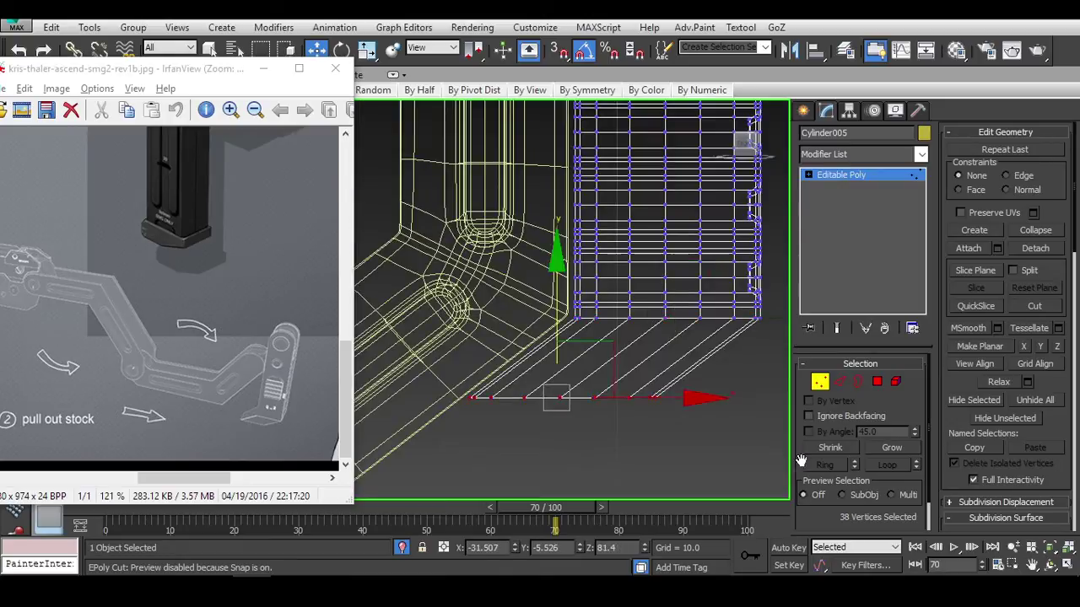
pyautogui.press('F3')
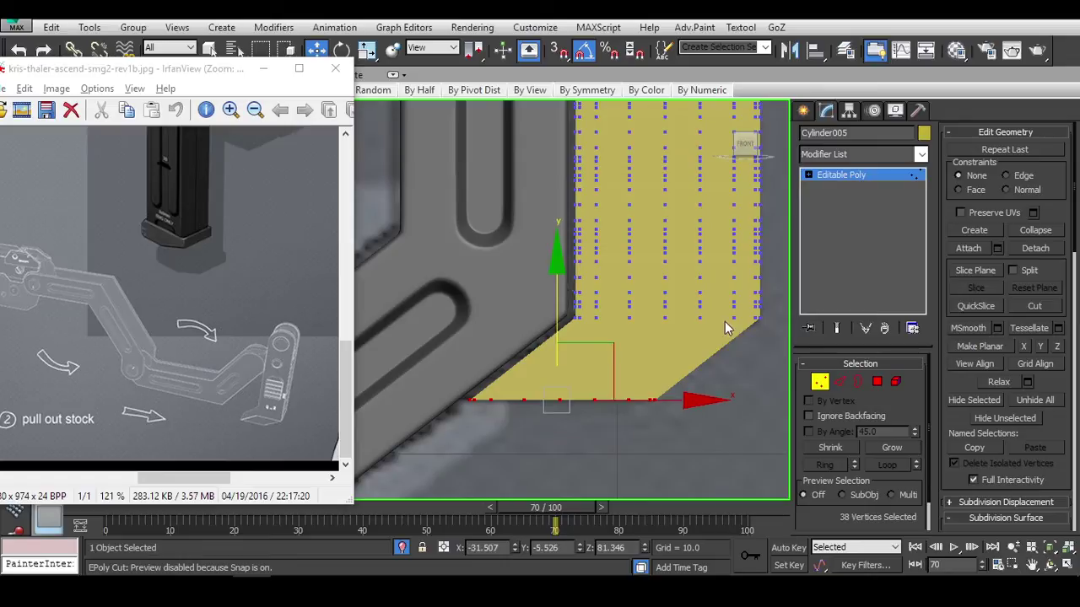
pyautogui.scroll(-2, 686, 380)
pyautogui.keyDown('alt'); pyautogui.moveTo(686, 381); pyautogui.dragTo(669, 409, button='middle'); pyautogui.keyUp('alt')
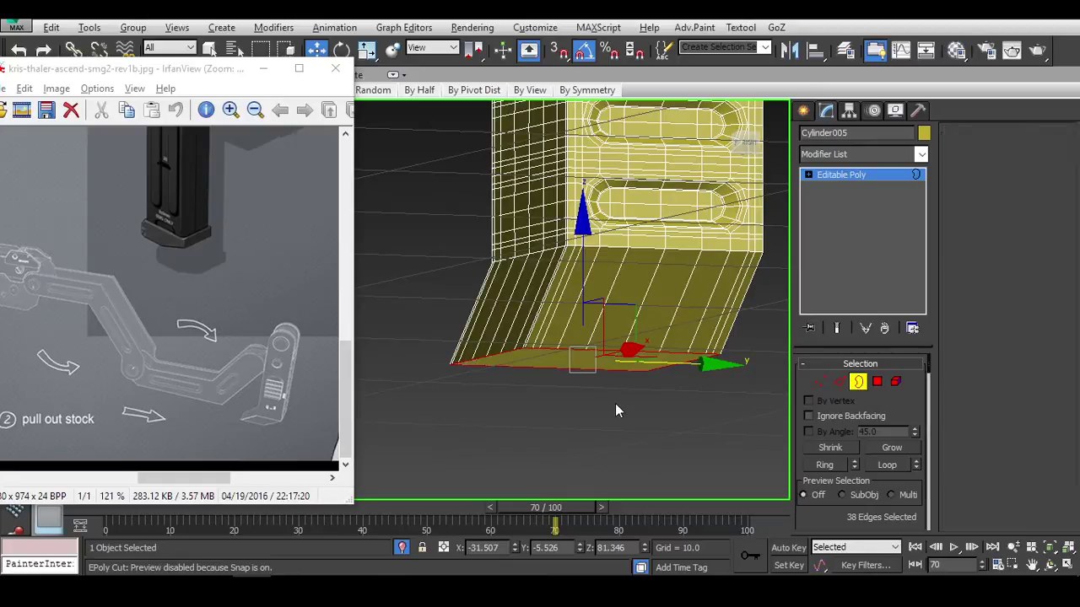
pyautogui.keyDown('alt'); pyautogui.moveTo(615, 403); pyautogui.dragTo(665, 380, button='middle'); pyautogui.keyUp('alt')
# Clear the selection and pick several vertices along the foot's bottom edge.
pyautogui.click(665, 380)
pyautogui.press('f')
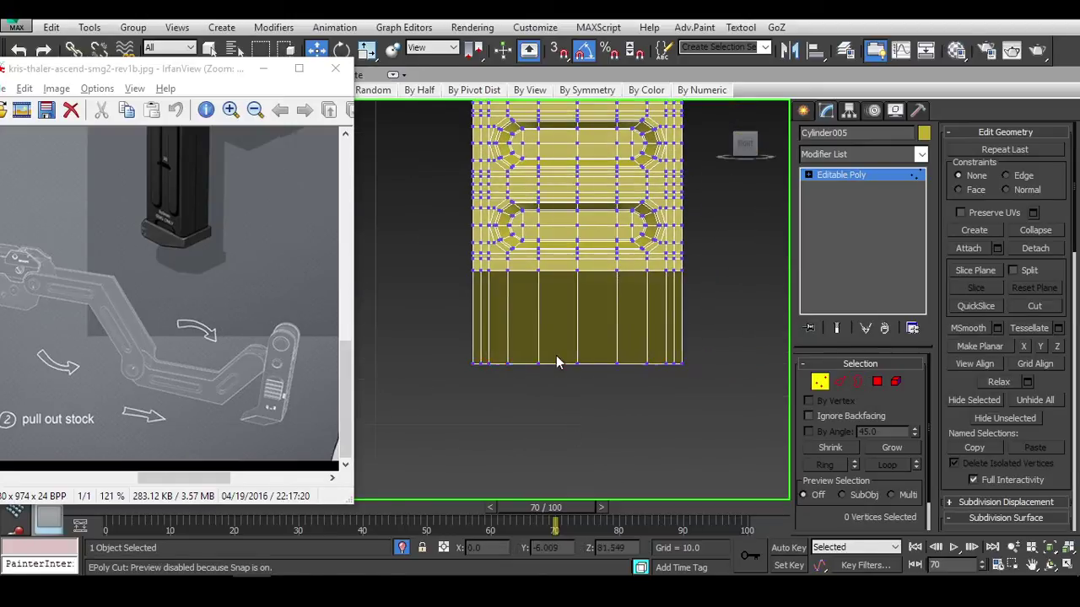
pyautogui.scroll(2, 638, 440)
pyautogui.moveTo(551, 433); pyautogui.dragTo(669, 417, button='middle')
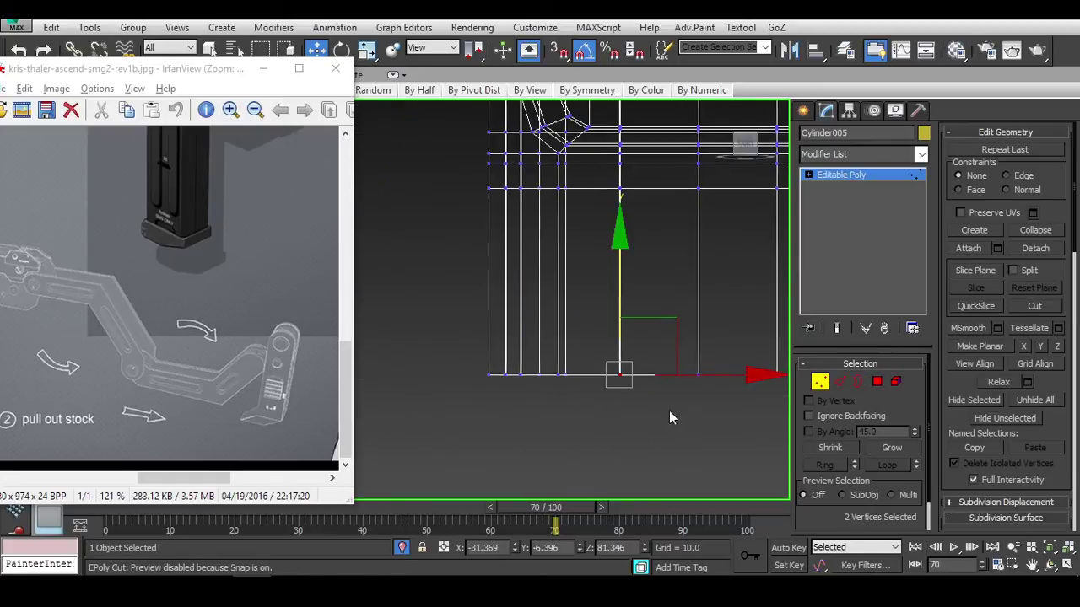
pyautogui.keyDown('alt'); pyautogui.moveTo(585, 430); pyautogui.dragTo(520, 445, button='middle'); pyautogui.keyUp('alt')
pyautogui.press('F3')
pyautogui.click(526, 423)
pyautogui.click(514, 428)
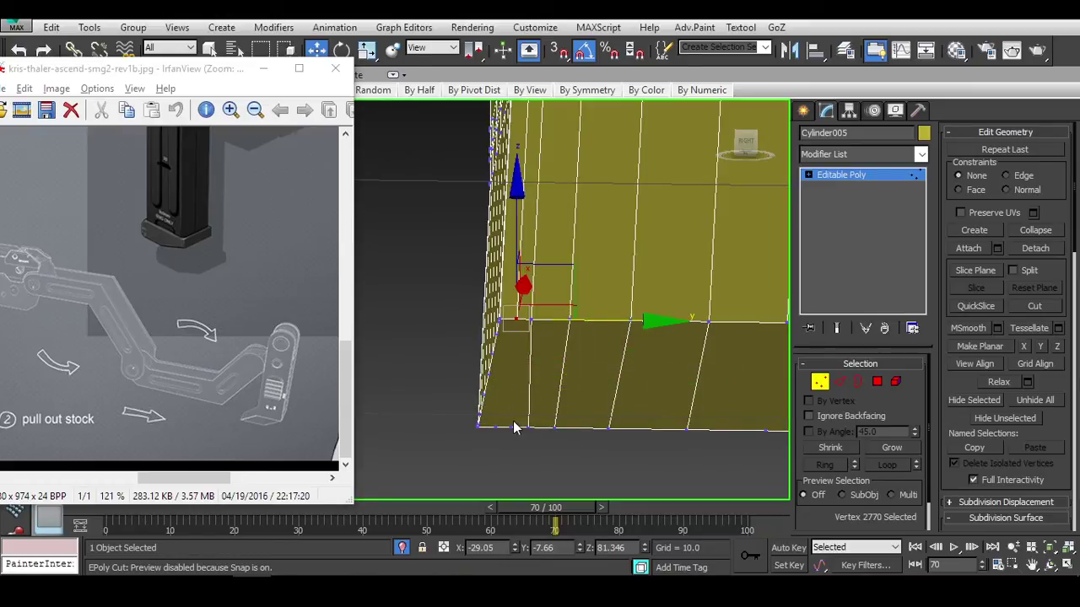
pyautogui.click(498, 428)
pyautogui.click(515, 429)
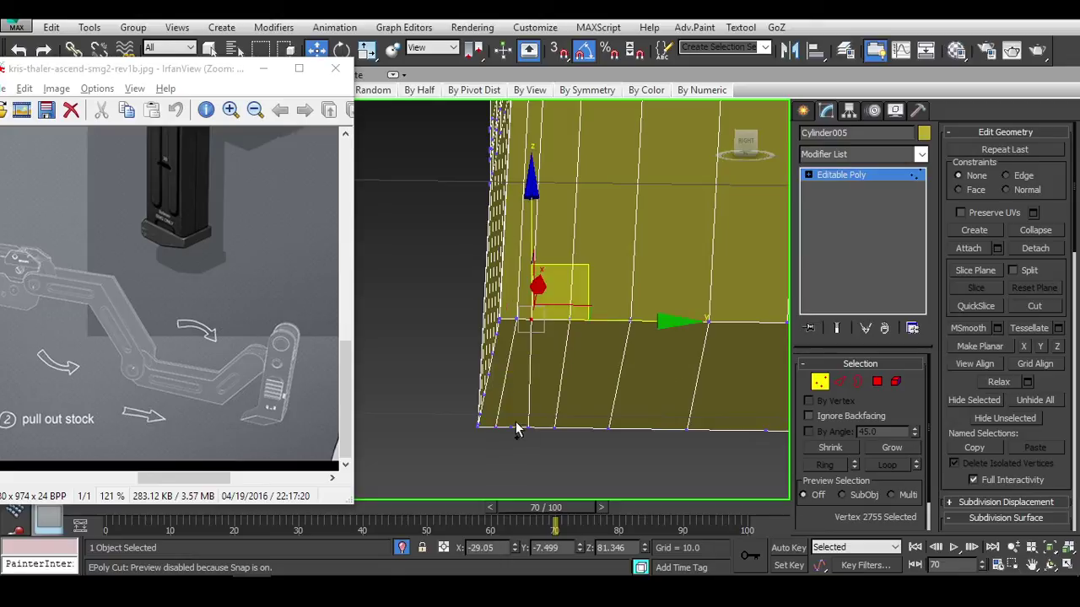
pyautogui.click(544, 435)
pyautogui.moveTo(544, 434); pyautogui.dragTo(833, 407, button='middle')
# Delete the centre polygon strip and the right-half element, leaving the stock's left half.
pyautogui.click(877, 382)
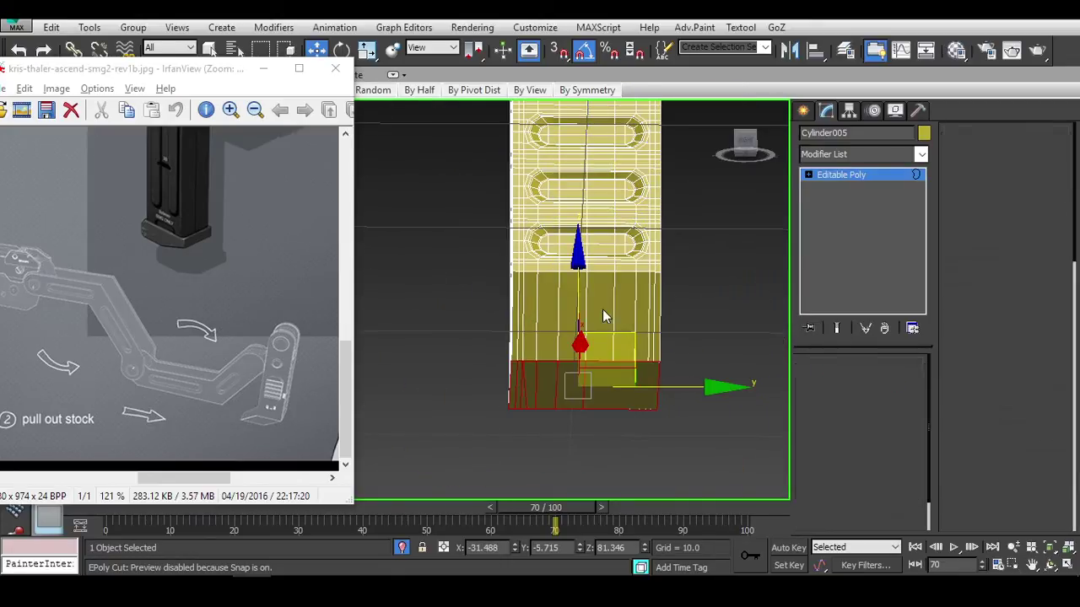
pyautogui.click(601, 265)
pyautogui.keyDown('shift'); pyautogui.click(594, 264); pyautogui.keyUp('shift')
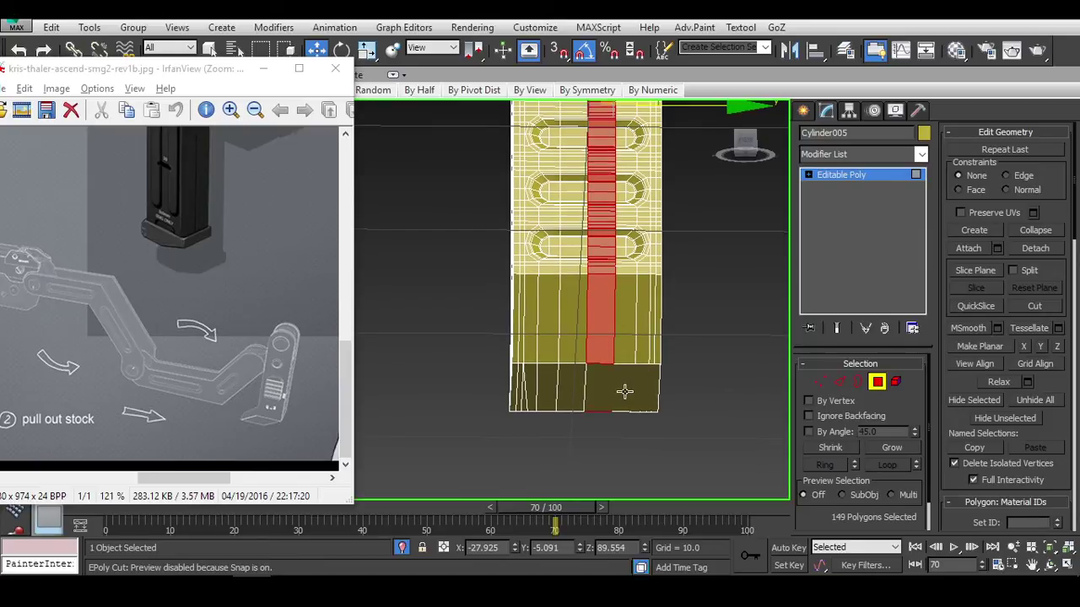
pyautogui.press('Delete')
pyautogui.click(896, 383)
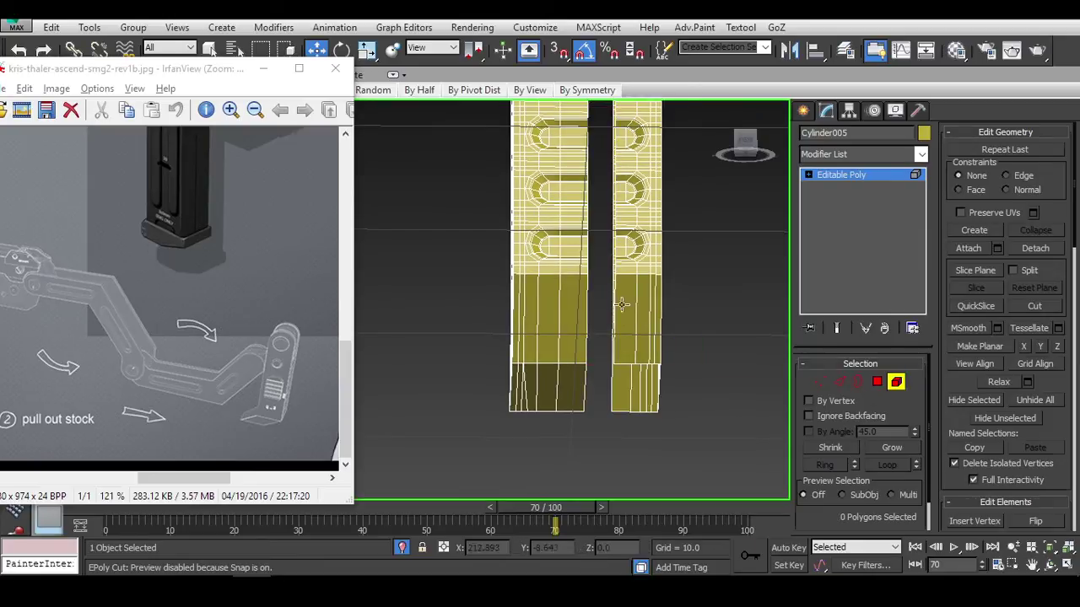
pyautogui.click(650, 321)
pyautogui.press('Delete')
# Select the foot's left-edge vertices and cut a first vertical edge up to the top edge.
pyautogui.scroll(4, 715, 371)
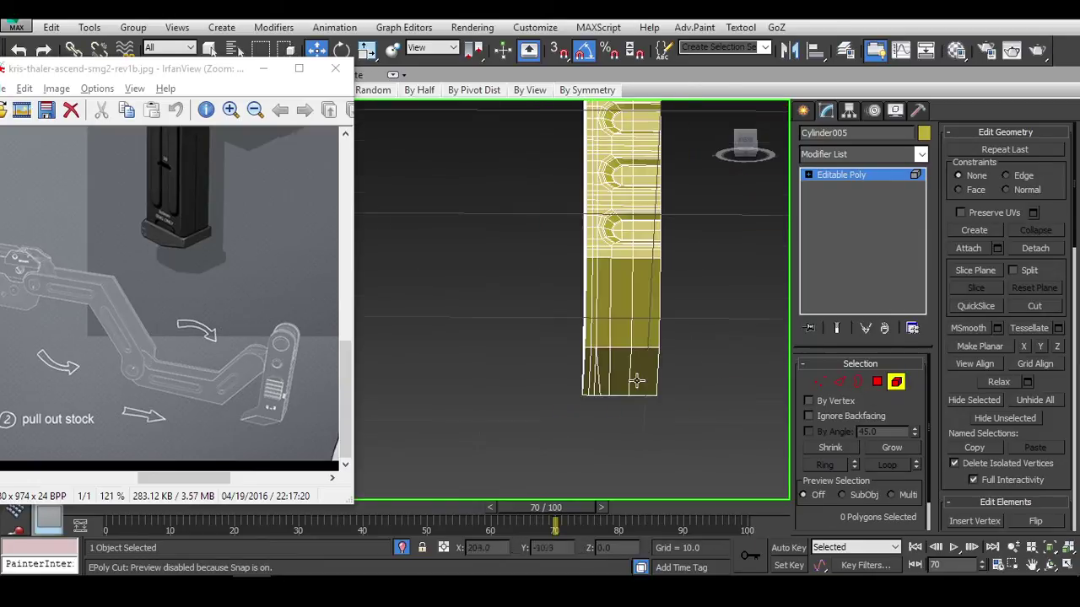
pyautogui.keyDown('alt'); pyautogui.moveTo(608, 374); pyautogui.dragTo(503, 256, button='middle'); pyautogui.keyUp('alt')
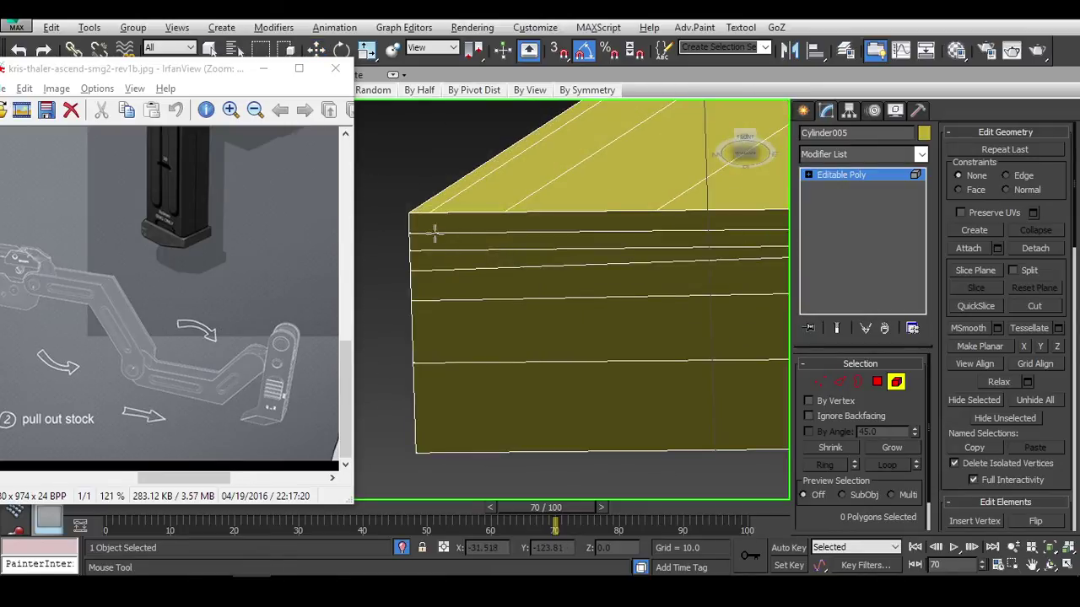
pyautogui.press('1')
pyautogui.moveTo(395, 103); pyautogui.dragTo(440, 347)
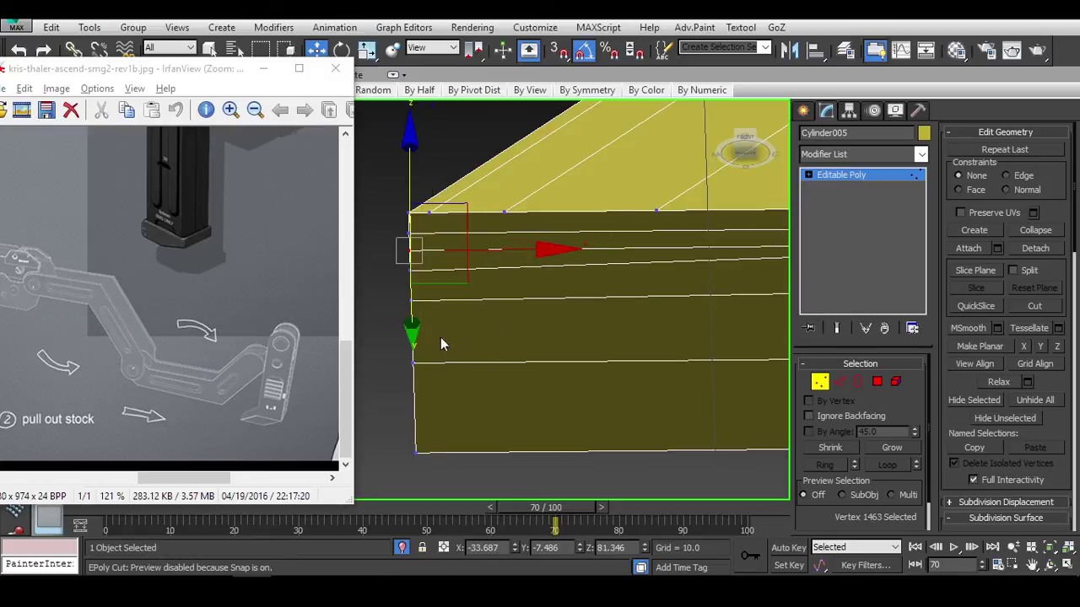
pyautogui.hotkey('alt', 'c')
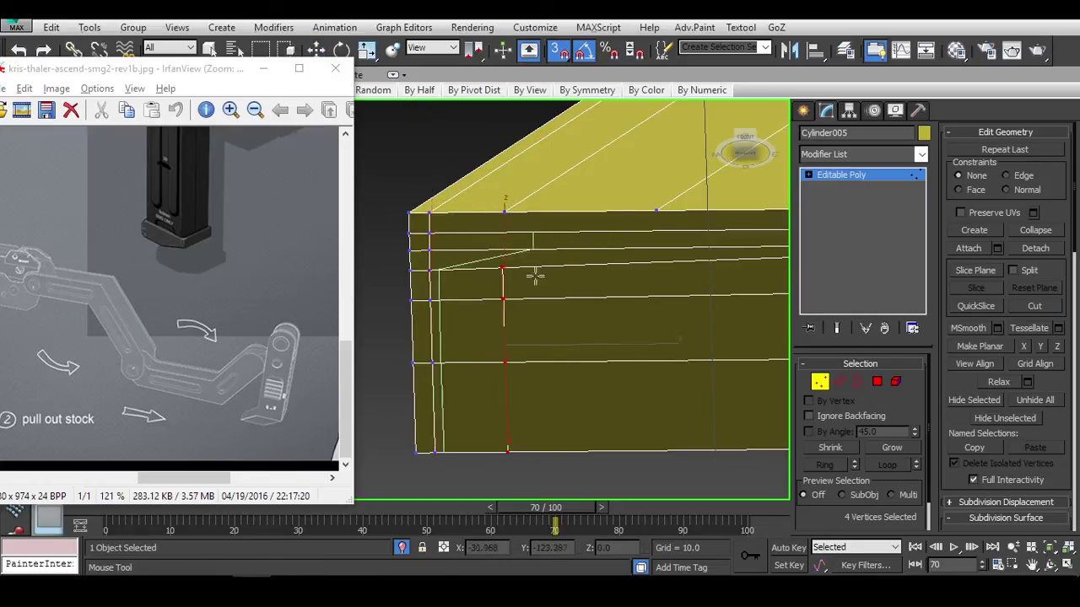
pyautogui.hotkey('alt', 'c')
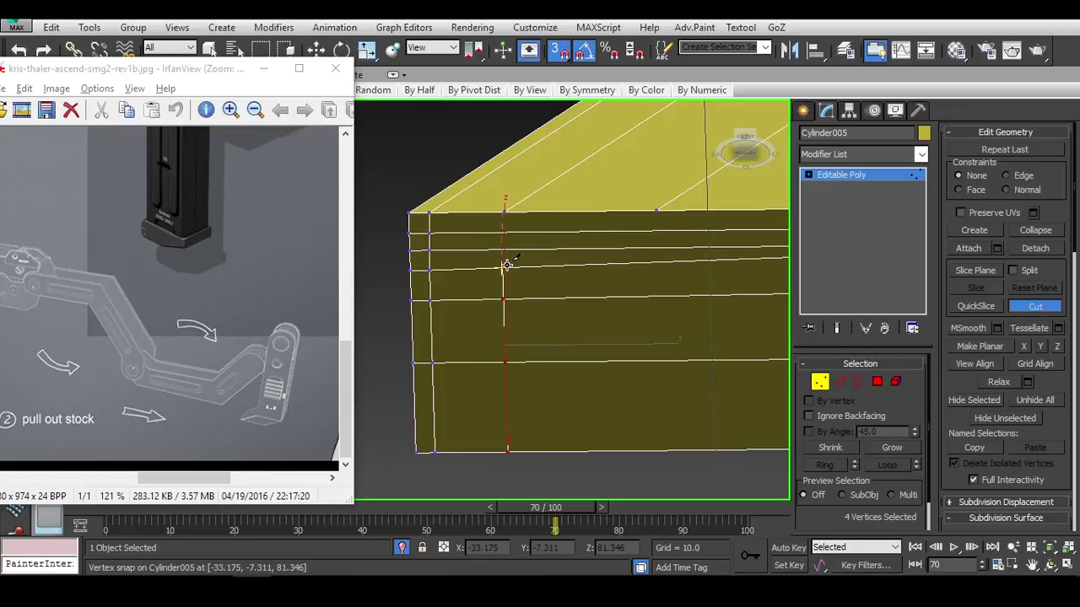
pyautogui.click(656, 210)
pyautogui.rightClick(655, 210)
# Cut further vertical edges across the foot plate's side around its corner.
pyautogui.hotkey('alt', 'c')
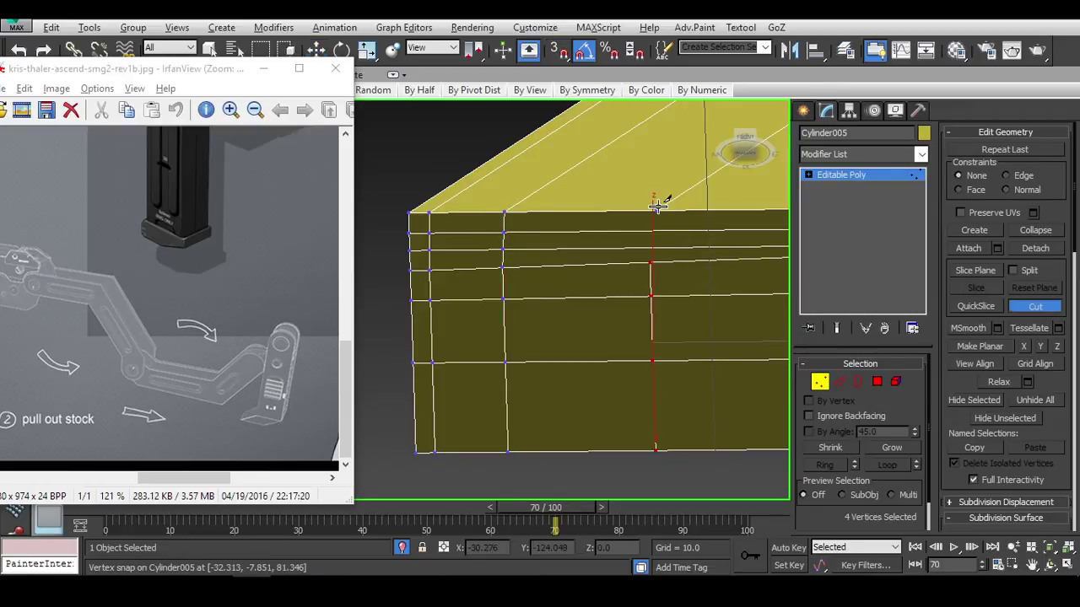
pyautogui.keyDown('alt'); pyautogui.moveTo(649, 261); pyautogui.dragTo(554, 333, button='middle'); pyautogui.keyUp('alt')
pyautogui.scroll(-3, 700, 316)
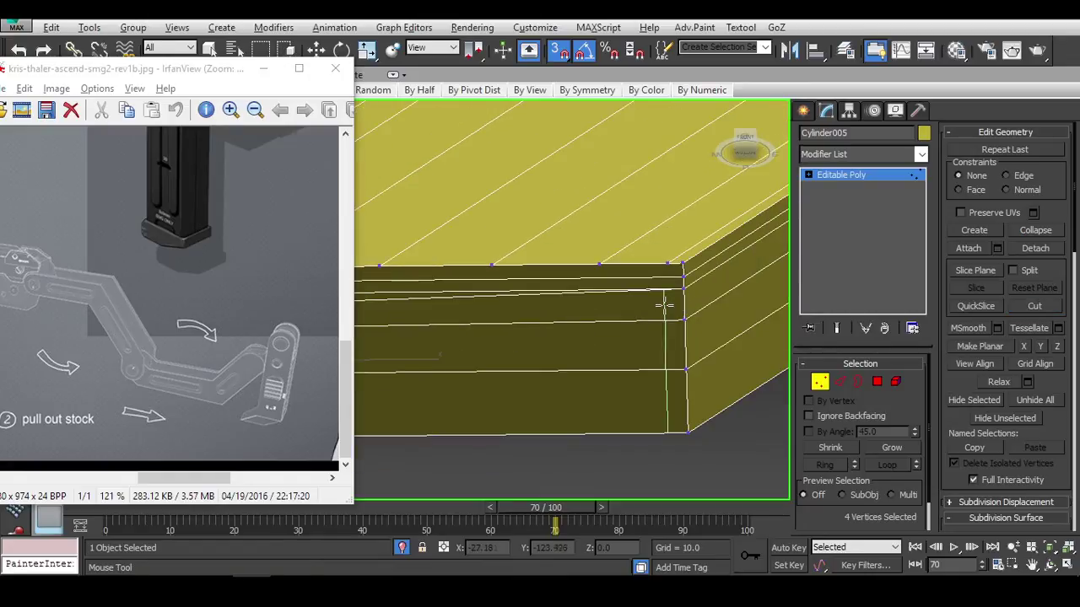
pyautogui.scroll(3, 666, 304)
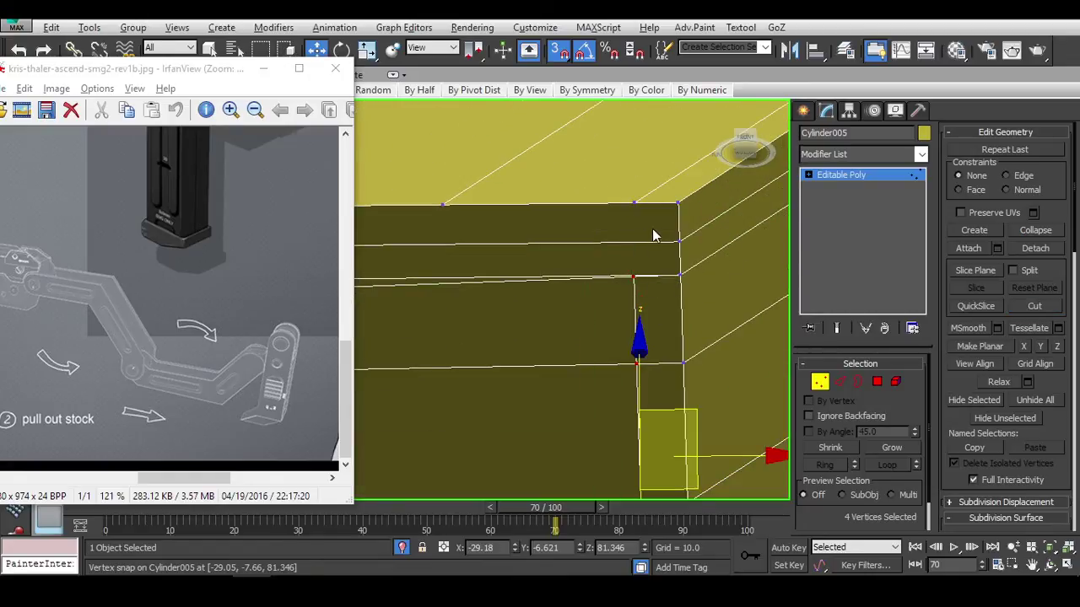
pyautogui.hotkey('alt', 'c')
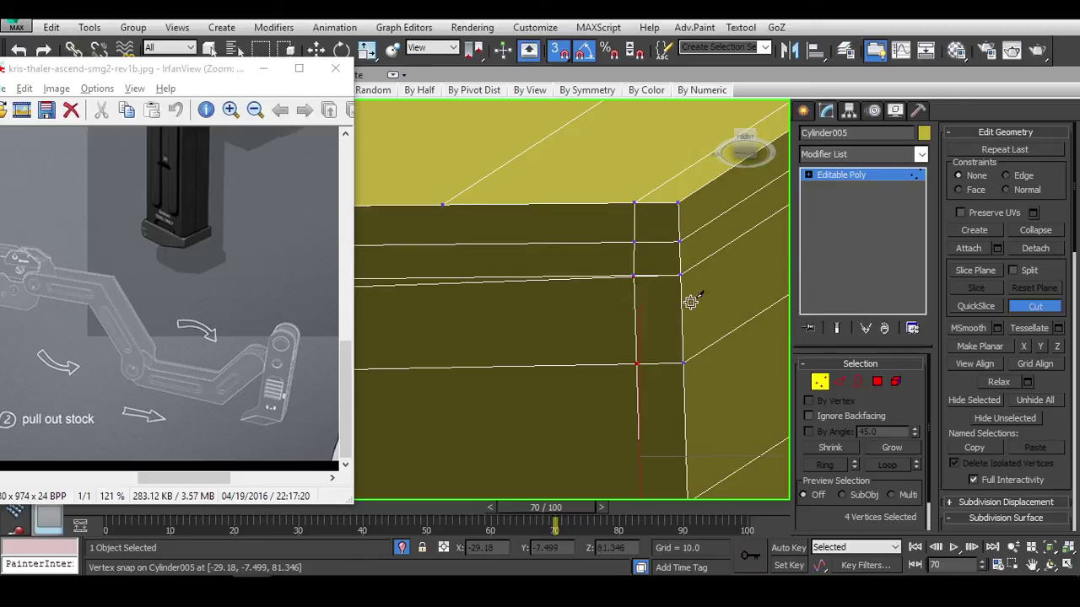
pyautogui.keyDown('alt'); pyautogui.moveTo(690, 302); pyautogui.dragTo(573, 325, button='middle'); pyautogui.keyUp('alt')
pyautogui.rightClick(545, 312)
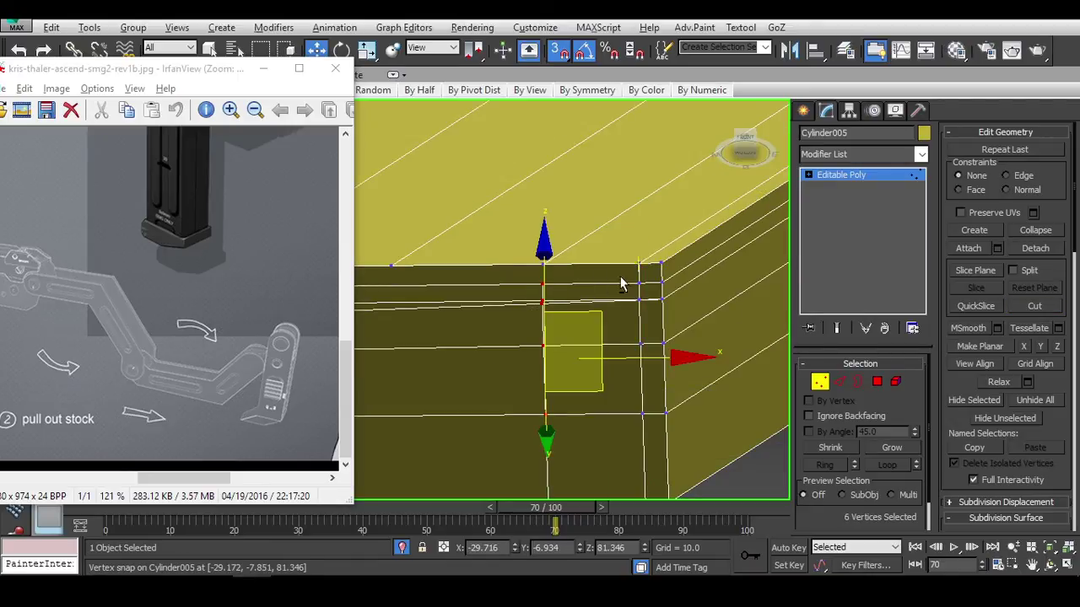
pyautogui.hotkey('alt', 'c')
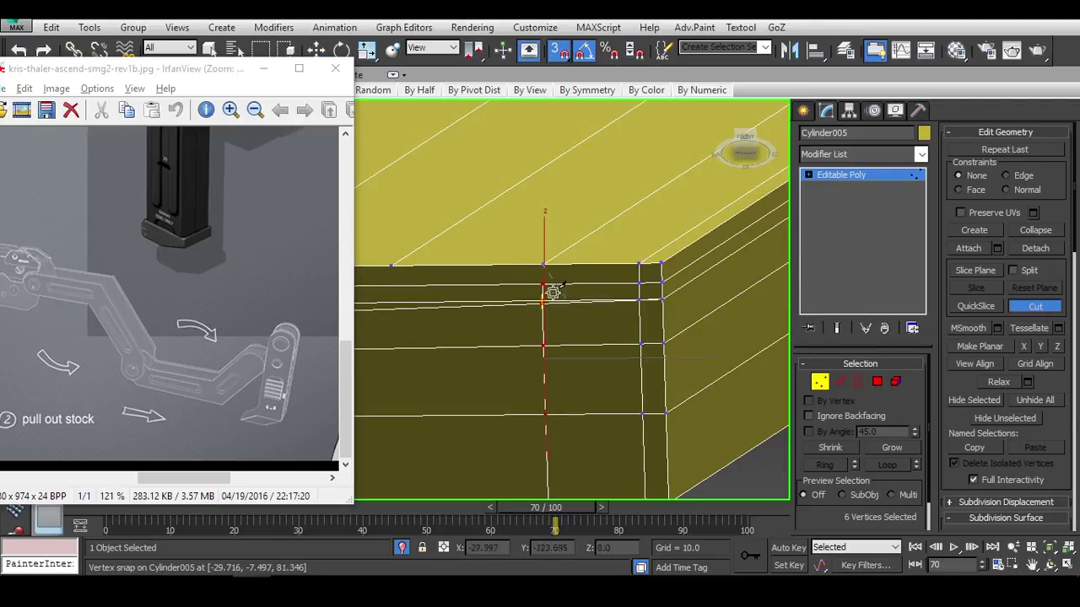
pyautogui.keyDown('alt'); pyautogui.moveTo(584, 329); pyautogui.dragTo(578, 296, button='middle'); pyautogui.keyUp('alt')
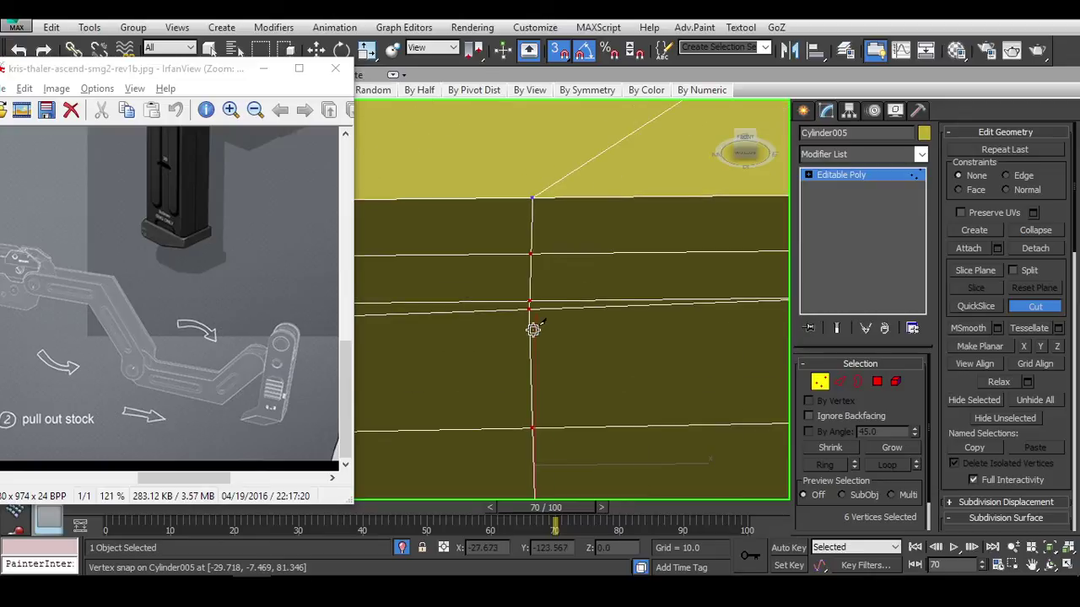
pyautogui.keyDown('alt'); pyautogui.moveTo(532, 330); pyautogui.dragTo(564, 297, button='middle'); pyautogui.keyUp('alt')
pyautogui.rightClick(613, 274)
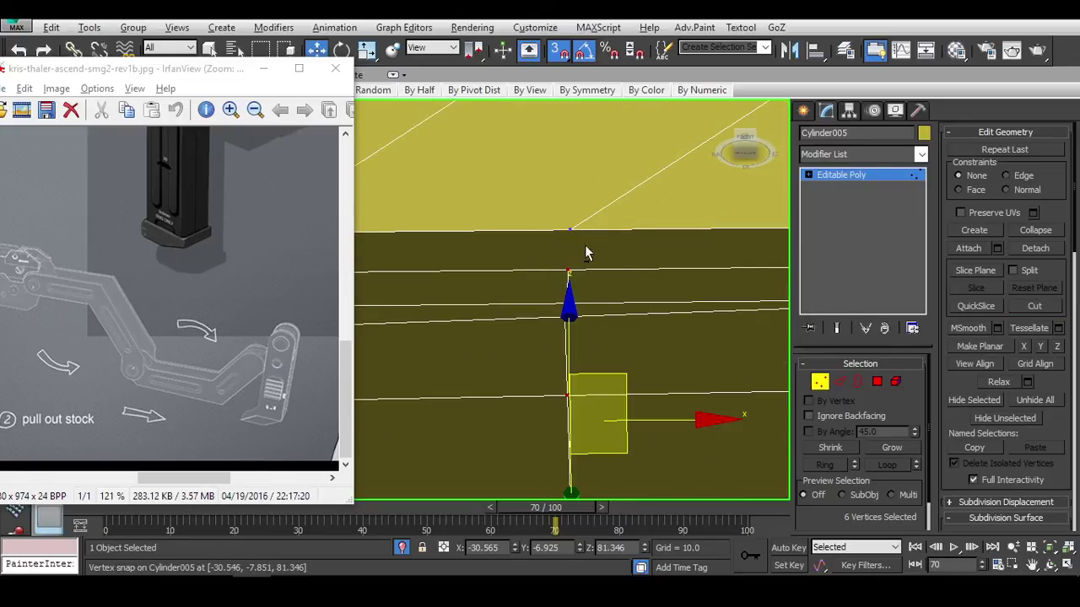
pyautogui.hotkey('alt', 'c')
pyautogui.keyDown('alt'); pyautogui.moveTo(646, 297); pyautogui.dragTo(507, 298, button='middle'); pyautogui.keyUp('alt')
pyautogui.rightClick(505, 329)
pyautogui.hotkey('alt', 'c')
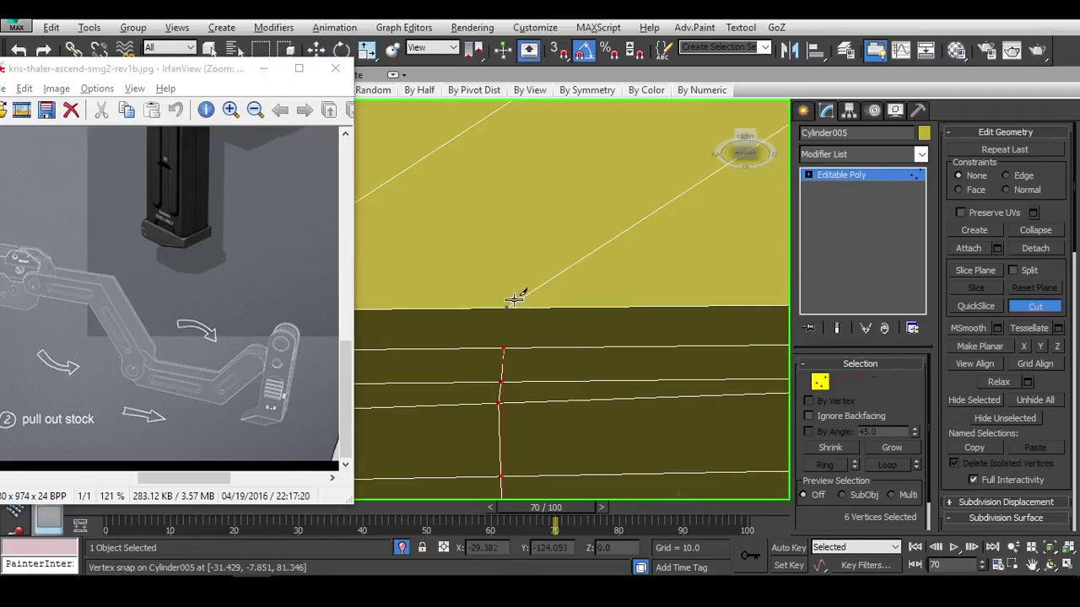
pyautogui.keyDown('alt'); pyautogui.moveTo(510, 346); pyautogui.dragTo(873, 365, button='middle'); pyautogui.keyUp('alt')
# In Edge mode, select an edge loop along the foot plate, with snapping turned off.
pyautogui.click(823, 385)
pyautogui.scroll(6, 709, 393)
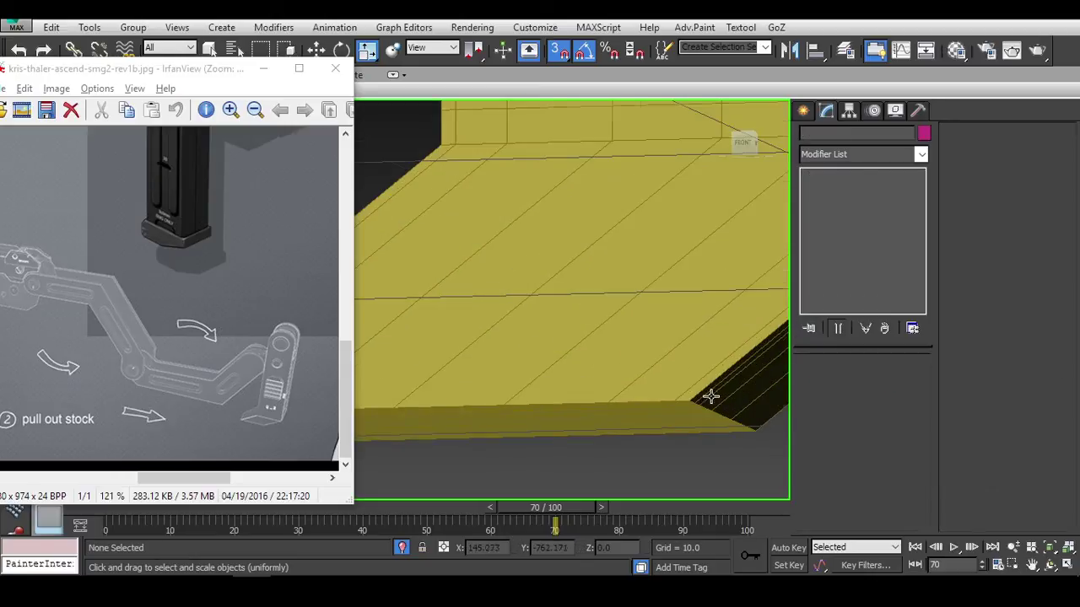
pyautogui.scroll(-6, 709, 394)
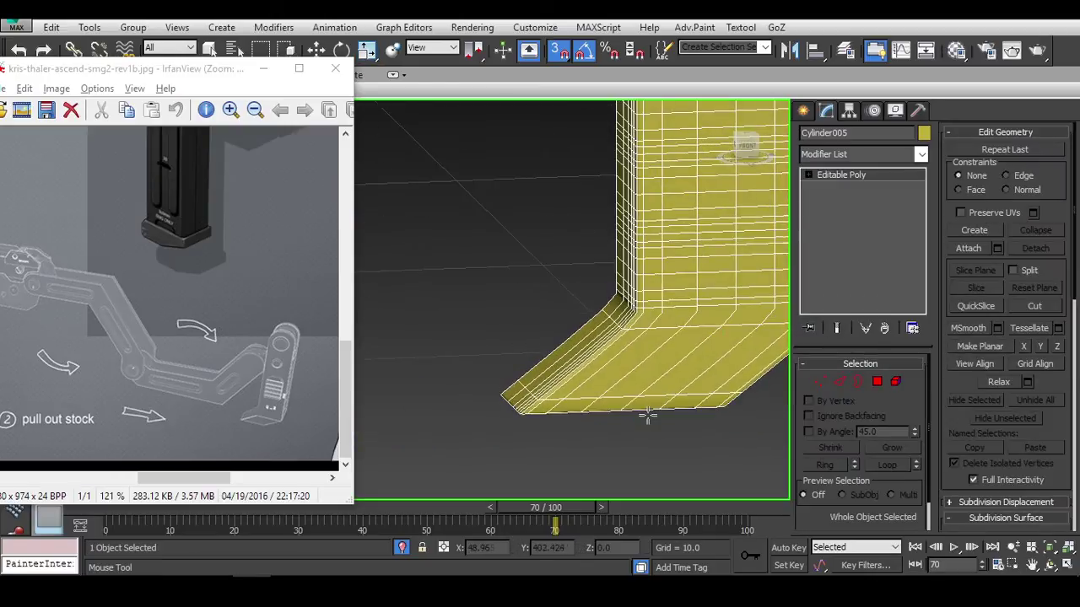
pyautogui.press('2')
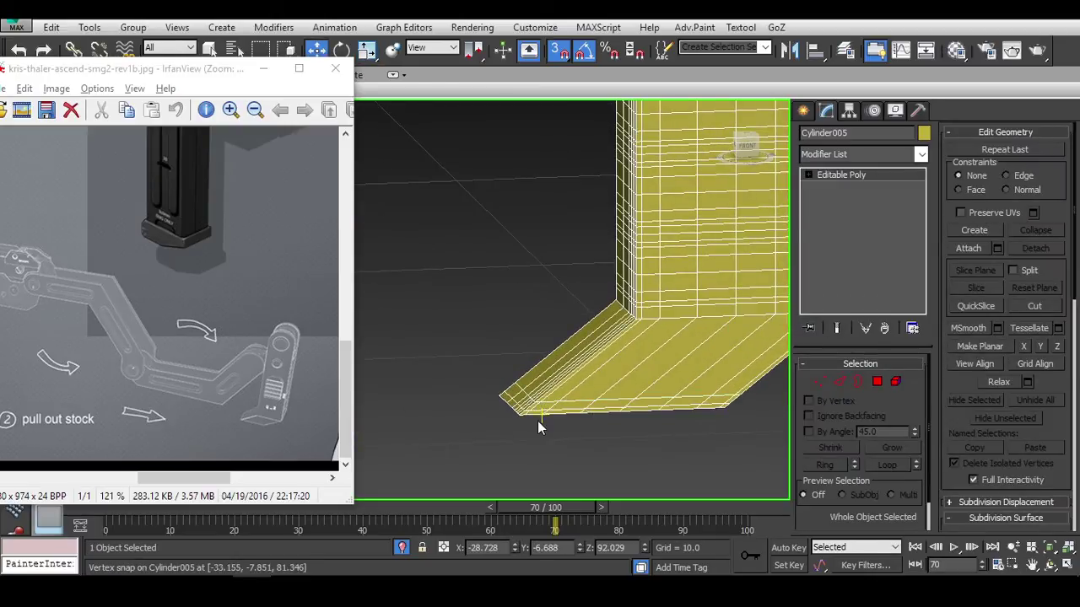
pyautogui.click(535, 427)
pyautogui.scroll(5, 535, 427)
pyautogui.scroll(-2, 512, 419)
pyautogui.click(511, 419)
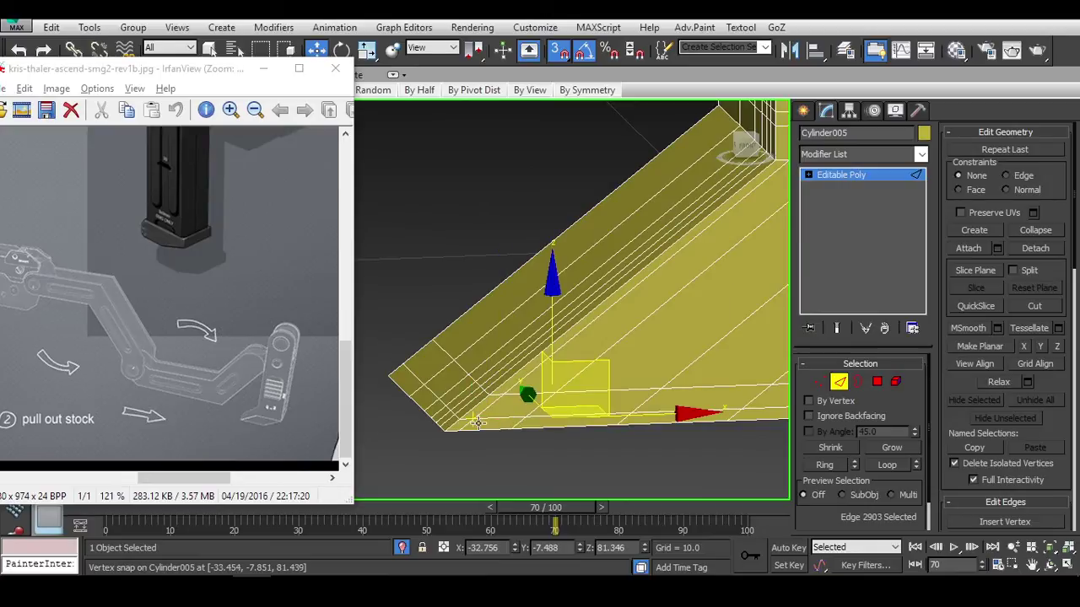
pyautogui.press('s')
pyautogui.click(489, 418)
pyautogui.doubleClick(491, 415)
pyautogui.click(540, 399)
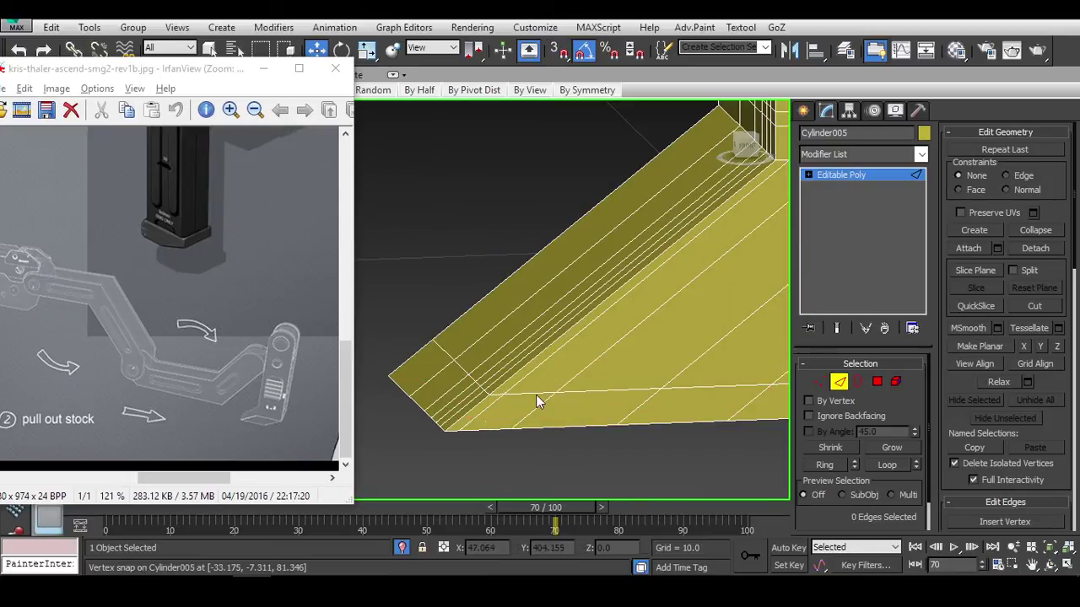
pyautogui.scroll(-4, 539, 399)
# Reselect the stock body in wireframe and marquee-select the 20 vertices along the foot's lower corner.
pyautogui.click(846, 385)
pyautogui.click(721, 412)
pyautogui.scroll(-3, 721, 412)
pyautogui.press('F3')
pyautogui.scroll(2, 721, 412)
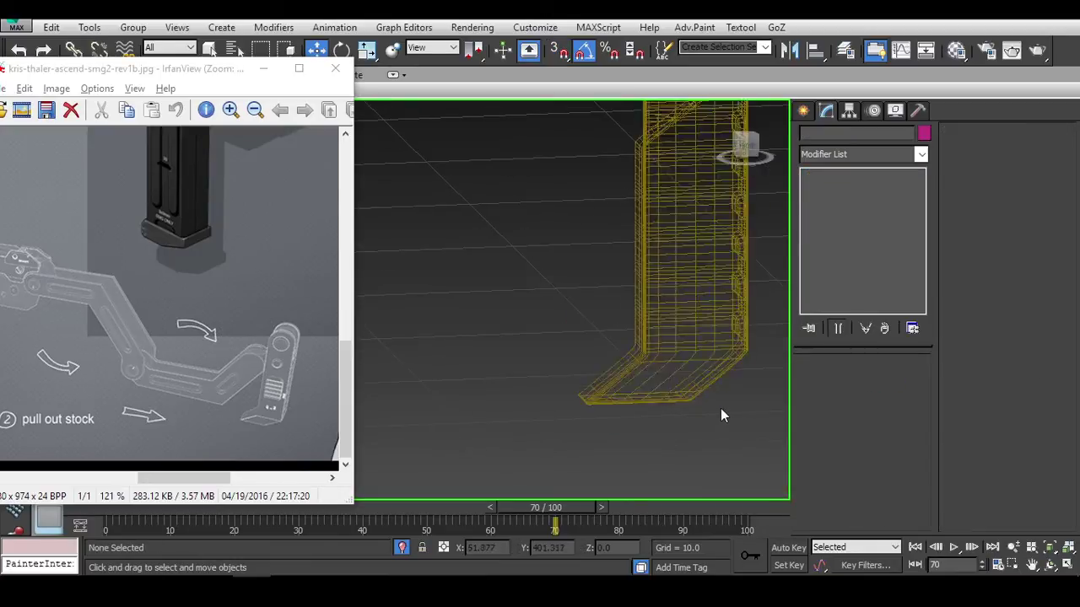
pyautogui.press('F3')
pyautogui.scroll(2, 666, 352)
pyautogui.hotkey('shift', 'z')
pyautogui.hotkey('ctrl', 'z')
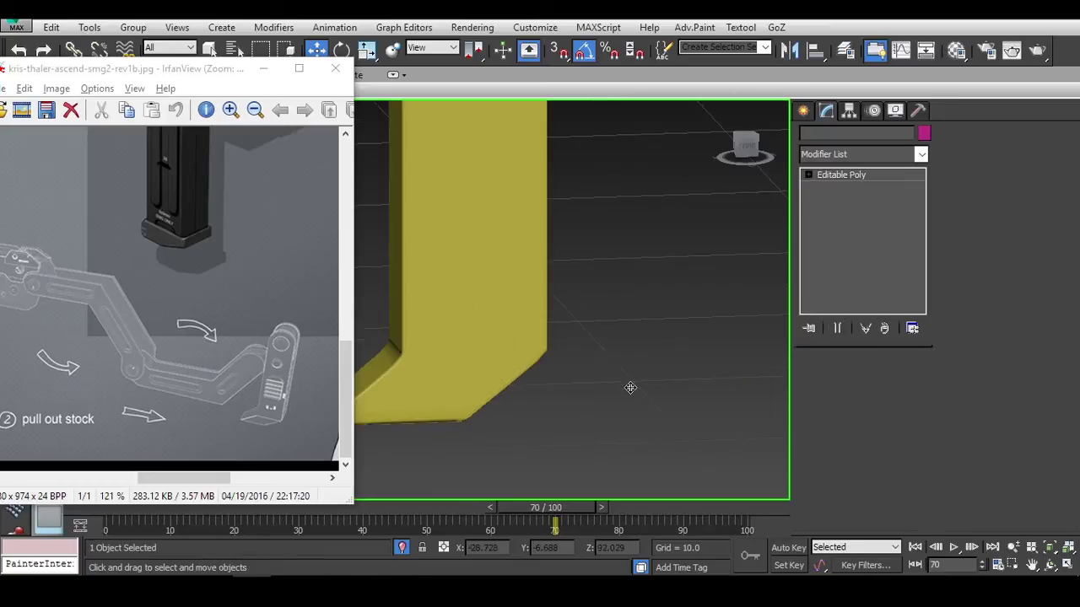
pyautogui.moveTo(632, 385)
pyautogui.keyDown('alt'); pyautogui.mouseDown(button='middle')
pyautogui.moveTo(549, 337)
pyautogui.moveTo(614, 302)
pyautogui.moveTo(670, 304)
pyautogui.moveTo(689, 368)
pyautogui.moveTo(632, 379)
pyautogui.moveTo(718, 386)
pyautogui.moveTo(670, 389)
pyautogui.mouseUp(button='middle'); pyautogui.keyUp('alt')
pyautogui.press('F3')
pyautogui.scroll(5, 545, 429)
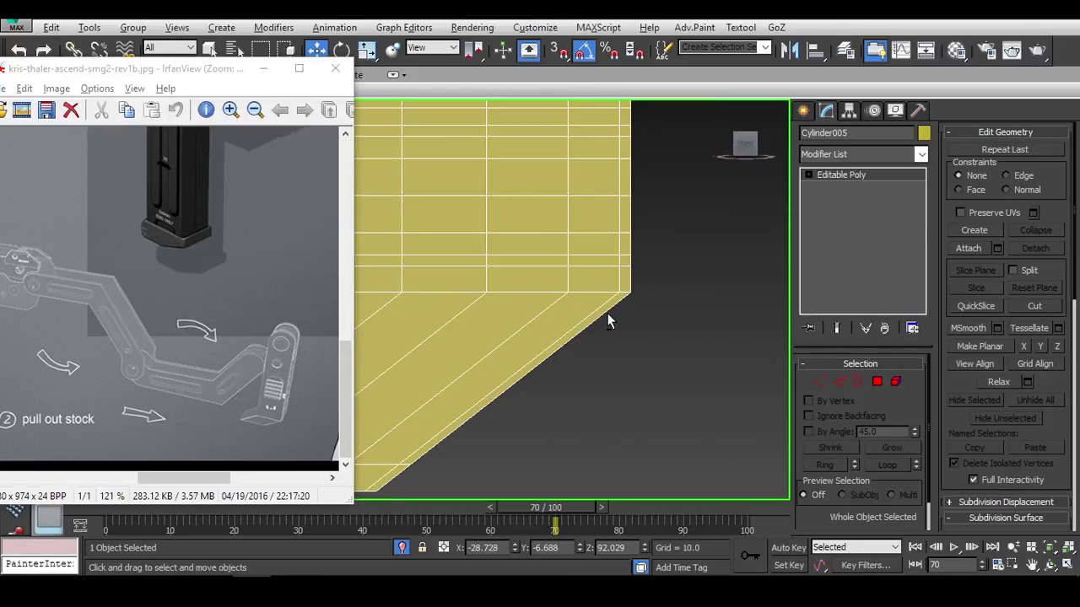
pyautogui.scroll(-3, 706, 337)
pyautogui.press('w')
pyautogui.keyDown('alt'); pyautogui.moveTo(706, 337); pyautogui.dragTo(726, 321, button='middle'); pyautogui.keyUp('alt')
pyautogui.scroll(3, 735, 311)
# Add a Symmetry modifier to the stock with Flip enabled.
pyautogui.press('1')
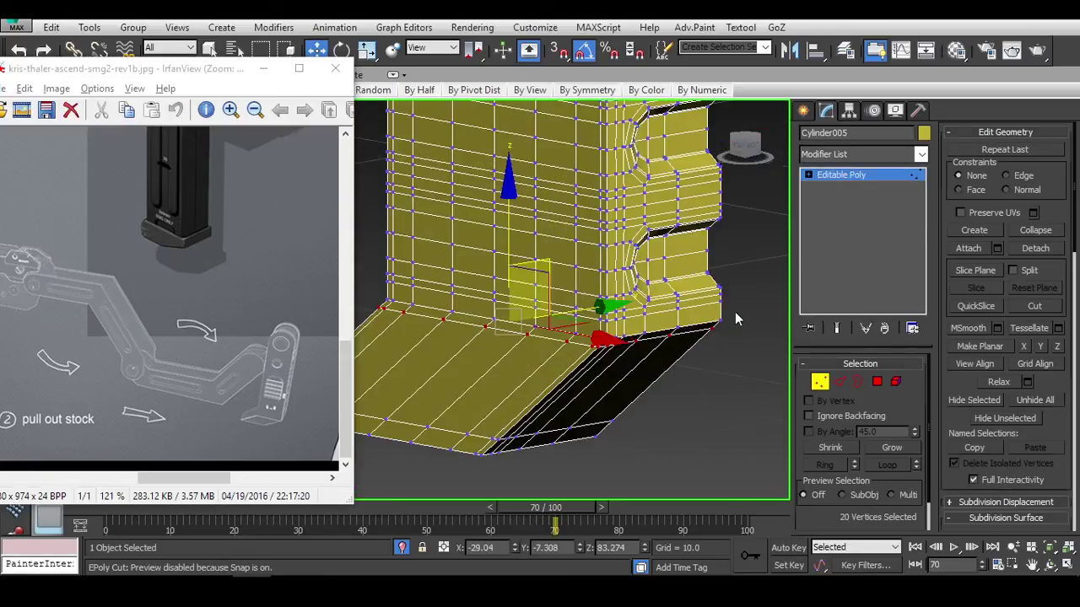
pyautogui.click(843, 153)
pyautogui.write('sym')
pyautogui.press('Return')
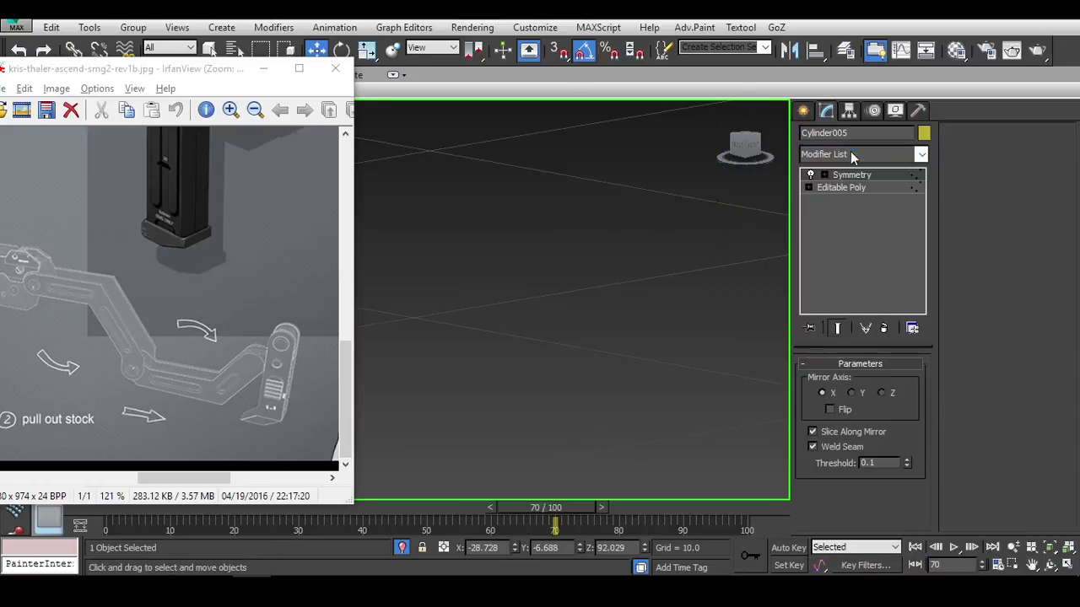
pyautogui.click(830, 410)
pyautogui.scroll(-5, 655, 368)
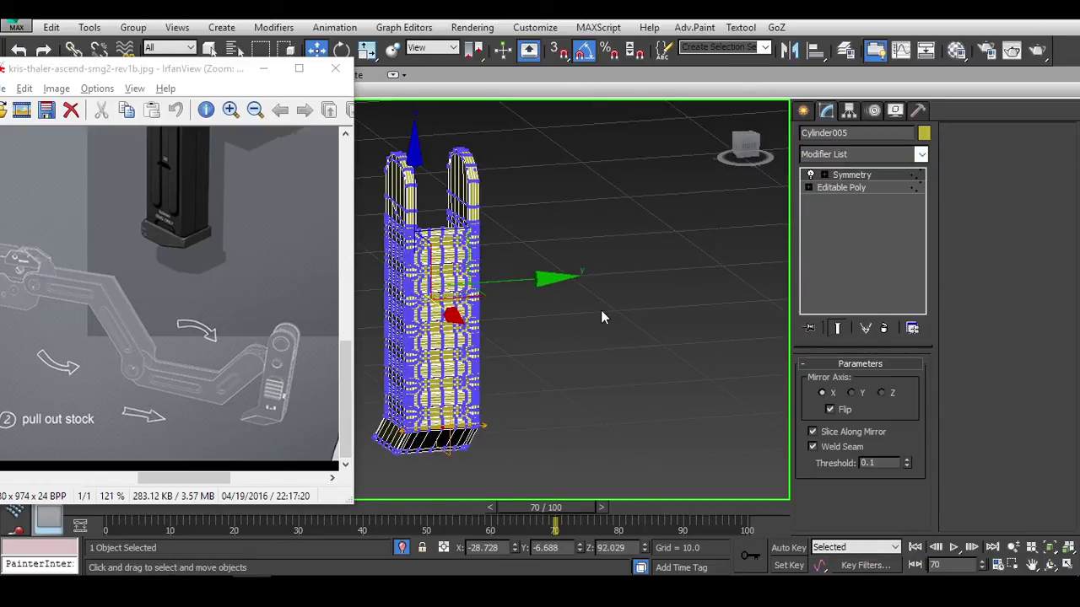
# Convert the mirrored stock to Editable Poly and orbit to a side-on view.
pyautogui.rightClick(517, 304)
pyautogui.moveTo(607, 465)
pyautogui.click(734, 480)
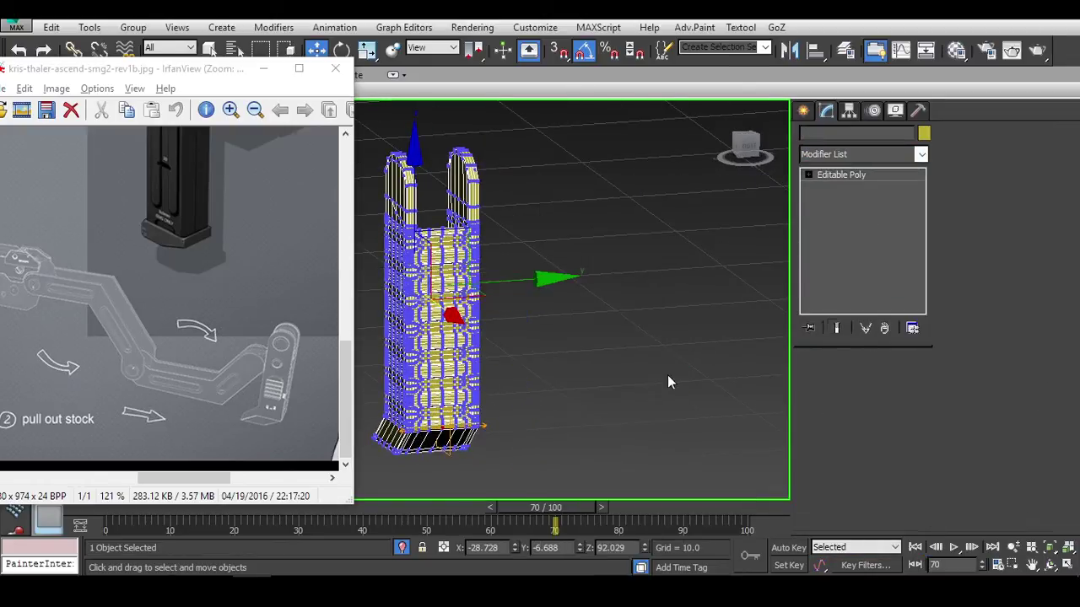
pyautogui.click(668, 375)
pyautogui.hotkey('ctrl', 'z')
pyautogui.click(550, 357)
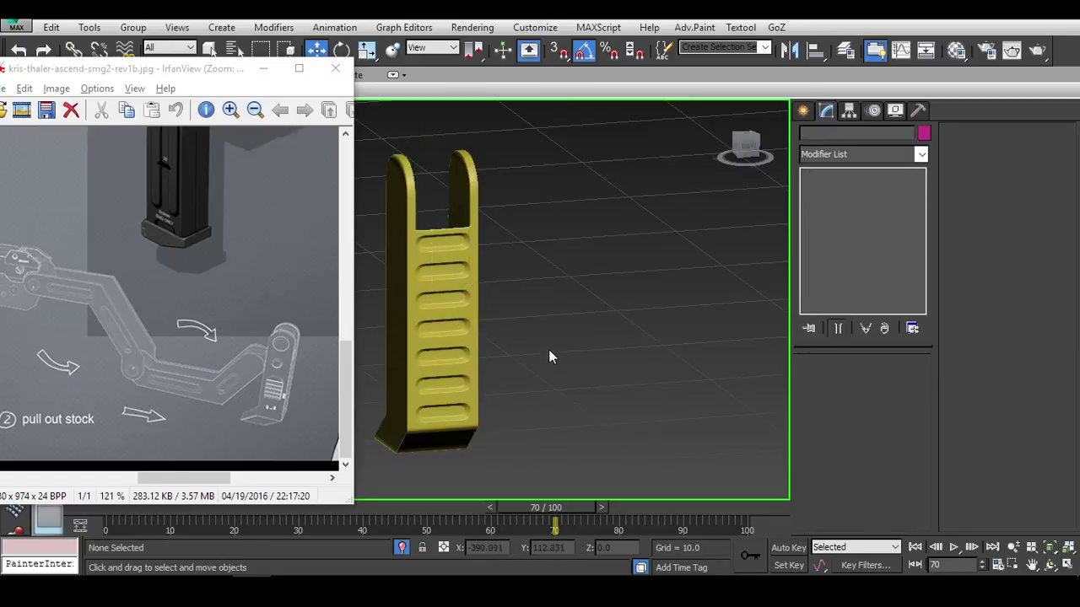
pyautogui.hotkey('ctrl', 'z')
pyautogui.keyDown('alt'); pyautogui.moveTo(528, 377); pyautogui.dragTo(712, 395, button='middle'); pyautogui.keyUp('alt')
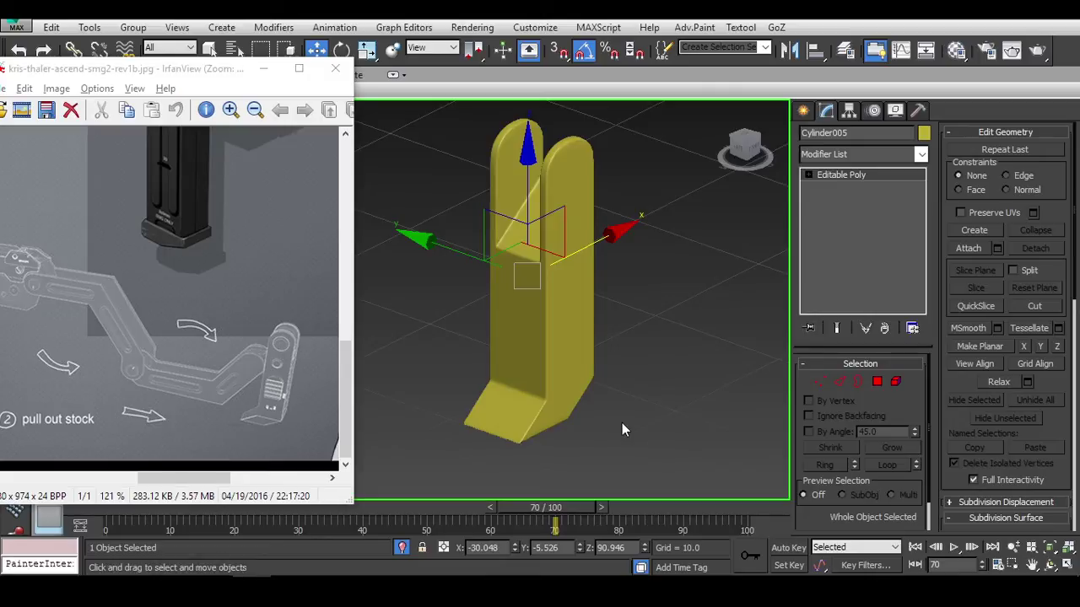
pyautogui.keyDown('alt'); pyautogui.moveTo(622, 423); pyautogui.dragTo(595, 425, button='middle'); pyautogui.keyUp('alt')
# Assign the grey 02 - Default material to the stock.
pyautogui.press('Escape')
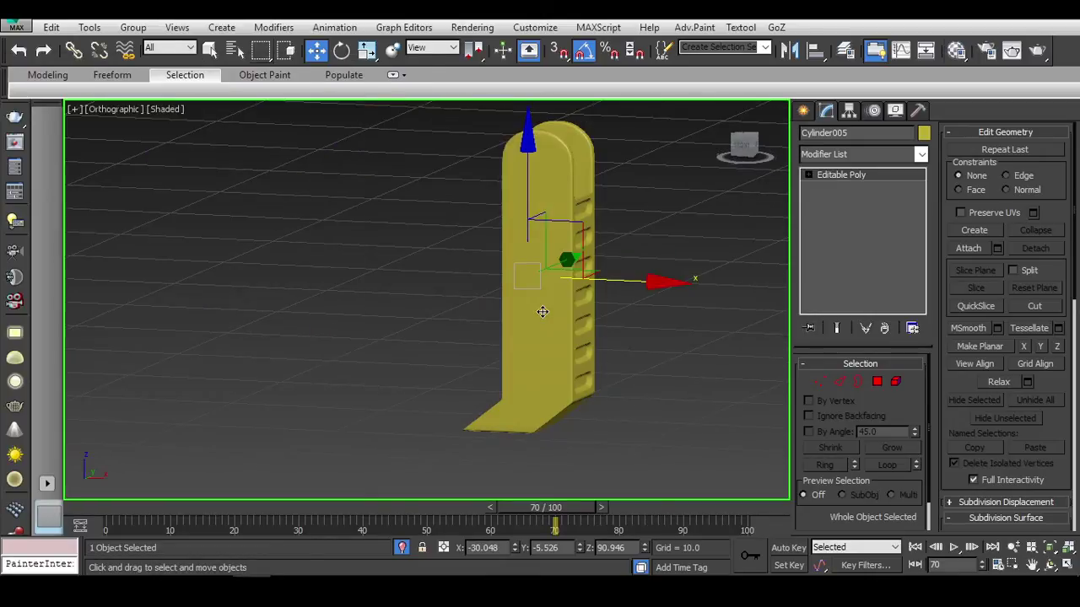
pyautogui.press('m')
pyautogui.click(132, 88)
pyautogui.click(124, 257)
pyautogui.press('m')
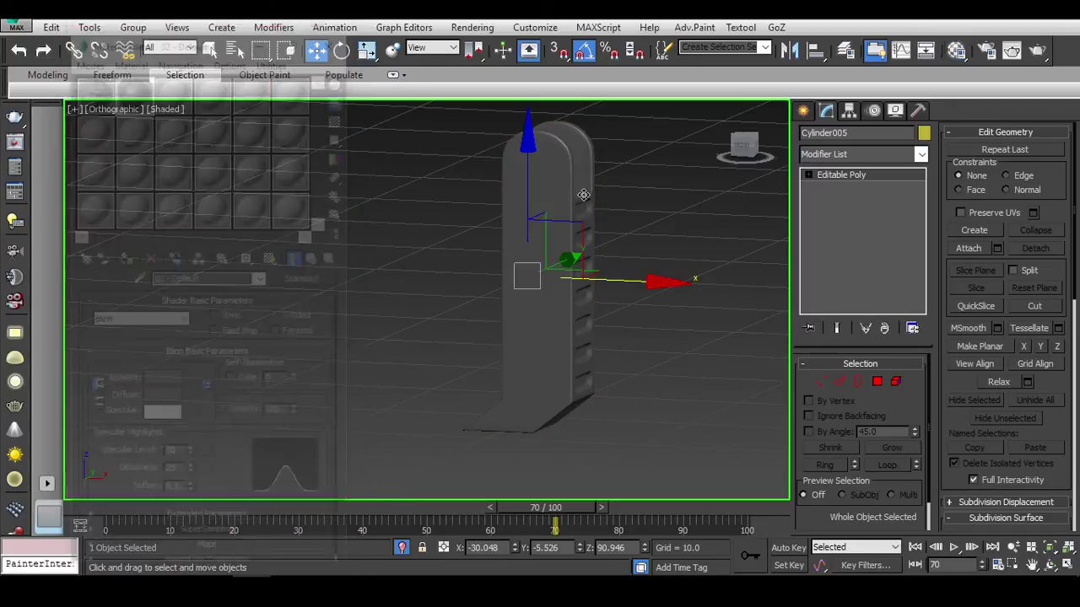
pyautogui.moveTo(656, 169); pyautogui.dragTo(448, 267)
# Return to plain shaded display, reselect the stock and orbit to its slotted face.
pyautogui.scroll(8, 532, 346)
pyautogui.press('F3')
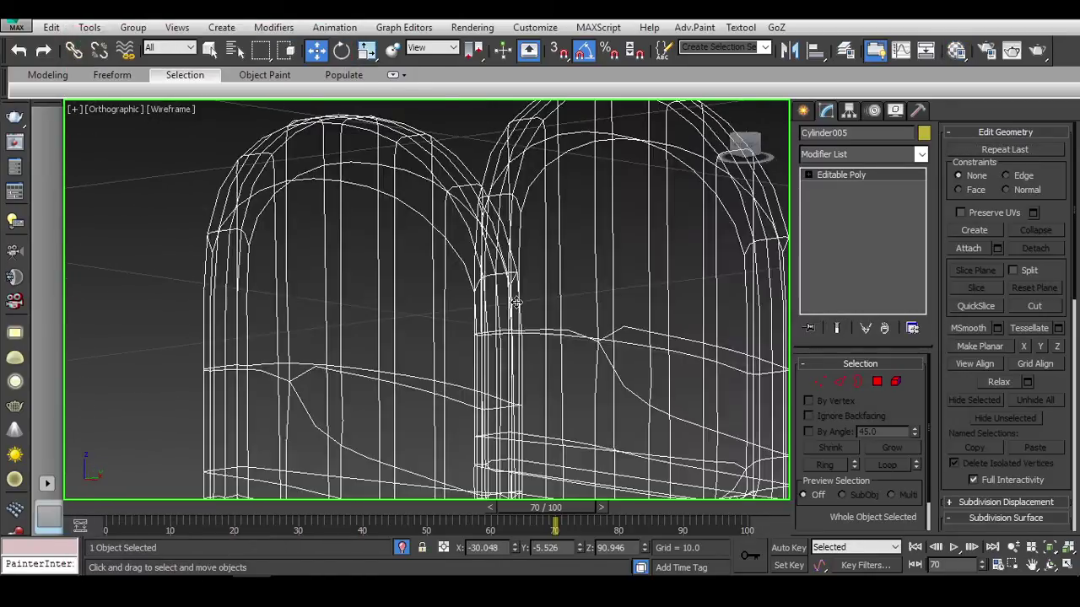
pyautogui.press('F3')
pyautogui.press('F4')
pyautogui.press('F4')
pyautogui.scroll(-5, 963, 382)
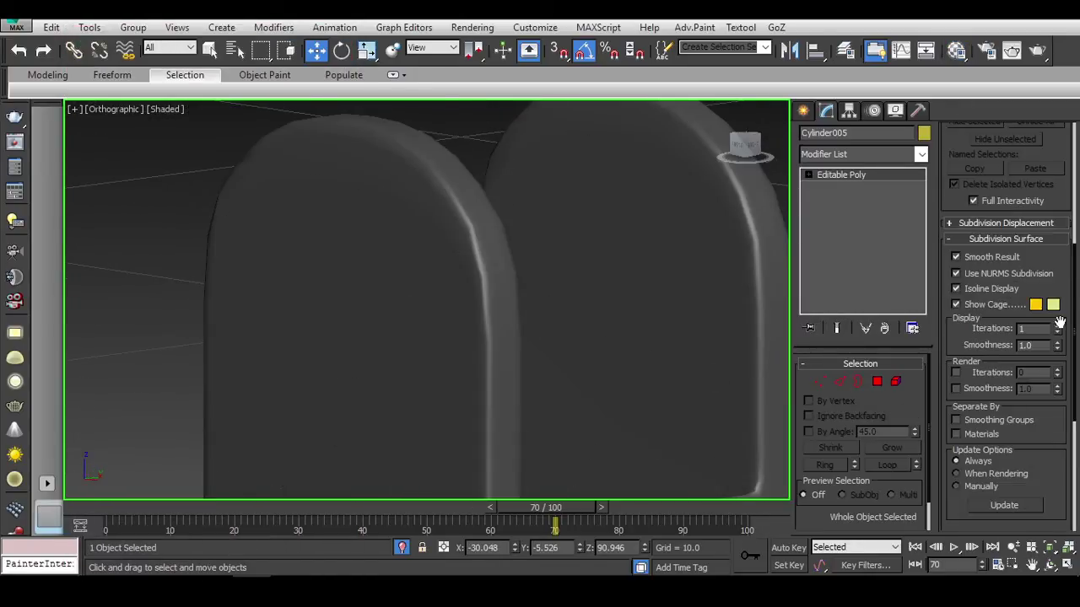
pyautogui.scroll(-8, 592, 277)
pyautogui.moveTo(581, 298); pyautogui.dragTo(309, 382)
pyautogui.scroll(4, 445, 359)
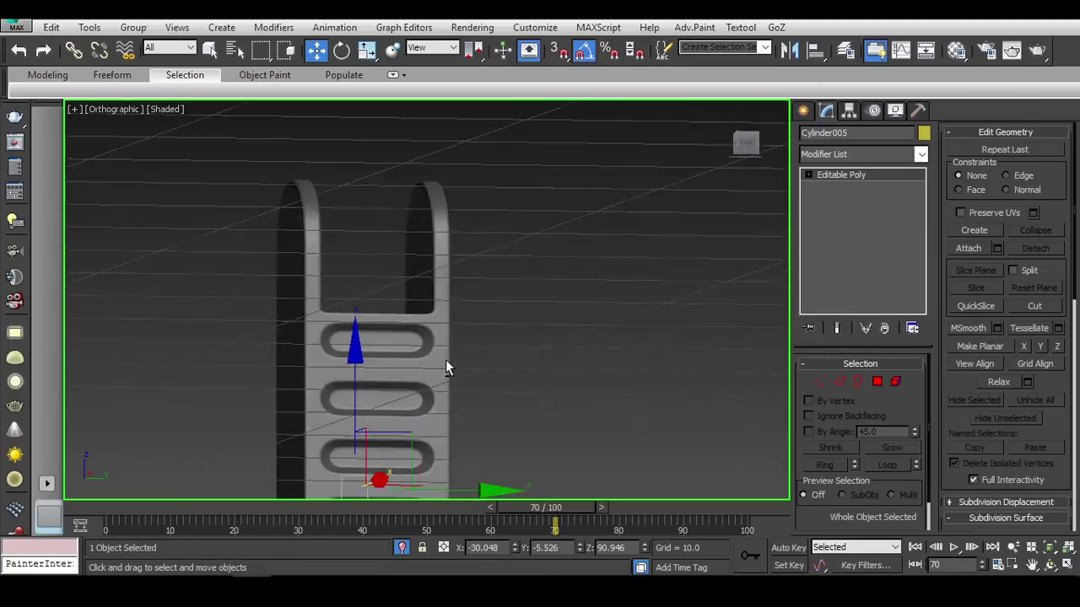
pyautogui.keyDown('alt'); pyautogui.moveTo(495, 286); pyautogui.dragTo(520, 351, button='middle'); pyautogui.keyUp('alt')
# Bring up the SMG reference image in IrfanView beside the viewport showing the stock's slotted side.
pyautogui.hotkey('alt', 'Tab')
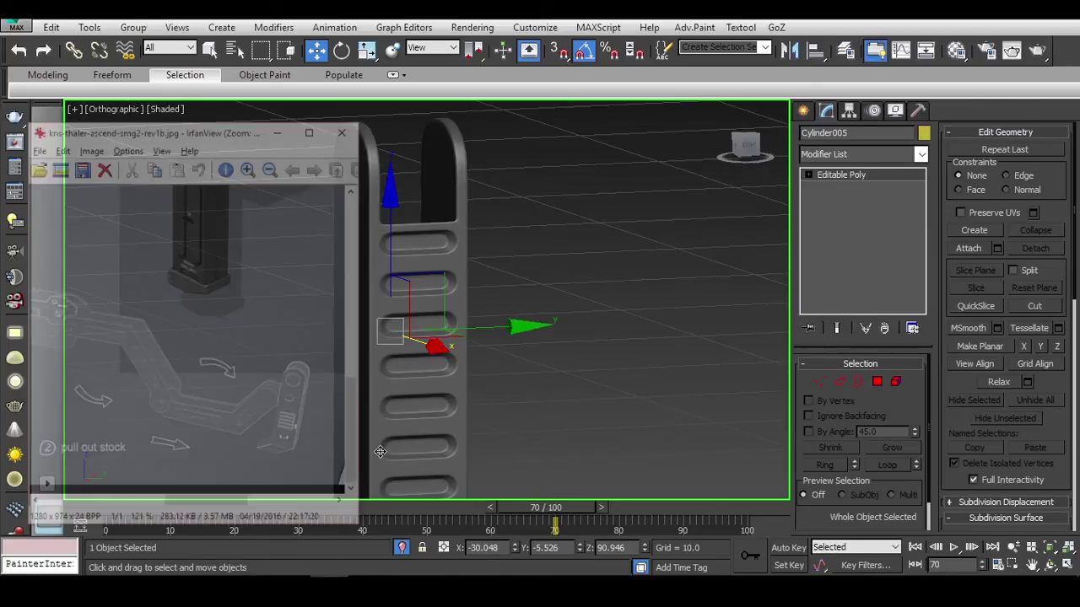
pyautogui.moveTo(221, 194); pyautogui.dragTo(235, 298)
pyautogui.middleClick(593, 359)
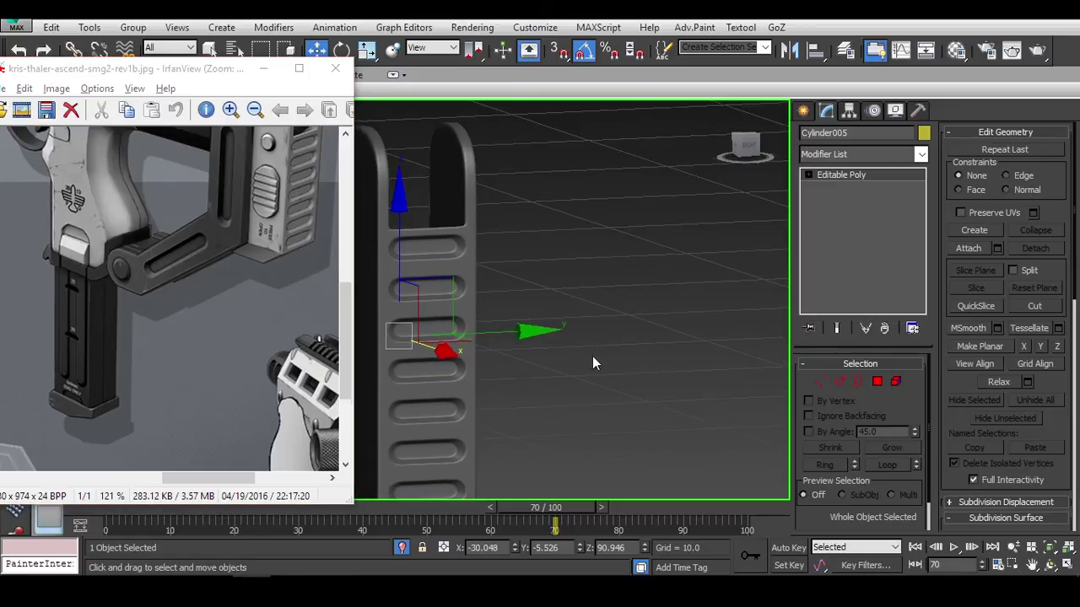
pyautogui.scroll(-3, 622, 340)
pyautogui.keyDown('alt'); pyautogui.moveTo(622, 340); pyautogui.dragTo(574, 304, button='middle'); pyautogui.keyUp('alt')
pyautogui.moveTo(249, 270); pyautogui.dragTo(200, 321)
pyautogui.keyDown('alt'); pyautogui.moveTo(641, 354); pyautogui.dragTo(742, 365, button='middle'); pyautogui.keyUp('alt')
# Switch to the Right view and show the SMG reference as the viewport background.
pyautogui.click(749, 148)
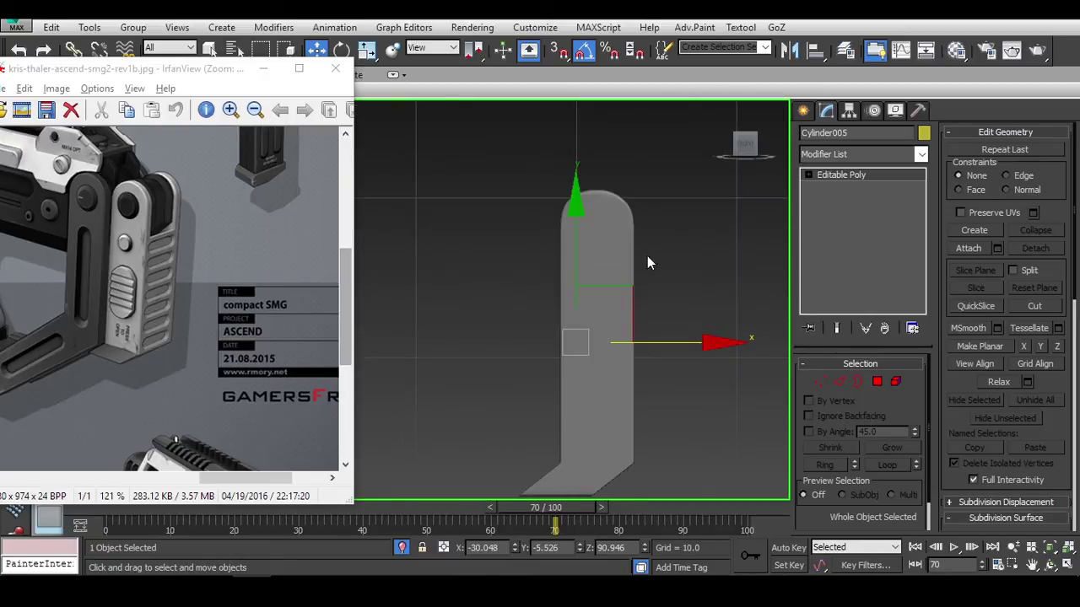
pyautogui.rightClick(694, 251)
pyautogui.click(702, 233)
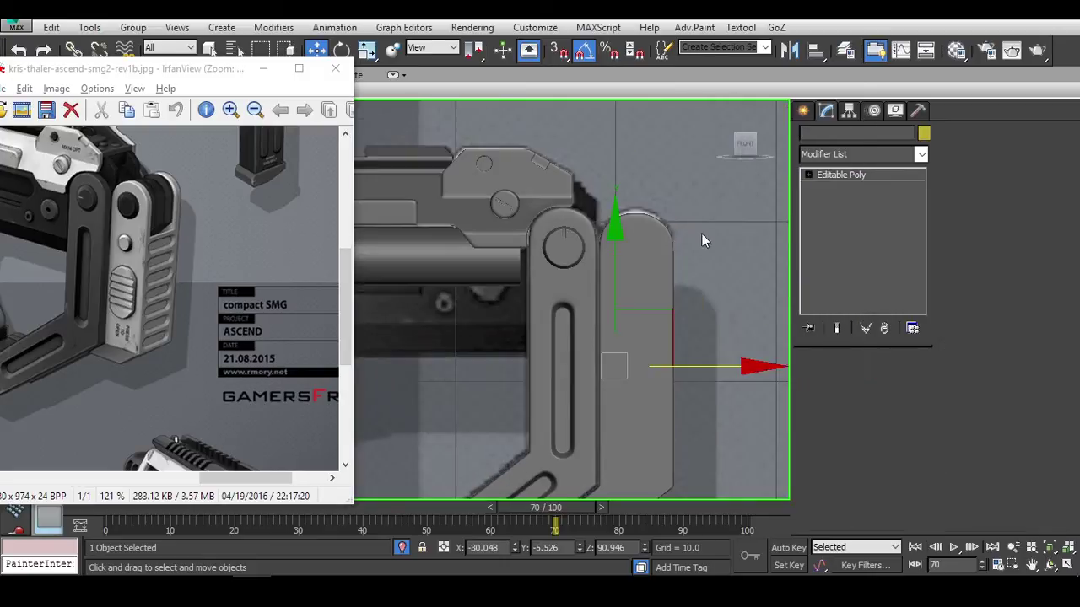
pyautogui.rightClick(698, 230)
pyautogui.click(614, 280)
pyautogui.scroll(3, 646, 284)
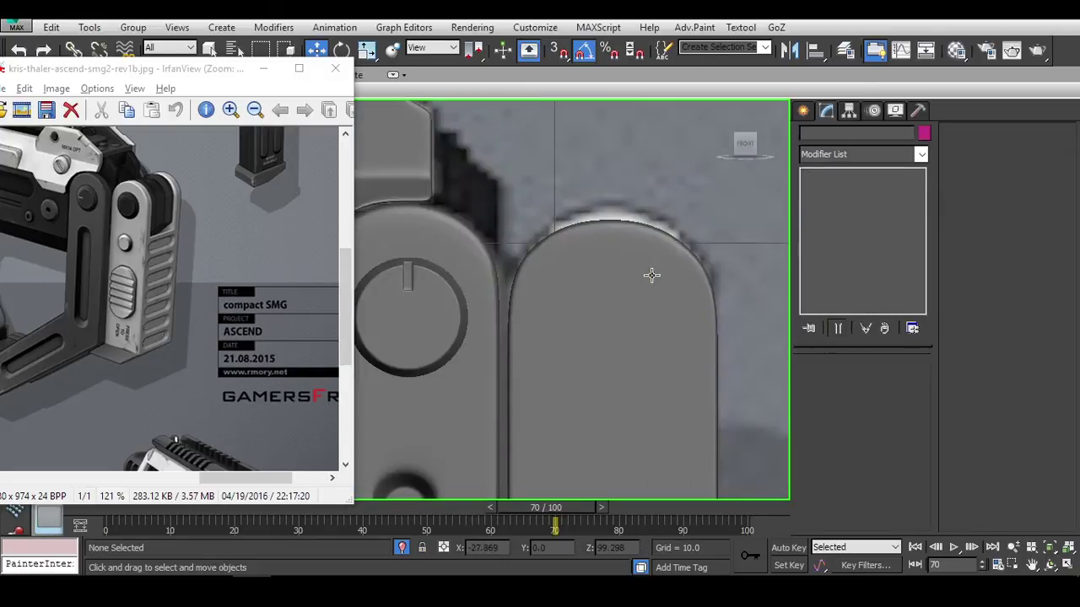
# Raise the prong's top vertices so the stock's rounded end follows the reference arch.
pyautogui.press('1')
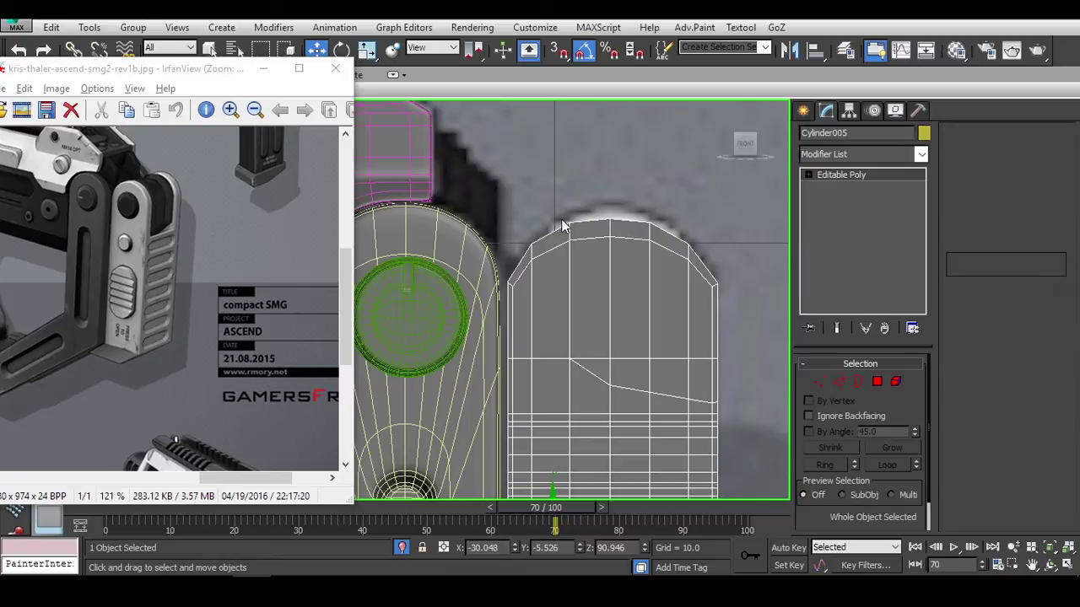
pyautogui.moveTo(553, 184); pyautogui.dragTo(665, 278)
pyautogui.scroll(2, 632, 249)
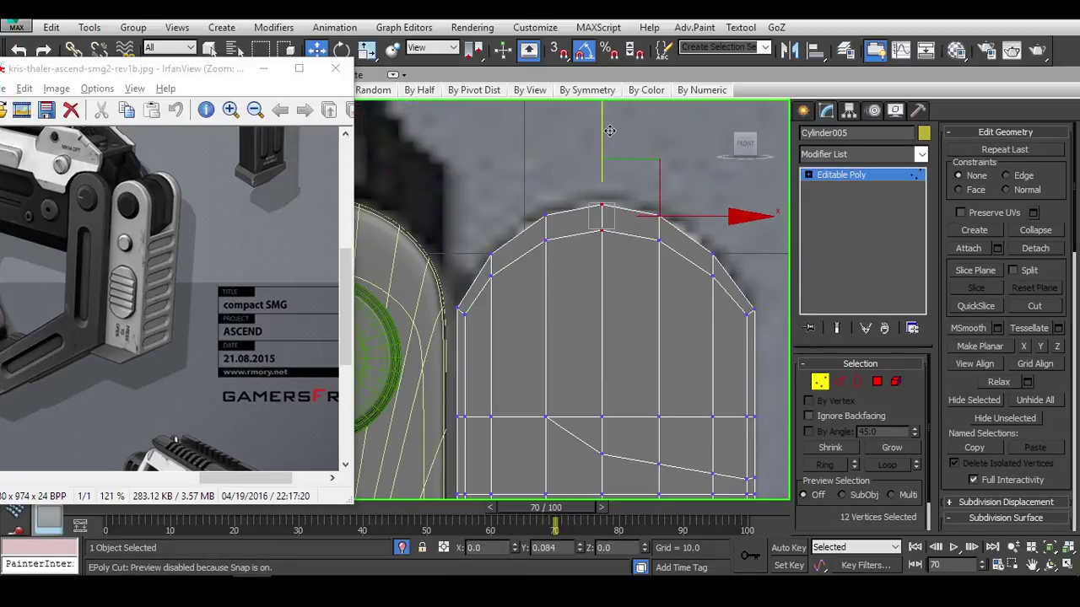
pyautogui.moveTo(740, 243); pyautogui.dragTo(689, 309)
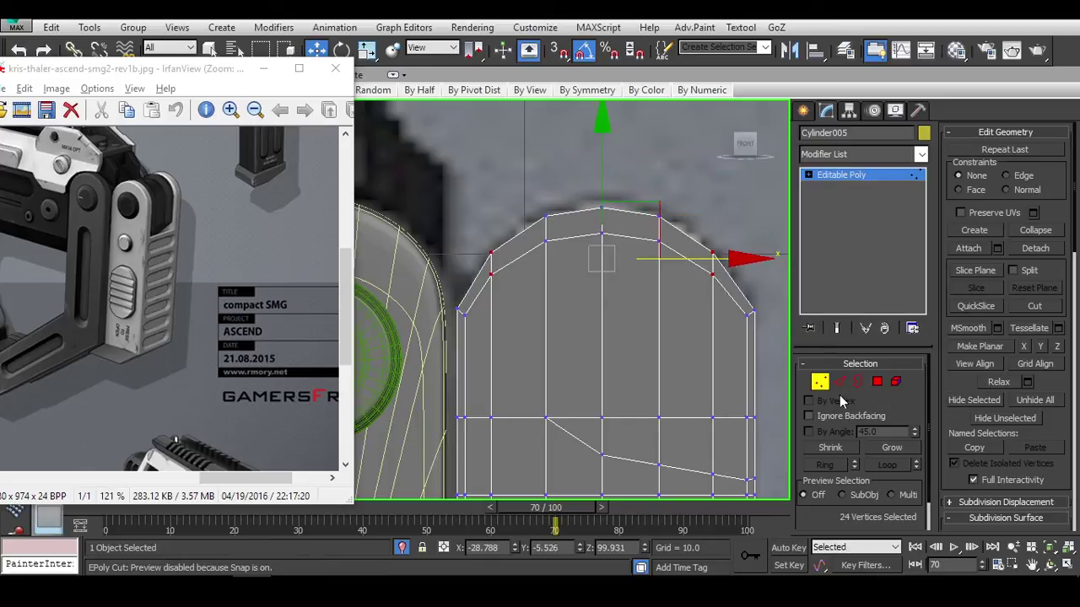
pyautogui.press('1')
pyautogui.click(733, 281)
pyautogui.scroll(-3, 745, 327)
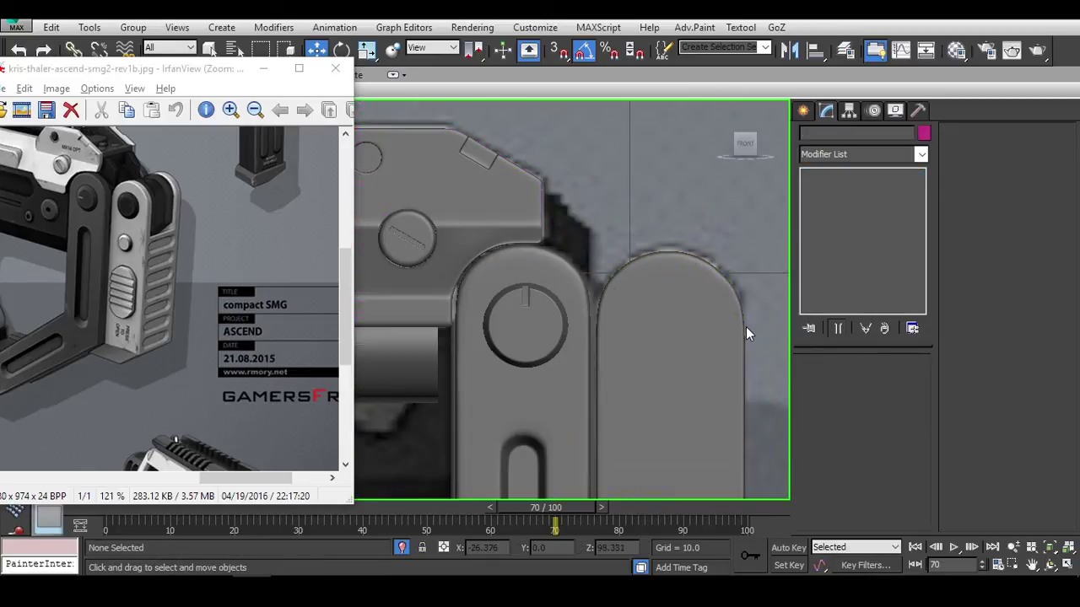
pyautogui.scroll(-2, 746, 329)
# With the stock body selected, choose Create > Standard Primitives > Cylinder.
pyautogui.click(605, 295)
pyautogui.rightClick(606, 295)
pyautogui.moveTo(658, 267)
pyautogui.click(646, 292)
pyautogui.scroll(5, 647, 292)
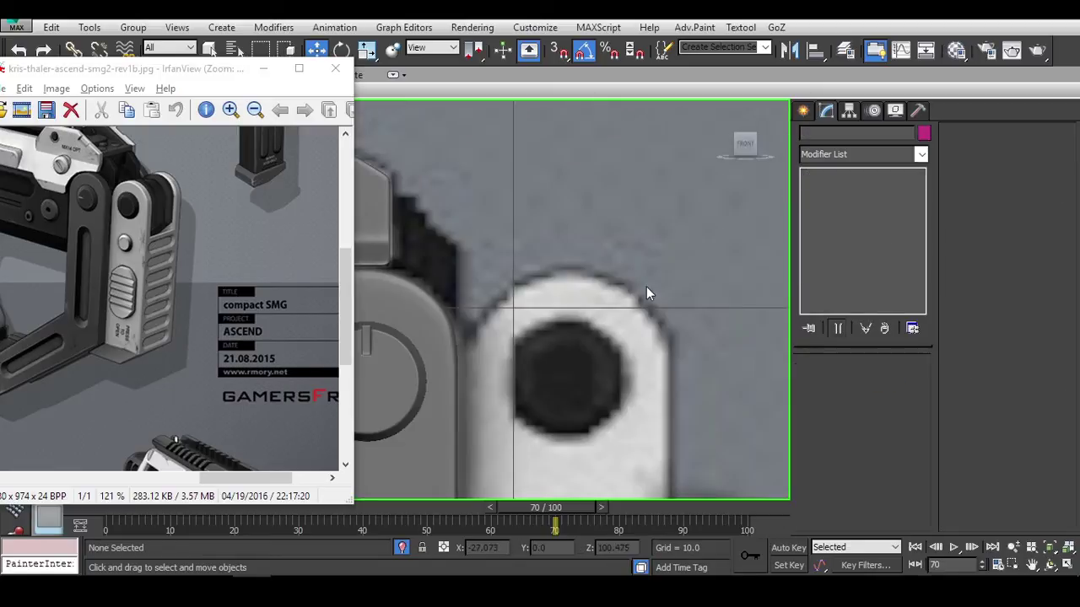
pyautogui.click(804, 111)
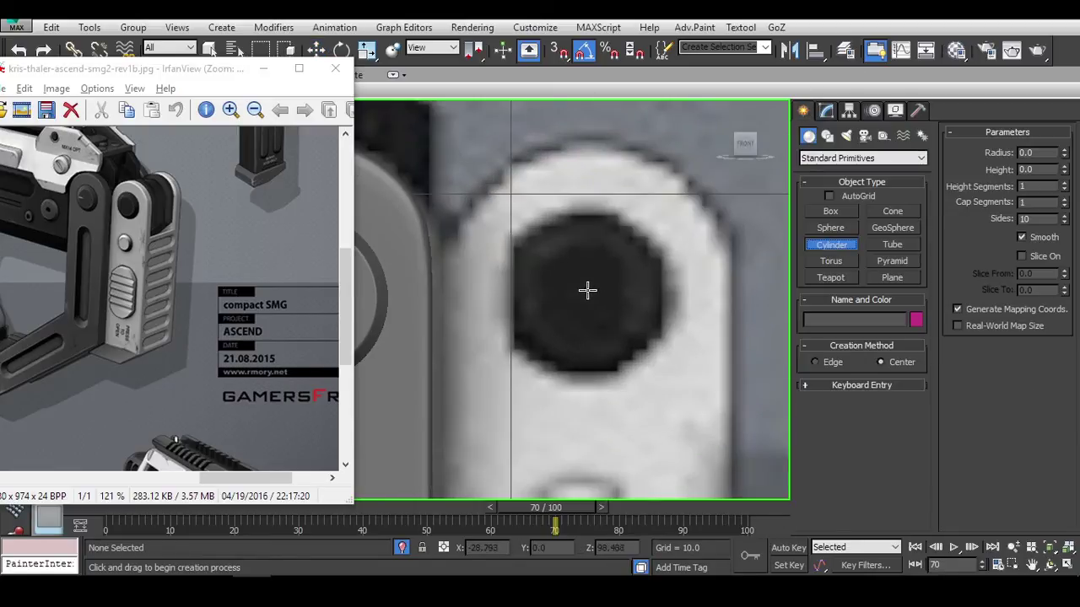
# Draw a cylinder over the reference pin hole and convert it to editable poly.
pyautogui.moveTo(588, 290); pyautogui.dragTo(629, 322)
pyautogui.rightClick(611, 278)
pyautogui.moveTo(590, 286); pyautogui.dragTo(630, 335)
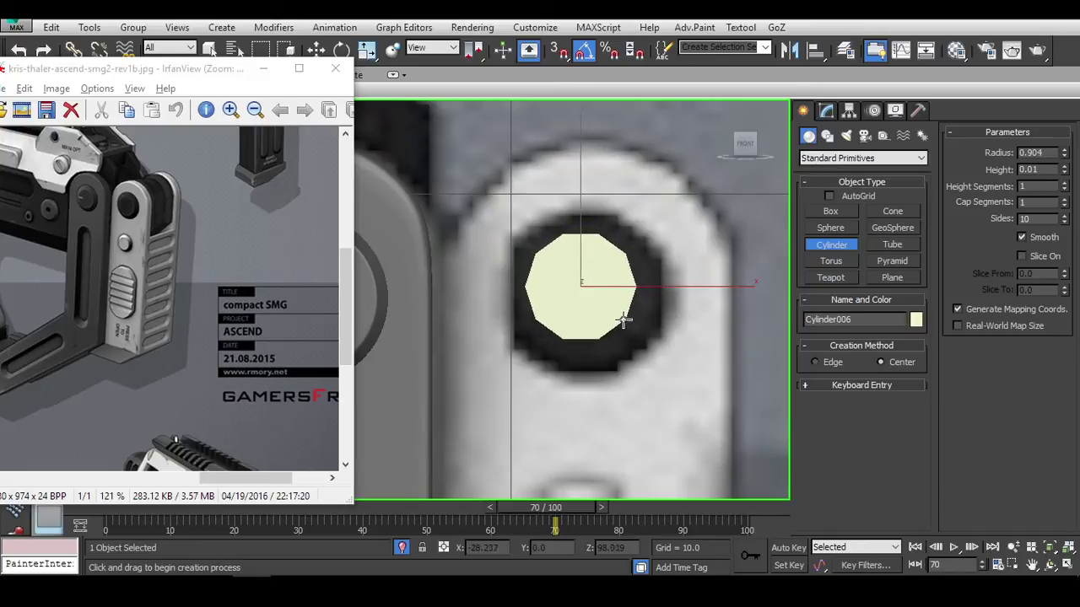
pyautogui.click(624, 278)
pyautogui.rightClick(590, 270)
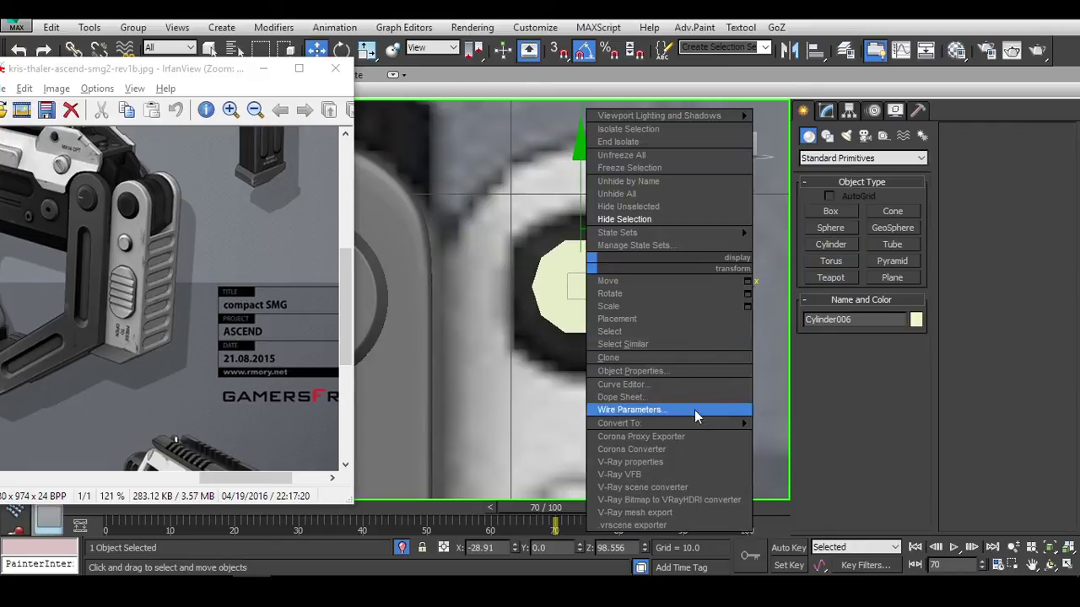
pyautogui.moveTo(694, 410)
pyautogui.click(823, 434)
# Delete the cylinder's side polygons, keeping only the cap, and zoom onto it.
pyautogui.press('p')
pyautogui.keyDown('alt'); pyautogui.moveTo(726, 348); pyautogui.dragTo(622, 278, button='middle'); pyautogui.keyUp('alt')
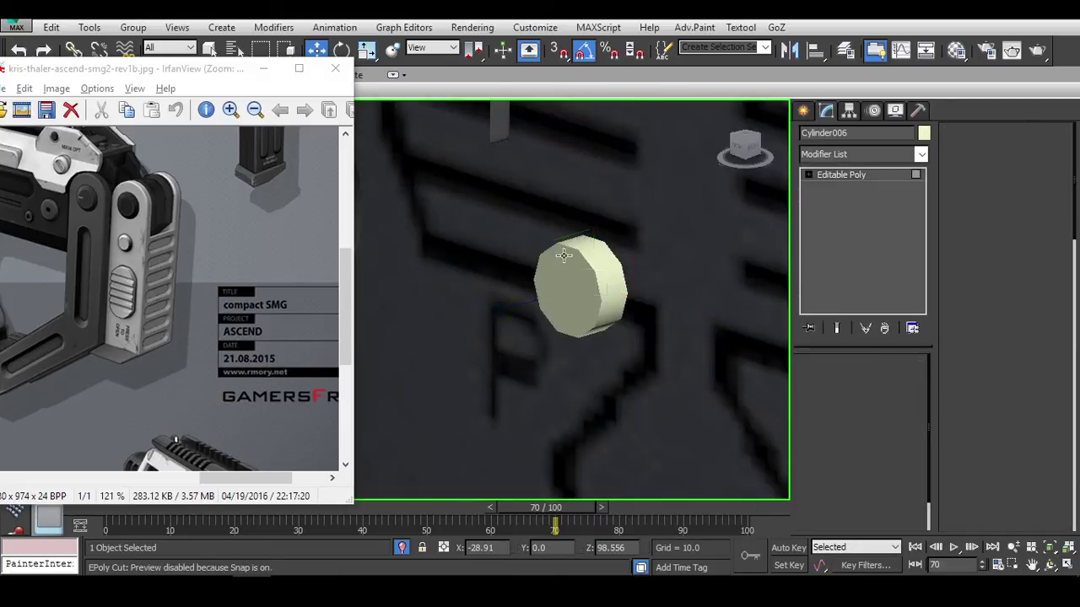
pyautogui.press('4')
pyautogui.click(614, 257)
pyautogui.keyDown('shift'); pyautogui.click(635, 303); pyautogui.keyUp('shift')
pyautogui.press('Delete')
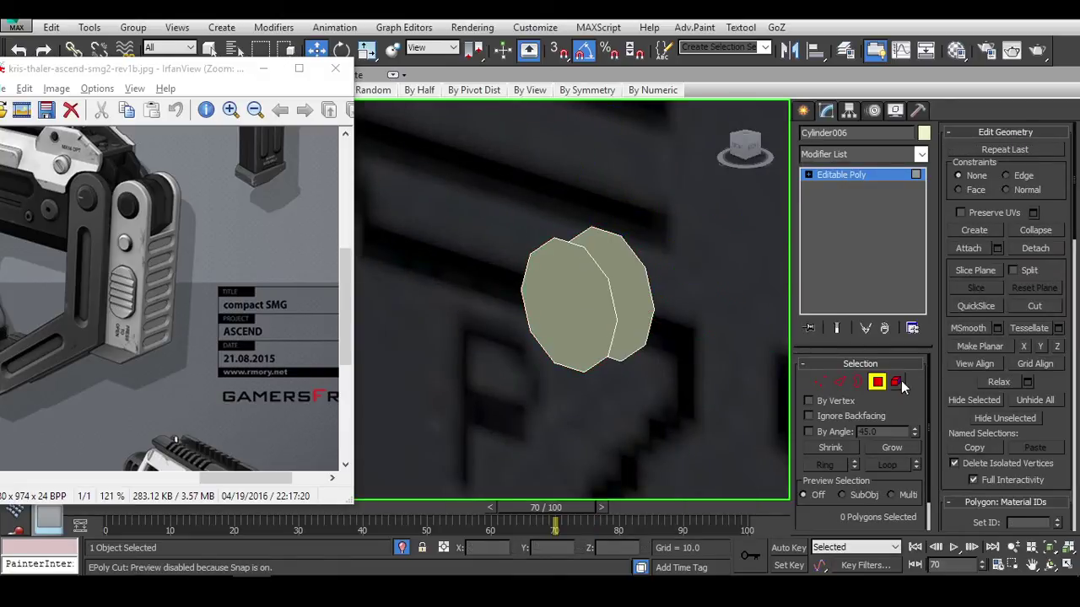
pyautogui.press('5')
pyautogui.click(877, 382)
pyautogui.click(582, 295)
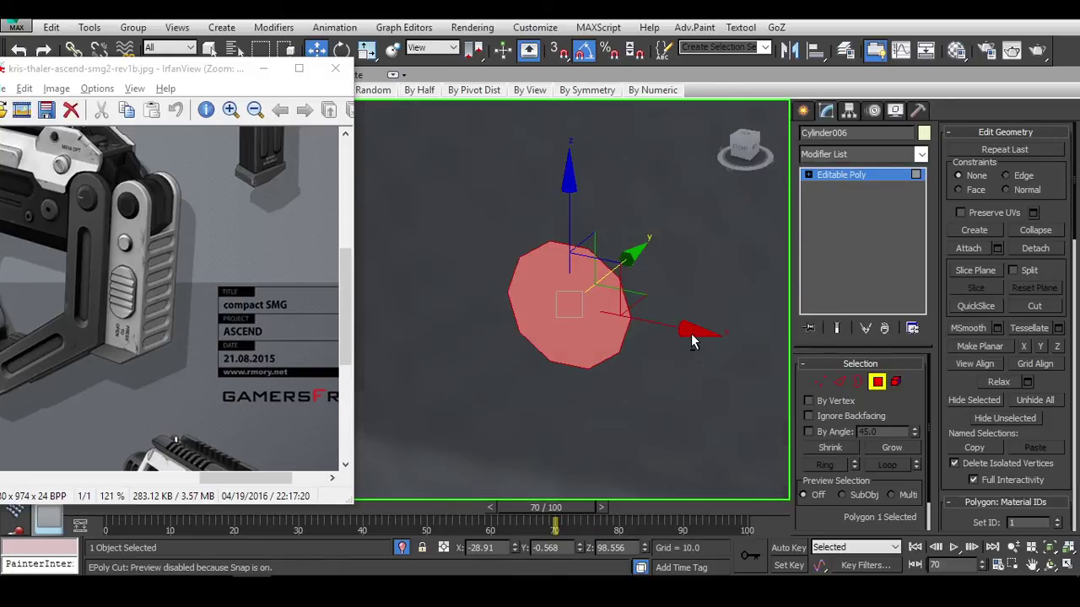
pyautogui.rightClick(566, 289)
pyautogui.press('z')
# Scale the cap's open border outward to 131% to widen the rim.
pyautogui.press('w')
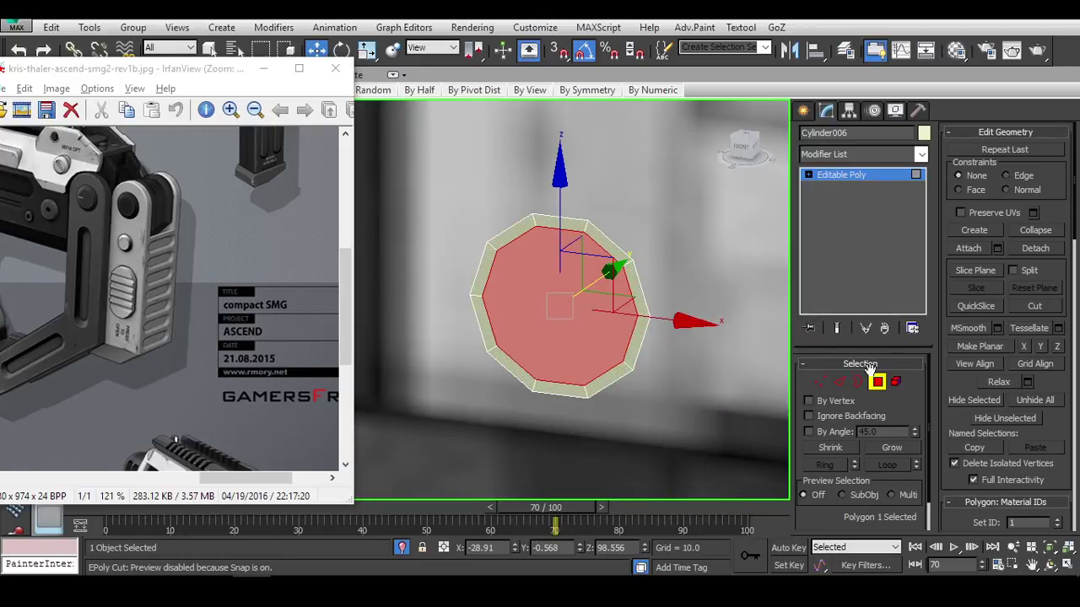
pyautogui.keyDown('ctrl'); pyautogui.click(857, 382); pyautogui.keyUp('ctrl')
pyautogui.scroll(3, 686, 313)
pyautogui.scroll(-3, 686, 313)
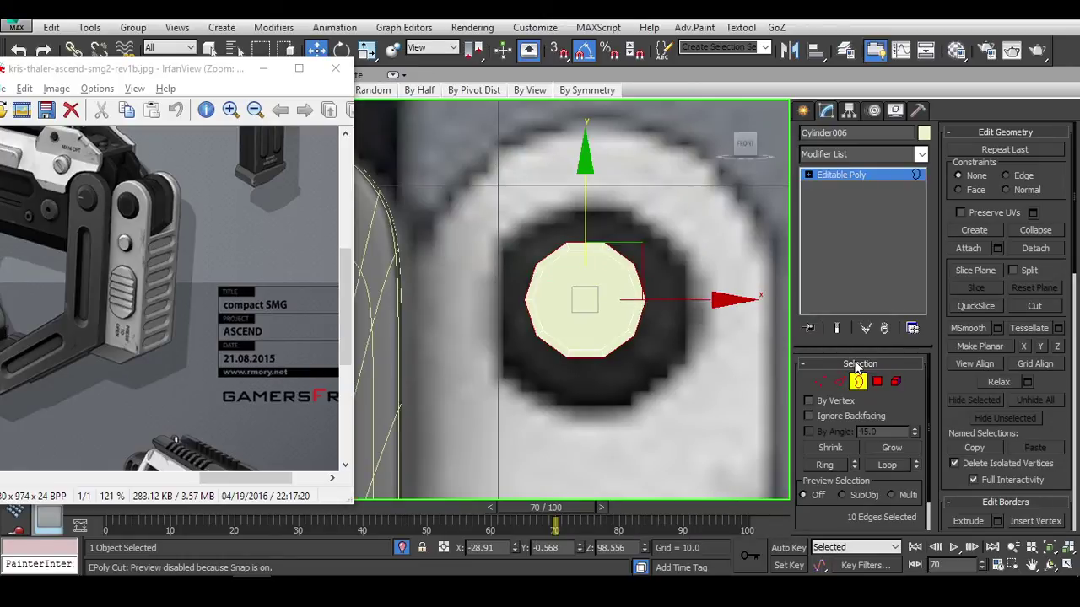
pyautogui.keyDown('ctrl'); pyautogui.click(896, 381); pyautogui.keyUp('ctrl')
pyautogui.scroll(3, 620, 261)
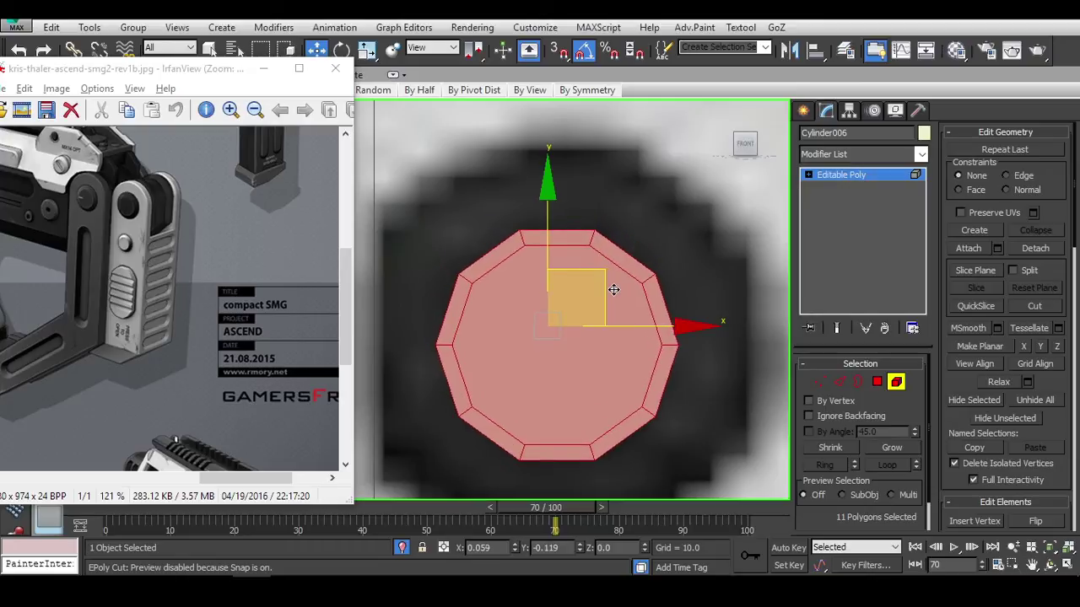
pyautogui.press('3')
pyautogui.scroll(-2, 666, 258)
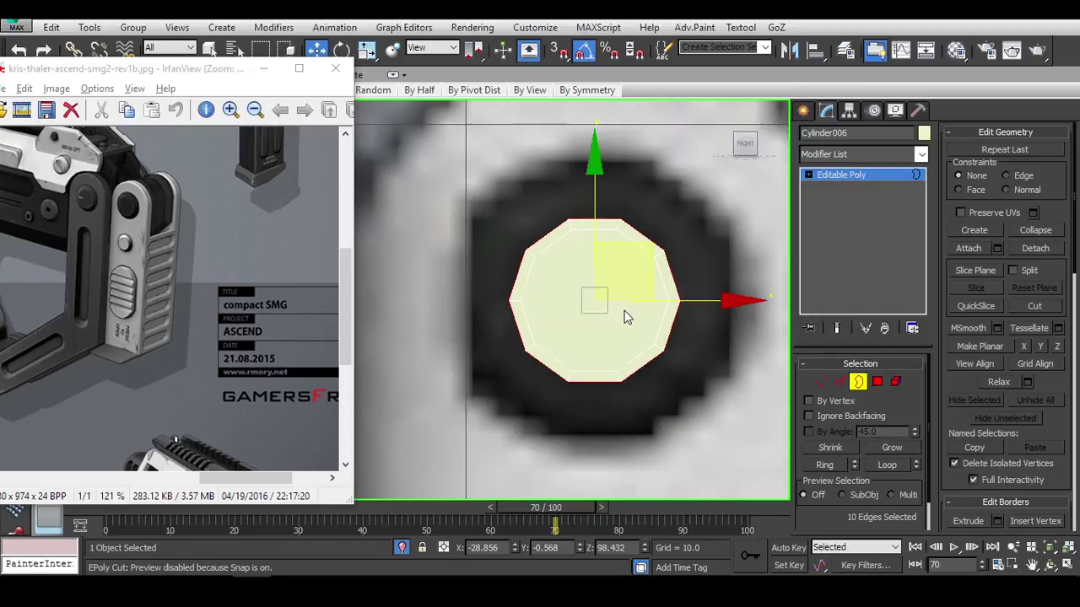
pyautogui.keyDown('shift'); pyautogui.moveTo(607, 282); pyautogui.dragTo(643, 256); pyautogui.keyUp('shift')
# Push the cap's edge loop inward to thin the cap.
pyautogui.press('w')
pyautogui.press('p')
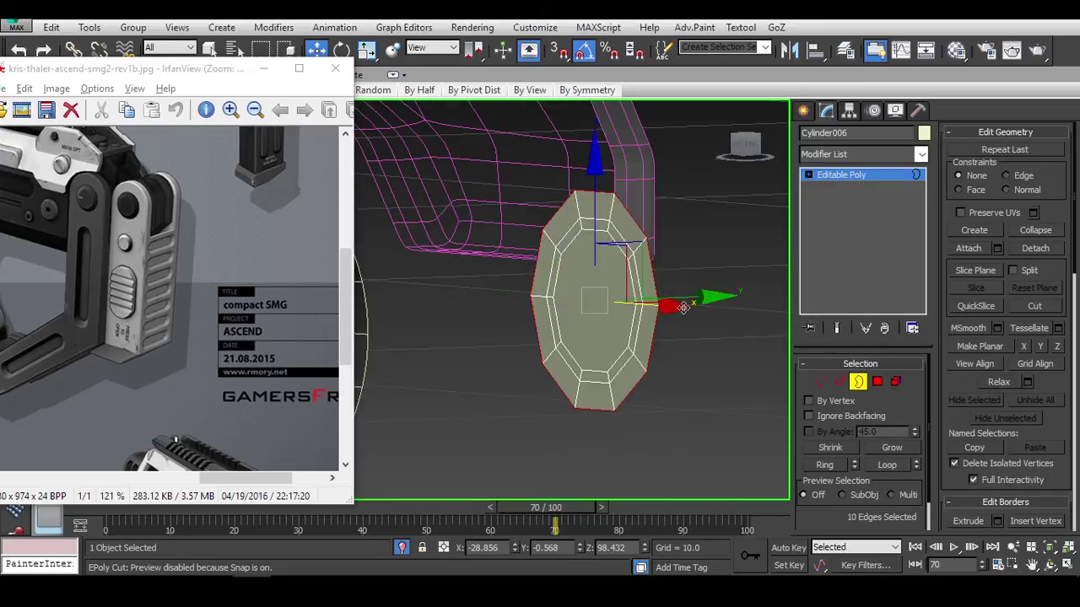
pyautogui.moveTo(701, 298)
pyautogui.keyDown('alt'); pyautogui.mouseDown(button='middle')
pyautogui.moveTo(683, 318)
pyautogui.moveTo(695, 289)
pyautogui.mouseUp(button='middle'); pyautogui.keyUp('alt')
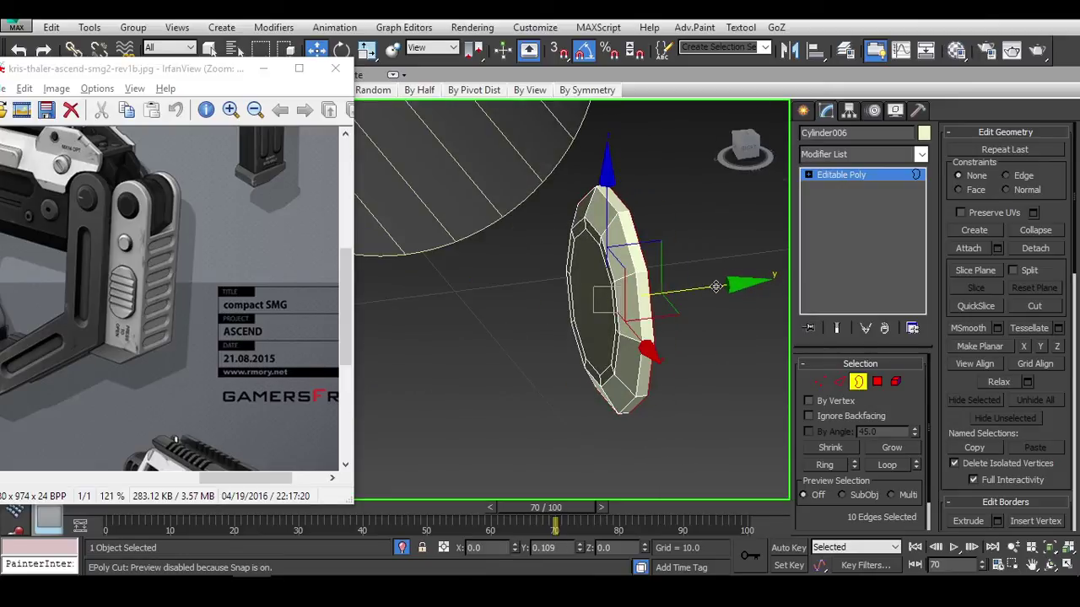
pyautogui.scroll(6, 690, 284)
pyautogui.keyDown('alt'); pyautogui.moveTo(605, 283); pyautogui.dragTo(718, 267, button='middle'); pyautogui.keyUp('alt')
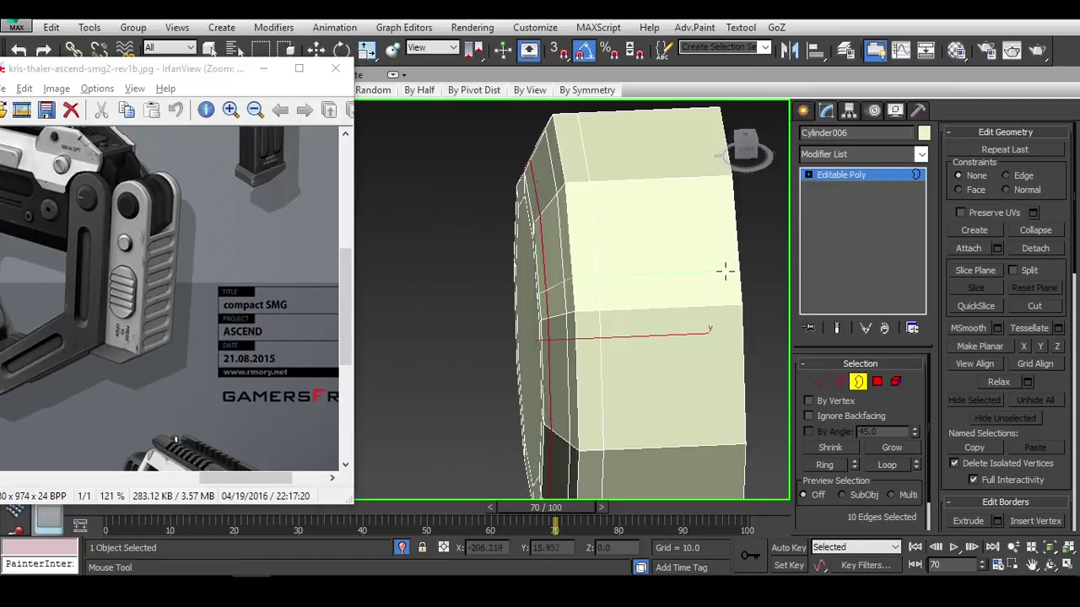
pyautogui.press('w')
pyautogui.scroll(-3, 641, 312)
pyautogui.scroll(3, 695, 317)
pyautogui.moveTo(695, 317); pyautogui.dragTo(634, 306)
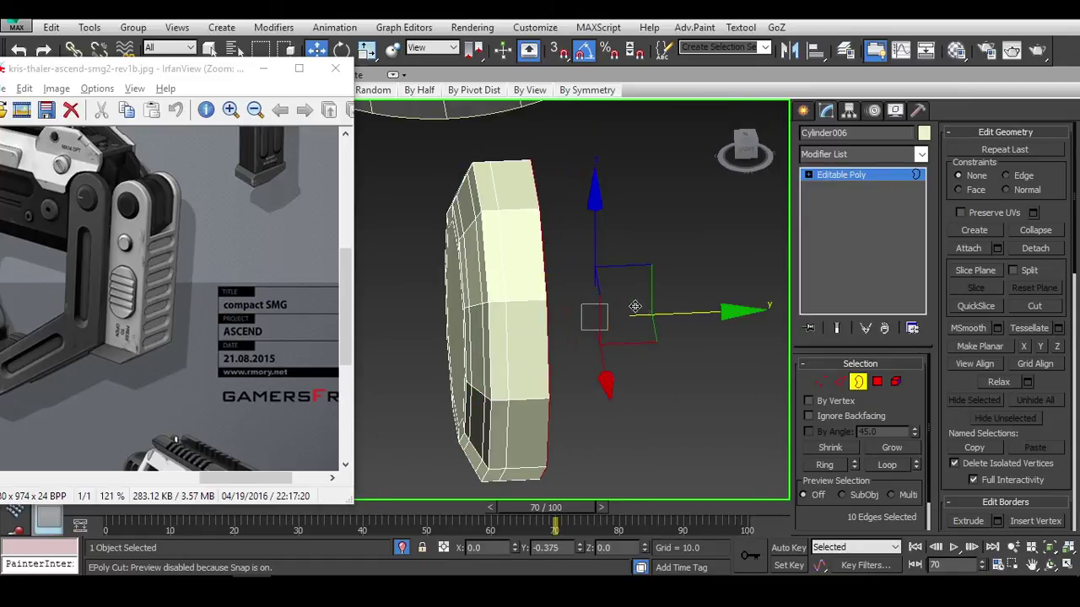
# Preview the cap with NURMS smoothing from several angles, then turn smoothing off.
pyautogui.press('e')
pyautogui.keyDown('alt'); pyautogui.moveTo(641, 314); pyautogui.dragTo(632, 349, button='middle'); pyautogui.keyUp('alt')
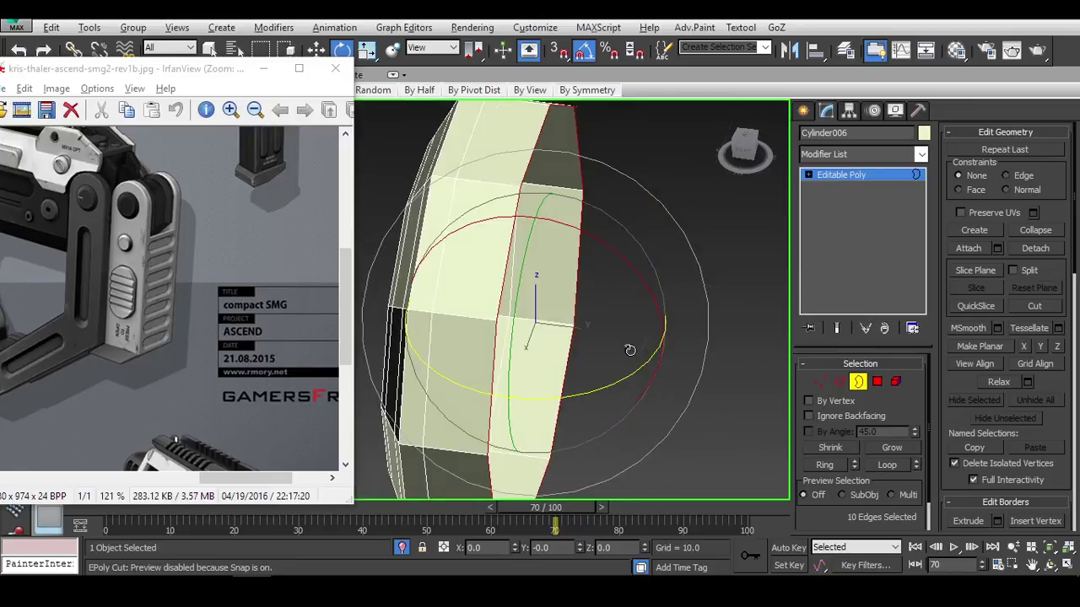
pyautogui.press('r')
pyautogui.keyDown('alt'); pyautogui.moveTo(552, 330); pyautogui.dragTo(641, 311, button='middle'); pyautogui.keyUp('alt')
pyautogui.press('w')
pyautogui.hotkey('ctrl', 'q')
pyautogui.press('4')
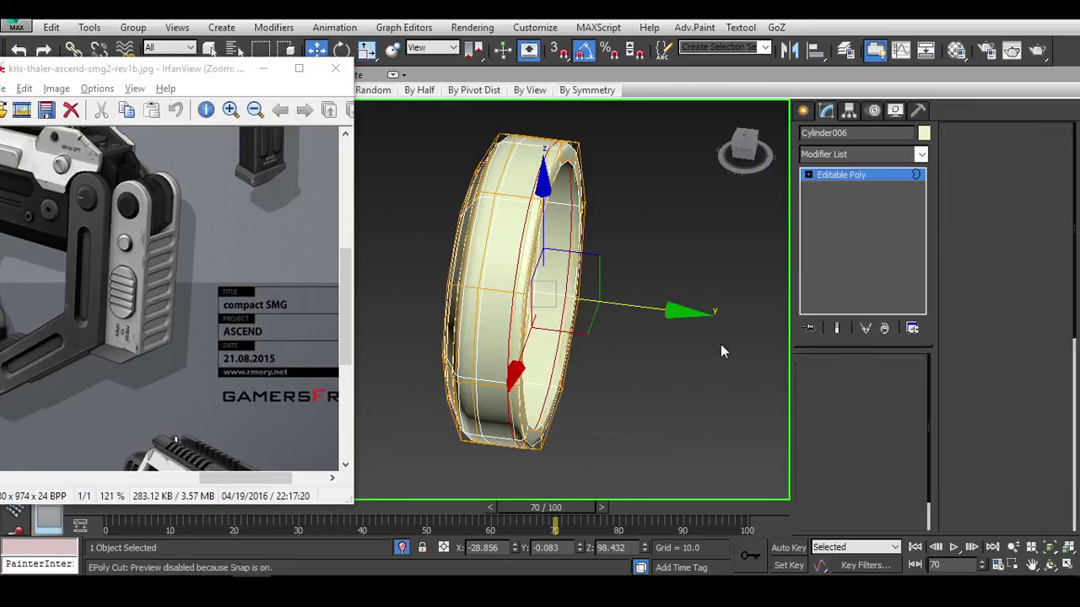
pyautogui.scroll(-3, 720, 344)
pyautogui.hotkey('ctrl', 'q')
pyautogui.keyDown('alt'); pyautogui.moveTo(720, 345); pyautogui.dragTo(648, 319, button='middle'); pyautogui.keyUp('alt')
pyautogui.scroll(3, 566, 291)
pyautogui.scroll(5, 566, 292)
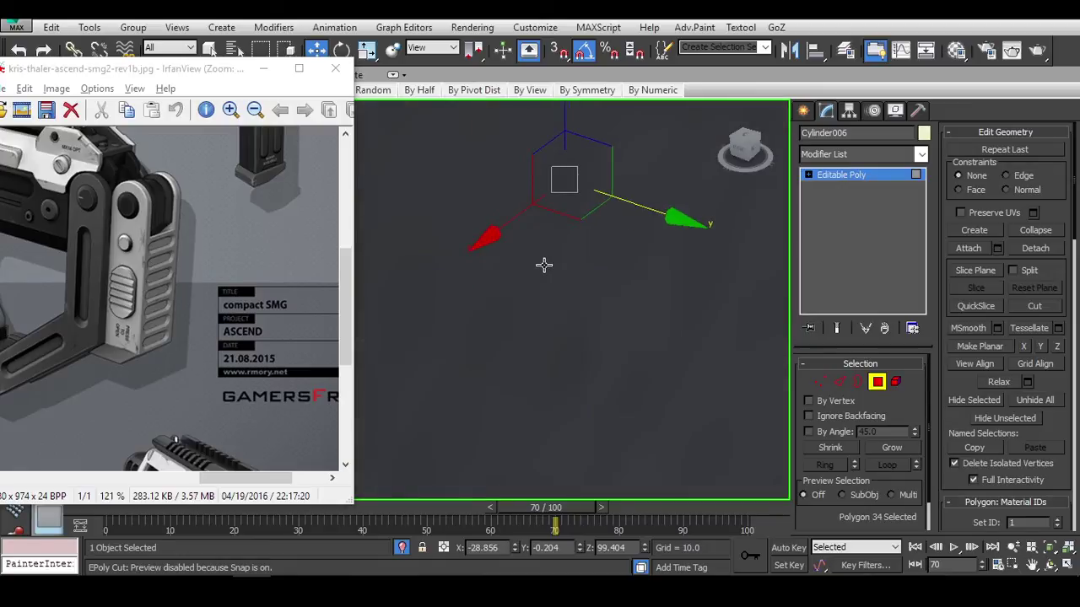
# Loop-select the rim's strip polygons and preview the smoothed rim.
pyautogui.click(622, 272)
pyautogui.keyDown('shift'); pyautogui.click(622, 272); pyautogui.keyUp('shift')
pyautogui.scroll(-4, 622, 272)
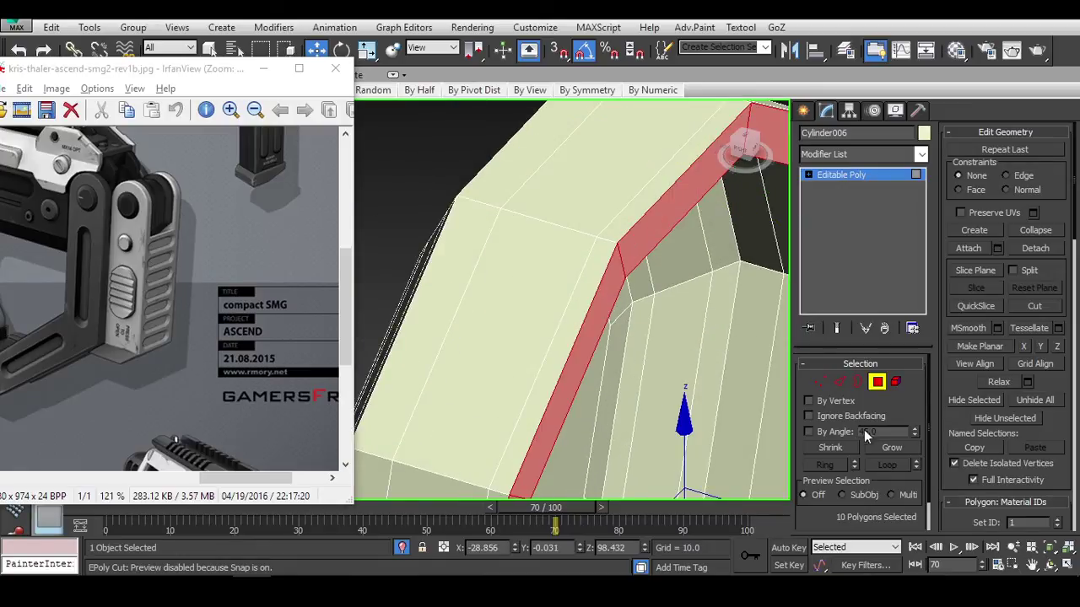
pyautogui.keyDown('alt'); pyautogui.moveTo(641, 355); pyautogui.dragTo(692, 383, button='middle'); pyautogui.keyUp('alt')
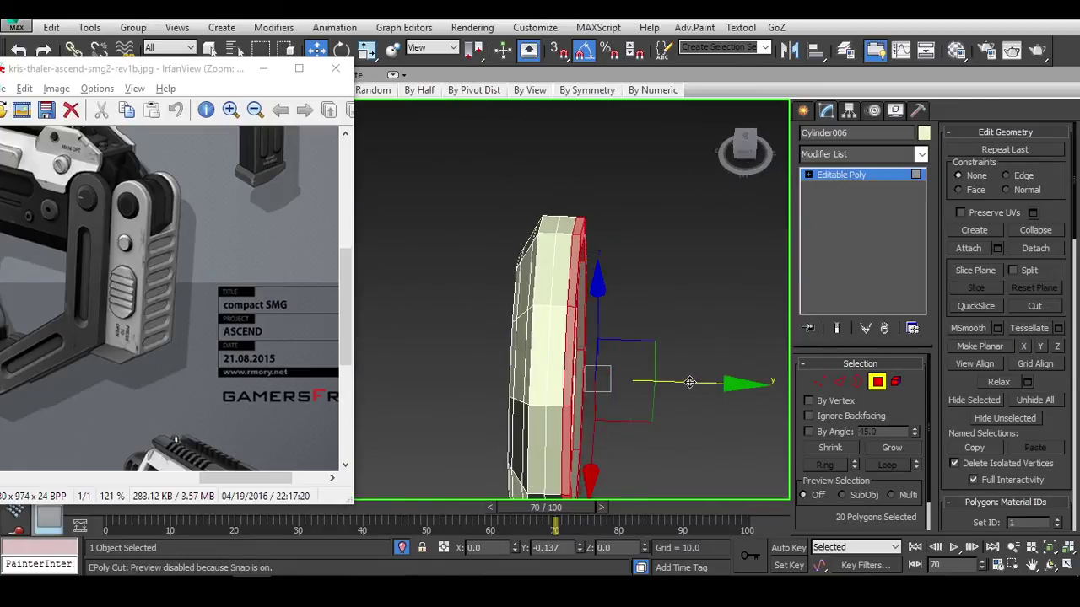
pyautogui.scroll(3, 721, 371)
pyautogui.press('4')
pyautogui.hotkey('ctrl', 'q')
pyautogui.scroll(-3, 647, 349)
pyautogui.keyDown('alt'); pyautogui.moveTo(588, 337); pyautogui.dragTo(511, 227, button='middle'); pyautogui.keyUp('alt')
pyautogui.scroll(4, 448, 270)
# Double-click to select the edge loop around the rim, undoing and redoing a change.
pyautogui.press('2')
pyautogui.press('w')
pyautogui.doubleClick(512, 228)
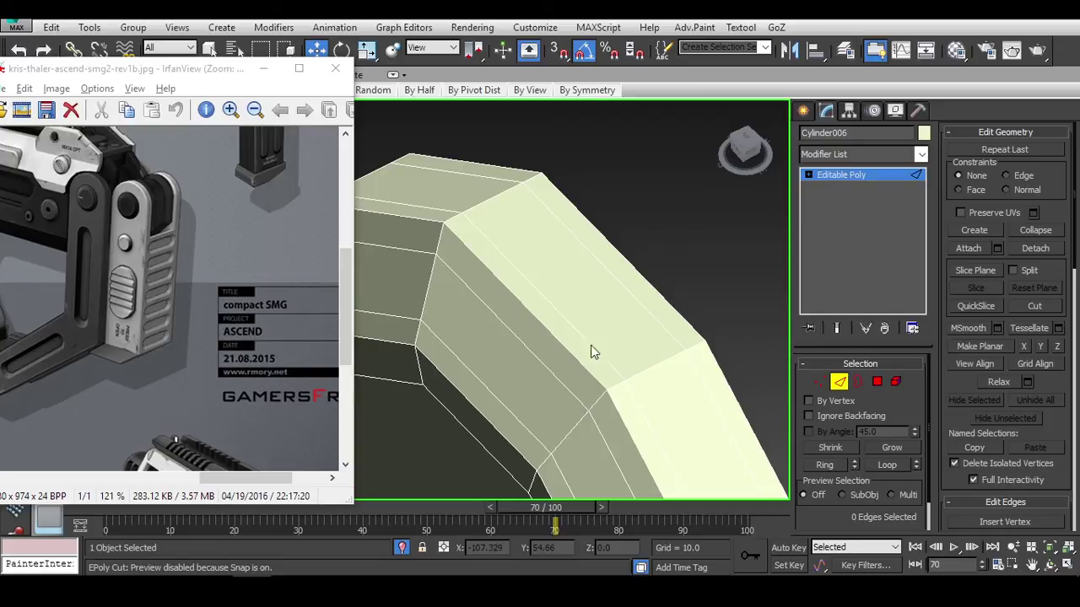
pyautogui.hotkey('ctrl', 'z')
pyautogui.hotkey('ctrl', 'z')
pyautogui.hotkey('ctrl', 'z')
pyautogui.hotkey('ctrl', 'z')
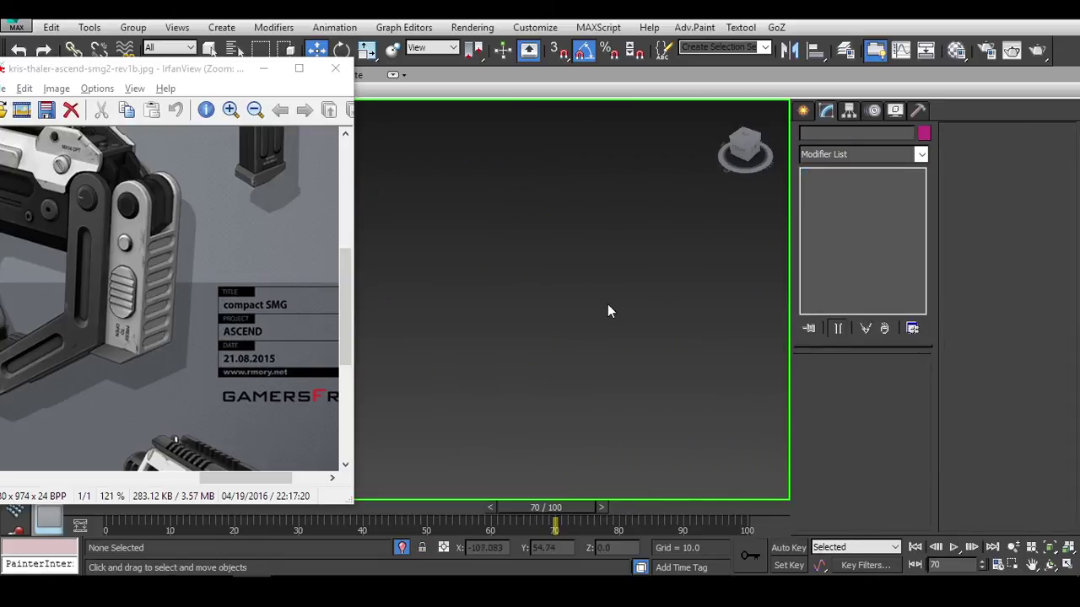
pyautogui.hotkey('ctrl', 'z')
pyautogui.hotkey('ctrl', 'z')
pyautogui.hotkey('ctrl', 'y')
pyautogui.hotkey('ctrl', 'y')
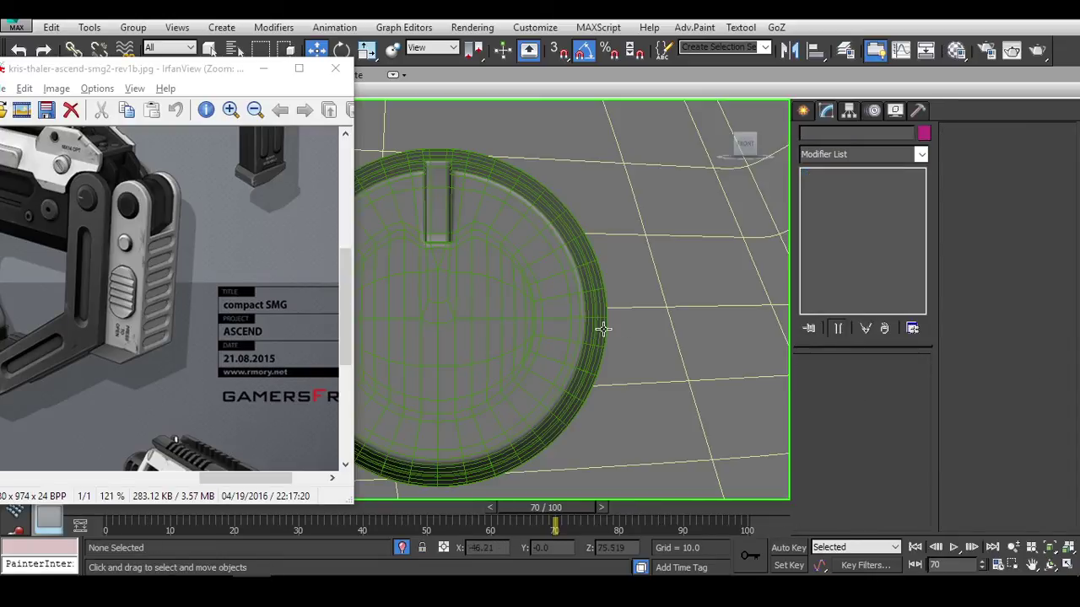
pyautogui.scroll(-10, 602, 329)
pyautogui.scroll(15, 481, 308)
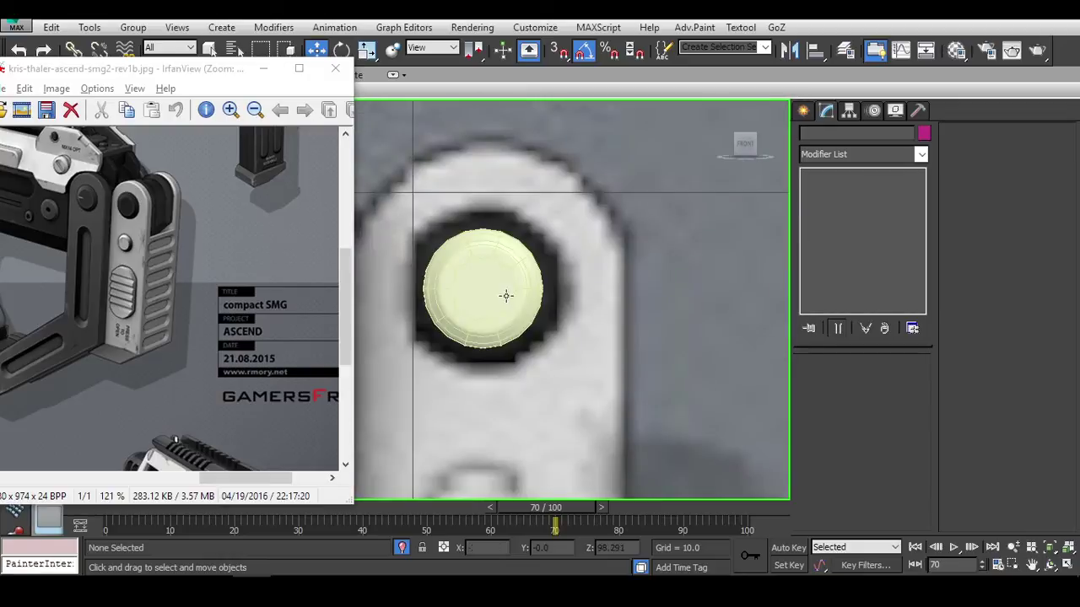
pyautogui.scroll(5, 506, 295)
# Inspect the pin cap's vertices in wireframe, then return to shaded display.
pyautogui.click(605, 294)
pyautogui.scroll(-2, 605, 295)
pyautogui.press('1')
pyautogui.press('F3')
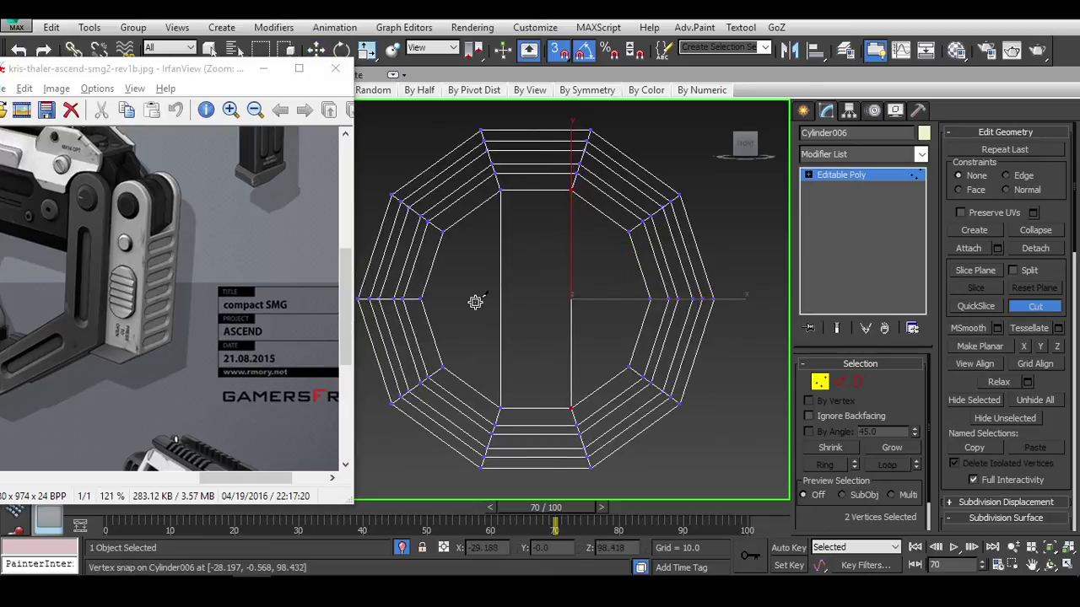
pyautogui.press('F3')
pyautogui.press('1')
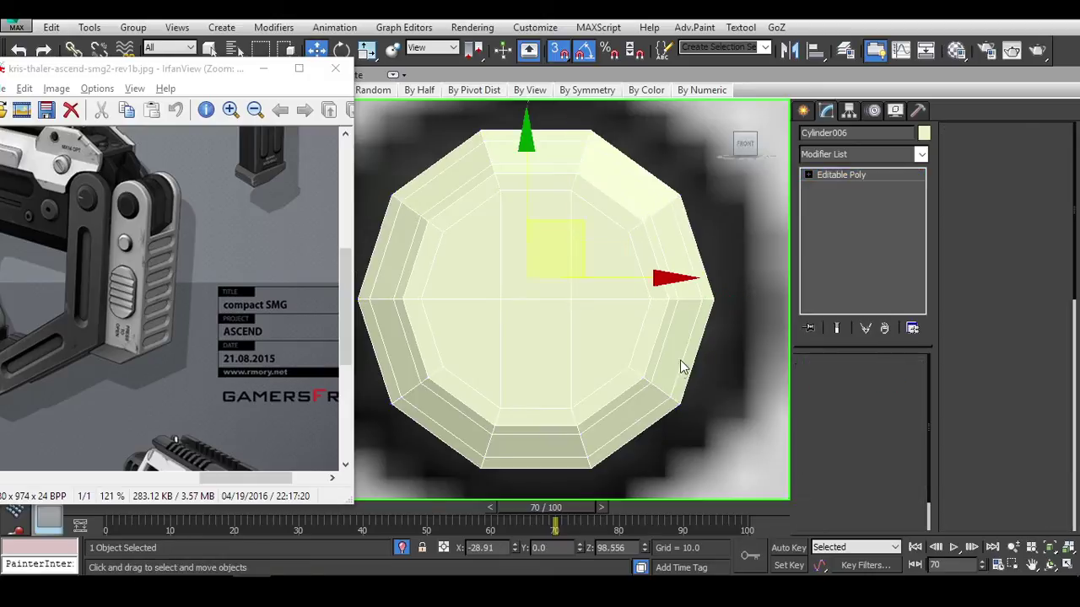
pyautogui.scroll(-5, 662, 352)
# Scale the upper pin cap cylinder up to about 124%.
pyautogui.click(661, 352)
pyautogui.click(583, 315)
pyautogui.press('r')
pyautogui.moveTo(590, 313); pyautogui.dragTo(595, 290)
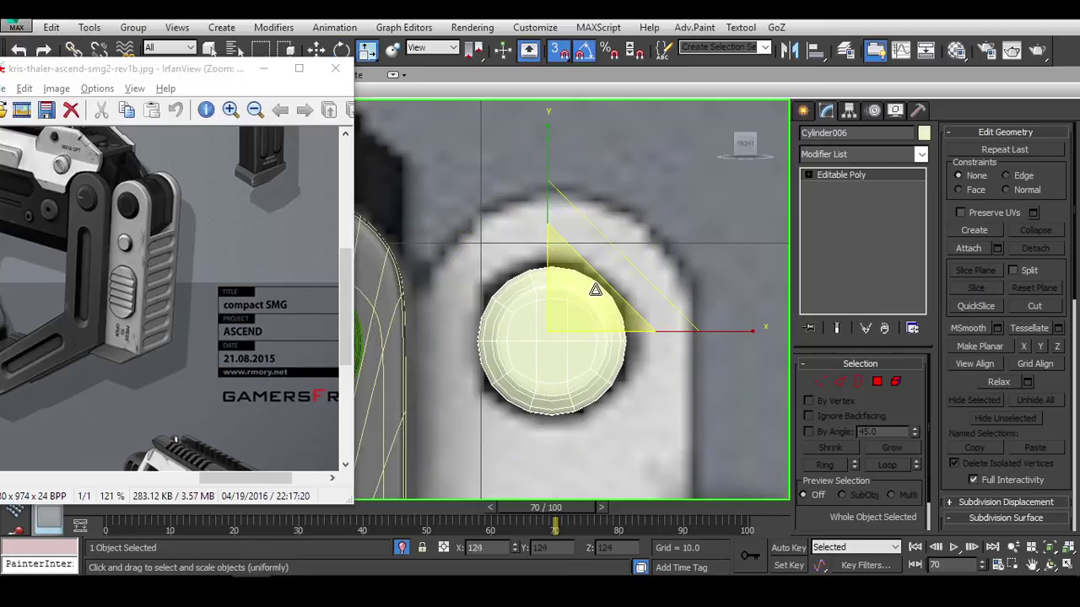
pyautogui.scroll(-4, 597, 290)
pyautogui.press('w')
pyautogui.scroll(-3, 645, 312)
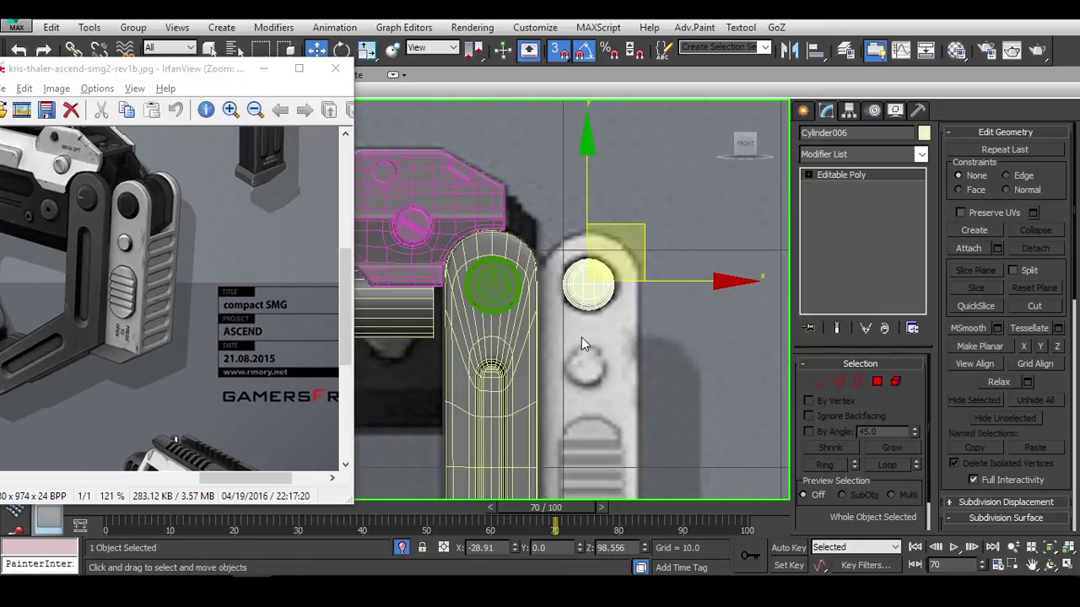
pyautogui.scroll(2, 581, 337)
# Copy the pin cap down onto the lower pin hole and view it in perspective.
pyautogui.keyDown('shift'); pyautogui.moveTo(592, 192); pyautogui.dragTo(591, 306); pyautogui.keyUp('shift')
pyautogui.click(539, 363)
pyautogui.scroll(3, 540, 363)
pyautogui.press('e')
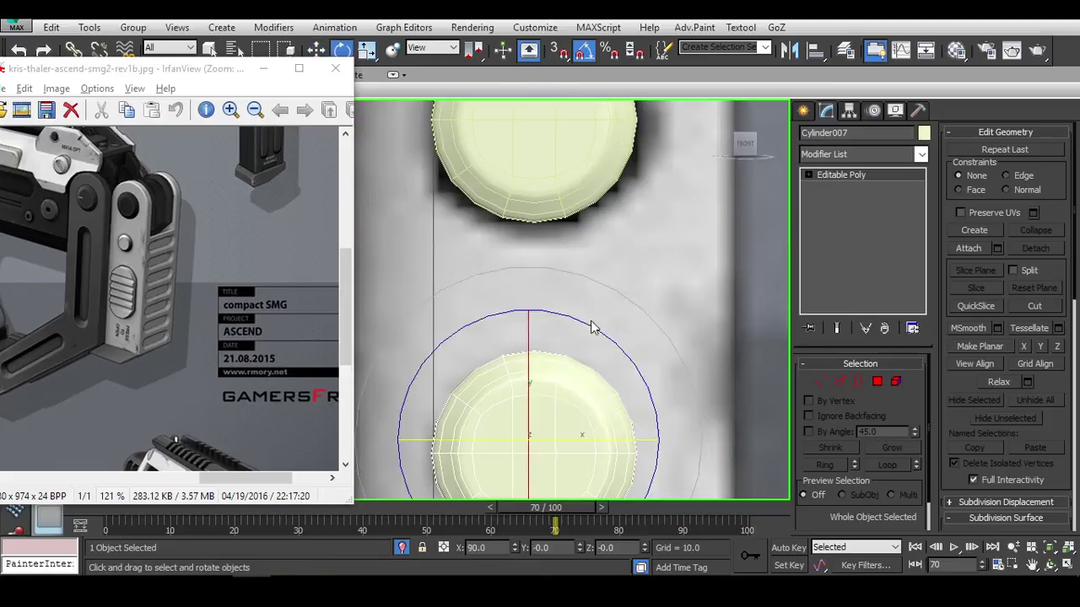
pyautogui.press('r')
pyautogui.scroll(-2, 586, 366)
pyautogui.press('w')
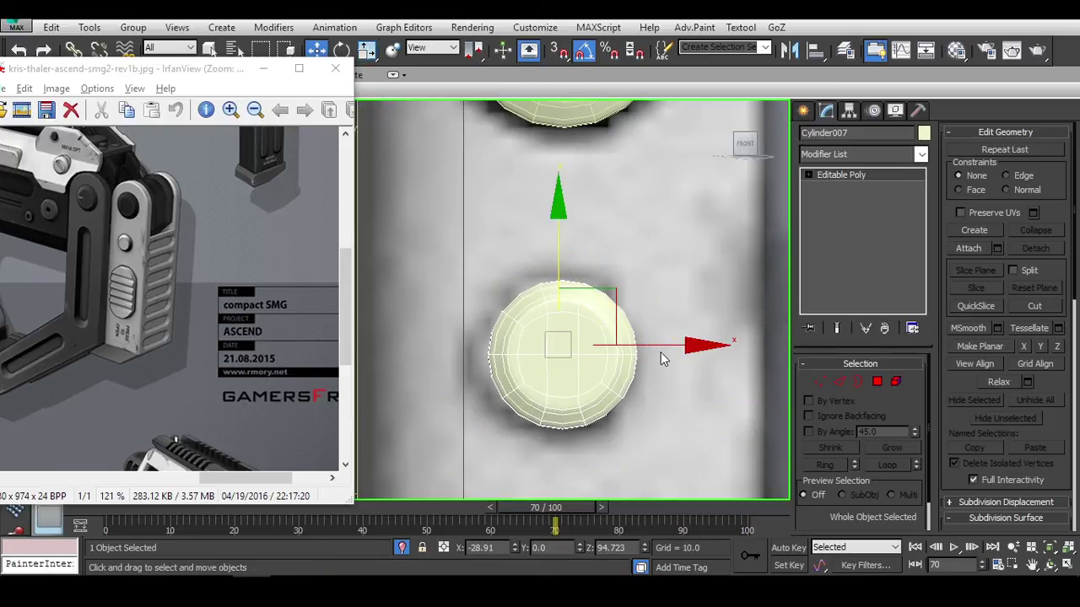
pyautogui.press('p')
pyautogui.keyDown('alt'); pyautogui.moveTo(651, 369); pyautogui.dragTo(579, 373, button='middle'); pyautogui.keyUp('alt')
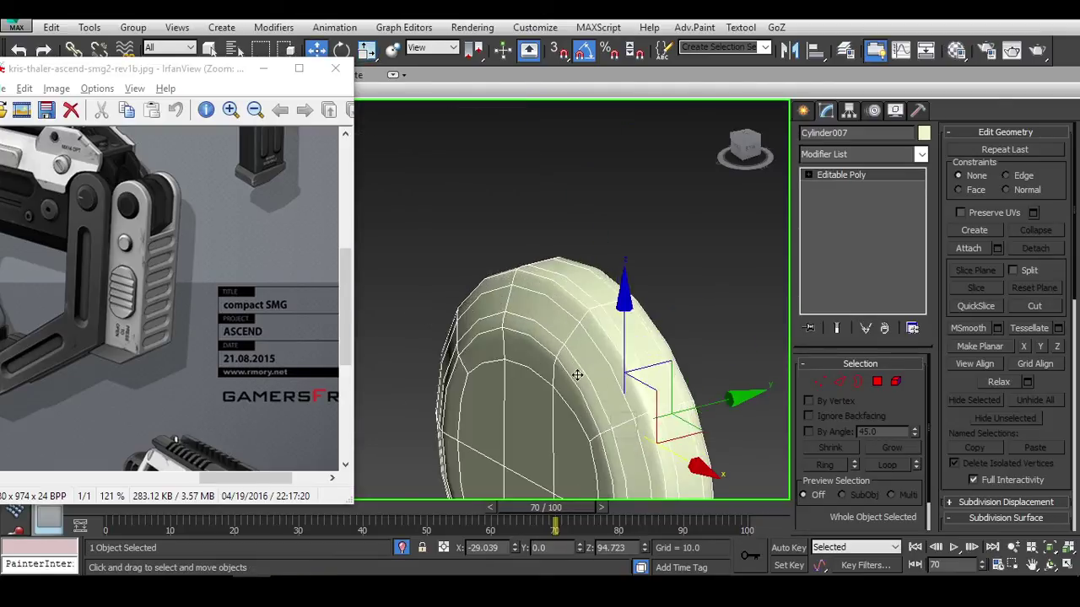
pyautogui.scroll(6, 549, 313)
# Try cutting support edges along the copied cap's bevel, then undo them.
pyautogui.press('2')
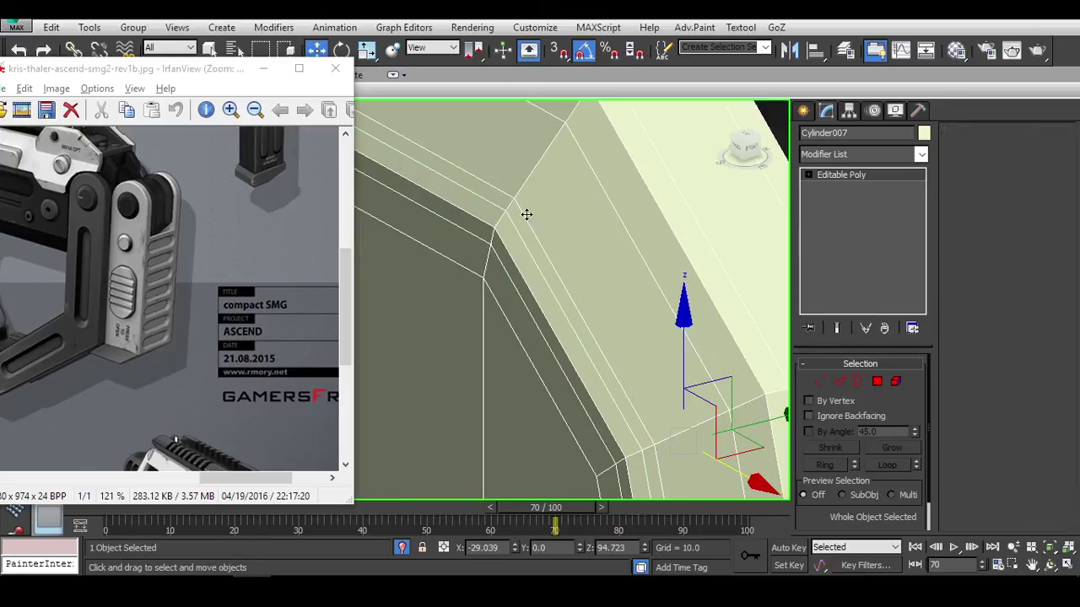
pyautogui.hotkey('alt', 'c')
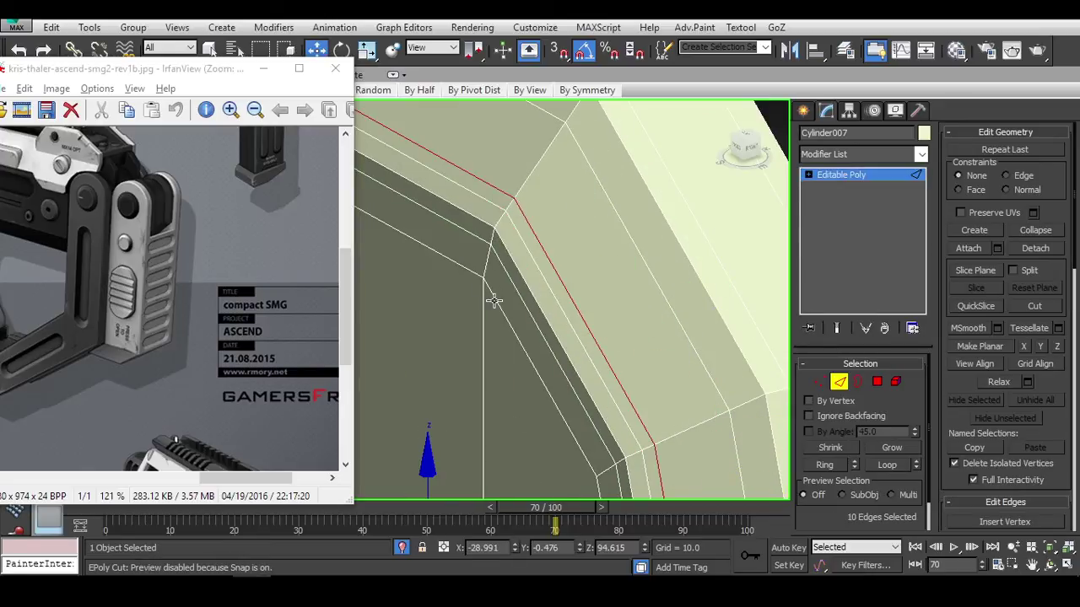
pyautogui.scroll(-8, 494, 302)
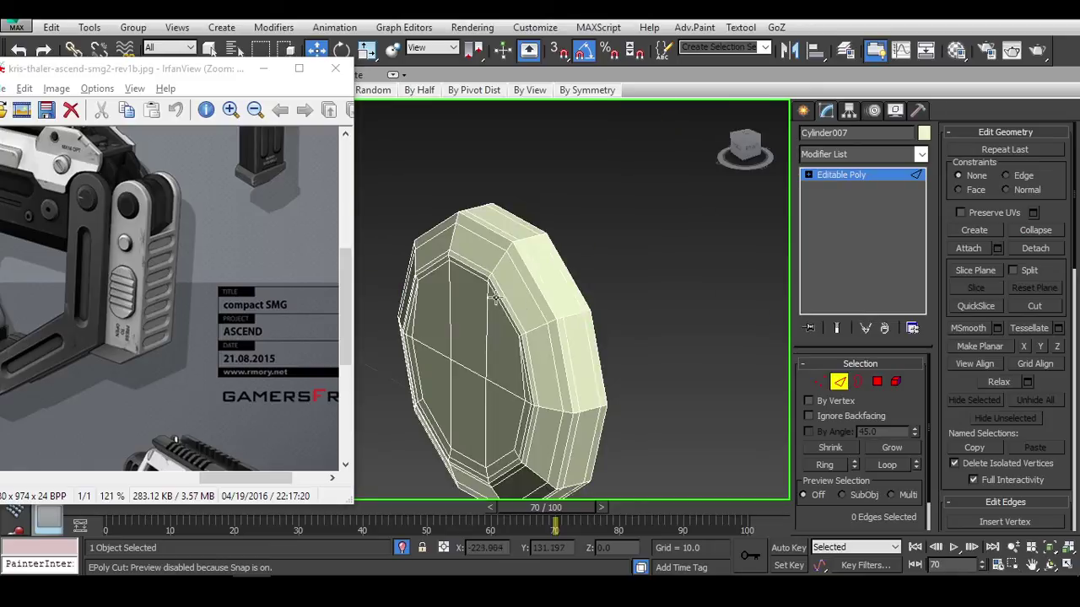
pyautogui.scroll(8, 503, 361)
pyautogui.scroll(-4, 548, 346)
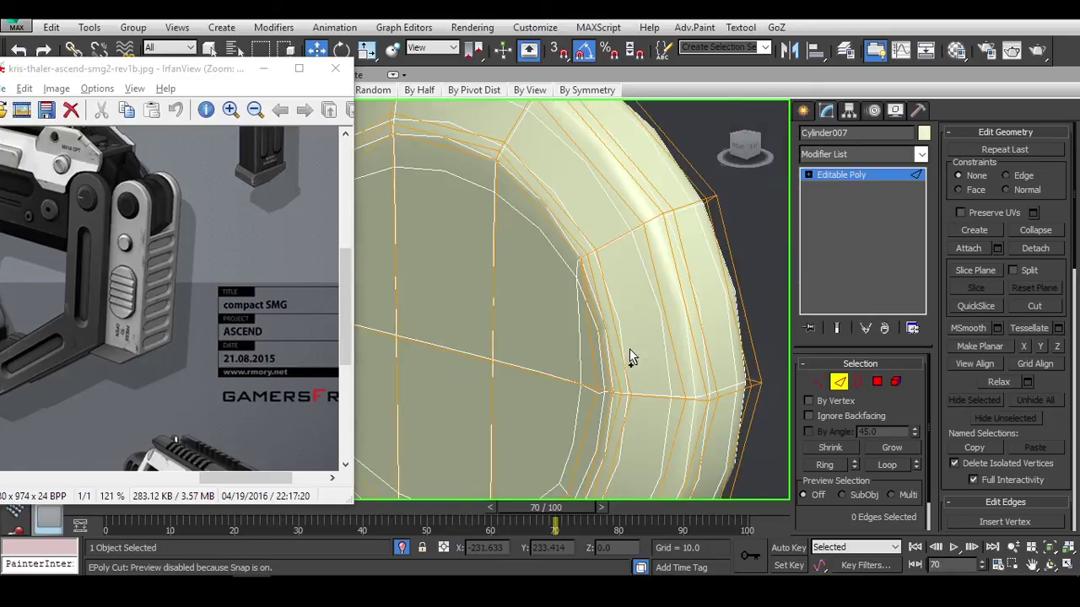
pyautogui.scroll(4, 630, 348)
pyautogui.hotkey('ctrl', 'z')
pyautogui.moveTo(593, 291); pyautogui.dragTo(611, 307, button='middle')
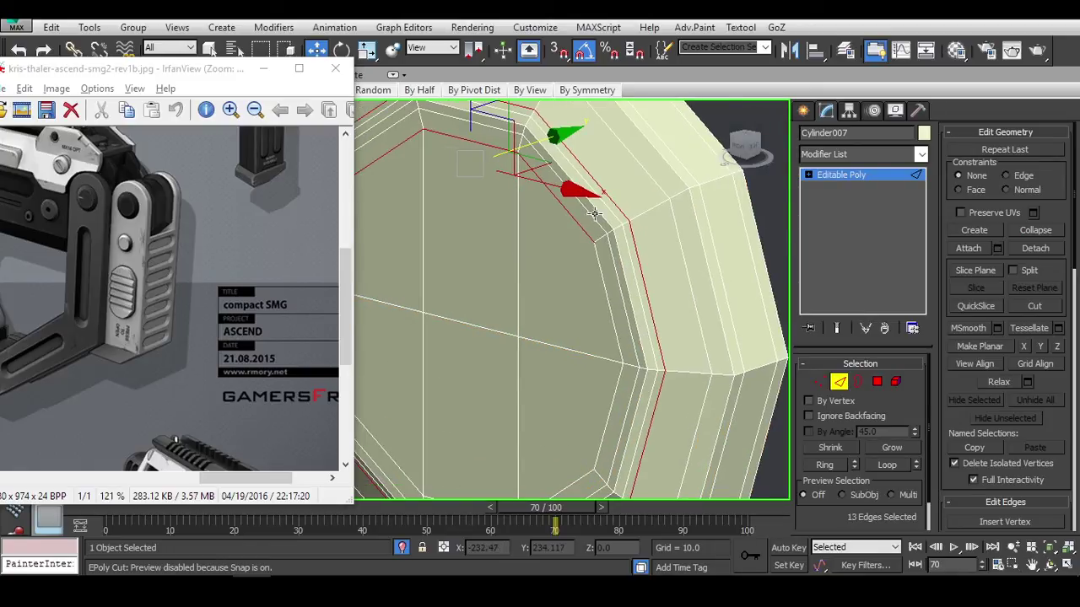
pyautogui.hotkey('ctrl', 'z')
pyautogui.hotkey('ctrl', 'z')
pyautogui.hotkey('ctrl', 'z')
pyautogui.hotkey('ctrl', 'z')
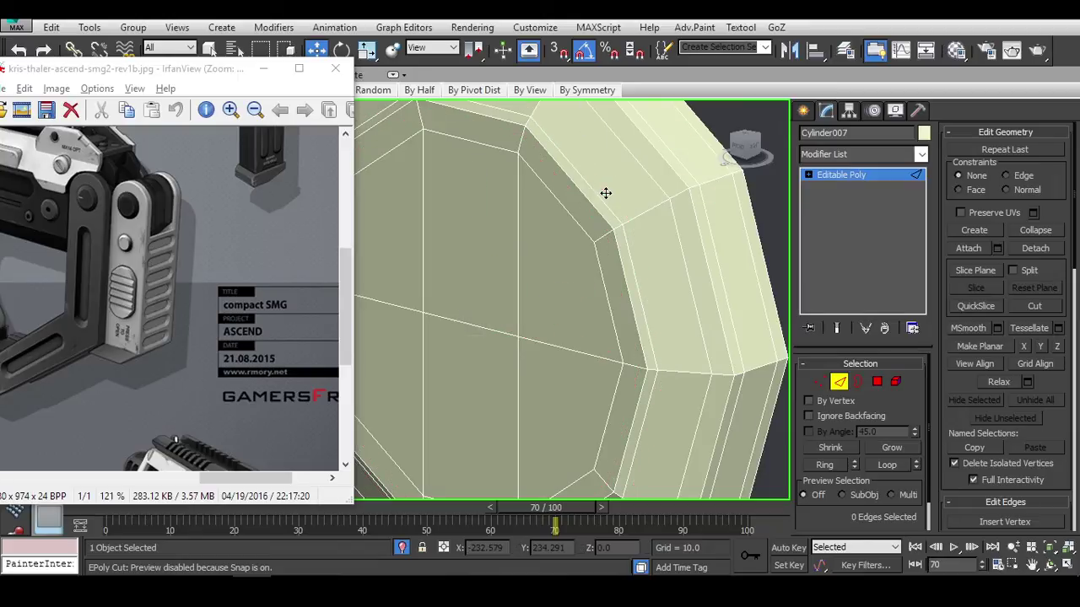
pyautogui.scroll(-3, 700, 320)
pyautogui.scroll(3, 648, 330)
pyautogui.keyDown('alt'); pyautogui.moveTo(619, 298); pyautogui.dragTo(606, 275, button='middle'); pyautogui.keyUp('alt')
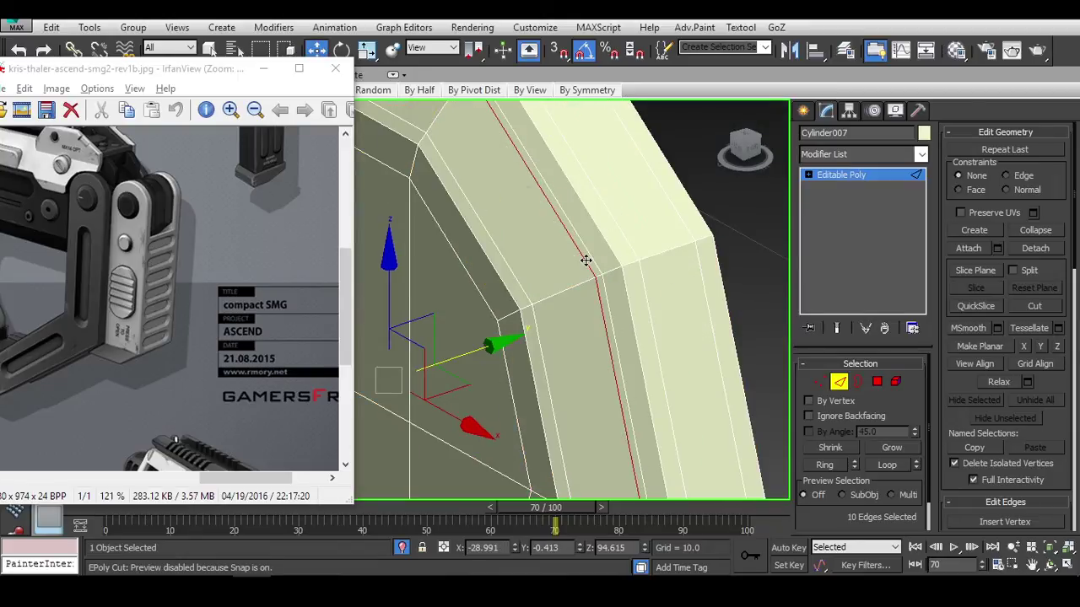
pyautogui.scroll(-4, 652, 308)
pyautogui.scroll(-3, 666, 364)
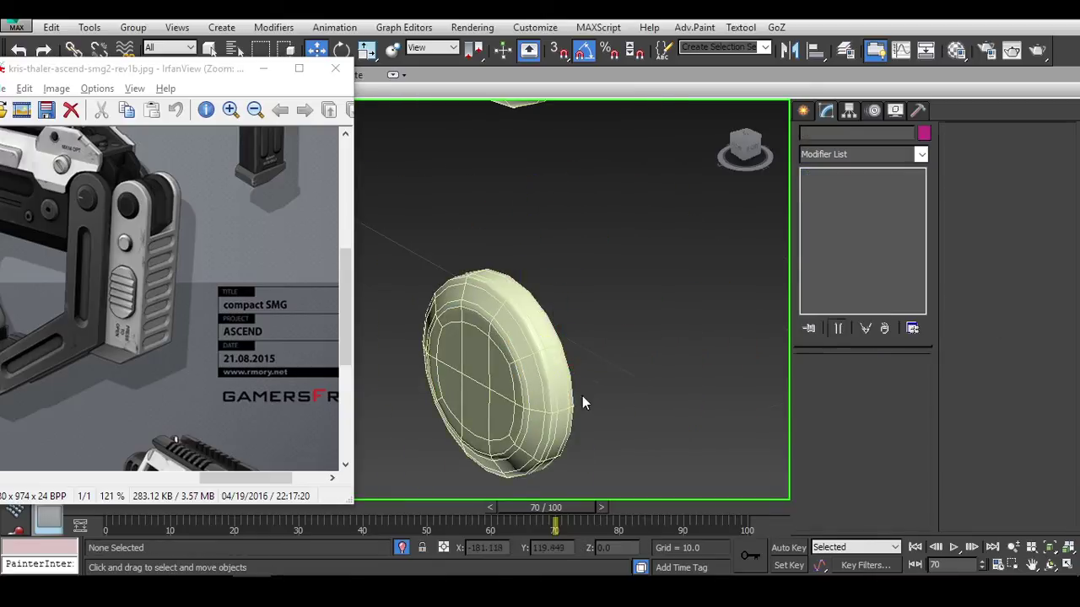
# Reselect the copied cap in front view and frame it with smoothing previewed.
pyautogui.click(574, 398)
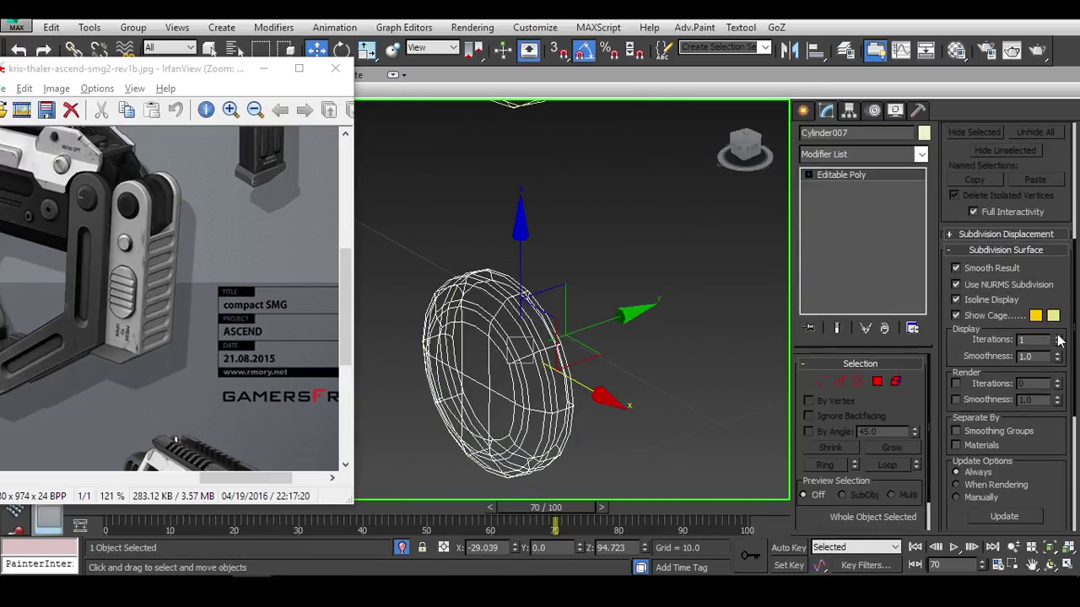
pyautogui.press('f')
pyautogui.click(518, 349)
pyautogui.click(506, 363)
pyautogui.press('F3')
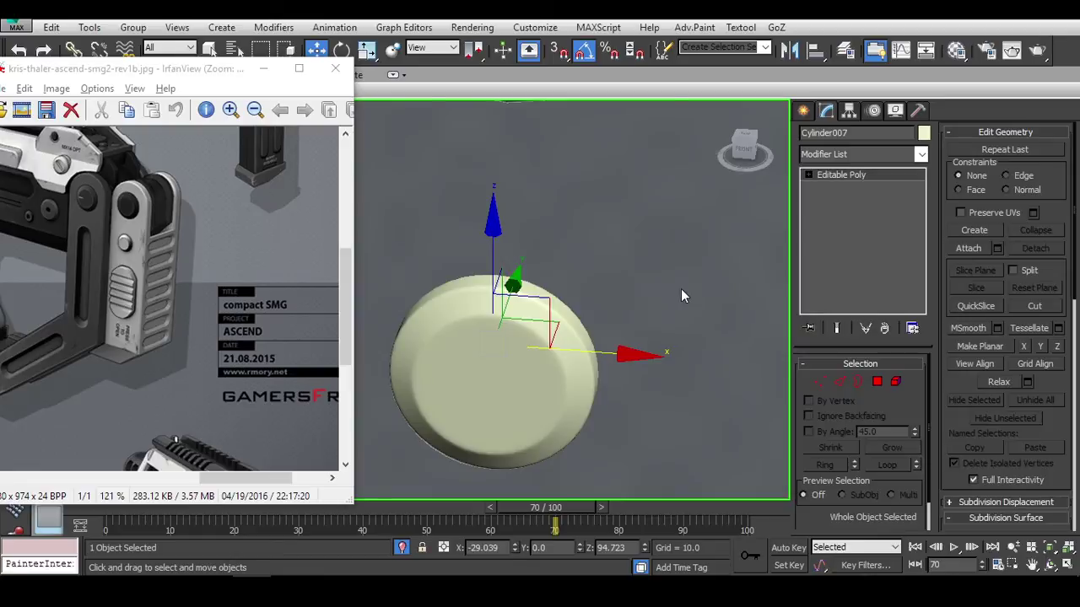
pyautogui.scroll(-3, 674, 303)
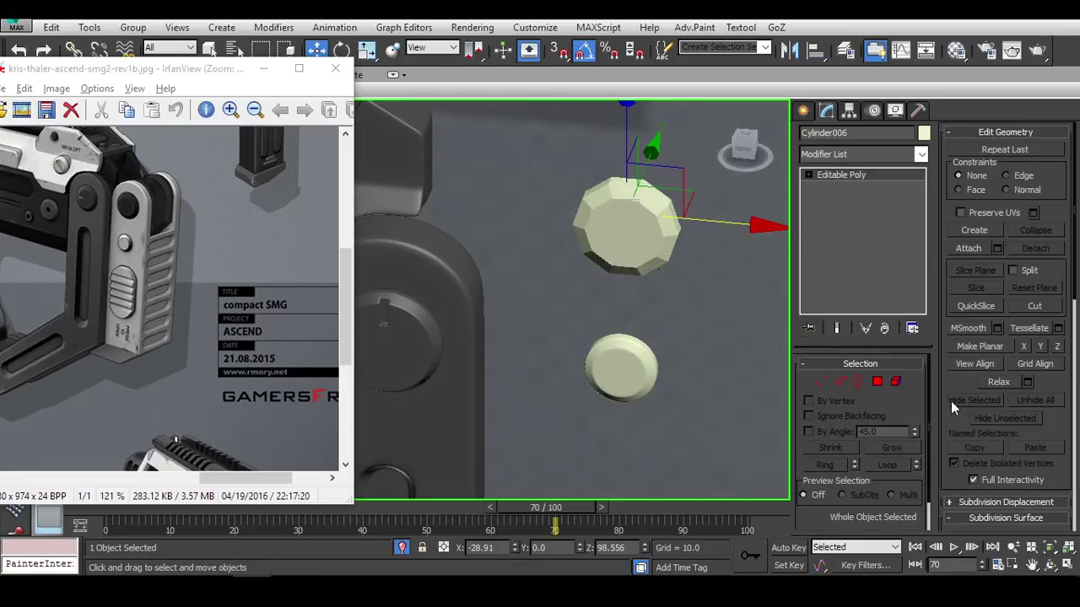
pyautogui.scroll(-5, 966, 387)
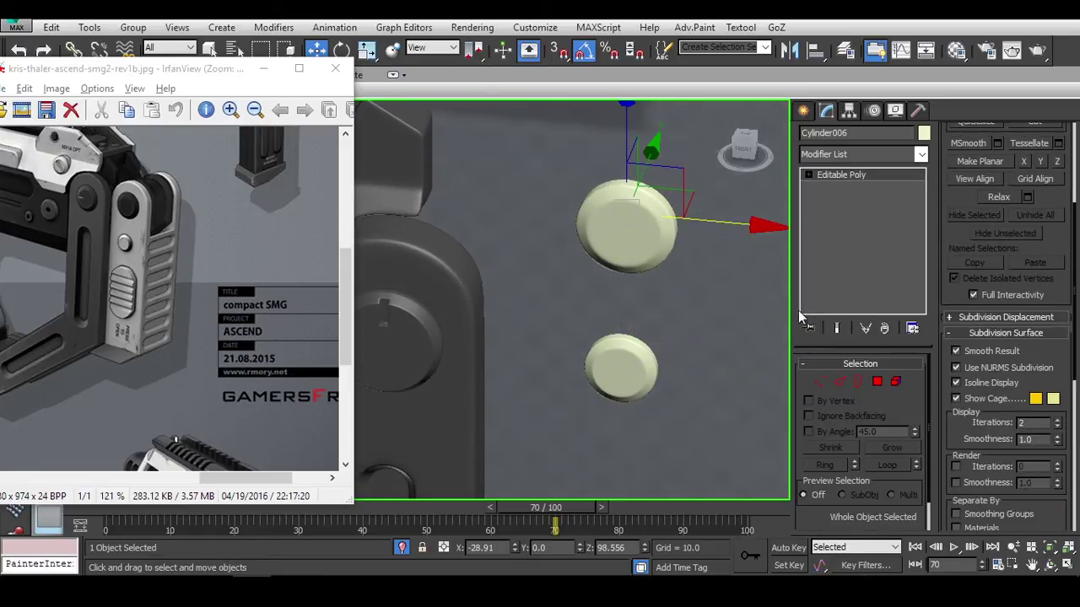
pyautogui.press('z')
# Inspect the copied cap's rim edges from an angle and preview the smoothed result.
pyautogui.keyDown('alt'); pyautogui.moveTo(598, 268); pyautogui.dragTo(540, 325, button='middle'); pyautogui.keyUp('alt')
pyautogui.press('2')
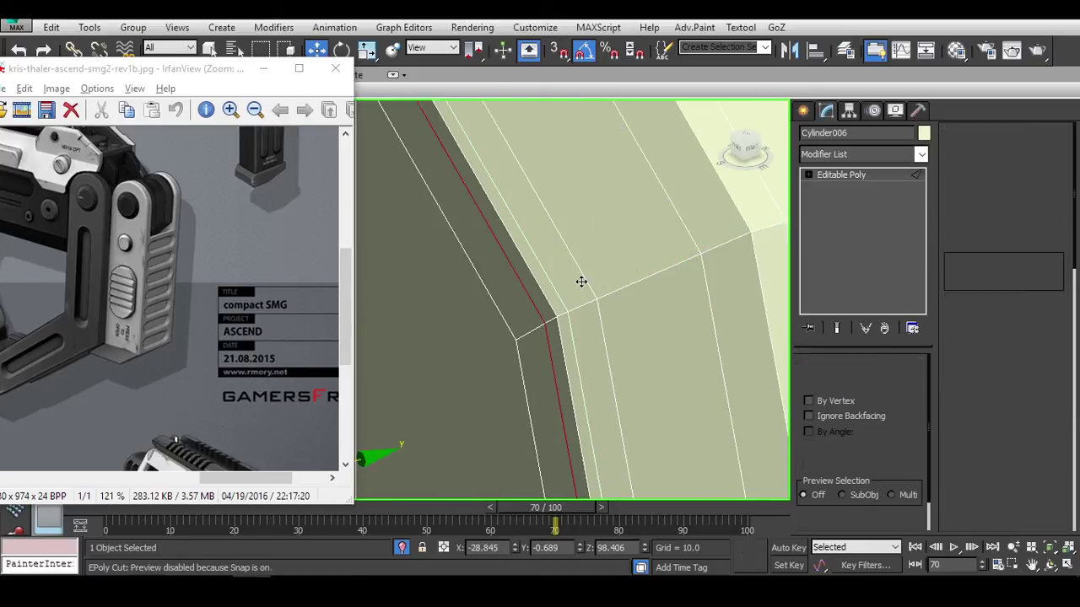
pyautogui.press('w')
pyautogui.keyDown('alt'); pyautogui.moveTo(586, 281); pyautogui.dragTo(596, 330, button='middle'); pyautogui.keyUp('alt')
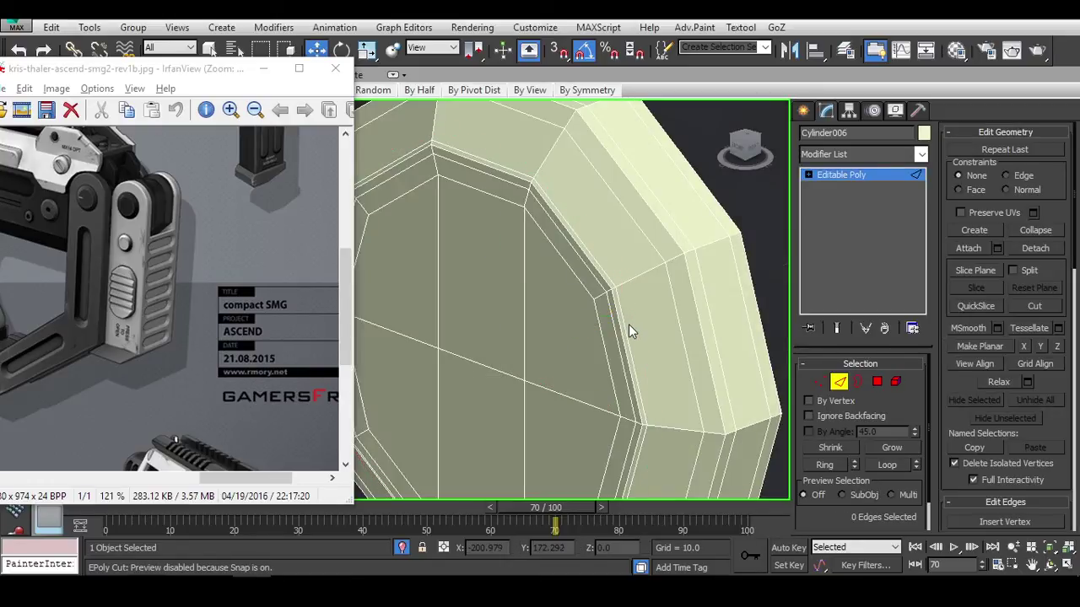
pyautogui.hotkey('ctrl', 'BackSpace')
pyautogui.scroll(2, 628, 324)
pyautogui.press('2')
pyautogui.scroll(-3, 590, 335)
# Orbit around both round caps and select the lower pin cap.
pyautogui.click(607, 336)
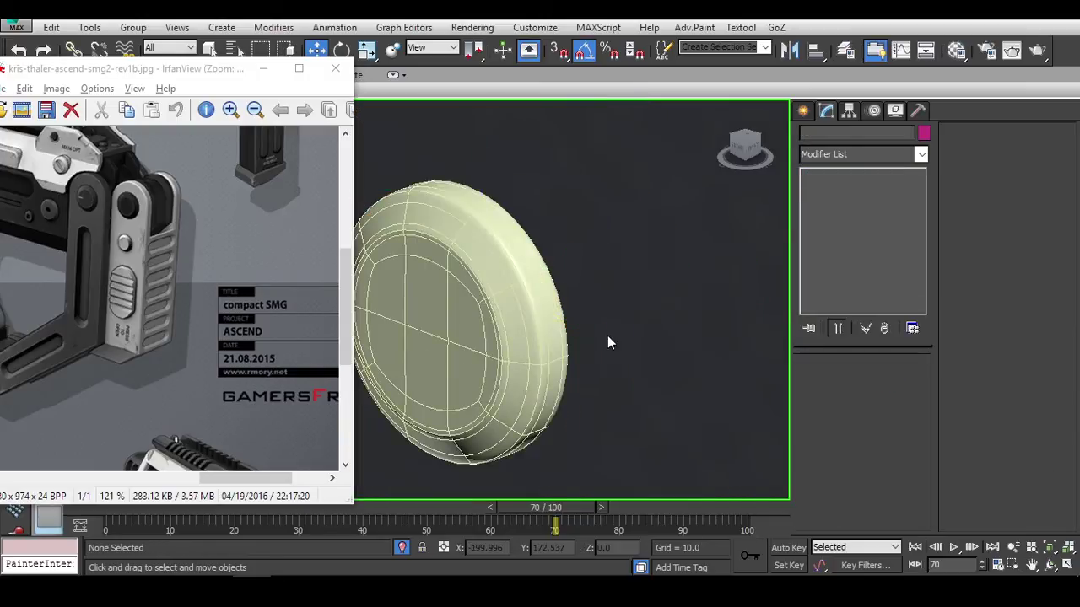
pyautogui.scroll(-5, 659, 335)
pyautogui.keyDown('alt'); pyautogui.moveTo(660, 352); pyautogui.dragTo(633, 376, button='middle'); pyautogui.keyUp('alt')
pyautogui.scroll(3, 624, 371)
pyautogui.click(620, 364)
pyautogui.scroll(6, 620, 371)
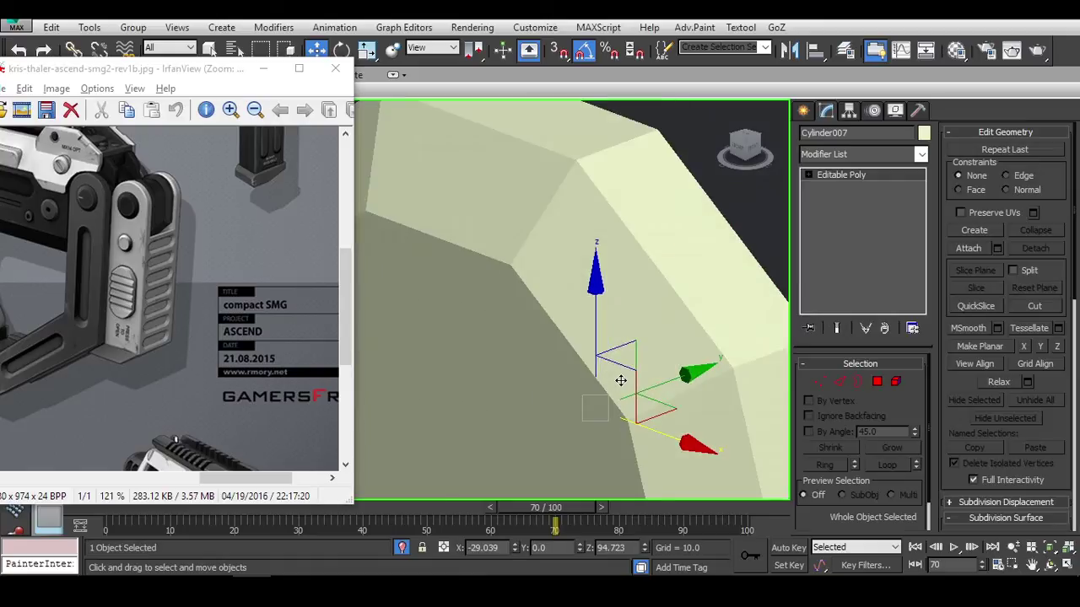
pyautogui.scroll(3, 619, 378)
pyautogui.scroll(-3, 612, 378)
pyautogui.scroll(-1, 590, 337)
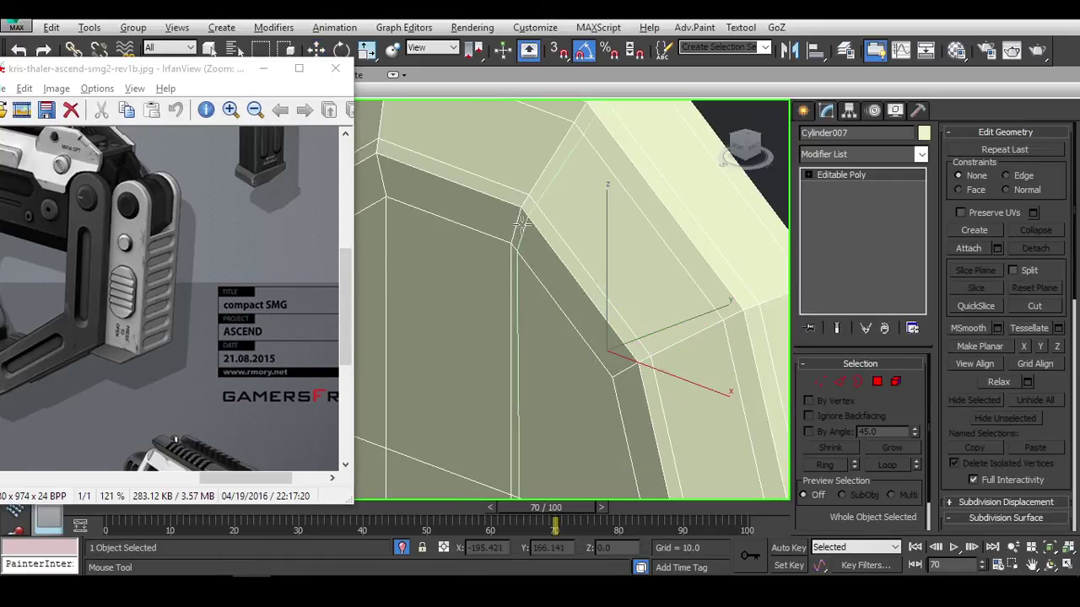
pyautogui.scroll(-5, 647, 213)
pyautogui.click(665, 203)
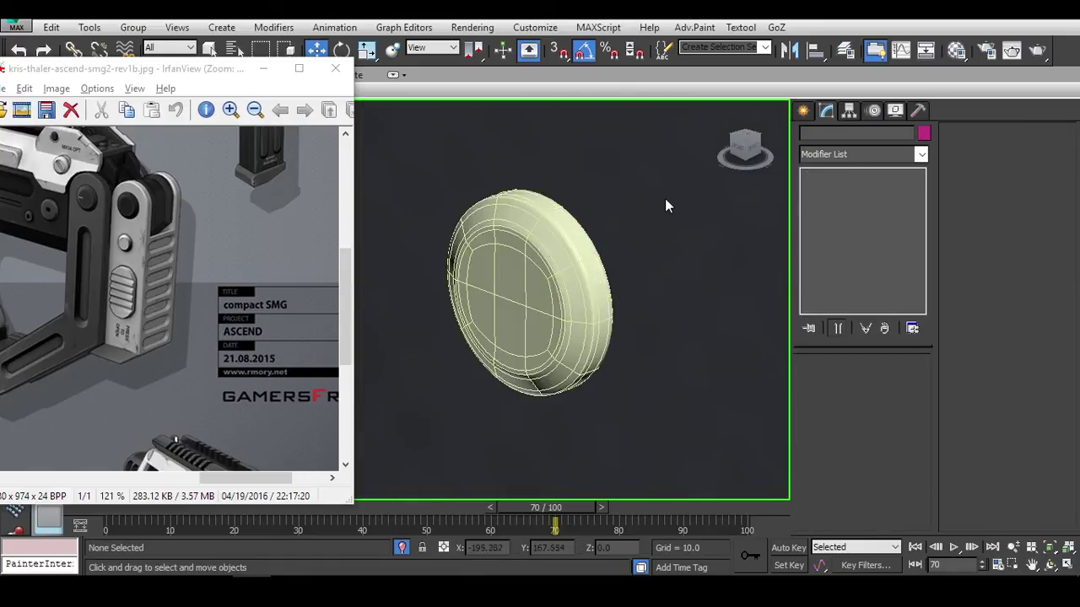
pyautogui.scroll(-2, 609, 226)
pyautogui.scroll(-2, 609, 226)
pyautogui.click(622, 290)
# Unhide all hidden objects from the quad menu in front view.
pyautogui.press('f')
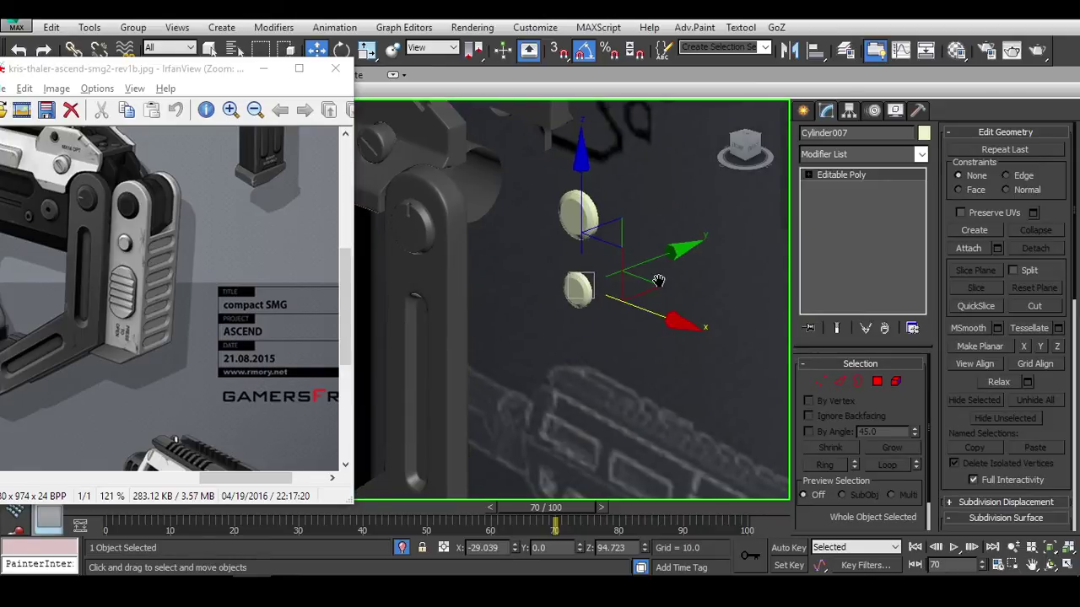
pyautogui.press('z')
pyautogui.rightClick(631, 234)
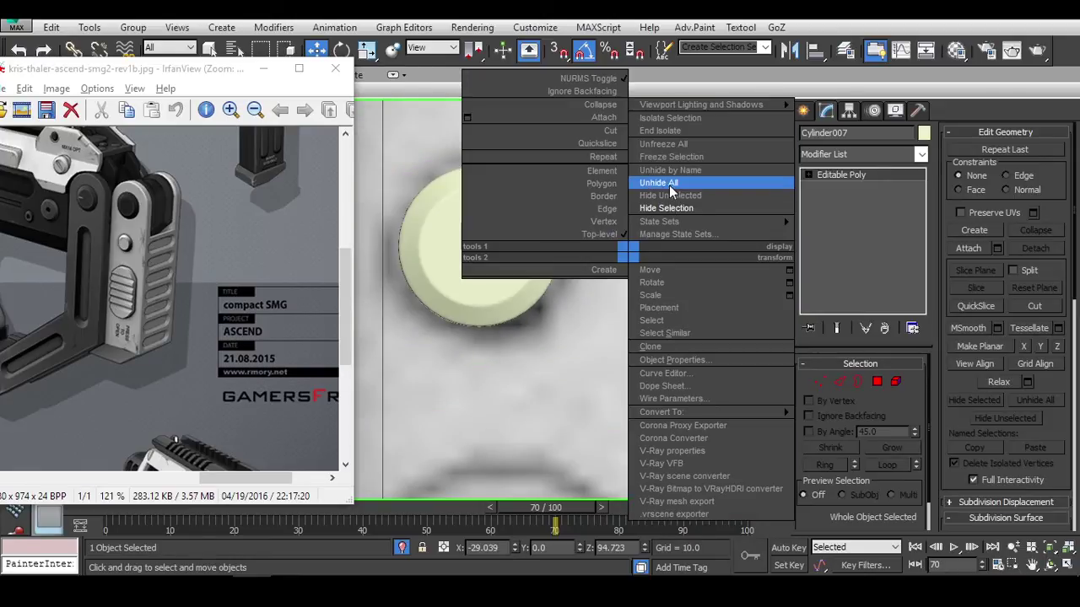
pyautogui.click(675, 182)
pyautogui.scroll(-5, 728, 258)
pyautogui.scroll(4, 628, 253)
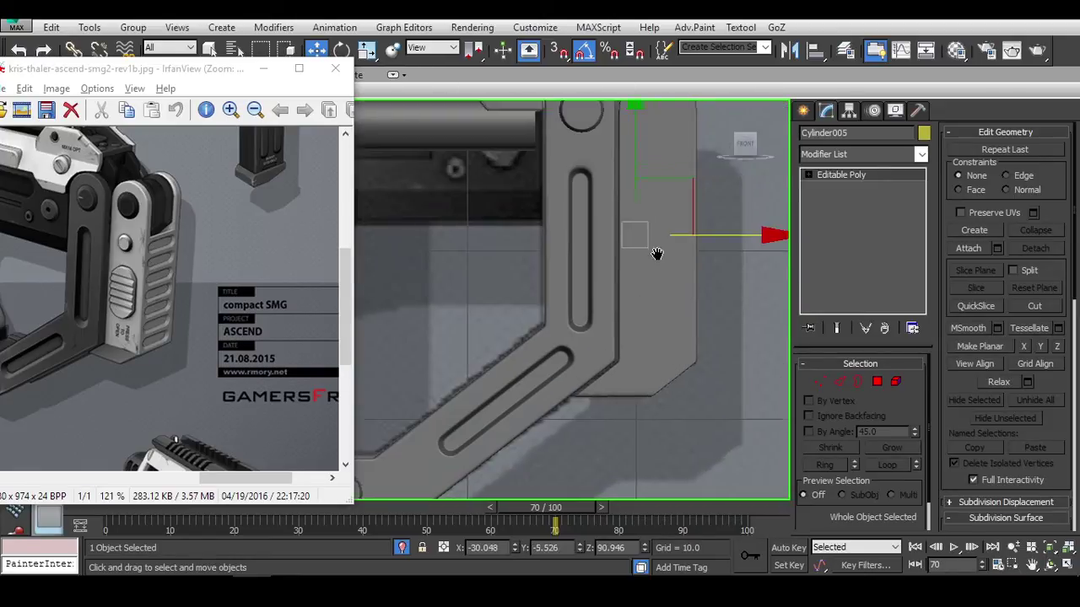
# Select both pin caps and shift them slightly along Y.
pyautogui.keyDown('alt'); pyautogui.moveTo(628, 253); pyautogui.dragTo(624, 179, button='middle'); pyautogui.keyUp('alt')
pyautogui.keyDown('ctrl'); pyautogui.click(624, 177); pyautogui.keyUp('ctrl')
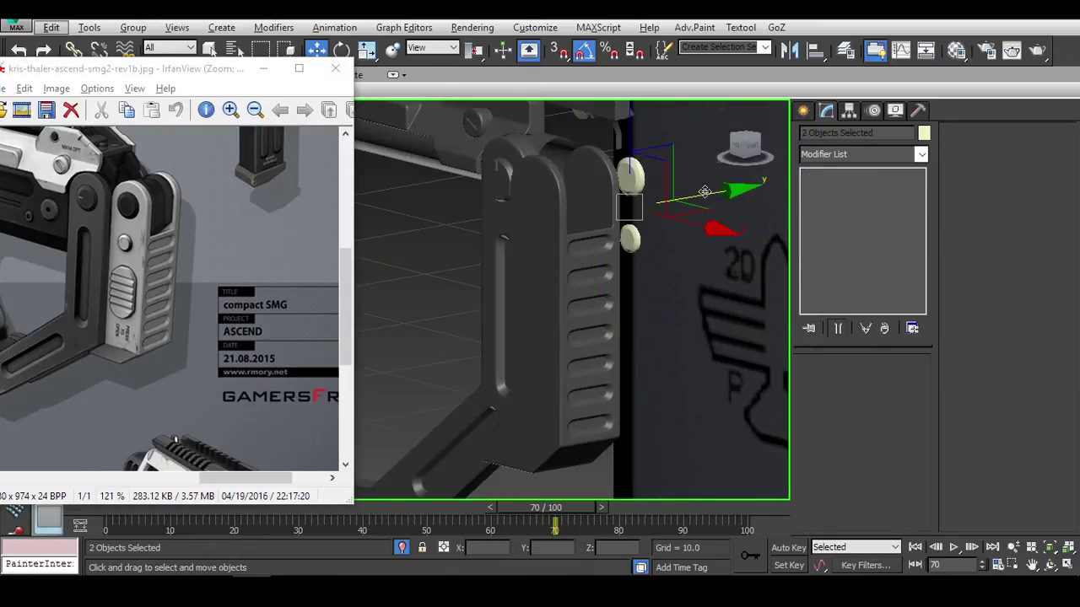
pyautogui.scroll(10, 548, 214)
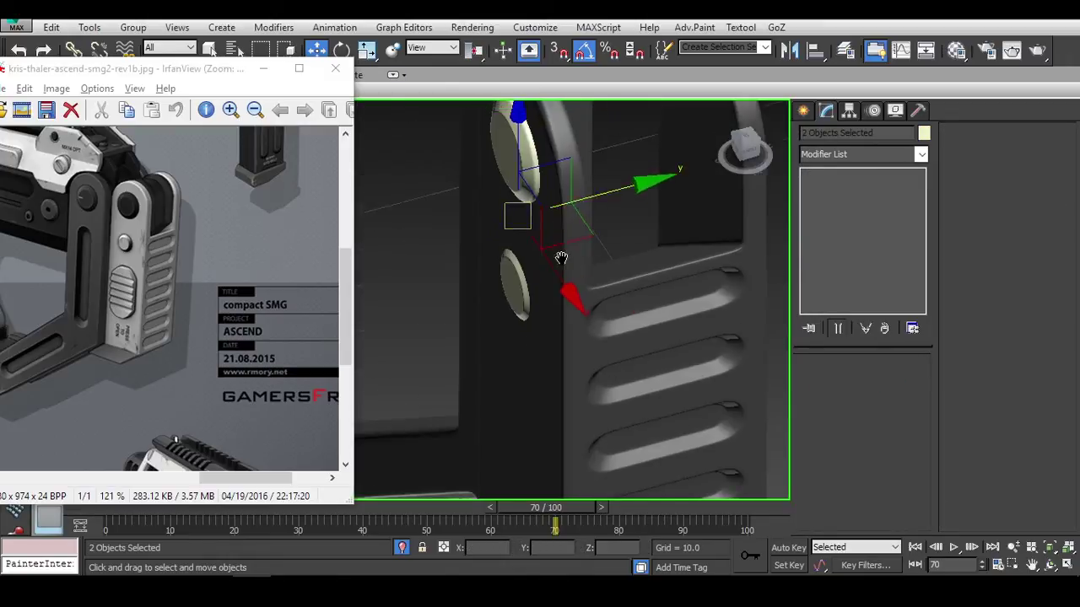
pyautogui.moveTo(542, 374); pyautogui.dragTo(528, 378)
pyautogui.scroll(-4, 529, 376)
pyautogui.scroll(3, 540, 388)
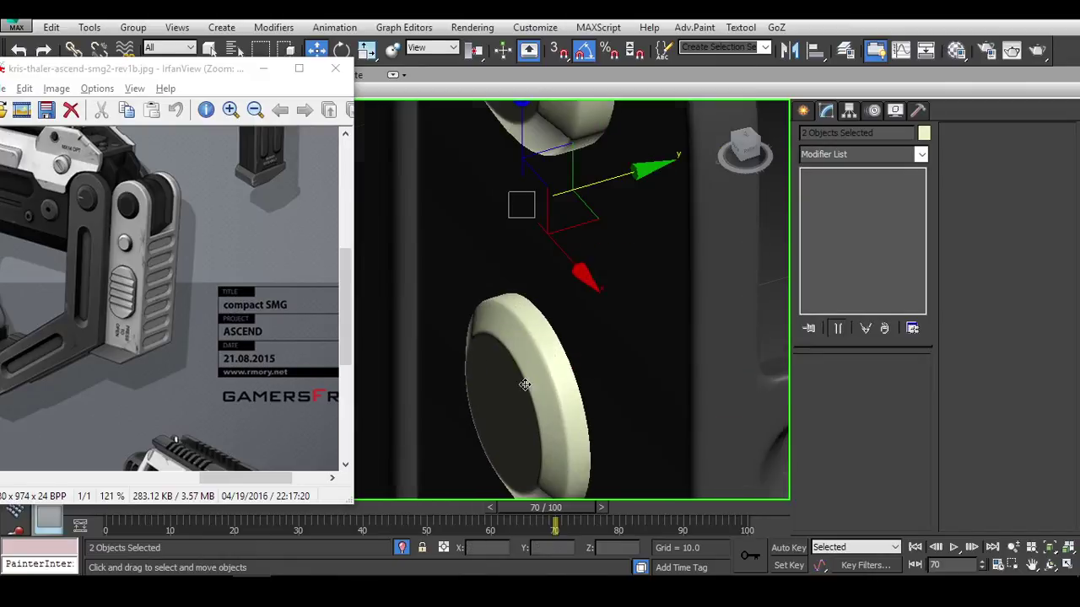
# Nudge the lower pin cap slightly further along Y on its own.
pyautogui.click(540, 392)
pyautogui.scroll(2, 562, 381)
pyautogui.moveTo(634, 384); pyautogui.dragTo(633, 381)
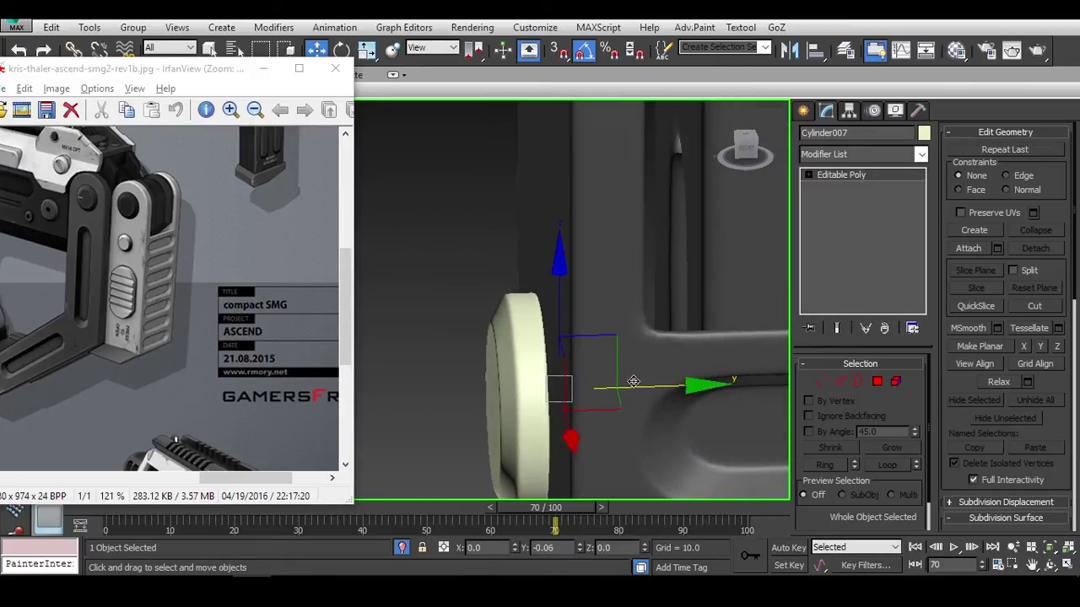
pyautogui.scroll(-2, 633, 377)
pyautogui.click(582, 380)
pyautogui.scroll(2, 633, 338)
# Grow the upper cap's vertex selection and check it with wireframe and edged display.
pyautogui.press('F3')
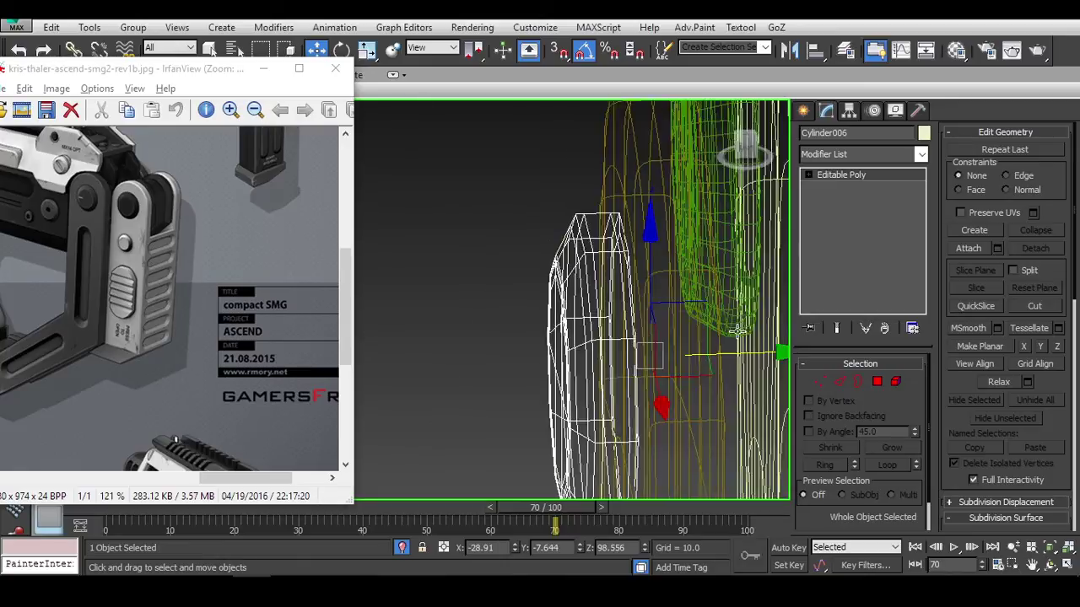
pyautogui.press('1')
pyautogui.press('z')
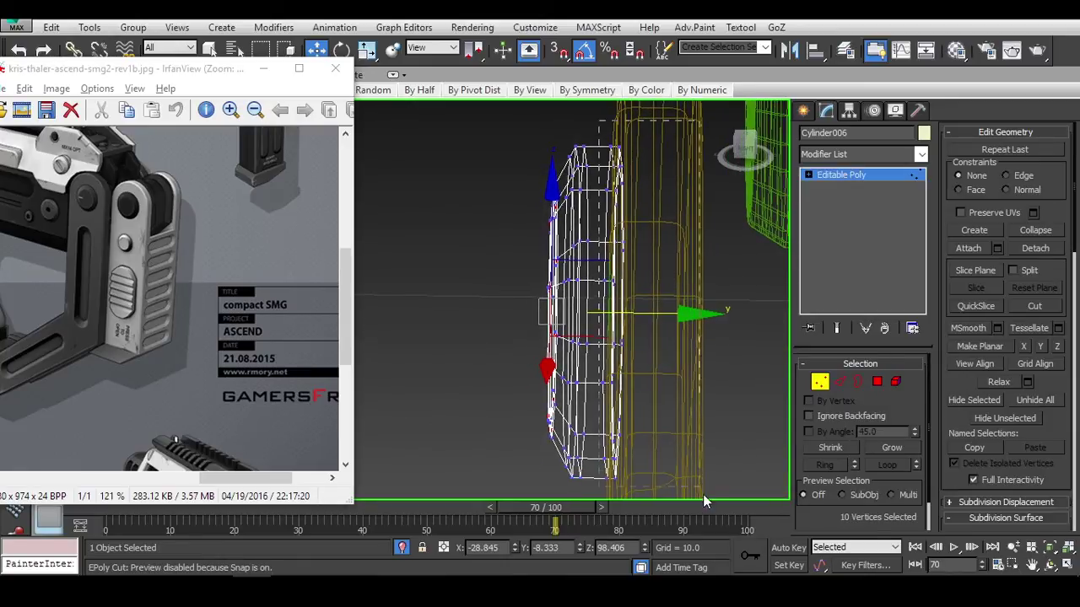
pyautogui.press('F3')
pyautogui.hotkey('ctrl', 'a')
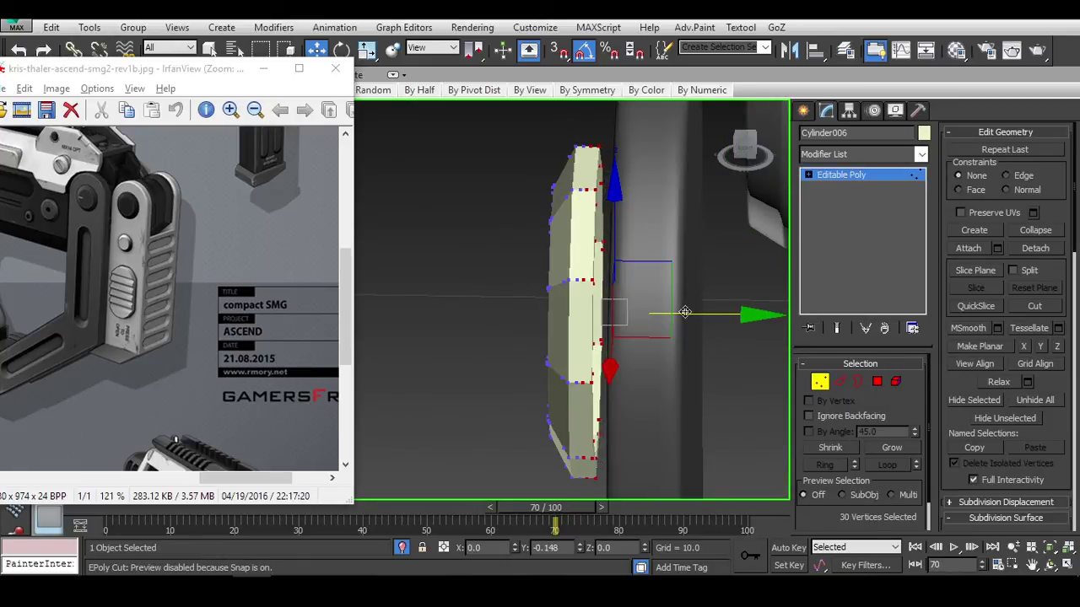
pyautogui.press('F4')
pyautogui.press('2')
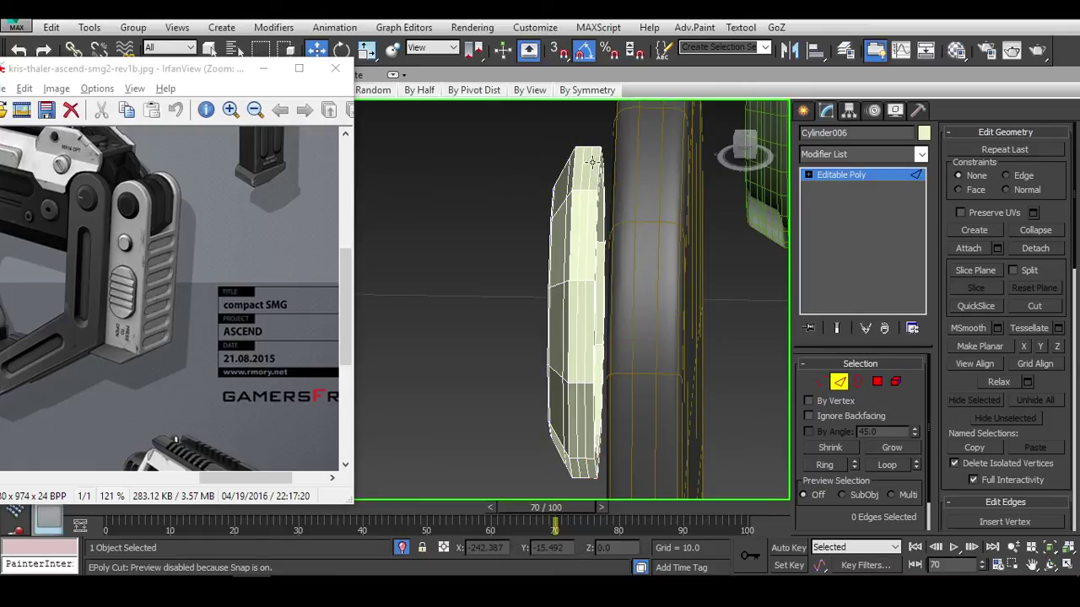
pyautogui.press('1')
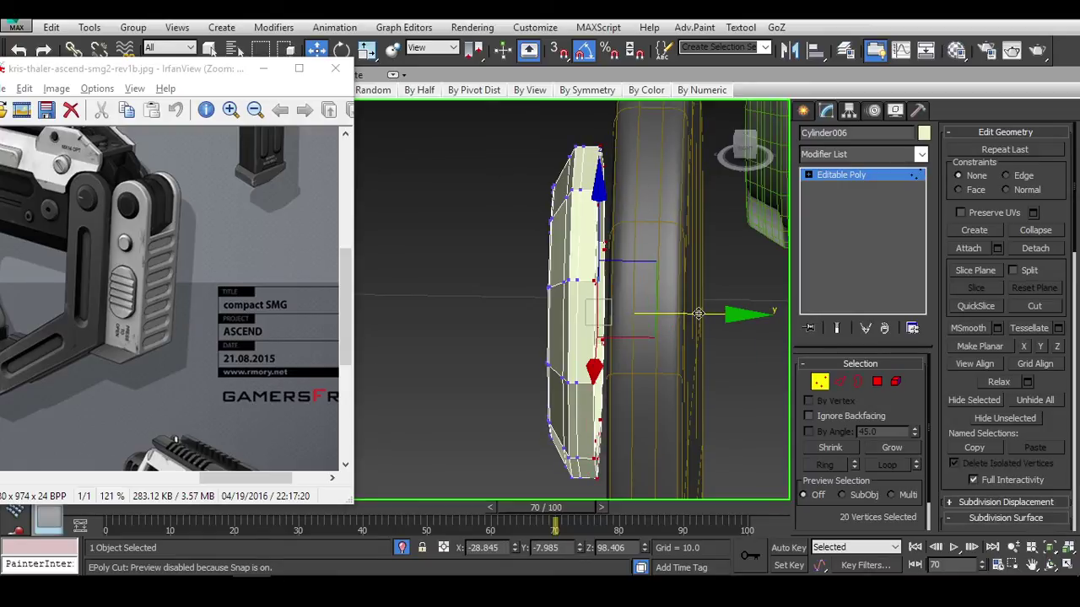
# Move the upper pin cap along Y to about -7.458 so it sits flush.
pyautogui.click(822, 381)
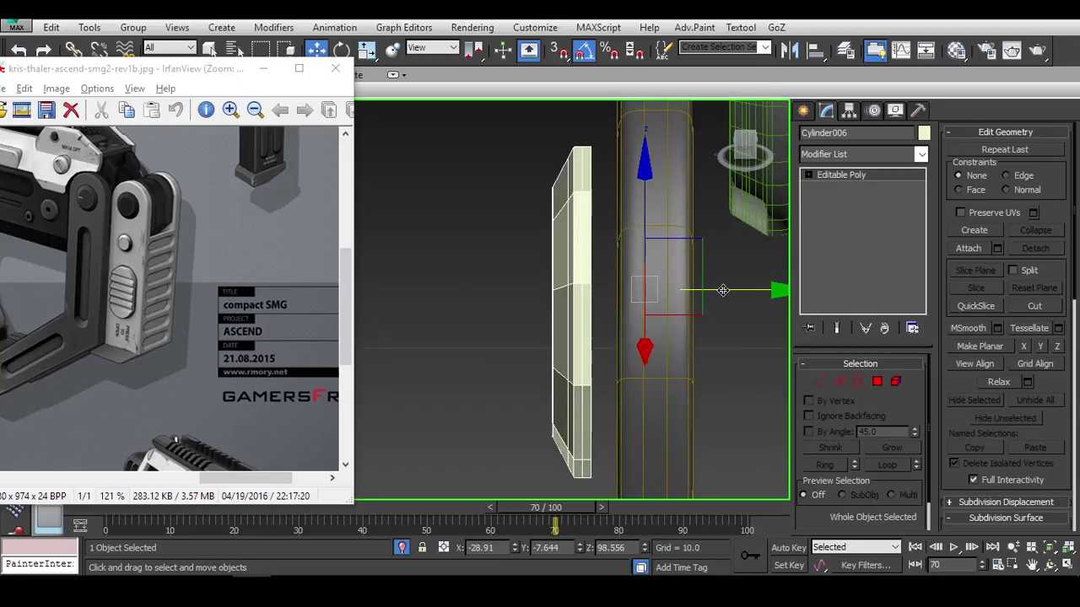
pyautogui.moveTo(725, 292); pyautogui.dragTo(747, 291)
pyautogui.keyDown('alt'); pyautogui.moveTo(748, 291); pyautogui.dragTo(555, 221, button='middle'); pyautogui.keyUp('alt')
pyautogui.scroll(4, 631, 273)
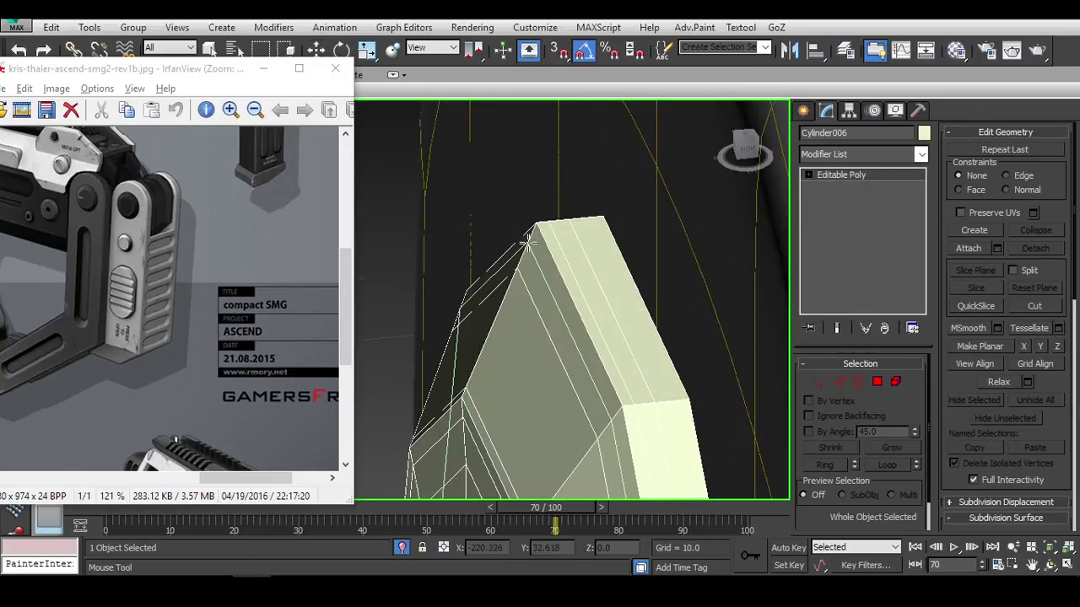
pyautogui.scroll(-3, 402, 227)
pyautogui.click(403, 227)
pyautogui.keyDown('alt'); pyautogui.moveTo(402, 227); pyautogui.dragTo(547, 372, button='middle'); pyautogui.keyUp('alt')
pyautogui.click(520, 318)
pyautogui.scroll(4, 516, 304)
pyautogui.scroll(-2, 624, 357)
pyautogui.scroll(3, 544, 403)
# Select the lower pin cap's ten-edge vertical loop in Edge mode.
pyautogui.click(544, 403)
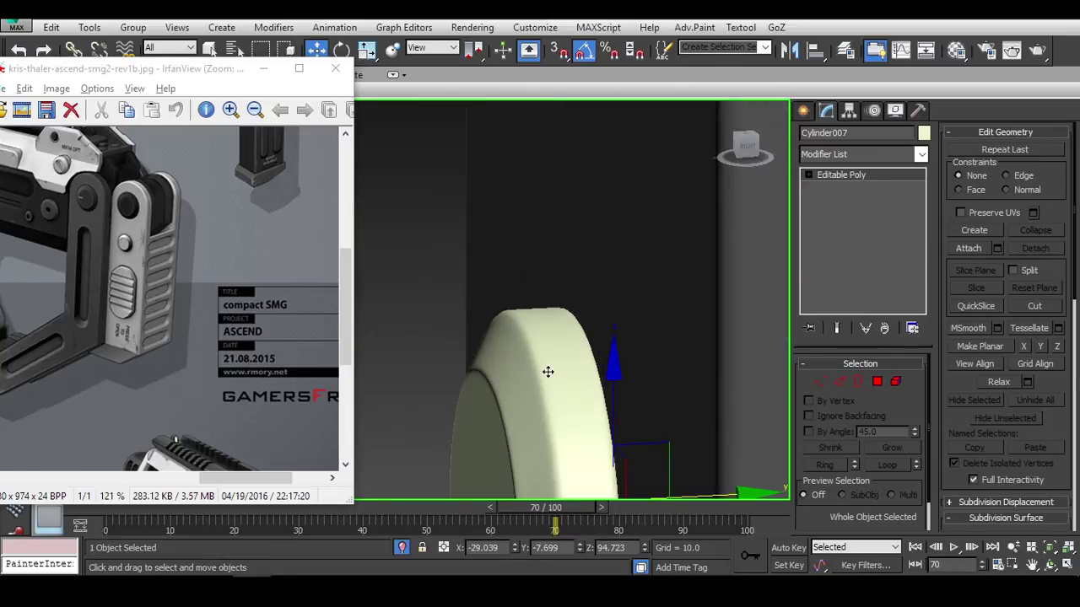
pyautogui.scroll(4, 544, 358)
pyautogui.press('F4')
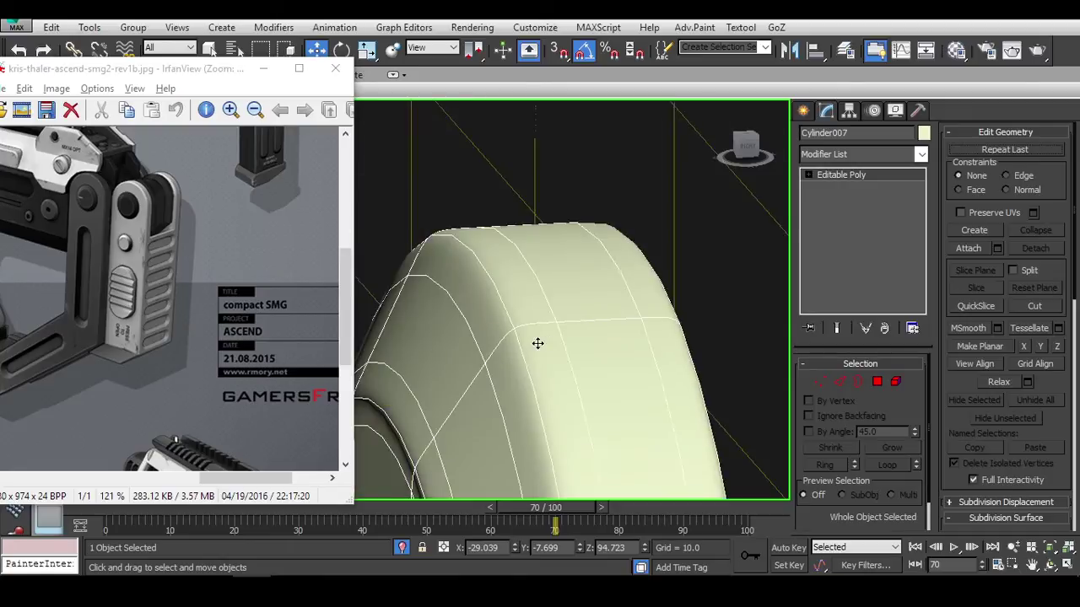
pyautogui.scroll(5, 534, 342)
pyautogui.scroll(-5, 533, 334)
pyautogui.press('2')
pyautogui.doubleClick(537, 269)
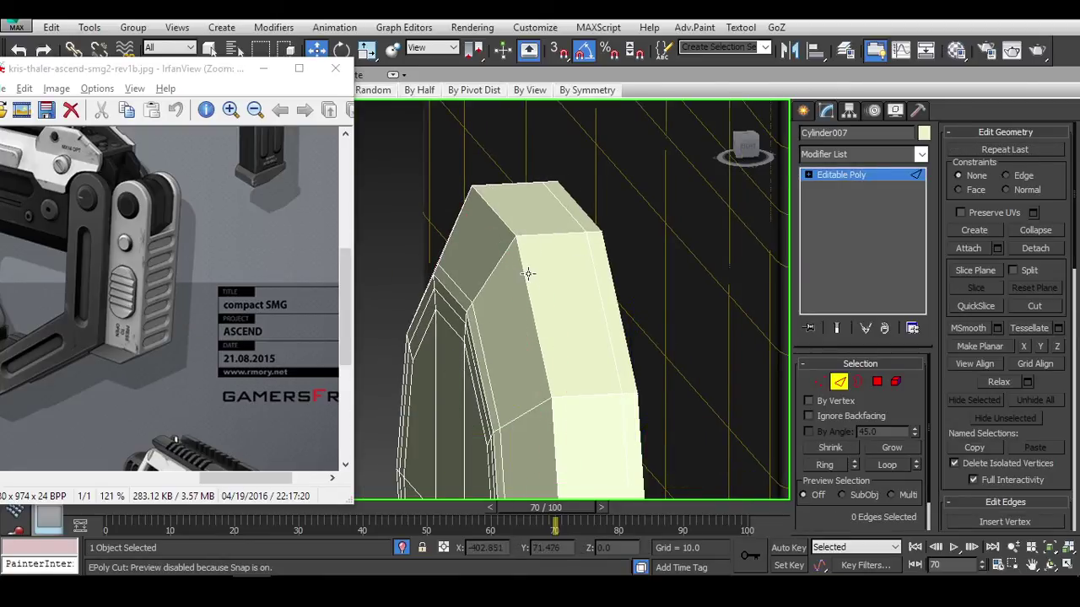
pyautogui.hotkey('ctrl', 'z')
# Snap the edge loop onto a stock body vertex, to about -8.006 along Y.
pyautogui.keyDown('alt'); pyautogui.moveTo(526, 278); pyautogui.dragTo(528, 268, button='middle'); pyautogui.keyUp('alt')
pyautogui.scroll(-3, 528, 268)
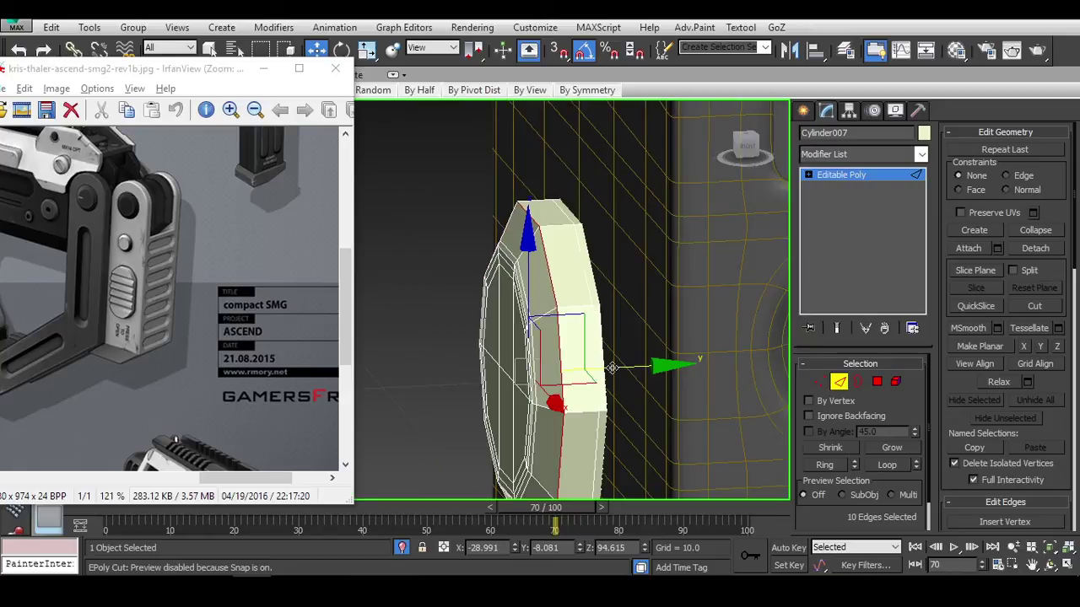
pyautogui.scroll(3, 529, 261)
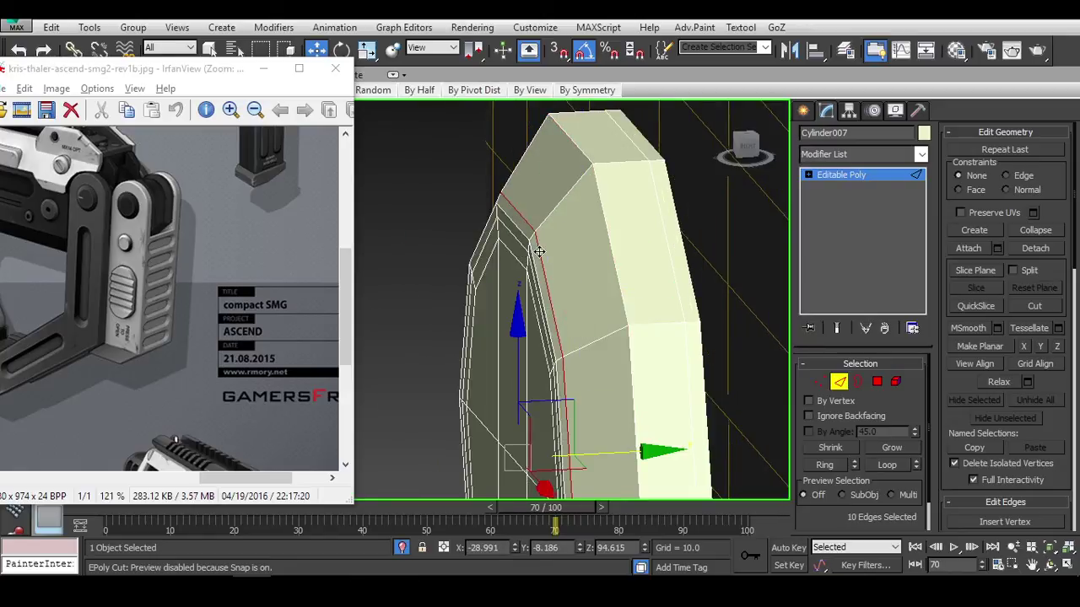
pyautogui.hotkey('ctrl', 'd')
pyautogui.doubleClick(538, 237)
pyautogui.press('s')
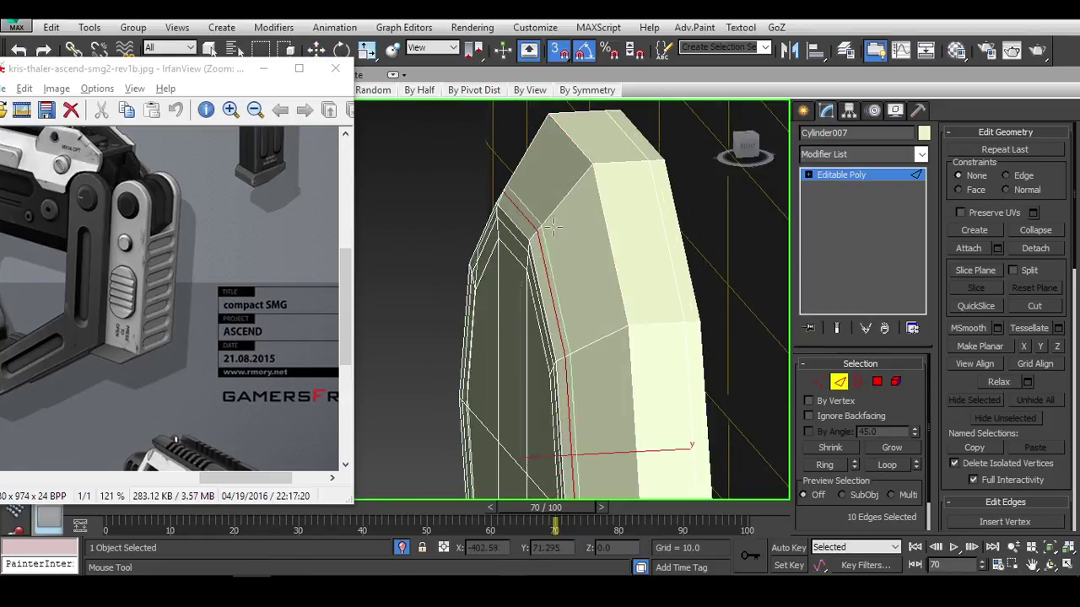
pyautogui.keyDown('alt'); pyautogui.moveTo(608, 164); pyautogui.dragTo(548, 299, button='middle'); pyautogui.keyUp('alt')
pyautogui.press('w')
pyautogui.scroll(-5, 548, 299)
# Step back through several previous views of the gun model.
pyautogui.click(641, 333)
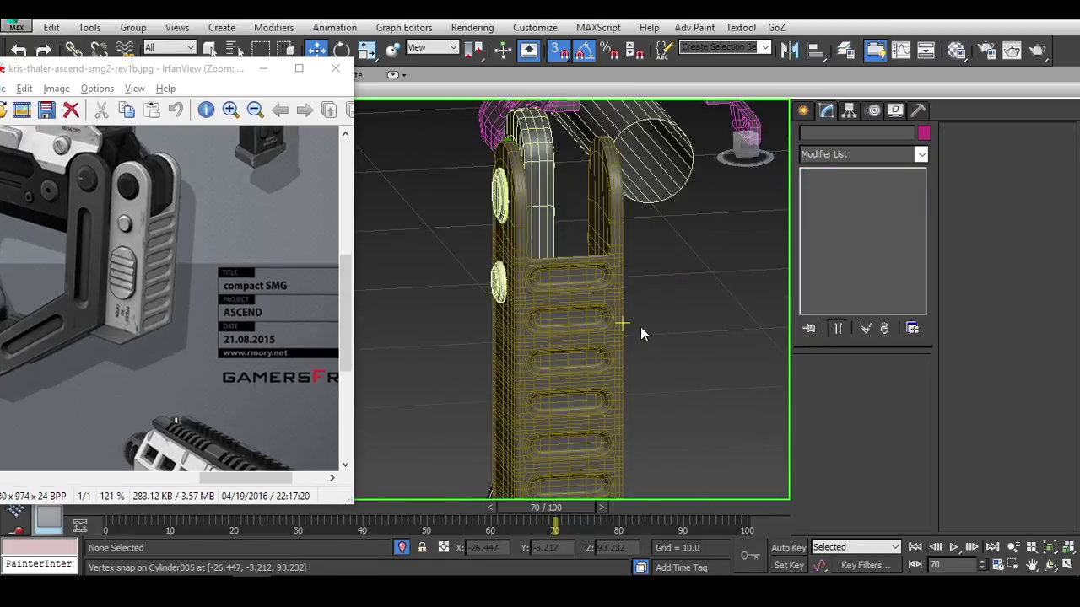
pyautogui.scroll(2, 641, 336)
pyautogui.hotkey('shift', 'z')
pyautogui.hotkey('shift', 'z')
pyautogui.hotkey('shift', 'z')
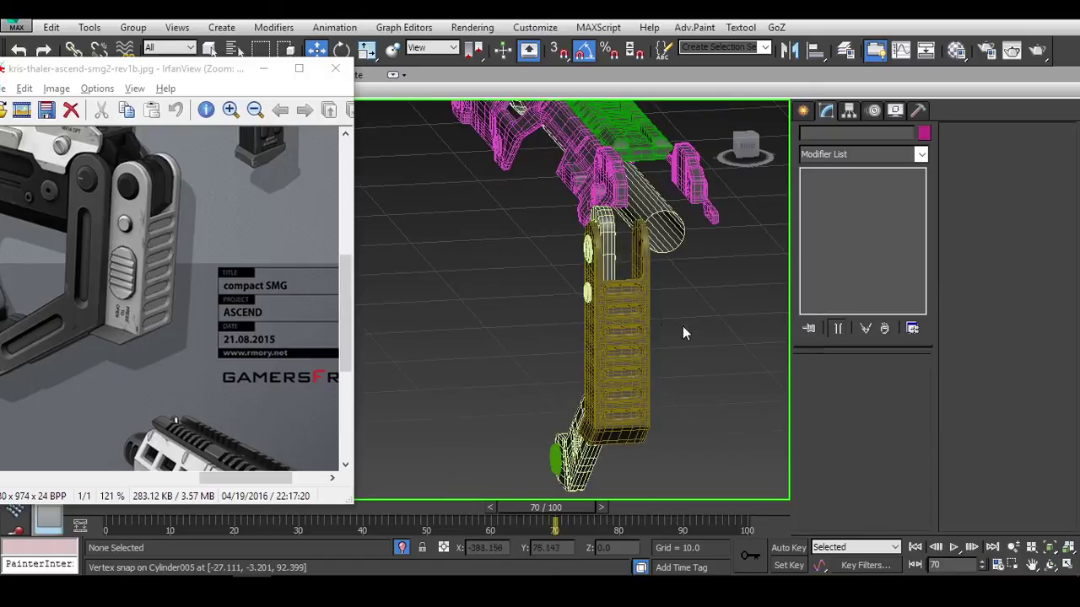
pyautogui.hotkey('shift', 'z')
pyautogui.hotkey('shift', 'z')
pyautogui.hotkey('shift', 'z')
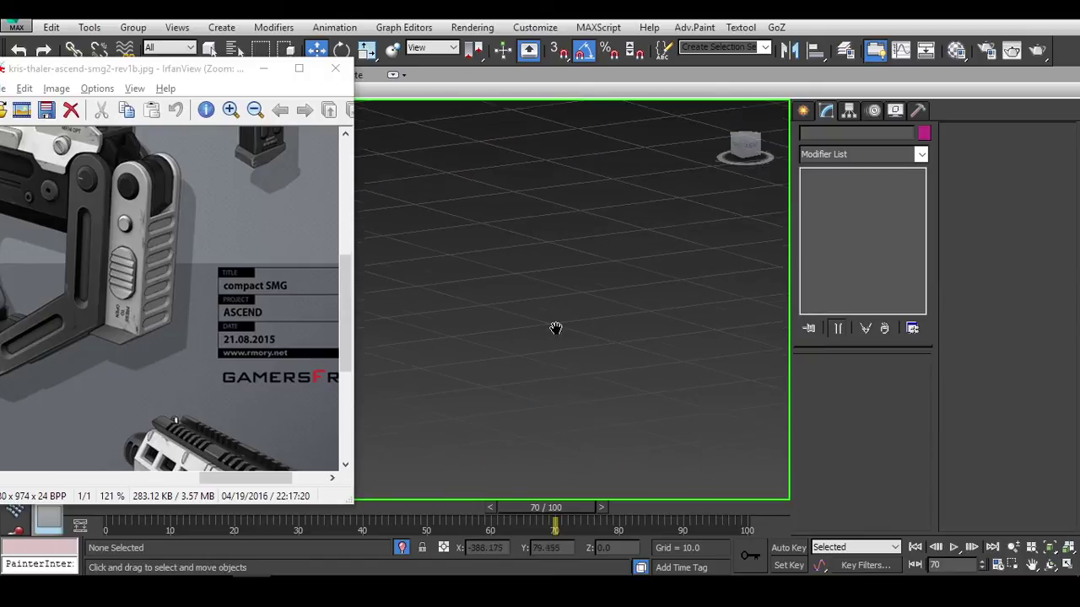
pyautogui.hotkey('shift', 'z')
pyautogui.hotkey('shift', 'z')
pyautogui.hotkey('shift', 'z')
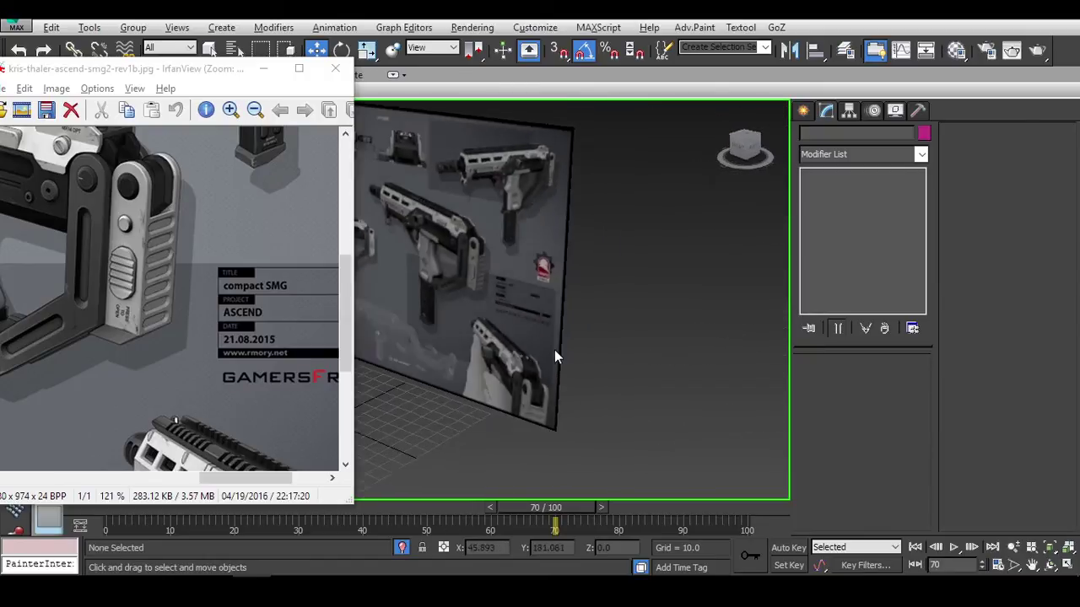
pyautogui.hotkey('shift', 'z')
pyautogui.hotkey('shift', 'z')
pyautogui.hotkey('shift', 'z')
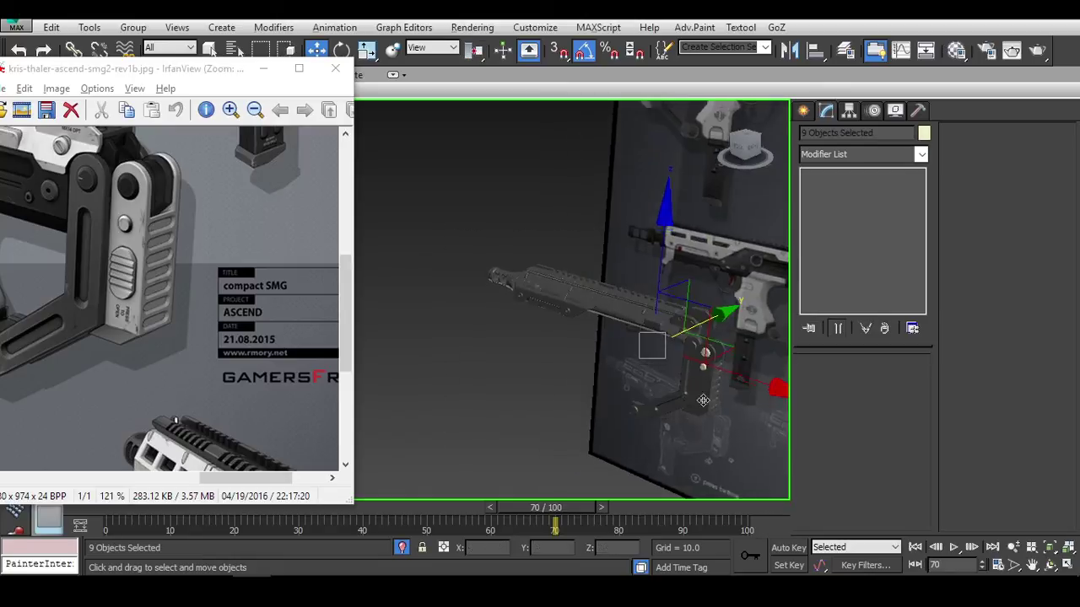
pyautogui.hotkey('shift', 'z')
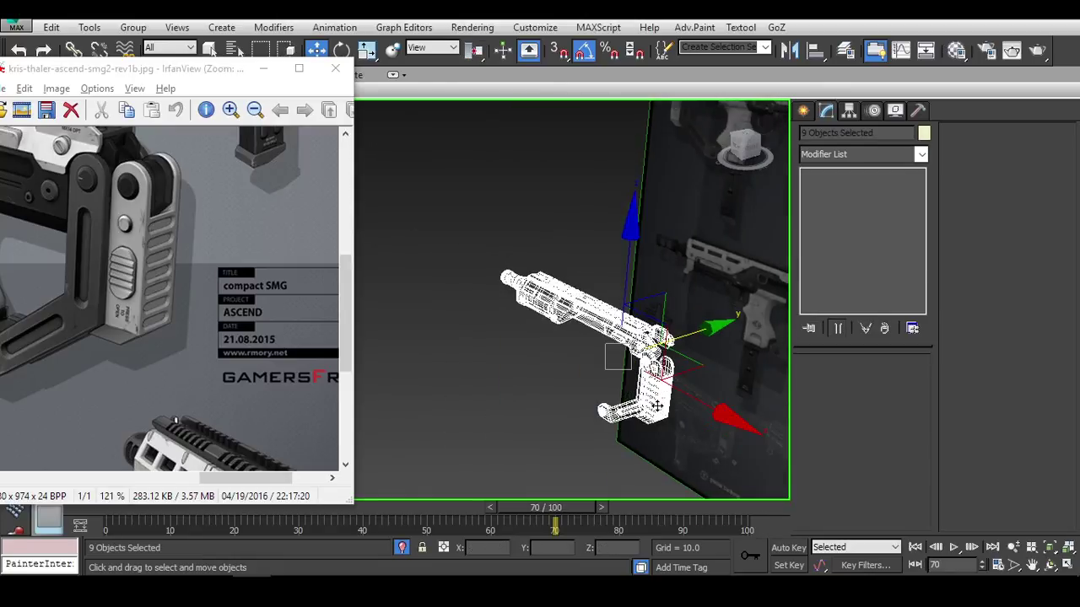
# Open the Material Editor, pick the second sample slot, then close it.
pyautogui.press('m')
pyautogui.click(132, 88)
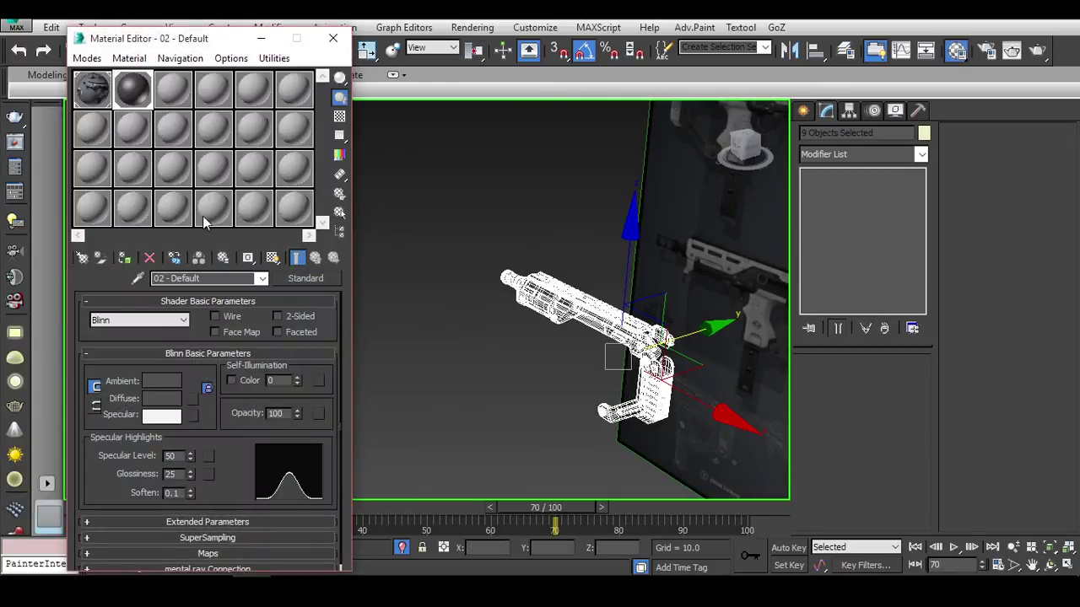
pyautogui.hotkey('shift', 'z')
pyautogui.hotkey('shift', 'z')
pyautogui.hotkey('shift', 'z')
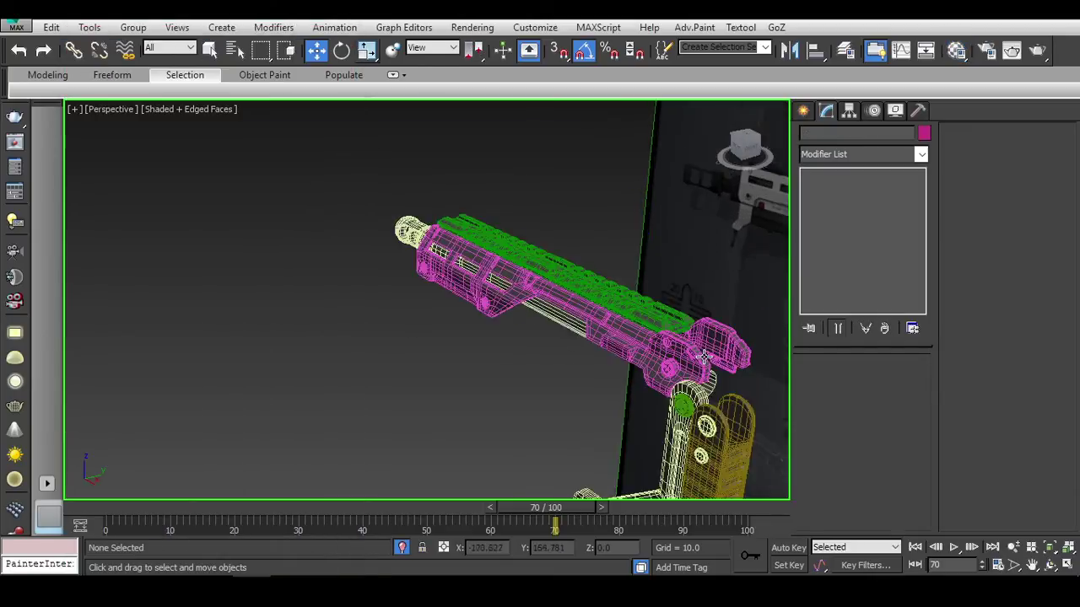
pyautogui.moveTo(413, 298); pyautogui.dragTo(504, 323, button='middle')
pyautogui.hotkey('shift', 'z')
pyautogui.hotkey('shift', 'z')
pyautogui.hotkey('shift', 'z')
pyautogui.hotkey('shift', 'z')
pyautogui.hotkey('shift', 'z')
pyautogui.hotkey('shift', 'z')
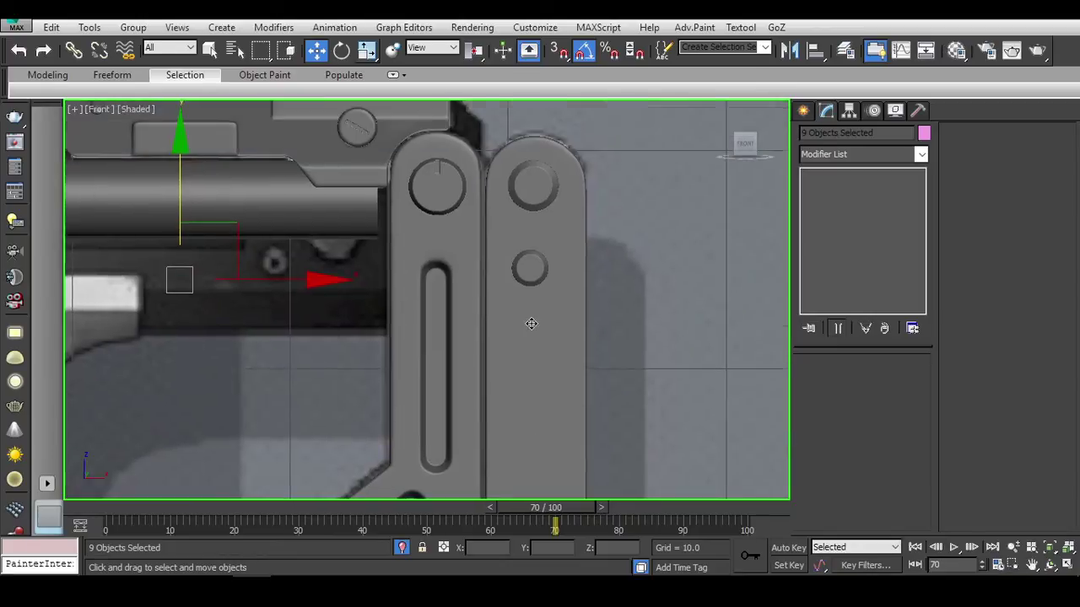
# Hide the plate covering the reference in front view and choose Standard Primitives creation.
pyautogui.press('F3')
pyautogui.press('F3')
pyautogui.click(564, 307)
pyautogui.rightClick(551, 292)
pyautogui.click(592, 258)
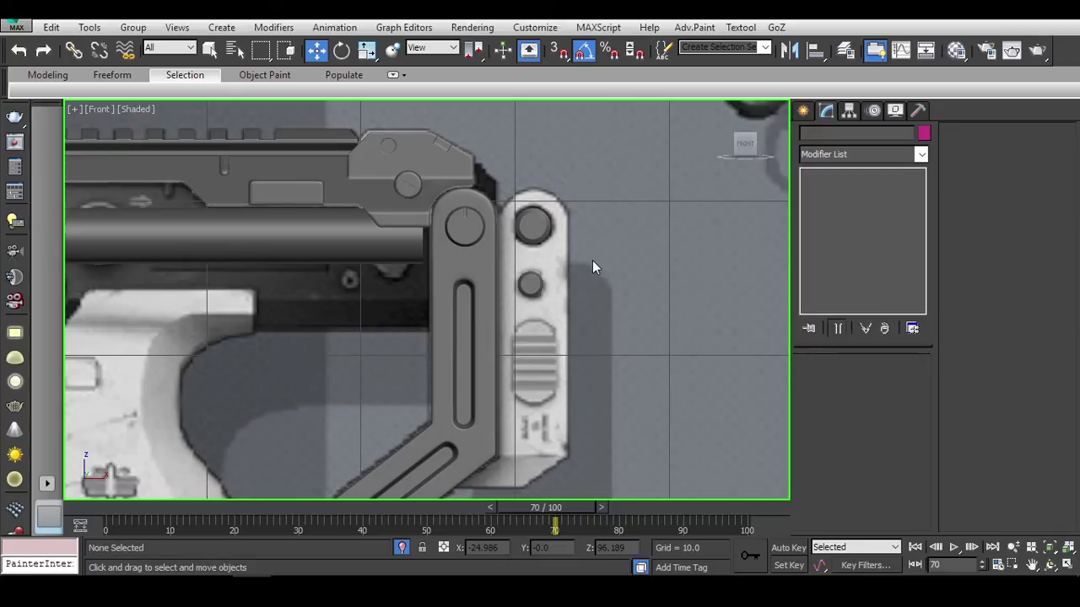
pyautogui.click(803, 110)
# Create a small cylinder over the side-button reference and convert it to Editable Poly.
pyautogui.click(831, 245)
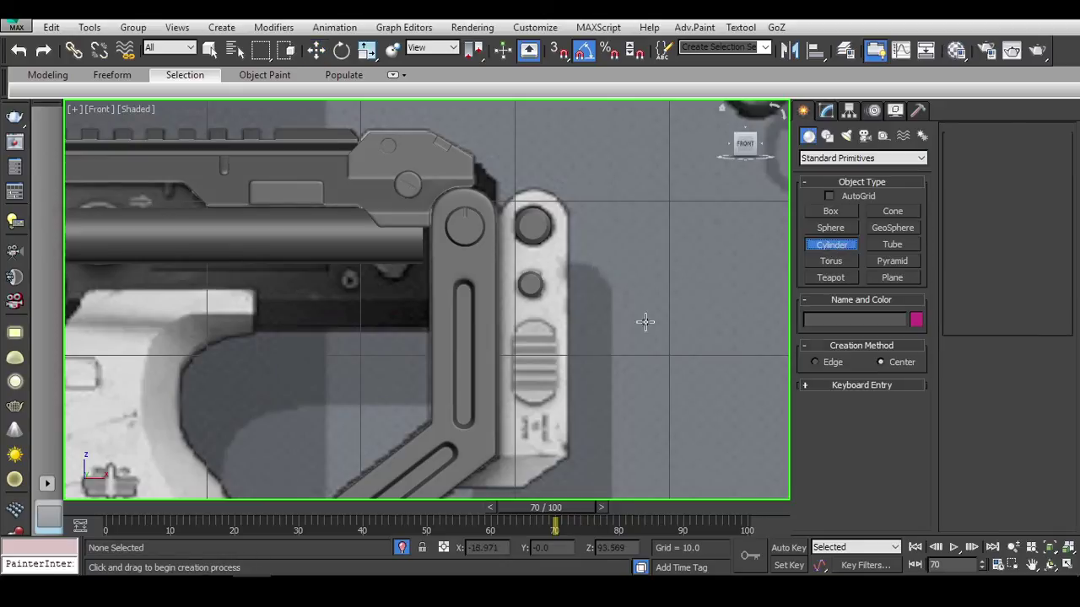
pyautogui.scroll(3, 546, 323)
pyautogui.moveTo(617, 281); pyautogui.dragTo(627, 302)
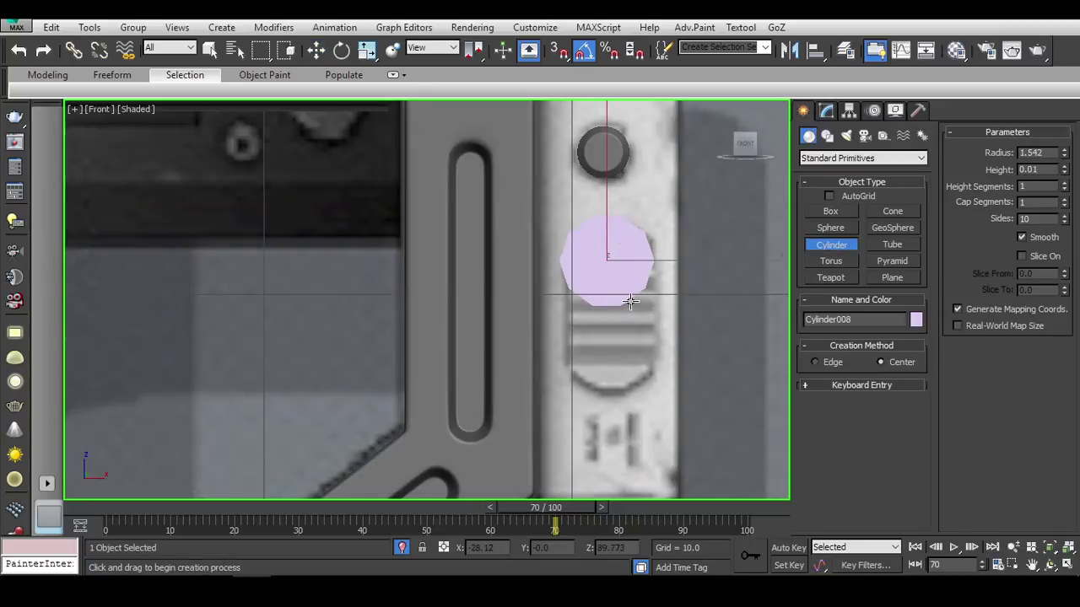
pyautogui.click(638, 247)
pyautogui.press('w')
pyautogui.rightClick(608, 249)
pyautogui.moveTo(715, 409)
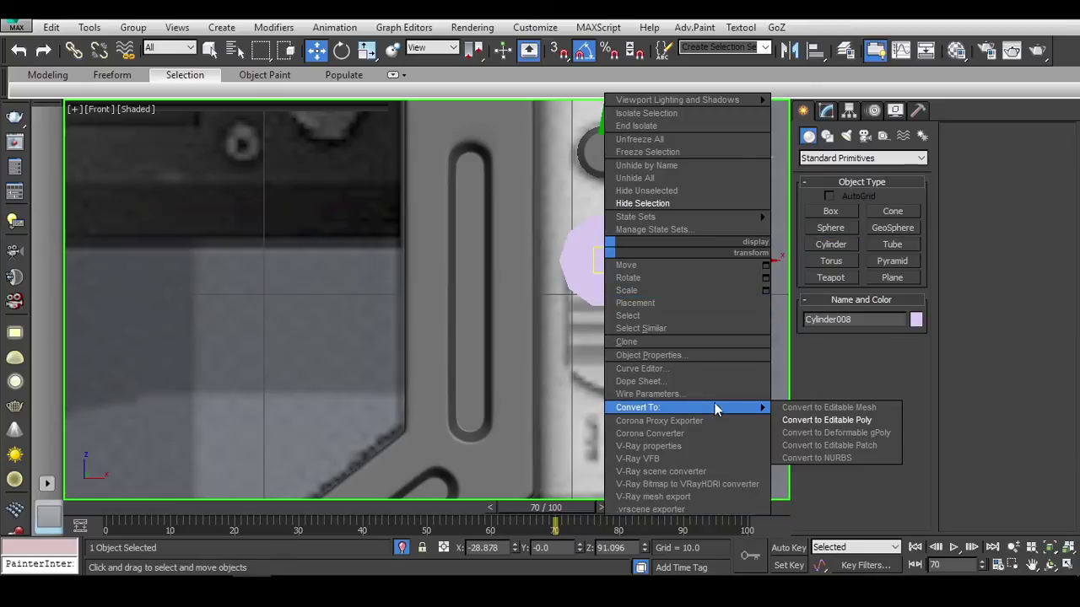
pyautogui.click(830, 421)
pyautogui.scroll(3, 642, 279)
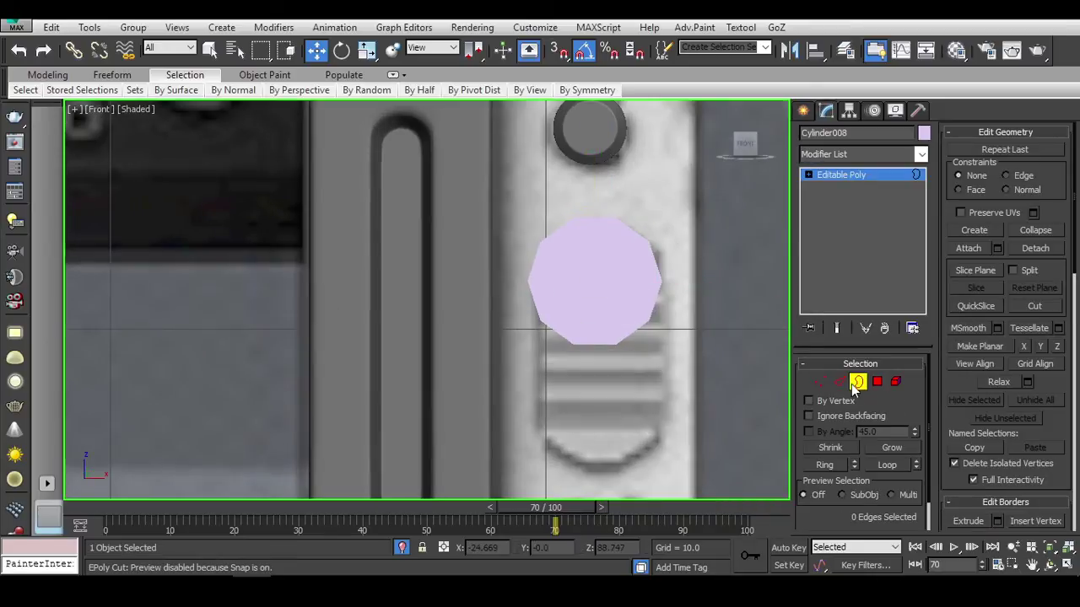
pyautogui.click(852, 386)
# Rotate the cylinder to align its flat sides and convert it to Editable Poly again.
pyautogui.moveTo(676, 309); pyautogui.dragTo(658, 325, button='middle')
pyautogui.press('e')
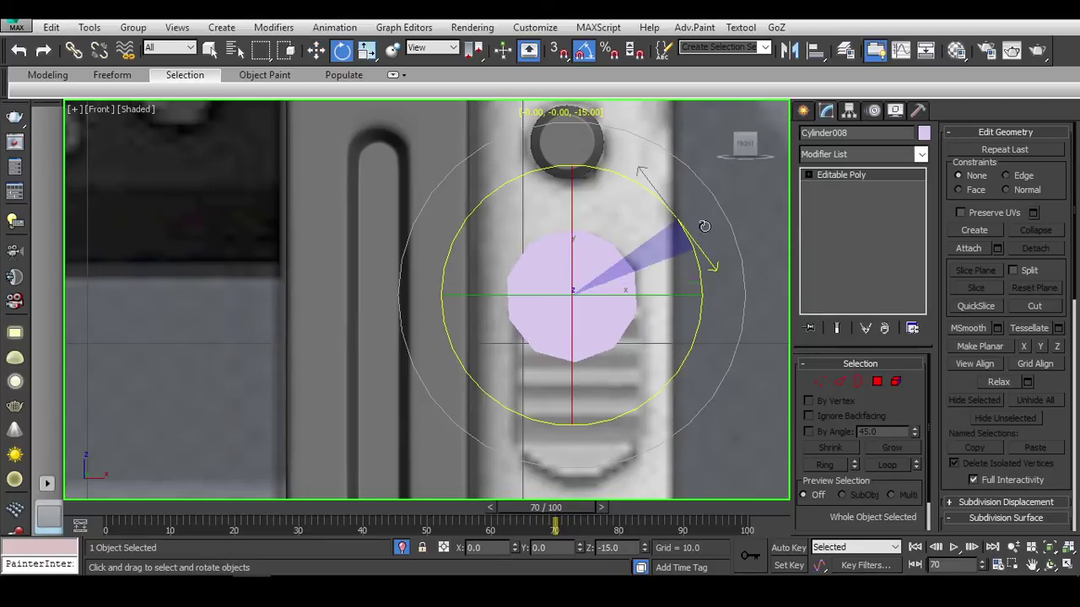
pyautogui.moveTo(737, 315); pyautogui.dragTo(737, 308, button='middle')
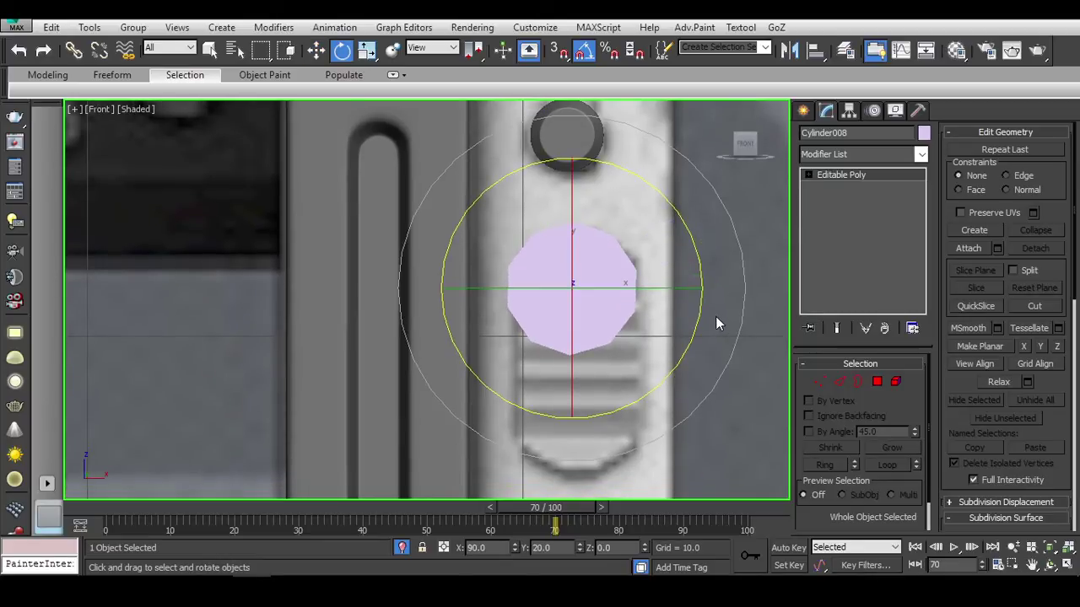
pyautogui.moveTo(719, 316); pyautogui.dragTo(695, 242)
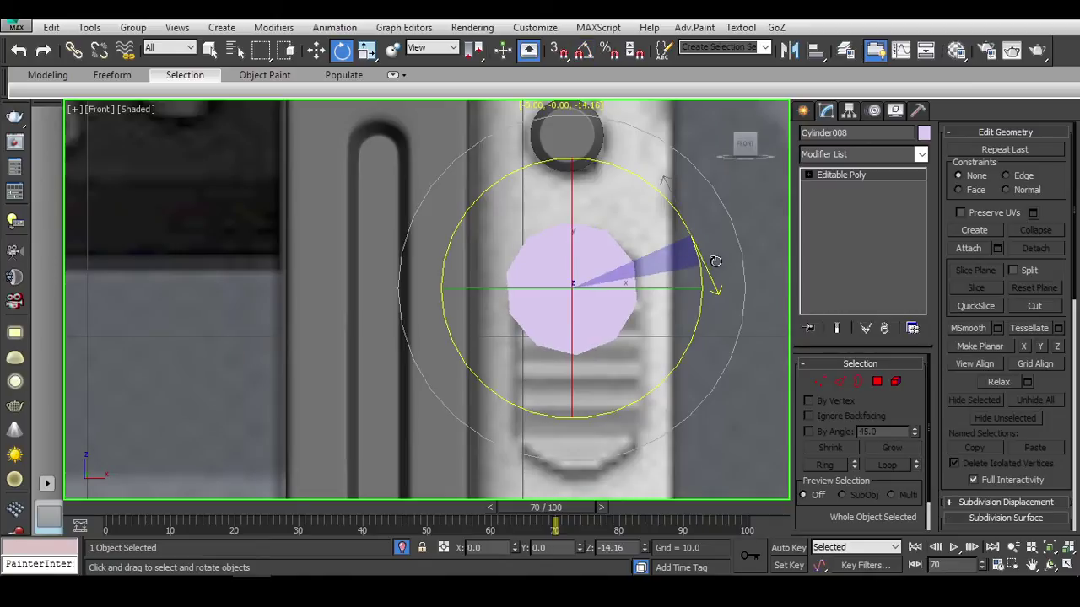
pyautogui.rightClick(579, 271)
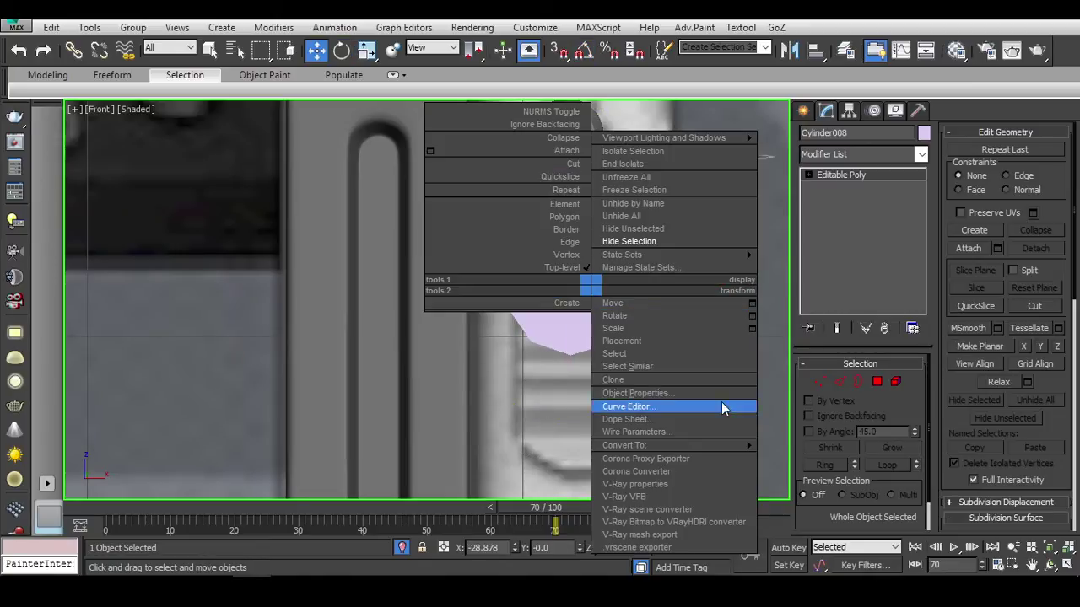
pyautogui.moveTo(721, 445)
pyautogui.click(810, 459)
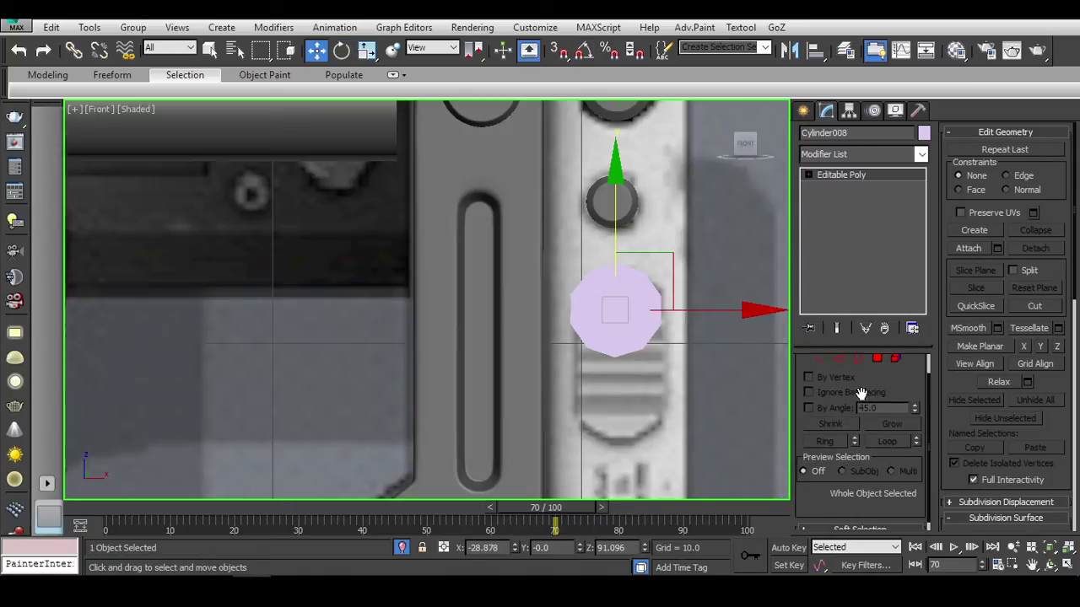
# Stretch the cylinder's lower vertices downward into an oval.
pyautogui.press('4')
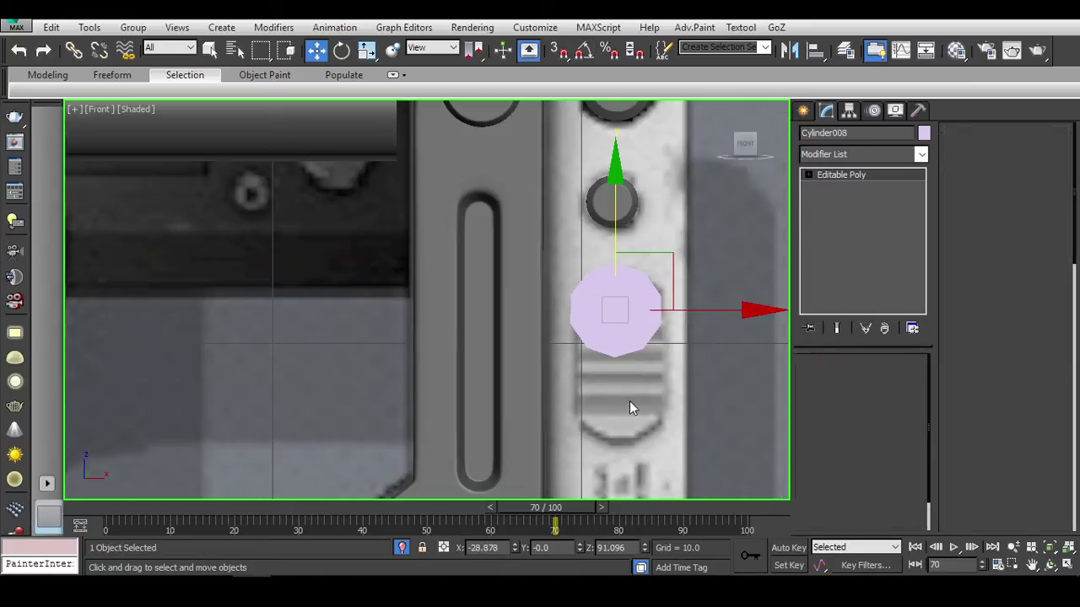
pyautogui.moveTo(515, 384); pyautogui.dragTo(675, 347)
pyautogui.scroll(2, 670, 351)
pyautogui.press('1')
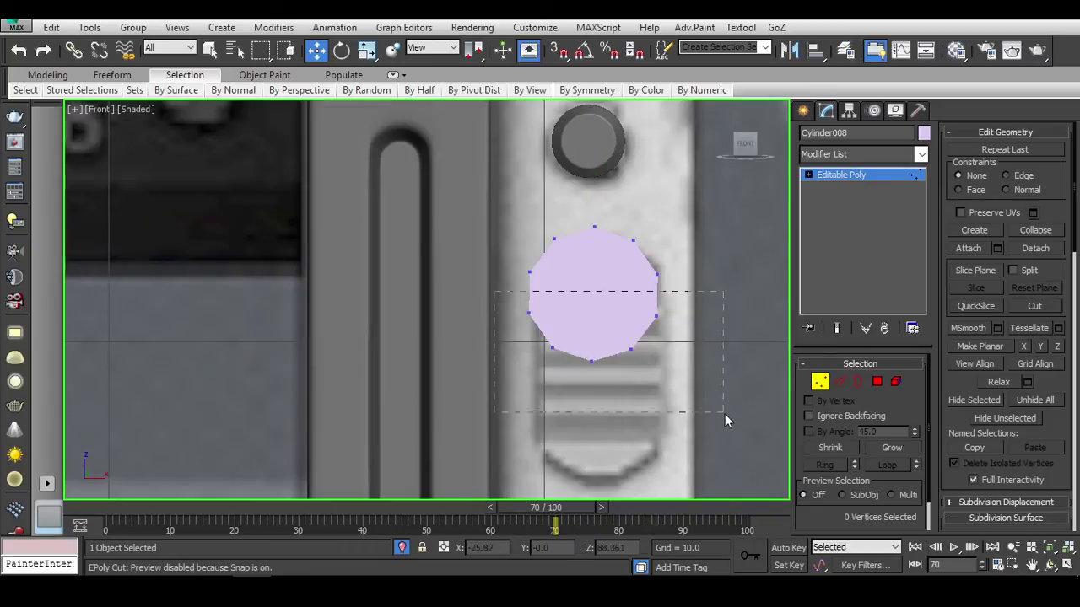
pyautogui.moveTo(614, 268); pyautogui.dragTo(614, 251, button='middle')
pyautogui.moveTo(594, 197); pyautogui.dragTo(646, 337)
pyautogui.press('F3')
pyautogui.scroll(-2, 666, 329)
# Scale the left and right vertex columns to elongate the oval into a capsule.
pyautogui.moveTo(556, 259); pyautogui.dragTo(600, 407)
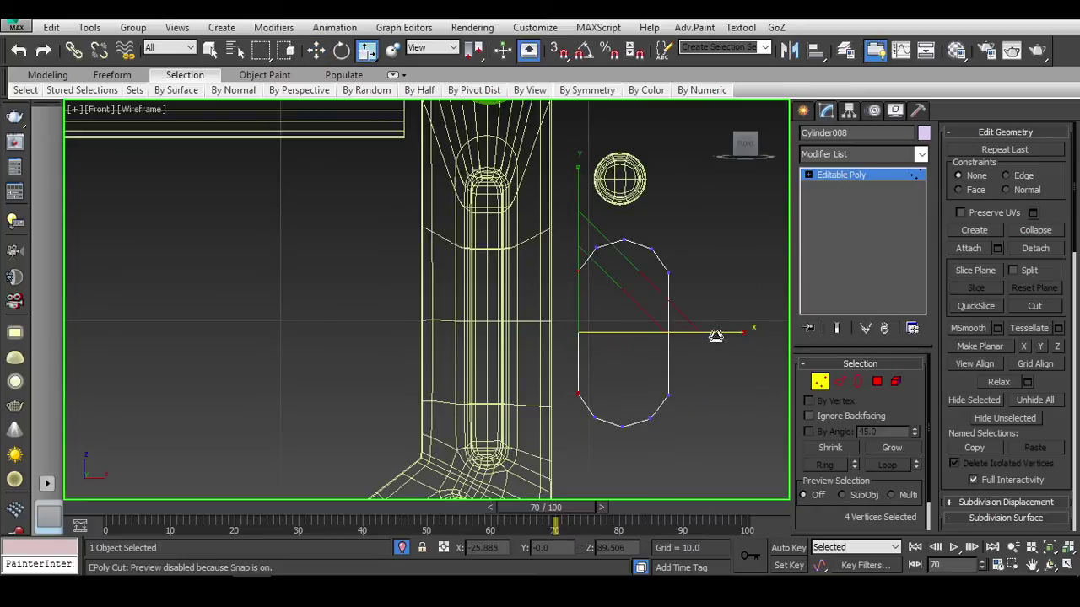
pyautogui.press('r')
pyautogui.scroll(3, 666, 268)
pyautogui.scroll(-3, 665, 268)
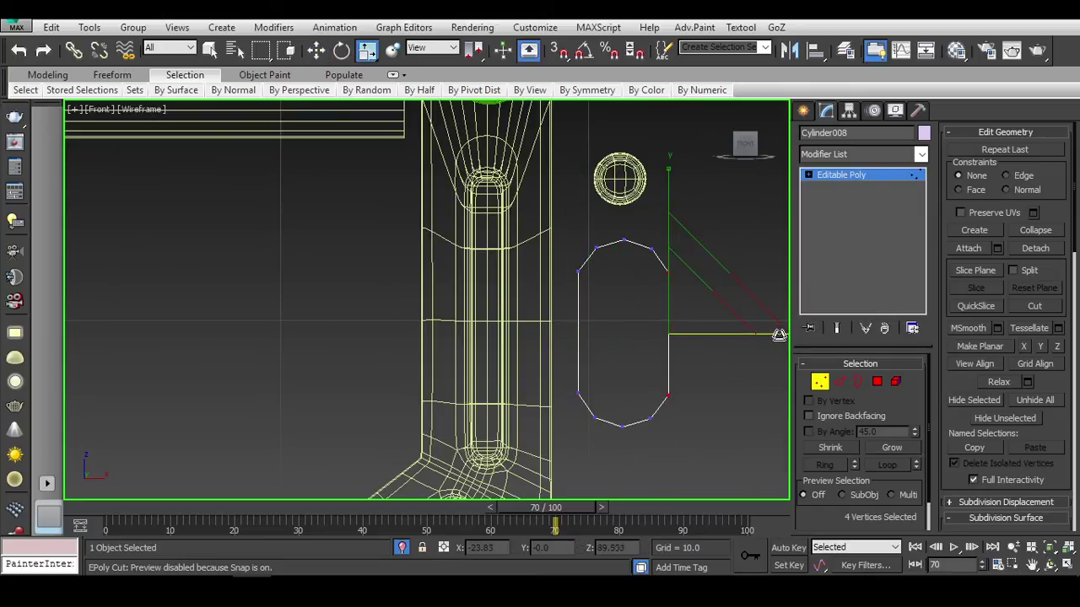
pyautogui.moveTo(564, 345); pyautogui.dragTo(475, 346, button='middle')
pyautogui.press('F3')
pyautogui.click(818, 383)
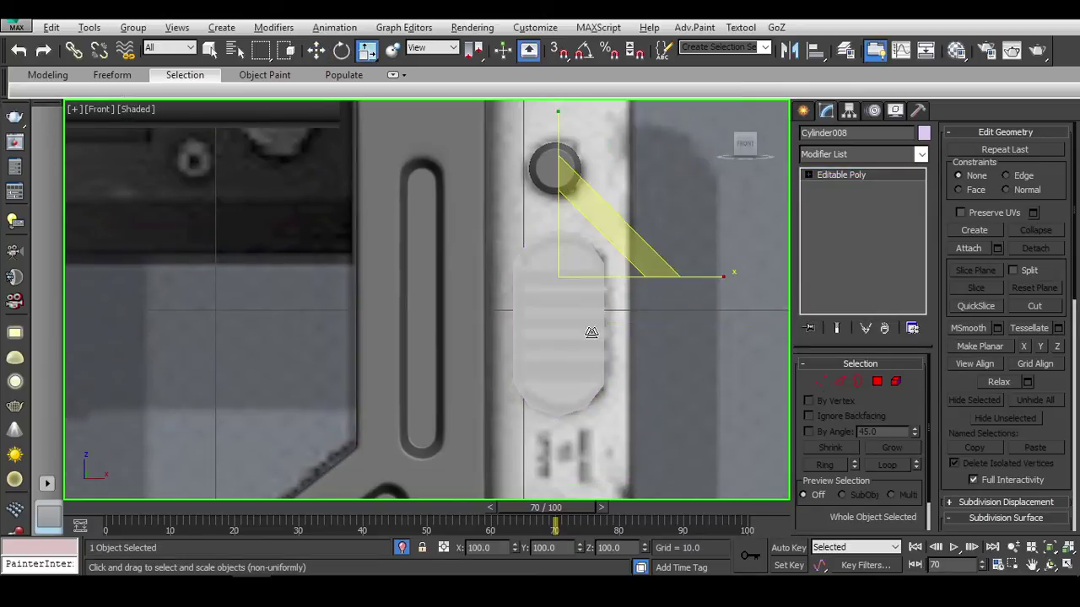
pyautogui.press('w')
pyautogui.scroll(4, 641, 291)
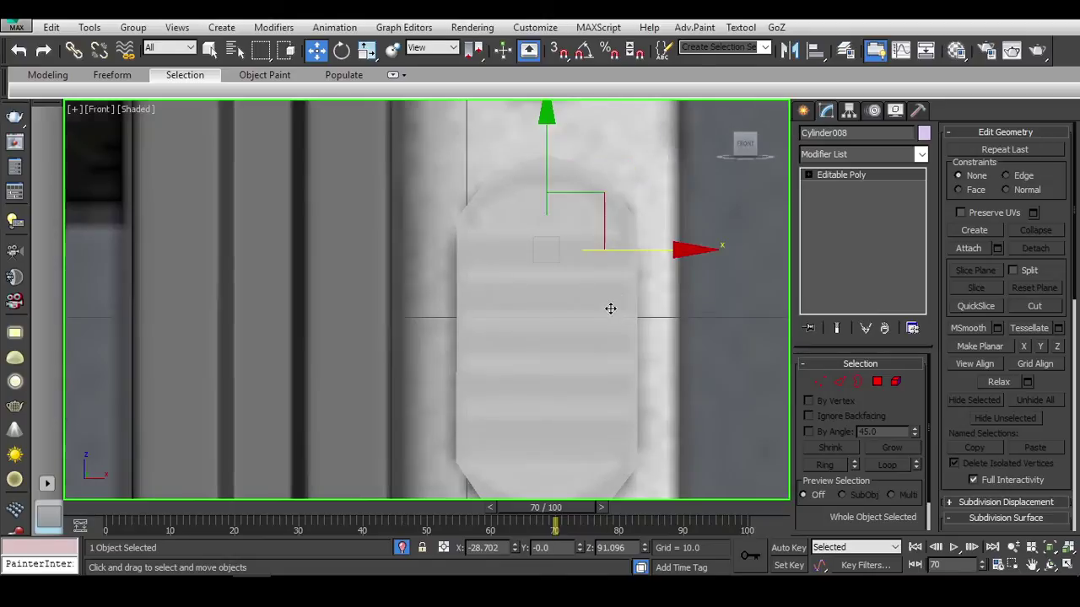
pyautogui.press('F3')
pyautogui.press('F3')
pyautogui.press('1')
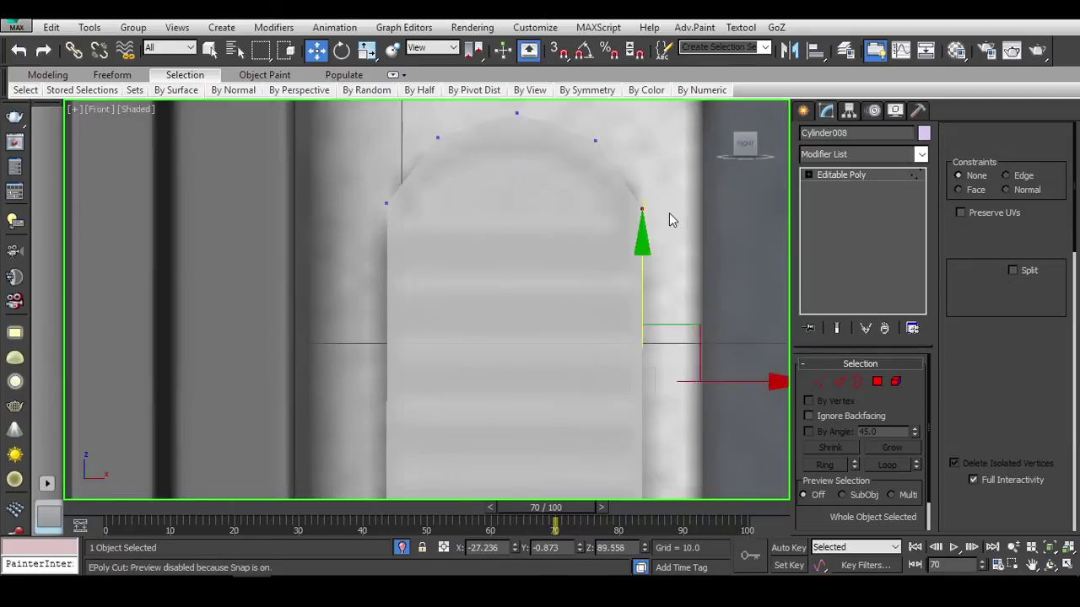
pyautogui.press('F3')
pyautogui.scroll(-4, 550, 394)
# Scale the four top-edge vertices to round off the capsule's ends.
pyautogui.moveTo(405, 308); pyautogui.dragTo(590, 355)
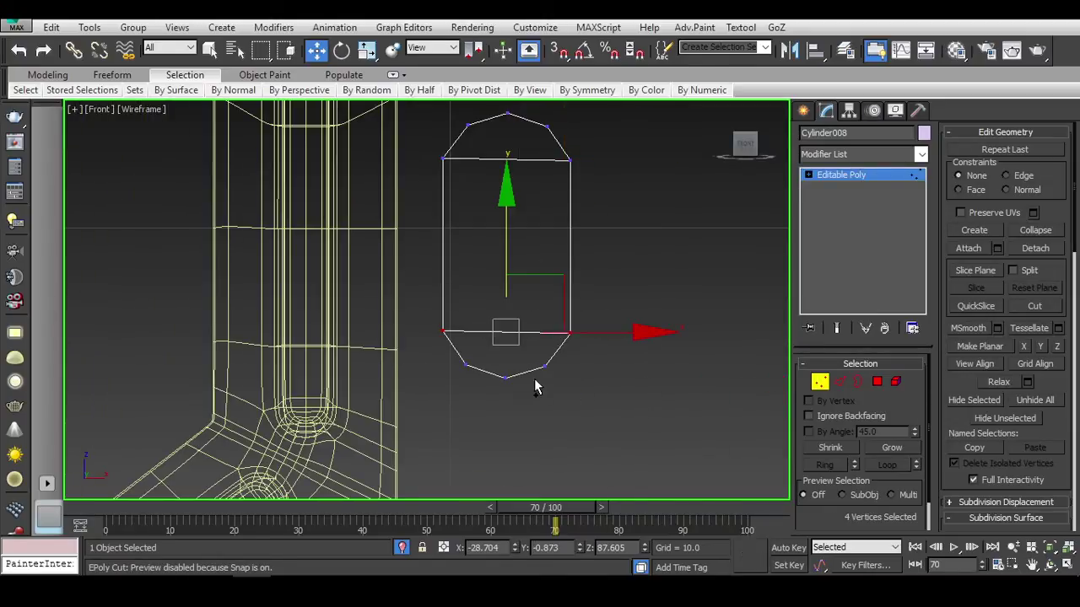
pyautogui.click(588, 156)
pyautogui.moveTo(588, 154); pyautogui.dragTo(430, 166)
pyautogui.moveTo(430, 165); pyautogui.dragTo(470, 302, button='middle')
pyautogui.press('e')
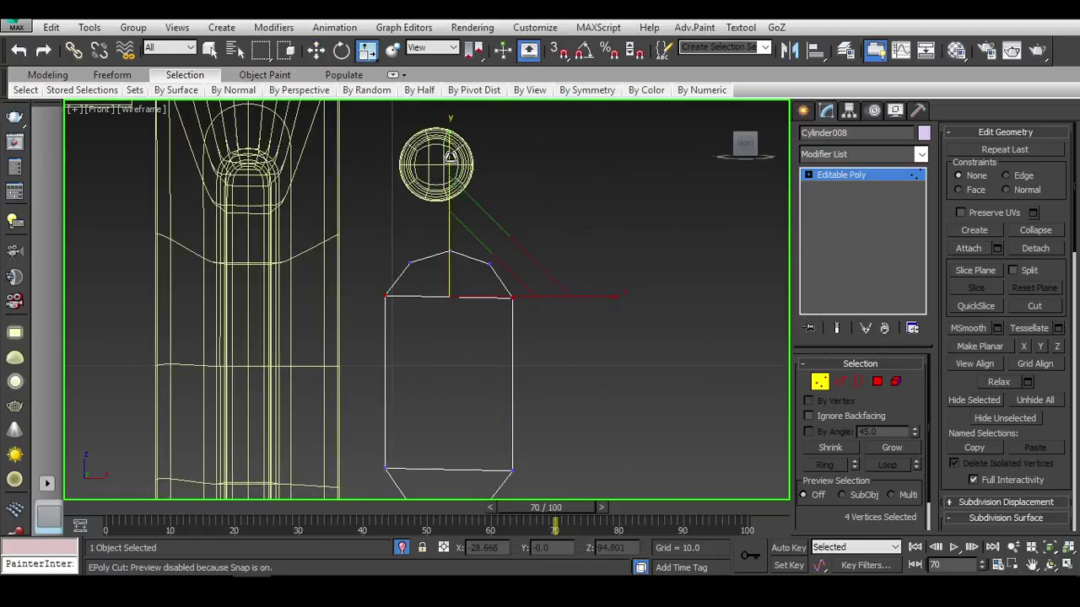
pyautogui.moveTo(571, 433); pyautogui.dragTo(608, 358, button='middle')
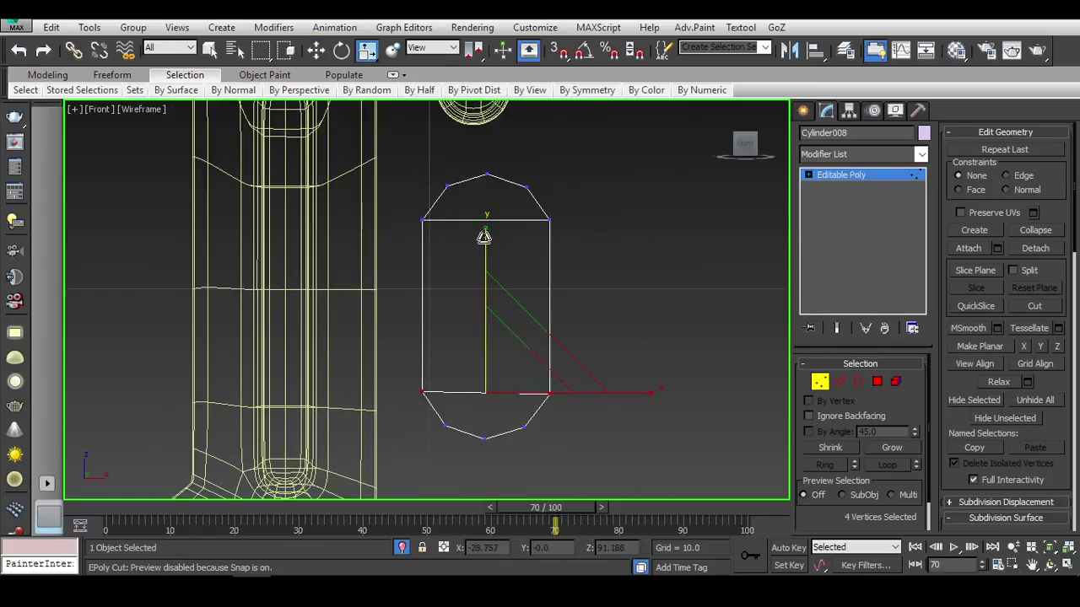
pyautogui.press('F3')
pyautogui.moveTo(558, 315); pyautogui.dragTo(579, 294, button='middle')
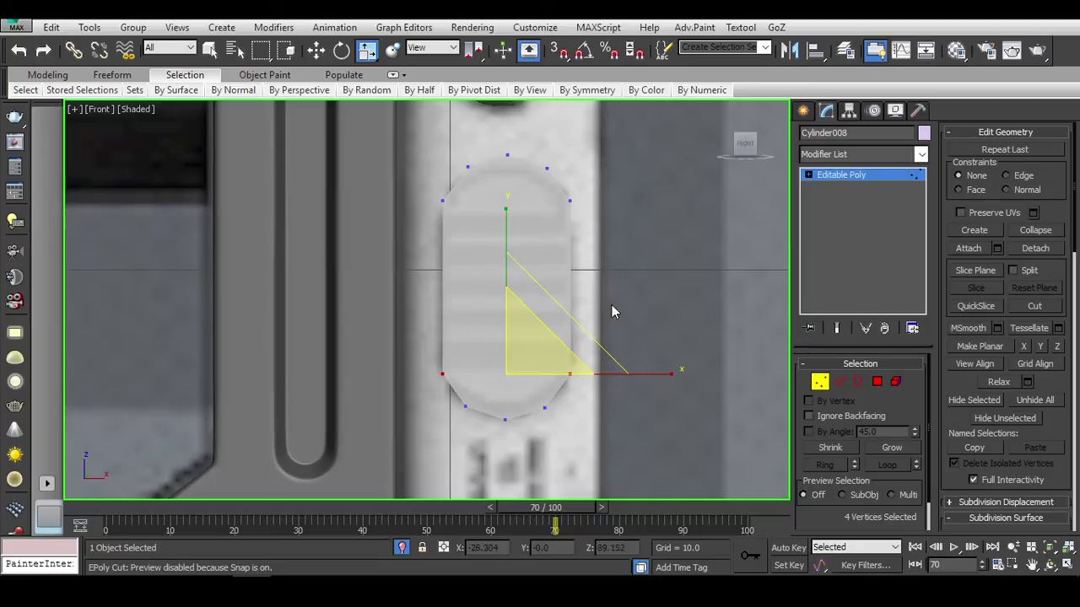
pyautogui.press('2')
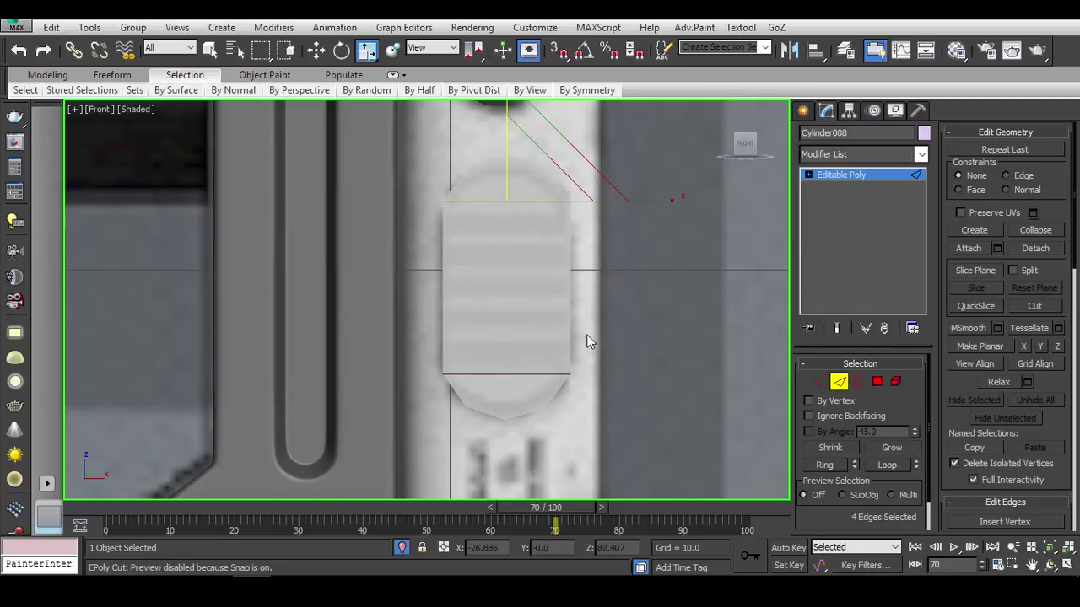
pyautogui.press('F3')
pyautogui.moveTo(230, 217); pyautogui.dragTo(294, 304, button='middle')
# Connect the selected edges and delete the capsule's lower-half polygons.
pyautogui.press('F3')
pyautogui.rightClick(465, 279)
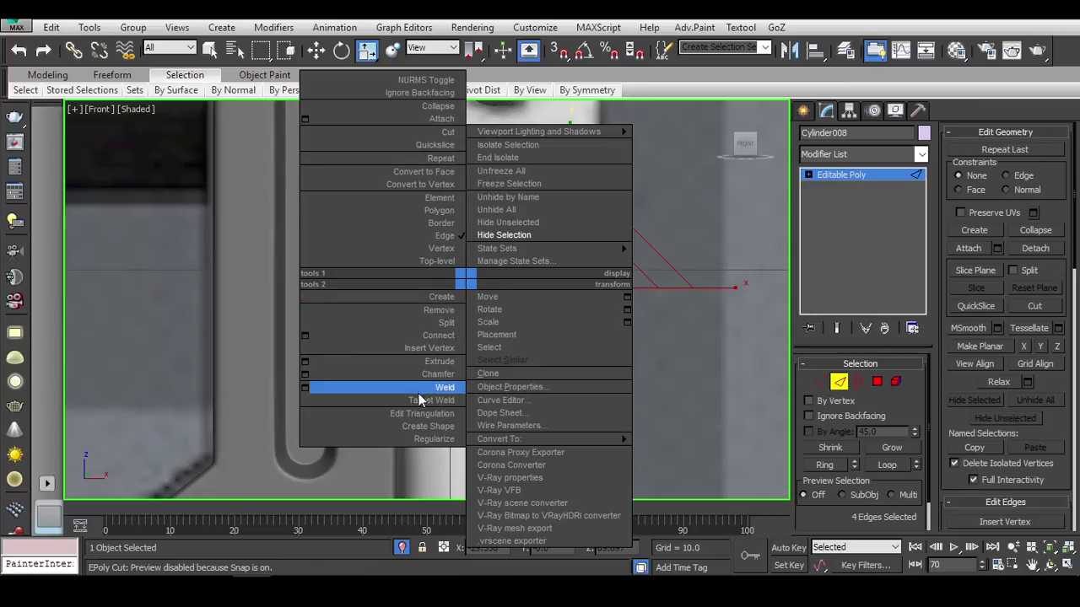
pyautogui.click(446, 337)
pyautogui.click(877, 381)
pyautogui.press('F3')
pyautogui.moveTo(677, 355); pyautogui.dragTo(475, 435)
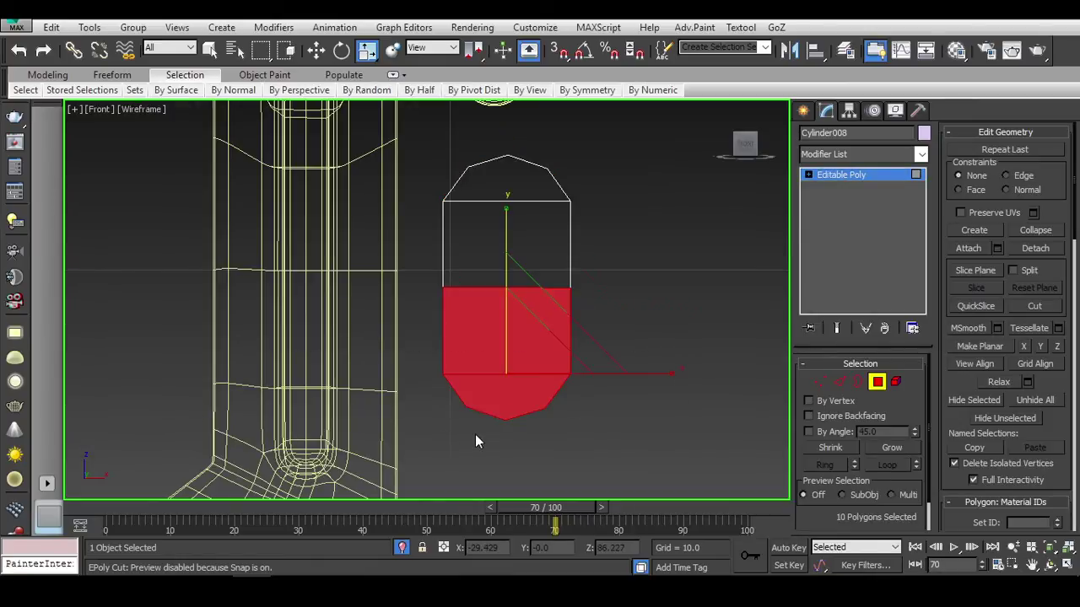
pyautogui.press('Delete')
pyautogui.moveTo(504, 193); pyautogui.dragTo(504, 261, button='middle')
pyautogui.press('F3')
pyautogui.scroll(2, 504, 260)
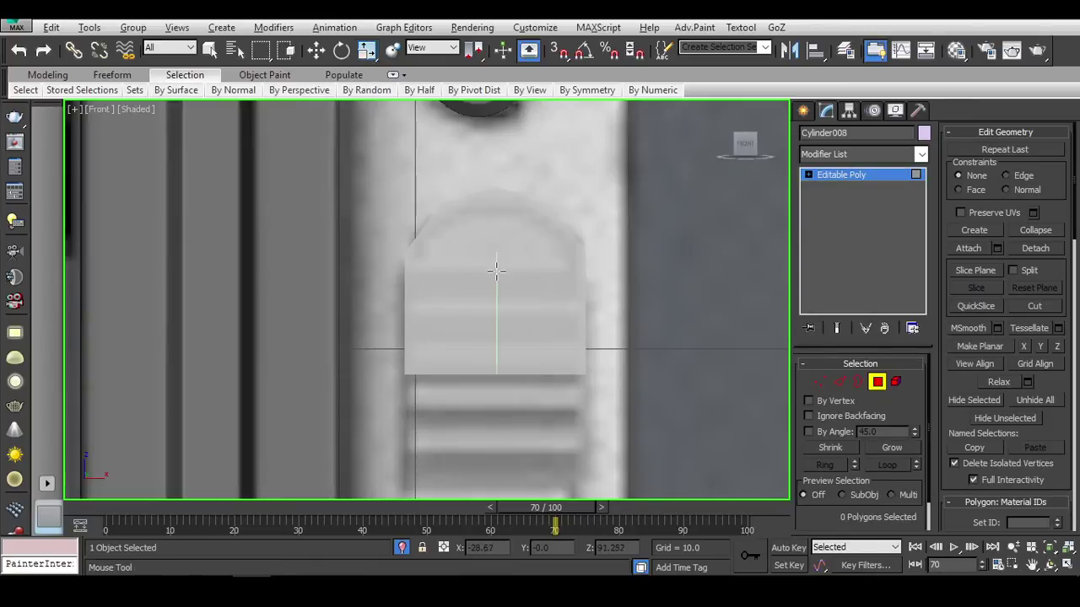
# Cut a centre edge from the middle vertex up to the peaked top.
pyautogui.press('w')
pyautogui.press('1')
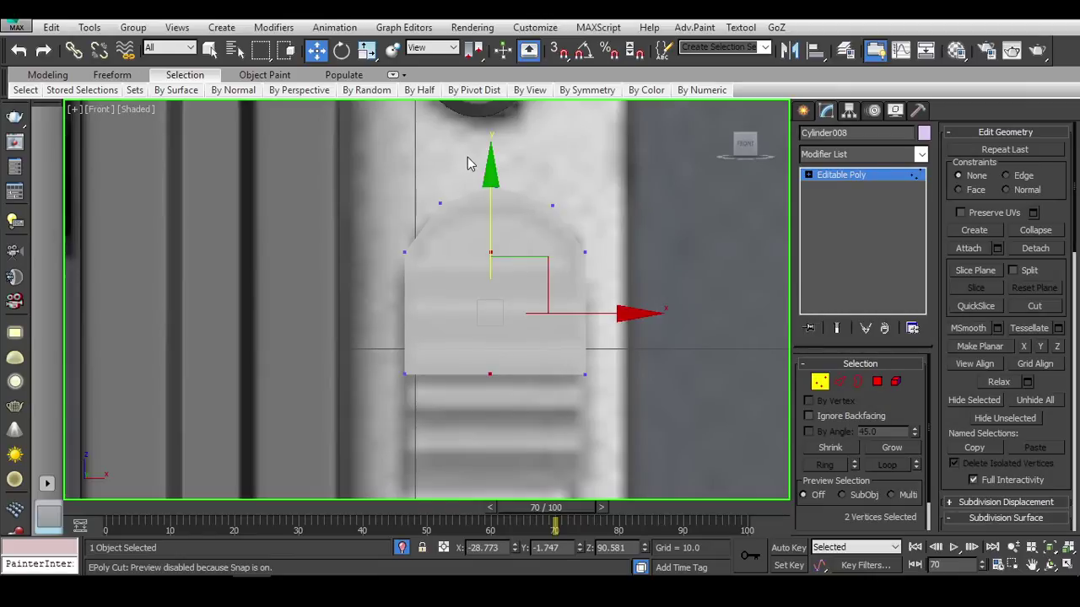
pyautogui.press('F3')
pyautogui.moveTo(472, 232); pyautogui.dragTo(546, 423)
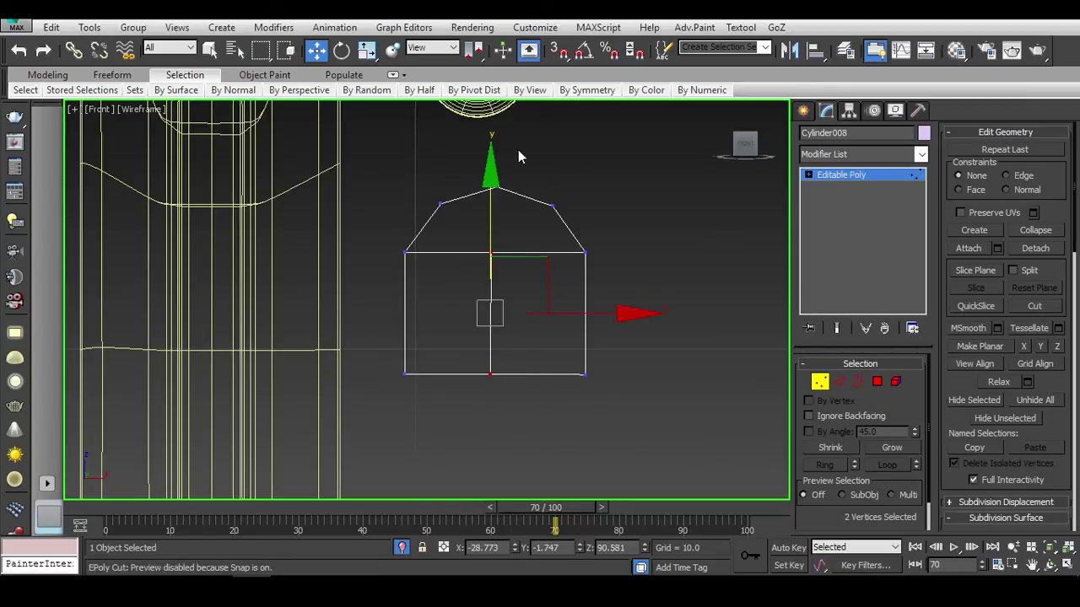
pyautogui.hotkey('ctrl', 'z')
pyautogui.hotkey('ctrl', 'z')
pyautogui.hotkey('ctrl', 'y')
pyautogui.hotkey('ctrl', 'y')
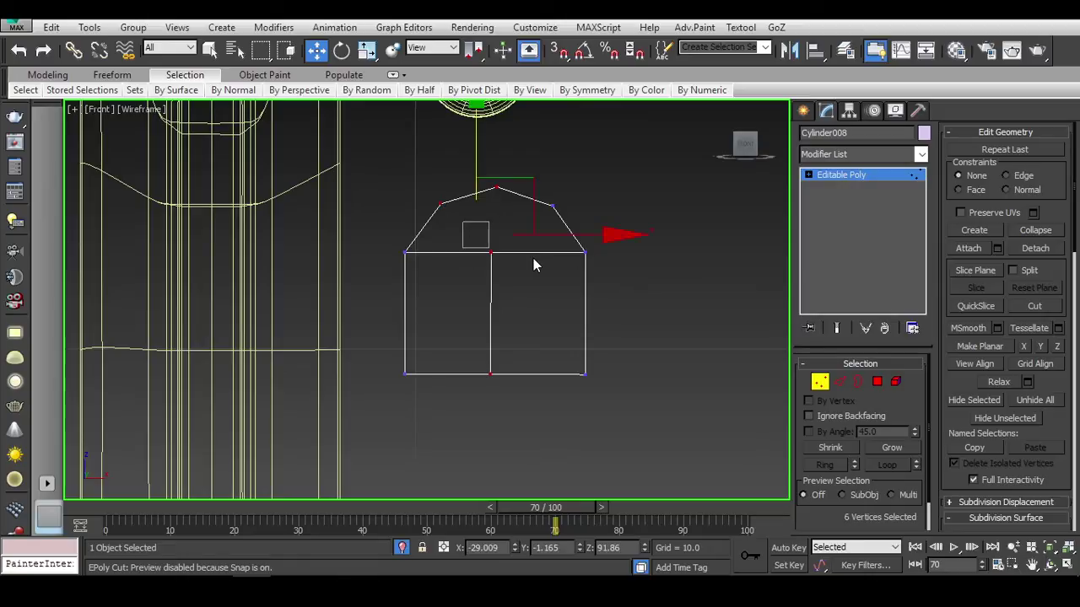
pyautogui.moveTo(474, 240); pyautogui.dragTo(518, 377)
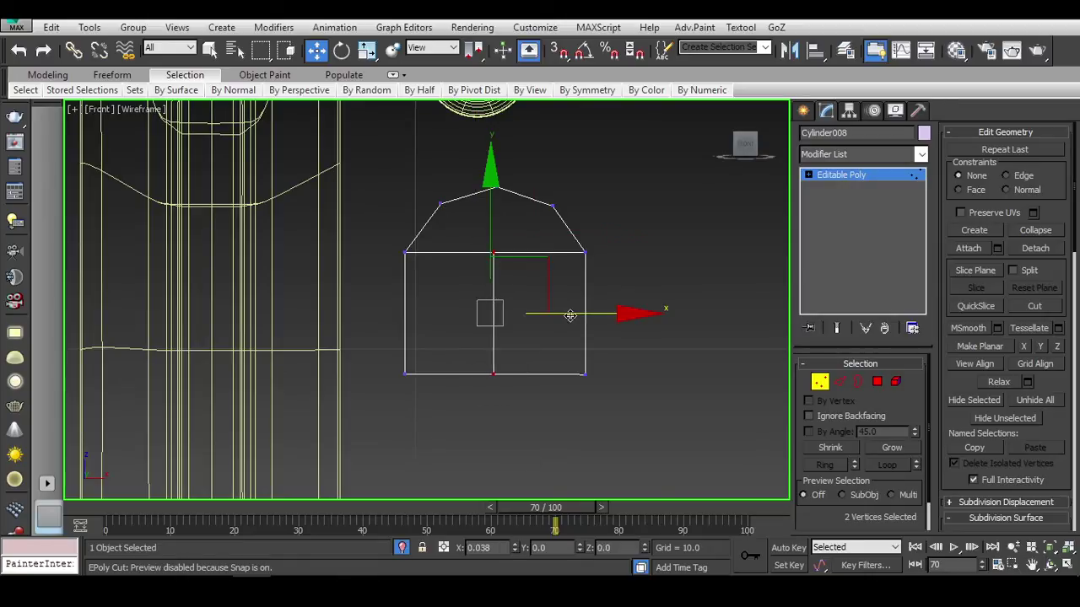
pyautogui.hotkey('ctrl', 'z')
pyautogui.hotkey('ctrl', 'z')
pyautogui.hotkey('ctrl', 'y')
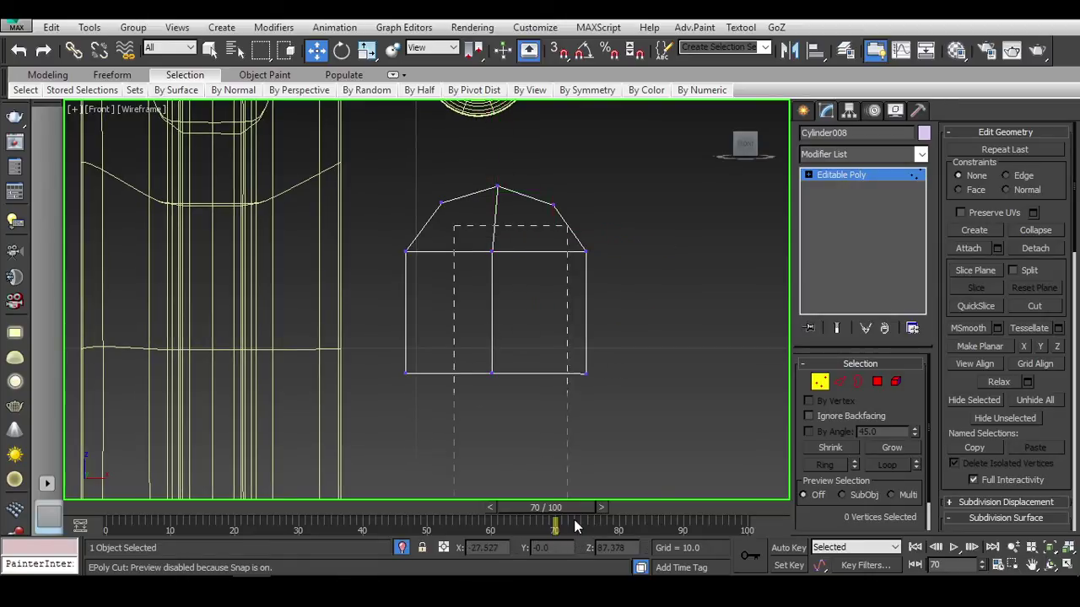
# Lower the bottom row of five vertices to match the reference.
pyautogui.hotkey('ctrl', 'y')
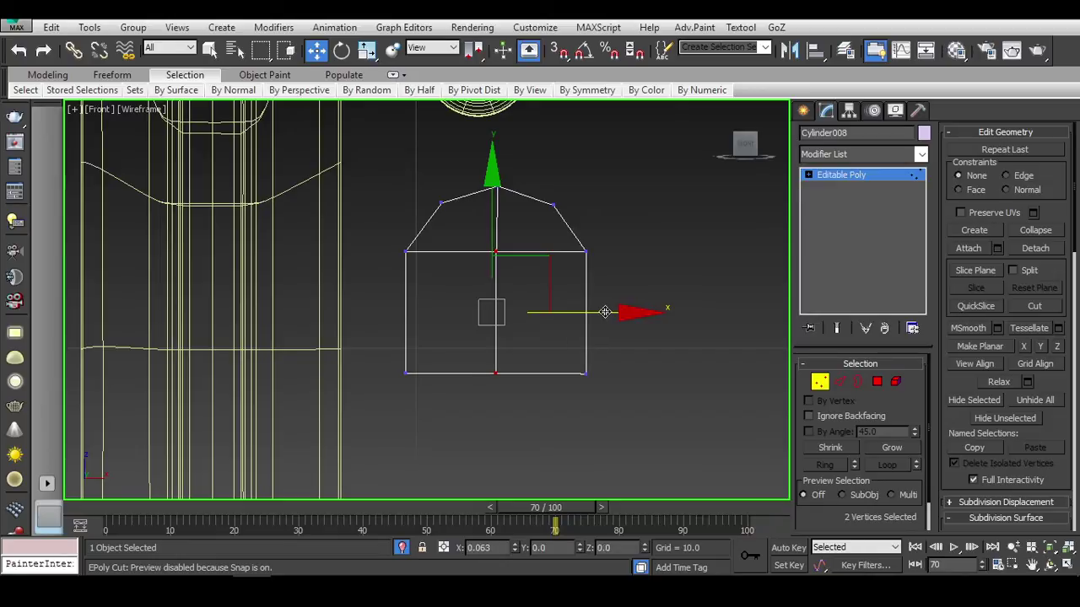
pyautogui.scroll(-2, 668, 384)
pyautogui.press('F3')
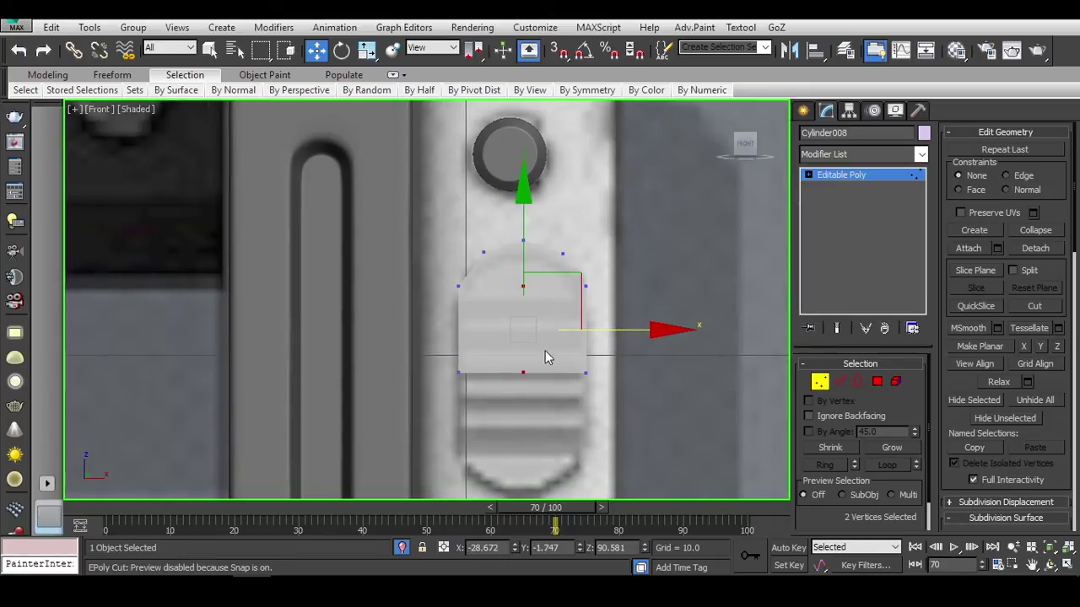
pyautogui.hotkey('ctrl', 'z')
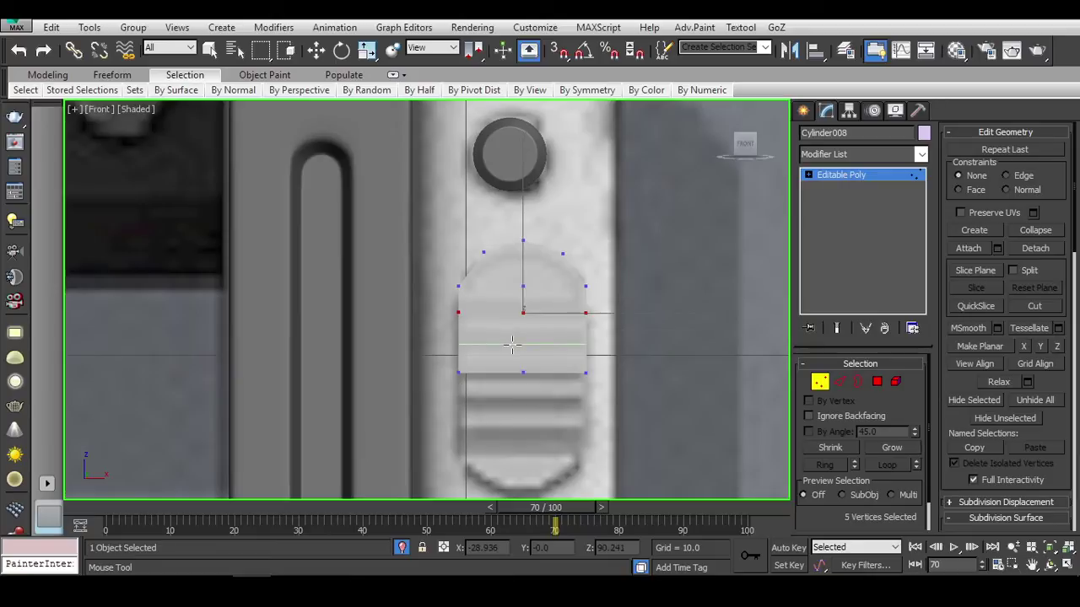
pyautogui.press('w')
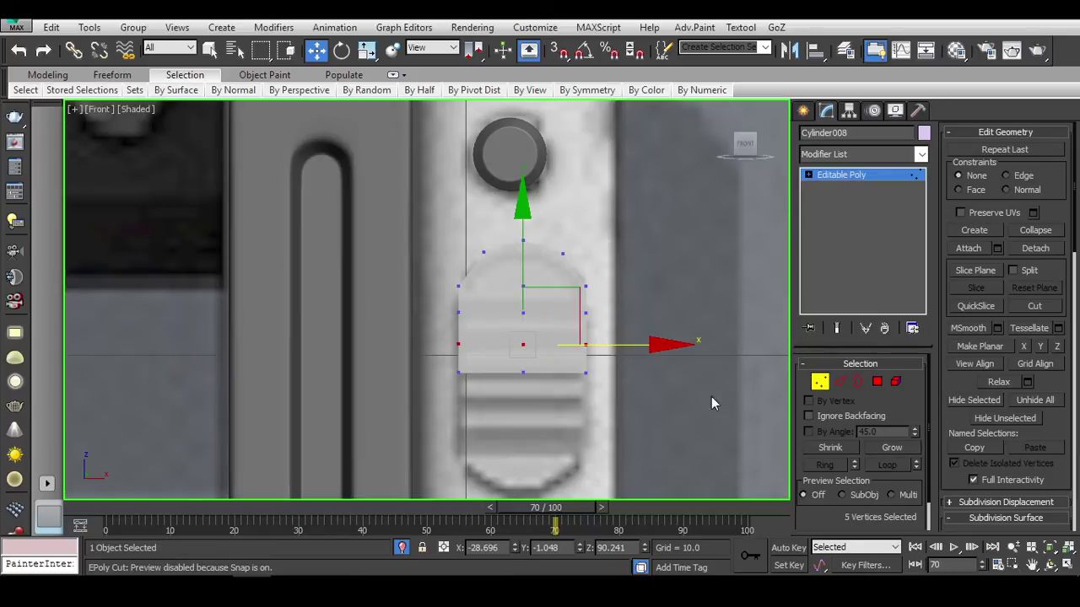
pyautogui.moveTo(612, 374); pyautogui.dragTo(355, 402)
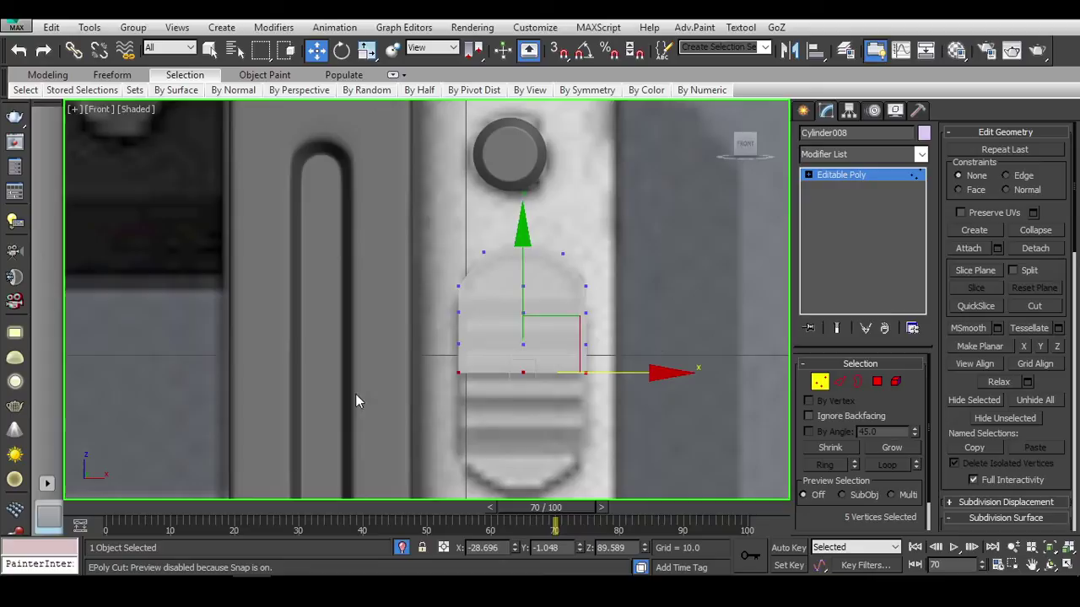
# Reset the half shape's transform and reconvert it to Editable Poly.
pyautogui.click(862, 158)
pyautogui.write('sym')
pyautogui.press('Return')
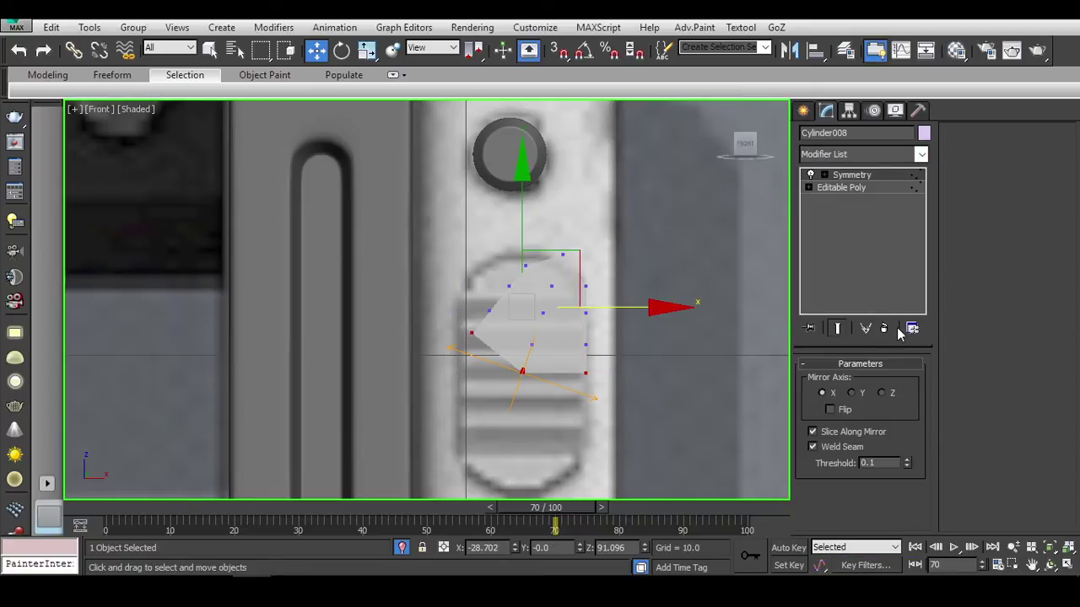
pyautogui.click(884, 329)
pyautogui.click(918, 110)
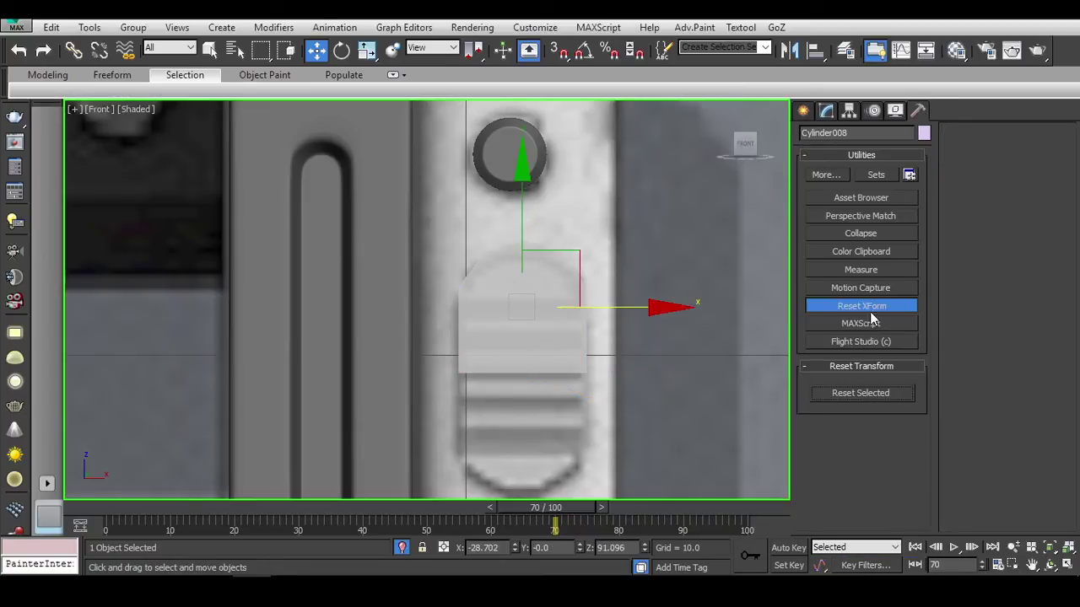
pyautogui.click(860, 393)
pyautogui.rightClick(525, 279)
pyautogui.click(764, 450)
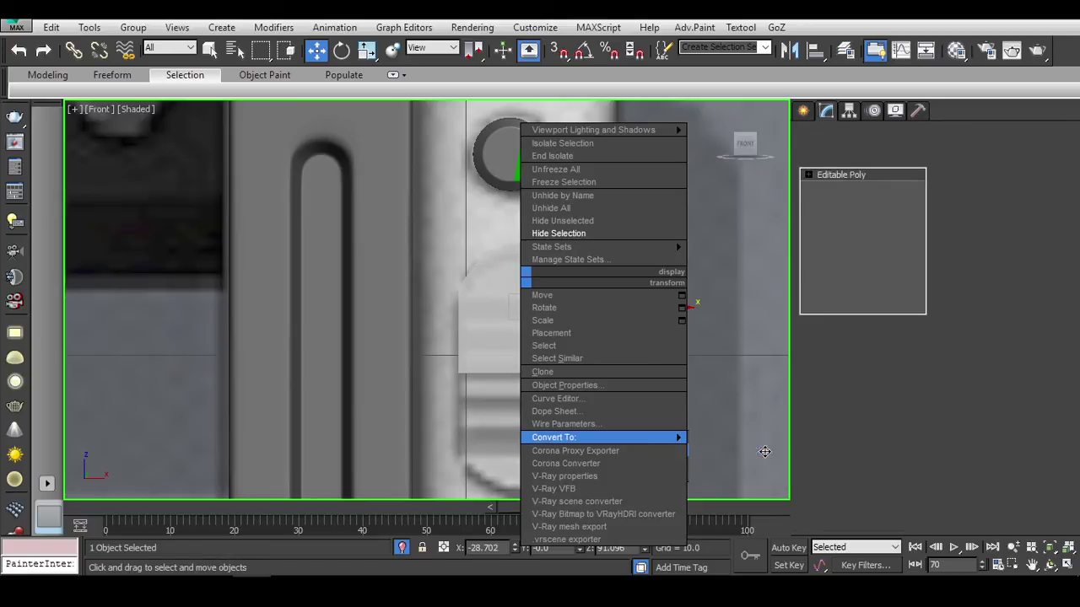
# Mirror the half with a Symmetry modifier on Z, Flip off, and collapse to Editable Poly.
pyautogui.click(846, 153)
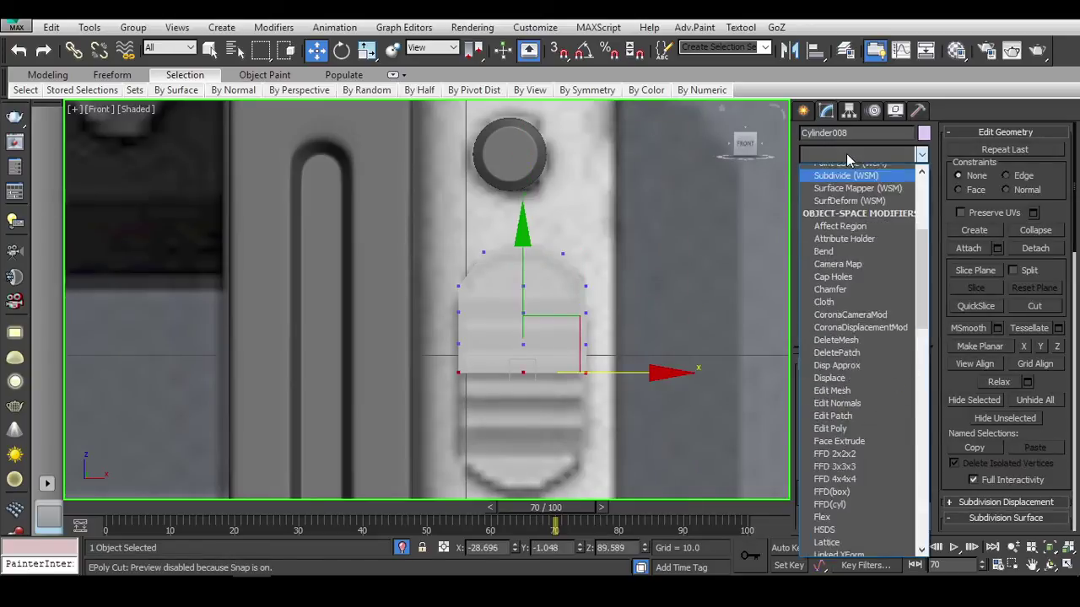
pyautogui.click(878, 396)
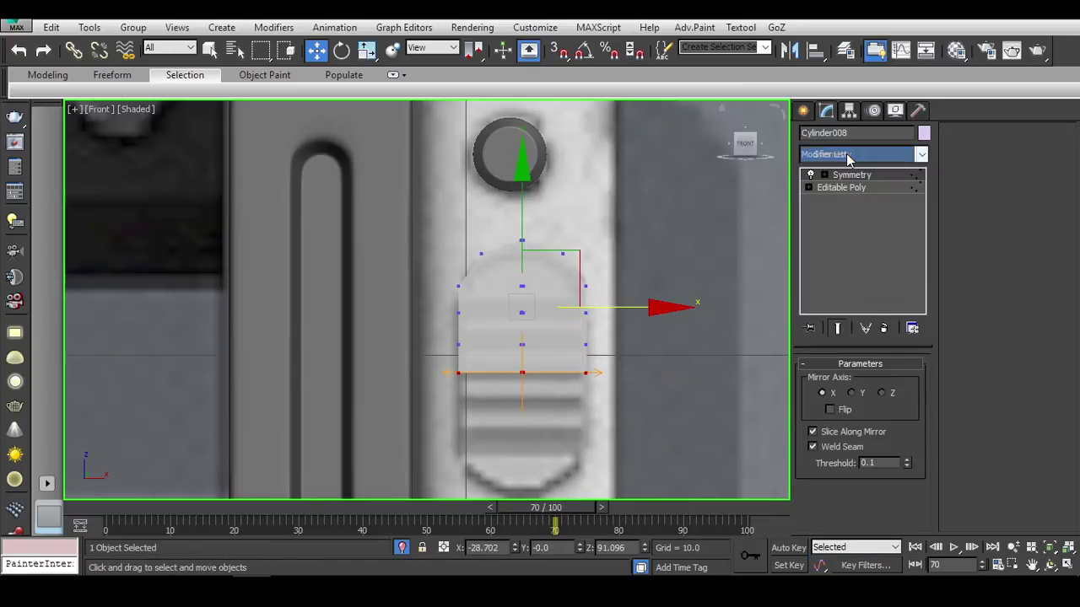
pyautogui.click(881, 393)
pyautogui.scroll(1, 588, 378)
pyautogui.click(829, 409)
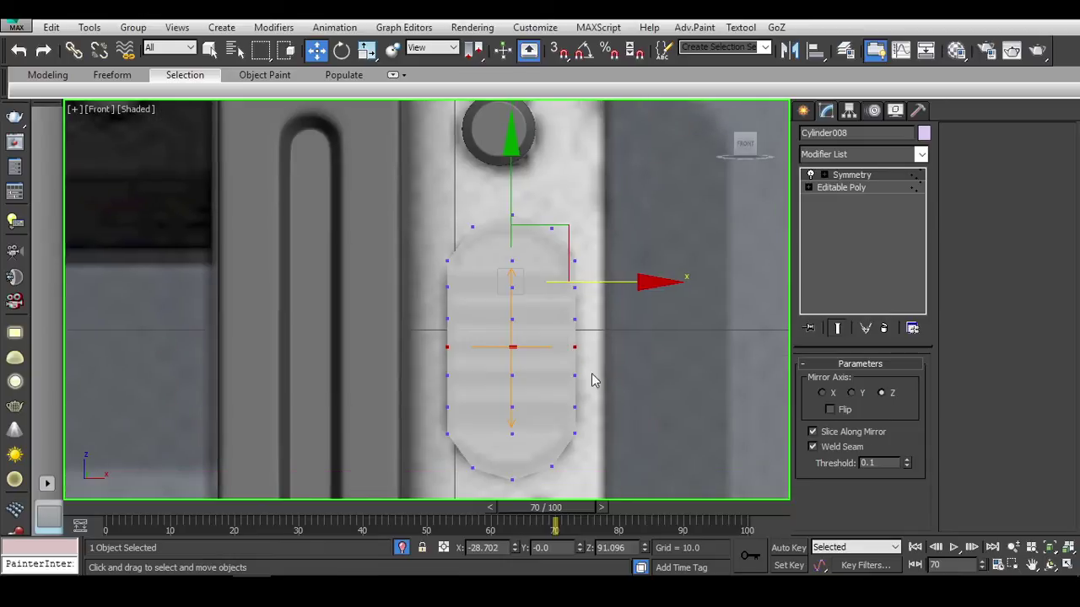
pyautogui.scroll(2, 590, 379)
pyautogui.rightClick(467, 240)
pyautogui.click(675, 415)
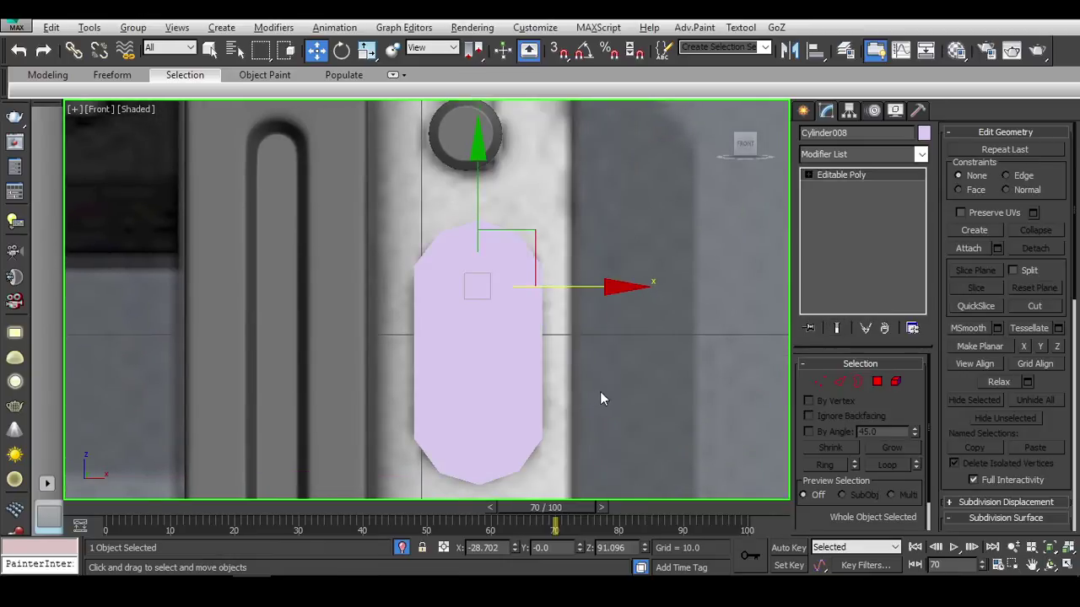
pyautogui.press('F3')
pyautogui.press('F3')
# Select the first two horizontal edge rows on the button in Edge mode.
pyautogui.press('2')
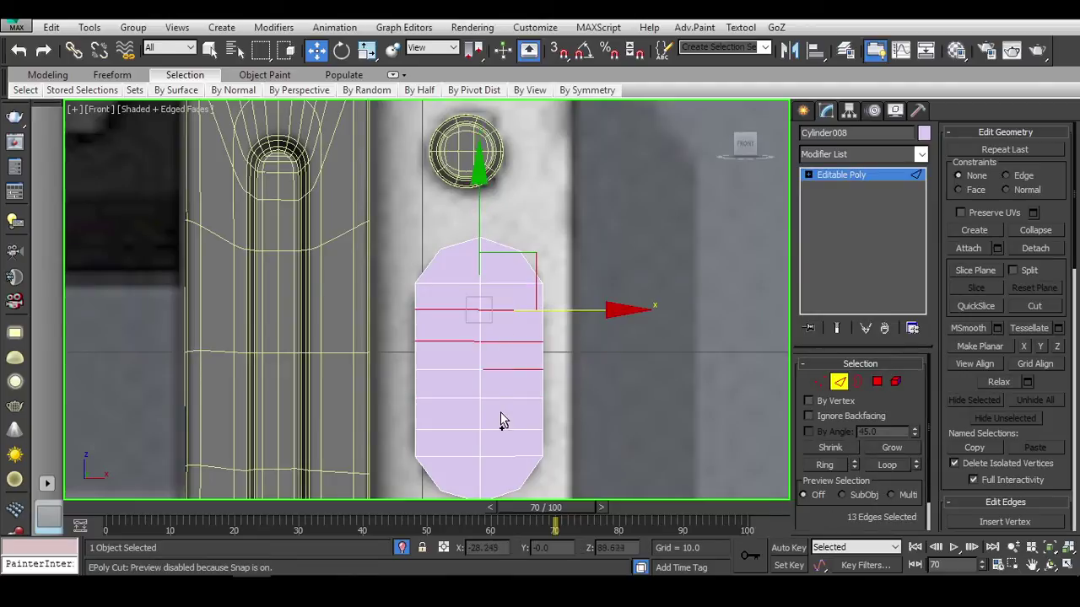
pyautogui.scroll(8, 461, 372)
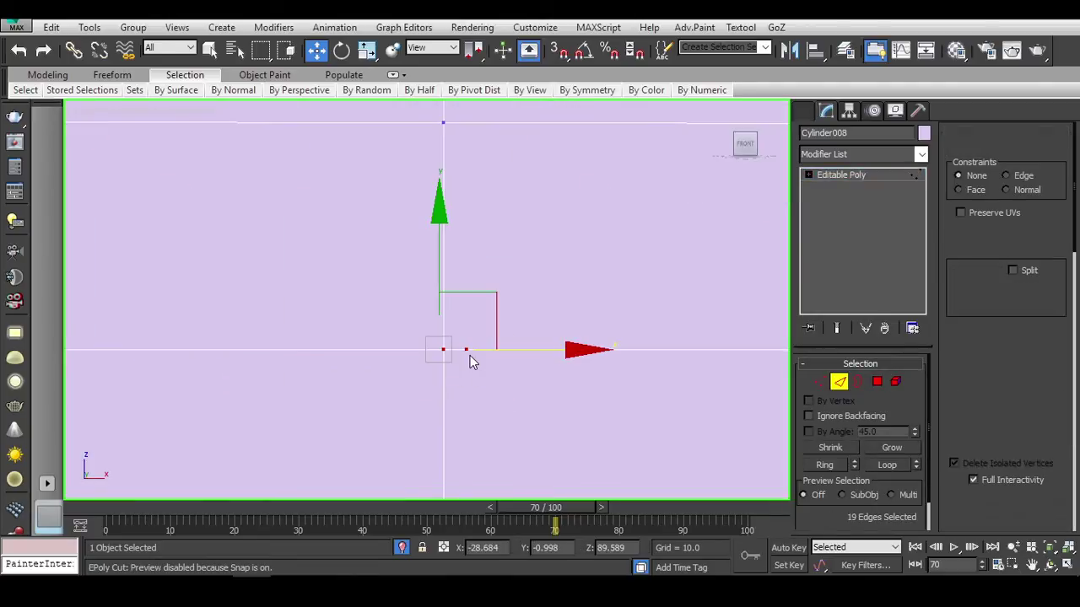
pyautogui.press('1')
pyautogui.scroll(-6, 466, 349)
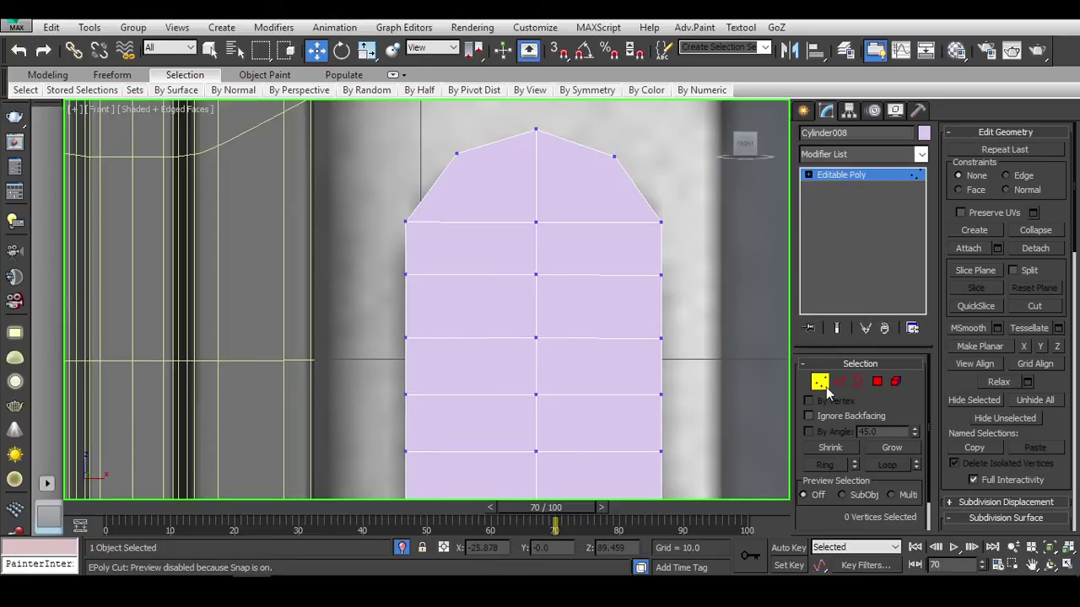
pyautogui.scroll(-4, 644, 354)
pyautogui.press('2')
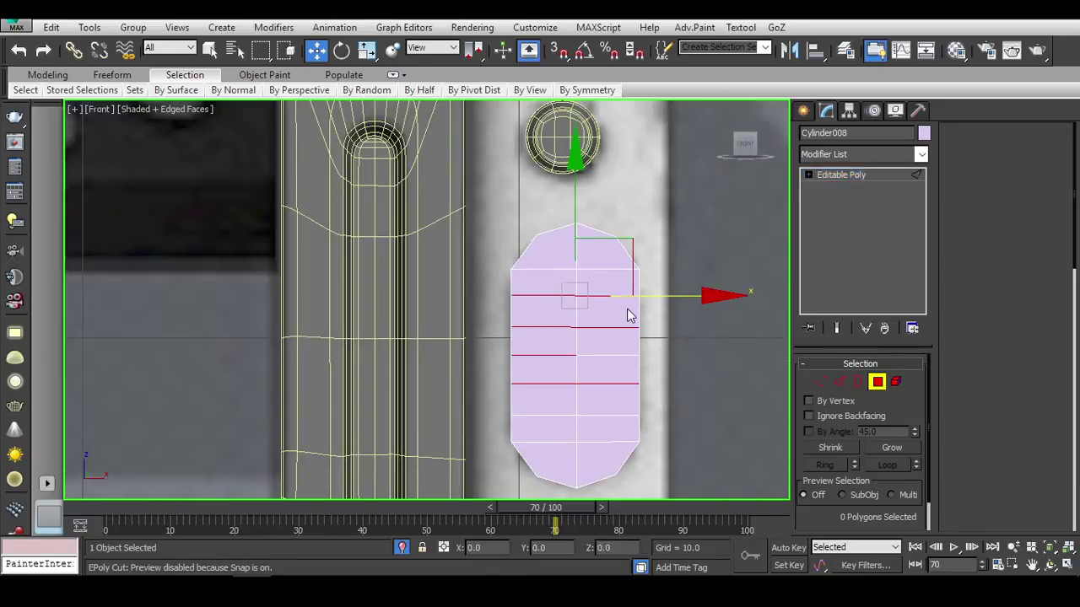
pyautogui.scroll(2, 608, 366)
pyautogui.click(591, 338)
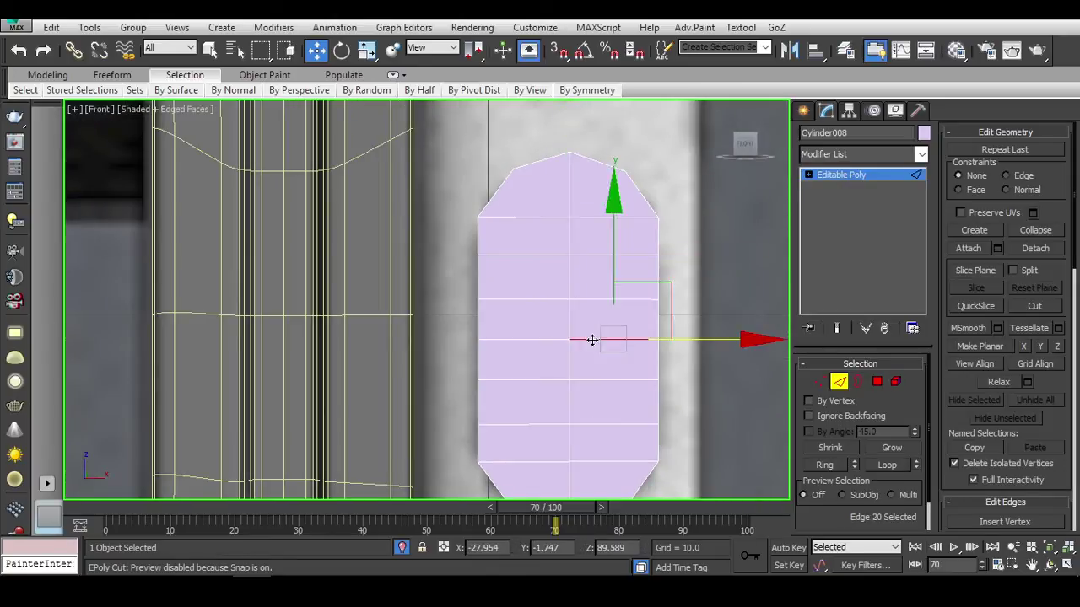
pyautogui.keyDown('ctrl'); pyautogui.click(546, 300); pyautogui.keyUp('ctrl')
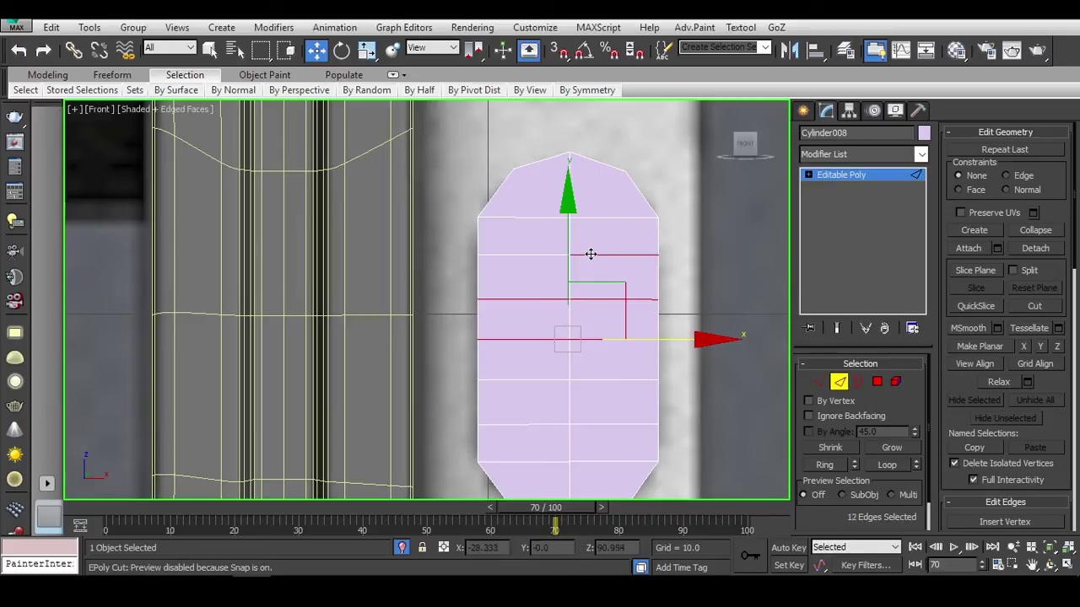
# Drop the vertical edges and add the remaining horizontal edges to the selection.
pyautogui.moveTo(594, 246); pyautogui.dragTo(609, 358, button='middle')
pyautogui.scroll(-4, 607, 357)
pyautogui.press('F3')
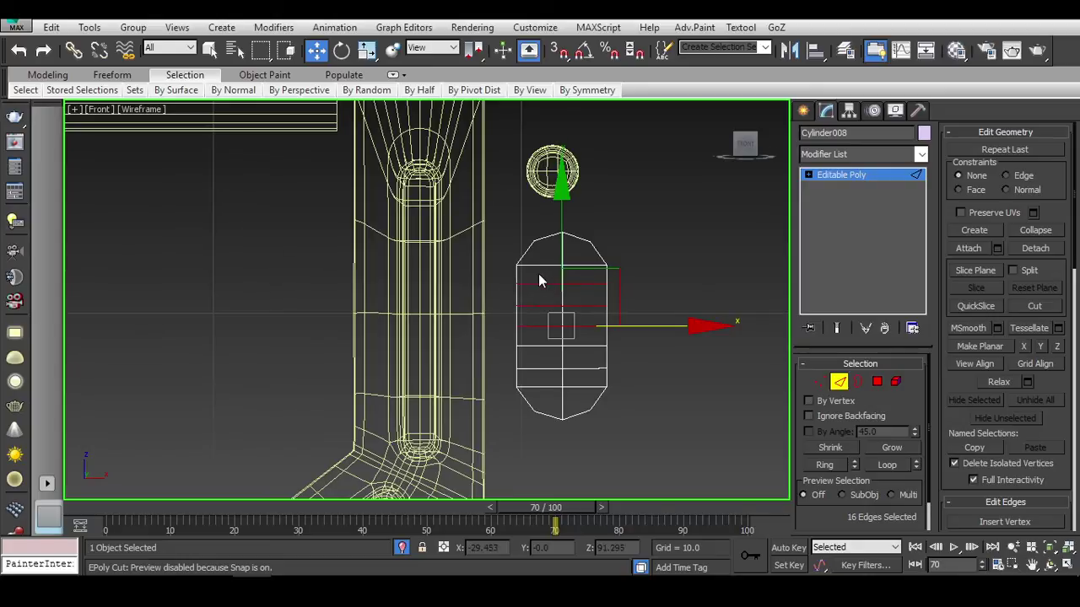
pyautogui.keyDown('alt'); pyautogui.click(541, 345); pyautogui.keyUp('alt')
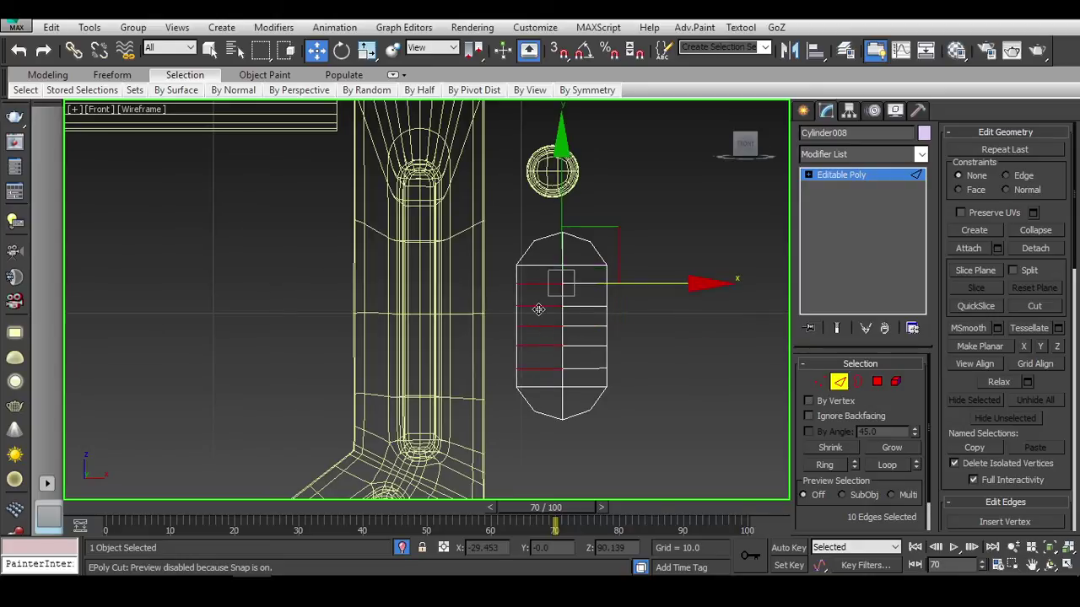
pyautogui.keyDown('alt'); pyautogui.moveTo(561, 308); pyautogui.dragTo(506, 371, button='middle'); pyautogui.keyUp('alt')
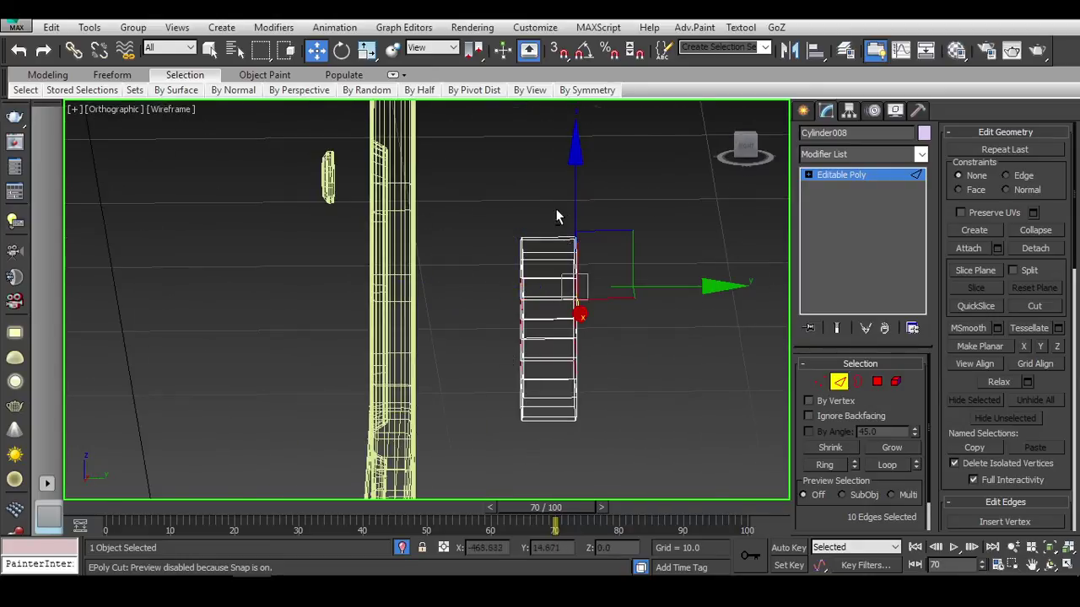
pyautogui.moveTo(635, 400)
pyautogui.keyDown('alt'); pyautogui.mouseDown(button='middle')
pyautogui.moveTo(595, 434)
pyautogui.moveTo(596, 401)
pyautogui.moveTo(624, 376)
pyautogui.moveTo(670, 380)
pyautogui.mouseUp(button='middle'); pyautogui.keyUp('alt')
pyautogui.press('F3')
pyautogui.scroll(2, 602, 371)
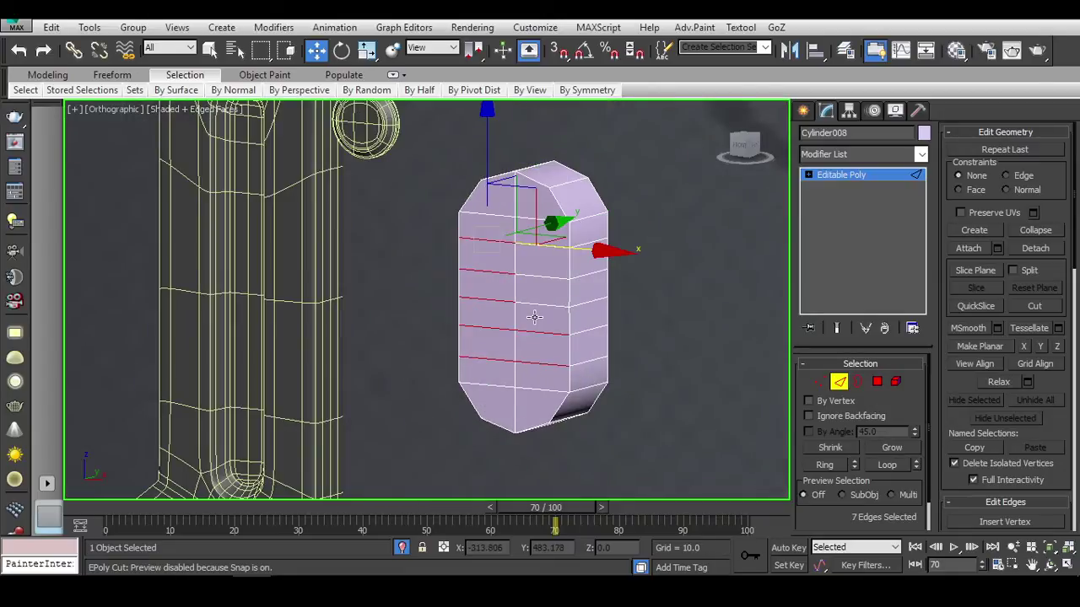
pyautogui.keyDown('ctrl'); pyautogui.click(540, 277); pyautogui.keyUp('ctrl')
pyautogui.keyDown('ctrl'); pyautogui.click(540, 244); pyautogui.keyUp('ctrl')
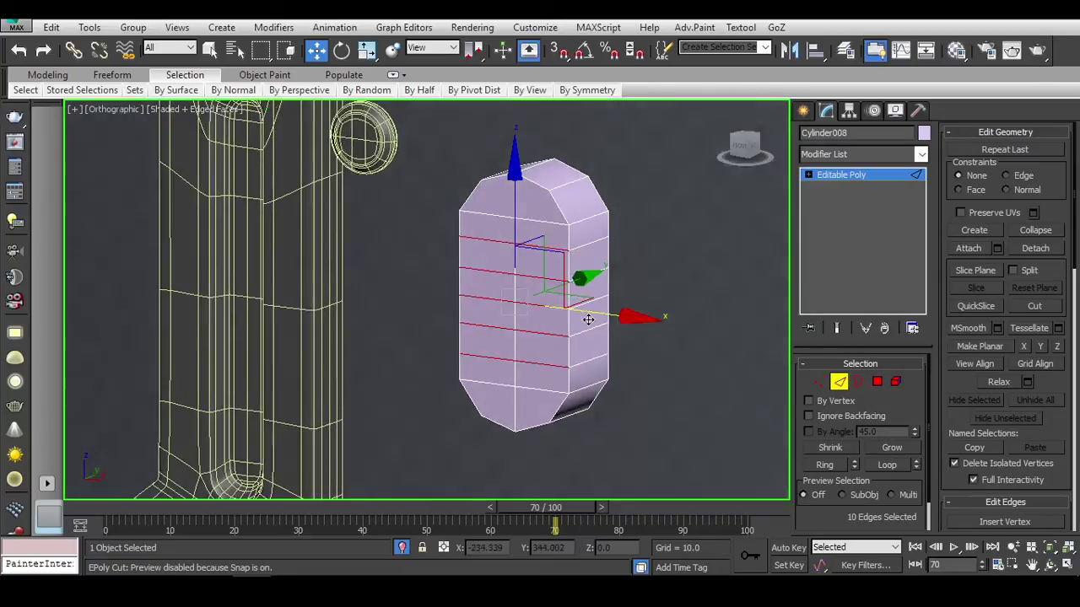
pyautogui.scroll(2, 586, 308)
pyautogui.scroll(-5, 998, 455)
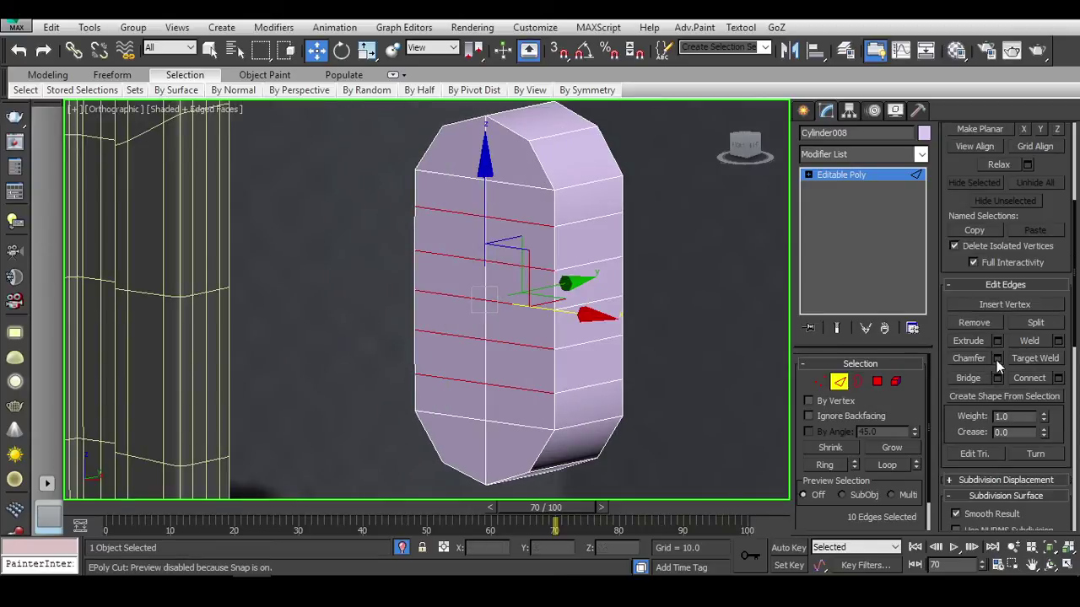
# Extrude the selected edges inward as grooves with width 0.2.
pyautogui.click(997, 340)
pyautogui.moveTo(437, 309)
pyautogui.mouseDown()
pyautogui.moveTo(445, 335)
pyautogui.moveTo(445, 320)
pyautogui.mouseUp()
pyautogui.keyDown('alt'); pyautogui.moveTo(506, 354); pyautogui.dragTo(557, 346, button='middle'); pyautogui.keyUp('alt')
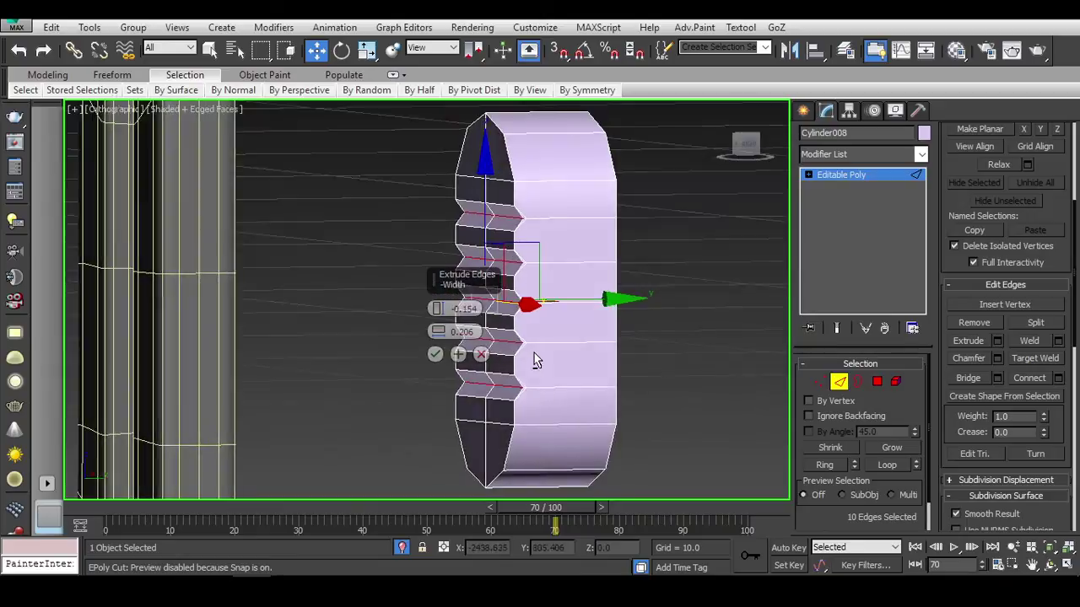
pyautogui.scroll(2, 540, 287)
pyautogui.moveTo(437, 331); pyautogui.dragTo(437, 337)
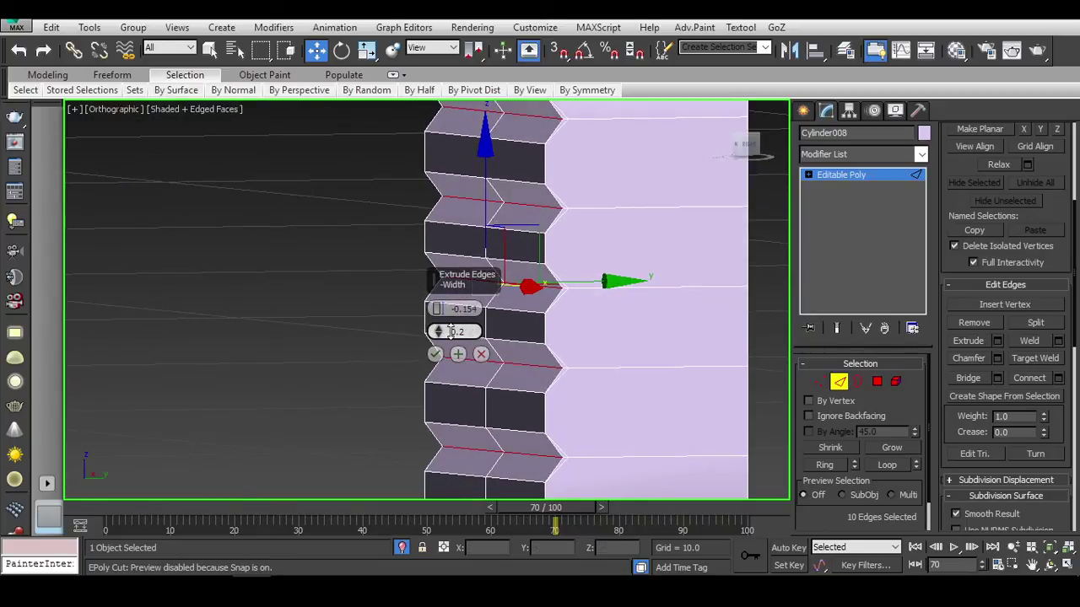
# Check the grooves from top and front views and deepen them to -0.239.
pyautogui.keyDown('alt'); pyautogui.moveTo(591, 396); pyautogui.dragTo(644, 400, button='middle'); pyautogui.keyUp('alt')
pyautogui.scroll(-3, 712, 385)
pyautogui.press('t')
pyautogui.press('f')
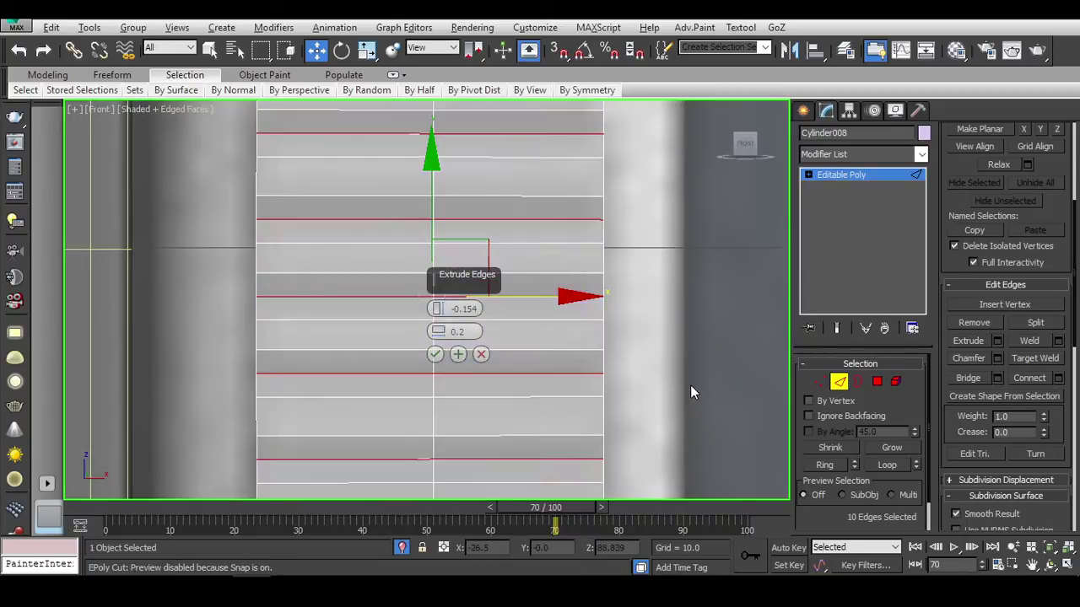
pyautogui.scroll(-5, 690, 385)
pyautogui.scroll(5, 682, 381)
pyautogui.keyDown('alt'); pyautogui.moveTo(690, 404); pyautogui.dragTo(609, 410, button='middle'); pyautogui.keyUp('alt')
pyautogui.scroll(2, 609, 410)
pyautogui.scroll(-1, 593, 389)
pyautogui.press('F4')
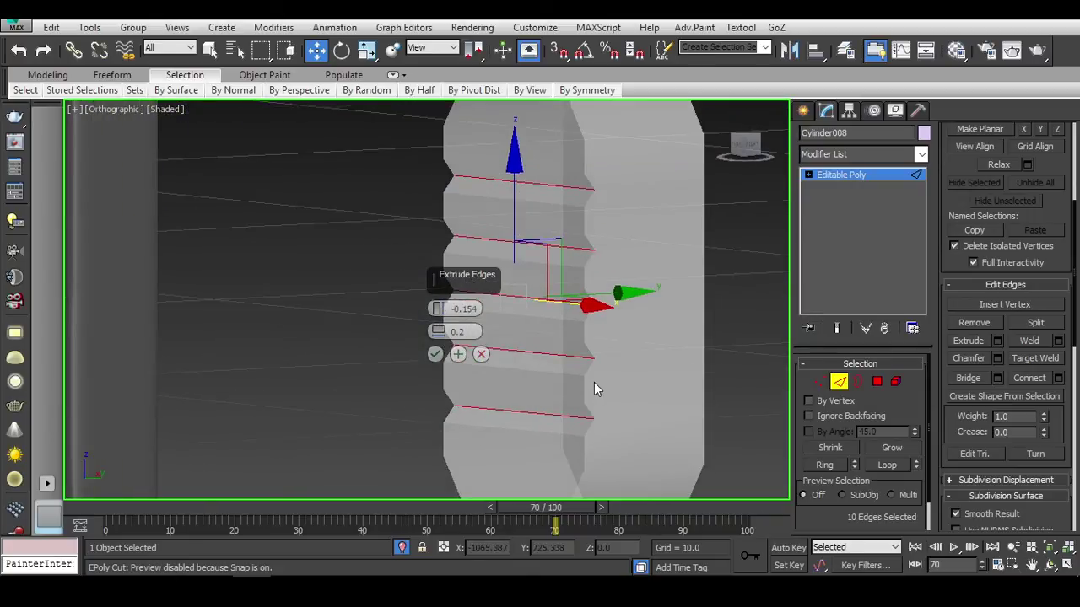
pyautogui.press('F4')
pyautogui.keyDown('alt'); pyautogui.moveTo(555, 322); pyautogui.dragTo(582, 337, button='middle'); pyautogui.keyUp('alt')
pyautogui.moveTo(437, 309); pyautogui.dragTo(401, 521)
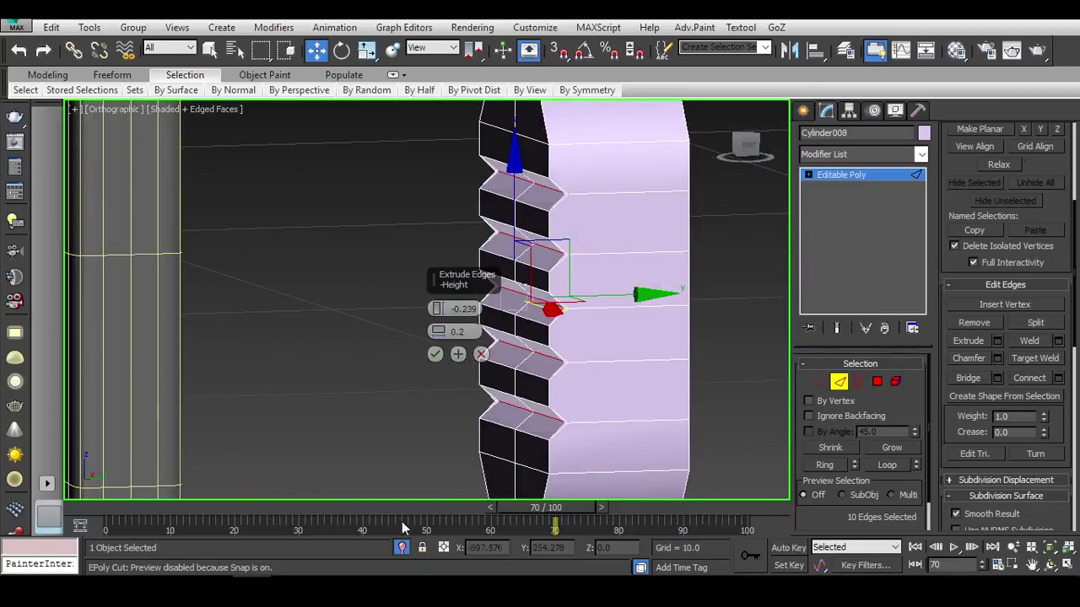
pyautogui.hotkey('alt', 'Tab')
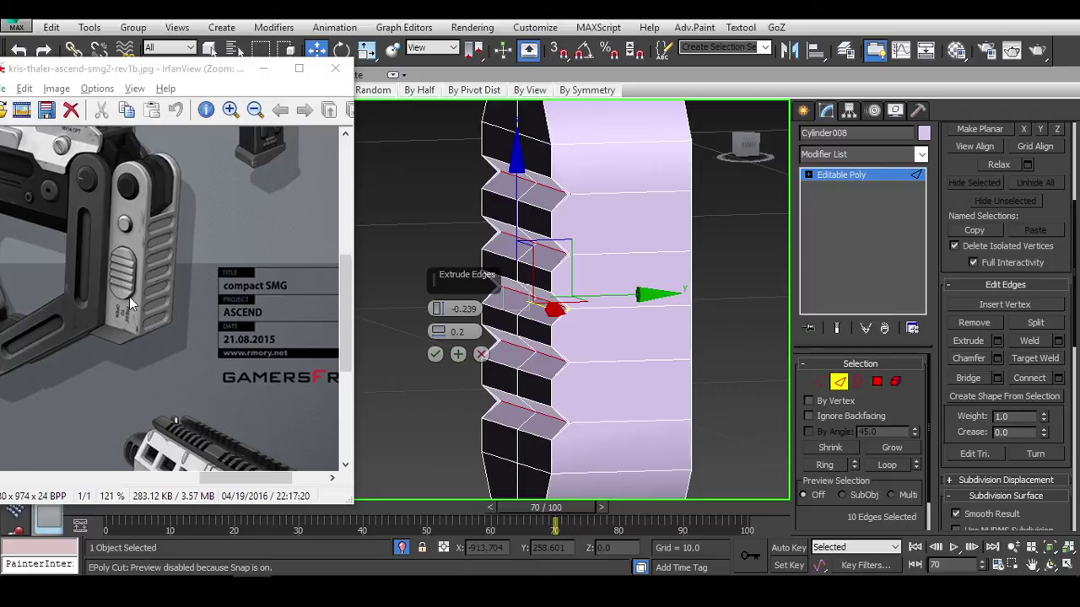
# Adjust the Extrude Edges caddy to height -0.286 and width 0.369.
pyautogui.keyDown('alt'); pyautogui.moveTo(582, 336); pyautogui.dragTo(586, 356, button='middle'); pyautogui.keyUp('alt')
pyautogui.moveTo(437, 310)
pyautogui.mouseDown()
pyautogui.moveTo(439, 299)
pyautogui.moveTo(441, 336)
pyautogui.moveTo(449, 294)
pyautogui.moveTo(440, 340)
pyautogui.moveTo(442, 303)
pyautogui.mouseUp()
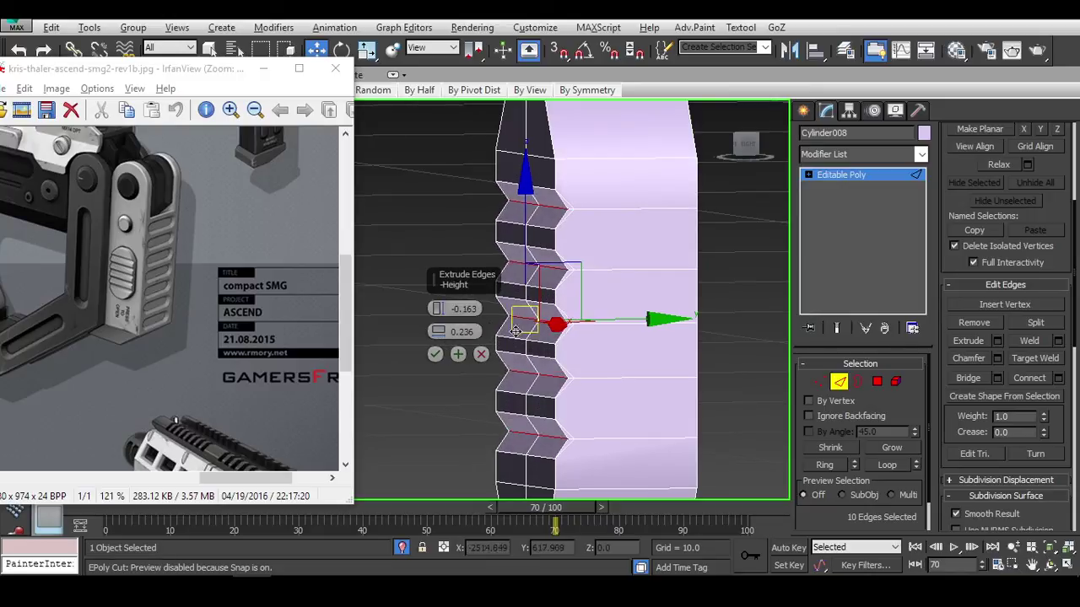
# Commit the groove extrusion at height -0.163 and width 0.236.
pyautogui.scroll(3, 515, 330)
pyautogui.keyDown('alt'); pyautogui.moveTo(535, 320); pyautogui.dragTo(515, 350, button='middle'); pyautogui.keyUp('alt')
pyautogui.click(435, 353)
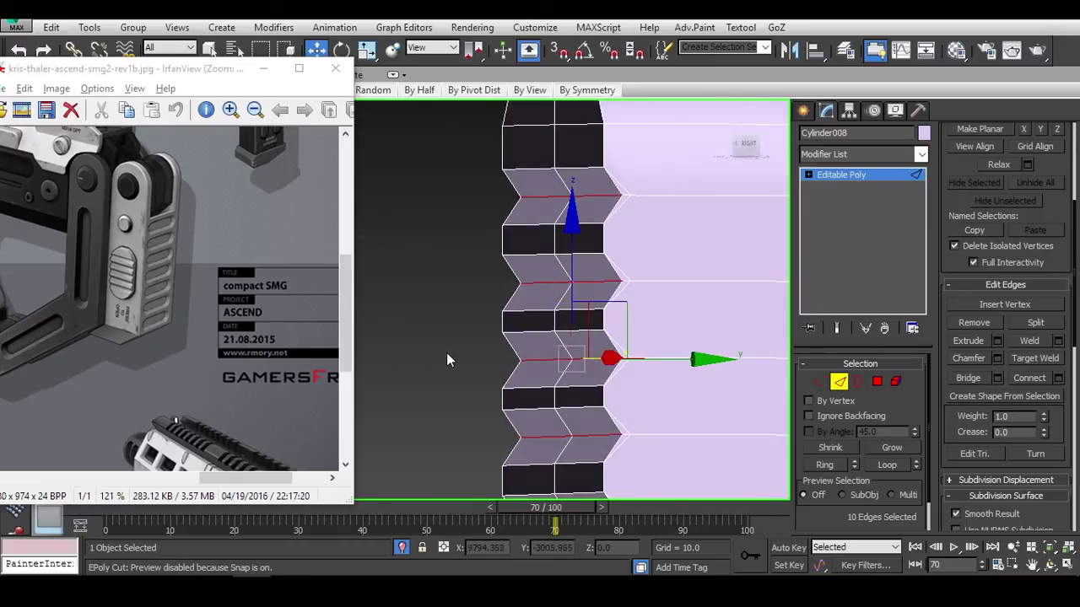
pyautogui.scroll(4, 540, 353)
# Select the vertices at the fin tips from an edge-on view.
pyautogui.press('1')
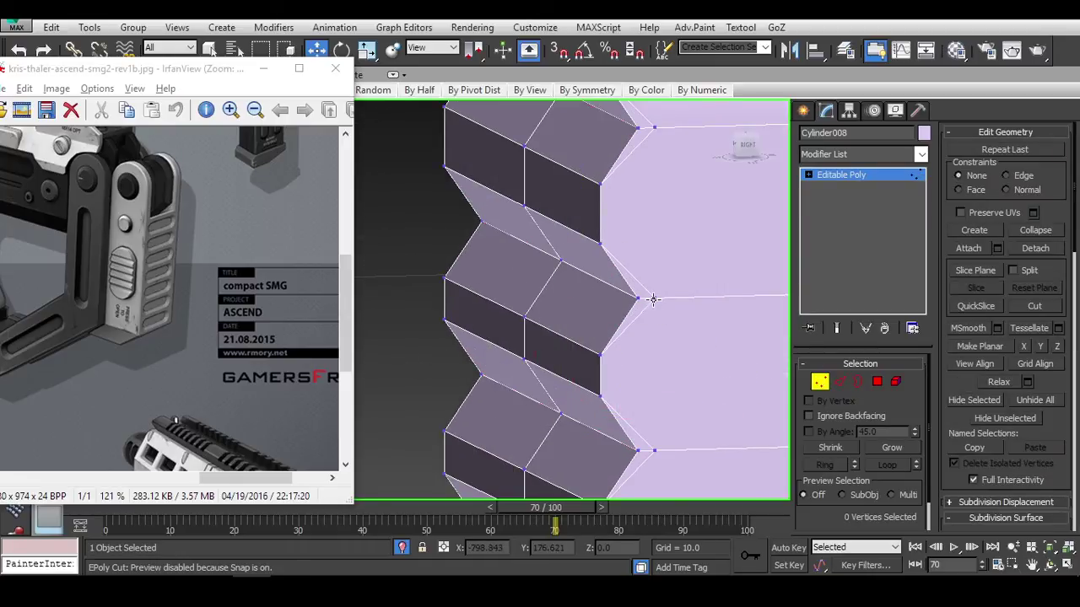
pyautogui.keyDown('alt'); pyautogui.moveTo(769, 172); pyautogui.dragTo(498, 233, button='middle'); pyautogui.keyUp('alt')
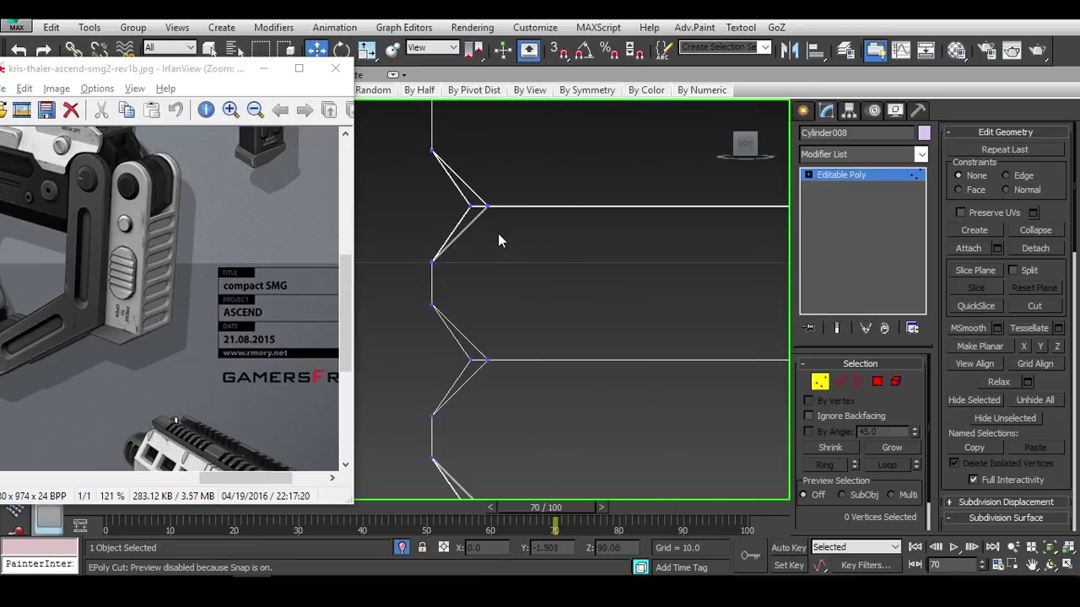
pyautogui.scroll(-2, 494, 249)
pyautogui.moveTo(489, 361); pyautogui.dragTo(540, 270)
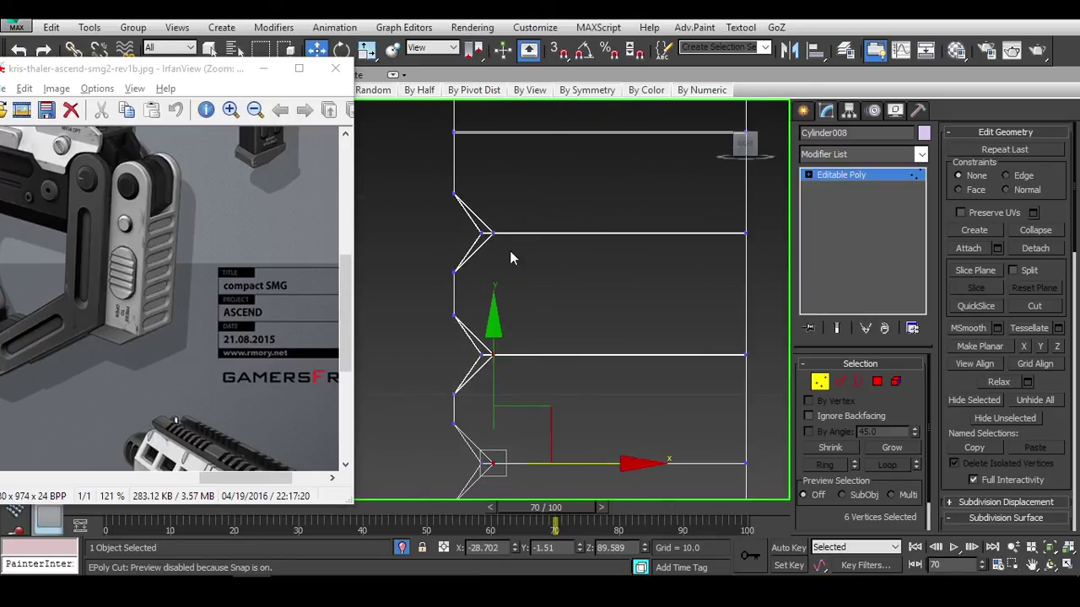
pyautogui.keyDown('ctrl'); pyautogui.moveTo(512, 309); pyautogui.dragTo(512, 309); pyautogui.keyUp('ctrl')
pyautogui.scroll(-2, 532, 354)
pyautogui.scroll(3, 506, 321)
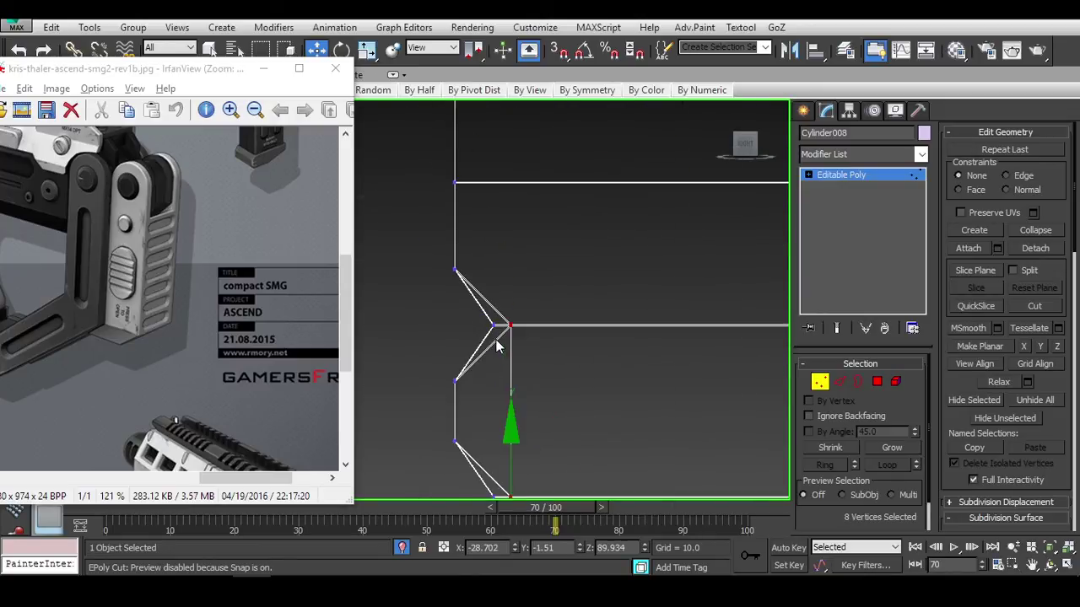
# In wireframe, box-select the vertices at a fin tip and realign them.
pyautogui.keyDown('alt'); pyautogui.moveTo(506, 320); pyautogui.dragTo(538, 306, button='middle'); pyautogui.keyUp('alt')
pyautogui.scroll(-3, 534, 270)
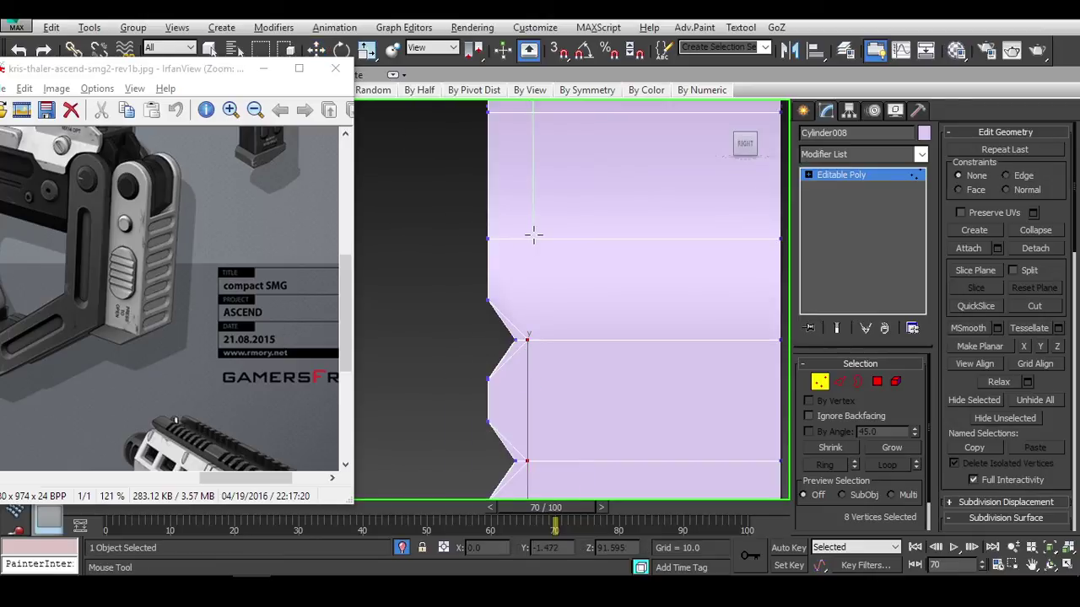
pyautogui.scroll(3, 561, 329)
pyautogui.press('F3')
pyautogui.moveTo(537, 315); pyautogui.dragTo(580, 413)
pyautogui.scroll(-3, 581, 413)
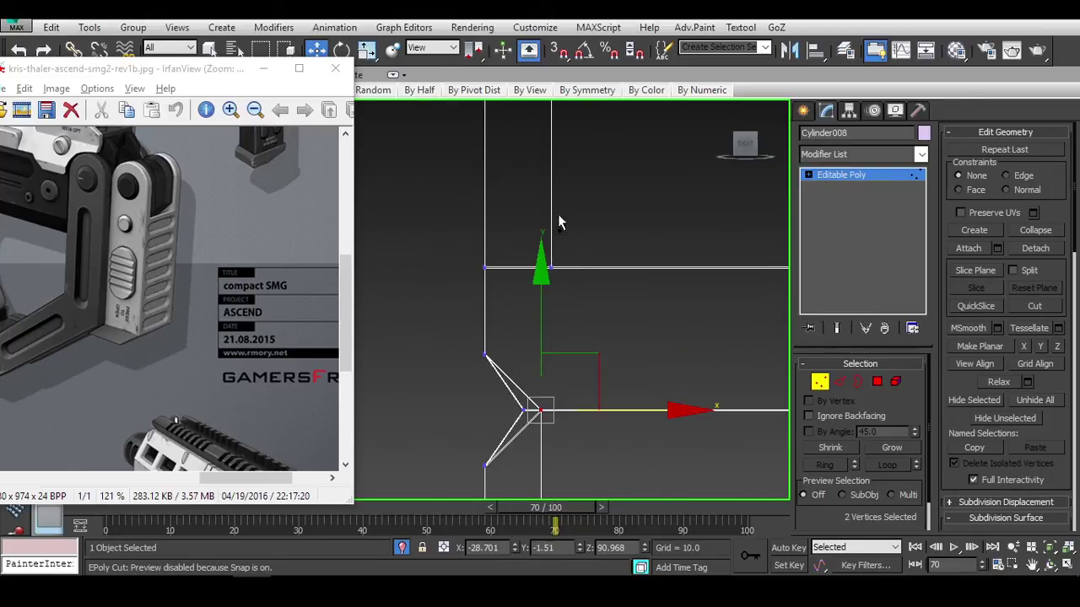
pyautogui.scroll(-2, 603, 242)
pyautogui.scroll(4, 569, 323)
pyautogui.scroll(-1, 569, 323)
pyautogui.scroll(1, 570, 226)
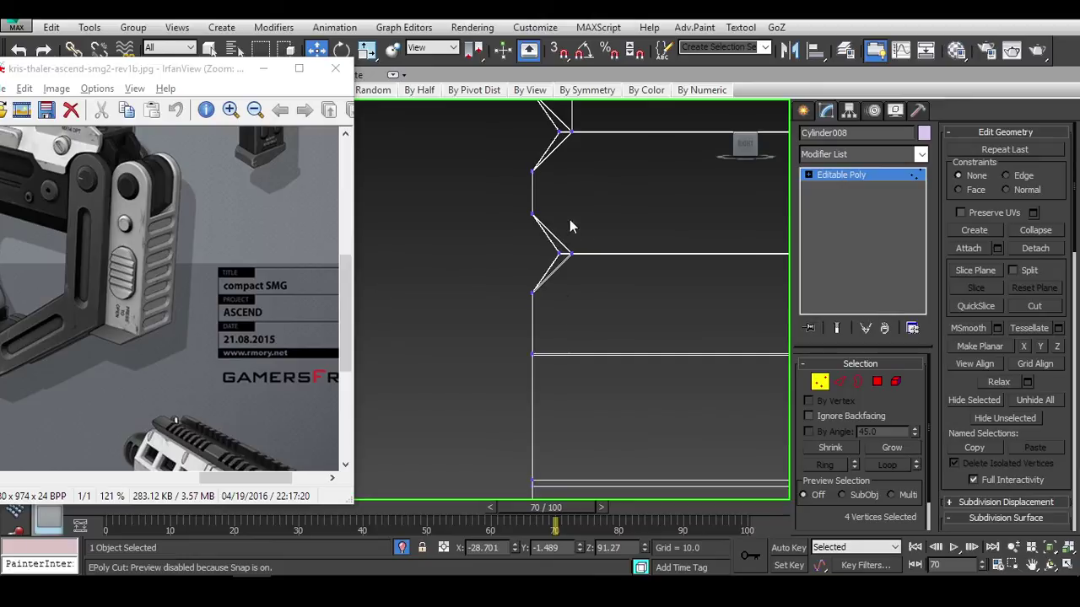
# Cut a vertical edge from the fin-tip vertex down the flat face beside the notches.
pyautogui.rightClick(600, 344)
pyautogui.click(571, 354)
pyautogui.click(571, 484)
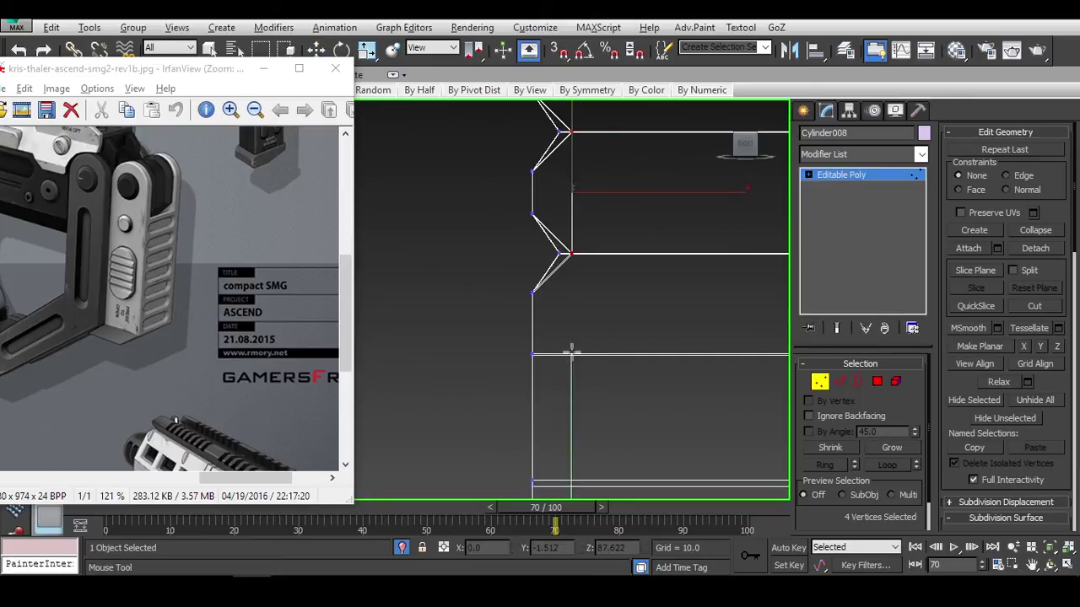
pyautogui.click(571, 253)
pyautogui.rightClick(637, 428)
pyautogui.scroll(4, 550, 366)
pyautogui.press('F3')
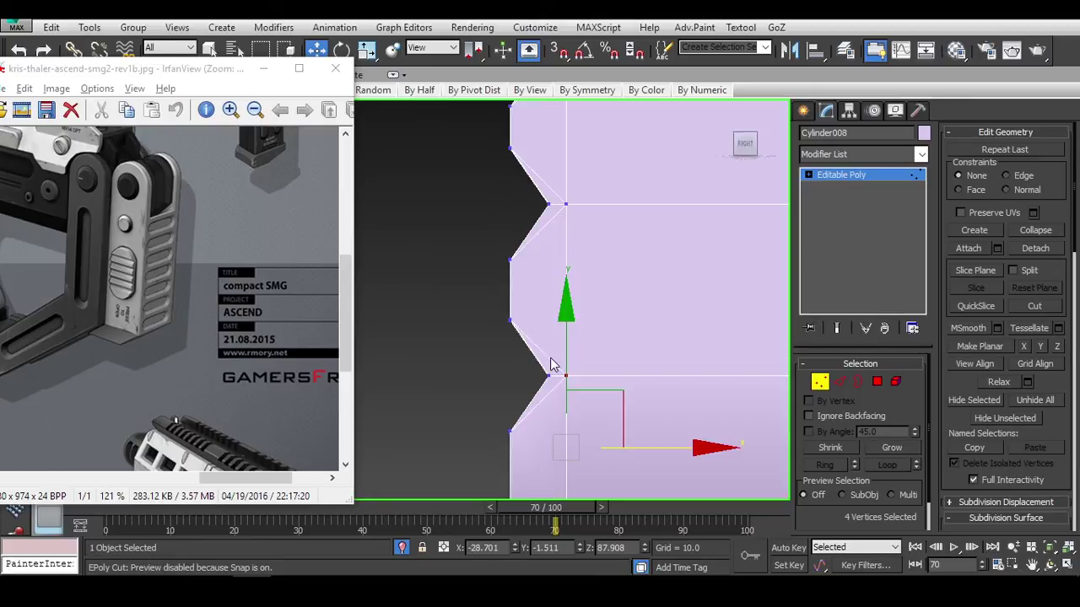
# Select the edge loops along several notches of Cylinder008.
pyautogui.press('2')
pyautogui.keyDown('alt'); pyautogui.moveTo(563, 407); pyautogui.dragTo(662, 286, button='middle'); pyautogui.keyUp('alt')
pyautogui.keyDown('ctrl'); pyautogui.doubleClick(659, 278); pyautogui.keyUp('ctrl')
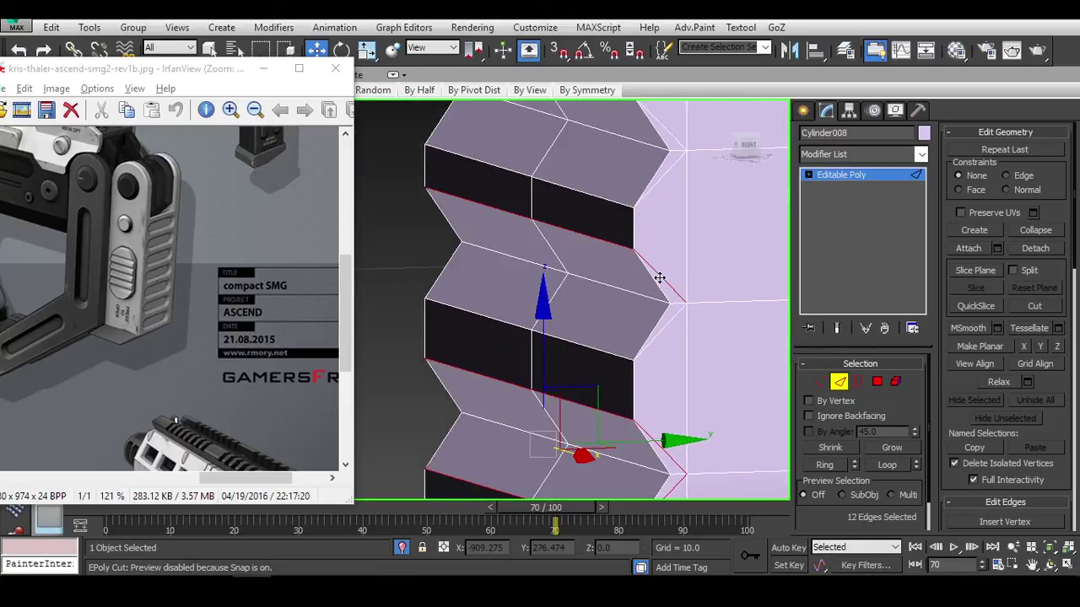
pyautogui.moveTo(669, 168); pyautogui.dragTo(638, 209, button='middle')
pyautogui.keyDown('ctrl'); pyautogui.doubleClick(650, 234); pyautogui.keyUp('ctrl')
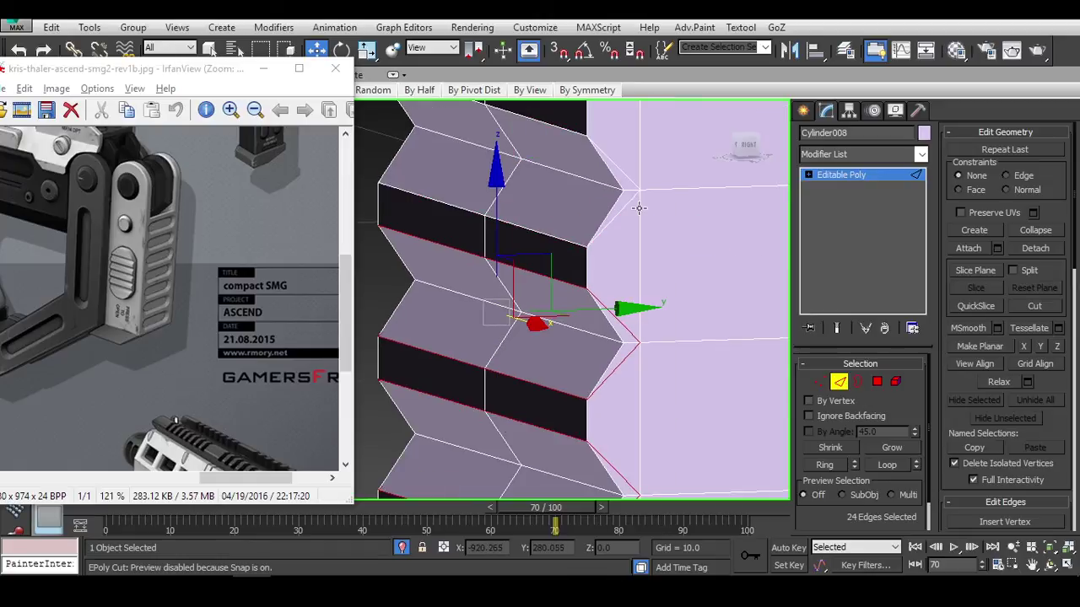
pyautogui.keyDown('ctrl'); pyautogui.doubleClick(628, 184); pyautogui.keyUp('ctrl')
pyautogui.moveTo(700, 306); pyautogui.dragTo(601, 222, button='middle')
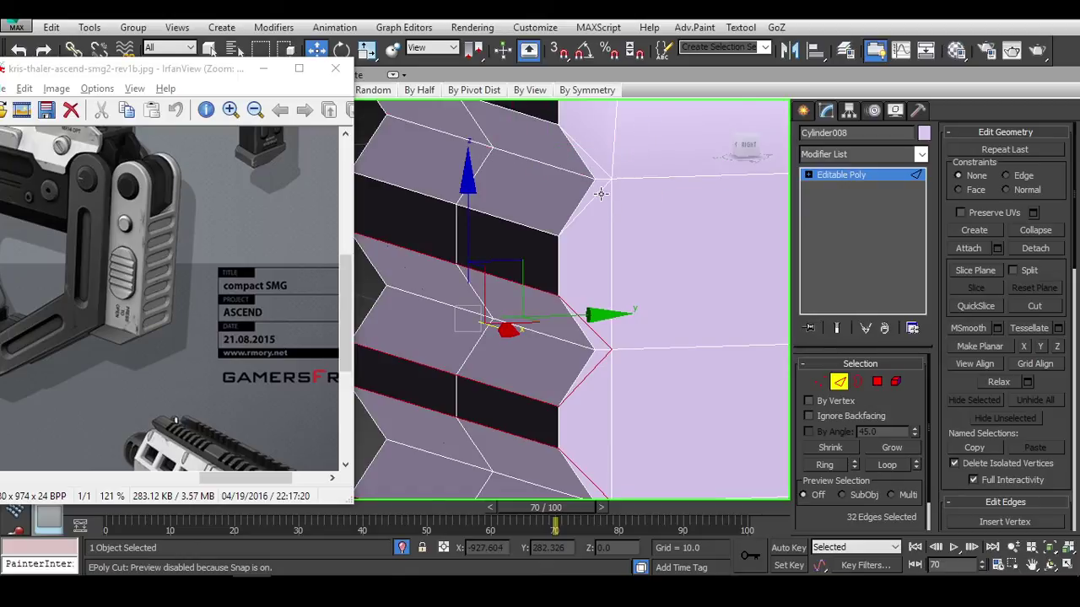
pyautogui.click(596, 162)
# Try single corner edges at the notches, settling on one notch corner edge.
pyautogui.keyDown('alt'); pyautogui.moveTo(633, 130); pyautogui.dragTo(470, 294, button='middle'); pyautogui.keyUp('alt')
pyautogui.click(491, 297)
pyautogui.click(494, 244)
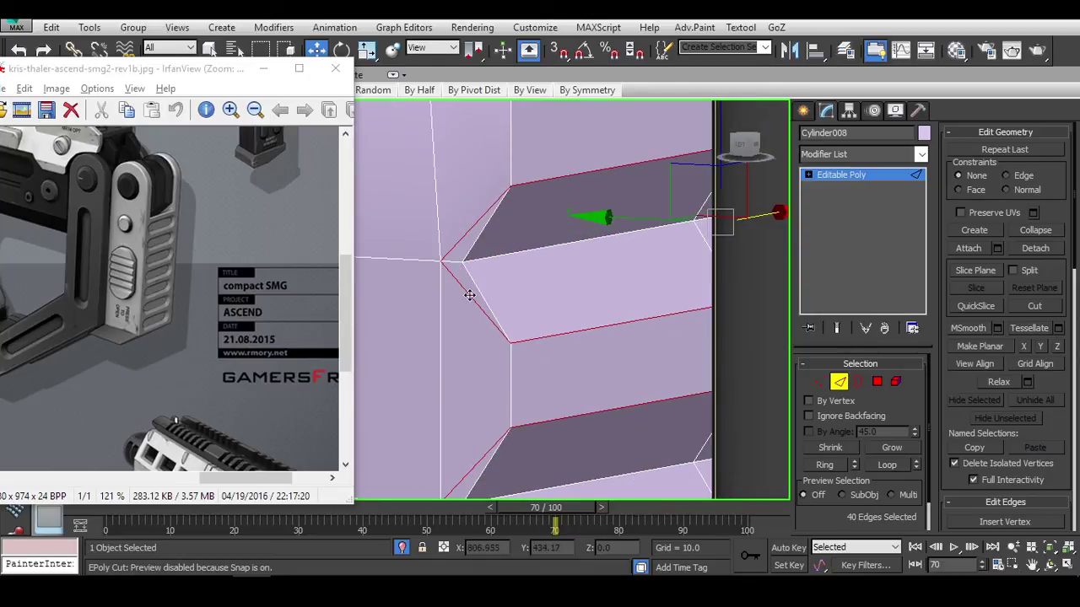
pyautogui.click(470, 302)
pyautogui.click(467, 238)
pyautogui.click(526, 215)
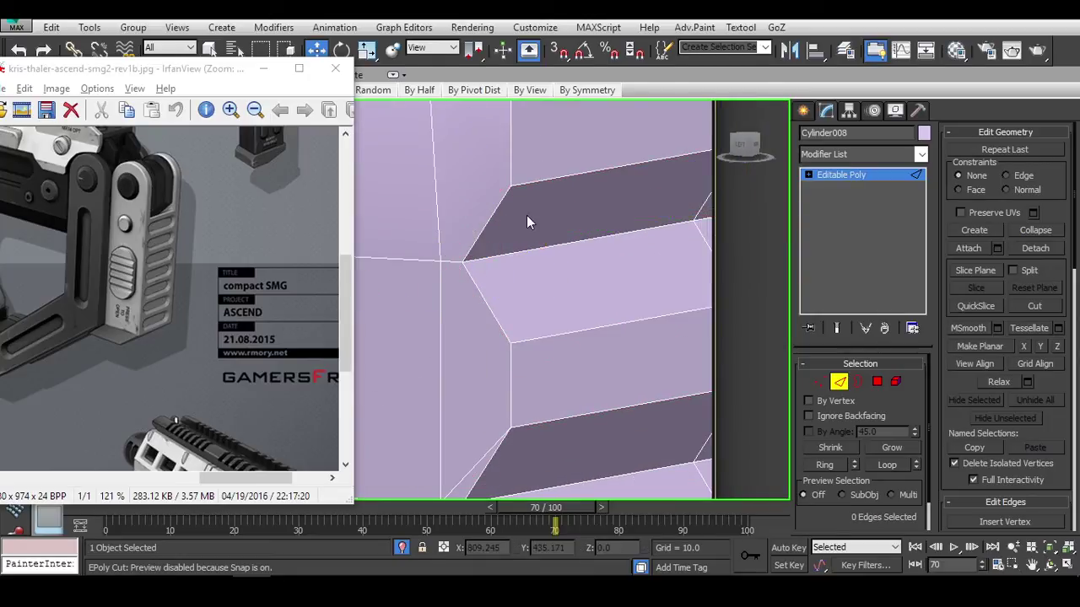
pyautogui.click(525, 187)
pyautogui.keyDown('alt'); pyautogui.moveTo(583, 233); pyautogui.dragTo(497, 312, button='middle'); pyautogui.keyUp('alt')
pyautogui.click(445, 322)
# Minimize the IrfanView reference window and expand the Freeform ribbon options.
pyautogui.click(267, 71)
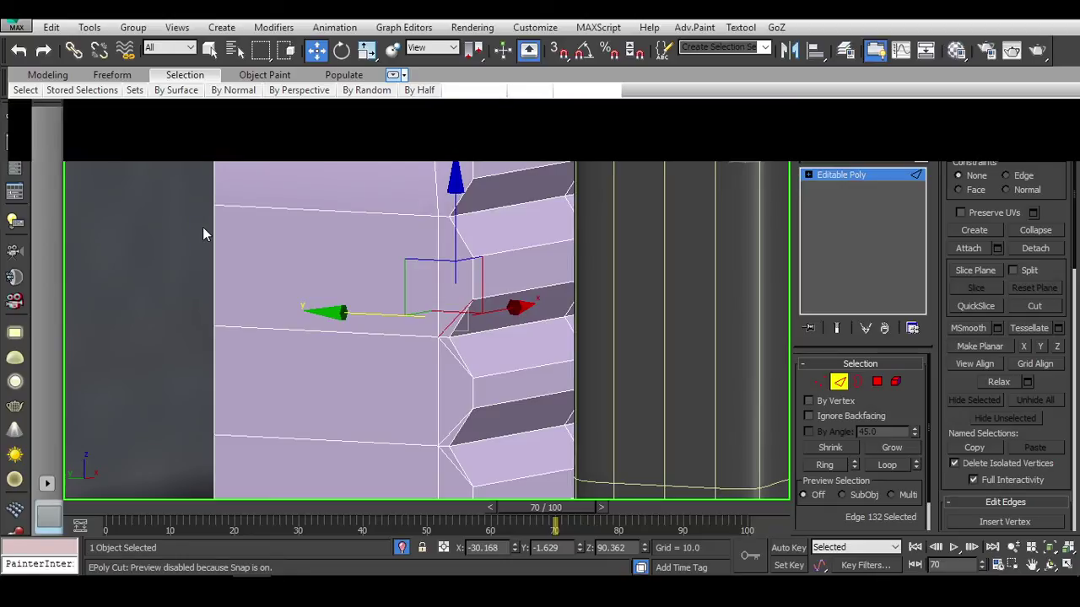
pyautogui.click(118, 74)
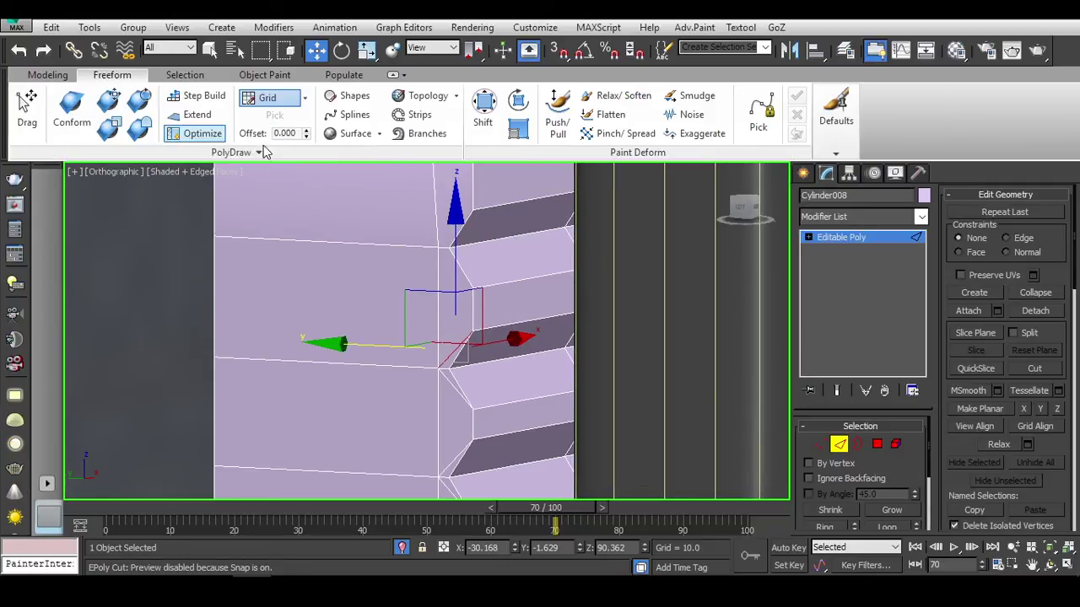
pyautogui.click(244, 152)
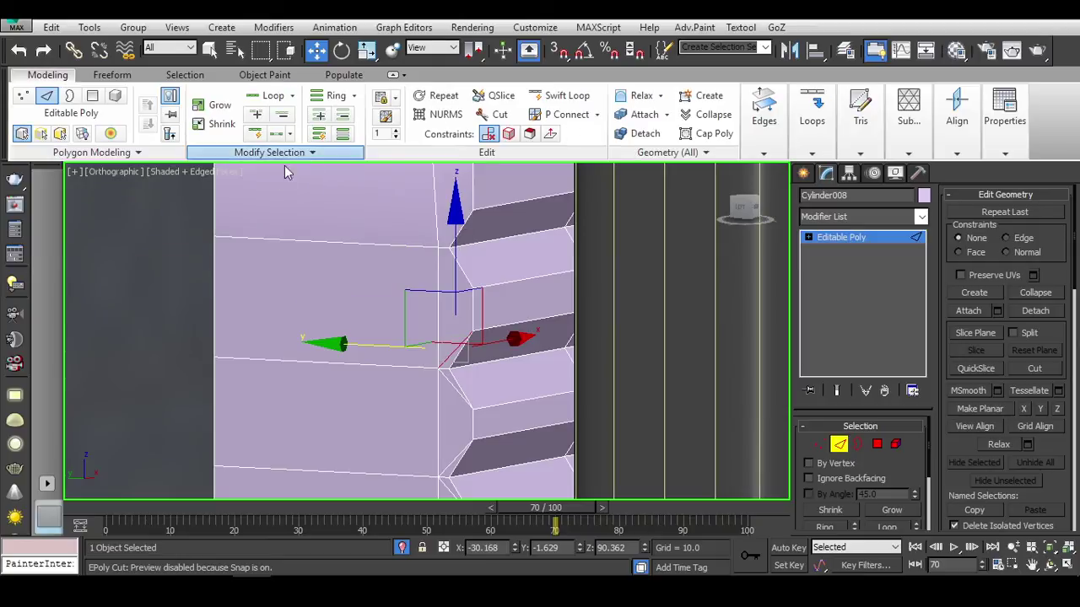
pyautogui.click(284, 156)
# Add the corner edge of each lower notch to the selection.
pyautogui.keyDown('alt'); pyautogui.moveTo(552, 351); pyautogui.dragTo(685, 299, button='middle'); pyautogui.keyUp('alt')
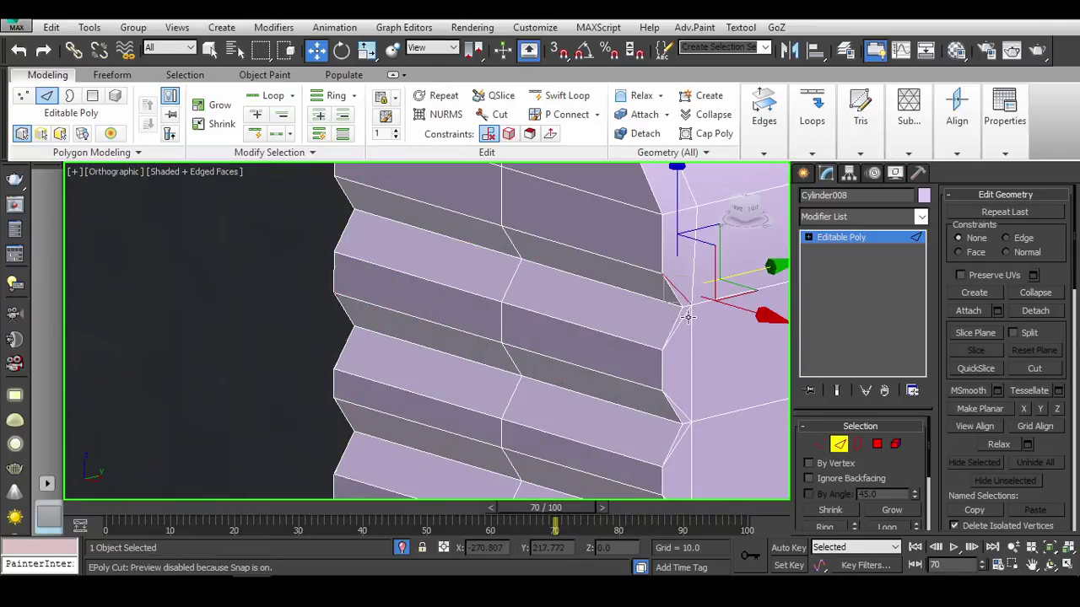
pyautogui.click(686, 318)
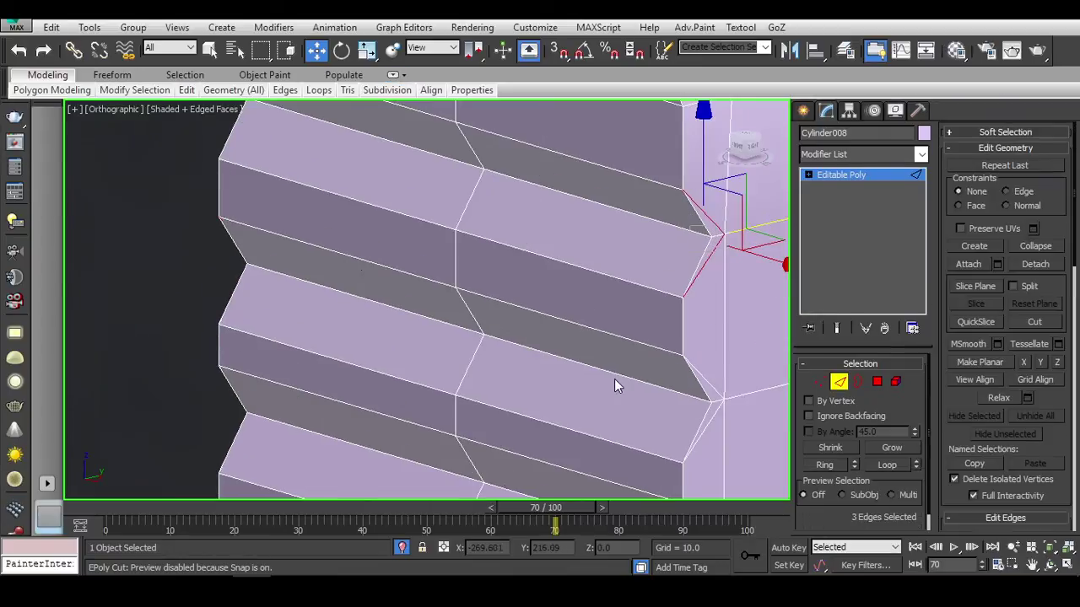
pyautogui.moveTo(614, 379); pyautogui.dragTo(542, 339, button='middle')
pyautogui.keyDown('ctrl'); pyautogui.click(556, 353); pyautogui.keyUp('ctrl')
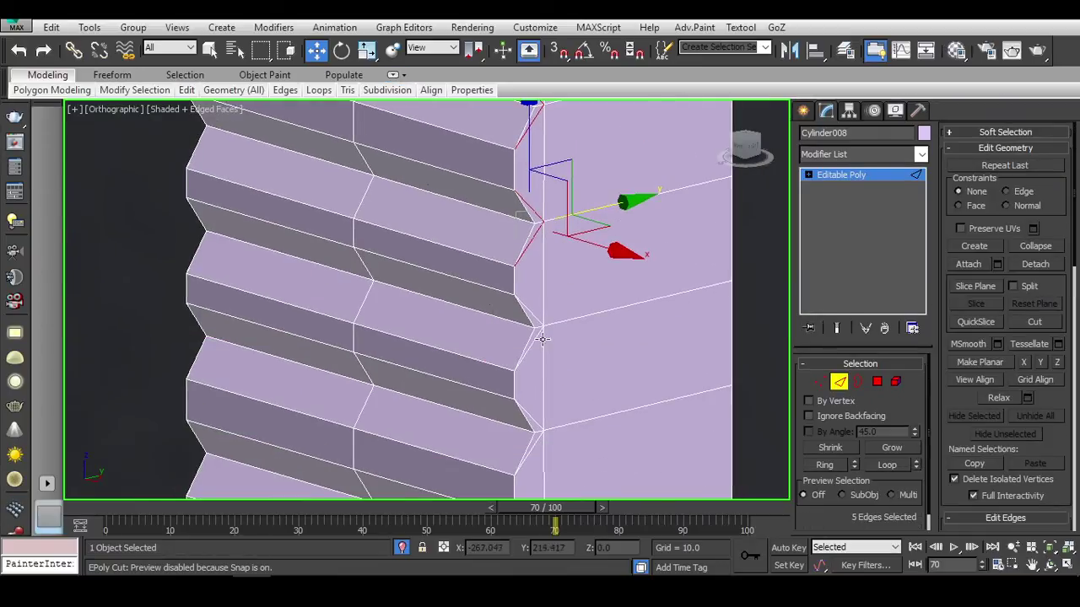
pyautogui.moveTo(550, 346); pyautogui.dragTo(525, 313, button='middle')
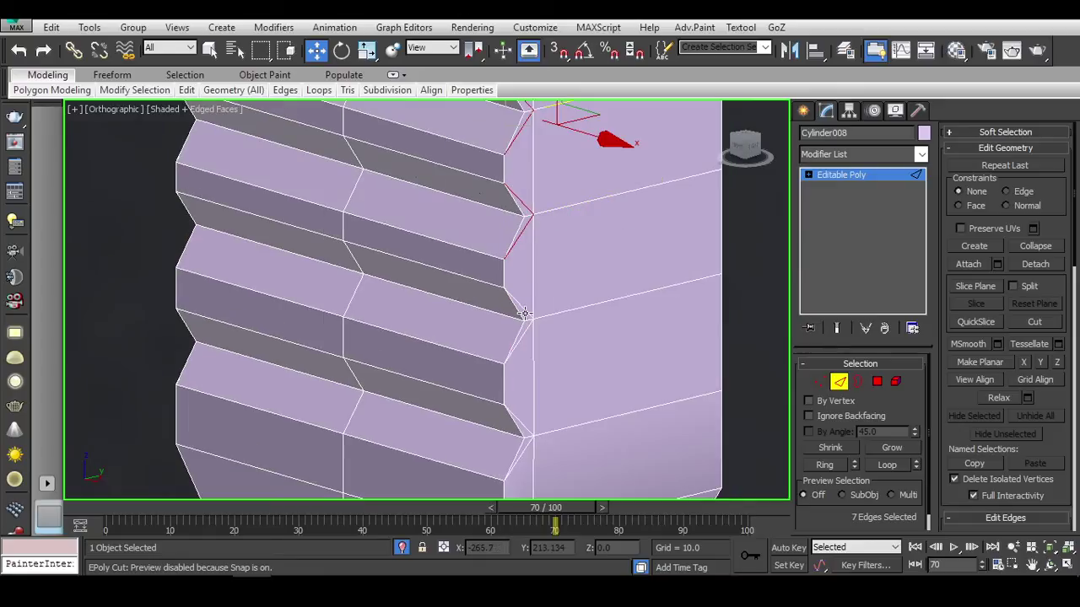
pyautogui.keyDown('ctrl'); pyautogui.click(517, 339); pyautogui.keyUp('ctrl')
pyautogui.moveTo(523, 375); pyautogui.dragTo(512, 311, button='middle')
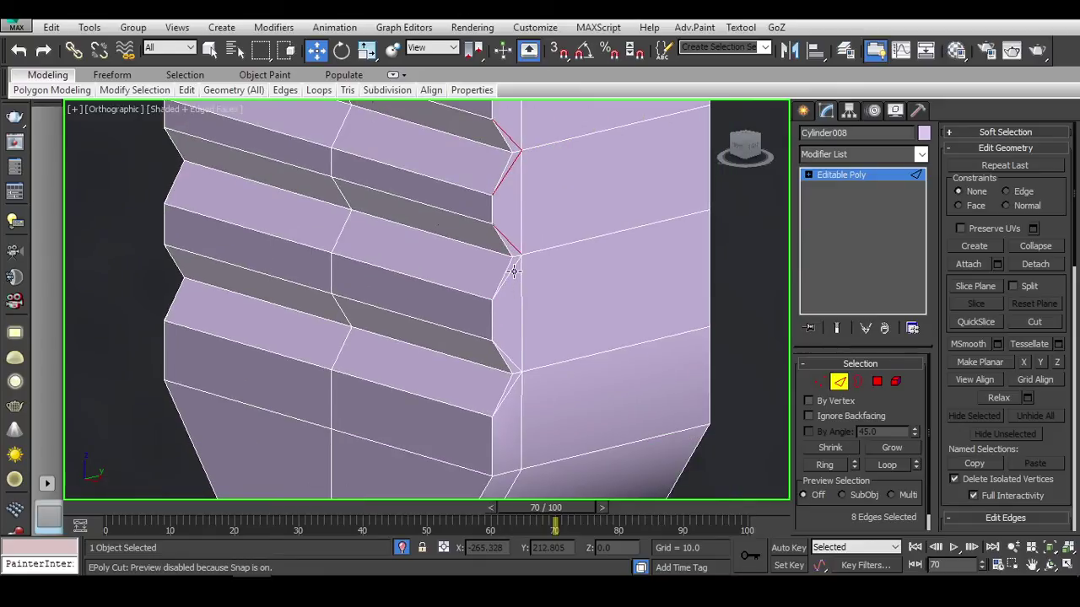
pyautogui.keyDown('ctrl'); pyautogui.click(514, 271); pyautogui.keyUp('ctrl')
pyautogui.scroll(2, 519, 313)
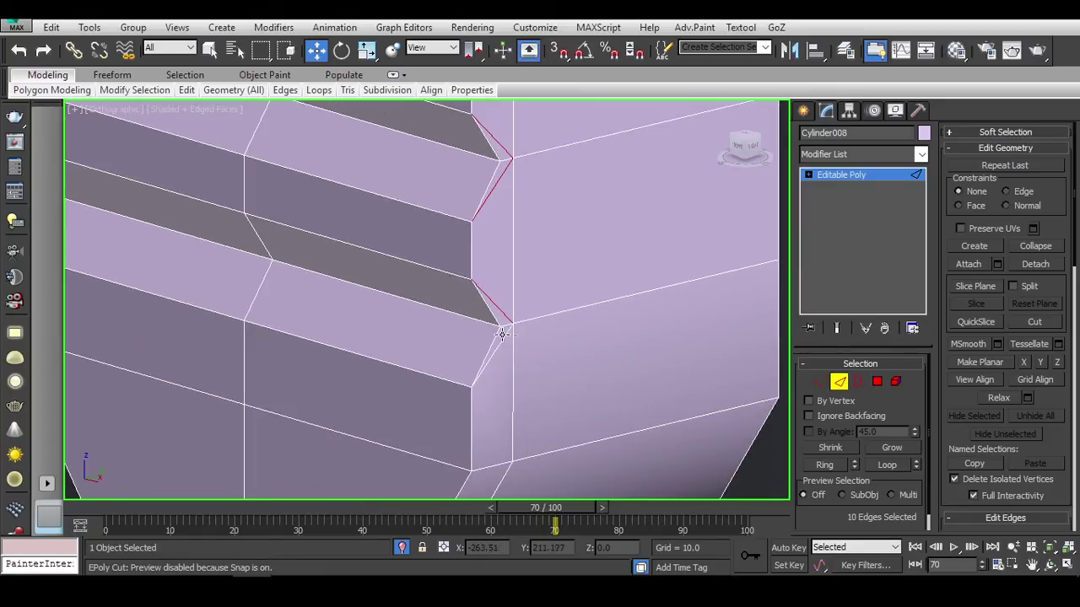
pyautogui.keyDown('ctrl'); pyautogui.click(502, 334); pyautogui.keyUp('ctrl')
# Add the remaining corner edges up to the last upper notch.
pyautogui.scroll(-2, 535, 354)
pyautogui.scroll(2, 579, 345)
pyautogui.moveTo(578, 345); pyautogui.dragTo(364, 332, button='middle')
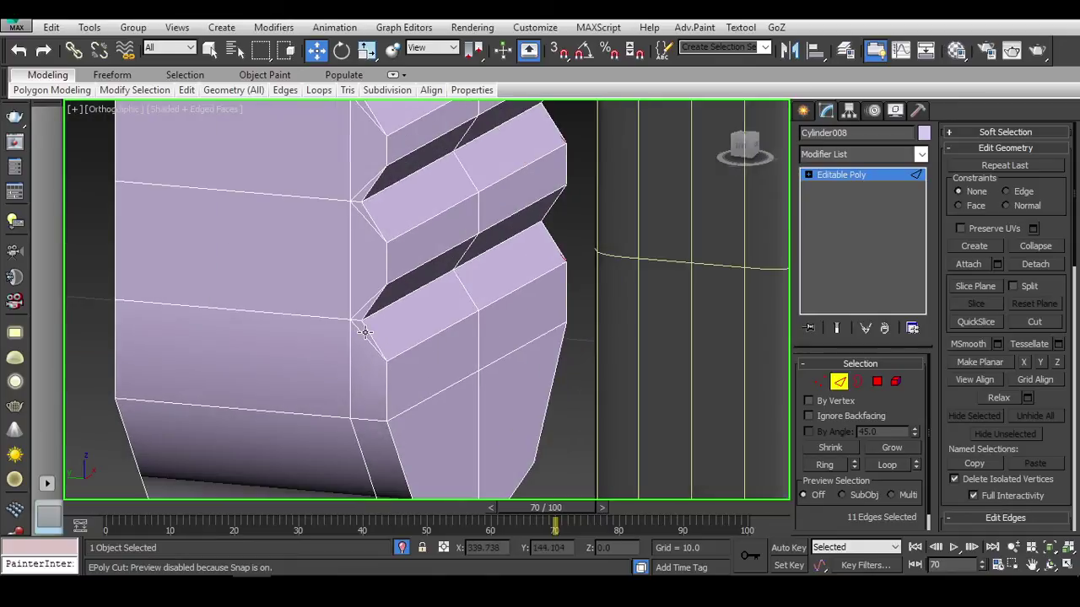
pyautogui.keyDown('ctrl'); pyautogui.click(360, 189); pyautogui.keyUp('ctrl')
pyautogui.moveTo(359, 189); pyautogui.dragTo(430, 278, button='middle')
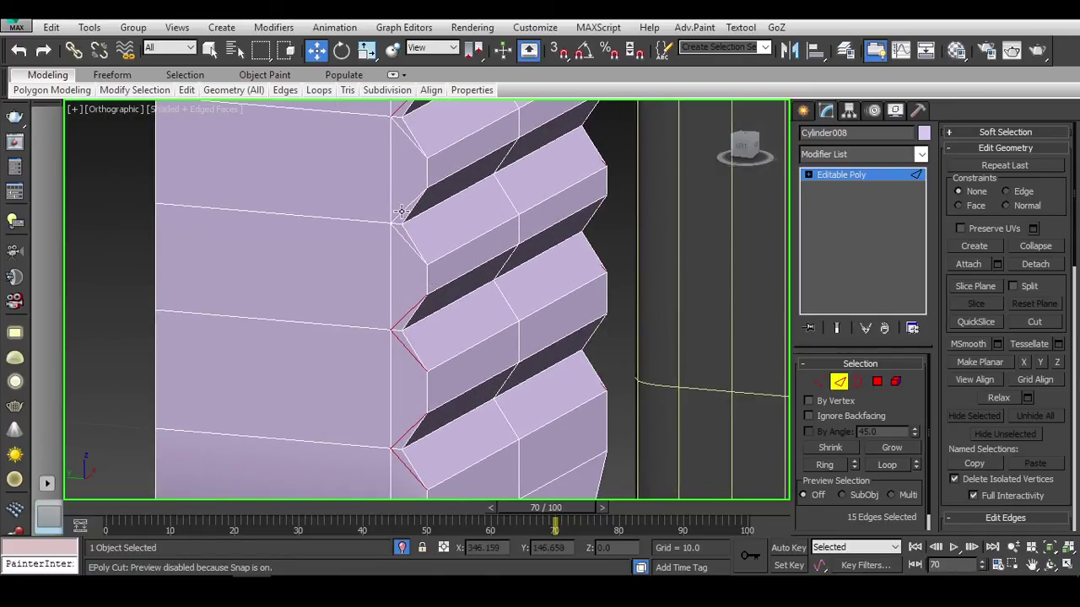
pyautogui.moveTo(395, 227); pyautogui.dragTo(422, 235, button='middle')
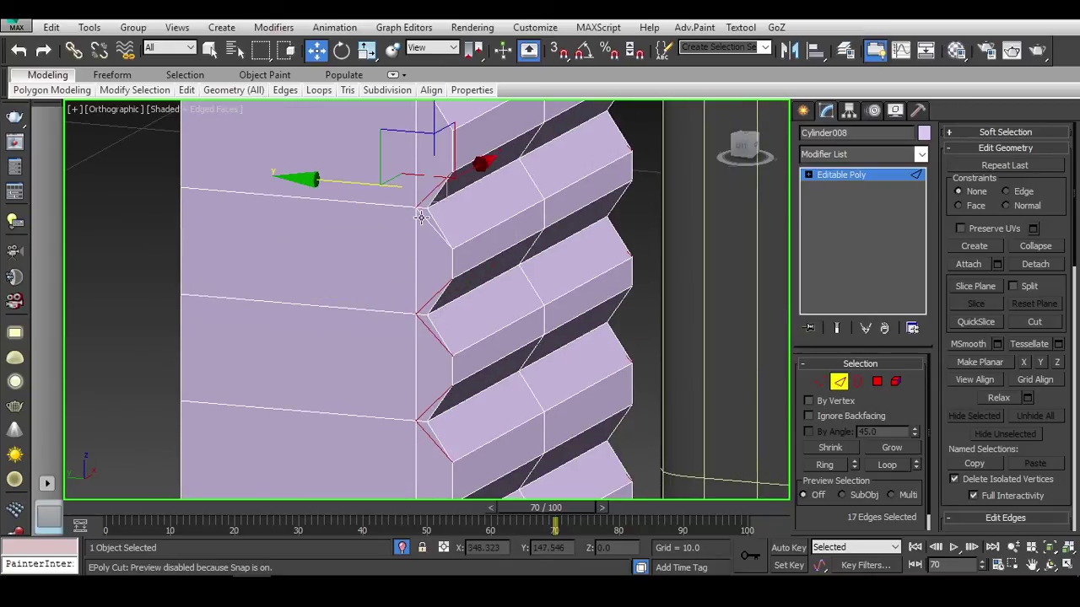
pyautogui.keyDown('ctrl'); pyautogui.click(421, 218); pyautogui.keyUp('ctrl')
pyautogui.scroll(-2, 487, 292)
pyautogui.moveTo(487, 292); pyautogui.dragTo(491, 335, button='middle')
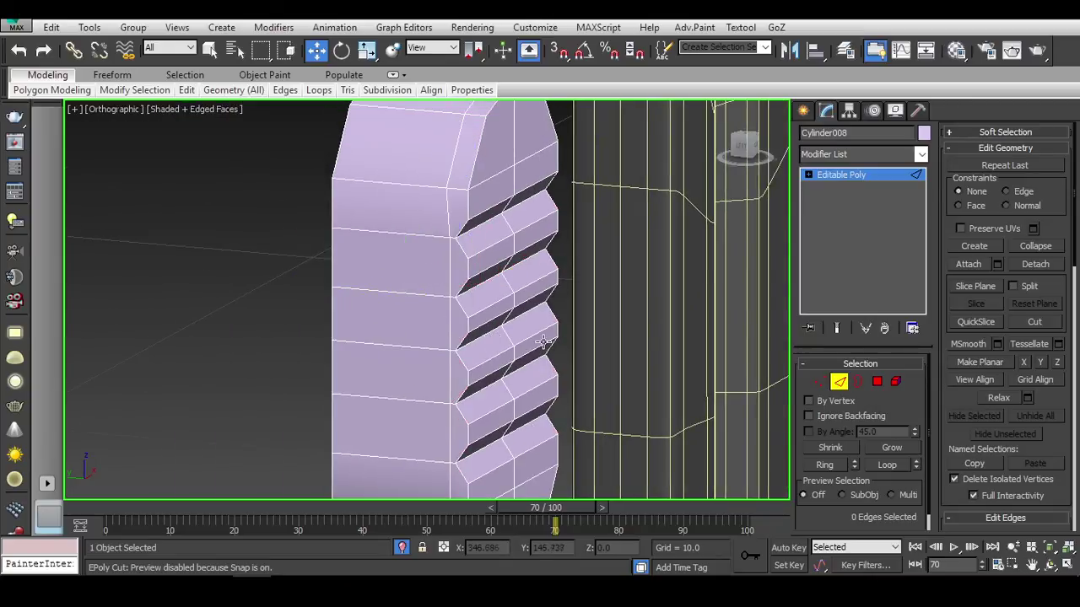
pyautogui.scroll(2, 481, 313)
# Preview NURMS smoothing, turn it back off, and isolate Cylinder008 with Alt+Q.
pyautogui.hotkey('ctrl', 'BackSpace')
pyautogui.hotkey('ctrl', 'BackSpace')
pyautogui.scroll(-3, 481, 313)
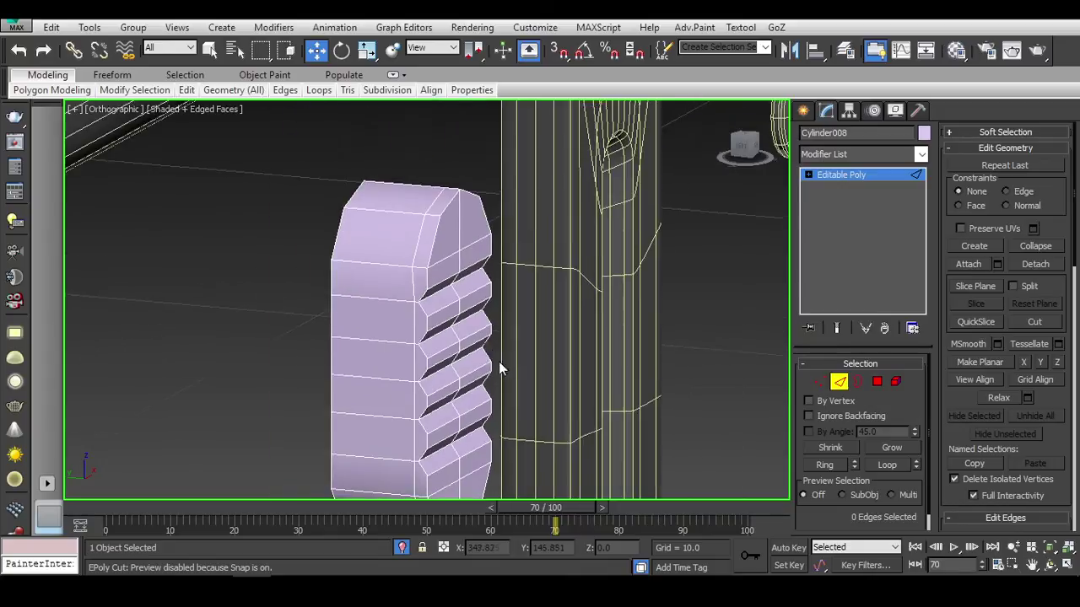
pyautogui.scroll(2, 499, 369)
pyautogui.hotkey('ctrl', 'BackSpace')
pyautogui.hotkey('ctrl', 'BackSpace')
pyautogui.moveTo(499, 369); pyautogui.dragTo(460, 330, button='middle')
pyautogui.hotkey('alt', 'q')
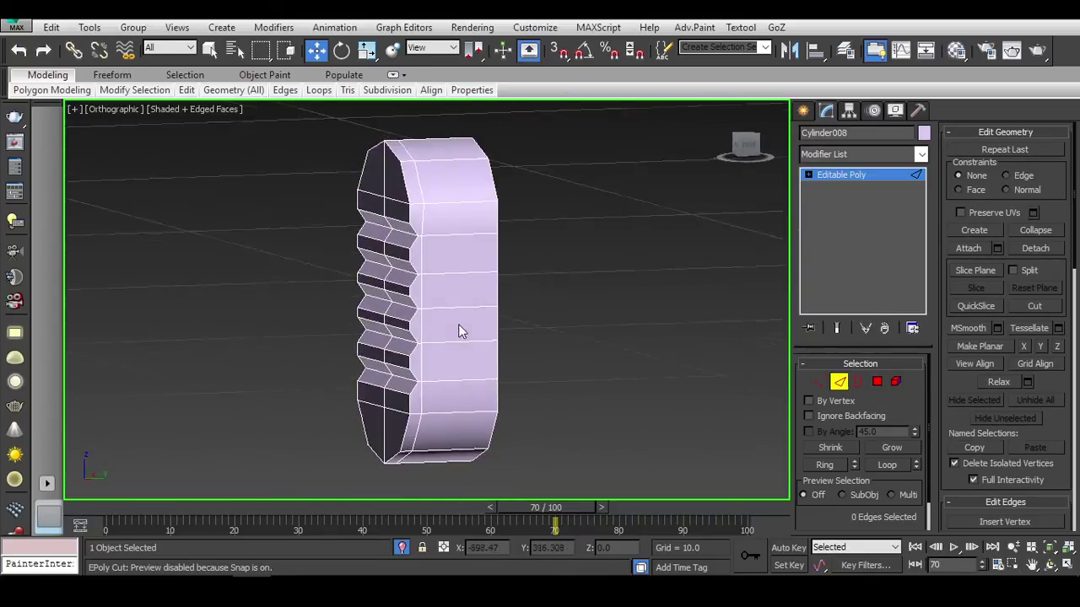
# In Polygon mode, try selecting the flat-side polygons and border edges, then clear the selection.
pyautogui.press('4')
pyautogui.keyDown('alt'); pyautogui.moveTo(658, 346); pyautogui.dragTo(602, 343, button='middle'); pyautogui.keyUp('alt')
pyautogui.press('F3')
pyautogui.moveTo(648, 482); pyautogui.dragTo(648, 483)
pyautogui.keyDown('alt'); pyautogui.moveTo(648, 483); pyautogui.dragTo(424, 222, button='middle'); pyautogui.keyUp('alt')
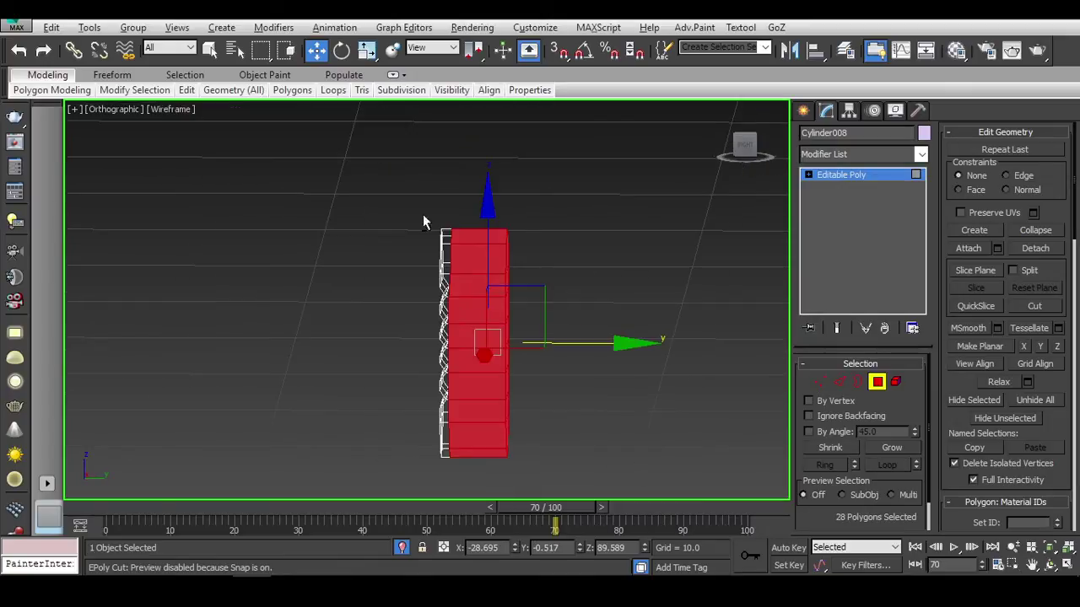
pyautogui.moveTo(481, 494); pyautogui.dragTo(489, 488)
pyautogui.click(511, 483)
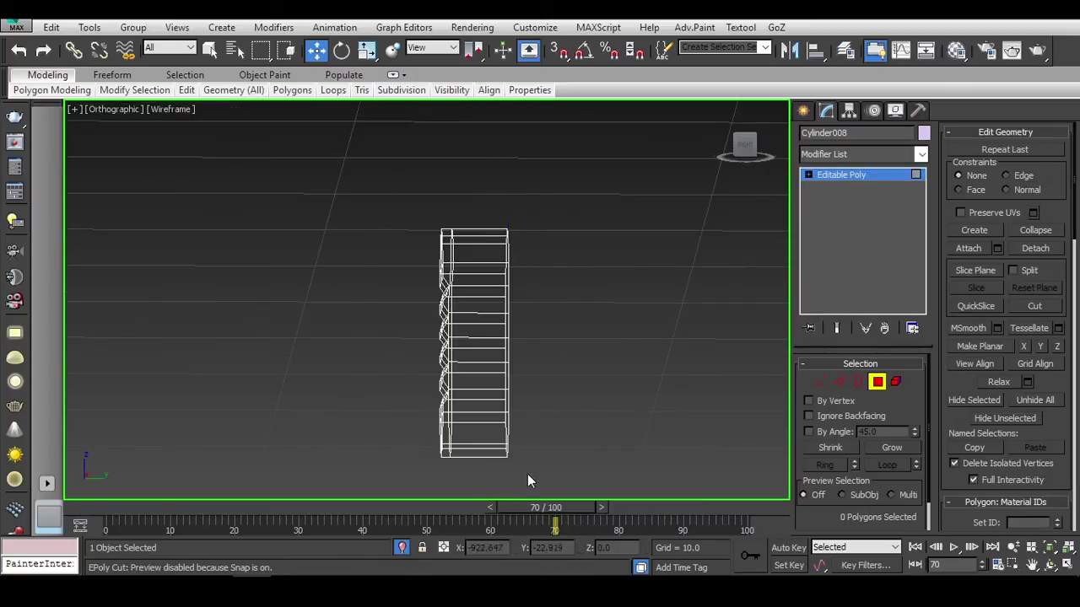
pyautogui.press('F3')
pyautogui.click(877, 381)
pyautogui.press('3')
pyautogui.hotkey('ctrl', 'a')
pyautogui.keyDown('alt'); pyautogui.moveTo(625, 295); pyautogui.dragTo(921, 369, button='middle'); pyautogui.keyUp('alt')
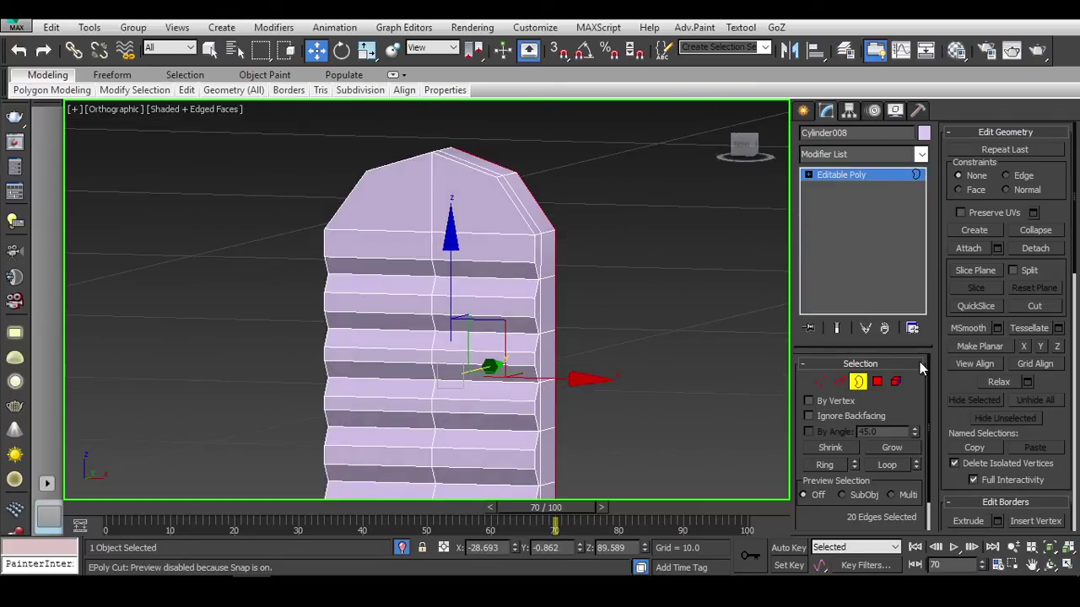
# Ctrl-select the top faces and upper front faces of the cylinder.
pyautogui.click(877, 381)
pyautogui.click(453, 225)
pyautogui.keyDown('ctrl'); pyautogui.click(386, 225); pyautogui.keyUp('ctrl')
pyautogui.keyDown('ctrl'); pyautogui.click(521, 203); pyautogui.keyUp('ctrl')
pyautogui.scroll(-3, 583, 298)
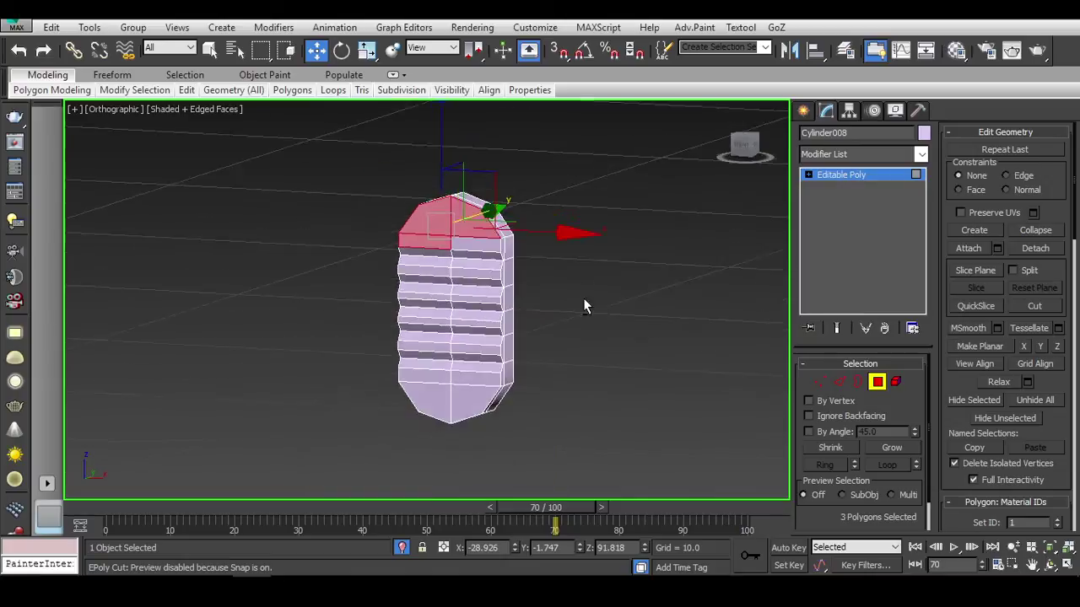
pyautogui.keyDown('alt'); pyautogui.moveTo(583, 297); pyautogui.dragTo(476, 235, button='middle'); pyautogui.keyUp('alt')
pyautogui.scroll(3, 476, 236)
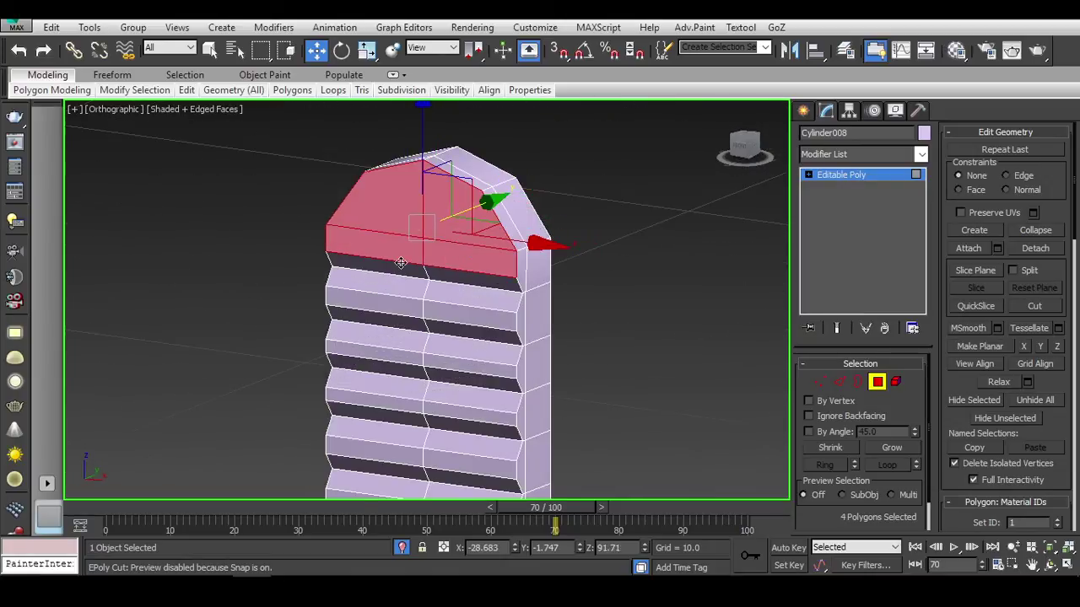
pyautogui.keyDown('ctrl'); pyautogui.click(472, 275); pyautogui.keyUp('ctrl')
pyautogui.keyDown('ctrl'); pyautogui.click(448, 295); pyautogui.keyUp('ctrl')
pyautogui.keyDown('ctrl'); pyautogui.click(464, 313); pyautogui.keyUp('ctrl')
pyautogui.keyDown('alt'); pyautogui.moveTo(463, 308); pyautogui.dragTo(490, 352, button='middle'); pyautogui.keyUp('alt')
pyautogui.keyDown('ctrl'); pyautogui.click(461, 319); pyautogui.keyUp('ctrl')
# Add the remaining front band, bottom and middle faces to the selection.
pyautogui.keyDown('ctrl'); pyautogui.click(463, 326); pyautogui.keyUp('ctrl')
pyautogui.keyDown('ctrl'); pyautogui.click(465, 336); pyautogui.keyUp('ctrl')
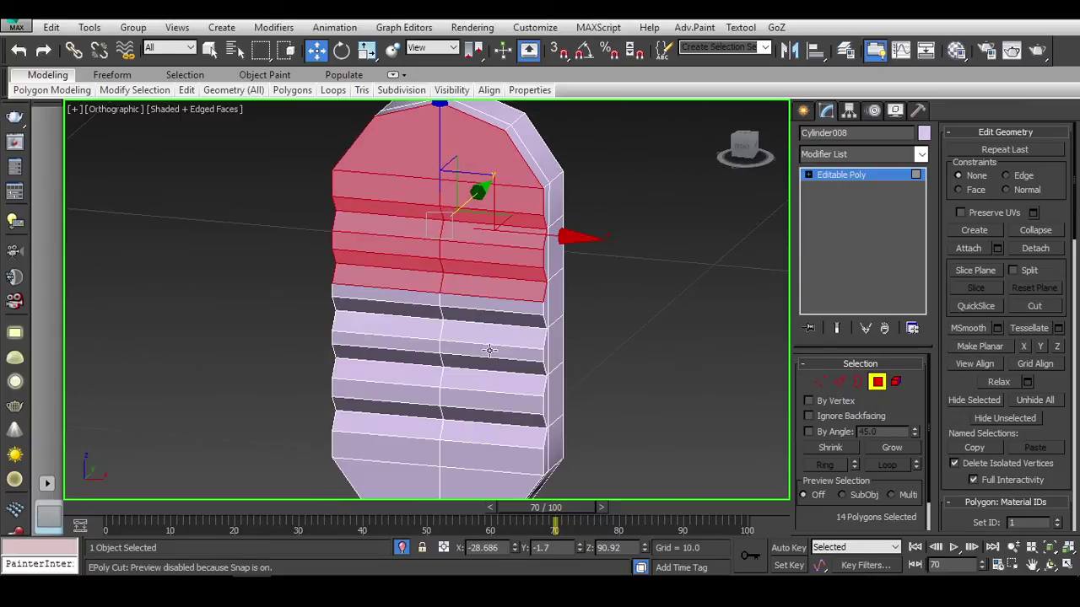
pyautogui.keyDown('ctrl'); pyautogui.click(485, 443); pyautogui.keyUp('ctrl')
pyautogui.keyDown('ctrl'); pyautogui.click(456, 468); pyautogui.keyUp('ctrl')
pyautogui.keyDown('ctrl'); pyautogui.click(415, 468); pyautogui.keyUp('ctrl')
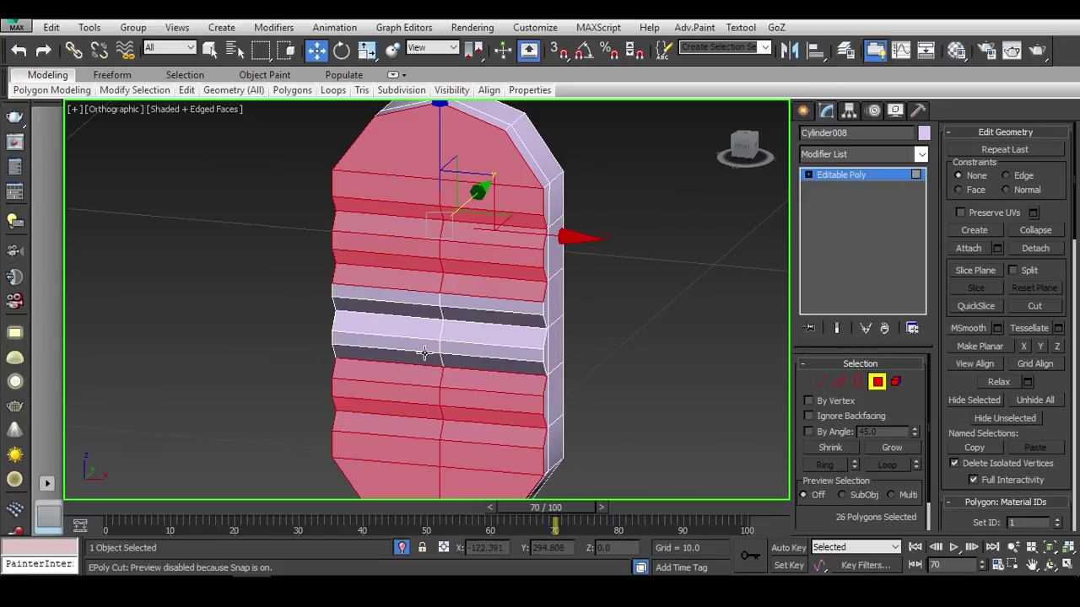
pyautogui.keyDown('ctrl'); pyautogui.click(447, 333); pyautogui.keyUp('ctrl')
pyautogui.keyDown('ctrl'); pyautogui.click(431, 309); pyautogui.keyUp('ctrl')
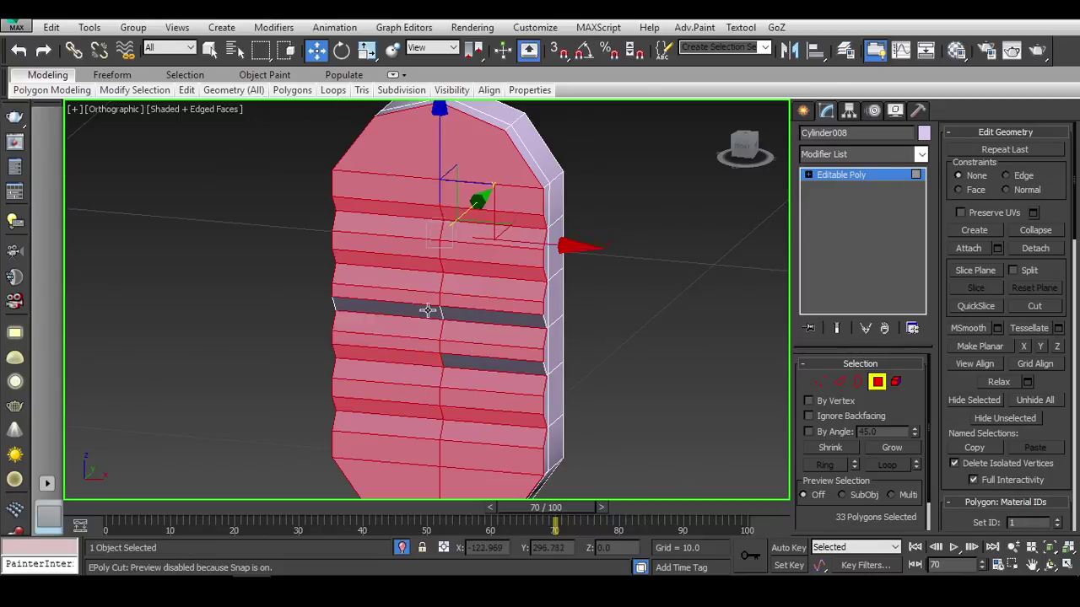
pyautogui.keyDown('ctrl'); pyautogui.click(471, 341); pyautogui.keyUp('ctrl')
pyautogui.scroll(-2, 481, 370)
pyautogui.keyDown('alt'); pyautogui.moveTo(574, 340); pyautogui.dragTo(494, 244, button='middle'); pyautogui.keyUp('alt')
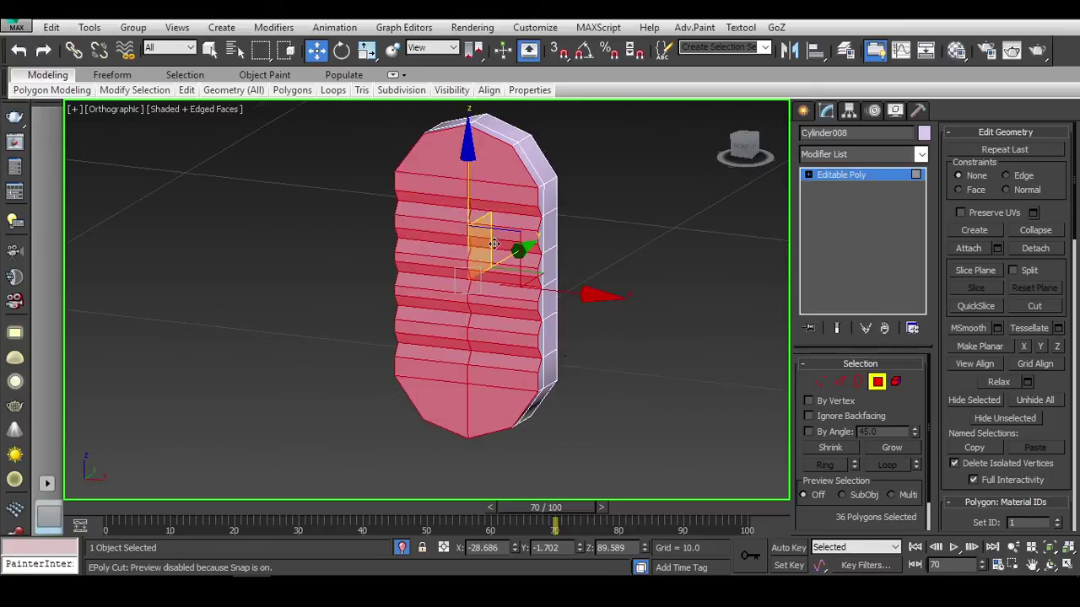
pyautogui.scroll(-10, 1008, 383)
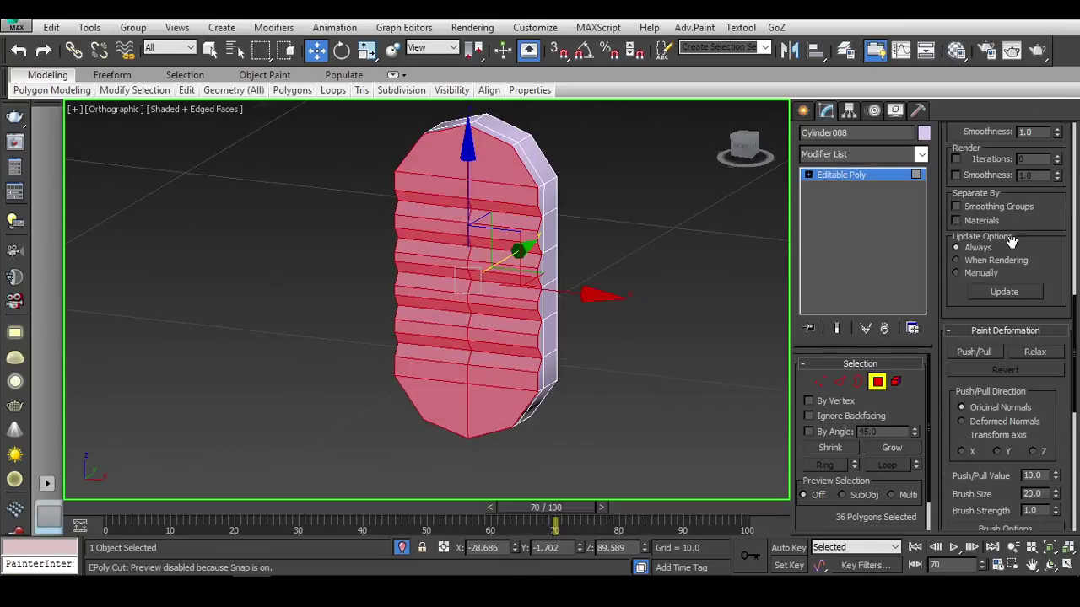
pyautogui.scroll(-5, 1046, 287)
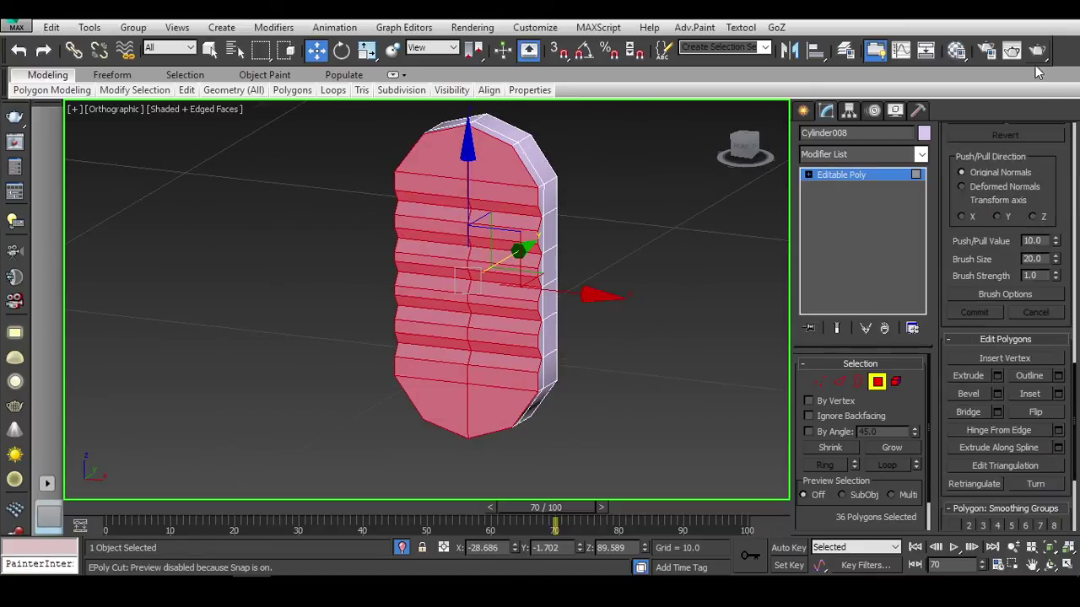
# Inset the selected front faces by about 0.208.
pyautogui.click(1059, 394)
pyautogui.keyDown('alt'); pyautogui.moveTo(650, 328); pyautogui.dragTo(487, 309, button='middle'); pyautogui.keyUp('alt')
pyautogui.moveTo(436, 335); pyautogui.dragTo(442, 312)
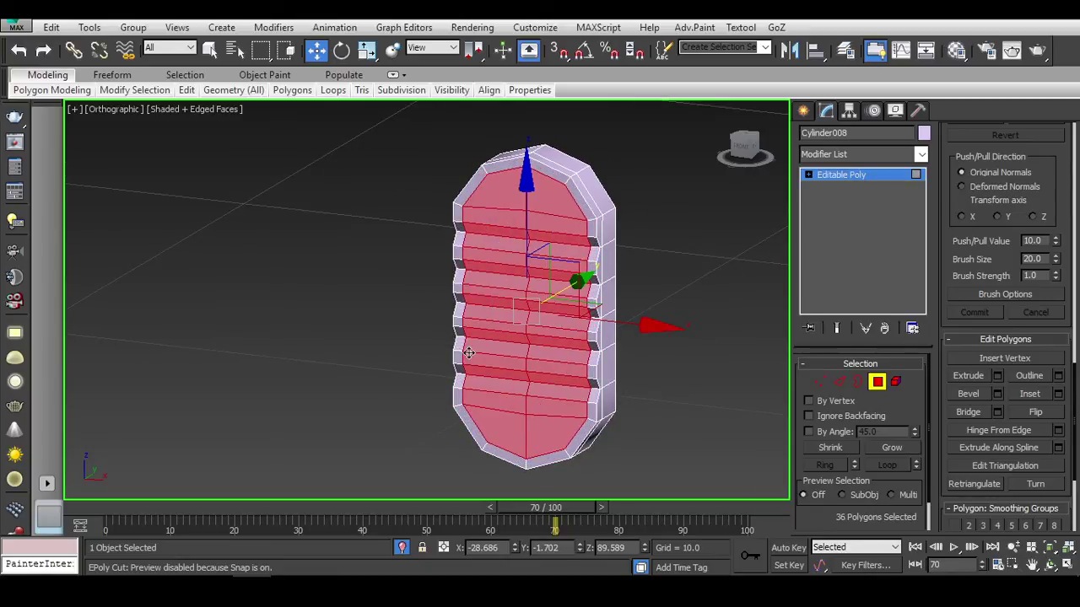
pyautogui.scroll(3, 593, 342)
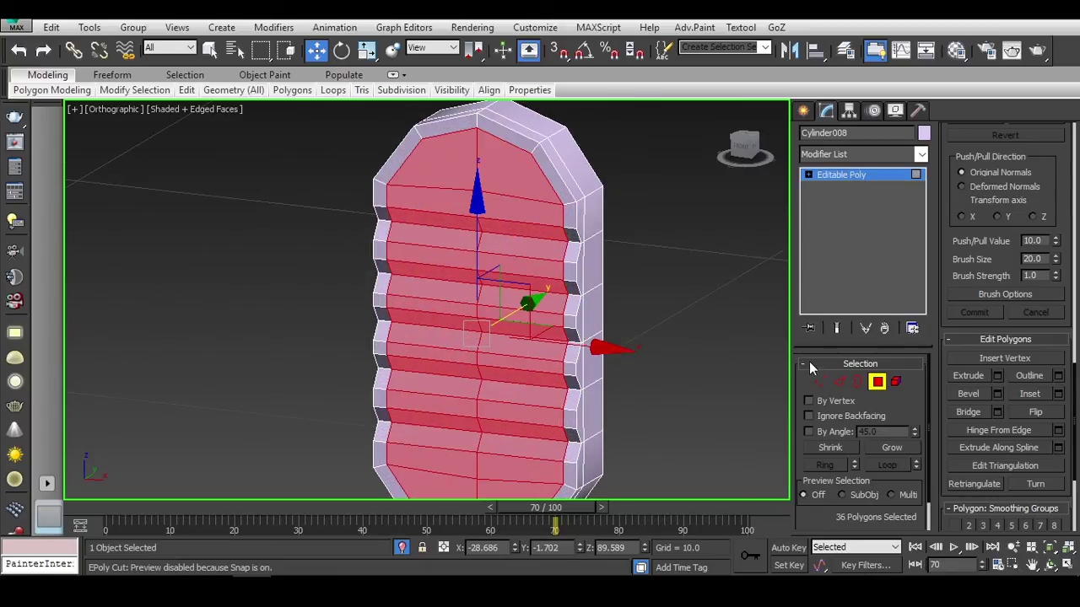
# Return to object level, toggle NURMS and edge display, and switch to the Right view.
pyautogui.click(876, 381)
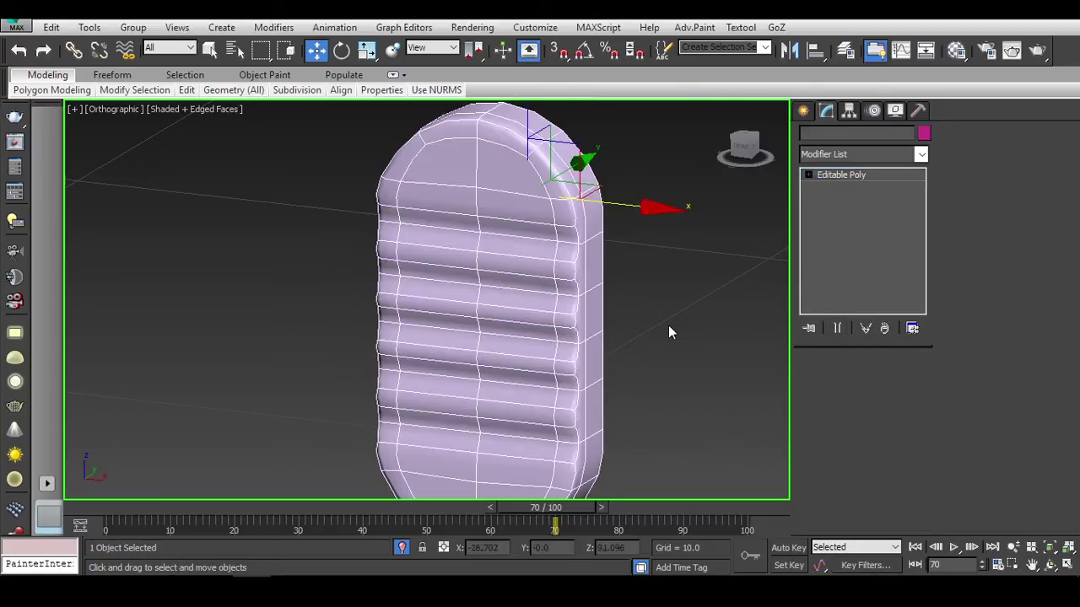
pyautogui.keyDown('alt'); pyautogui.moveTo(668, 325); pyautogui.dragTo(591, 318, button='middle'); pyautogui.keyUp('alt')
pyautogui.click(591, 318)
pyautogui.press('F4')
pyautogui.click(522, 291)
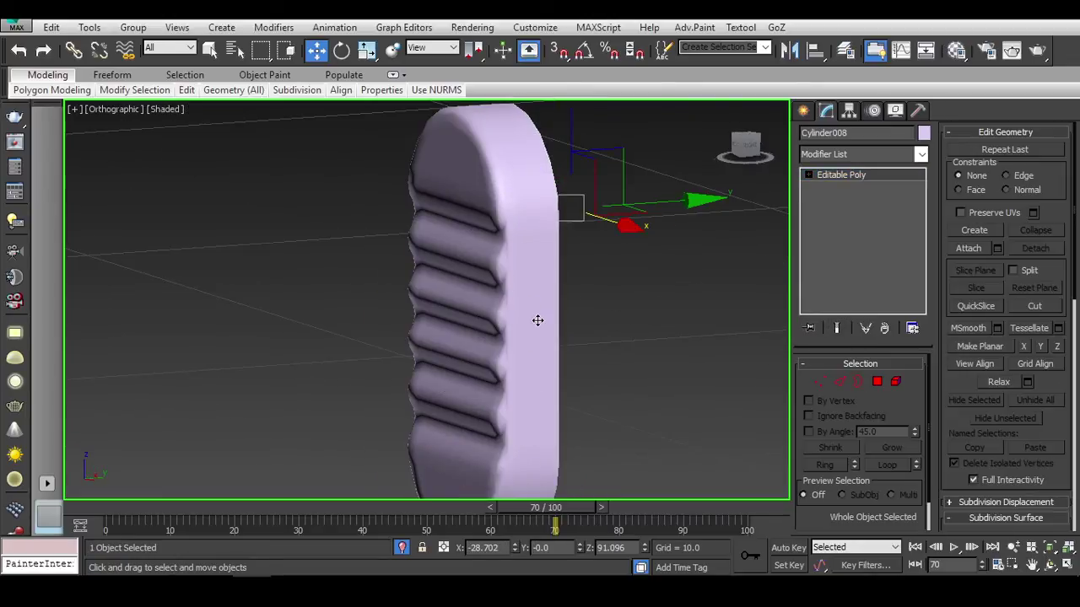
pyautogui.hotkey('ctrl', 'BackSpace')
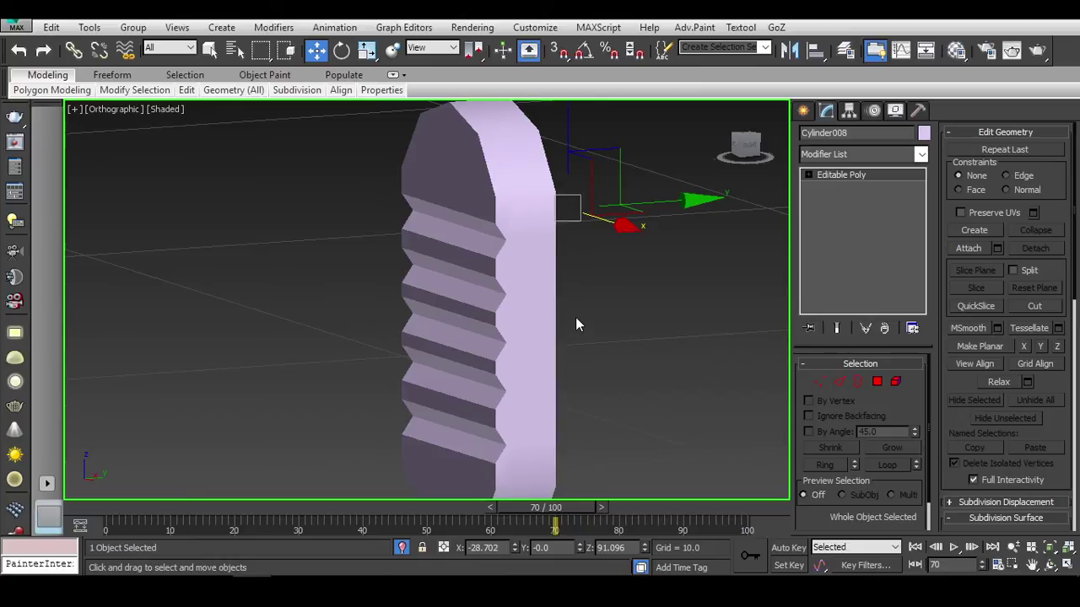
pyautogui.press('F4')
pyautogui.keyDown('alt'); pyautogui.moveTo(580, 295); pyautogui.dragTo(667, 196, button='middle'); pyautogui.keyUp('alt')
pyautogui.click(750, 146)
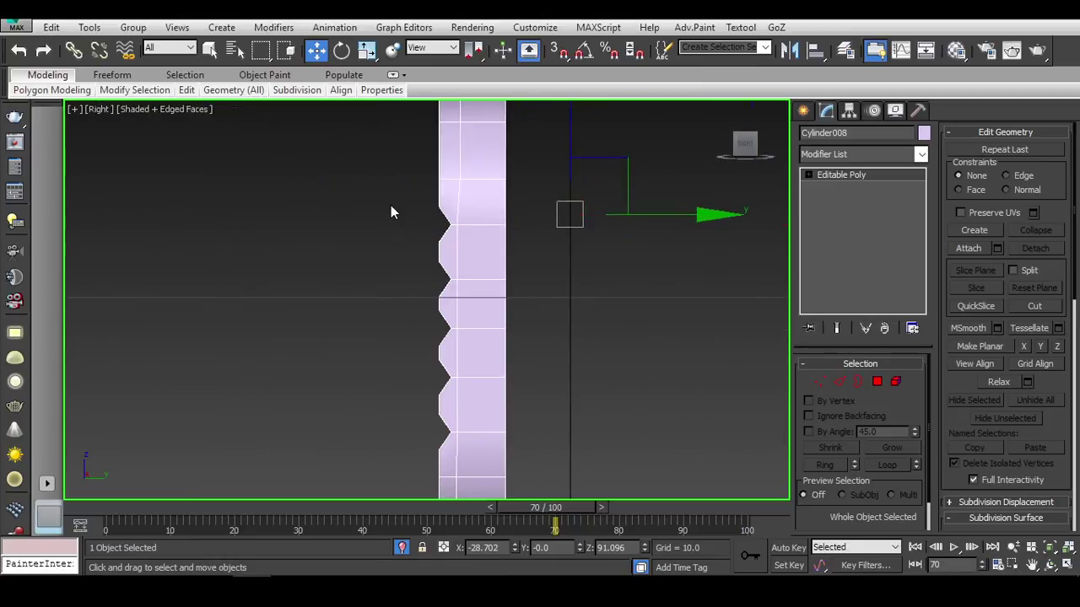
pyautogui.scroll(5, 393, 210)
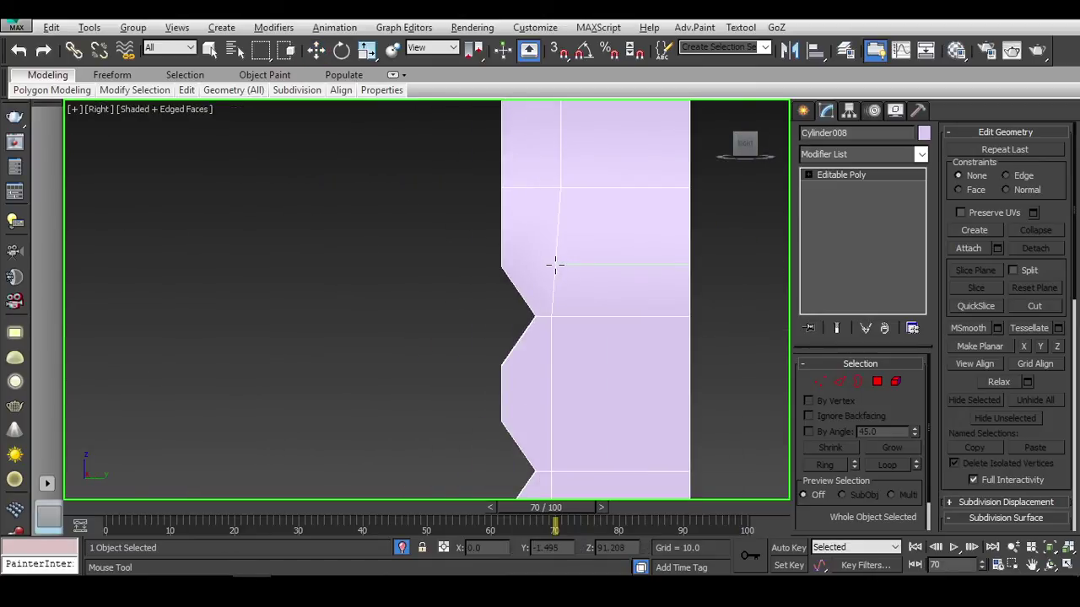
# Add a horizontal edge loop across Cylinder008.
pyautogui.click(556, 265)
pyautogui.press('w')
pyautogui.press('F3')
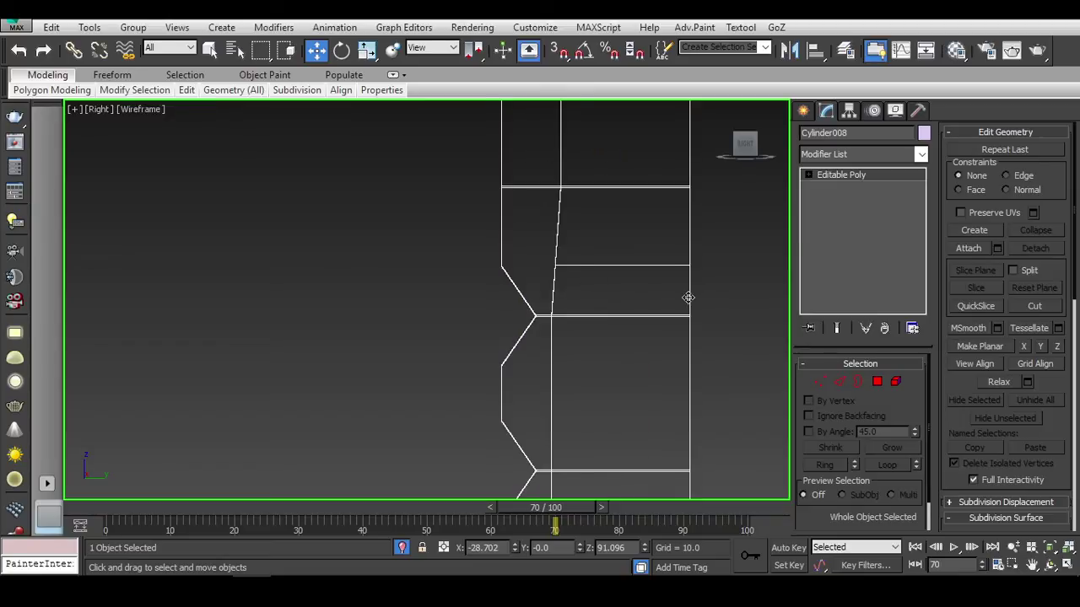
pyautogui.scroll(-3, 688, 297)
pyautogui.keyDown('alt'); pyautogui.moveTo(621, 302); pyautogui.dragTo(774, 341, button='middle'); pyautogui.keyUp('alt')
# From the Front view, select and delete the polygons of the cylinder's left half.
pyautogui.click(740, 147)
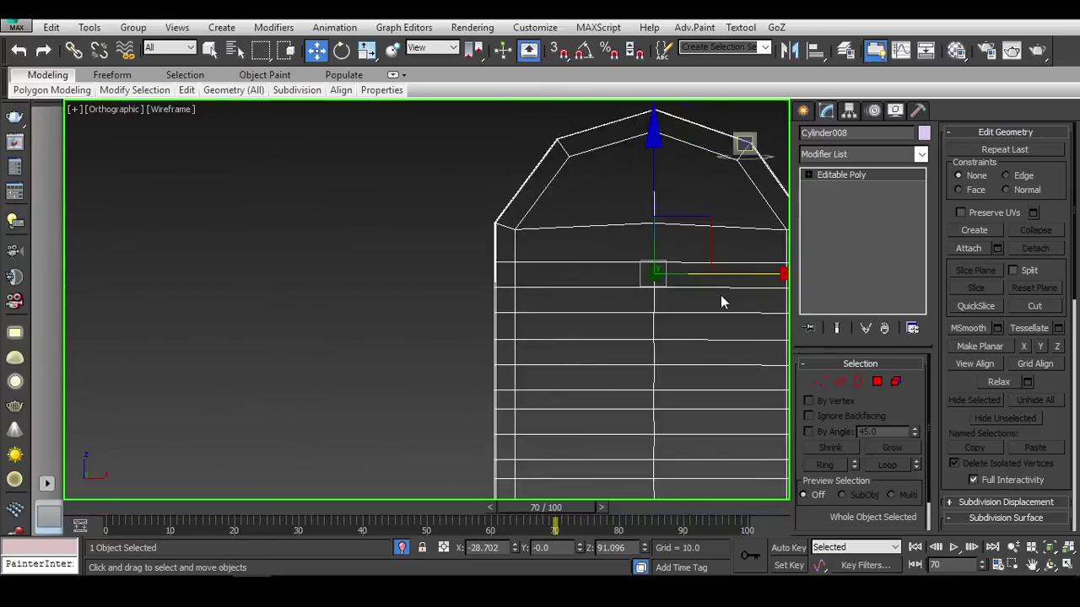
pyautogui.press('4')
pyautogui.hotkey('ctrl', 'a')
pyautogui.keyDown('alt'); pyautogui.moveTo(582, 127); pyautogui.dragTo(742, 485); pyautogui.keyUp('alt')
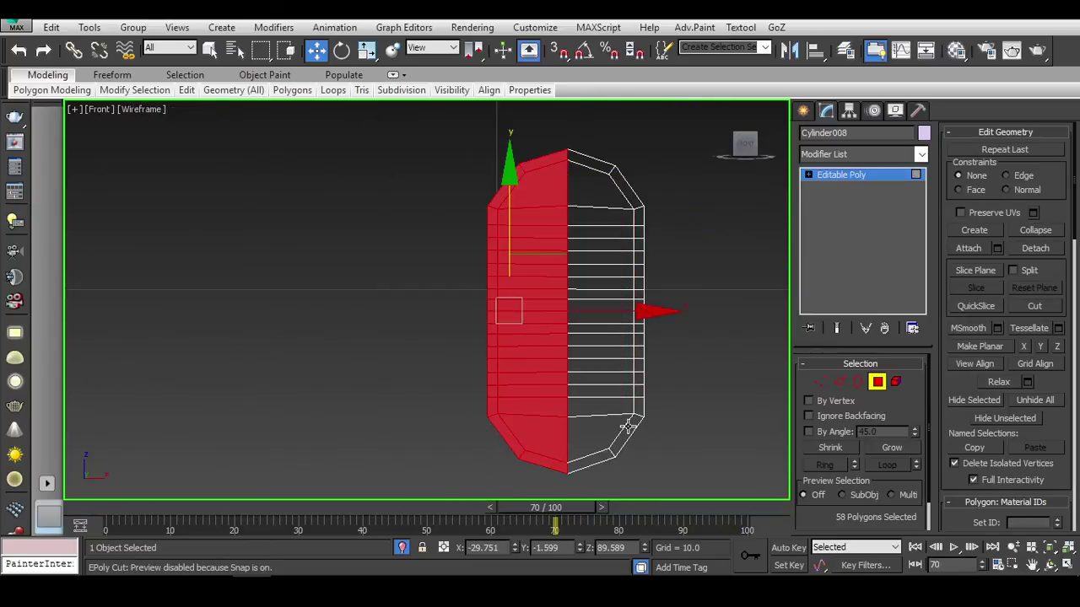
pyautogui.press('Delete')
# In the Right view, cut a horizontal edge beside the first notch.
pyautogui.press('1')
pyautogui.keyDown('alt'); pyautogui.moveTo(653, 308); pyautogui.dragTo(733, 166, button='middle'); pyautogui.keyUp('alt')
pyautogui.click(749, 147)
pyautogui.press('F3')
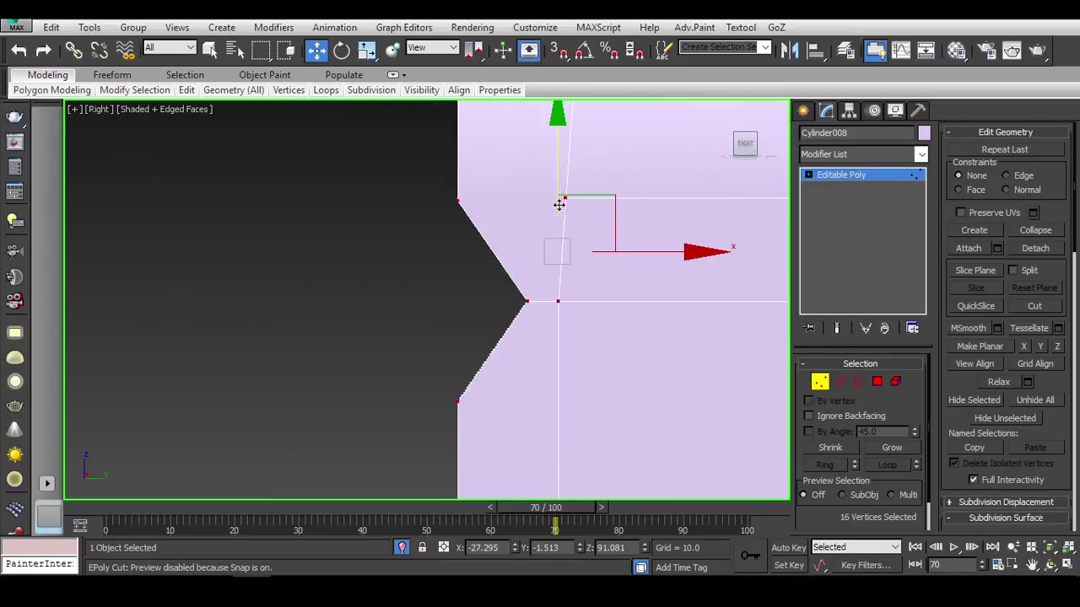
pyautogui.moveTo(675, 286); pyautogui.dragTo(604, 196, button='middle')
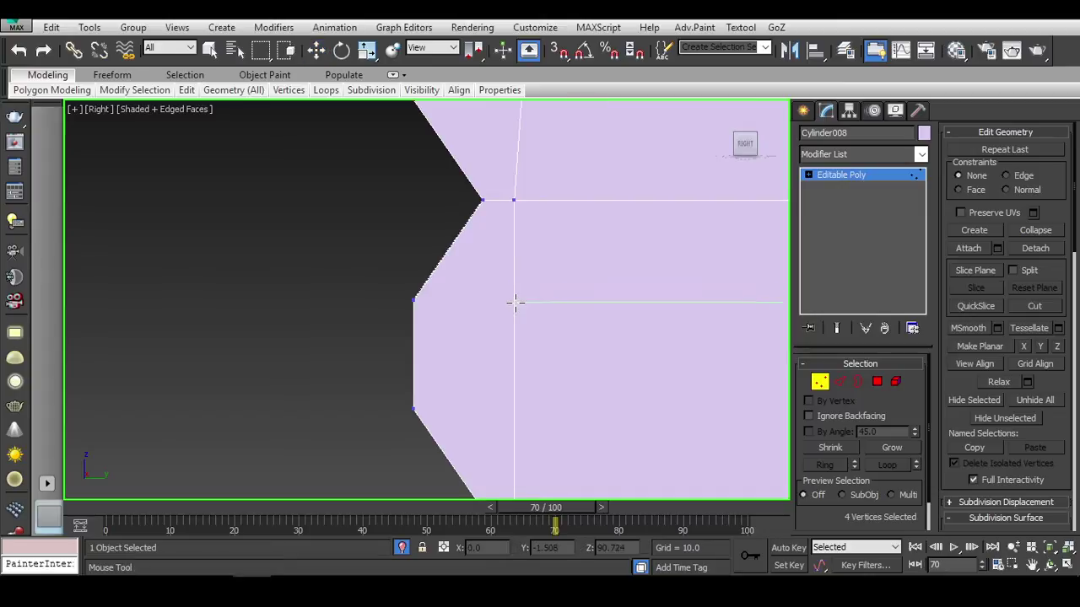
pyautogui.moveTo(530, 404); pyautogui.dragTo(517, 311, button='middle')
pyautogui.press('w')
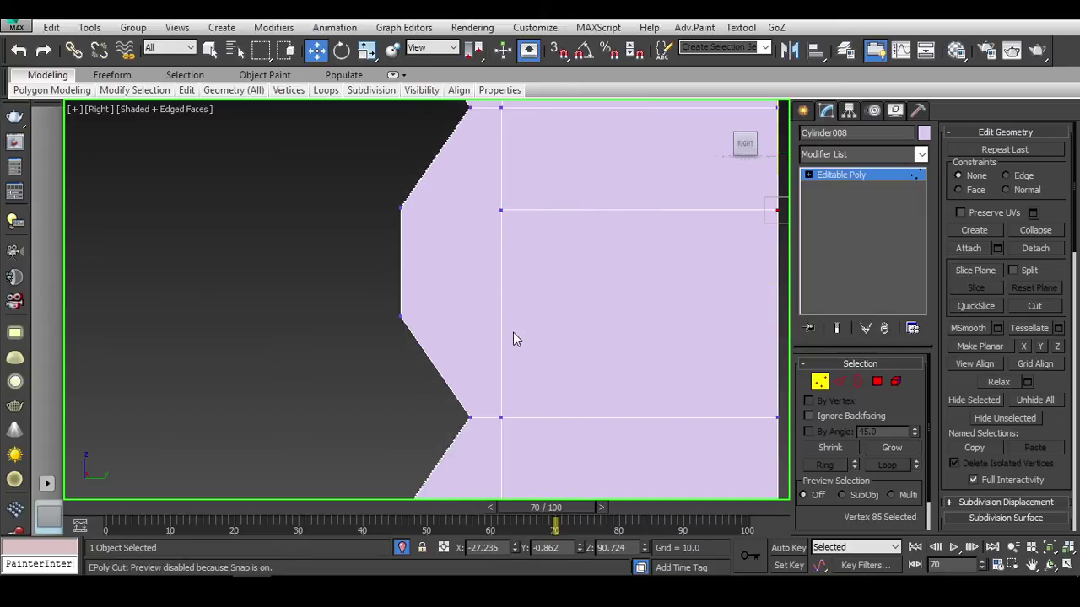
pyautogui.press('w')
pyautogui.moveTo(384, 187); pyautogui.dragTo(588, 237)
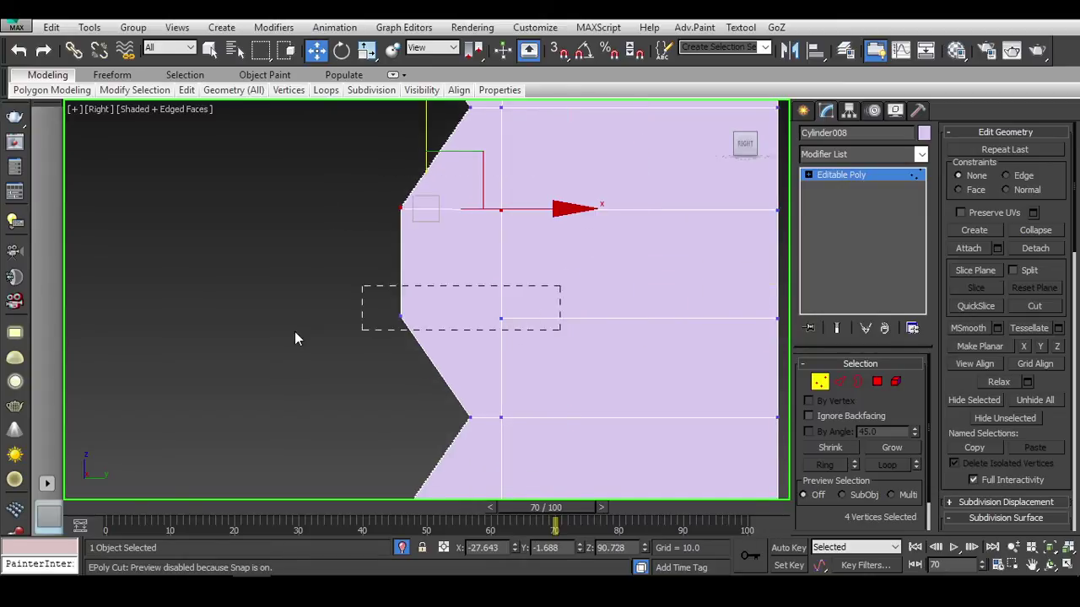
pyautogui.moveTo(492, 482); pyautogui.dragTo(475, 382, button='middle')
pyautogui.rightClick(483, 414)
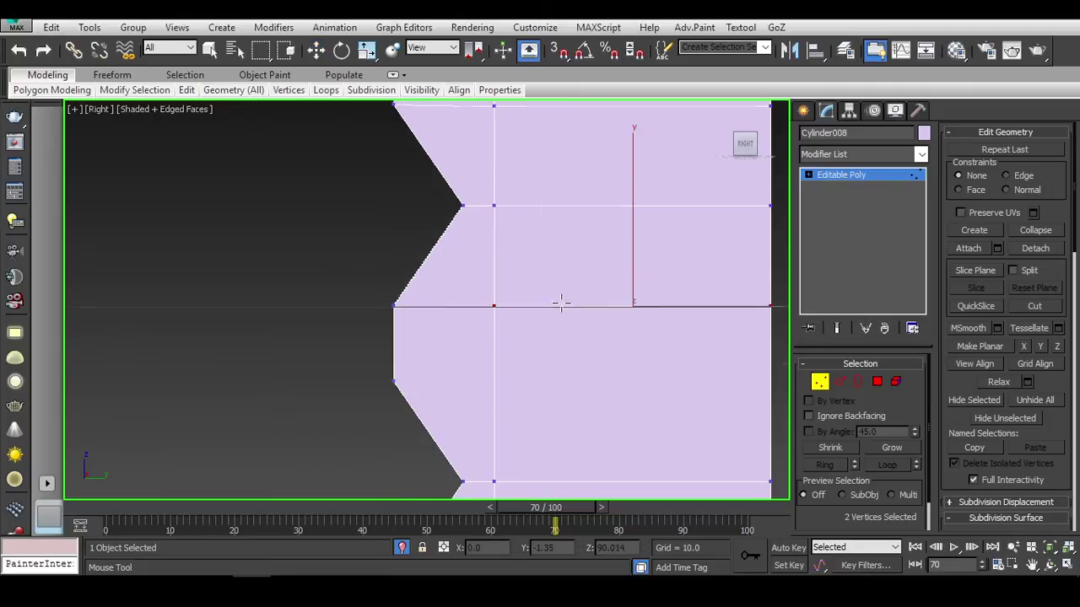
pyautogui.press('w')
# Add matching horizontal edges beside the remaining notches, then preview the smoothed mesh.
pyautogui.hotkey('ctrl', 'z')
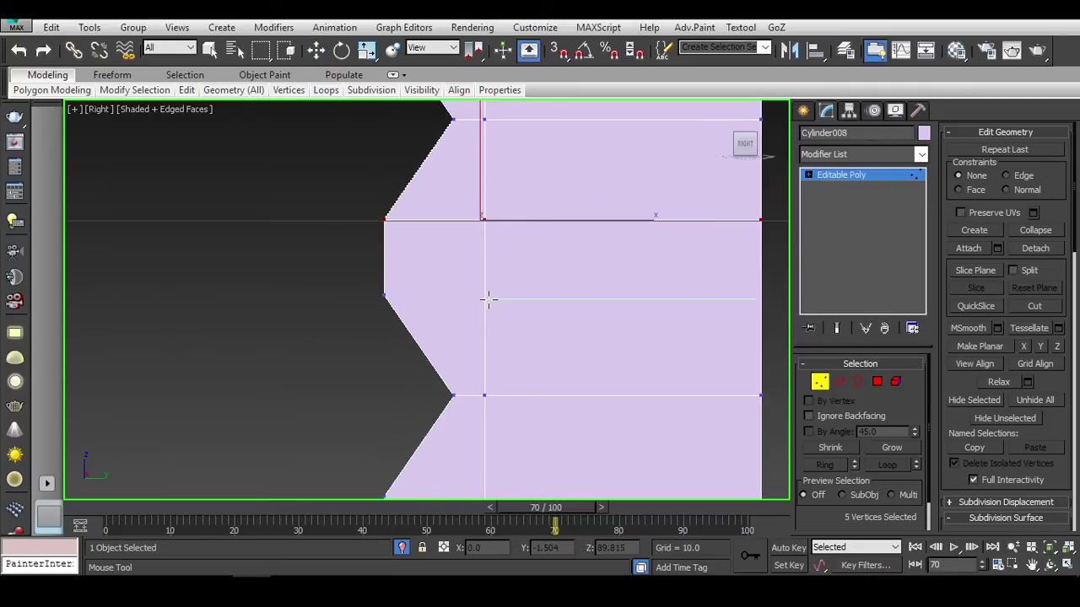
pyautogui.hotkey('ctrl', 'z')
pyautogui.hotkey('ctrl', 'z')
pyautogui.hotkey('ctrl', 'z')
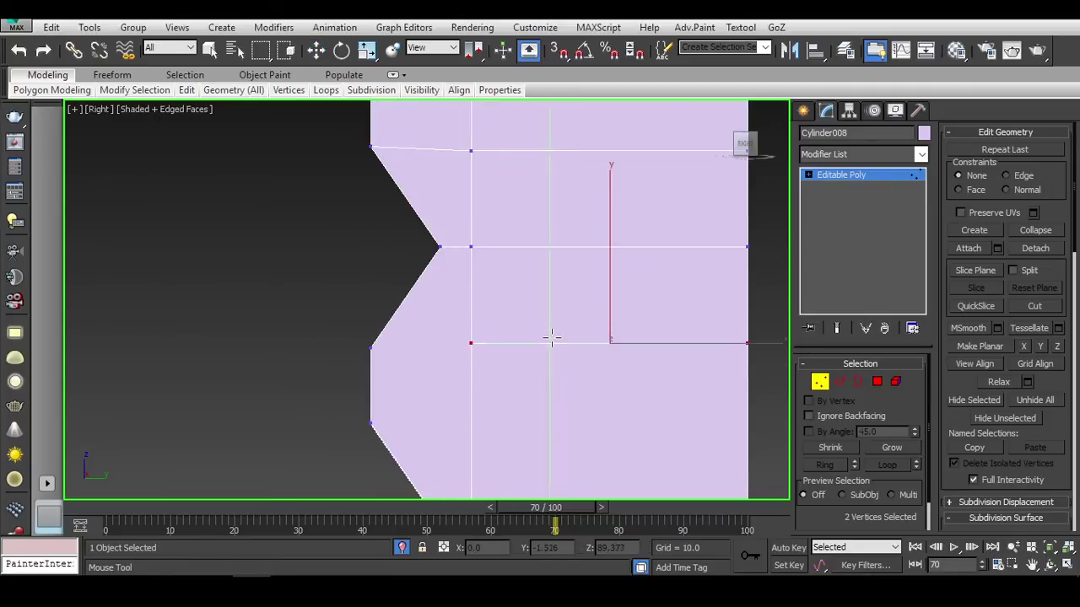
pyautogui.hotkey('ctrl', 'y')
pyautogui.hotkey('ctrl', 'y')
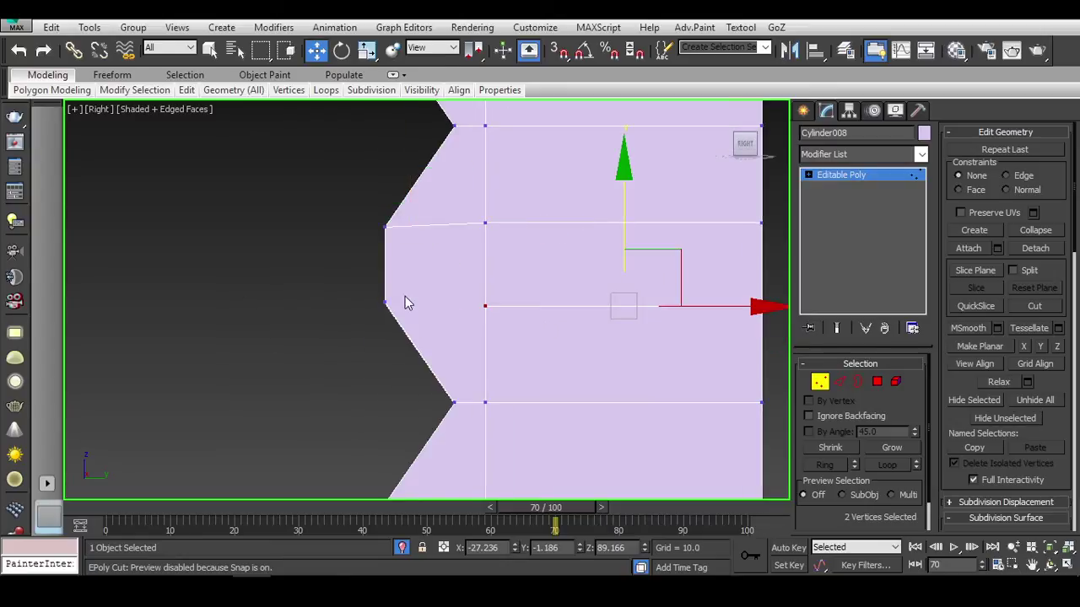
pyautogui.hotkey('ctrl', 'y')
pyautogui.hotkey('ctrl', 'y')
pyautogui.hotkey('ctrl', 'y')
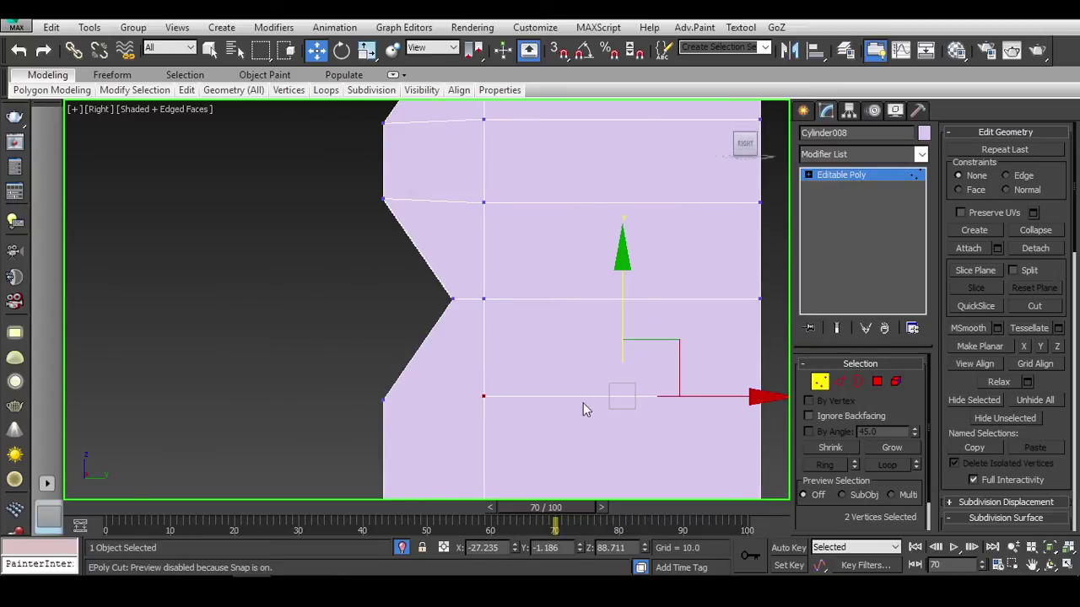
pyautogui.moveTo(530, 420); pyautogui.dragTo(549, 237, button='middle')
pyautogui.hotkey('ctrl', 'y')
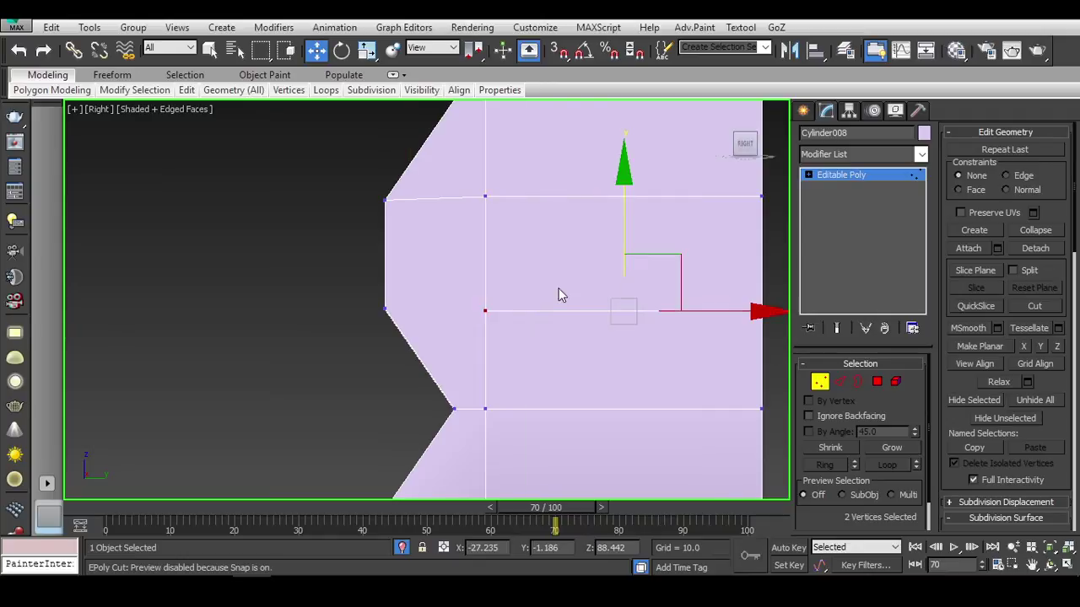
pyautogui.moveTo(553, 344); pyautogui.dragTo(486, 346, button='middle')
pyautogui.hotkey('ctrl', 'y')
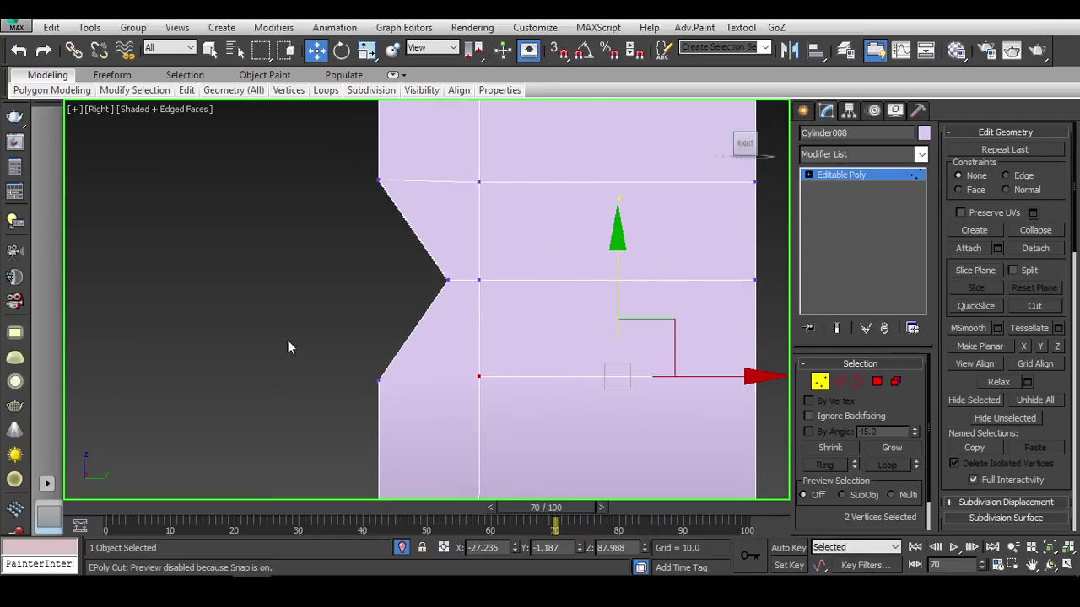
pyautogui.moveTo(543, 430); pyautogui.dragTo(704, 395, button='middle')
pyautogui.press('F4')
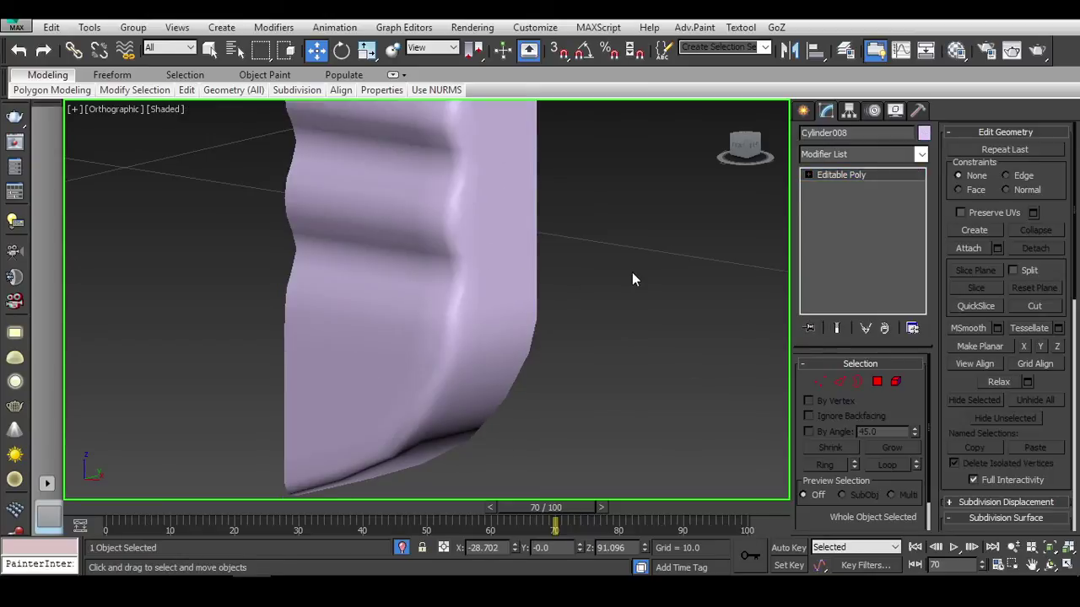
# Reselect the notched button mesh in Shaded + Edged Faces and line up a straight Right view.
pyautogui.press('F3')
pyautogui.click(547, 277)
pyautogui.press('F3')
pyautogui.moveTo(556, 277)
pyautogui.keyDown('alt'); pyautogui.mouseDown(button='middle')
pyautogui.moveTo(535, 273)
pyautogui.moveTo(600, 243)
pyautogui.mouseUp(button='middle'); pyautogui.keyUp('alt')
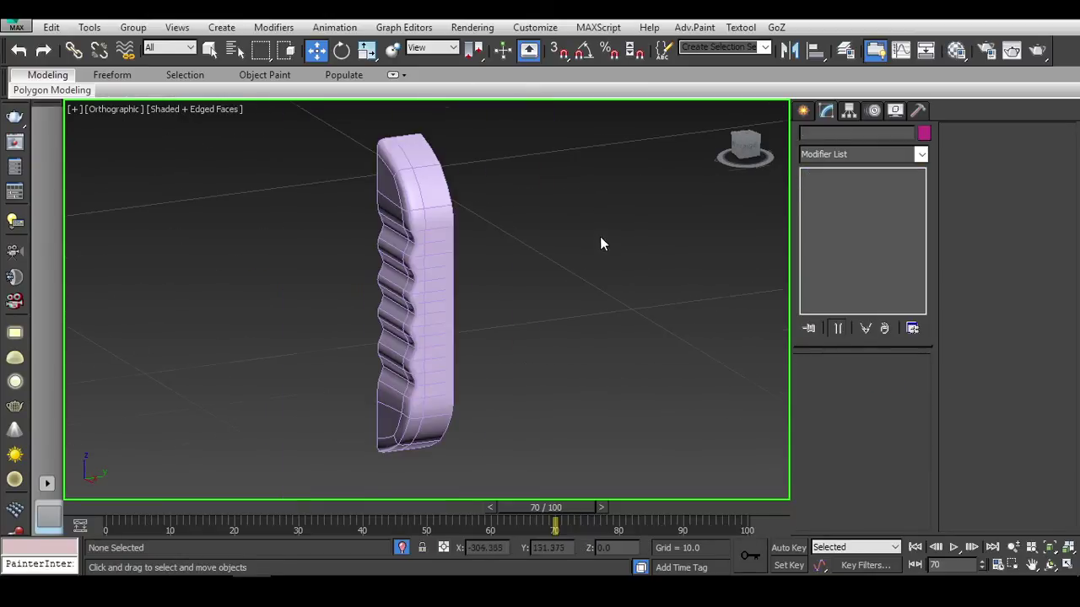
pyautogui.moveTo(415, 253); pyautogui.dragTo(418, 251)
pyautogui.scroll(8, 465, 233)
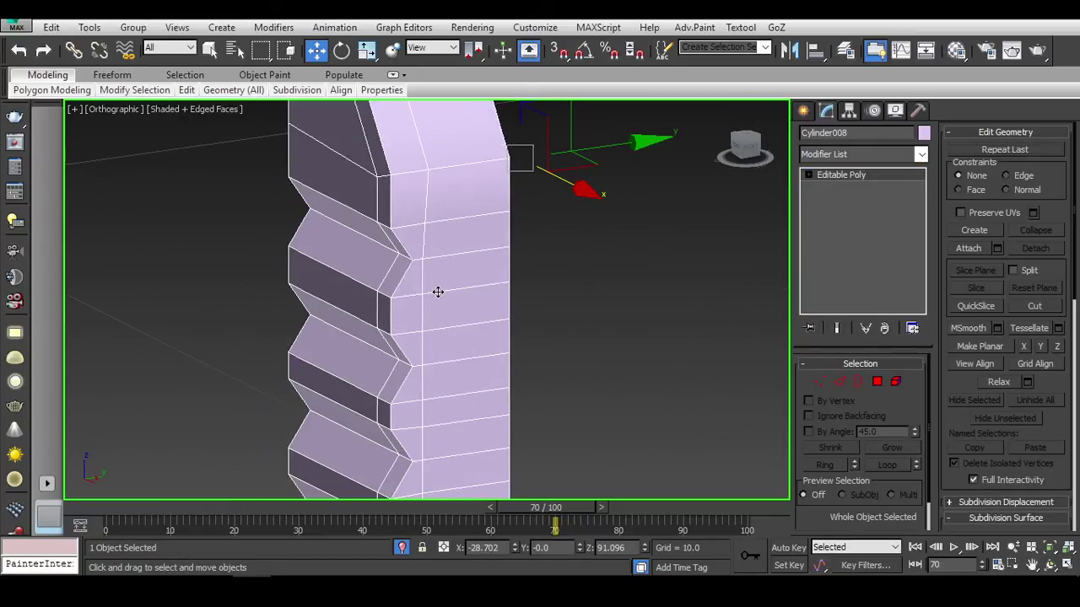
pyautogui.scroll(4, 505, 299)
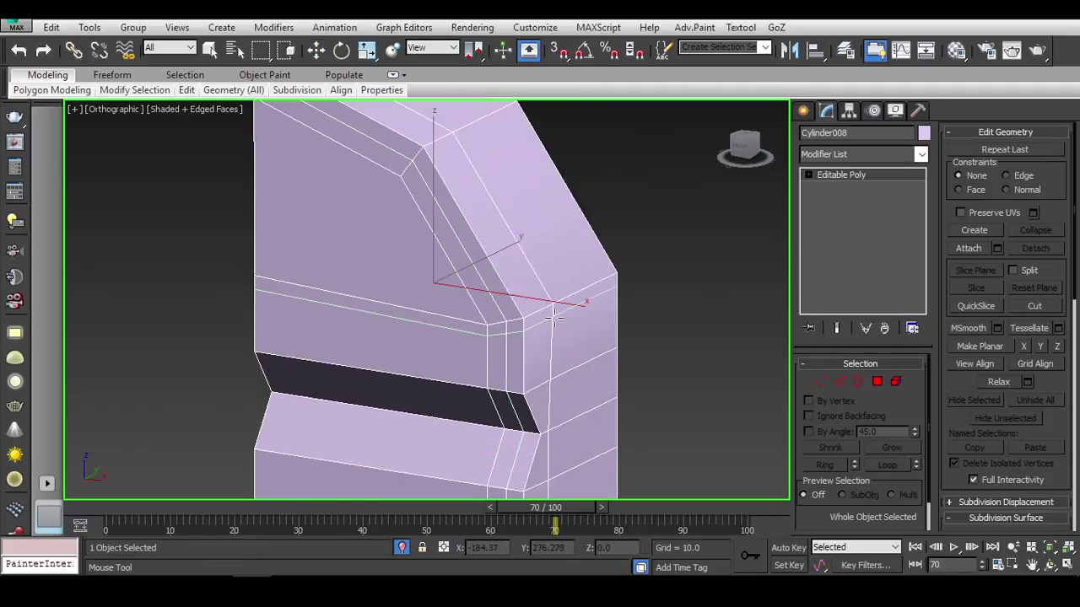
pyautogui.keyDown('alt'); pyautogui.moveTo(553, 316); pyautogui.dragTo(538, 343, button='middle'); pyautogui.keyUp('alt')
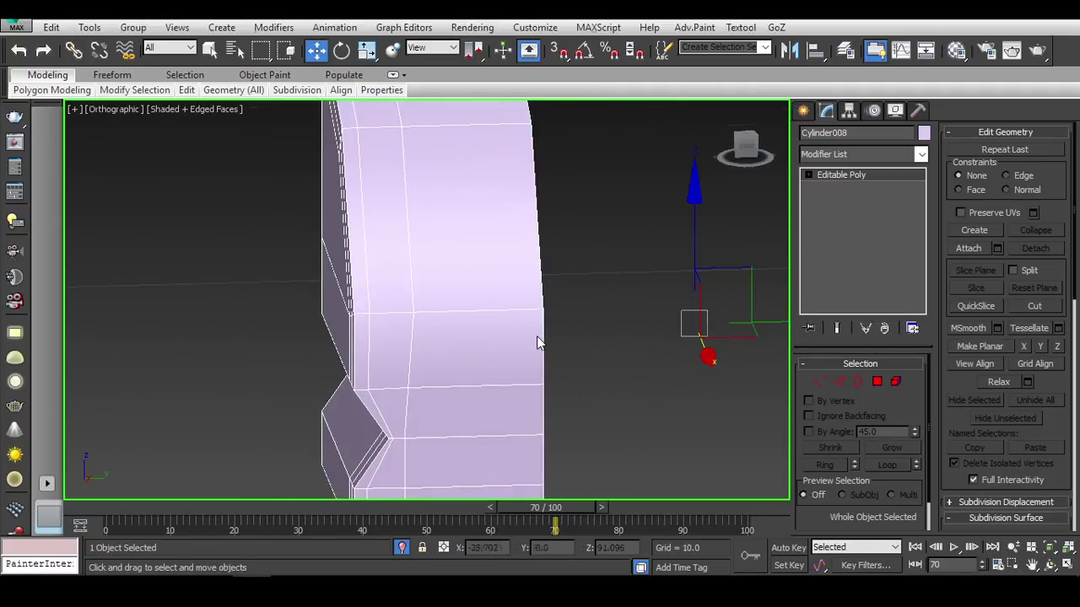
pyautogui.click(749, 156)
# Select the zigzag notch tip vertices and nudge them to refine the groove profile.
pyautogui.press('1')
pyautogui.click(357, 388)
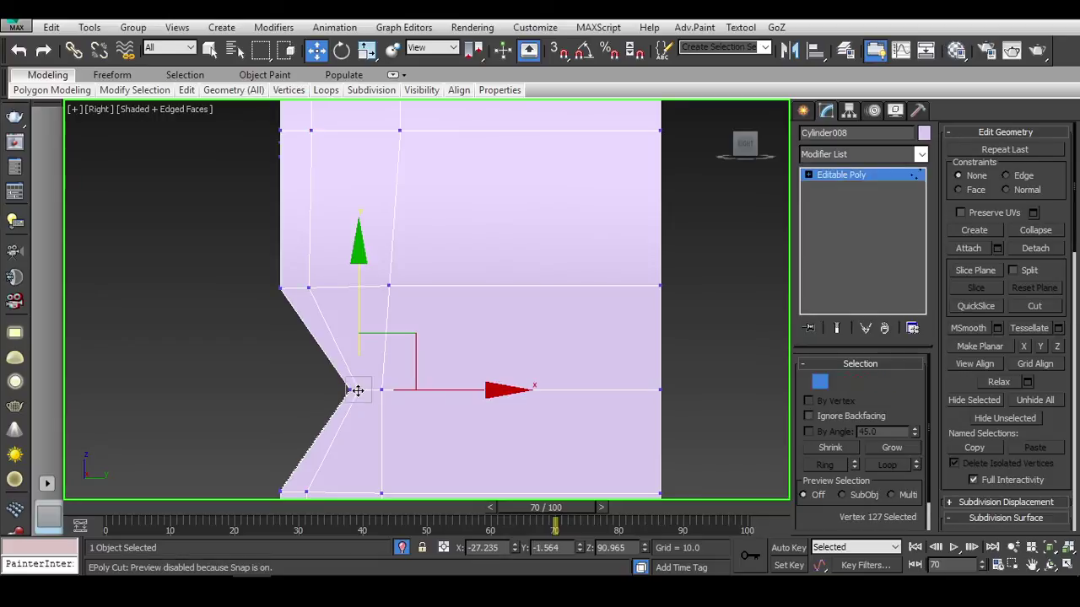
pyautogui.moveTo(357, 388); pyautogui.dragTo(470, 463, button='middle')
pyautogui.scroll(2, 475, 384)
pyautogui.scroll(-3, 485, 476)
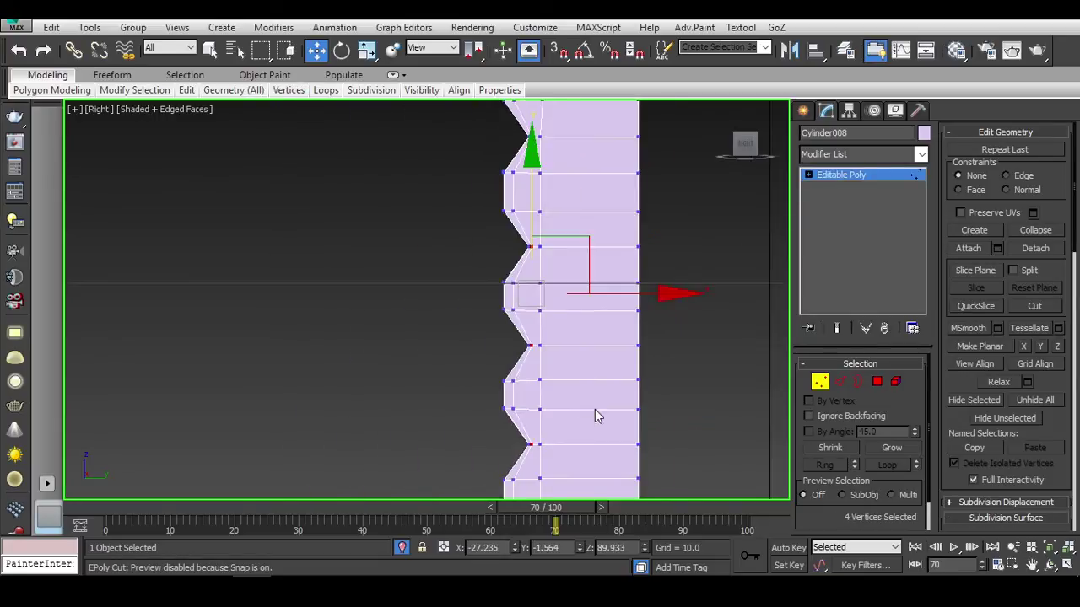
pyautogui.keyDown('ctrl'); pyautogui.click(540, 414); pyautogui.keyUp('ctrl')
pyautogui.scroll(3, 540, 414)
pyautogui.moveTo(544, 126); pyautogui.dragTo(567, 223, button='middle')
pyautogui.scroll(-3, 552, 278)
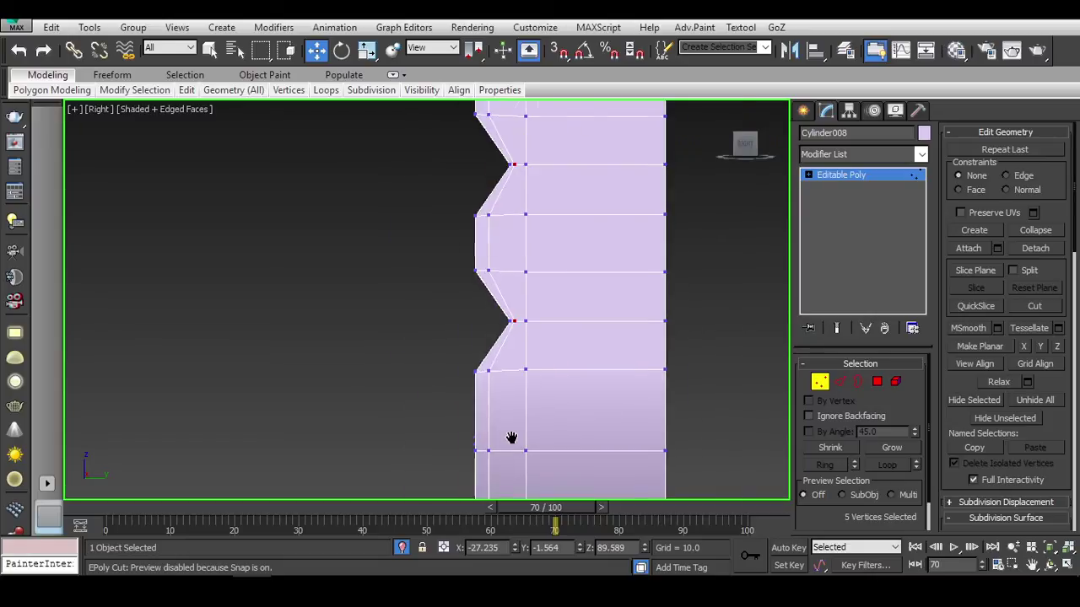
pyautogui.scroll(3, 550, 243)
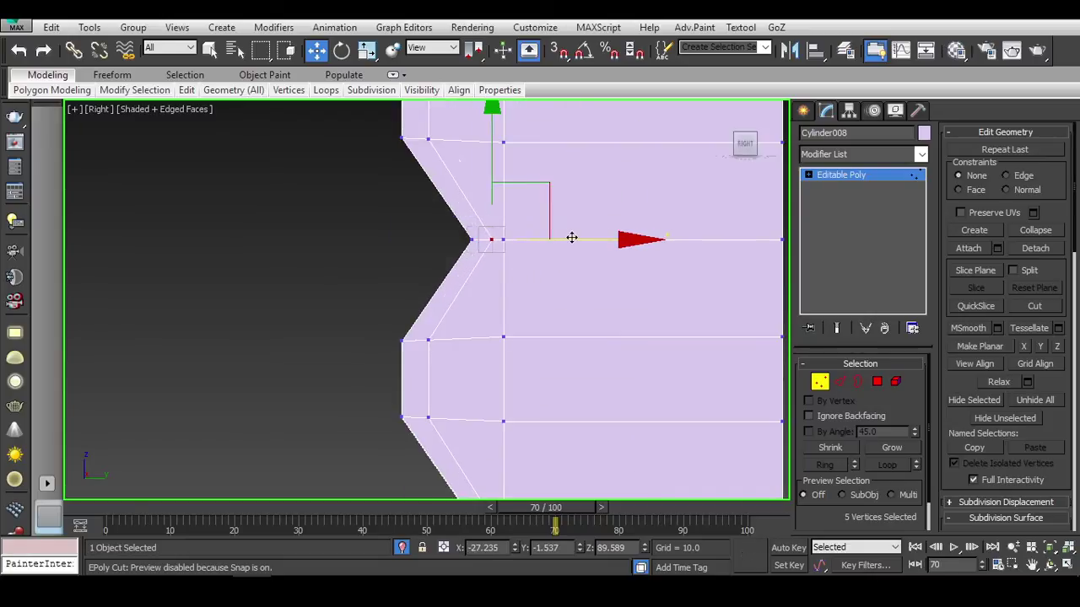
pyautogui.keyDown('alt'); pyautogui.moveTo(571, 238); pyautogui.dragTo(909, 371, button='middle'); pyautogui.keyUp('alt')
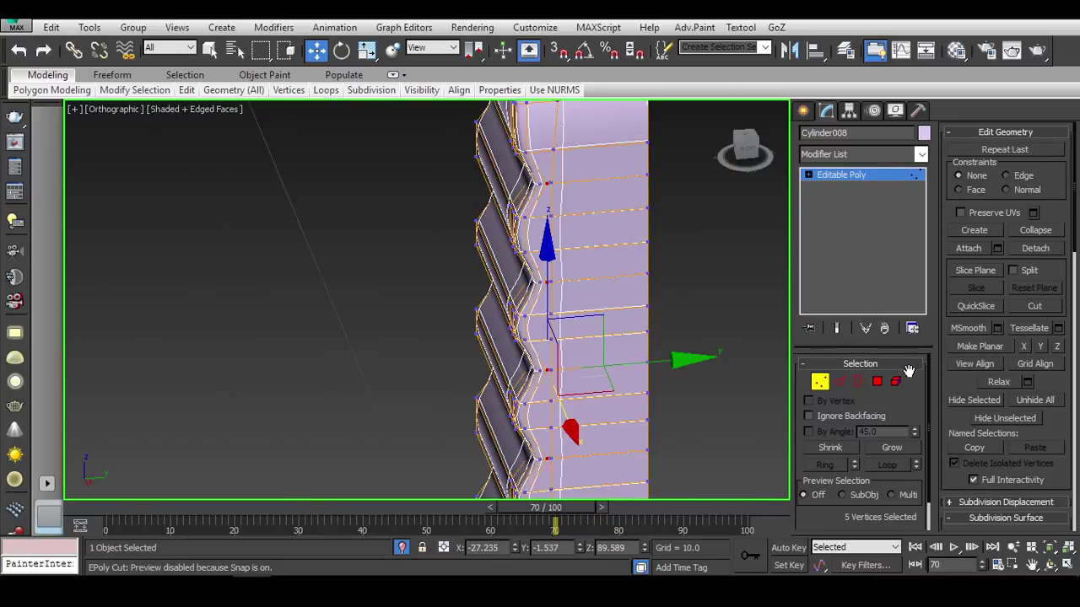
pyautogui.click(835, 385)
pyautogui.keyDown('alt'); pyautogui.moveTo(590, 286); pyautogui.dragTo(500, 253, button='middle'); pyautogui.keyUp('alt')
# In Edge mode, select the groove edge loops on the side button.
pyautogui.click(577, 319)
pyautogui.click(500, 252)
pyautogui.scroll(2, 500, 252)
pyautogui.press('2')
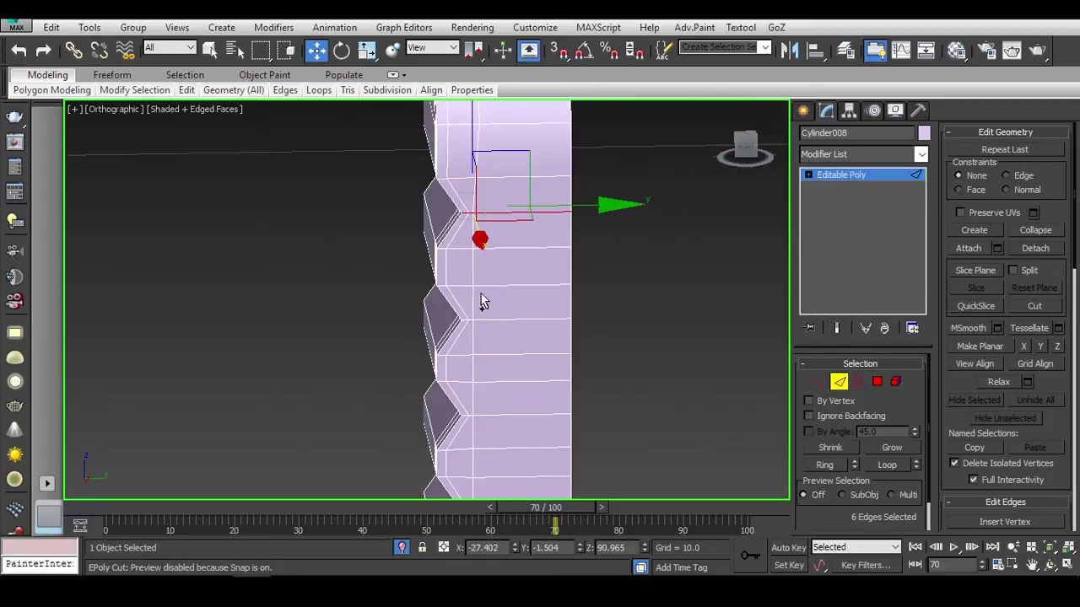
pyautogui.keyDown('ctrl'); pyautogui.click(484, 320); pyautogui.keyUp('ctrl')
pyautogui.moveTo(484, 321)
pyautogui.mouseDown(button='middle')
pyautogui.moveTo(526, 289)
pyautogui.moveTo(496, 319)
pyautogui.mouseUp(button='middle')
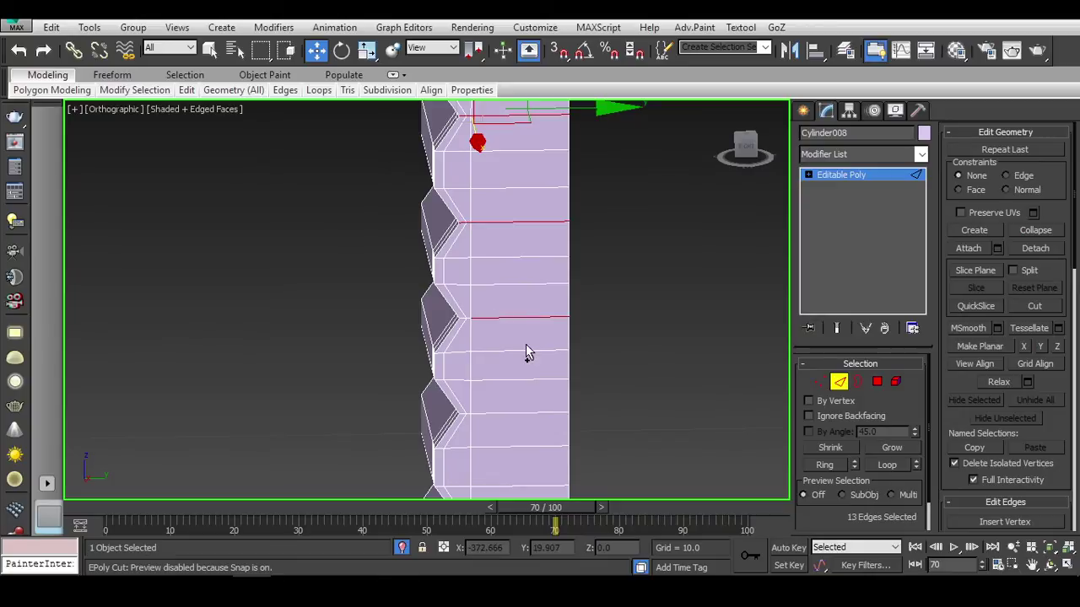
pyautogui.keyDown('ctrl'); pyautogui.click(500, 424); pyautogui.keyUp('ctrl')
pyautogui.moveTo(501, 424); pyautogui.dragTo(443, 491, button='middle')
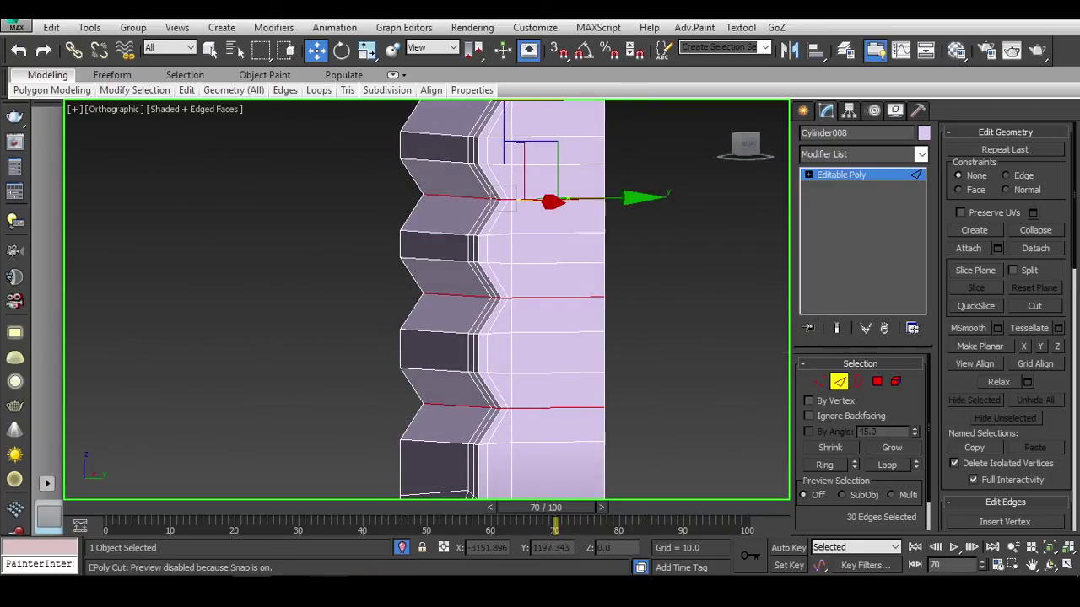
# Bring up the SMG reference image and chamfer the groove edges by 0.036.
pyautogui.hotkey('alt', 'Tab')
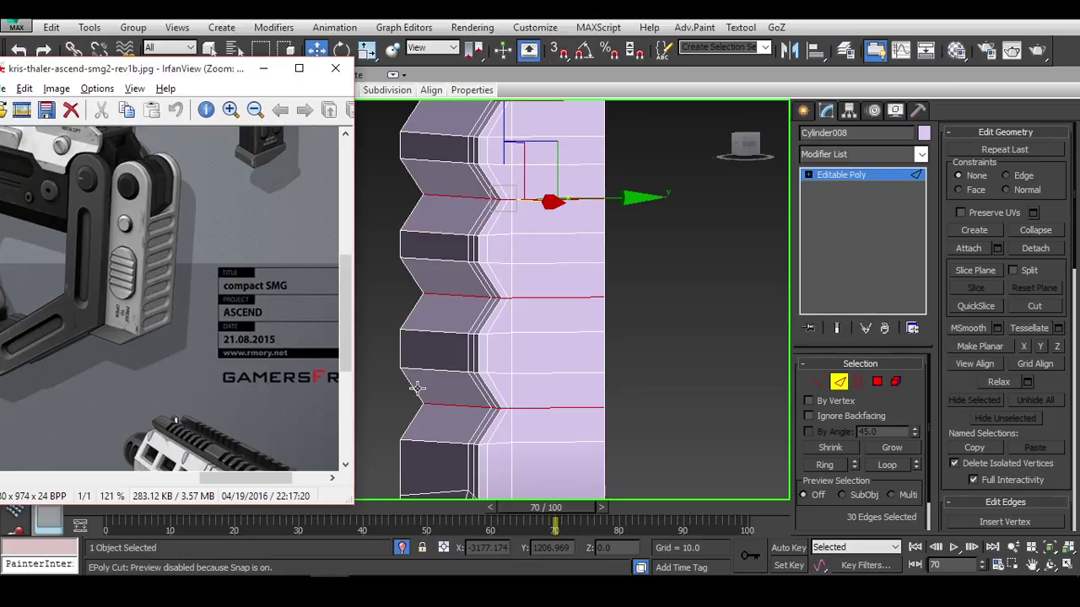
pyautogui.moveTo(956, 381); pyautogui.dragTo(958, 102)
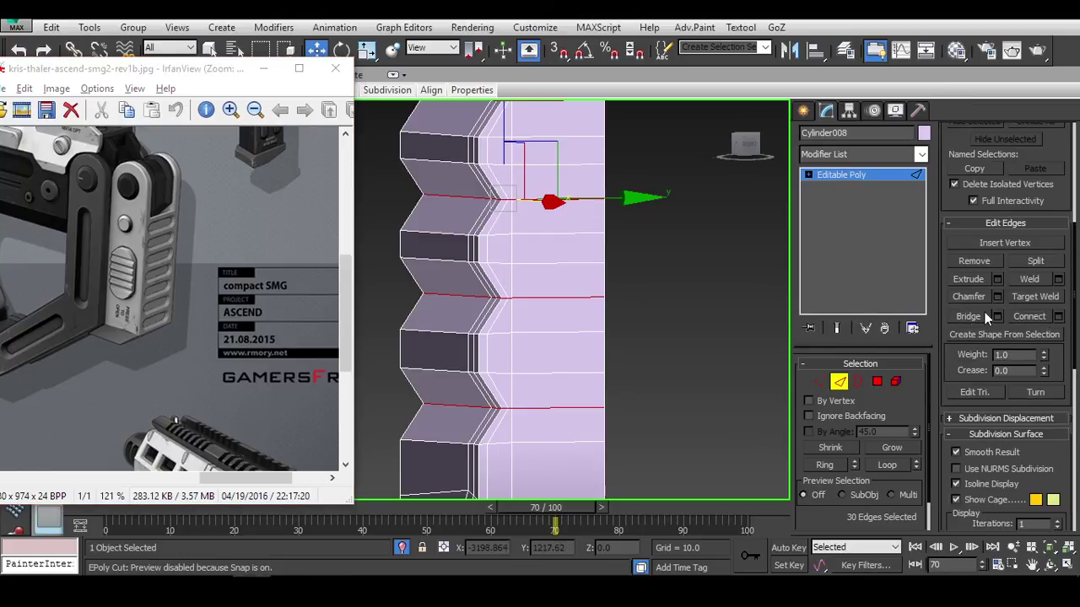
pyautogui.moveTo(436, 334)
pyautogui.mouseDown()
pyautogui.moveTo(436, 320)
pyautogui.moveTo(437, 338)
pyautogui.mouseUp()
pyautogui.click(435, 447)
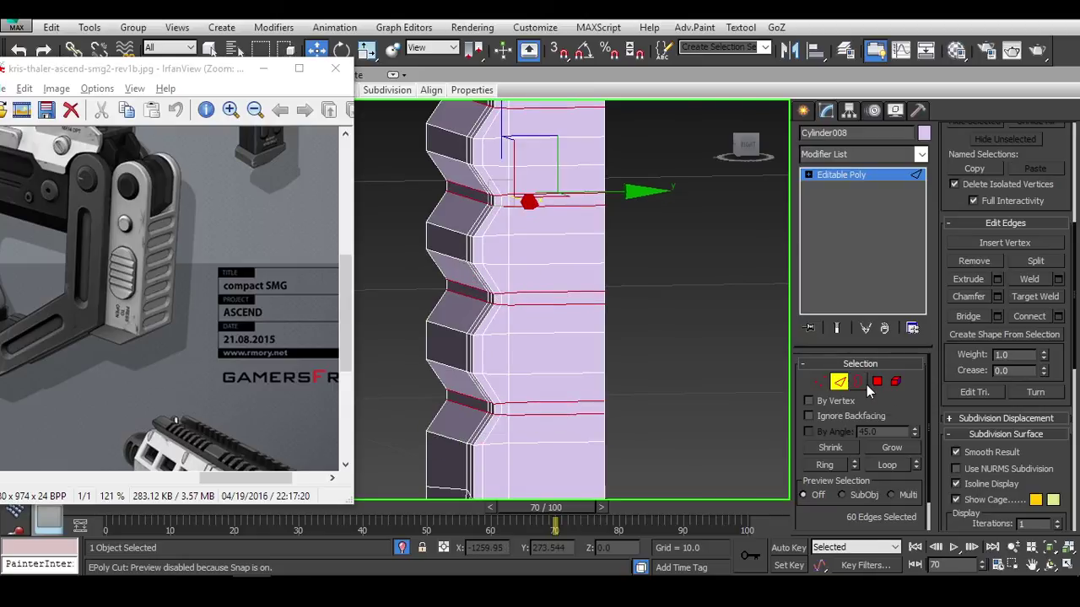
pyautogui.press('2')
pyautogui.scroll(-3, 668, 269)
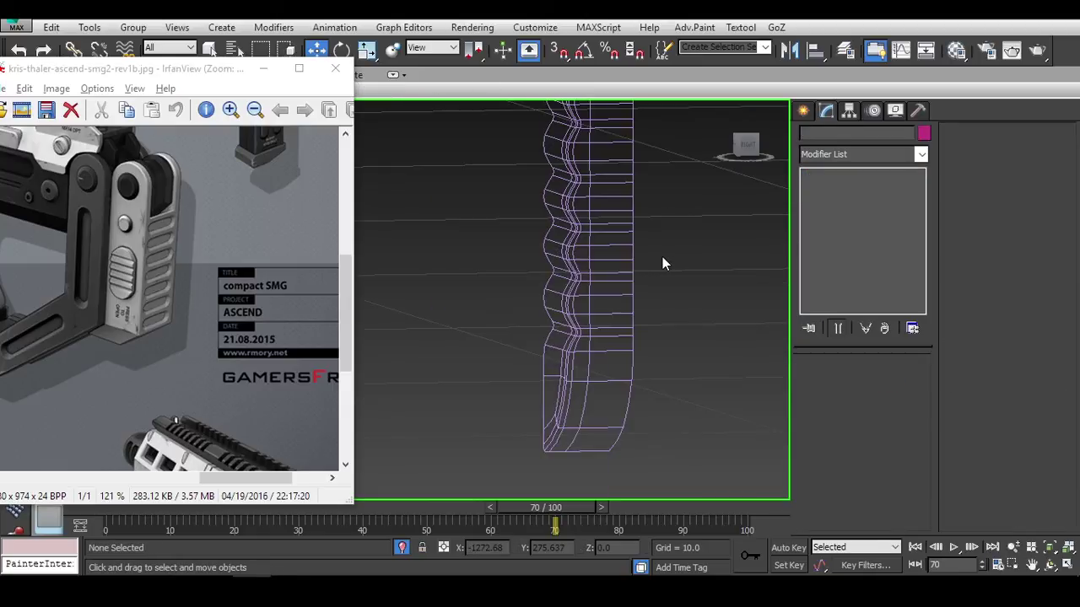
pyautogui.keyDown('alt'); pyautogui.moveTo(658, 258); pyautogui.dragTo(675, 332, button='middle'); pyautogui.keyUp('alt')
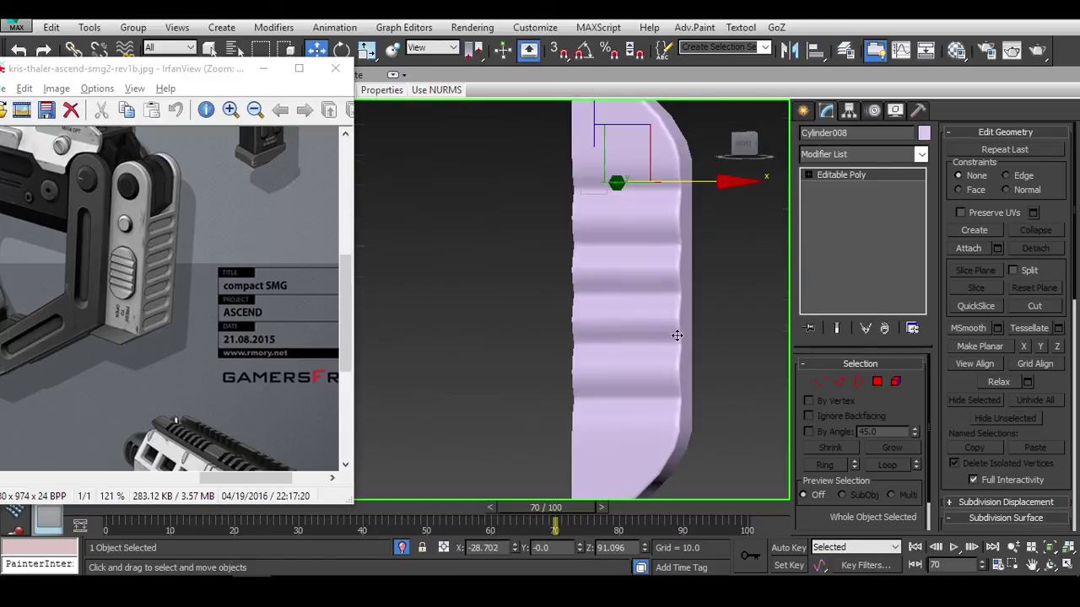
# Add a Symmetry modifier to mirror the button's half.
pyautogui.press('l')
pyautogui.press('1')
pyautogui.press('F3')
pyautogui.moveTo(550, 297); pyautogui.dragTo(613, 363)
pyautogui.click(833, 153)
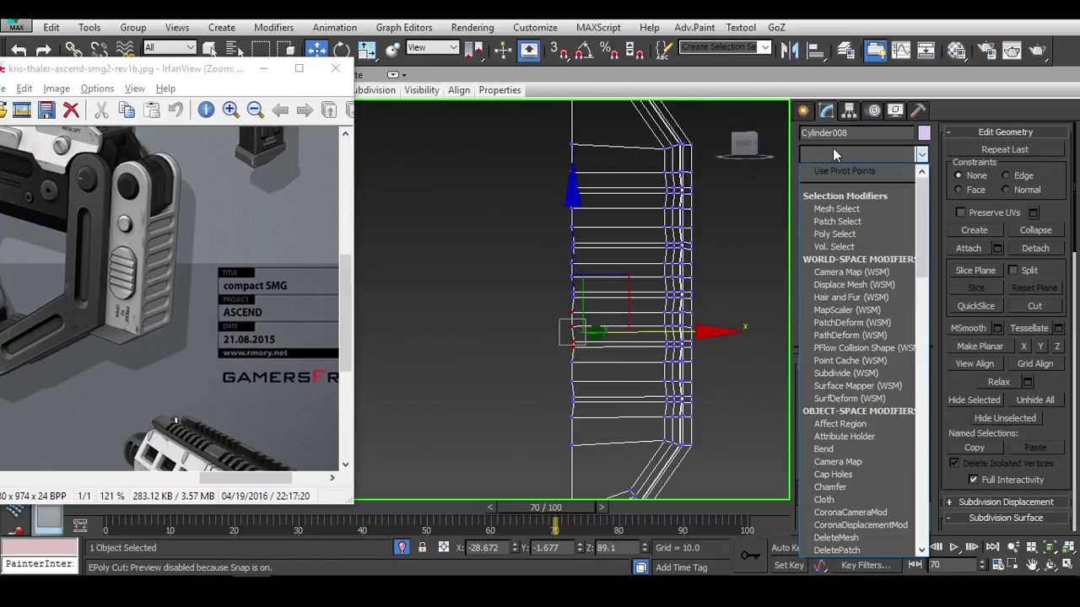
pyautogui.write('sym')
pyautogui.press('Return')
pyautogui.press('F3')
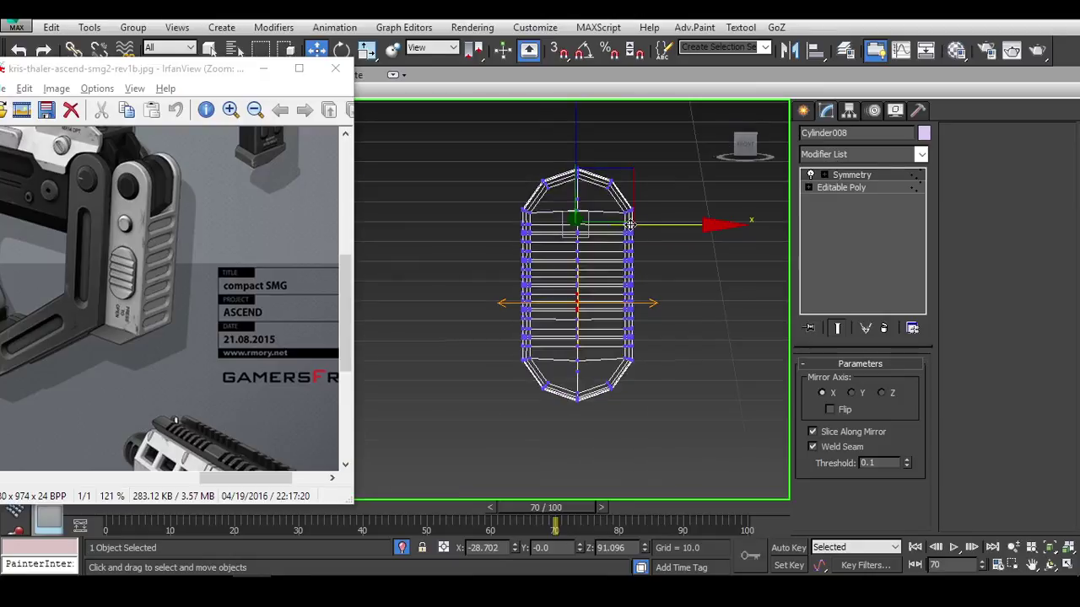
pyautogui.press('F3')
pyautogui.scroll(5, 623, 226)
# Convert the button to a single Editable Poly.
pyautogui.rightClick(621, 226)
pyautogui.moveTo(752, 393)
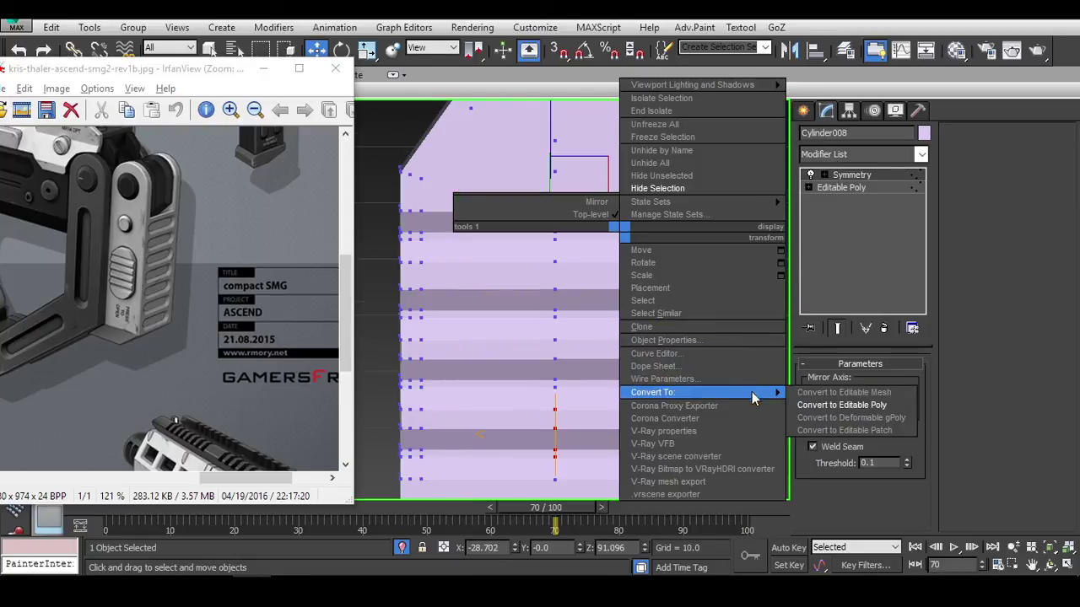
pyautogui.click(843, 406)
pyautogui.press('p')
pyautogui.scroll(-4, 725, 285)
pyautogui.click(725, 284)
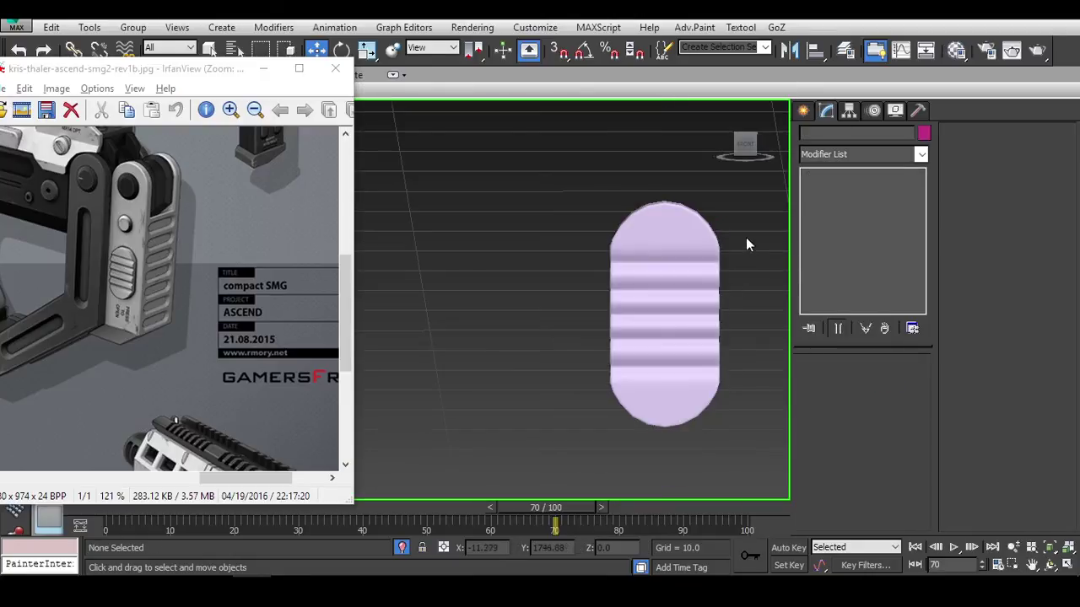
pyautogui.click(727, 272)
# Inspect the collapsed button from the front and at angles in wireframe and smoothed displays.
pyautogui.press('f')
pyautogui.click(692, 331)
pyautogui.press('z')
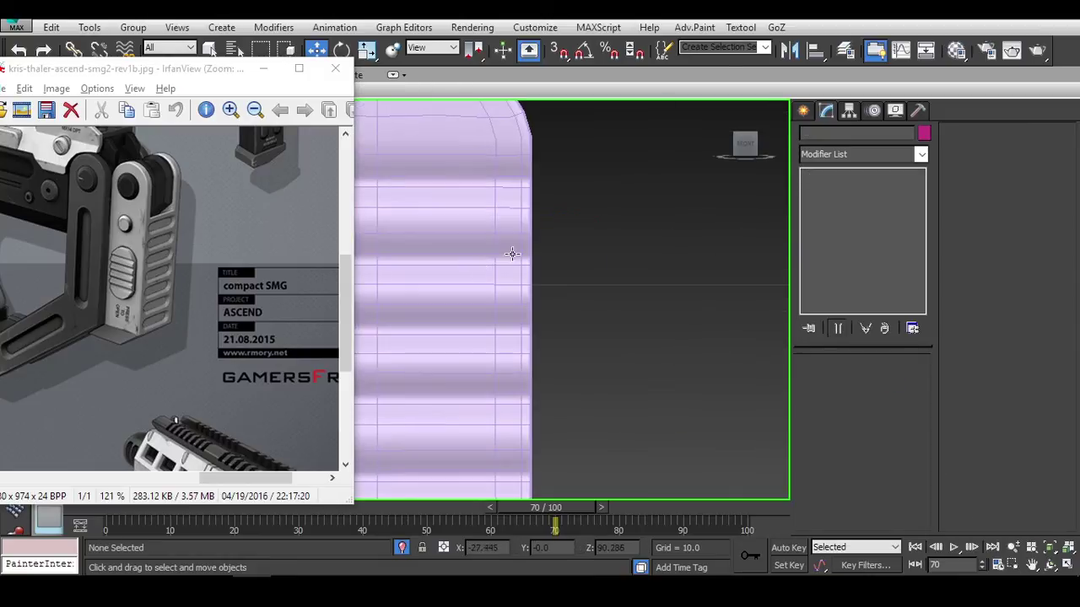
pyautogui.press('F3')
pyautogui.press('F3')
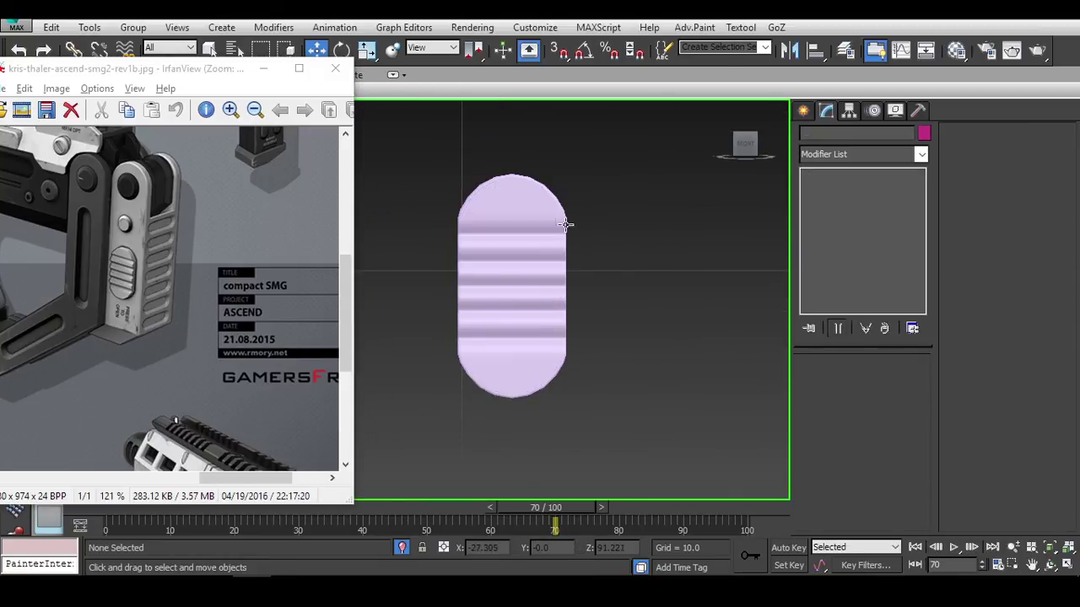
pyautogui.click(482, 221)
pyautogui.keyDown('alt'); pyautogui.moveTo(695, 305); pyautogui.dragTo(666, 346, button='middle'); pyautogui.keyUp('alt')
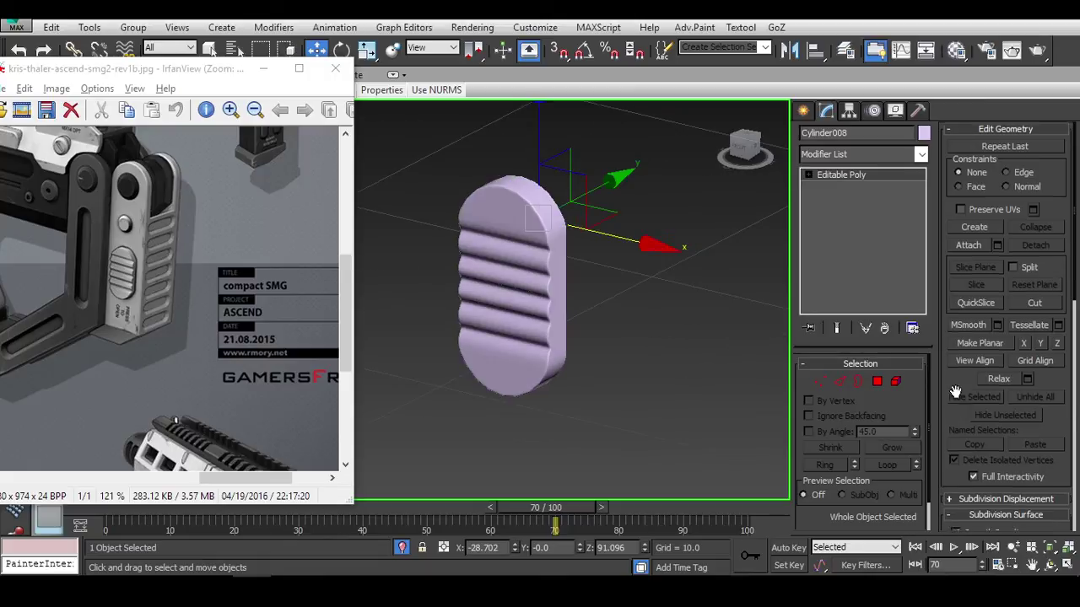
pyautogui.scroll(-5, 956, 393)
pyautogui.moveTo(672, 252)
pyautogui.keyDown('alt'); pyautogui.mouseDown(button='middle')
pyautogui.moveTo(616, 295)
pyautogui.moveTo(756, 239)
pyautogui.moveTo(730, 229)
pyautogui.mouseUp(button='middle'); pyautogui.keyUp('alt')
pyautogui.scroll(5, 606, 305)
pyautogui.press('F4')
pyautogui.scroll(-5, 606, 305)
pyautogui.press('F4')
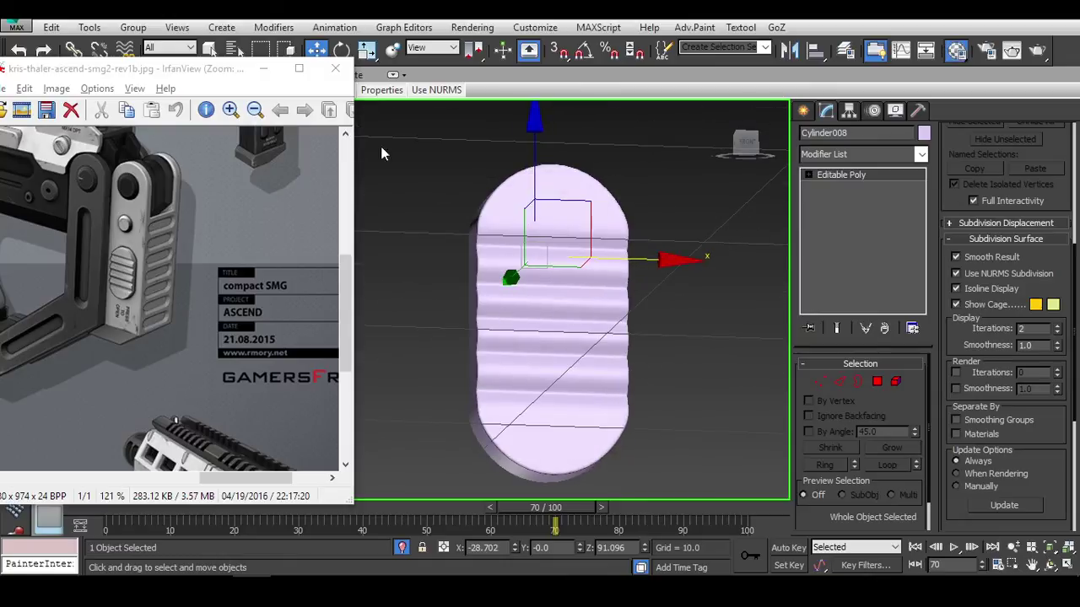
# Assign the grey 02 - Default material to the button.
pyautogui.press('m')
pyautogui.click(125, 263)
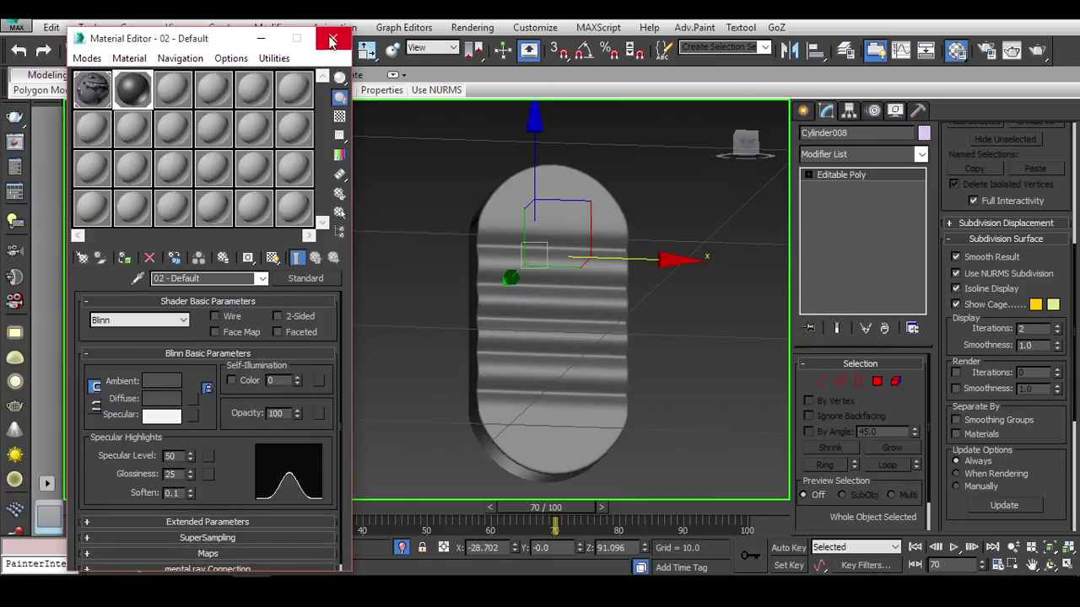
pyautogui.click(333, 38)
pyautogui.keyDown('alt'); pyautogui.moveTo(716, 210); pyautogui.dragTo(836, 367, button='middle'); pyautogui.keyUp('alt')
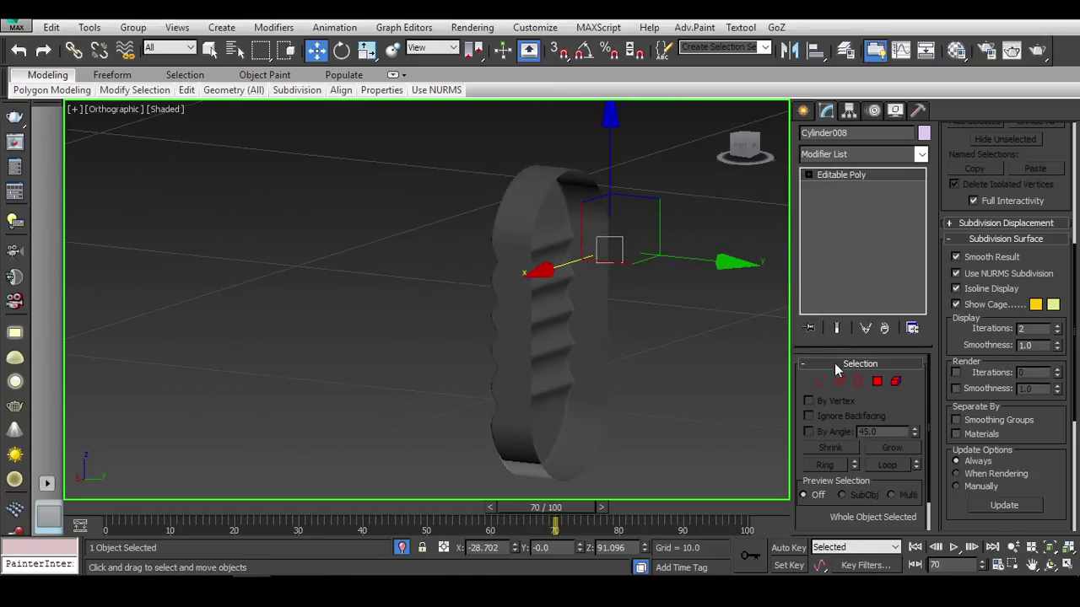
# Select the button's open border edges and prepare to scale them in the Front view.
pyautogui.click(858, 381)
pyautogui.press('F3')
pyautogui.keyDown('alt'); pyautogui.moveTo(607, 210); pyautogui.dragTo(534, 268, button='middle'); pyautogui.keyUp('alt')
pyautogui.press('F3')
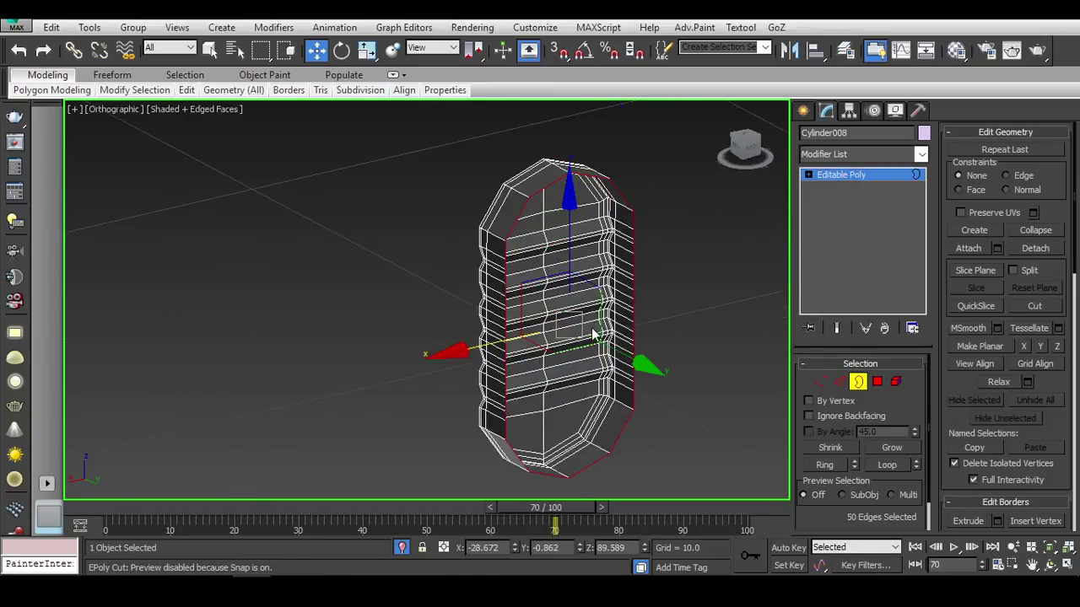
pyautogui.keyDown('alt'); pyautogui.moveTo(557, 324); pyautogui.dragTo(565, 329, button='middle'); pyautogui.keyUp('alt')
pyautogui.press('r')
pyautogui.click(741, 151)
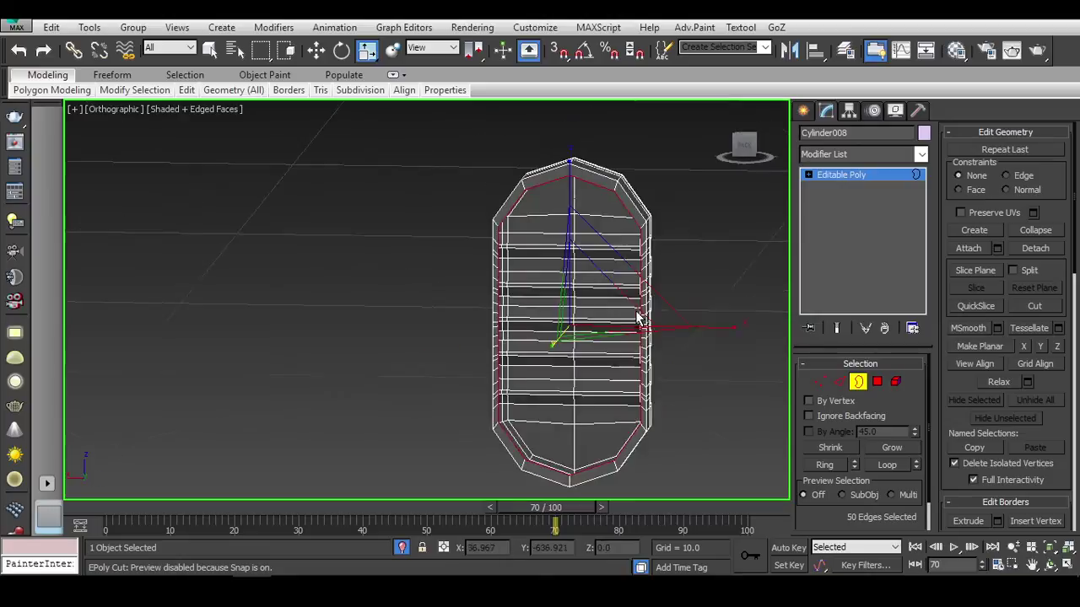
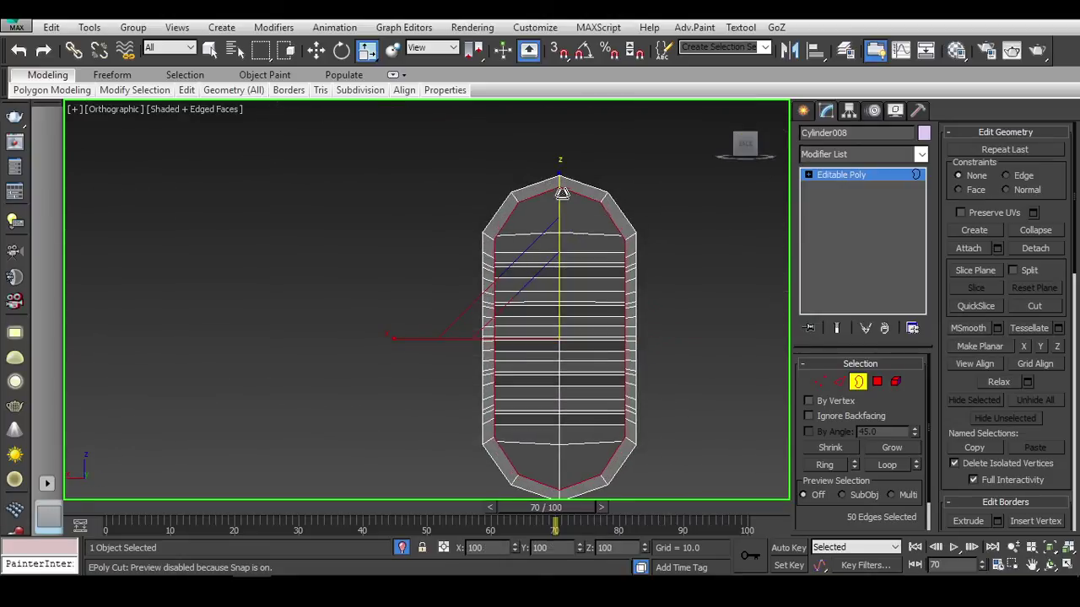
# Widen the knob's selected inner edge loops slightly with a small scale.
pyautogui.moveTo(419, 338); pyautogui.dragTo(417, 336)
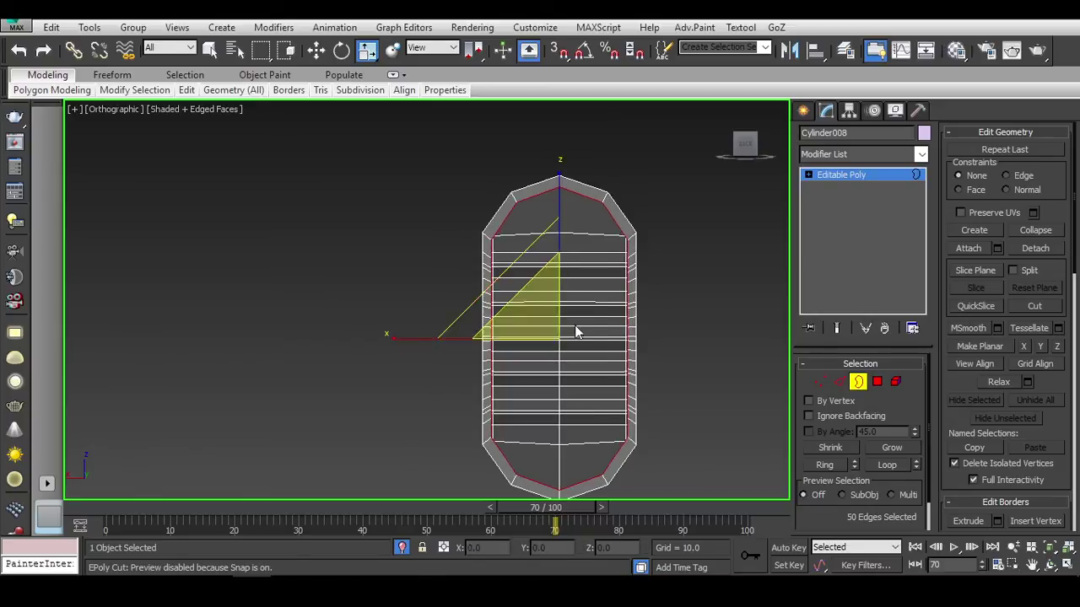
pyautogui.keyDown('alt'); pyautogui.moveTo(576, 332); pyautogui.dragTo(561, 228, button='middle'); pyautogui.keyUp('alt')
pyautogui.click(857, 381)
pyautogui.keyDown('alt'); pyautogui.moveTo(857, 381); pyautogui.dragTo(755, 353, button='middle'); pyautogui.keyUp('alt')
# Unhide all hidden parts and place the knob against the slotted block's side.
pyautogui.rightClick(759, 221)
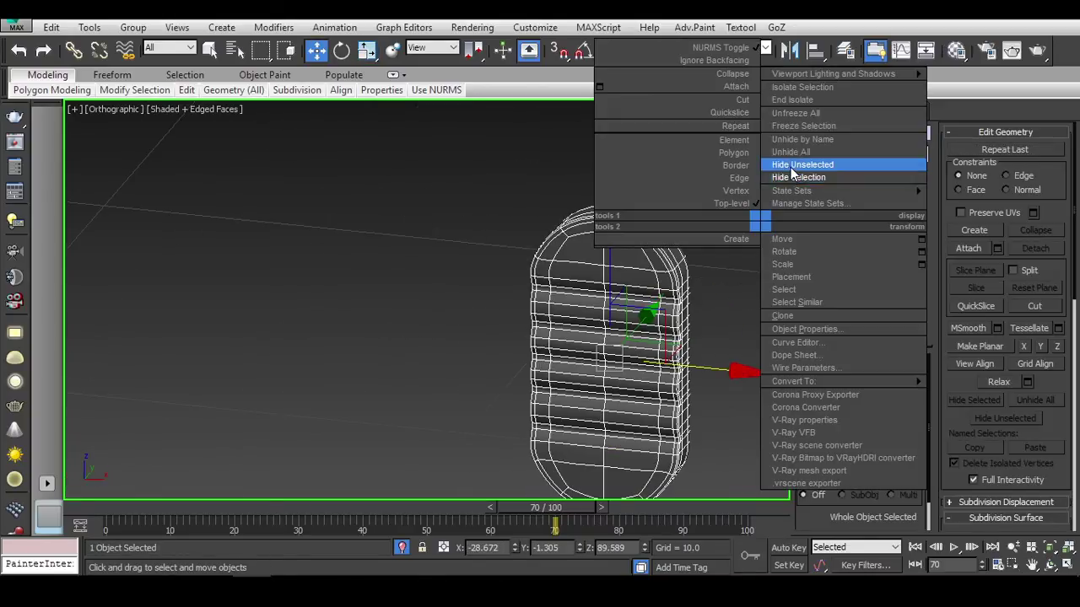
pyautogui.click(777, 171)
pyautogui.keyDown('alt'); pyautogui.moveTo(777, 171); pyautogui.dragTo(762, 285, button='middle'); pyautogui.keyUp('alt')
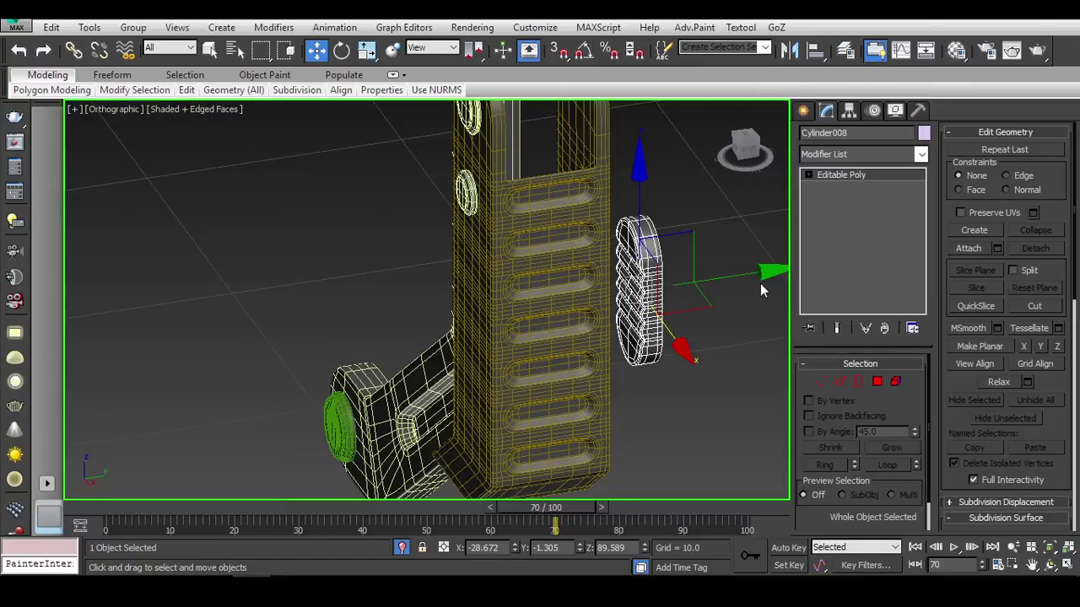
pyautogui.moveTo(405, 279); pyautogui.dragTo(473, 262)
pyautogui.keyDown('alt'); pyautogui.moveTo(473, 262); pyautogui.dragTo(548, 299, button='middle'); pyautogui.keyUp('alt')
# In a top wireframe view, slide the knob's selected vertex column slightly left.
pyautogui.hotkey('alt', 'Tab')
pyautogui.keyDown('alt'); pyautogui.moveTo(557, 338); pyautogui.dragTo(664, 275, button='middle'); pyautogui.keyUp('alt')
pyautogui.scroll(3, 574, 349)
pyautogui.scroll(4, 574, 349)
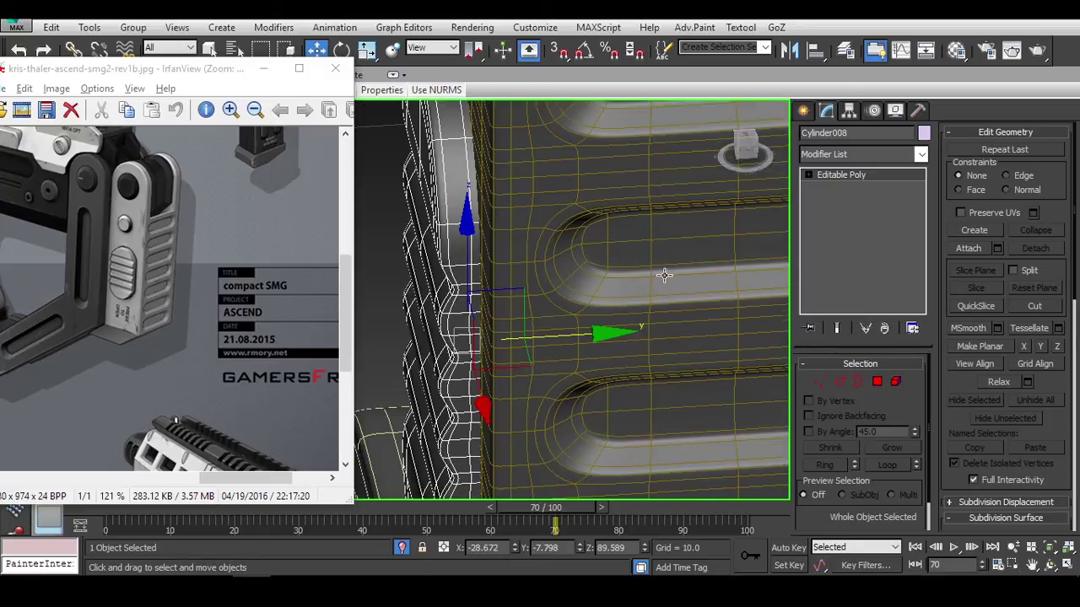
pyautogui.click(739, 156)
pyautogui.press('t')
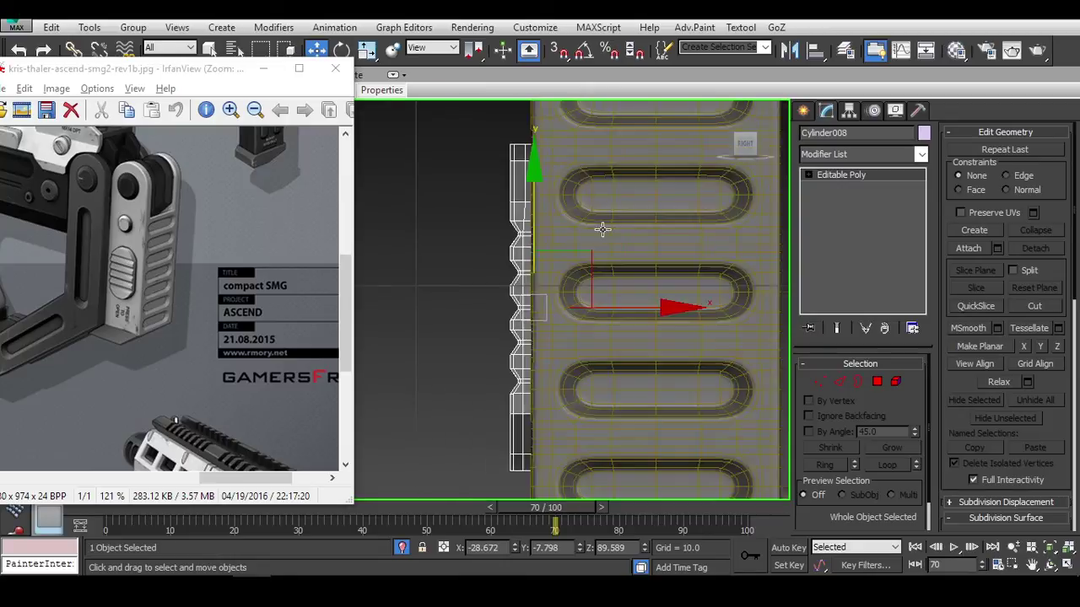
pyautogui.press('F3')
pyautogui.scroll(4, 662, 424)
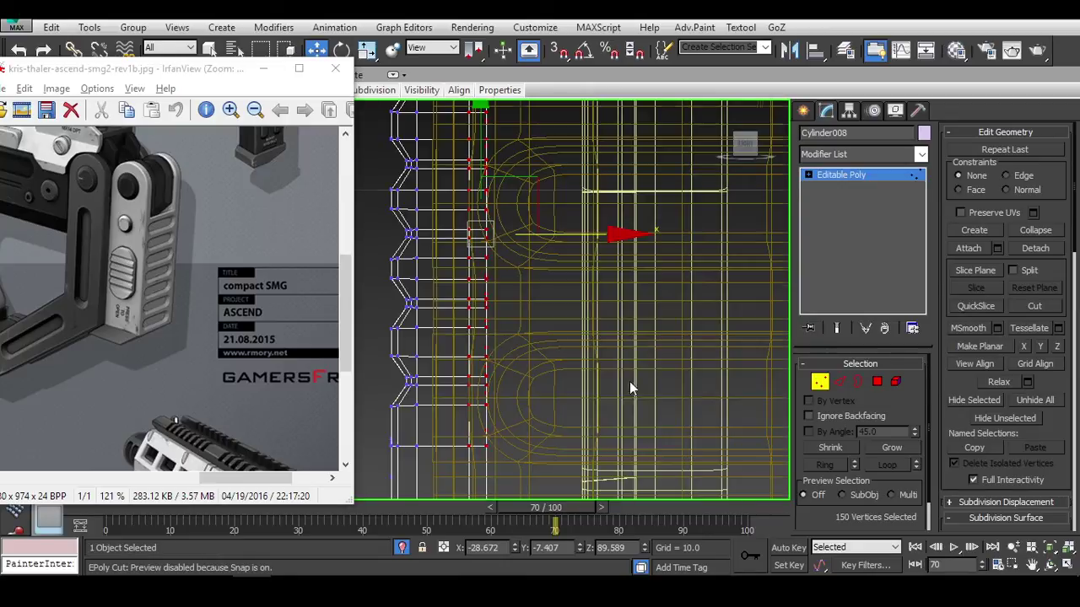
pyautogui.moveTo(583, 236); pyautogui.dragTo(567, 240)
pyautogui.scroll(-3, 569, 238)
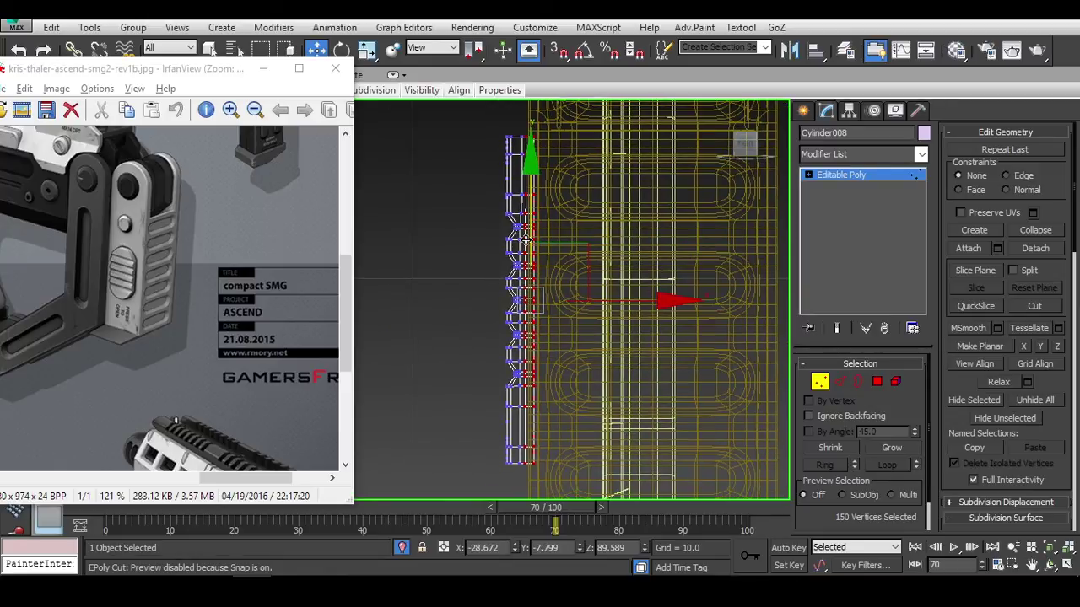
# Narrow the selection to 100 vertices, nudge them further left, then exit vertex editing and deselect.
pyautogui.moveTo(512, 462); pyautogui.dragTo(528, 490)
pyautogui.scroll(6, 556, 319)
pyautogui.moveTo(649, 243)
pyautogui.mouseDown()
pyautogui.moveTo(616, 245)
pyautogui.moveTo(629, 245)
pyautogui.mouseUp()
pyautogui.scroll(-3, 629, 245)
pyautogui.press('1')
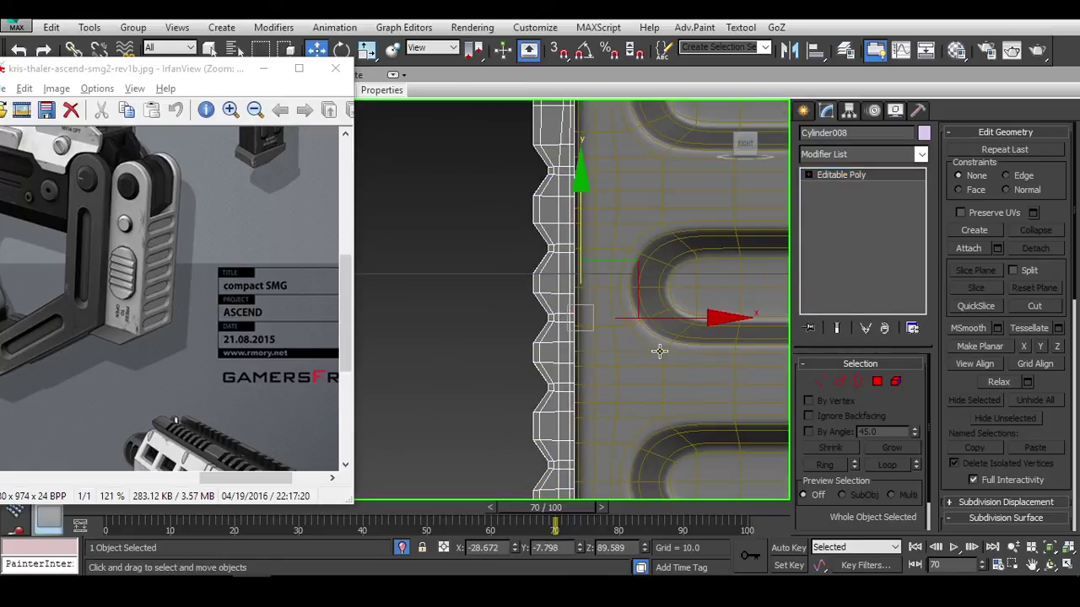
pyautogui.keyDown('alt'); pyautogui.moveTo(624, 371); pyautogui.dragTo(740, 428, button='middle'); pyautogui.keyUp('alt')
pyautogui.scroll(3, 650, 312)
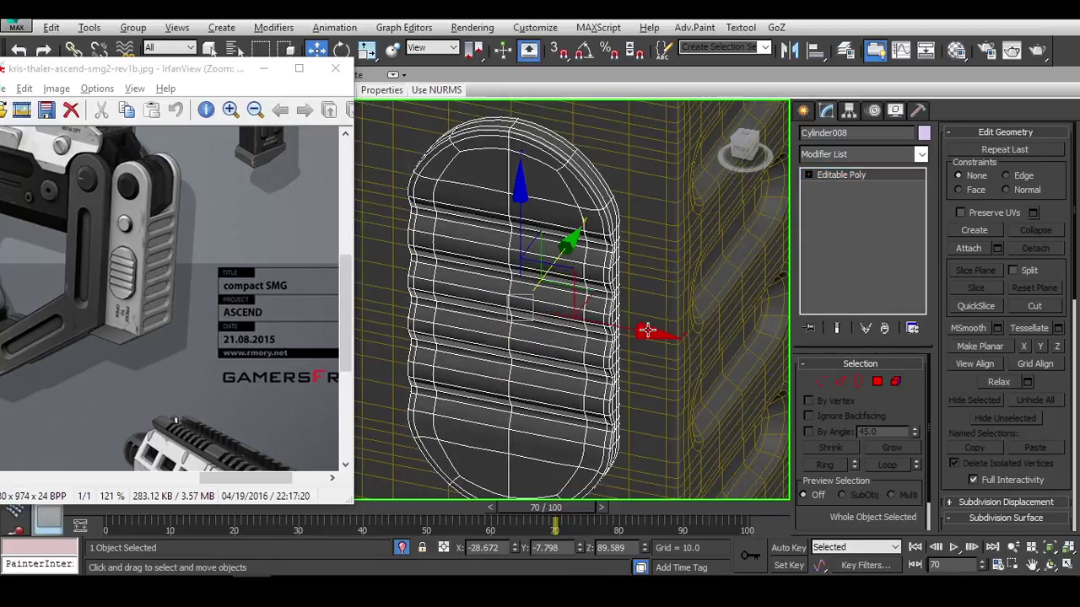
pyautogui.keyDown('alt'); pyautogui.moveTo(650, 312); pyautogui.dragTo(590, 269, button='middle'); pyautogui.keyUp('alt')
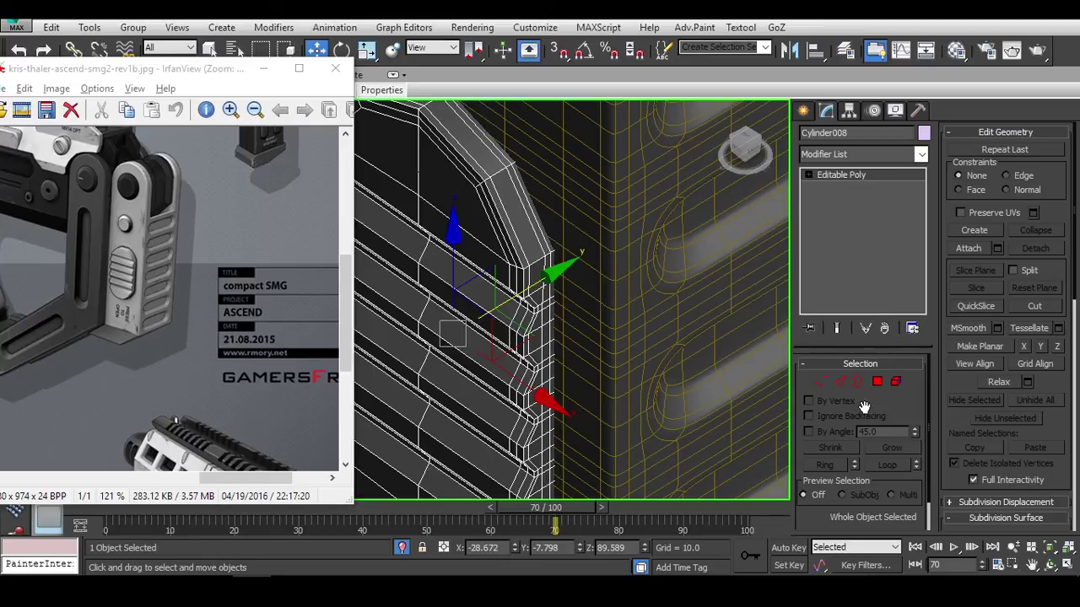
pyautogui.scroll(-5, 658, 363)
pyautogui.click(705, 378)
# Bring up a straight front view of the gun's stock.
pyautogui.scroll(-3, 674, 384)
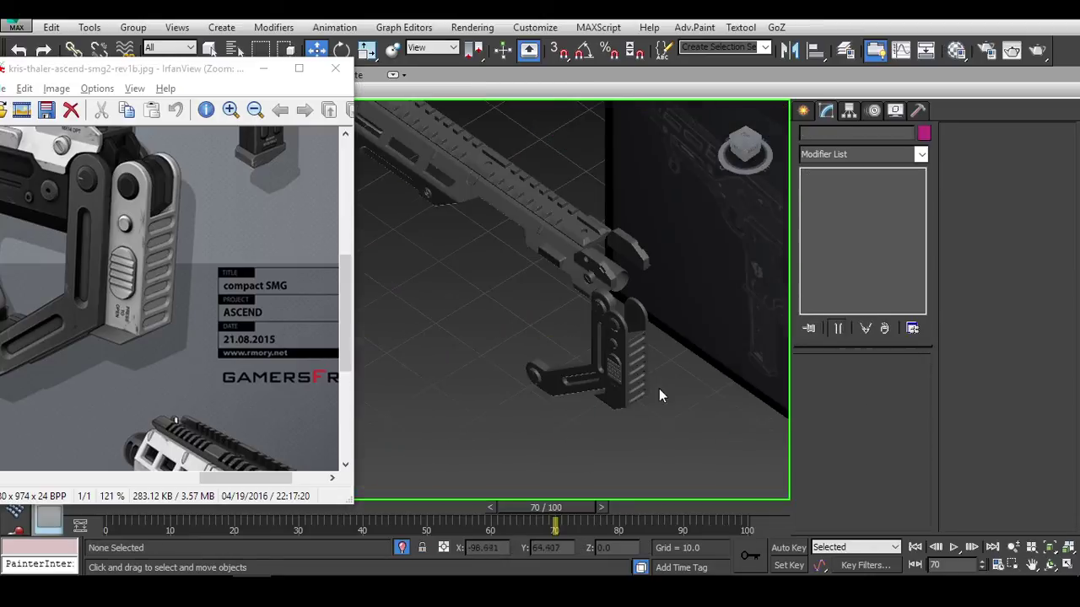
pyautogui.scroll(3, 650, 380)
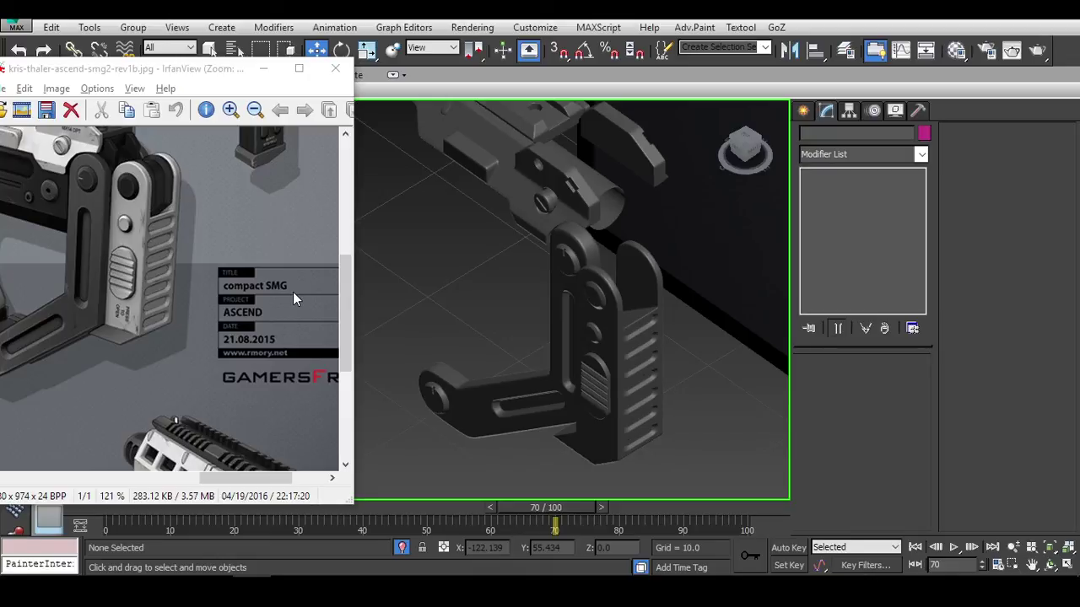
pyautogui.scroll(-2, 495, 338)
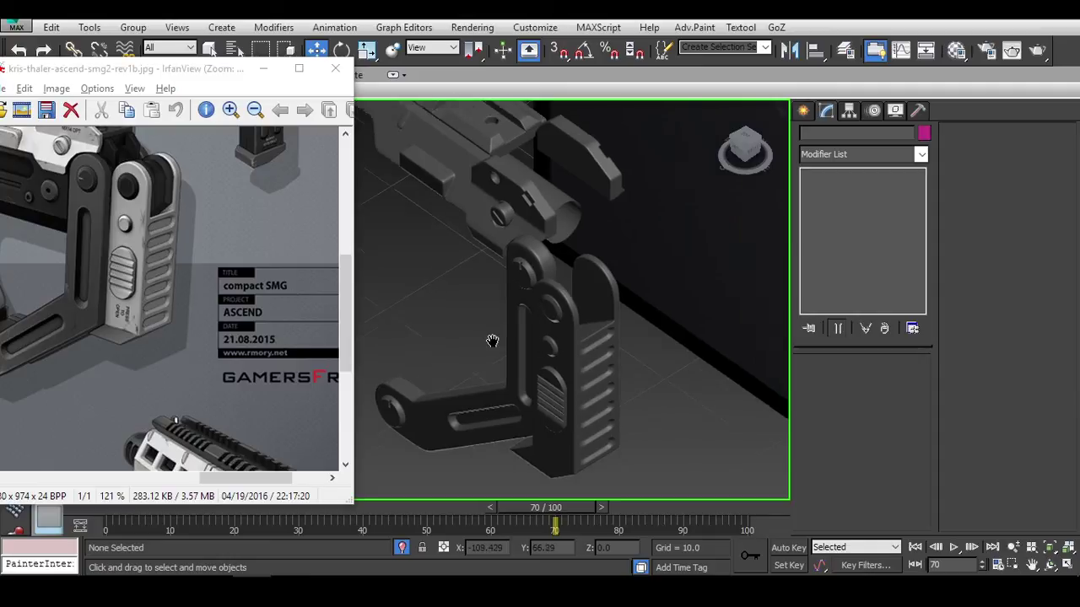
pyautogui.scroll(-3, 507, 333)
pyautogui.moveTo(507, 333); pyautogui.dragTo(523, 358, button='middle')
pyautogui.press('t')
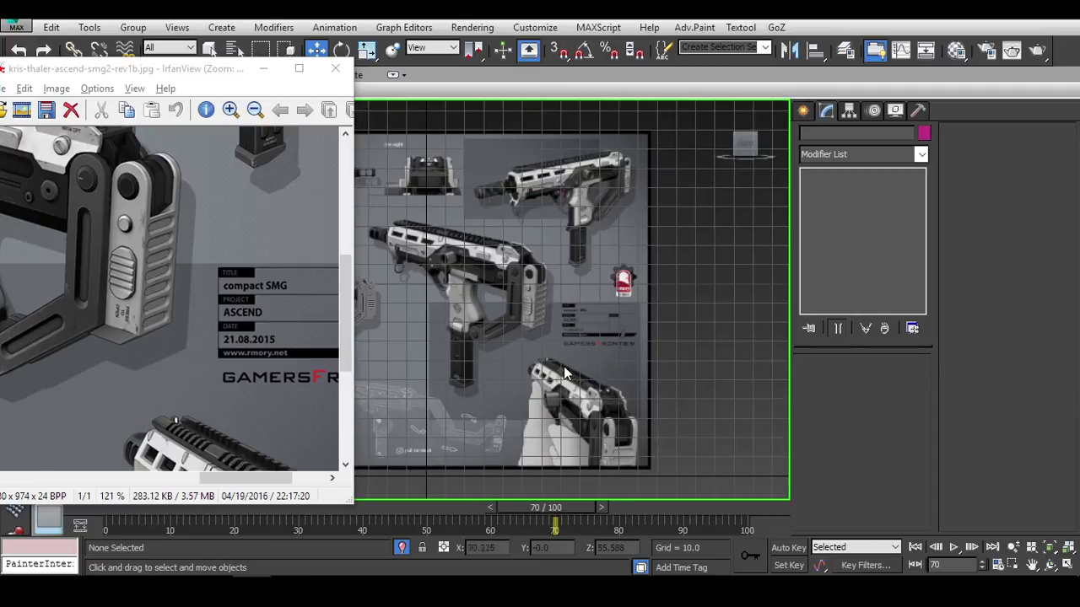
pyautogui.keyDown('alt'); pyautogui.moveTo(598, 413); pyautogui.dragTo(658, 263, button='middle'); pyautogui.keyUp('alt')
pyautogui.click(746, 162)
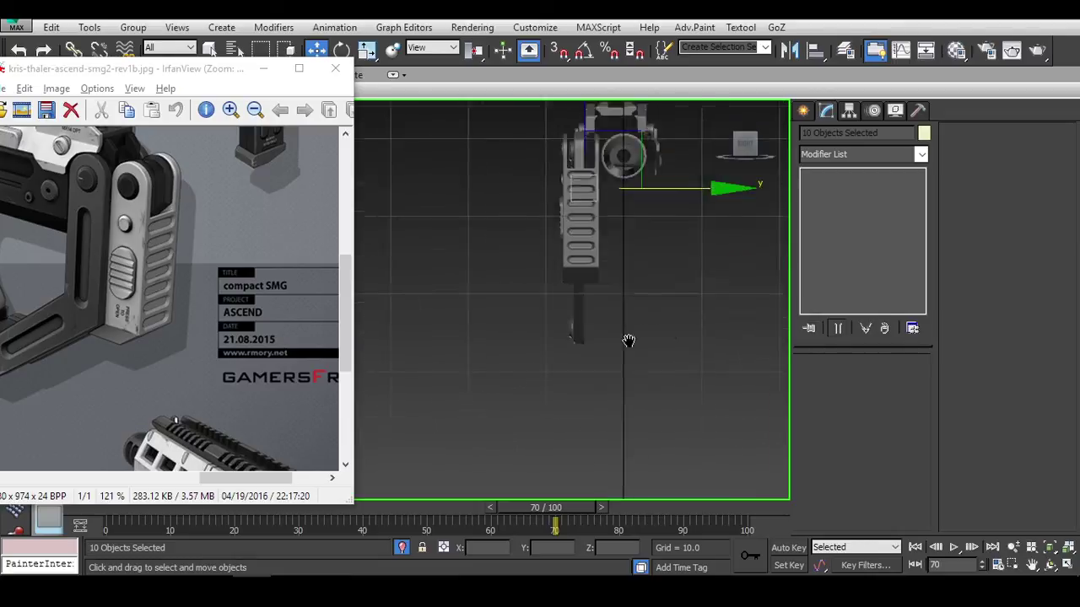
# Select Cylinder005 plus three other stock parts and shift them slightly right.
pyautogui.click(629, 340)
pyautogui.scroll(2, 629, 340)
pyautogui.click(550, 248)
pyautogui.scroll(2, 471, 260)
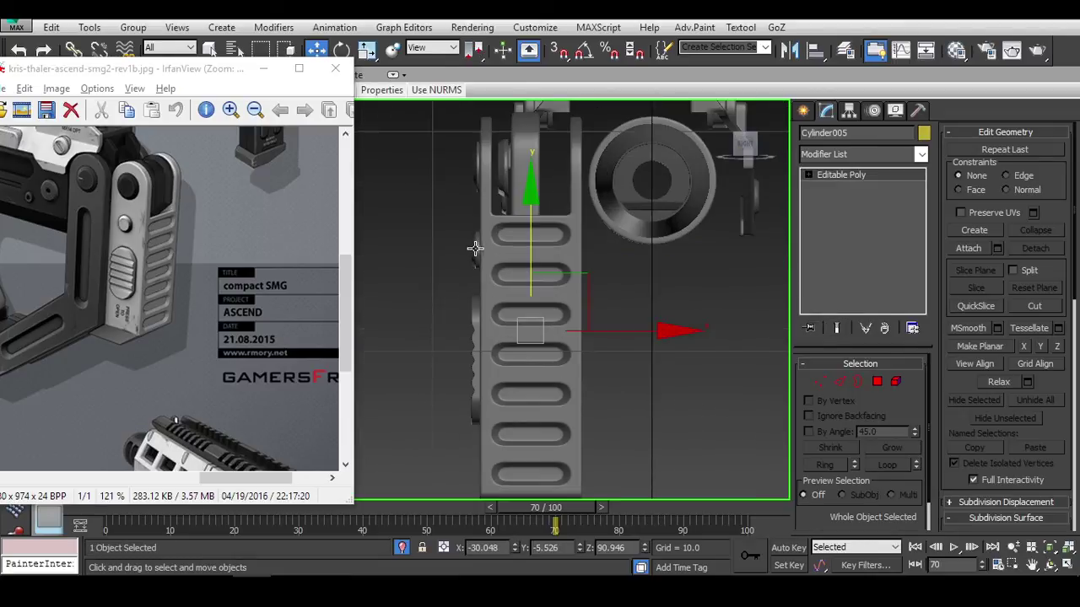
pyautogui.keyDown('ctrl'); pyautogui.click(475, 248); pyautogui.keyUp('ctrl')
pyautogui.keyDown('ctrl'); pyautogui.click(475, 155); pyautogui.keyUp('ctrl')
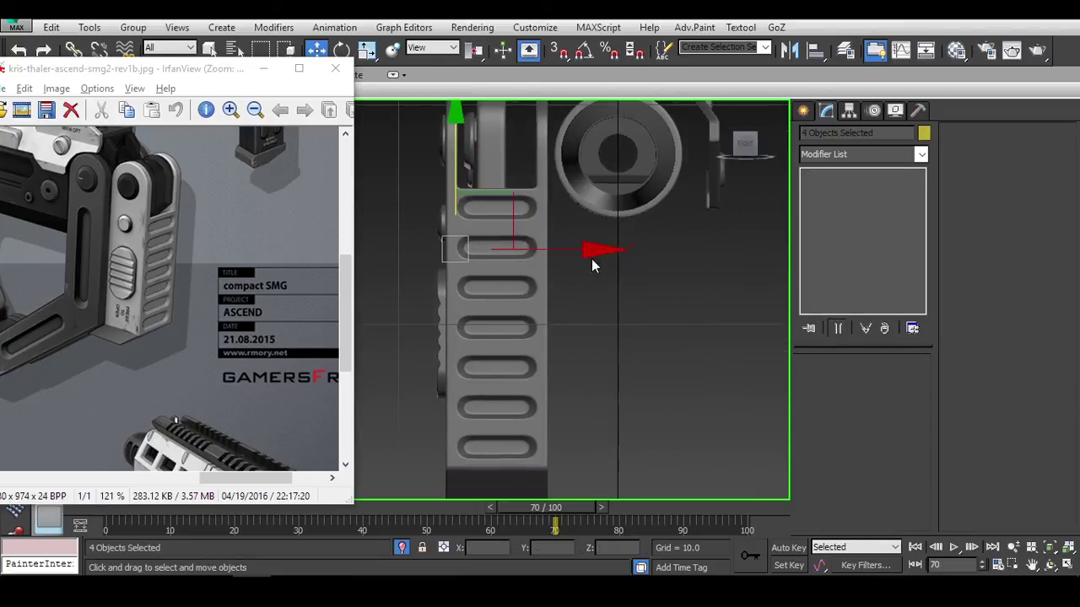
pyautogui.moveTo(594, 249); pyautogui.dragTo(637, 249, button='middle')
pyautogui.scroll(-2, 614, 316)
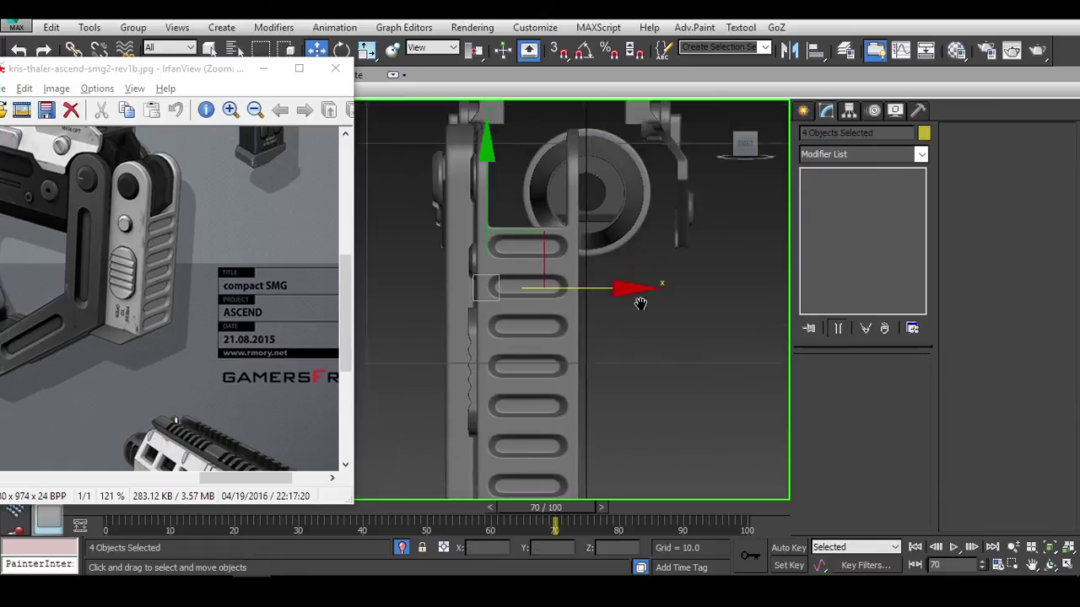
pyautogui.moveTo(613, 316); pyautogui.dragTo(616, 289, button='middle')
pyautogui.moveTo(617, 290)
pyautogui.mouseDown()
pyautogui.moveTo(643, 292)
pyautogui.moveTo(615, 288)
pyautogui.mouseUp()
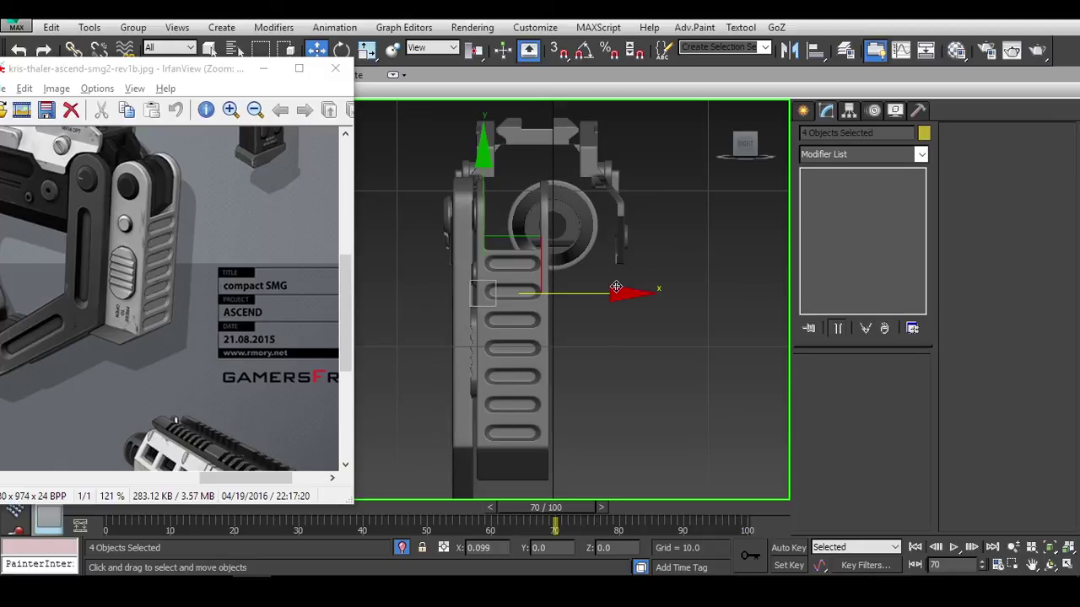
# Widen Cylinder005 by moving its right-hand vertex column outward in wireframe.
pyautogui.scroll(1, 638, 311)
pyautogui.click(593, 308)
pyautogui.moveTo(593, 309); pyautogui.dragTo(605, 354, button='middle')
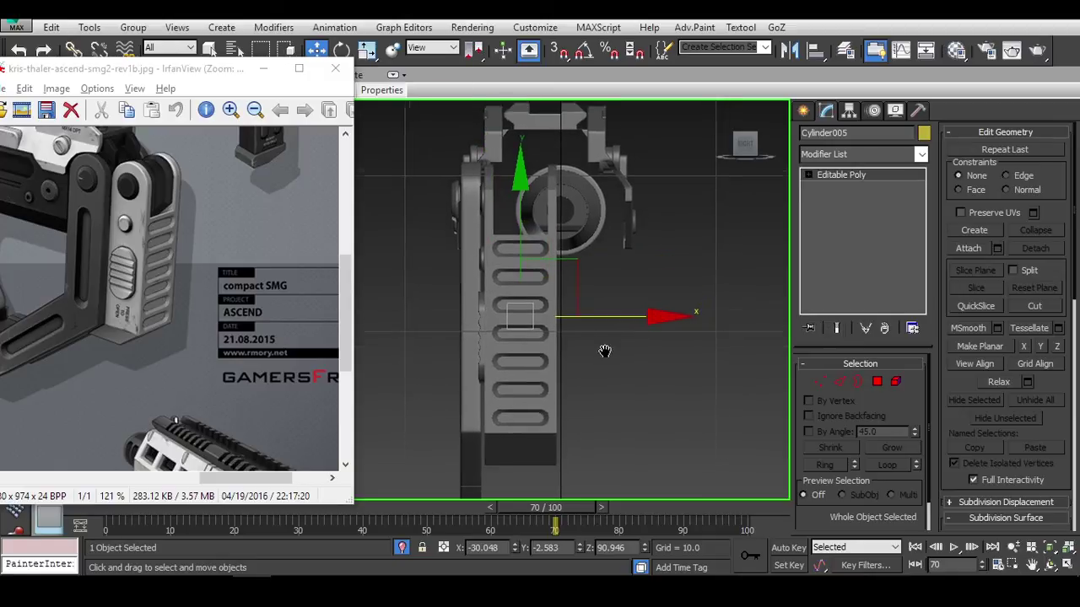
pyautogui.press('F3')
pyautogui.press('1')
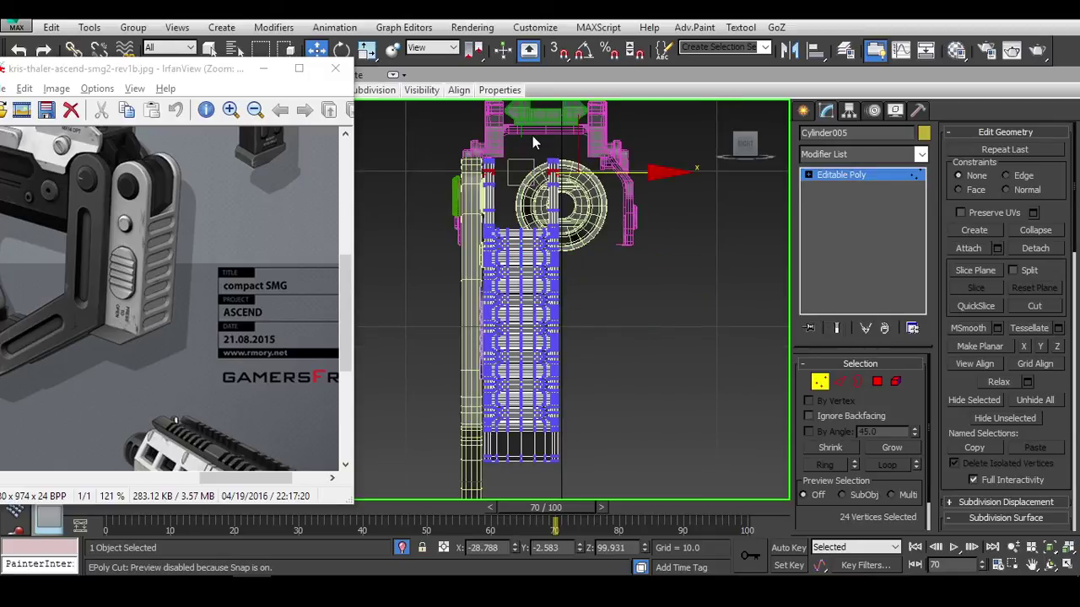
pyautogui.moveTo(595, 443); pyautogui.dragTo(540, 150)
pyautogui.moveTo(633, 329); pyautogui.dragTo(626, 375, button='middle')
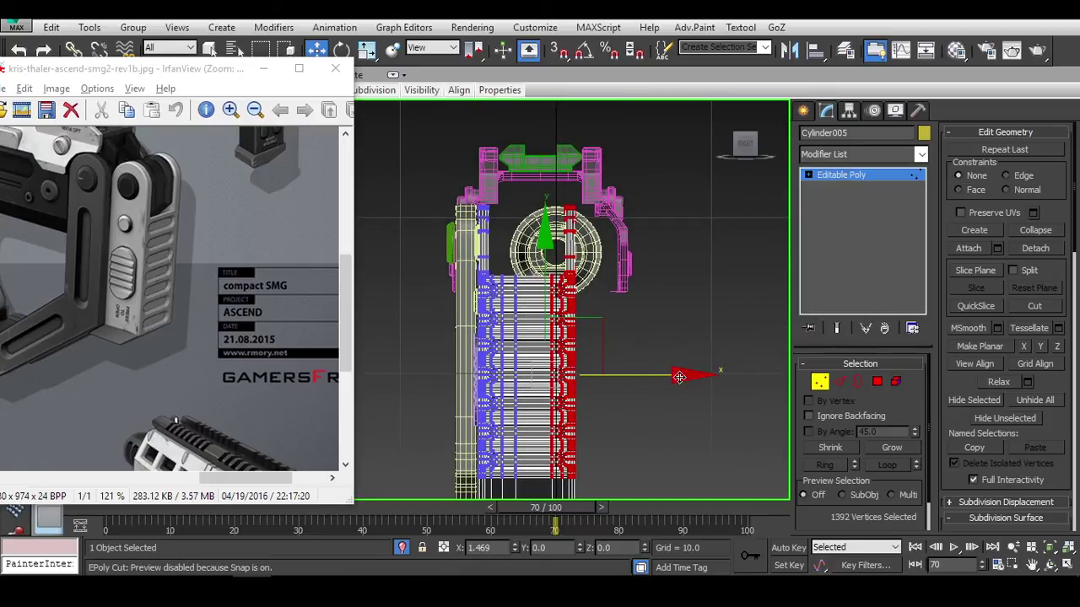
pyautogui.moveTo(680, 377); pyautogui.dragTo(697, 379)
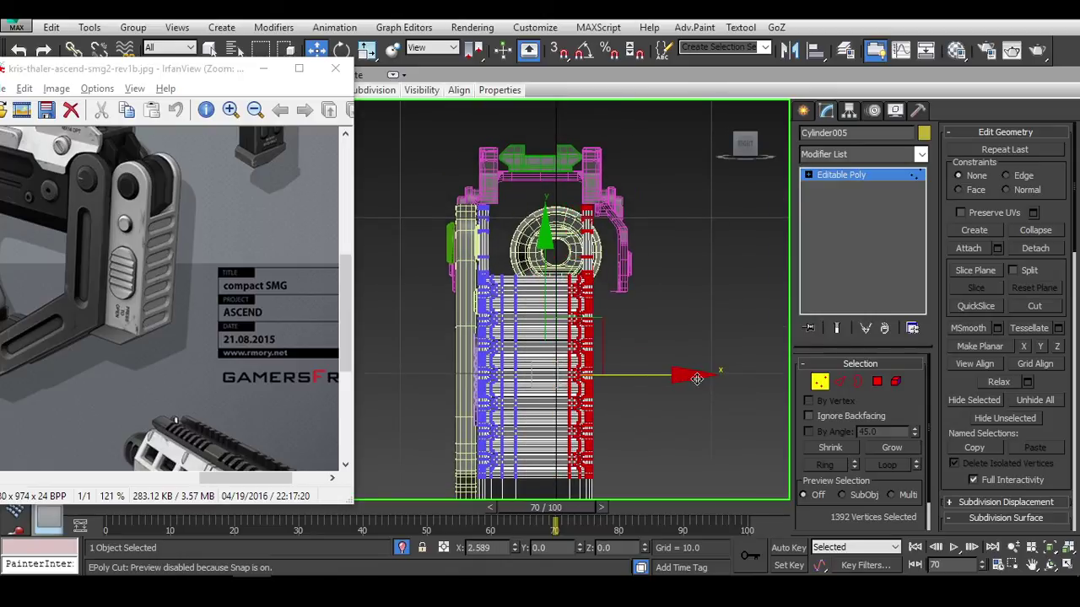
pyautogui.scroll(4, 533, 273)
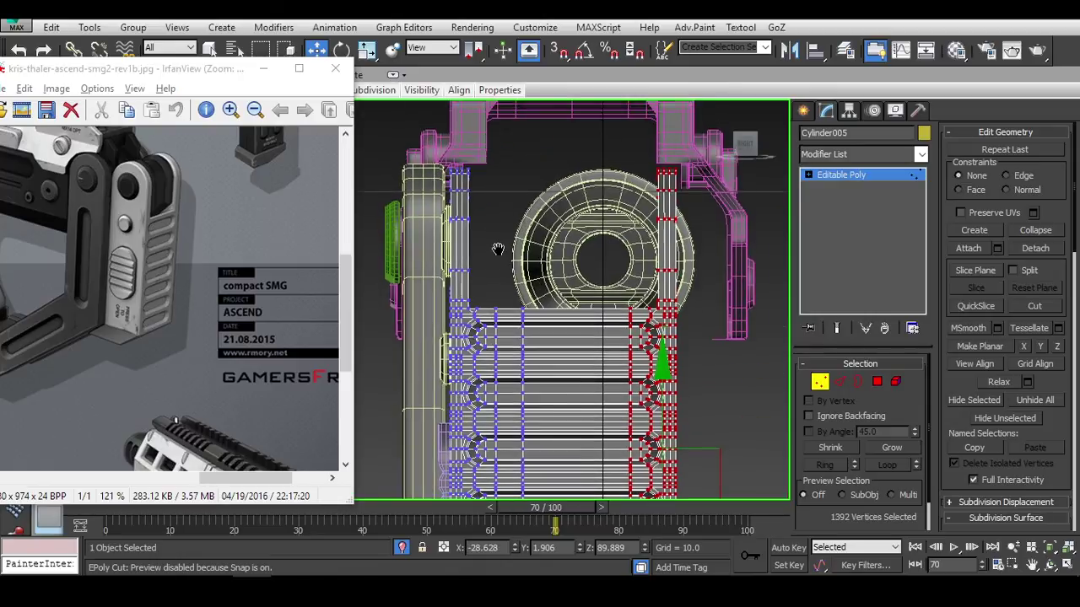
pyautogui.scroll(-1, 548, 257)
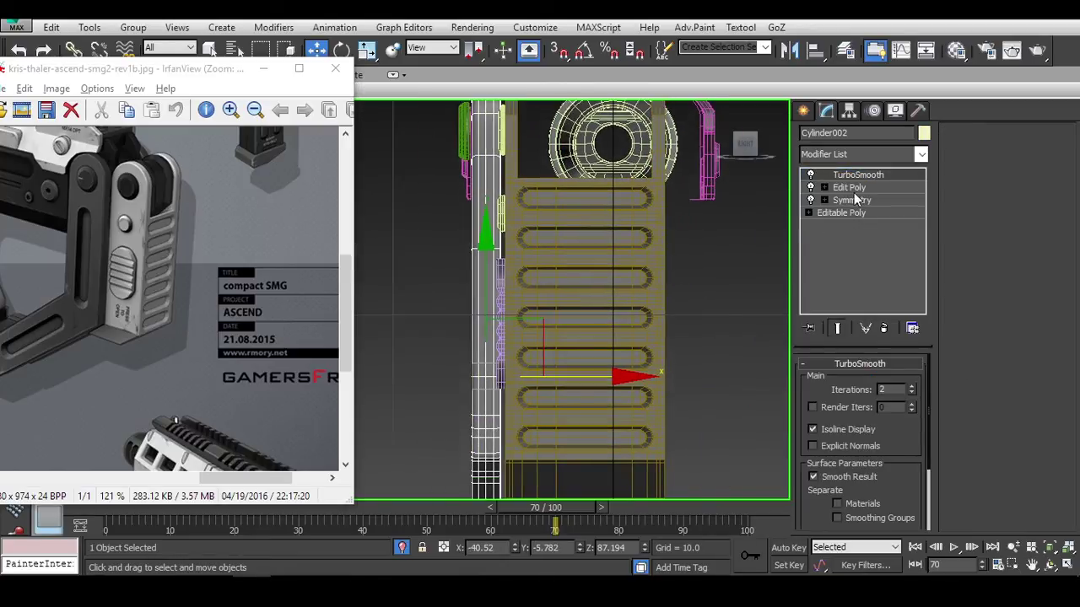
# Below TurboSmooth, with the end result shown, nudge Cylinder002's vertex column along X.
pyautogui.click(853, 191)
pyautogui.click(836, 330)
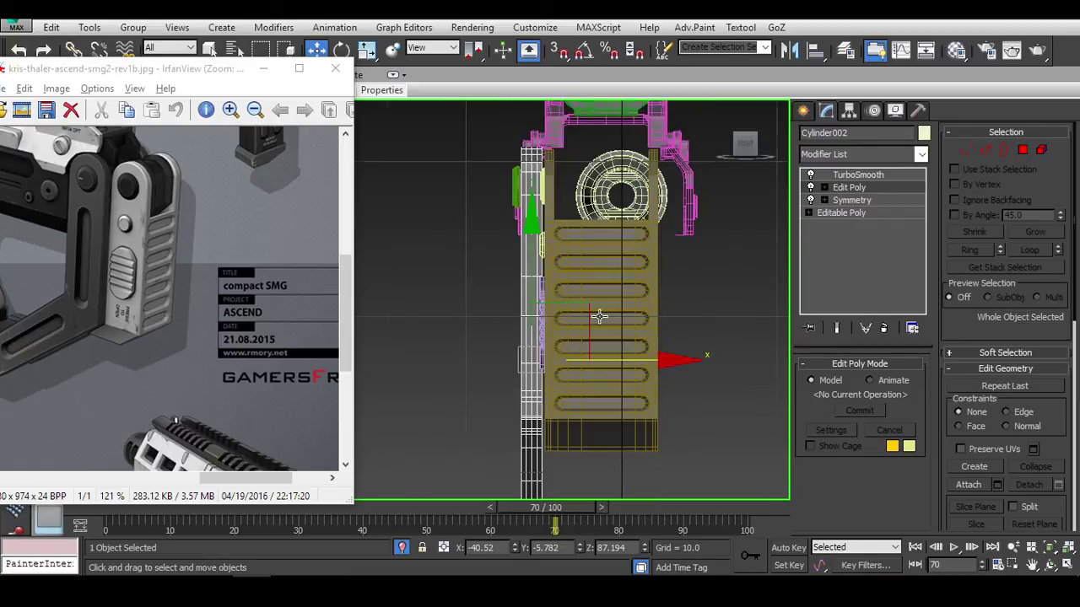
pyautogui.scroll(-3, 596, 315)
pyautogui.click(965, 150)
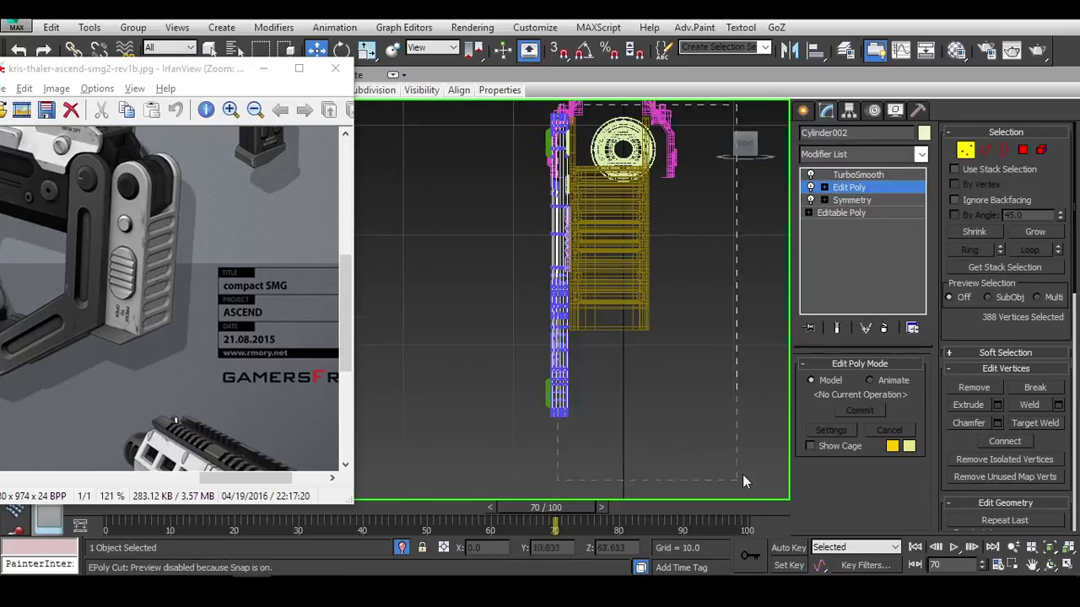
pyautogui.scroll(6, 591, 321)
pyautogui.moveTo(565, 371); pyautogui.dragTo(549, 206, button='middle')
pyautogui.scroll(-3, 572, 304)
pyautogui.scroll(3, 573, 241)
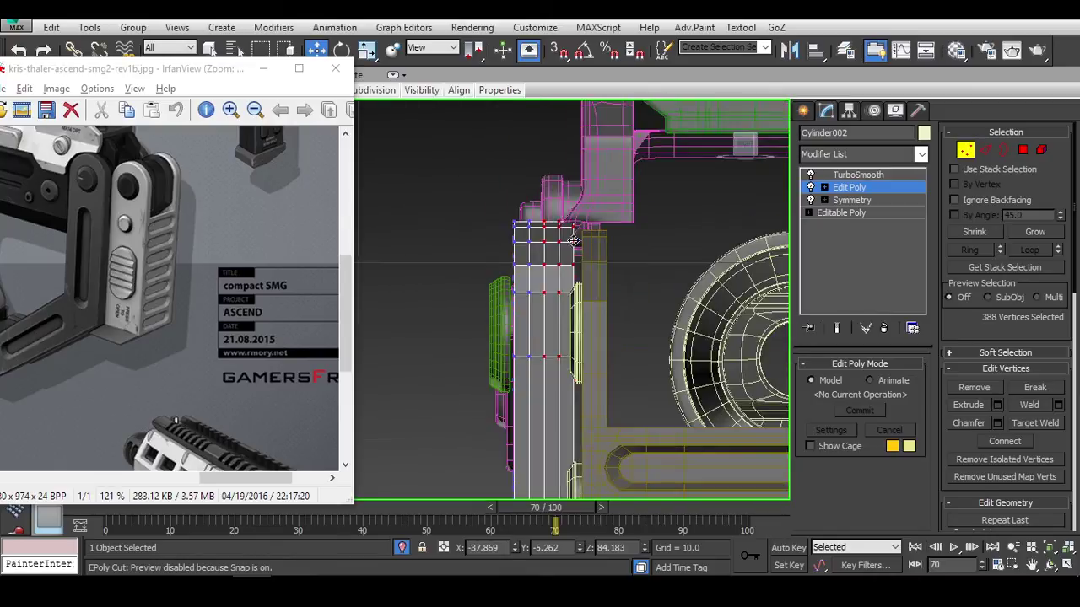
pyautogui.keyDown('alt'); pyautogui.moveTo(573, 241); pyautogui.dragTo(544, 332, button='middle'); pyautogui.keyUp('alt')
pyautogui.scroll(5, 535, 313)
pyautogui.moveTo(549, 286); pyautogui.dragTo(583, 289)
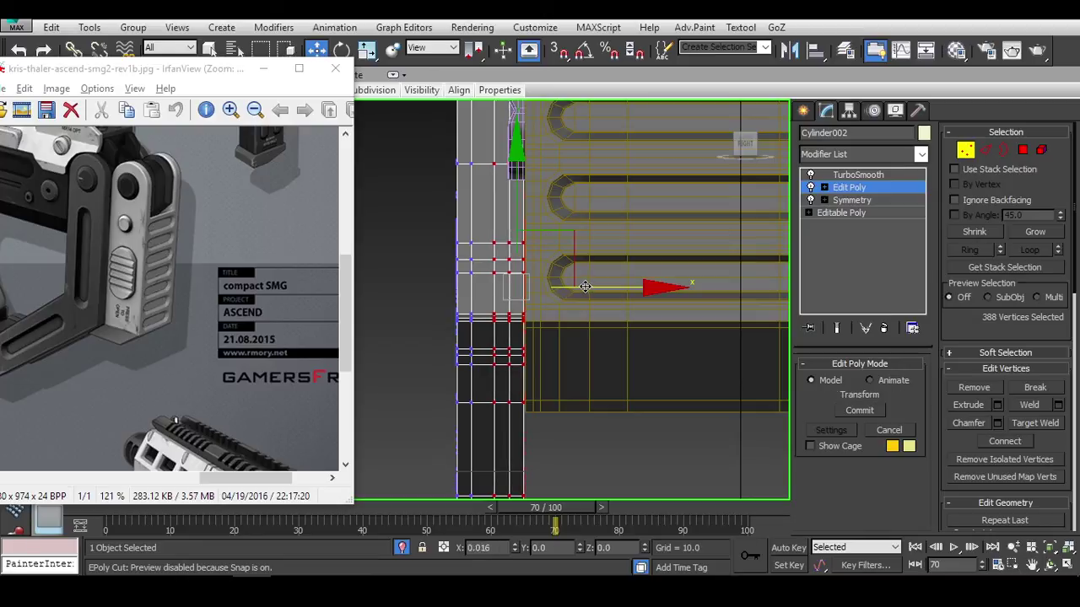
pyautogui.scroll(-5, 584, 286)
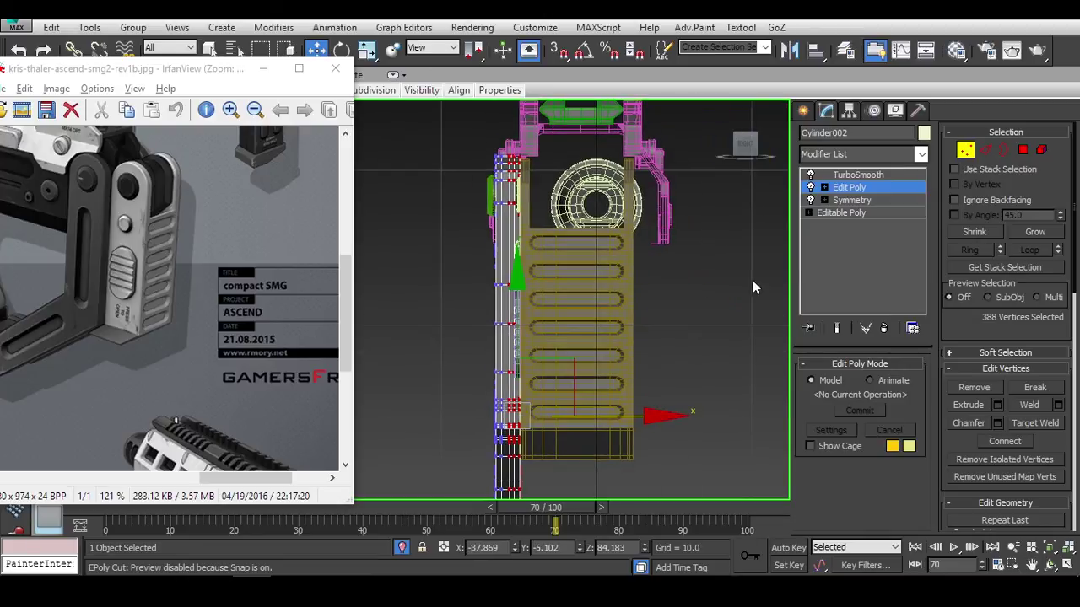
# Return to the TurboSmooth level, then select the slotted plate and a second part.
pyautogui.click(858, 175)
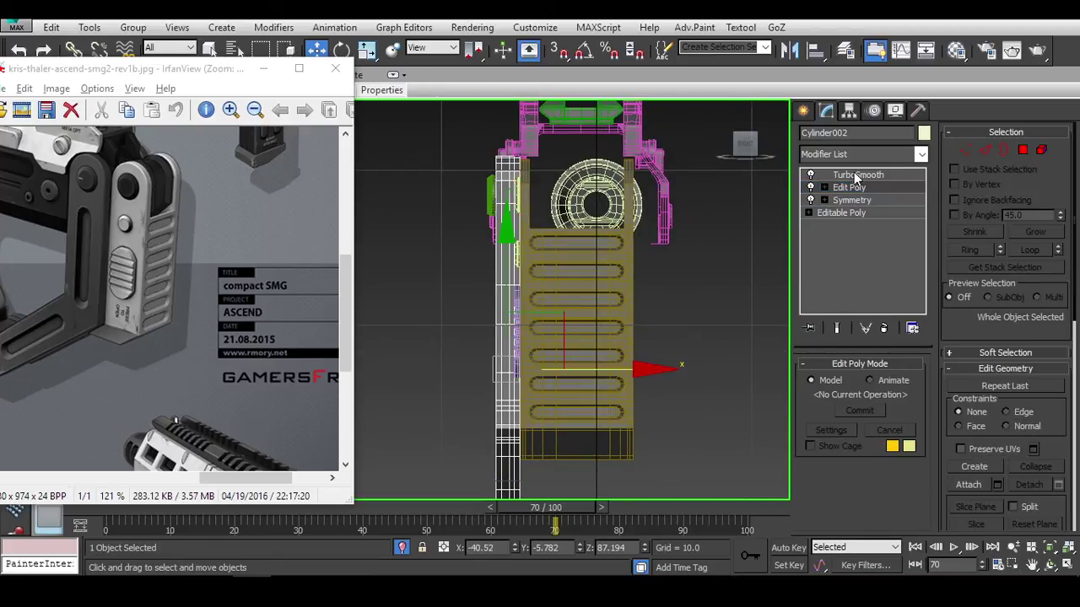
pyautogui.click(694, 301)
pyautogui.scroll(4, 694, 301)
pyautogui.press('F3')
pyautogui.click(462, 224)
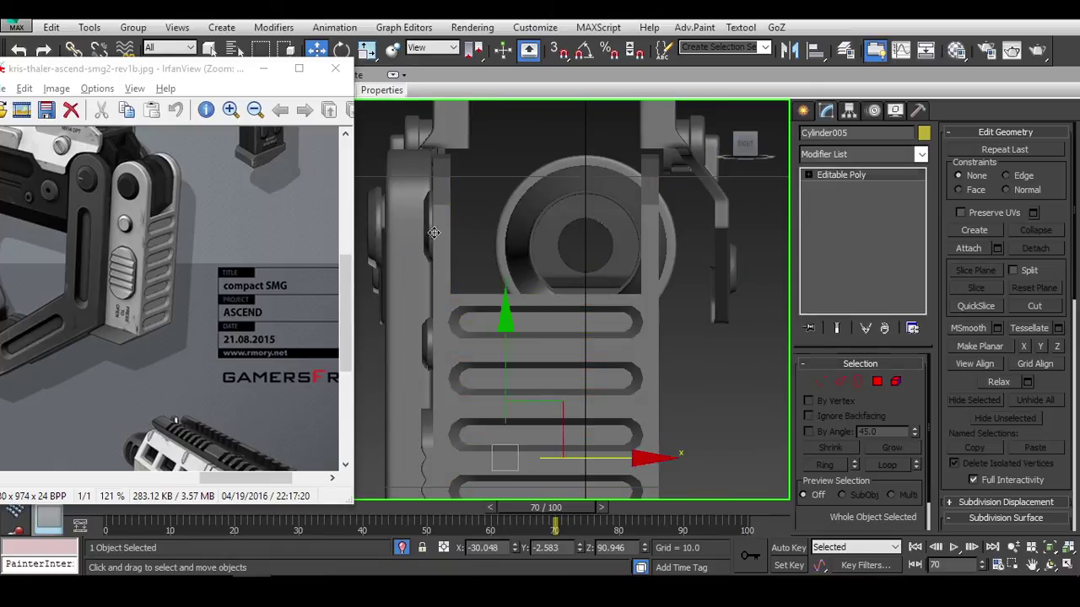
pyautogui.scroll(5, 468, 244)
pyautogui.keyDown('ctrl'); pyautogui.click(457, 223); pyautogui.keyUp('ctrl')
pyautogui.keyDown('alt'); pyautogui.moveTo(458, 223); pyautogui.dragTo(523, 299, button='middle'); pyautogui.keyUp('alt')
# Add a third part and shift all three slightly right in front view.
pyautogui.scroll(-2, 532, 308)
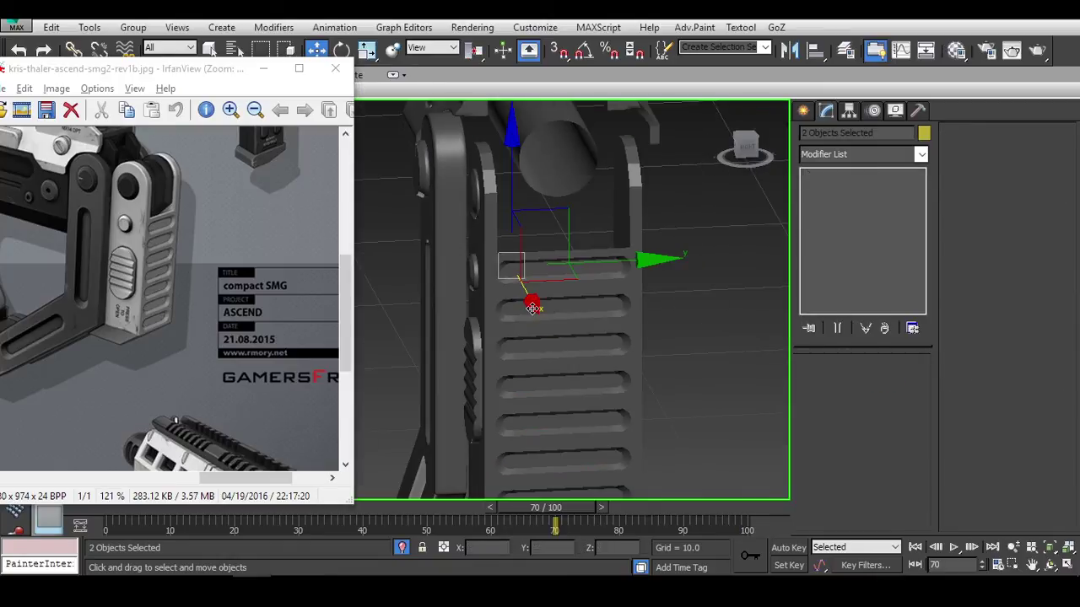
pyautogui.press('F3')
pyautogui.scroll(3, 533, 307)
pyautogui.keyDown('ctrl'); pyautogui.click(676, 231); pyautogui.keyUp('ctrl')
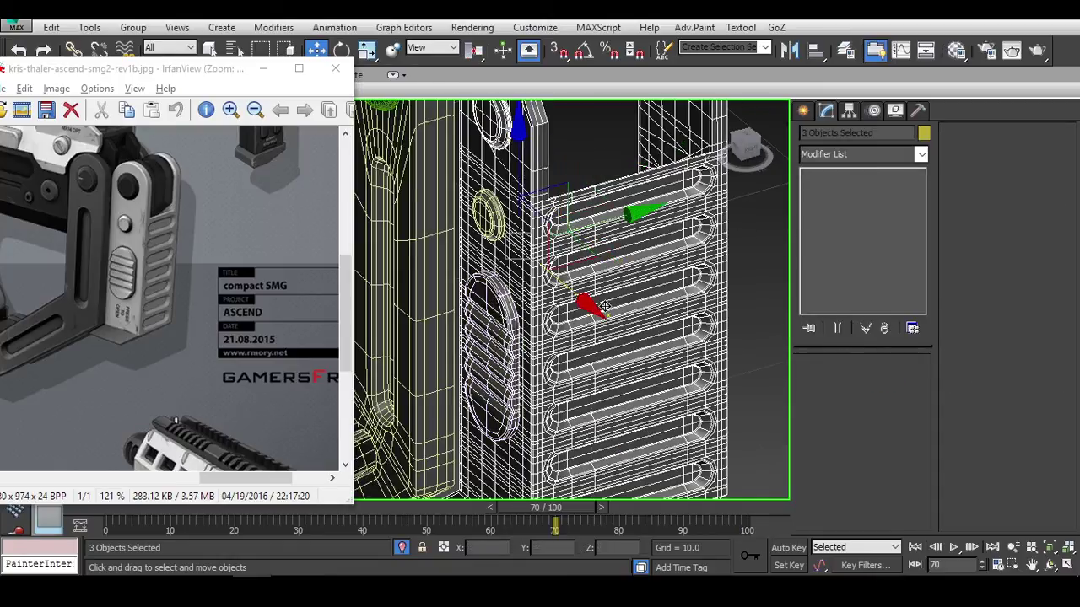
pyautogui.scroll(2, 676, 230)
pyautogui.keyDown('alt'); pyautogui.moveTo(675, 231); pyautogui.dragTo(633, 313, button='middle'); pyautogui.keyUp('alt')
pyautogui.scroll(-2, 612, 351)
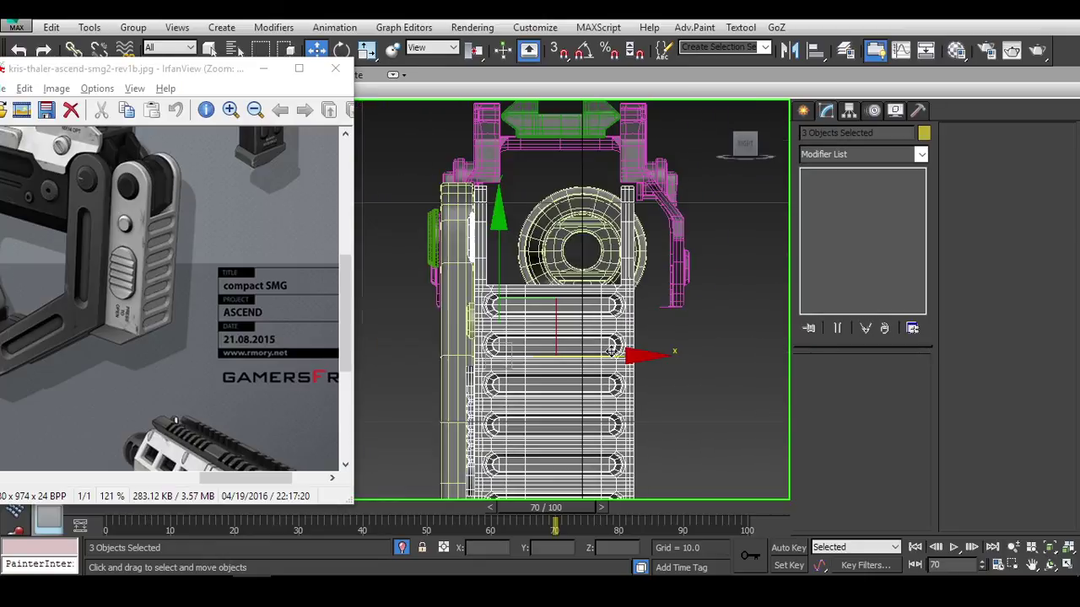
pyautogui.moveTo(637, 355); pyautogui.dragTo(638, 355)
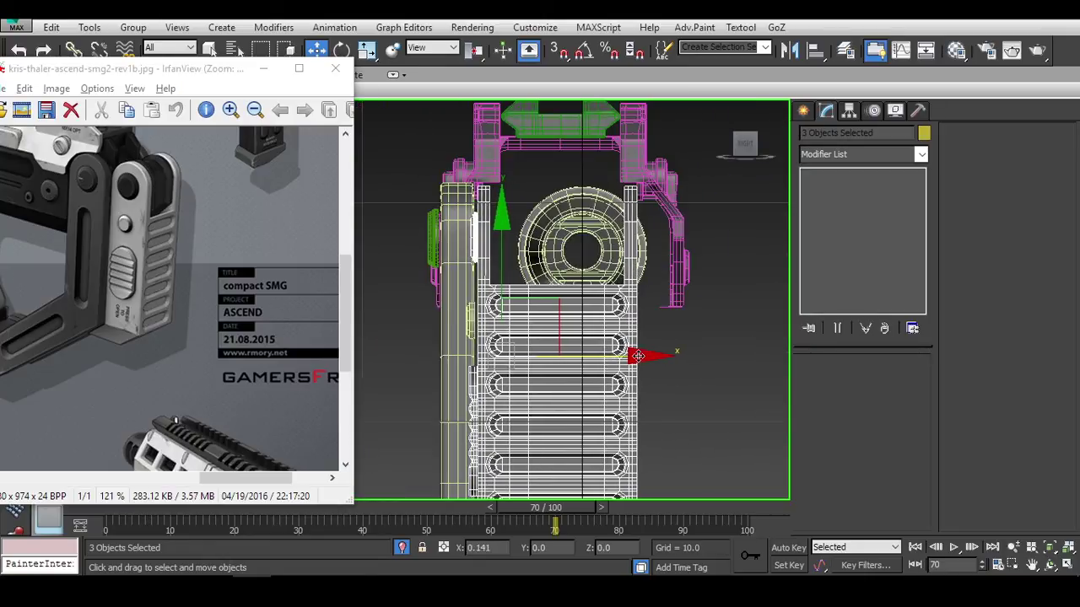
# Add a fourth part and shift the four selected parts slightly right.
pyautogui.scroll(3, 637, 355)
pyautogui.keyDown('ctrl'); pyautogui.click(625, 342); pyautogui.keyUp('ctrl')
pyautogui.scroll(-3, 620, 337)
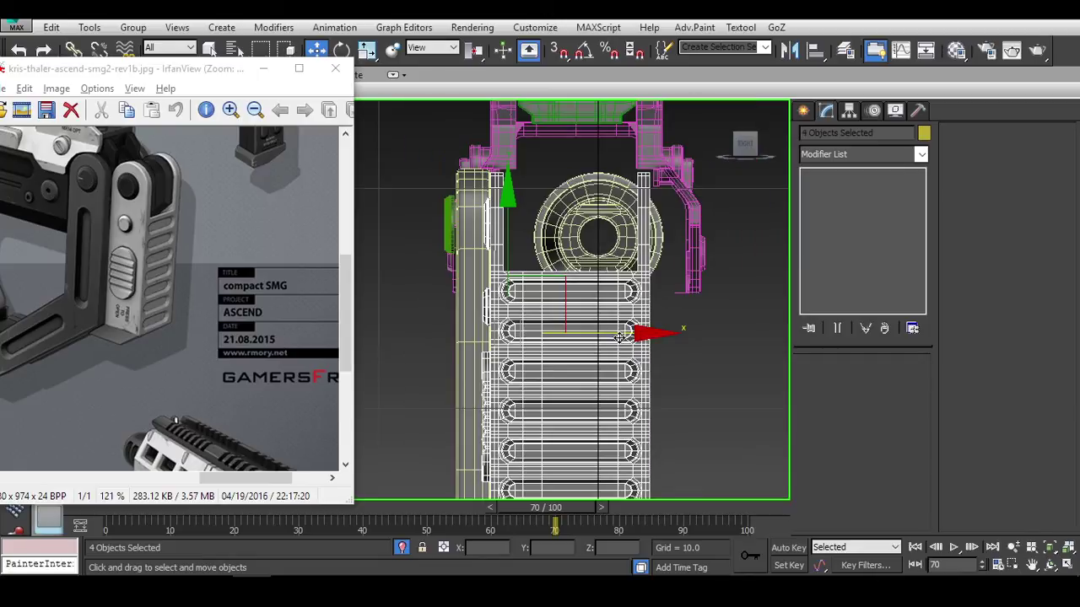
pyautogui.moveTo(636, 334); pyautogui.dragTo(647, 386)
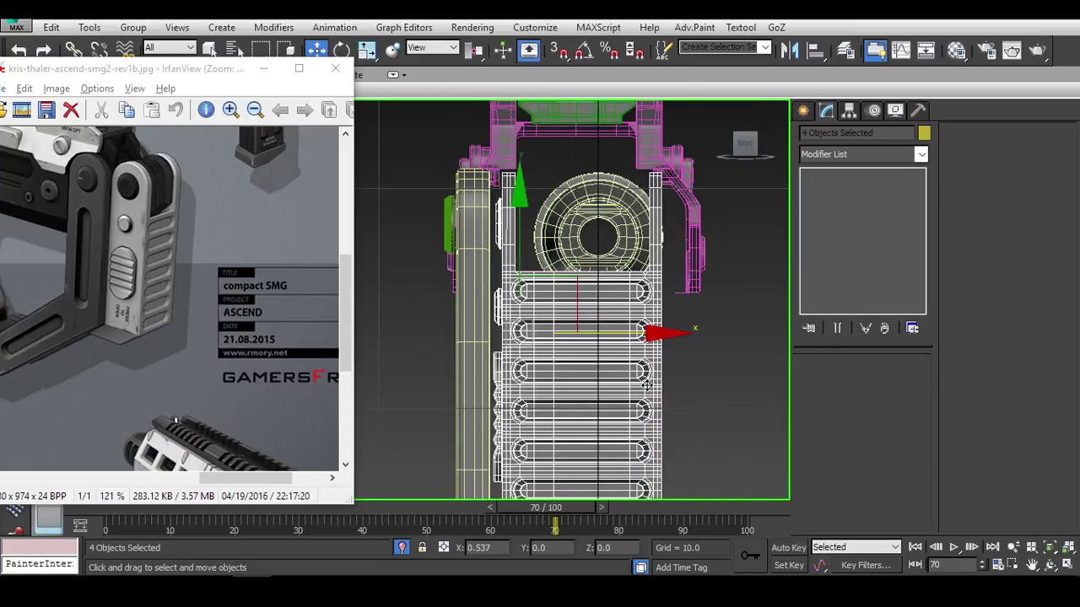
# Shift the slotted plate's selected vertices slightly left.
pyautogui.scroll(-1, 749, 327)
pyautogui.click(628, 355)
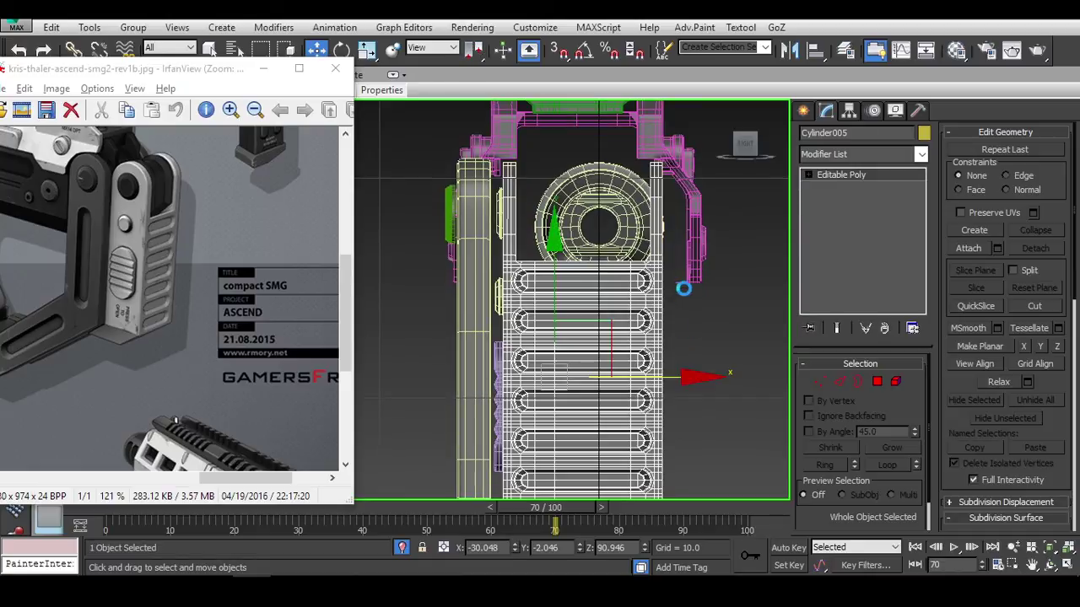
pyautogui.scroll(-2, 742, 279)
pyautogui.press('1')
pyautogui.scroll(2, 645, 321)
pyautogui.hotkey('alt', 'c')
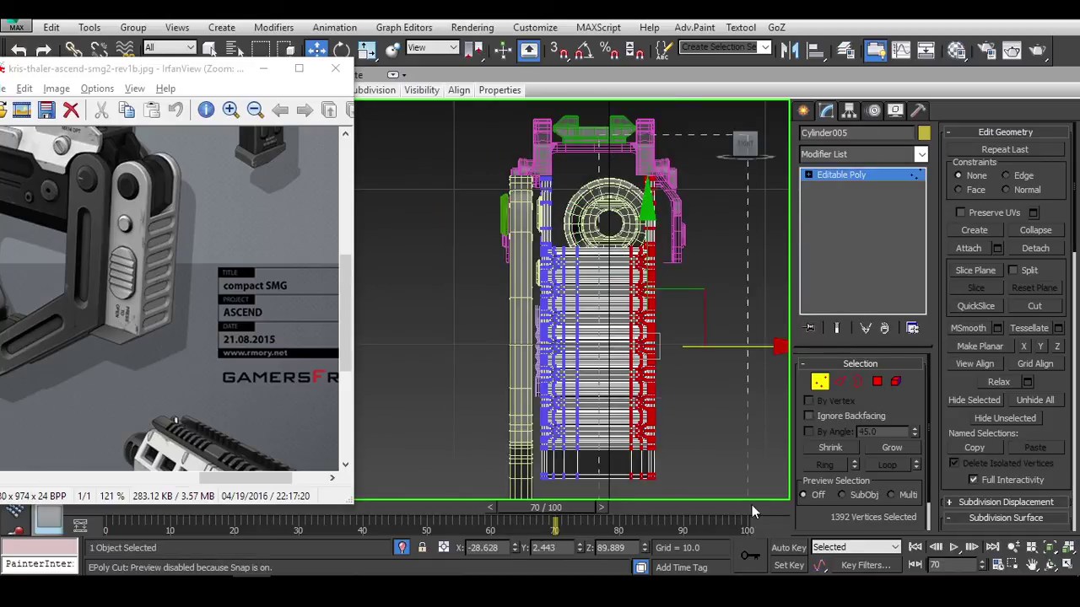
pyautogui.scroll(1, 646, 320)
pyautogui.moveTo(645, 321); pyautogui.dragTo(597, 372, button='middle')
pyautogui.moveTo(714, 440); pyautogui.dragTo(708, 438)
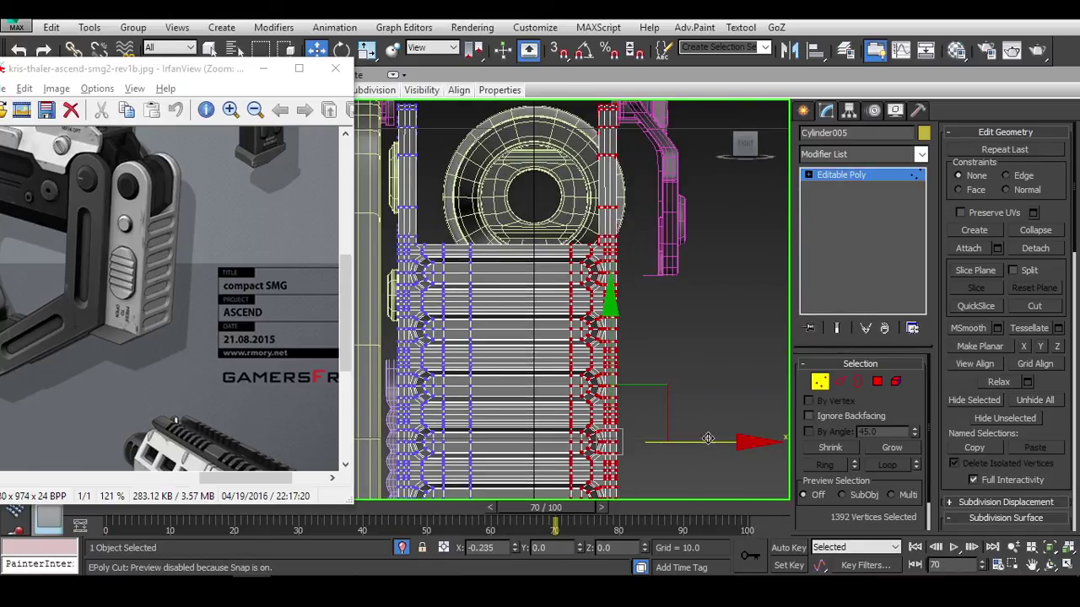
pyautogui.scroll(2, 625, 327)
pyautogui.scroll(-2, 625, 328)
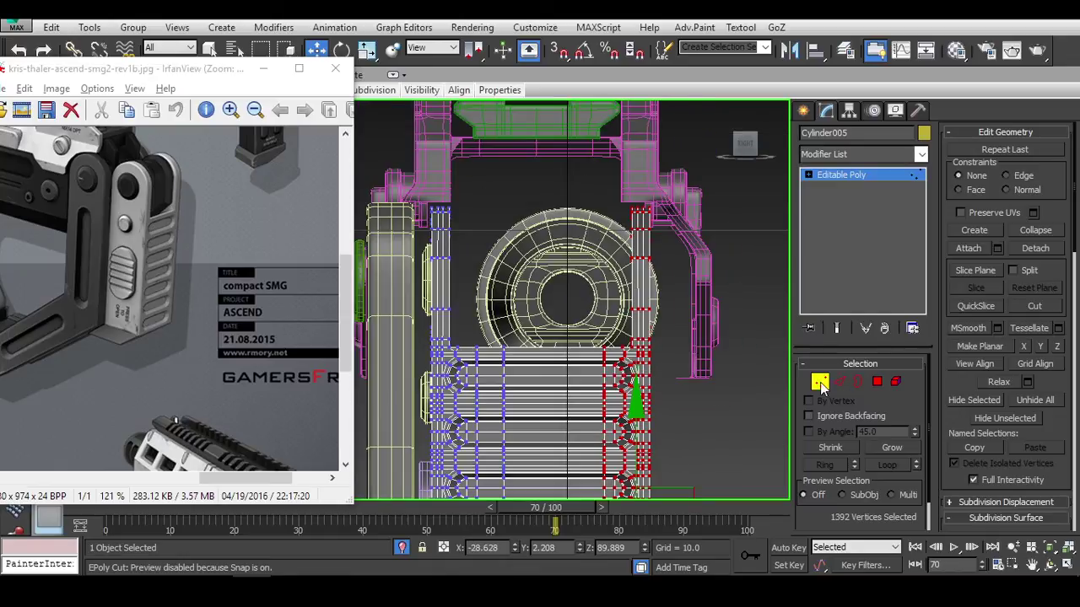
# Back at object level, add another part and shift the selection slightly left.
pyautogui.click(820, 382)
pyautogui.moveTo(641, 338); pyautogui.dragTo(665, 308, button='middle')
pyautogui.keyDown('ctrl'); pyautogui.click(424, 212); pyautogui.keyUp('ctrl')
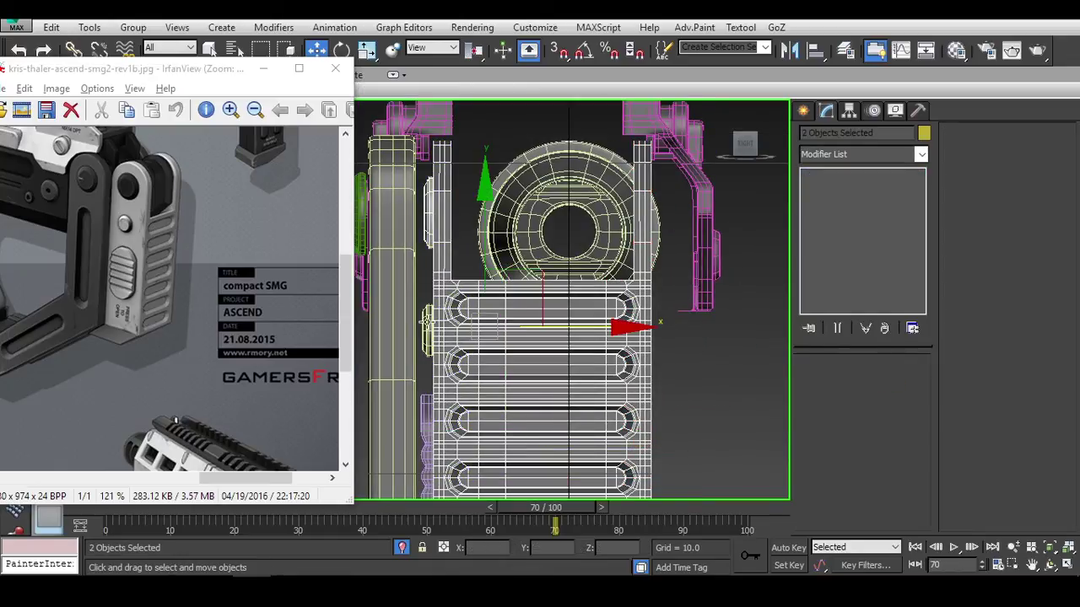
pyautogui.moveTo(594, 369); pyautogui.dragTo(582, 363)
pyautogui.scroll(-5, 582, 363)
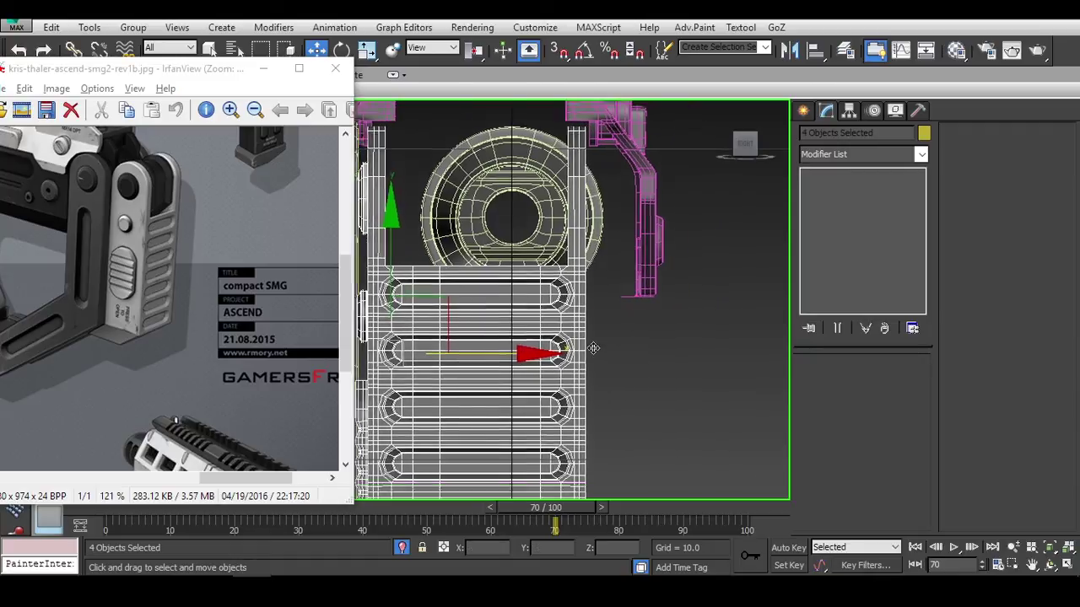
# Select Cylinder001 alone and slide it left along X.
pyautogui.click(528, 232)
pyautogui.click(552, 253)
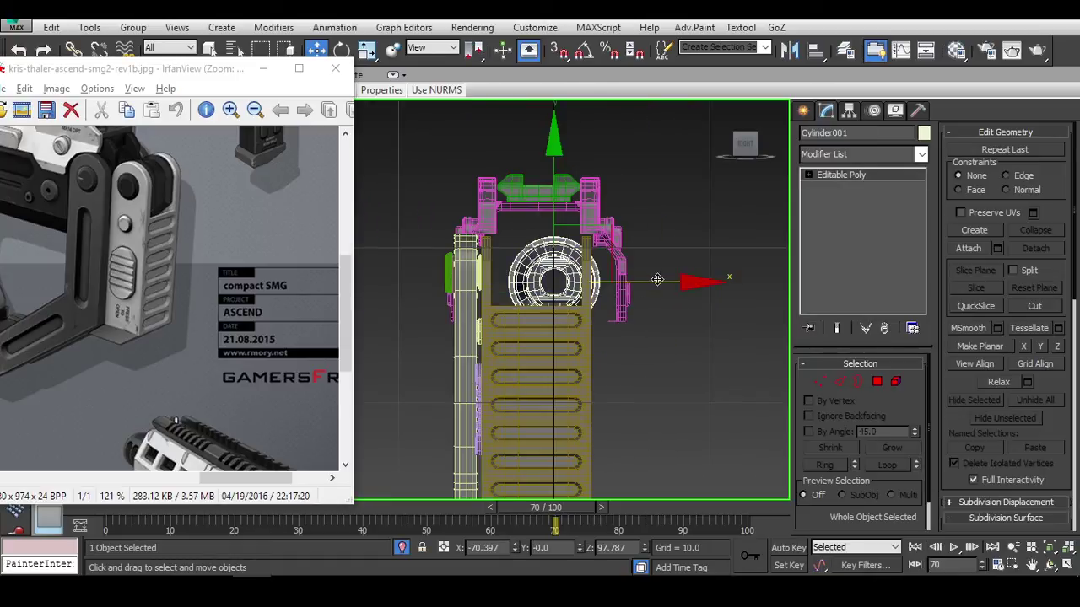
pyautogui.moveTo(657, 279)
pyautogui.mouseDown()
pyautogui.moveTo(638, 278)
pyautogui.moveTo(646, 292)
pyautogui.mouseUp()
pyautogui.scroll(-4, 646, 292)
# Select everything except Cylinder001 and shift those nine parts right along X.
pyautogui.hotkey('ctrl', 'a')
pyautogui.scroll(4, 560, 234)
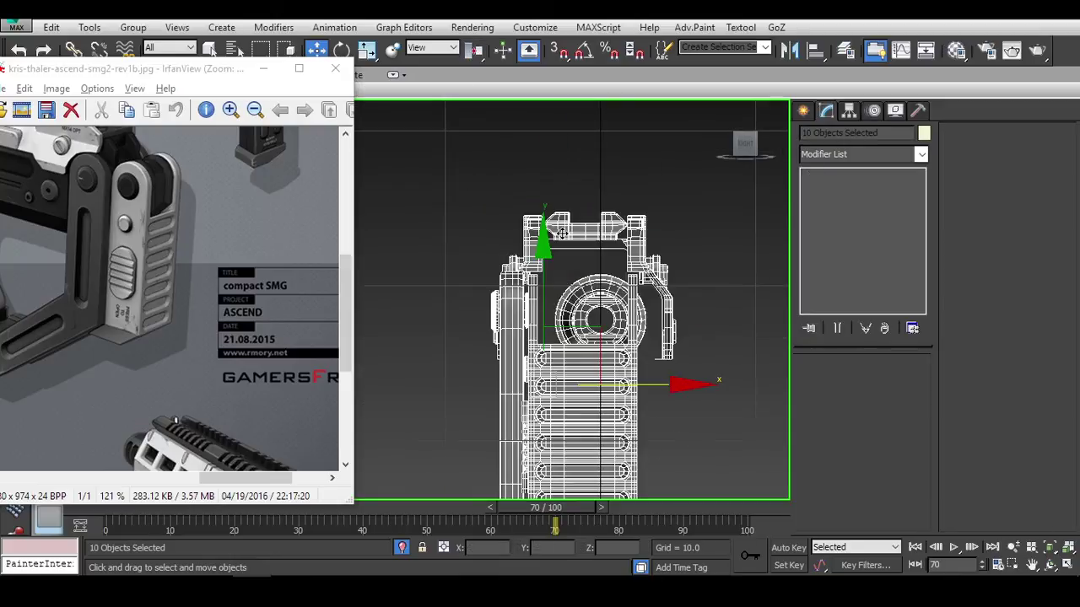
pyautogui.keyDown('alt'); pyautogui.click(594, 279); pyautogui.keyUp('alt')
pyautogui.moveTo(678, 384); pyautogui.dragTo(613, 287, button='middle')
pyautogui.moveTo(597, 293); pyautogui.dragTo(613, 291)
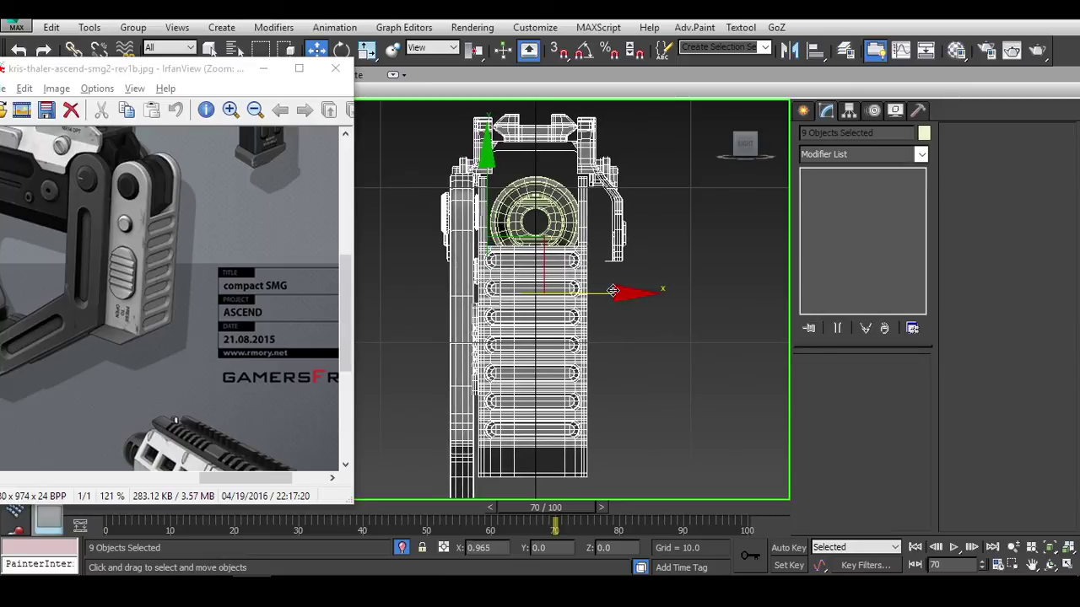
pyautogui.keyDown('alt'); pyautogui.moveTo(613, 291); pyautogui.dragTo(571, 296, button='middle'); pyautogui.keyUp('alt')
pyautogui.click(731, 357)
pyautogui.scroll(3, 571, 296)
pyautogui.press('F3')
# Select Cylinder002 in wireframe and go to its Edit Poly level.
pyautogui.click(501, 299)
pyautogui.scroll(-3, 502, 298)
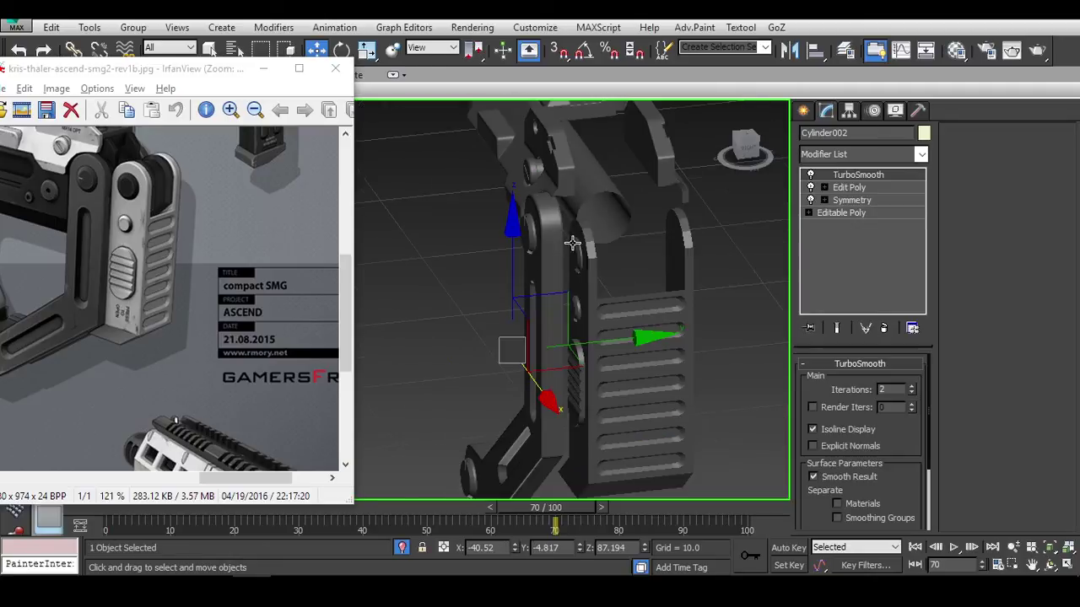
pyautogui.keyDown('alt'); pyautogui.moveTo(501, 298); pyautogui.dragTo(630, 282, button='middle'); pyautogui.keyUp('alt')
pyautogui.press('F3')
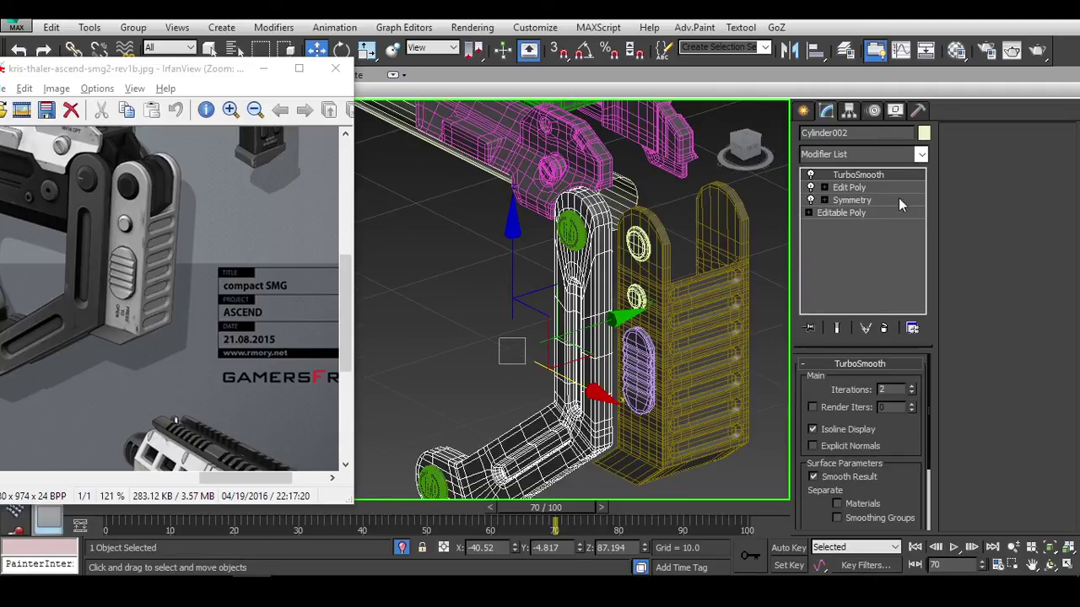
pyautogui.click(894, 188)
pyautogui.click(969, 485)
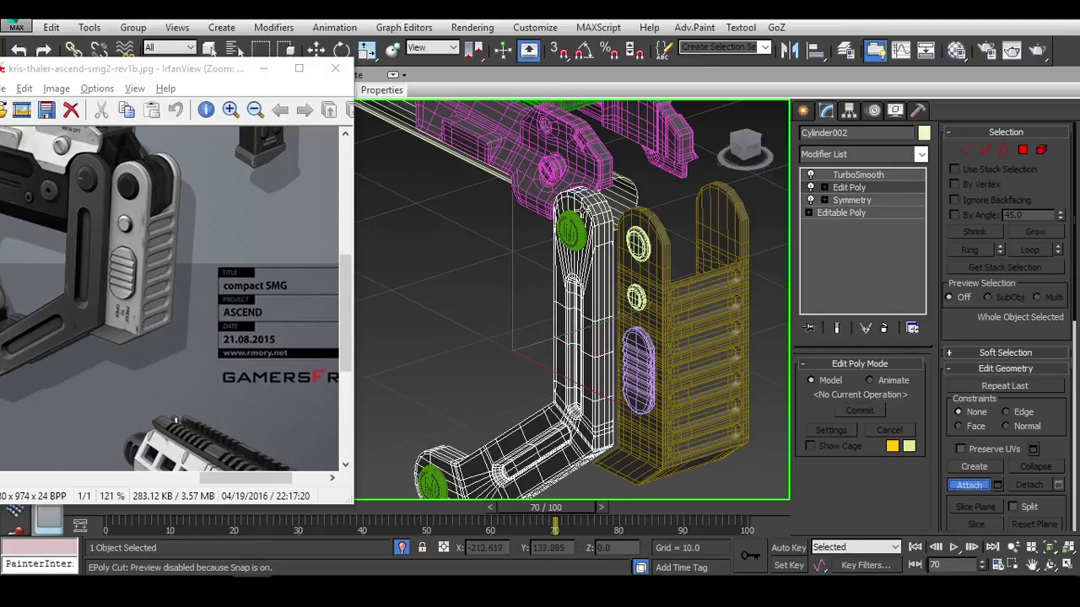
pyautogui.scroll(2, 556, 322)
pyautogui.keyDown('alt'); pyautogui.moveTo(556, 321); pyautogui.dragTo(690, 289, button='middle'); pyautogui.keyUp('alt')
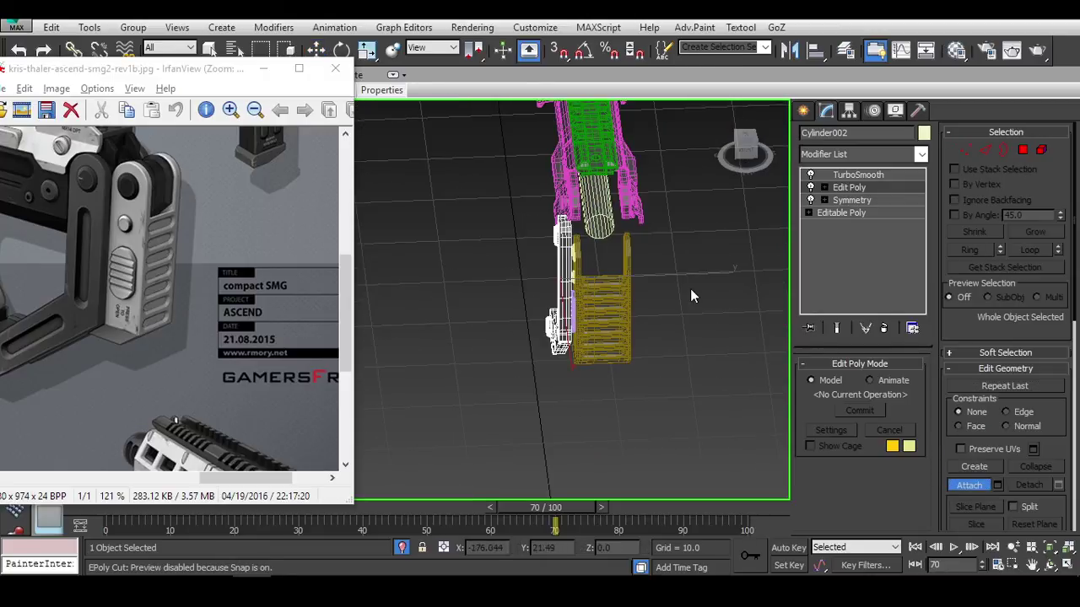
pyautogui.press('w')
pyautogui.scroll(2, 690, 288)
pyautogui.click(868, 178)
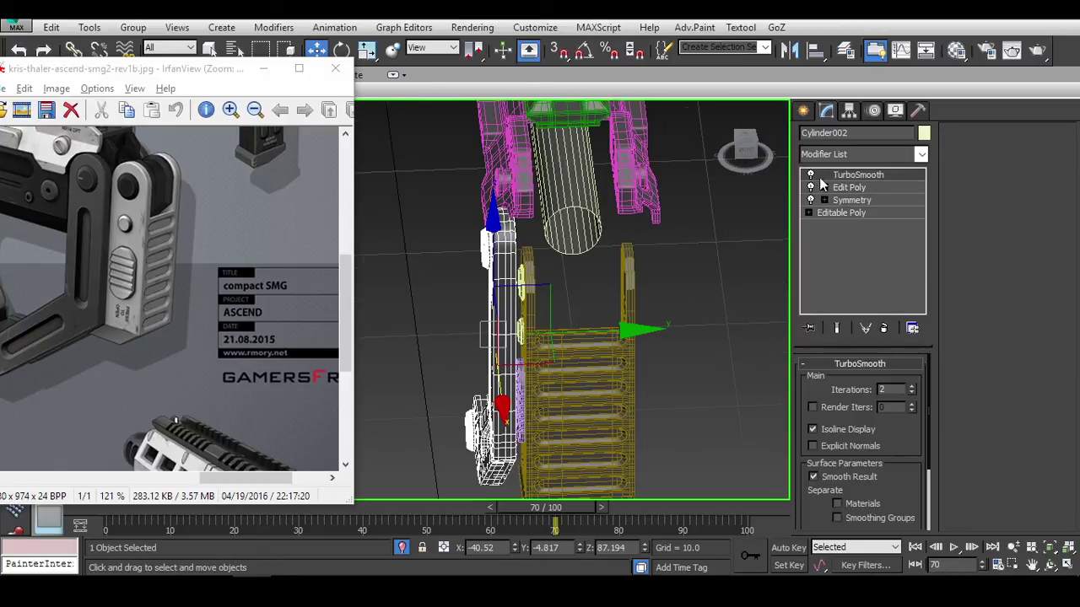
pyautogui.click(873, 188)
# Add a Symmetry modifier above Edit Poly and view the plate from the front.
pyautogui.click(857, 152)
pyautogui.write('sy')
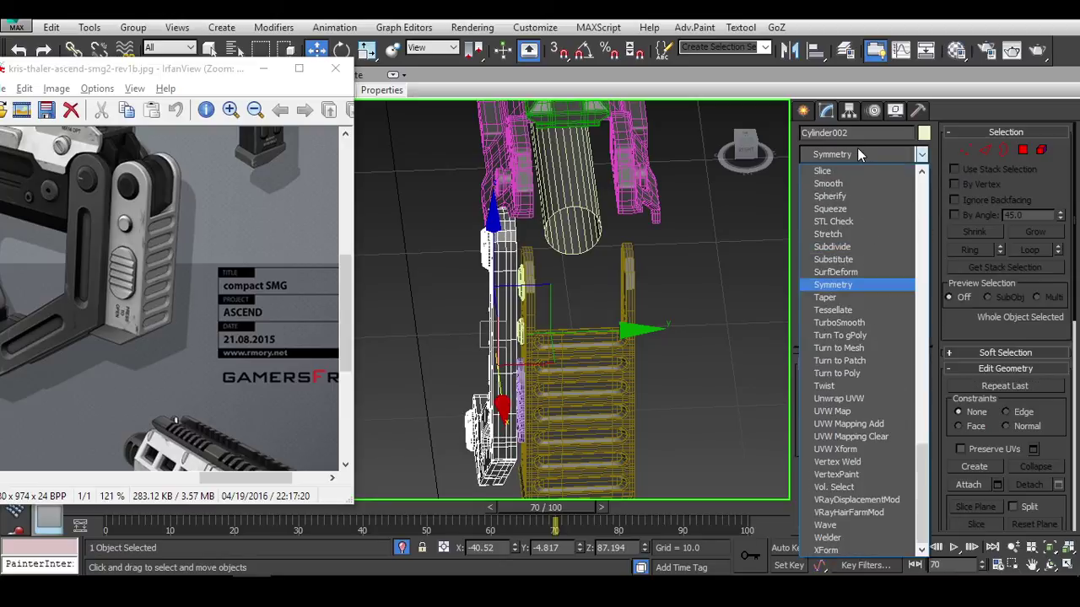
pyautogui.press('Return')
pyautogui.keyDown('alt'); pyautogui.moveTo(743, 344); pyautogui.dragTo(834, 277, button='middle'); pyautogui.keyUp('alt')
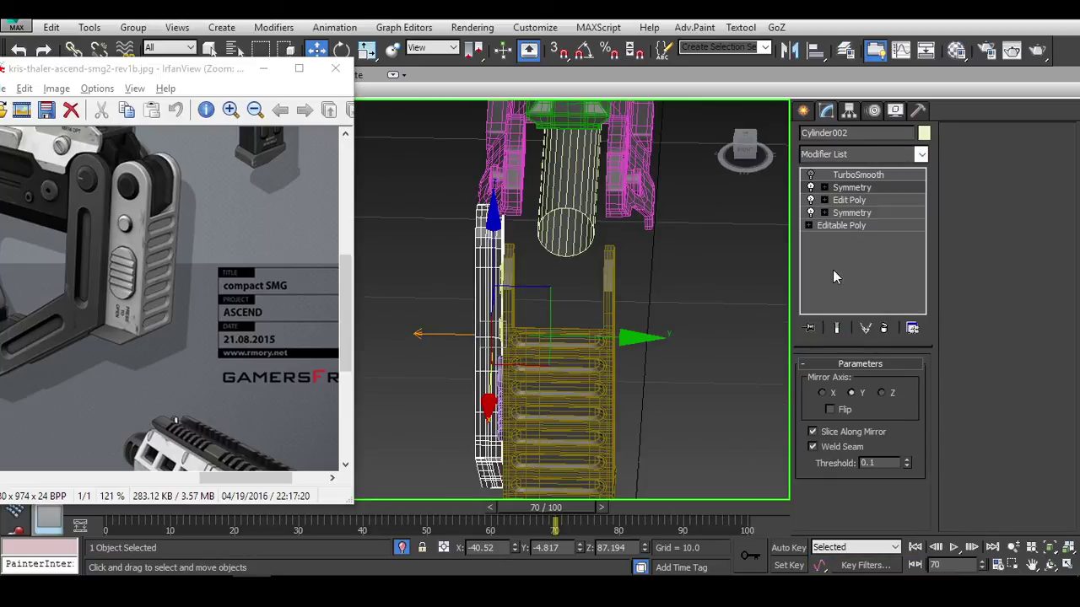
pyautogui.click(746, 155)
pyautogui.scroll(6, 653, 278)
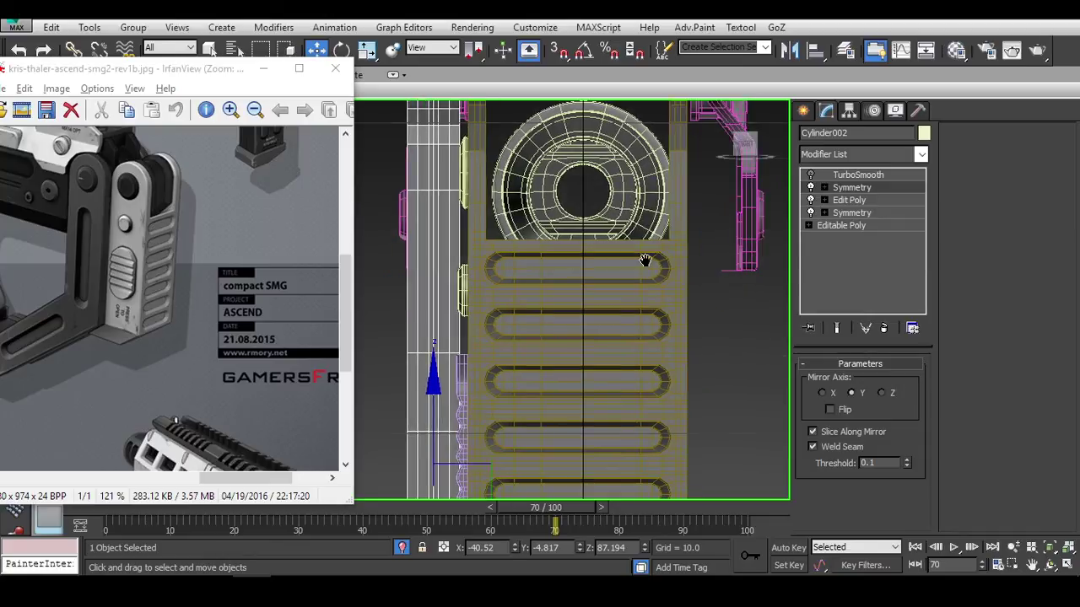
# Enable vertex snapping and snap the Symmetry mirror plane to the ring's centre.
pyautogui.rightClick(555, 52)
pyautogui.click(640, 187)
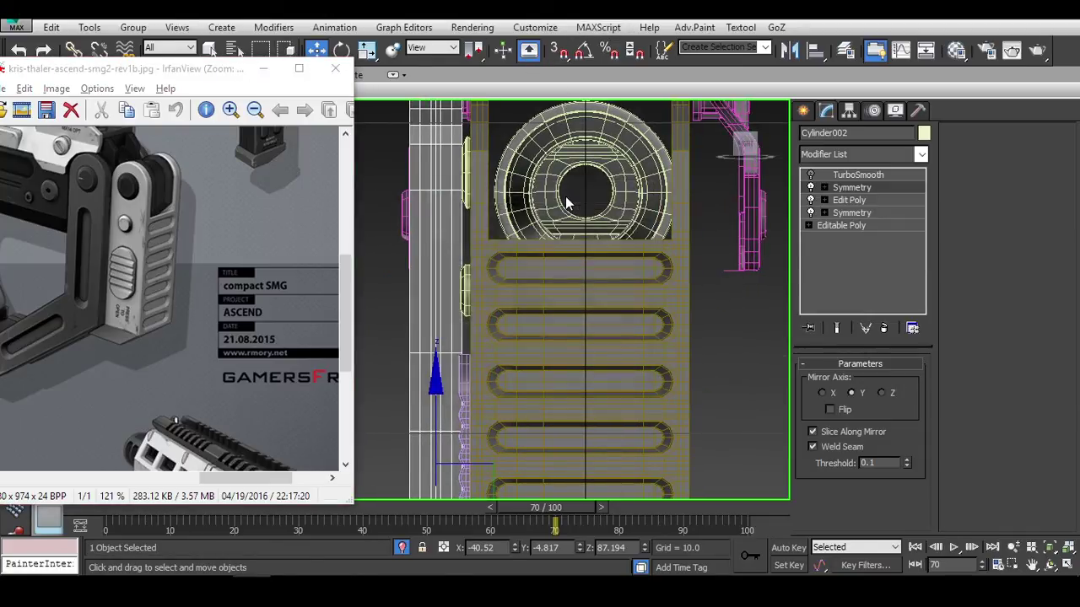
pyautogui.moveTo(658, 202); pyautogui.dragTo(693, 258, button='middle')
pyautogui.click(854, 200)
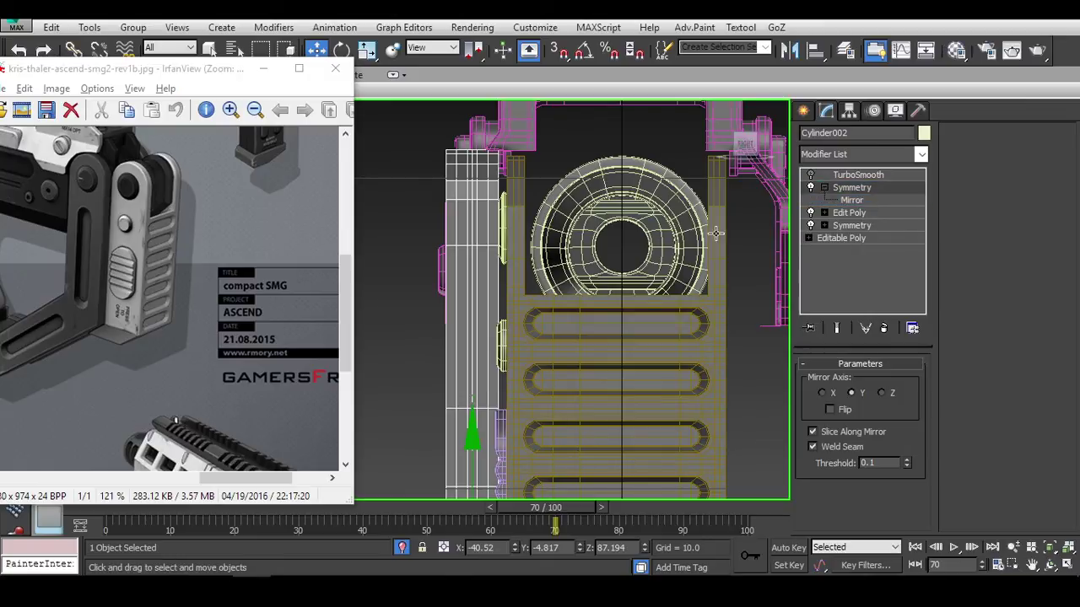
pyautogui.scroll(-3, 582, 378)
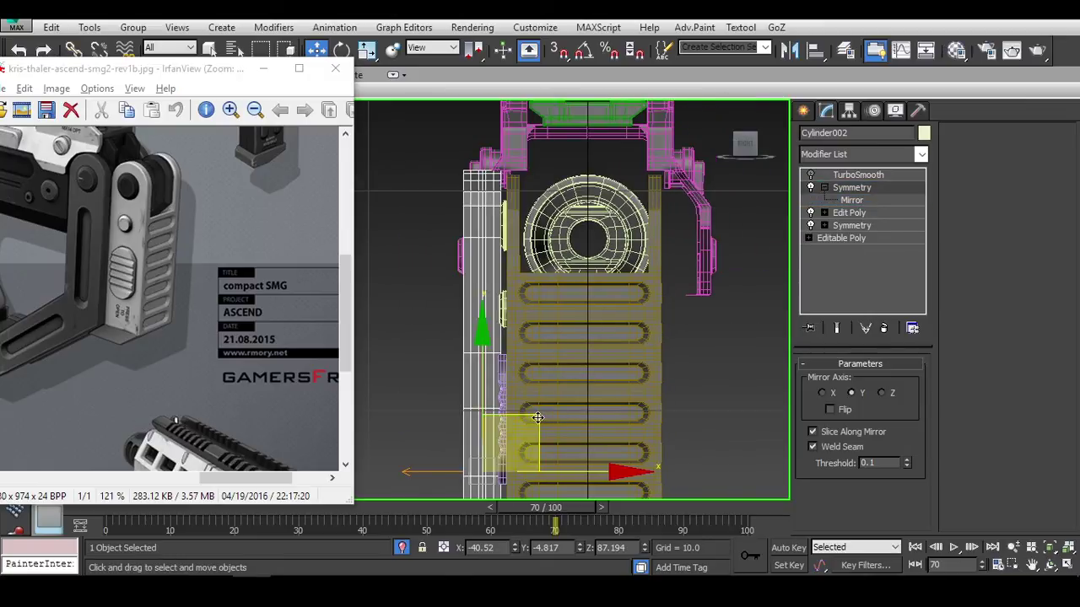
pyautogui.click(852, 200)
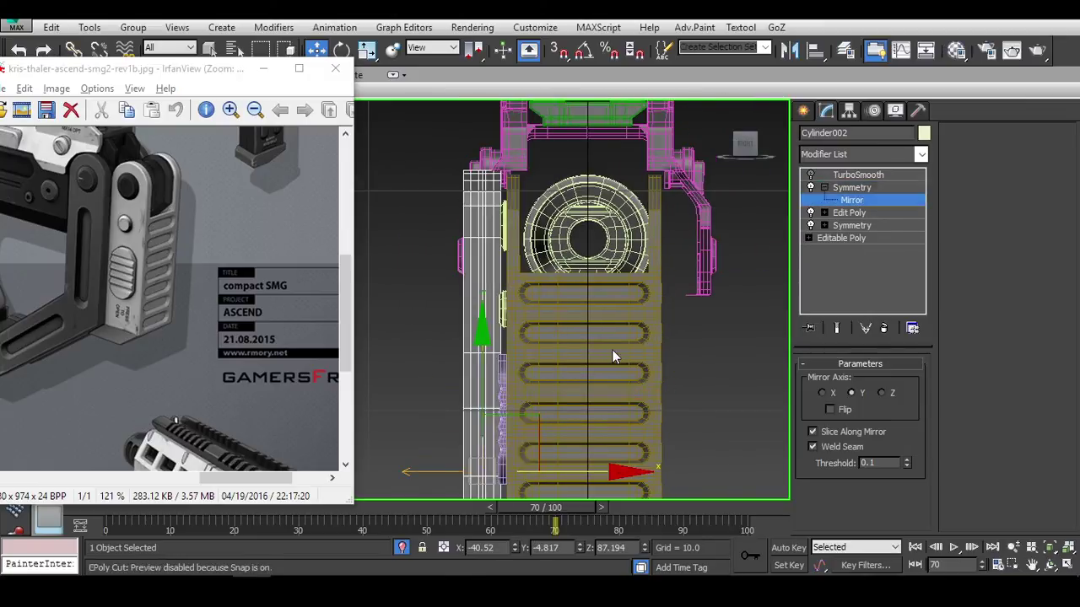
pyautogui.moveTo(545, 395); pyautogui.dragTo(616, 163)
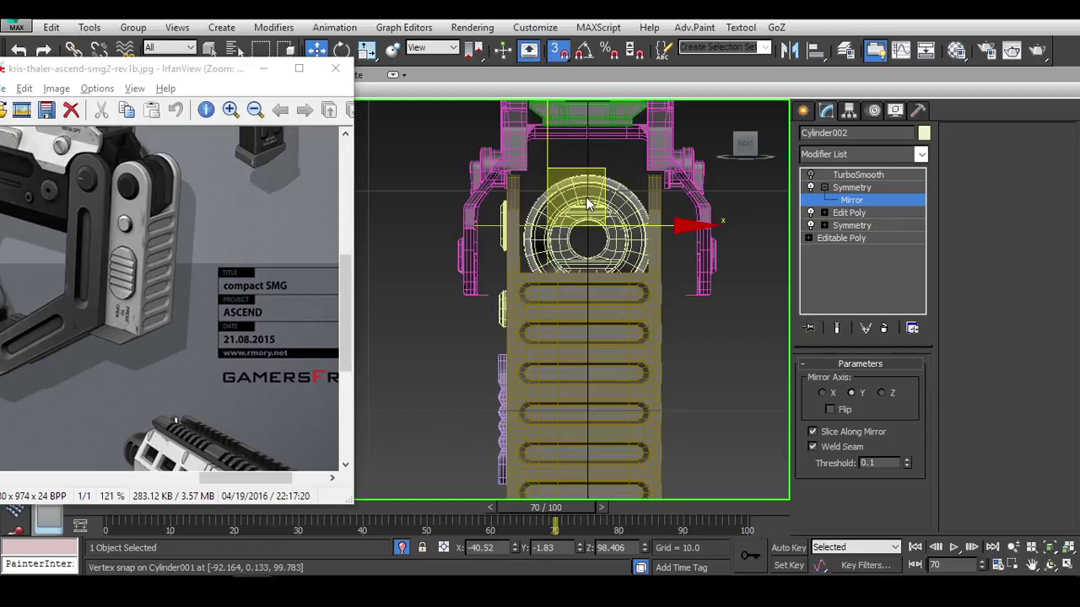
# Turn on Flip and snap the mirror plane to the ring's top.
pyautogui.click(830, 409)
pyautogui.scroll(3, 580, 219)
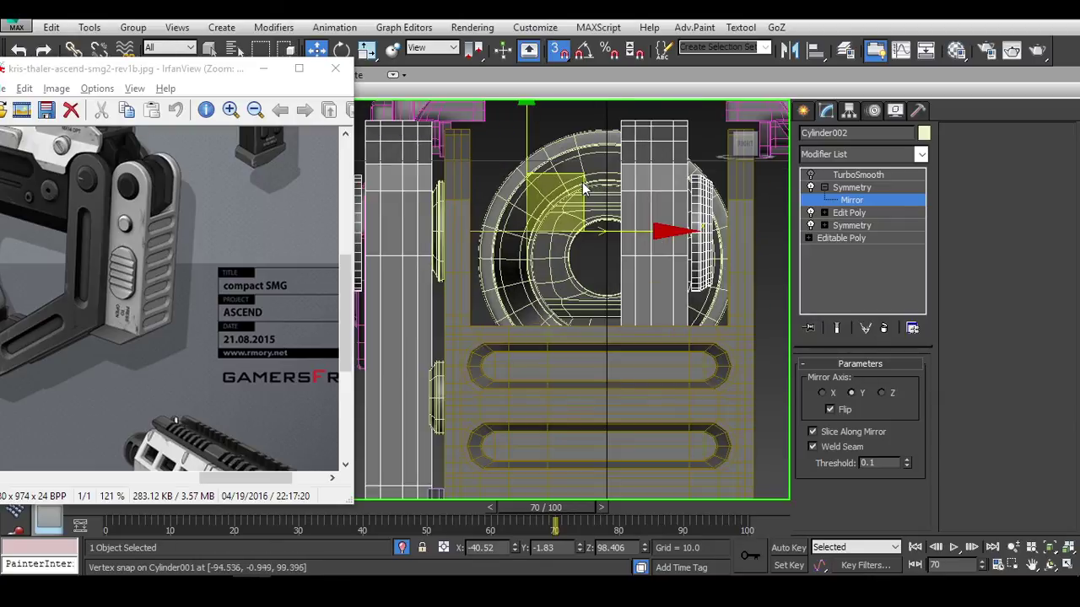
pyautogui.moveTo(584, 173); pyautogui.dragTo(607, 131)
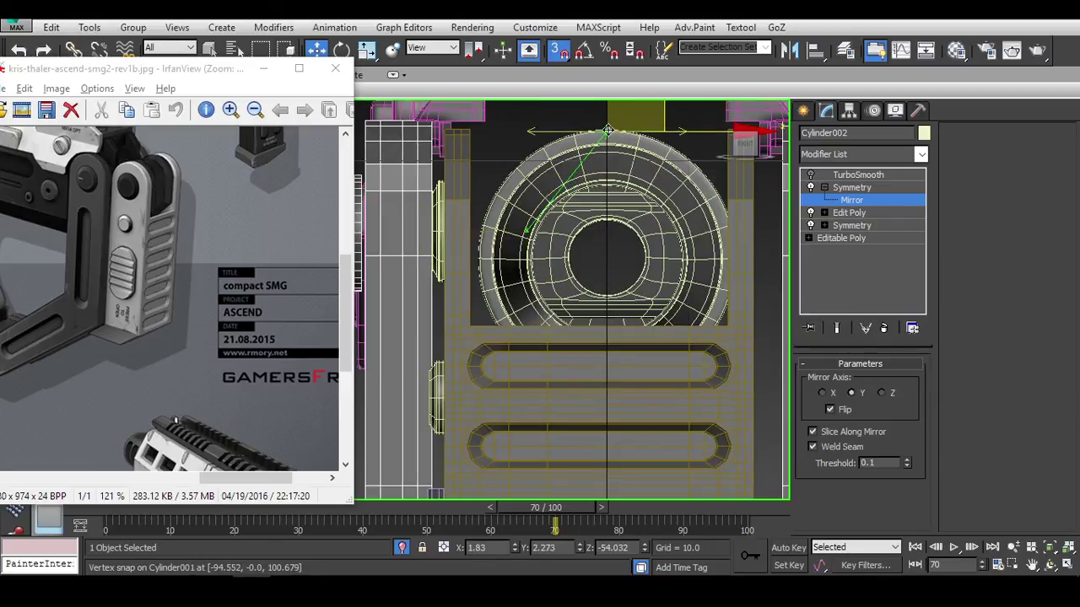
pyautogui.scroll(-1, 610, 152)
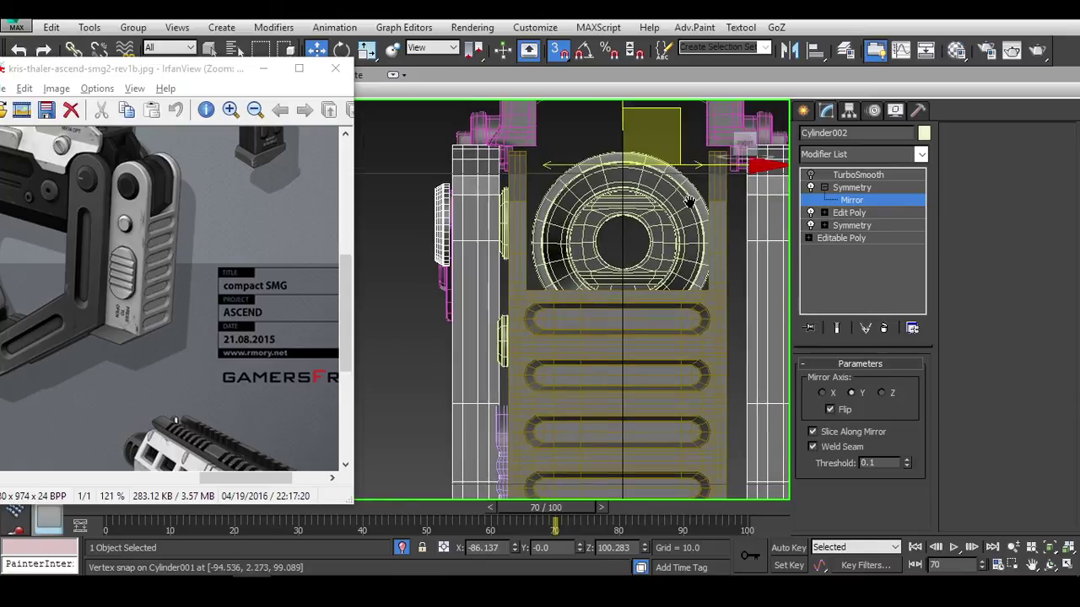
pyautogui.keyDown('alt'); pyautogui.moveTo(609, 152); pyautogui.dragTo(671, 294, button='middle'); pyautogui.keyUp('alt')
# Re-snap the mirror plane to X 0, Y 0, Z 110 and make TurboSmooth active.
pyautogui.press('f')
pyautogui.press('l')
pyautogui.press('f')
pyautogui.scroll(4, 671, 293)
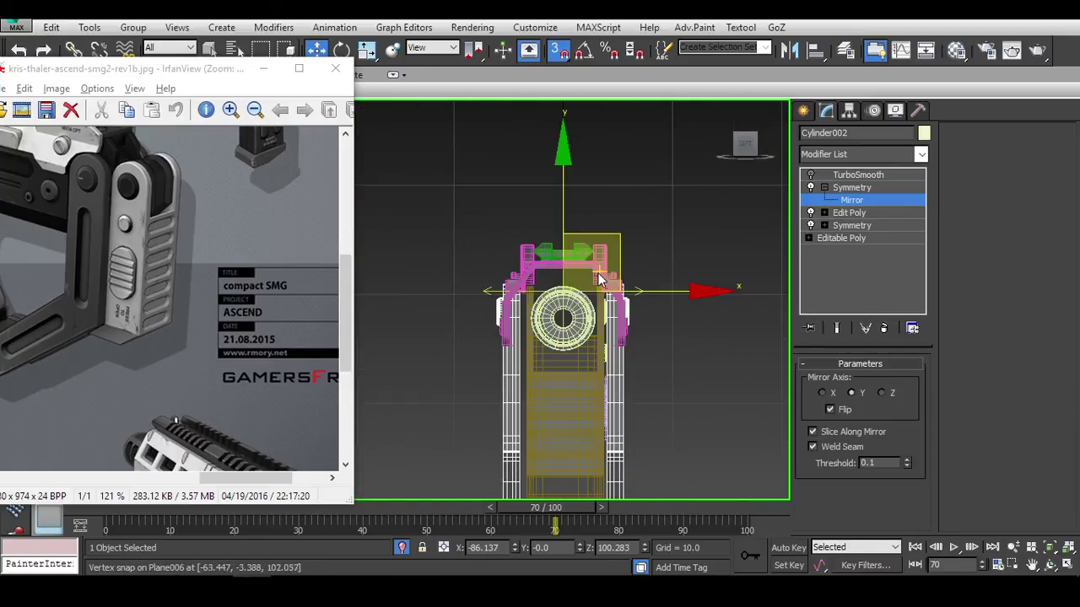
pyautogui.moveTo(583, 151); pyautogui.dragTo(556, 142)
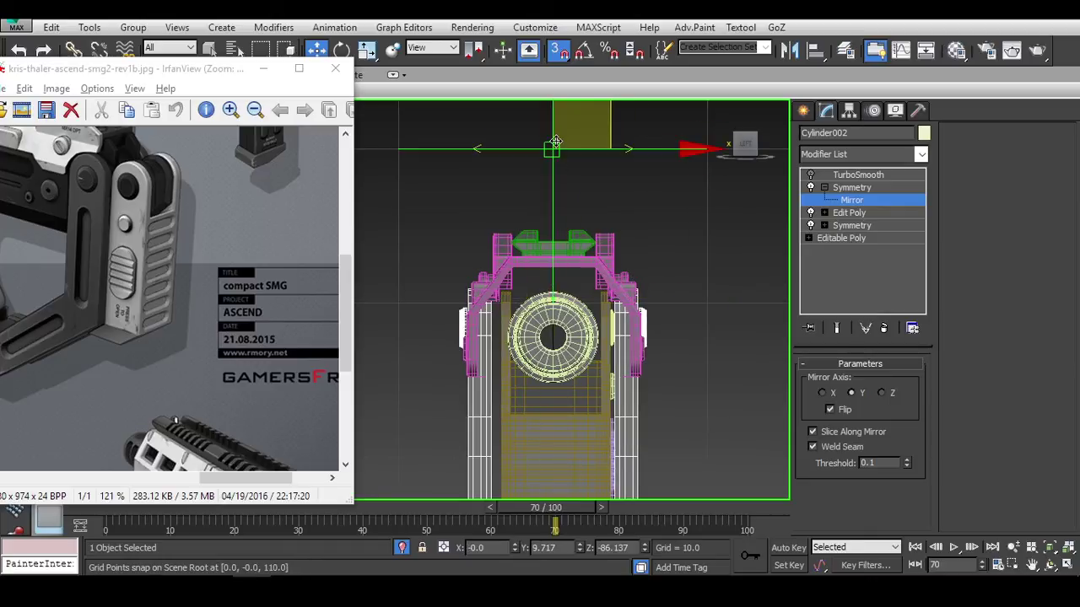
pyautogui.keyDown('alt'); pyautogui.moveTo(627, 234); pyautogui.dragTo(653, 287, button='middle'); pyautogui.keyUp('alt')
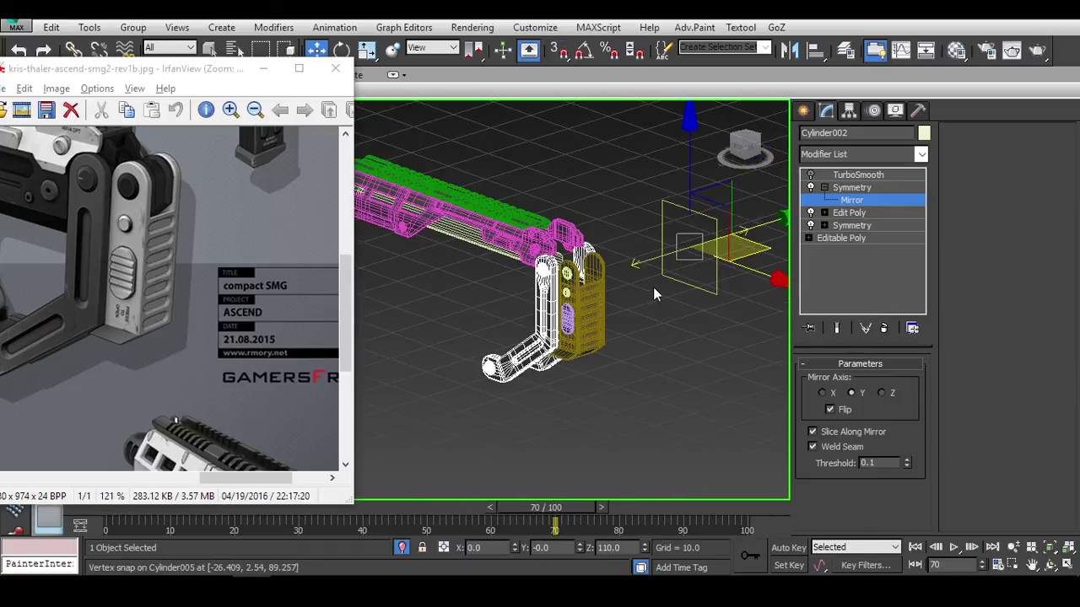
pyautogui.click(856, 174)
# Select the side grip pad Cylinder005 while hiding and restoring the reference image window.
pyautogui.click(641, 210)
pyautogui.scroll(5, 641, 210)
pyautogui.scroll(-10, 692, 288)
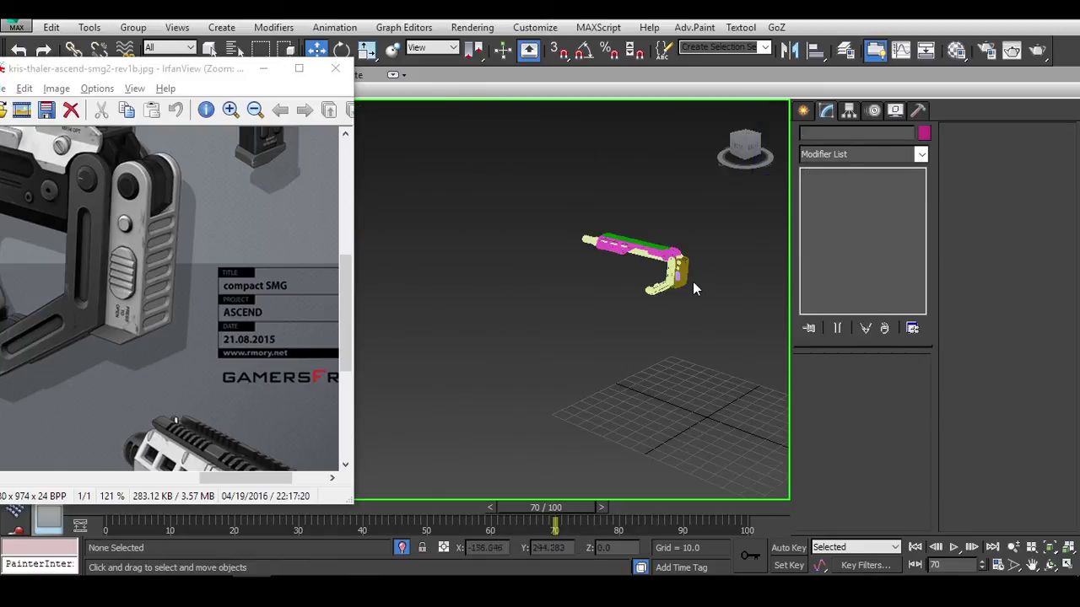
pyautogui.scroll(10, 693, 282)
pyautogui.click(620, 234)
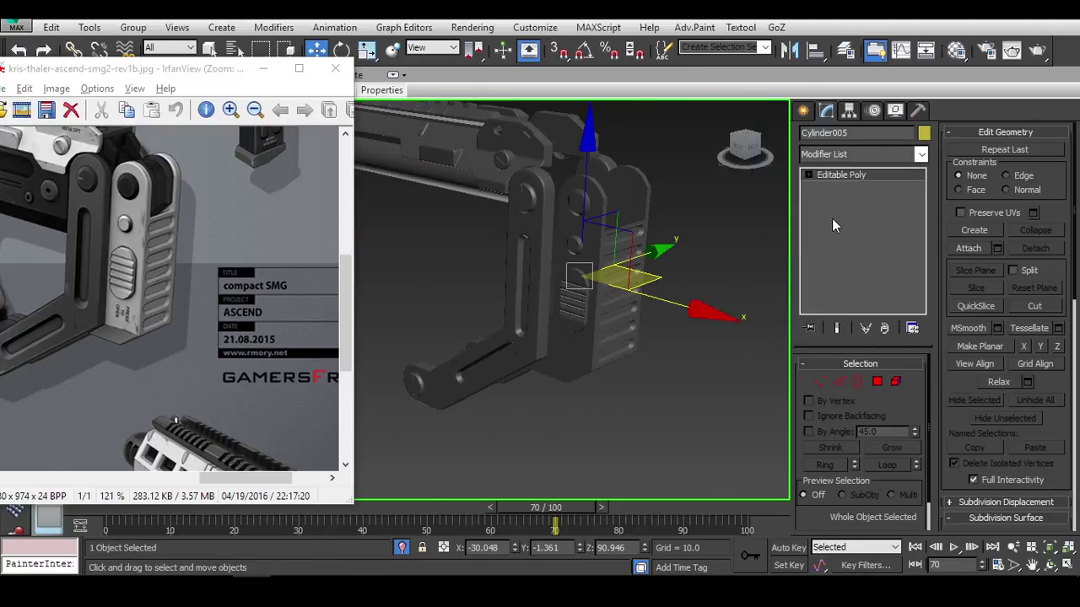
pyautogui.click(265, 71)
pyautogui.keyDown('alt'); pyautogui.moveTo(371, 217); pyautogui.dragTo(272, 231, button='middle'); pyautogui.keyUp('alt')
pyautogui.hotkey('alt', 'Tab')
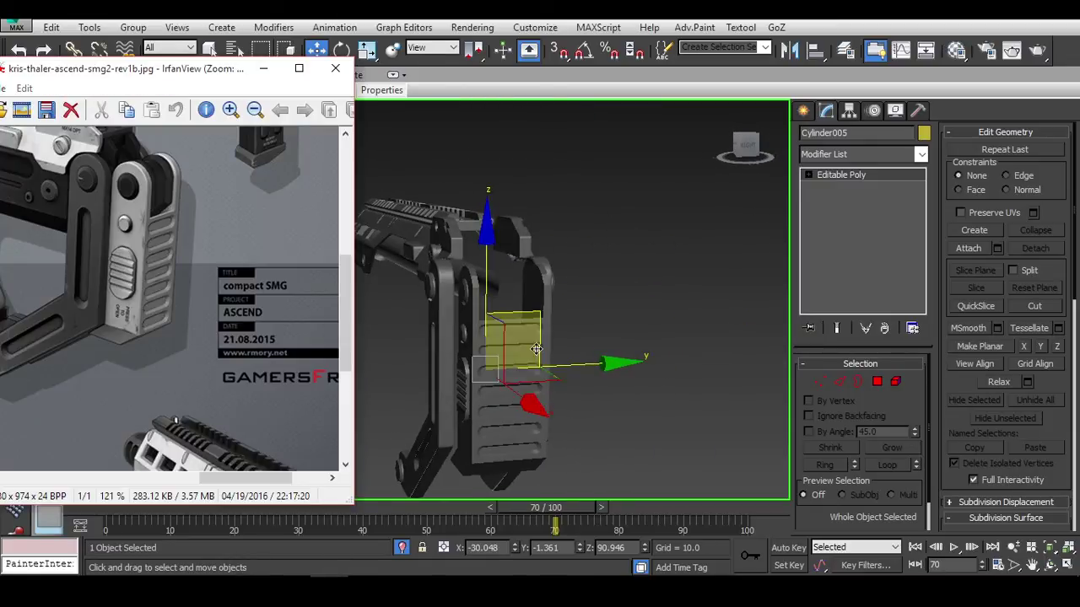
pyautogui.keyDown('alt'); pyautogui.moveTo(523, 337); pyautogui.dragTo(678, 361, button='middle'); pyautogui.keyUp('alt')
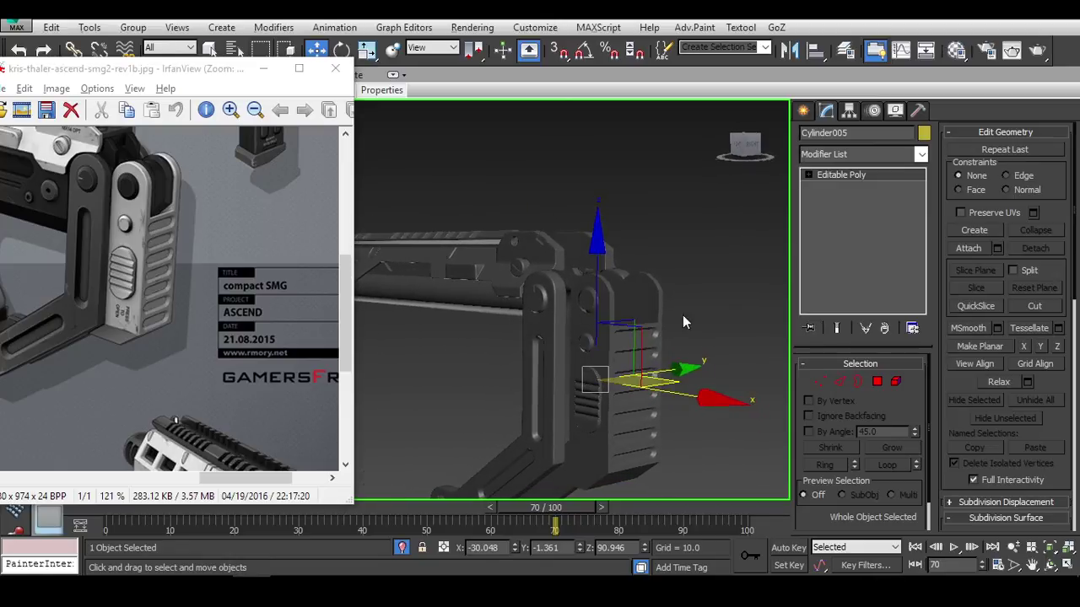
pyautogui.click(733, 403)
pyautogui.click(644, 336)
# Add a TurboSmooth modifier to the grip pad Cylinder005.
pyautogui.click(857, 154)
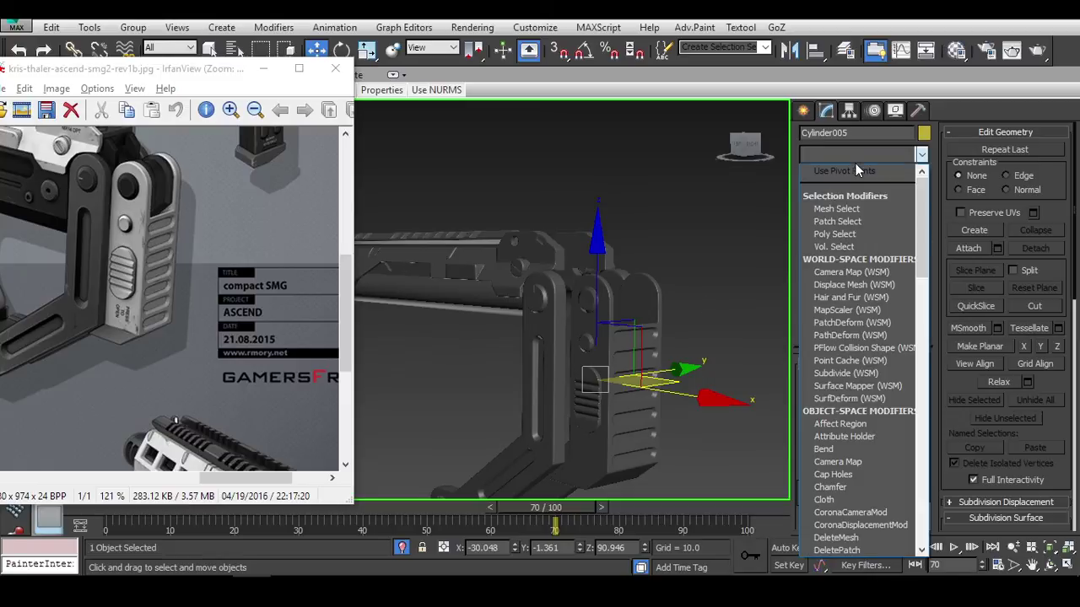
pyautogui.press('t')
pyautogui.press('Return')
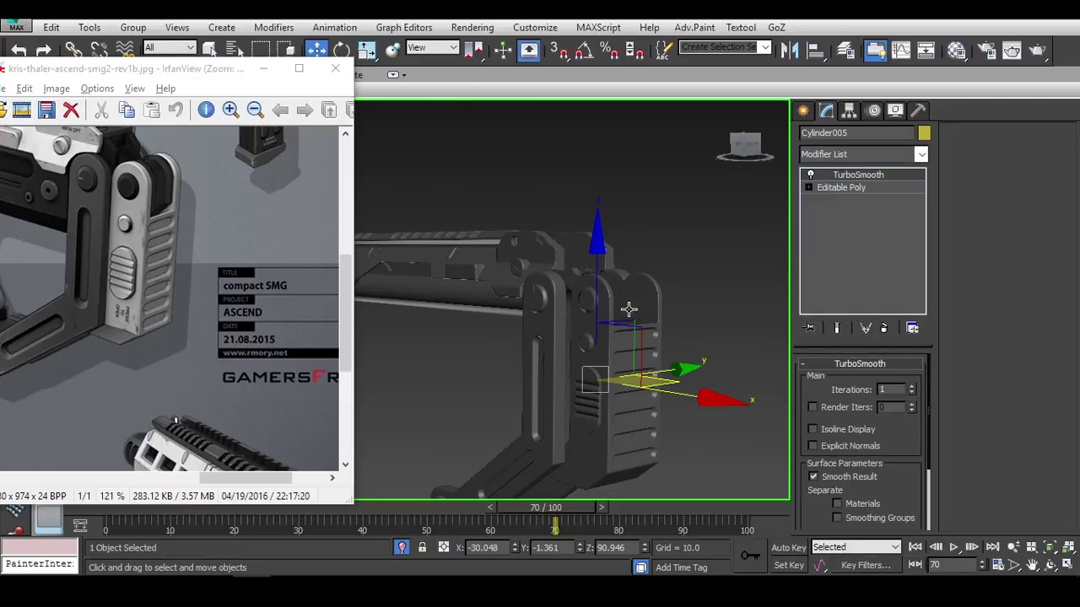
pyautogui.press('F3')
pyautogui.click(848, 187)
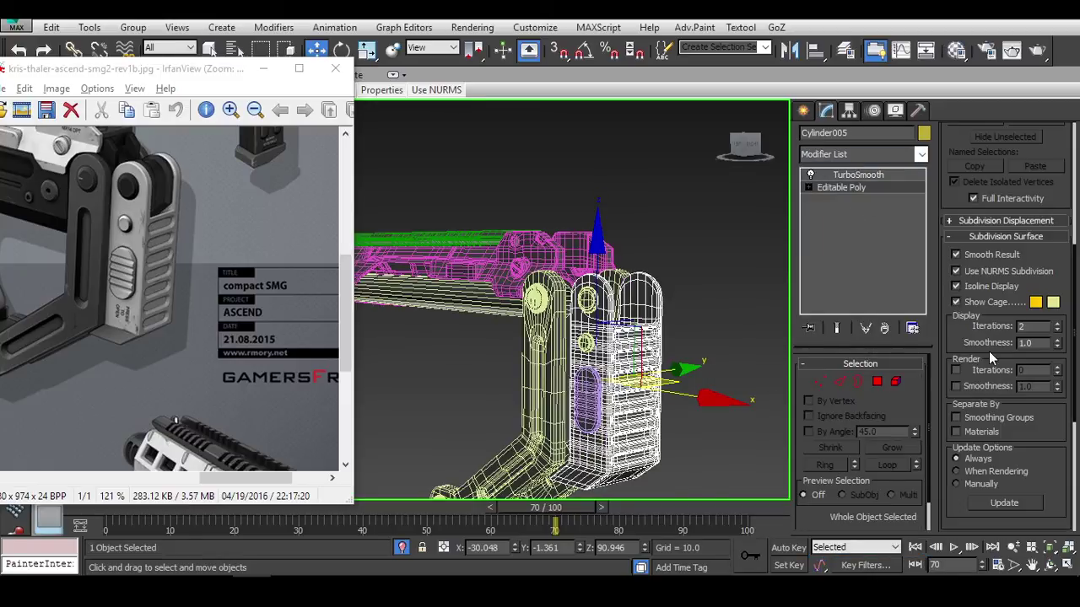
pyautogui.click(860, 175)
# Return to shaded display and reselect the grip pad from a new angle.
pyautogui.click(676, 174)
pyautogui.press('F3')
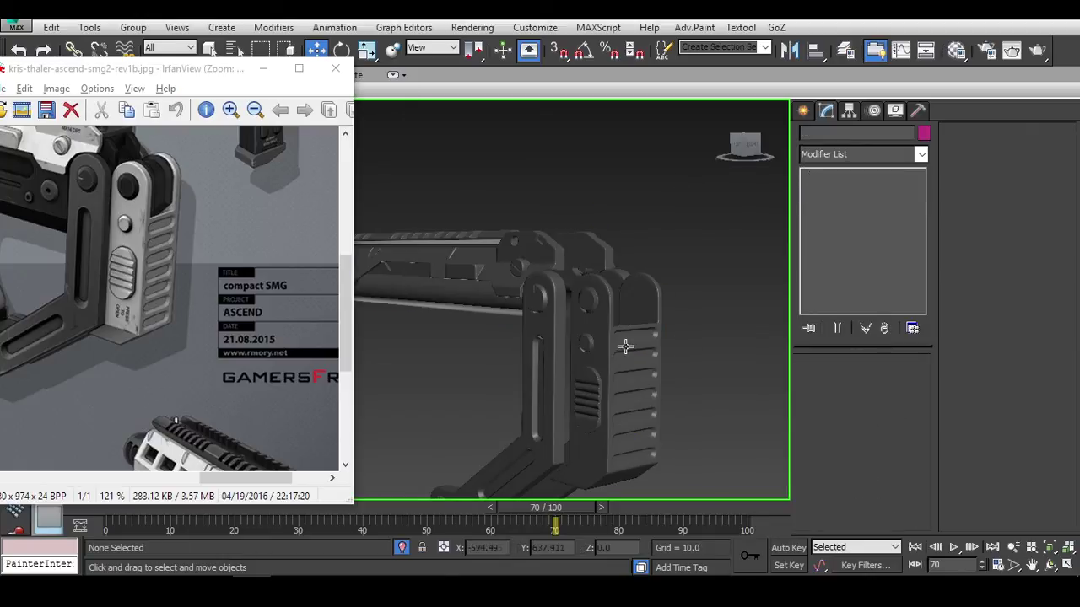
pyautogui.click(625, 346)
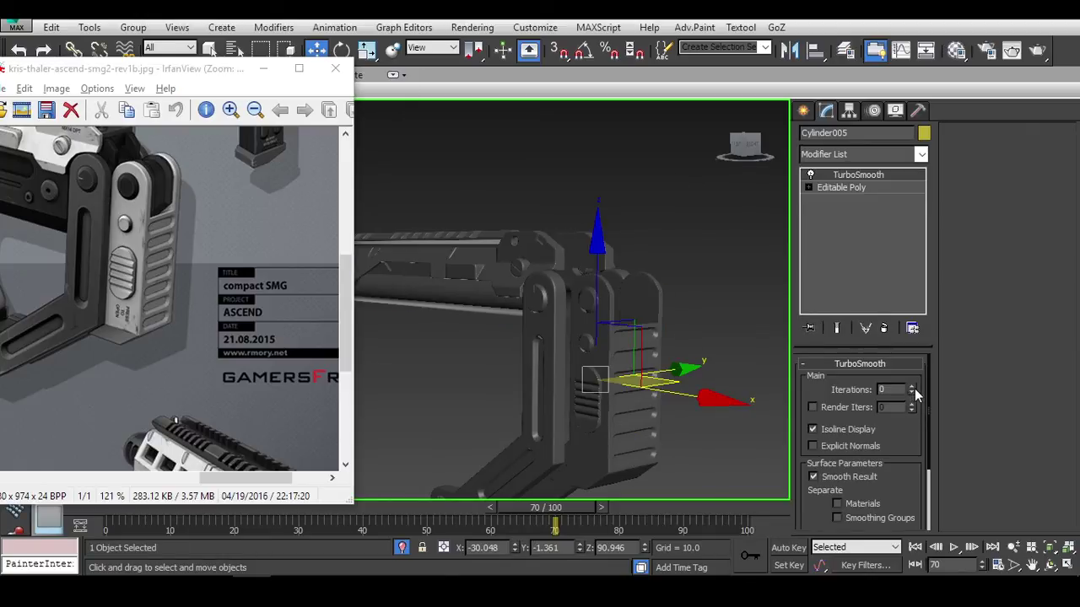
pyautogui.click(715, 263)
pyautogui.keyDown('alt'); pyautogui.moveTo(716, 263); pyautogui.dragTo(613, 351, button='middle'); pyautogui.keyUp('alt')
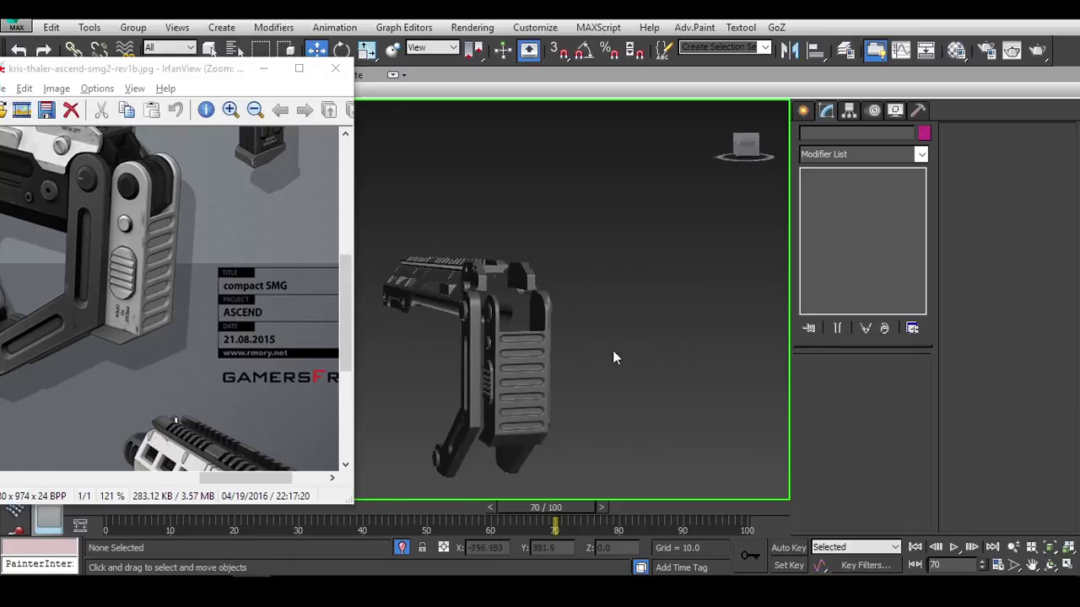
pyautogui.scroll(4, 613, 351)
pyautogui.click(521, 328)
pyautogui.keyDown('alt'); pyautogui.moveTo(520, 328); pyautogui.dragTo(582, 395, button='middle'); pyautogui.keyUp('alt')
# Switch through orthographic and front views of the stock.
pyautogui.press('l')
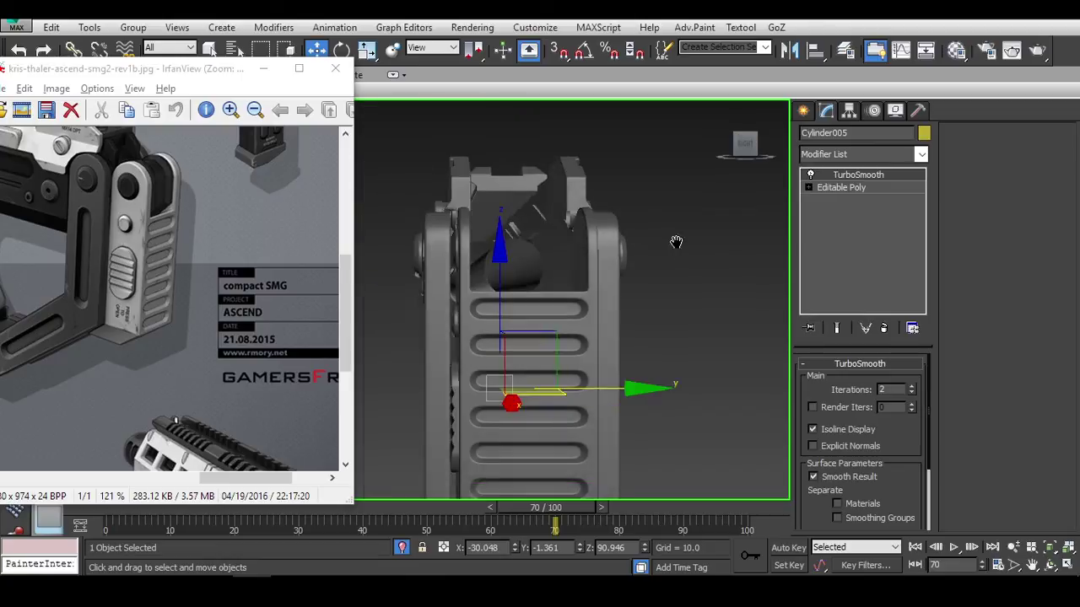
pyautogui.press('v')
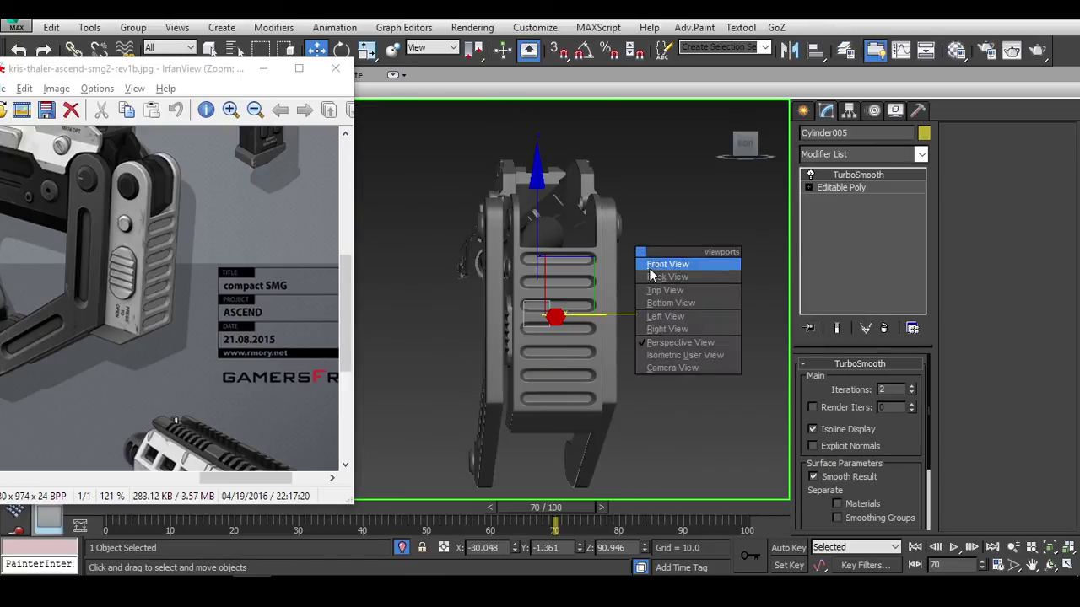
pyautogui.click(655, 285)
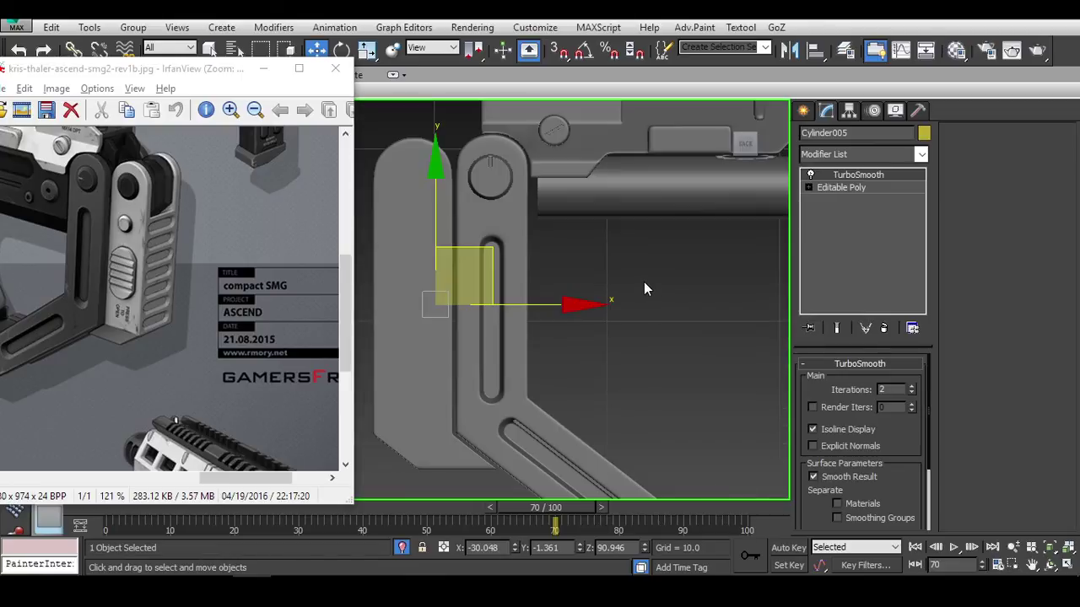
pyautogui.moveTo(641, 280); pyautogui.dragTo(699, 298, button='middle')
pyautogui.press('f')
pyautogui.keyDown('alt'); pyautogui.moveTo(752, 270); pyautogui.dragTo(622, 242, button='middle'); pyautogui.keyUp('alt')
# Frame the slotted plate in the Right view and minimize the IrfanView reference viewer.
pyautogui.press('v')
pyautogui.press('r')
pyautogui.scroll(3, 706, 301)
pyautogui.moveTo(706, 301); pyautogui.dragTo(690, 334, button='middle')
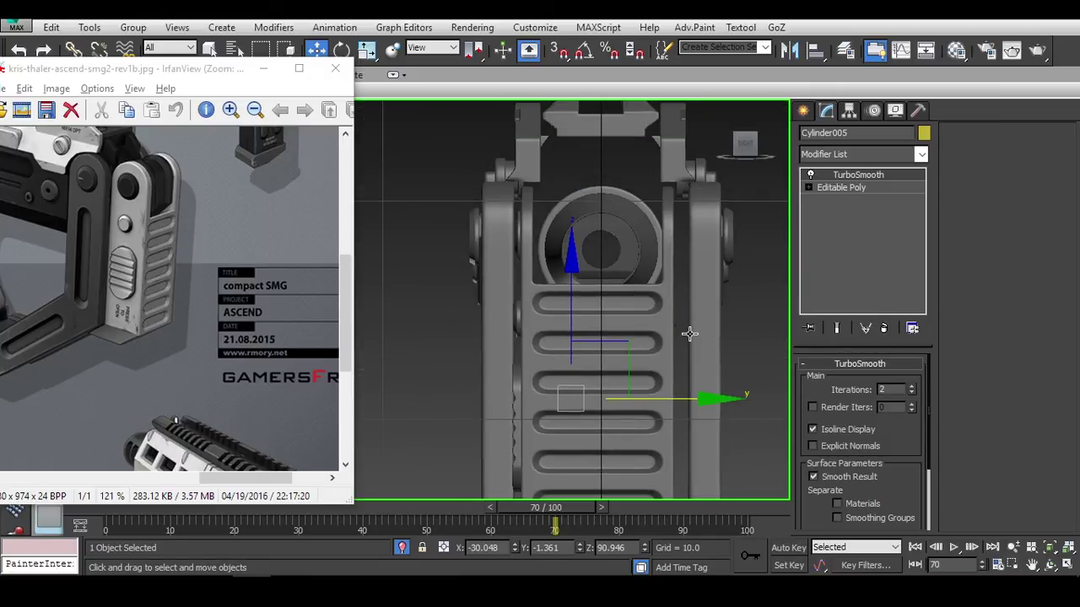
pyautogui.scroll(5, 627, 273)
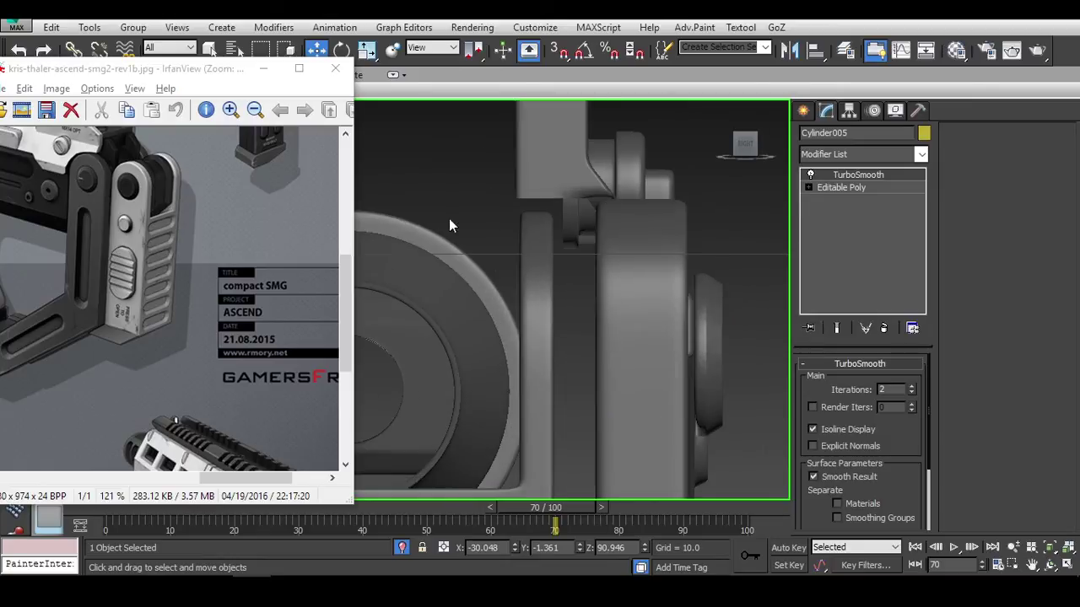
pyautogui.click(263, 69)
pyautogui.scroll(-5, 573, 239)
pyautogui.press('F3')
pyautogui.press('F3')
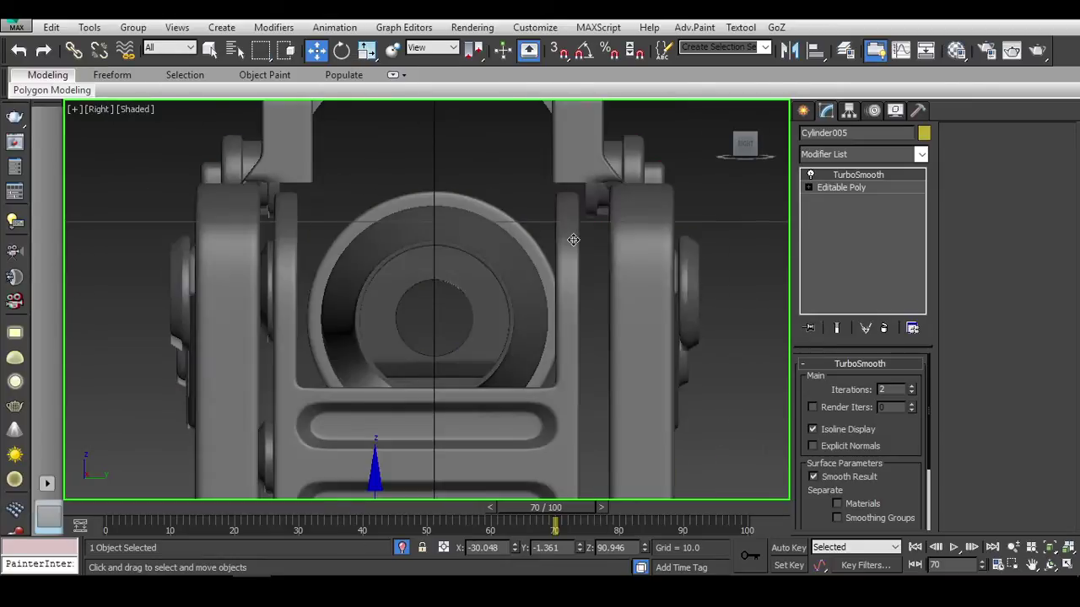
# Shift the slotted plate slightly along X and add a second part to the selection.
pyautogui.scroll(-2, 544, 275)
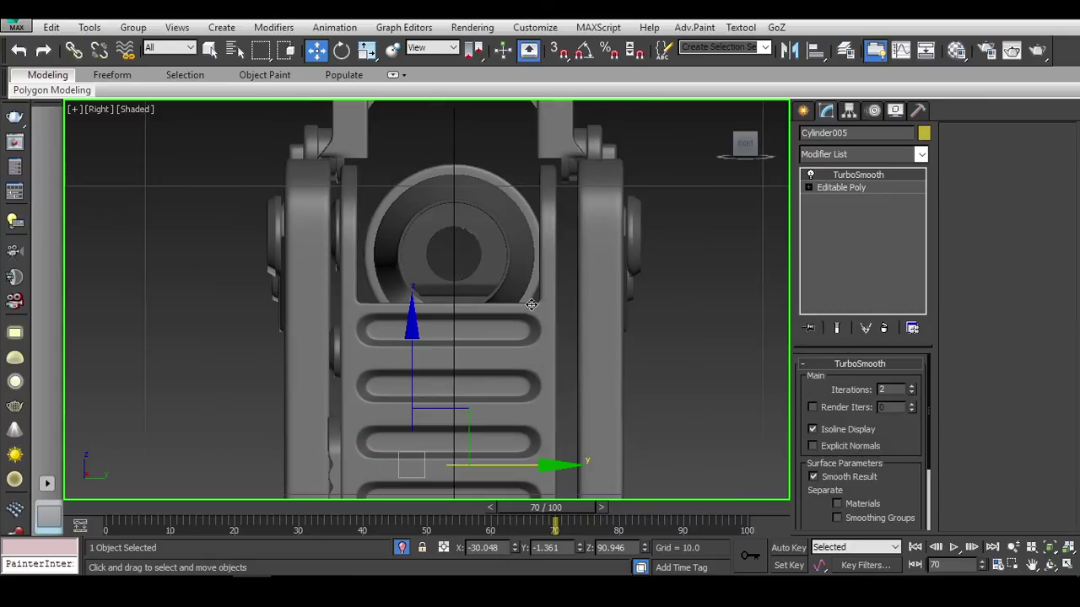
pyautogui.scroll(-3, 549, 354)
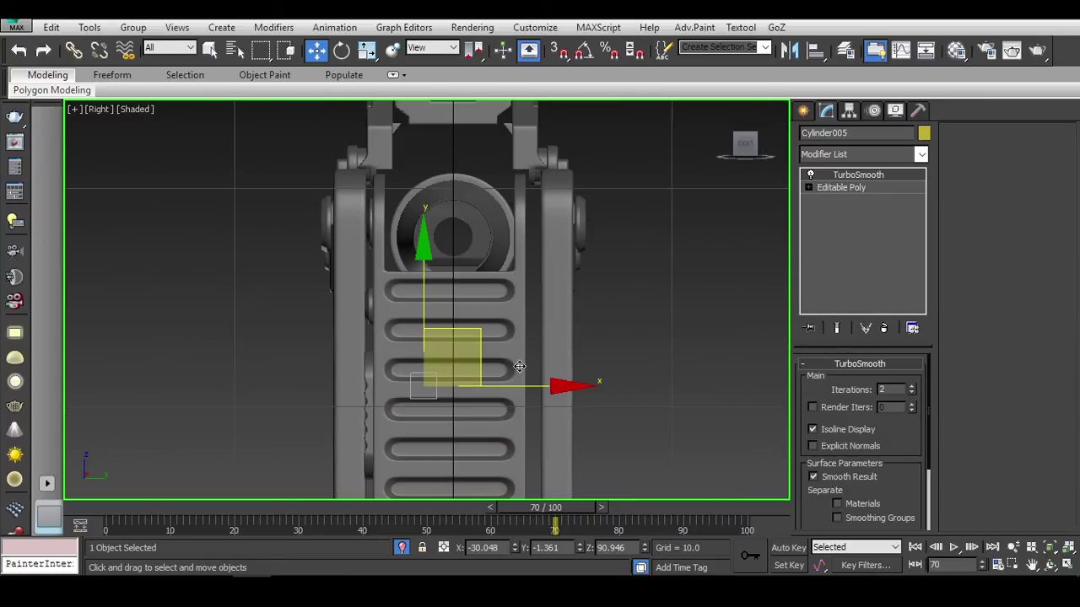
pyautogui.moveTo(548, 385); pyautogui.dragTo(548, 384)
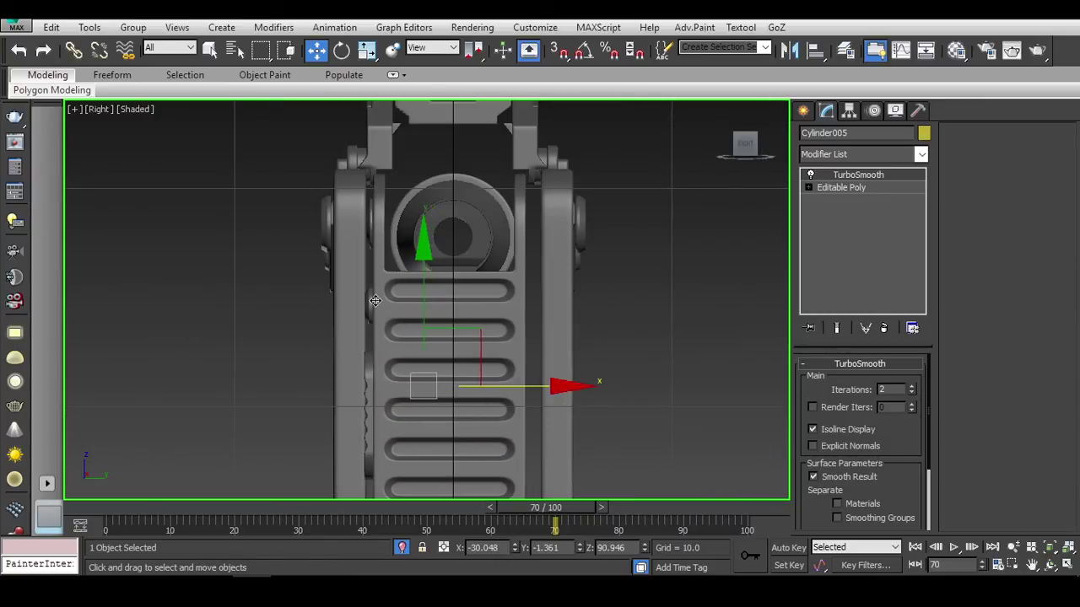
pyautogui.keyDown('ctrl'); pyautogui.click(364, 390); pyautogui.keyUp('ctrl')
pyautogui.keyDown('alt'); pyautogui.moveTo(365, 391); pyautogui.dragTo(411, 319, button='middle'); pyautogui.keyUp('alt')
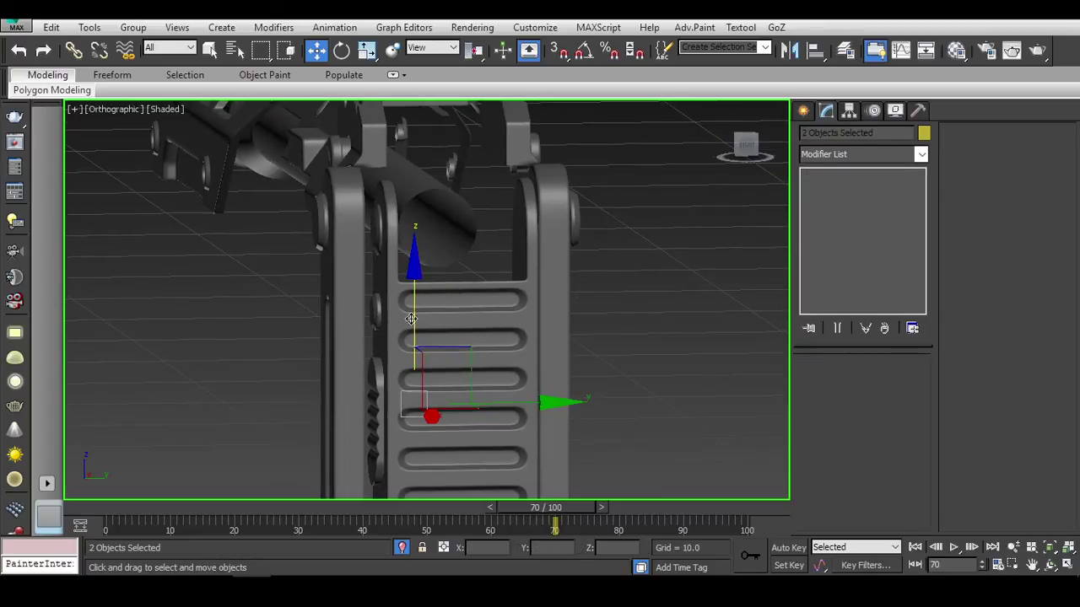
# In the Right view with edges shown, shift both selected parts slightly along X.
pyautogui.press('F4')
pyautogui.keyDown('alt'); pyautogui.moveTo(392, 268); pyautogui.dragTo(643, 200, button='middle'); pyautogui.keyUp('alt')
pyautogui.press('v')
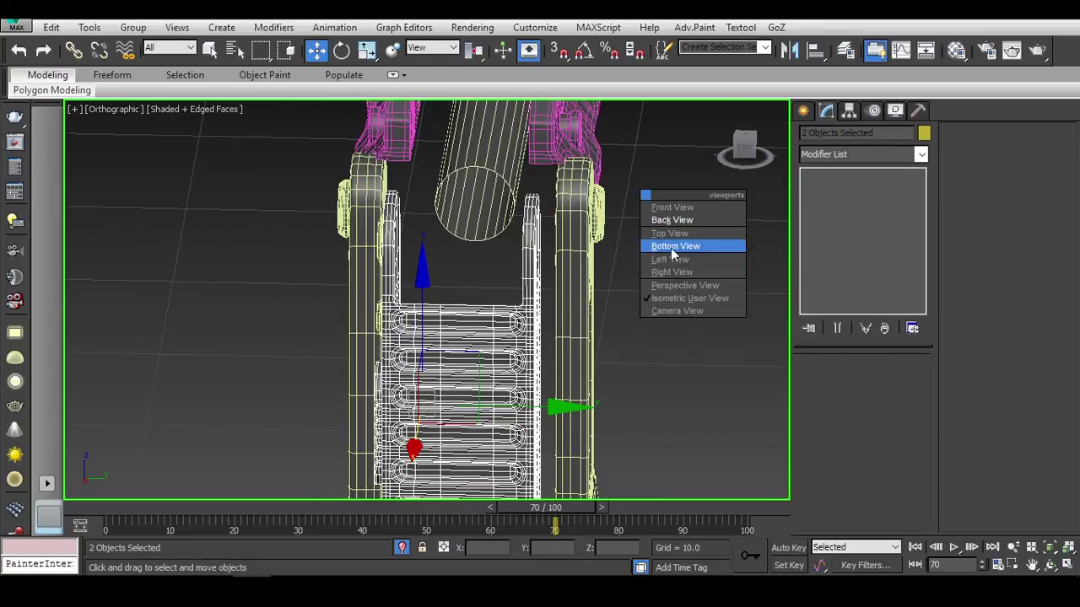
pyautogui.click(682, 272)
pyautogui.scroll(-3, 615, 260)
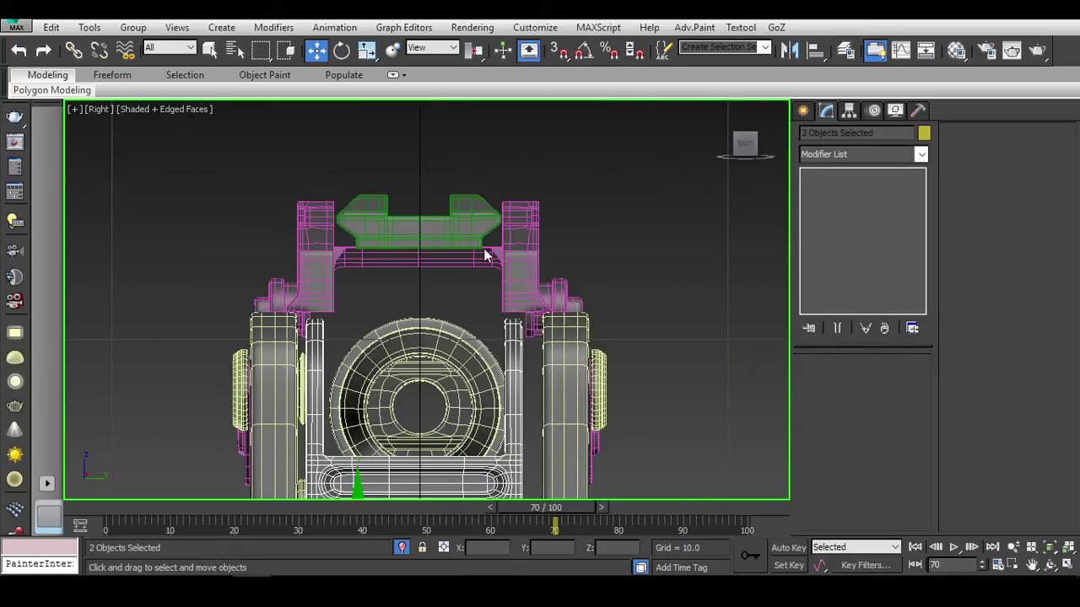
pyautogui.moveTo(484, 253); pyautogui.dragTo(533, 300, button='middle')
pyautogui.moveTo(548, 427); pyautogui.dragTo(551, 352, button='middle')
pyautogui.moveTo(503, 495); pyautogui.dragTo(509, 495)
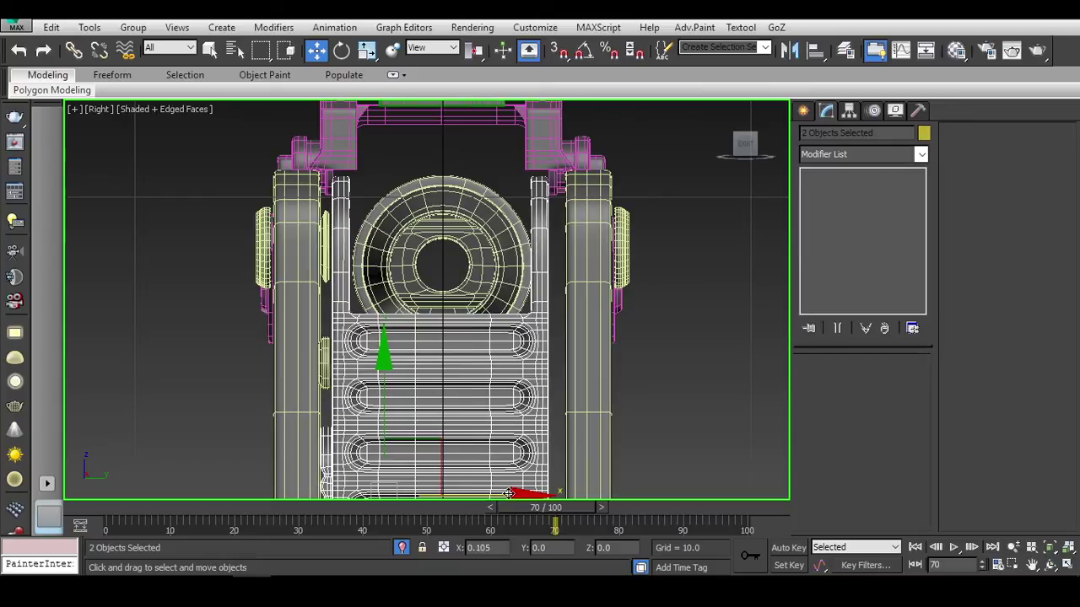
# Inspect the slotted plate's slot and vertical edge loops at the Editable Poly edge level.
pyautogui.click(424, 342)
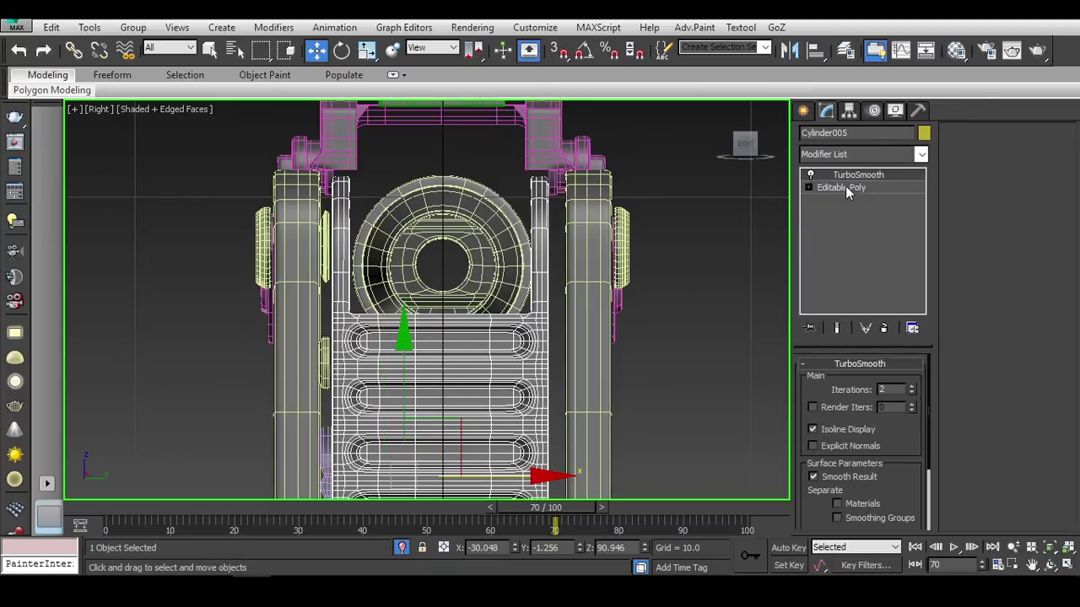
pyautogui.click(844, 187)
pyautogui.press('2')
pyautogui.doubleClick(467, 352)
pyautogui.moveTo(466, 355); pyautogui.dragTo(466, 323, button='middle')
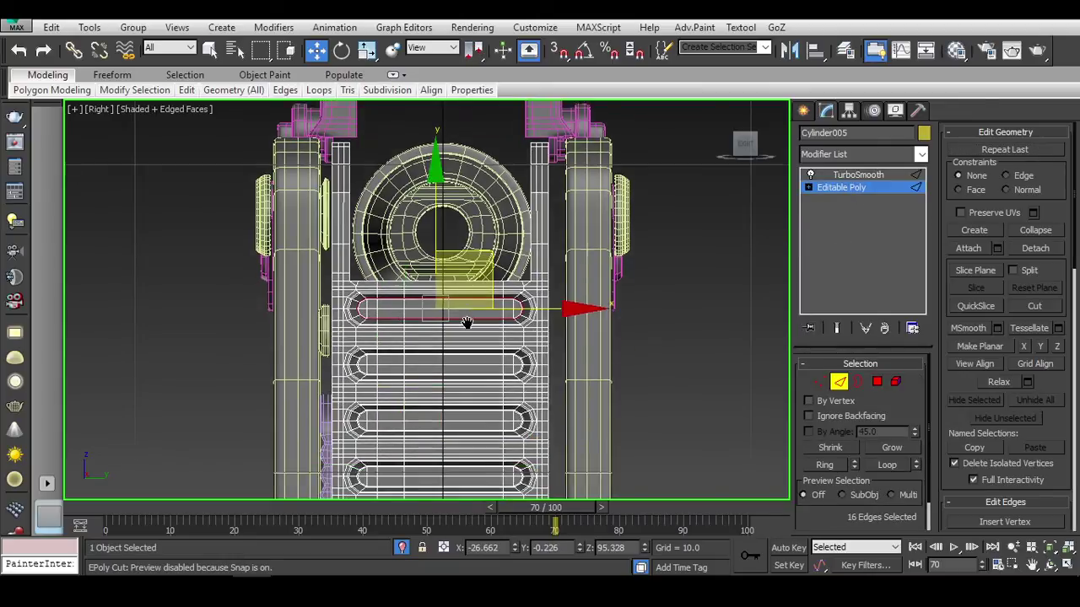
pyautogui.scroll(3, 467, 324)
pyautogui.doubleClick(393, 290)
pyautogui.scroll(-2, 484, 308)
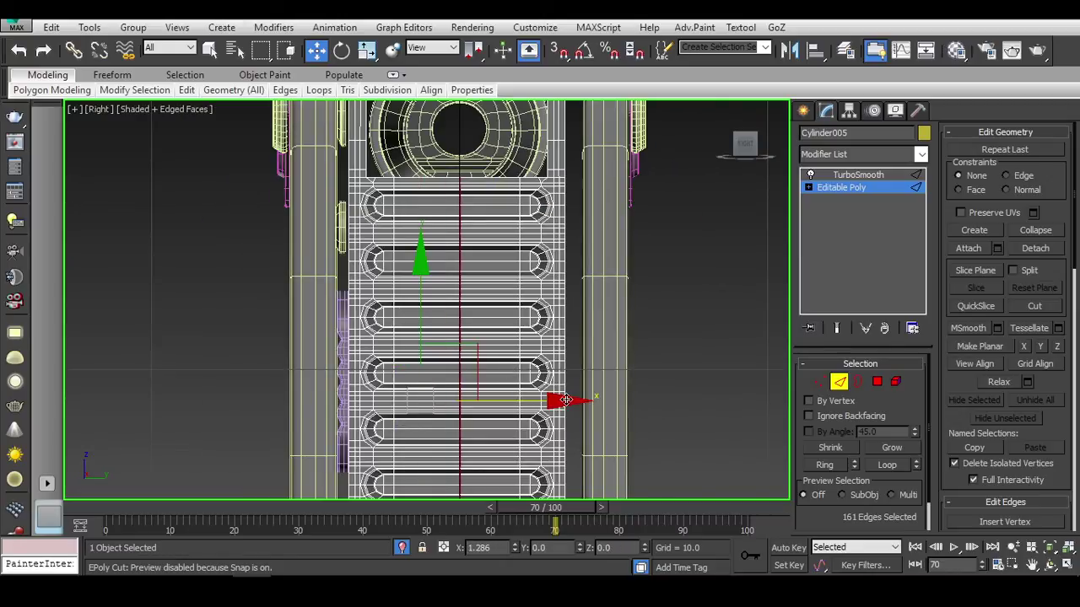
pyautogui.press('2')
# Orbit to the side grip pad and toggle edge and wireframe display to check smoothing.
pyautogui.scroll(-3, 709, 338)
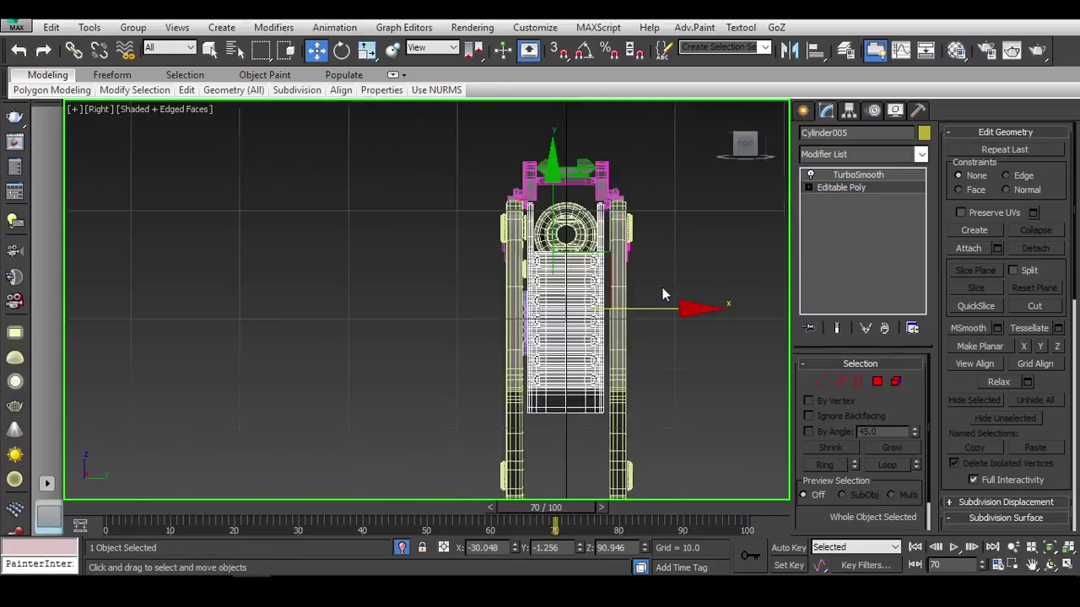
pyautogui.keyDown('alt'); pyautogui.moveTo(665, 295); pyautogui.dragTo(641, 338, button='middle'); pyautogui.keyUp('alt')
pyautogui.scroll(4, 447, 346)
pyautogui.press('F4')
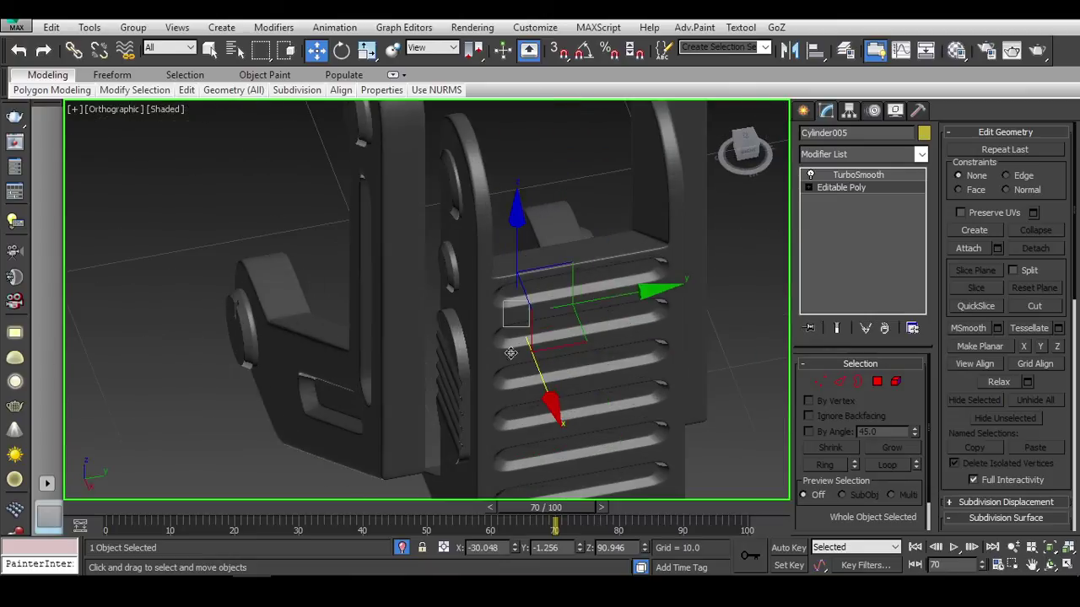
pyautogui.moveTo(547, 347)
pyautogui.keyDown('alt'); pyautogui.mouseDown(button='middle')
pyautogui.moveTo(555, 289)
pyautogui.moveTo(503, 304)
pyautogui.mouseUp(button='middle'); pyautogui.keyUp('alt')
pyautogui.press('F3')
pyautogui.press('F3')
pyautogui.press('F4')
pyautogui.scroll(2, 504, 304)
# Nudge the oval grip pad slightly along Y and reselect it side-on.
pyautogui.moveTo(585, 287); pyautogui.dragTo(579, 291)
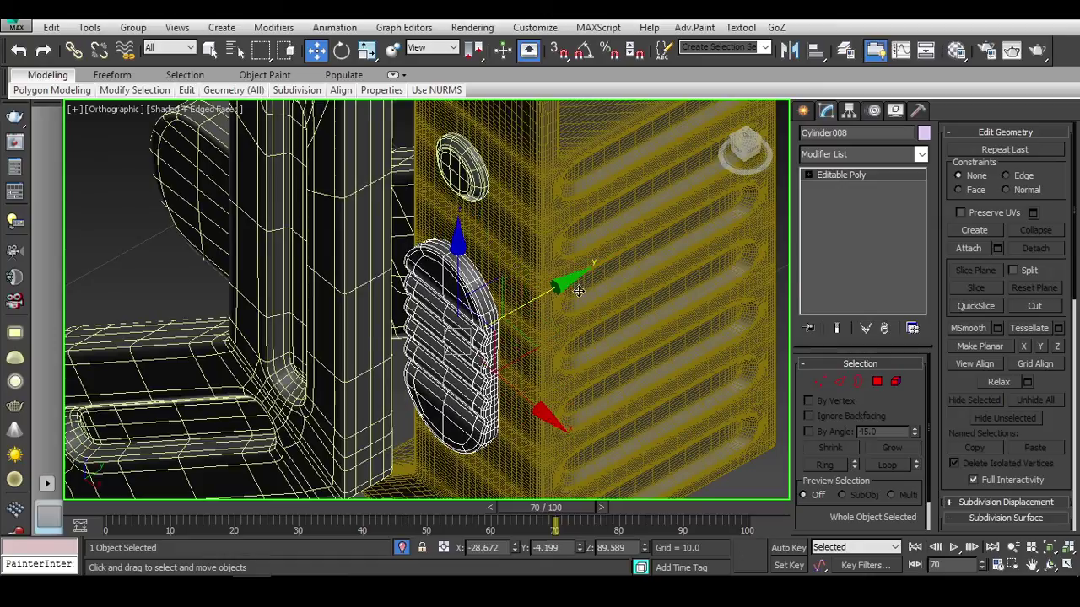
pyautogui.click(968, 248)
pyautogui.keyDown('alt'); pyautogui.moveTo(583, 269); pyautogui.dragTo(572, 246, button='middle'); pyautogui.keyUp('alt')
pyautogui.scroll(-3, 572, 246)
pyautogui.click(692, 249)
pyautogui.click(591, 296)
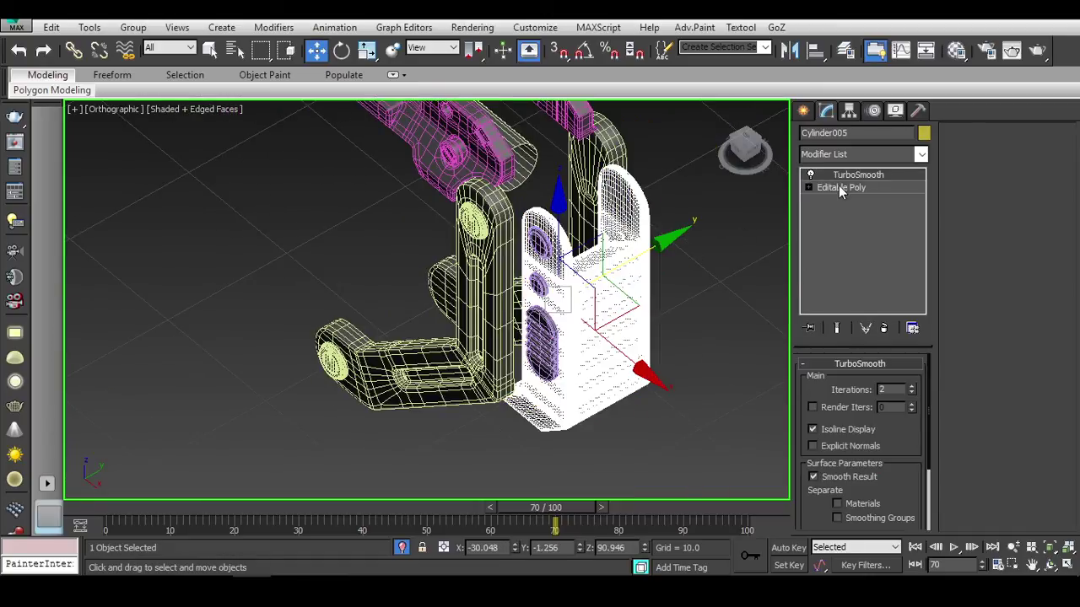
pyautogui.click(842, 185)
pyautogui.click(732, 291)
pyautogui.click(535, 242)
pyautogui.keyDown('alt'); pyautogui.moveTo(535, 242); pyautogui.dragTo(629, 255, button='middle'); pyautogui.keyUp('alt')
# Mirror the grip pad as a Copy with a 2.99 offset.
pyautogui.click(793, 50)
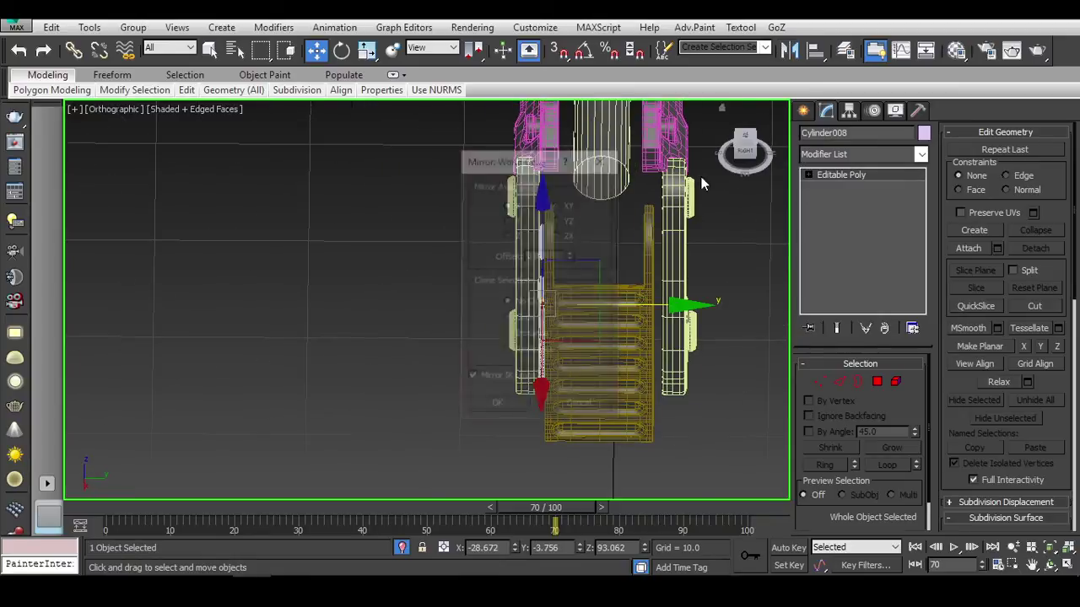
pyautogui.moveTo(530, 167); pyautogui.dragTo(772, 159)
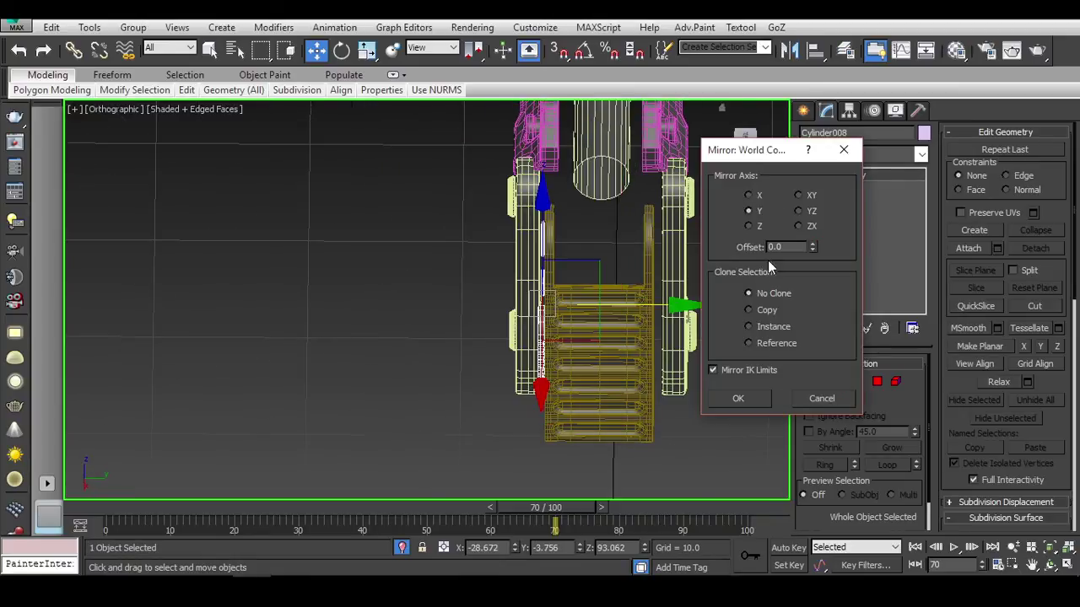
pyautogui.click(789, 310)
pyautogui.moveTo(812, 246); pyautogui.dragTo(799, 267)
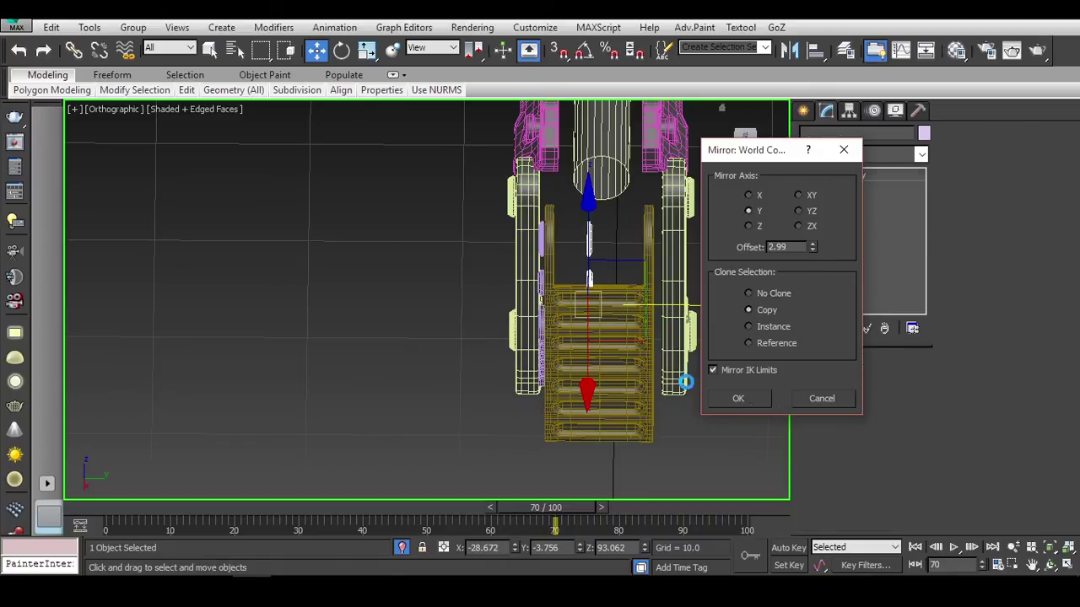
pyautogui.click(739, 398)
# Move the mirrored pad Cylinder009 along Y onto the plate's opposite side and check its fit.
pyautogui.scroll(3, 579, 343)
pyautogui.keyDown('alt'); pyautogui.moveTo(641, 337); pyautogui.dragTo(579, 343, button='middle'); pyautogui.keyUp('alt')
pyautogui.moveTo(591, 297); pyautogui.dragTo(721, 307)
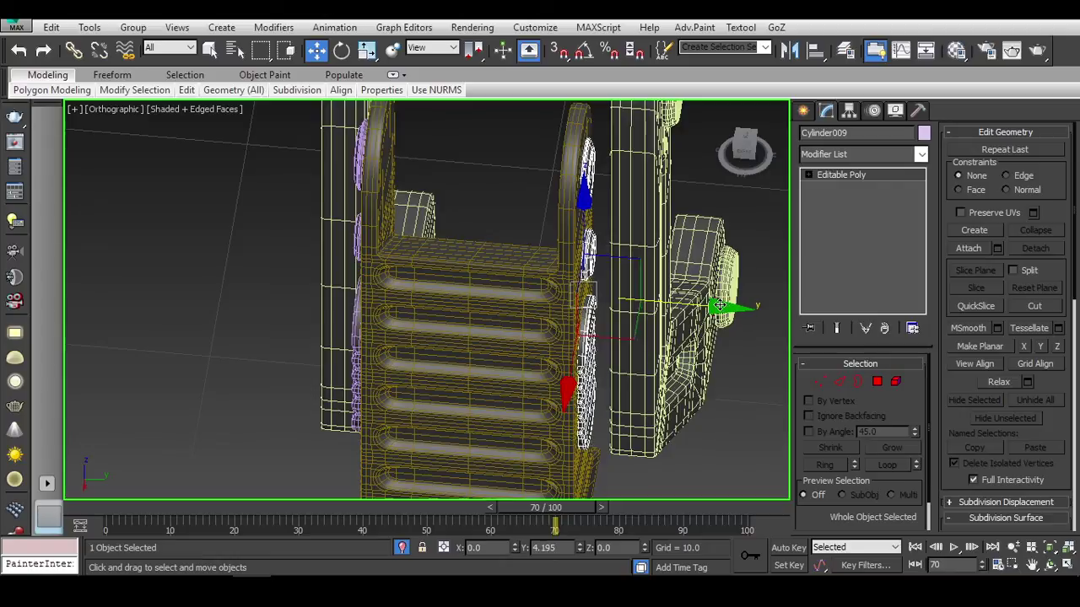
pyautogui.scroll(6, 721, 306)
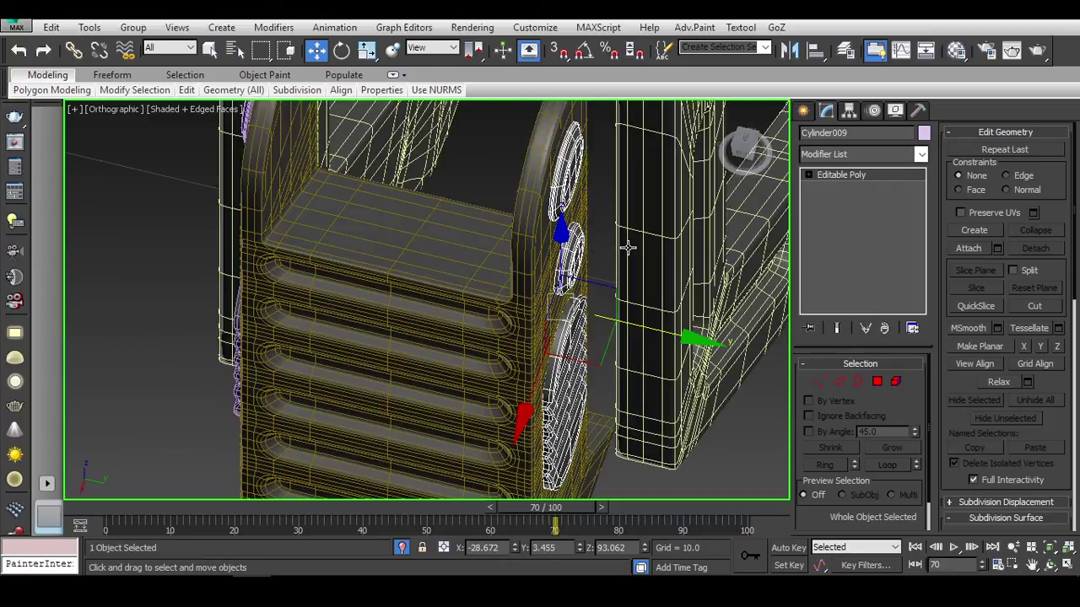
pyautogui.press('F4')
pyautogui.moveTo(639, 427)
pyautogui.mouseDown(button='middle')
pyautogui.moveTo(609, 317)
pyautogui.moveTo(556, 450)
pyautogui.mouseUp(button='middle')
pyautogui.moveTo(557, 450); pyautogui.dragTo(563, 444)
pyautogui.scroll(-5, 563, 444)
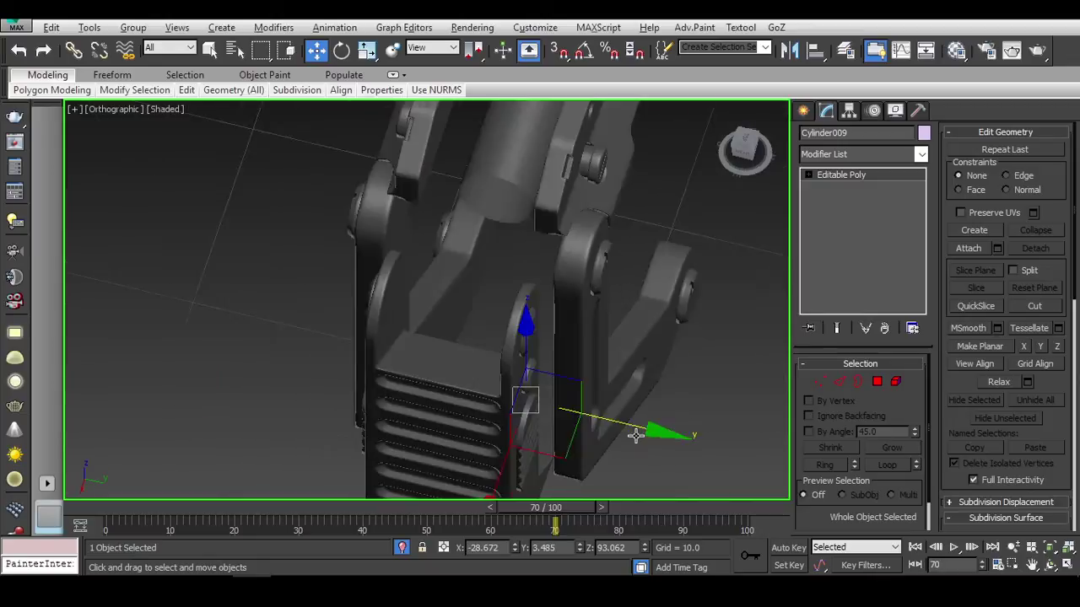
pyautogui.click(722, 445)
pyautogui.scroll(-8, 627, 345)
pyautogui.hotkey('ctrl', 's')
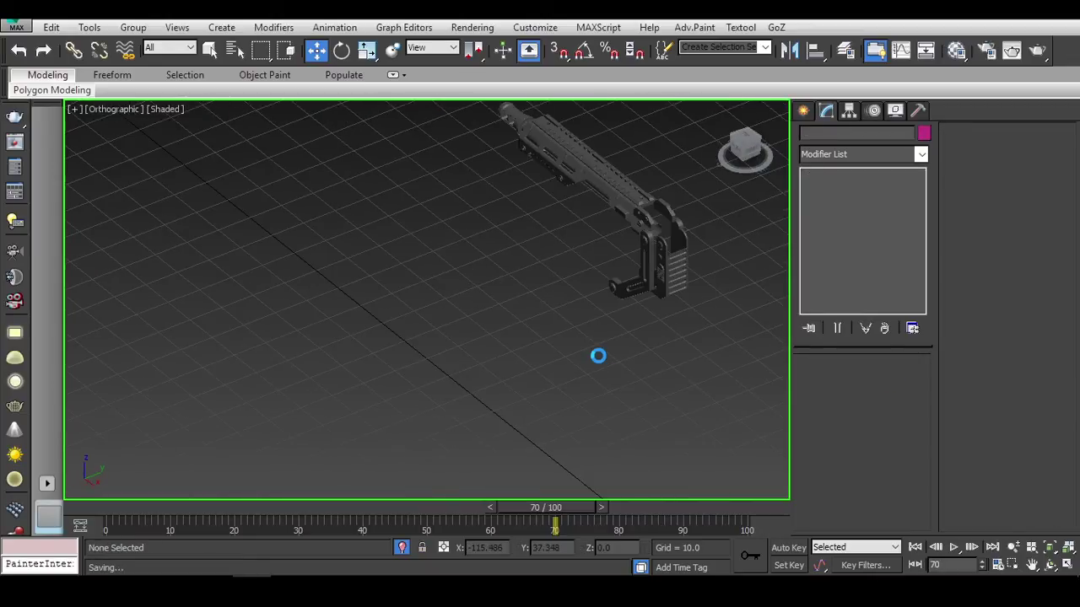
pyautogui.press('p')
pyautogui.moveTo(495, 345); pyautogui.dragTo(675, 342, button='middle')
pyautogui.scroll(8, 571, 335)
pyautogui.scroll(3, 692, 349)
pyautogui.scroll(-5, 711, 393)
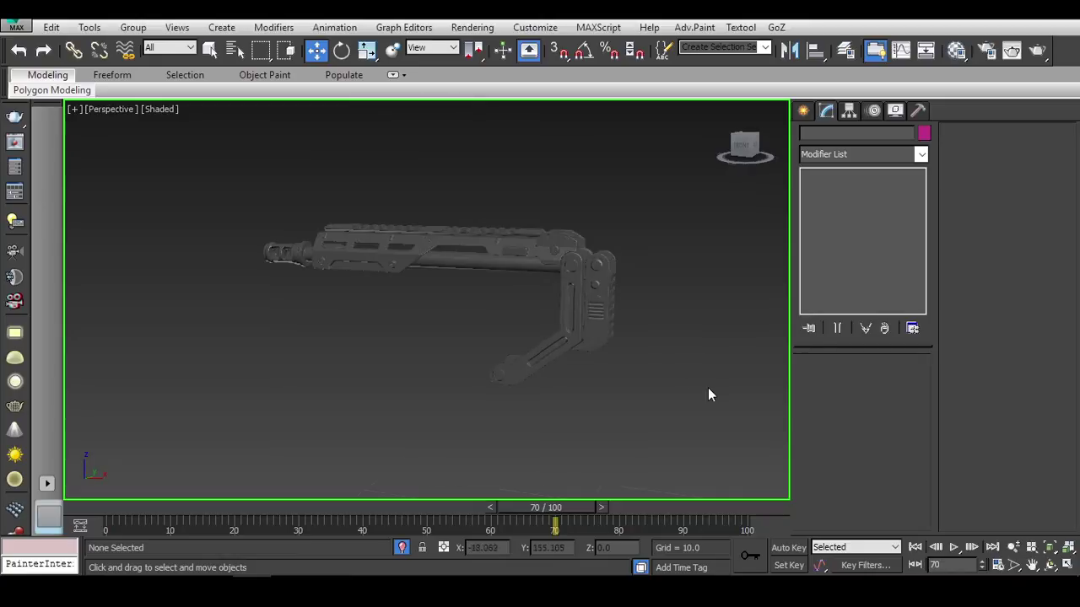
pyautogui.keyDown('alt'); pyautogui.moveTo(635, 393); pyautogui.dragTo(638, 368, button='middle'); pyautogui.keyUp('alt')
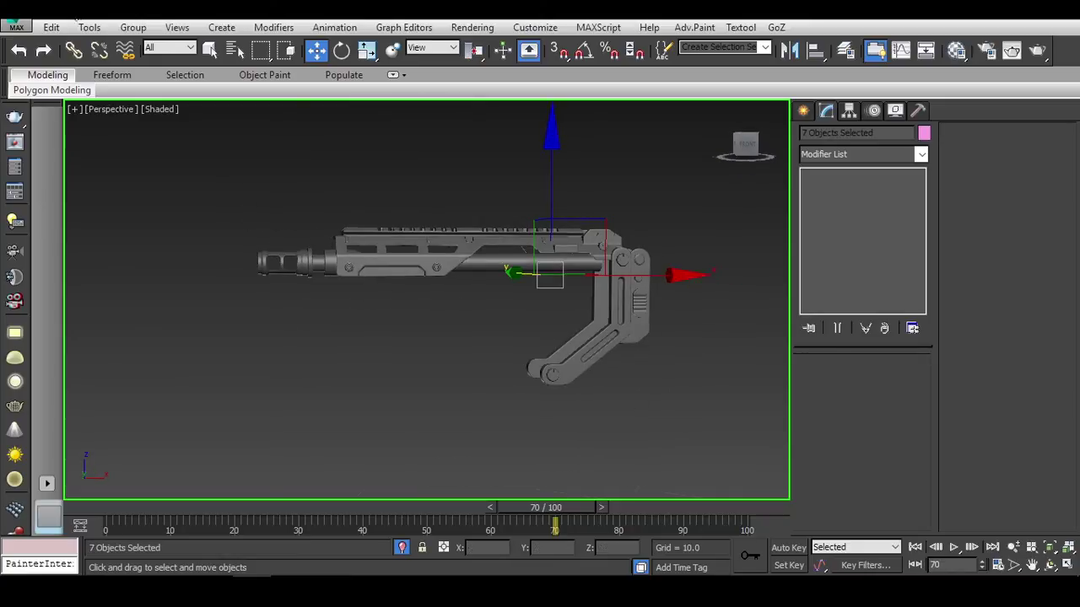
pyautogui.click(926, 592)
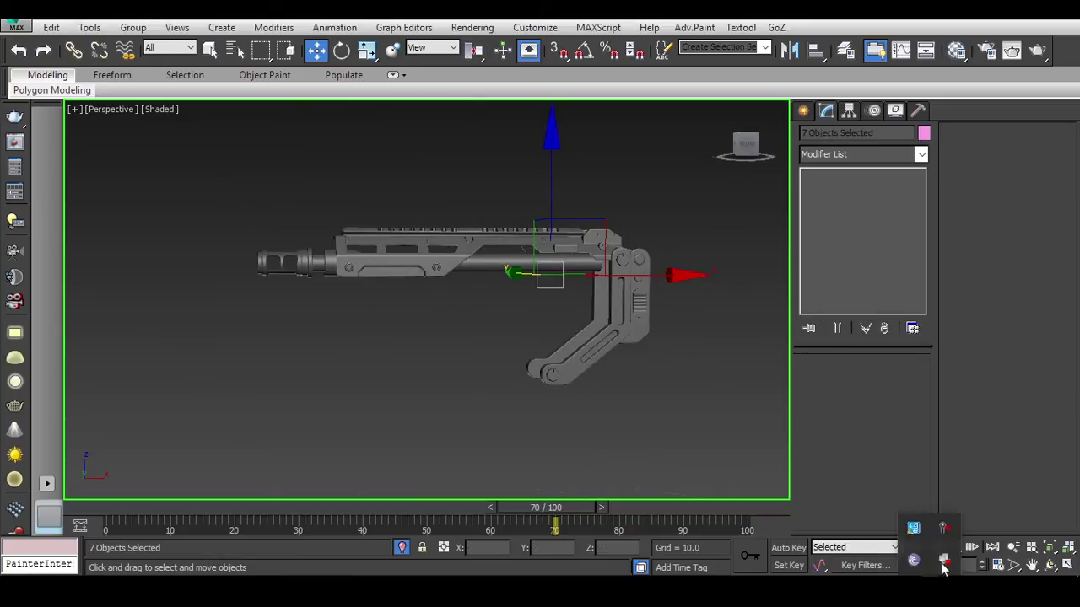
pyautogui.click(944, 530)
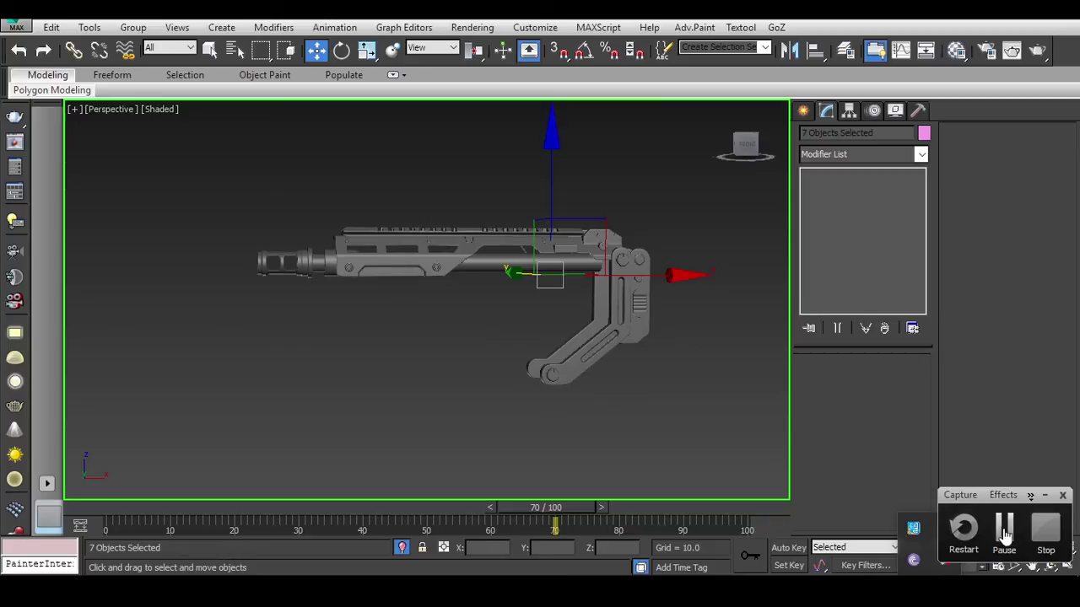